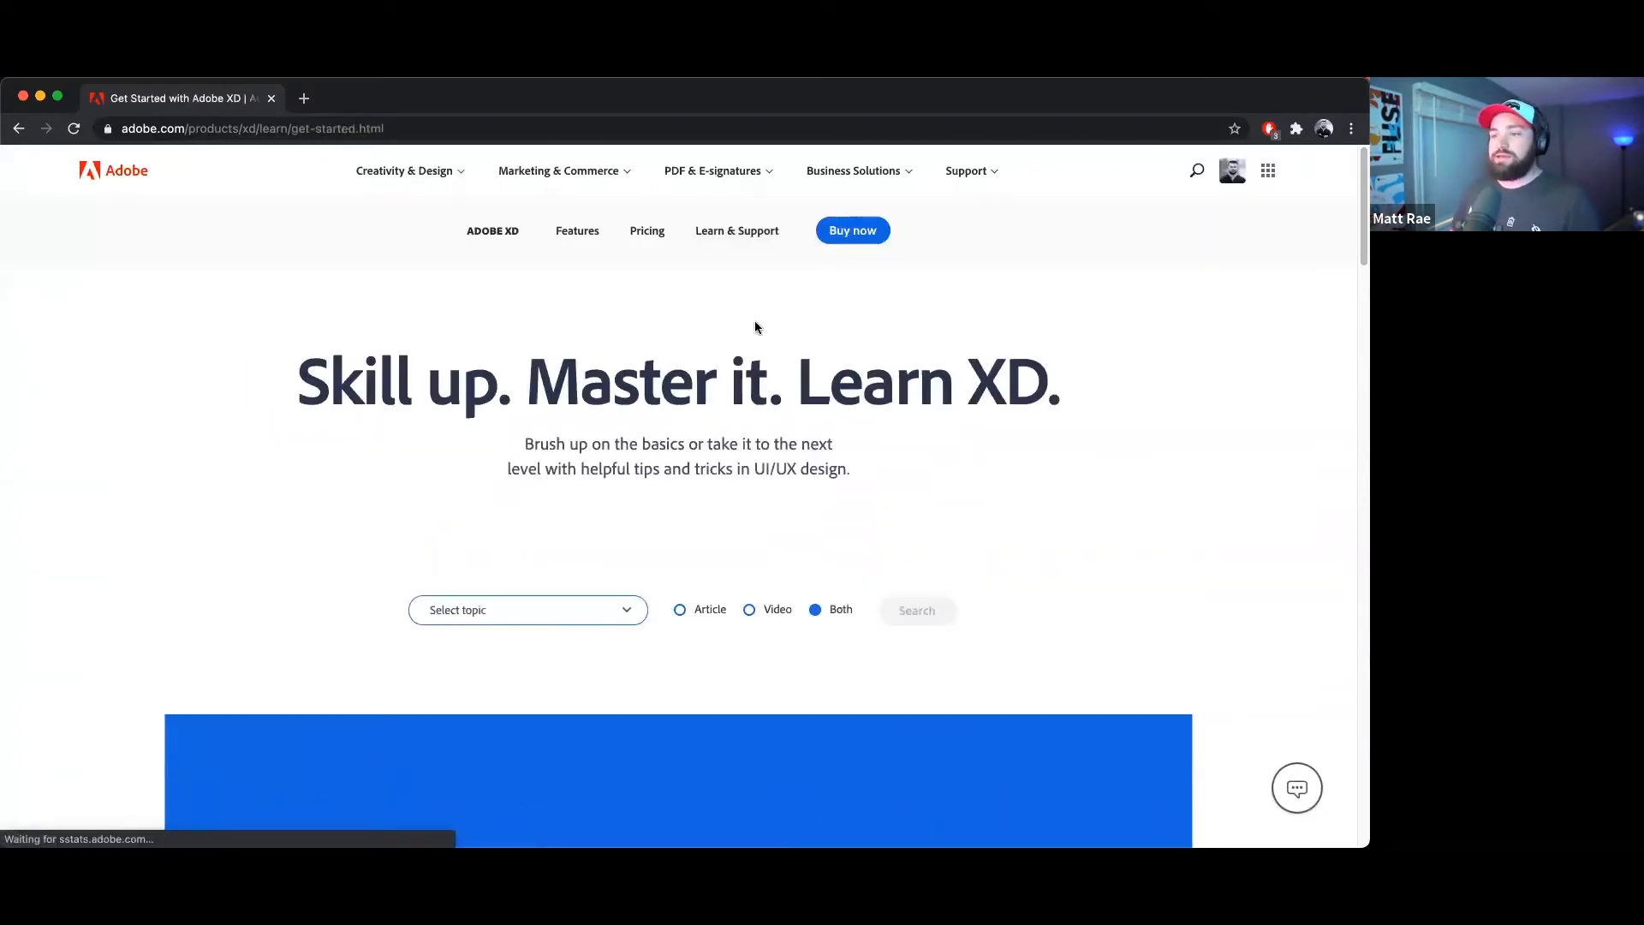
# - Look through the Jump into the basics tutorials on the Adobe XD Get Started web page
pyautogui.scroll(-10, 214, 548)
pyautogui.scroll(-5, 217, 565)
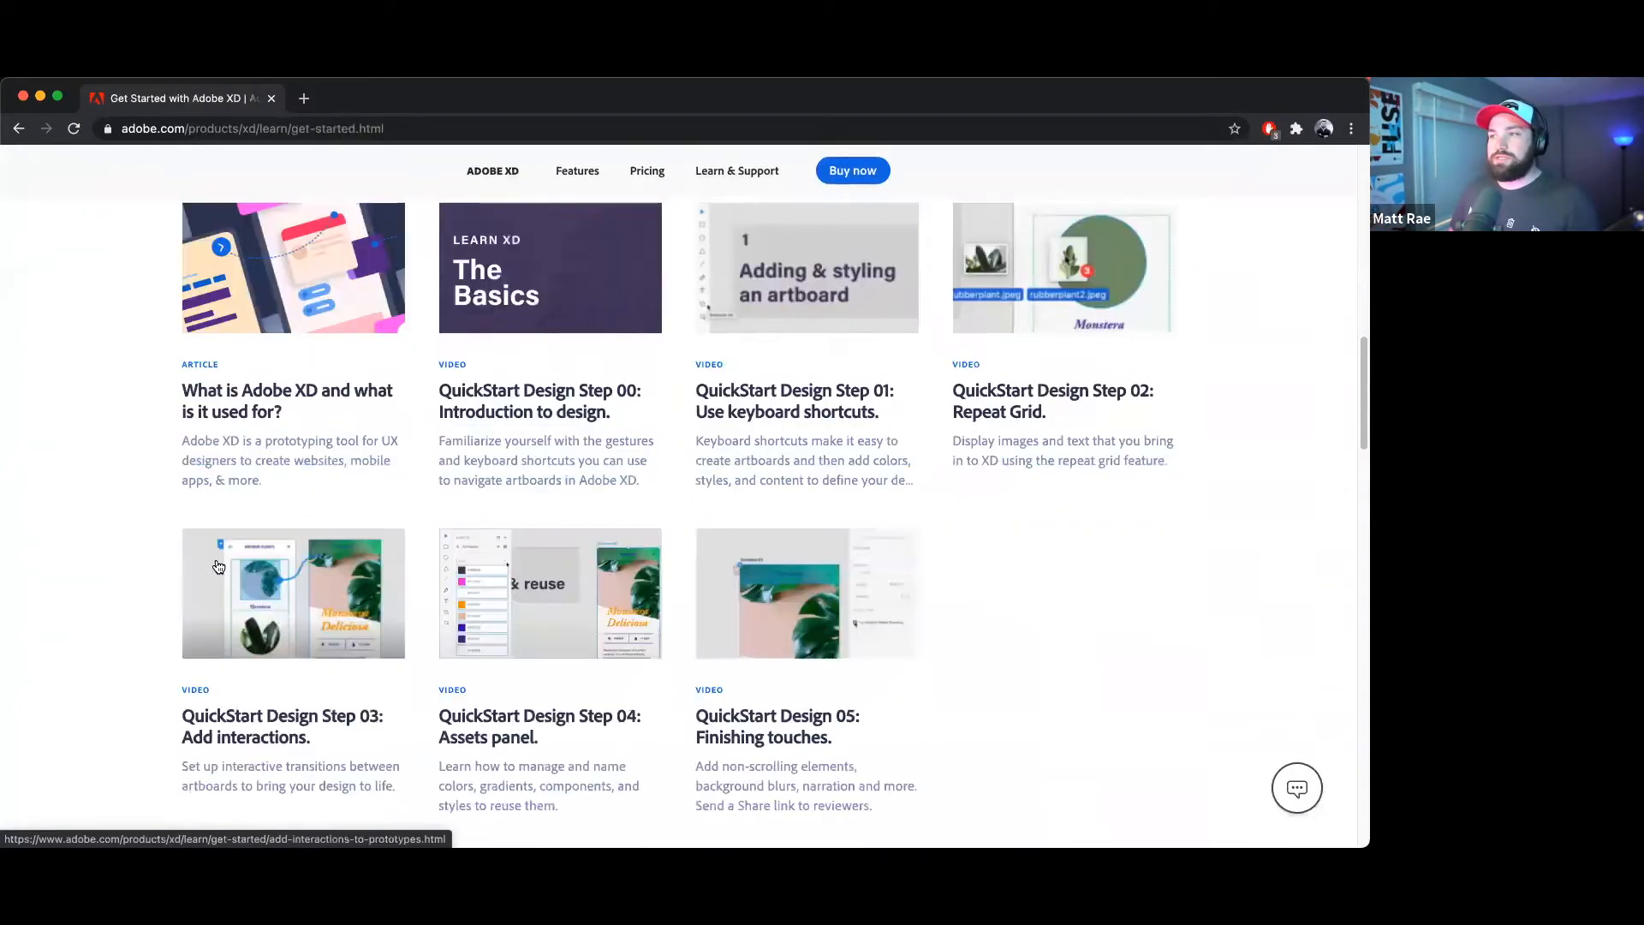
pyautogui.scroll(1, 217, 565)
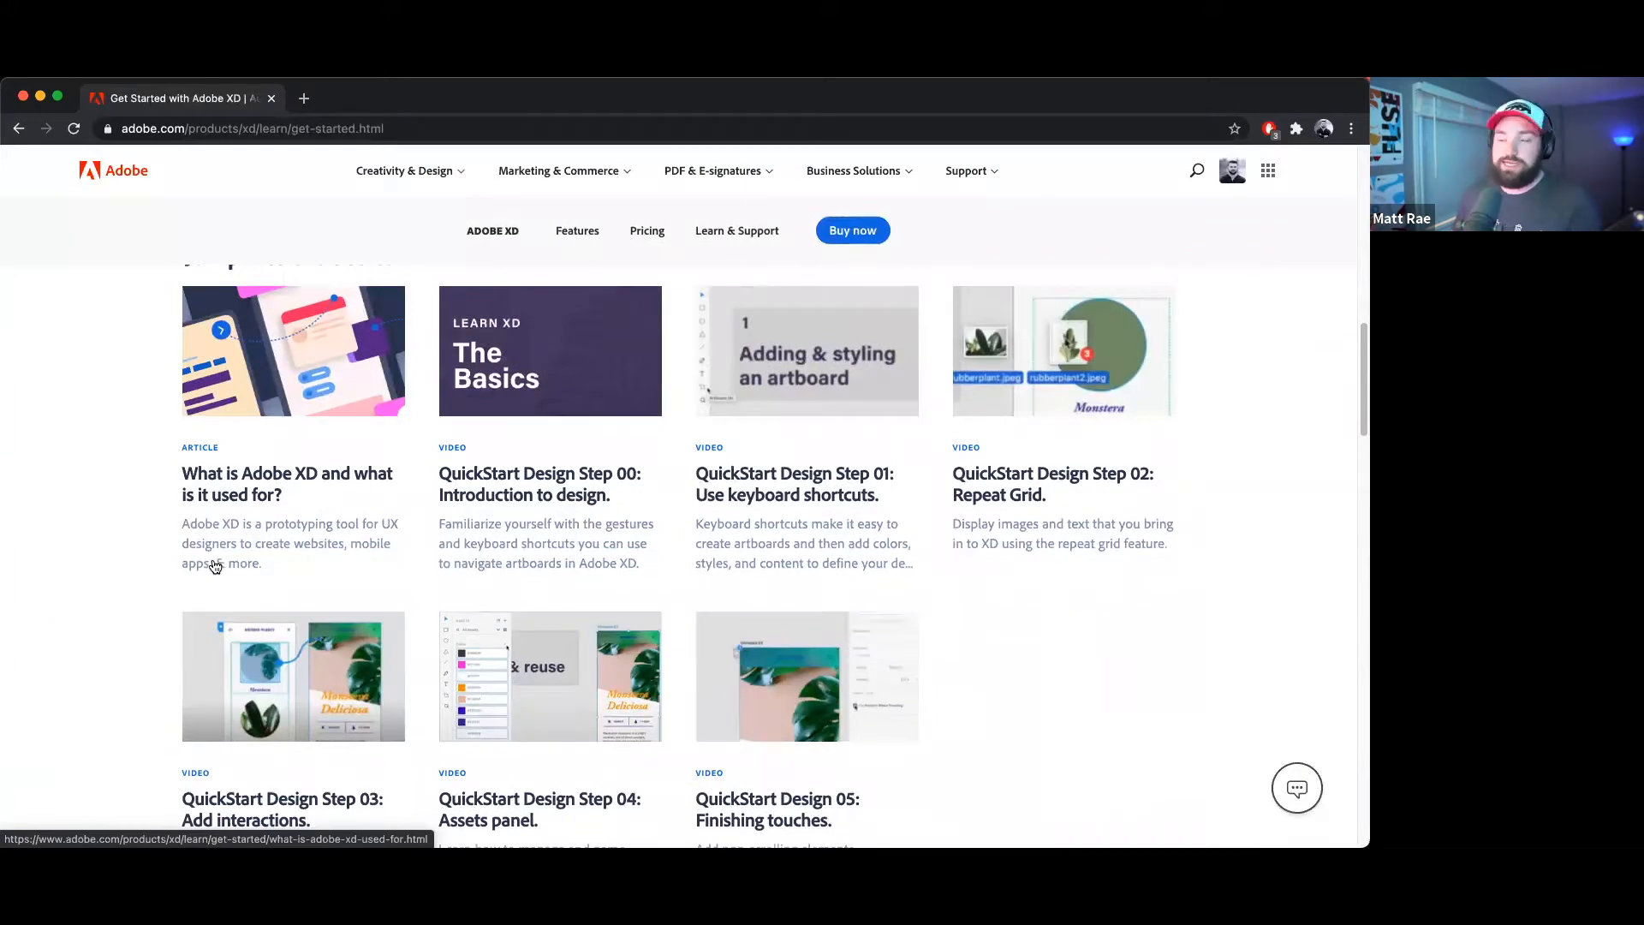
pyautogui.scroll(1, 231, 226)
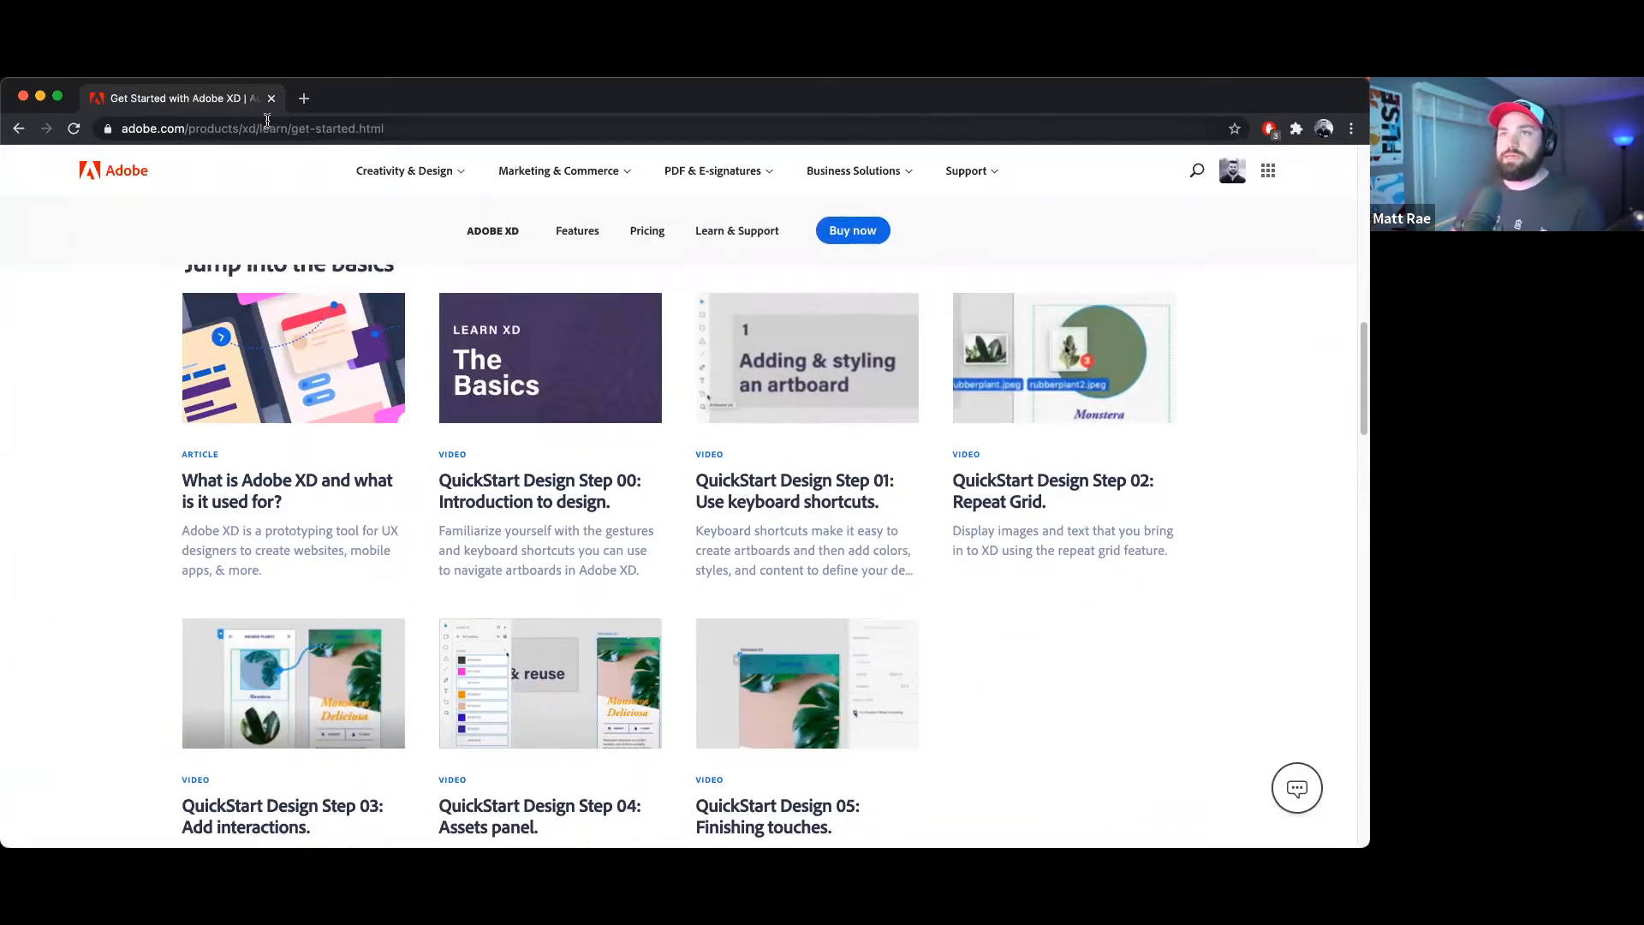
# - Switch to the UX Wizards document in Adobe XD and highlight the link text on the Learning Resources artboard
pyautogui.hotkey('ctrl', 'Up')
pyautogui.click(515, 673)
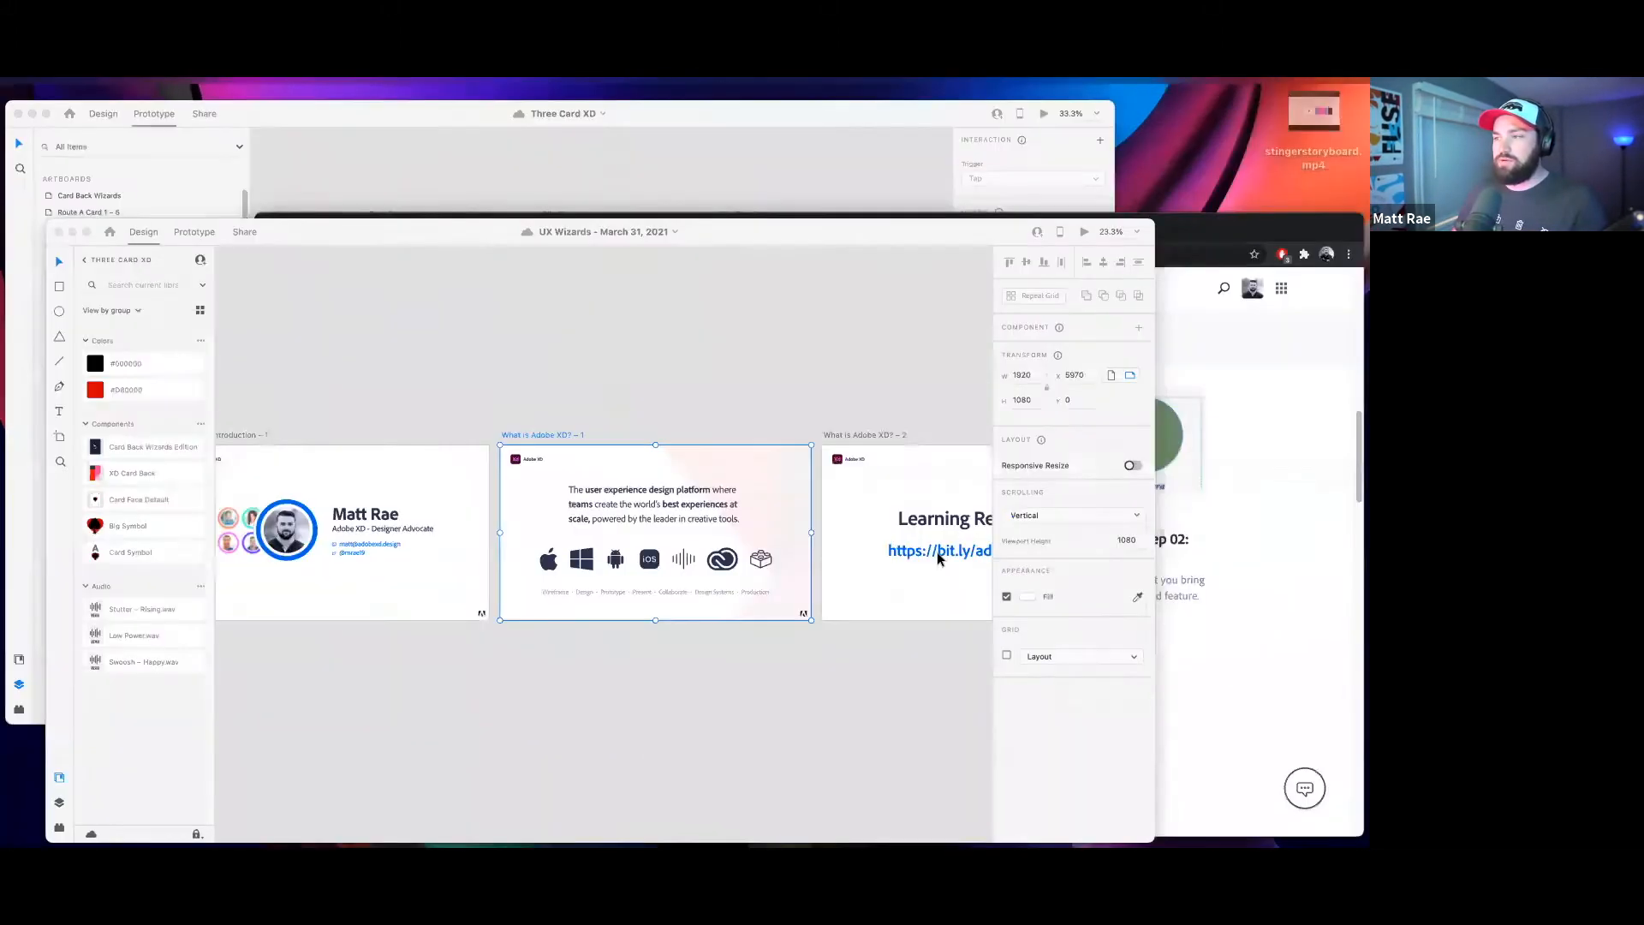
pyautogui.hscroll(5, 1052, 458)
pyautogui.click(722, 489)
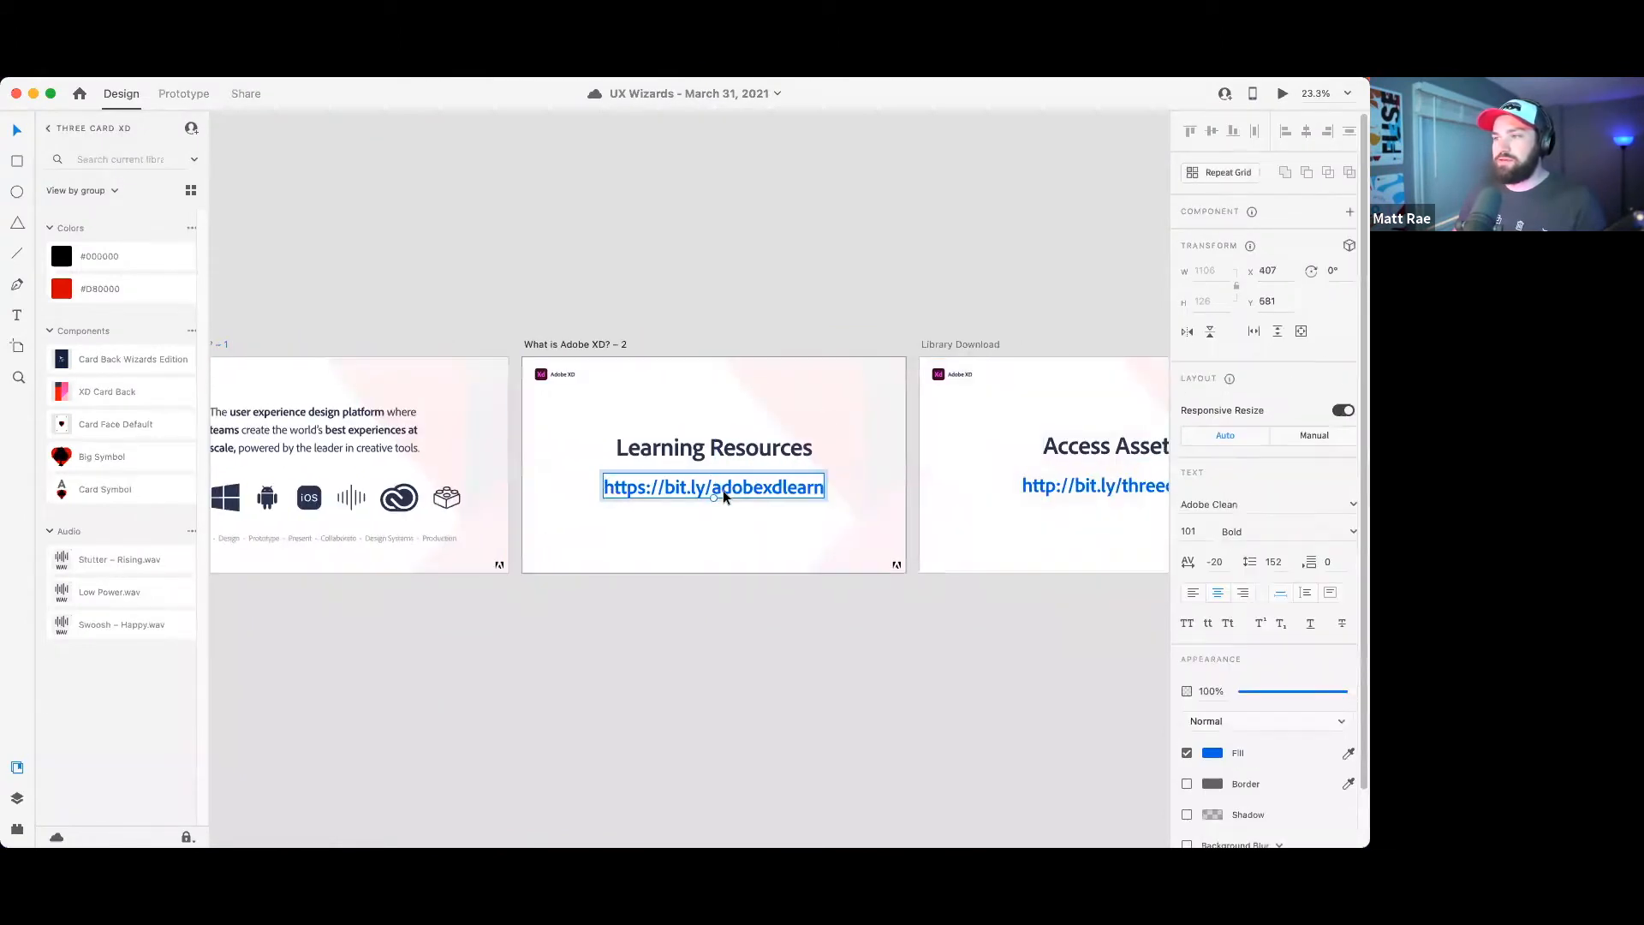
pyautogui.doubleClick(717, 490)
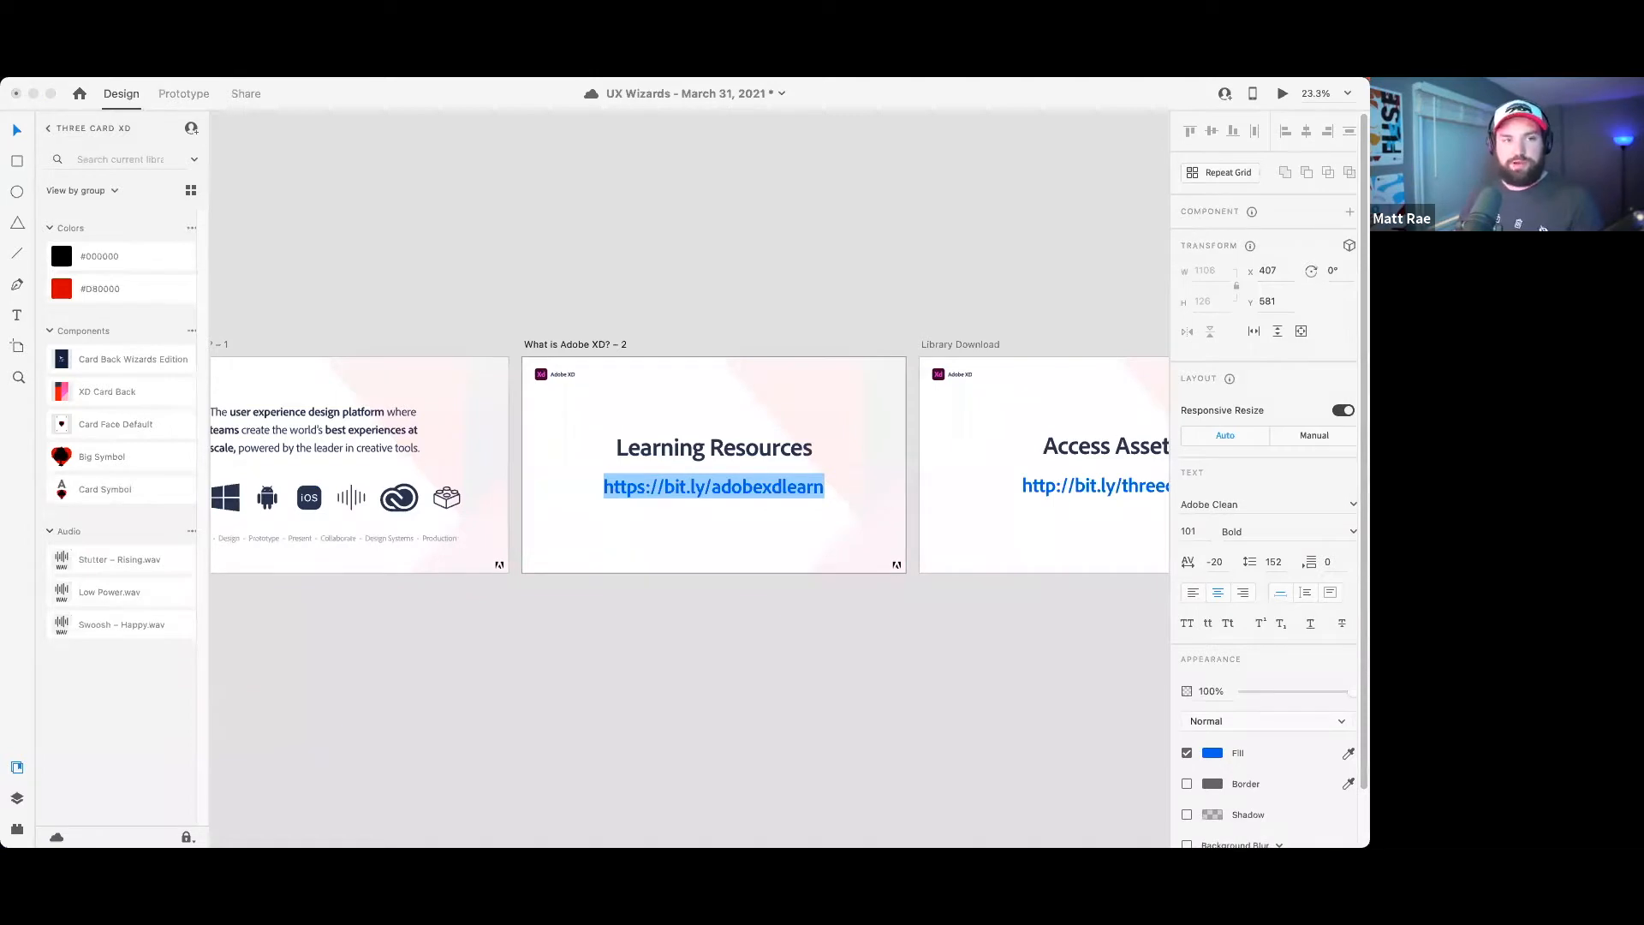
pyautogui.press('Escape')
# - Point out the Access Assets link on the Library Download artboard, leaving nothing selected
pyautogui.hscroll(5, 892, 308)
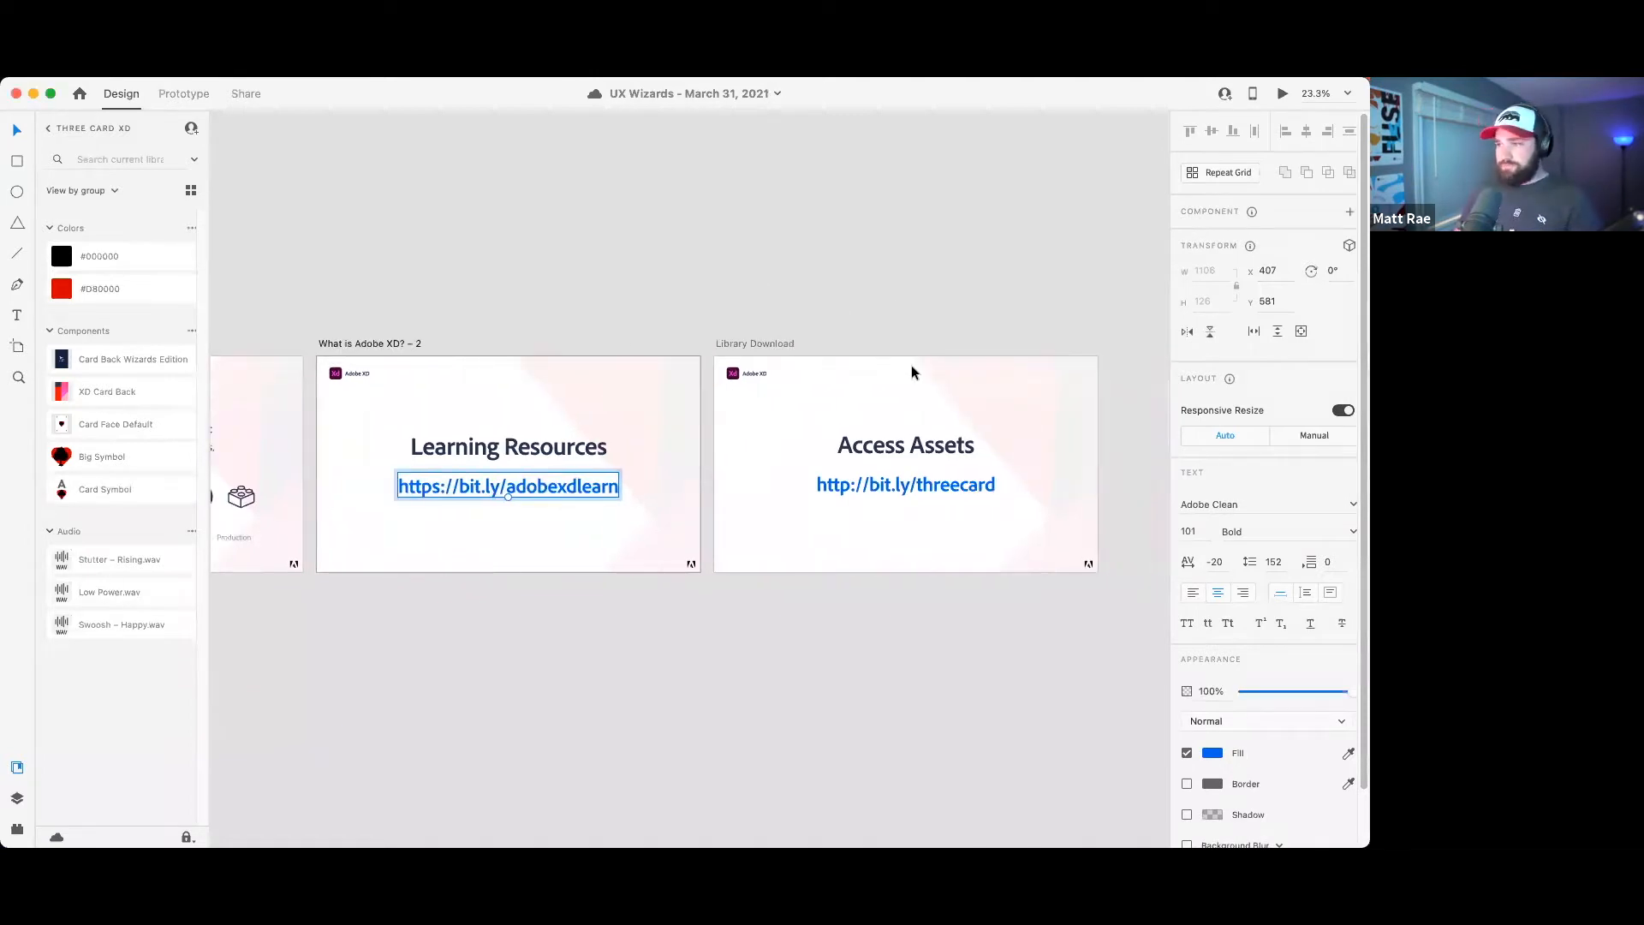
pyautogui.click(921, 481)
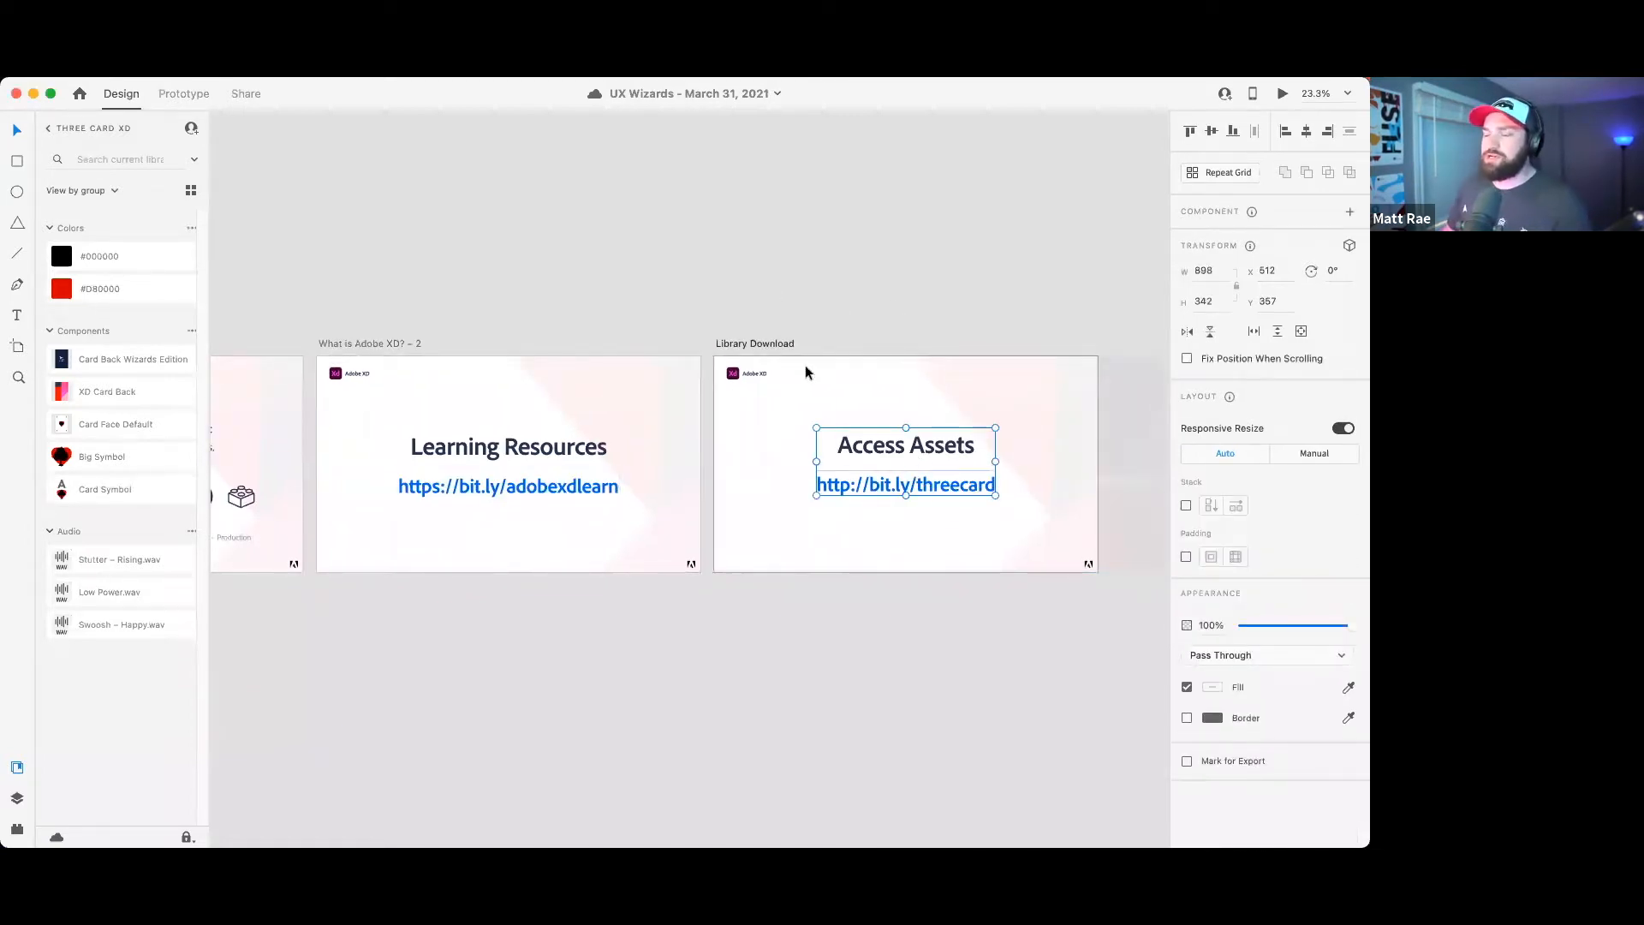
pyautogui.click(817, 292)
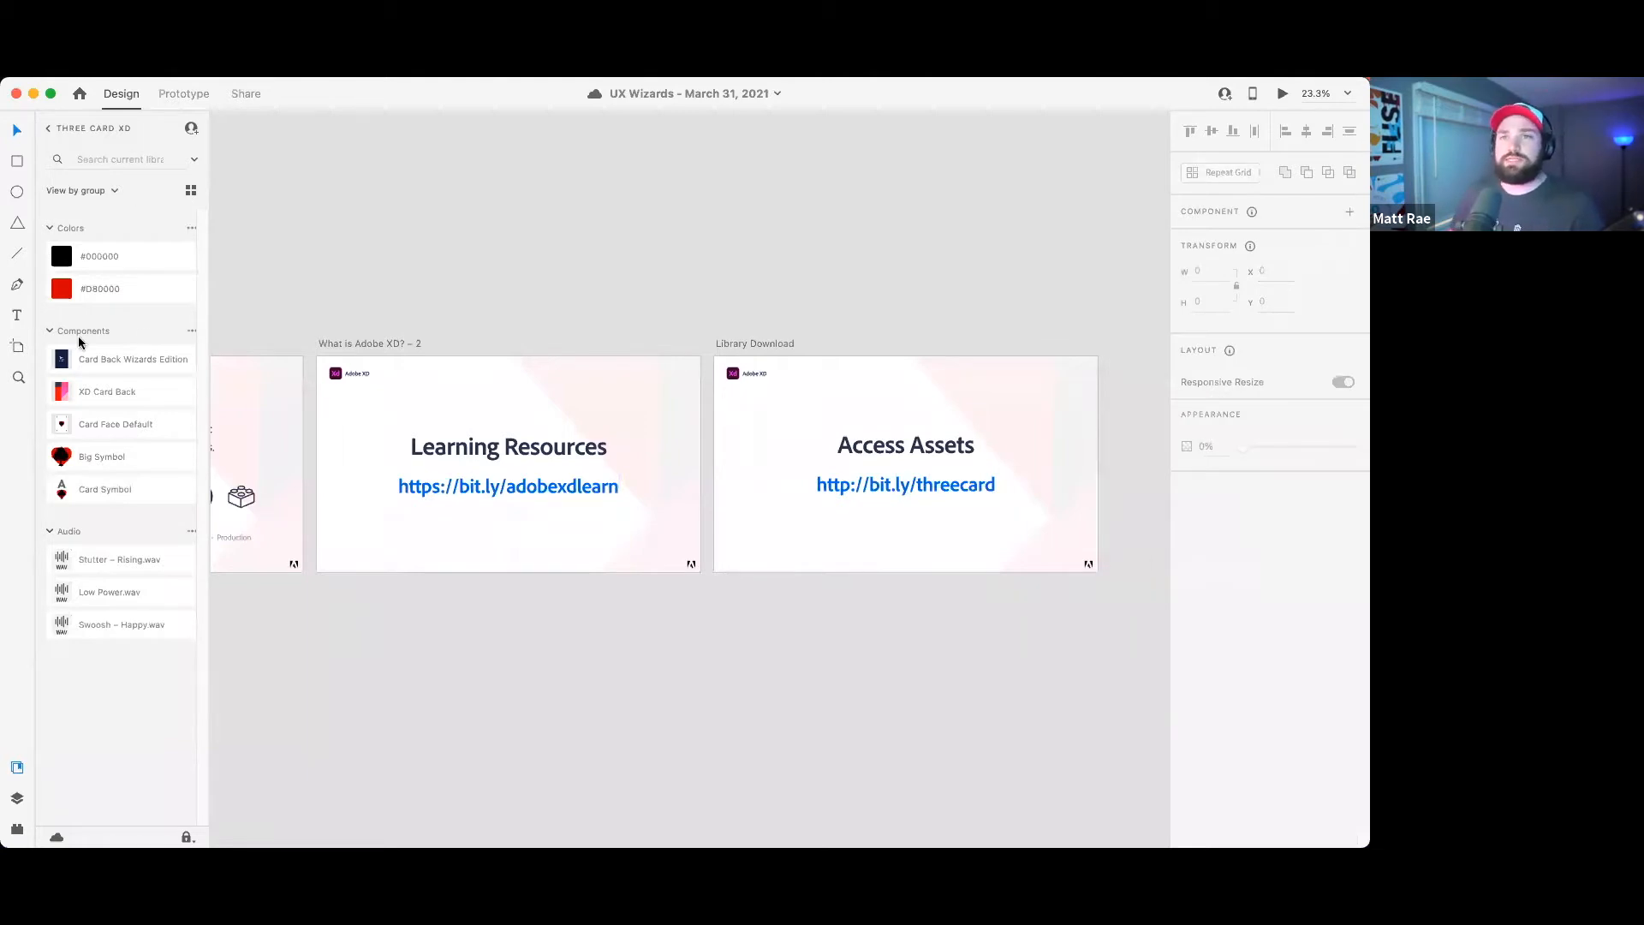
# - Show the list of libraries, inspect the Document Assets, and open the Three Card XD library
pyautogui.click(47, 130)
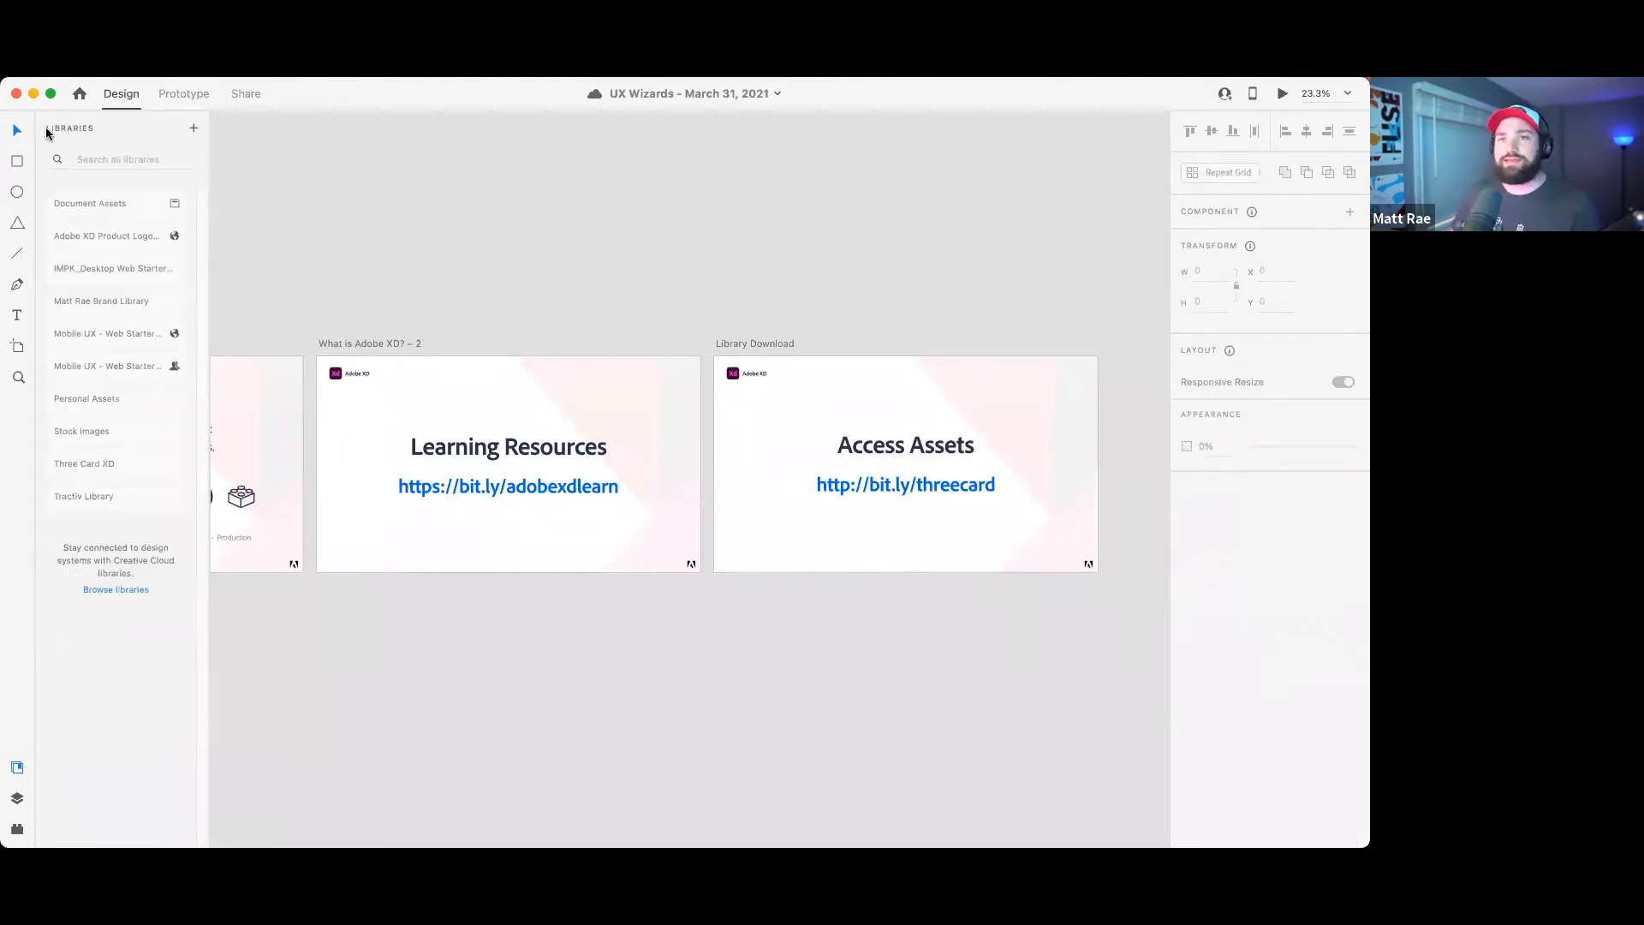
pyautogui.click(17, 768)
pyautogui.click(17, 768)
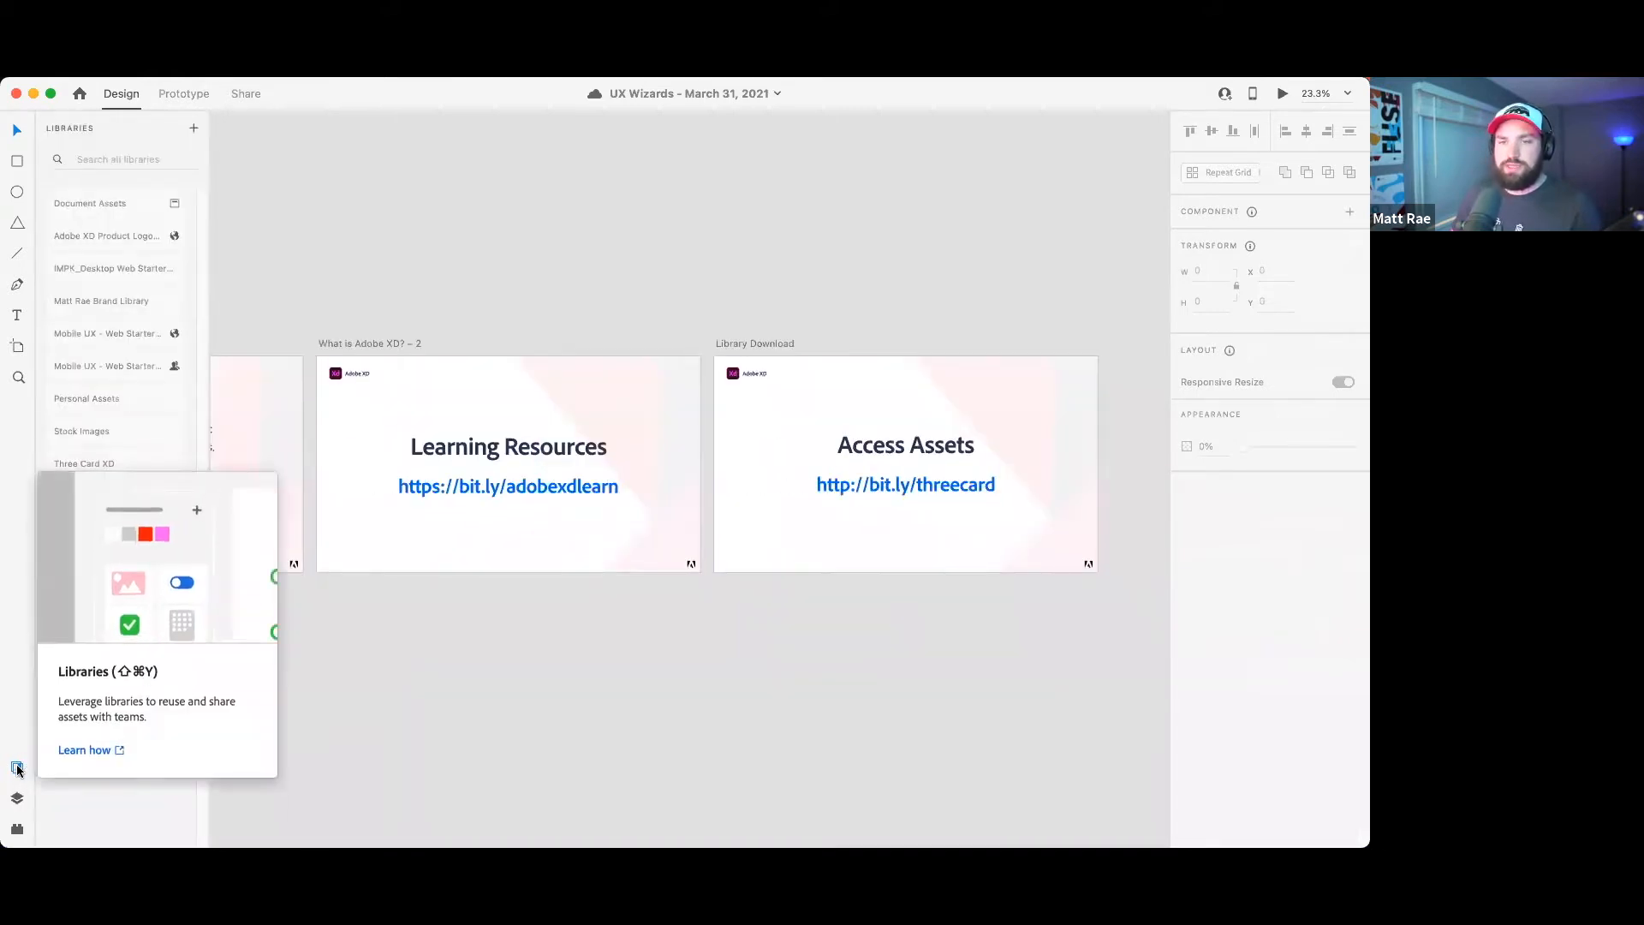
pyautogui.click(97, 204)
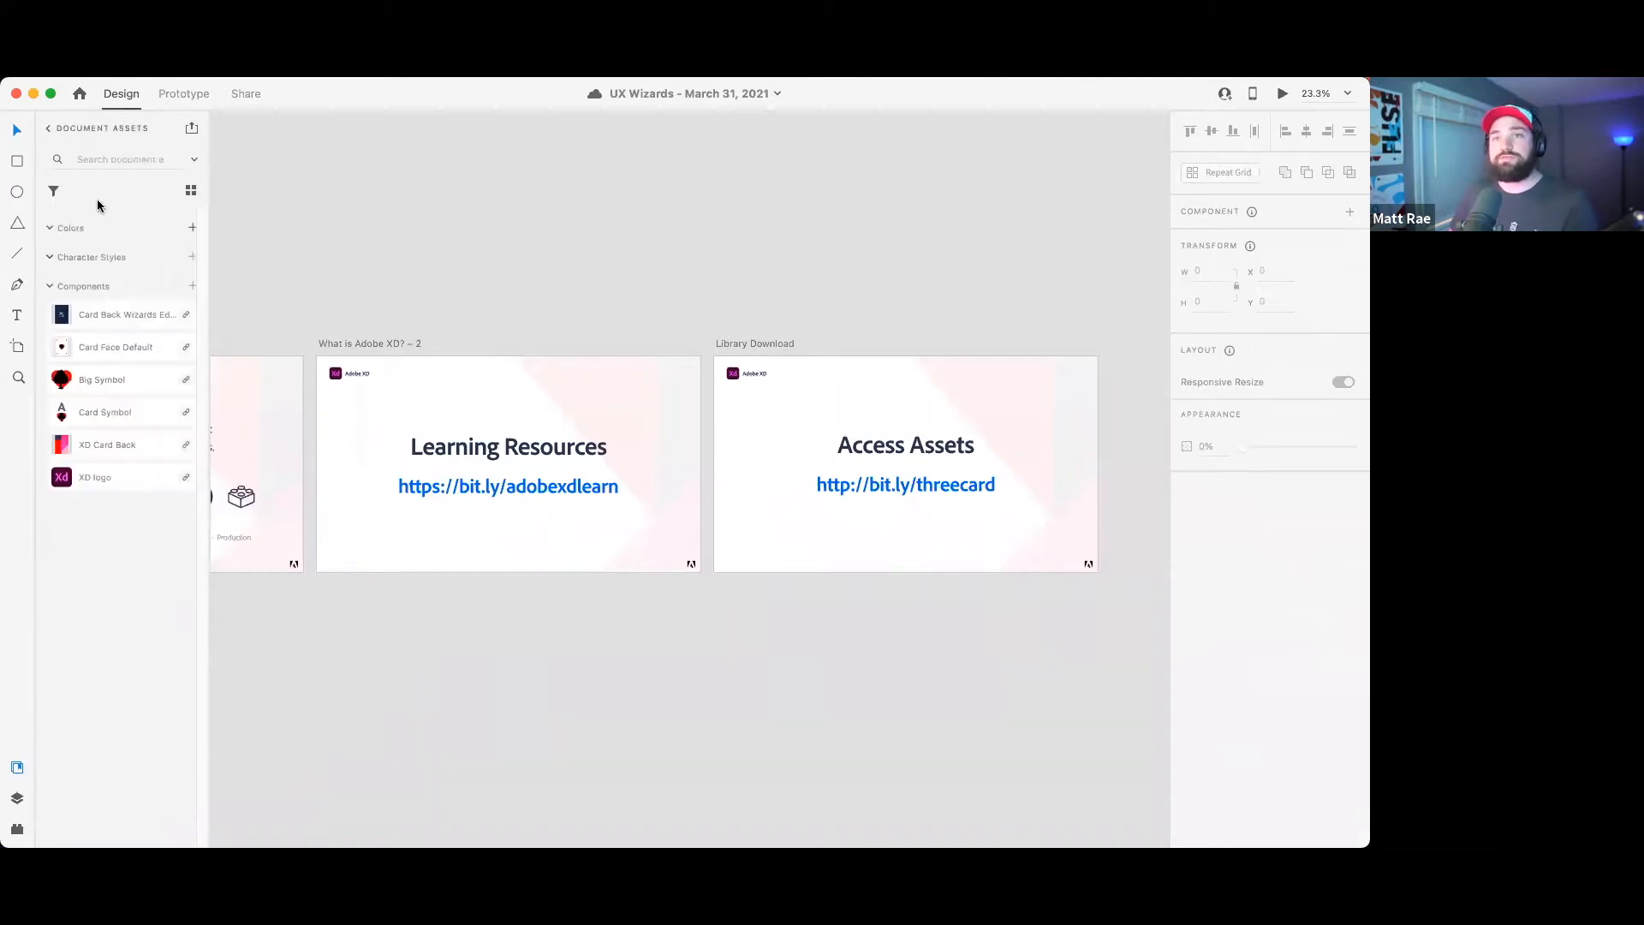
pyautogui.click(50, 129)
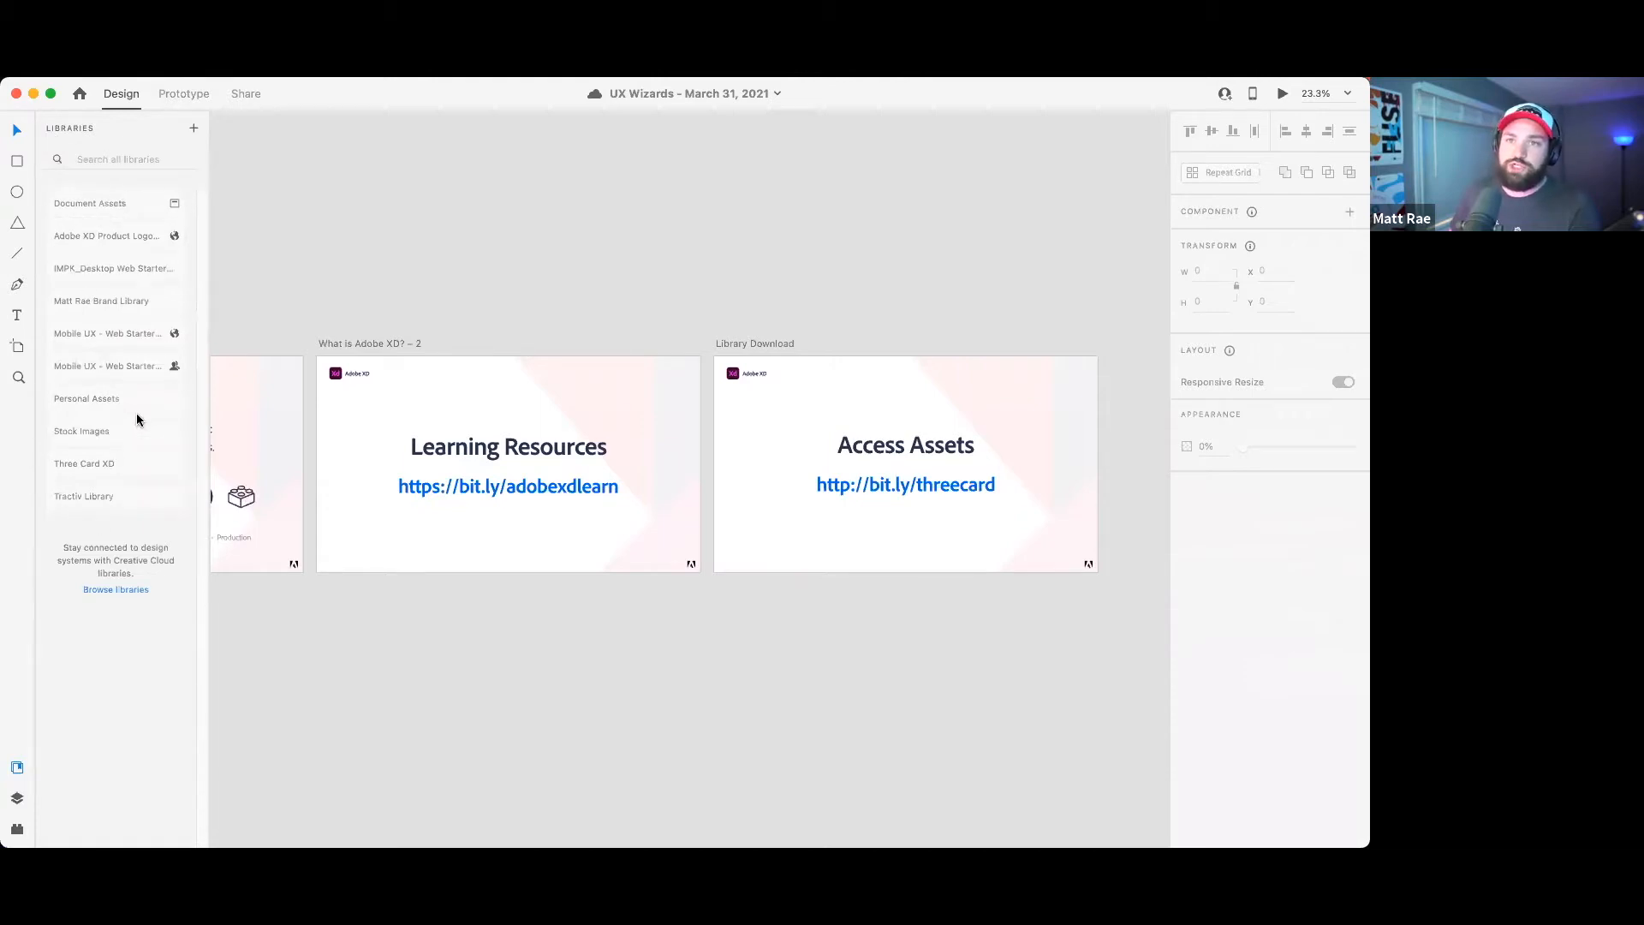
pyautogui.click(132, 463)
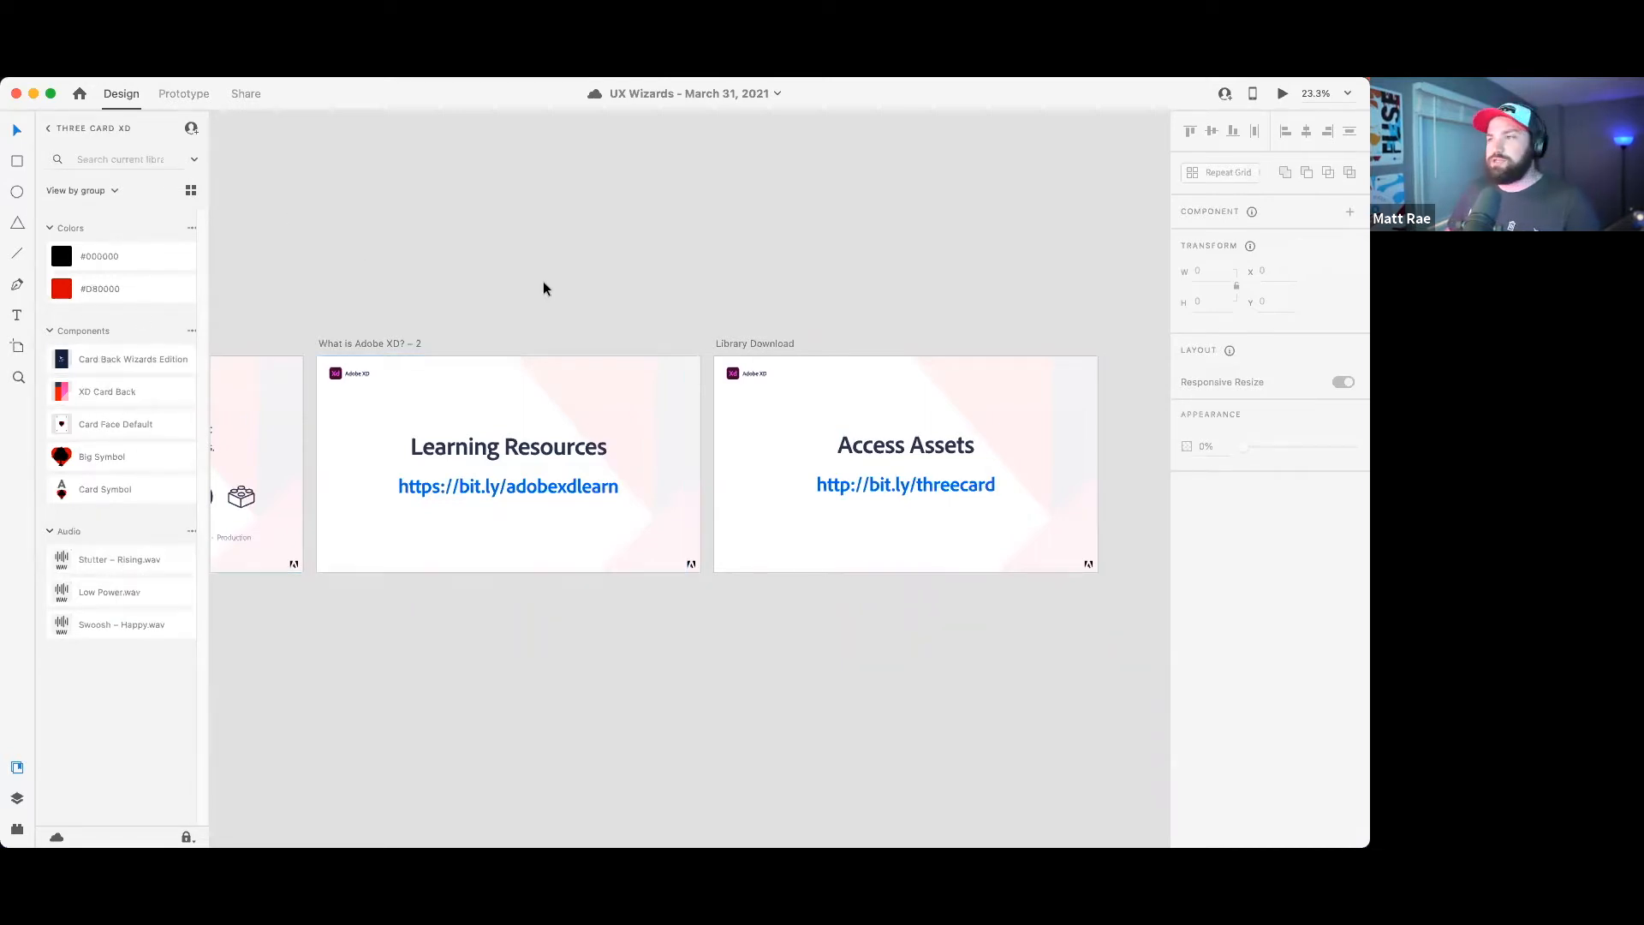
# - Switch to the Three Card XD document and select the Home 1 artboard of the Three Card Game flow
pyautogui.scroll(-5, 589, 299)
pyautogui.moveTo(445, 549); pyautogui.dragTo(665, 557)
pyautogui.hotkey('ctrl', 'Up')
pyautogui.click(392, 421)
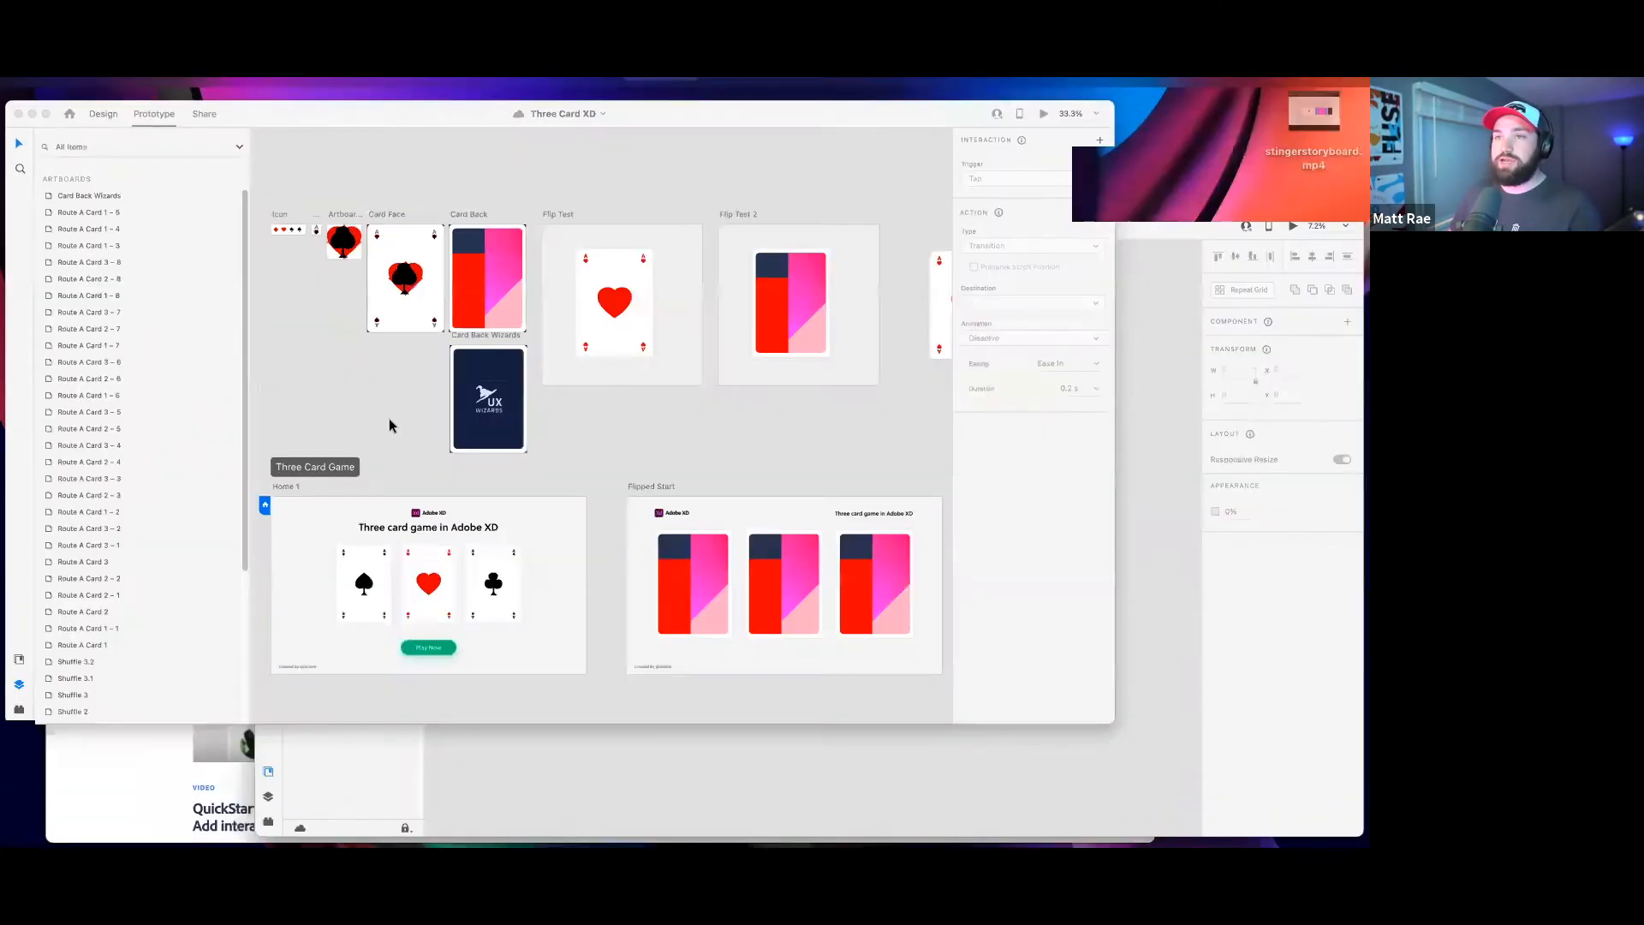
pyautogui.scroll(-5, 424, 464)
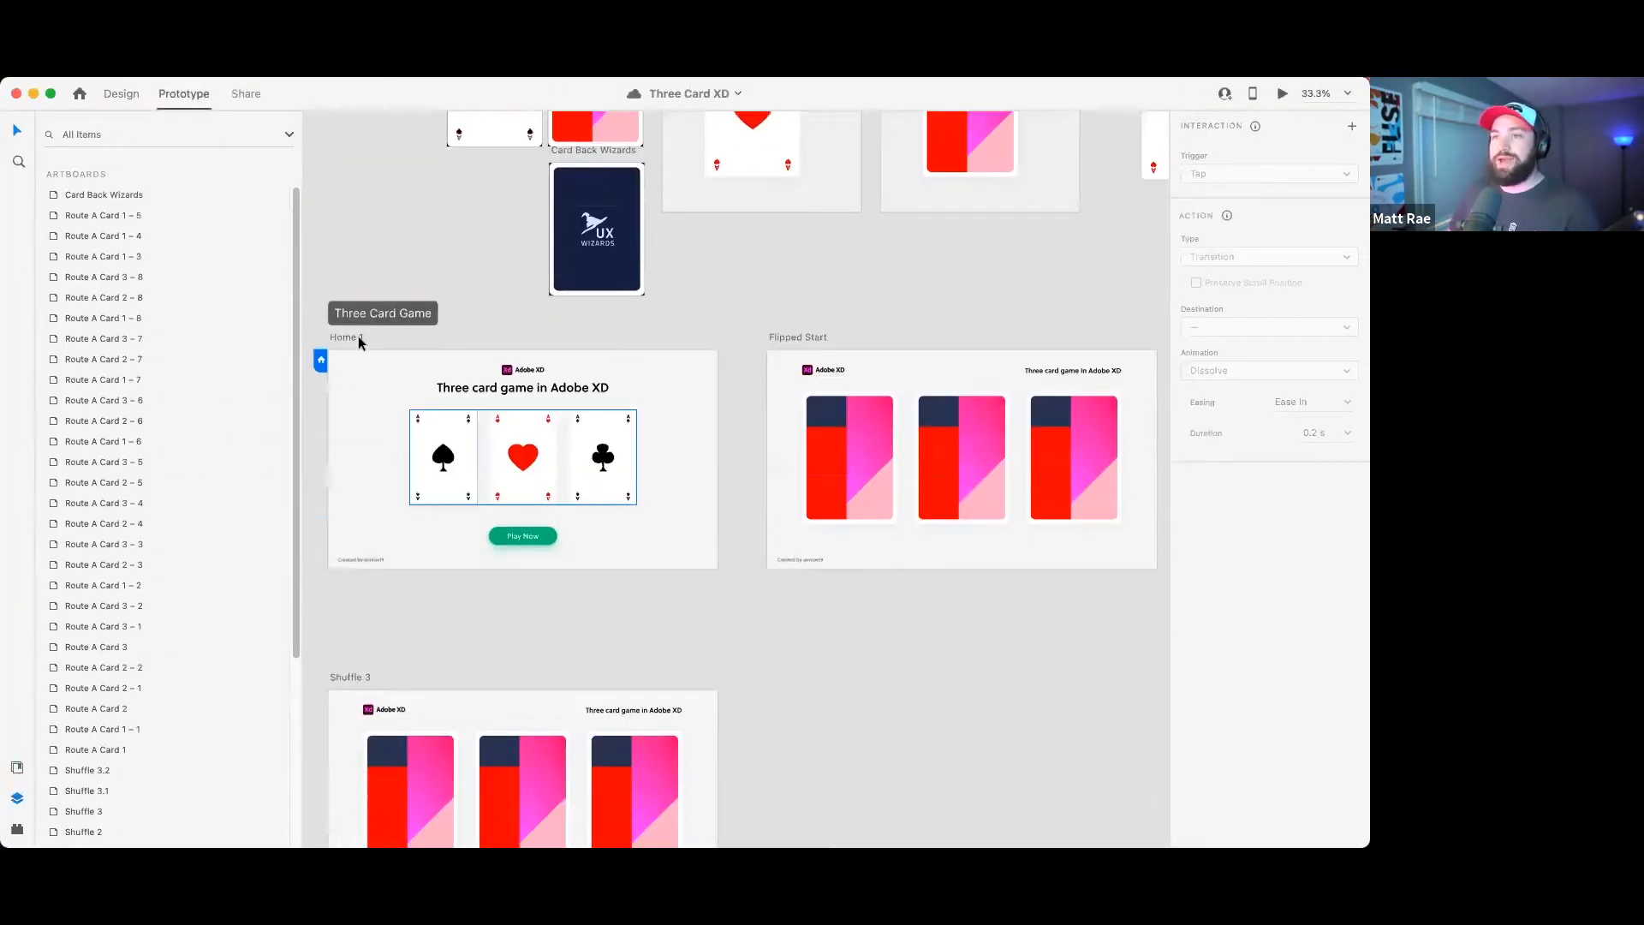
pyautogui.click(356, 336)
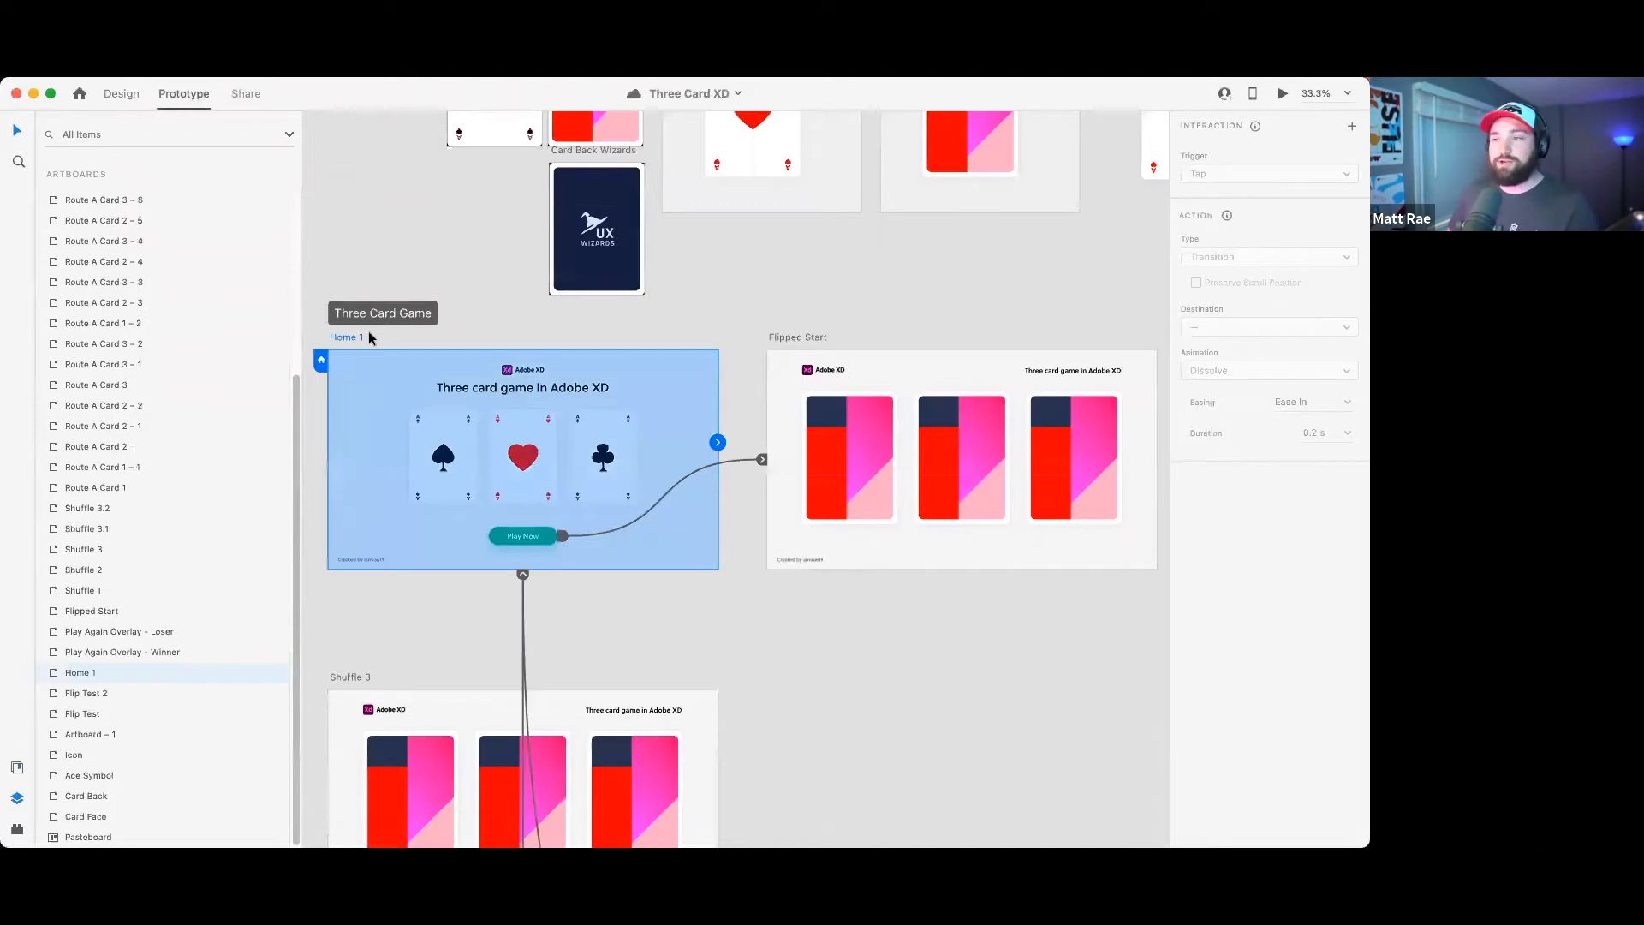
# - Preview the prototype from Home 1, play one round by picking the middle card, and choose to play again
pyautogui.click(1282, 94)
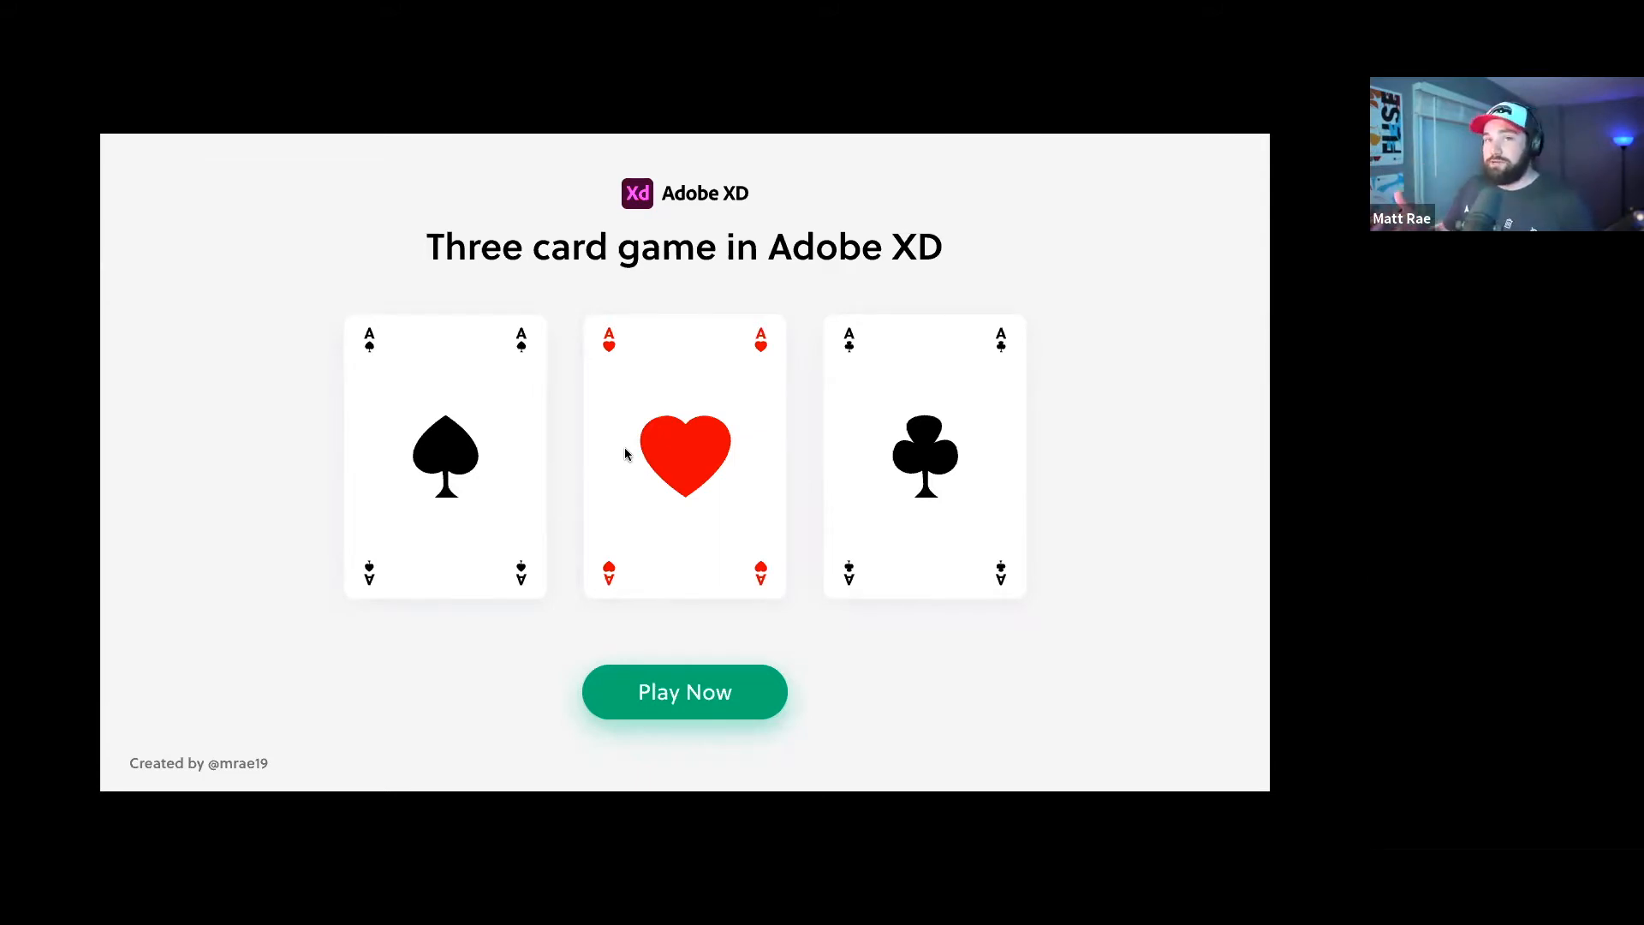
pyautogui.click(708, 700)
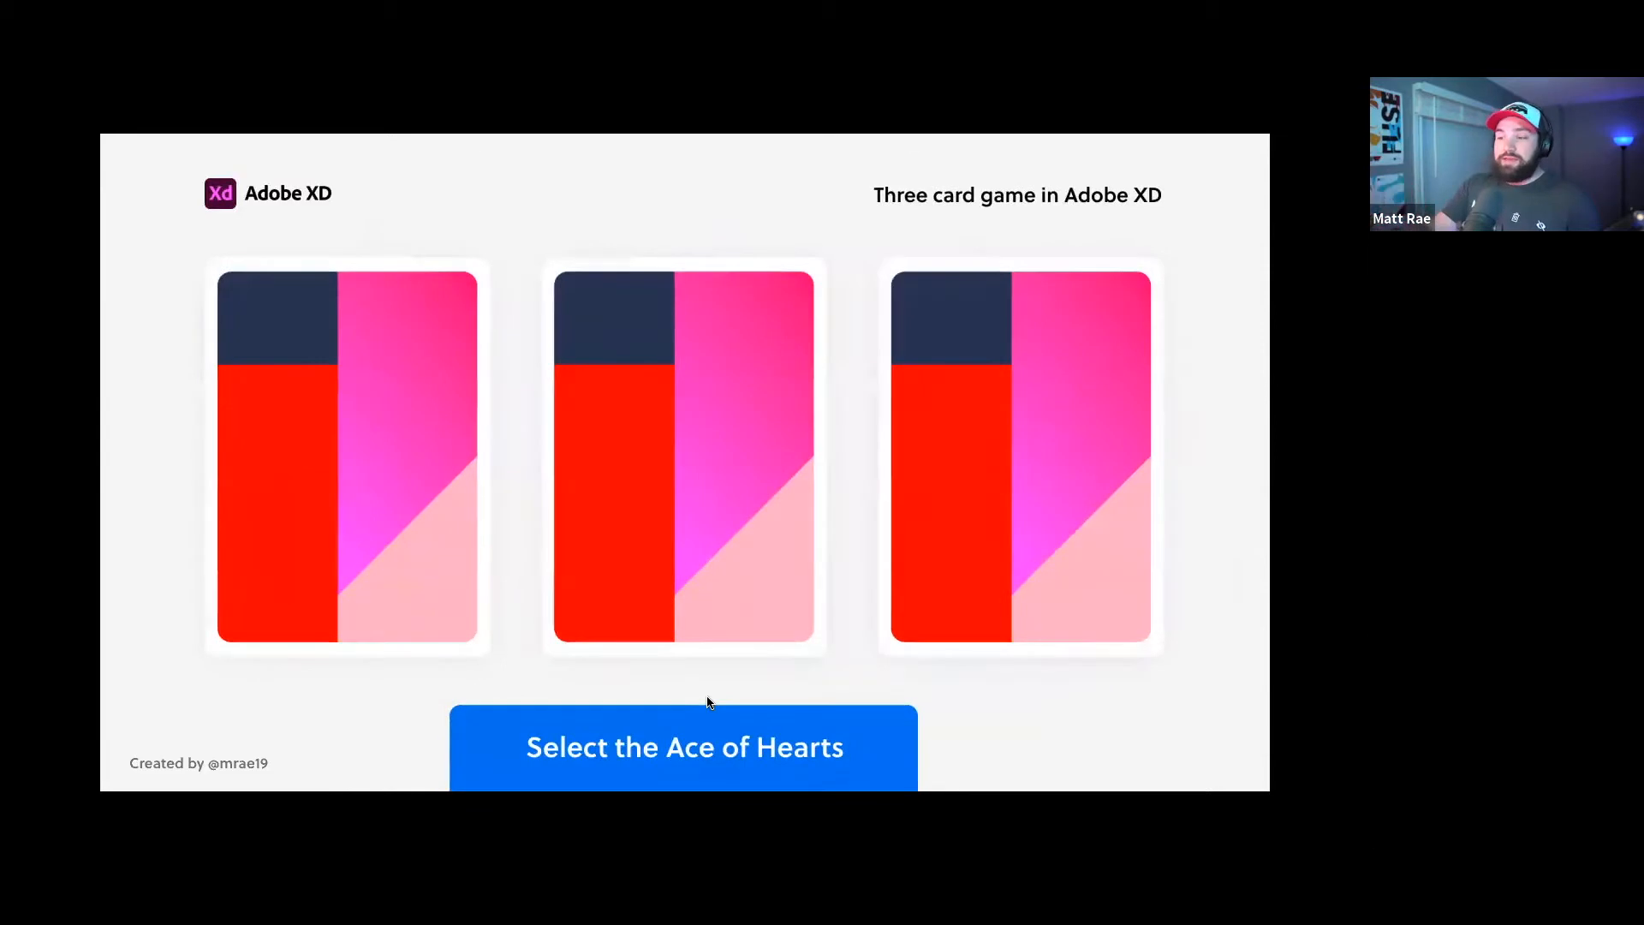
pyautogui.click(707, 388)
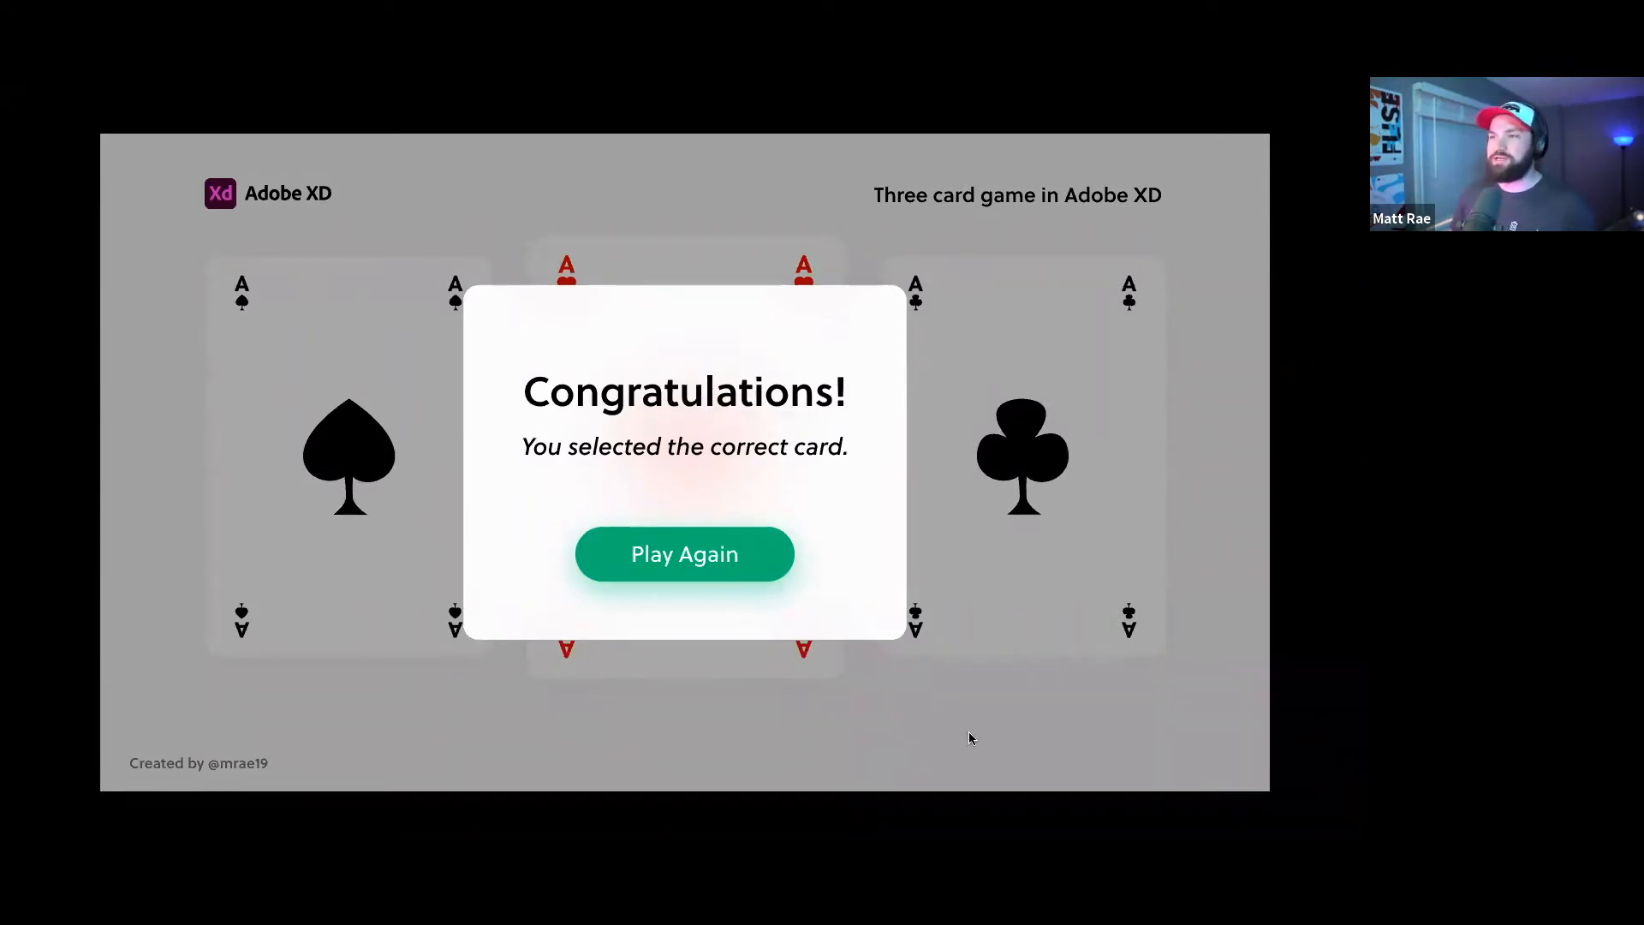
pyautogui.click(708, 555)
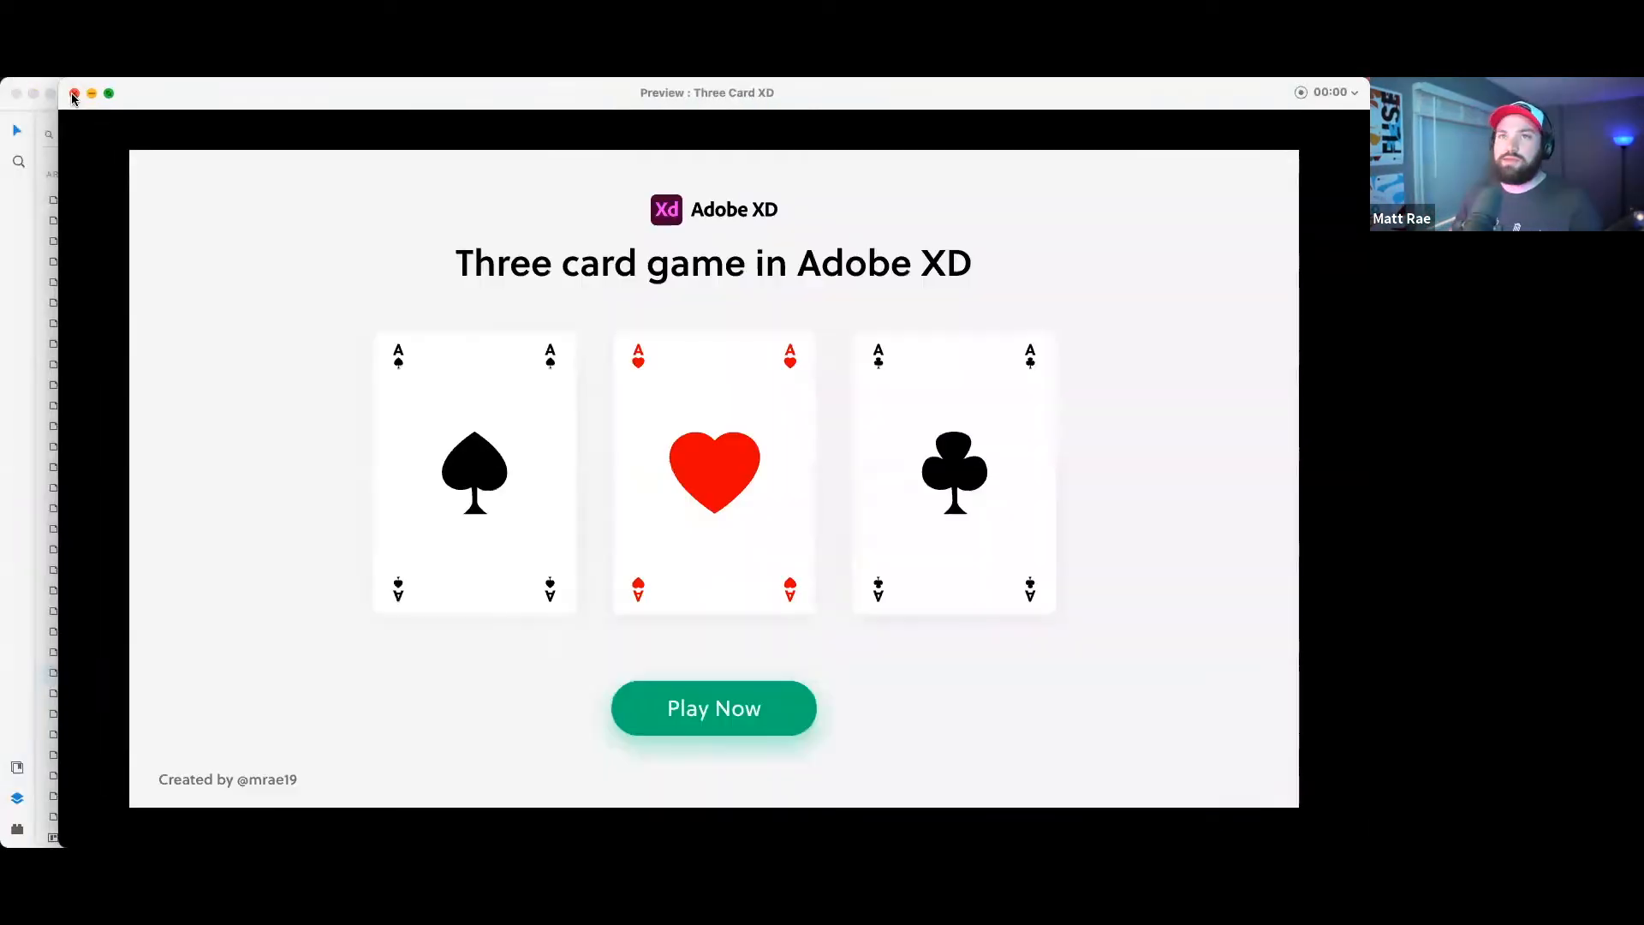
# - Close the prototype preview and minimise the Three Card XD document to return to the UX Wizards document
pyautogui.click(74, 94)
pyautogui.click(389, 159)
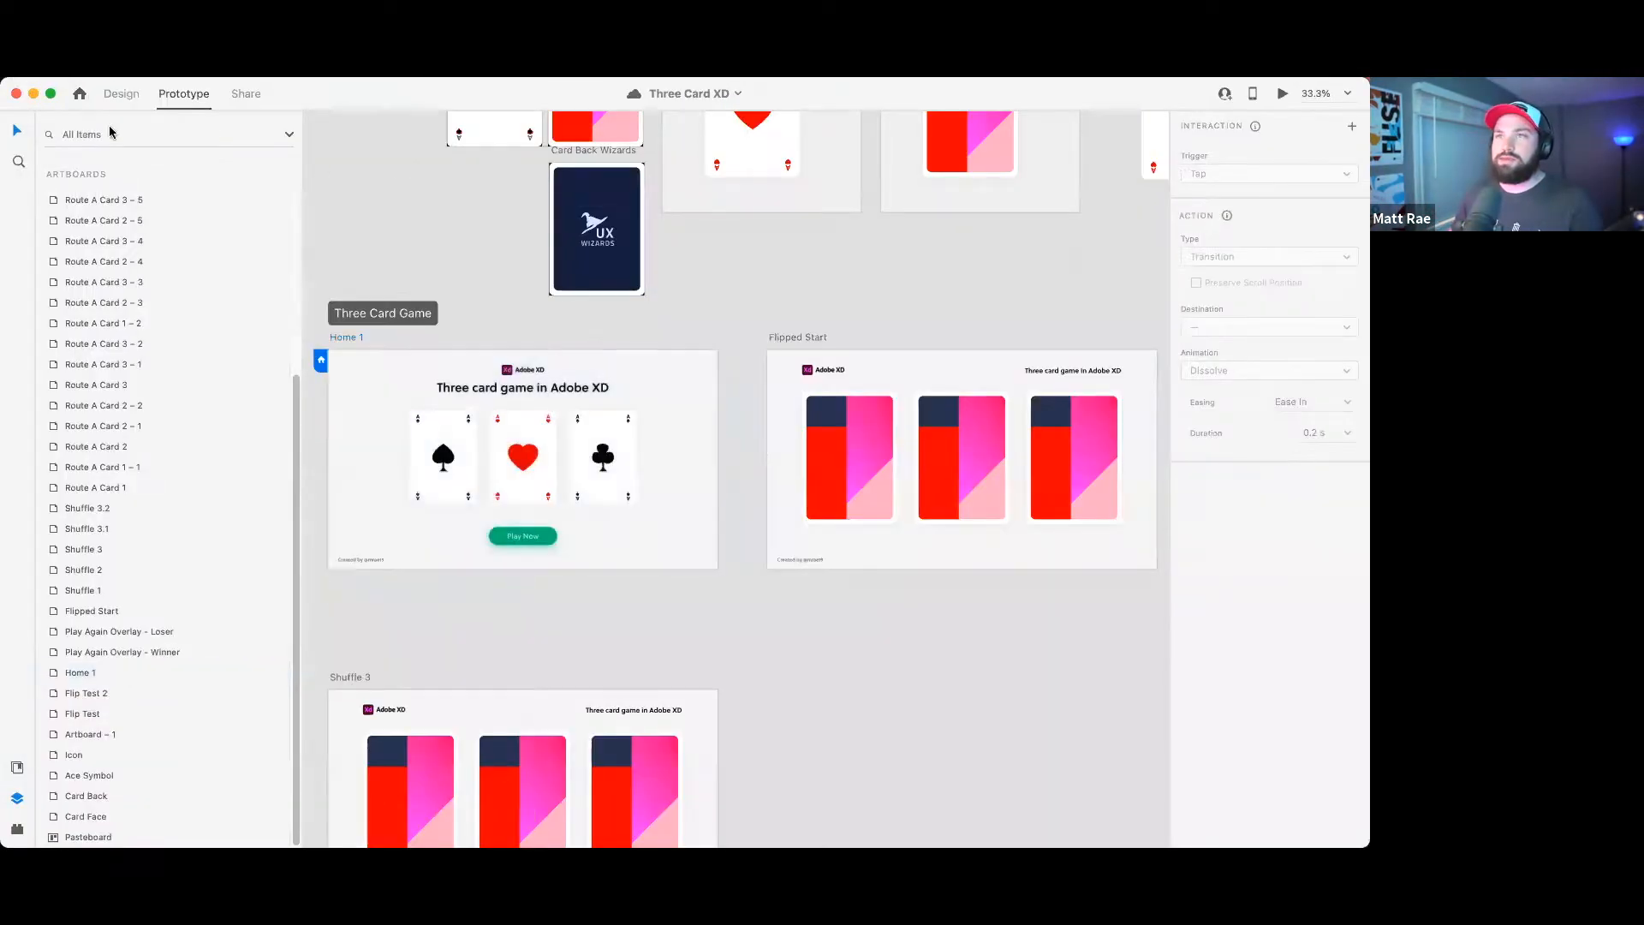
pyautogui.click(33, 94)
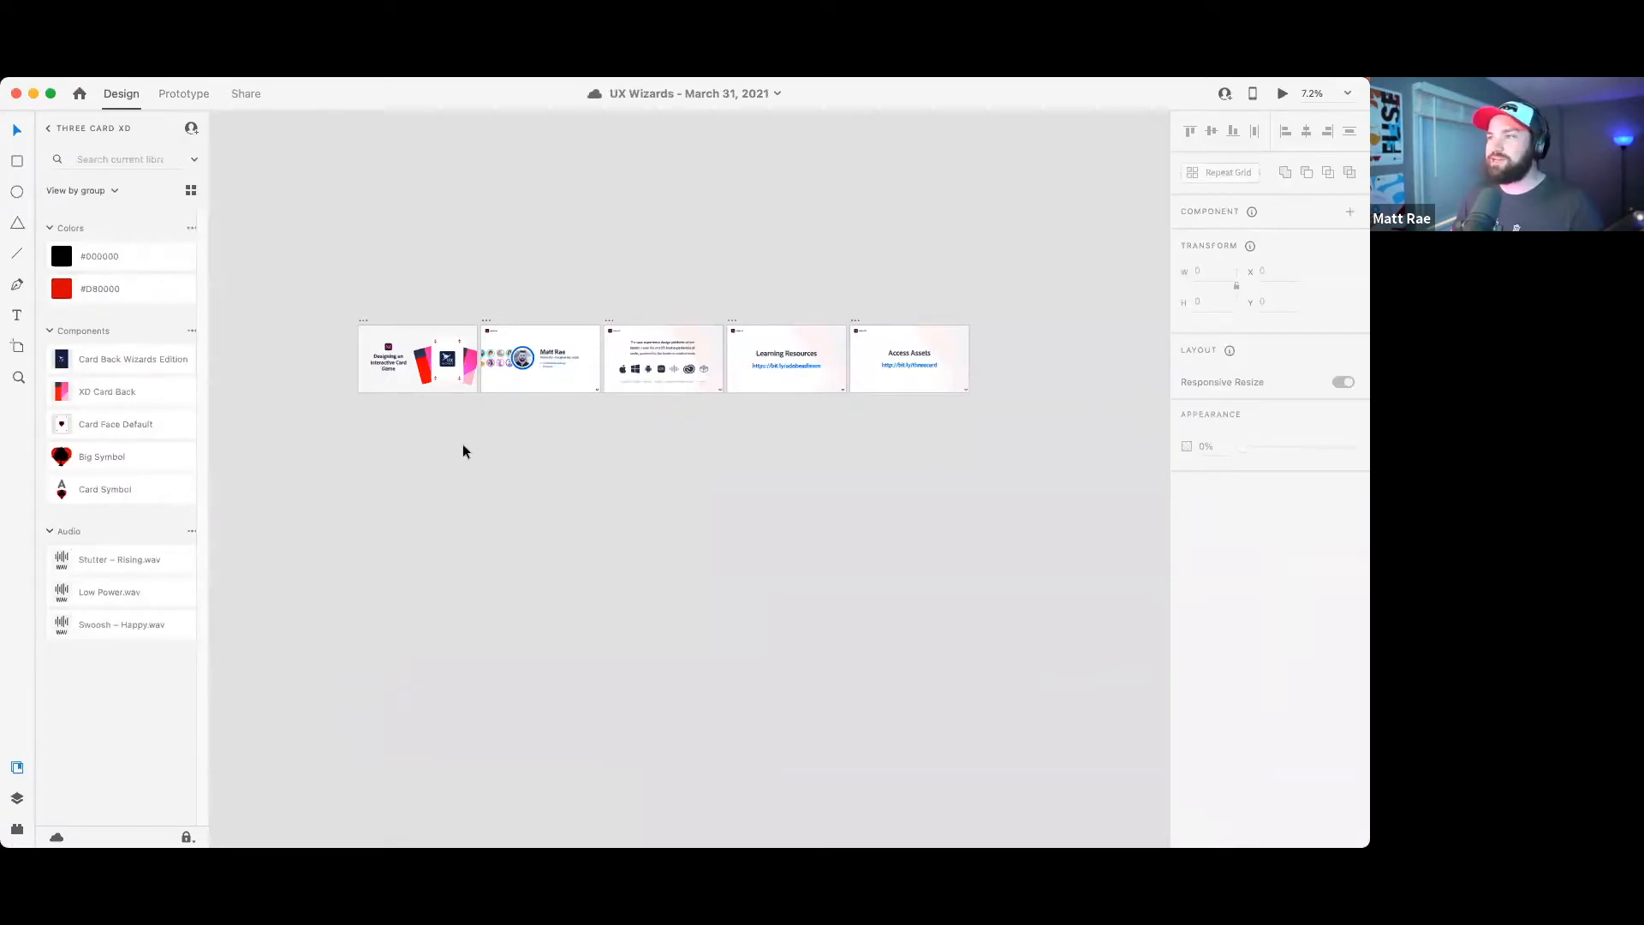
# - Add a new artboard using the Web 1920 preset (1920 × 1080)
pyautogui.scroll(2, 457, 418)
pyautogui.moveTo(430, 441); pyautogui.dragTo(401, 370)
pyautogui.moveTo(471, 421); pyautogui.dragTo(464, 419)
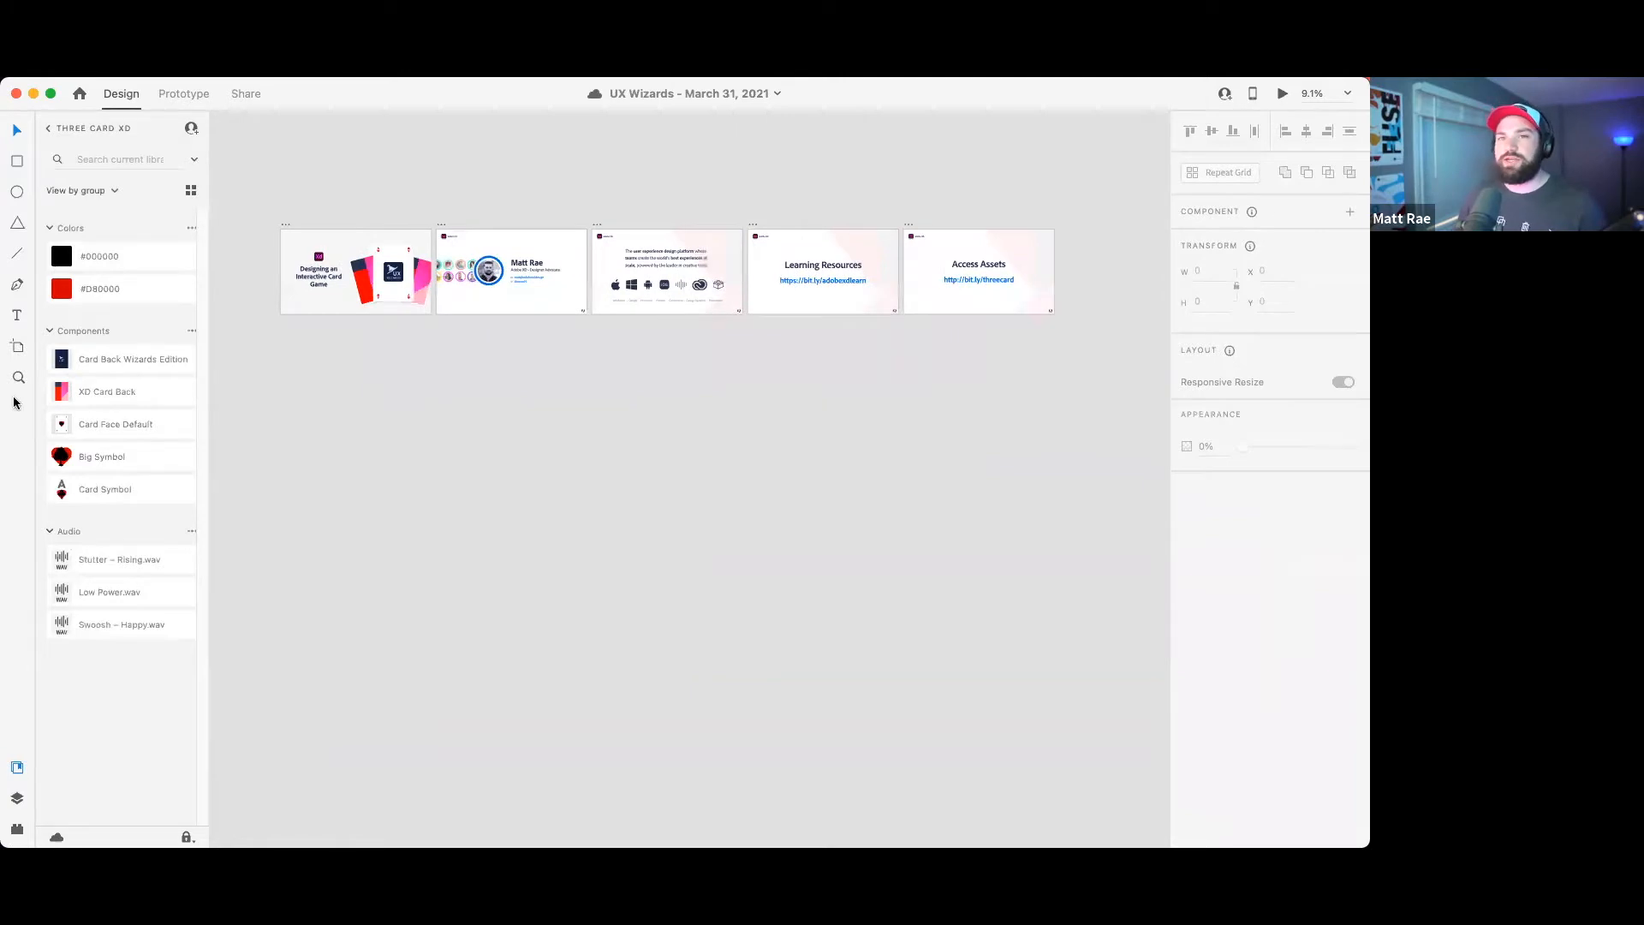
pyautogui.click(16, 346)
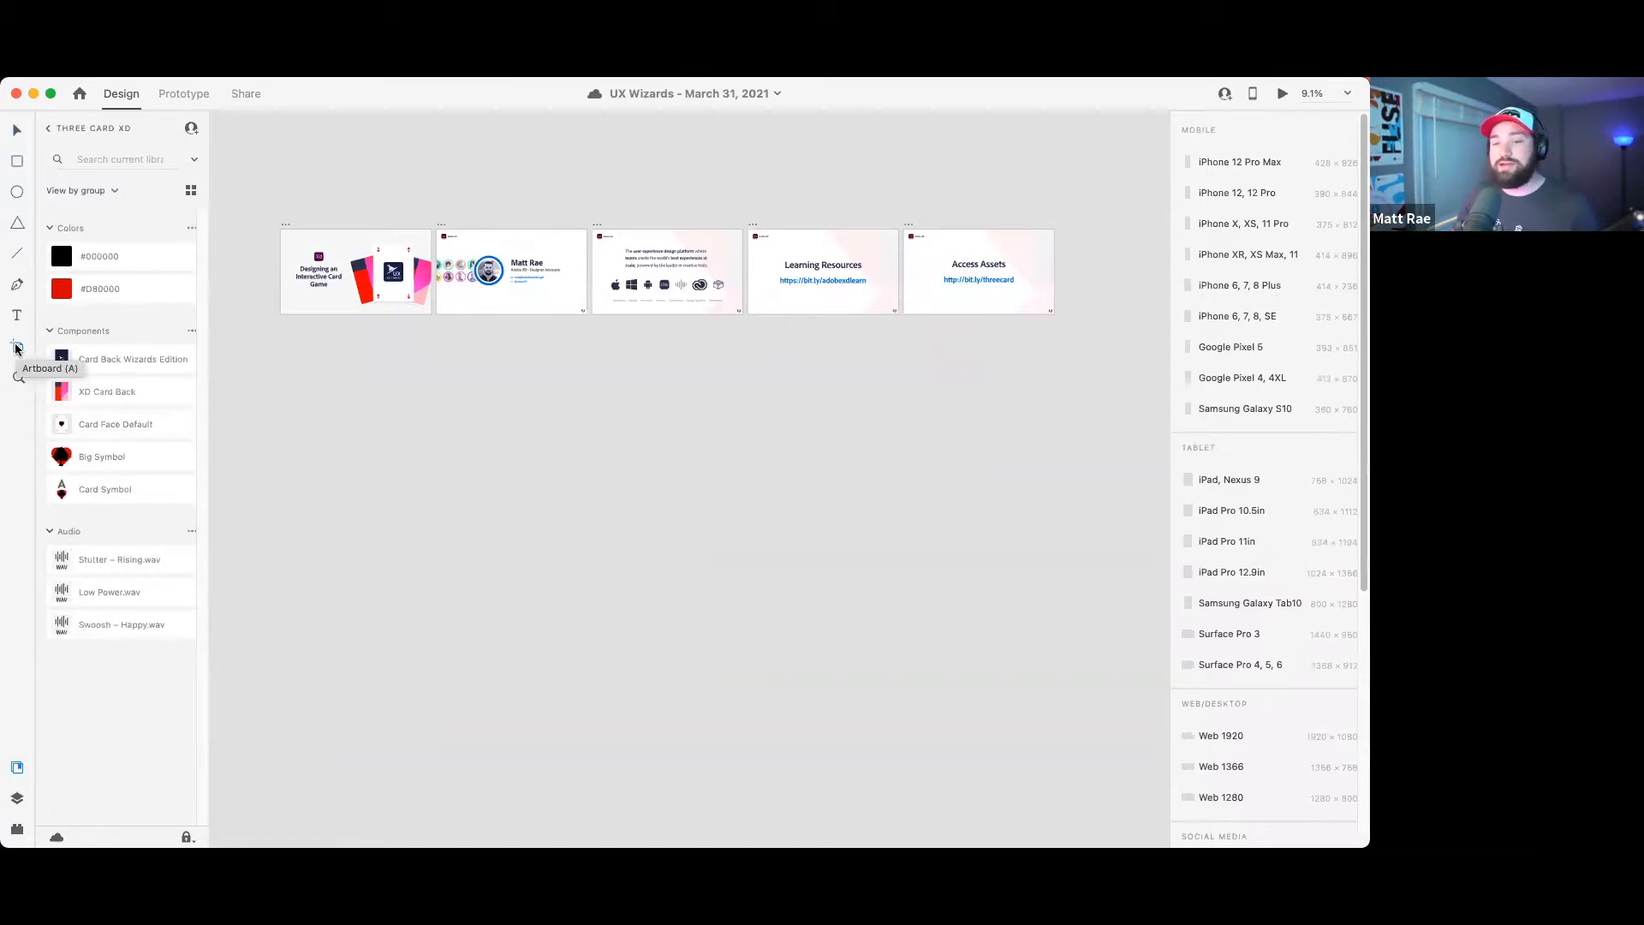
pyautogui.press('v')
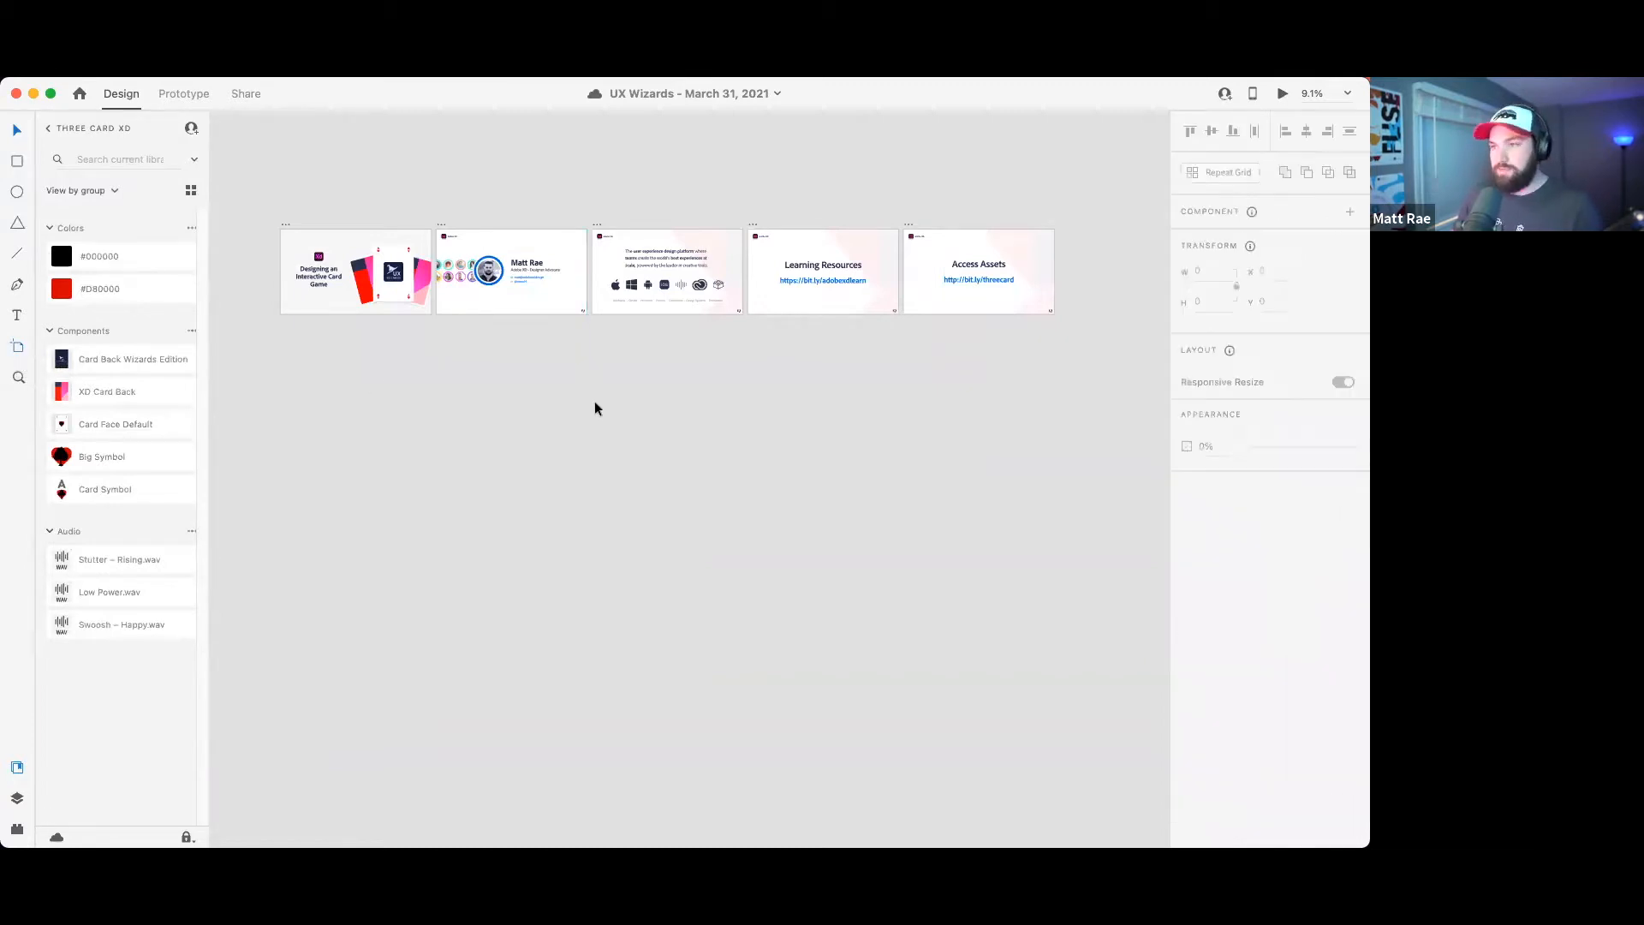
pyautogui.click(21, 349)
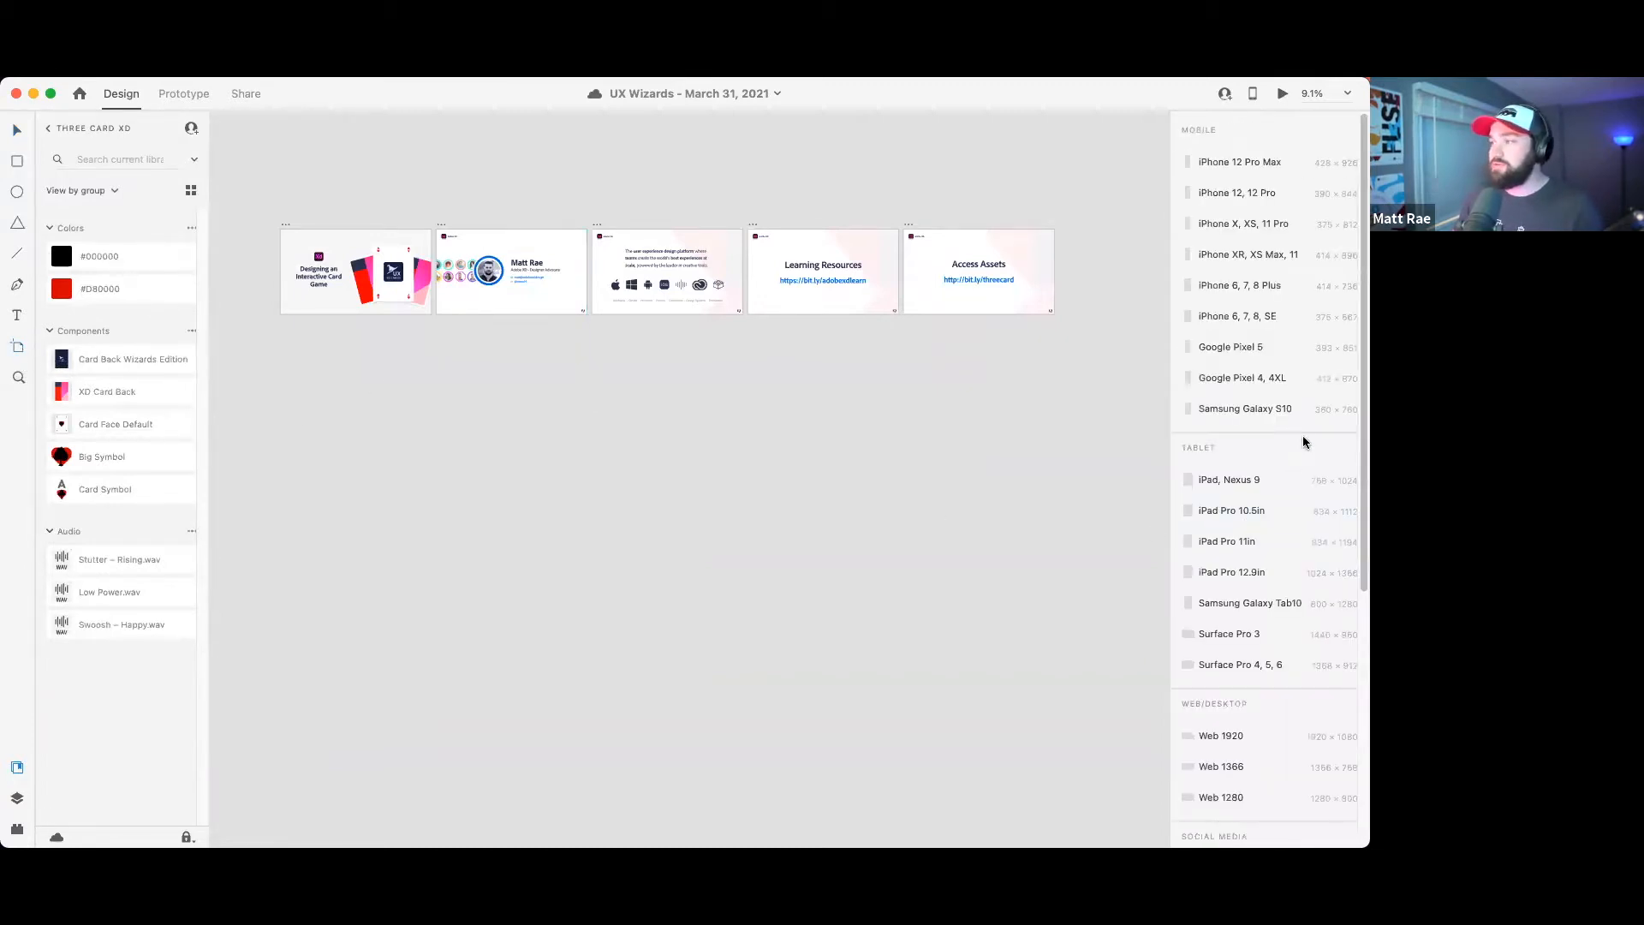
pyautogui.scroll(-5, 1305, 442)
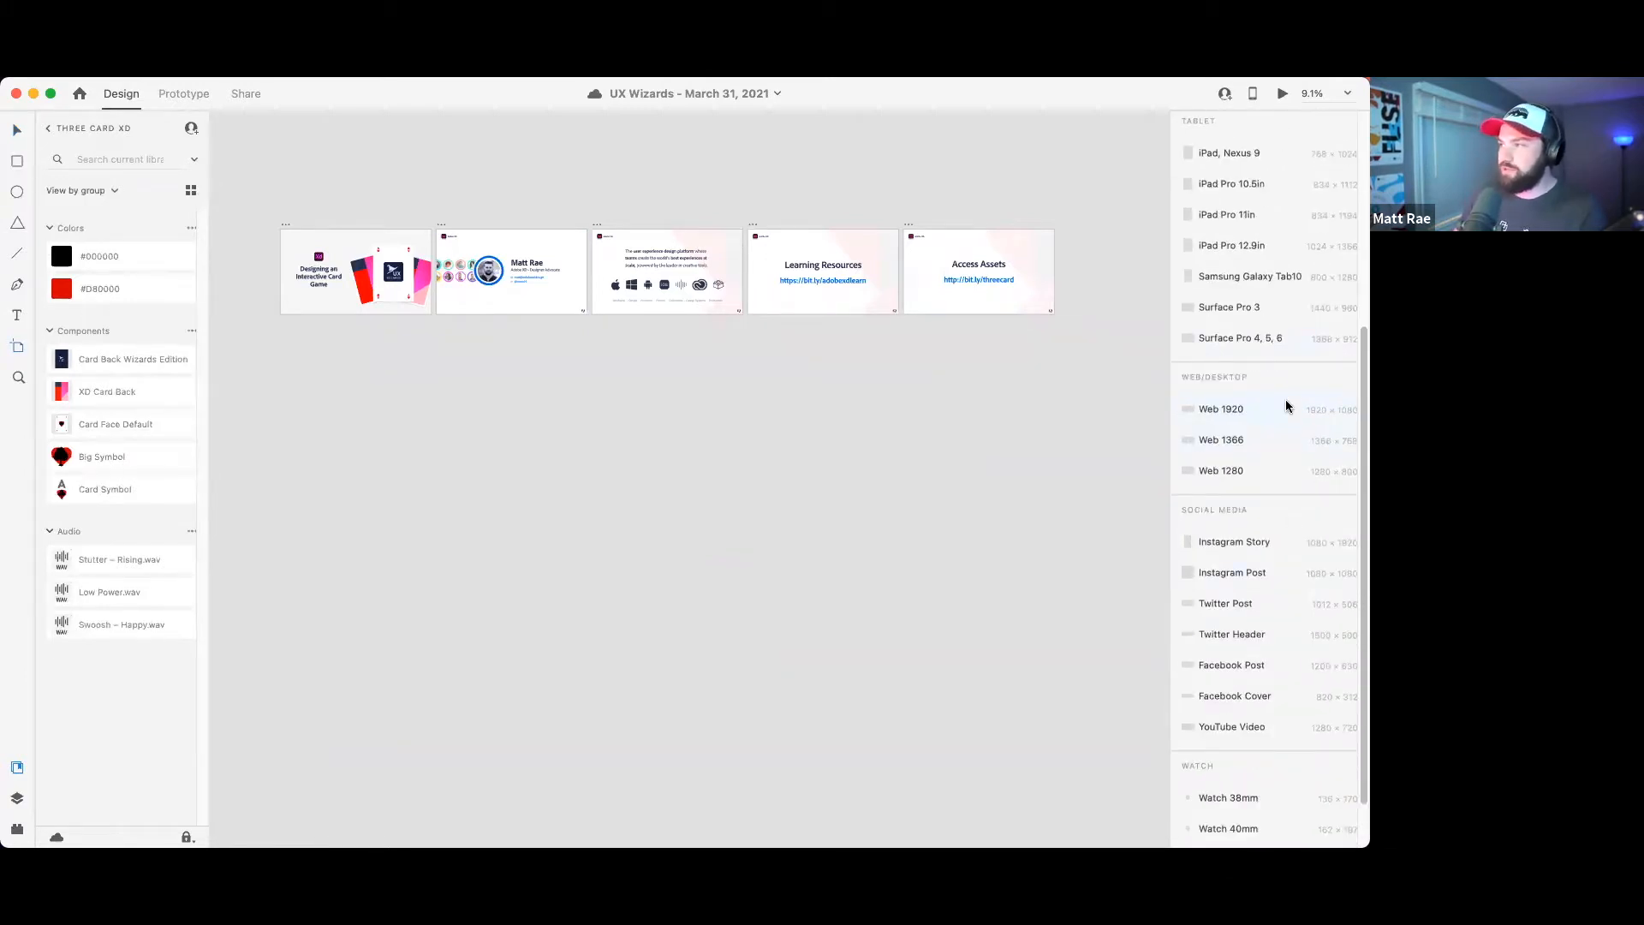
pyautogui.scroll(-2, 1287, 406)
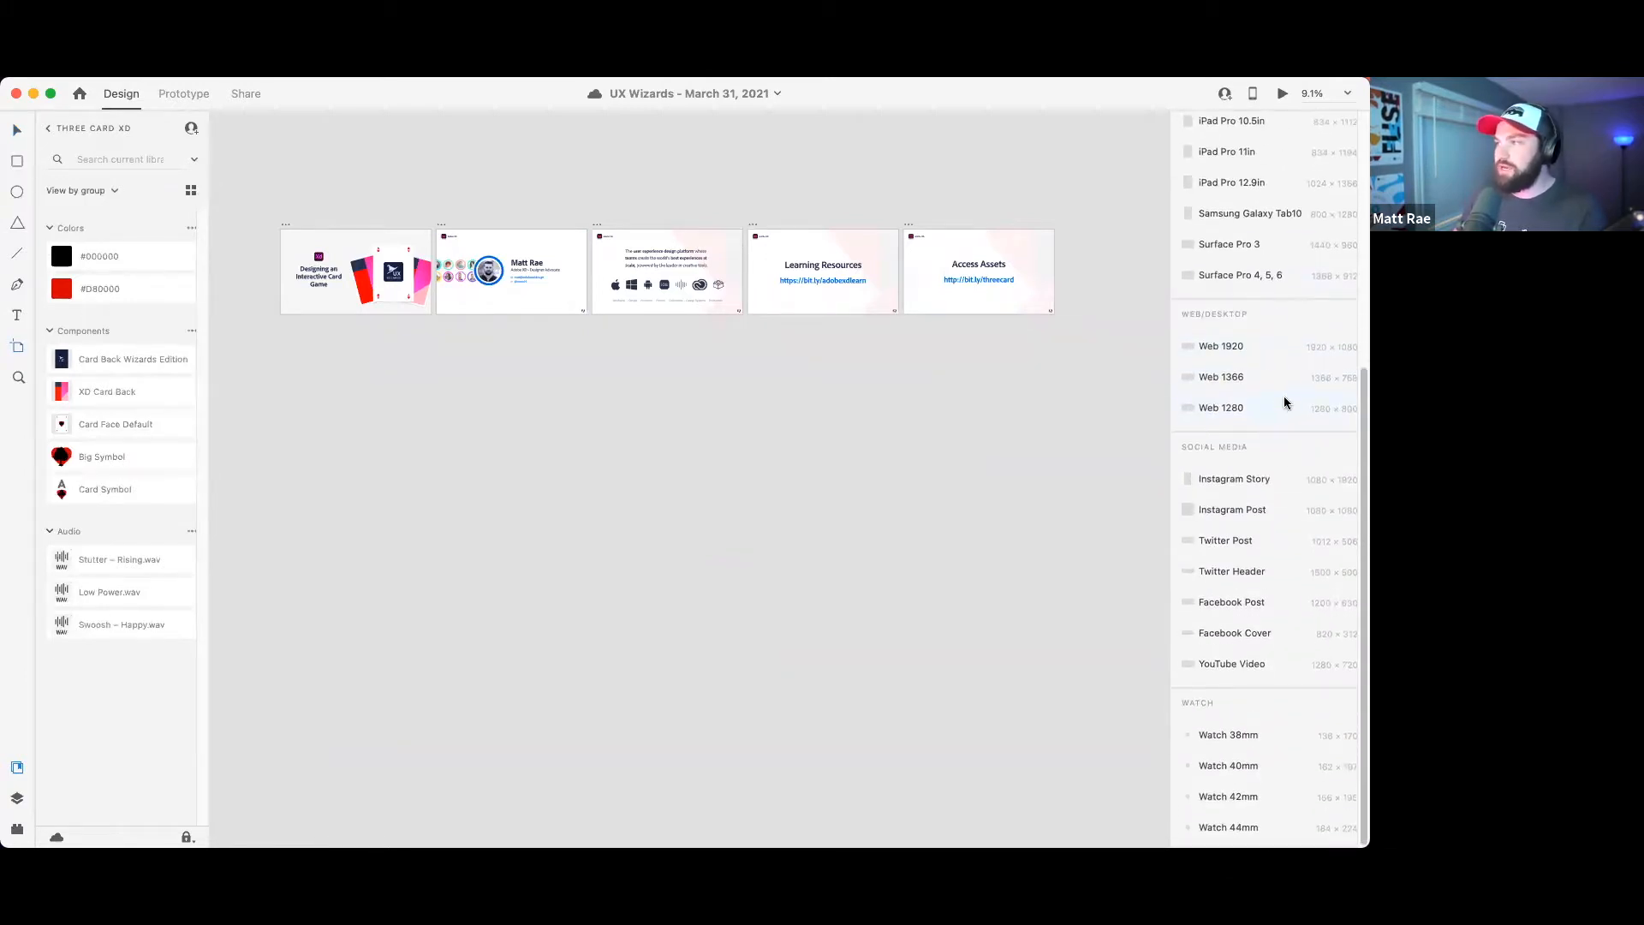
pyautogui.click(1257, 346)
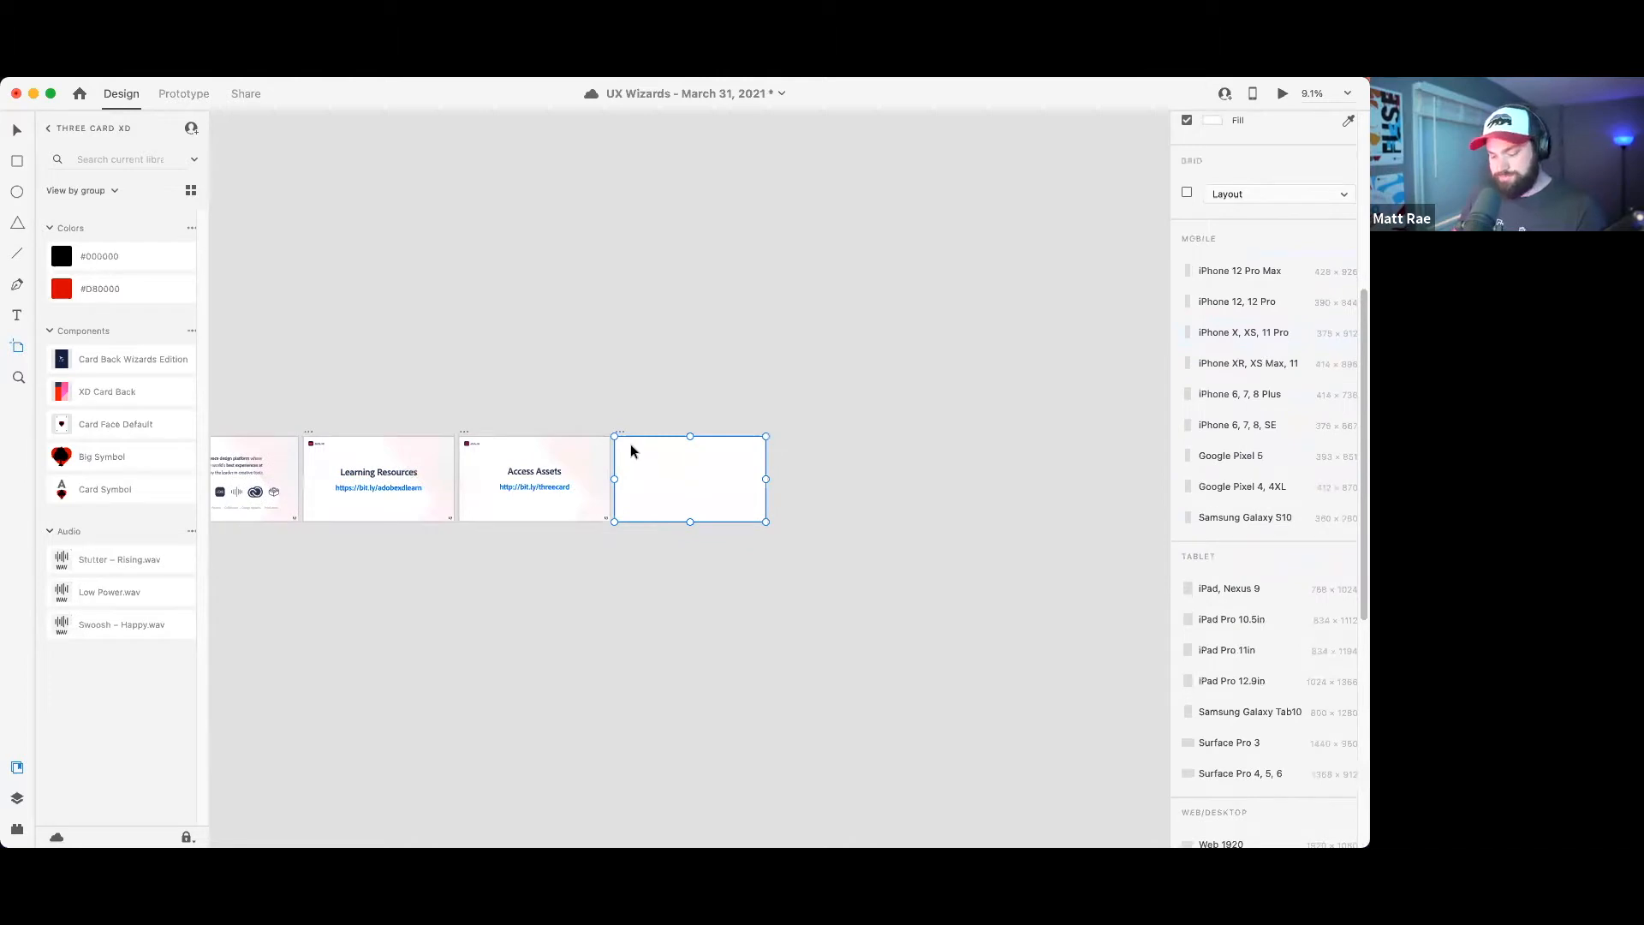
# - Move the new blank artboard below the Introduction artboard, to about X 1990, Y 1928
pyautogui.press('v')
pyautogui.moveTo(627, 403); pyautogui.dragTo(642, 360)
pyautogui.click(668, 360)
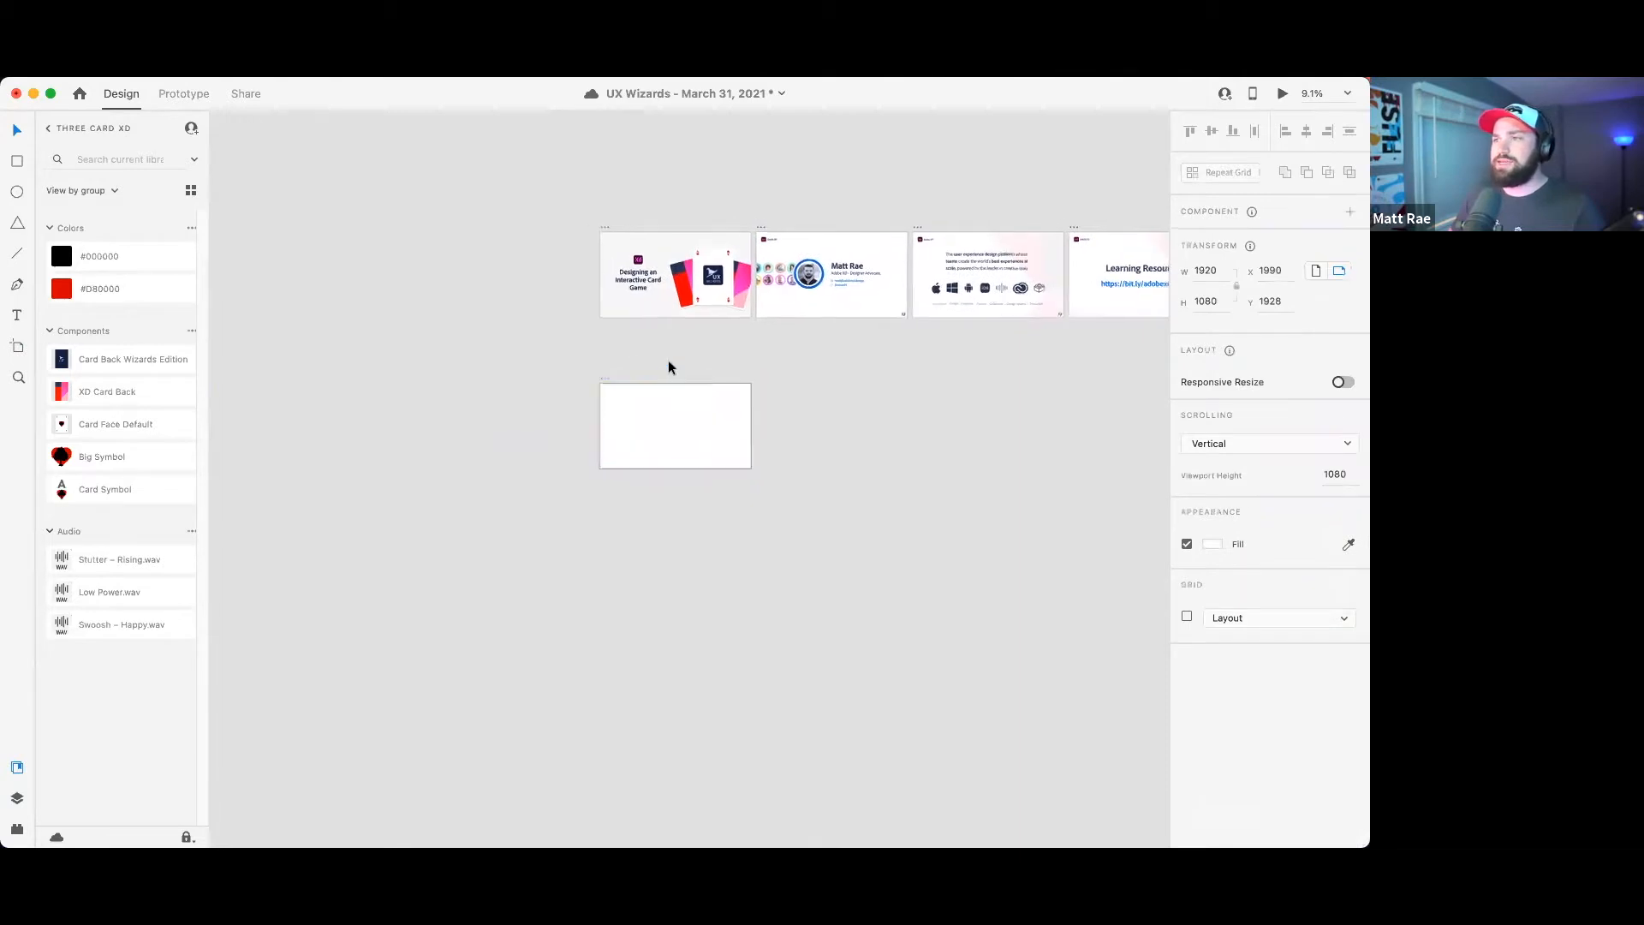
# - Rename the new blank artboard as Home Landing Page
pyautogui.scroll(5, 668, 360)
pyautogui.scroll(-3, 690, 356)
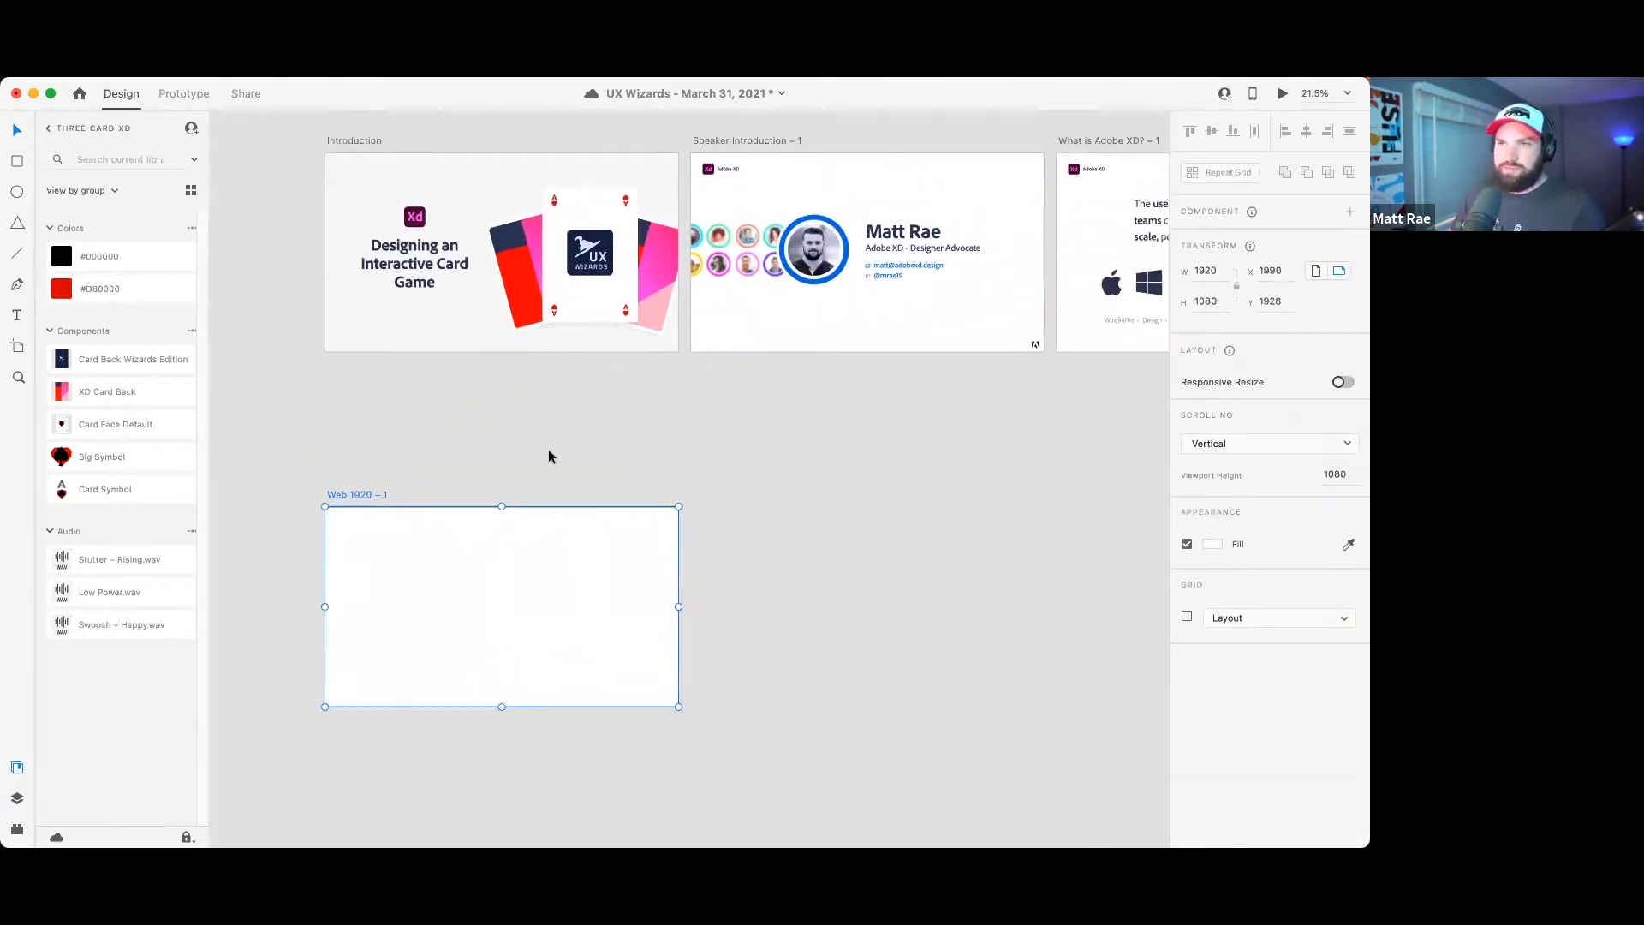
pyautogui.doubleClick(349, 494)
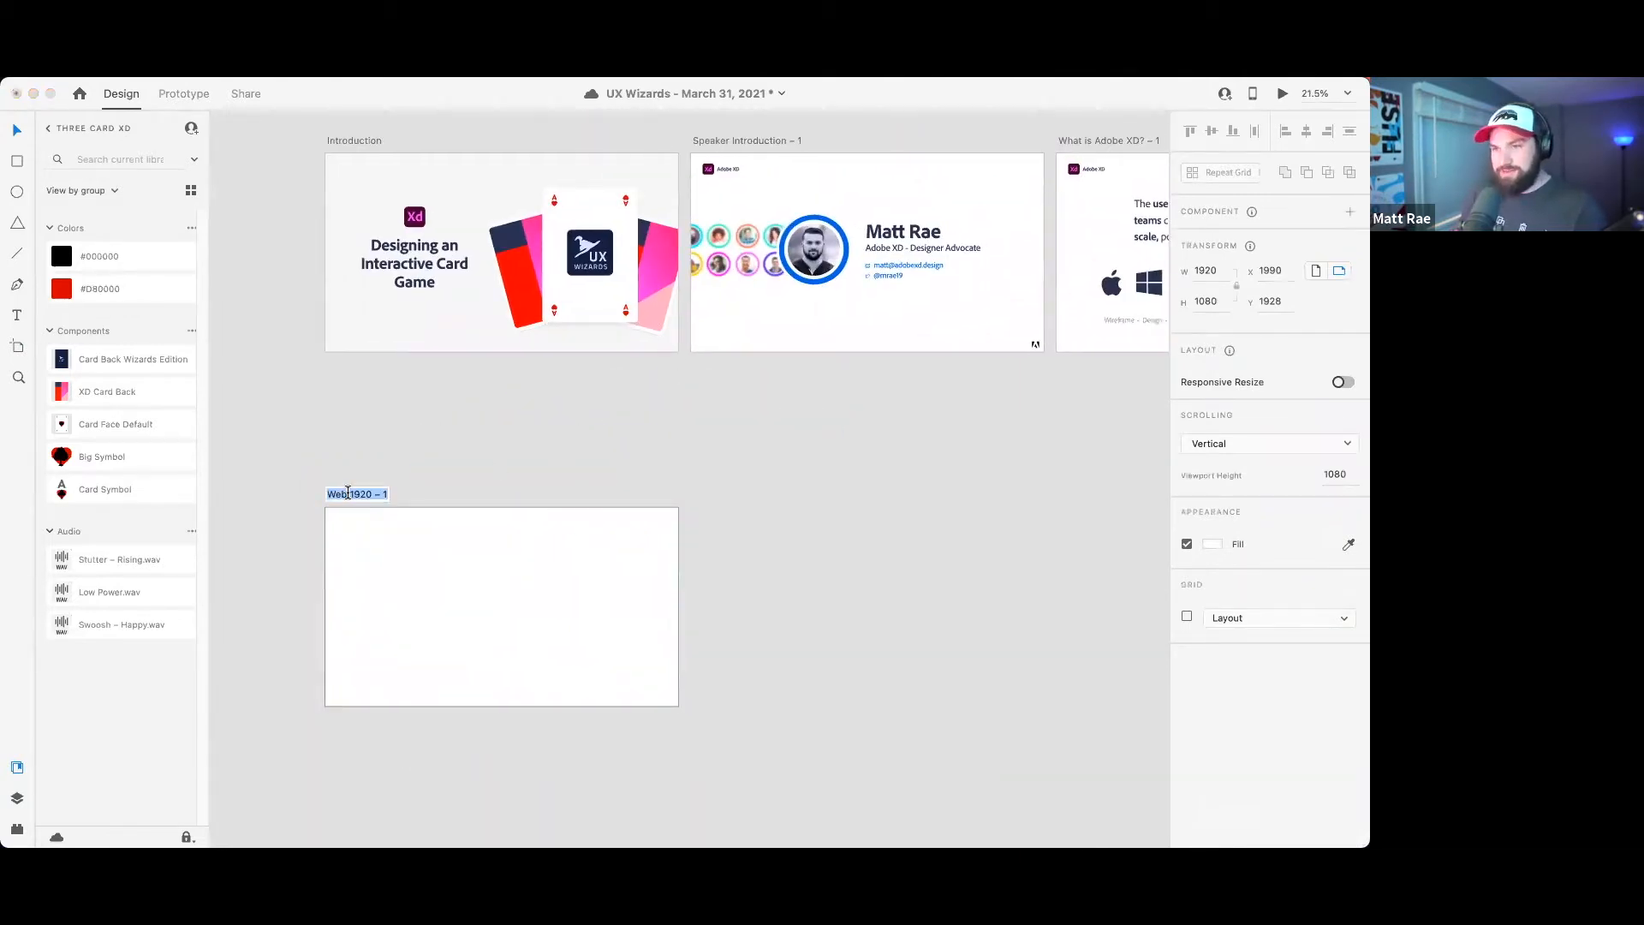
pyautogui.write('Home')
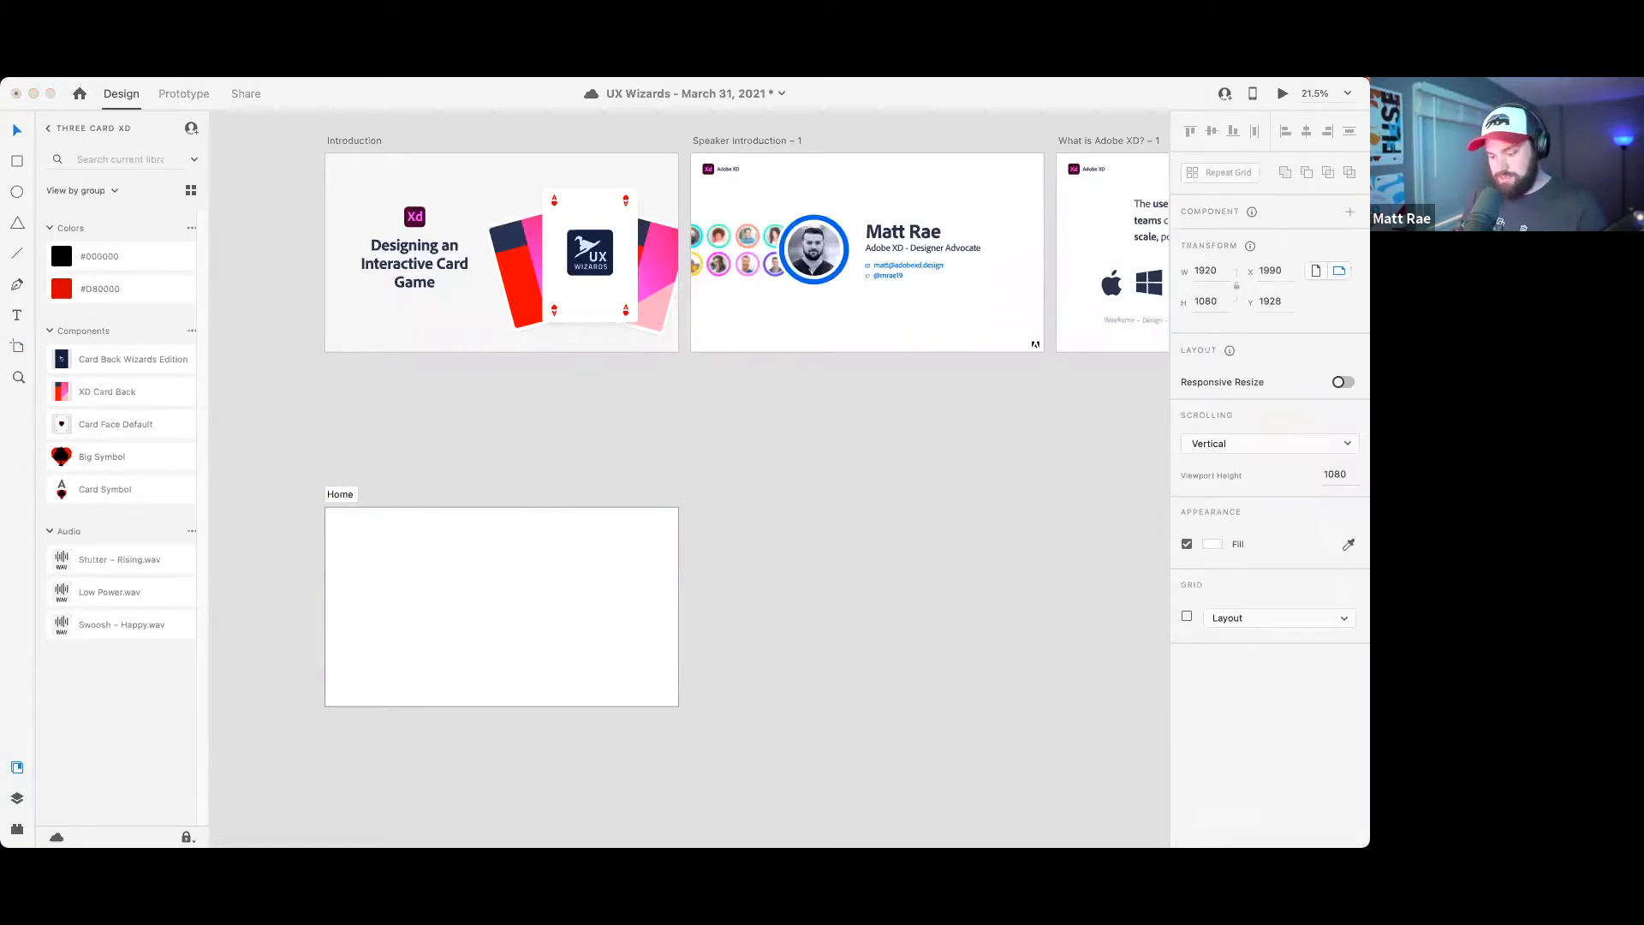
pyautogui.write(' Landing Page')
pyautogui.press('Return')
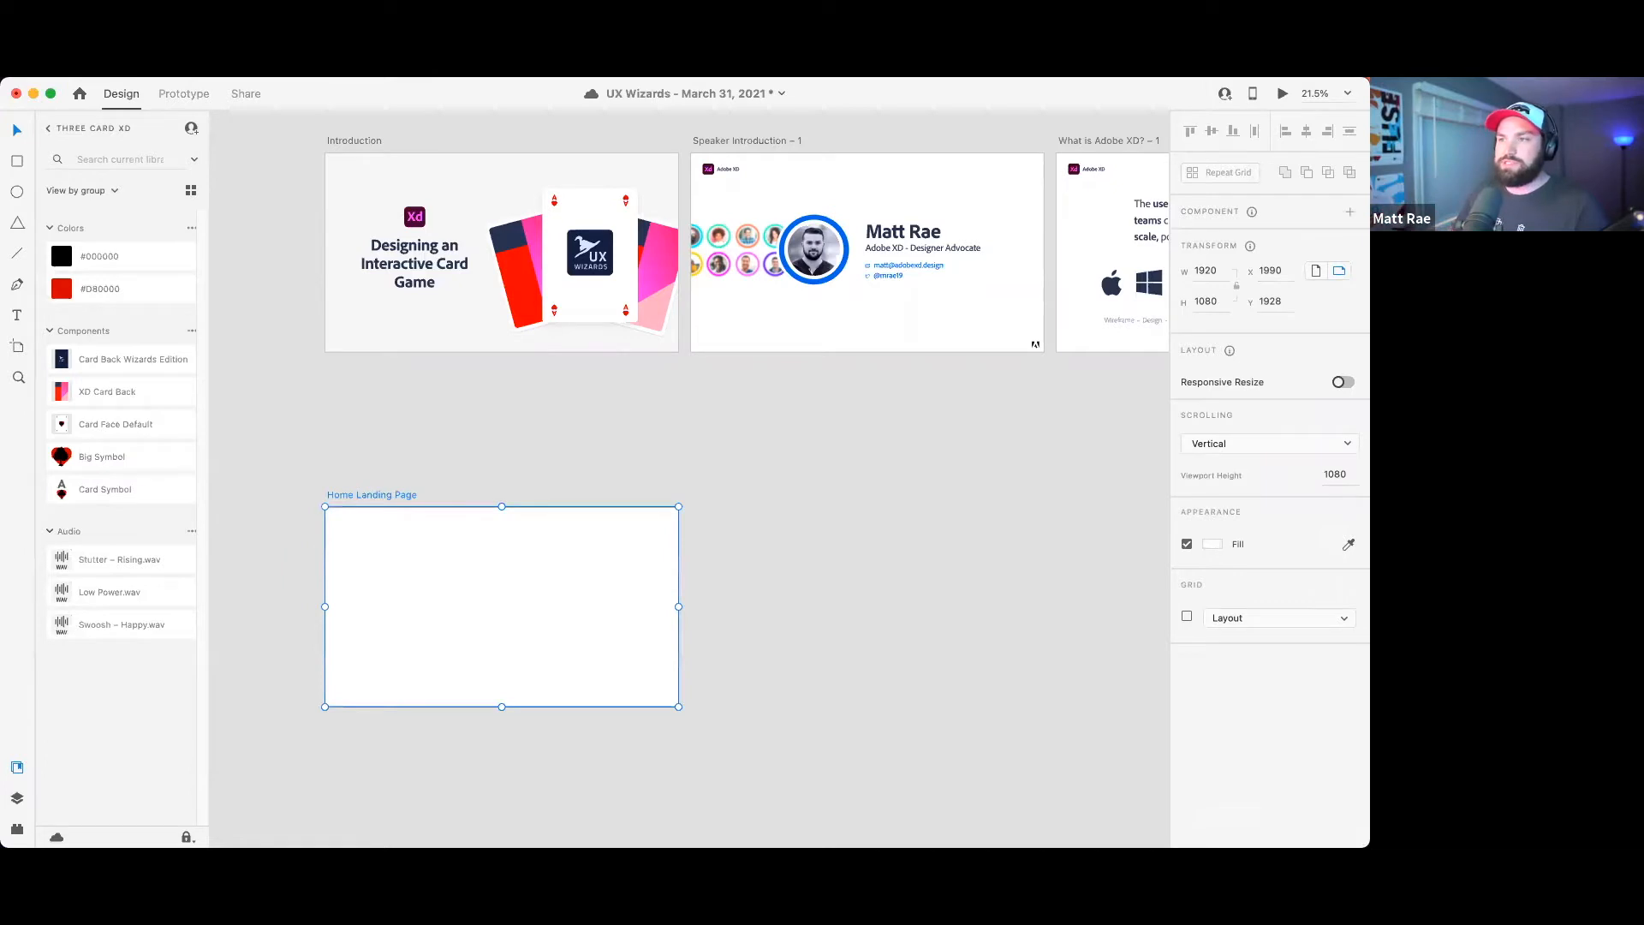
# - Reopen the recent Three Card XD document
pyautogui.click(498, 471)
pyautogui.scroll(-2, 504, 471)
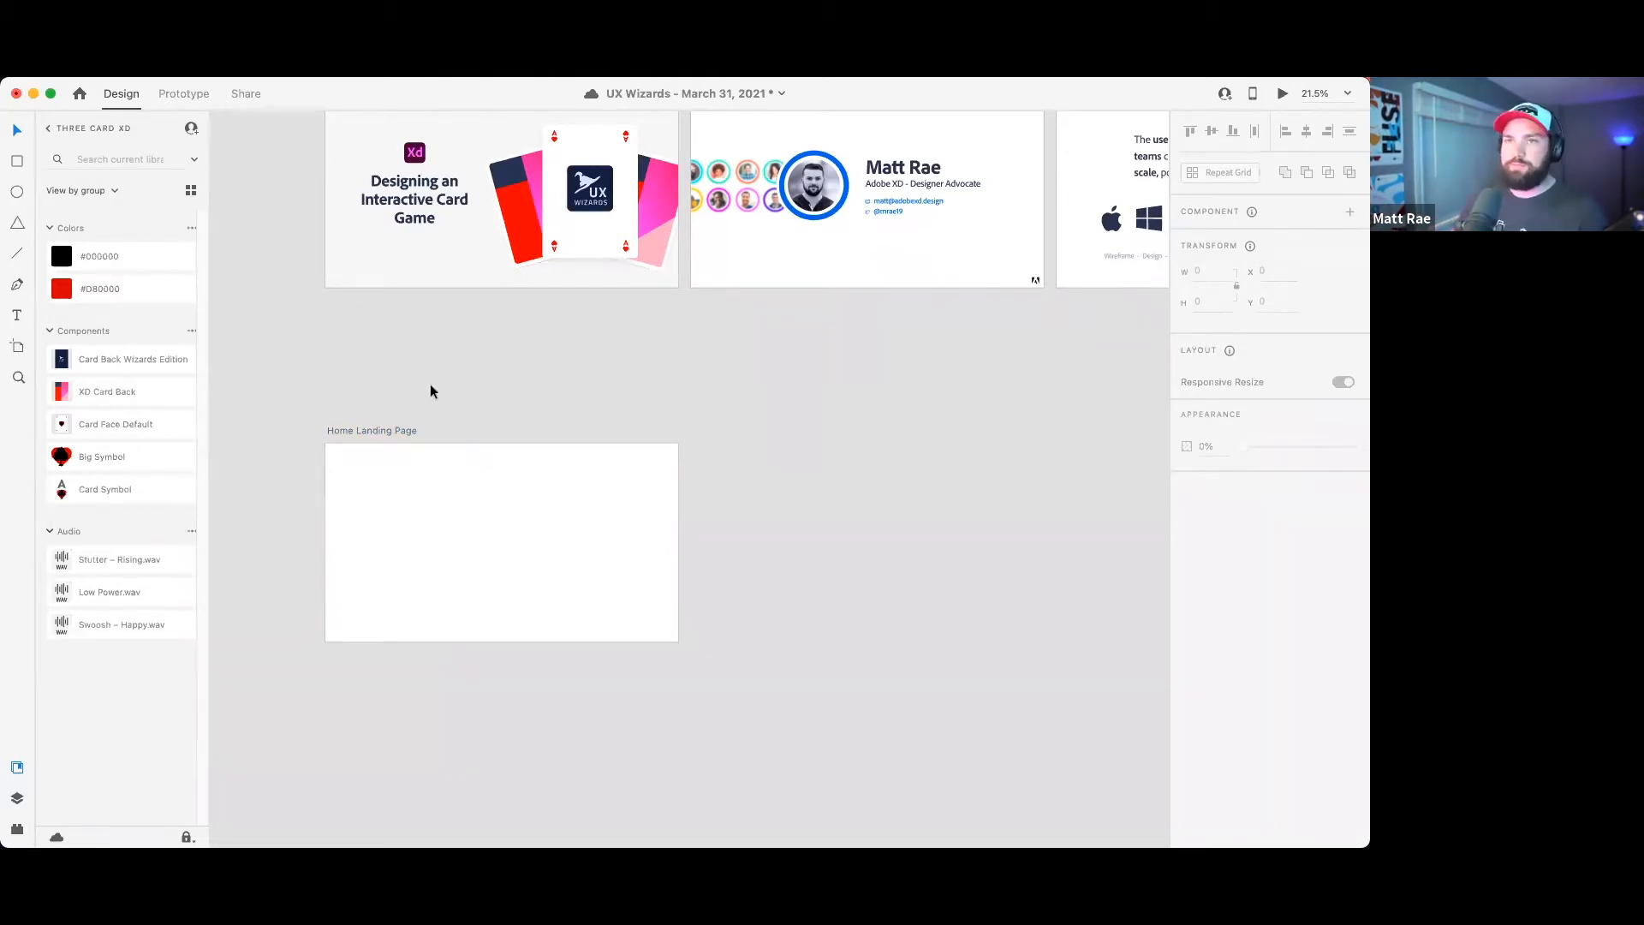
pyautogui.hotkey('ctrl', 'Up')
pyautogui.click(825, 540)
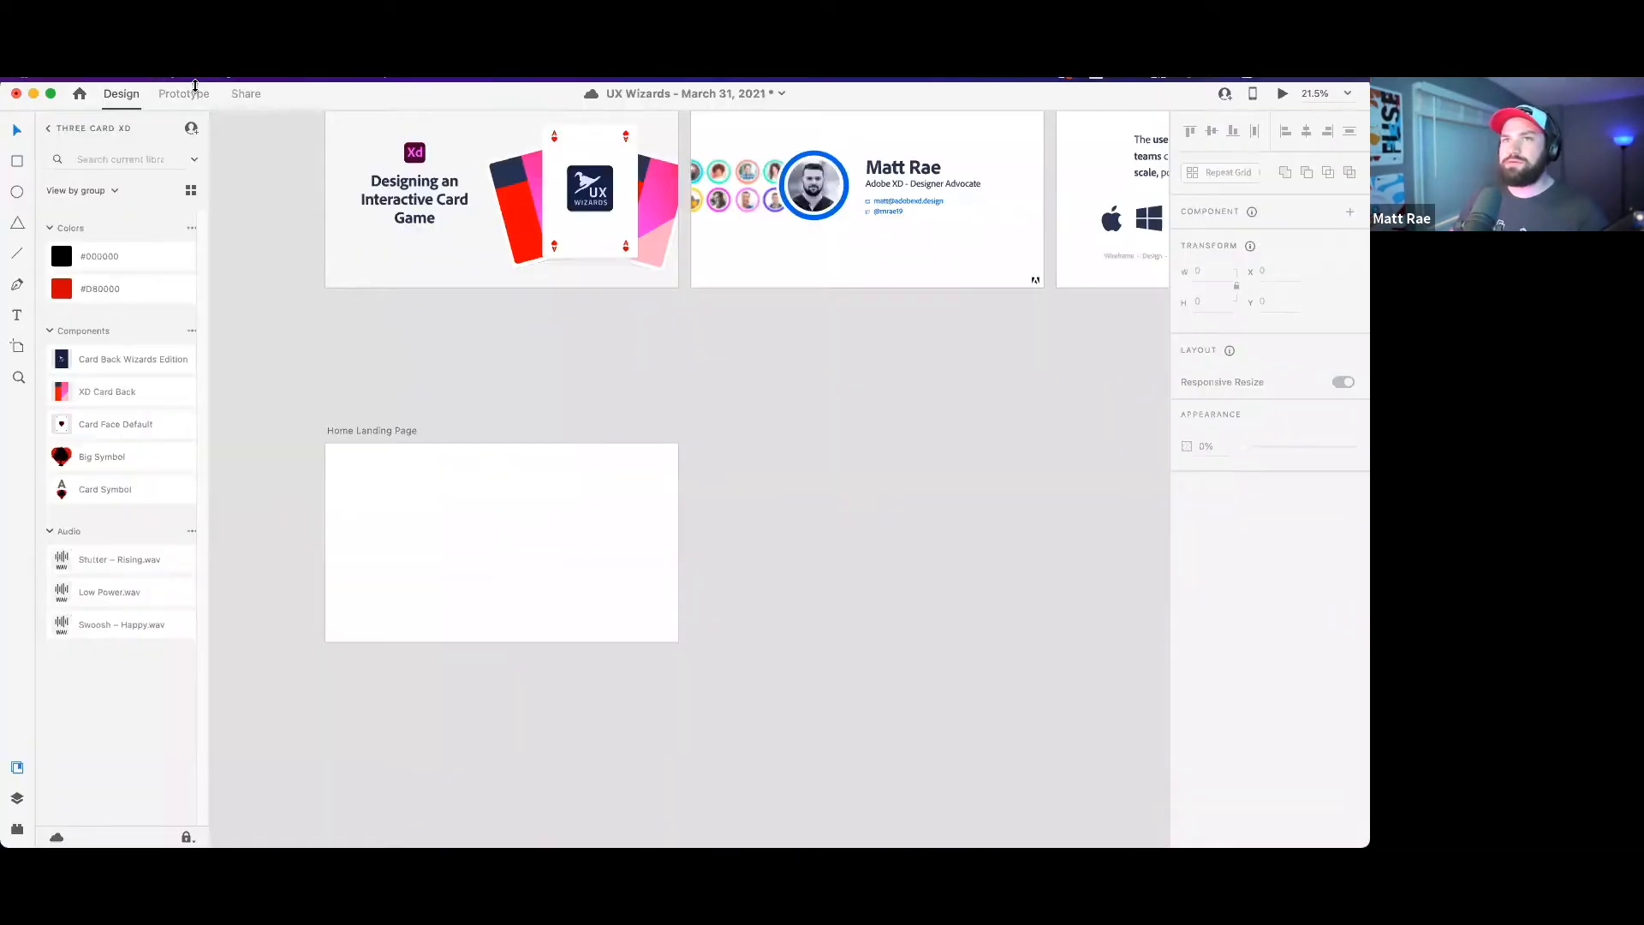
pyautogui.click(92, 86)
pyautogui.moveTo(133, 171)
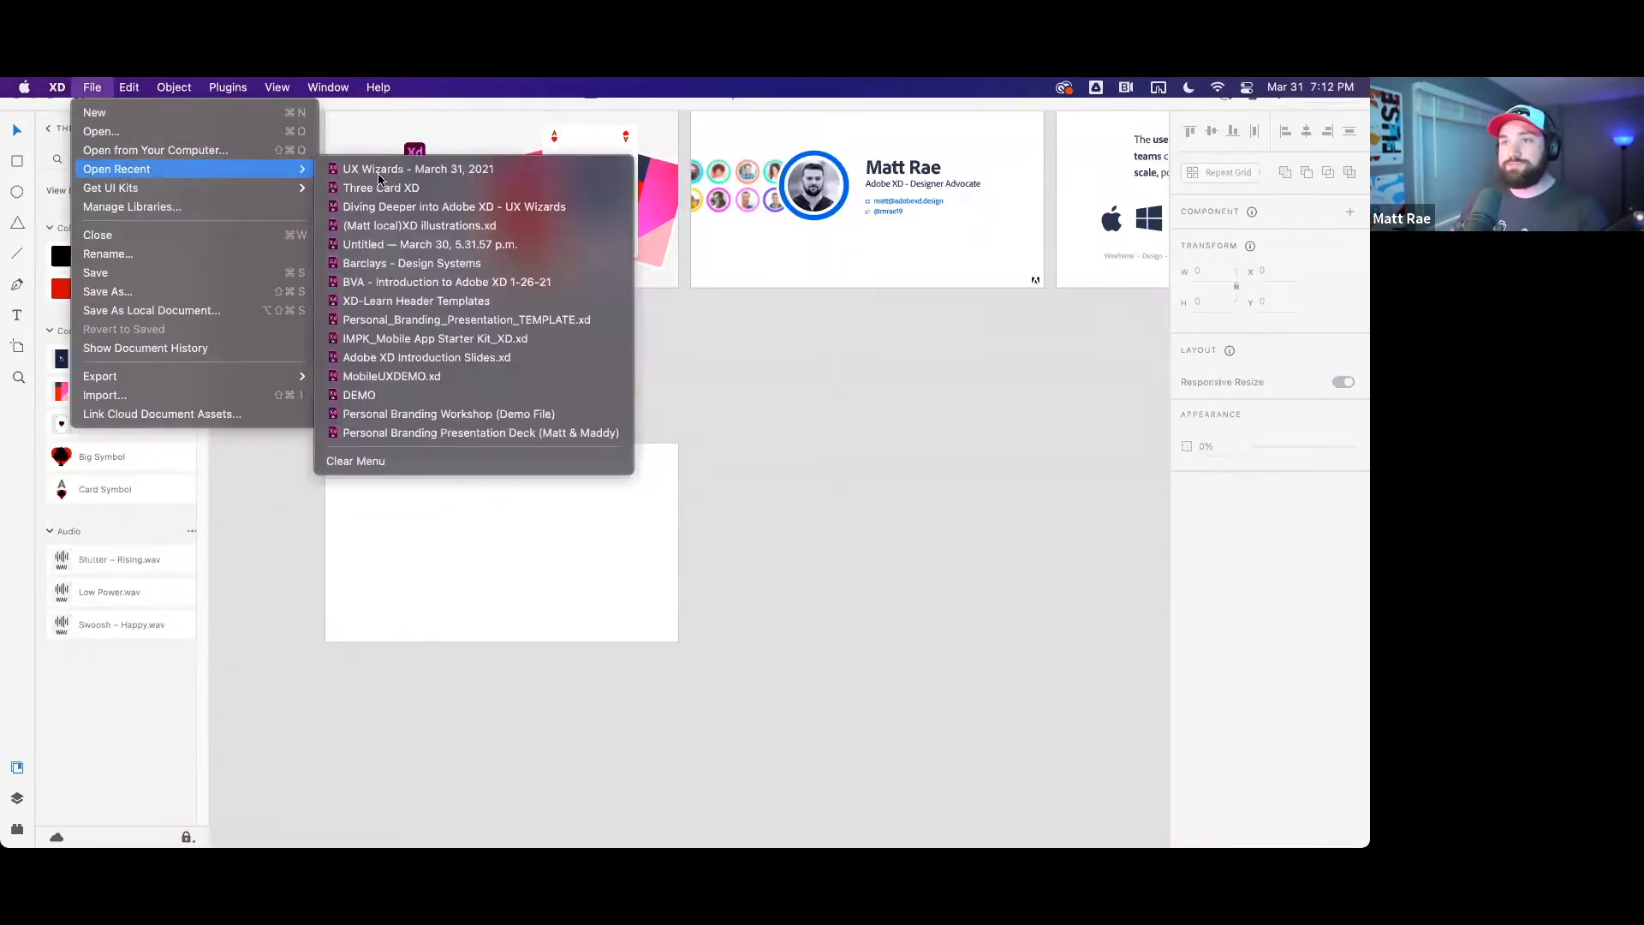
pyautogui.click(378, 187)
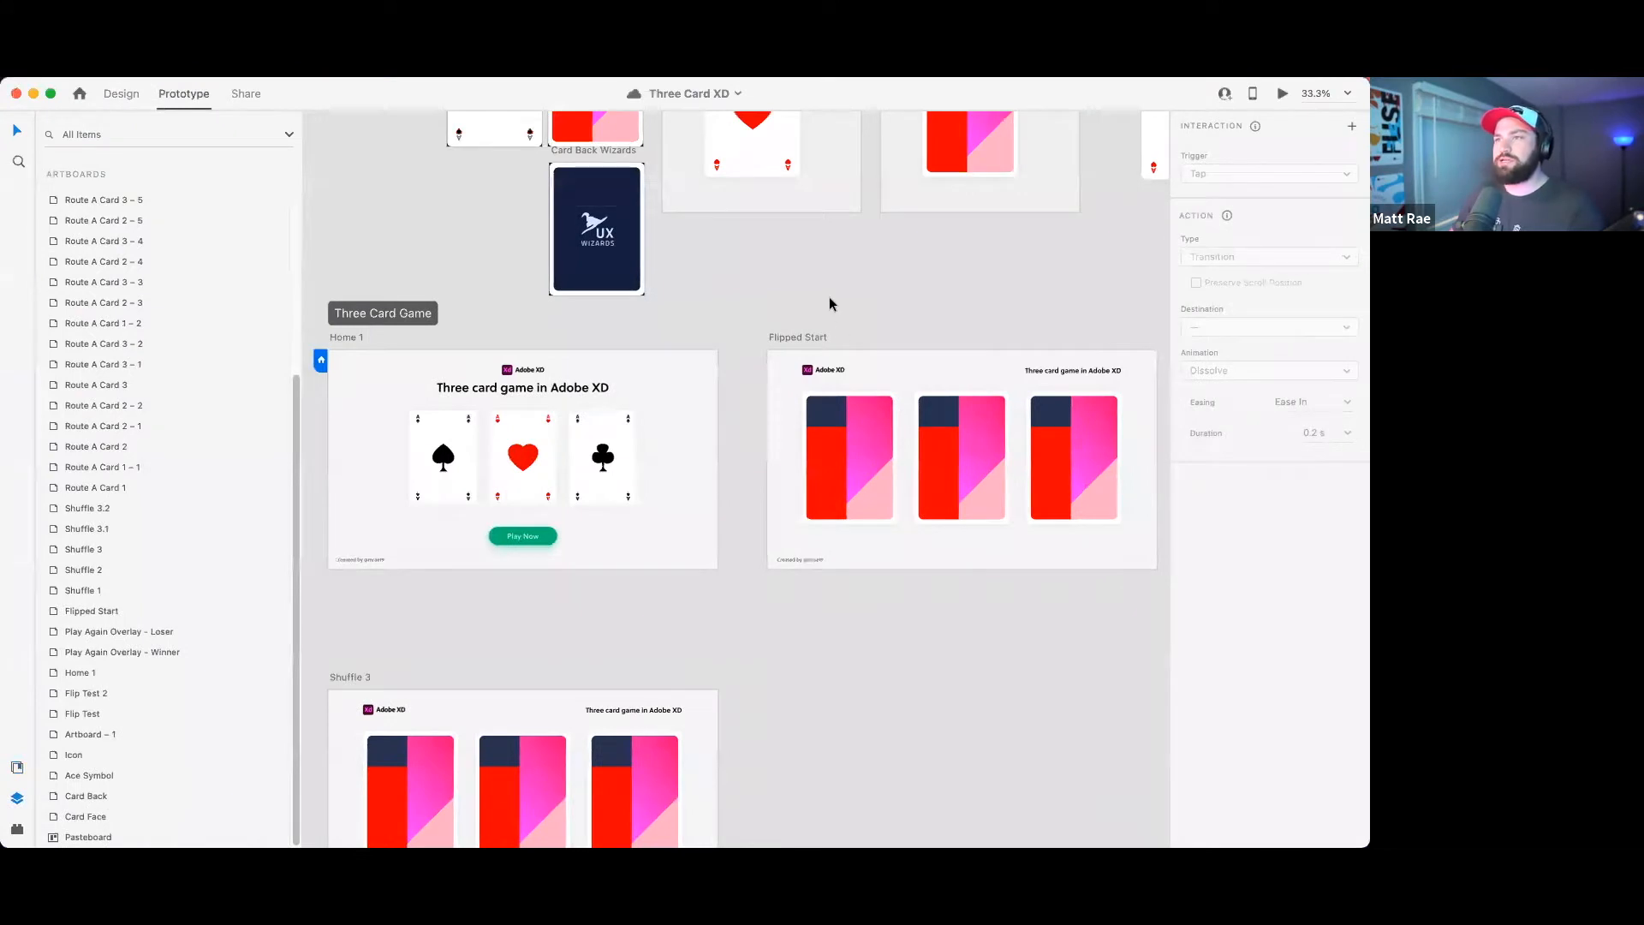
# - Examine the Home 1 artboard's title, three ace cards and Play Now button in the finished prototype
pyautogui.moveTo(702, 265); pyautogui.dragTo(810, 566)
pyautogui.click(667, 458)
pyautogui.scroll(-5, 528, 518)
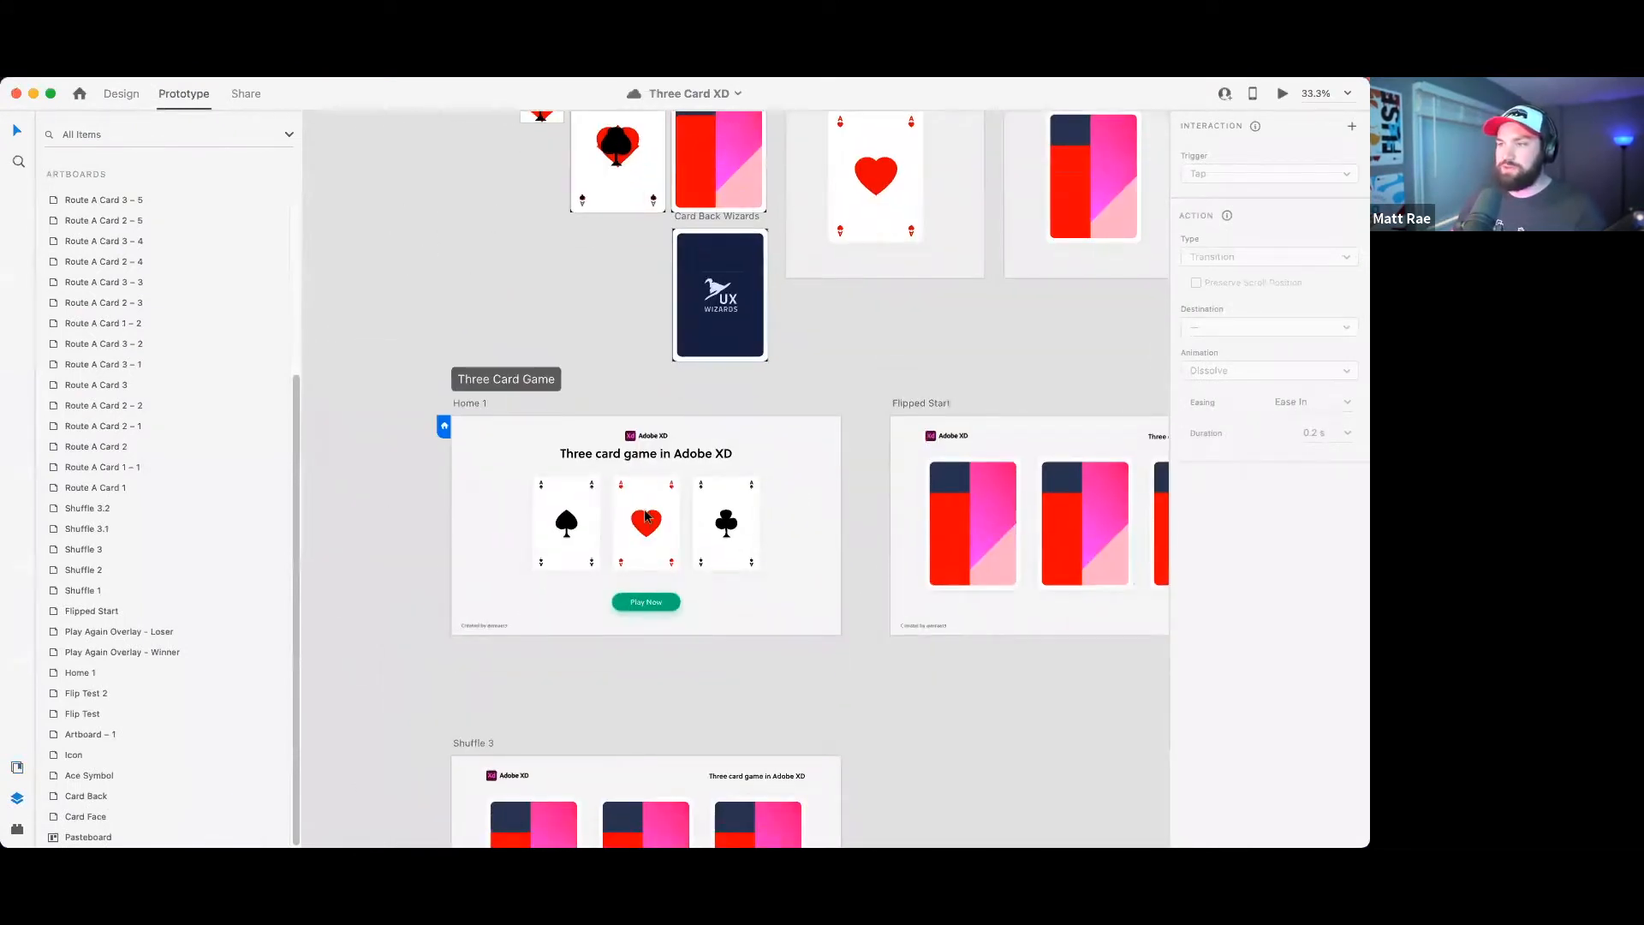
pyautogui.scroll(5, 528, 518)
pyautogui.click(949, 489)
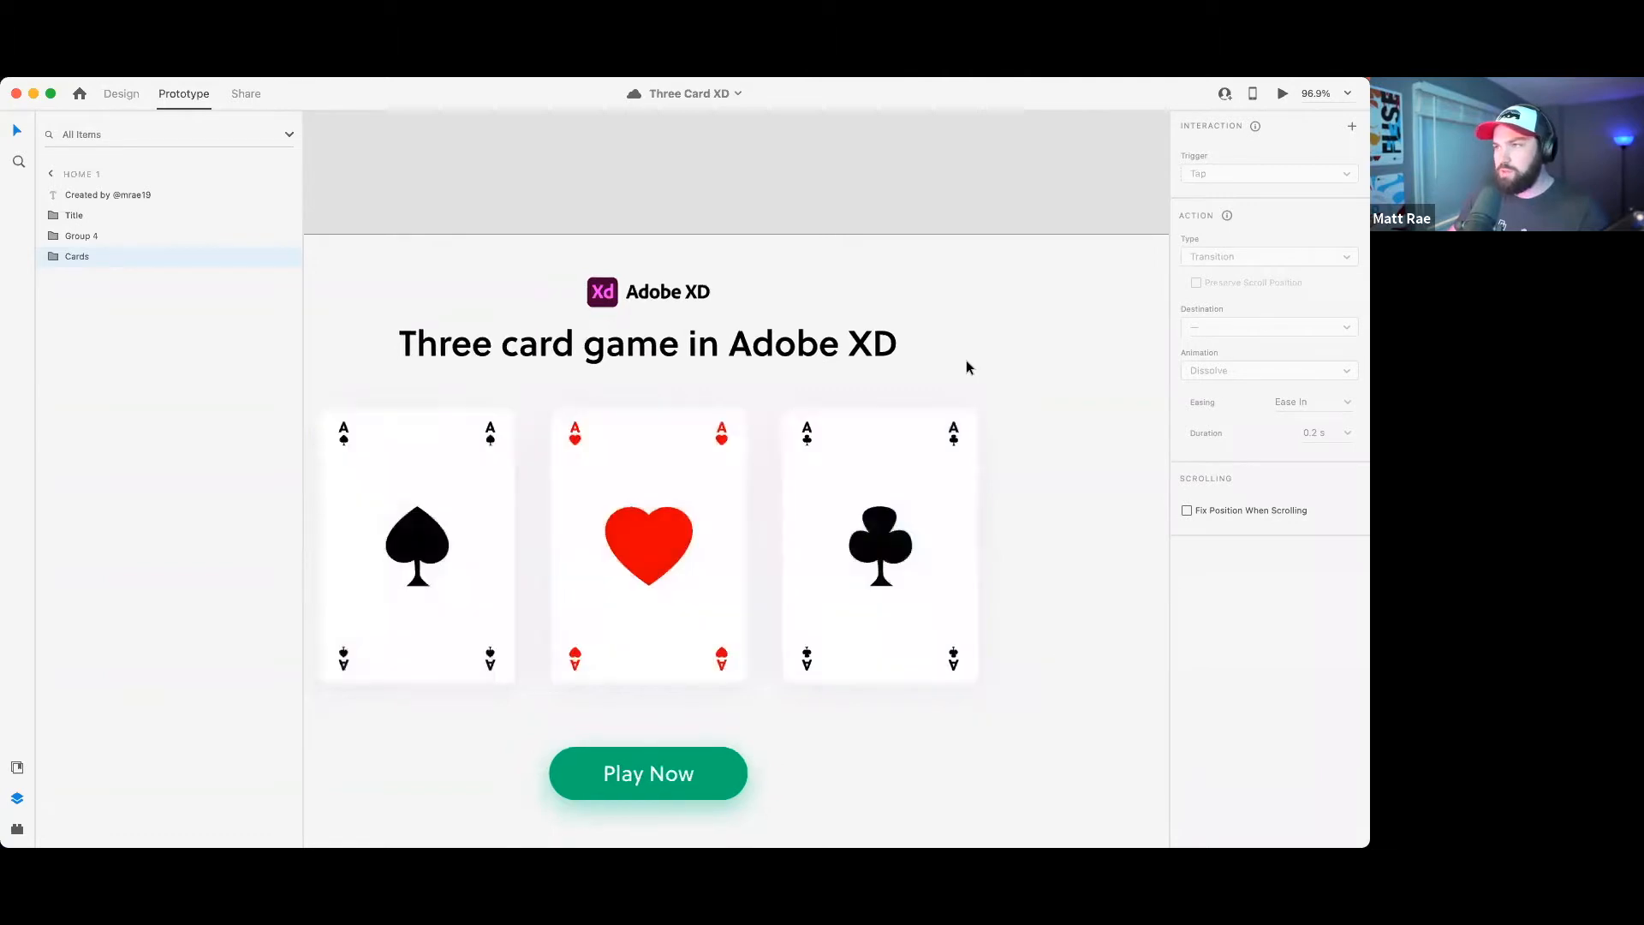
pyautogui.scroll(-5, 966, 359)
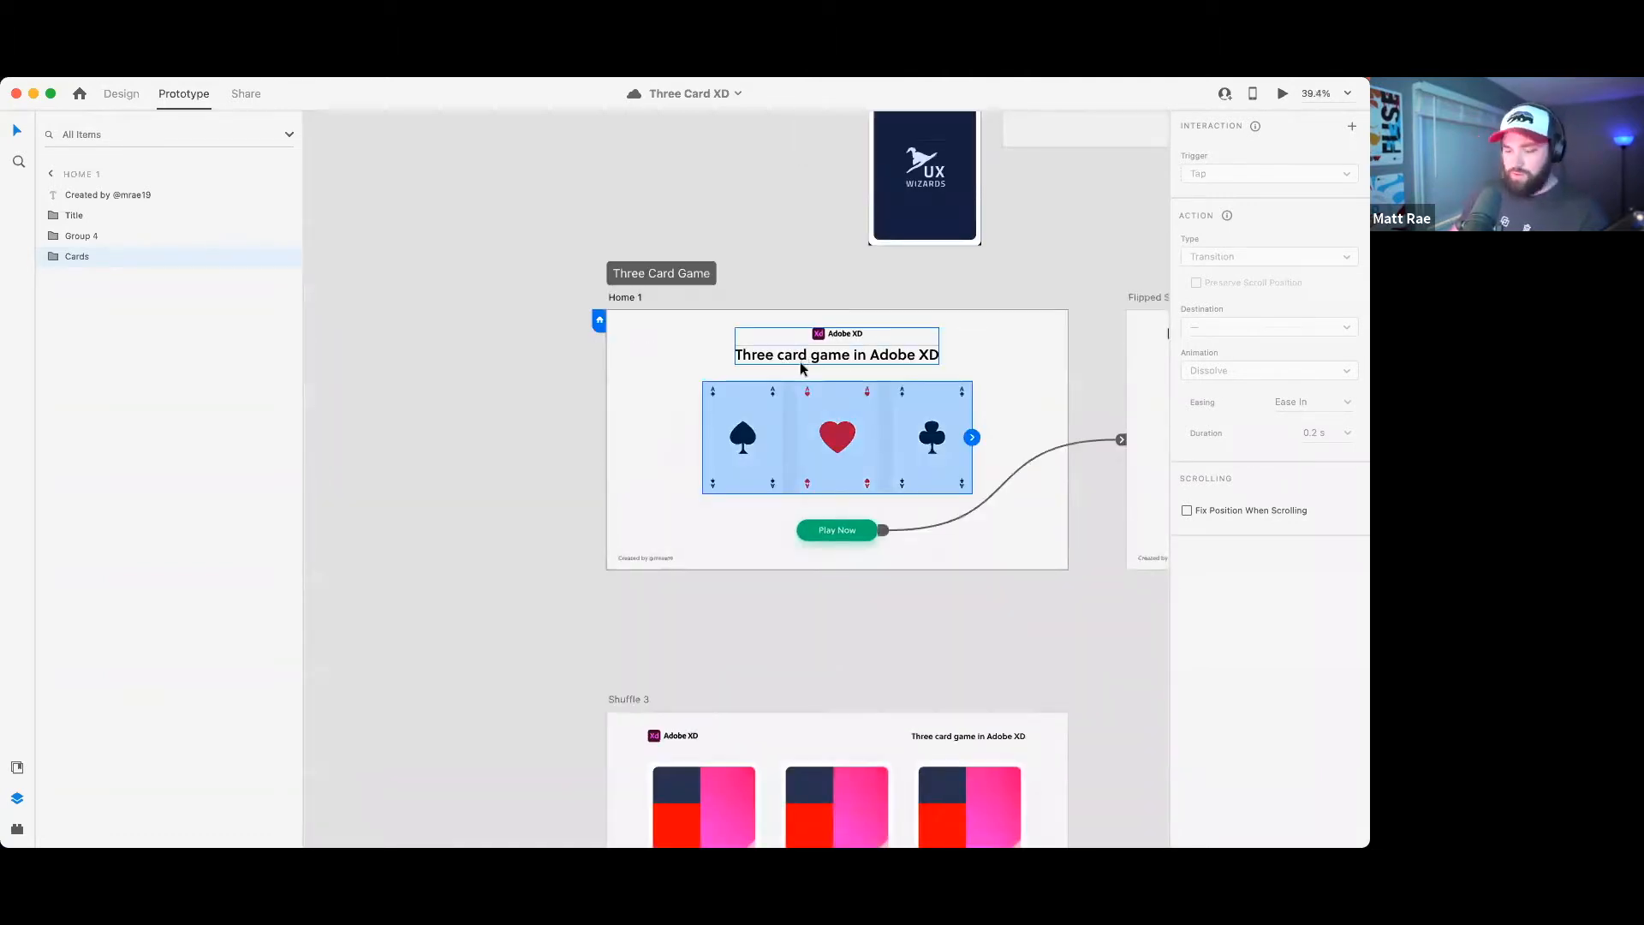
pyautogui.scroll(3, 889, 416)
pyautogui.click(897, 448)
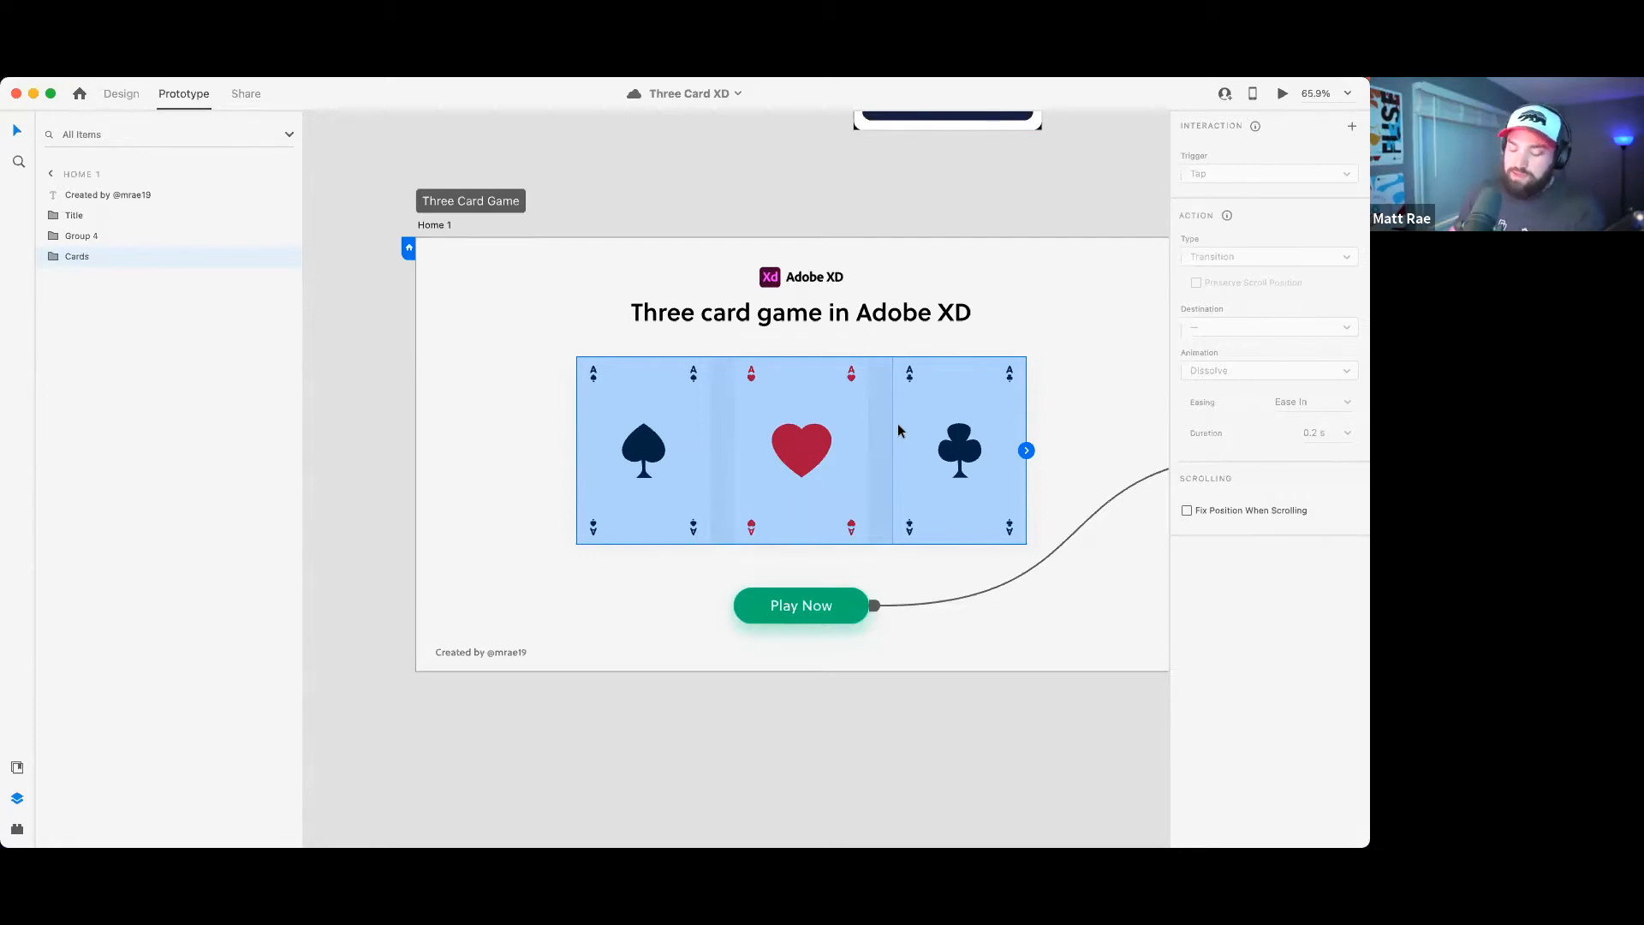
pyautogui.hotkey('ctrl', 'Up')
pyautogui.hotkey('ctrl', 'Down')
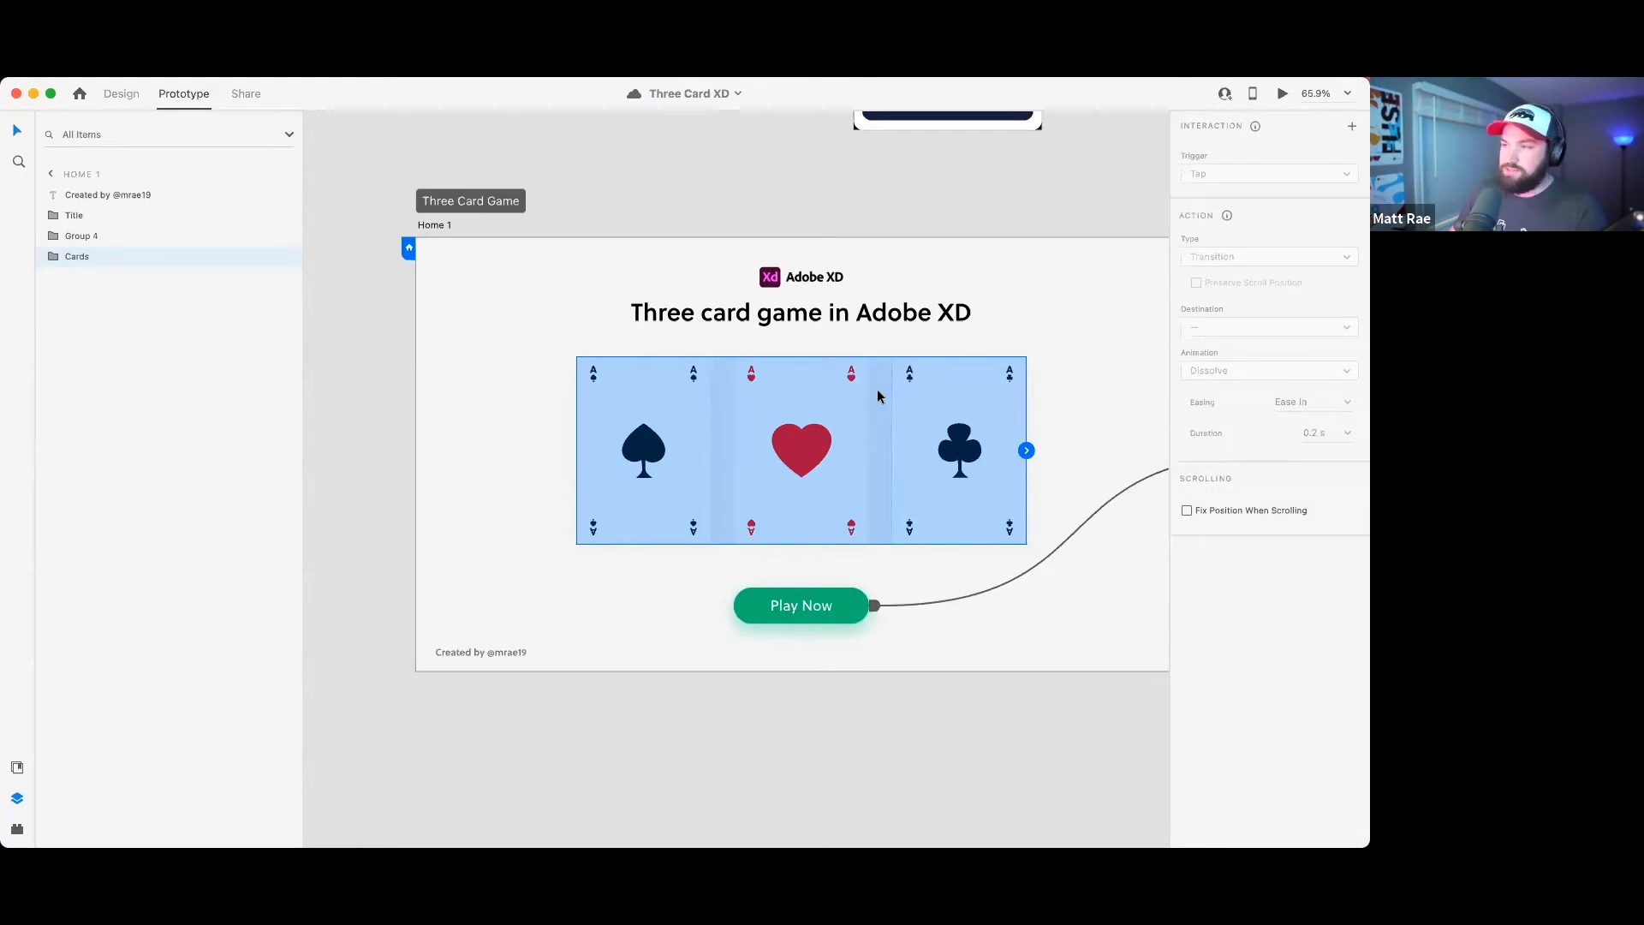
# - View the full layout of the finished game's artboards, narrowing the layers list to make room
pyautogui.scroll(-10, 878, 396)
pyautogui.moveTo(1036, 470); pyautogui.dragTo(608, 386)
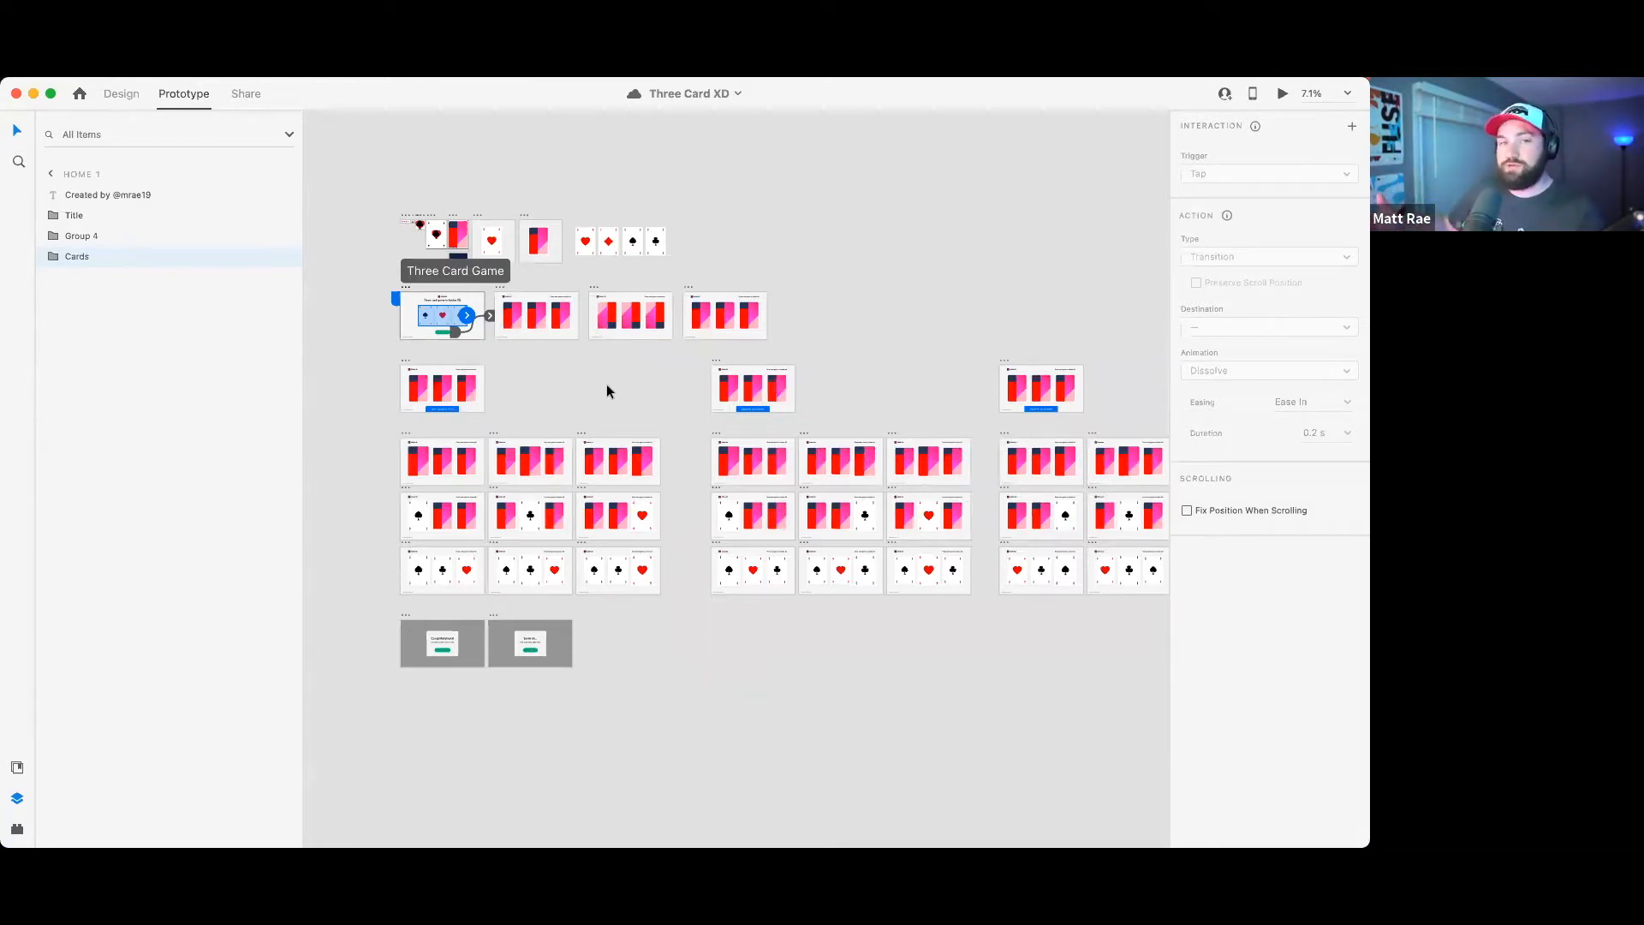
pyautogui.scroll(-2, 679, 414)
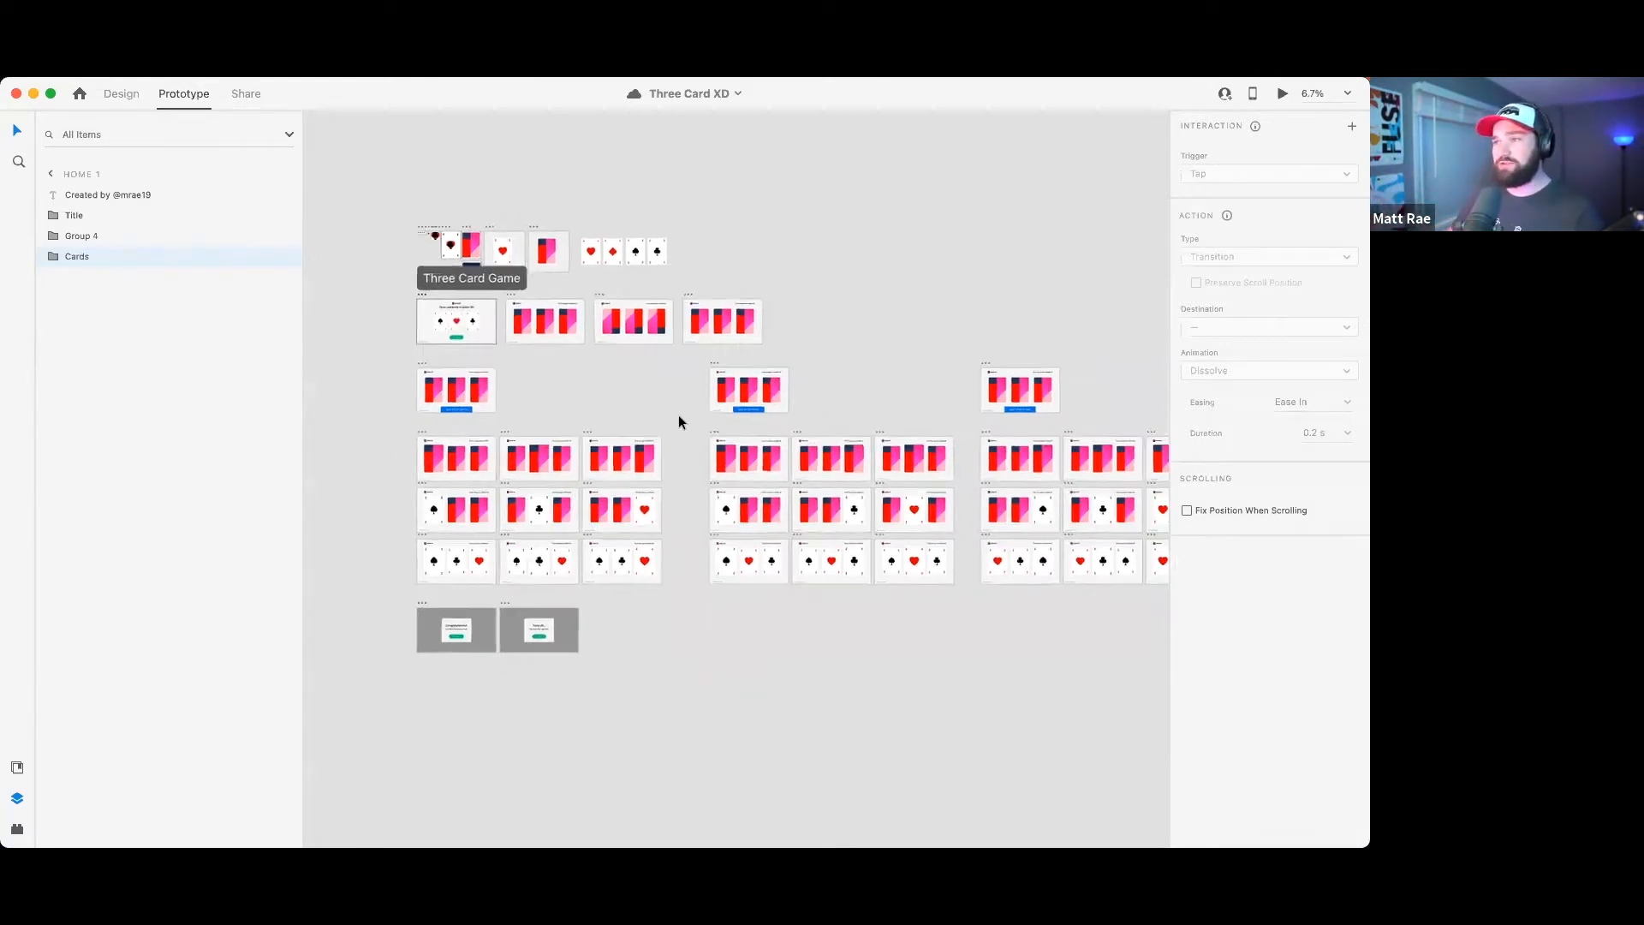
pyautogui.moveTo(694, 493); pyautogui.dragTo(606, 524)
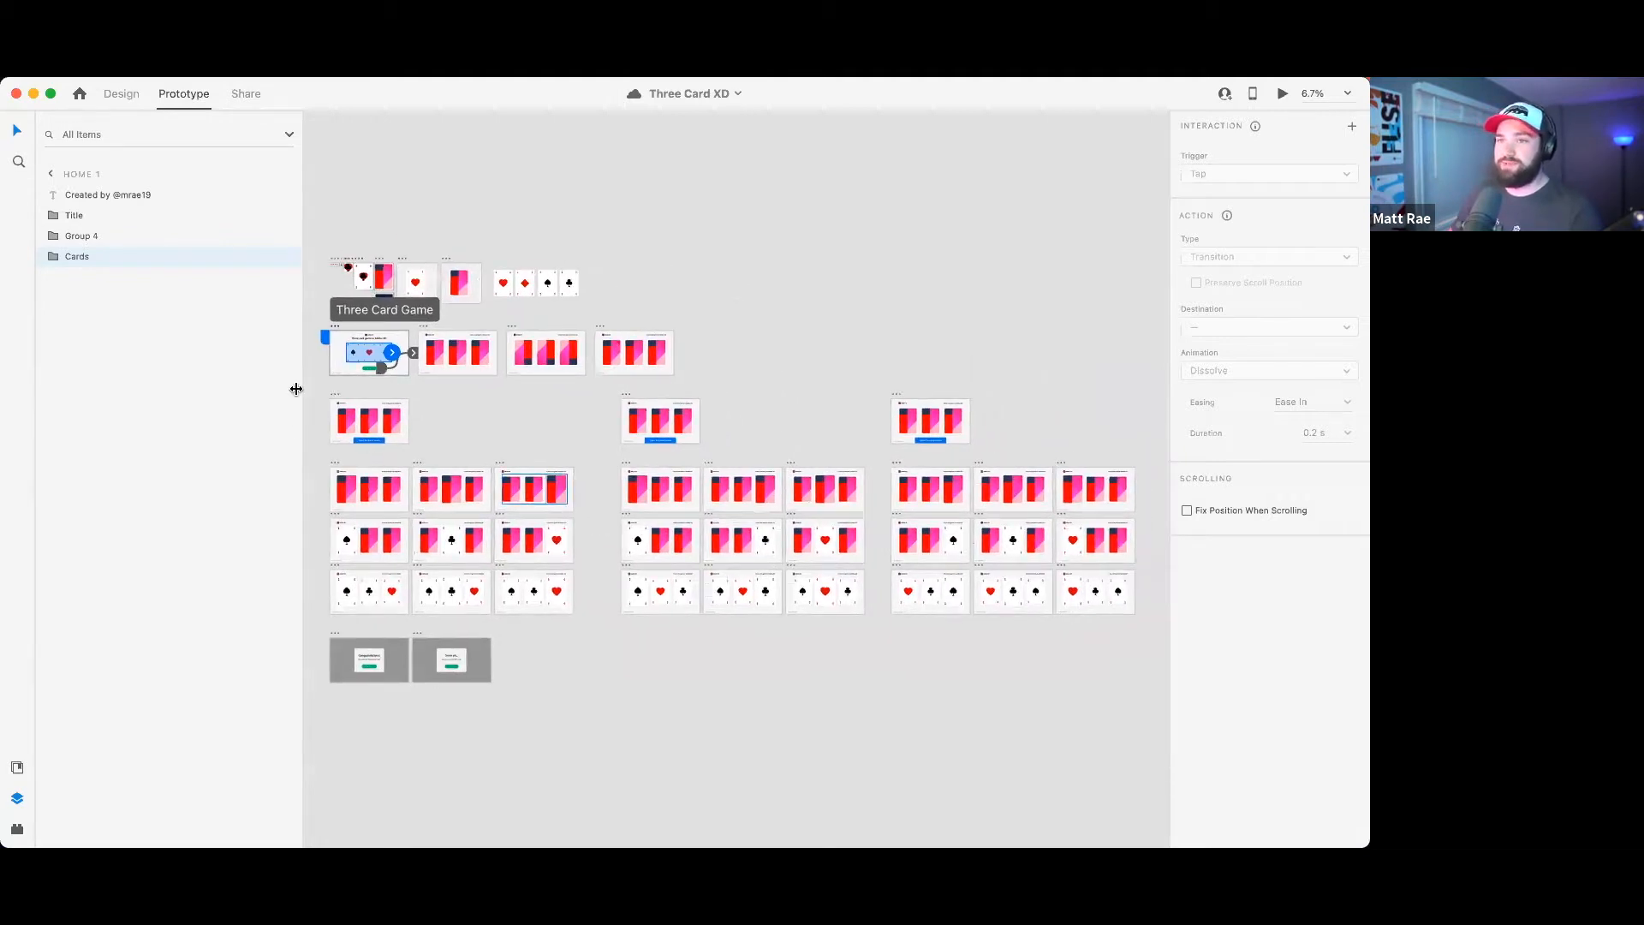
pyautogui.moveTo(296, 390); pyautogui.dragTo(213, 389)
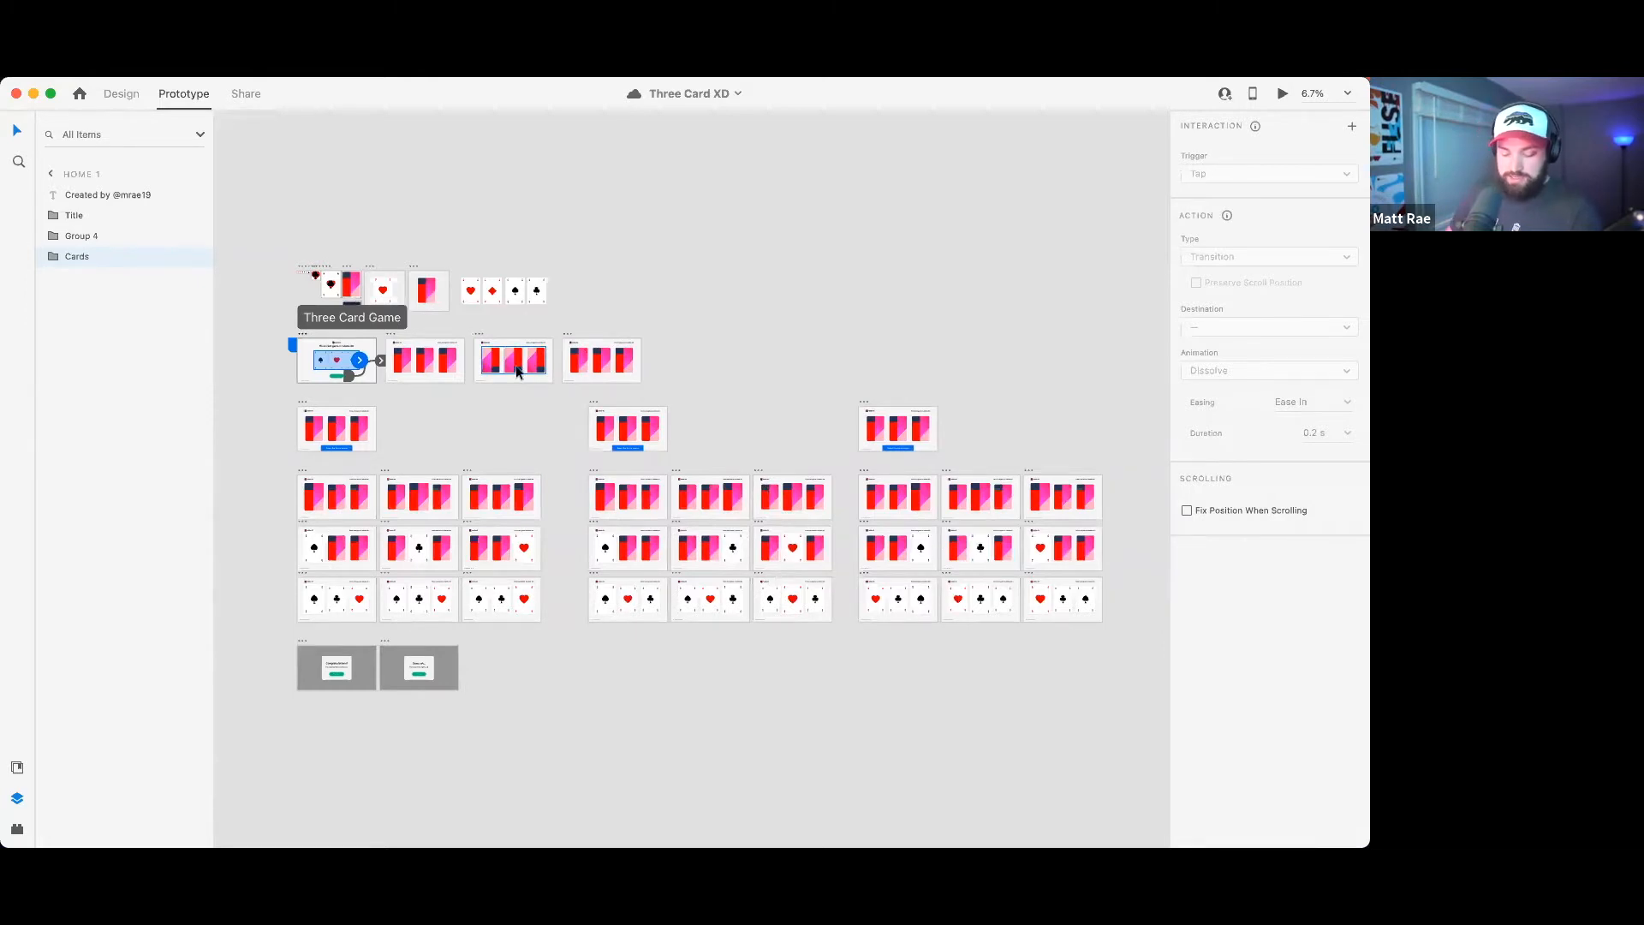
# - Switch to Design mode and examine the Icon, Ace Symbol, Artboard – 1 and Card Face artboards up close
pyautogui.press('z')
pyautogui.moveTo(285, 255); pyautogui.dragTo(404, 332)
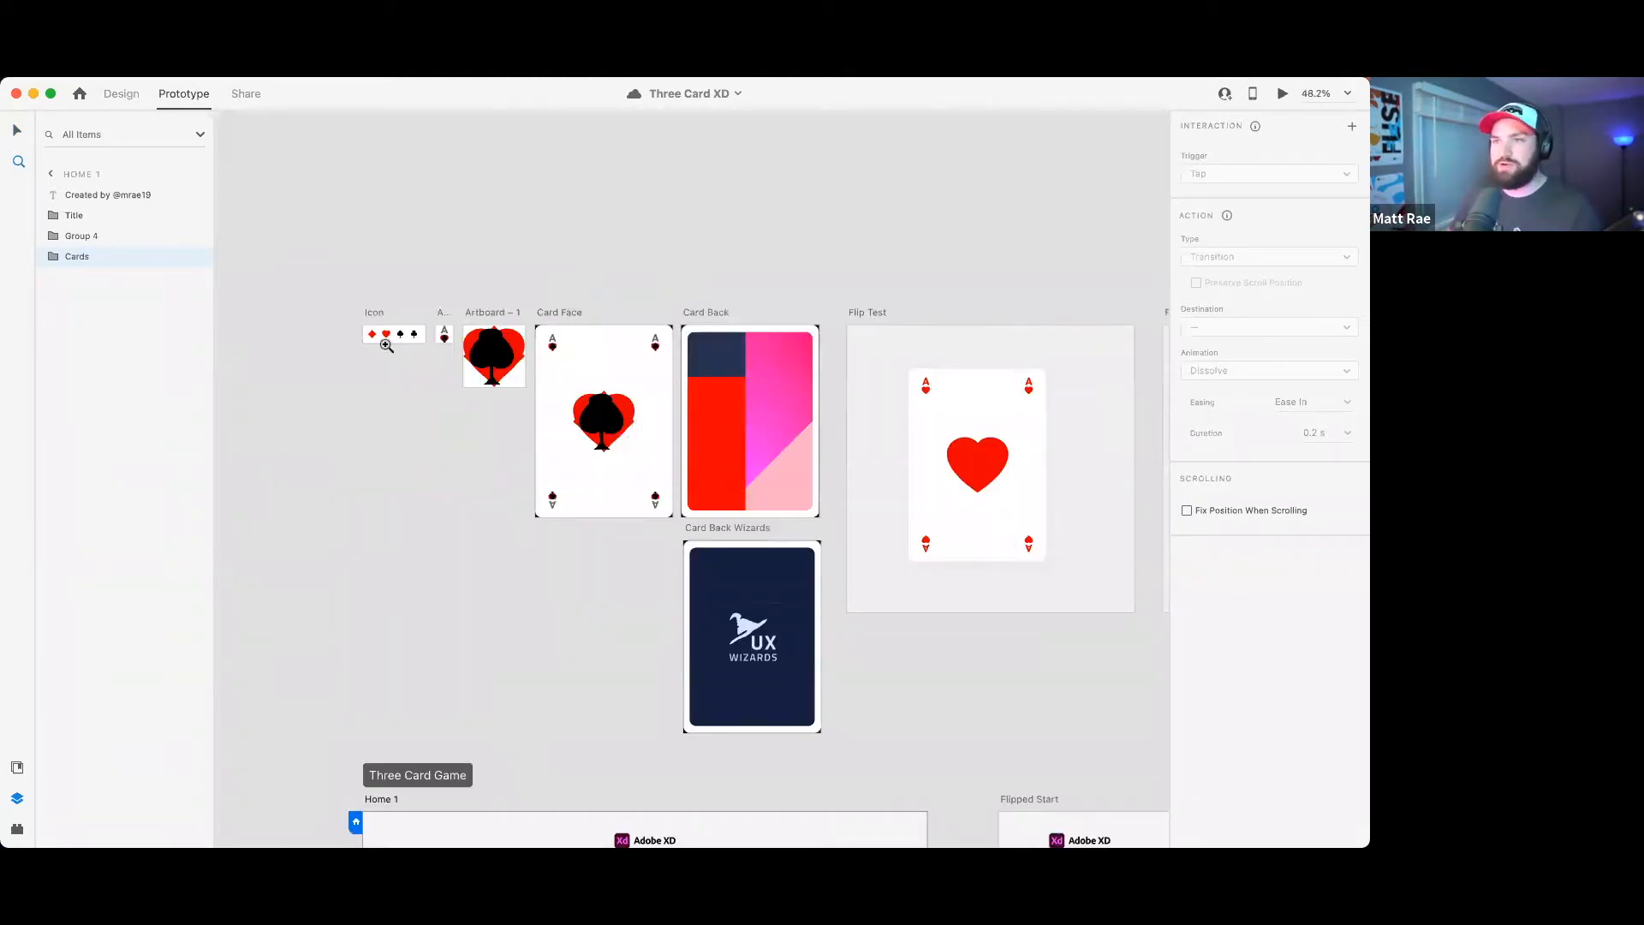
pyautogui.click(396, 336)
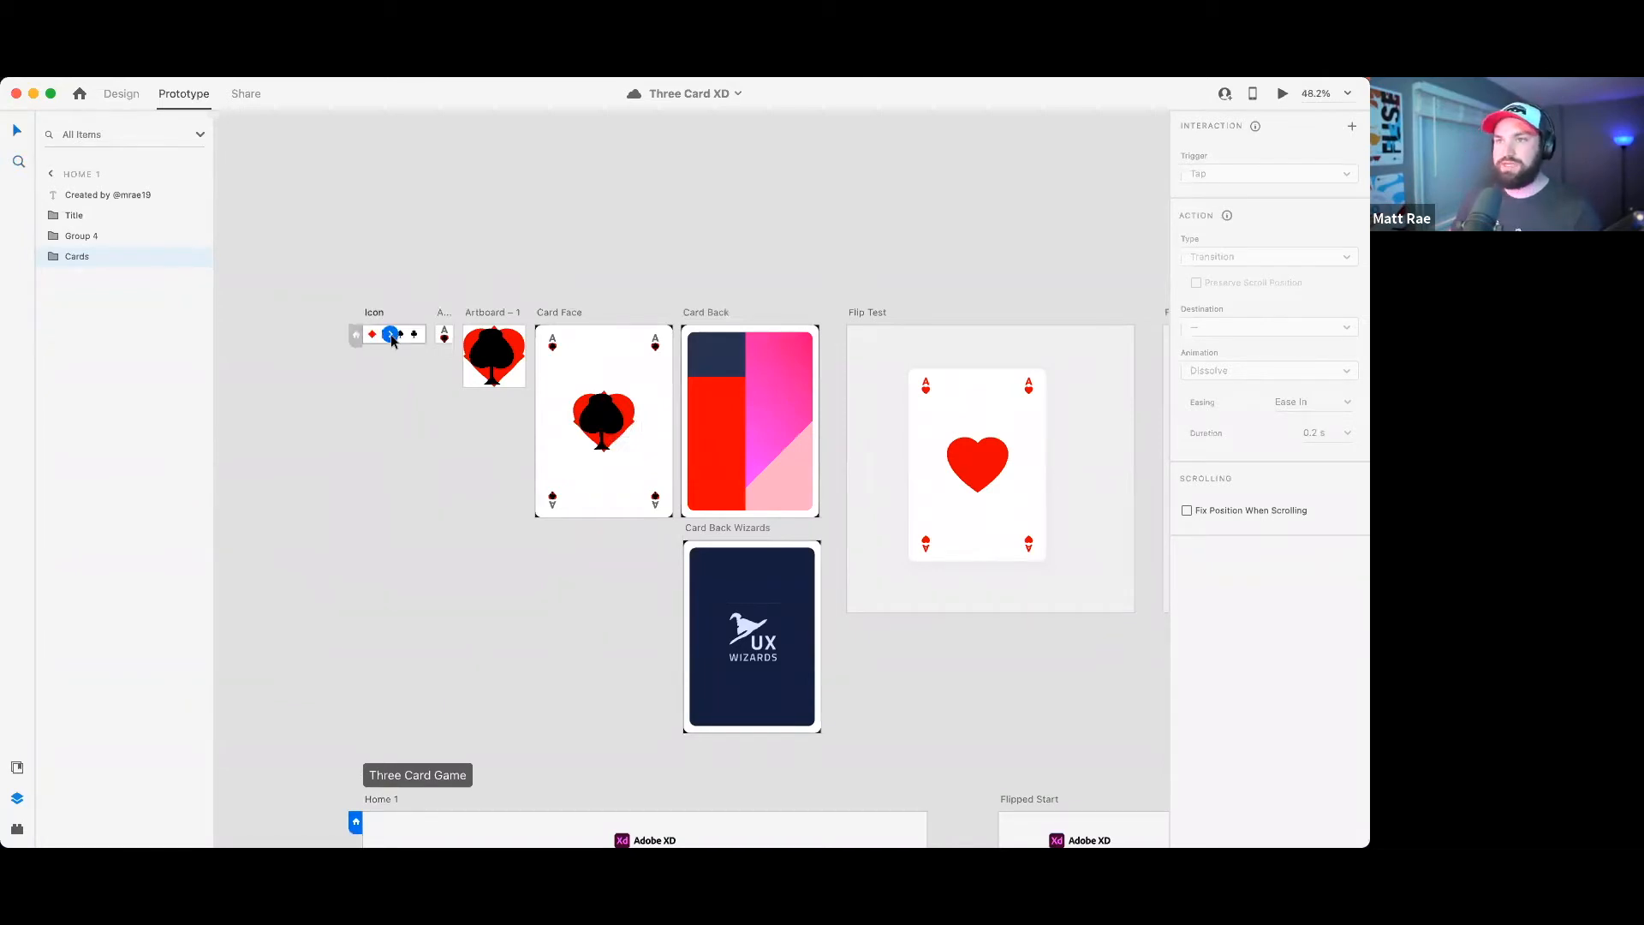
pyautogui.click(120, 94)
pyautogui.scroll(5, 421, 349)
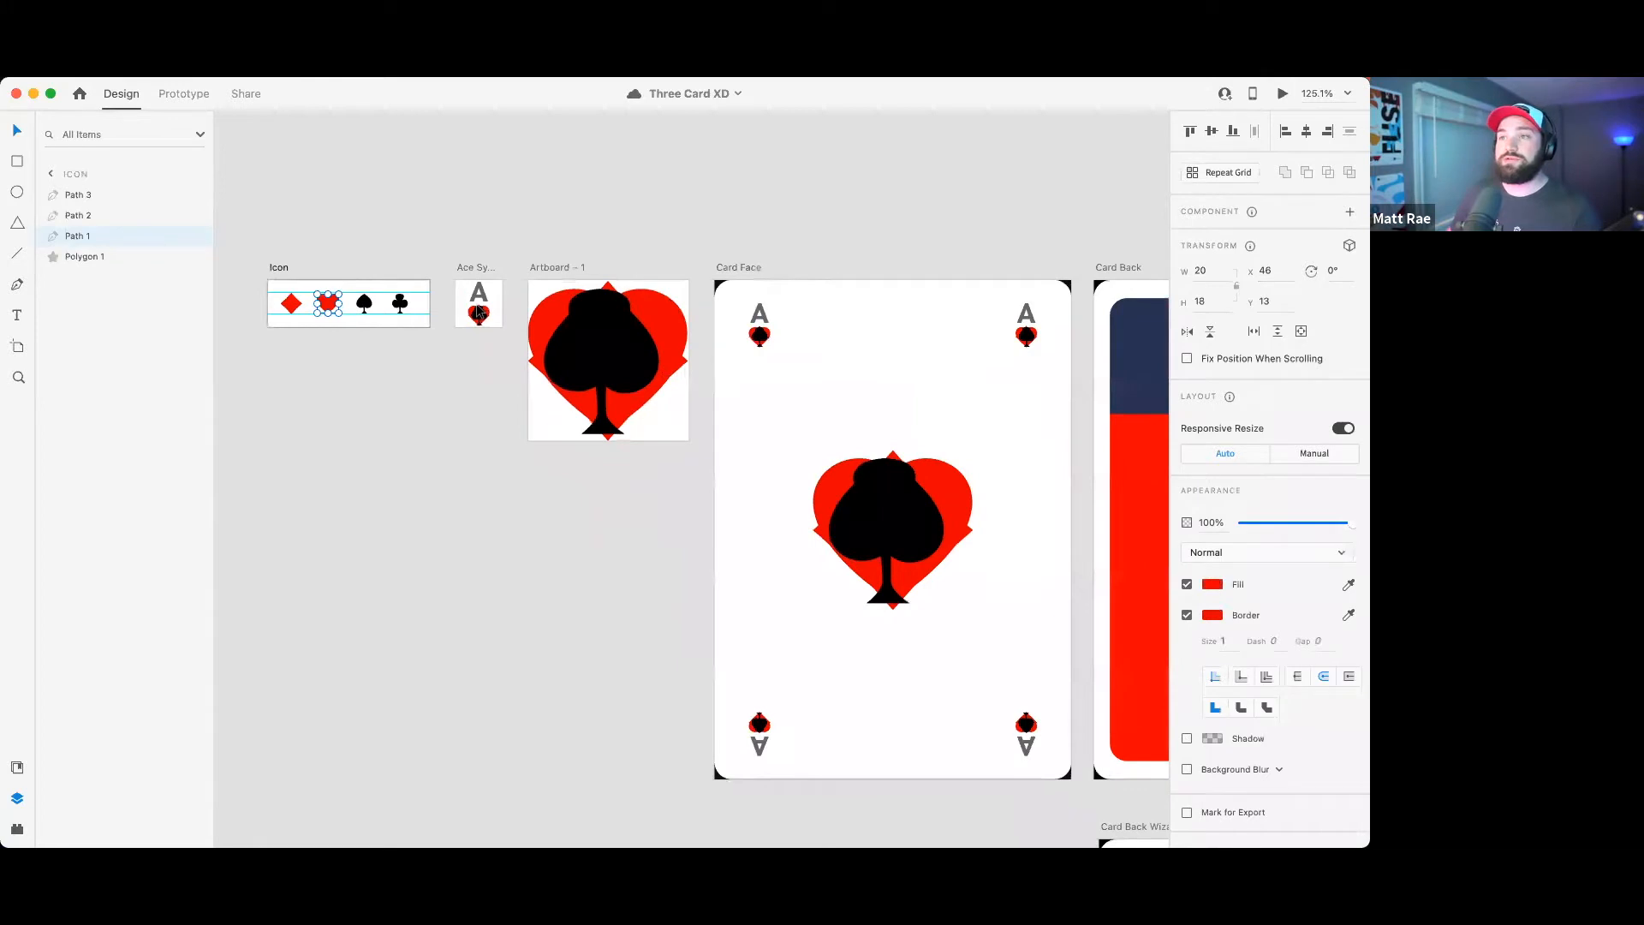
pyautogui.click(459, 384)
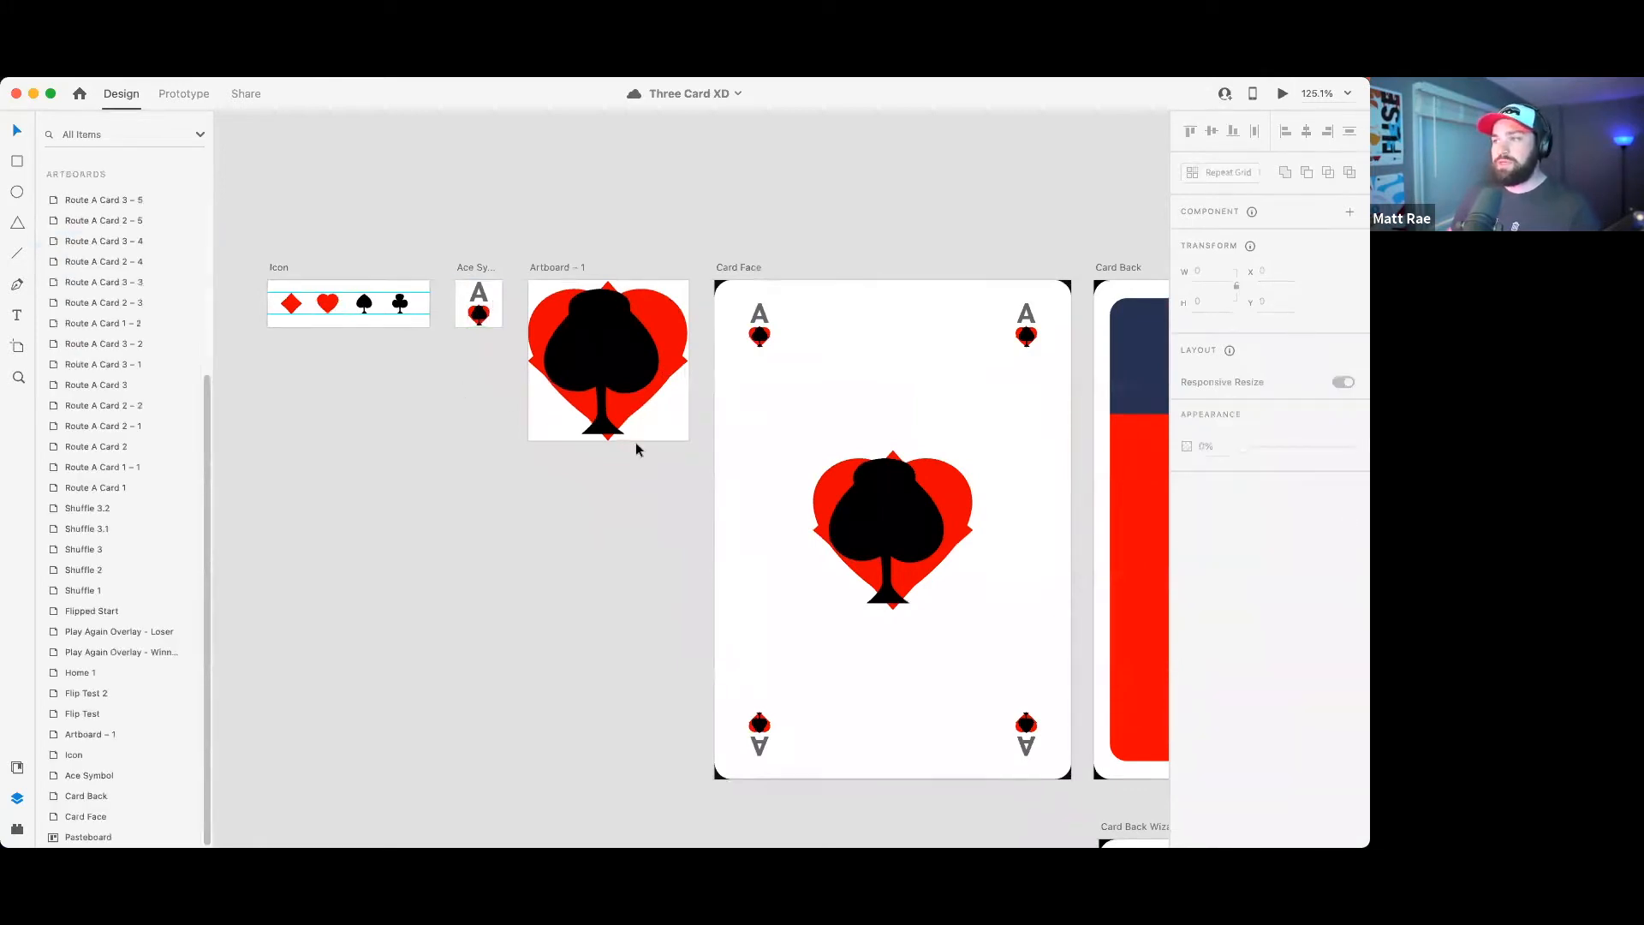
pyautogui.hscroll(3, 951, 565)
pyautogui.hscroll(1, 951, 548)
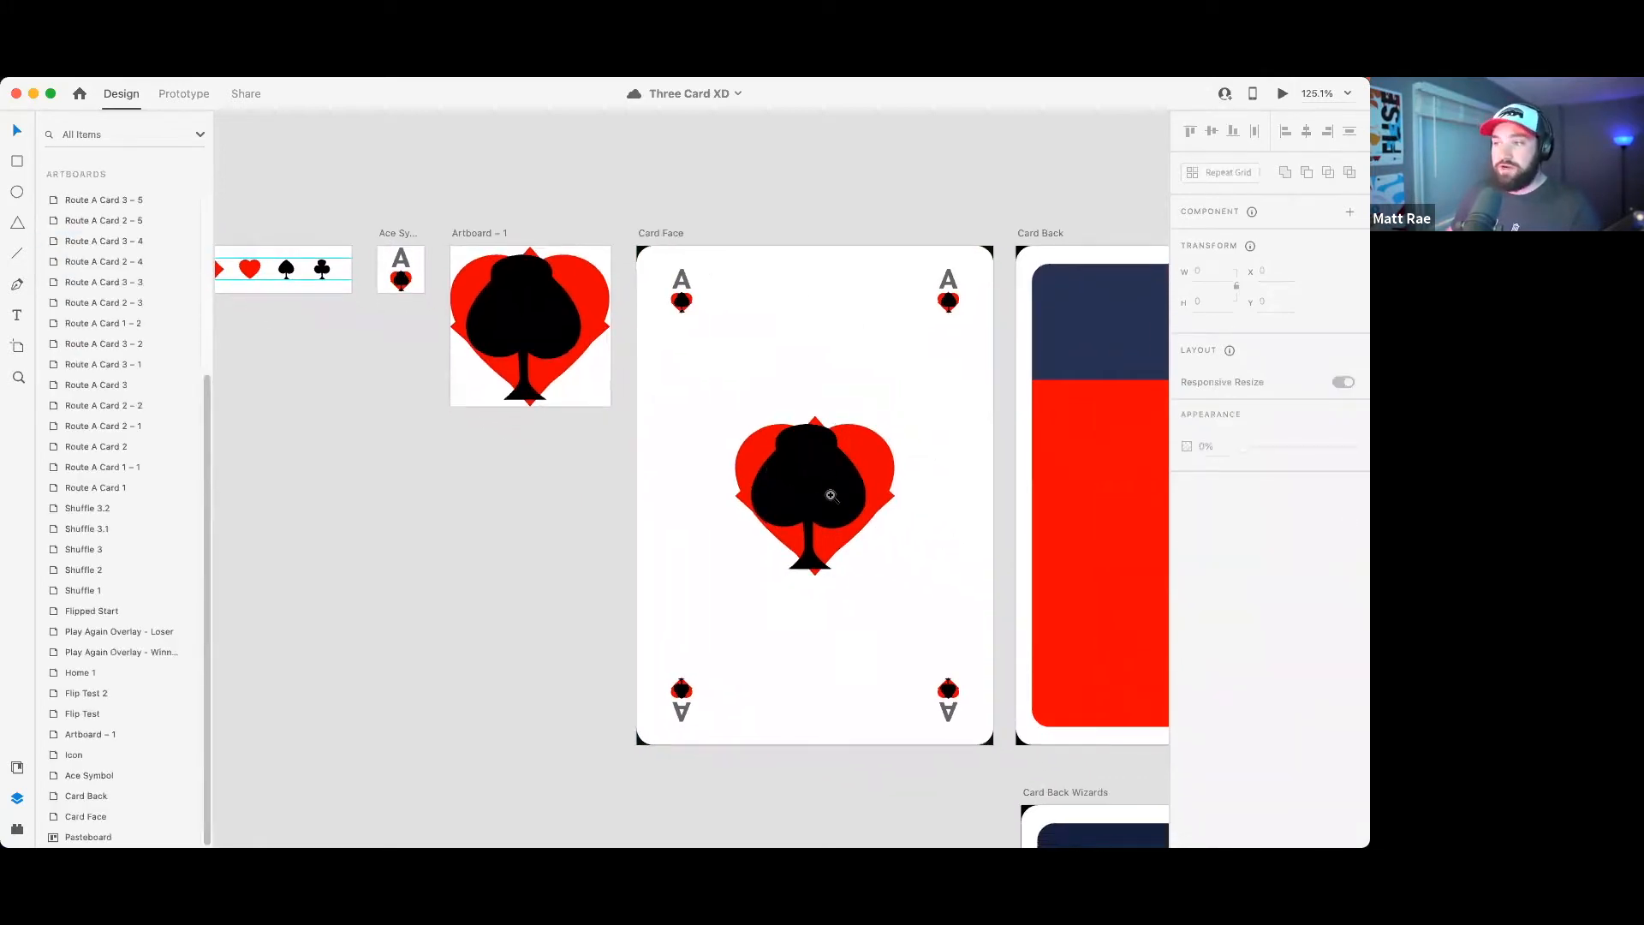
# - Inspect the component states of the Card Face Default and Big Symbol main components
pyautogui.click(677, 301)
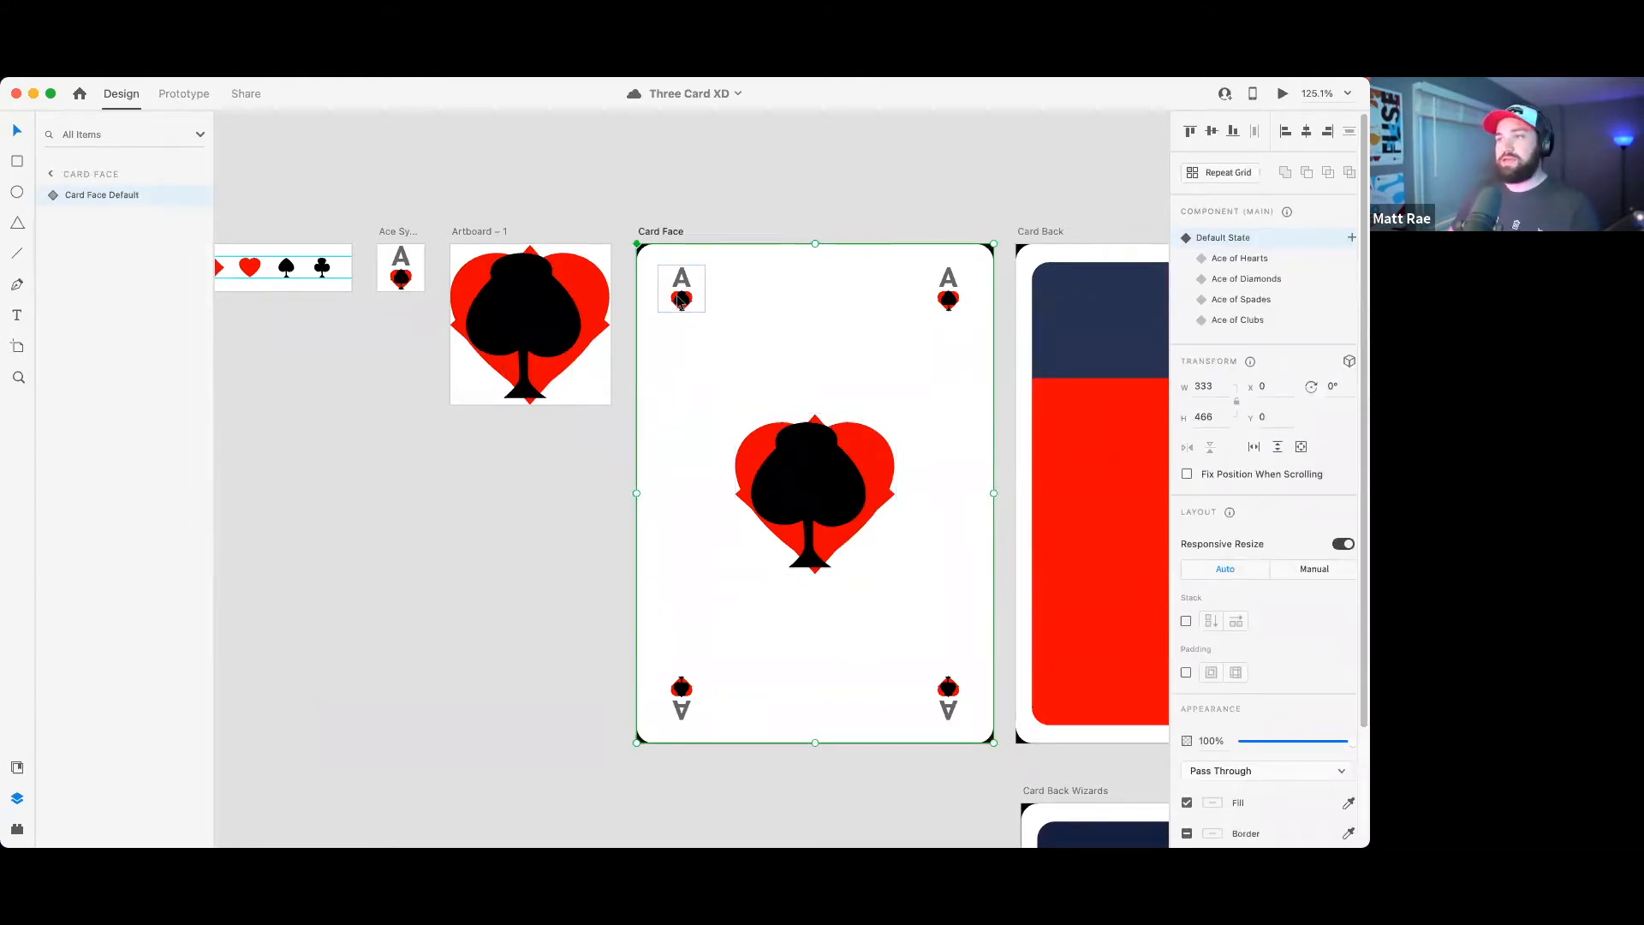
pyautogui.click(548, 301)
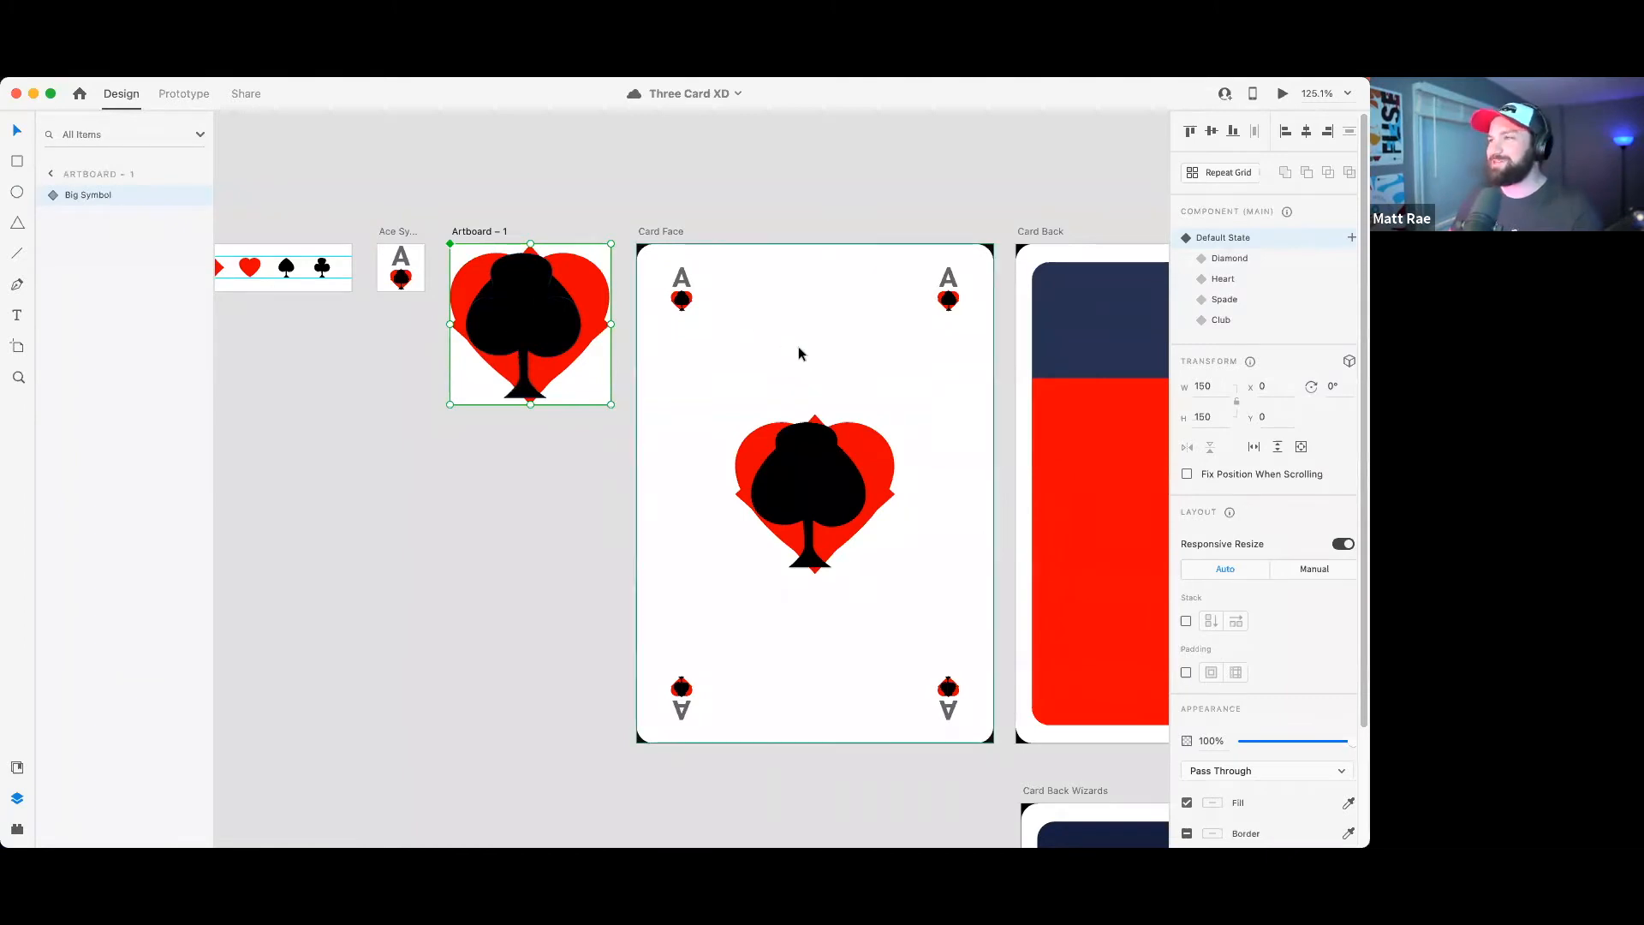
pyautogui.click(822, 213)
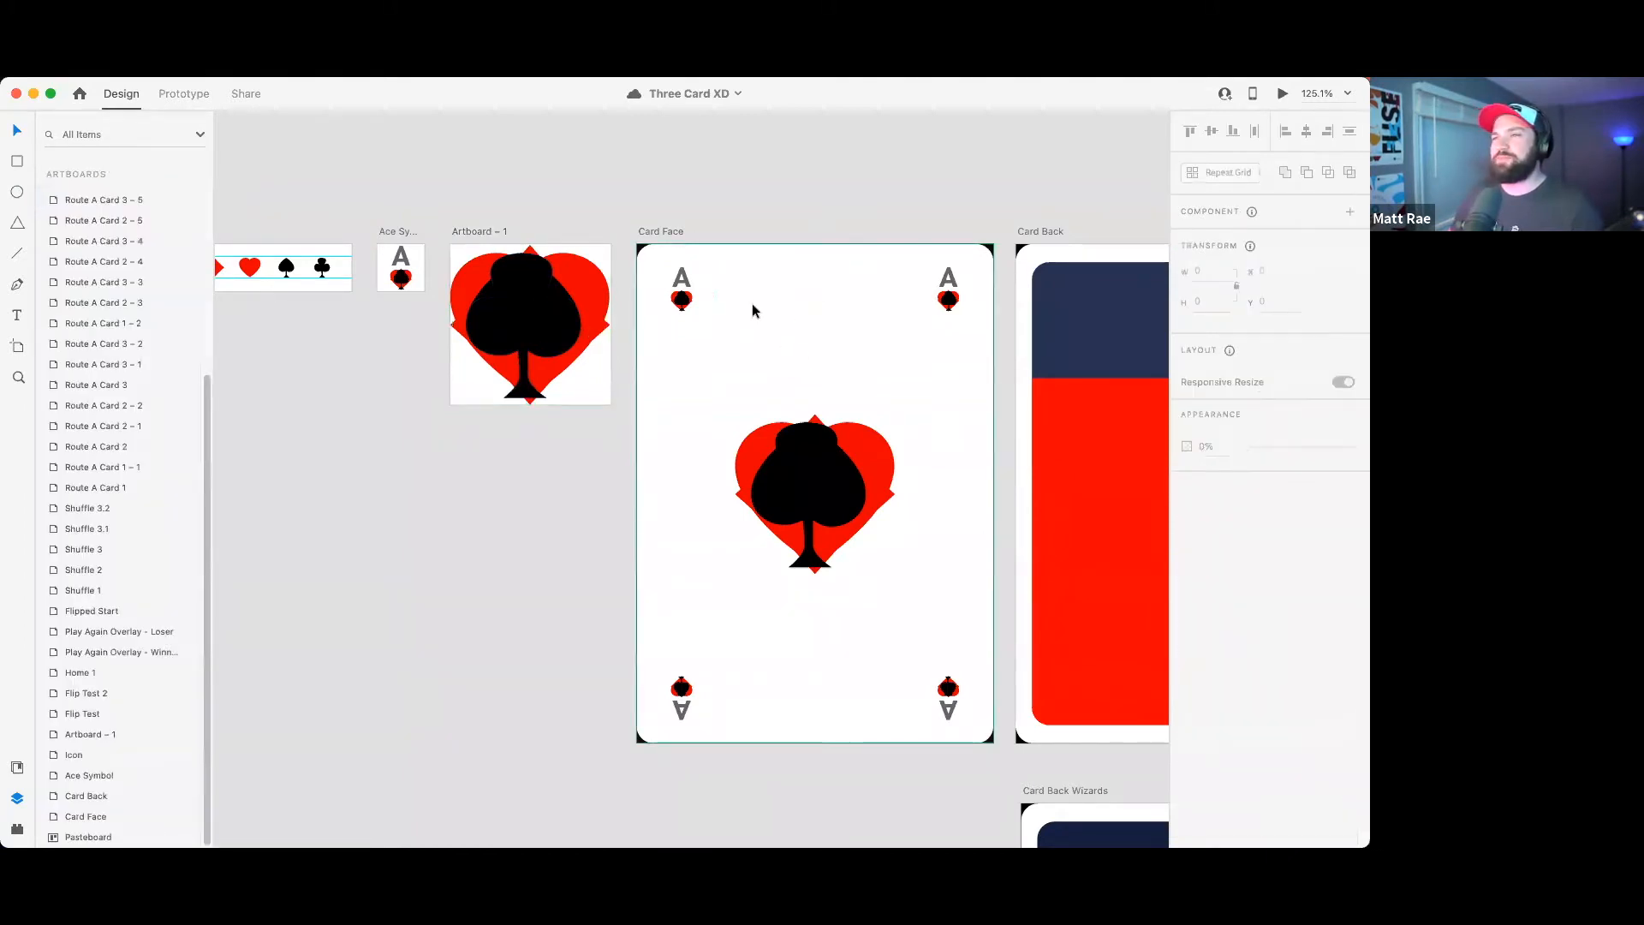
pyautogui.click(675, 310)
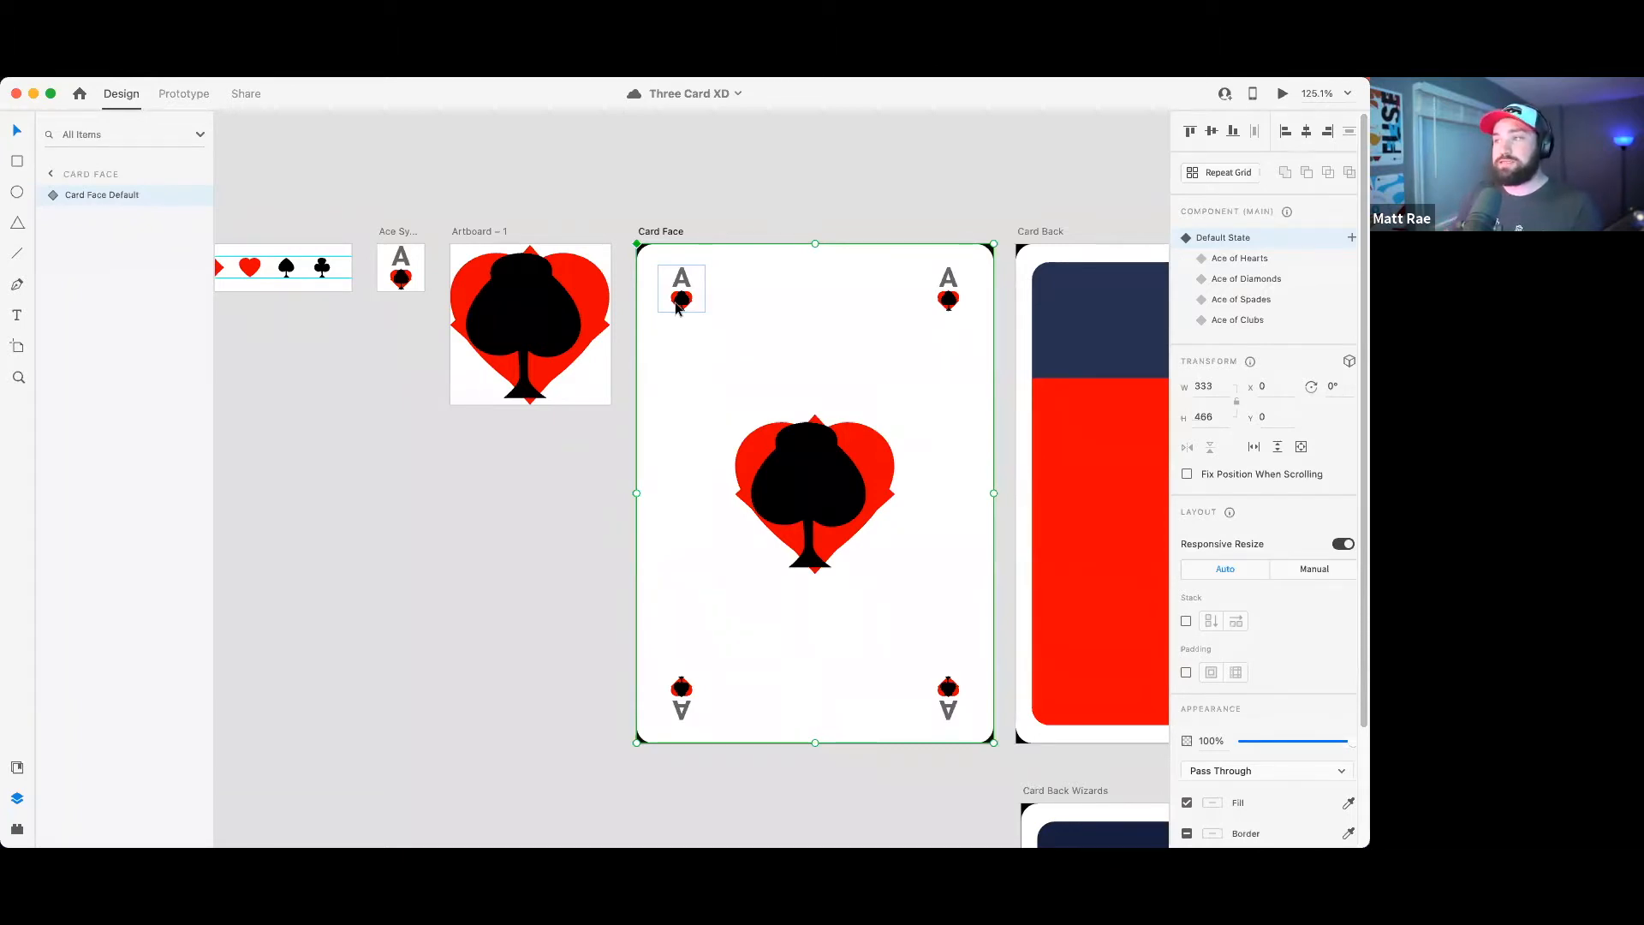
pyautogui.click(695, 176)
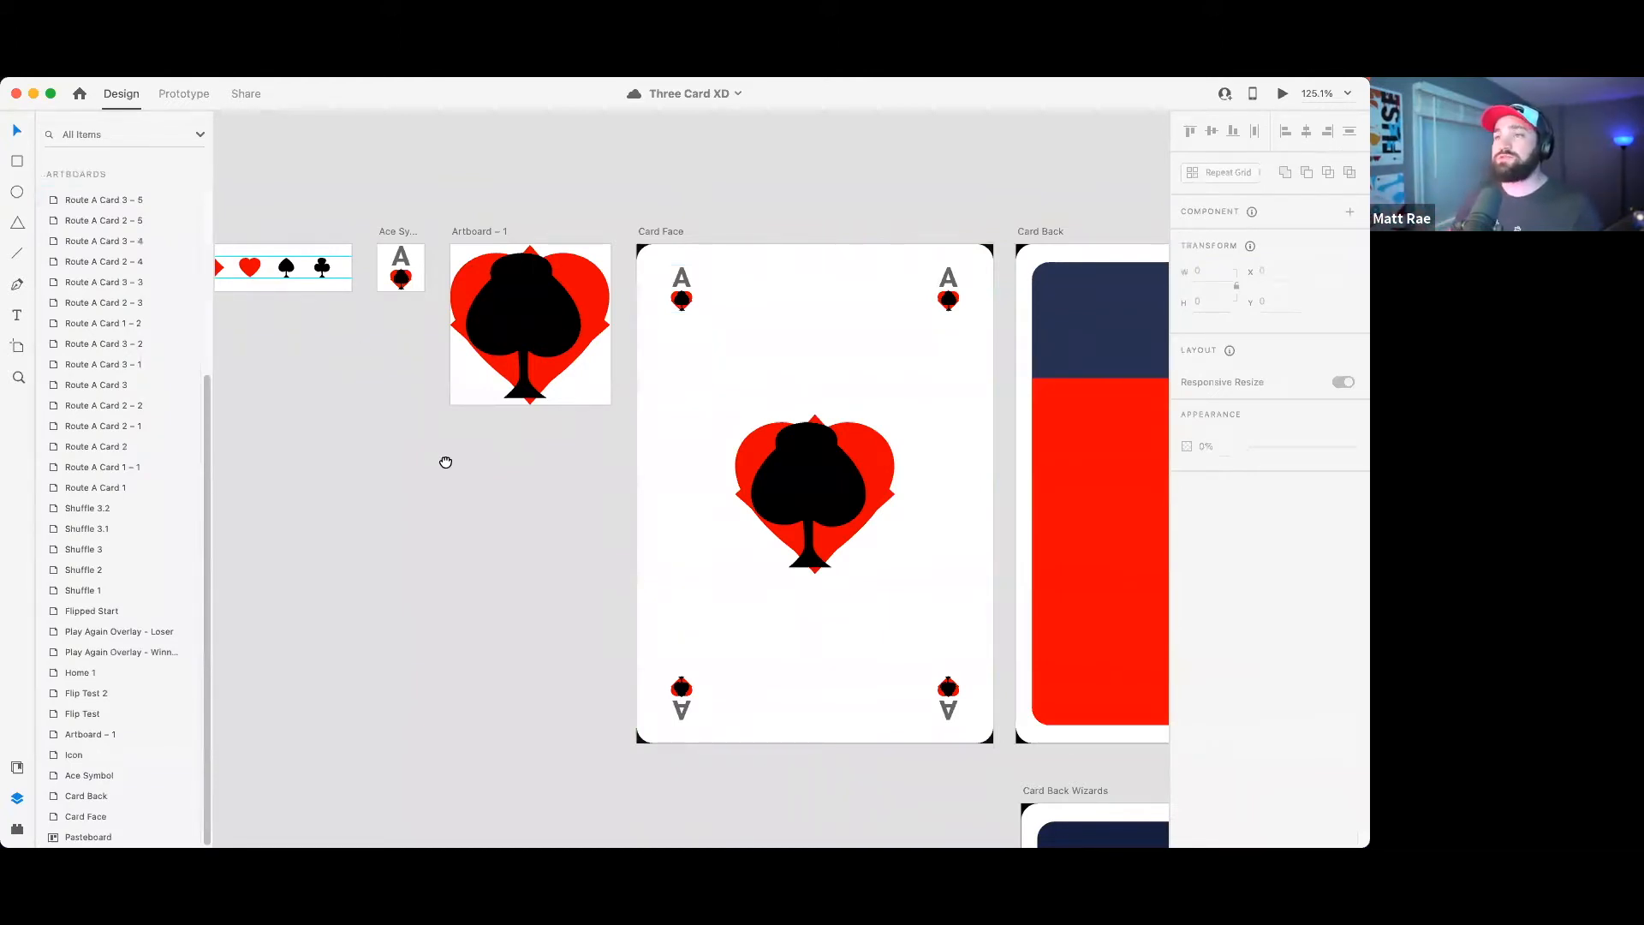
# - Copy the Icon artboard with the four suit symbols and paste it into the UX Wizards - March 31, 2021 document
pyautogui.moveTo(444, 459); pyautogui.dragTo(526, 467)
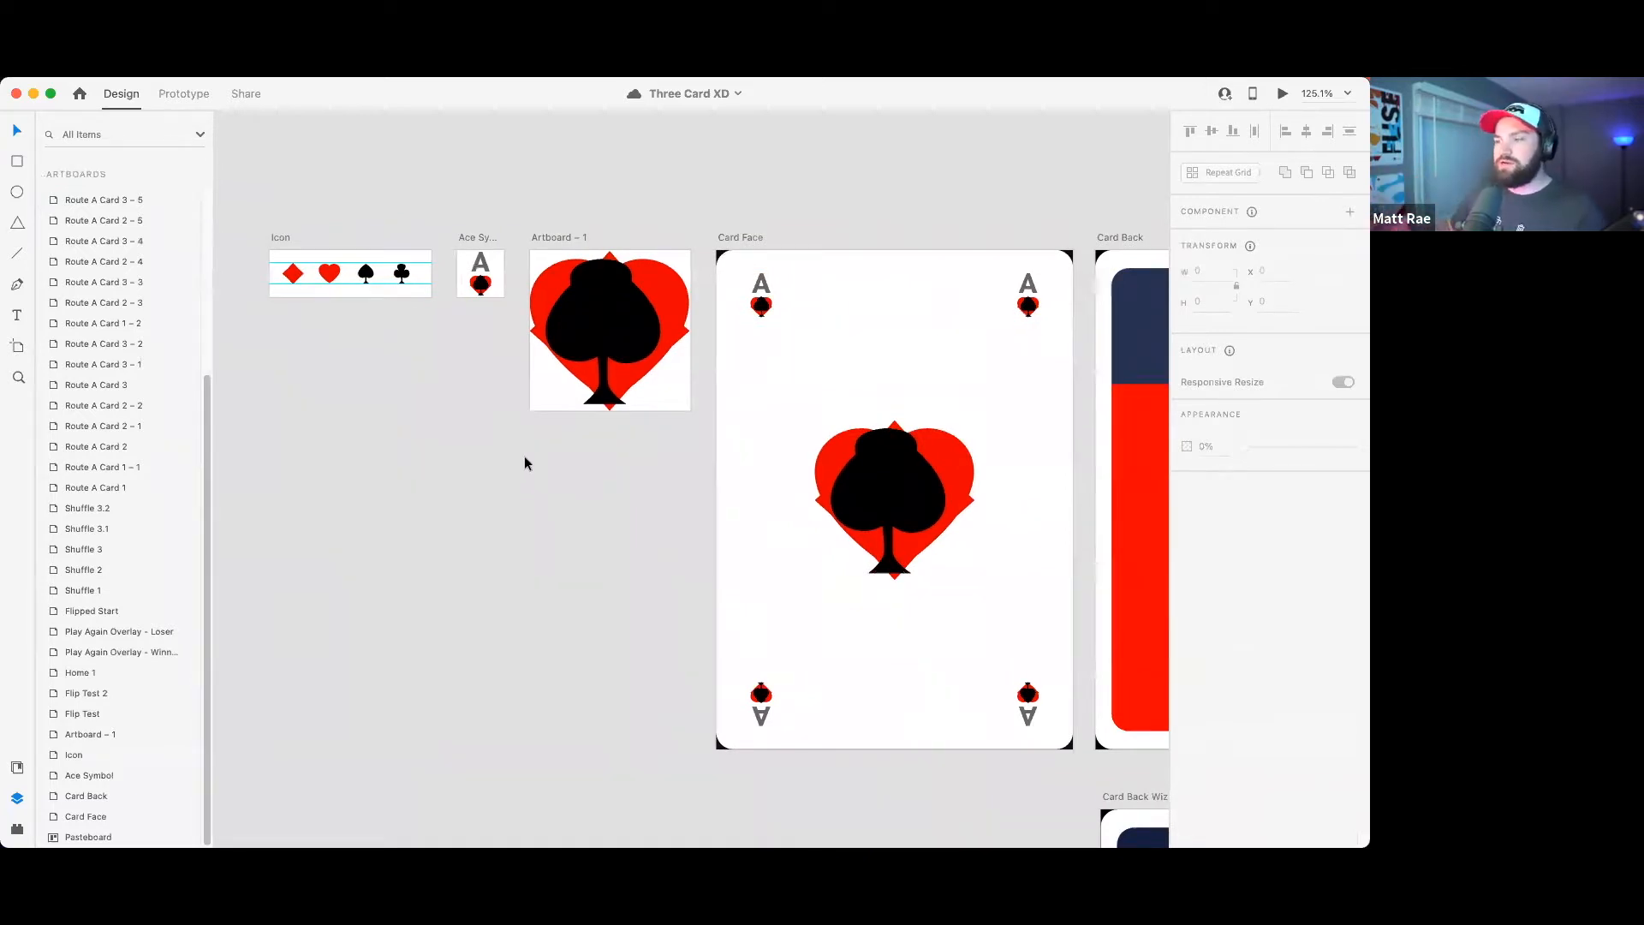
pyautogui.click(282, 241)
pyautogui.moveTo(242, 264); pyautogui.dragTo(413, 284)
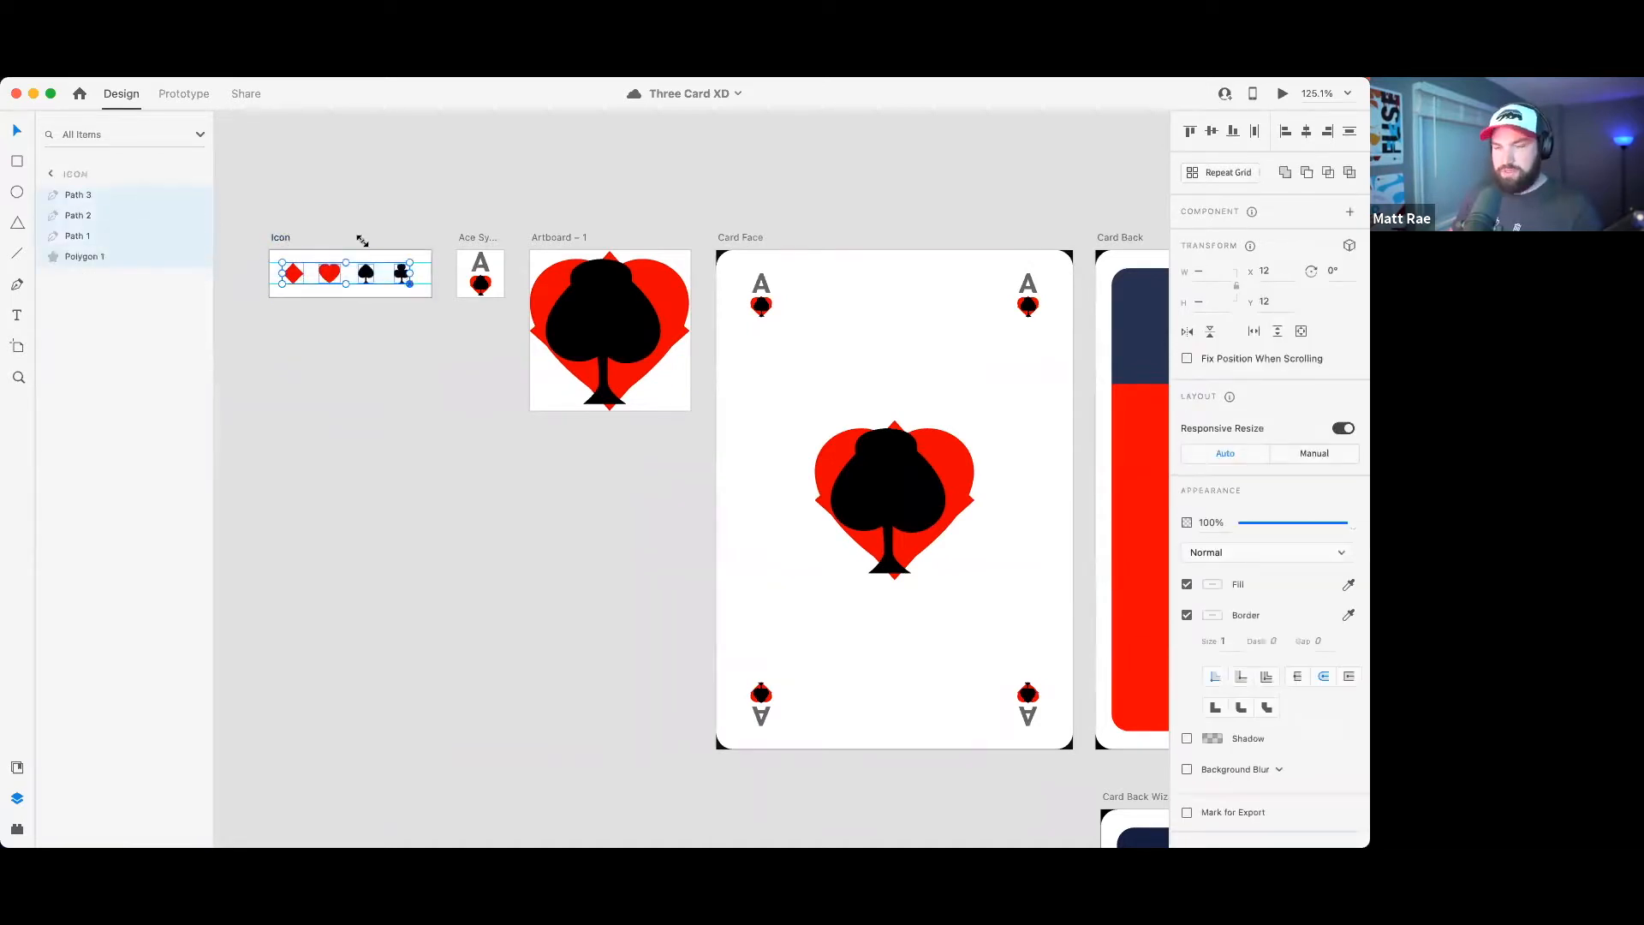
pyautogui.click(280, 241)
pyautogui.hotkey('ctrl', 'Up')
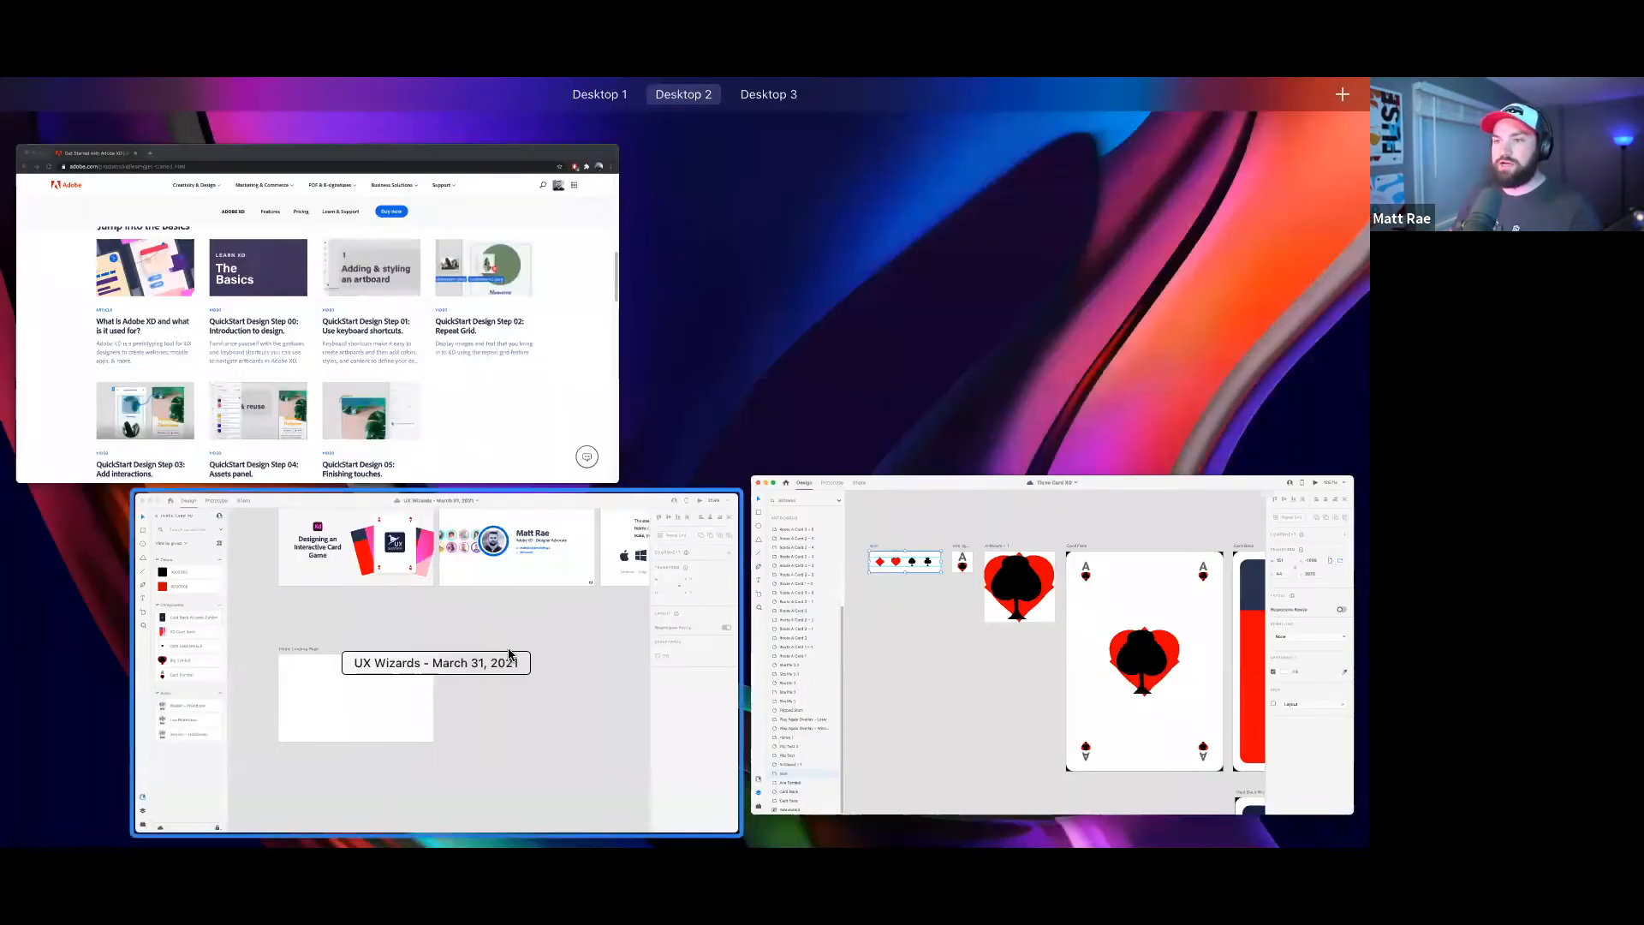
pyautogui.click(512, 644)
pyautogui.press('super+v')
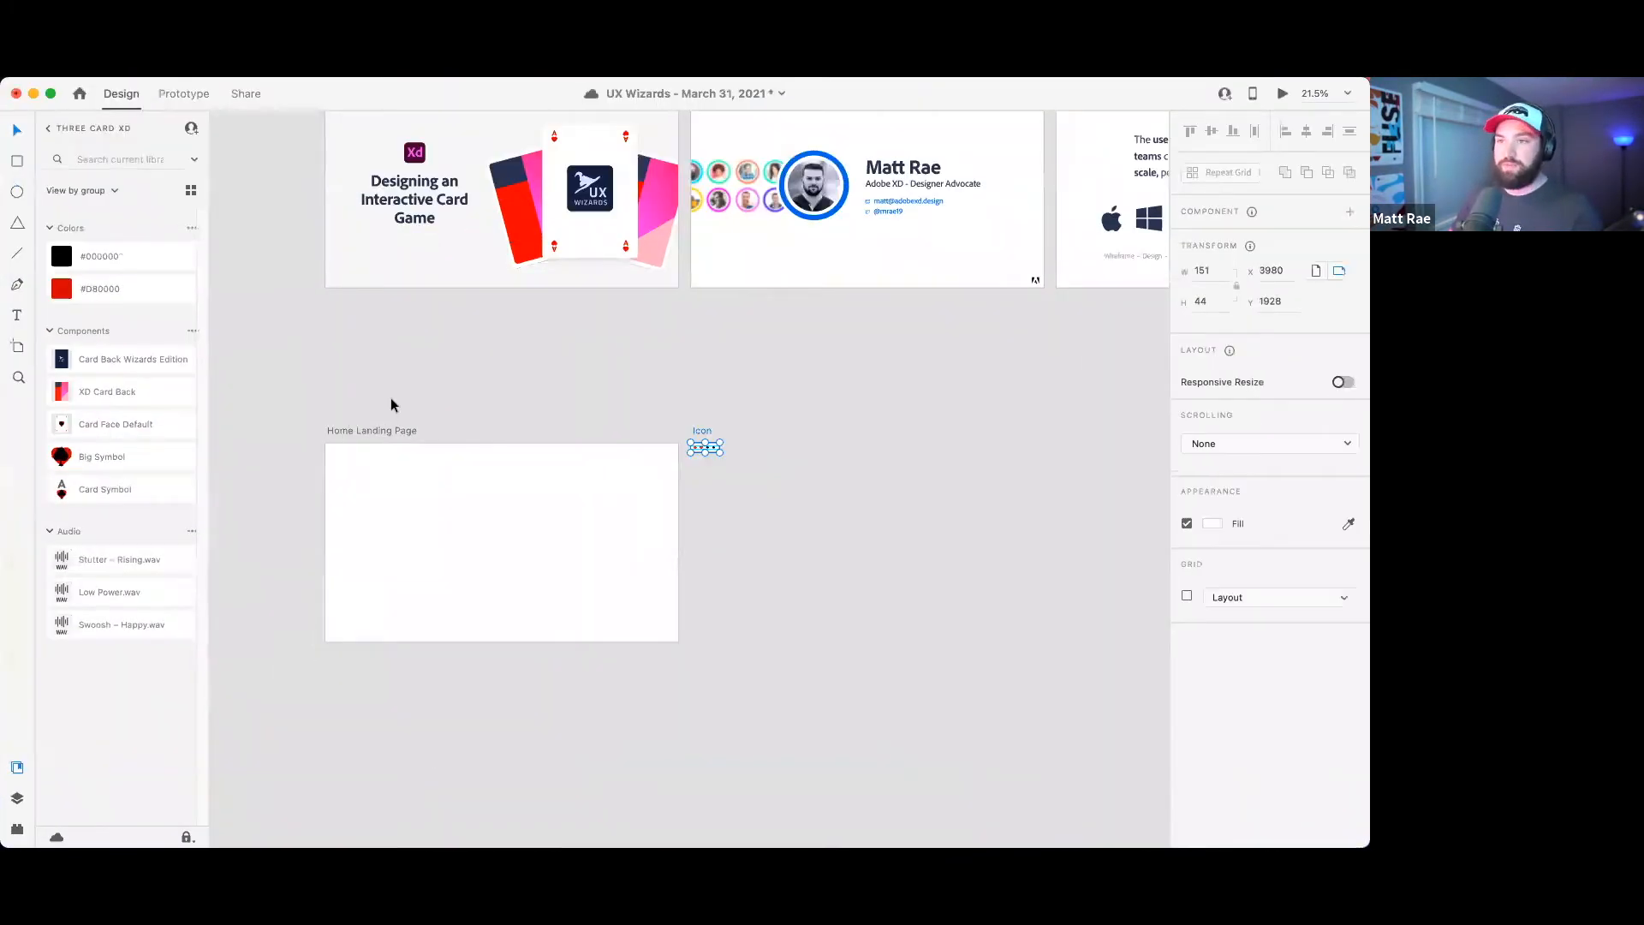
# - Move the pasted Icon artboard just above the Home Landing Page artboard, to about X 2009, Y 1625
pyautogui.moveTo(697, 430); pyautogui.dragTo(336, 379)
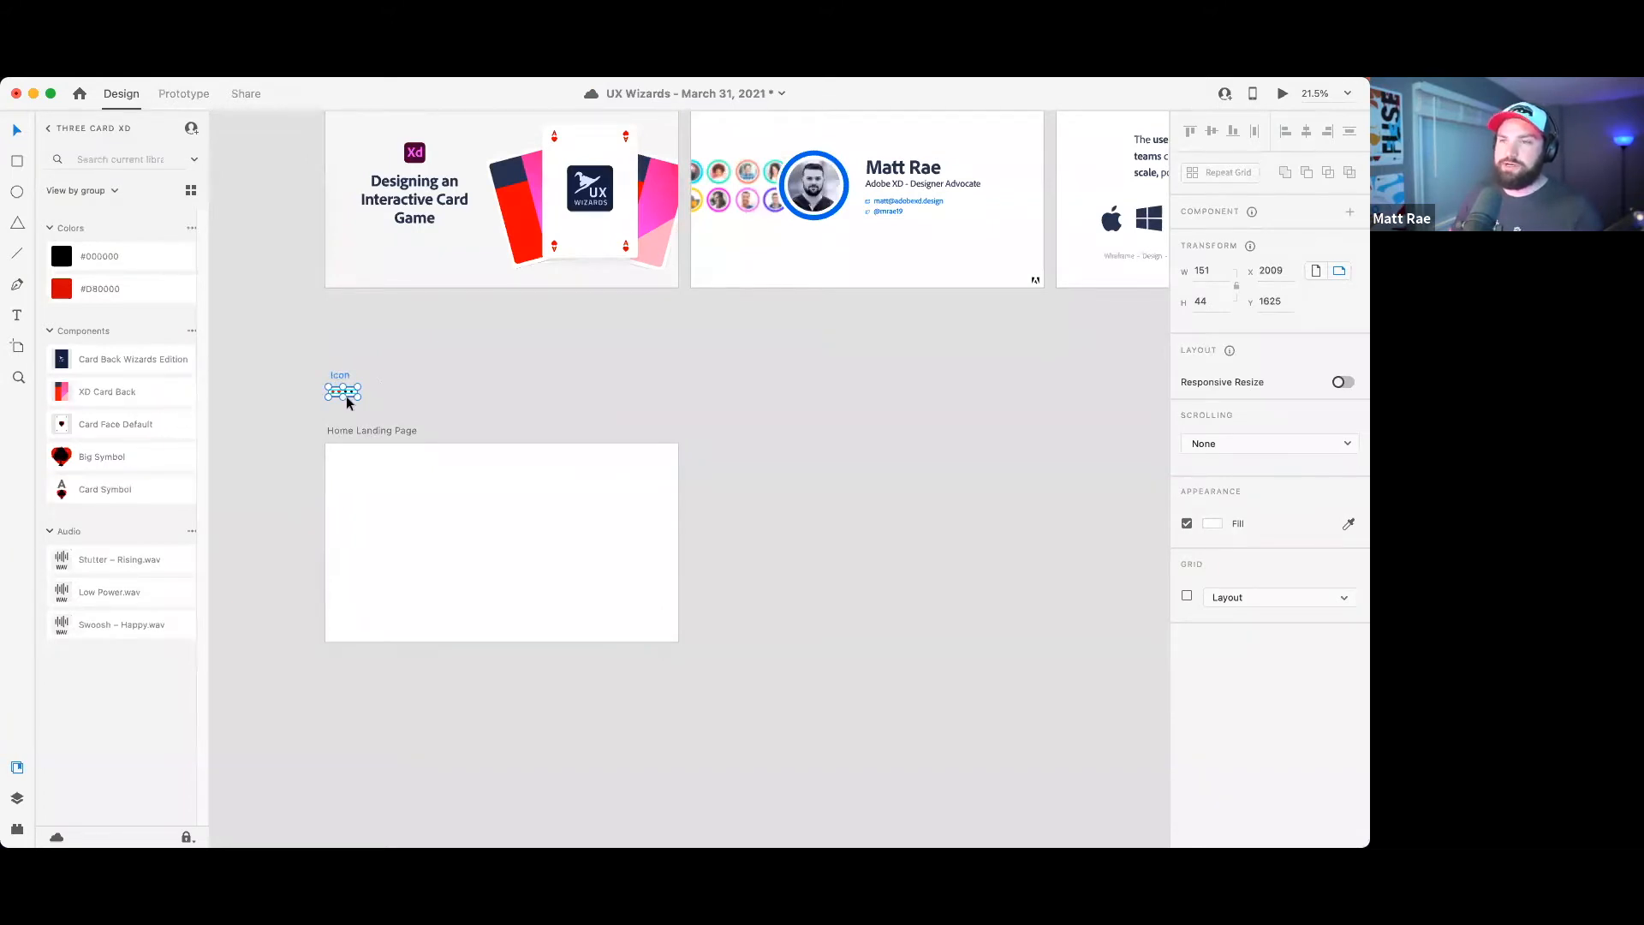
pyautogui.scroll(5, 357, 396)
pyautogui.scroll(3, 471, 434)
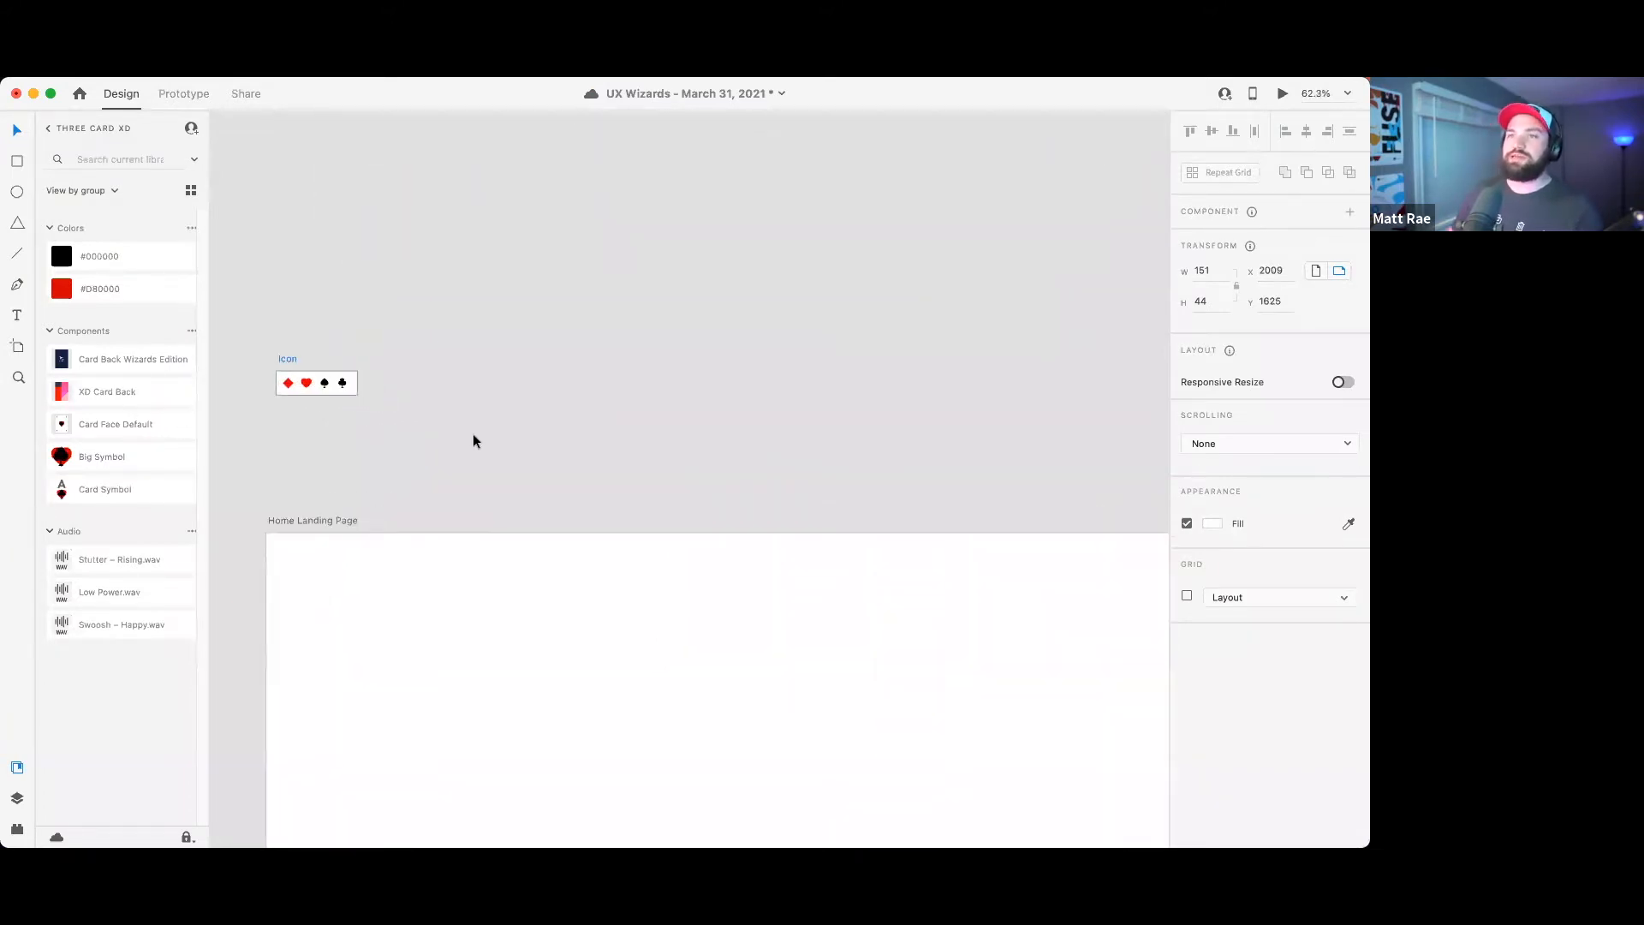
pyautogui.scroll(-2, 513, 439)
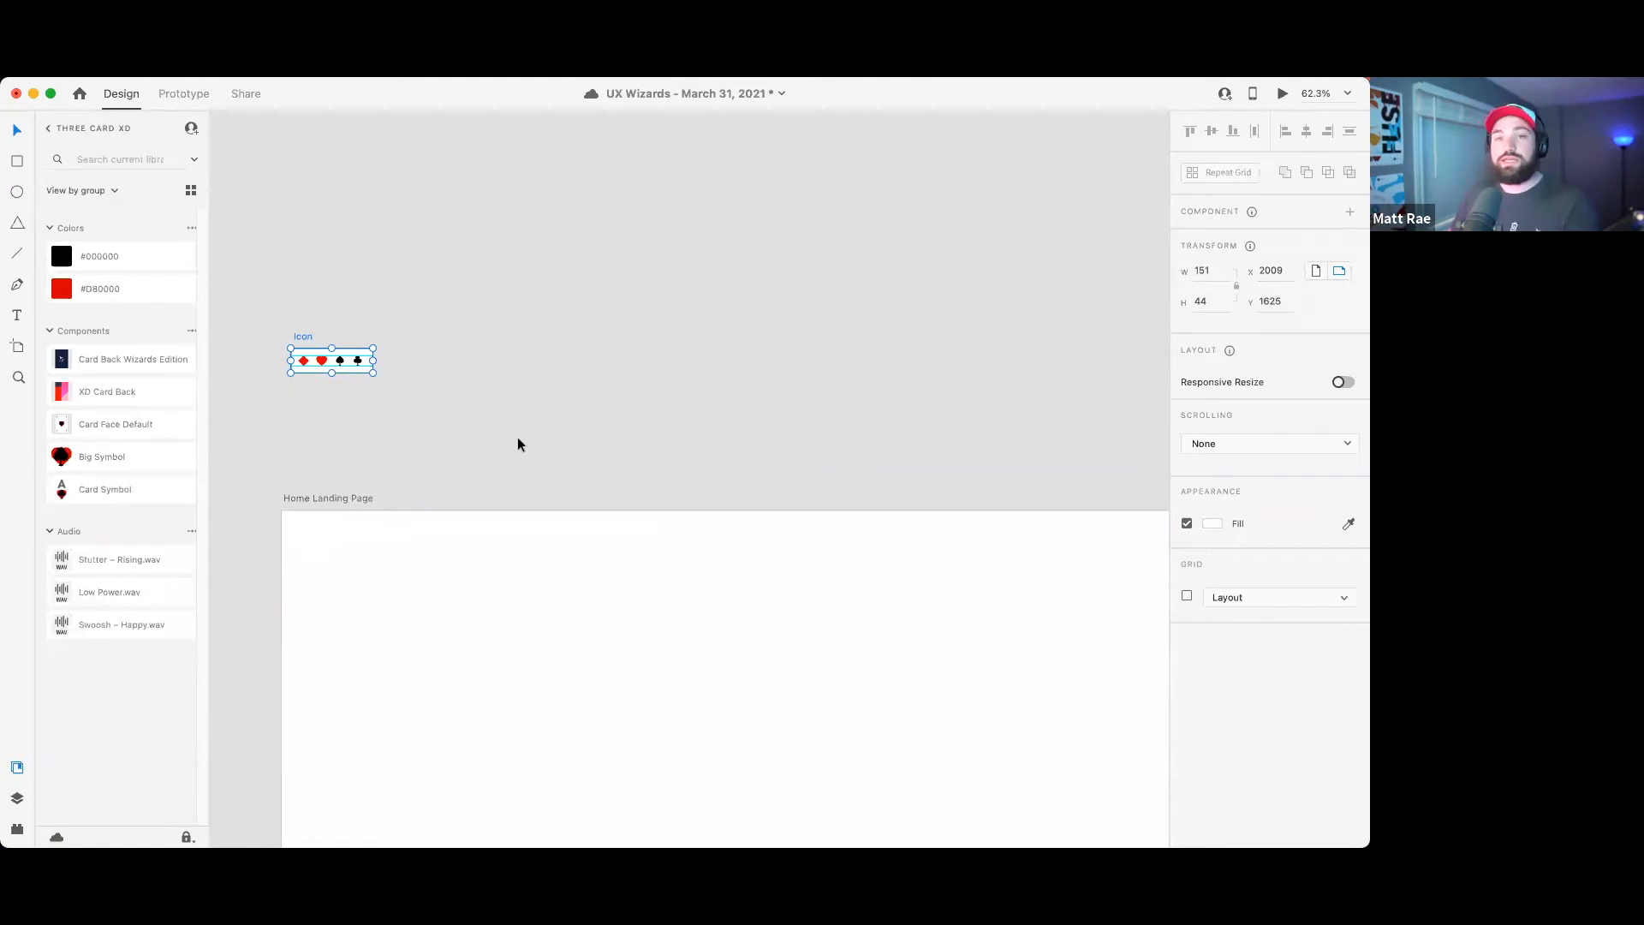
pyautogui.click(295, 336)
pyautogui.scroll(5, 350, 419)
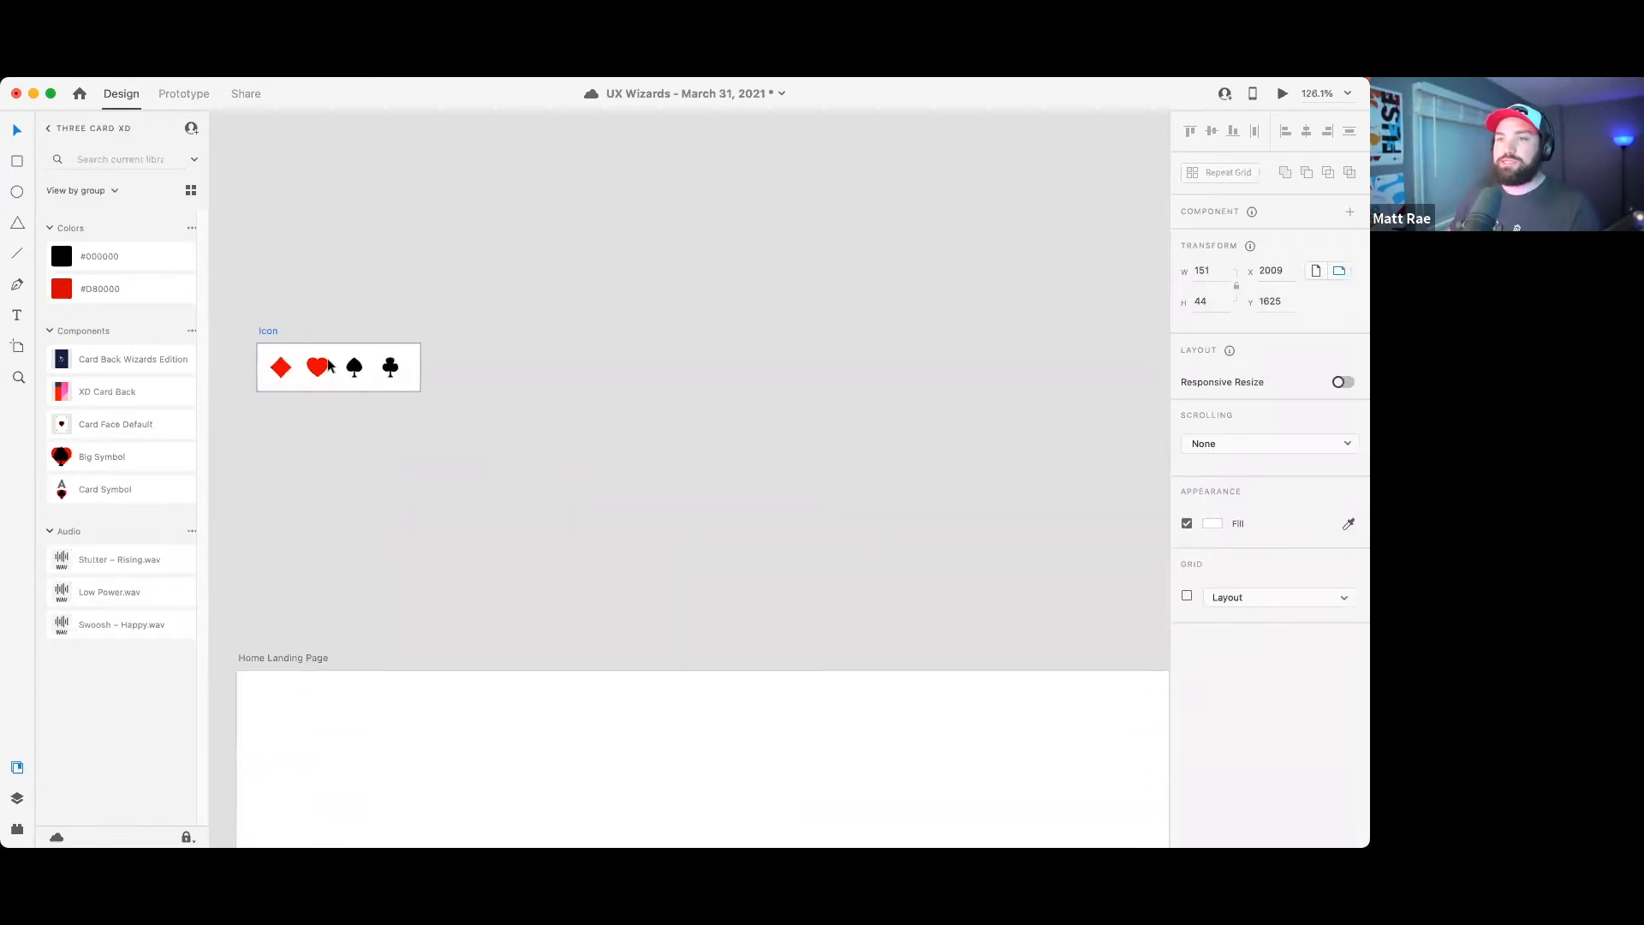
pyautogui.click(467, 477)
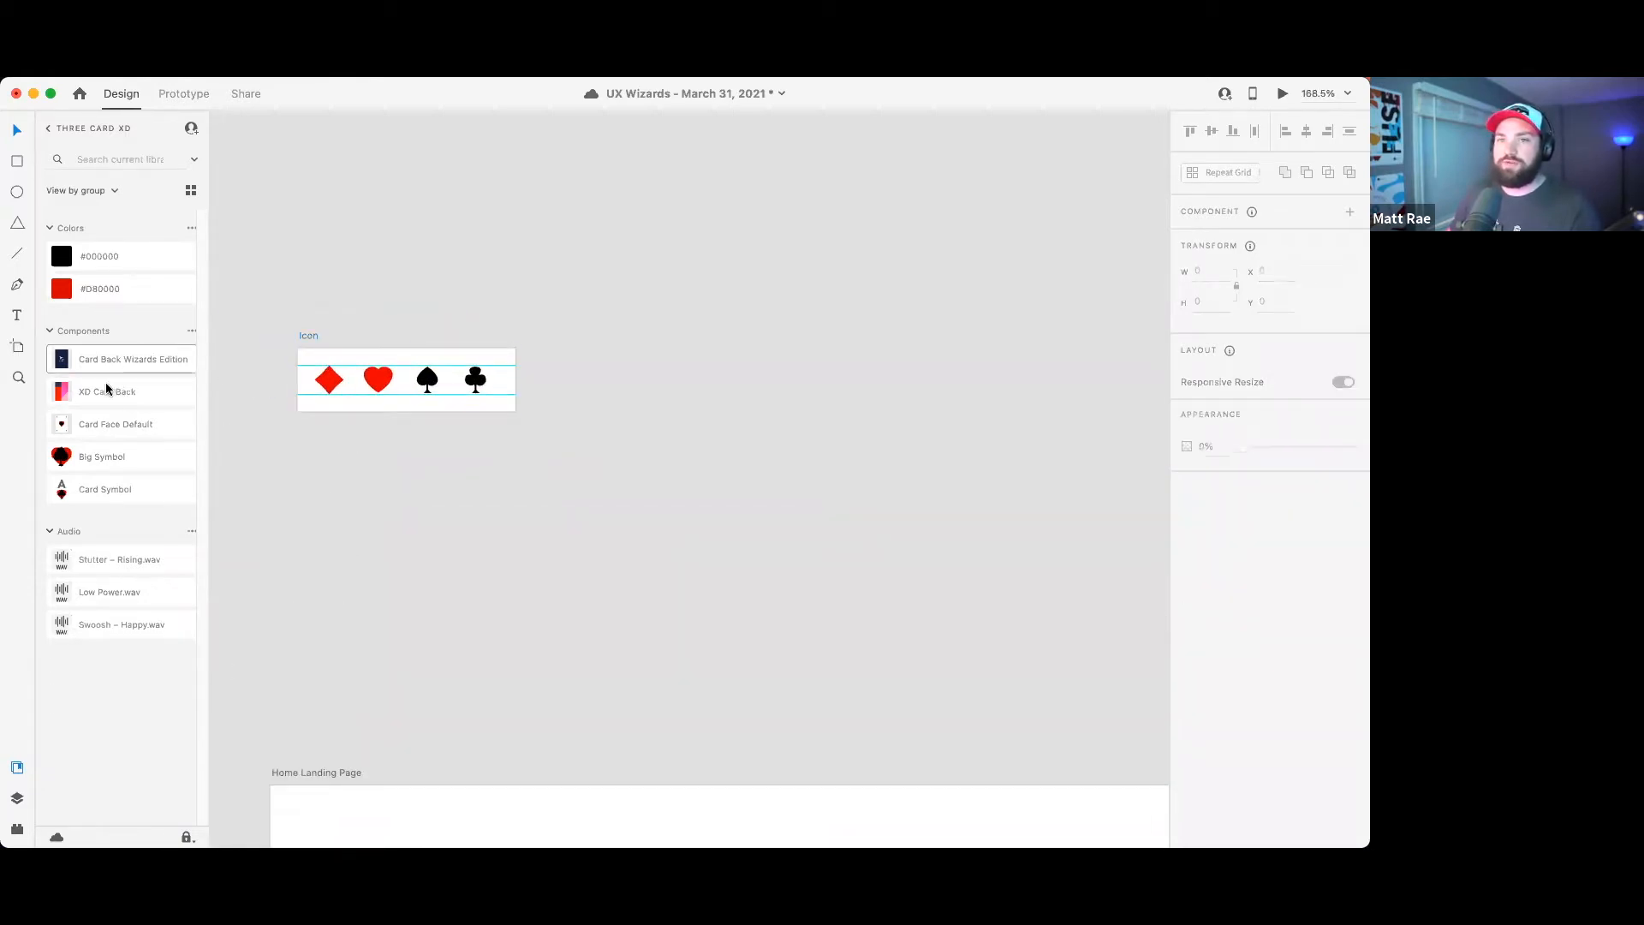
# - Place a Card Face Default component from the library beside the Icon artboard, at about X 2215, Y 1423
pyautogui.moveTo(106, 426); pyautogui.dragTo(690, 219)
pyautogui.scroll(-5, 706, 262)
pyautogui.moveTo(788, 325); pyautogui.dragTo(789, 284)
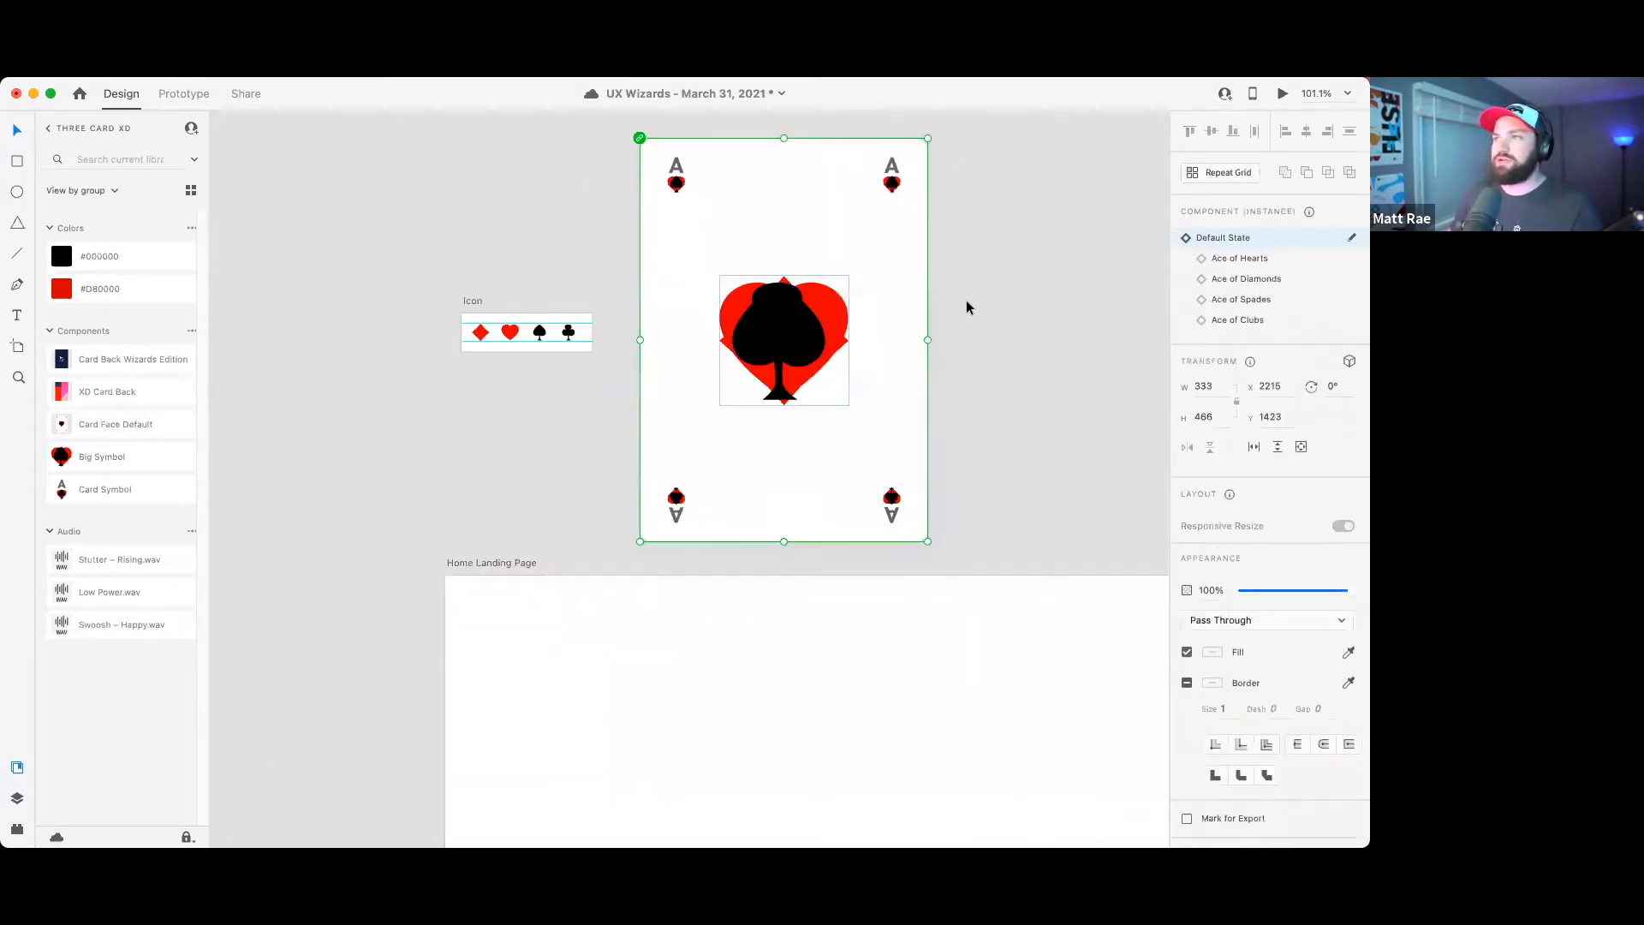
pyautogui.click(1008, 293)
# - Inspect the states of the ace symbol nested in the card face's upper-right corner
pyautogui.scroll(2, 1002, 374)
pyautogui.hscroll(1, 1002, 374)
pyautogui.click(646, 243)
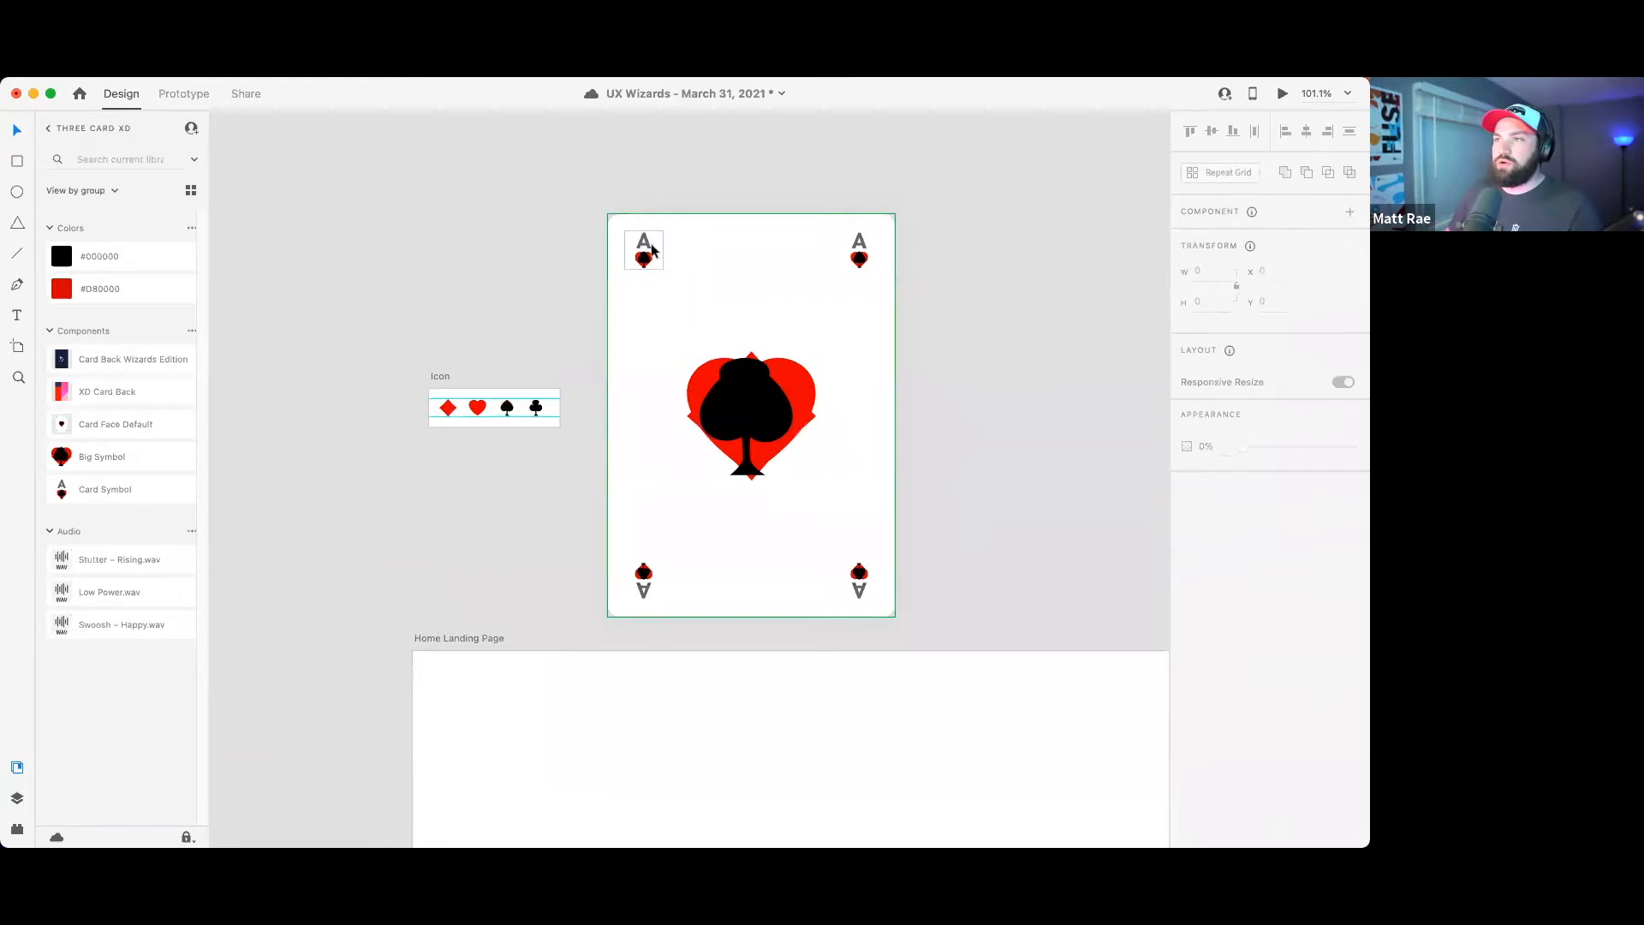
pyautogui.doubleClick(859, 249)
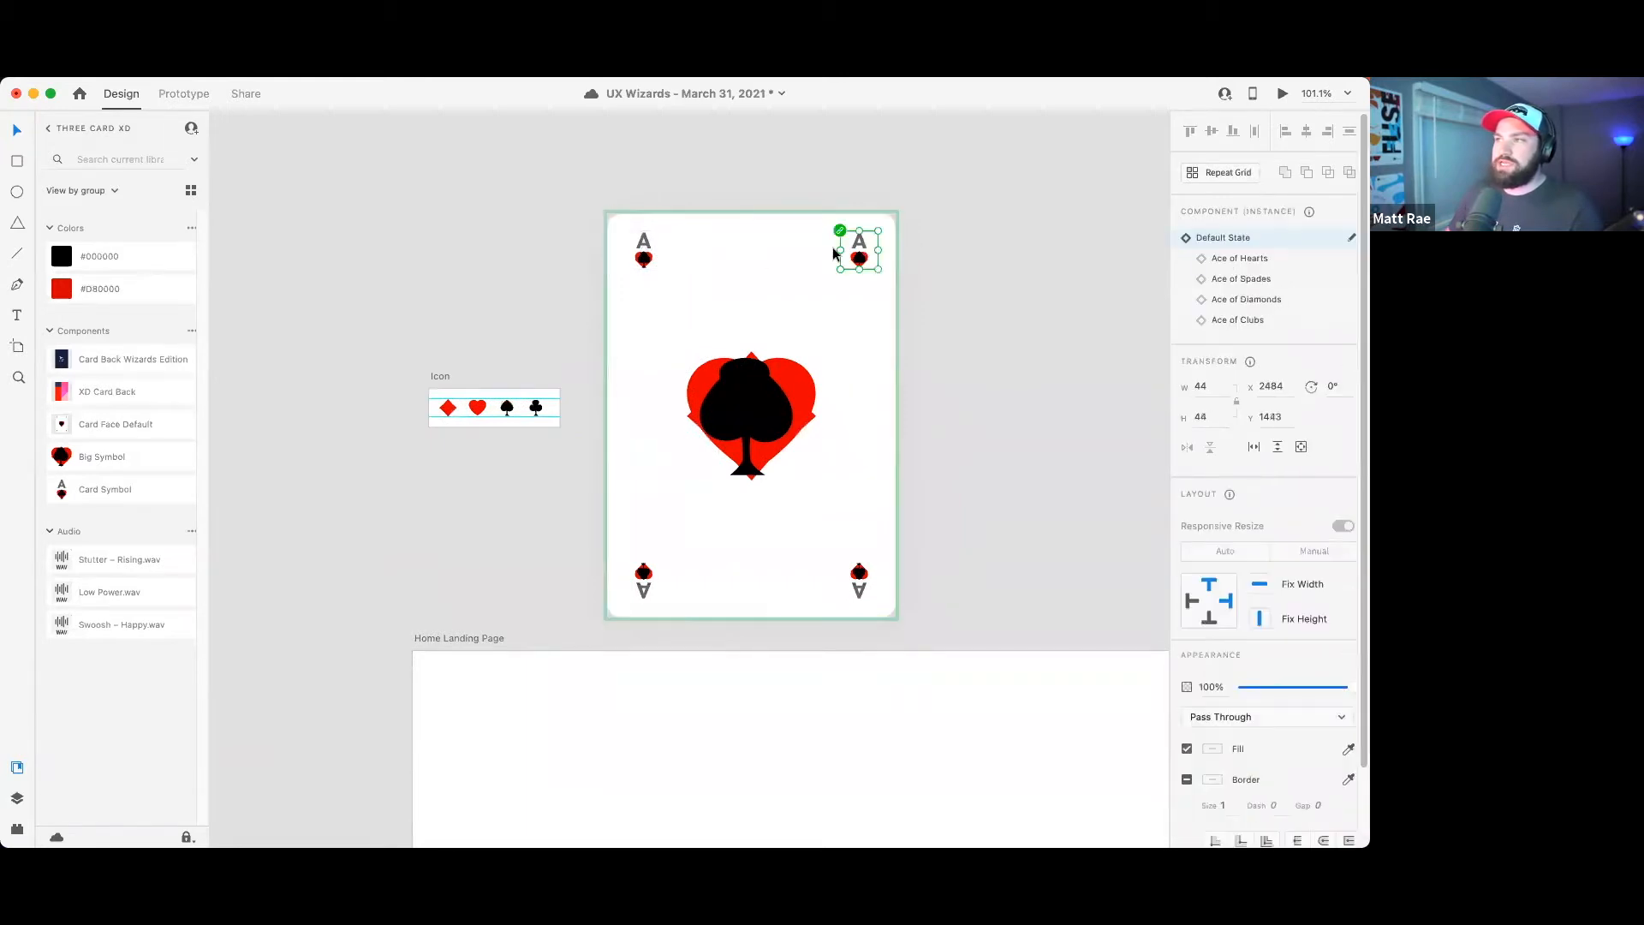
# - Inspect the states of the card face's upper-left ace symbol and its large centre symbol
pyautogui.click(645, 245)
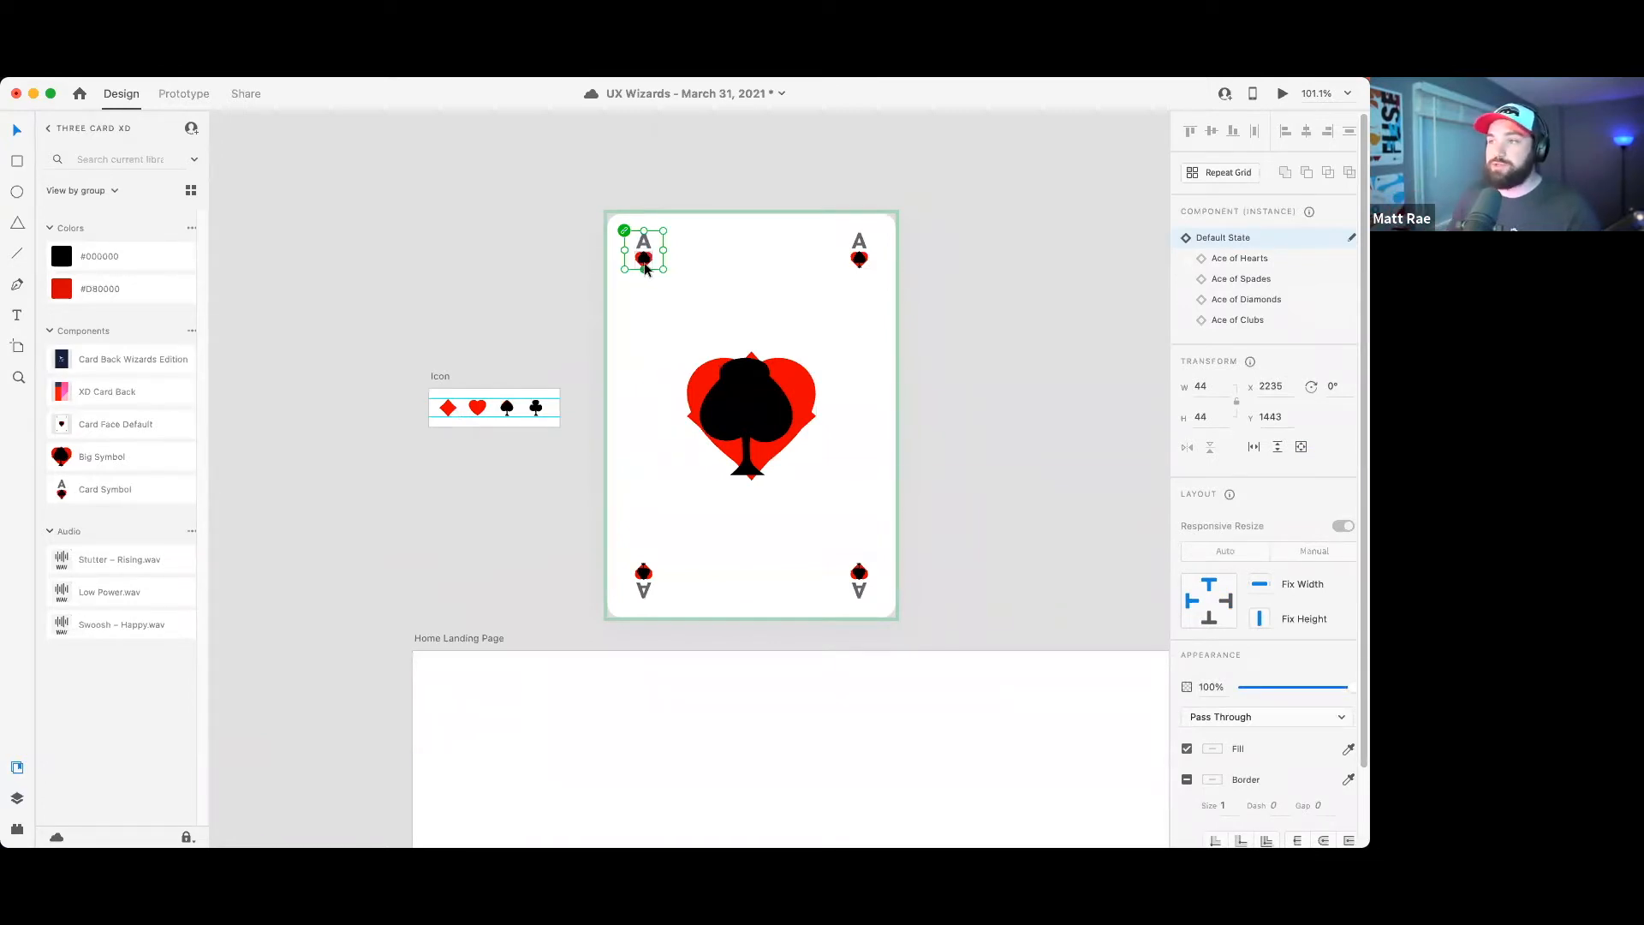
pyautogui.click(757, 419)
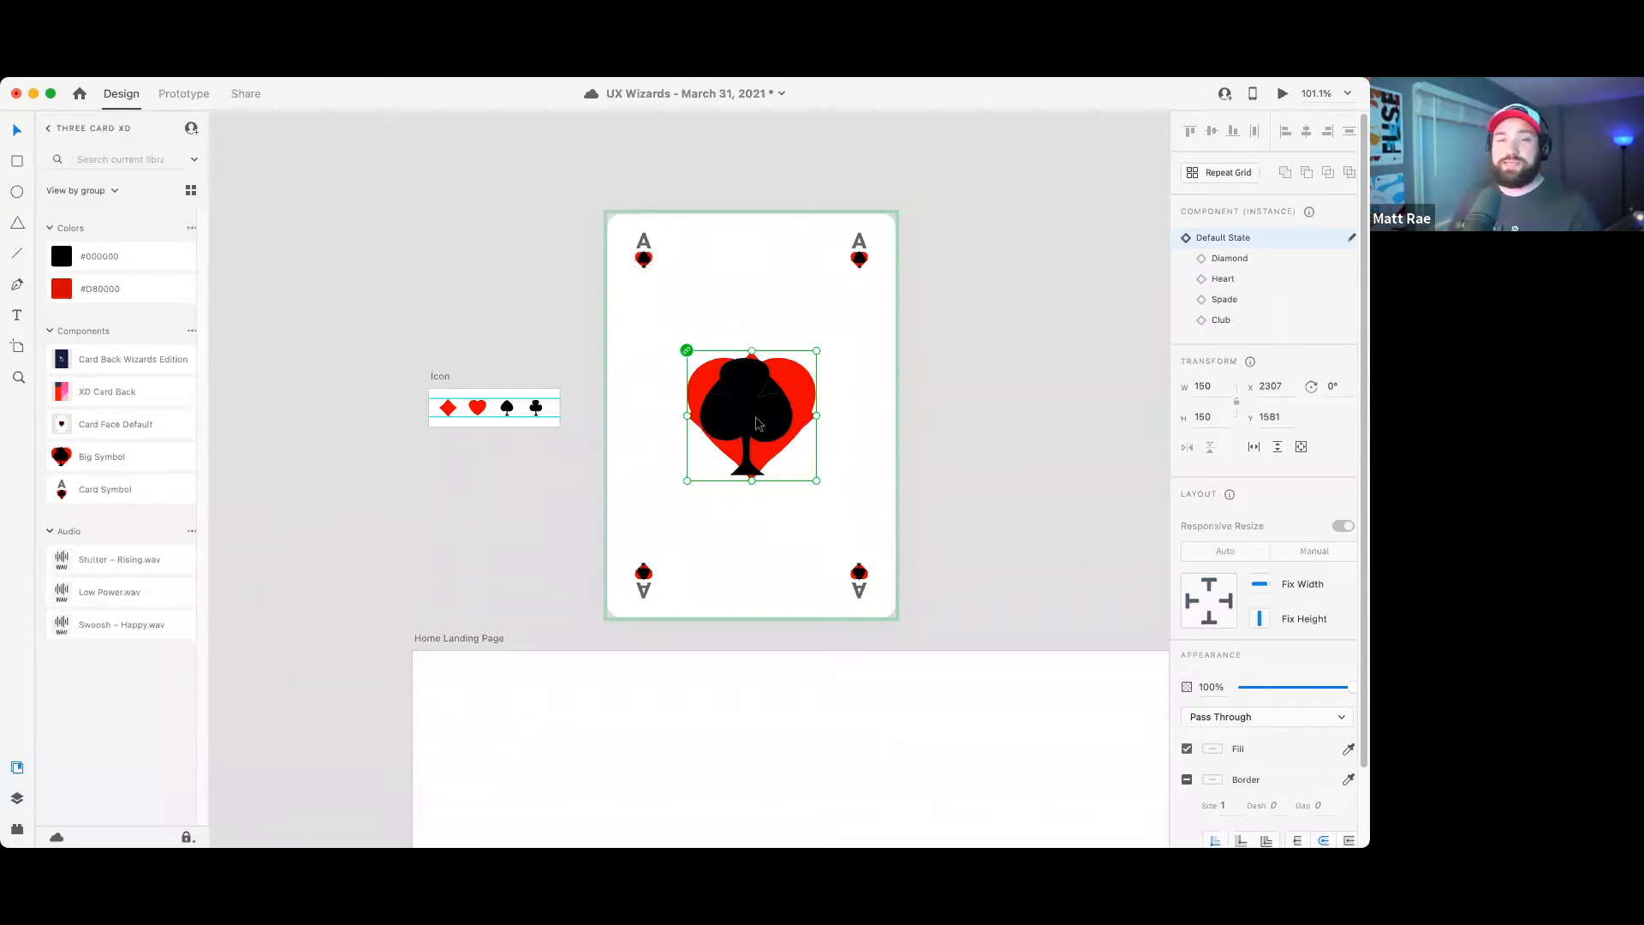
pyautogui.scroll(-10, 750, 413)
pyautogui.click(1020, 142)
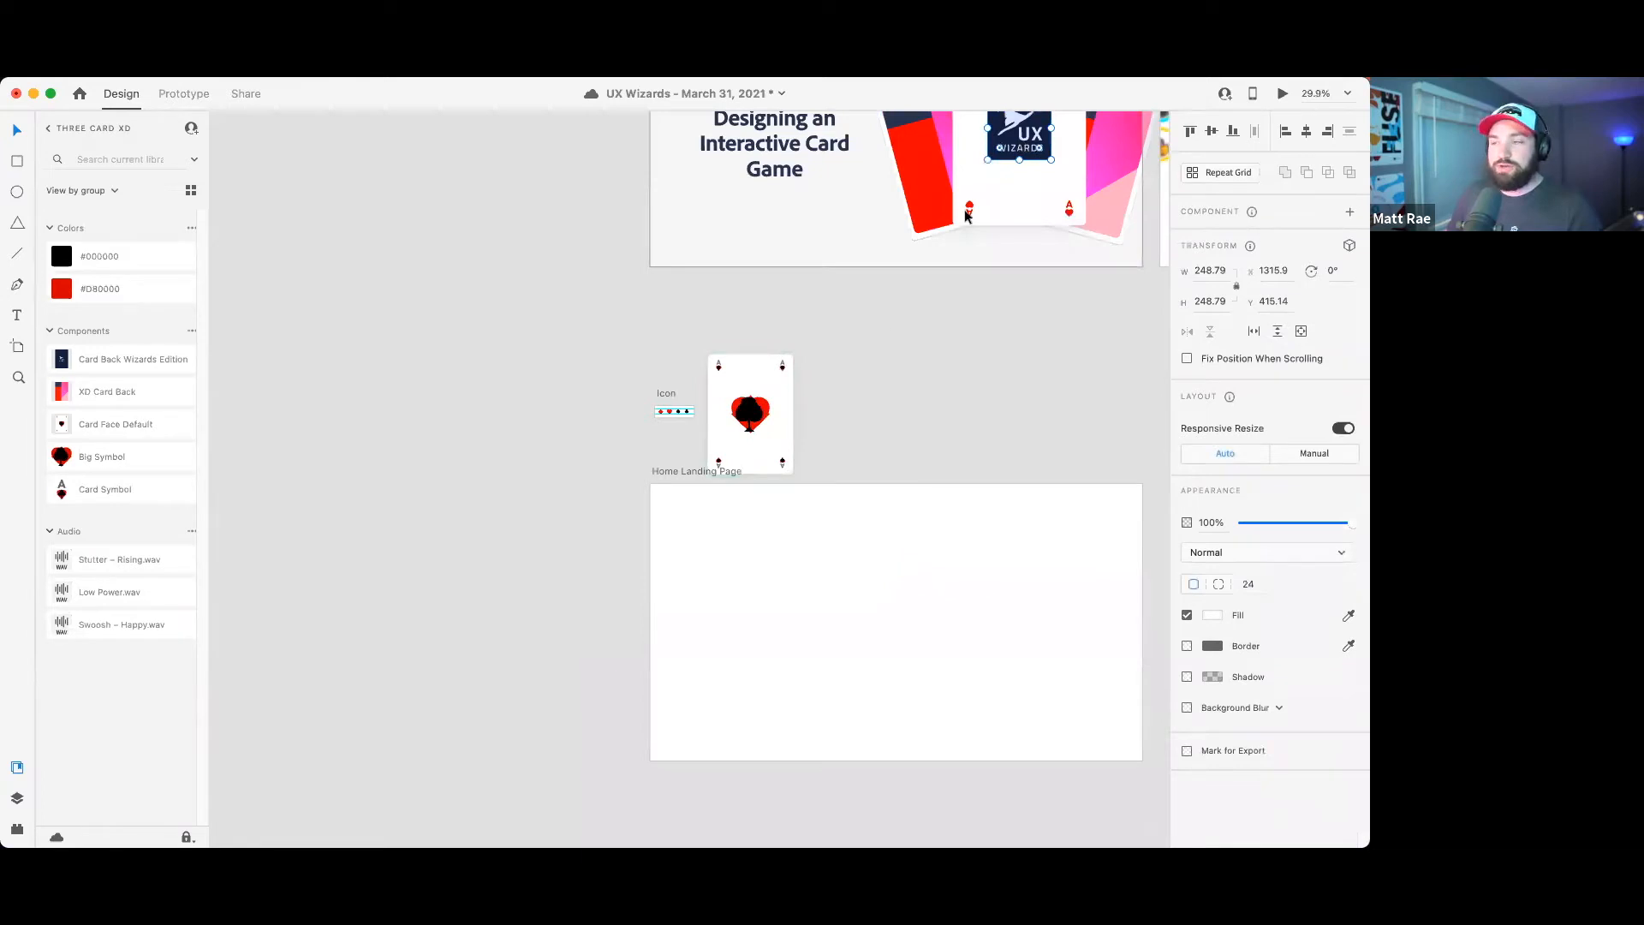
pyautogui.scroll(10, 755, 414)
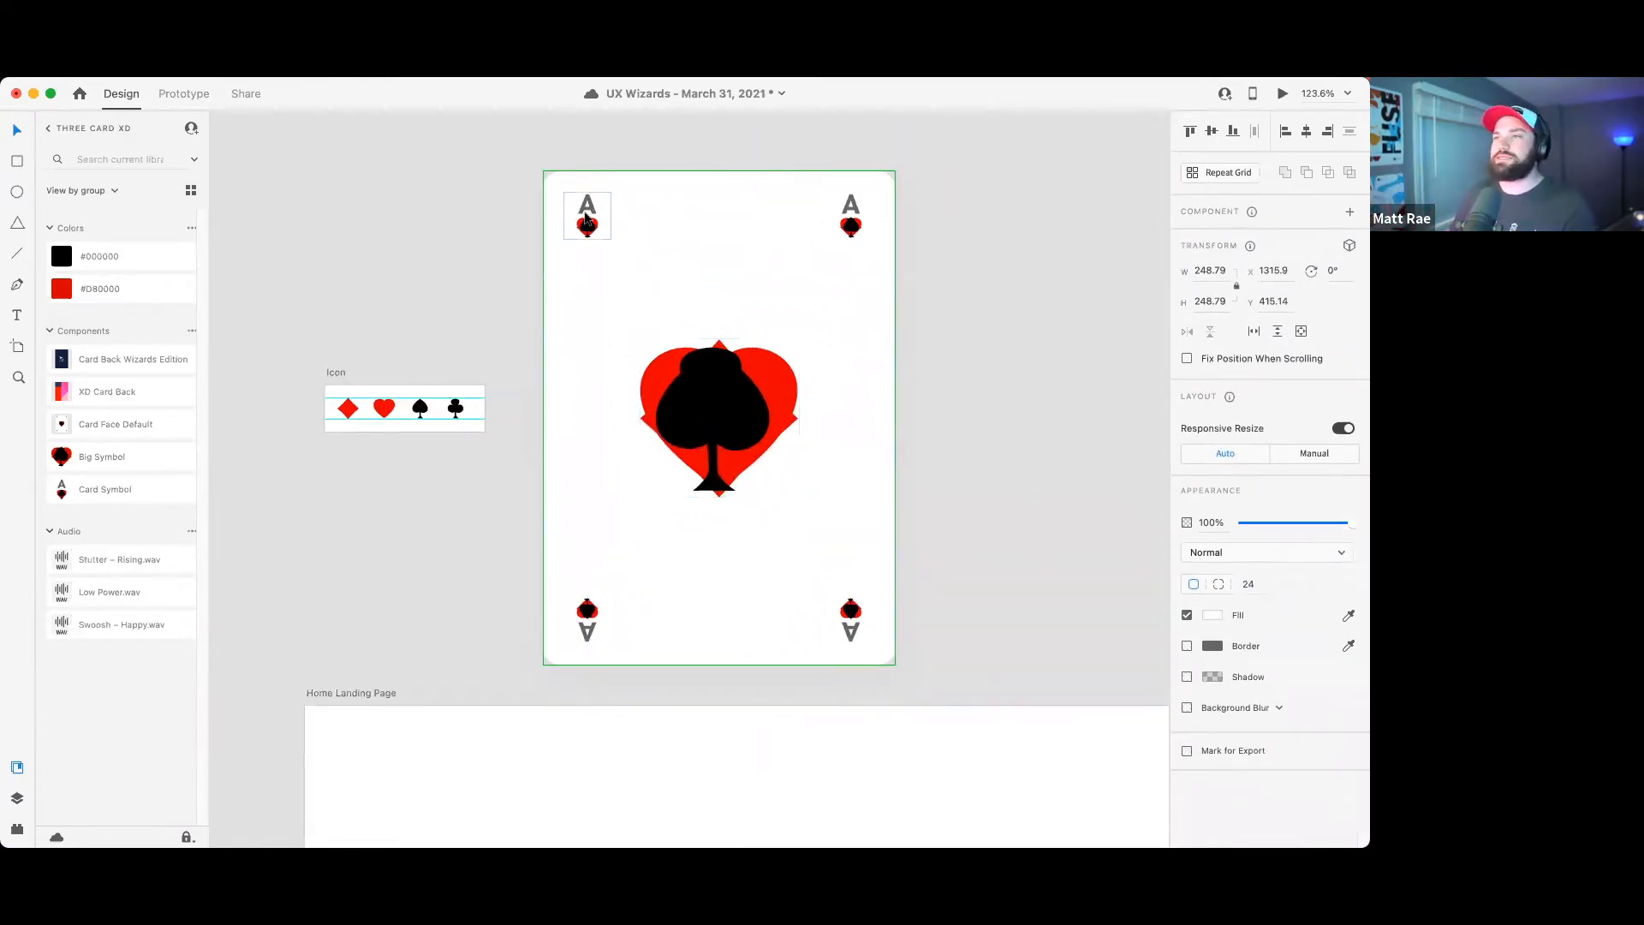
# - Move the Card Face Default component about 223 px to the right, leaving space beside the Icon artboard
pyautogui.click(839, 229)
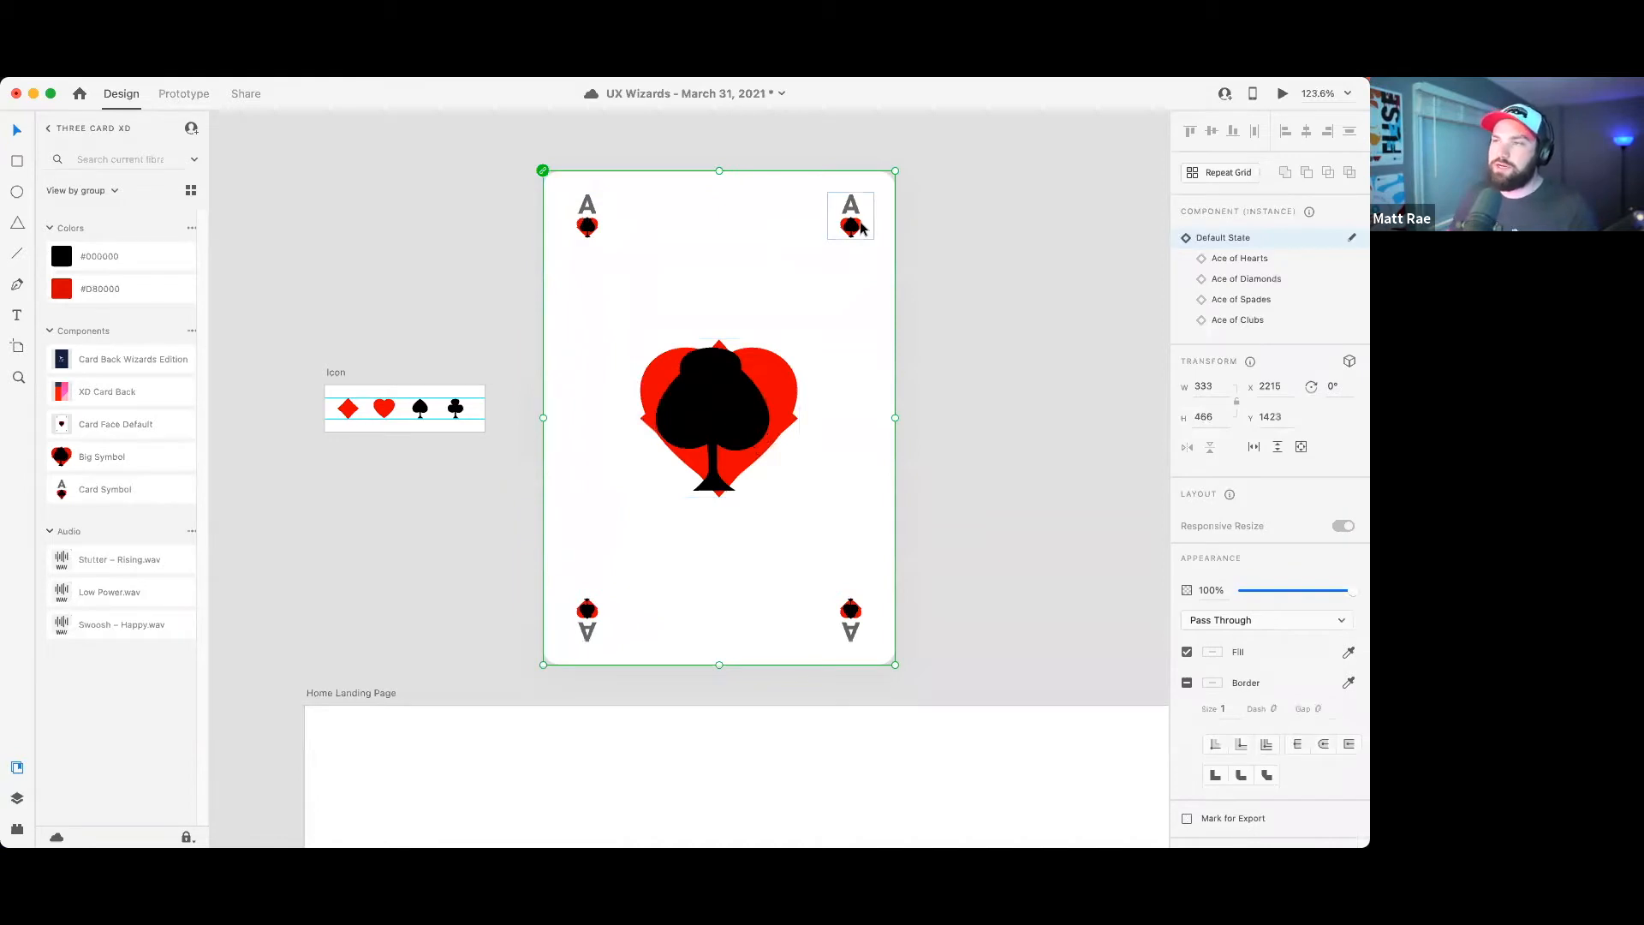
pyautogui.click(462, 275)
pyautogui.moveTo(576, 204); pyautogui.dragTo(812, 278)
# - Draw a 64 × 64 artboard between the Icon artboard and the card face, at about X 2193, Y 1616
pyautogui.click(477, 357)
pyautogui.press('a')
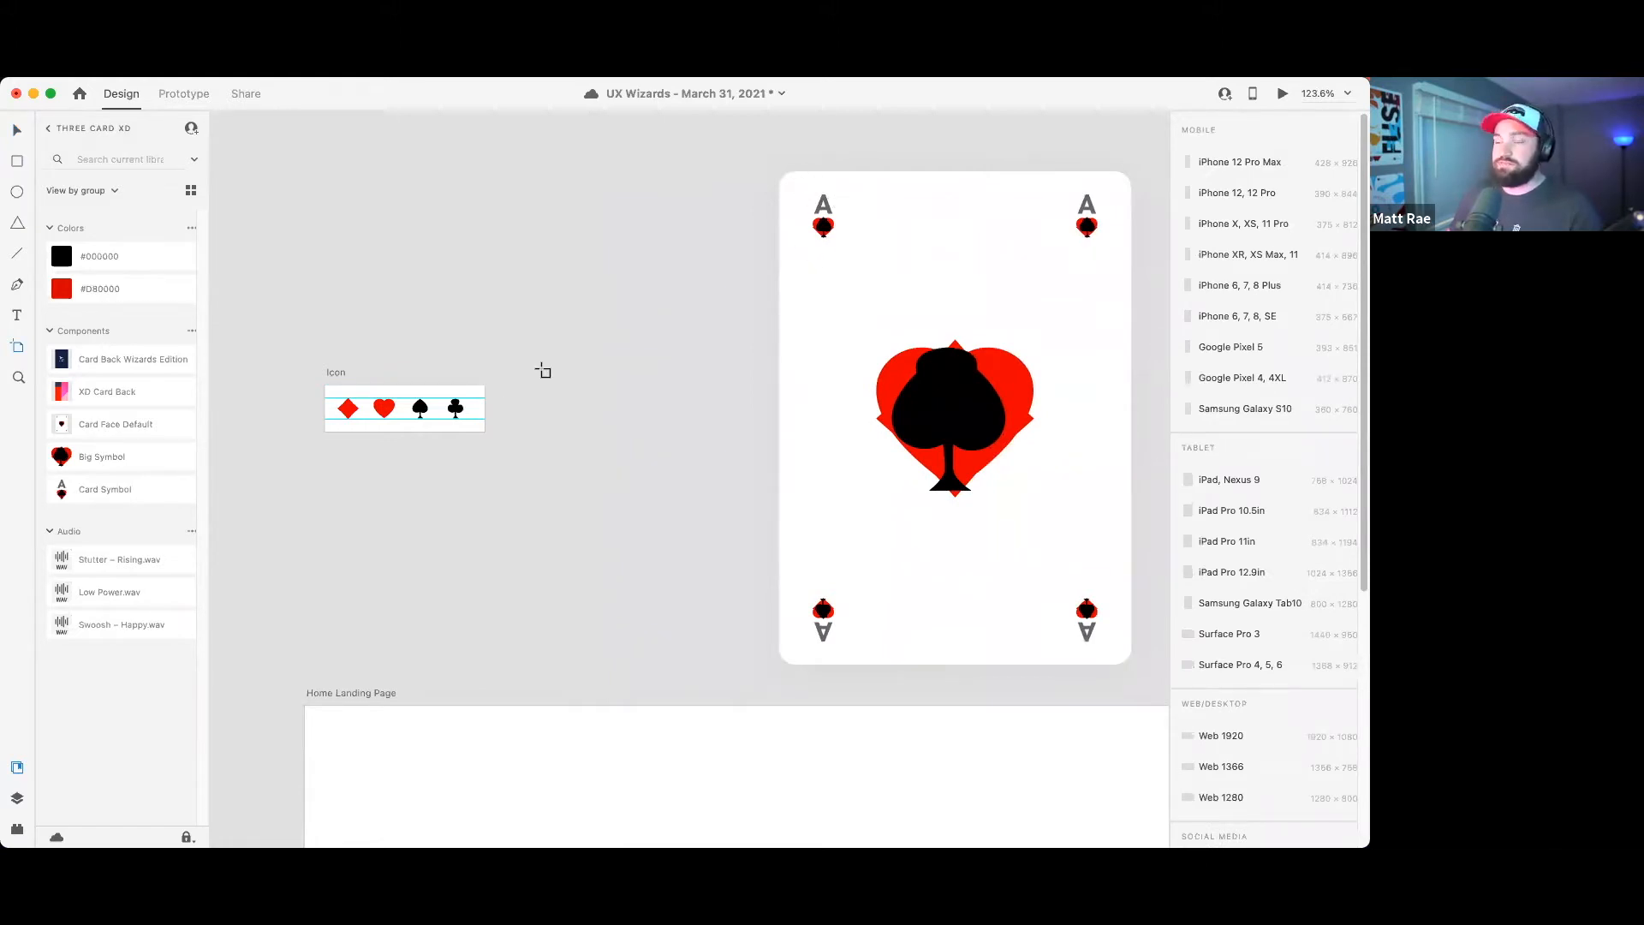
pyautogui.moveTo(519, 375); pyautogui.dragTo(588, 443)
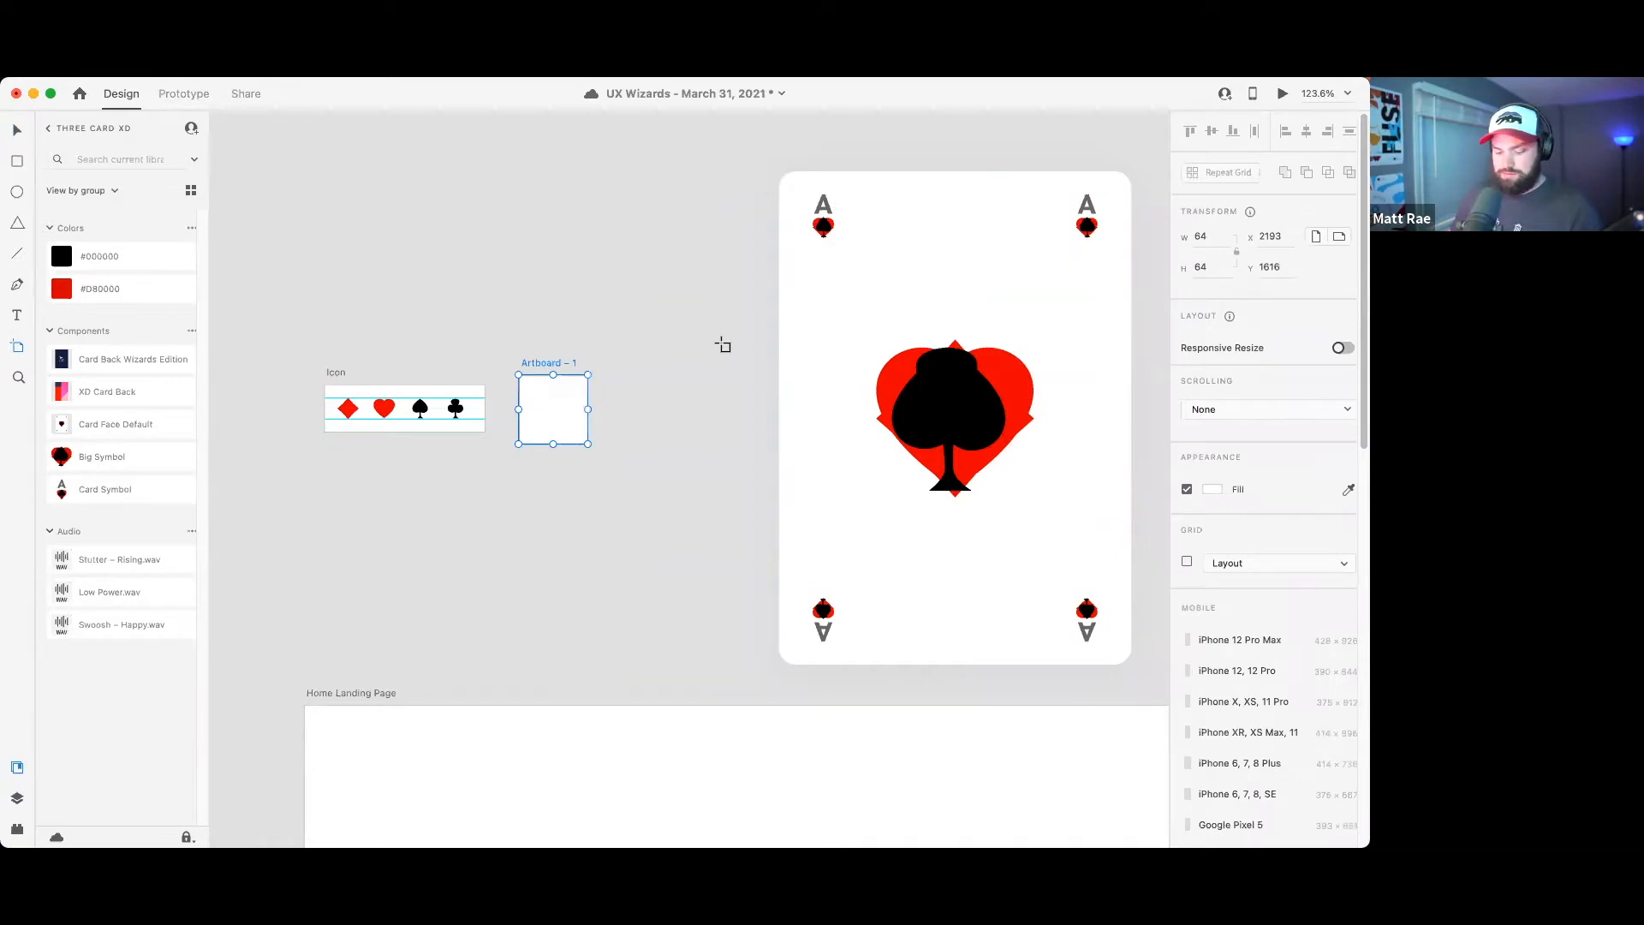
# - Check the size of the card face's upper-left ace symbol, and nudge the new artboard to Y 1615
pyautogui.click(823, 219)
pyautogui.doubleClick(823, 219)
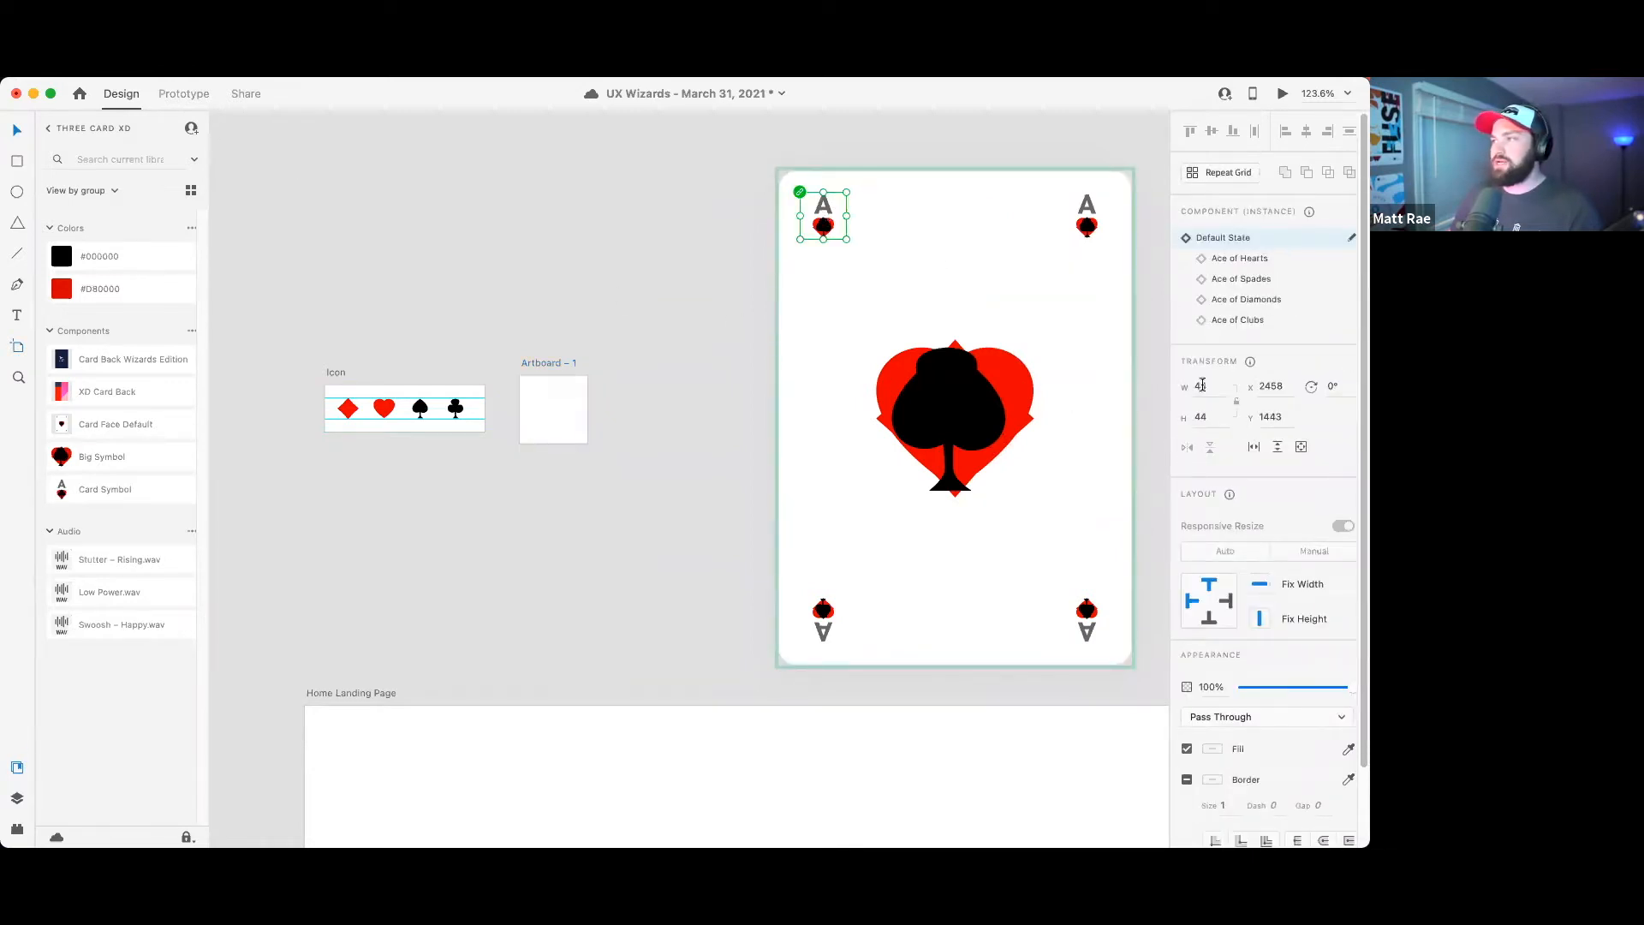
pyautogui.click(614, 344)
pyautogui.moveTo(561, 361); pyautogui.dragTo(557, 357)
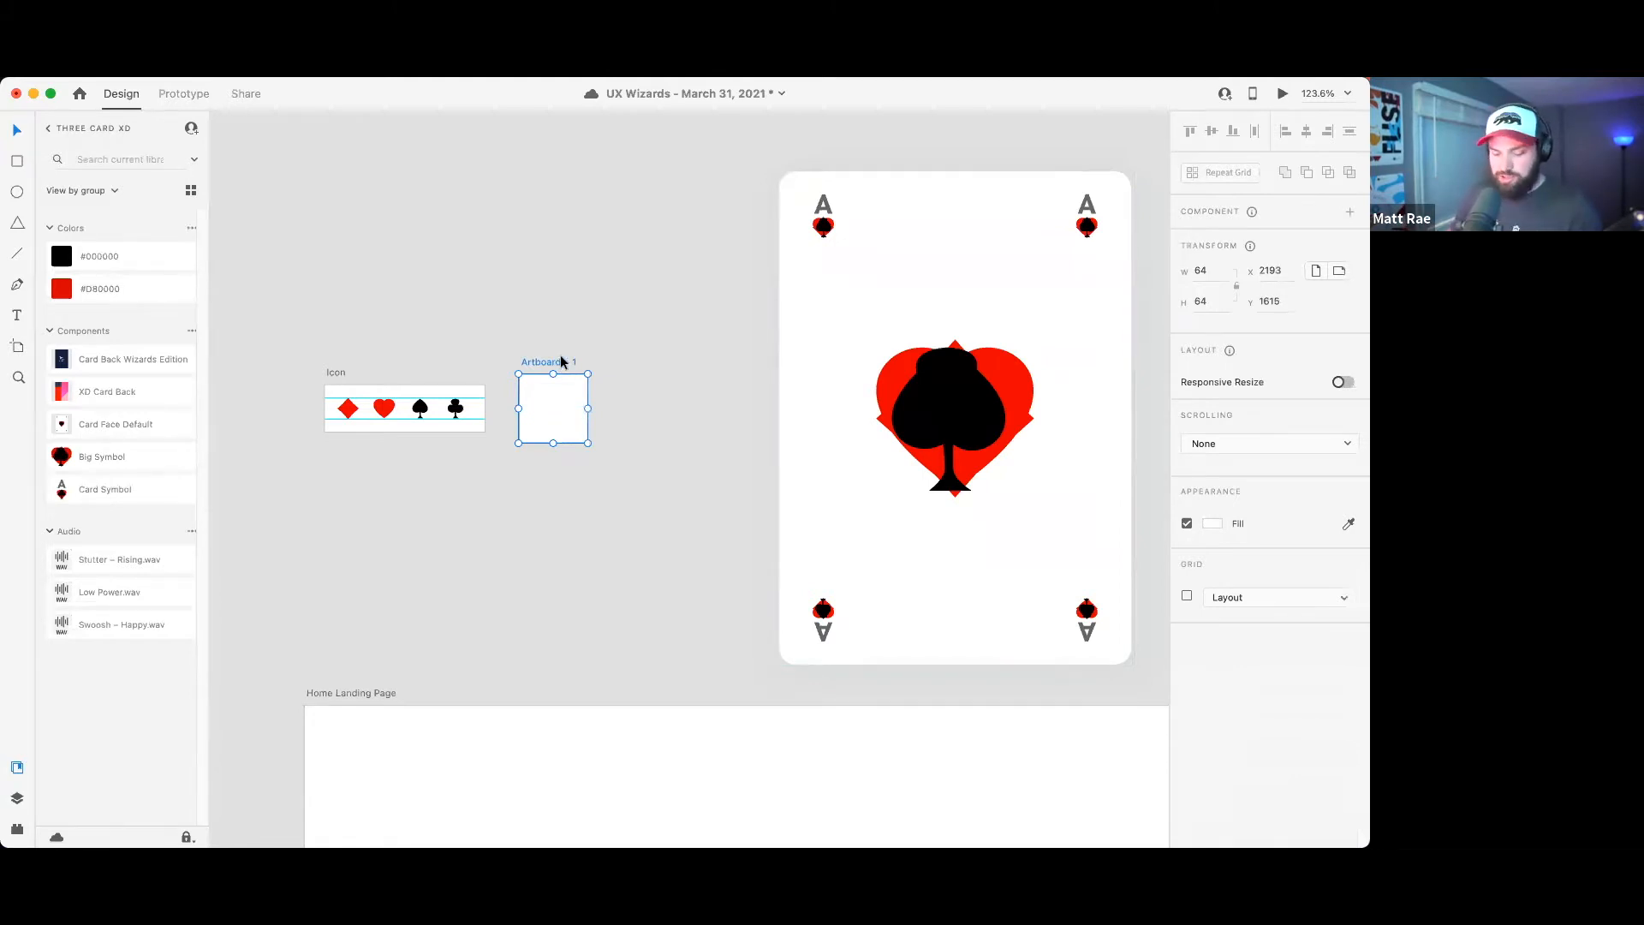
pyautogui.click(576, 342)
# - Add a bold Adobe Clean letter "A" to the new artboard and scale it to font size 40
pyautogui.click(540, 394)
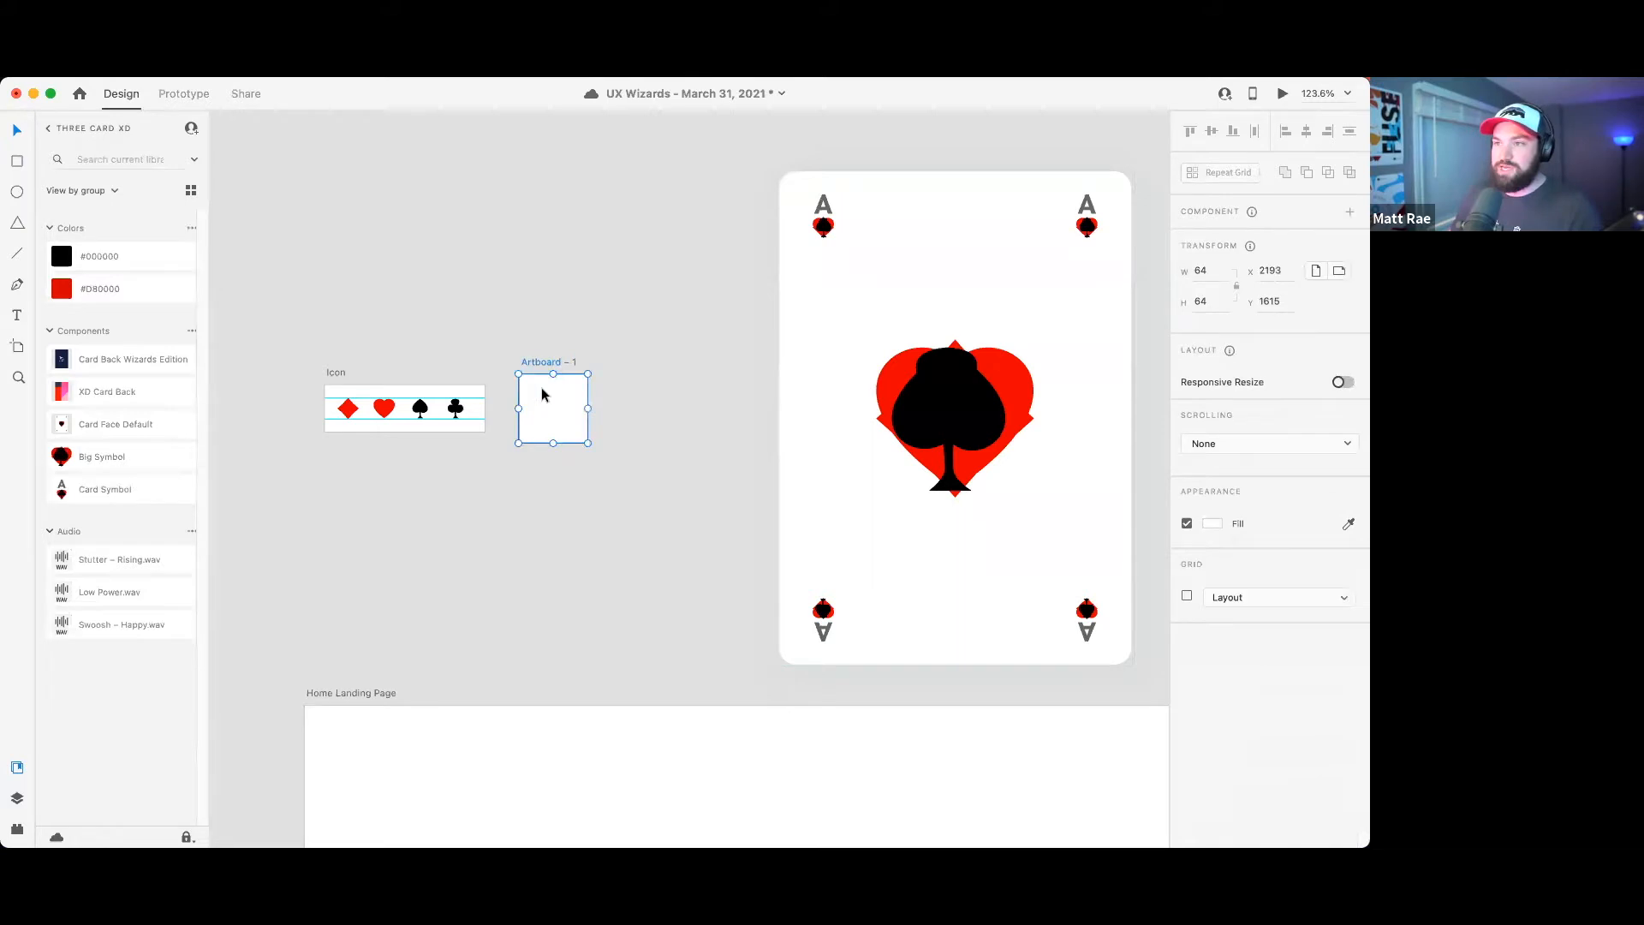
pyautogui.click(552, 393)
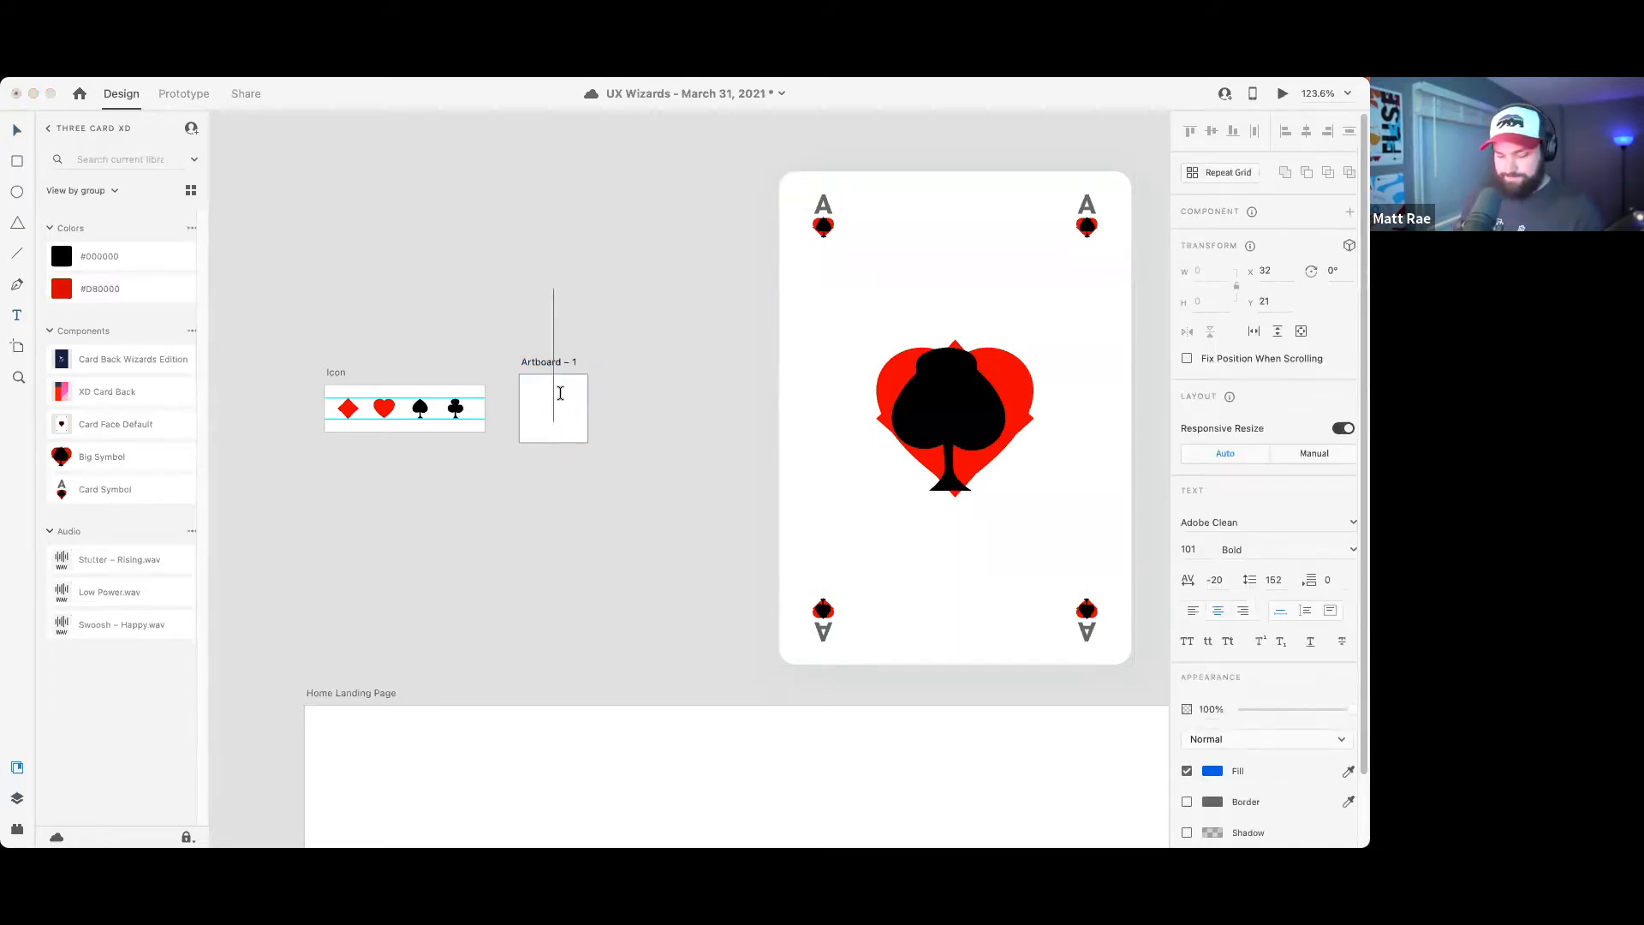
pyautogui.write('A')
pyautogui.press('Escape')
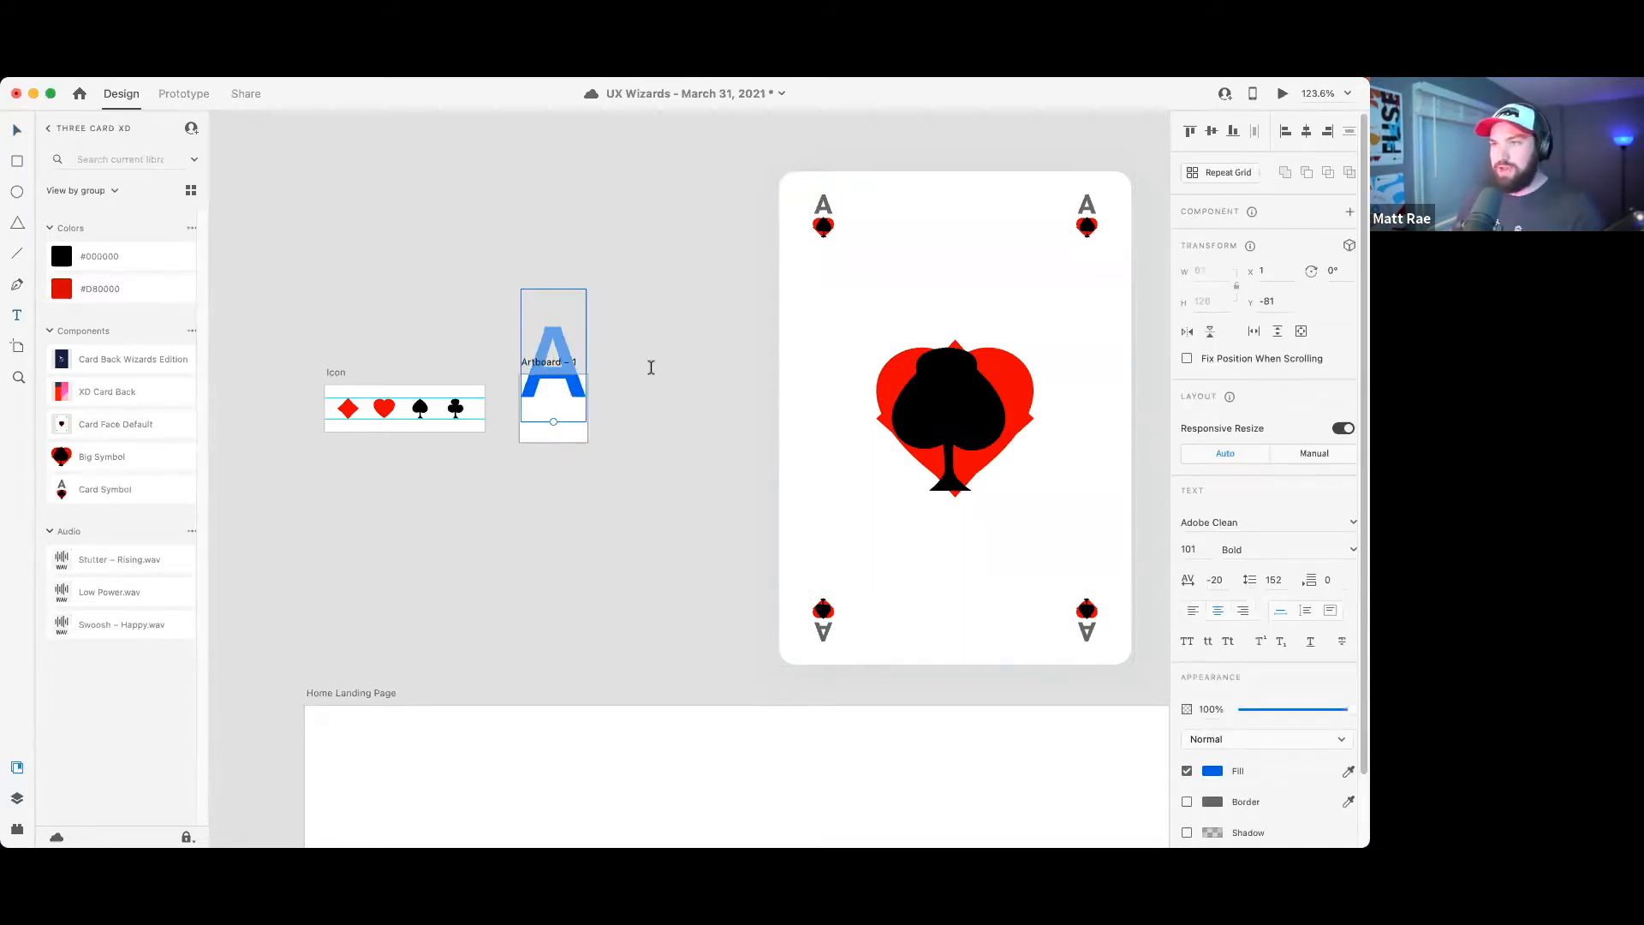
pyautogui.moveTo(553, 422)
pyautogui.mouseDown()
pyautogui.moveTo(560, 346)
pyautogui.moveTo(562, 411)
pyautogui.mouseUp()
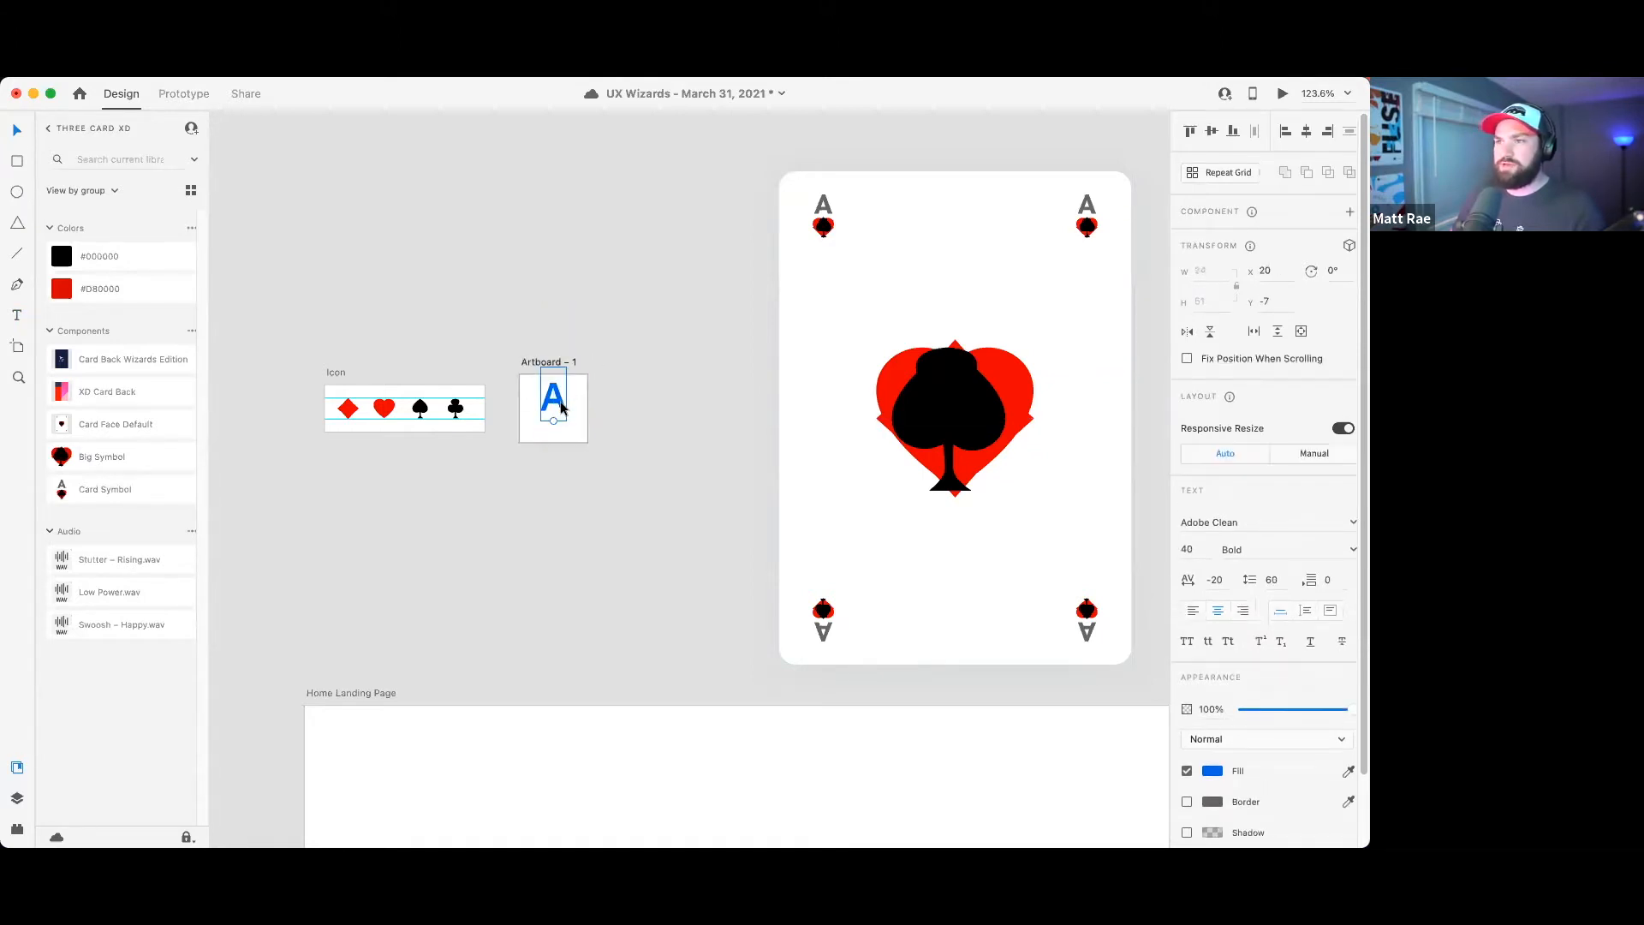
# - Recolour the letter A with the black sampled from the card face's large spade
pyautogui.click(1348, 772)
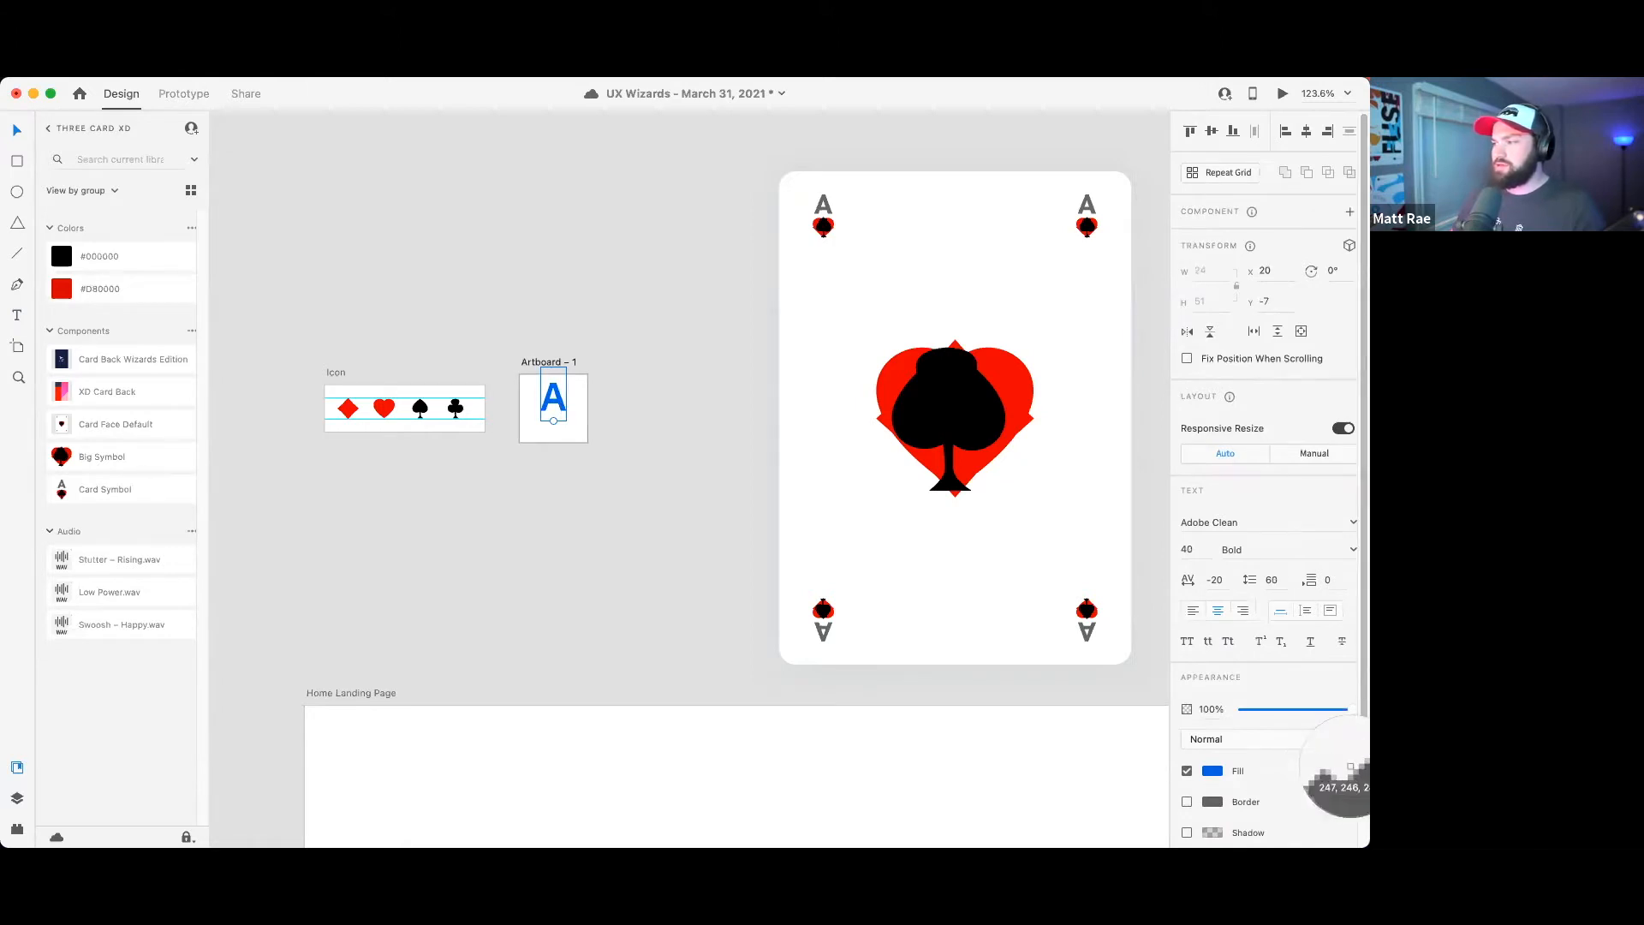
pyautogui.click(947, 428)
pyautogui.click(613, 404)
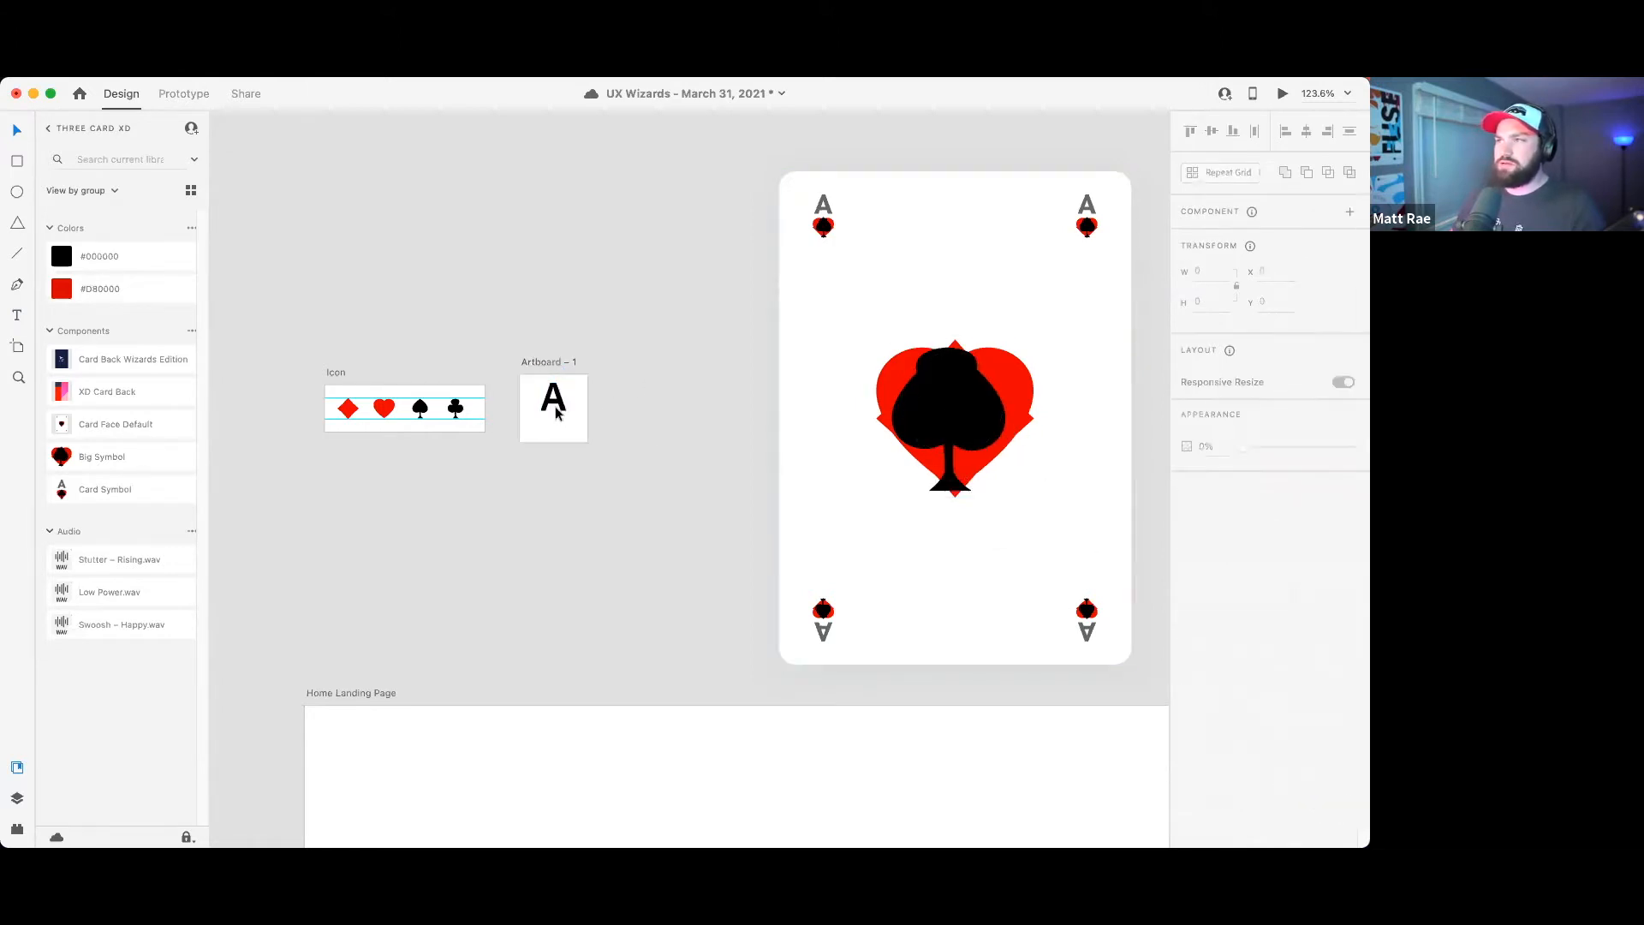
# - Try to reposition the letter A on its artboard and shorten its text box from above
pyautogui.moveTo(560, 404); pyautogui.dragTo(563, 400)
pyautogui.click(638, 395)
pyautogui.click(562, 405)
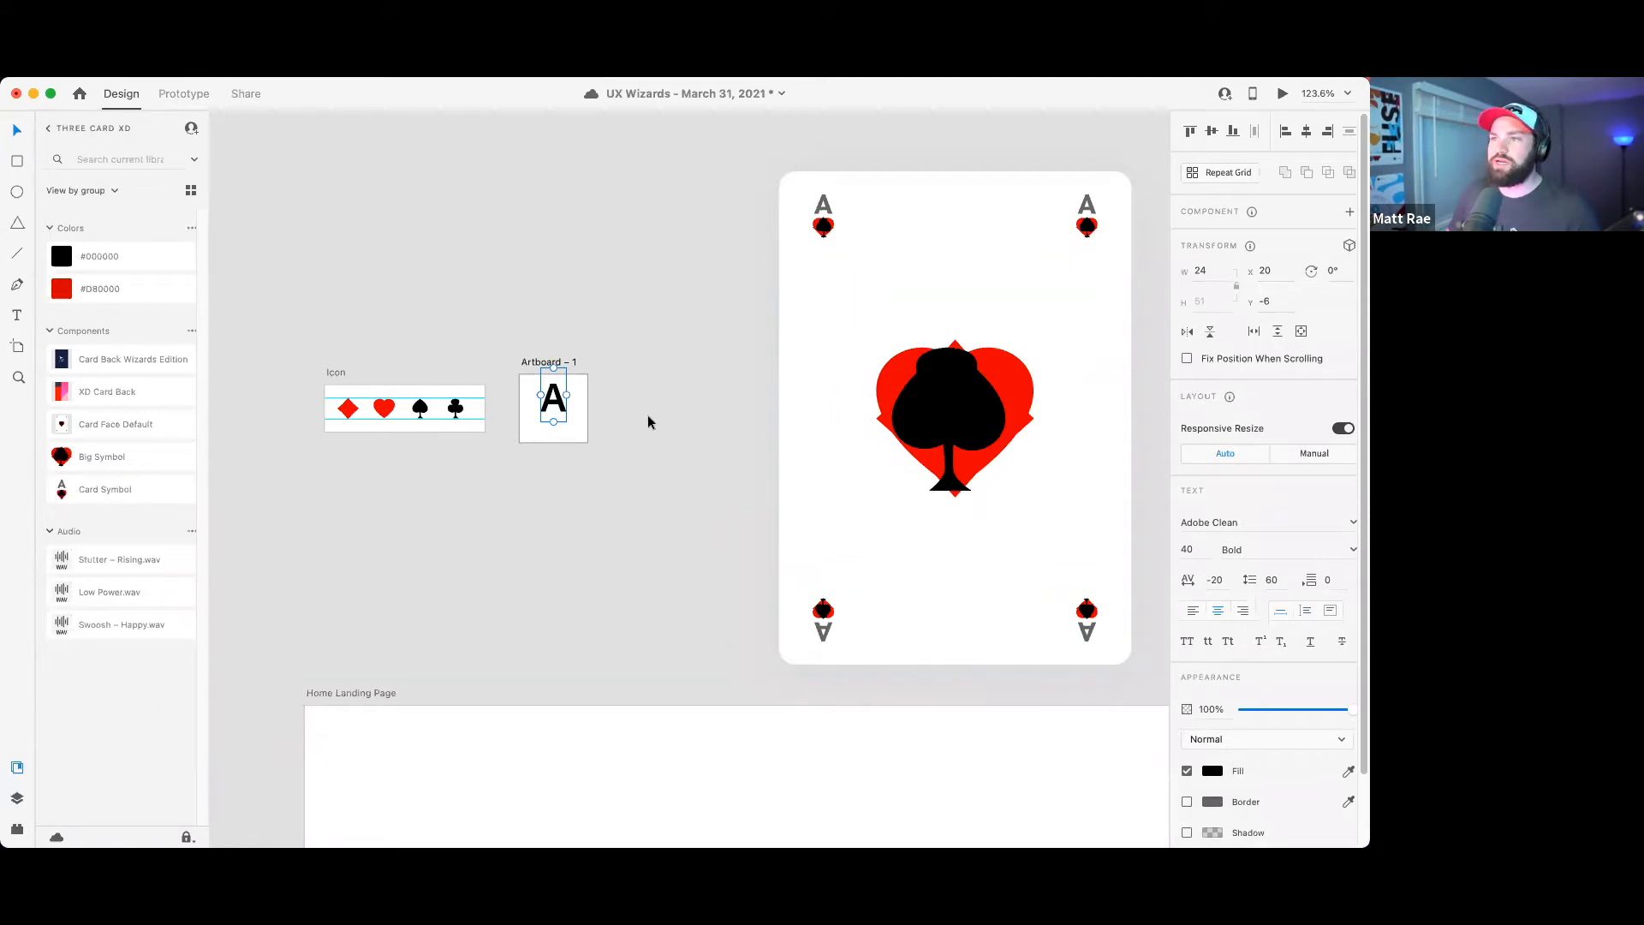
pyautogui.moveTo(554, 370); pyautogui.dragTo(559, 408)
pyautogui.click(674, 370)
pyautogui.doubleClick(554, 414)
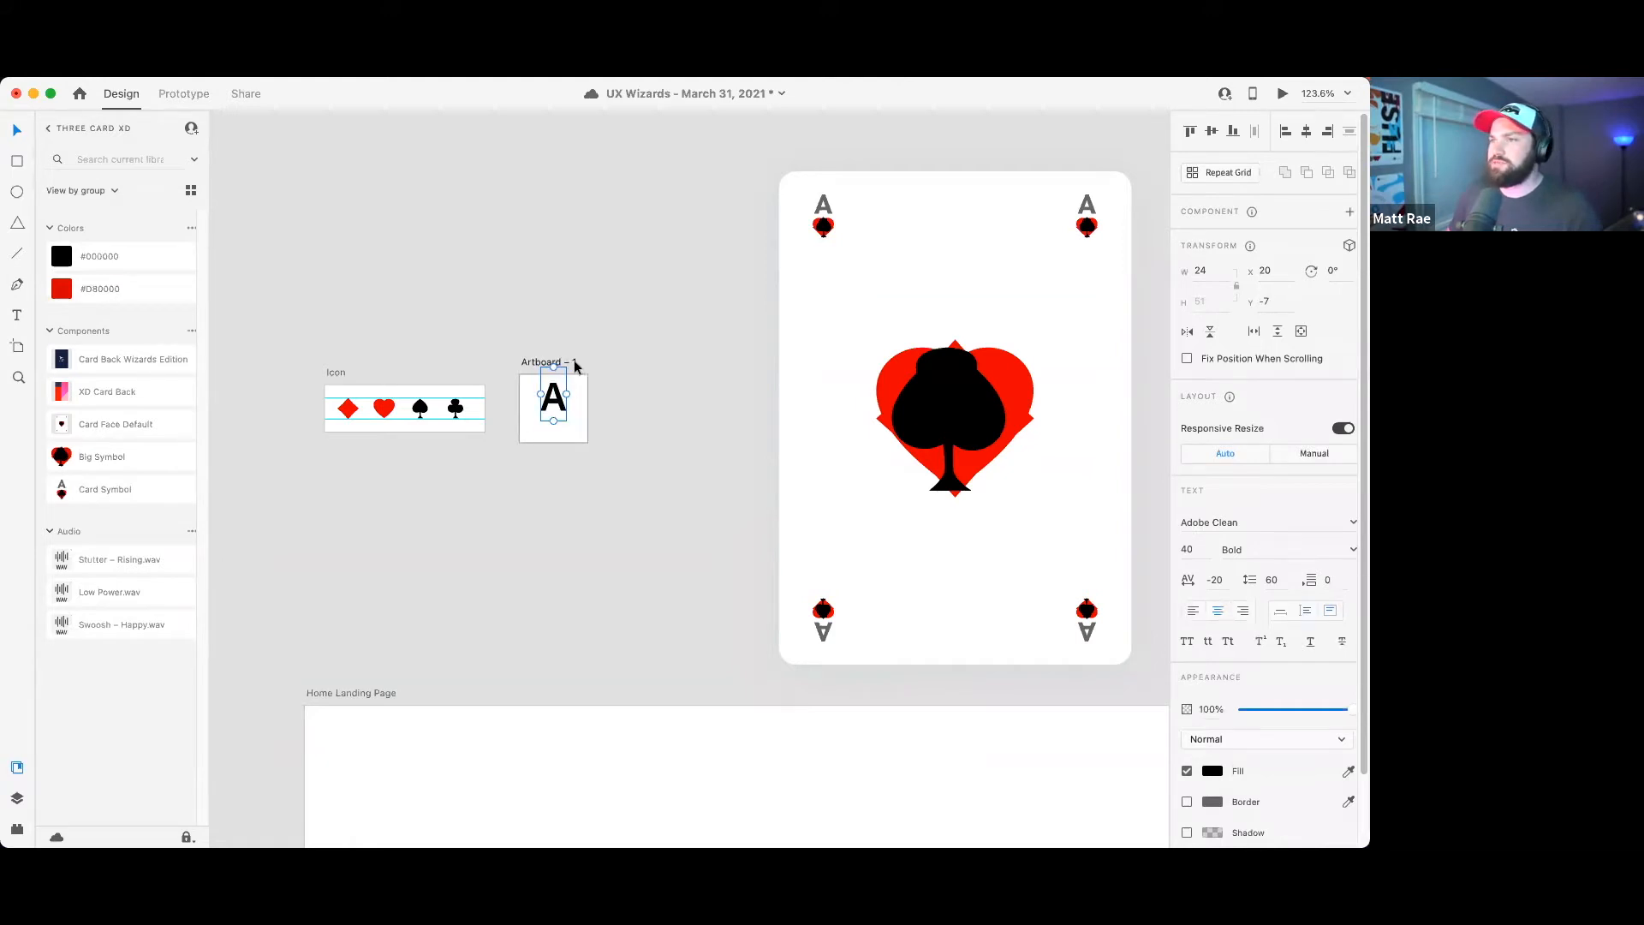
# - Resize the new artboard to 44 × 44 and compare it with the card face's upper-left ace symbol
pyautogui.click(574, 364)
pyautogui.click(1203, 270)
pyautogui.write('4')
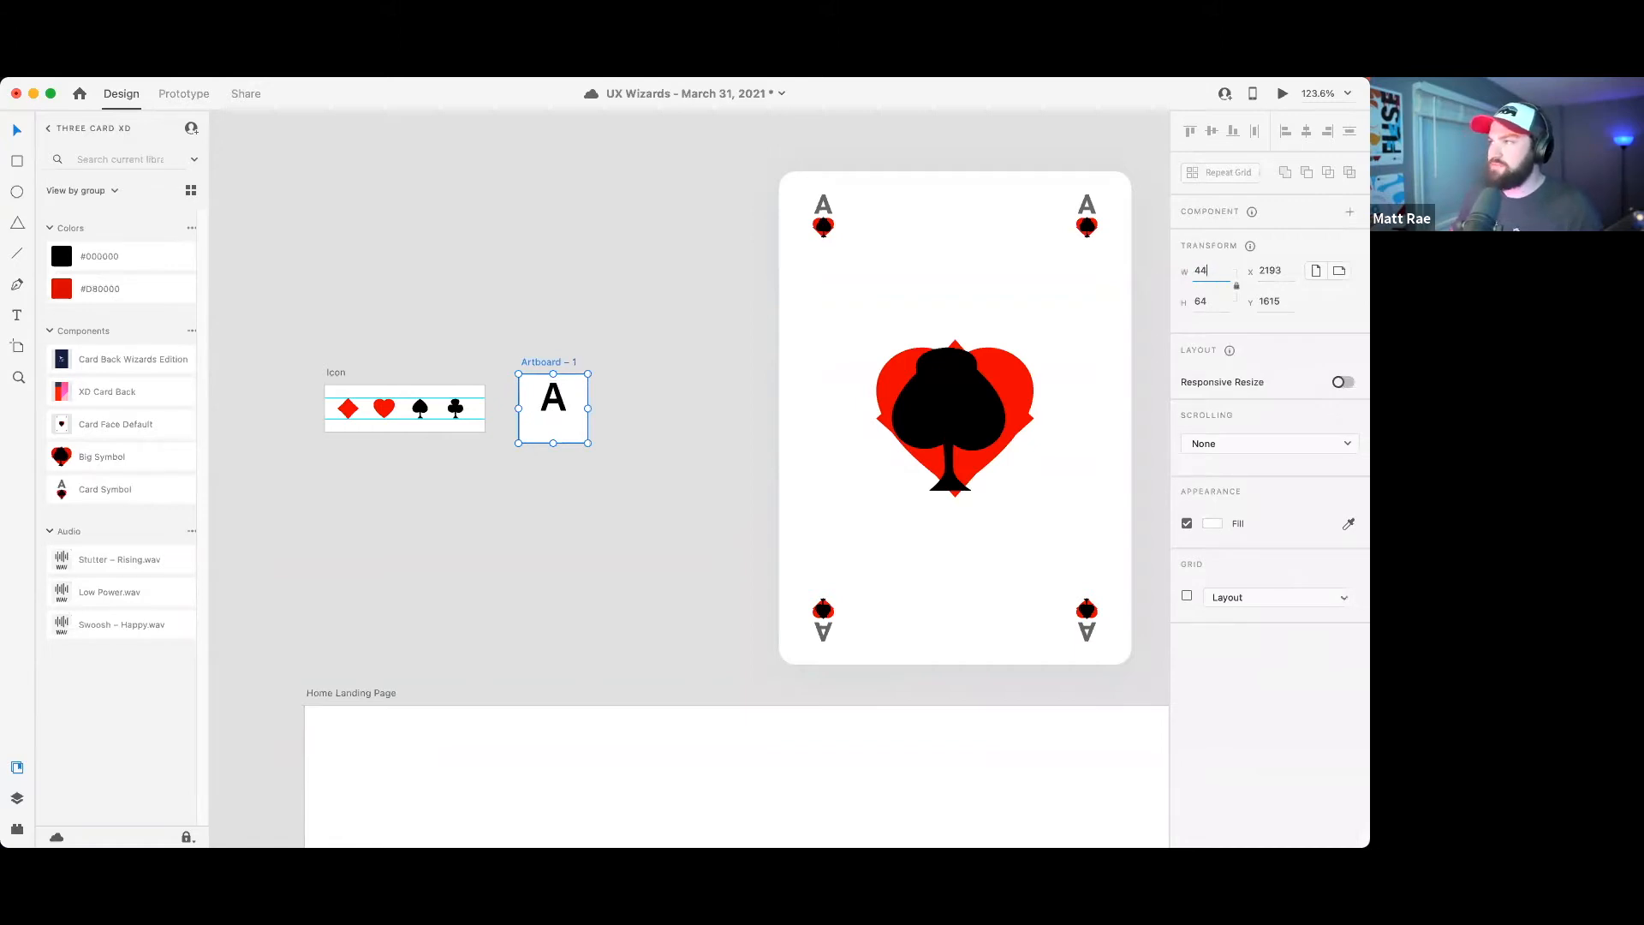
pyautogui.write('4')
pyautogui.press('Return')
pyautogui.click(667, 349)
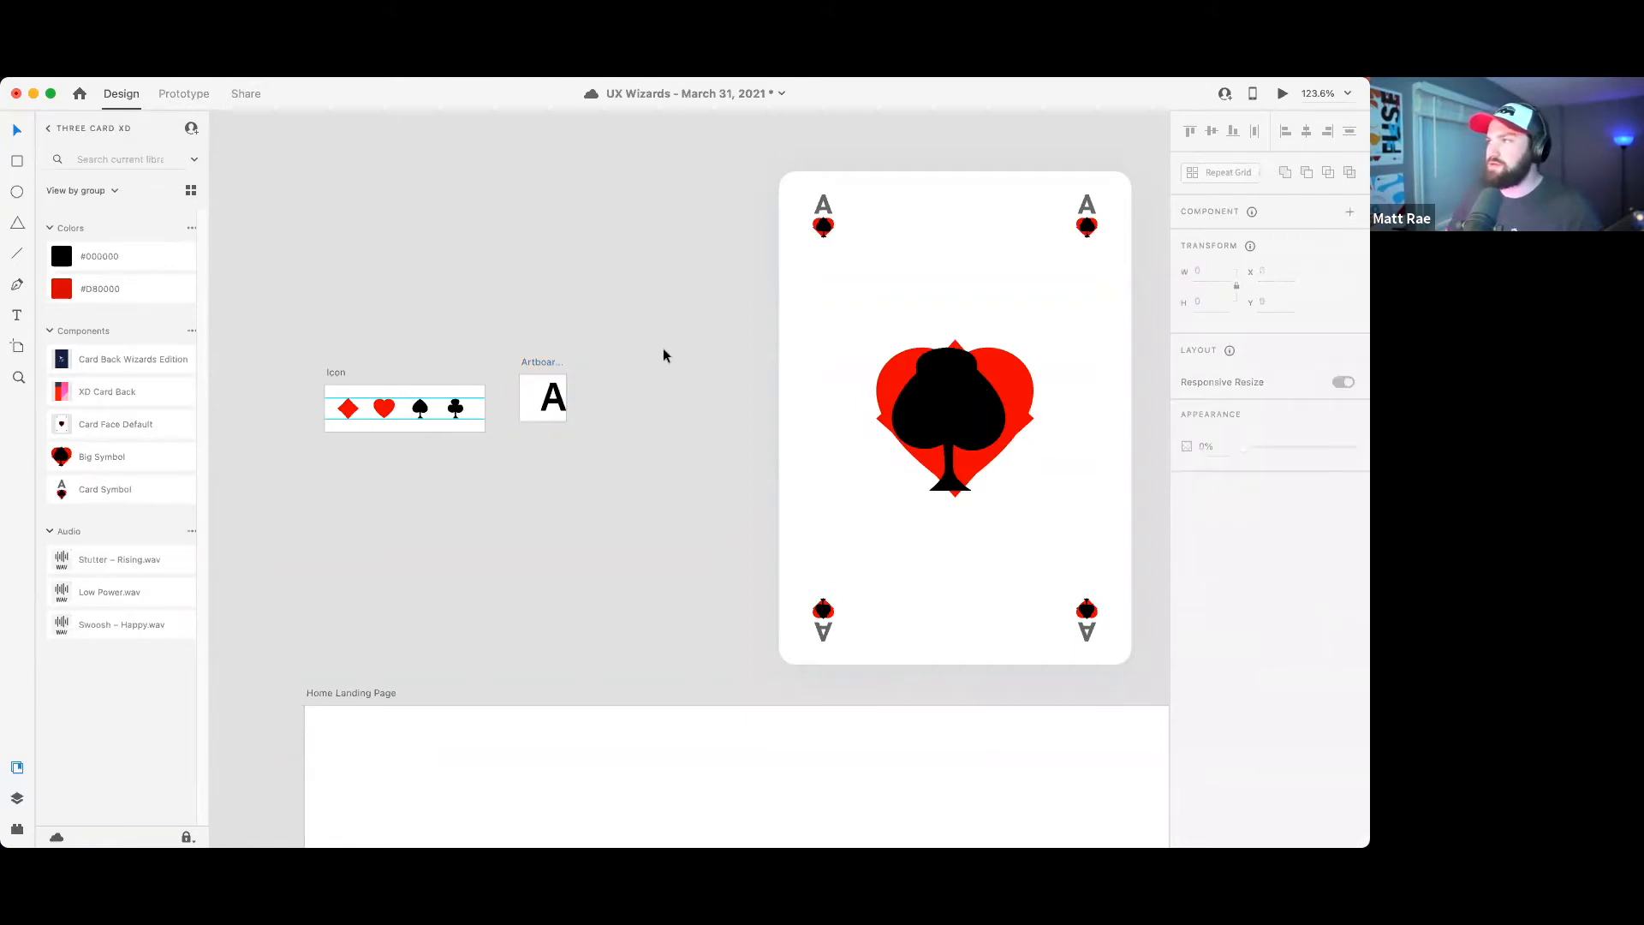
pyautogui.doubleClick(820, 214)
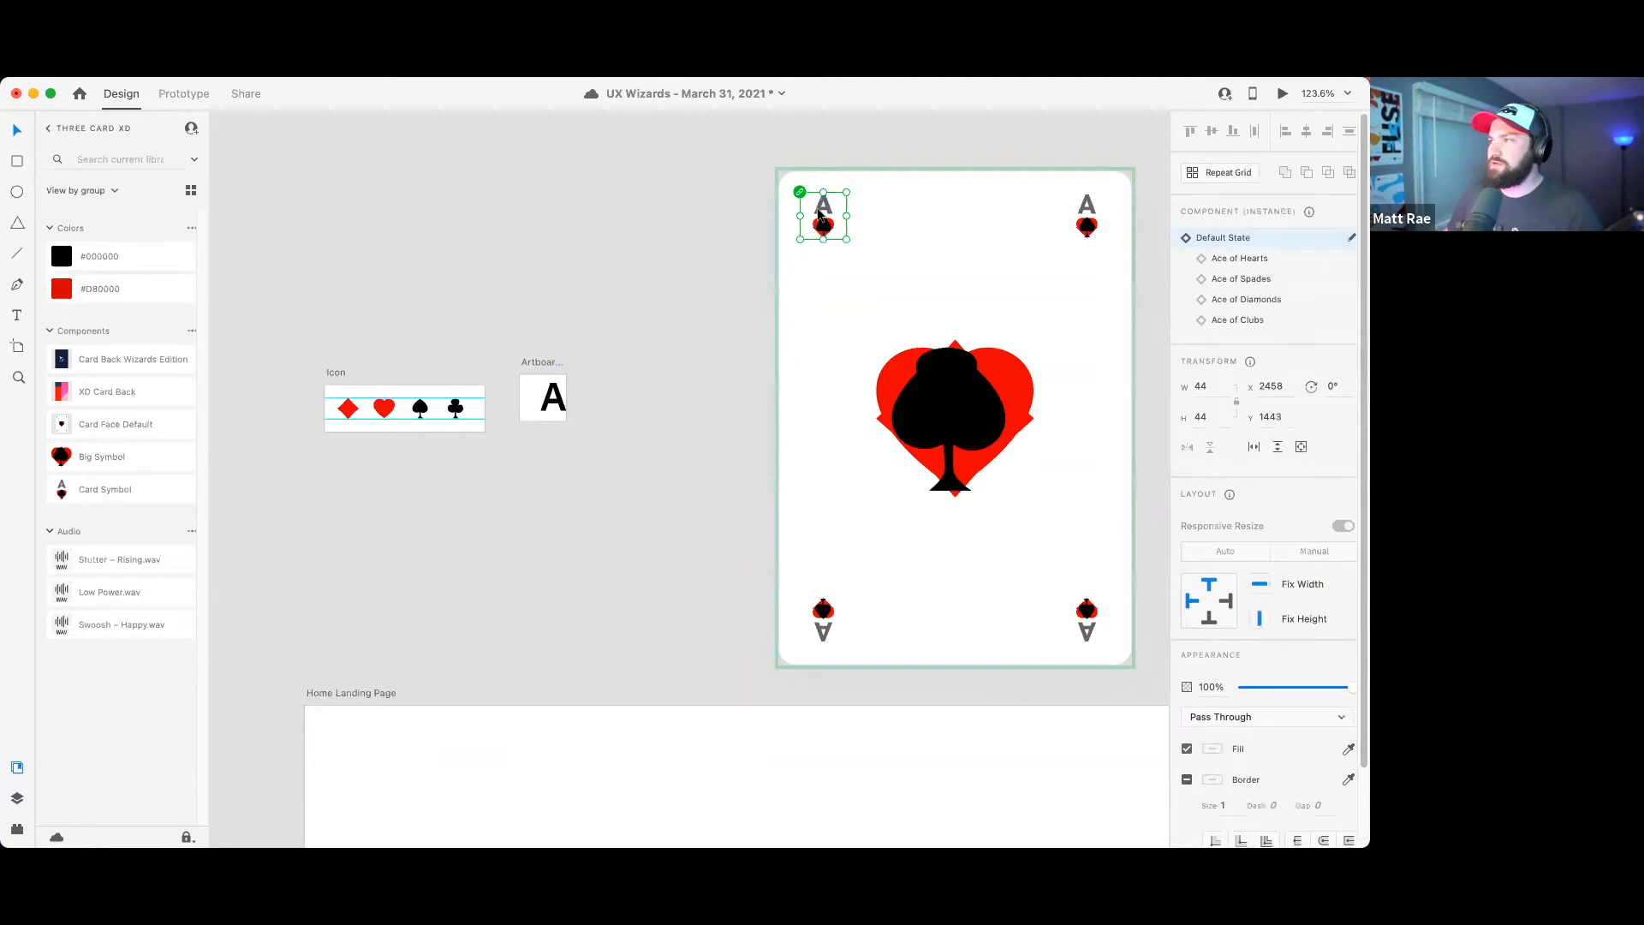
pyautogui.click(594, 396)
# - Reduce the letter A's text box to 20 × 43 and set its font size to 20
pyautogui.click(548, 400)
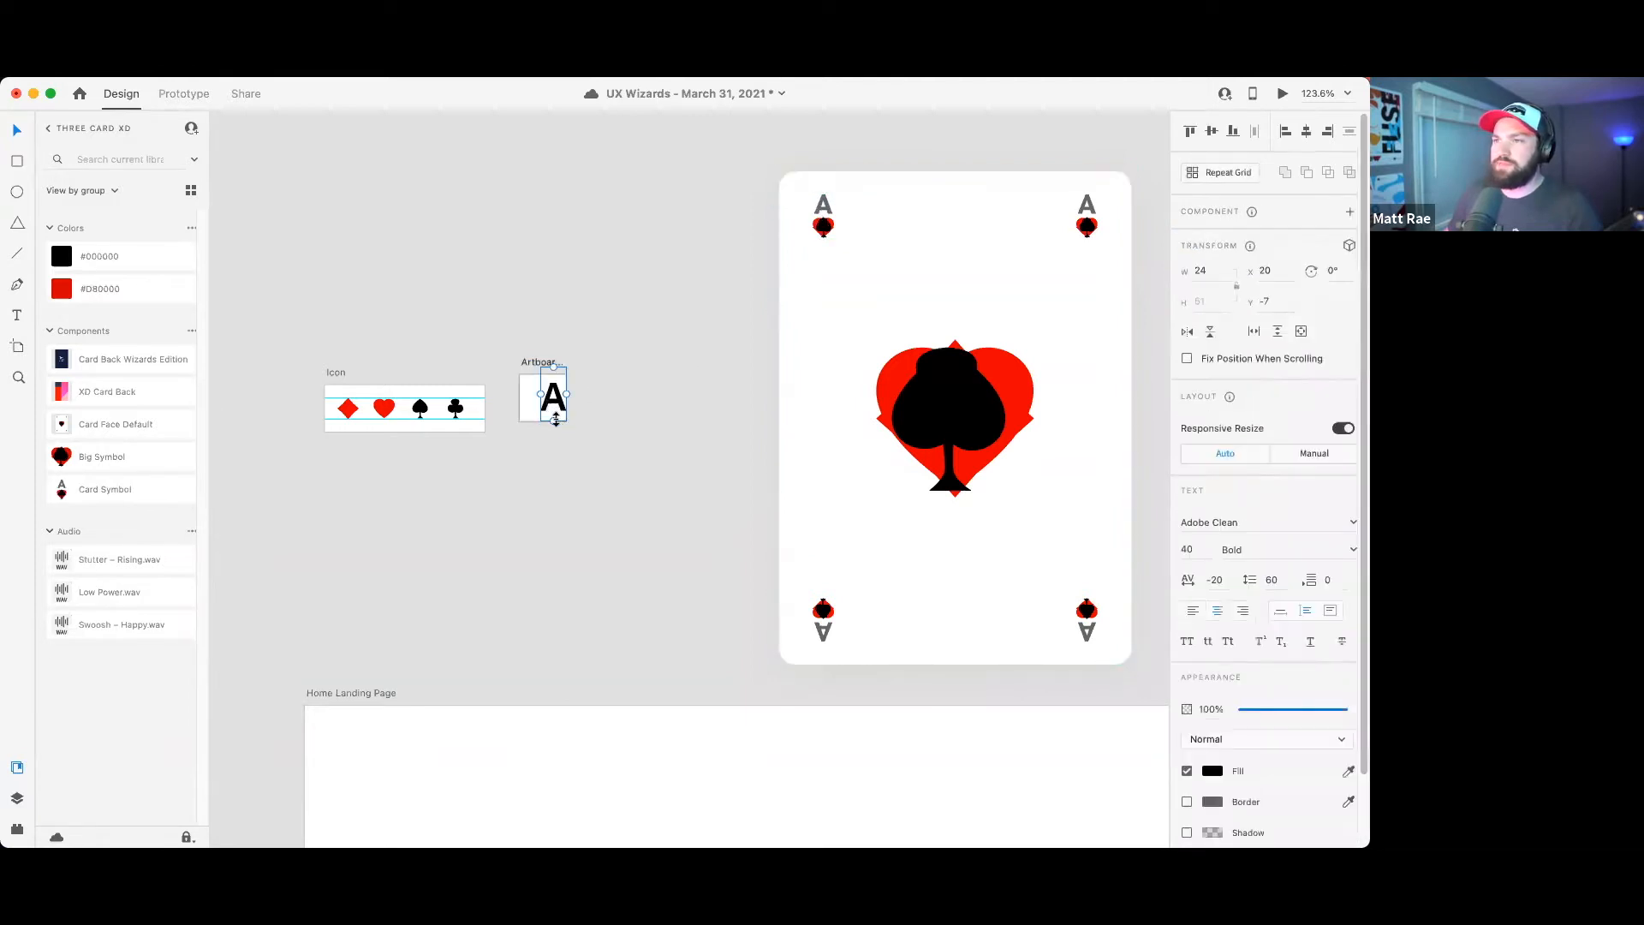
pyautogui.doubleClick(554, 418)
pyautogui.press('super+a')
pyautogui.click(1185, 550)
pyautogui.doubleClick(1185, 550)
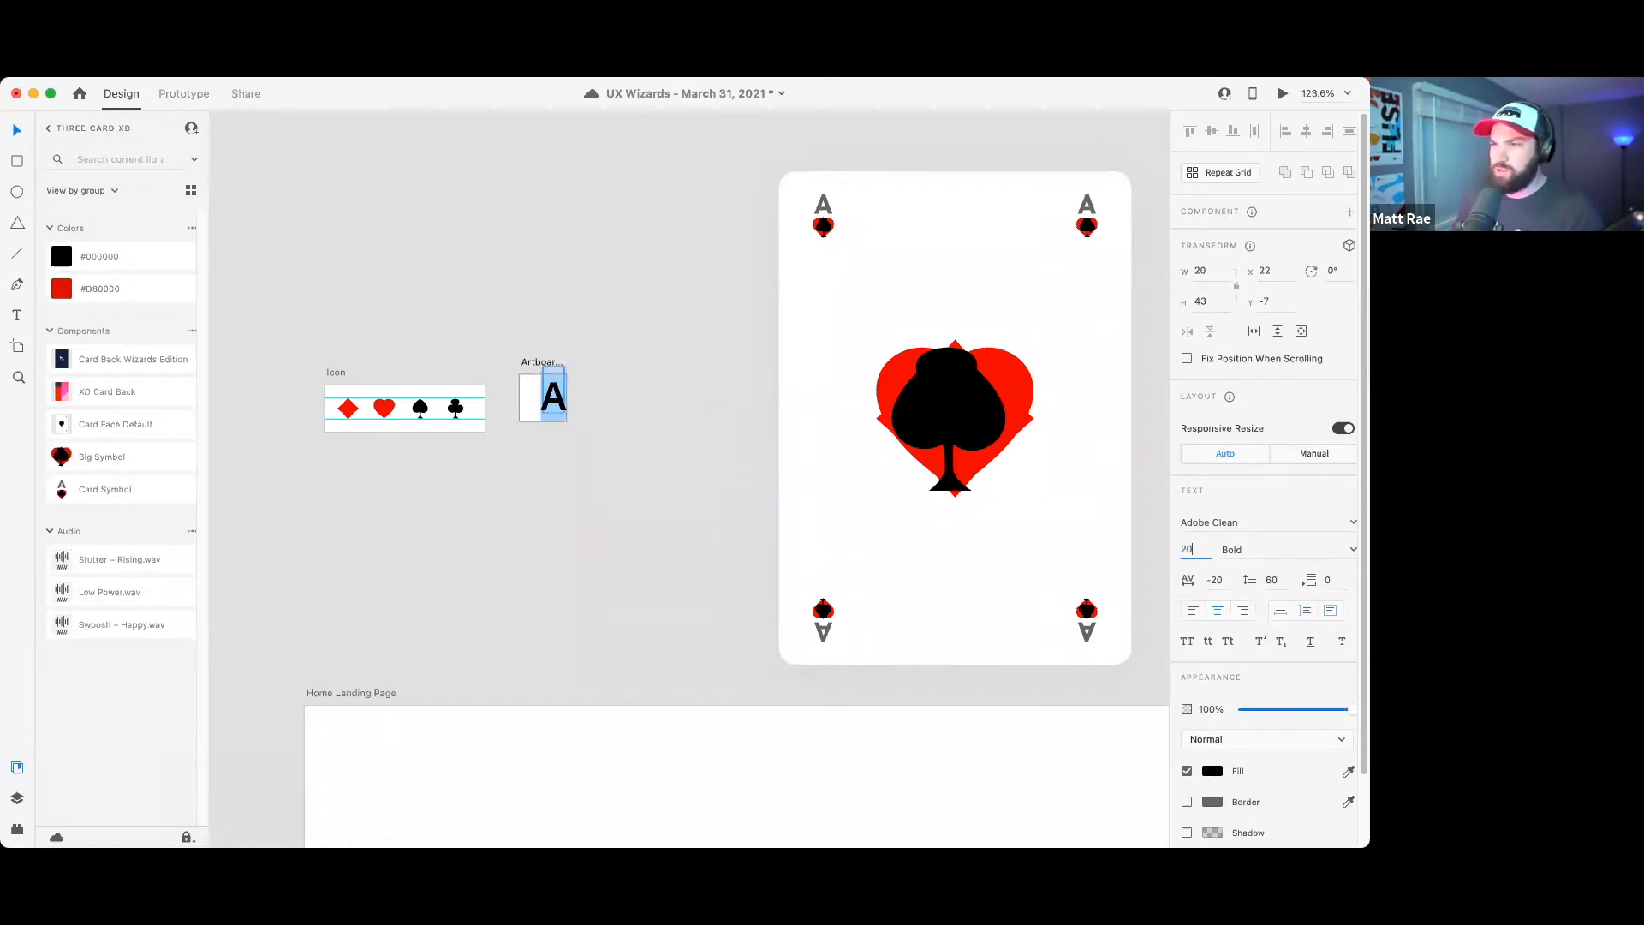
pyautogui.write('20')
pyautogui.press('Return')
# - Try to enter a font size of 30 for the letter A, and undo the last changes
pyautogui.write('3')
pyautogui.press('Return')
pyautogui.write('0')
pyautogui.doubleClick(1190, 551)
pyautogui.write('0')
pyautogui.press('BackSpace')
pyautogui.write('30')
pyautogui.press('Return')
pyautogui.press('Escape')
pyautogui.press('super+z')
pyautogui.press('super+z')
pyautogui.press('super+z')
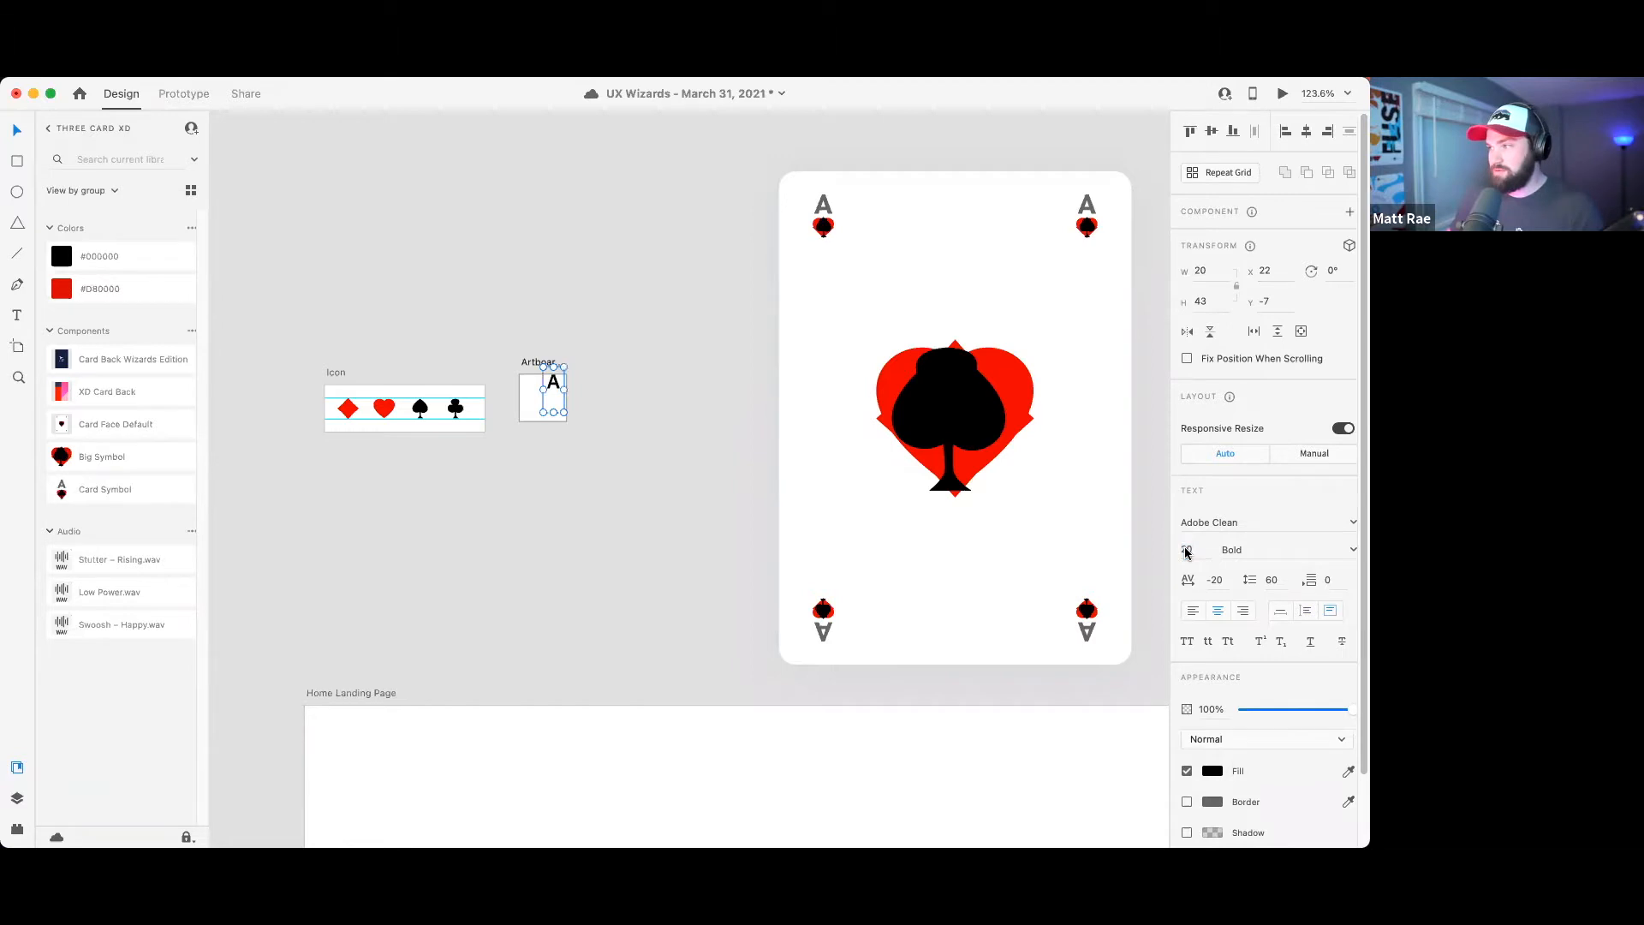
# - Set the letter A's font size to 30 and centre it horizontally on the artboard at X 12, Y -7
pyautogui.write('30')
pyautogui.press('Return')
pyautogui.click(597, 345)
pyautogui.moveTo(558, 390); pyautogui.dragTo(554, 387)
# - Copy the red diamond from the Icon artboard and place it centred below the A, at the new artboard's lower edge
pyautogui.scroll(-3, 561, 370)
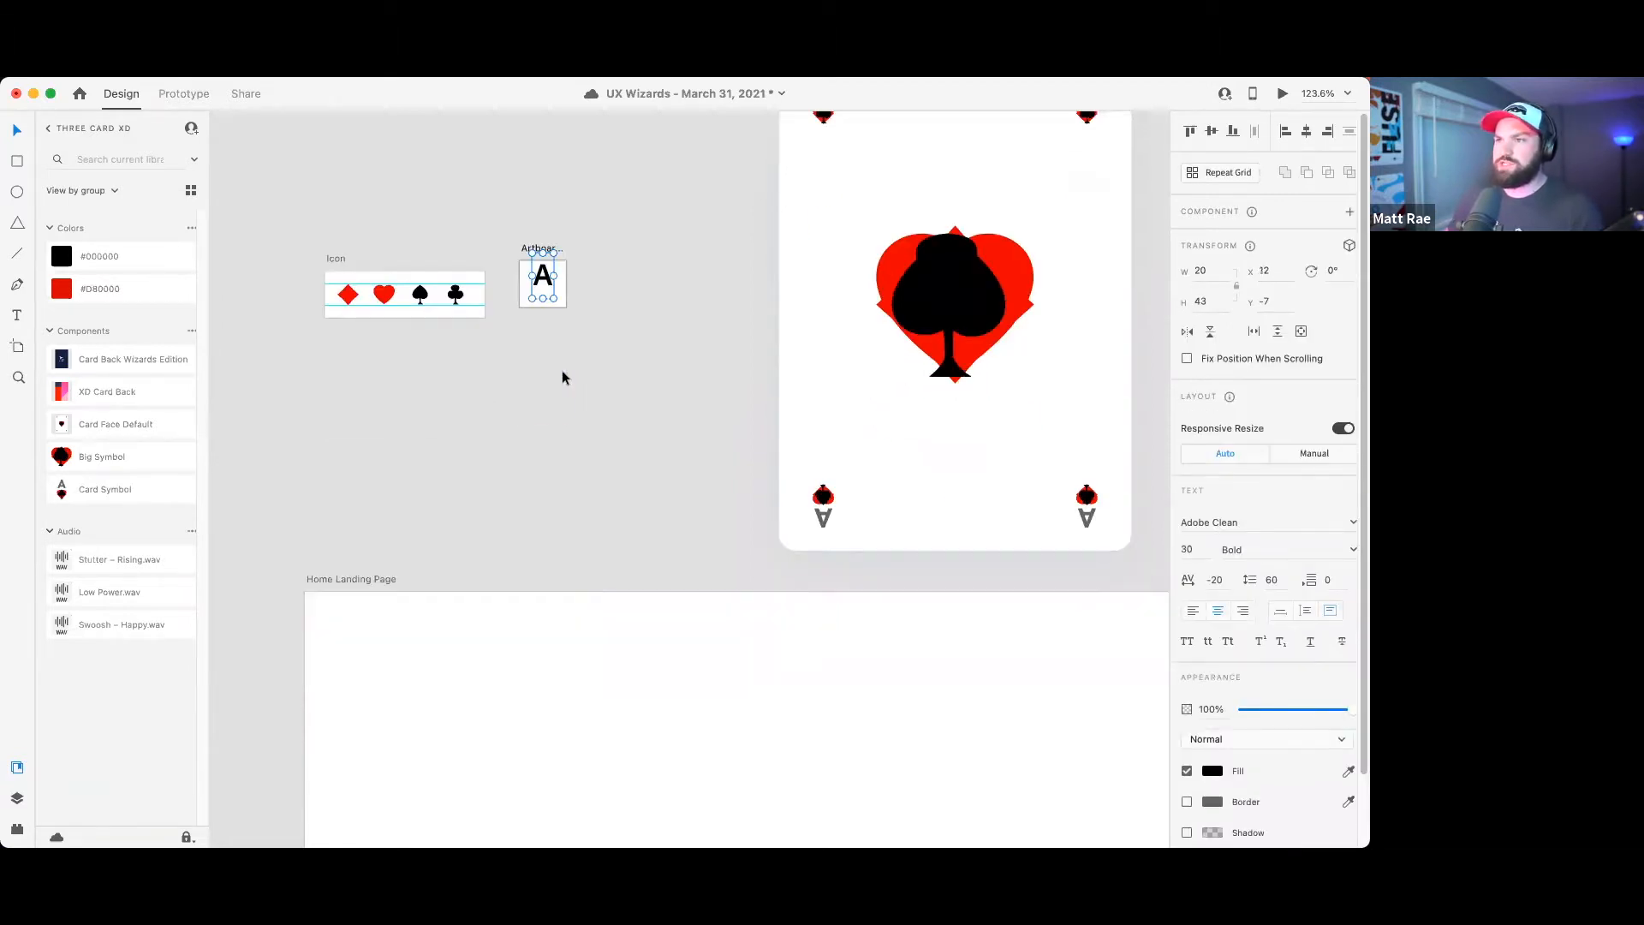
pyautogui.scroll(5, 565, 228)
pyautogui.moveTo(641, 495); pyautogui.dragTo(711, 590)
pyautogui.click(759, 455)
pyautogui.click(293, 438)
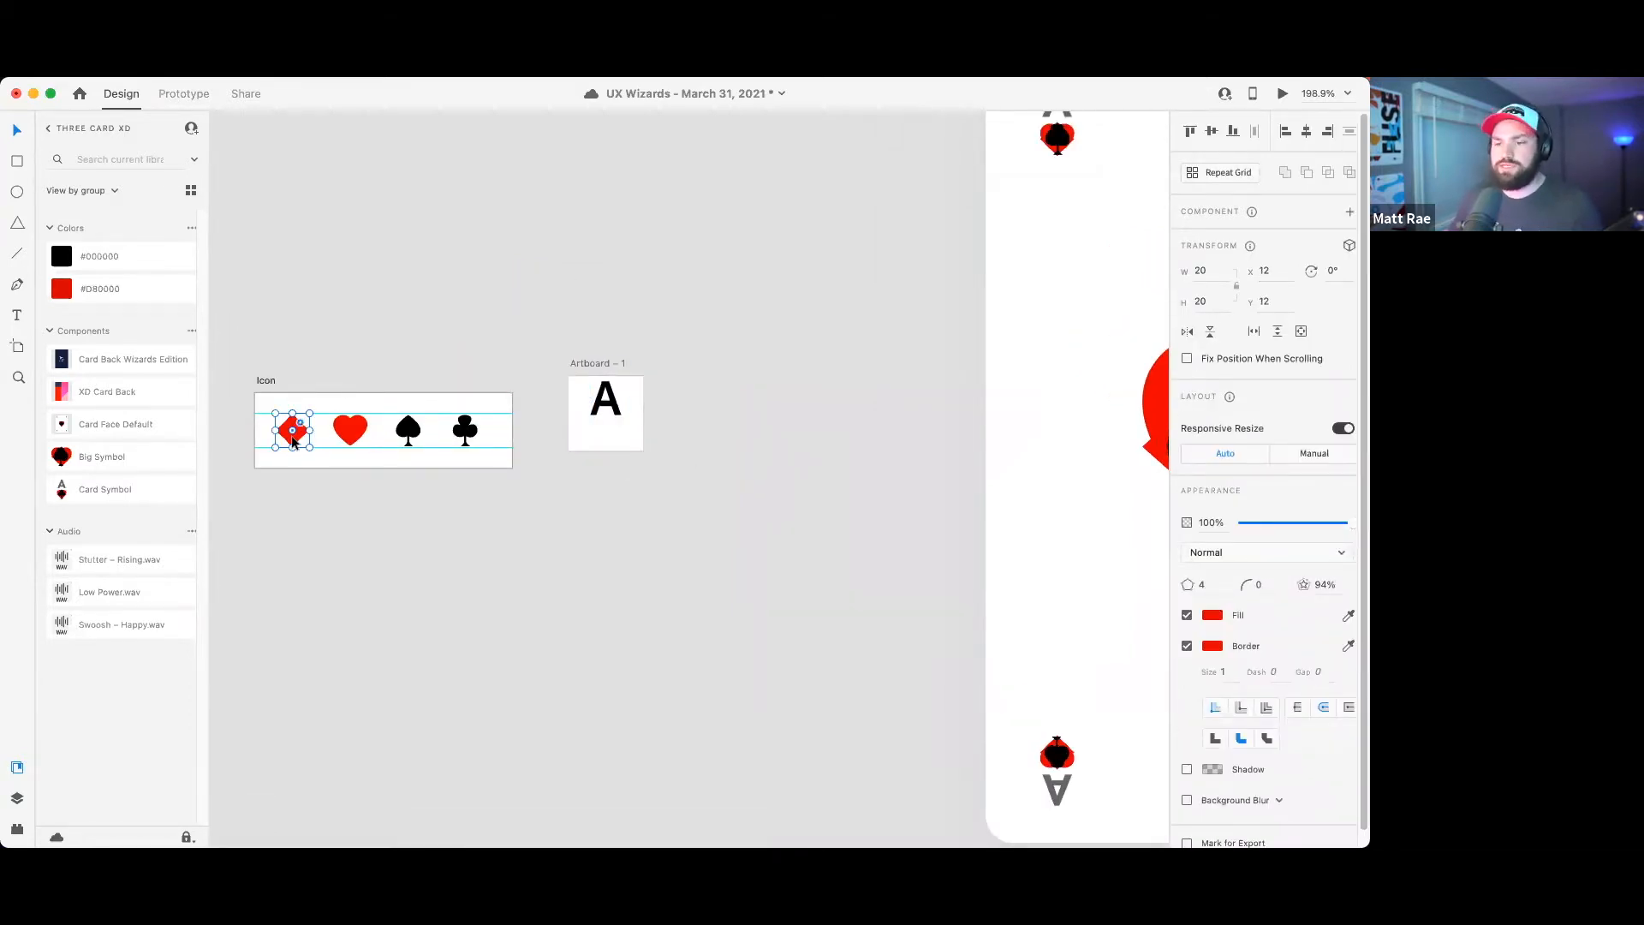
pyautogui.click(604, 363)
pyautogui.press('super+v')
pyautogui.moveTo(615, 423); pyautogui.dragTo(615, 441)
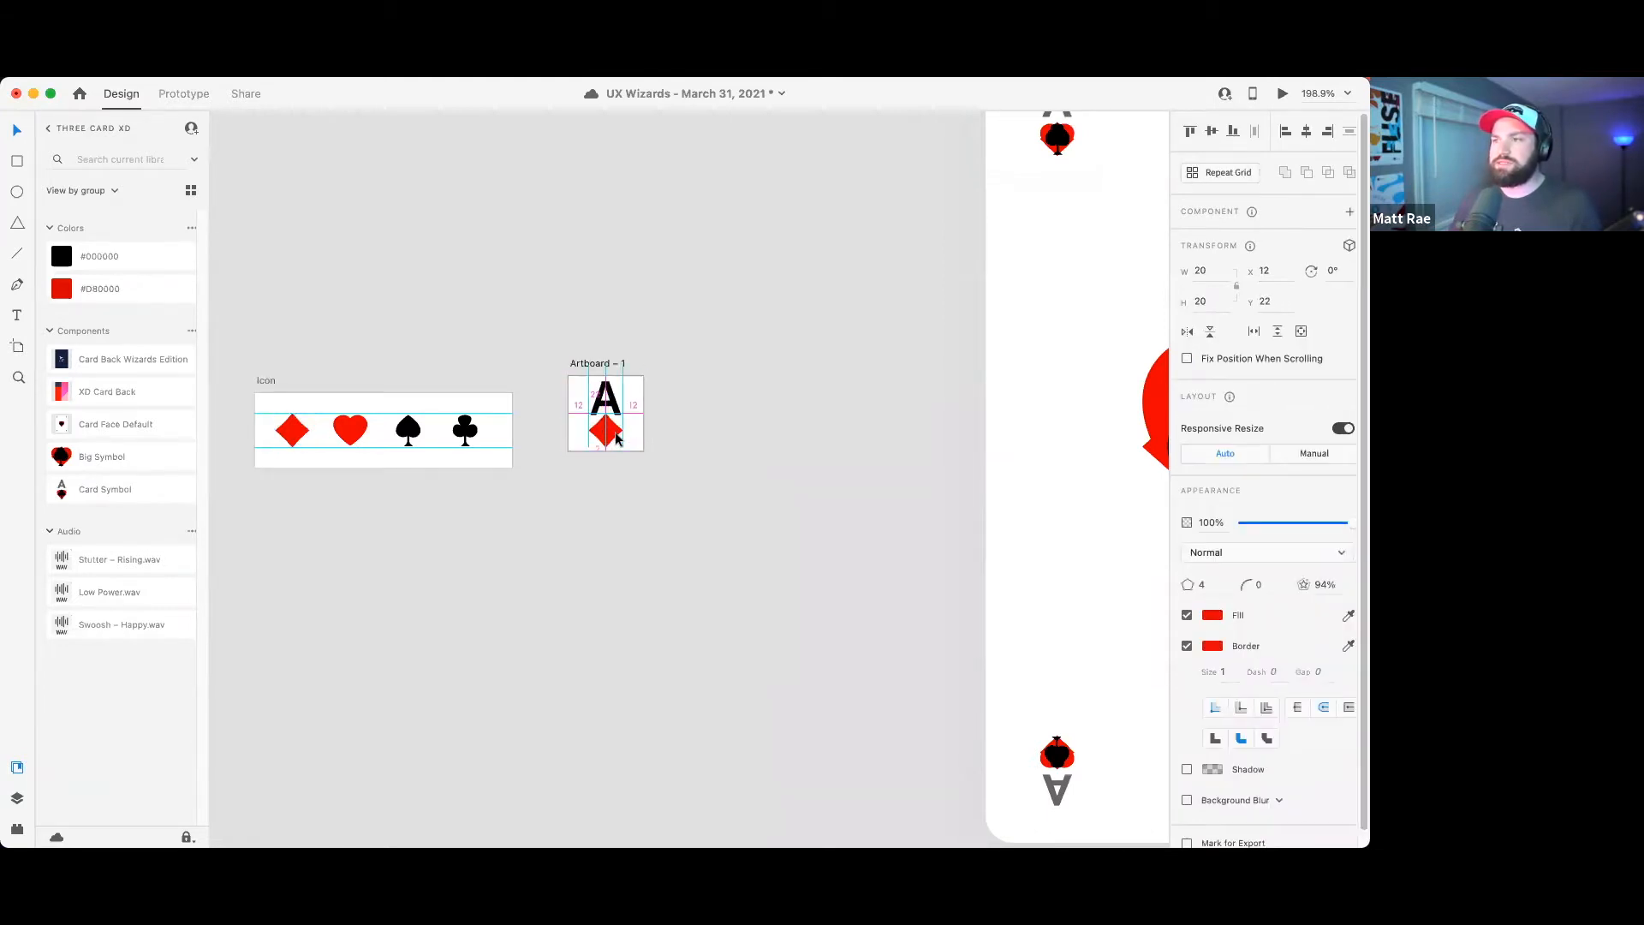
# - Nudge the letter A up to Y -9, away from the diamond
pyautogui.click(649, 405)
pyautogui.click(613, 410)
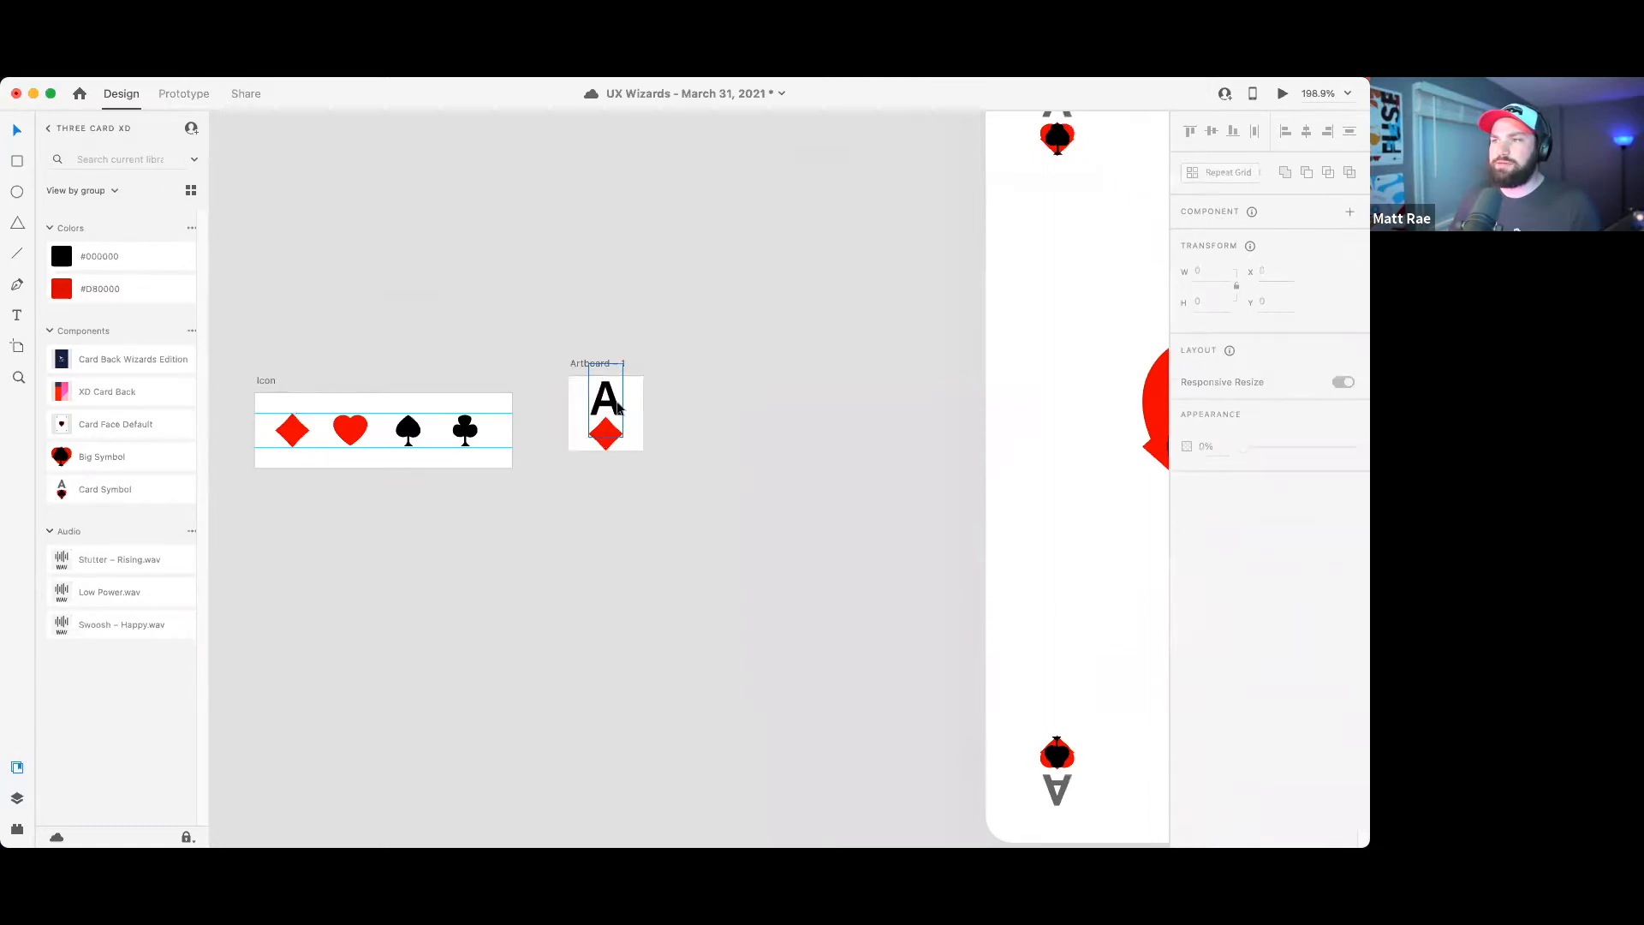
pyautogui.press('Up')
pyautogui.press('Up')
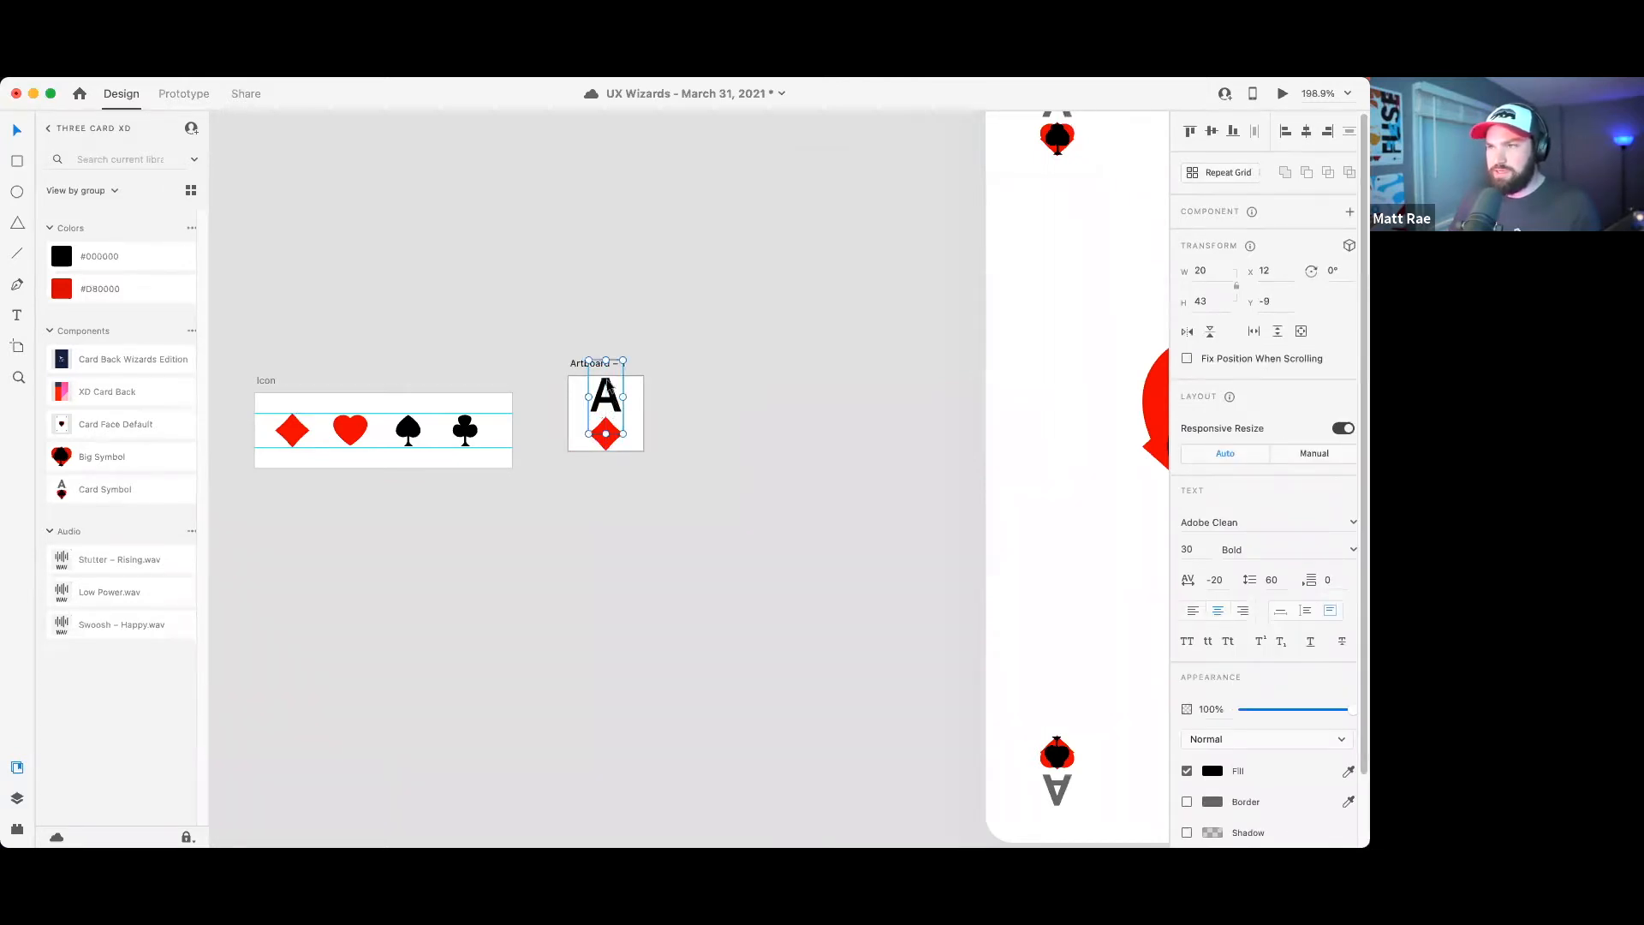
pyautogui.click(673, 382)
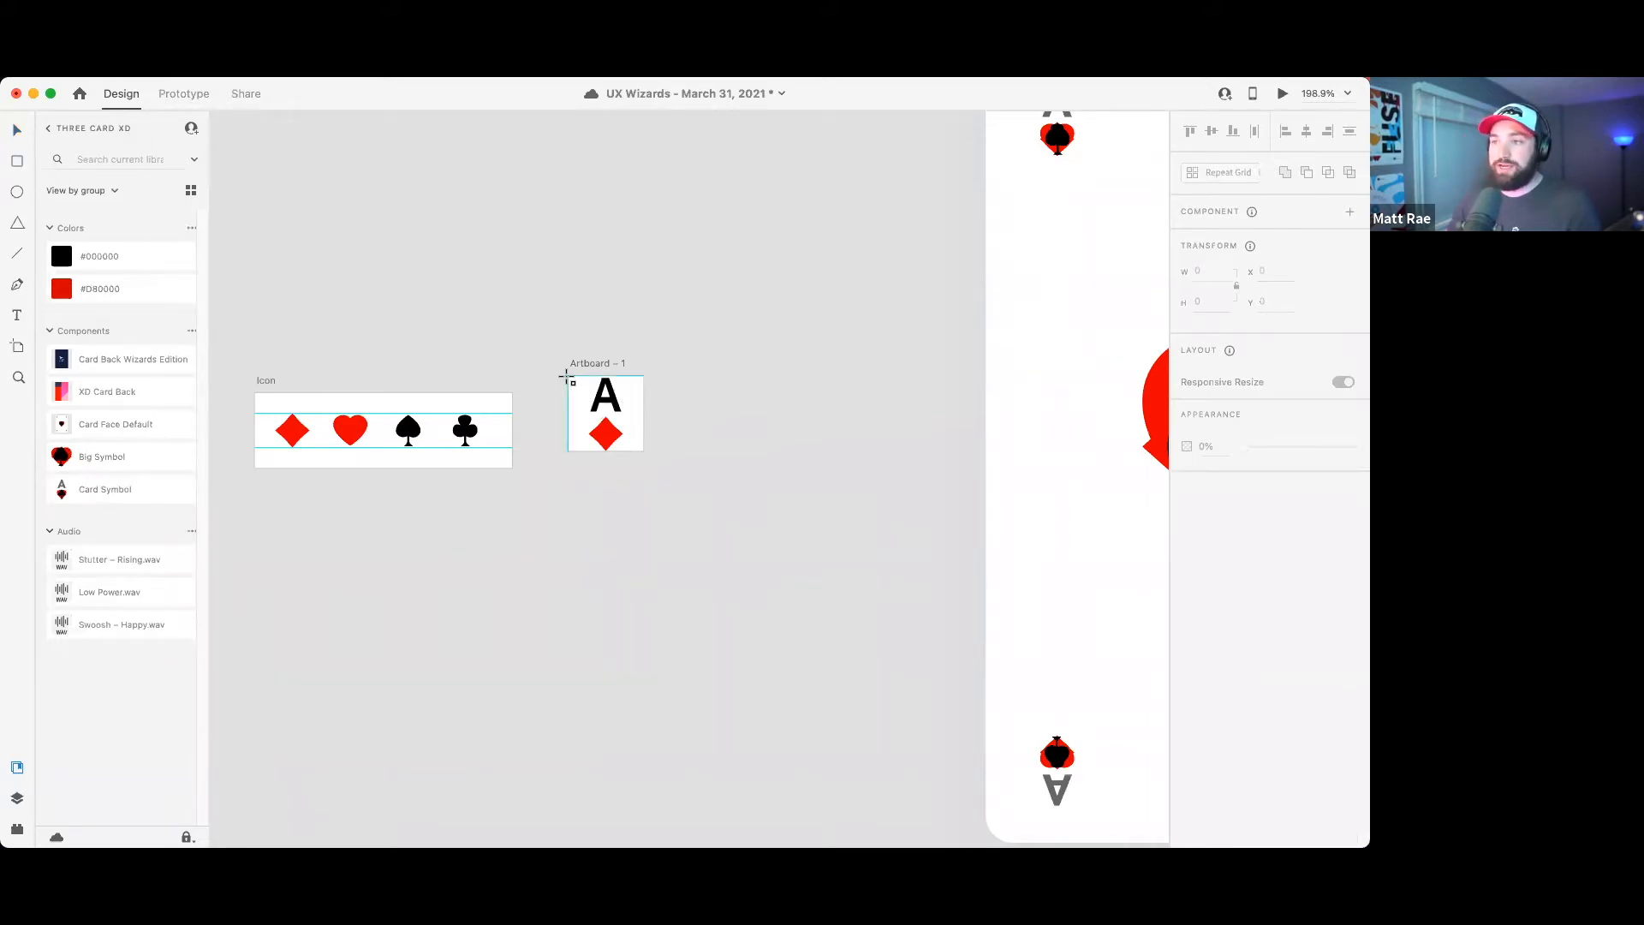
# - Draw a 44 × 44 rectangle covering the new artboard, with no border and a fully transparent fill
pyautogui.moveTo(568, 374); pyautogui.dragTo(643, 450)
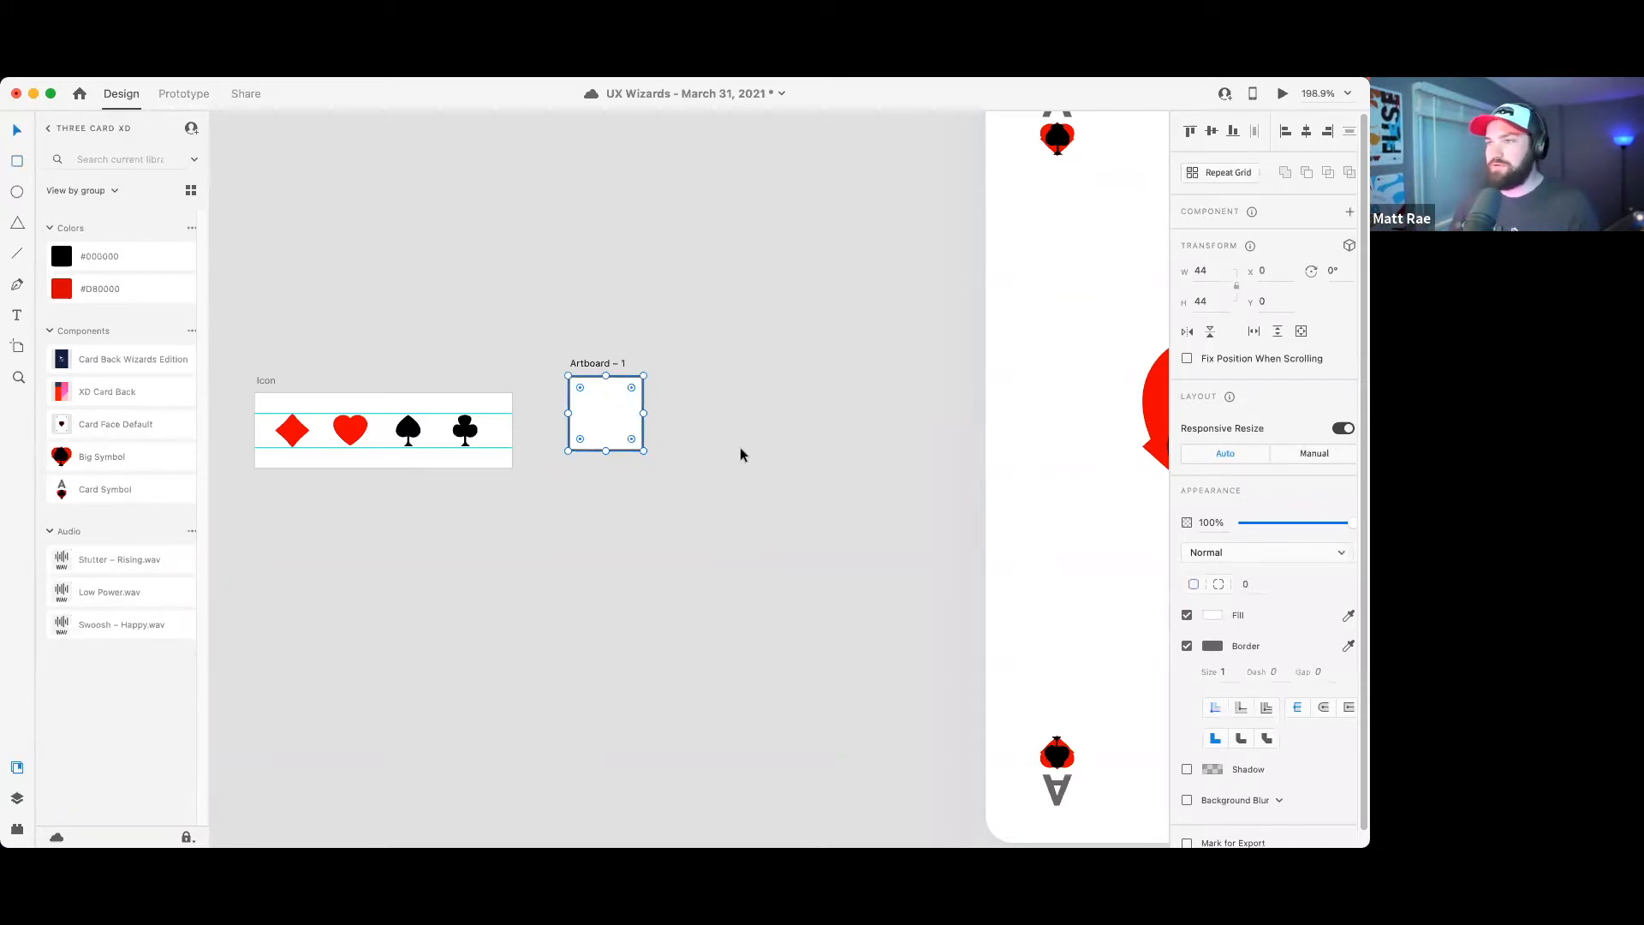
pyautogui.scroll(5, 609, 394)
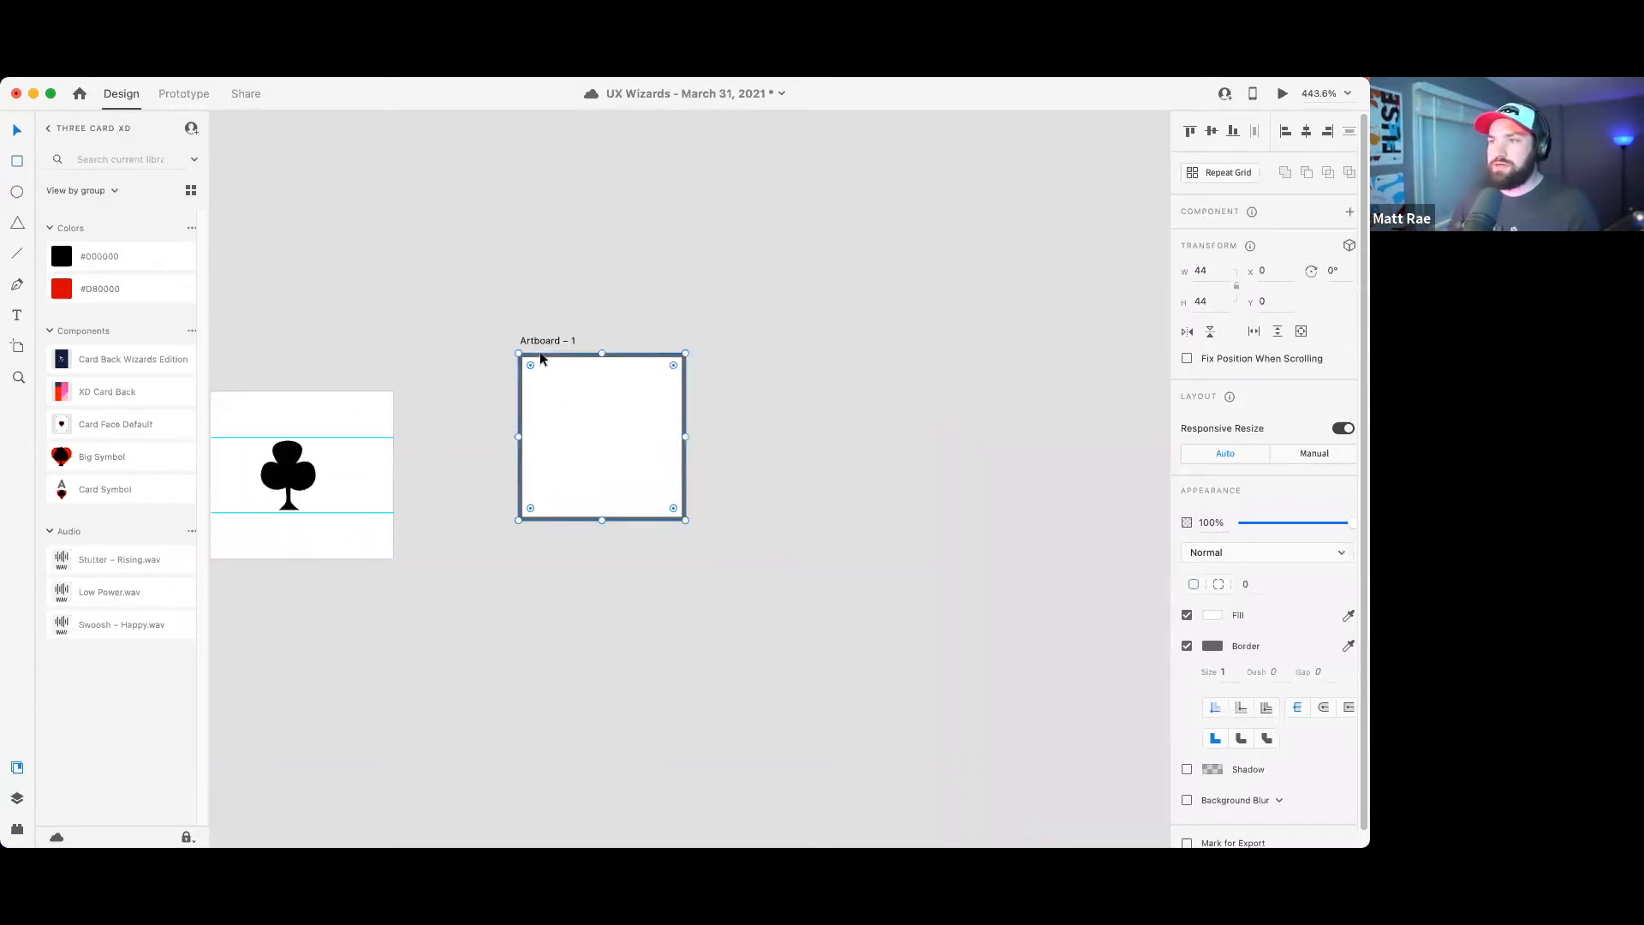
pyautogui.click(1186, 646)
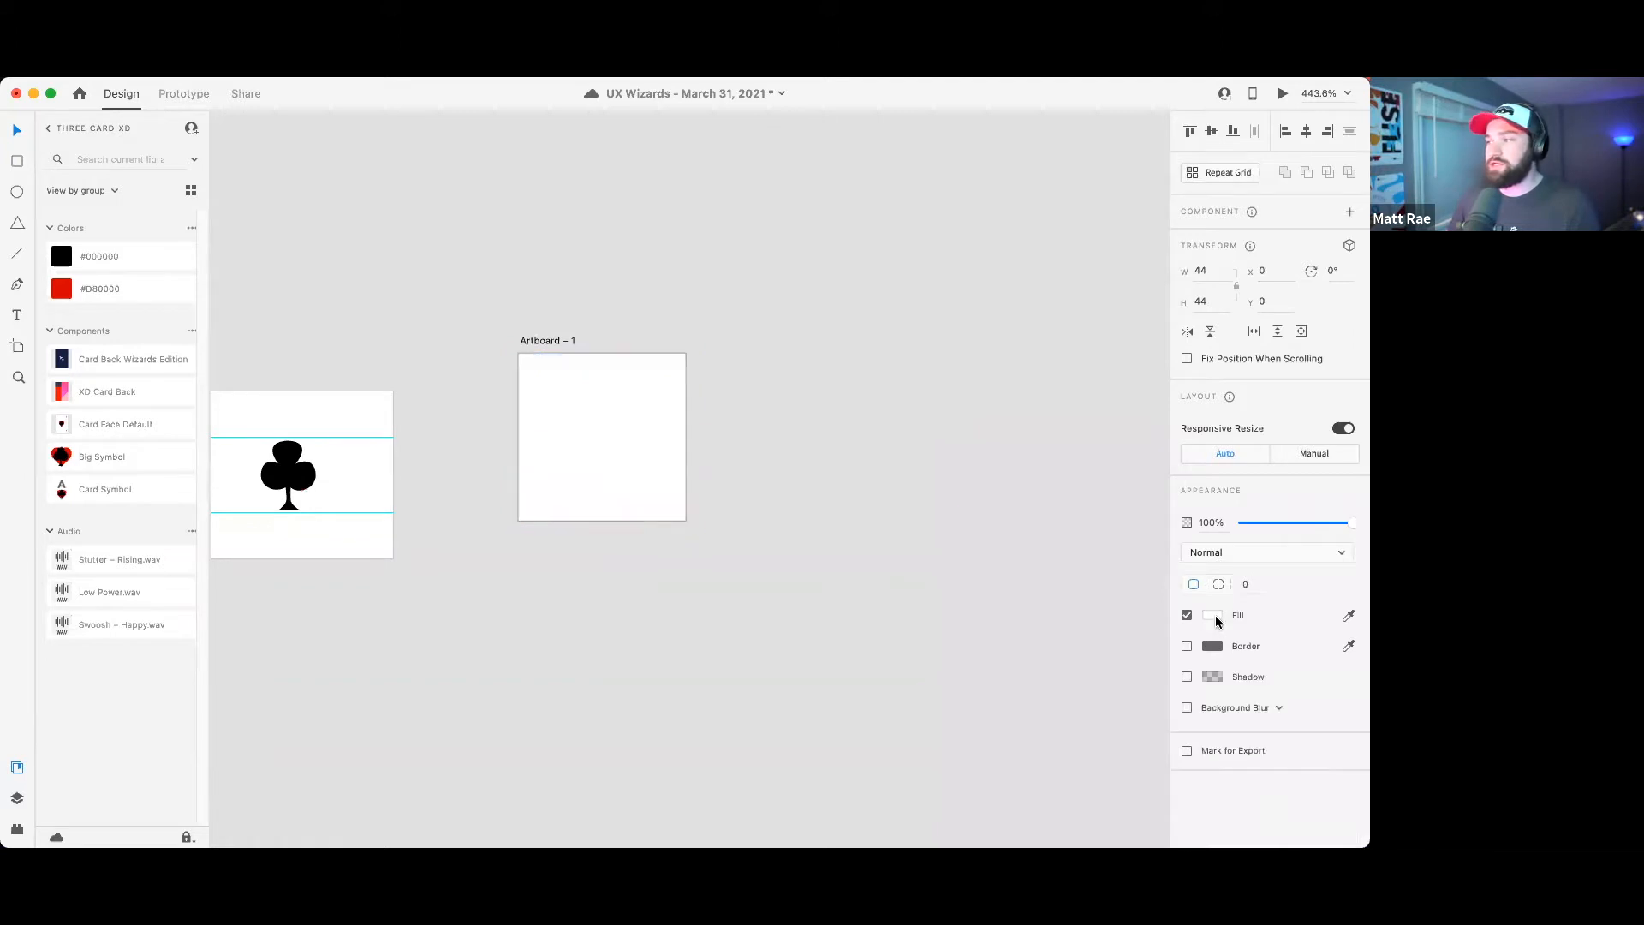
pyautogui.click(1214, 617)
pyautogui.moveTo(1177, 545); pyautogui.dragTo(1177, 690)
pyautogui.click(803, 395)
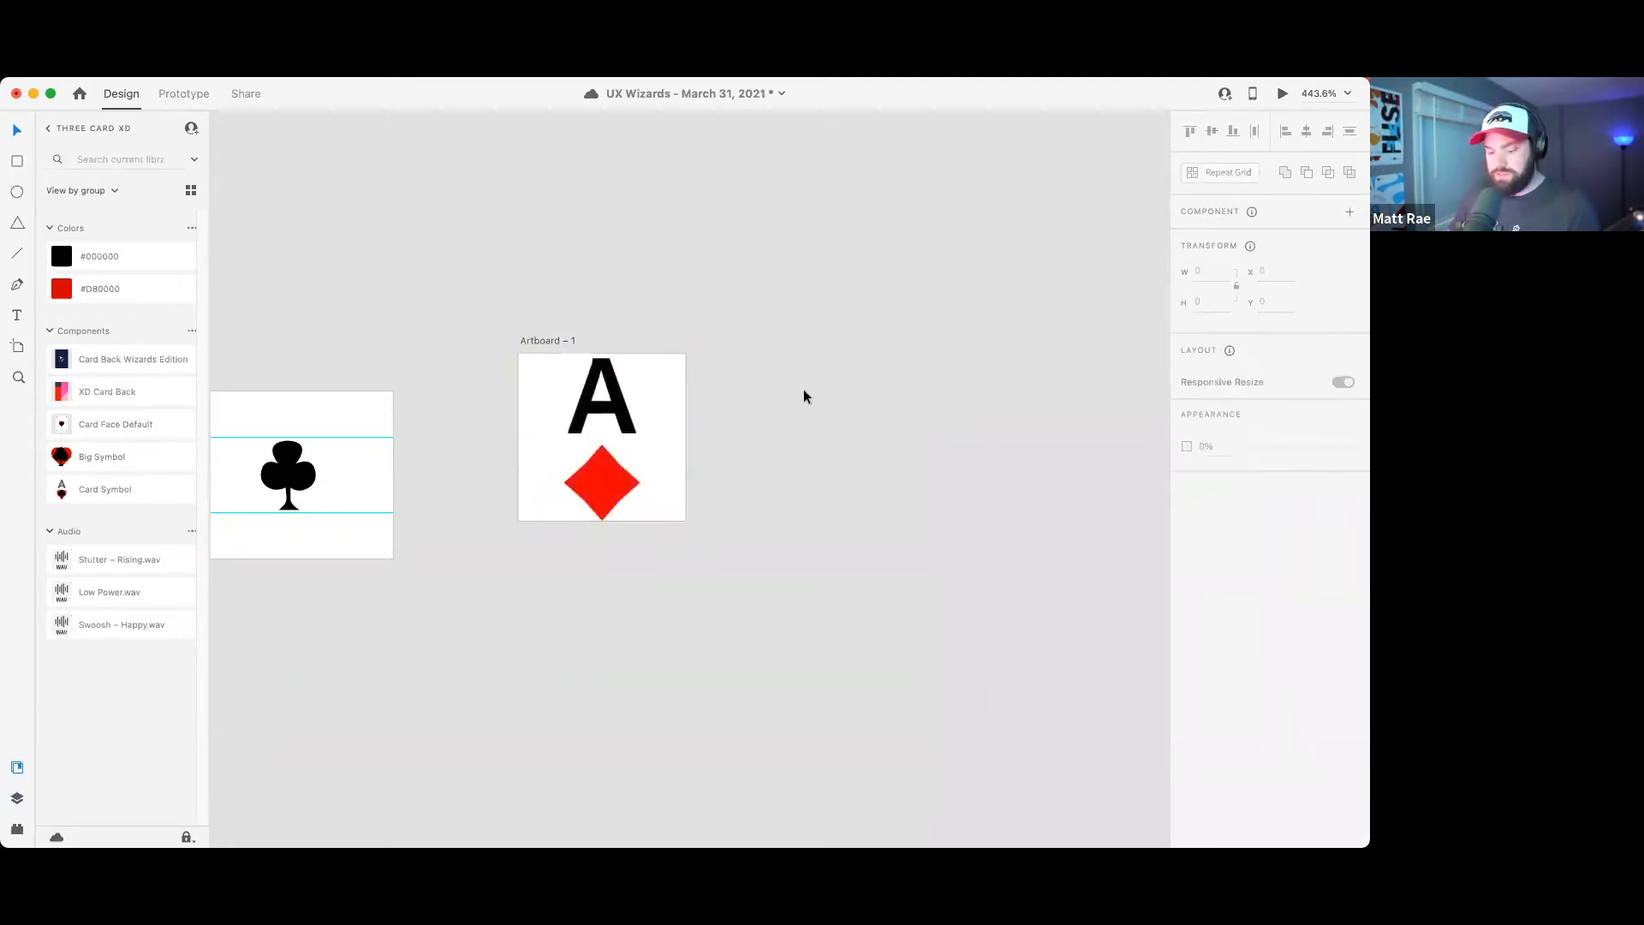
# - Convert the letter A above the diamond into an editable vector path and check its anchor points
pyautogui.click(678, 399)
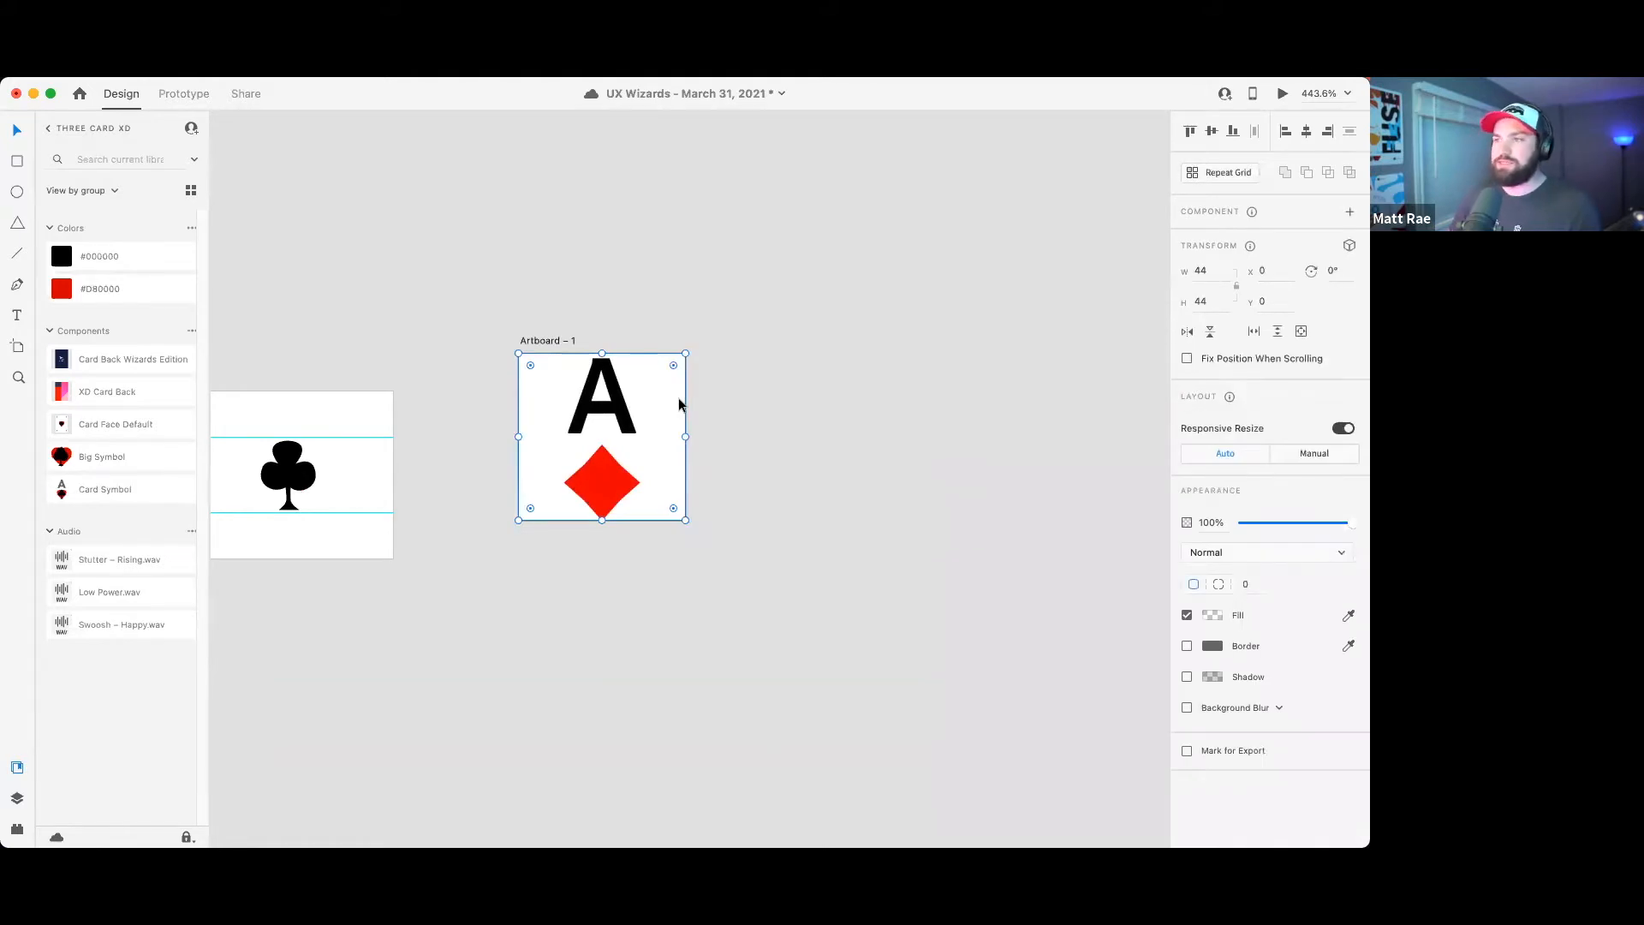
pyautogui.click(492, 380)
pyautogui.moveTo(472, 356); pyautogui.dragTo(671, 513)
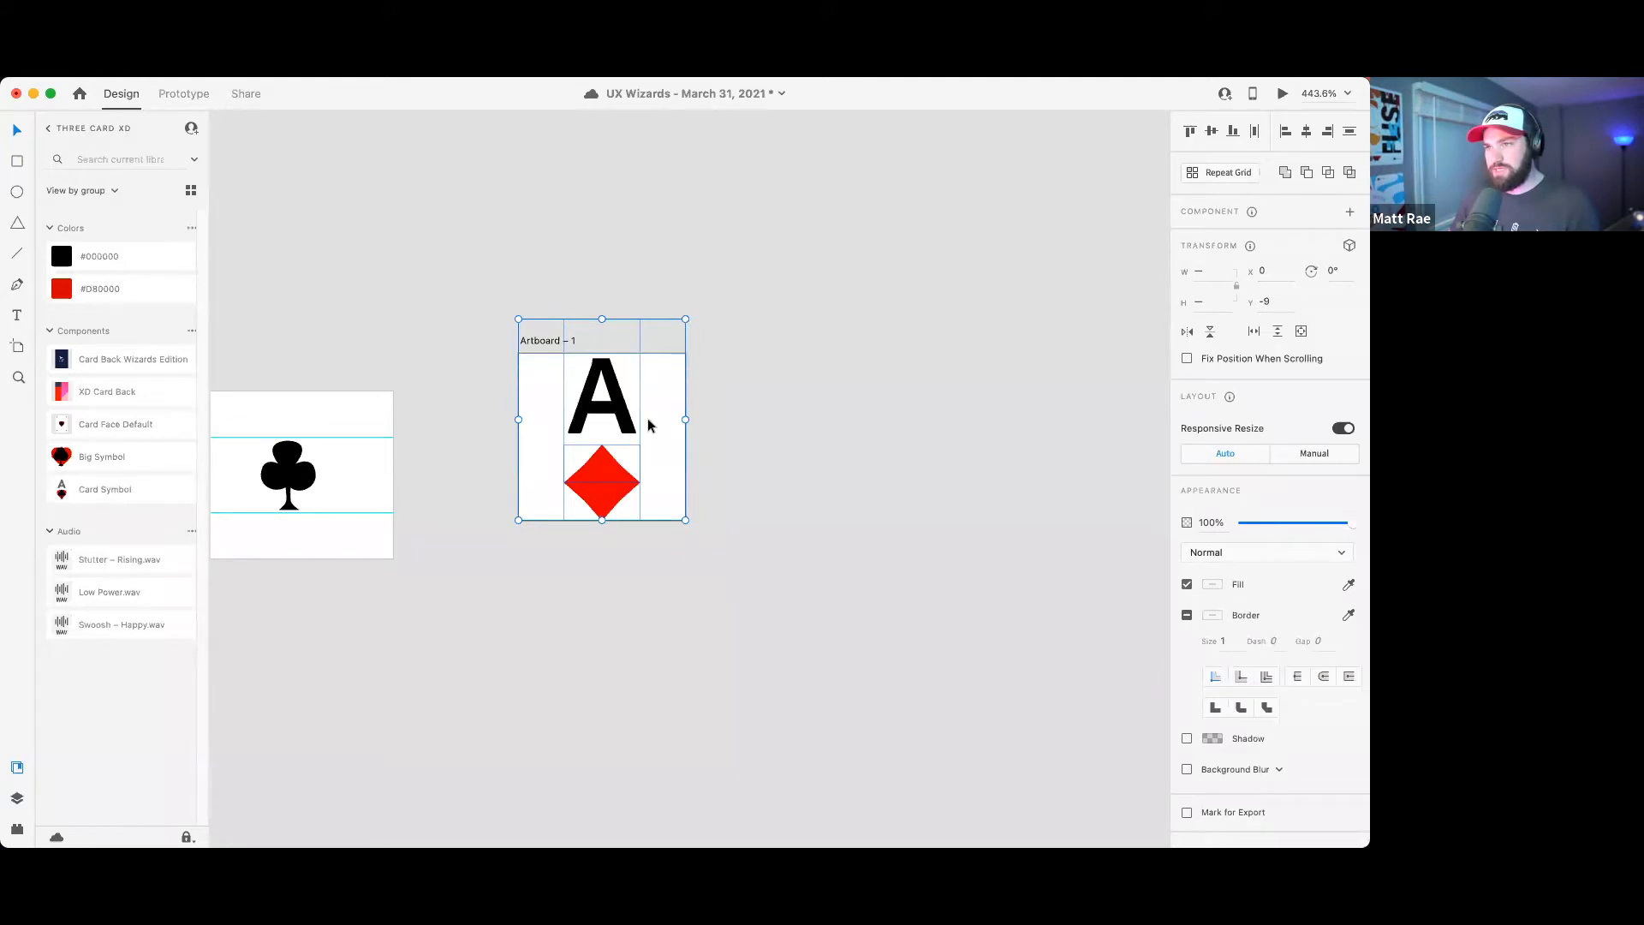
pyautogui.click(647, 418)
pyautogui.click(624, 407)
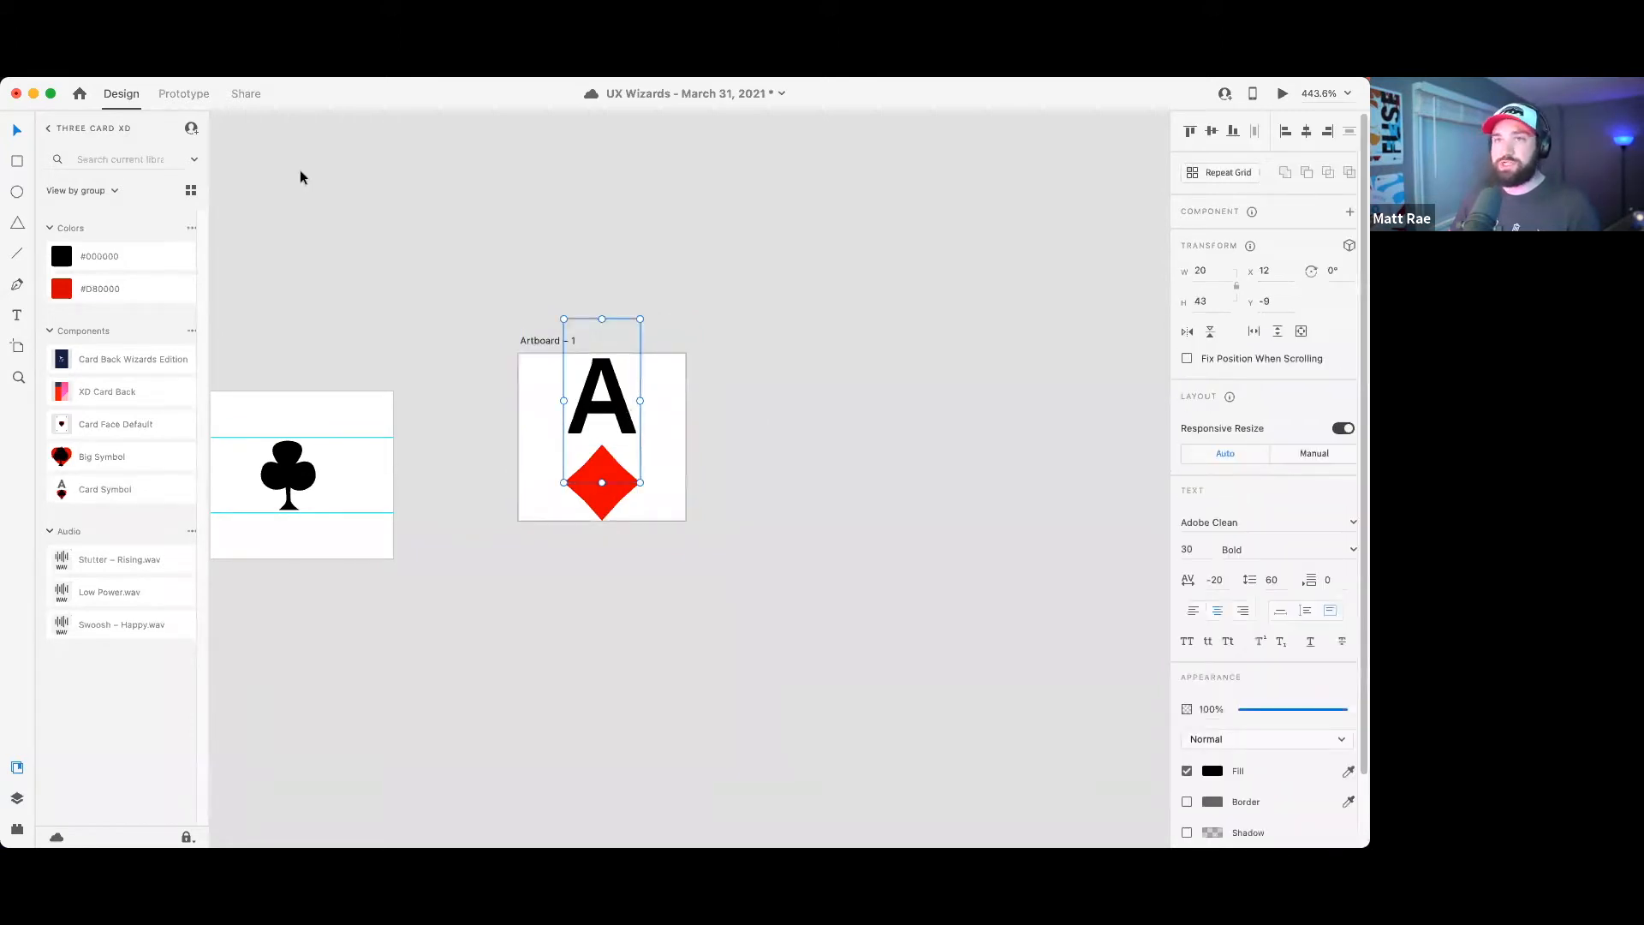
pyautogui.moveTo(239, 84)
pyautogui.click(175, 88)
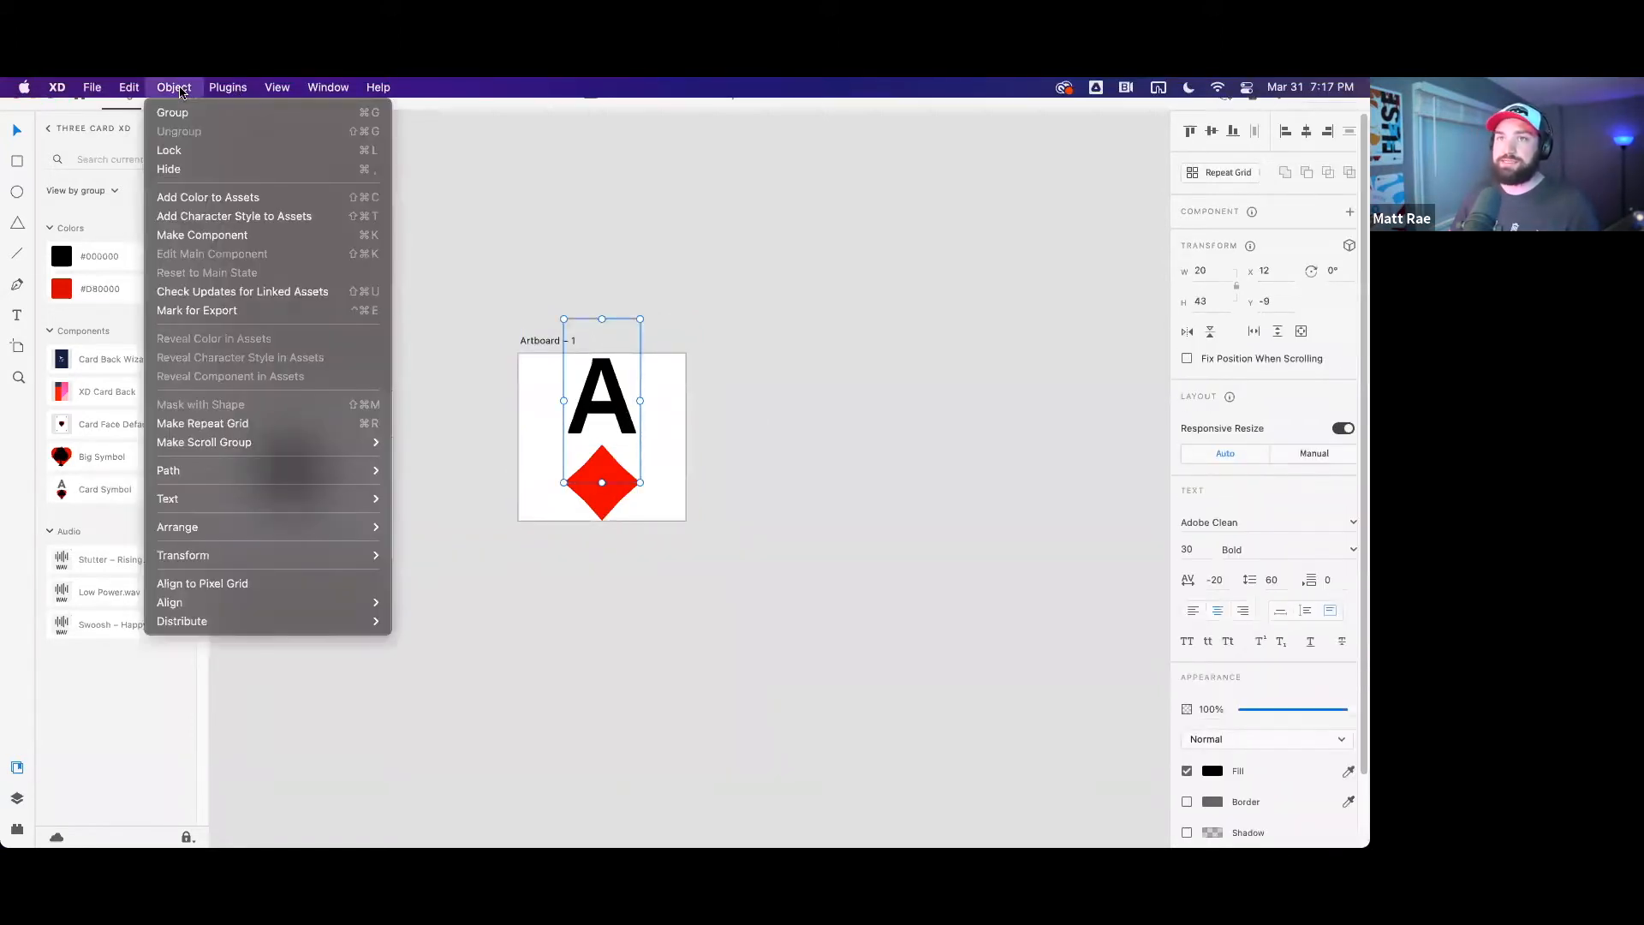
pyautogui.moveTo(261, 474)
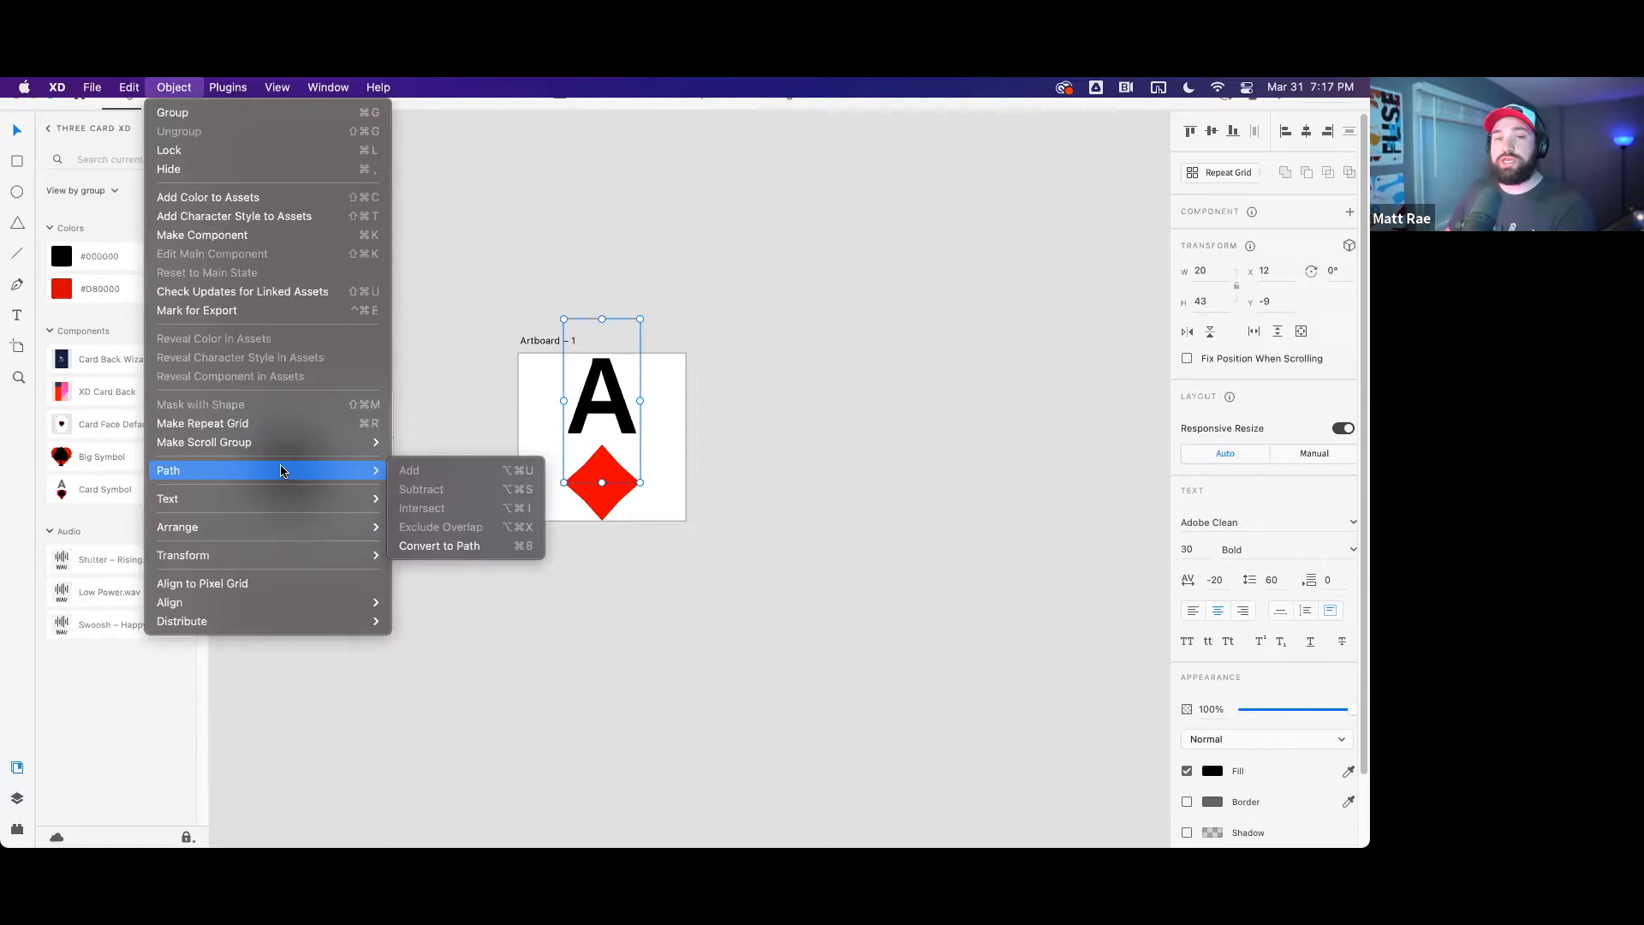
pyautogui.click(482, 545)
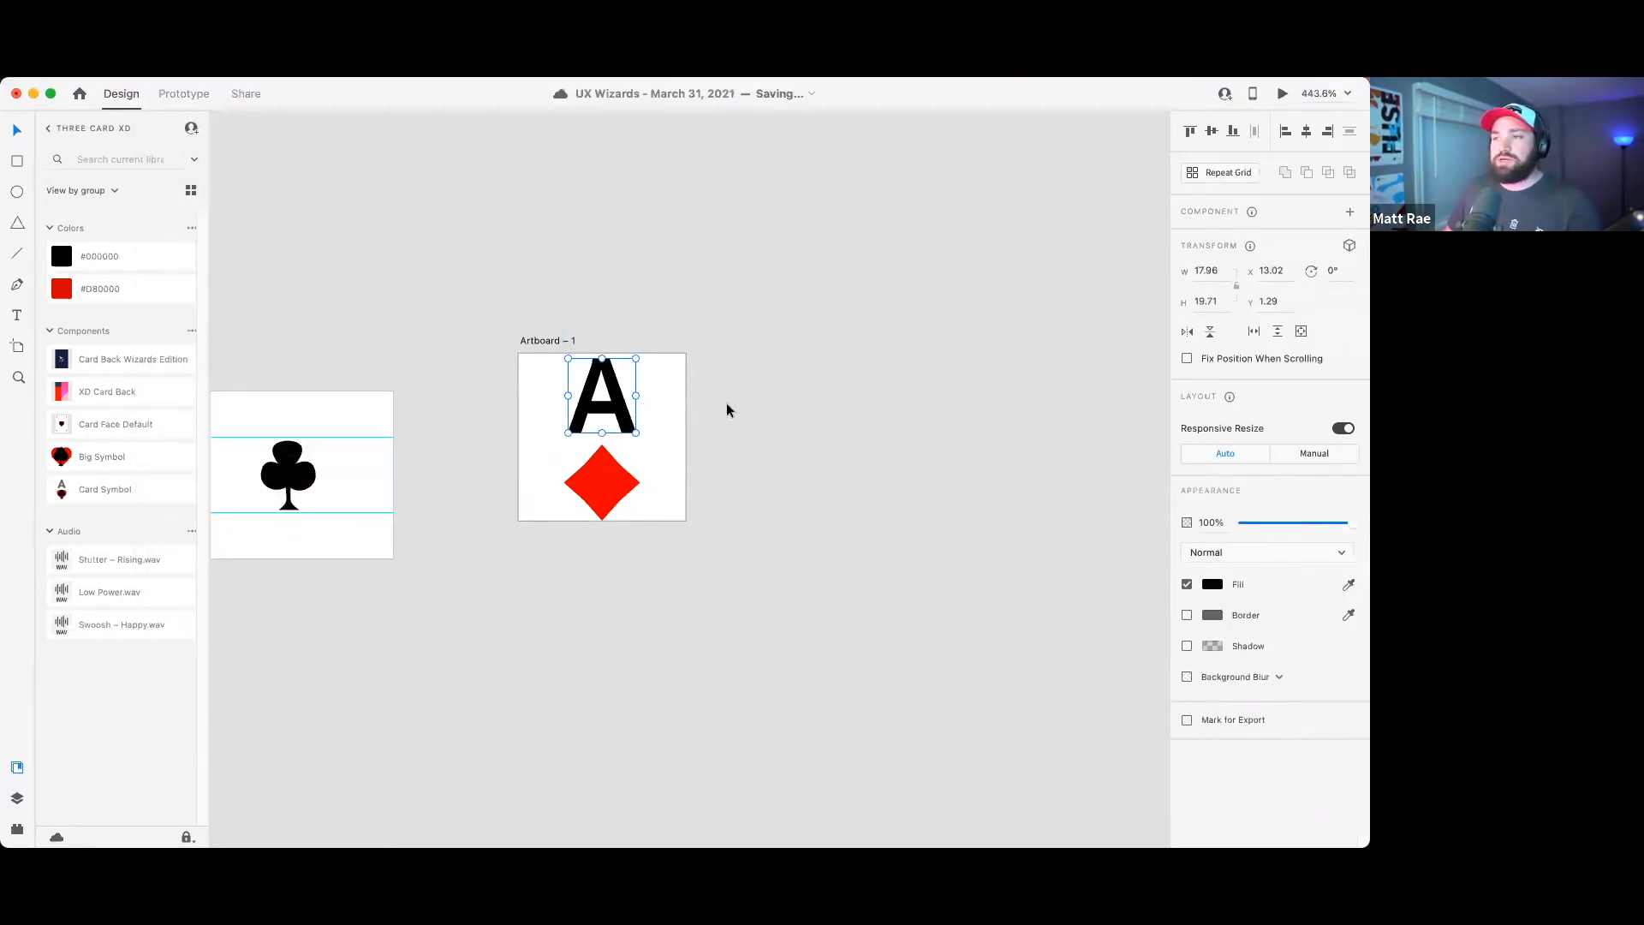
pyautogui.doubleClick(615, 389)
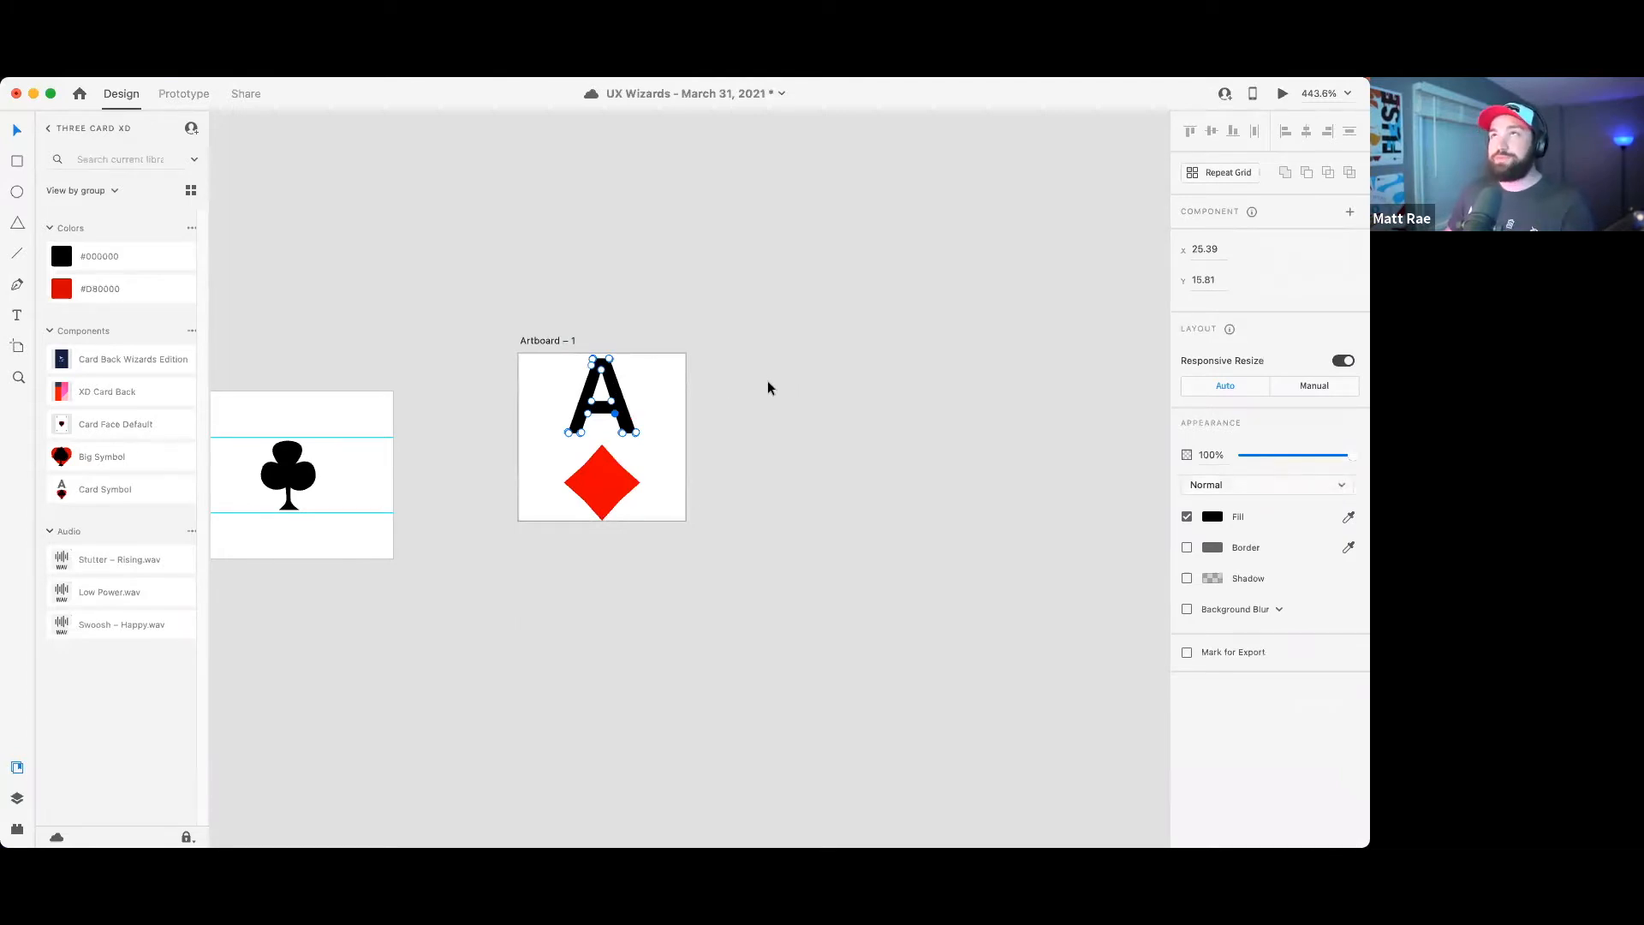
pyautogui.click(733, 392)
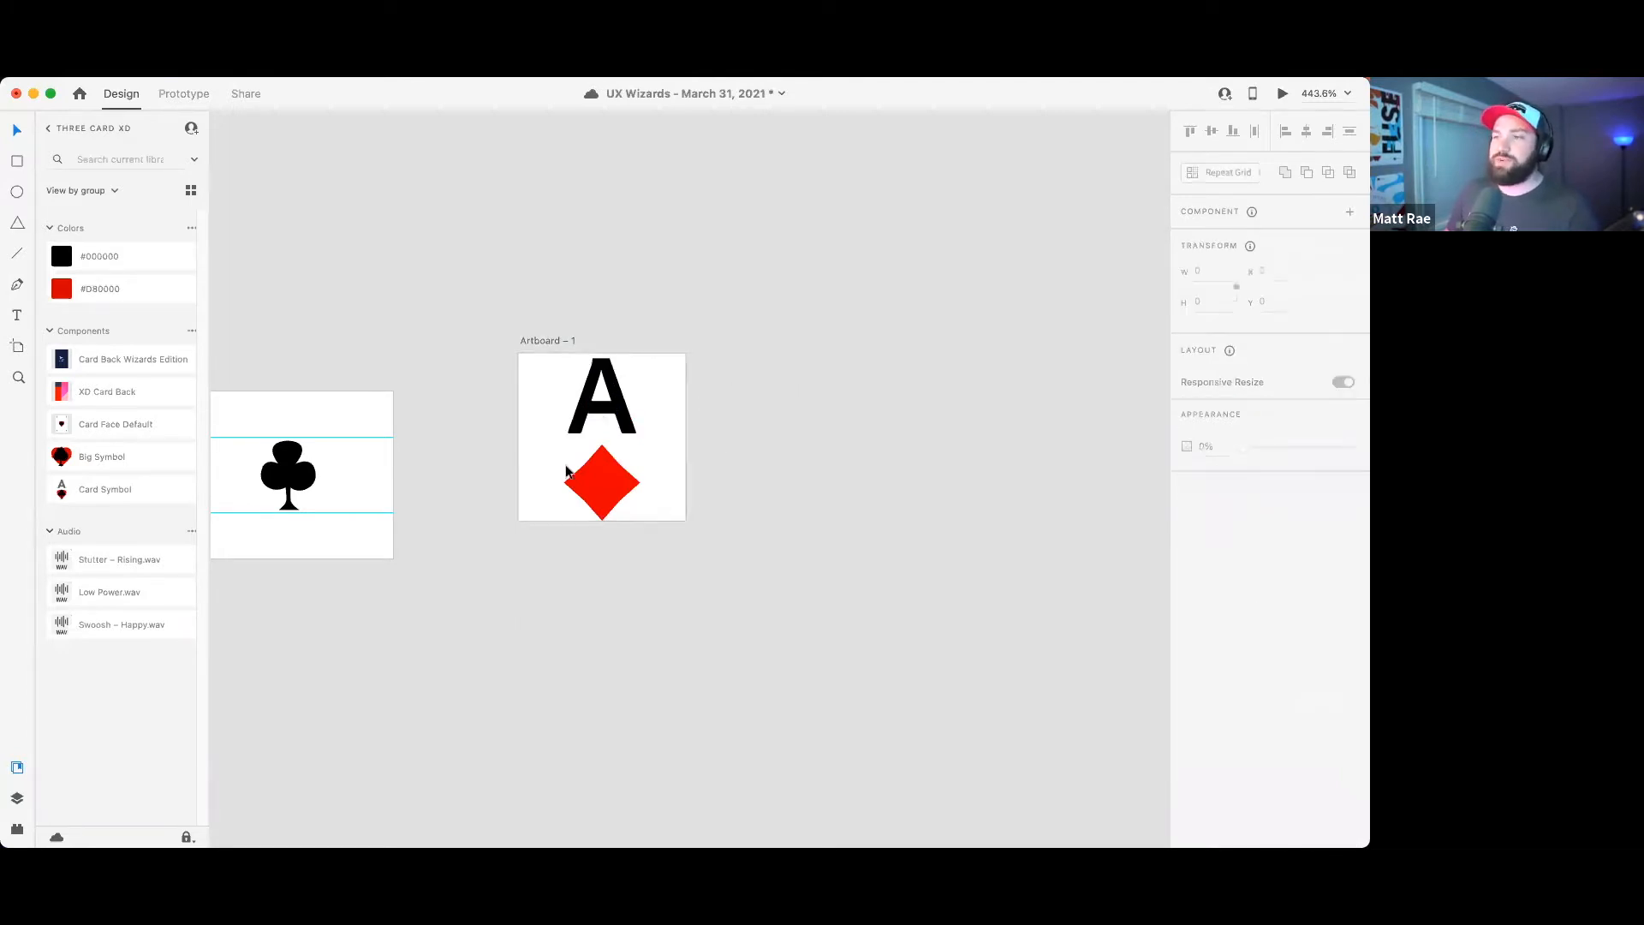
# - Group the letter A, the diamond and the transparent rectangle, and make the group a component
pyautogui.moveTo(478, 363); pyautogui.dragTo(728, 507)
pyautogui.rightClick(613, 415)
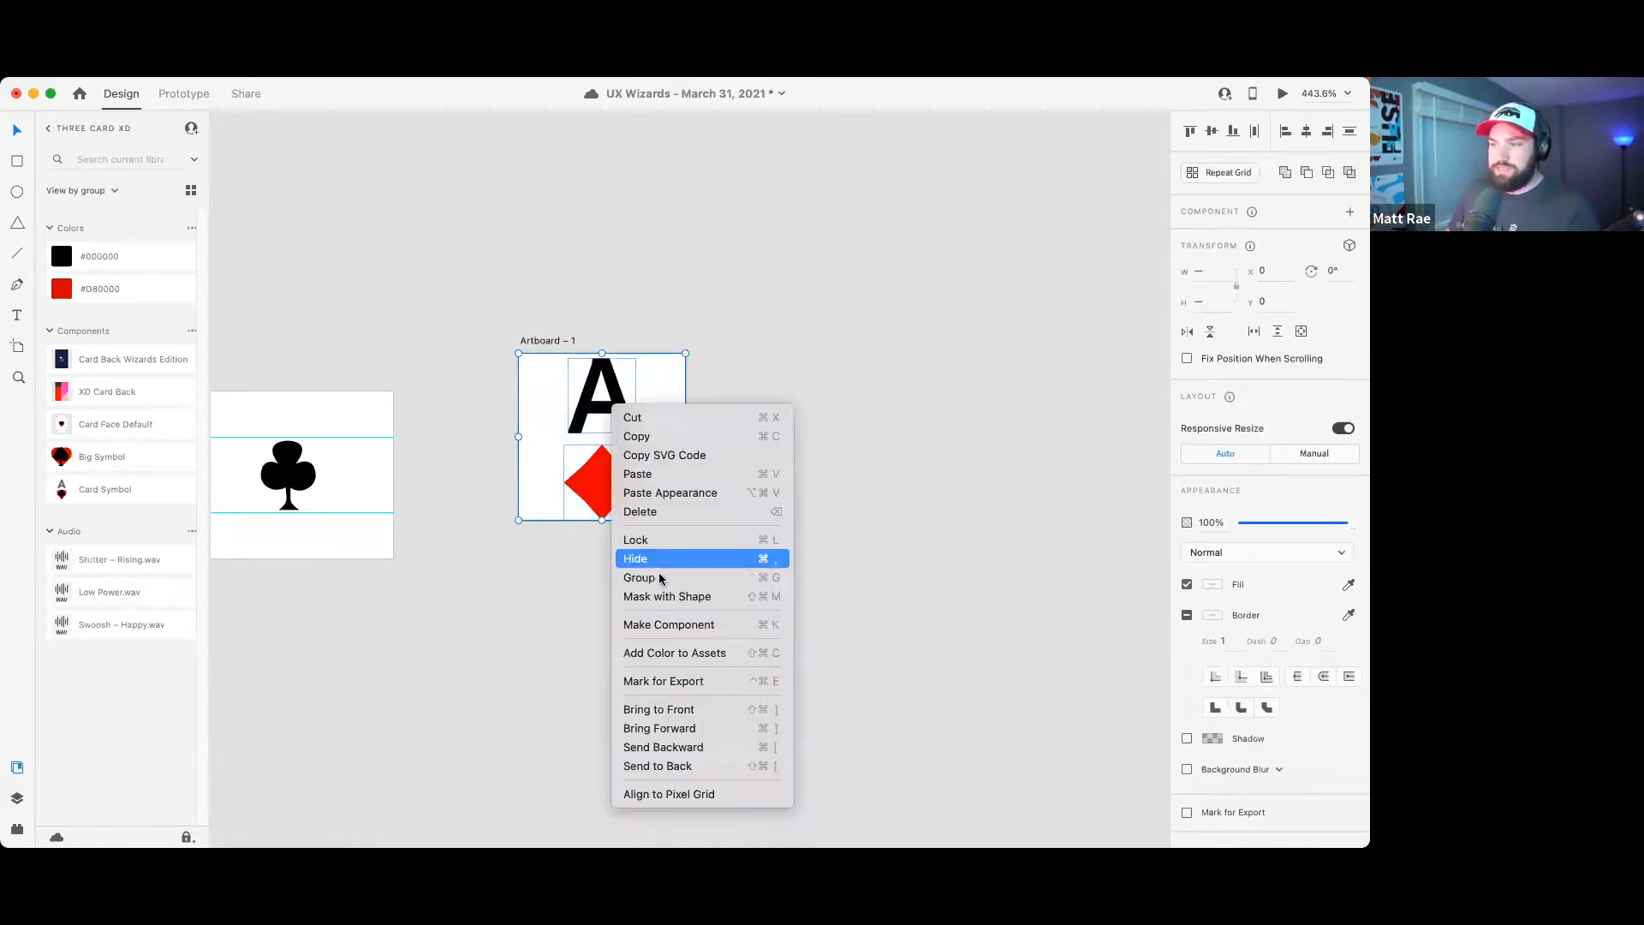
pyautogui.click(629, 577)
pyautogui.rightClick(616, 392)
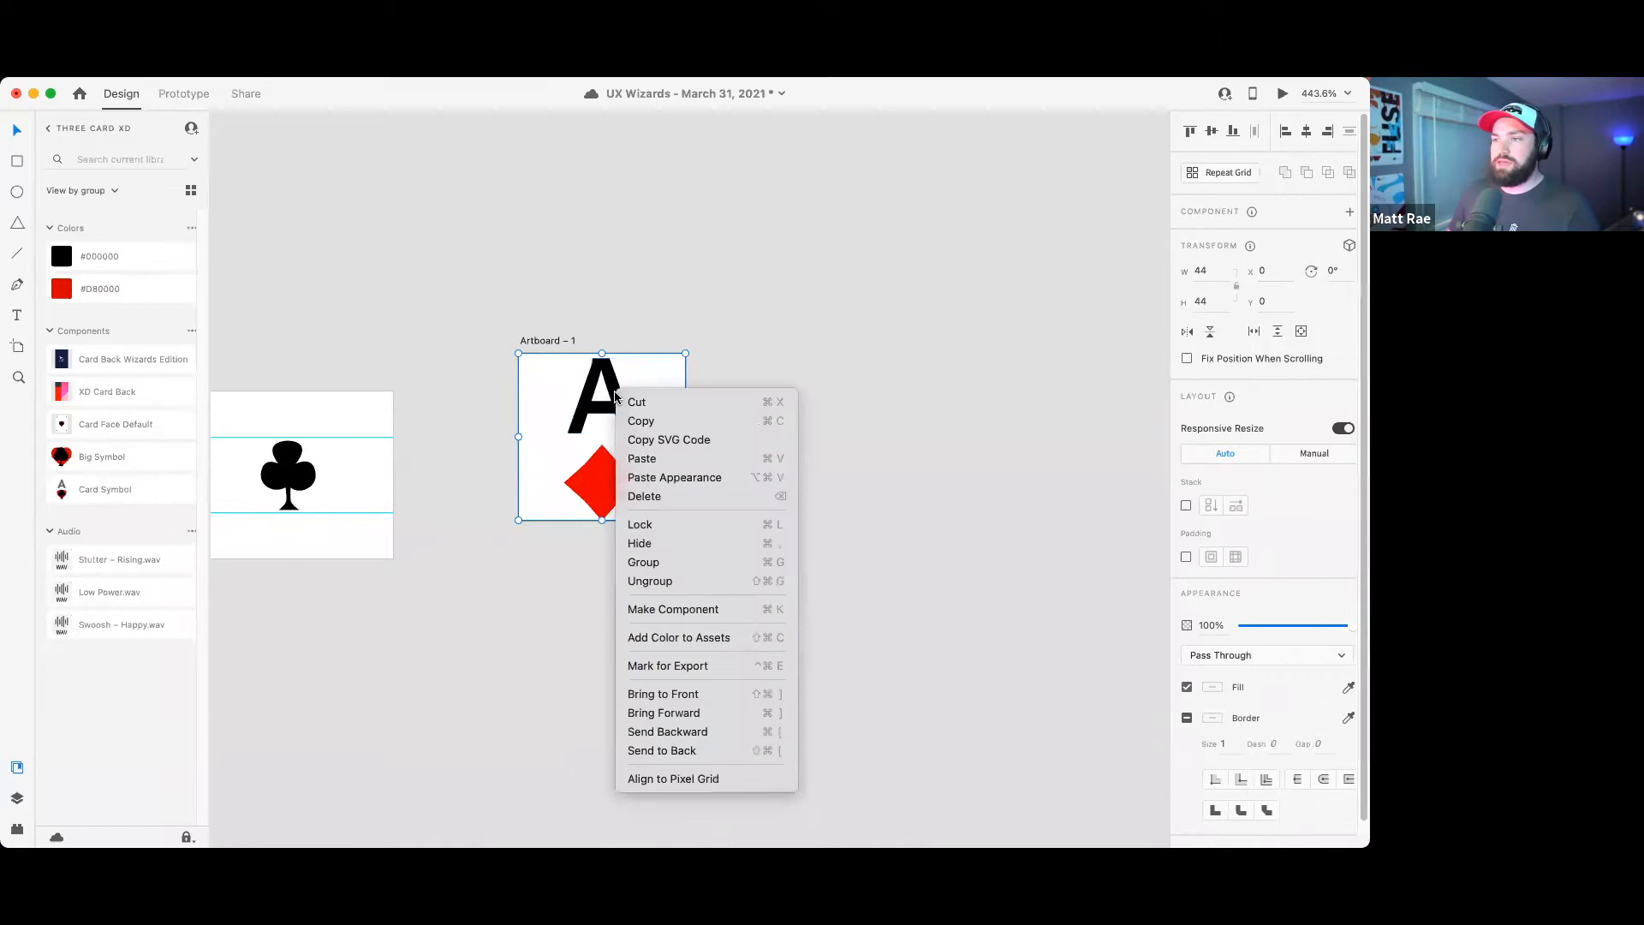
pyautogui.click(687, 610)
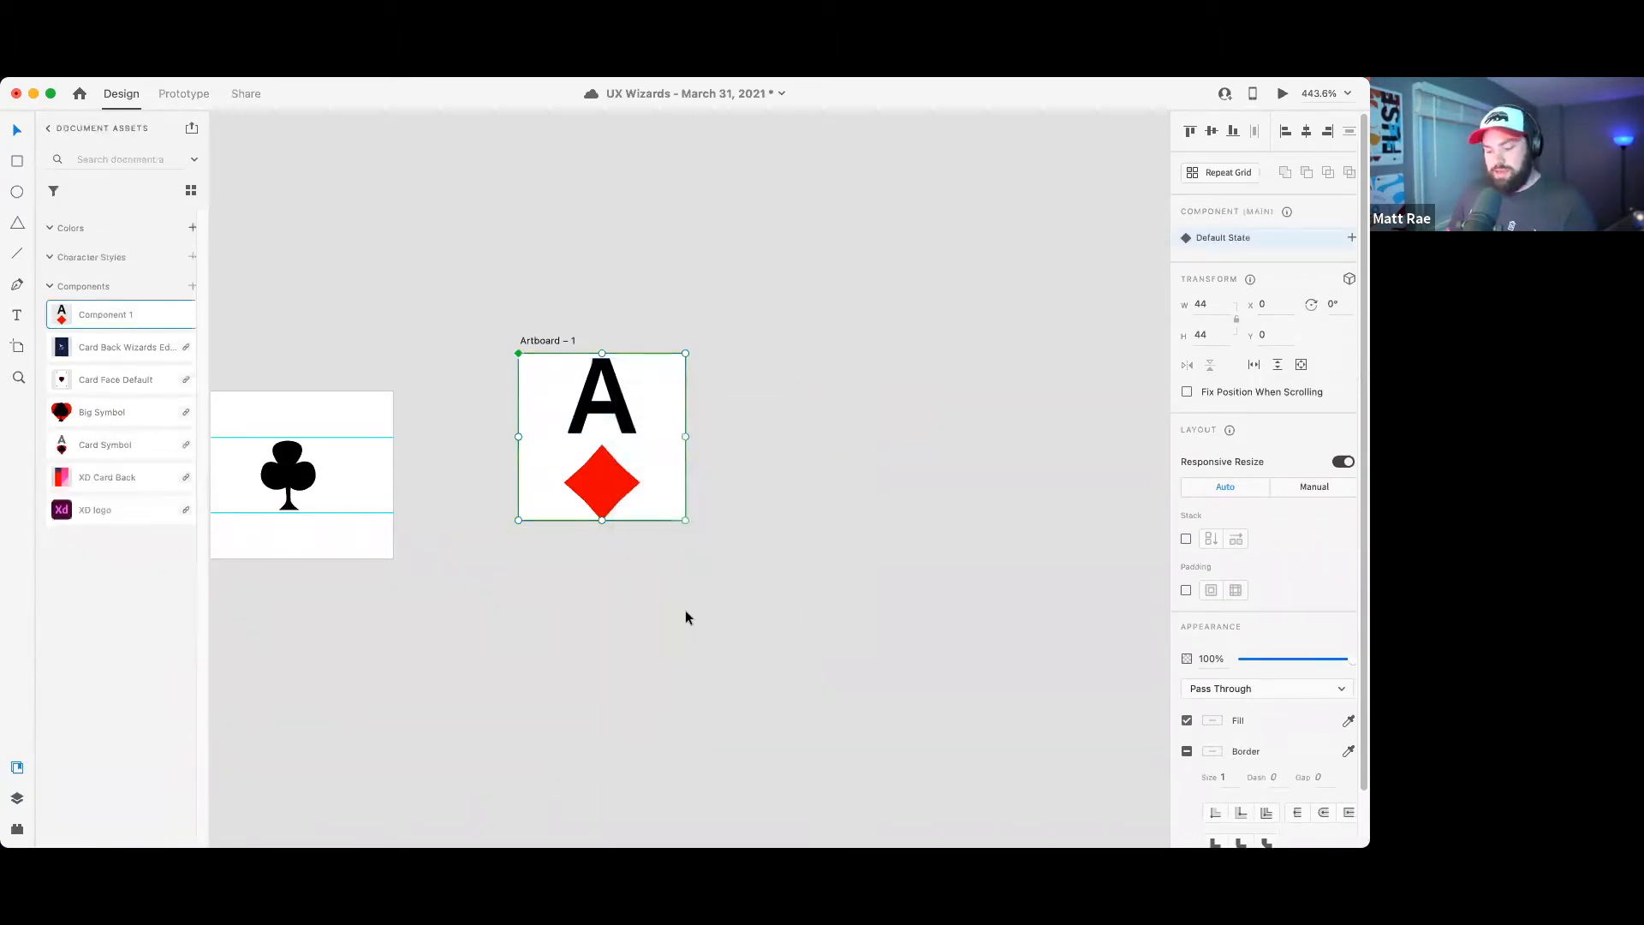
pyautogui.press('super+y')
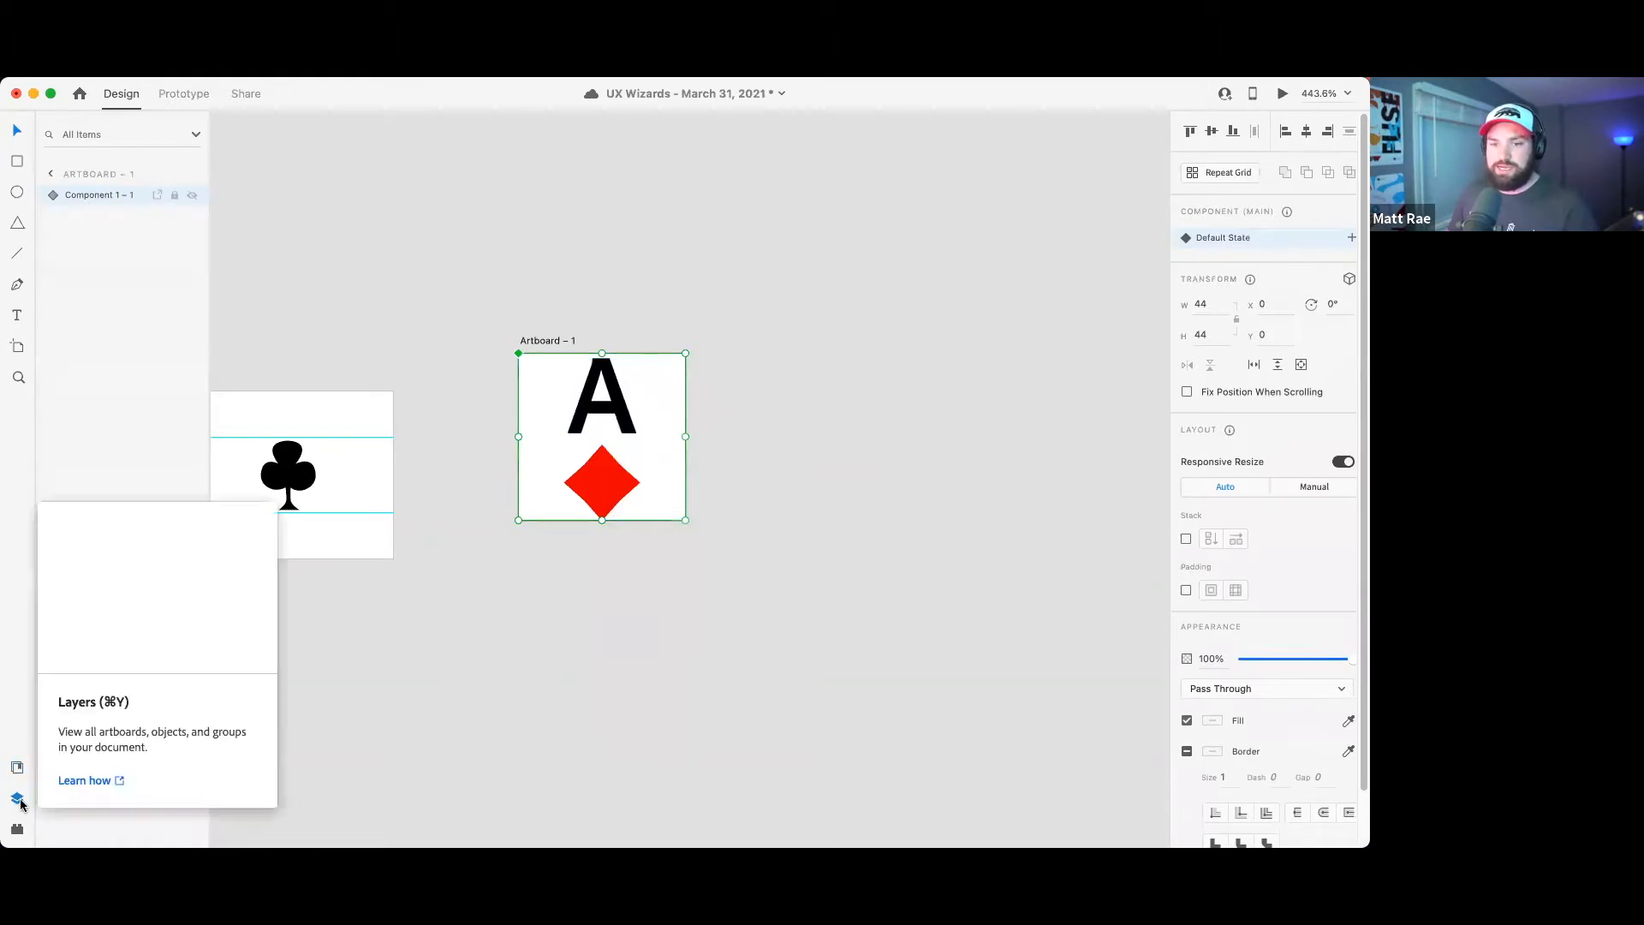
pyautogui.click(105, 224)
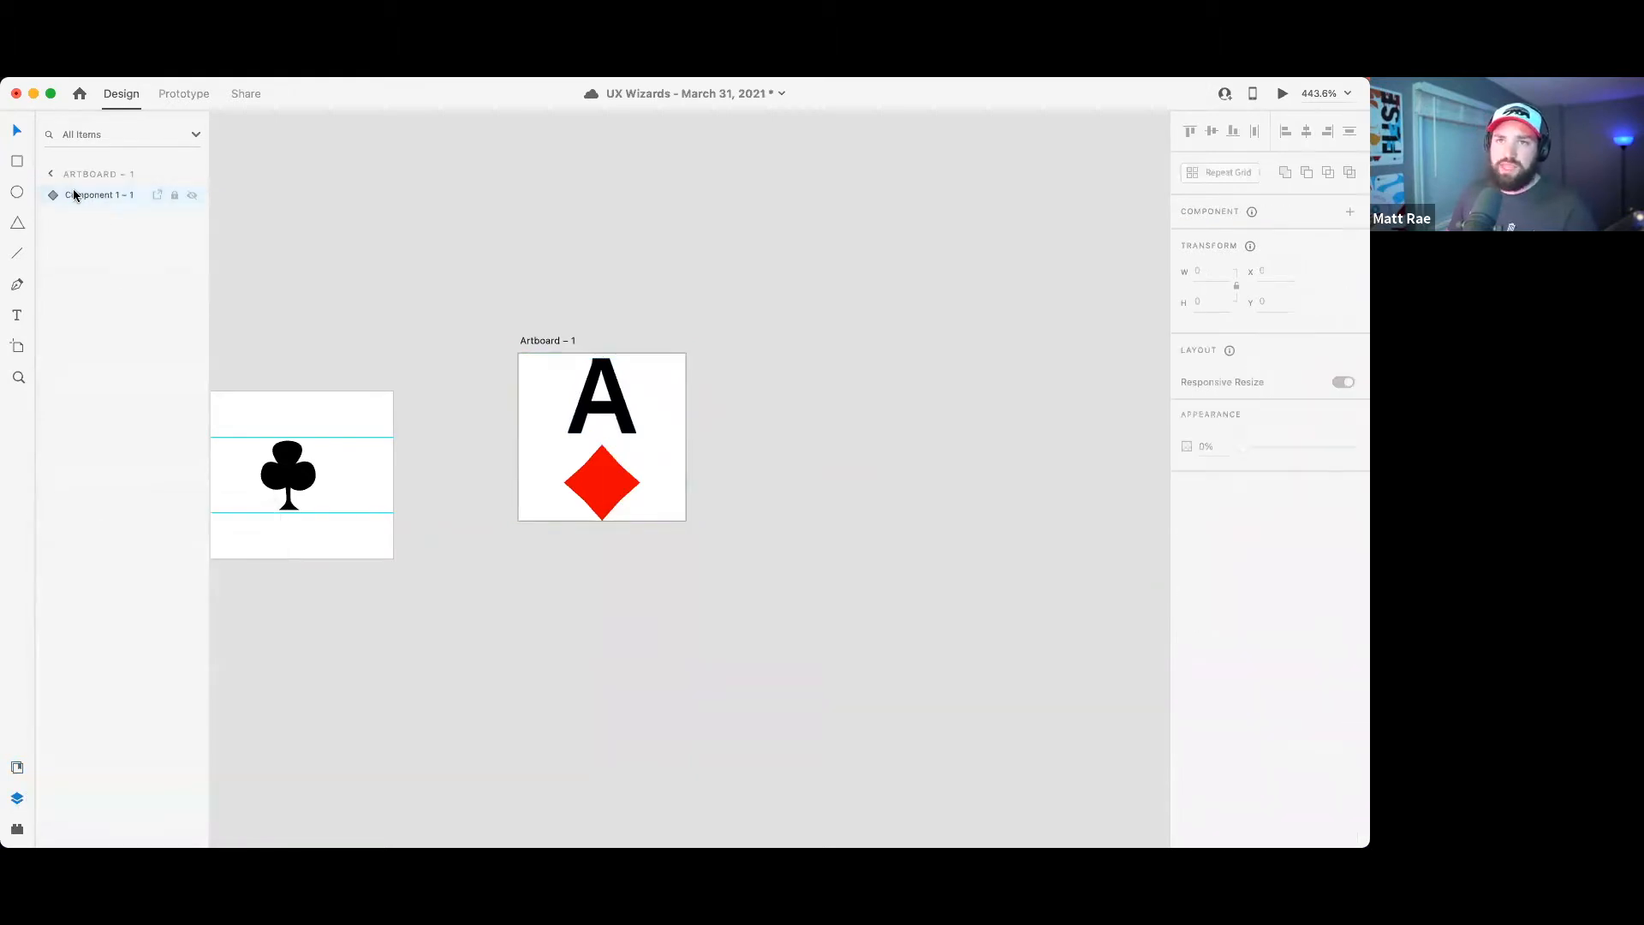
pyautogui.doubleClick(91, 195)
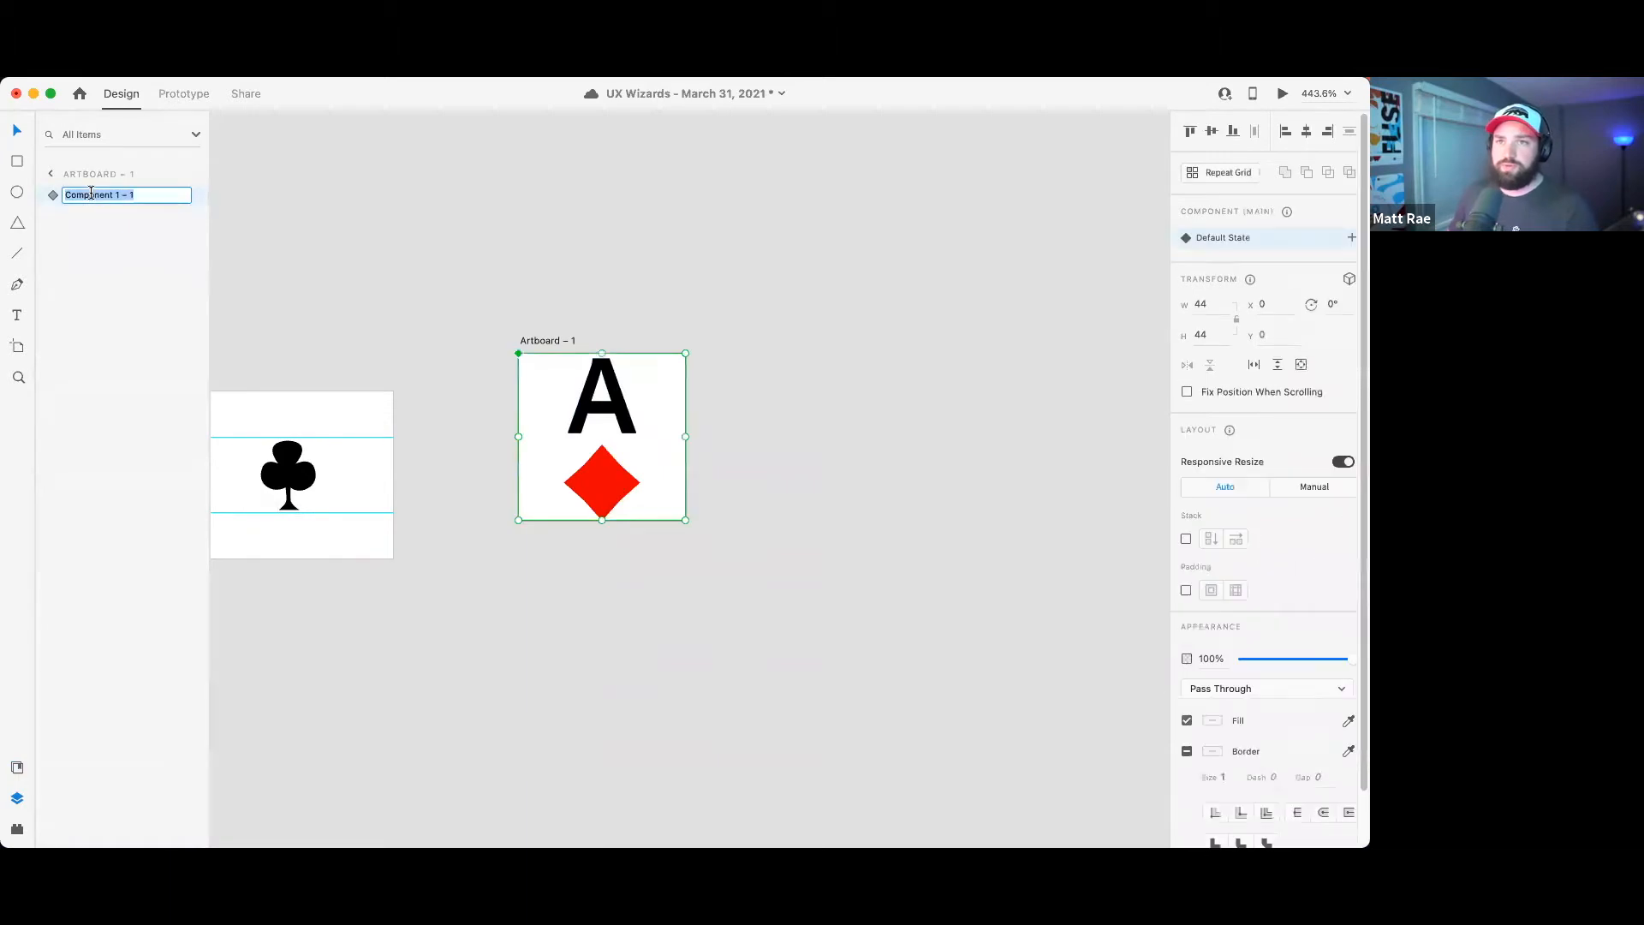
pyautogui.click(87, 236)
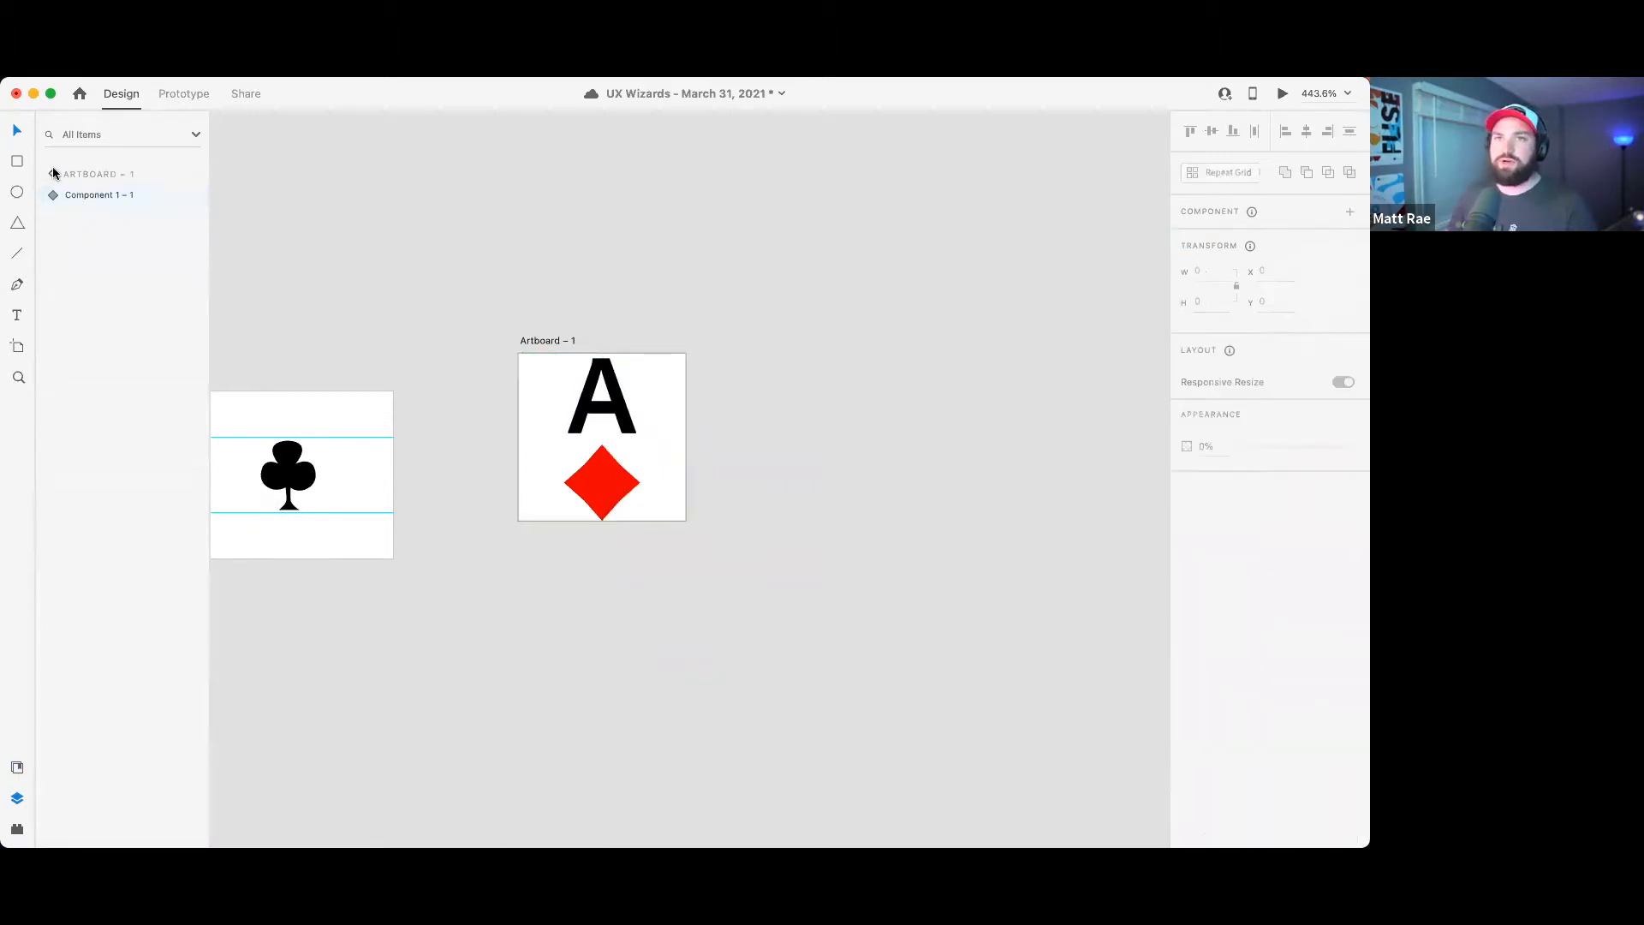
# - Rename the ace-and-diamond component in the document assets as New Card Symbol
pyautogui.click(18, 769)
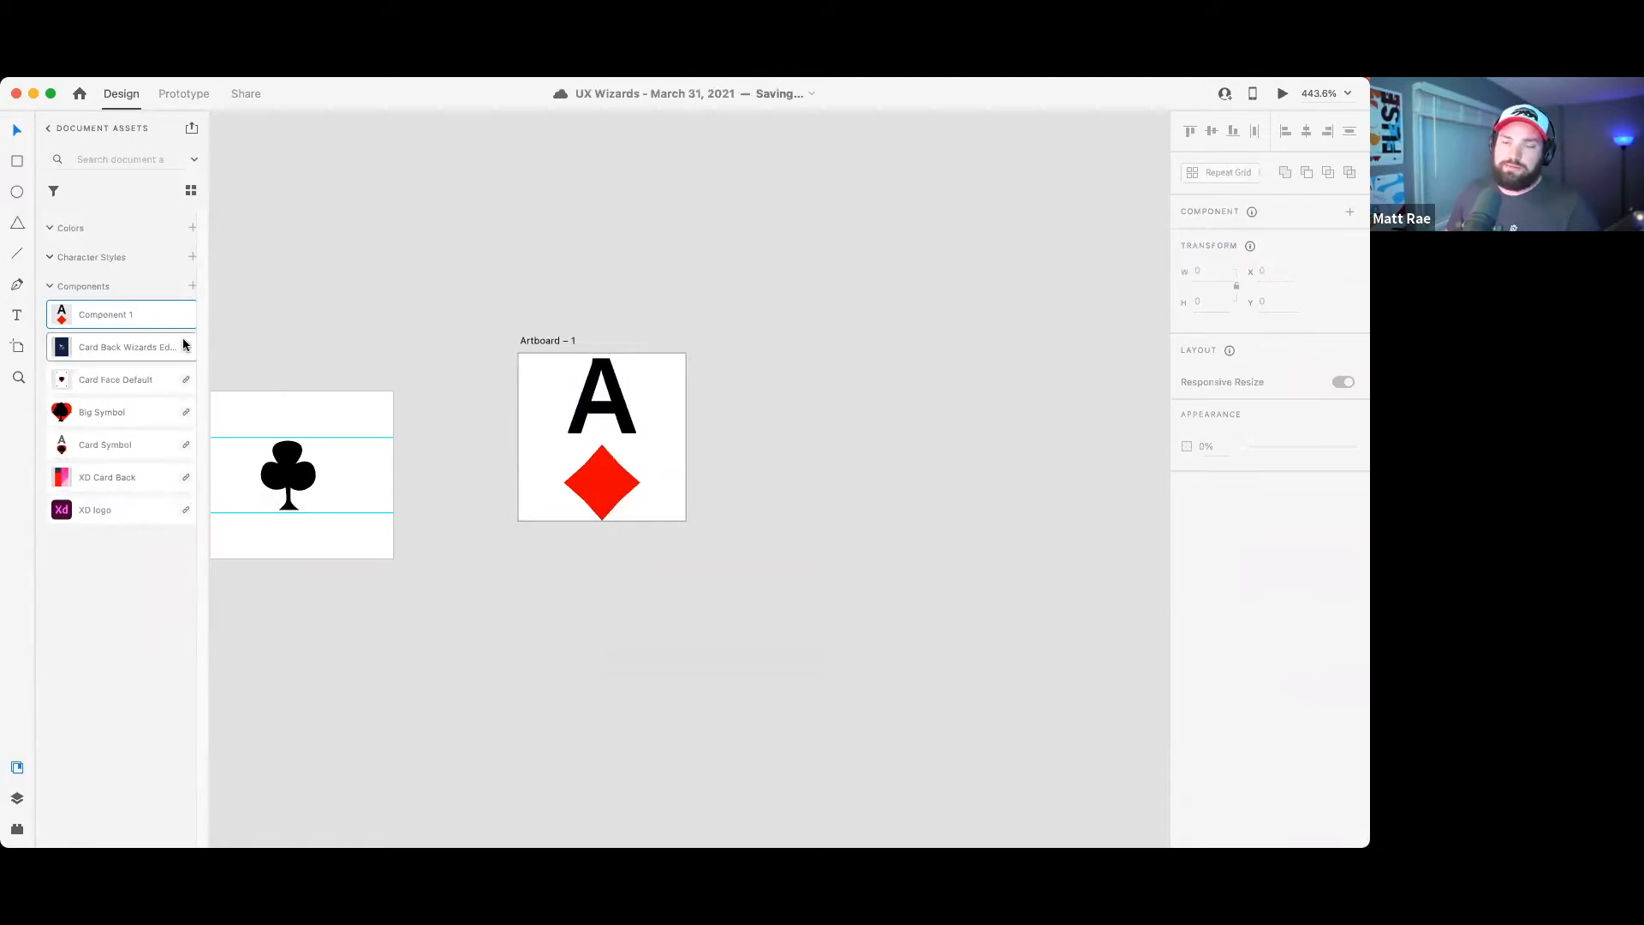
pyautogui.moveTo(186, 354)
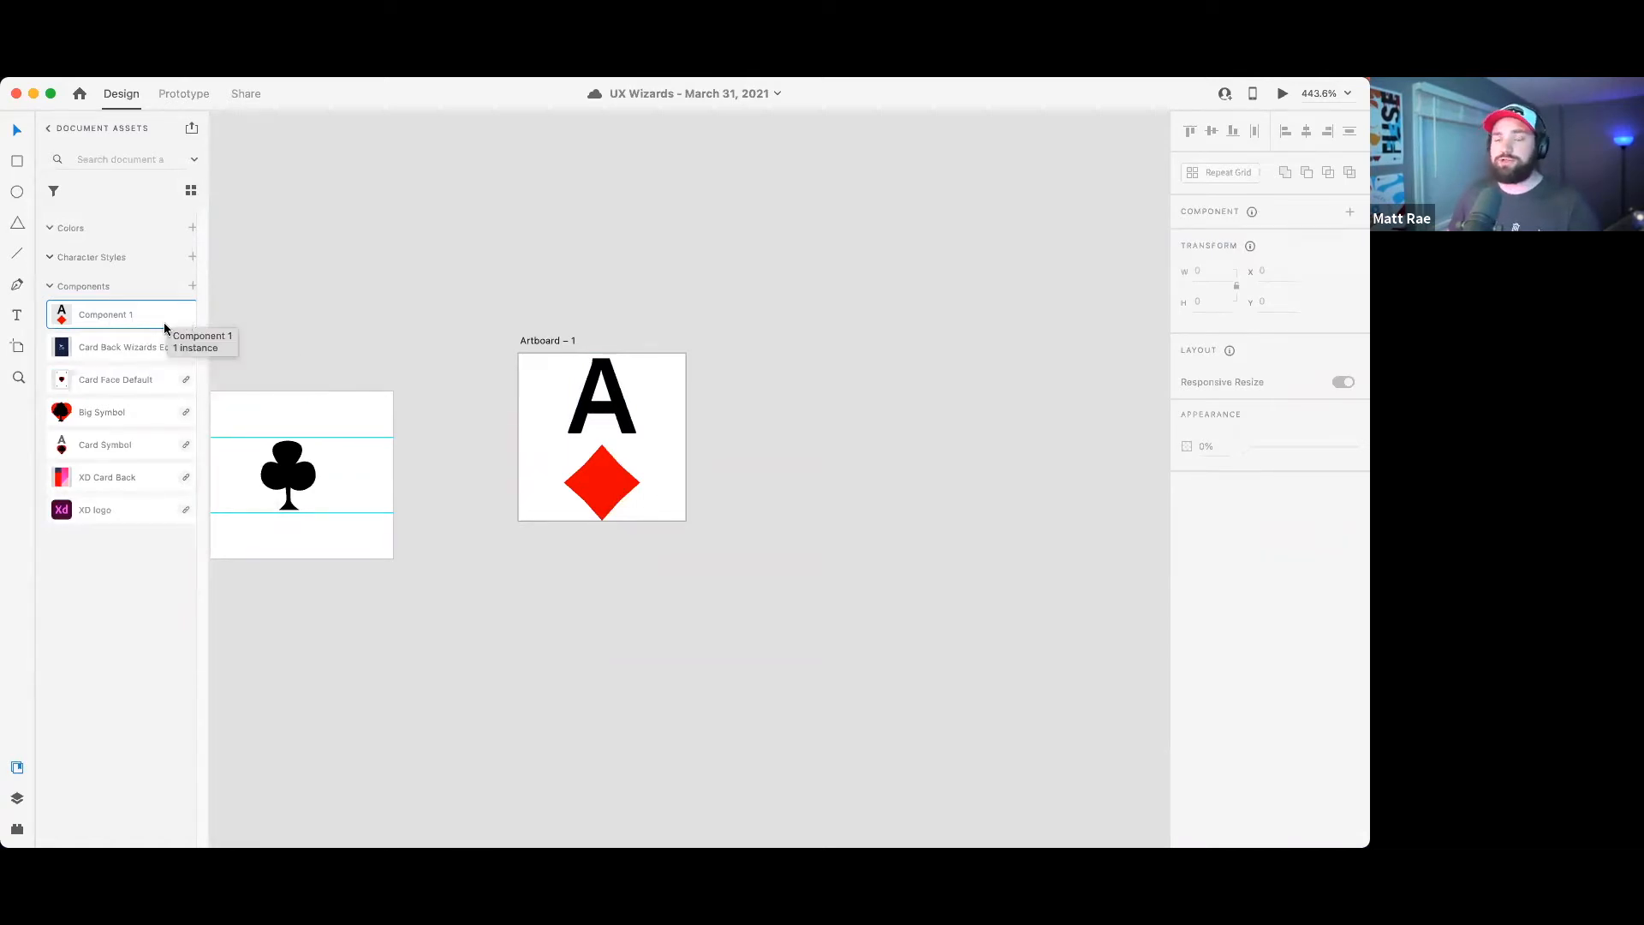
pyautogui.doubleClick(107, 312)
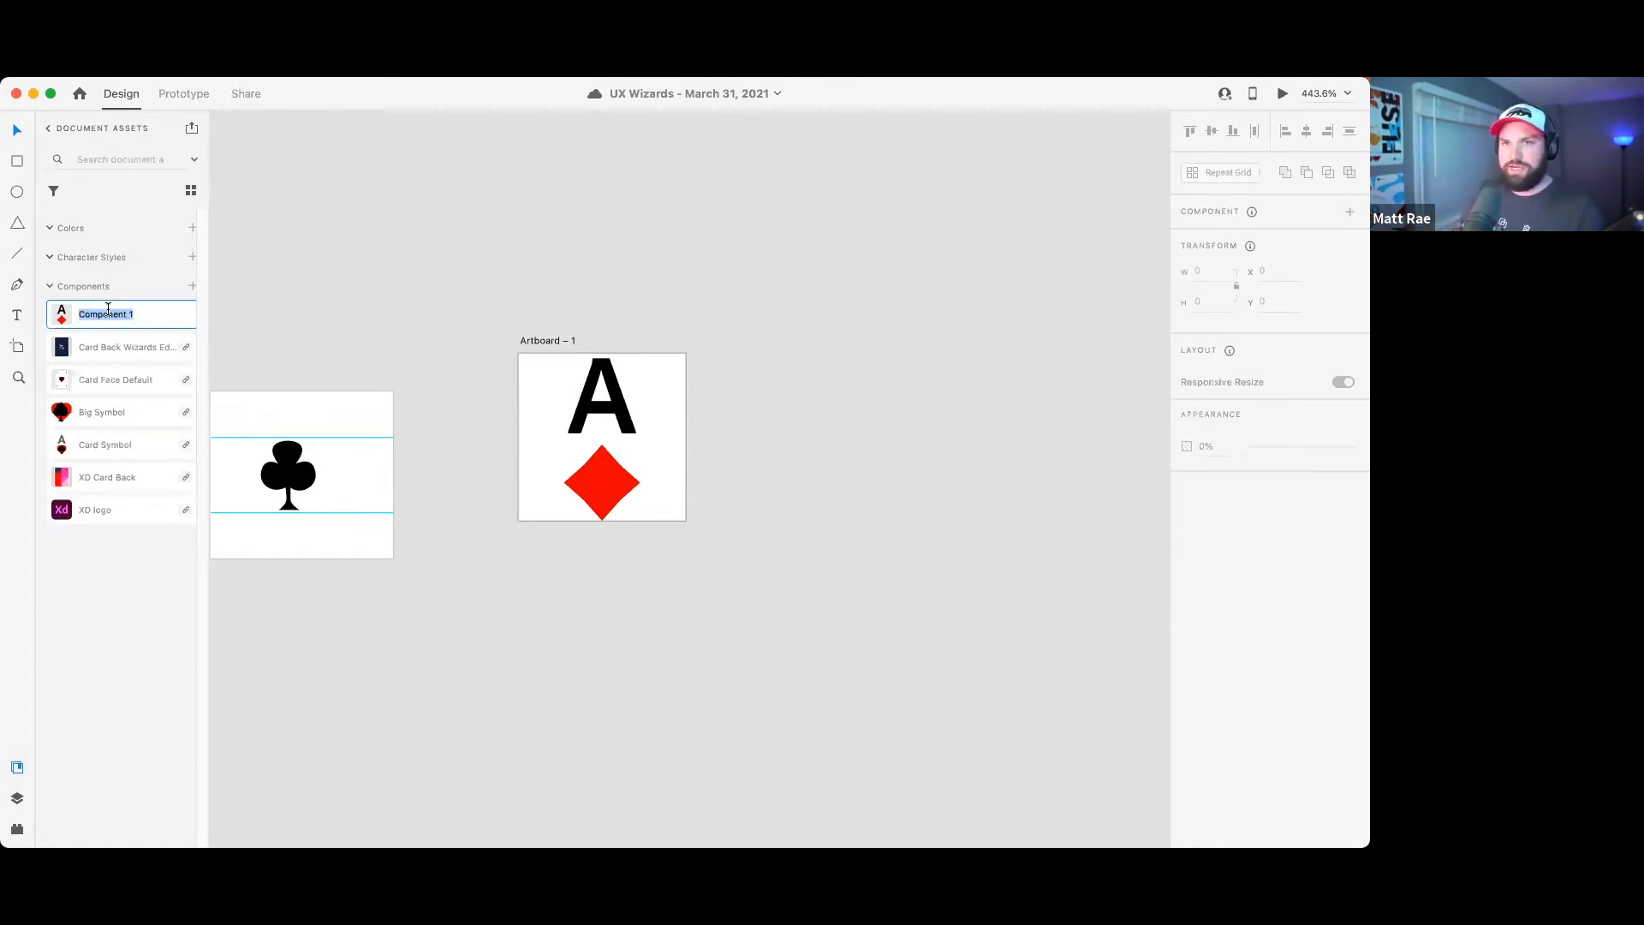
pyautogui.write('New Card Symbol')
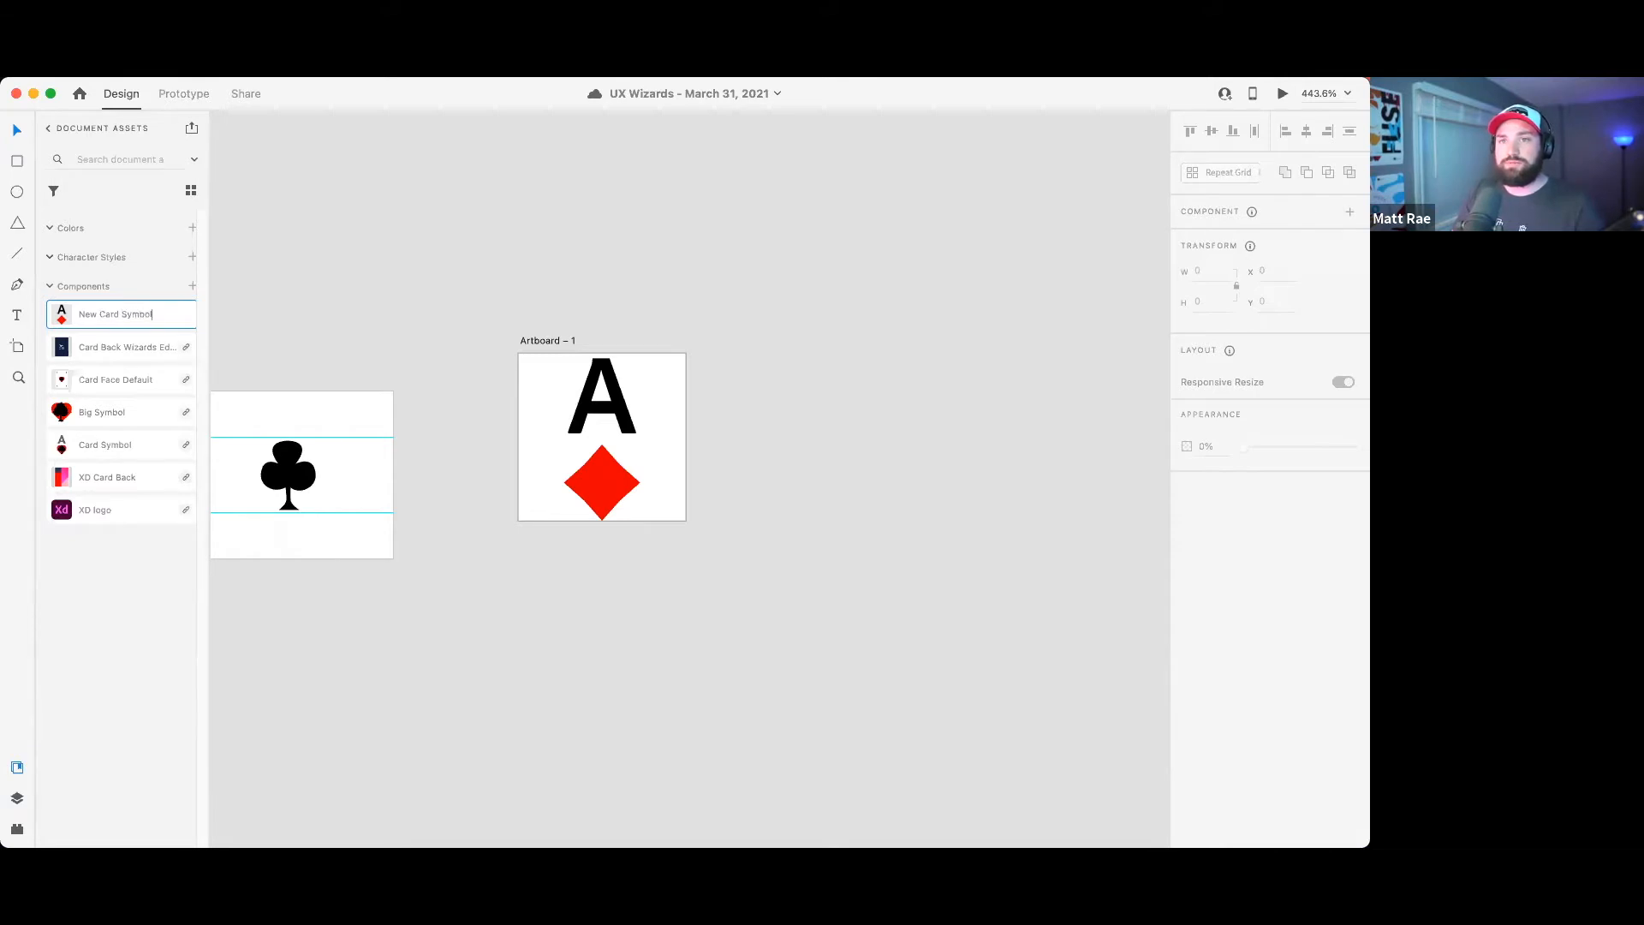
pyautogui.press('Return')
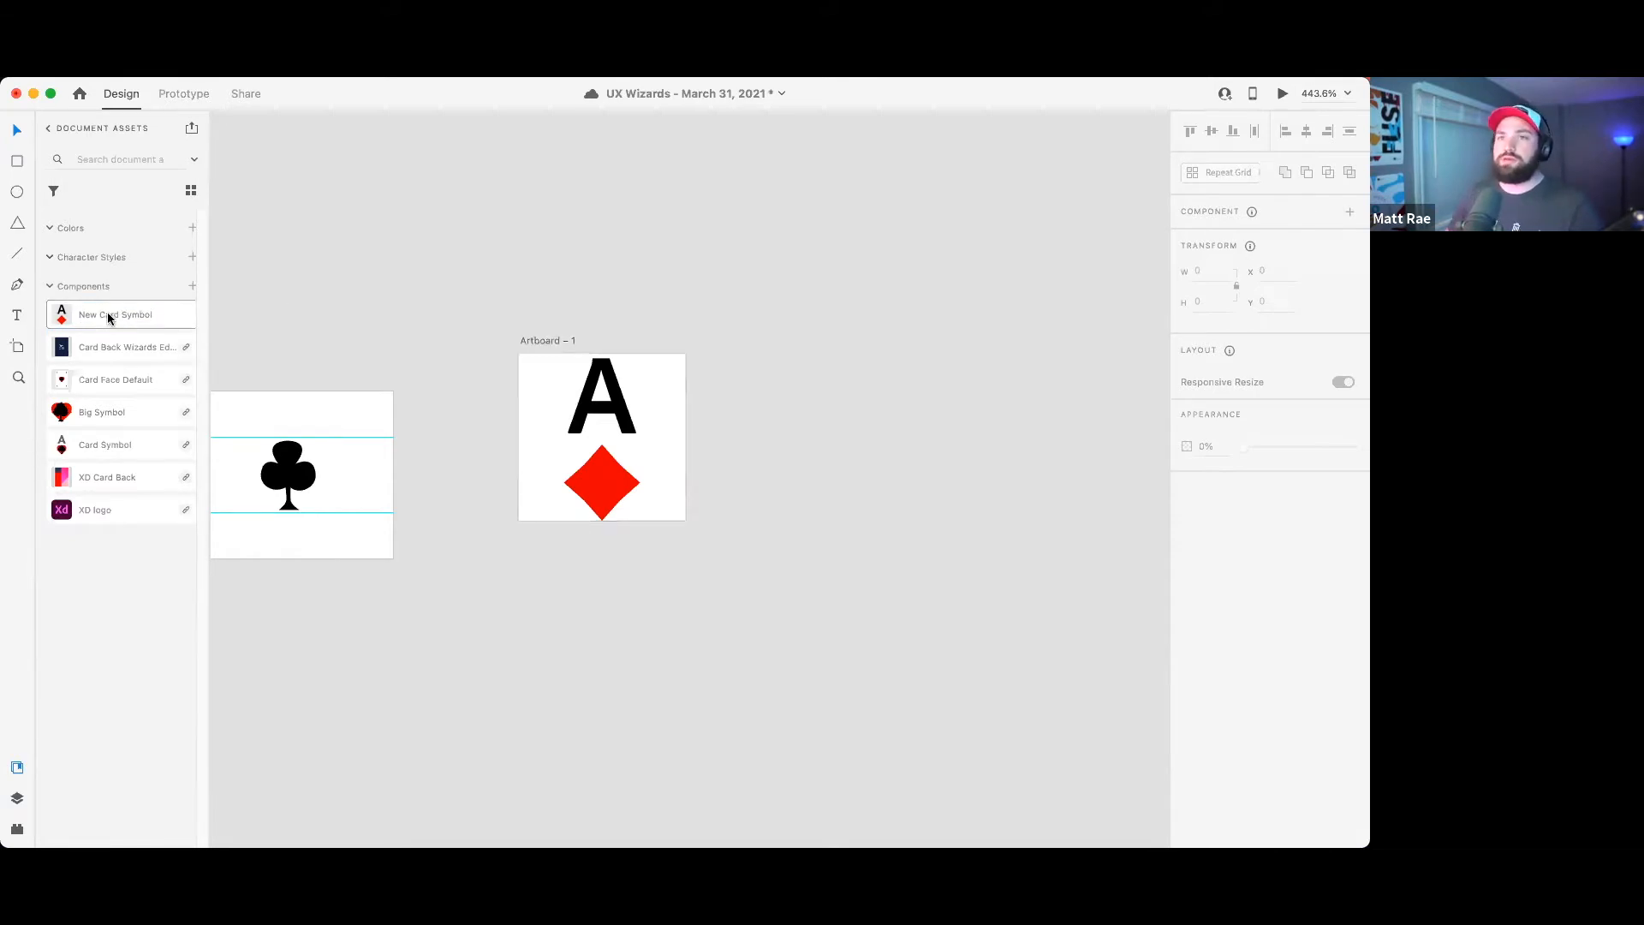
# - Place an instance of New Card Symbol on the empty canvas beside its artboard
pyautogui.click(635, 419)
pyautogui.moveTo(98, 315); pyautogui.dragTo(853, 389)
pyautogui.scroll(-1, 879, 428)
pyautogui.scroll(-5, 879, 430)
pyautogui.moveTo(921, 451); pyautogui.dragTo(644, 390)
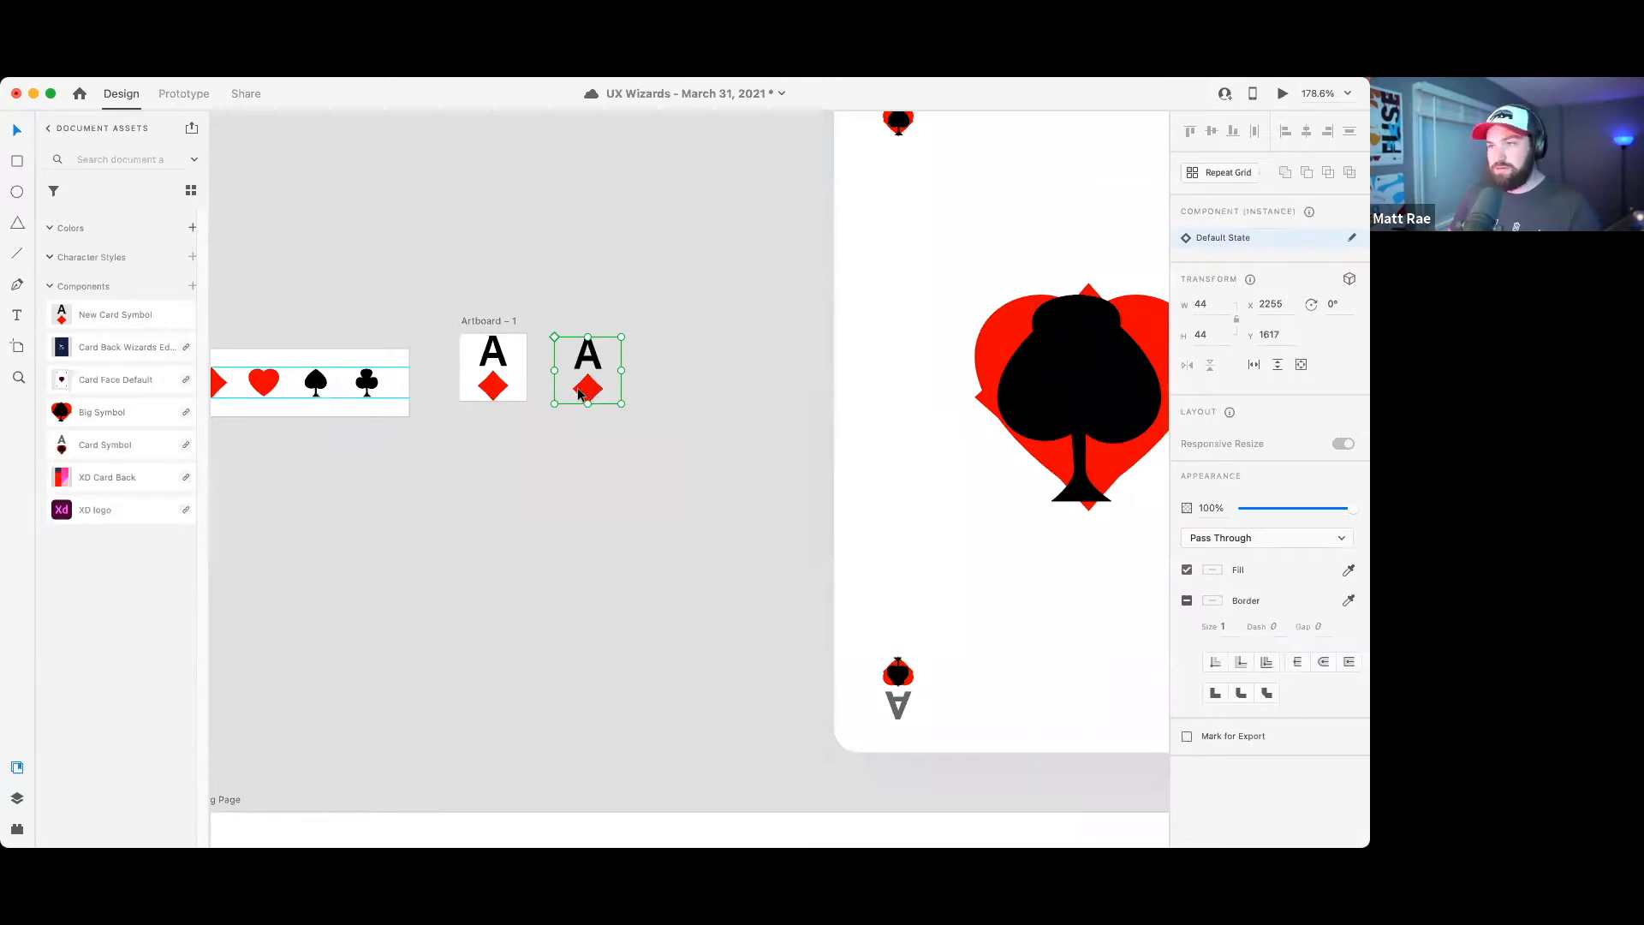
# - Duplicate the New Card Symbol instance sideways, and copy the pair below to form a two-by-two arrangement
pyautogui.moveTo(592, 396); pyautogui.dragTo(672, 392)
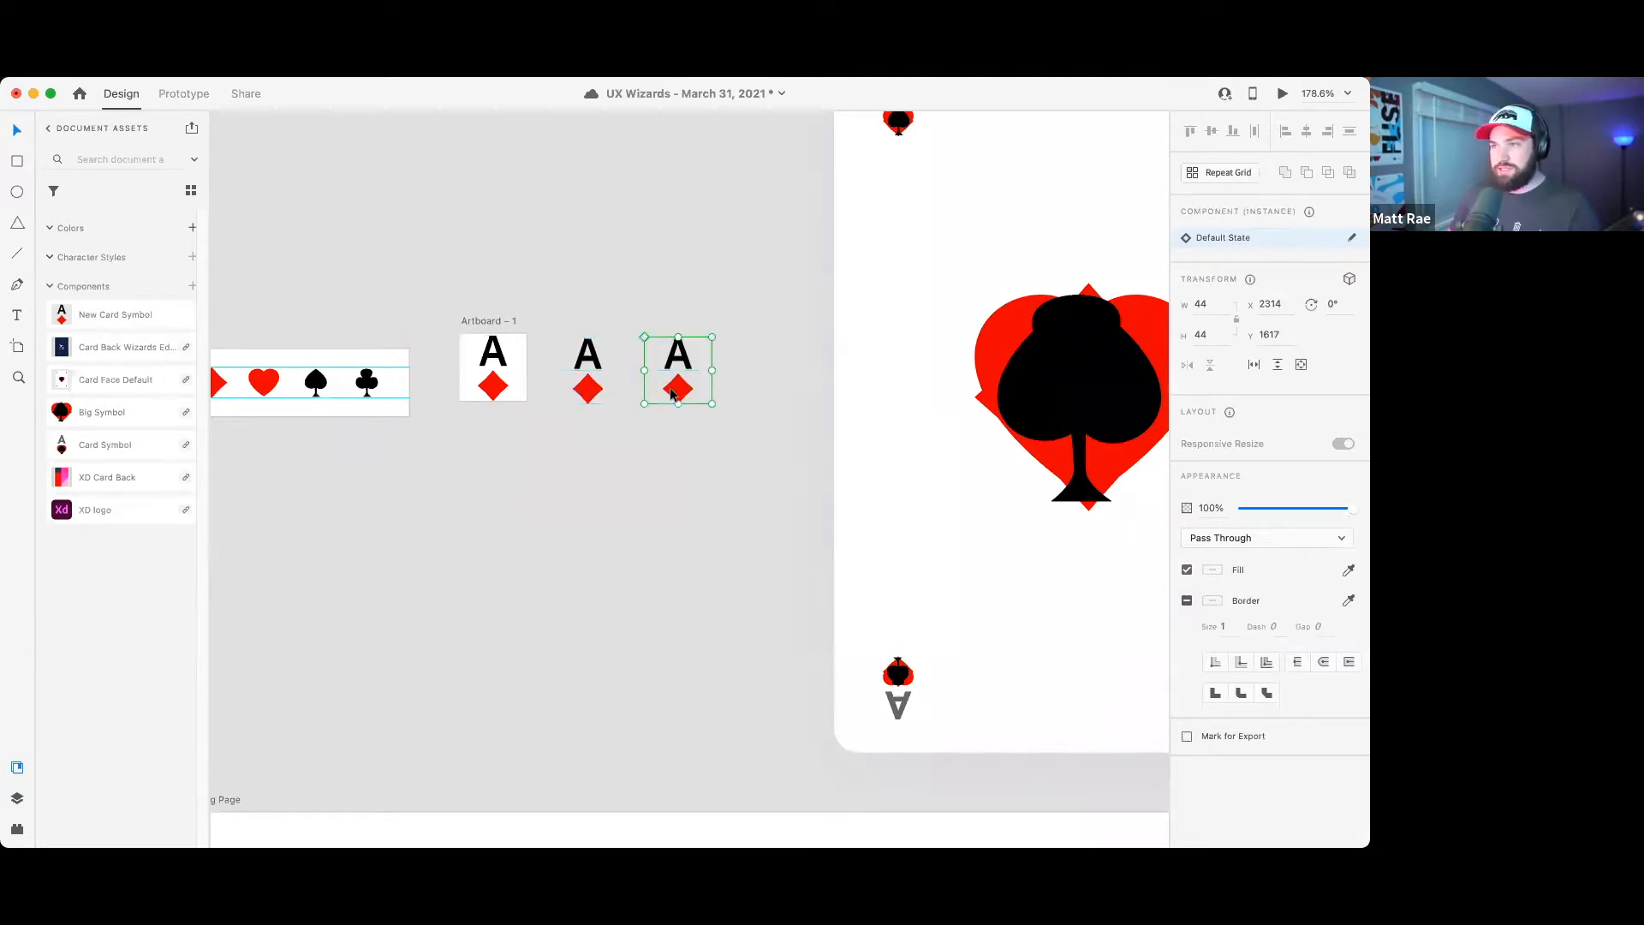
pyautogui.keyDown('shift'); pyautogui.click(602, 397); pyautogui.keyUp('shift')
pyautogui.moveTo(602, 396); pyautogui.dragTo(600, 604)
# - Rotate the two lower symbol instances by 180° and move all four instances slightly farther from the artboard
pyautogui.click(678, 575)
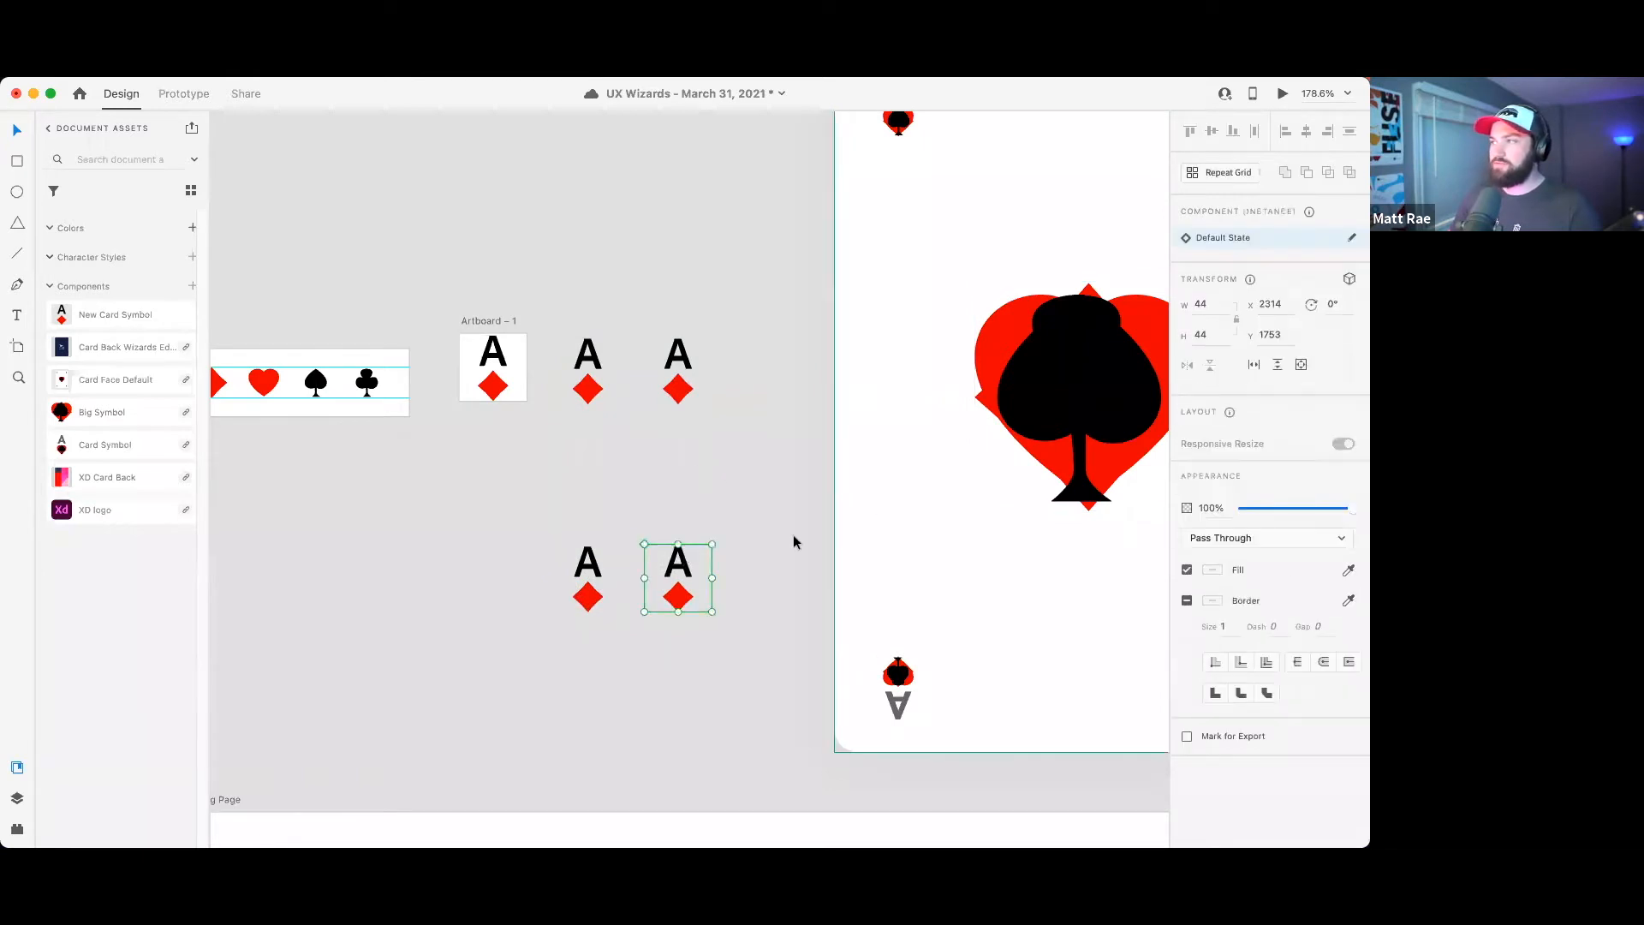
pyautogui.moveTo(715, 539); pyautogui.dragTo(660, 495)
pyautogui.click(555, 610)
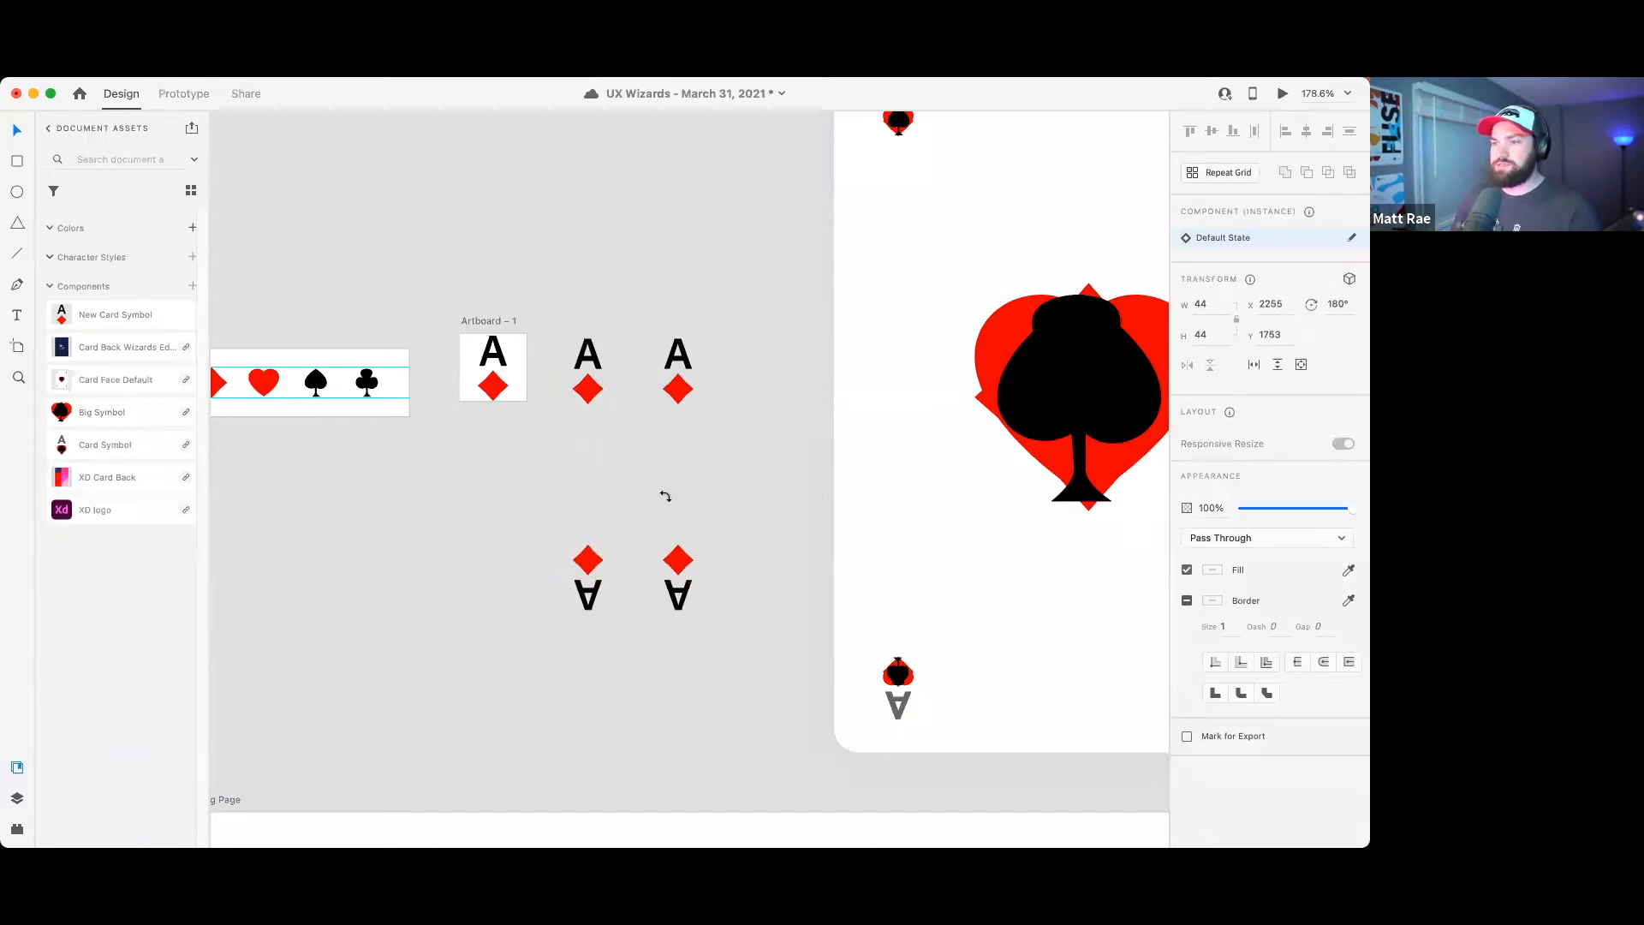
pyautogui.click(800, 433)
pyautogui.moveTo(545, 298); pyautogui.dragTo(741, 664)
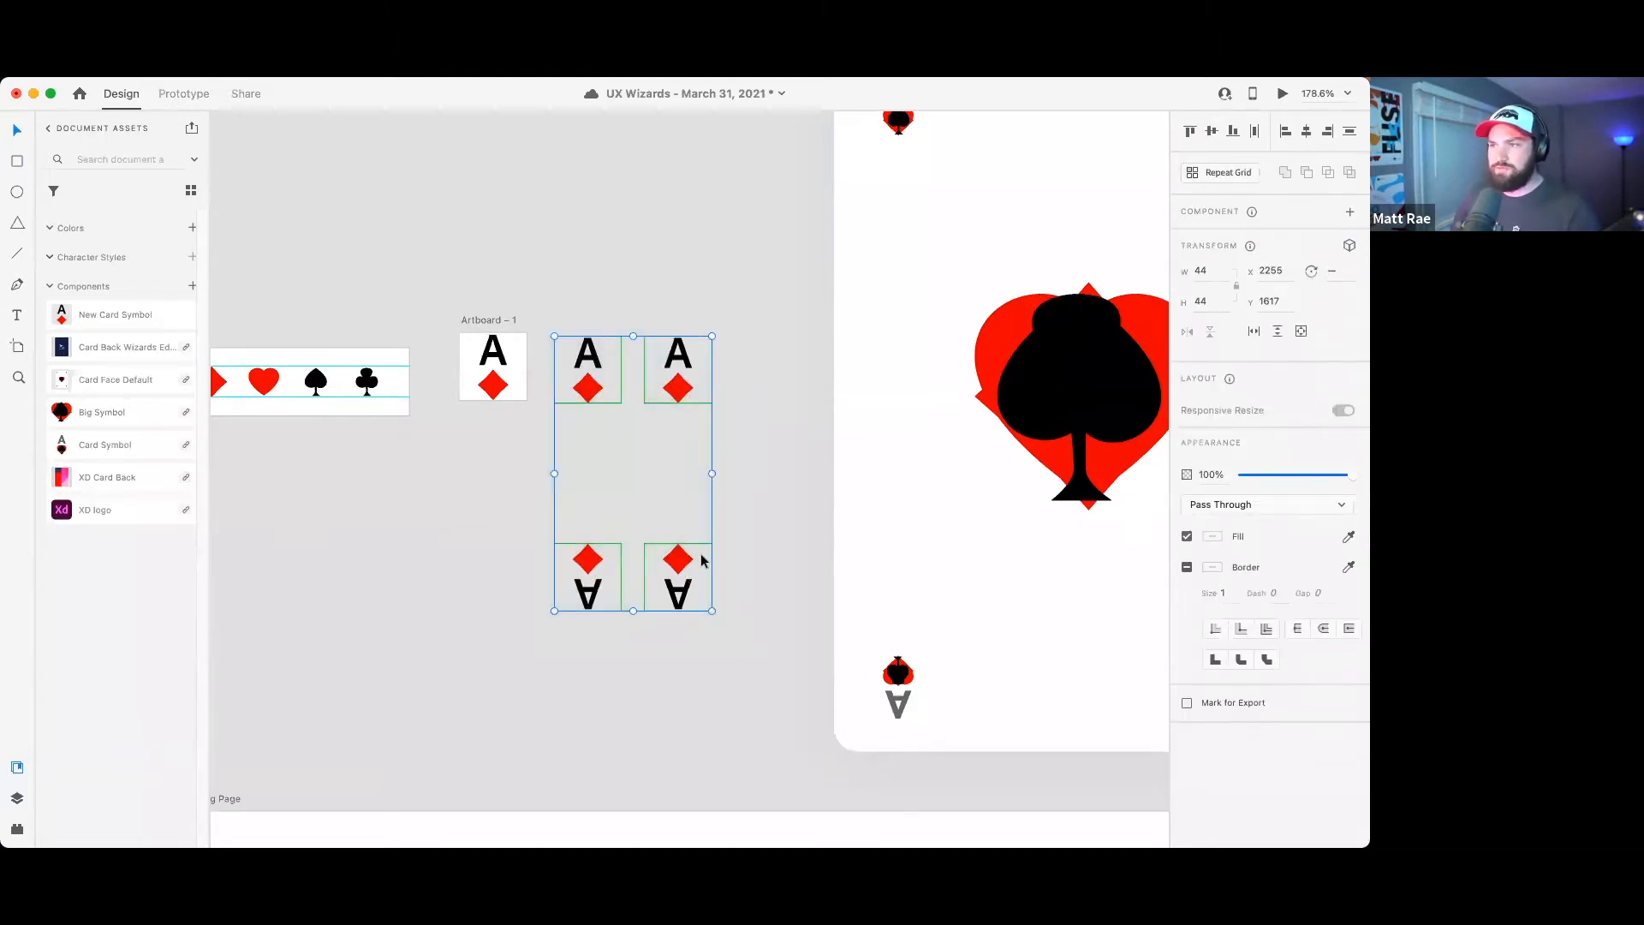
pyautogui.moveTo(645, 472); pyautogui.dragTo(682, 476)
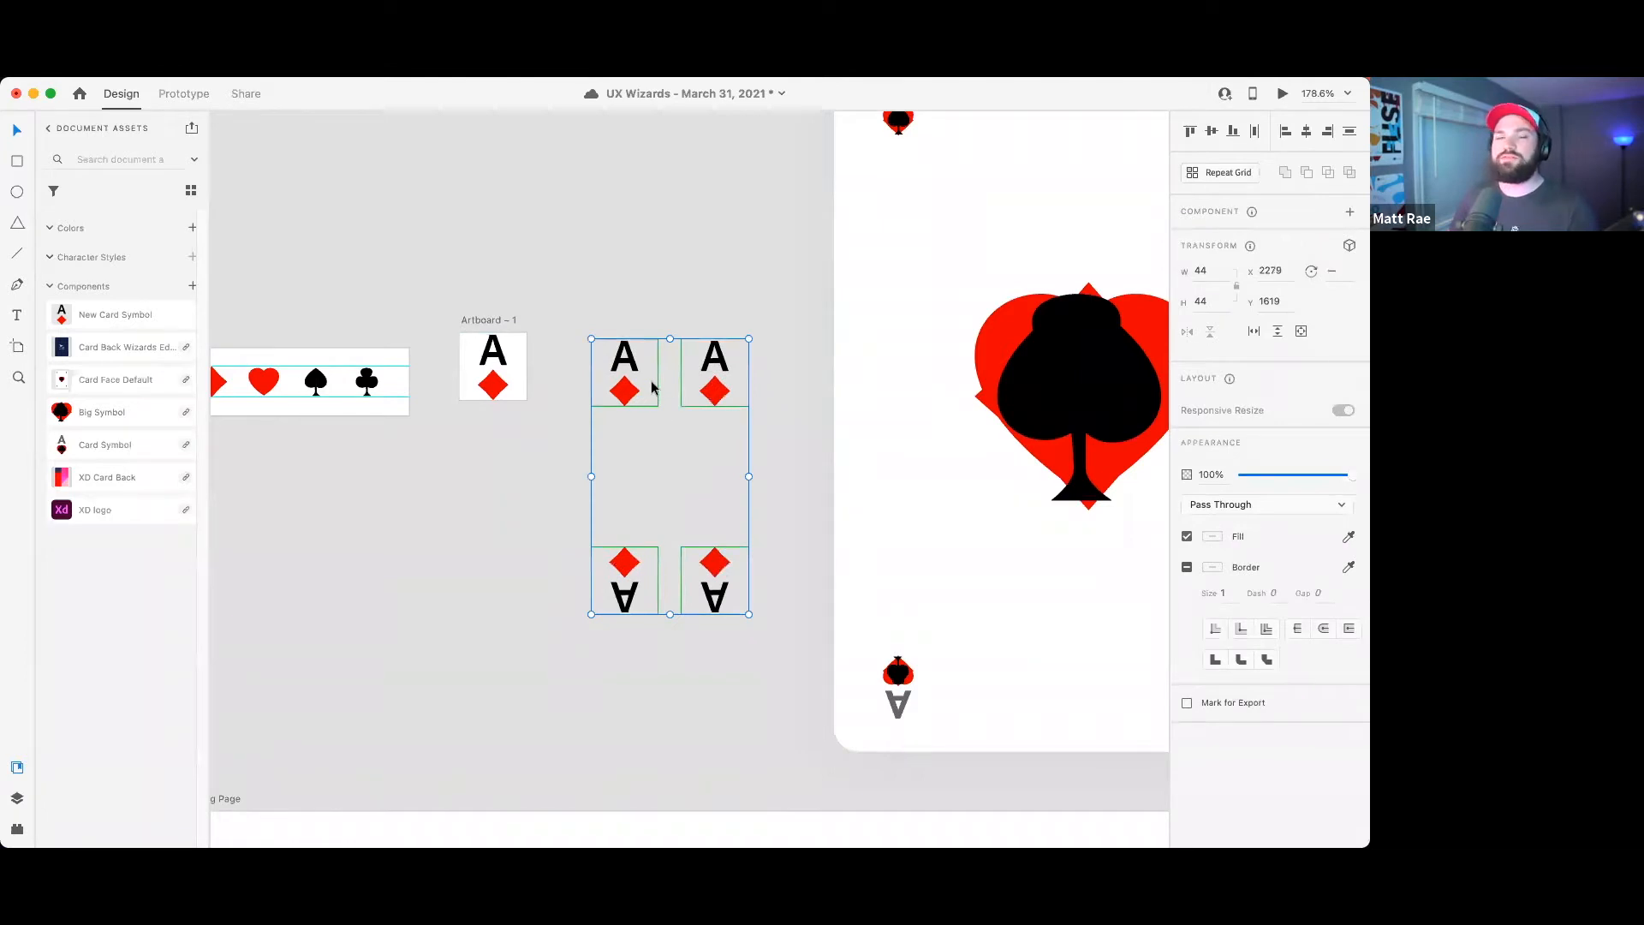
# - Delete all four New Card Symbol instances from the canvas beside the artboard
pyautogui.click(636, 320)
pyautogui.click(643, 349)
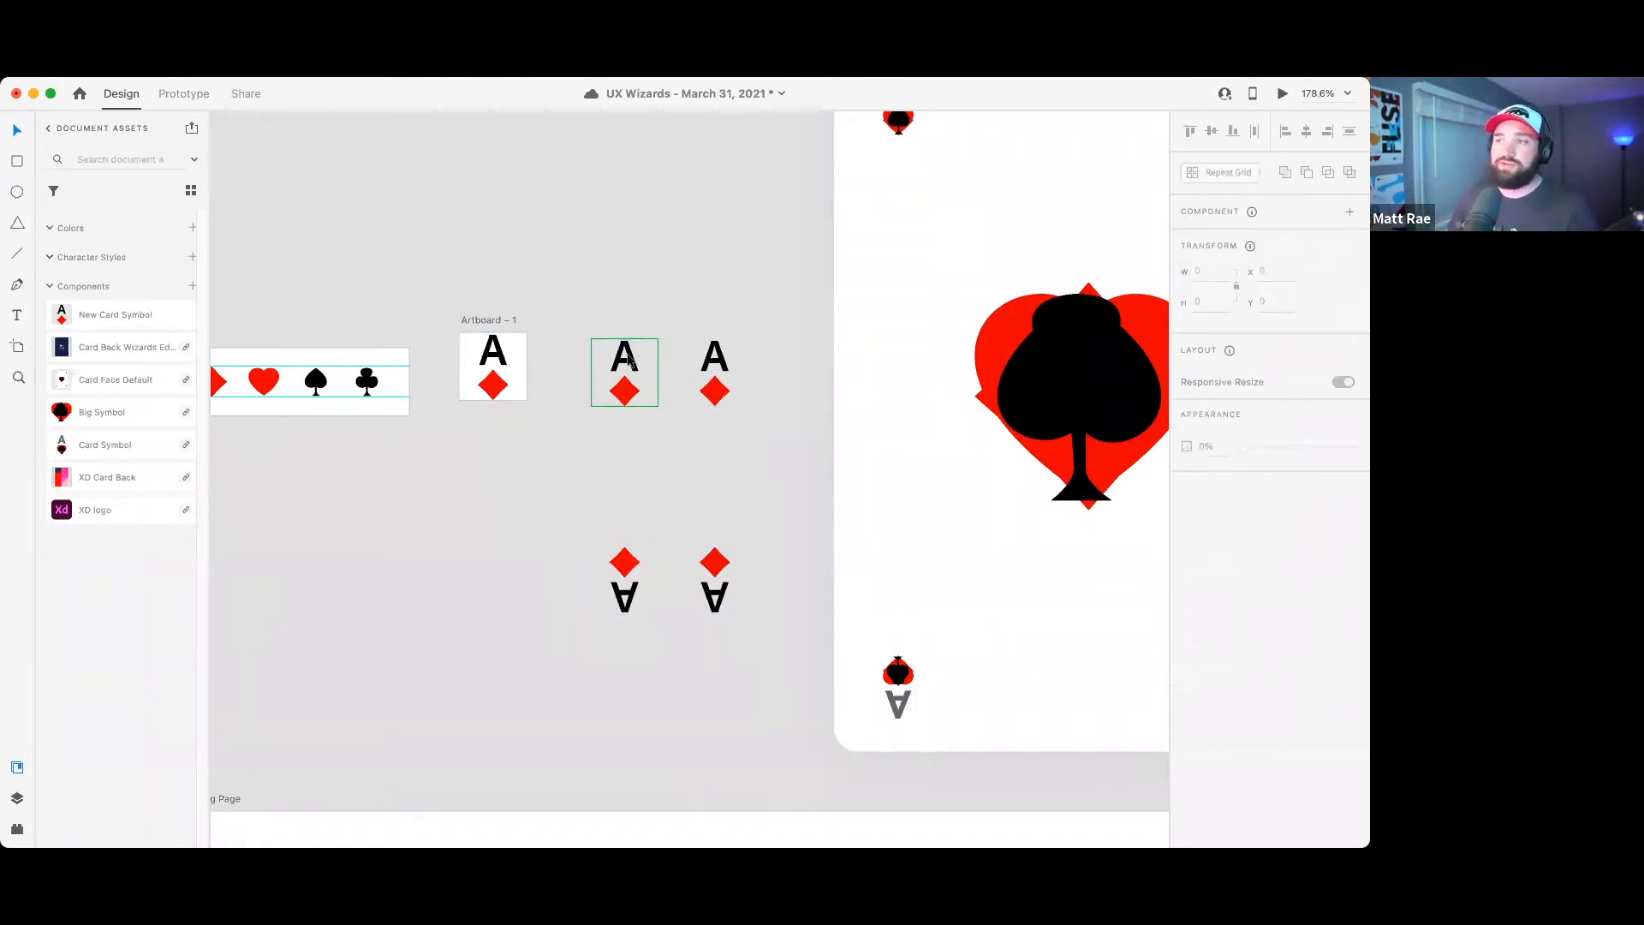
pyautogui.click(646, 301)
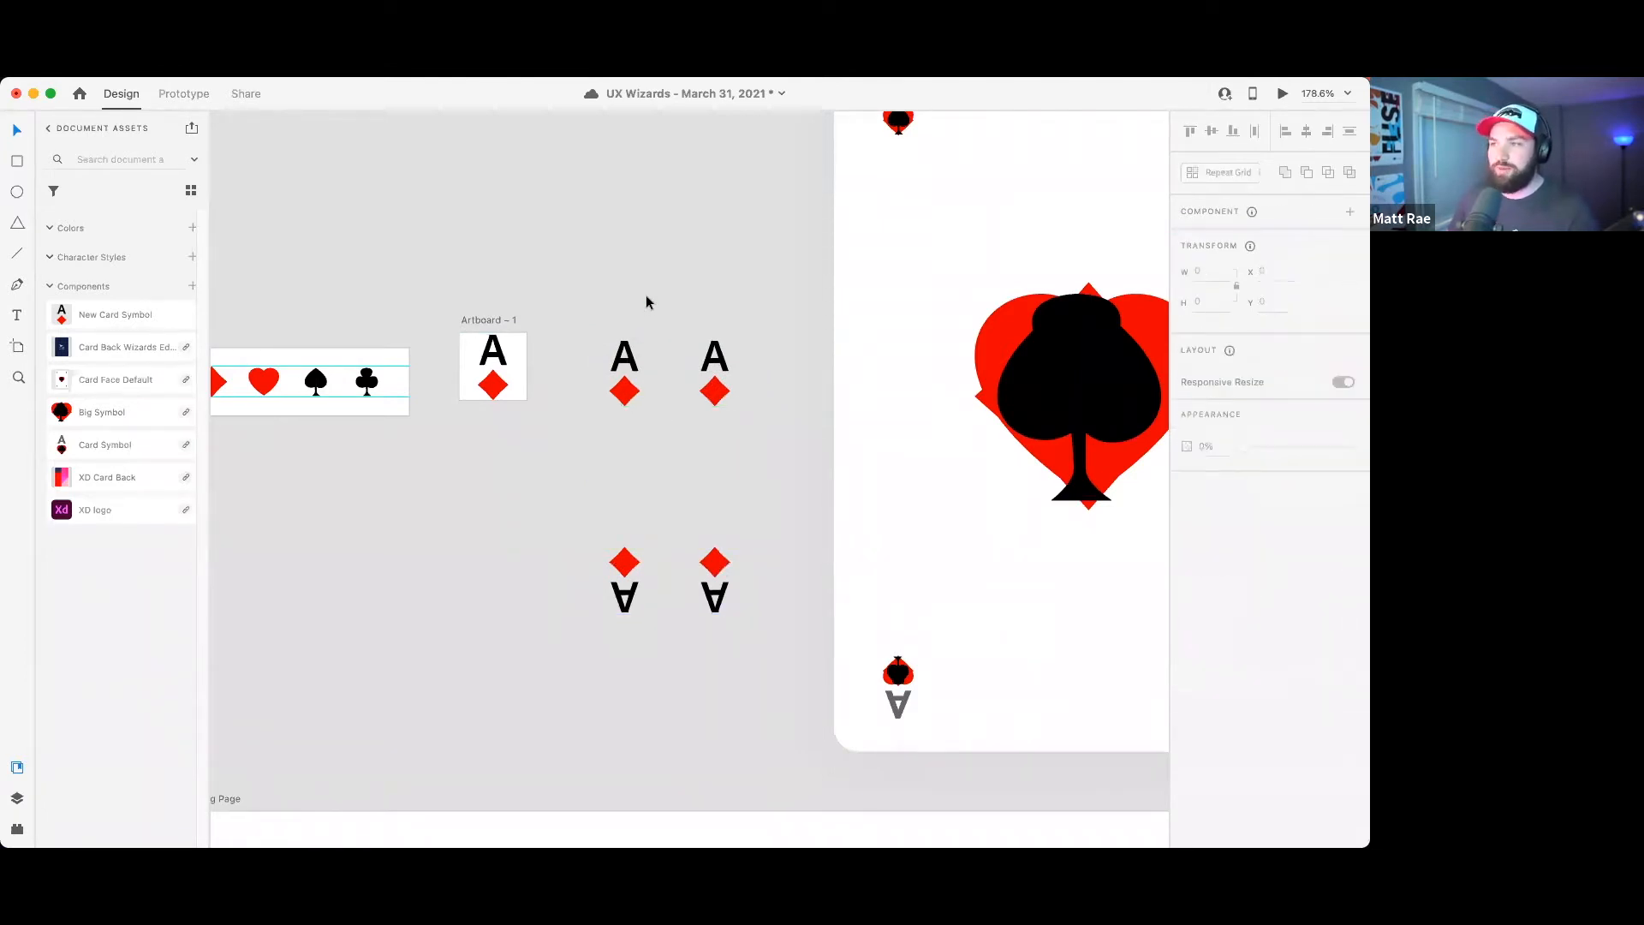
pyautogui.moveTo(599, 318); pyautogui.dragTo(780, 666)
pyautogui.press('Delete')
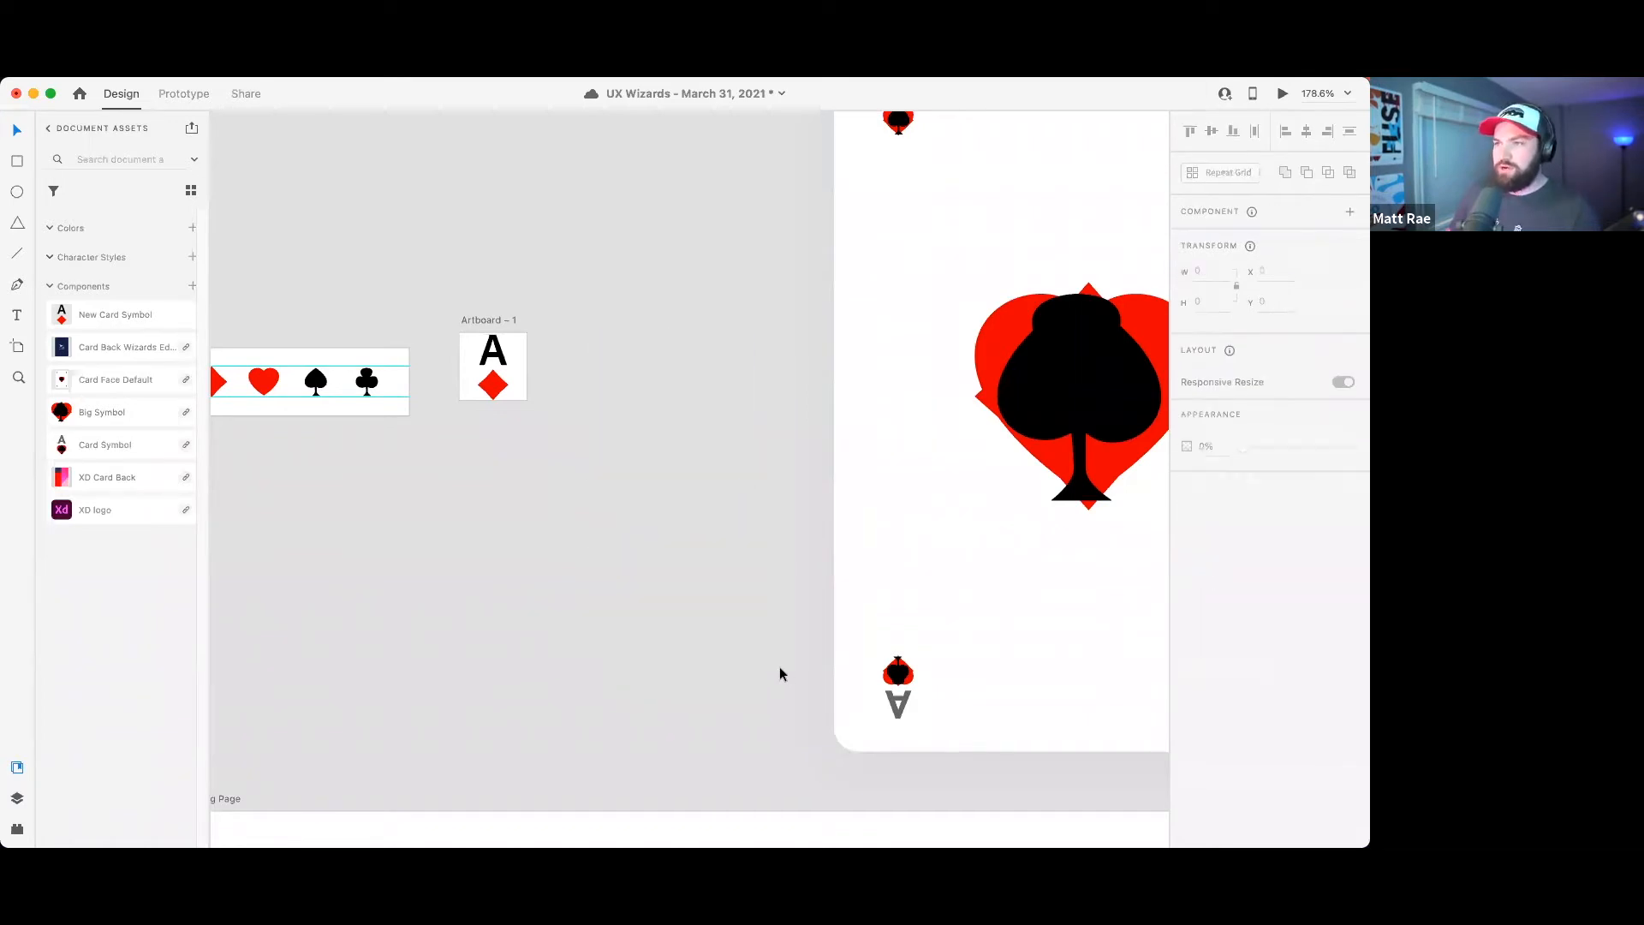
# - Save the document with the Icon artboard and the new symbol artboard in view
pyautogui.moveTo(596, 387); pyautogui.dragTo(822, 424)
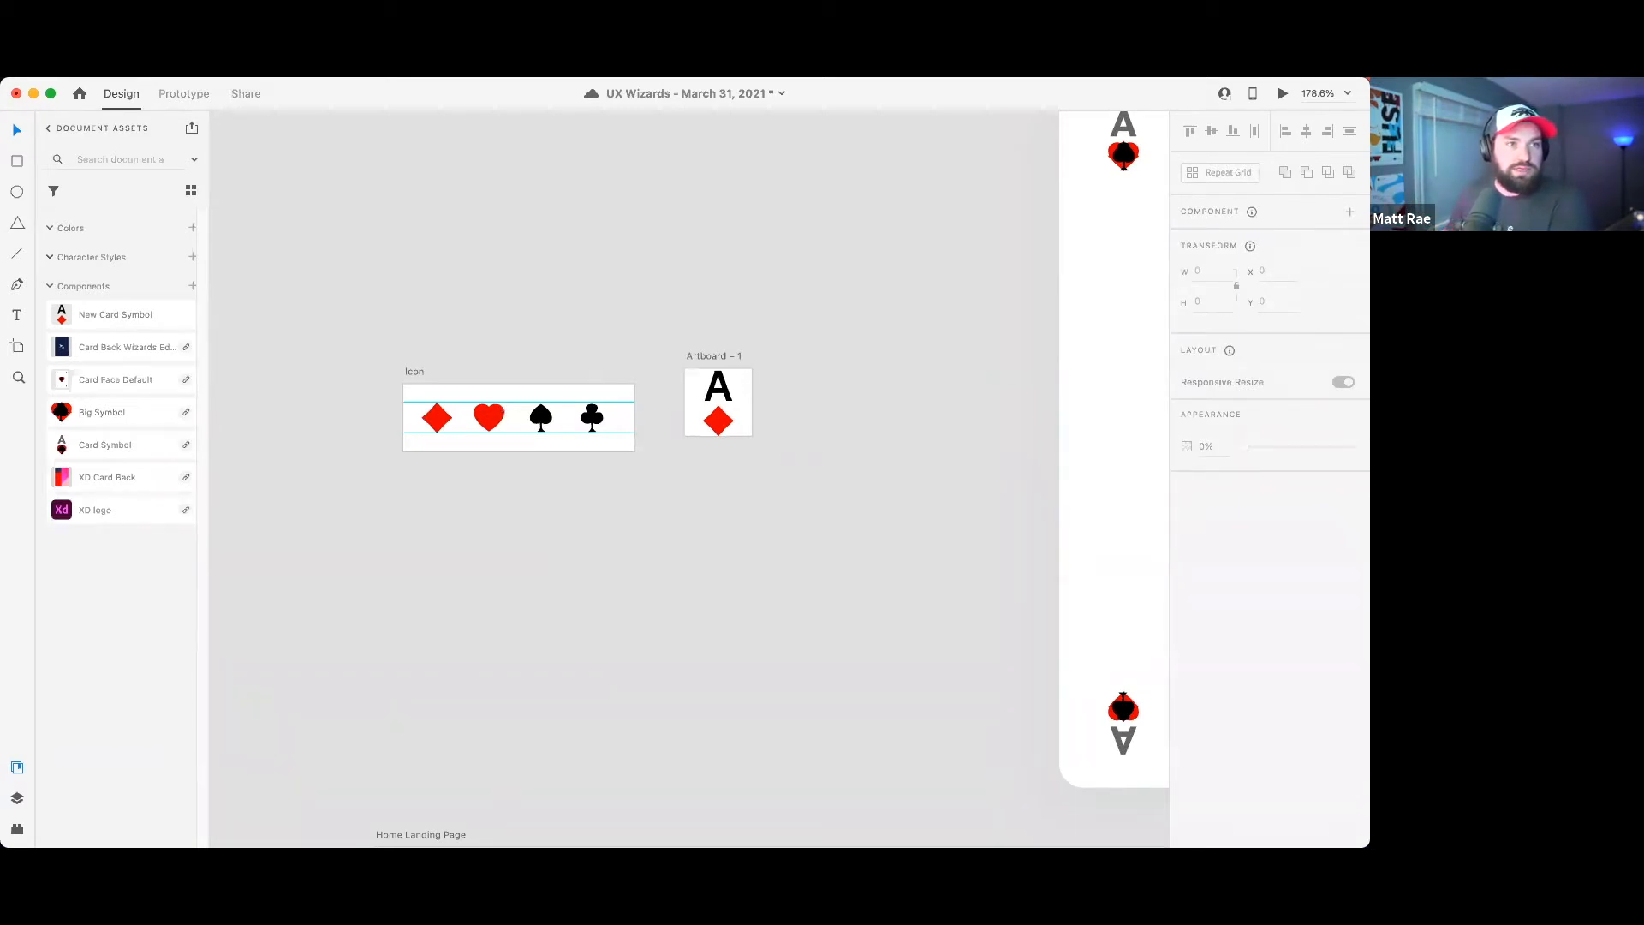
pyautogui.press('super+s')
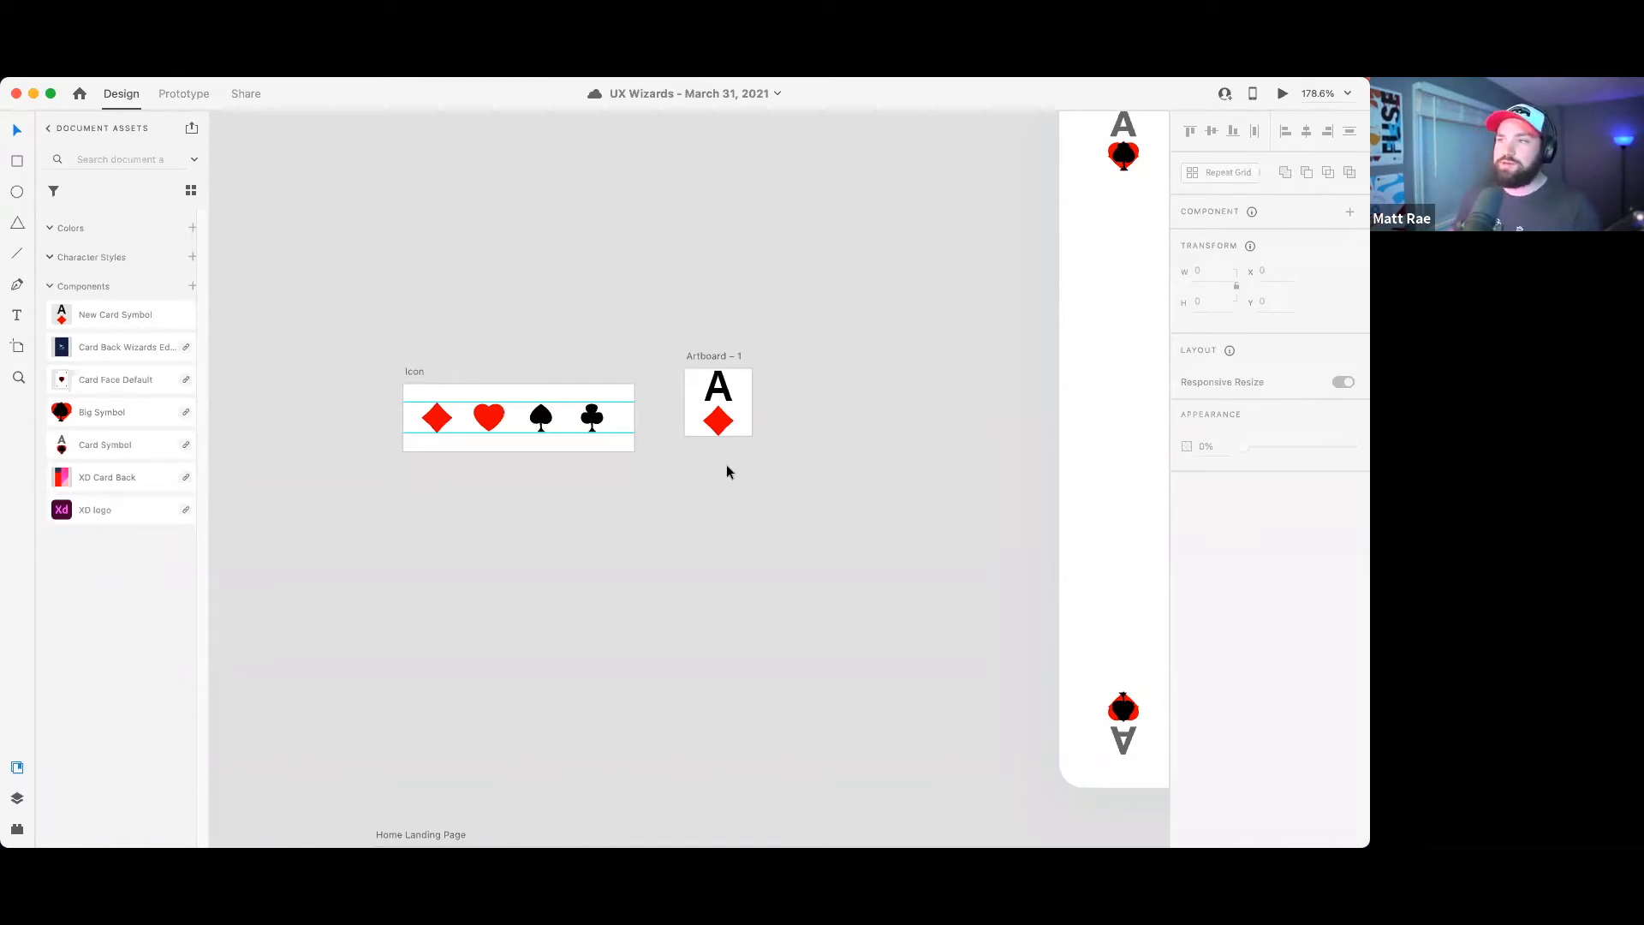
# - Examine which kinds of states can be added to the New Card Symbol main component
pyautogui.click(747, 421)
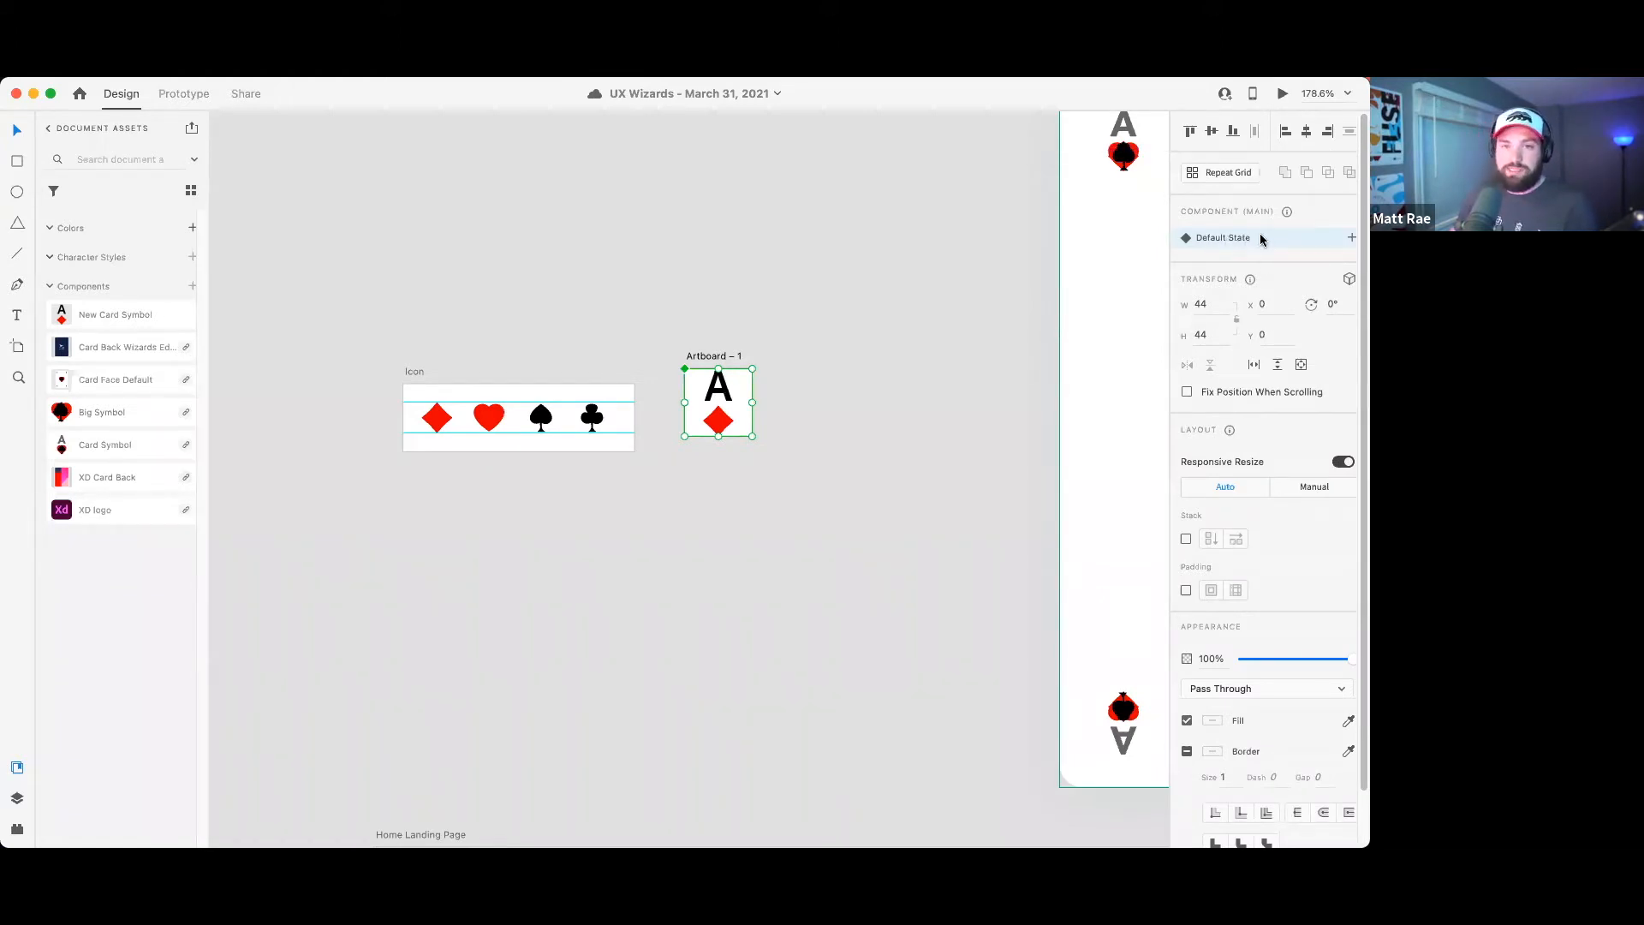
pyautogui.click(779, 493)
pyautogui.click(732, 426)
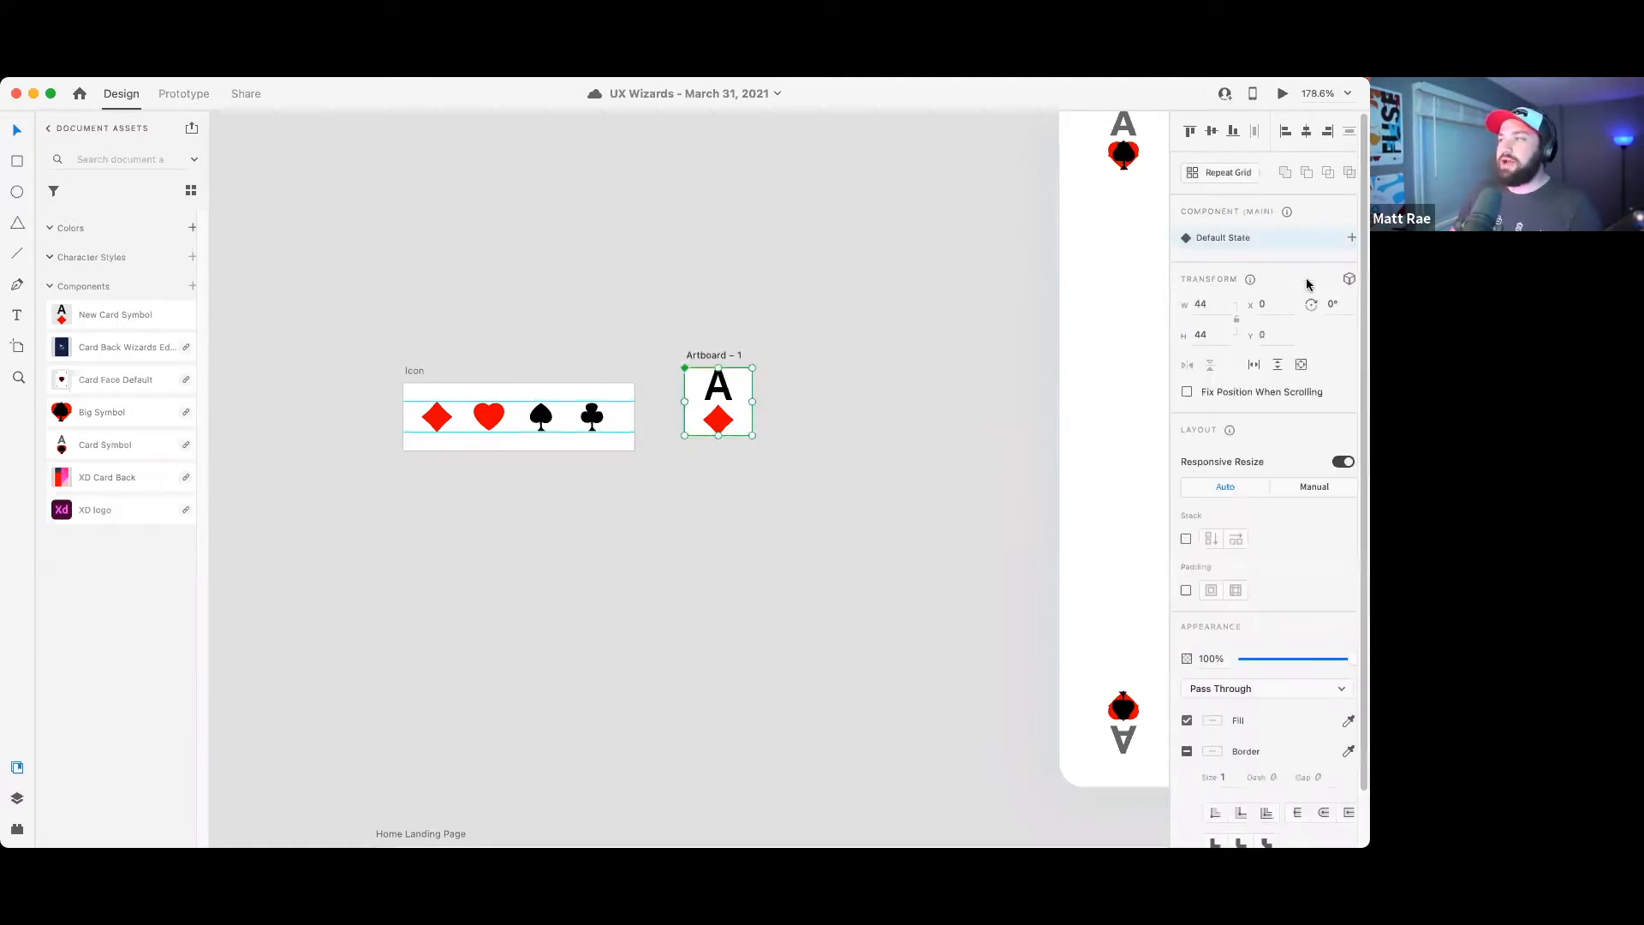
pyautogui.click(1351, 238)
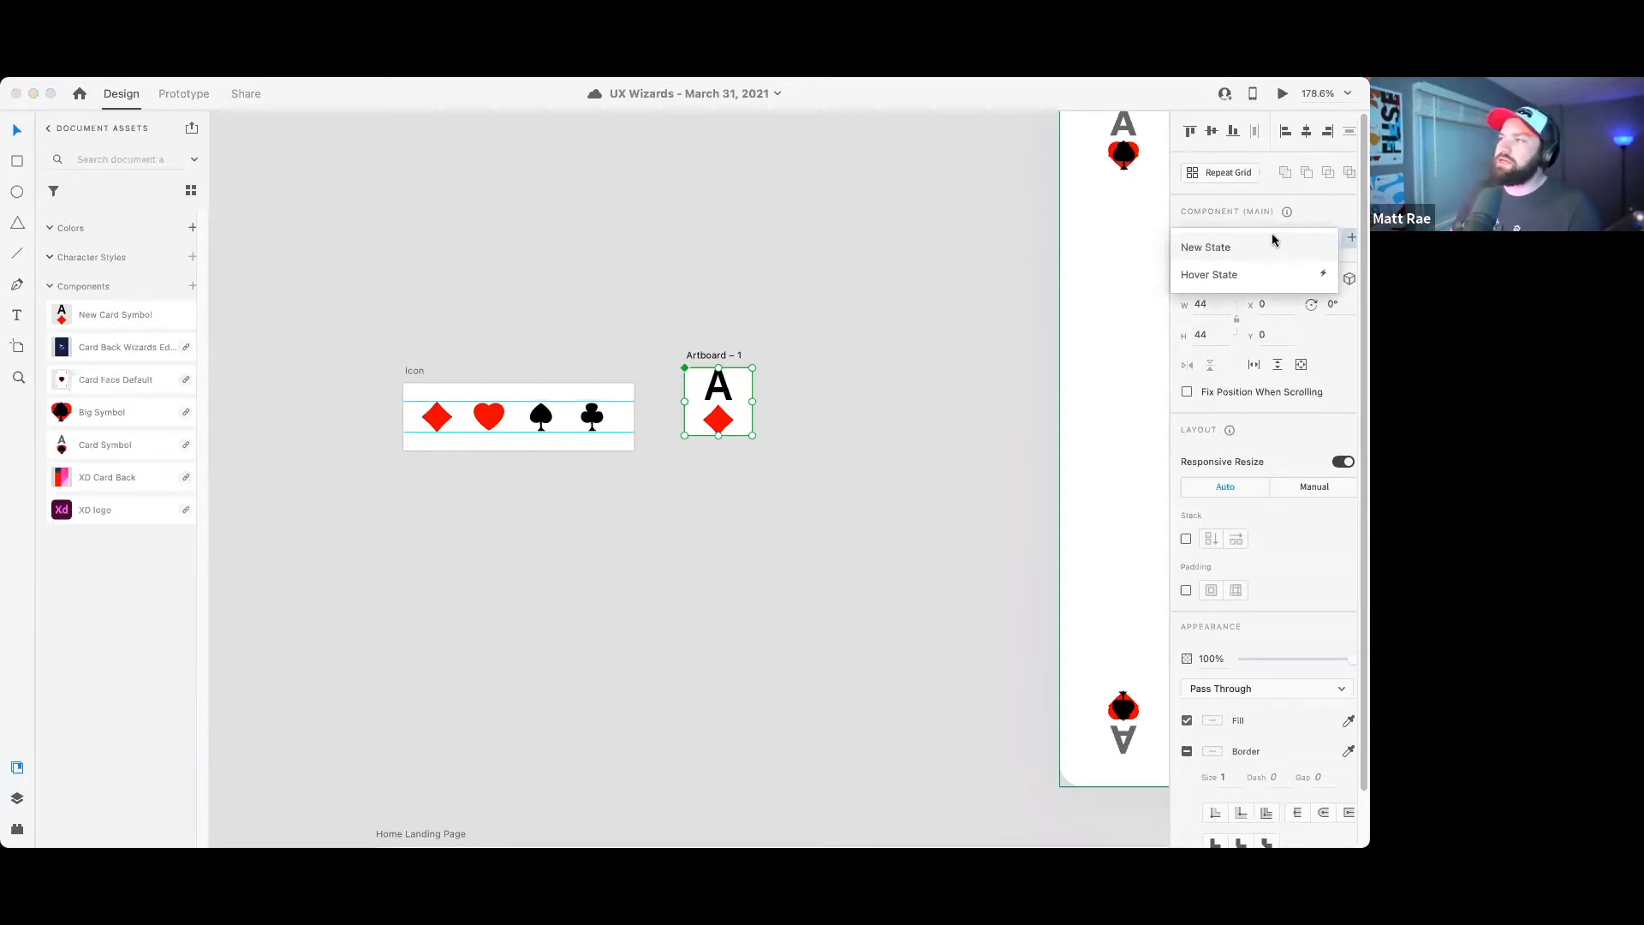
pyautogui.click(847, 391)
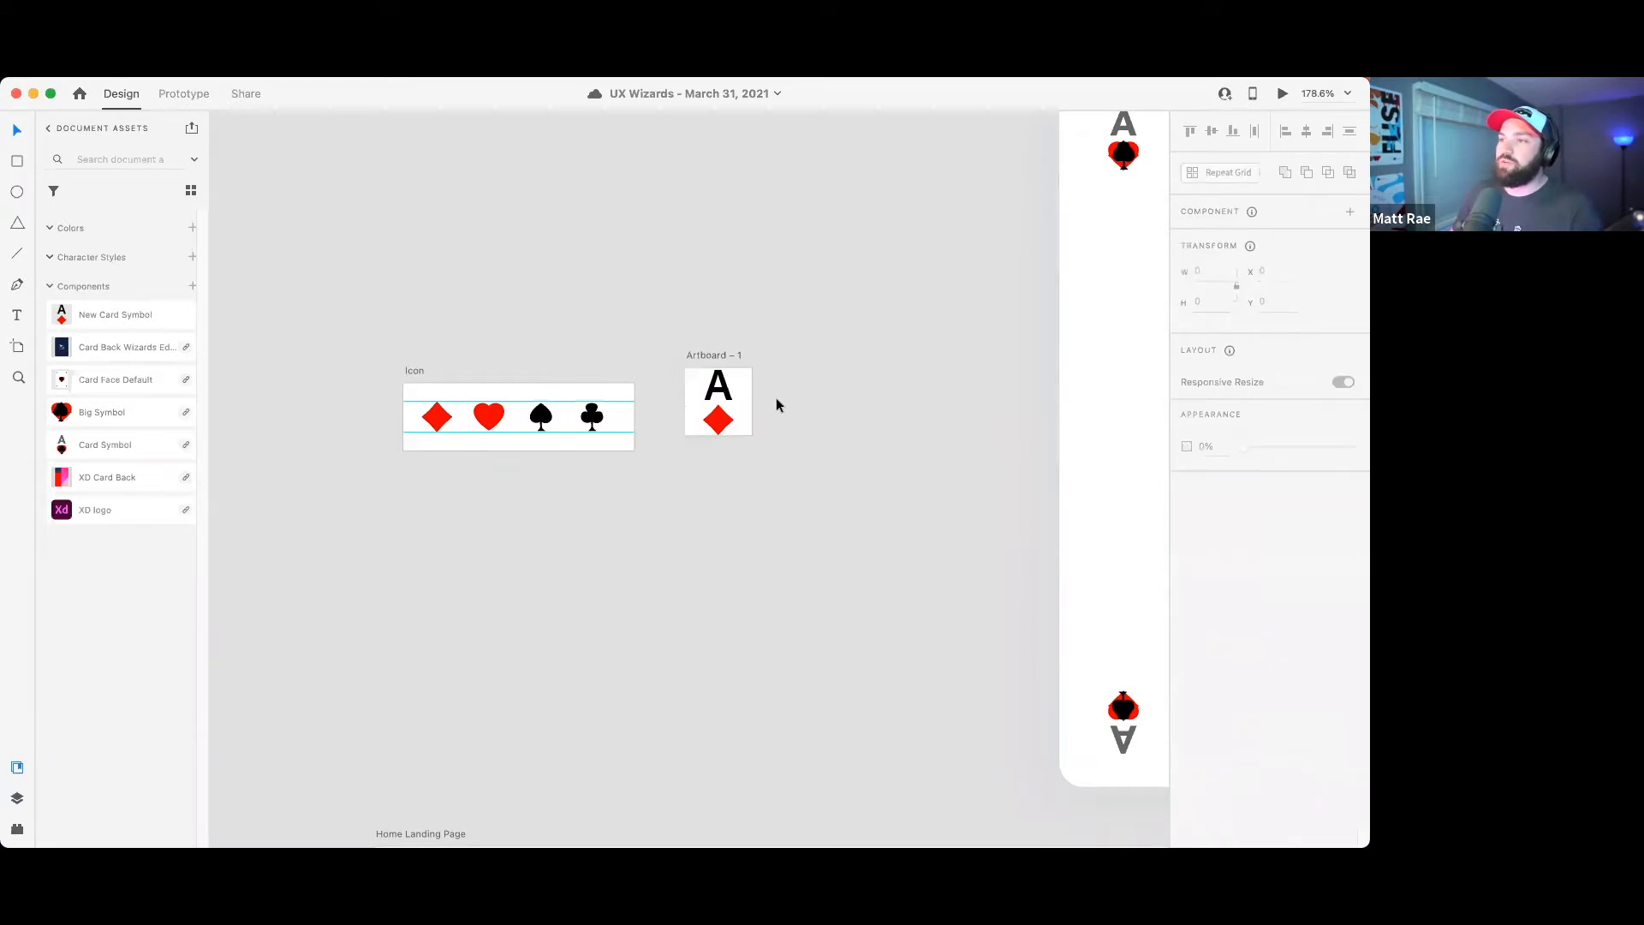
# - Paste a copy of the heart icon inside the New Card Symbol component and place it over the diamond below the A
pyautogui.click(502, 420)
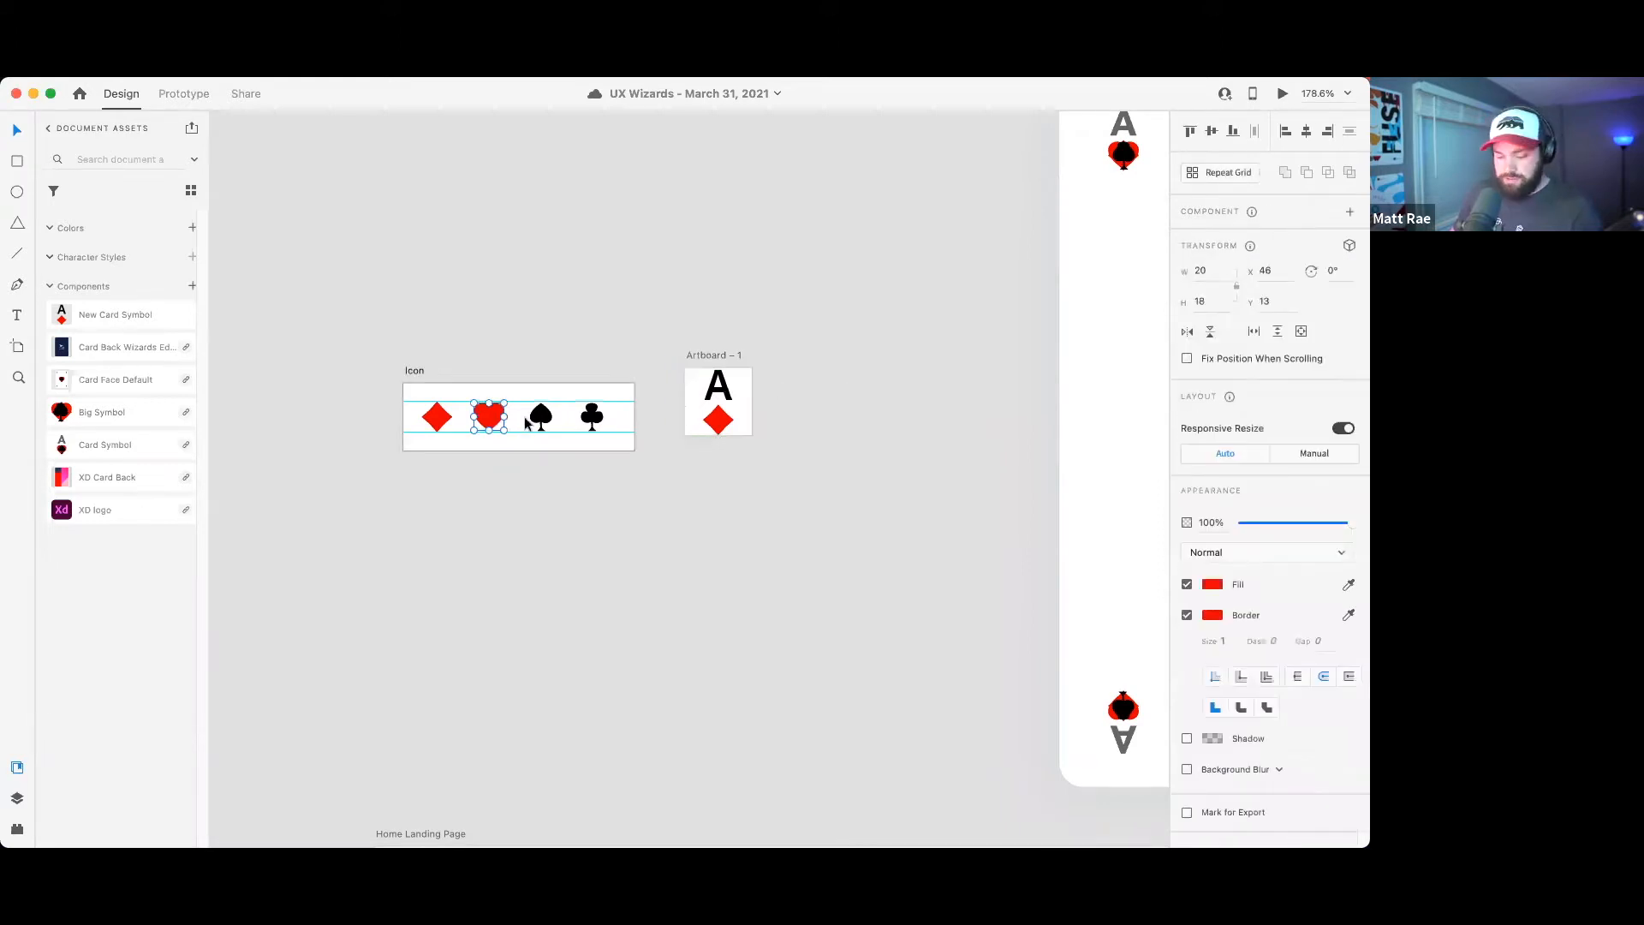
pyautogui.click(722, 356)
pyautogui.scroll(3, 734, 403)
pyautogui.scroll(3, 734, 403)
pyautogui.moveTo(622, 517); pyautogui.dragTo(763, 512)
pyautogui.doubleClick(832, 442)
pyautogui.press('super+v')
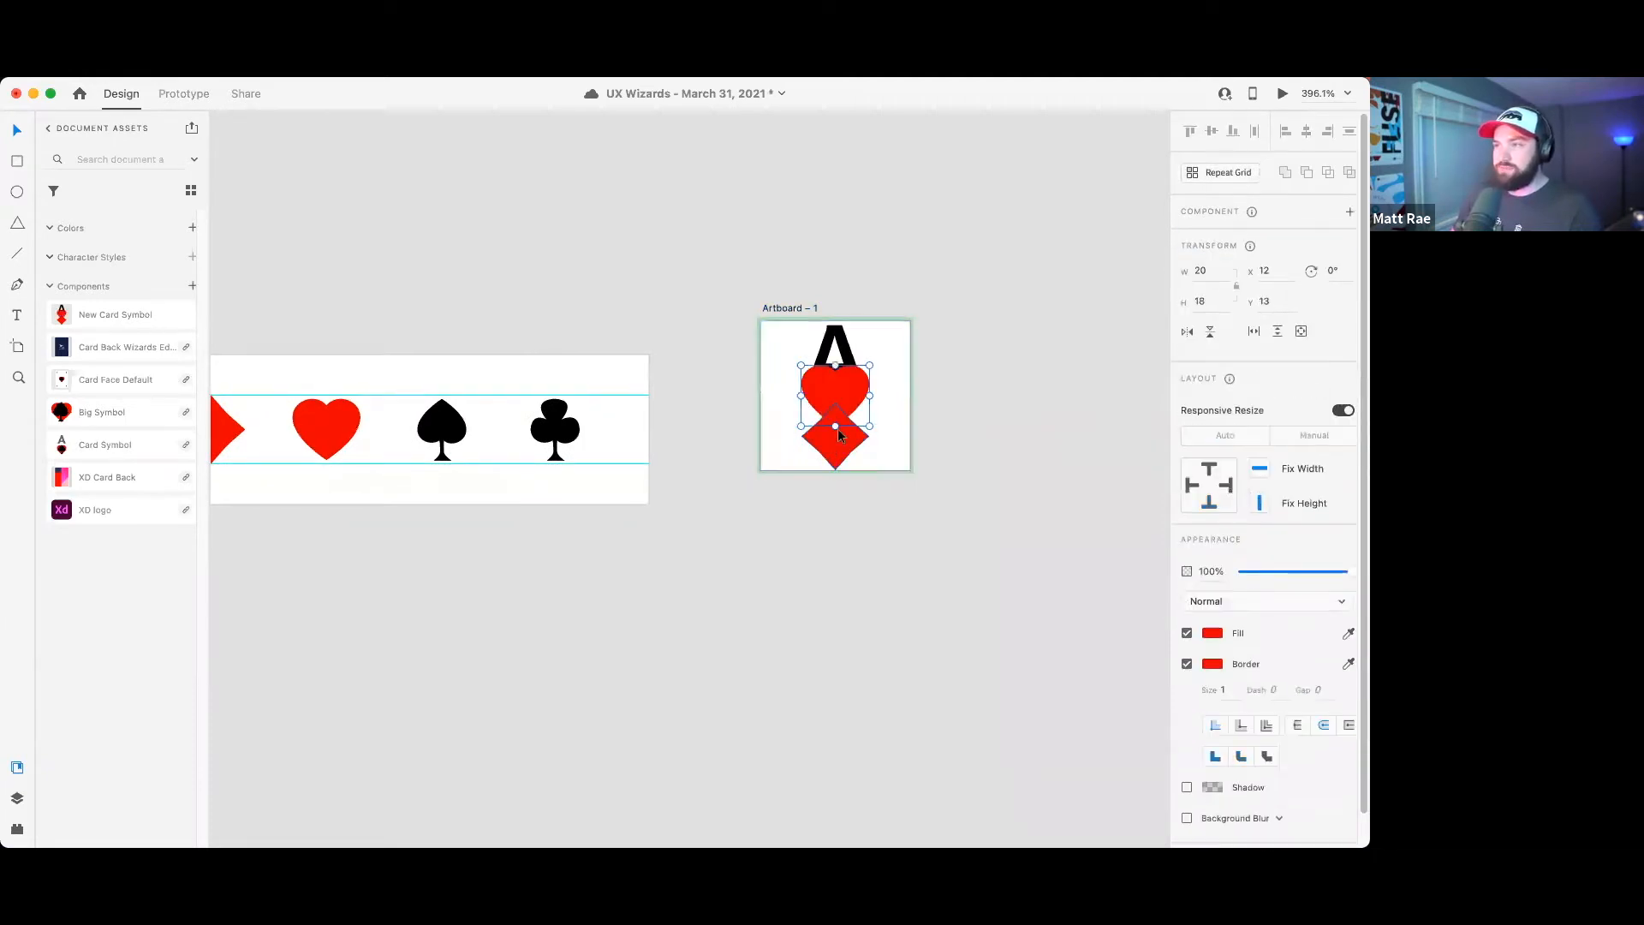
pyautogui.click(836, 373)
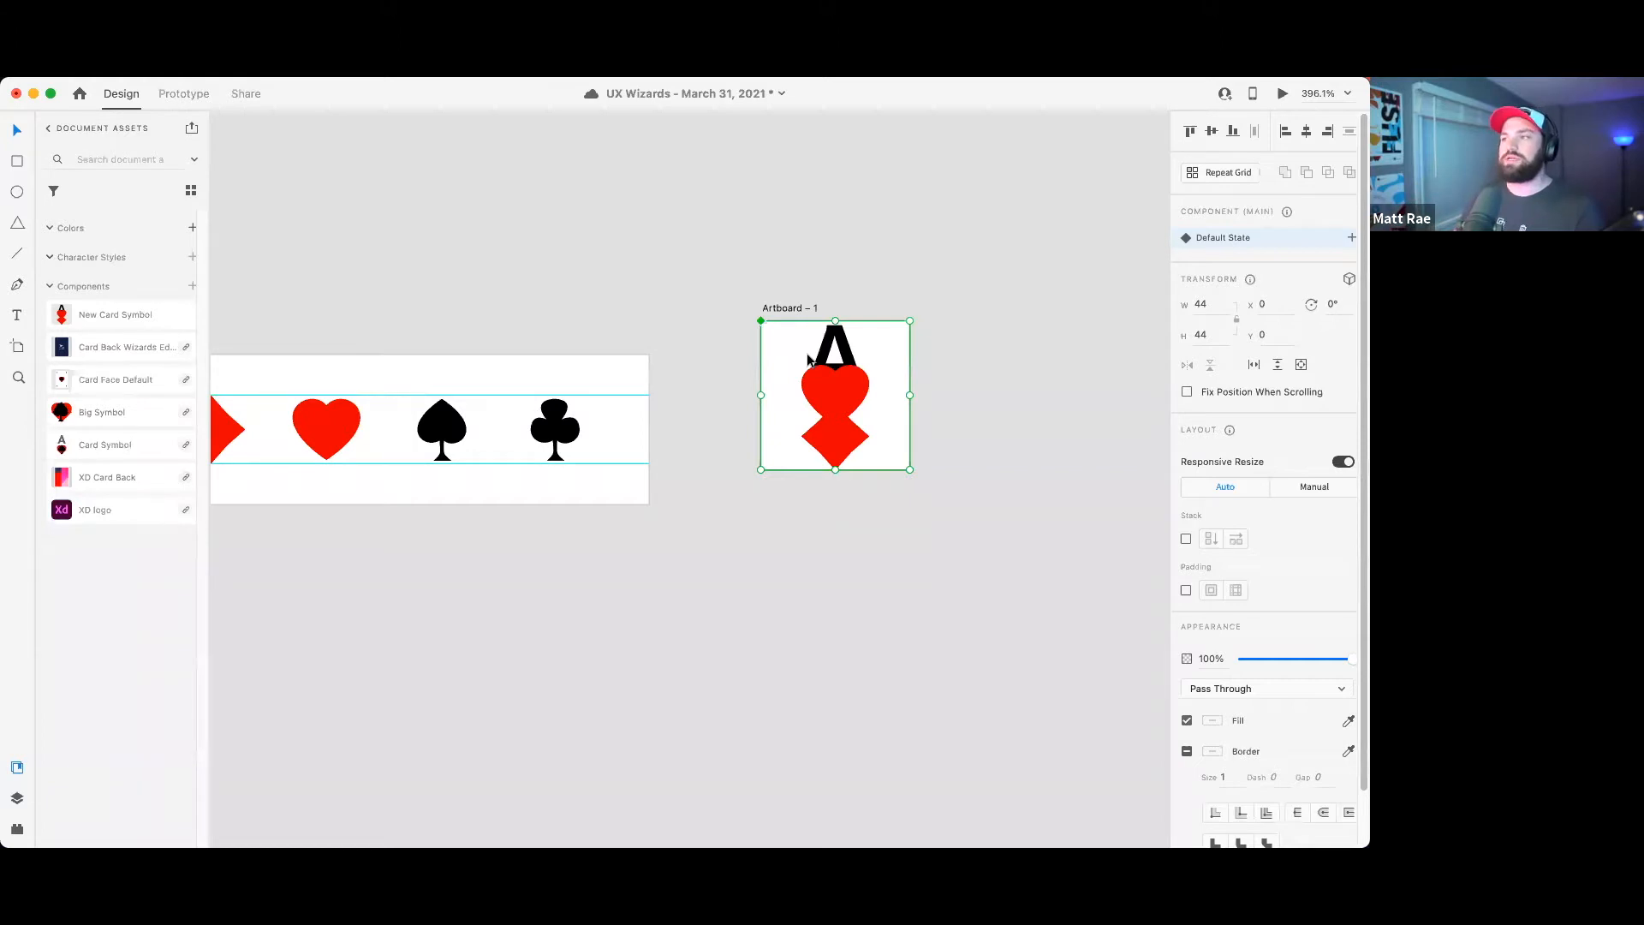
pyautogui.doubleClick(834, 385)
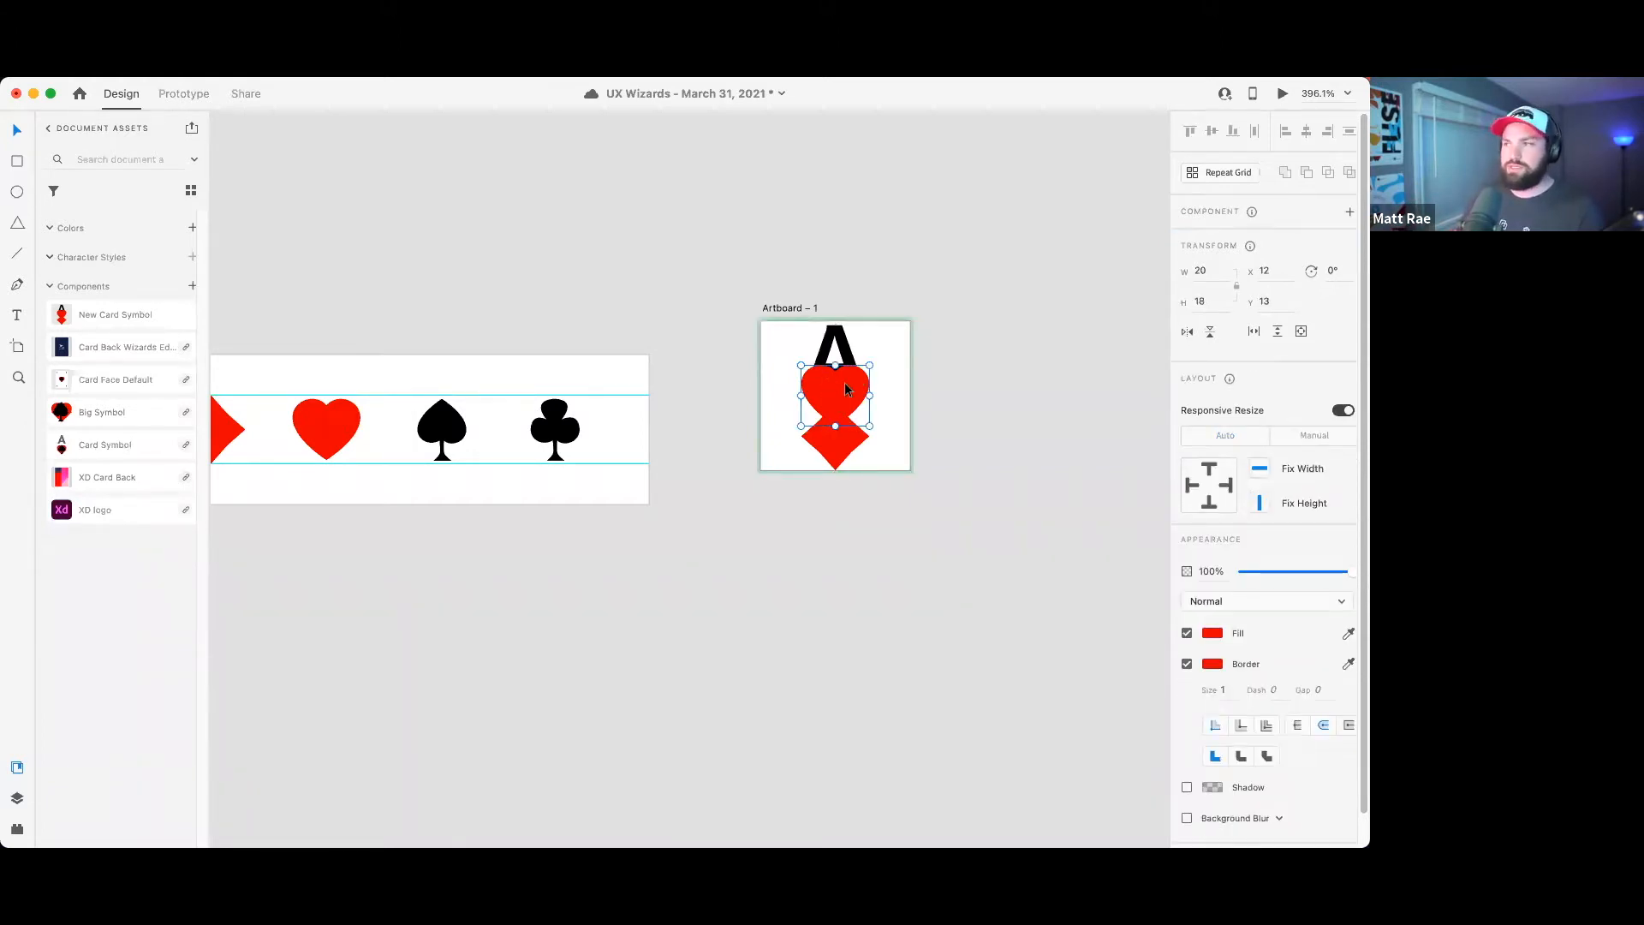
pyautogui.moveTo(844, 392); pyautogui.dragTo(843, 440)
# - Copy the spade and club icons into the New Card Symbol component and stack both over the heart
pyautogui.moveTo(453, 430); pyautogui.dragTo(840, 432)
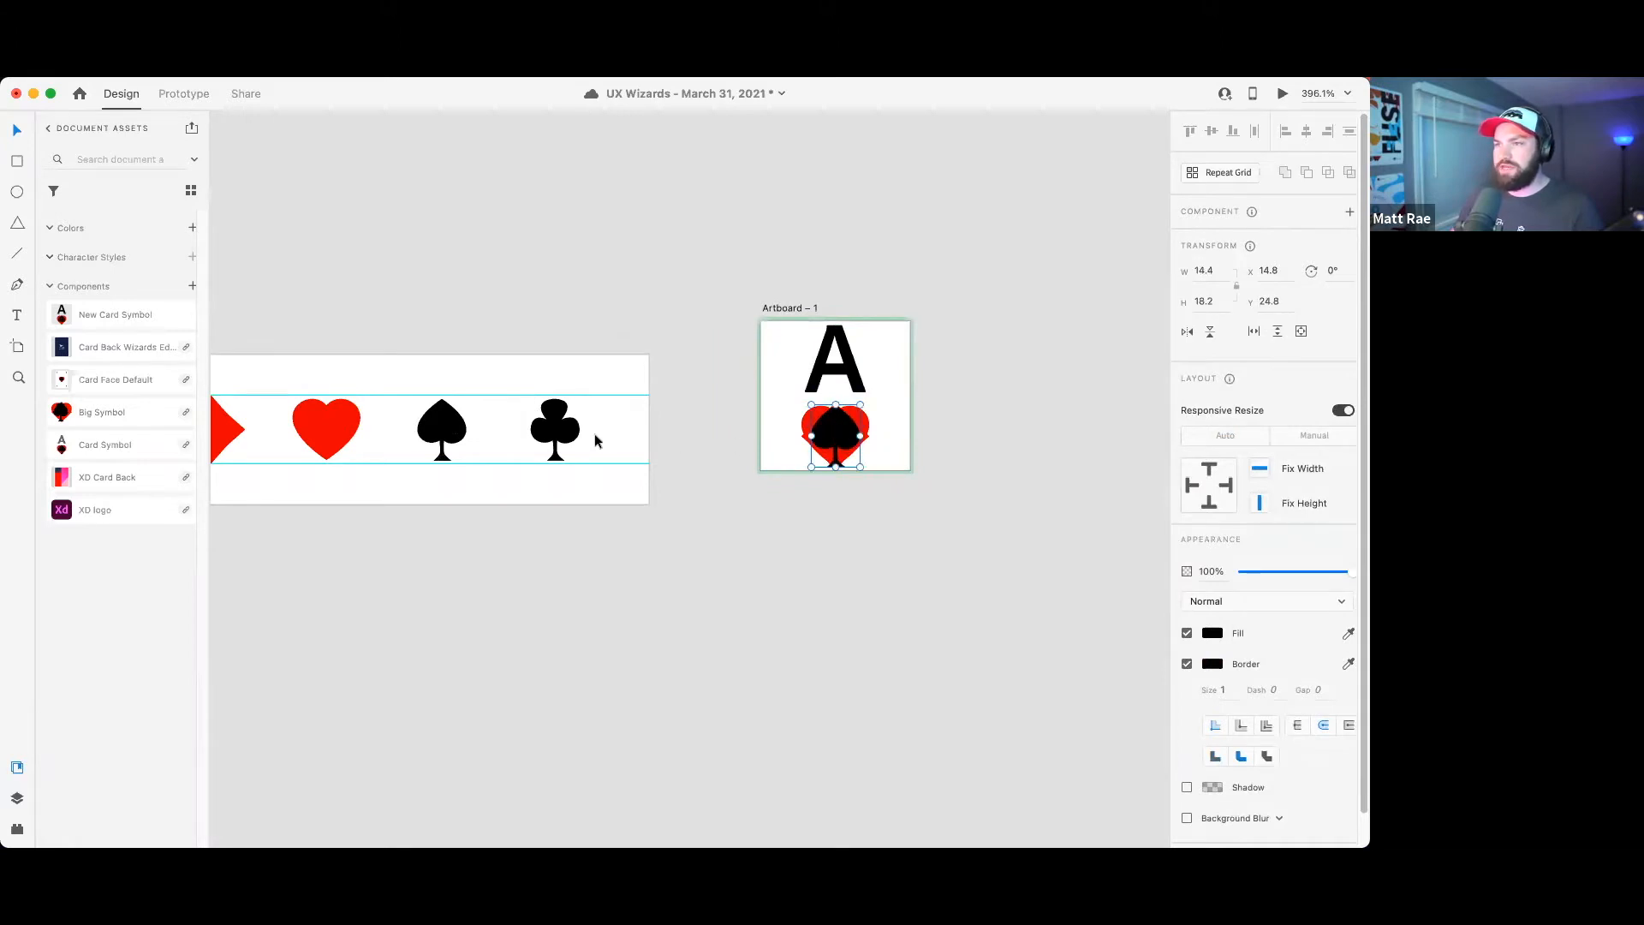
pyautogui.click(592, 433)
pyautogui.doubleClick(849, 429)
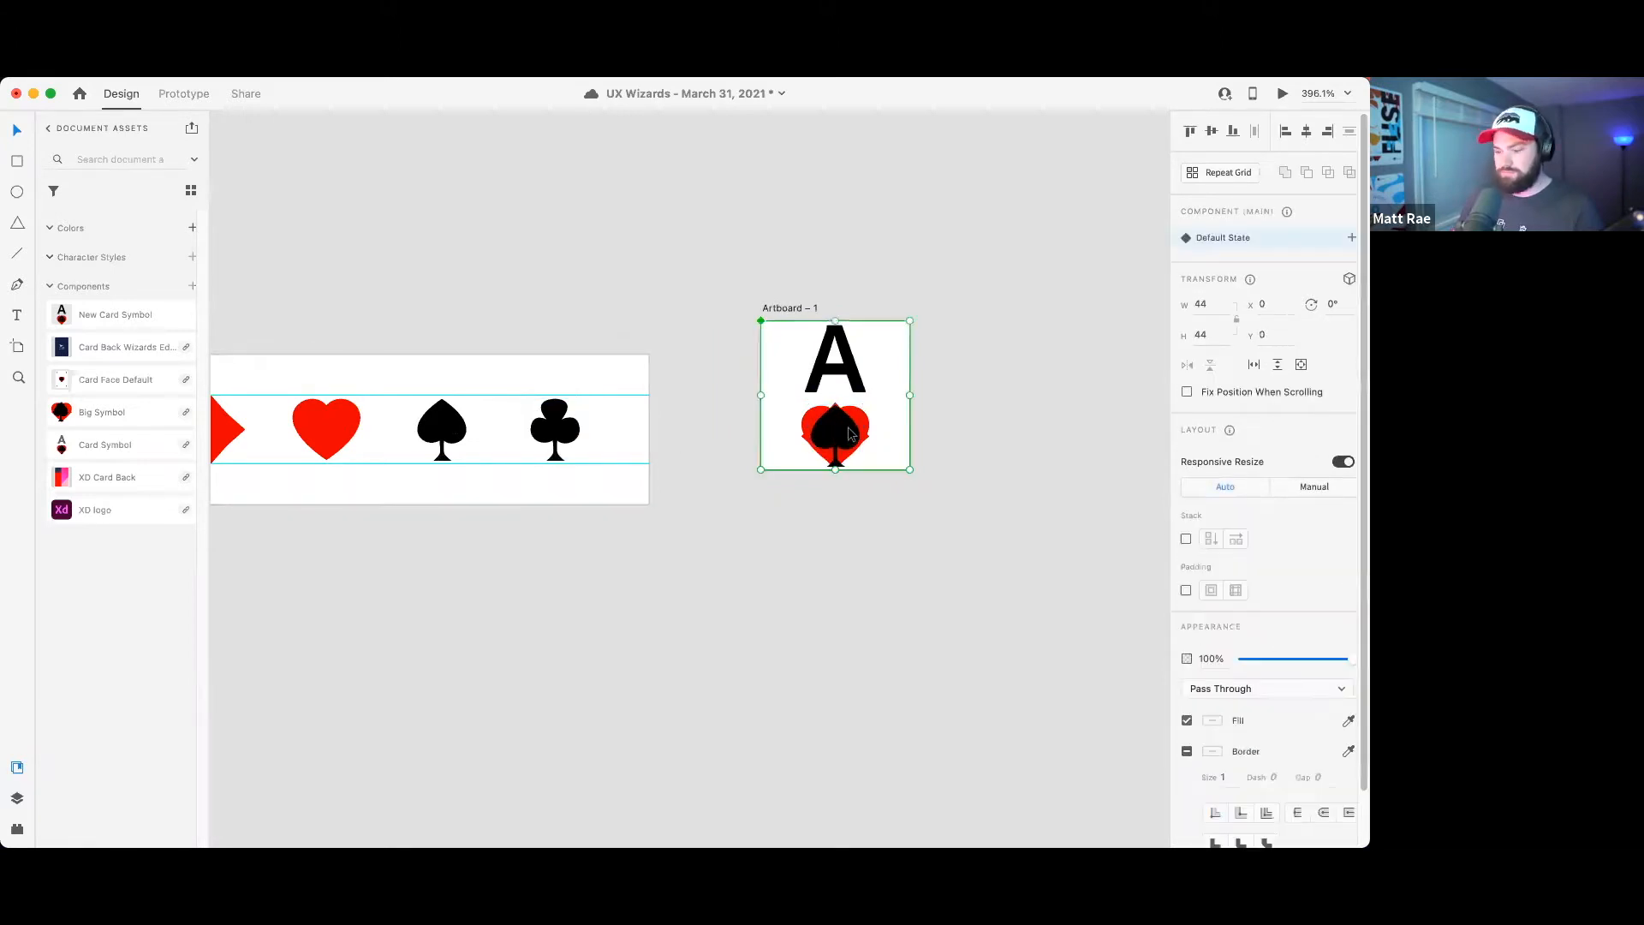
pyautogui.press('super+v')
pyautogui.moveTo(845, 408); pyautogui.dragTo(845, 433)
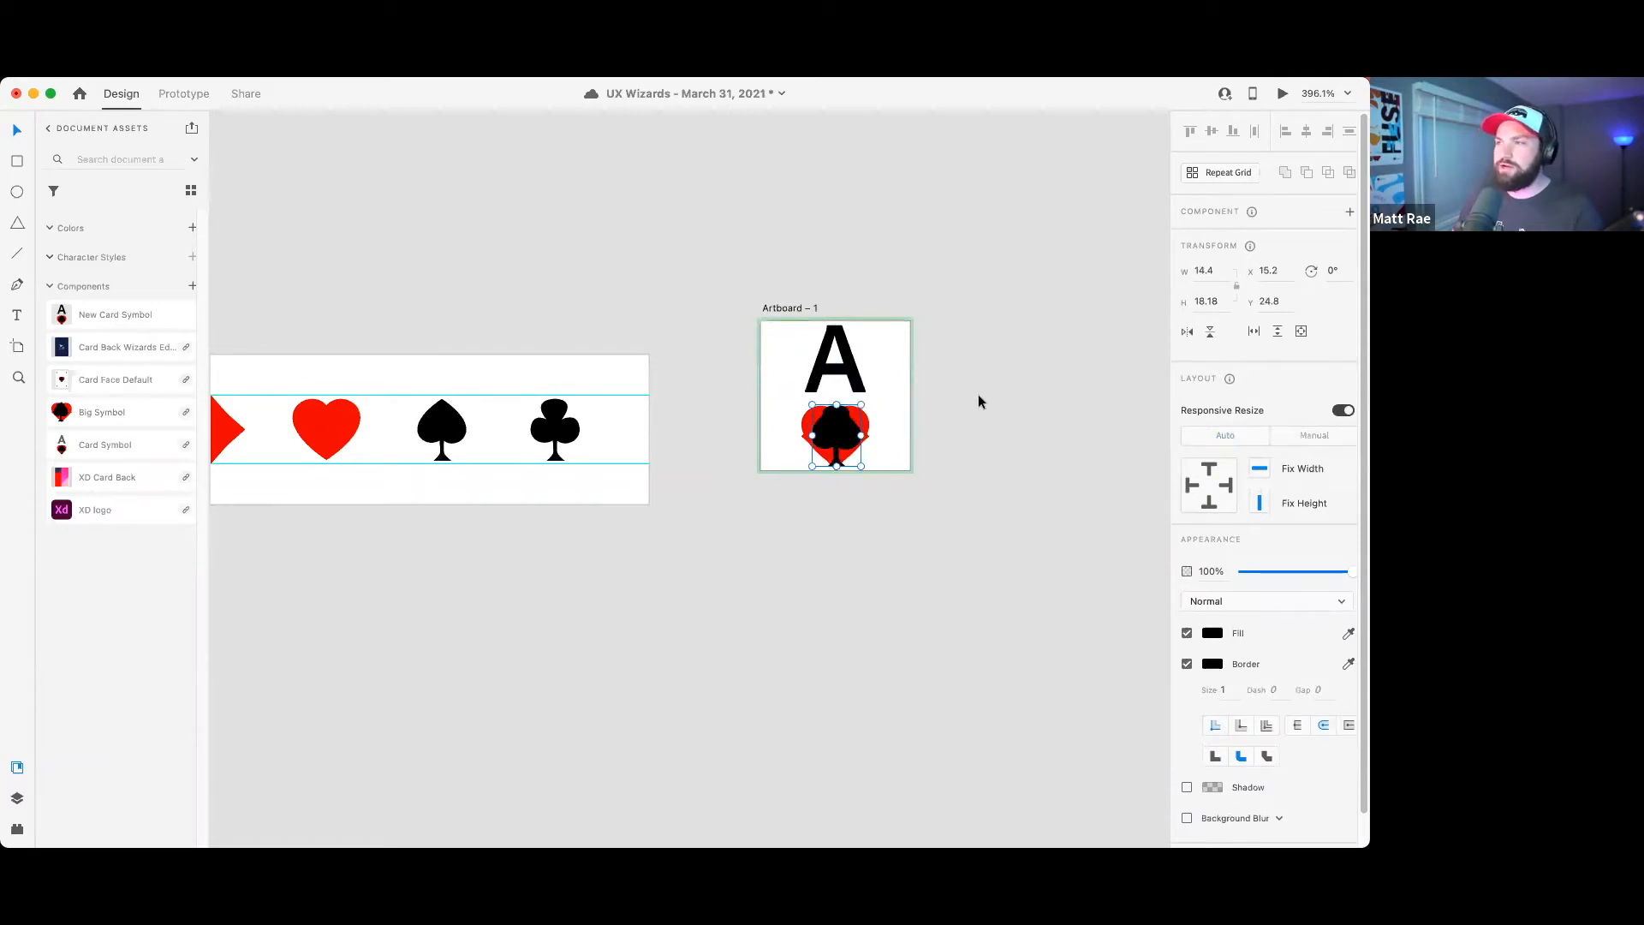
pyautogui.click(982, 384)
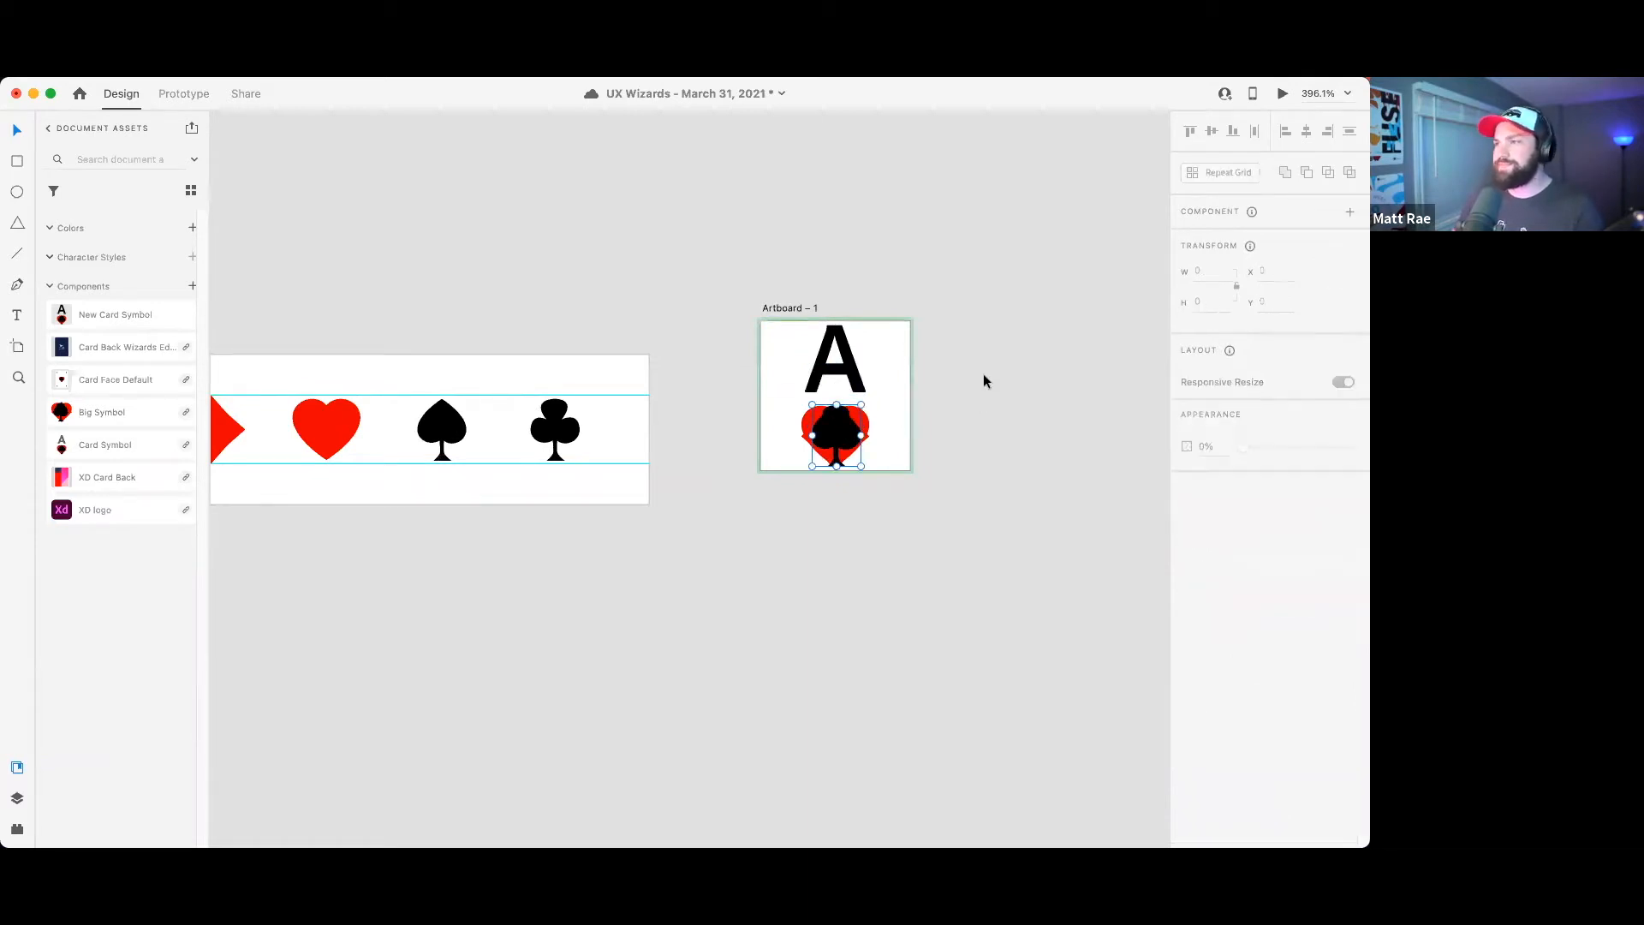
# - Add a new state named Hearts to the New Card Symbol main component
pyautogui.click(887, 400)
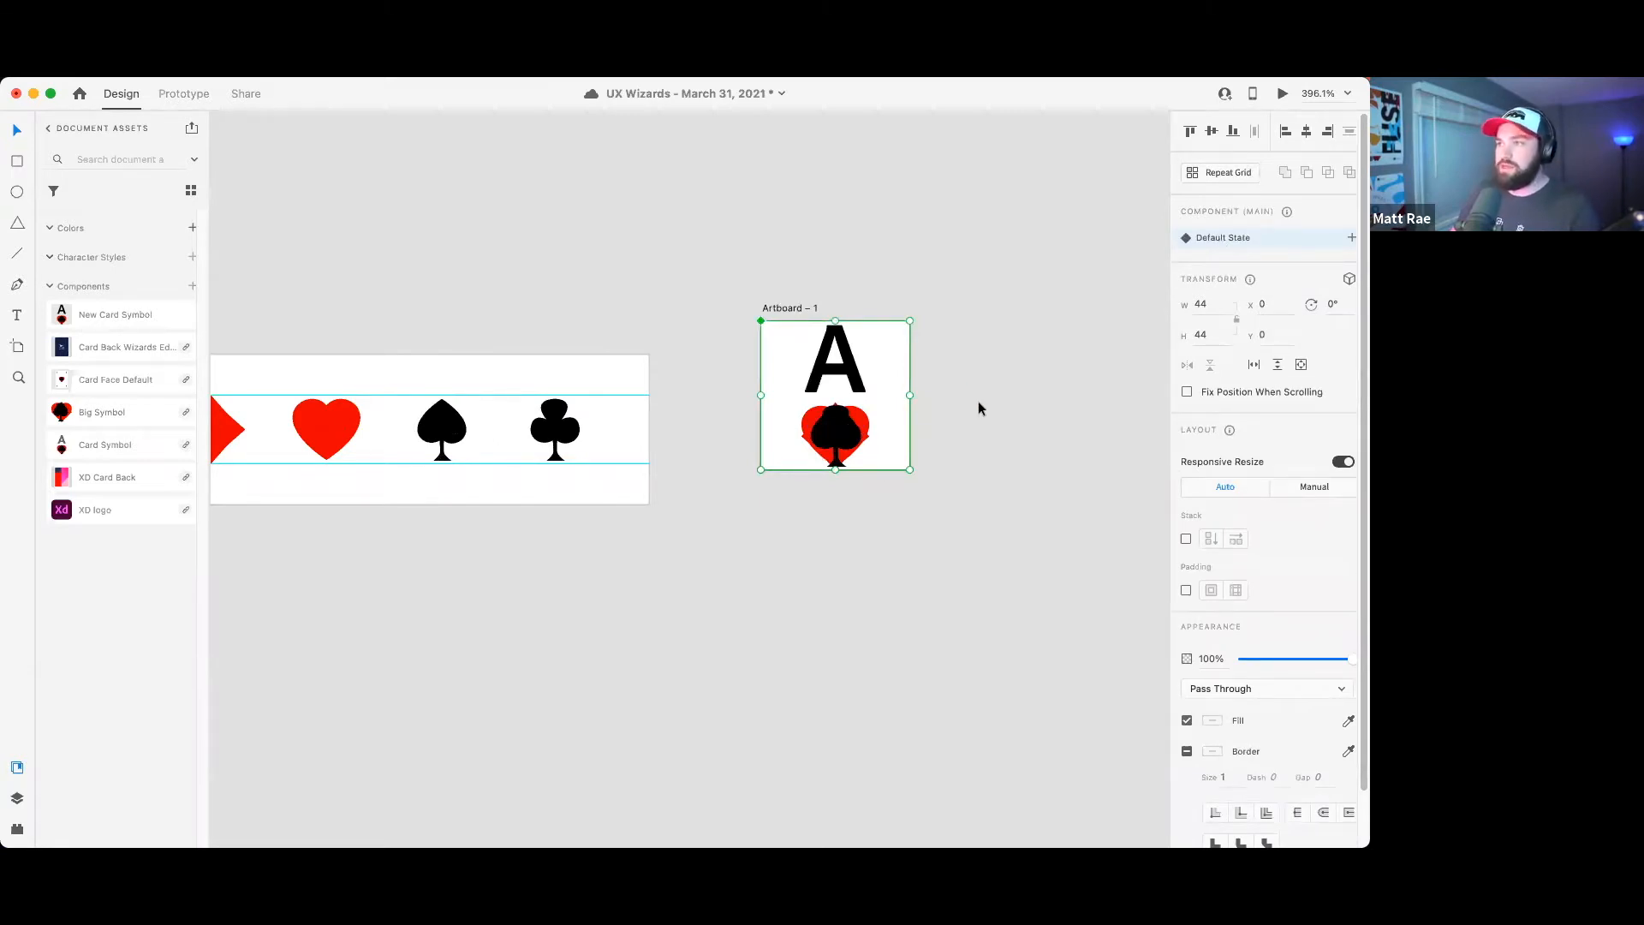
pyautogui.moveTo(959, 447); pyautogui.dragTo(743, 483)
pyautogui.moveTo(577, 345); pyautogui.dragTo(564, 379)
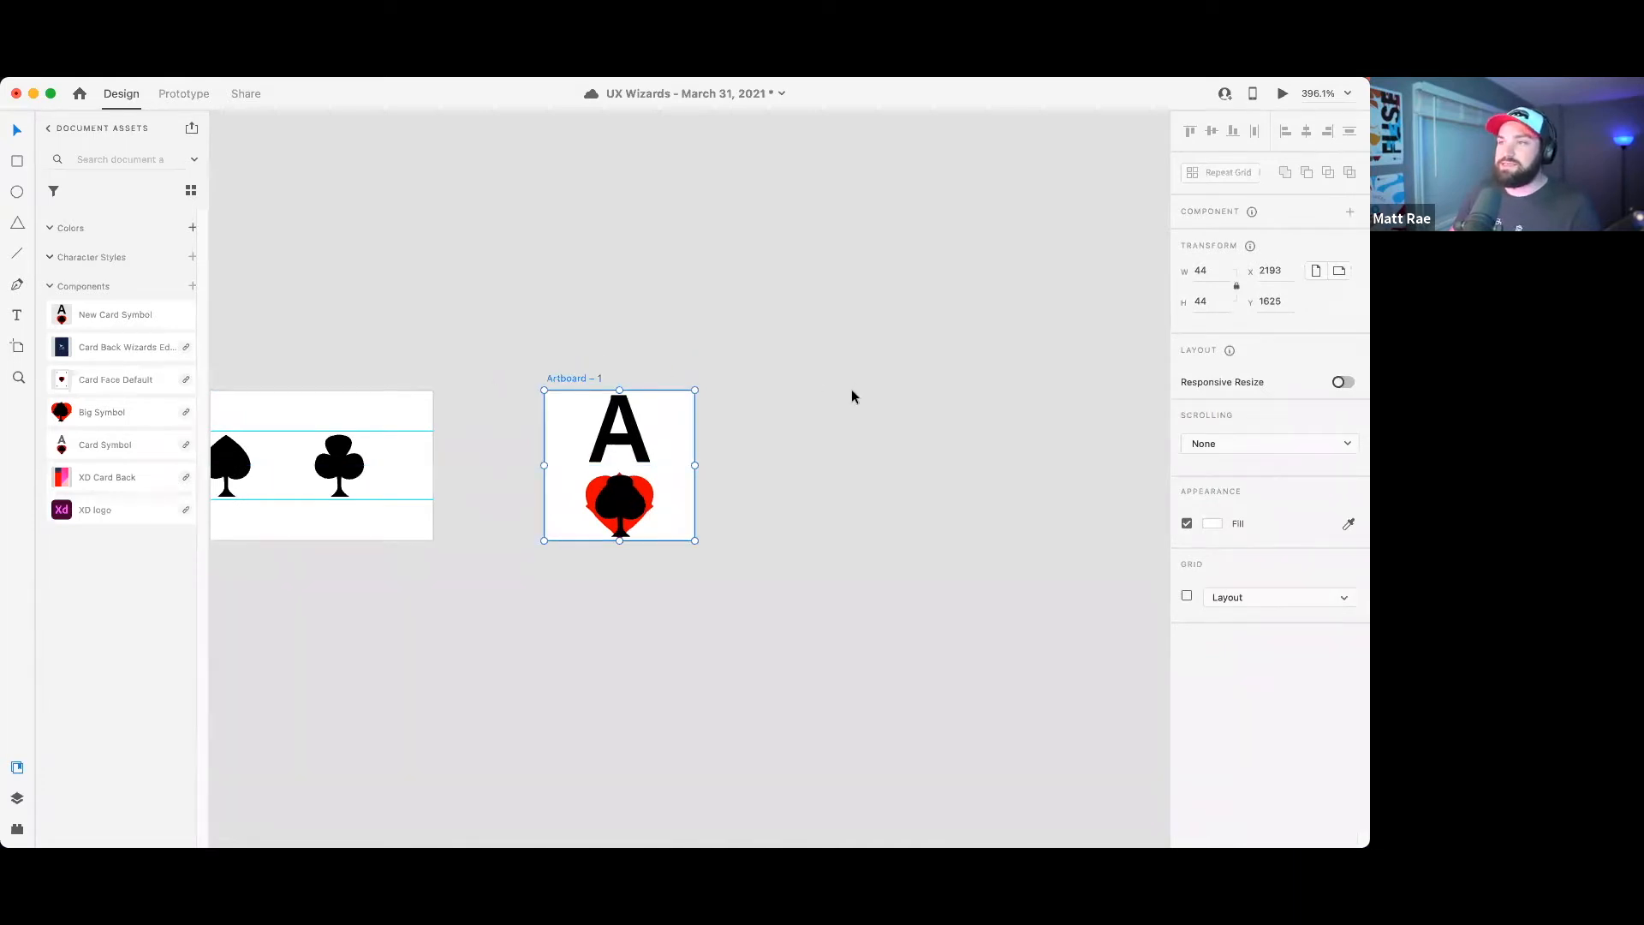
pyautogui.click(658, 442)
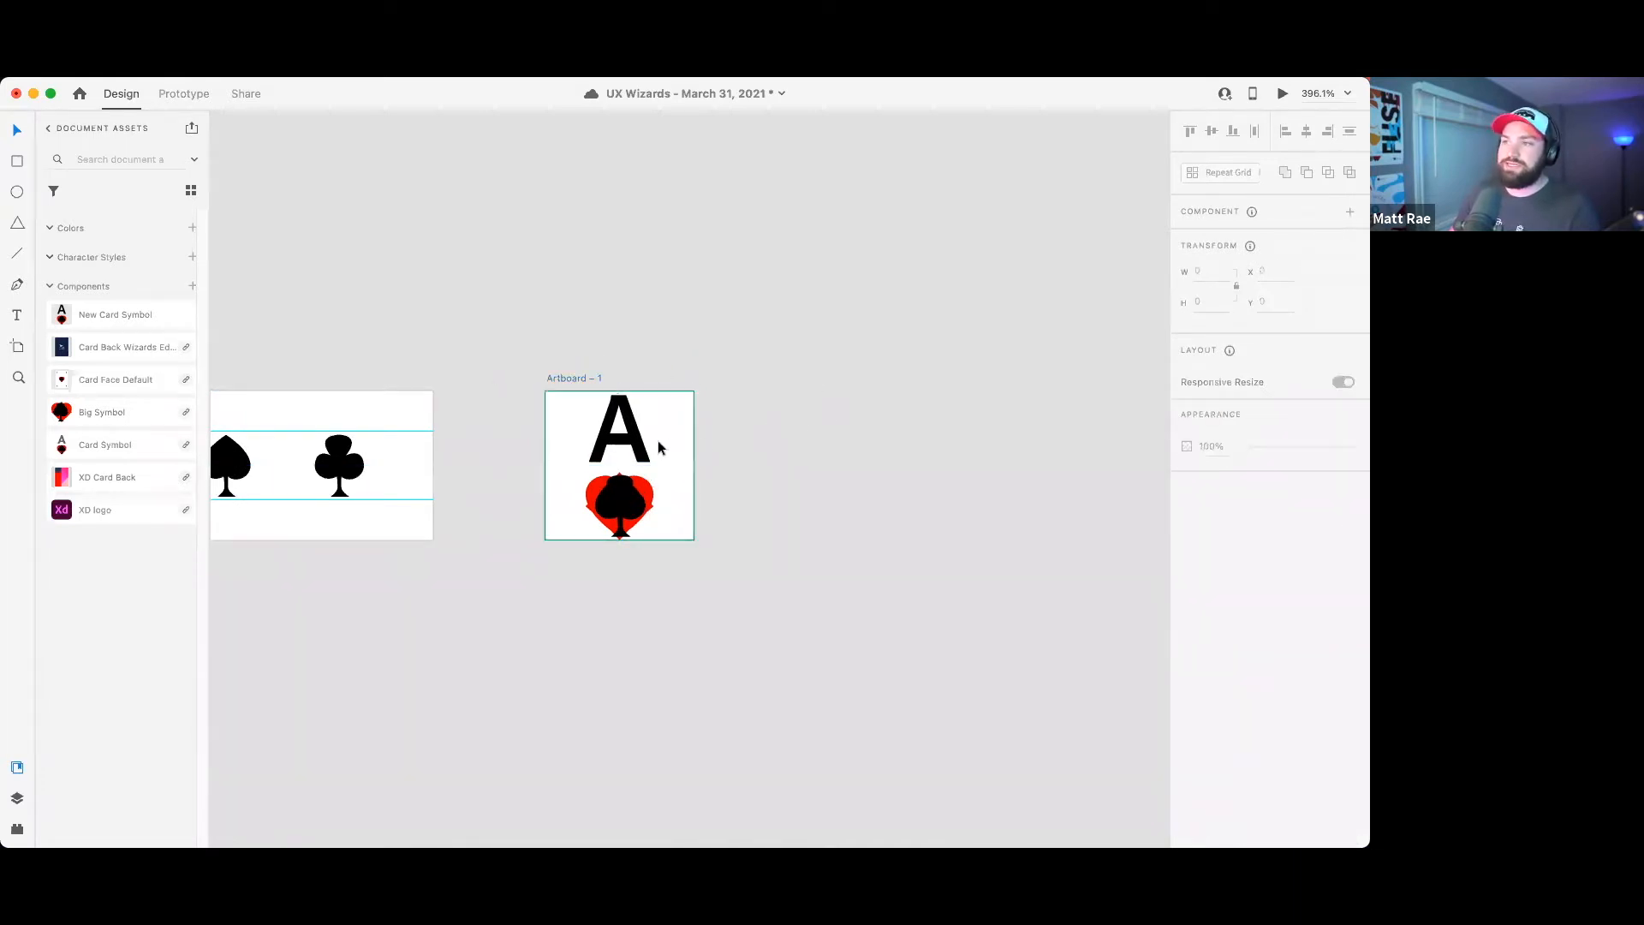
pyautogui.click(1352, 237)
pyautogui.click(1280, 251)
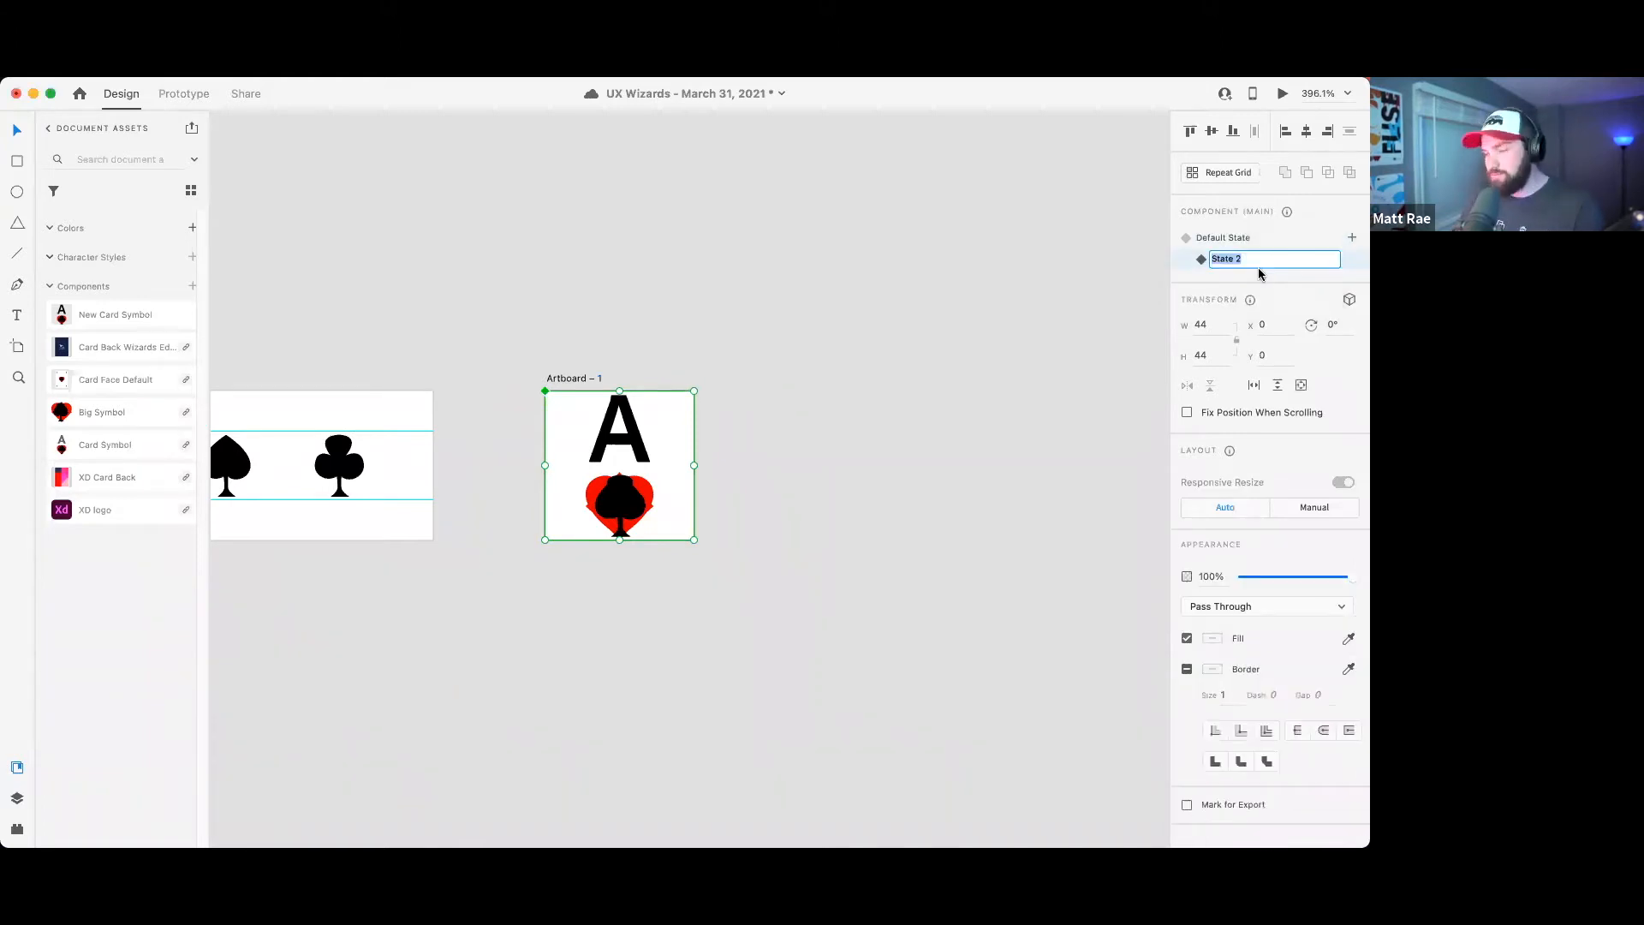
pyautogui.write('Hearts')
pyautogui.press('Return')
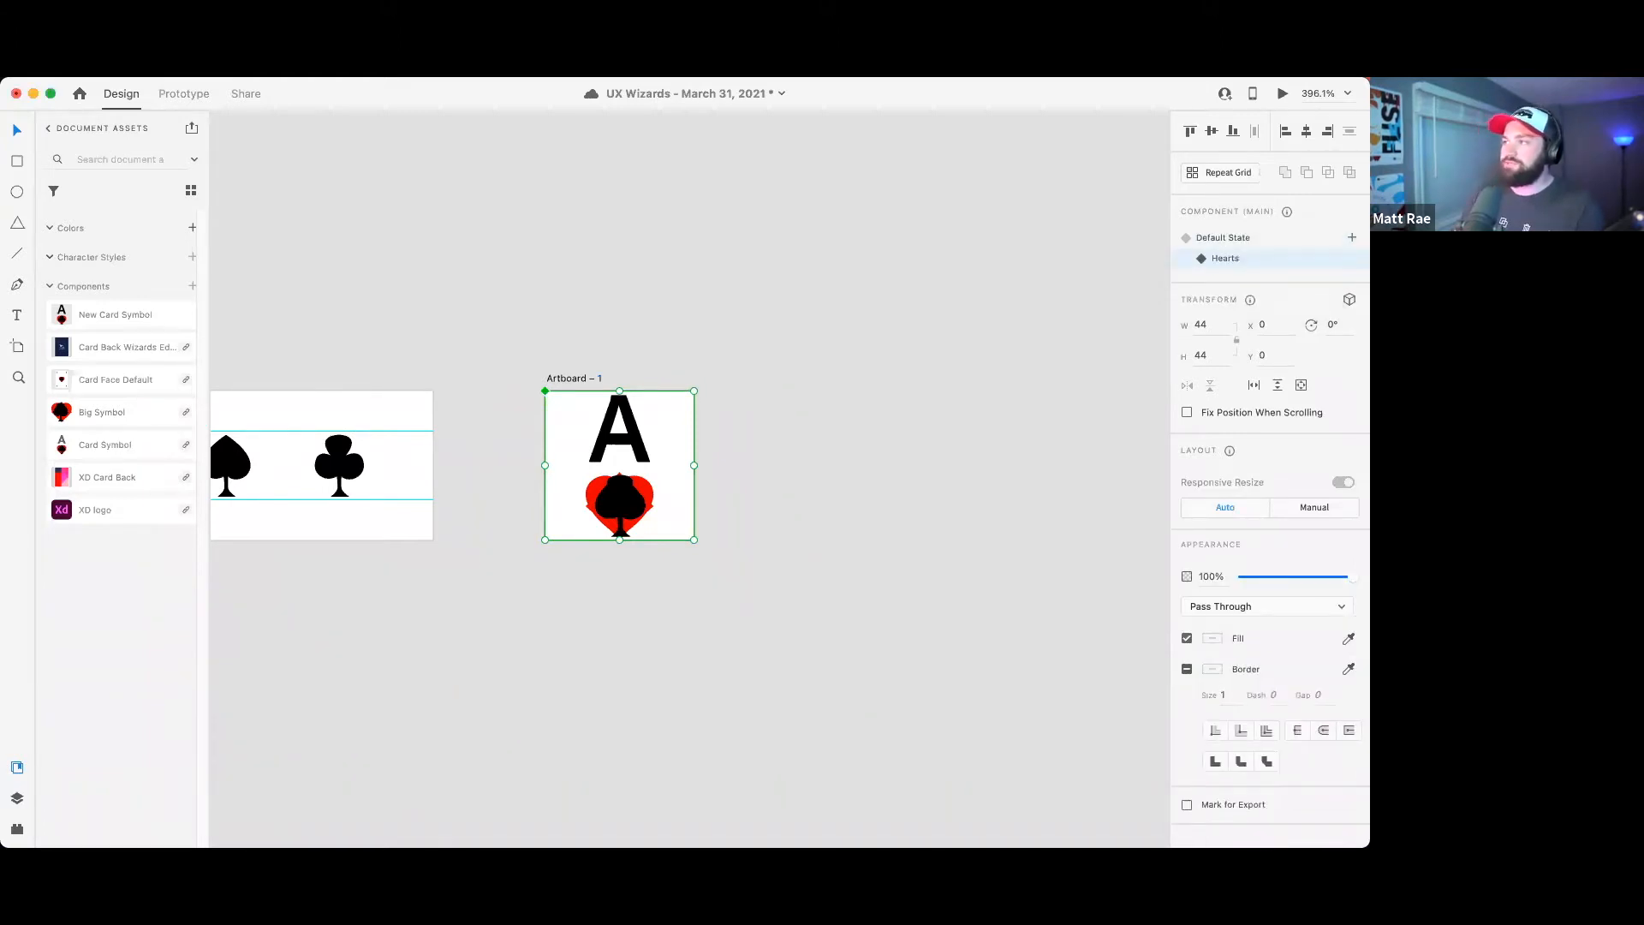
# - Add another new state named Diamonds to the New Card Symbol main component
pyautogui.click(1351, 238)
pyautogui.click(1265, 259)
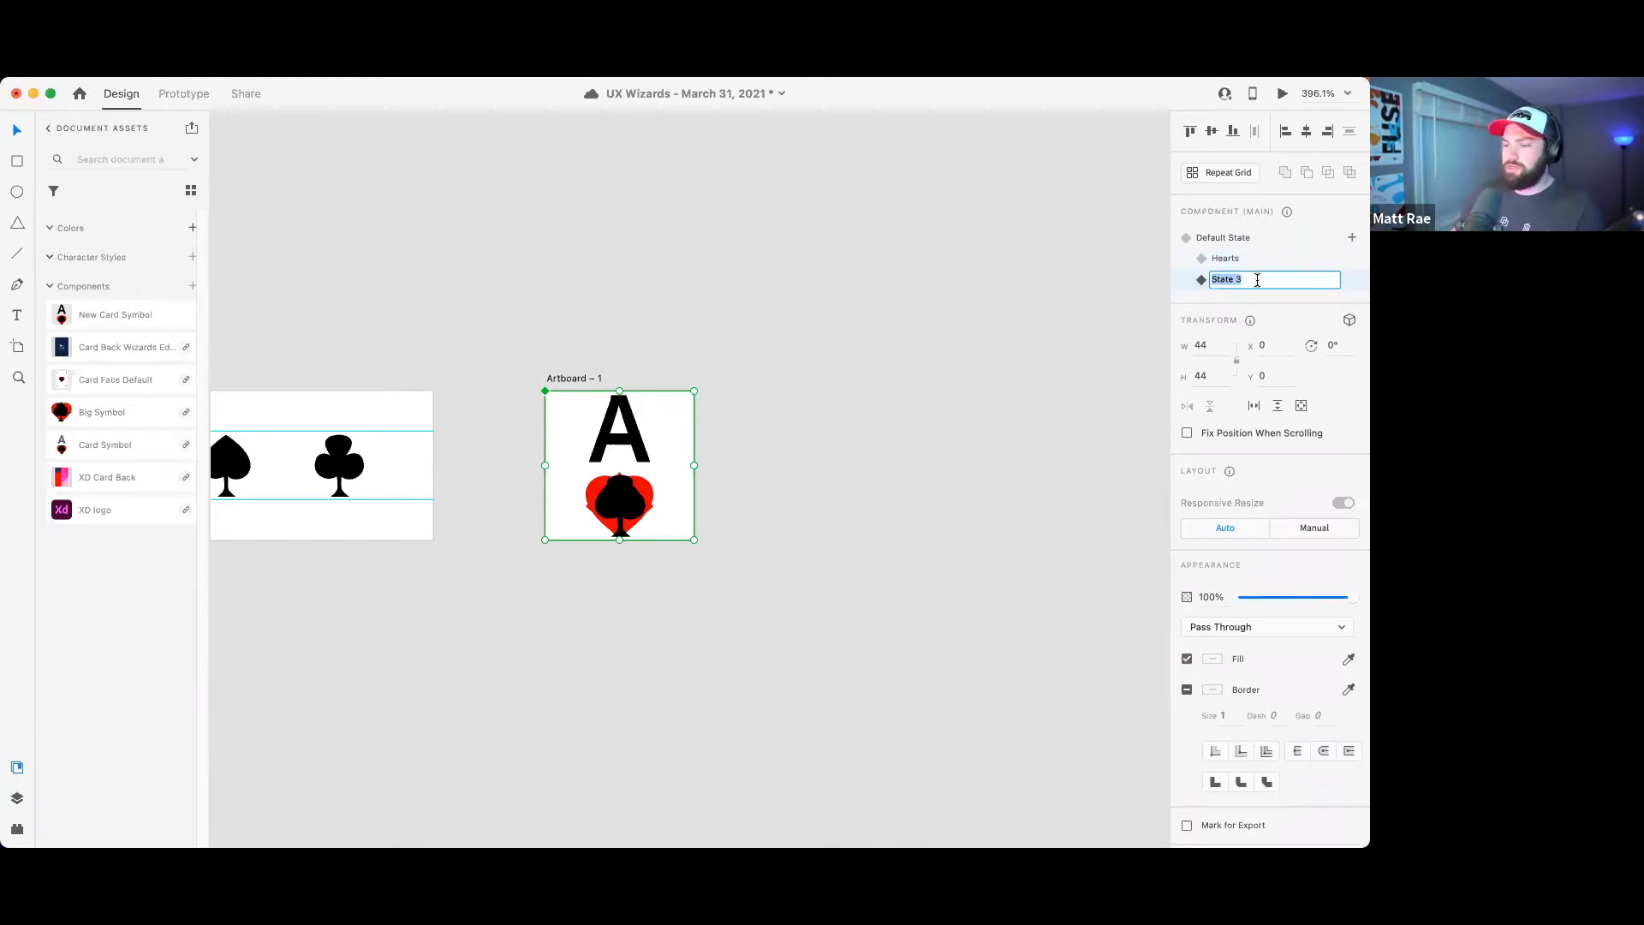
pyautogui.write('Diamond')
pyautogui.press('Return')
# - Add a third new state named Spades to the New Card Symbol main component
pyautogui.click(1351, 237)
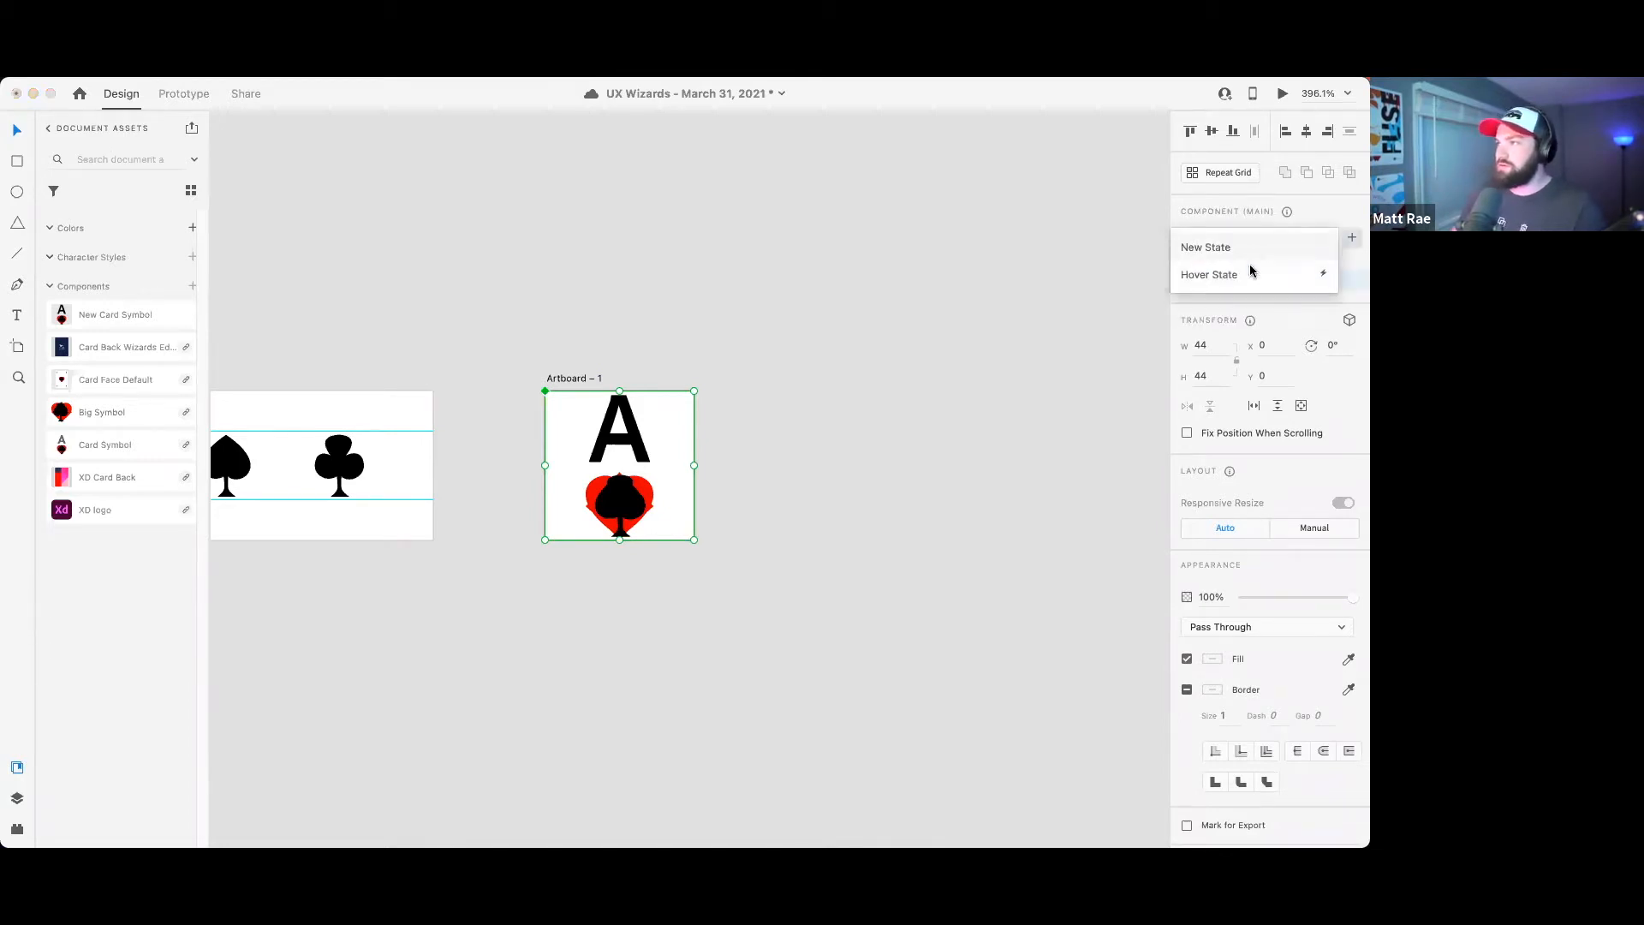
pyautogui.click(1252, 249)
pyautogui.write('Spades')
pyautogui.press('Return')
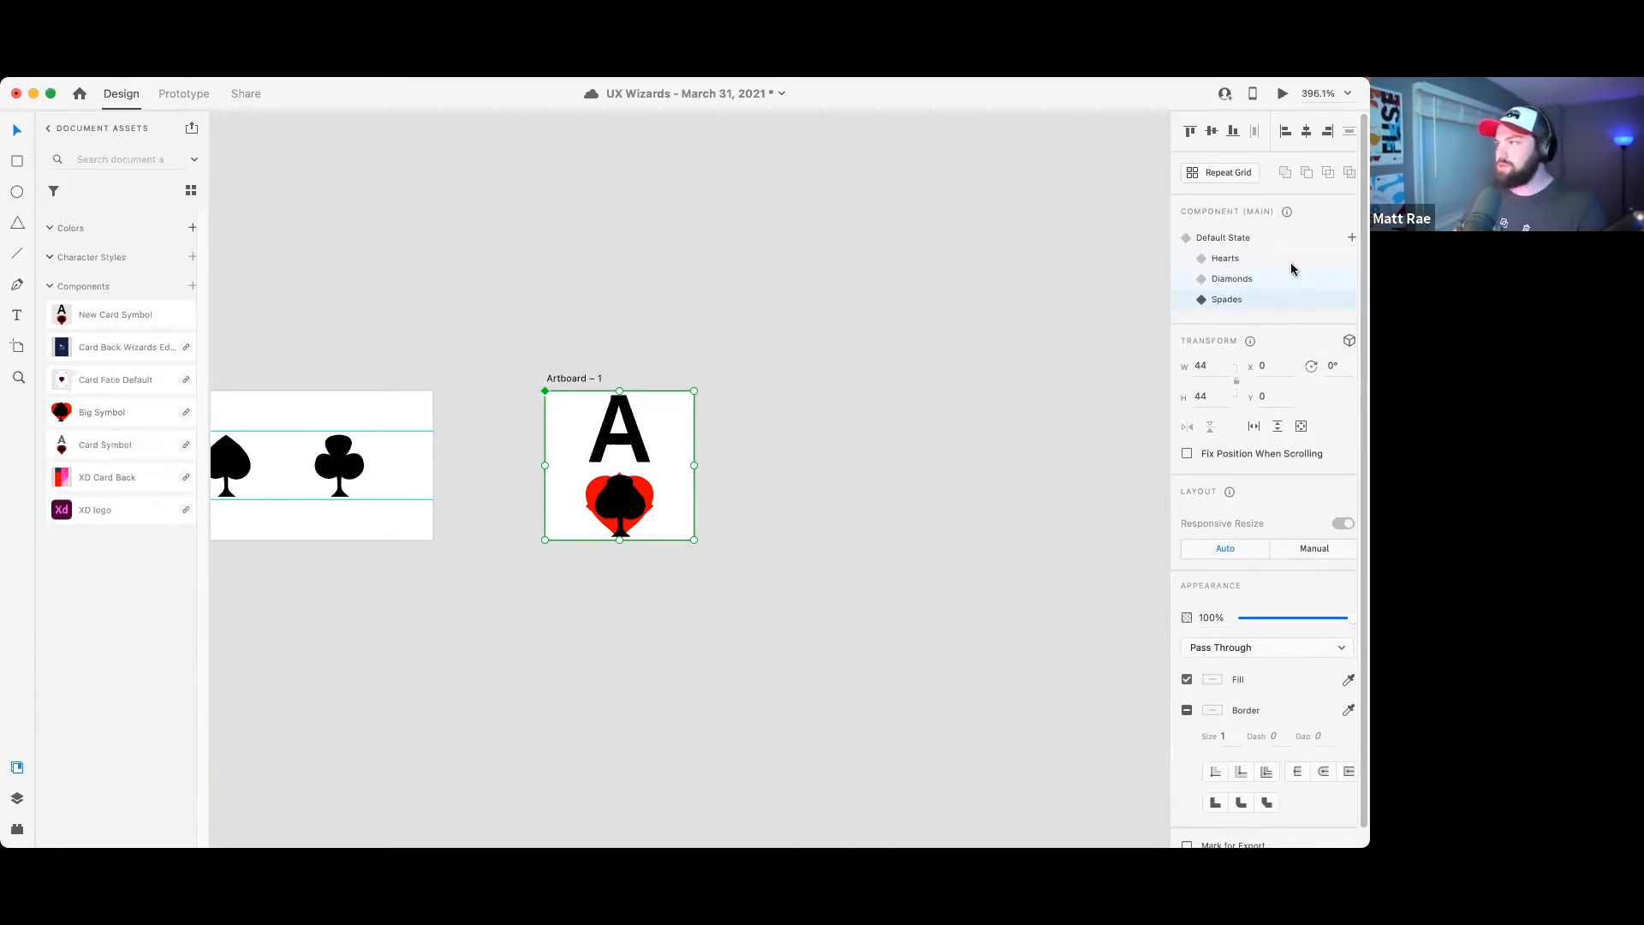
# - Add a fourth new state named Clubs to the New Card Symbol main component
pyautogui.click(1351, 237)
pyautogui.click(1253, 248)
pyautogui.write('Clubs')
pyautogui.press('Return')
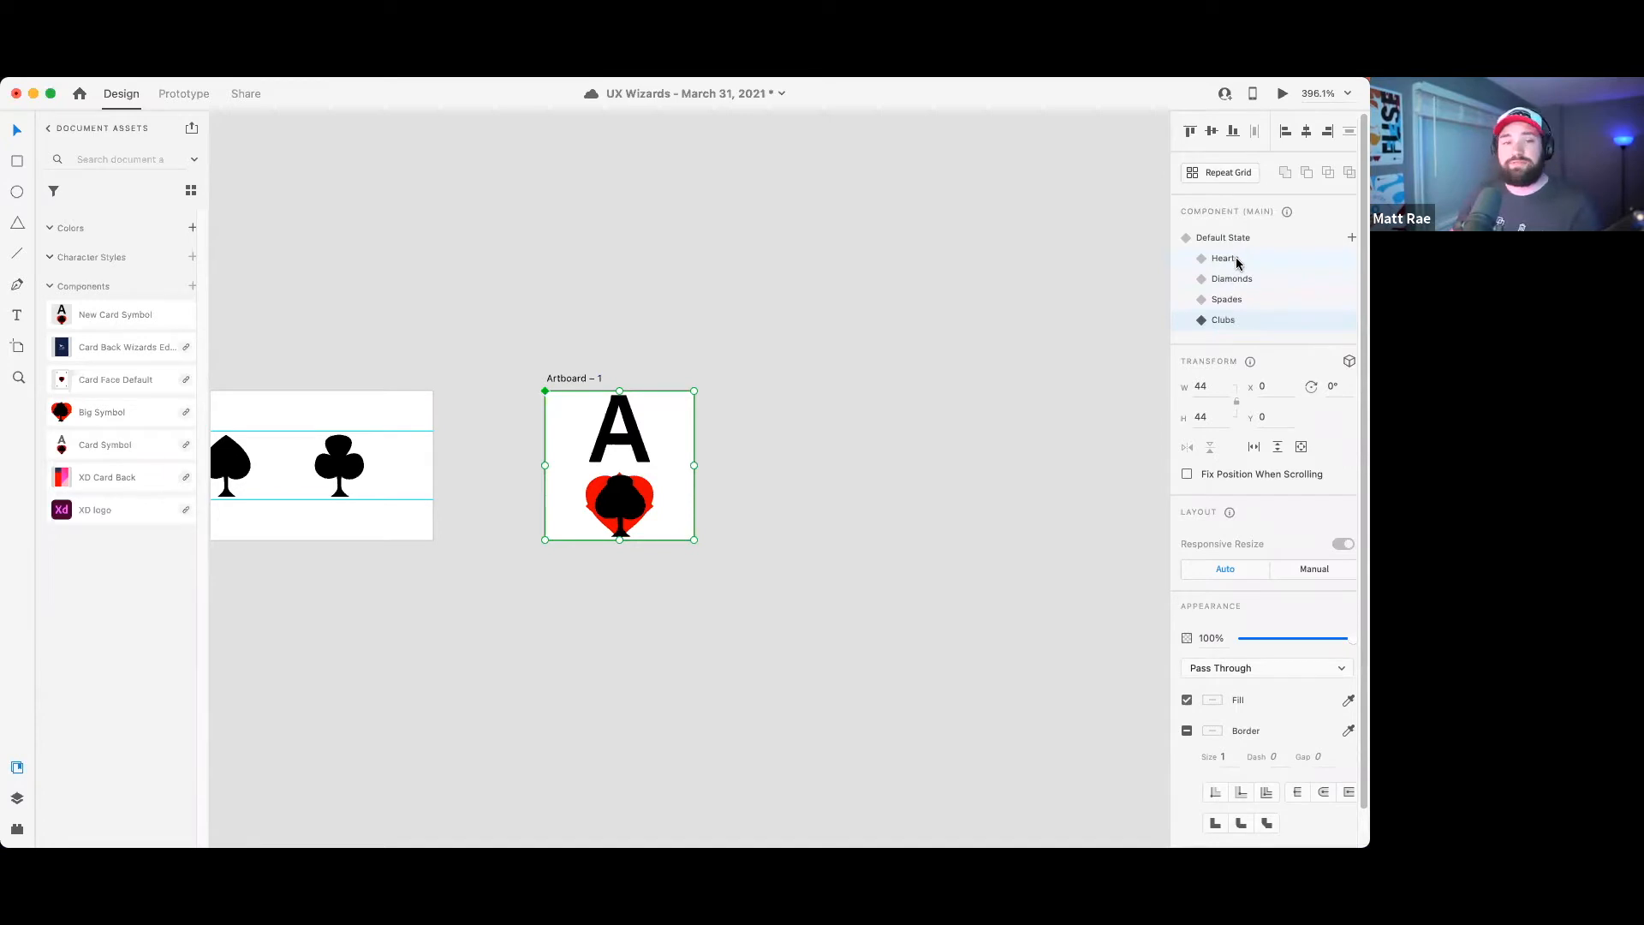
# - In the Hearts state, fill the letter A with the red sampled from the heart below it
pyautogui.click(779, 483)
pyautogui.click(690, 456)
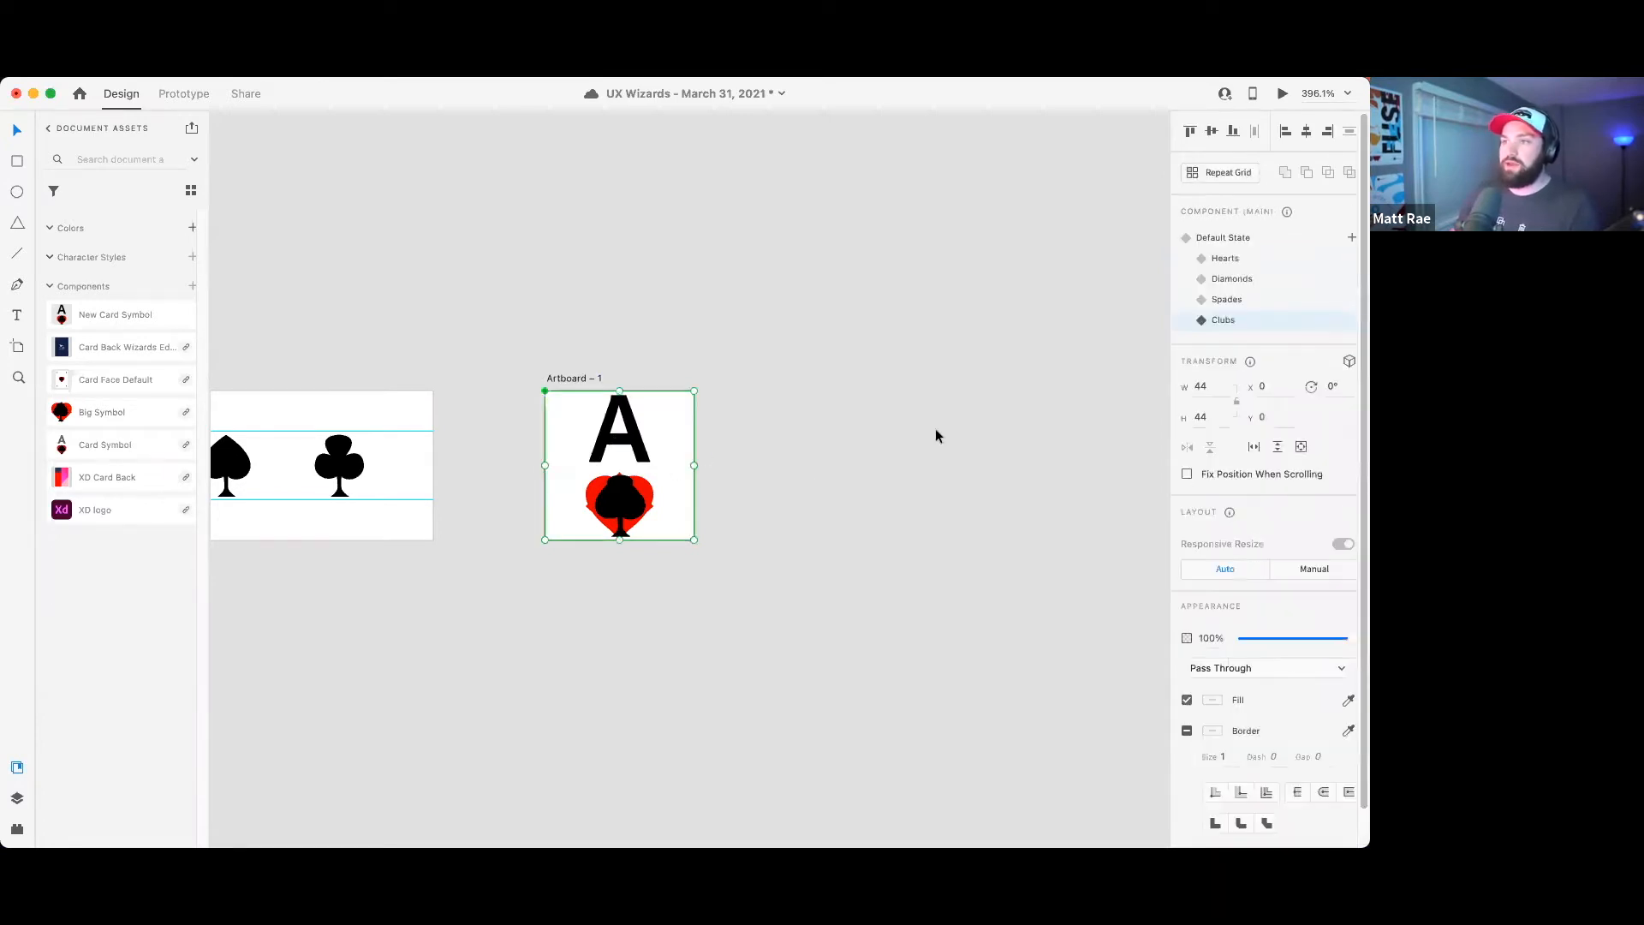
pyautogui.click(1233, 239)
pyautogui.click(1241, 279)
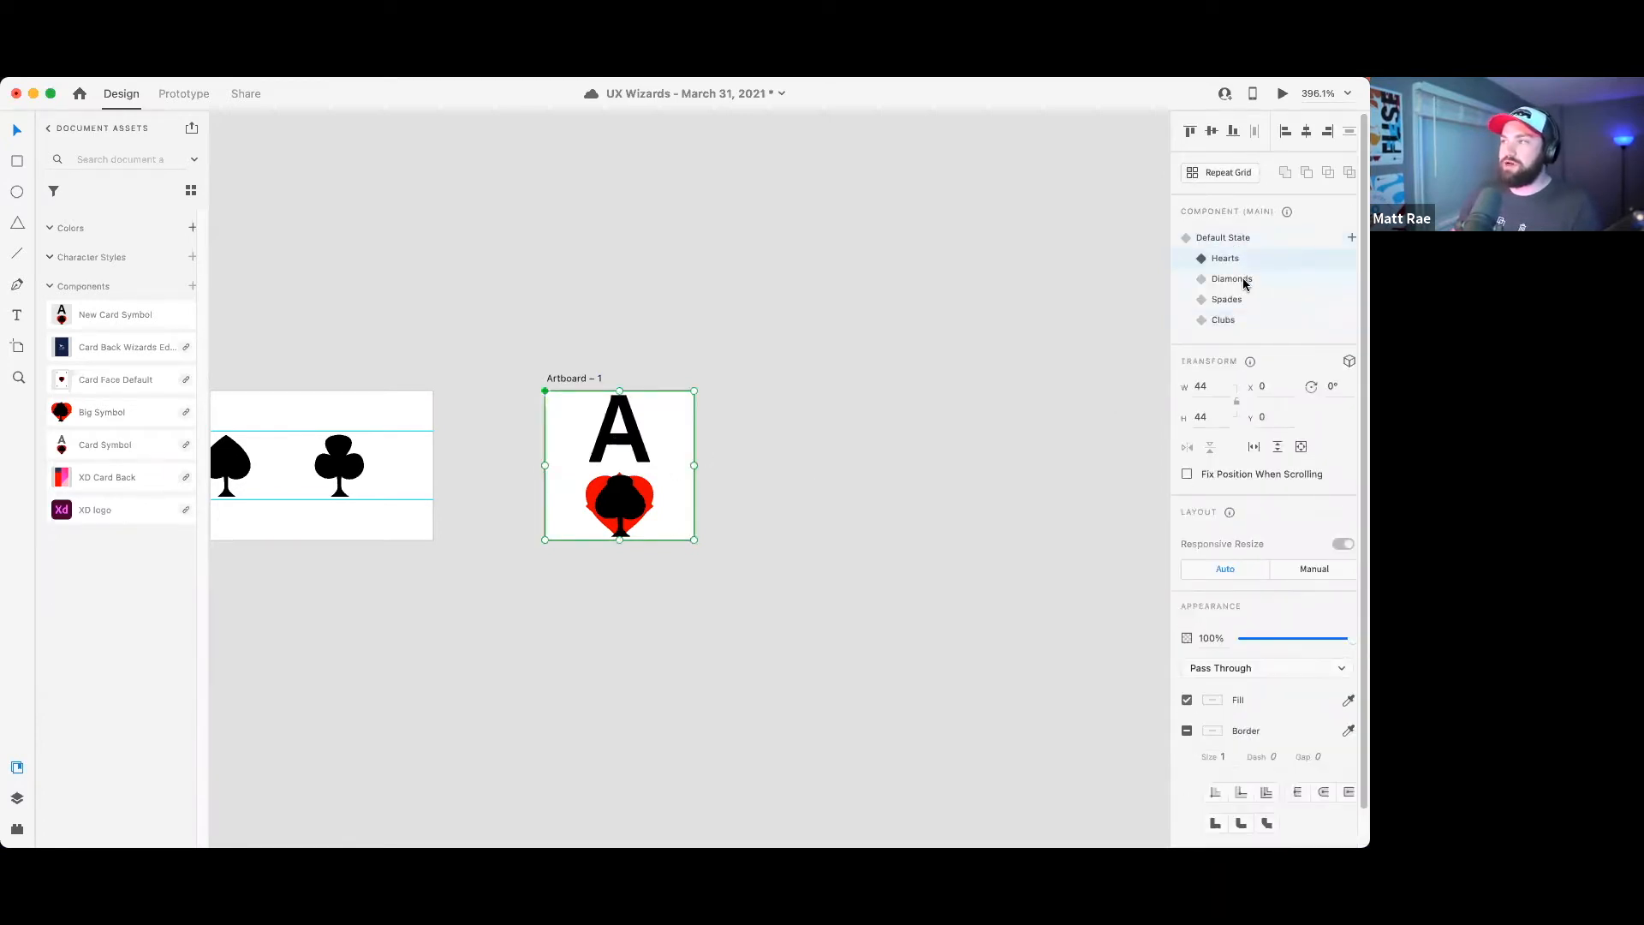
pyautogui.click(1244, 319)
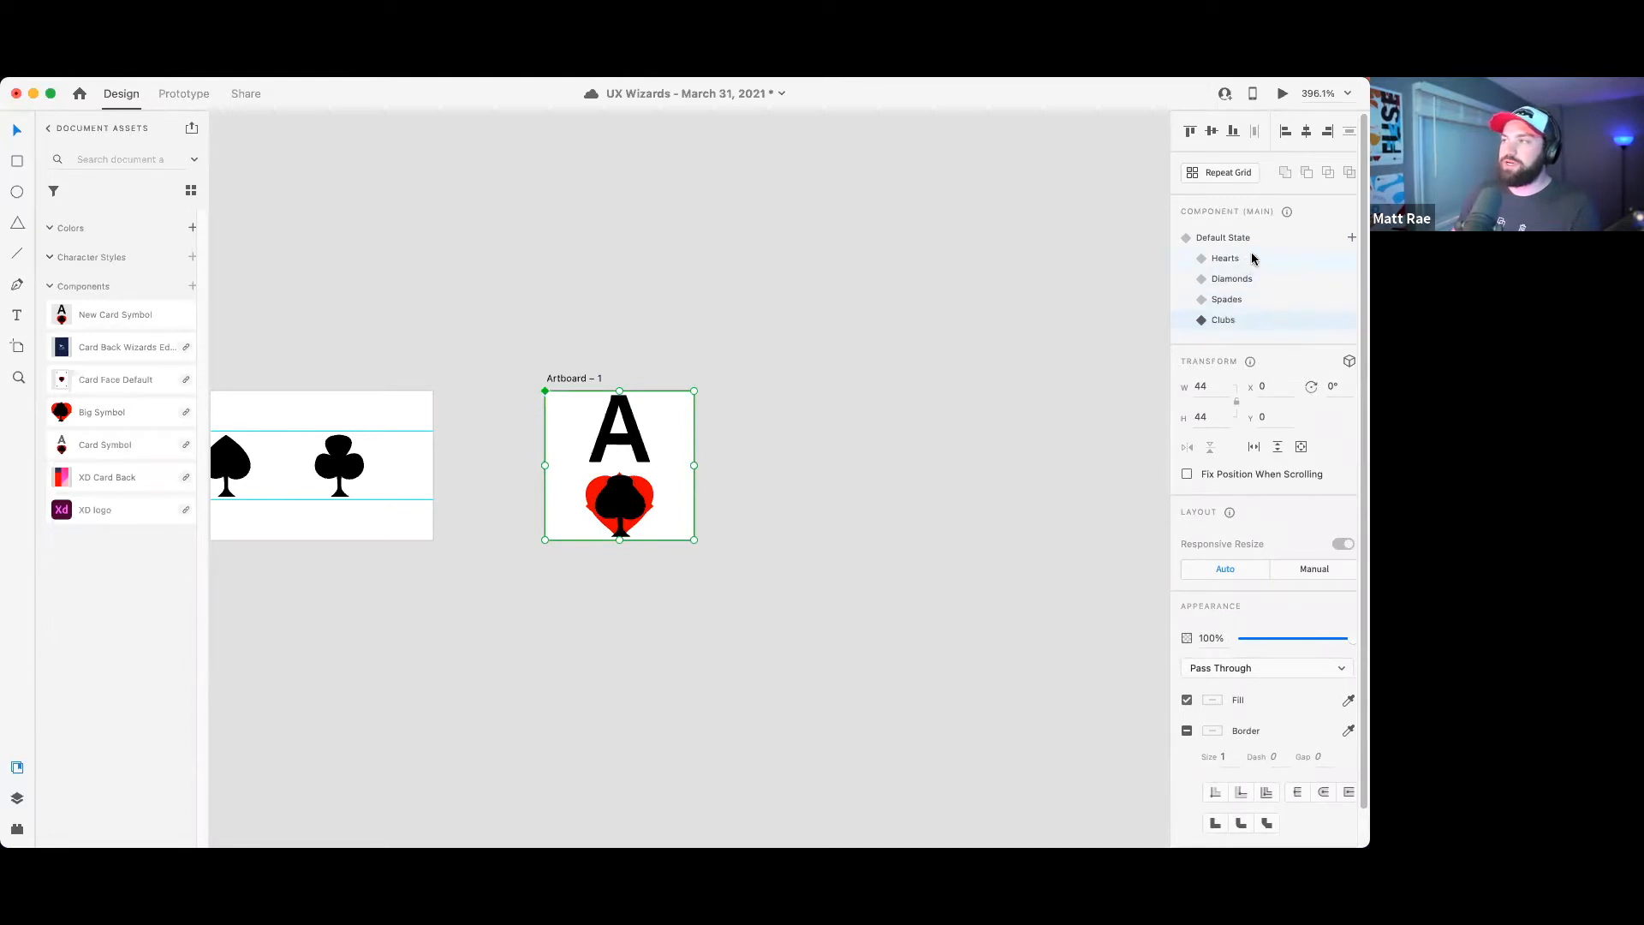
pyautogui.click(1254, 259)
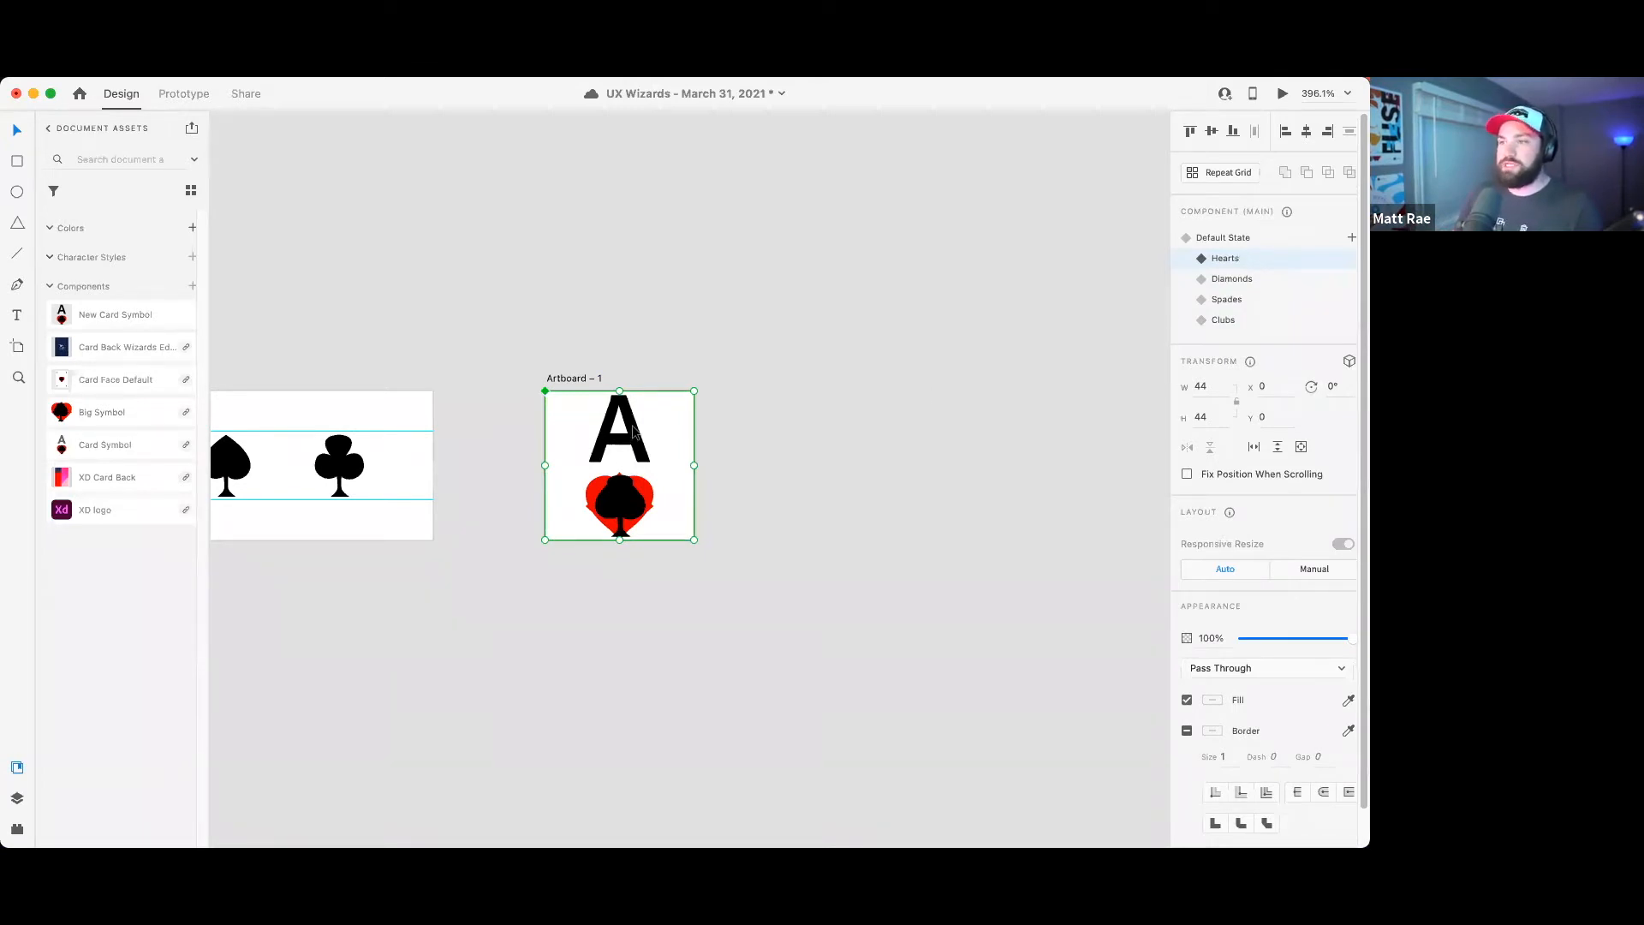
pyautogui.doubleClick(634, 430)
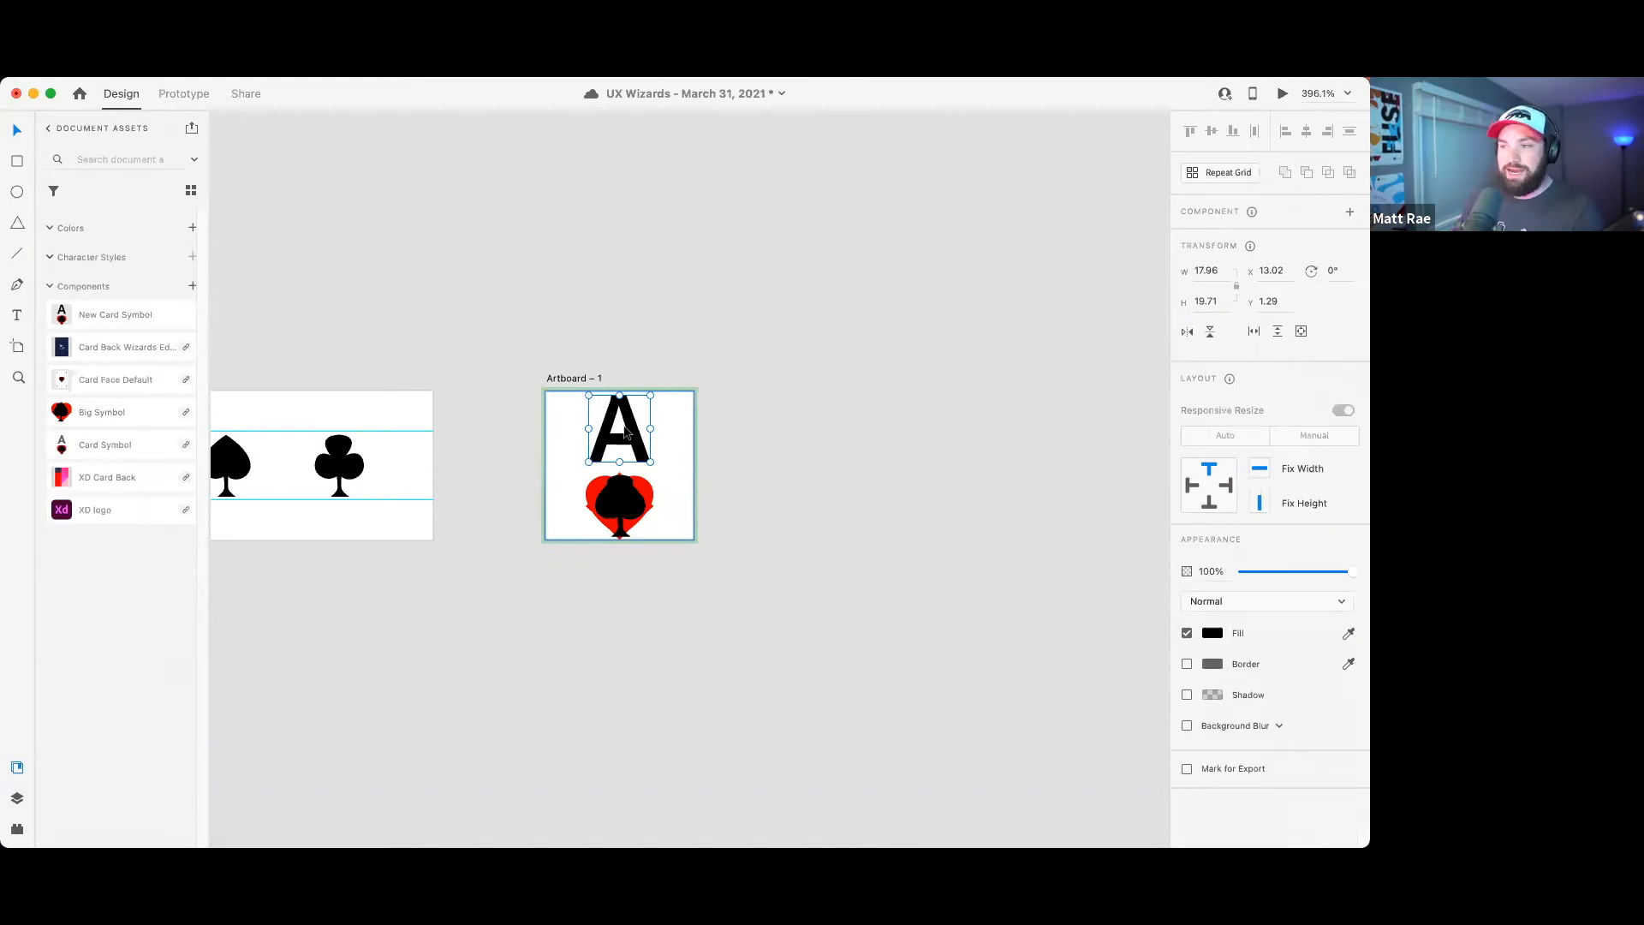
pyautogui.click(1351, 635)
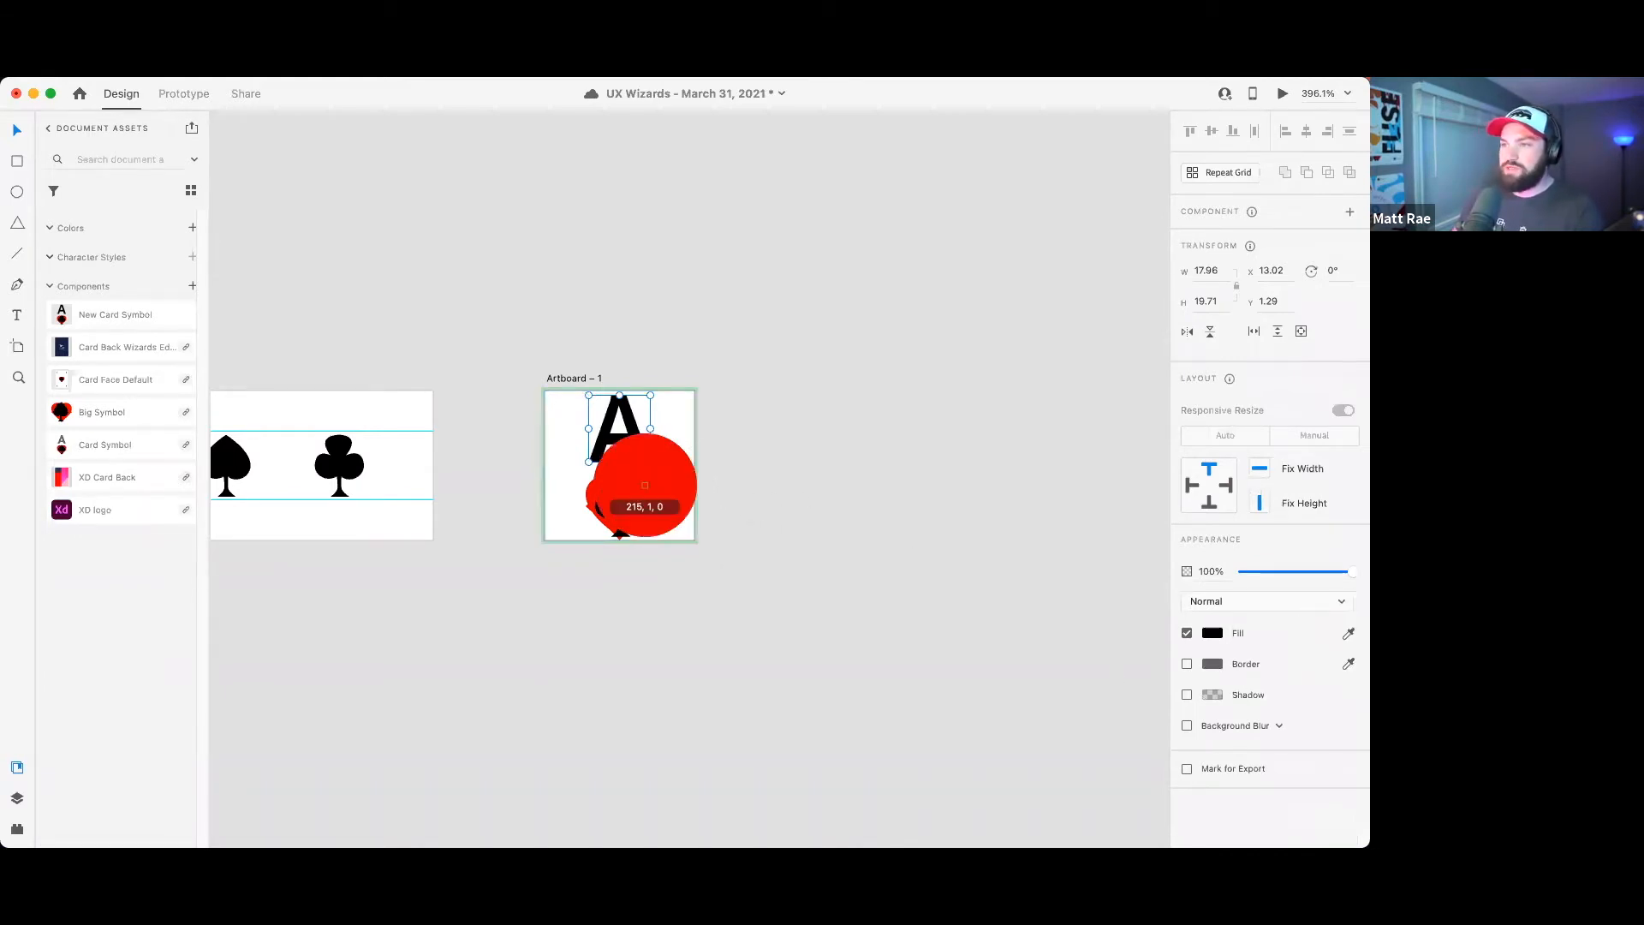
pyautogui.click(645, 486)
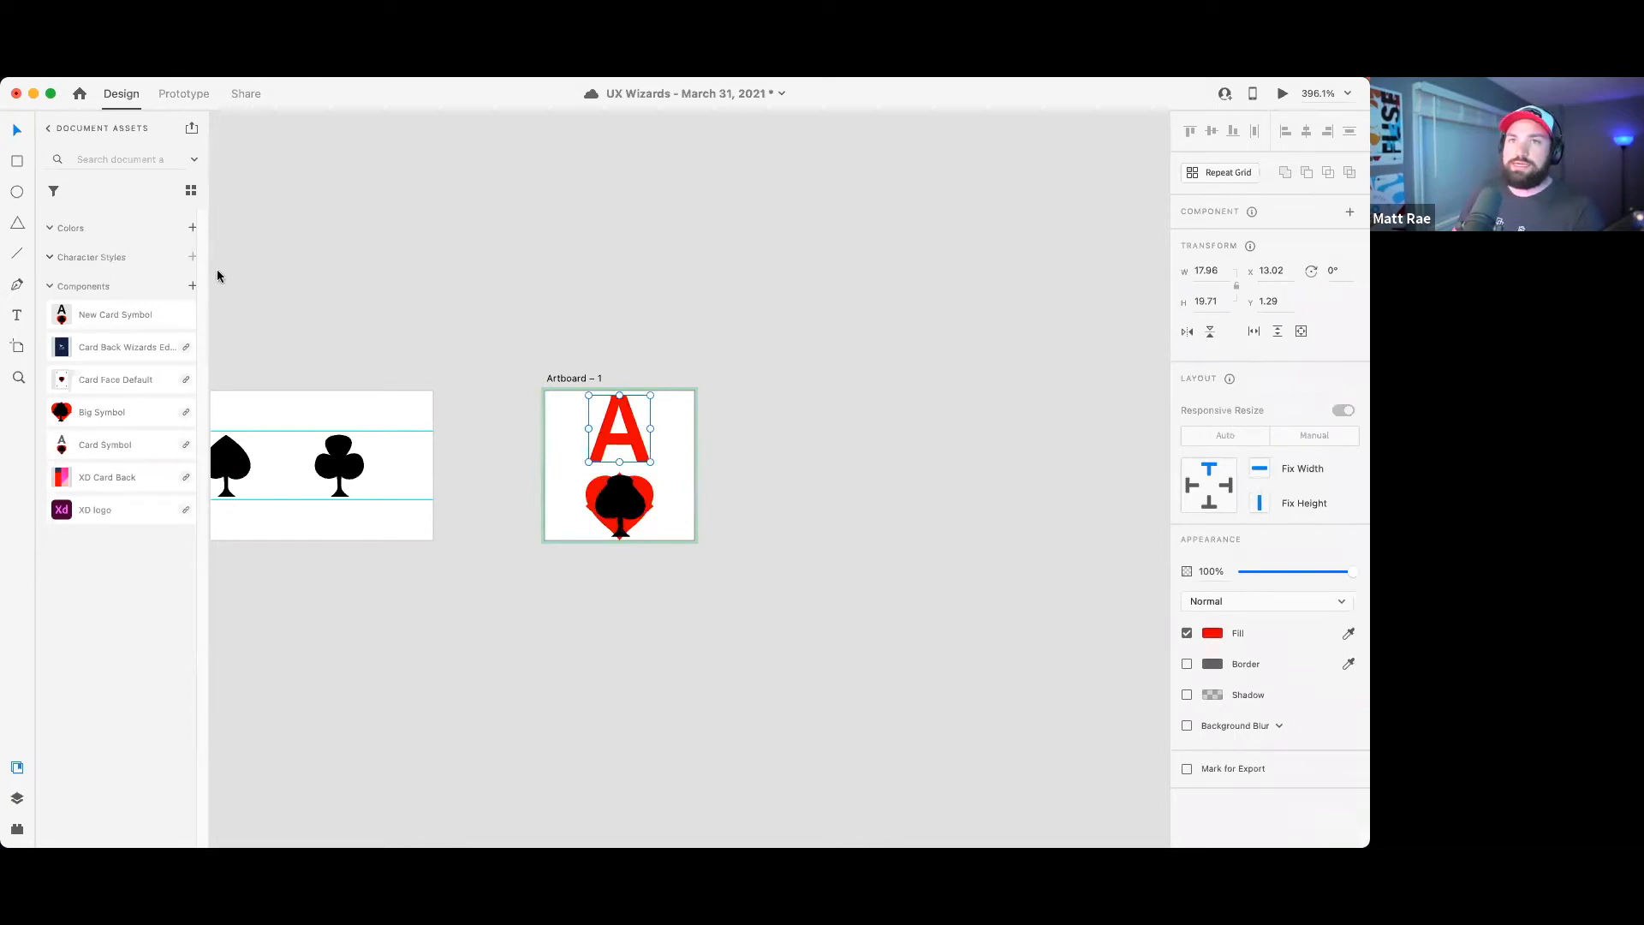
# - Try the black #000000 and red #D80000 colors from the Three Card XD library on the letter A, keeping the red
pyautogui.click(48, 129)
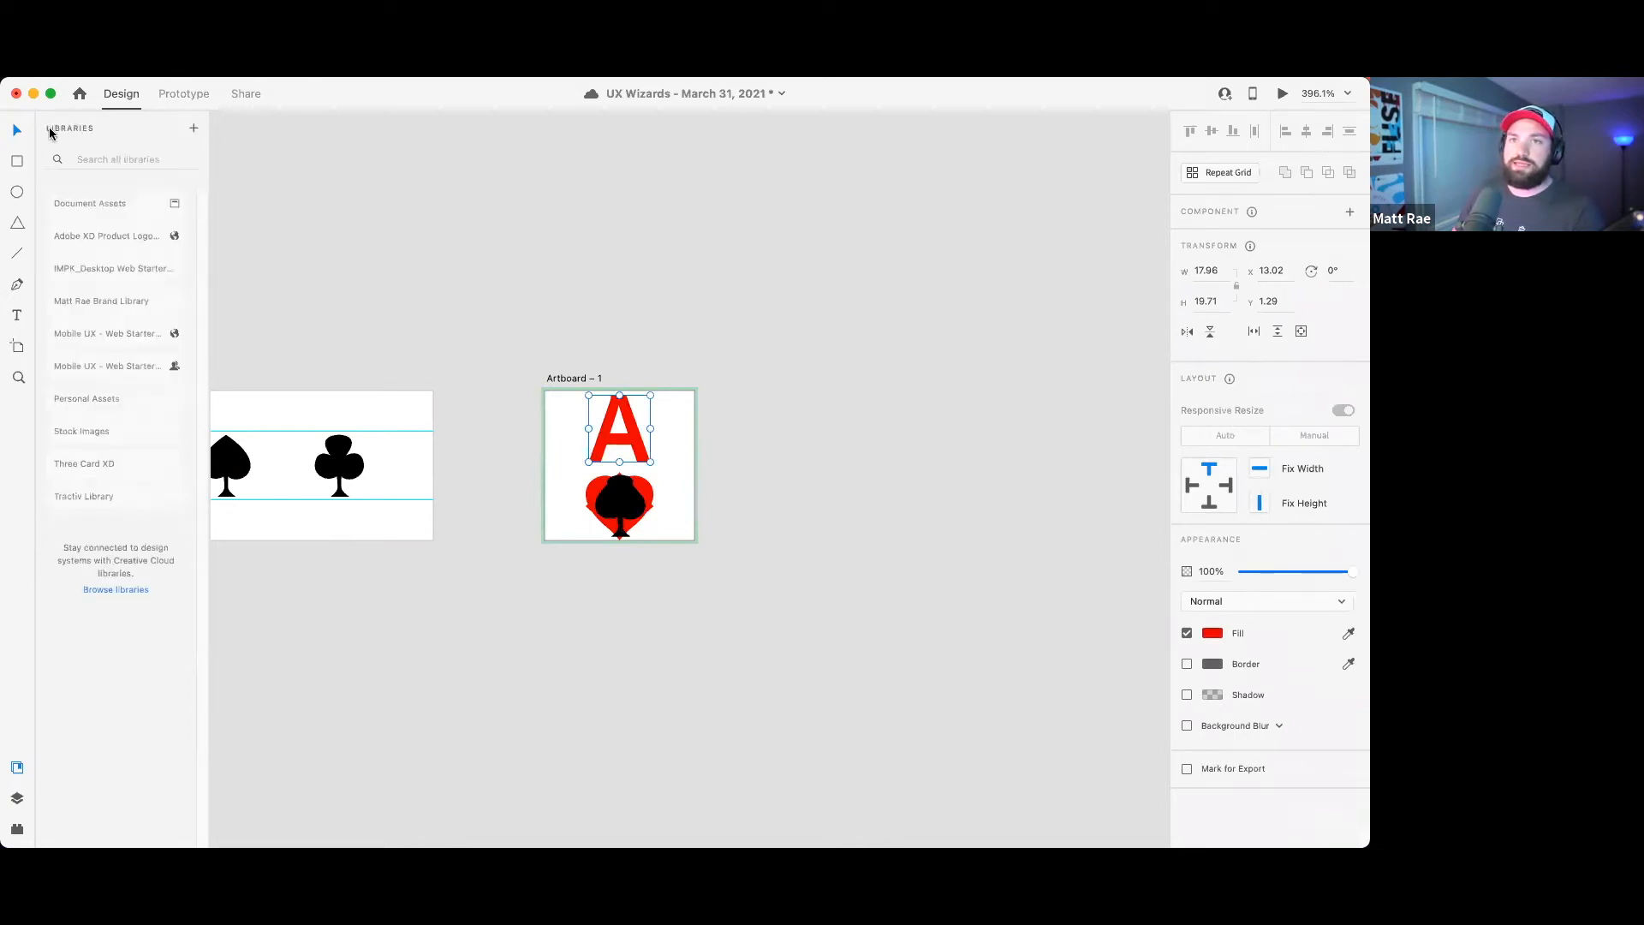
pyautogui.click(90, 463)
pyautogui.click(668, 441)
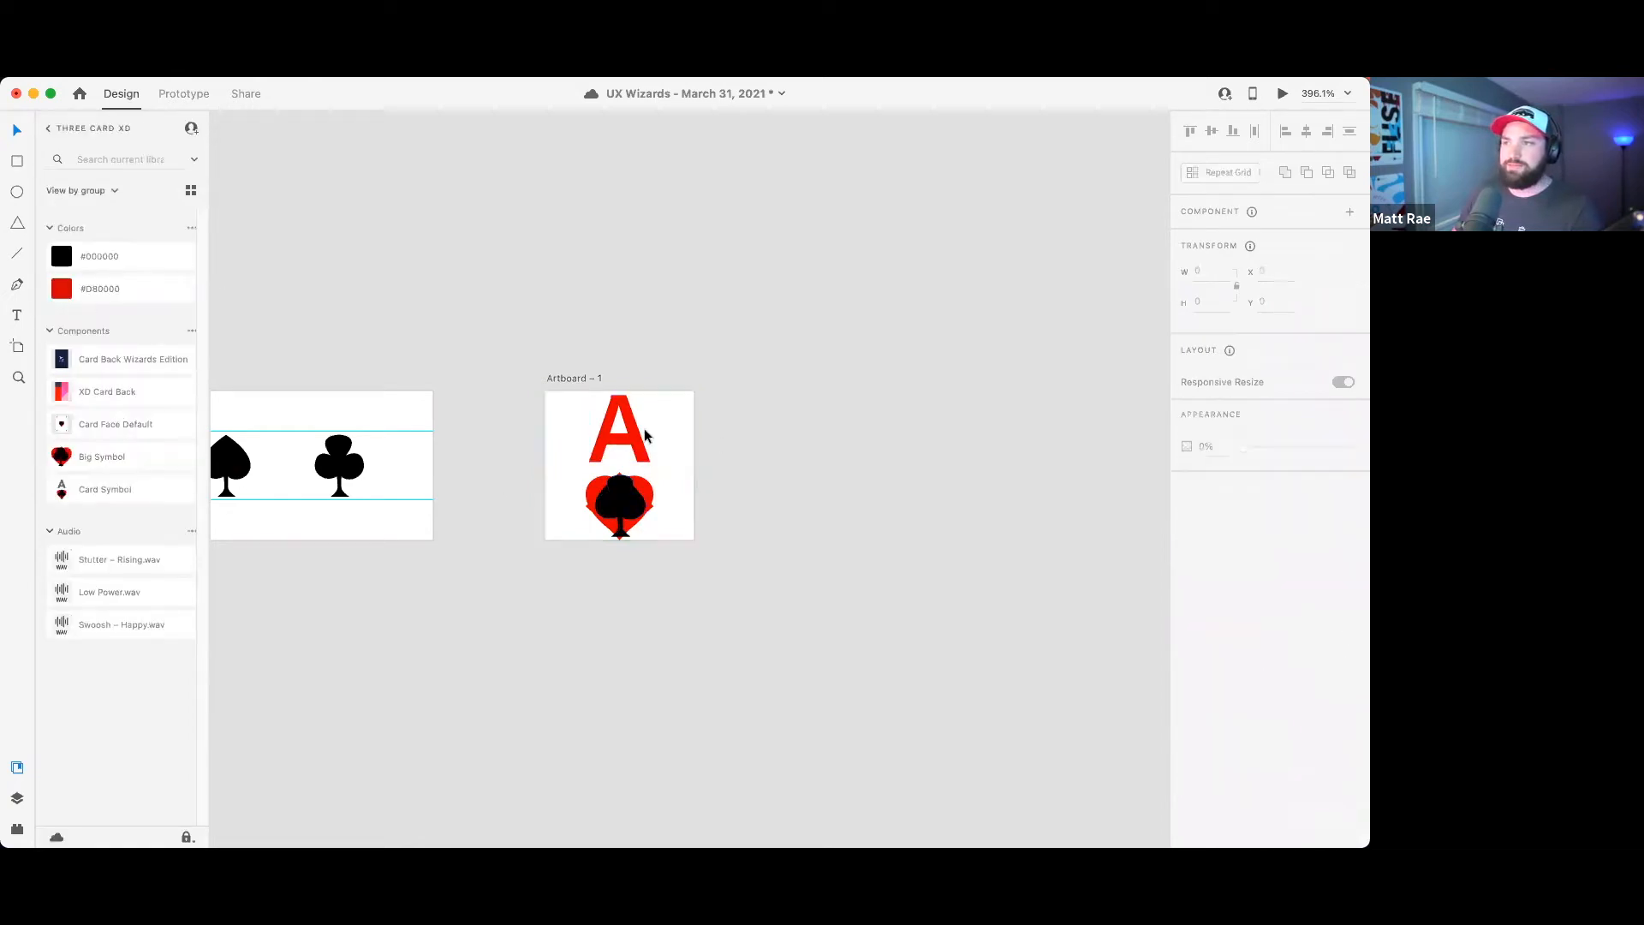
pyautogui.click(638, 434)
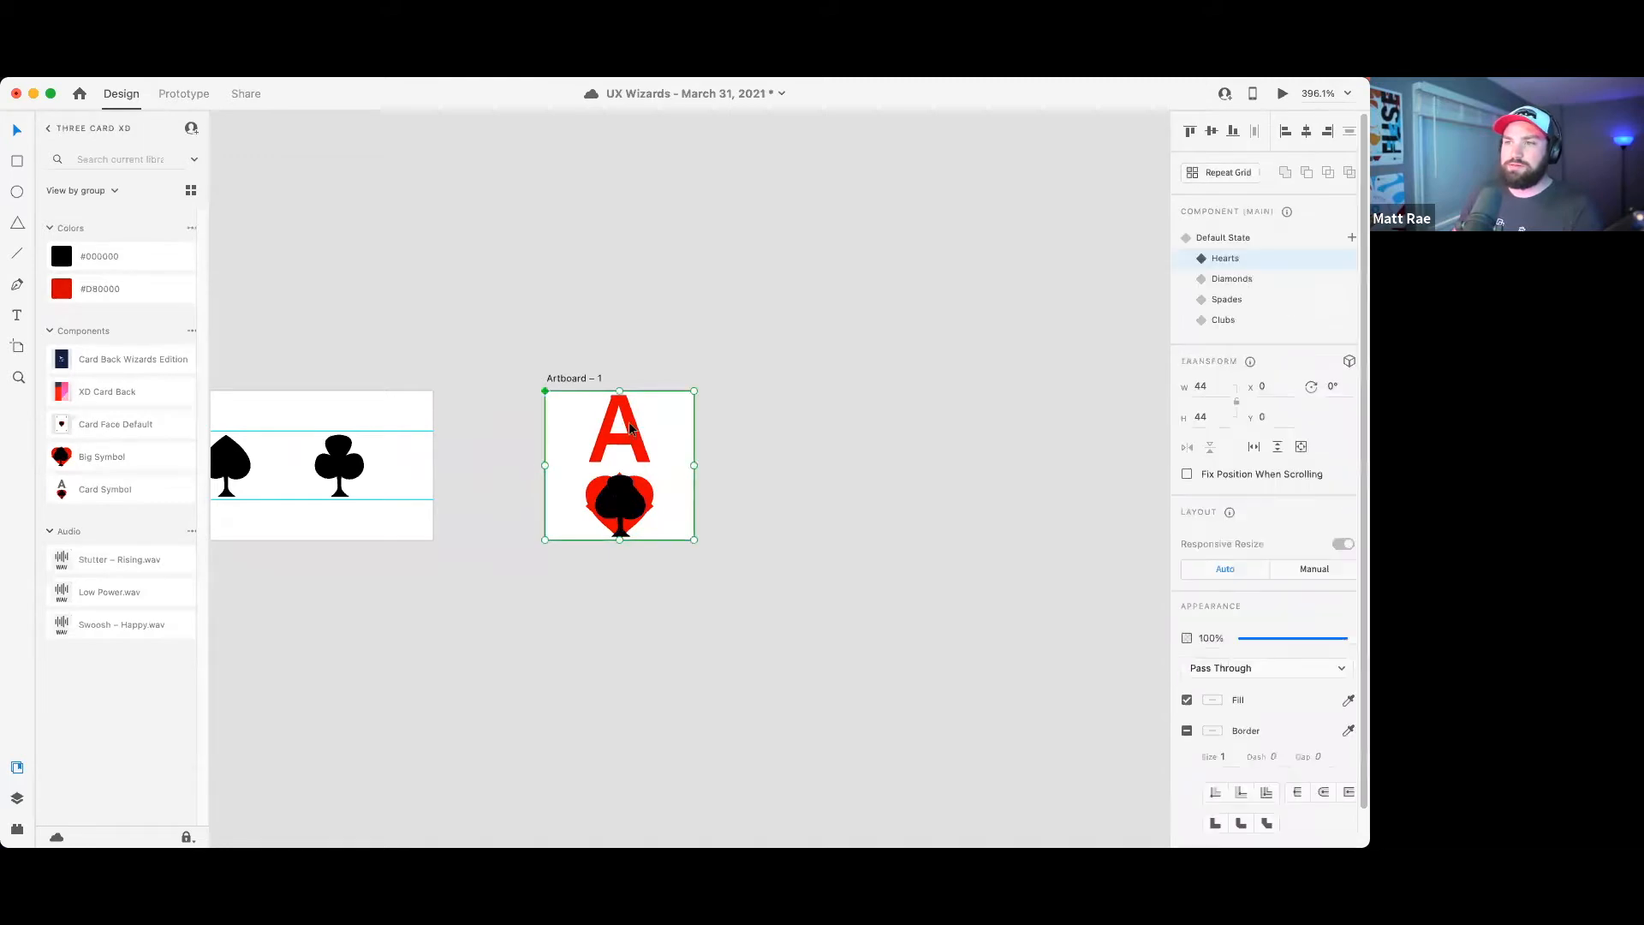
pyautogui.click(110, 257)
pyautogui.click(110, 286)
pyautogui.click(112, 259)
pyautogui.click(113, 289)
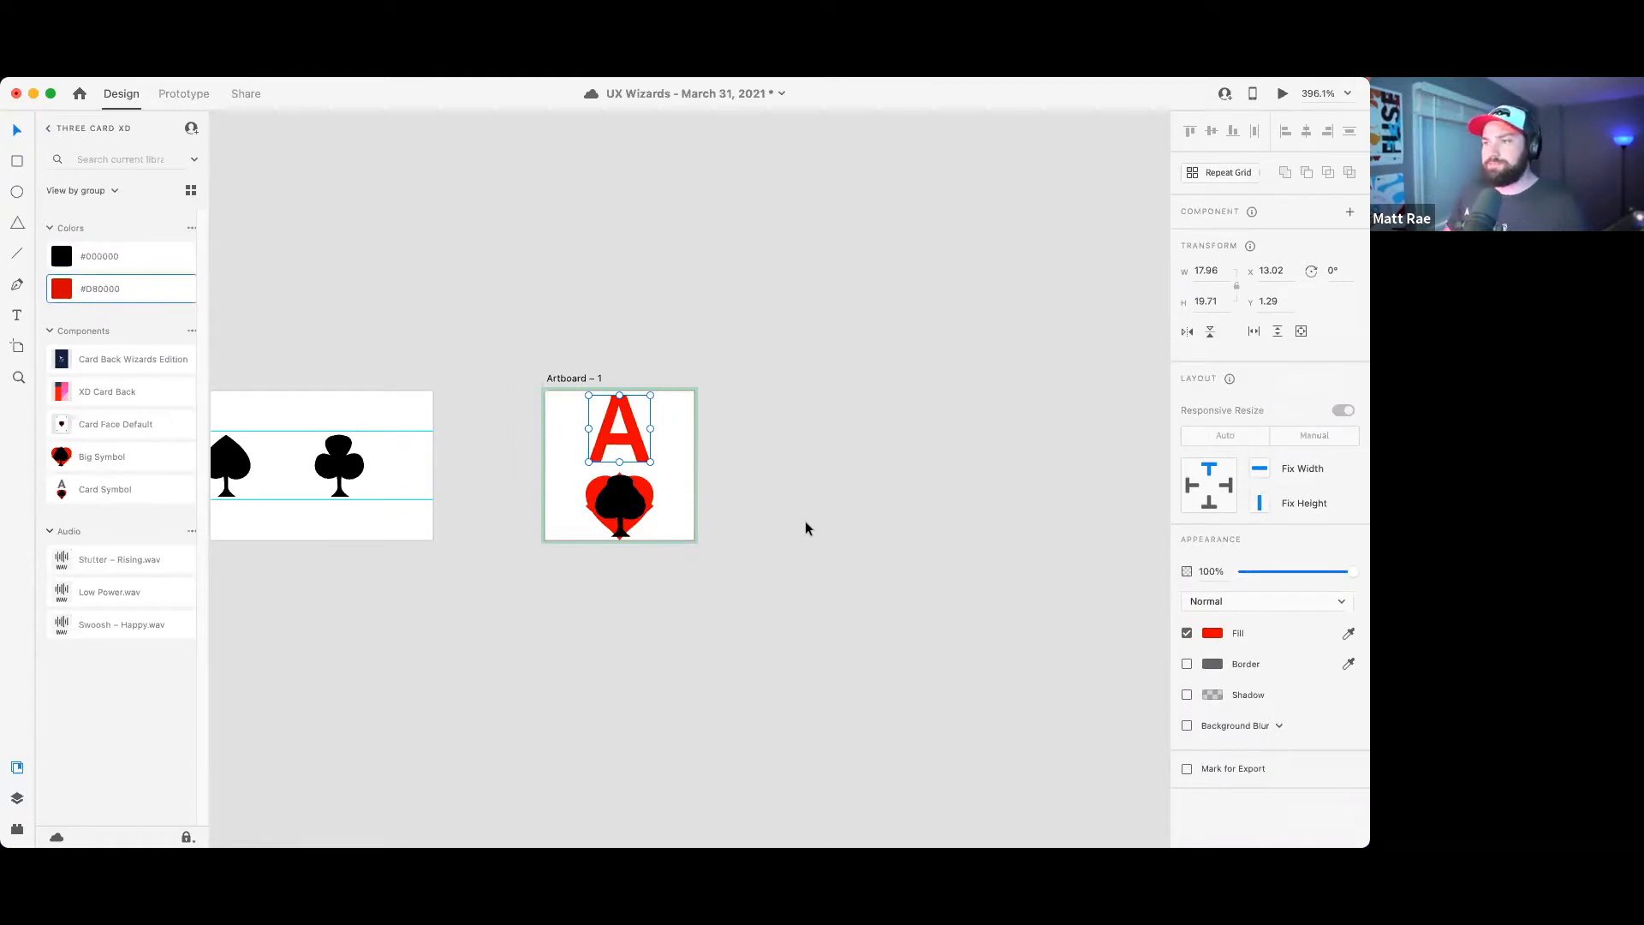
pyautogui.click(792, 465)
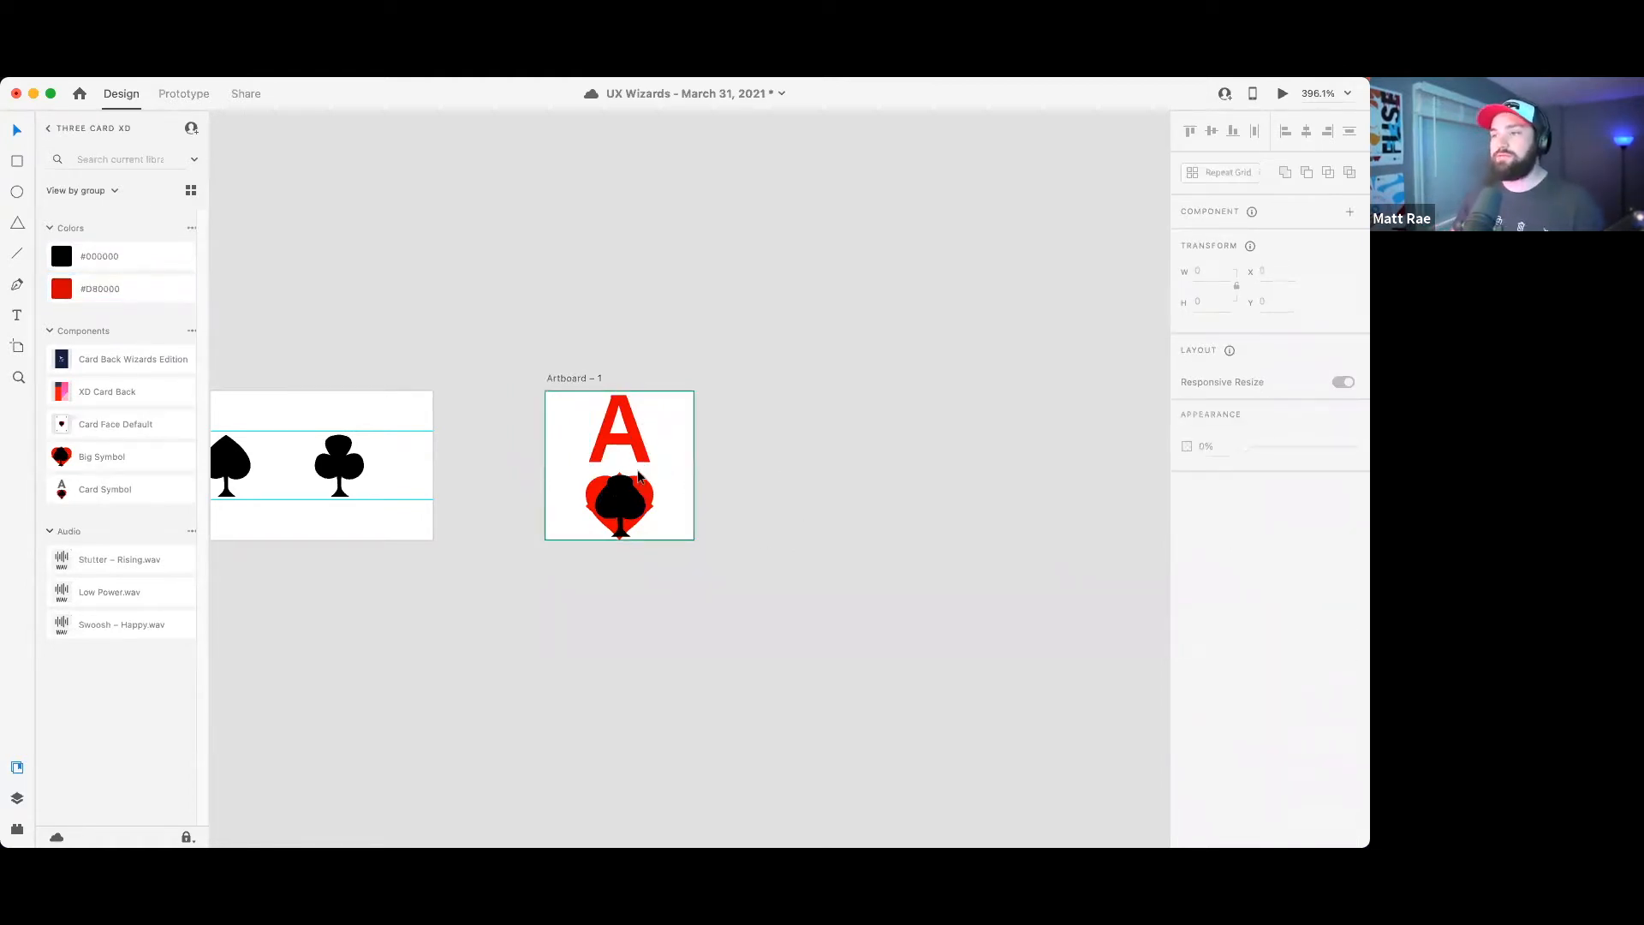
# - Rename the component's Path 3 layer as Clubs and its Path 2 layer as Spades
pyautogui.click(624, 507)
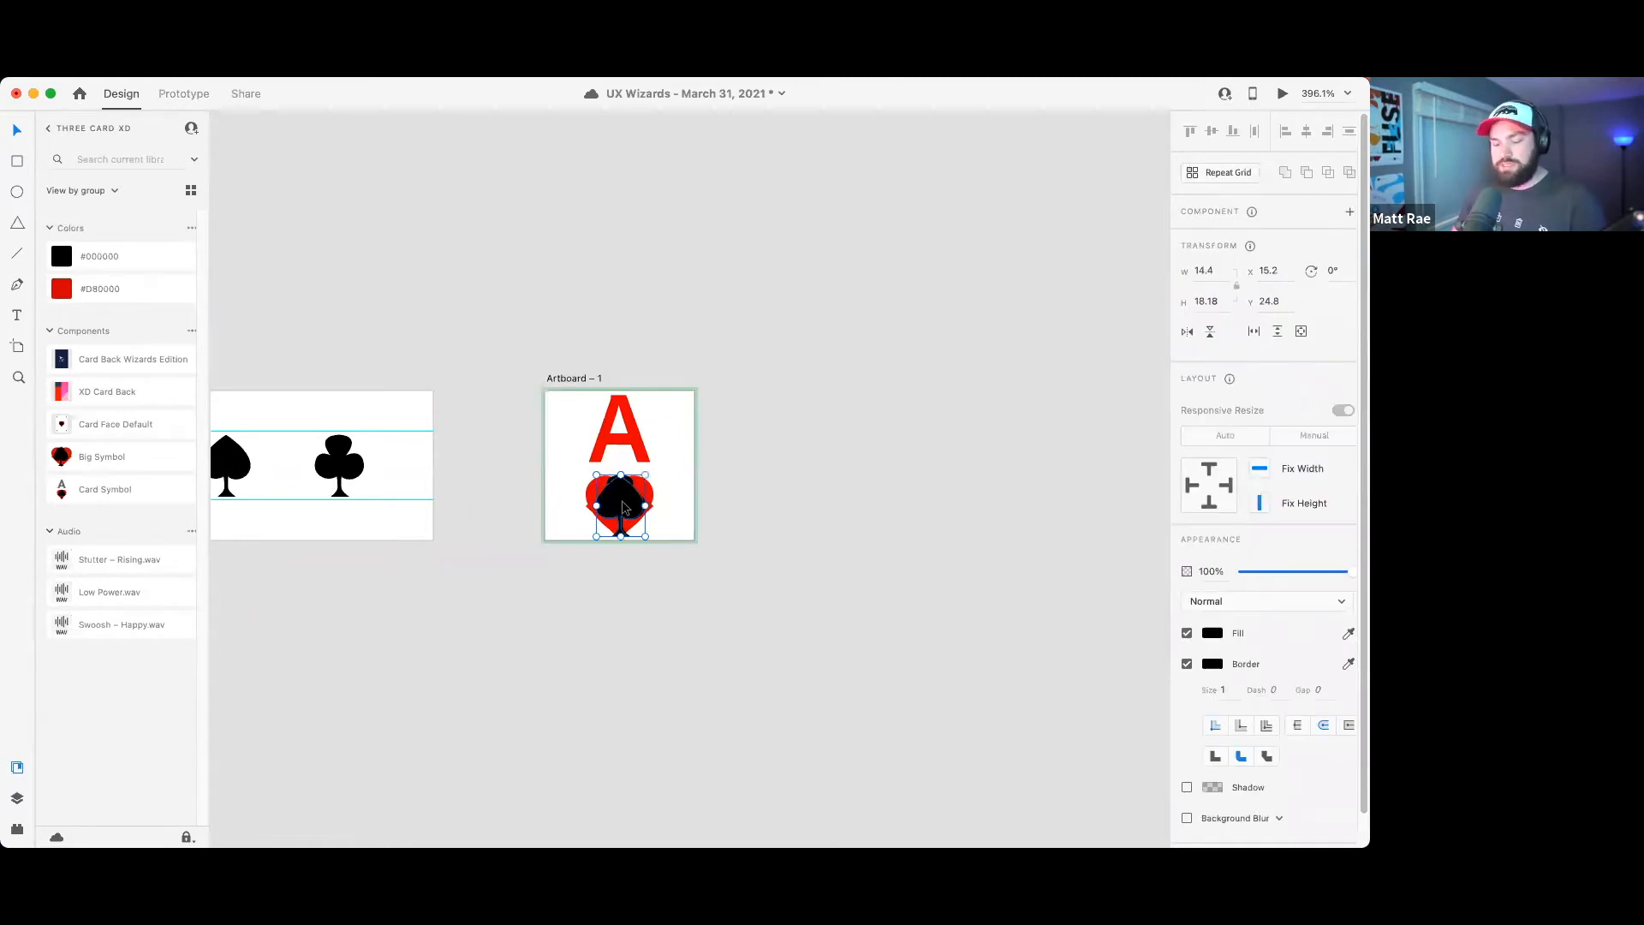
pyautogui.press('super+y')
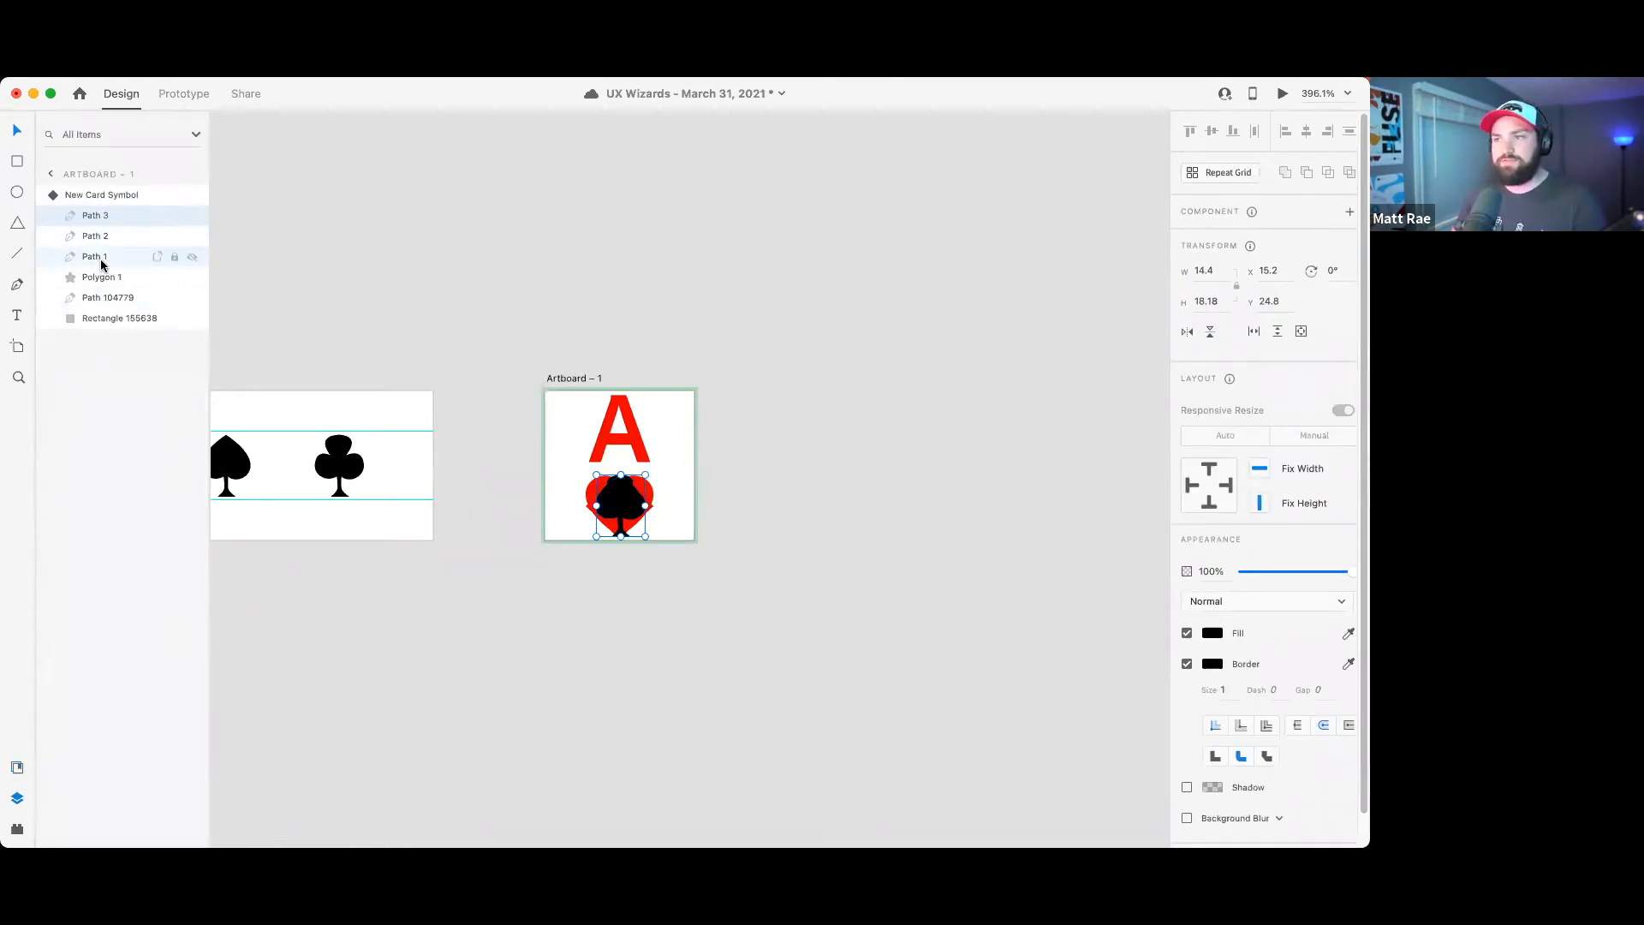
pyautogui.doubleClick(98, 216)
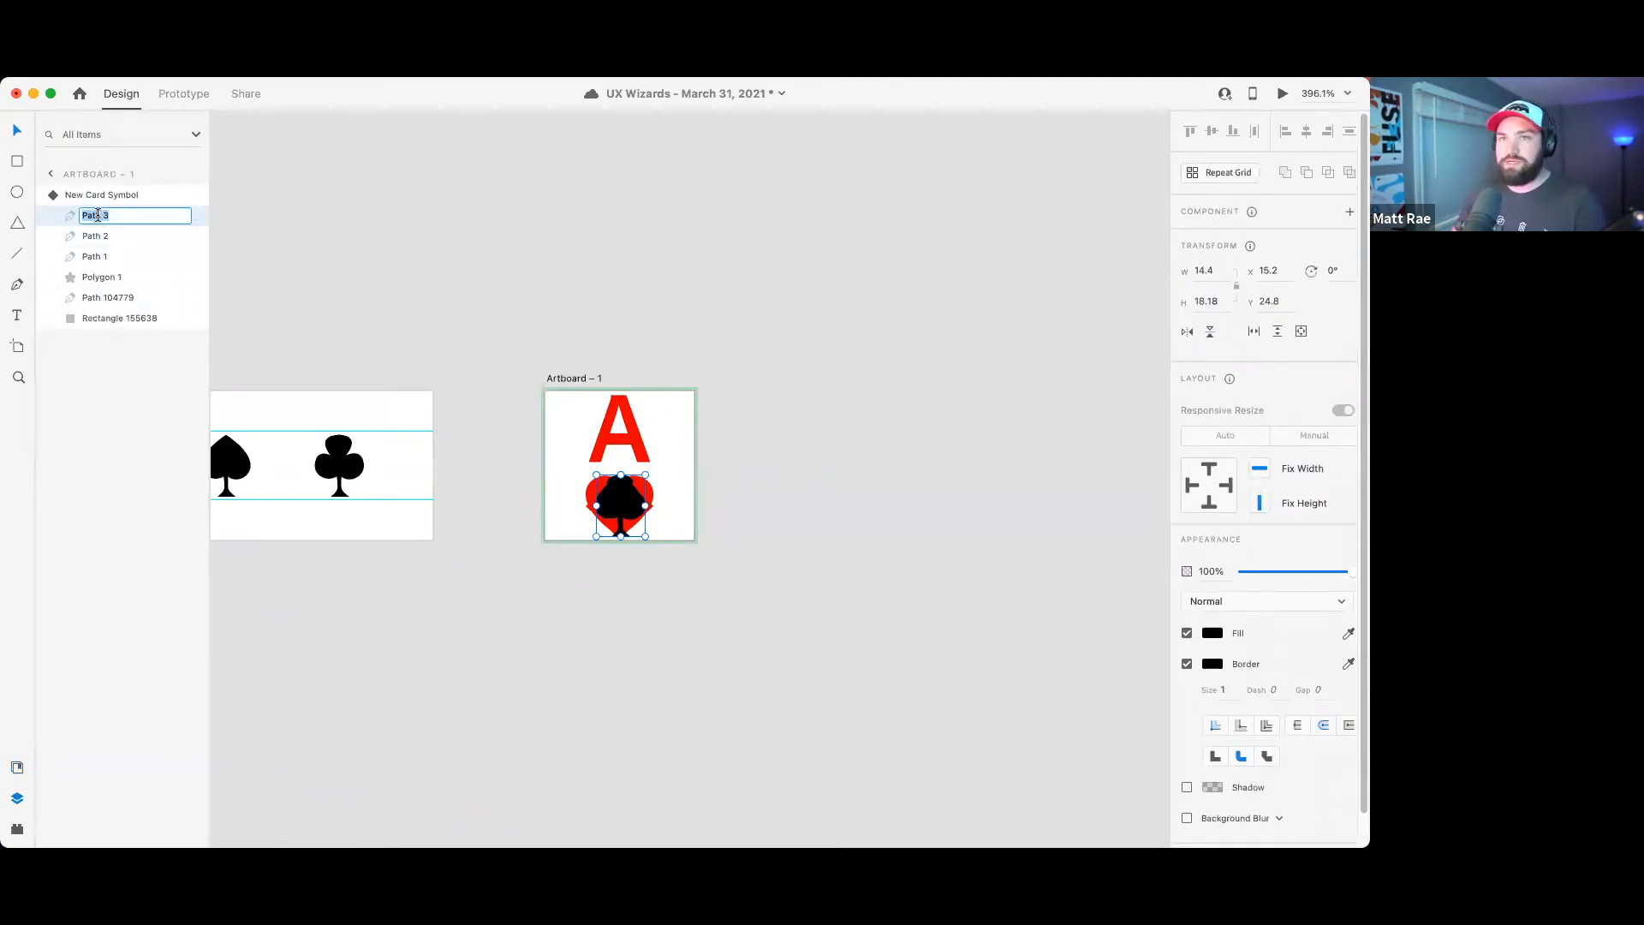
pyautogui.write('Clubs')
pyautogui.press('Return')
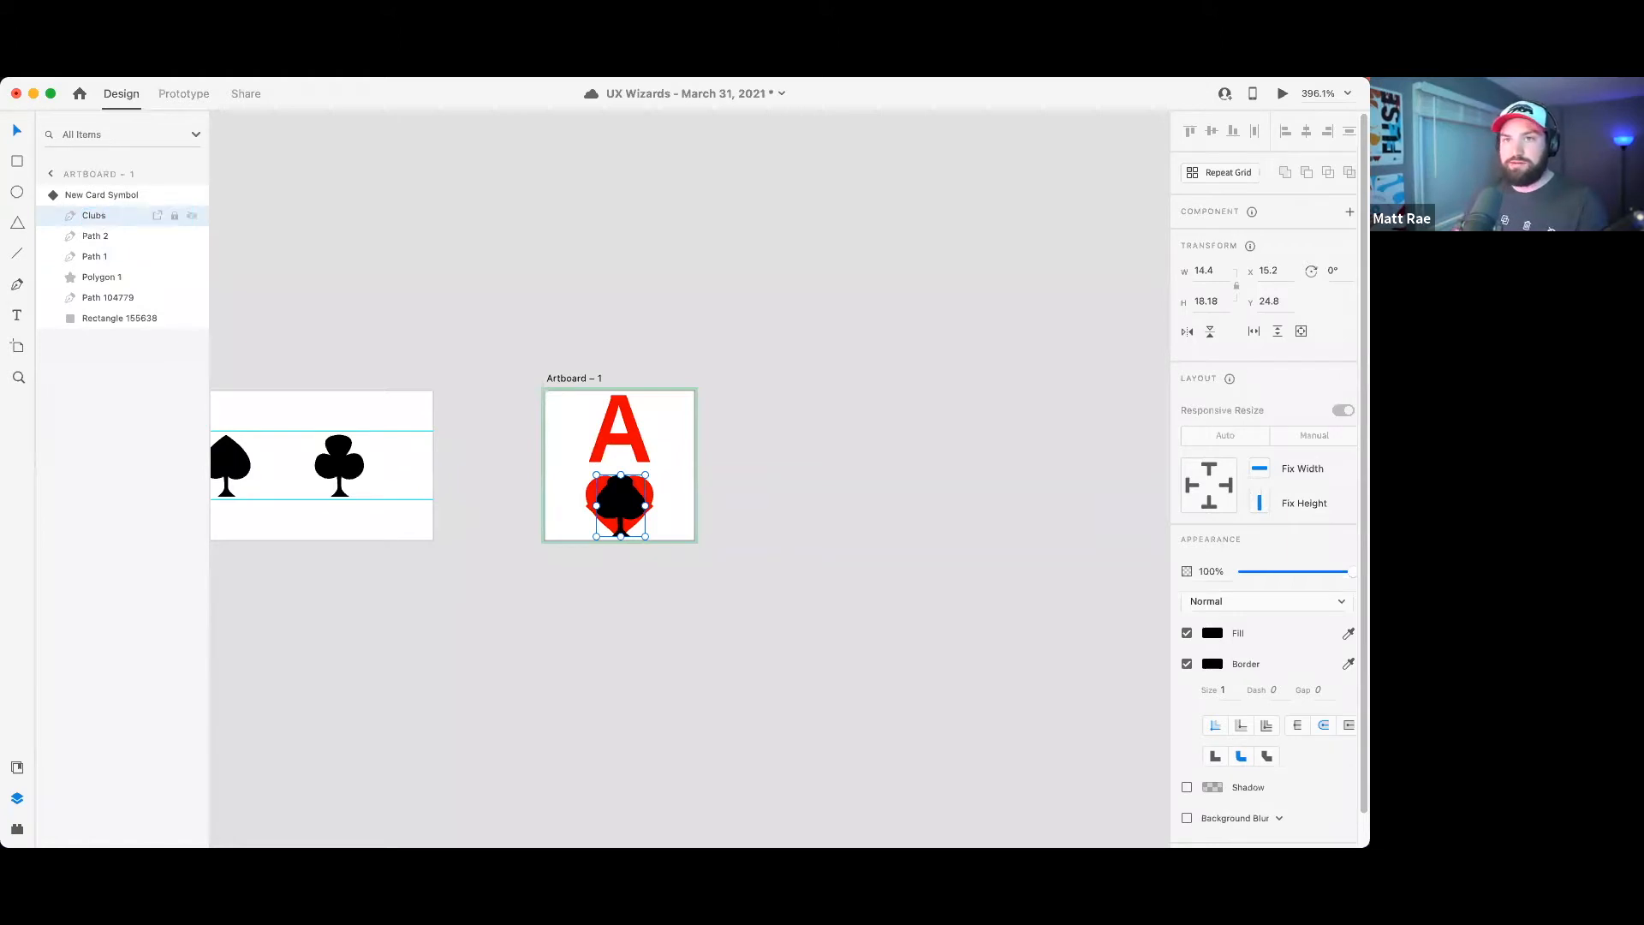
pyautogui.doubleClick(94, 236)
pyautogui.write('Spades')
pyautogui.press('Return')
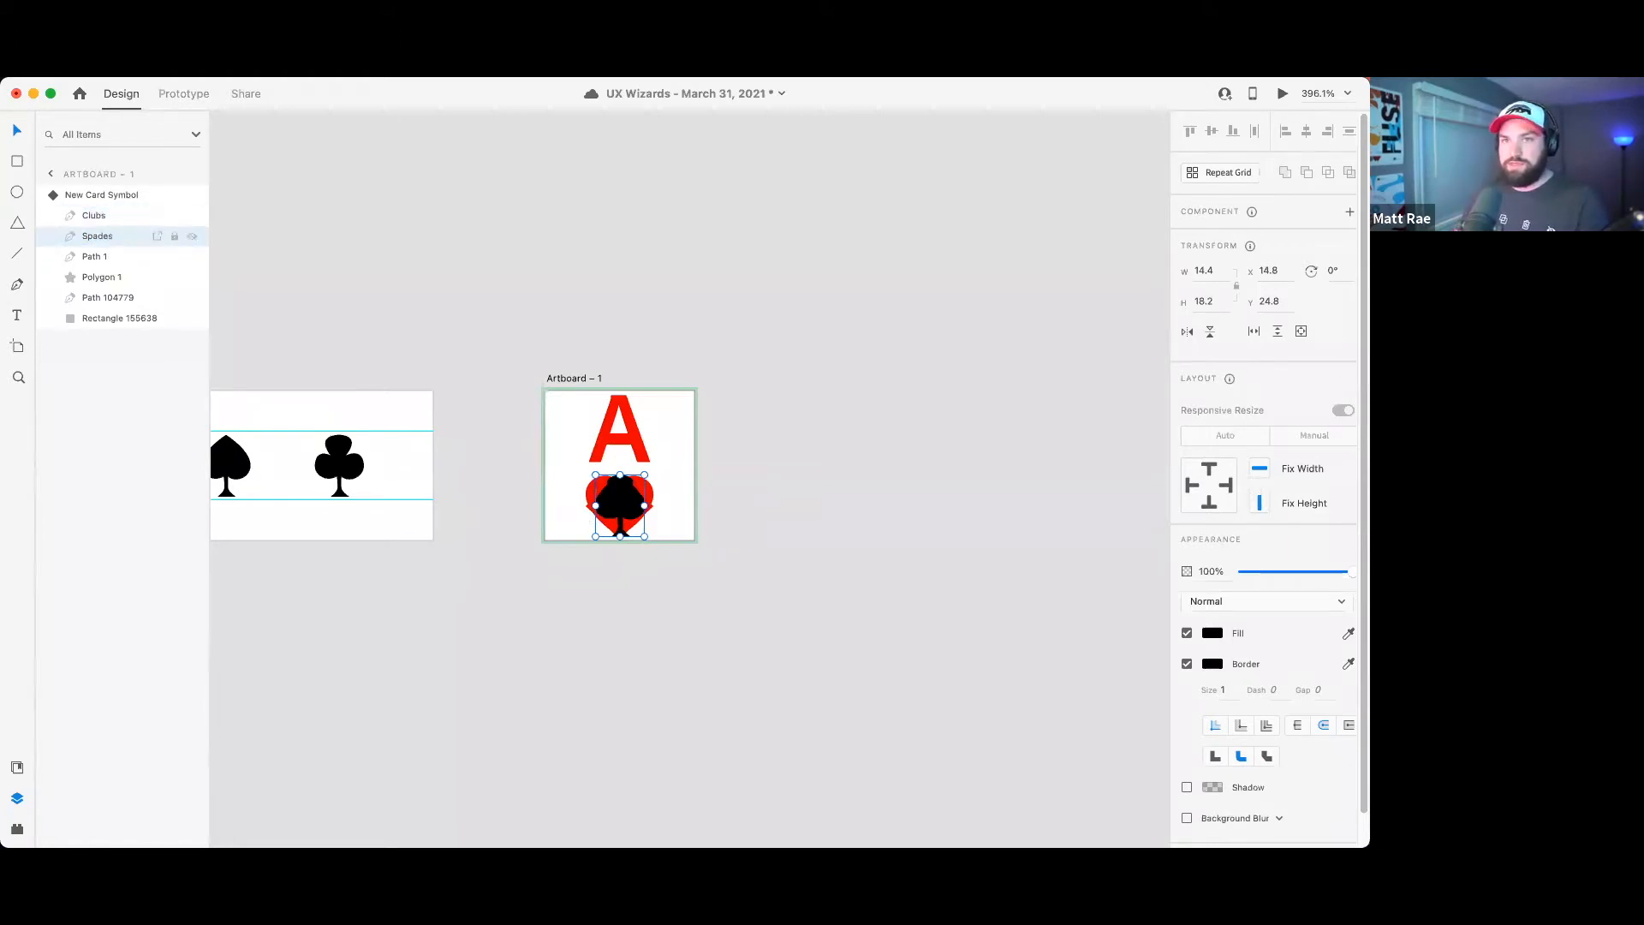
# - Rename the component's Path 1 layer as Hearts
pyautogui.click(99, 255)
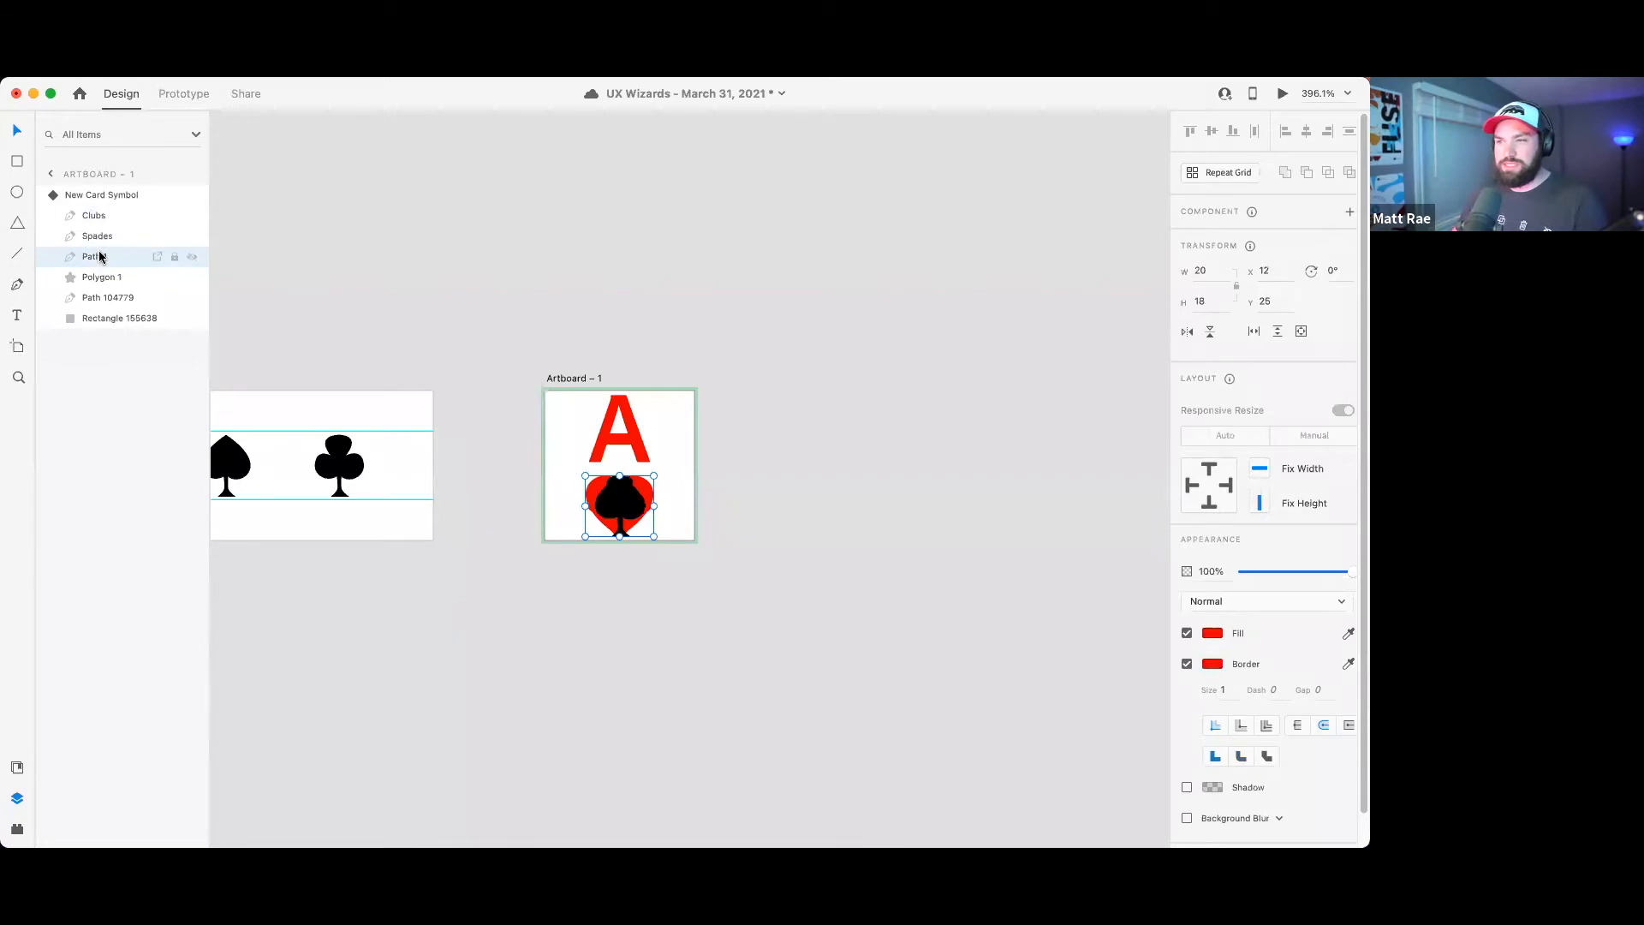
pyautogui.hotkey('shift', 'Up')
pyautogui.hotkey('shift', 'Up')
pyautogui.hotkey('shift', 'Down')
pyautogui.hotkey('shift', 'Down')
pyautogui.doubleClick(99, 256)
pyautogui.write('Hearts')
pyautogui.press('Return')
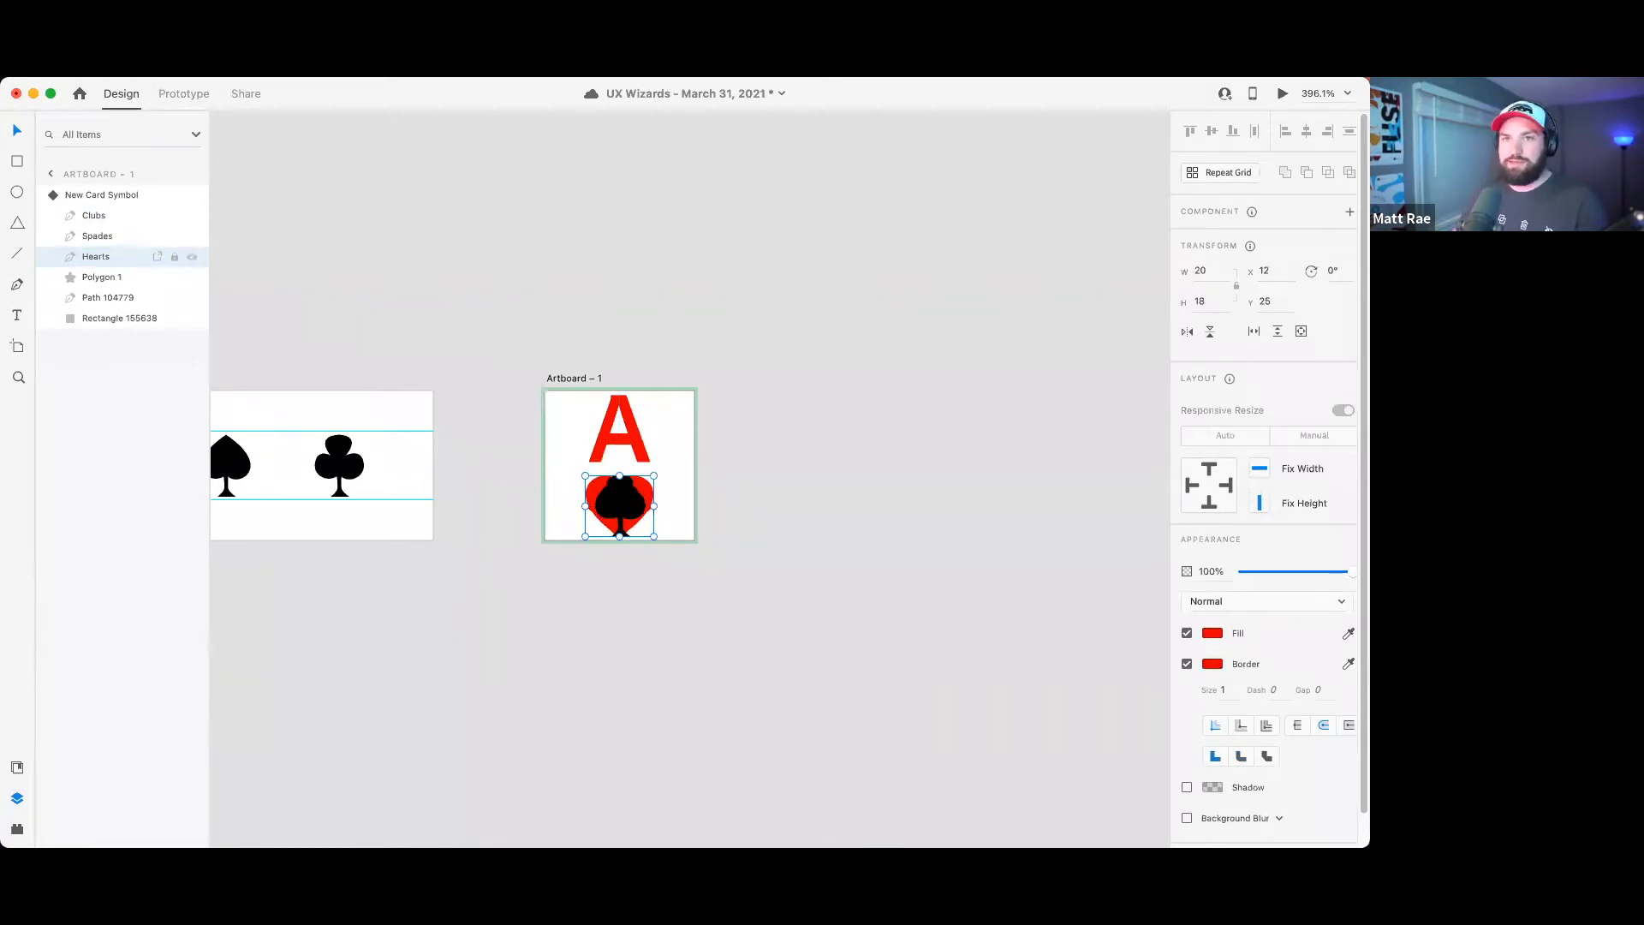
# - Rename the component's Polygon 1 layer as Diamonds
pyautogui.click(101, 297)
pyautogui.click(100, 279)
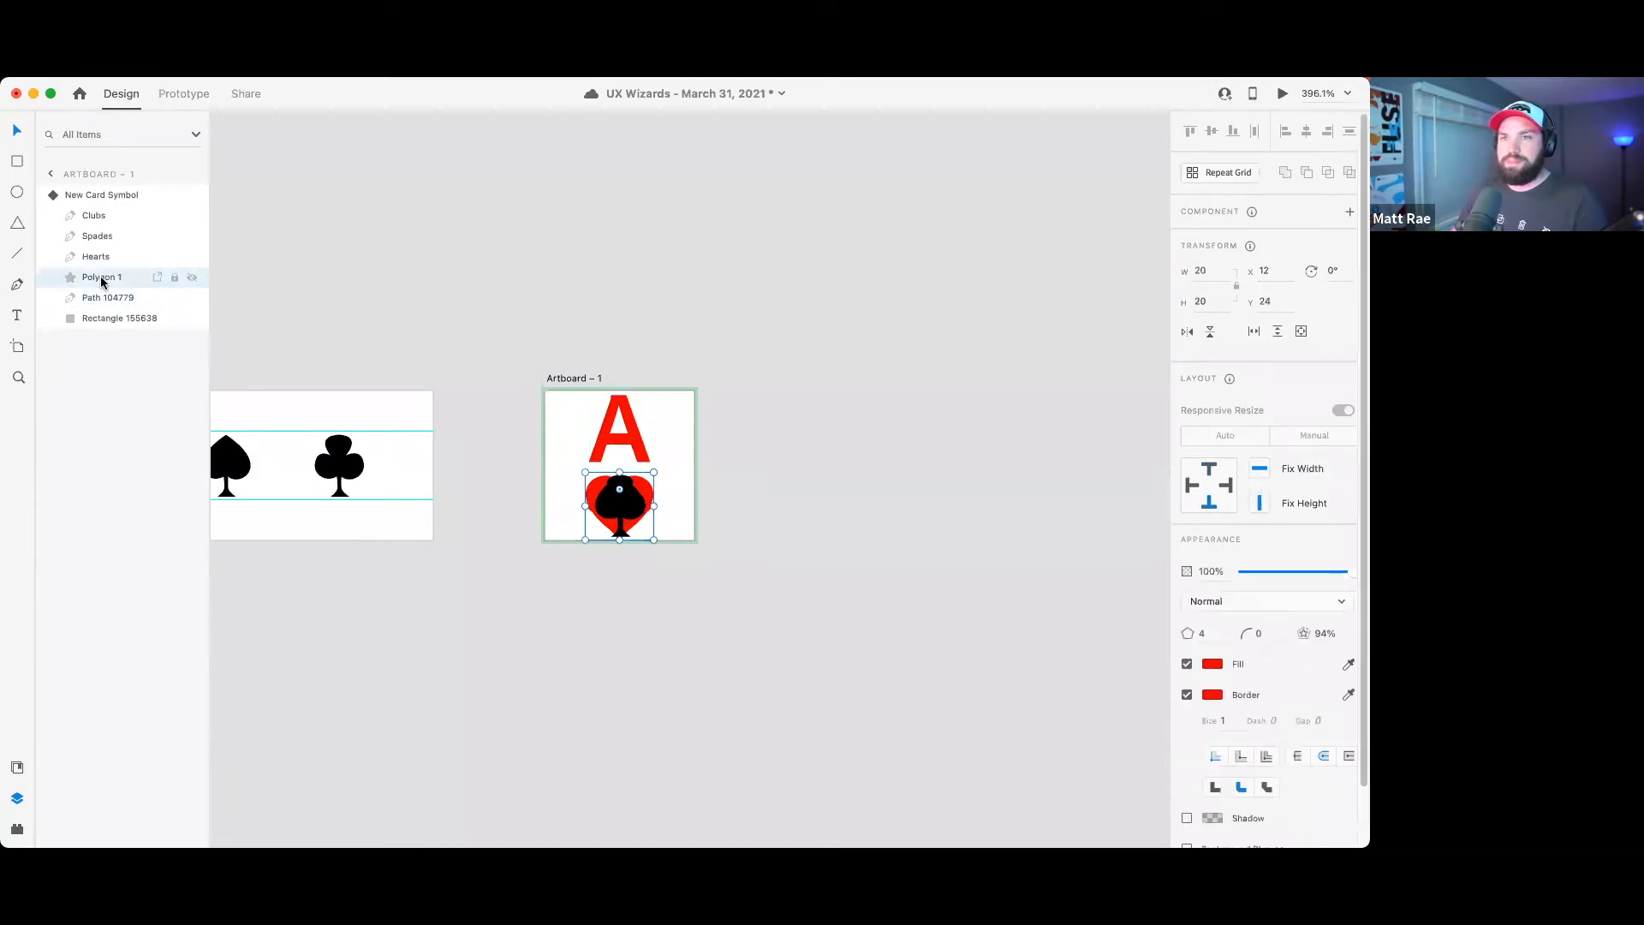
pyautogui.doubleClick(101, 278)
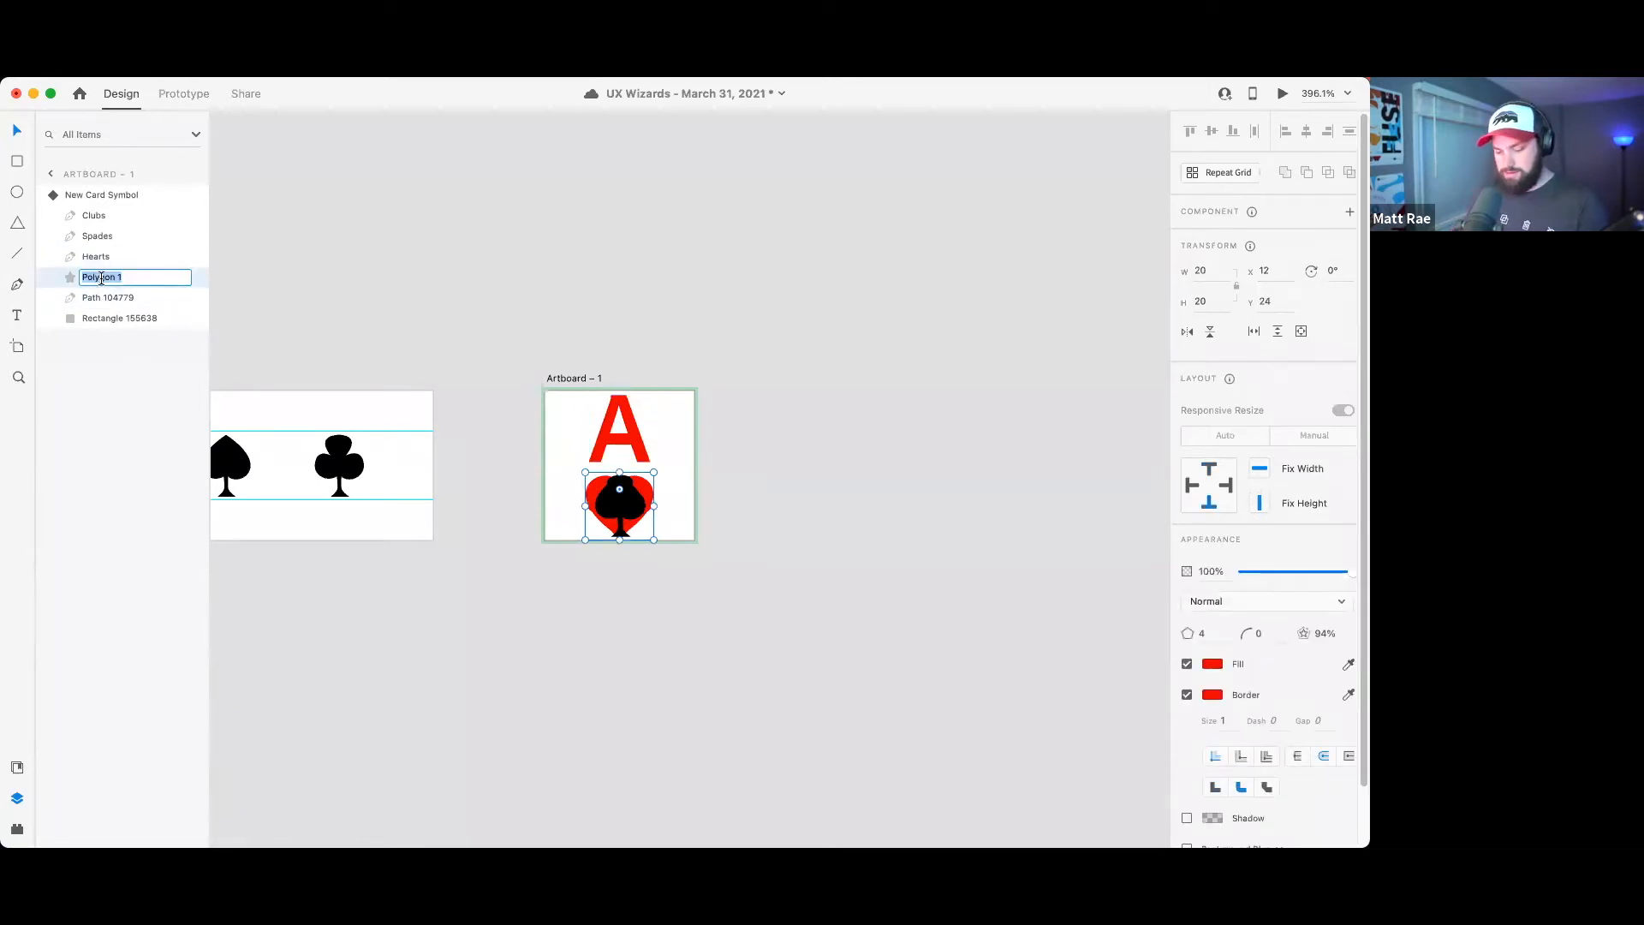
pyautogui.write('Diamonds')
pyautogui.press('Return')
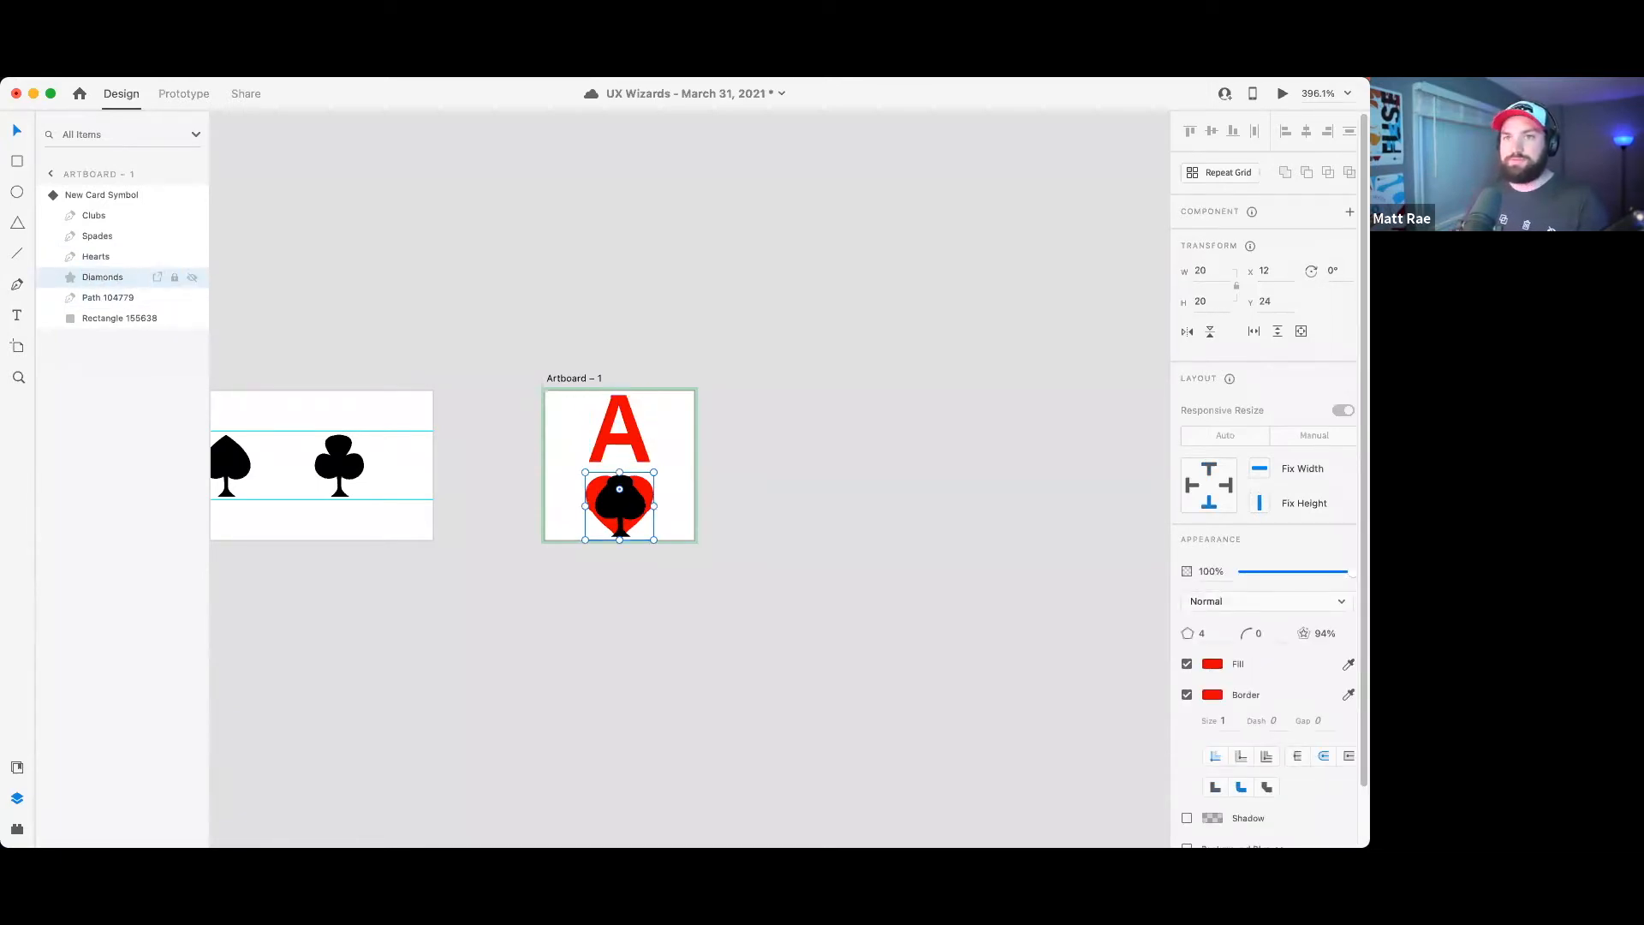
# - Hide the Diamonds, Spades and Clubs layers in the Hearts state, leaving only the heart below the letter A
pyautogui.click(107, 257)
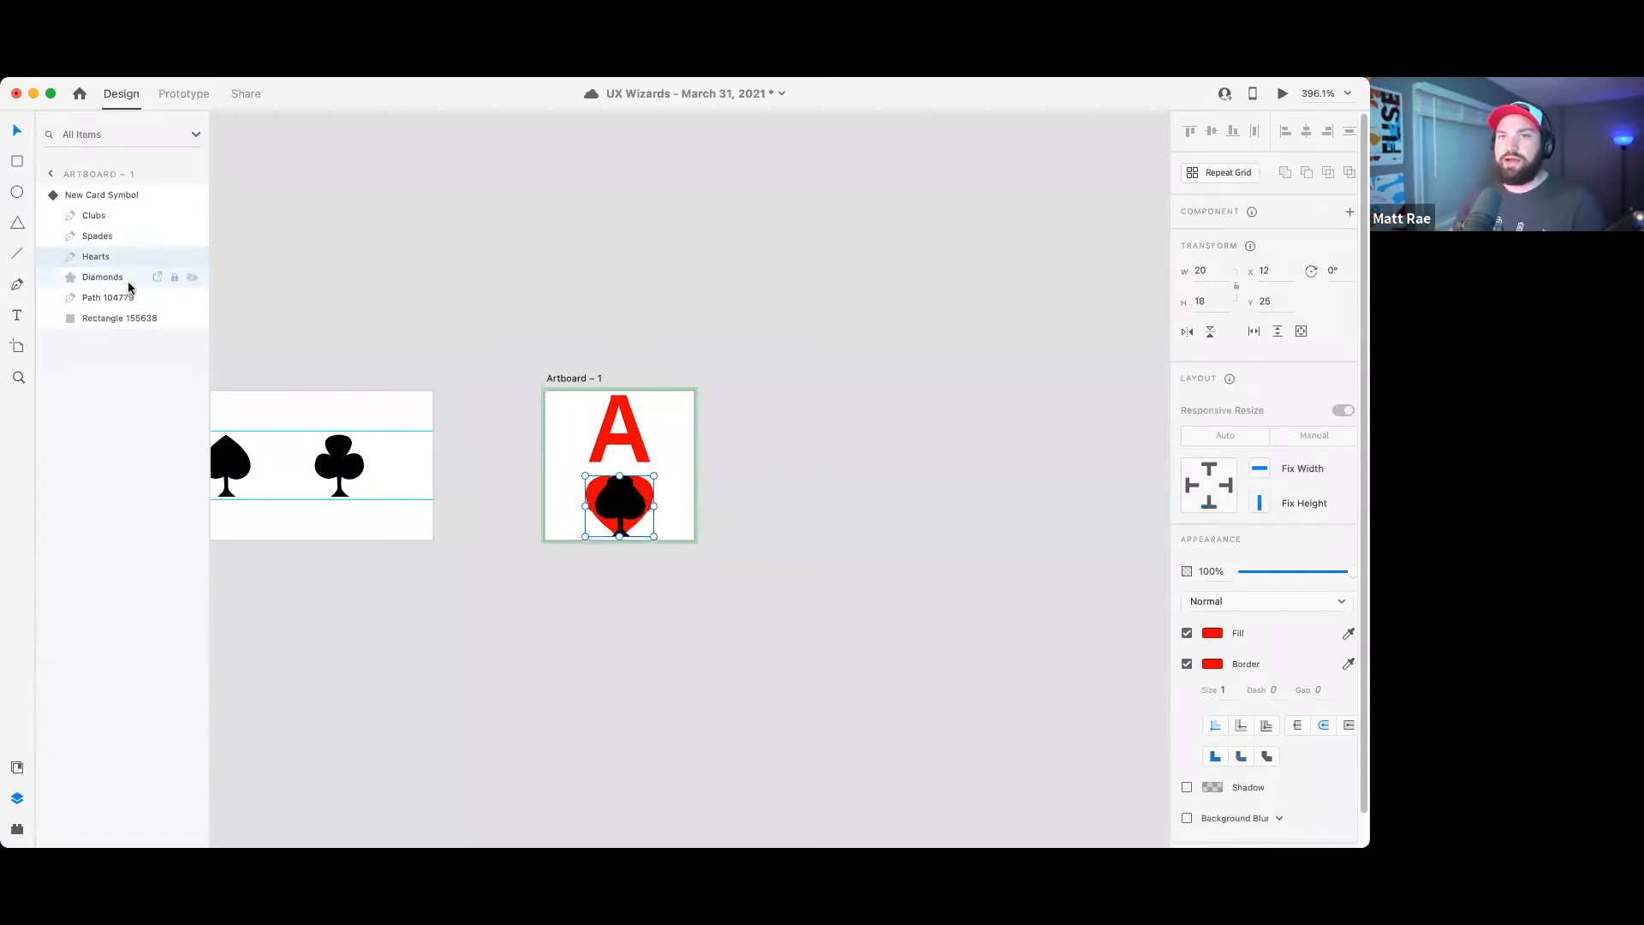
pyautogui.click(191, 278)
pyautogui.click(192, 237)
pyautogui.click(191, 215)
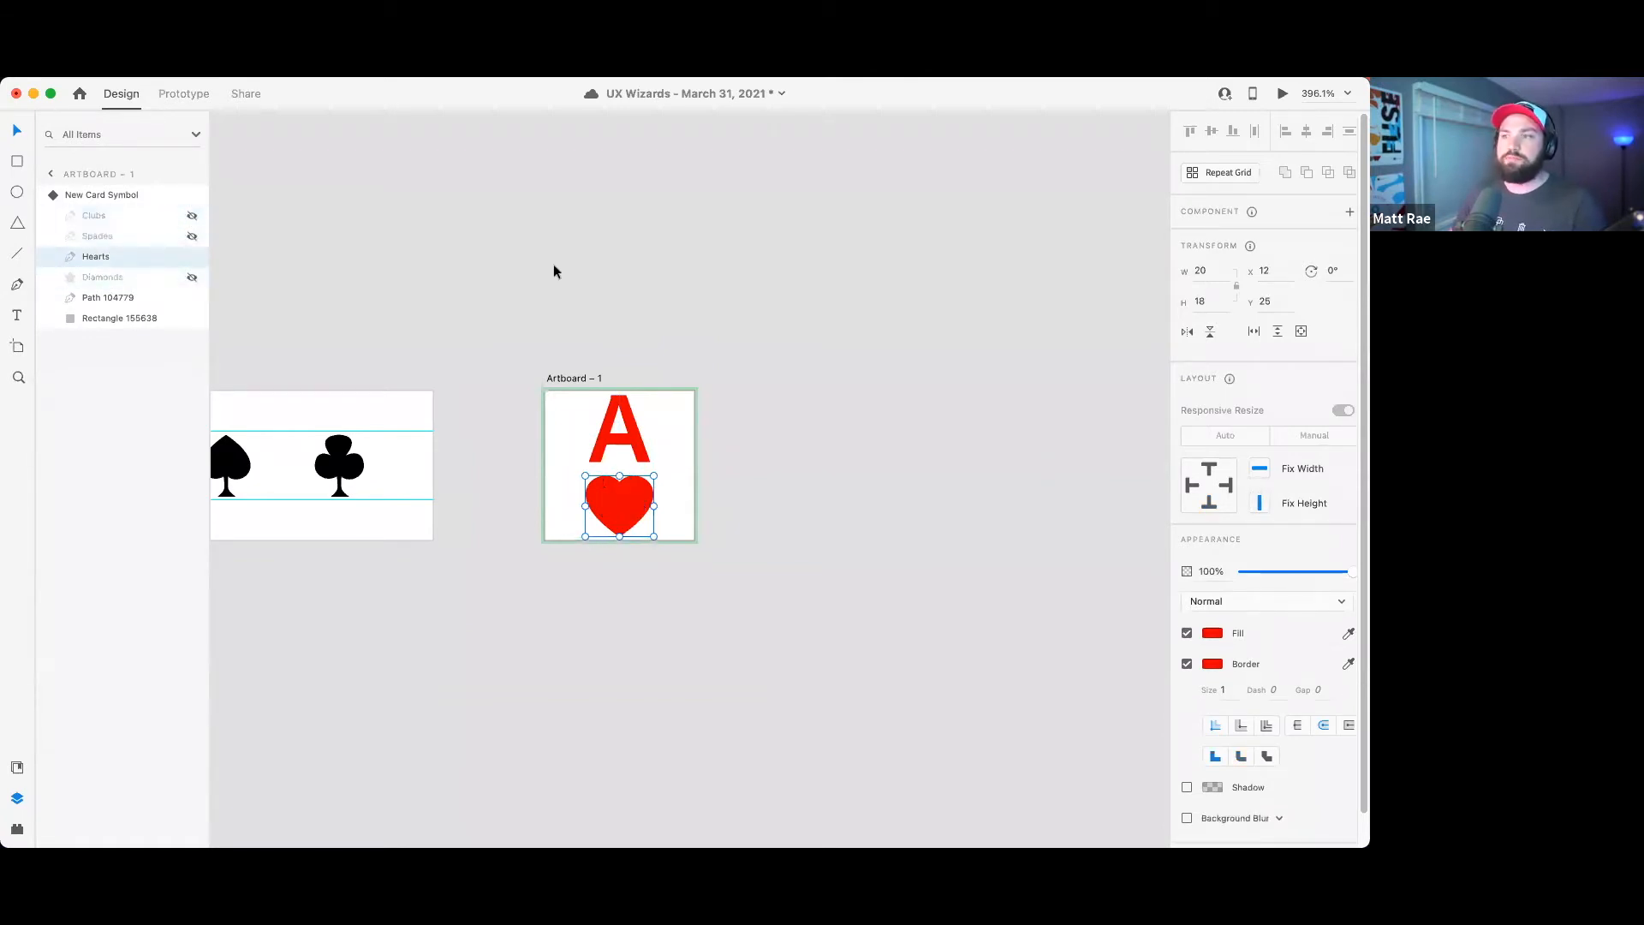
pyautogui.click(888, 472)
# - In the Diamonds state of New Card Symbol, fill the letter A with the library red #D80000
pyautogui.click(655, 522)
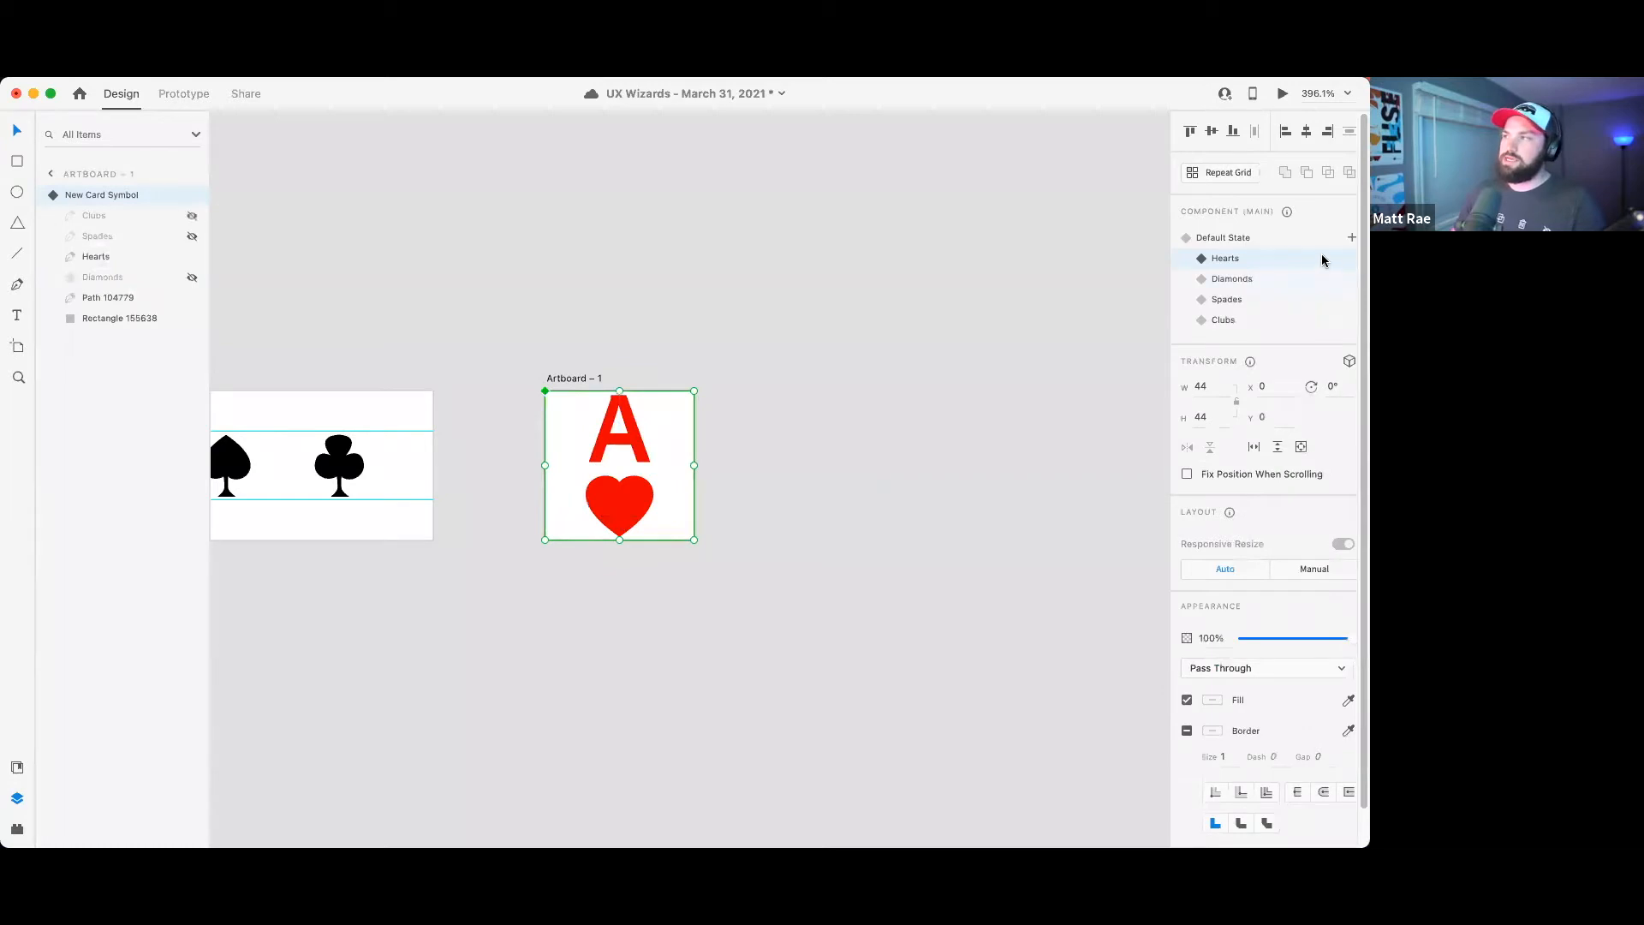
pyautogui.click(1260, 239)
pyautogui.click(1259, 261)
pyautogui.click(1264, 281)
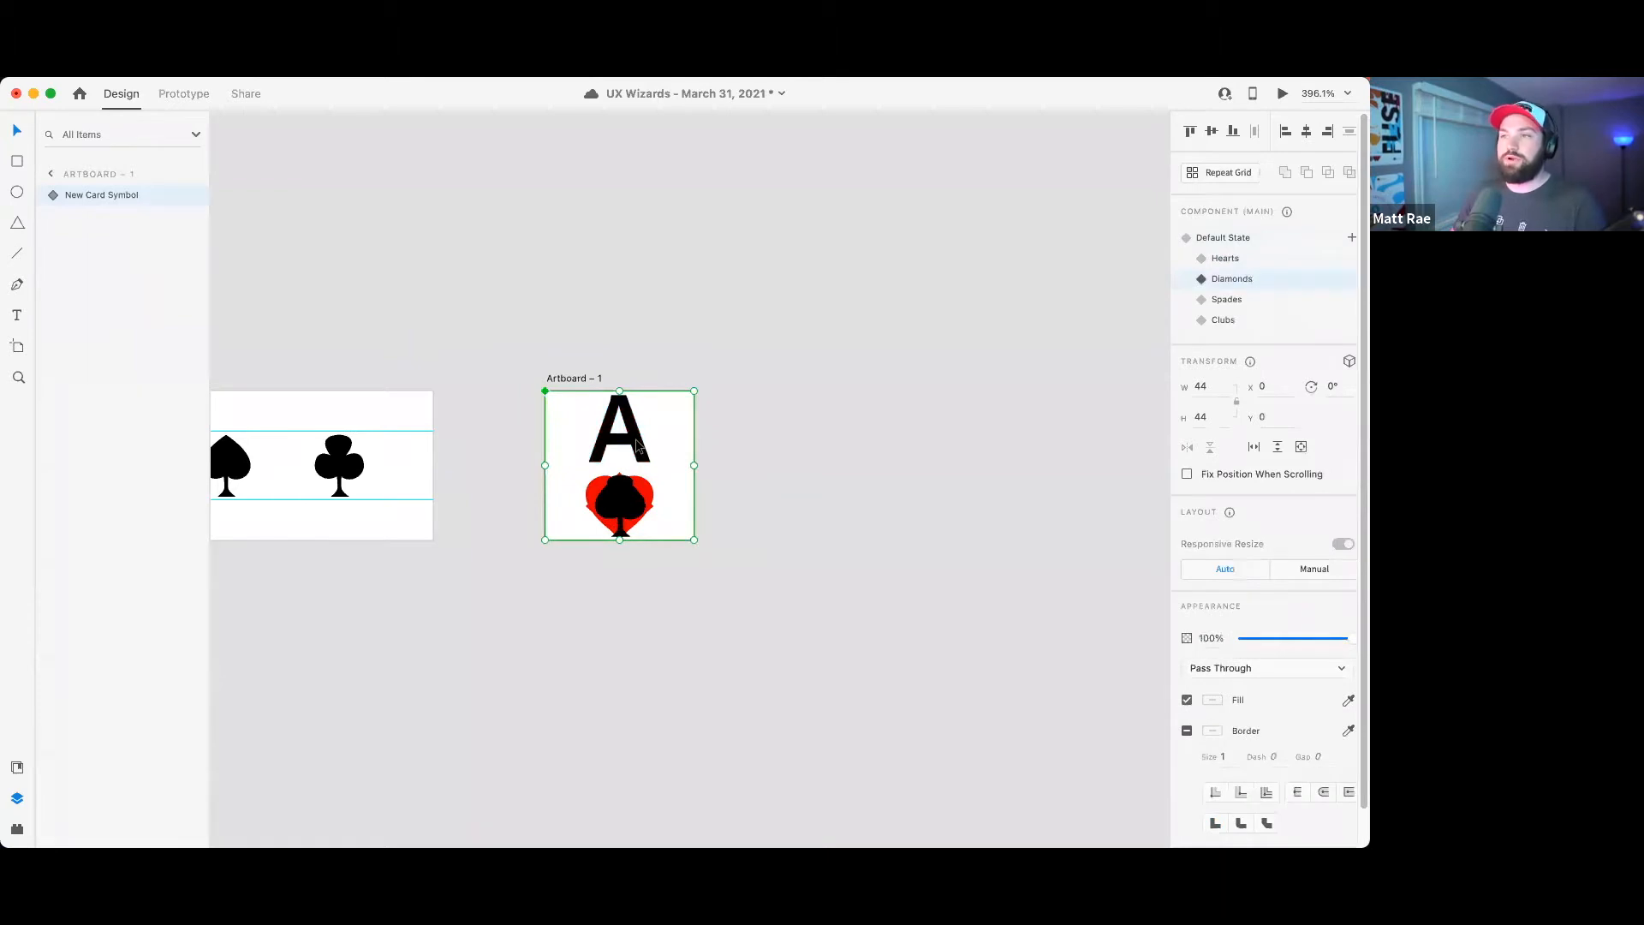
pyautogui.doubleClick(637, 444)
pyautogui.press('super+shift+y')
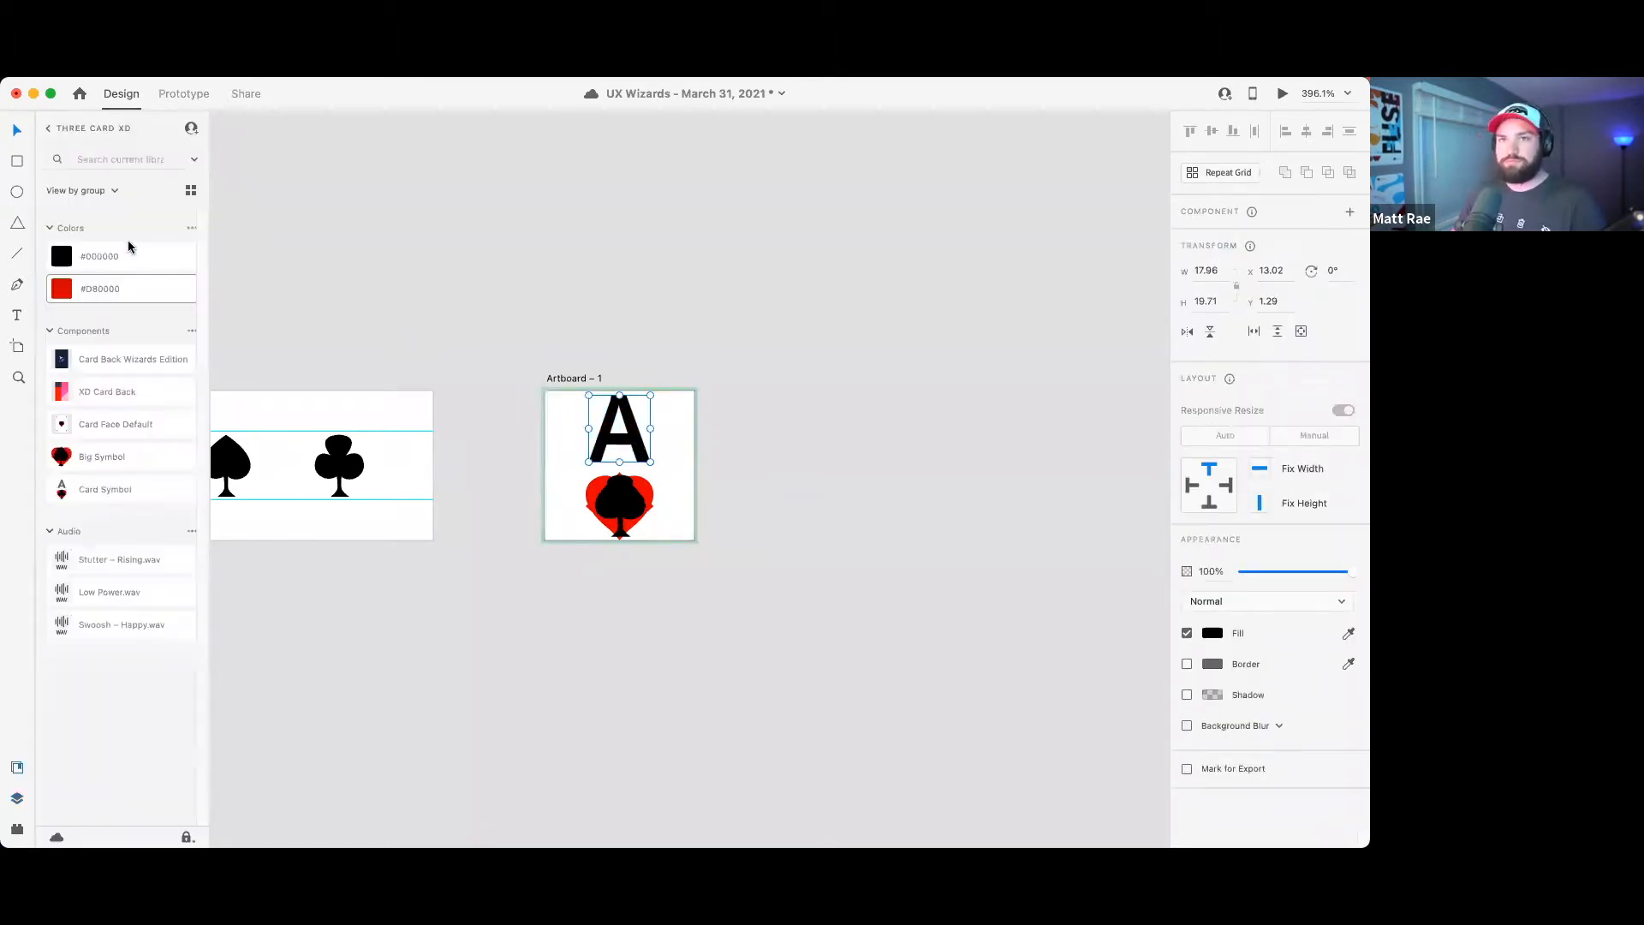
pyautogui.click(104, 291)
# - Hide Path 3, Path 2 and Path 1 in the Diamonds state, keeping Polygon 1 shown below the letter A
pyautogui.press('super+shift+y')
pyautogui.press('super+y')
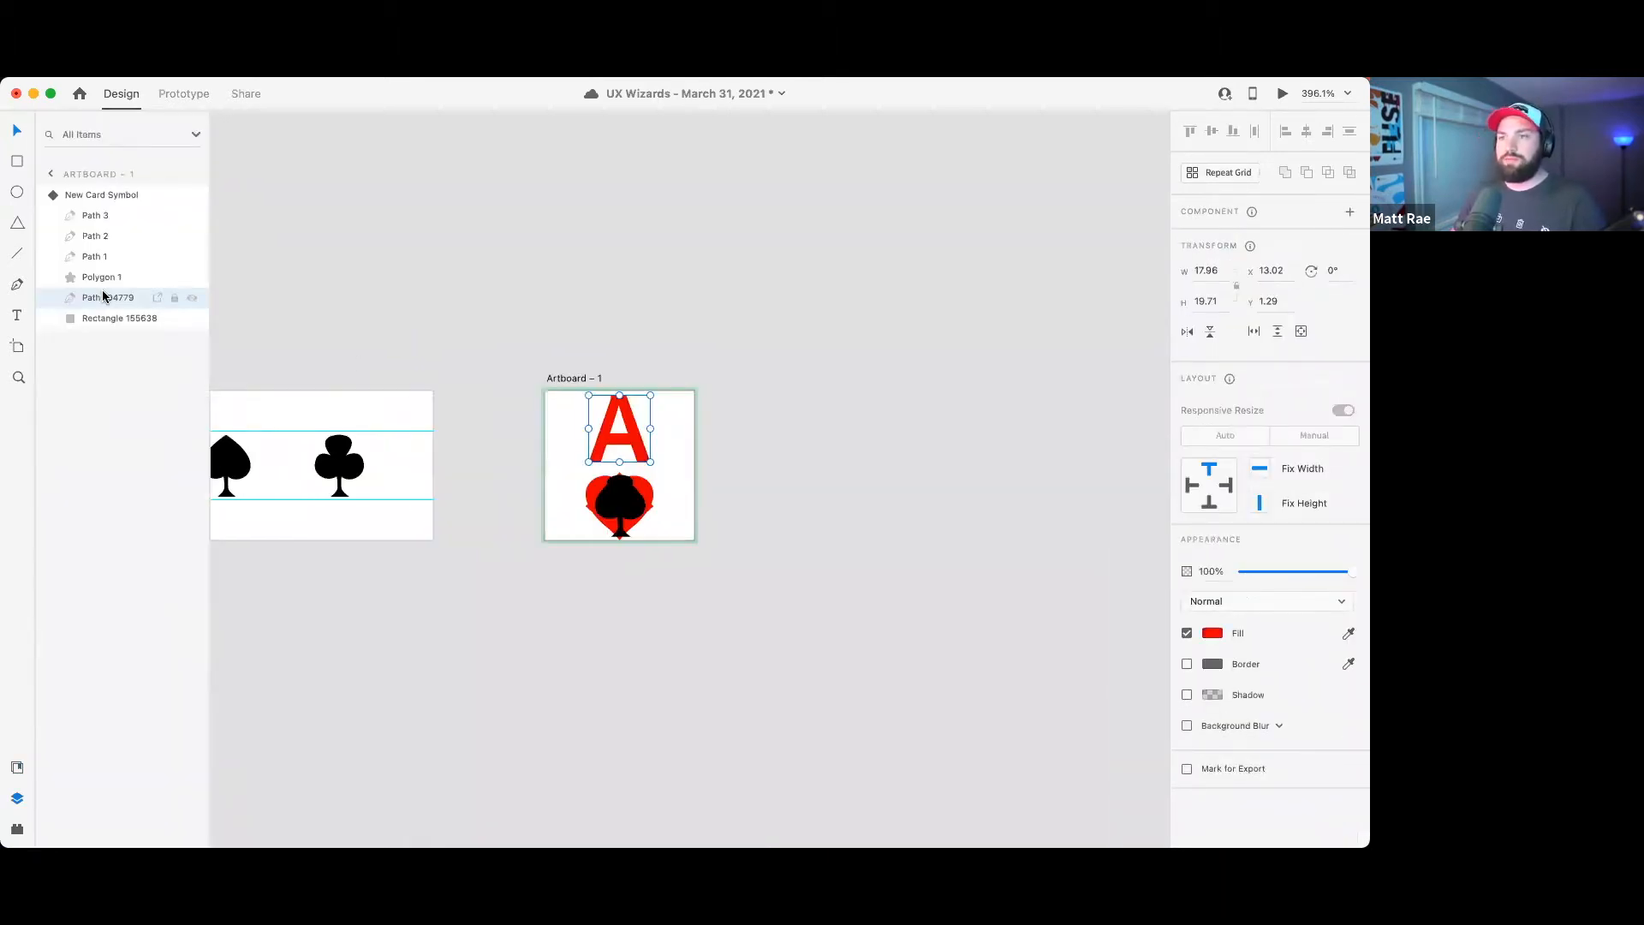
pyautogui.click(191, 277)
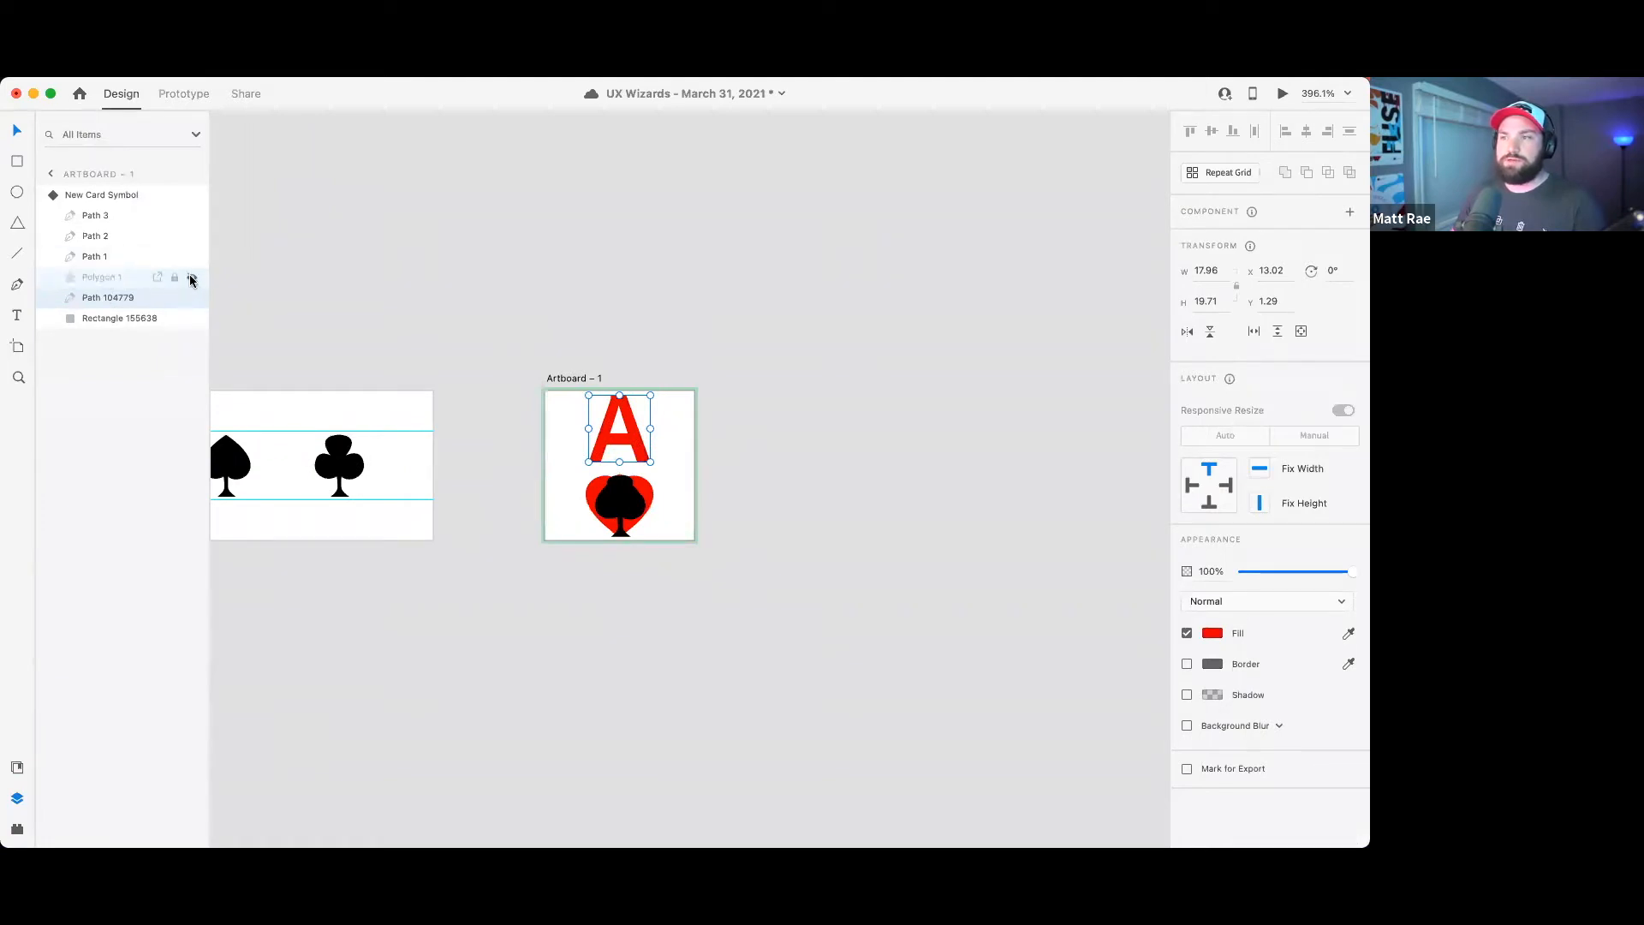
pyautogui.click(120, 218)
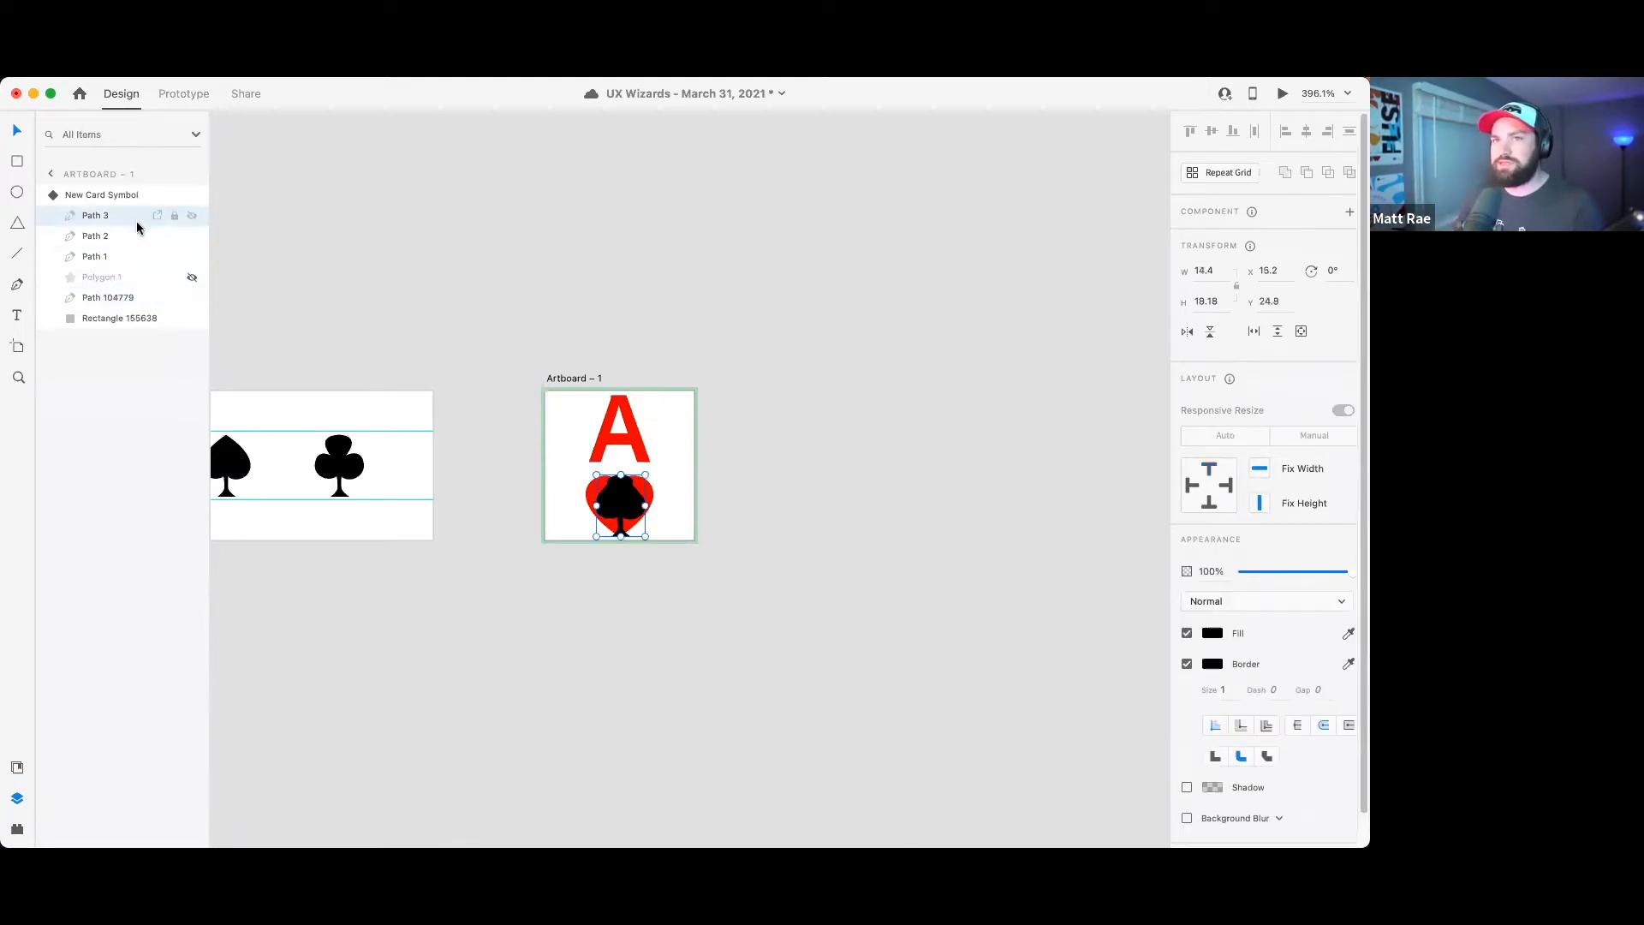
pyautogui.click(192, 216)
pyautogui.click(192, 236)
pyautogui.click(192, 257)
pyautogui.click(192, 277)
pyautogui.click(192, 277)
pyautogui.click(617, 334)
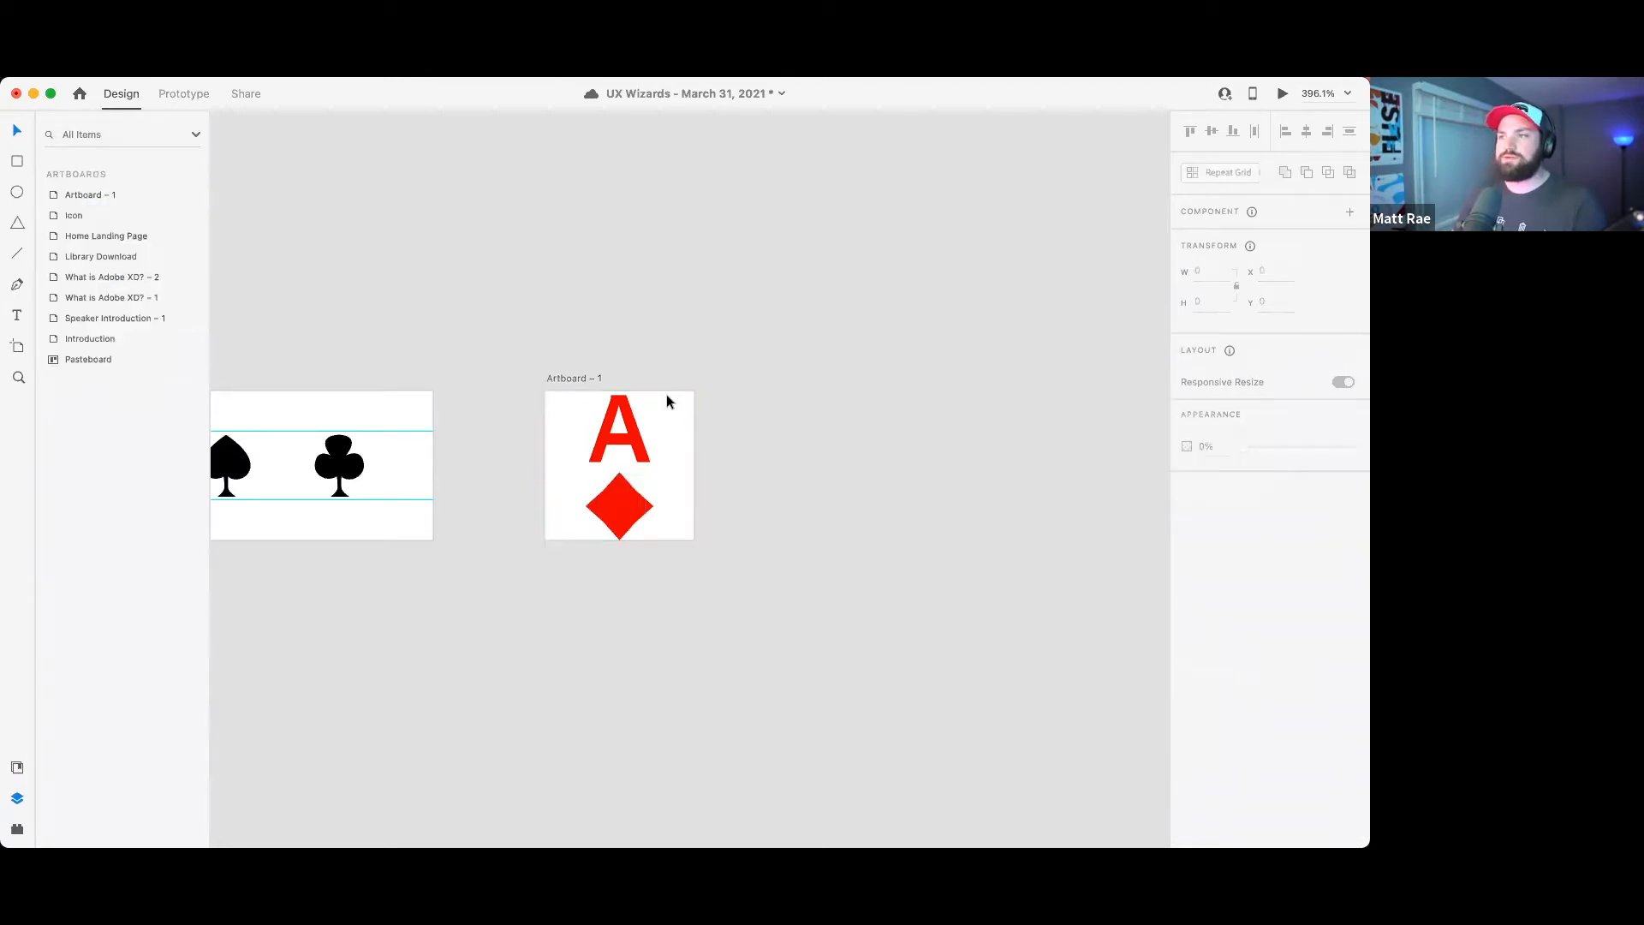
# - In the Spades state of New Card Symbol, hide Path 1, Polygon 1 and Path 3, keeping the spade
pyautogui.click(638, 441)
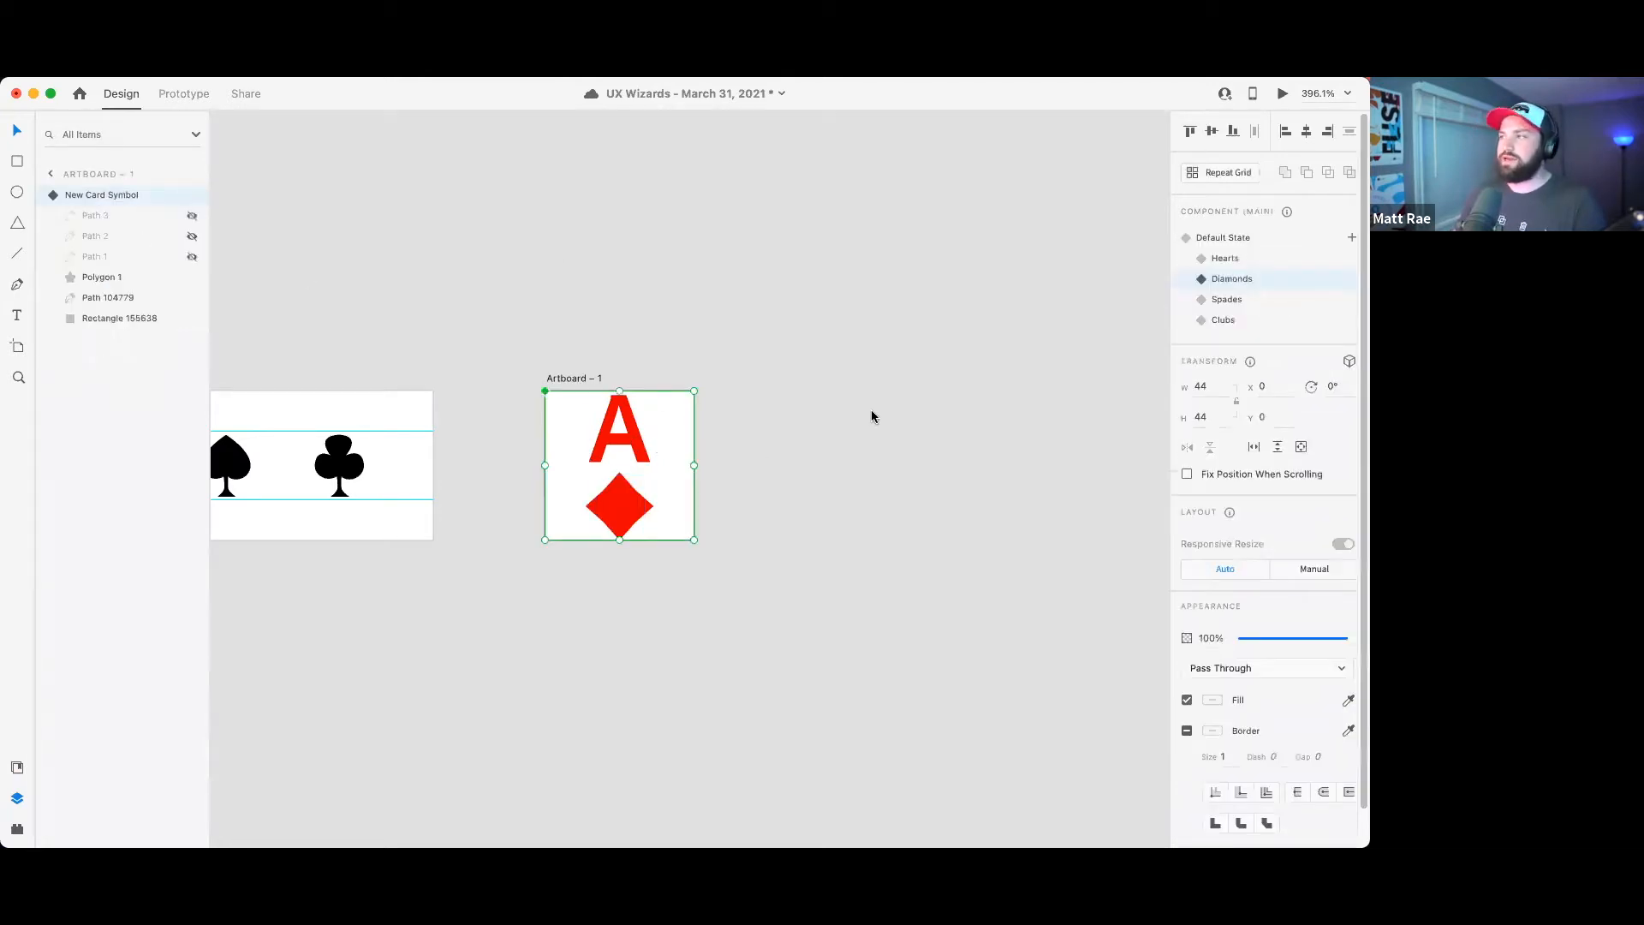
pyautogui.click(1275, 300)
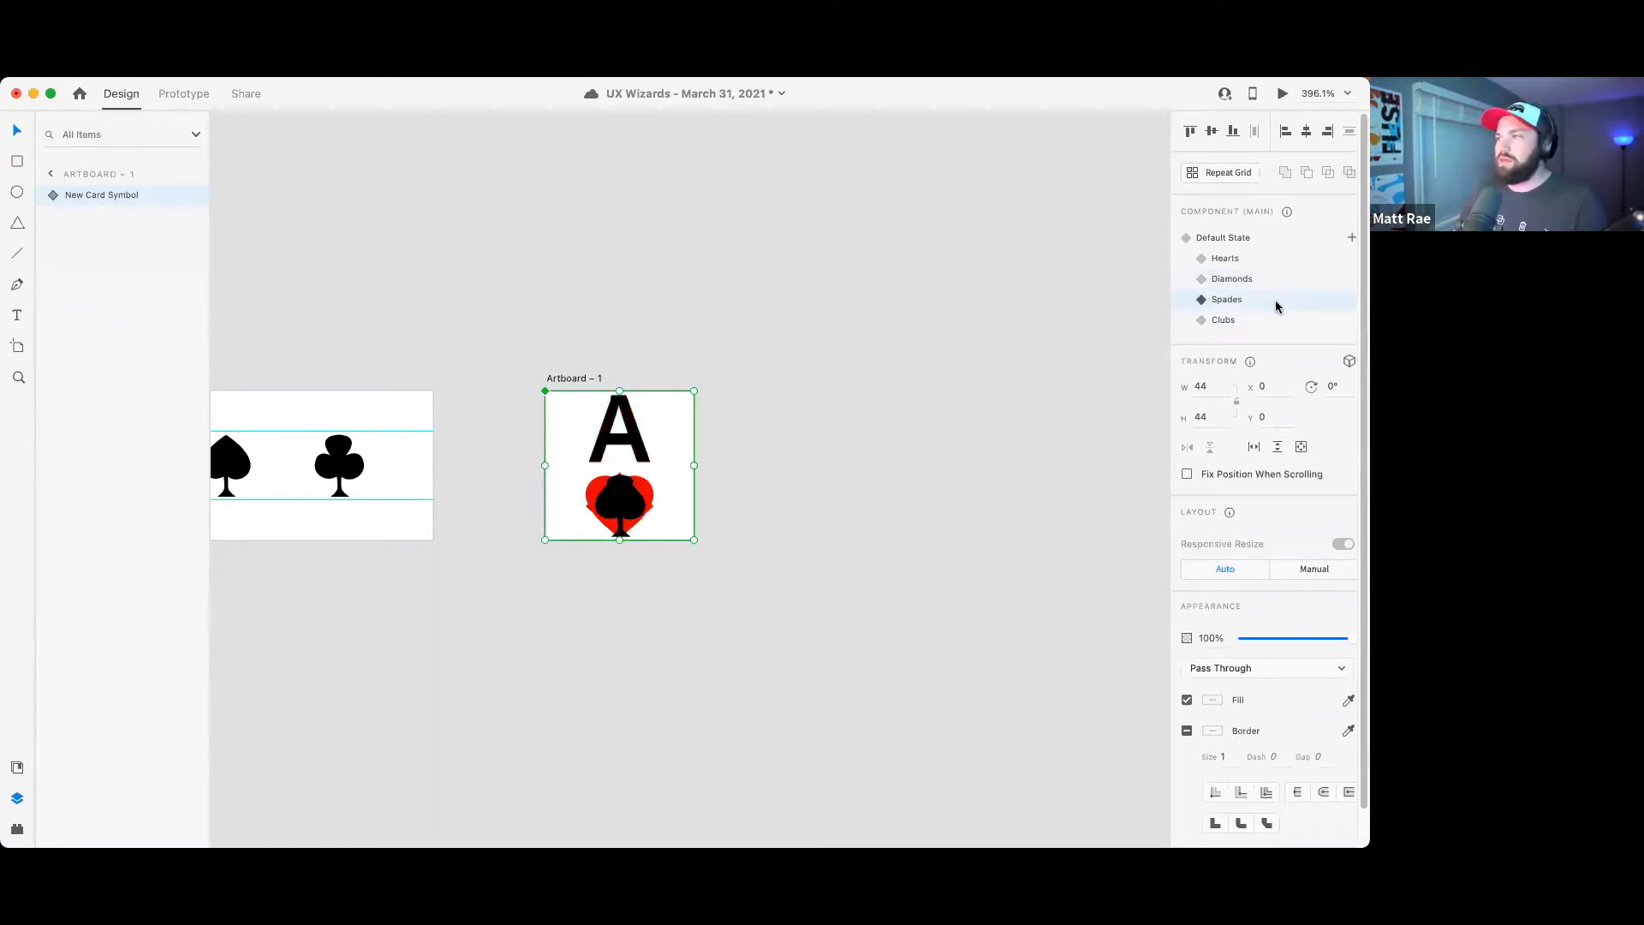
pyautogui.doubleClick(619, 491)
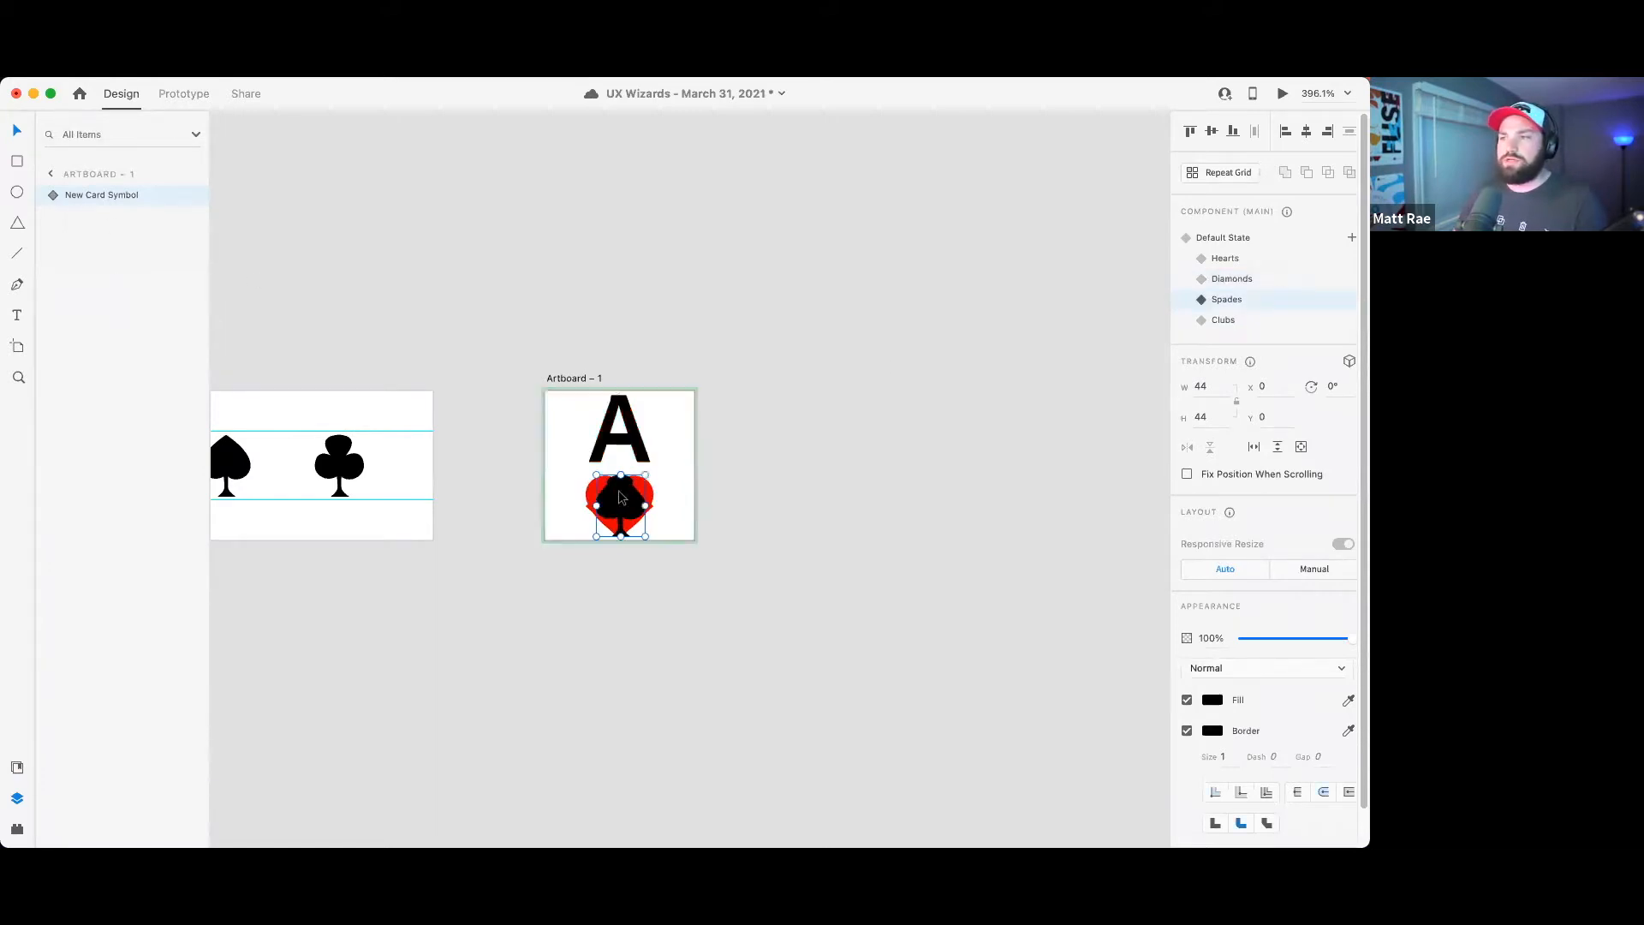
pyautogui.click(192, 256)
pyautogui.click(191, 277)
pyautogui.click(192, 238)
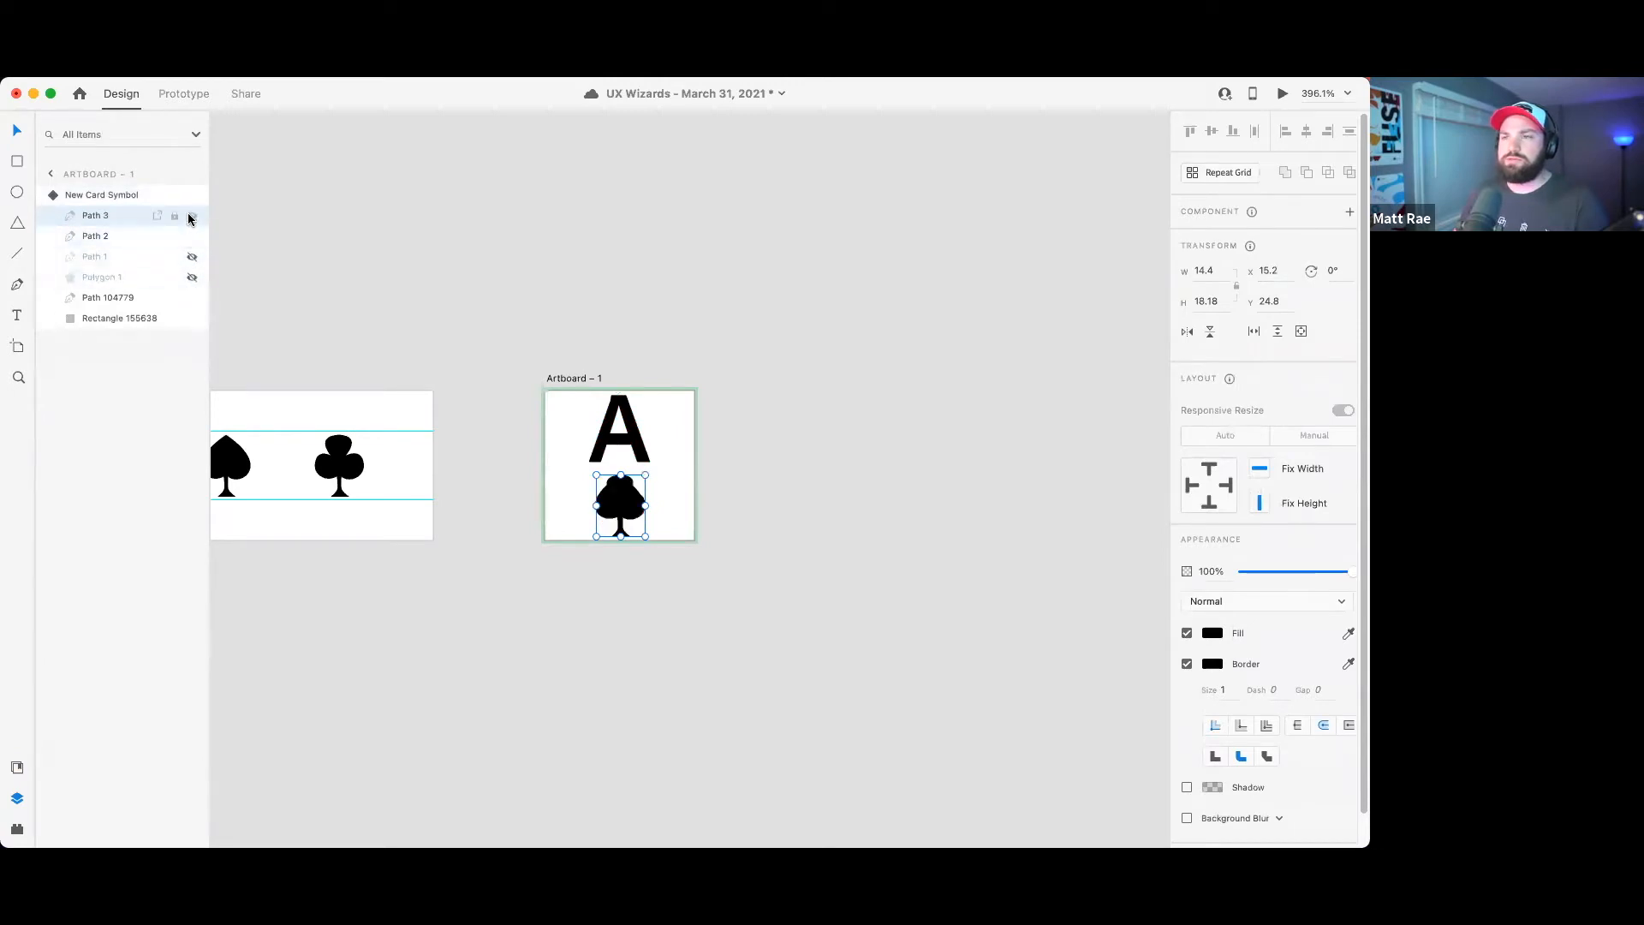
pyautogui.click(793, 442)
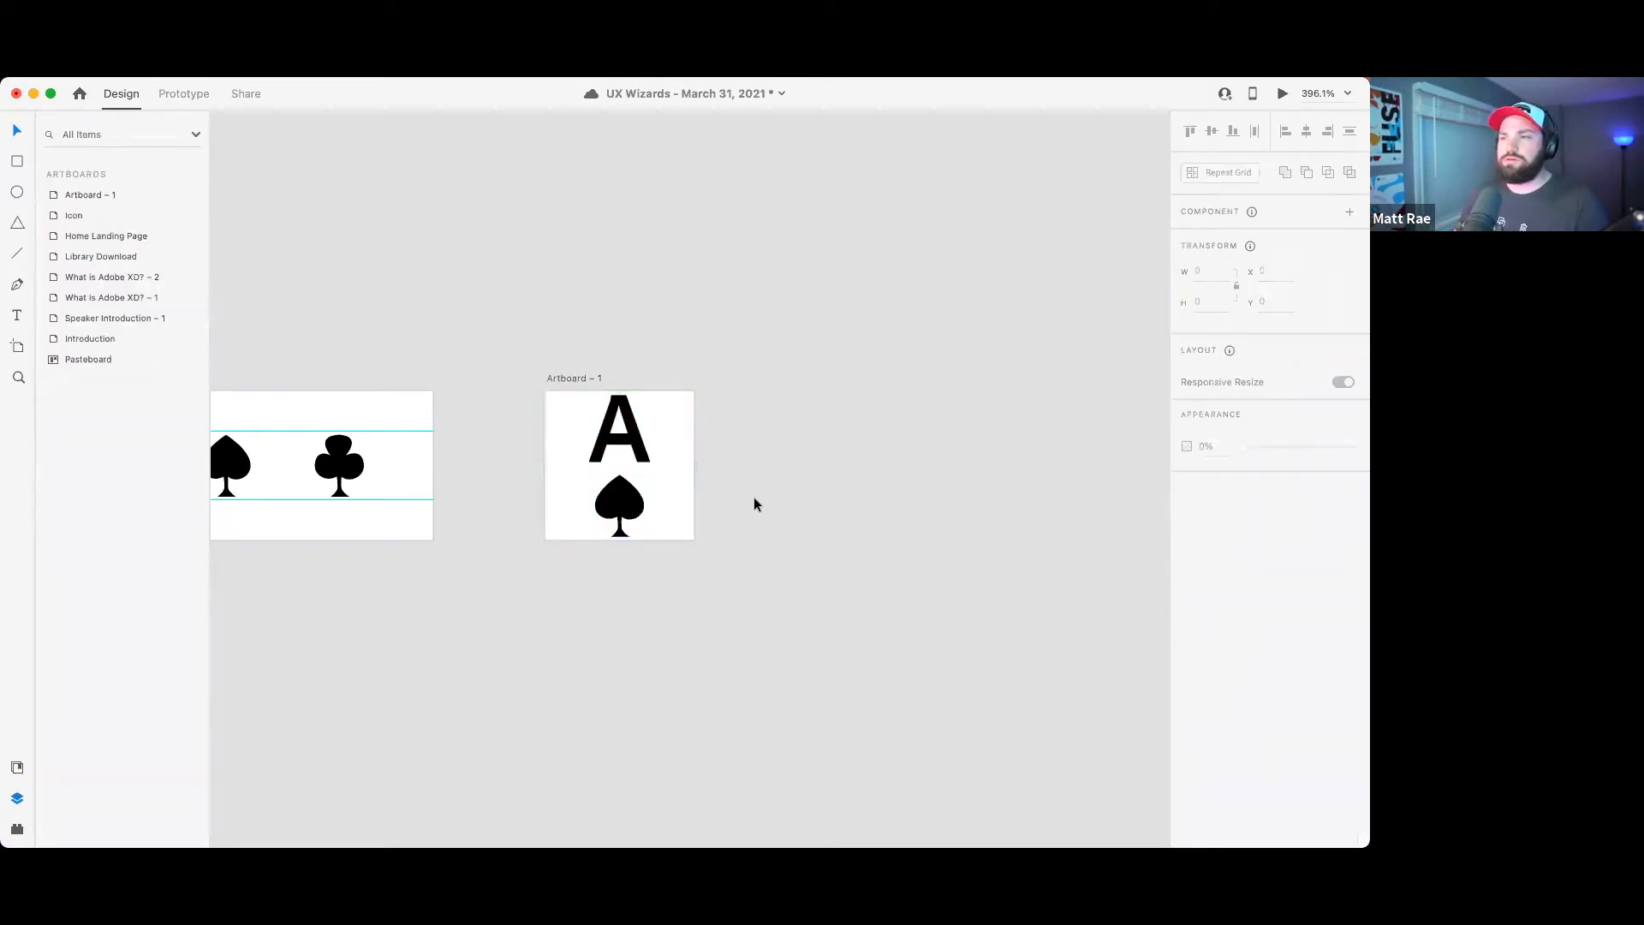
# - In the Clubs state of New Card Symbol, hide Path 2, Path 1 and Polygon 1, keeping the club
pyautogui.click(549, 514)
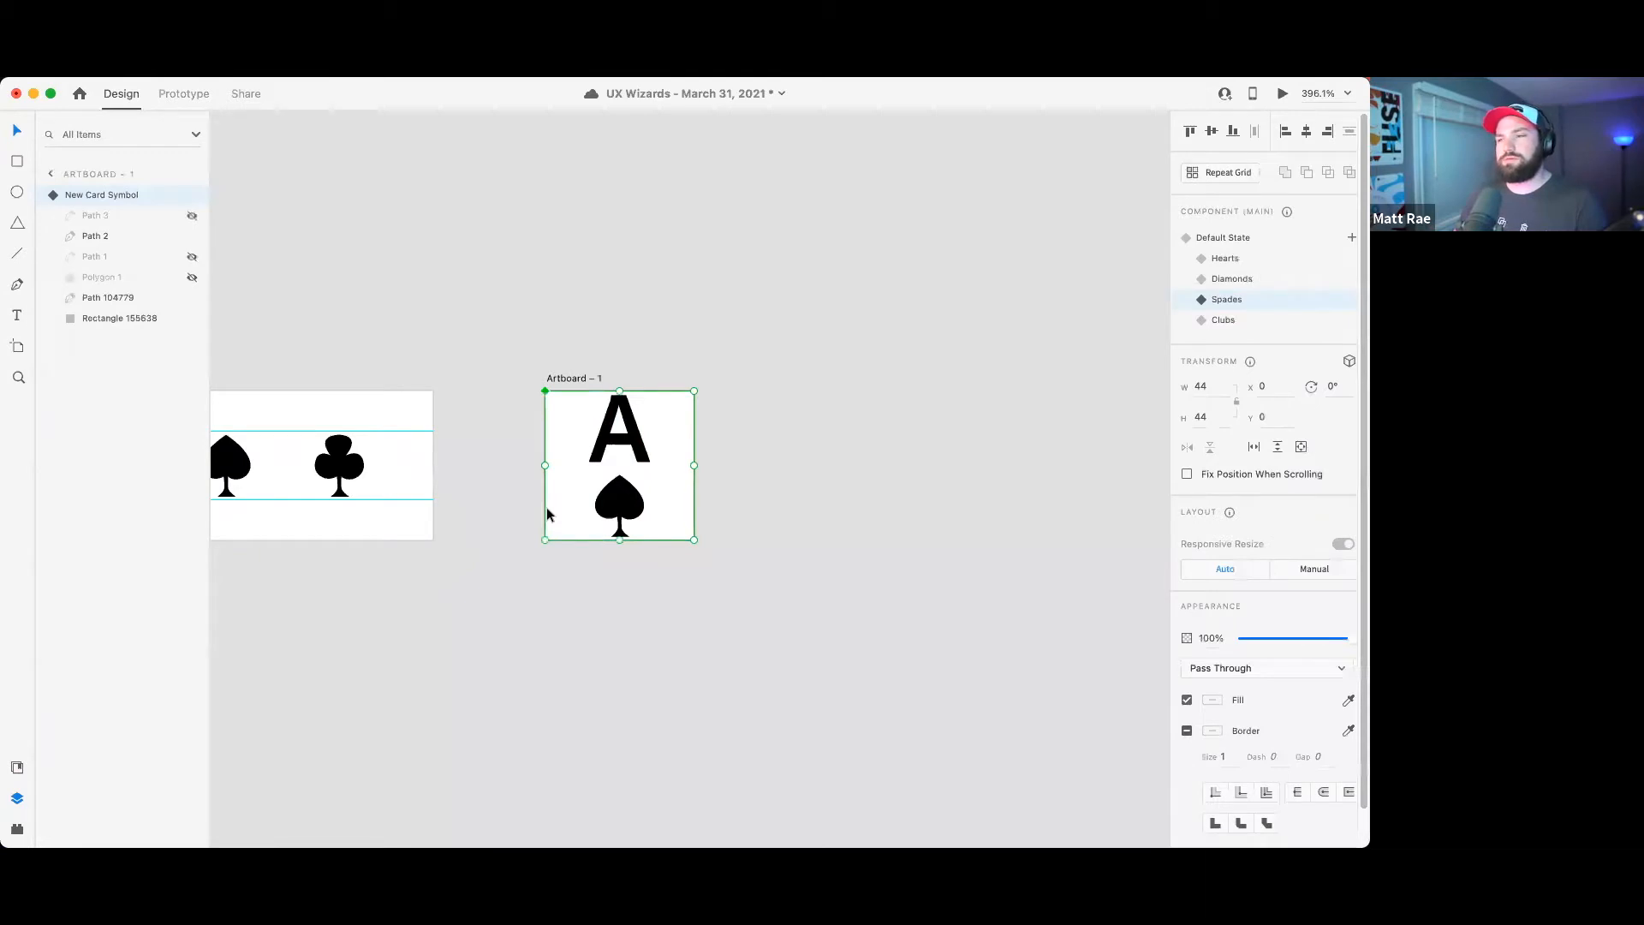
pyautogui.click(615, 319)
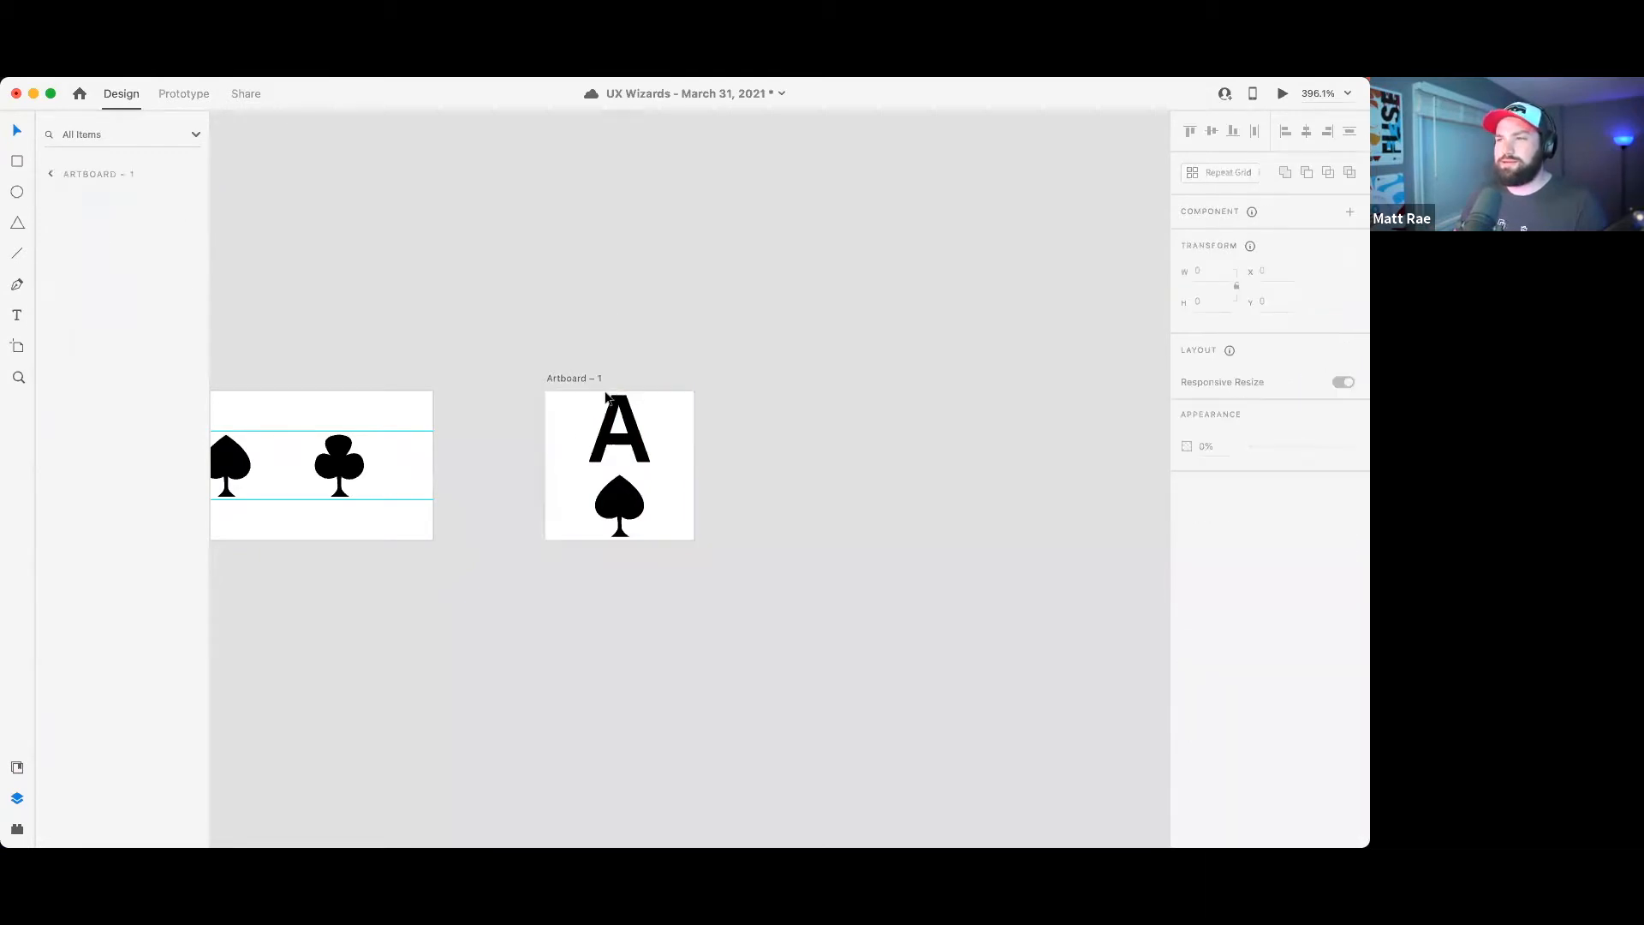
pyautogui.click(629, 408)
pyautogui.click(1256, 320)
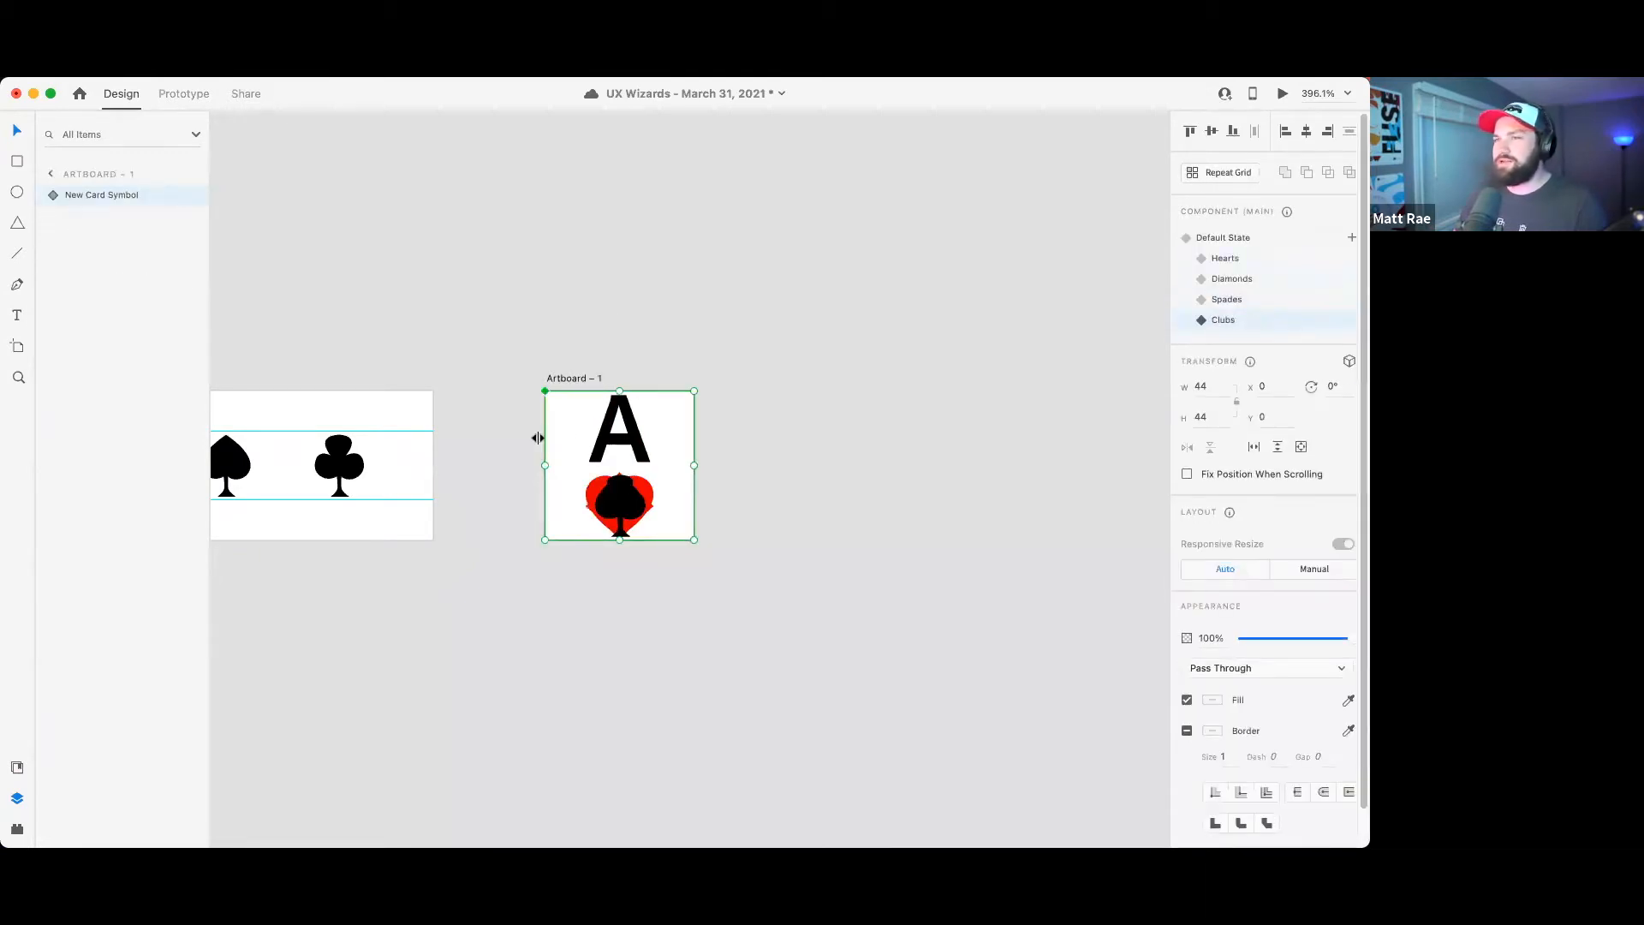
pyautogui.doubleClick(622, 506)
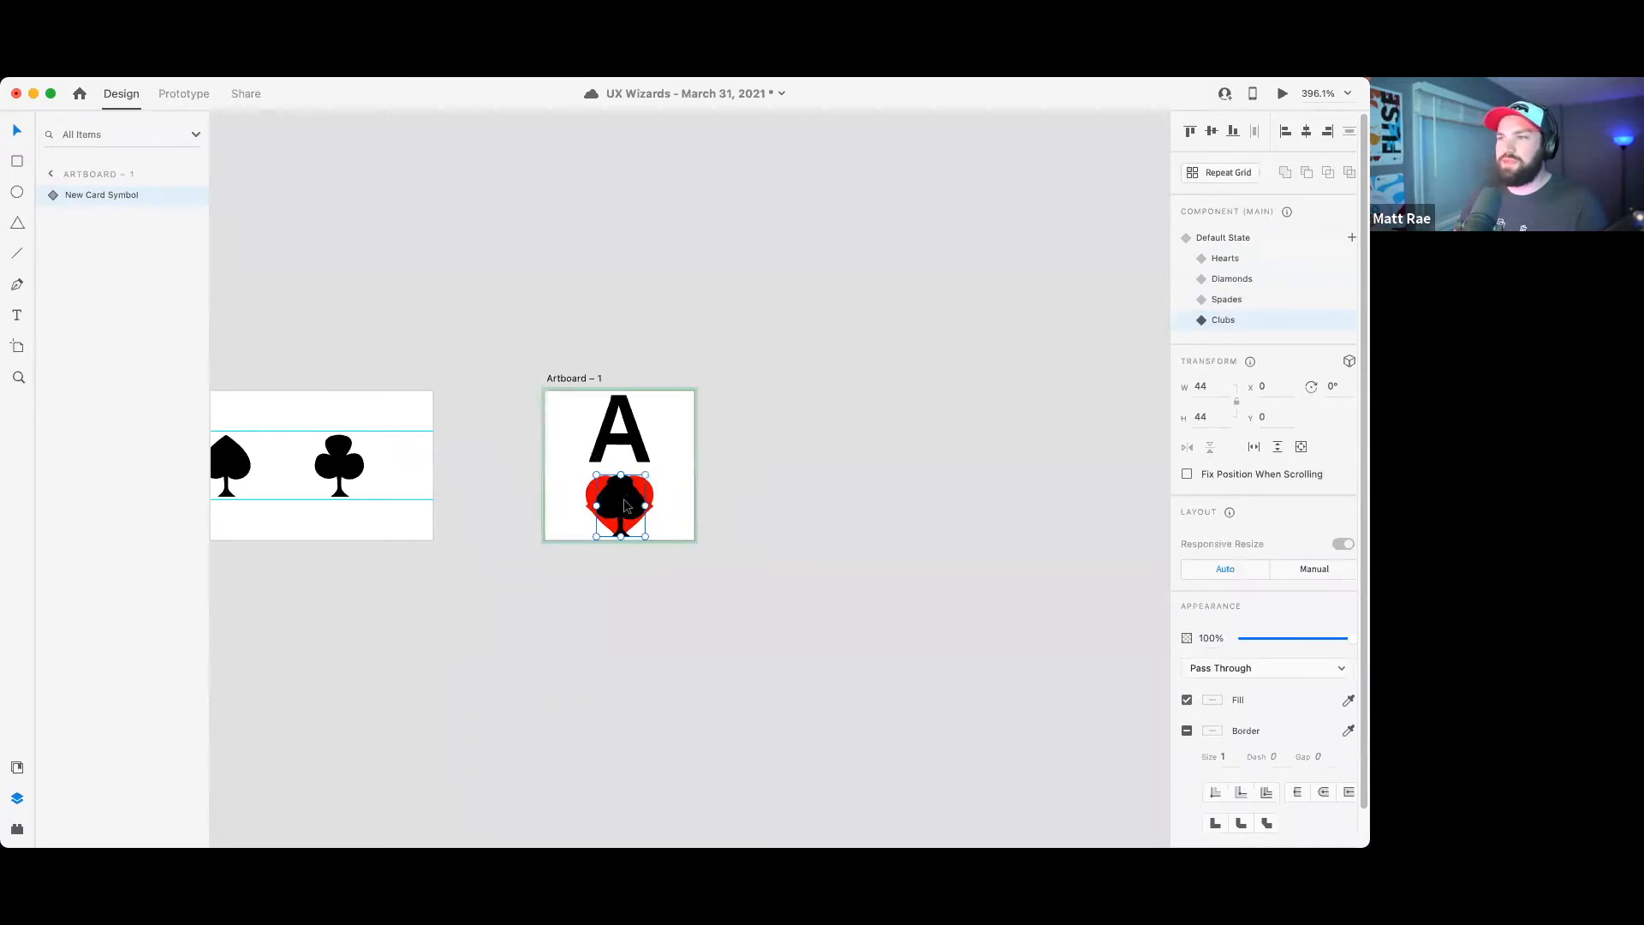
pyautogui.click(194, 255)
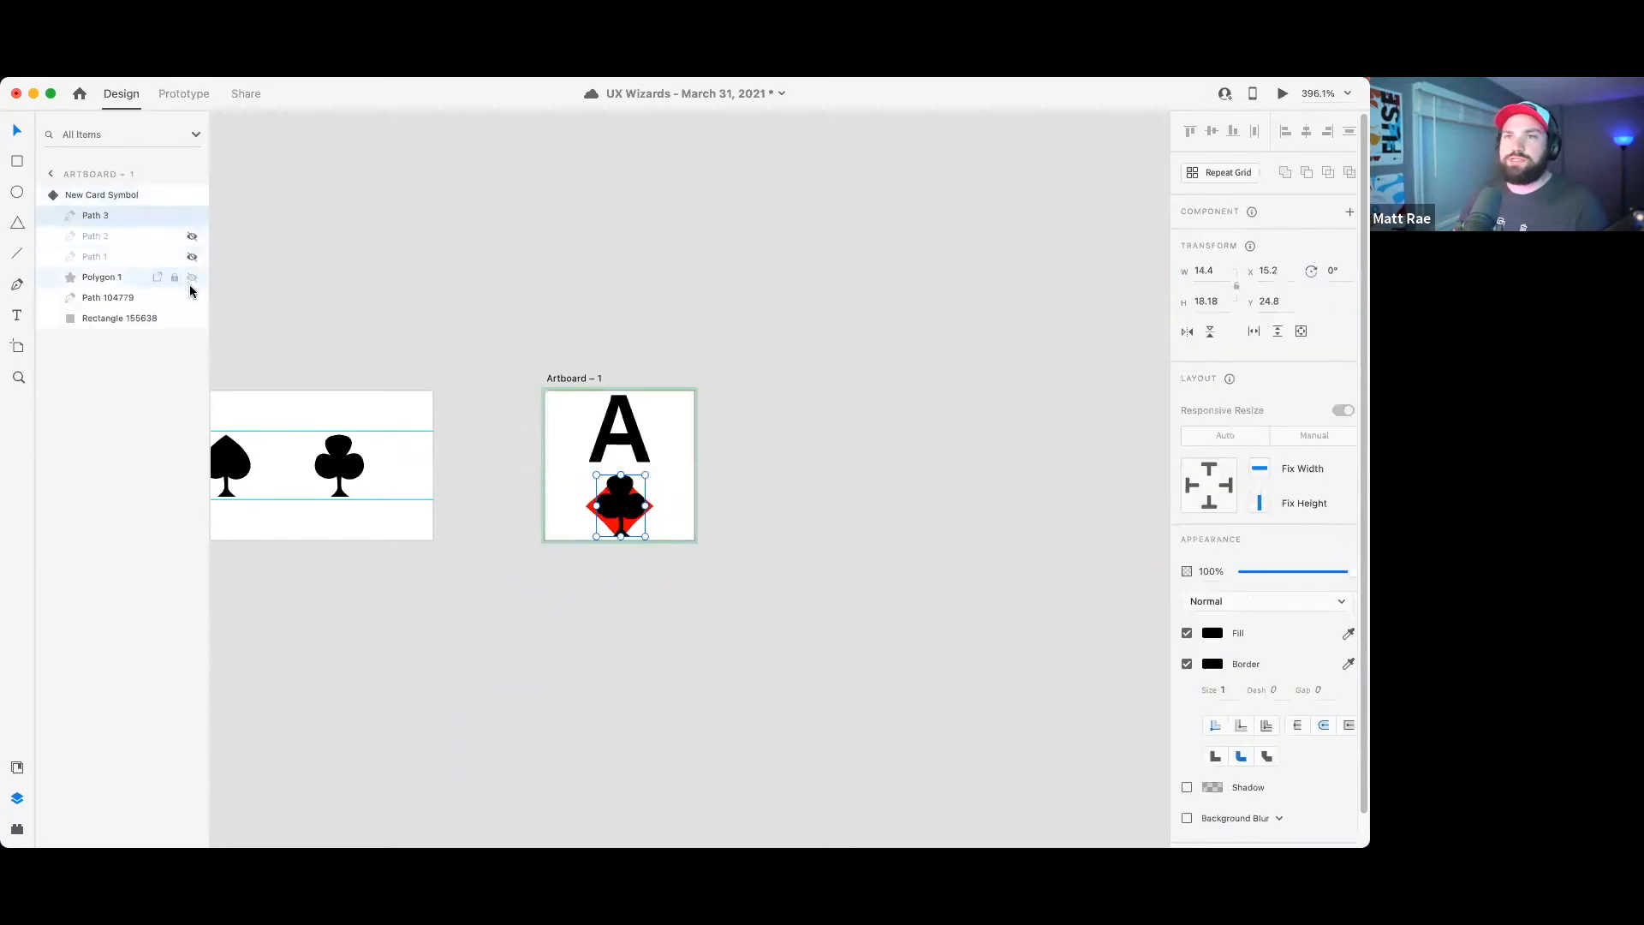
pyautogui.click(184, 277)
pyautogui.click(192, 277)
pyautogui.click(861, 383)
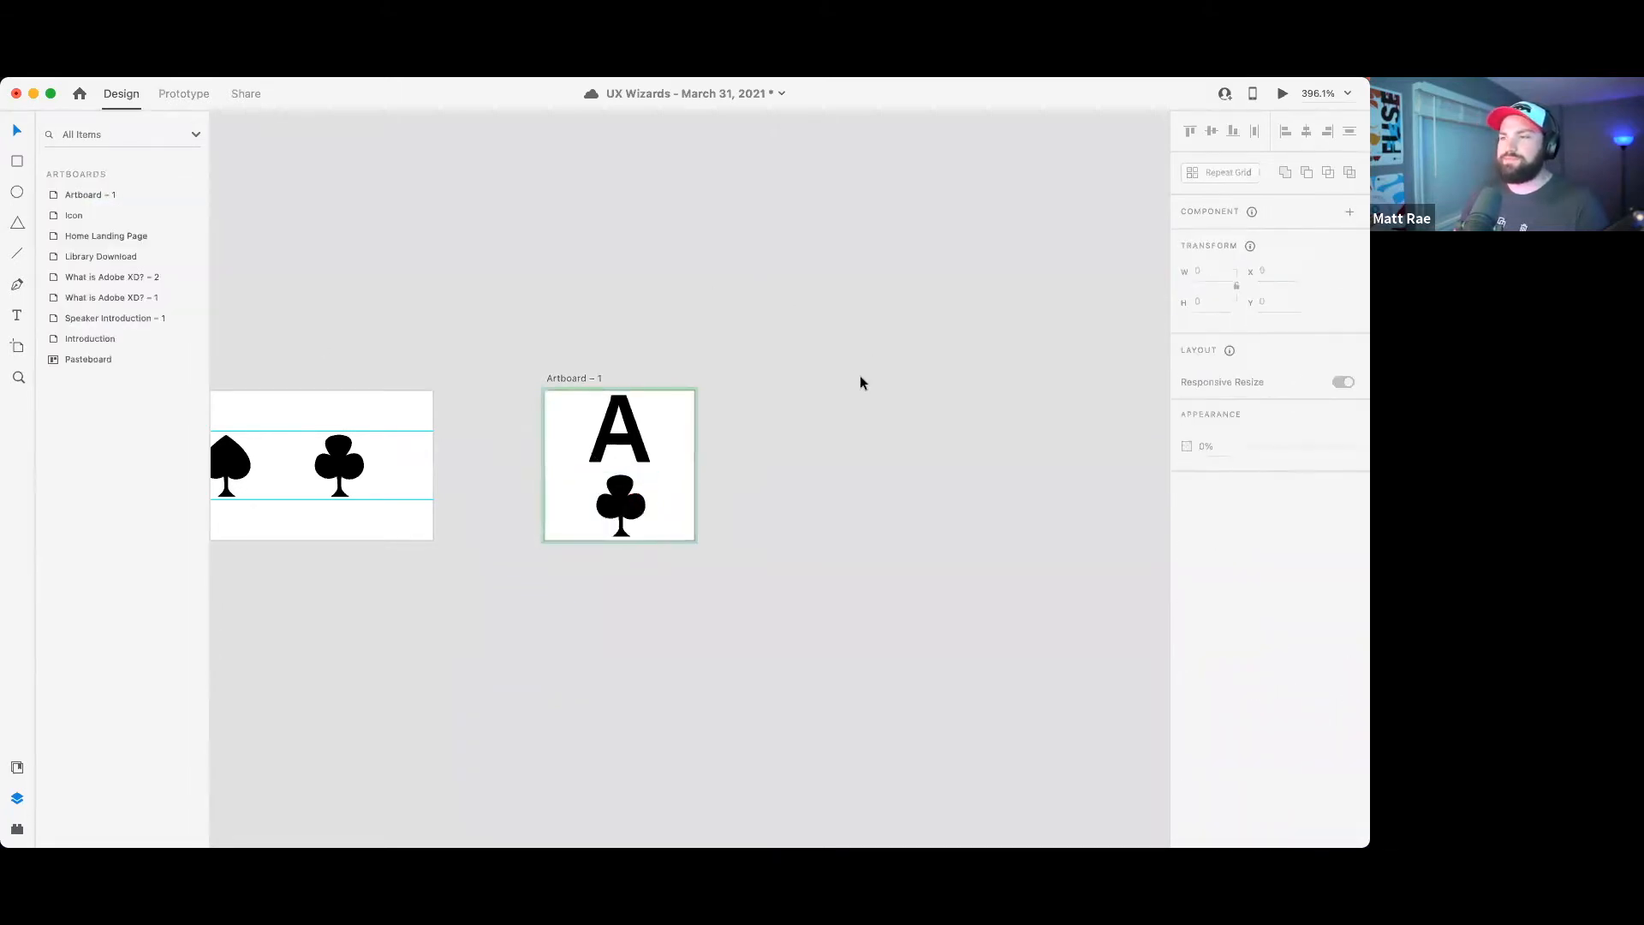
# - Check the Hearts, Diamonds, Spades and Clubs states of the New Card Symbol main component one after another
pyautogui.click(650, 503)
pyautogui.click(1262, 301)
pyautogui.click(1262, 259)
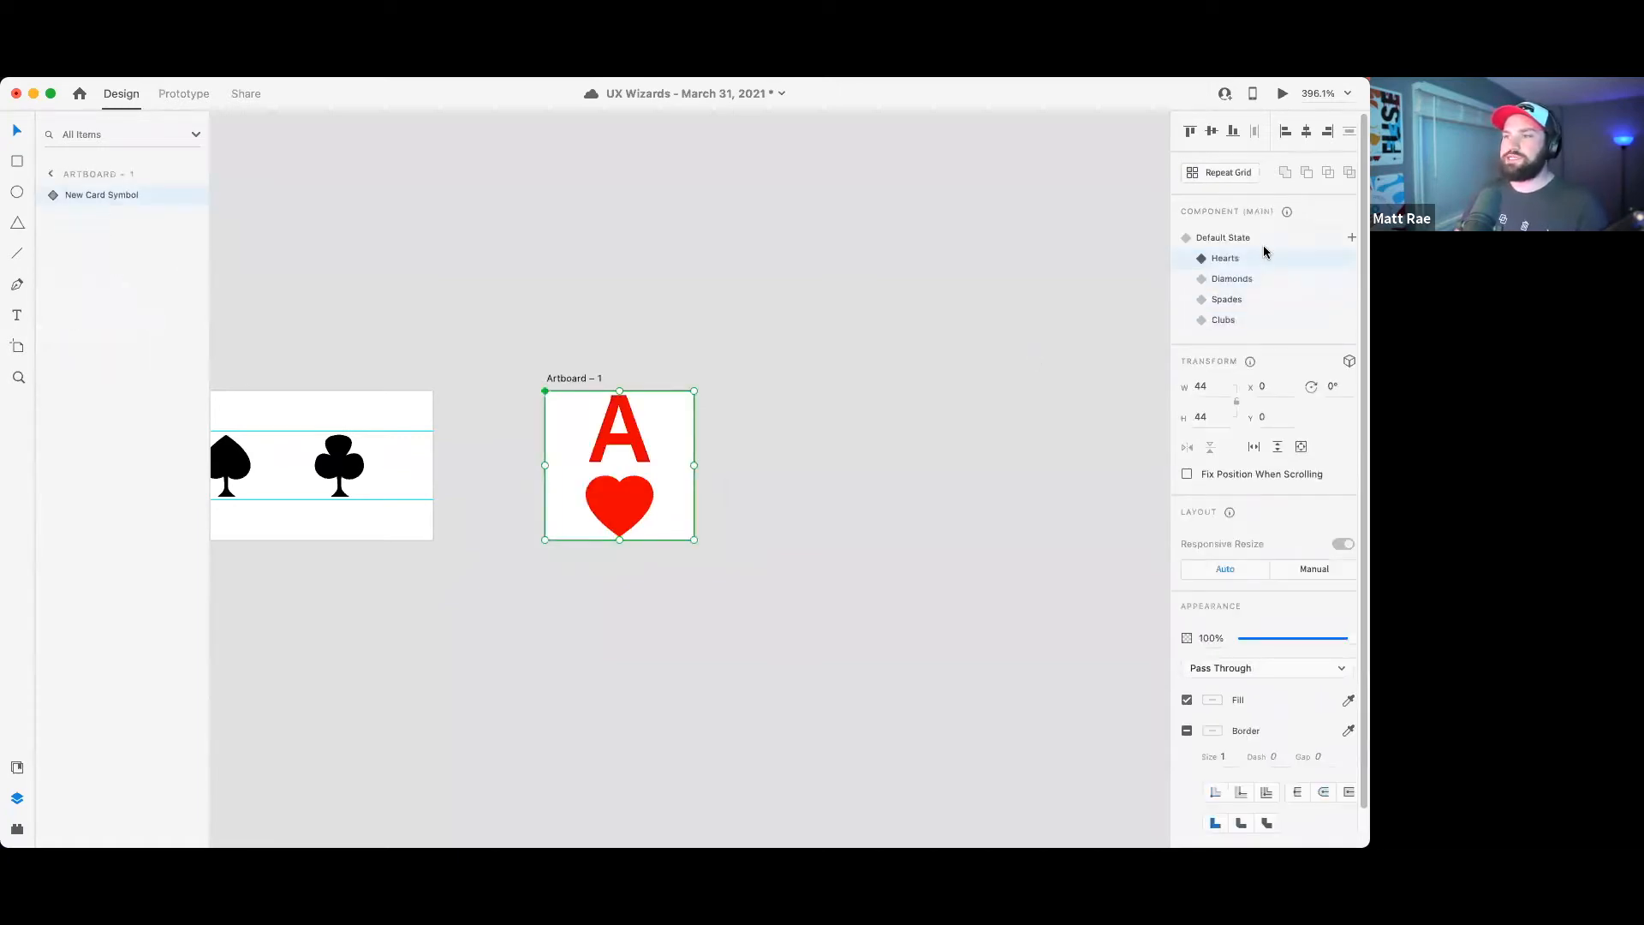
pyautogui.click(1269, 279)
pyautogui.click(1269, 299)
pyautogui.click(1267, 319)
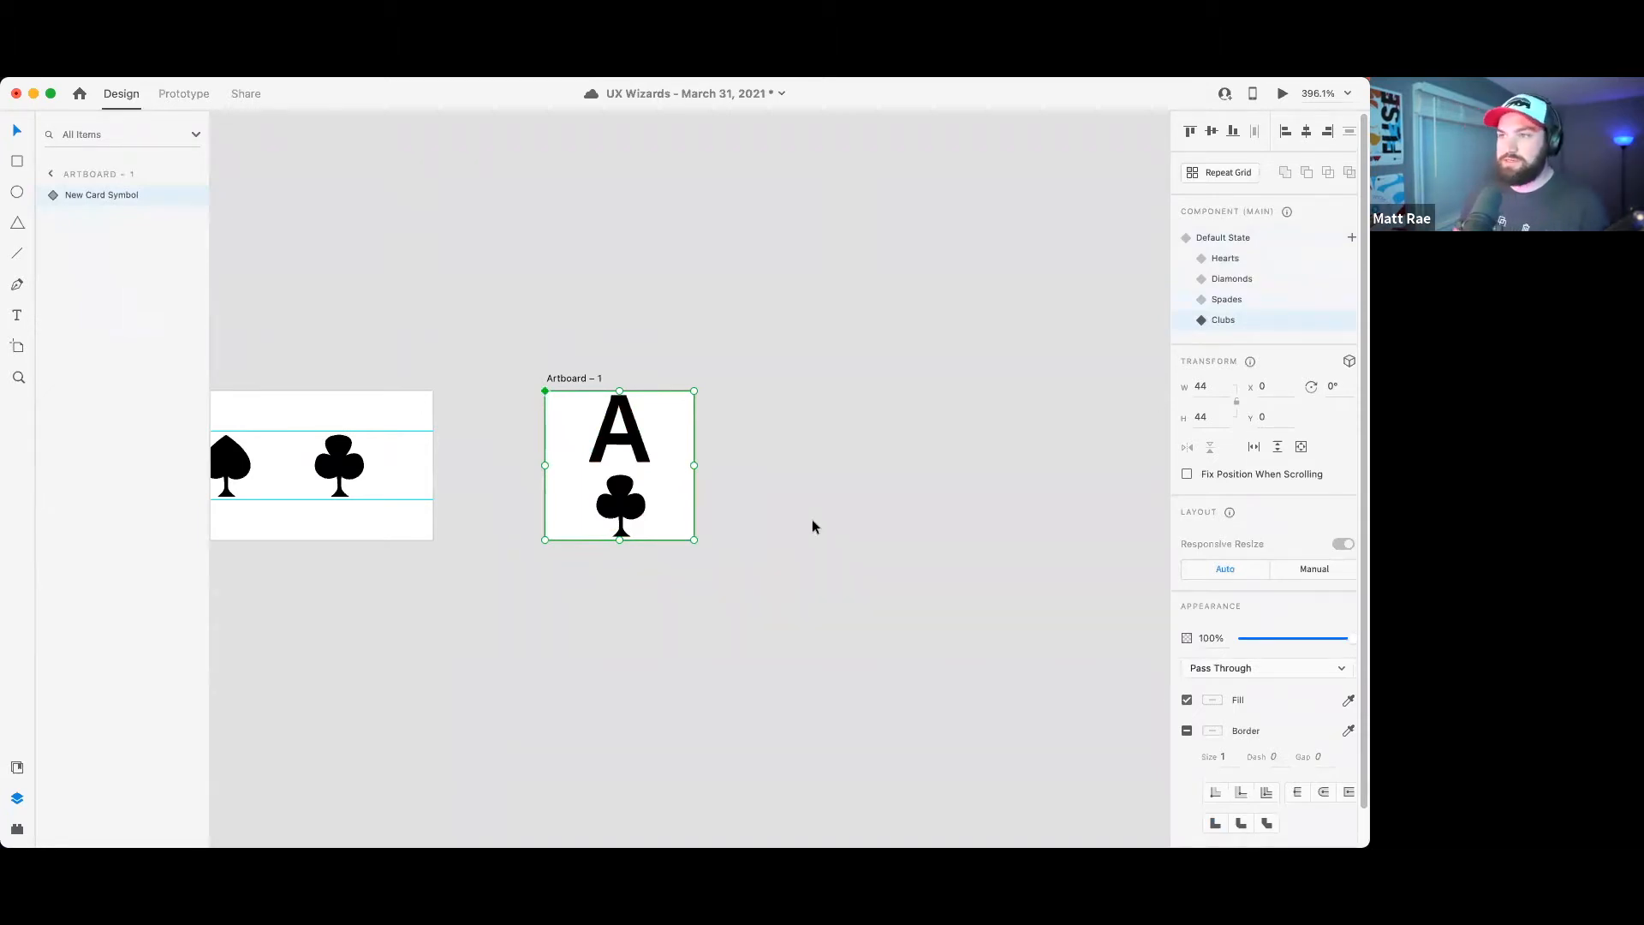
pyautogui.click(785, 470)
# - Place a New Card Symbol instance from the document assets beside Artboard – 1 and test its Clubs and Hearts states
pyautogui.click(623, 460)
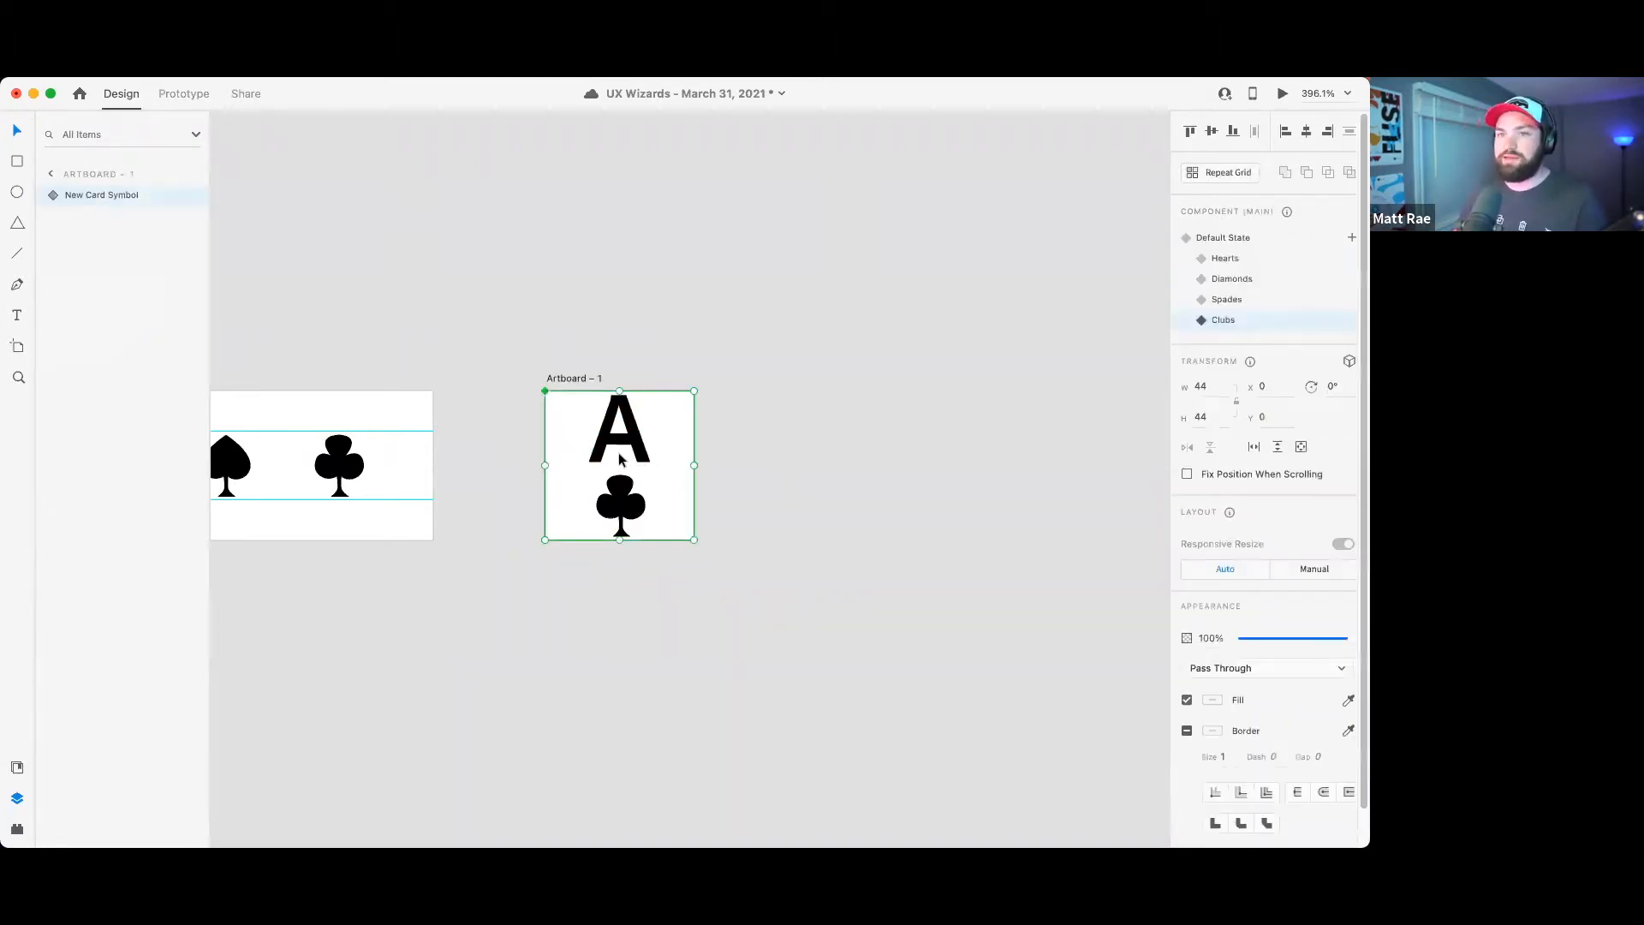
pyautogui.press('super+shift+y')
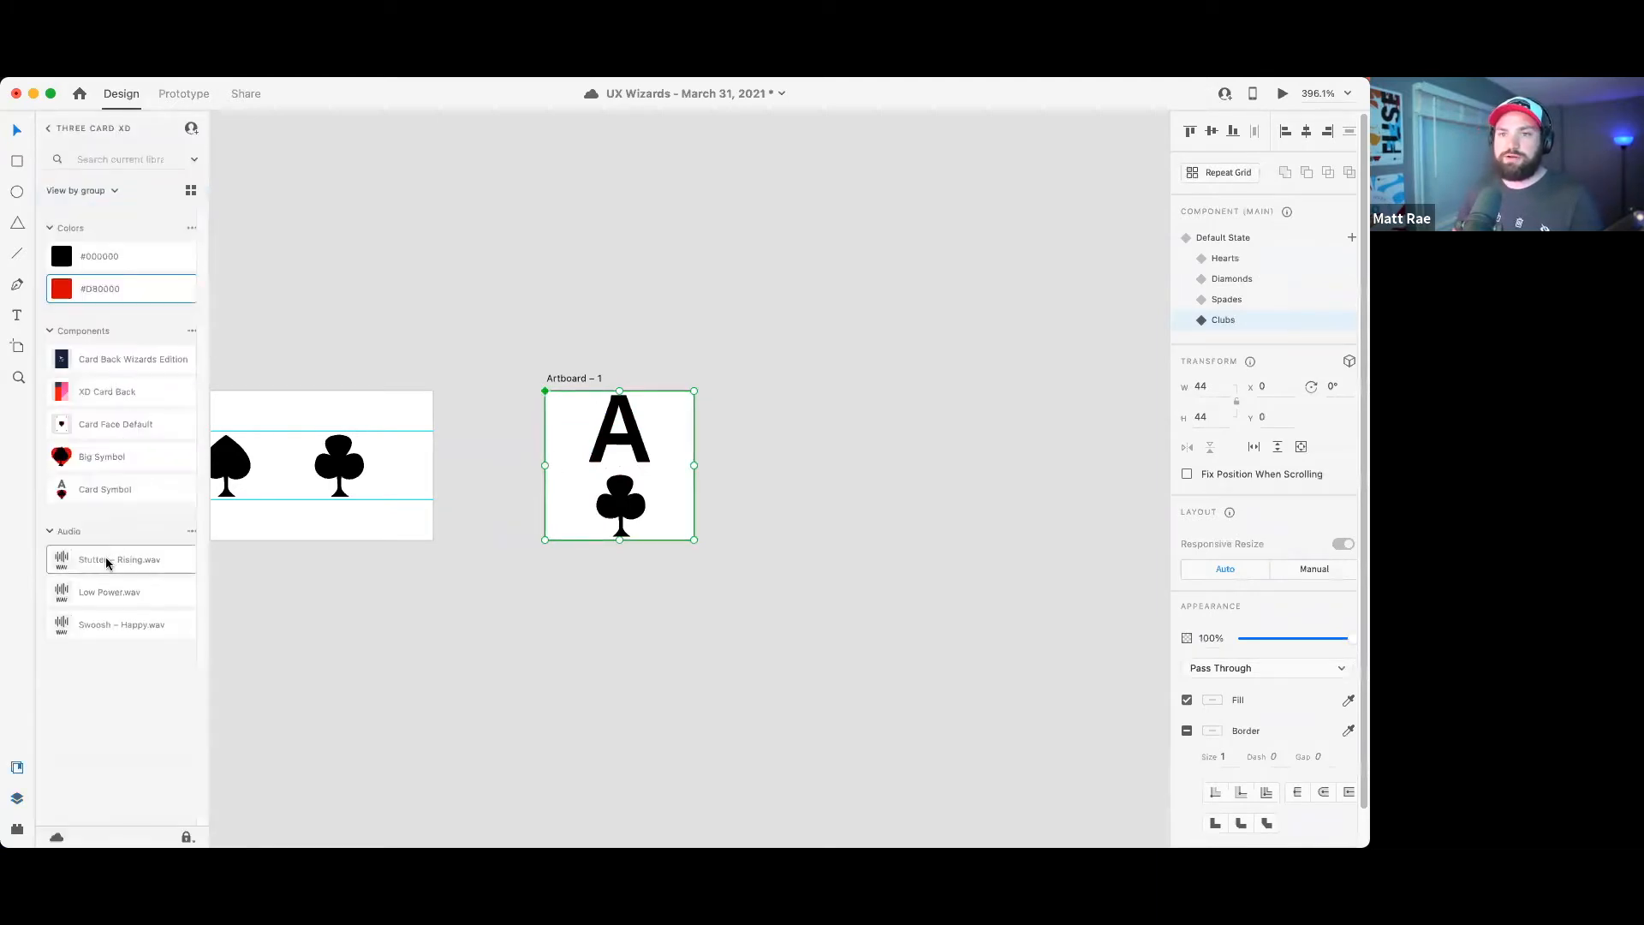
pyautogui.click(57, 133)
pyautogui.click(104, 208)
pyautogui.moveTo(120, 388); pyautogui.dragTo(844, 403)
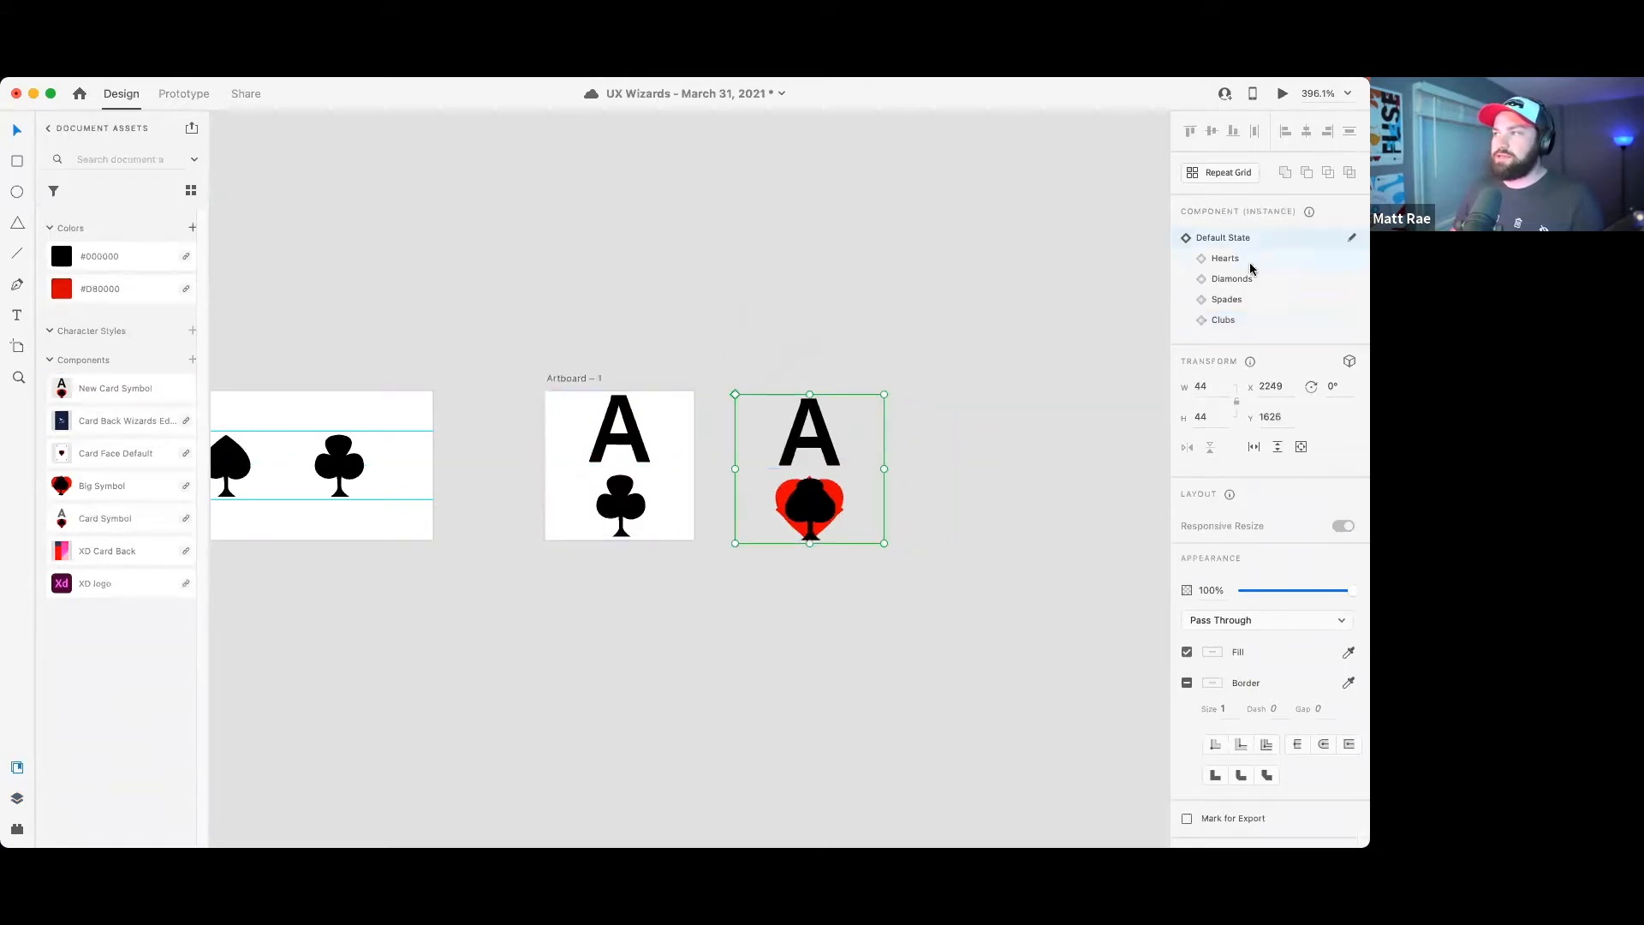
pyautogui.click(1259, 320)
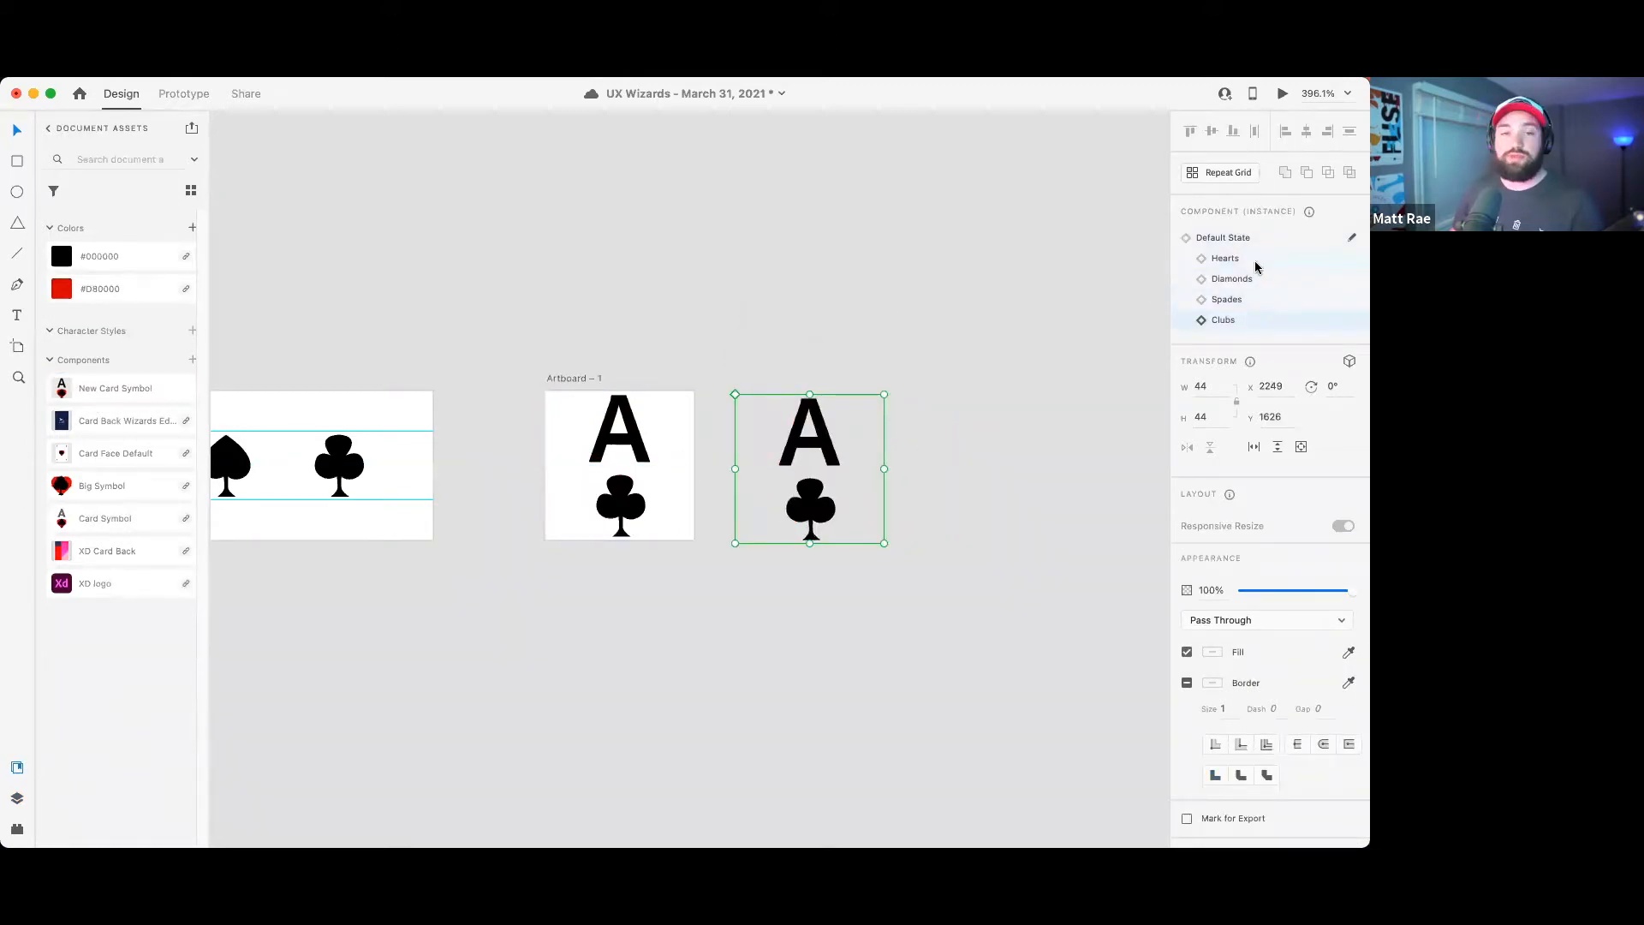
pyautogui.click(1254, 266)
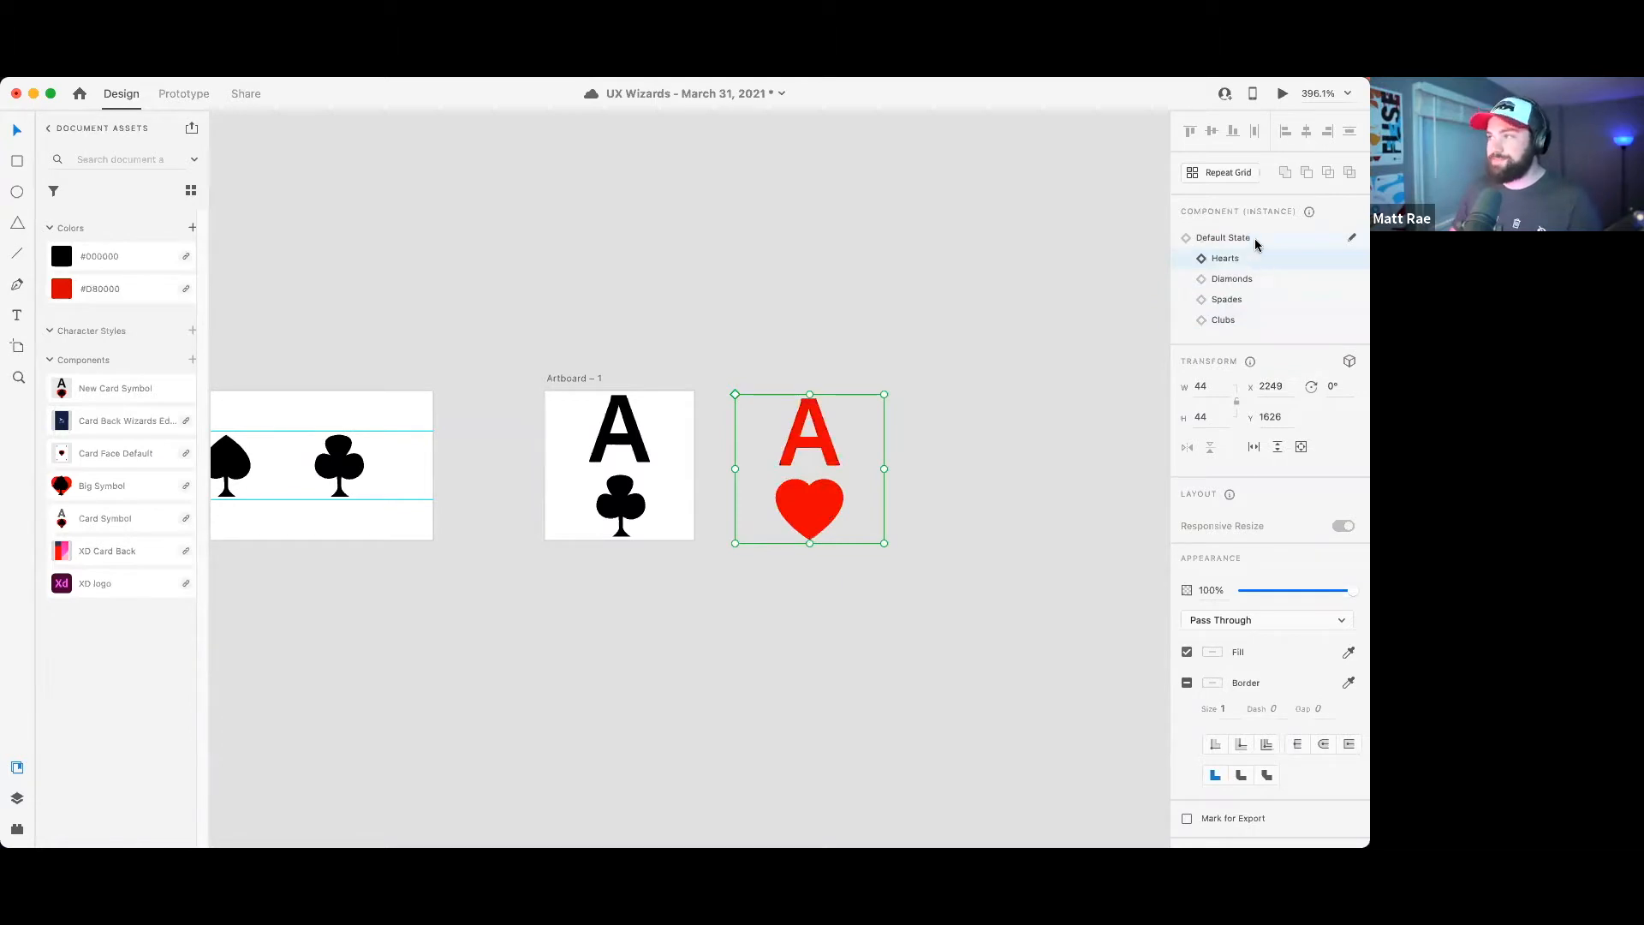
# - Delete the test instance of New Card Symbol beside Artboard – 1
pyautogui.click(977, 403)
pyautogui.click(818, 444)
pyautogui.press('Delete')
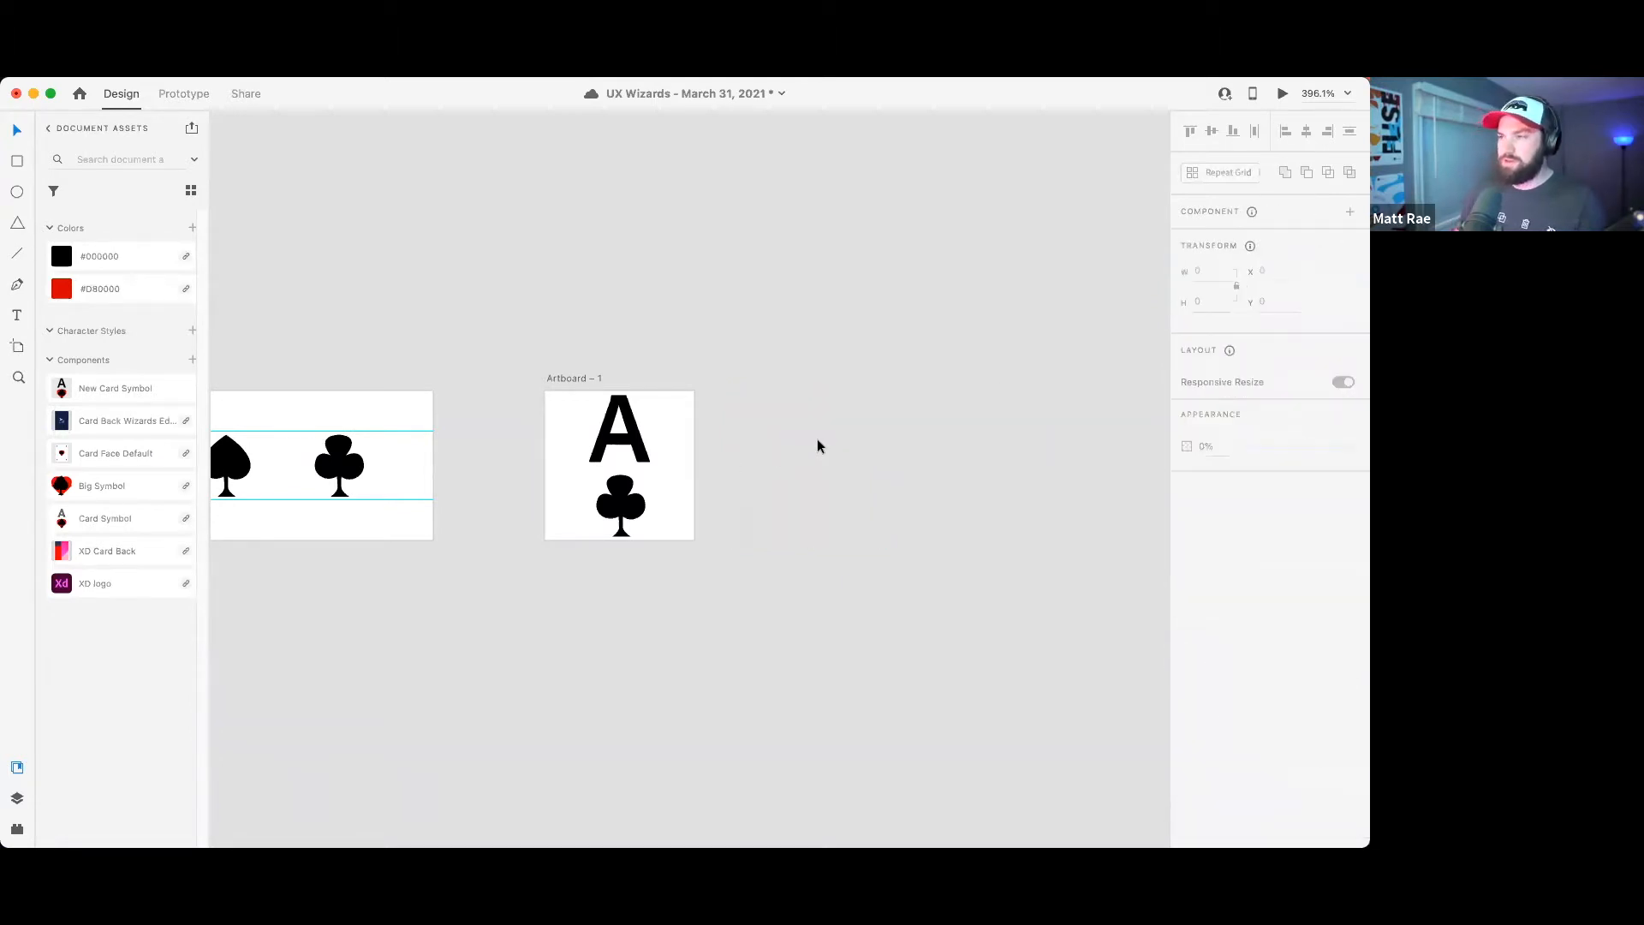
# - Create a square artboard about 139 px wide between Artboard – 1 and the large ace card
pyautogui.scroll(-6, 804, 408)
pyautogui.moveTo(806, 408); pyautogui.dragTo(649, 451)
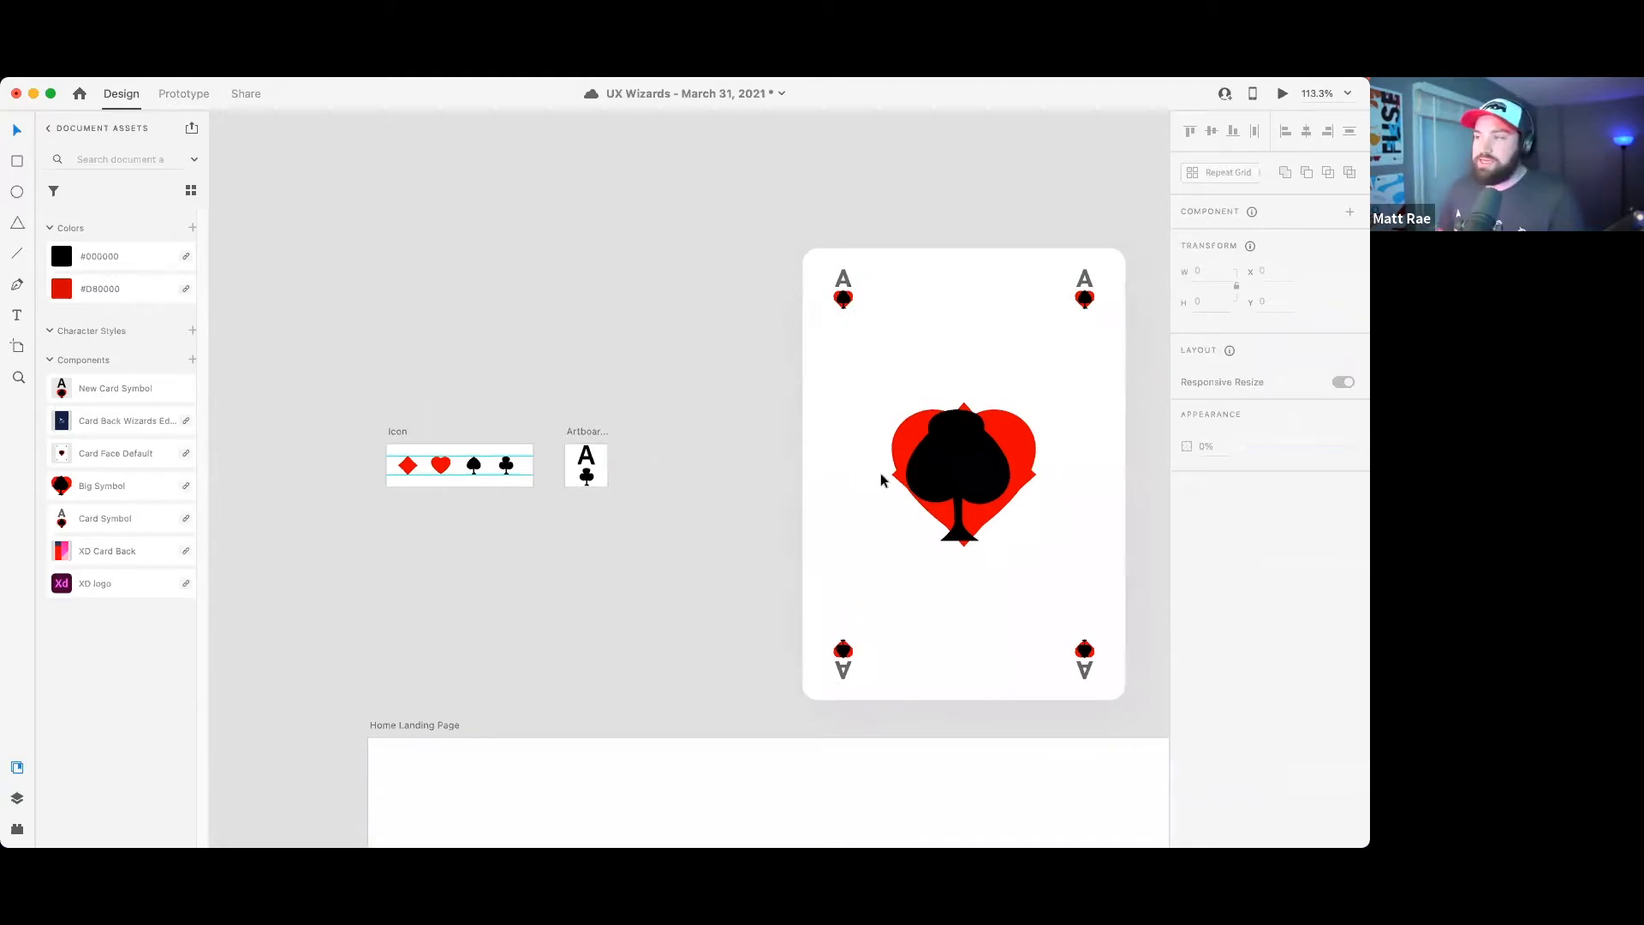
pyautogui.doubleClick(940, 454)
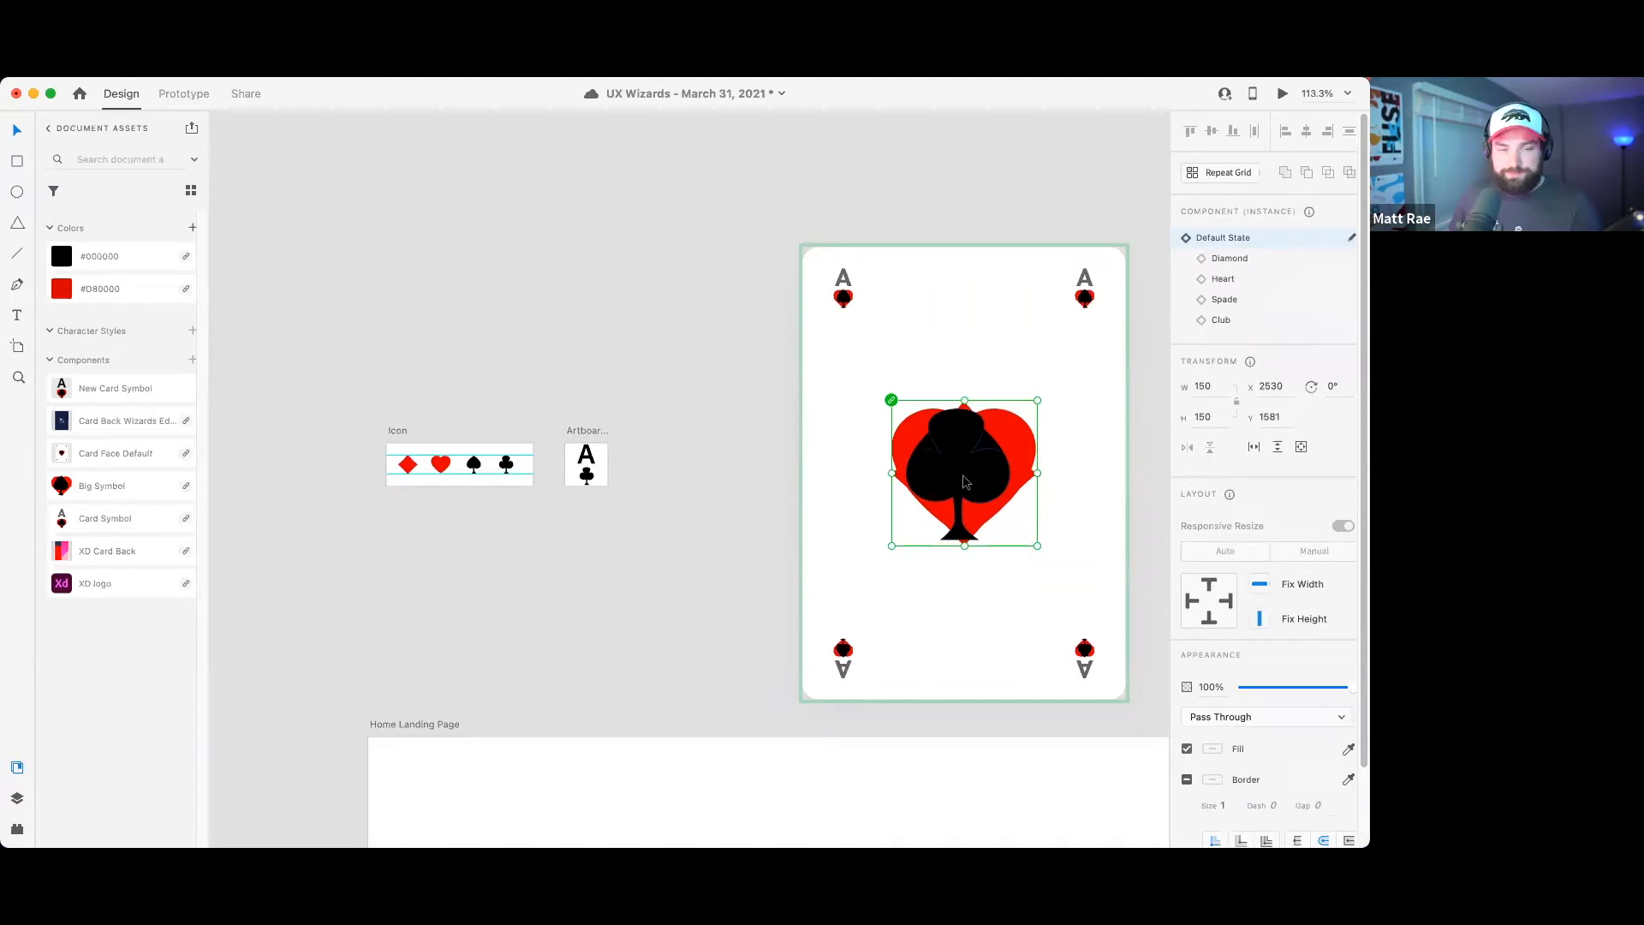
pyautogui.click(568, 509)
pyautogui.doubleClick(947, 456)
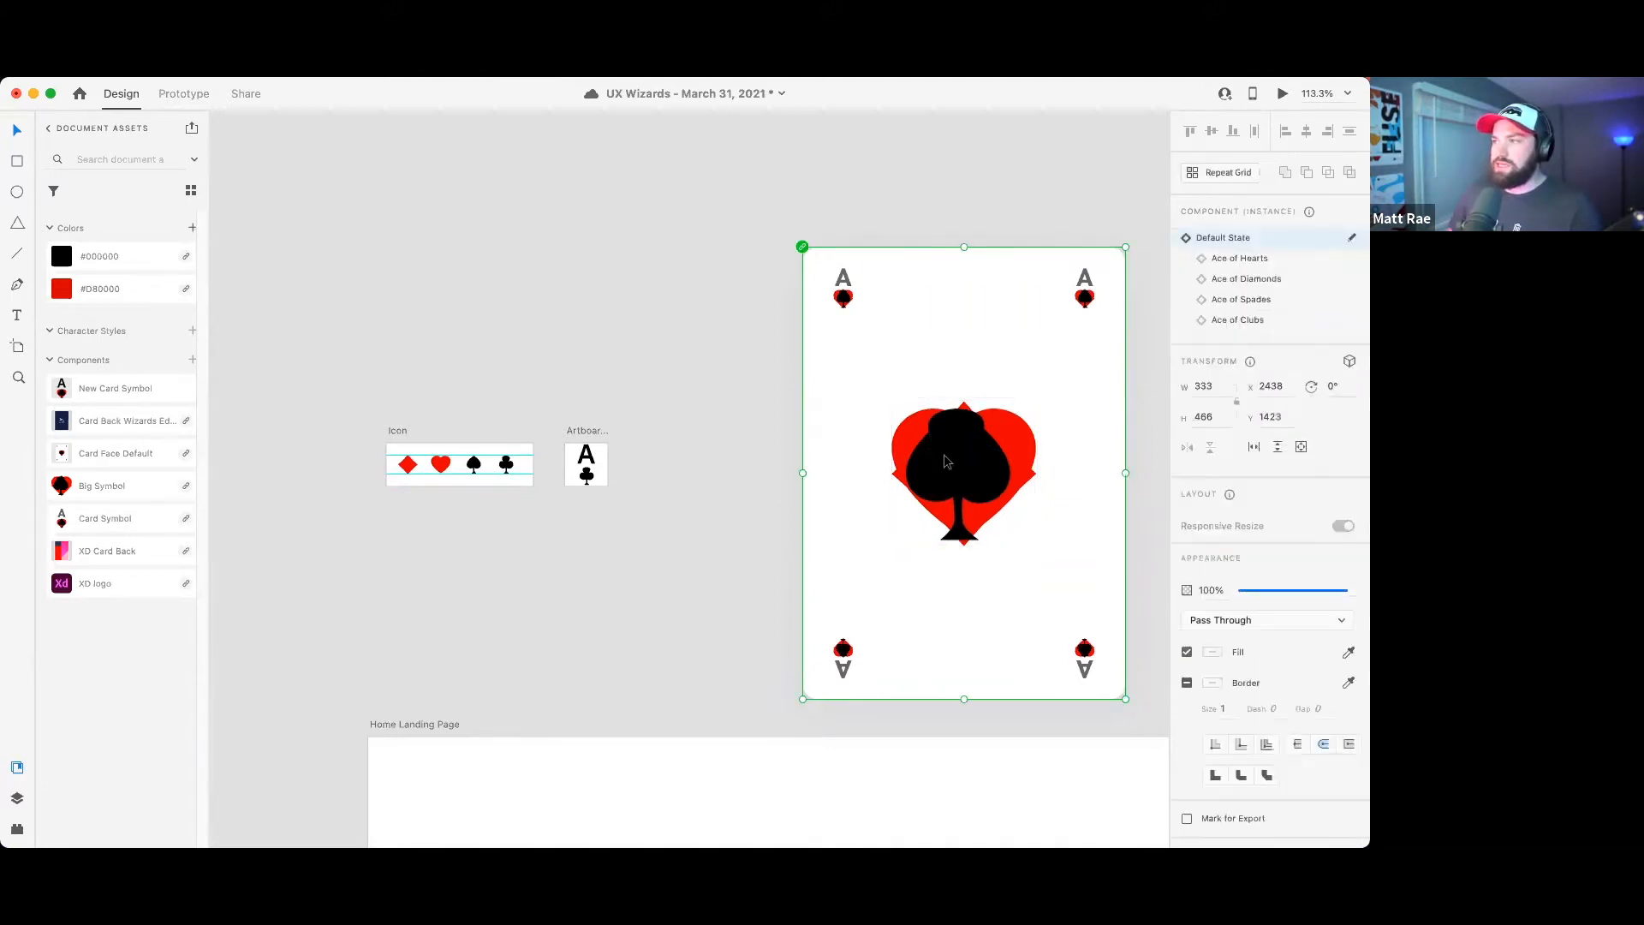
pyautogui.click(622, 514)
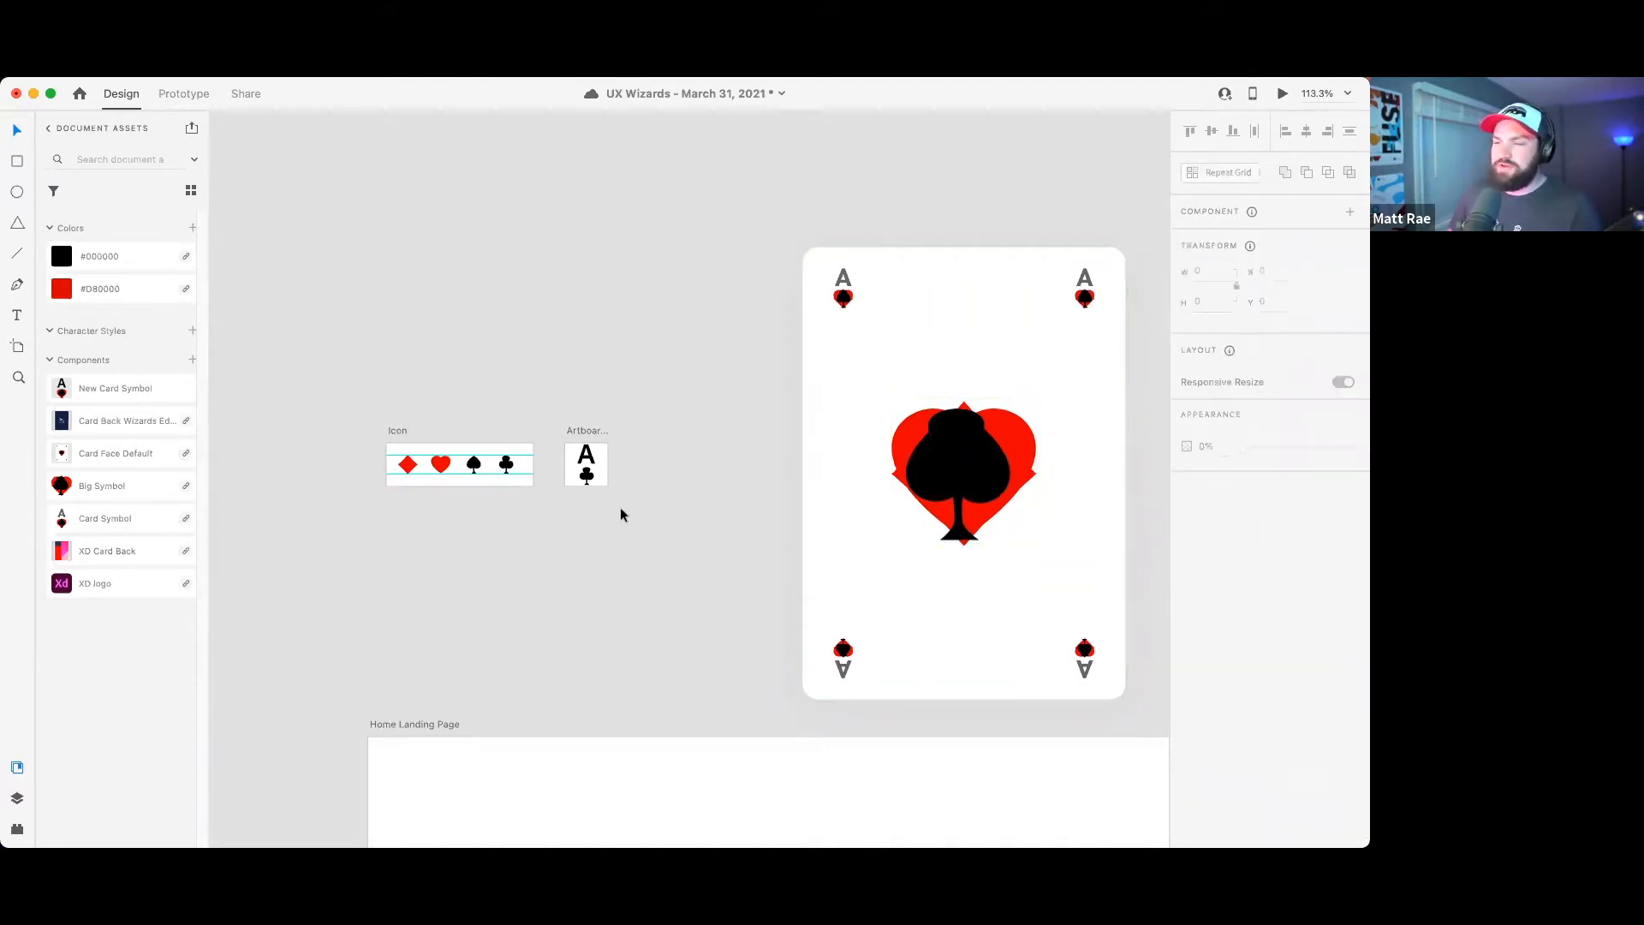
pyautogui.press('a')
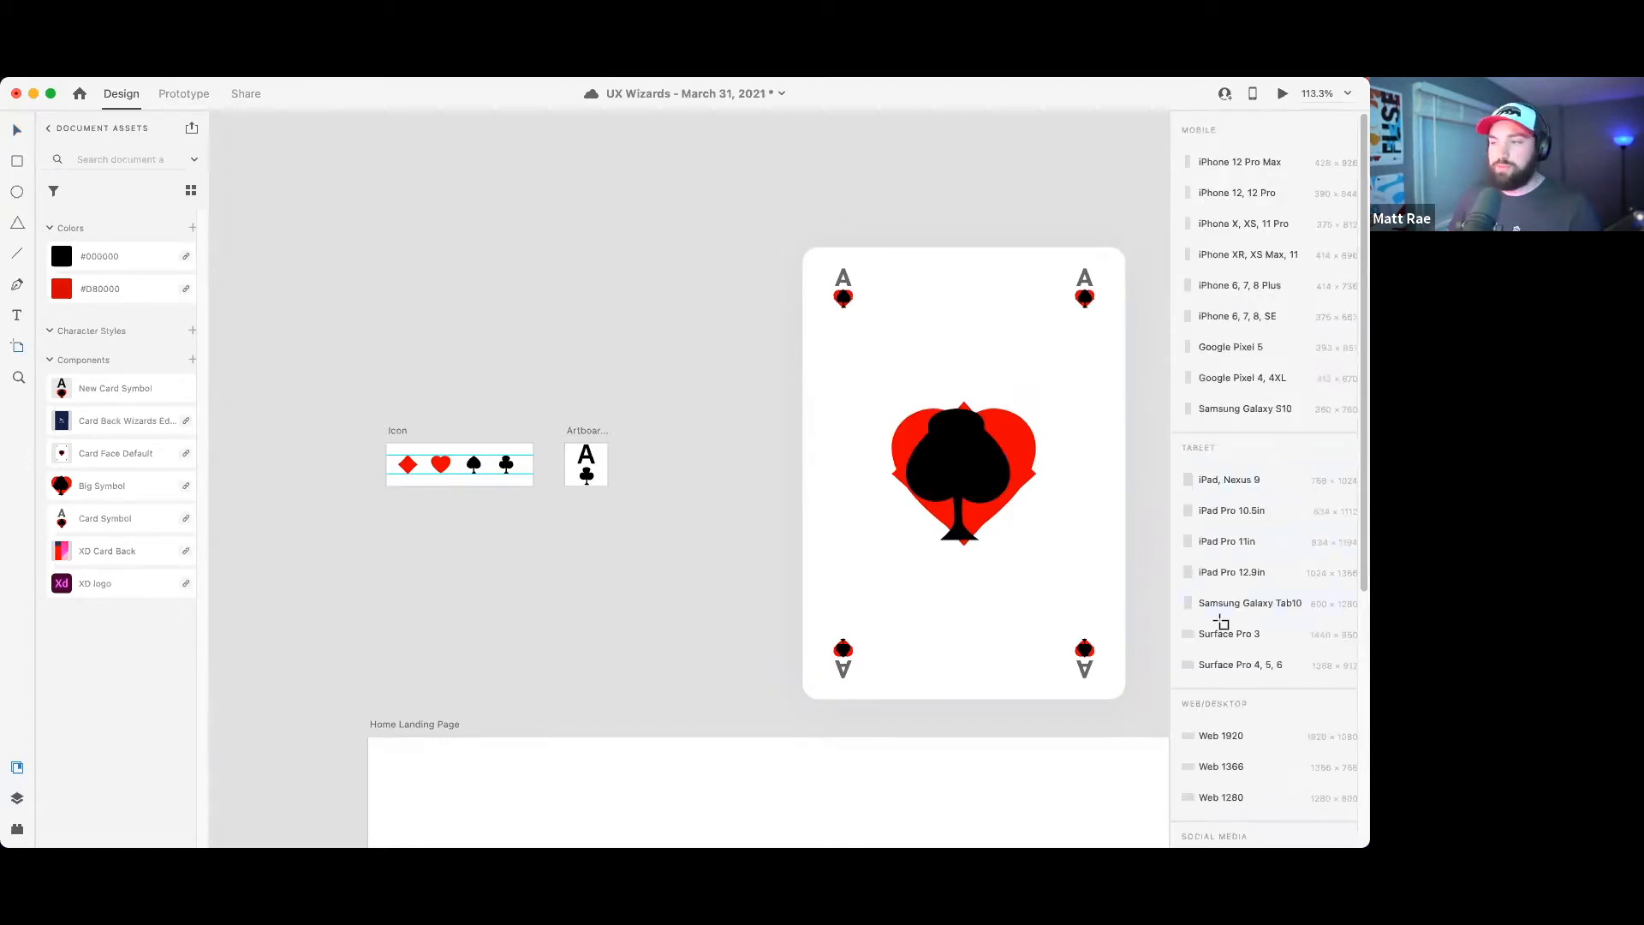
pyautogui.moveTo(630, 430); pyautogui.dragTo(783, 567)
pyautogui.press('v')
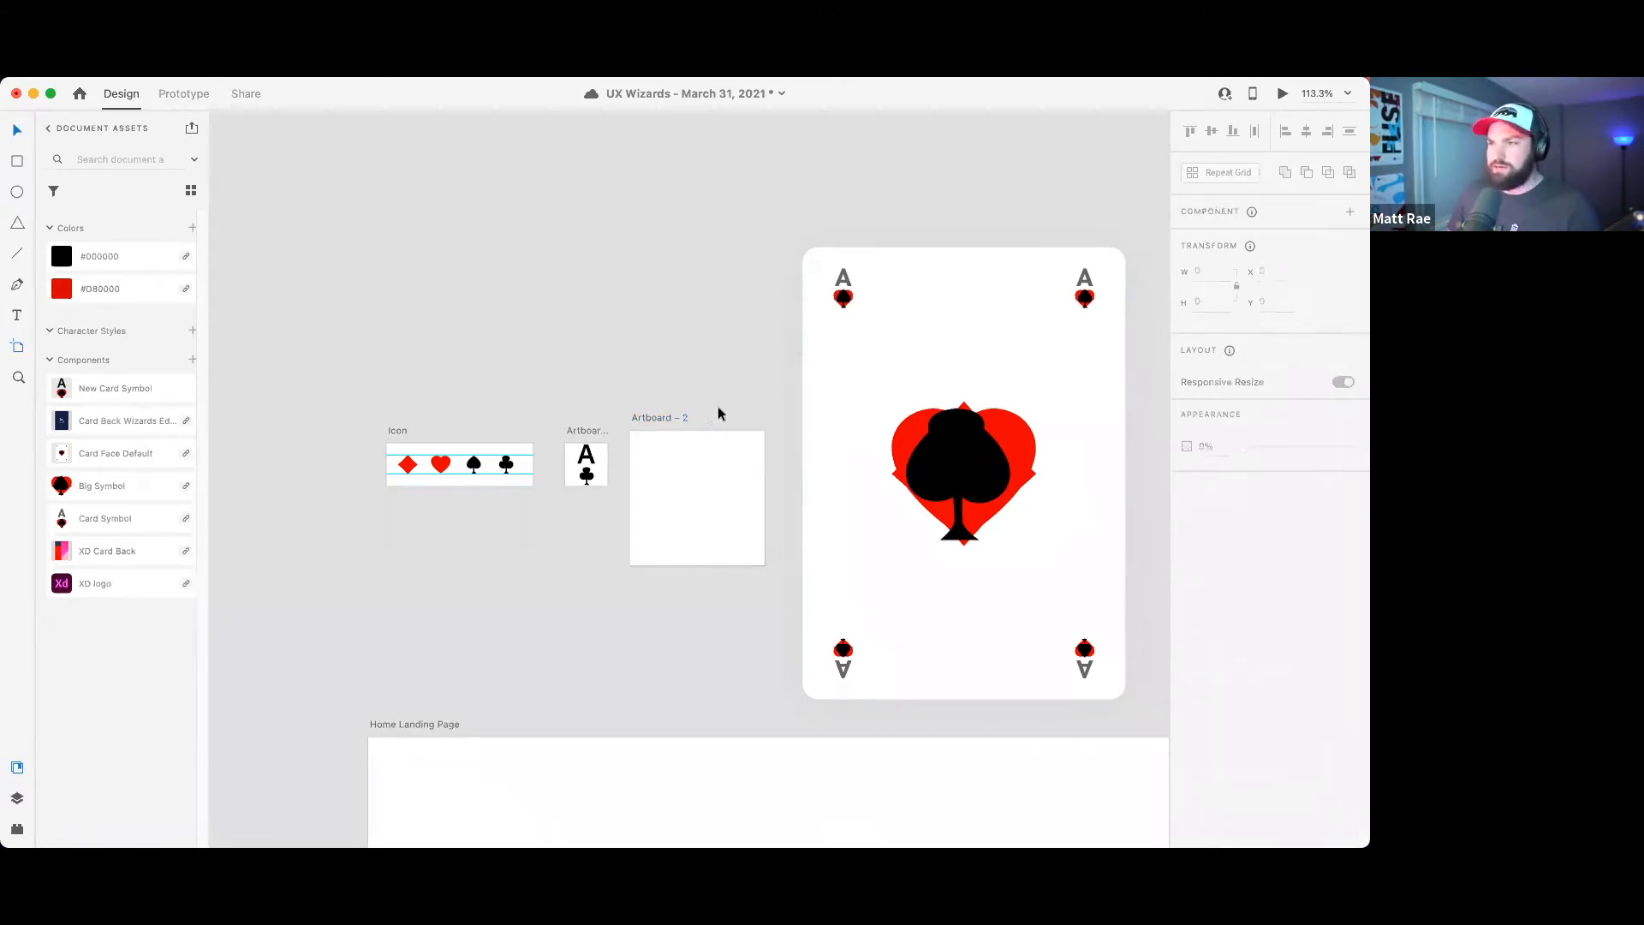
pyautogui.moveTo(672, 419); pyautogui.dragTo(675, 429)
pyautogui.click(697, 408)
# - Try pasting a copy of the Icon artboard's diamond into Artboard – 2 and enlarging it
pyautogui.scroll(5, 690, 482)
pyautogui.click(295, 458)
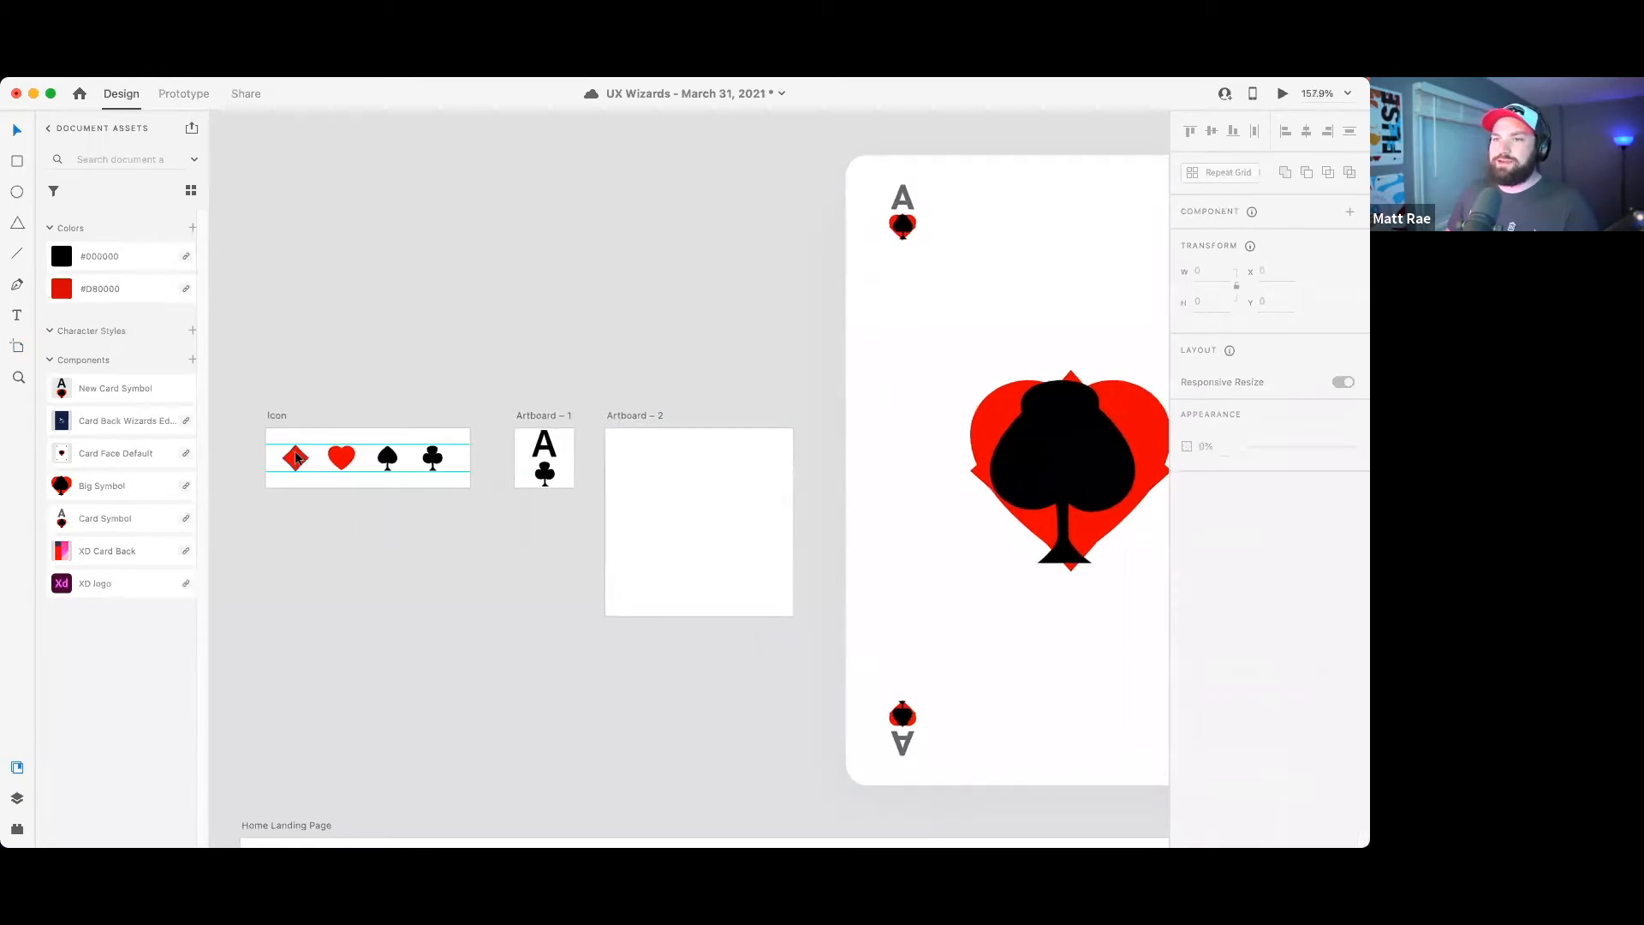
pyautogui.click(637, 416)
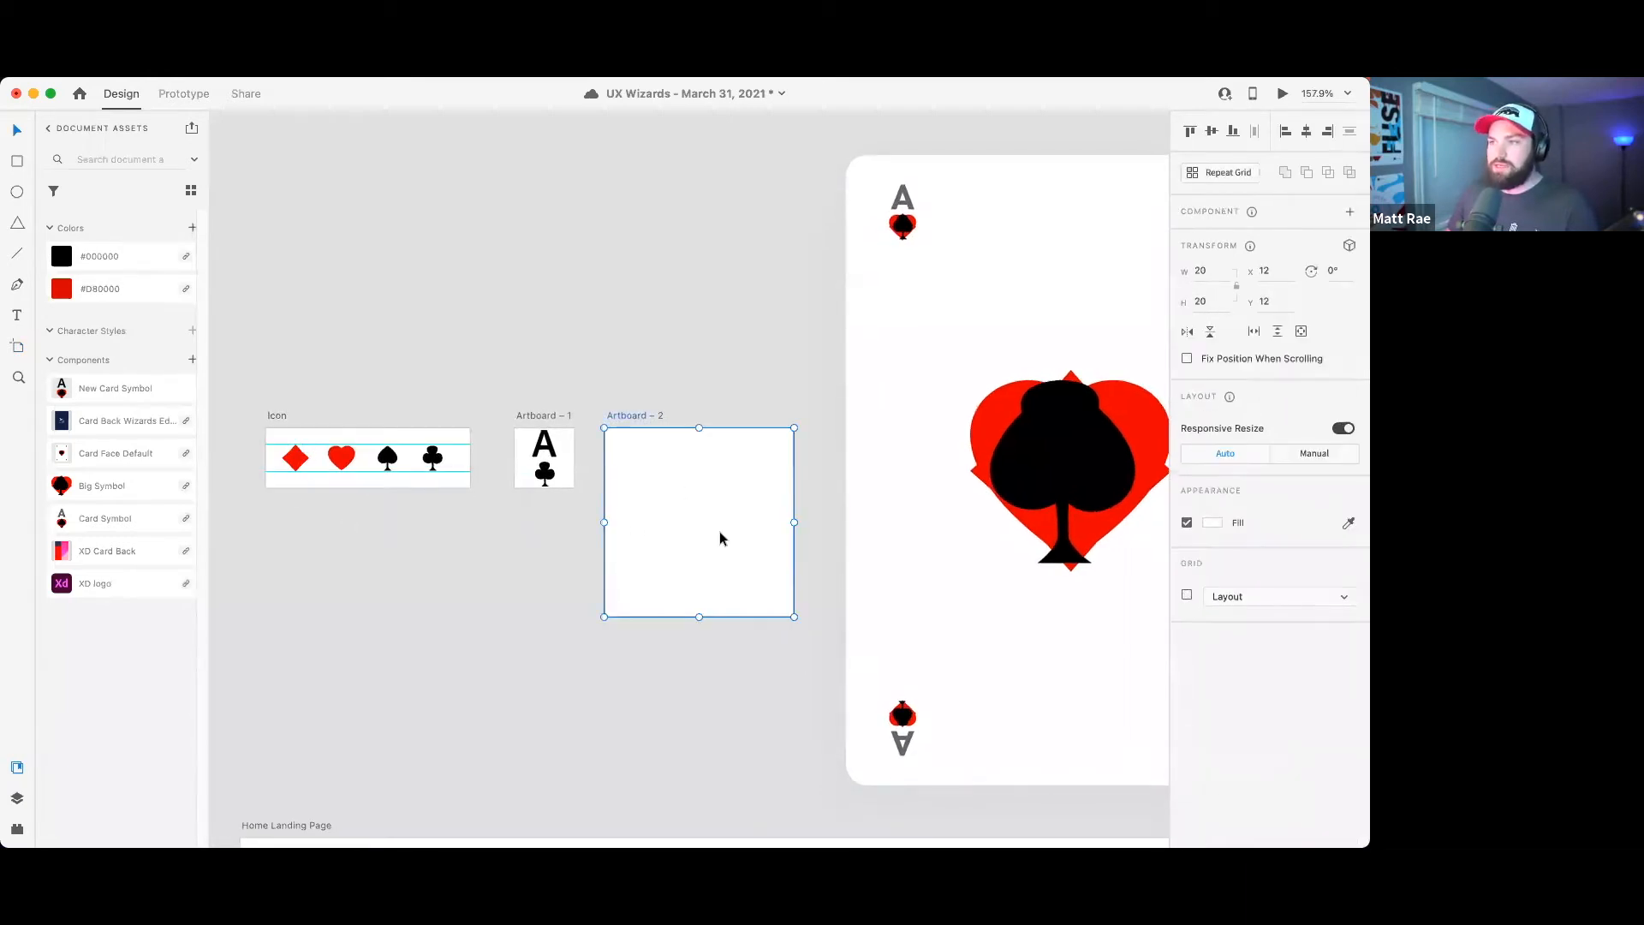
pyautogui.press('super+v')
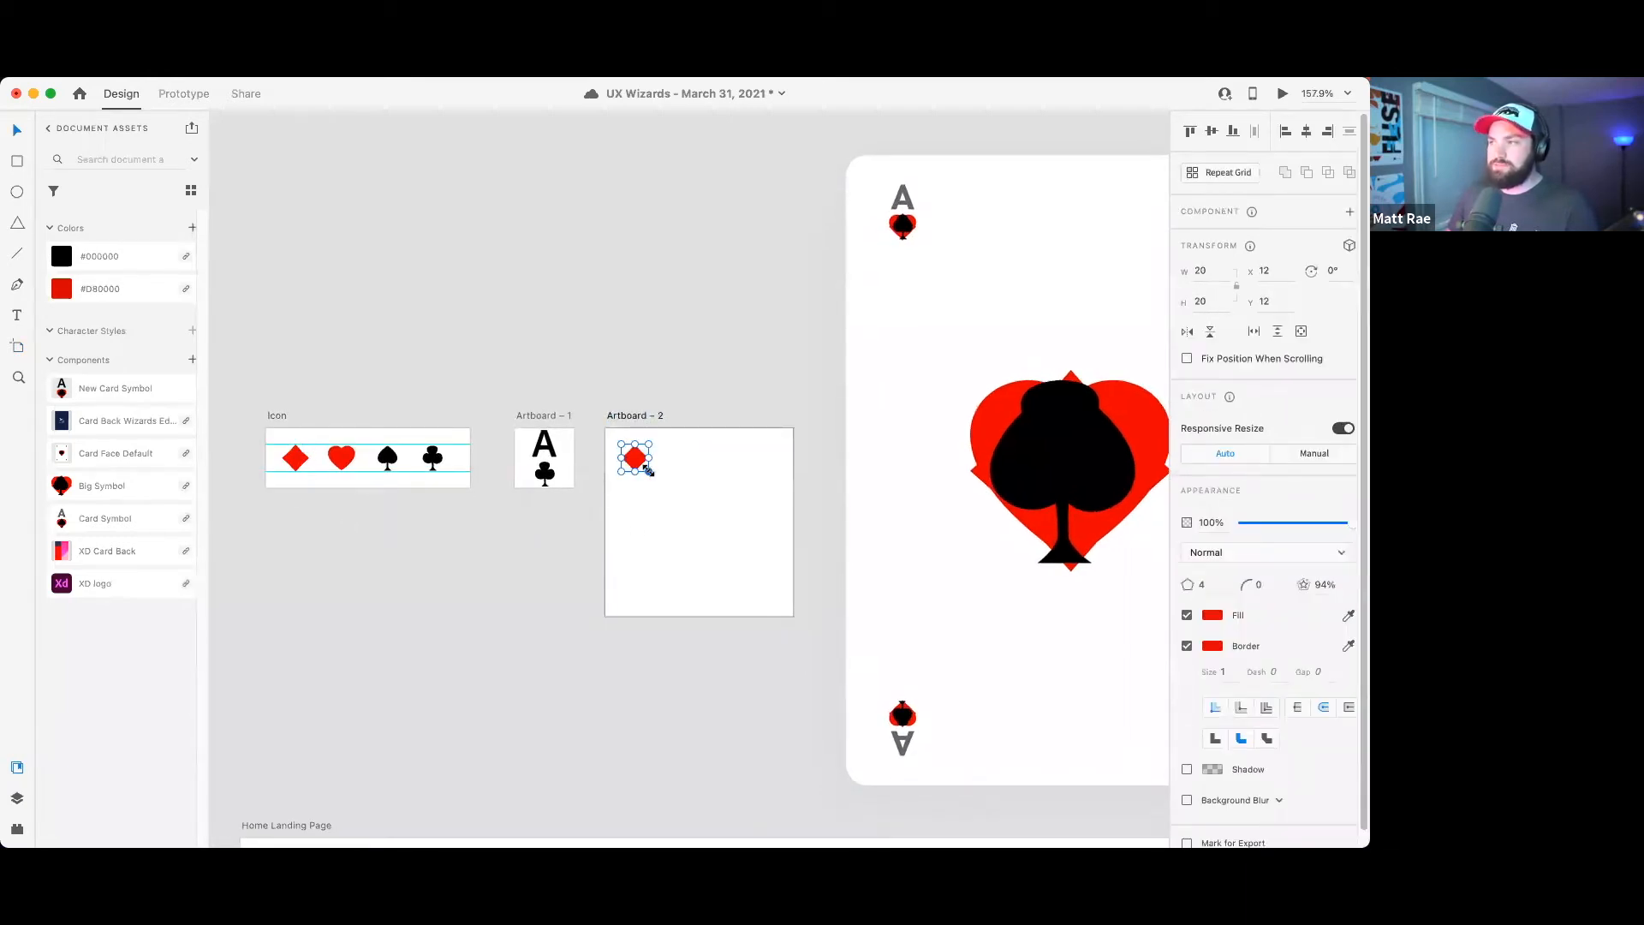
pyautogui.moveTo(648, 469); pyautogui.dragTo(775, 601)
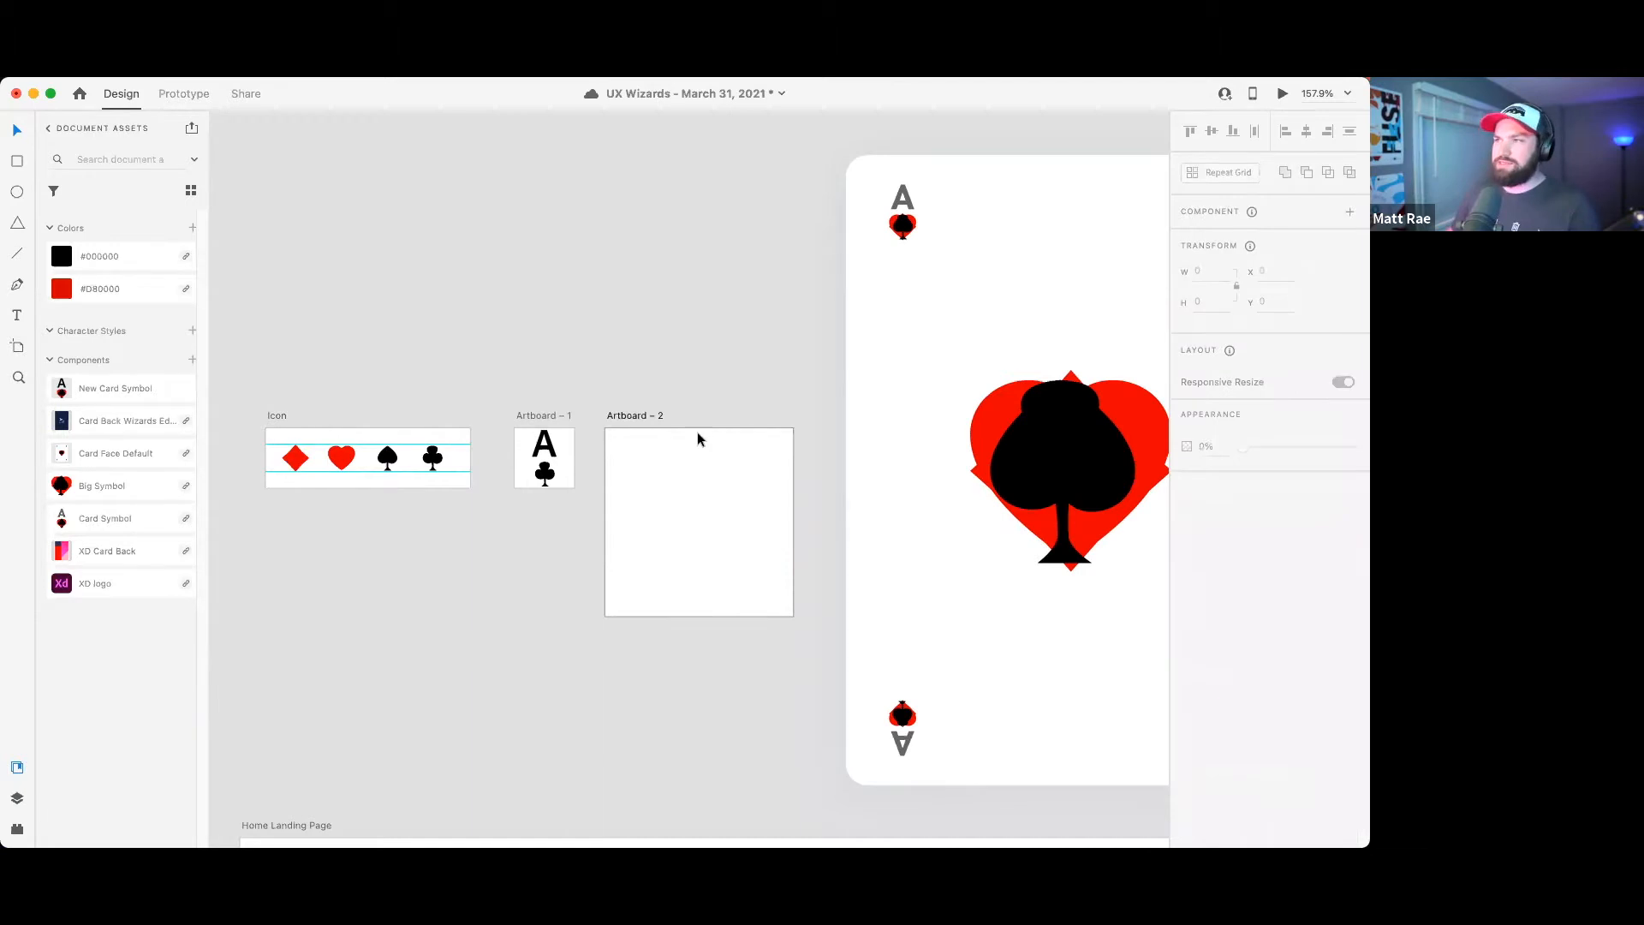
# - Copy the UX Wizards logo from the title artboard's card into Artboard – 2, scaled to about 129 px to fit inside it
pyautogui.scroll(-10, 669, 397)
pyautogui.scroll(1, 876, 517)
pyautogui.scroll(3, 876, 516)
pyautogui.hscroll(2, 876, 517)
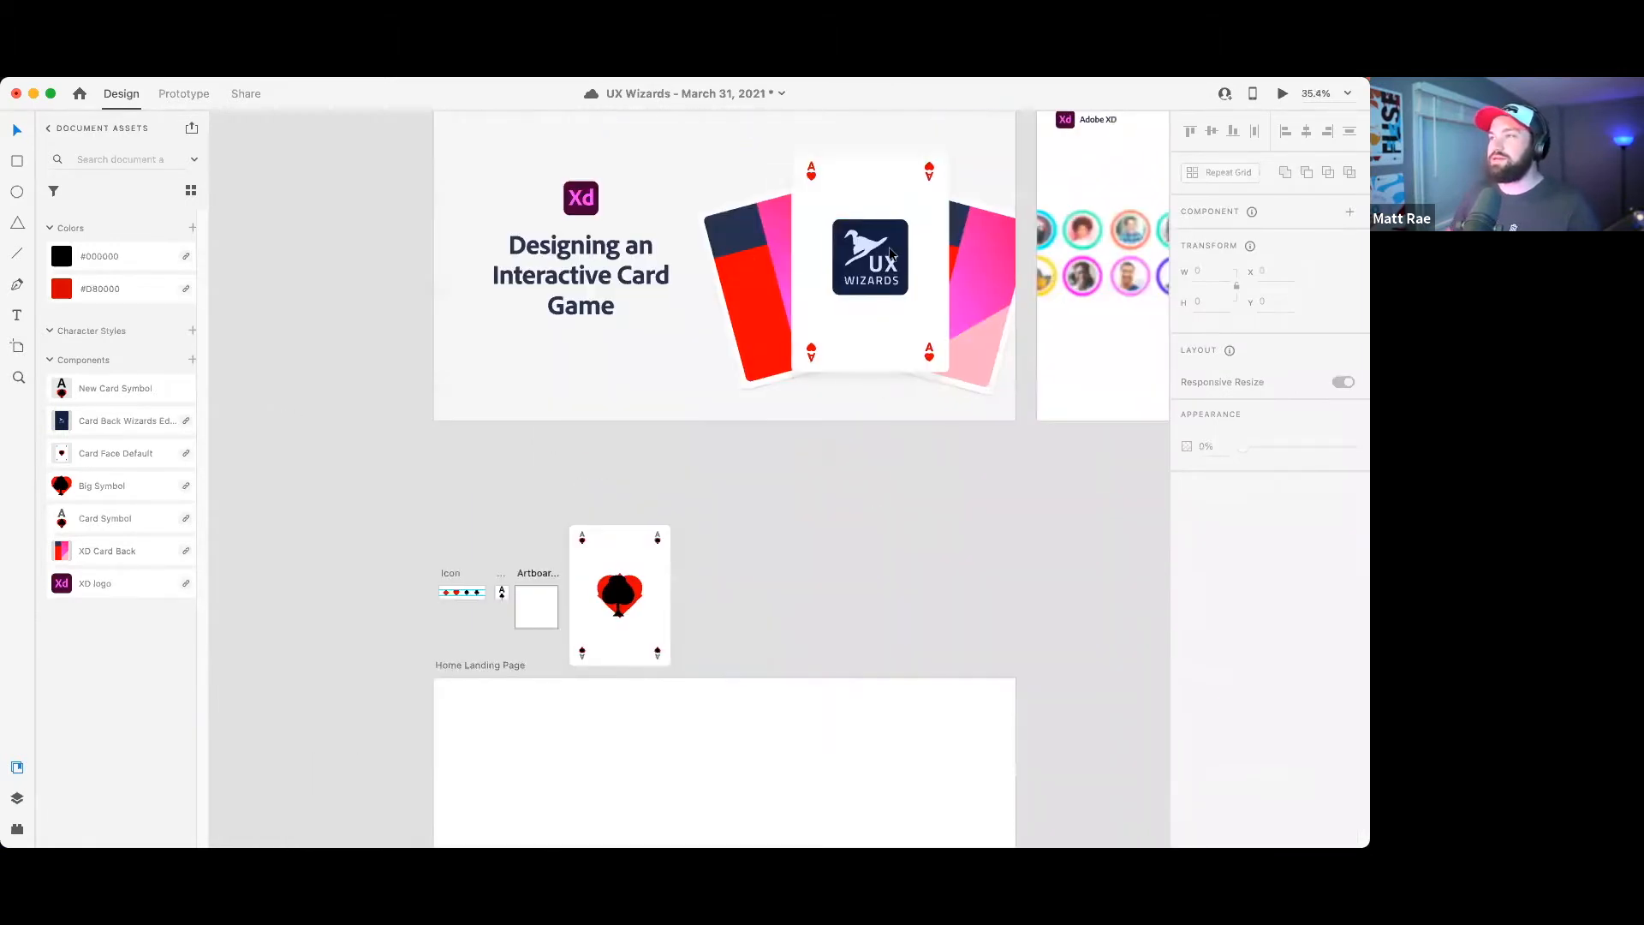
pyautogui.click(888, 251)
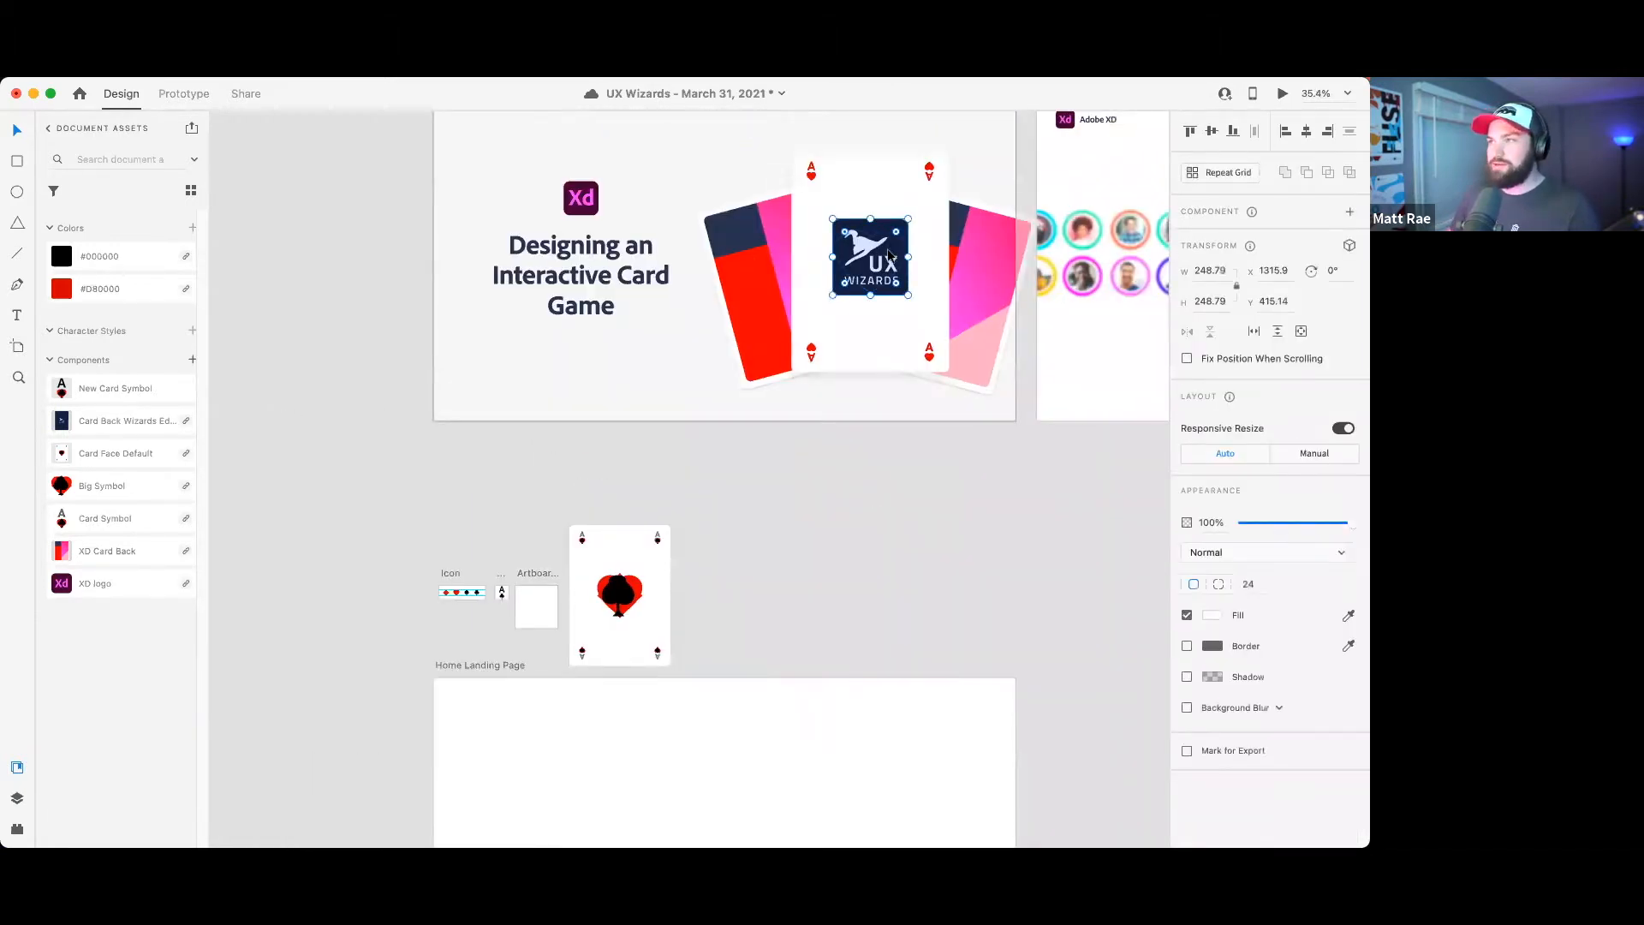
pyautogui.click(530, 572)
pyautogui.scroll(5, 530, 594)
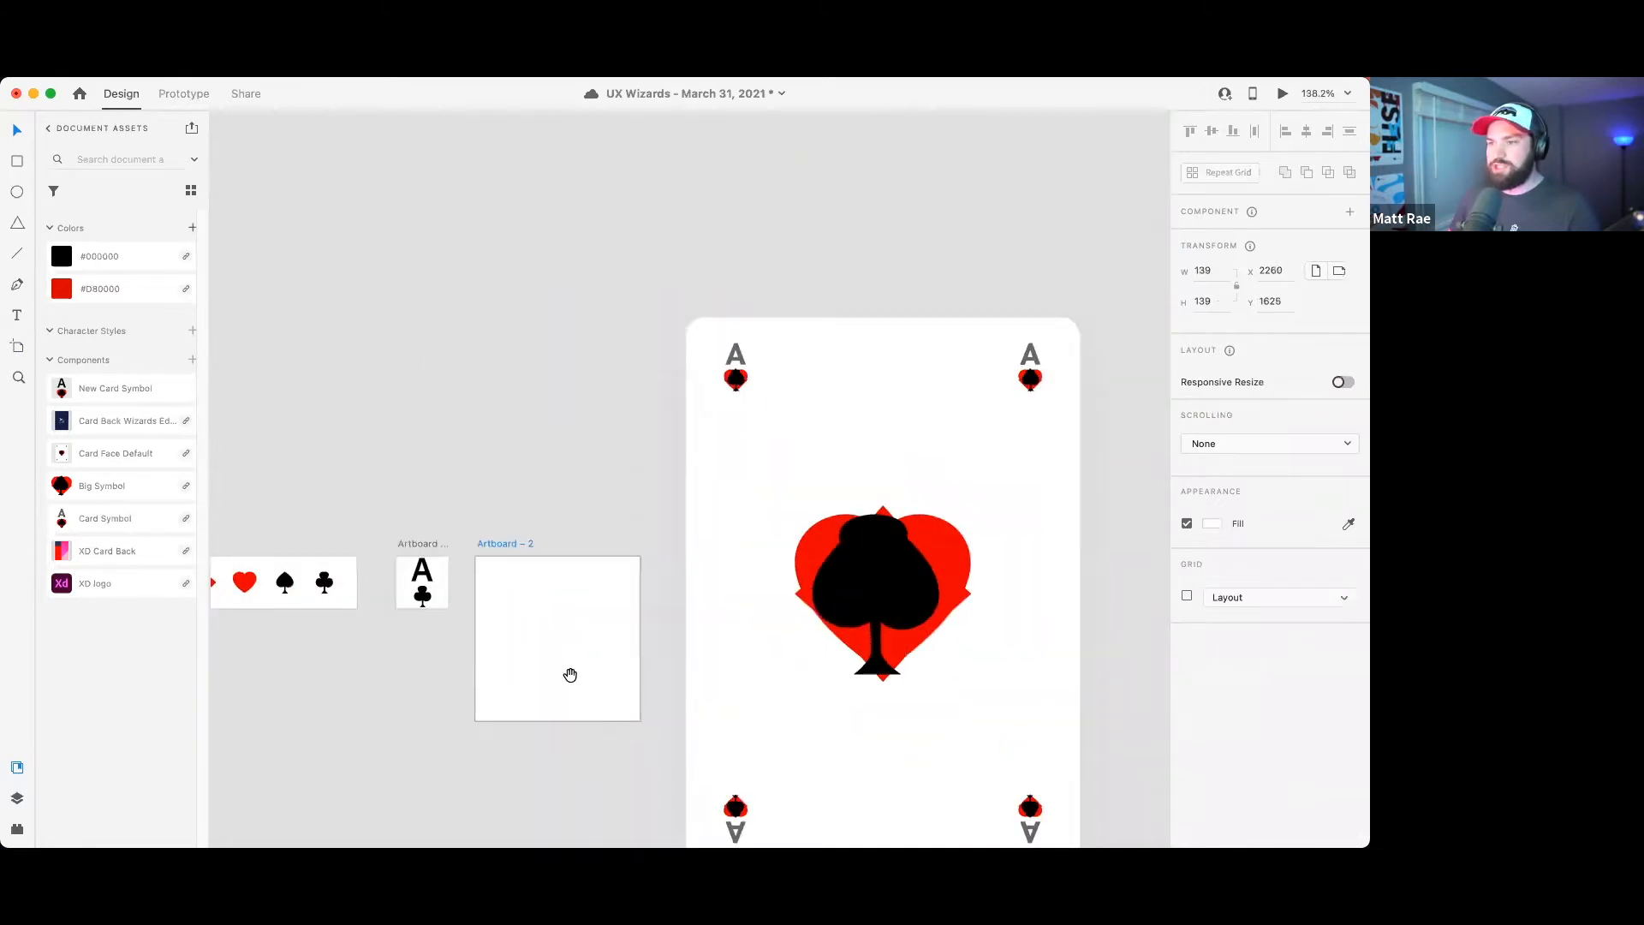
pyautogui.moveTo(570, 675); pyautogui.dragTo(634, 531)
pyautogui.press('super+v')
pyautogui.moveTo(768, 644); pyautogui.dragTo(644, 570)
pyautogui.moveTo(602, 509); pyautogui.dragTo(608, 510)
pyautogui.click(665, 360)
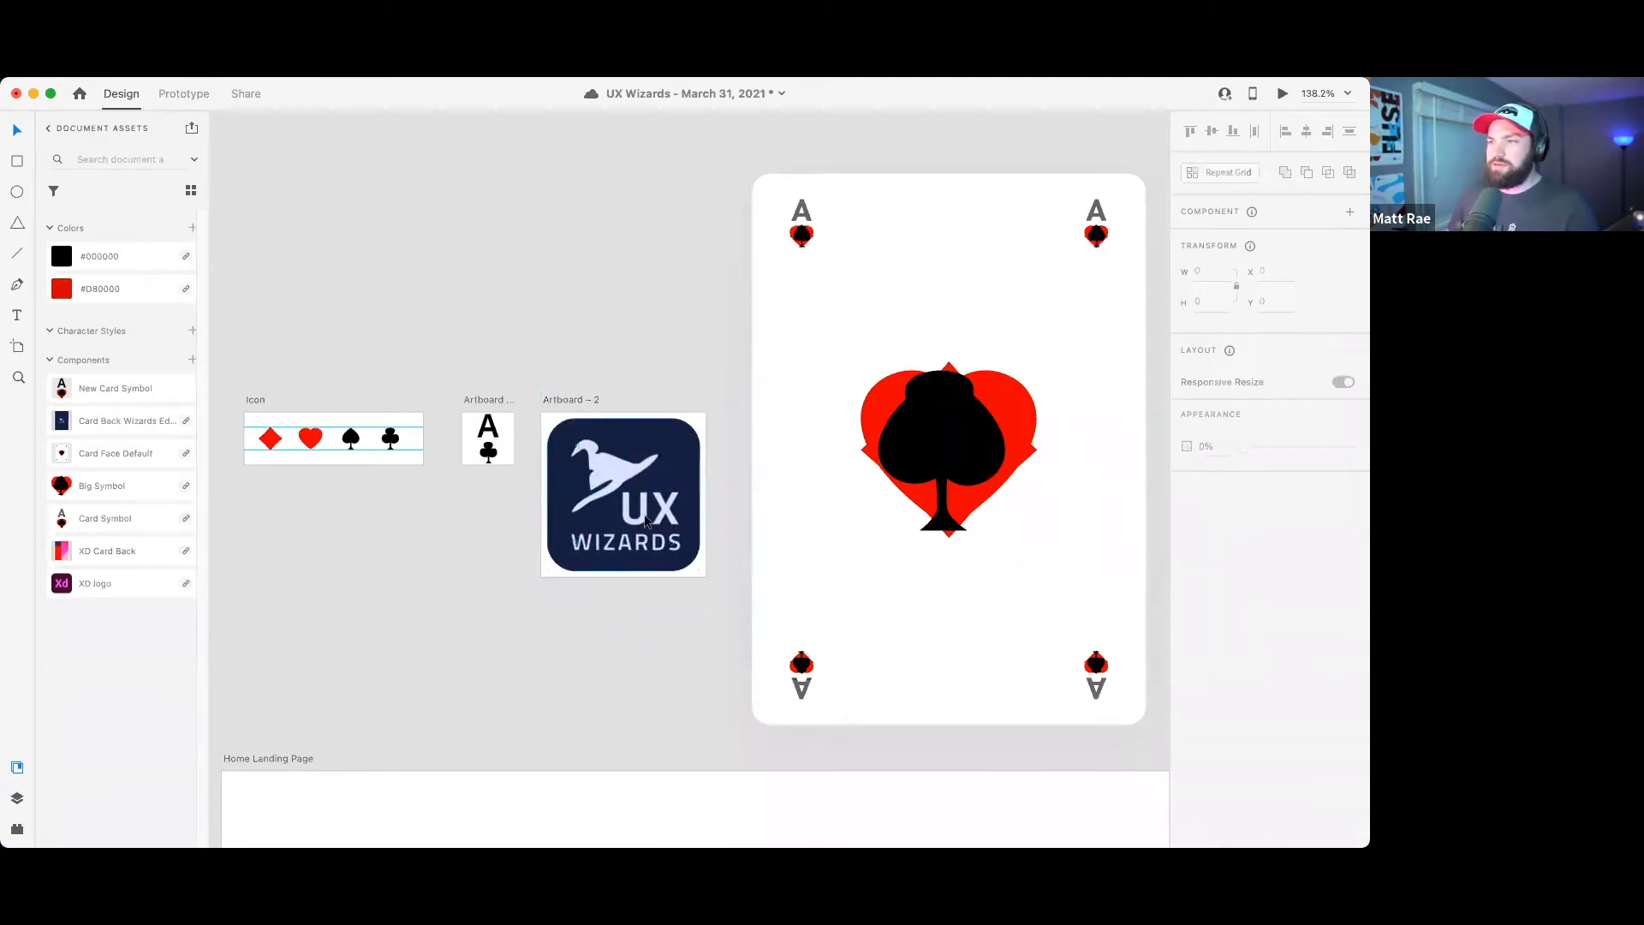
# - Check the Diamond, Heart, Spade and Club states of the large card's centre symbol, ending on the Default State
pyautogui.click(647, 520)
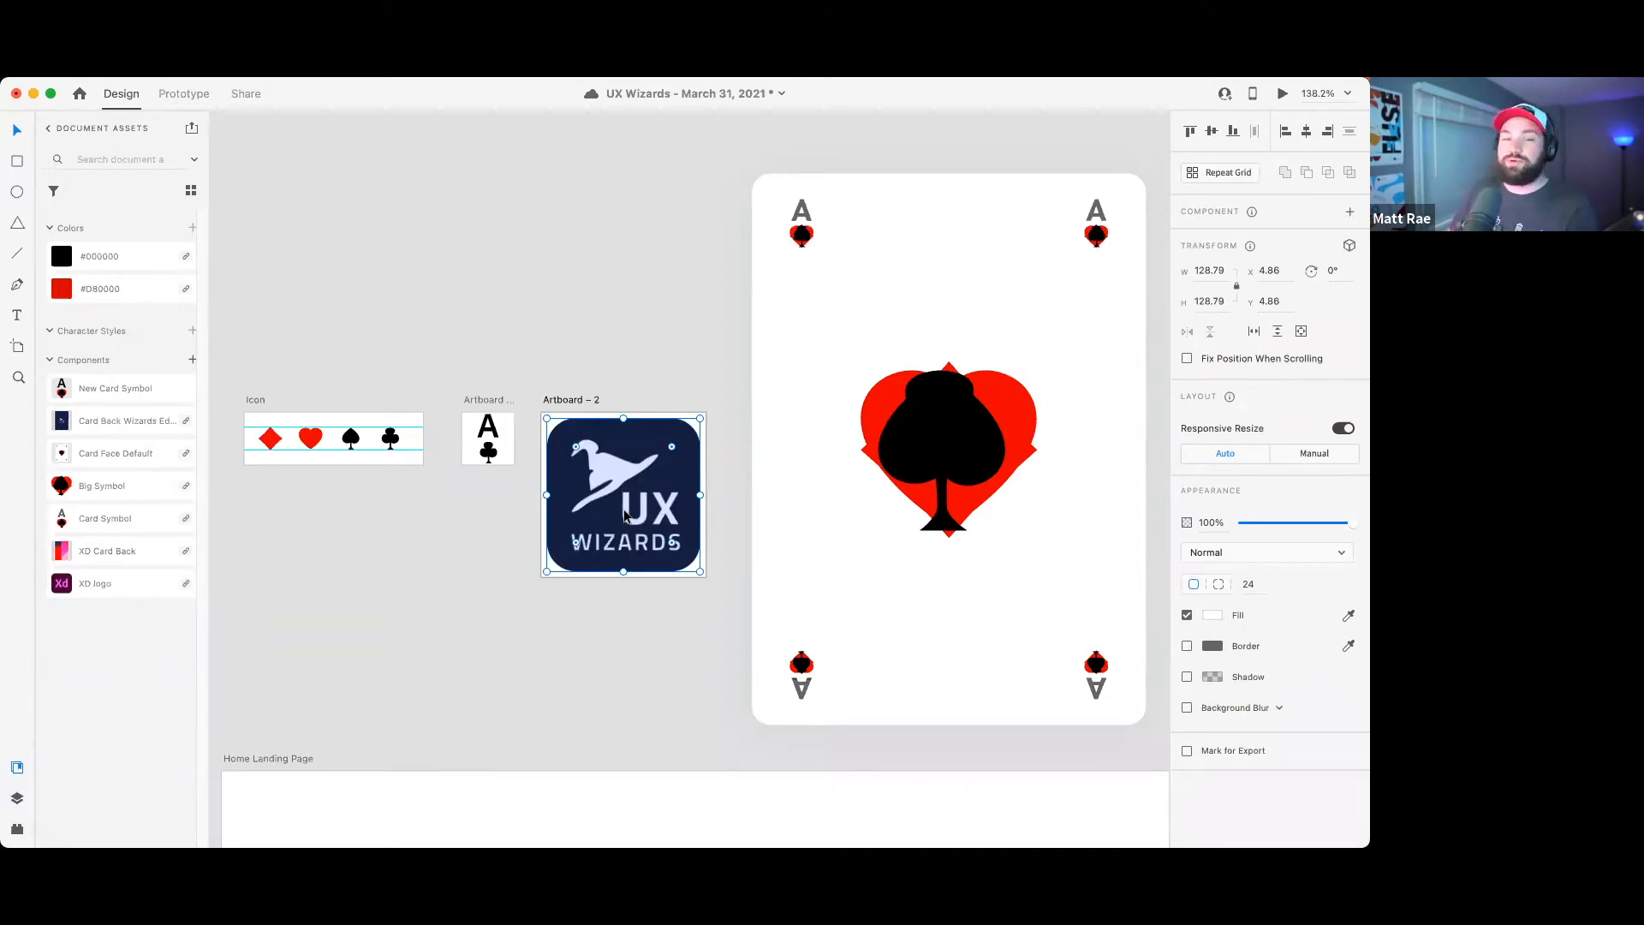
pyautogui.doubleClick(919, 416)
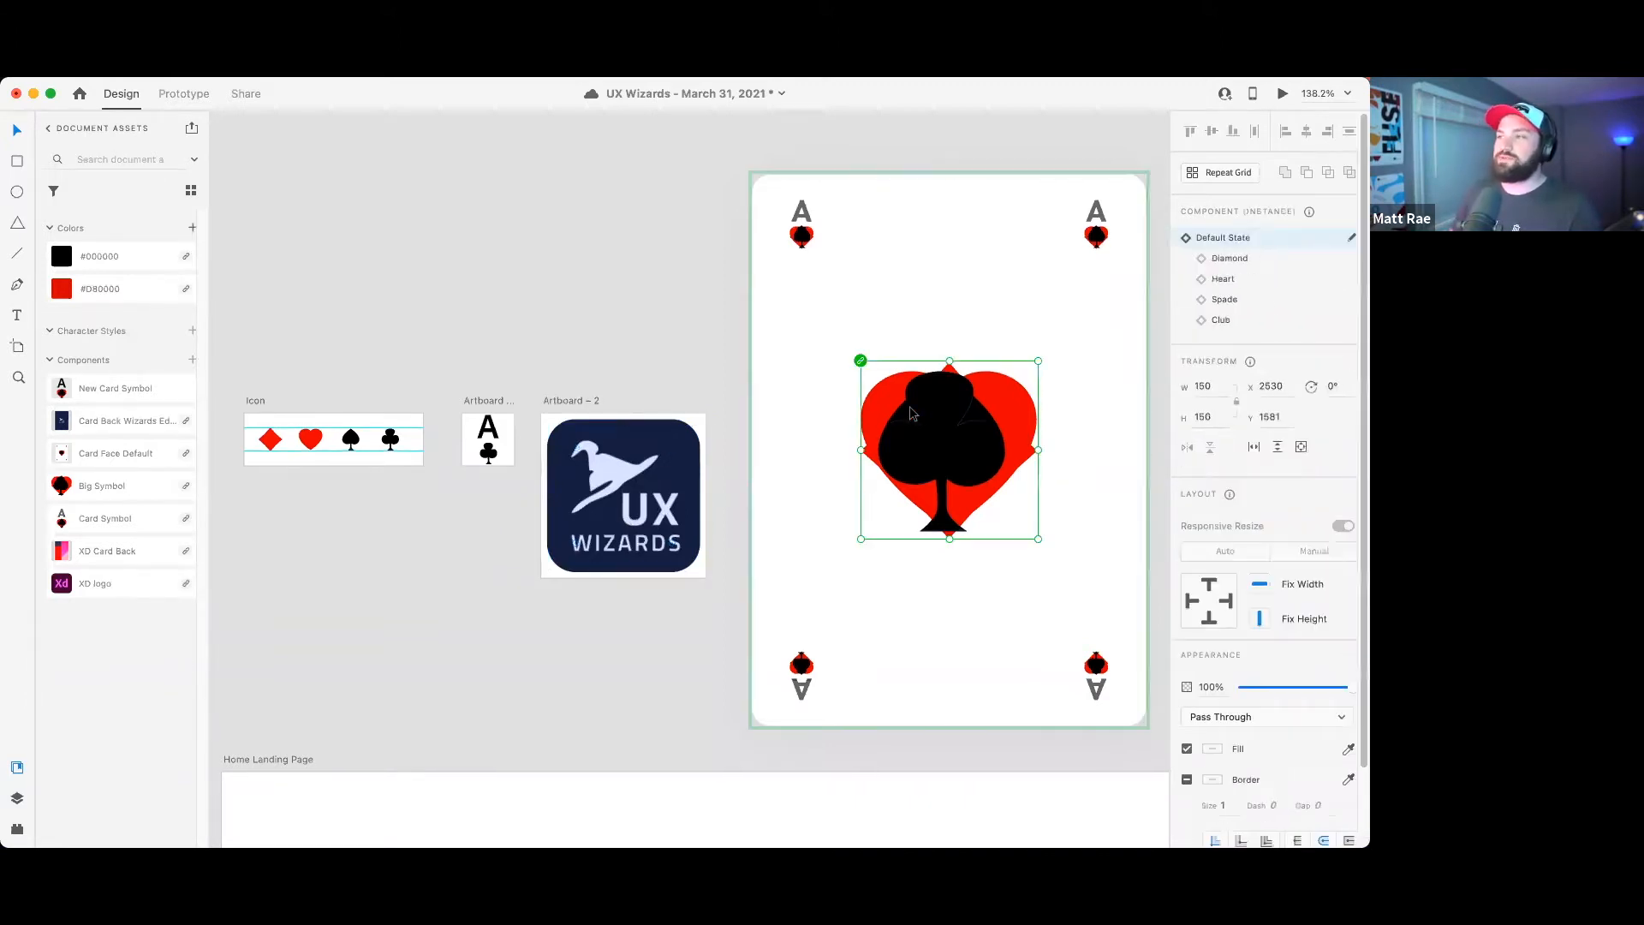
pyautogui.click(1262, 256)
pyautogui.click(1257, 280)
pyautogui.click(1256, 299)
pyautogui.click(1254, 321)
pyautogui.click(1256, 257)
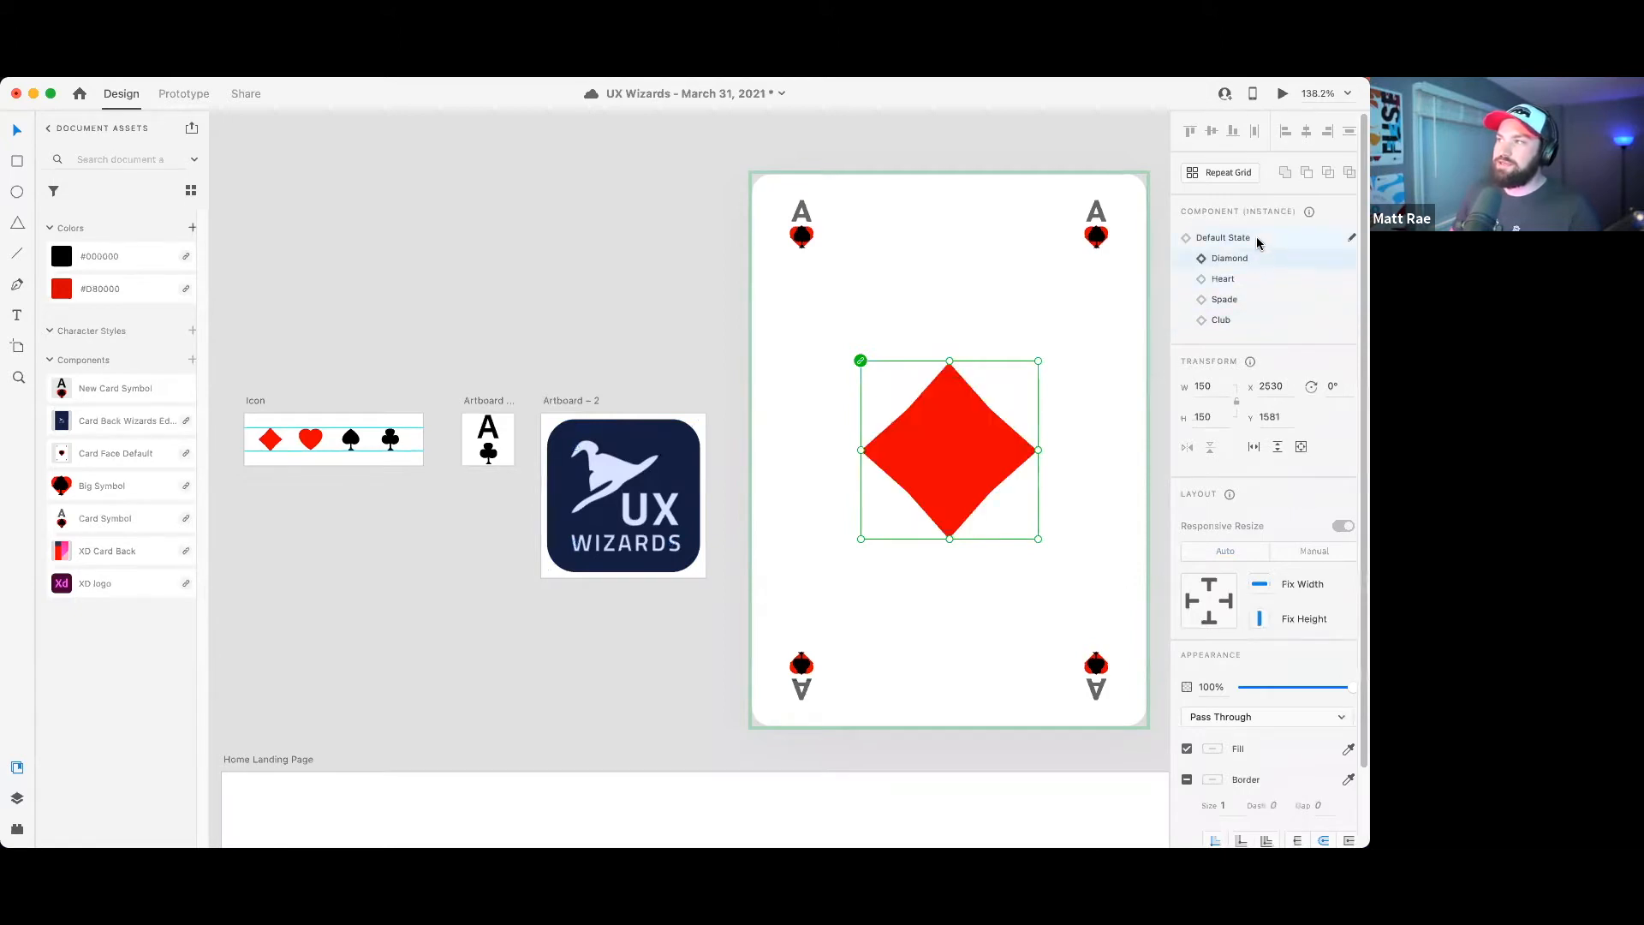
pyautogui.click(1257, 238)
pyautogui.click(600, 369)
# - Turn the UX Wizards logo in Artboard – 2 into a component named Card Logo
pyautogui.click(613, 543)
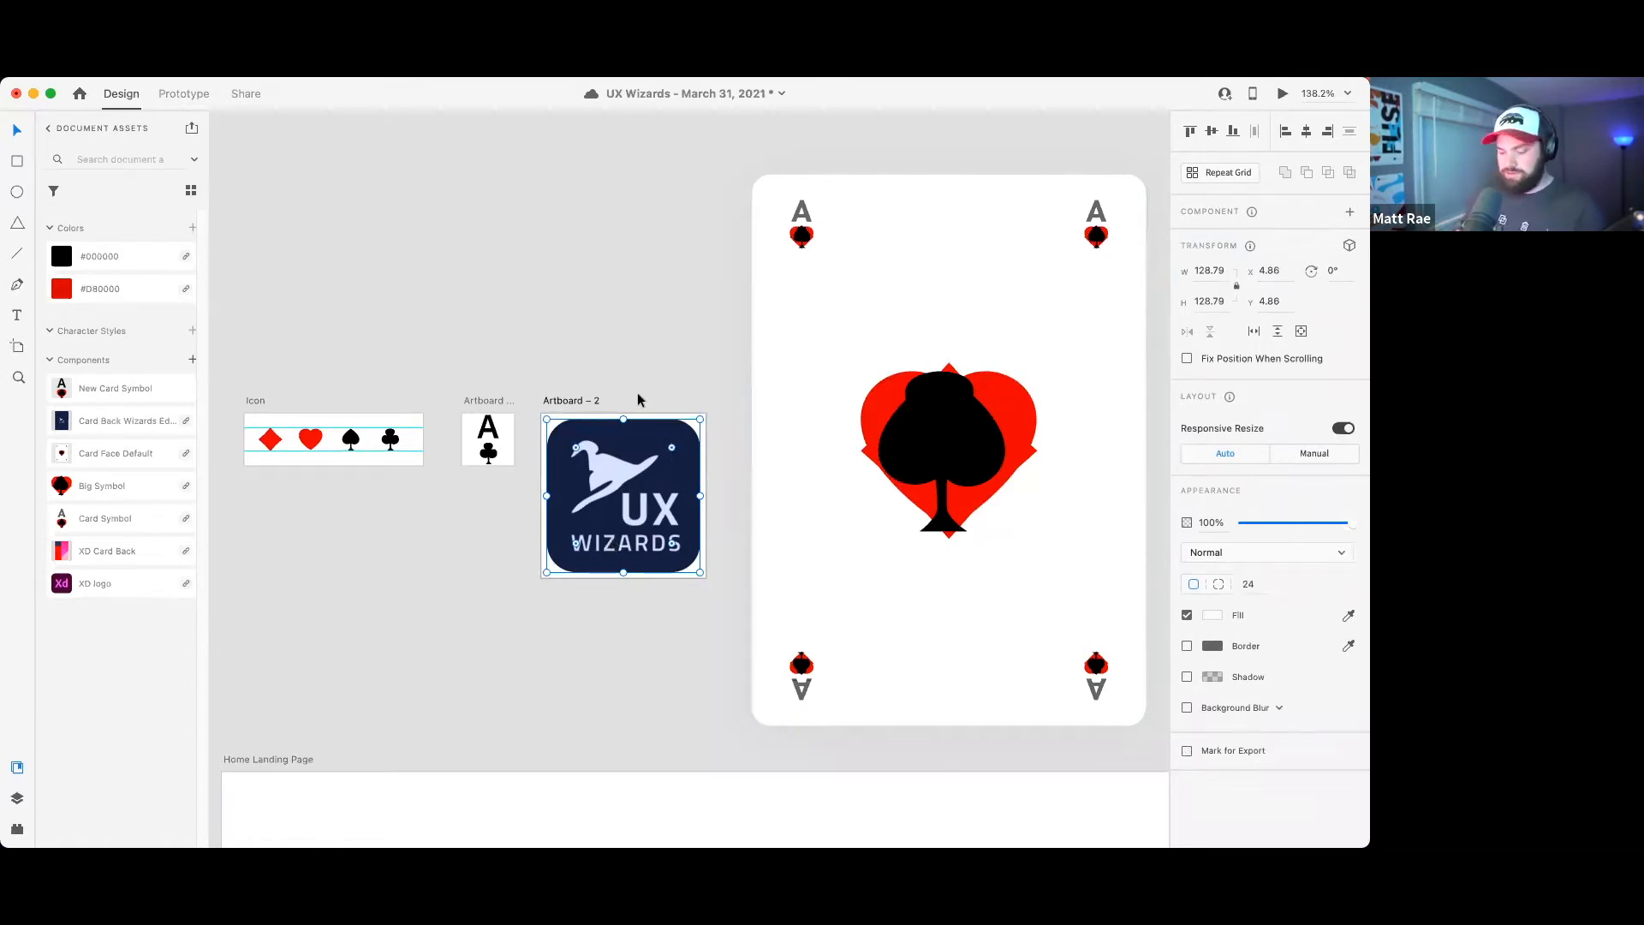
pyautogui.press('super+k')
pyautogui.doubleClick(115, 387)
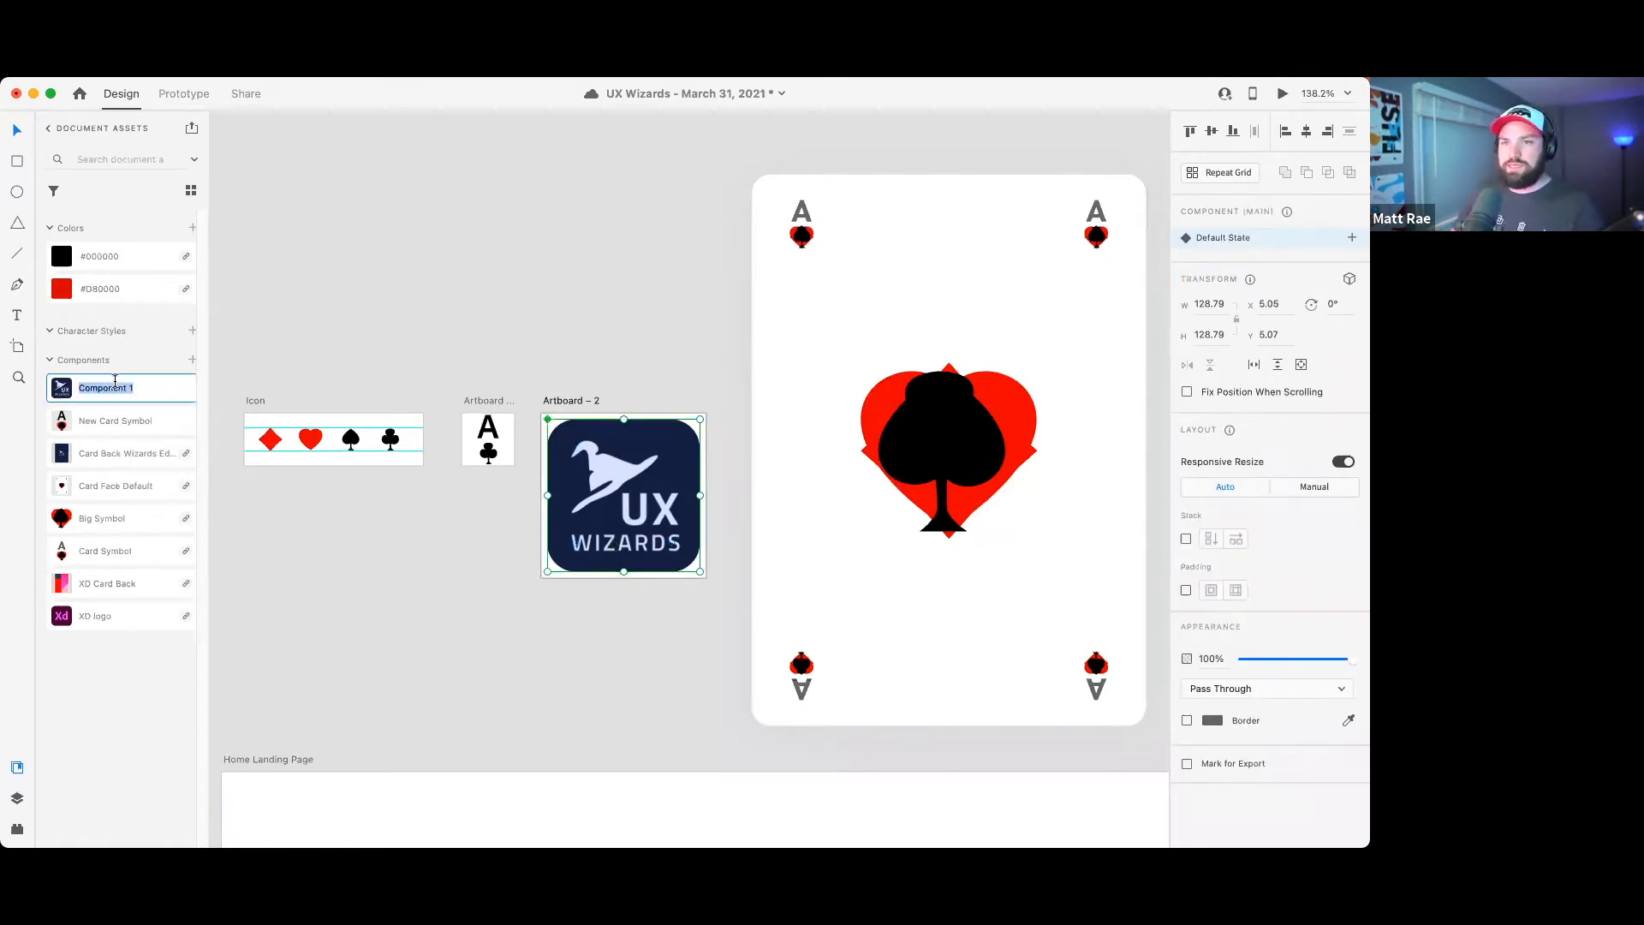
pyautogui.write('Card Logo')
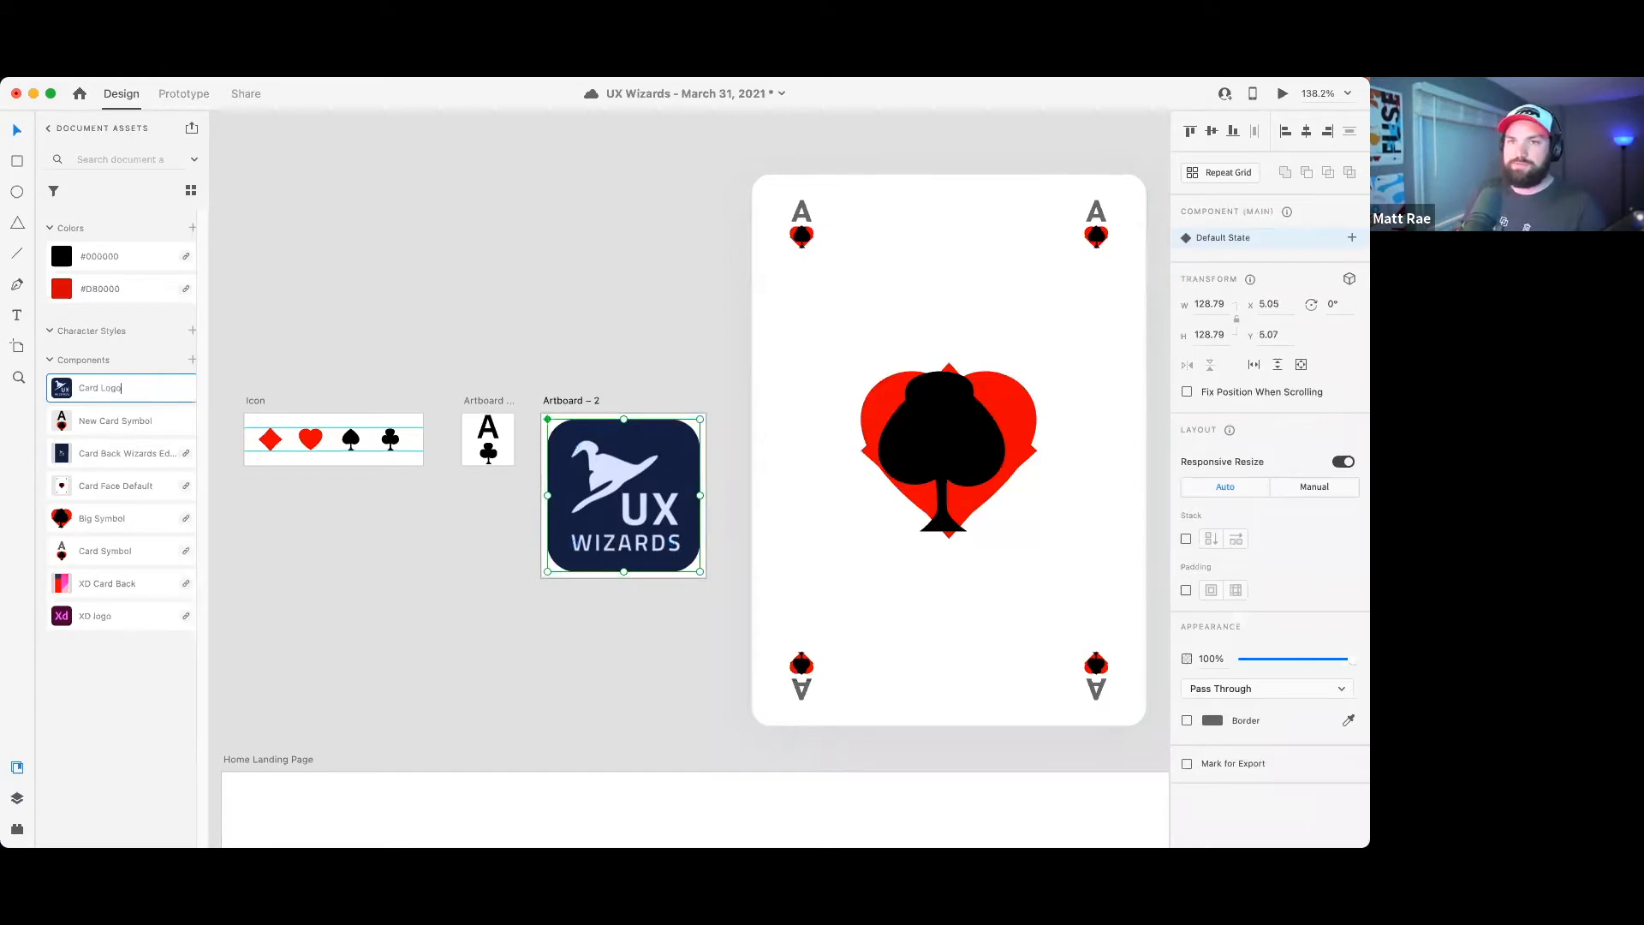
pyautogui.click(576, 257)
# - Delete the large ace card instance beside Artboard – 2
pyautogui.scroll(-5, 584, 310)
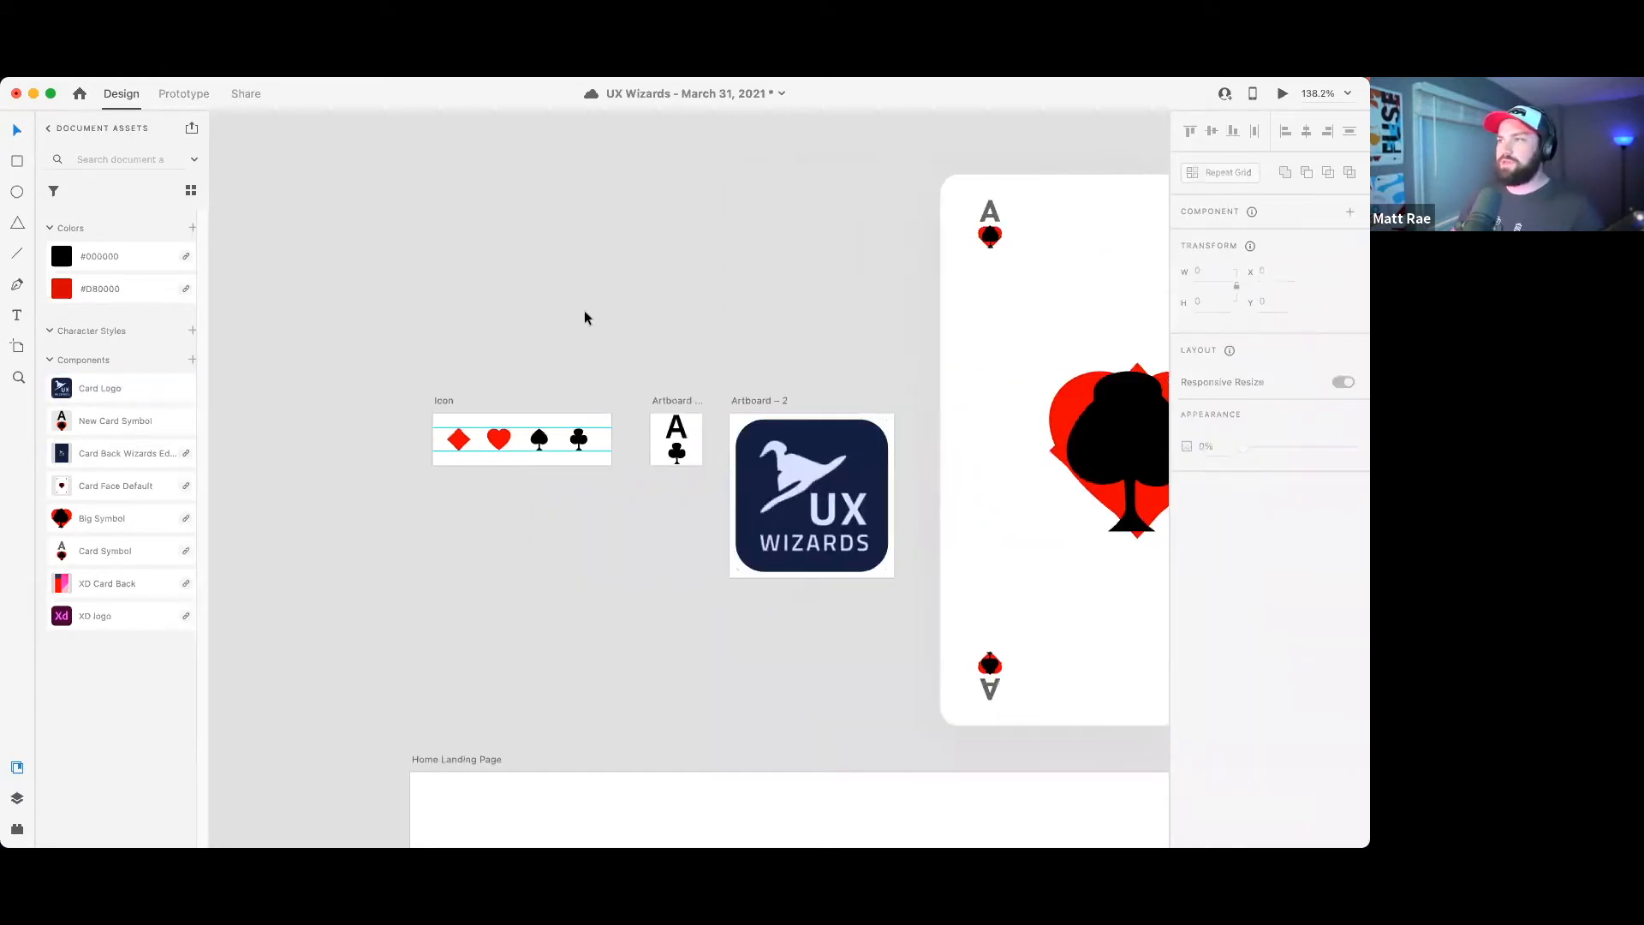
pyautogui.moveTo(612, 303); pyautogui.dragTo(489, 341)
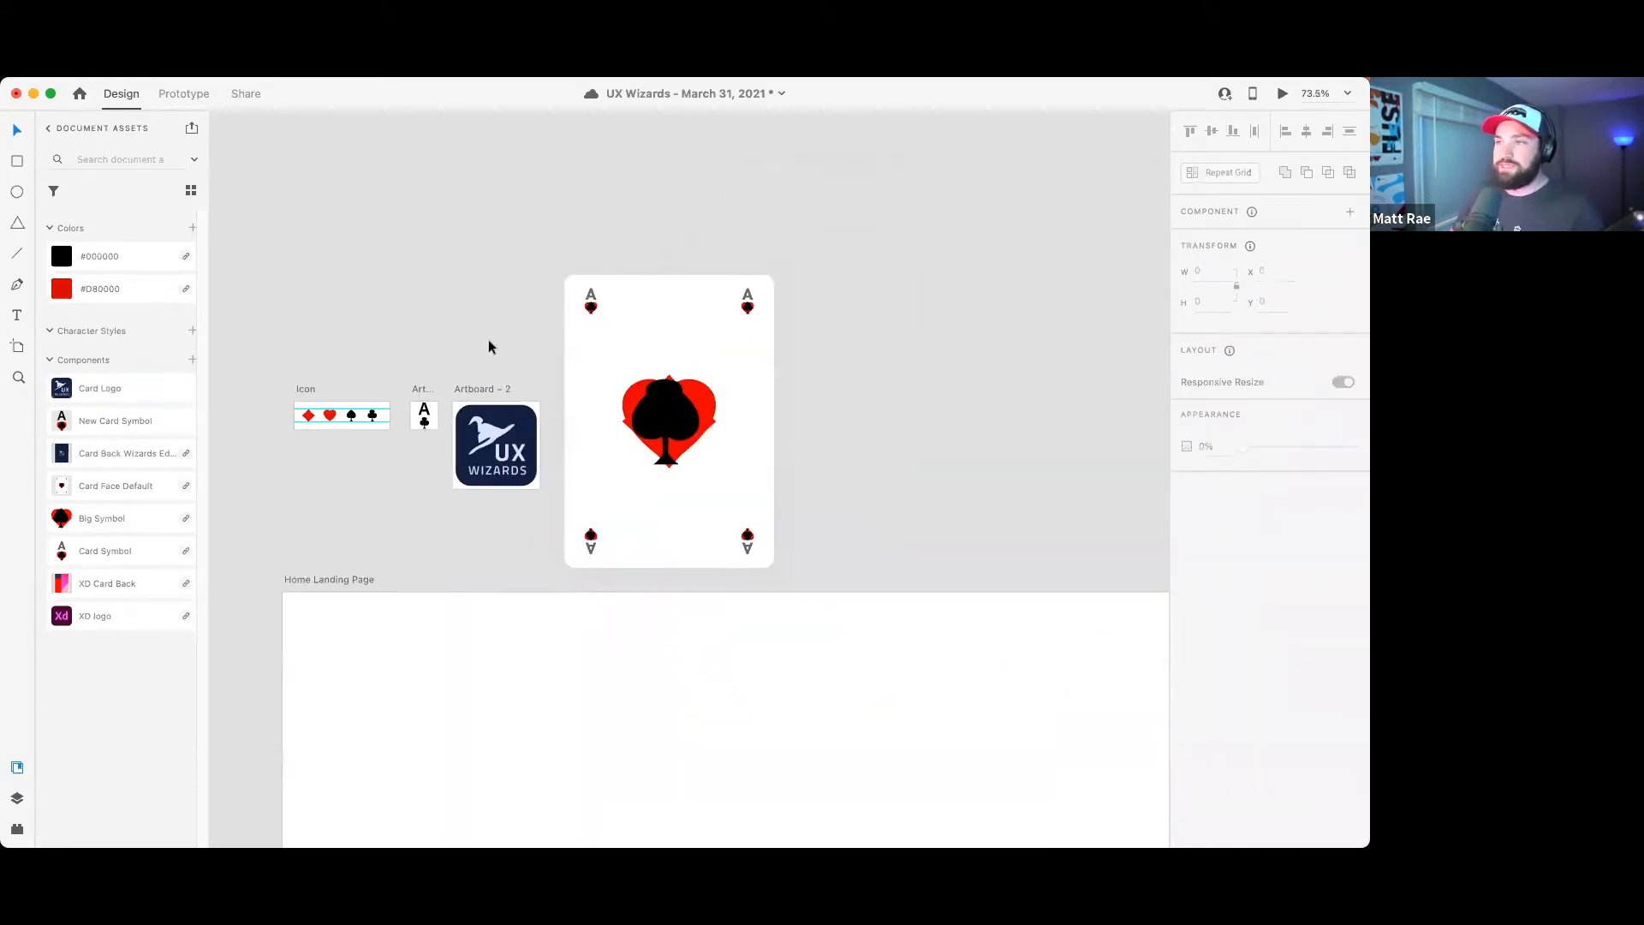
pyautogui.click(676, 411)
pyautogui.moveTo(615, 420); pyautogui.dragTo(910, 404)
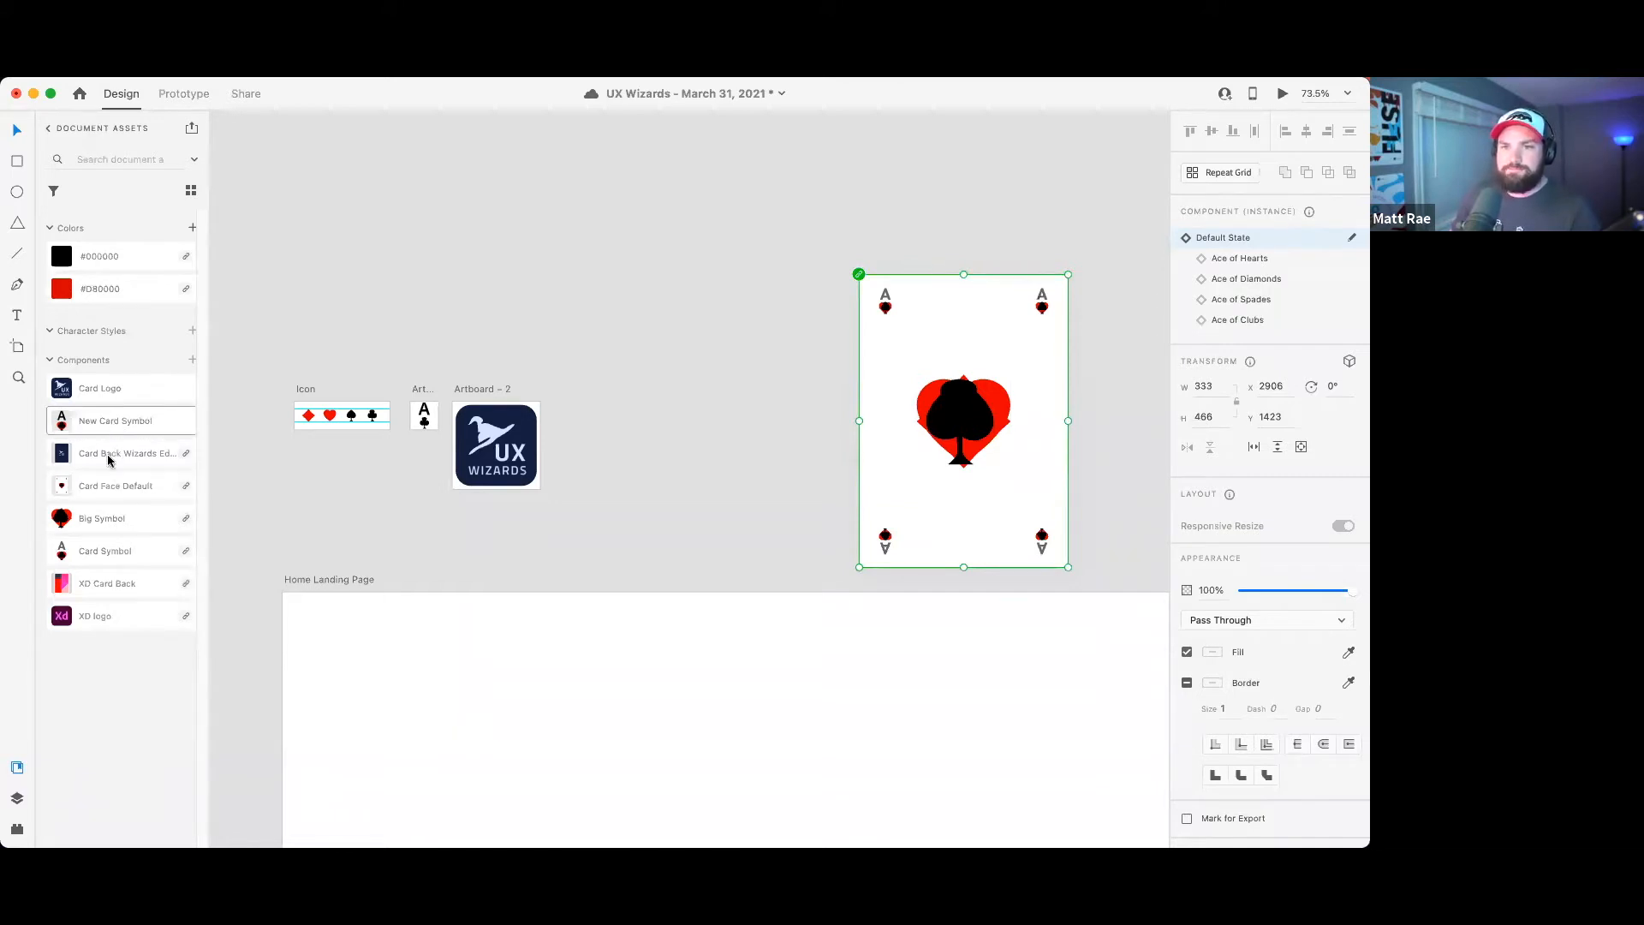
pyautogui.click(748, 416)
pyautogui.click(1036, 391)
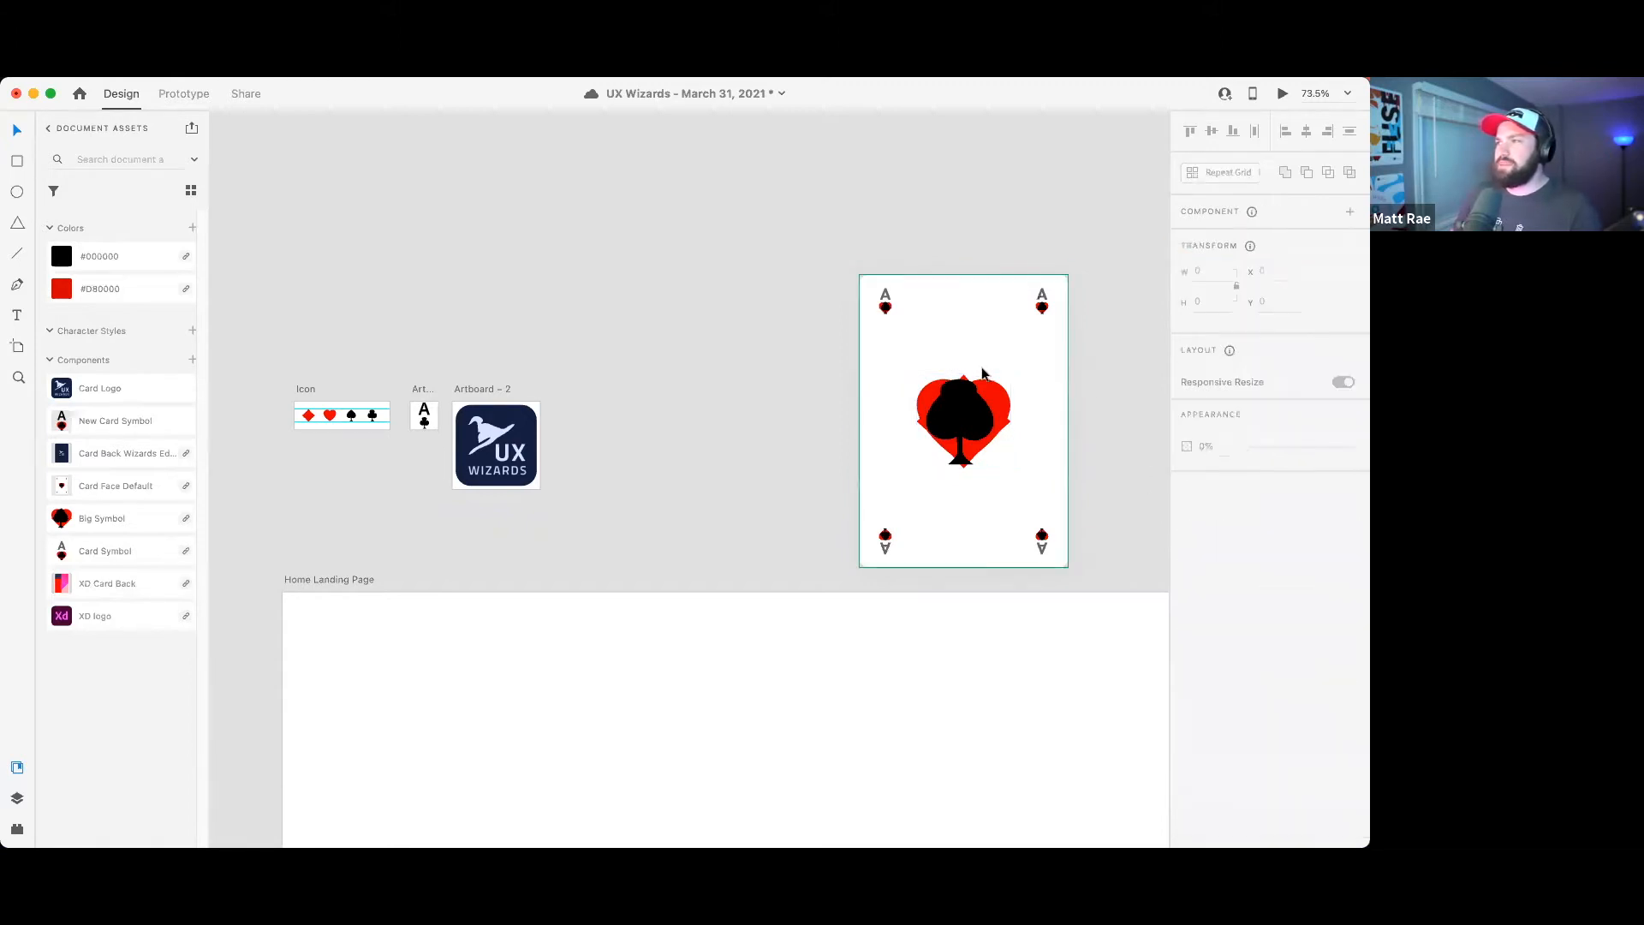
pyautogui.press('Delete')
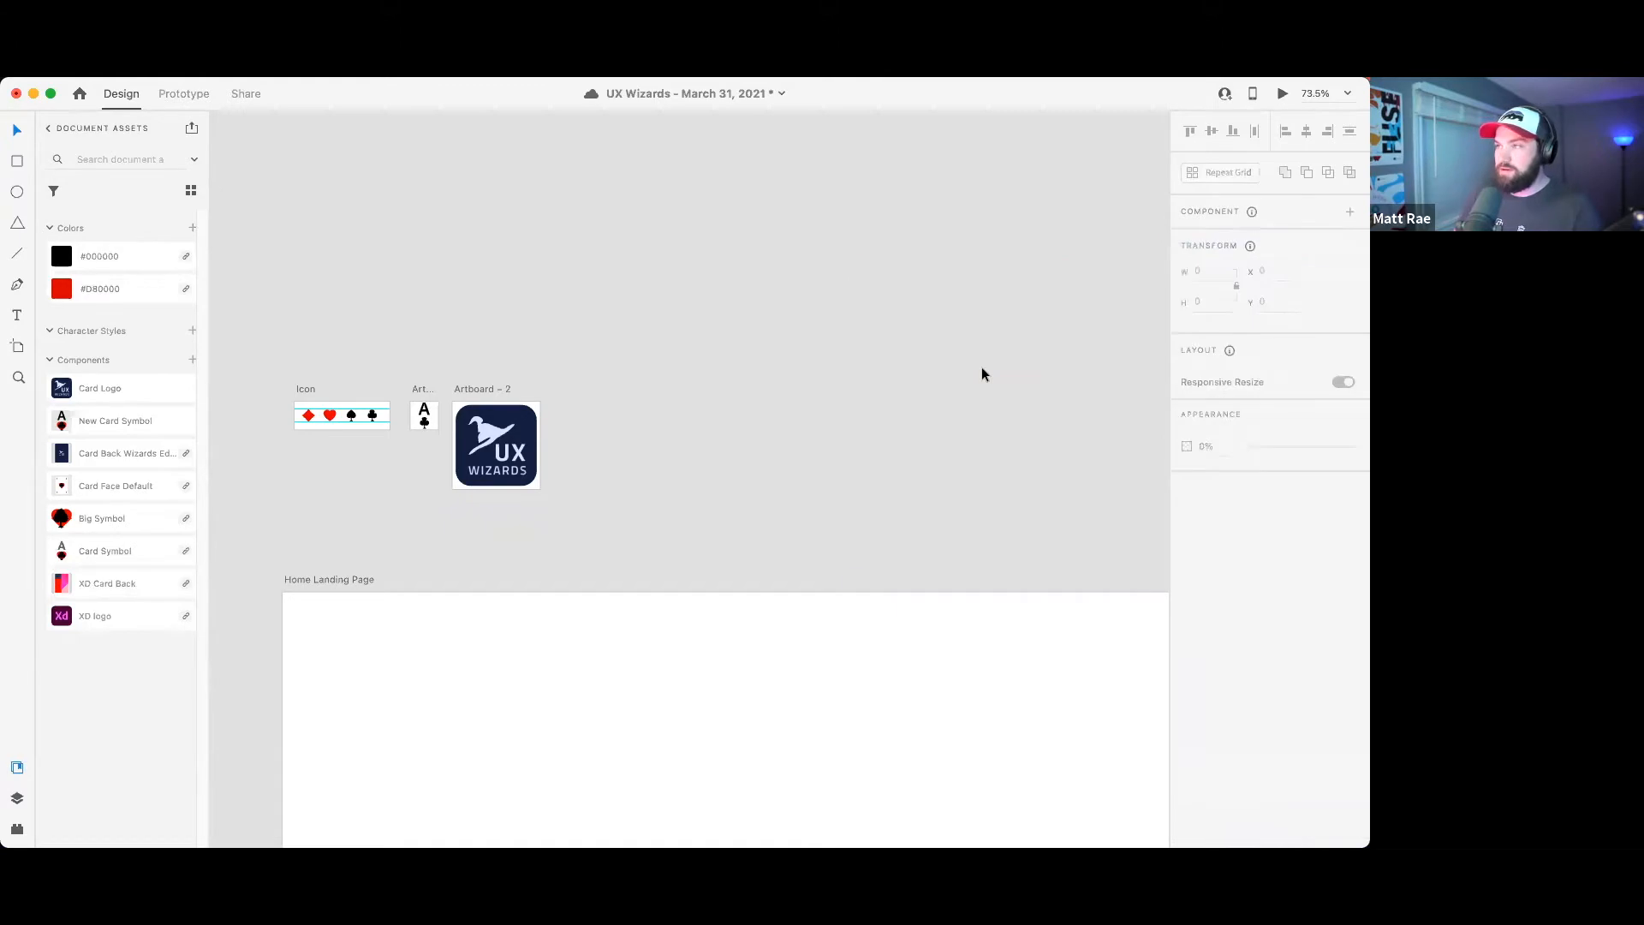
# - Switch to the Three Card XD document, examine the Card Back artboard's design, and return to the UX Wizards document
pyautogui.scroll(-5, 727, 410)
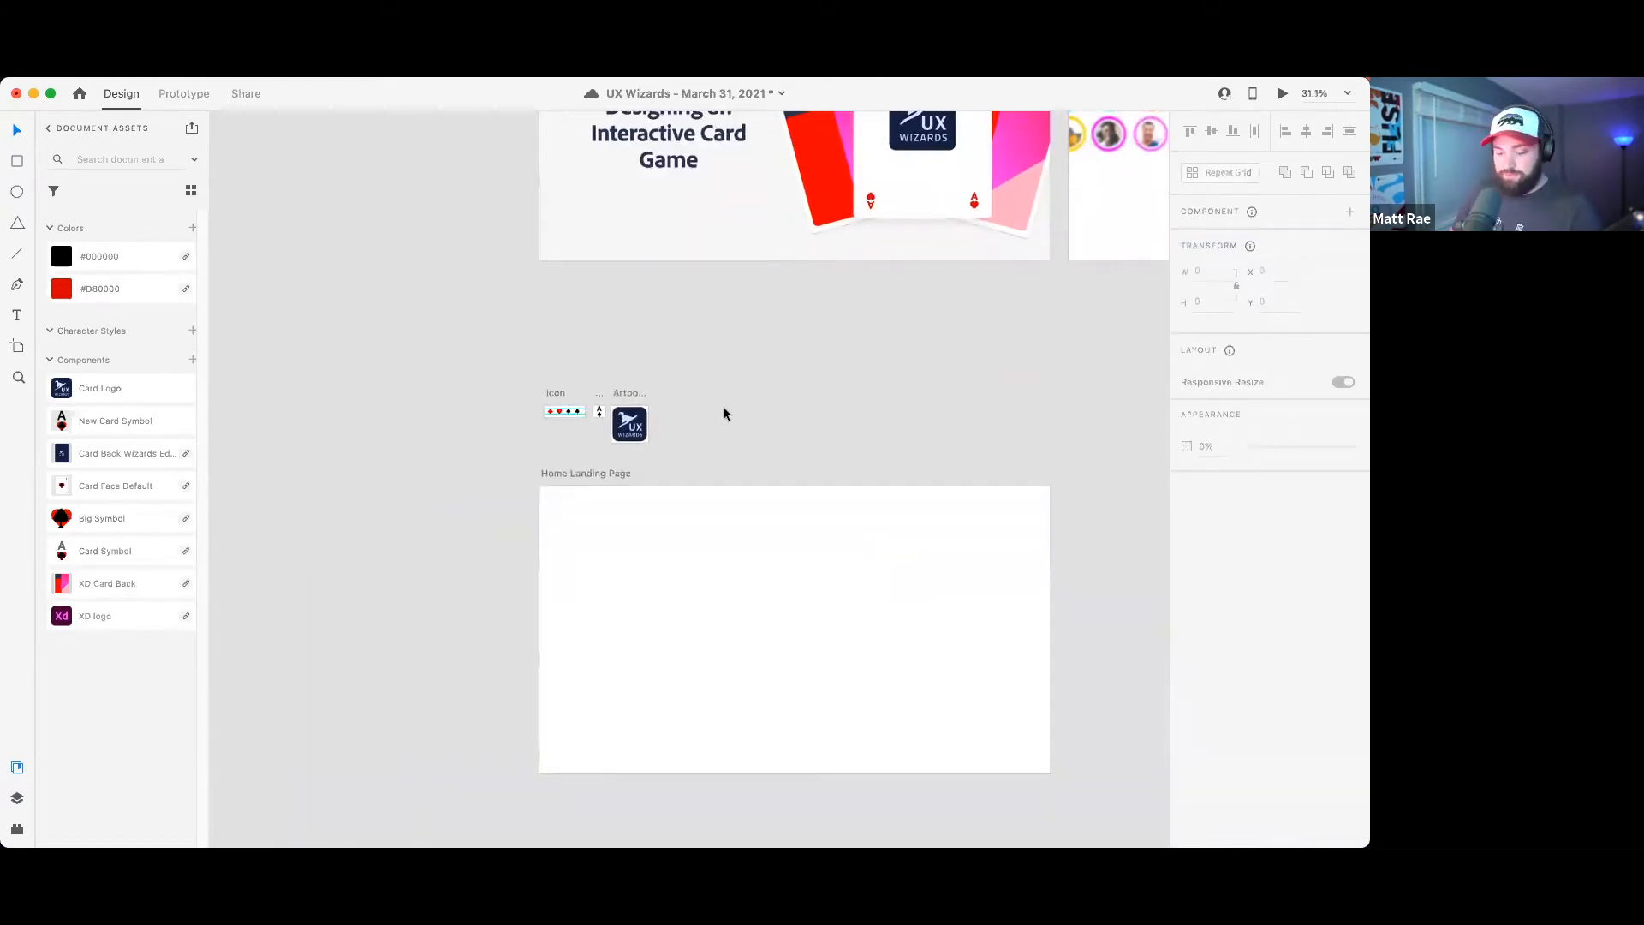
pyautogui.hotkey('ctrl', 'Up')
pyautogui.click(578, 593)
pyautogui.scroll(5, 635, 505)
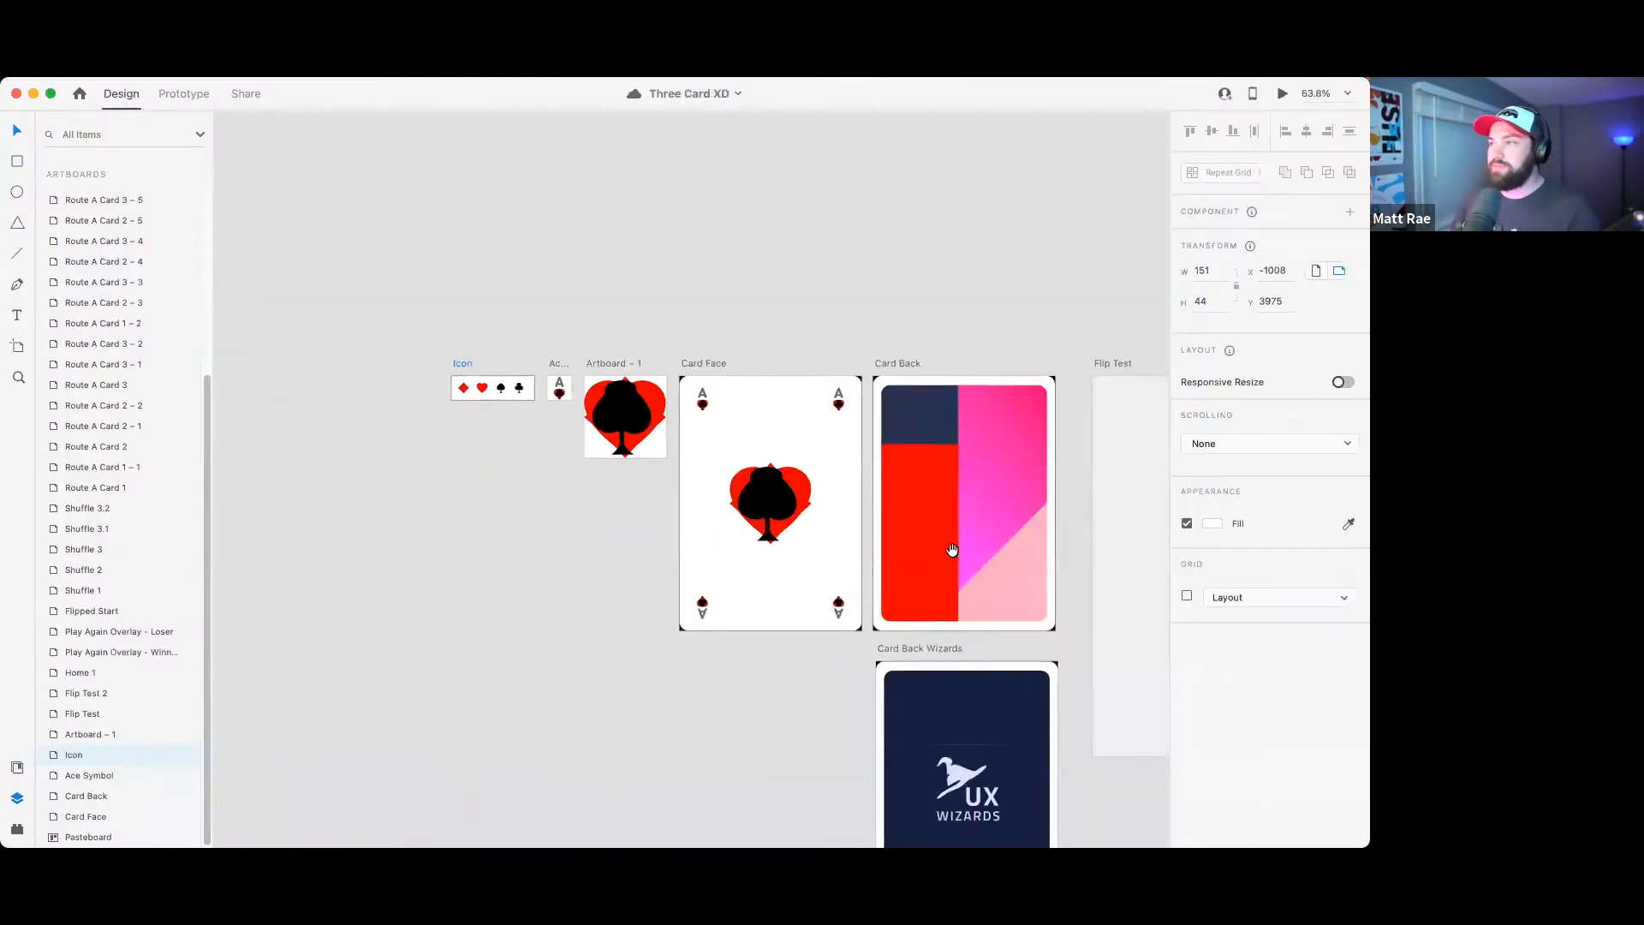
pyautogui.scroll(5, 664, 501)
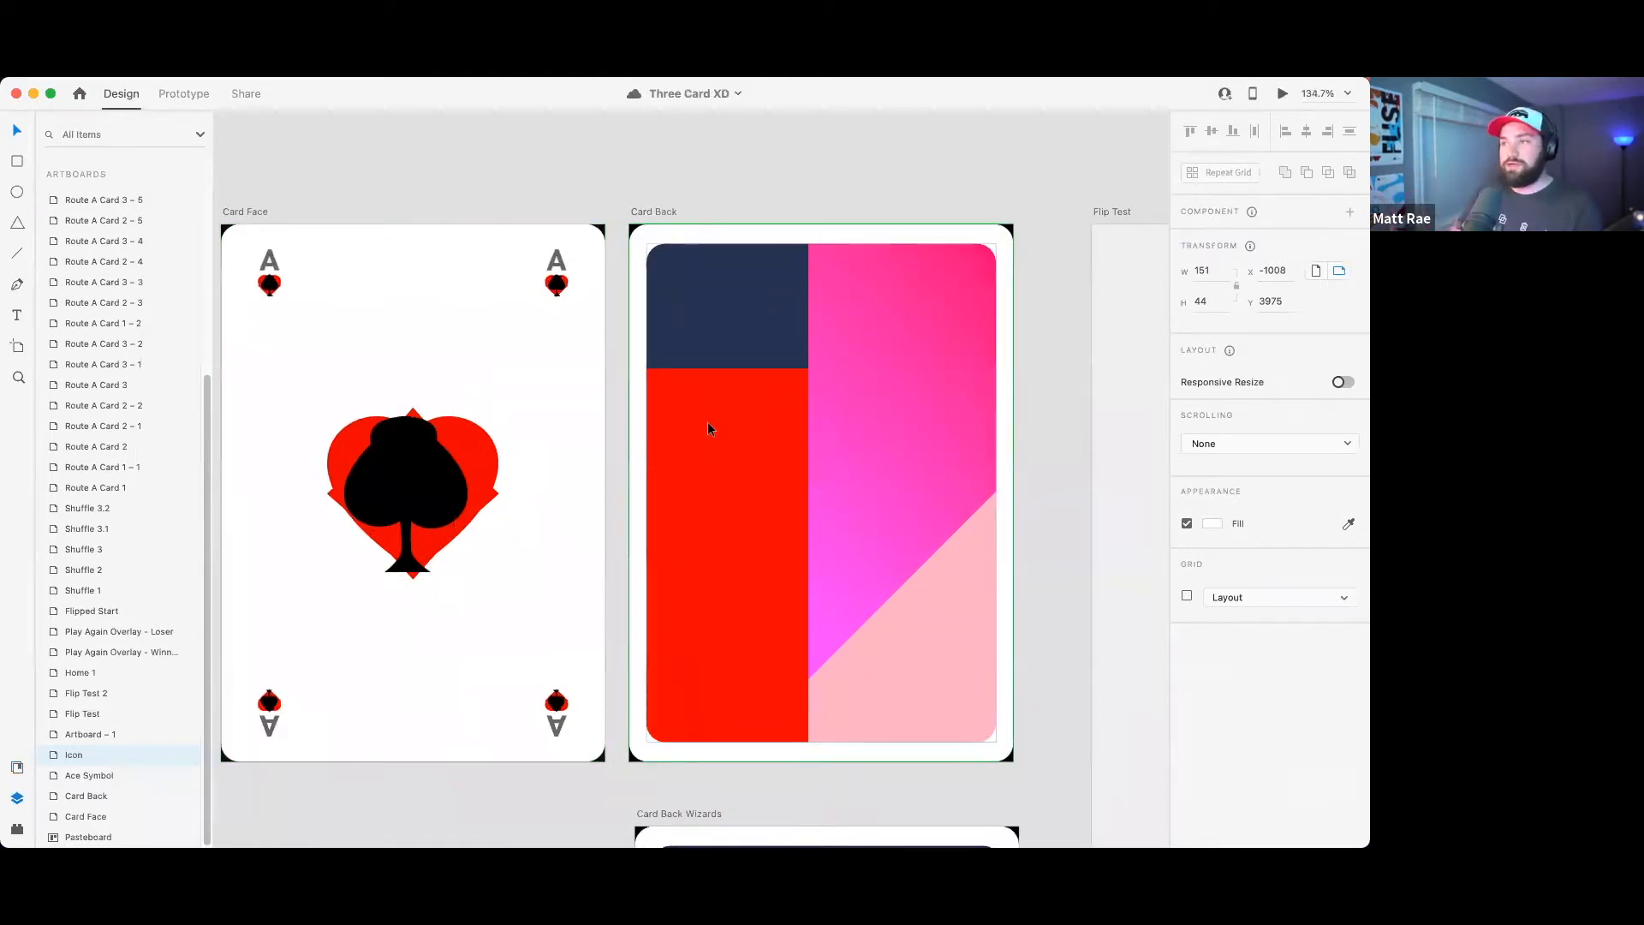
pyautogui.click(777, 322)
pyautogui.click(788, 178)
pyautogui.hotkey('ctrl', 'Up')
pyautogui.click(576, 638)
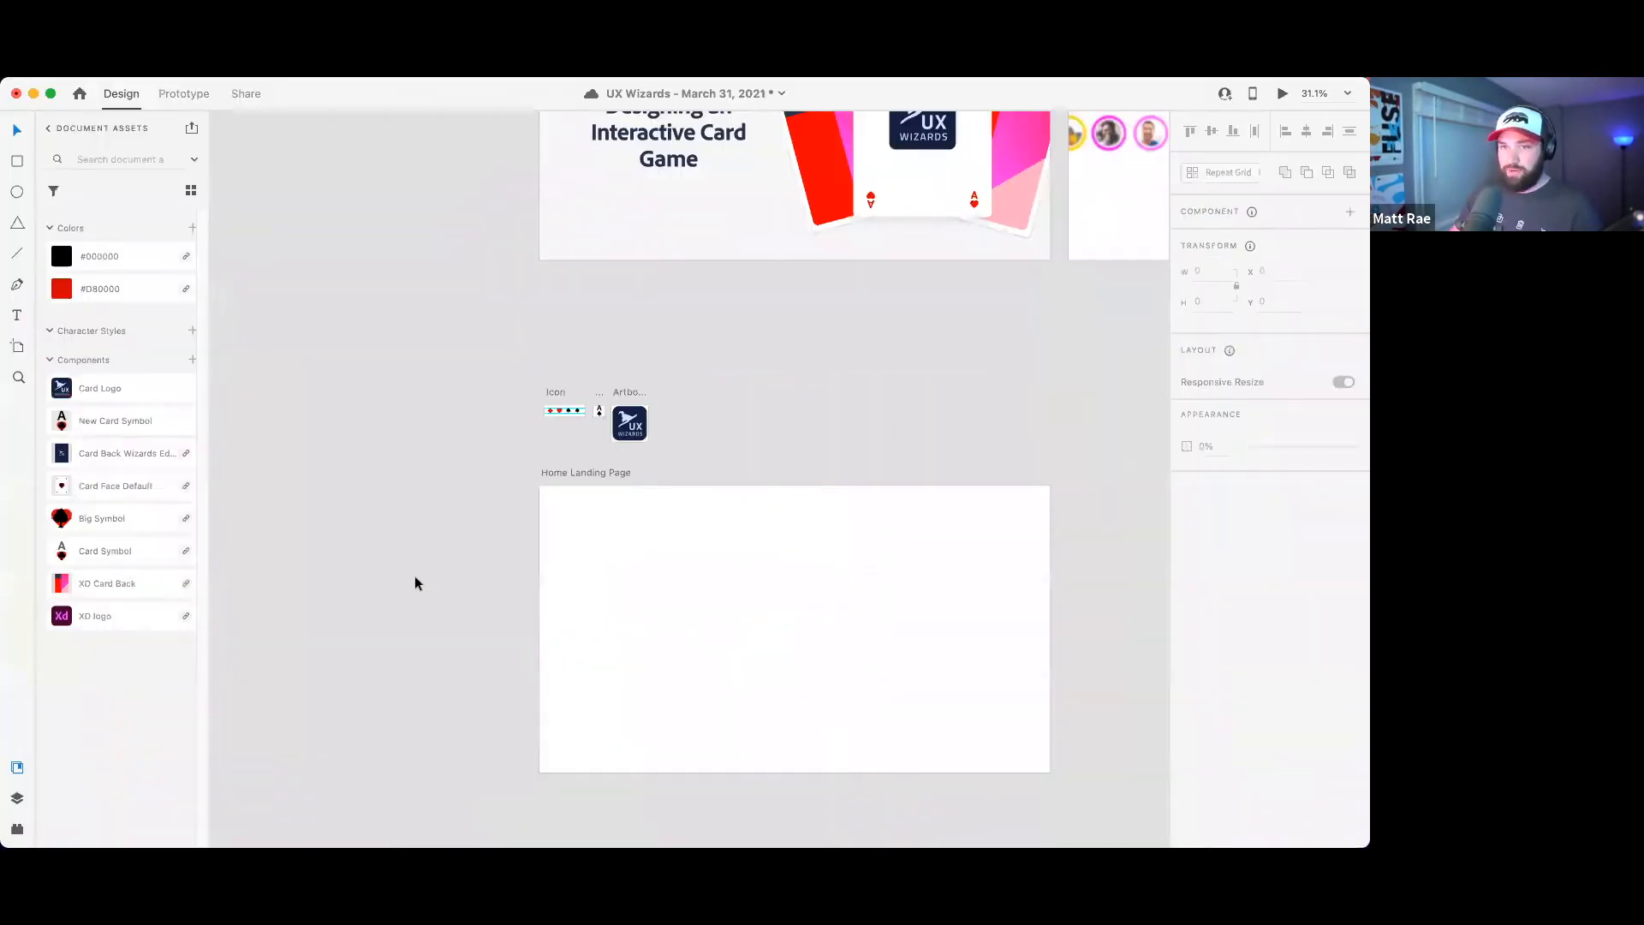
# - Place an instance of the Card Back Wizards component from the document assets on the pasteboard beside Artboard – 2
pyautogui.moveTo(120, 454); pyautogui.dragTo(481, 330)
pyautogui.scroll(10, 833, 461)
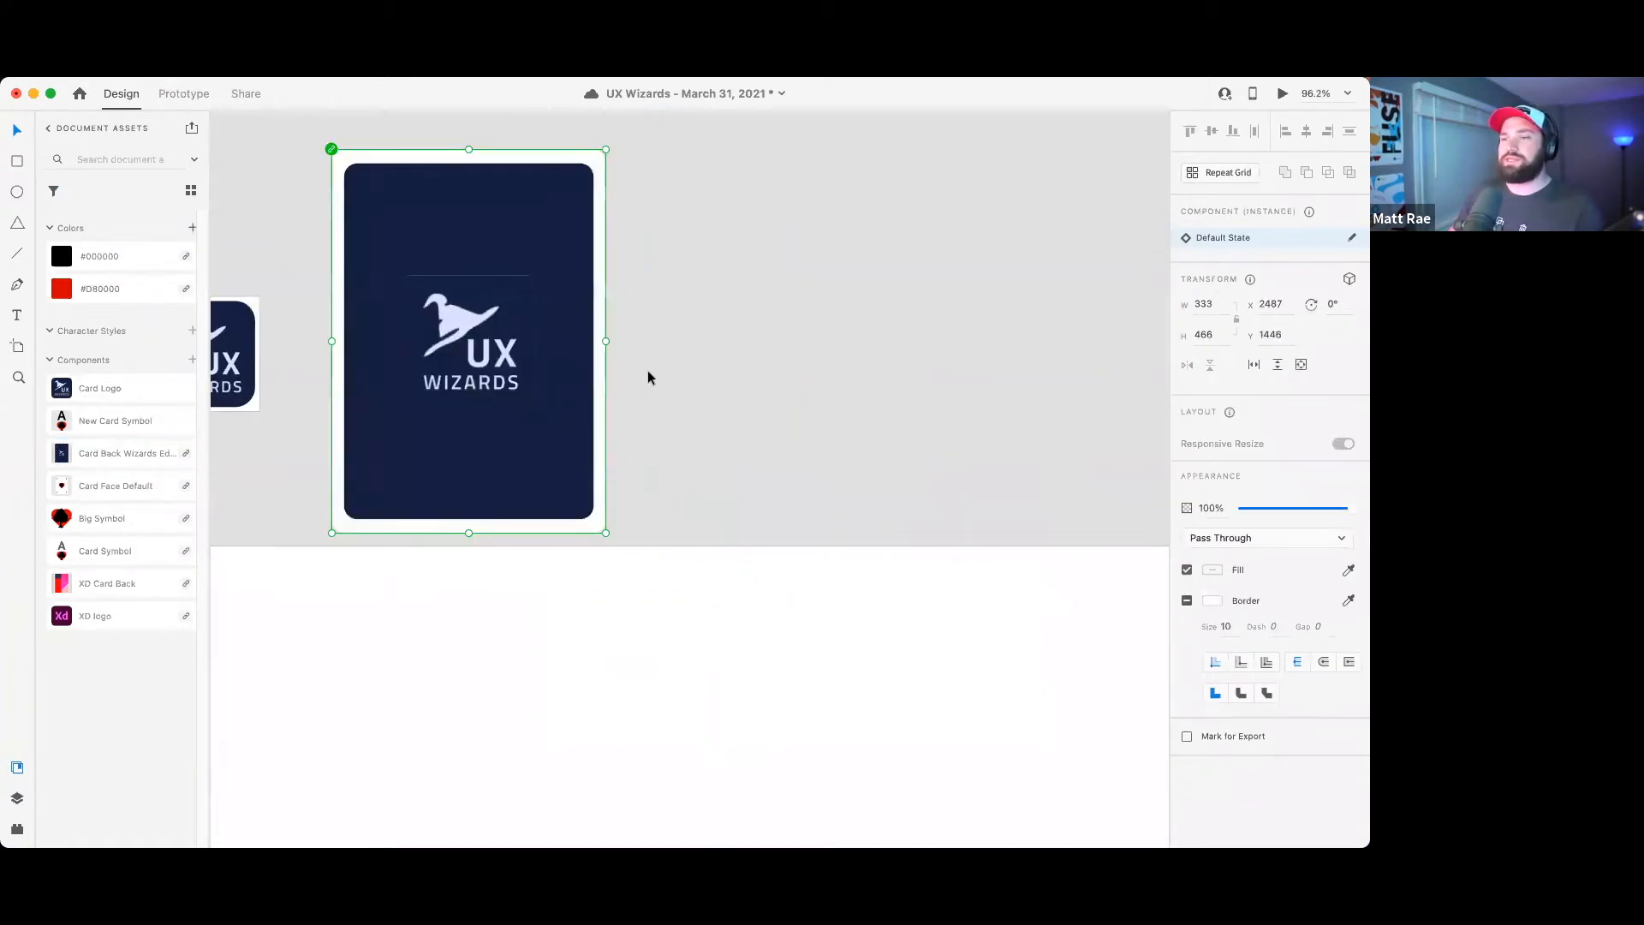
pyautogui.scroll(-3, 647, 370)
pyautogui.hscroll(-5, 779, 343)
pyautogui.moveTo(767, 366); pyautogui.dragTo(741, 365)
# - Draw a borderless white rectangle about 310 × 466 beside the card back instance, with a corner radius of about 19
pyautogui.click(911, 364)
pyautogui.moveTo(817, 213)
pyautogui.mouseDown()
pyautogui.moveTo(933, 451)
pyautogui.moveTo(962, 491)
pyautogui.moveTo(1005, 495)
pyautogui.mouseUp()
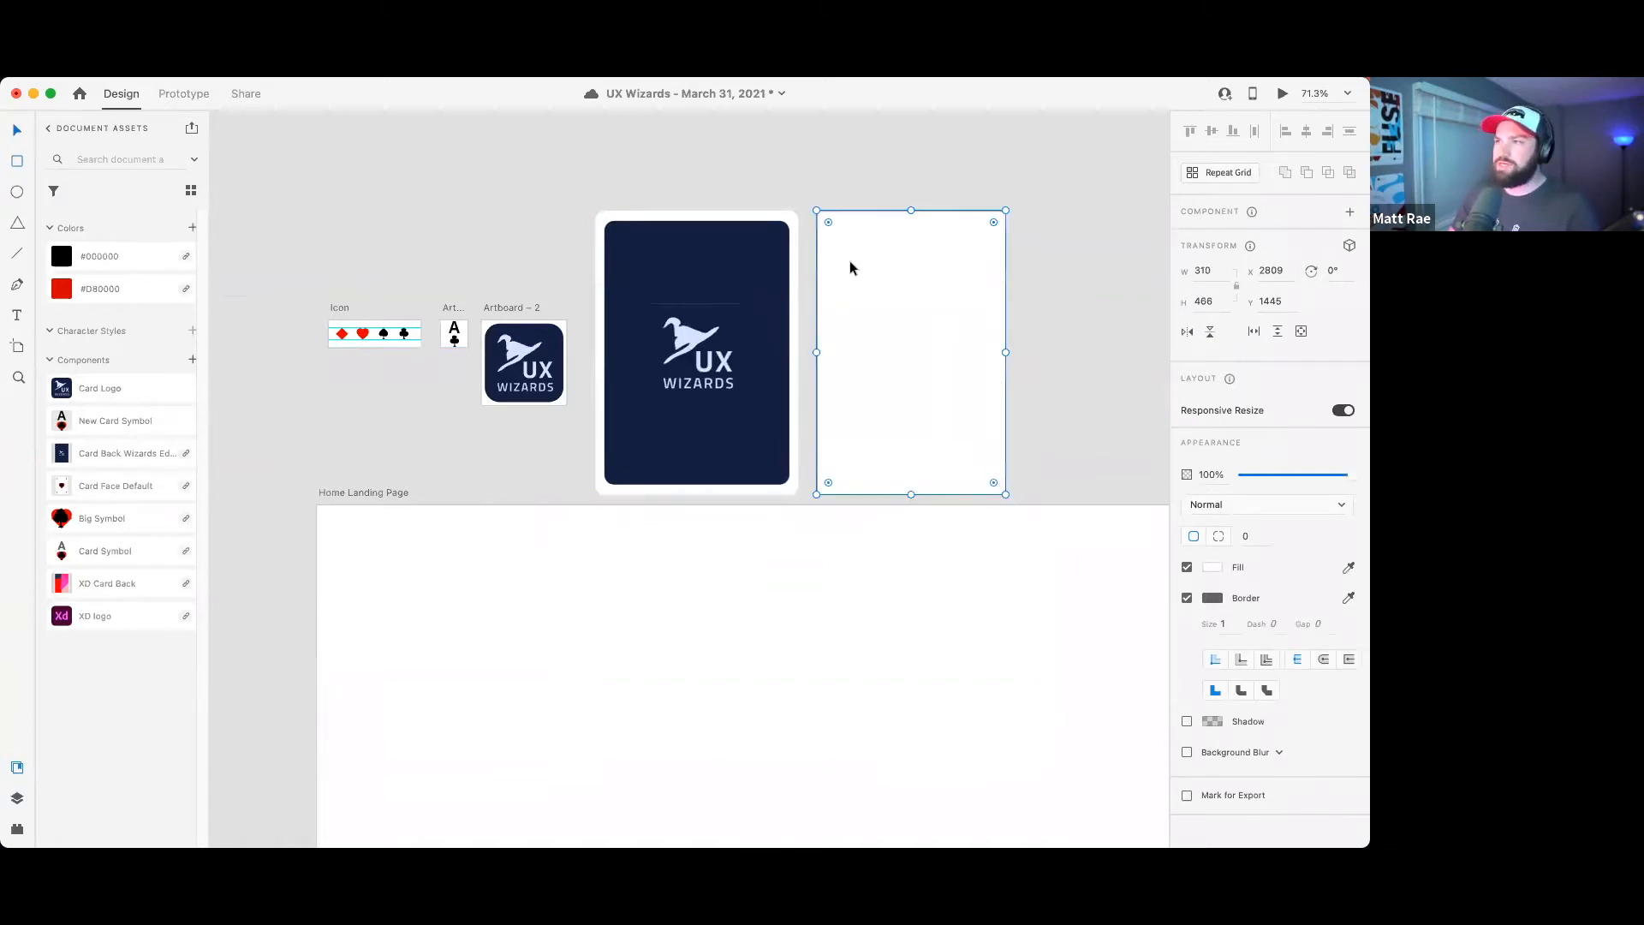
pyautogui.moveTo(827, 223); pyautogui.dragTo(825, 218)
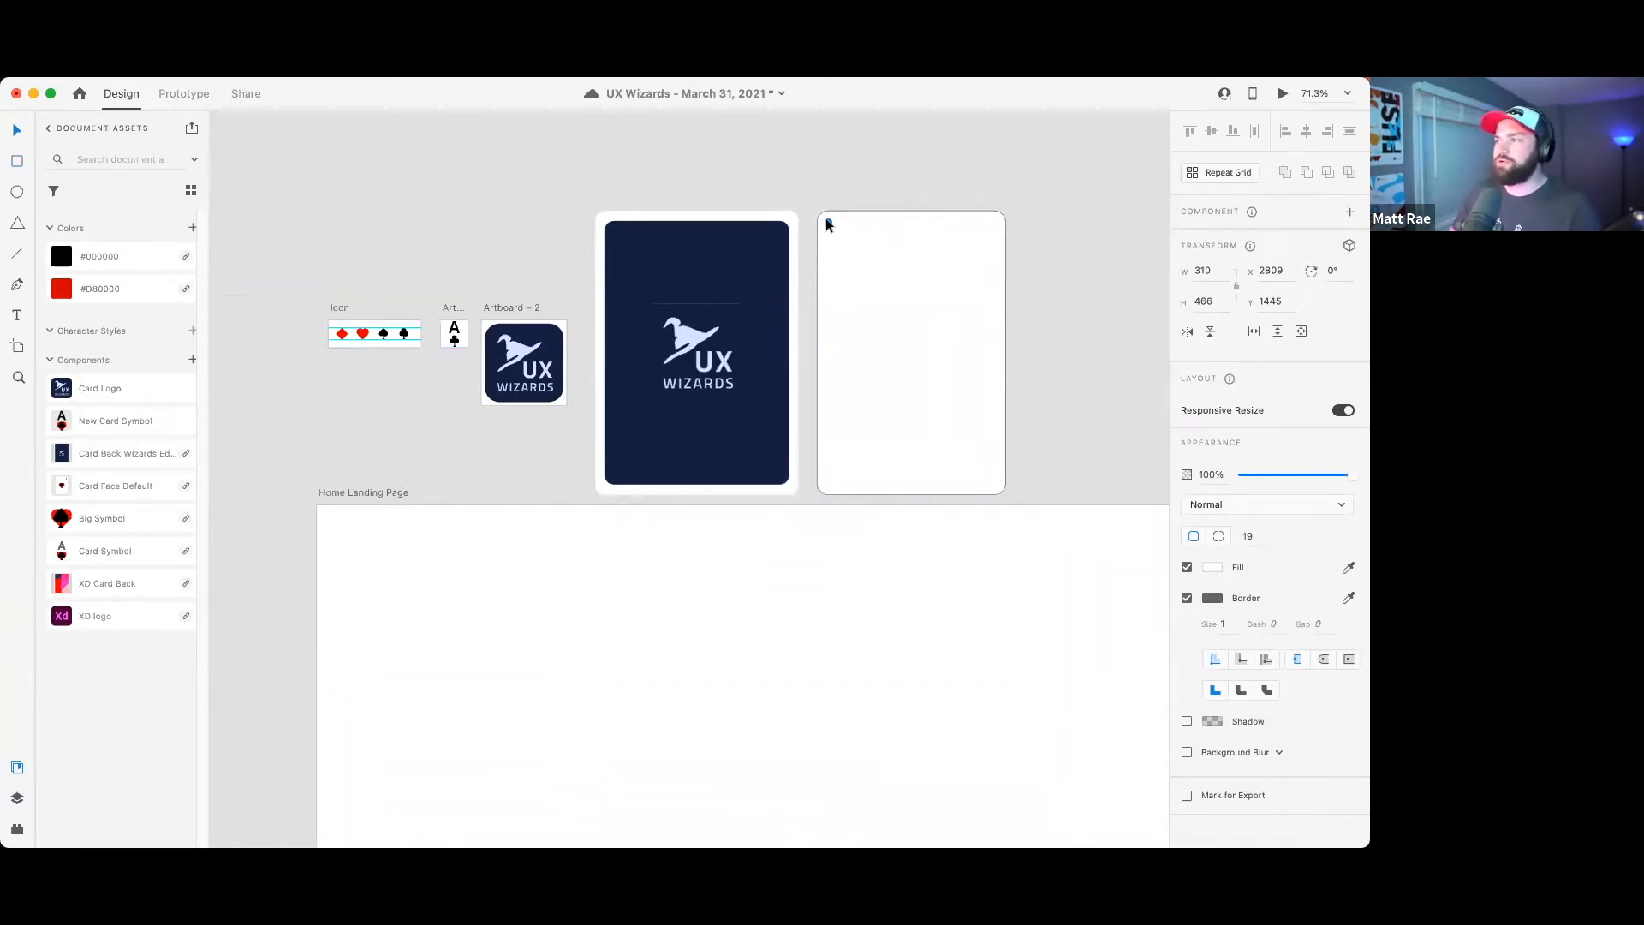
pyautogui.click(1187, 598)
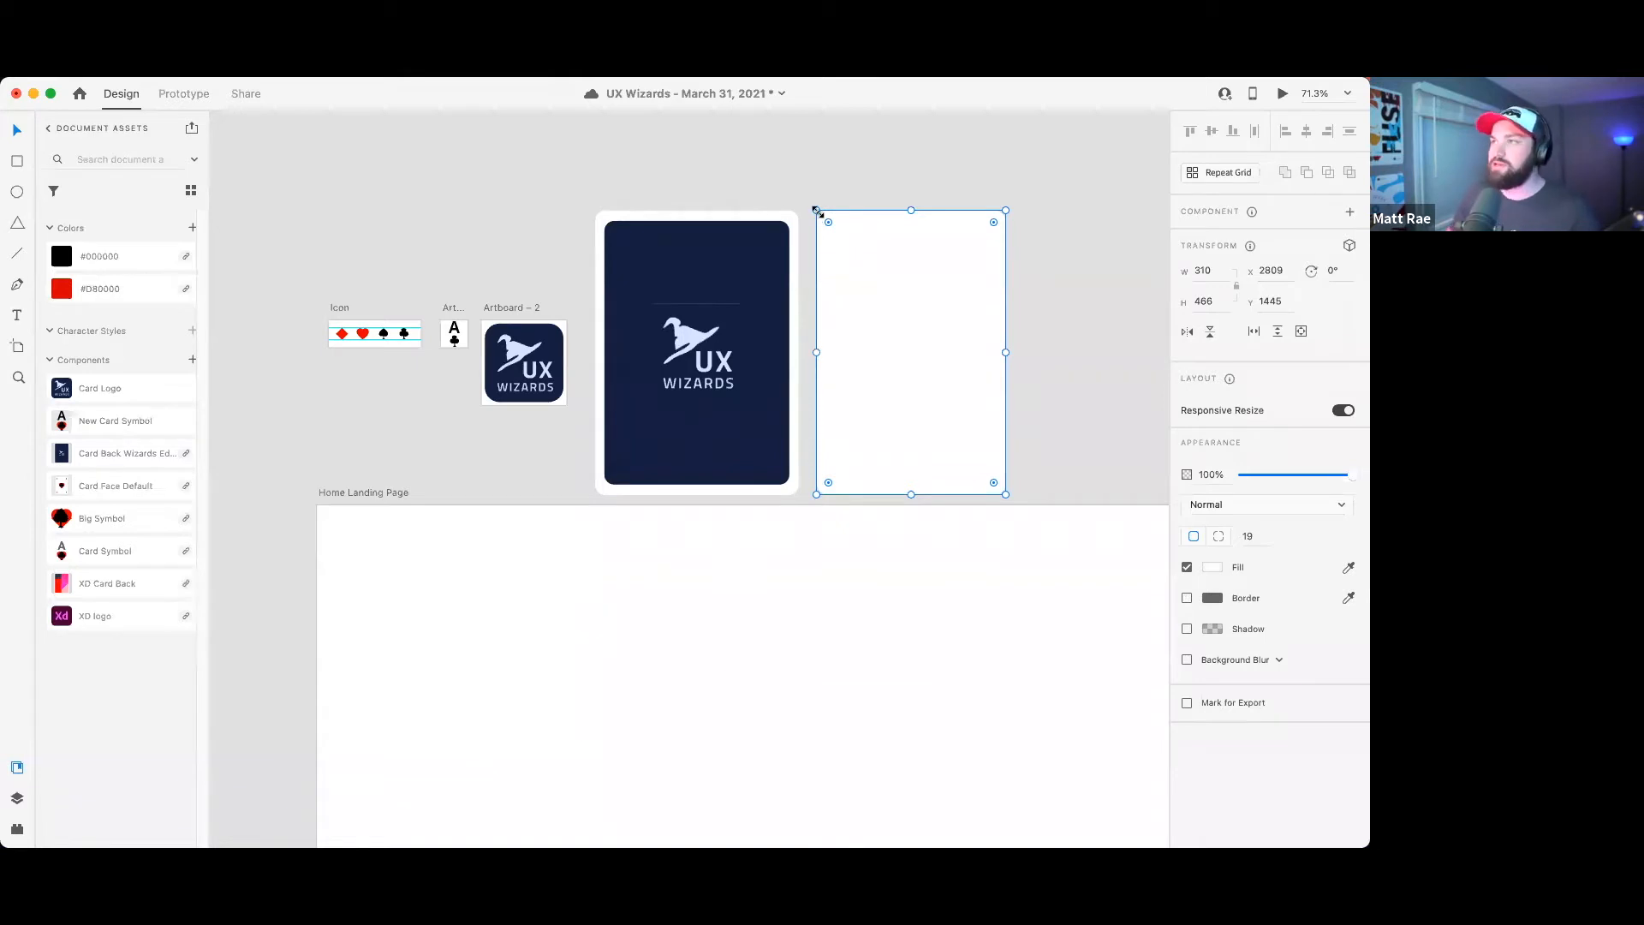
# - Add a smaller centred copy of the white rectangle, about 266 × 400, inside it and fill it with #EFEFEF
pyautogui.moveTo(818, 212); pyautogui.dragTo(824, 217)
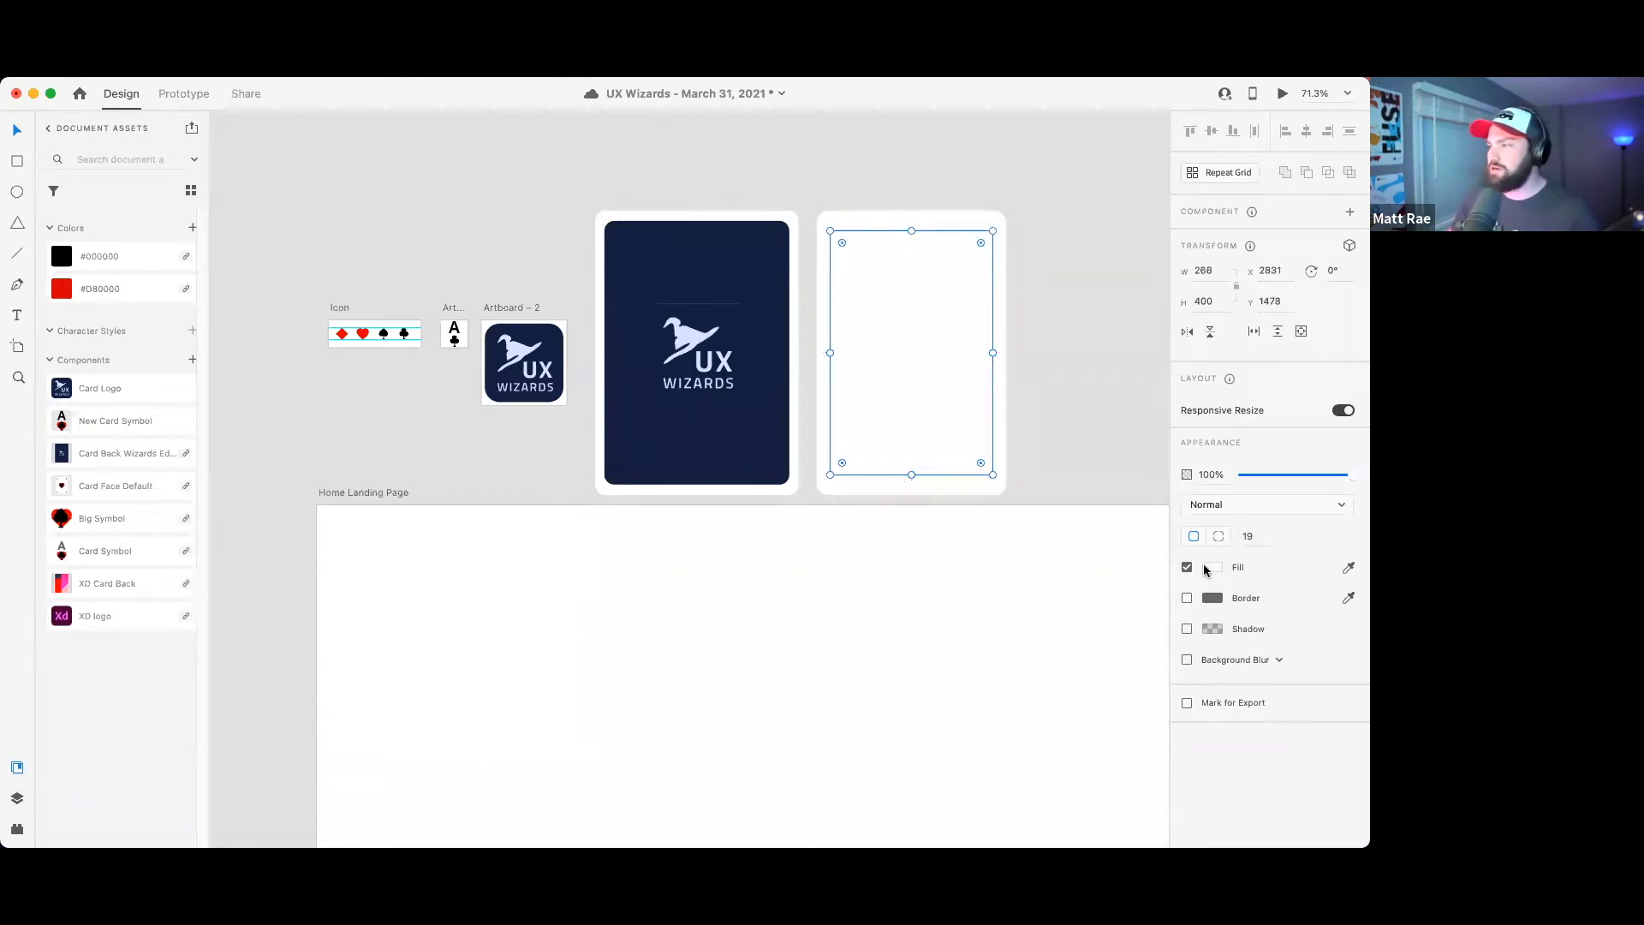
pyautogui.click(1212, 567)
pyautogui.click(1007, 492)
pyautogui.click(1005, 489)
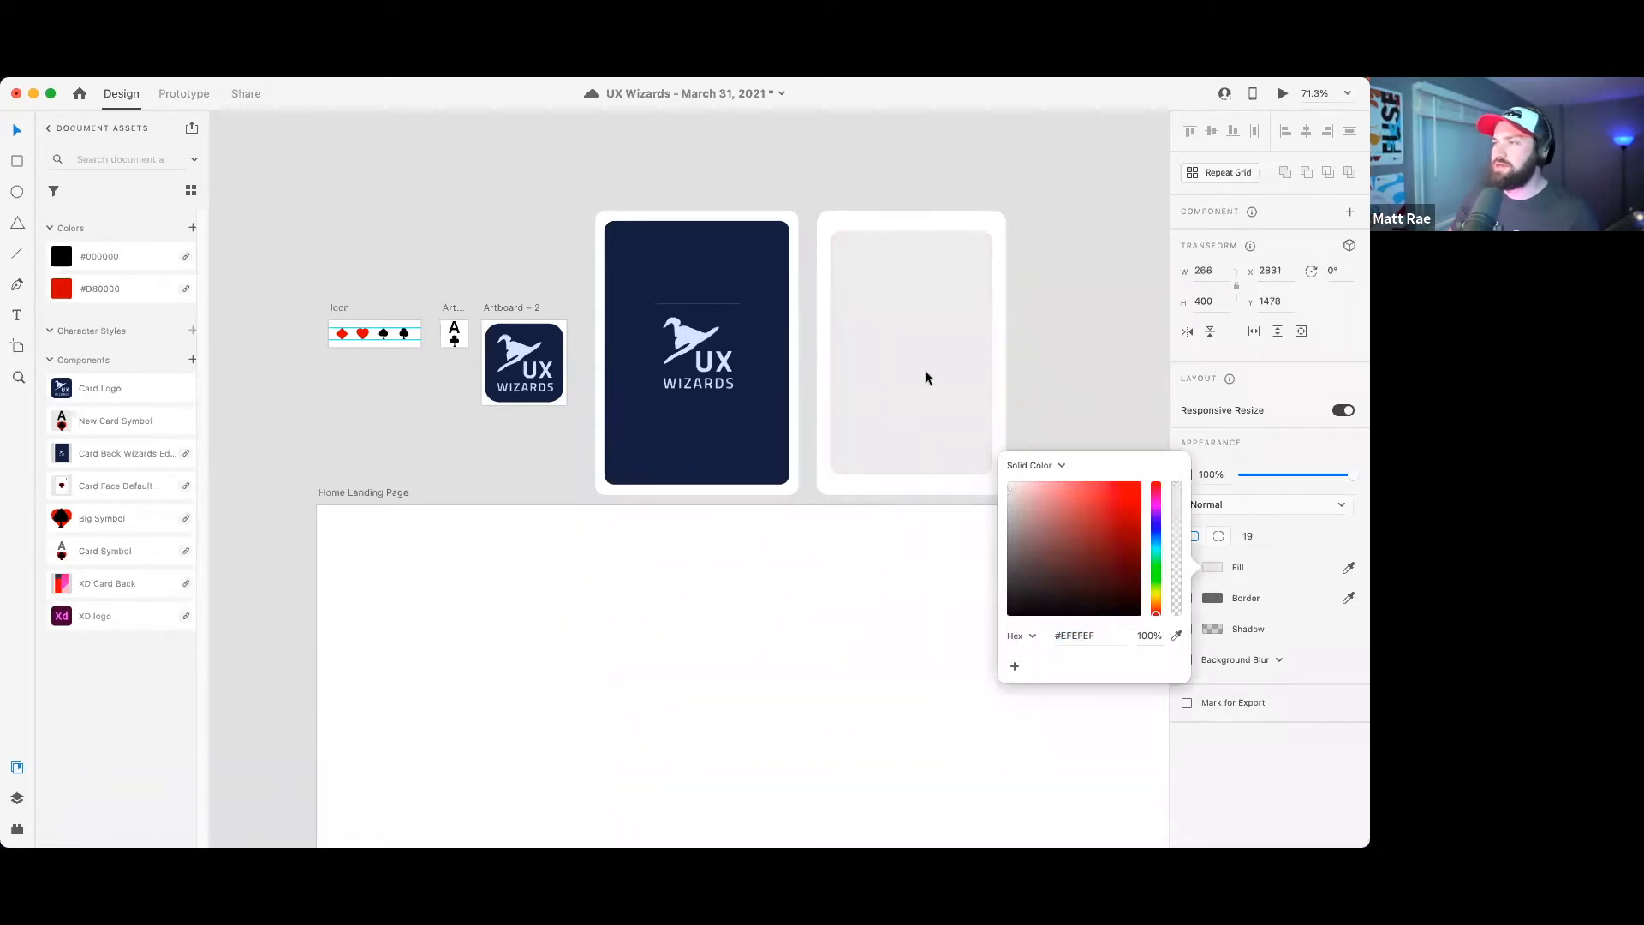
# - Enlarge the inner grey rectangle to about 272 × 428, kept centred on the white one, and reduce its corner radius to about 14
pyautogui.click(892, 295)
pyautogui.moveTo(830, 228); pyautogui.dragTo(910, 221)
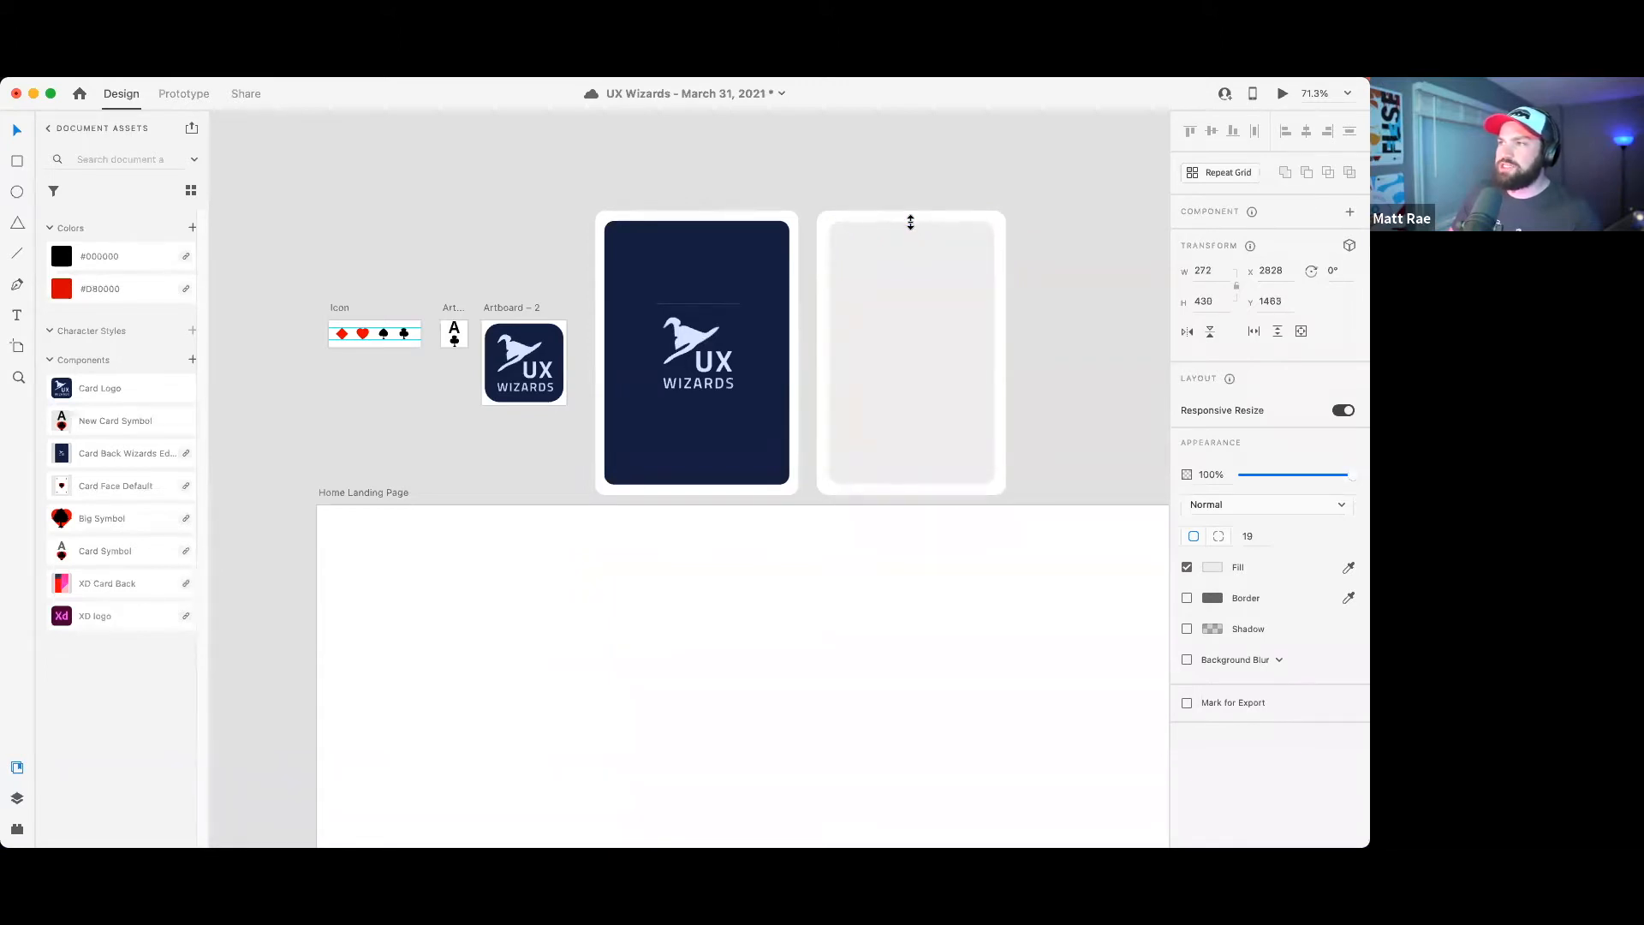
pyautogui.moveTo(984, 234); pyautogui.dragTo(985, 237)
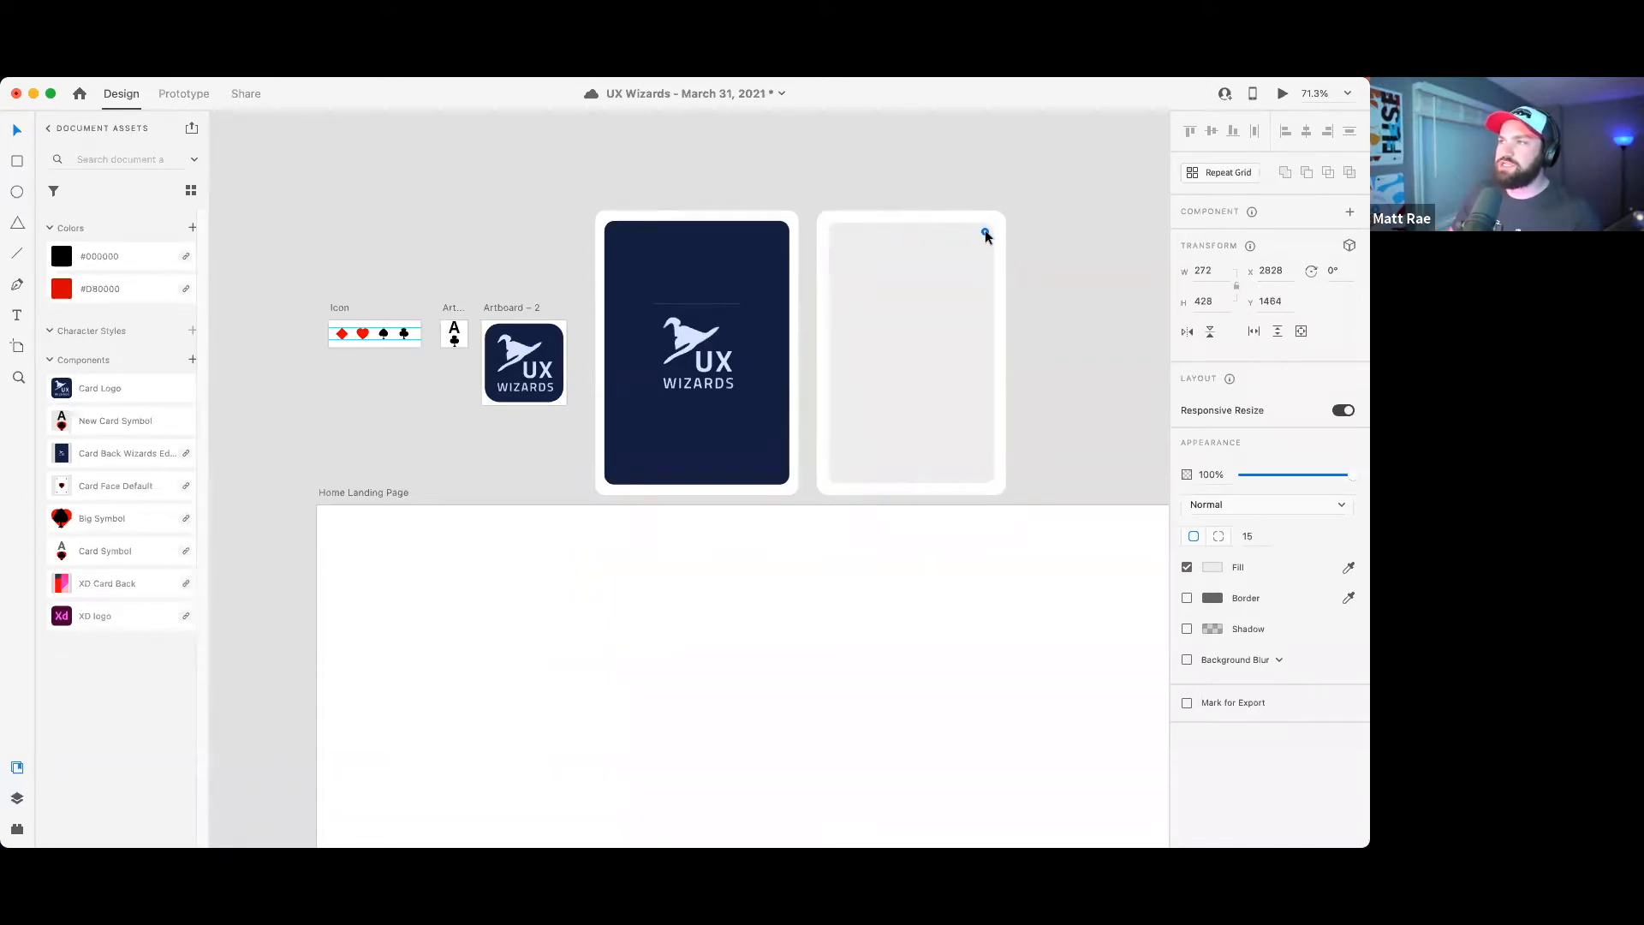
pyautogui.click(1060, 263)
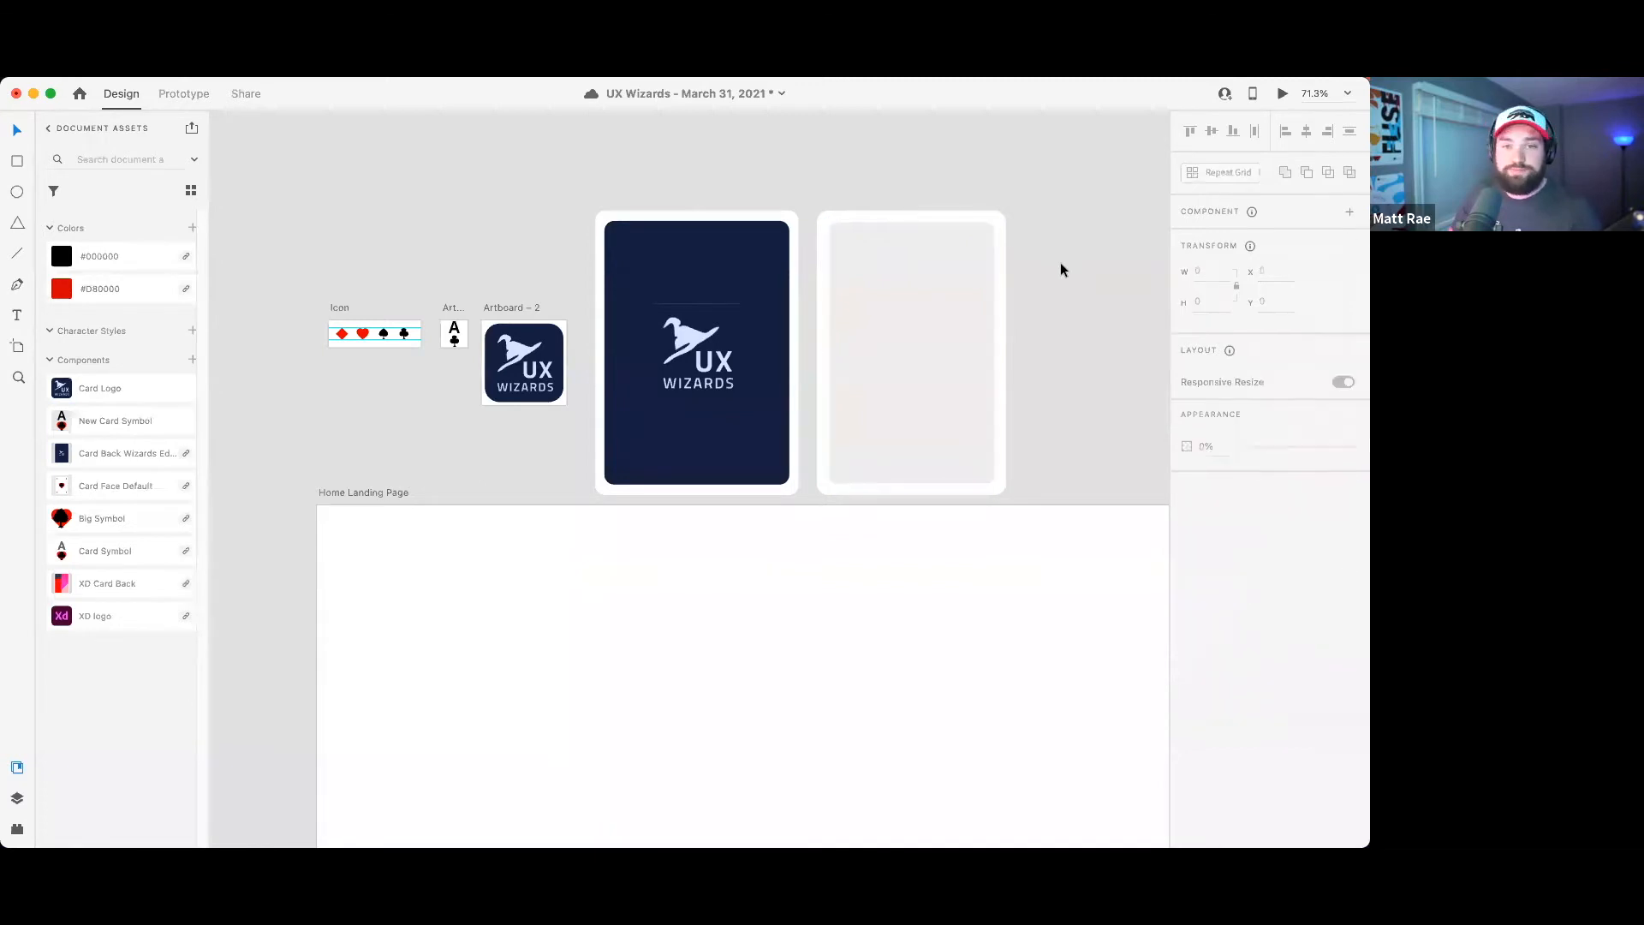
# - Fill the inner rectangle with the navy sampled from the existing card back and place a Card Logo instance at its centre
pyautogui.click(955, 284)
pyautogui.press('i')
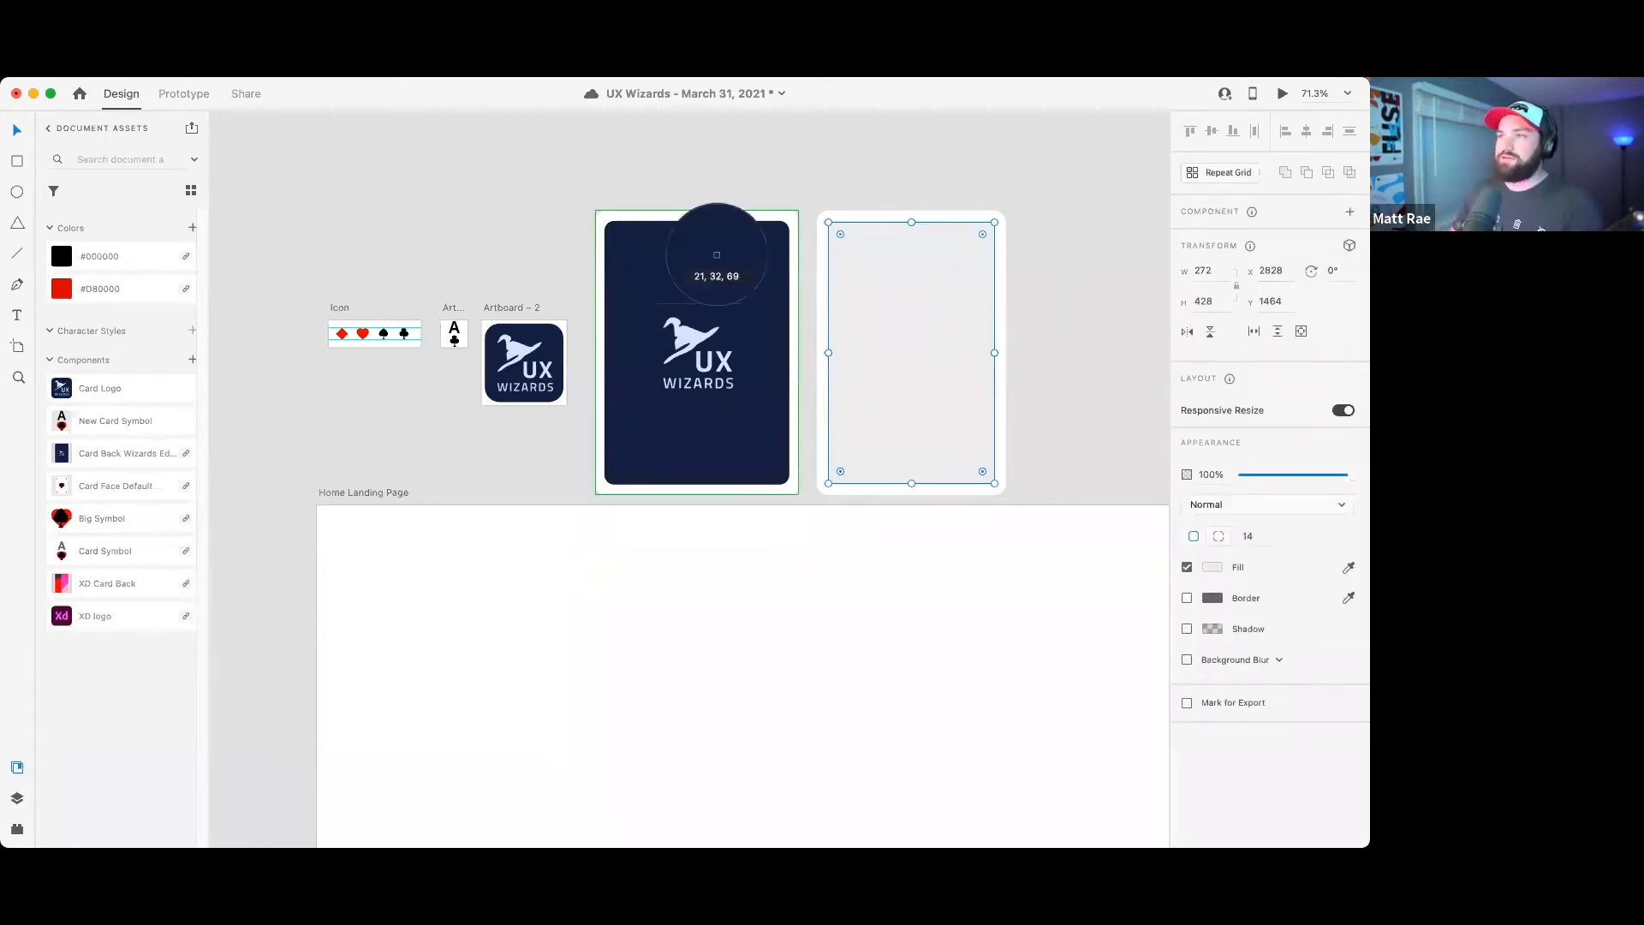
pyautogui.click(715, 249)
pyautogui.moveTo(90, 392); pyautogui.dragTo(924, 356)
pyautogui.click(1043, 345)
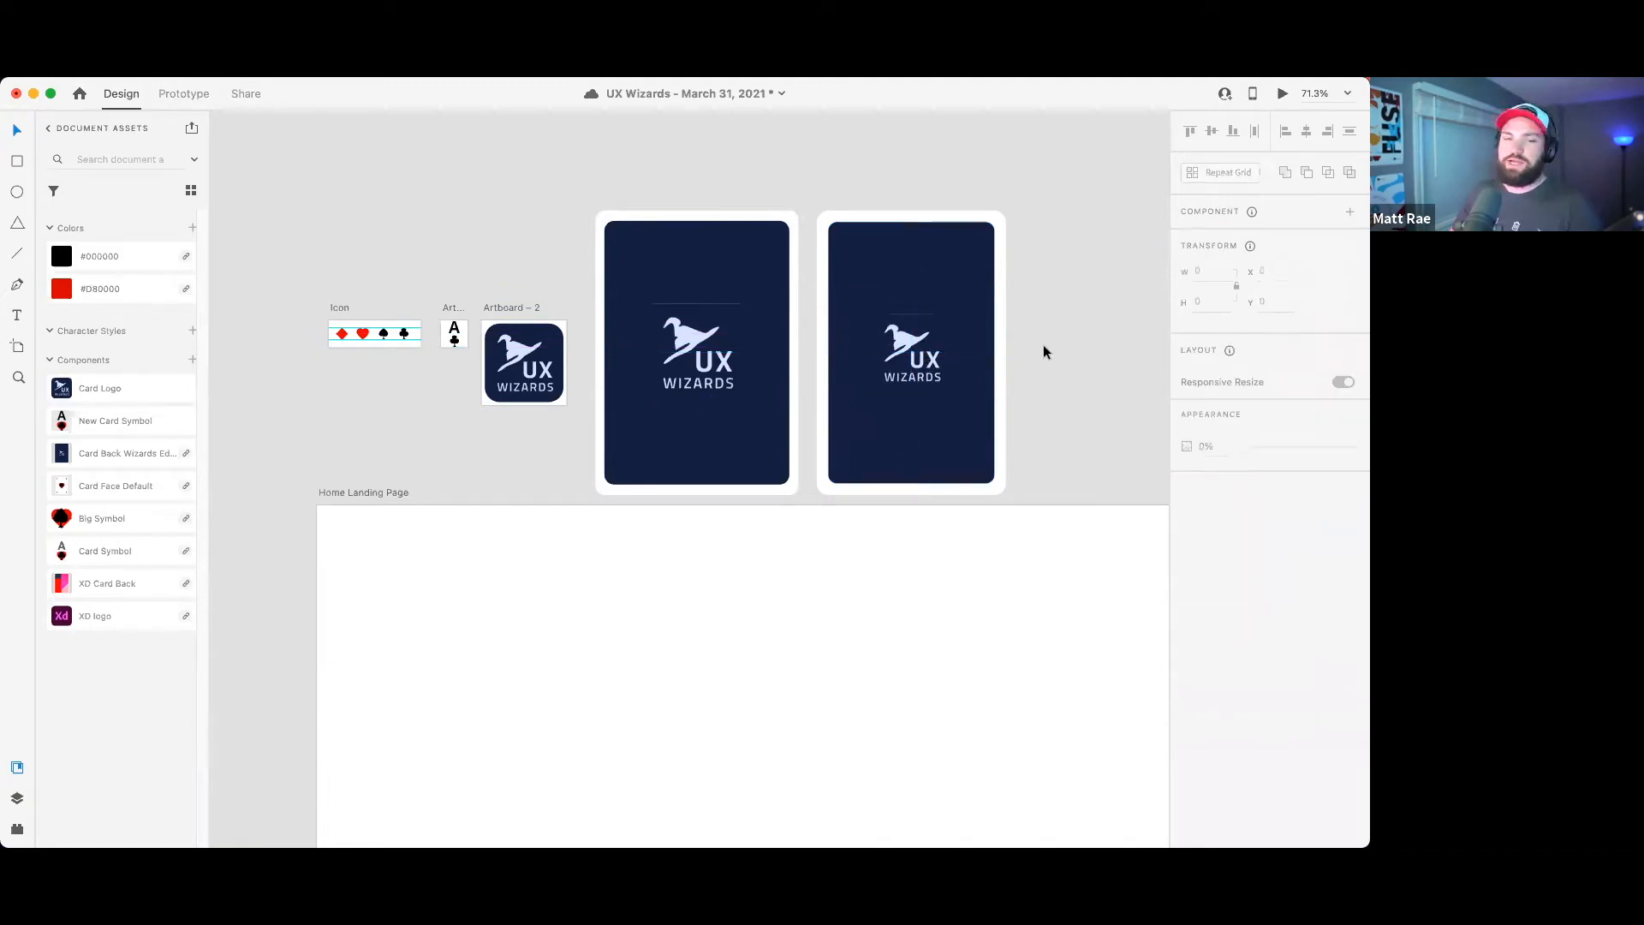
# - Group the two rectangles and logo, turn the group into a component, and name it New Card Back Wizardry
pyautogui.moveTo(805, 182); pyautogui.dragTo(1002, 498)
pyautogui.rightClick(963, 402)
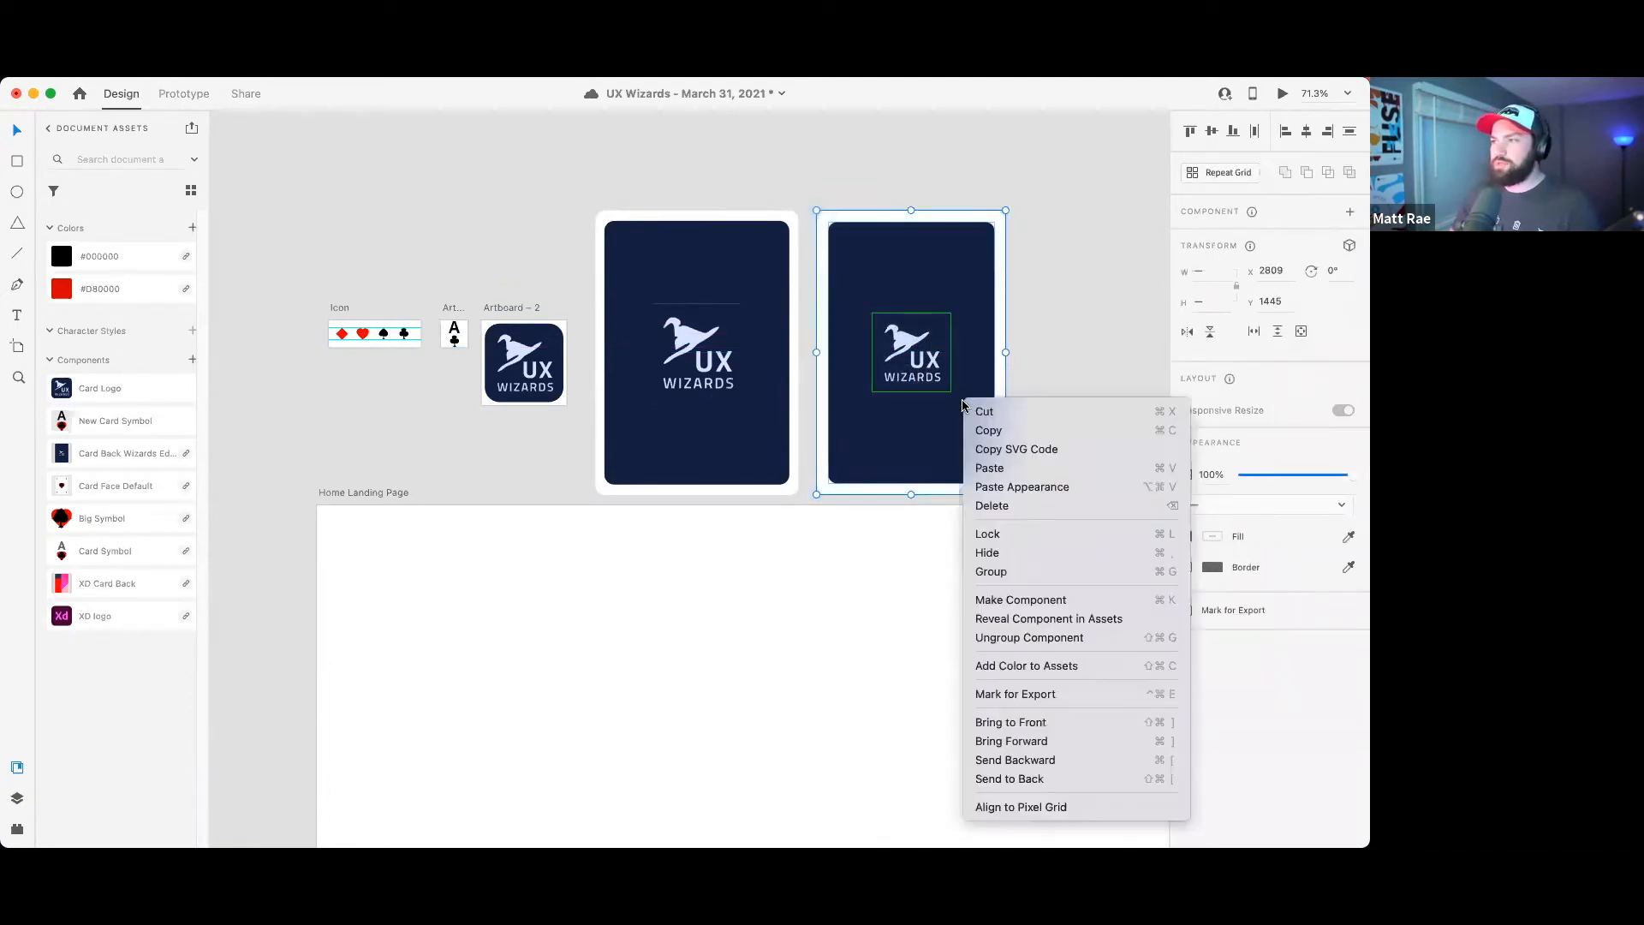
pyautogui.click(992, 572)
pyautogui.rightClick(901, 313)
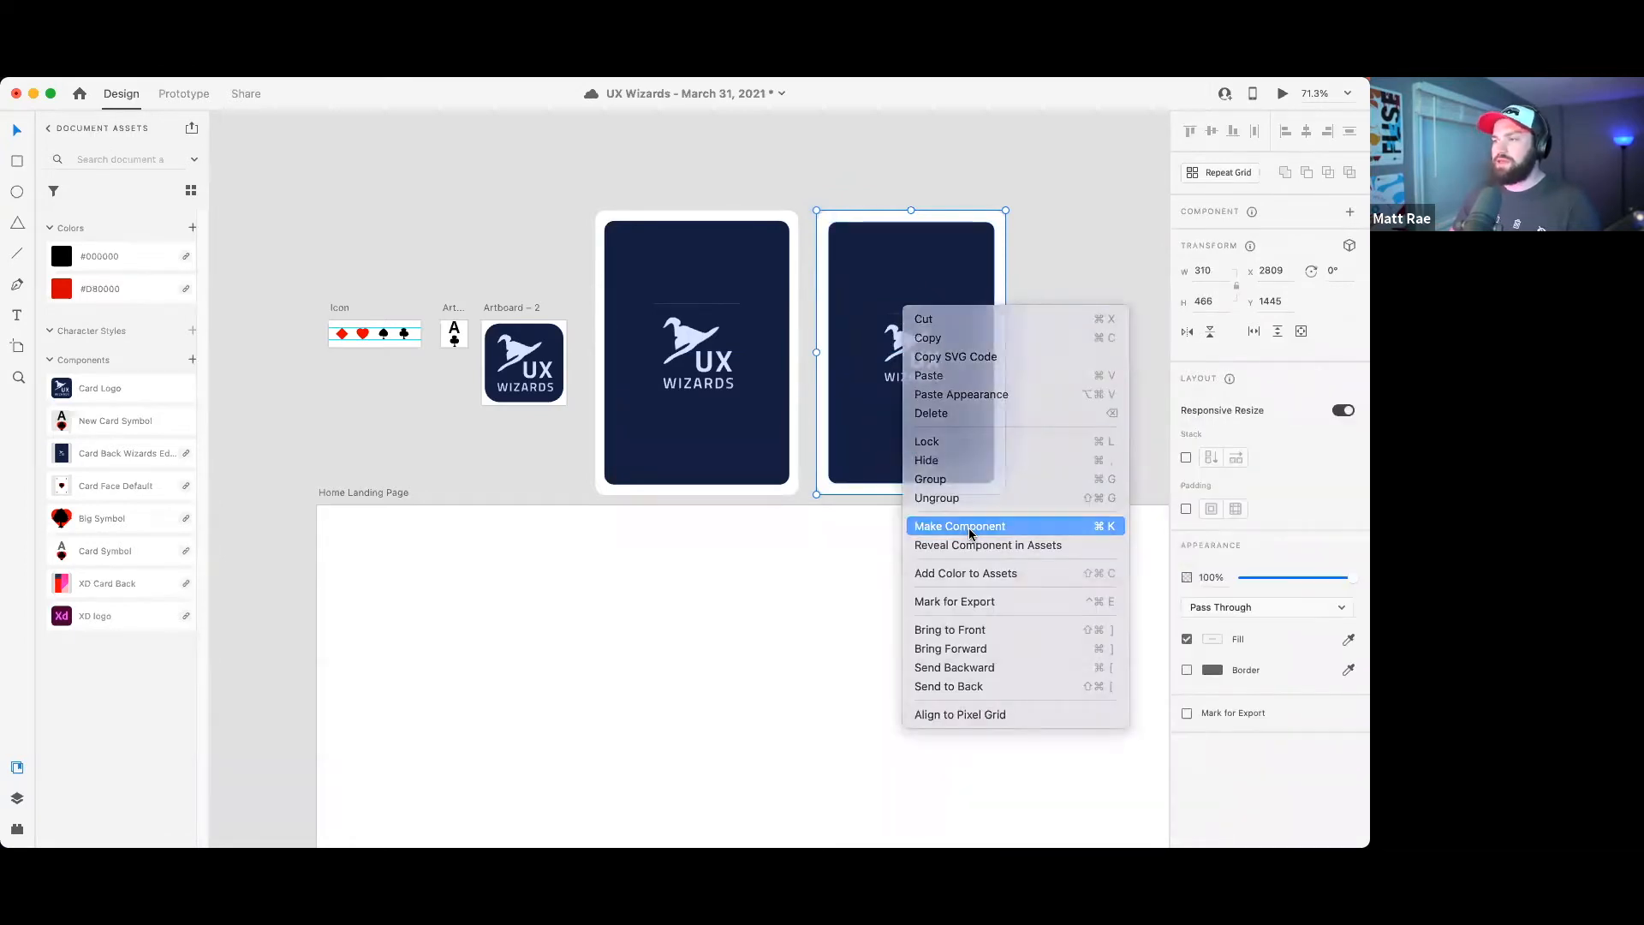
pyautogui.click(968, 526)
pyautogui.doubleClick(107, 388)
pyautogui.write('New Card Back Wizardry')
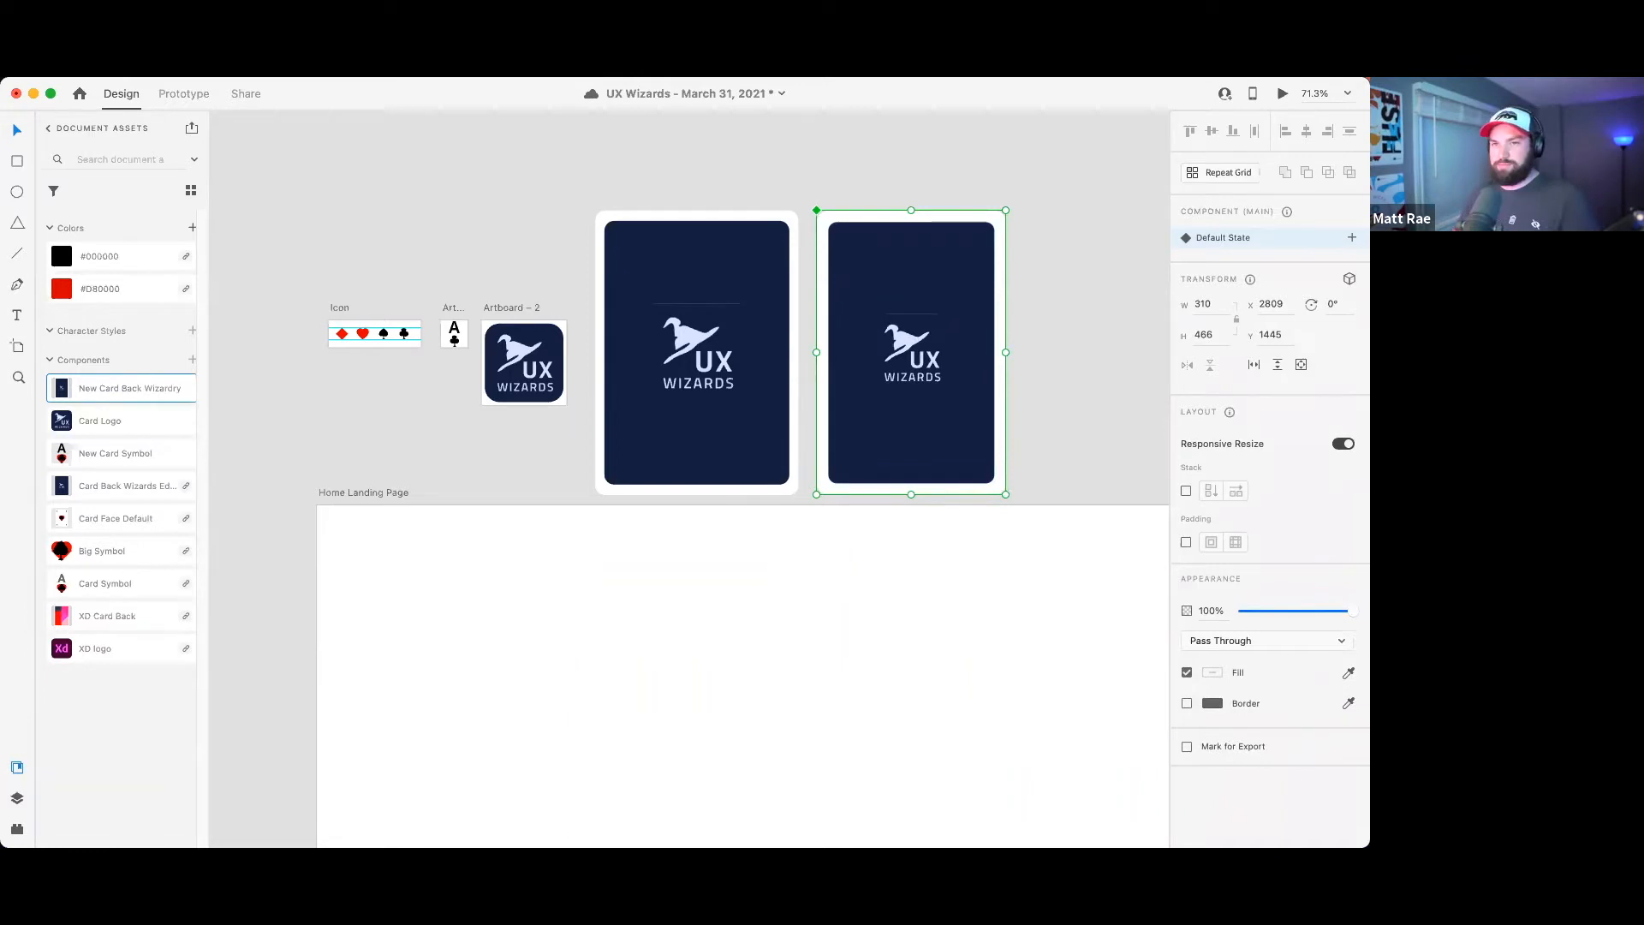
# - Delete the new card back from the pasteboard
pyautogui.click(848, 173)
pyautogui.click(901, 282)
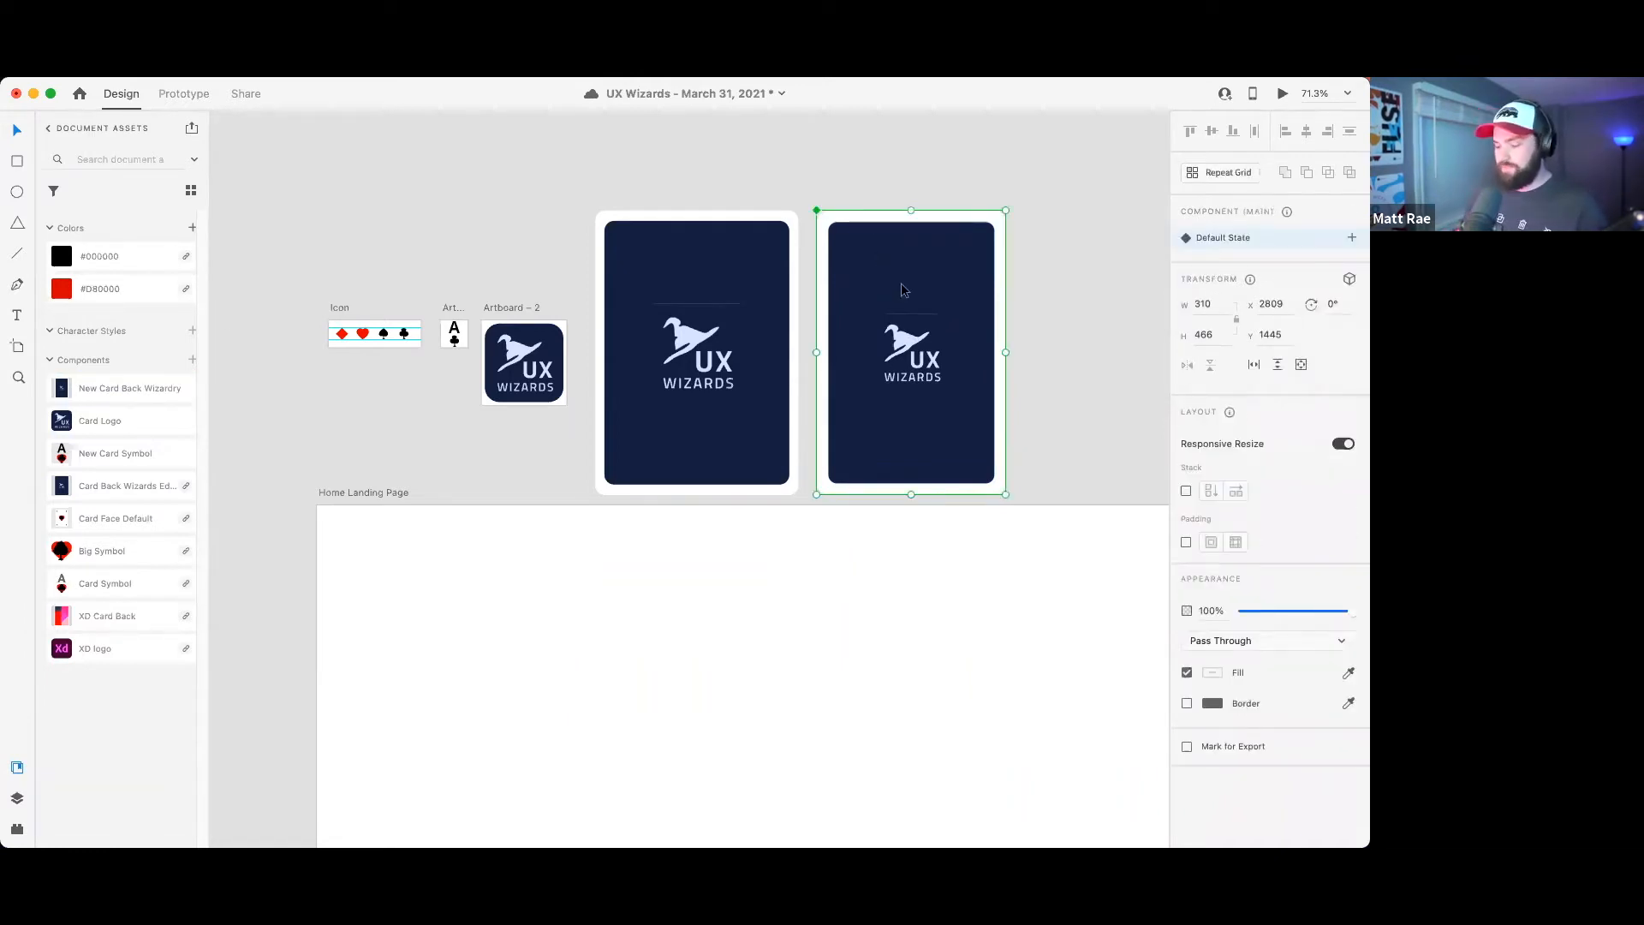
pyautogui.press('Delete')
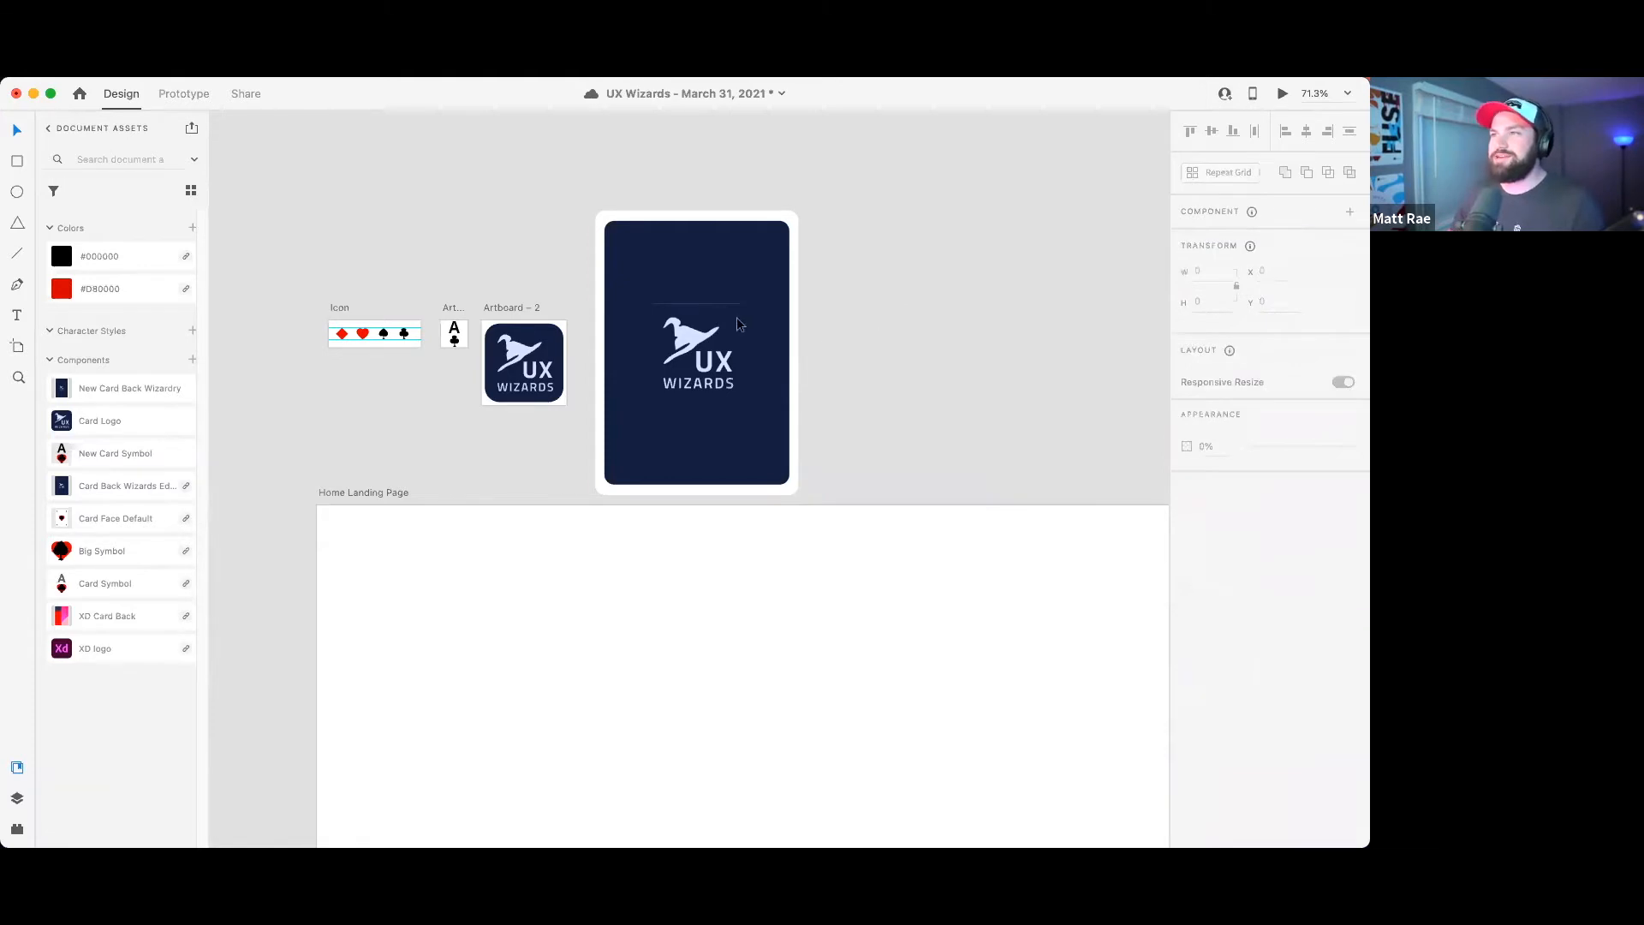
pyautogui.click(741, 364)
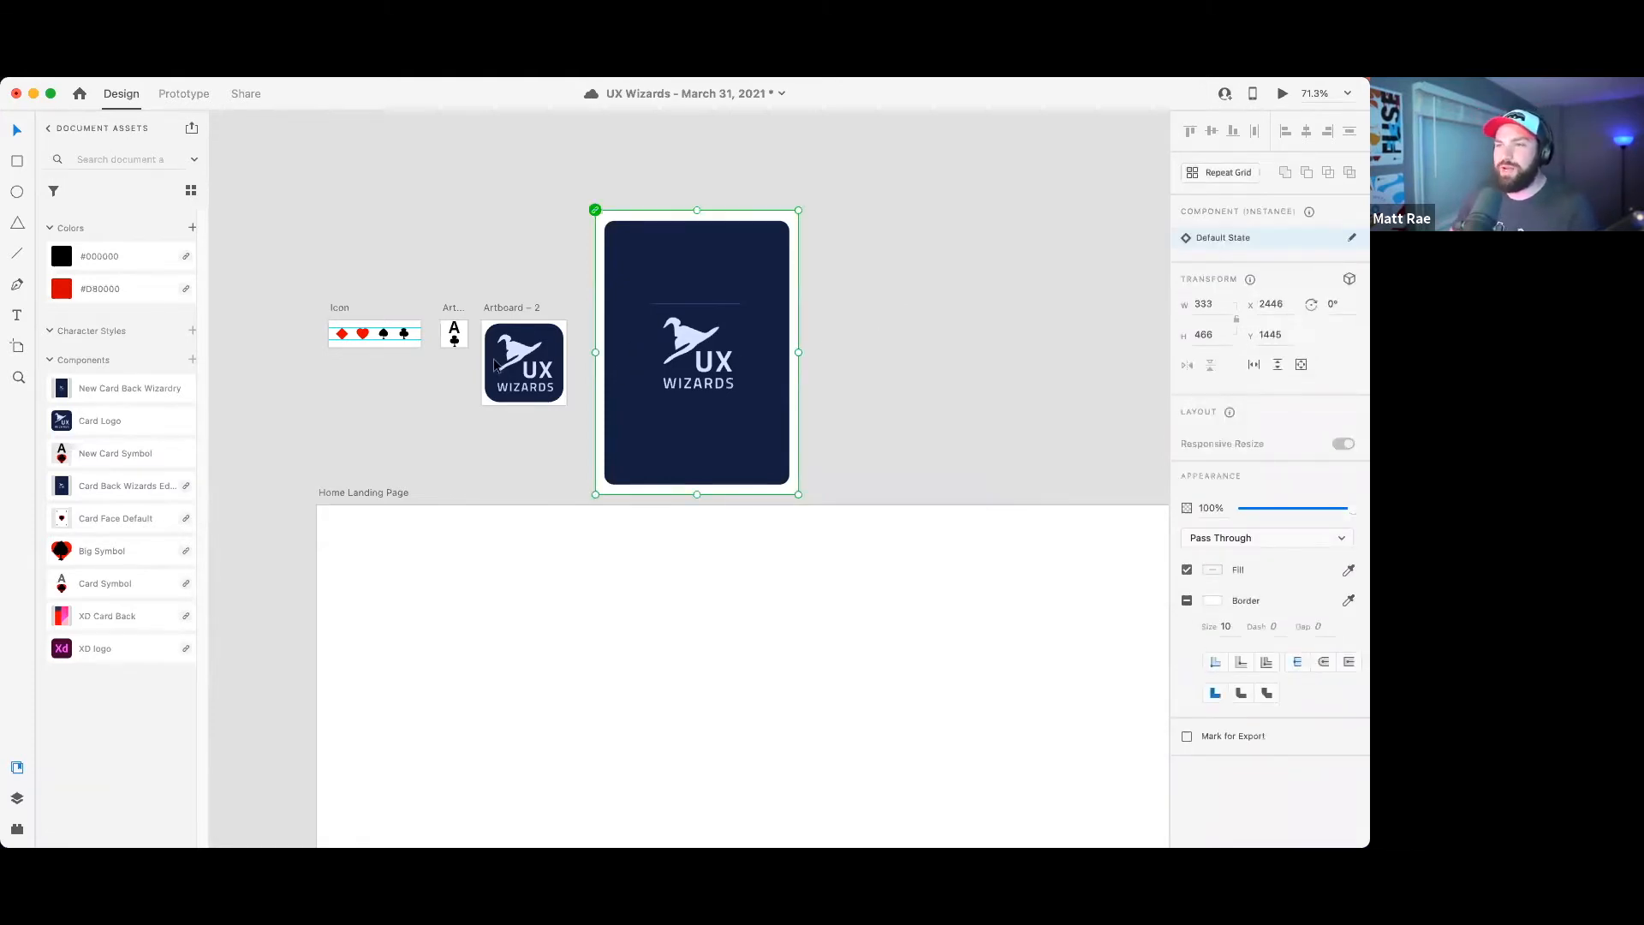
pyautogui.click(454, 336)
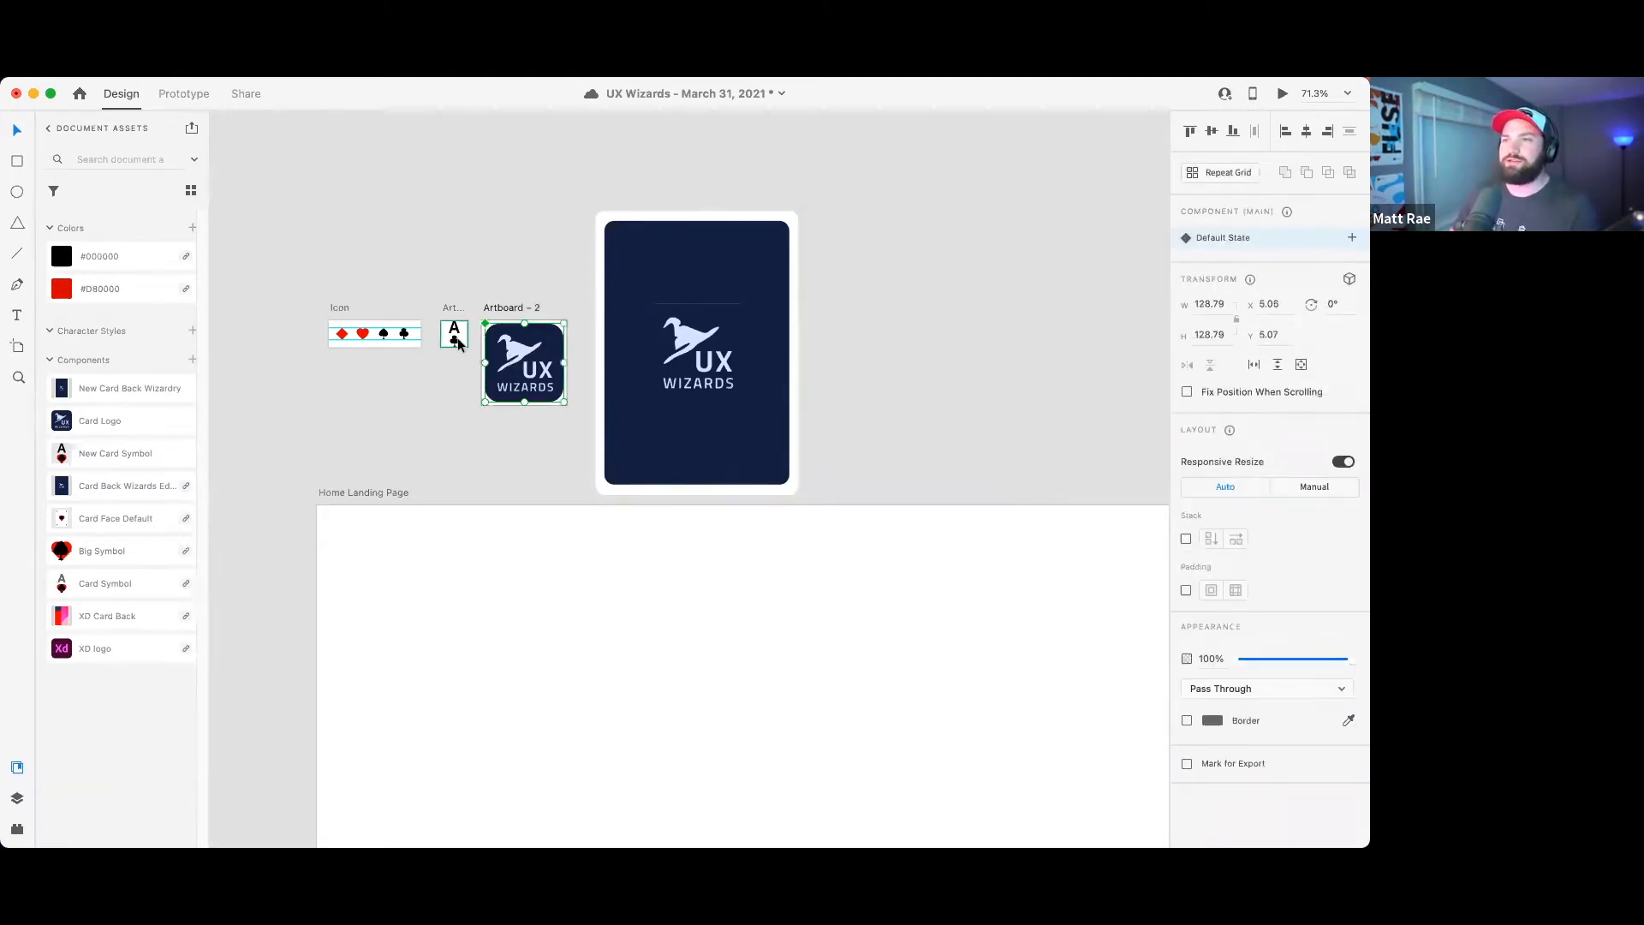
pyautogui.click(832, 339)
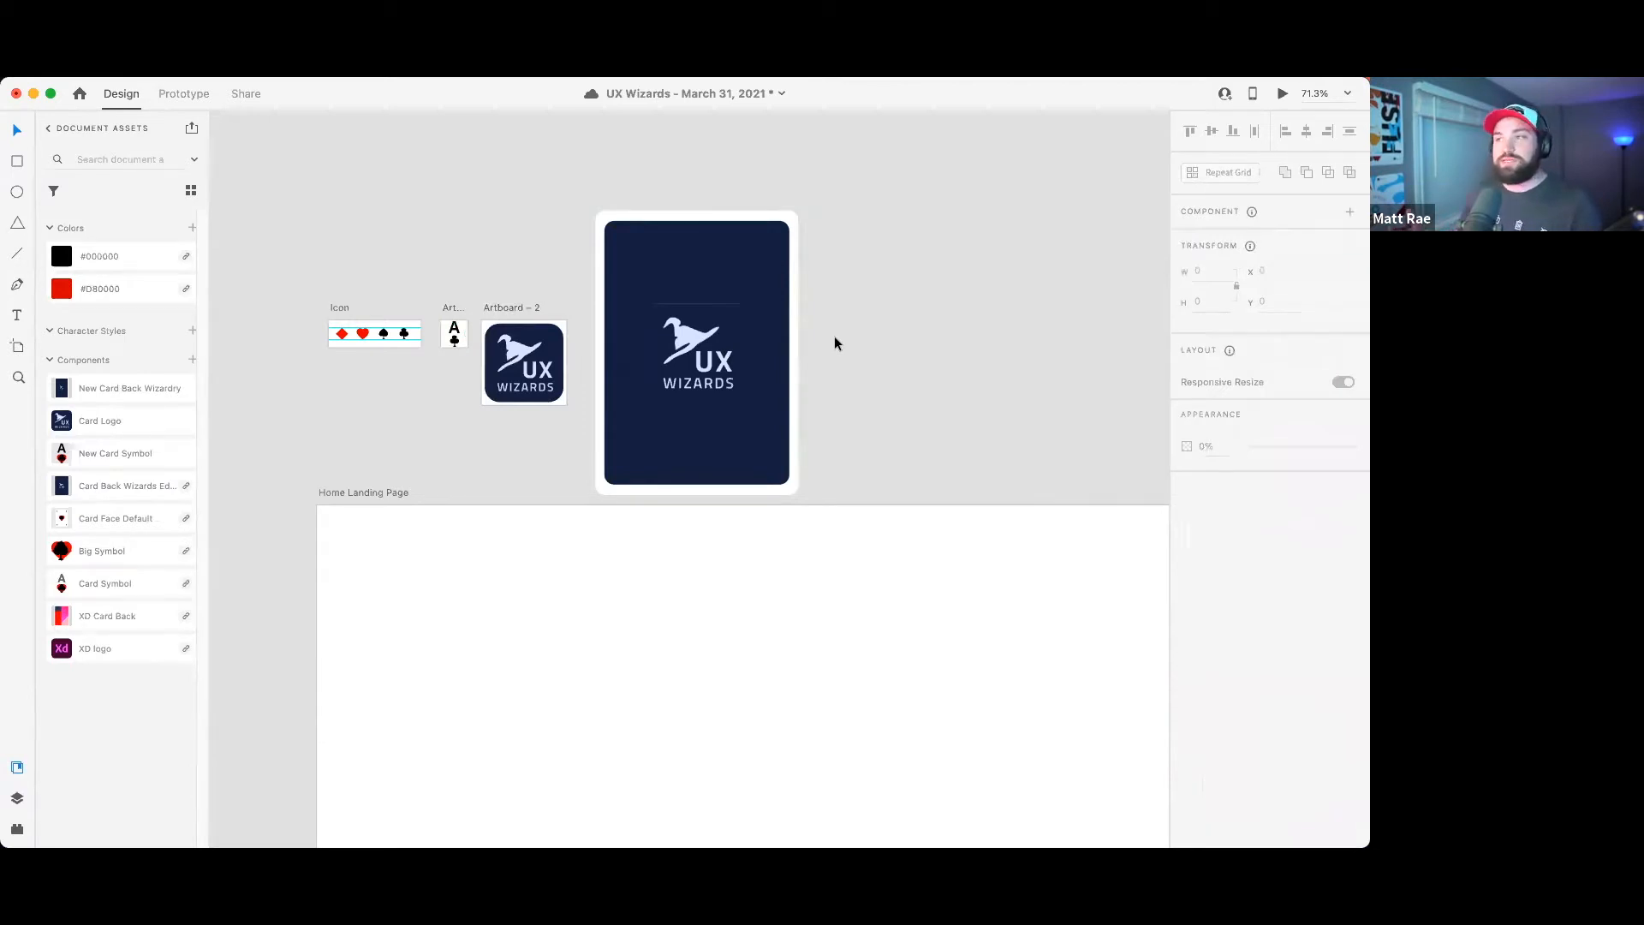
# - Move the card back instance farther from Artboard – 2 and paste a copy of its white base rectangle into the gap between them
pyautogui.click(661, 365)
pyautogui.moveTo(661, 365); pyautogui.dragTo(937, 360)
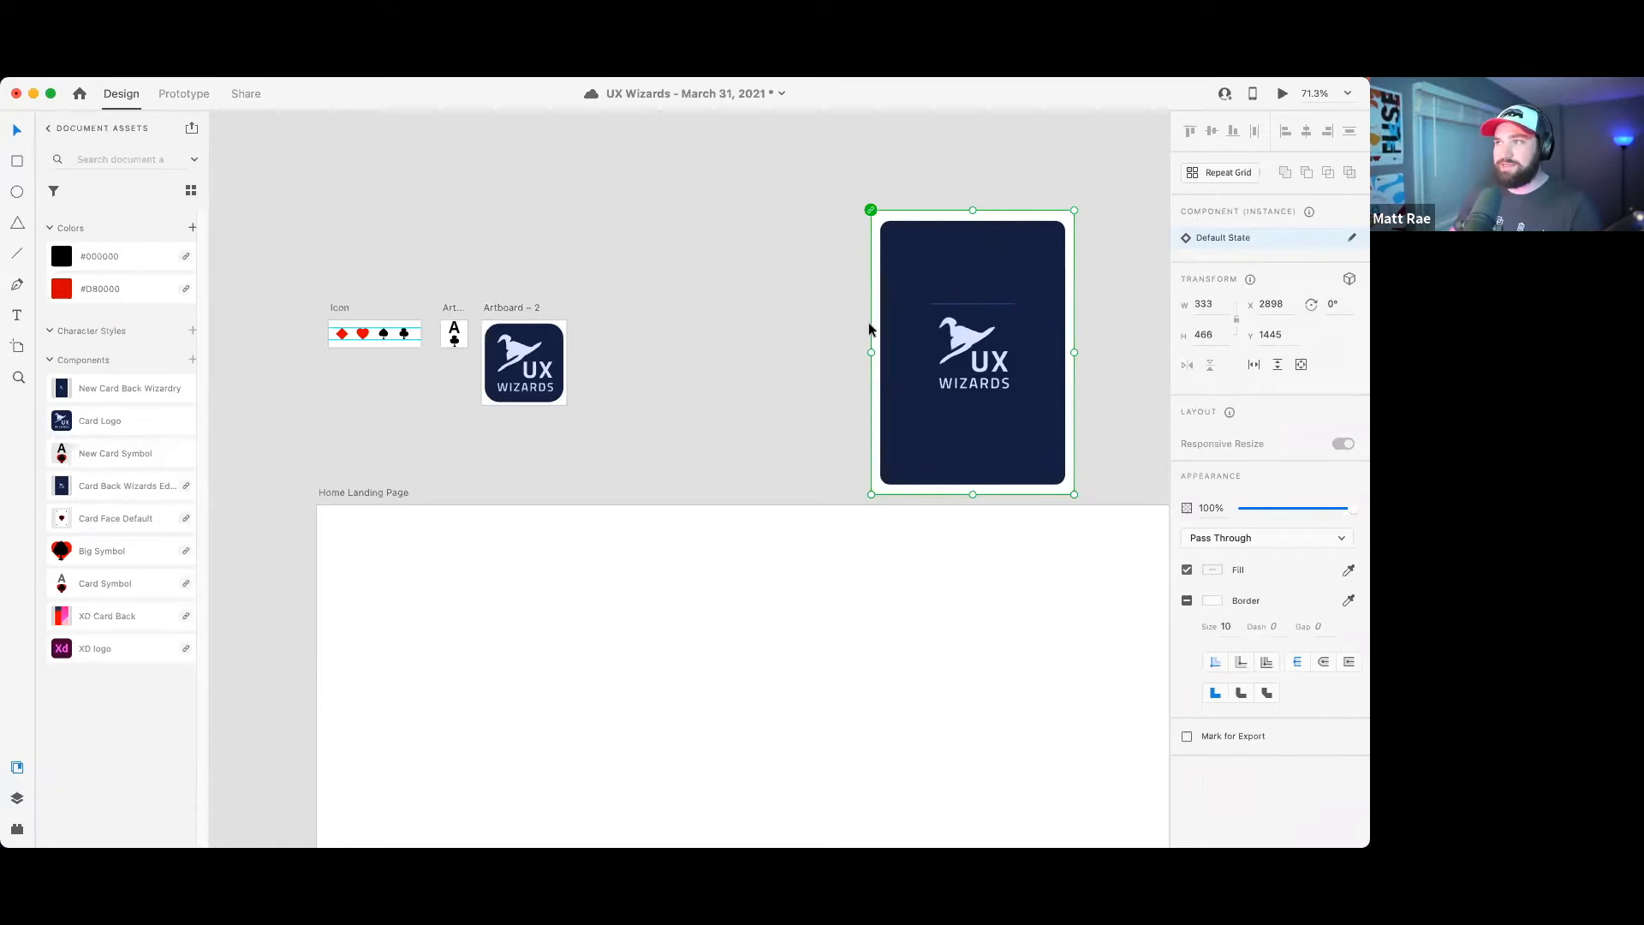
pyautogui.doubleClick(873, 275)
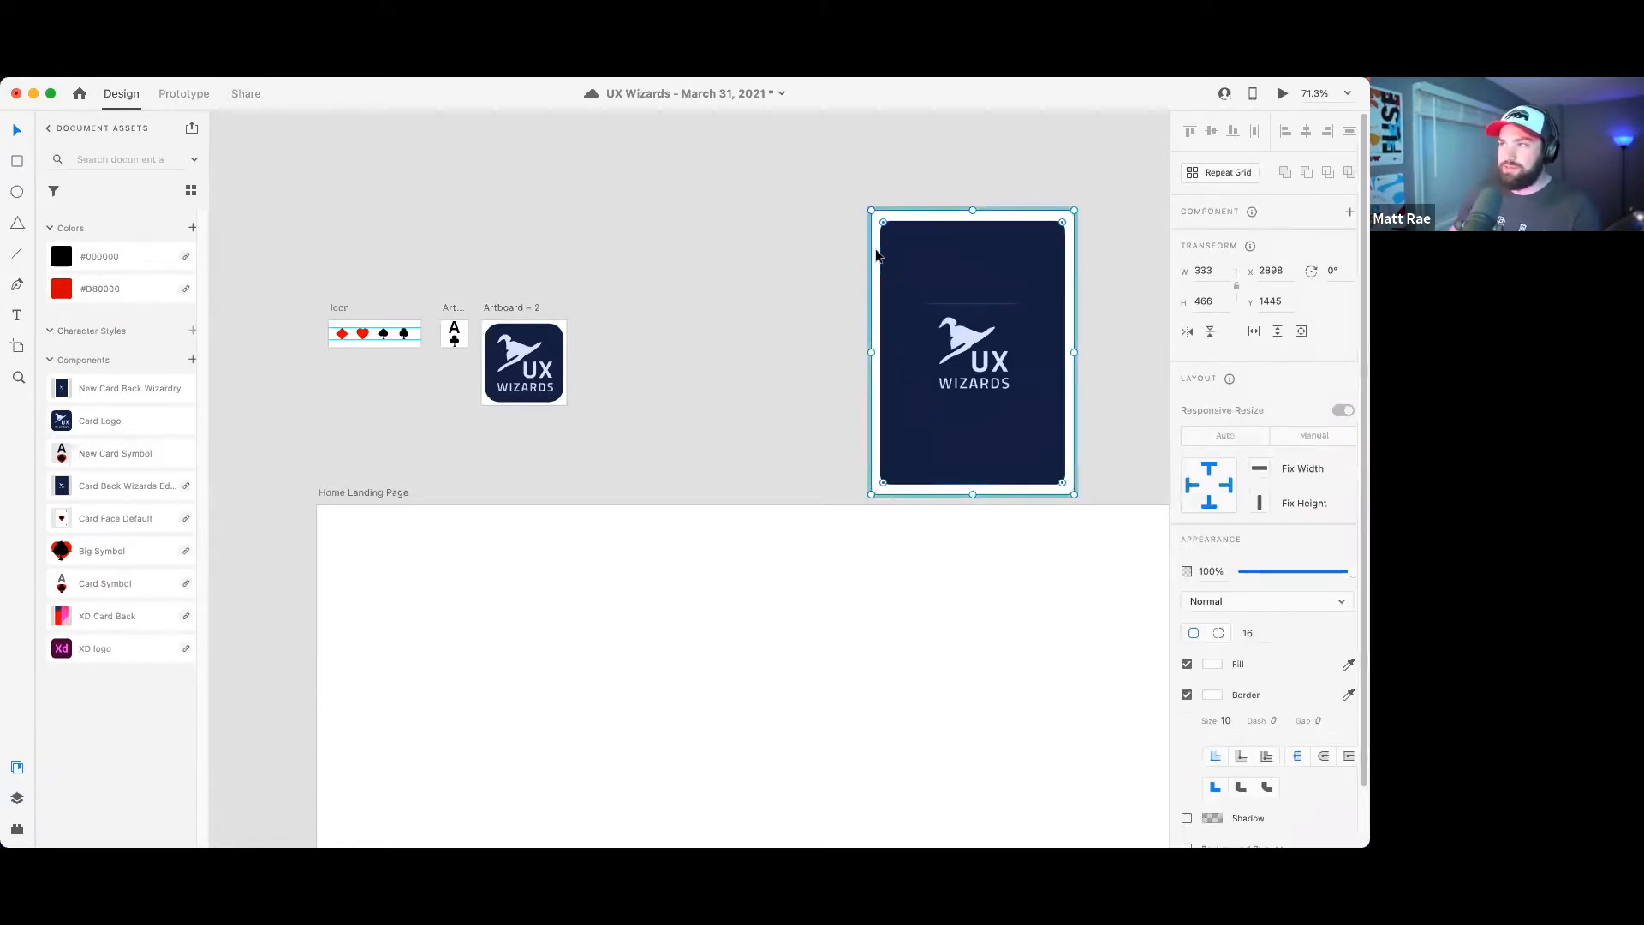
pyautogui.rightClick(873, 249)
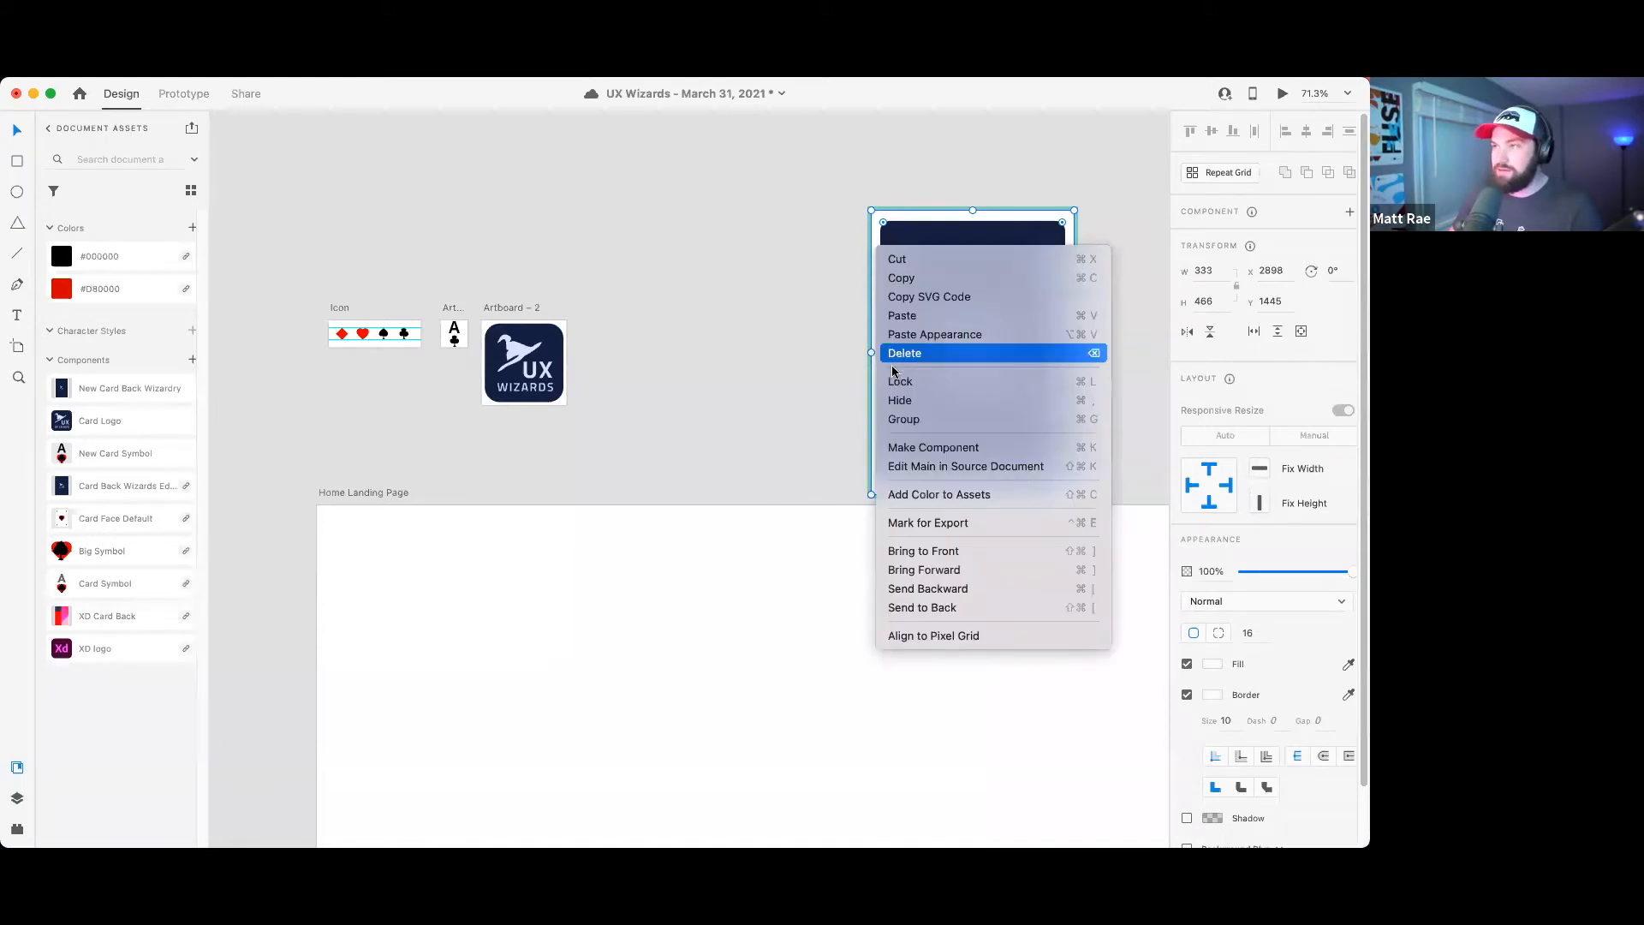
pyautogui.click(899, 279)
pyautogui.click(678, 278)
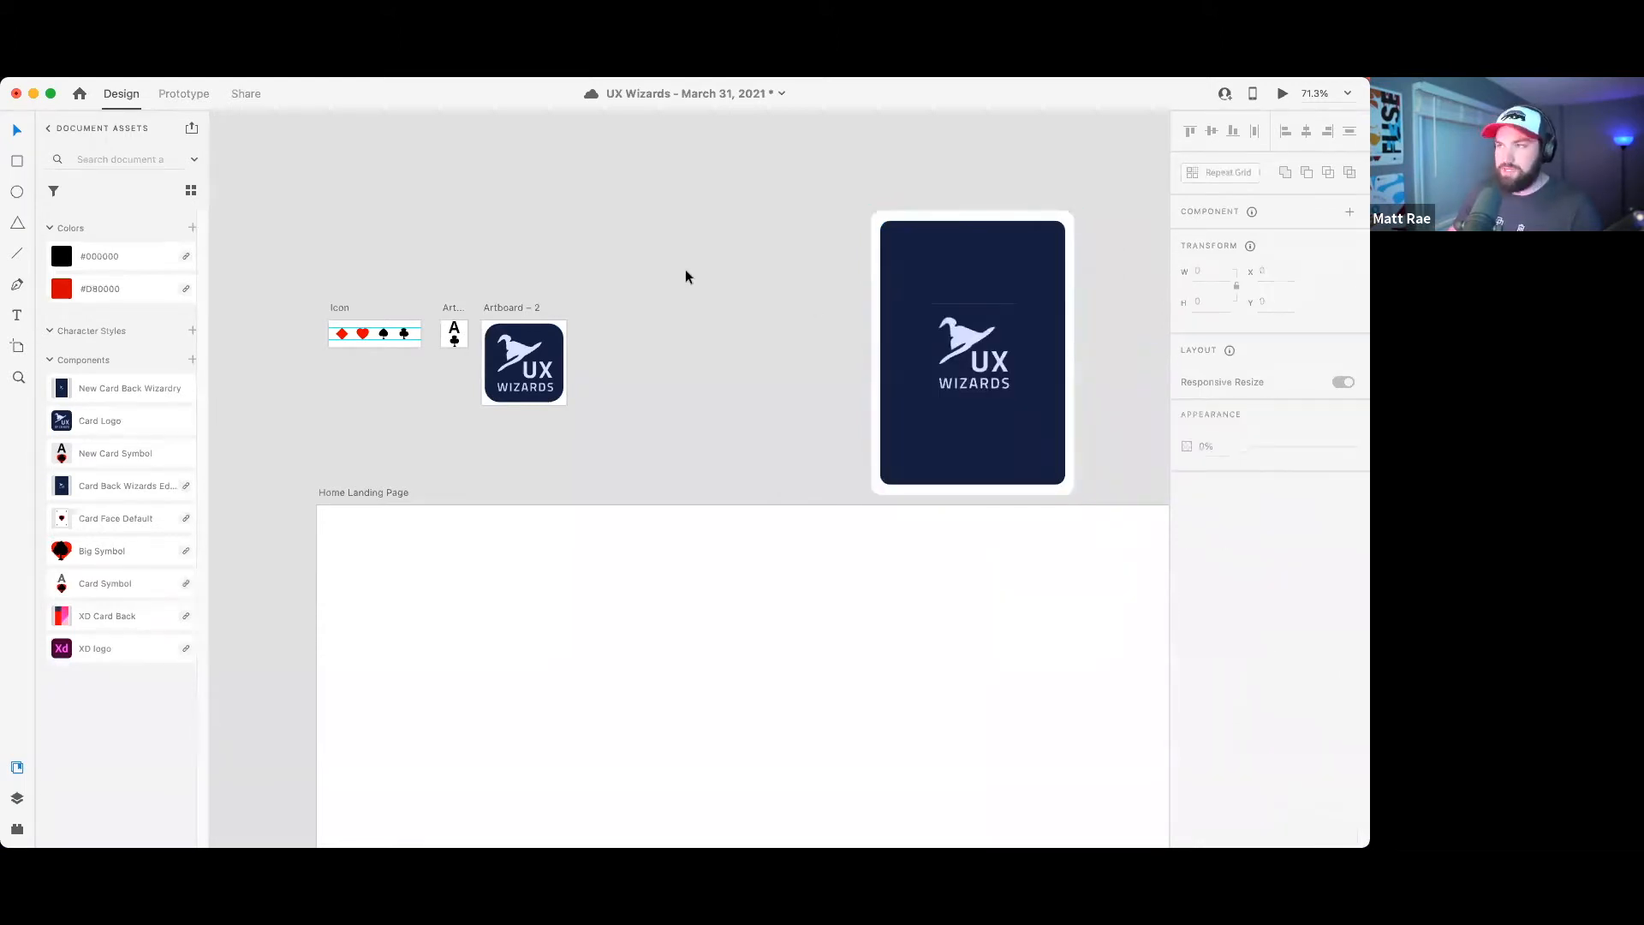
pyautogui.rightClick(670, 271)
pyautogui.click(687, 278)
pyautogui.moveTo(958, 340); pyautogui.dragTo(701, 332)
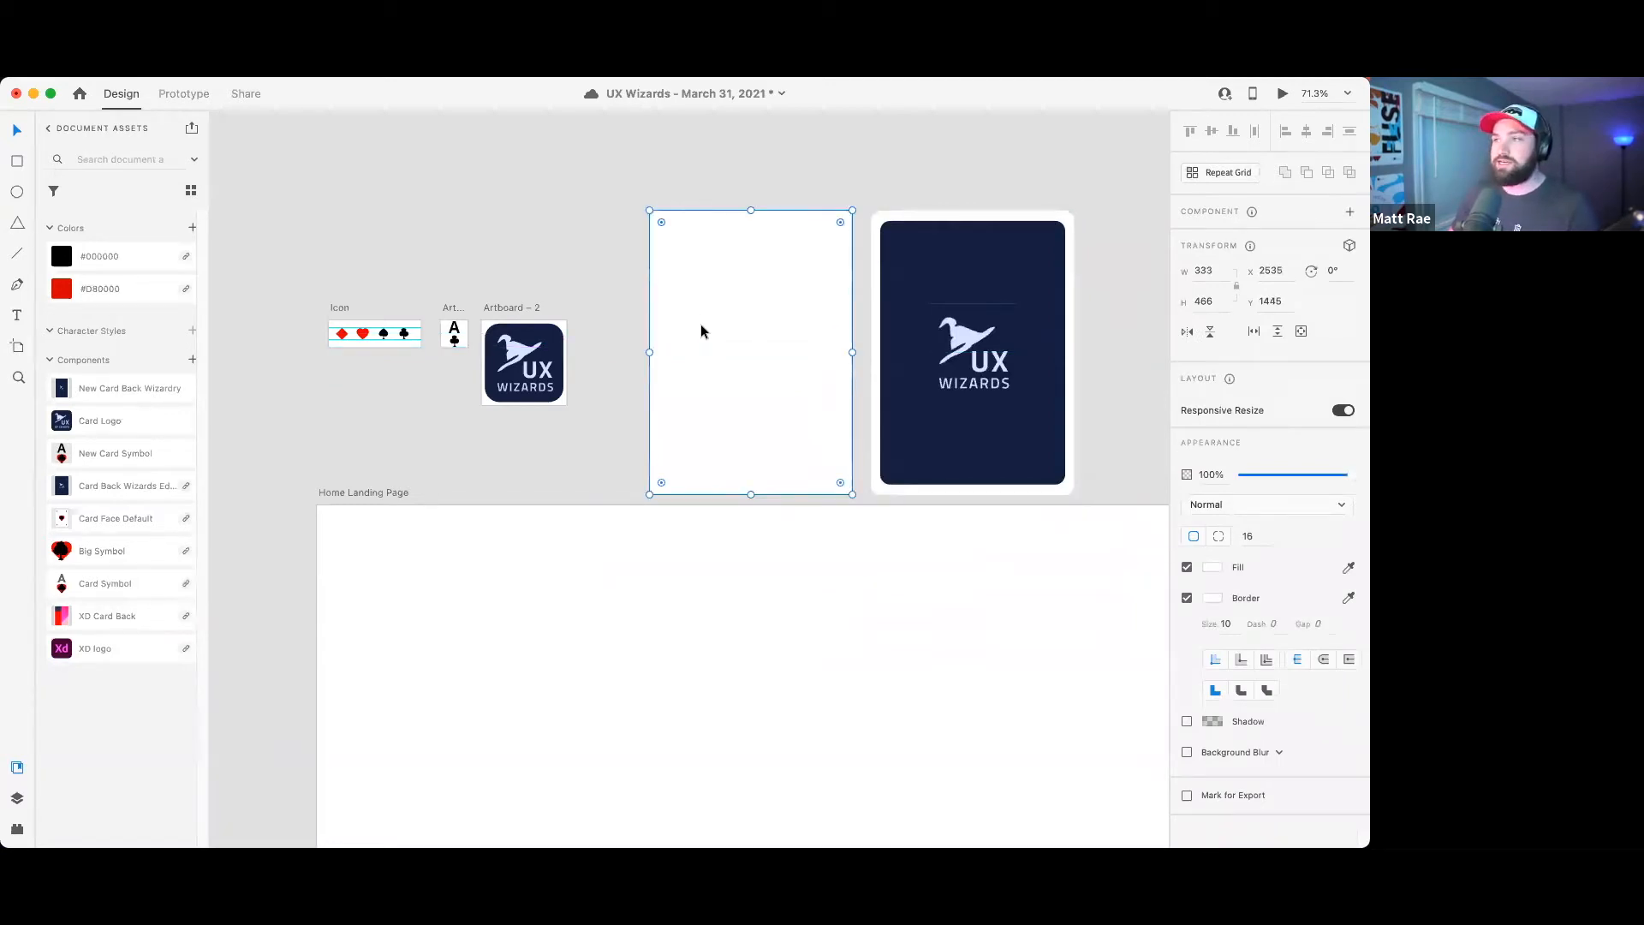
pyautogui.click(721, 182)
pyautogui.click(738, 281)
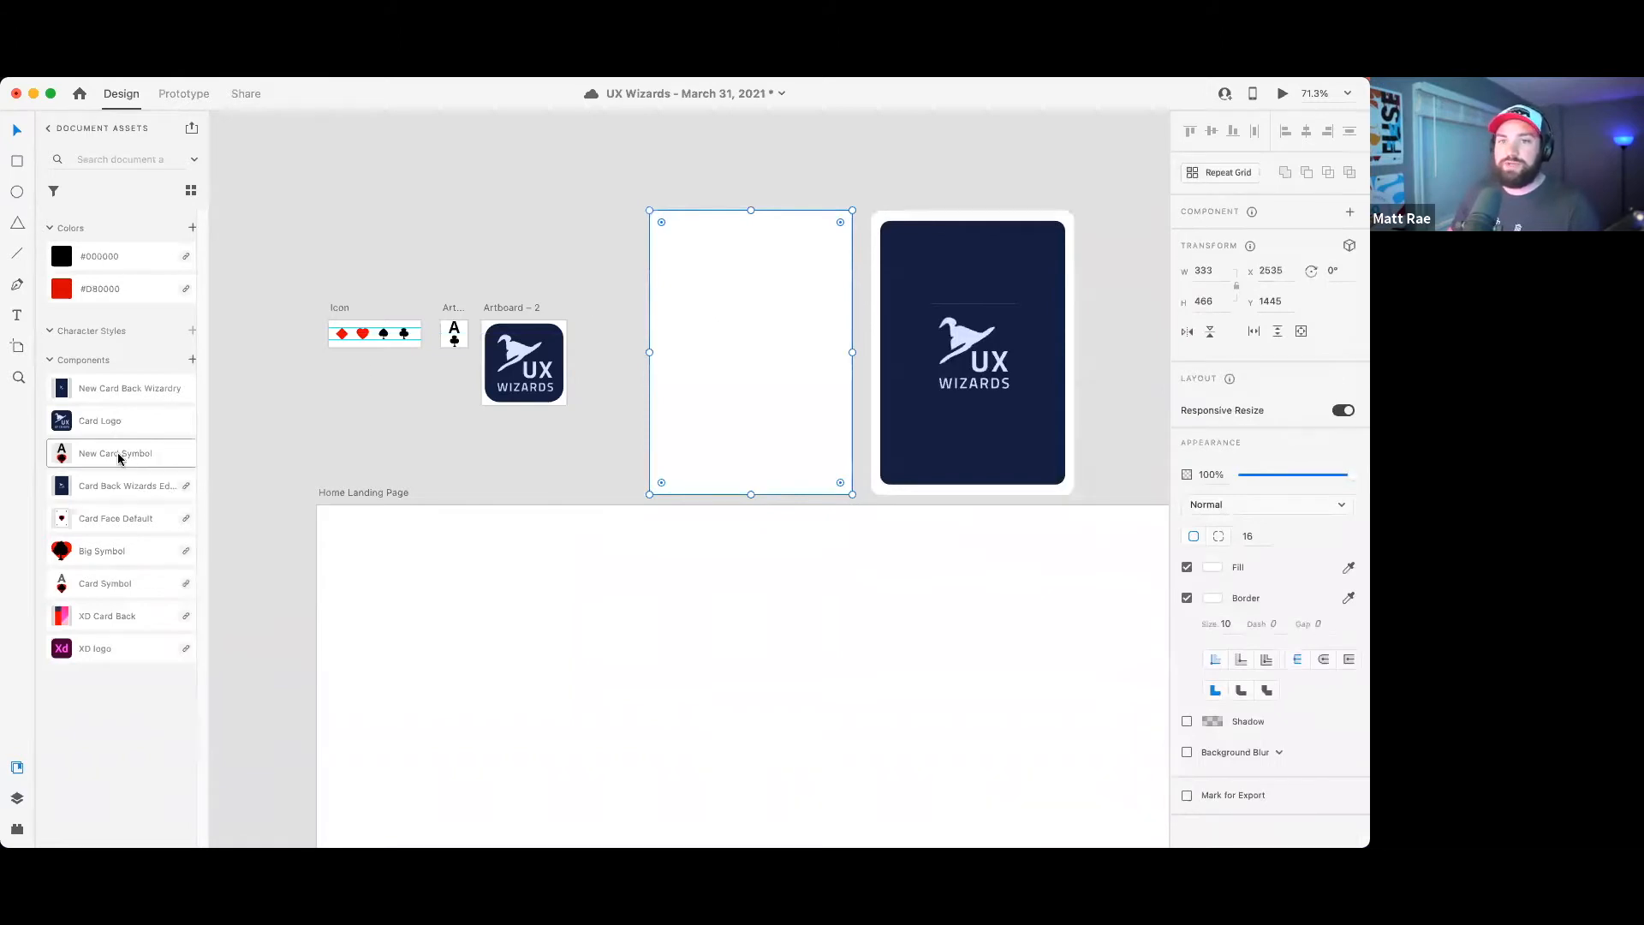
# - Place an instance of the Card Logo component at the centre of the white rectangle
pyautogui.scroll(1, 191, 449)
pyautogui.scroll(3, 190, 449)
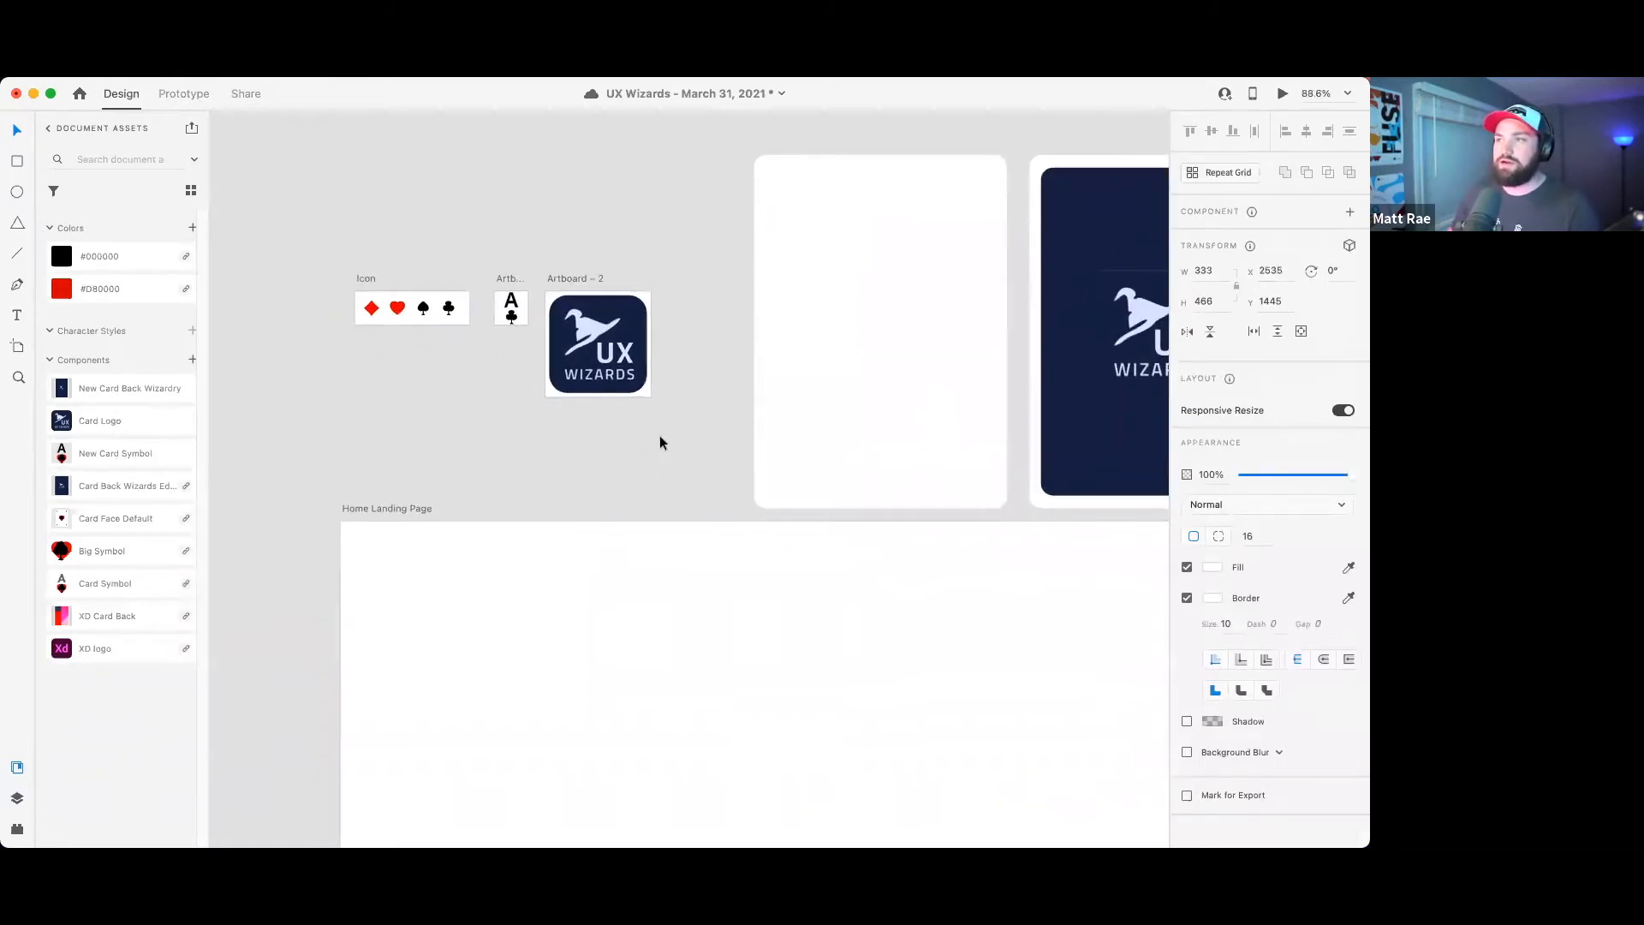
pyautogui.scroll(-1, 663, 435)
pyautogui.scroll(2, 665, 433)
pyautogui.moveTo(696, 382); pyautogui.dragTo(627, 474)
pyautogui.click(308, 473)
pyautogui.moveTo(92, 419); pyautogui.dragTo(841, 364)
pyautogui.click(840, 268)
pyautogui.click(612, 507)
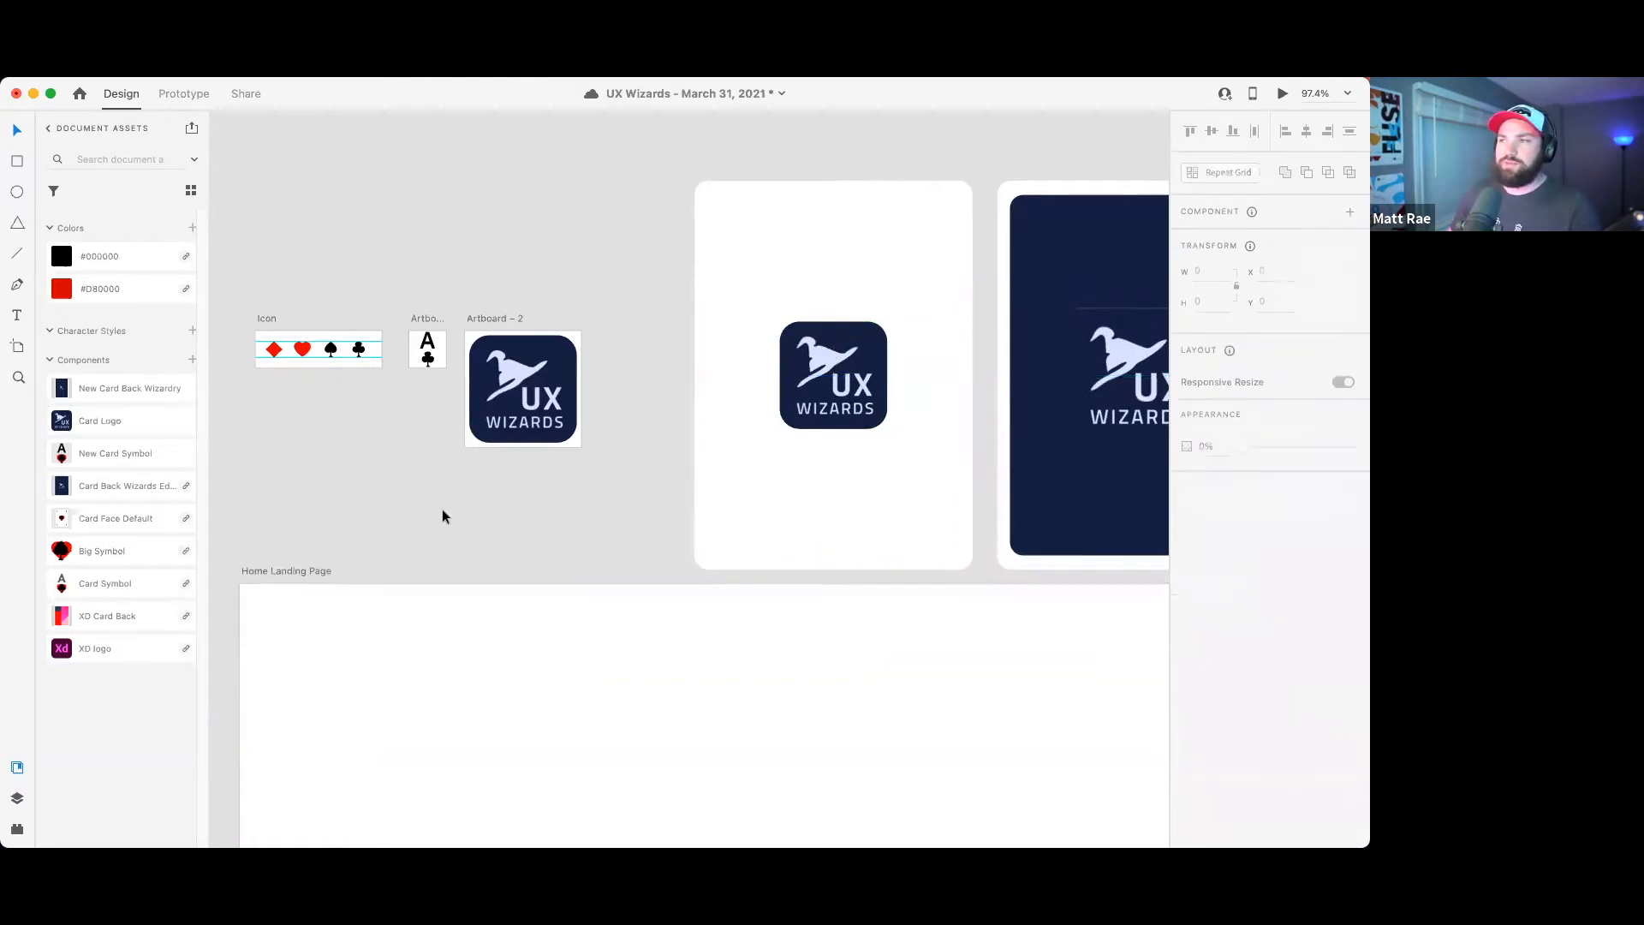
# - Place a New Card Symbol instance in the white card's upper-left corner, 25 from the left and top edges
pyautogui.moveTo(103, 455); pyautogui.dragTo(730, 227)
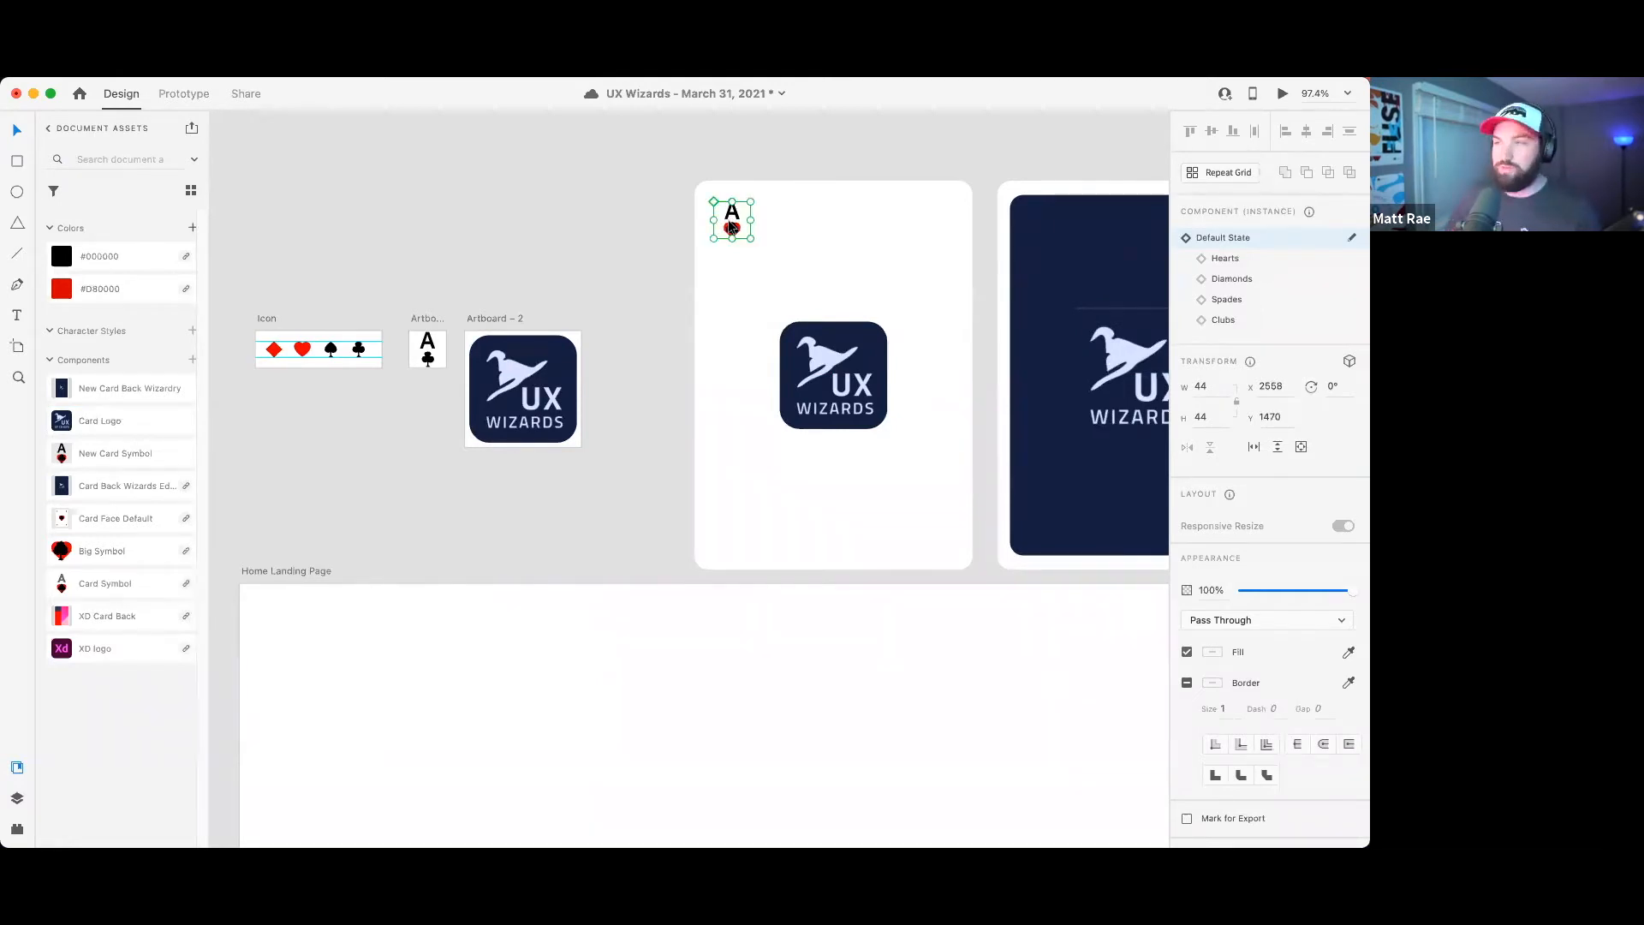
pyautogui.press('alt')
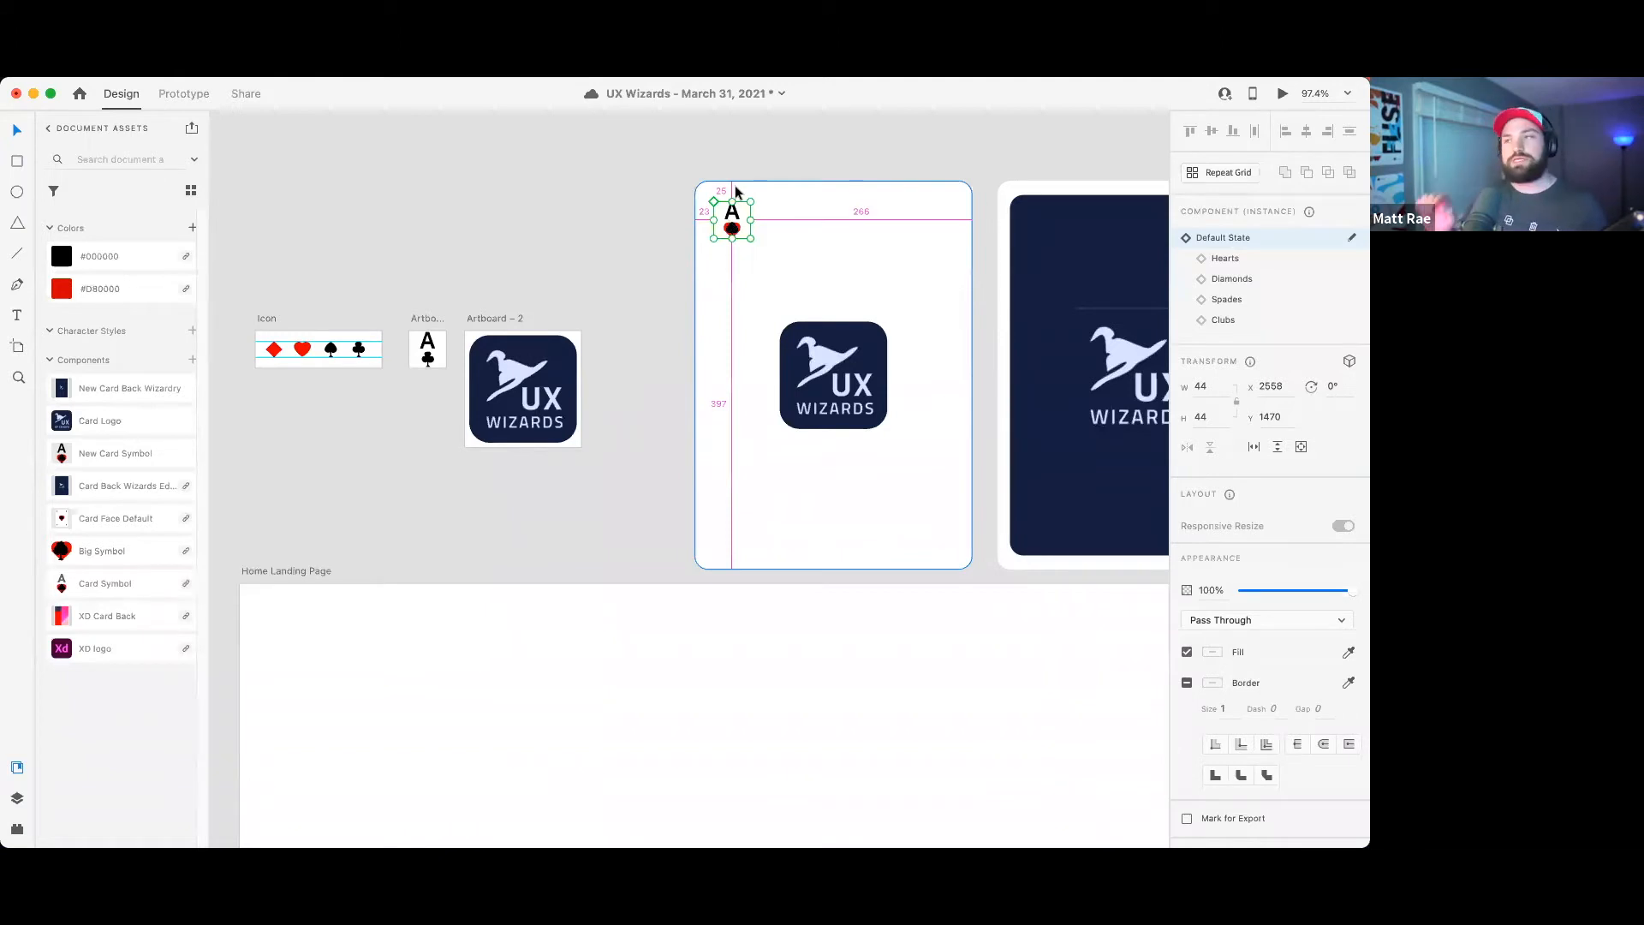
pyautogui.press('Right')
pyautogui.press('Right')
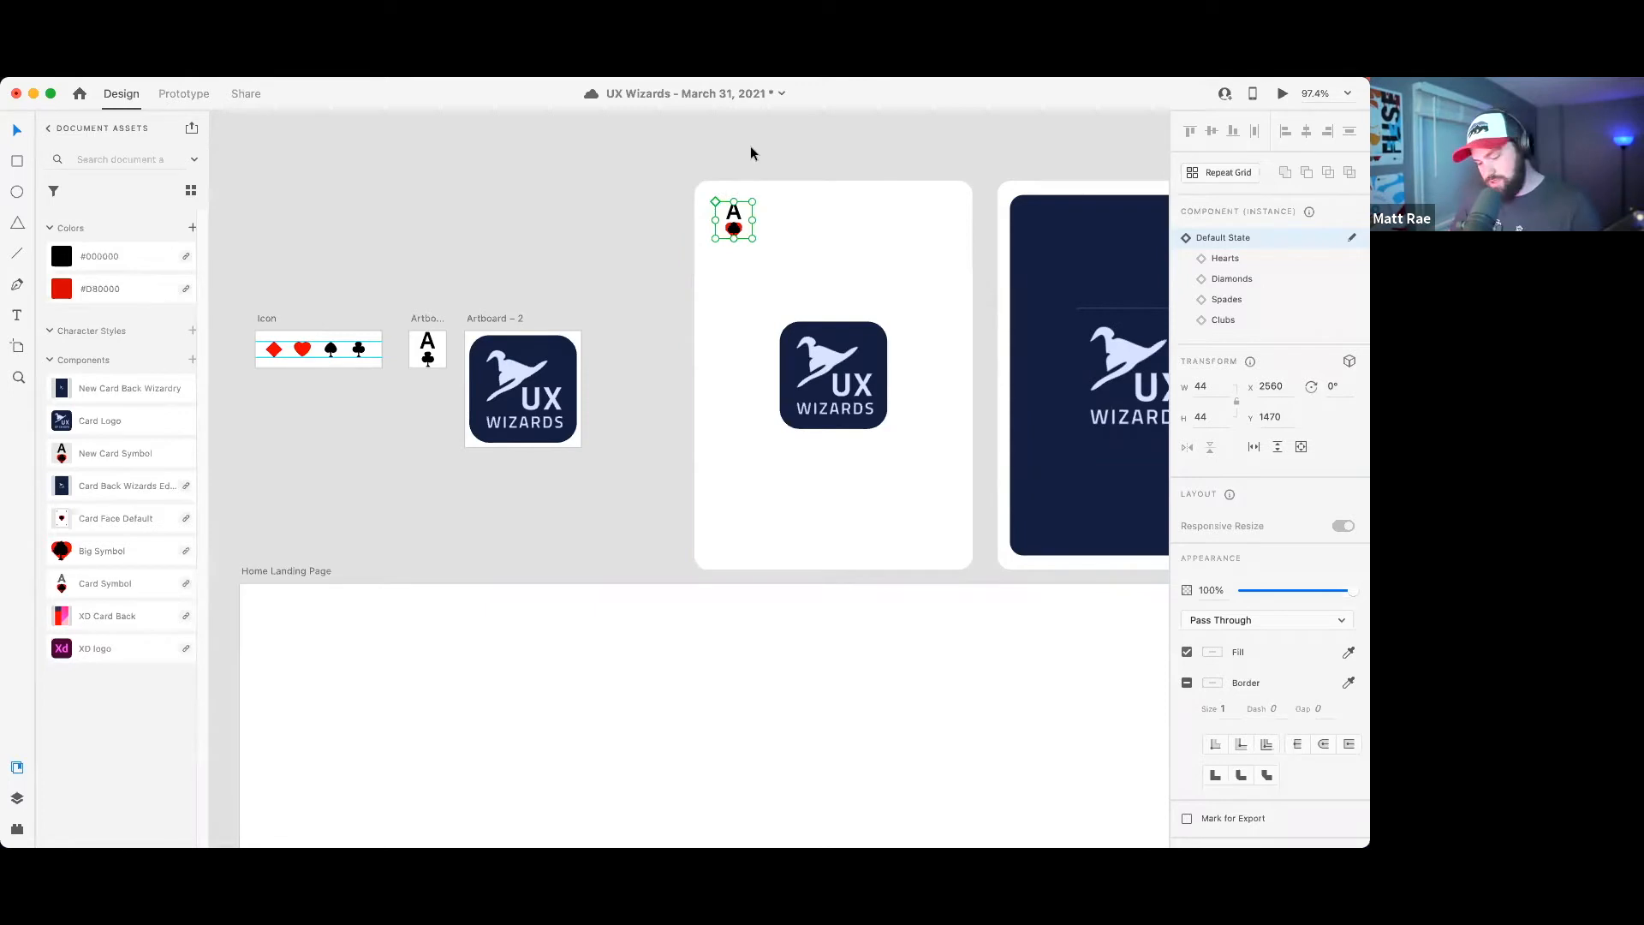
# - Duplicate the corner symbol into the card's upper-right corner, level with the original and 25 from the right edge
pyautogui.moveTo(748, 221); pyautogui.dragTo(953, 221)
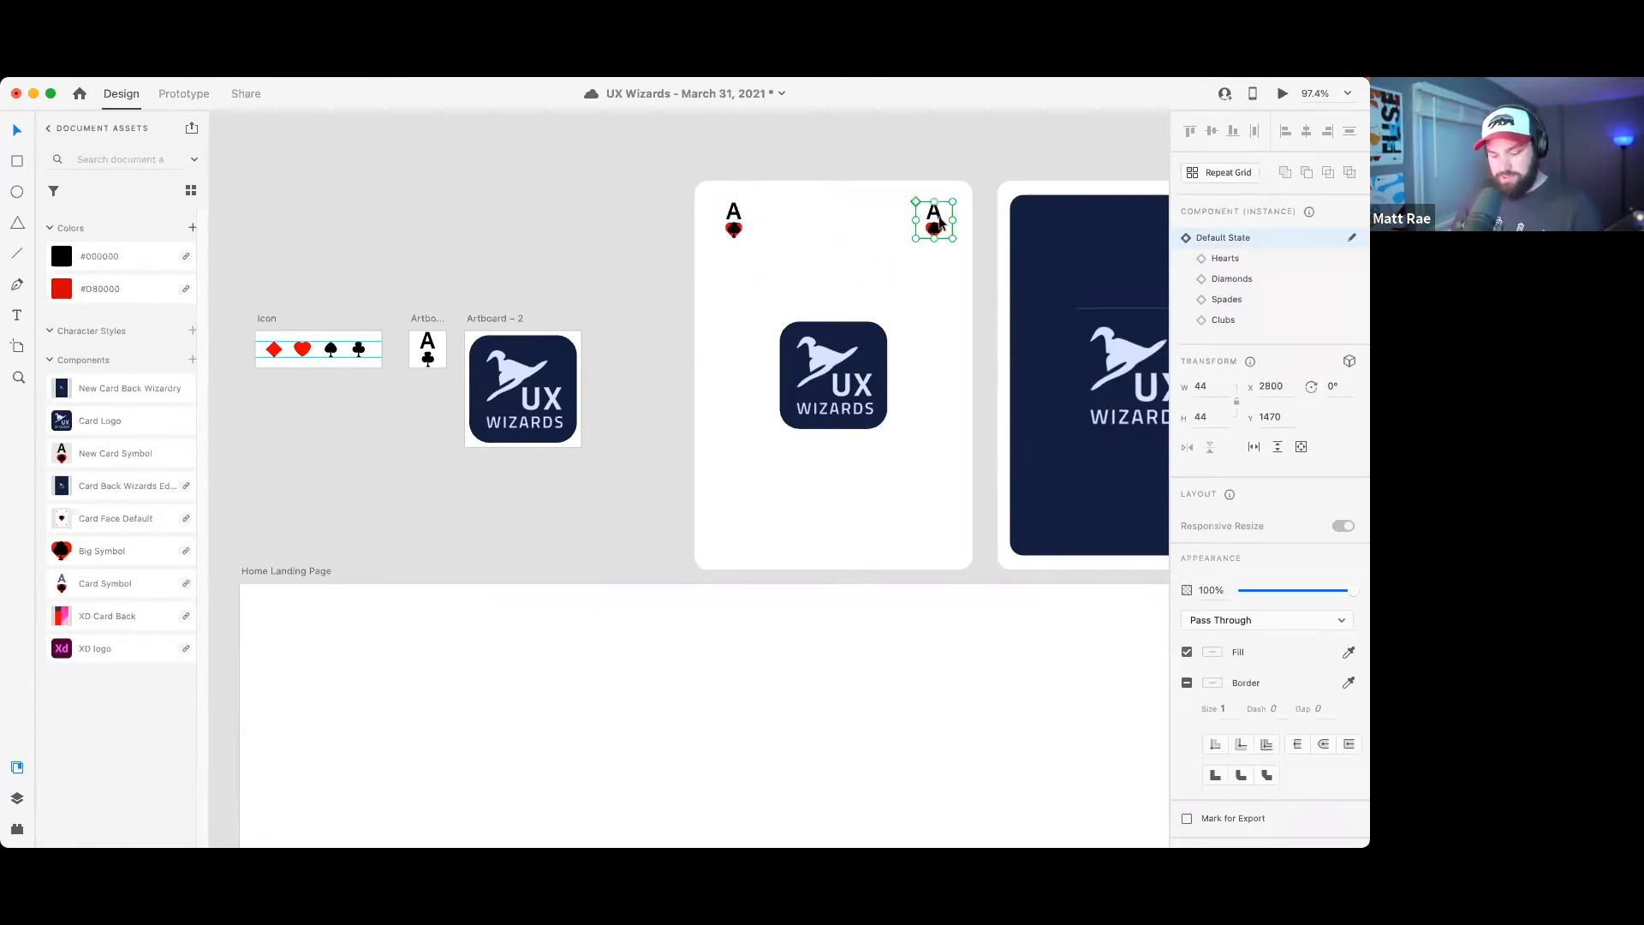
pyautogui.press('Left')
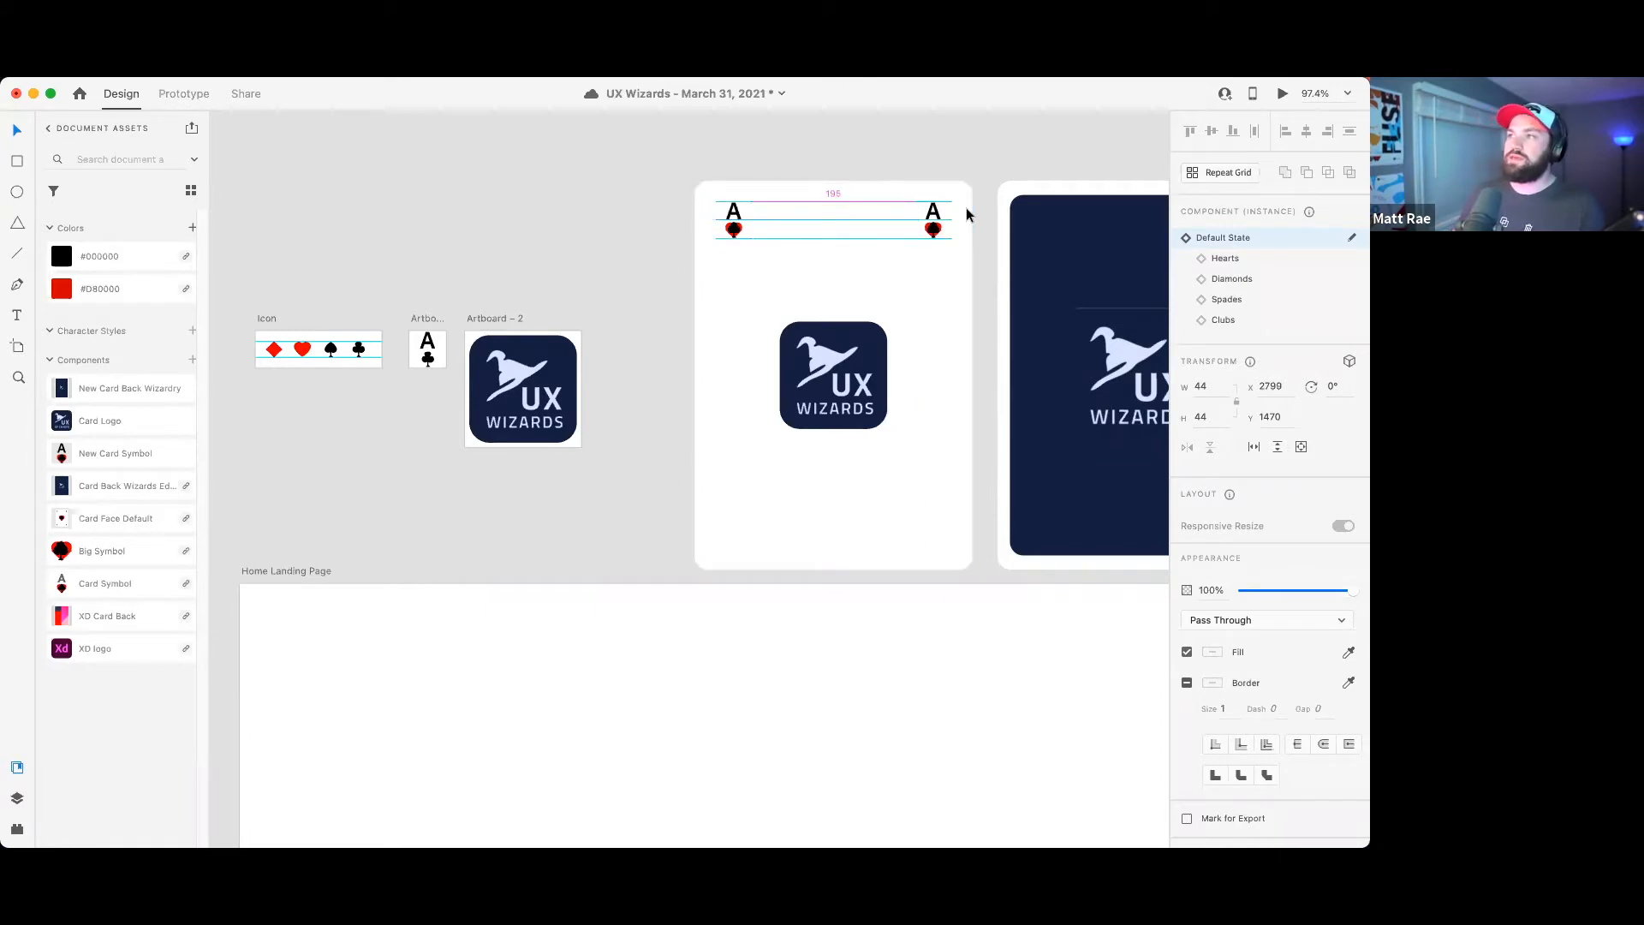
pyautogui.moveTo(930, 228)
pyautogui.mouseDown()
pyautogui.moveTo(935, 246)
pyautogui.moveTo(930, 228)
pyautogui.mouseUp()
# - Duplicate both upper symbols into the card's lower corners, 25 above the bottom edge
pyautogui.press('Tab')
pyautogui.keyDown('shift'); pyautogui.click(933, 229); pyautogui.keyUp('shift')
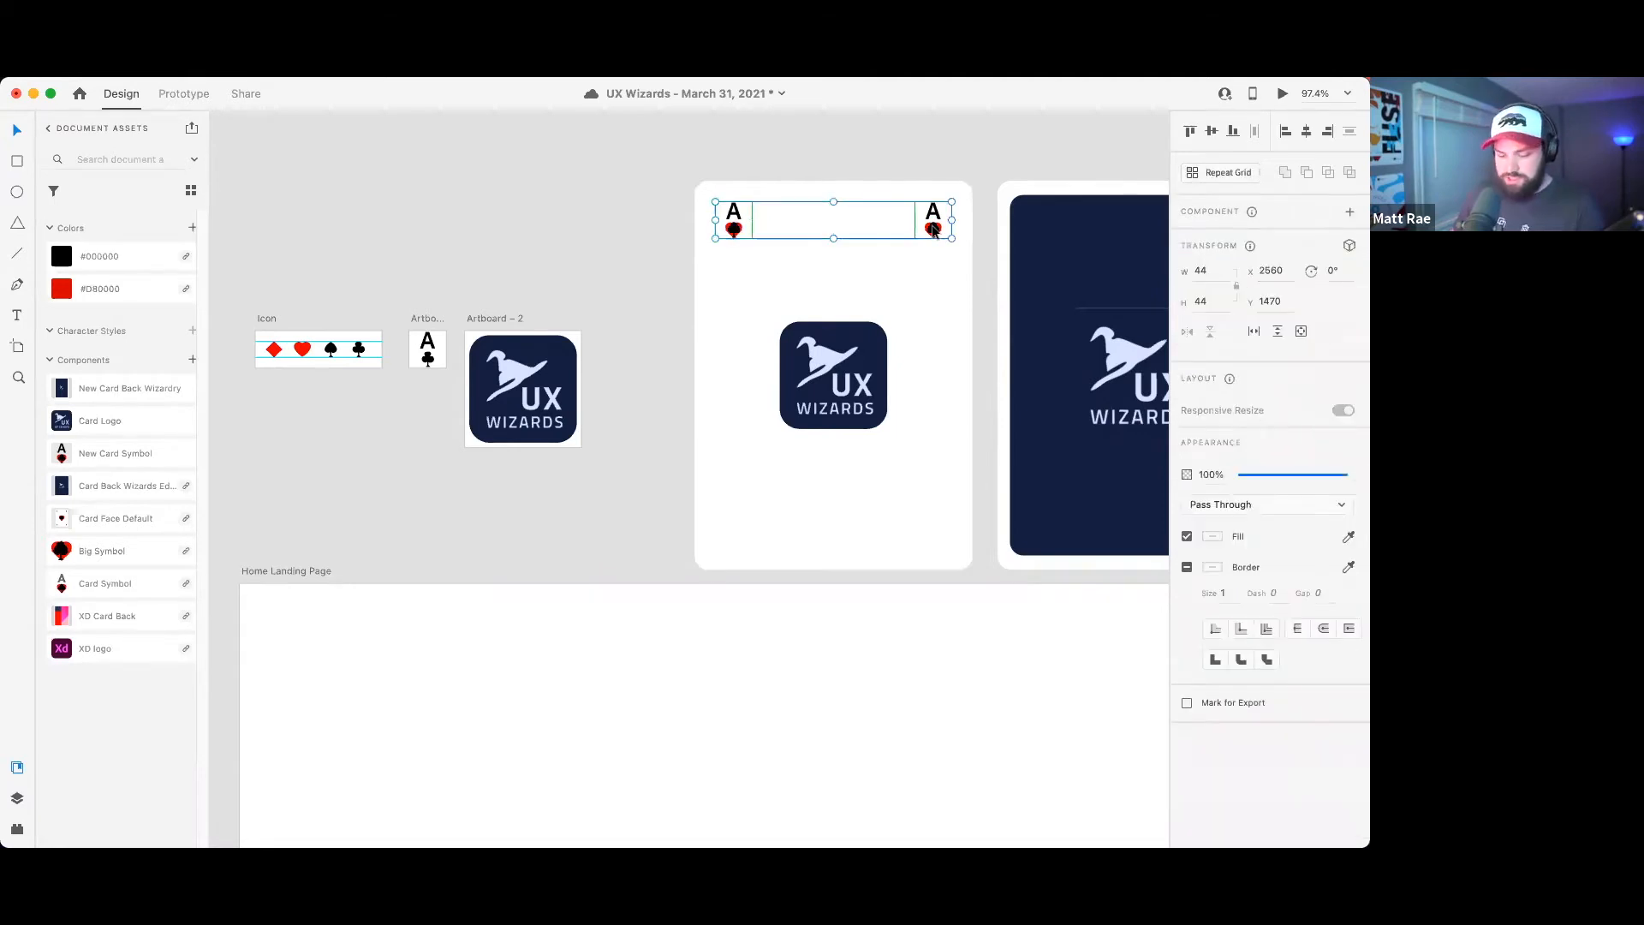
pyautogui.moveTo(935, 230); pyautogui.dragTo(932, 538)
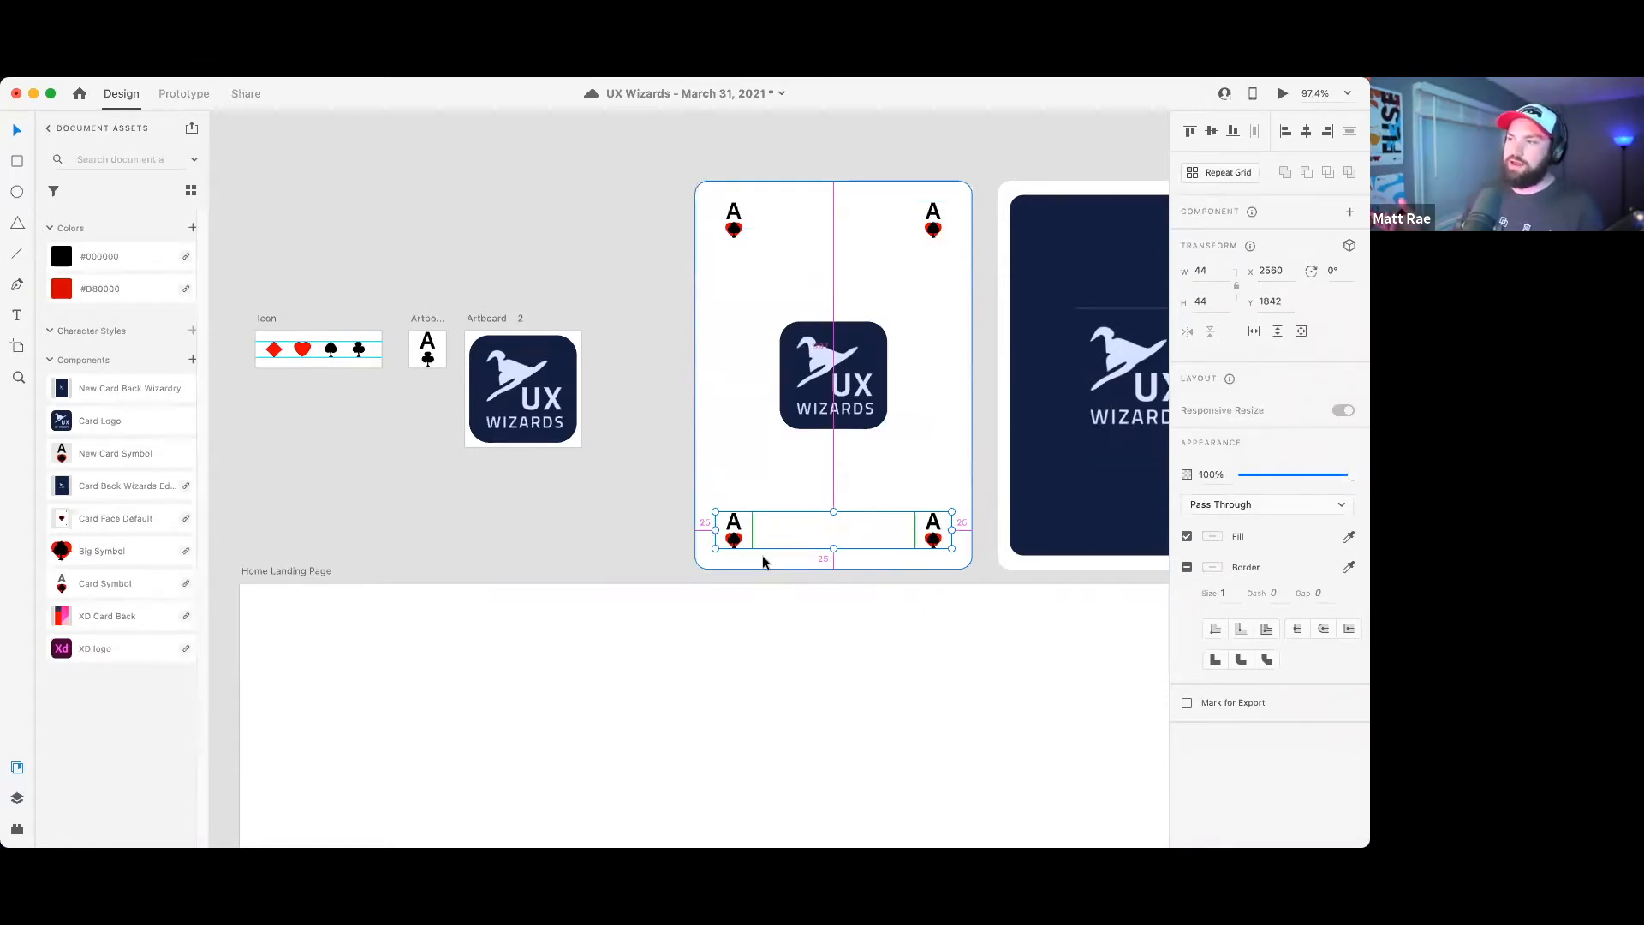
pyautogui.click(628, 524)
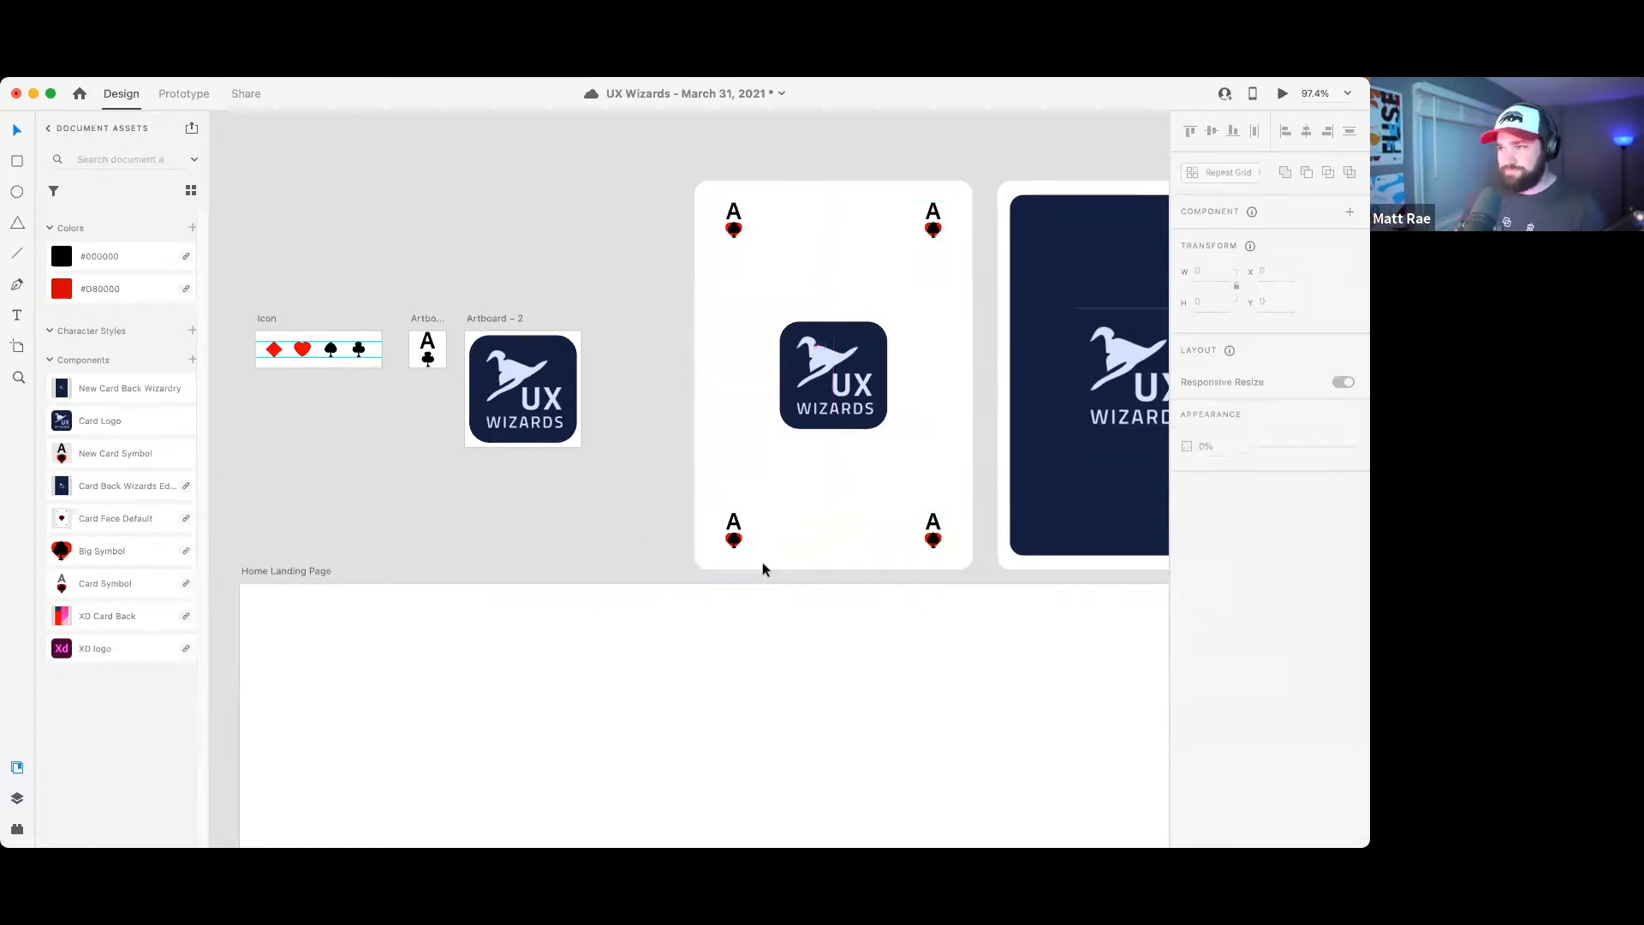
# - Rotate the card's lower-left and upper-right symbols upside down
pyautogui.click(923, 530)
pyautogui.click(734, 530)
pyautogui.moveTo(753, 507); pyautogui.dragTo(690, 567)
pyautogui.click(923, 229)
pyautogui.moveTo(902, 240); pyautogui.dragTo(1009, 144)
pyautogui.click(1009, 144)
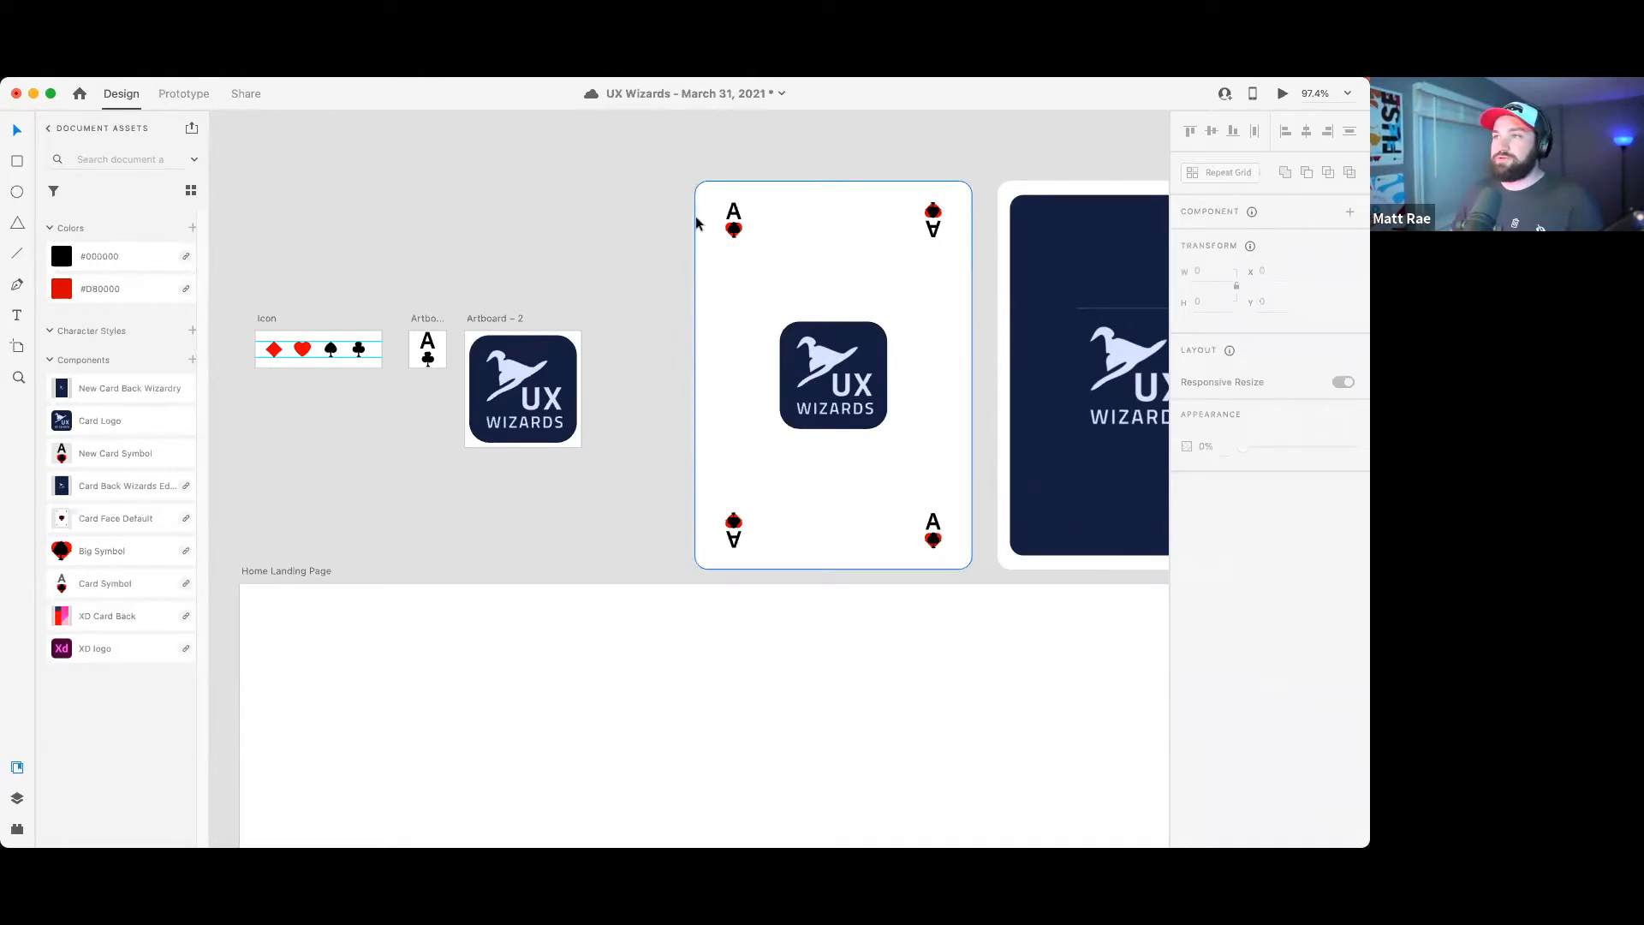
# - Group the white card with its logo and four corner symbols, and turn the group into a component
pyautogui.moveTo(653, 147); pyautogui.dragTo(985, 578)
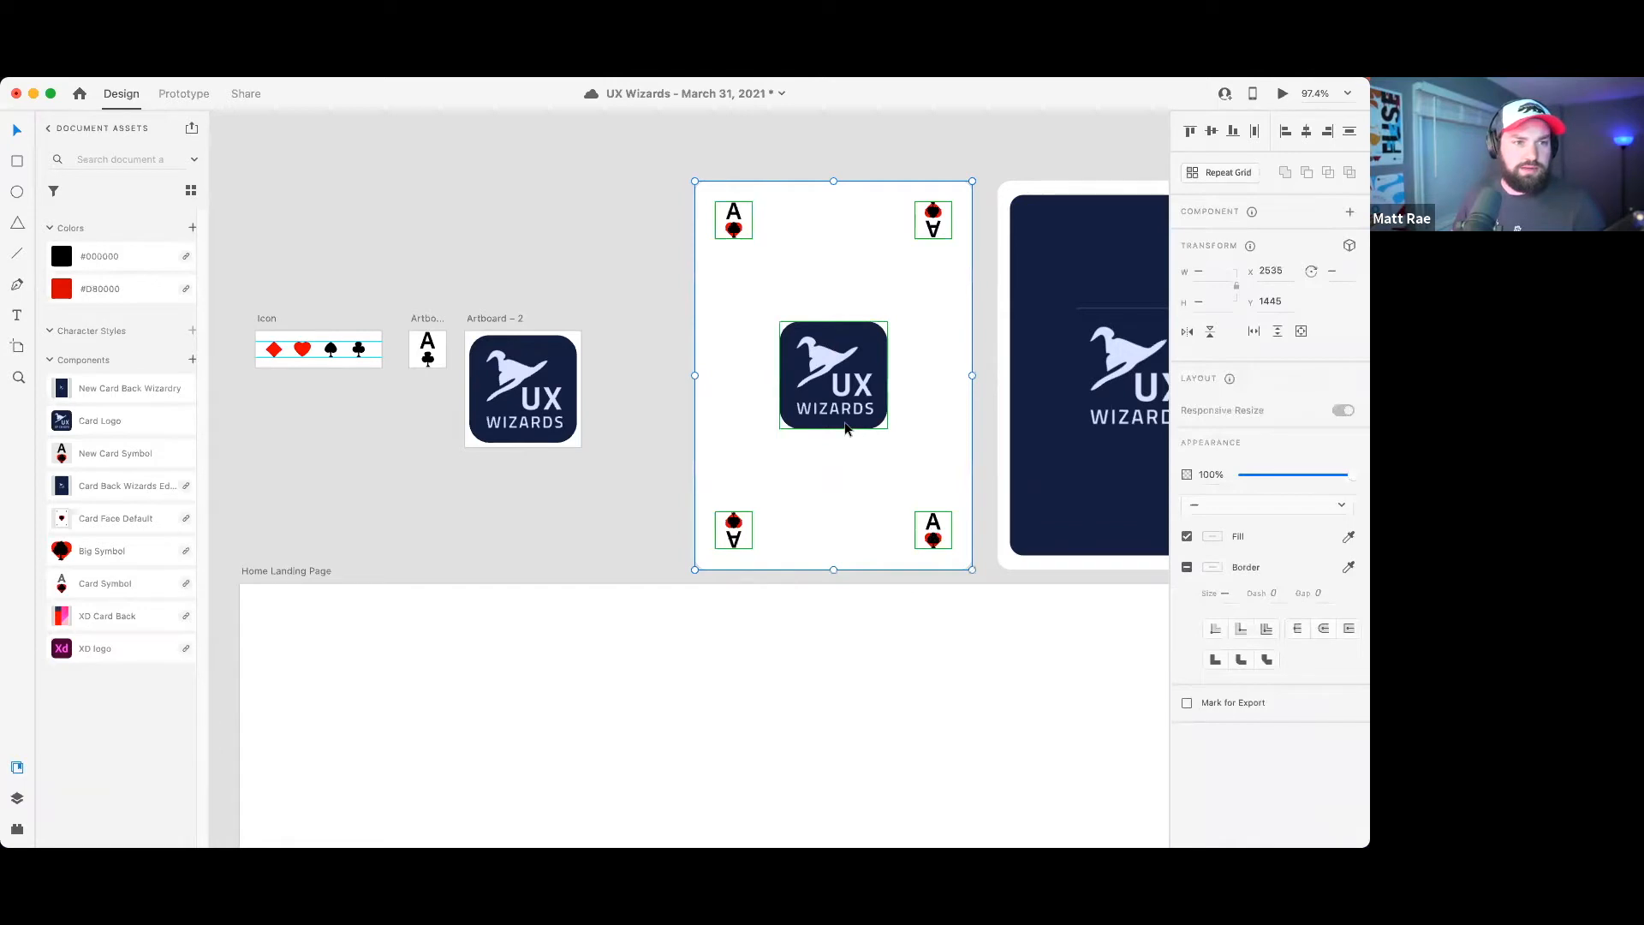
pyautogui.rightClick(785, 330)
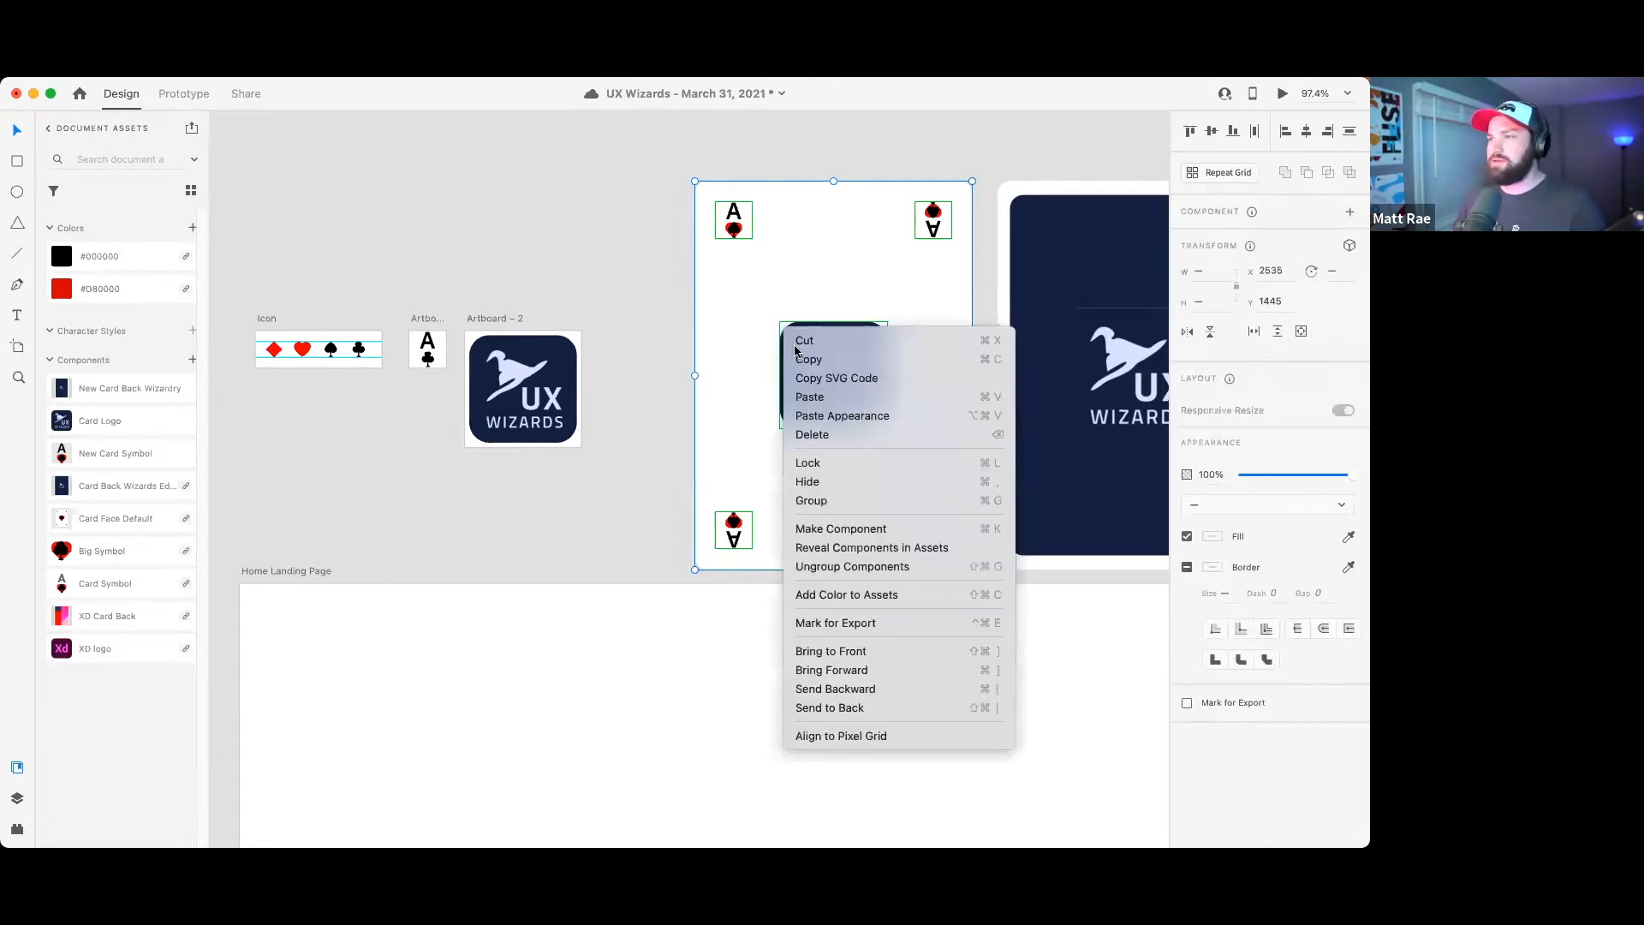
pyautogui.click(837, 500)
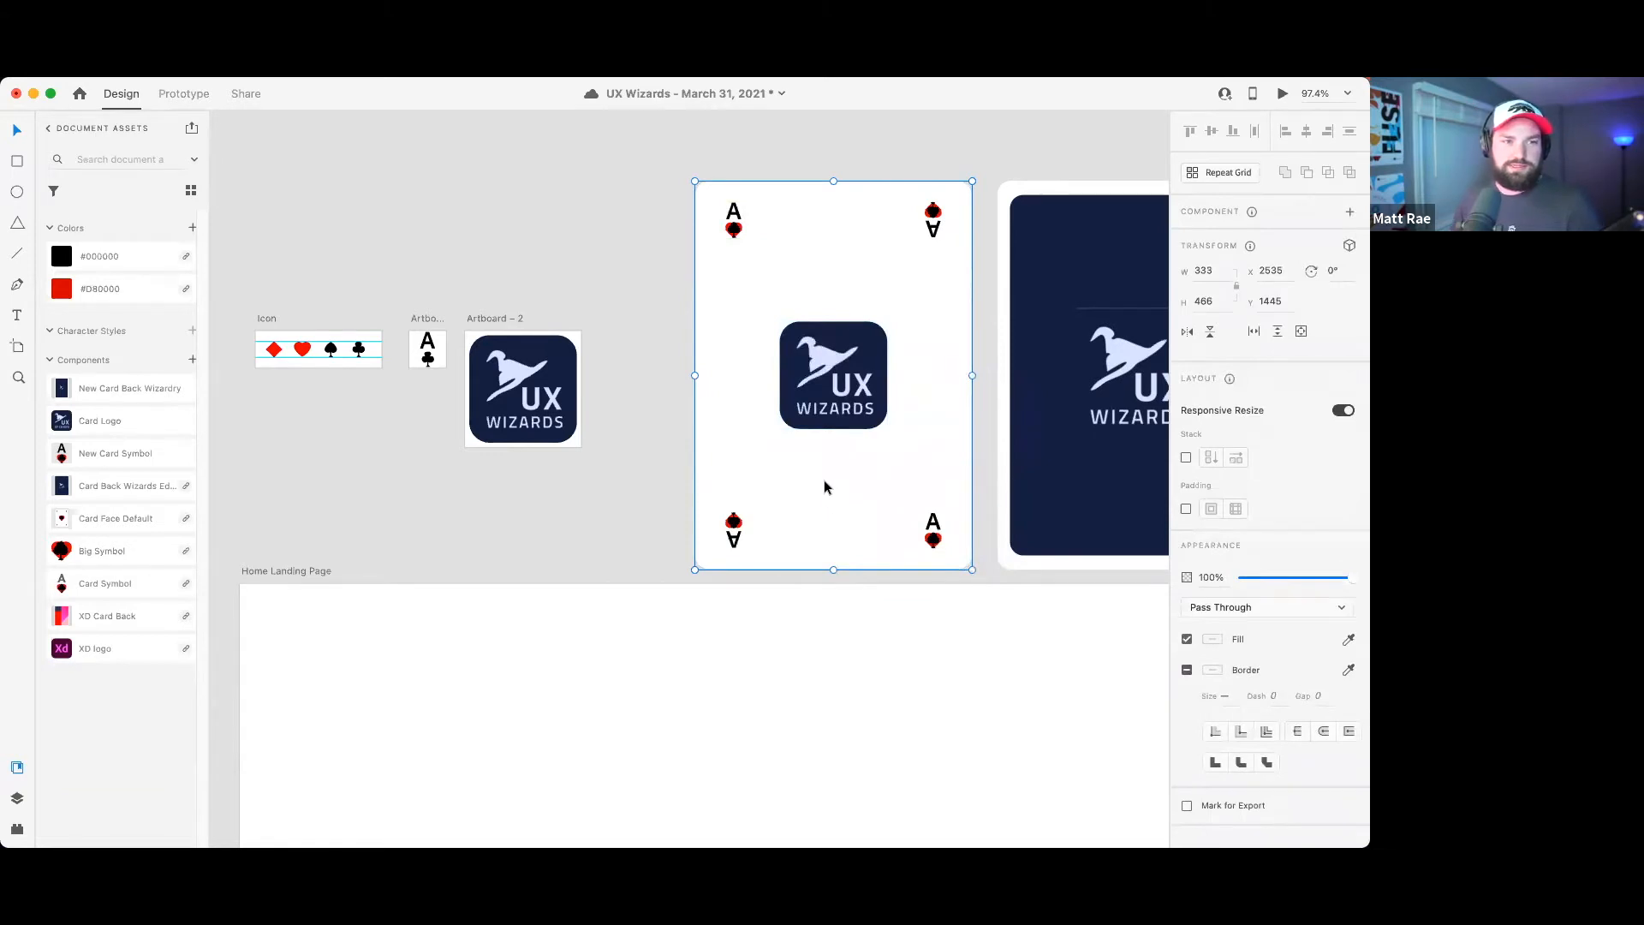
pyautogui.rightClick(809, 299)
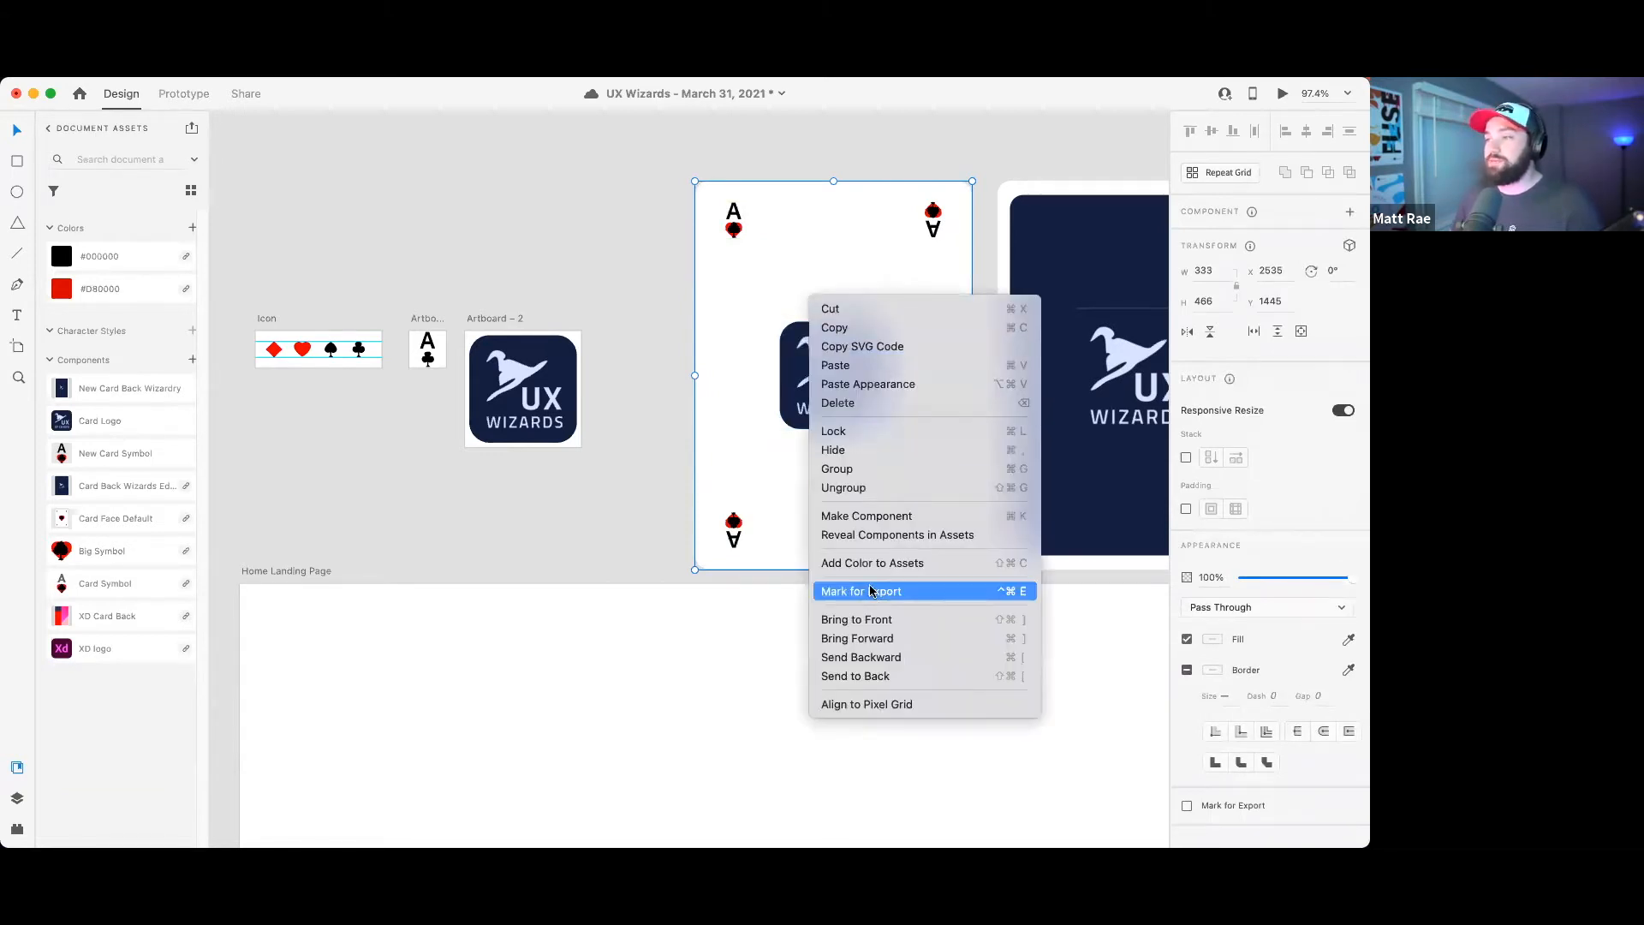
pyautogui.click(874, 516)
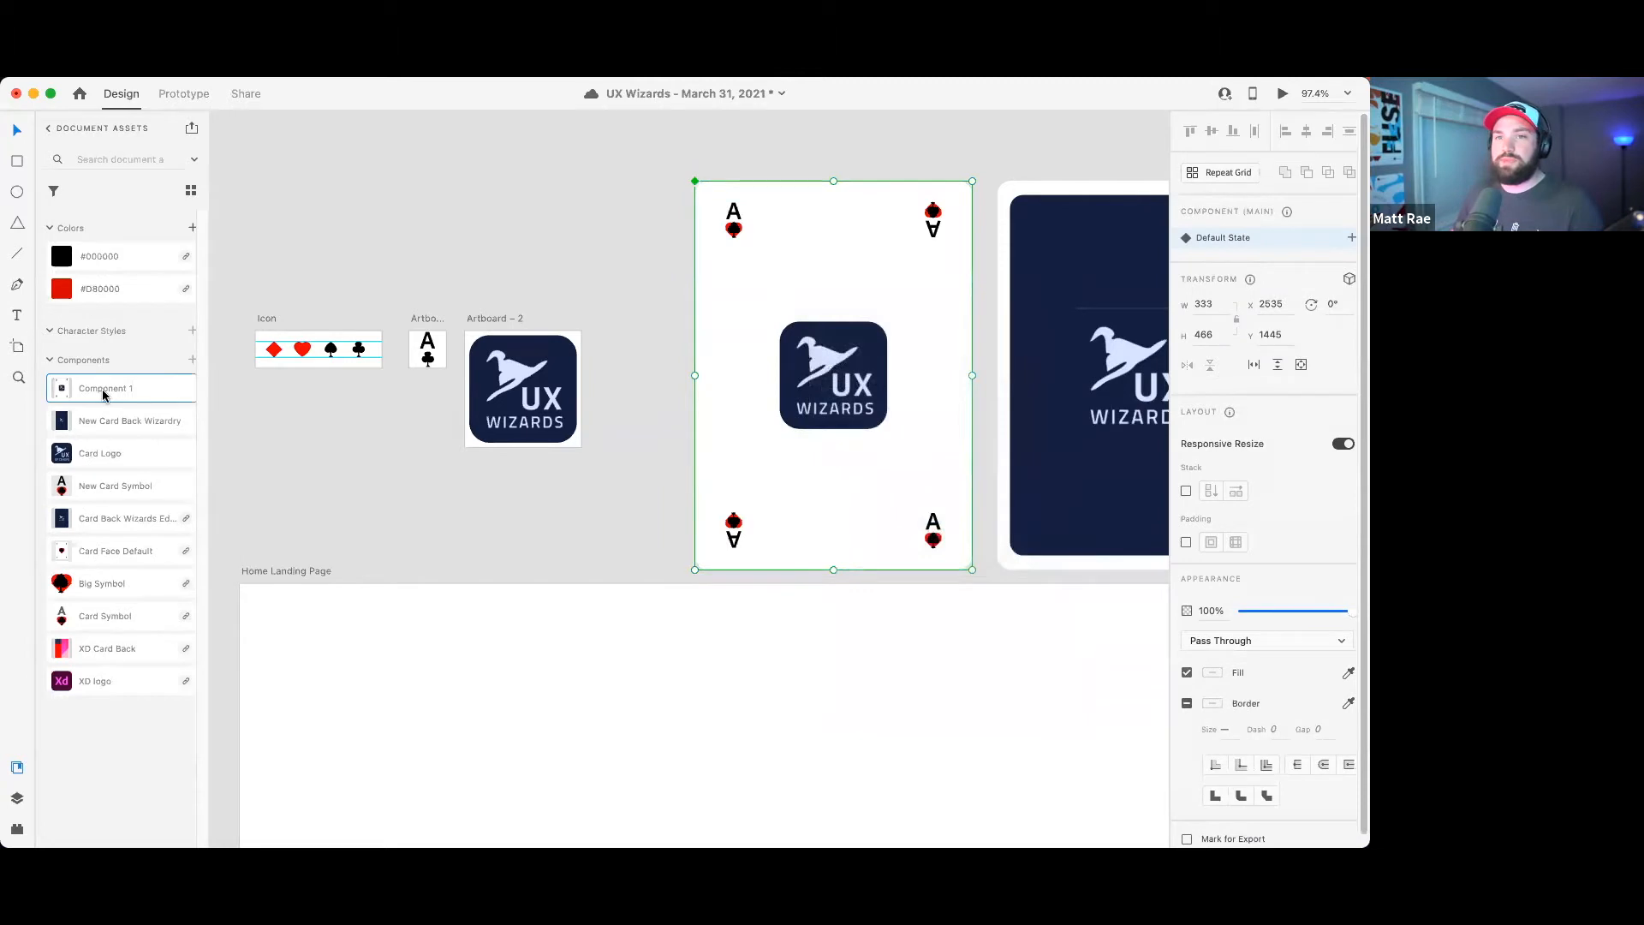
# - Rename the new card component as New Card Front and save the document
pyautogui.doubleClick(112, 385)
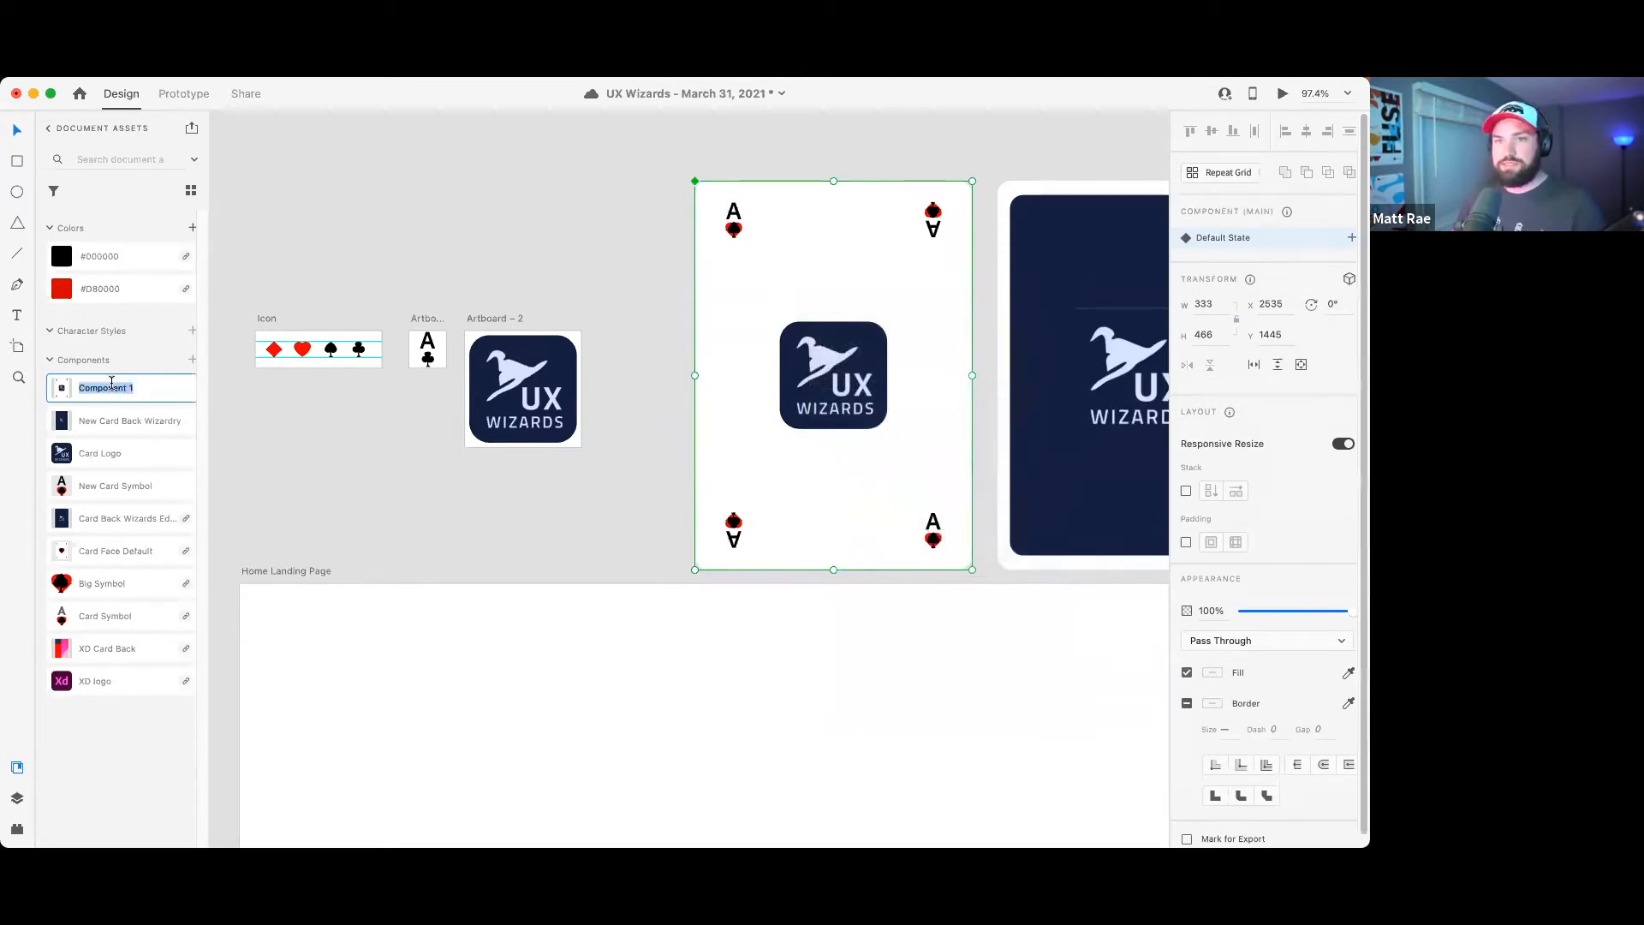
pyautogui.write('New Card I')
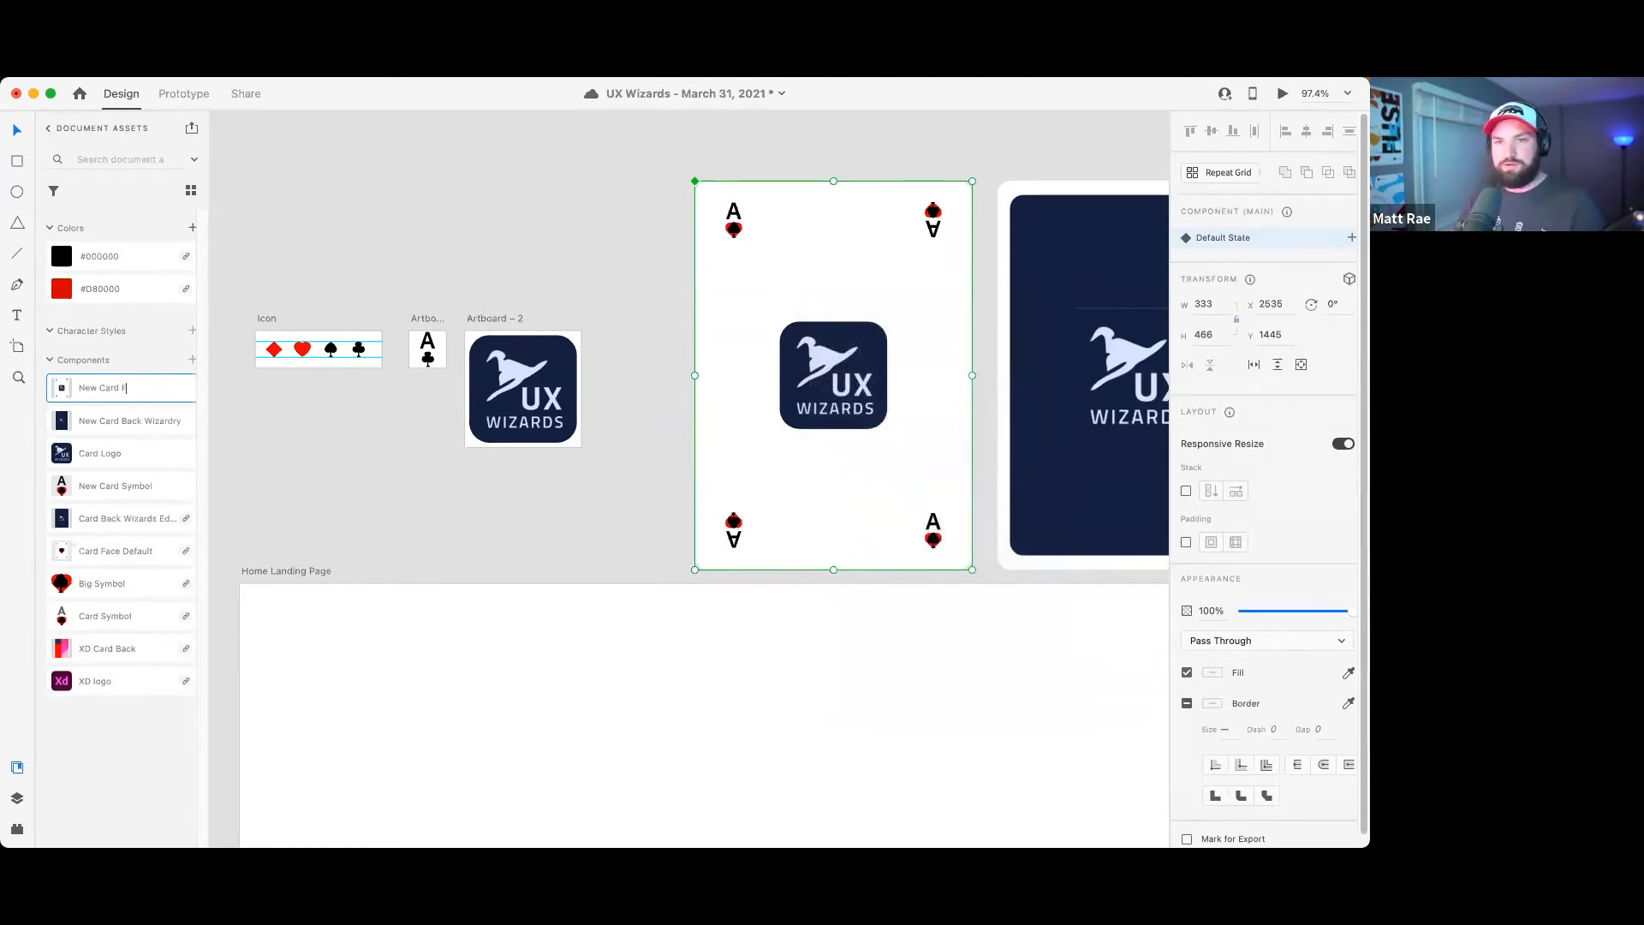
pyautogui.click(609, 276)
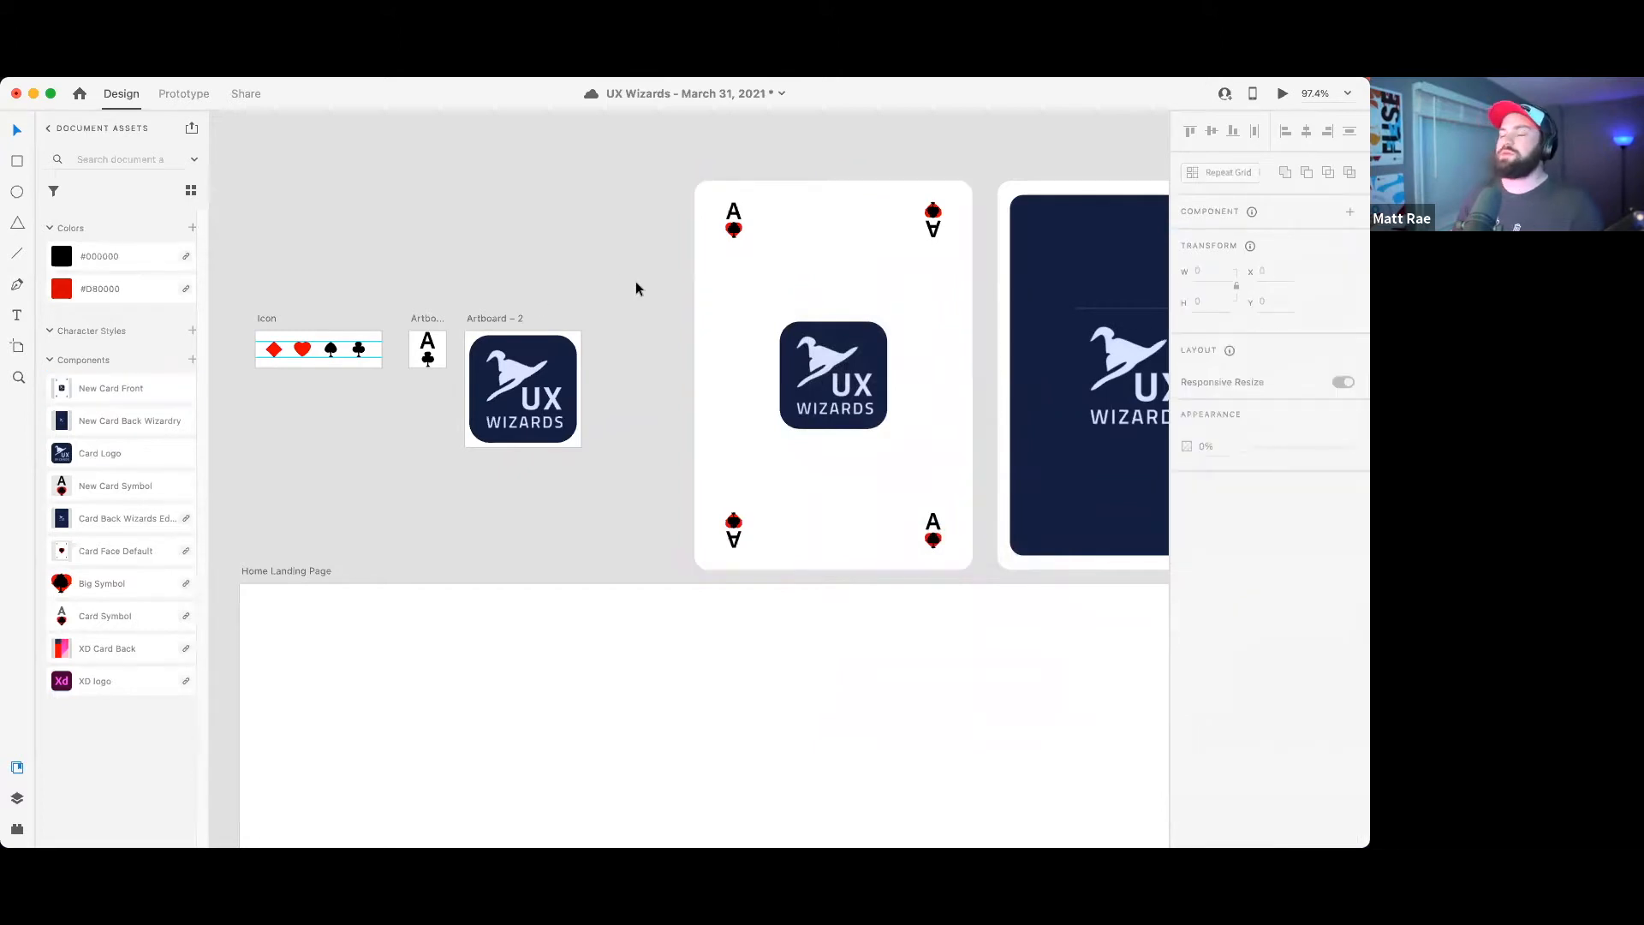
pyautogui.scroll(-5, 635, 281)
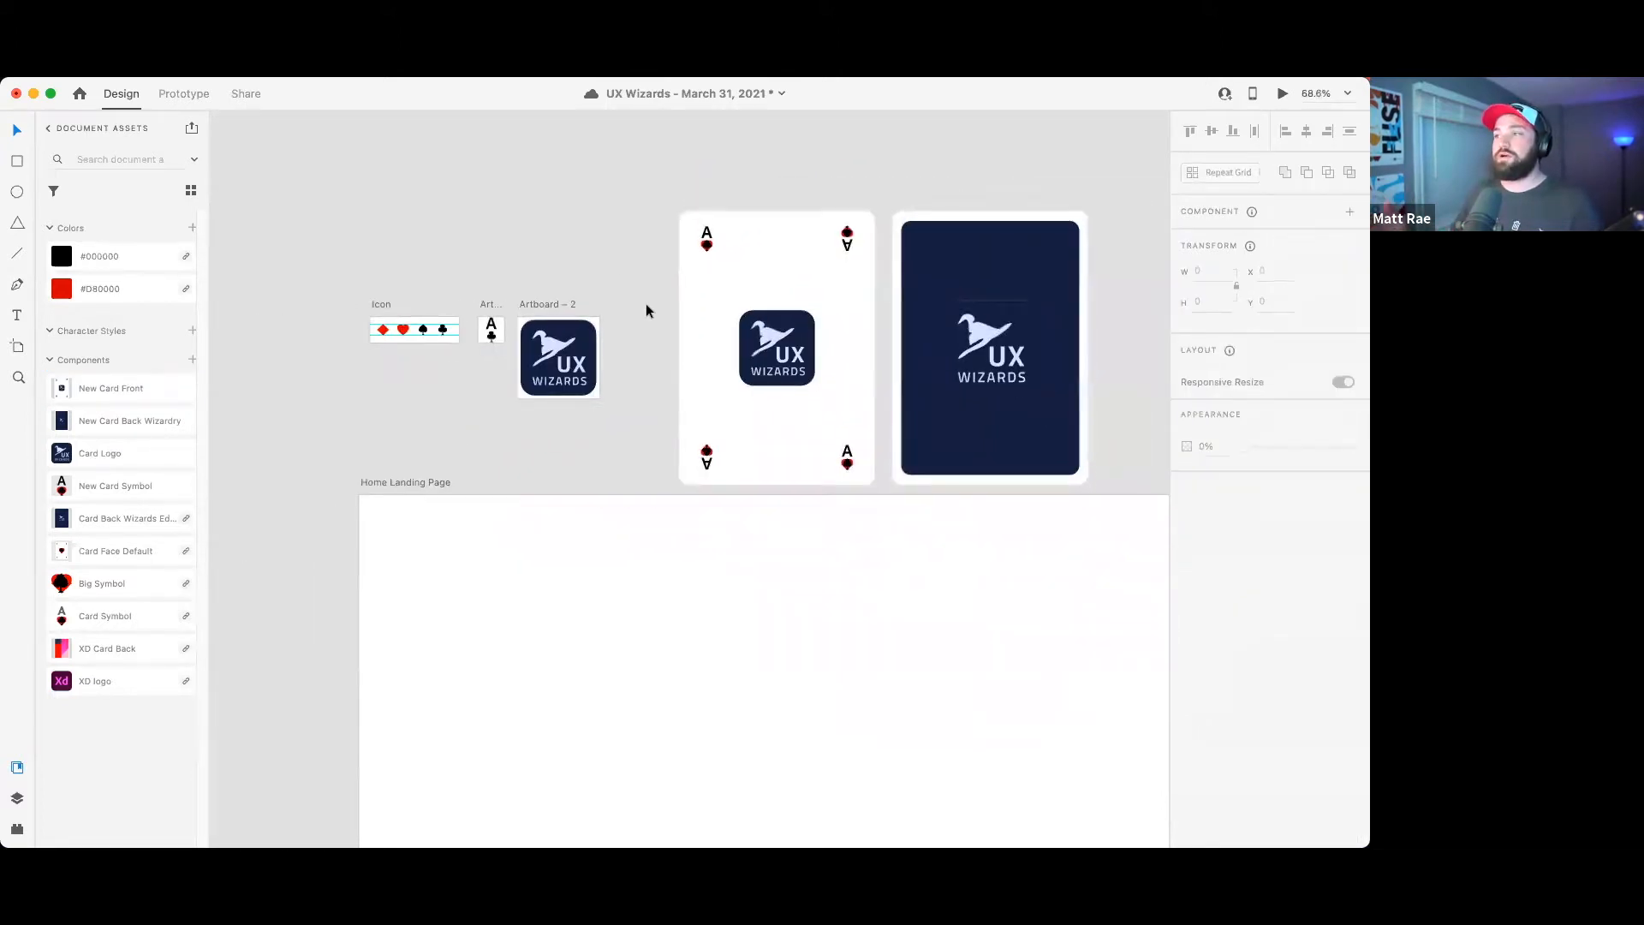
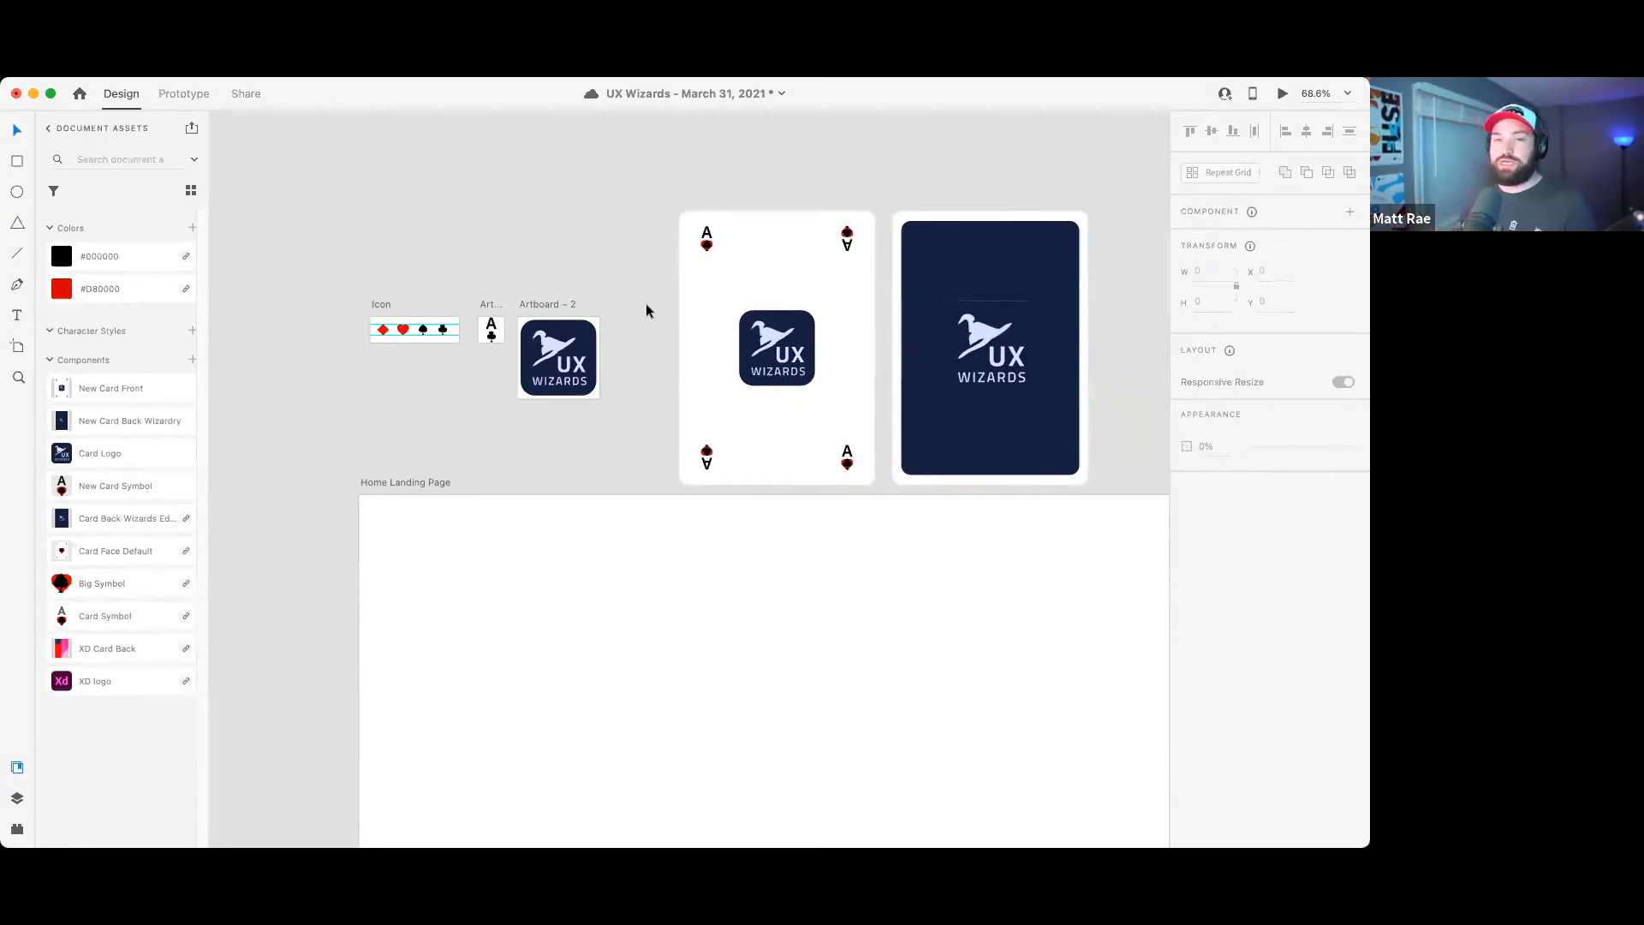
pyautogui.press('super+s')
pyautogui.scroll(3, 586, 471)
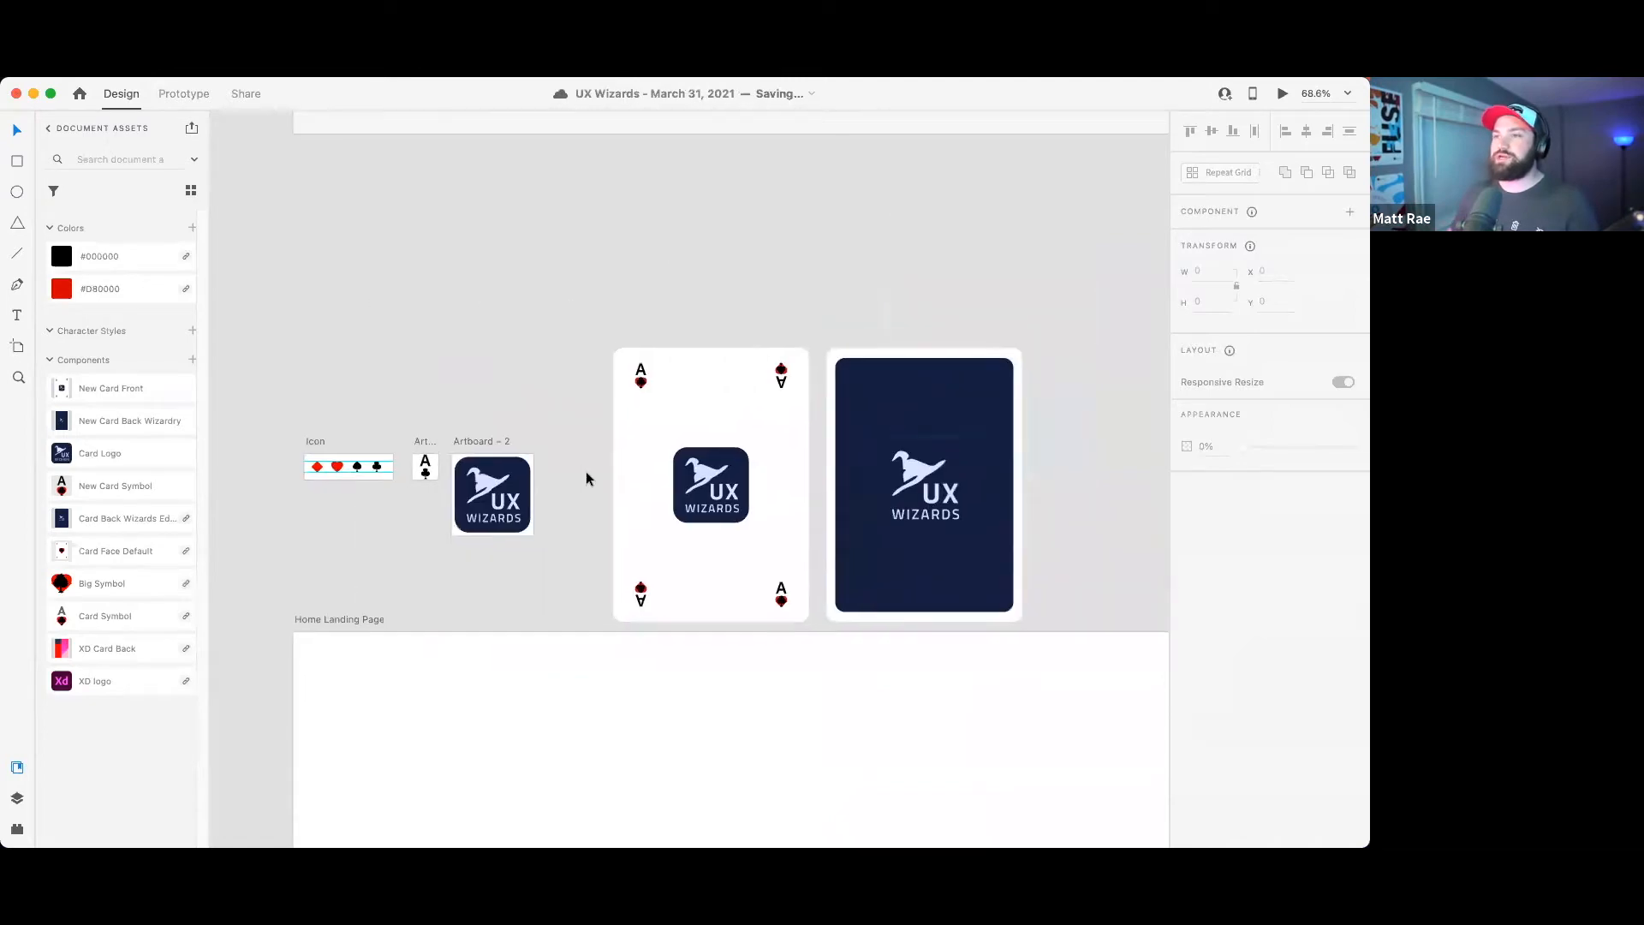
# - Switch to the Three Card XD document and look over its card components and game-flow artboards
pyautogui.hotkey('ctrl', 'Up')
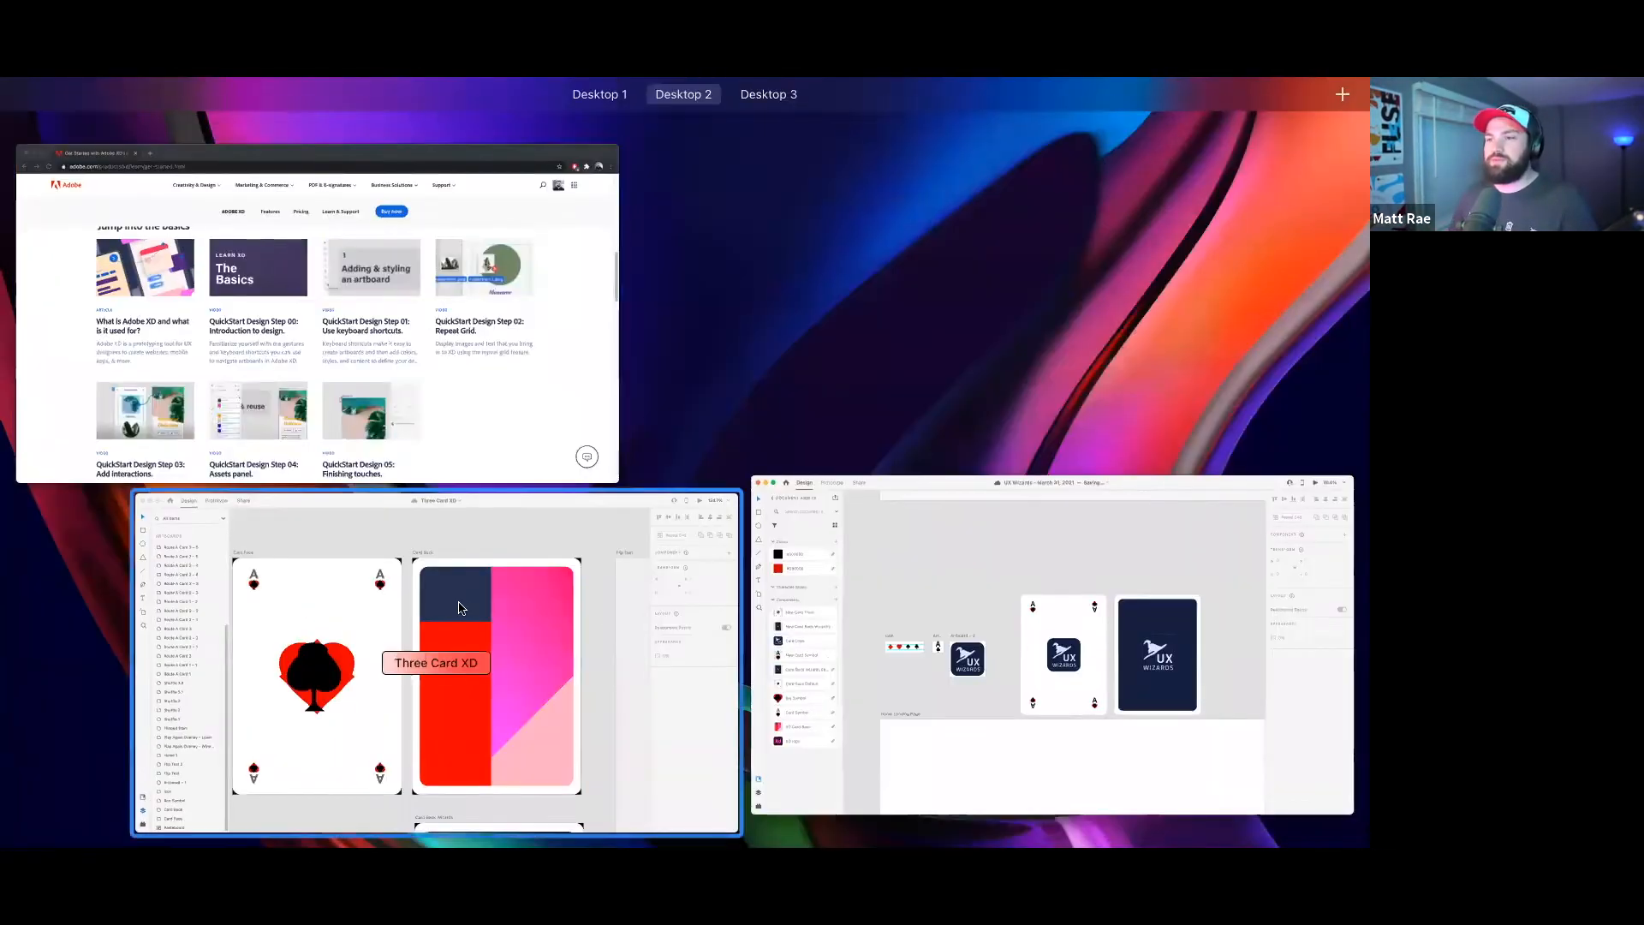
pyautogui.click(457, 604)
pyautogui.scroll(-5, 469, 365)
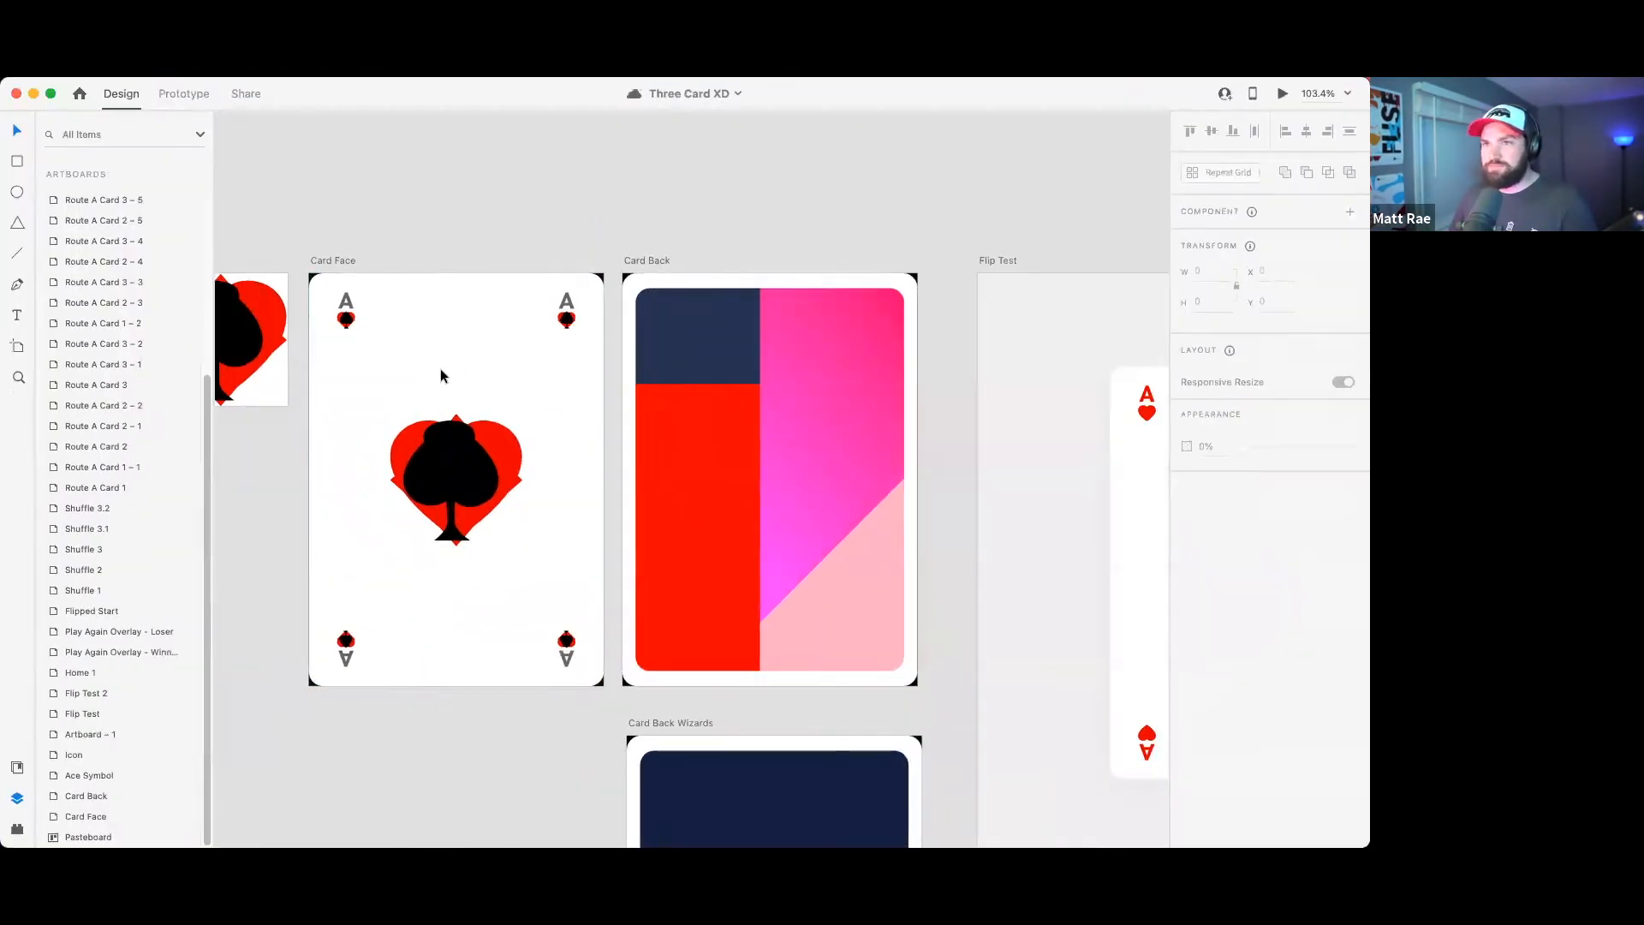
pyautogui.scroll(-5, 440, 368)
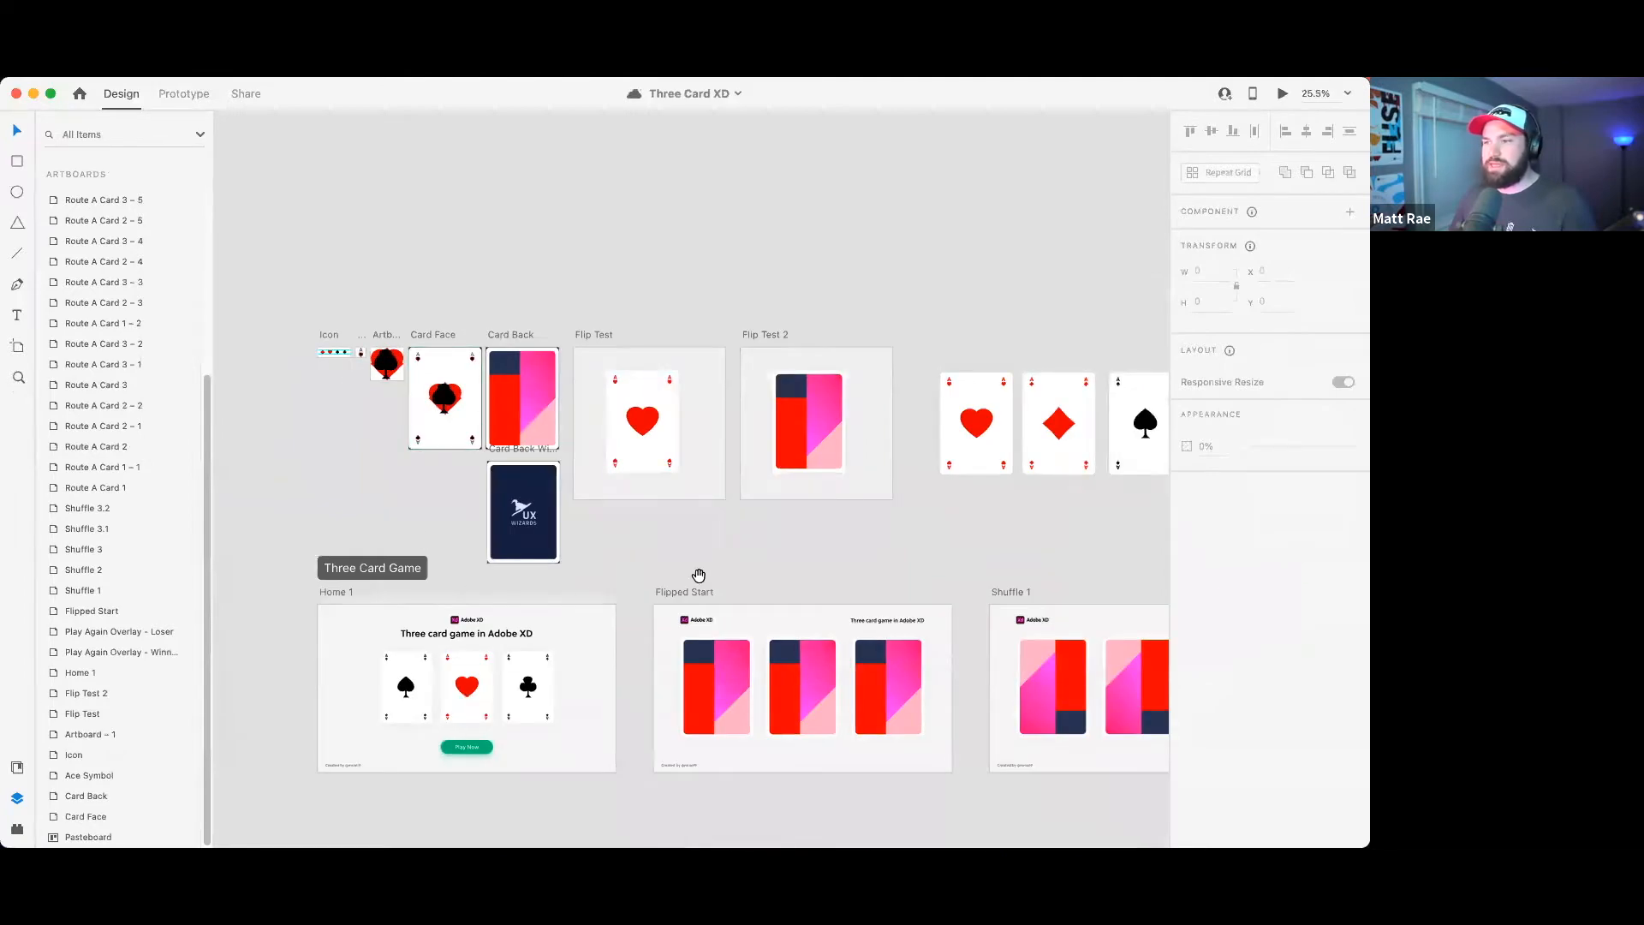
pyautogui.scroll(-5, 602, 477)
pyautogui.scroll(-1, 634, 360)
pyautogui.scroll(1, 722, 463)
pyautogui.scroll(-5, 723, 463)
pyautogui.moveTo(886, 554); pyautogui.dragTo(682, 513)
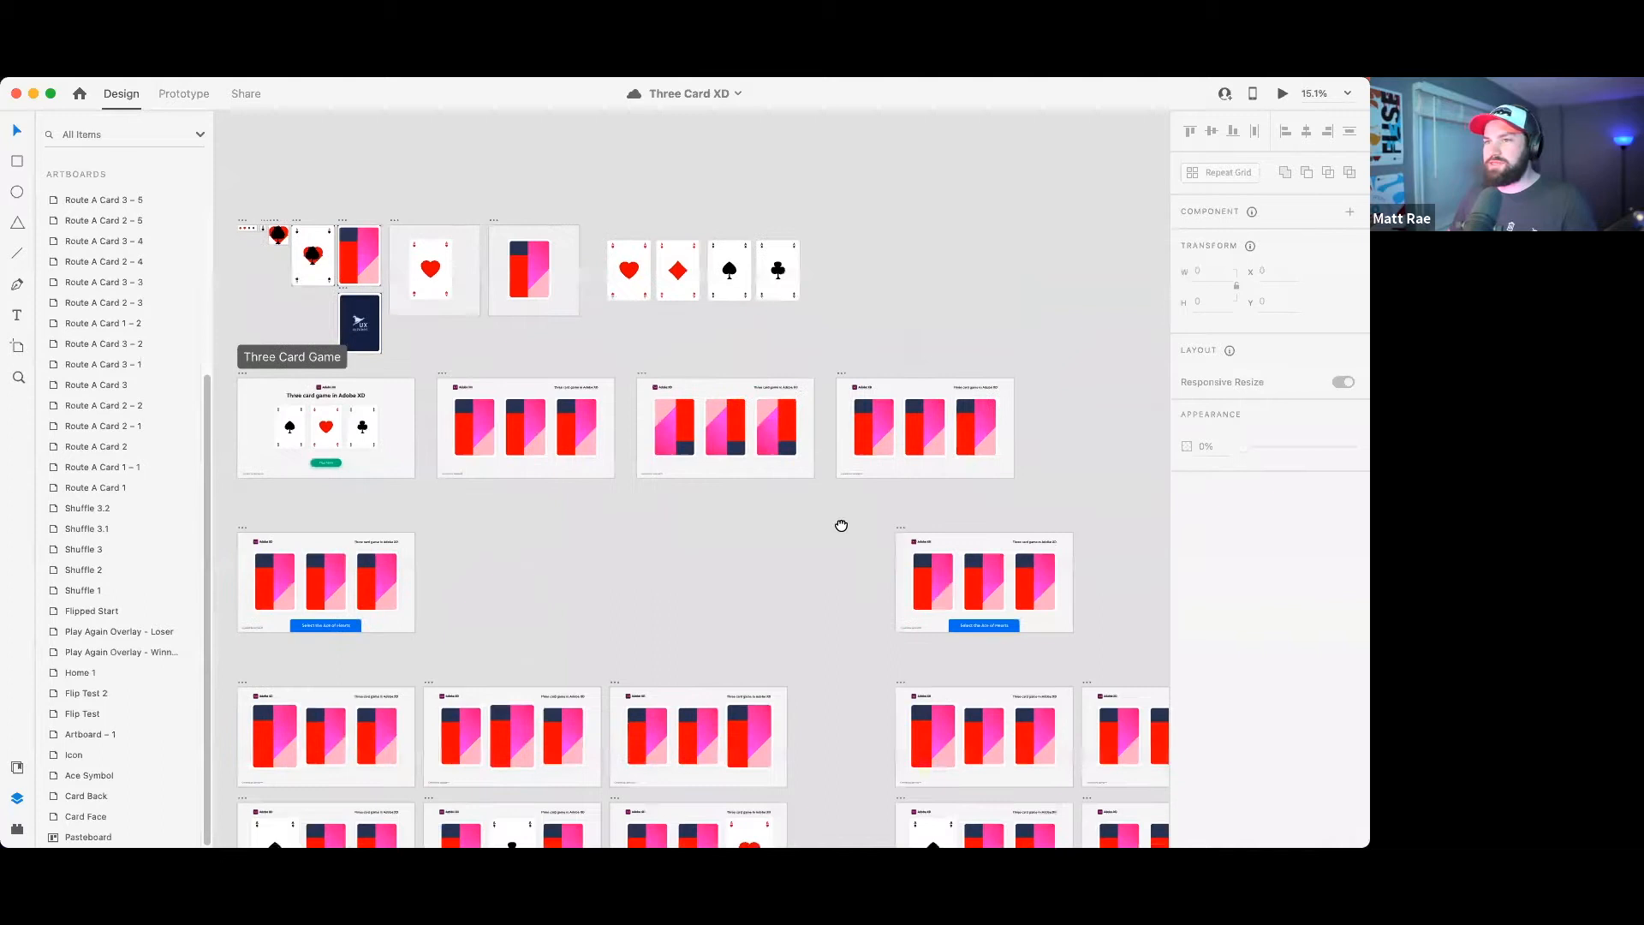
pyautogui.hscroll(-3, 840, 525)
# - Preview the prototype from the Home 1 artboard, start the game to watch the cards flip, and close the preview
pyautogui.click(416, 390)
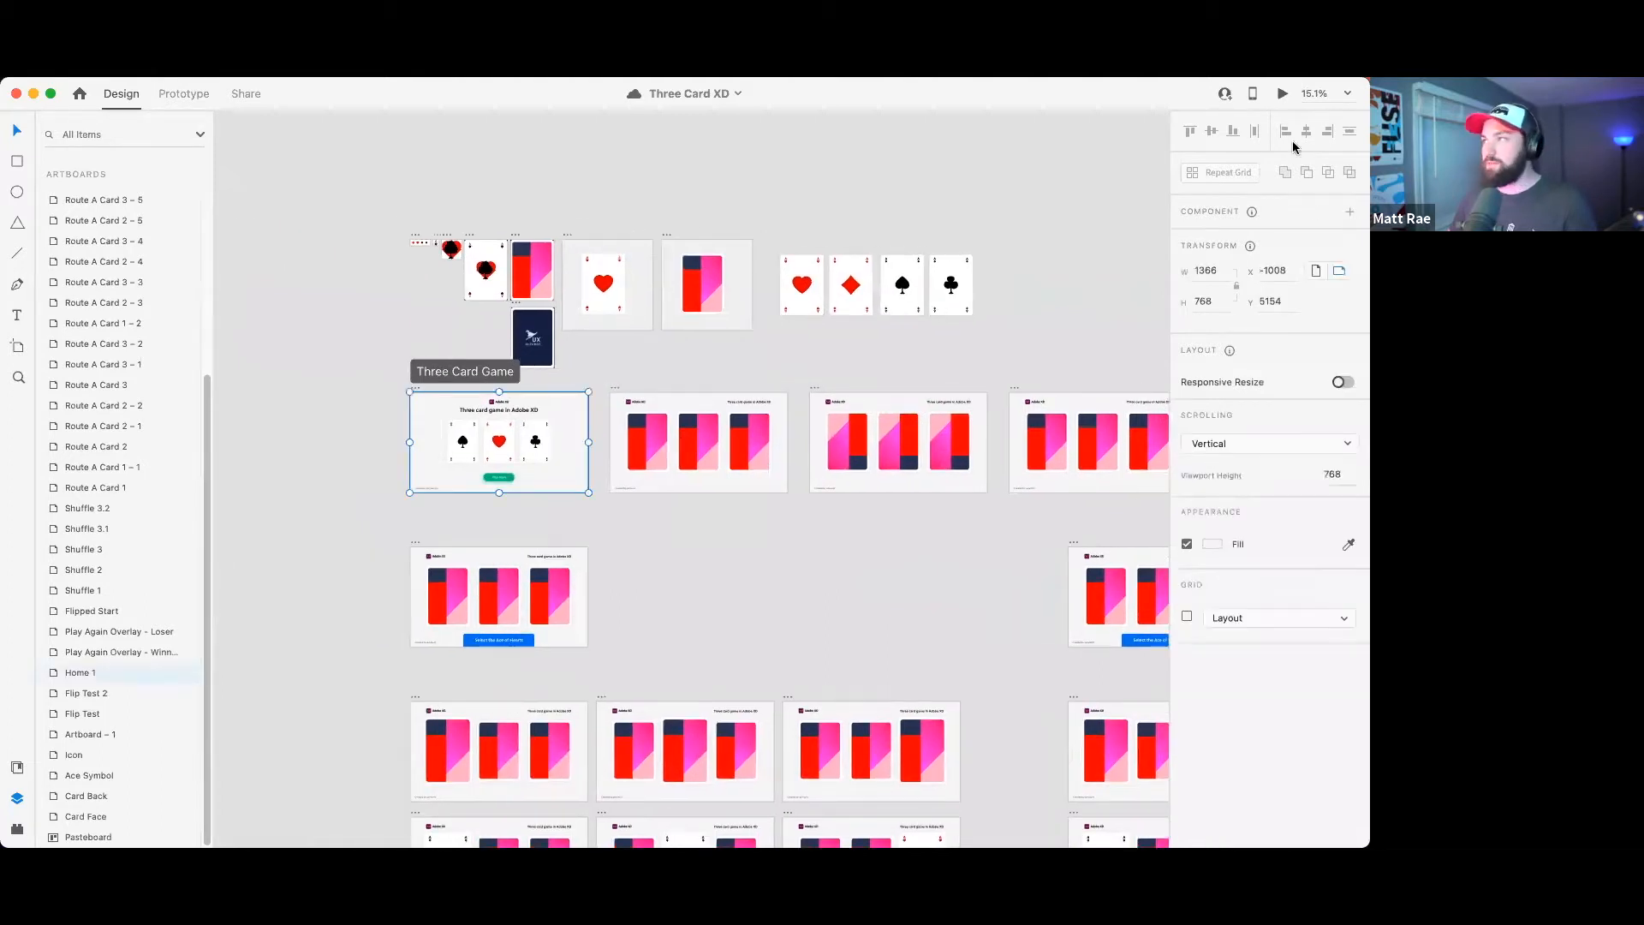
pyautogui.click(1282, 93)
pyautogui.click(660, 750)
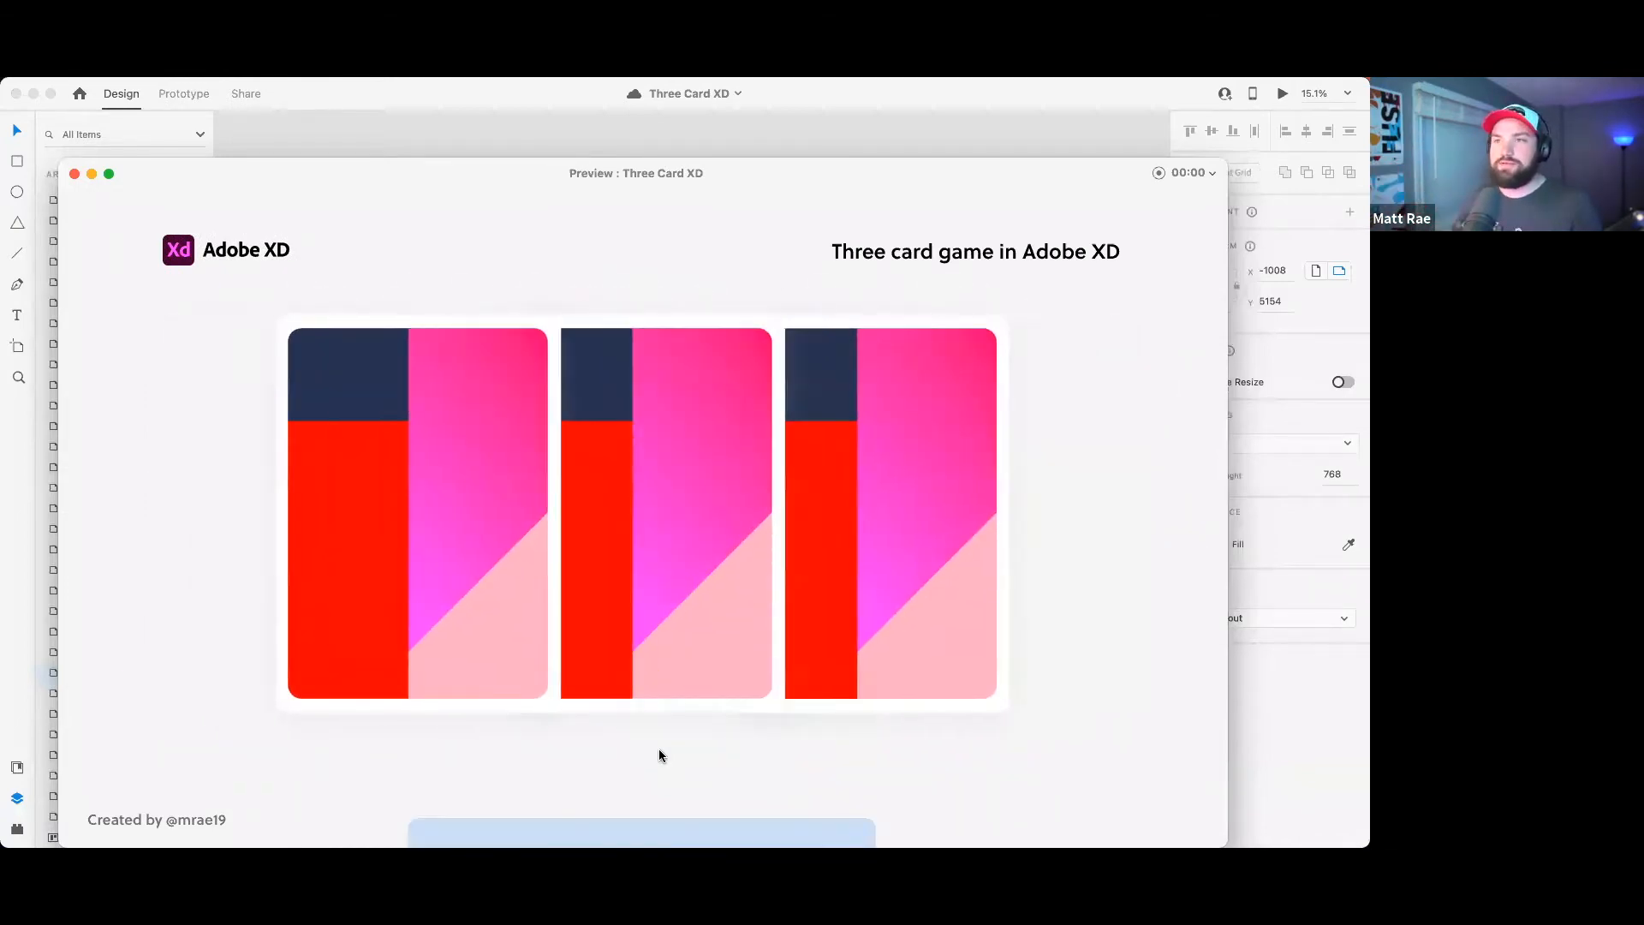
pyautogui.click(74, 174)
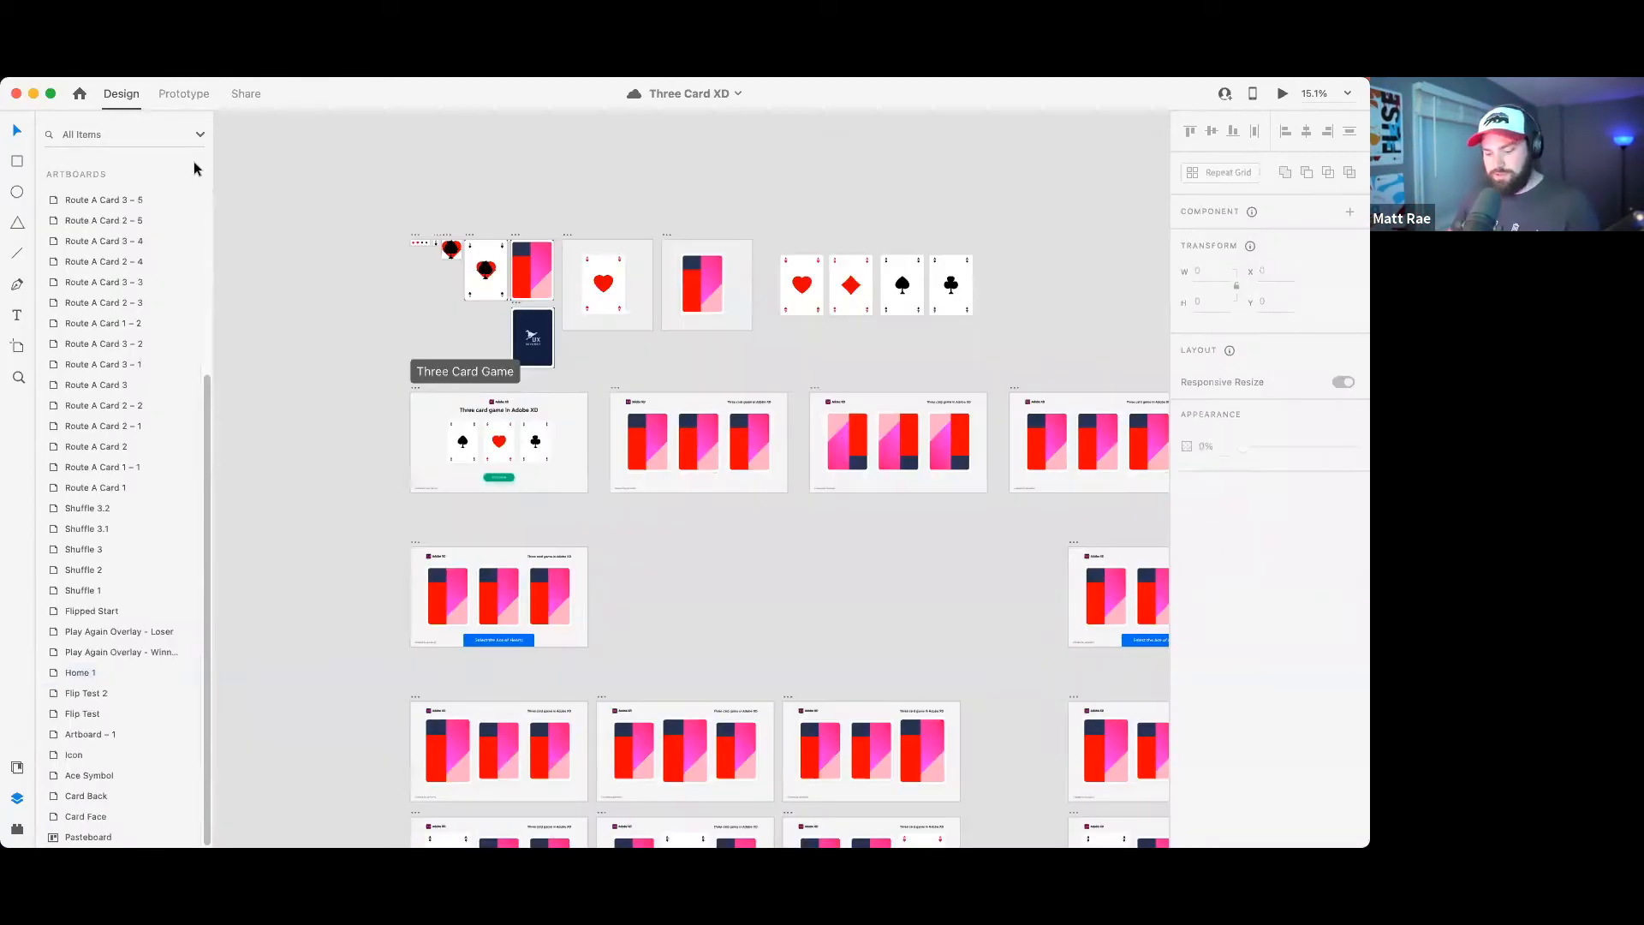
# - Switch back to the UX Wizards document and turn on 3D Transforms for the card front
pyautogui.hotkey('ctrl', 'Up')
pyautogui.click(488, 627)
pyautogui.click(728, 353)
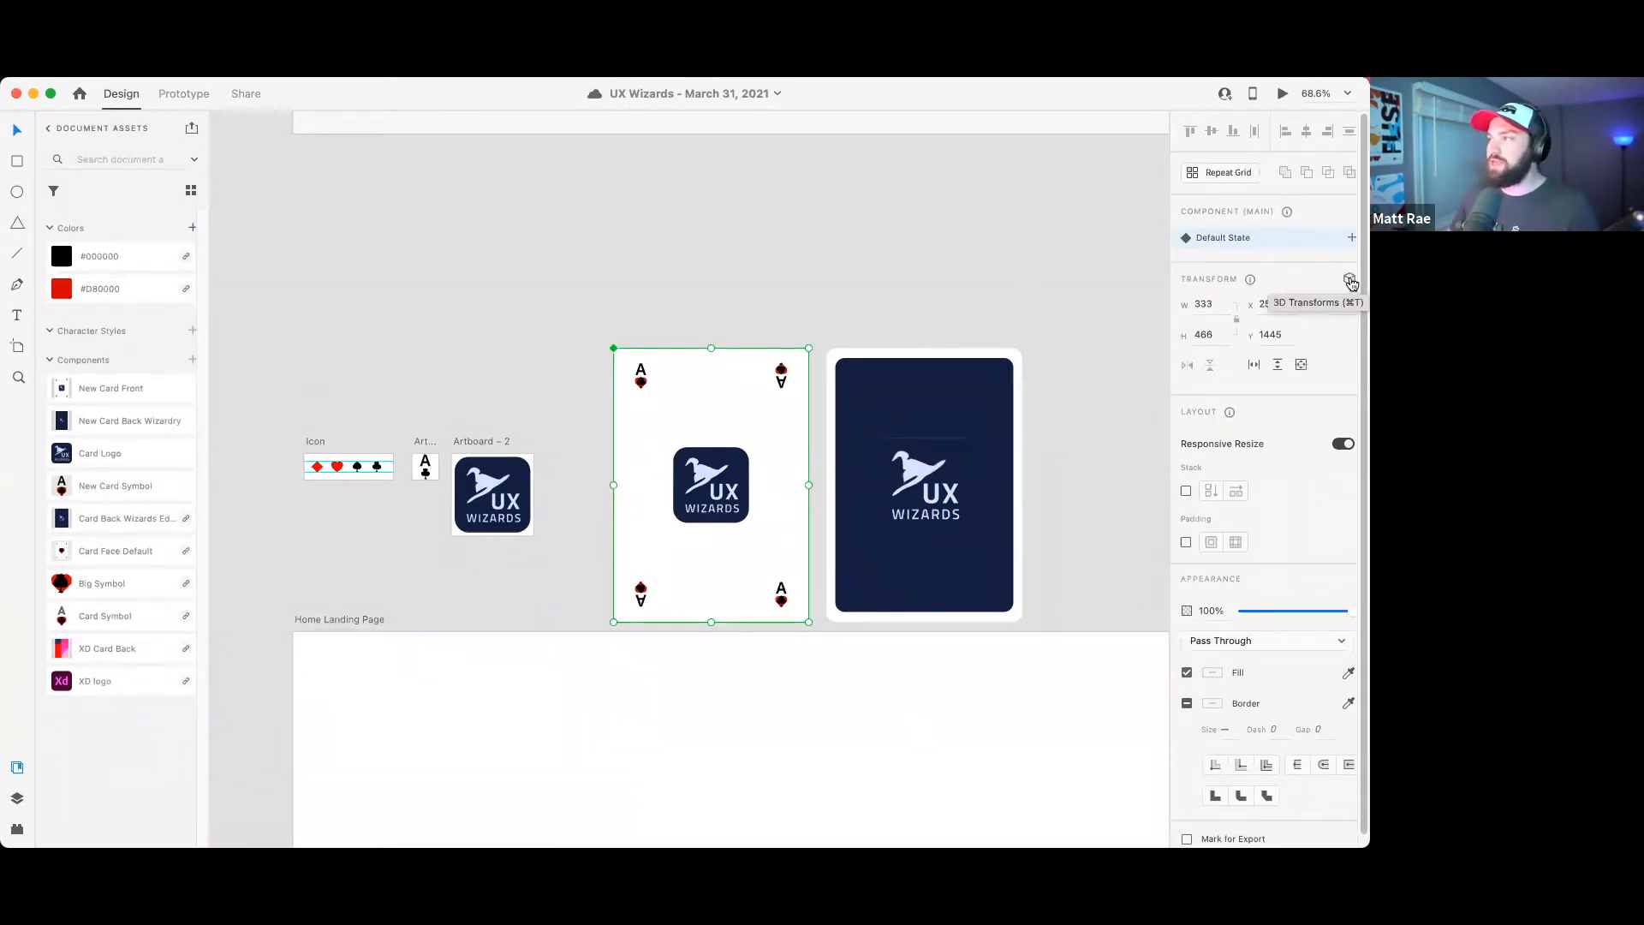
pyautogui.click(1349, 279)
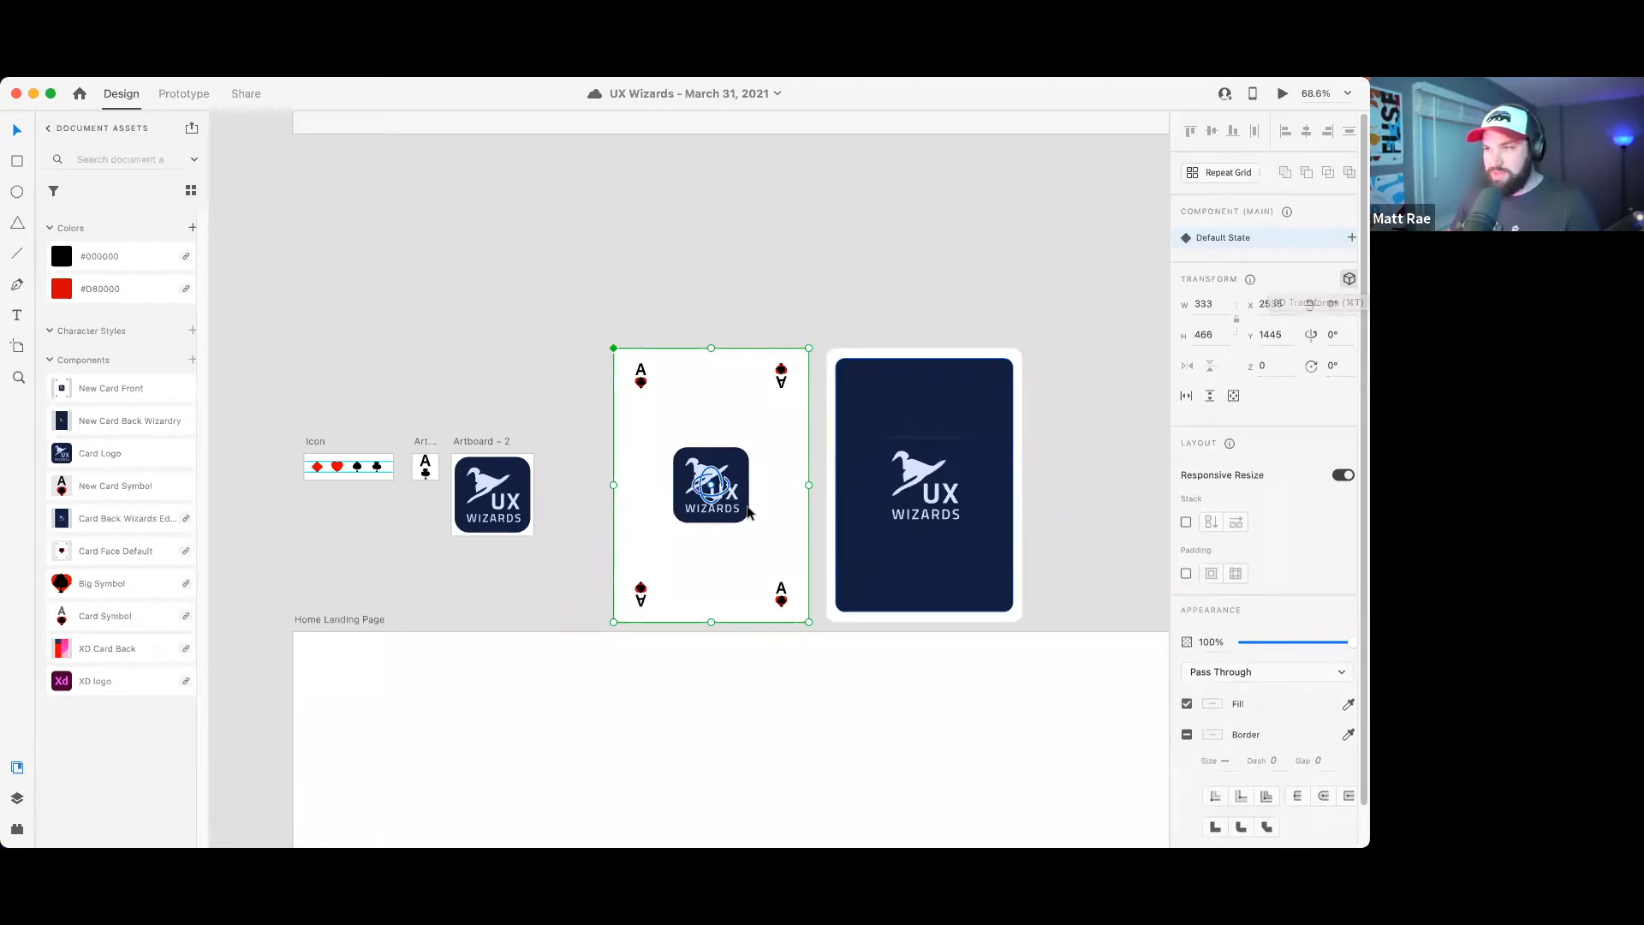
# - Examine the 3D transform control at the centre of the card front up close
pyautogui.press('super+3')
pyautogui.moveTo(888, 481); pyautogui.dragTo(715, 474)
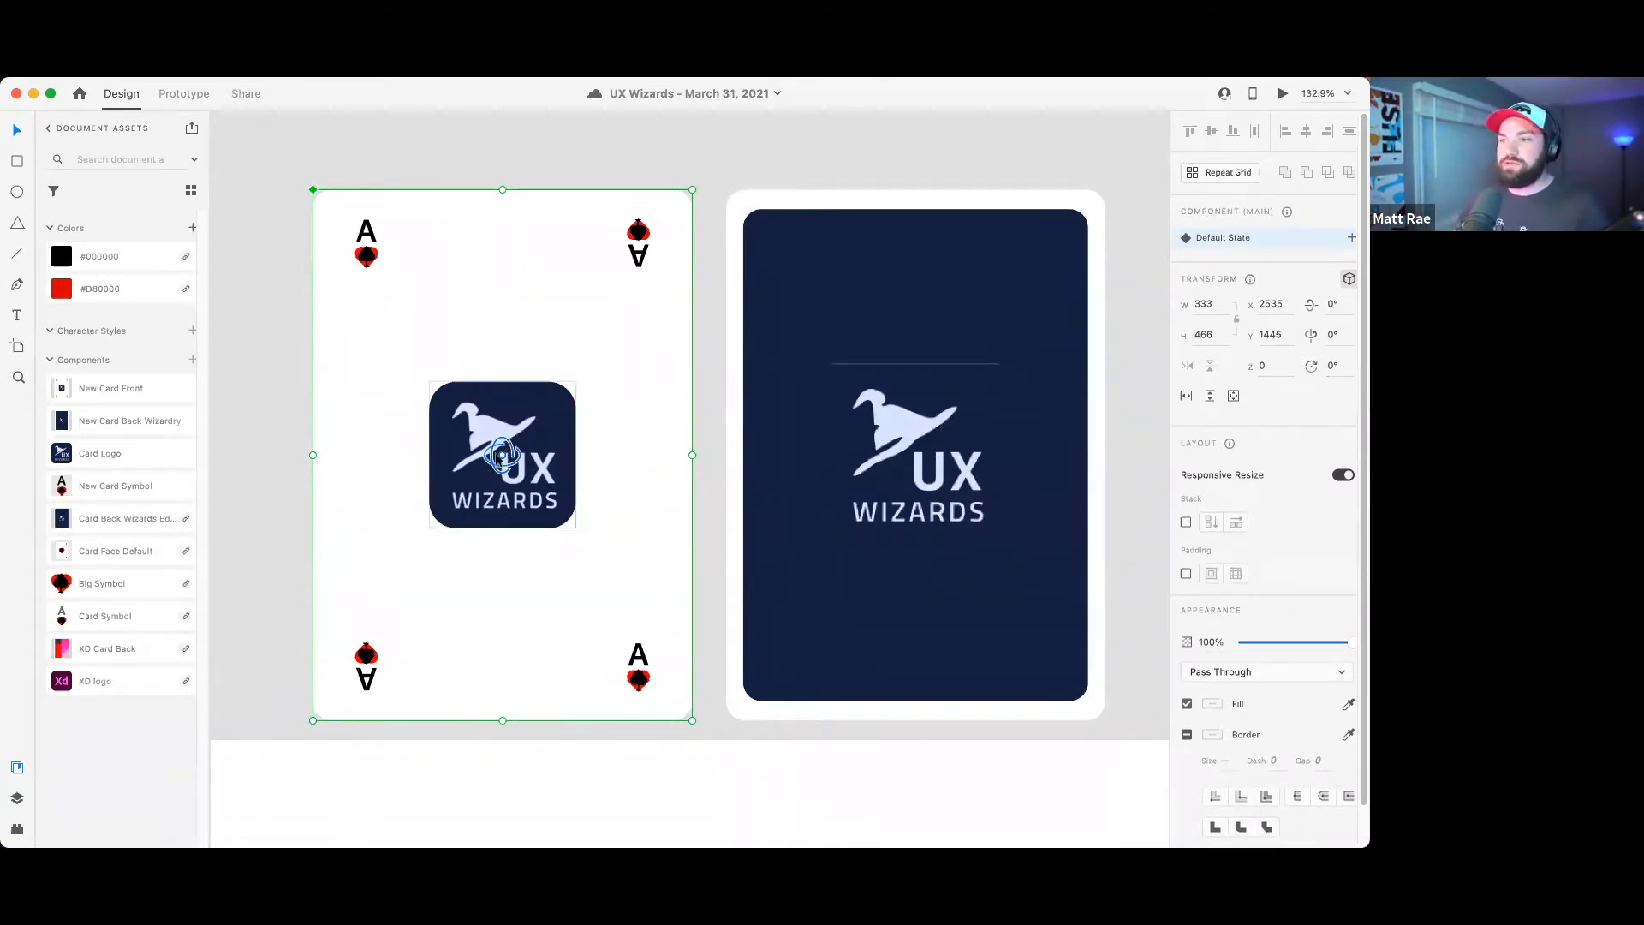
pyautogui.scroll(5, 497, 452)
pyautogui.click(504, 453)
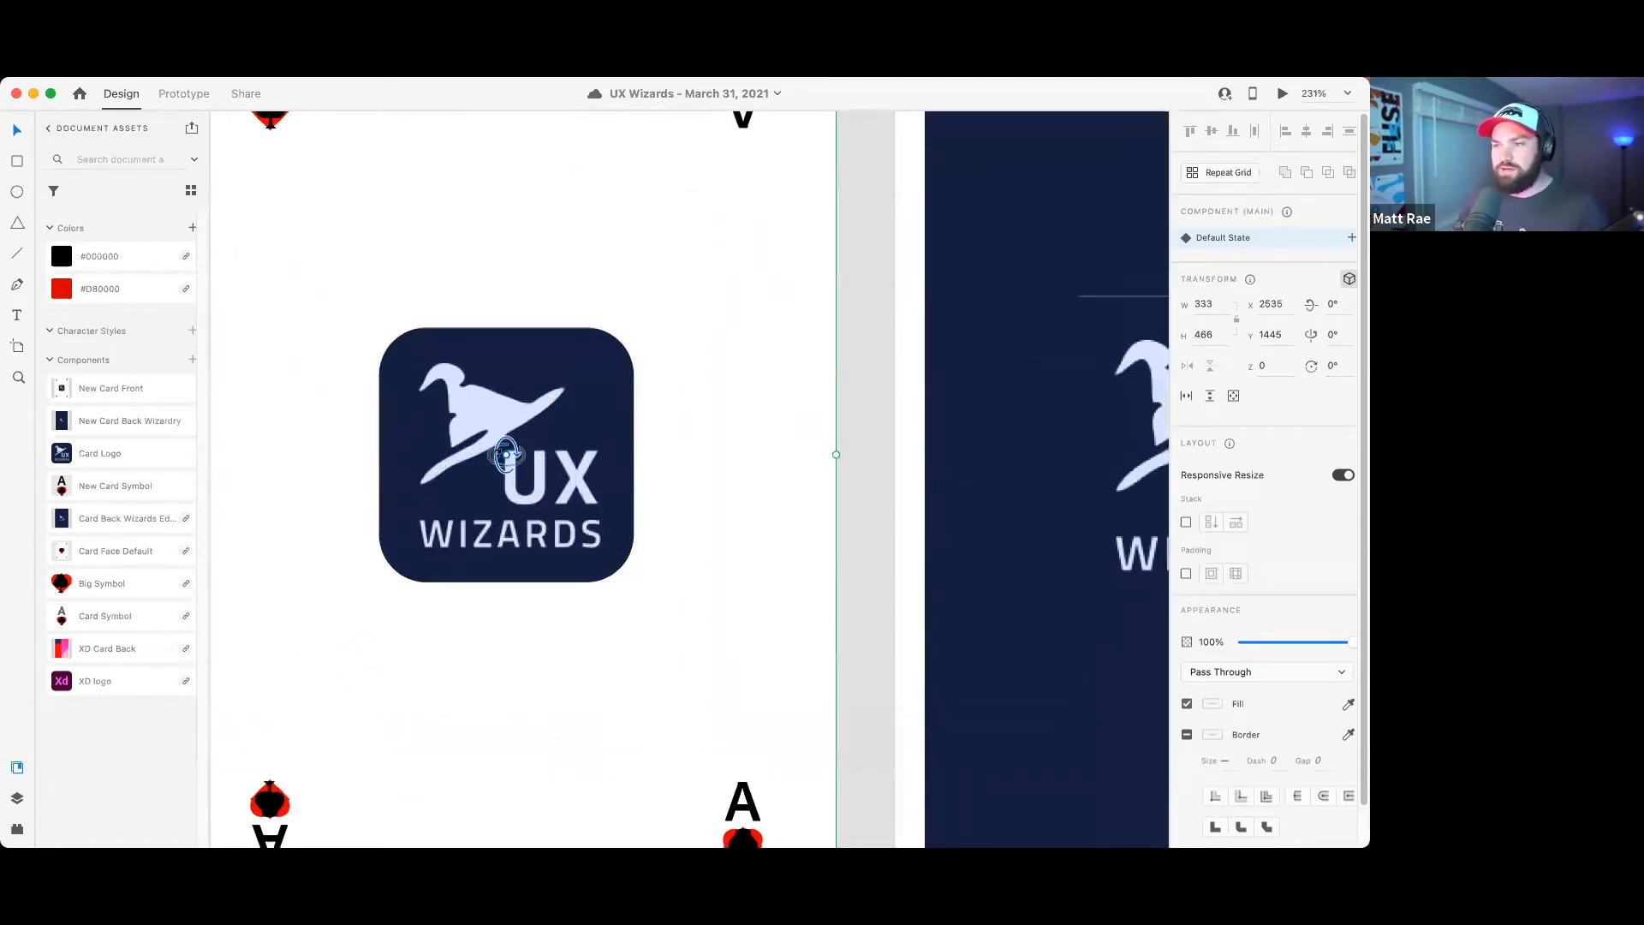
pyautogui.scroll(1, 507, 459)
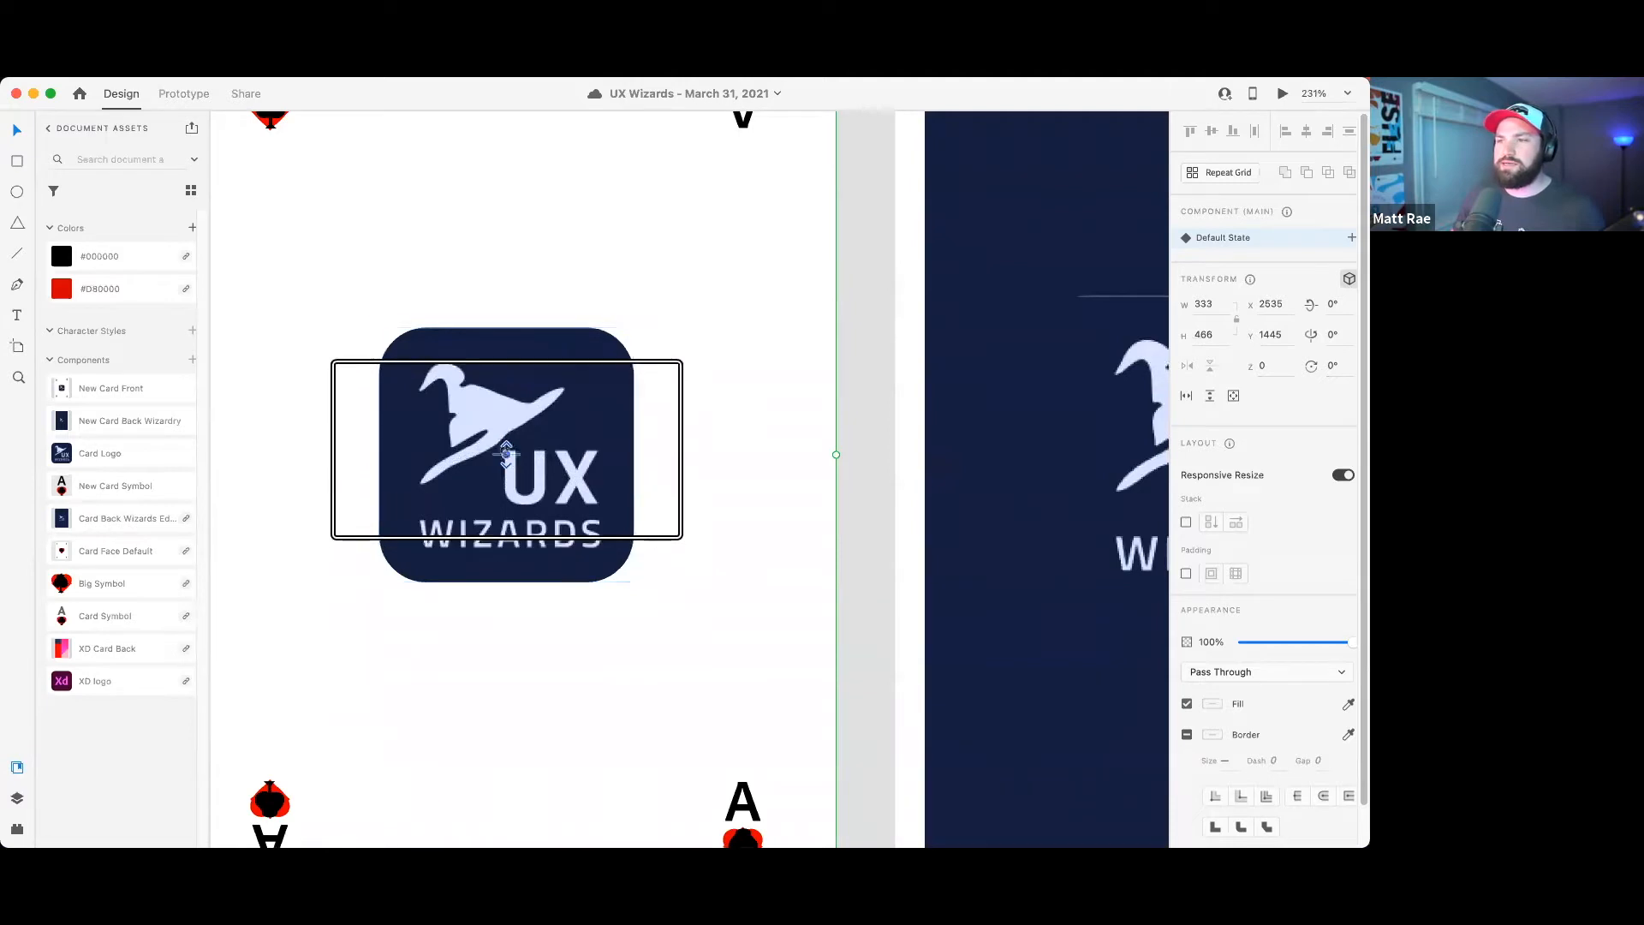
pyautogui.rightClick(507, 454)
pyautogui.press('Escape')
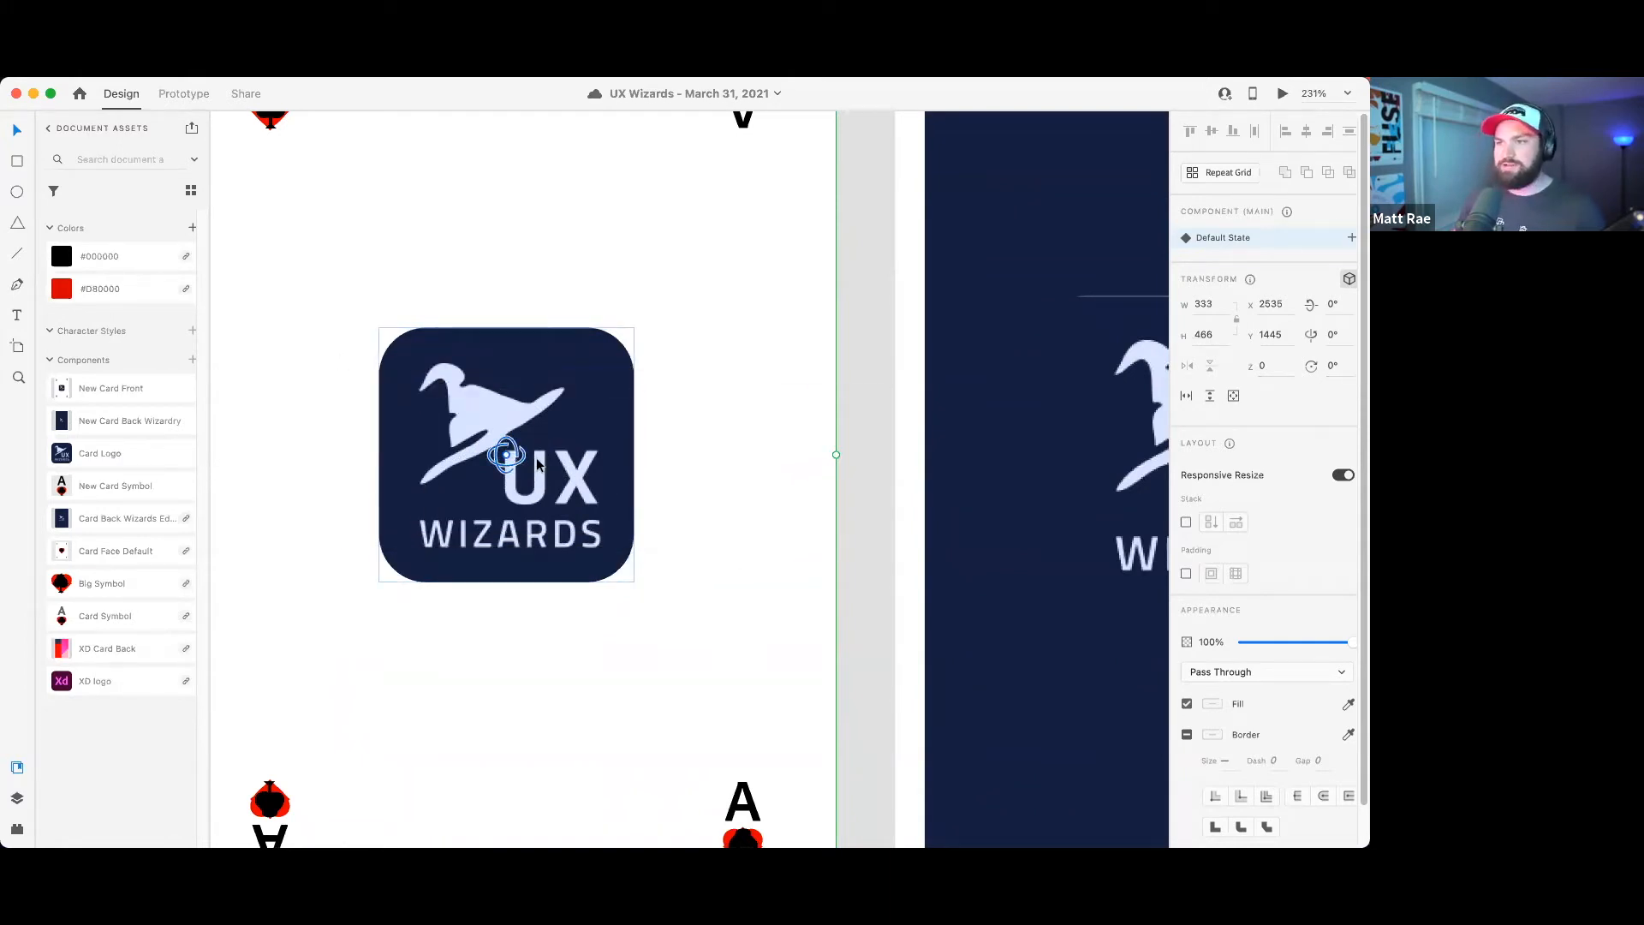
pyautogui.scroll(-5, 611, 458)
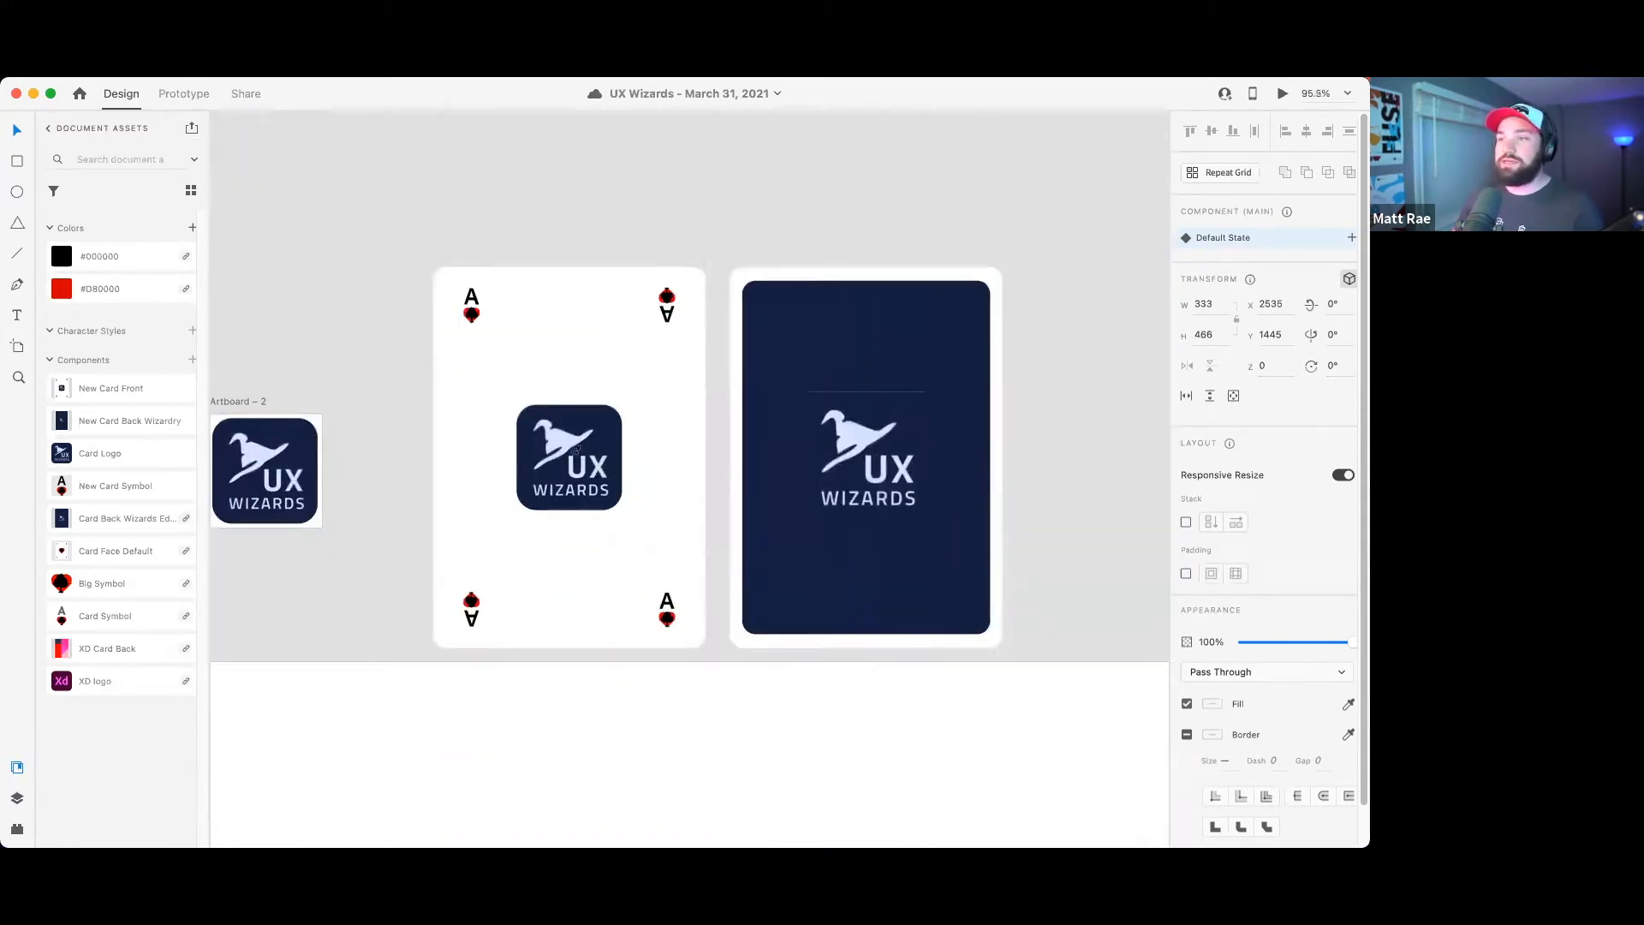
# - Try out rotating the card front in 3D with the control at its centre
pyautogui.moveTo(565, 447)
pyautogui.mouseDown()
pyautogui.moveTo(643, 386)
pyautogui.moveTo(635, 370)
pyautogui.moveTo(512, 555)
pyautogui.moveTo(550, 447)
pyautogui.mouseUp()
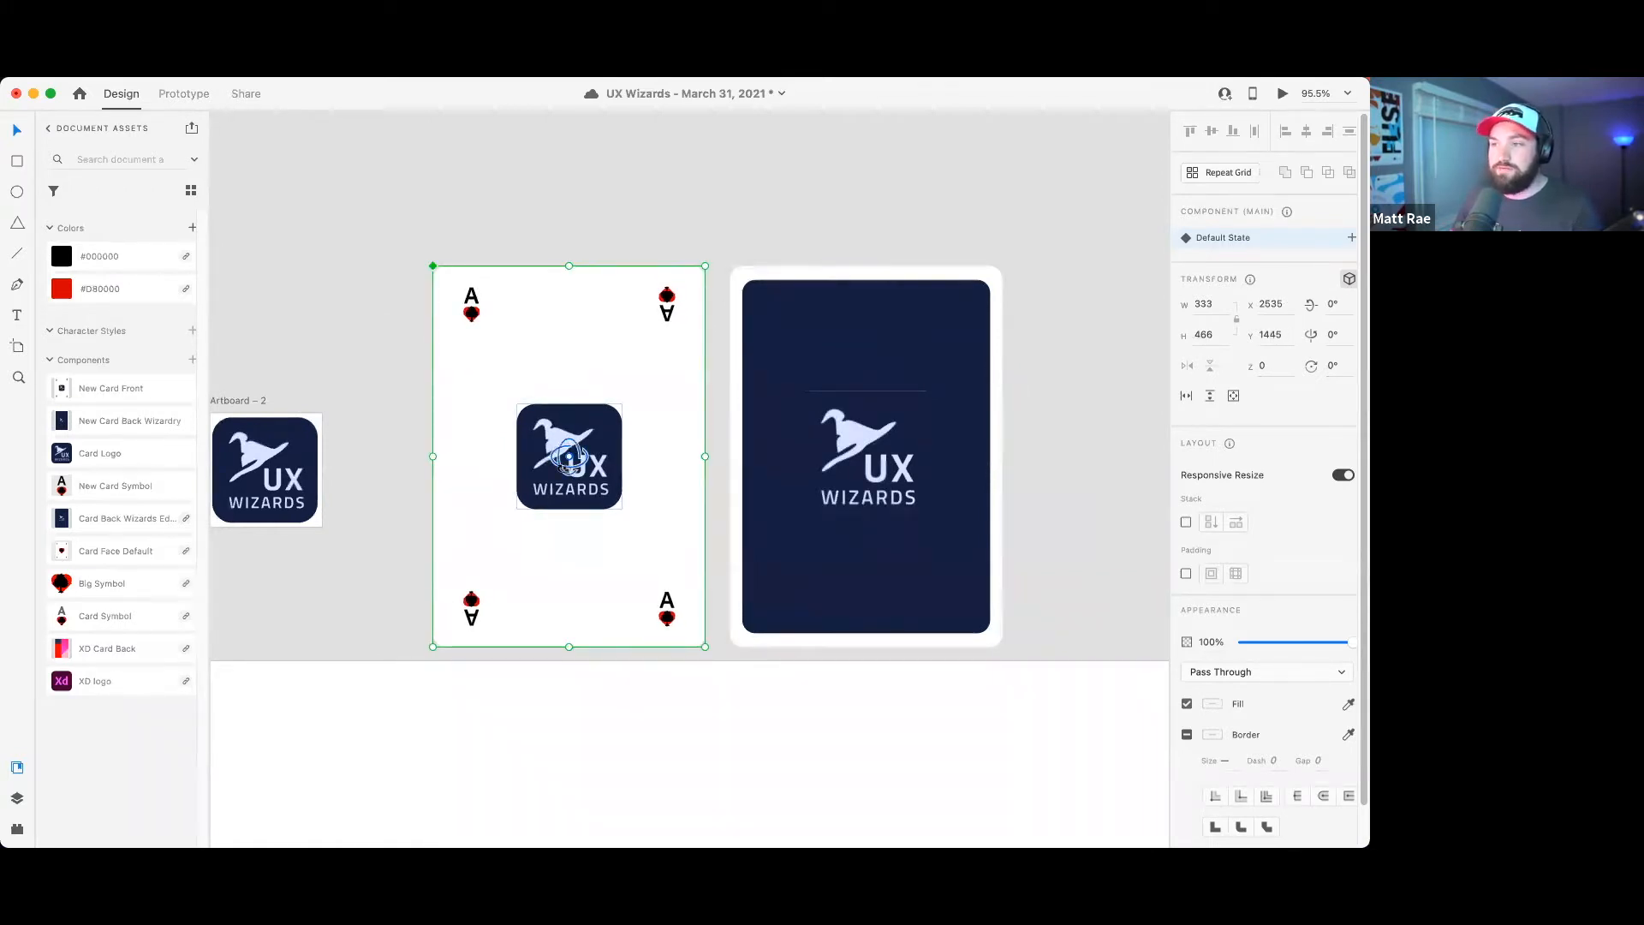
pyautogui.moveTo(567, 459)
pyautogui.mouseDown()
pyautogui.moveTo(445, 440)
pyautogui.moveTo(625, 452)
pyautogui.moveTo(562, 447)
pyautogui.mouseUp()
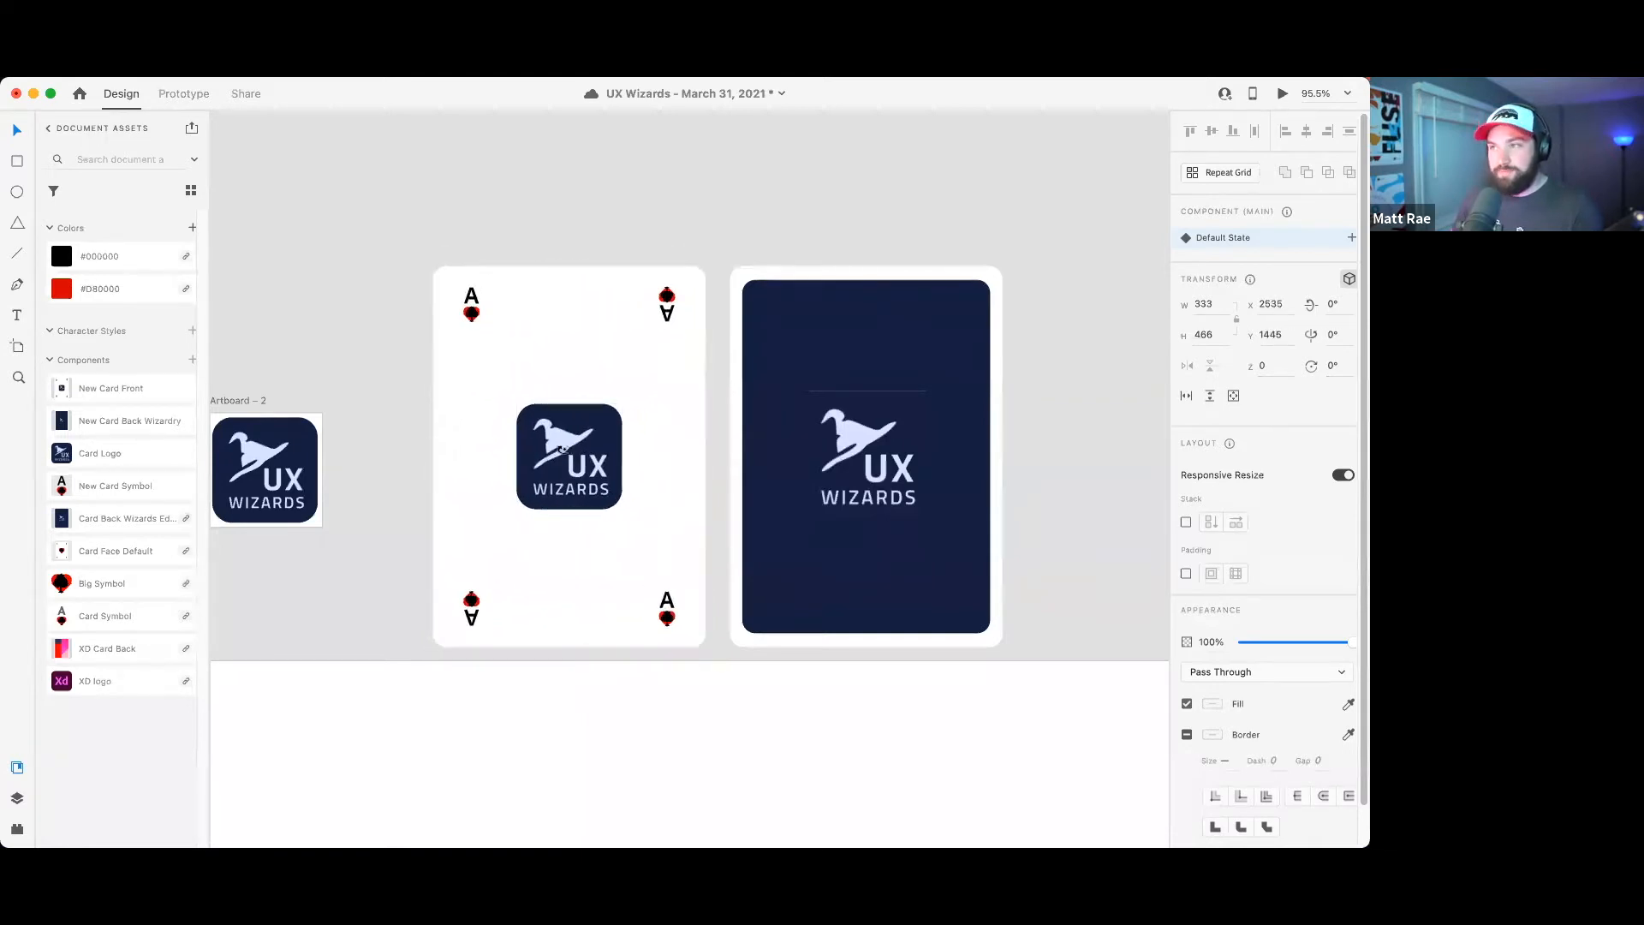
pyautogui.click(543, 197)
pyautogui.click(582, 329)
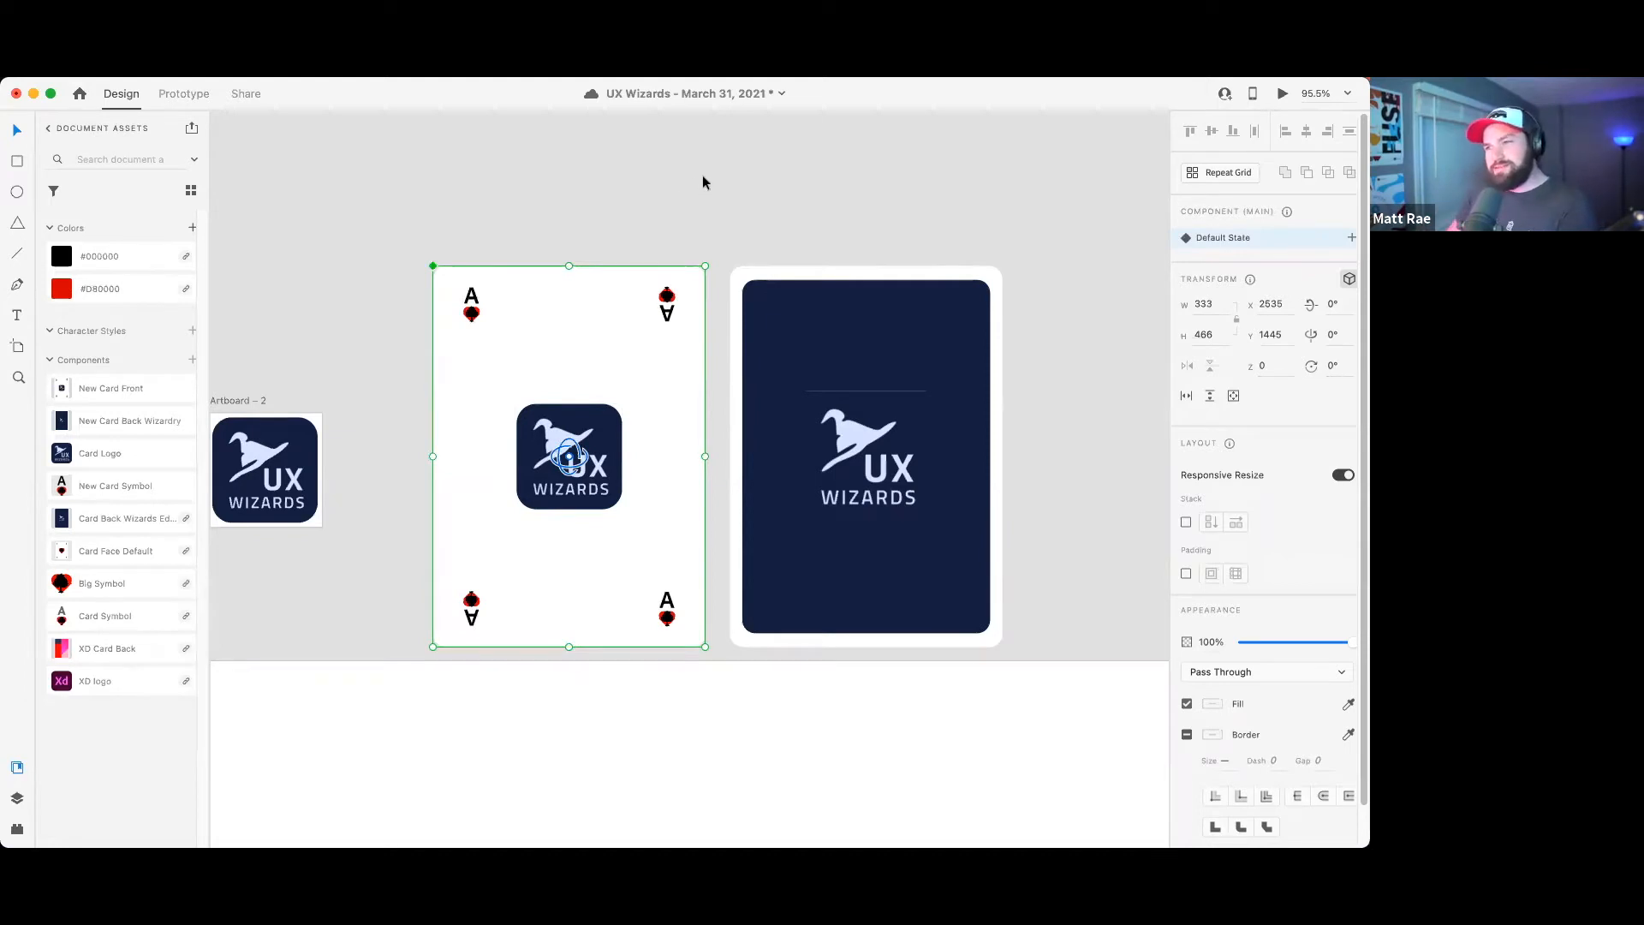
# - Move the card front and card back together slightly up and left to X 2520, Y 1392, and save the document
pyautogui.click(705, 275)
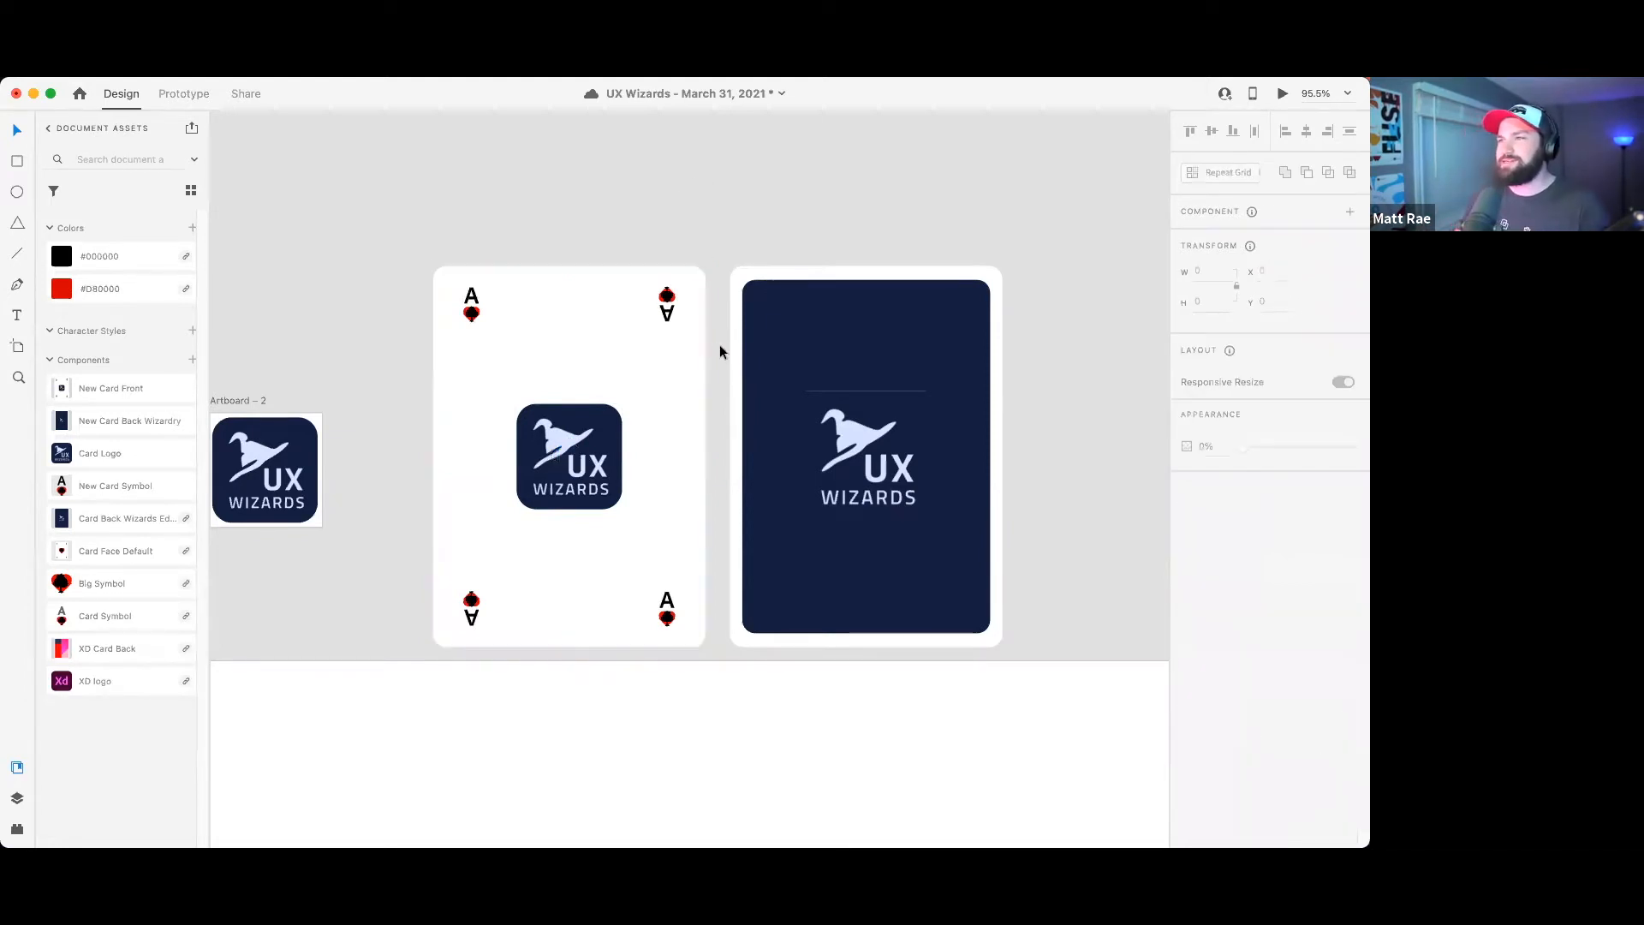
pyautogui.click(784, 358)
pyautogui.click(613, 367)
pyautogui.click(817, 384)
pyautogui.keyDown('shift'); pyautogui.click(580, 389); pyautogui.keyUp('shift')
pyautogui.moveTo(813, 387); pyautogui.dragTo(768, 262)
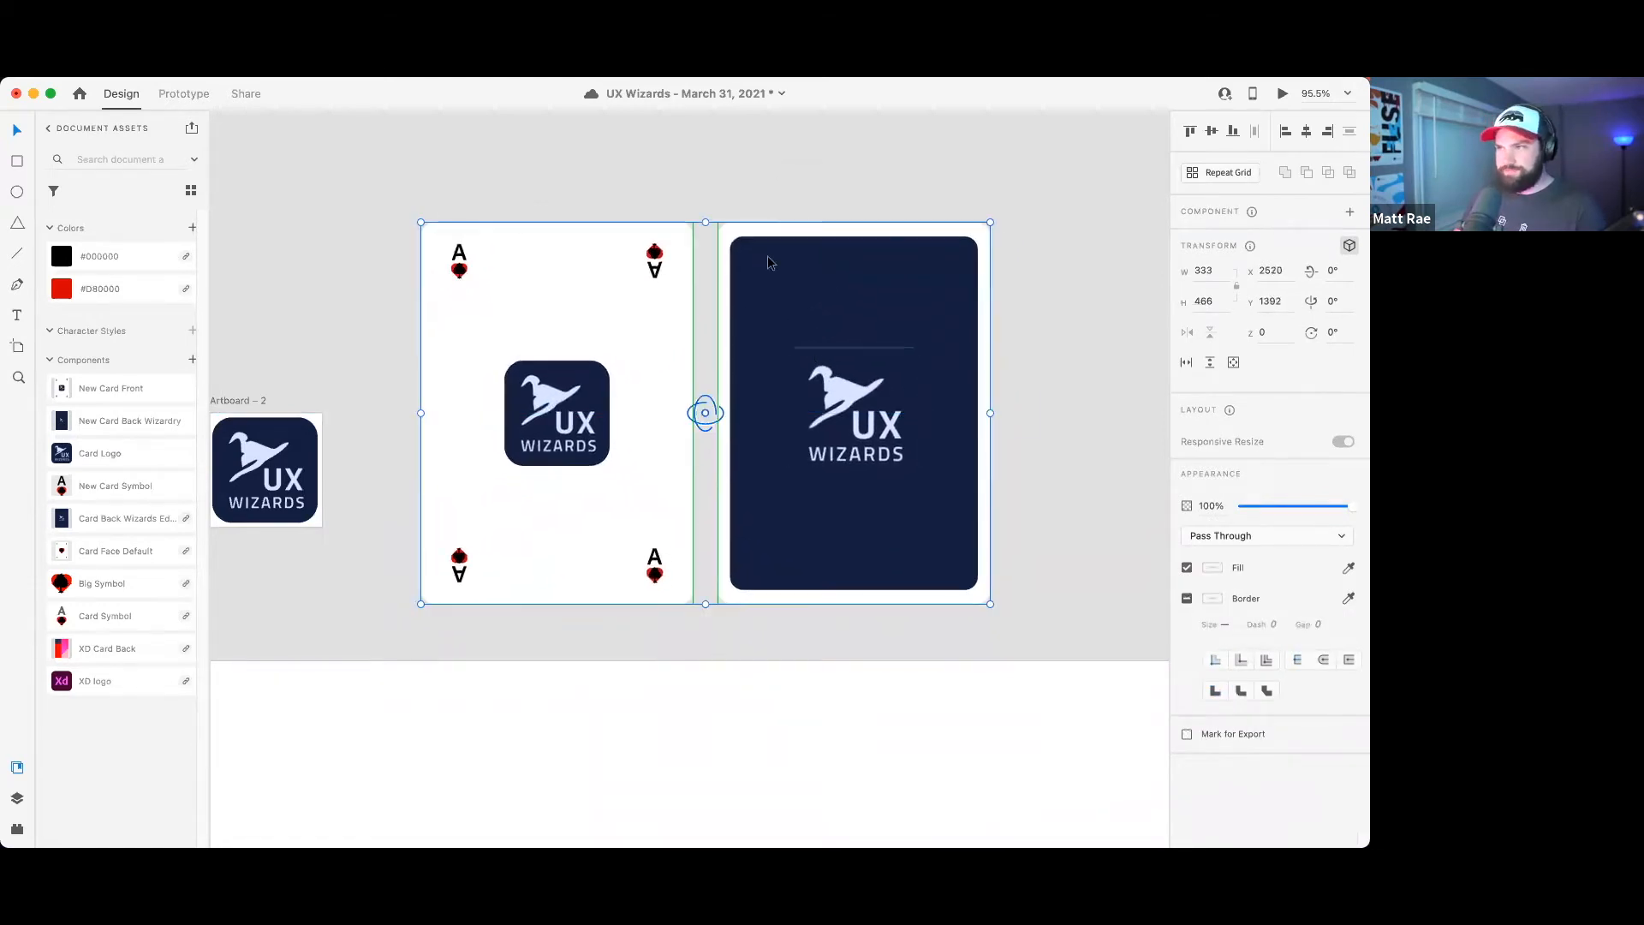
pyautogui.click(706, 276)
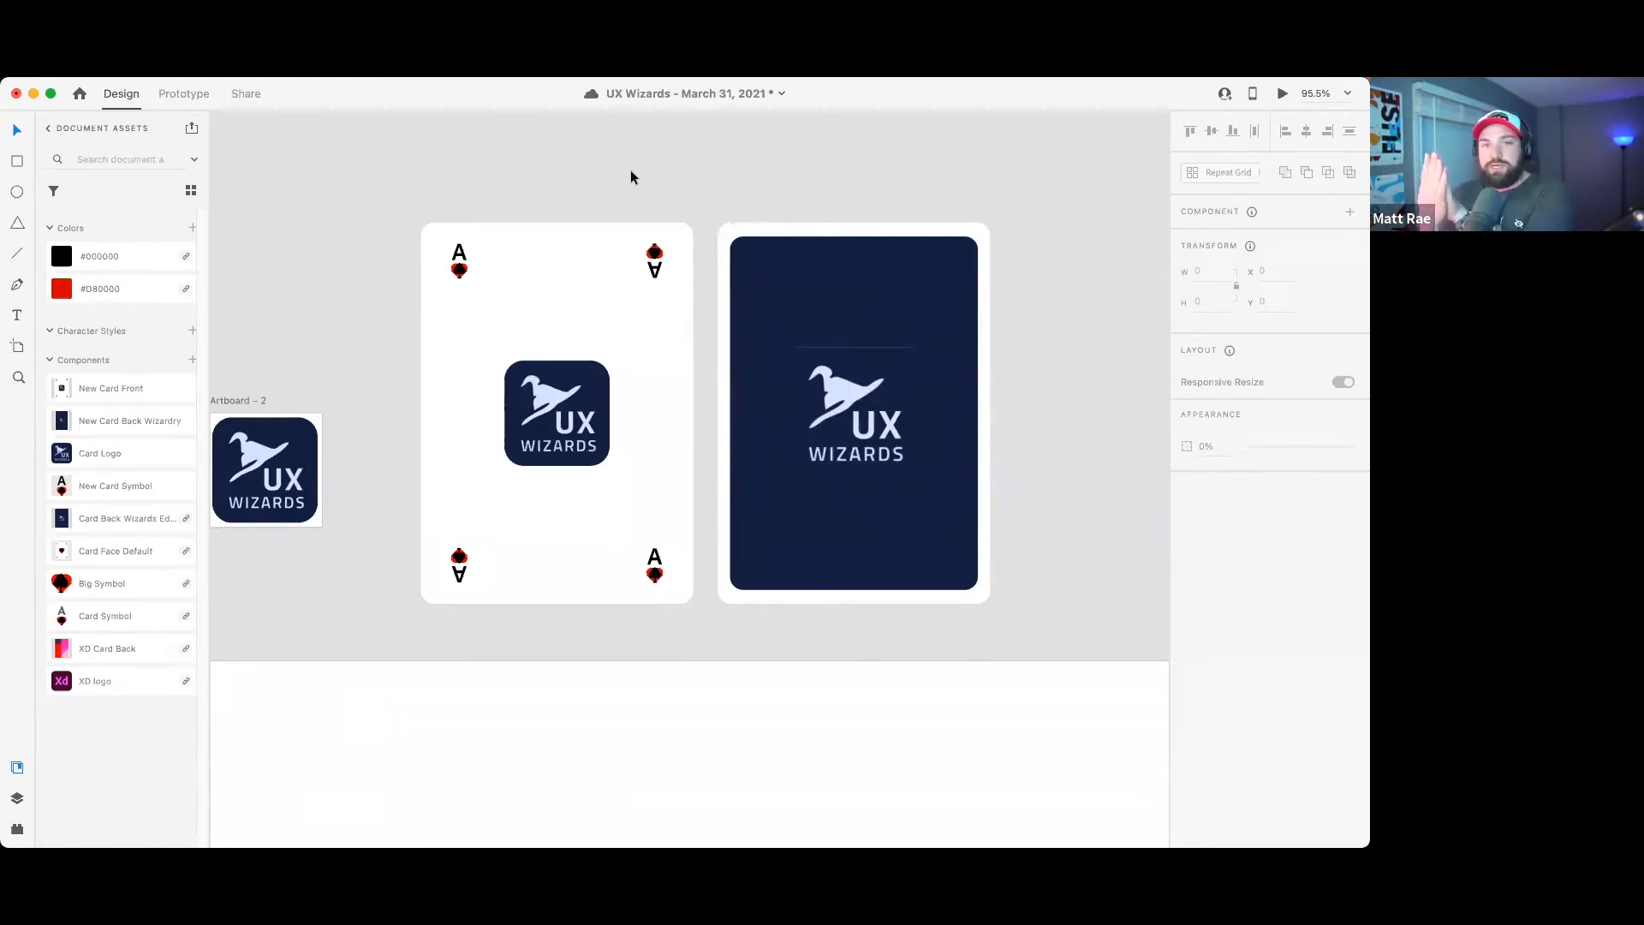
pyautogui.press('super+s')
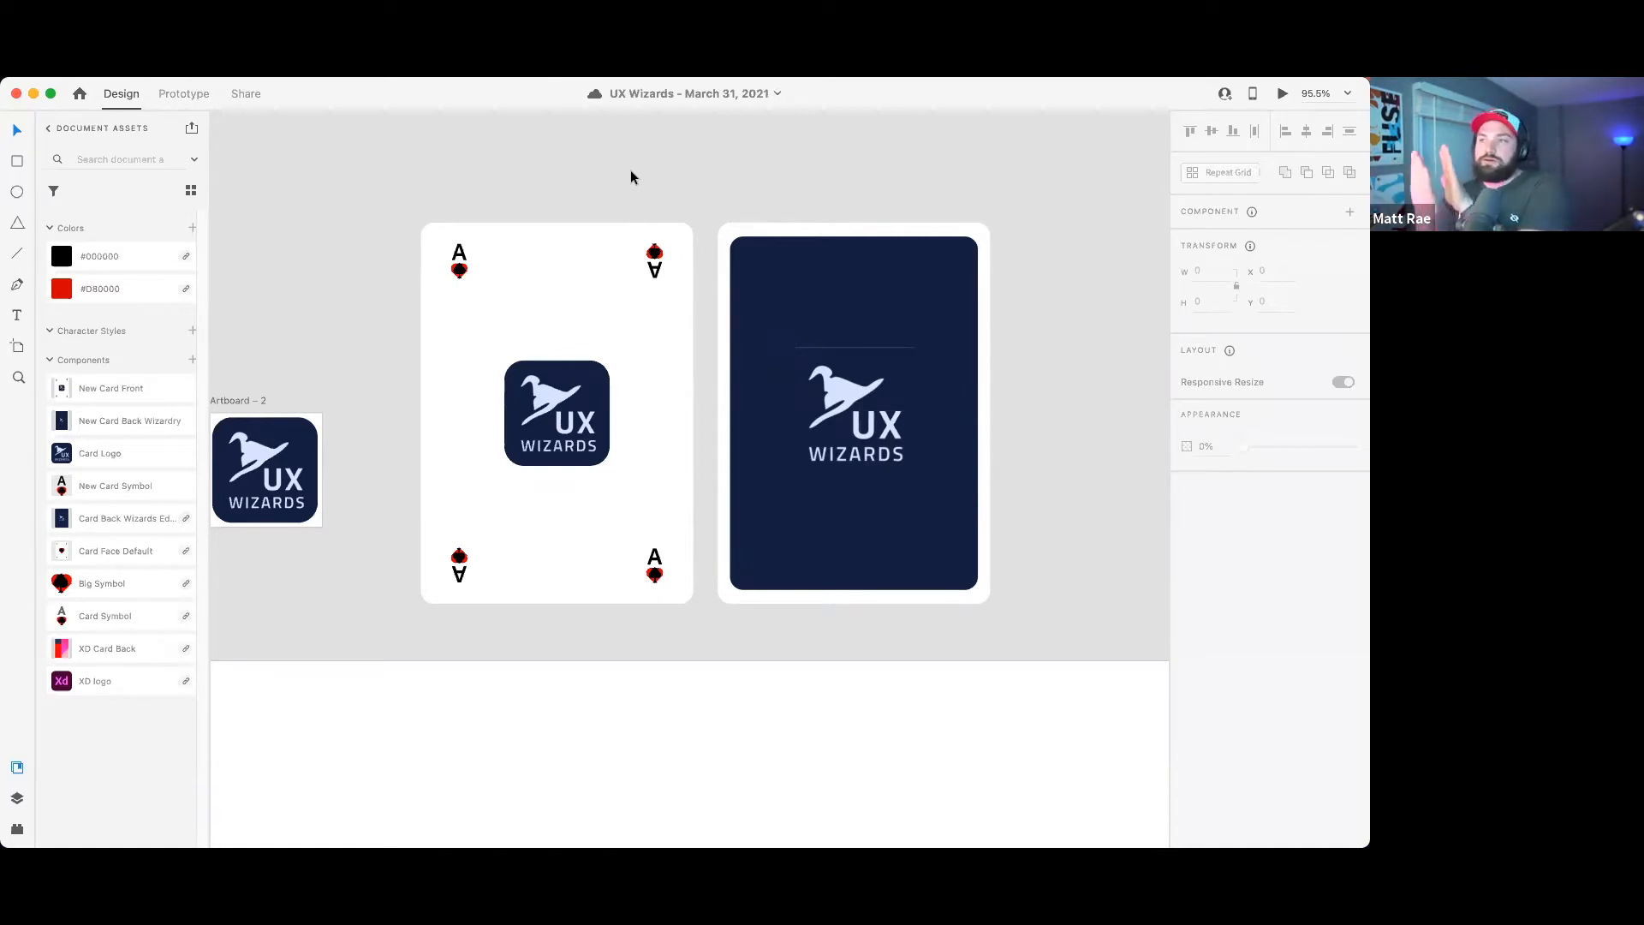
# - Open the card front's Z depth value in its 3D transform settings
pyautogui.click(631, 286)
pyautogui.click(1276, 364)
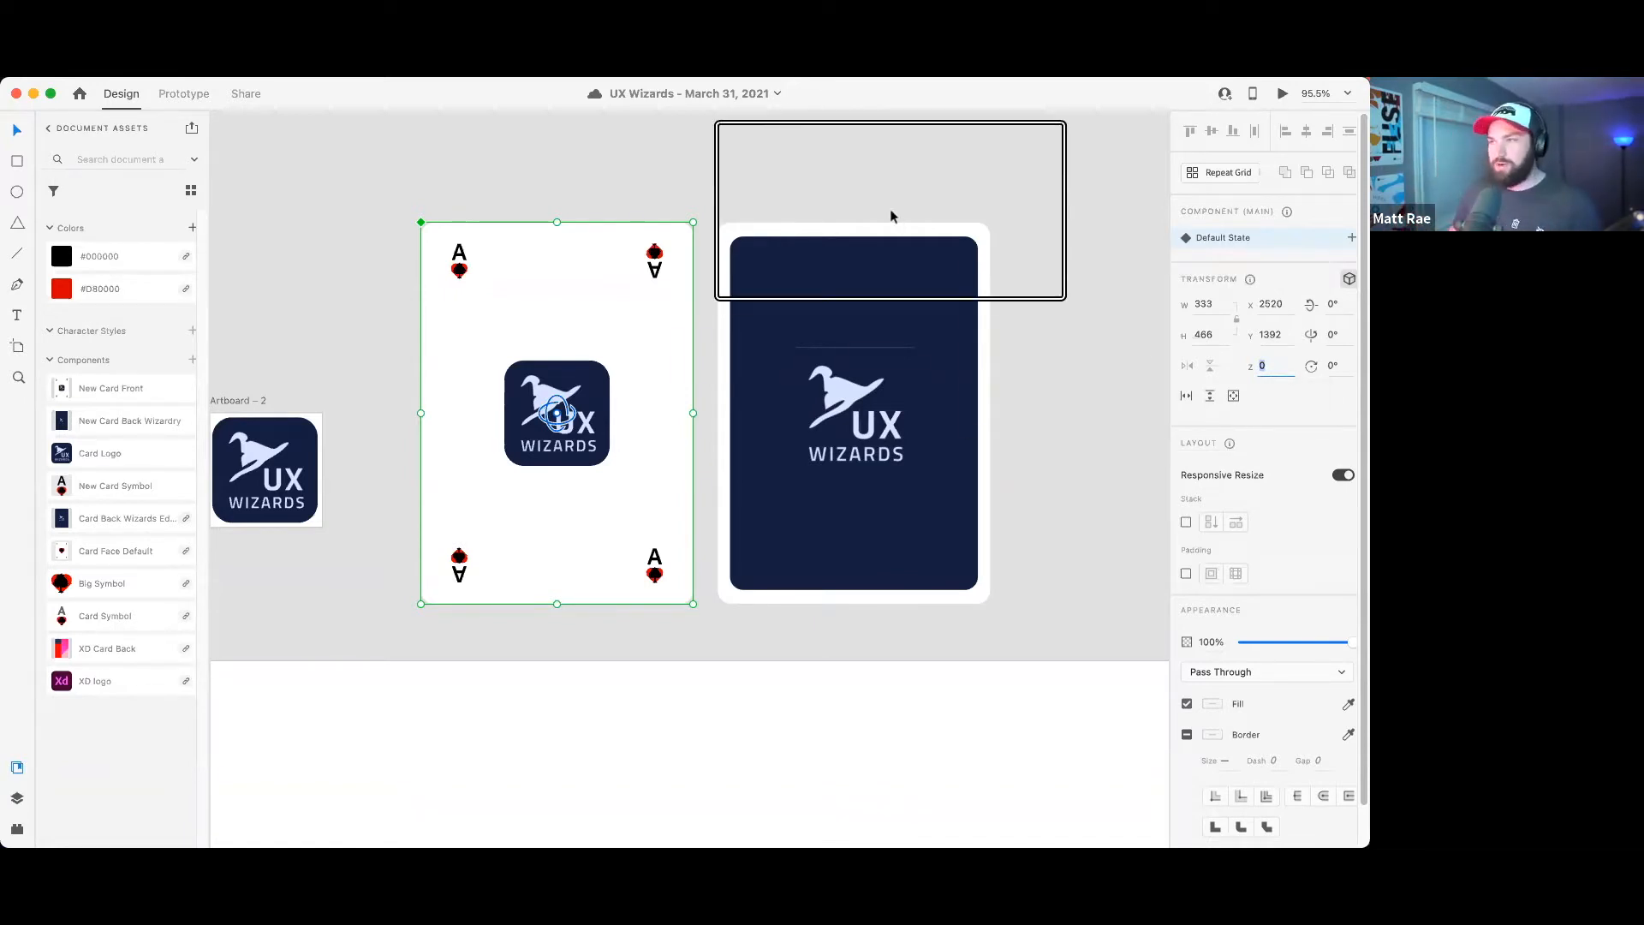
pyautogui.click(1079, 309)
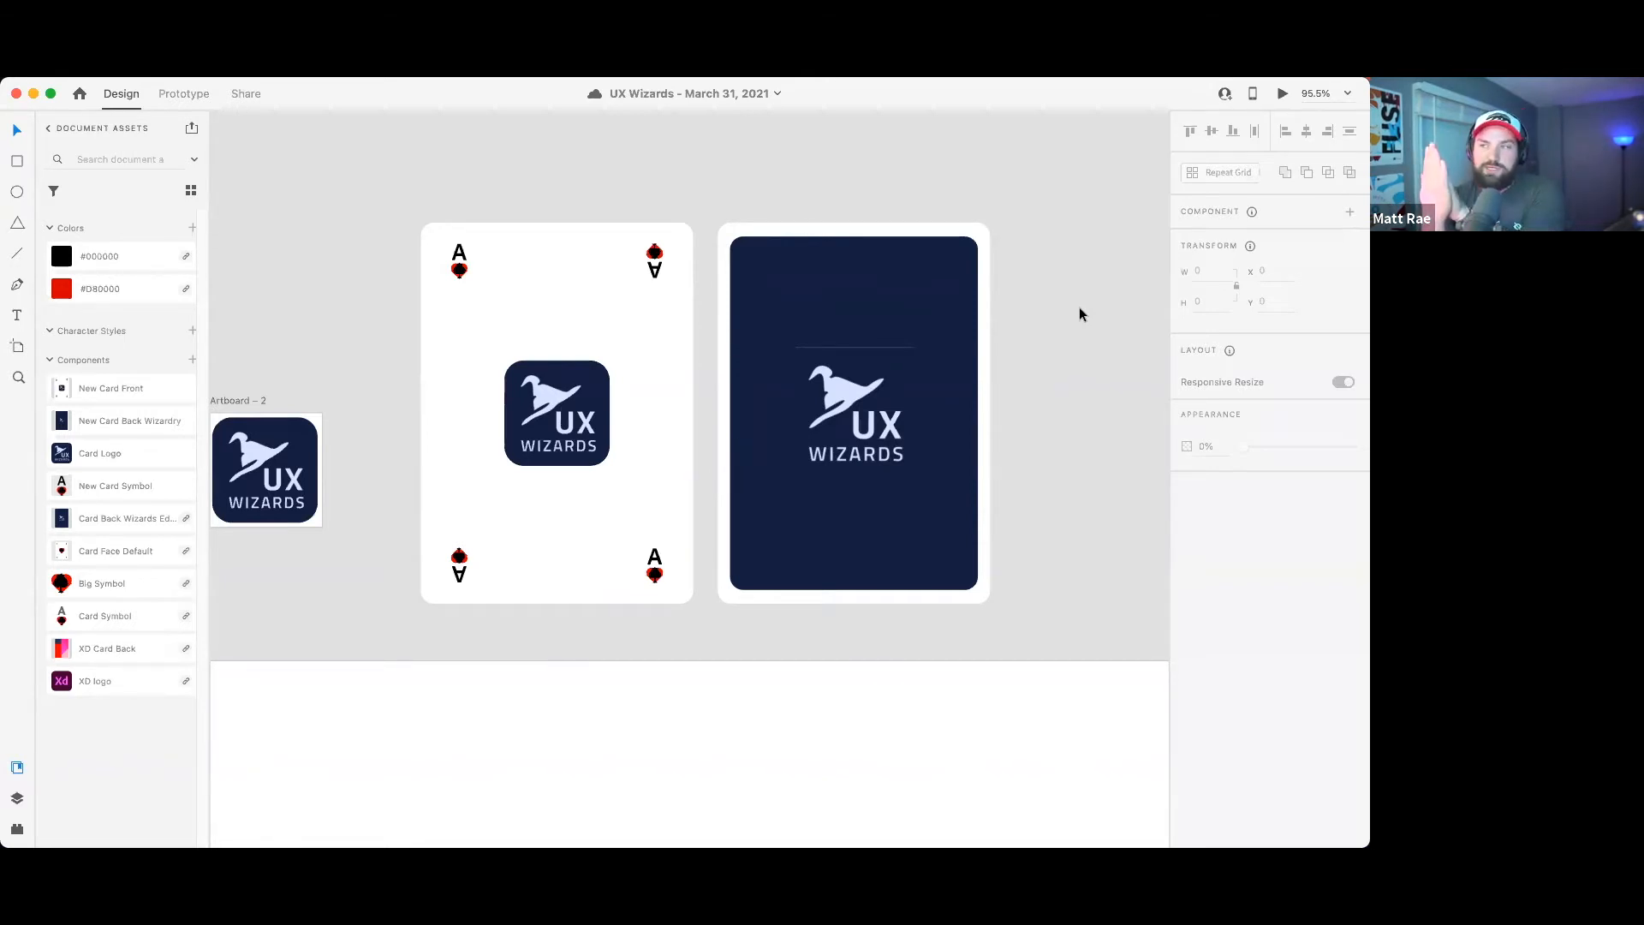
# - Toggle 3D Transforms for the card front, leaving it turned off, and keep the card selected
pyautogui.click(645, 358)
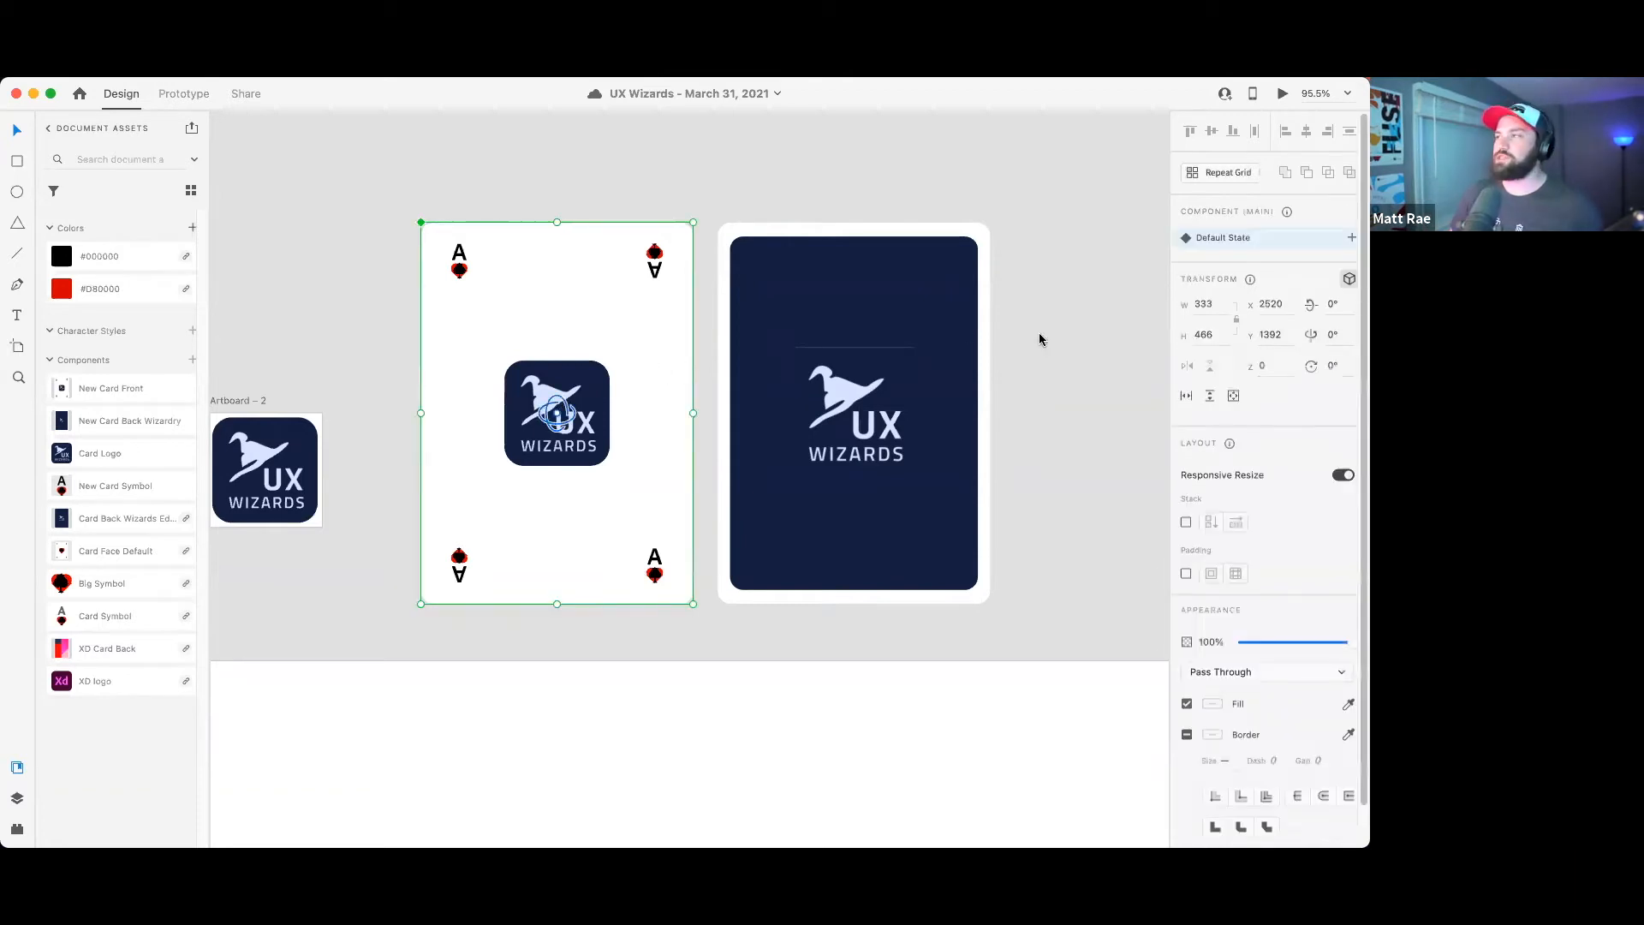
pyautogui.click(1349, 280)
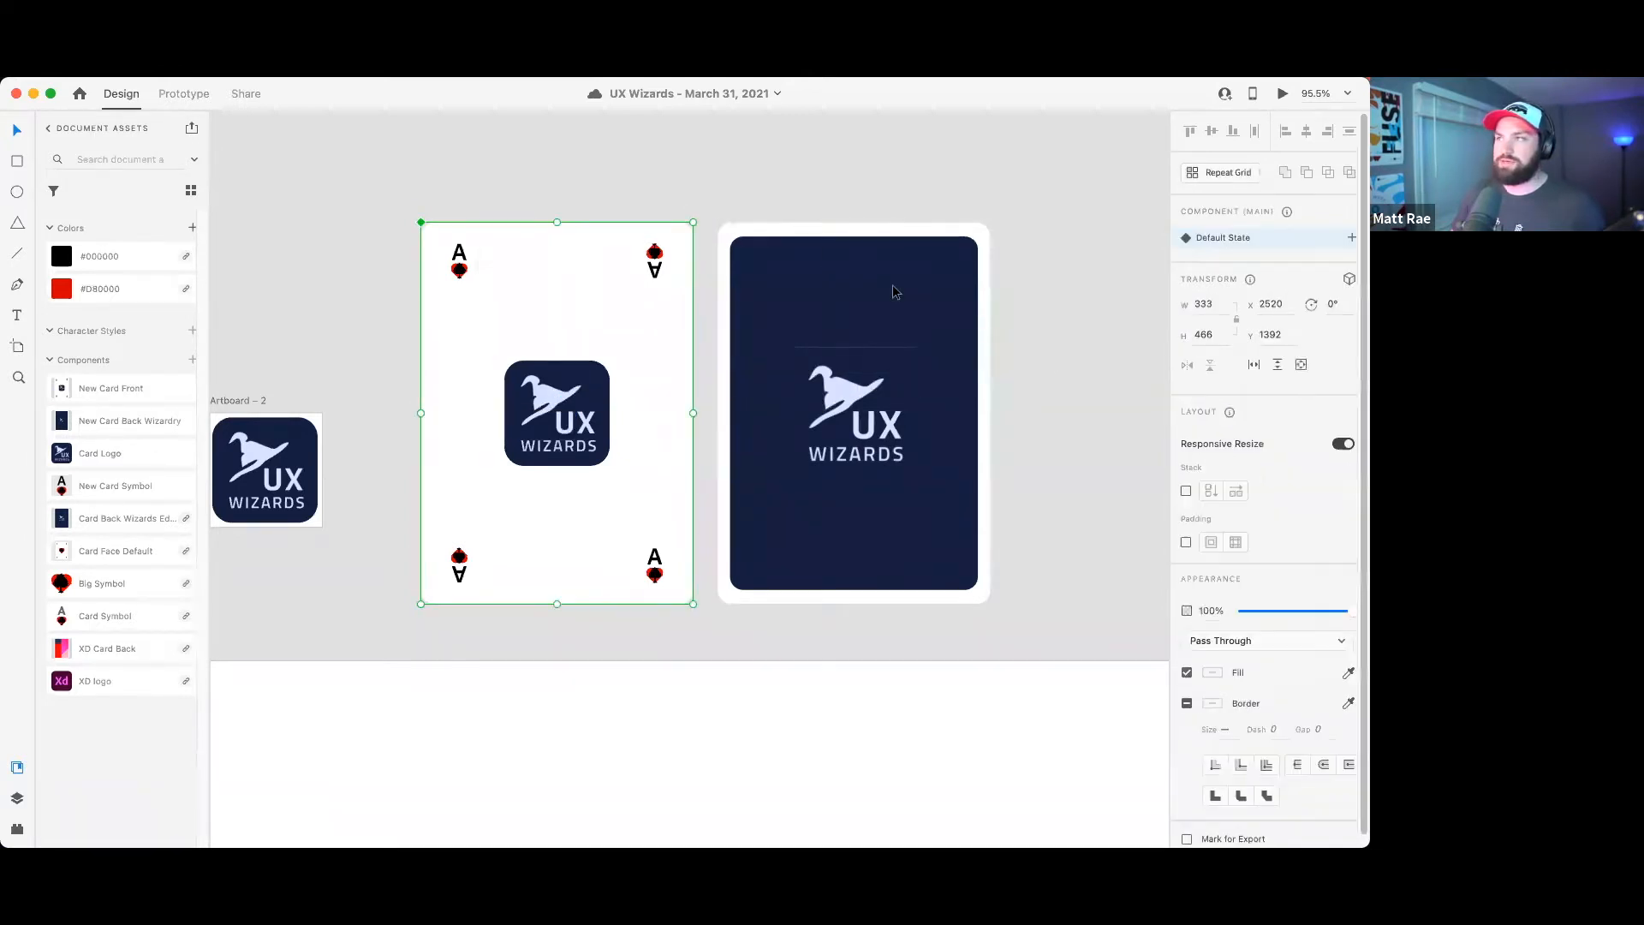
pyautogui.click(1350, 279)
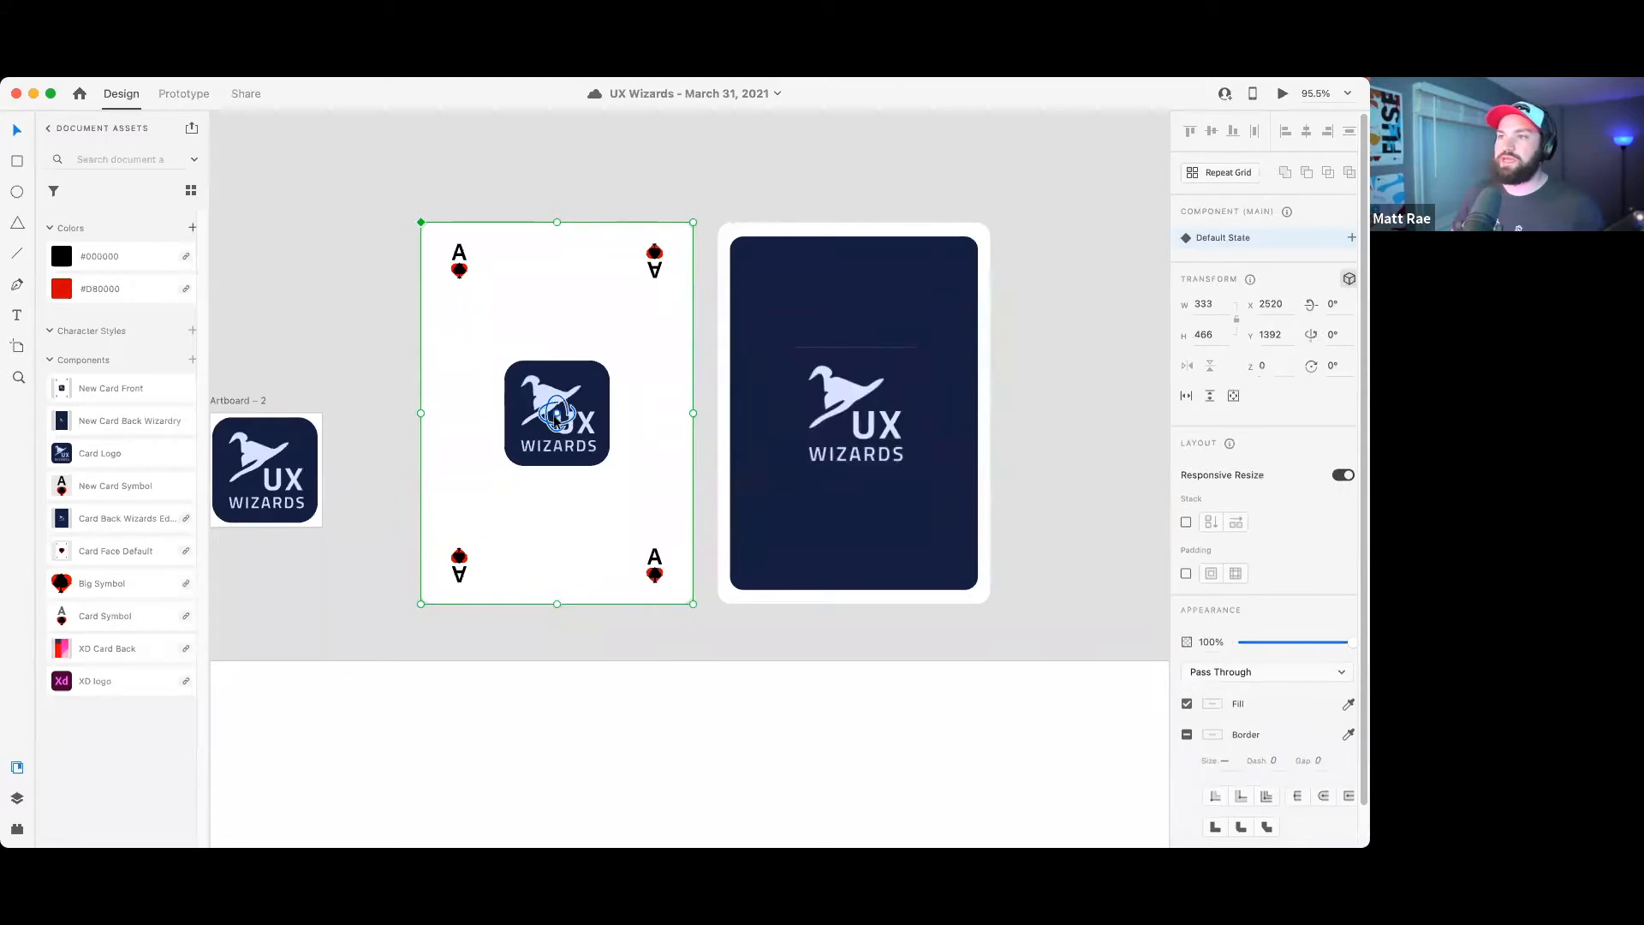
pyautogui.click(1350, 280)
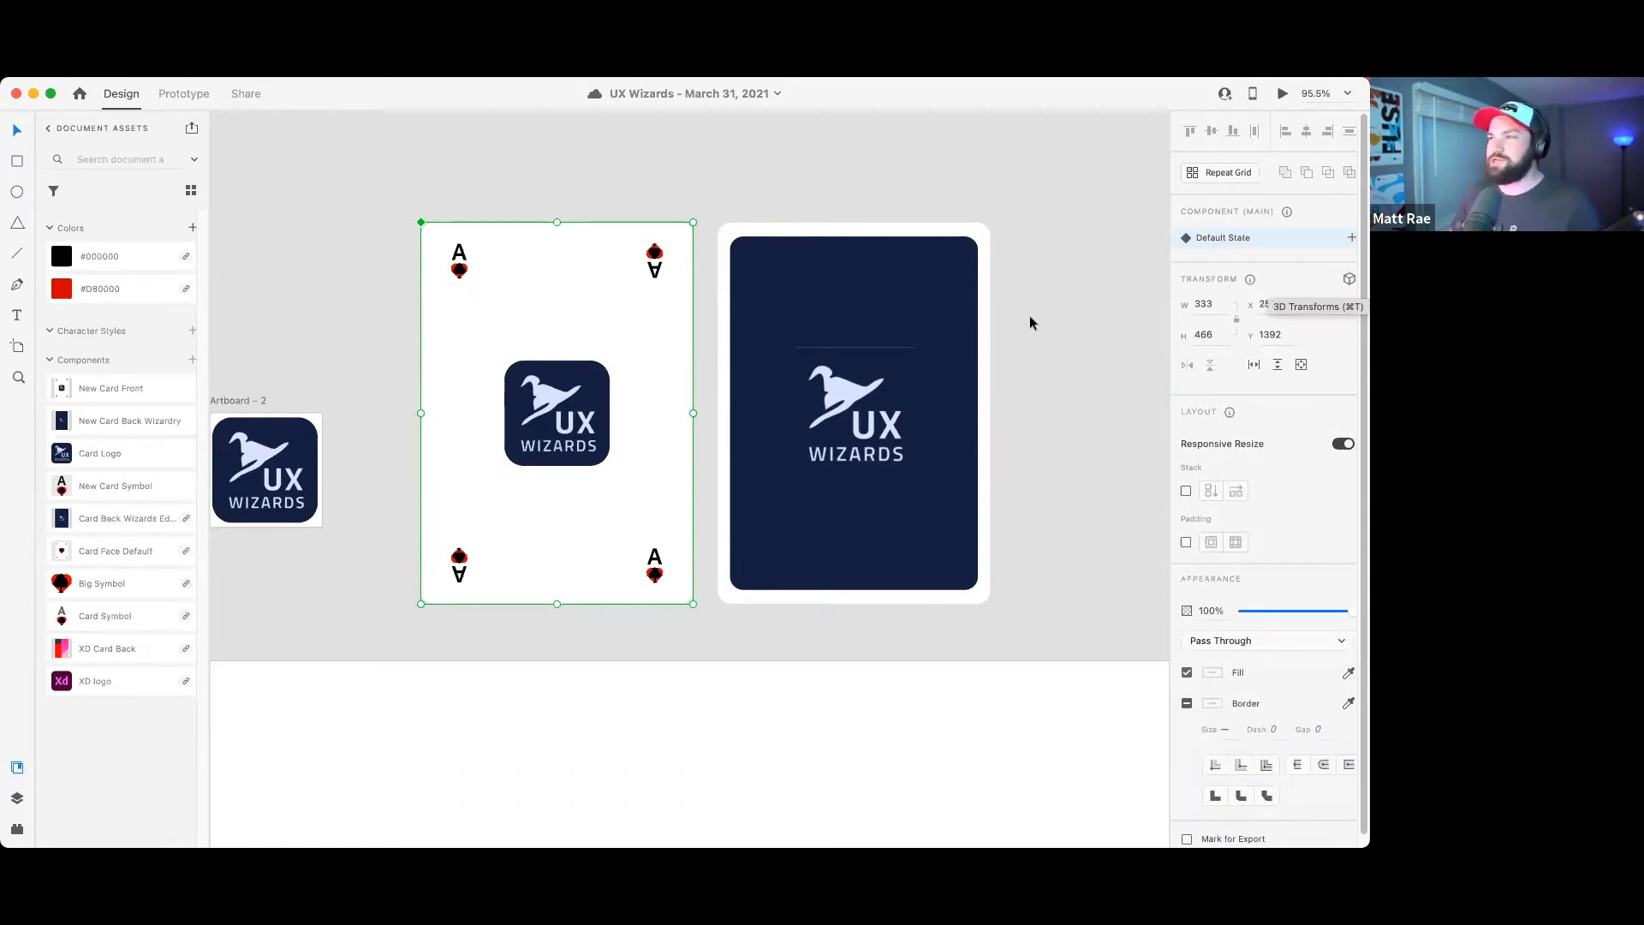
pyautogui.click(689, 179)
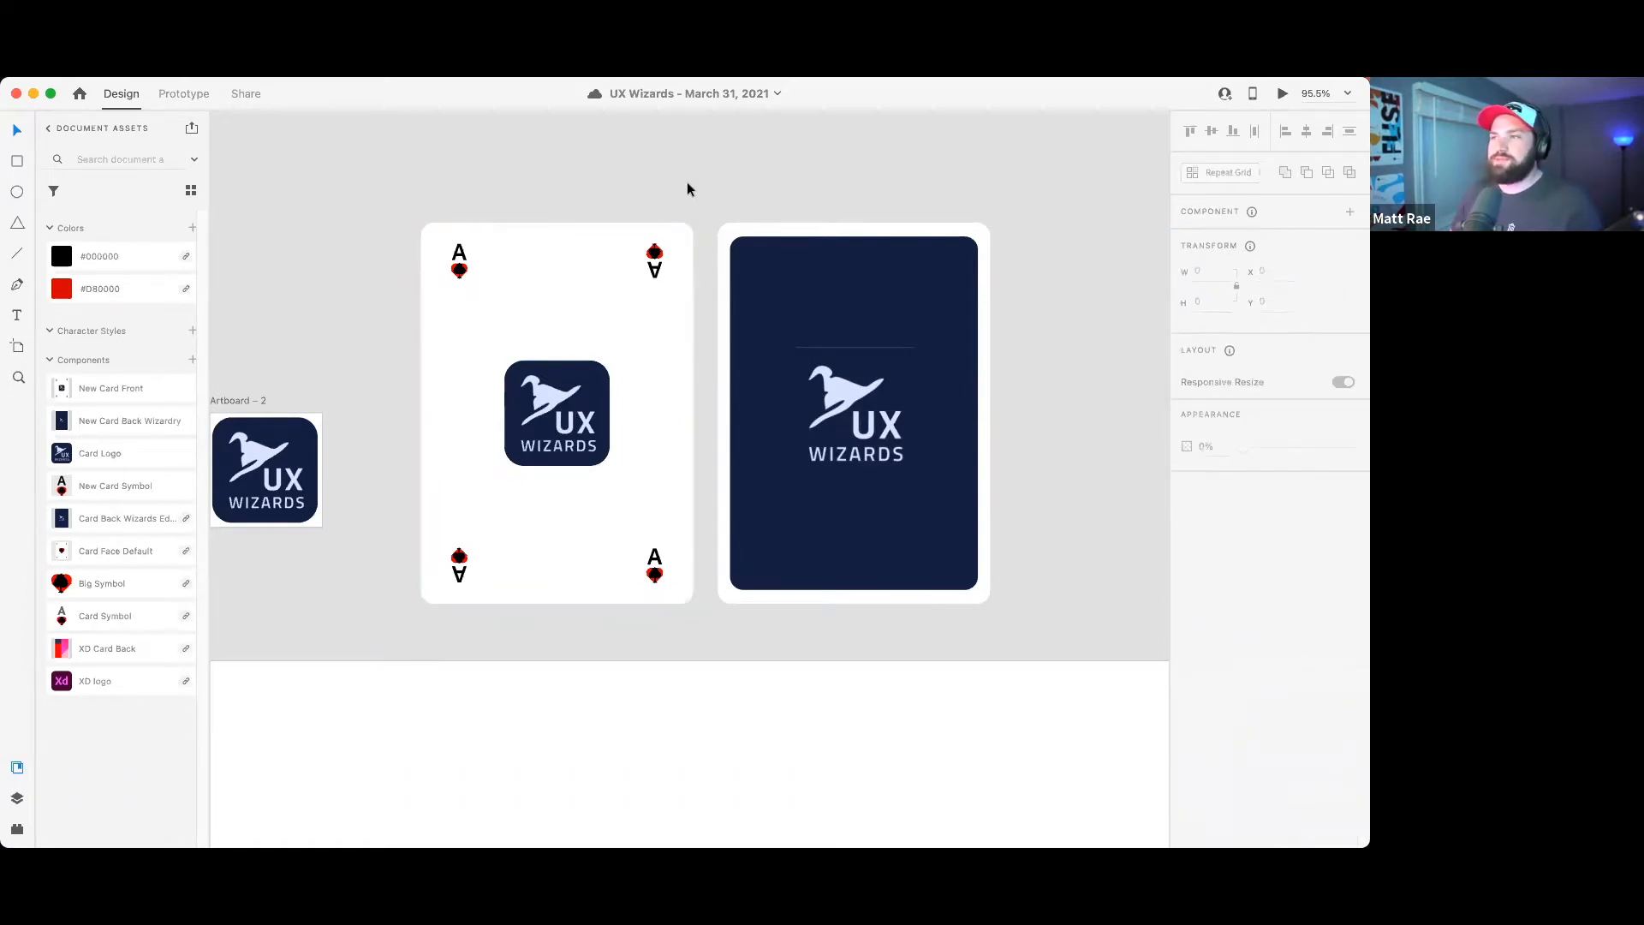
pyautogui.click(647, 331)
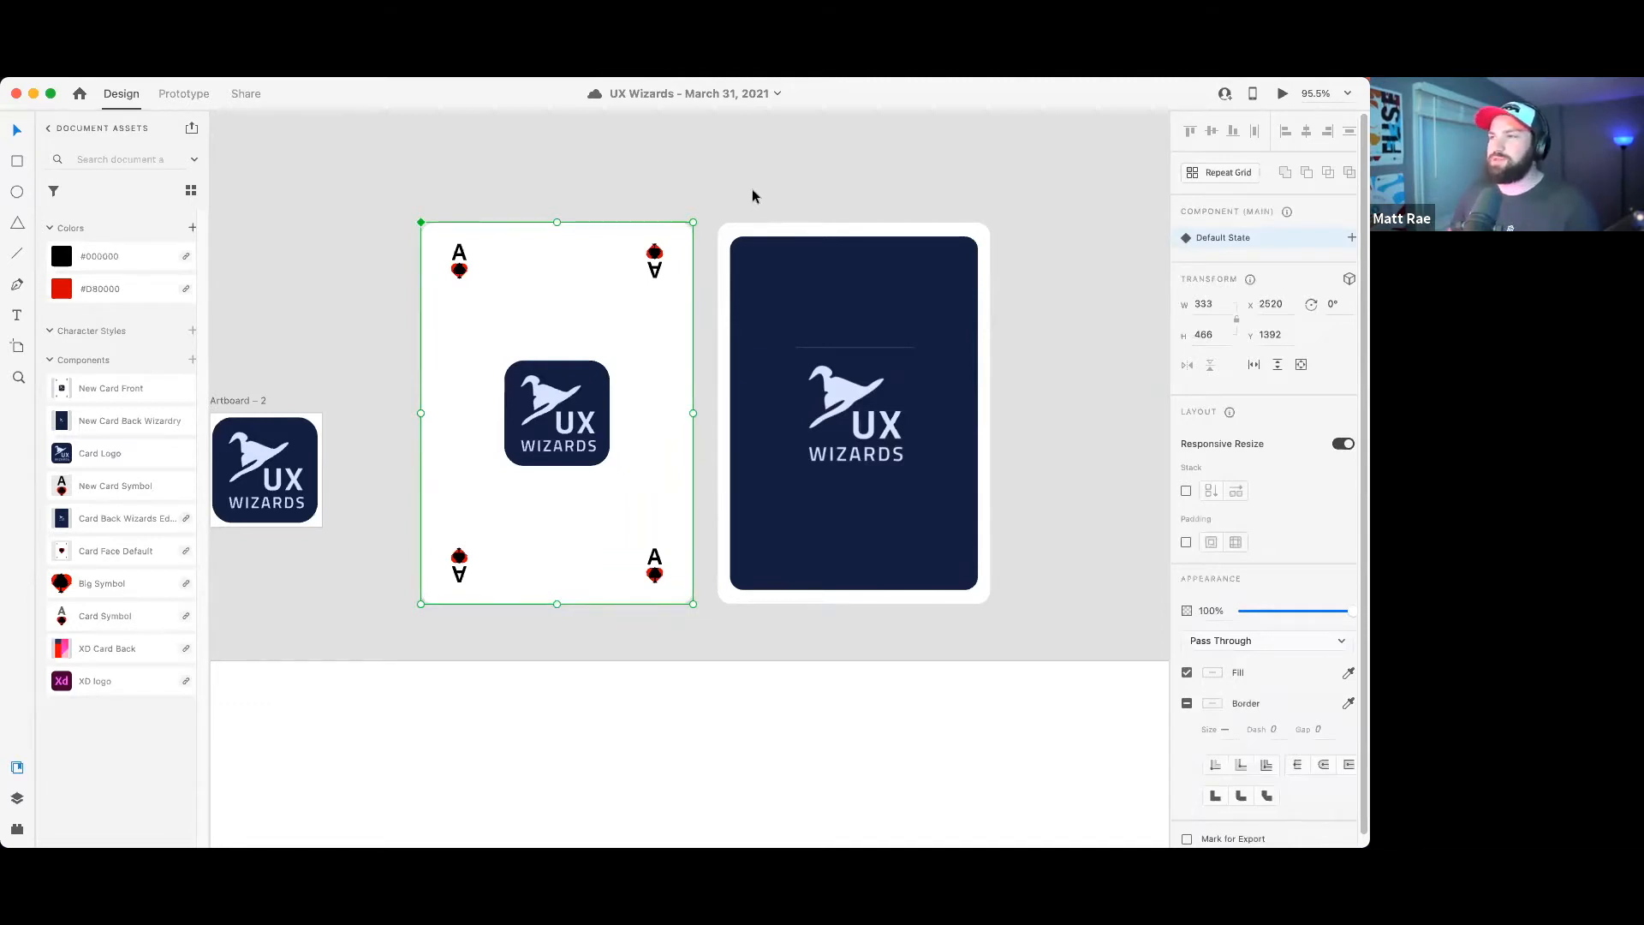
# - Replace the card back beside the card front with an instance of the New Card Back Wizardry component
pyautogui.click(778, 281)
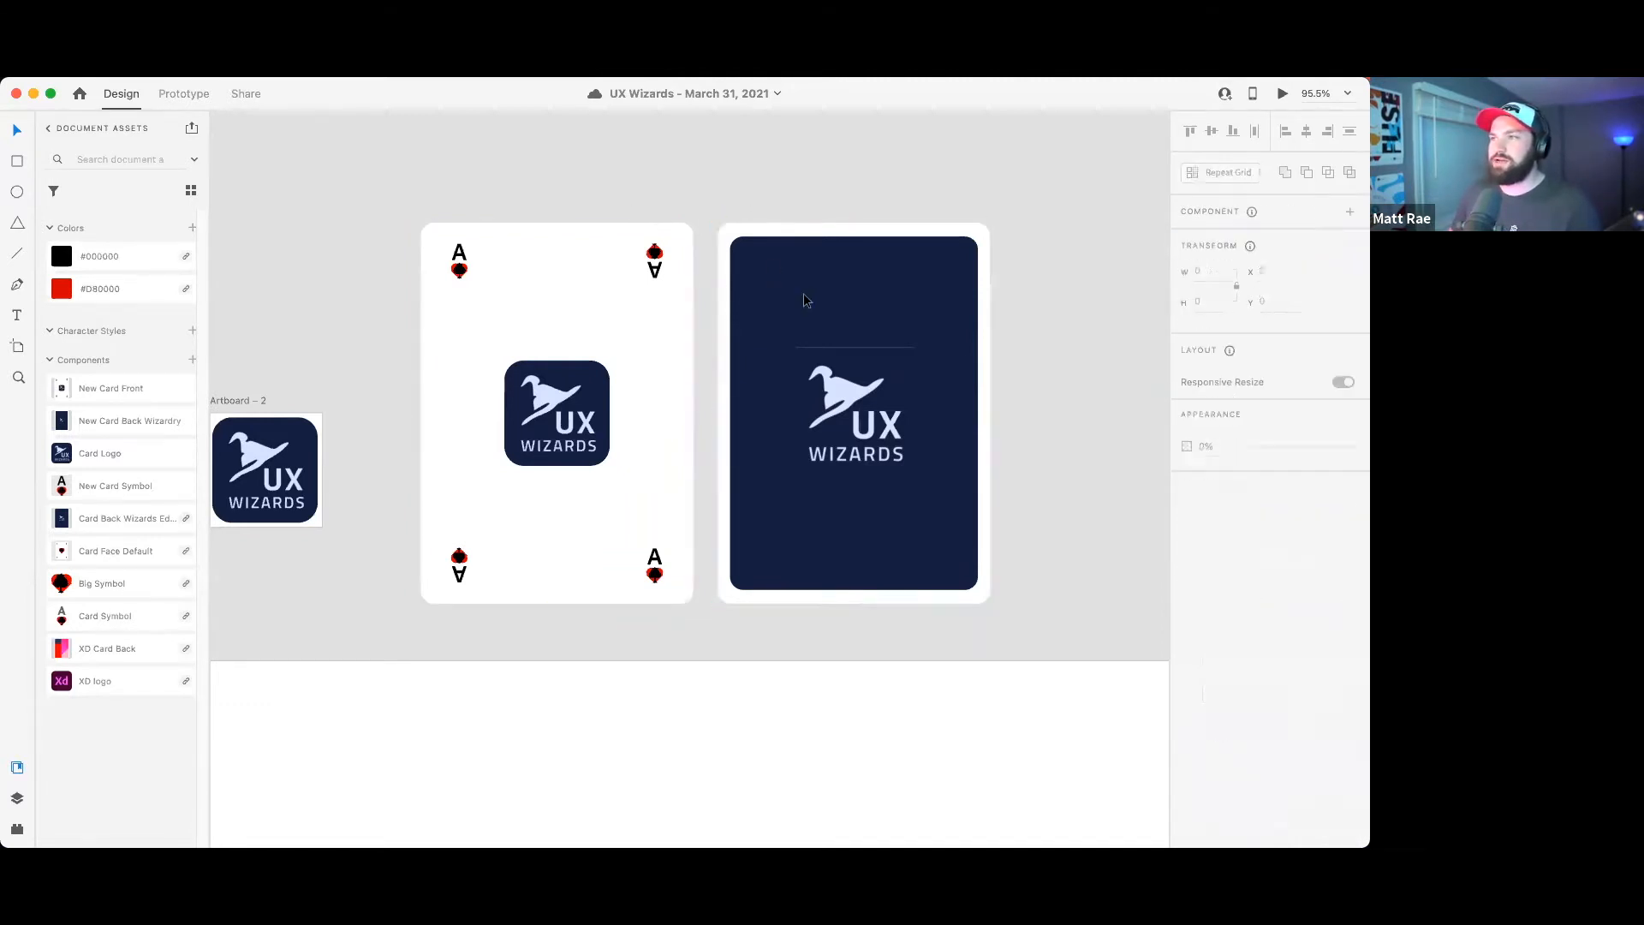
pyautogui.press('BackSpace')
pyautogui.moveTo(120, 423); pyautogui.dragTo(894, 402)
pyautogui.moveTo(1007, 483); pyautogui.dragTo(896, 366)
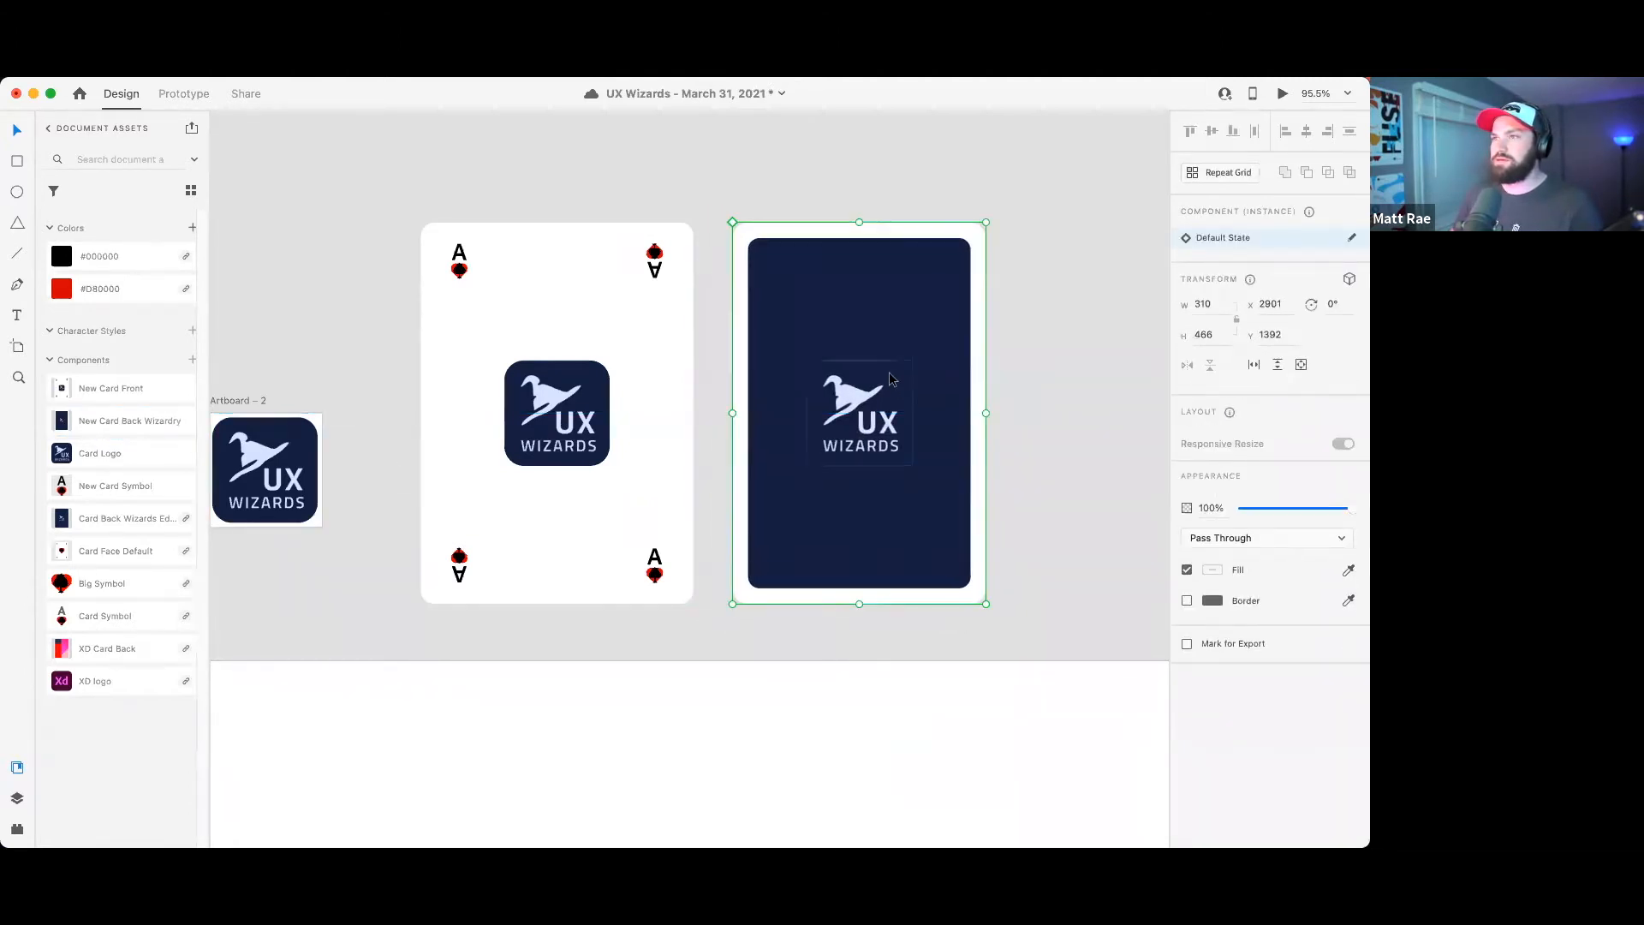
# - Replace the 310-wide card back instance with the Card Back Wizards Edition component at X 2900, Y 1392
pyautogui.click(671, 346)
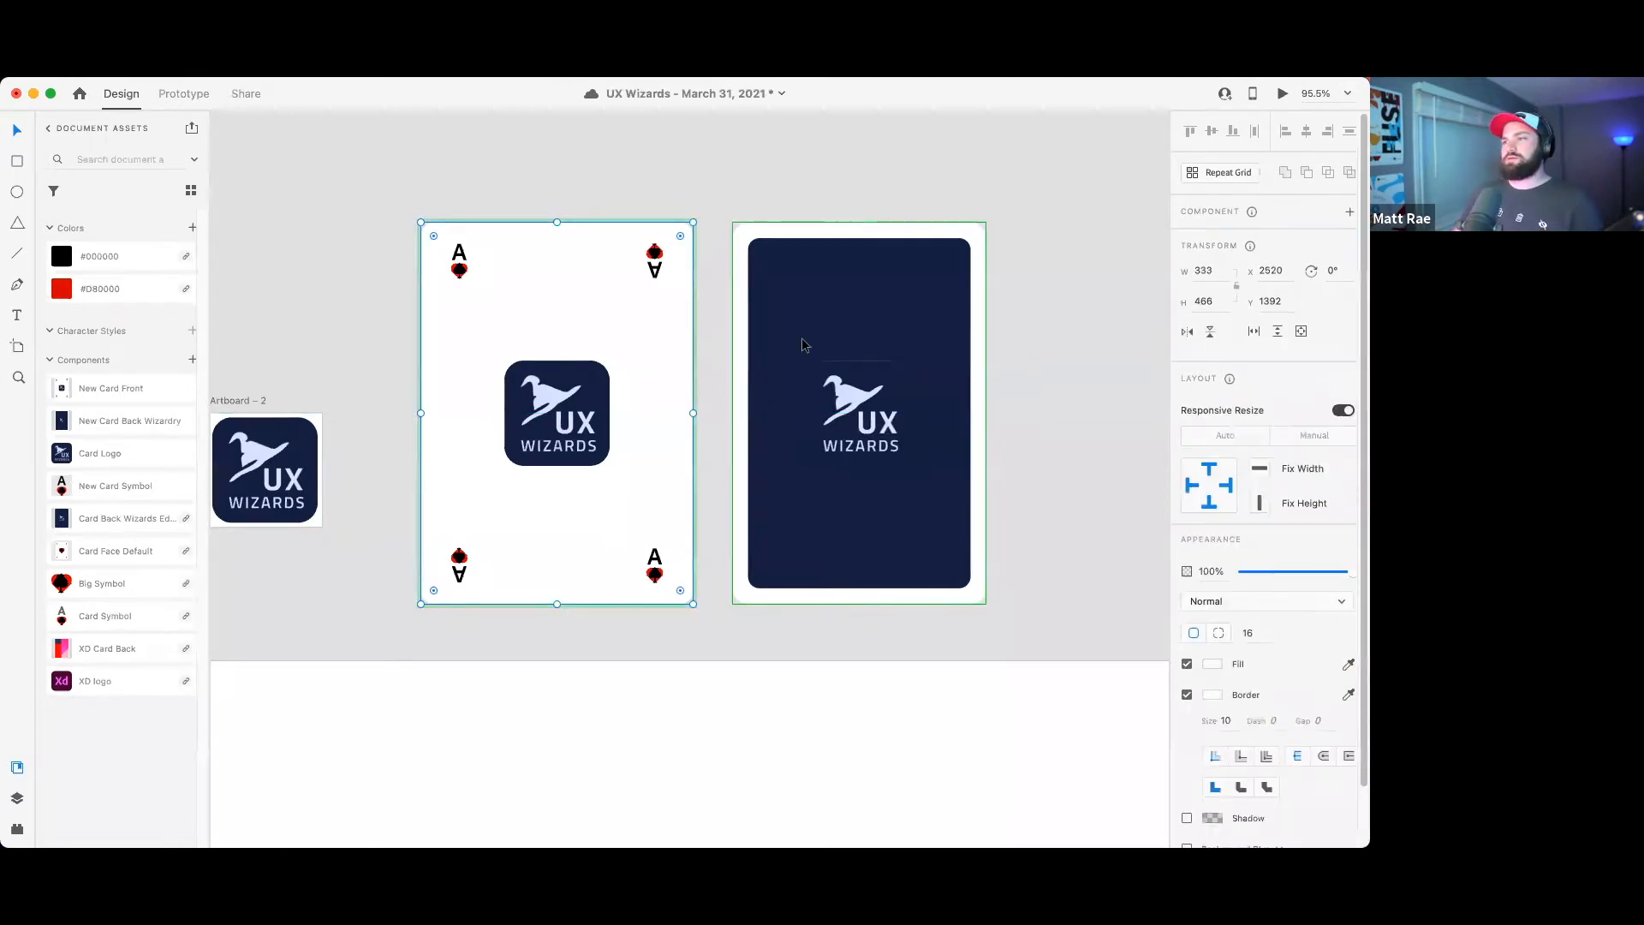
pyautogui.click(770, 346)
pyautogui.click(682, 357)
pyautogui.click(809, 345)
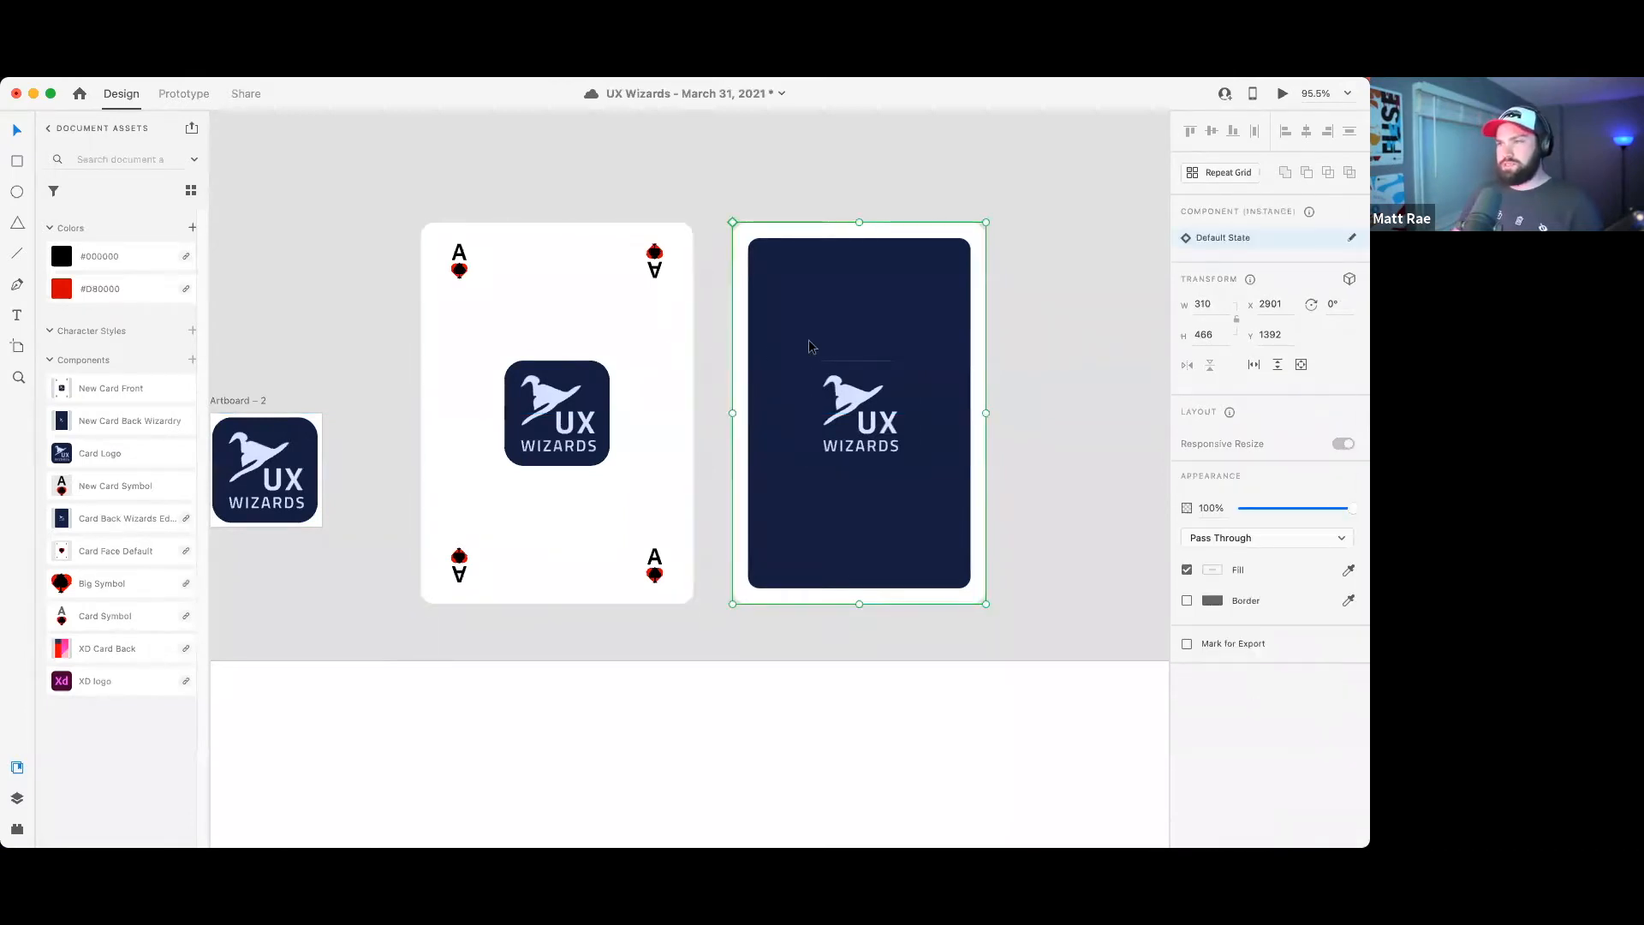
pyautogui.press('Delete')
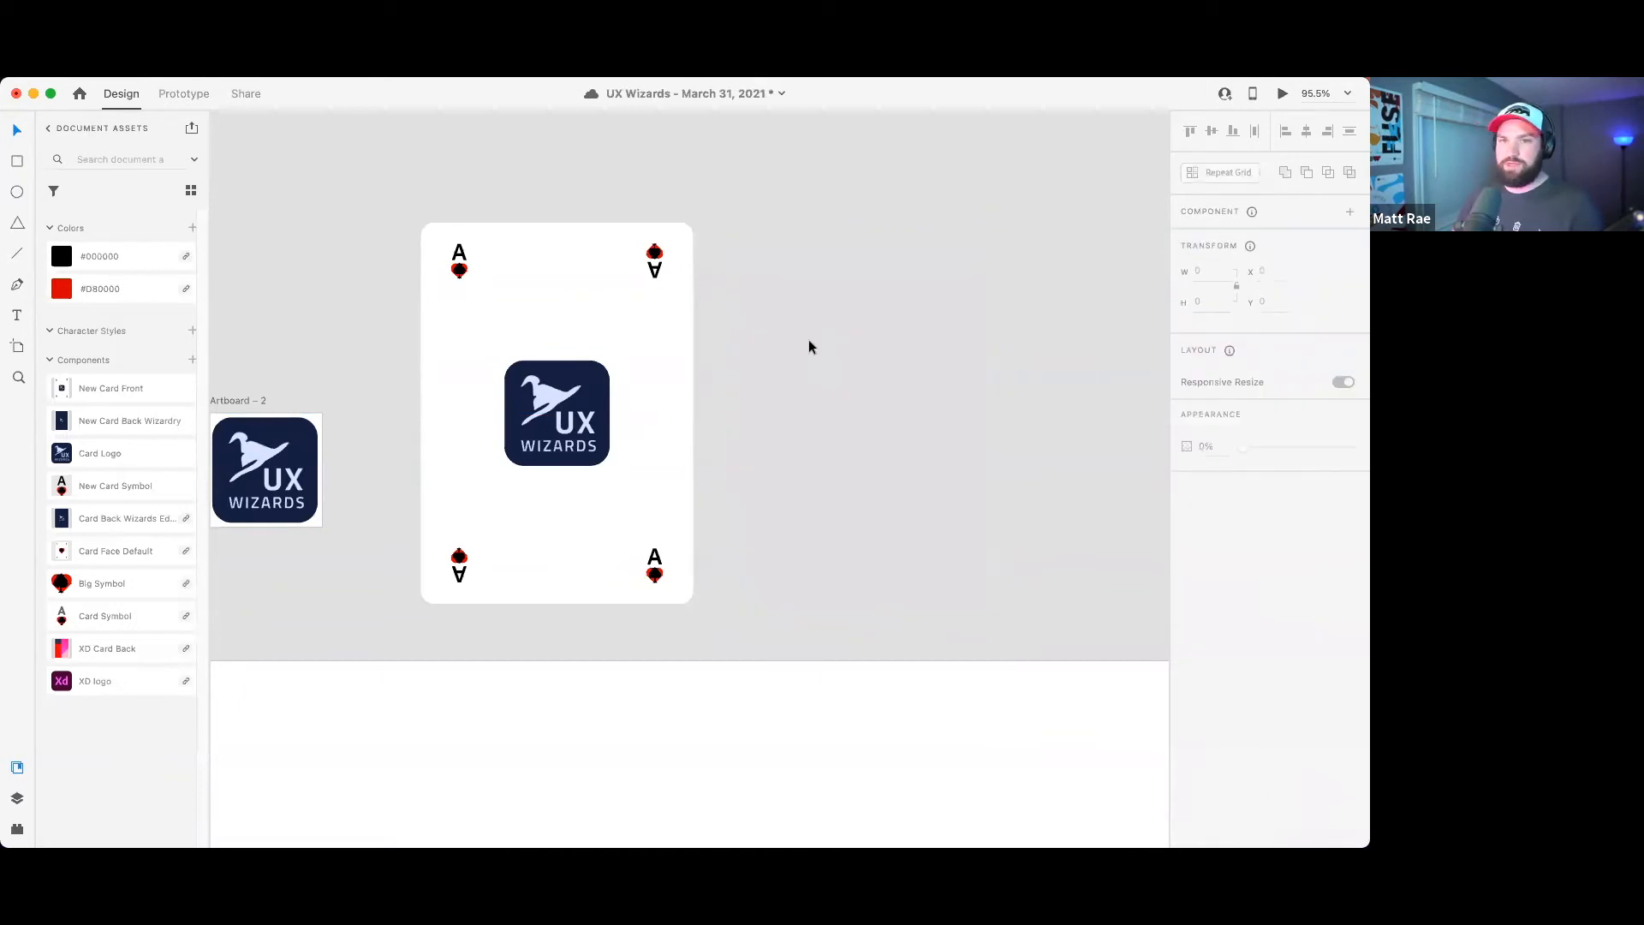
pyautogui.moveTo(102, 519); pyautogui.dragTo(860, 319)
pyautogui.scroll(-3, 906, 364)
pyautogui.hscroll(10, 900, 370)
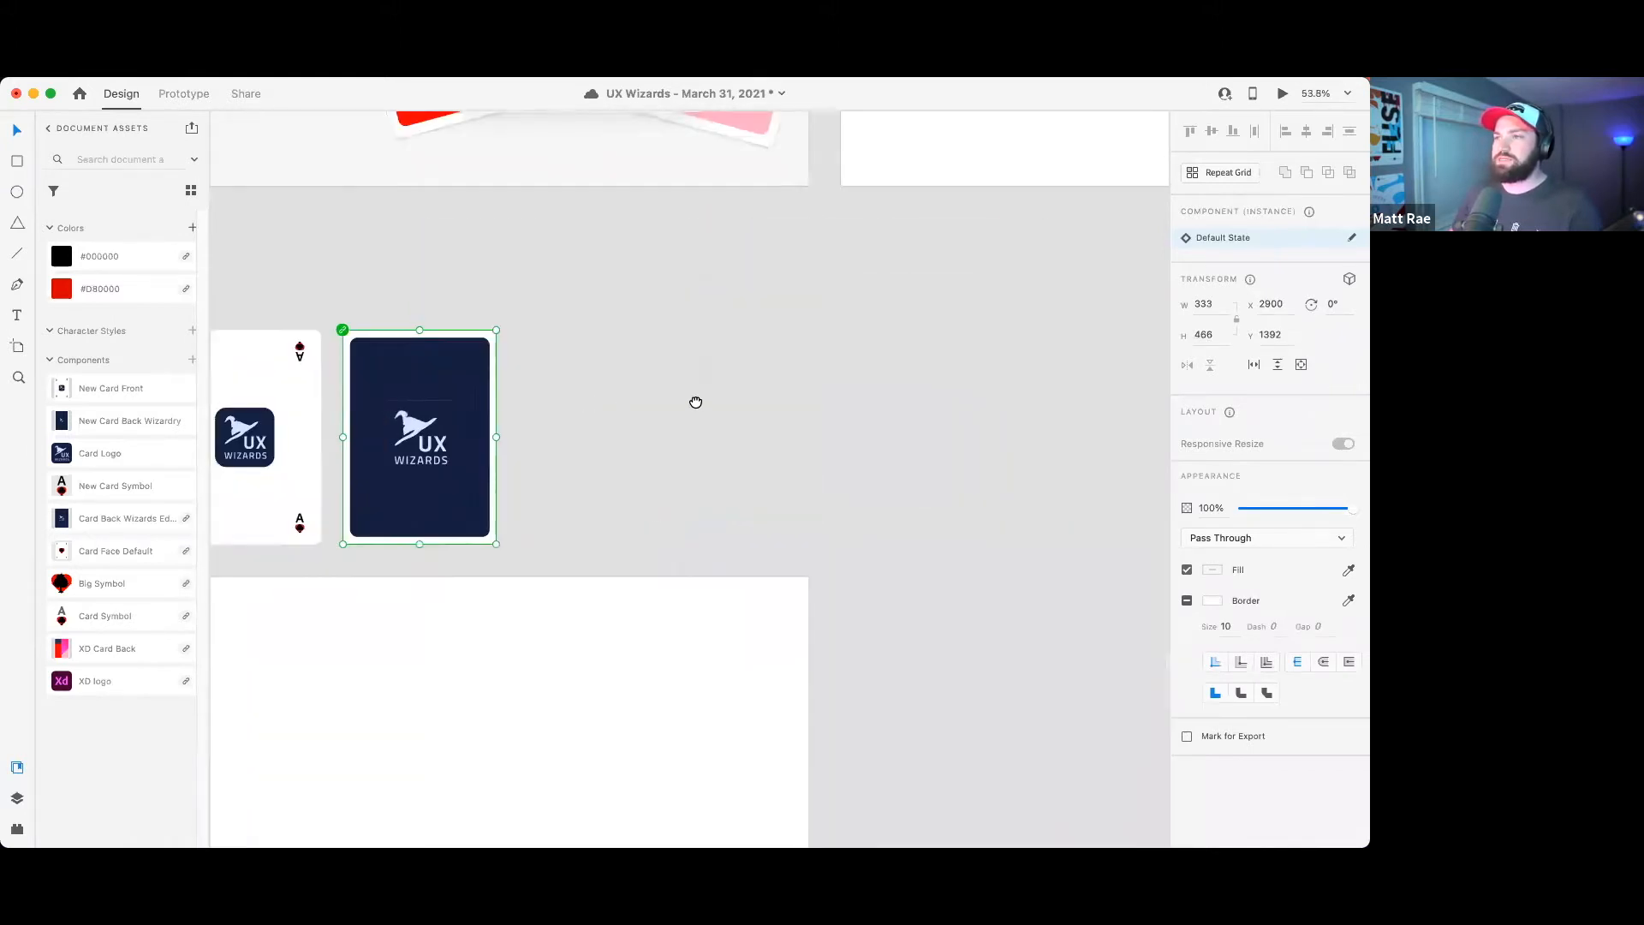
# - Draw a square artboard about 607 × 607 beyond the card back and give it a light grey fill
pyautogui.hscroll(-5, 694, 403)
pyautogui.press('a')
pyautogui.moveTo(777, 249); pyautogui.dragTo(1085, 531)
pyautogui.press('v')
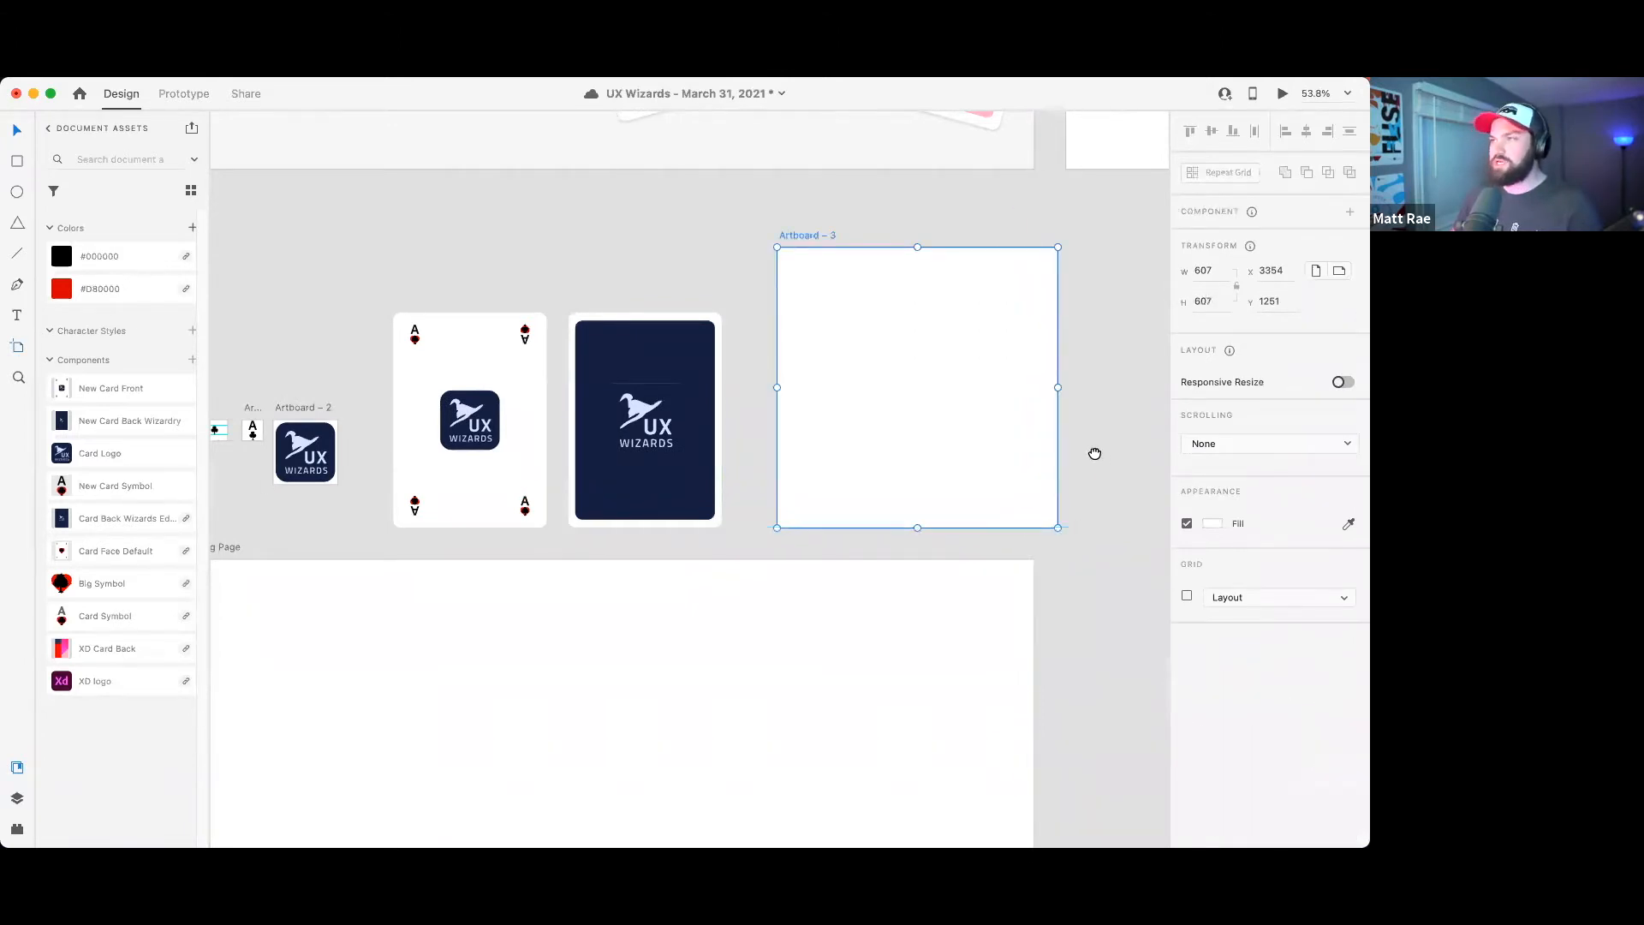
pyautogui.moveTo(1093, 455); pyautogui.dragTo(947, 434)
pyautogui.click(1211, 523)
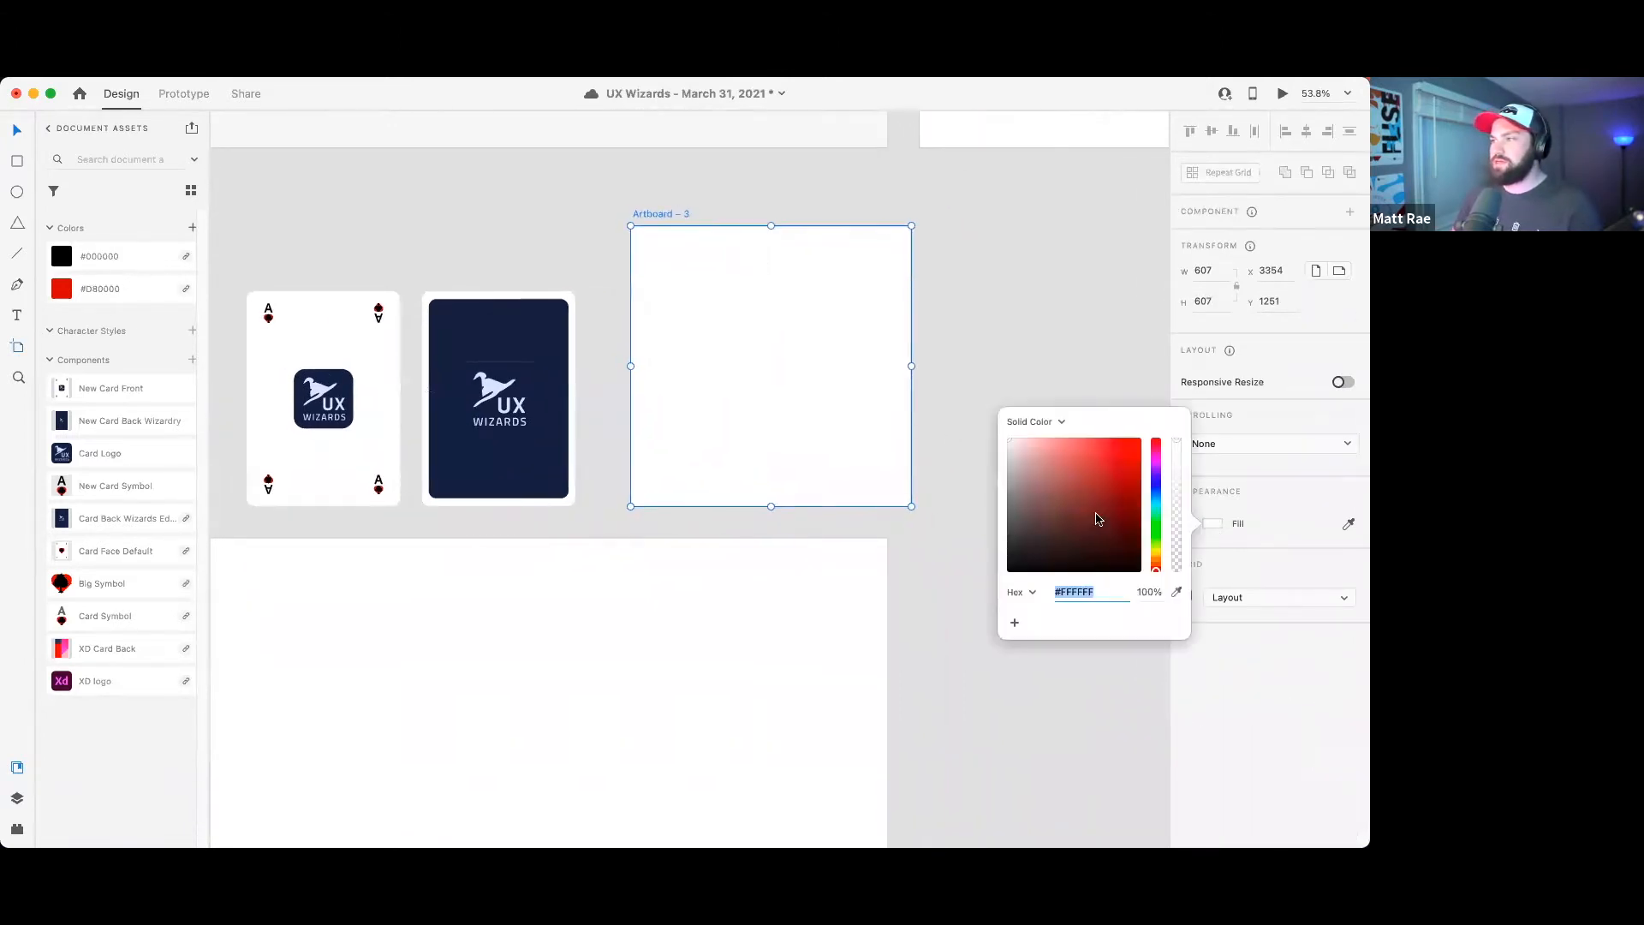
pyautogui.click(1002, 465)
pyautogui.click(980, 371)
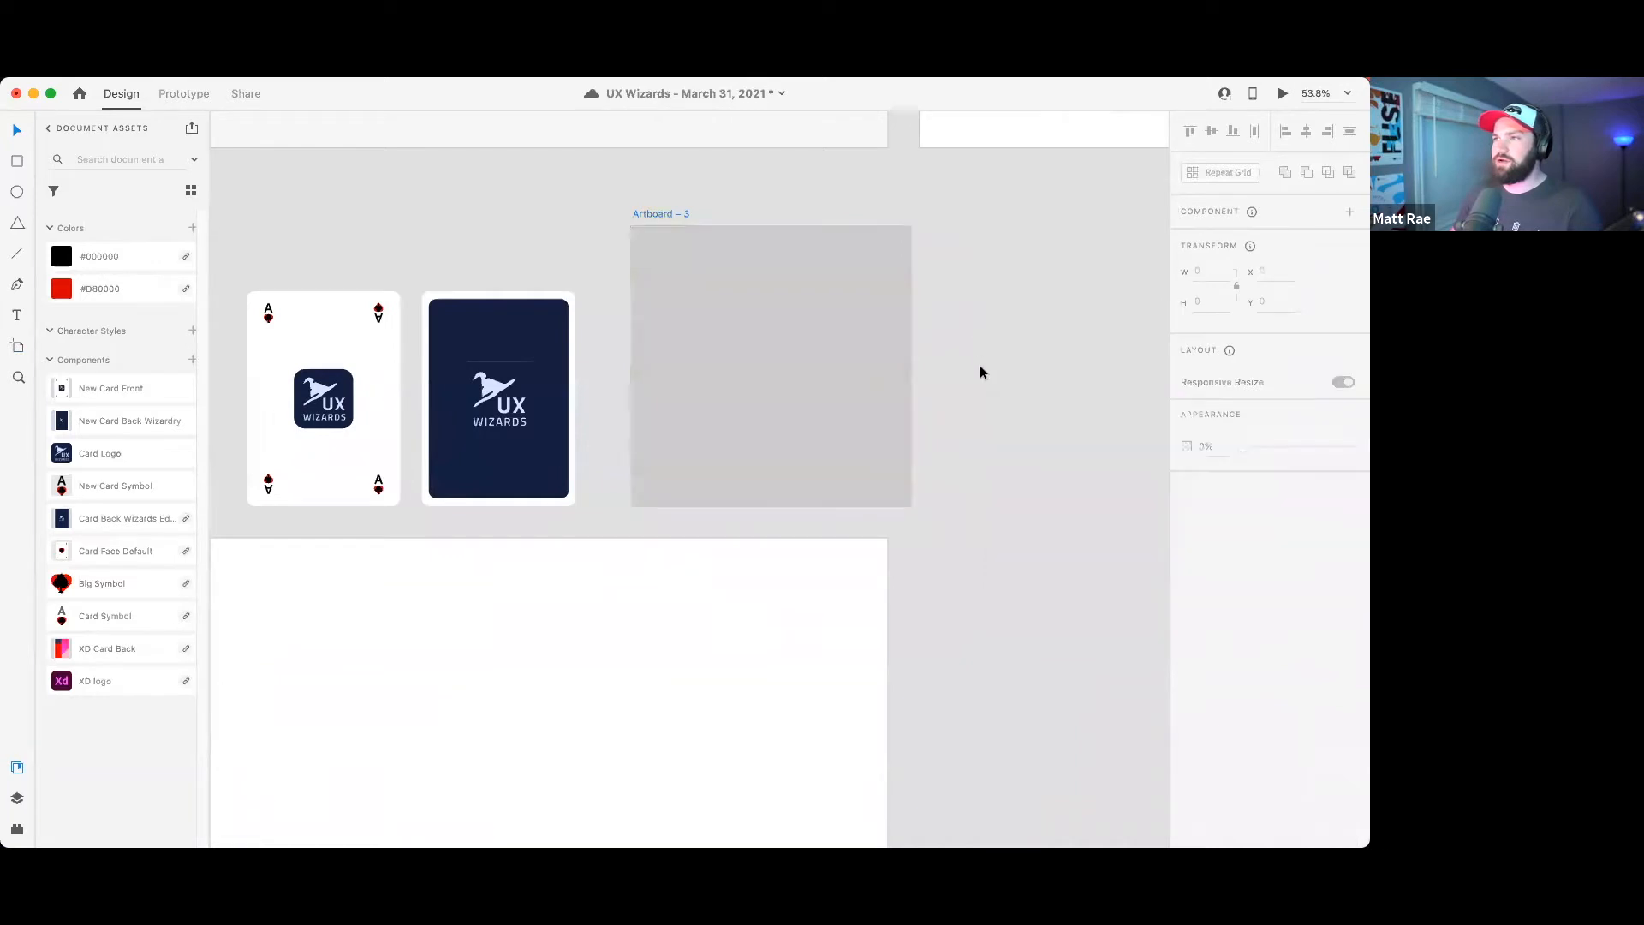
# - Move the card back onto the grey artboard, centred horizontally at X 137, Y 59
pyautogui.click(316, 421)
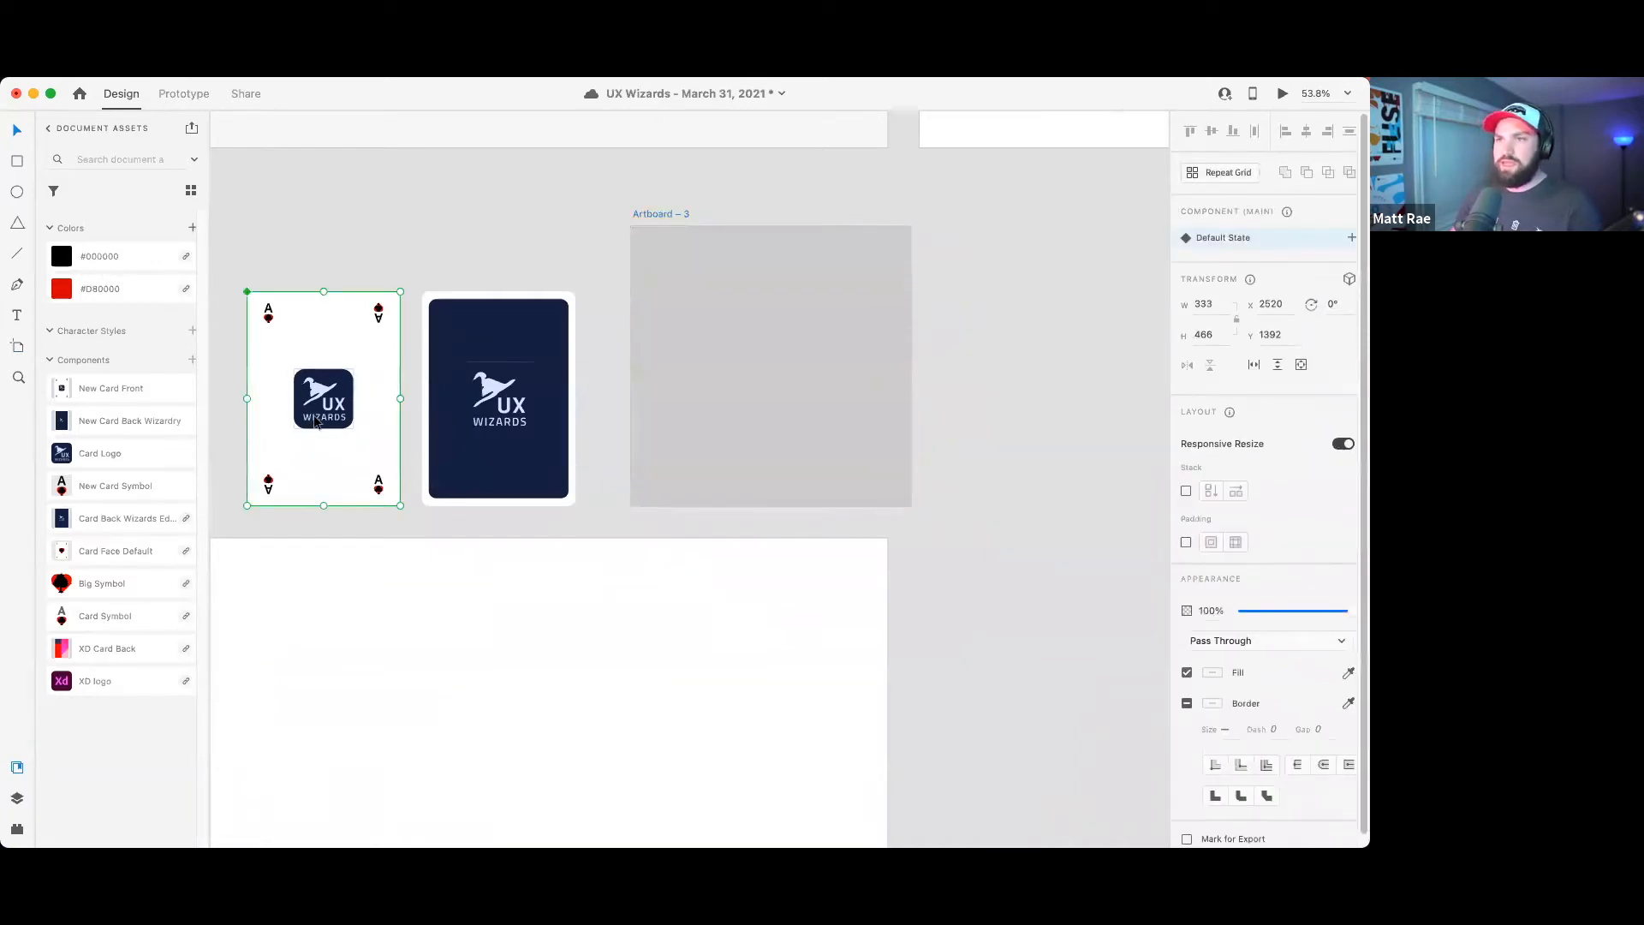
pyautogui.click(509, 424)
pyautogui.moveTo(511, 424); pyautogui.dragTo(784, 386)
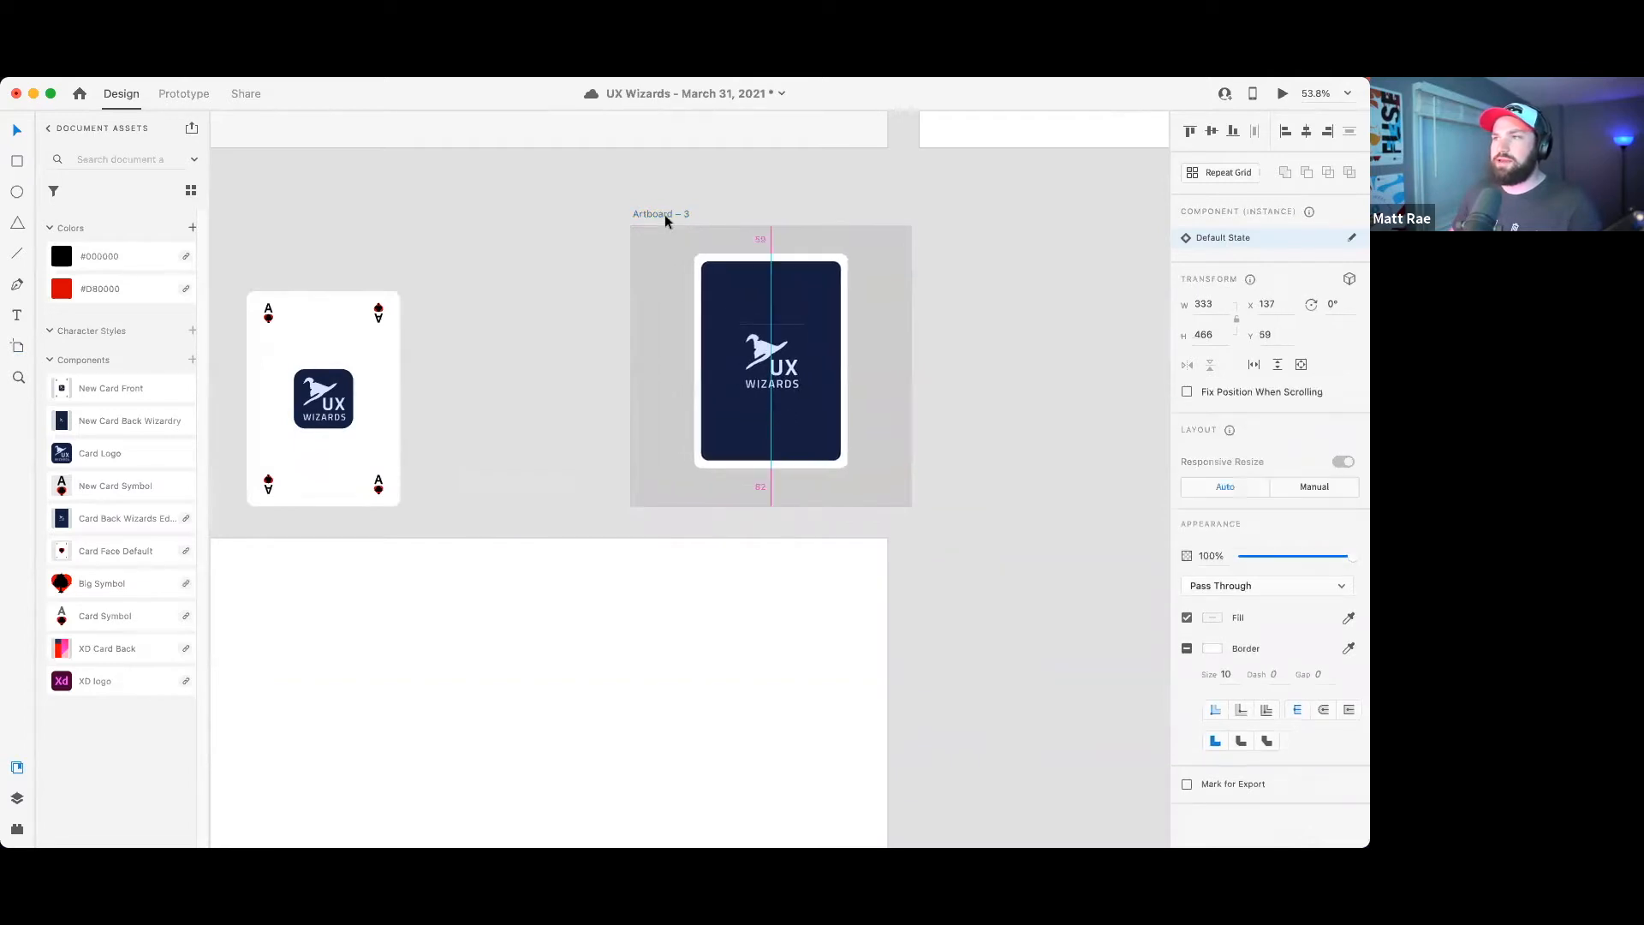
# - Rename the grey artboard as Front Card
pyautogui.doubleClick(665, 216)
pyautogui.write('Front o')
pyautogui.write('f the')
pyautogui.press('BackSpace')
pyautogui.press('BackSpace')
pyautogui.press('BackSpace')
pyautogui.press('BackSpace')
pyautogui.press('BackSpace')
pyautogui.press('BackSpace')
pyautogui.write('Card')
pyautogui.press('Return')
pyautogui.click(1035, 342)
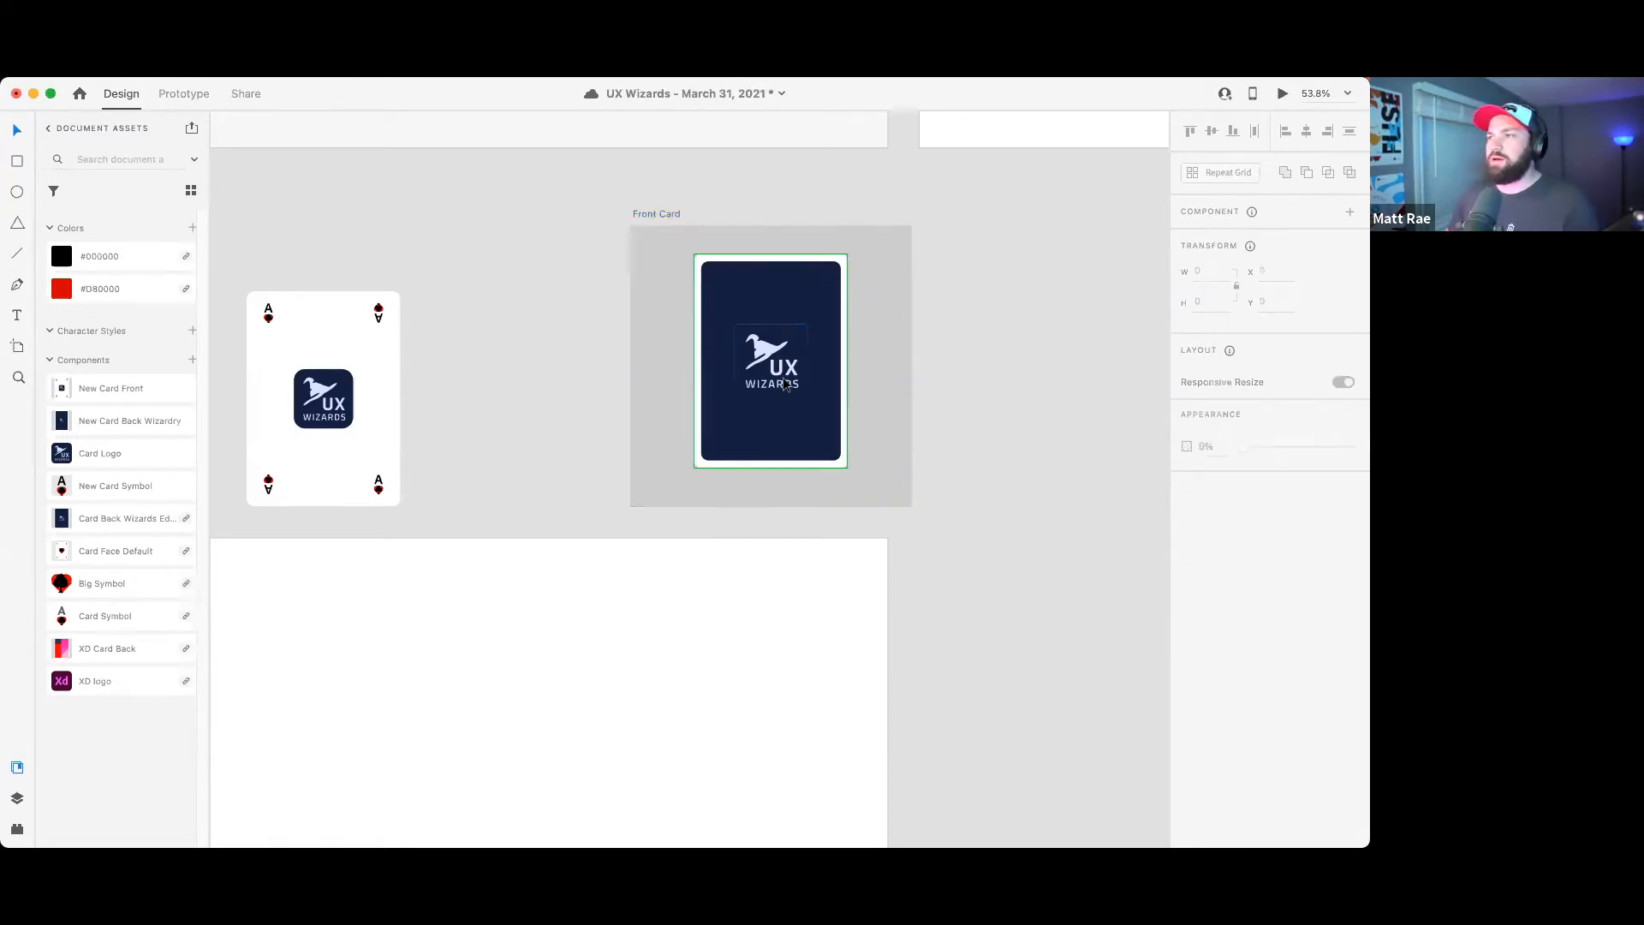
# - Move the card front just outside the Front Card artboard, level with the card back
pyautogui.click(787, 383)
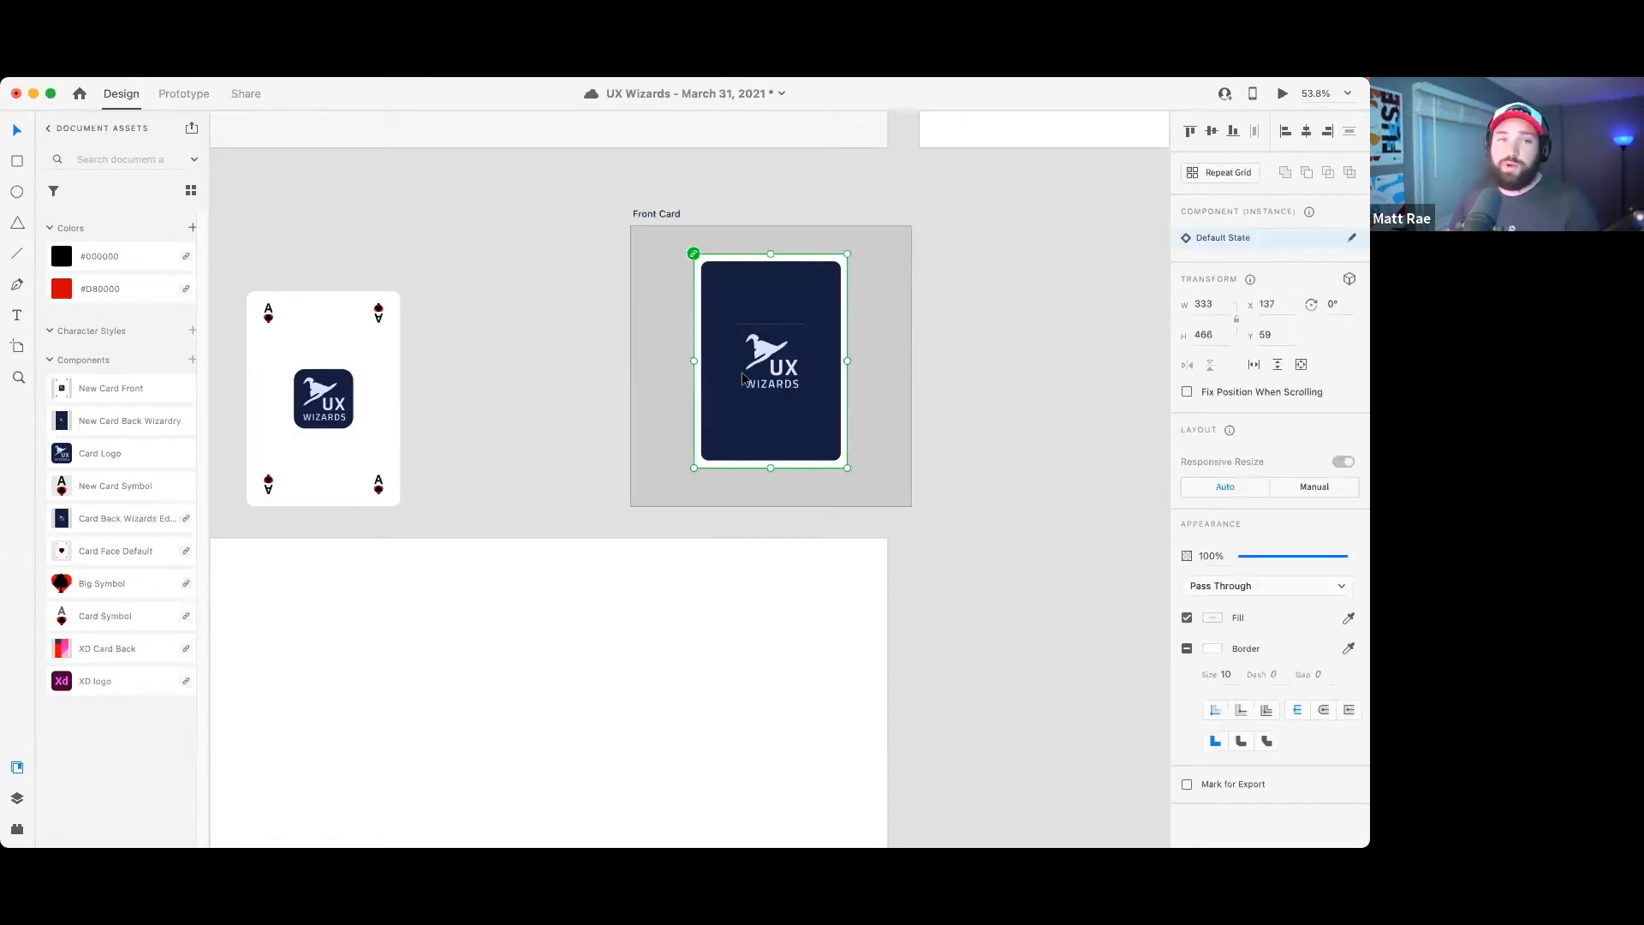
pyautogui.click(390, 391)
pyautogui.moveTo(371, 412); pyautogui.dragTo(578, 375)
pyautogui.click(959, 340)
# - Turn on 3D Transforms for the card back and save the document
pyautogui.click(792, 306)
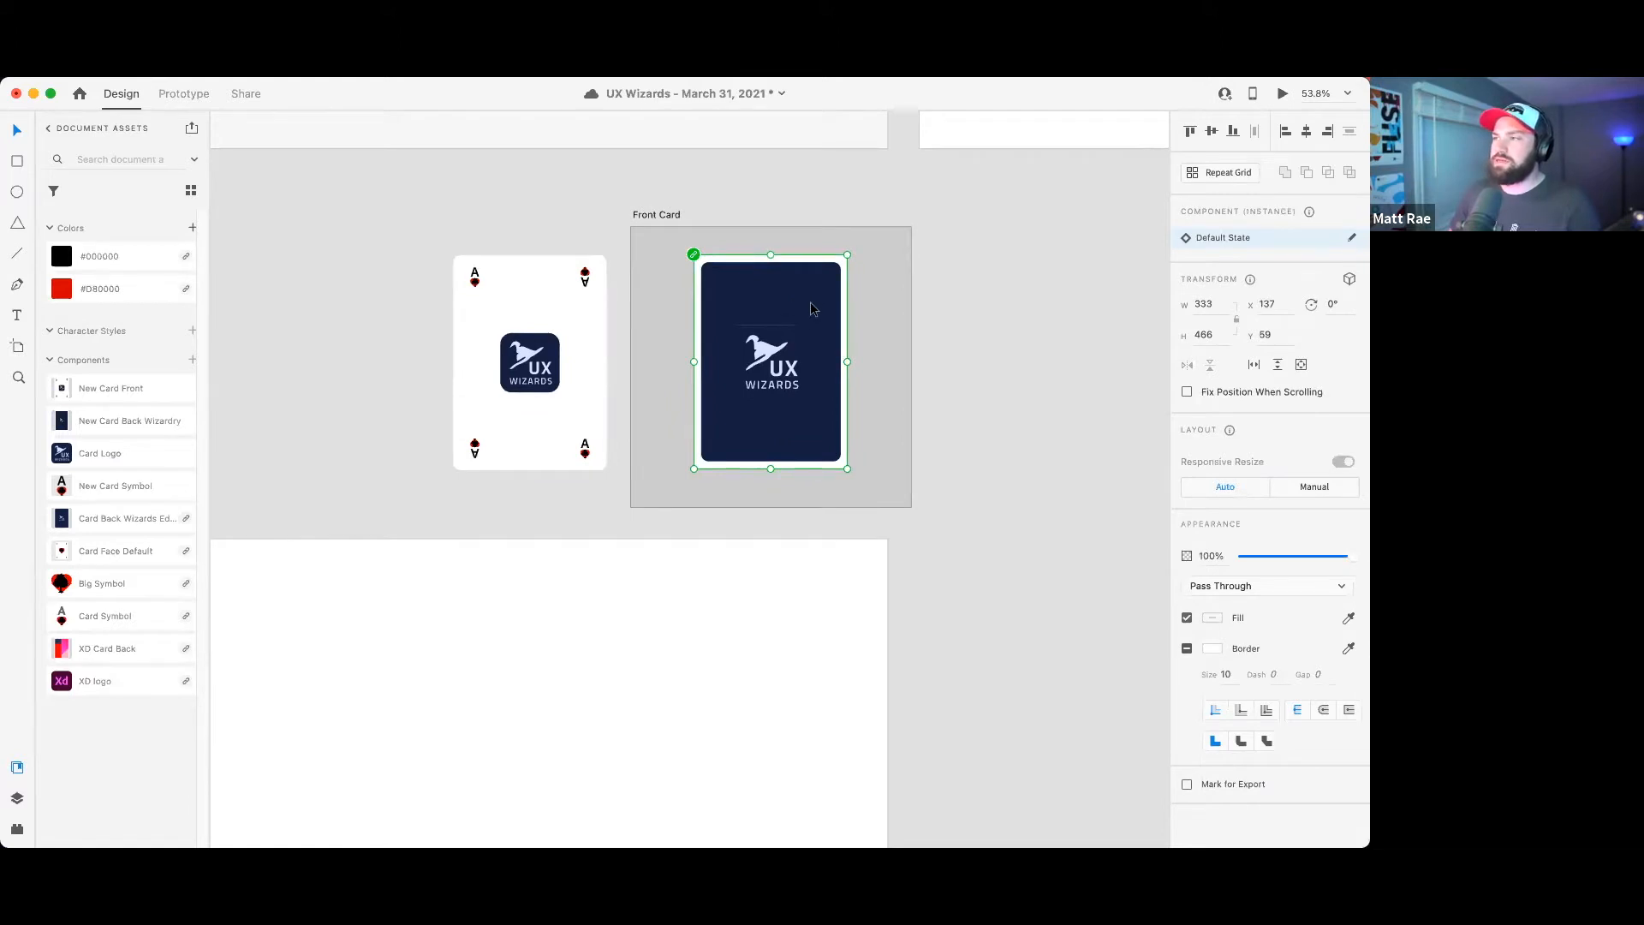
pyautogui.click(1349, 280)
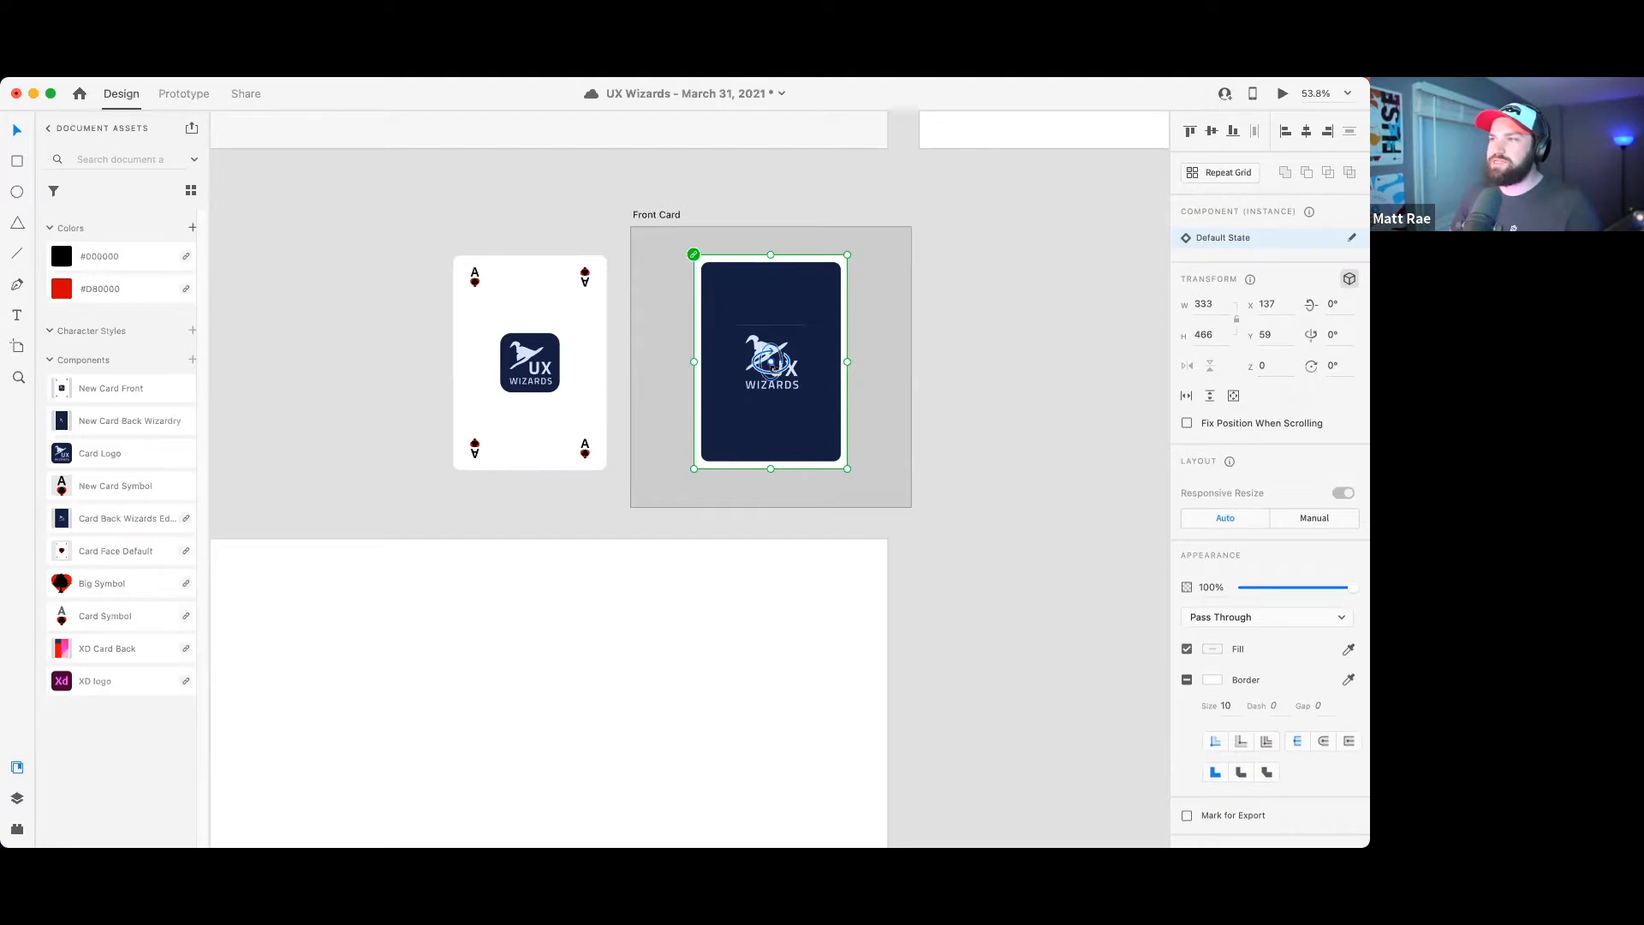
pyautogui.press('super+s')
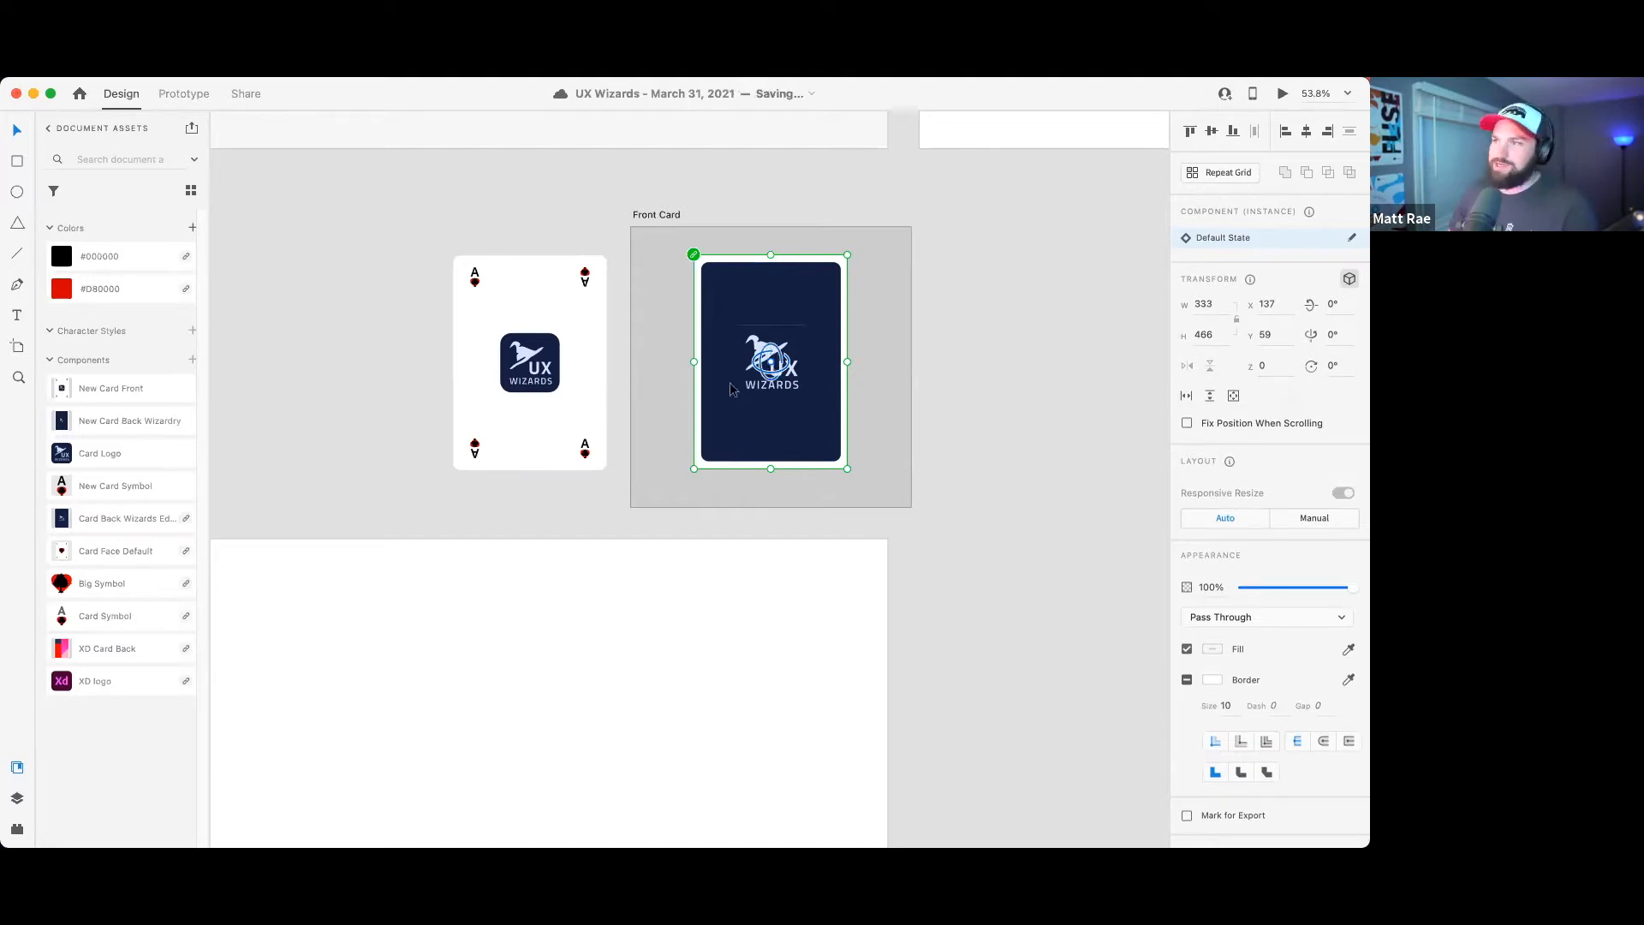
# - Rotate the card back 180° about its Y axis with the 3D control at its centre
pyautogui.scroll(5, 783, 356)
pyautogui.moveTo(972, 298); pyautogui.dragTo(918, 368)
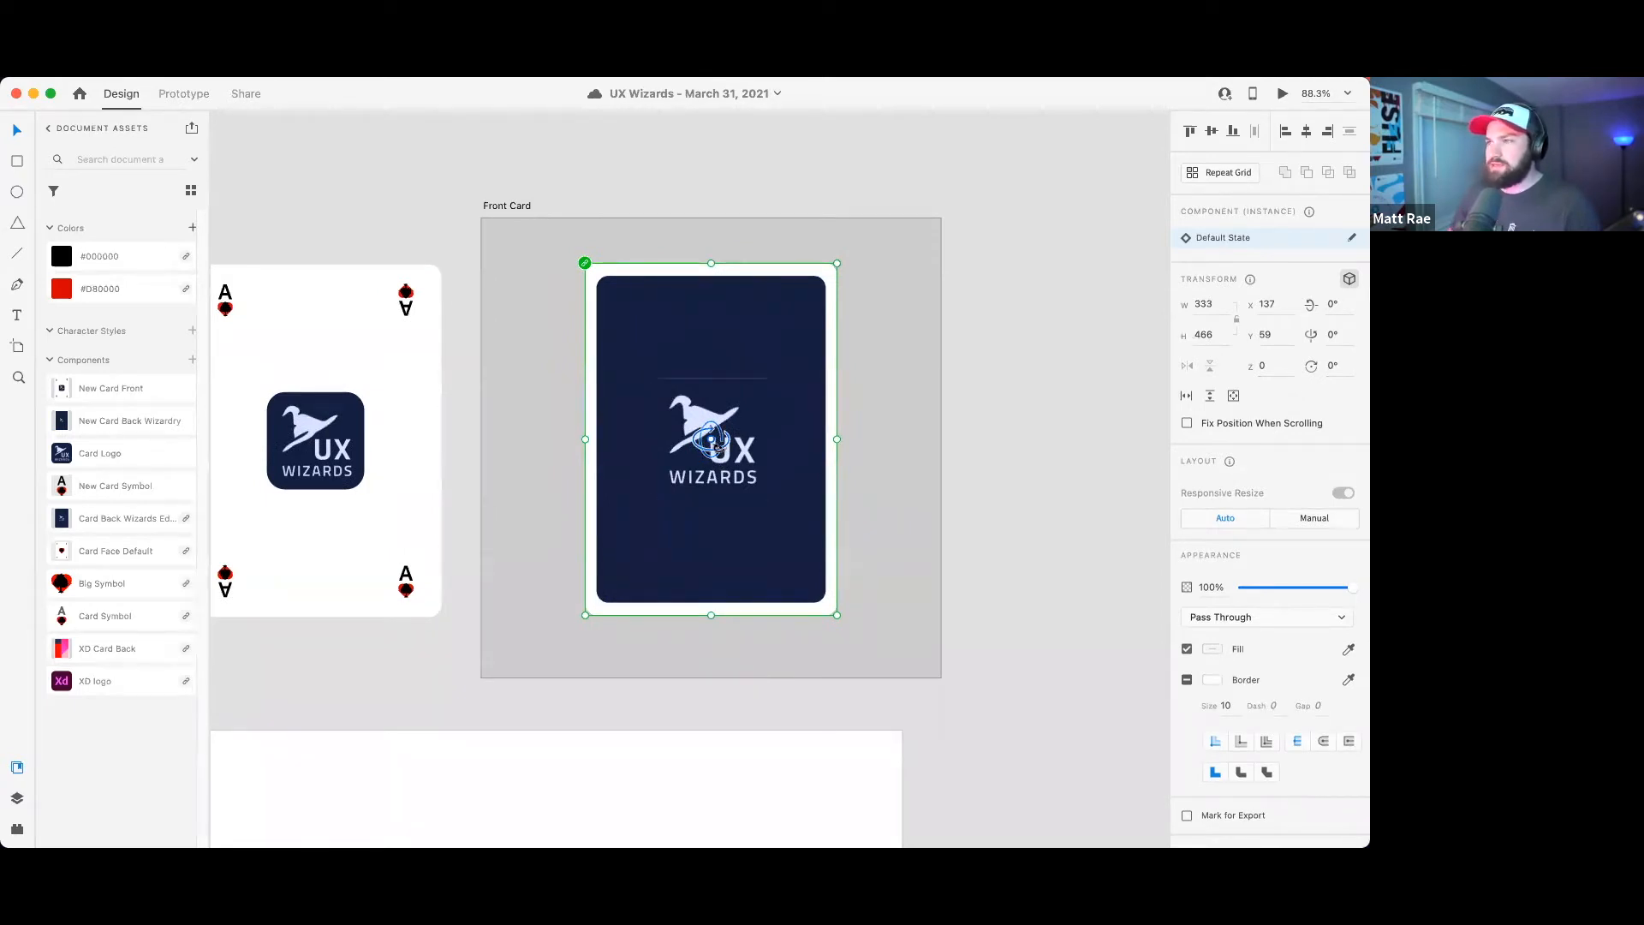
pyautogui.moveTo(710, 441); pyautogui.dragTo(980, 437)
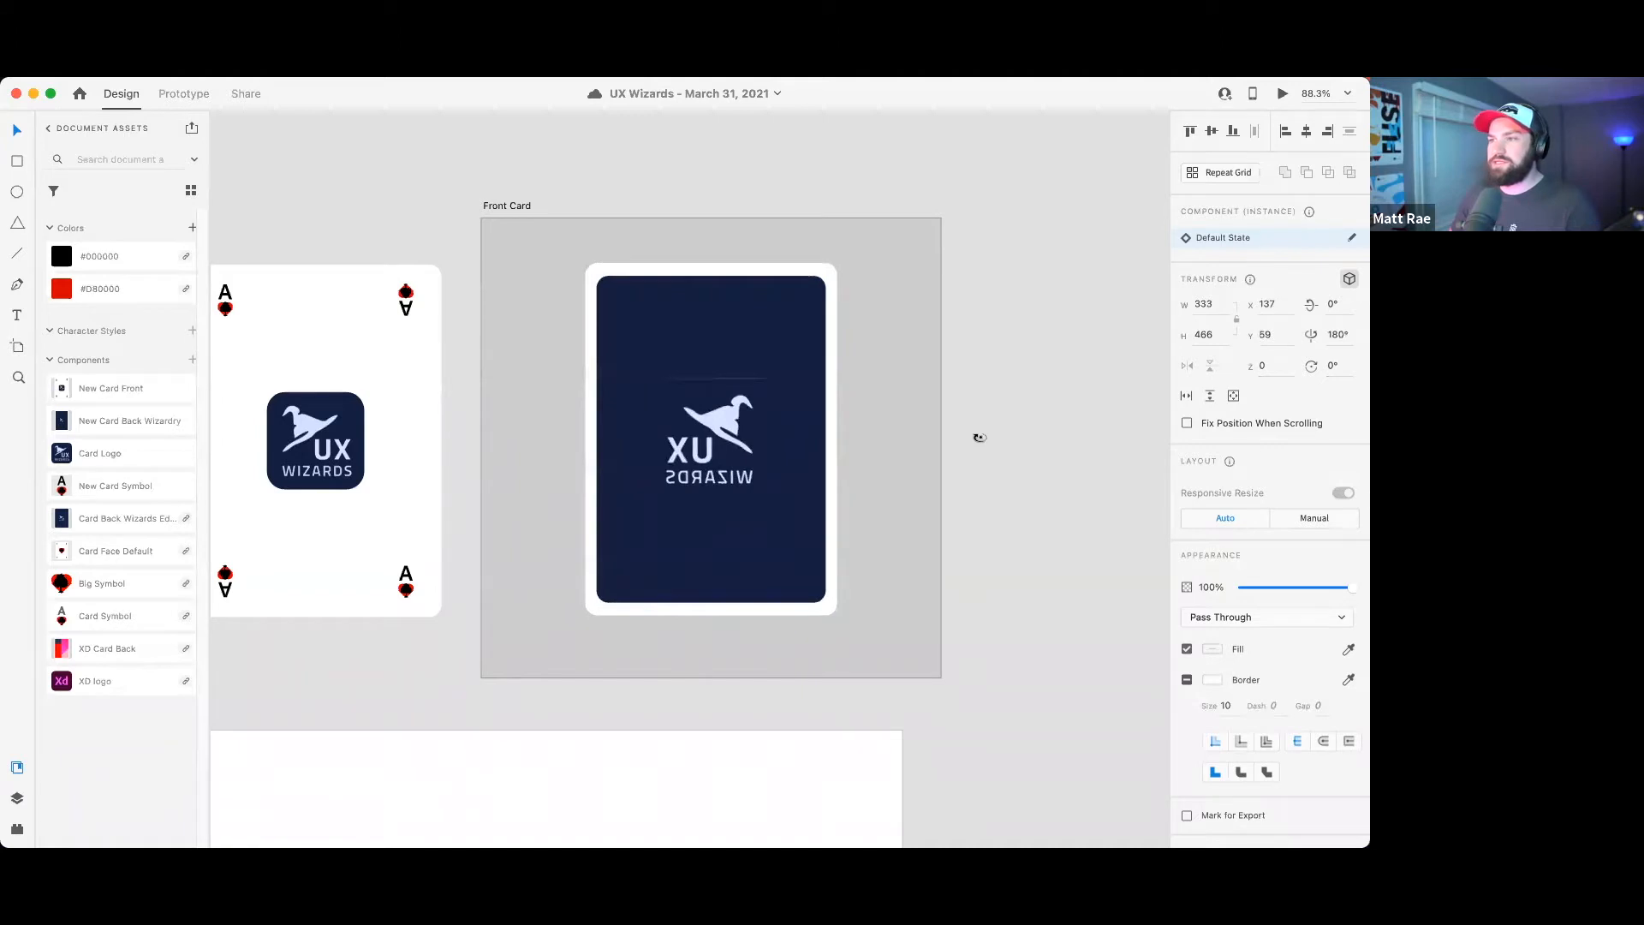
pyautogui.moveTo(980, 438); pyautogui.dragTo(980, 437)
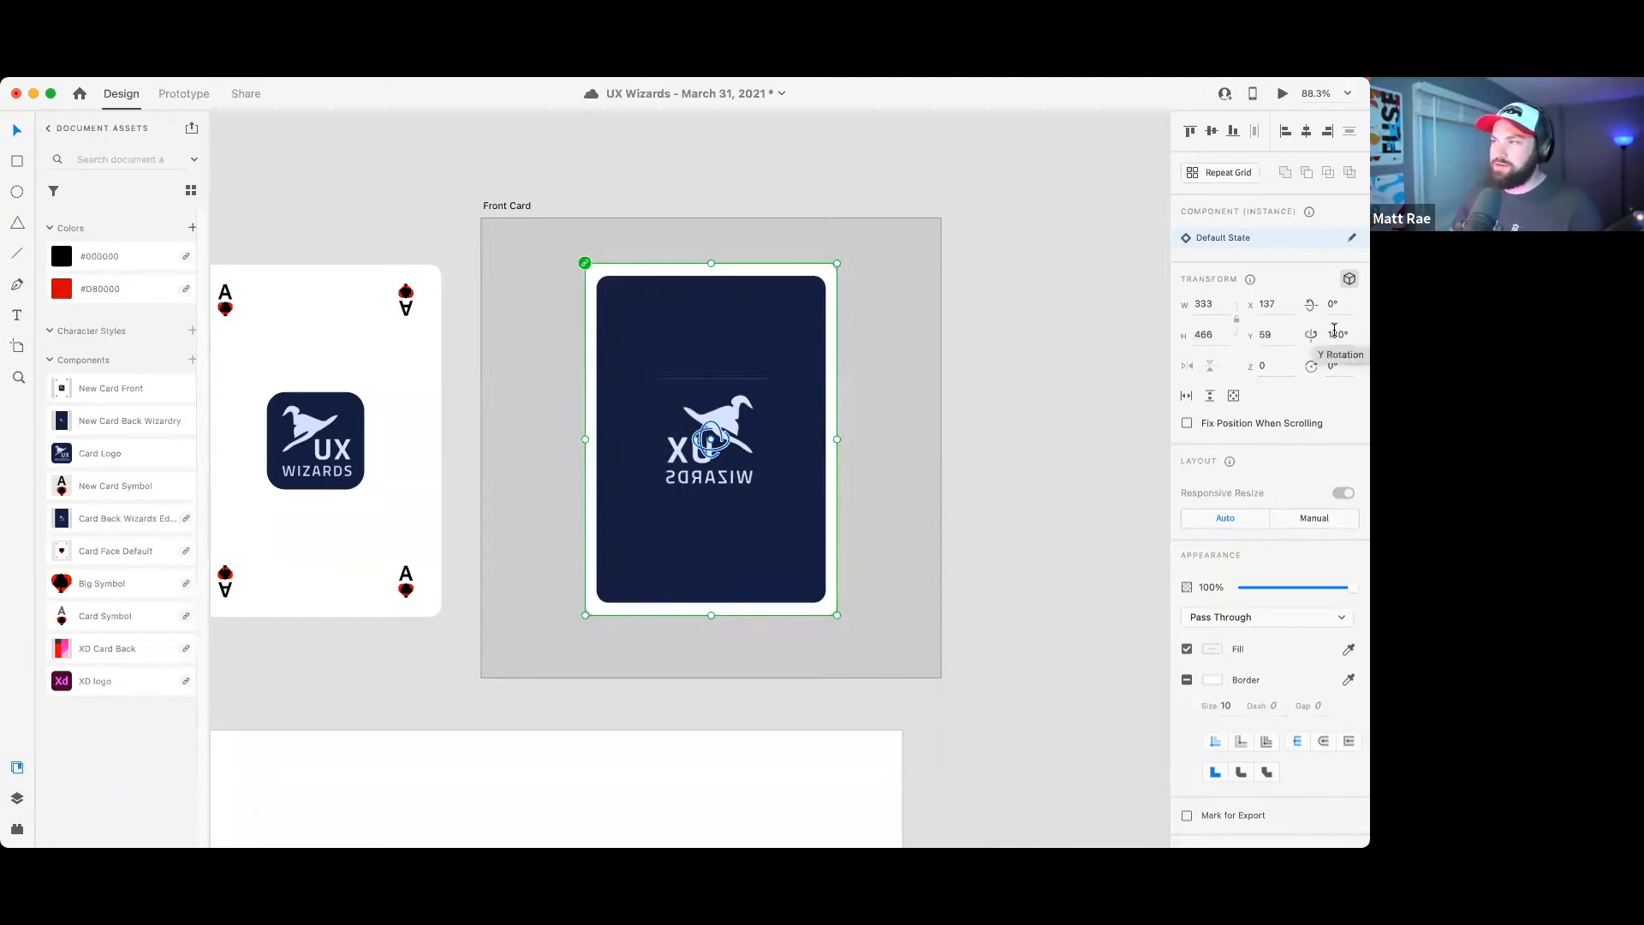
# - Place the card front exactly over the flipped card back on the Front Card artboard, at X 137, Y 59
pyautogui.click(1274, 364)
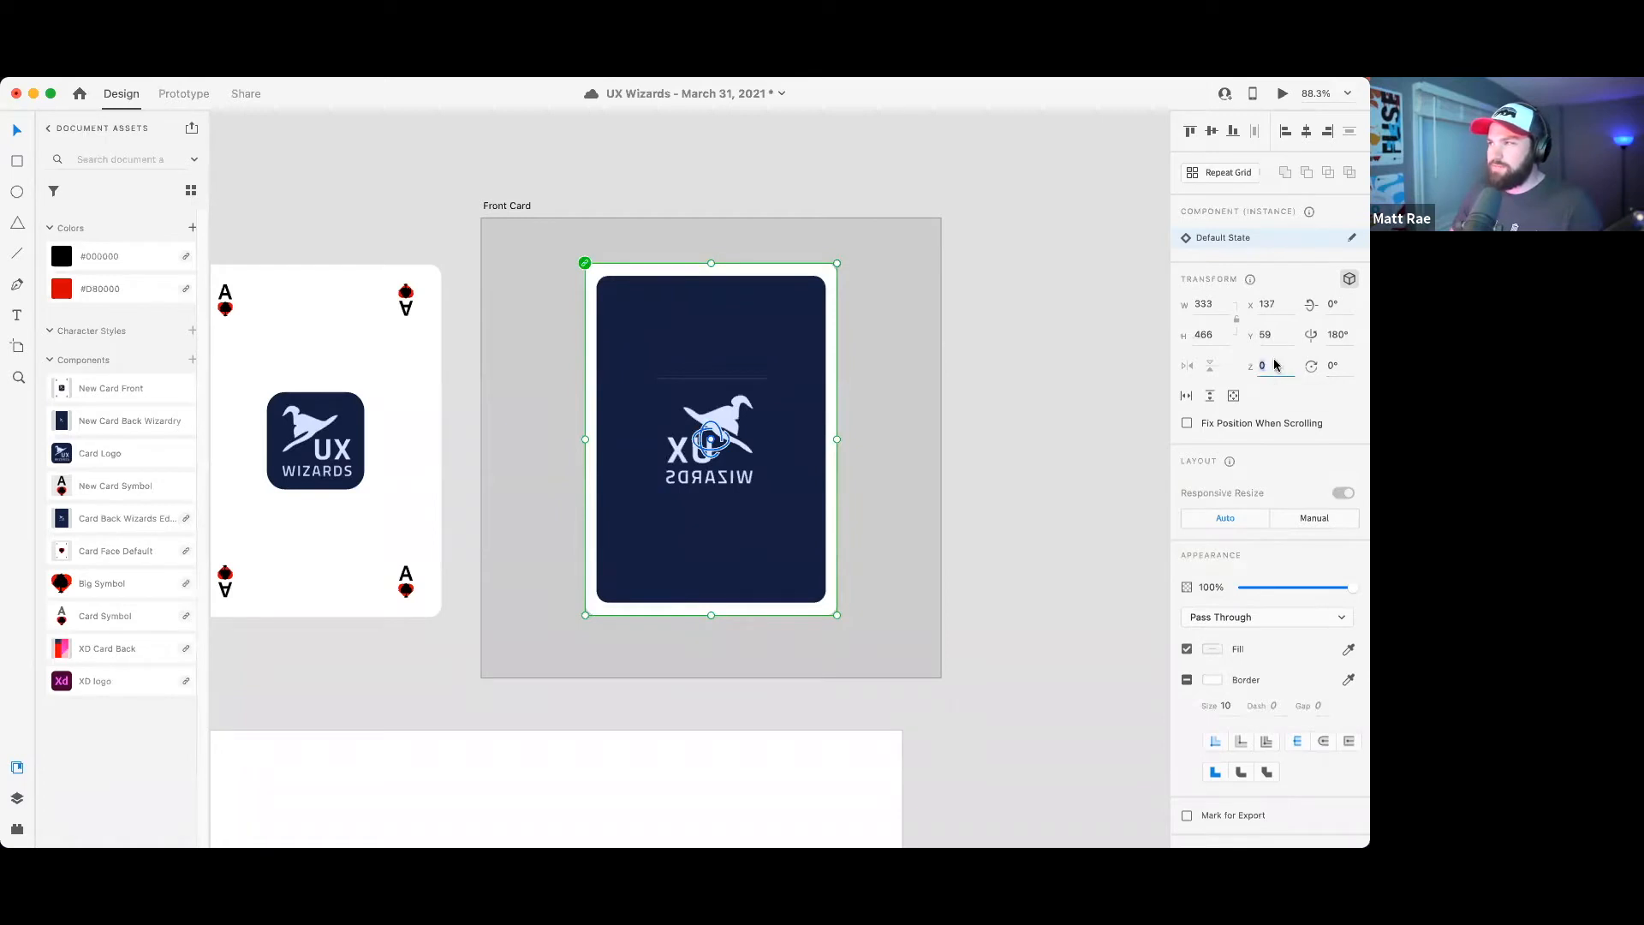
pyautogui.click(1036, 377)
pyautogui.moveTo(425, 471); pyautogui.dragTo(697, 502)
pyautogui.click(625, 250)
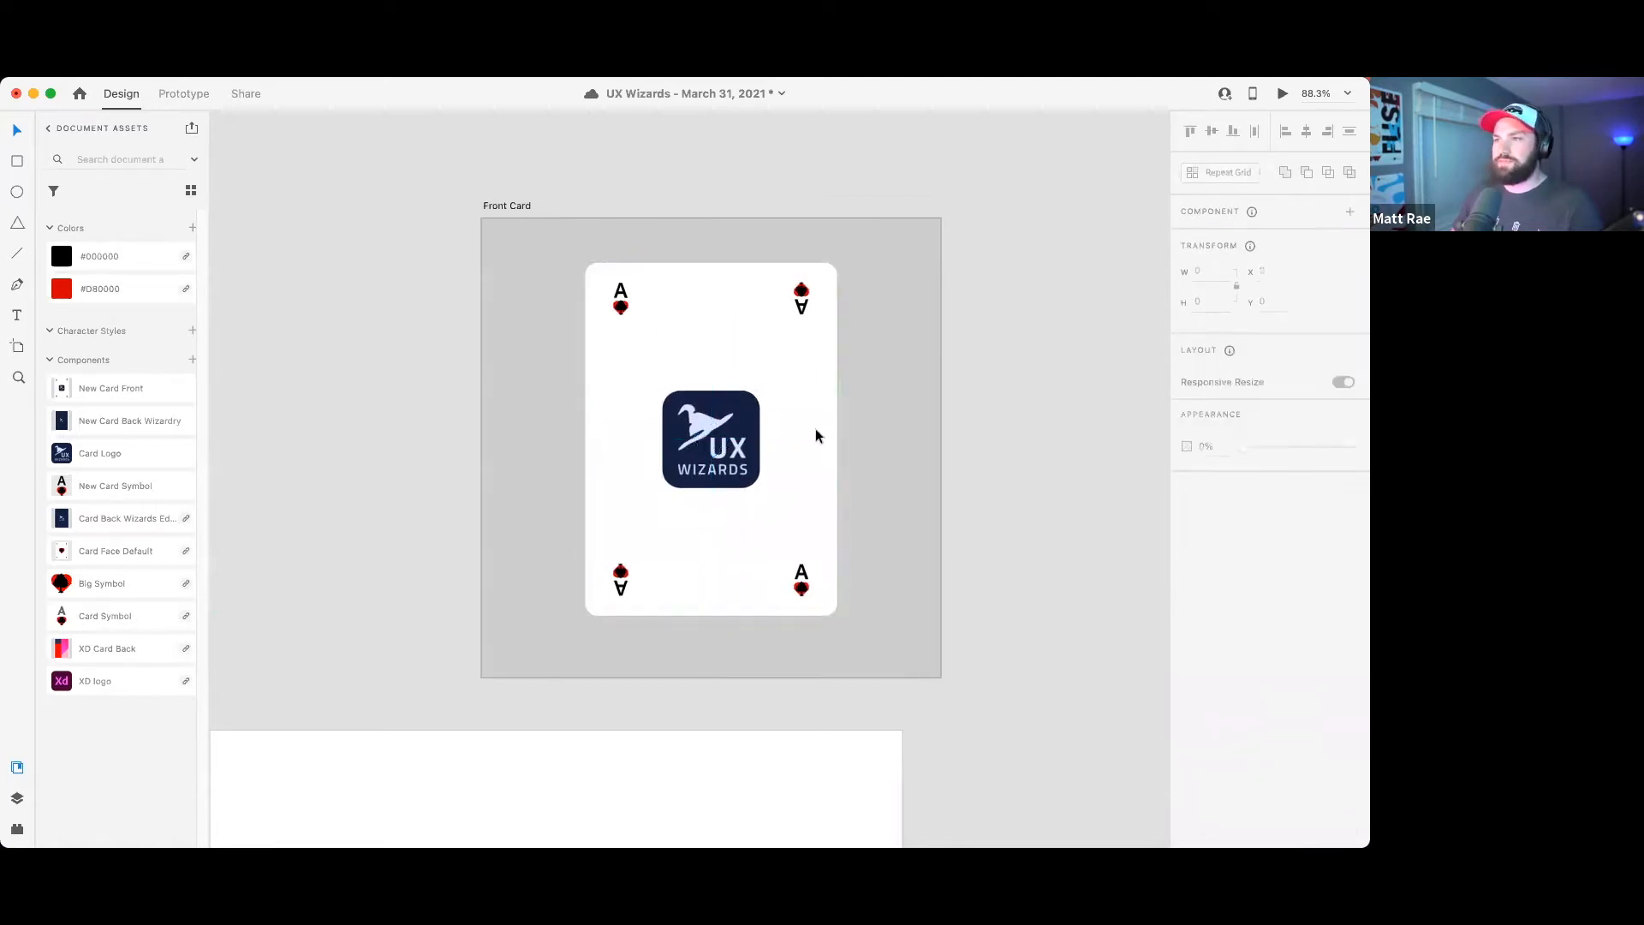
# - Duplicate the Front Card artboard and save the document
pyautogui.hscroll(4, 828, 449)
pyautogui.click(341, 204)
pyautogui.press('super+d')
pyautogui.click(646, 192)
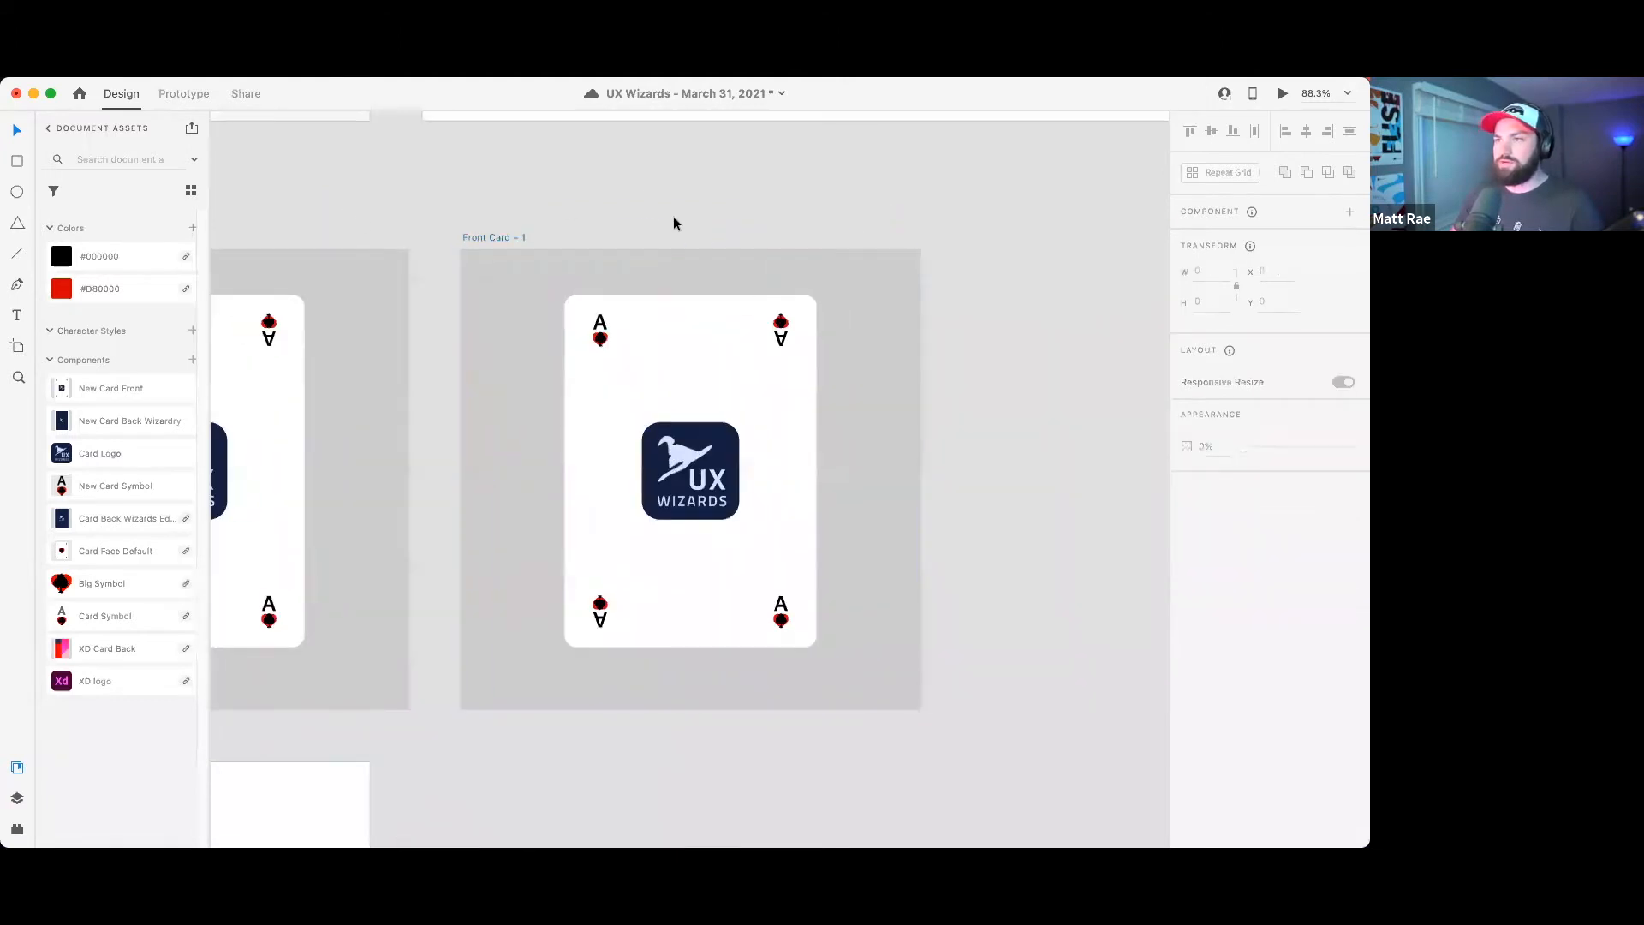
pyautogui.hscroll(-6, 1067, 531)
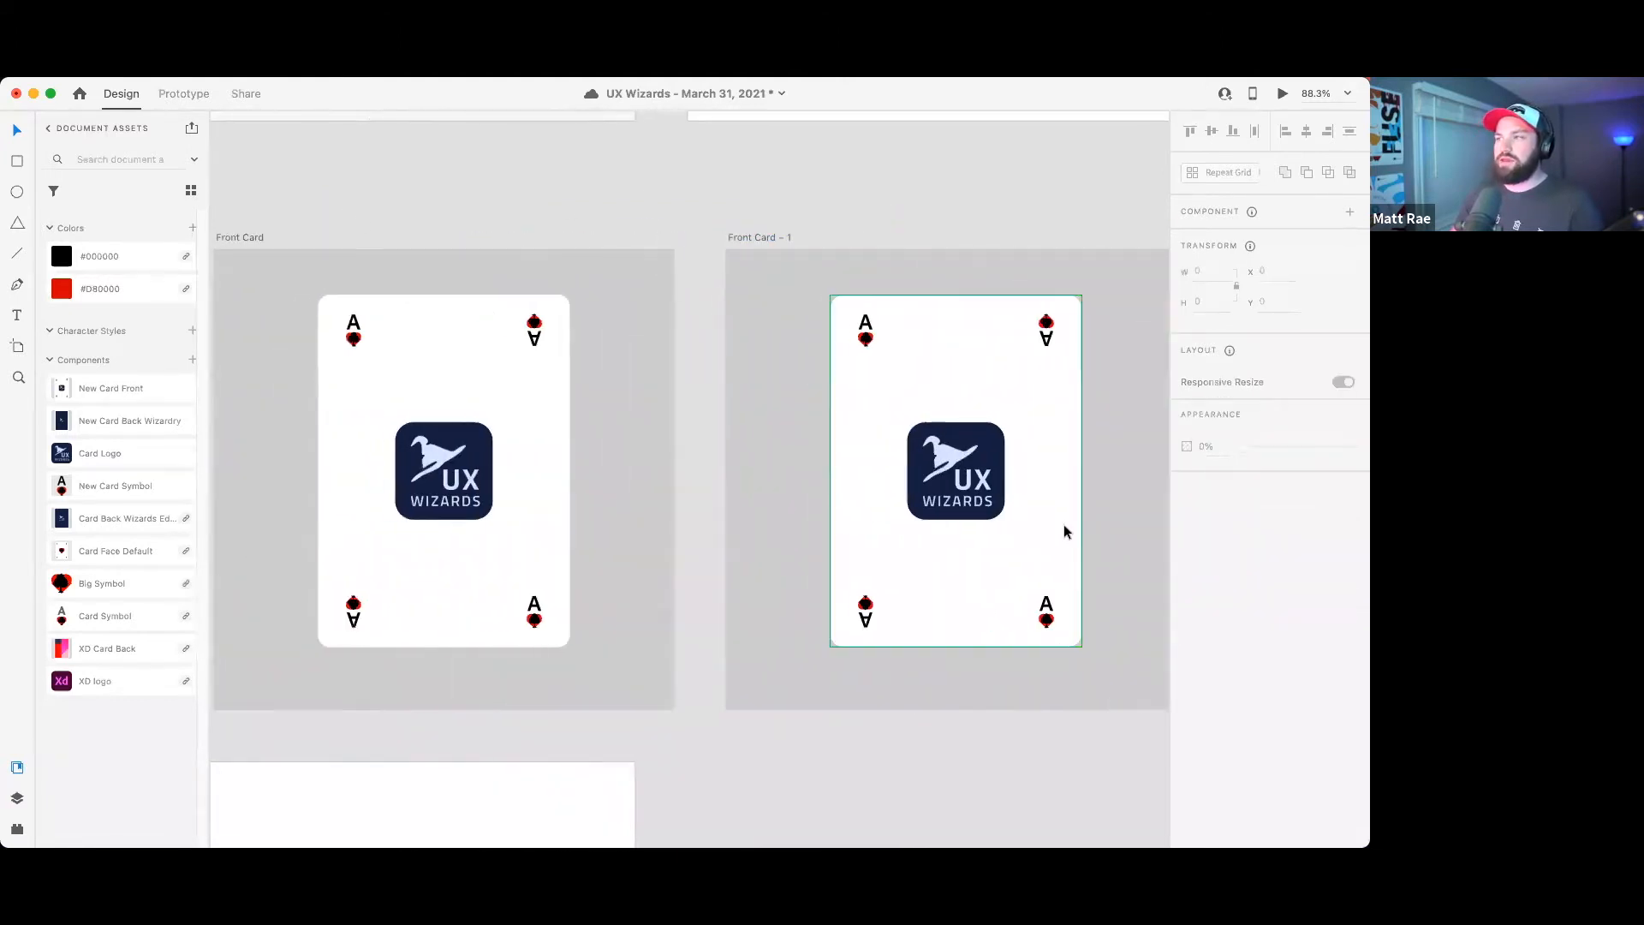
pyautogui.scroll(-3, 1067, 526)
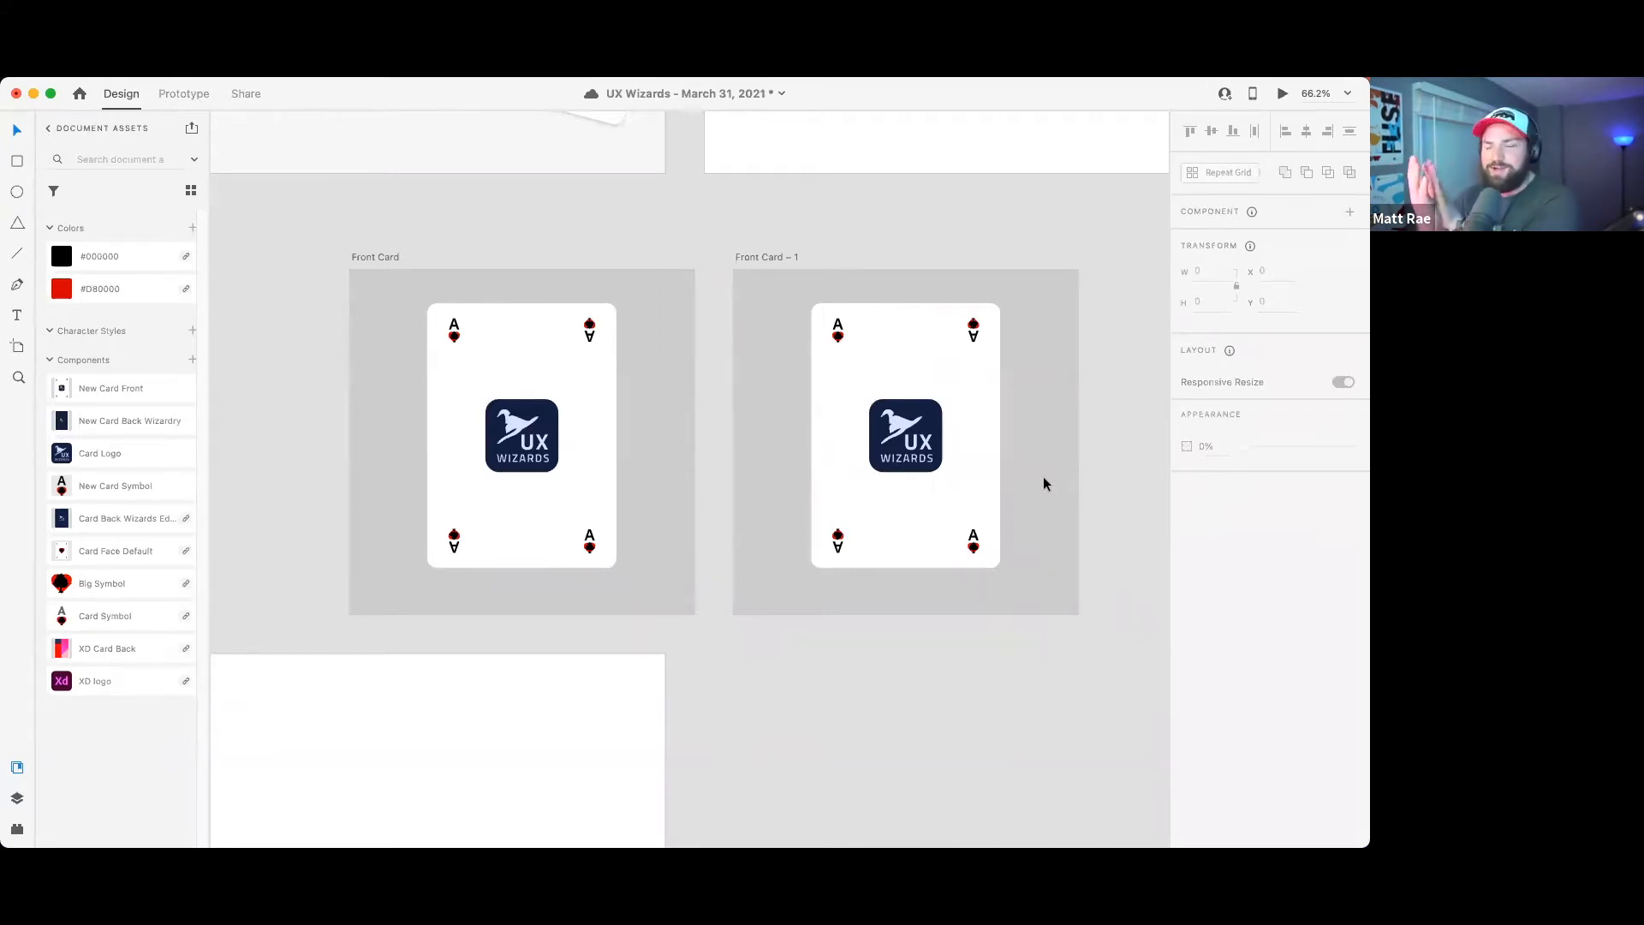
pyautogui.press('cmd+s')
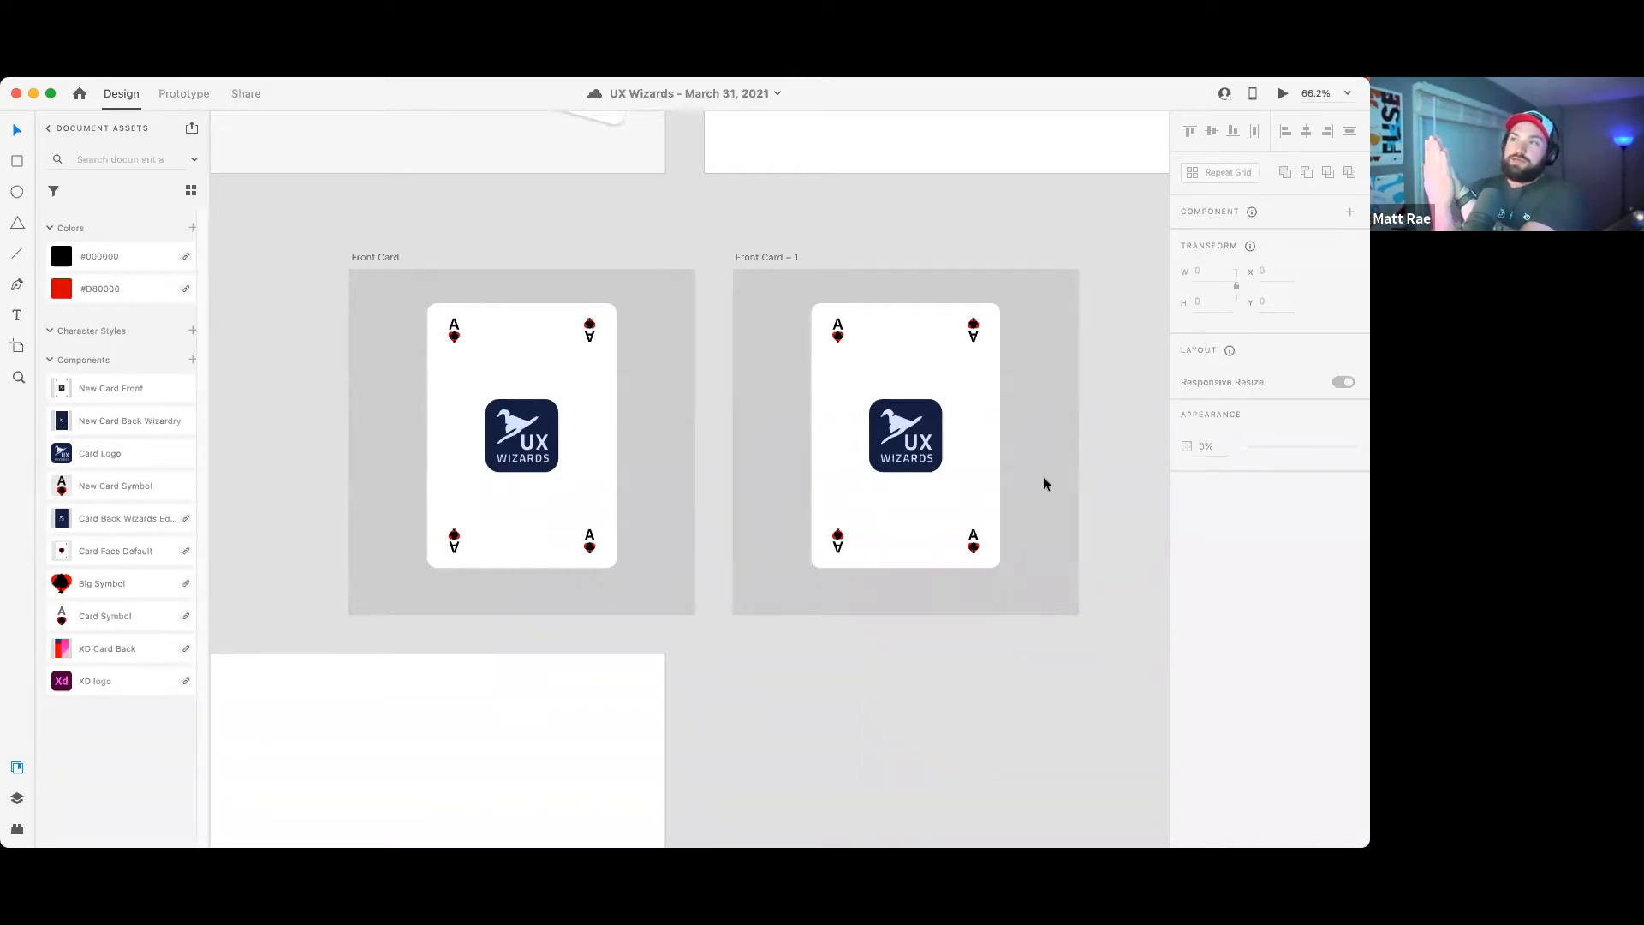
# - Rename the duplicated artboard as Back
pyautogui.click(933, 370)
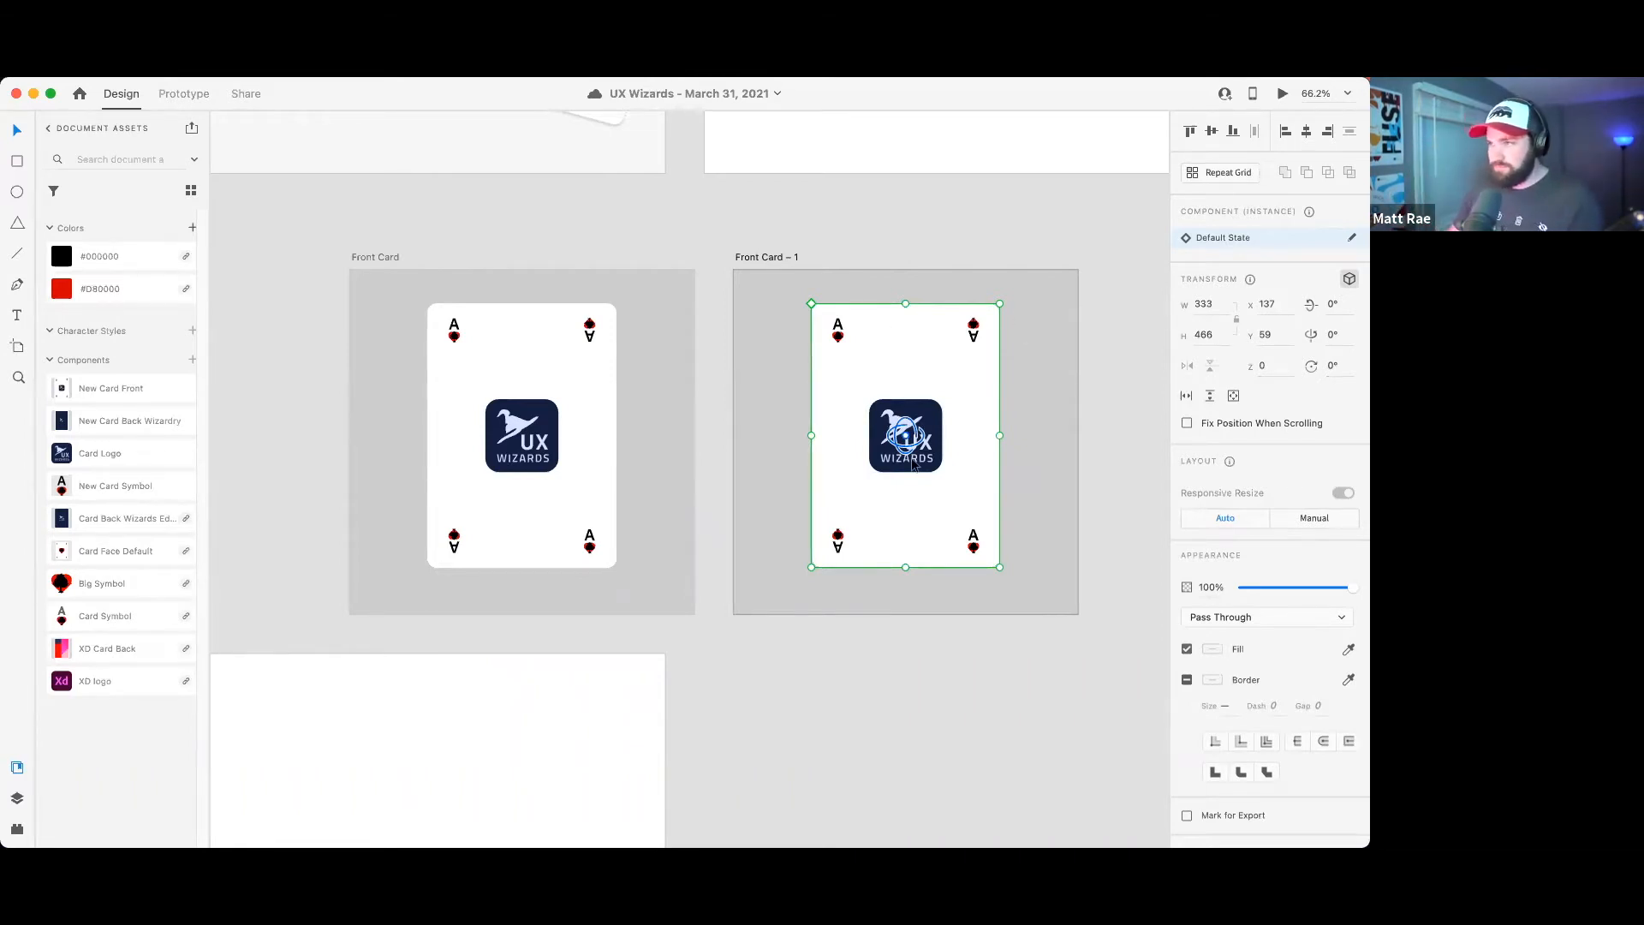
pyautogui.click(766, 257)
pyautogui.doubleClick(766, 257)
pyautogui.write('Back')
pyautogui.press('Return')
# - Set the Y rotation of the card front on the Back artboard to -180°
pyautogui.click(960, 371)
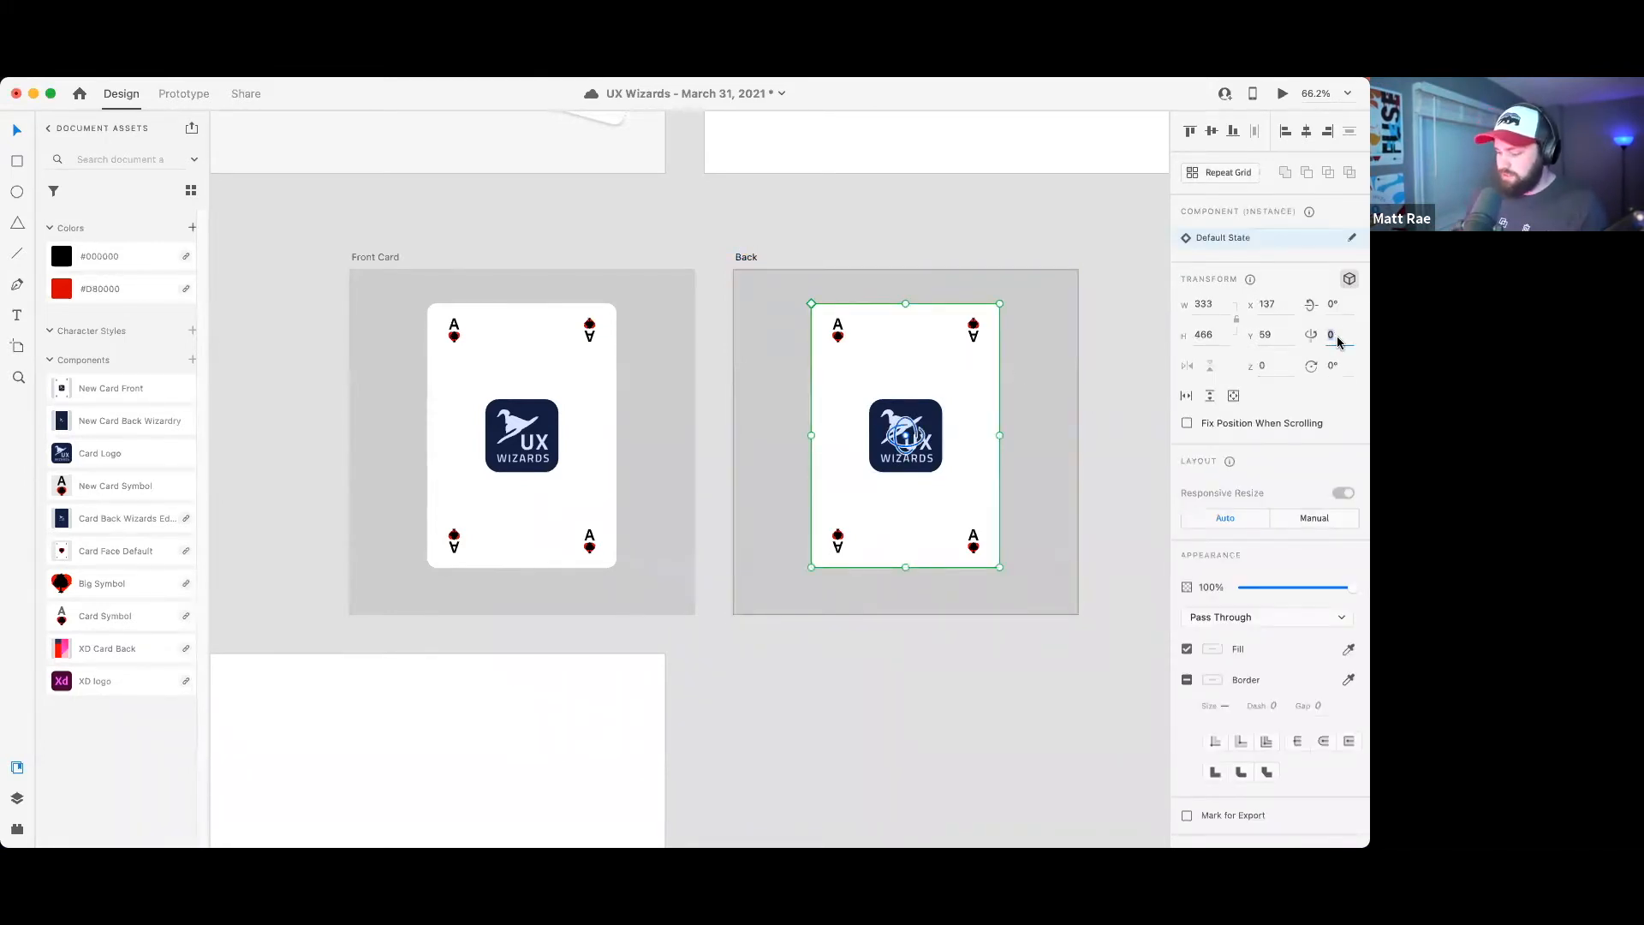
pyautogui.write('-180')
pyautogui.press('Return')
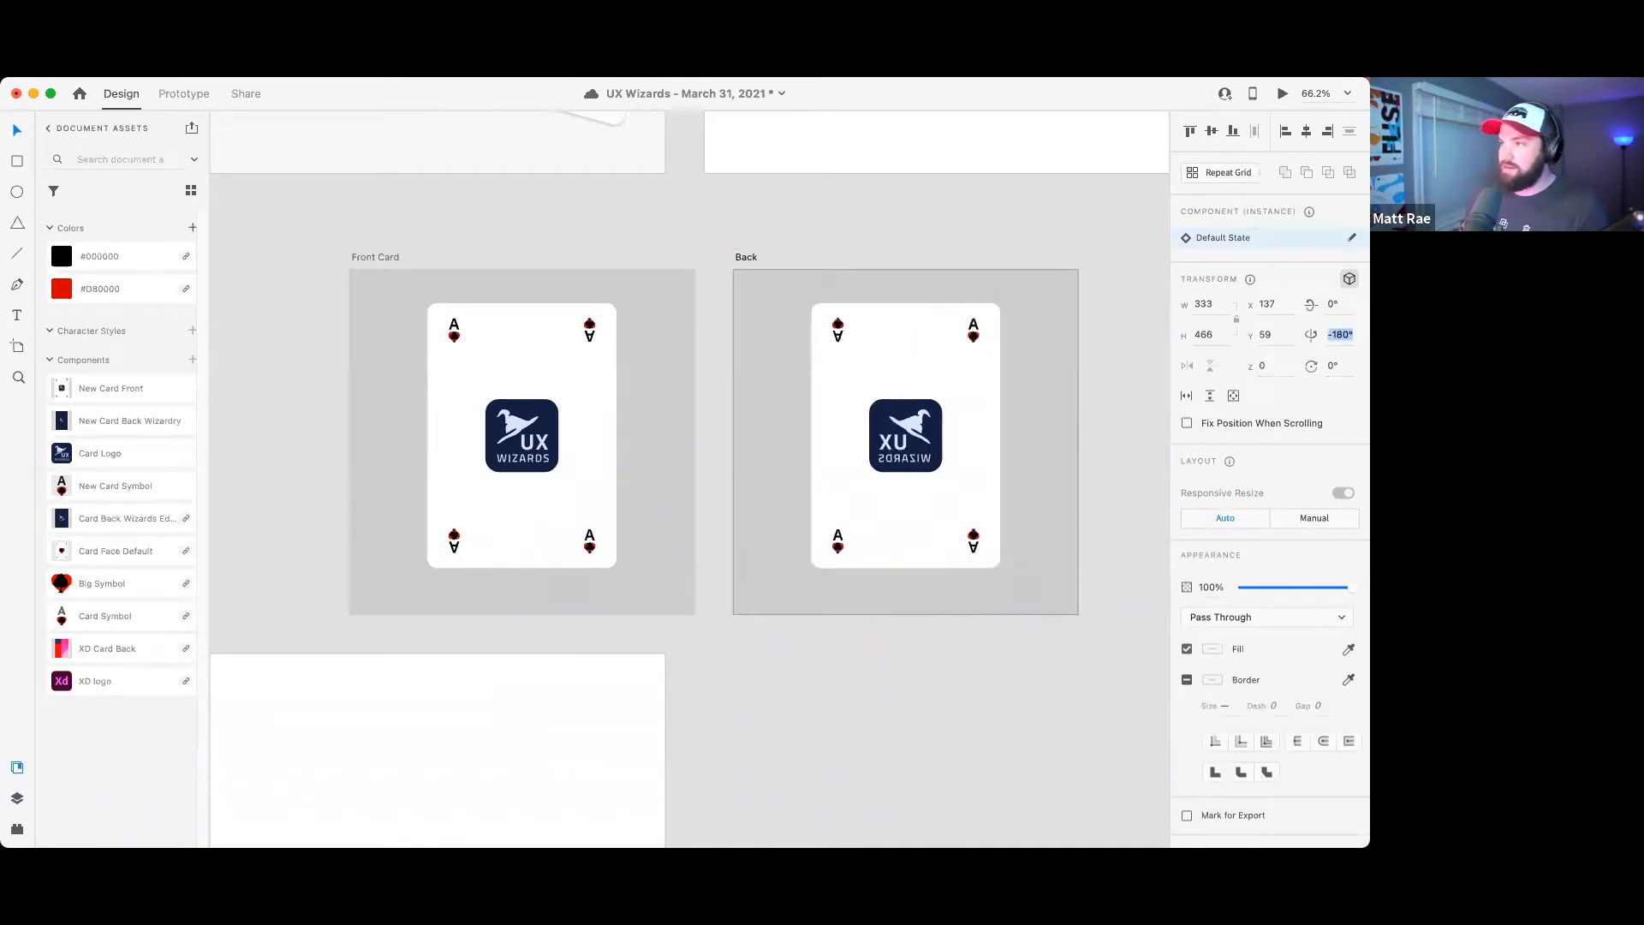
# - Move the card front aside to check the card back beneath it, and return it to its place
pyautogui.click(1118, 379)
pyautogui.click(914, 390)
pyautogui.moveTo(915, 384); pyautogui.dragTo(888, 380)
pyautogui.click(994, 350)
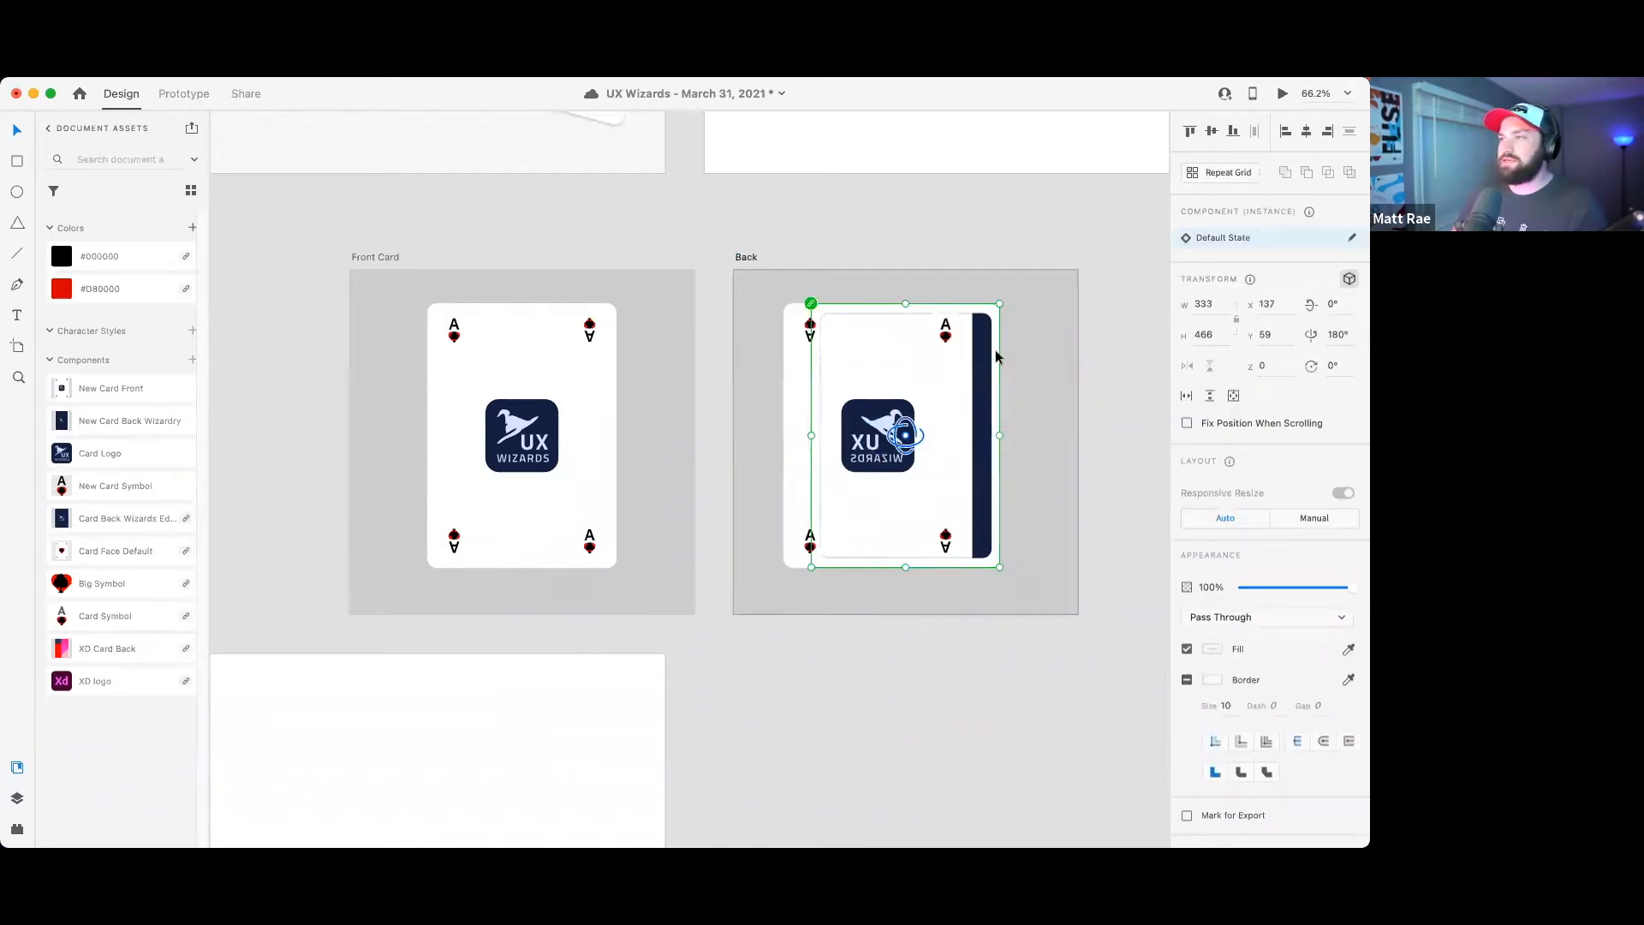
pyautogui.moveTo(793, 367); pyautogui.dragTo(817, 366)
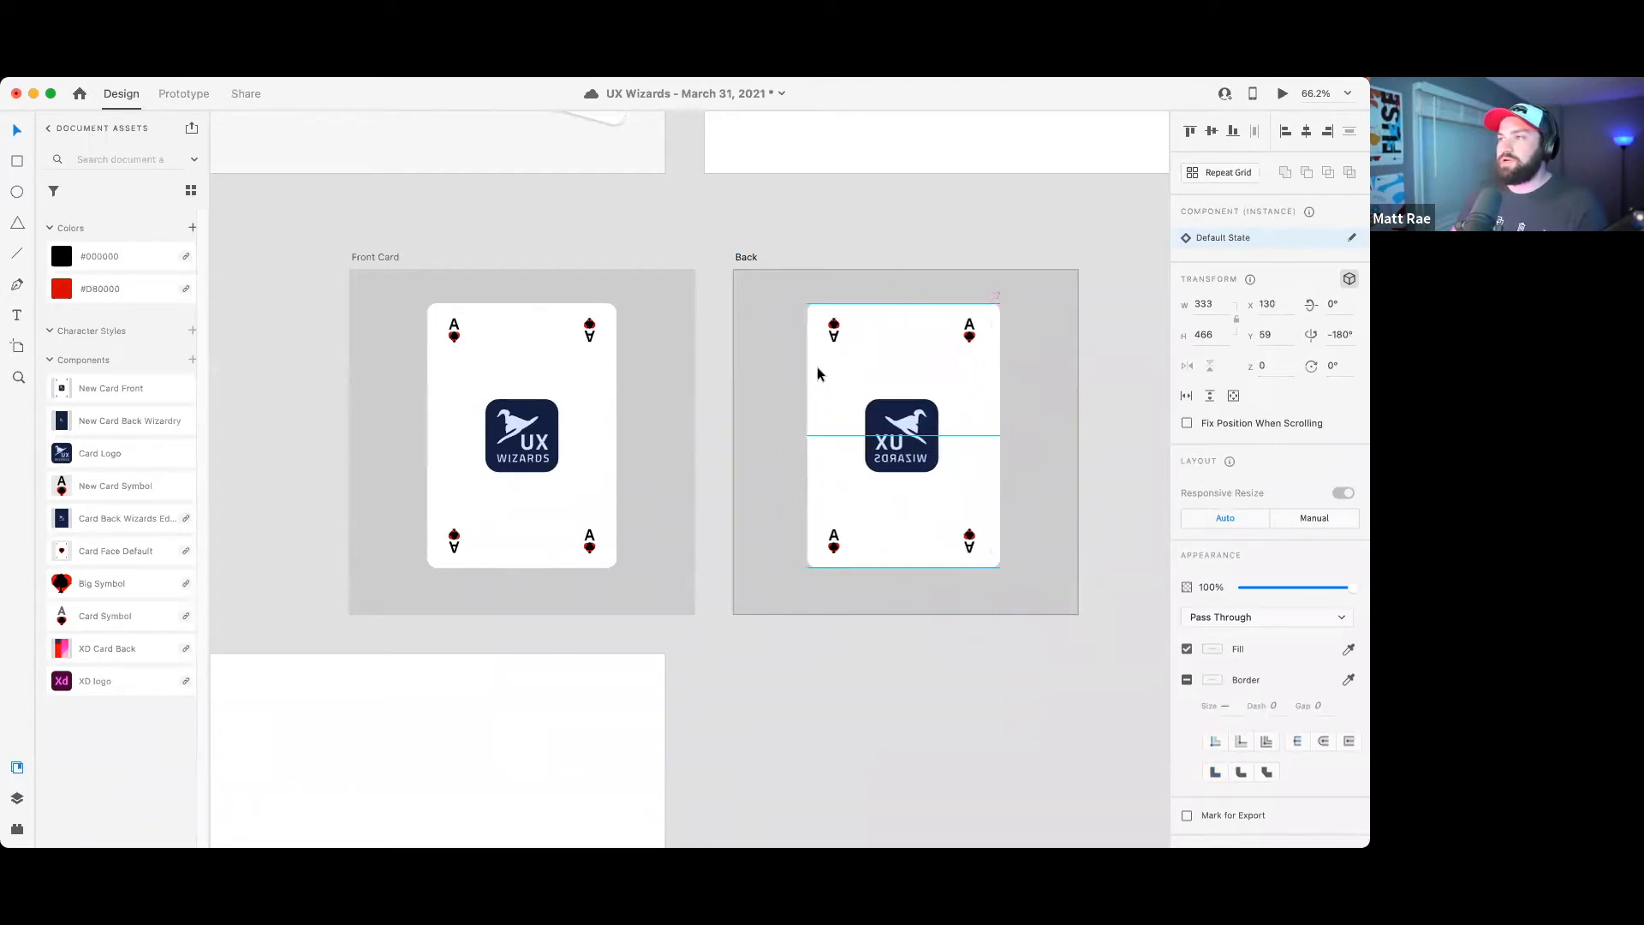
# - Show the Back artboard's layers and put New Card Front behind Card Back Wizards Edition
pyautogui.press('super+y')
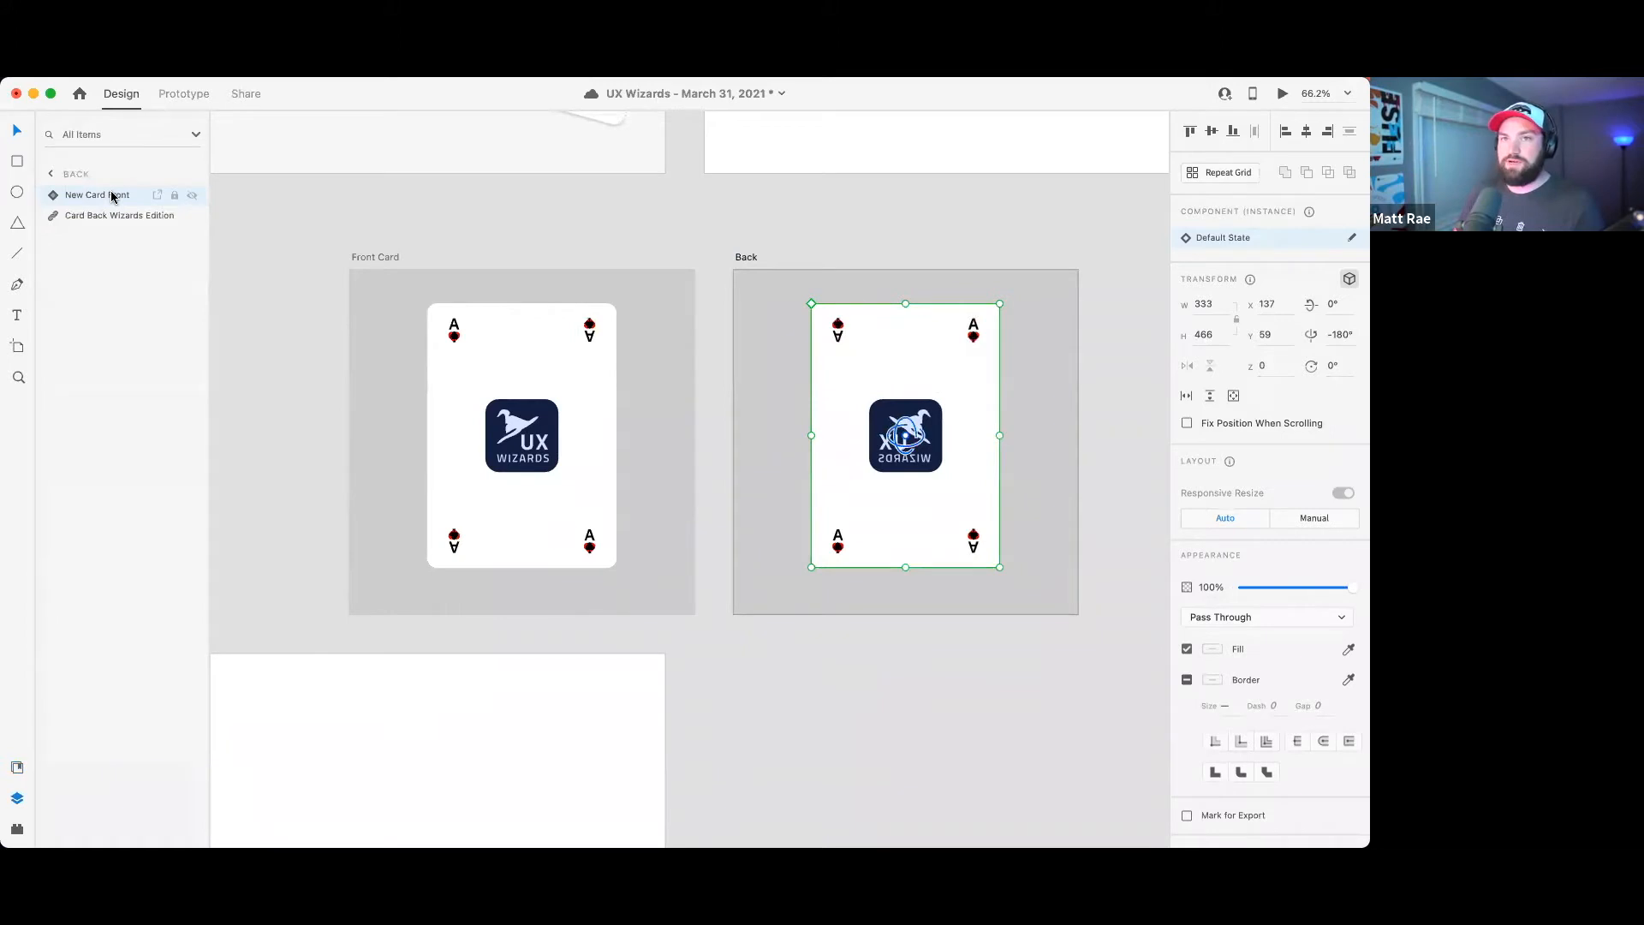
pyautogui.press('super+bracketleft')
pyautogui.click(111, 196)
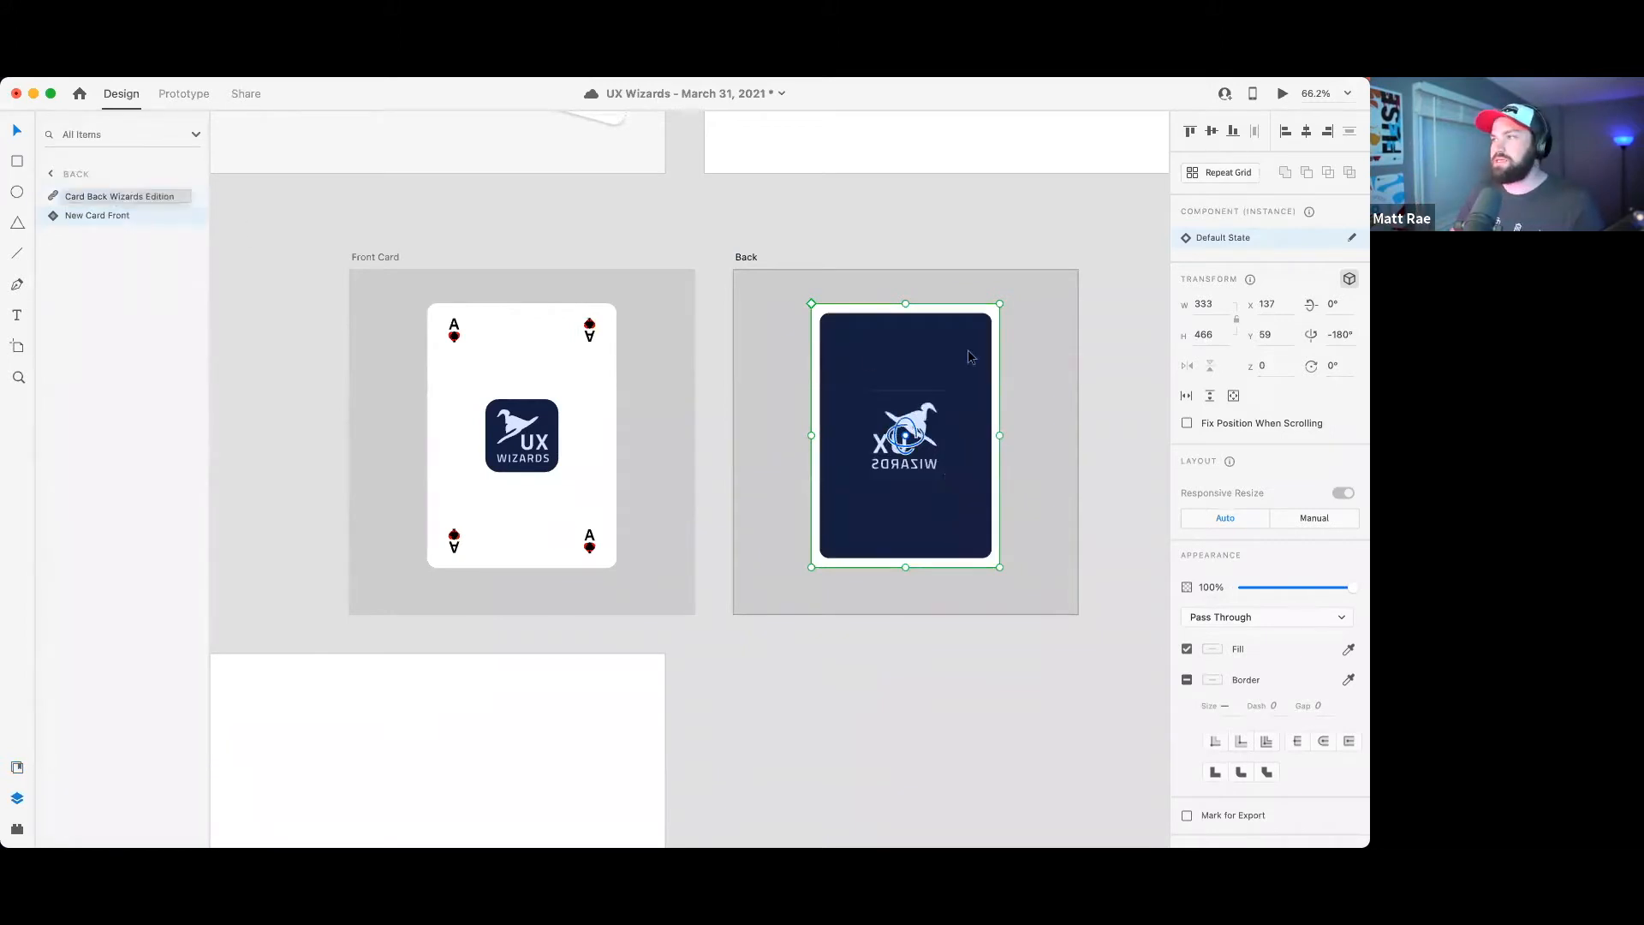
# - Set the Y rotation of the card back on the Back artboard to 0°
pyautogui.click(1330, 338)
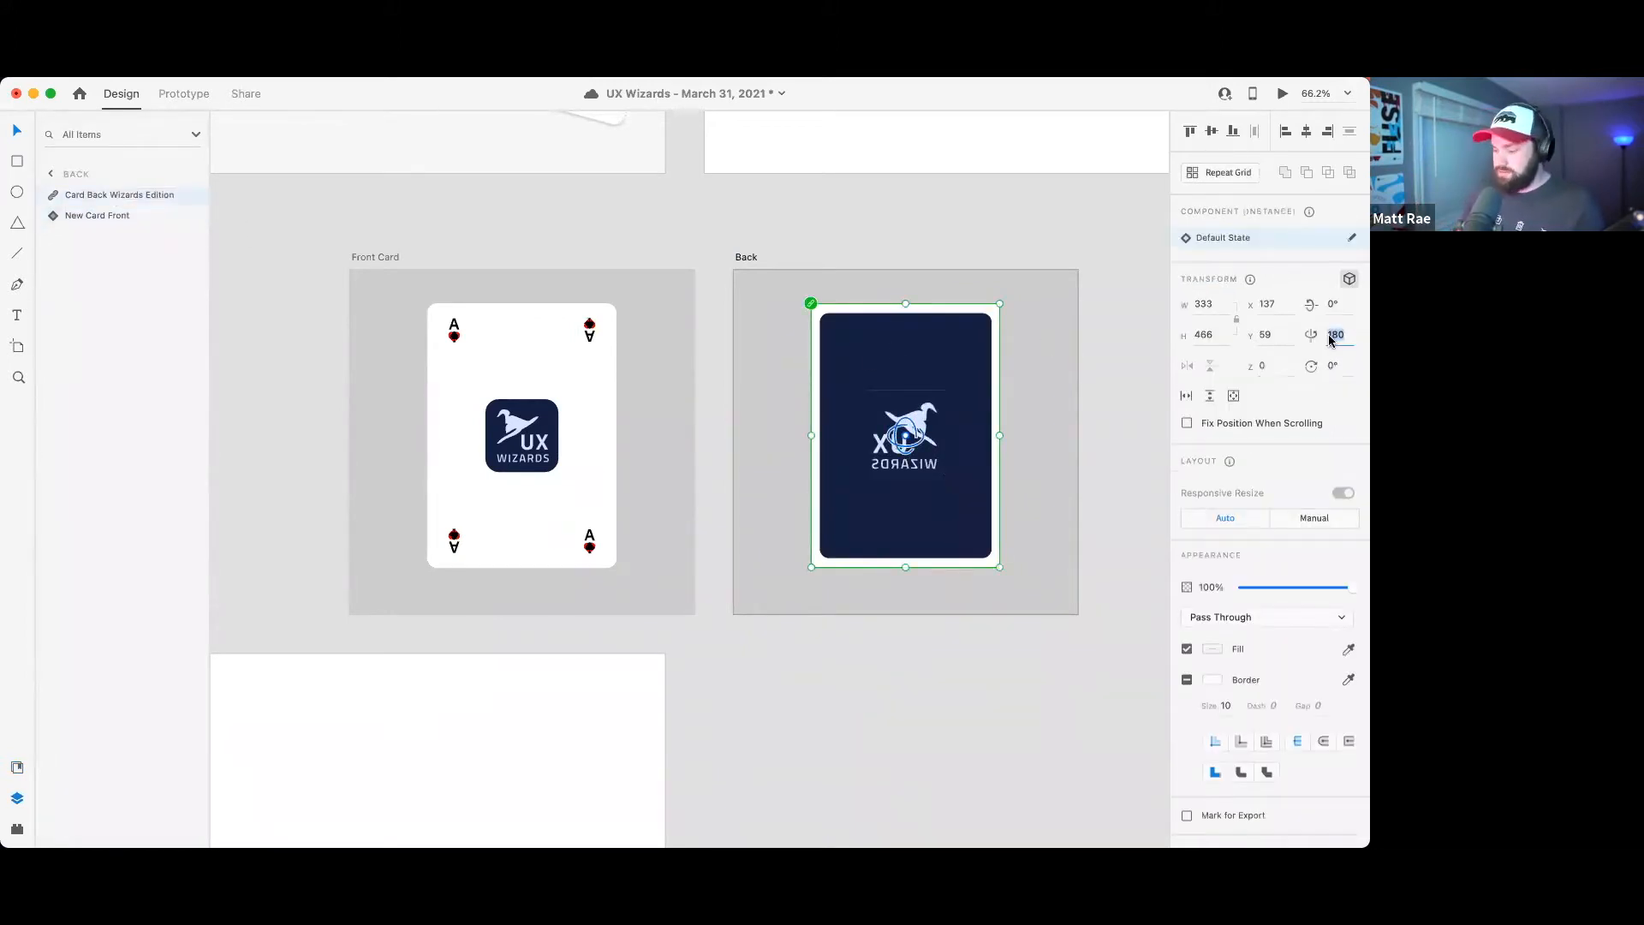
pyautogui.write('0')
pyautogui.press('Return')
pyautogui.click(1065, 362)
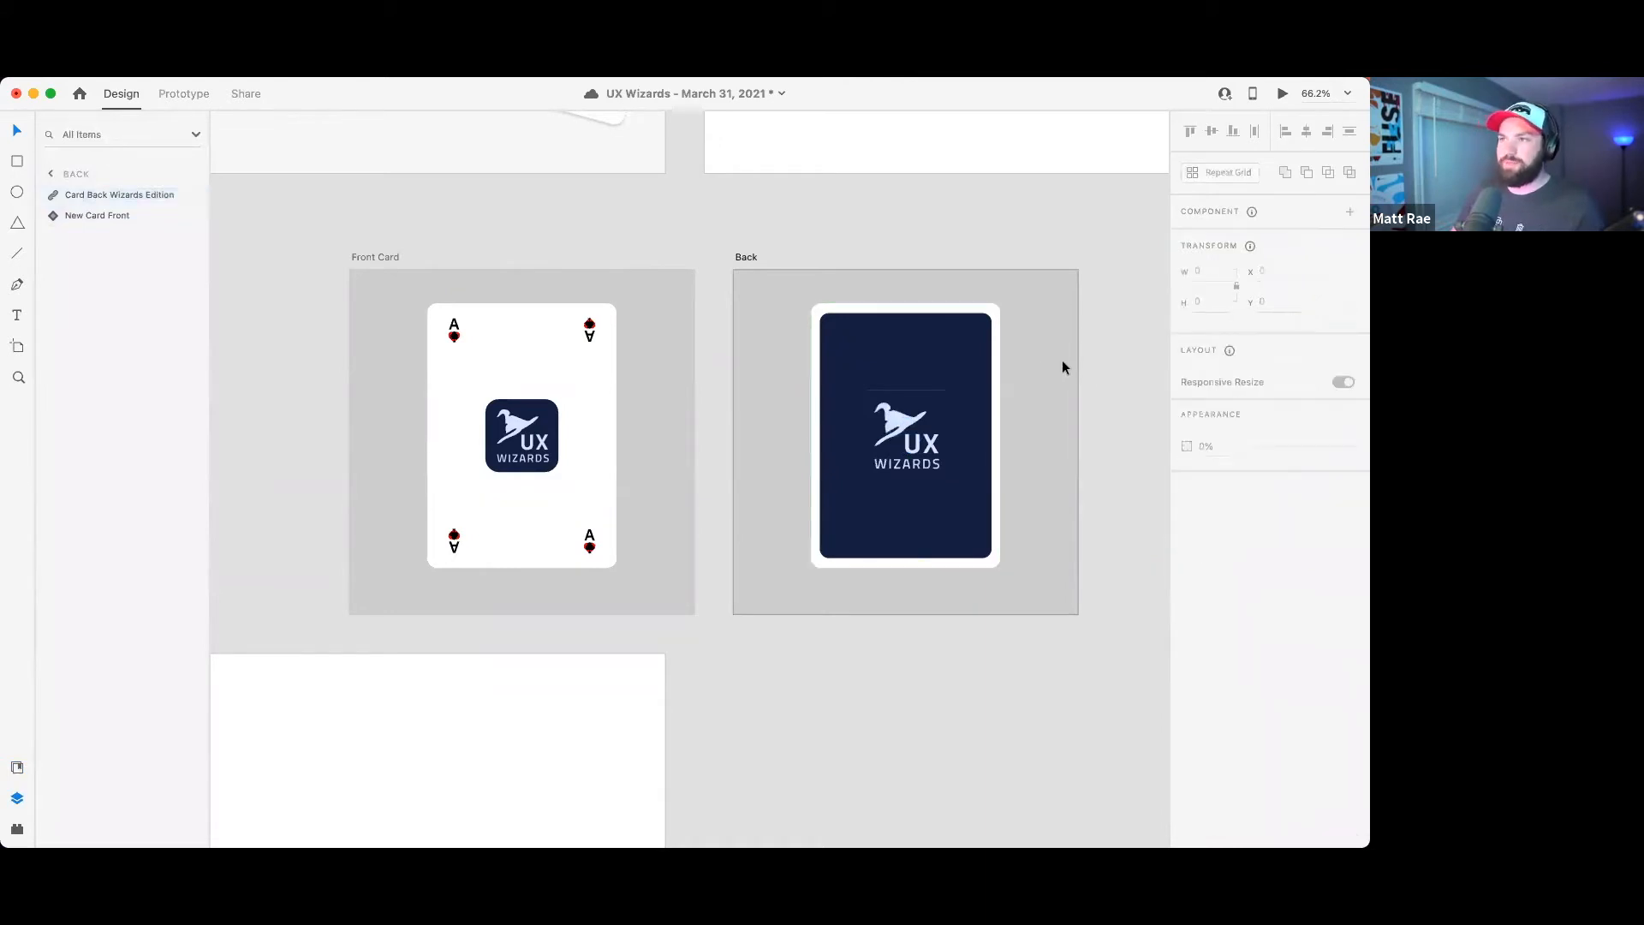
# - Switch to prototyping and link the Front Card and Back artboards to each other with tap transitions
pyautogui.click(375, 256)
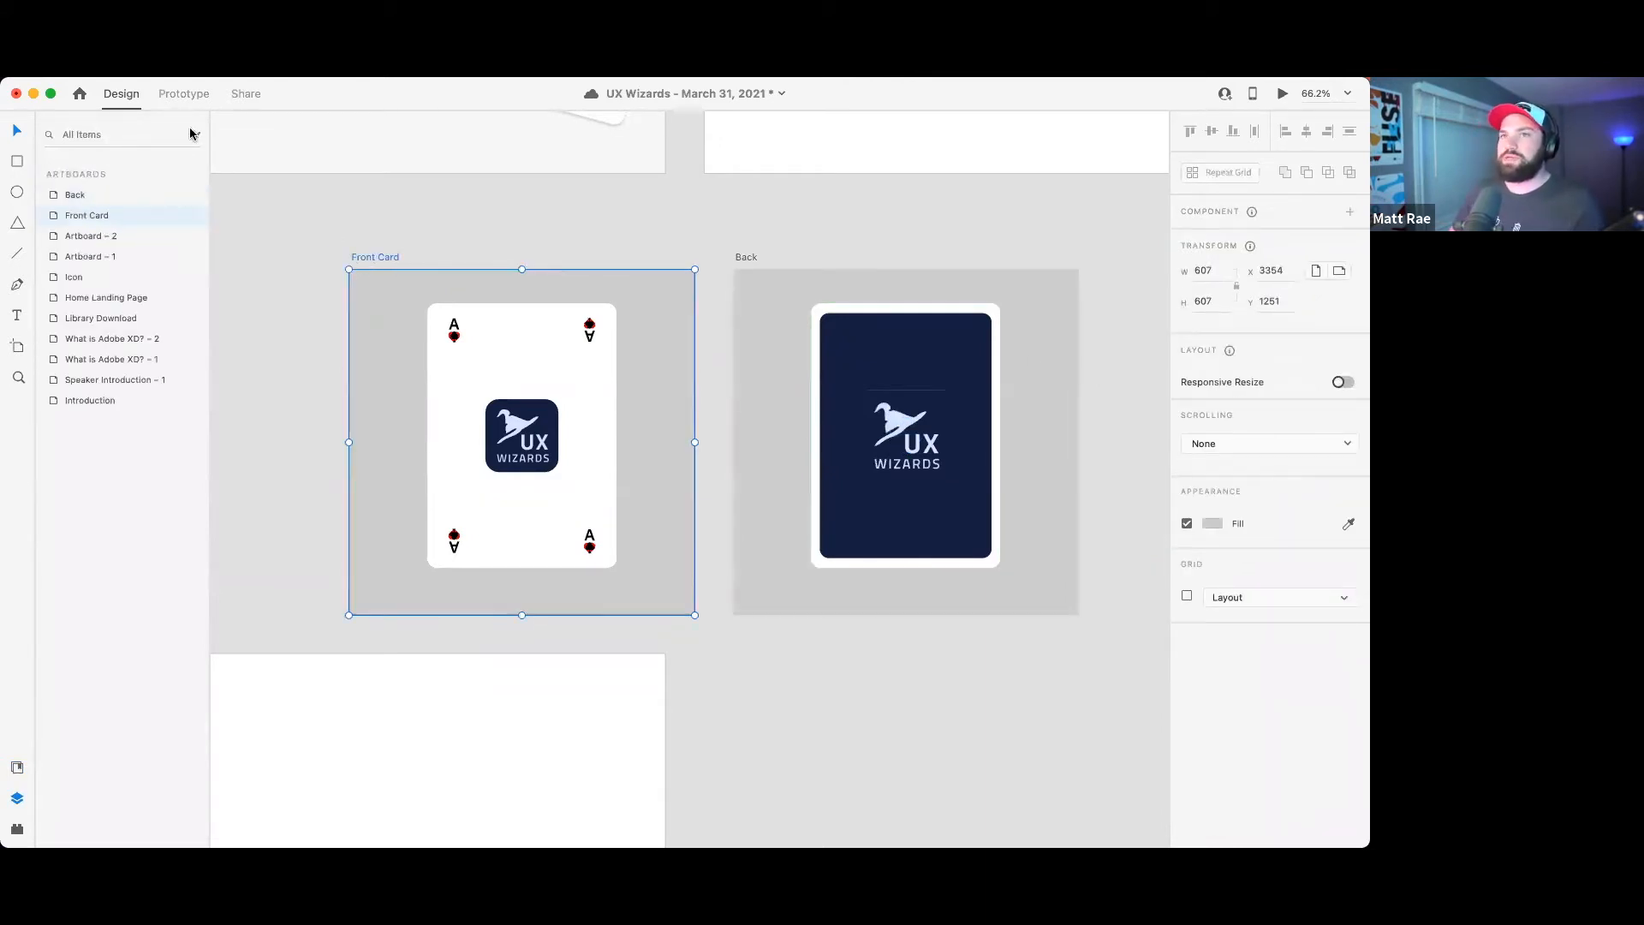
pyautogui.click(183, 93)
pyautogui.moveTo(694, 425); pyautogui.dragTo(759, 404)
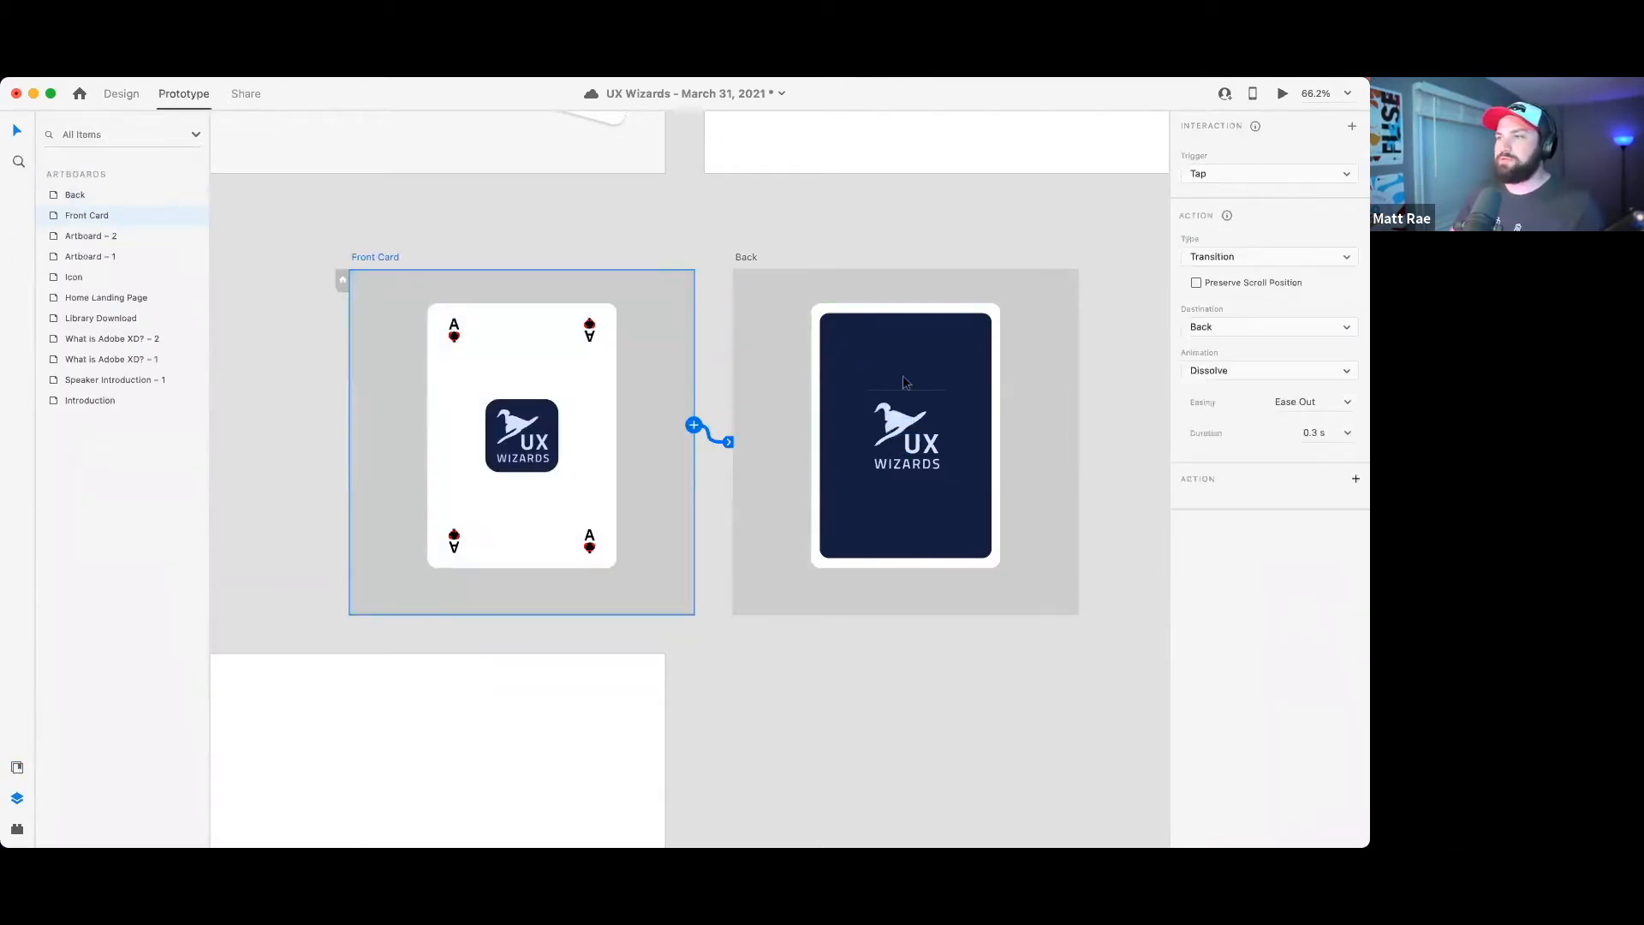
pyautogui.click(744, 257)
pyautogui.moveTo(1078, 425); pyautogui.dragTo(683, 473)
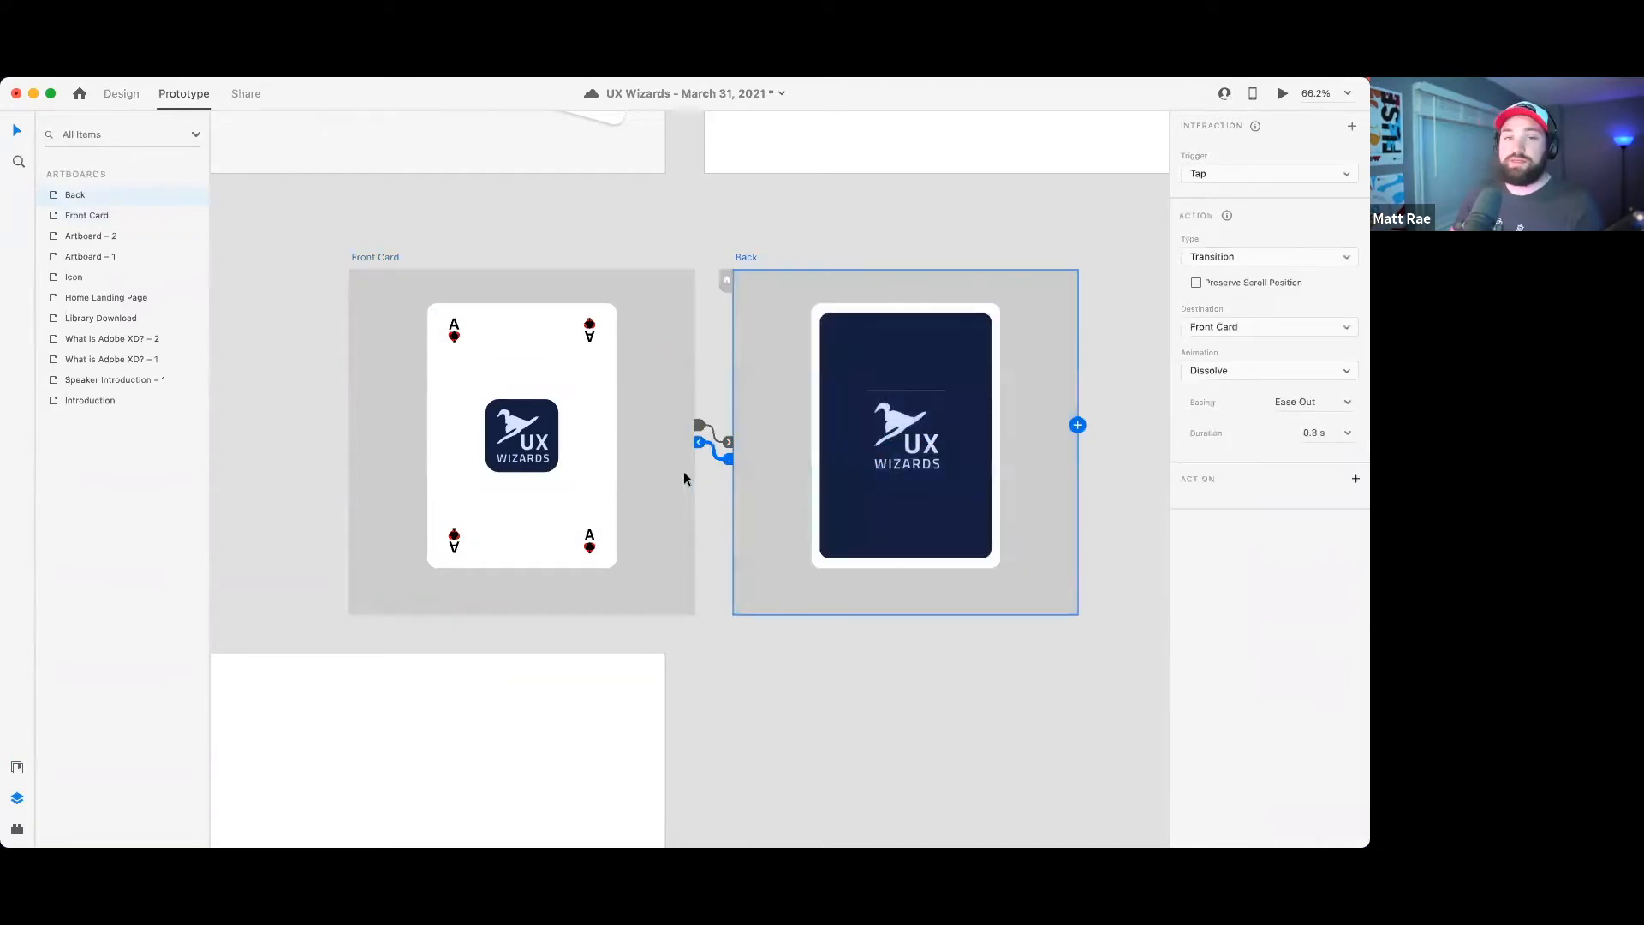
# - Change the action type to Auto-Animate for both links between Front Card and Back
pyautogui.click(375, 257)
pyautogui.click(1289, 256)
pyautogui.click(1273, 276)
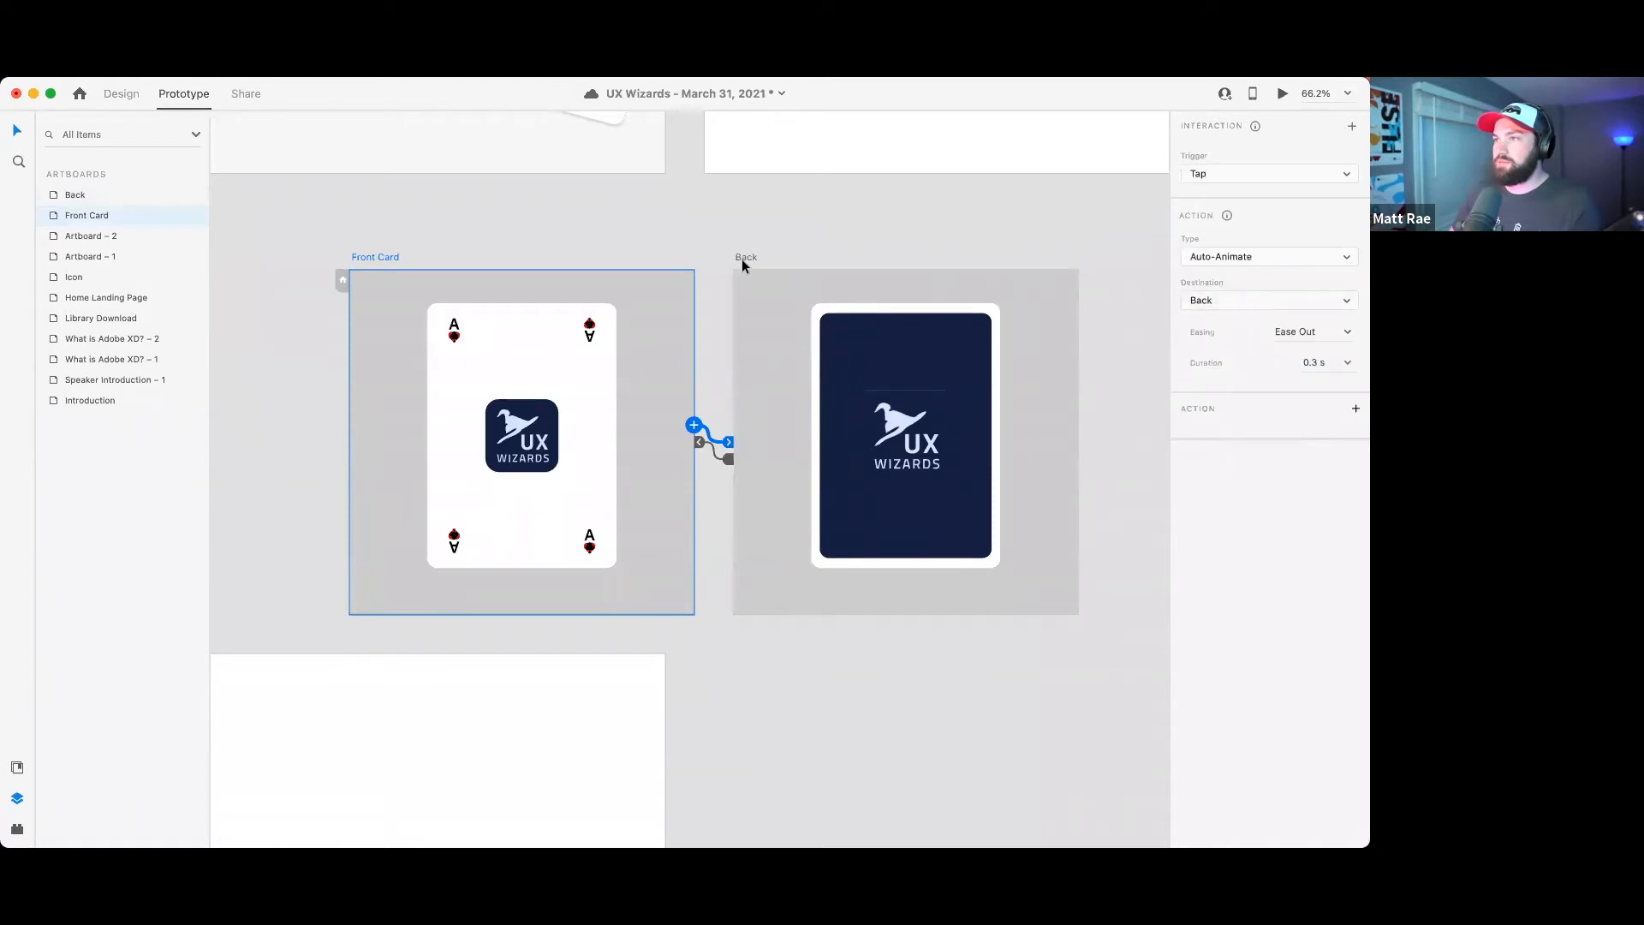
pyautogui.click(742, 258)
pyautogui.click(1237, 257)
pyautogui.click(1238, 274)
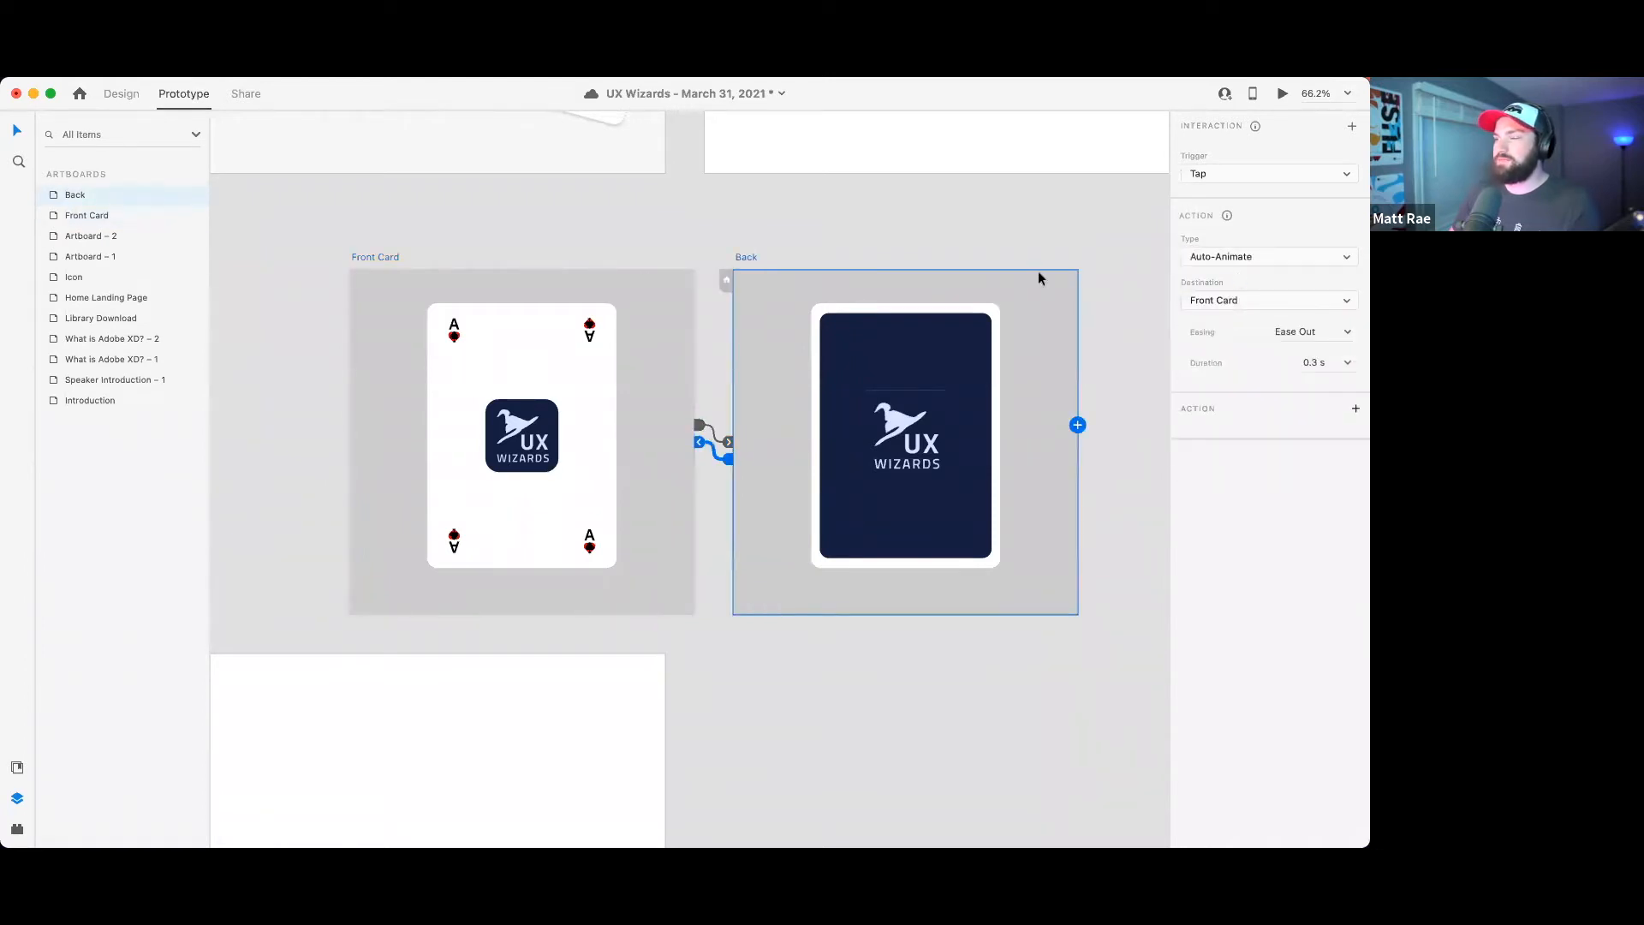
# - Preview the prototype from the Front Card artboard, flip the card between front and back several times, and close the preview
pyautogui.click(383, 257)
pyautogui.click(1282, 93)
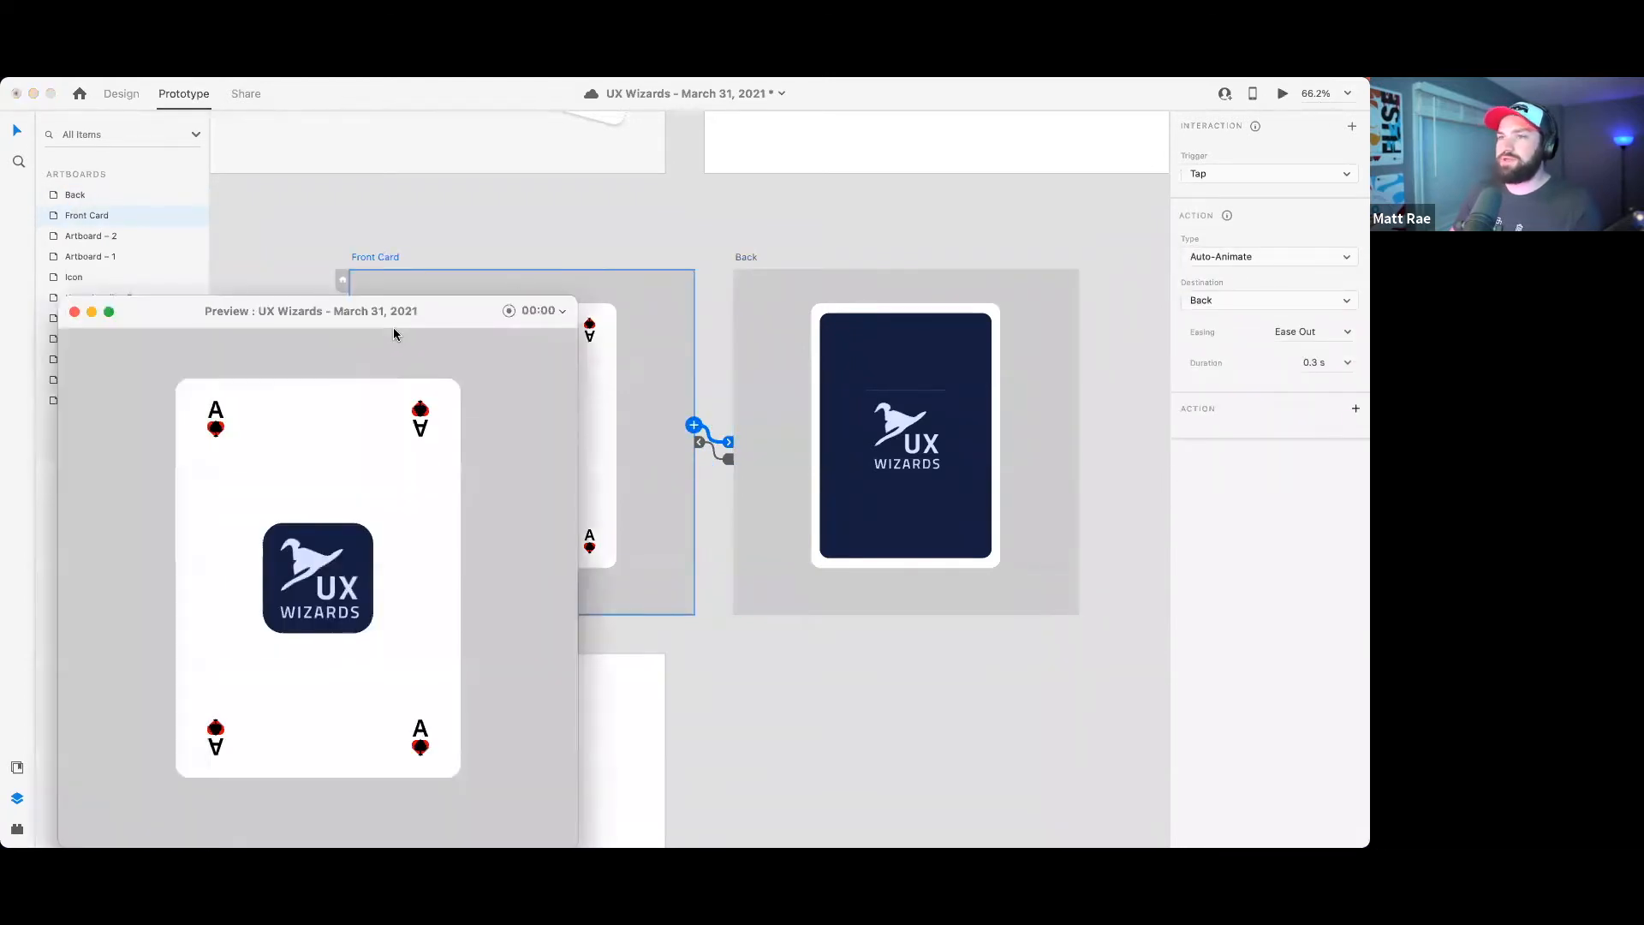
pyautogui.moveTo(384, 308); pyautogui.dragTo(789, 154)
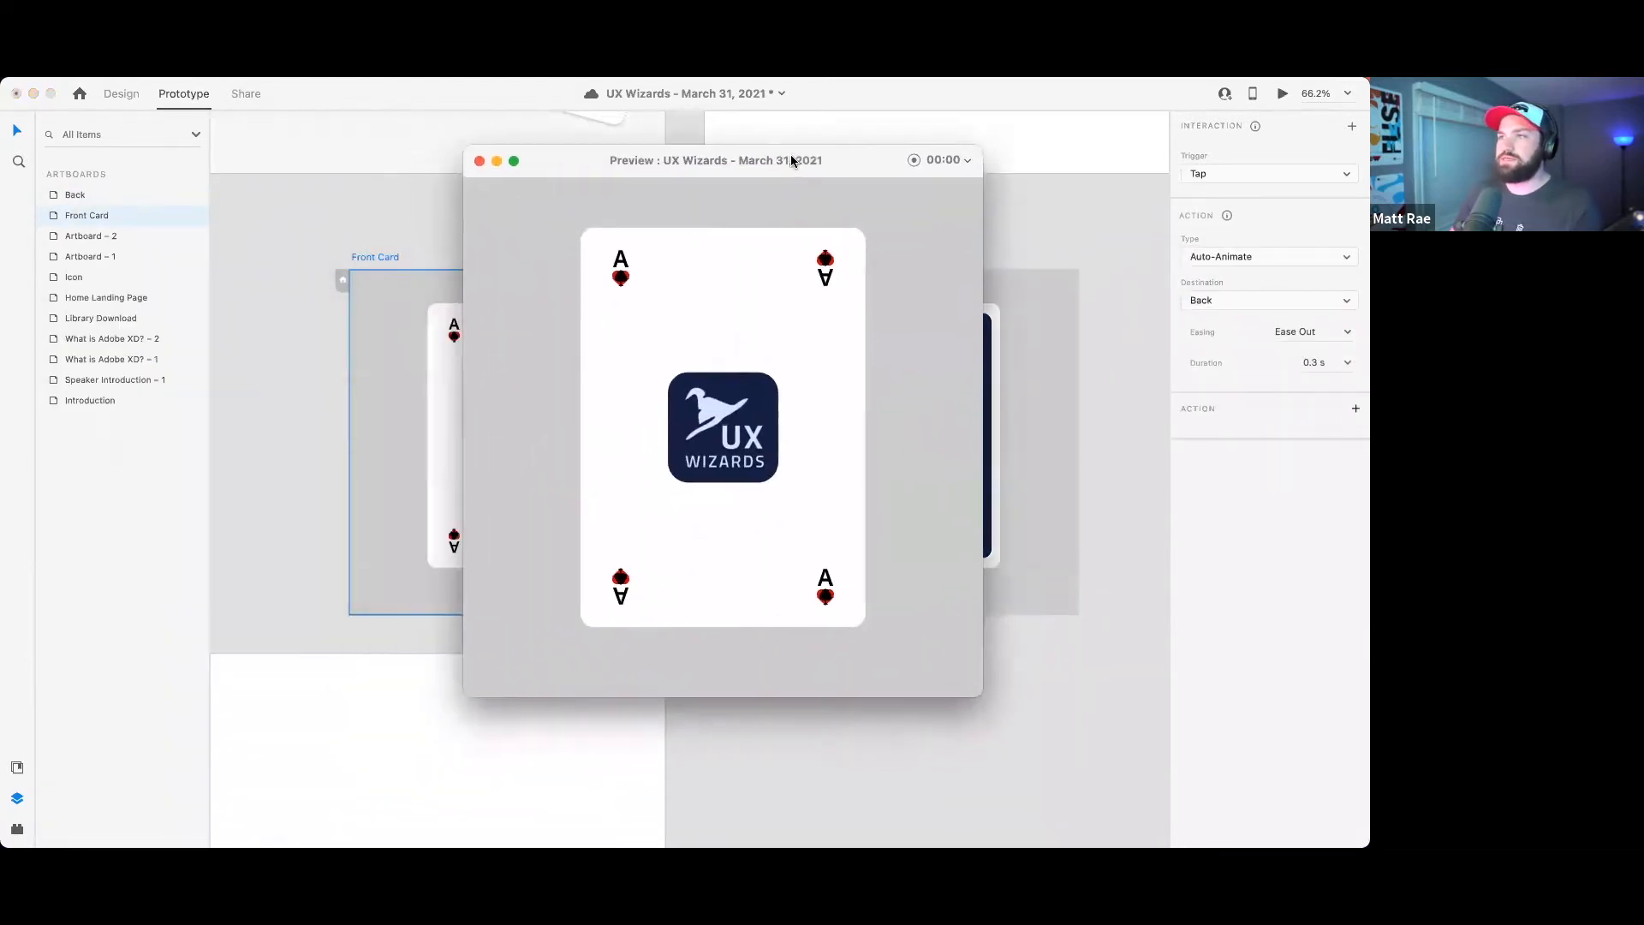
pyautogui.click(826, 369)
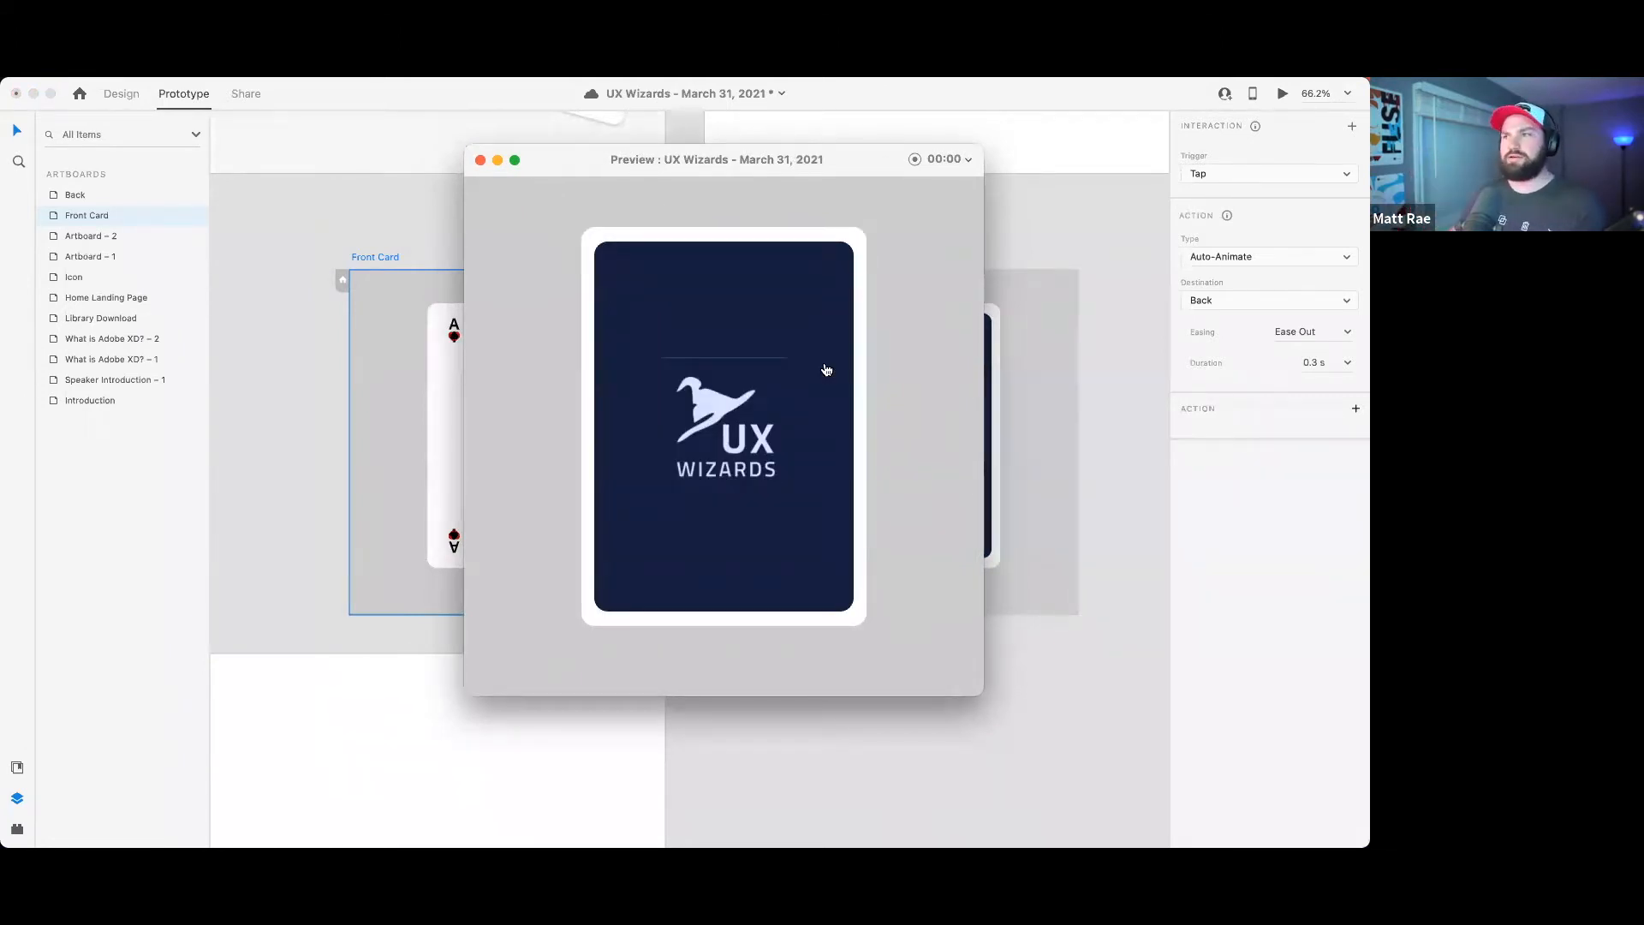
pyautogui.click(826, 369)
pyautogui.click(825, 371)
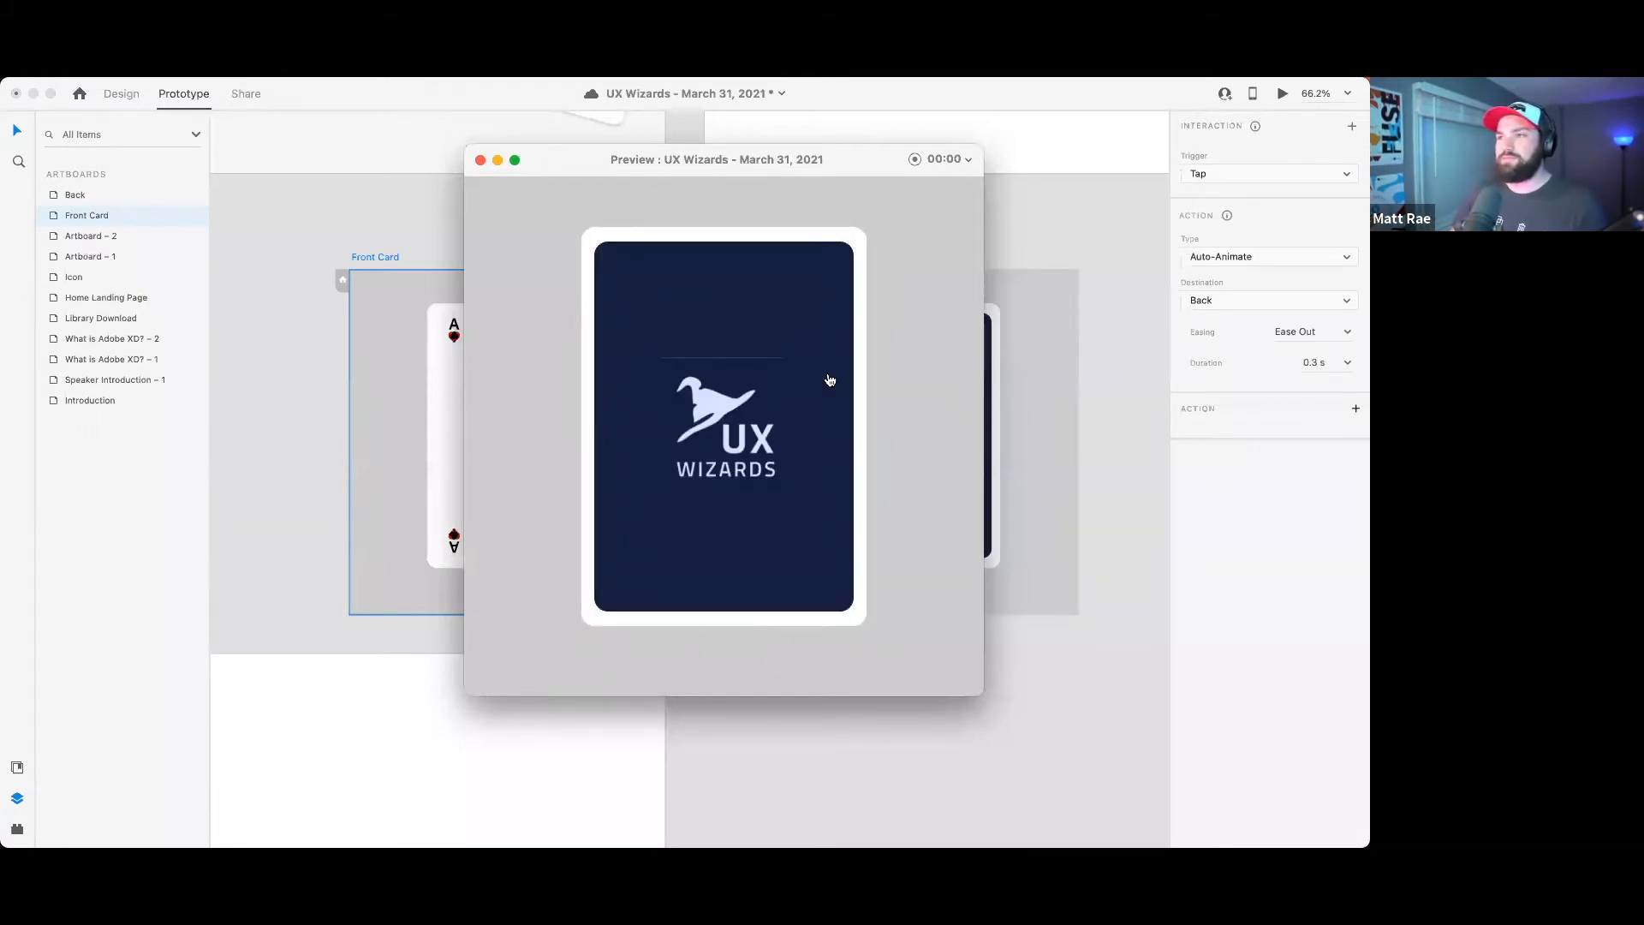
pyautogui.click(829, 378)
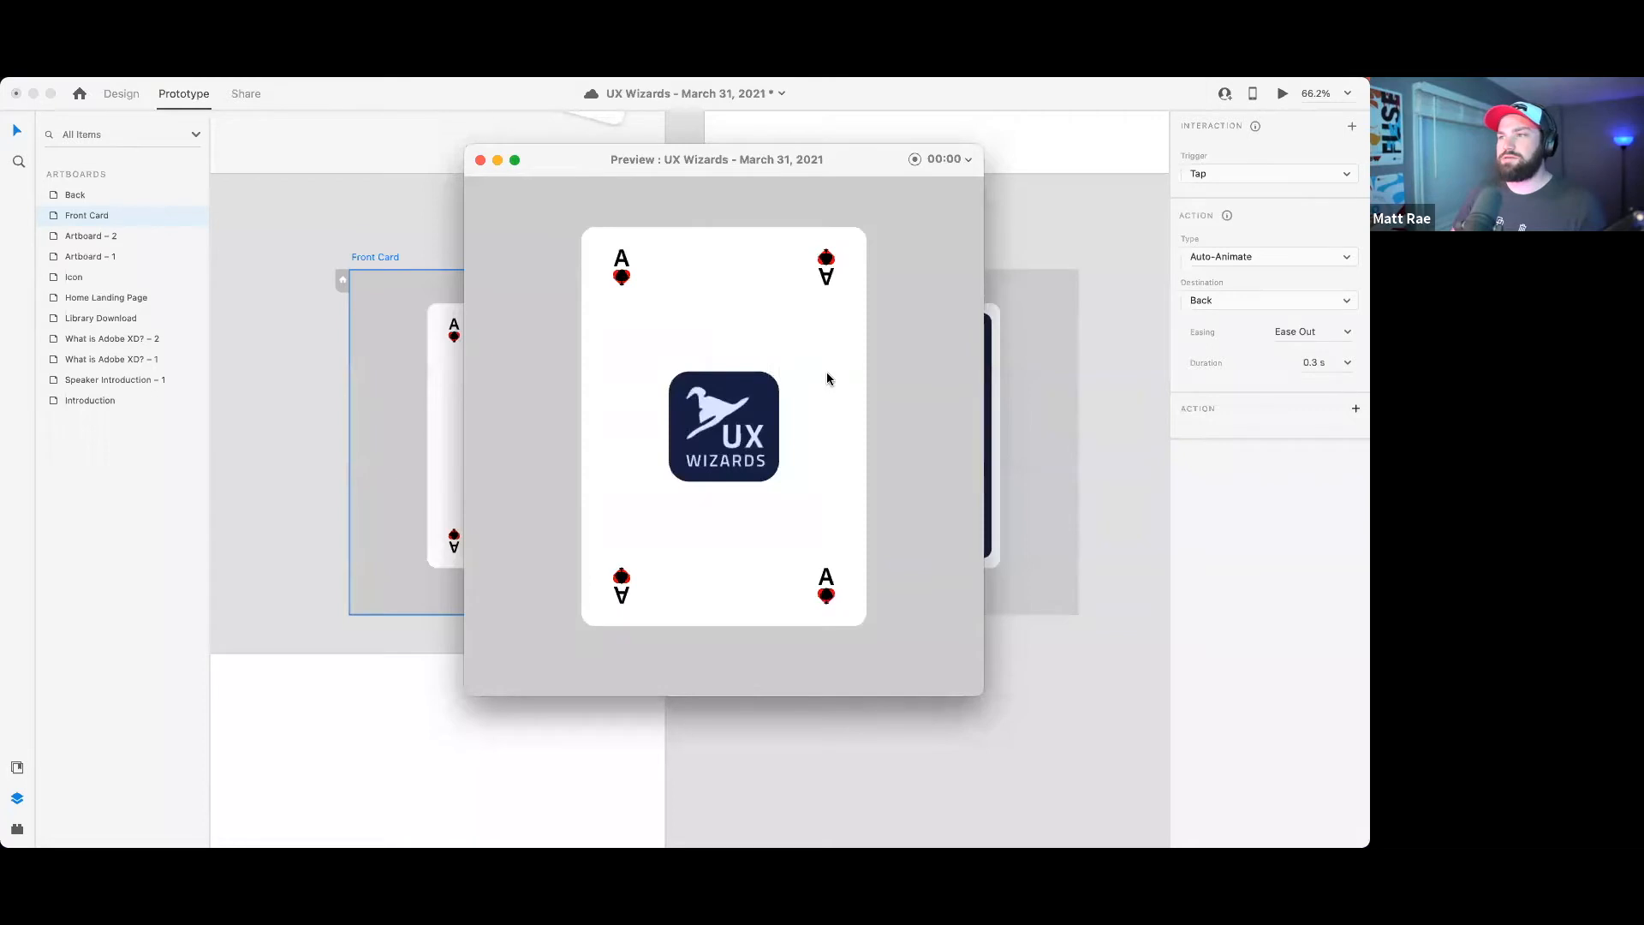
pyautogui.click(828, 379)
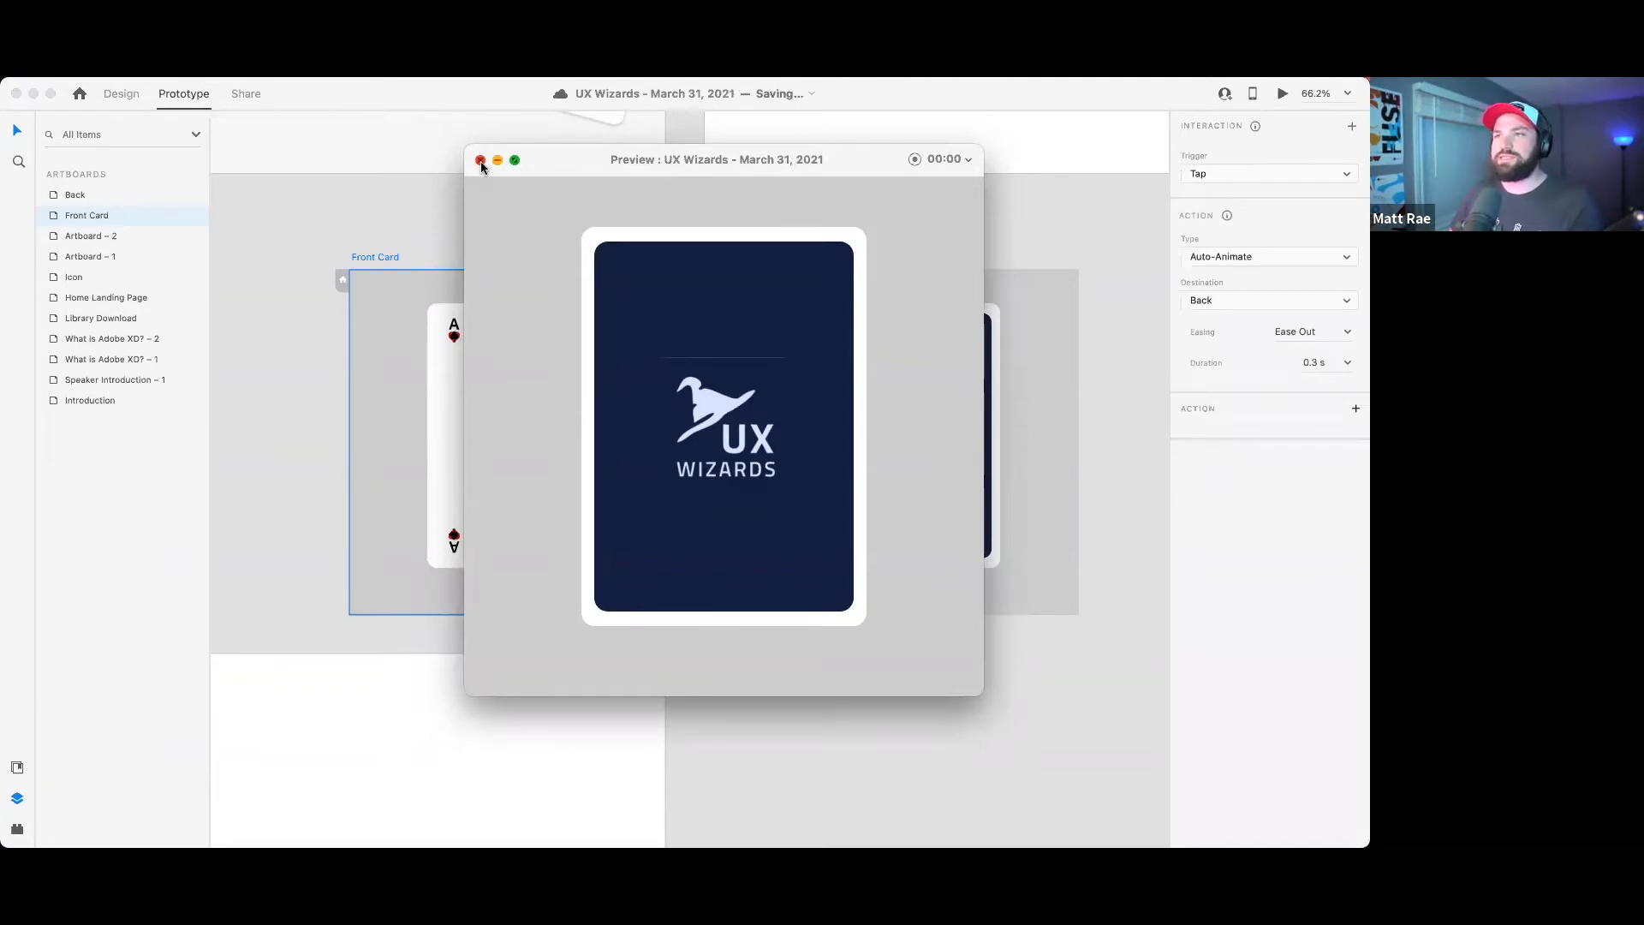
pyautogui.click(480, 161)
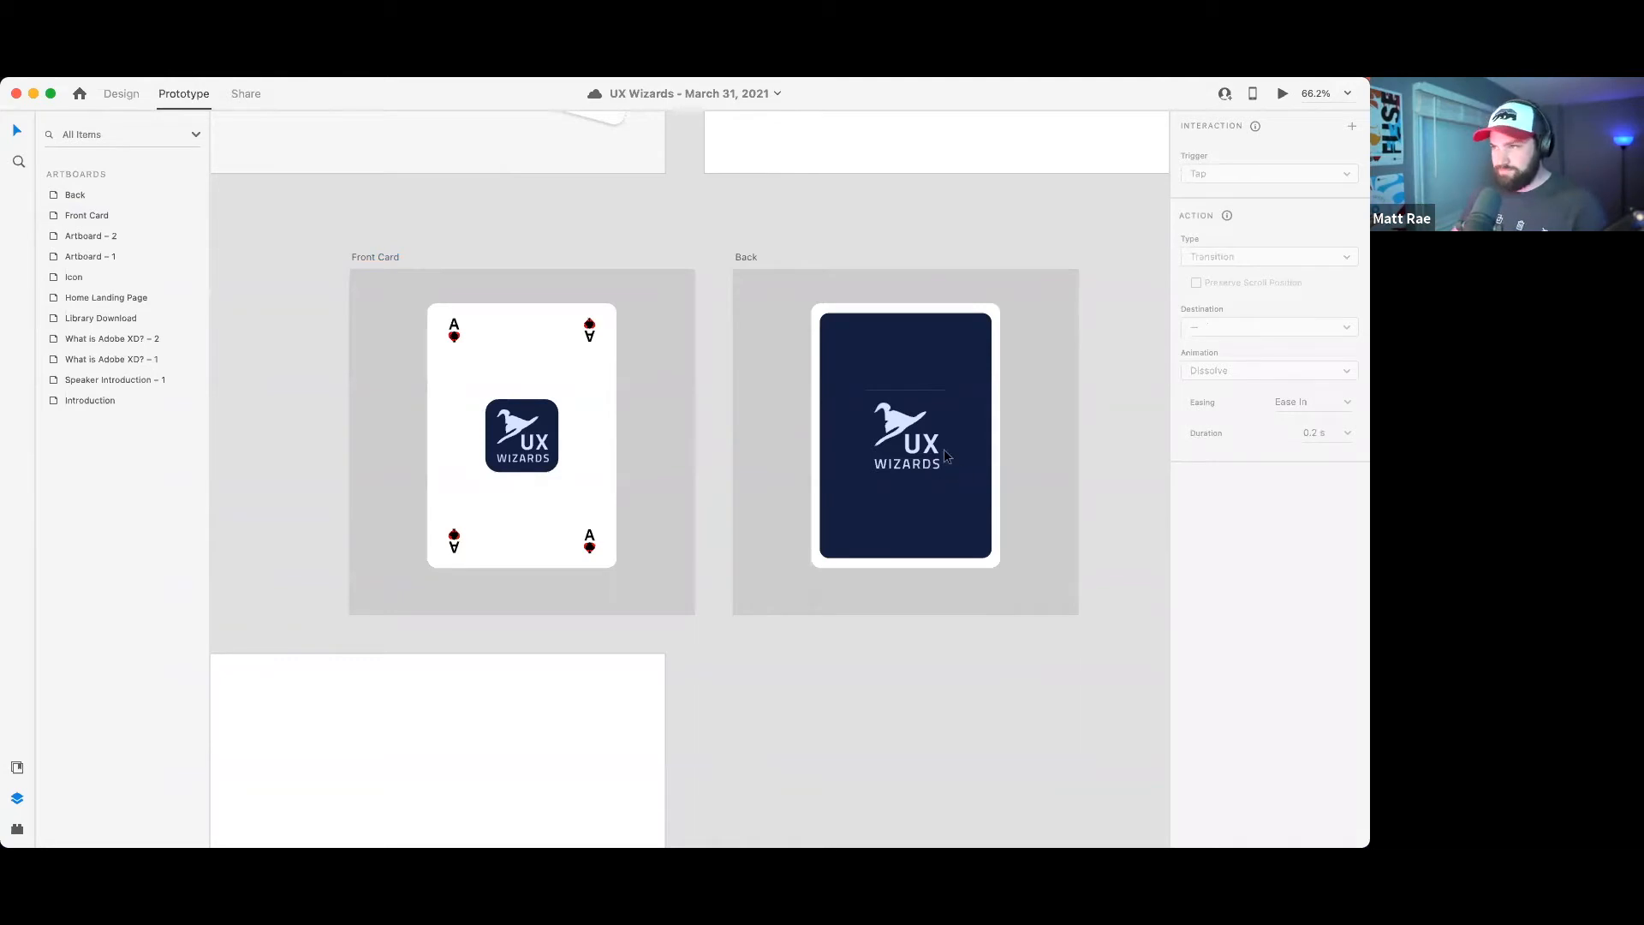
# - In Design mode, move the New Card Front layer above Card Back Wizards Edition on the Back artboard
pyautogui.click(887, 368)
pyautogui.click(136, 94)
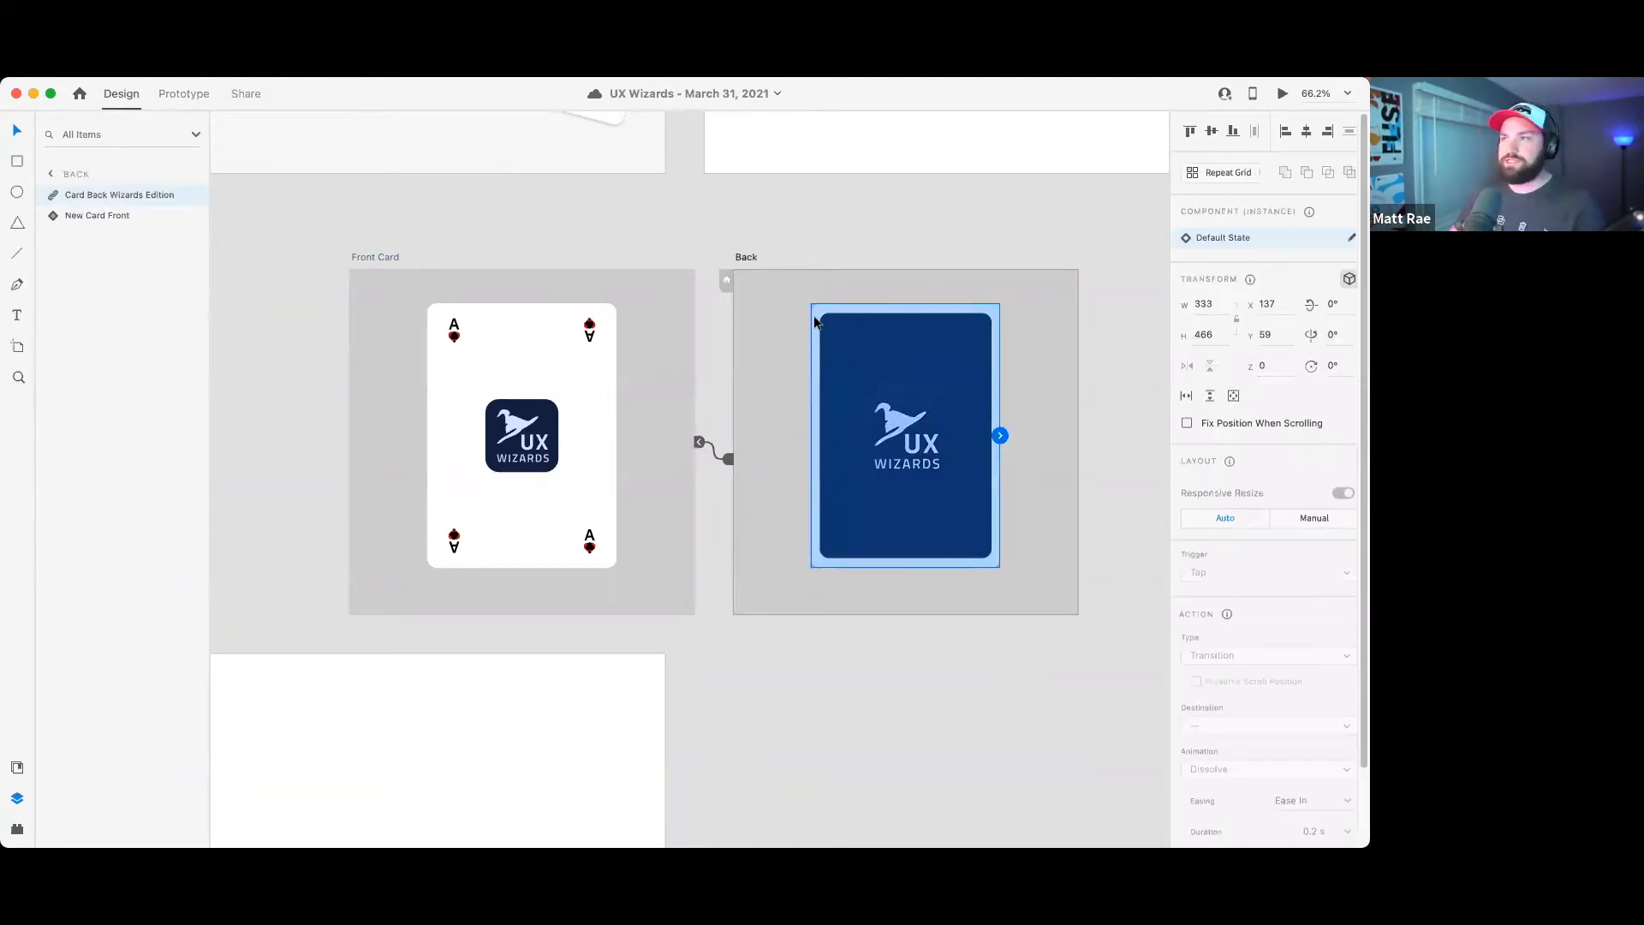
pyautogui.moveTo(110, 218); pyautogui.dragTo(111, 188)
# - On the Front Card artboard, set the Z position of New Card Front to 1 and Card Back Wizards Edition to -1
pyautogui.click(481, 367)
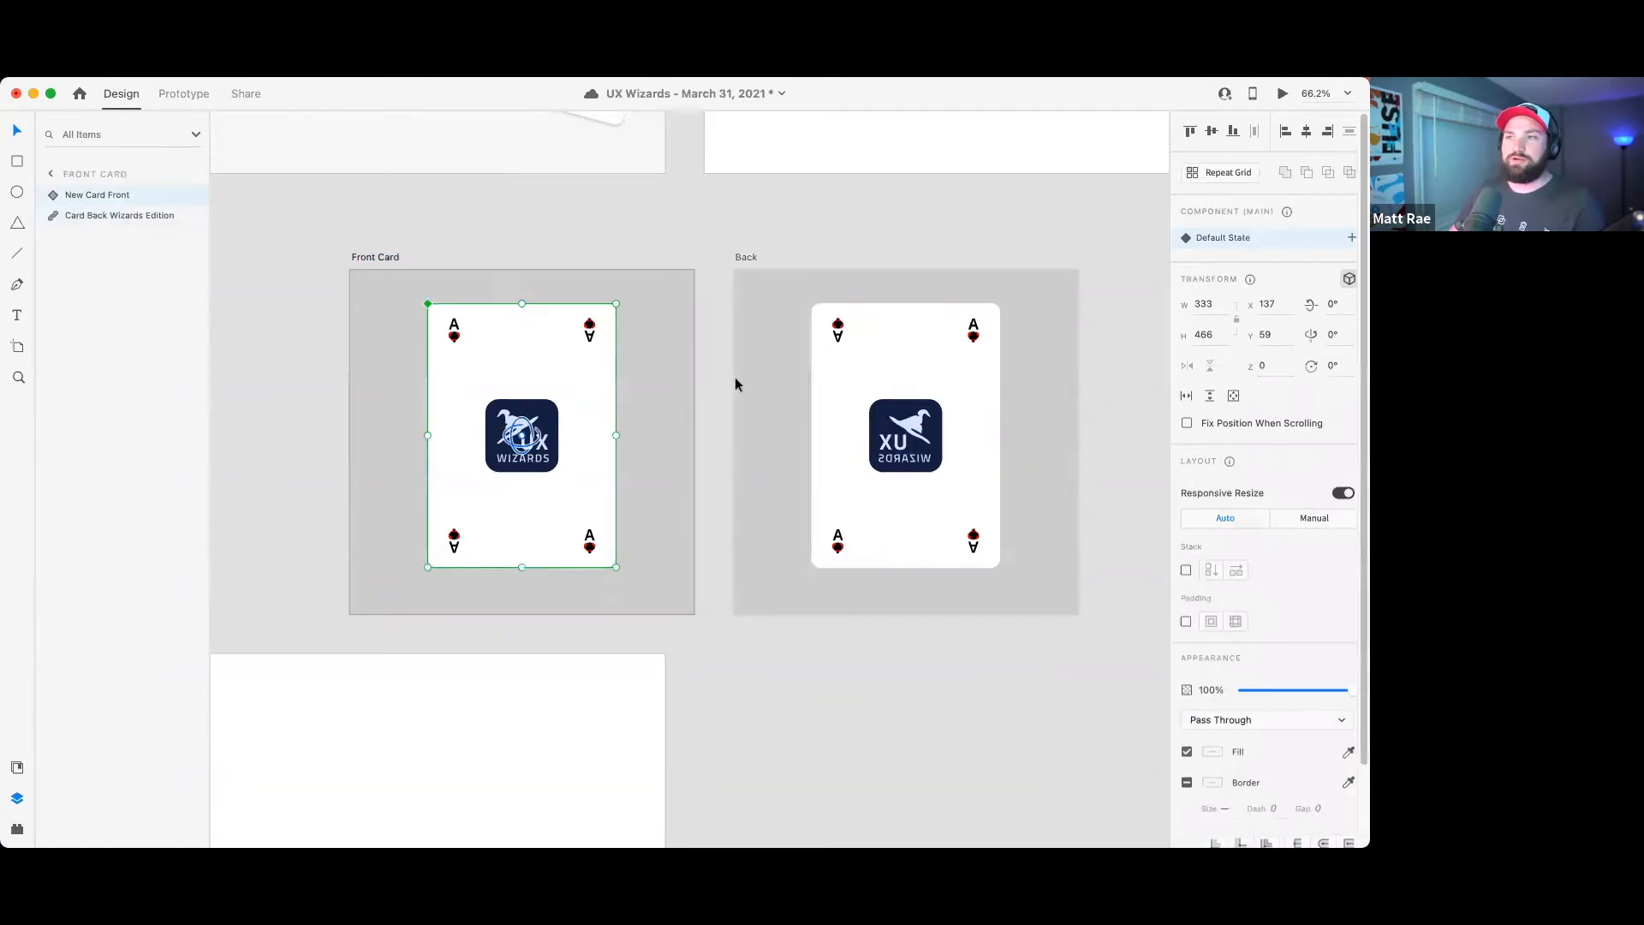
pyautogui.click(852, 375)
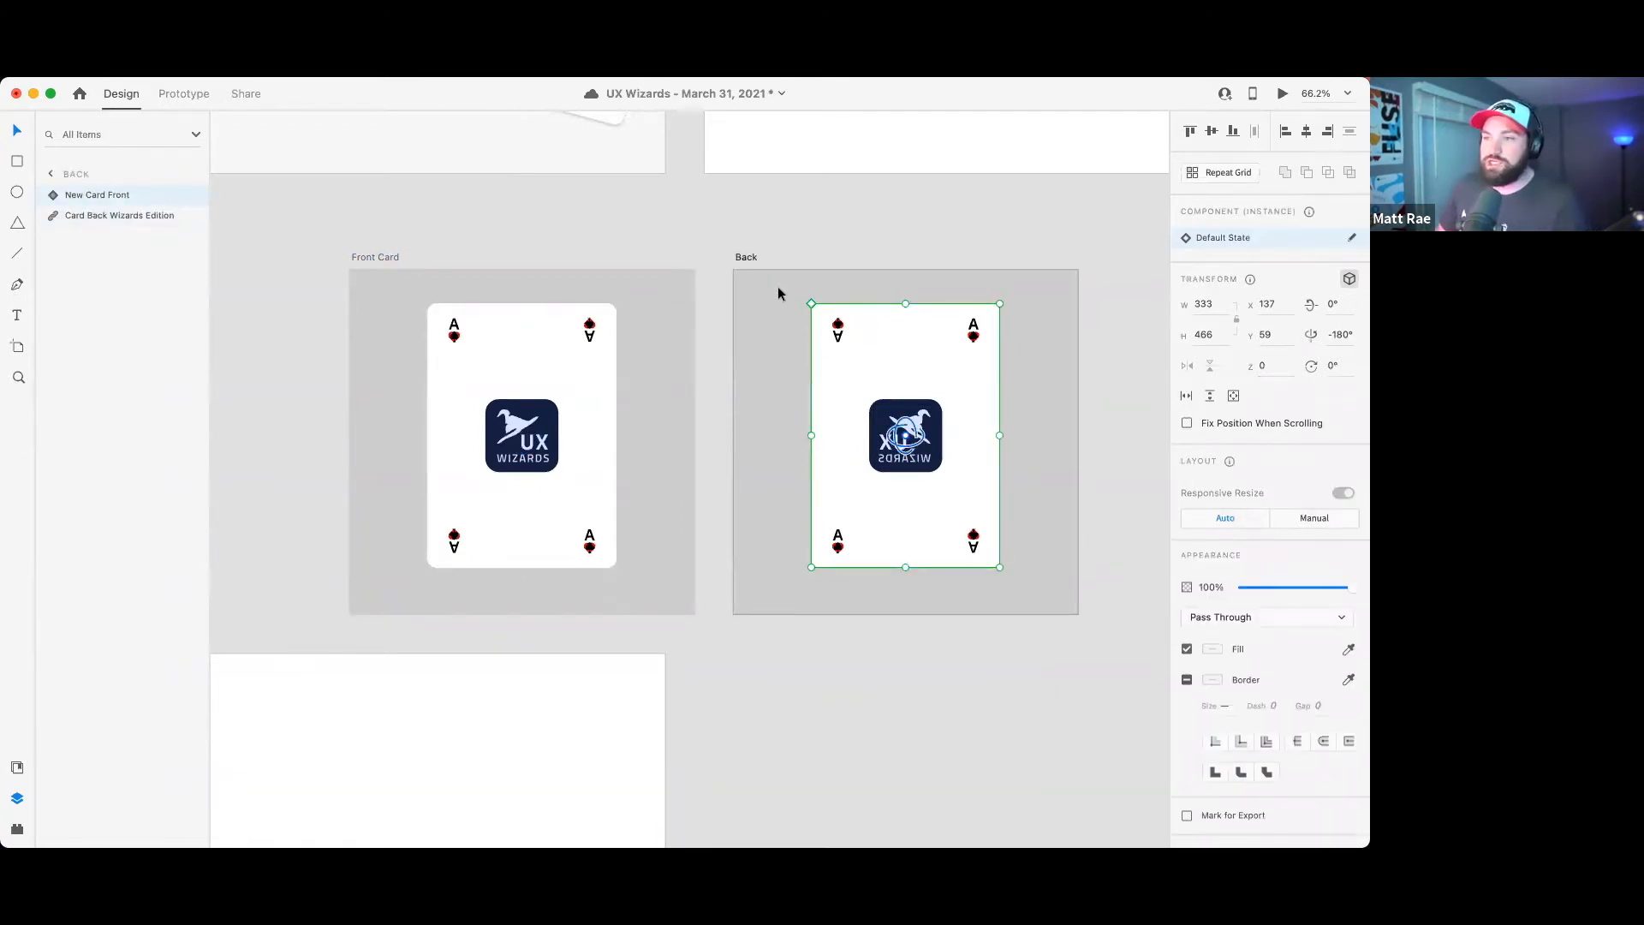
pyautogui.click(488, 350)
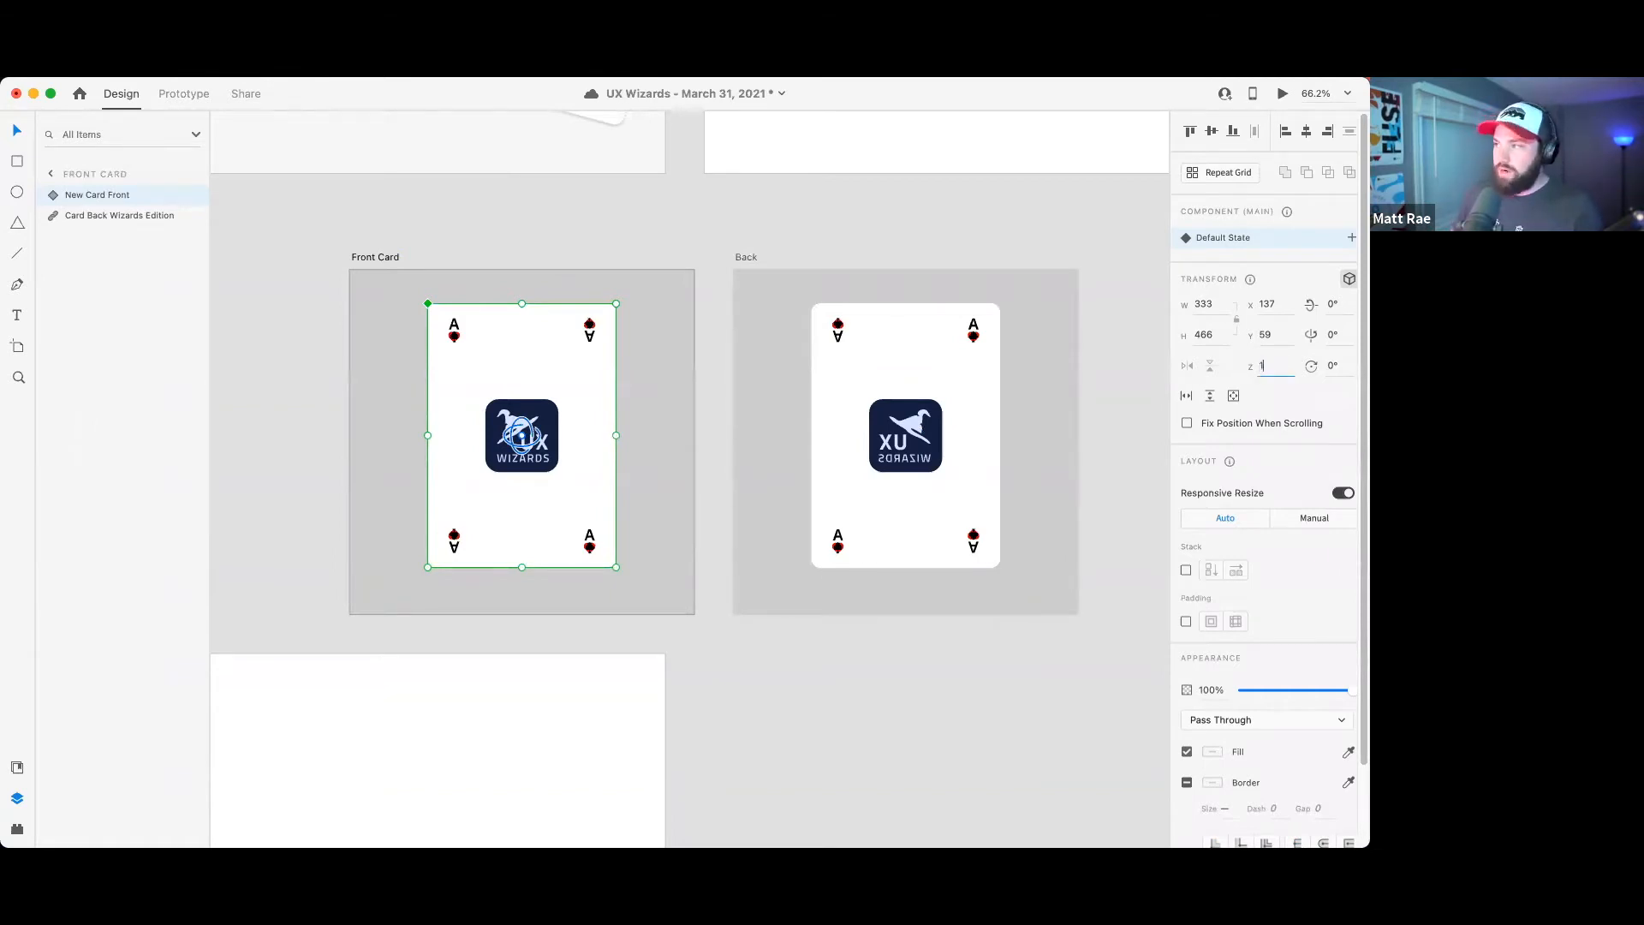
pyautogui.press('Return')
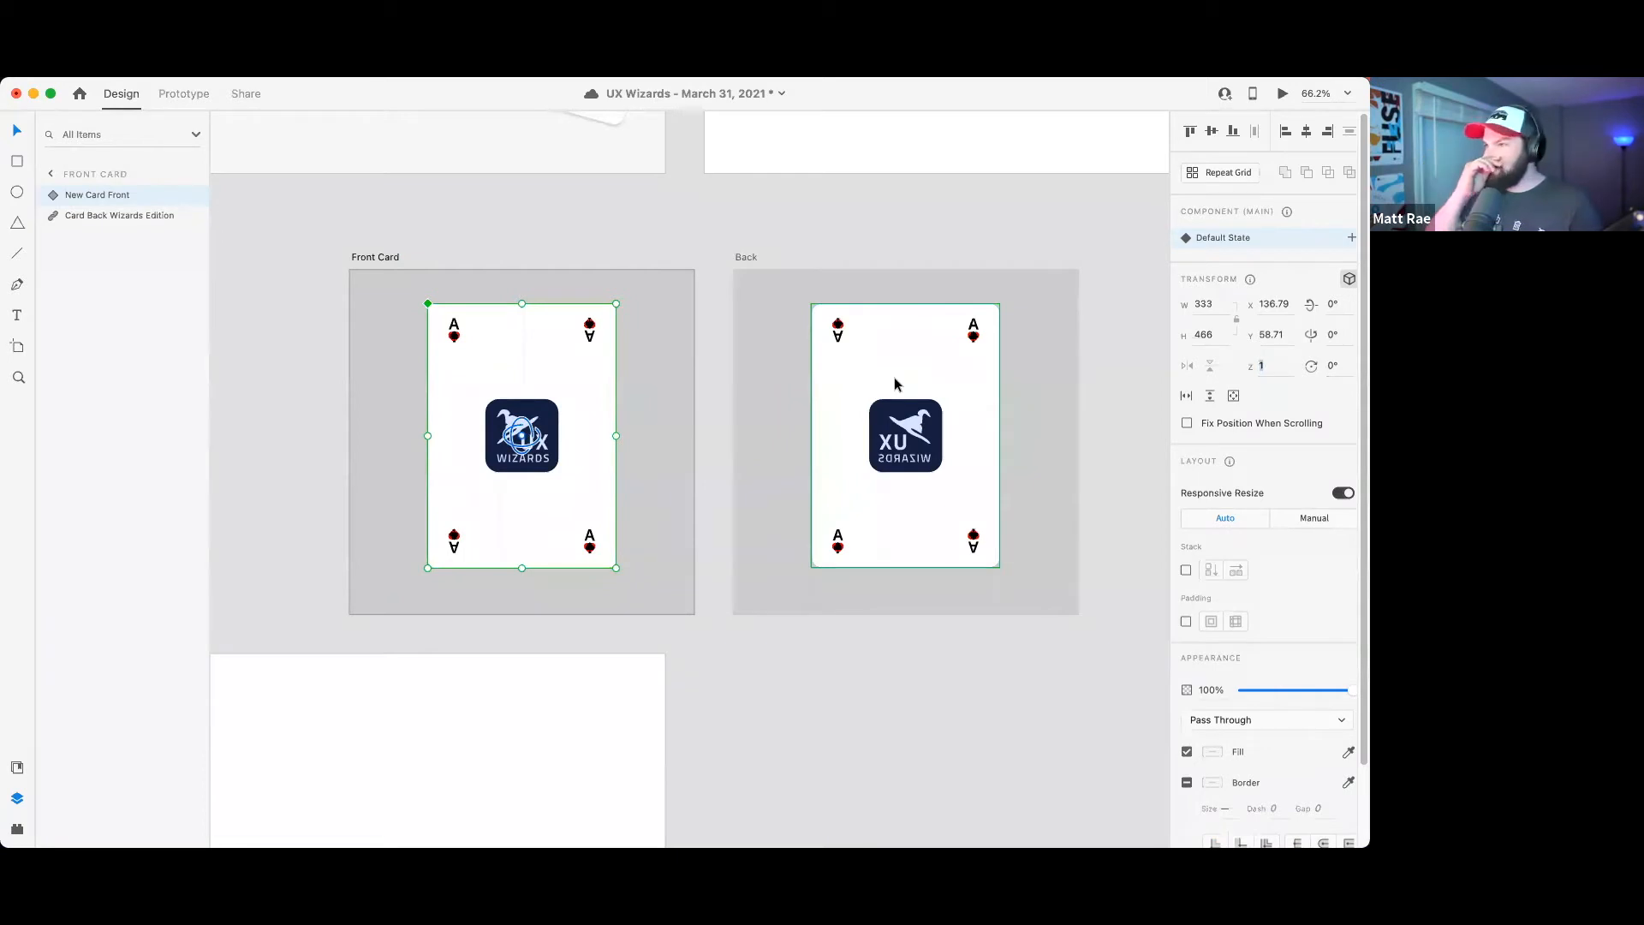
pyautogui.click(114, 216)
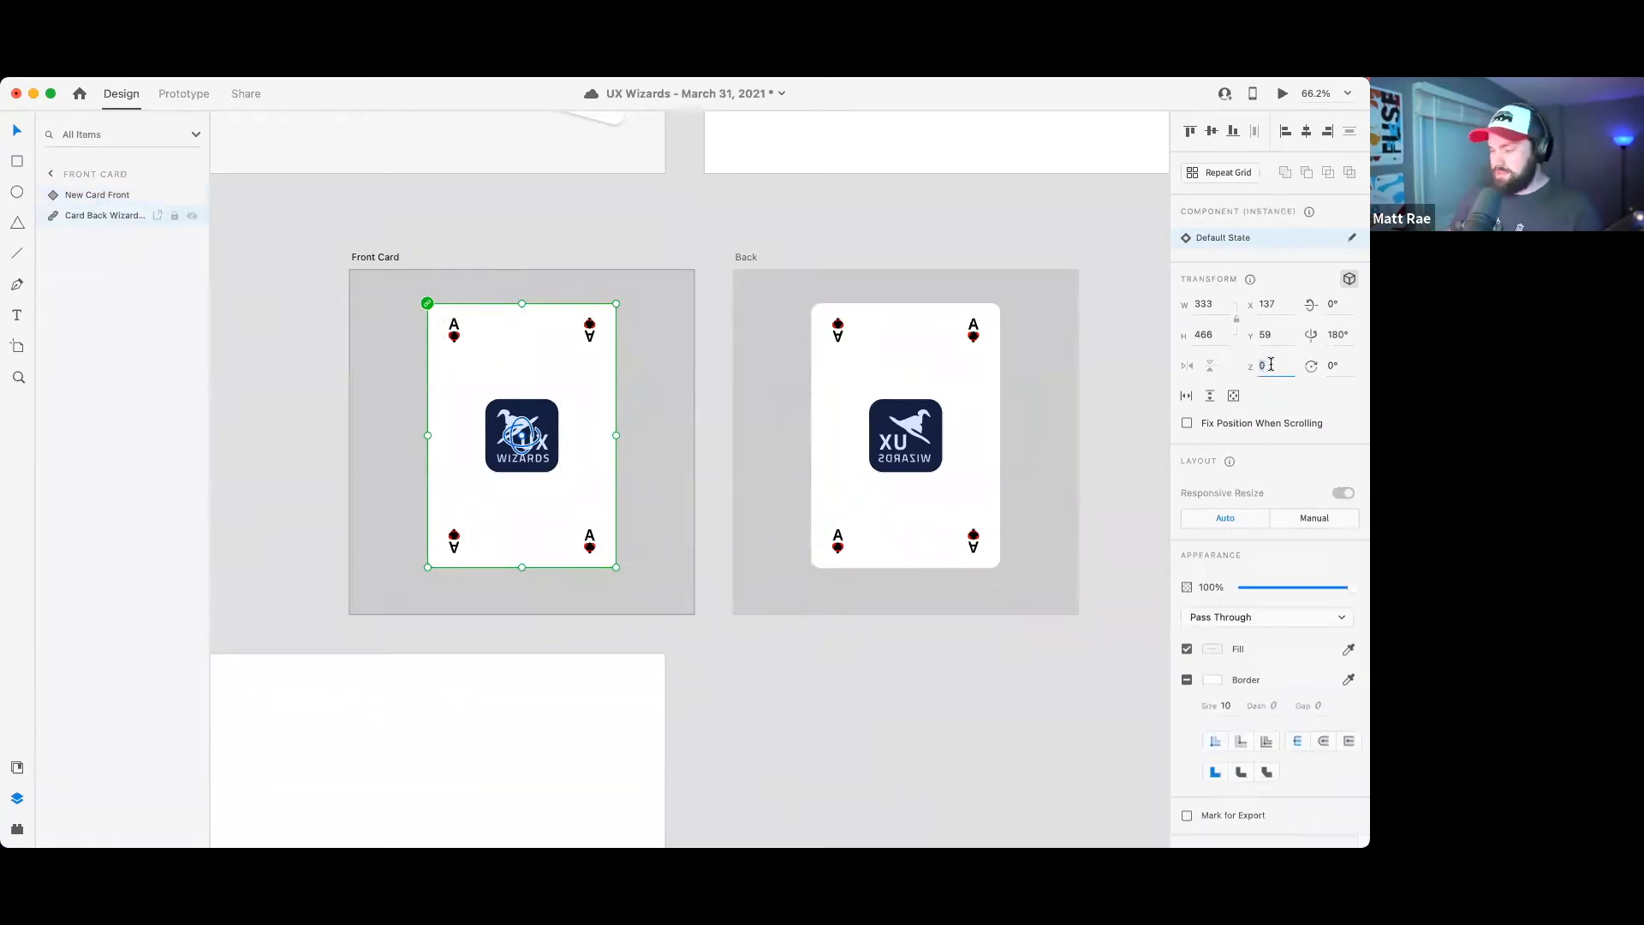
pyautogui.write('-1')
pyautogui.press('Return')
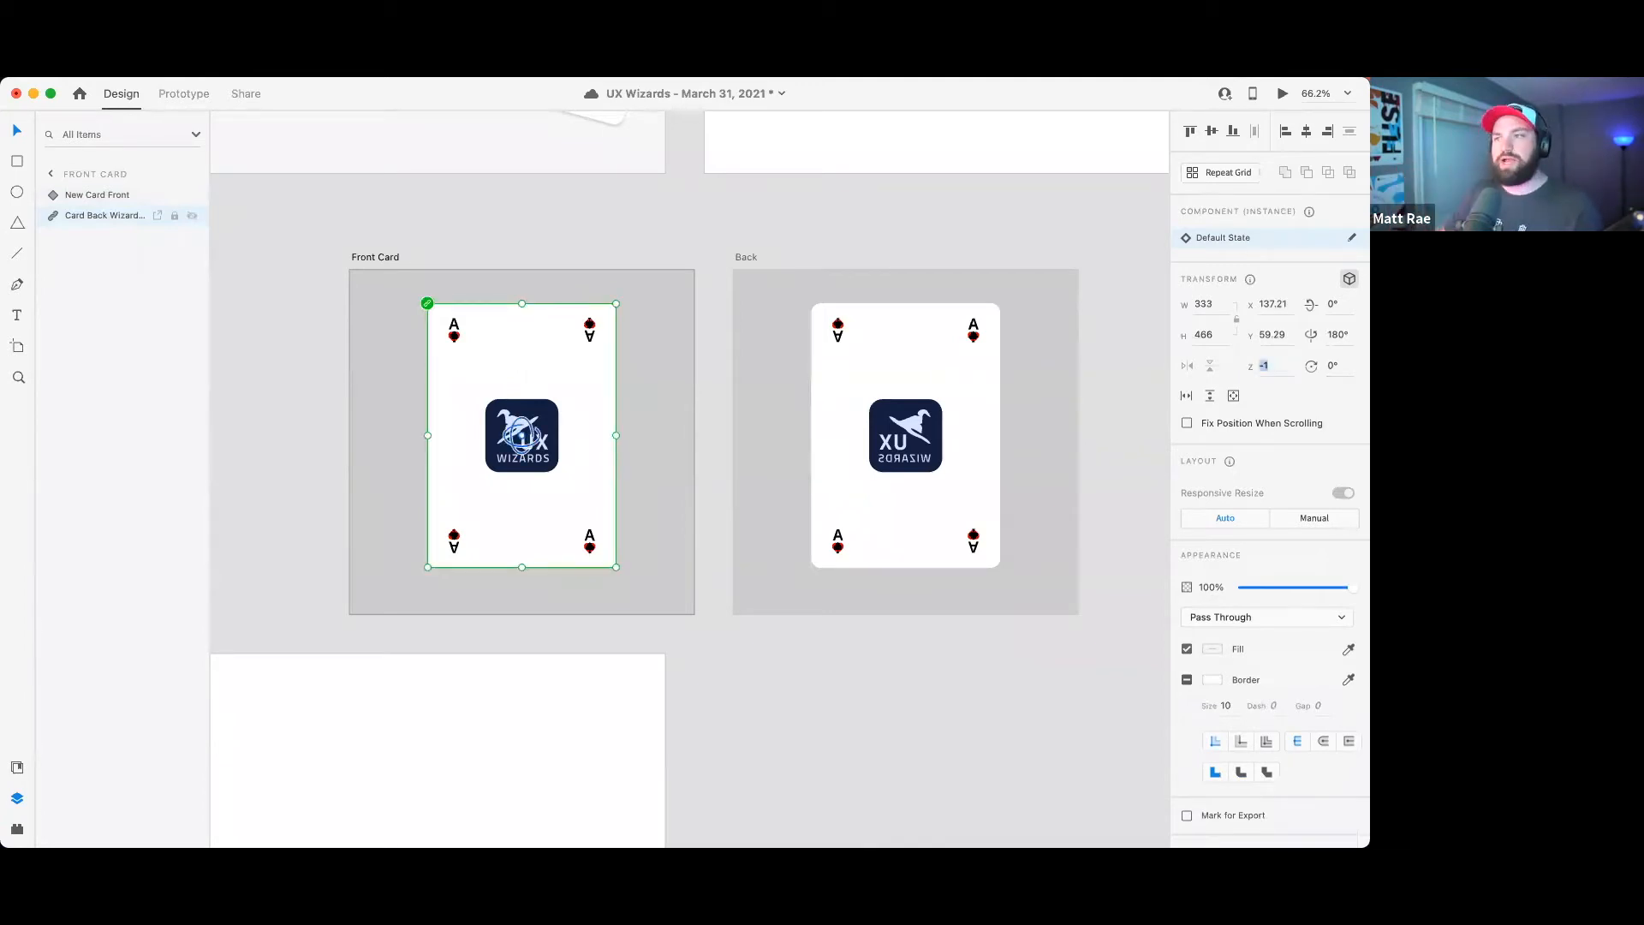
# - On the Back artboard, set the Z position of New Card Front to -1 and Card Back Wizards Edition to 1
pyautogui.click(887, 329)
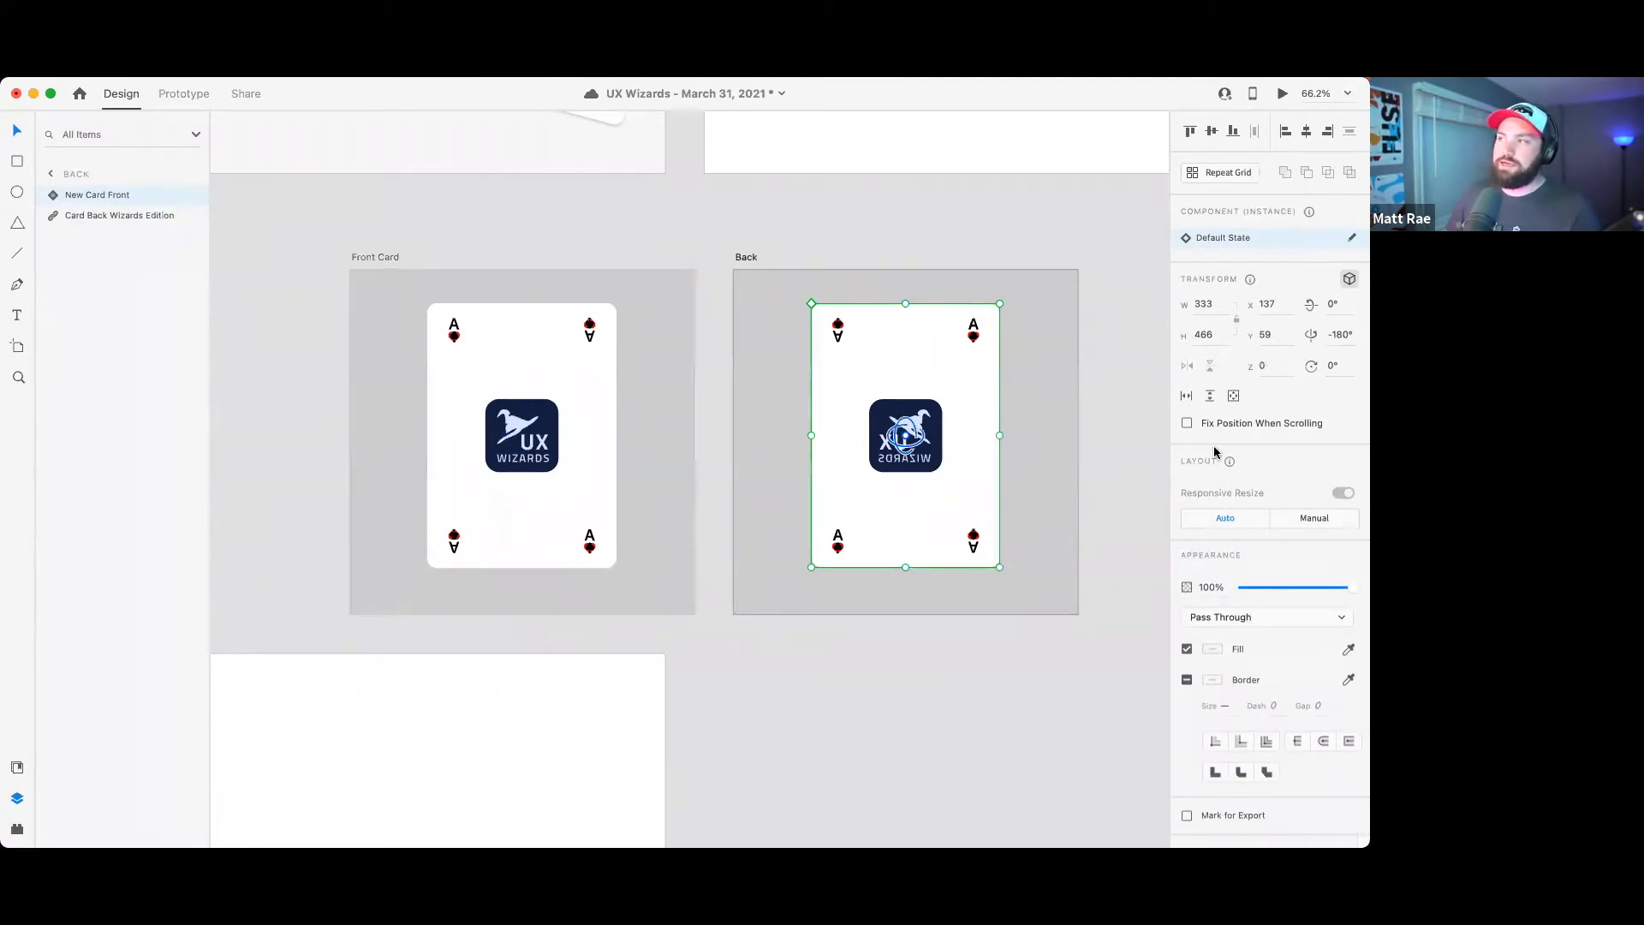
pyautogui.click(1271, 368)
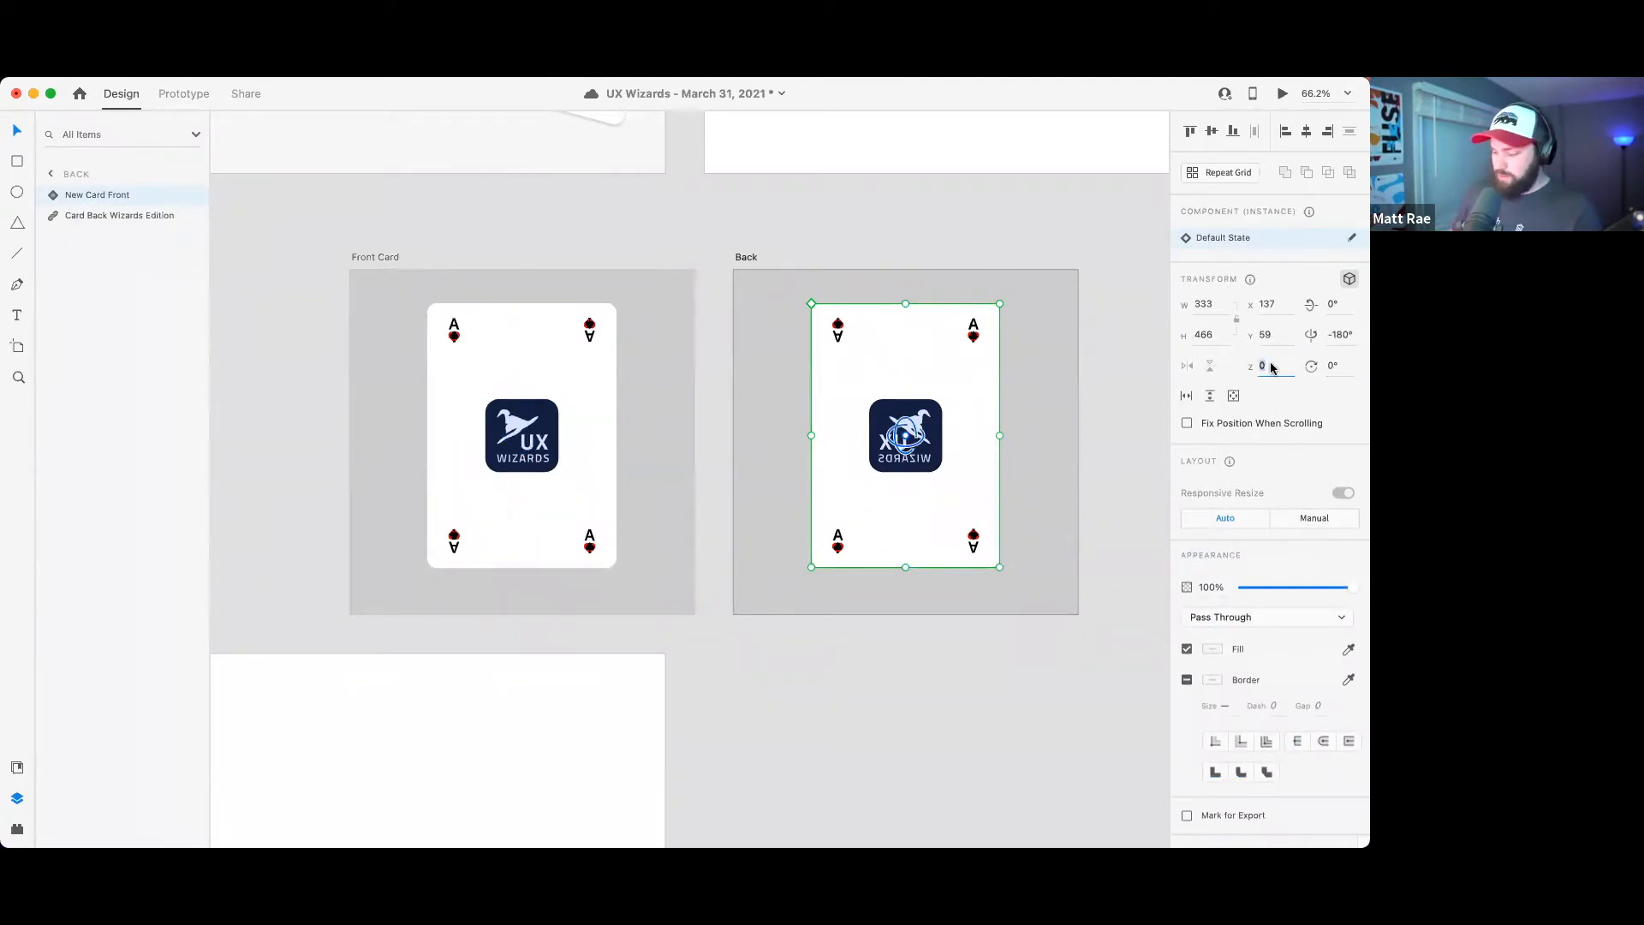
pyautogui.write('-1')
pyautogui.press('Return')
pyautogui.click(1046, 379)
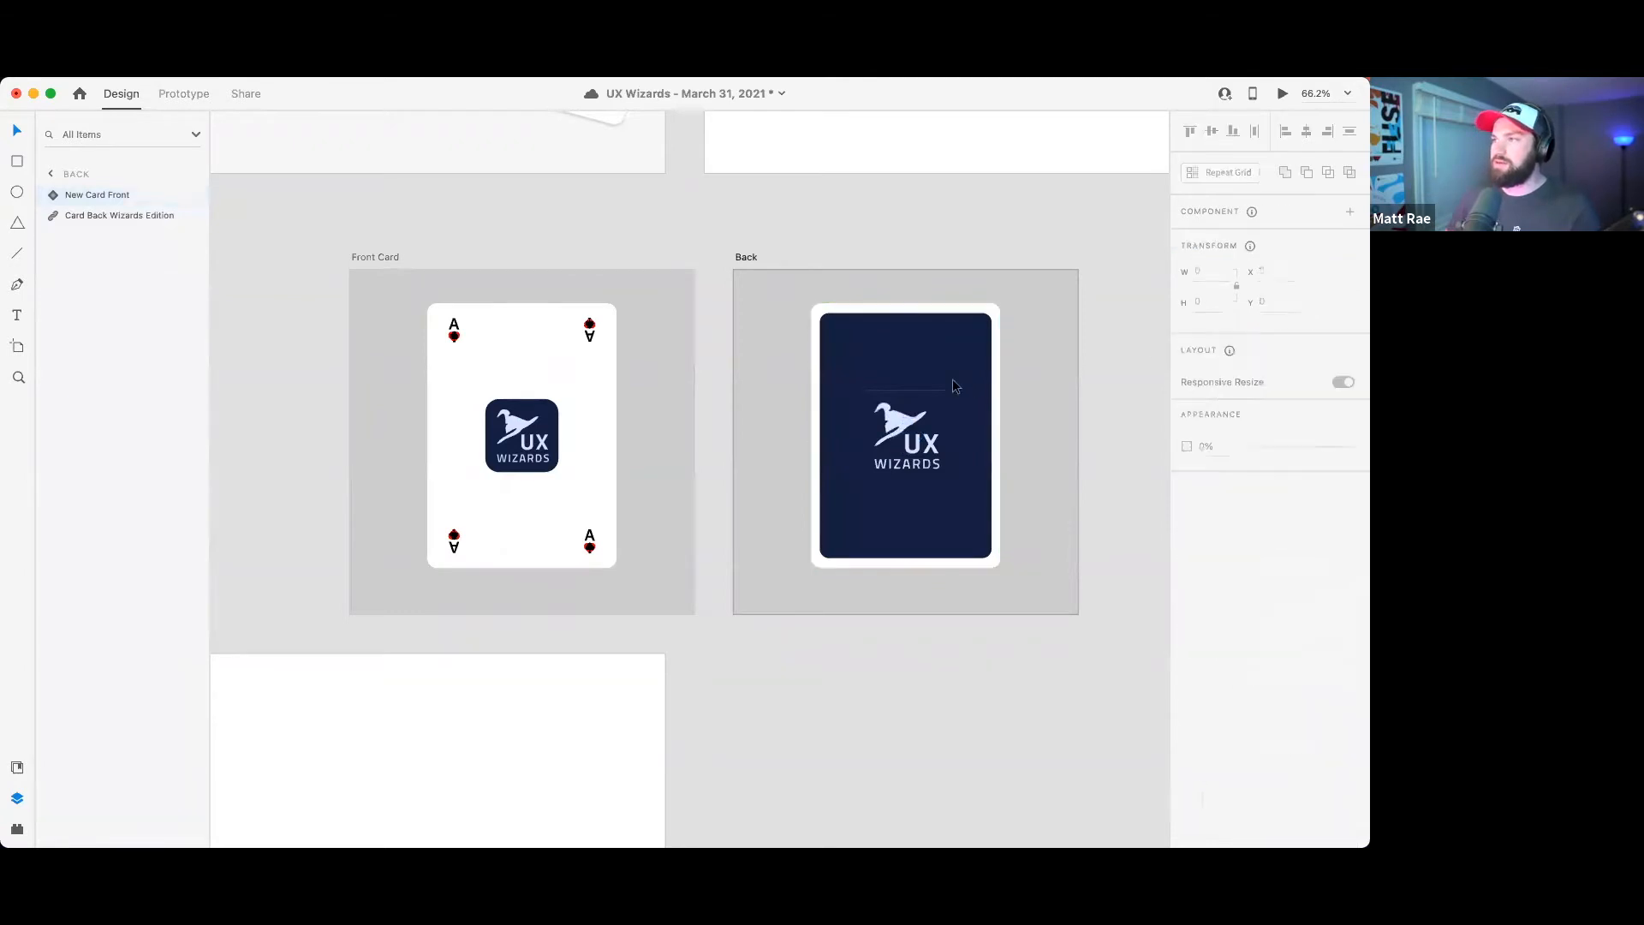
pyautogui.click(953, 381)
pyautogui.click(1280, 367)
pyautogui.write('1')
pyautogui.press('Return')
pyautogui.click(454, 230)
# - Preview the card flip starting from the Front Card artboard, close the preview, and save the document
pyautogui.click(390, 255)
pyautogui.click(1282, 94)
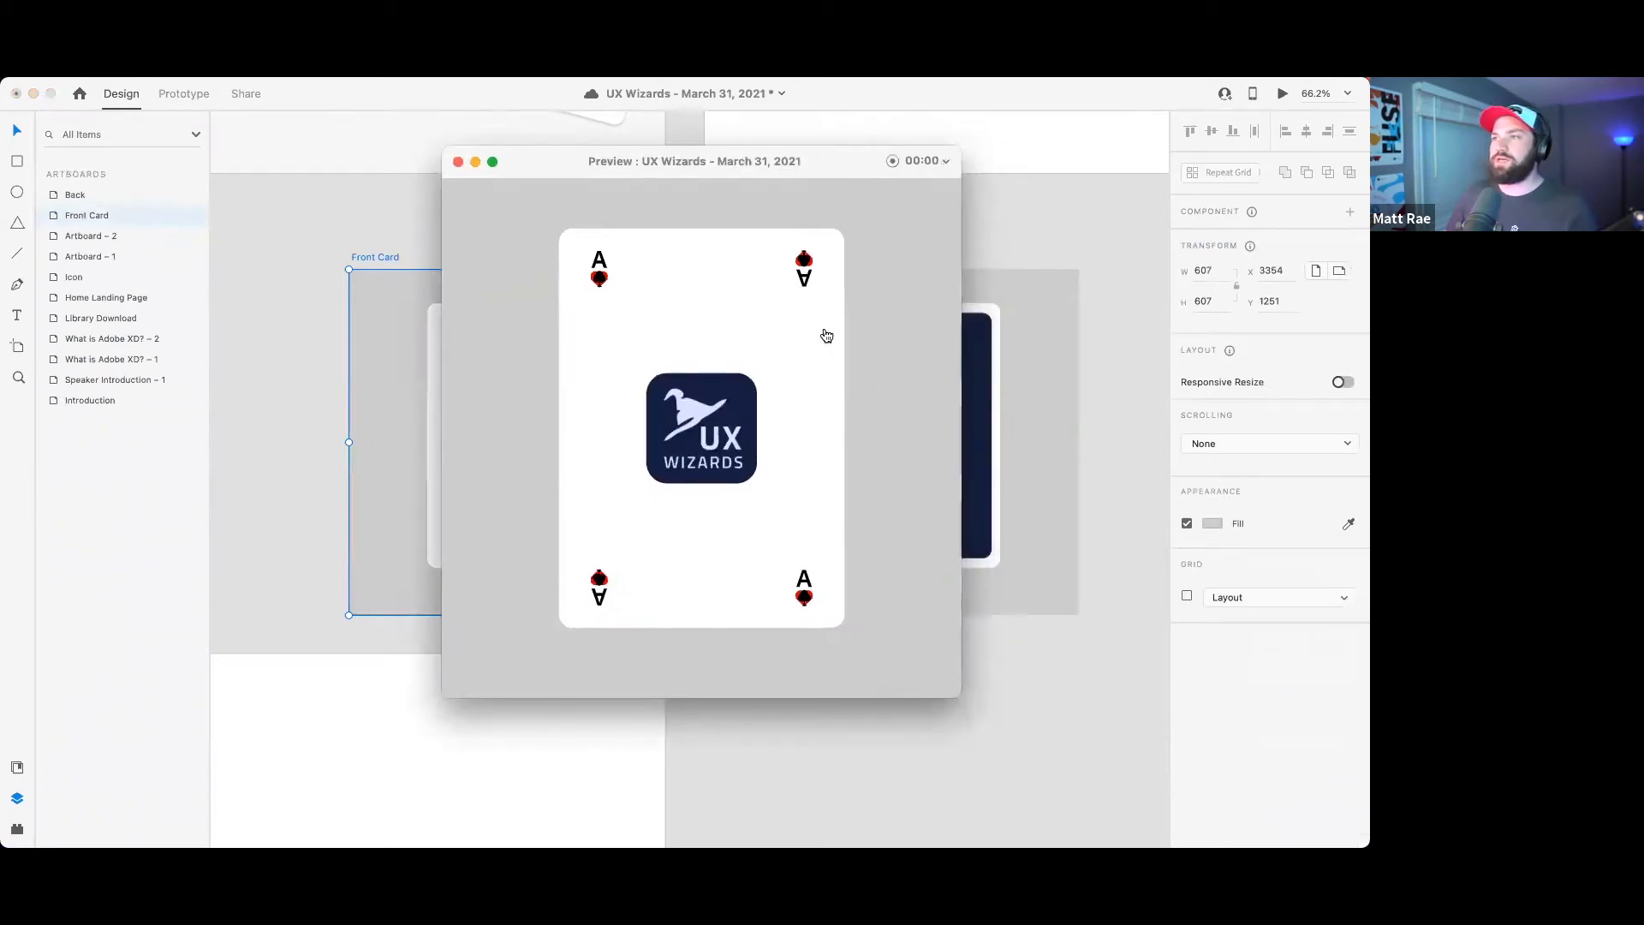
pyautogui.click(827, 337)
pyautogui.click(826, 336)
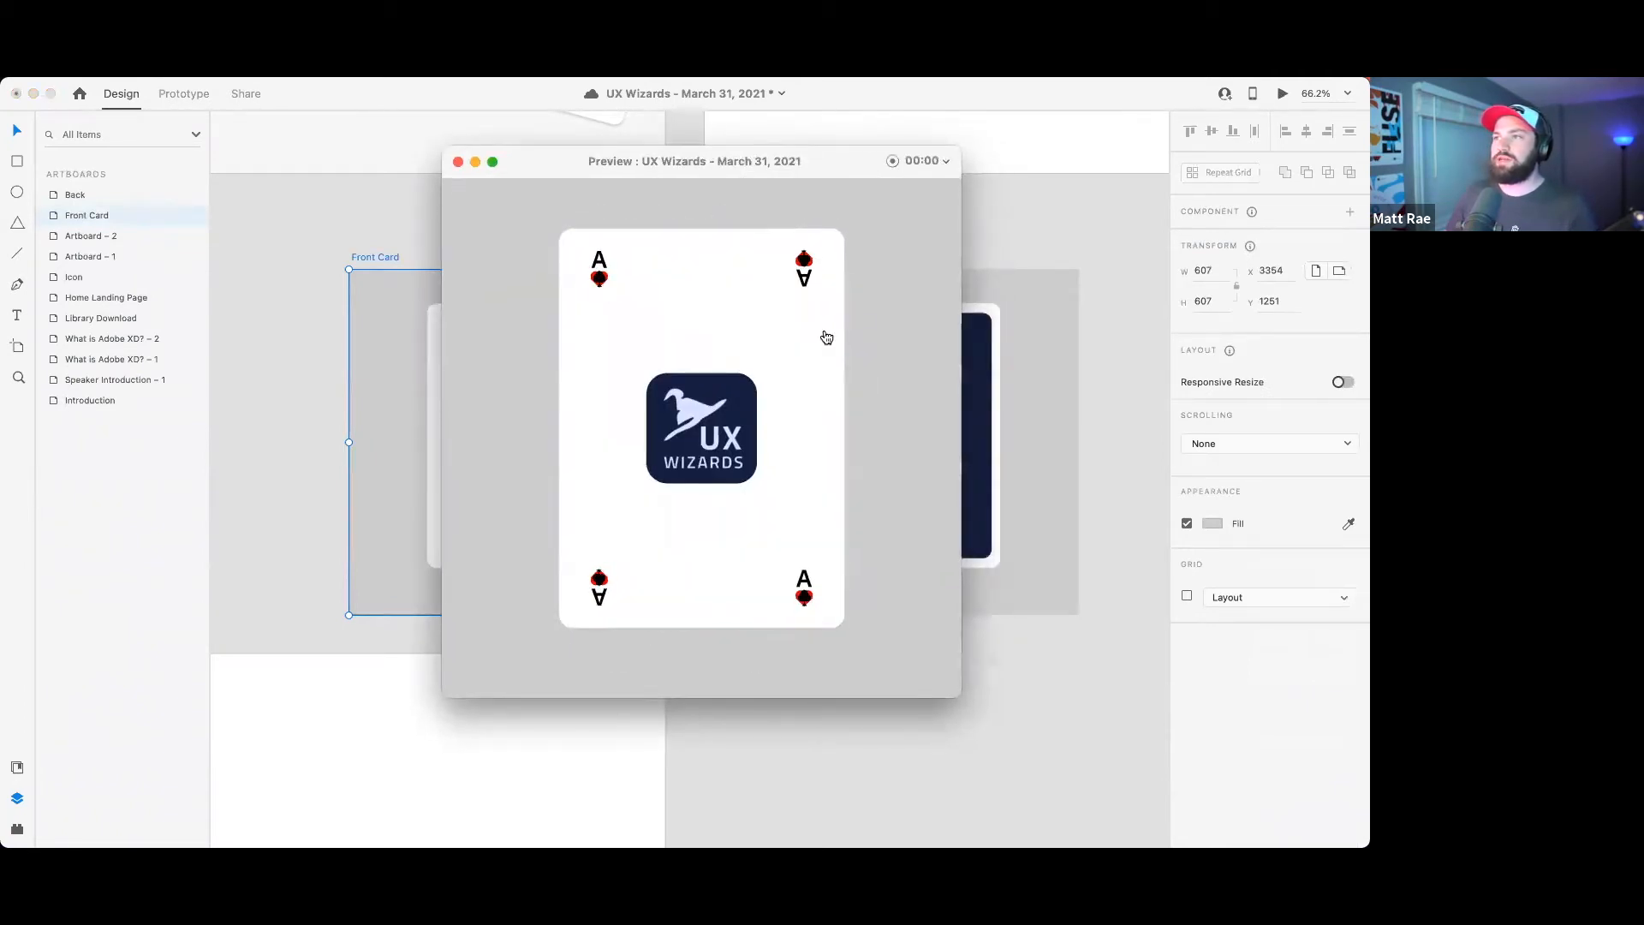
pyautogui.click(826, 337)
pyautogui.click(826, 337)
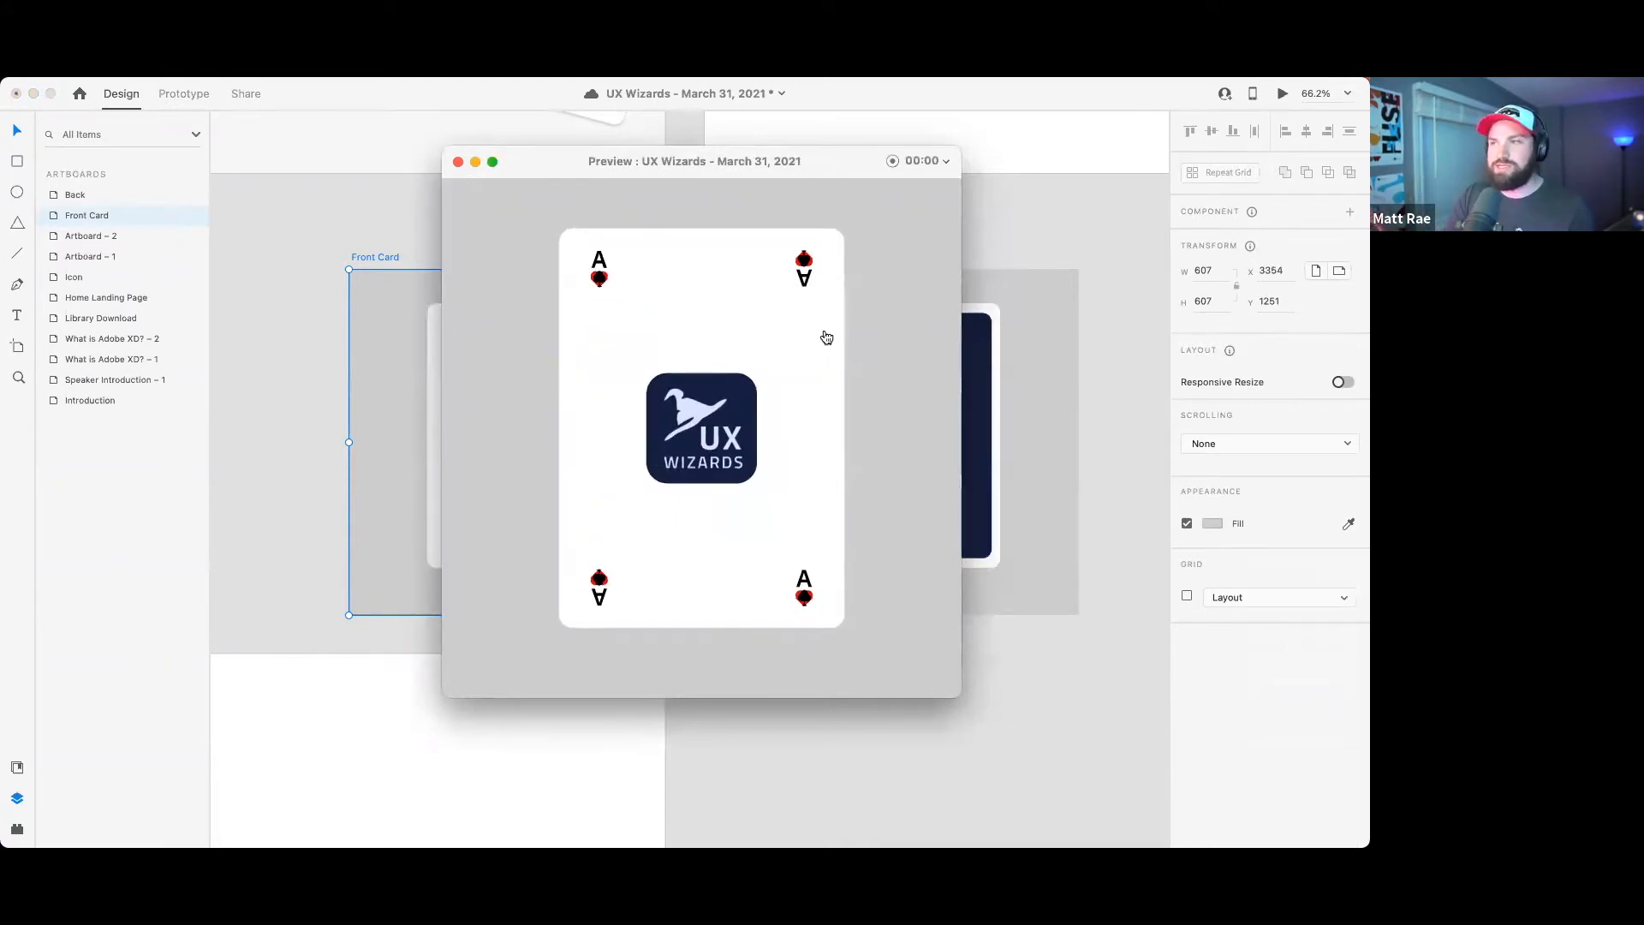
pyautogui.click(826, 337)
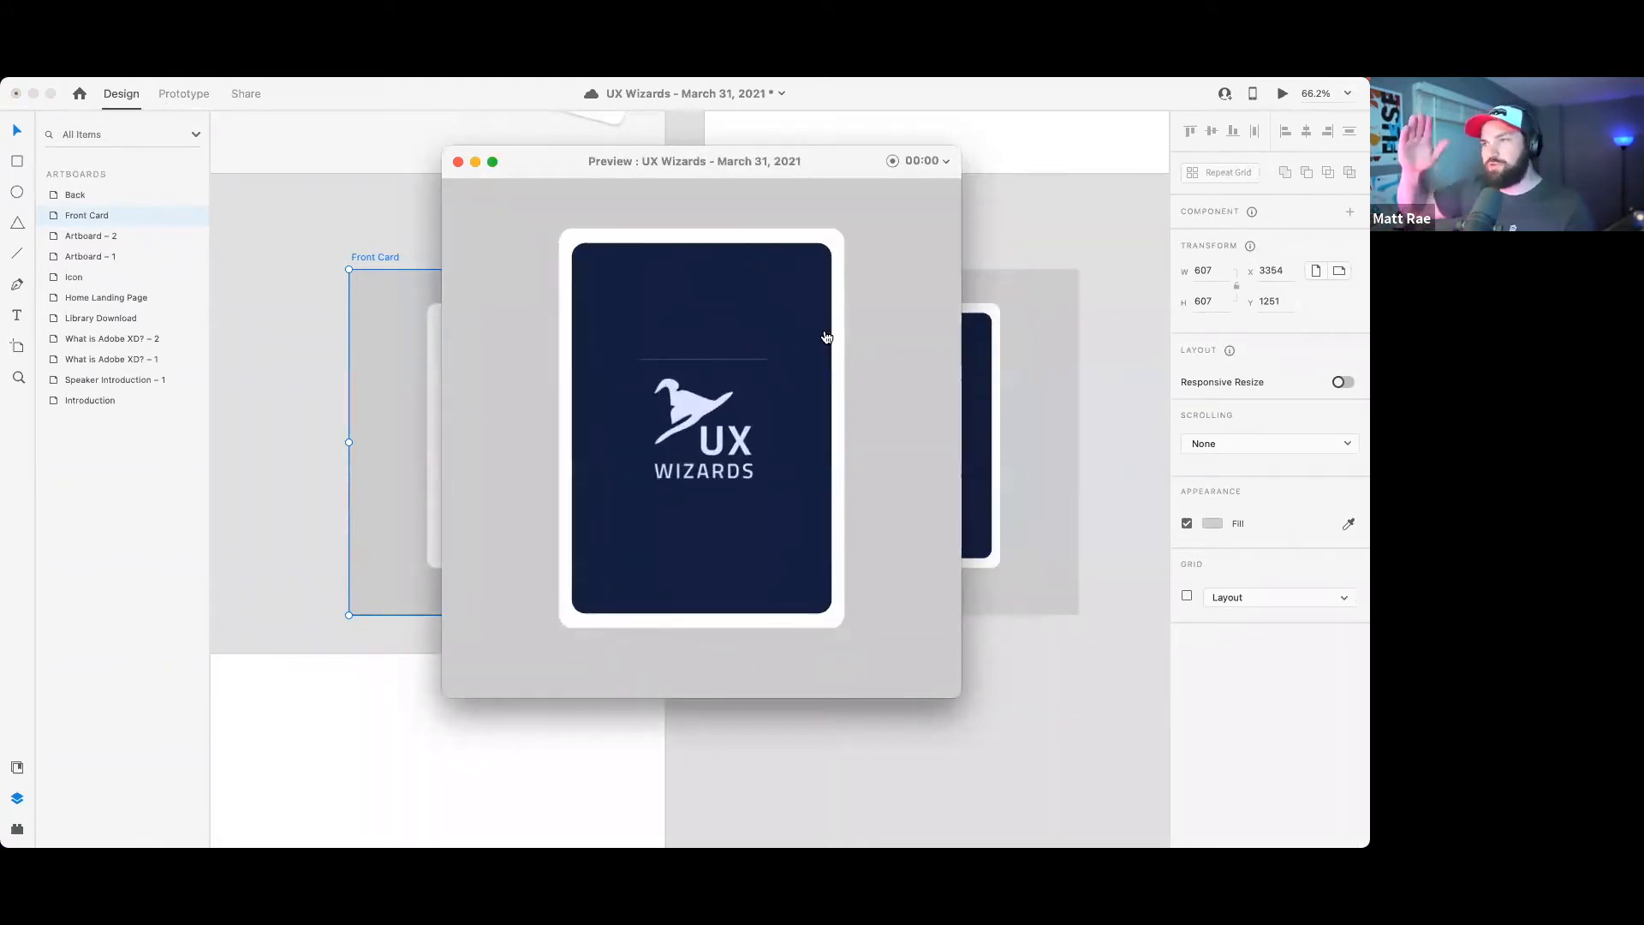
pyautogui.click(458, 162)
pyautogui.press('super+s')
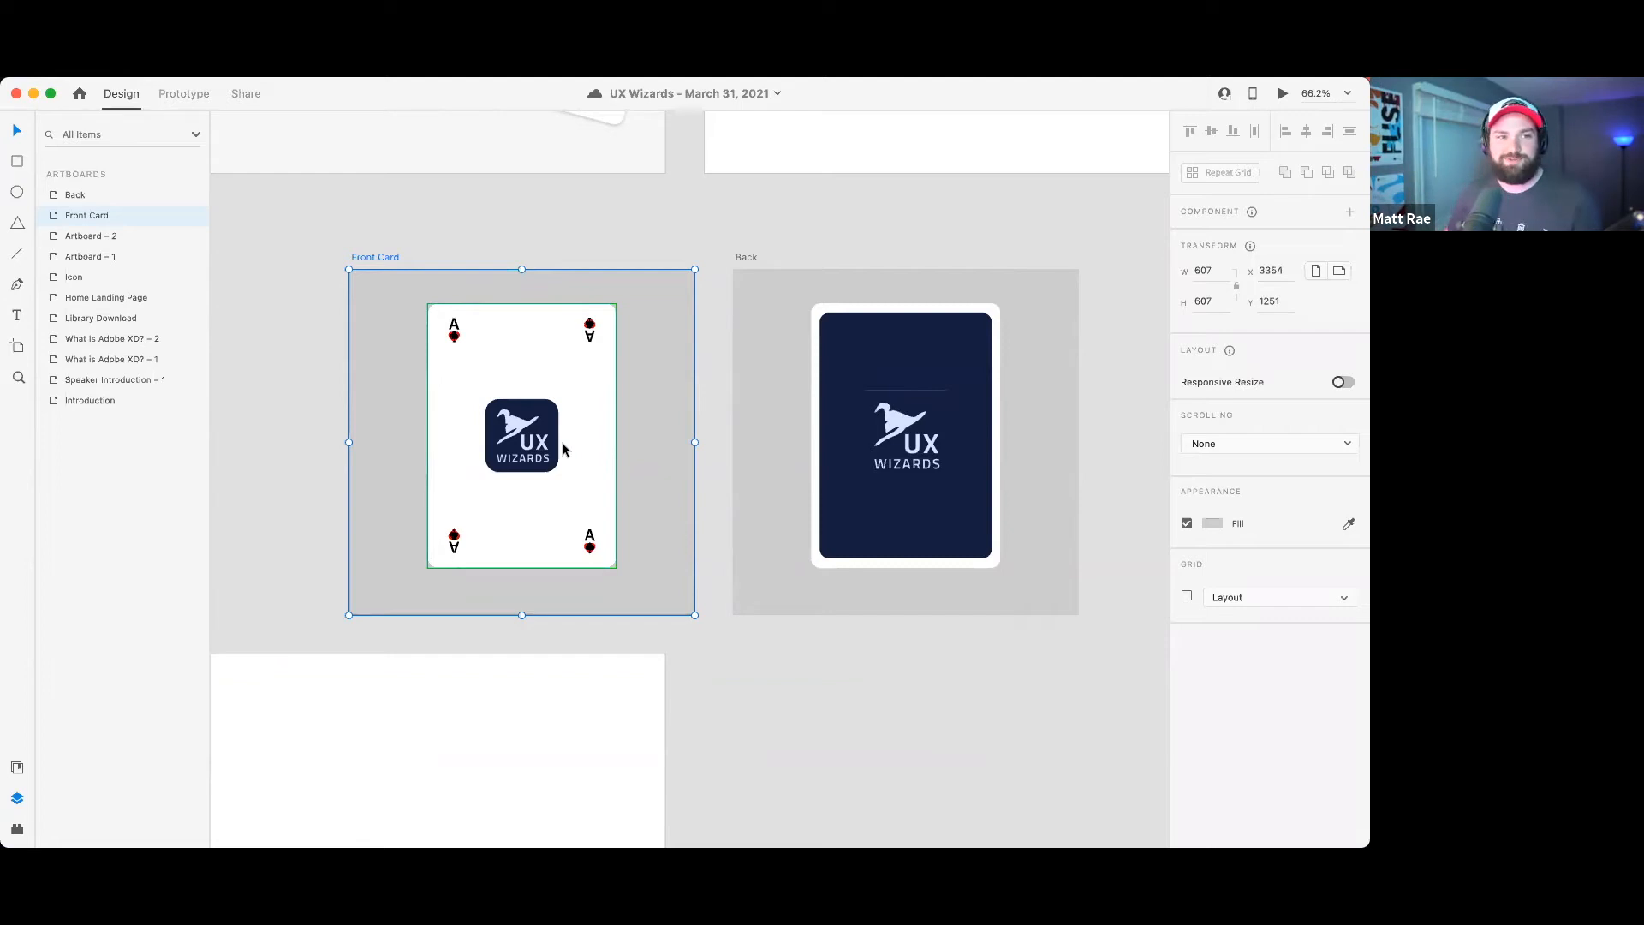
# - Run the prototype preview again, flip the card over and back, and close the preview
pyautogui.click(1282, 93)
pyautogui.click(815, 396)
pyautogui.click(816, 397)
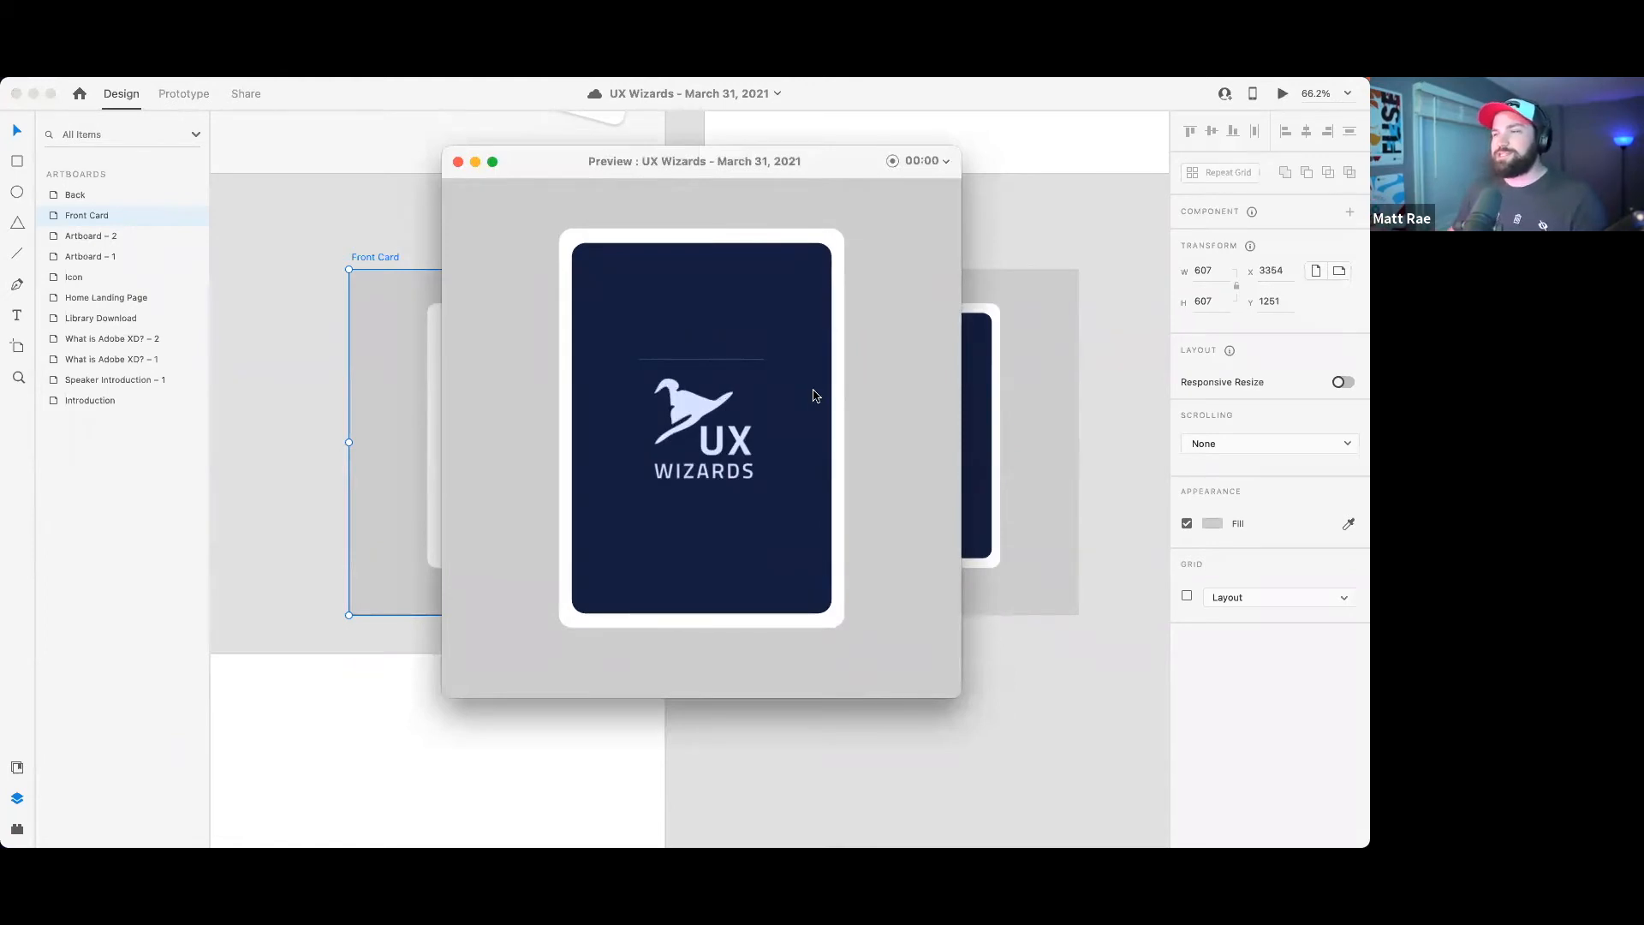
pyautogui.click(816, 396)
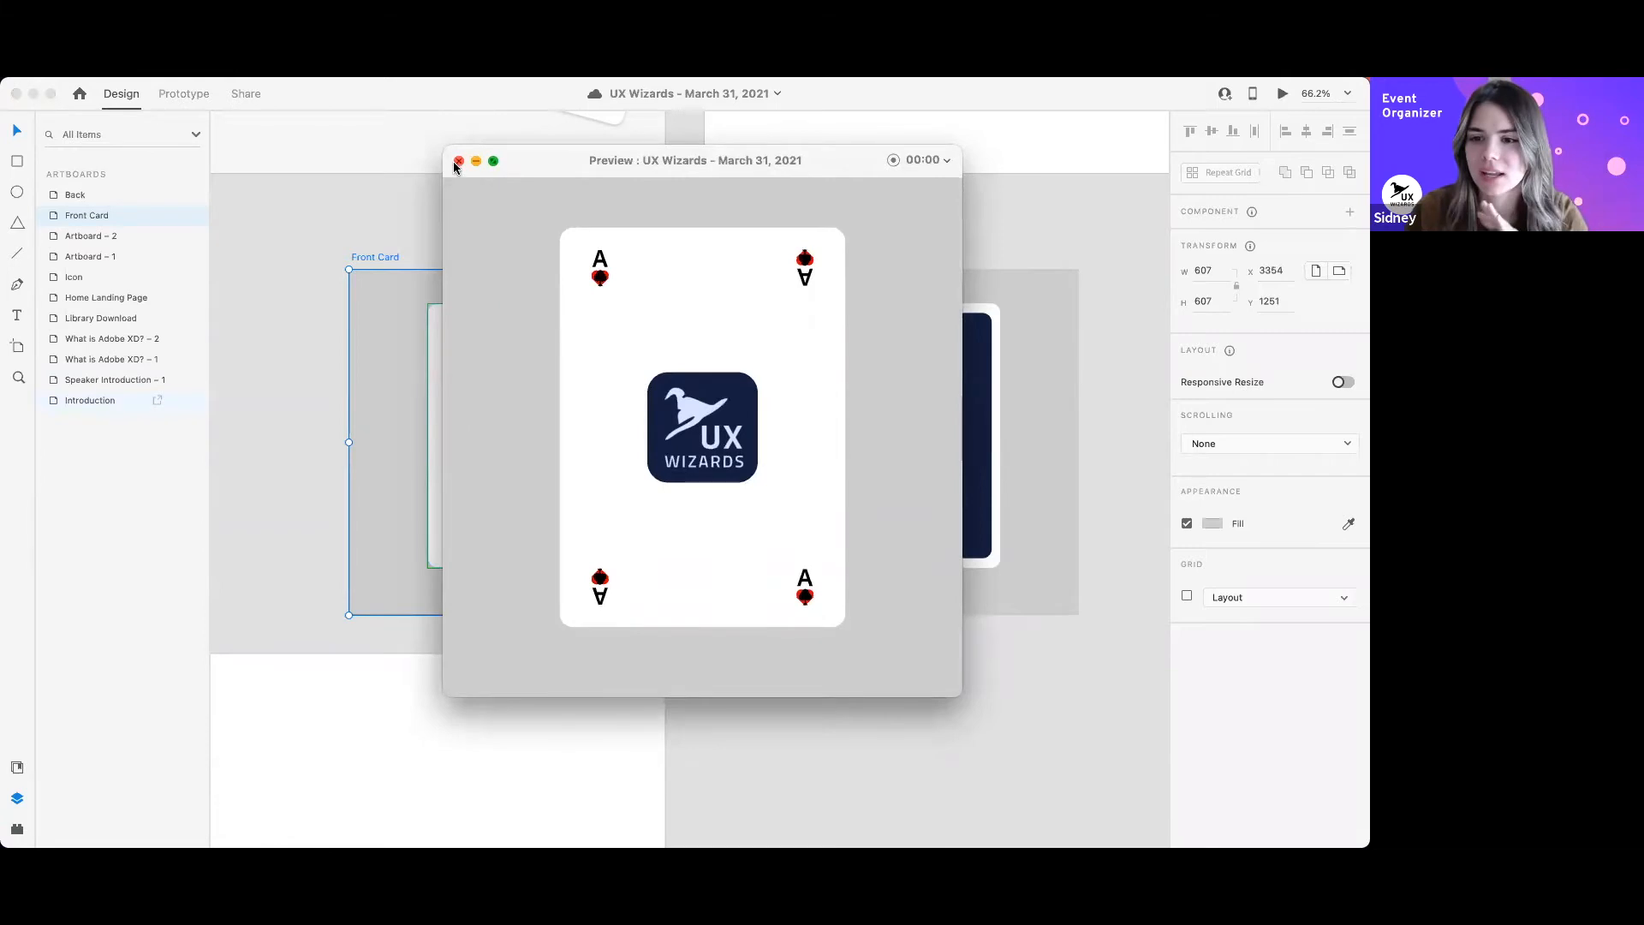
pyautogui.click(459, 163)
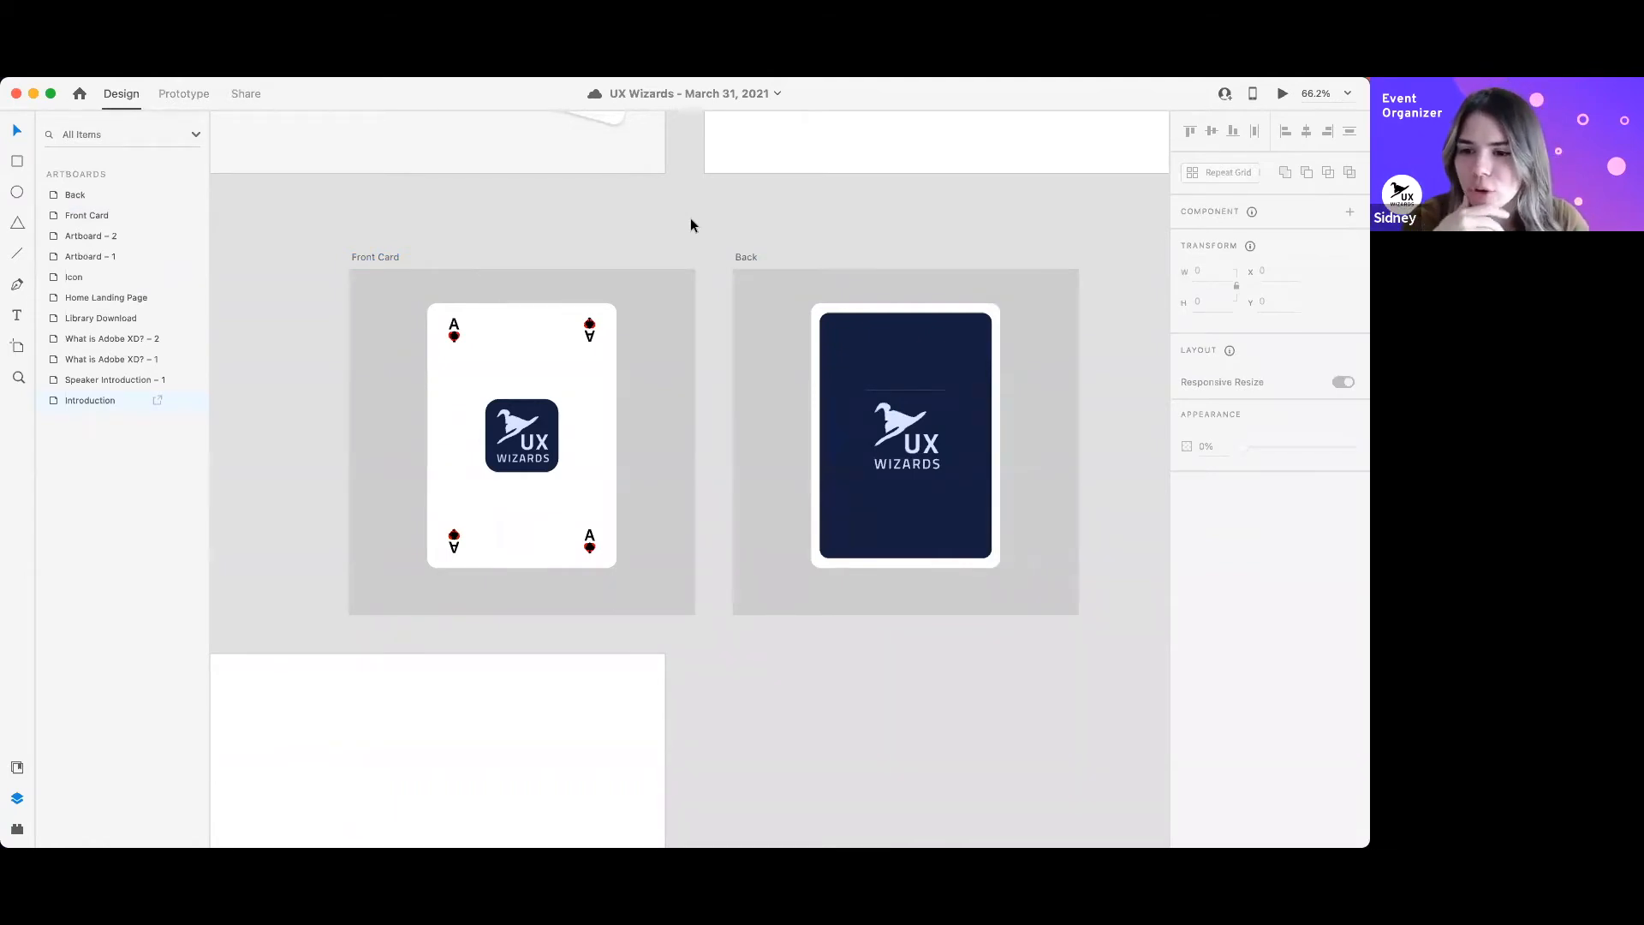
# - Reset the Z position of New Card Front on the Front Card artboard to 0
pyautogui.moveTo(804, 229); pyautogui.dragTo(749, 219)
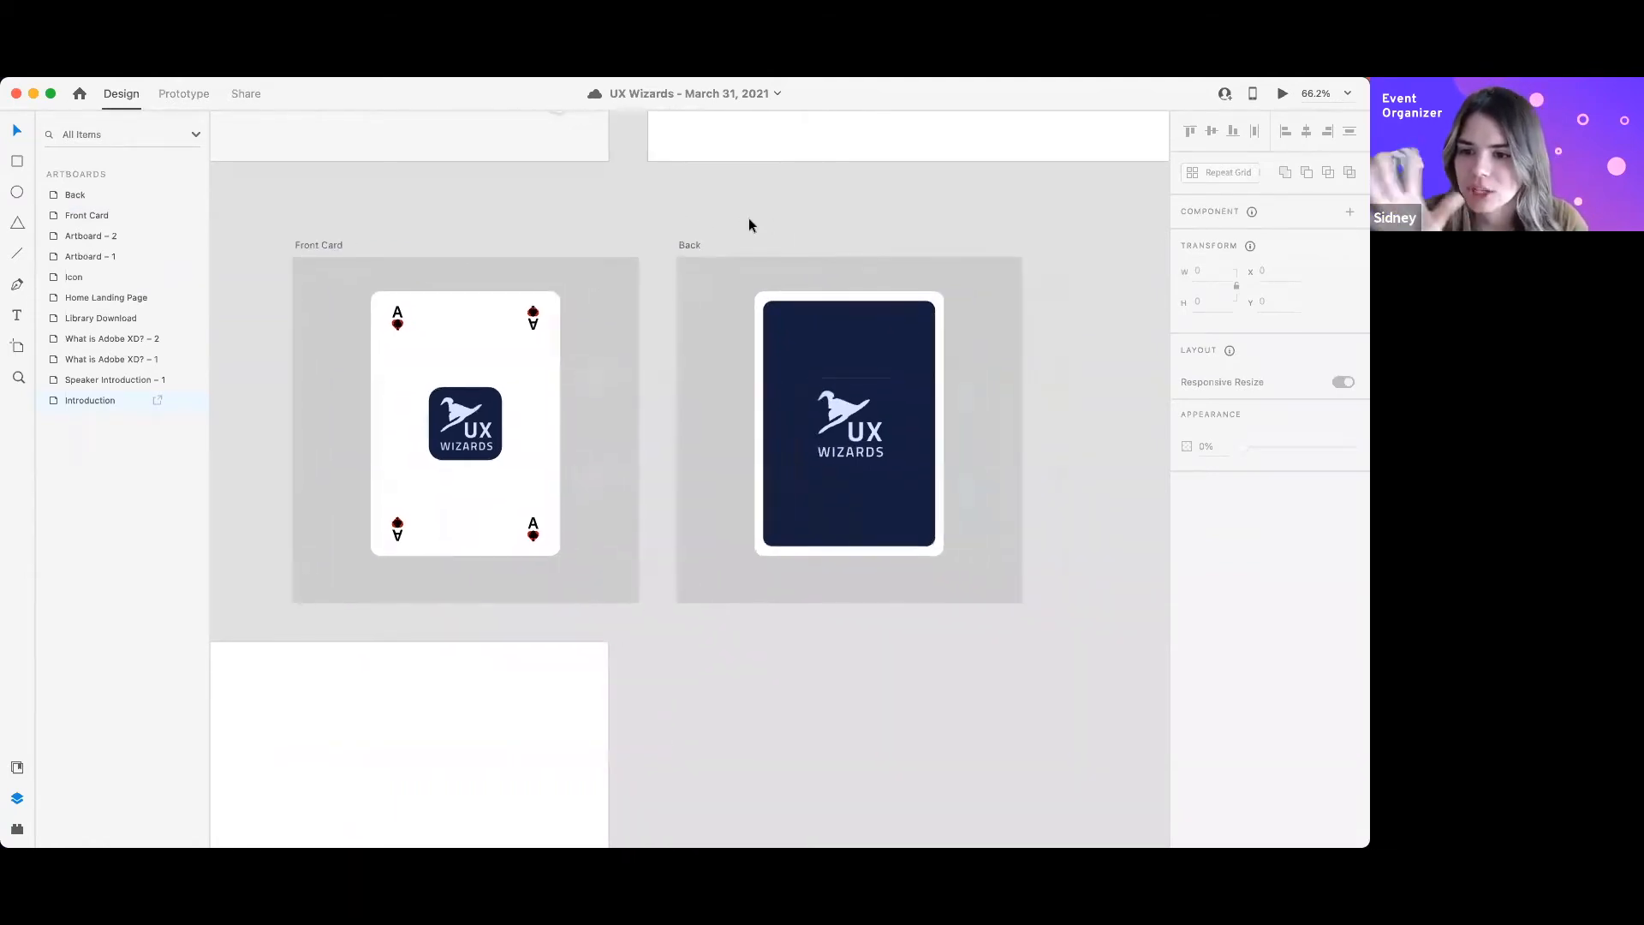
pyautogui.scroll(-2, 749, 219)
pyautogui.scroll(-2, 793, 236)
pyautogui.moveTo(872, 341); pyautogui.dragTo(745, 382)
pyautogui.moveTo(943, 348); pyautogui.dragTo(985, 348)
pyautogui.moveTo(526, 256); pyautogui.dragTo(630, 249)
pyautogui.scroll(5, 667, 317)
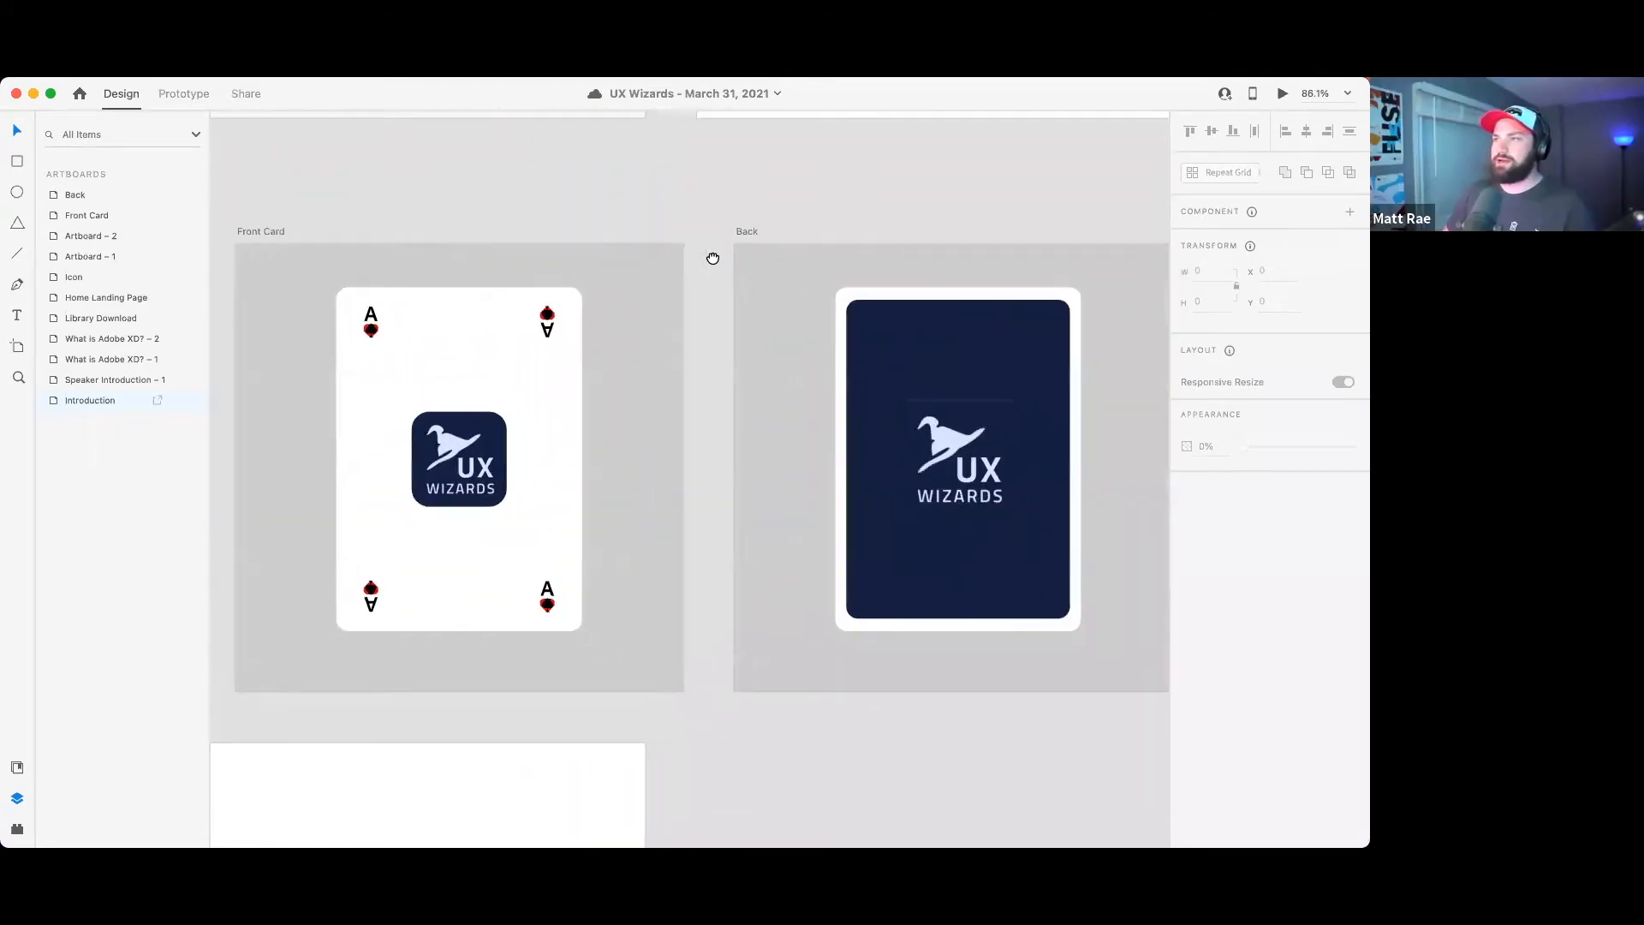
pyautogui.click(363, 314)
pyautogui.click(1269, 365)
pyautogui.write('0')
pyautogui.press('Return')
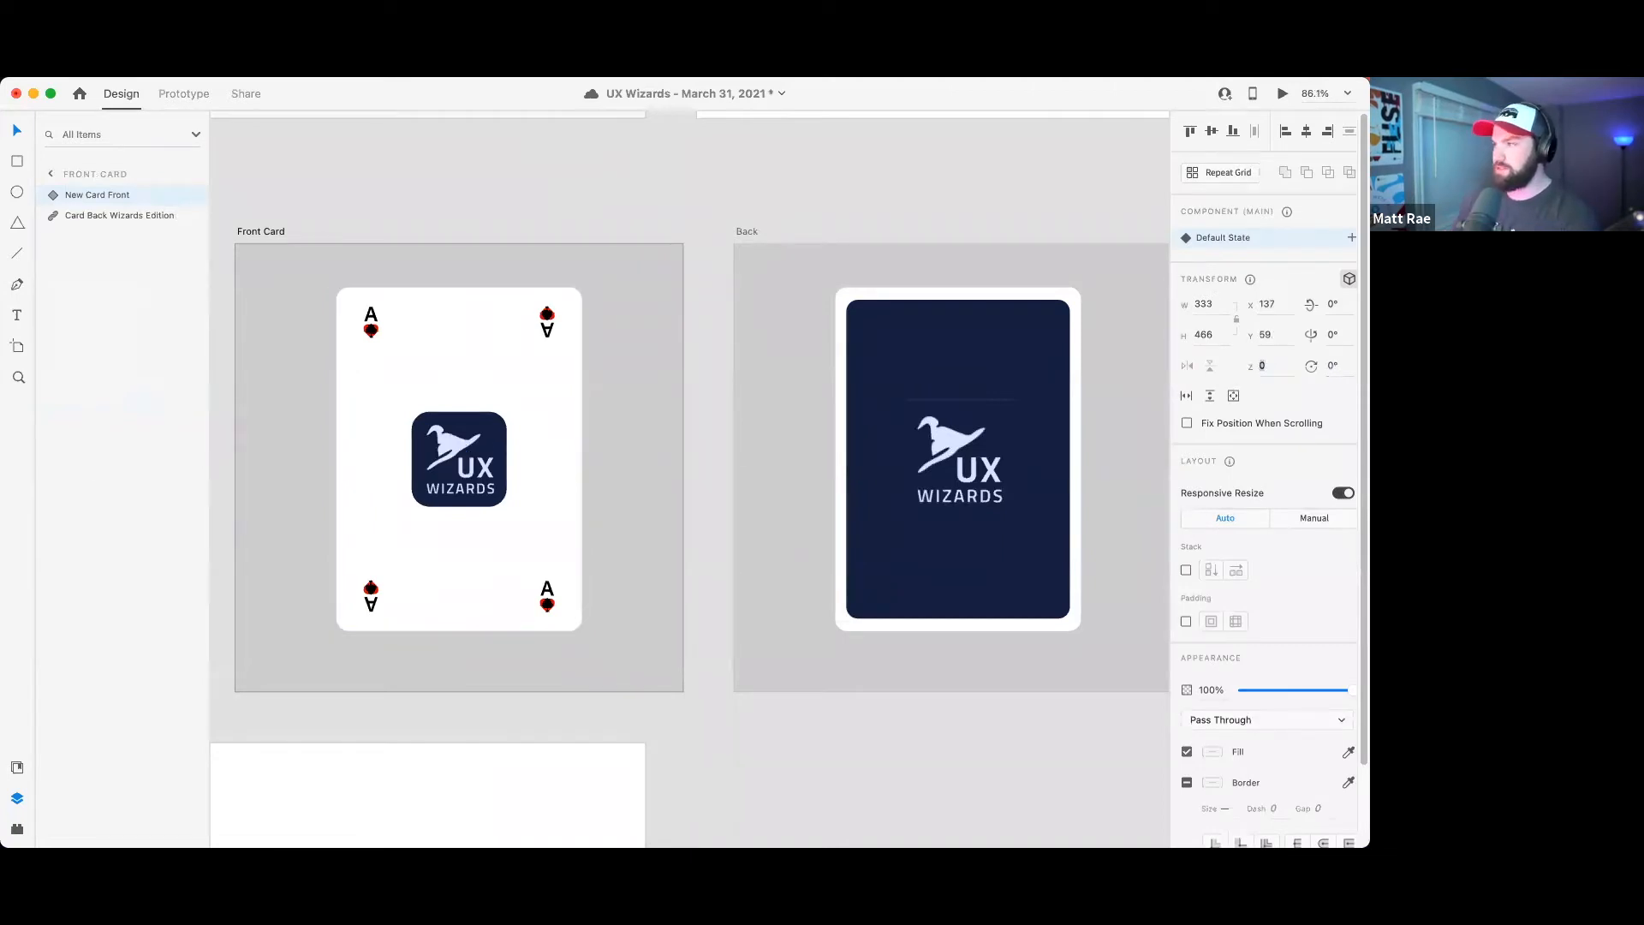
# - Reset the Z position of Card Back Wizards Edition on the Front Card artboard to 0
pyautogui.click(612, 410)
pyautogui.click(377, 356)
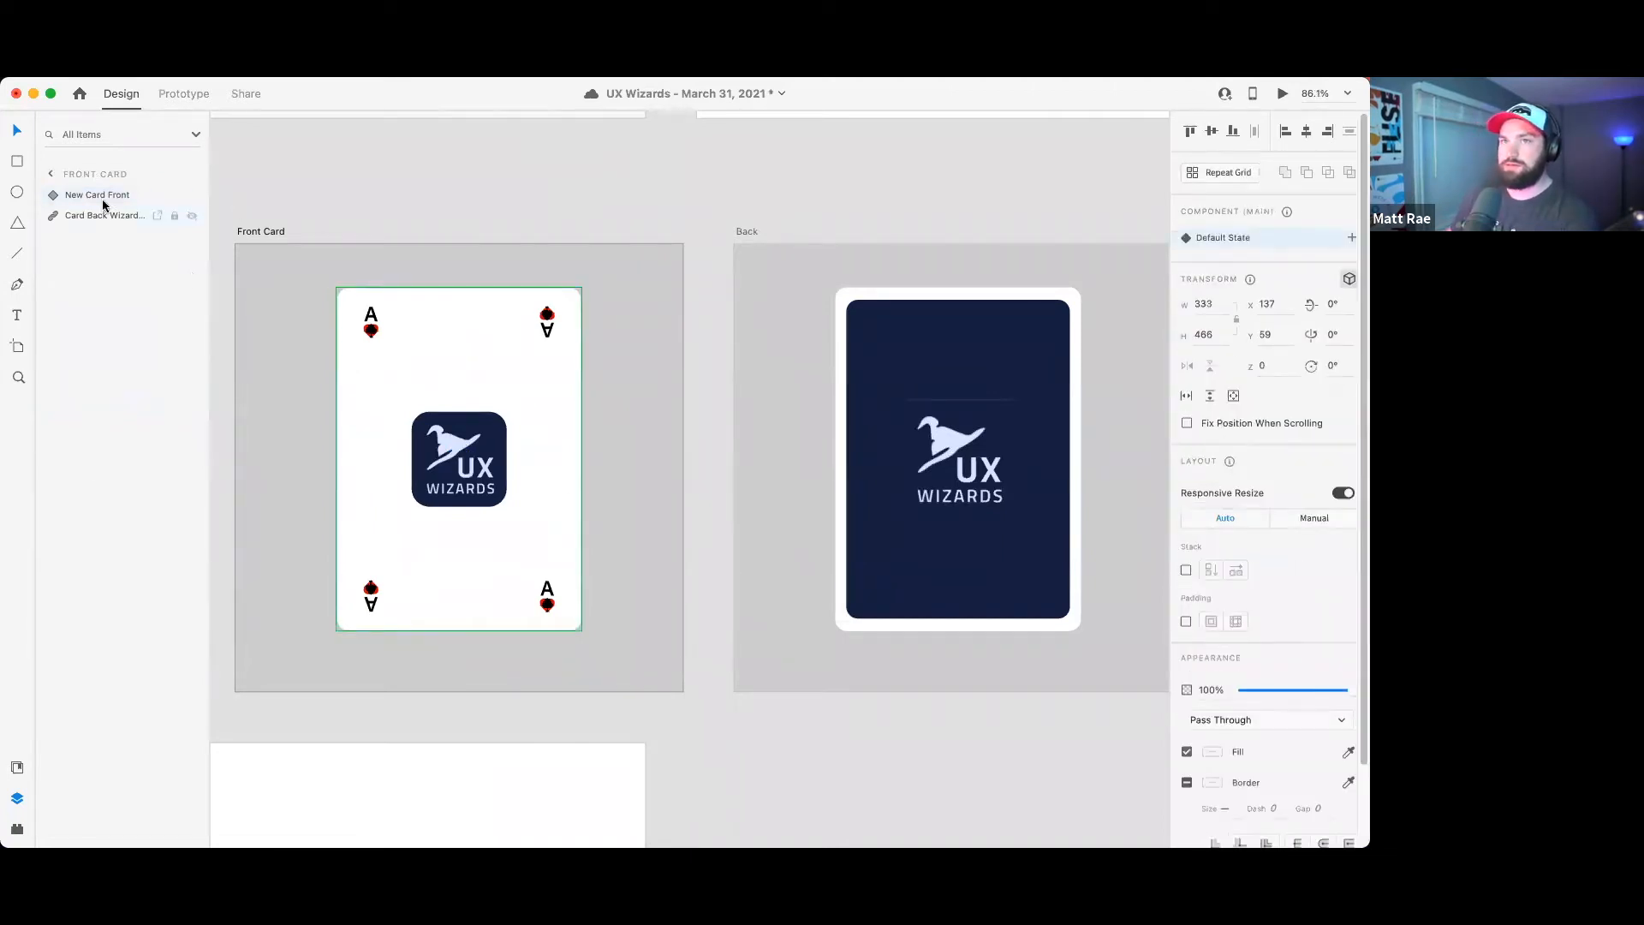
pyautogui.click(102, 215)
pyautogui.click(1269, 366)
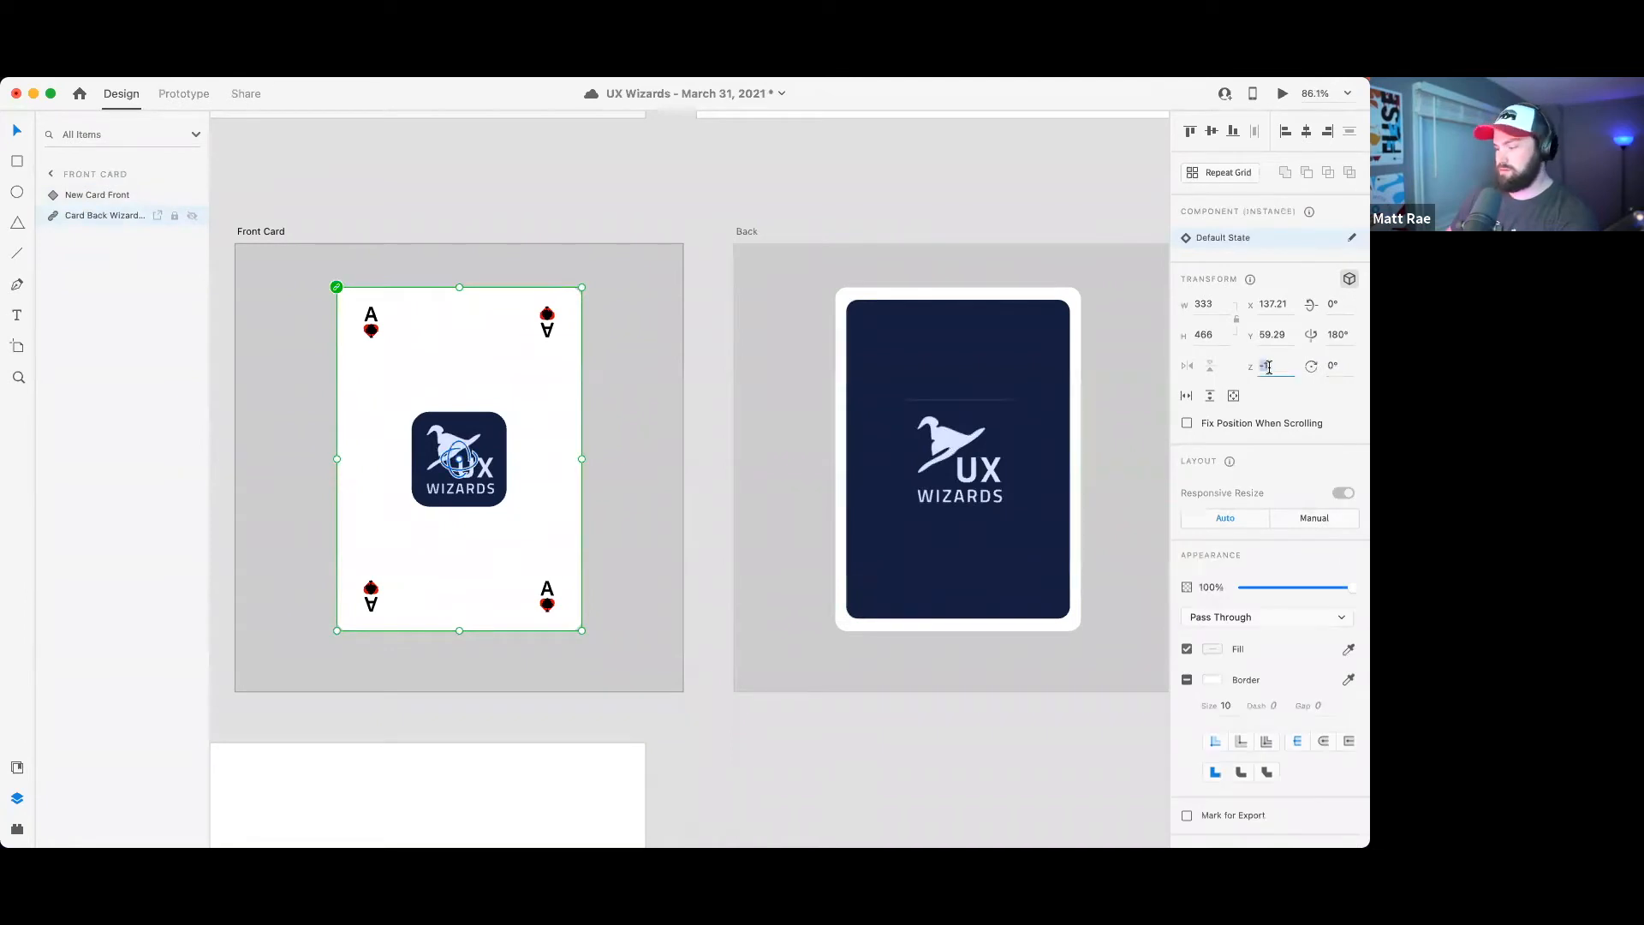
pyautogui.press('Return')
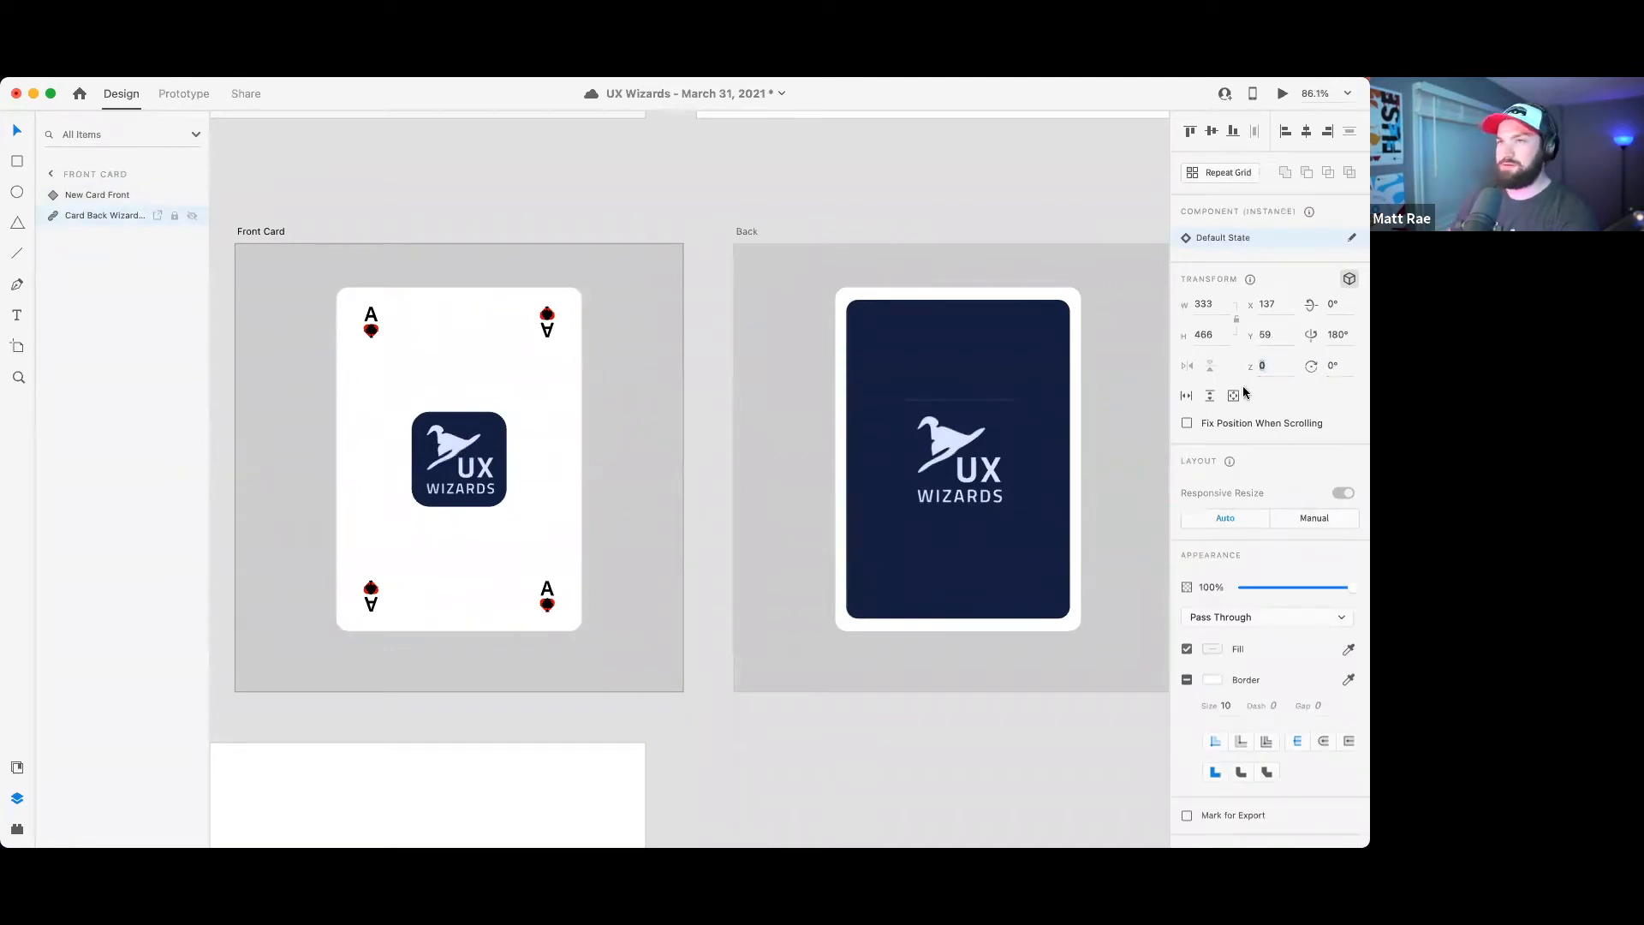
# - Reset the Z positions of Card Back Wizards Edition and New Card Front on the Back artboard to 0
pyautogui.click(873, 377)
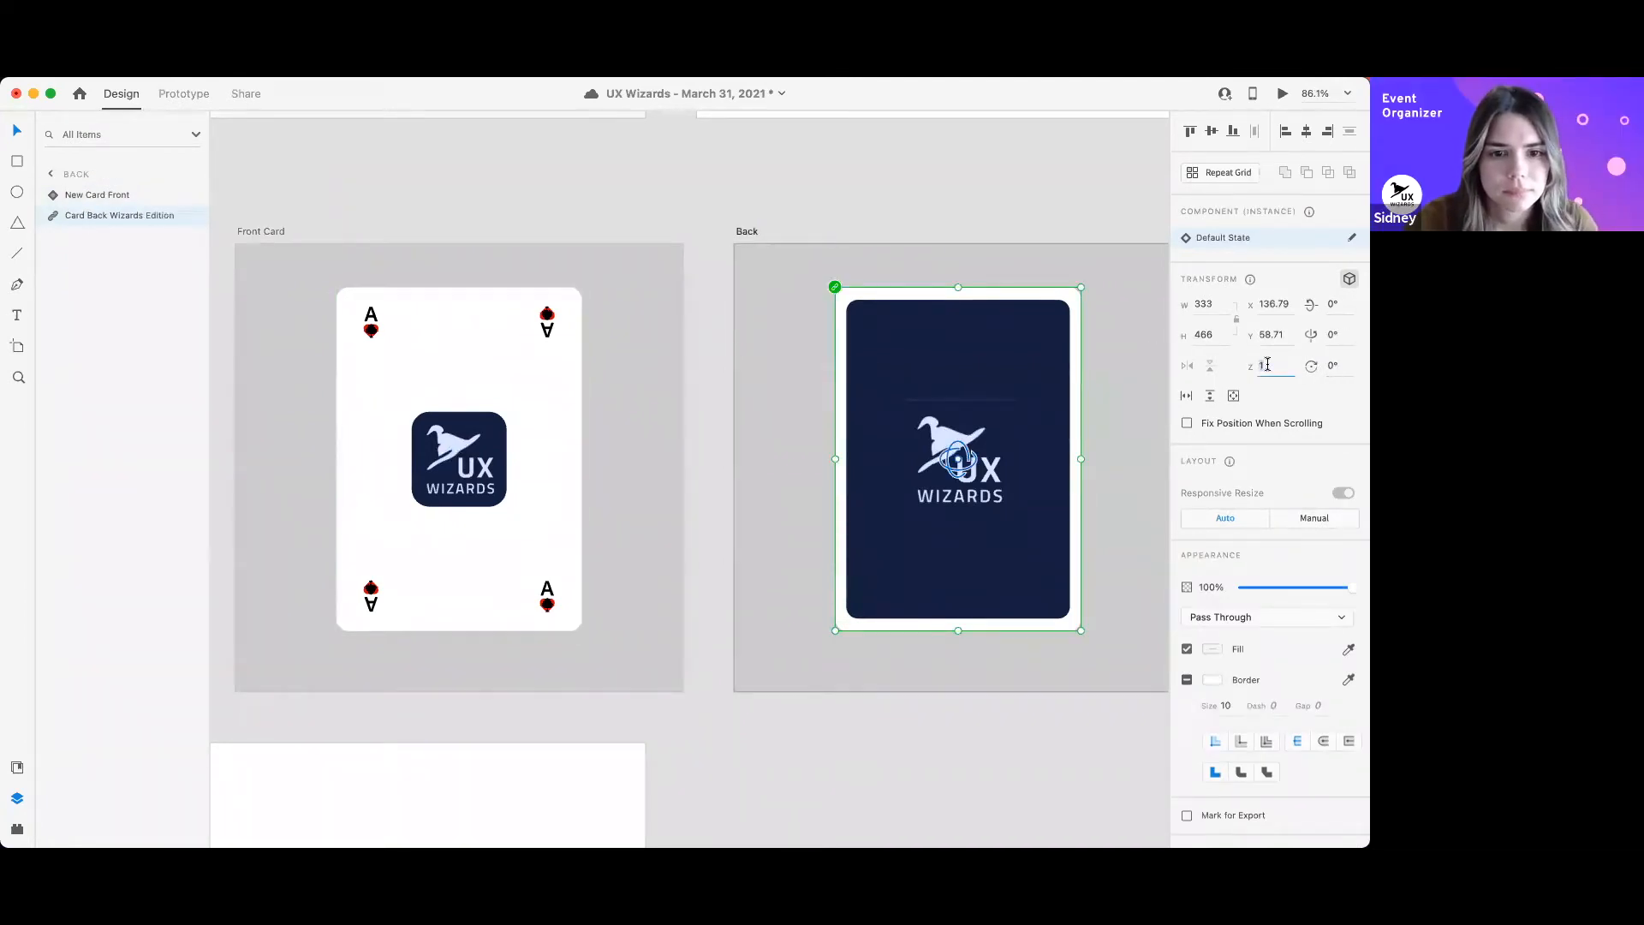
pyautogui.press('Return')
pyautogui.click(144, 202)
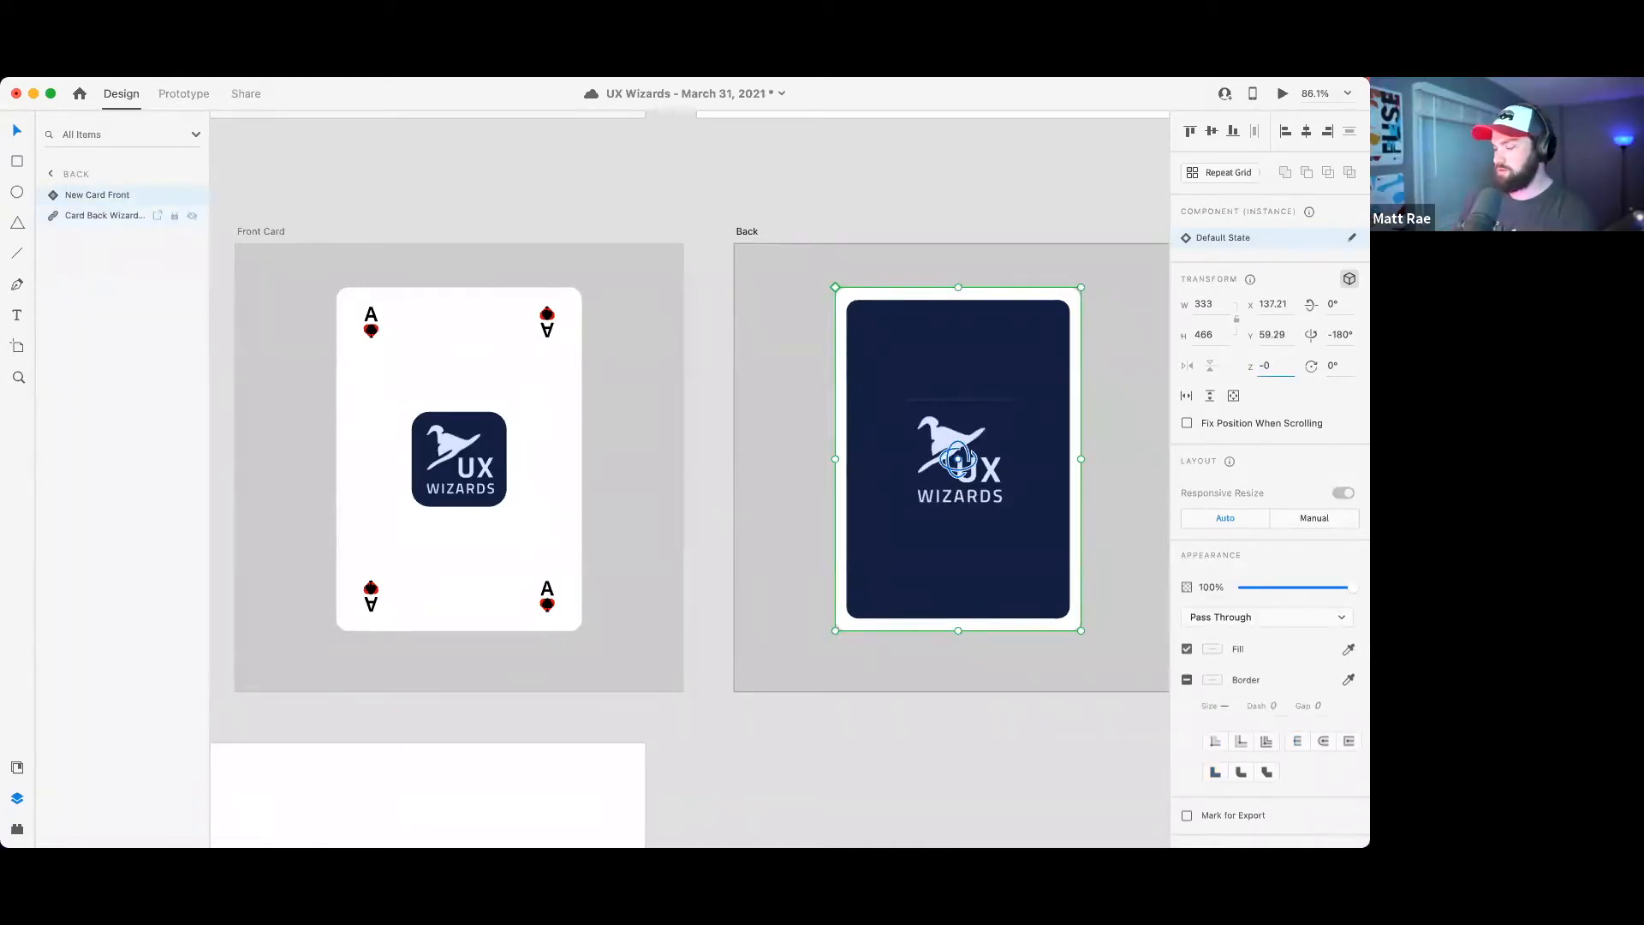
pyautogui.write('-0')
pyautogui.press('Return')
pyautogui.click(917, 206)
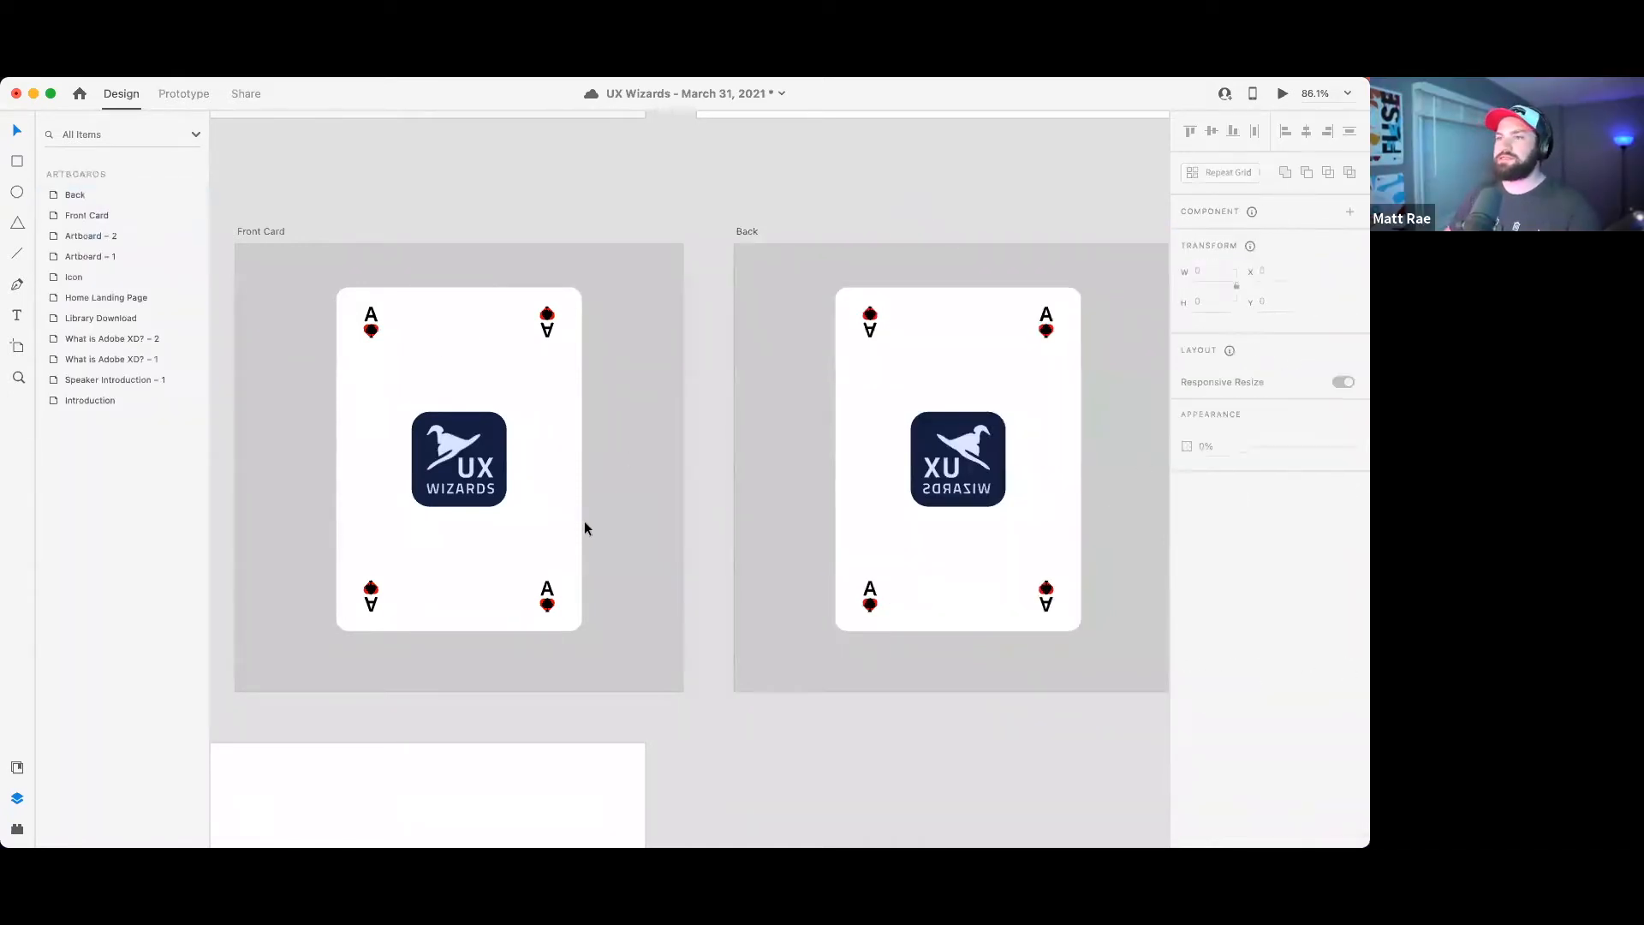
# - Preview the prototype from the Front Card artboard, flip the card back and forth, and close the preview
pyautogui.click(993, 442)
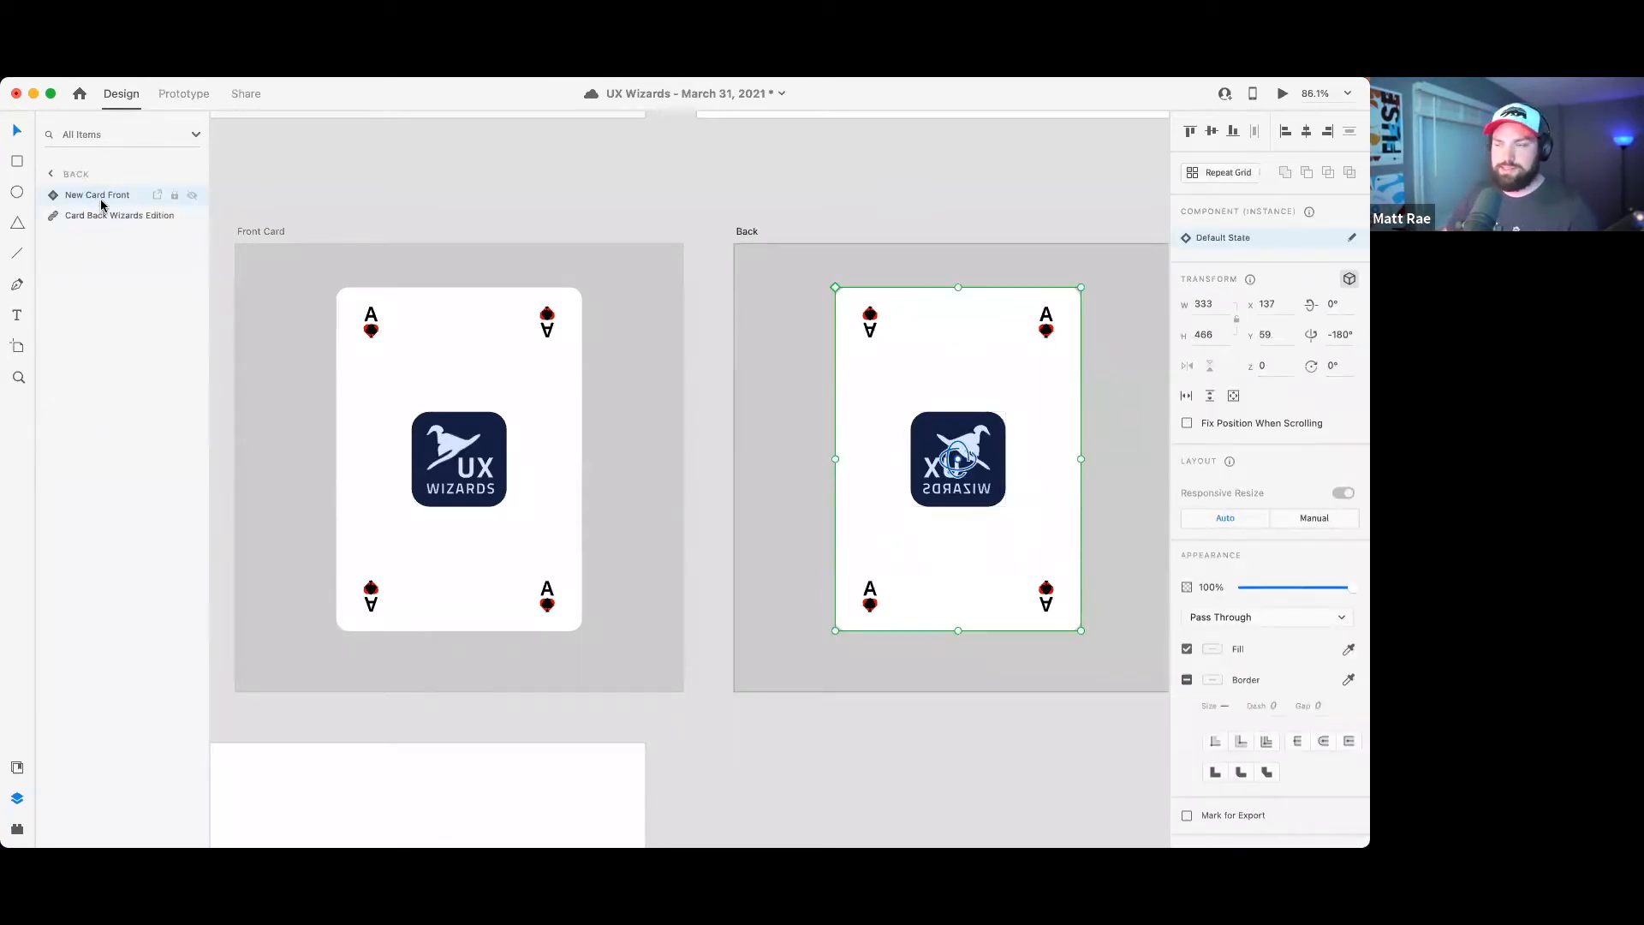
pyautogui.click(632, 190)
pyautogui.click(273, 231)
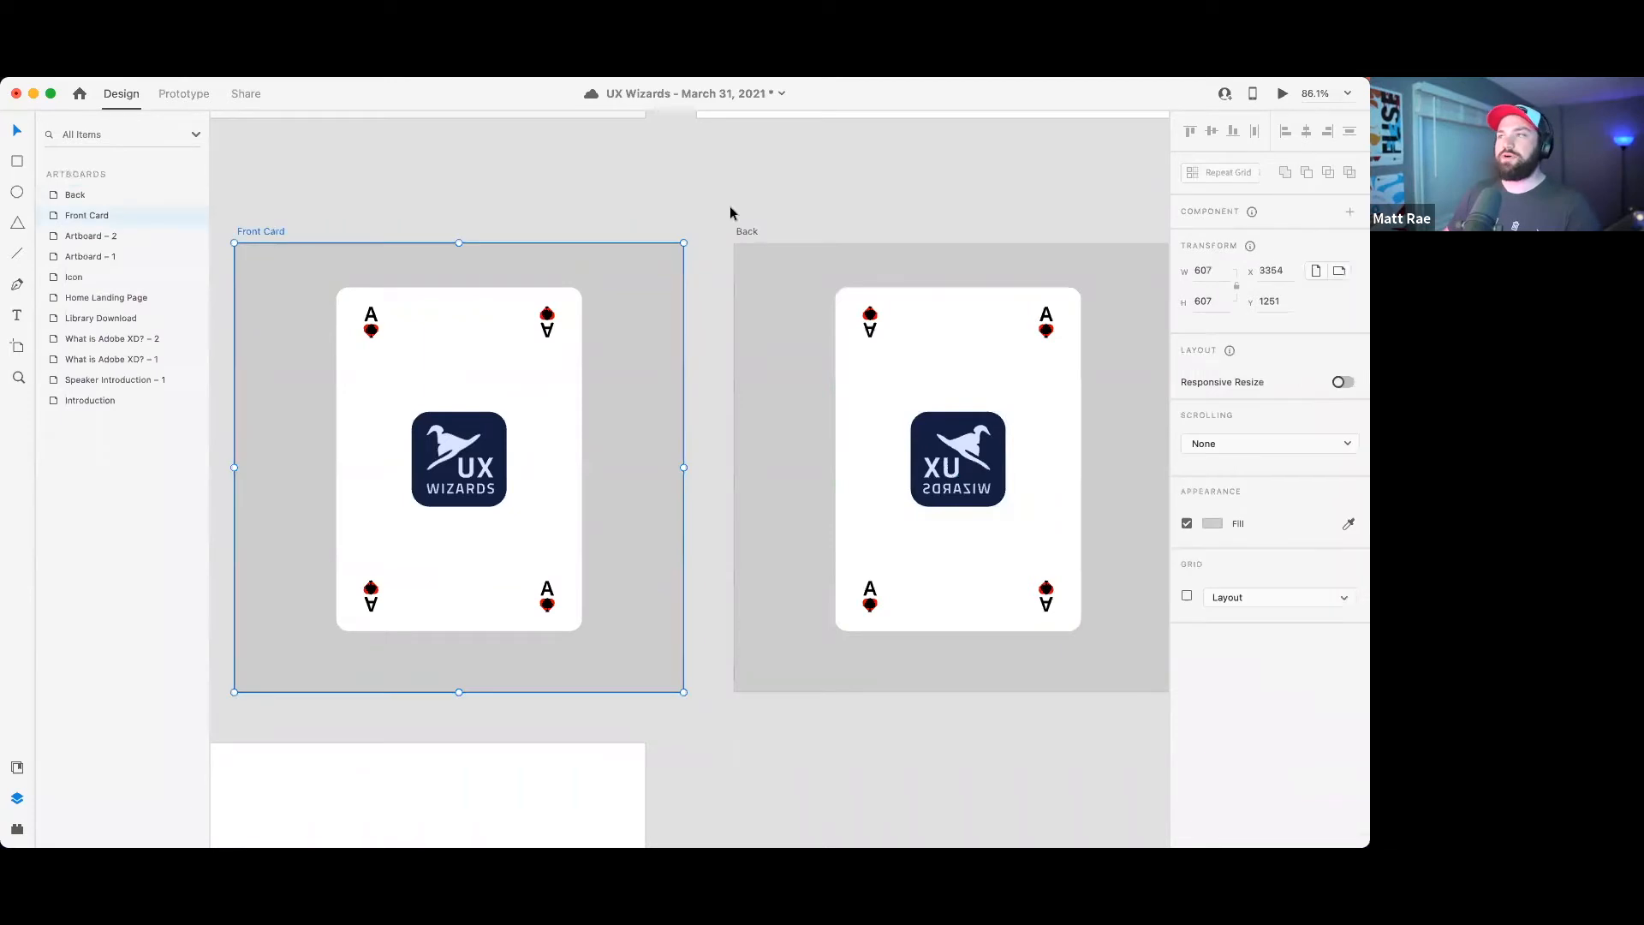
pyautogui.click(1283, 94)
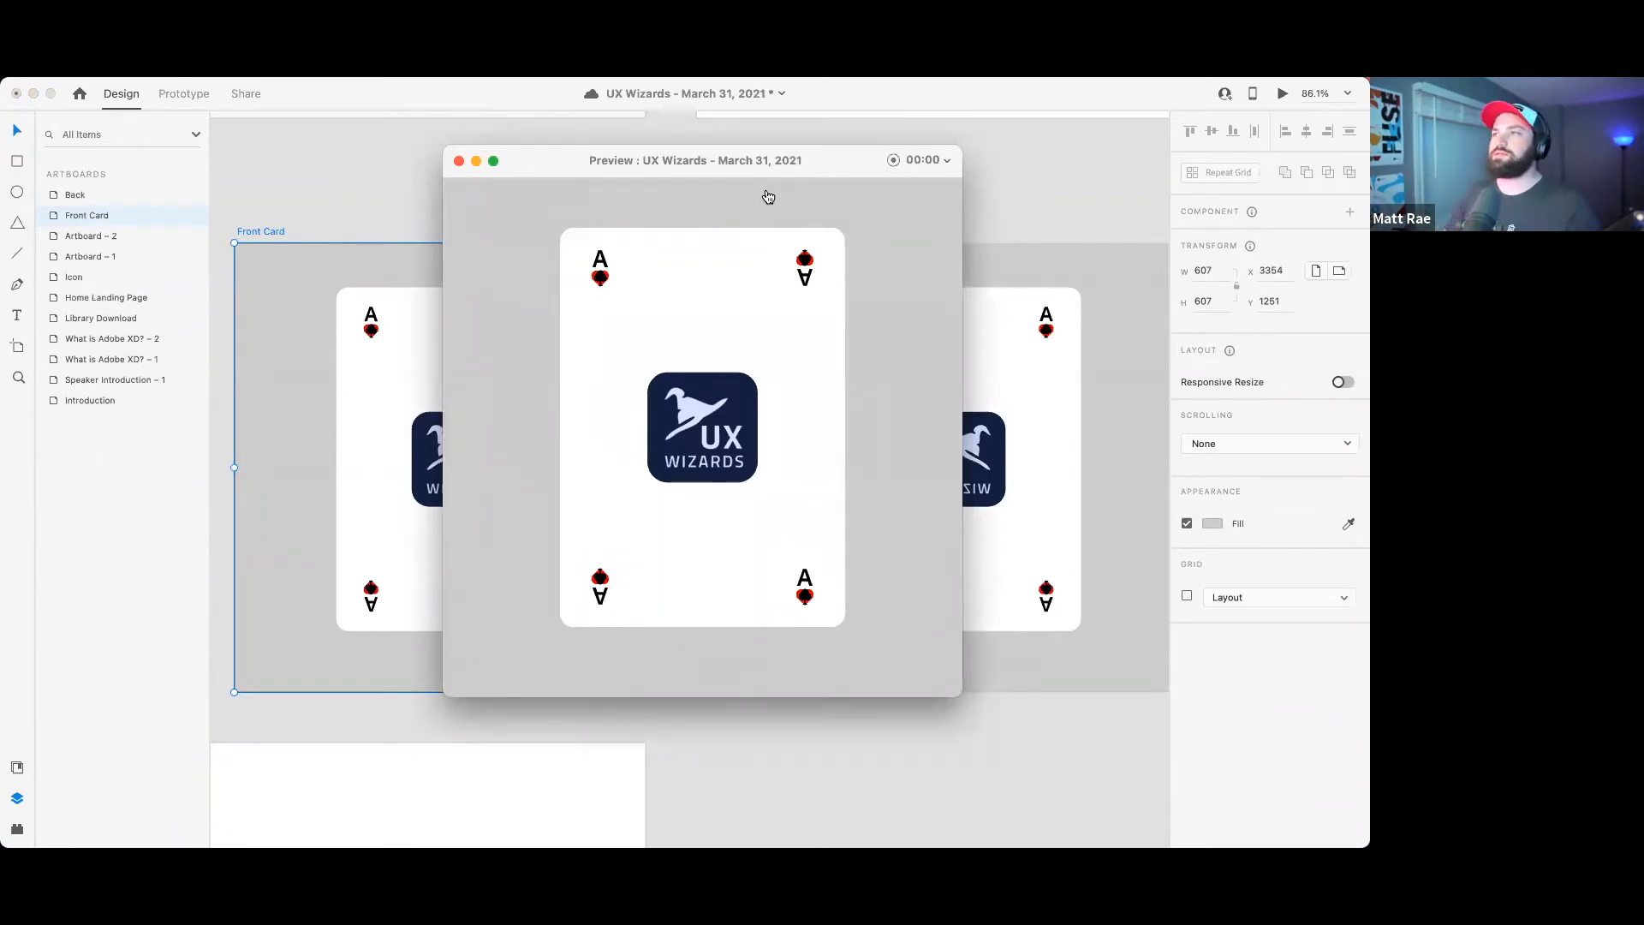
pyautogui.click(809, 369)
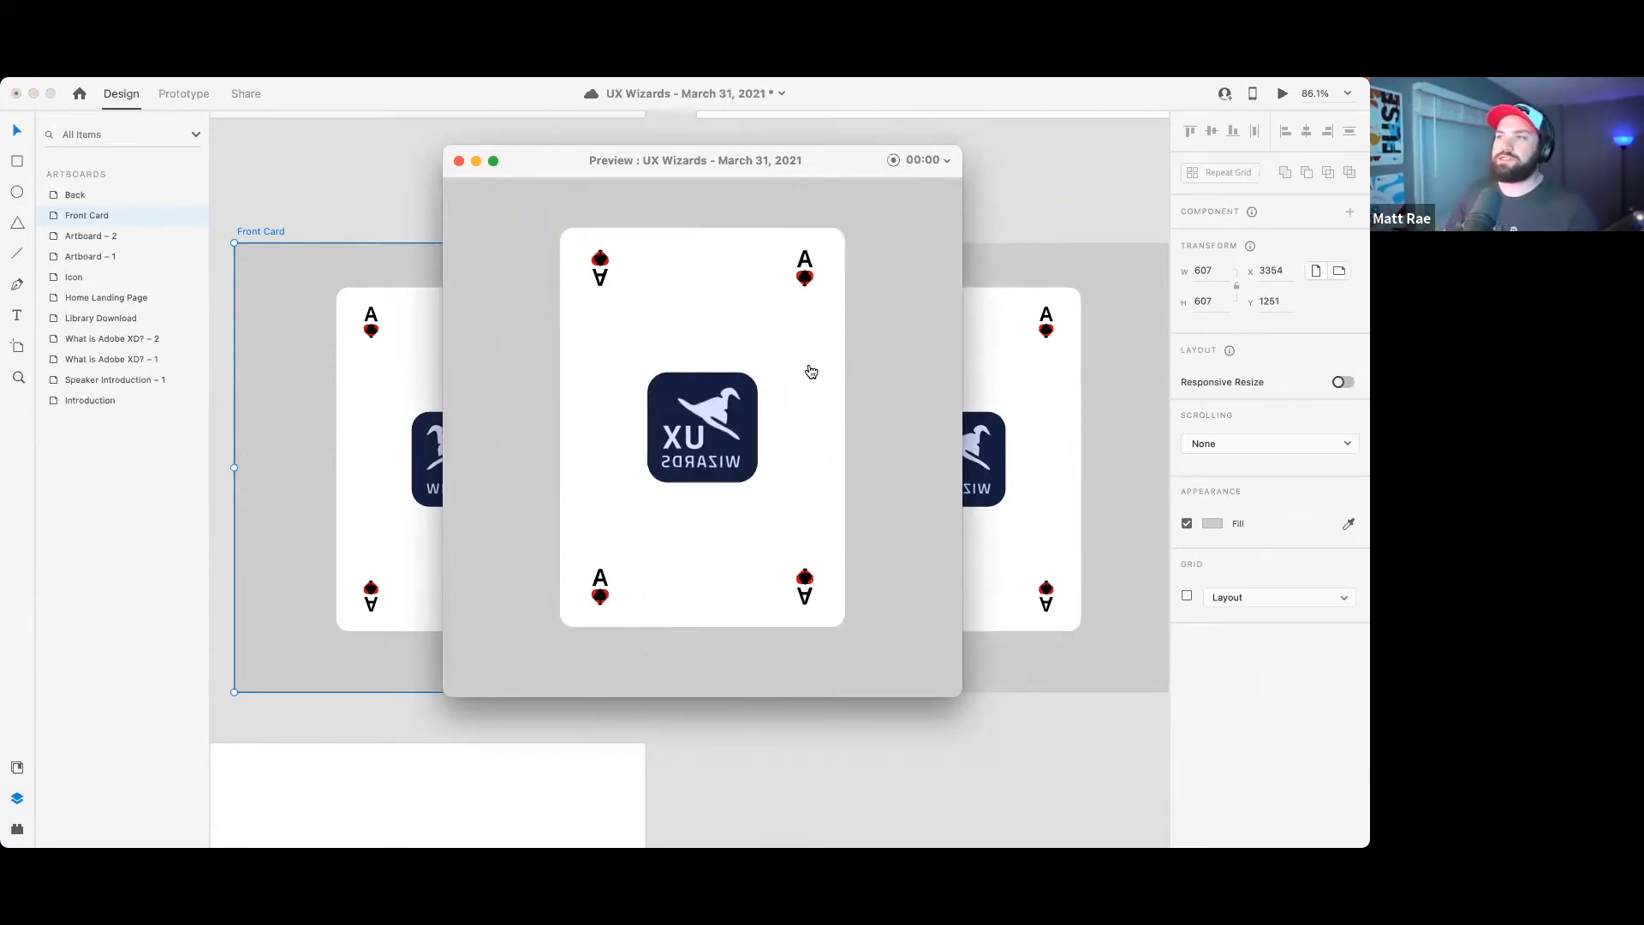
pyautogui.click(808, 368)
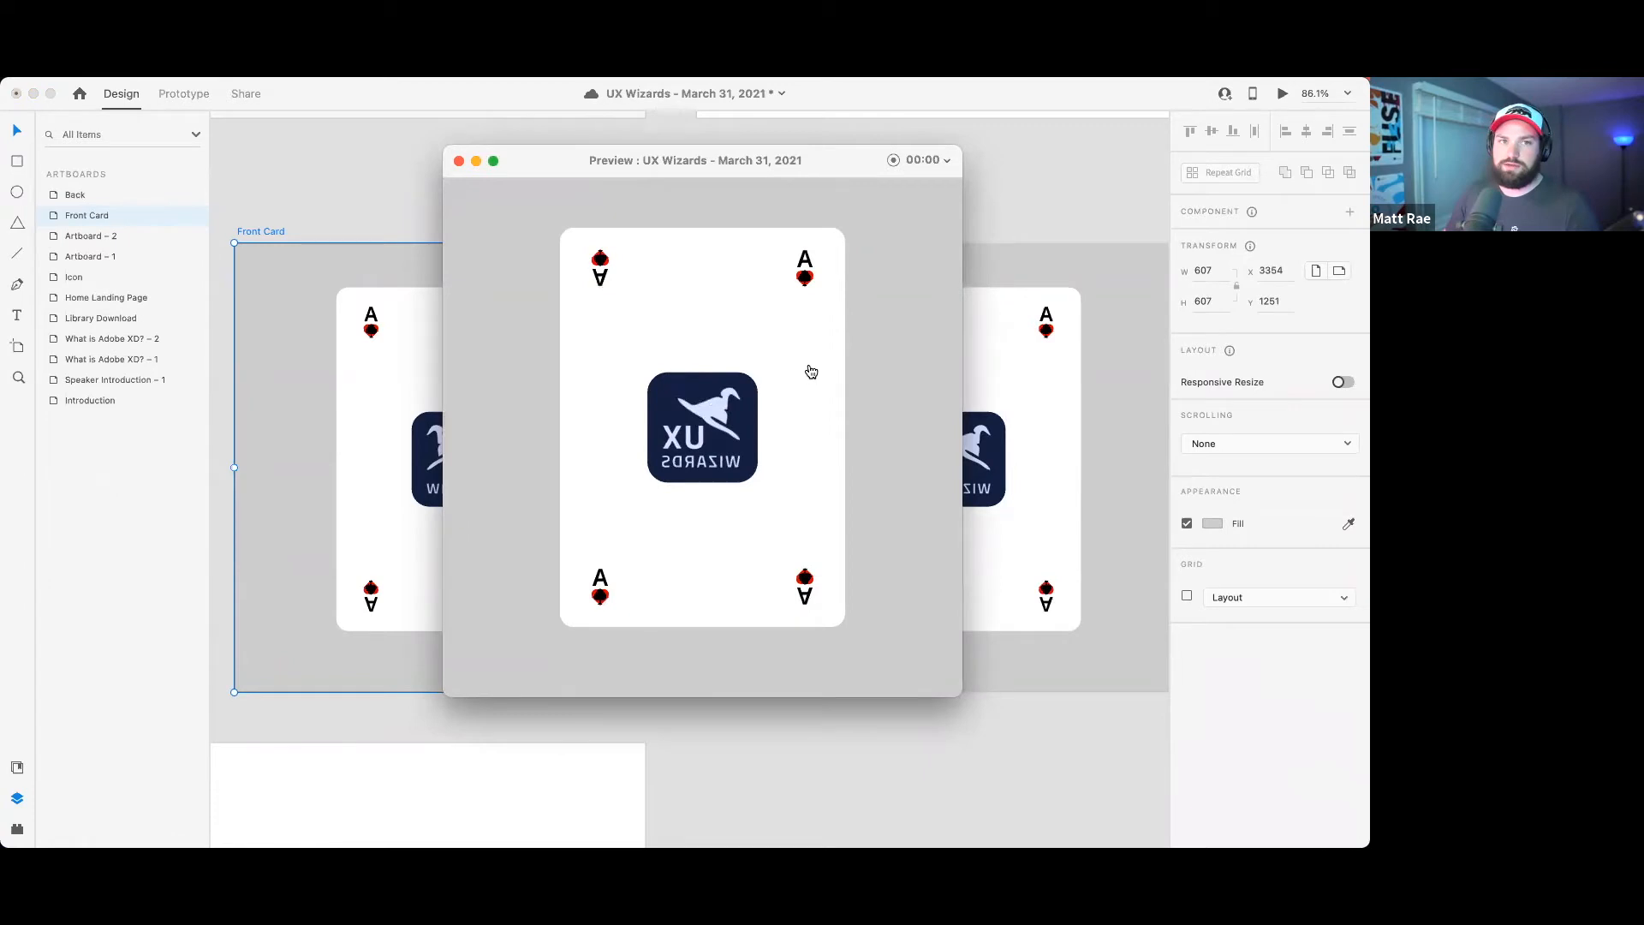
pyautogui.click(809, 368)
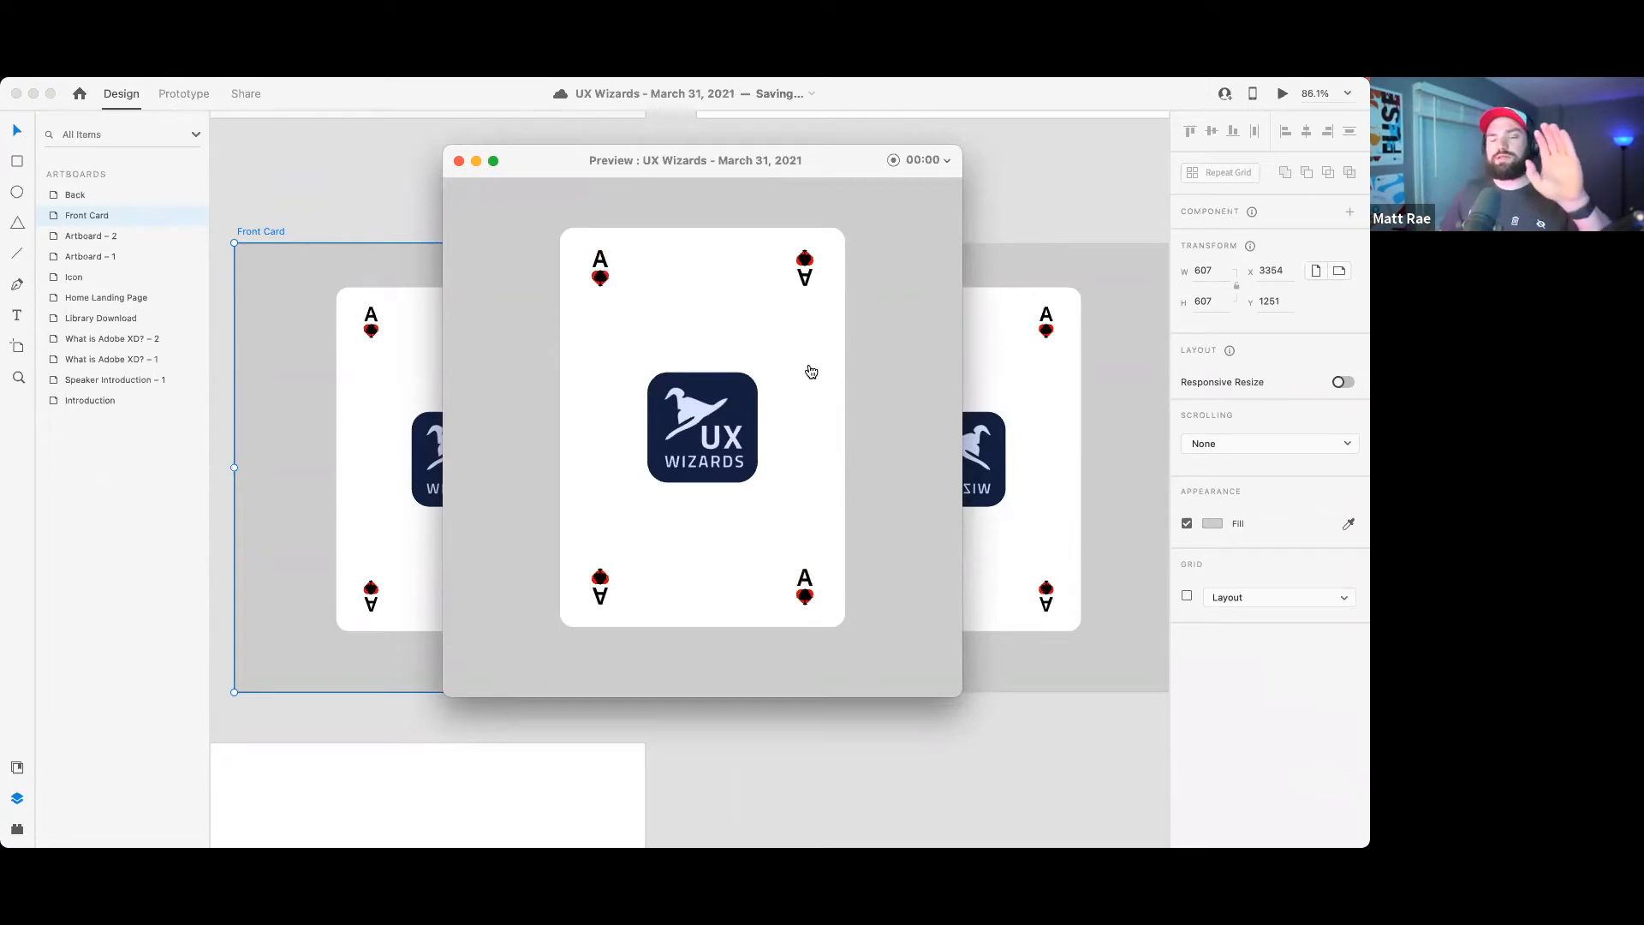
pyautogui.click(459, 161)
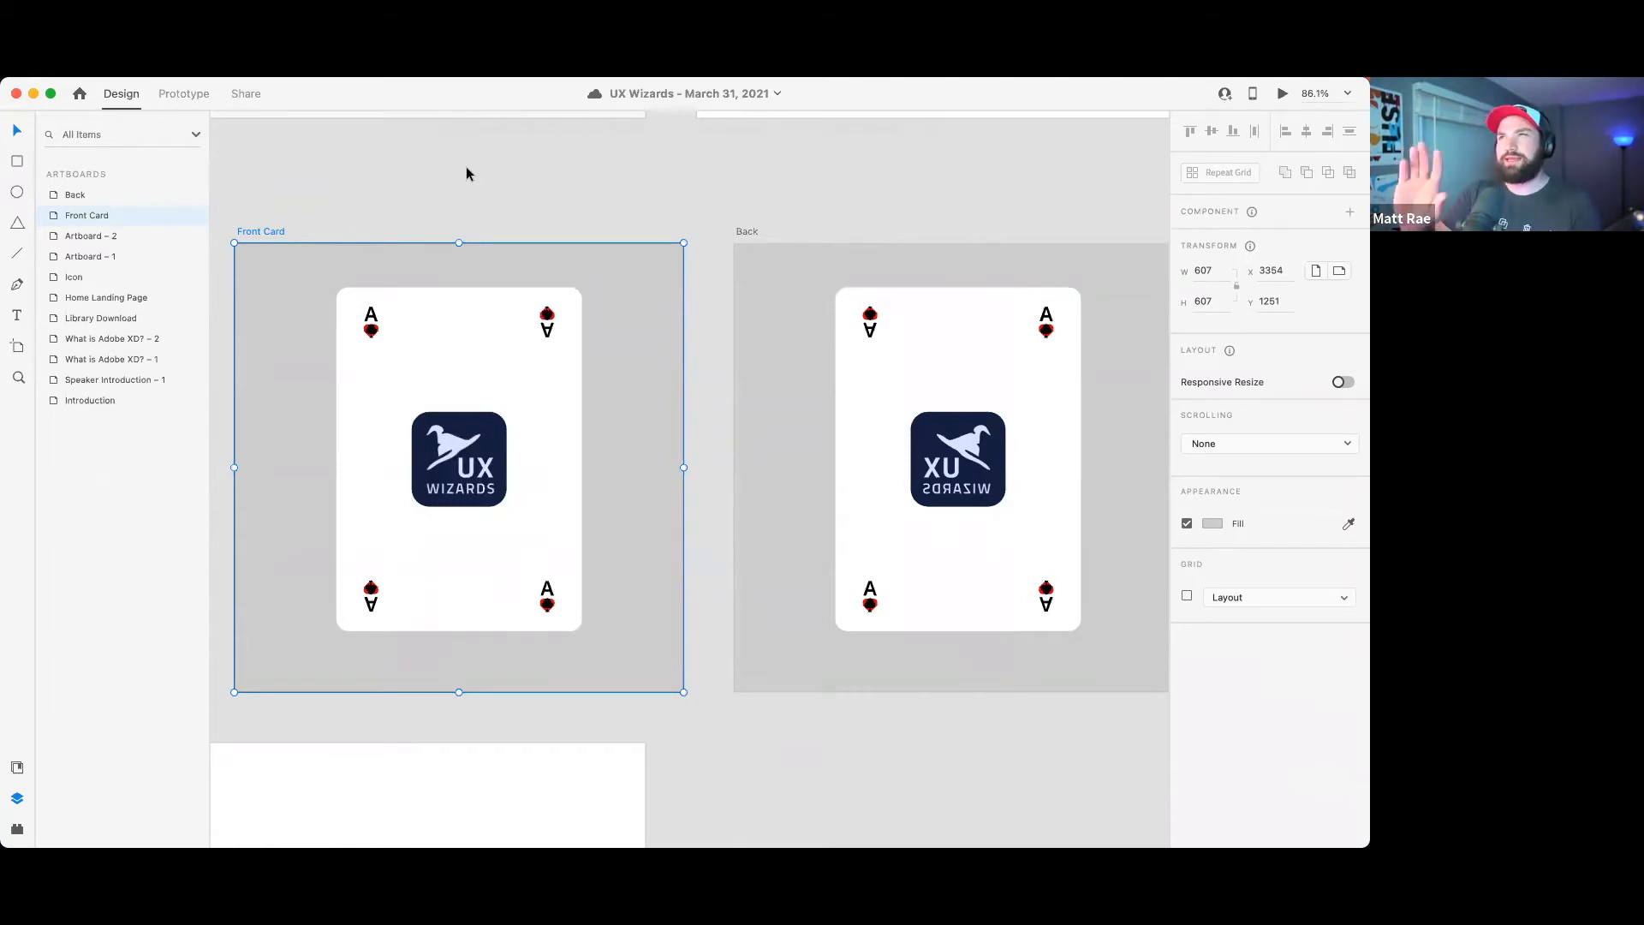
# - Try placing Card Back Wizards Edition above New Card Front in the Back artboard's layer order and preview the flip from Front Card
pyautogui.click(875, 331)
pyautogui.moveTo(114, 201); pyautogui.dragTo(108, 220)
pyautogui.click(242, 232)
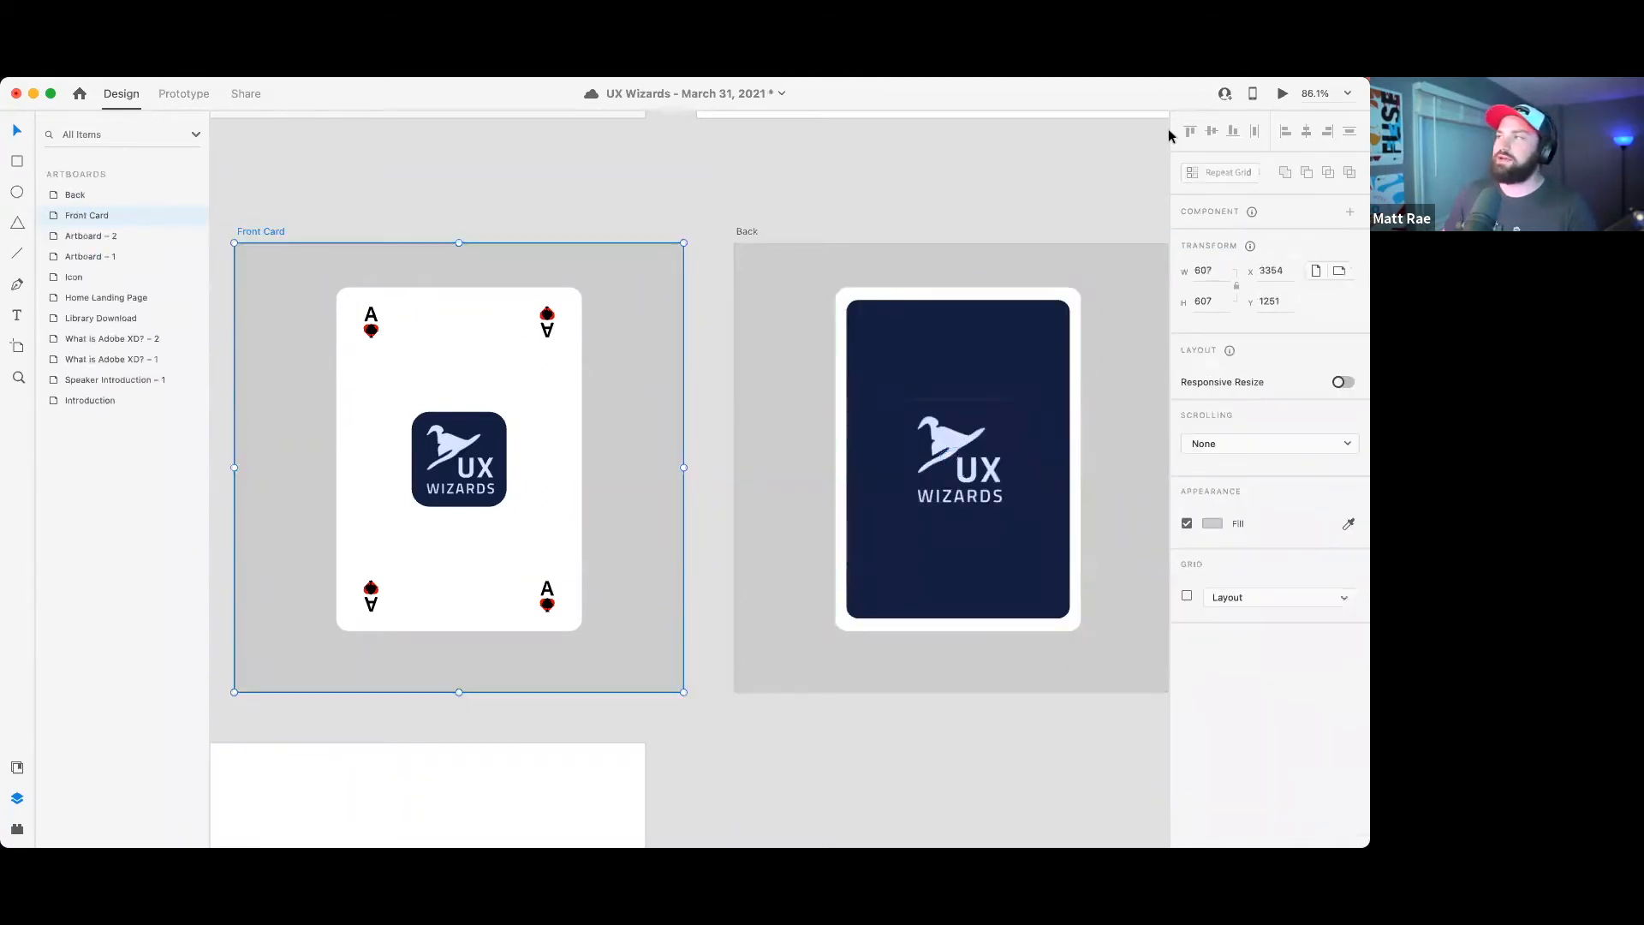
pyautogui.click(1282, 94)
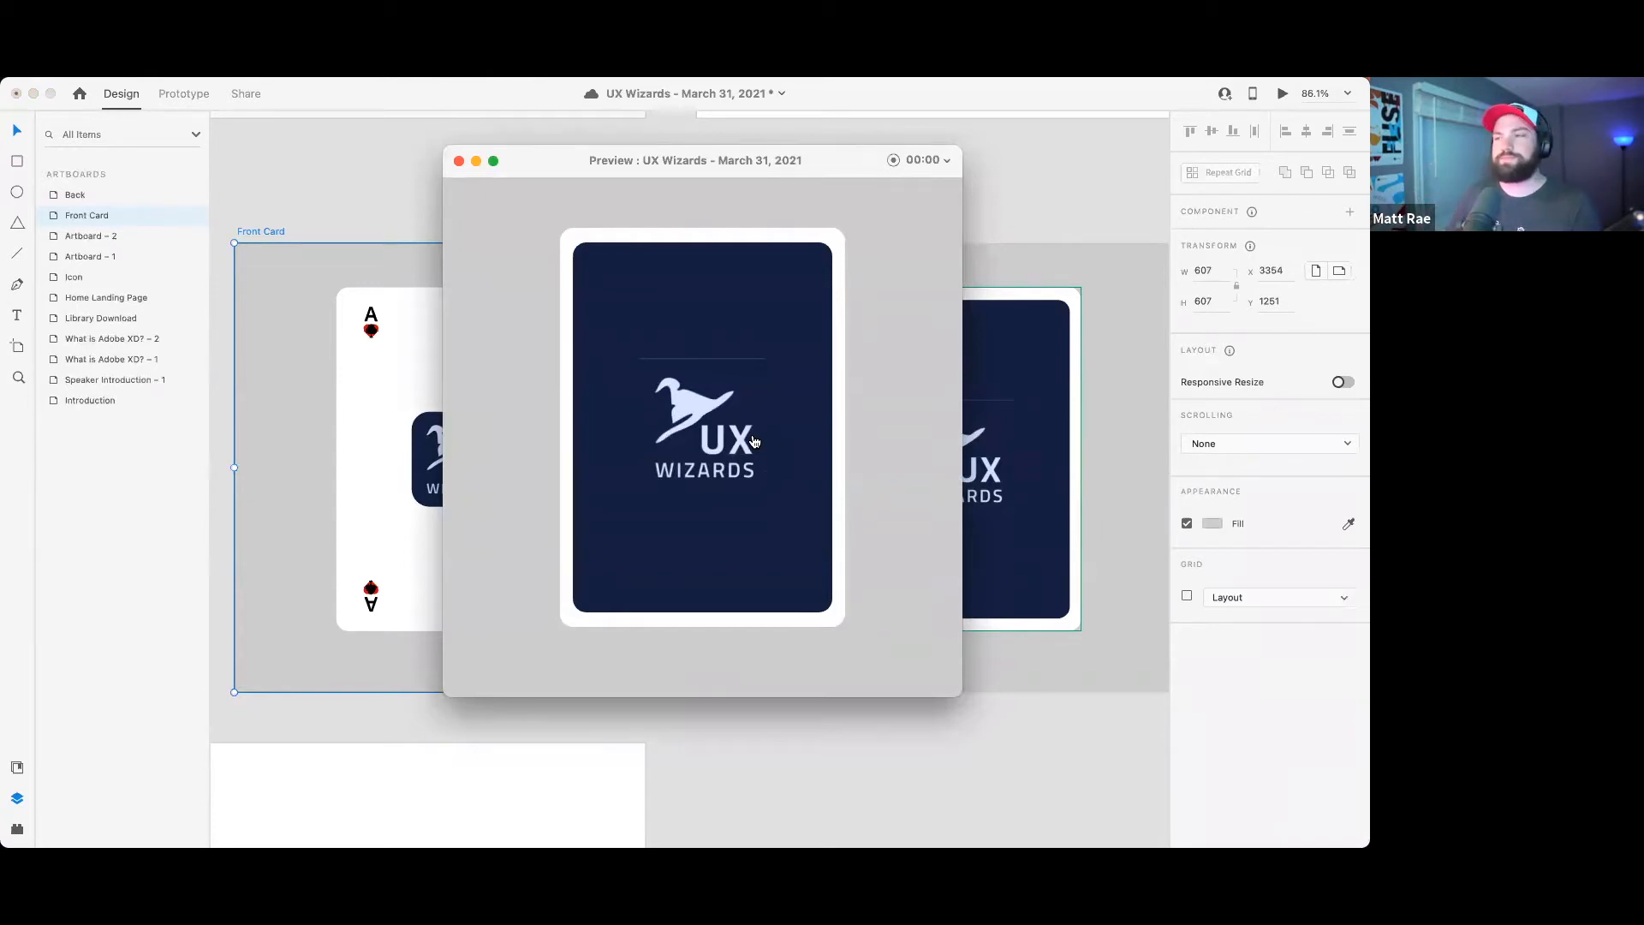
pyautogui.click(460, 161)
# - Restore the Back artboard's layer order with New Card Front above Card Back Wizards Edition
pyautogui.click(844, 377)
pyautogui.moveTo(121, 215); pyautogui.dragTo(114, 193)
# - On the Front Card artboard, set the Z position of New Card Front to 1 and Card Back Wizards Edition to -1
pyautogui.click(500, 345)
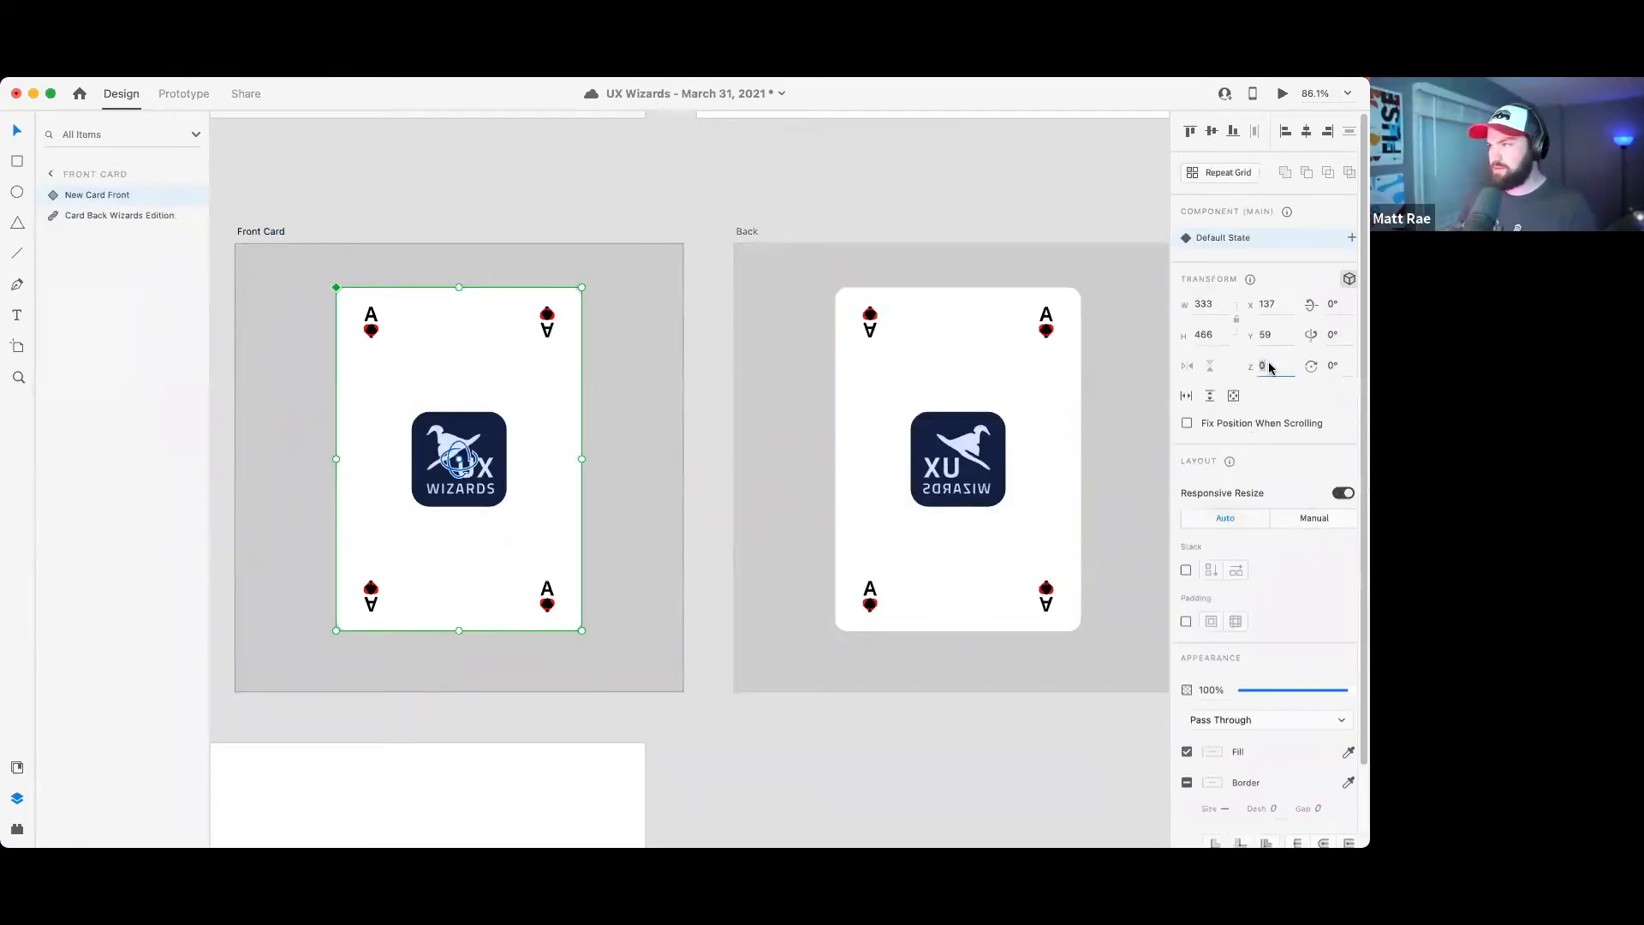
pyautogui.press('Return')
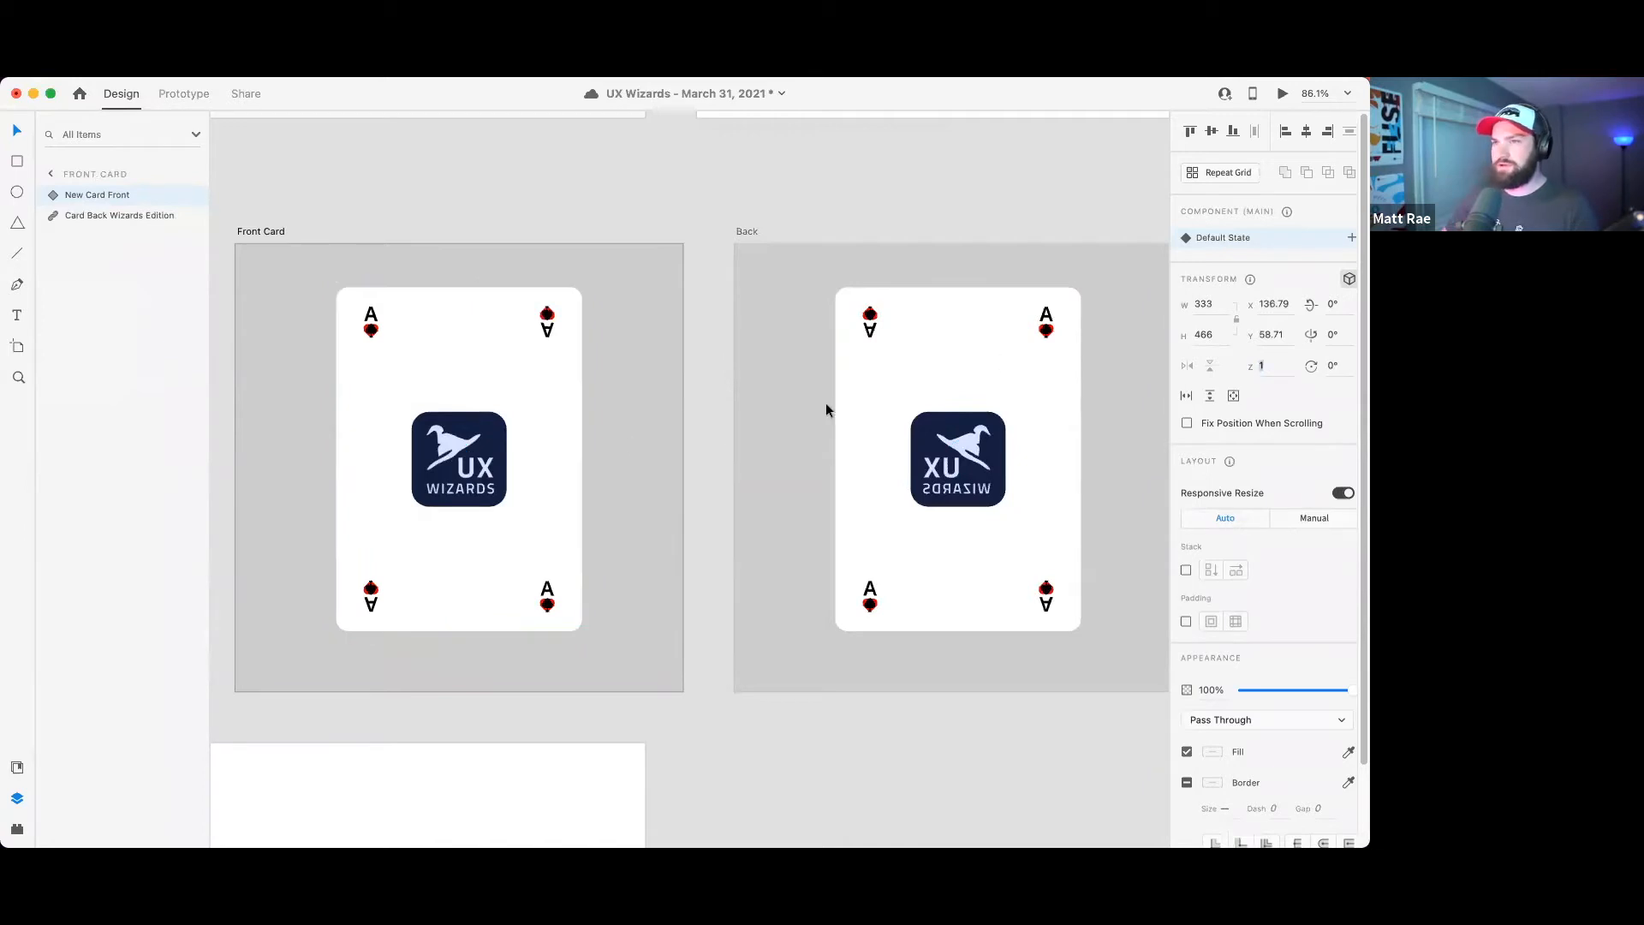
pyautogui.click(121, 216)
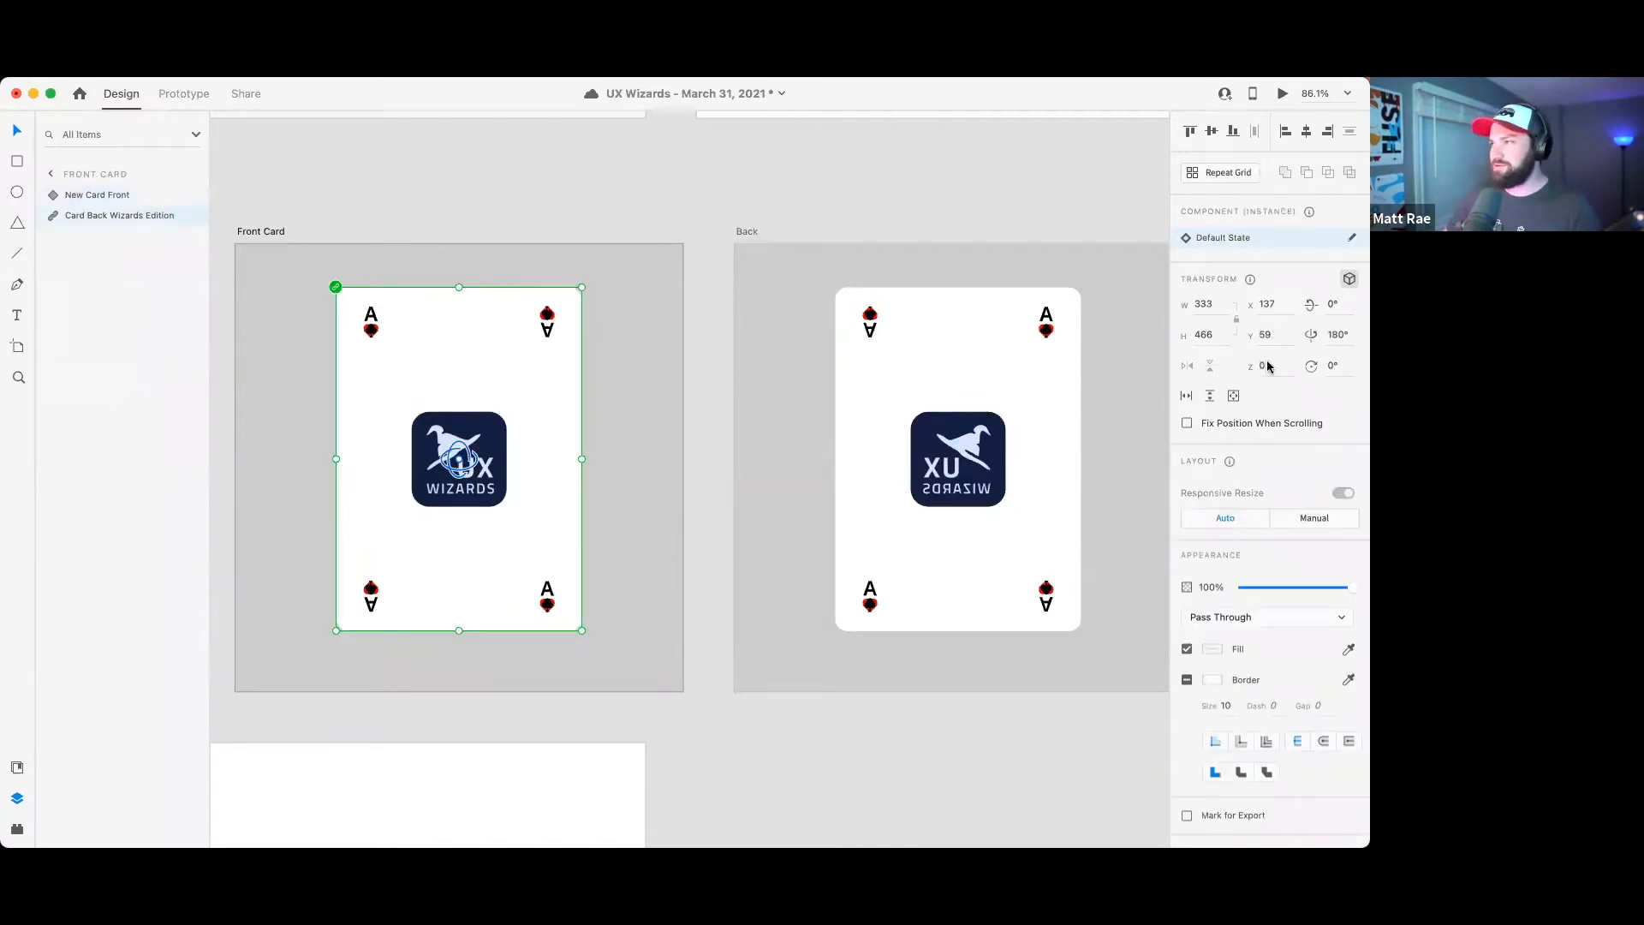
pyautogui.write('-1')
pyautogui.press('Return')
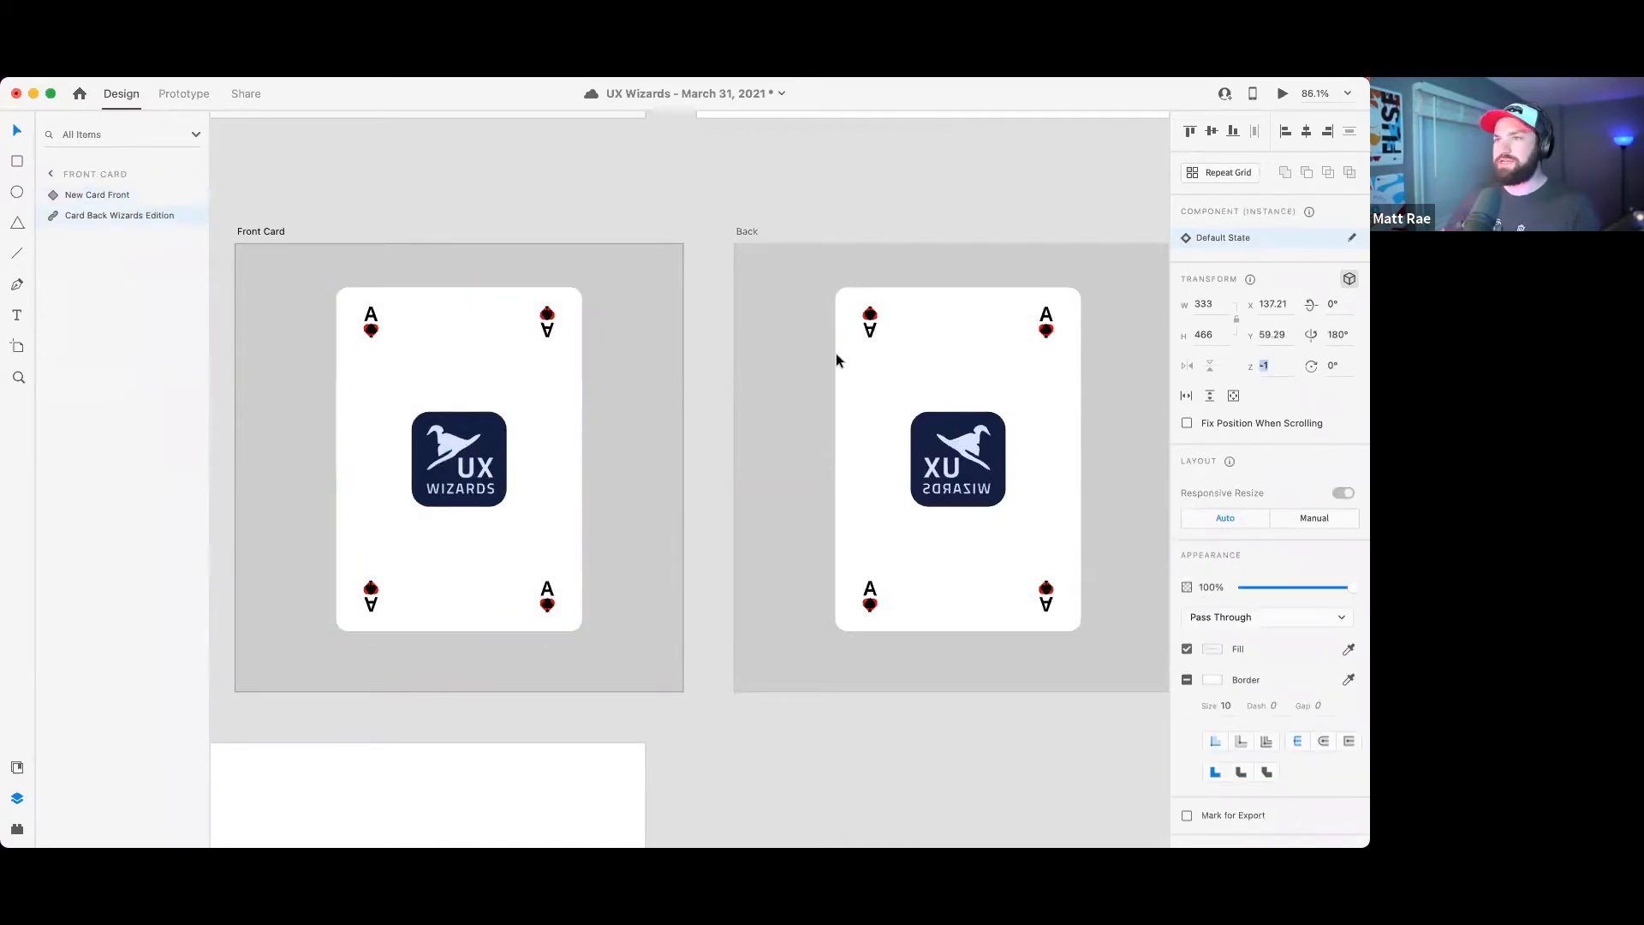
# - On the Back artboard, set the Z position of New Card Front to -1 and Card Back Wizards Edition to 1
pyautogui.click(885, 349)
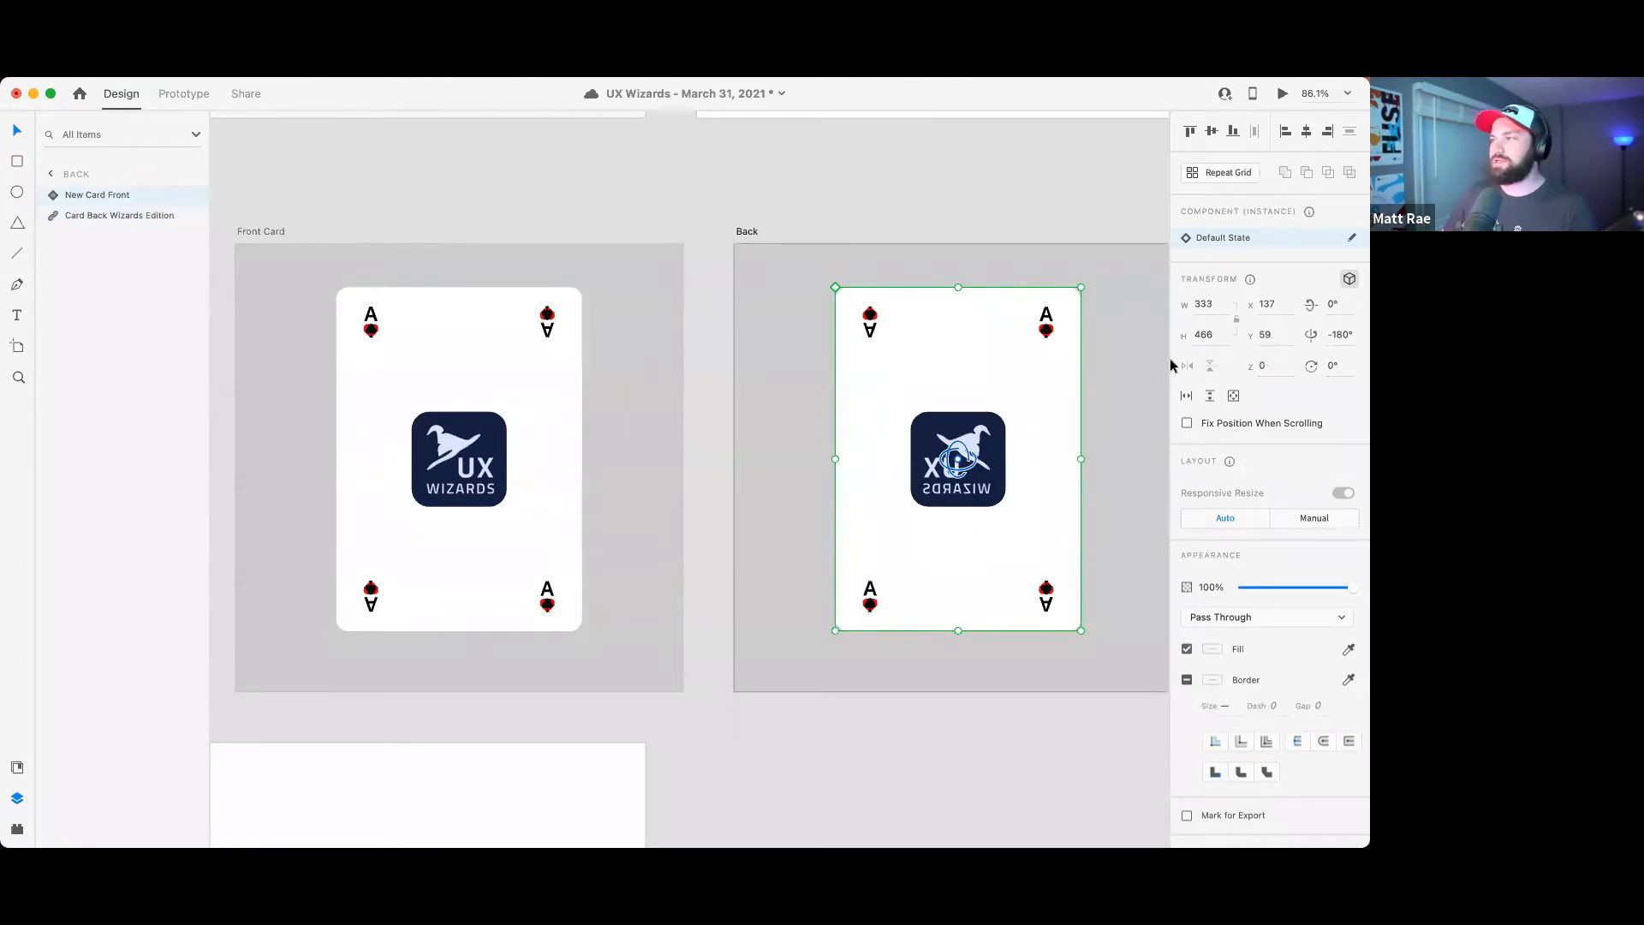
pyautogui.click(1269, 360)
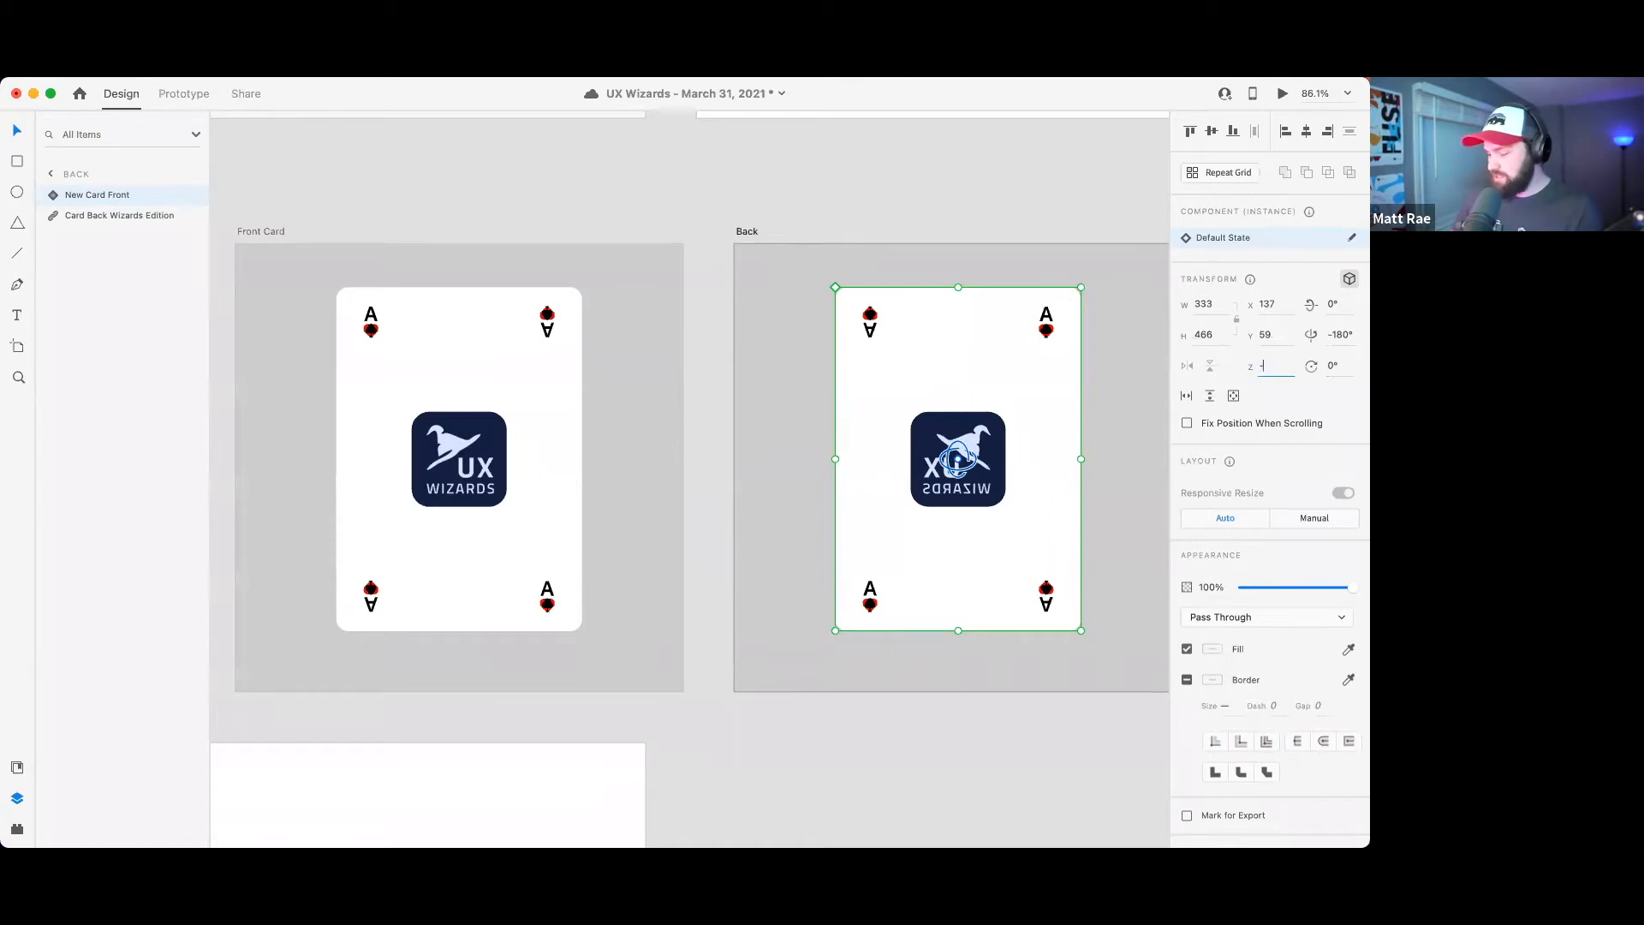
pyautogui.write('-1')
pyautogui.press('Return')
pyautogui.click(1047, 400)
pyautogui.click(1280, 370)
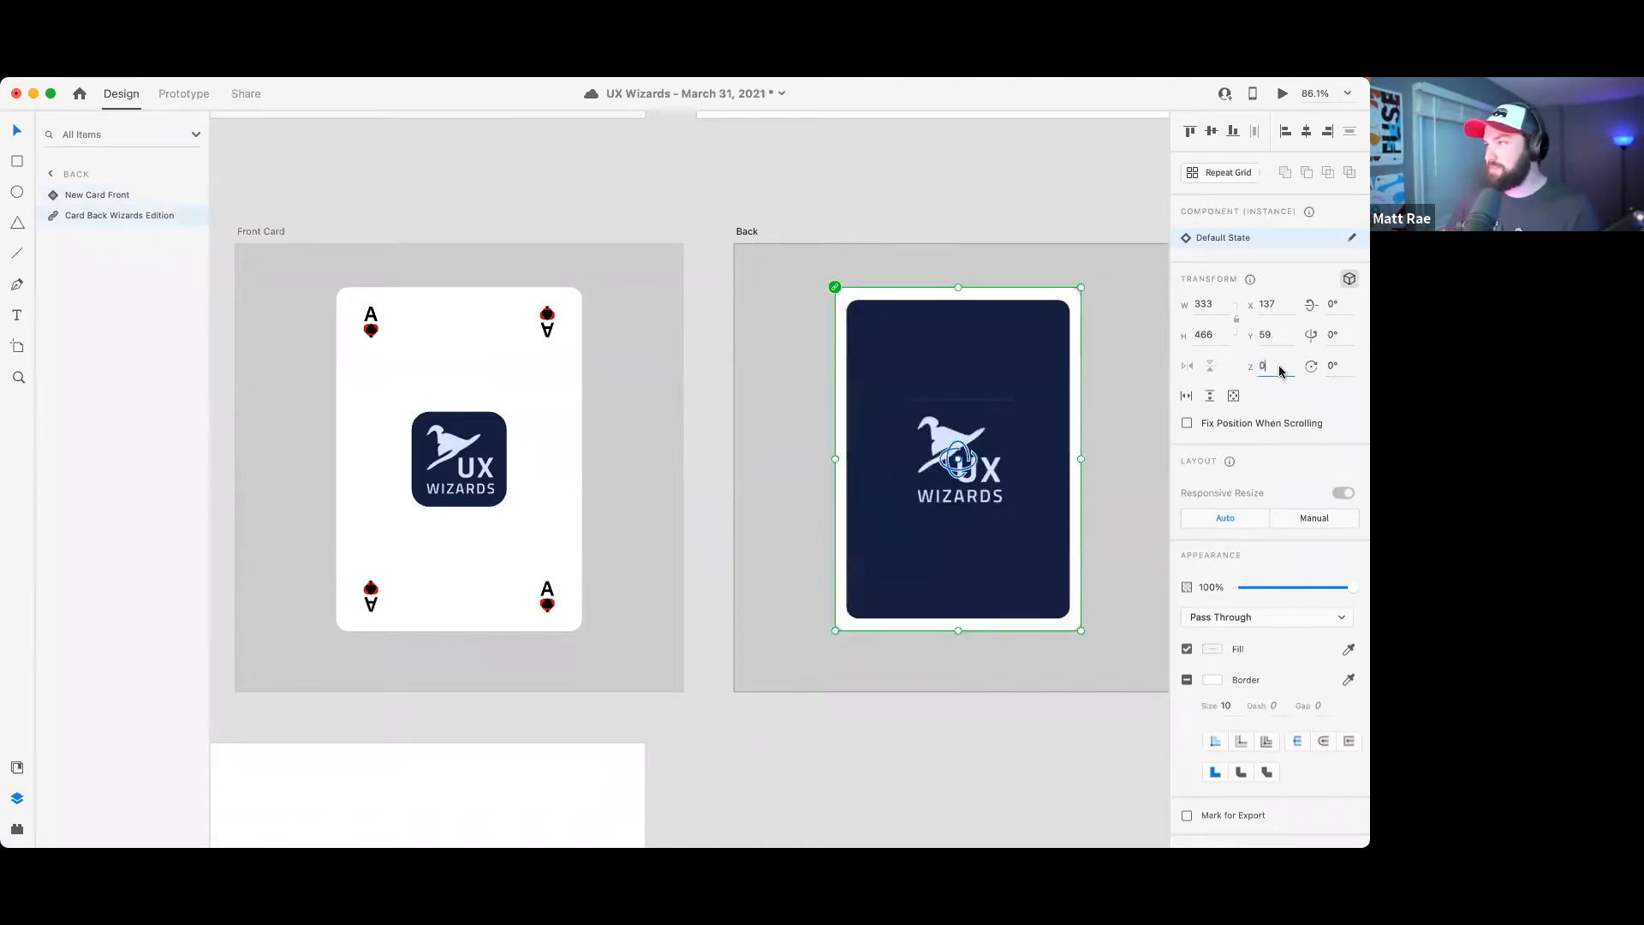
pyautogui.write('1')
pyautogui.press('Return')
# - Preview the Z-depth version from the Front Card artboard, flip the card several times, and close the preview
pyautogui.click(450, 199)
pyautogui.click(258, 229)
pyautogui.click(1282, 93)
pyautogui.click(818, 415)
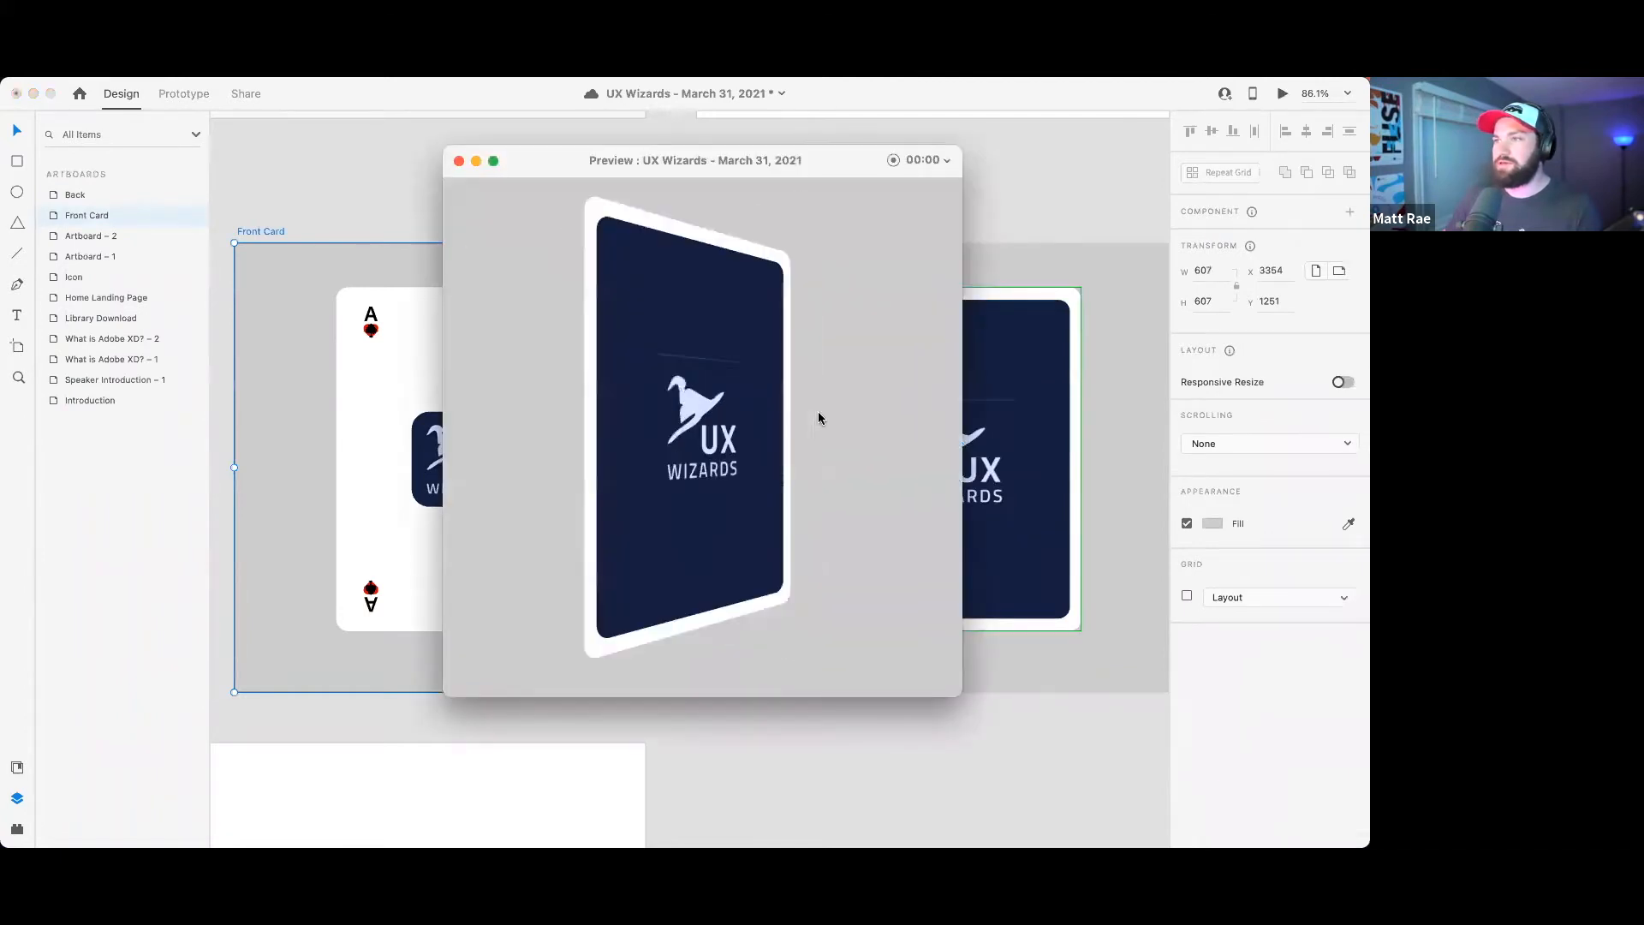
pyautogui.click(815, 420)
pyautogui.click(816, 421)
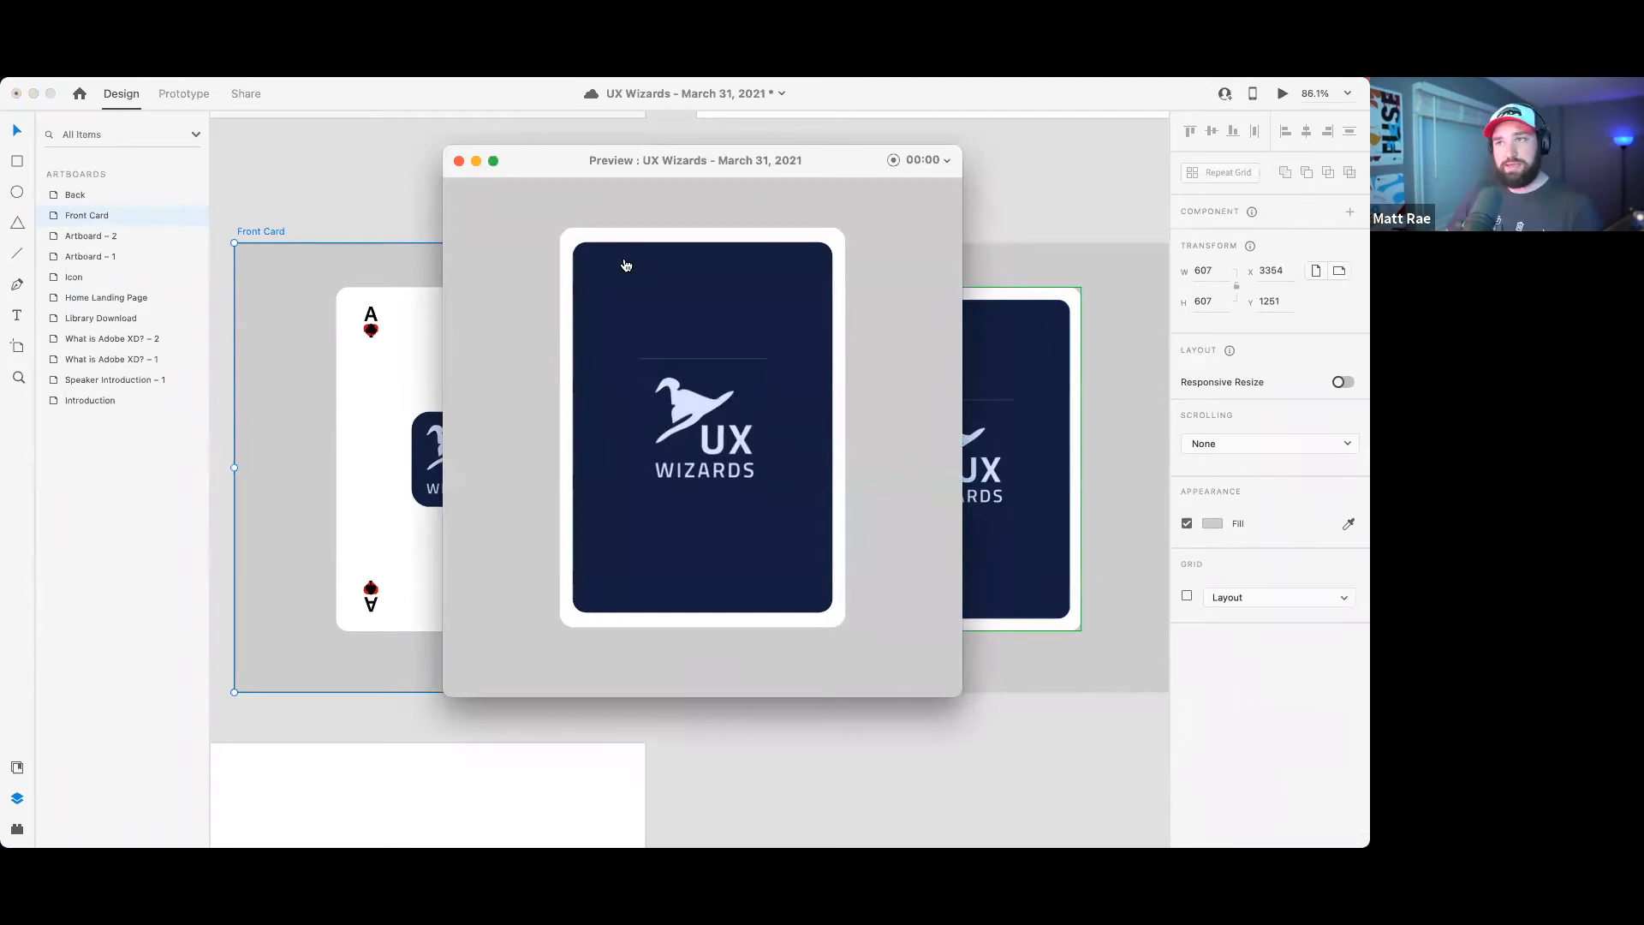
pyautogui.click(460, 162)
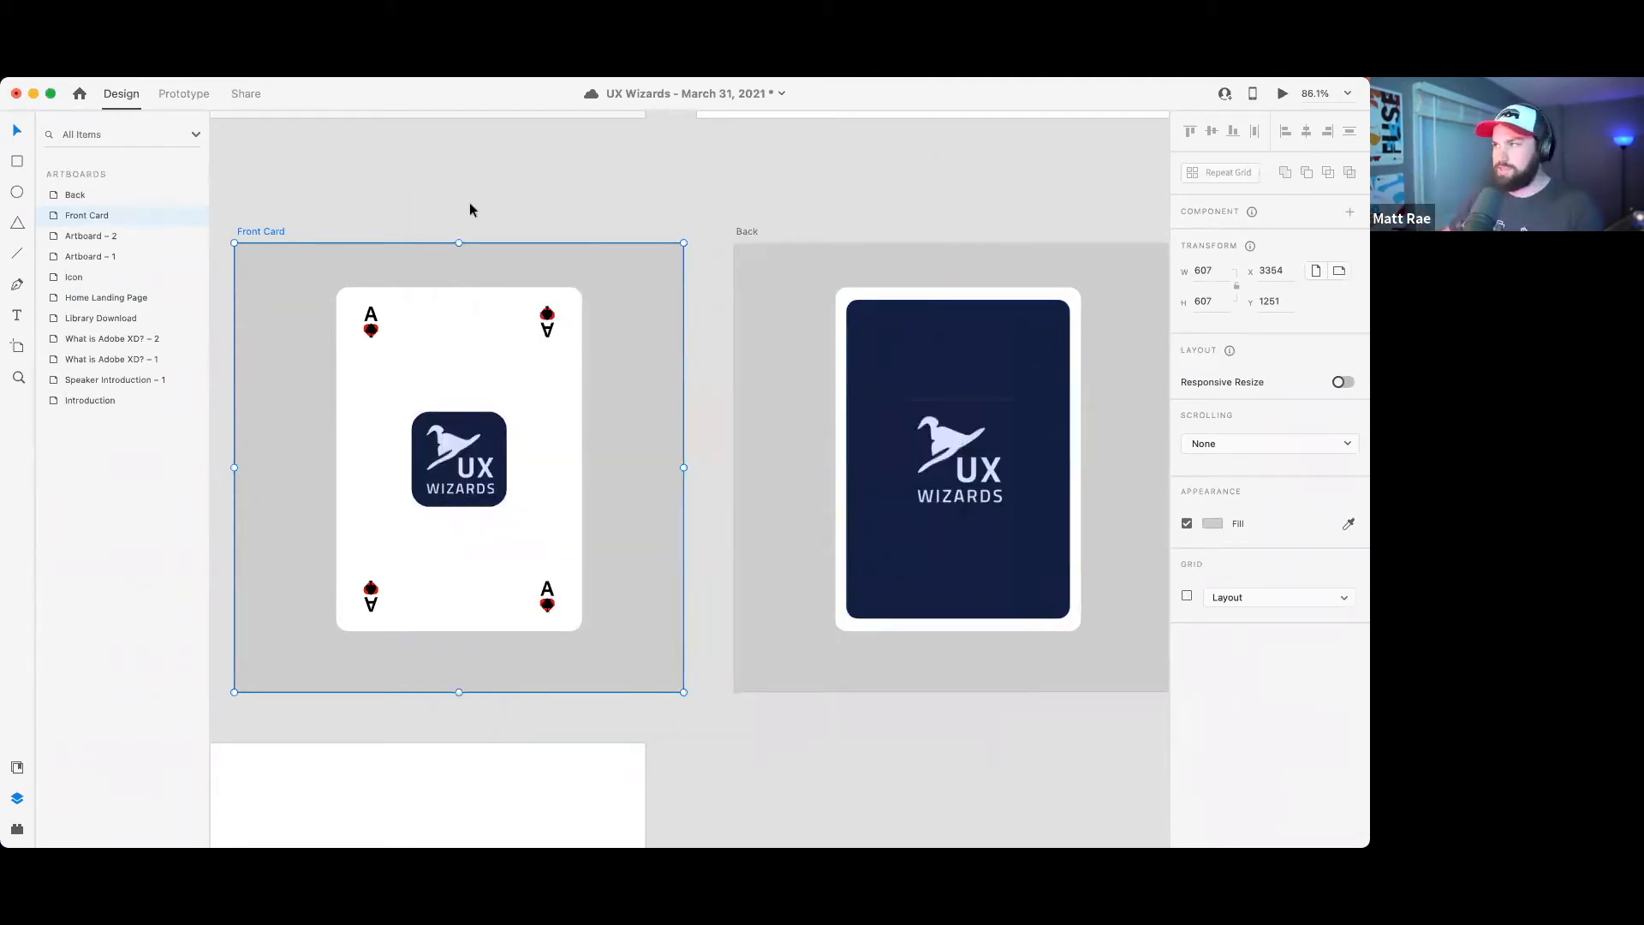
# - Move the Home Landing Page artboard down to leave more space below the card artboards
pyautogui.click(560, 206)
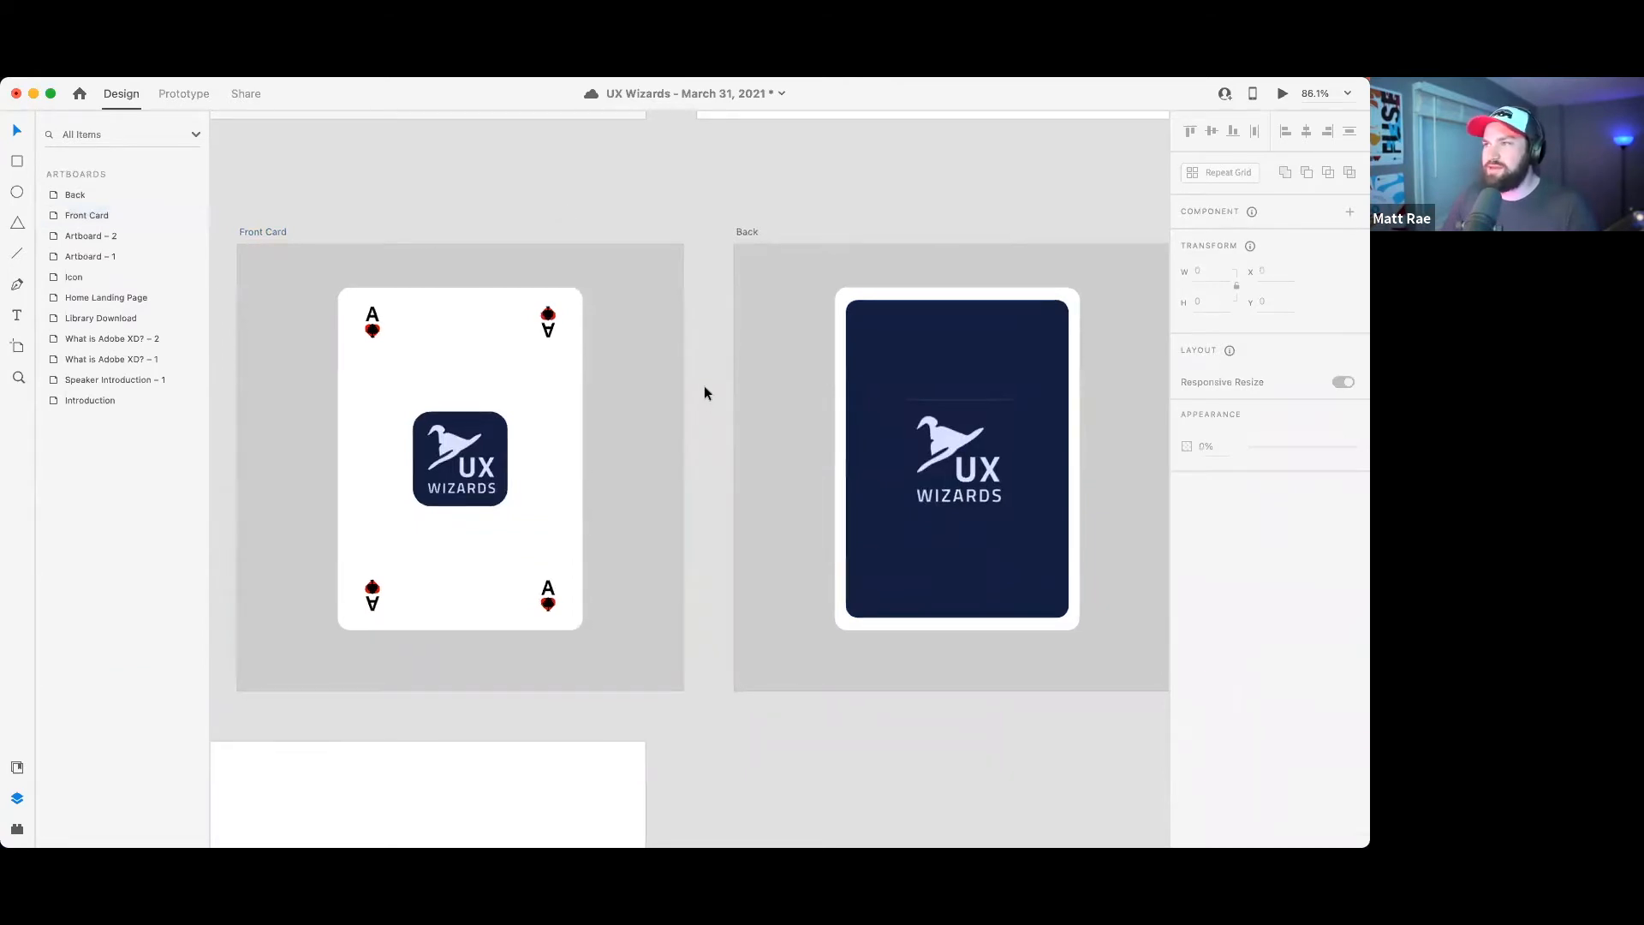
pyautogui.scroll(-10, 704, 392)
pyautogui.hscroll(-3, 737, 485)
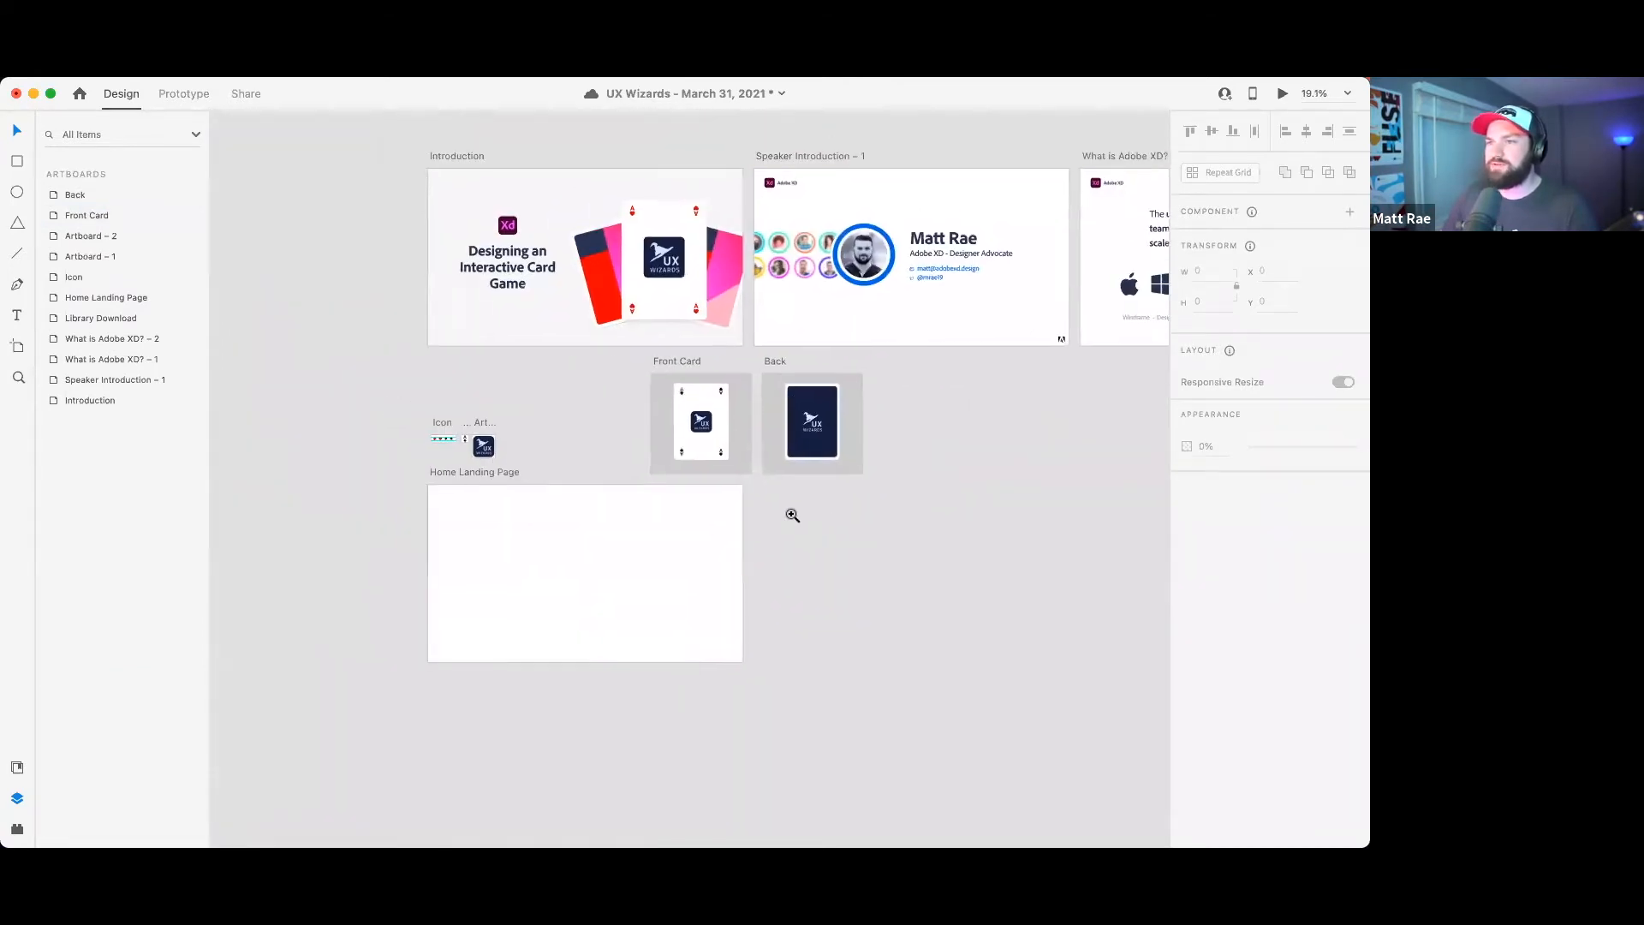
pyautogui.moveTo(501, 477); pyautogui.dragTo(491, 520)
pyautogui.click(580, 509)
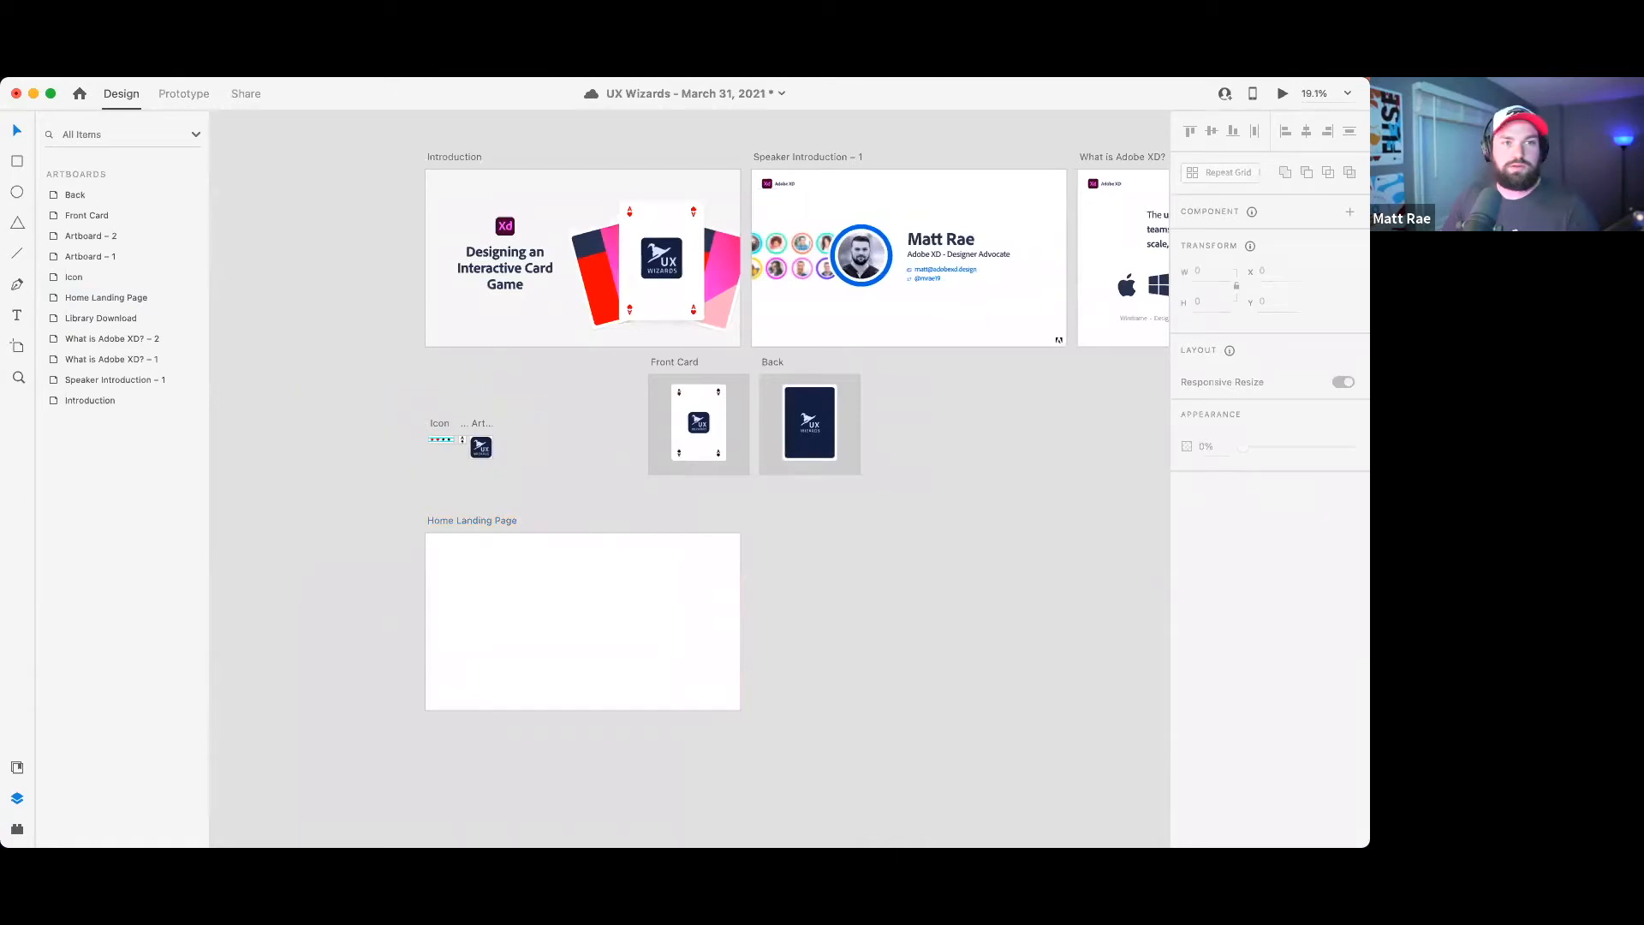
# - Place a Card Back Wizards Edition instance on the Home Landing Page artboard at about X 313, Y 294, with 3D transforms turned off
pyautogui.scroll(3, 553, 580)
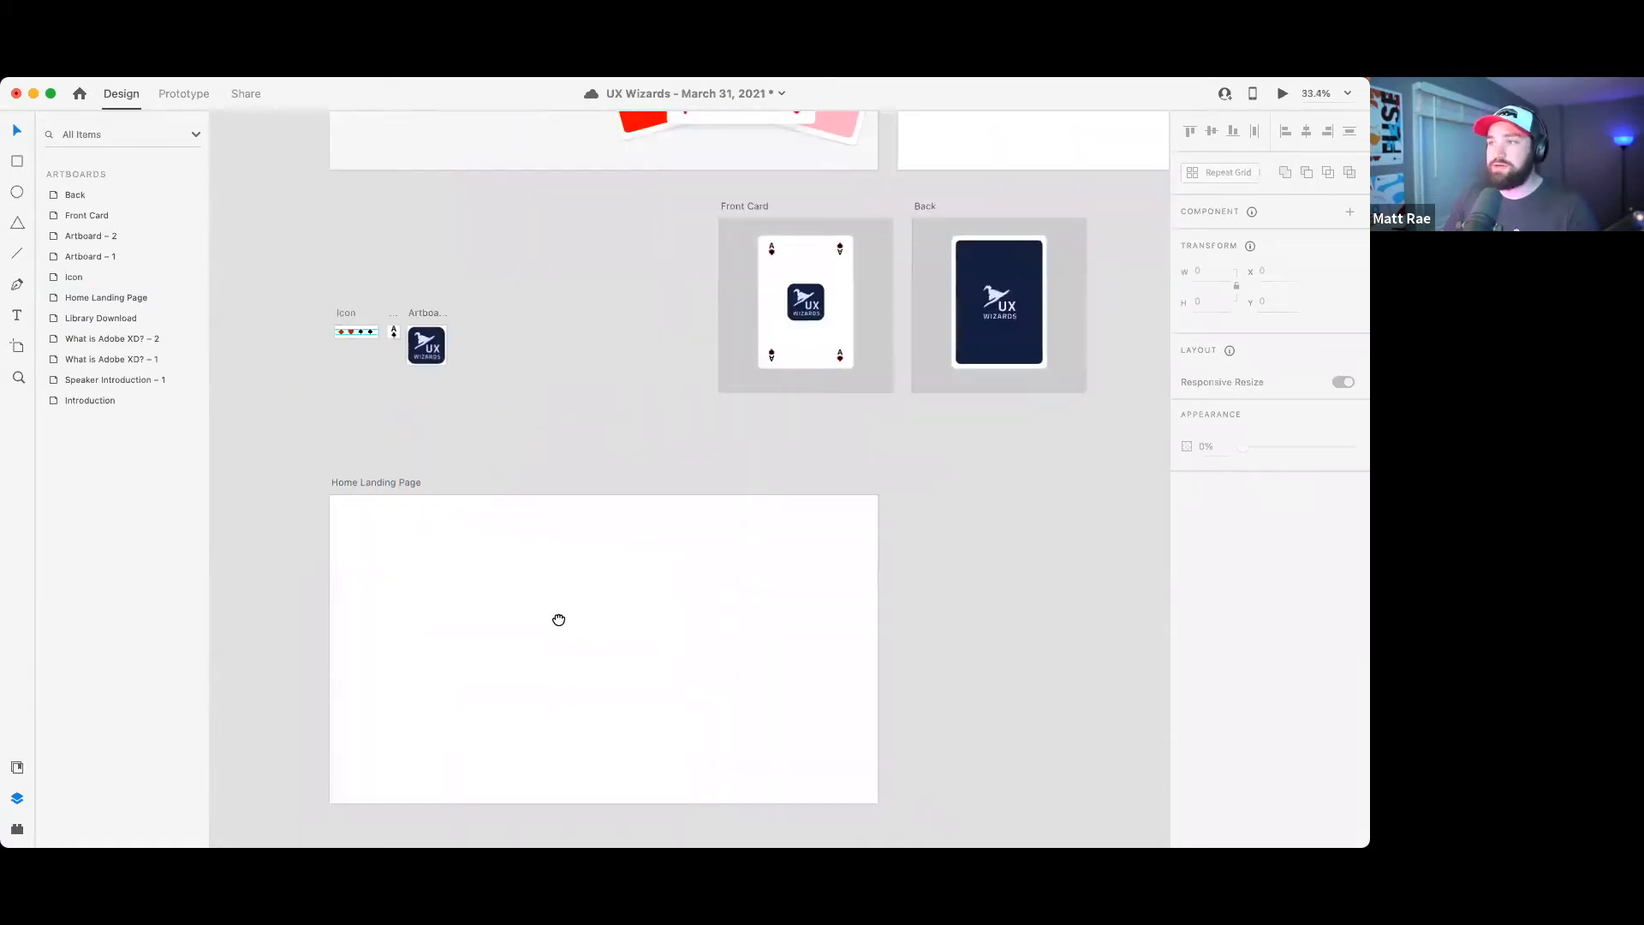
pyautogui.moveTo(558, 631); pyautogui.dragTo(564, 551)
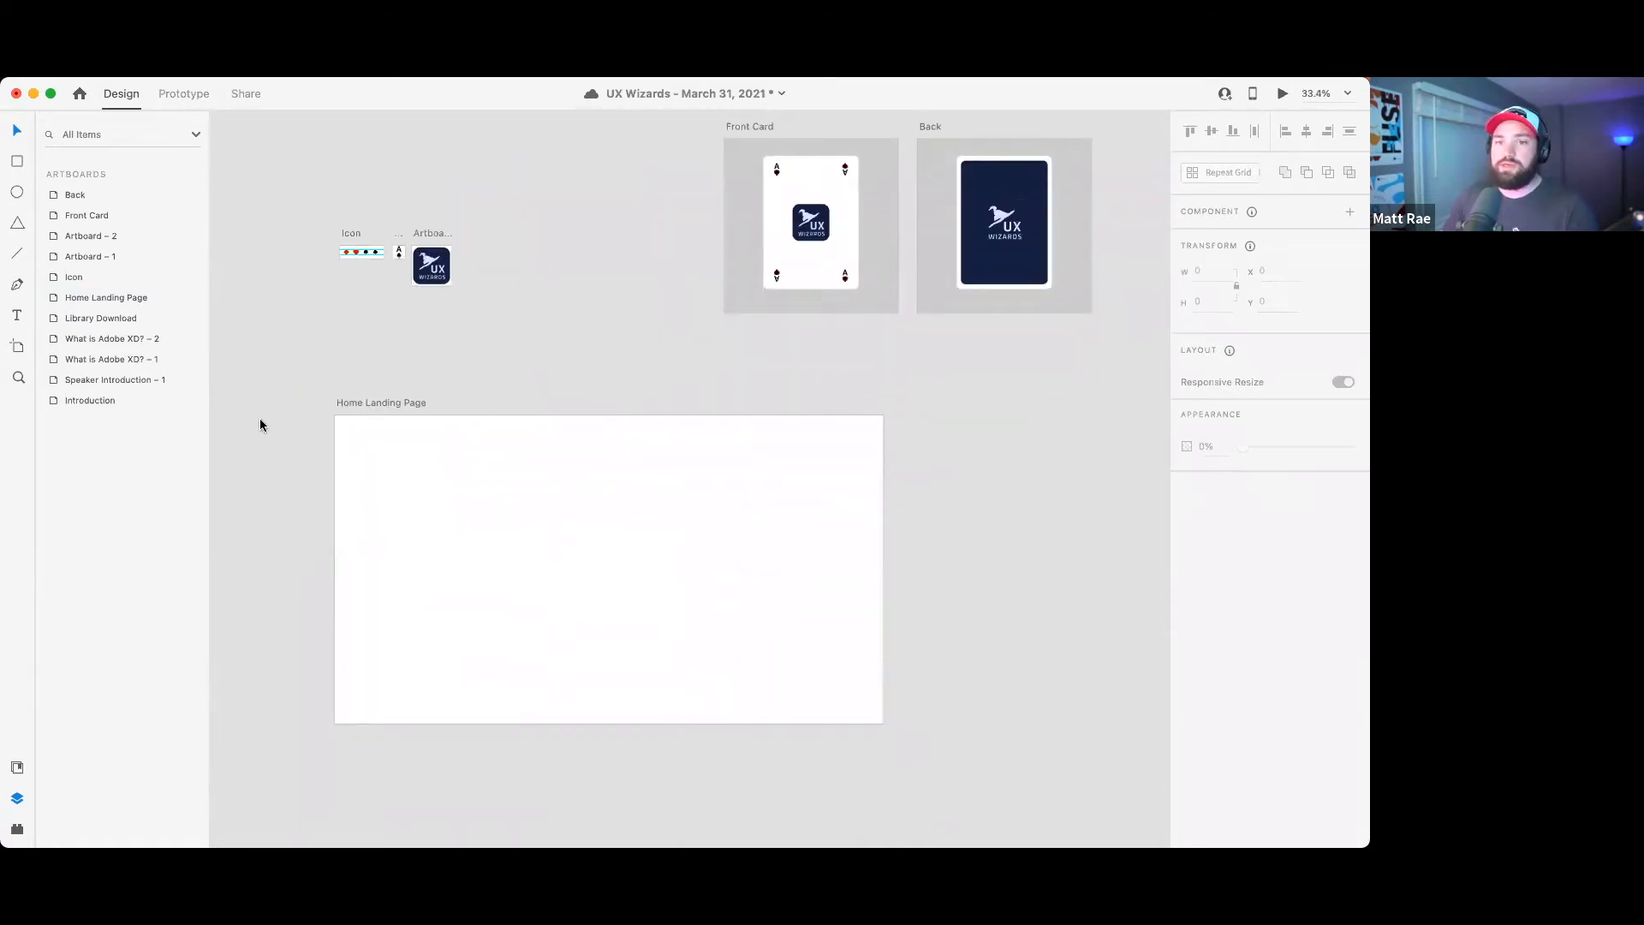
pyautogui.click(19, 771)
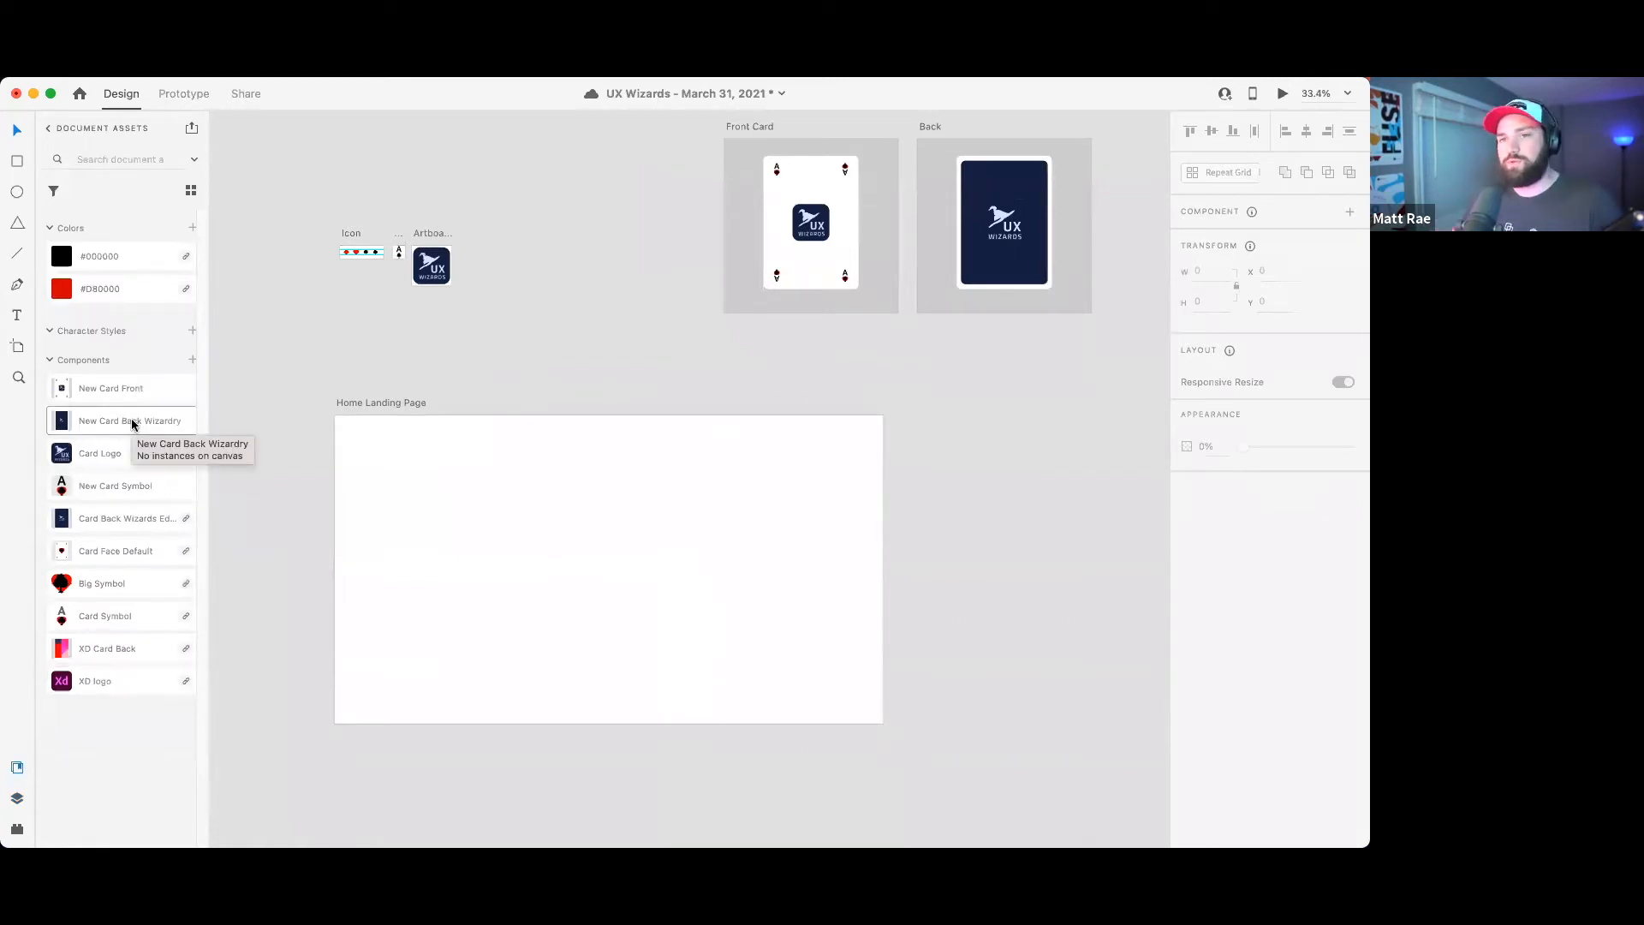
pyautogui.moveTo(99, 521); pyautogui.dragTo(555, 589)
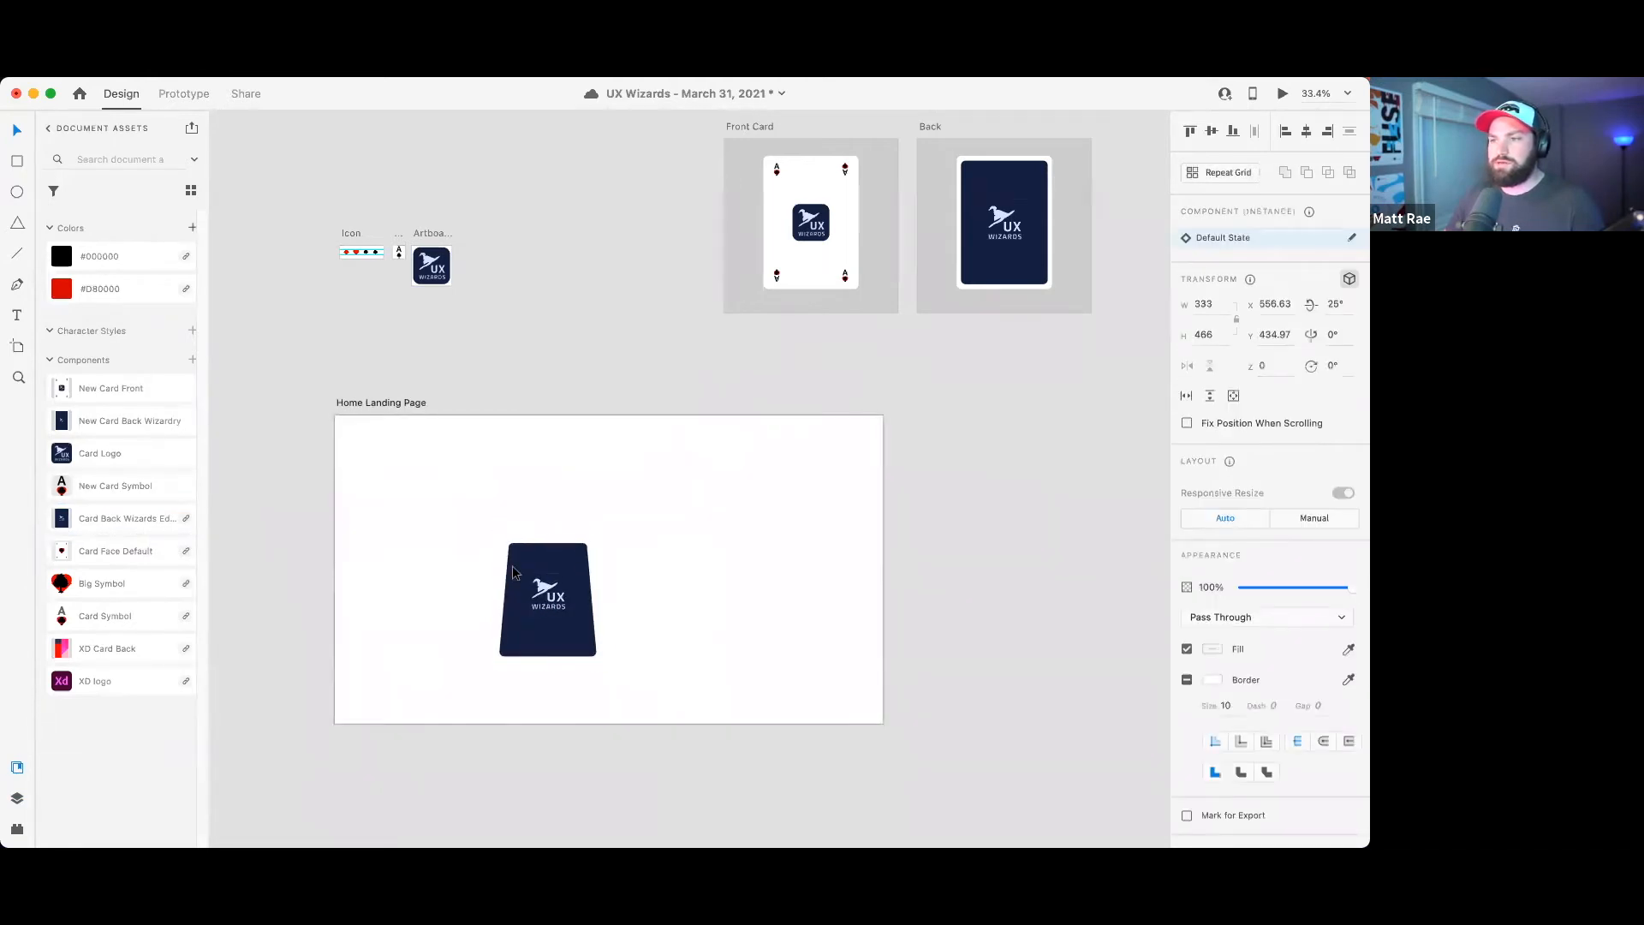
pyautogui.click(1350, 281)
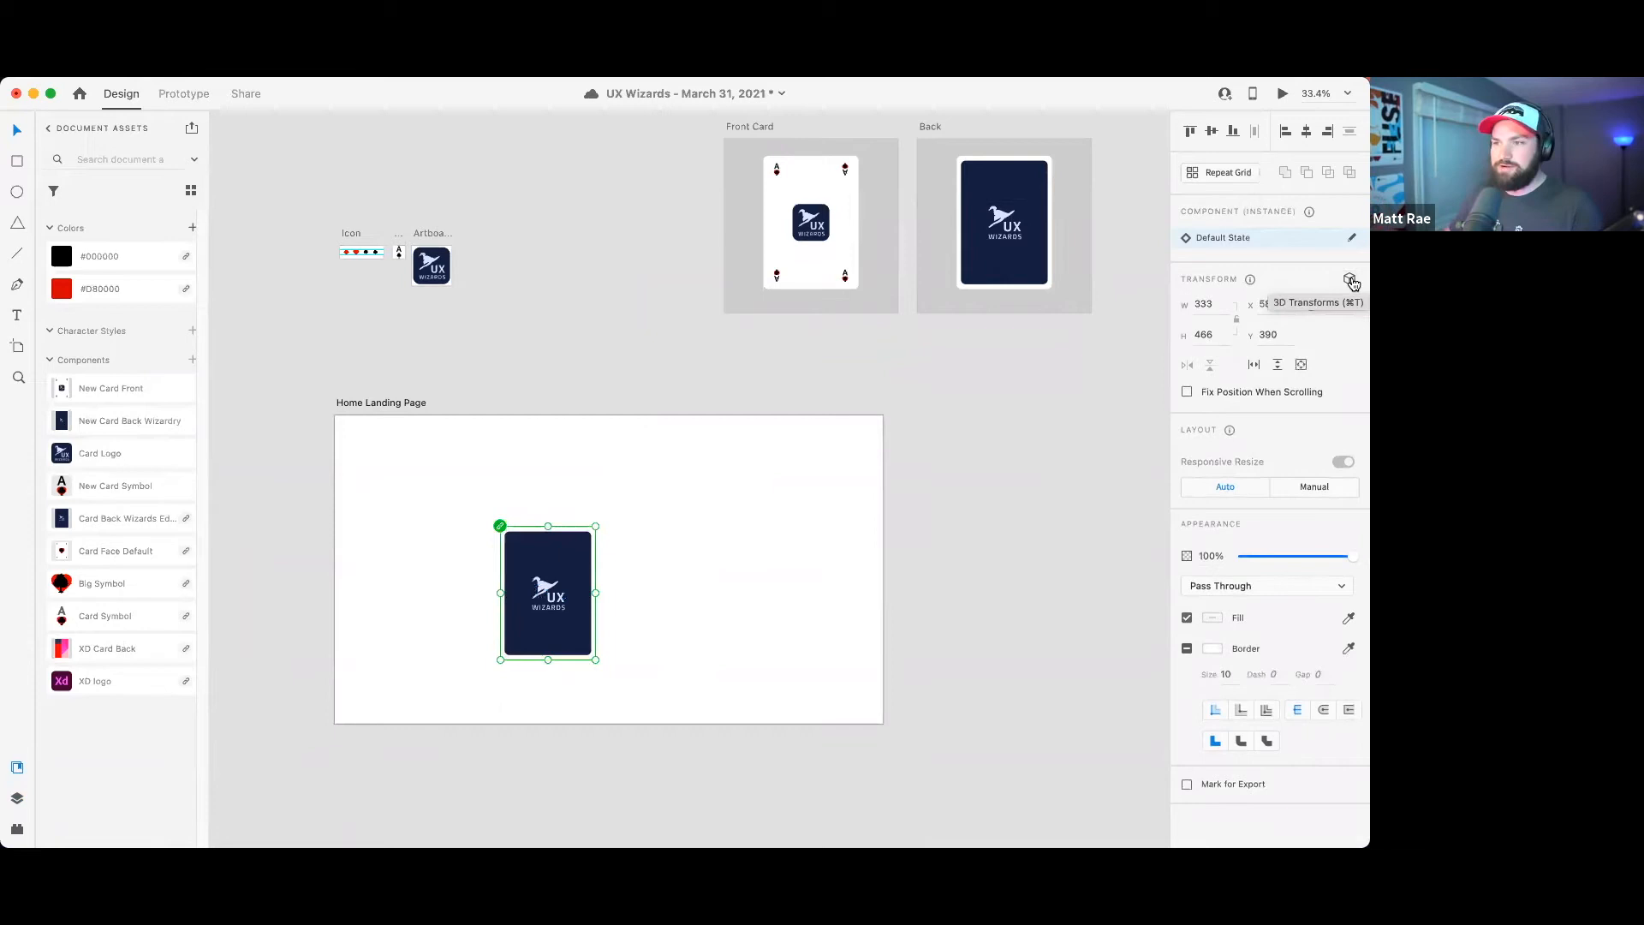
pyautogui.moveTo(548, 552); pyautogui.dragTo(481, 531)
# - Fill the Home Landing Page artboard with the navy sampled from the card back, adjusted to a slightly lighter shade
pyautogui.click(402, 407)
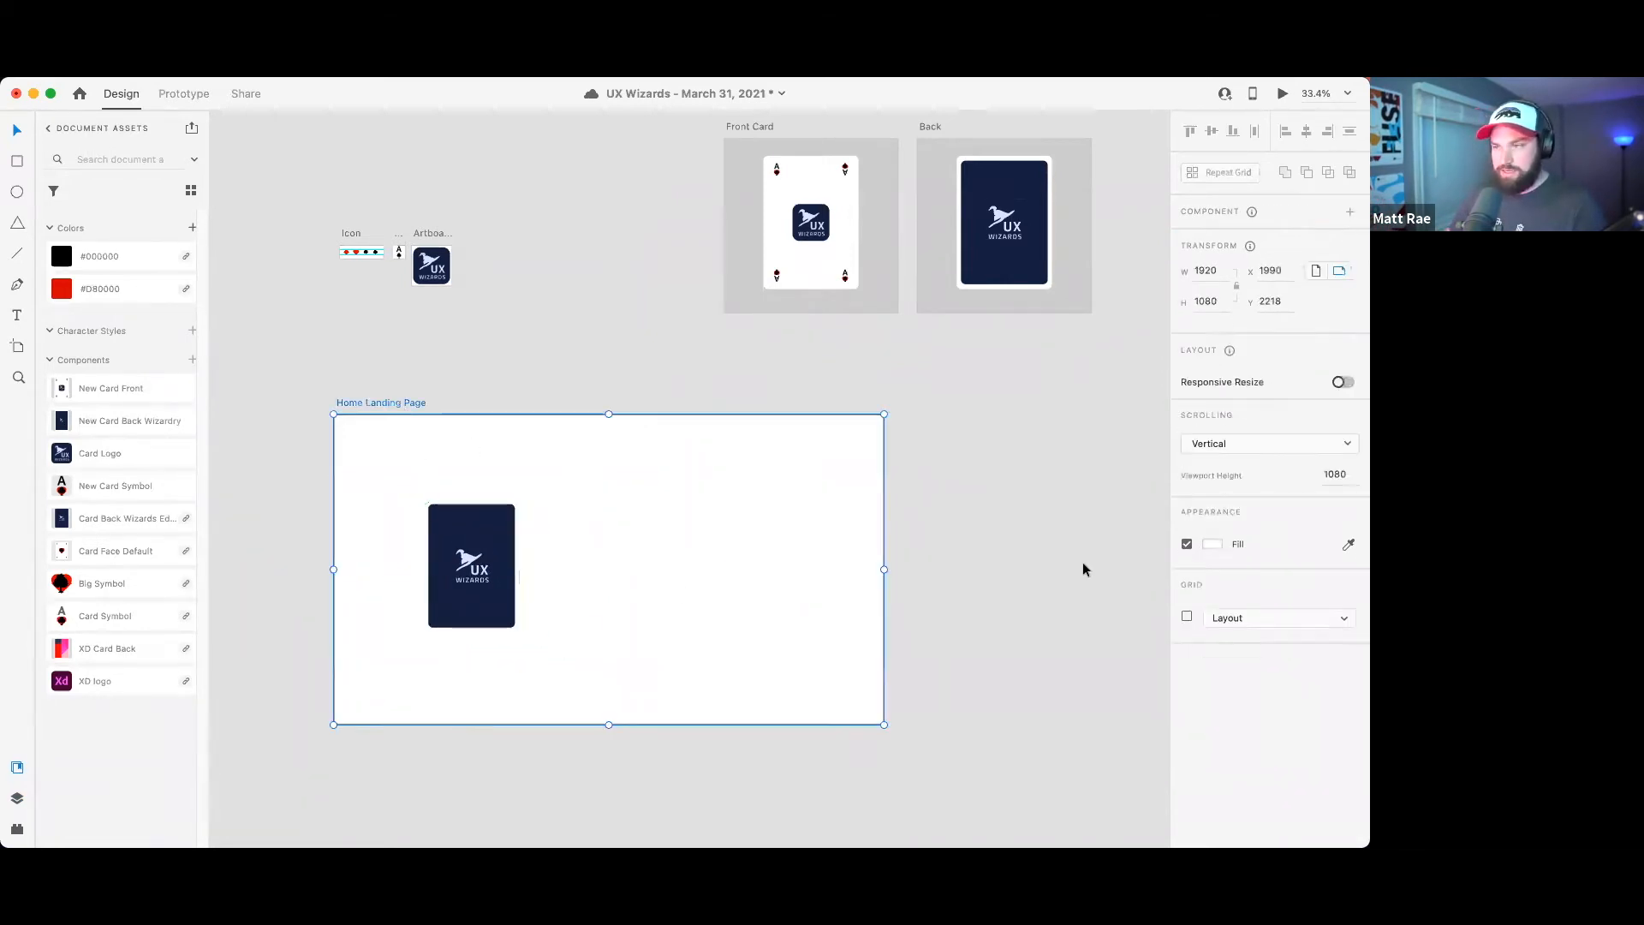
pyautogui.click(1212, 543)
pyautogui.click(1007, 466)
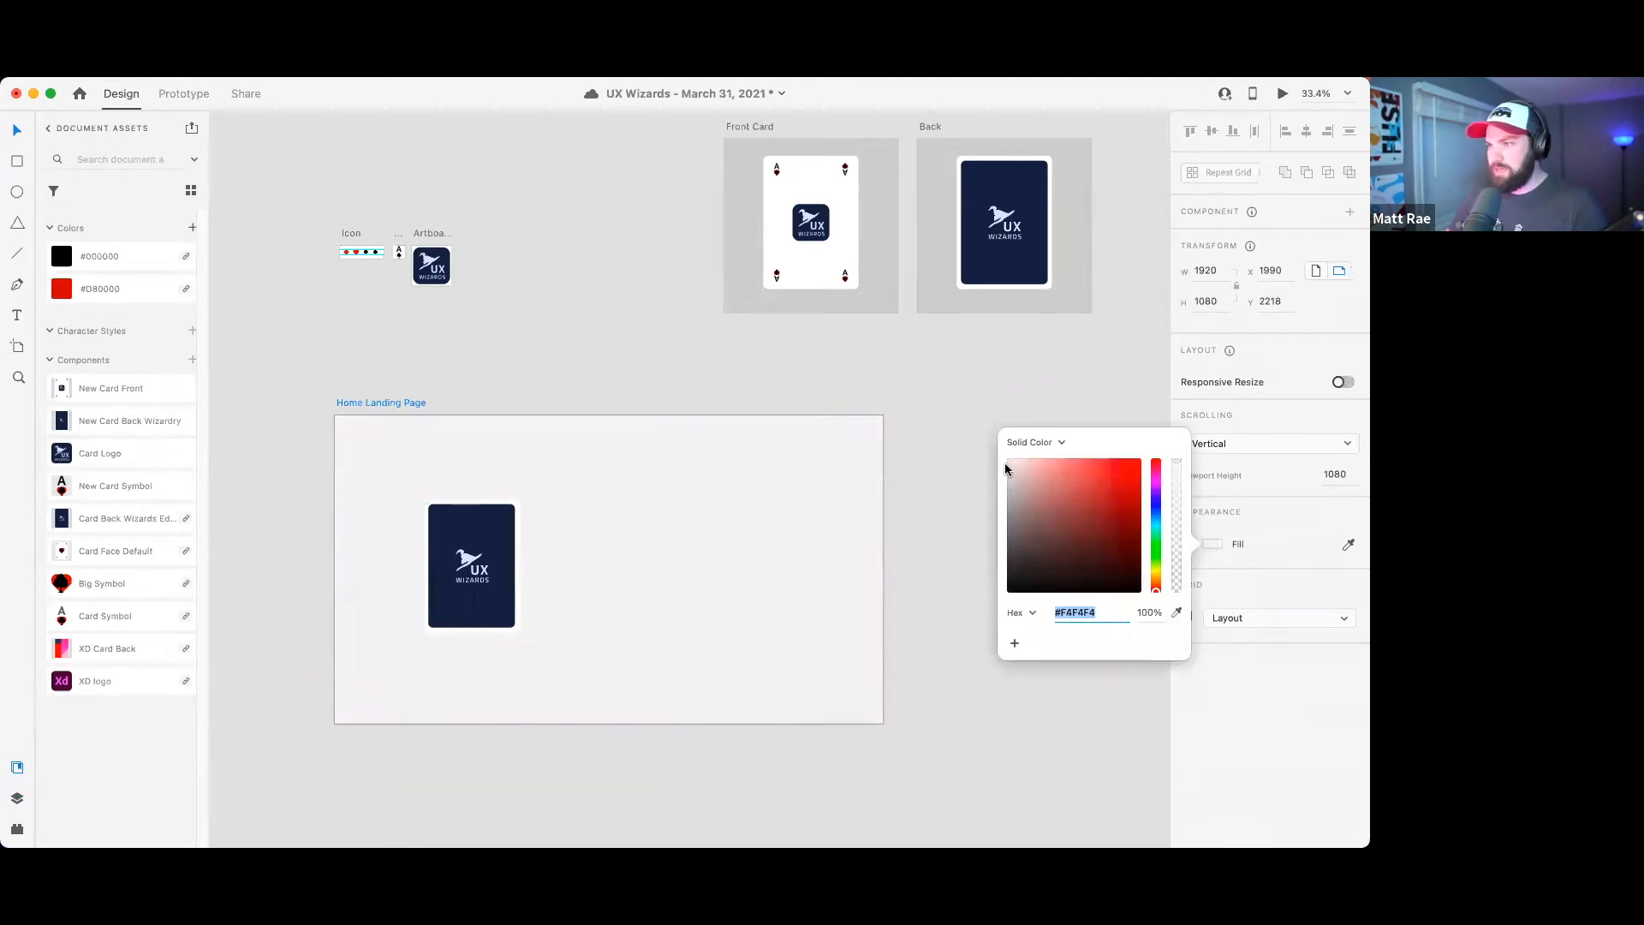
pyautogui.moveTo(999, 469); pyautogui.dragTo(1008, 469)
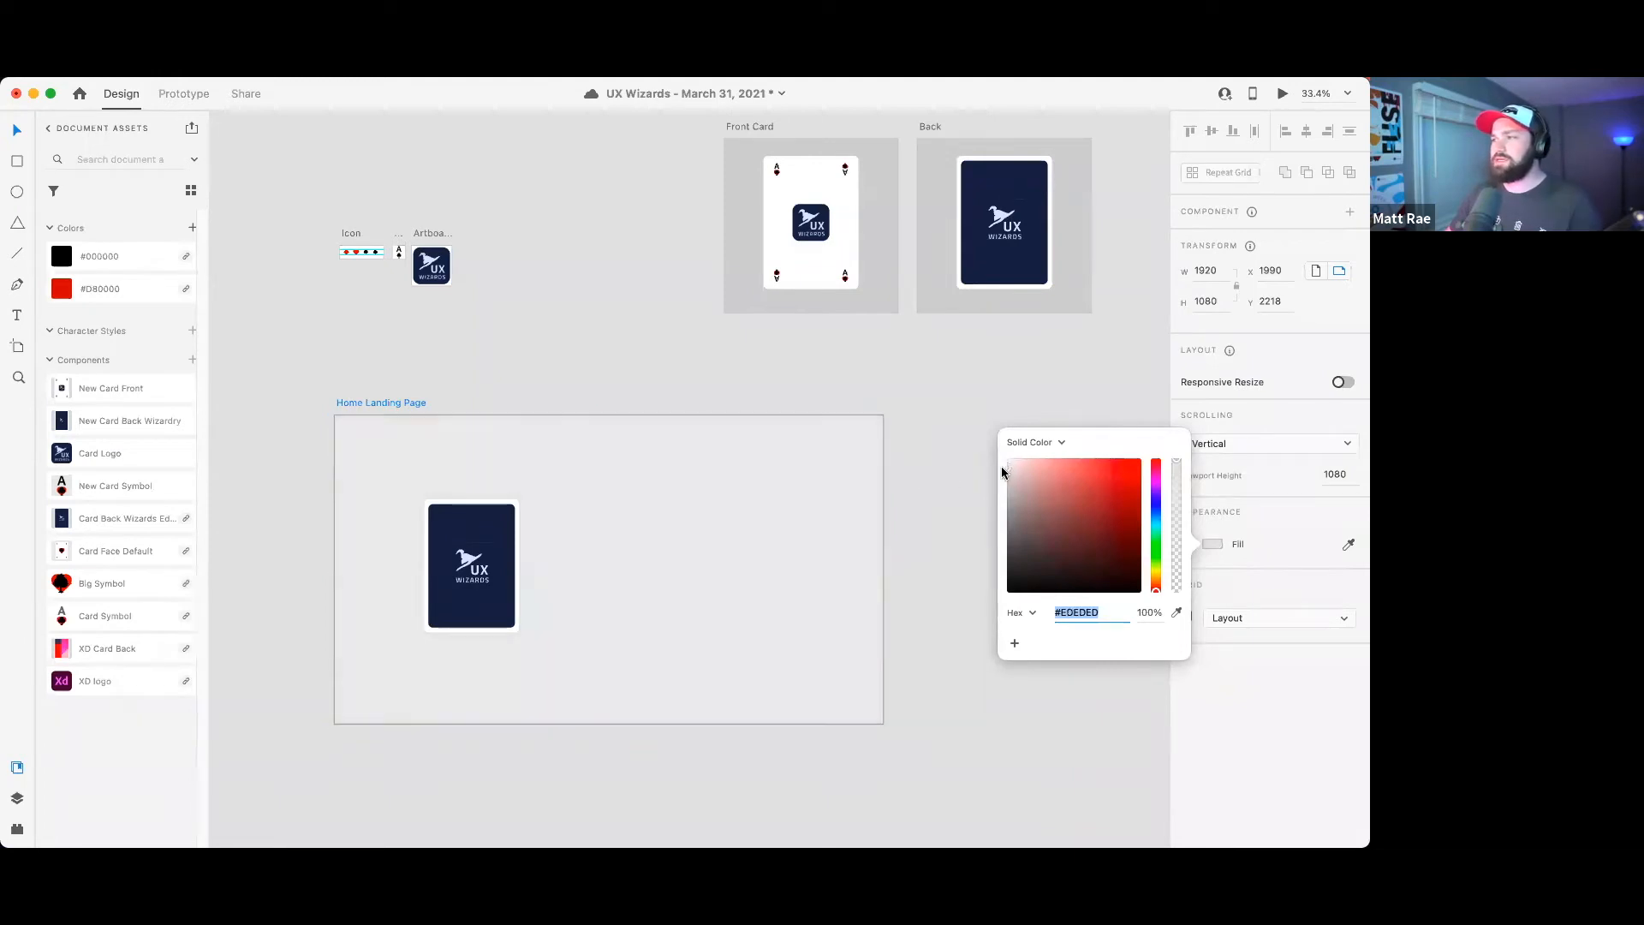
pyautogui.click(1176, 613)
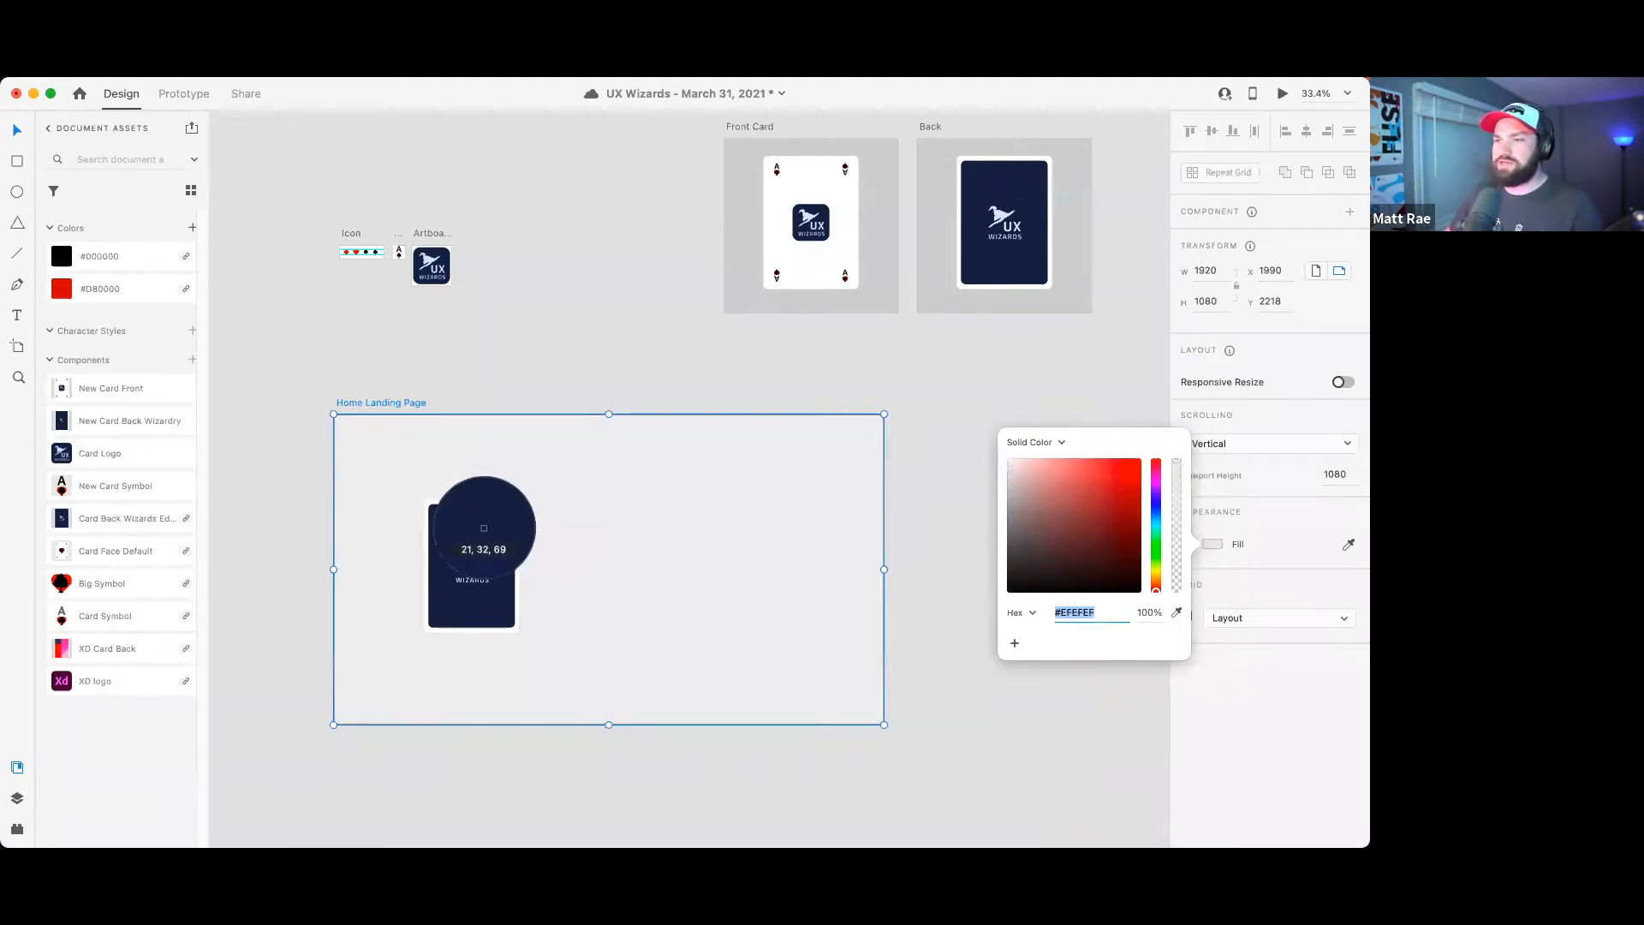
pyautogui.click(478, 534)
pyautogui.moveTo(1100, 548); pyautogui.dragTo(1082, 539)
pyautogui.click(558, 336)
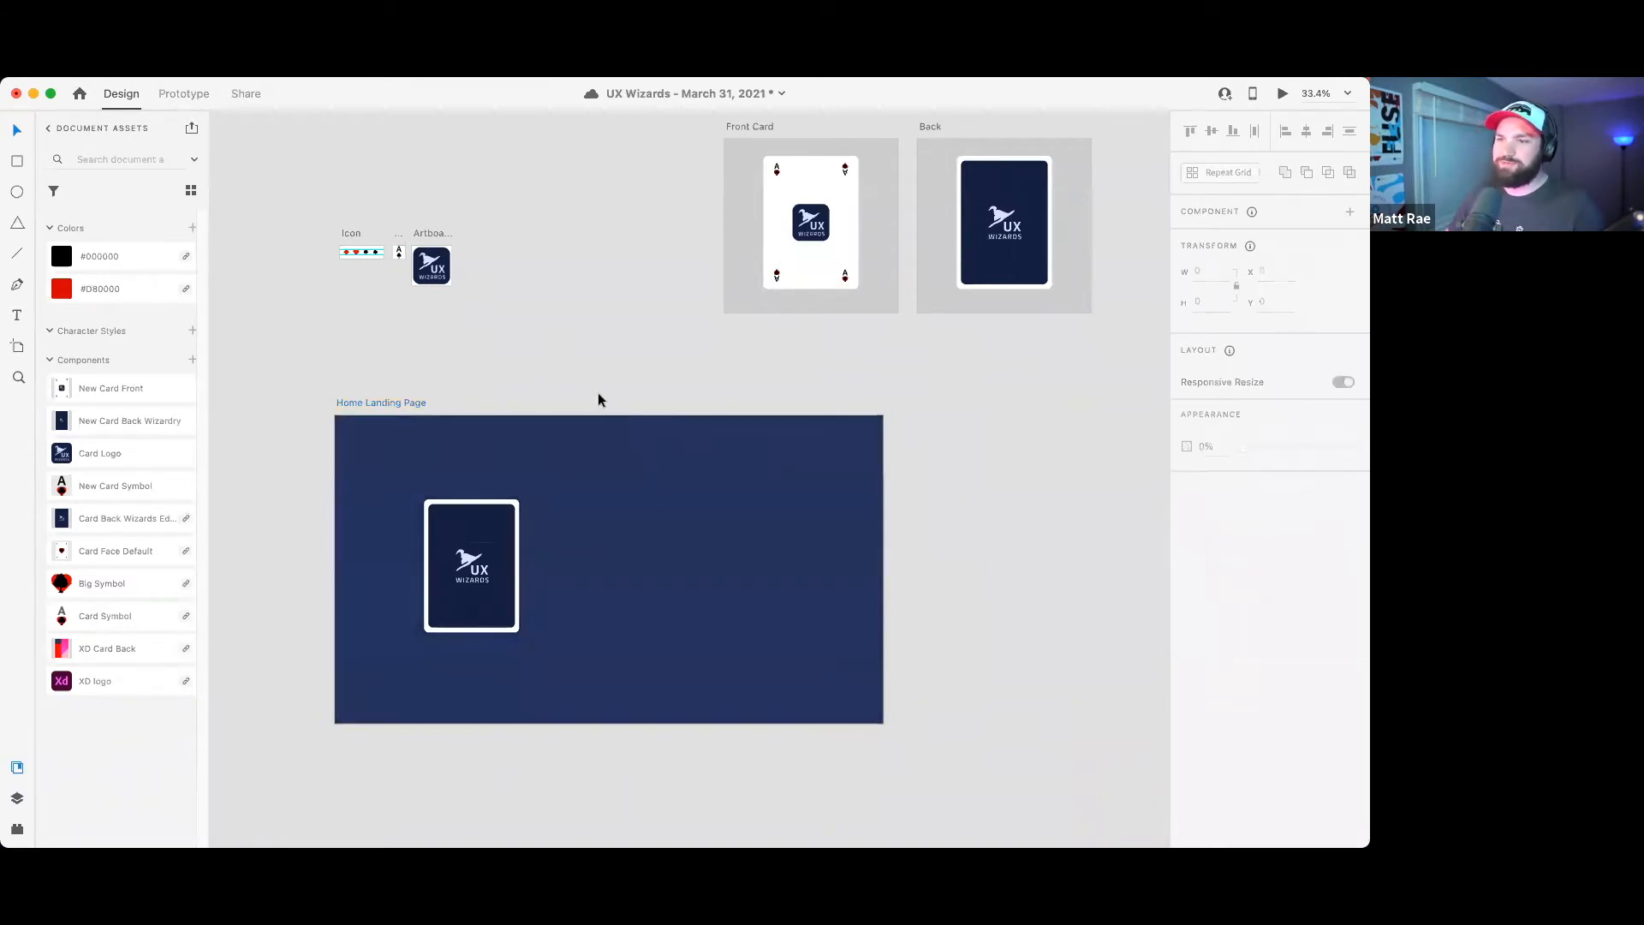
# - Duplicate the card back into an evenly spaced row of three and center the row horizontally on the Home Landing Page artboard
pyautogui.click(500, 537)
pyautogui.scroll(2, 634, 548)
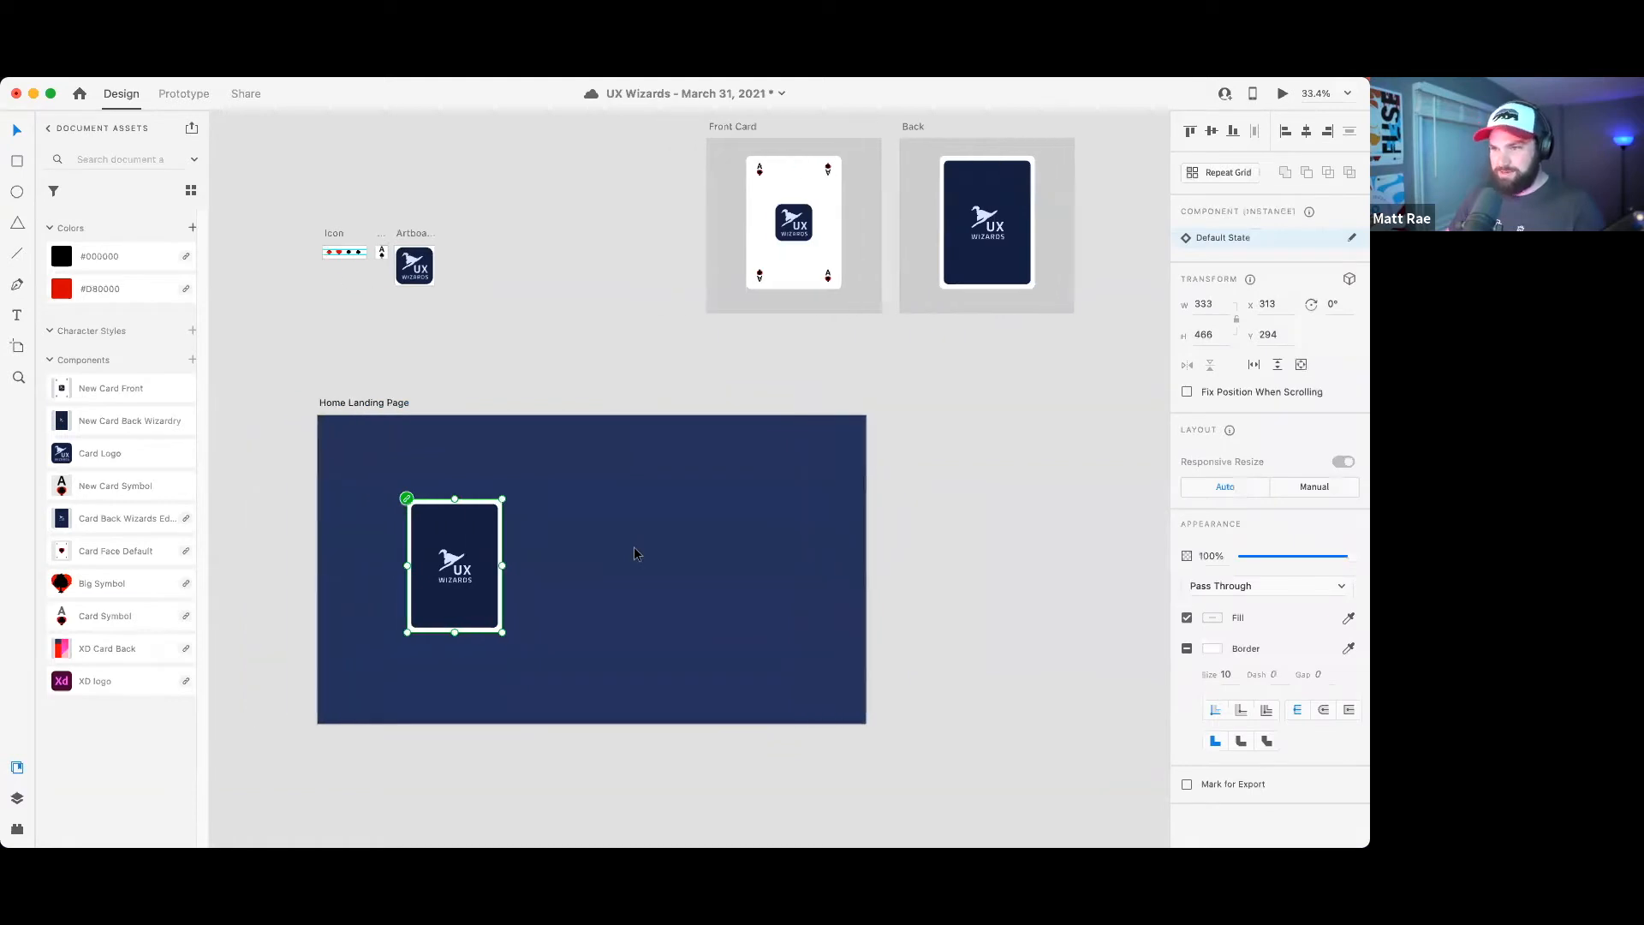
pyautogui.scroll(3, 641, 546)
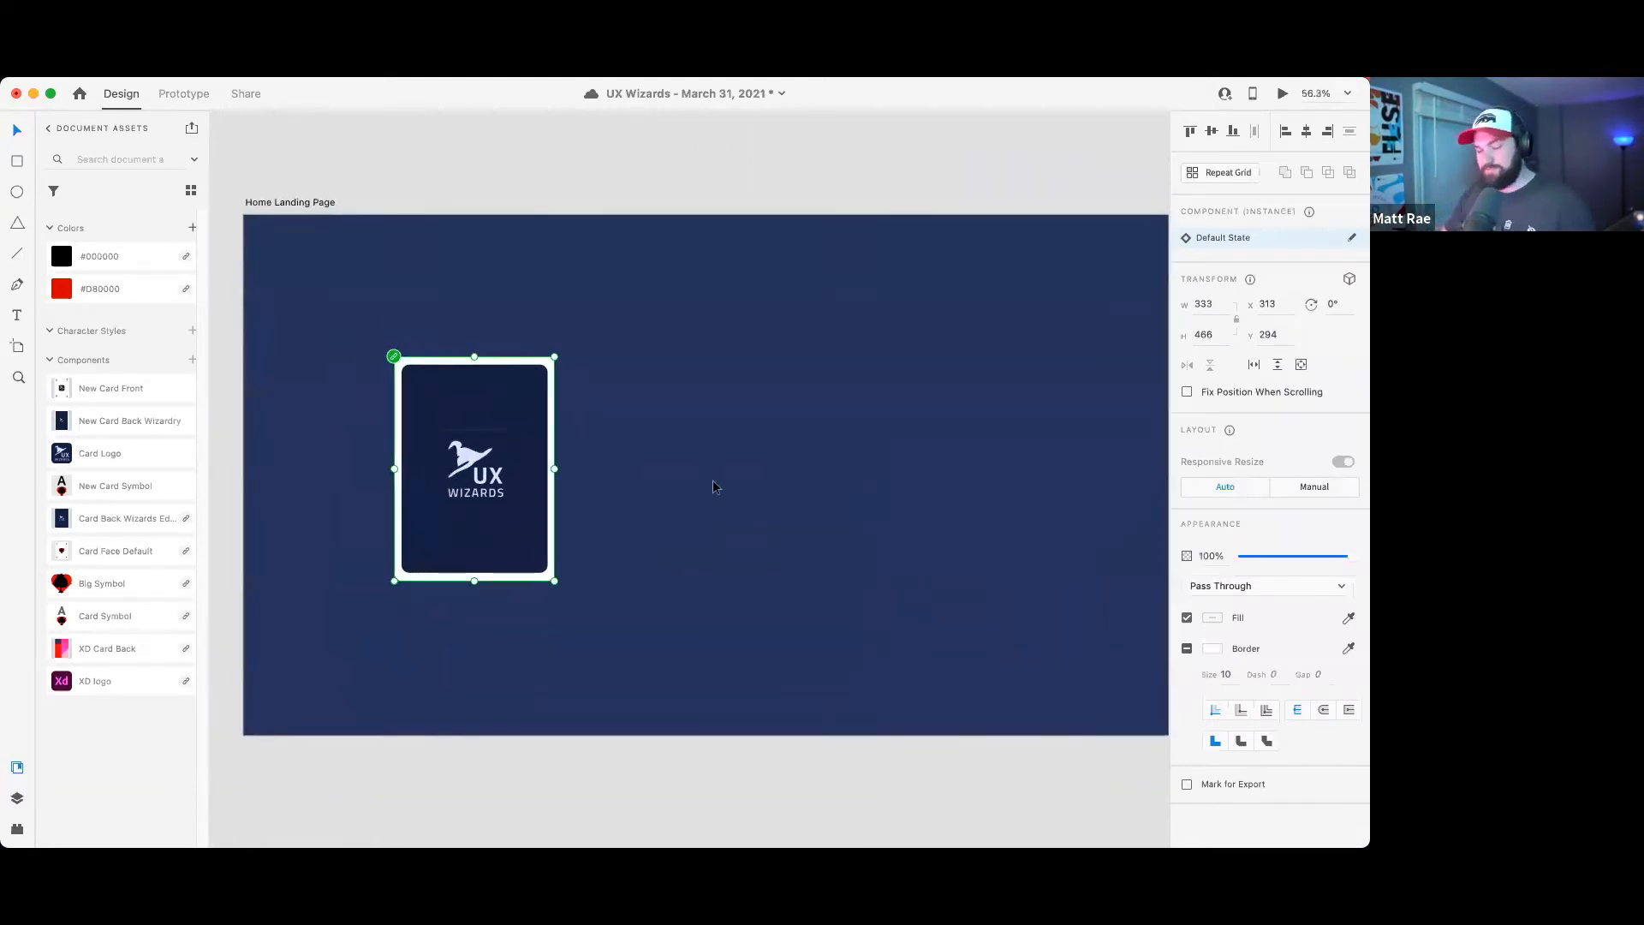
pyautogui.click(728, 436)
pyautogui.click(489, 428)
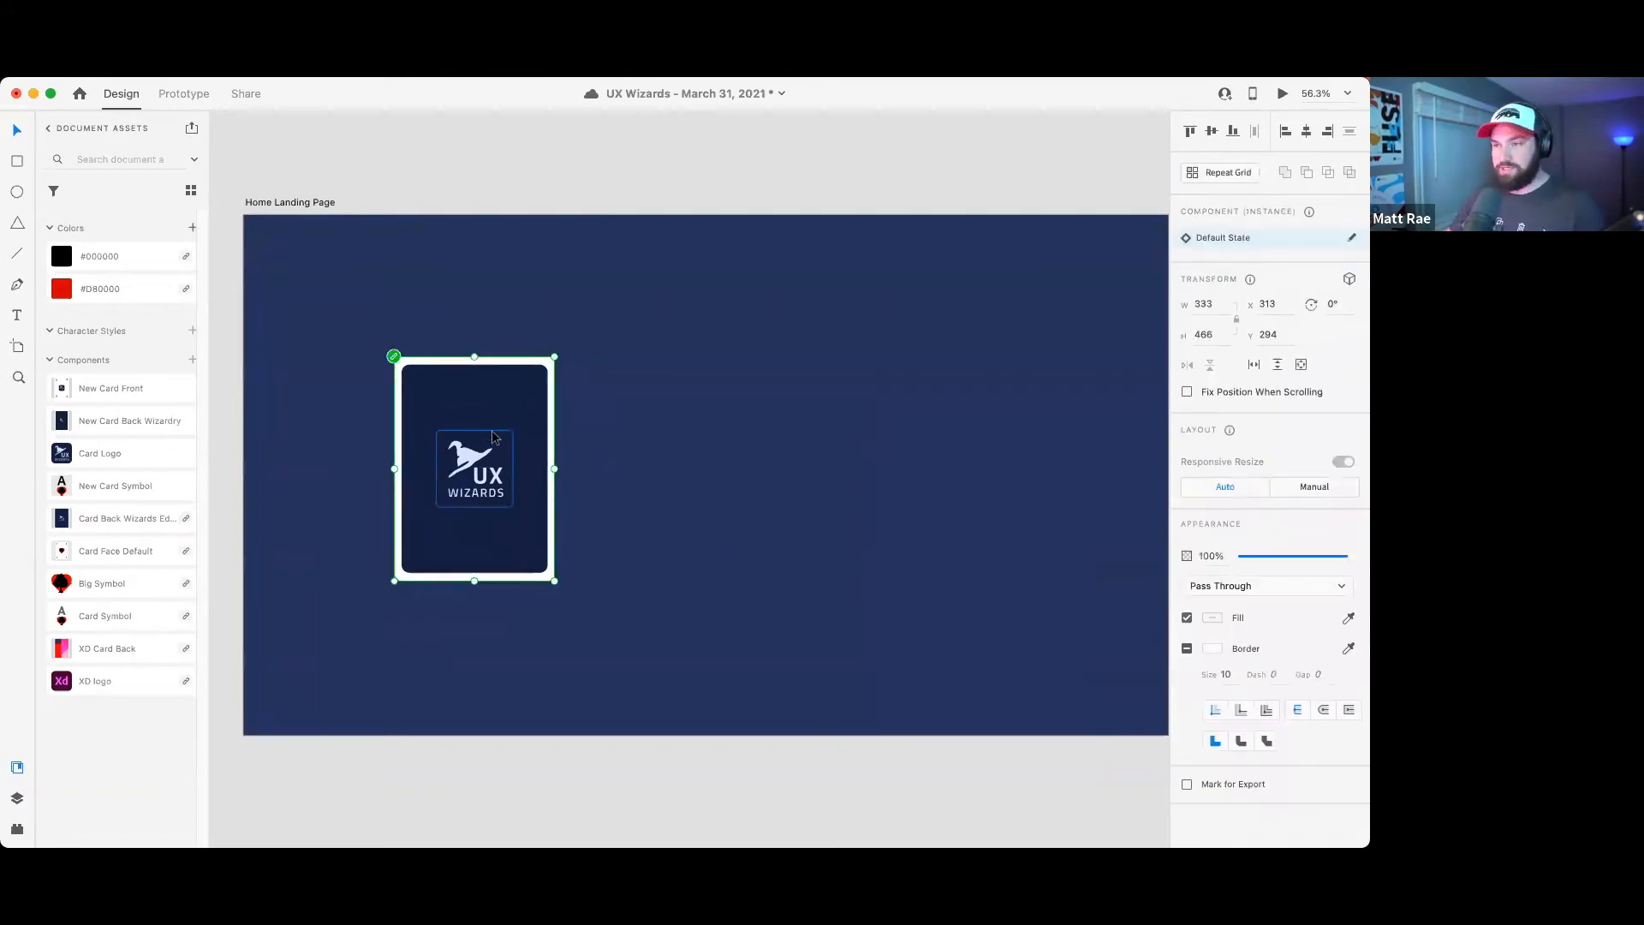
pyautogui.moveTo(476, 404); pyautogui.dragTo(842, 402)
pyautogui.moveTo(427, 333); pyautogui.dragTo(881, 495)
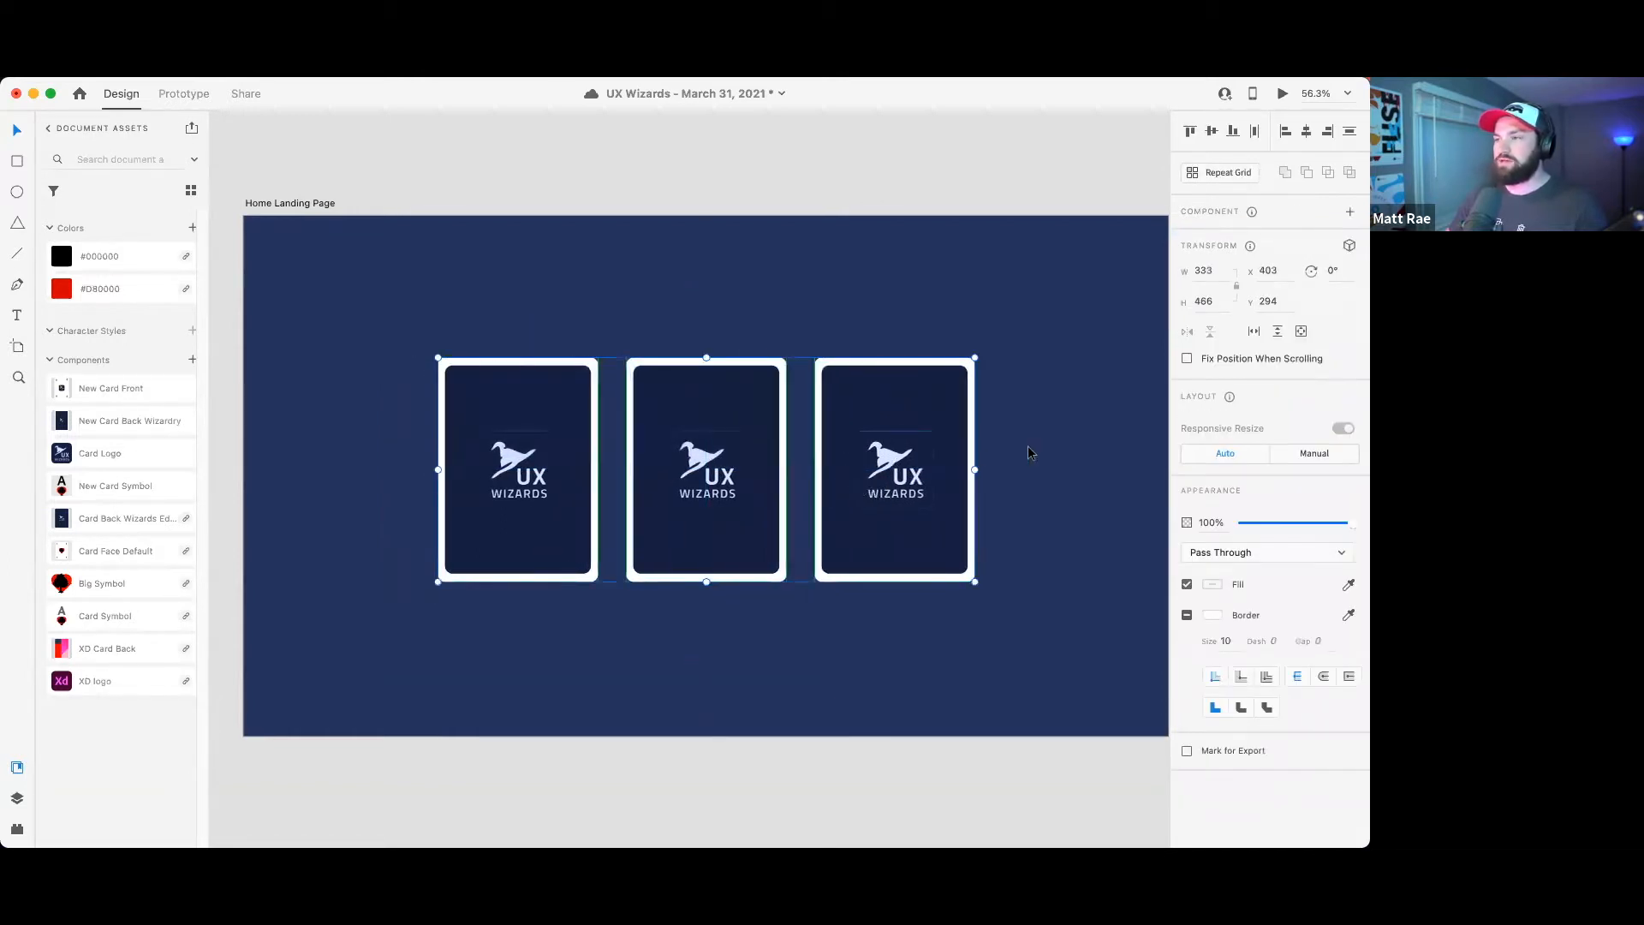
pyautogui.click(1026, 452)
# - Switch to the Three Card XD document and copy the title group and Play Now button from the Home 1 artboard
pyautogui.hotkey('ctrl', 'Up')
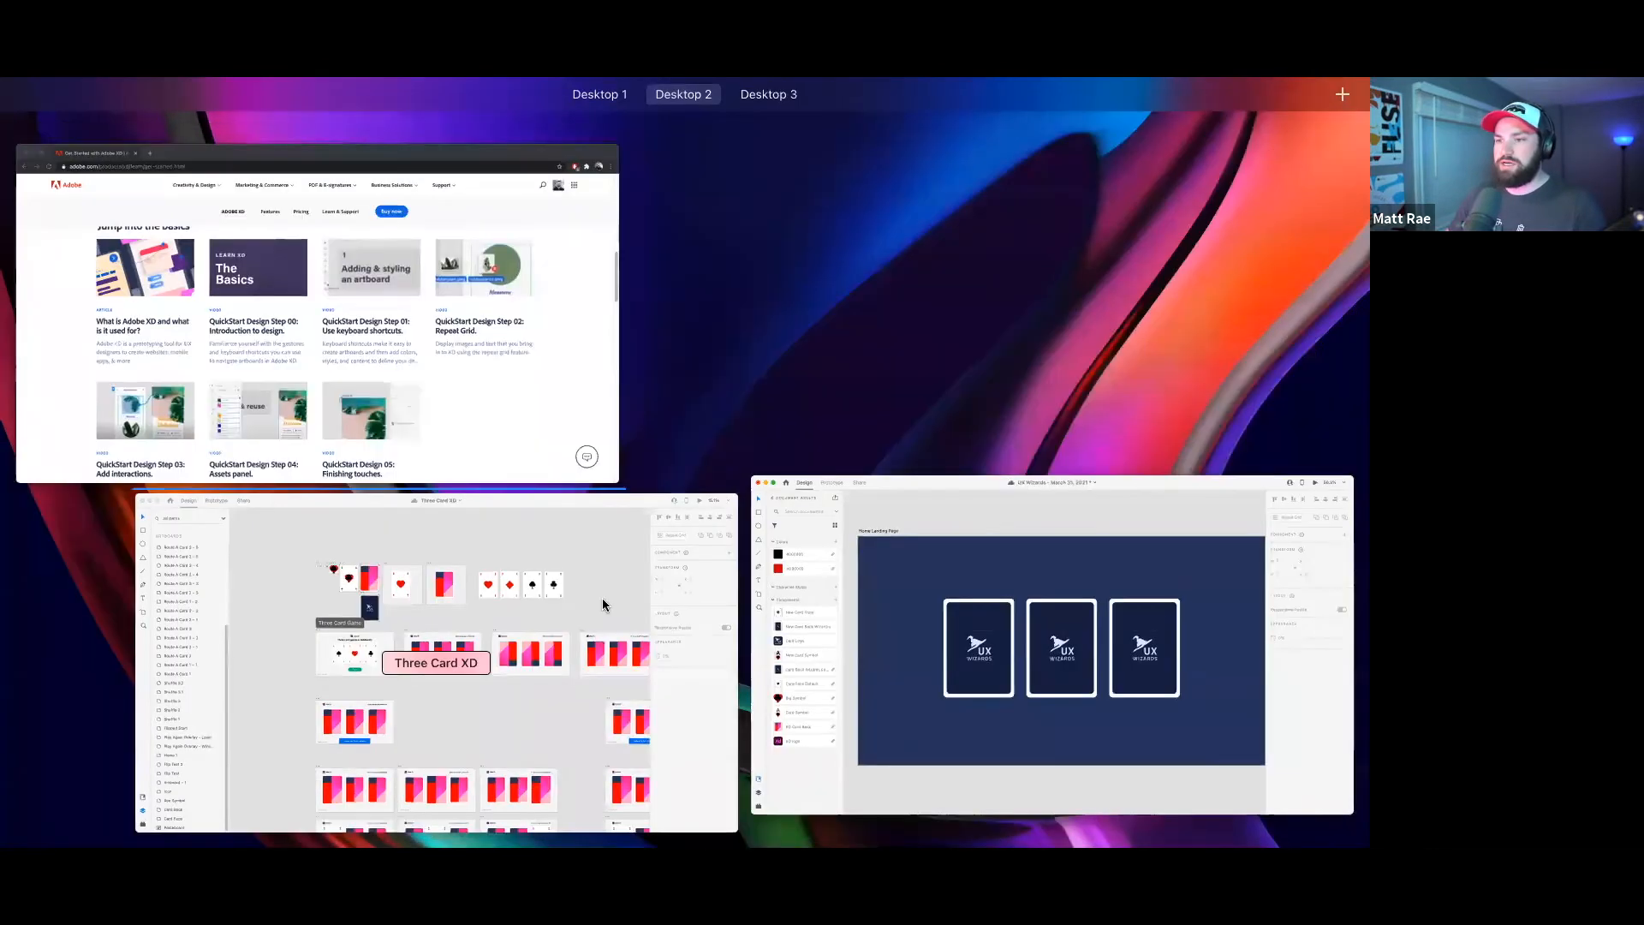
pyautogui.click(603, 597)
pyautogui.scroll(5, 501, 446)
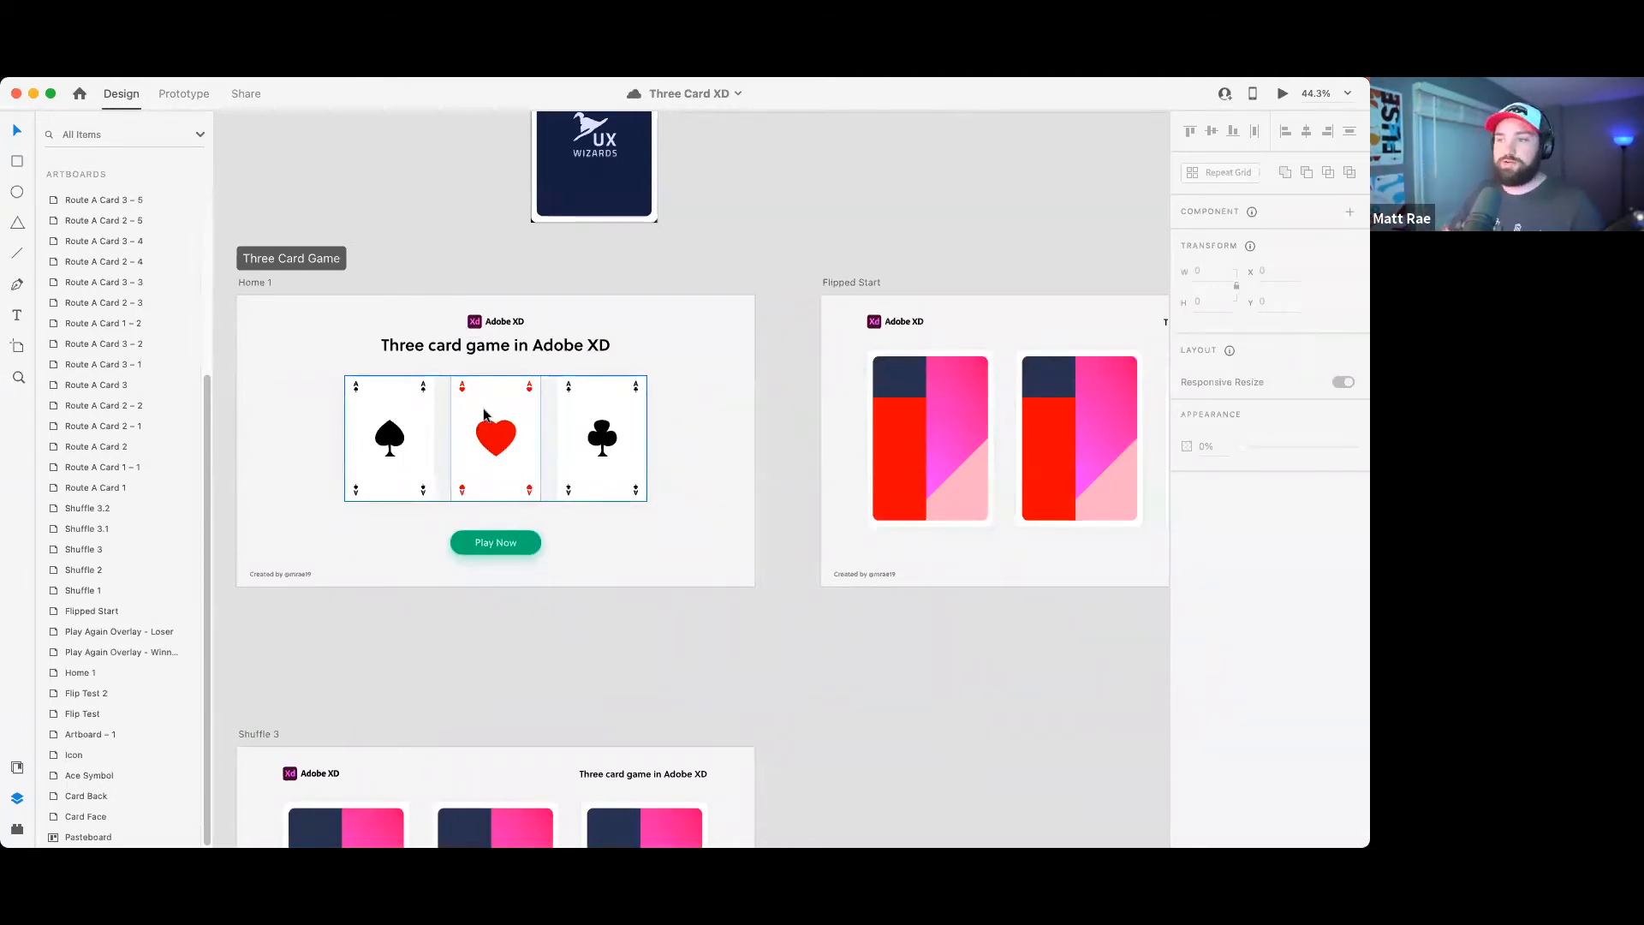
pyautogui.click(501, 549)
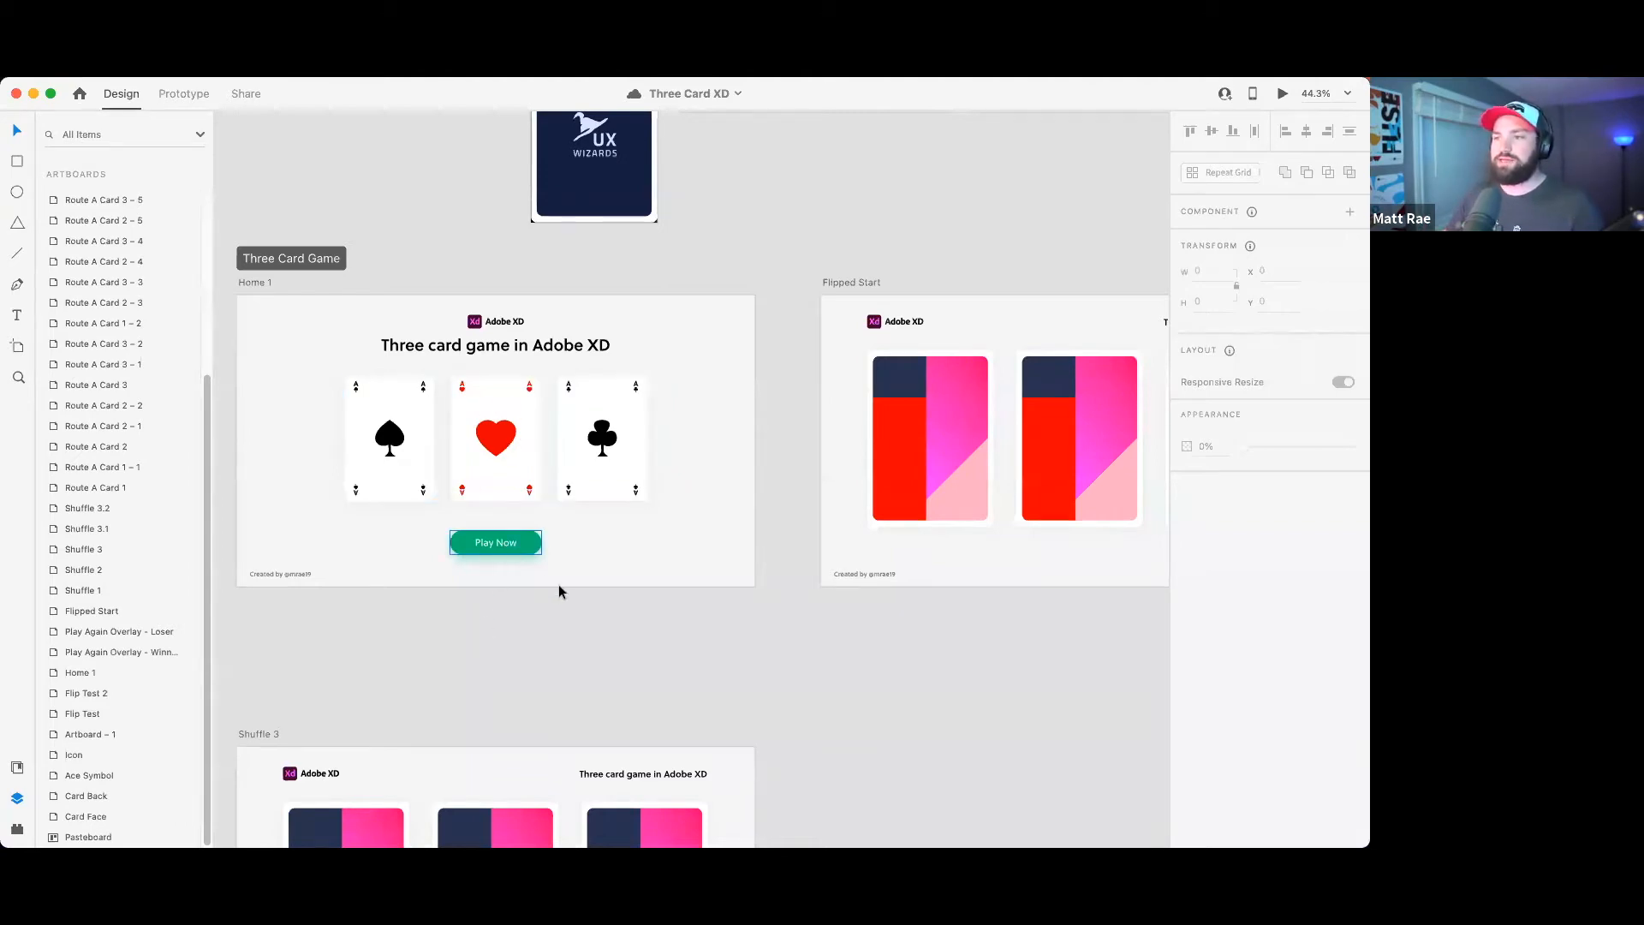
pyautogui.click(526, 549)
pyautogui.hotkey('ctrl', 'Up')
pyautogui.click(532, 552)
pyautogui.hotkey('ctrl', 'Up')
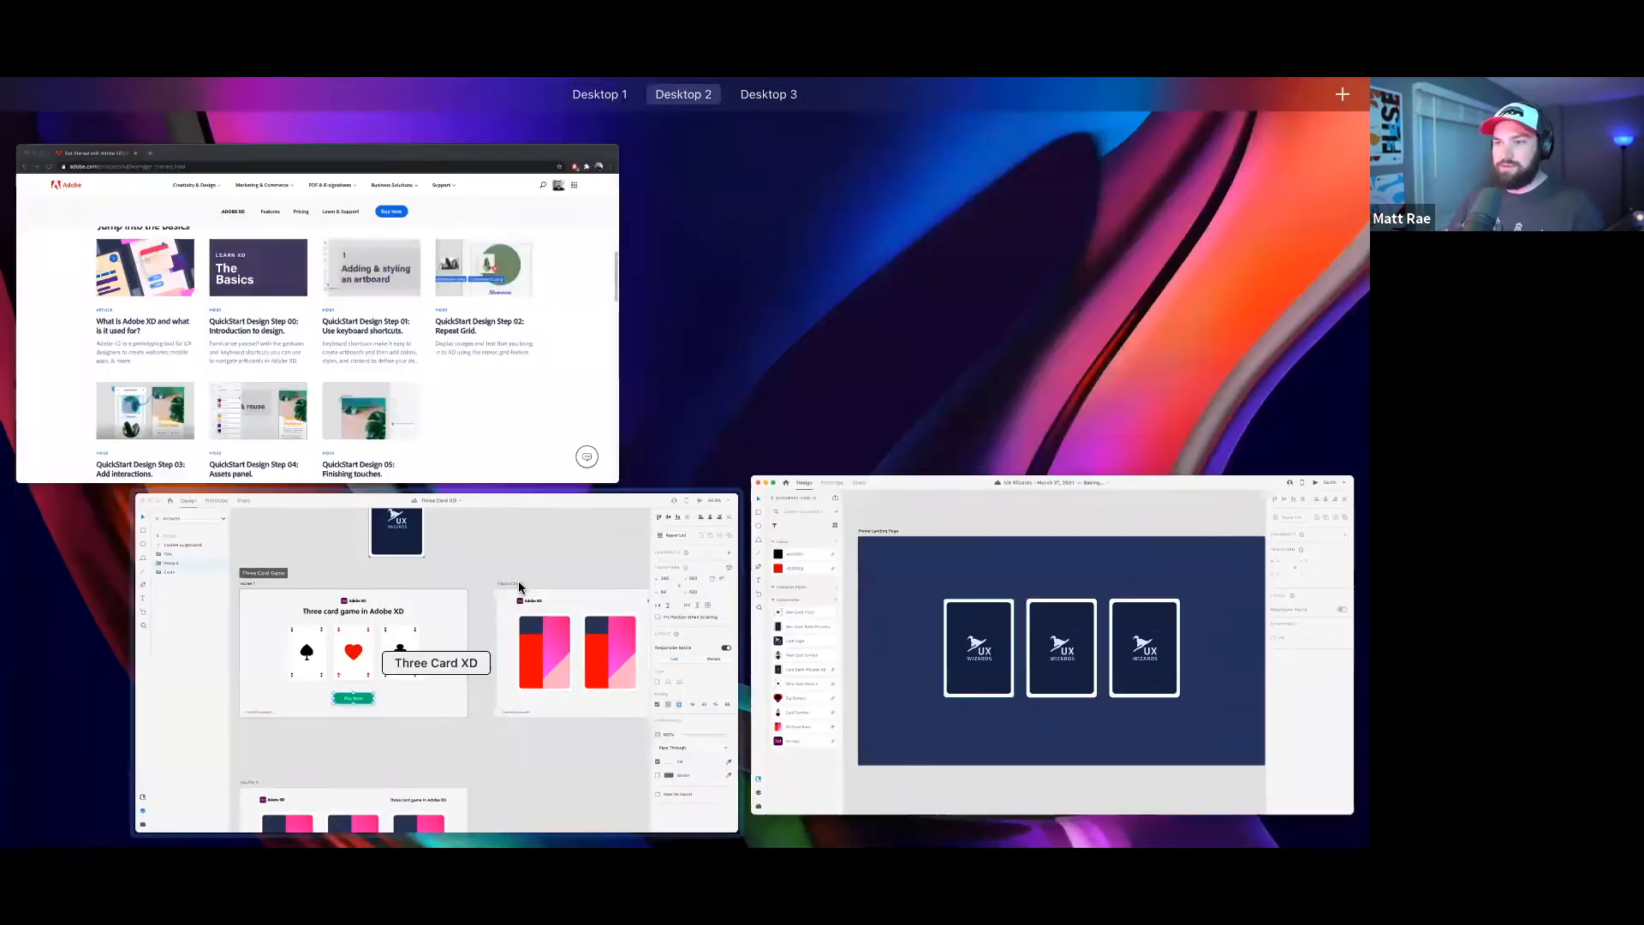
pyautogui.click(520, 587)
pyautogui.keyDown('shift'); pyautogui.click(498, 322); pyautogui.keyUp('shift')
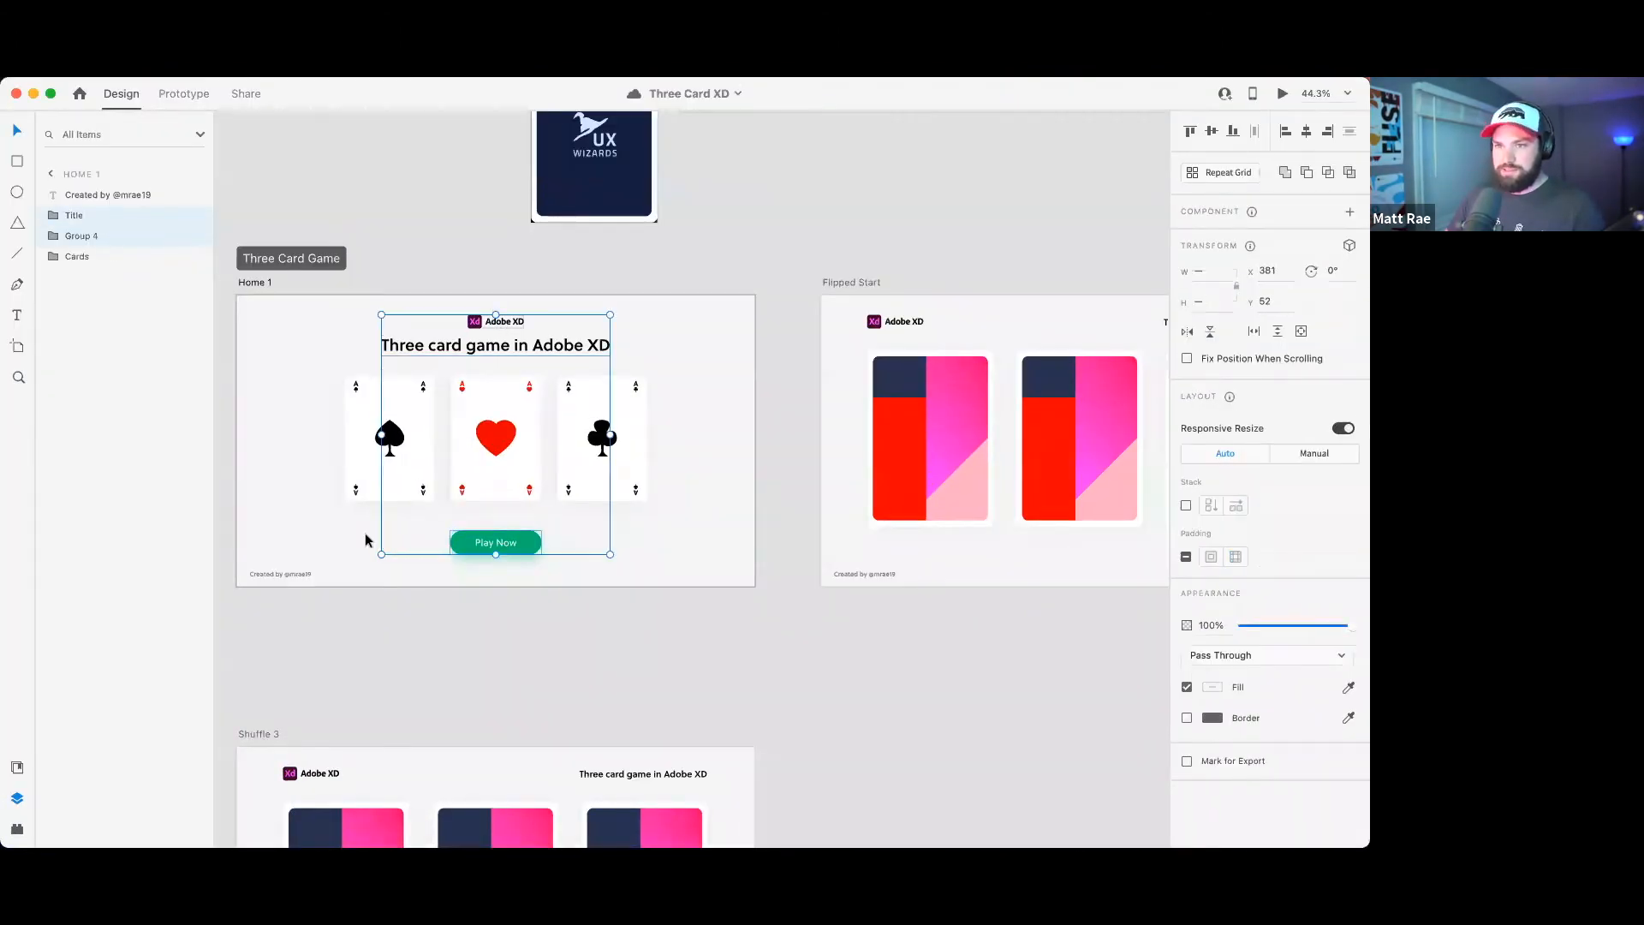
# - Paste the copied items into the UX Wizards Home Landing Page, placing Play Now centered below the cards and the title above them at Y 79
pyautogui.hotkey('ctrl', 'Up')
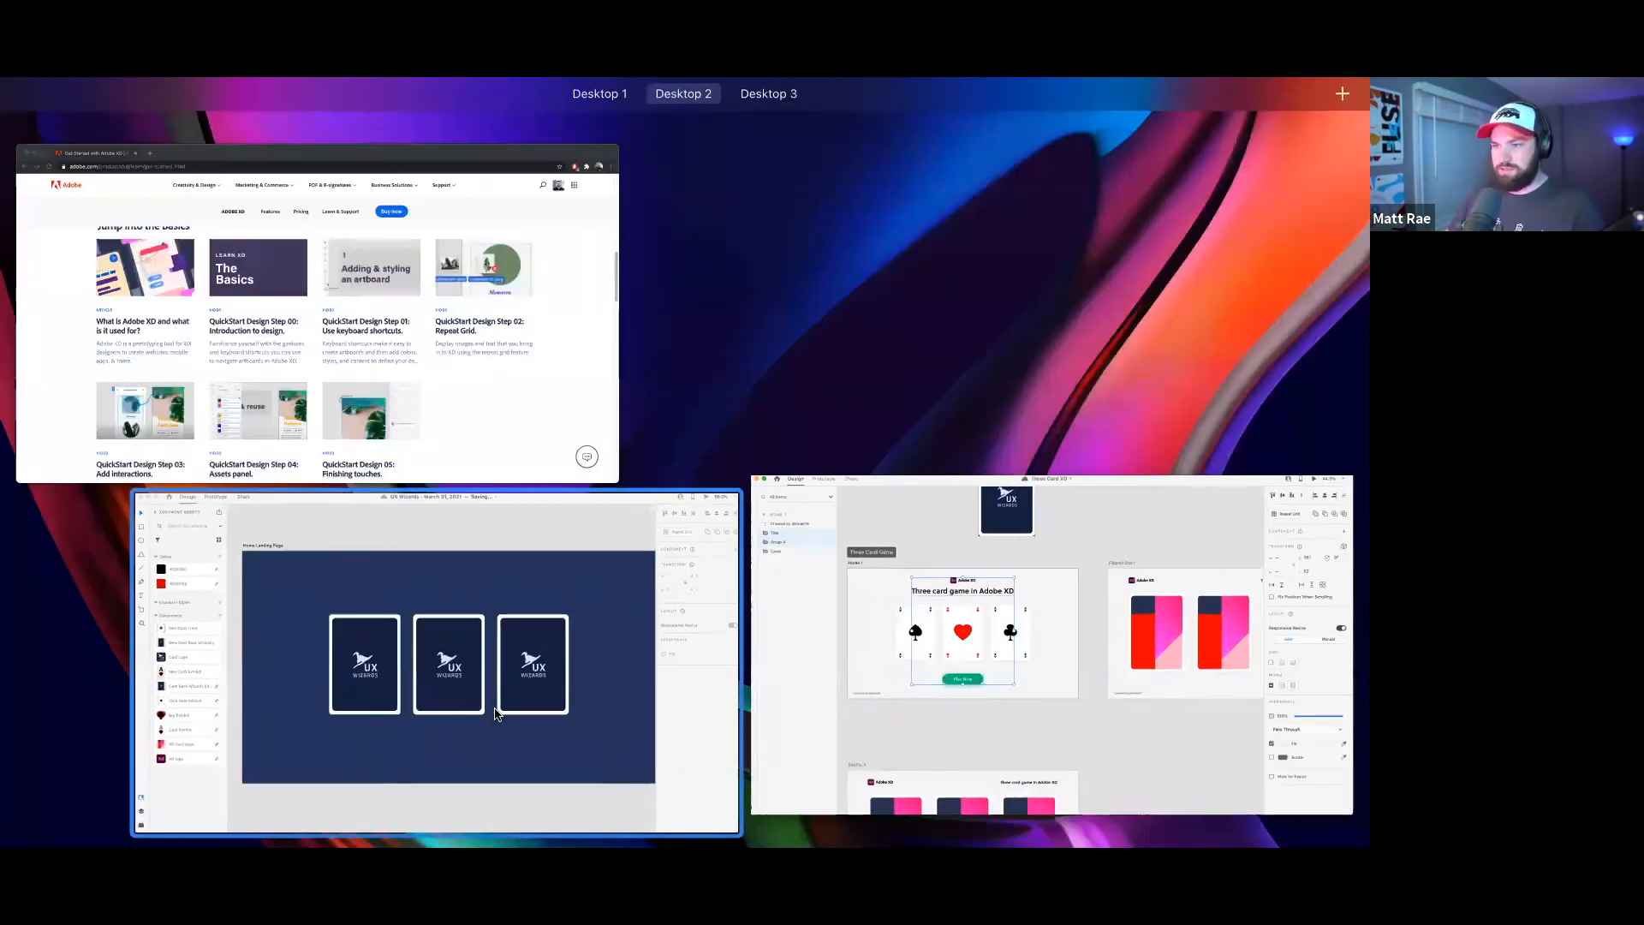
pyautogui.click(495, 711)
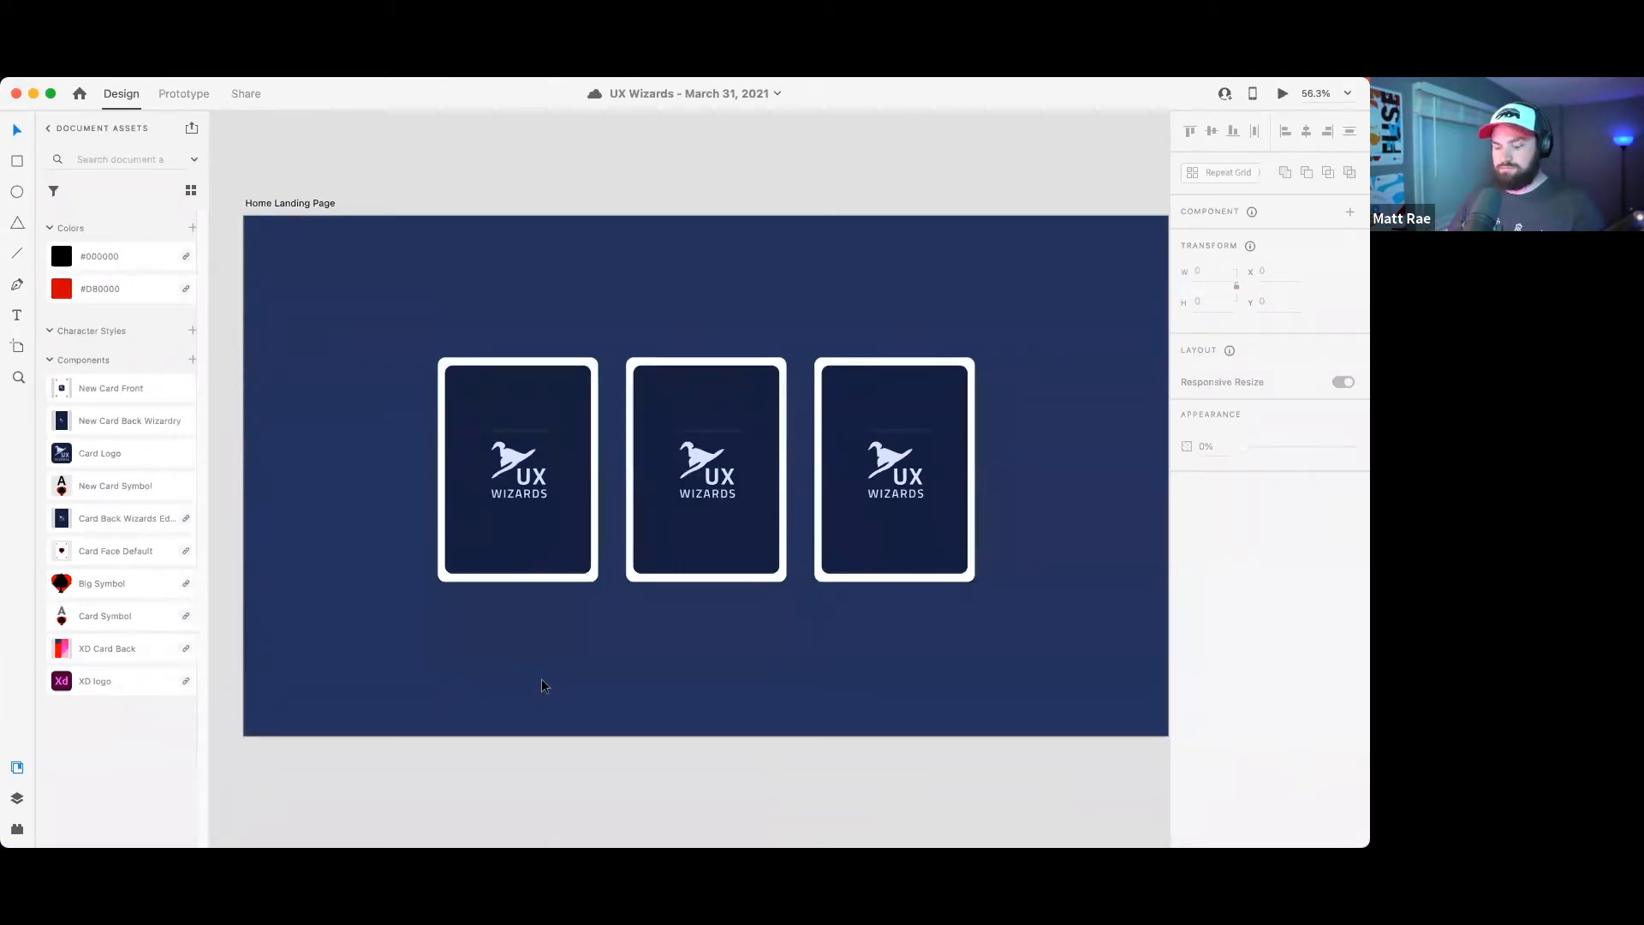
pyautogui.press('super+v')
pyautogui.doubleClick(603, 511)
pyautogui.moveTo(610, 542); pyautogui.dragTo(735, 657)
pyautogui.click(576, 251)
pyautogui.moveTo(575, 250); pyautogui.dragTo(700, 268)
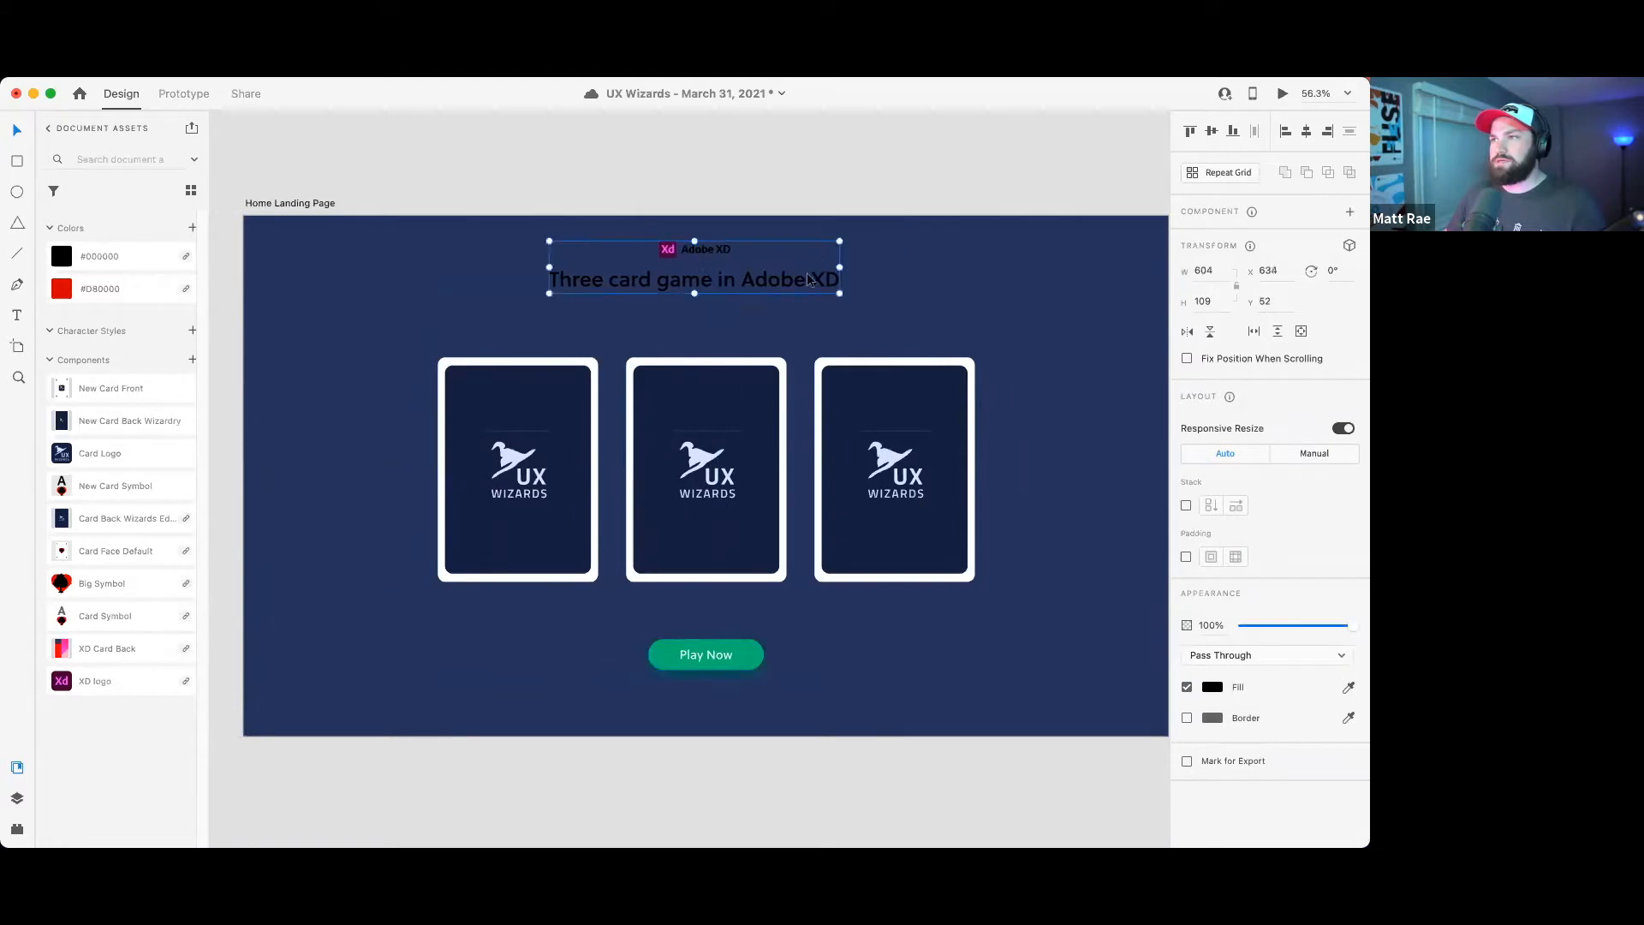
pyautogui.press('Escape')
pyautogui.click(711, 260)
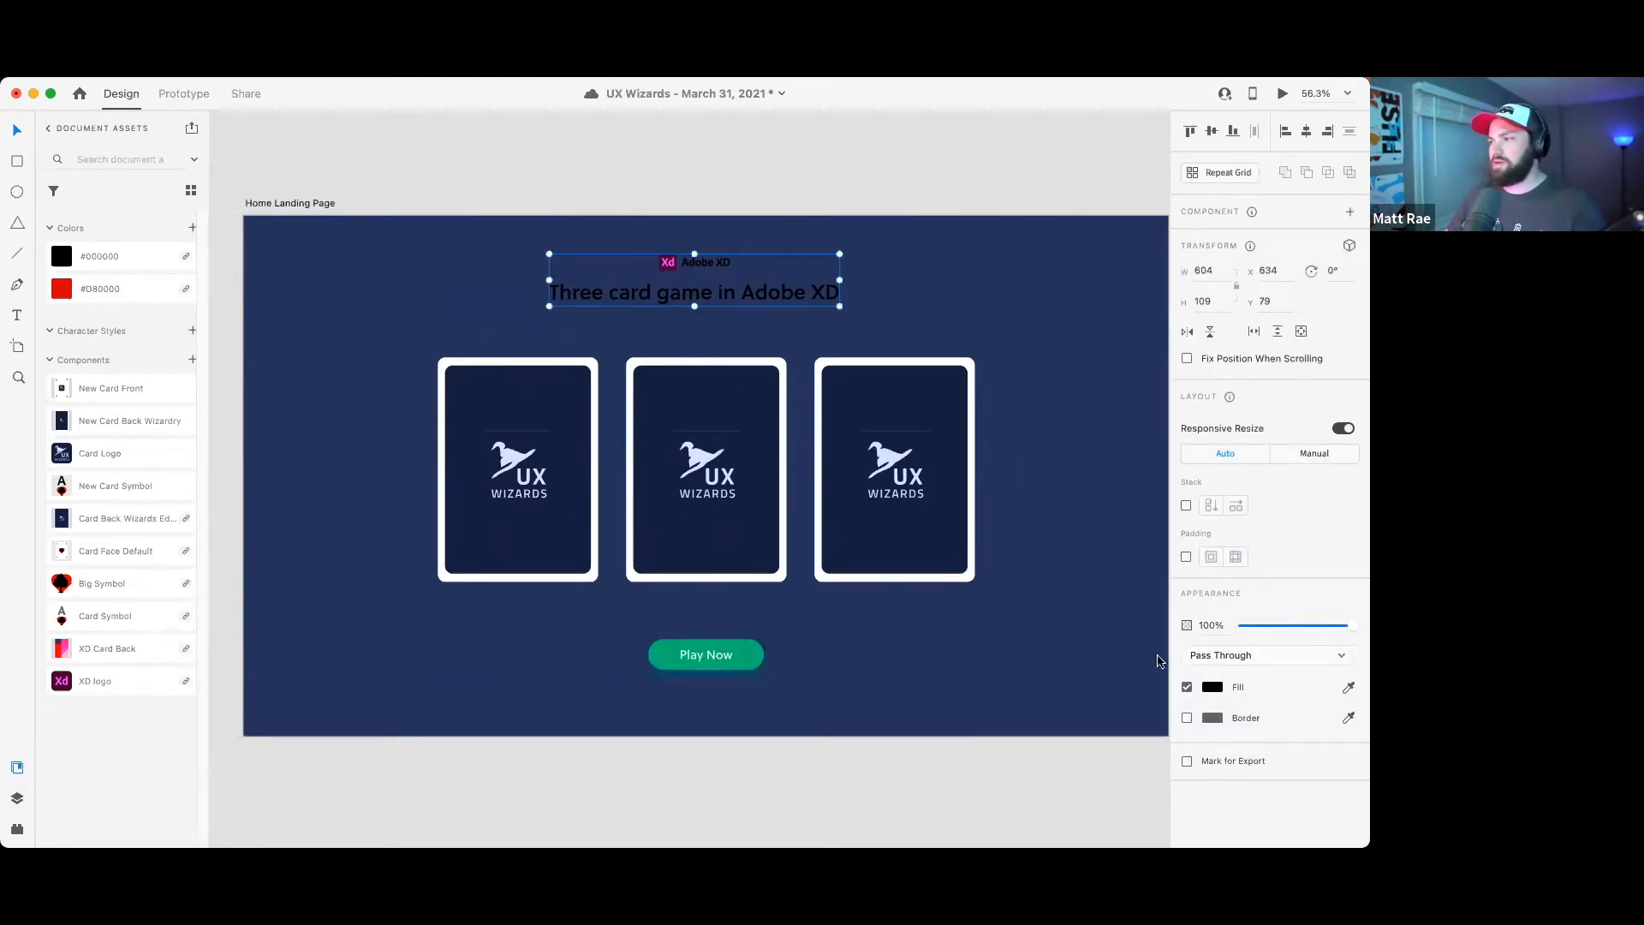
# - Change the fill of the "Three card game in Adobe XD" heading to white
pyautogui.click(1212, 686)
pyautogui.click(1031, 604)
pyautogui.click(969, 326)
# - Delete the Adobe XD logo above the heading and place a Card Logo component instance there
pyautogui.doubleClick(702, 267)
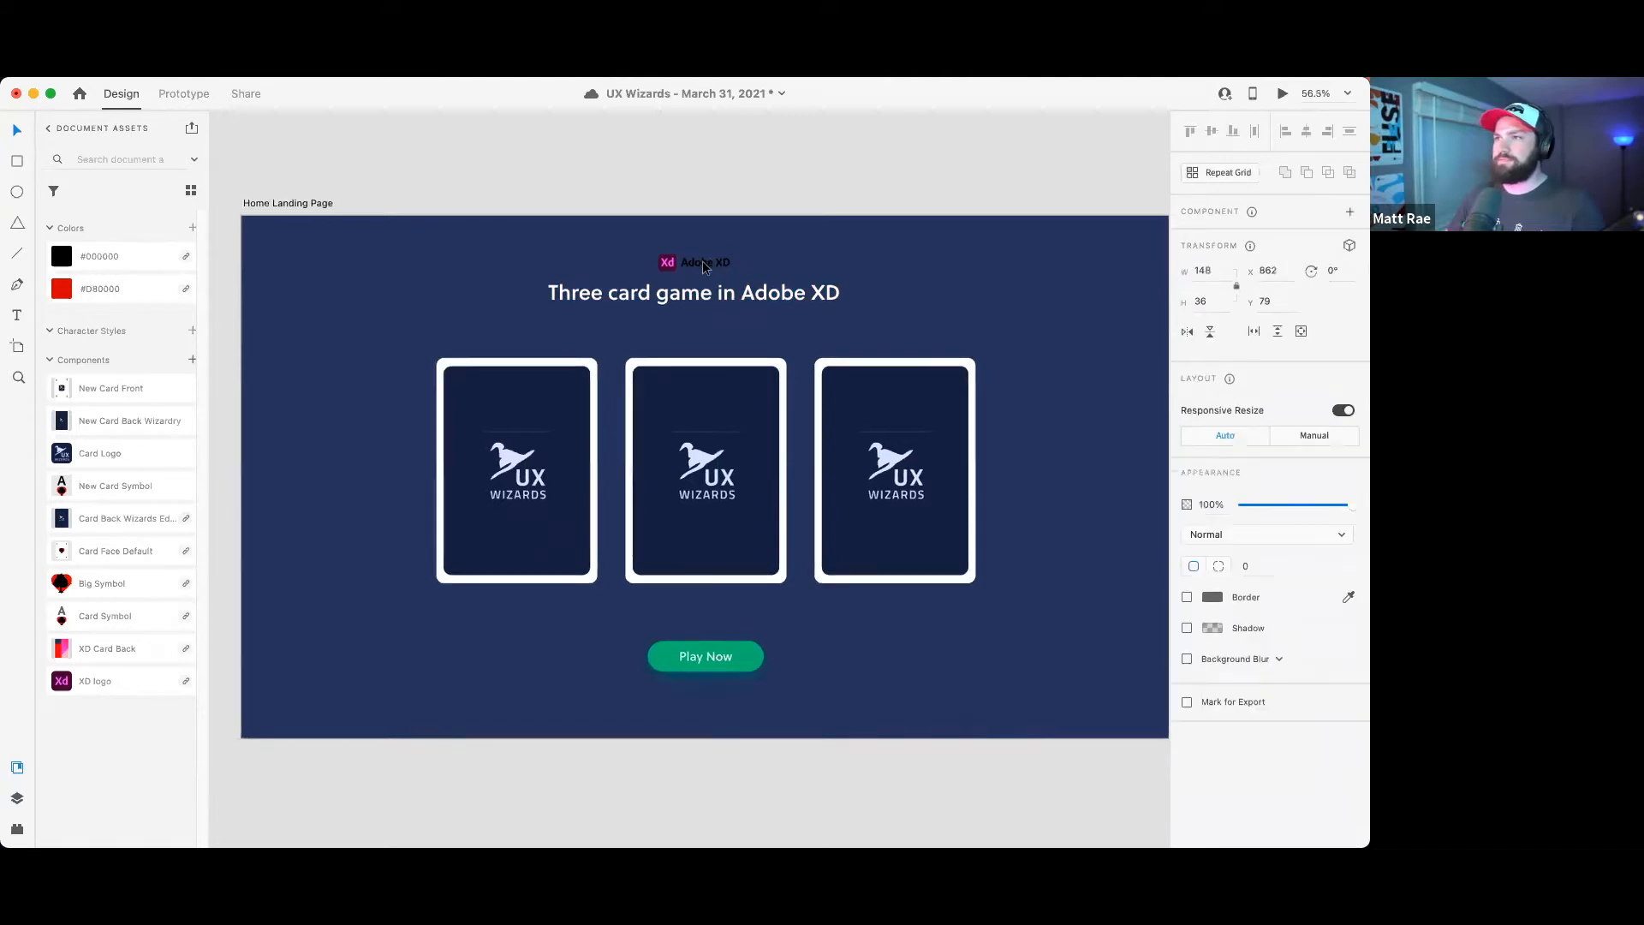
pyautogui.press('Delete')
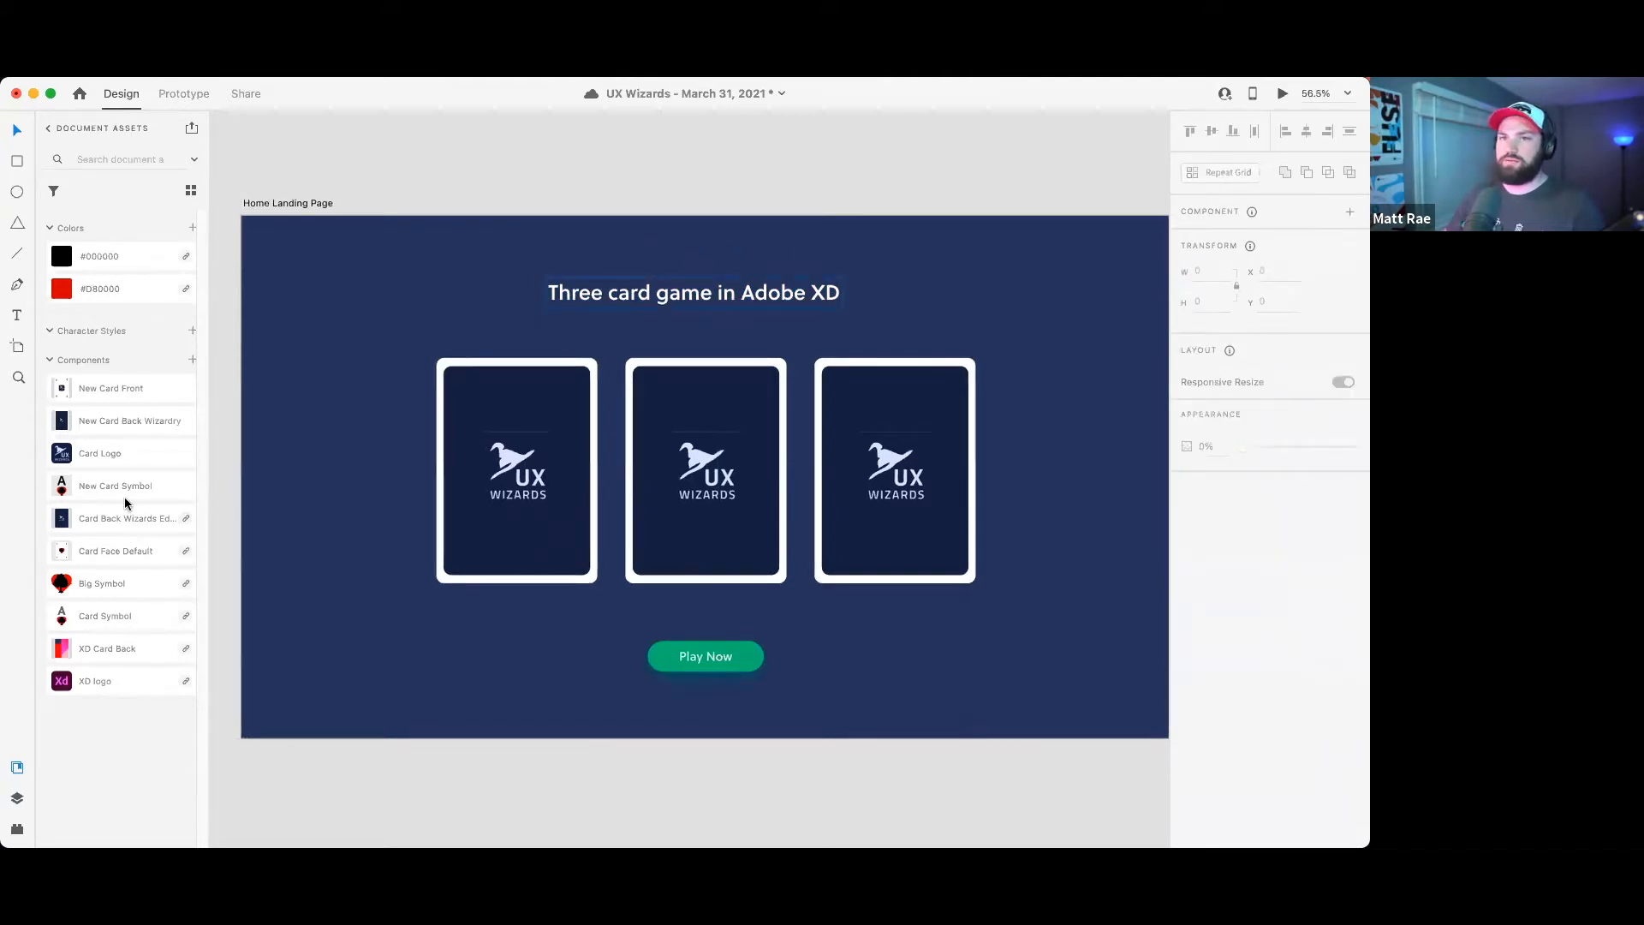
pyautogui.moveTo(99, 453); pyautogui.dragTo(699, 260)
pyautogui.click(865, 279)
# - Move the heading down slightly and adjust the Card Logo's position above it to leave space between them
pyautogui.doubleClick(781, 293)
pyautogui.moveTo(781, 293); pyautogui.dragTo(781, 303)
pyautogui.click(758, 272)
pyautogui.click(700, 267)
pyautogui.moveTo(699, 270); pyautogui.dragTo(699, 277)
# - Position the Play Now button at X 840, Y 879 and change its fill to teal
pyautogui.click(745, 655)
pyautogui.moveTo(738, 658); pyautogui.dragTo(741, 658)
pyautogui.scroll(1, 751, 656)
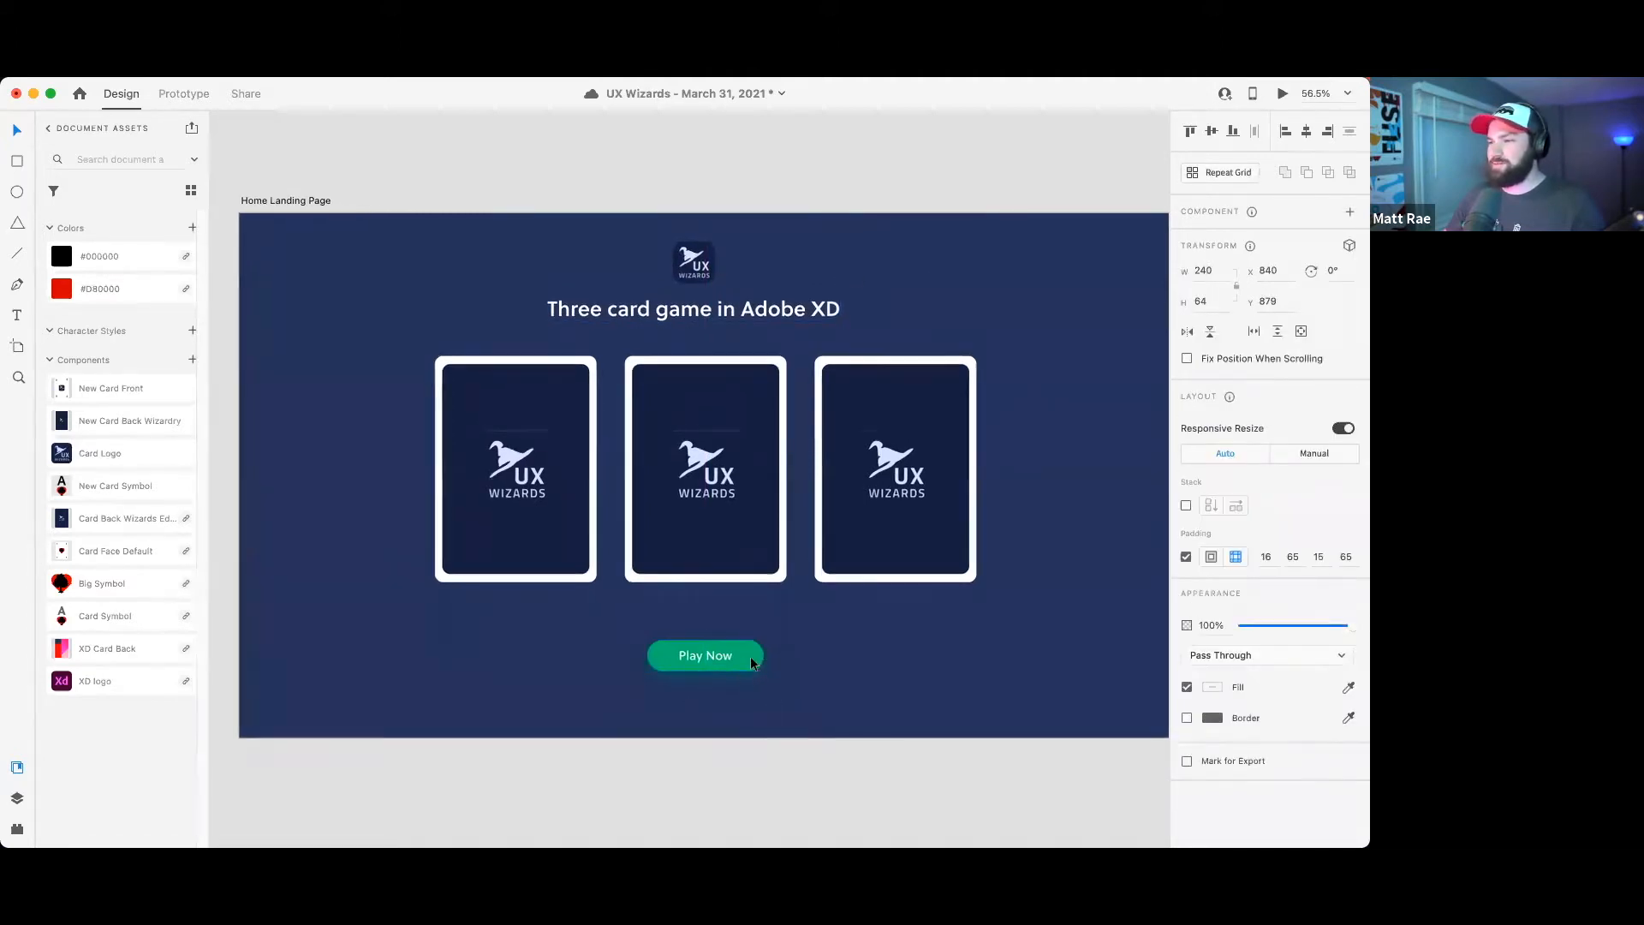
pyautogui.doubleClick(751, 657)
pyautogui.click(1213, 598)
pyautogui.moveTo(1153, 591)
pyautogui.mouseDown()
pyautogui.moveTo(1140, 517)
pyautogui.moveTo(1157, 582)
pyautogui.mouseUp()
pyautogui.click(1105, 383)
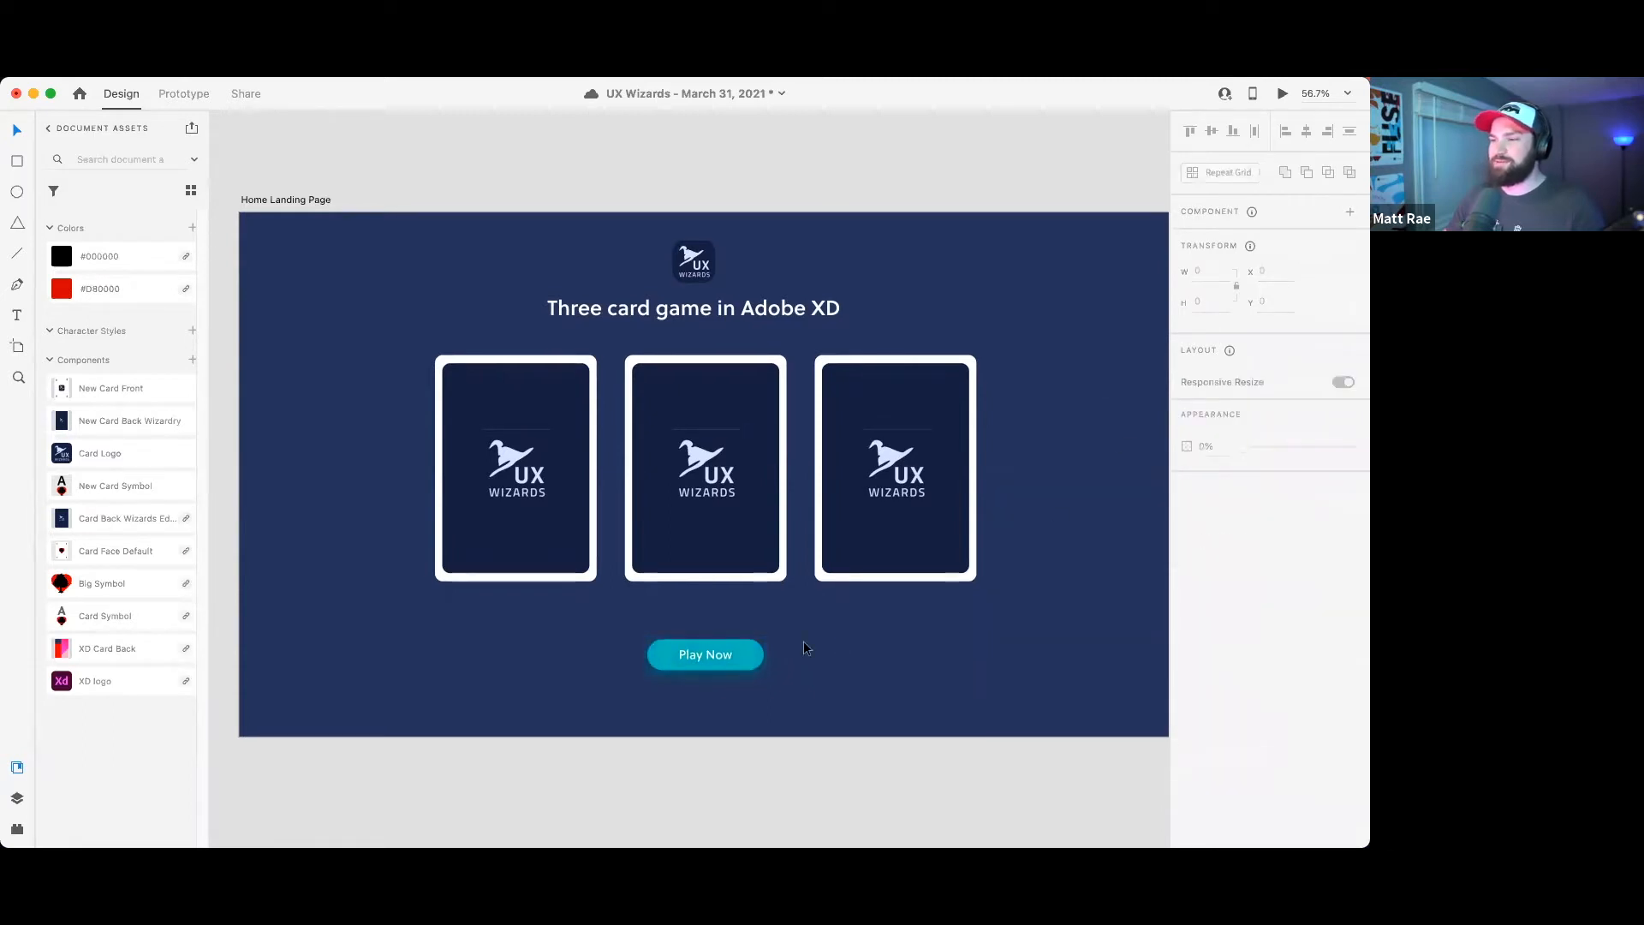
# - Move all three card backs down together to Y 325 on the Home Landing Page
pyautogui.click(561, 514)
pyautogui.keyDown('shift'); pyautogui.click(719, 504); pyautogui.keyUp('shift')
pyautogui.keyDown('shift'); pyautogui.click(918, 454); pyautogui.keyUp('shift')
pyautogui.moveTo(922, 448); pyautogui.dragTo(922, 463)
pyautogui.click(1049, 412)
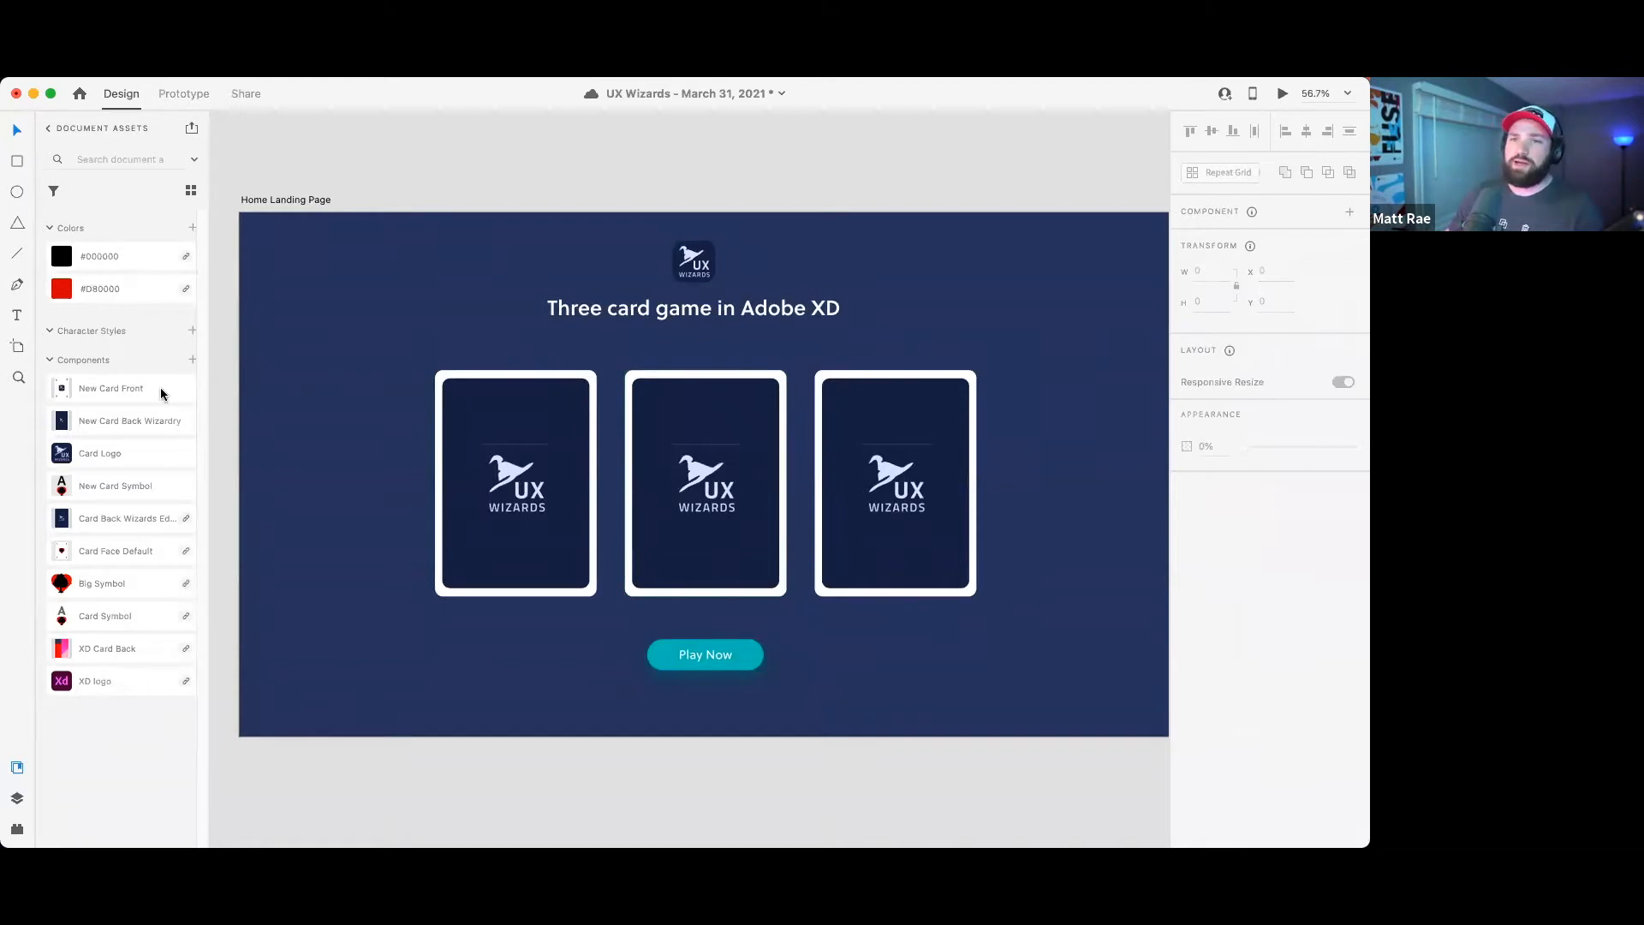
# - Place a New Card Front instance exactly over each of the three card backs at X 403, 794 and 1185, Y 325
pyautogui.moveTo(363, 419); pyautogui.dragTo(481, 418)
pyautogui.moveTo(120, 392); pyautogui.dragTo(685, 463)
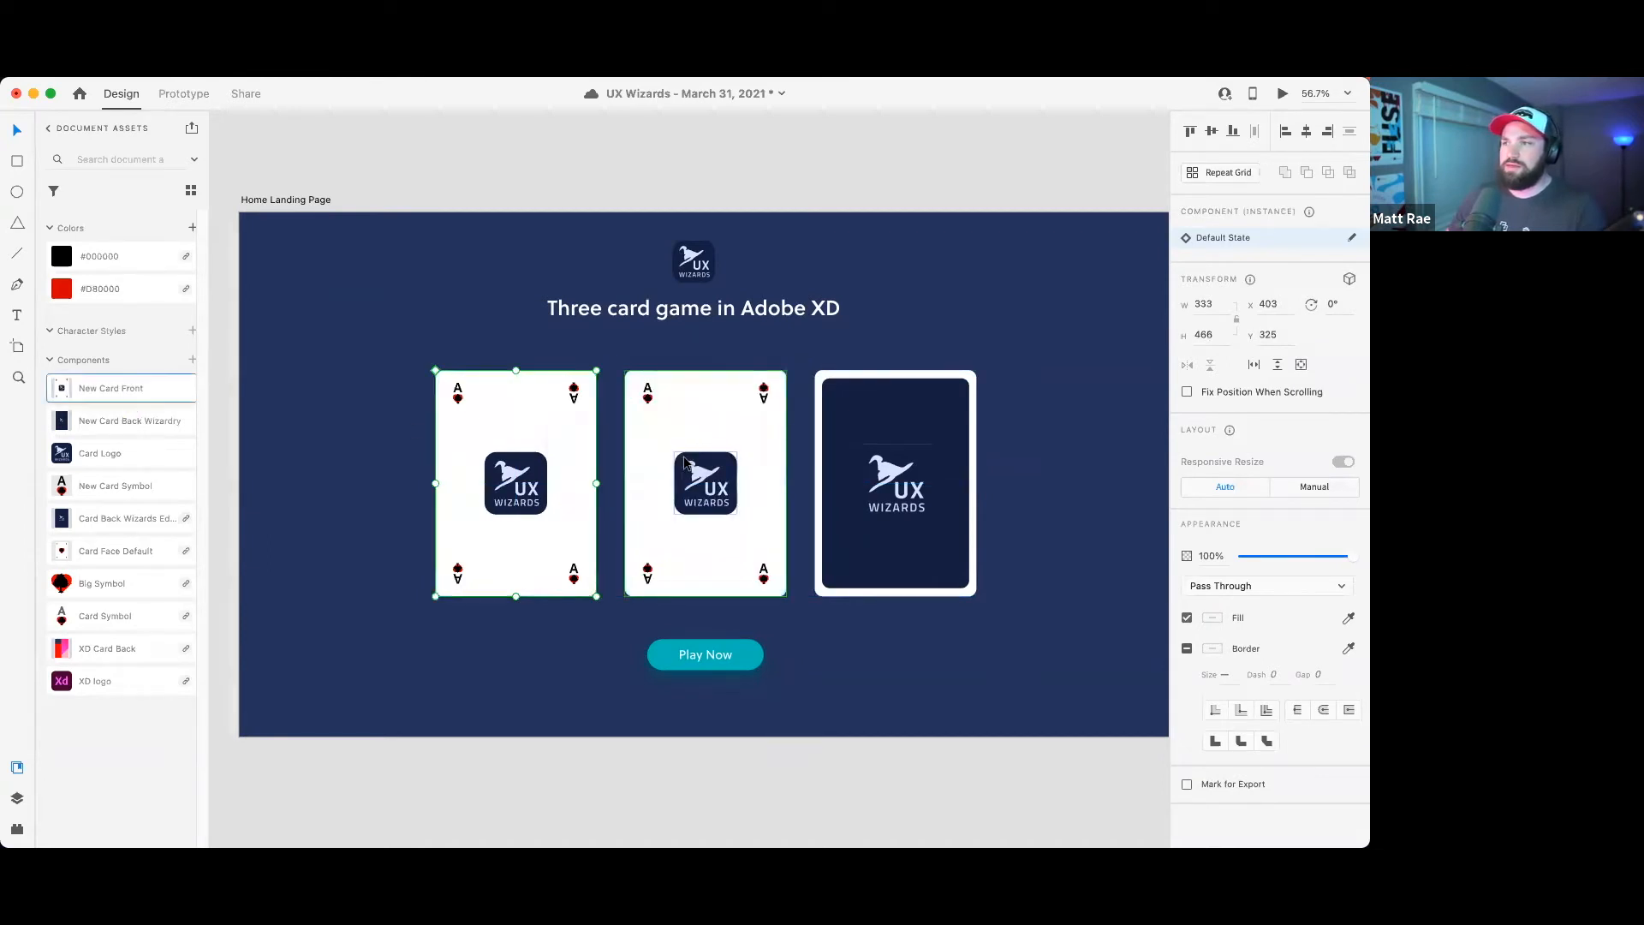
pyautogui.press('super+z')
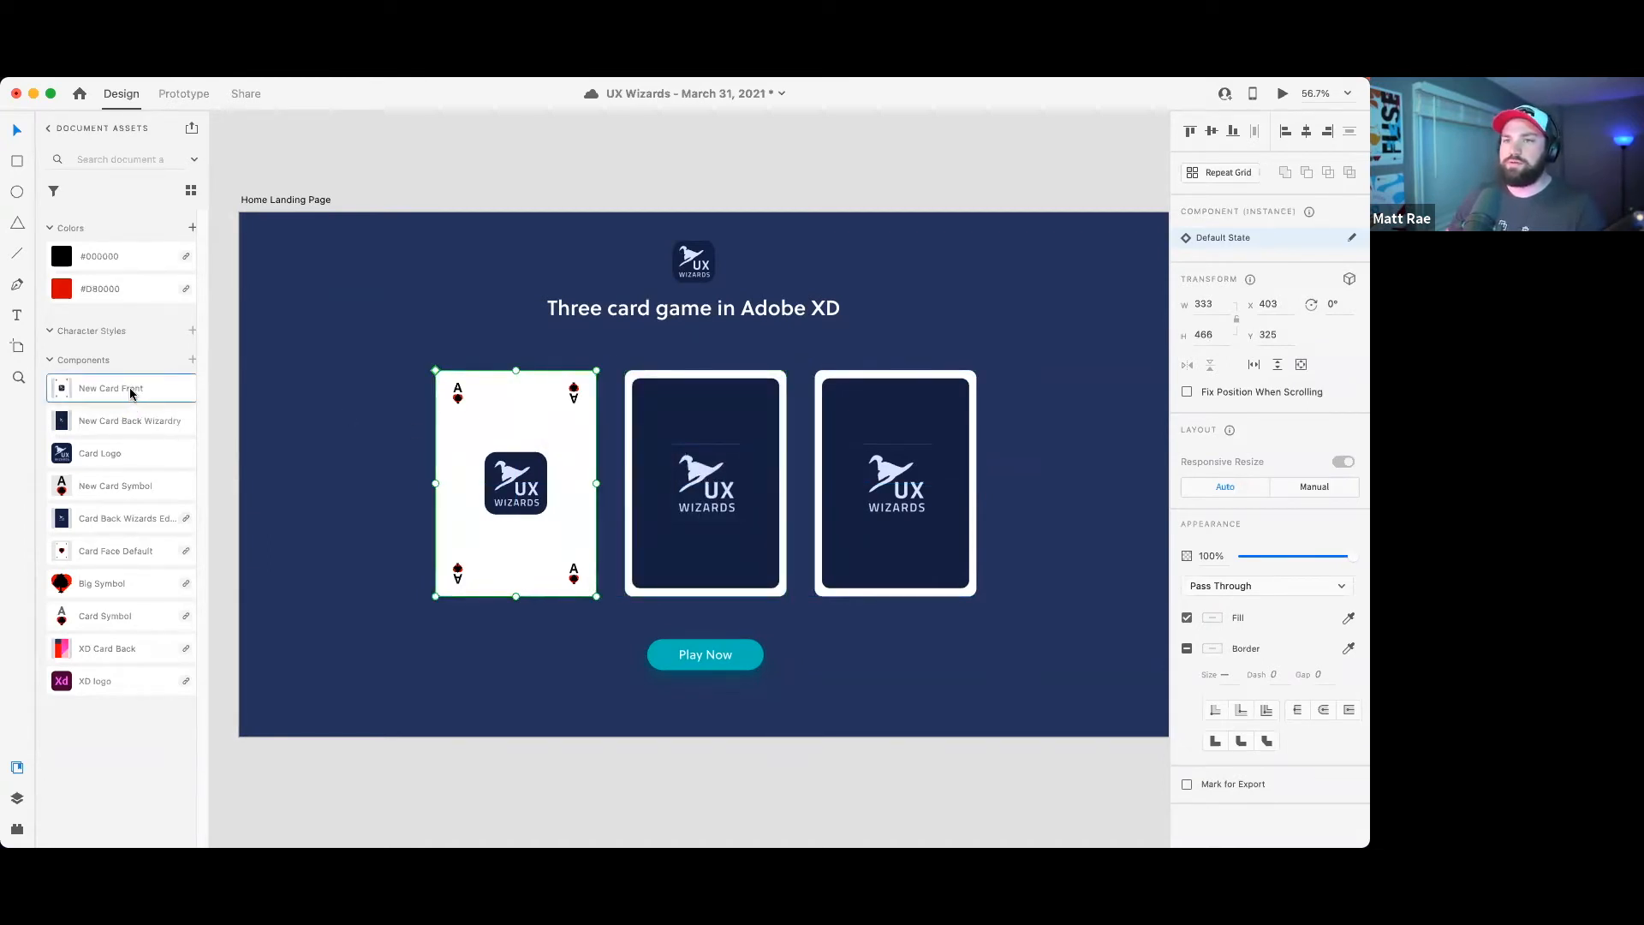
pyautogui.moveTo(131, 393); pyautogui.dragTo(638, 438)
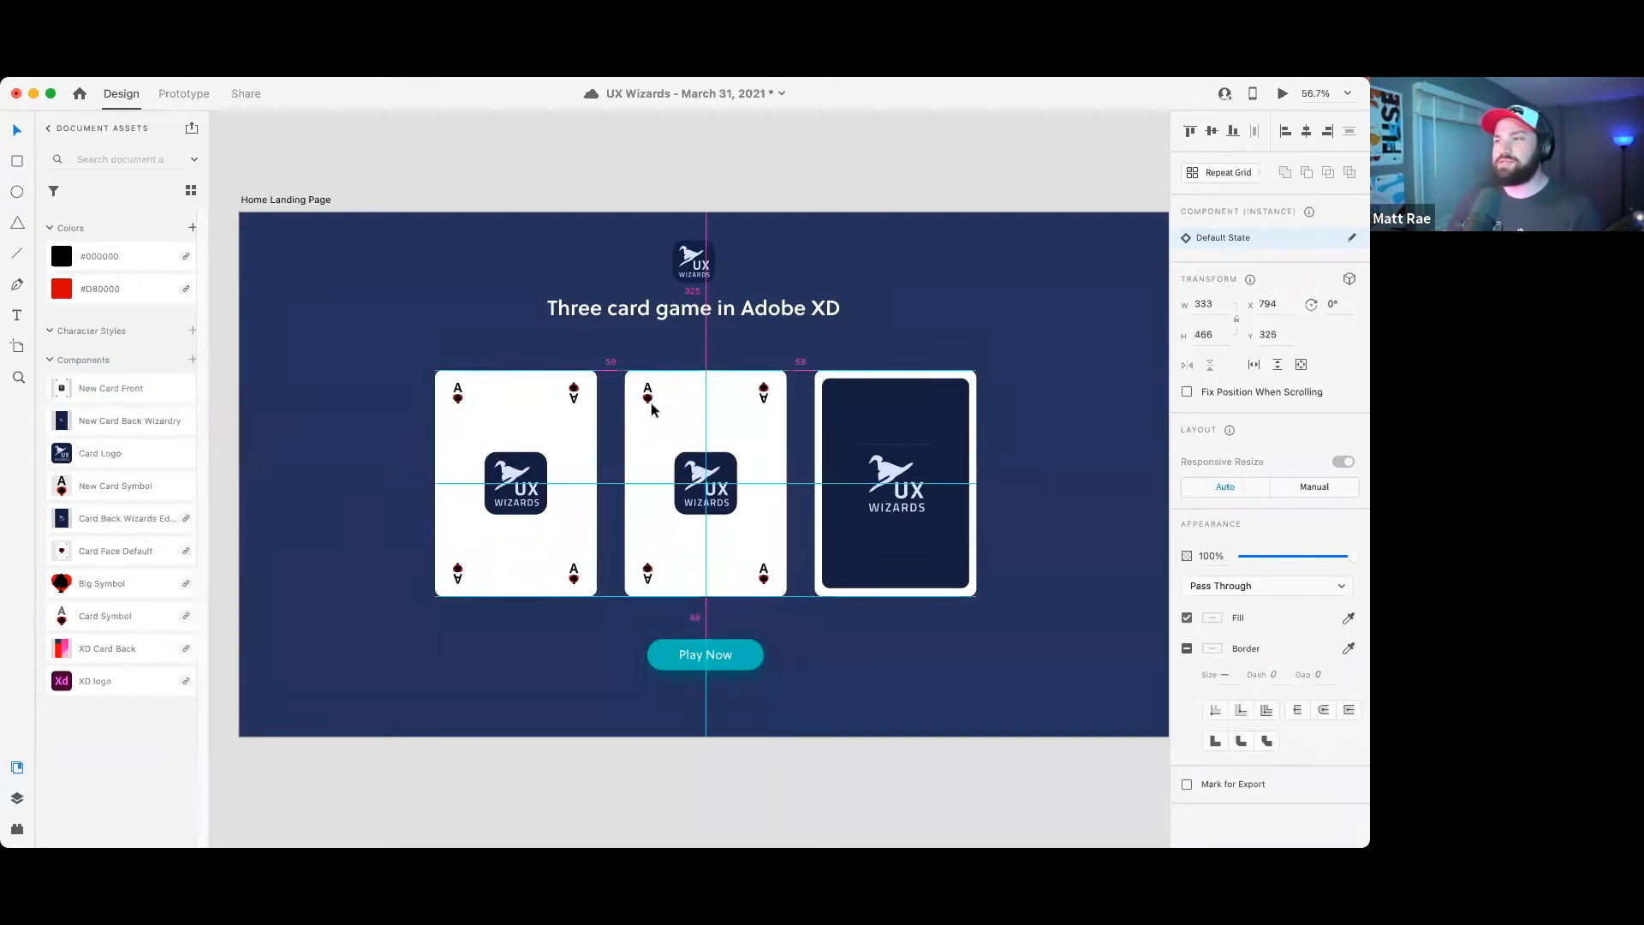
pyautogui.moveTo(121, 388); pyautogui.dragTo(869, 414)
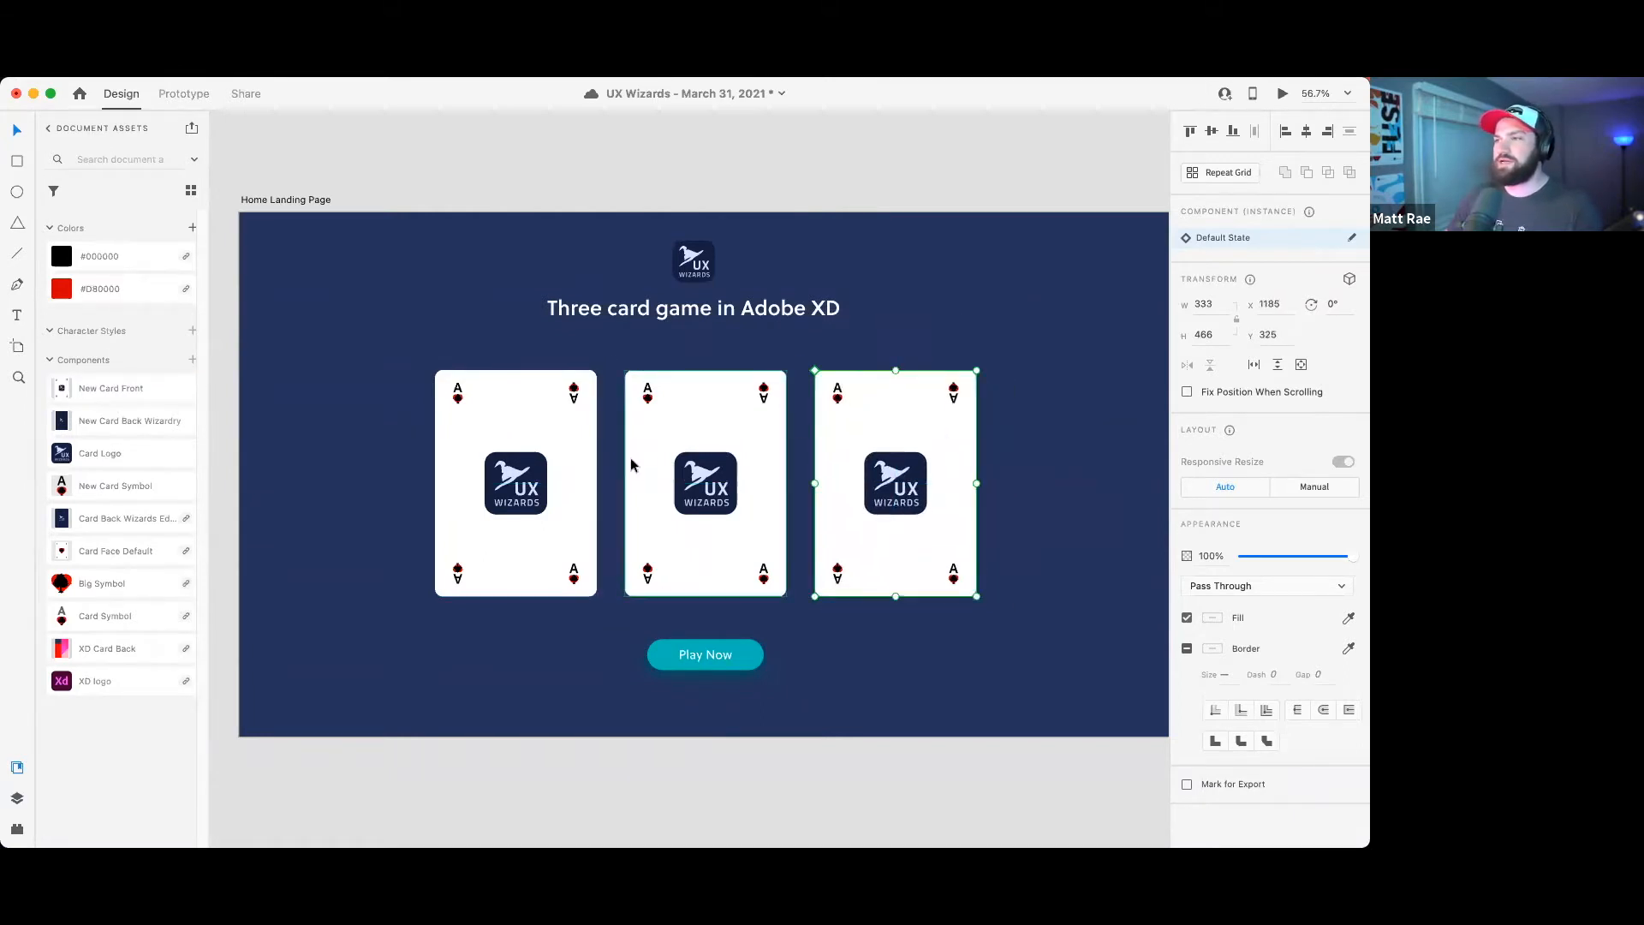
# - Move the three card fronts down together to Y 587, exposing the upper part of the card backs, and save the document
pyautogui.keyDown('shift'); pyautogui.click(722, 442); pyautogui.keyUp('shift')
pyautogui.keyDown('shift'); pyautogui.click(552, 451); pyautogui.keyUp('shift')
pyautogui.moveTo(720, 462); pyautogui.dragTo(724, 589)
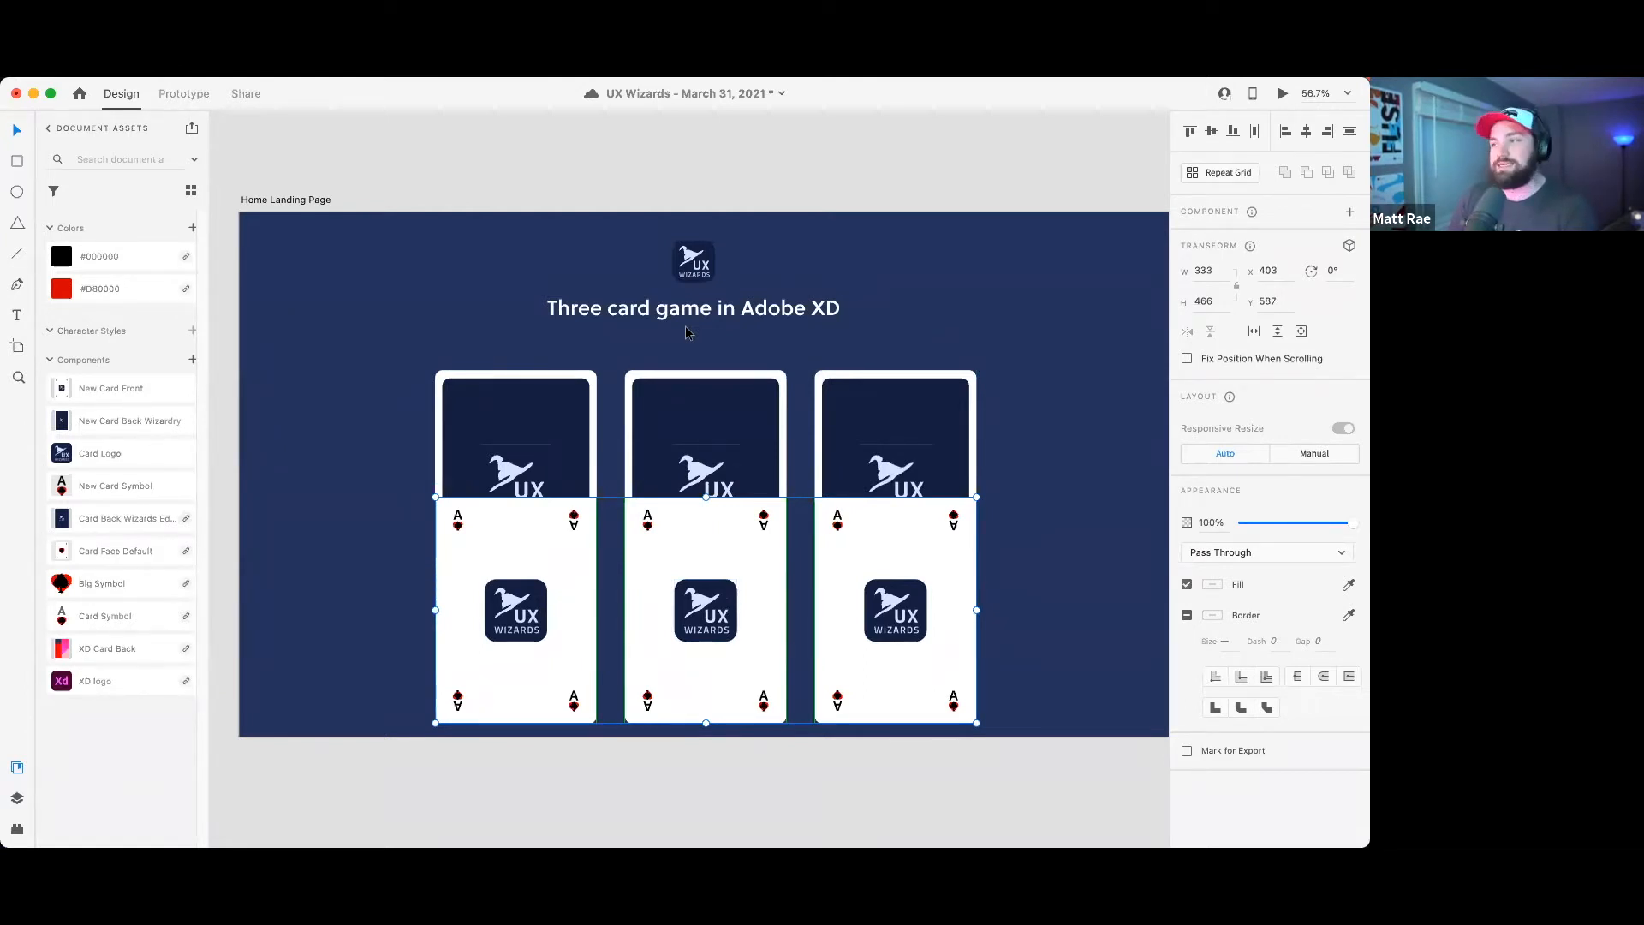
pyautogui.press('cmd+s')
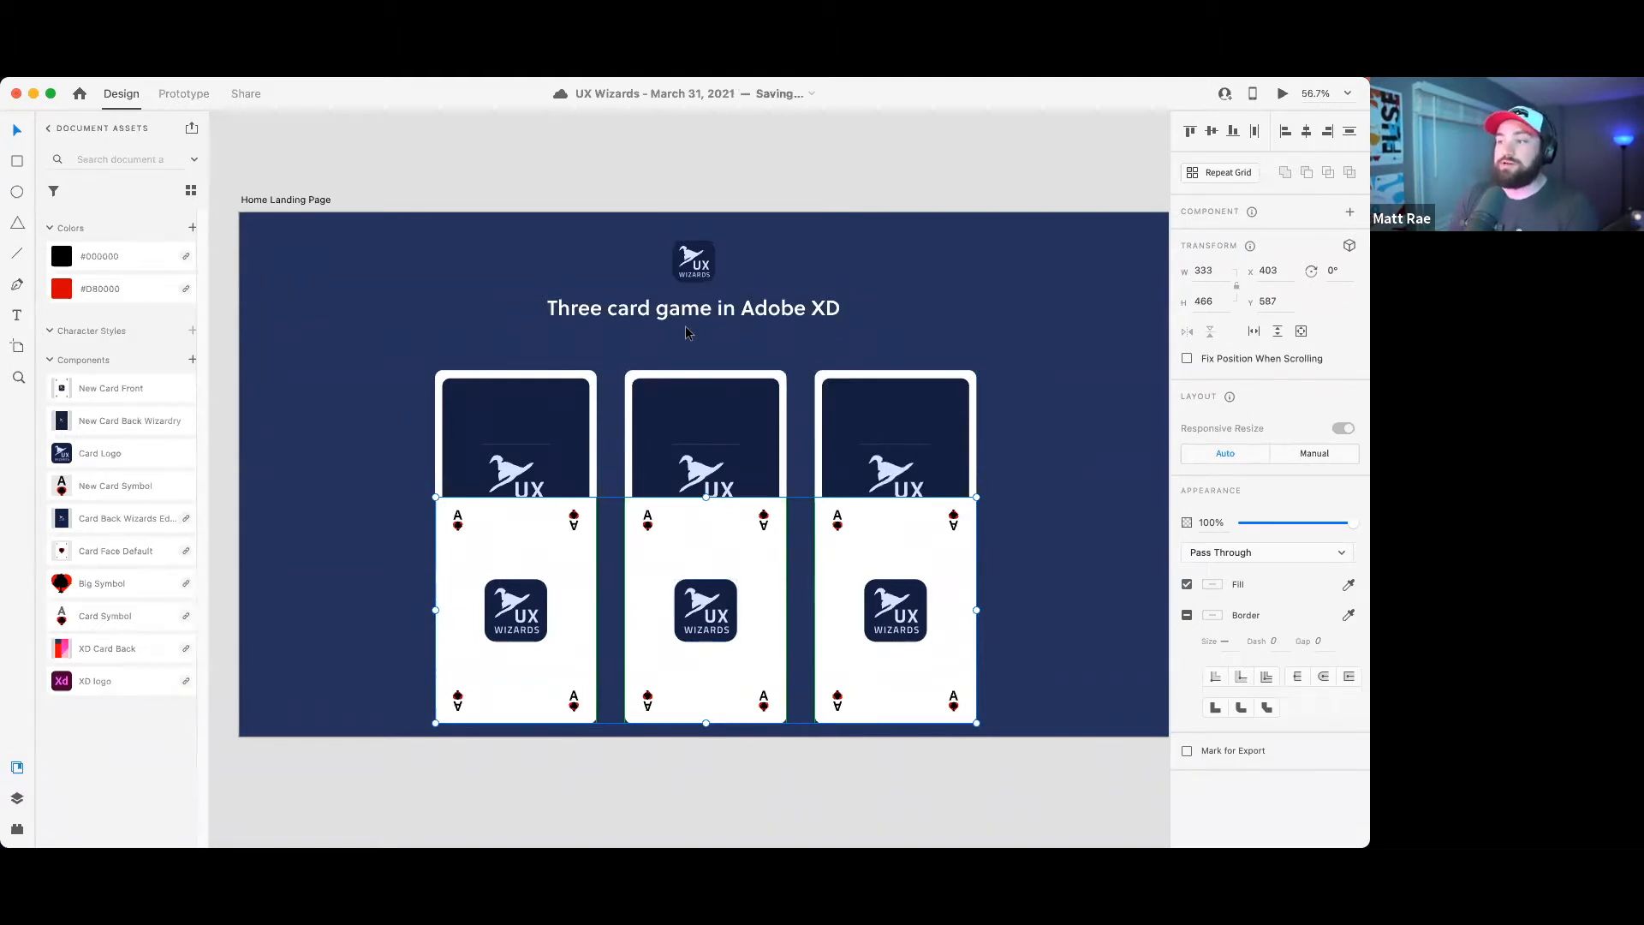
# - Turn on 3D transforms for the first card back on the Home Landing Page
pyautogui.click(593, 441)
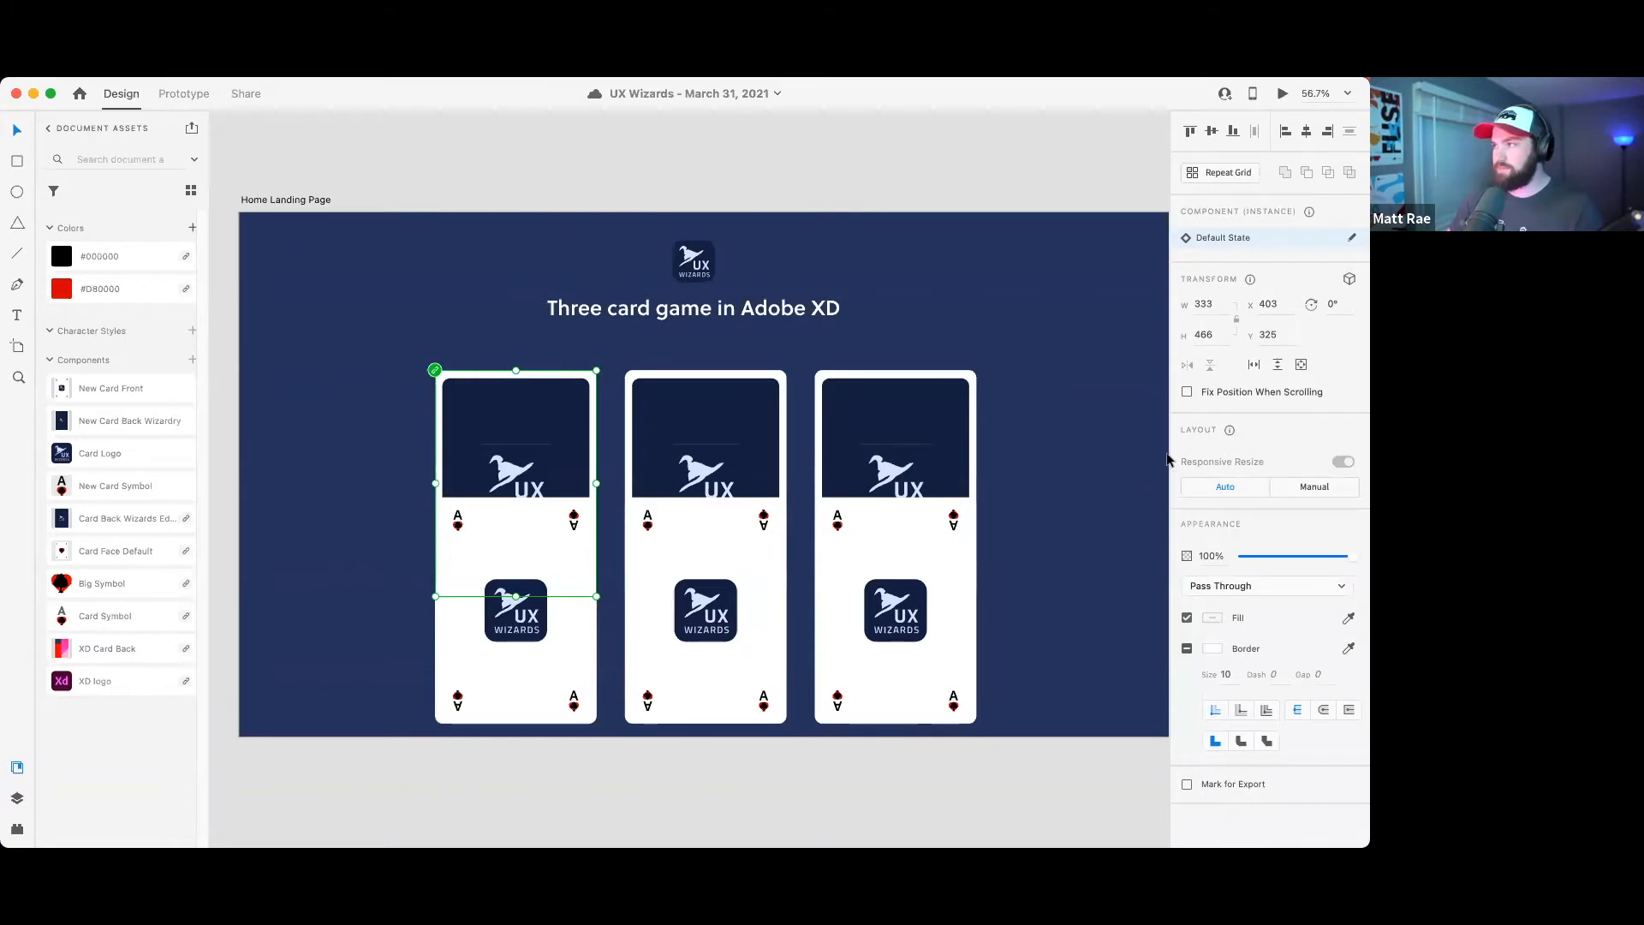
pyautogui.click(1349, 279)
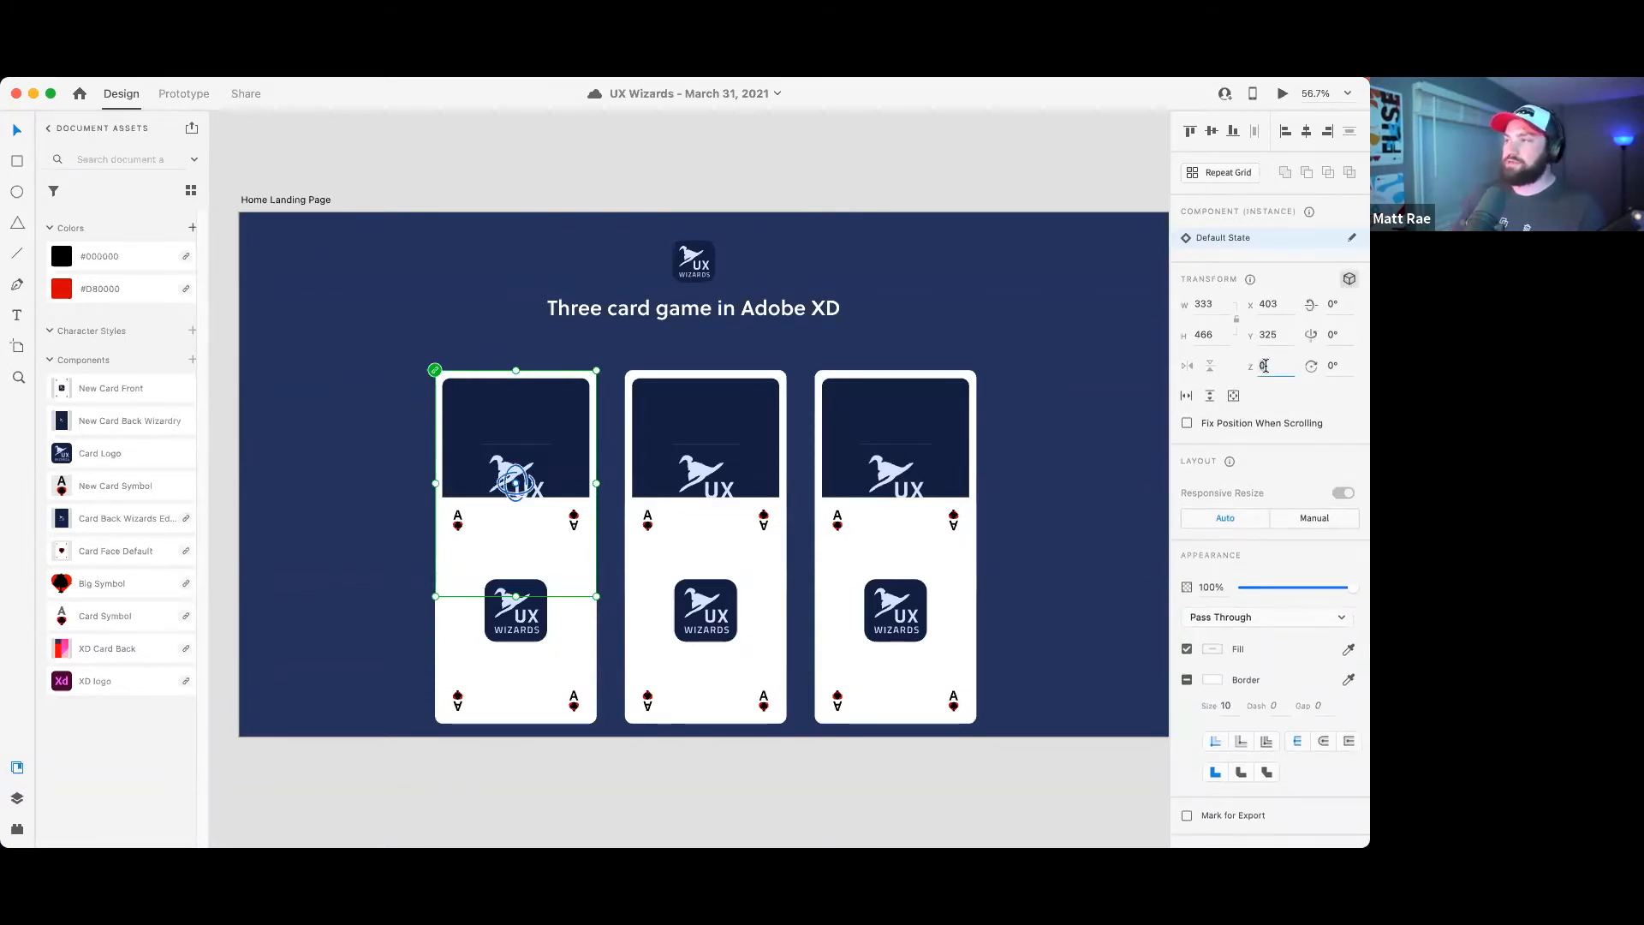
pyautogui.click(1071, 304)
# - Try to paste the Back artboard card's appearance onto the first card back of the Home Landing Page, and undo it
pyautogui.scroll(-3, 1064, 300)
pyautogui.moveTo(887, 505); pyautogui.dragTo(634, 764)
pyautogui.click(1020, 323)
pyautogui.rightClick(1022, 324)
pyautogui.press('Escape')
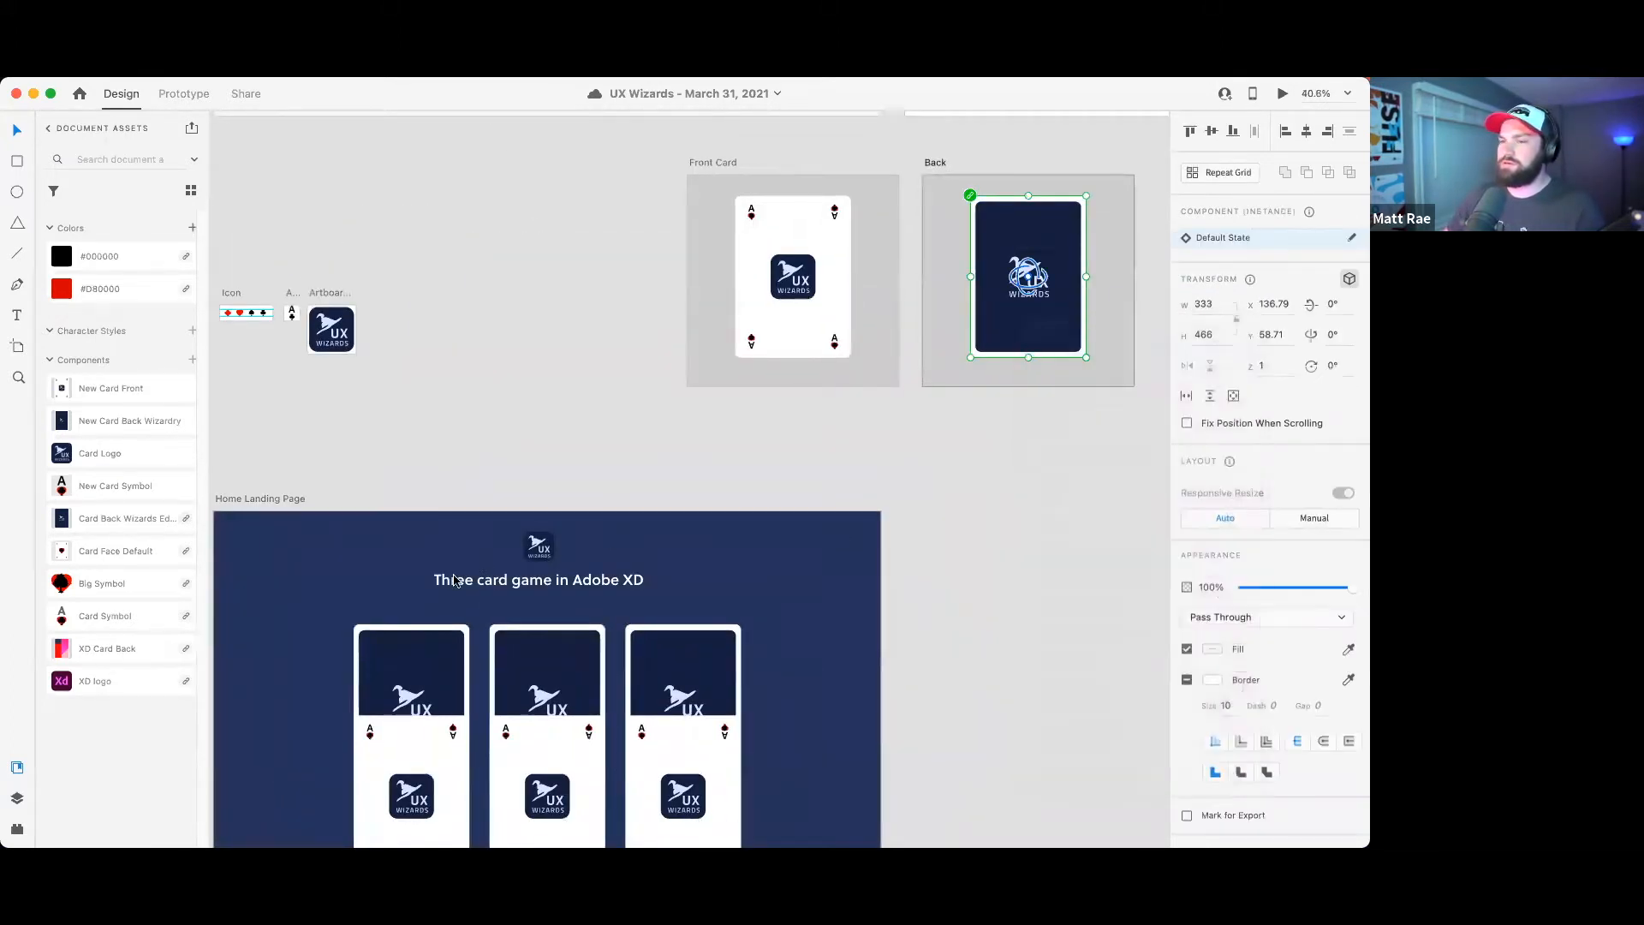
pyautogui.click(445, 654)
pyautogui.rightClick(446, 654)
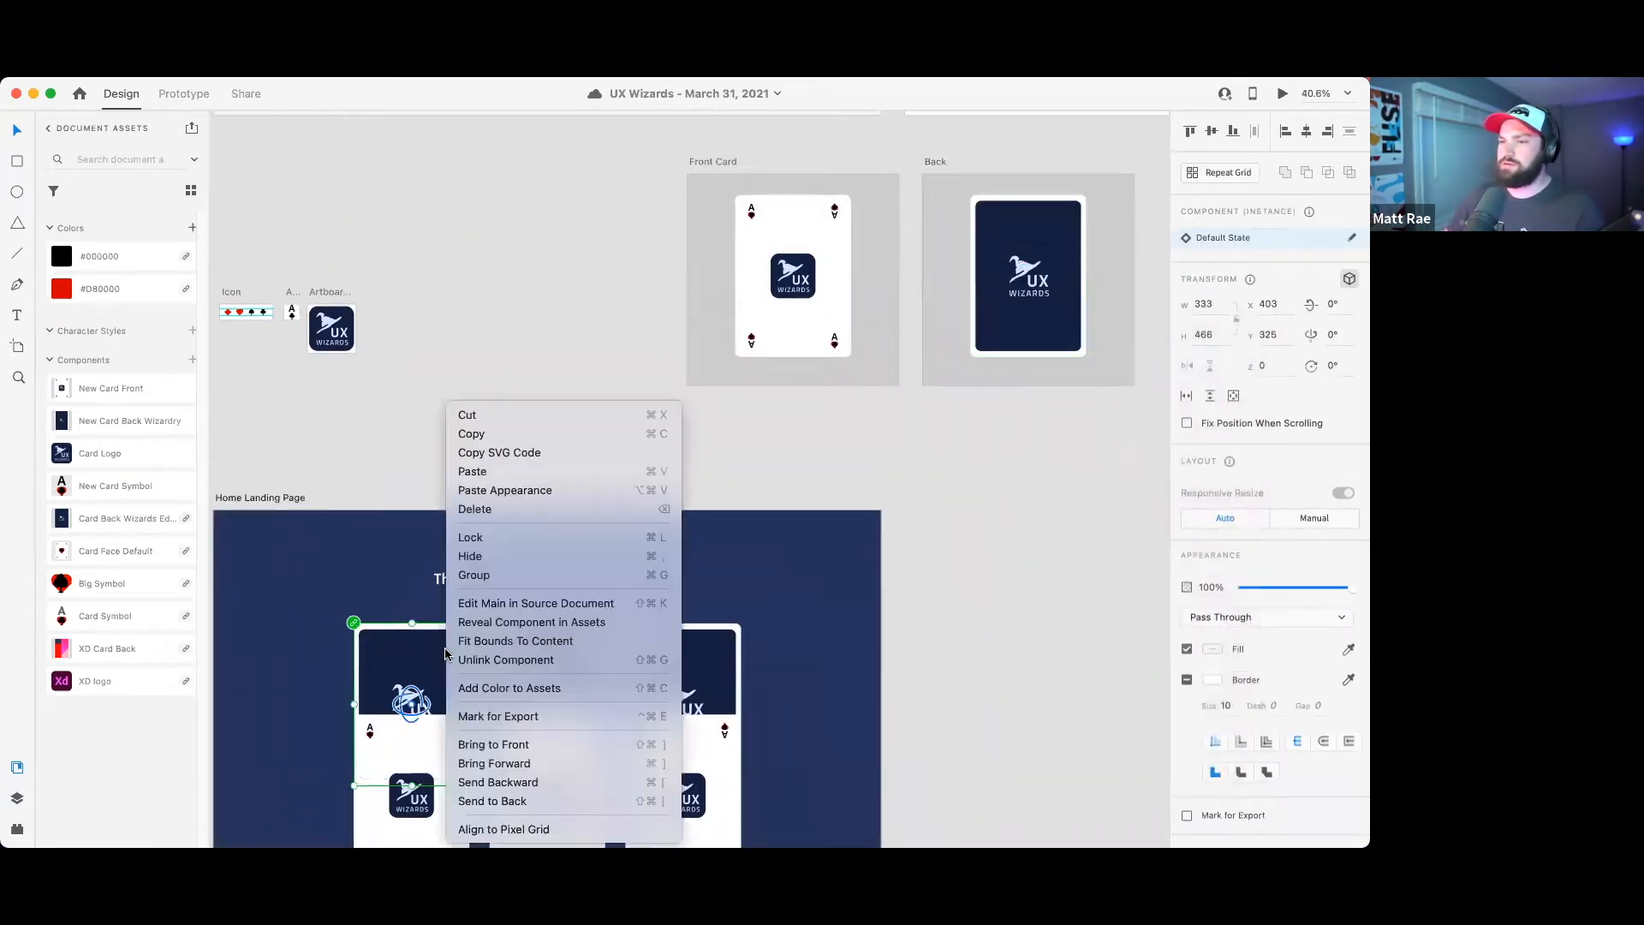
pyautogui.click(517, 493)
pyautogui.scroll(-3, 760, 569)
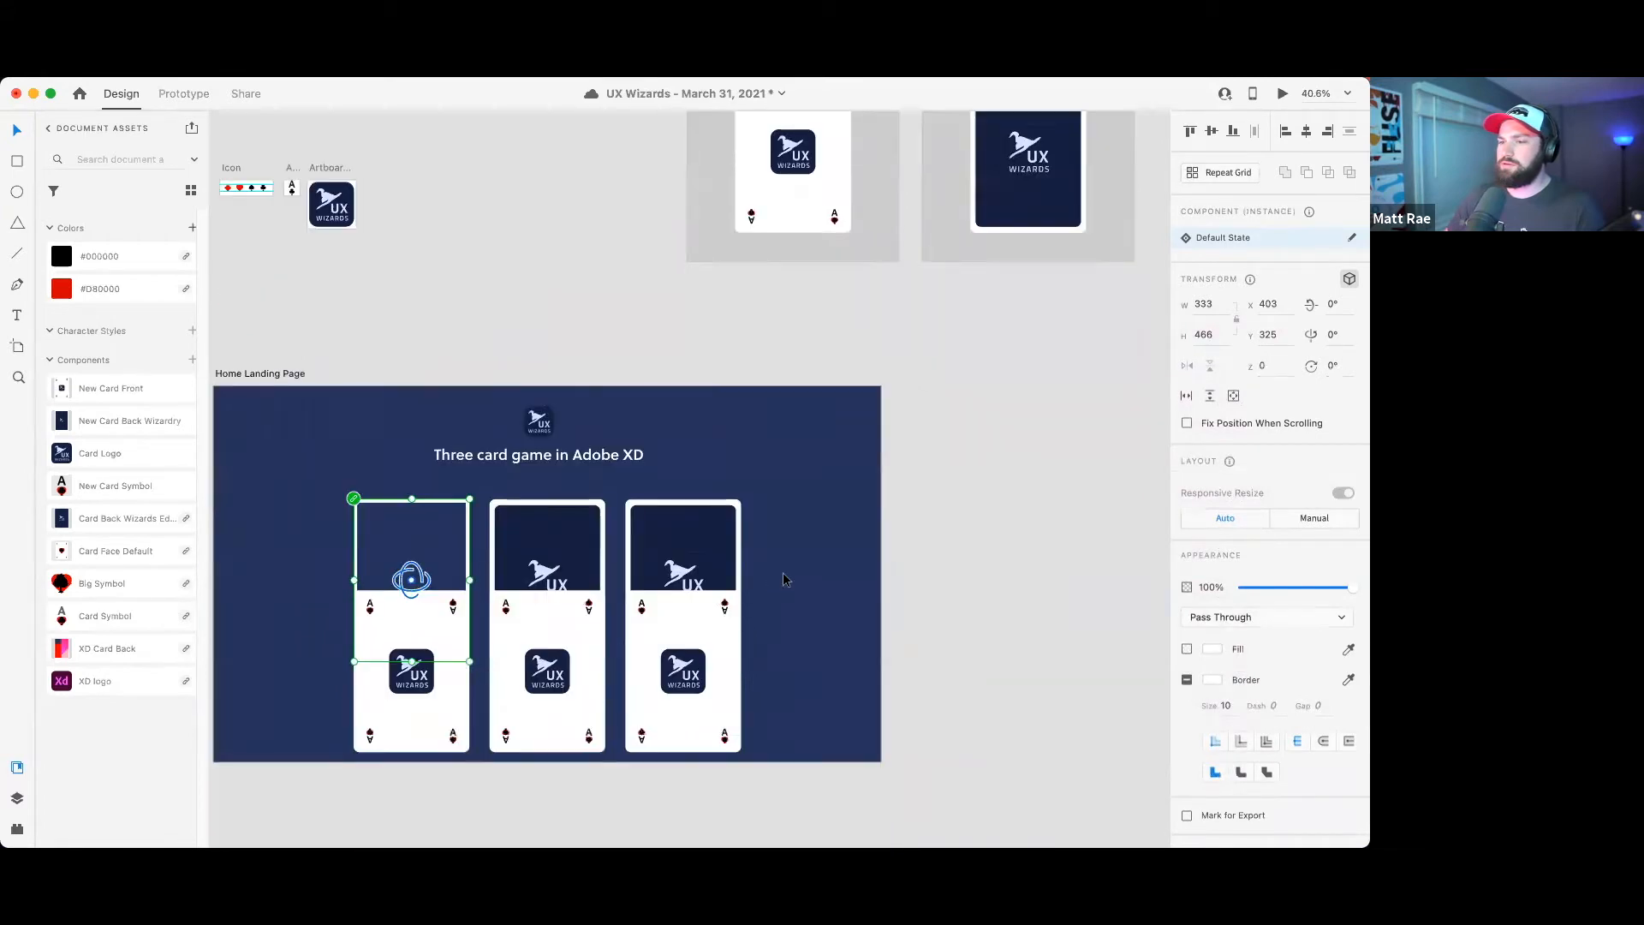
pyautogui.click(780, 573)
pyautogui.hotkey('ctrl', 'z')
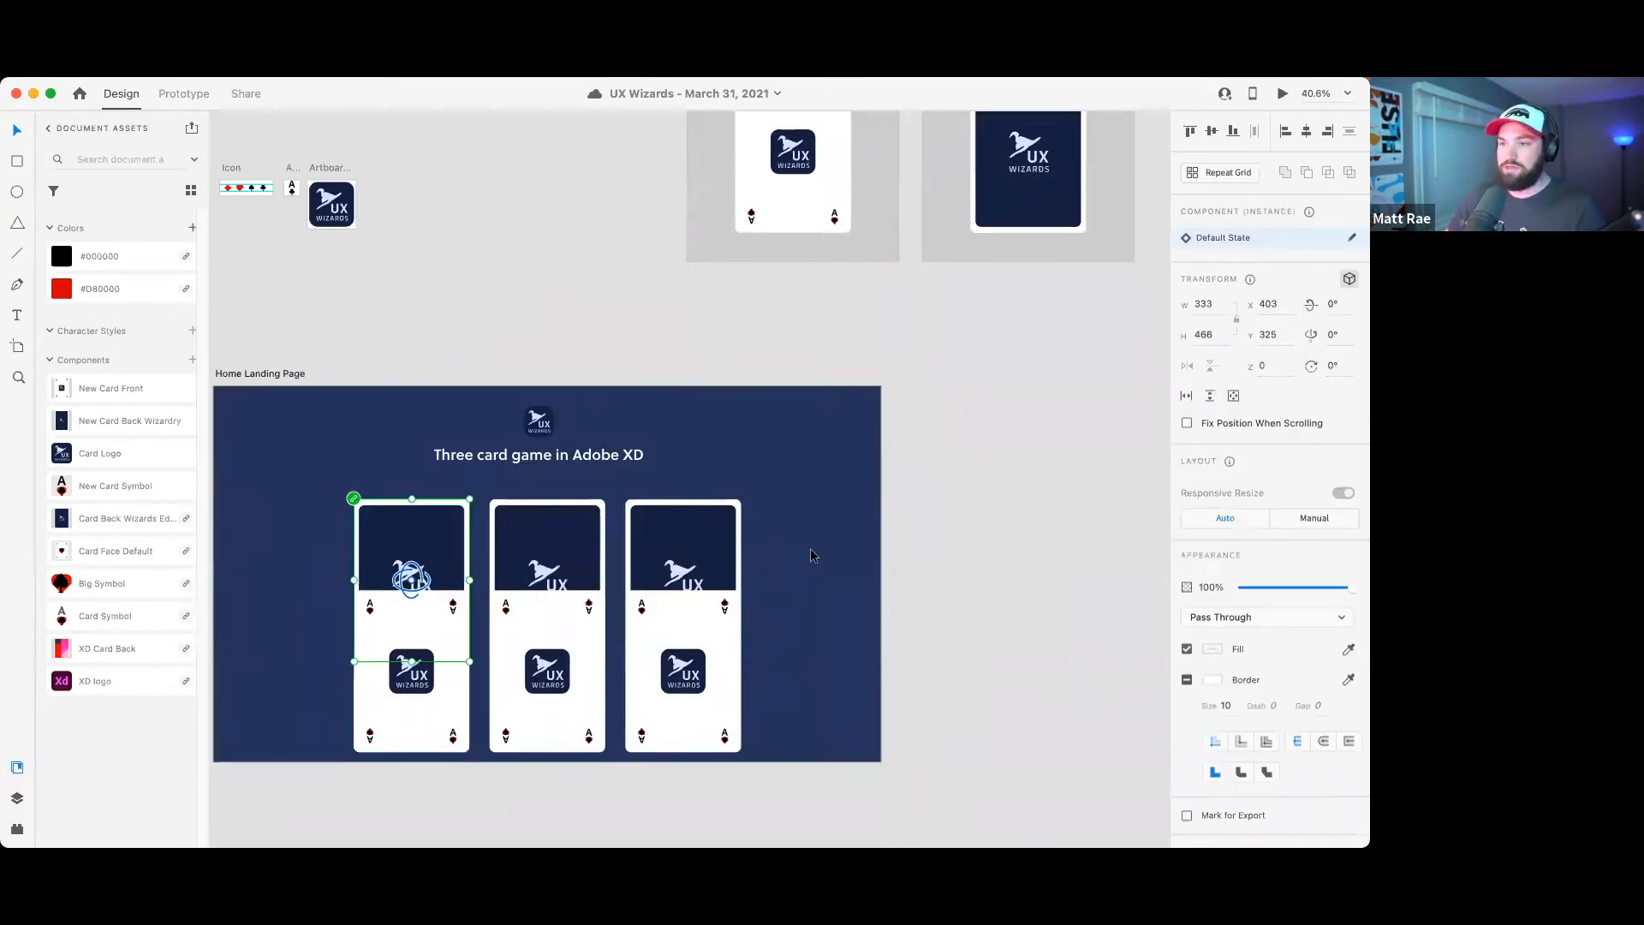
# - Set the first card back's Z depth to -1 and its Y rotation to 180°
pyautogui.moveTo(678, 466); pyautogui.dragTo(903, 434)
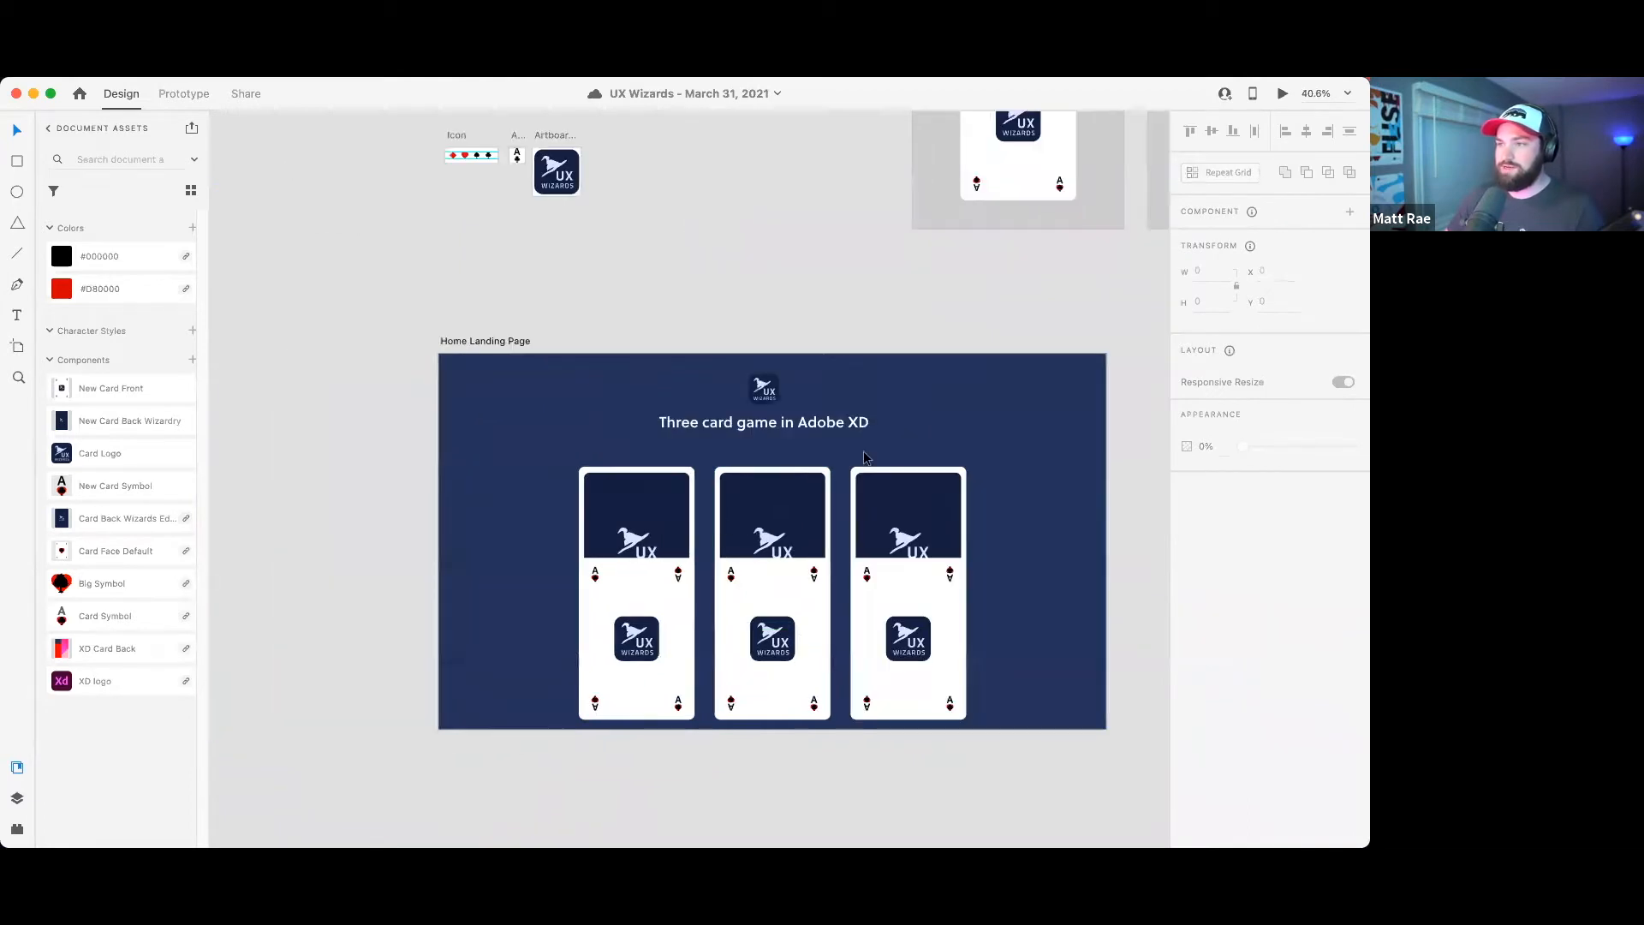
pyautogui.click(635, 548)
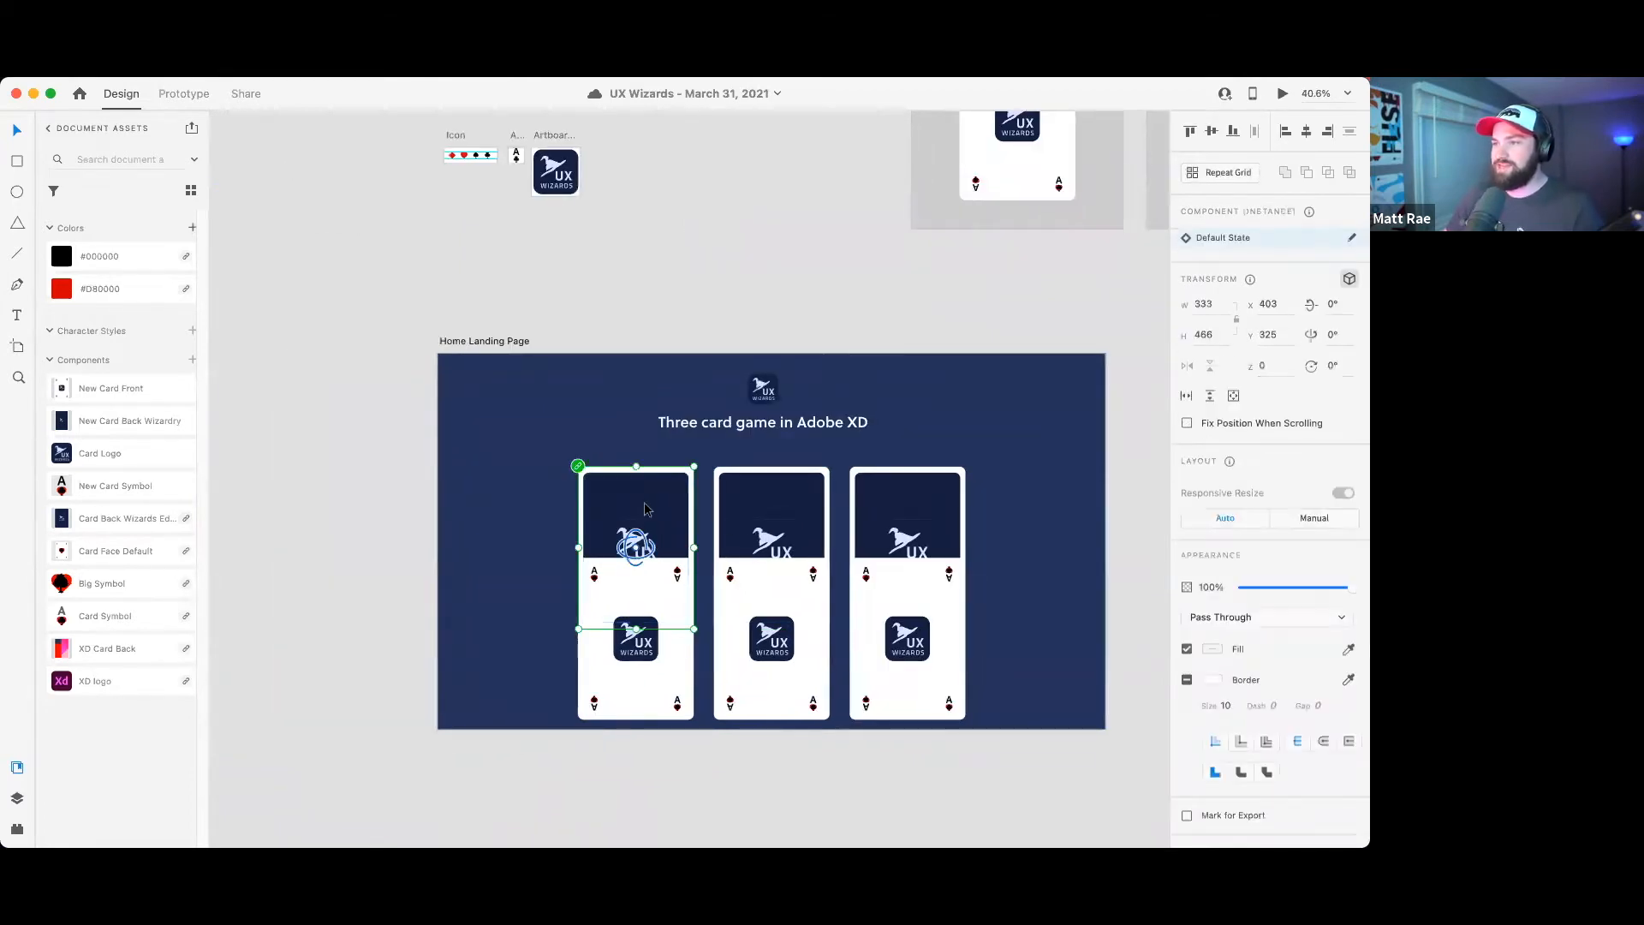
pyautogui.click(1265, 365)
pyautogui.write('-1')
pyautogui.press('Return')
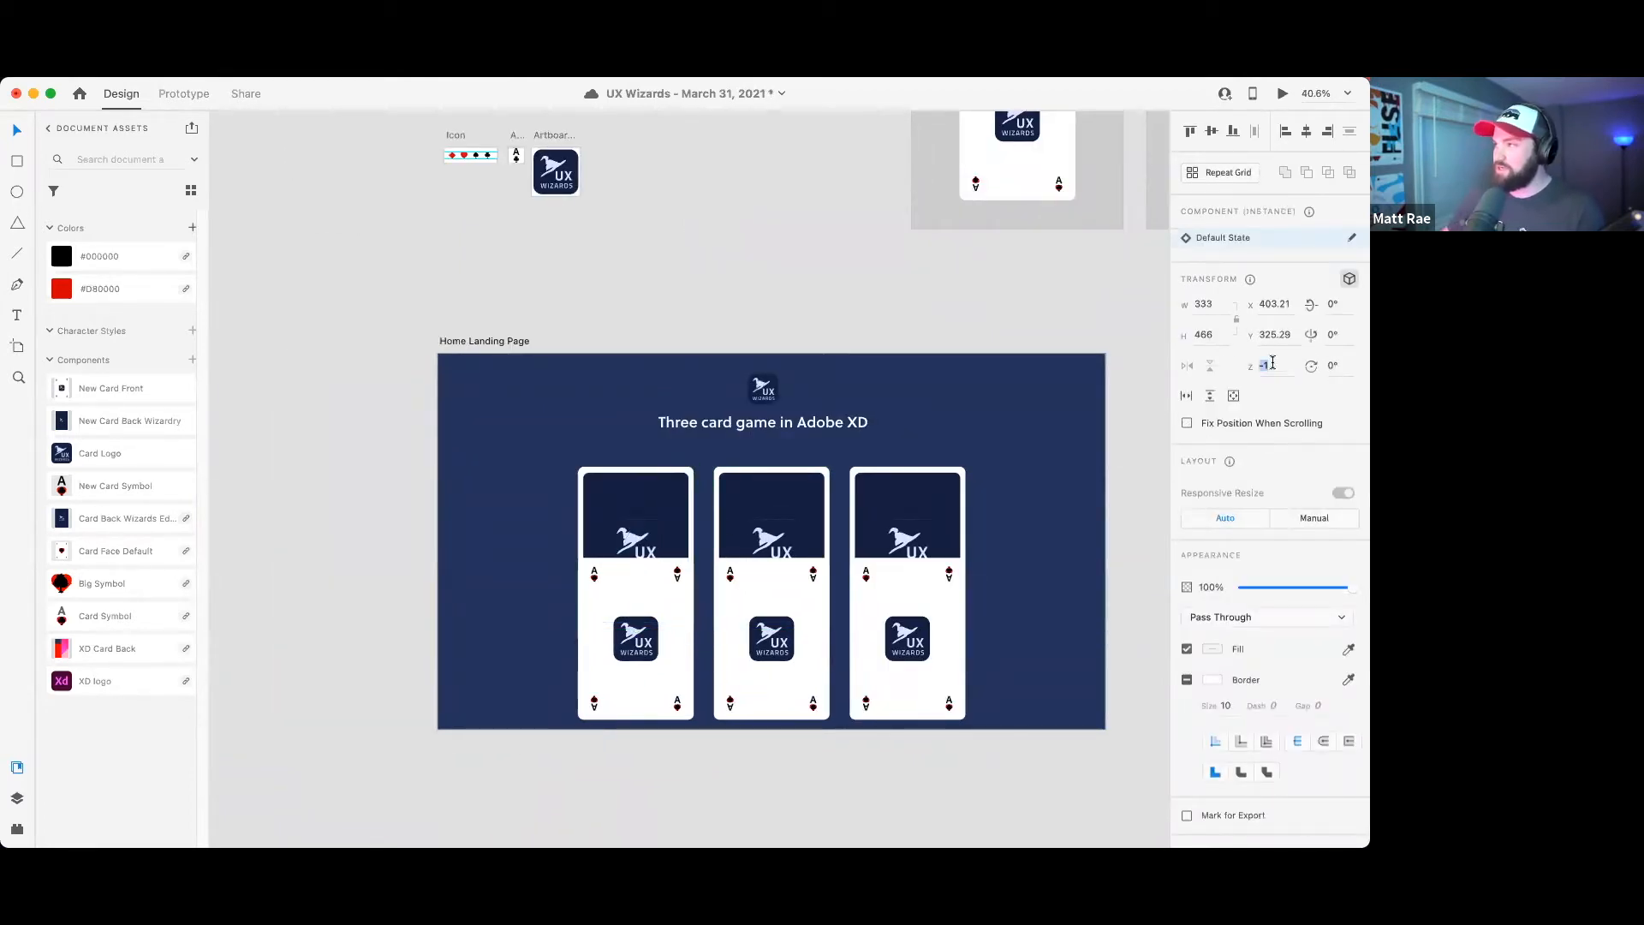
pyautogui.click(1333, 335)
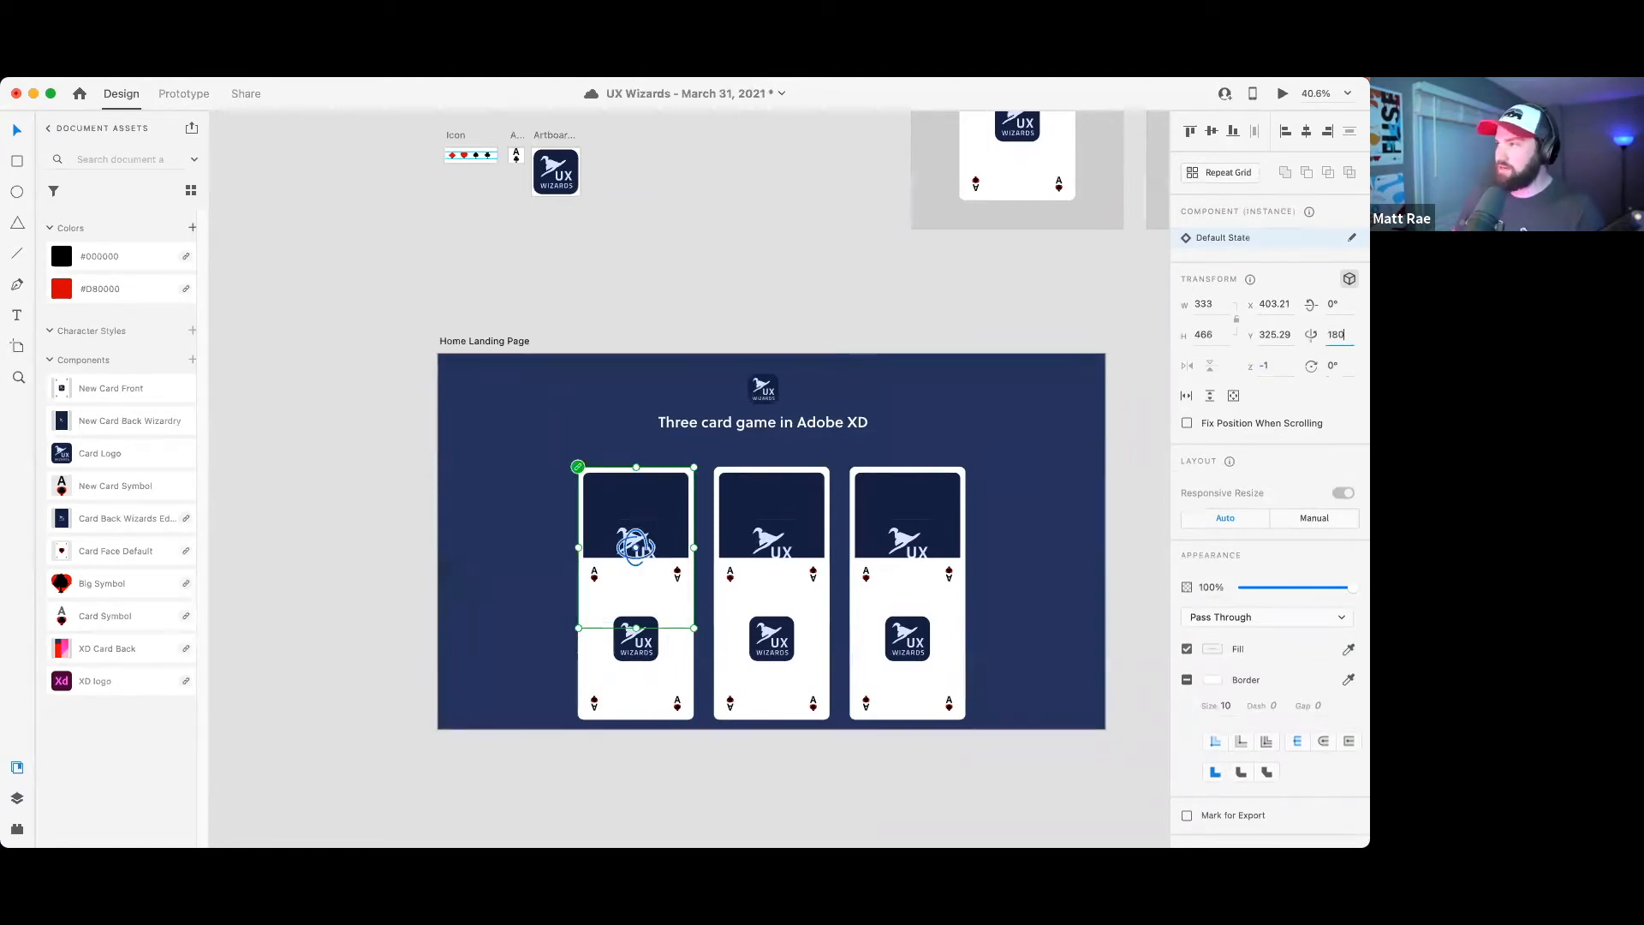
pyautogui.press('Return')
# - Set the second card back's Z depth to -1 and its Y rotation to 180°
pyautogui.click(780, 522)
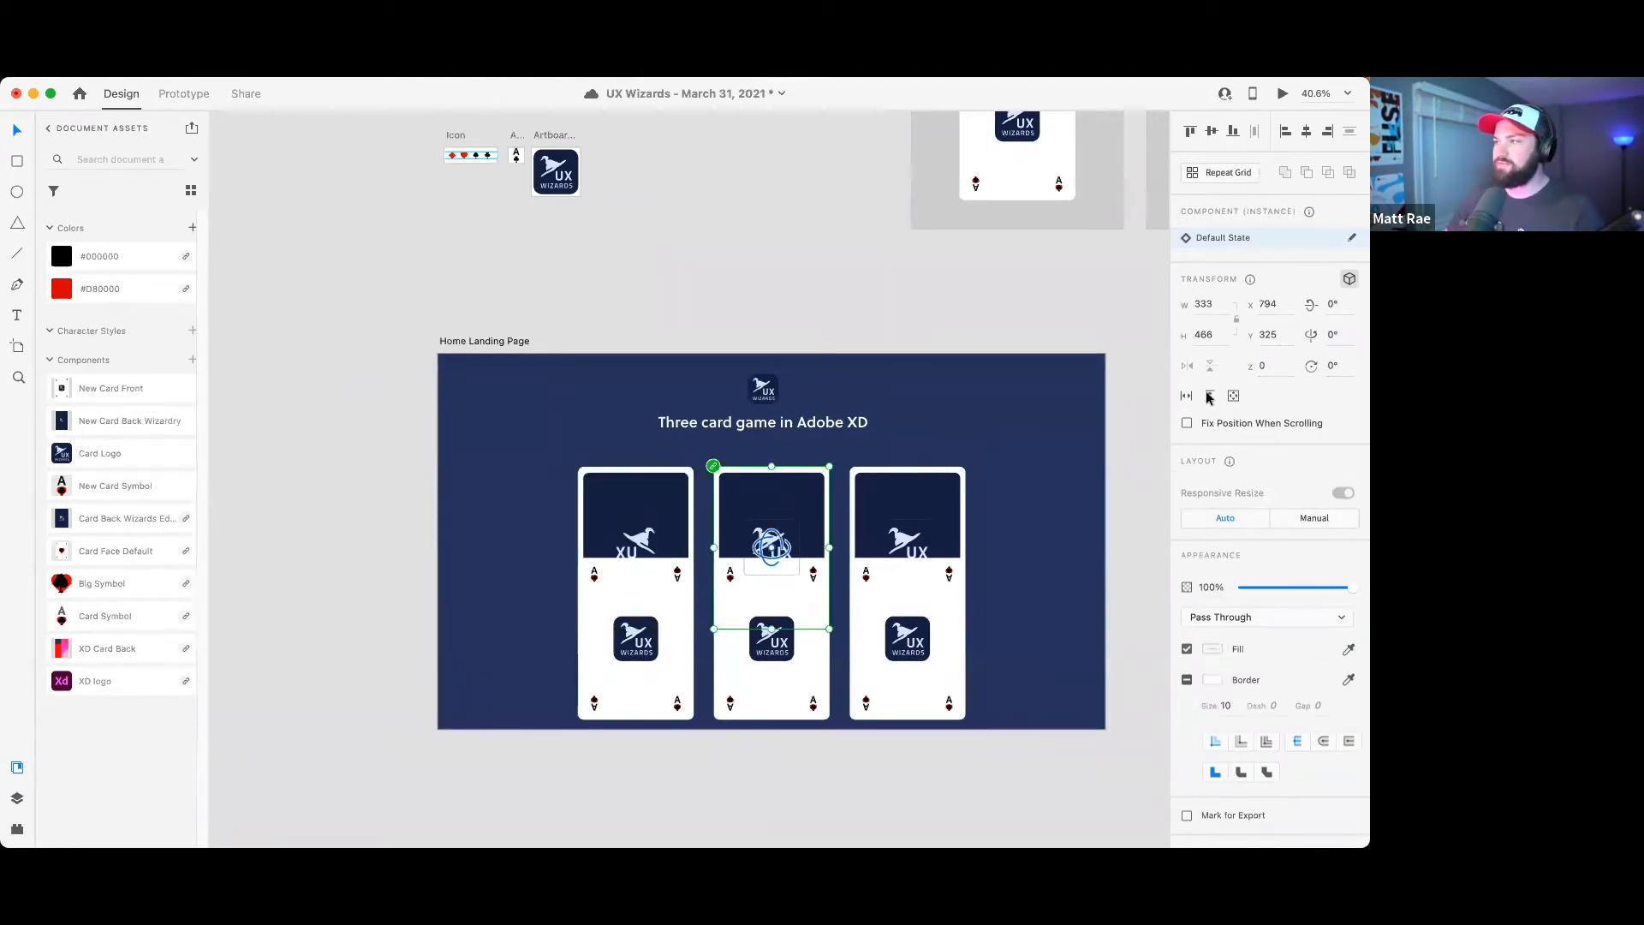
pyautogui.click(1276, 366)
pyautogui.write('-1')
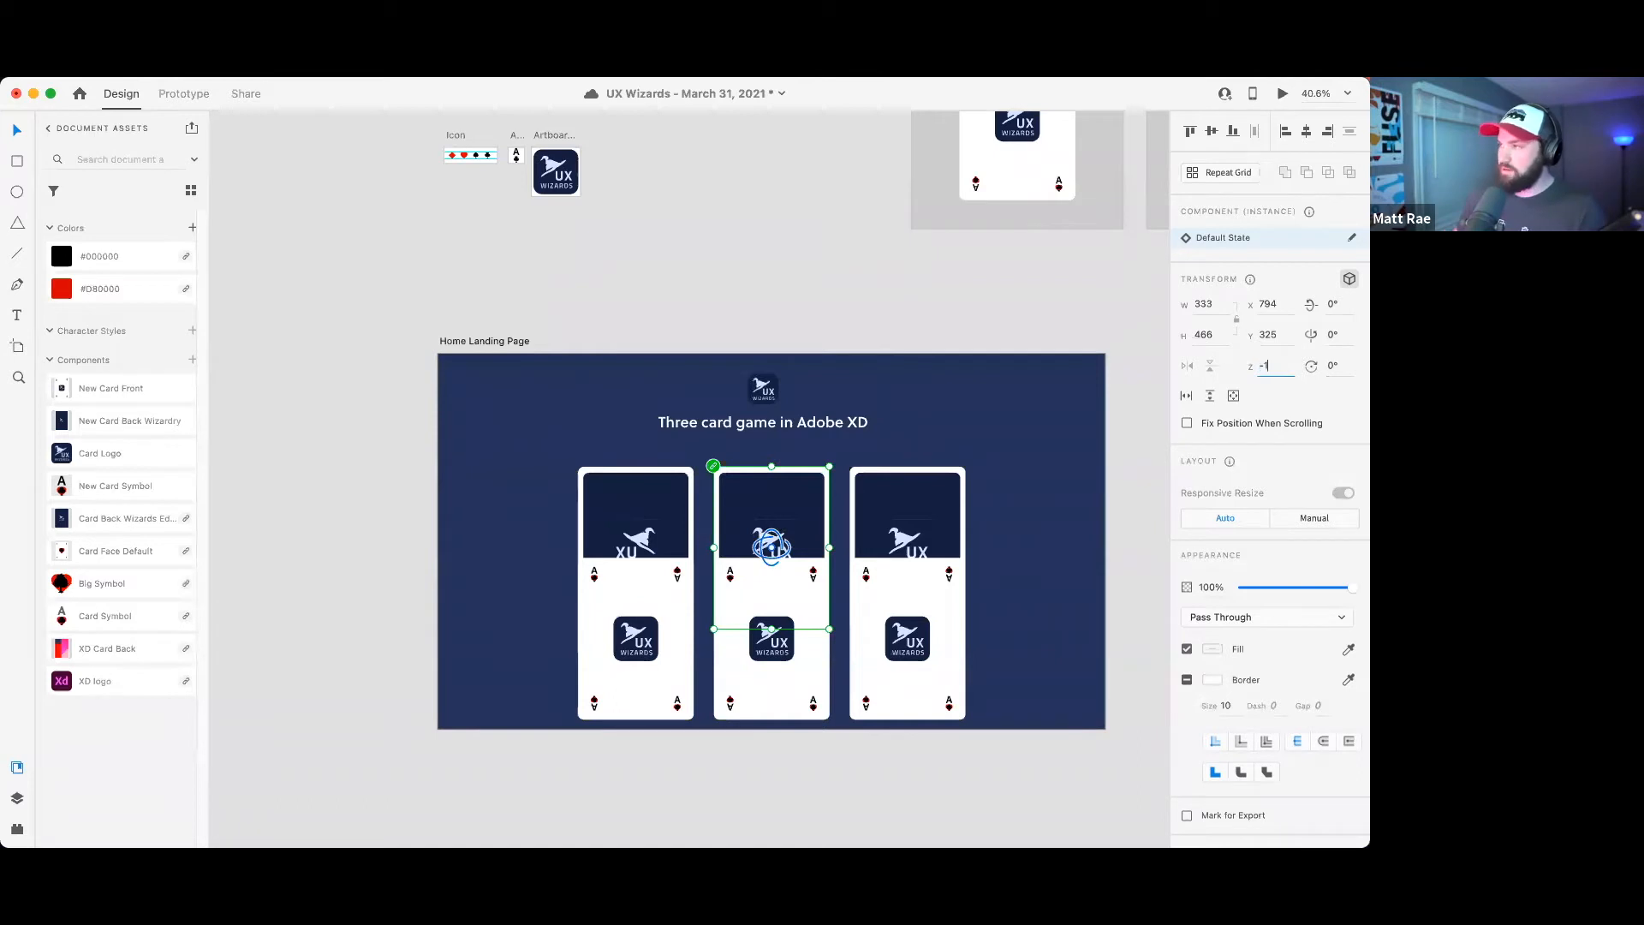
pyautogui.click(1336, 335)
pyautogui.write('180')
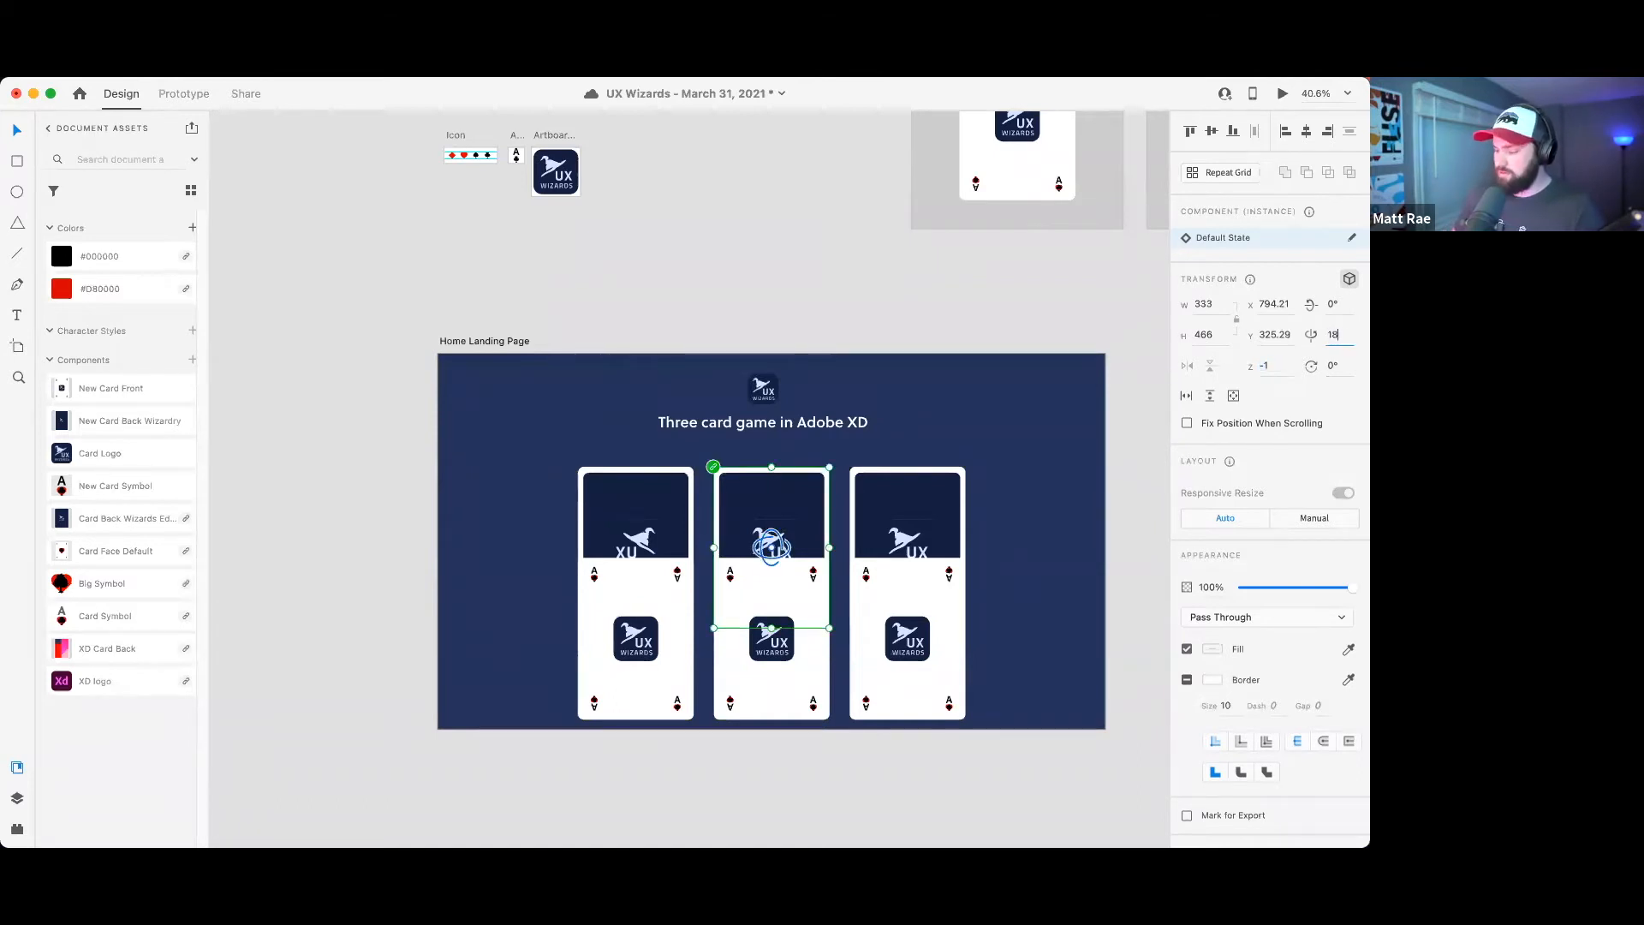
pyautogui.press('Return')
# - Set the third card back's Z depth to -1 and its Y rotation to 180°
pyautogui.click(878, 538)
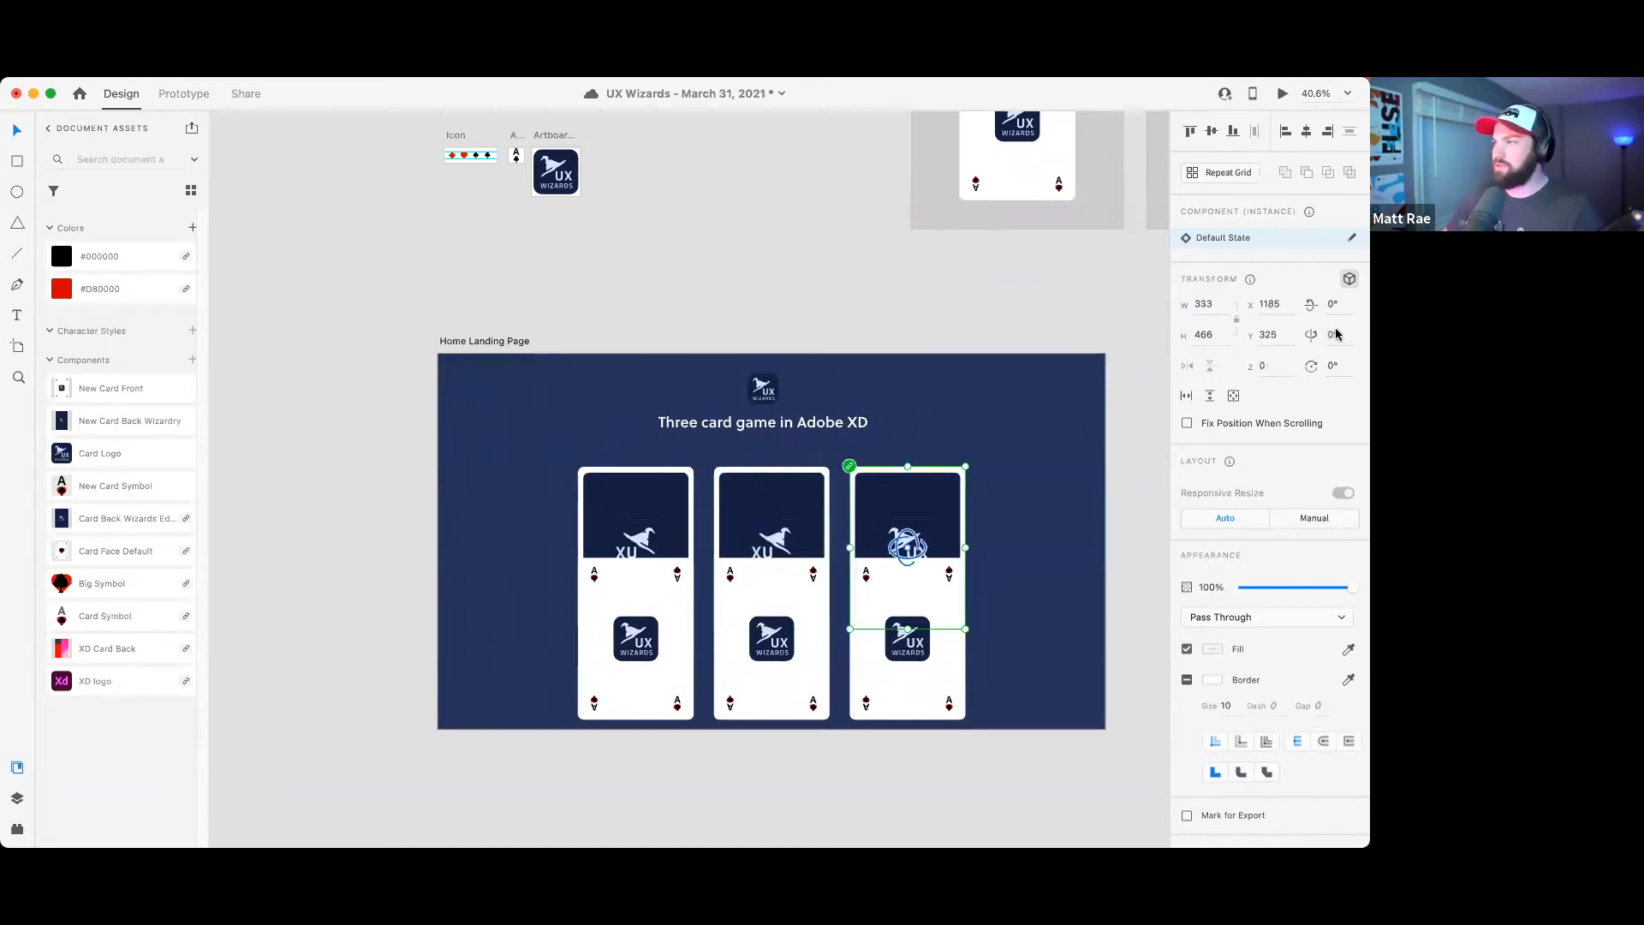
pyautogui.click(1269, 370)
pyautogui.press('Return')
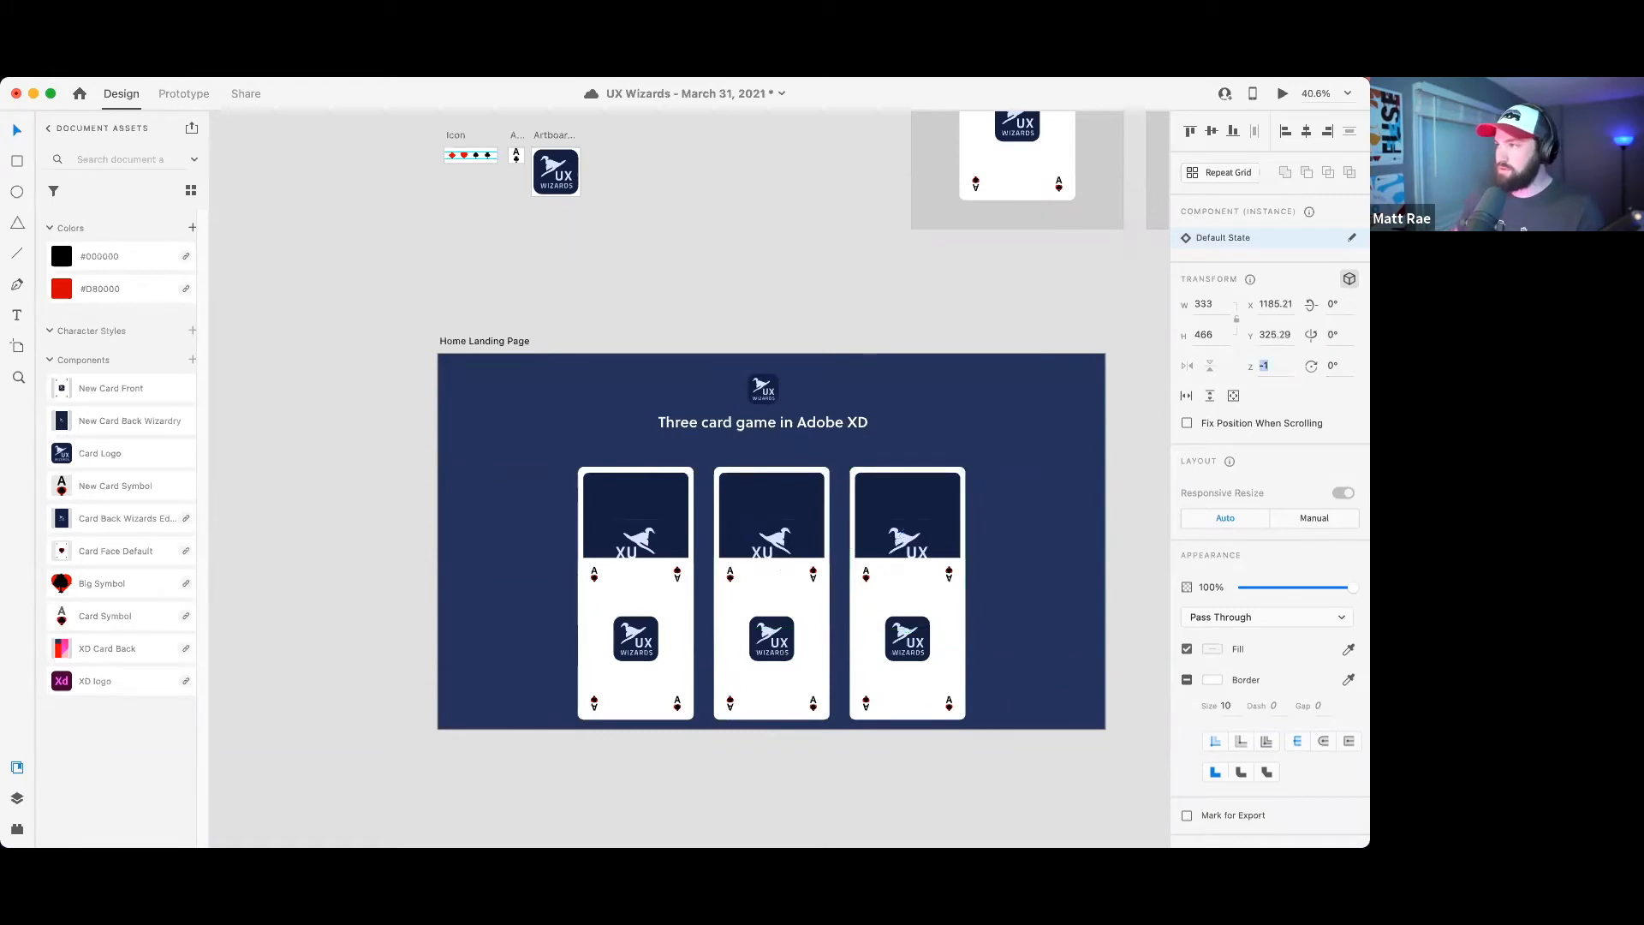
pyautogui.write('180')
pyautogui.press('Return')
pyautogui.click(1033, 597)
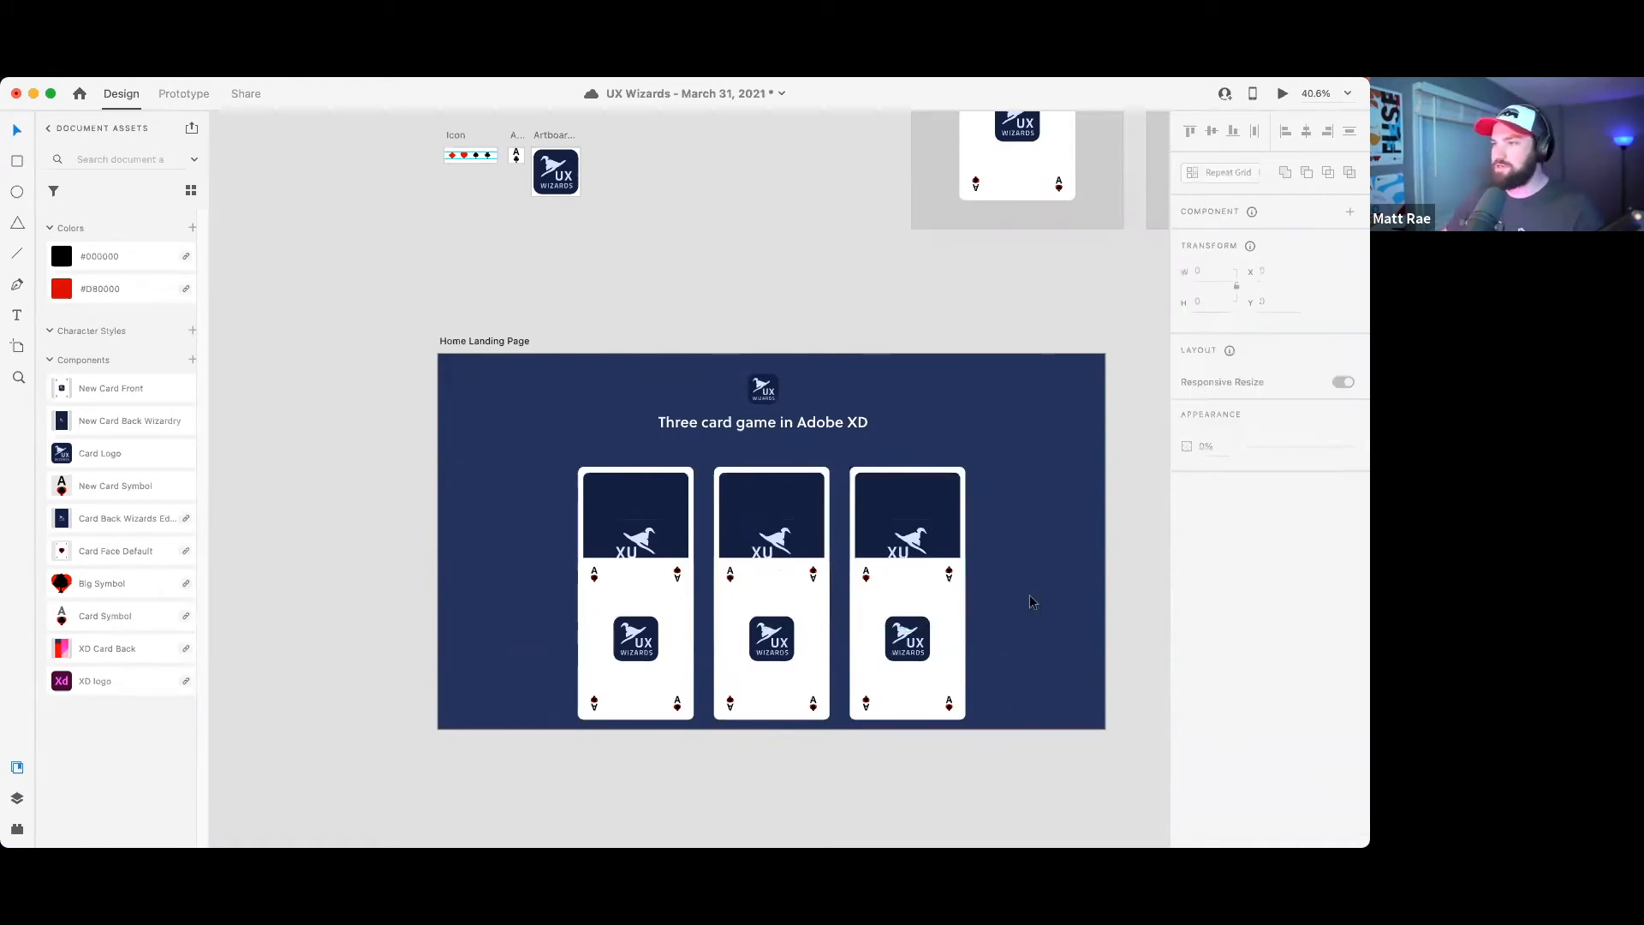
# - Move the three card fronts up together to Y 325 so they exactly cover the card backs
pyautogui.moveTo(1029, 596); pyautogui.dragTo(963, 577)
pyautogui.scroll(5, 964, 577)
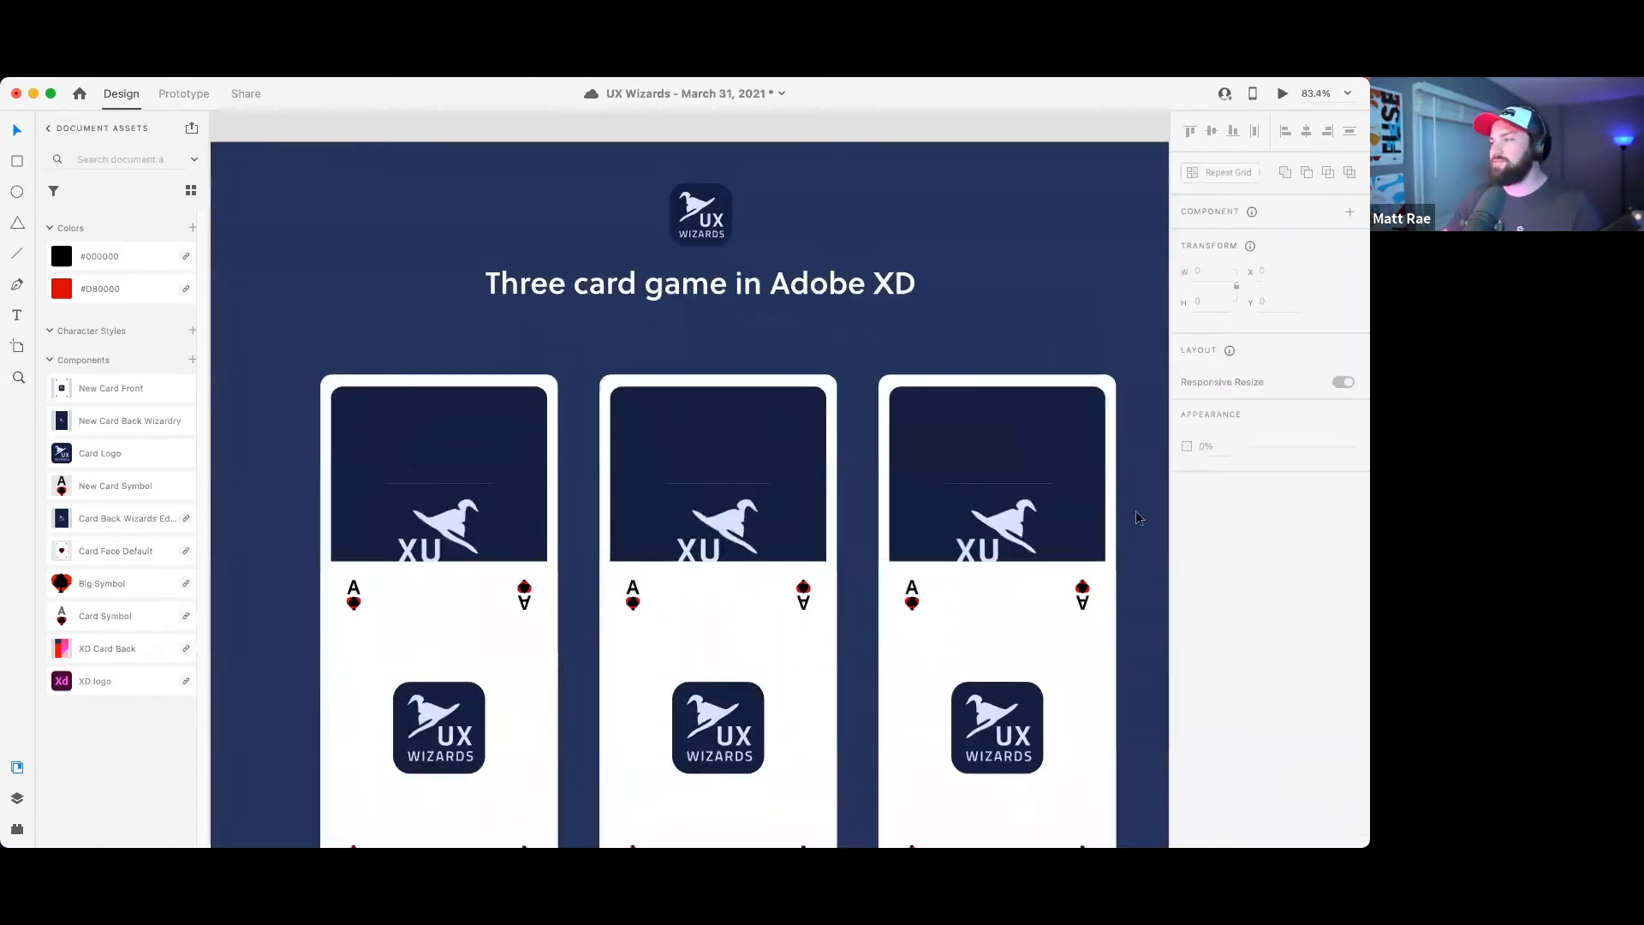
pyautogui.scroll(-2, 1118, 453)
pyautogui.scroll(-1, 495, 557)
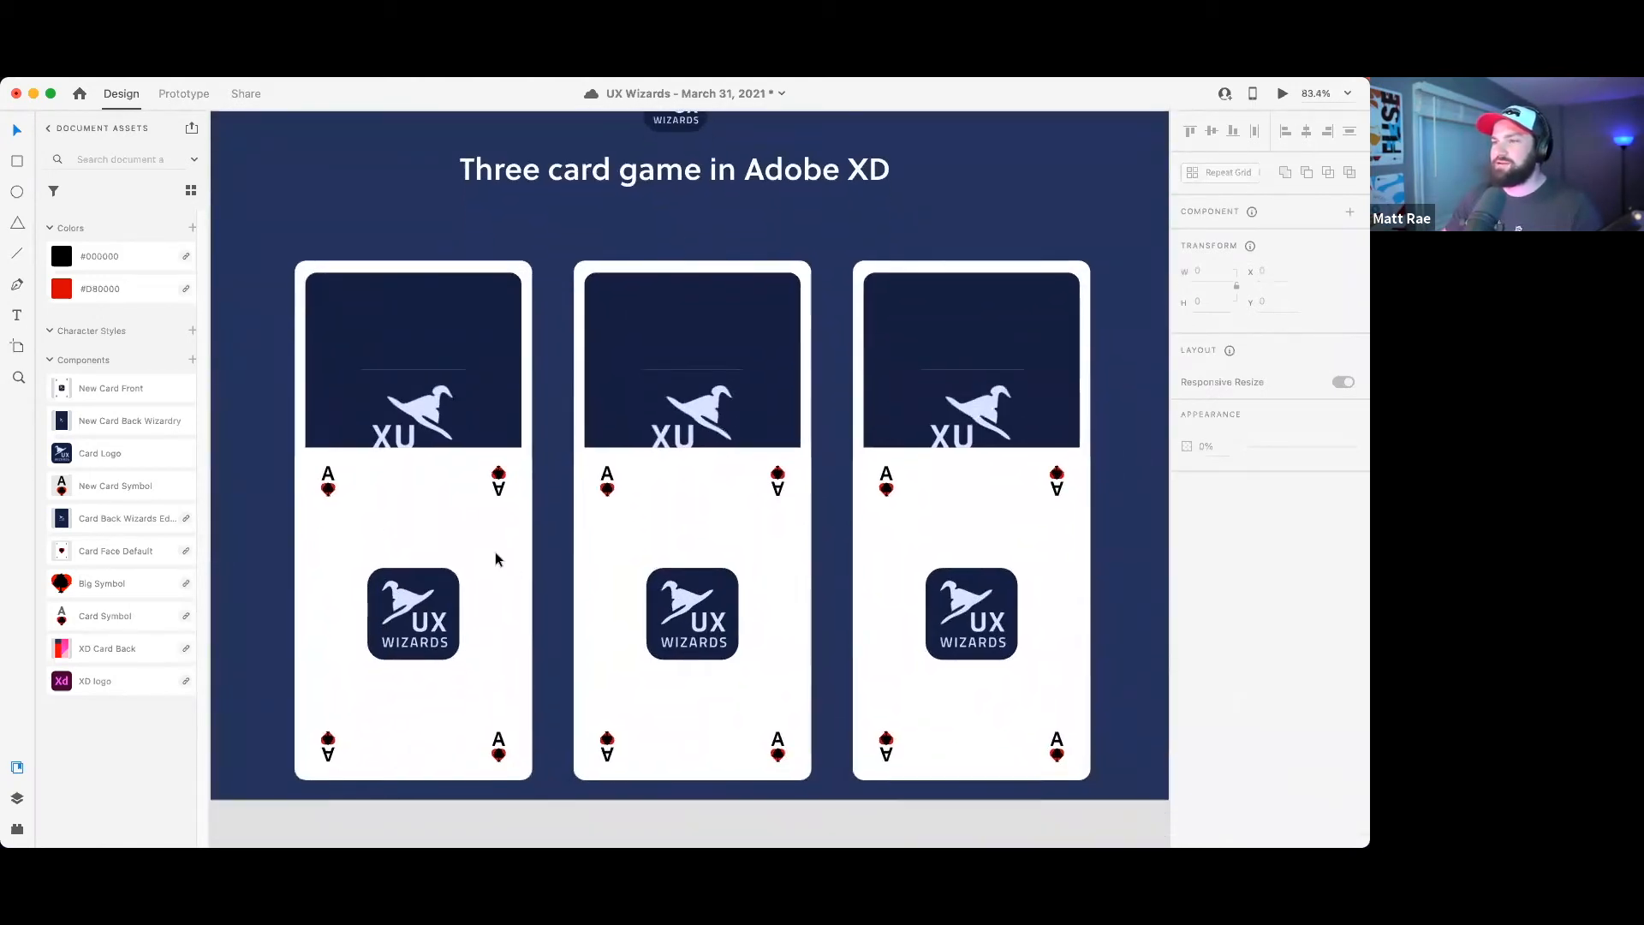
pyautogui.click(488, 548)
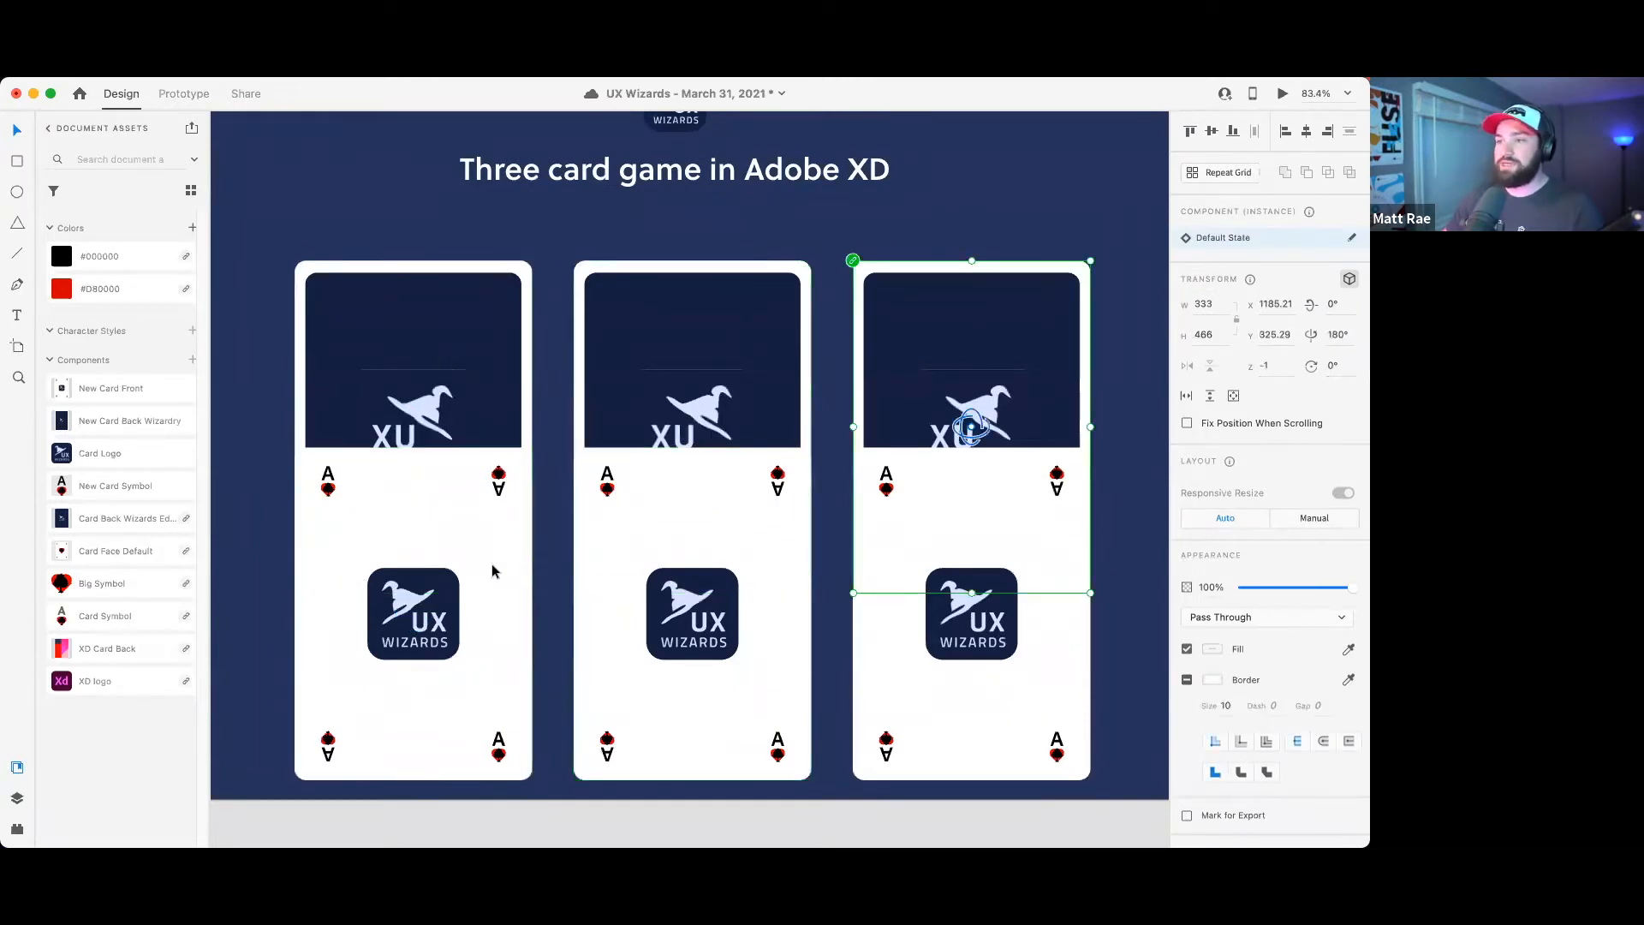
pyautogui.keyDown('shift'); pyautogui.click(792, 618); pyautogui.keyUp('shift')
pyautogui.keyDown('shift'); pyautogui.click(920, 671); pyautogui.keyUp('shift')
pyautogui.moveTo(921, 671); pyautogui.dragTo(932, 486)
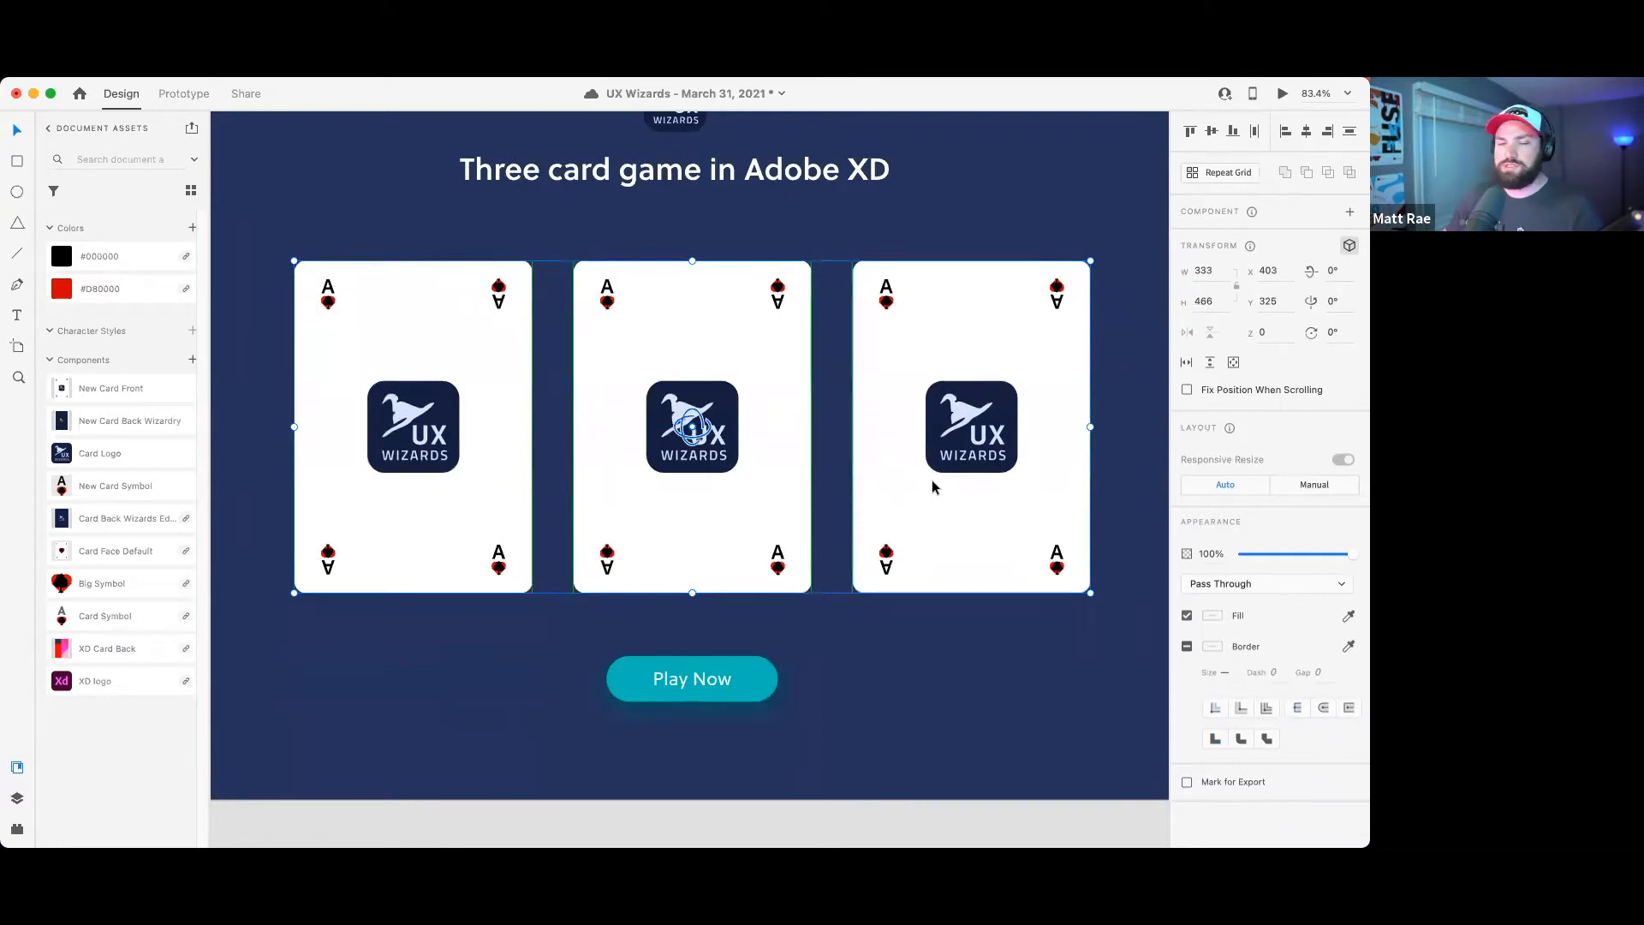
pyautogui.moveTo(921, 478); pyautogui.dragTo(922, 476)
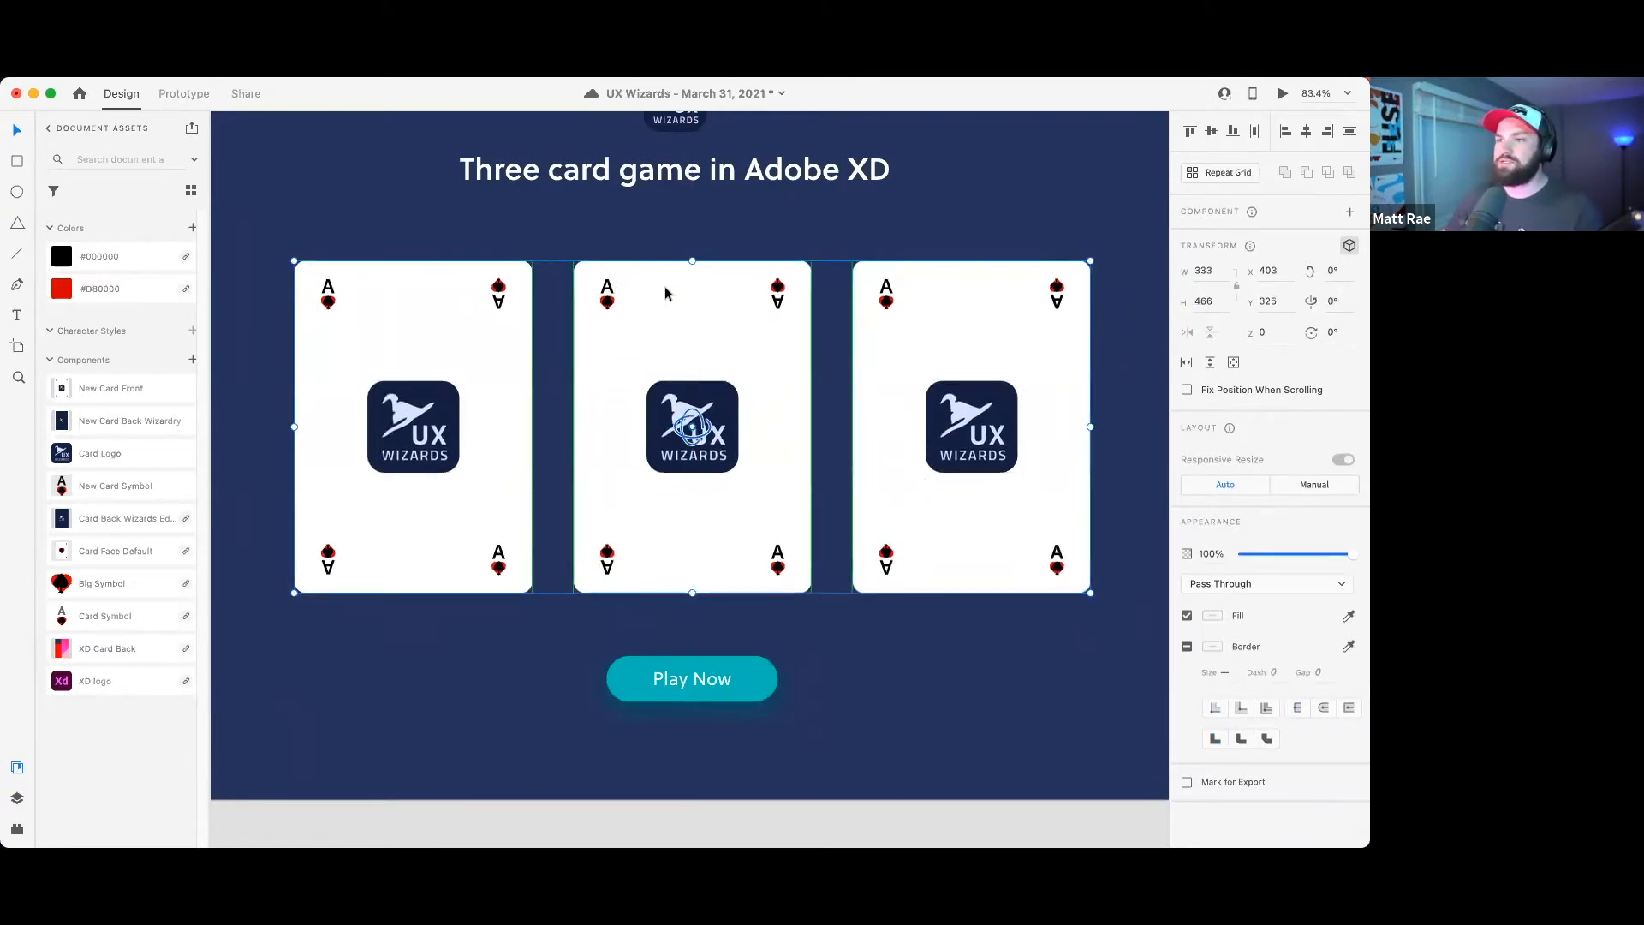
# - Set the Z depth of all three card fronts to 1
pyautogui.click(538, 233)
pyautogui.click(499, 302)
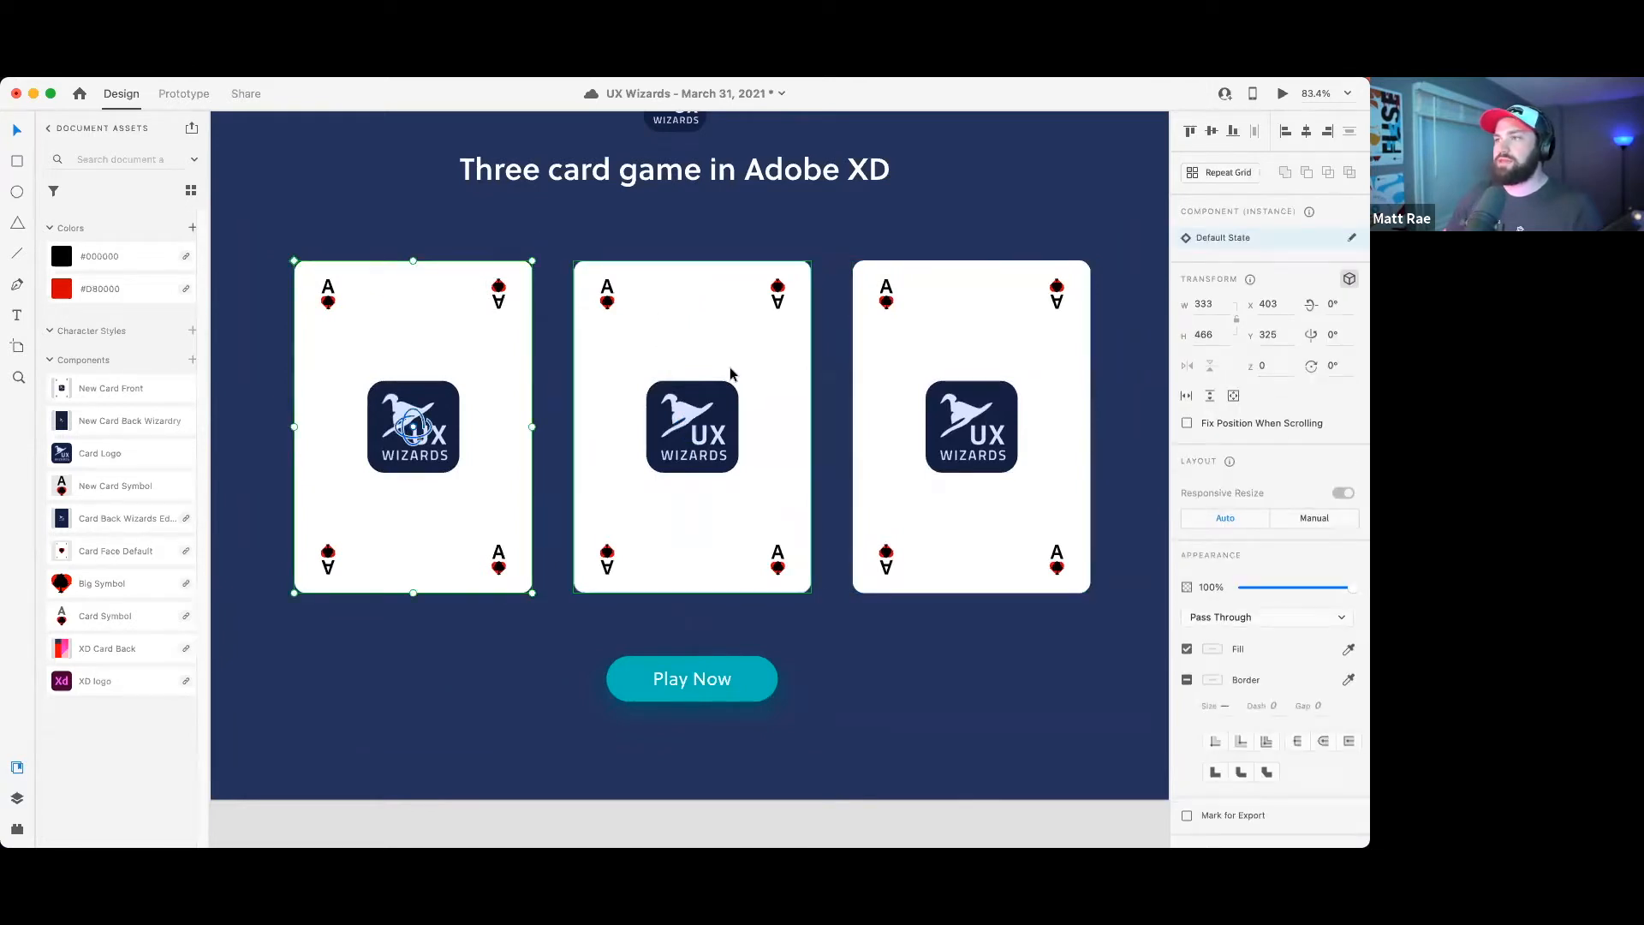
pyautogui.keyDown('shift'); pyautogui.click(728, 370); pyautogui.keyUp('shift')
pyautogui.keyDown('shift'); pyautogui.click(1002, 360); pyautogui.keyUp('shift')
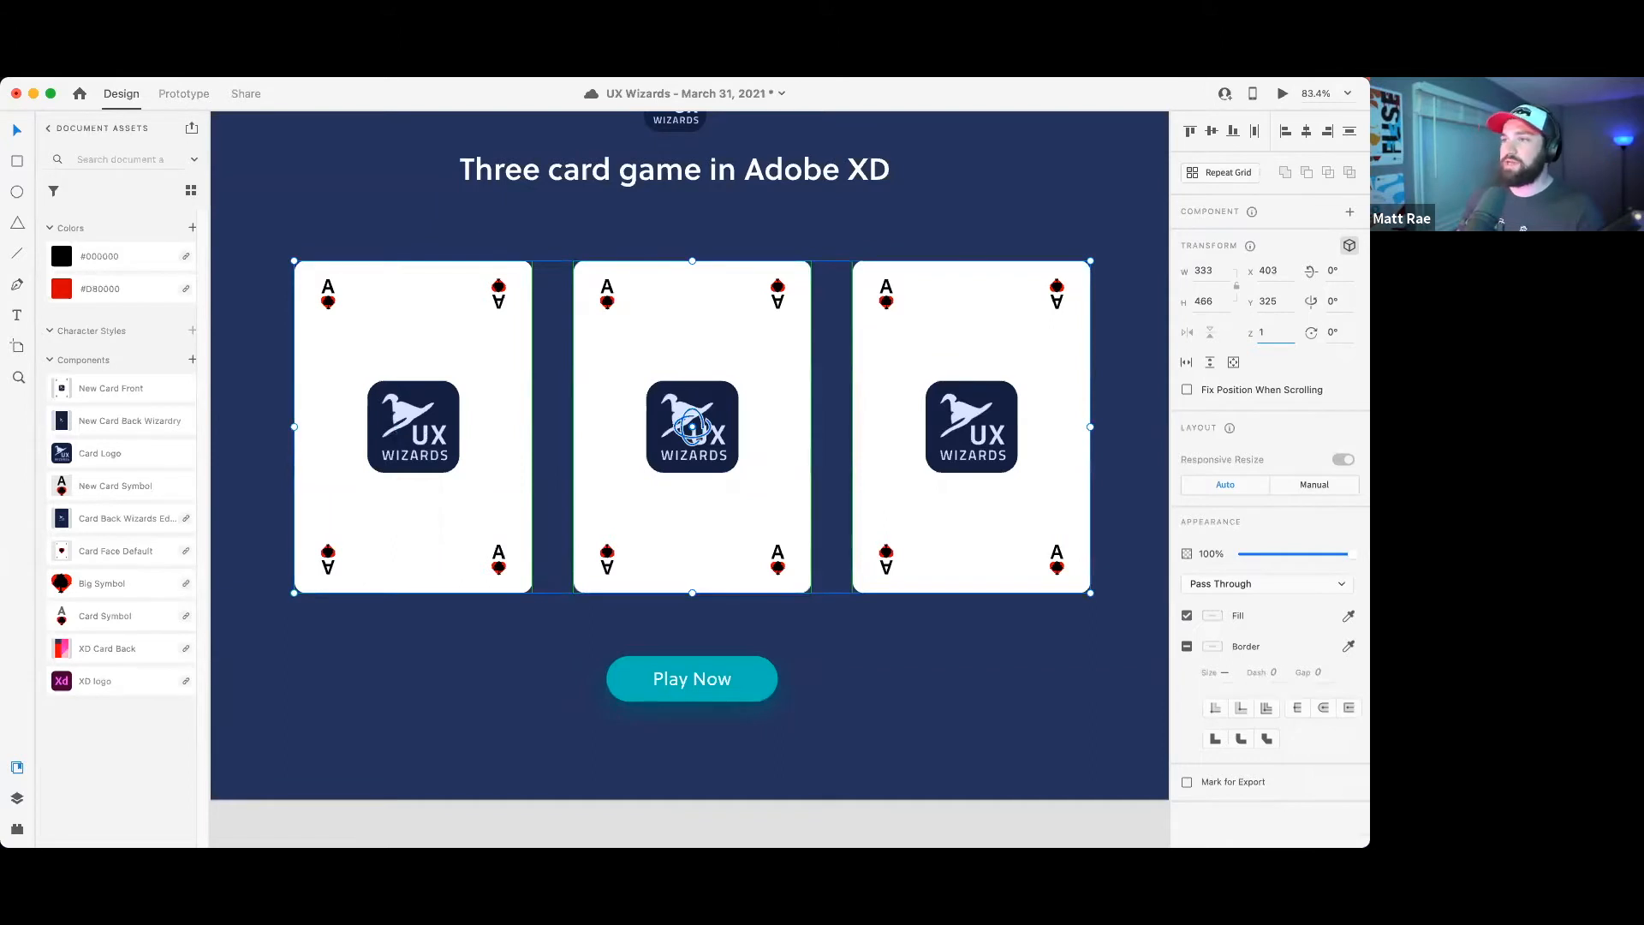
pyautogui.press('Return')
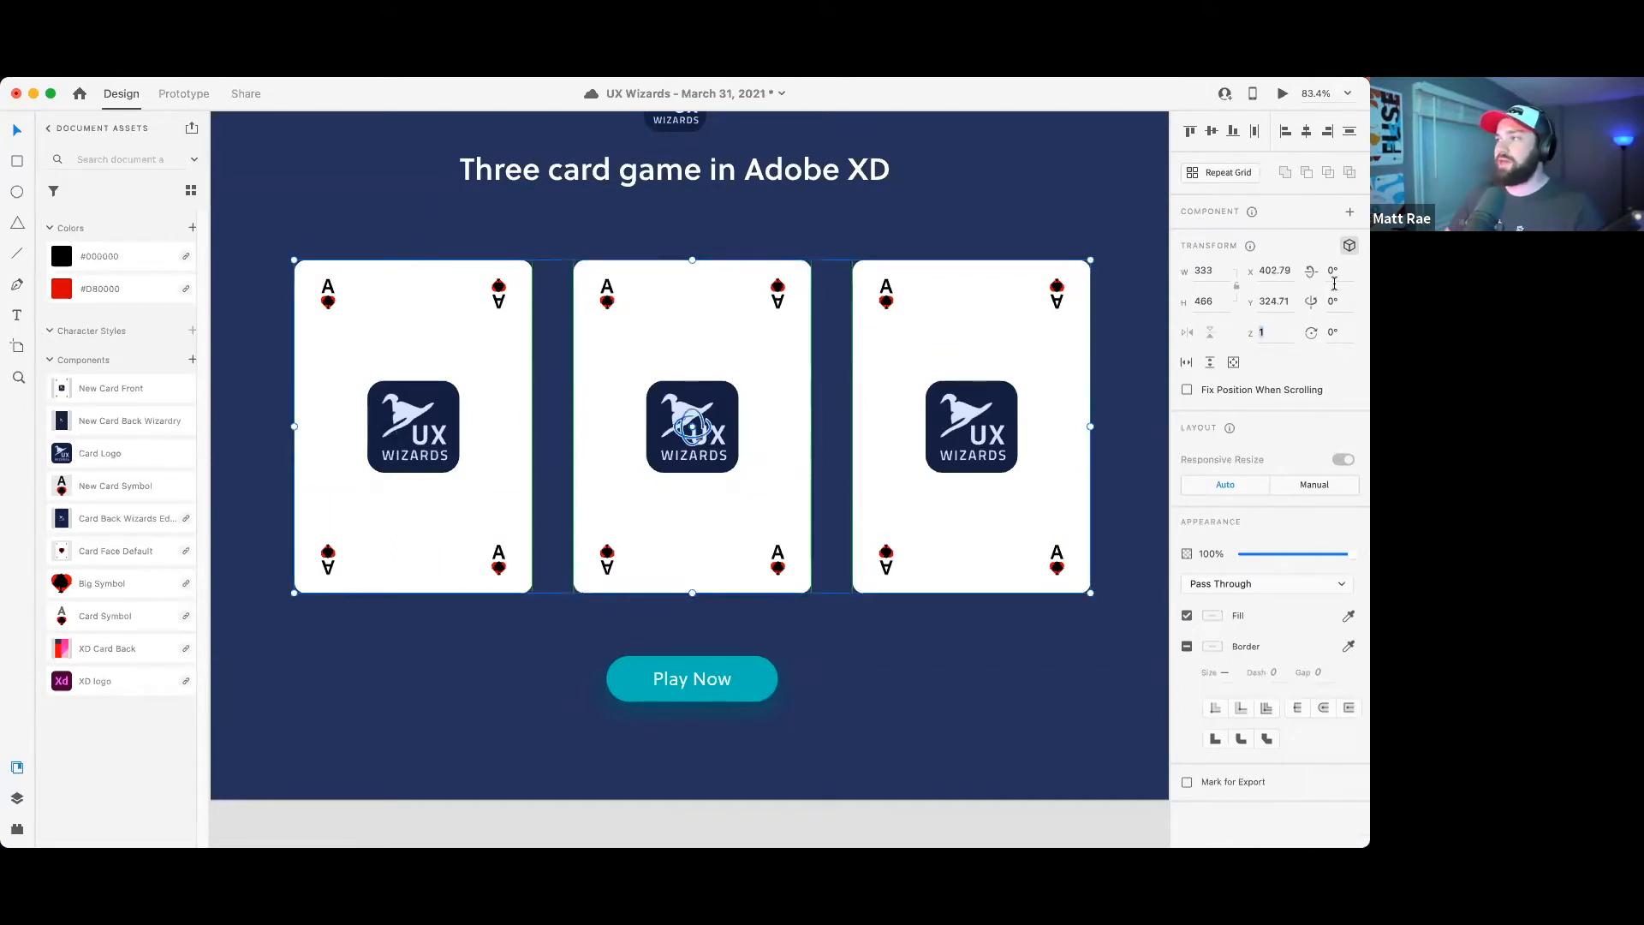
pyautogui.click(848, 240)
# - Group each of the three card fronts with its matching card back, and save the document
pyautogui.moveTo(275, 241); pyautogui.dragTo(506, 578)
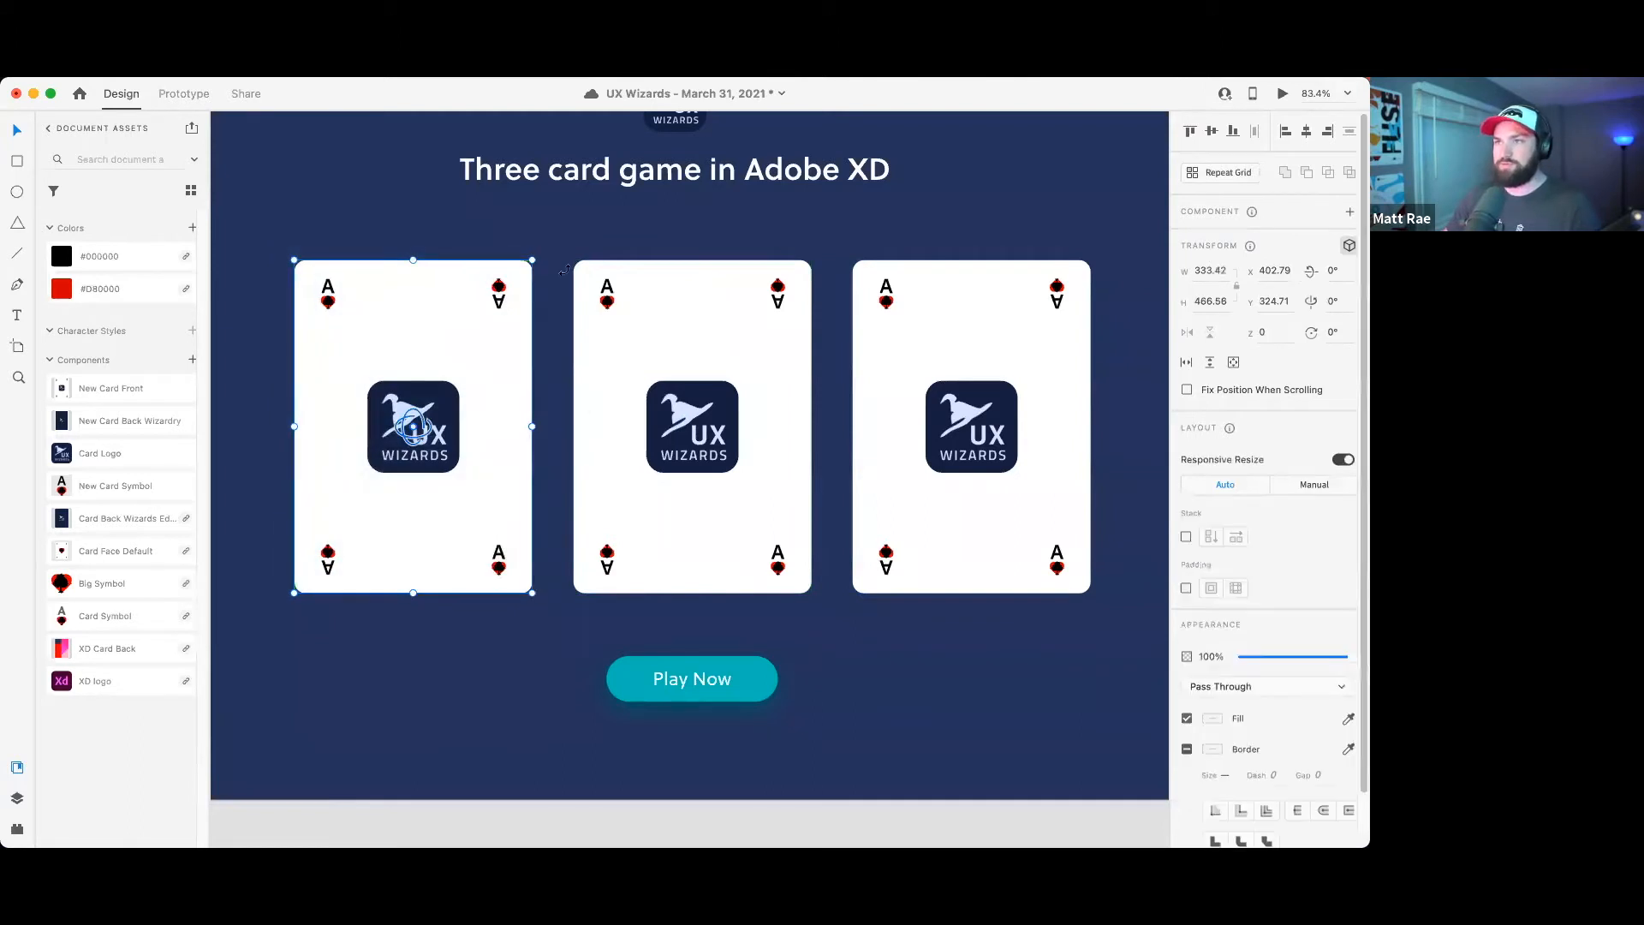
pyautogui.click(656, 465)
pyautogui.moveTo(838, 240); pyautogui.dragTo(1116, 631)
pyautogui.click(474, 361)
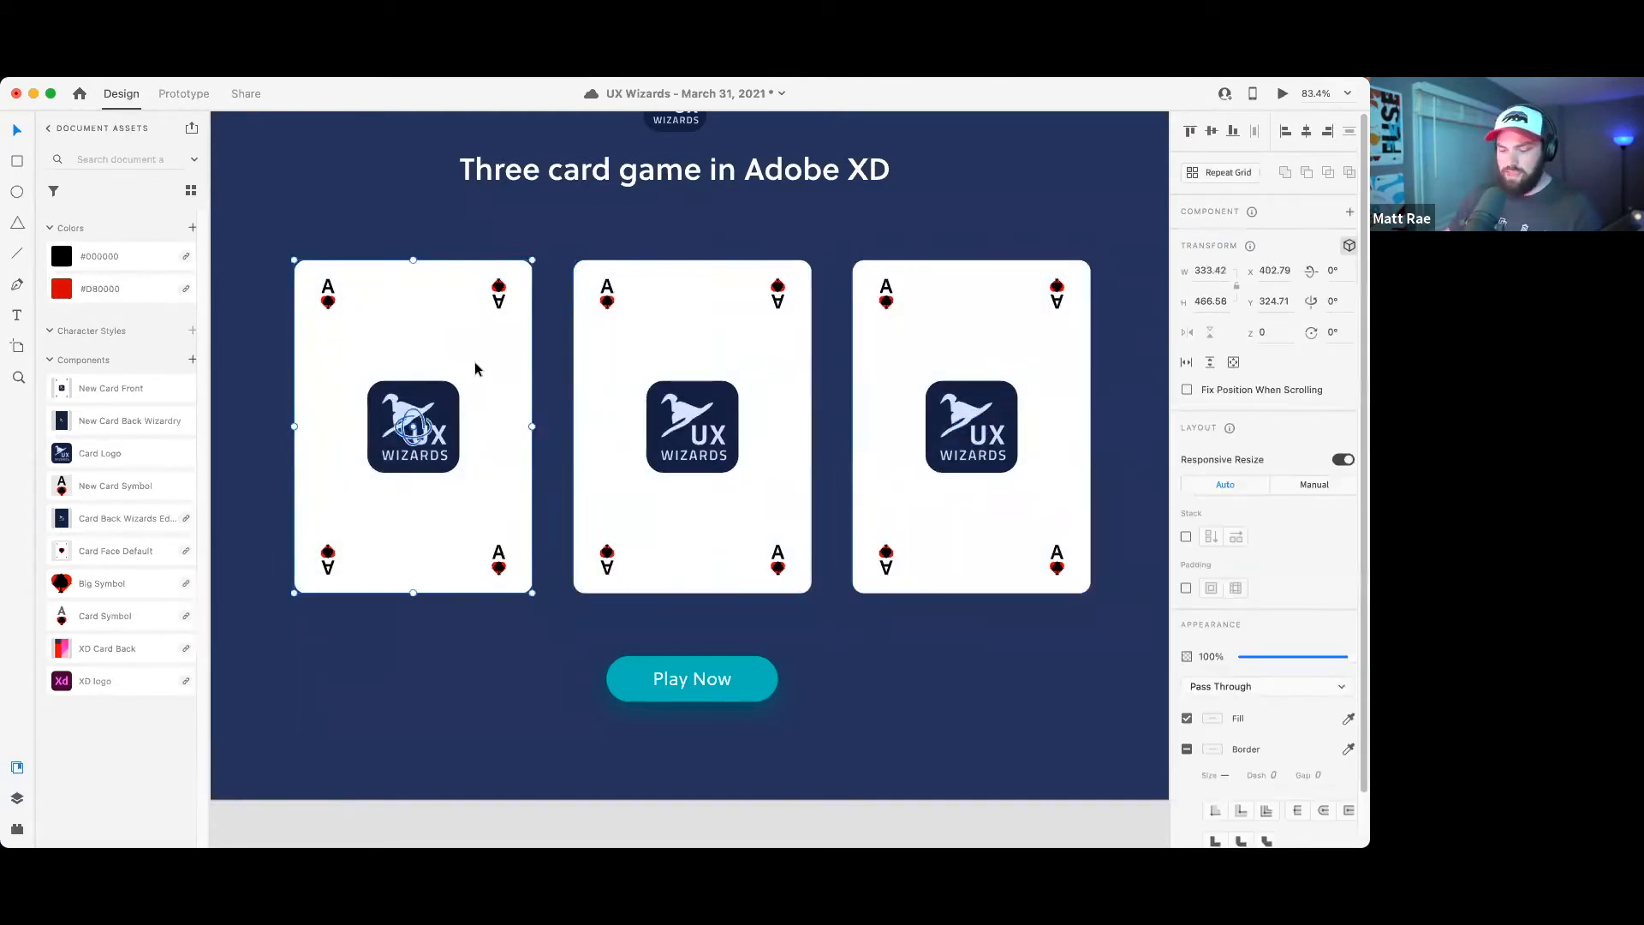
pyautogui.press('super+y')
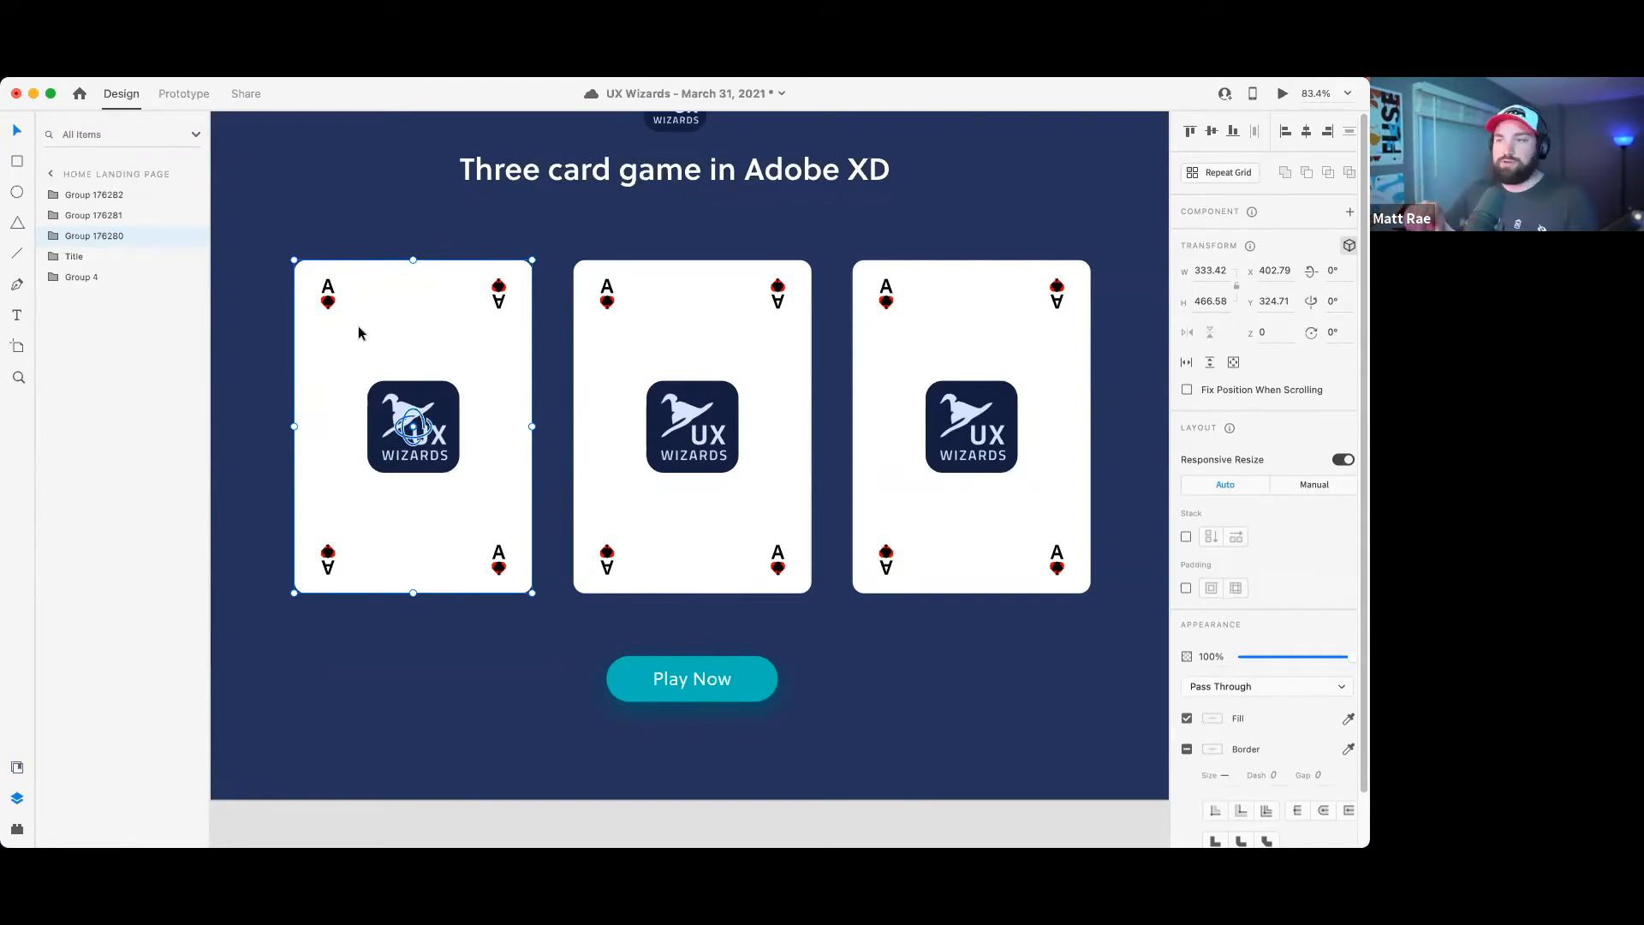
pyautogui.press('super+s')
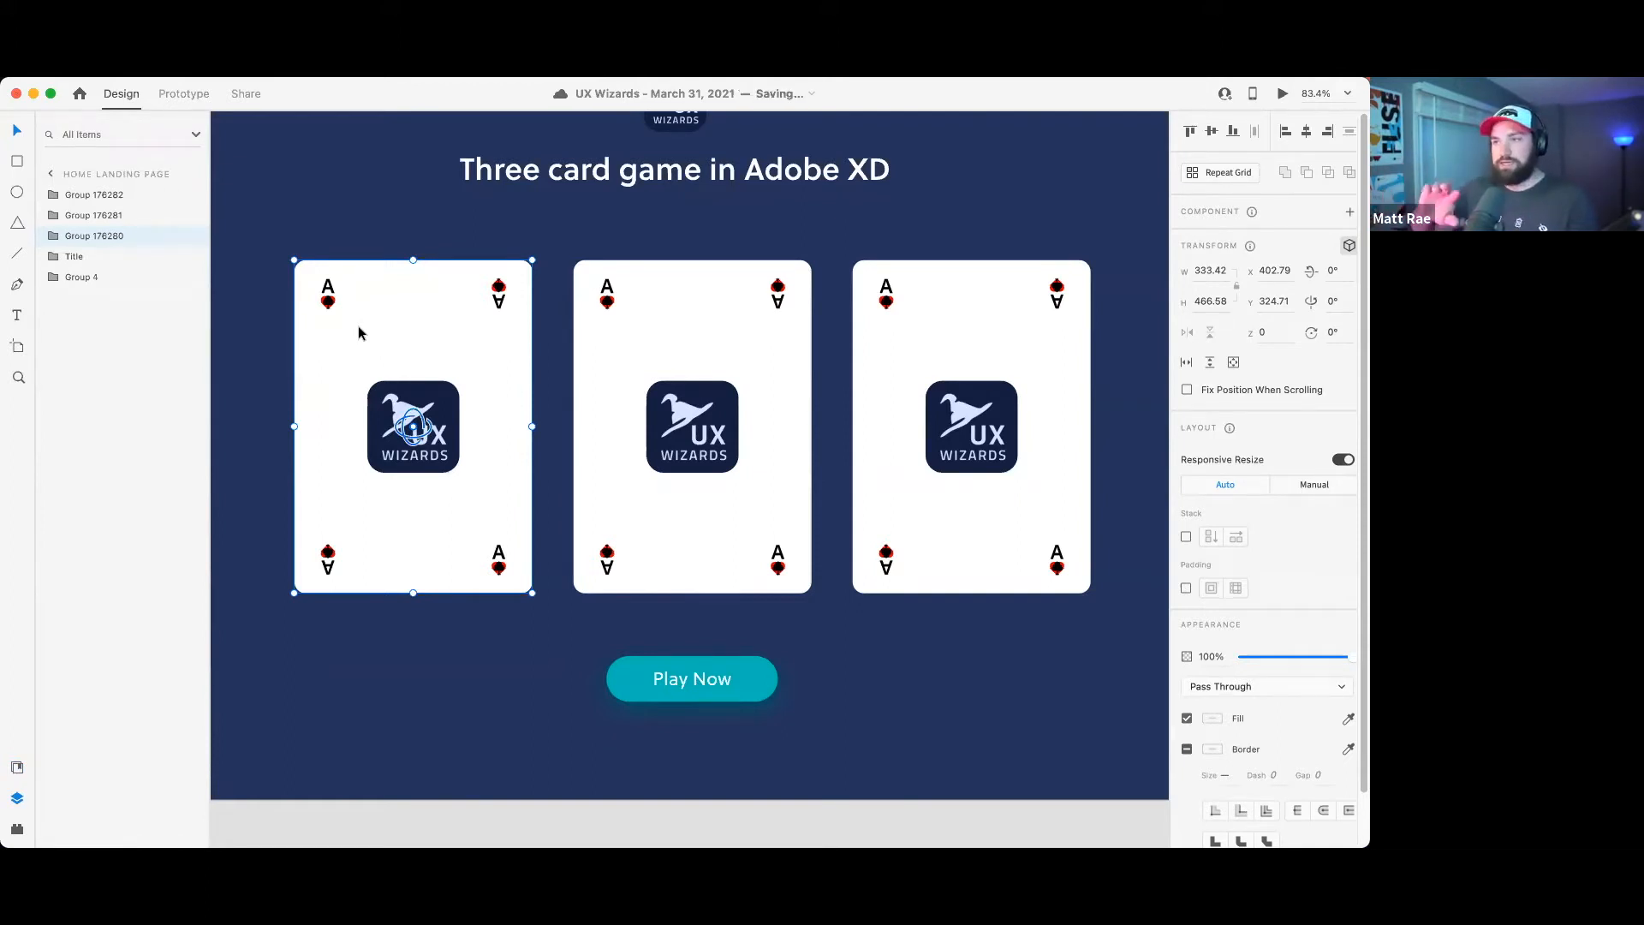
# - Rename the three card groups, in order across the page, as Card 1, Card 2 and Card 3
pyautogui.doubleClick(104, 236)
pyautogui.write('Card 1')
pyautogui.press('Return')
pyautogui.doubleClick(94, 214)
pyautogui.write('Card 2')
pyautogui.press('Return')
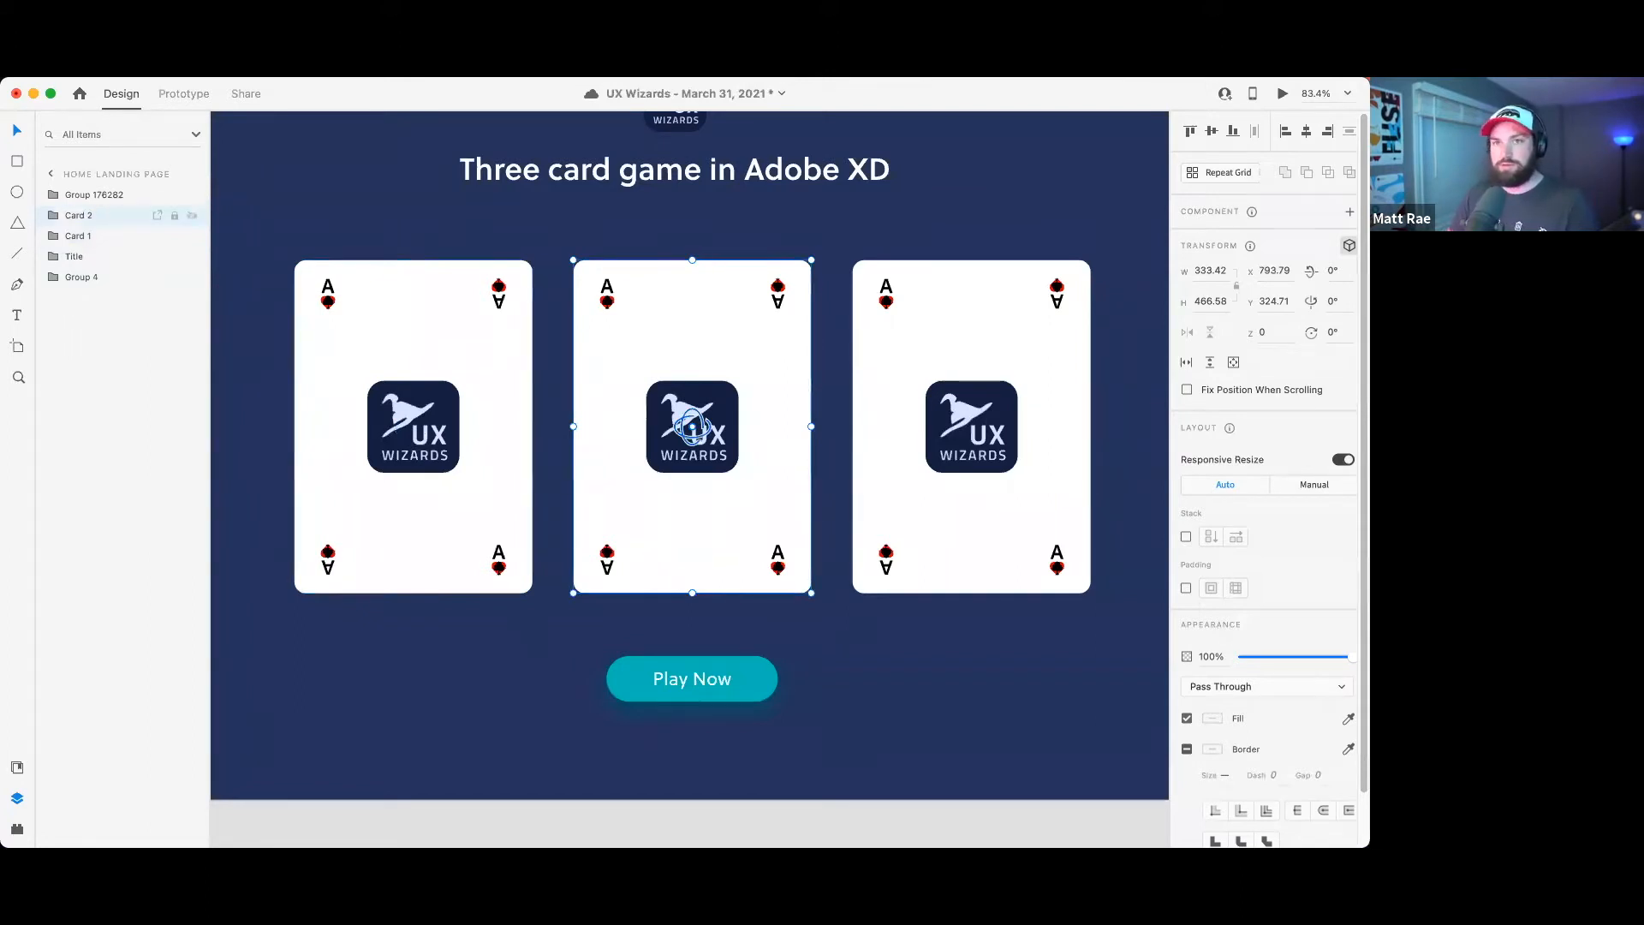
pyautogui.doubleClick(111, 194)
pyautogui.write('Card')
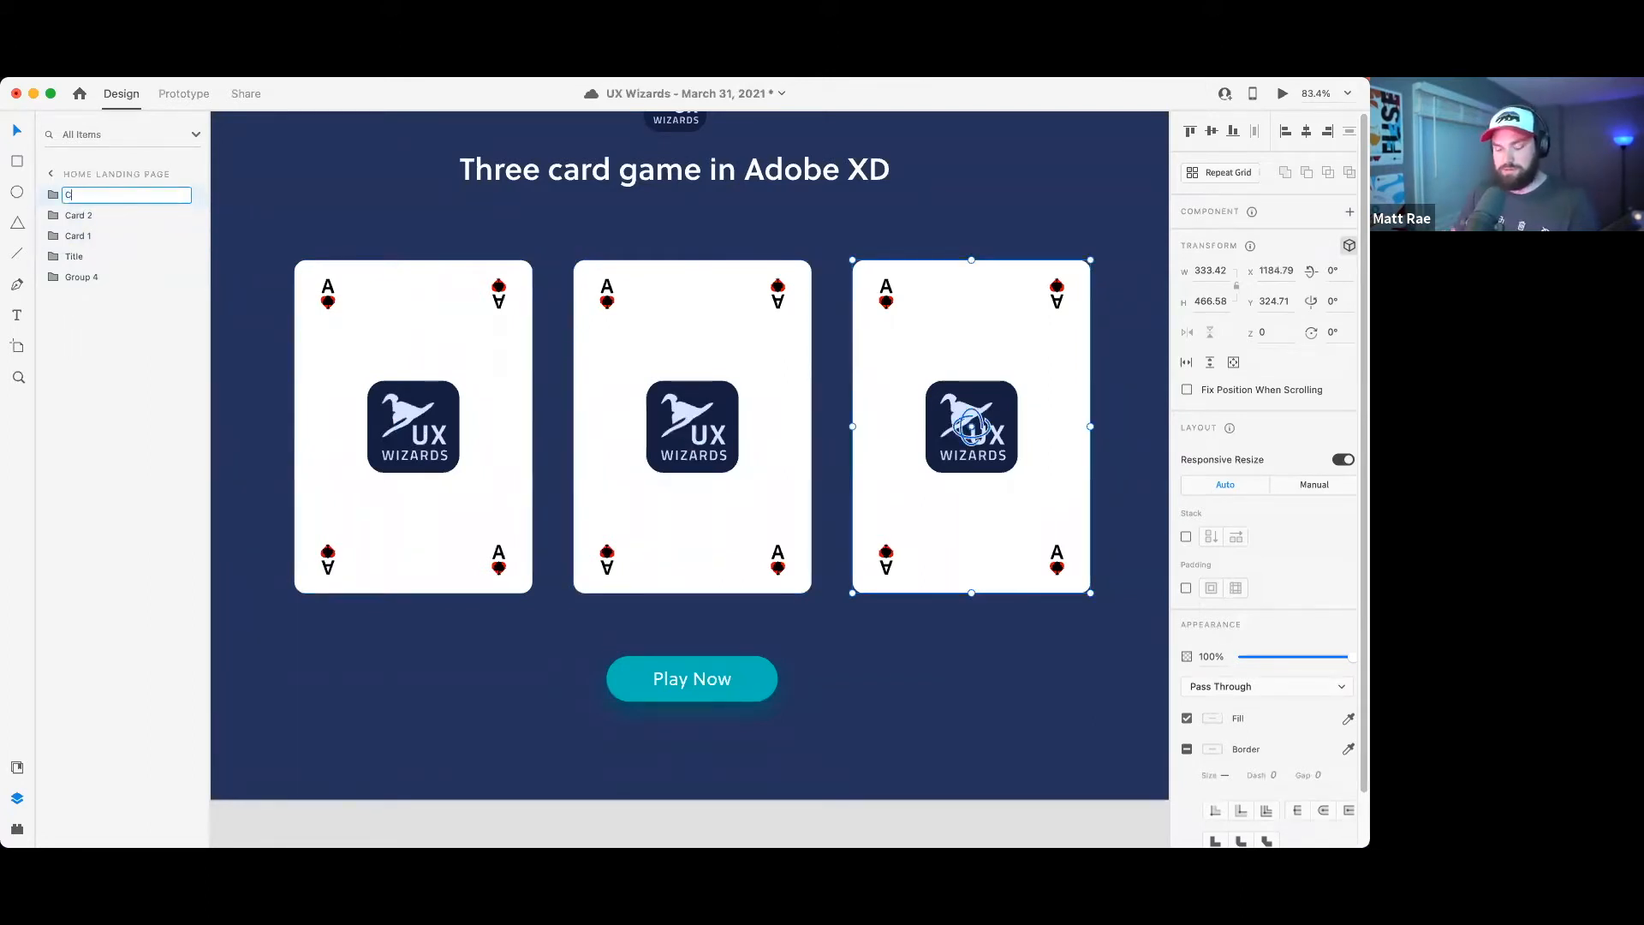
pyautogui.press('Return')
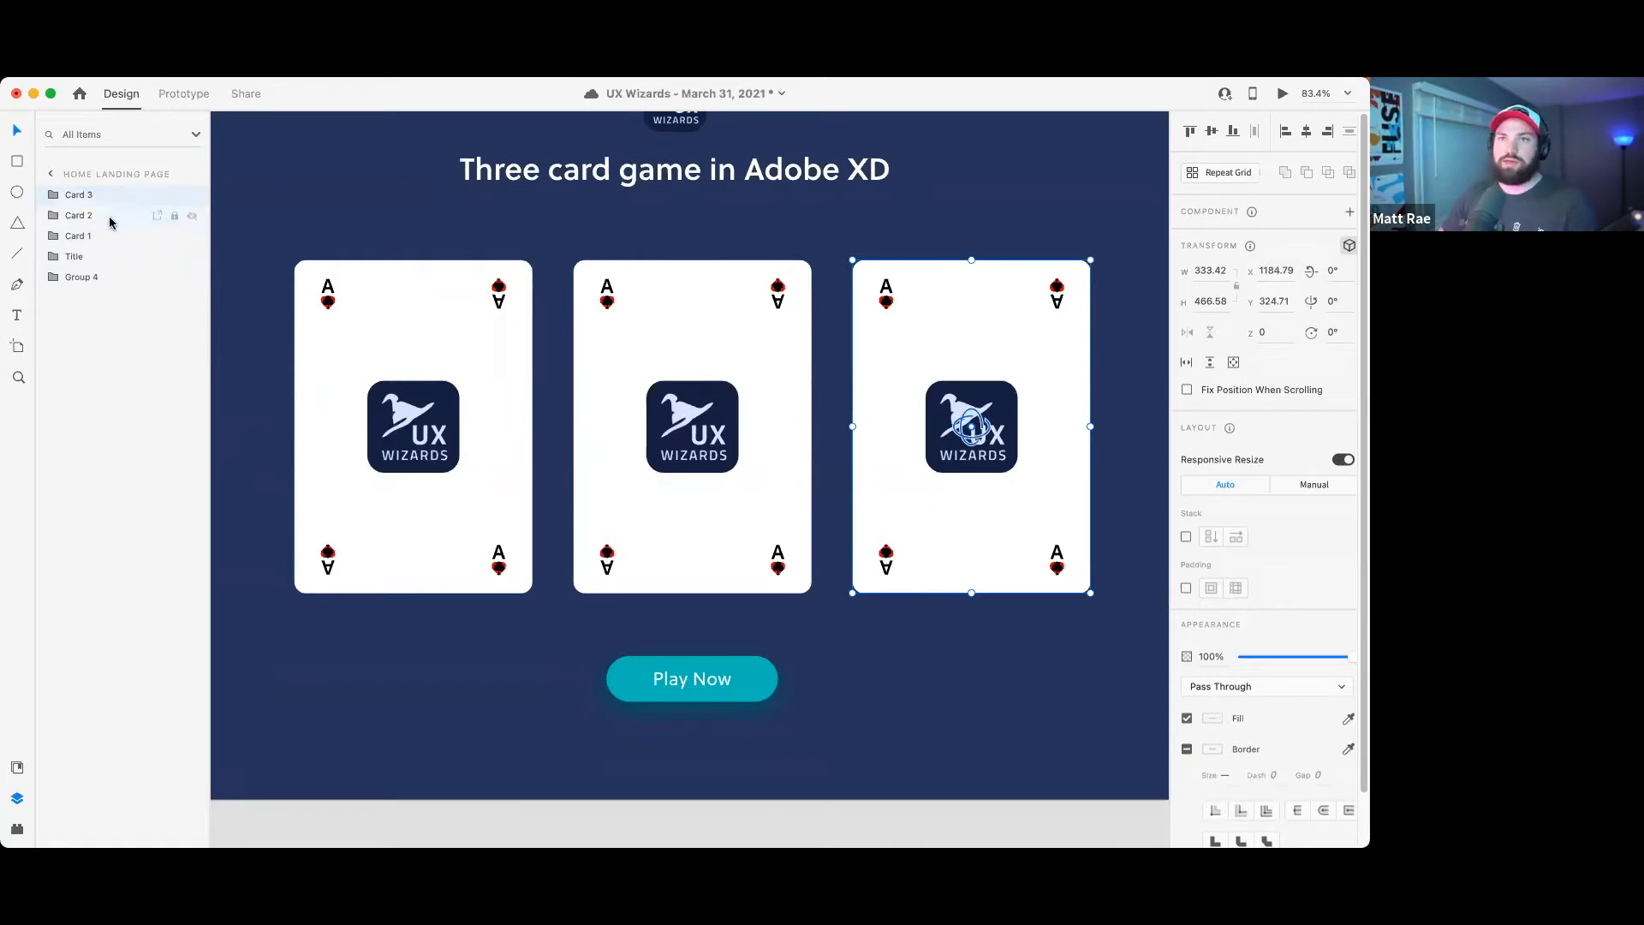
# - Rename the middle card's group as "Card 2 - Hearts" and collapse it in the layer list
pyautogui.click(109, 215)
pyautogui.doubleClick(91, 215)
pyautogui.press('Right')
pyautogui.write('- Hearts')
pyautogui.press('Return')
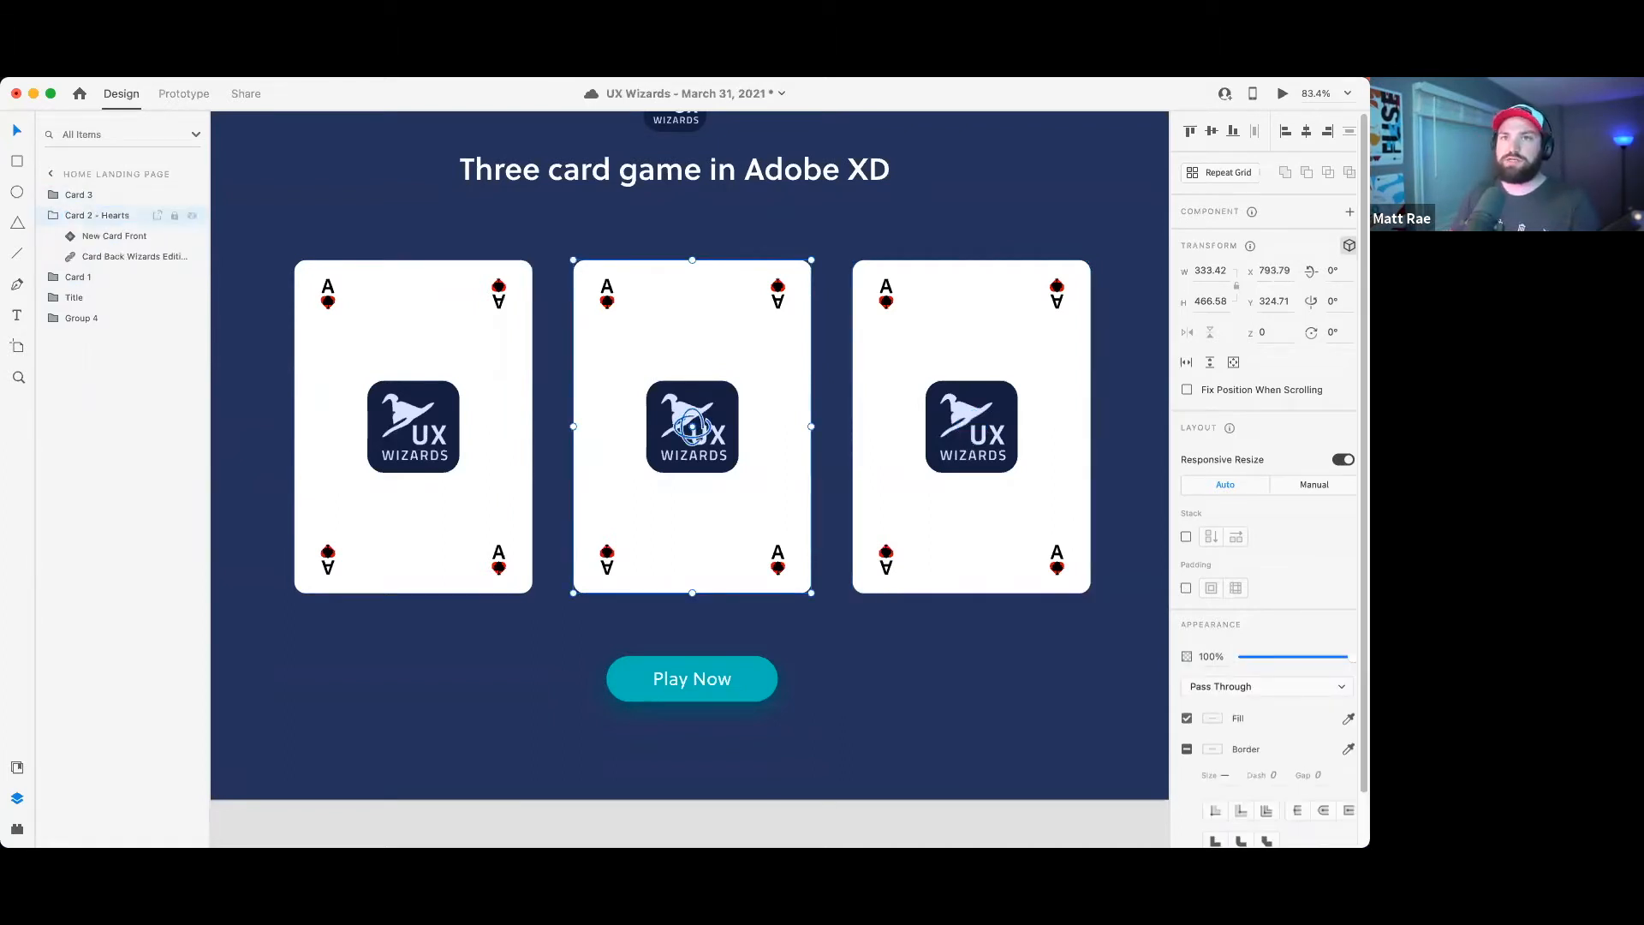
pyautogui.click(53, 217)
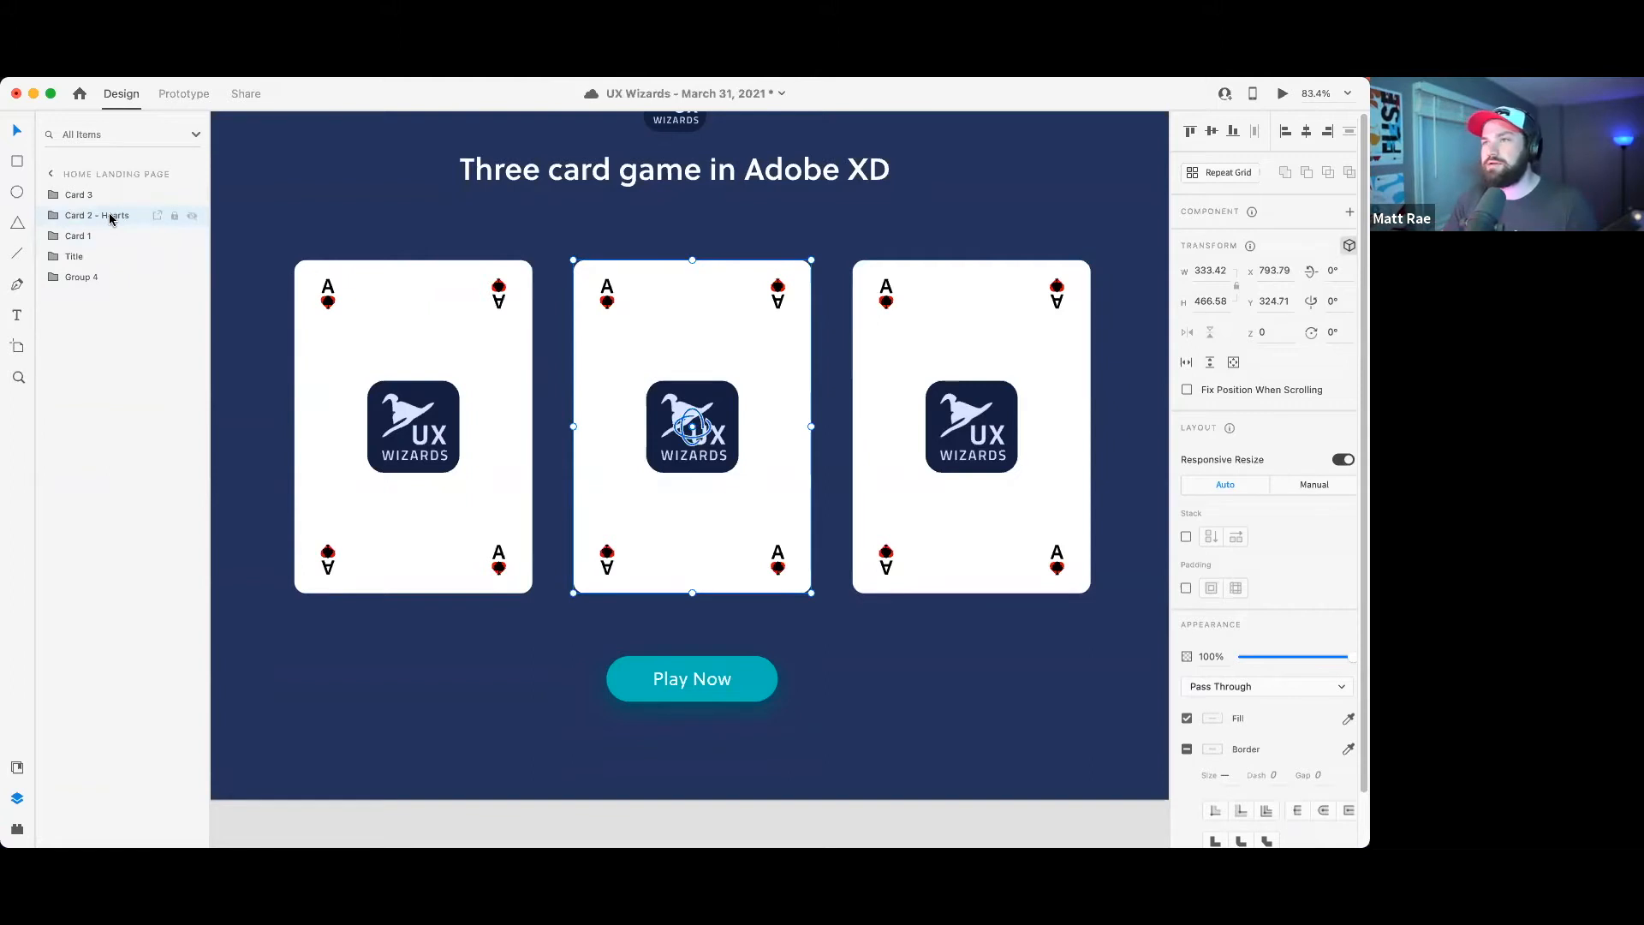
# - Rename the first card's group as "Card 1 - Clubs" and the third card's group as "Card 3 - Spades"
pyautogui.doubleClick(89, 235)
pyautogui.press('Right')
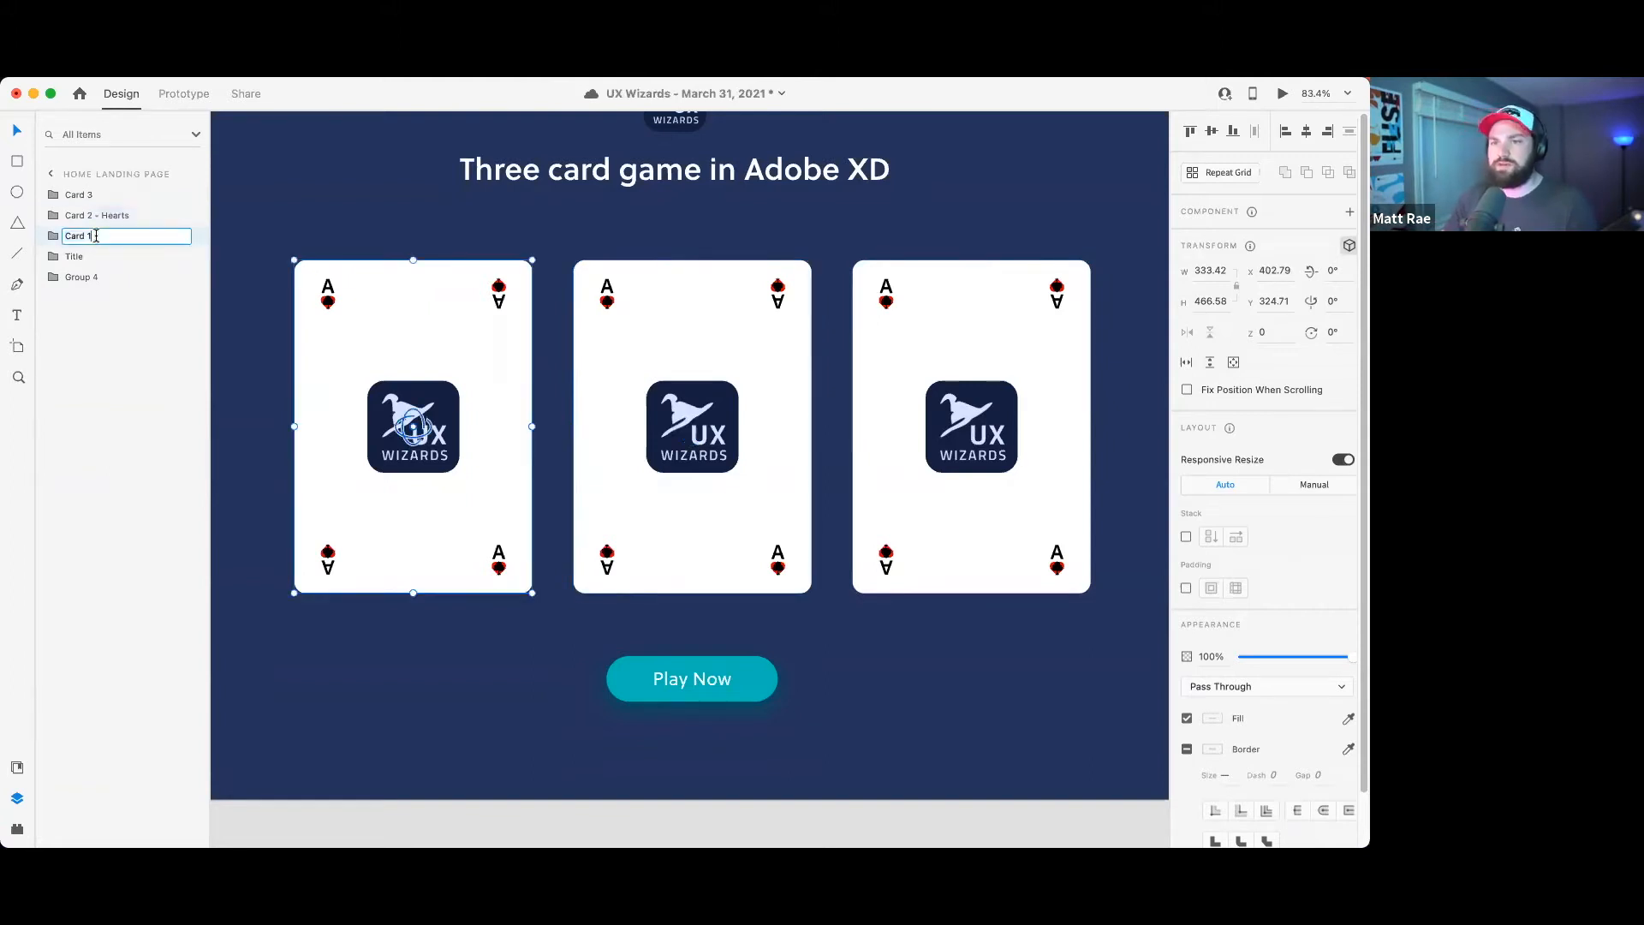
pyautogui.press('Return')
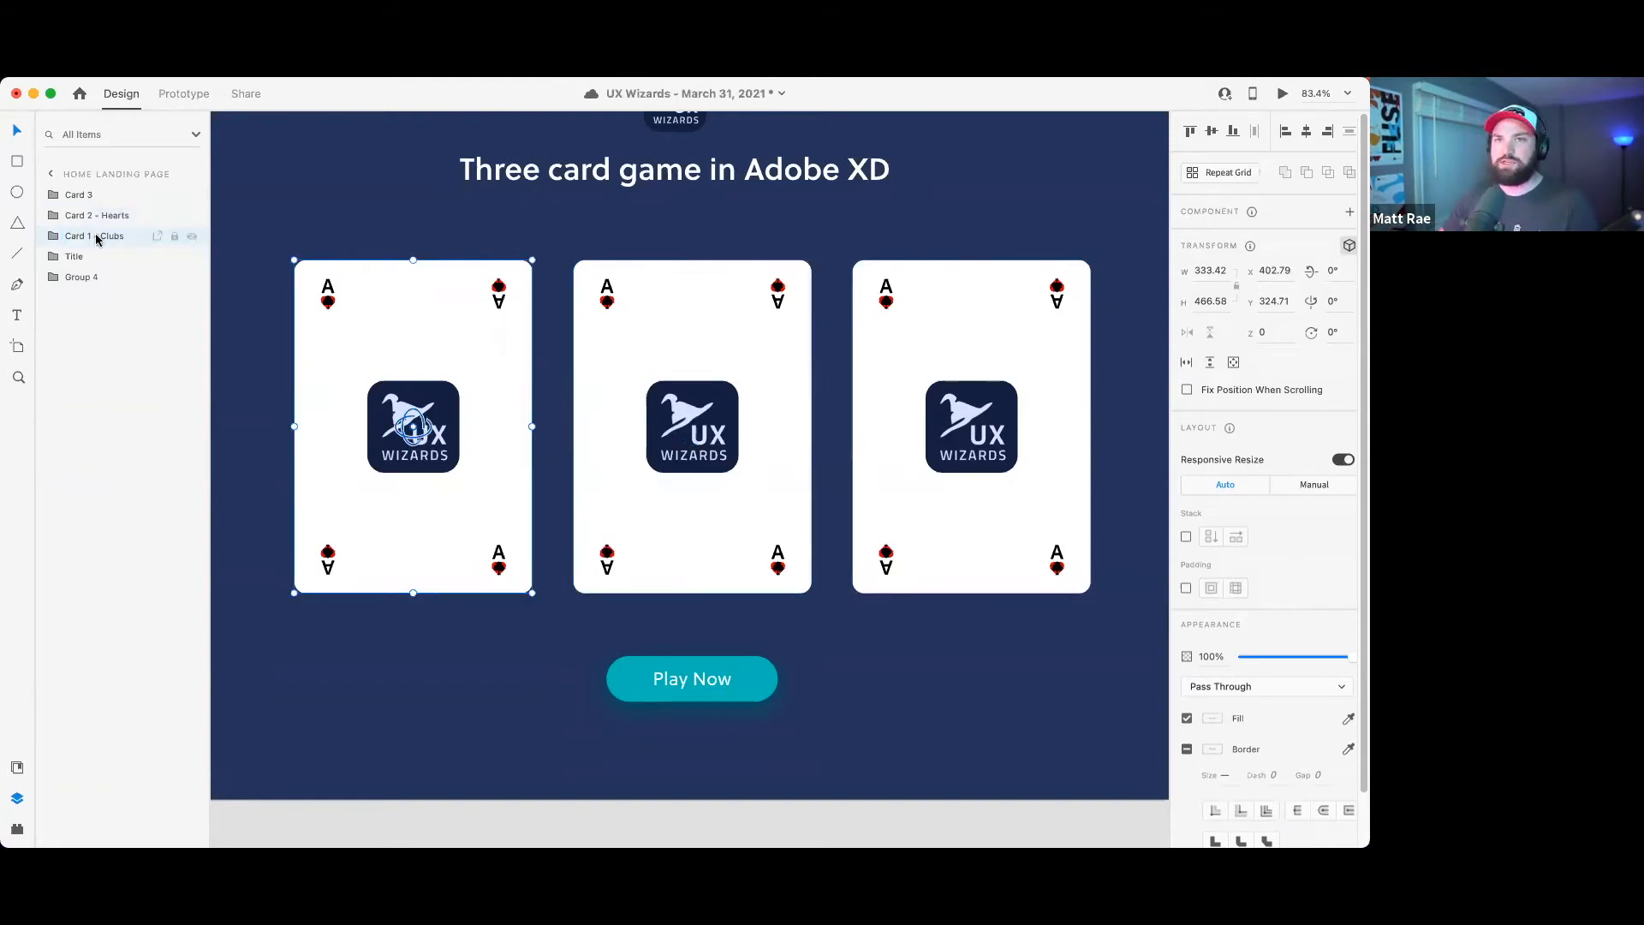
pyautogui.doubleClick(89, 196)
pyautogui.press('Right')
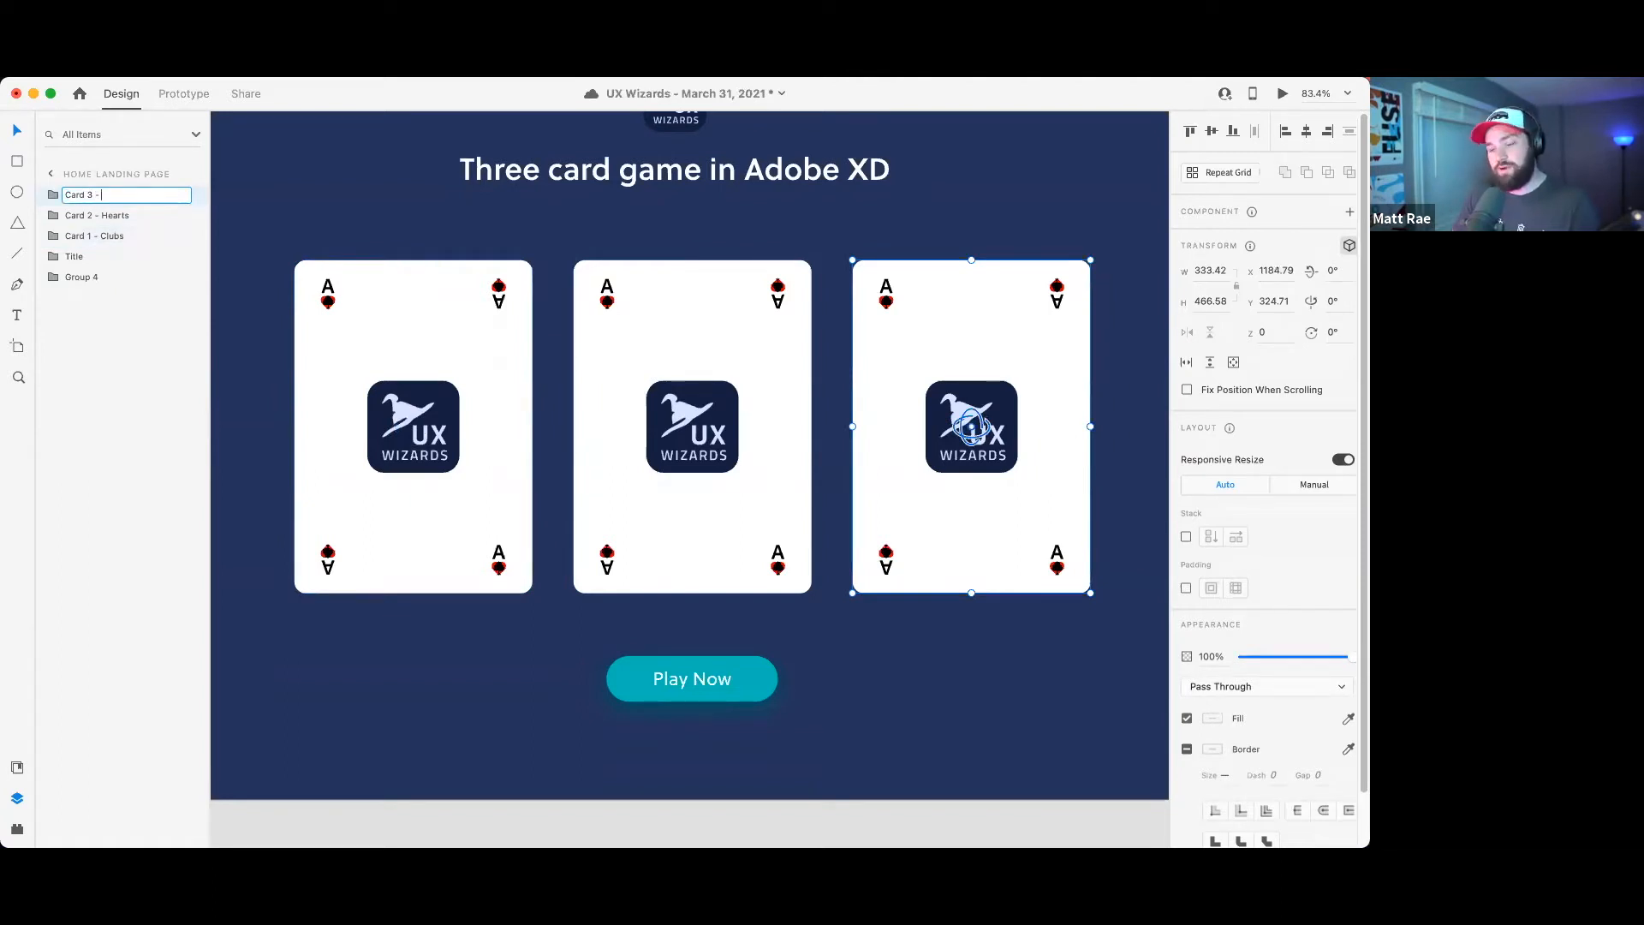
pyautogui.write('Spades')
pyautogui.press('Return')
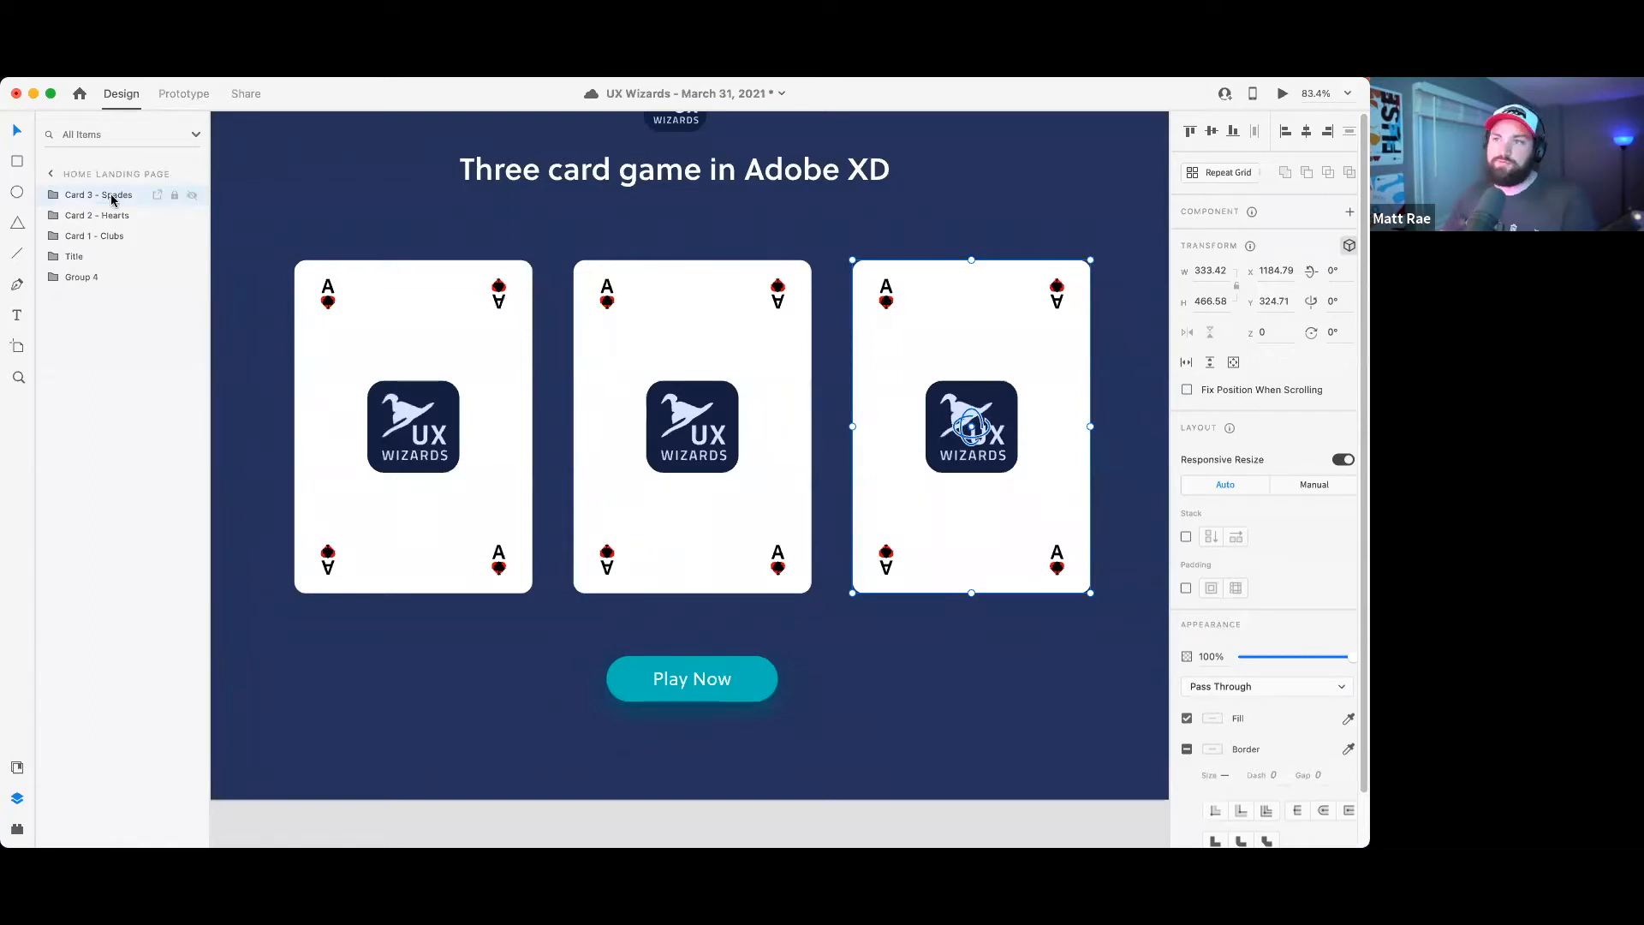
pyautogui.click(397, 212)
pyautogui.click(417, 335)
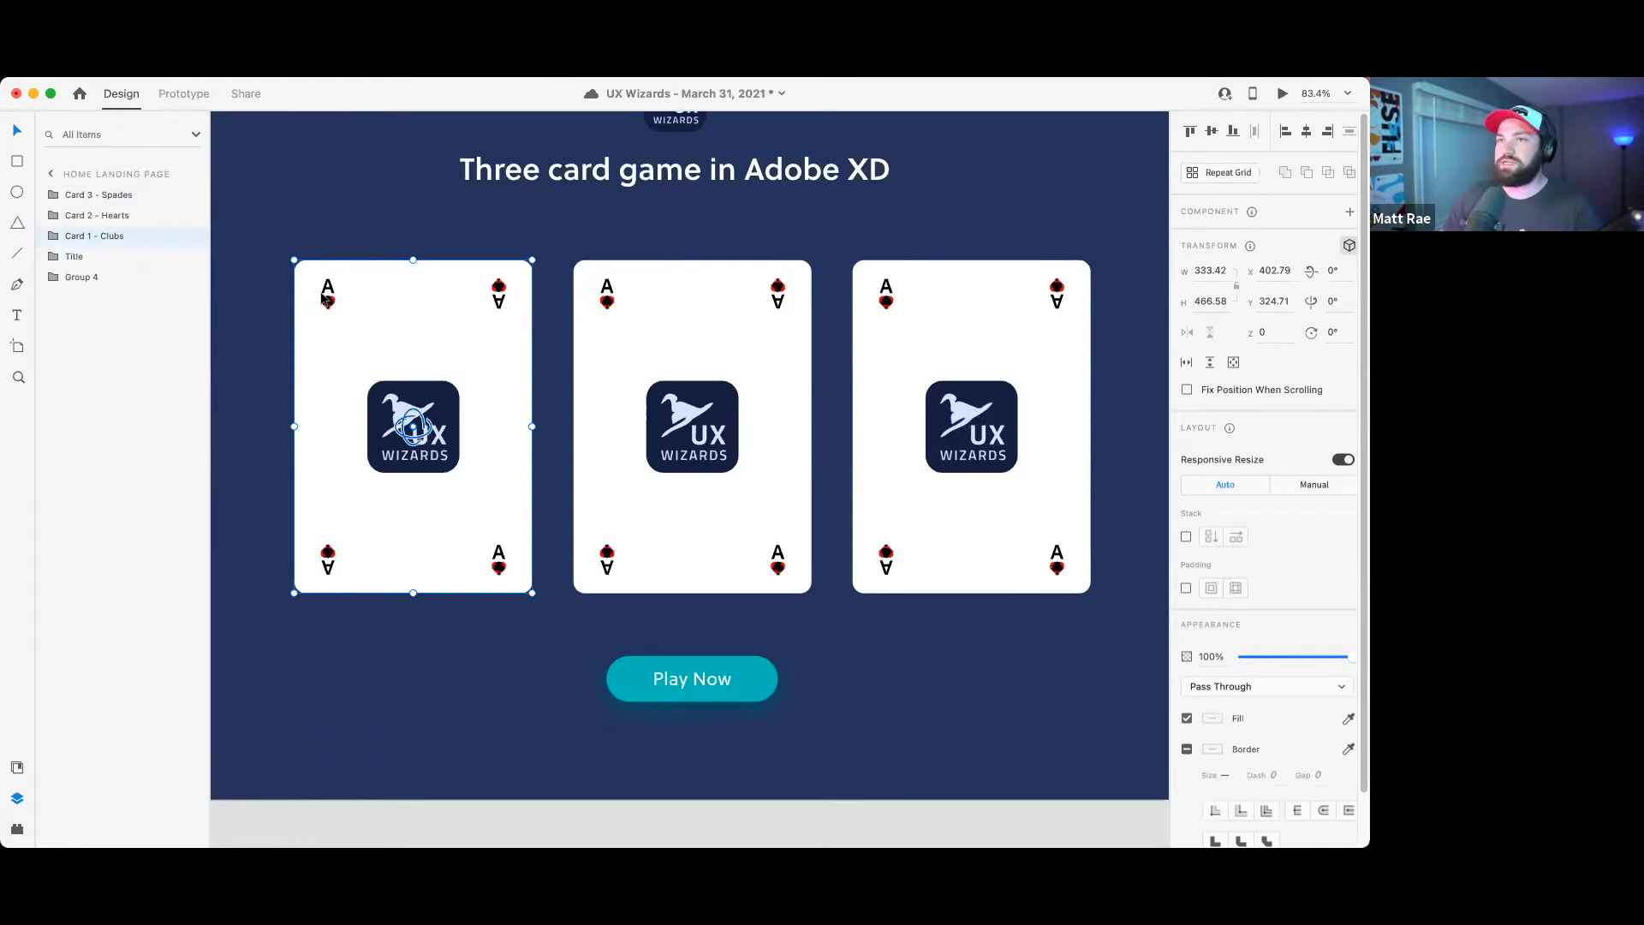
pyautogui.doubleClick(392, 300)
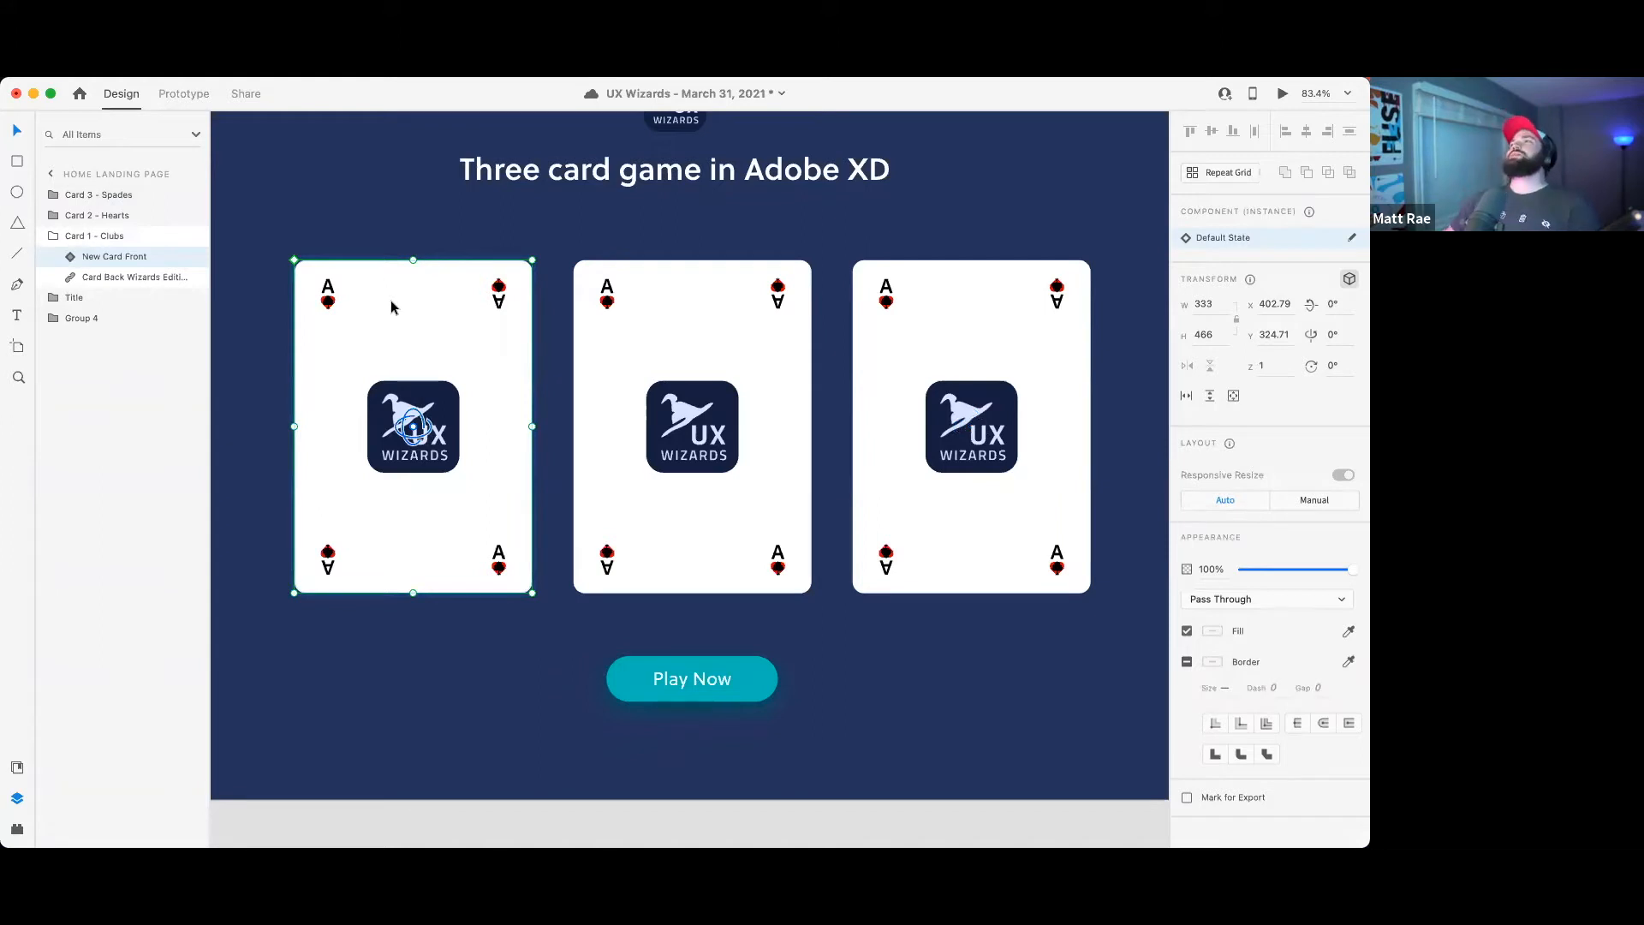
pyautogui.scroll(3, 377, 237)
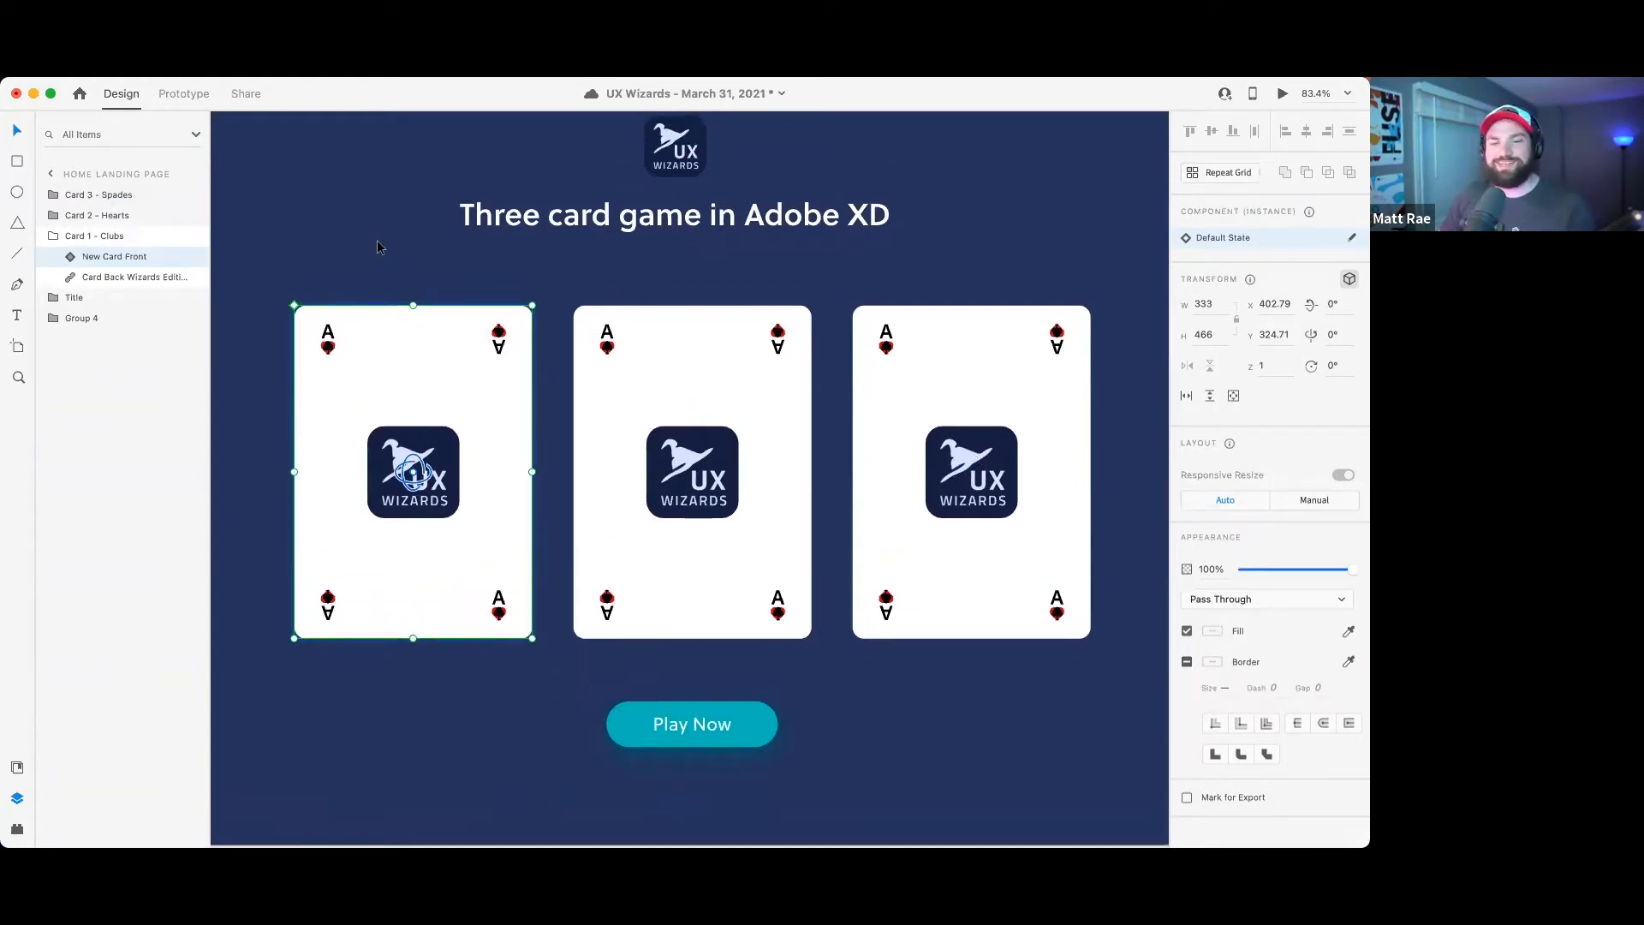
pyautogui.click(377, 246)
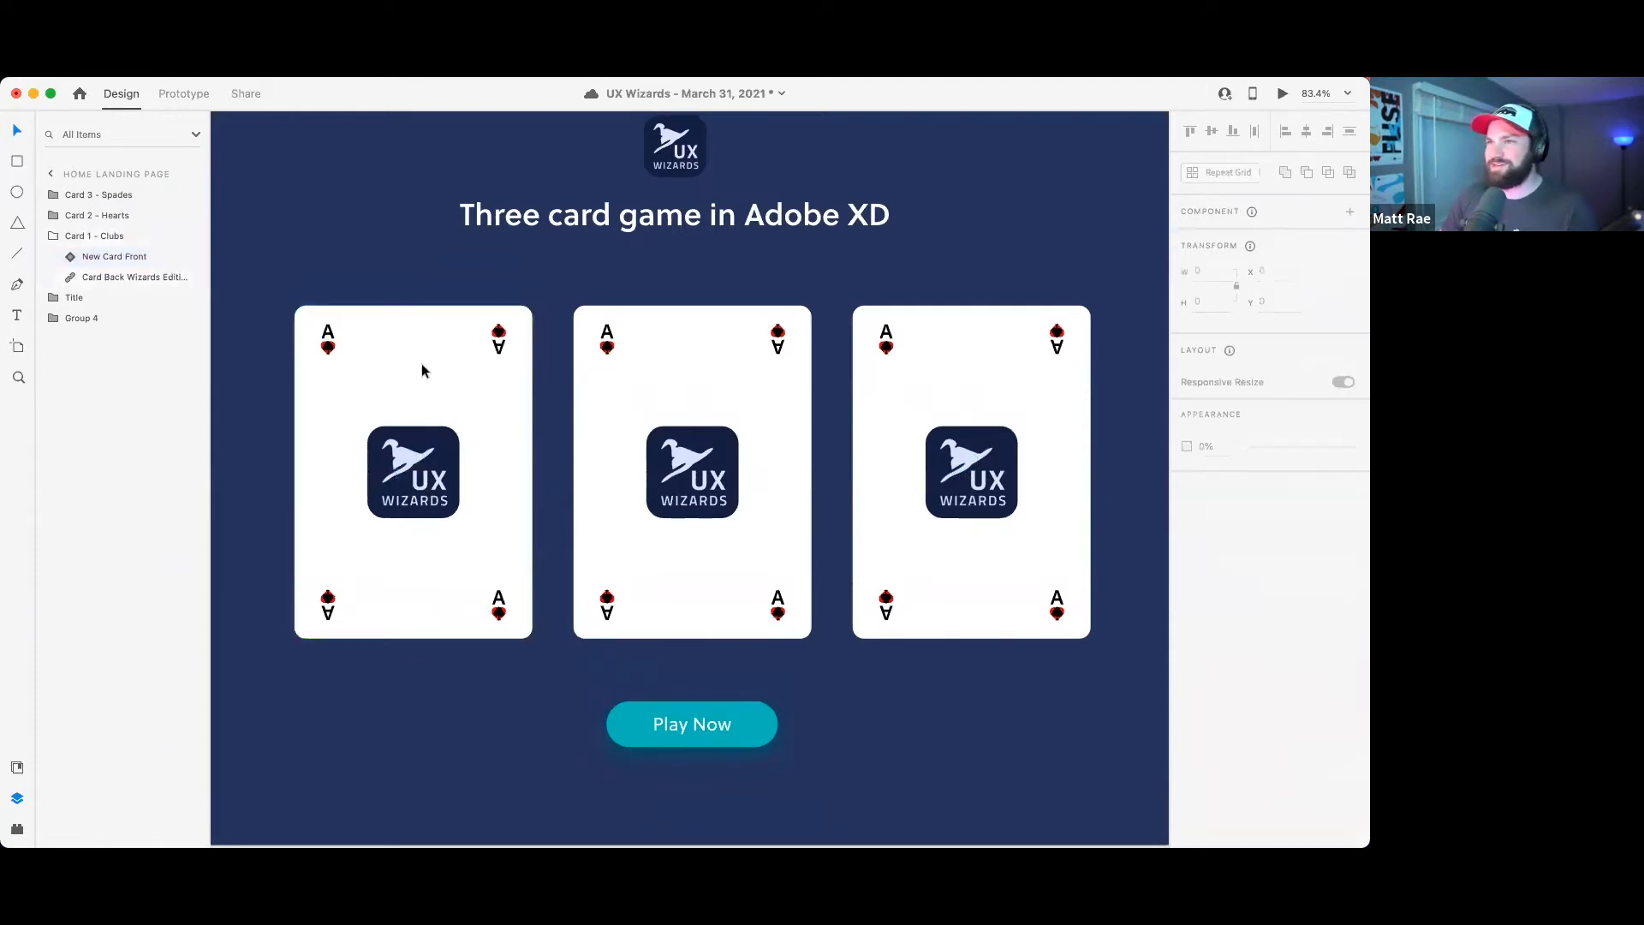
# - Open the main component of the first card's New Card Front for editing
pyautogui.click(422, 363)
pyautogui.scroll(10, 502, 279)
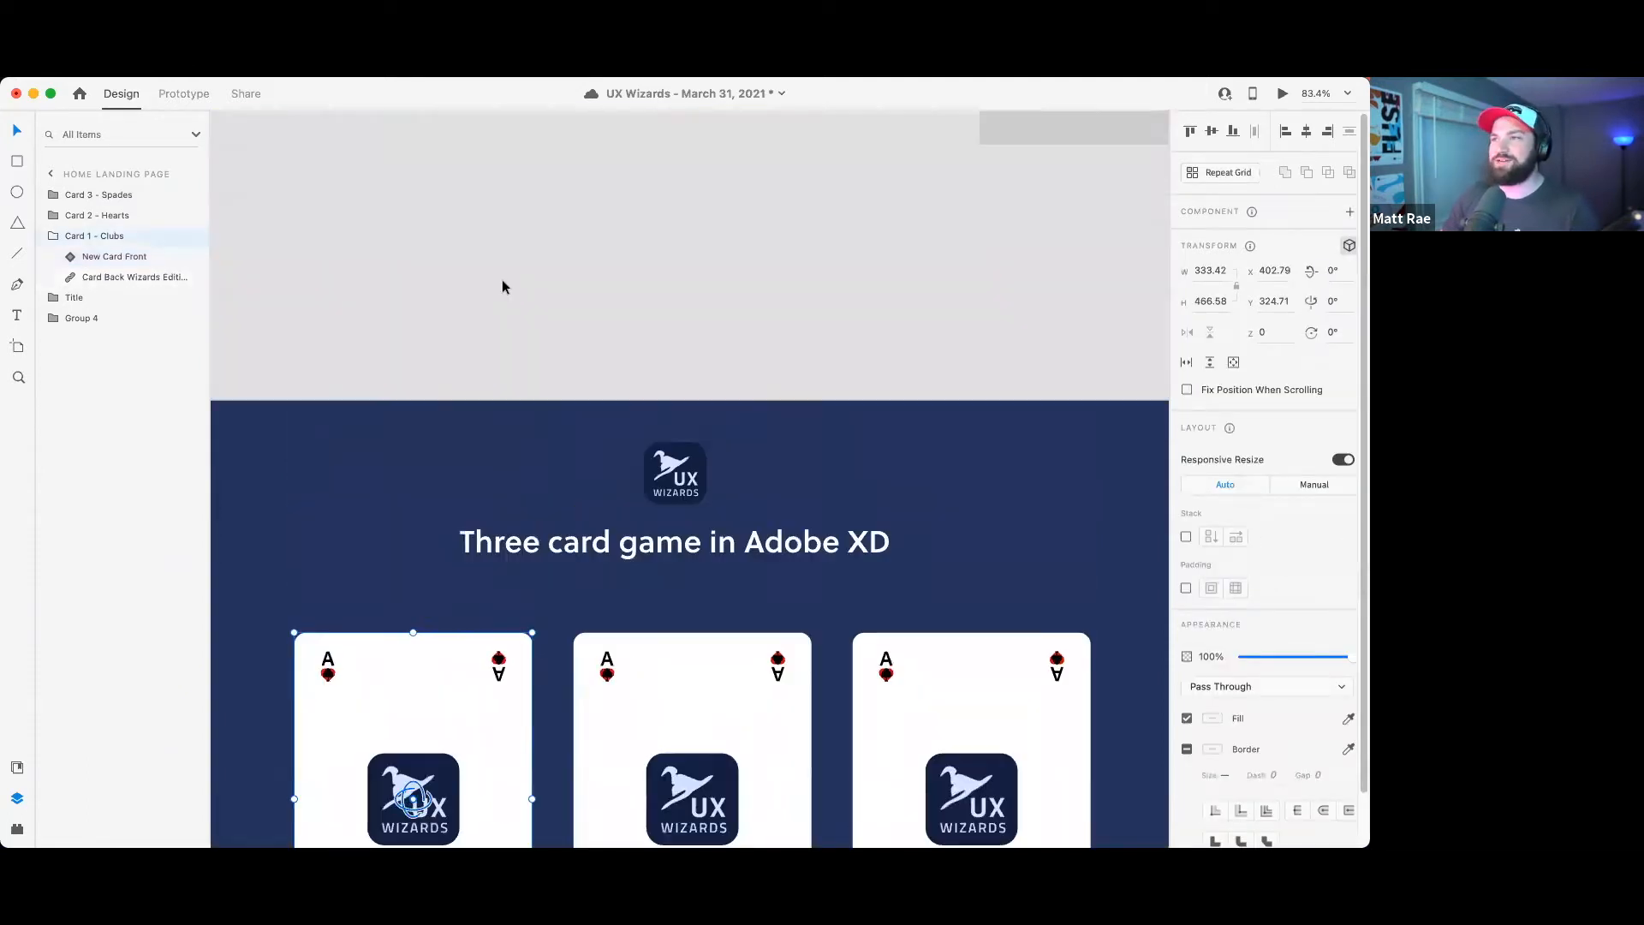
pyautogui.scroll(-5, 501, 279)
pyautogui.moveTo(468, 383); pyautogui.dragTo(532, 387)
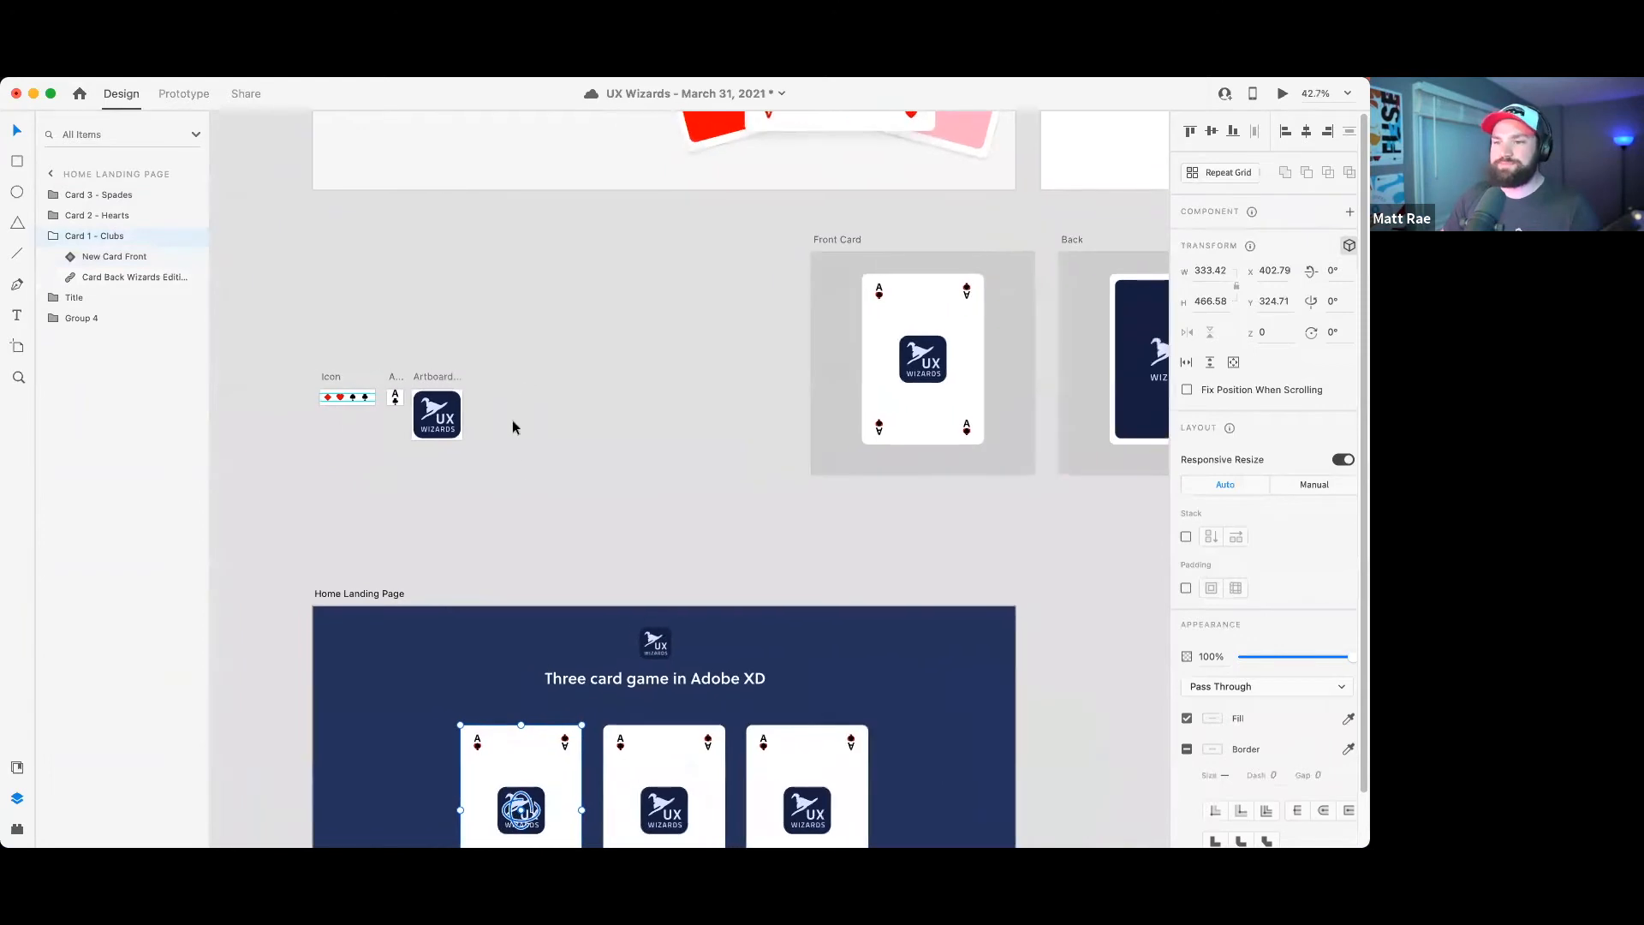
pyautogui.scroll(-5, 572, 497)
pyautogui.scroll(8, 516, 463)
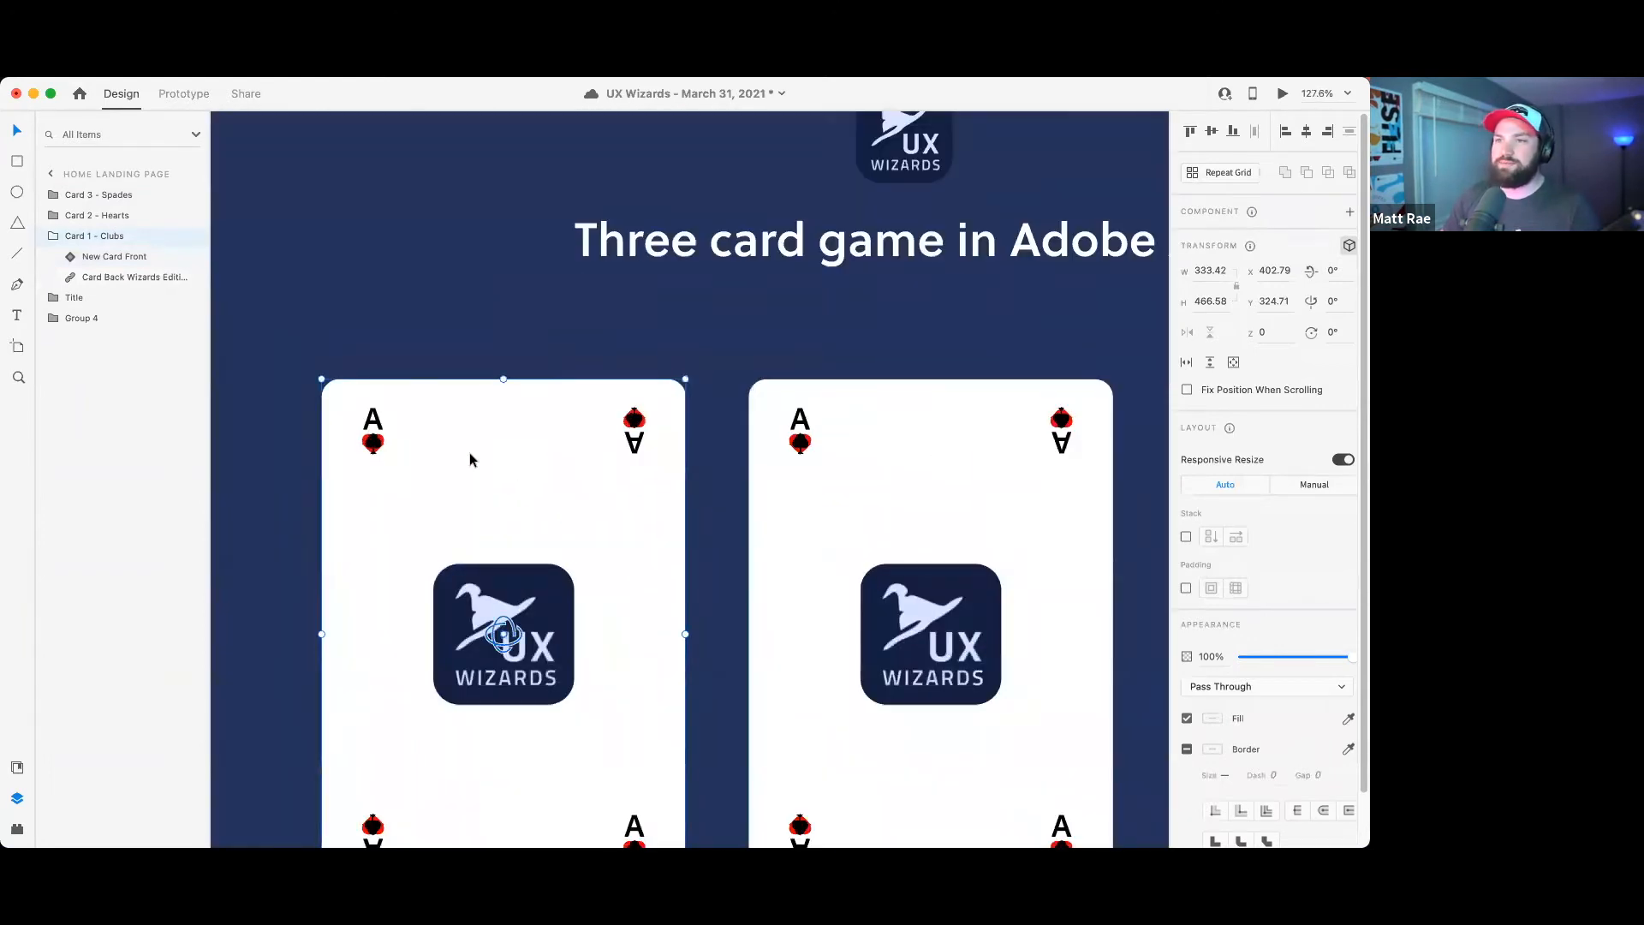
pyautogui.doubleClick(469, 453)
pyautogui.rightClick(433, 470)
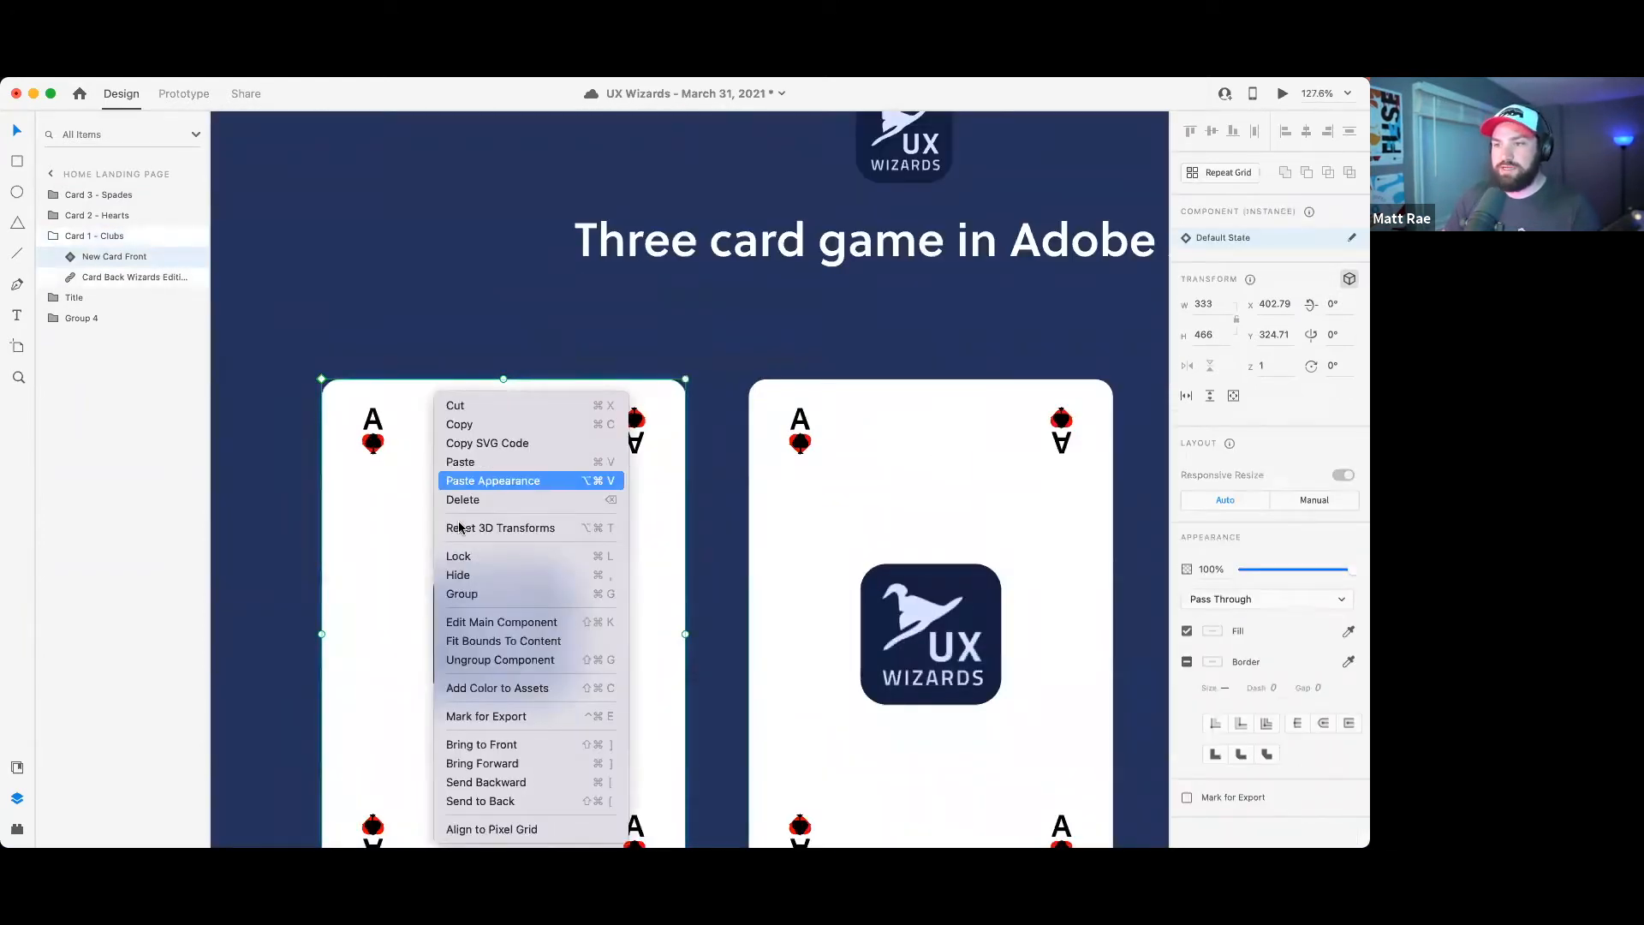
pyautogui.click(491, 623)
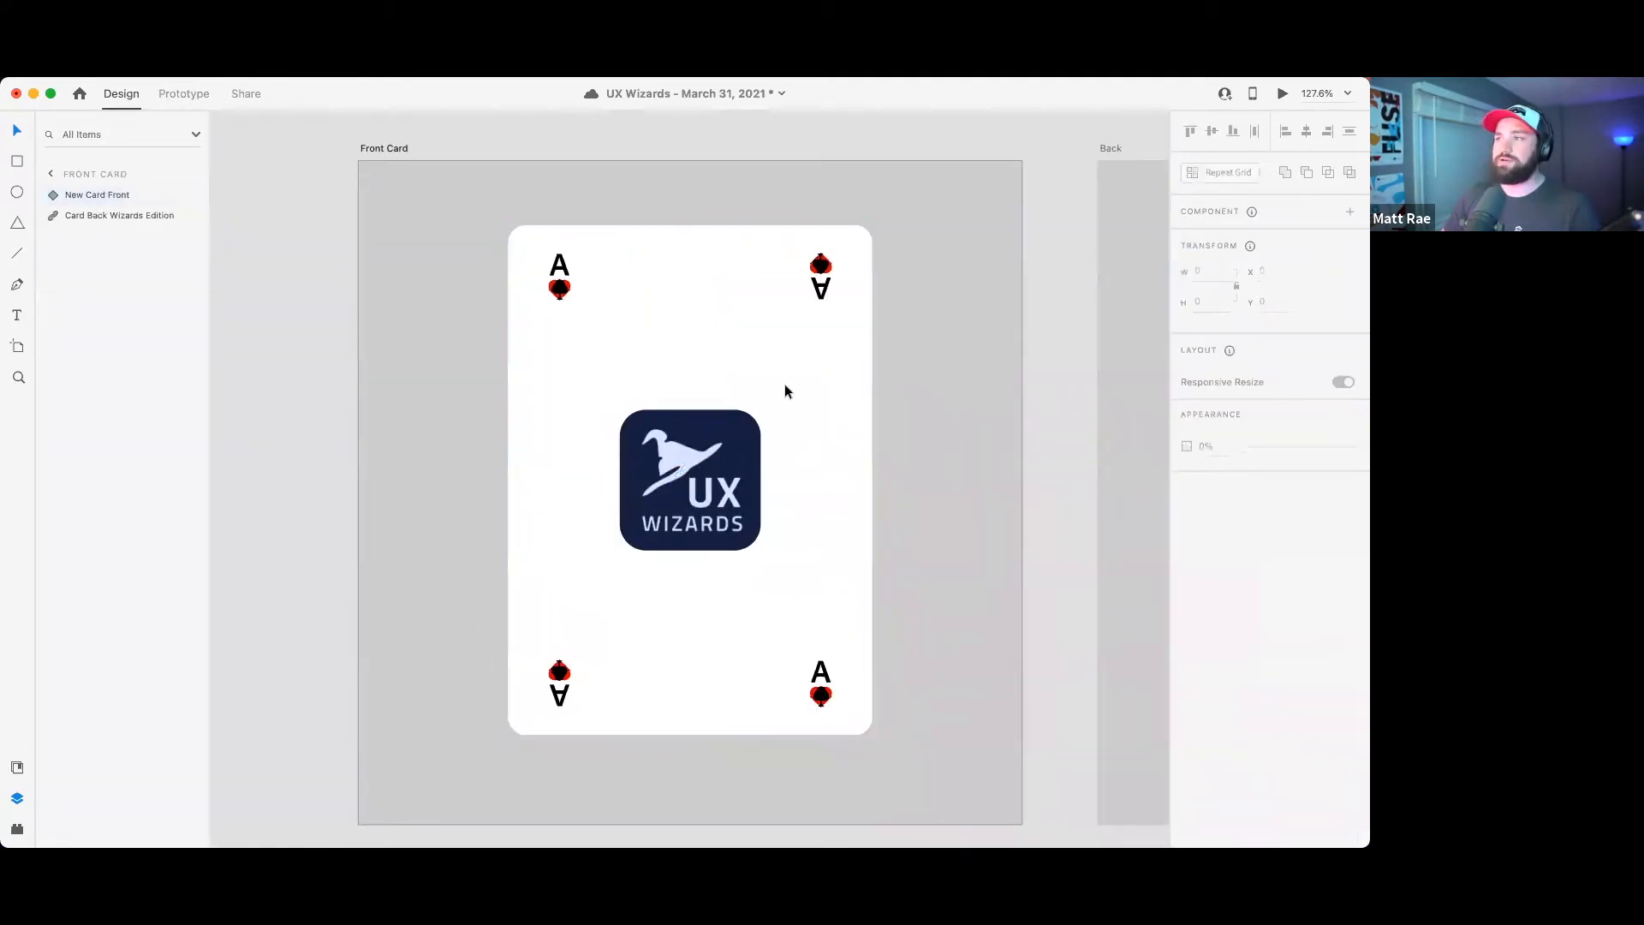
# - Add a new state named Hearts to the New Card Front main component
pyautogui.click(1351, 237)
pyautogui.click(1284, 246)
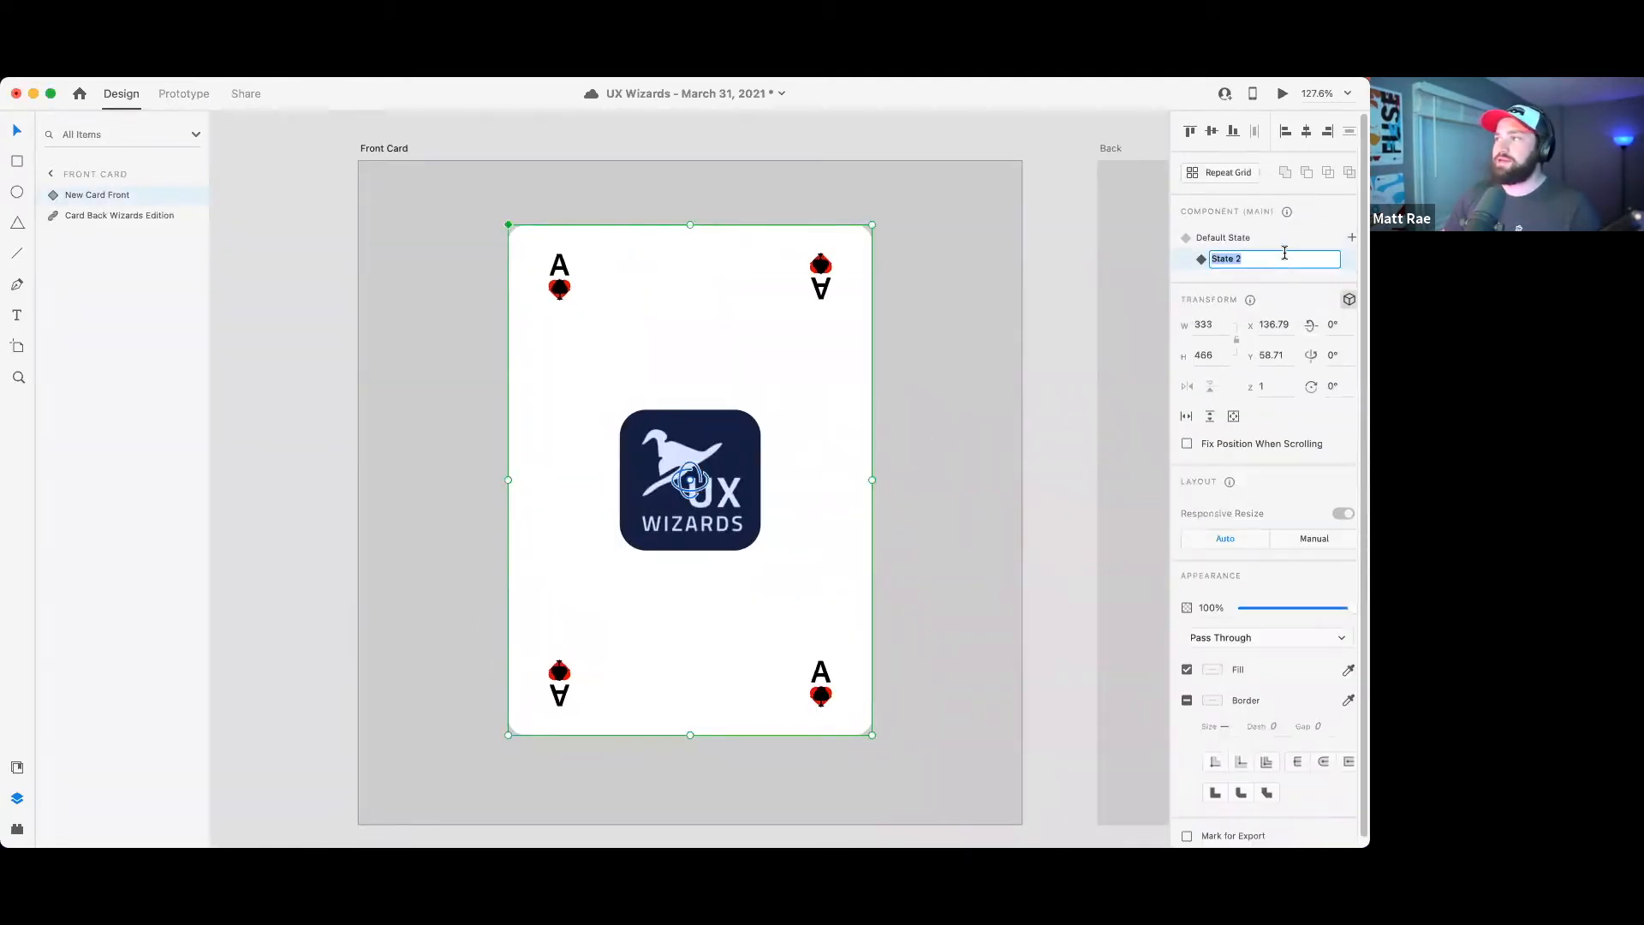
pyautogui.write('Hearst')
pyautogui.press('Return')
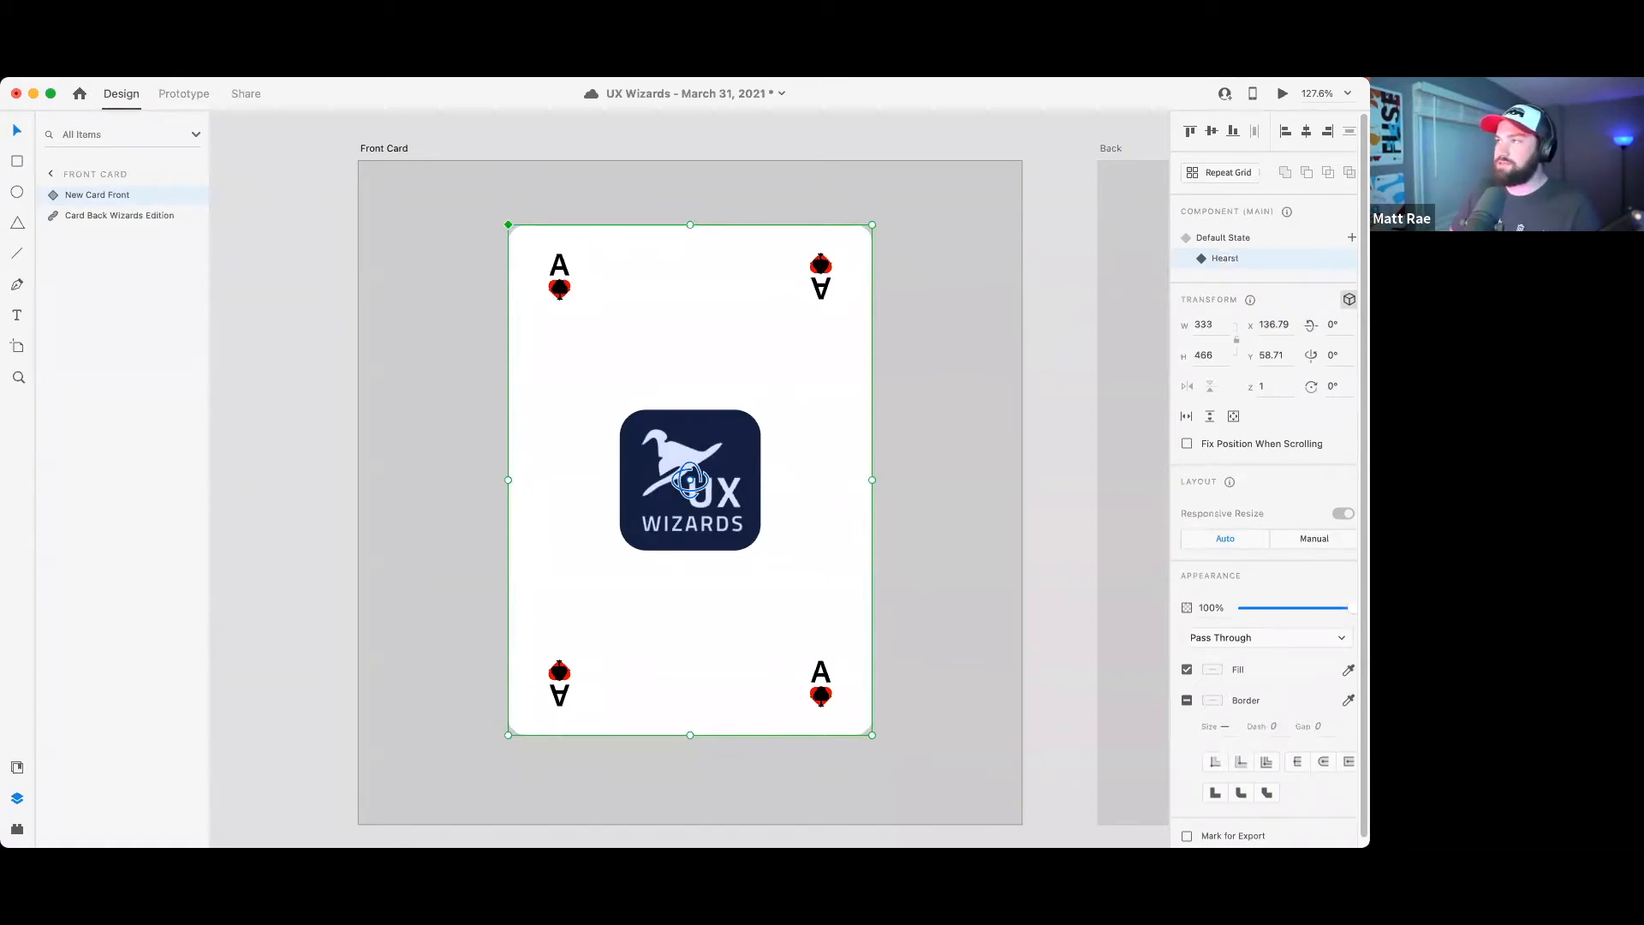
pyautogui.doubleClick(1235, 260)
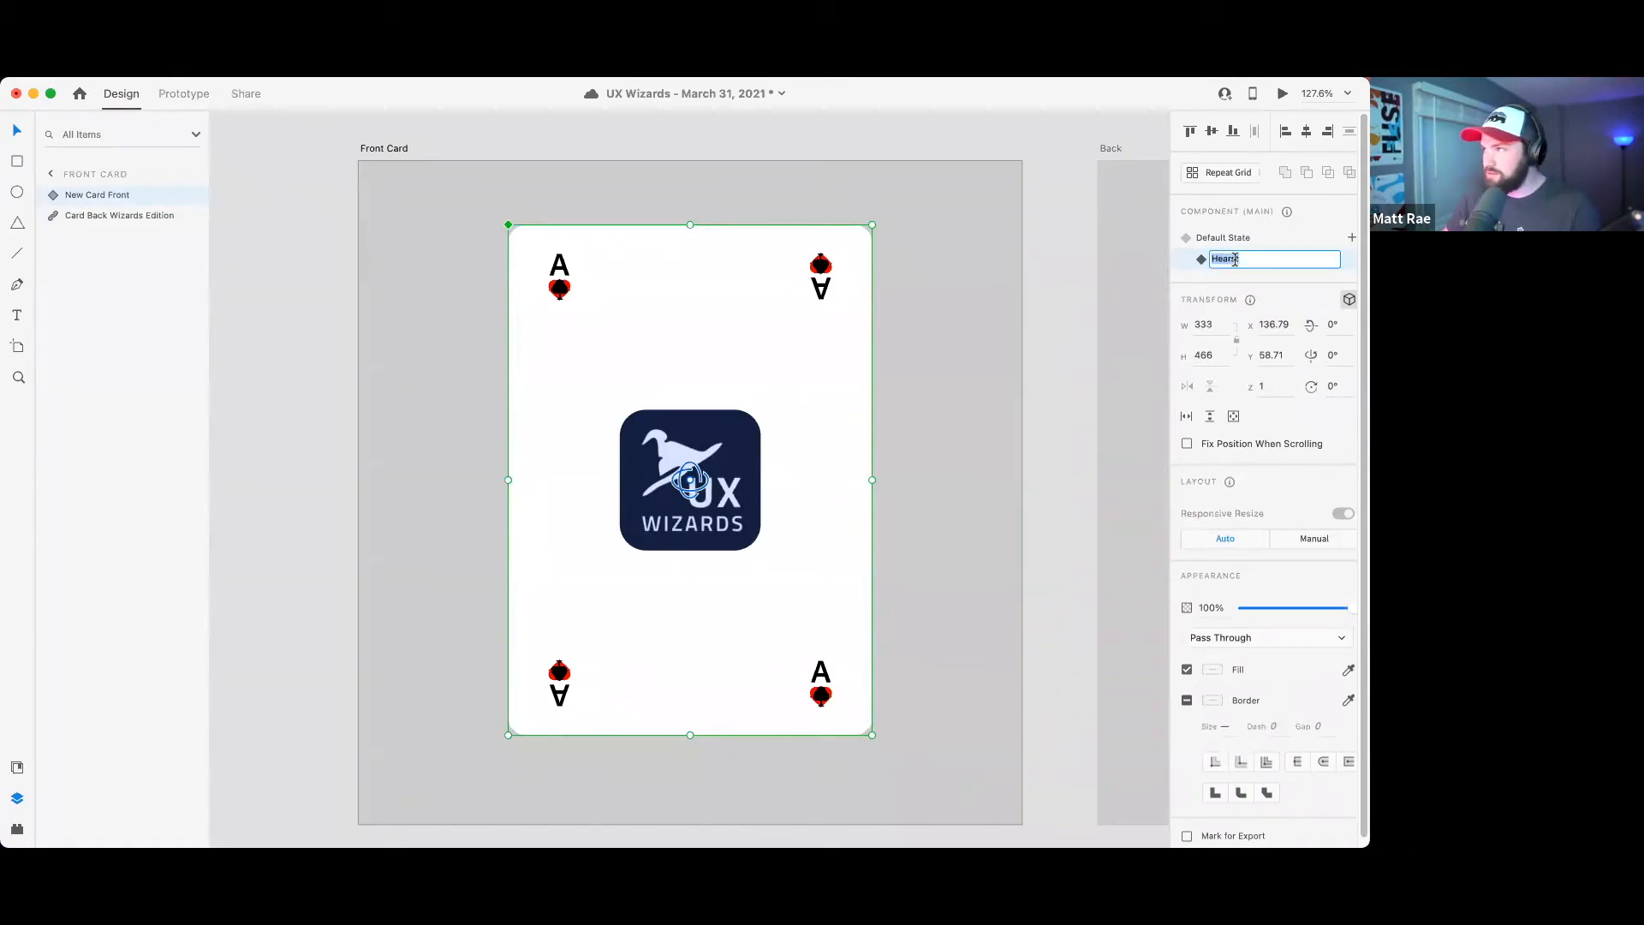
pyautogui.write('Hearts')
pyautogui.press('Return')
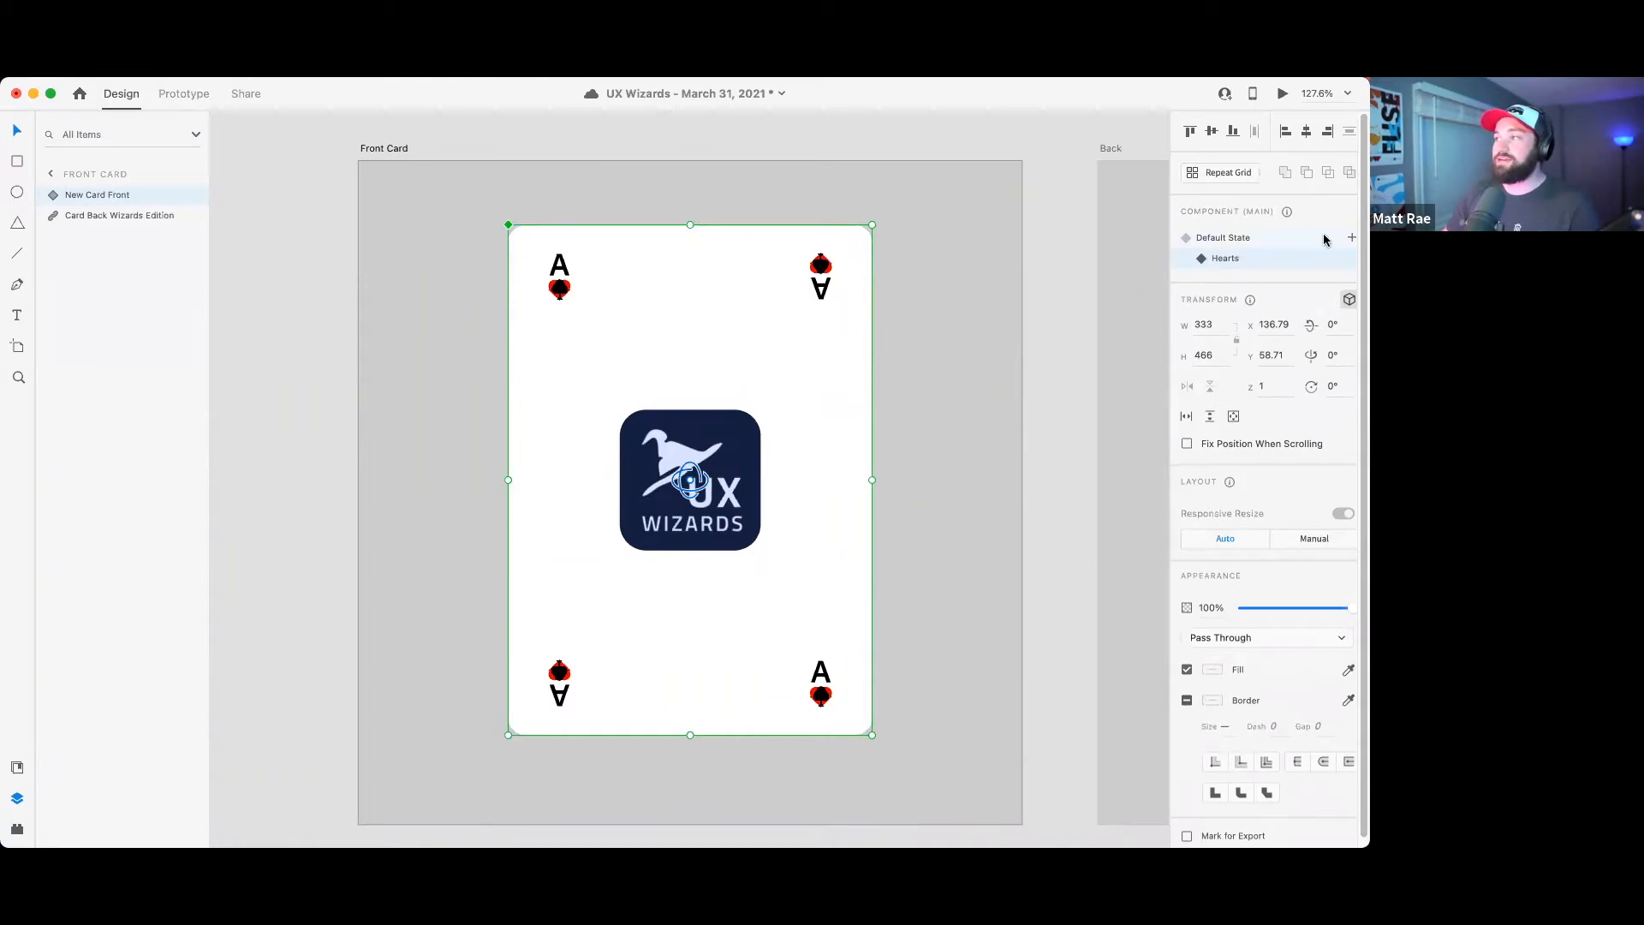
# - Add another new state to the card front component and name it Diamonds
pyautogui.click(1352, 238)
pyautogui.click(1270, 245)
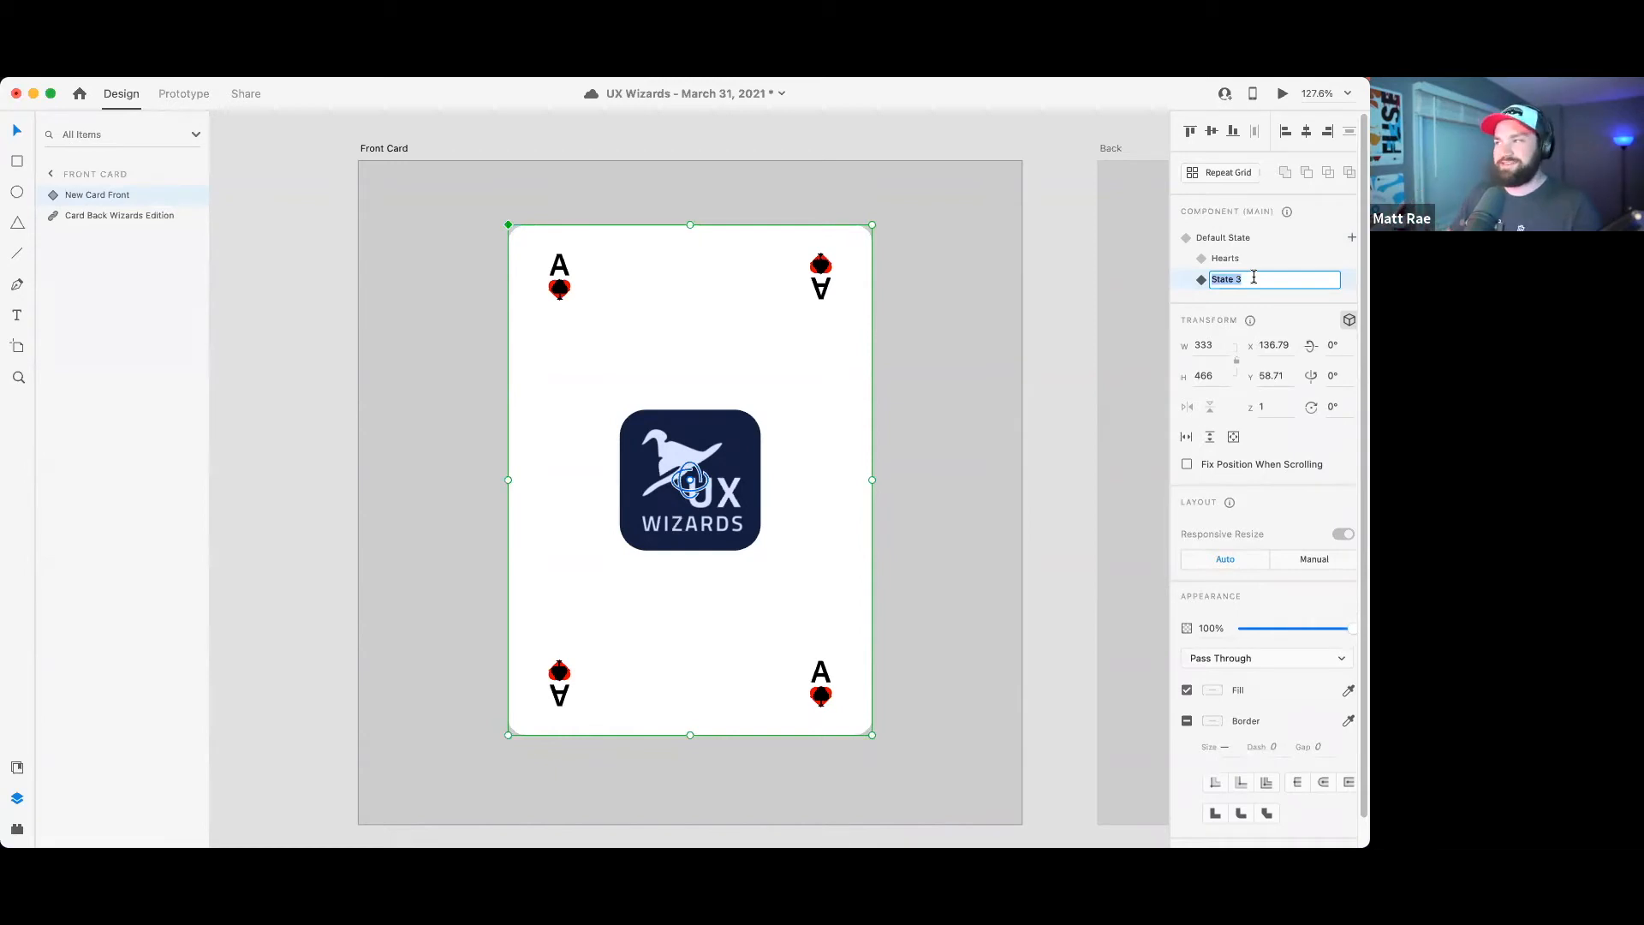
pyautogui.write('Diamon')
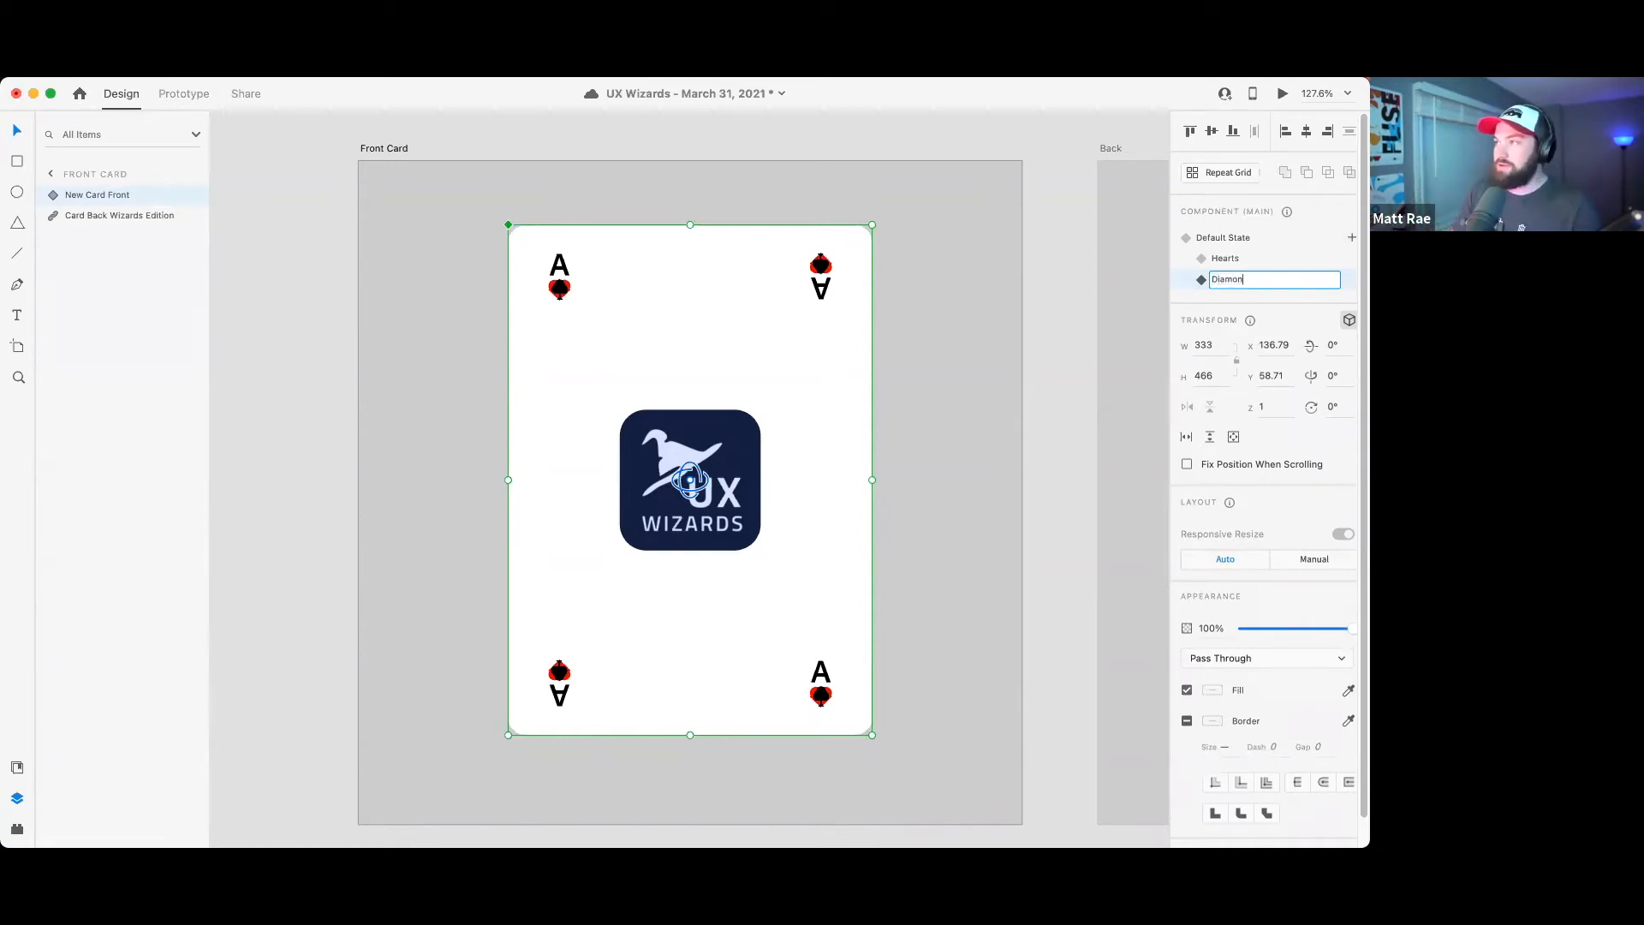
pyautogui.write('ds')
pyautogui.press('Return')
# - Add a new state named Spades to the card front component
pyautogui.click(1352, 238)
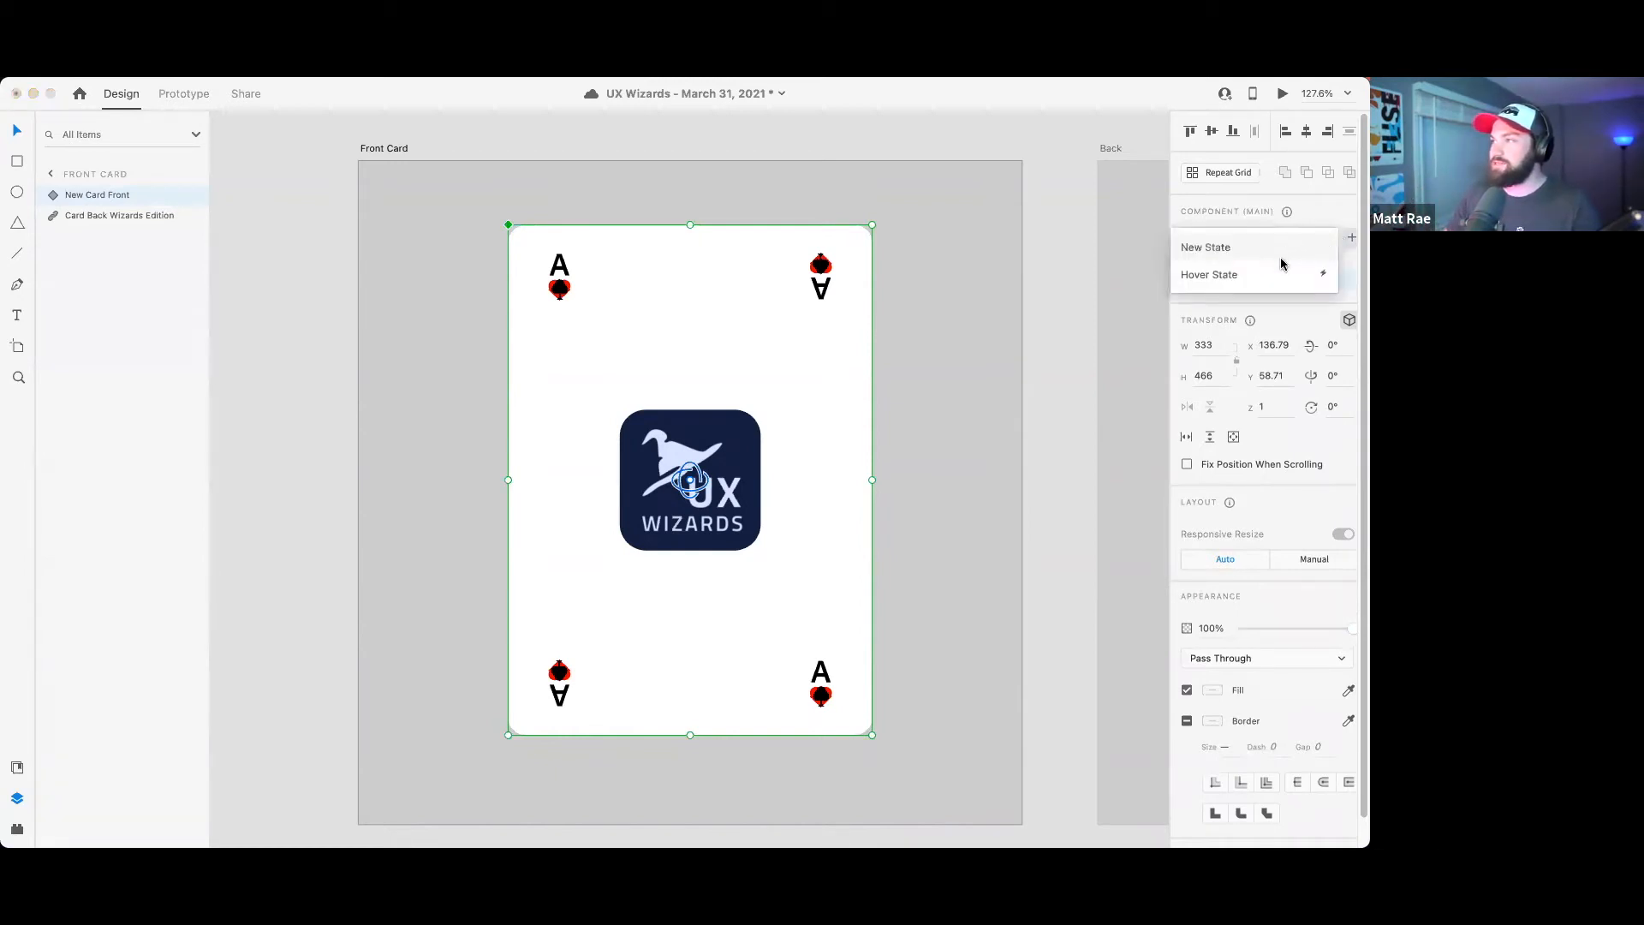
pyautogui.click(1276, 248)
pyautogui.write('Spades')
pyautogui.press('Return')
# - Add a new state named Clubs to the card front component
pyautogui.click(1352, 237)
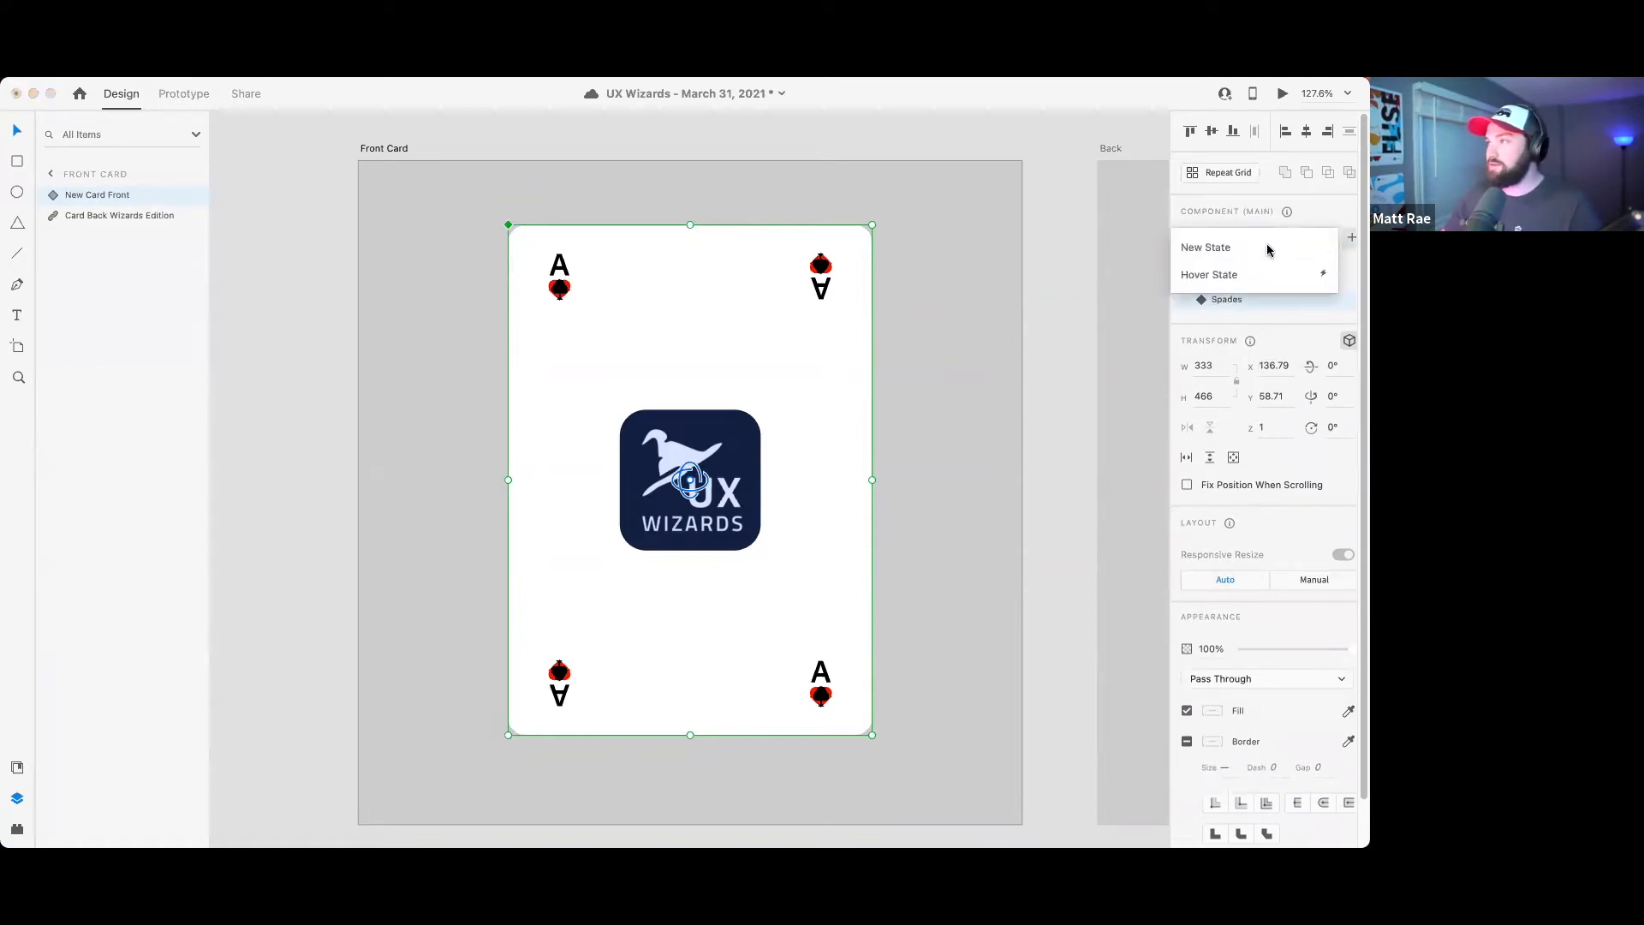
pyautogui.click(1284, 250)
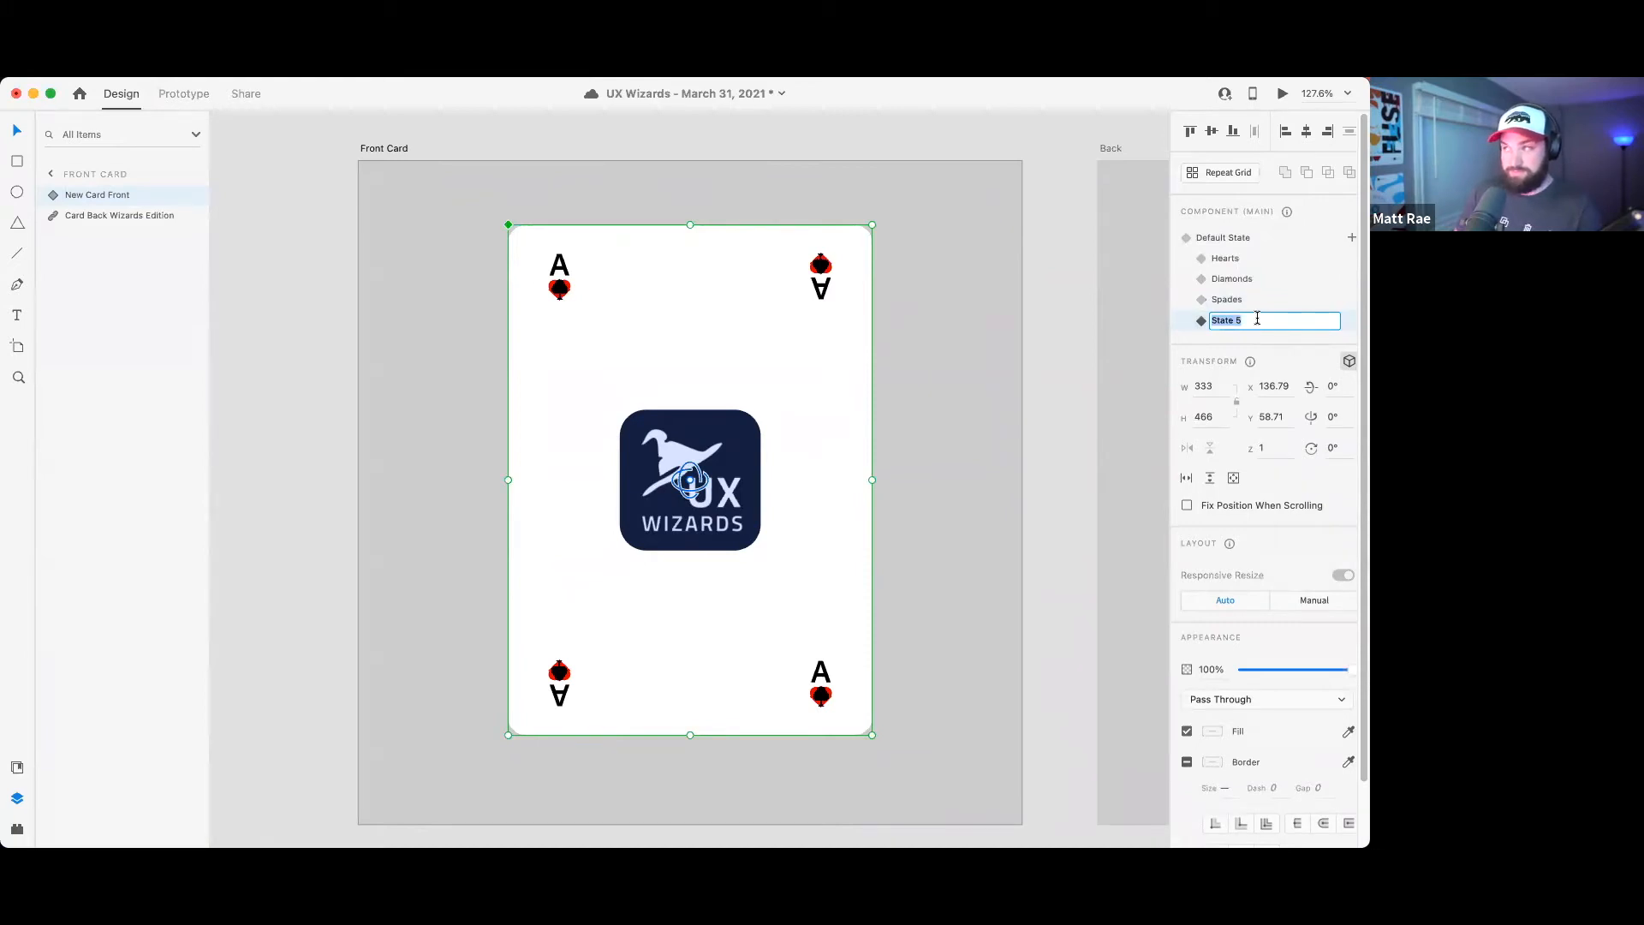
pyautogui.write('Clubs')
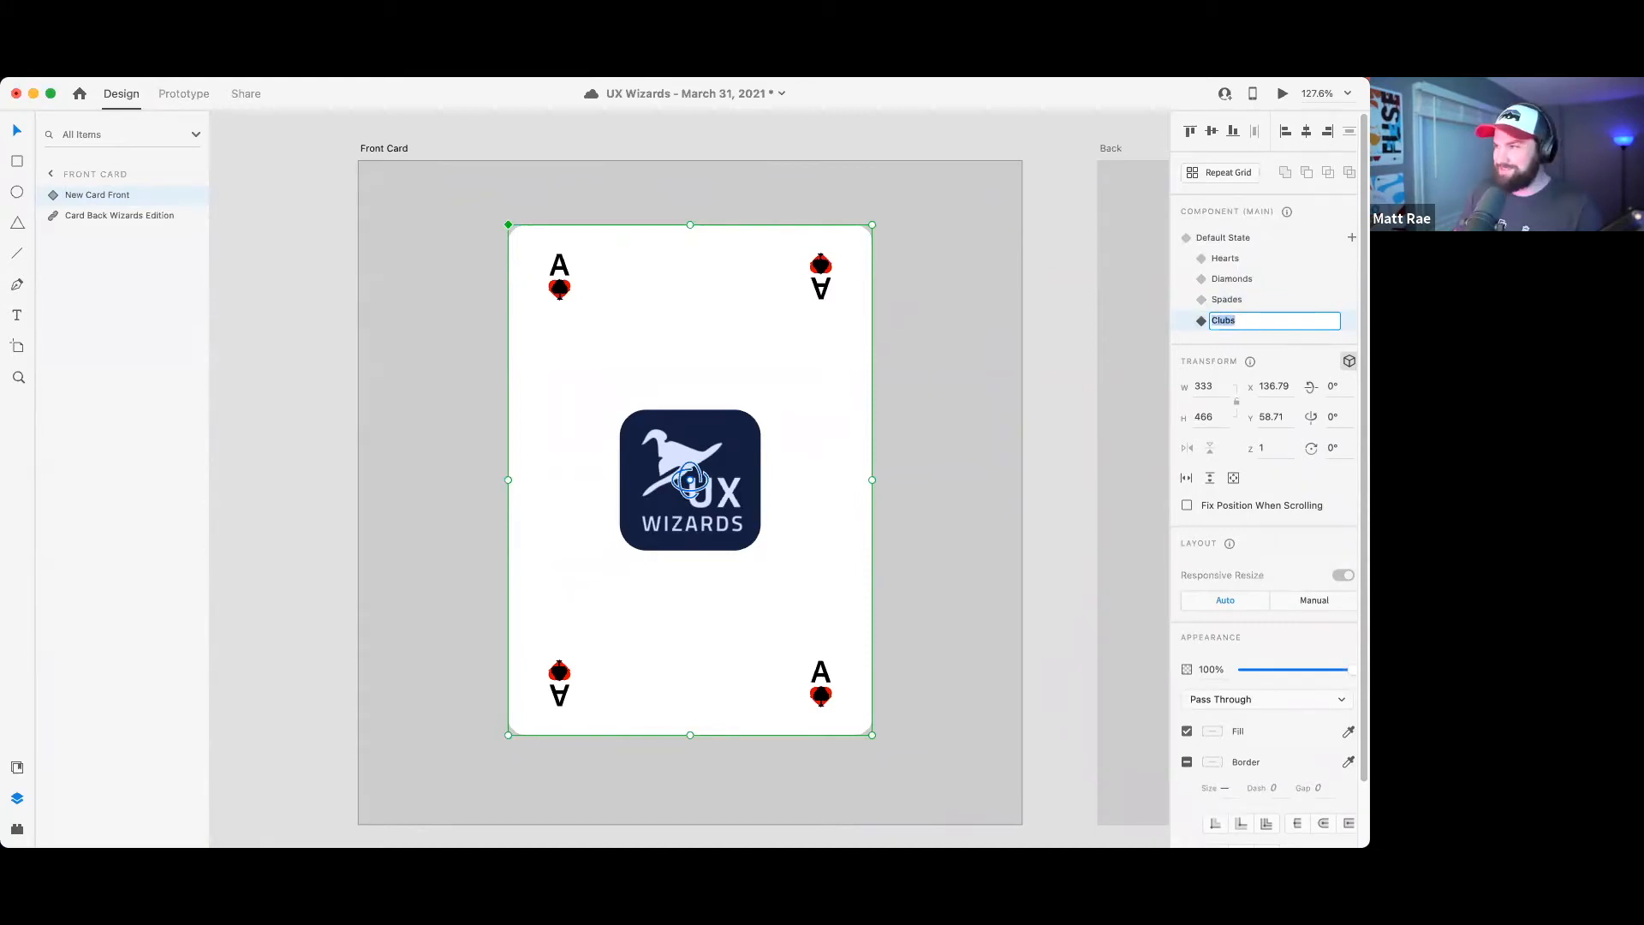
pyautogui.press('Return')
# - In the card front's Hearts state, switch all four corner symbols to their Hearts state
pyautogui.click(1244, 260)
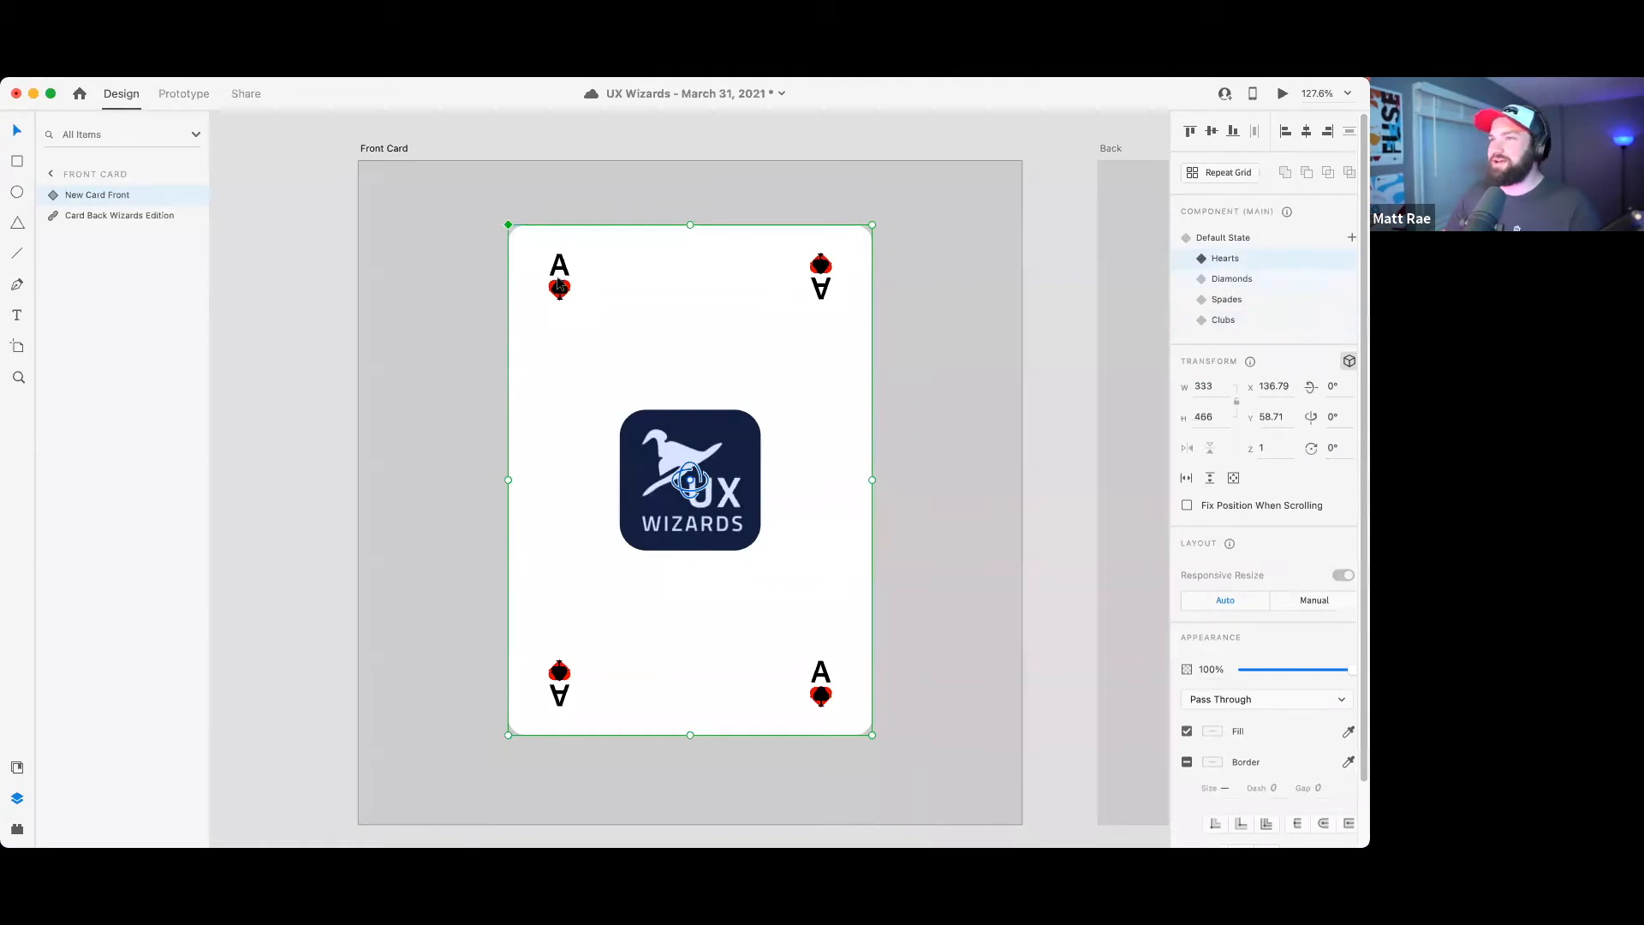
pyautogui.doubleClick(555, 283)
pyautogui.click(1203, 260)
pyautogui.click(838, 274)
pyautogui.click(1237, 262)
pyautogui.click(820, 683)
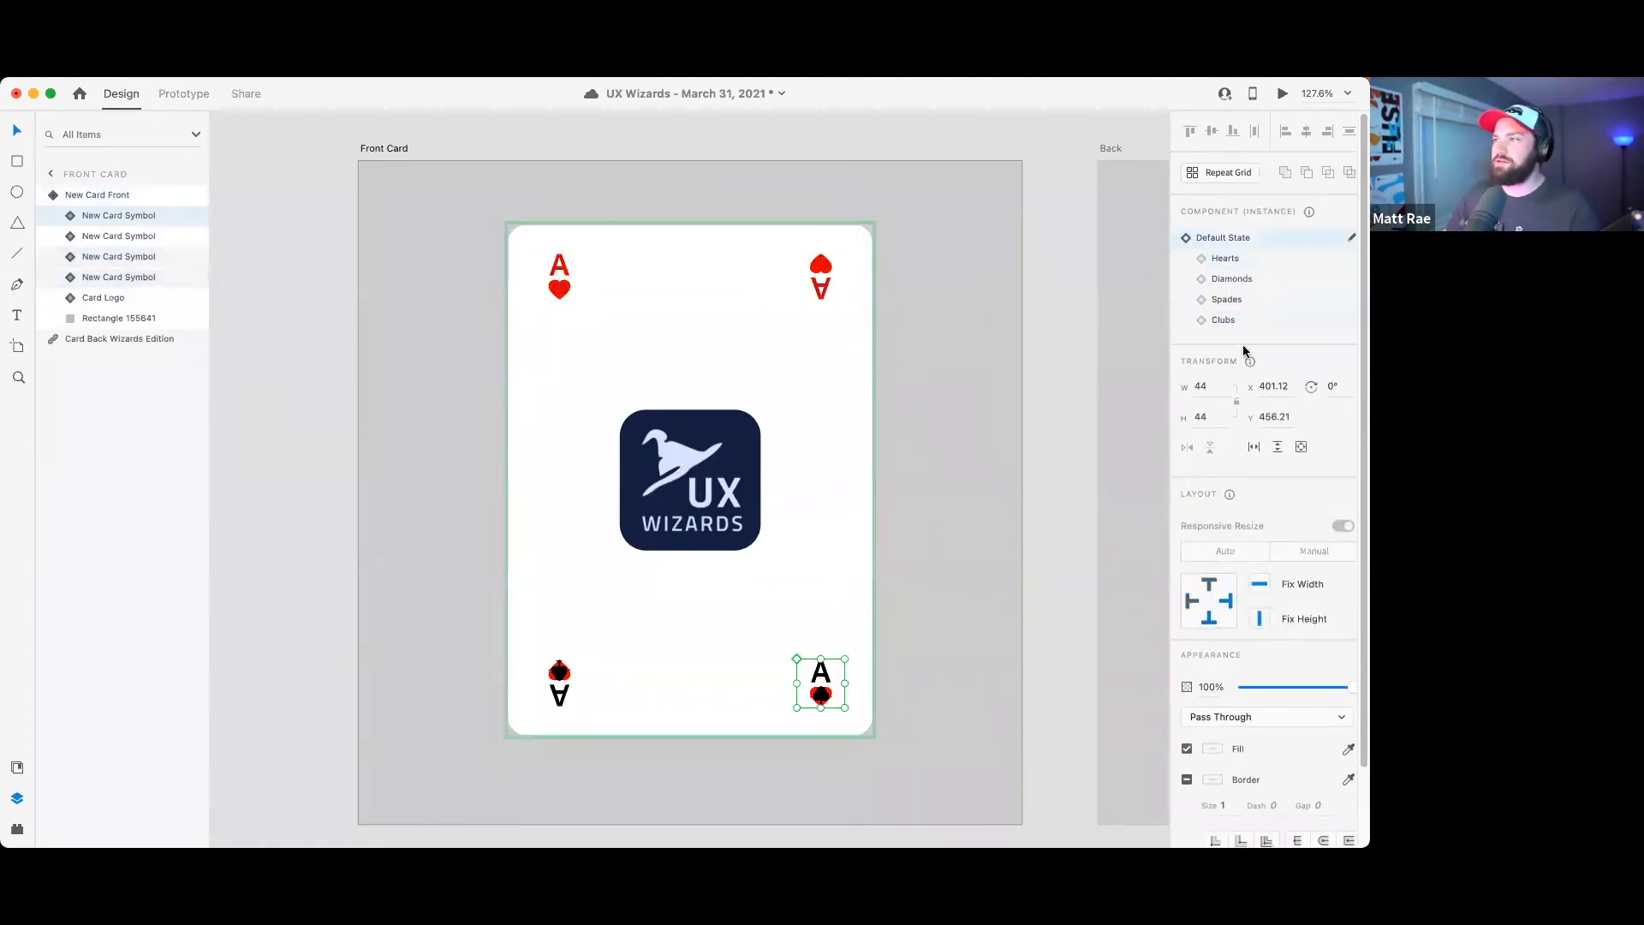
pyautogui.click(1225, 258)
pyautogui.click(558, 676)
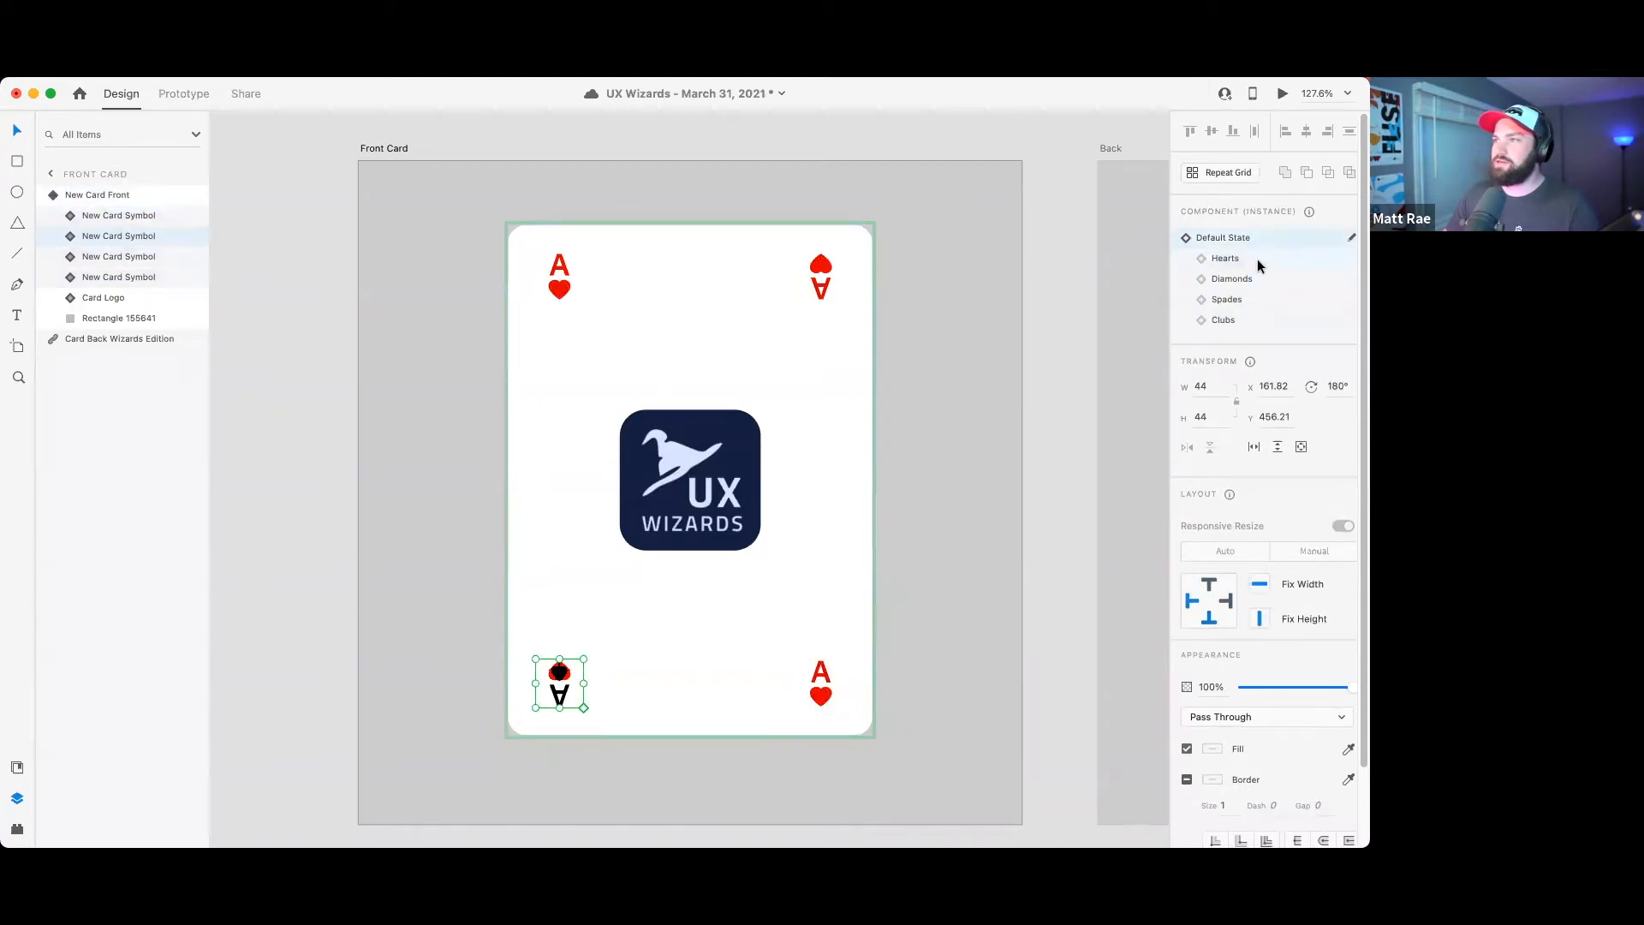
pyautogui.click(1257, 259)
pyautogui.press('Escape')
# - In the card front's Diamonds state, switch all four corner symbols to their Diamonds state
pyautogui.click(1257, 278)
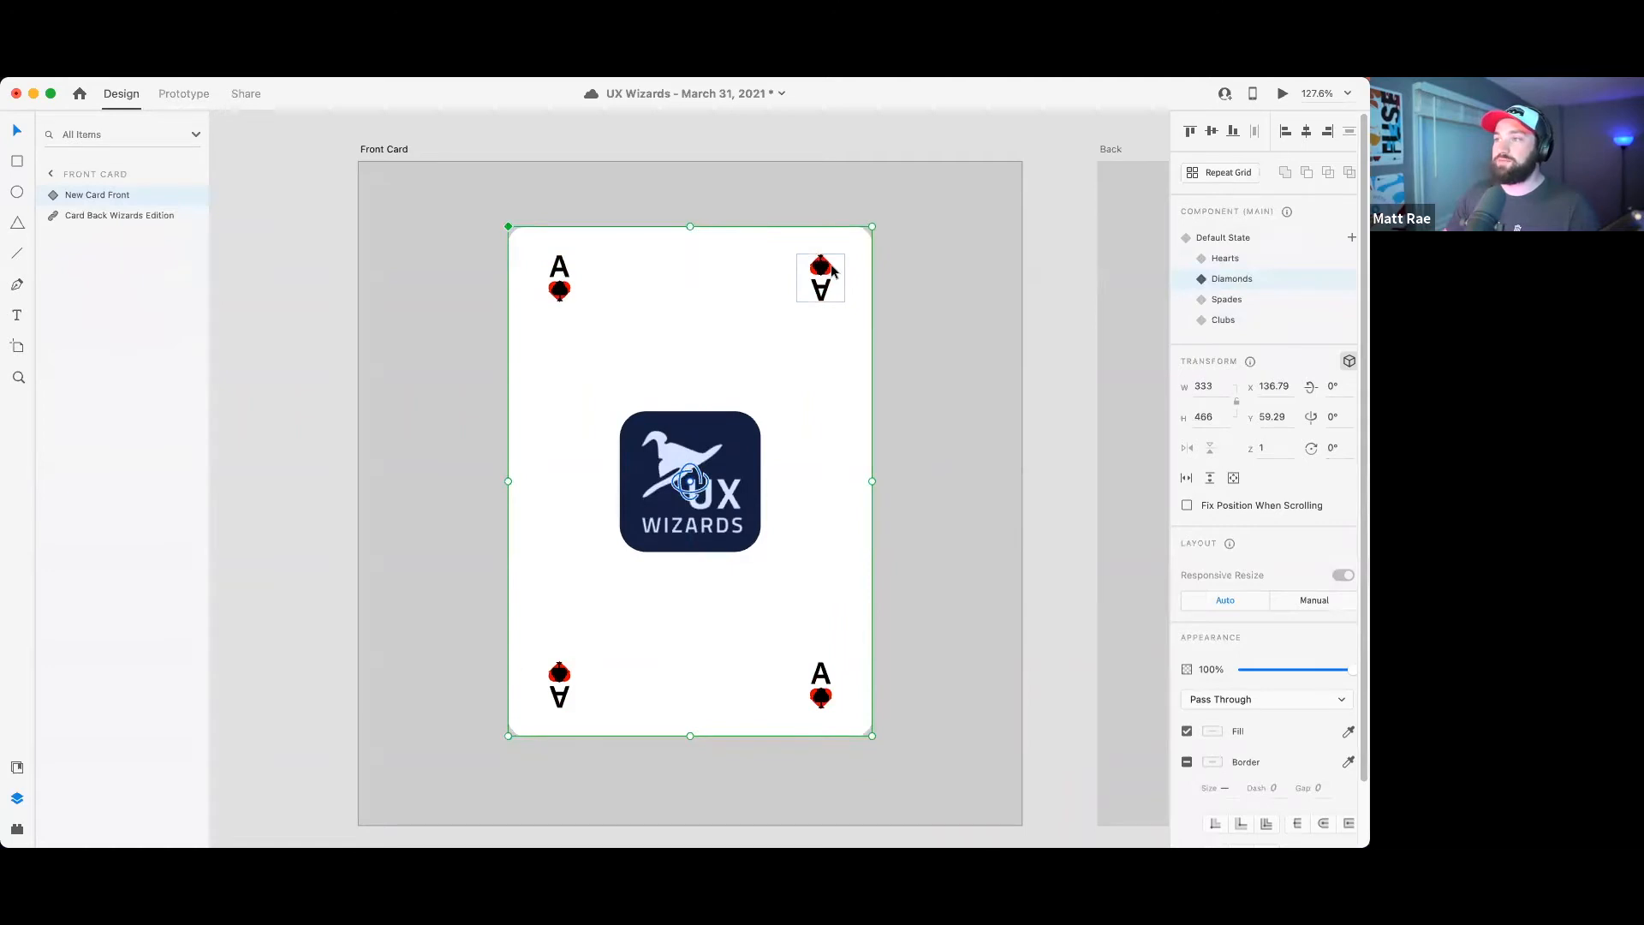
pyautogui.click(832, 271)
pyautogui.click(570, 292)
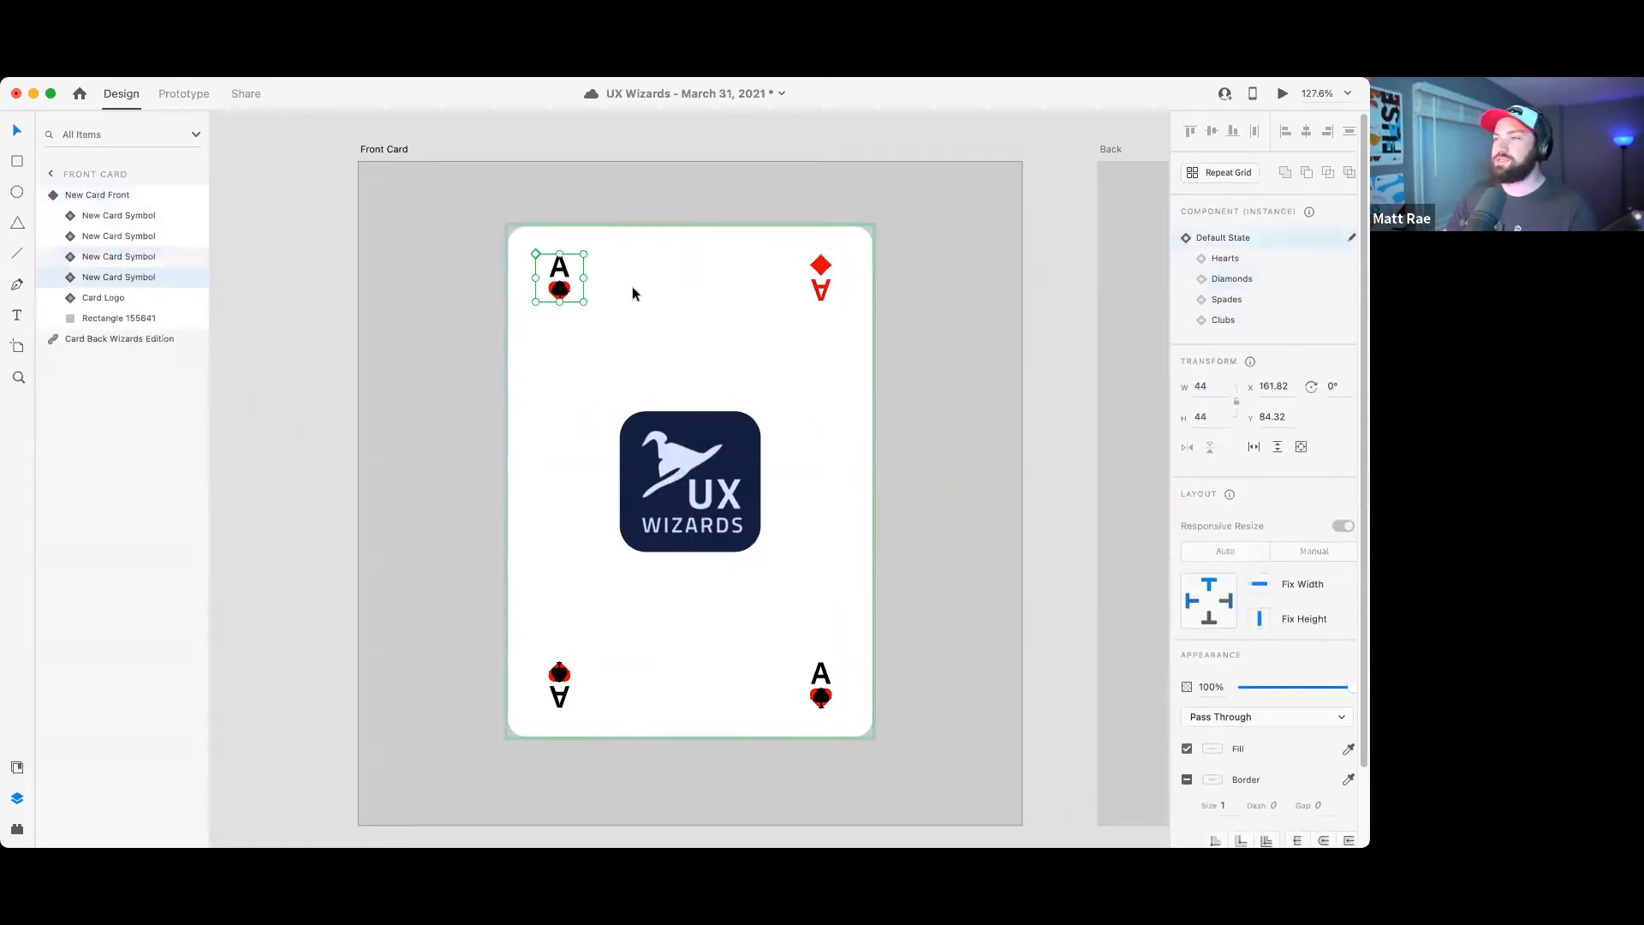
pyautogui.click(1240, 278)
pyautogui.click(820, 690)
pyautogui.click(1240, 278)
pyautogui.click(566, 681)
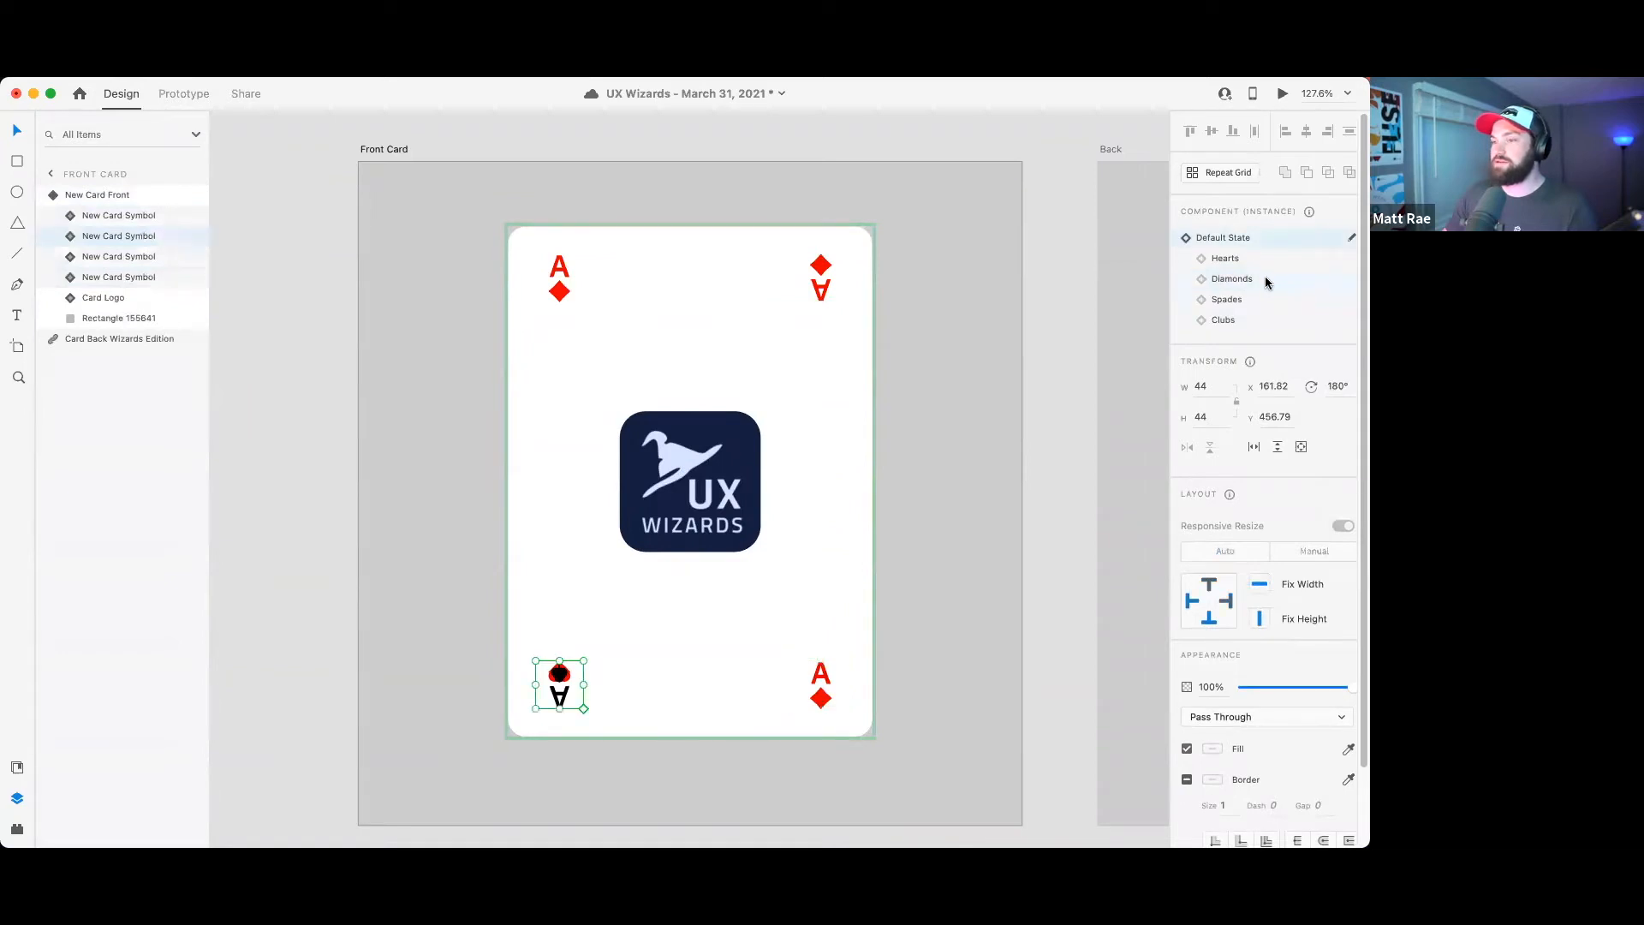
pyautogui.click(1266, 283)
pyautogui.click(983, 430)
# - In the card front's Spades state, switch all four corner symbols to their Spades state
pyautogui.click(807, 410)
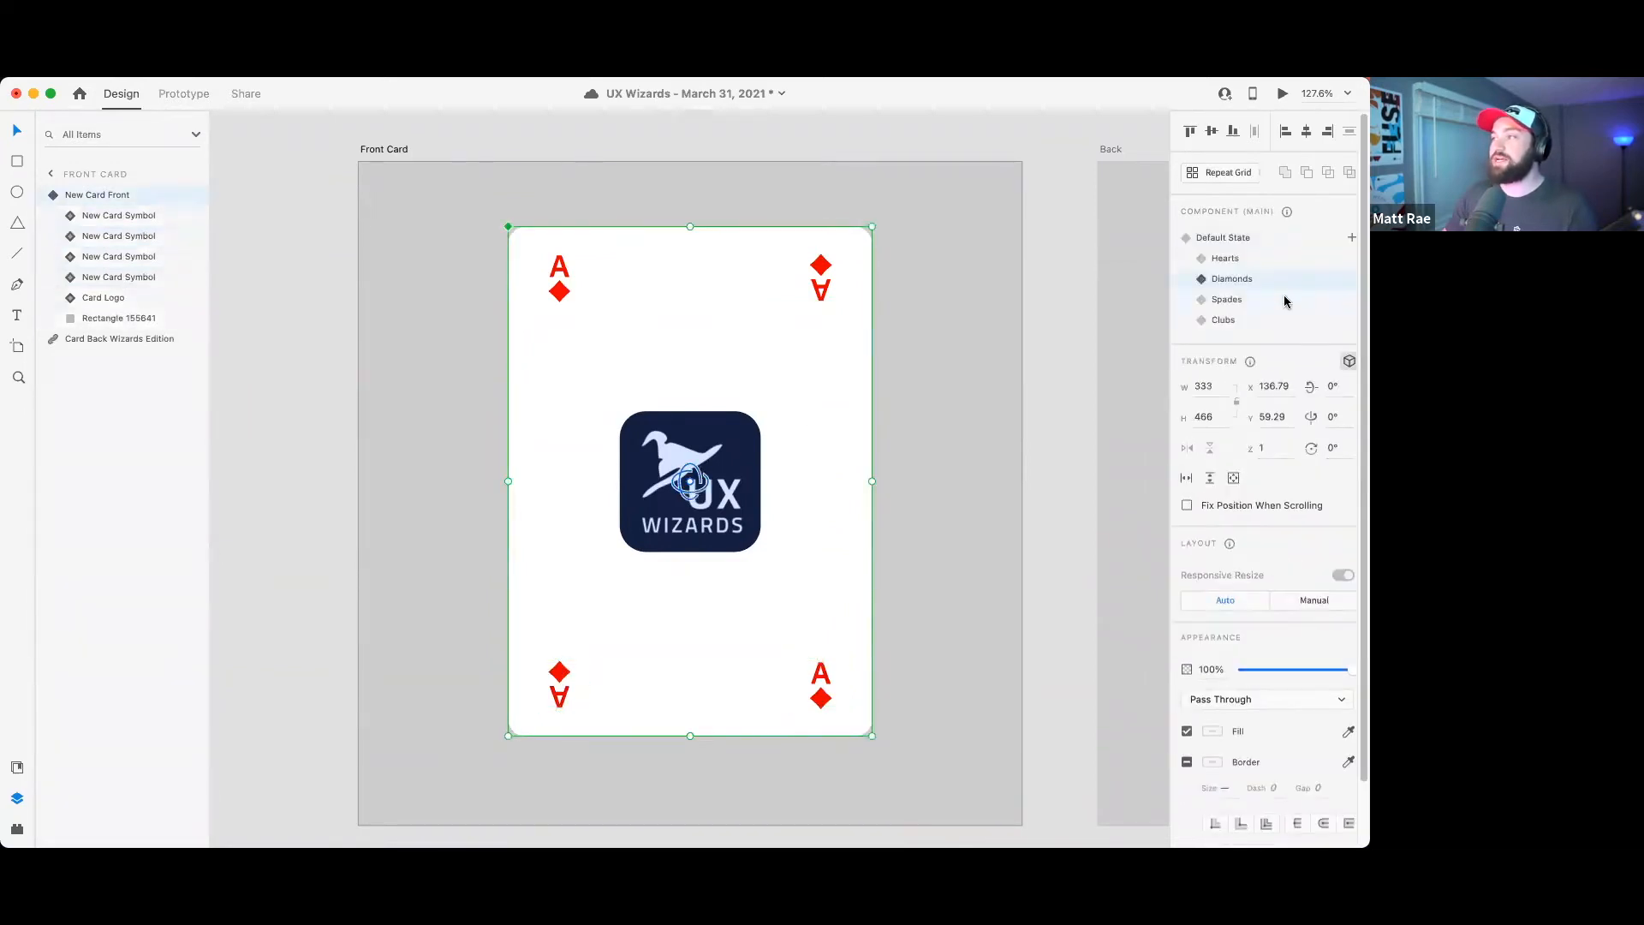
pyautogui.click(1284, 300)
pyautogui.doubleClick(835, 280)
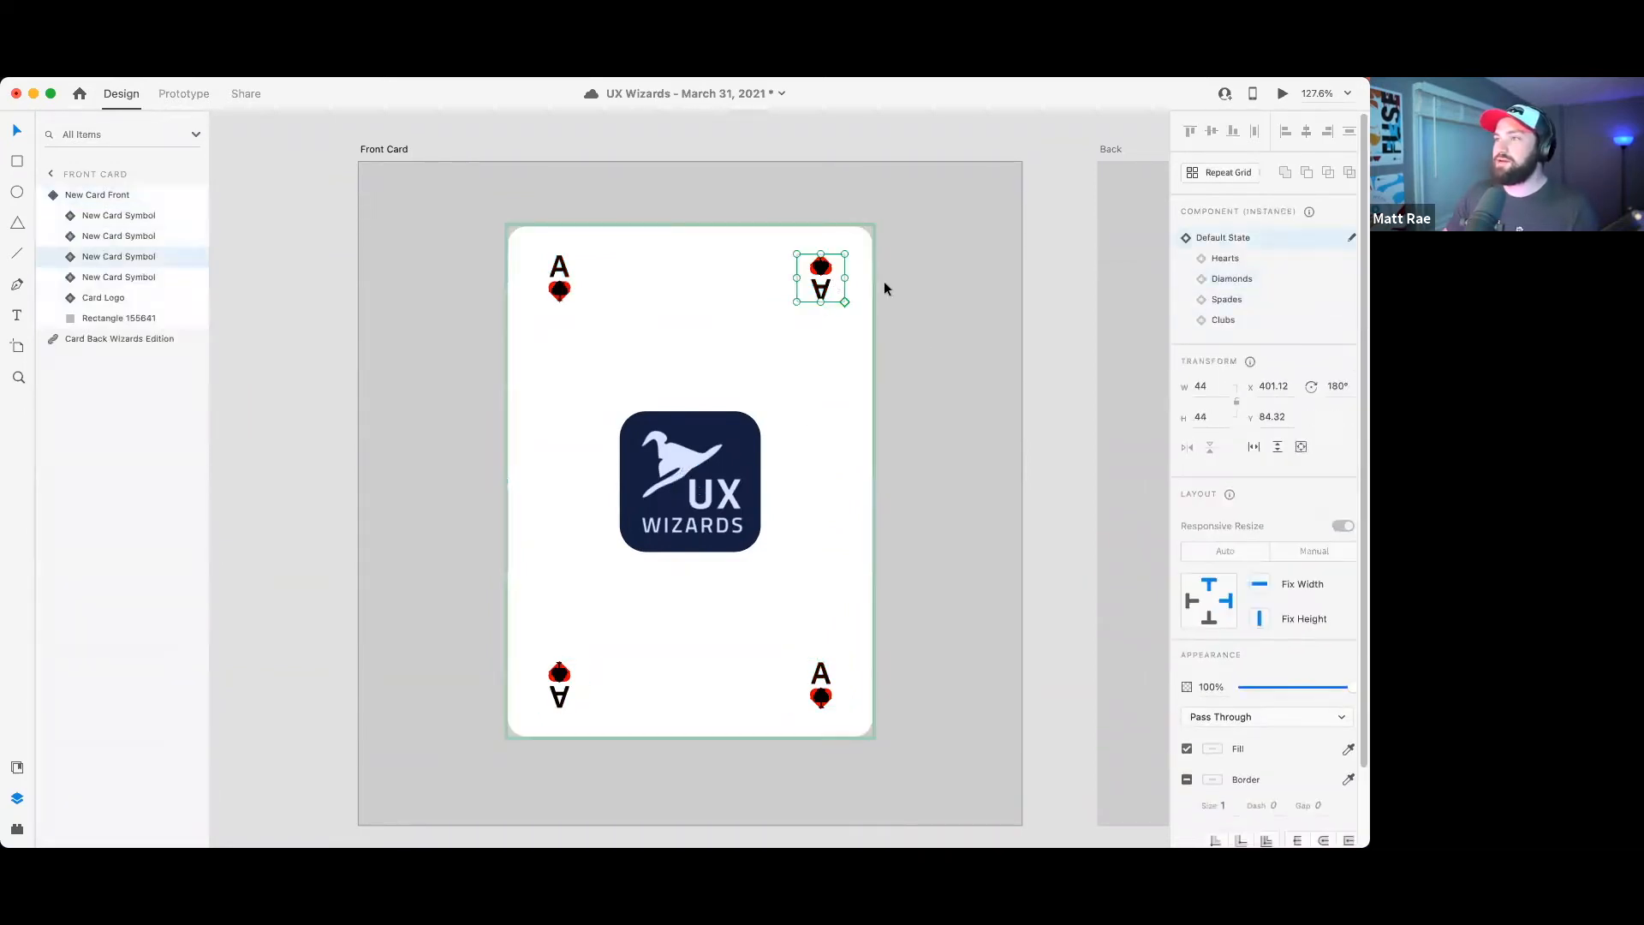
pyautogui.click(1250, 299)
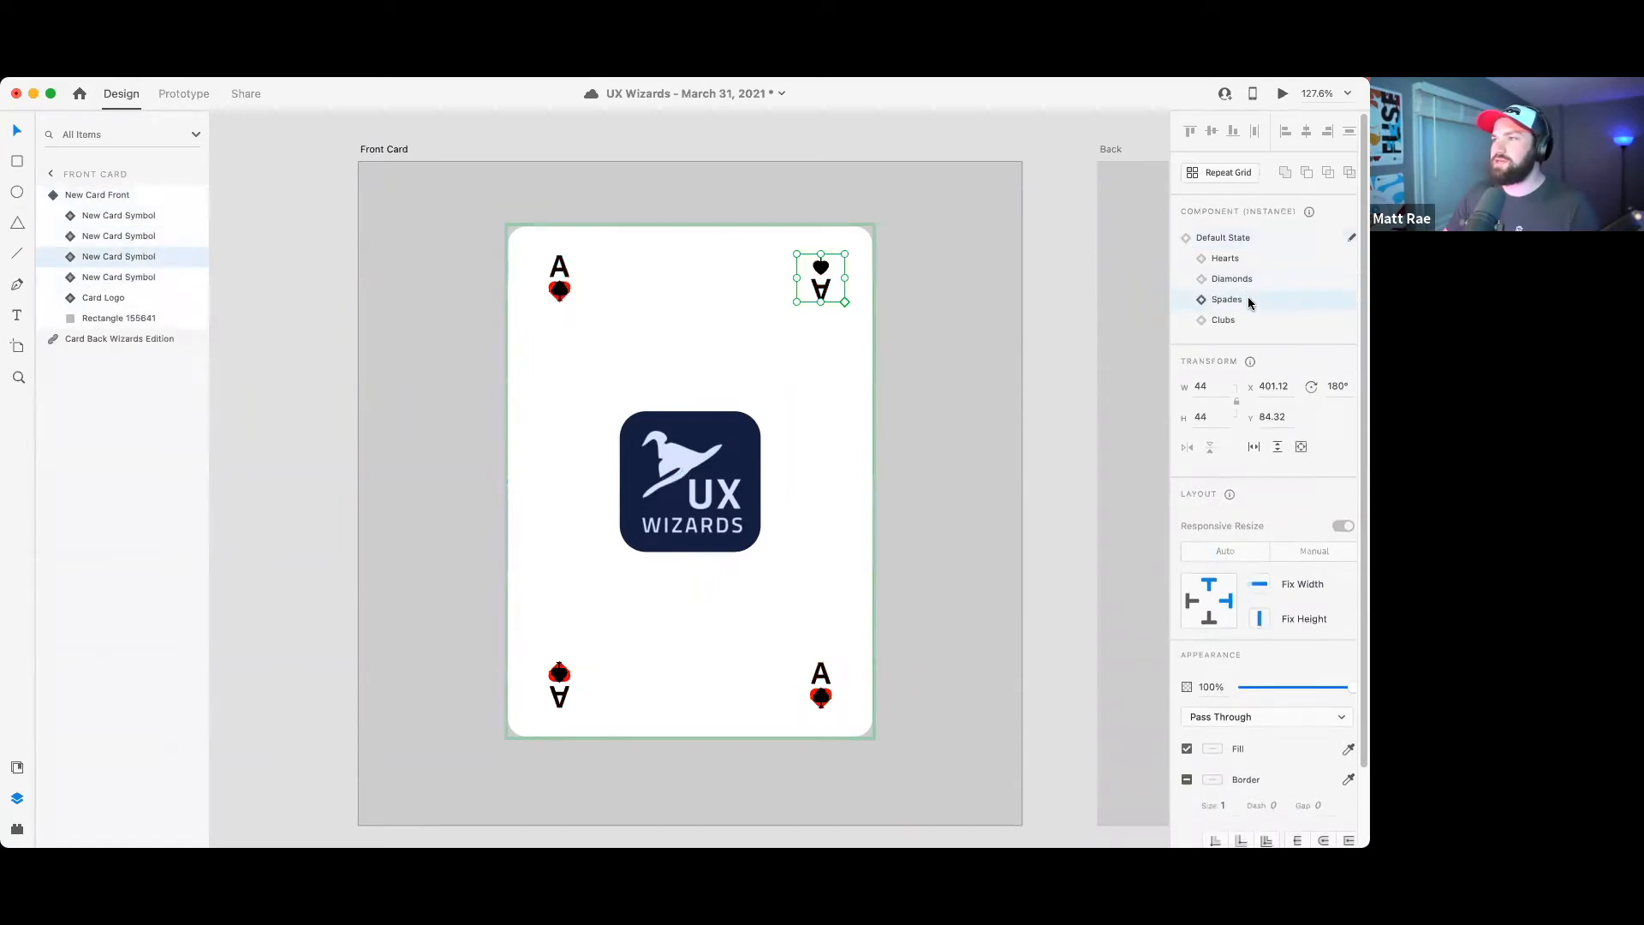
pyautogui.click(567, 286)
pyautogui.click(1283, 304)
pyautogui.press('Escape')
pyautogui.doubleClick(820, 700)
pyautogui.click(1227, 300)
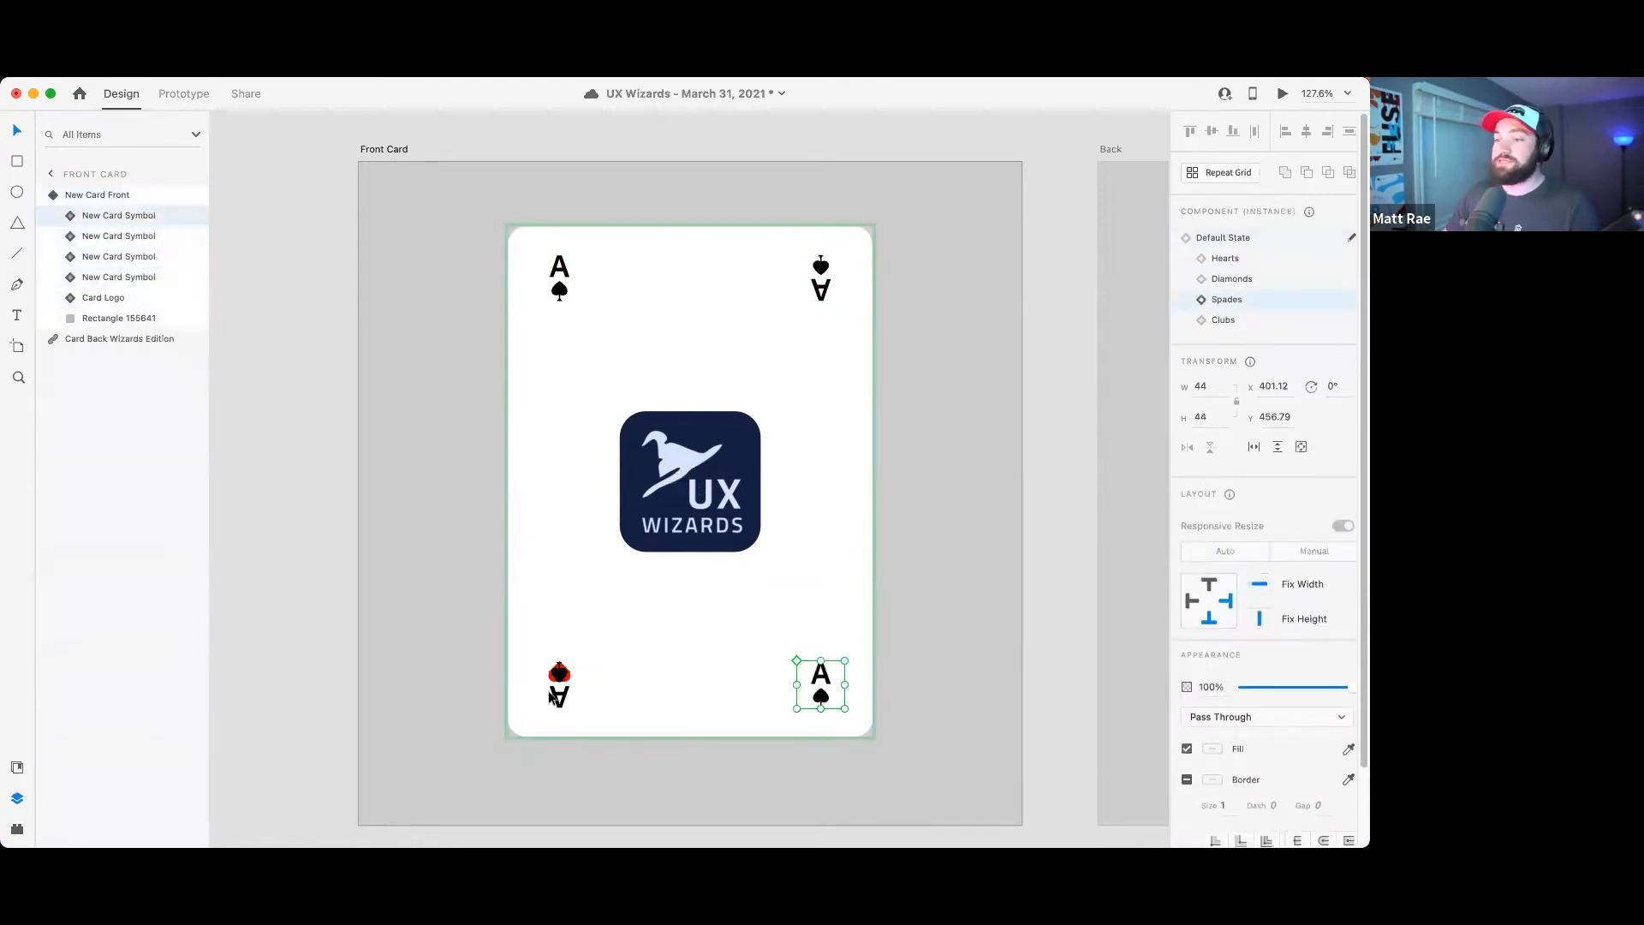
pyautogui.click(556, 695)
pyautogui.click(1227, 300)
pyautogui.click(989, 539)
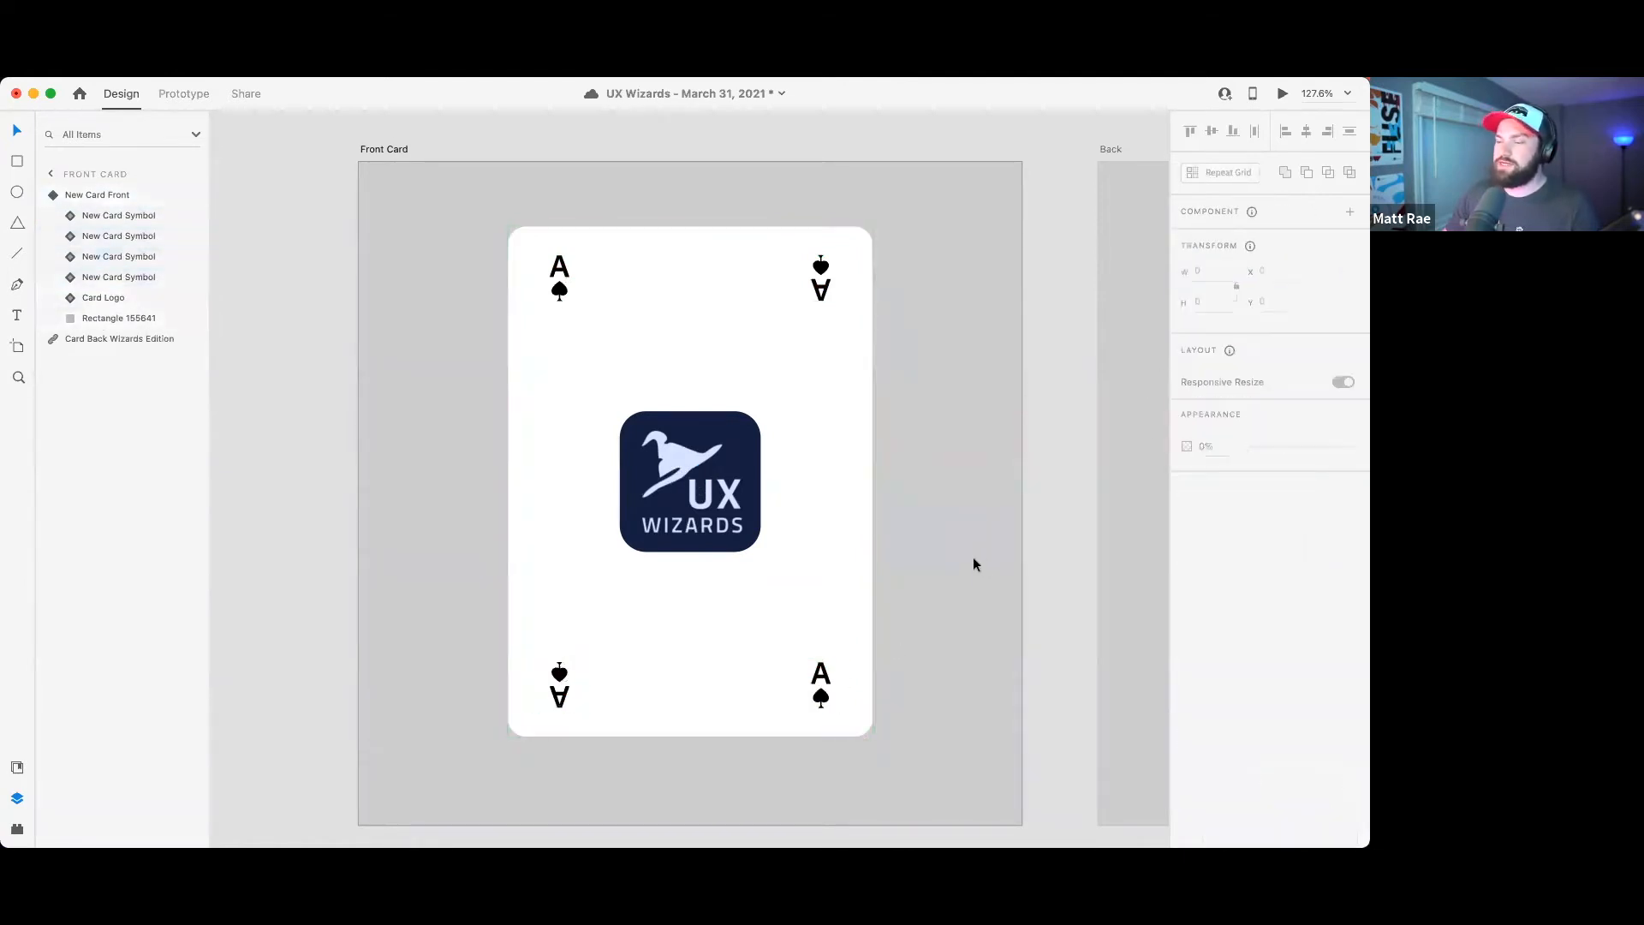
# - In the card front's Clubs state, switch all four corner symbols to Clubs, and return the component to its Default State
pyautogui.click(770, 467)
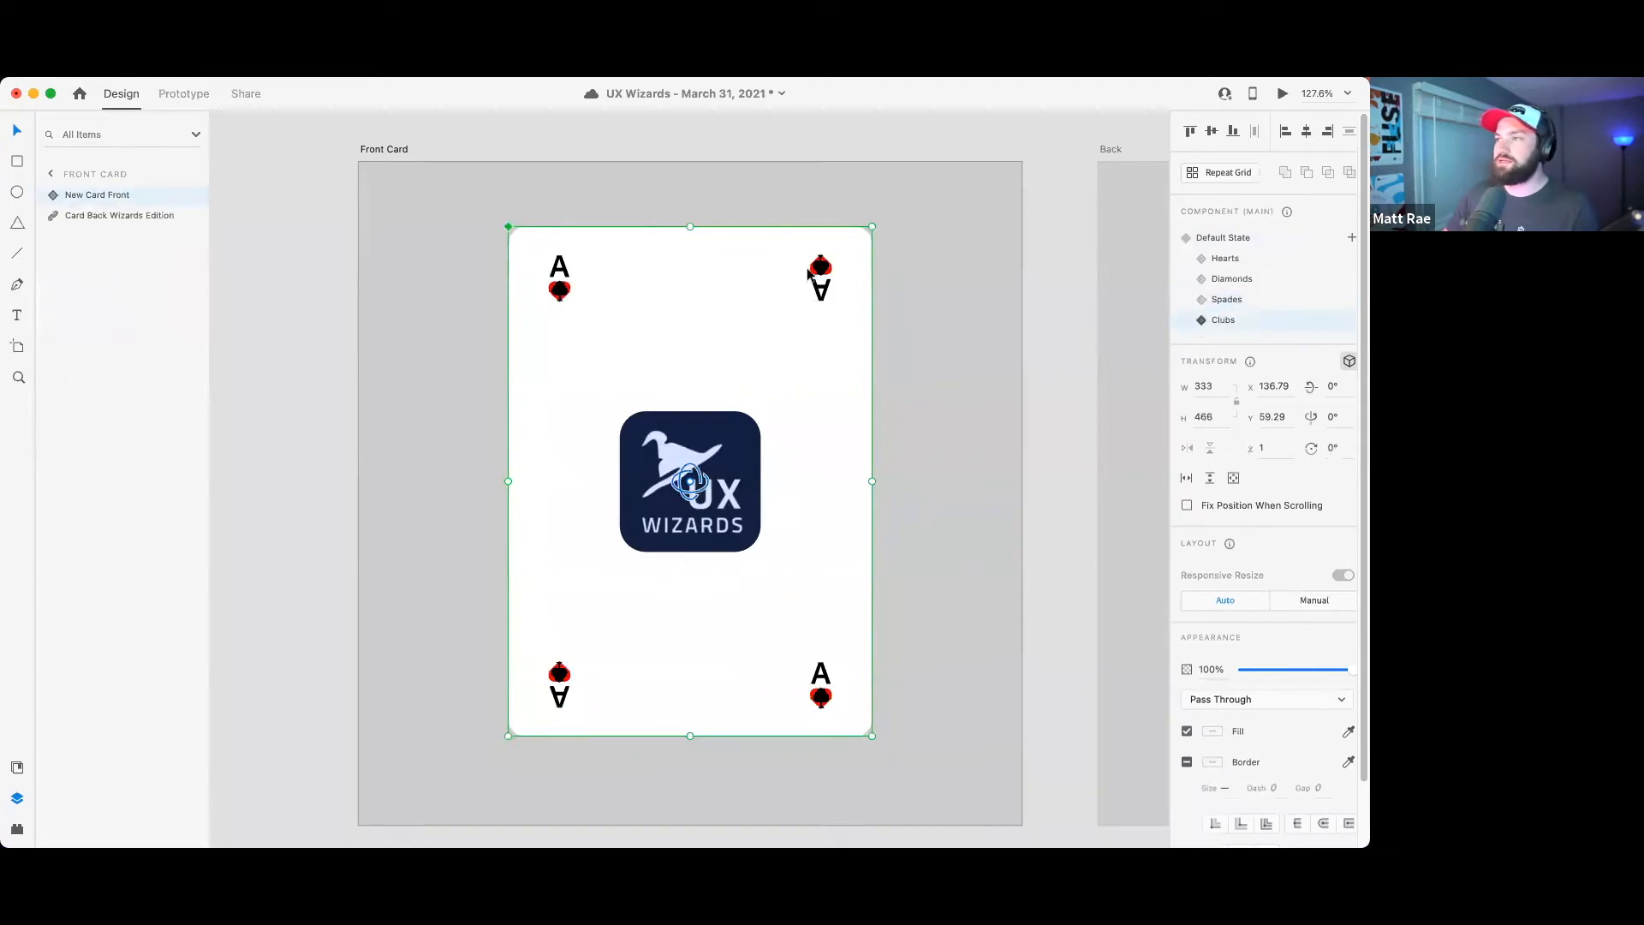
pyautogui.doubleClick(820, 278)
pyautogui.click(1233, 320)
pyautogui.click(579, 289)
pyautogui.click(1233, 320)
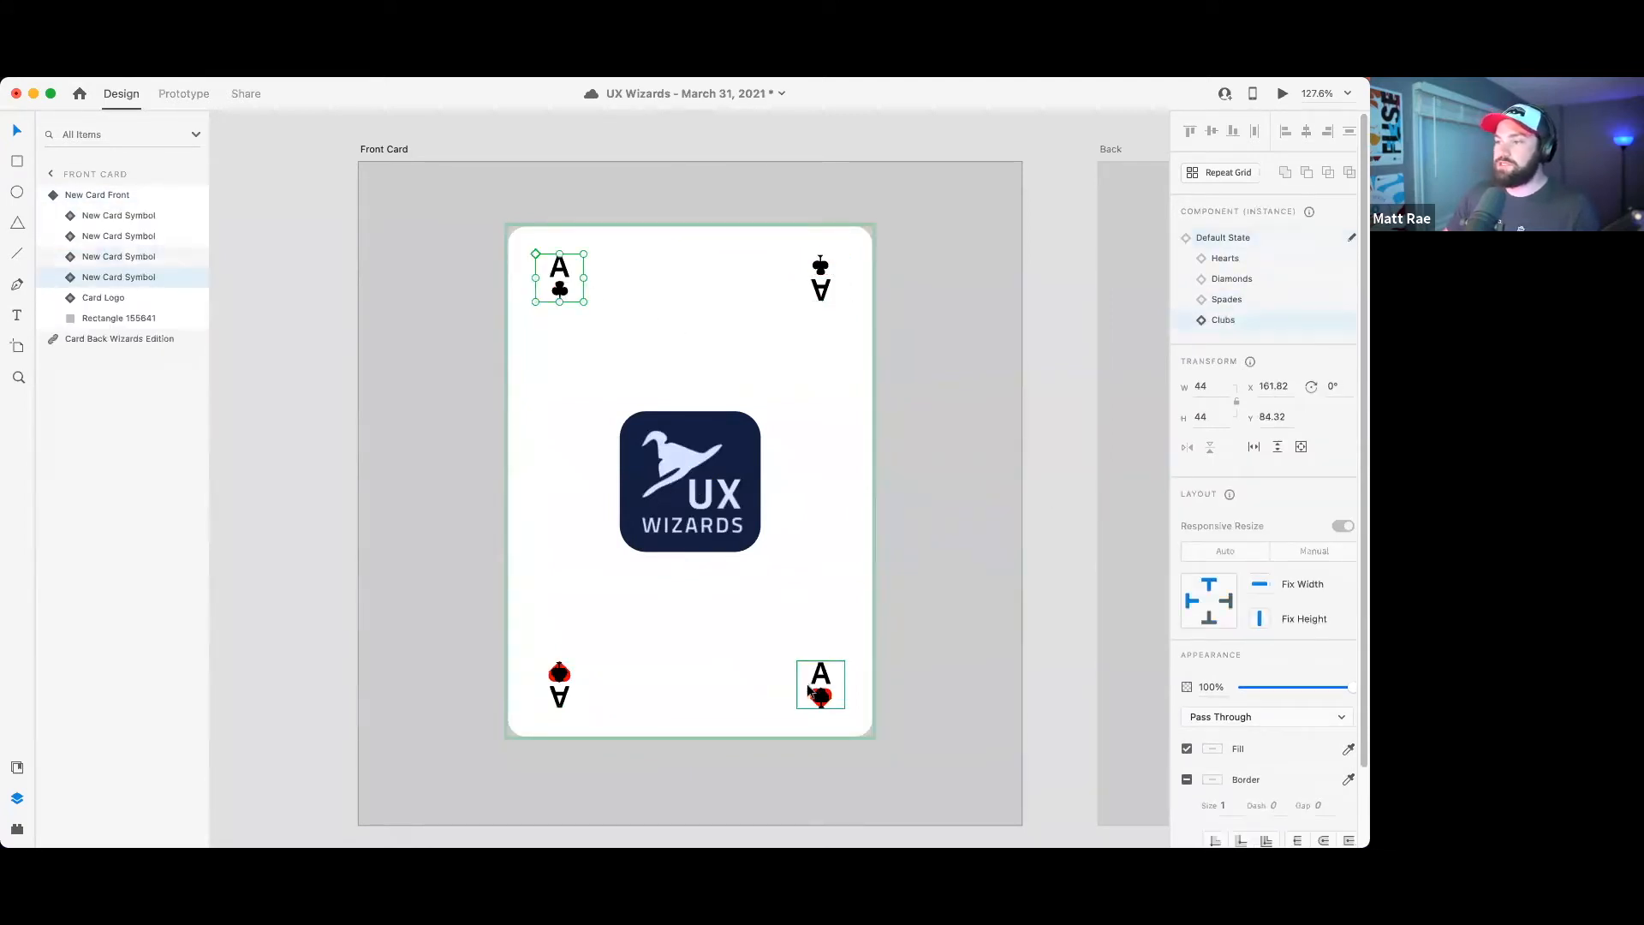
pyautogui.click(820, 683)
pyautogui.click(1252, 322)
pyautogui.click(561, 690)
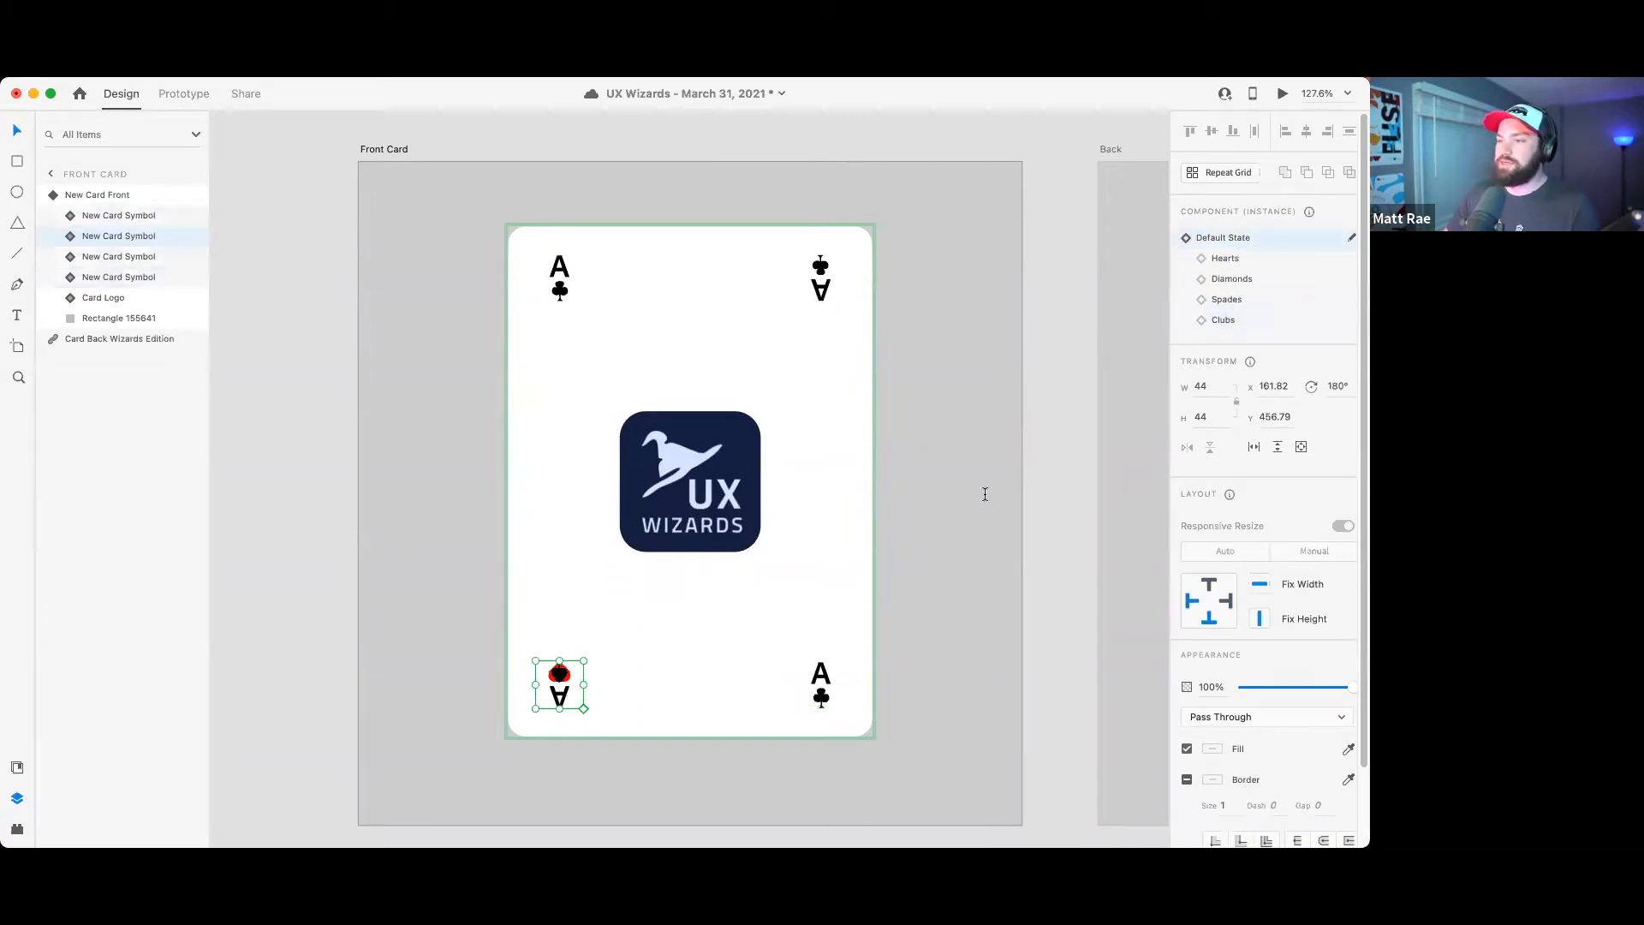
pyautogui.click(1216, 323)
pyautogui.click(959, 396)
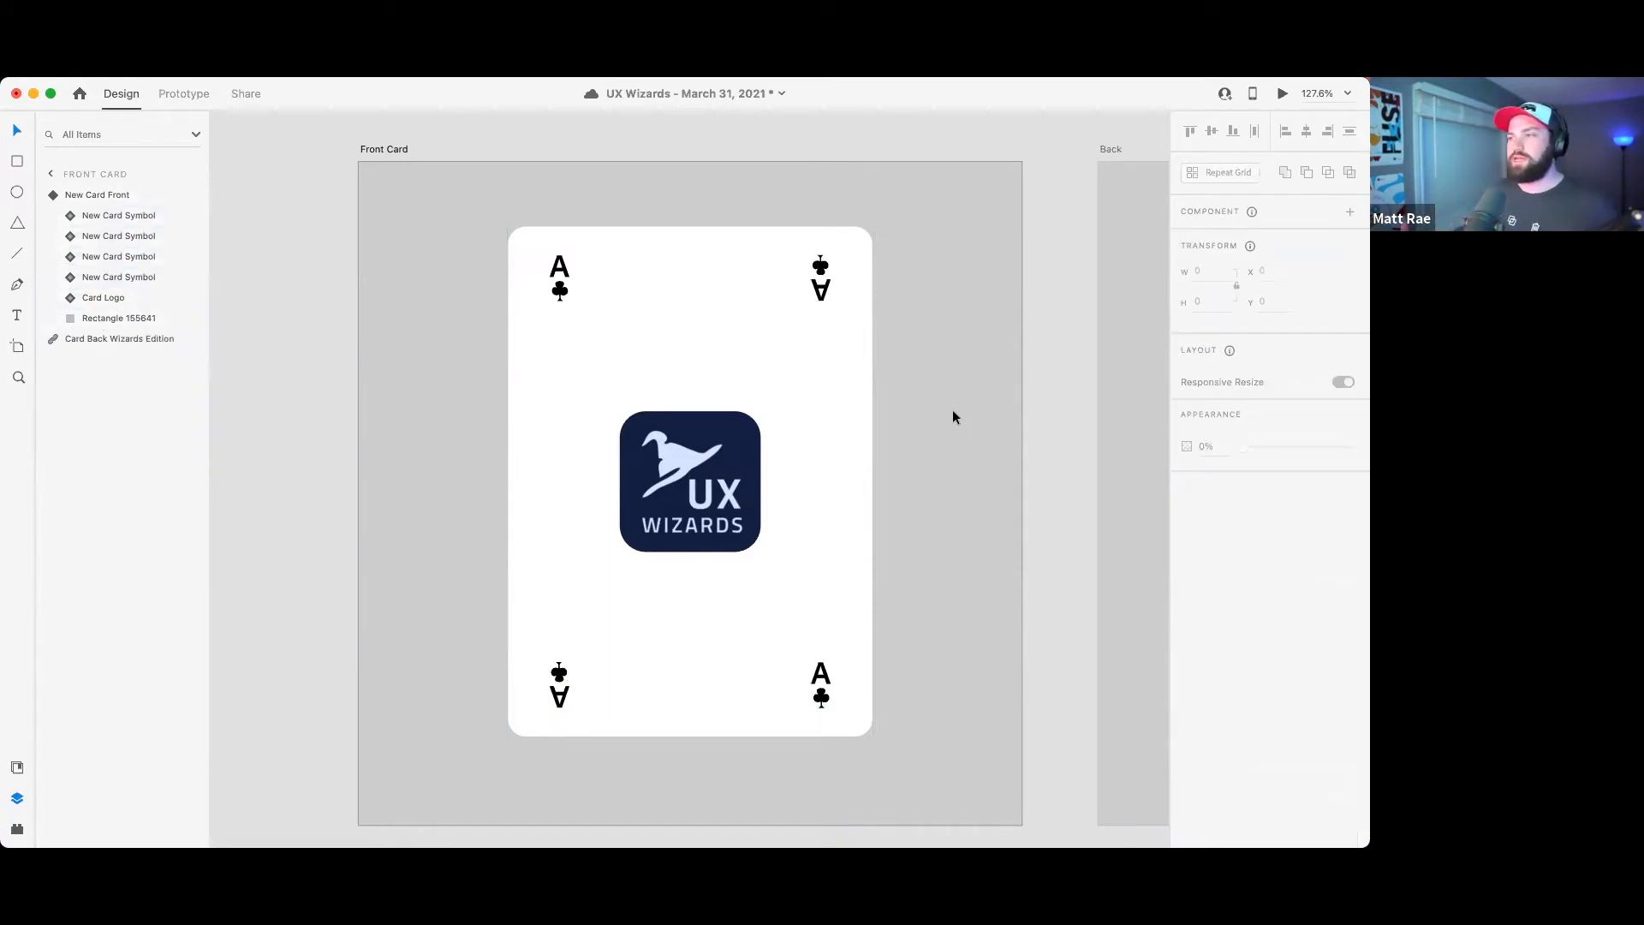
pyautogui.click(774, 392)
pyautogui.click(1247, 242)
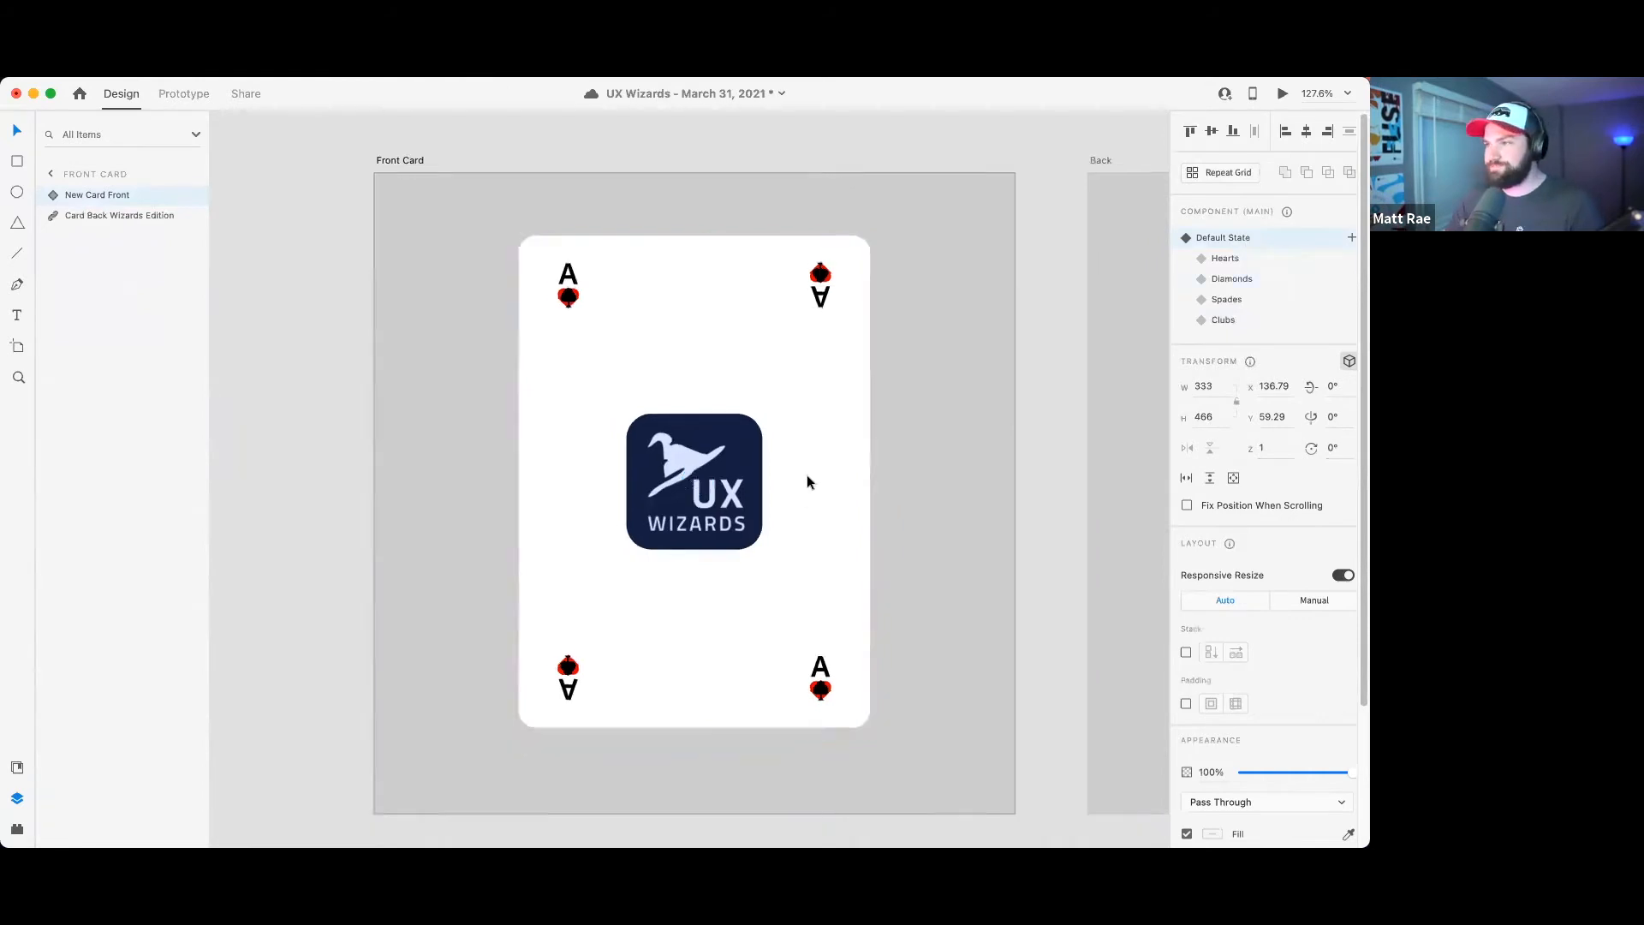
# - On the Home Landing Page, switch the front component inside Card 1 - Clubs to its Clubs state
pyautogui.scroll(-10, 807, 474)
pyautogui.scroll(-5, 704, 529)
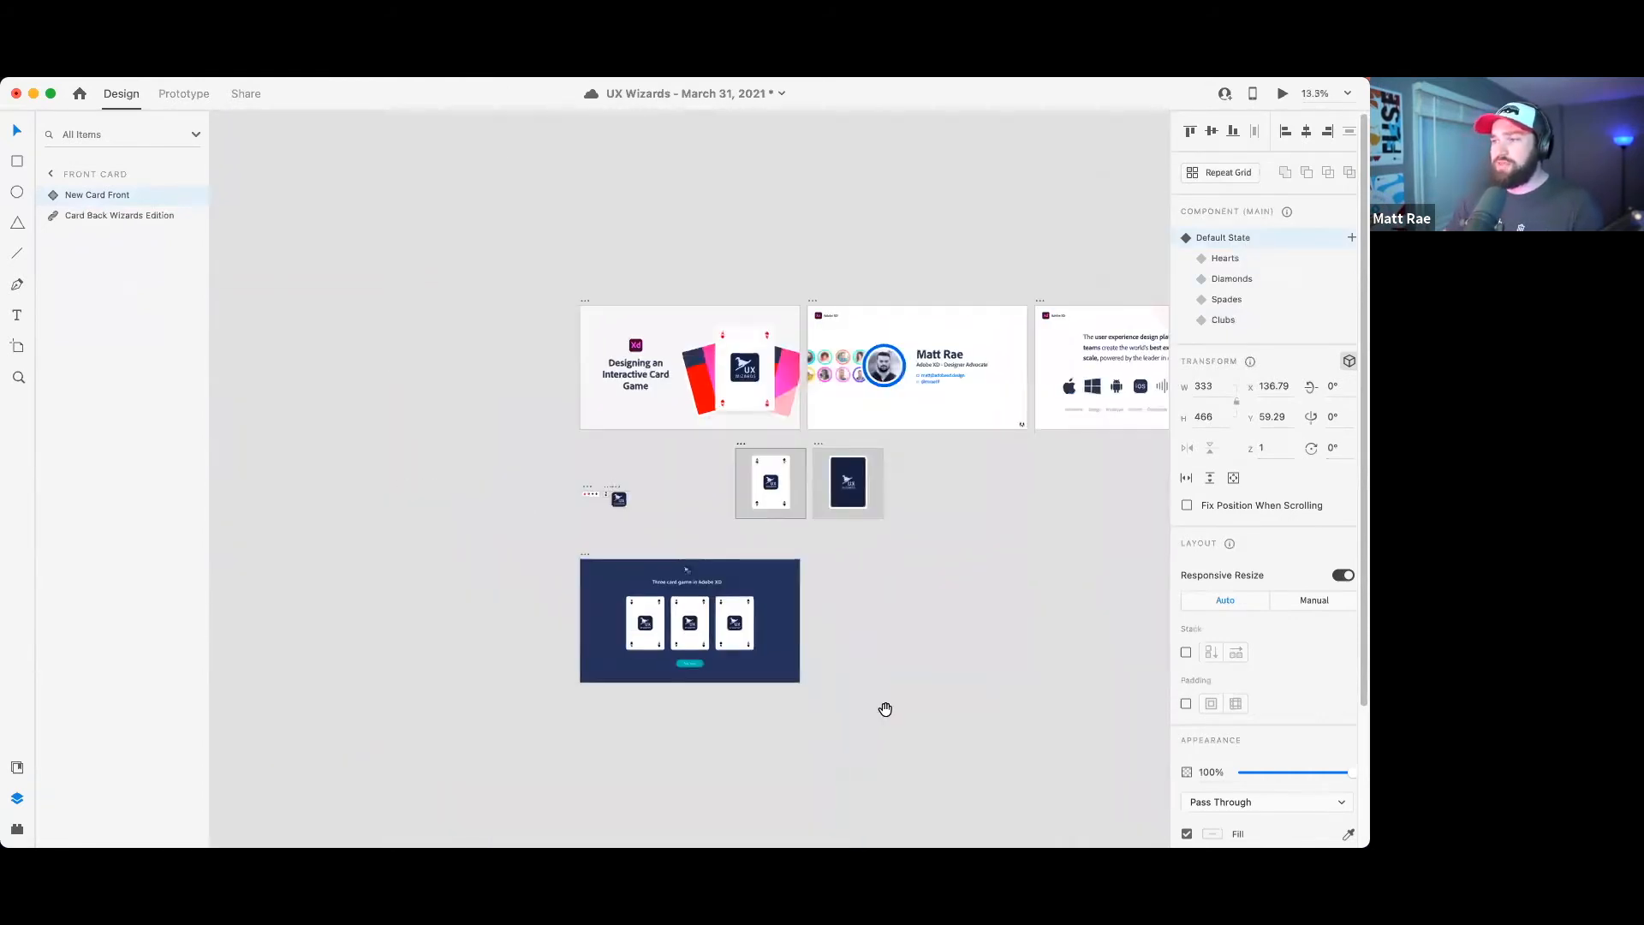
pyautogui.scroll(-5, 885, 704)
pyautogui.scroll(10, 697, 428)
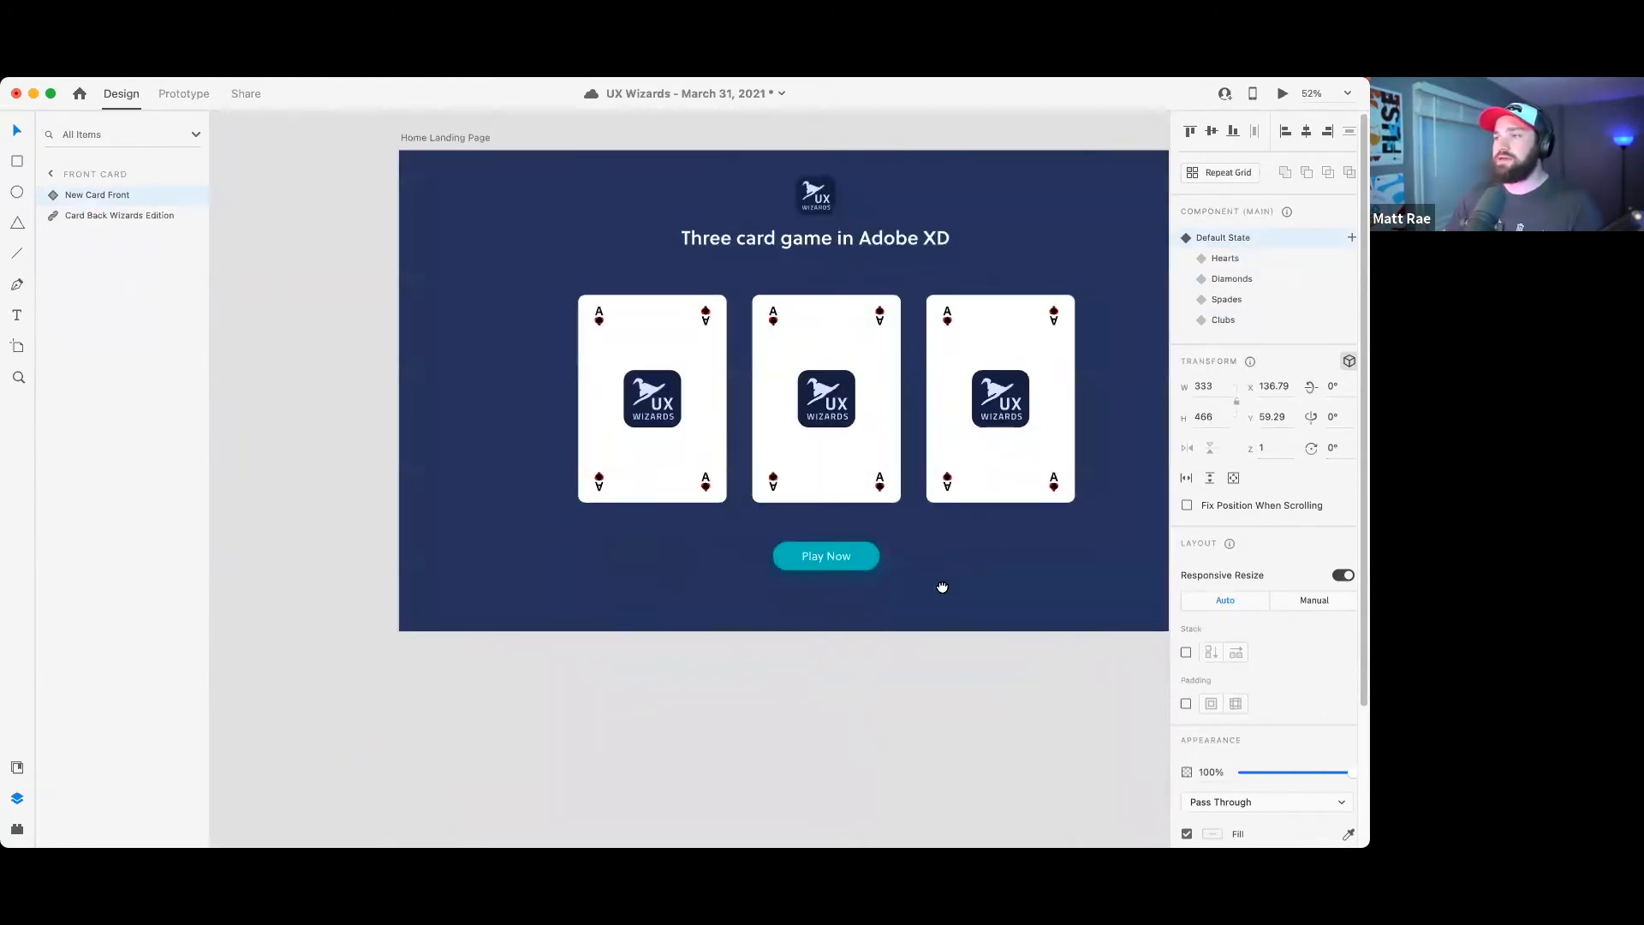
pyautogui.scroll(3, 570, 356)
pyautogui.doubleClick(584, 387)
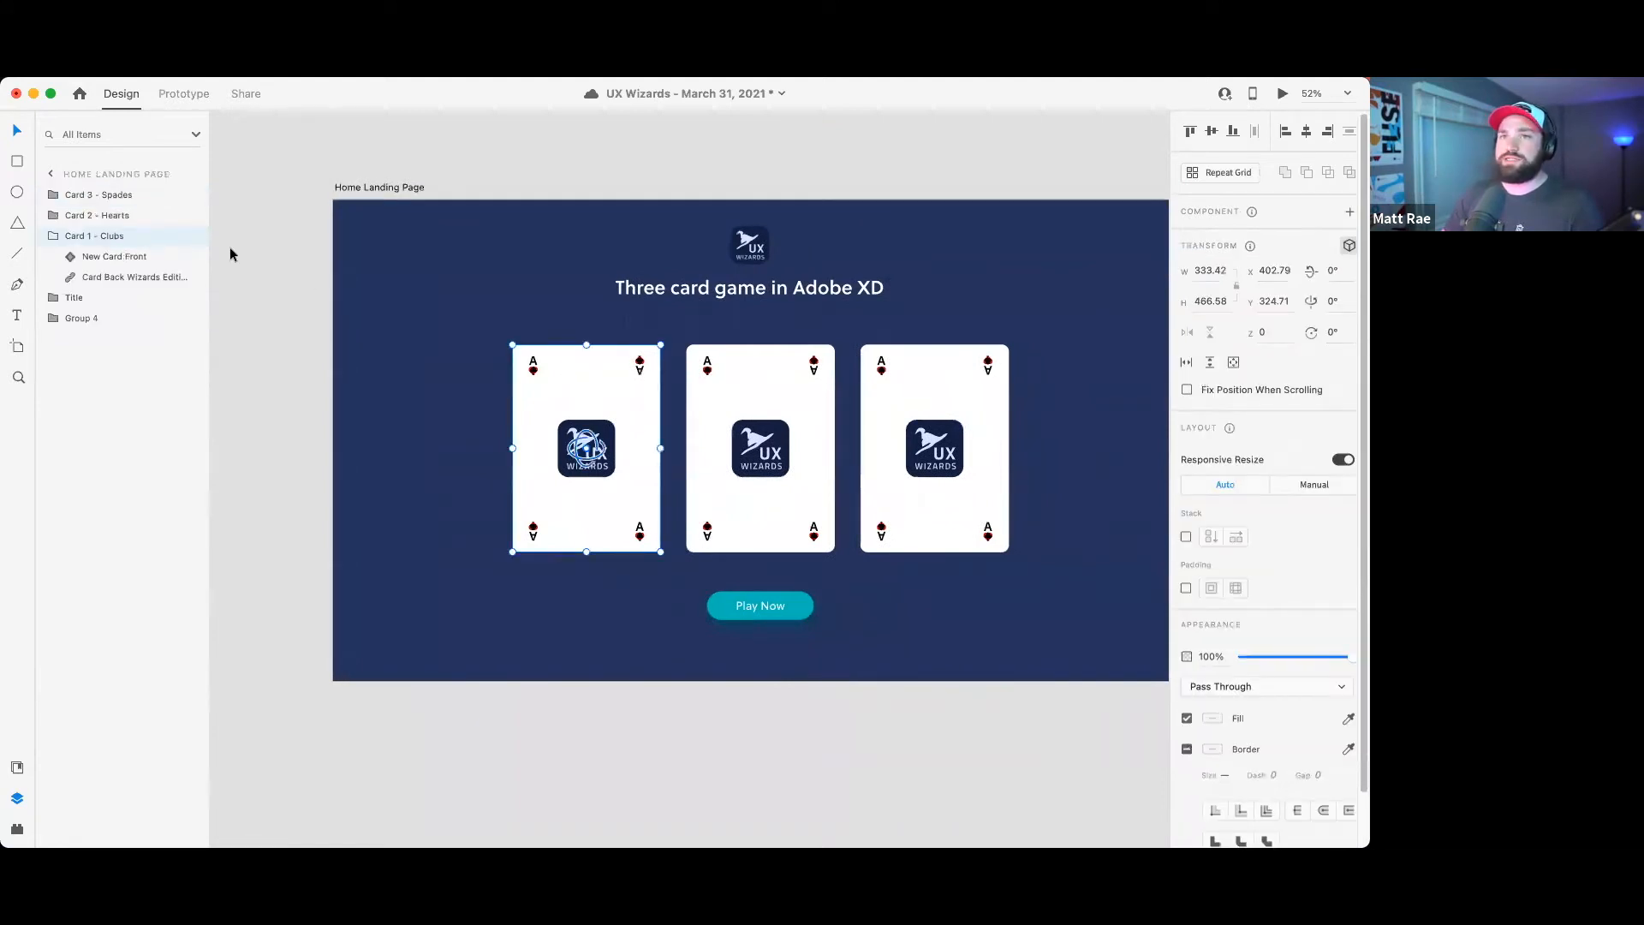
pyautogui.click(600, 390)
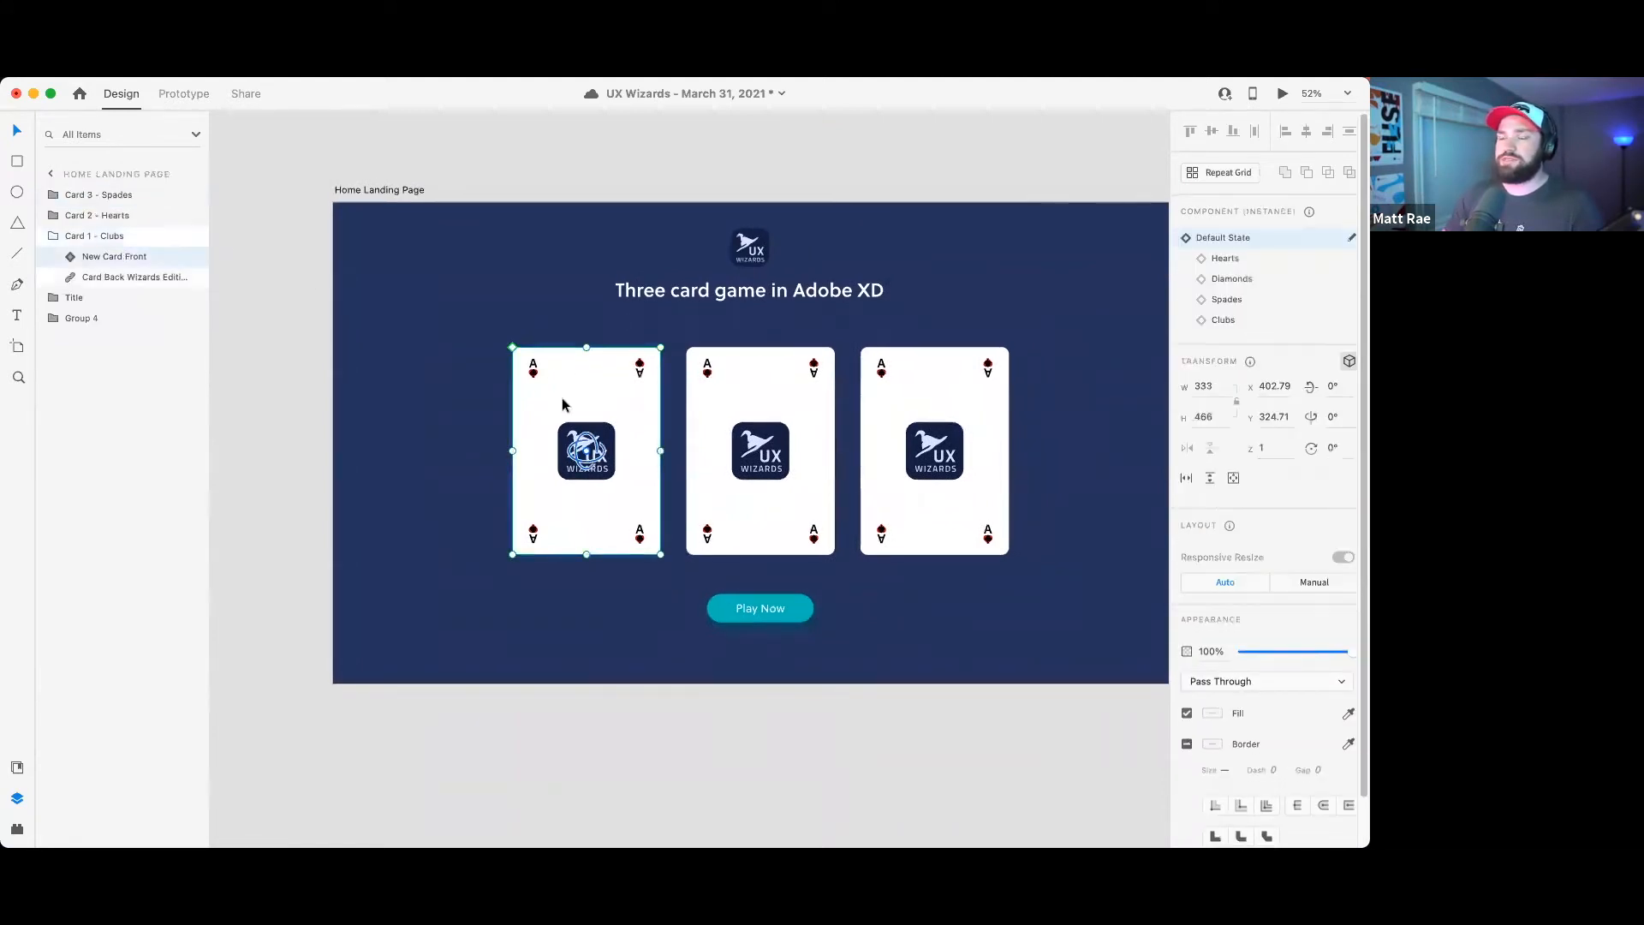
pyautogui.scroll(2, 600, 390)
pyautogui.click(1246, 321)
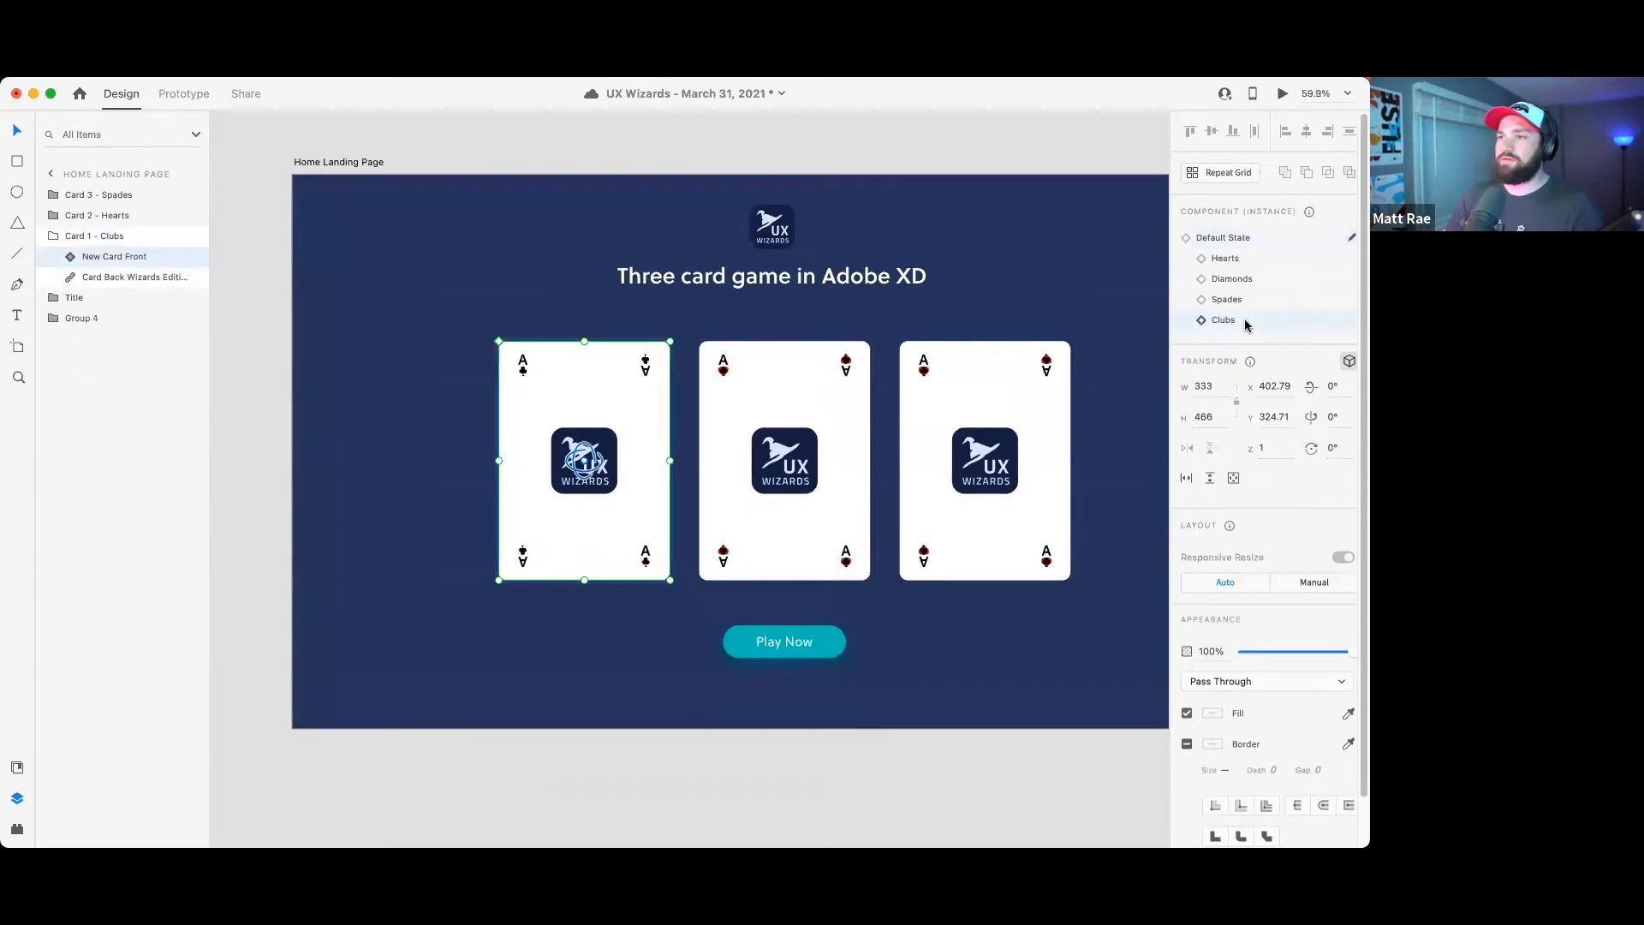
# - Switch the front component inside Card 2 - Hearts to its Hearts state
pyautogui.click(843, 427)
pyautogui.doubleClick(842, 426)
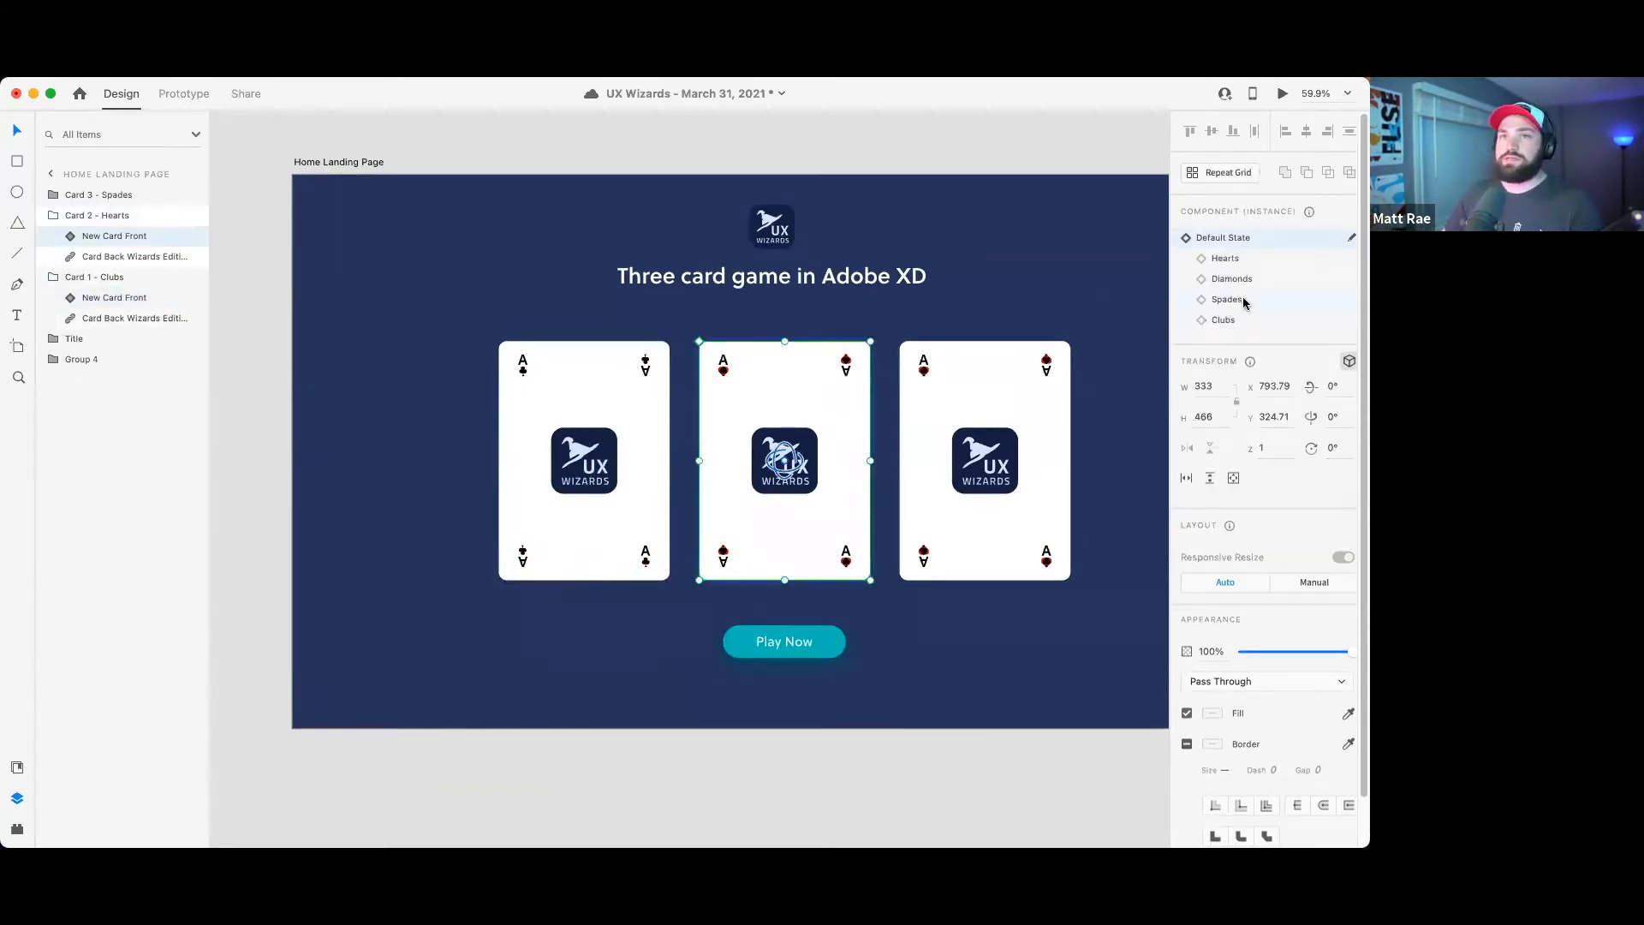
pyautogui.click(1257, 261)
# - Switch the front component inside Card 3 - Spades to its Spades state and clear the selection
pyautogui.click(1030, 426)
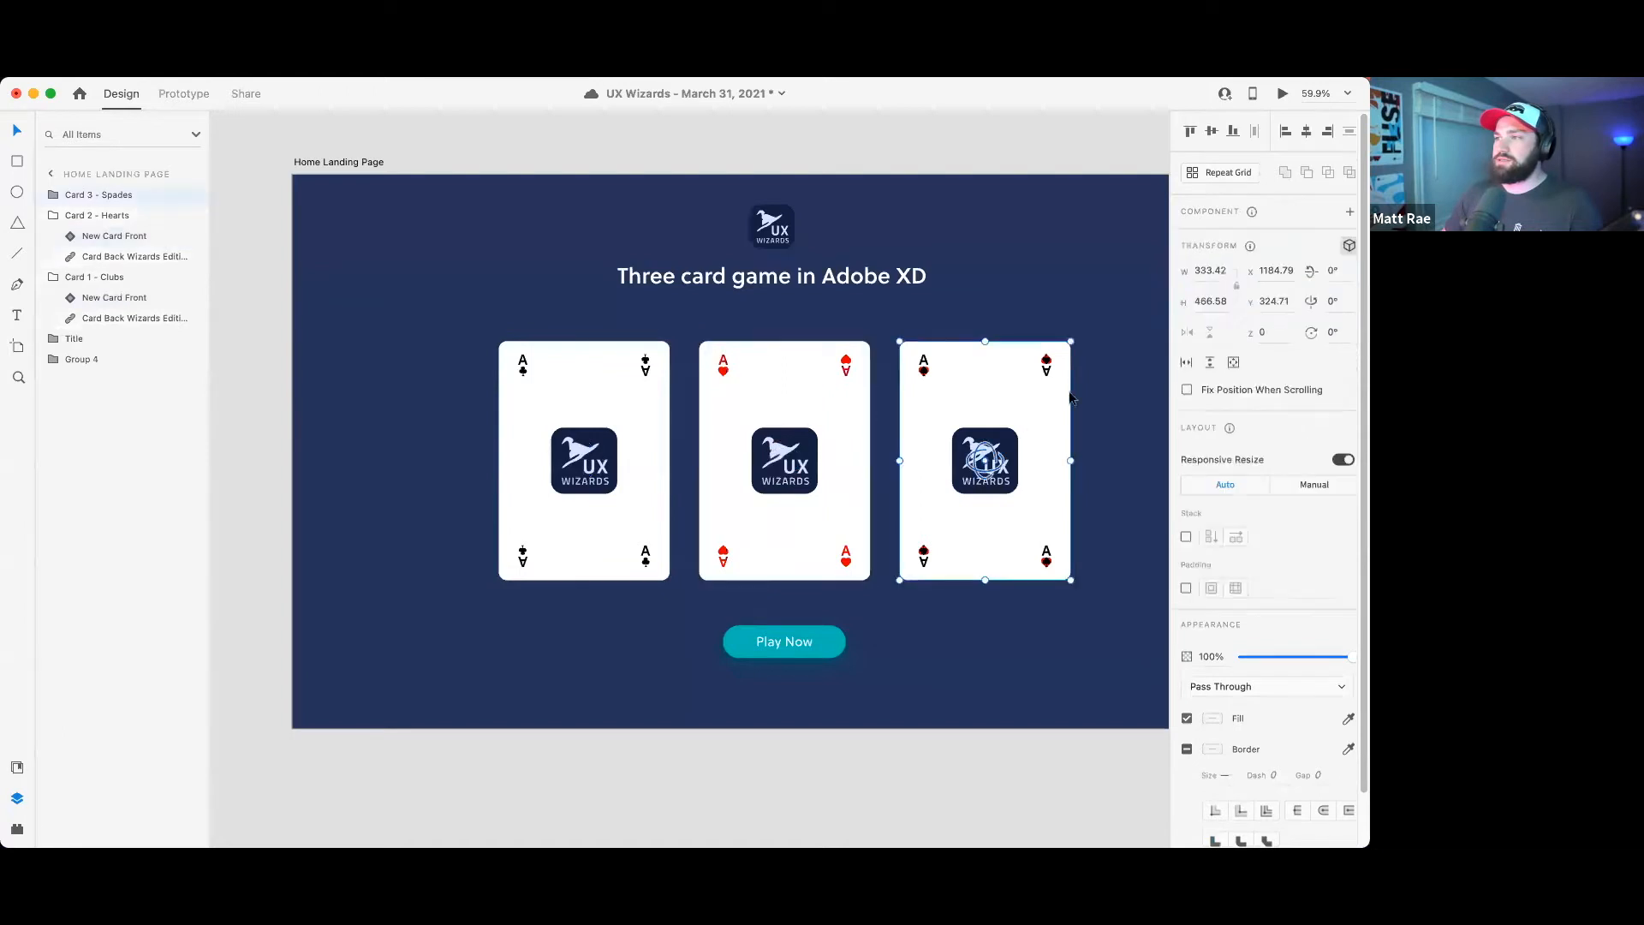
pyautogui.doubleClick(1007, 391)
pyautogui.click(1250, 299)
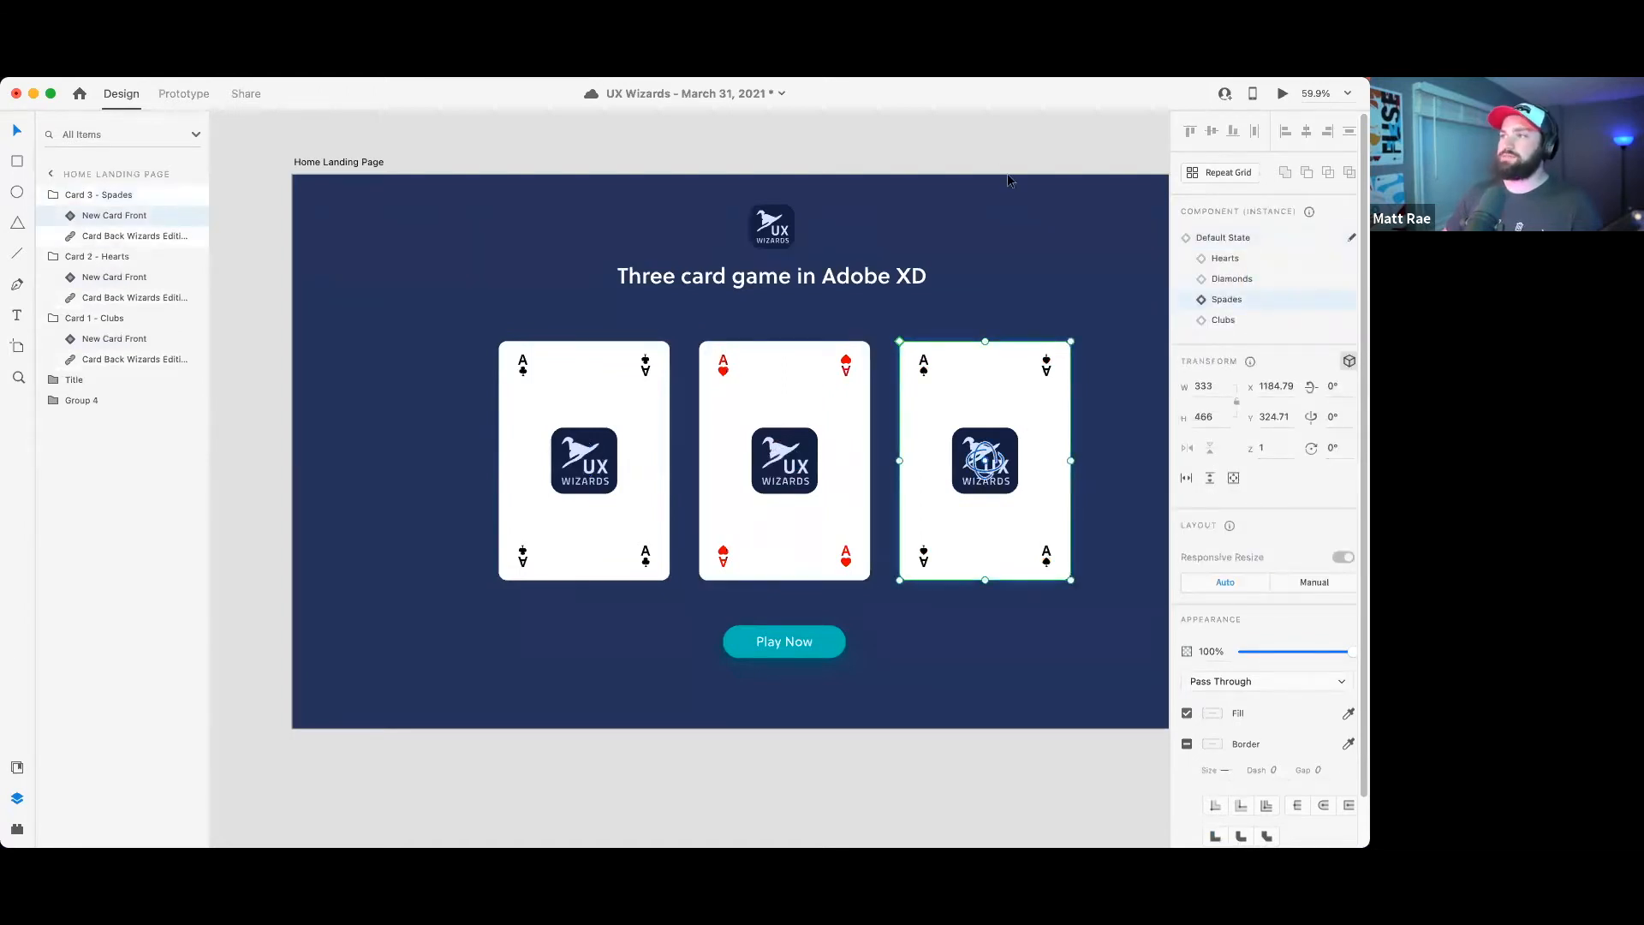
pyautogui.click(991, 153)
pyautogui.moveTo(1086, 433); pyautogui.dragTo(981, 509)
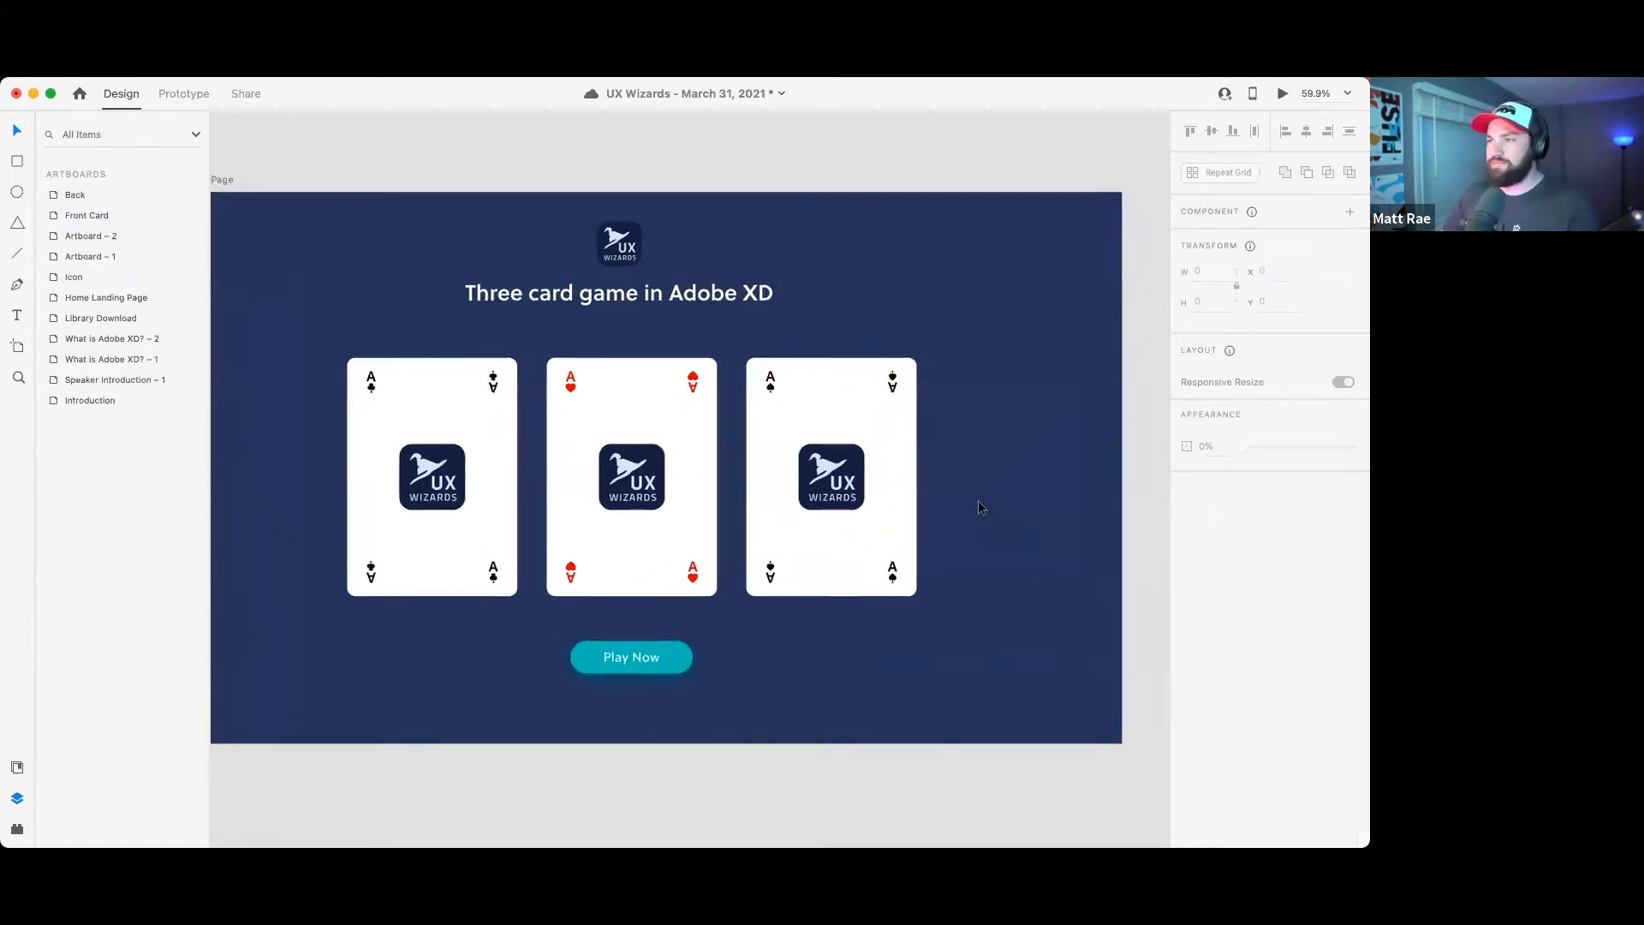
# - Save the document with the updated suit cards
pyautogui.scroll(-8, 978, 500)
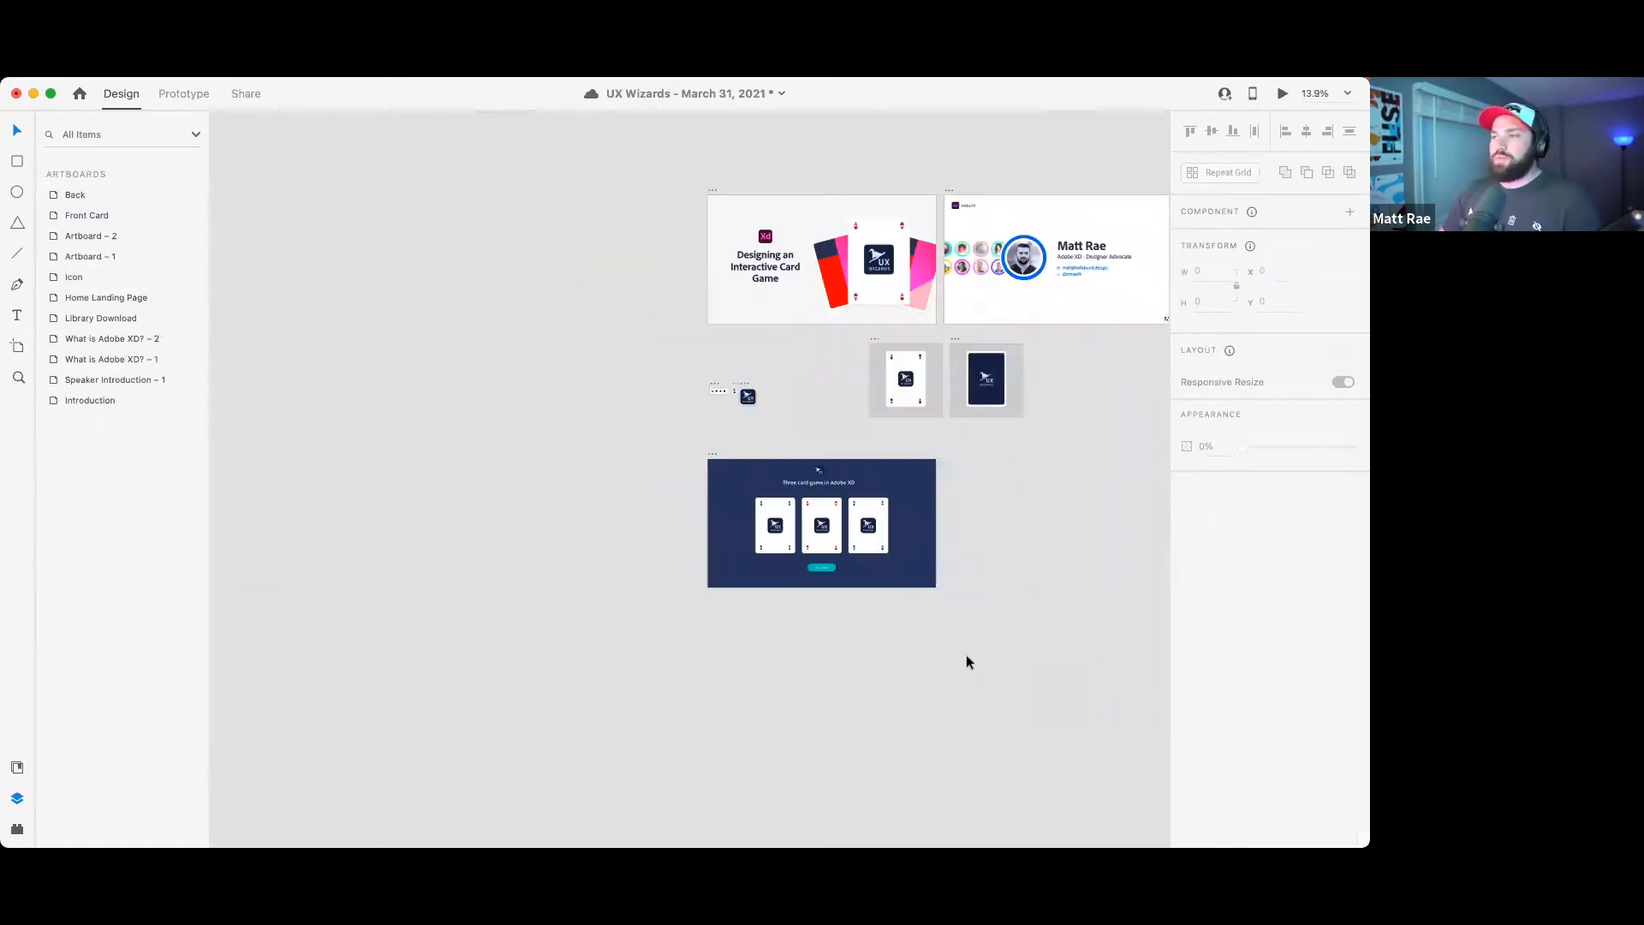
pyautogui.hscroll(10, 647, 546)
pyautogui.scroll(-3, 647, 546)
pyautogui.scroll(1, 751, 539)
pyautogui.scroll(-1, 751, 541)
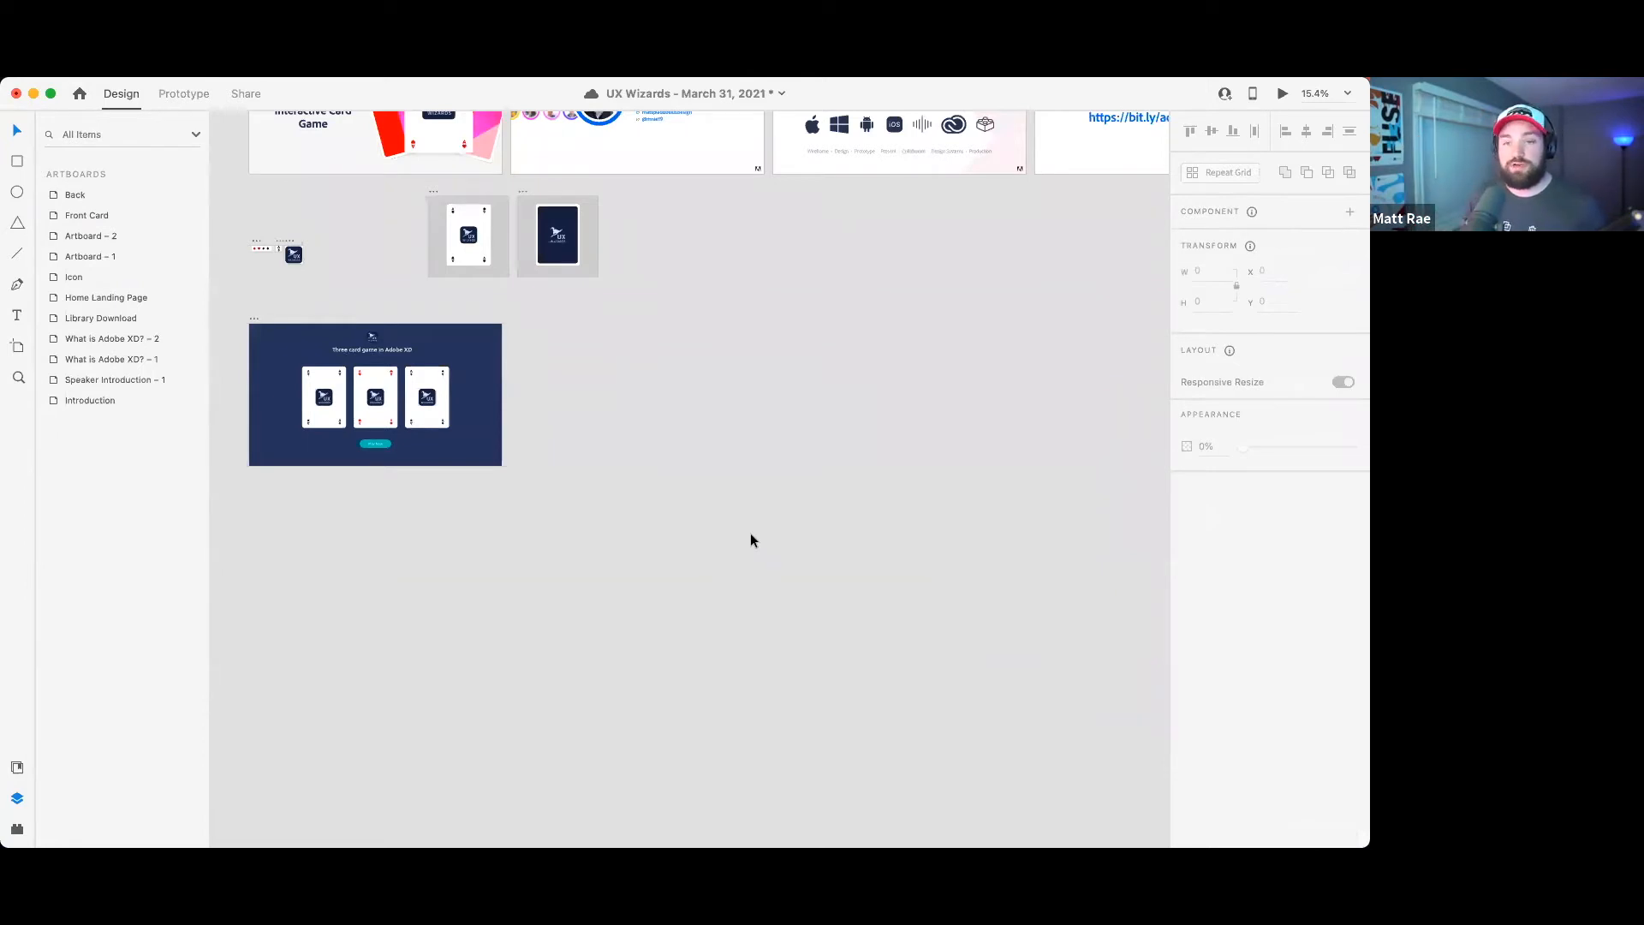
pyautogui.press('super+s')
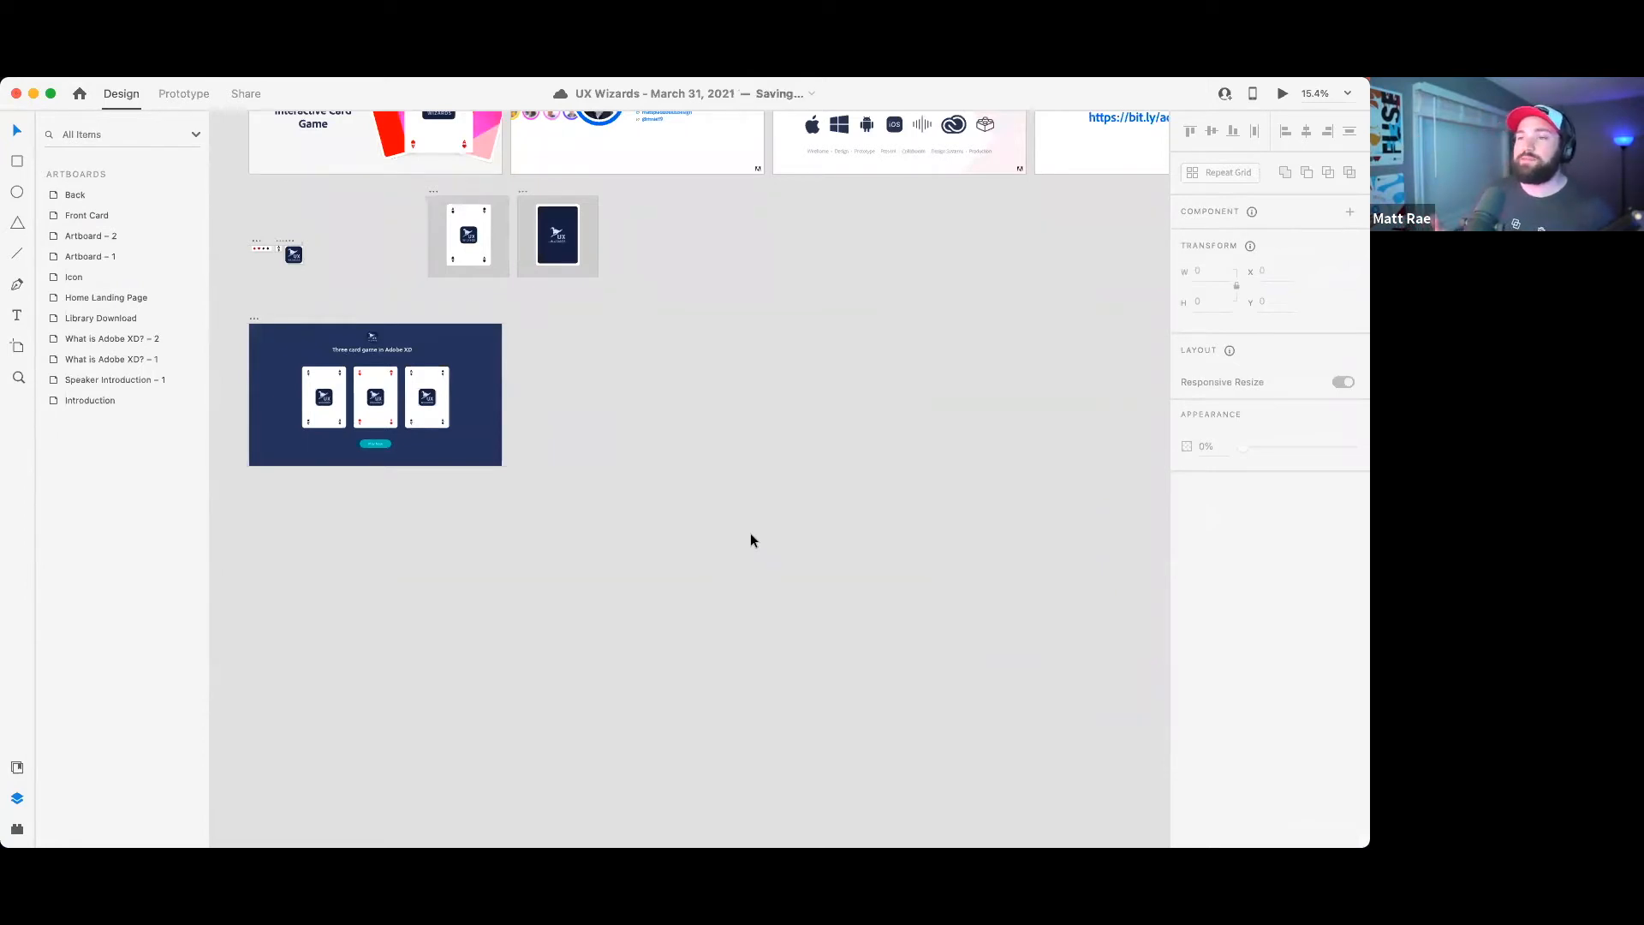
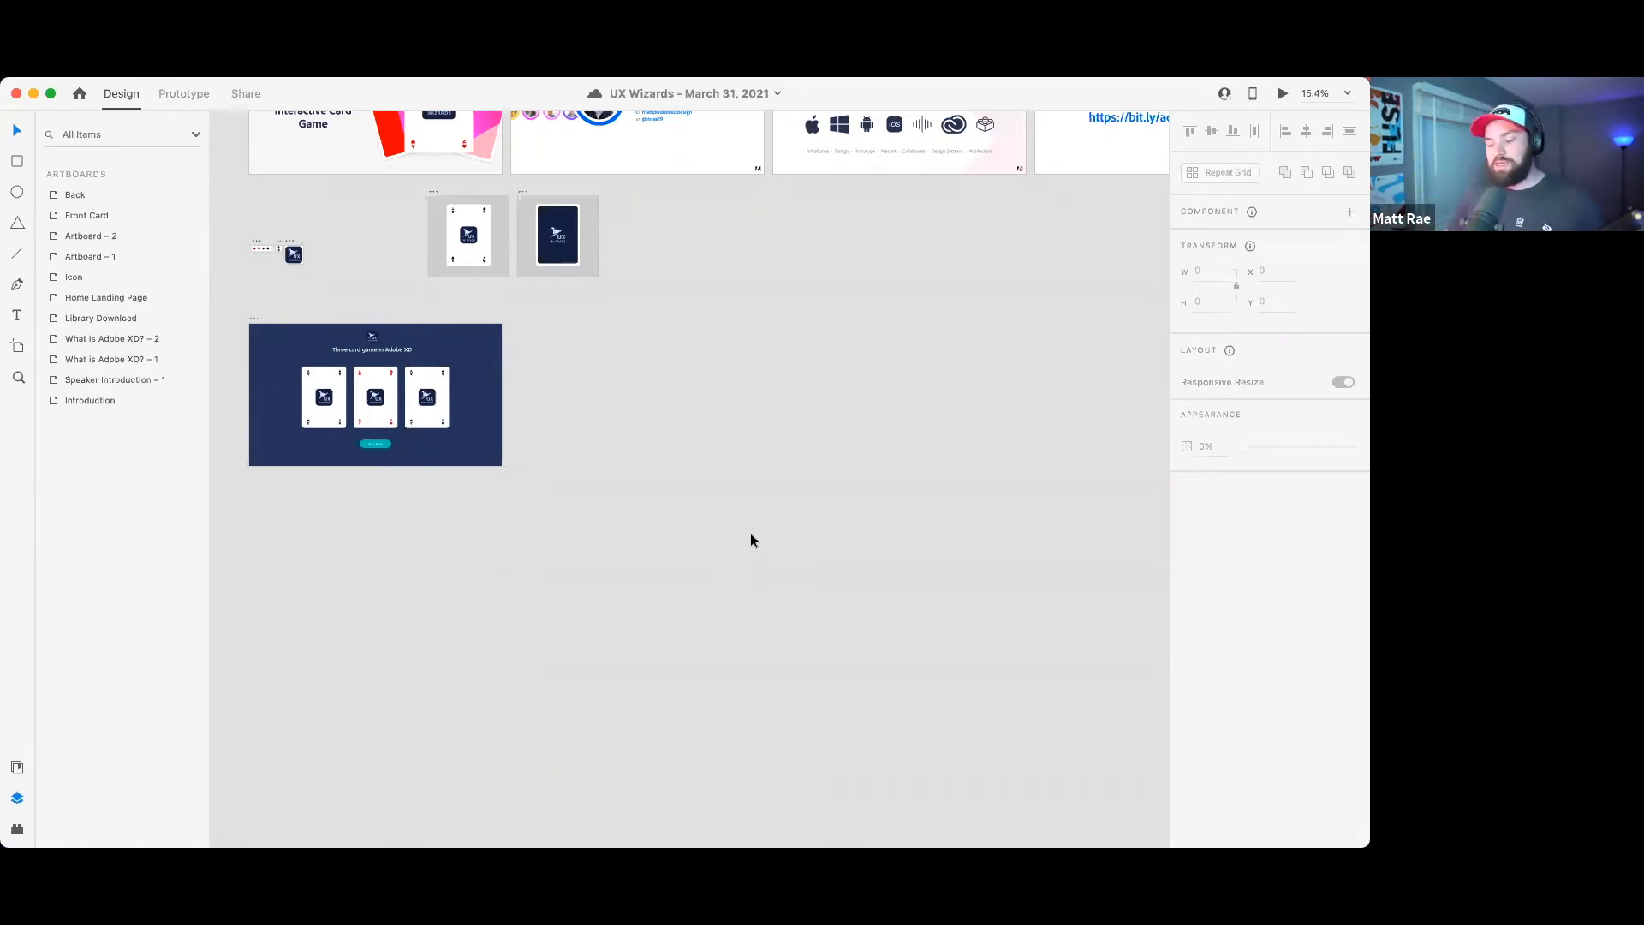
# - Duplicate the Home Landing Page artboard beside the original and select the Clubs card on the copy
pyautogui.click(255, 321)
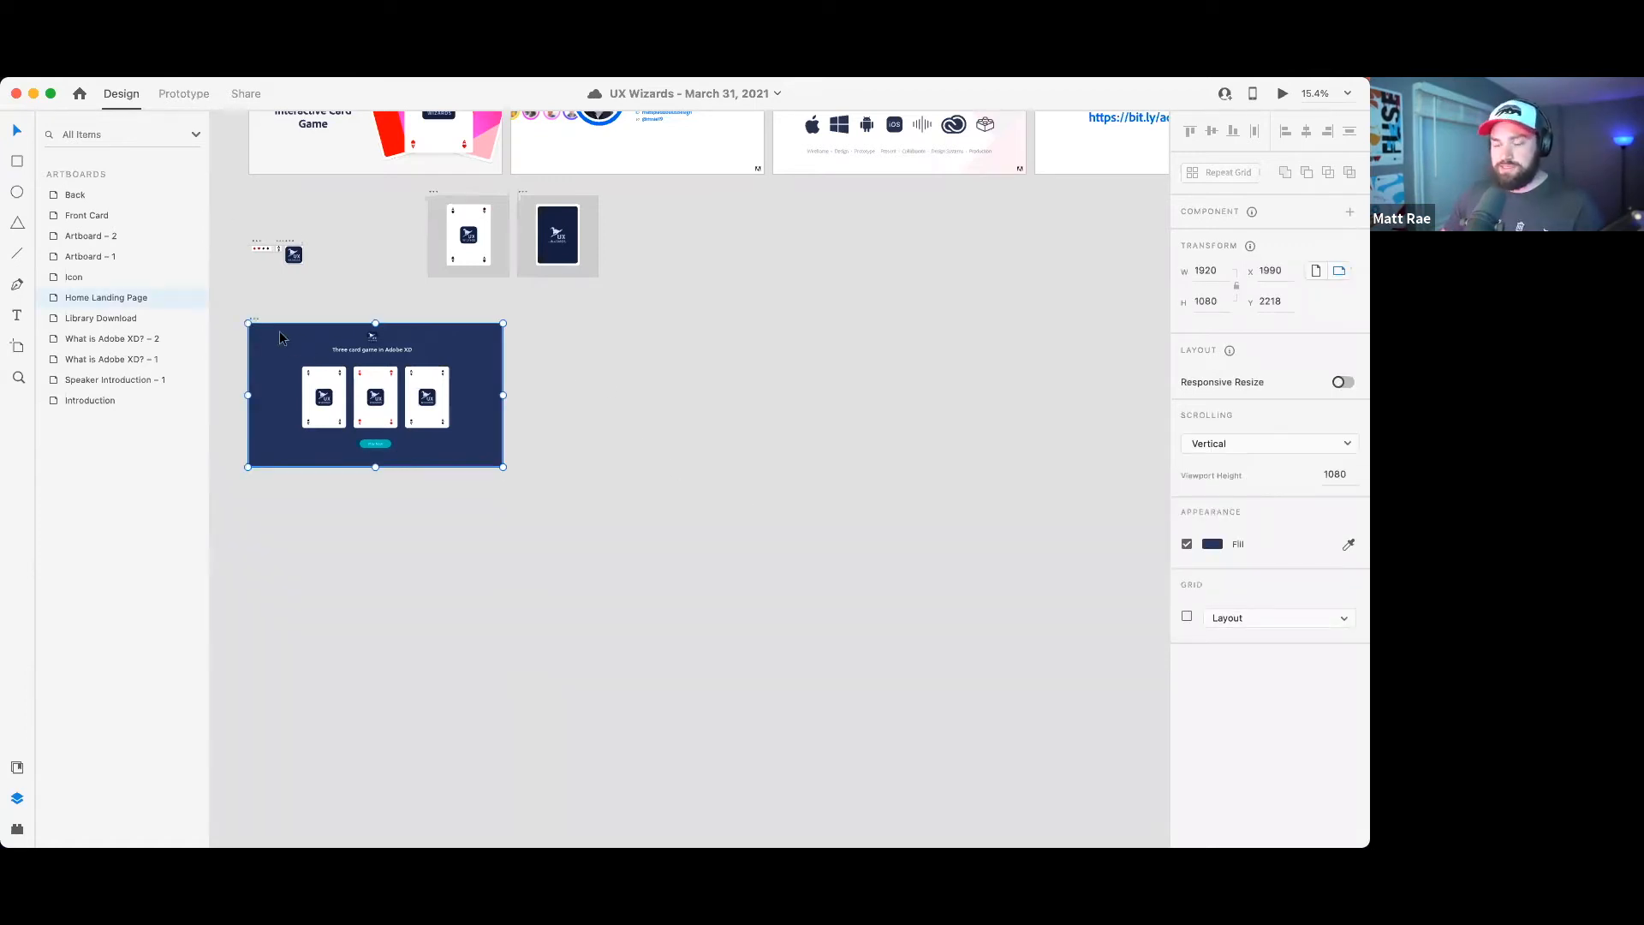
pyautogui.press('super+d')
pyautogui.click(565, 394)
pyautogui.click(323, 396)
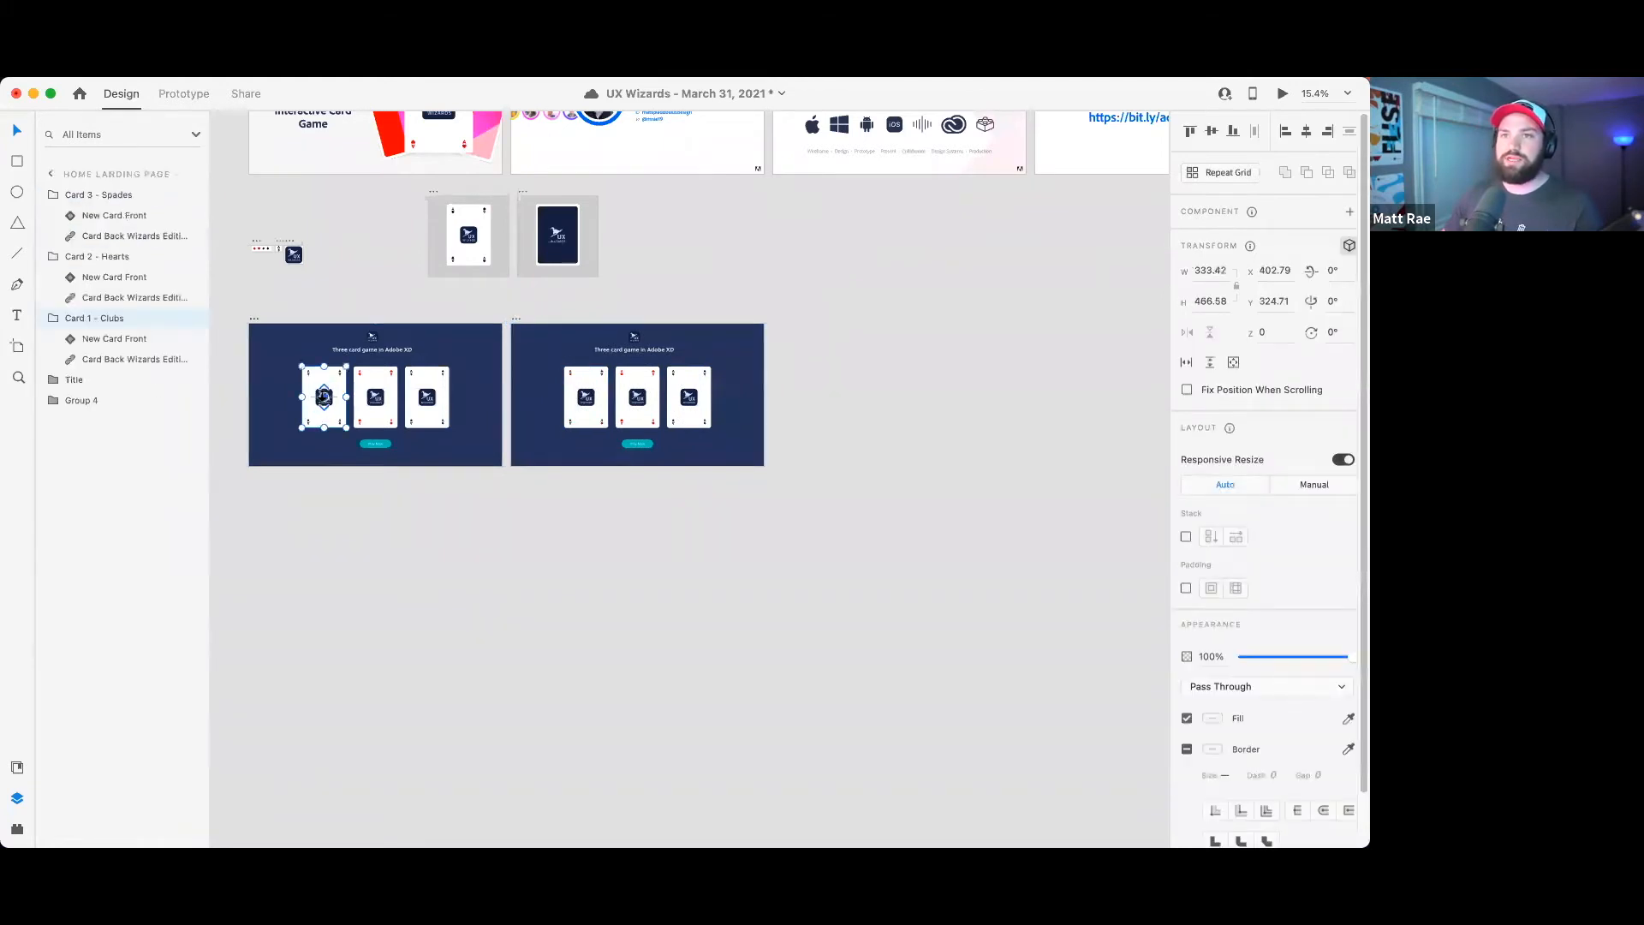
pyautogui.click(582, 393)
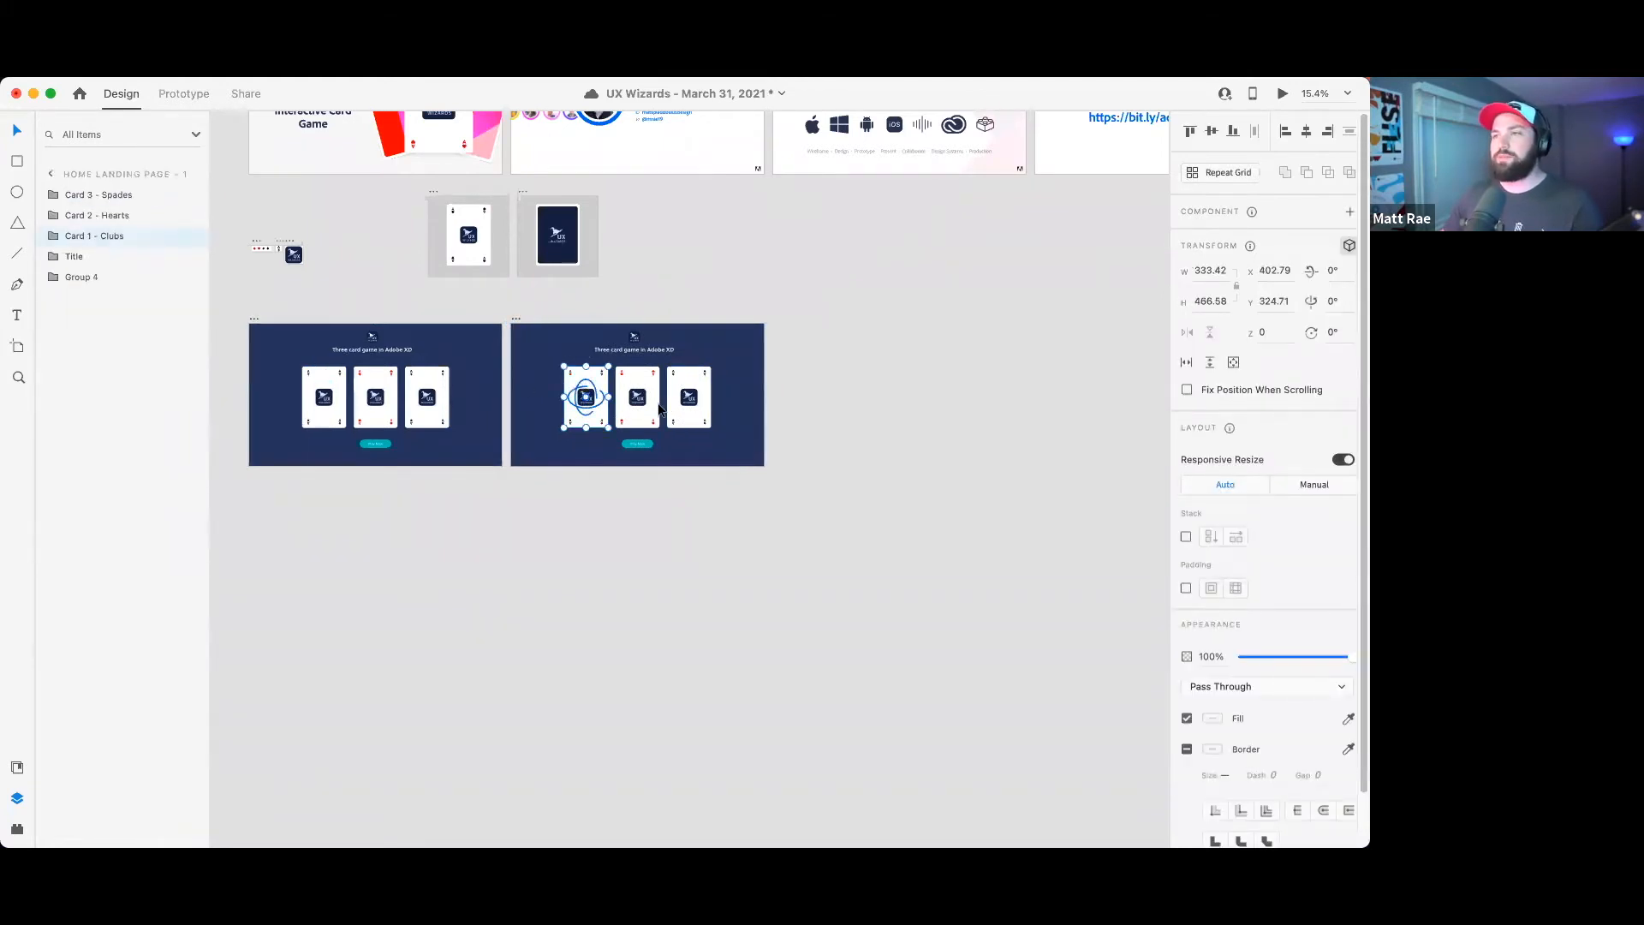
# - On the duplicated artboard, move the Play Now button down to the artboard's lower edge and fade its opacity to 0%
pyautogui.scroll(3, 653, 369)
pyautogui.moveTo(485, 620); pyautogui.dragTo(666, 603)
pyautogui.scroll(5, 831, 351)
pyautogui.moveTo(786, 329); pyautogui.dragTo(879, 313)
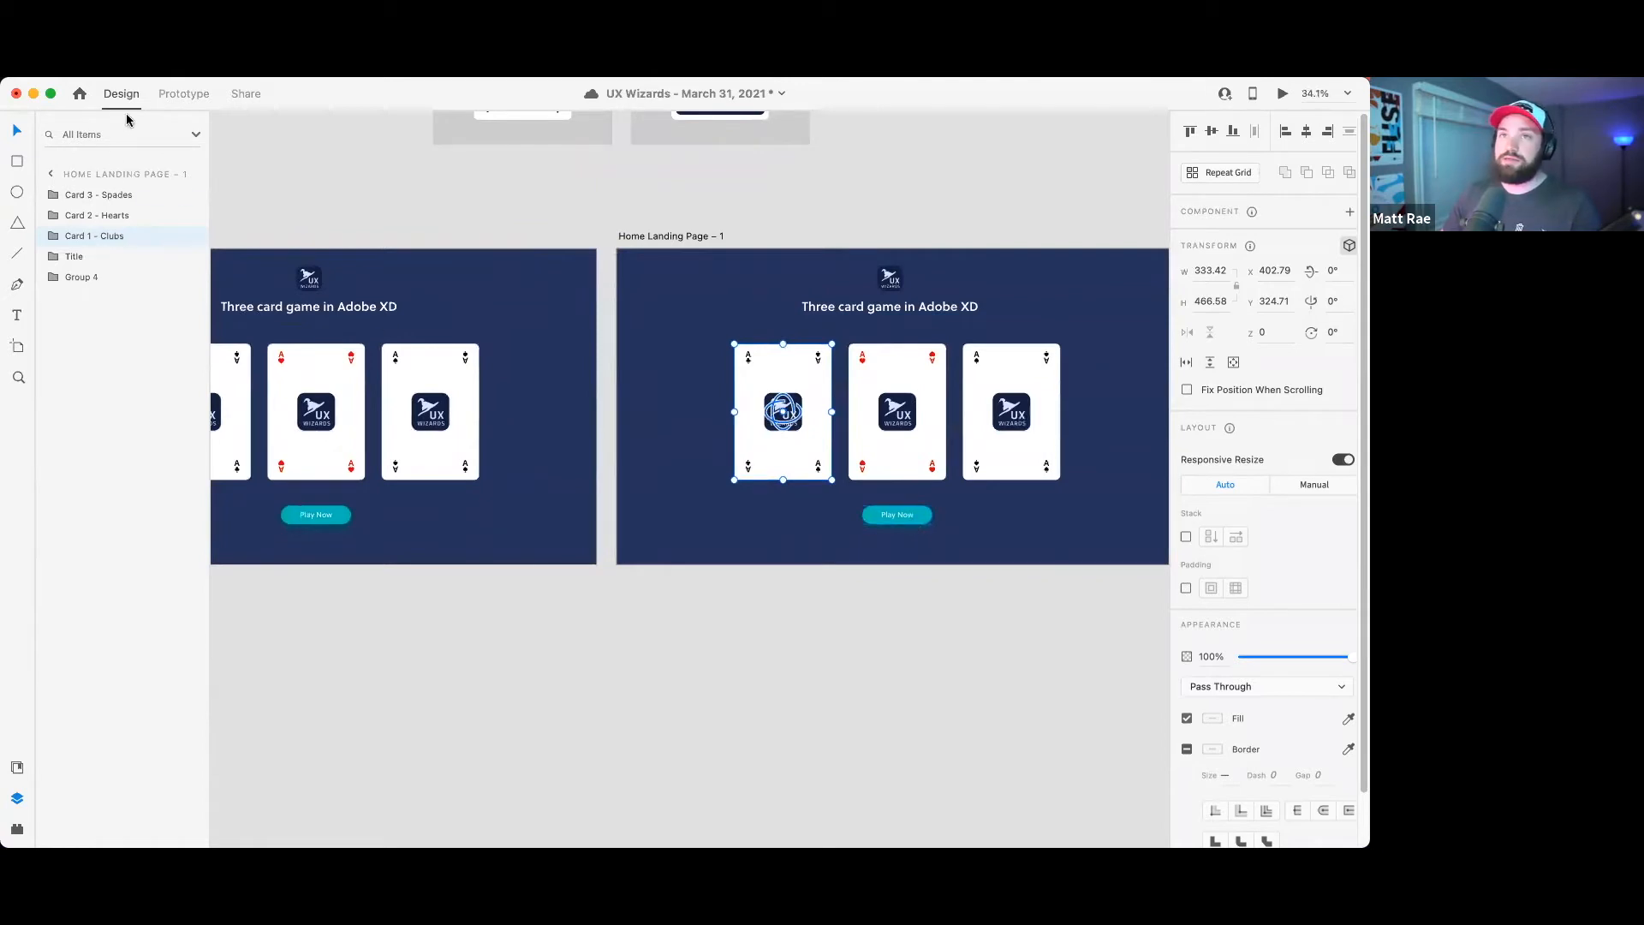
pyautogui.moveTo(915, 517); pyautogui.dragTo(923, 567)
pyautogui.moveTo(1291, 657); pyautogui.dragTo(1243, 658)
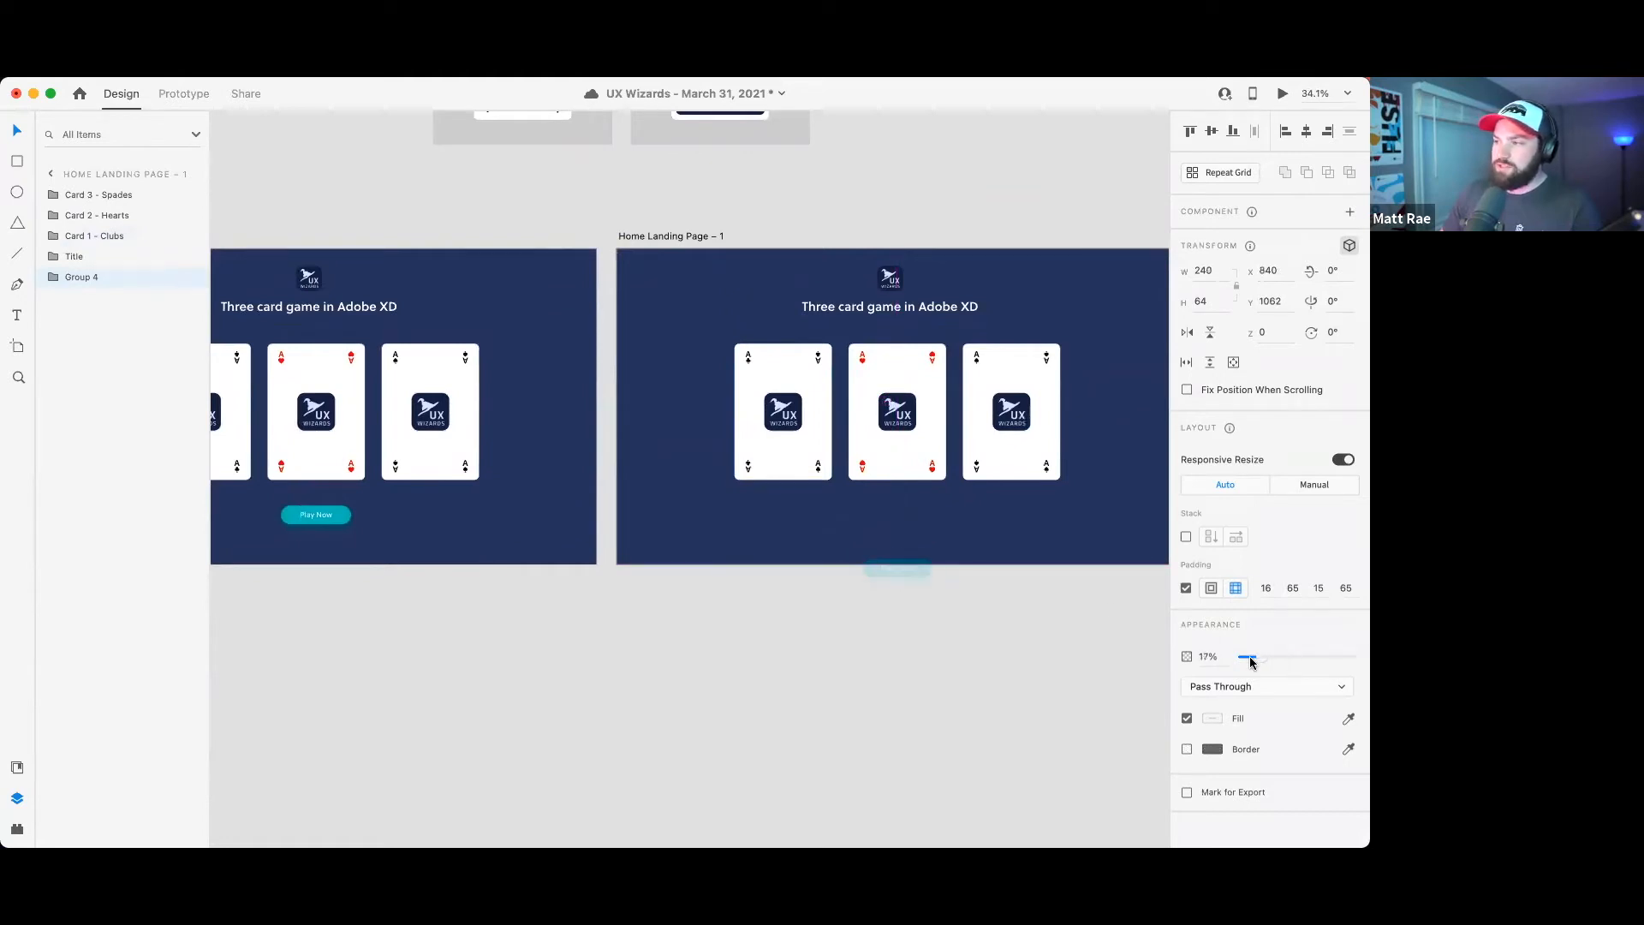
pyautogui.click(1047, 650)
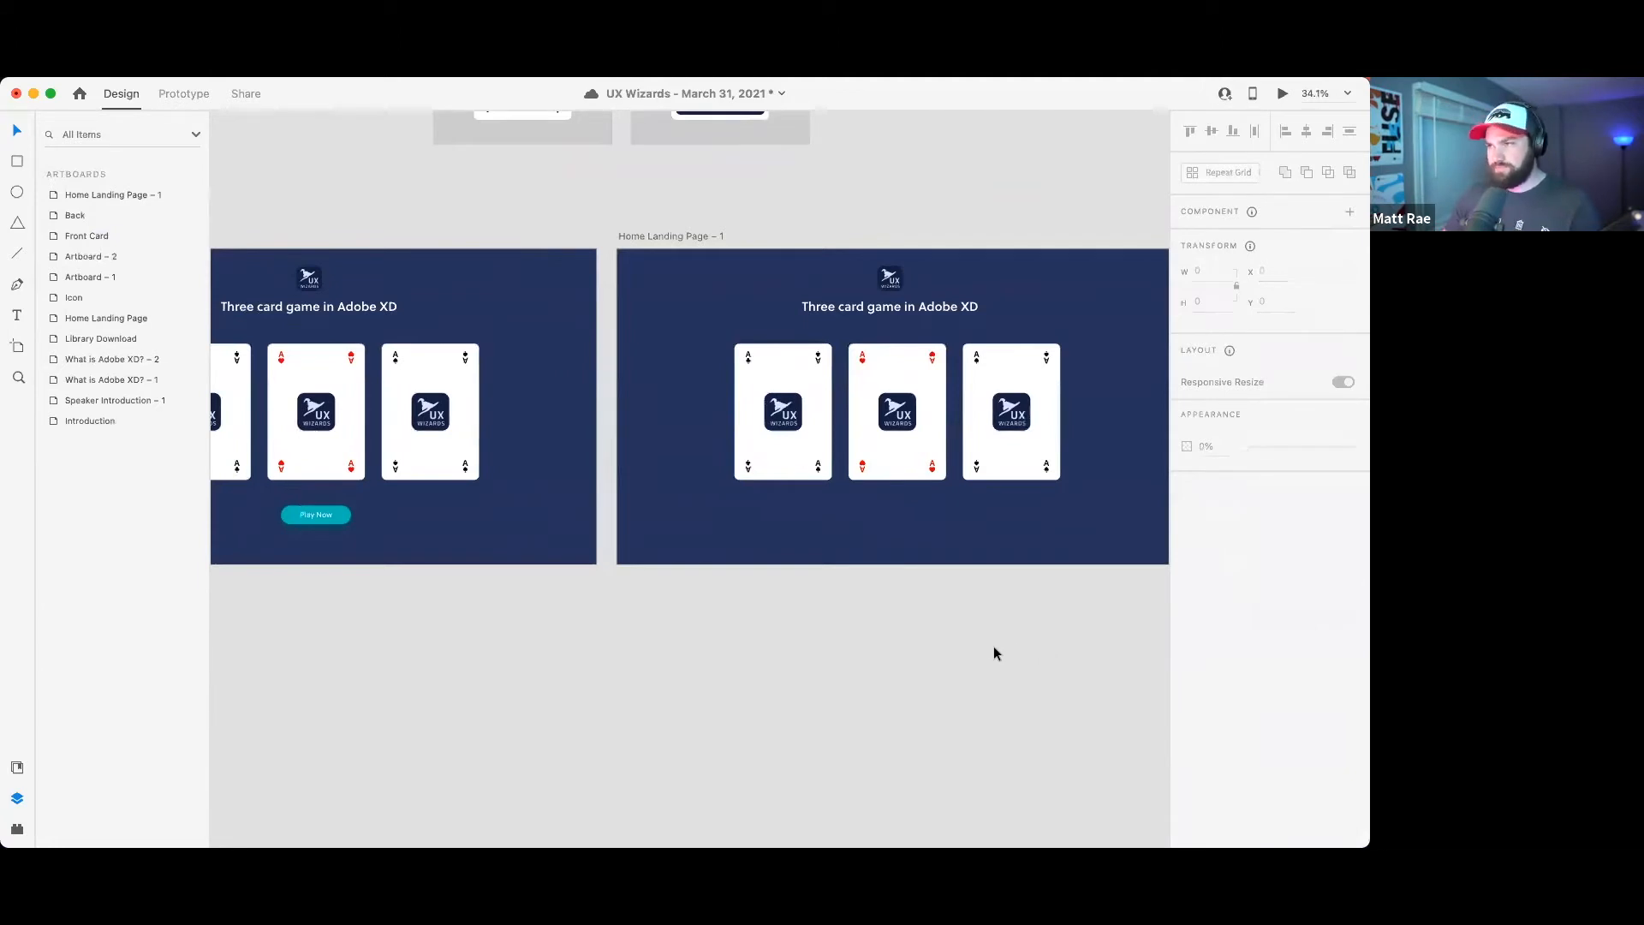
pyautogui.click(765, 396)
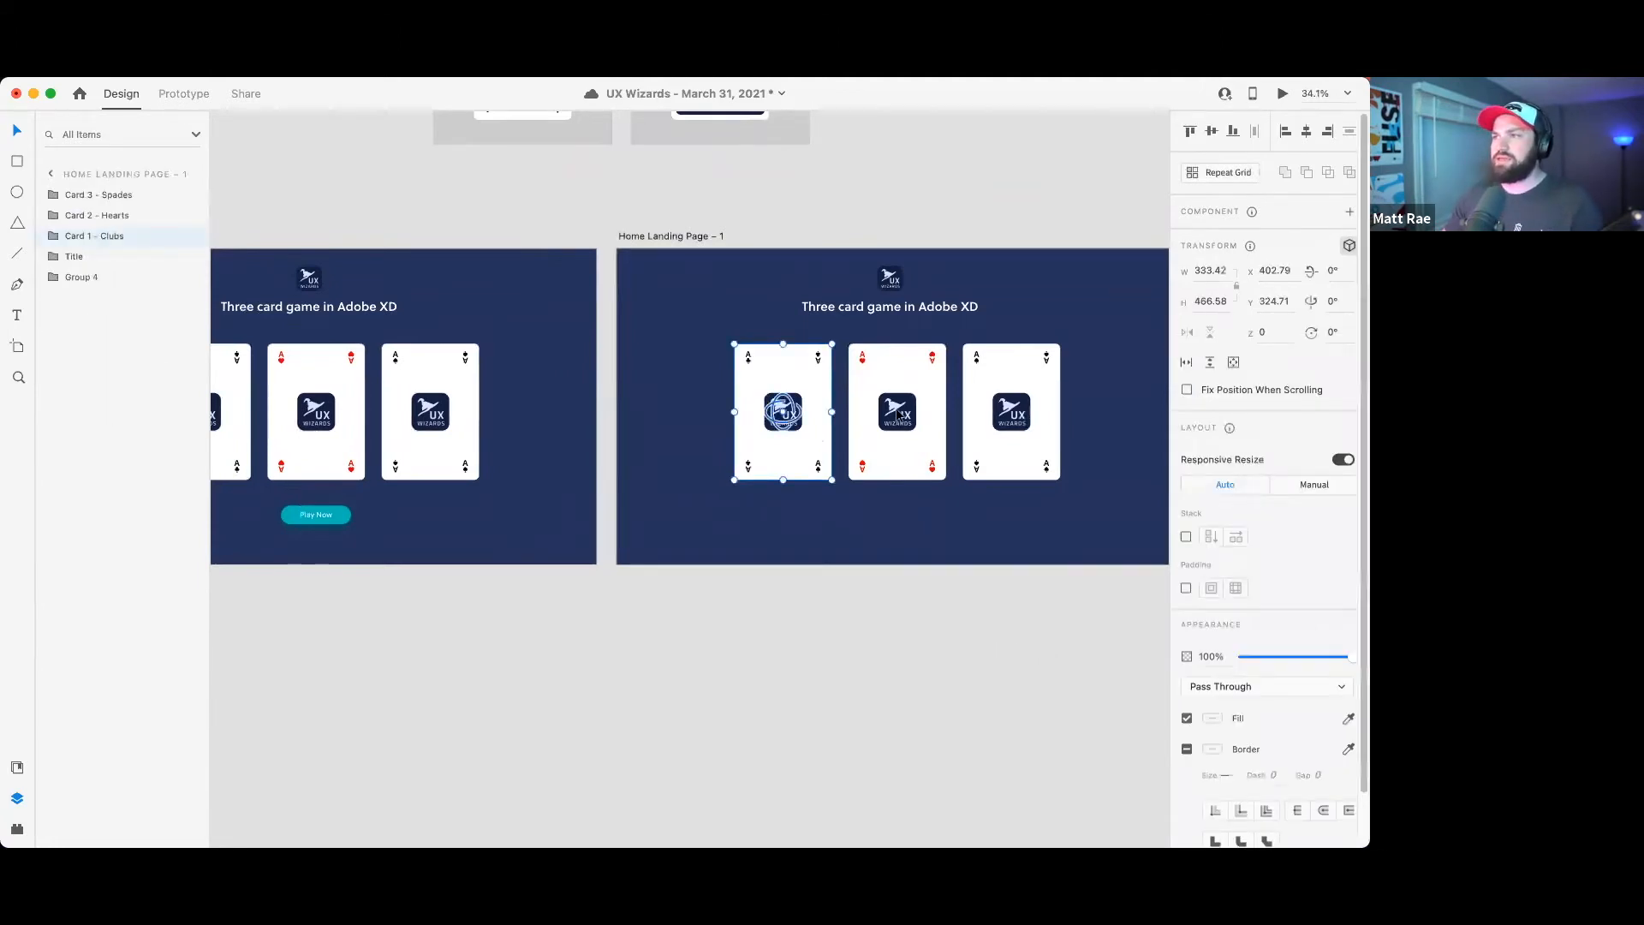
pyautogui.click(934, 384)
pyautogui.click(1033, 390)
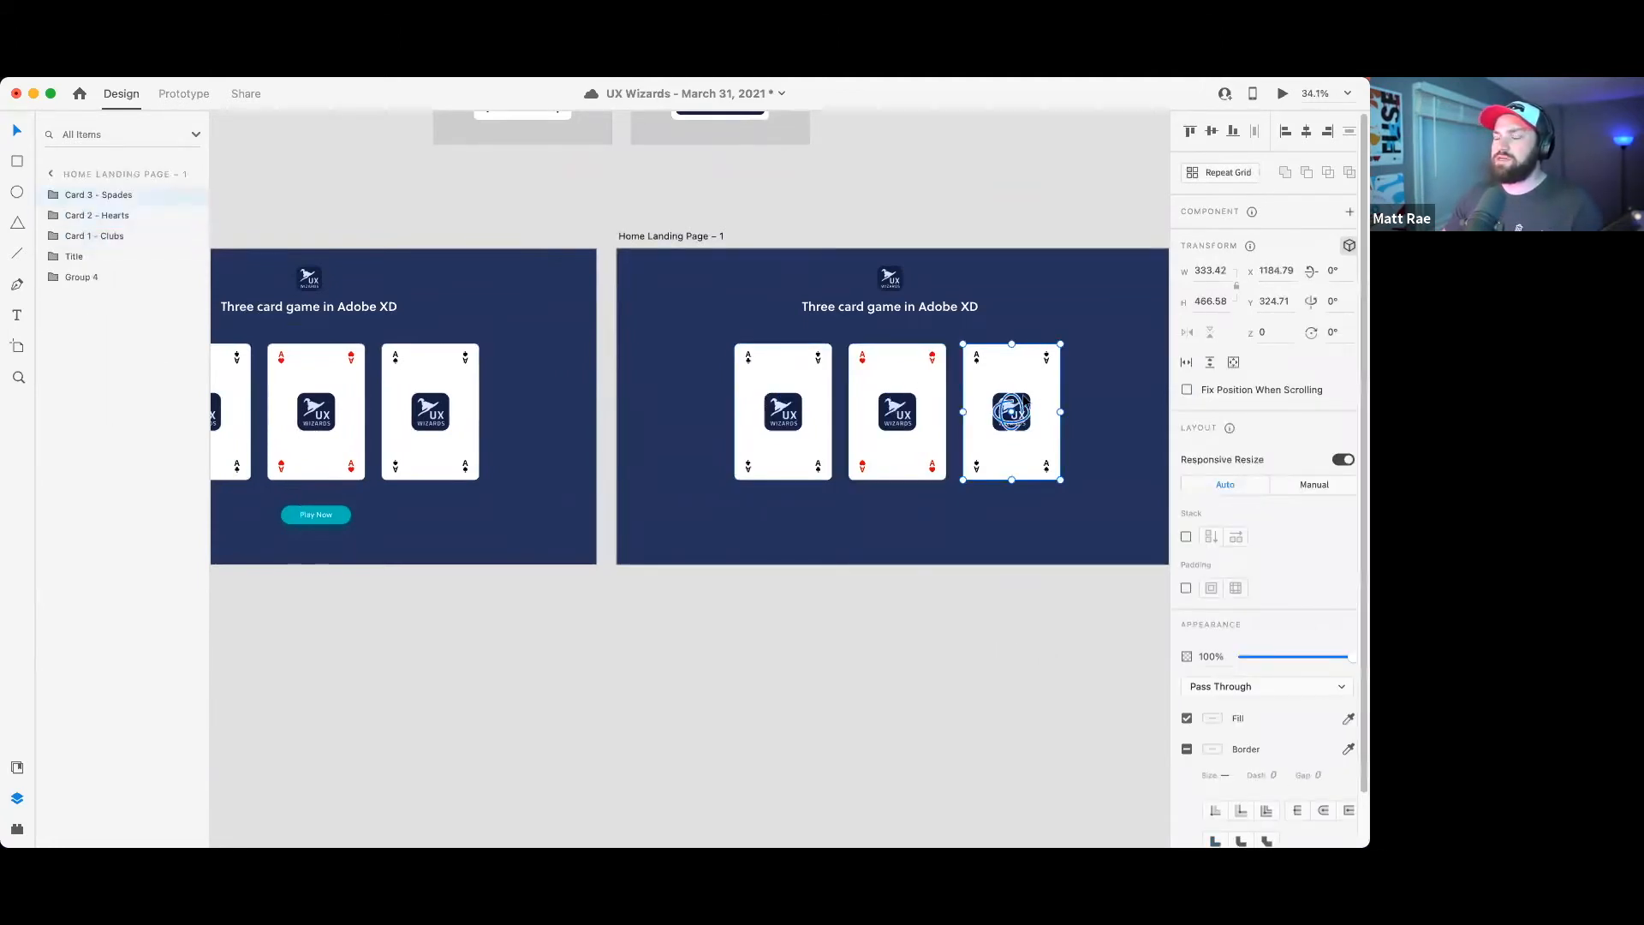
# - Select all three cards on Home Landing Page – 1 and raise their Z depth to 80
pyautogui.click(796, 404)
pyautogui.moveTo(782, 412); pyautogui.dragTo(781, 467)
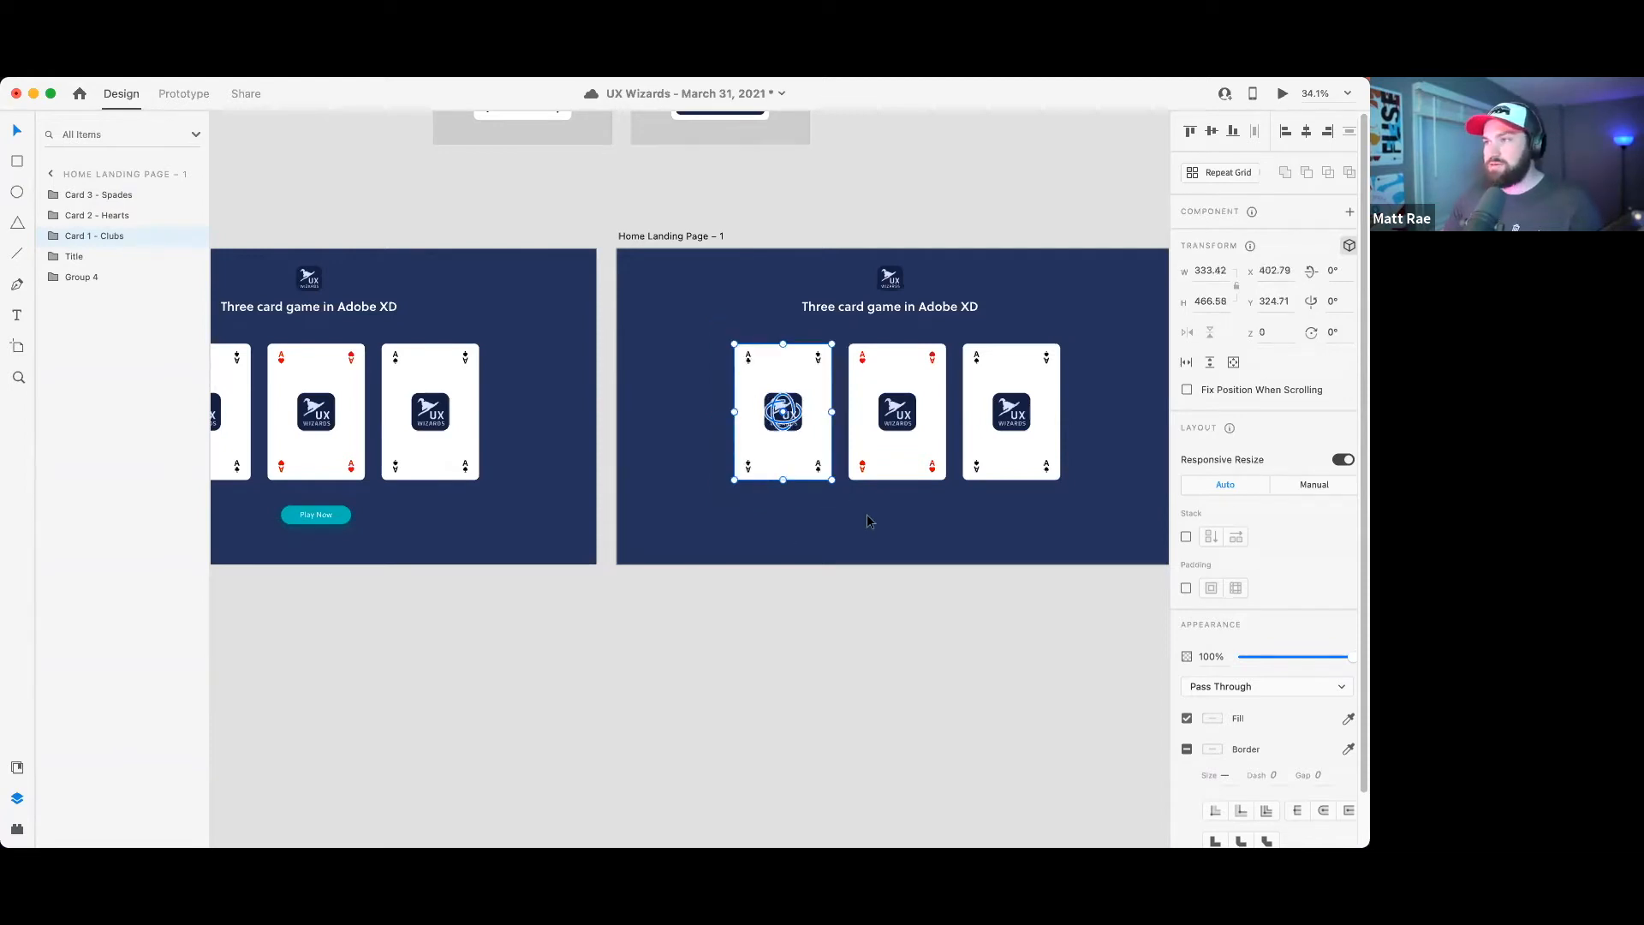
pyautogui.keyDown('shift'); pyautogui.click(901, 475); pyautogui.keyUp('shift')
pyautogui.keyDown('shift'); pyautogui.click(1040, 451); pyautogui.keyUp('shift')
pyautogui.click(1275, 335)
pyautogui.write('5')
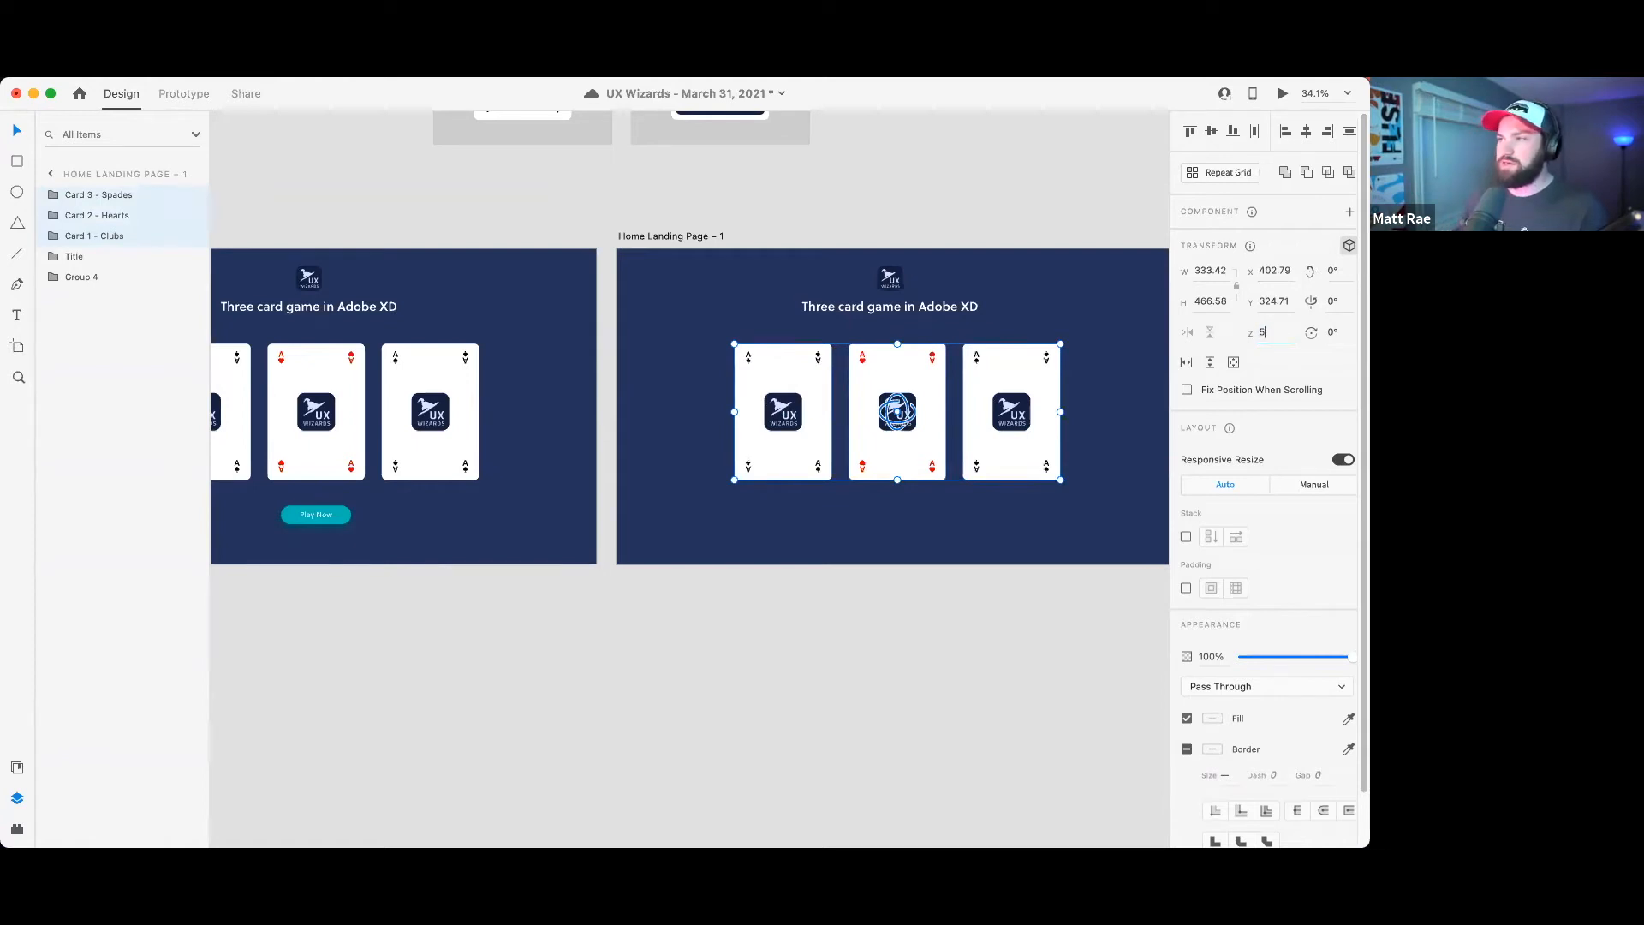
pyautogui.press('Return')
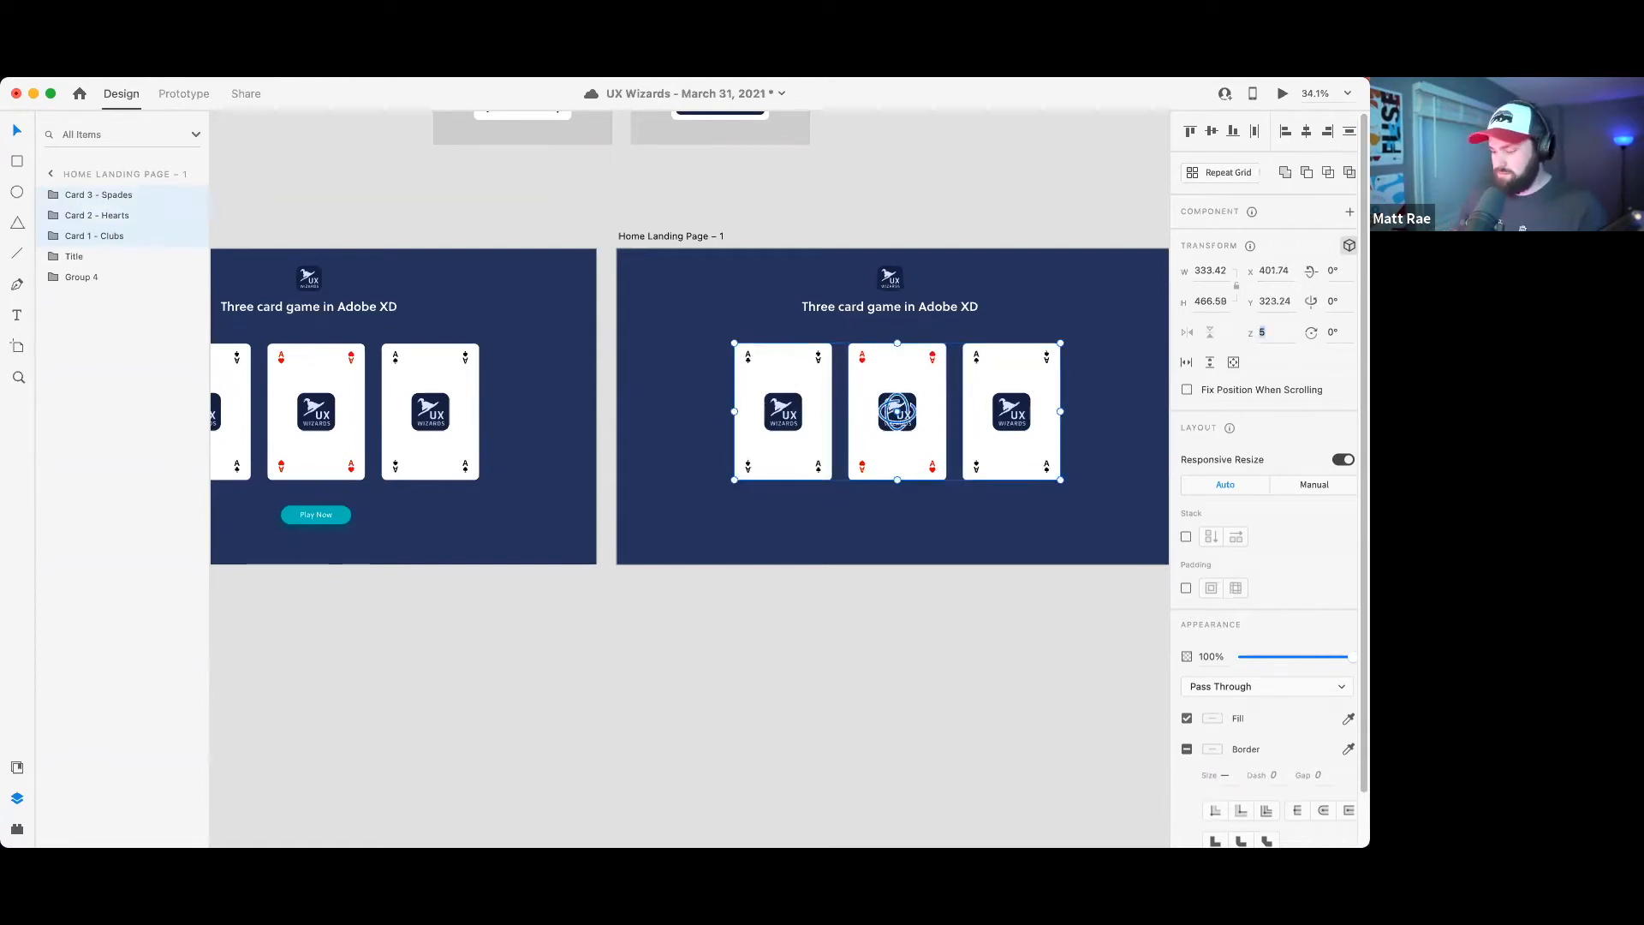
pyautogui.write('20')
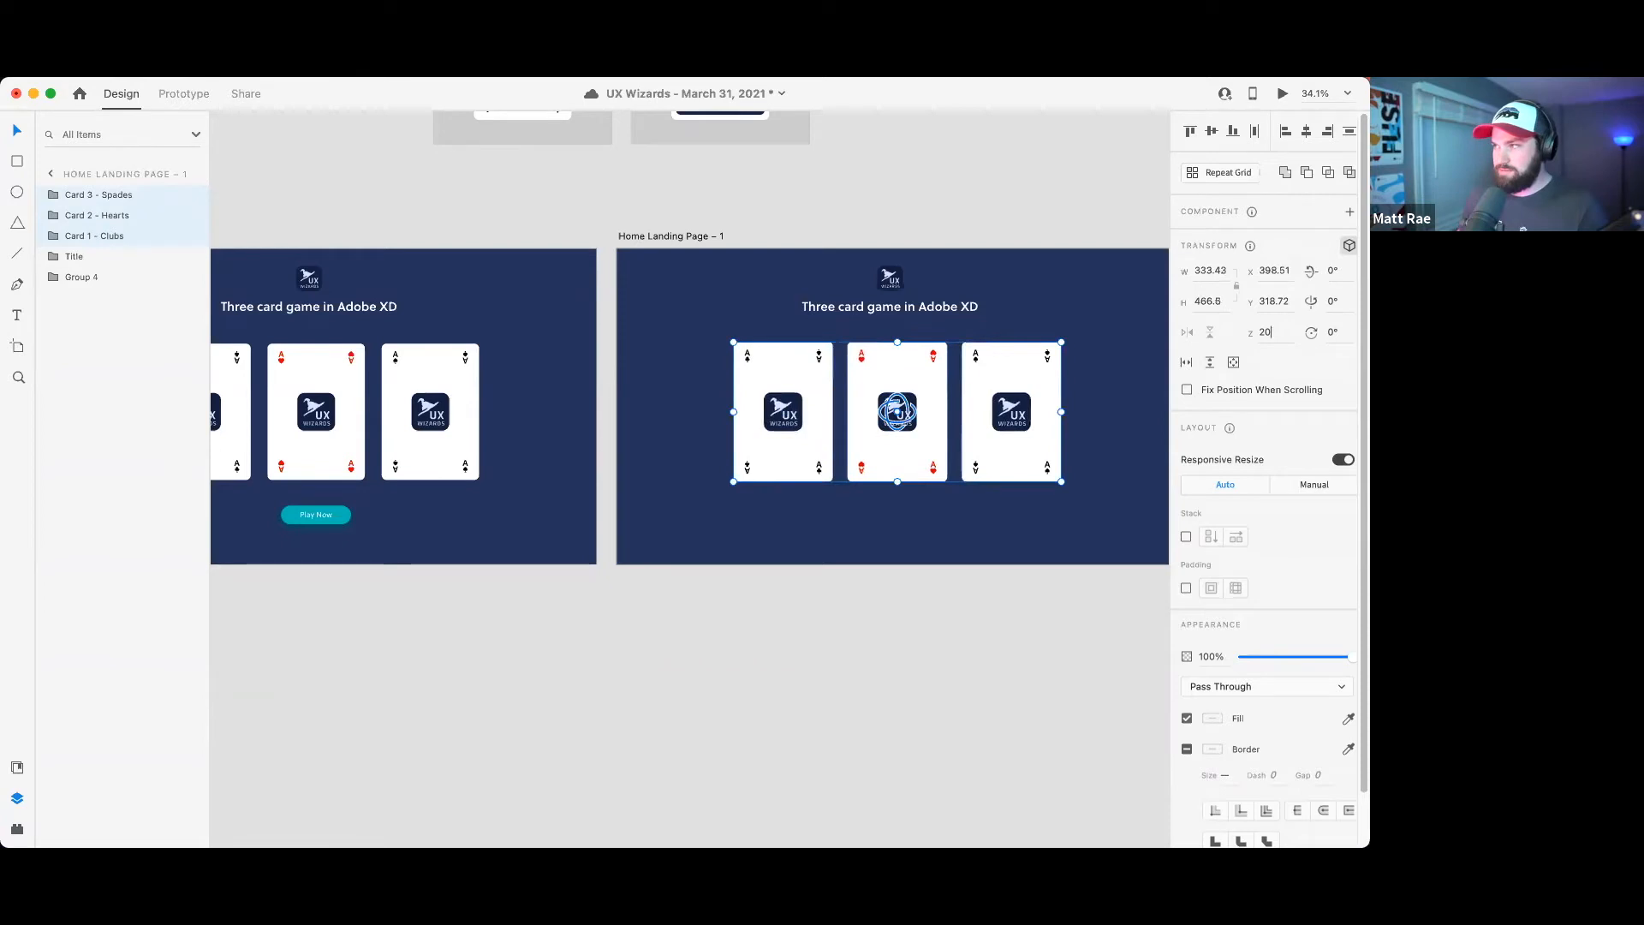
pyautogui.hotkey('shift', 'Up')
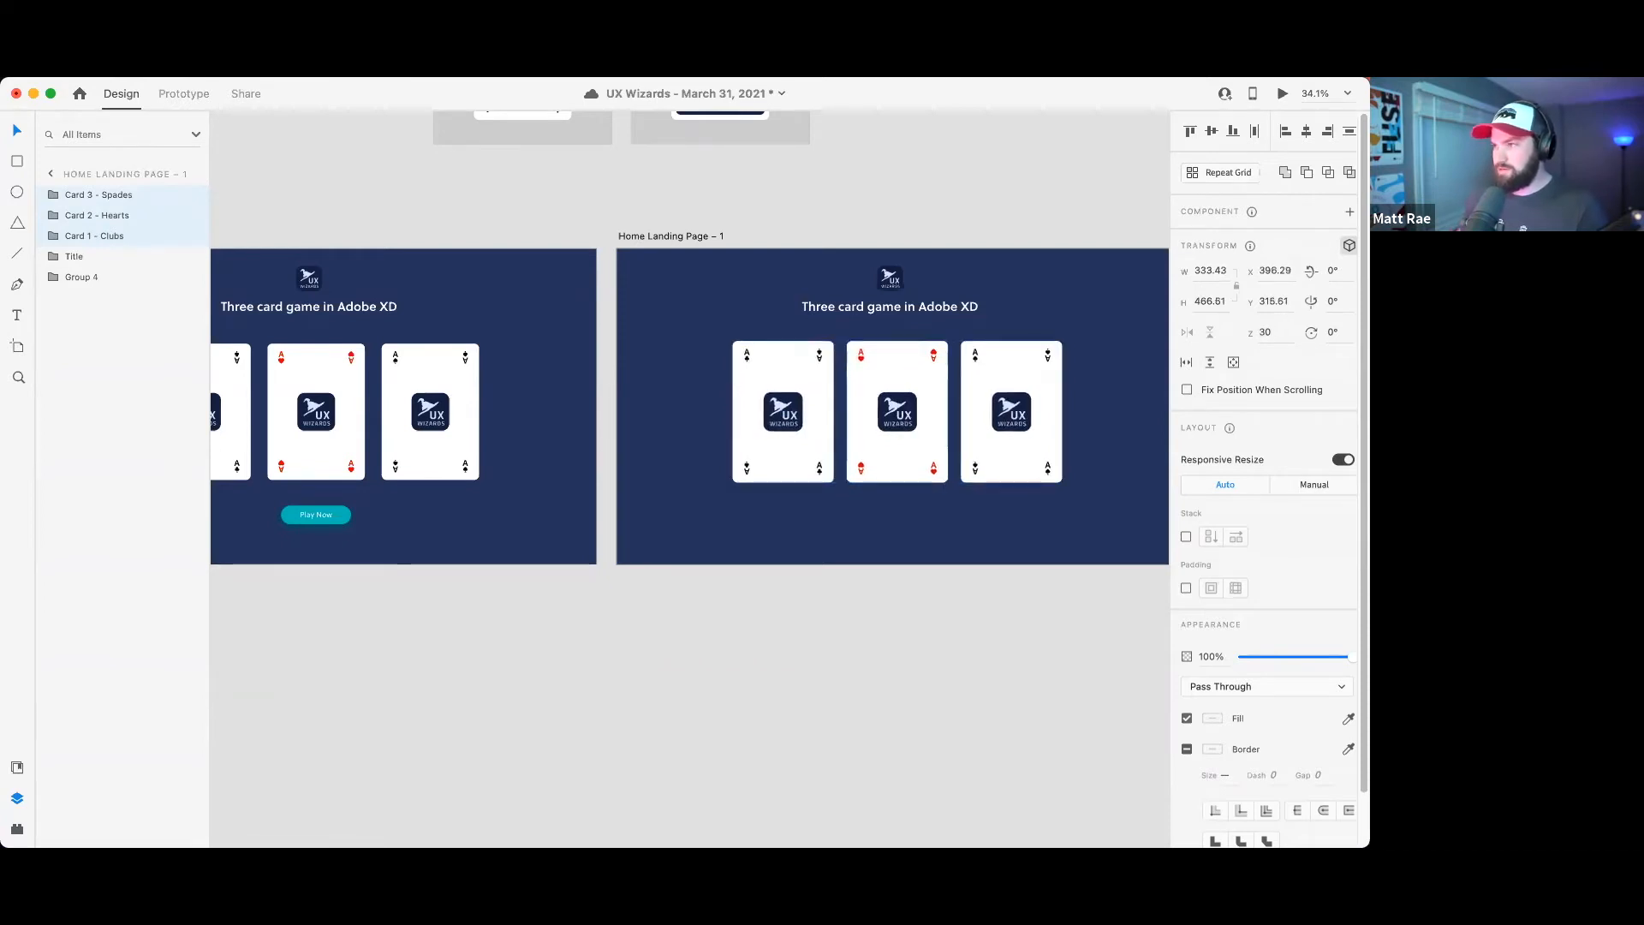
pyautogui.hotkey('shift', 'Up')
pyautogui.hotkey('shift', 'Up')
pyautogui.hotkey('shift', 'Up')
pyautogui.hotkey('shift', 'Up')
pyautogui.hotkey('shift', 'Up')
pyautogui.click(910, 572)
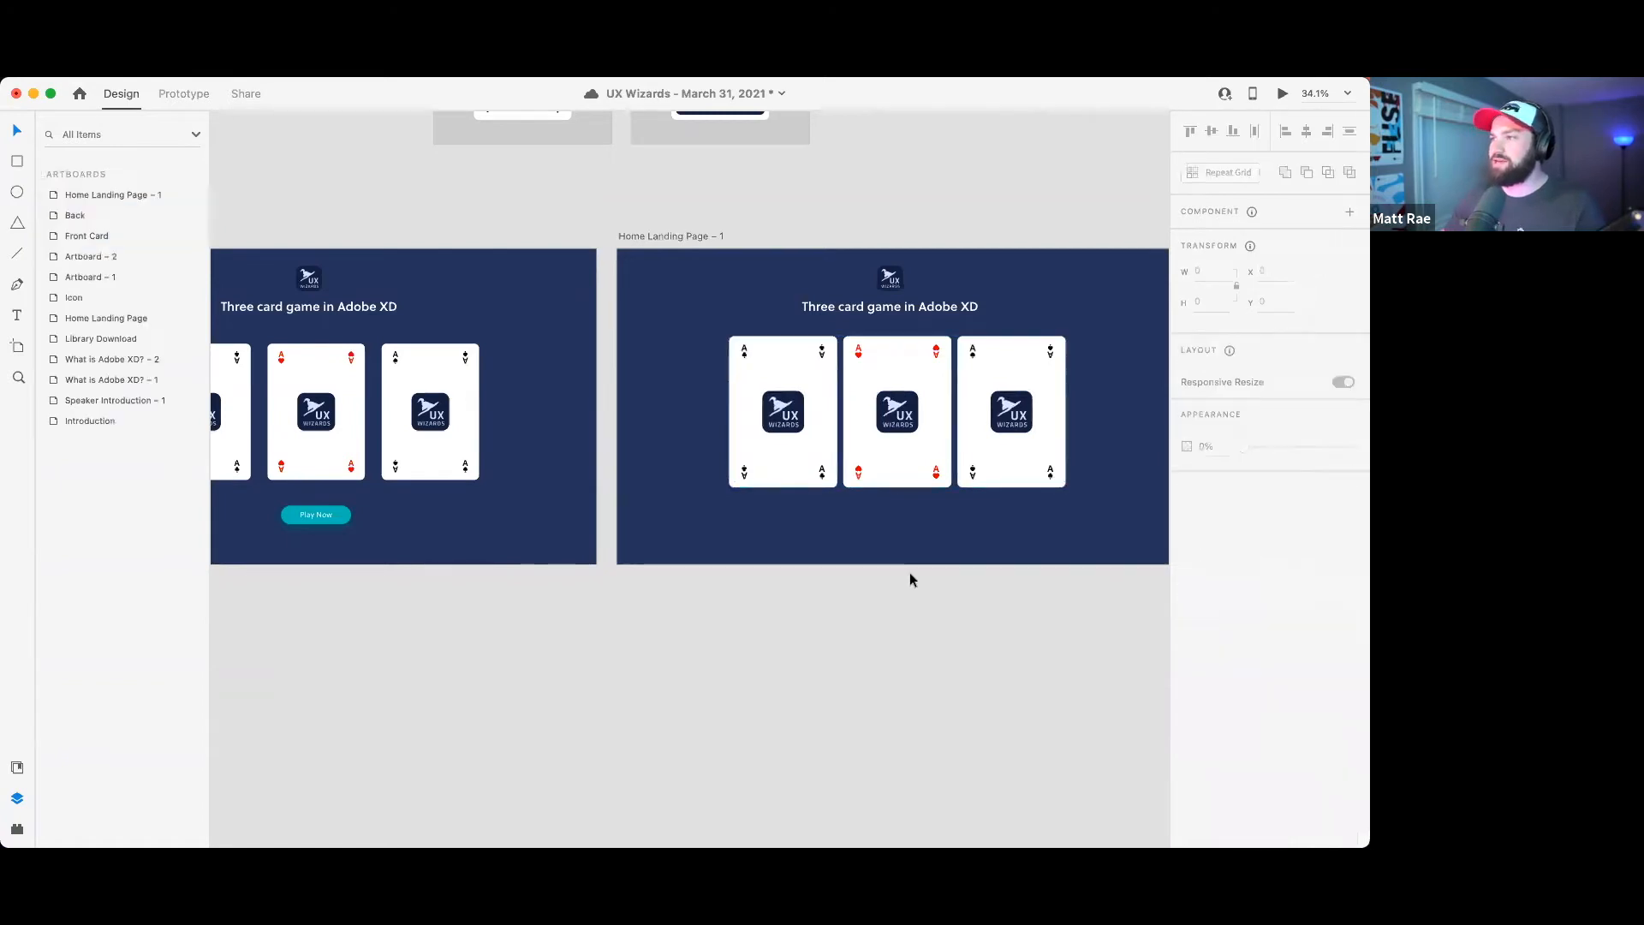
# - Spread the enlarged cards apart, moving the Clubs card outward to about X 335 and the Spades card to about X 1215
pyautogui.click(793, 428)
pyautogui.moveTo(793, 428); pyautogui.dragTo(779, 428)
pyautogui.moveTo(998, 434); pyautogui.dragTo(1023, 449)
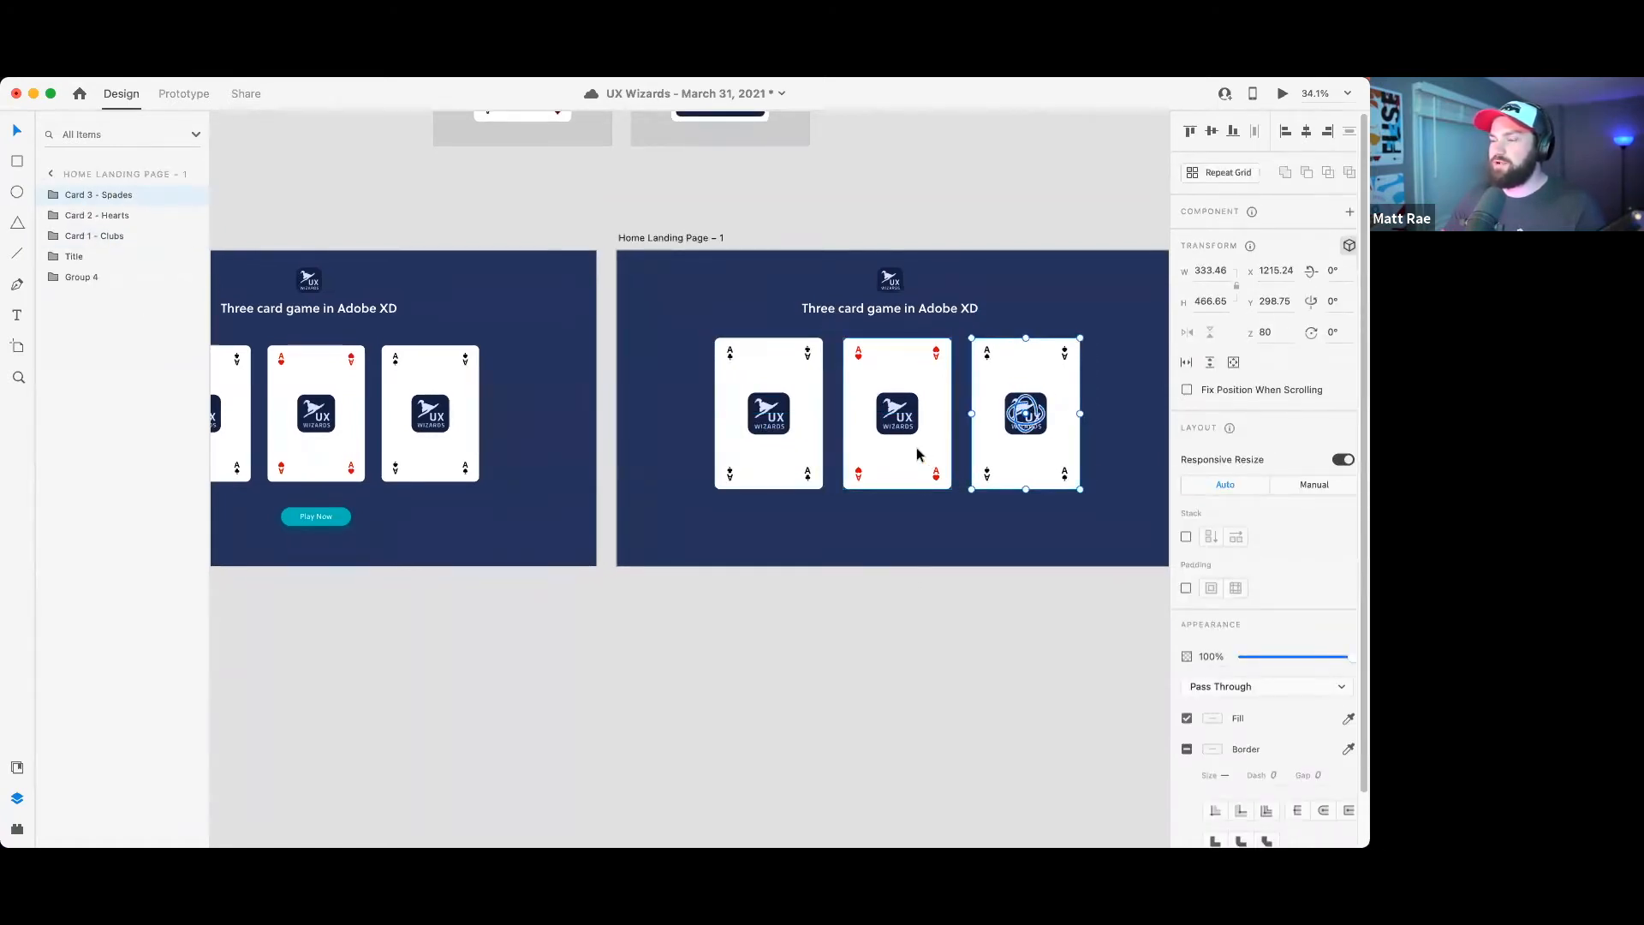
pyautogui.click(884, 546)
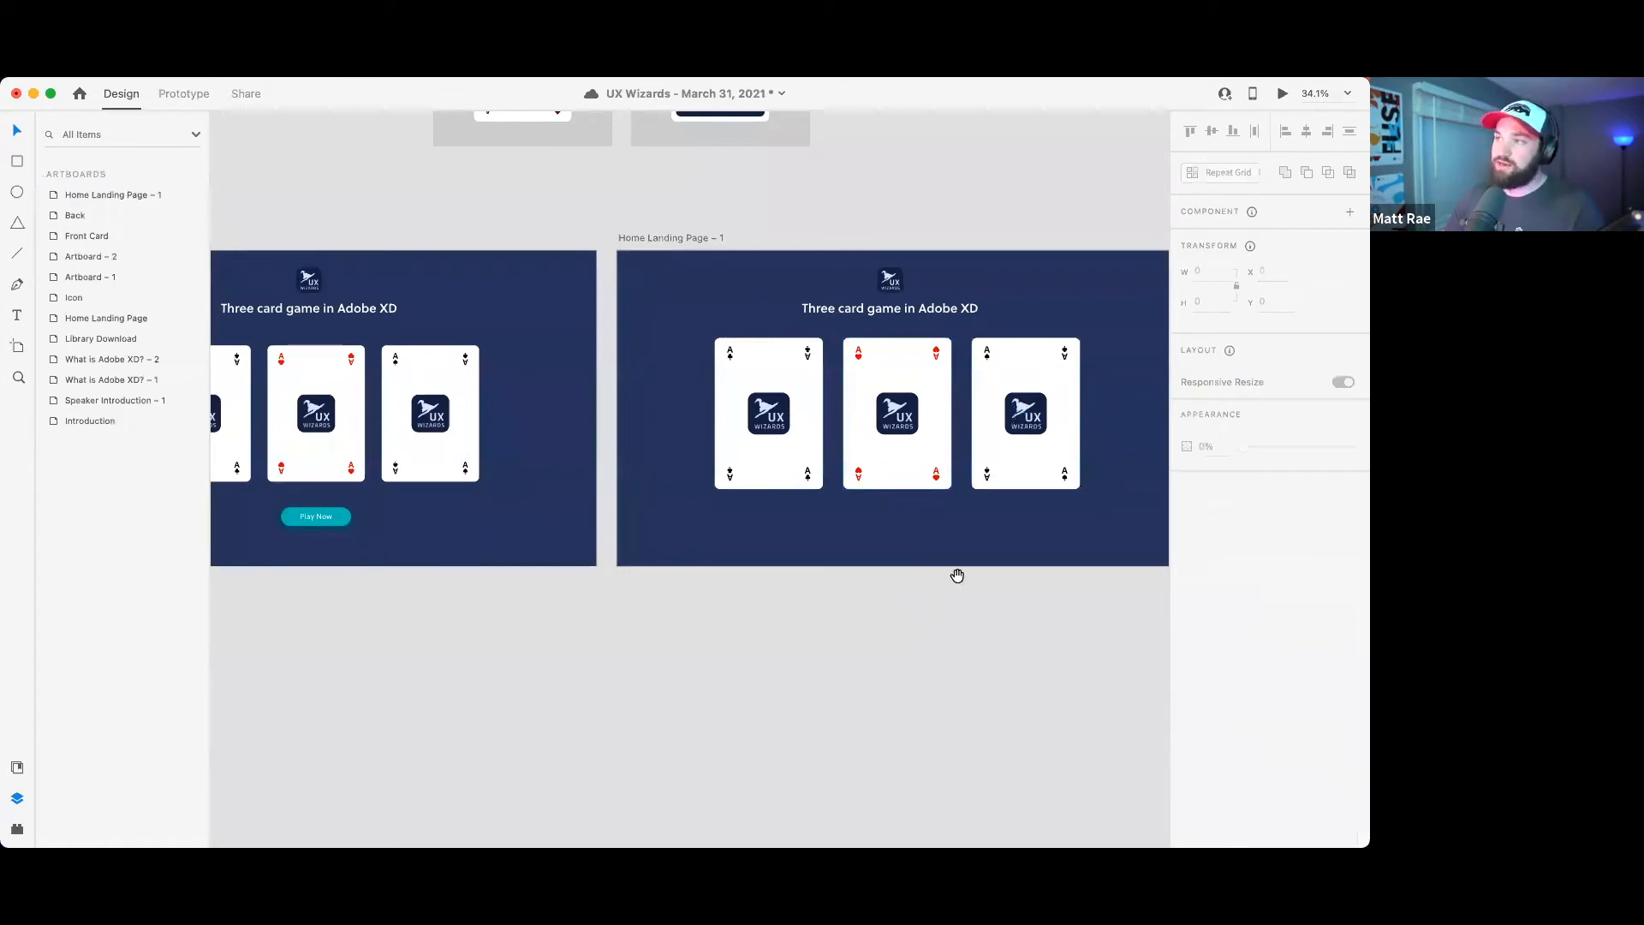
# - Move all three cards on Home Landing Page – 1 down together to about Y 349
pyautogui.scroll(2, 921, 625)
pyautogui.hscroll(1, 920, 625)
pyautogui.click(766, 467)
pyautogui.keyDown('shift'); pyautogui.click(903, 492); pyautogui.keyUp('shift')
pyautogui.keyDown('shift'); pyautogui.click(1009, 501); pyautogui.keyUp('shift')
pyautogui.moveTo(1014, 500); pyautogui.dragTo(1016, 513)
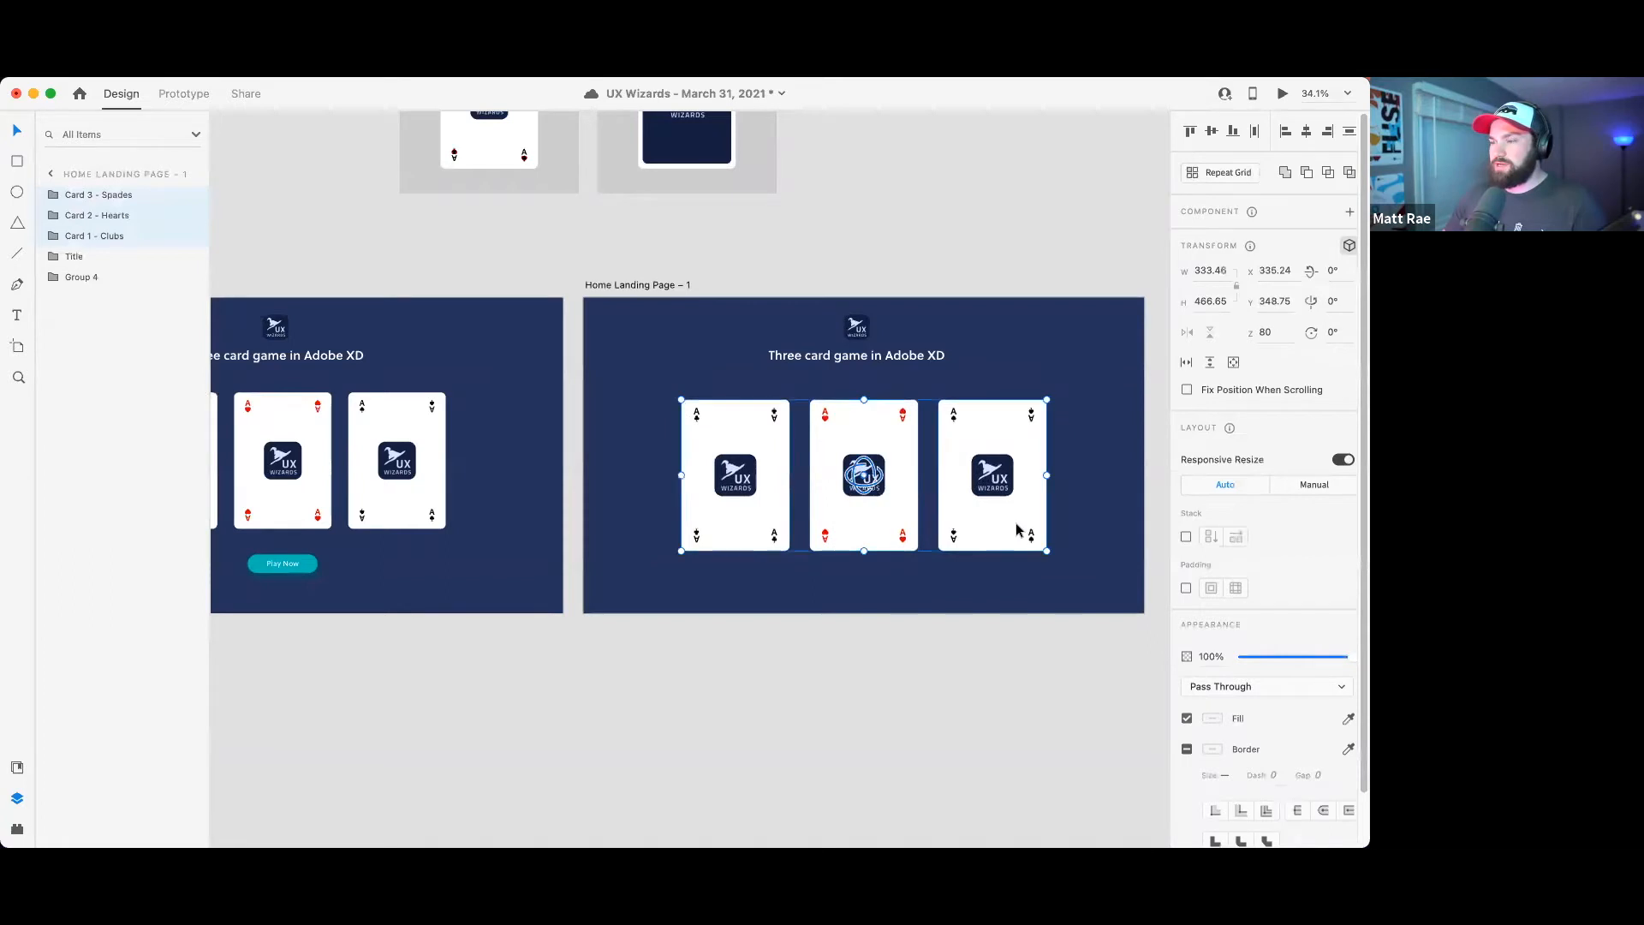
pyautogui.click(1009, 653)
pyautogui.scroll(-3, 822, 613)
pyautogui.scroll(-1, 337, 346)
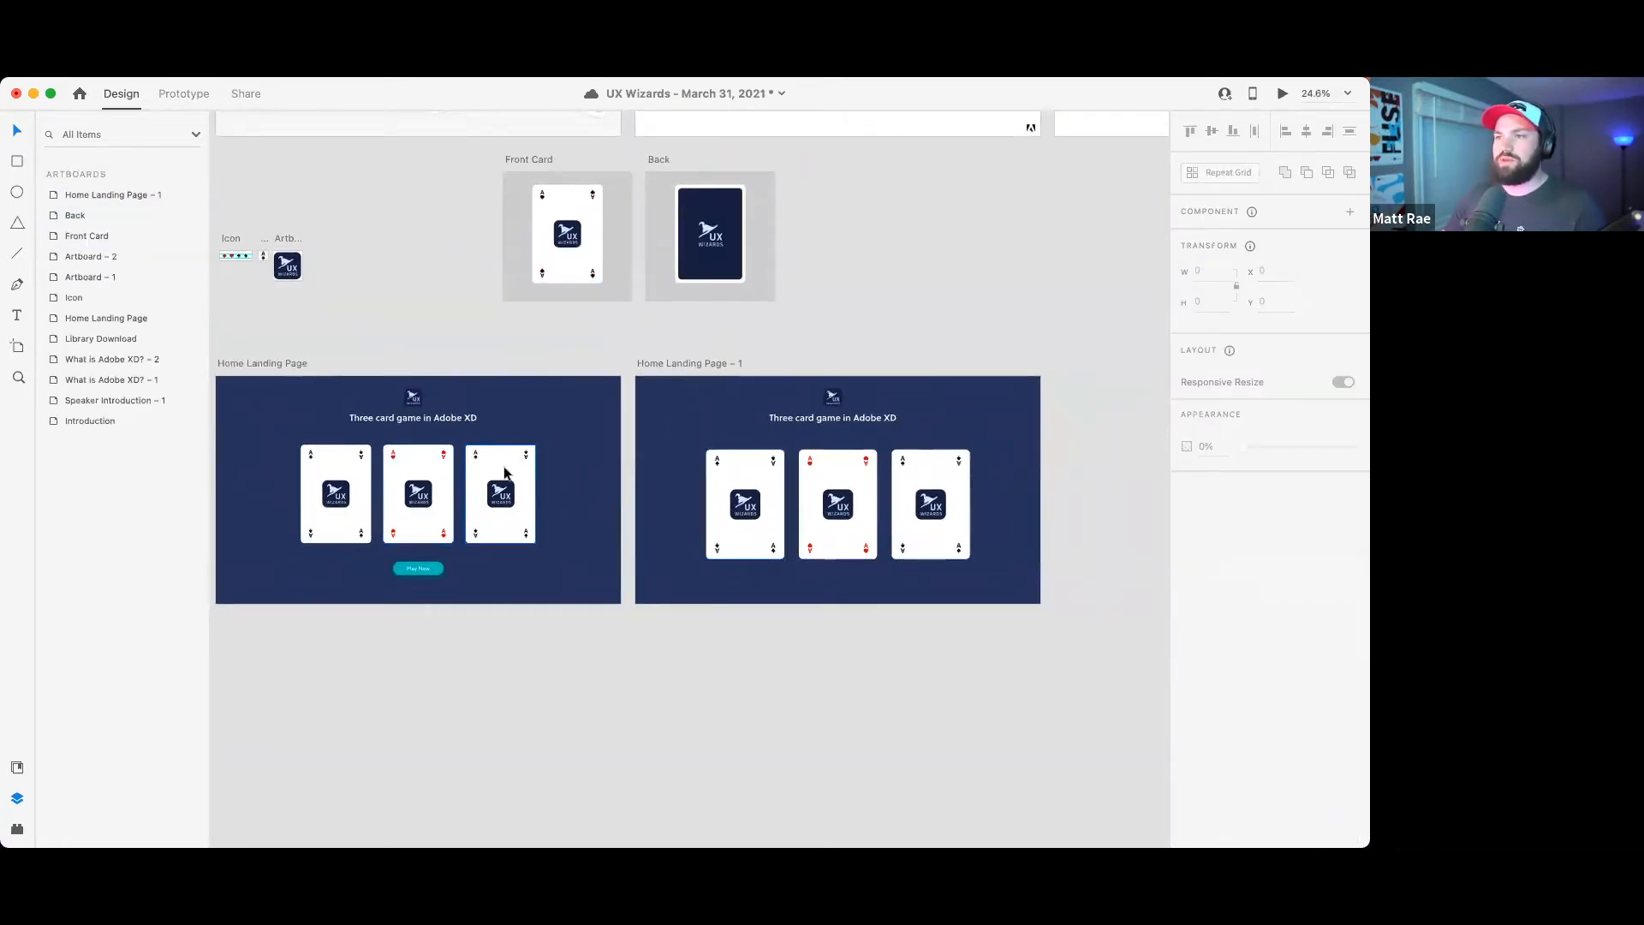
# - Expand the Card 1 - Clubs group on the duplicated artboard and examine its front and back components' settings
pyautogui.click(752, 483)
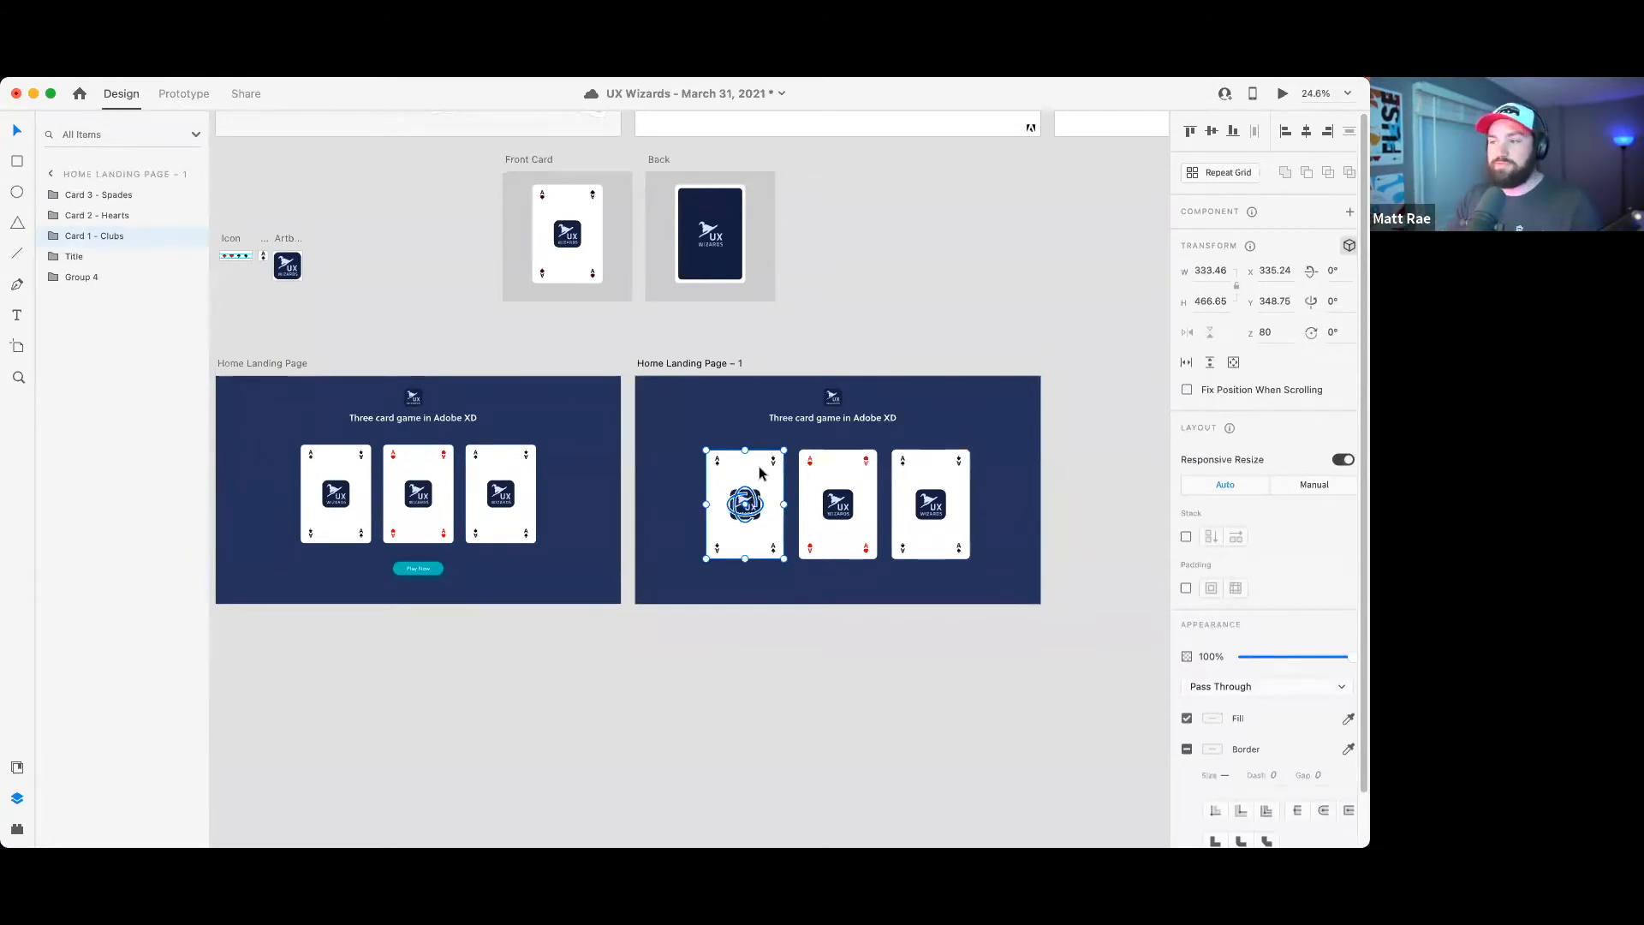
pyautogui.click(49, 236)
pyautogui.click(106, 257)
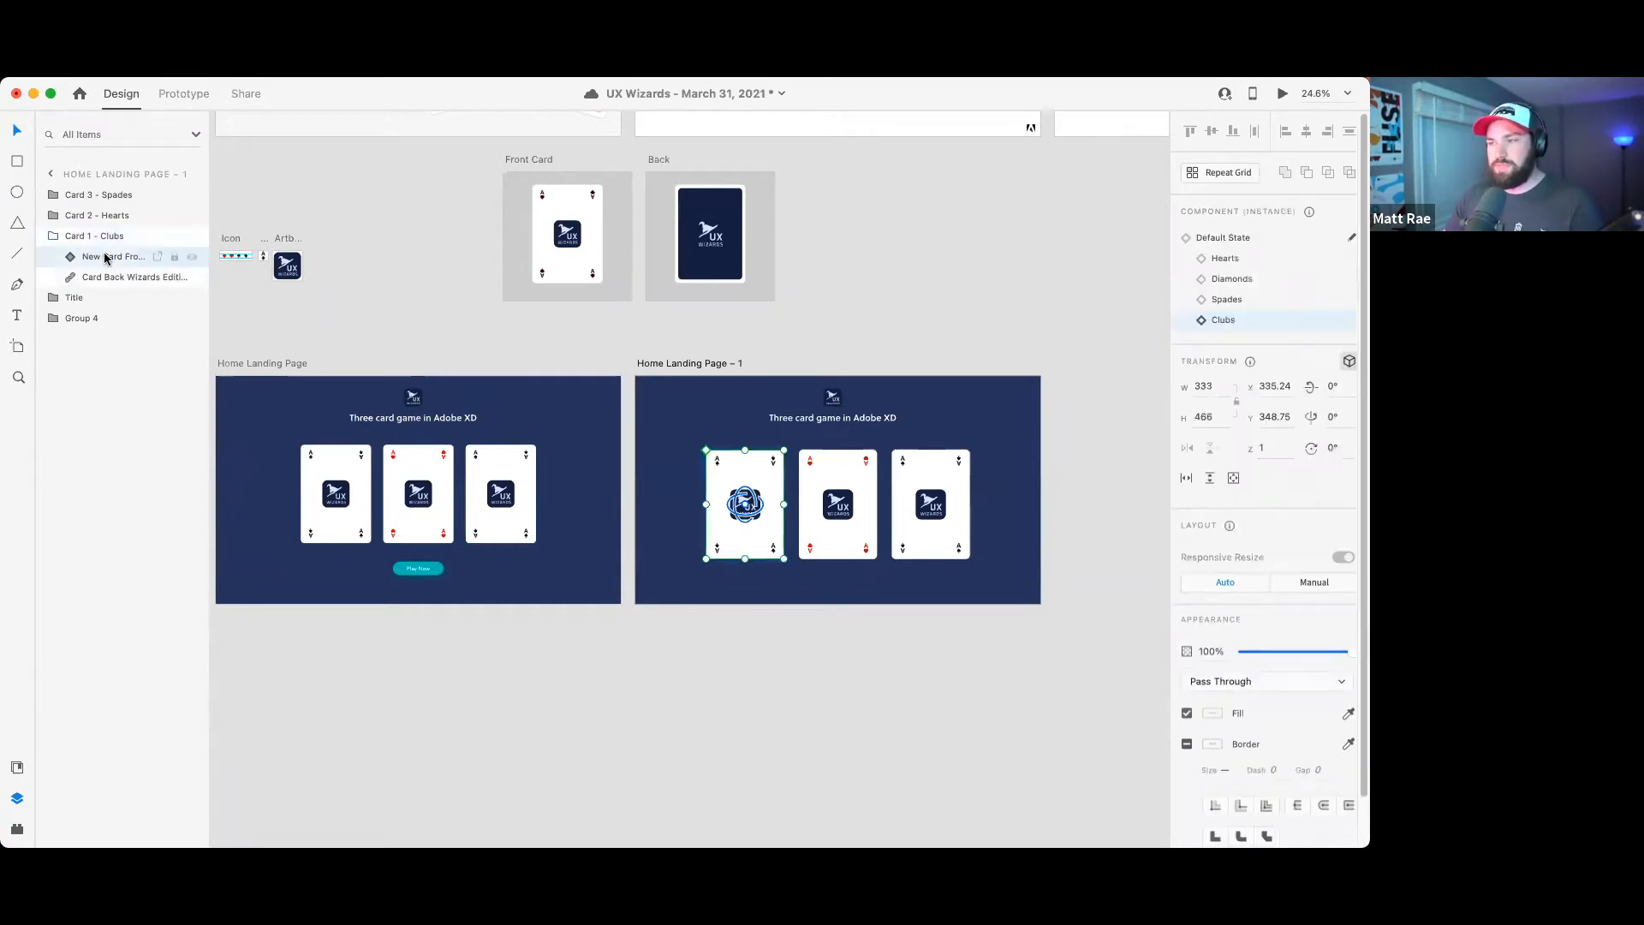
pyautogui.click(103, 278)
pyautogui.click(104, 259)
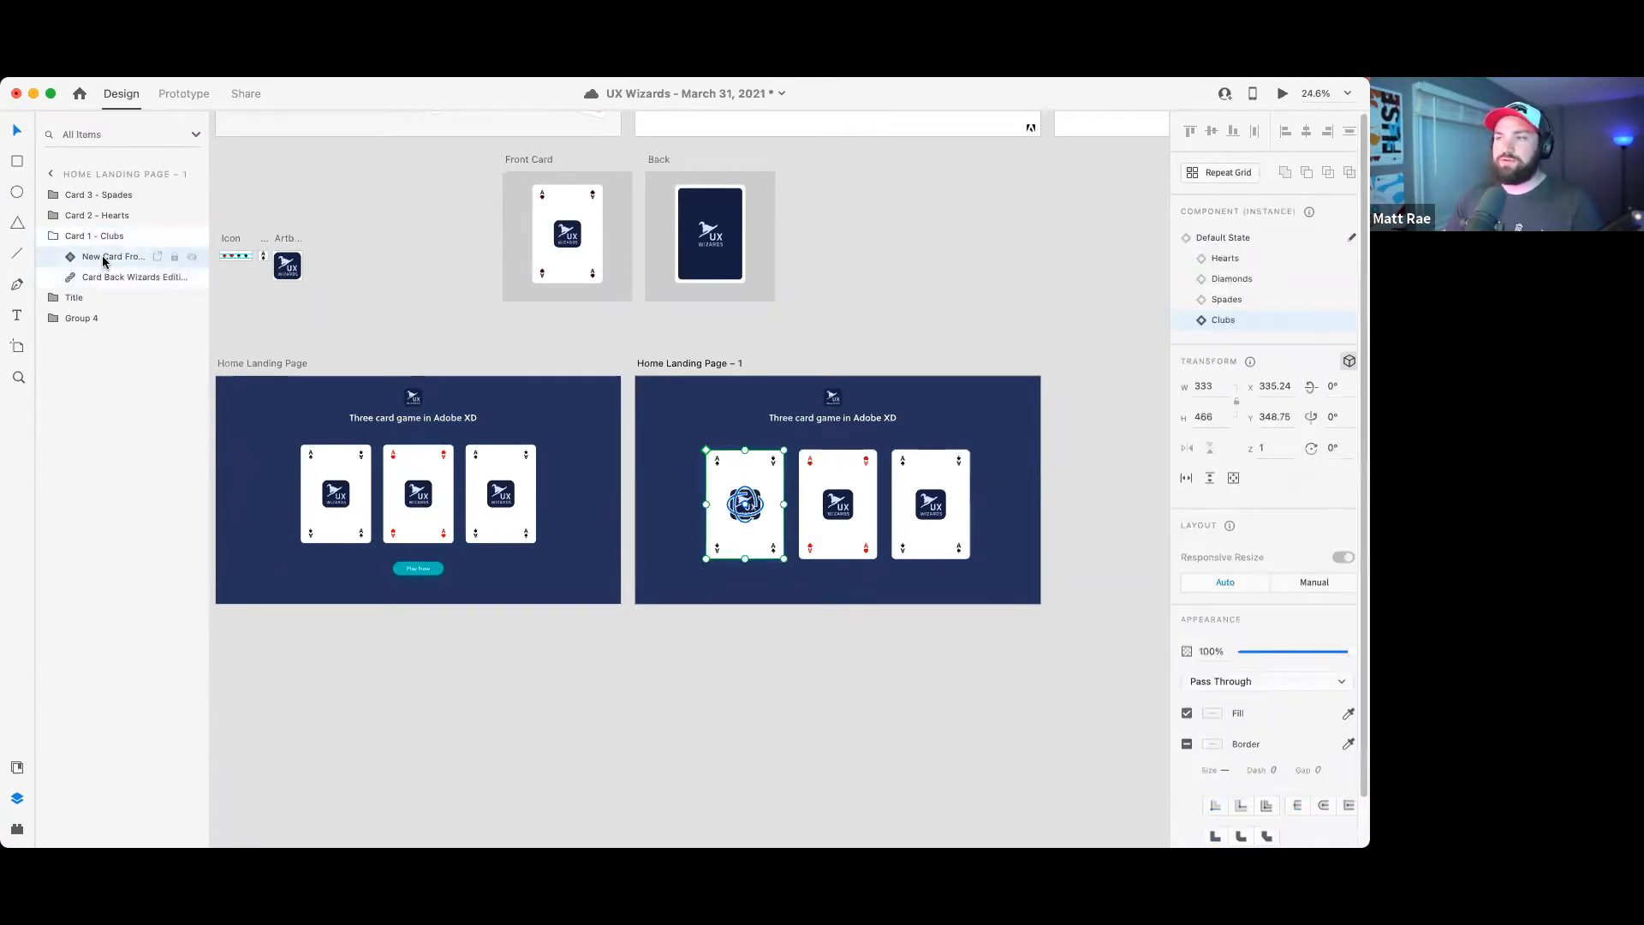
pyautogui.click(103, 277)
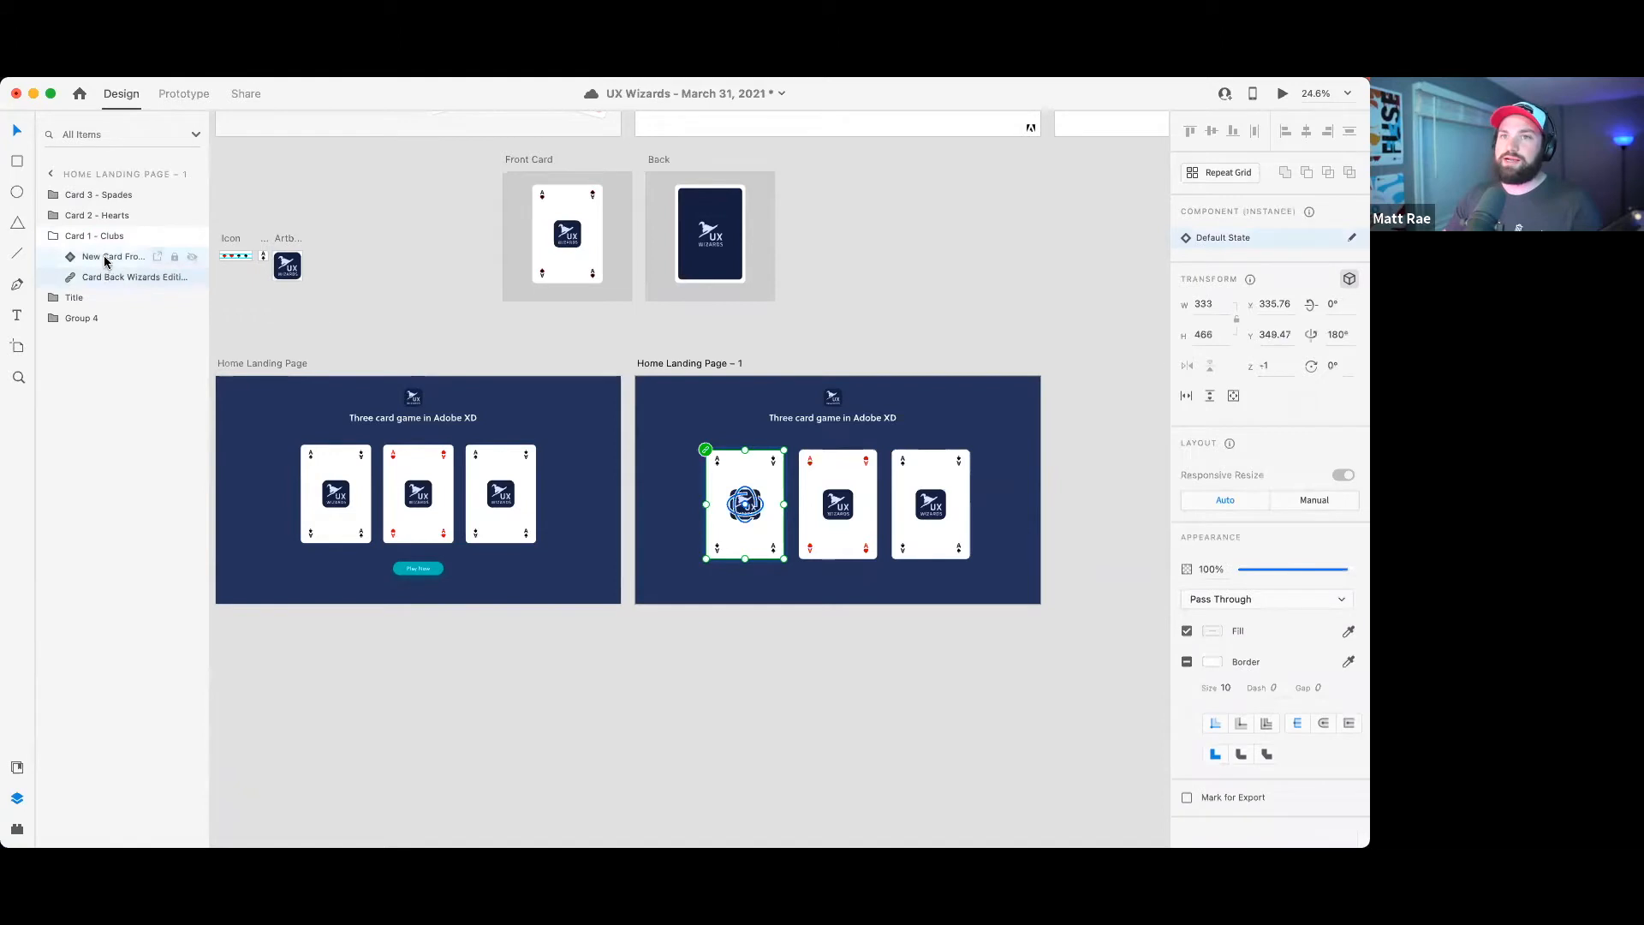
# - Save the document and examine the Z depth and rotation of the front and back components on the Back artboard
pyautogui.click(105, 258)
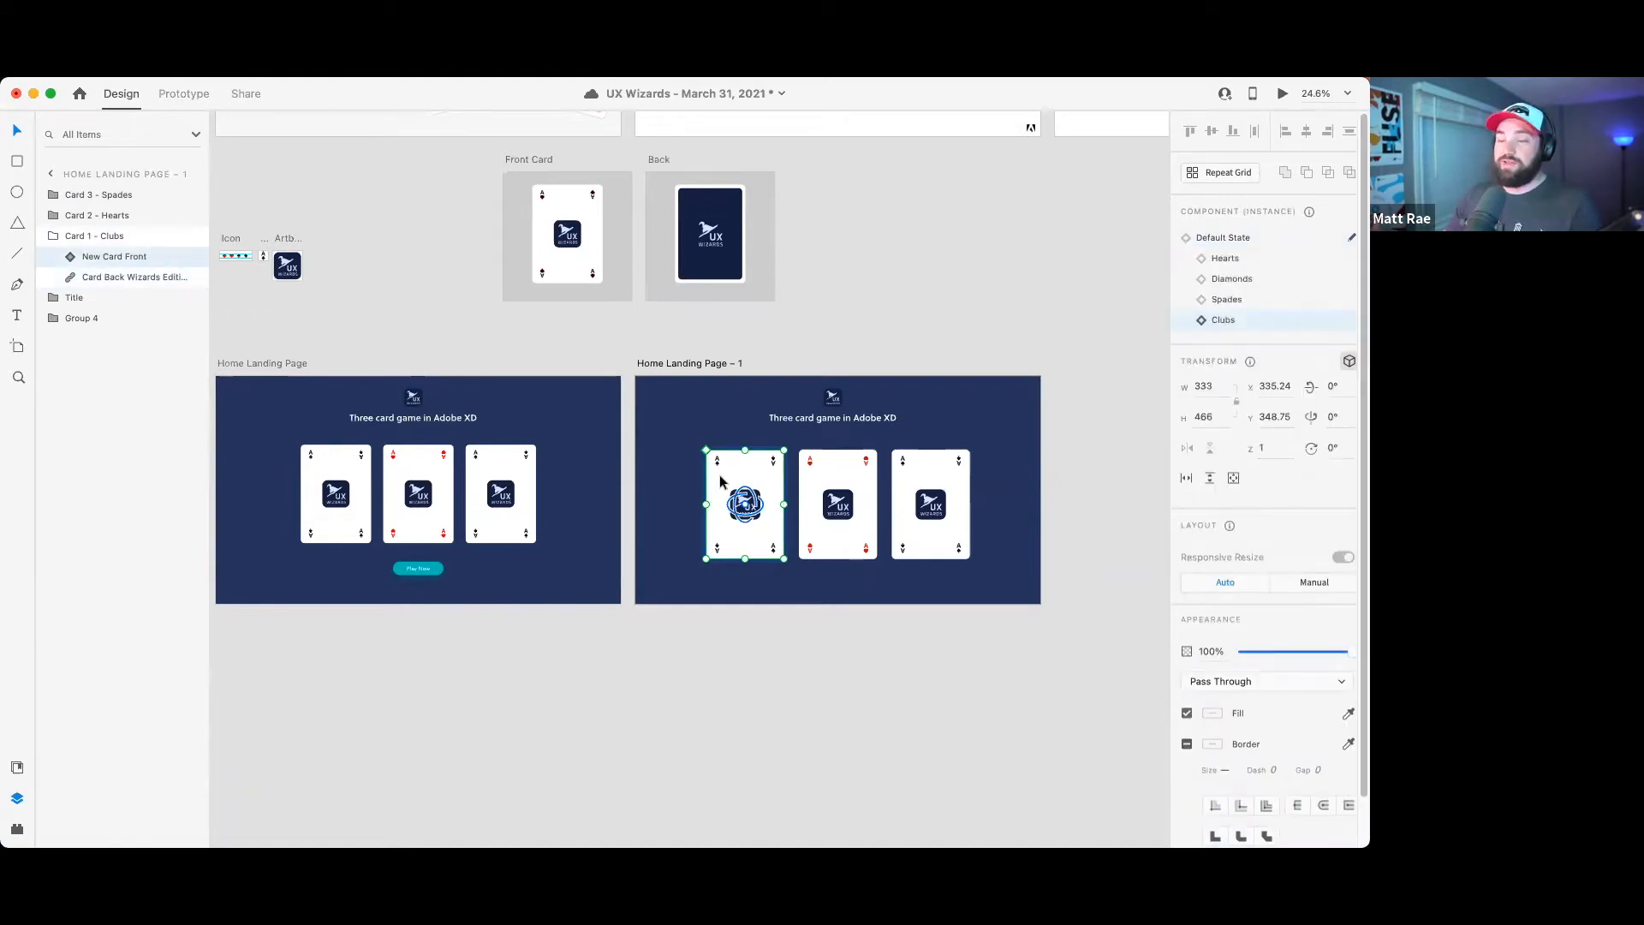
pyautogui.press('super+s')
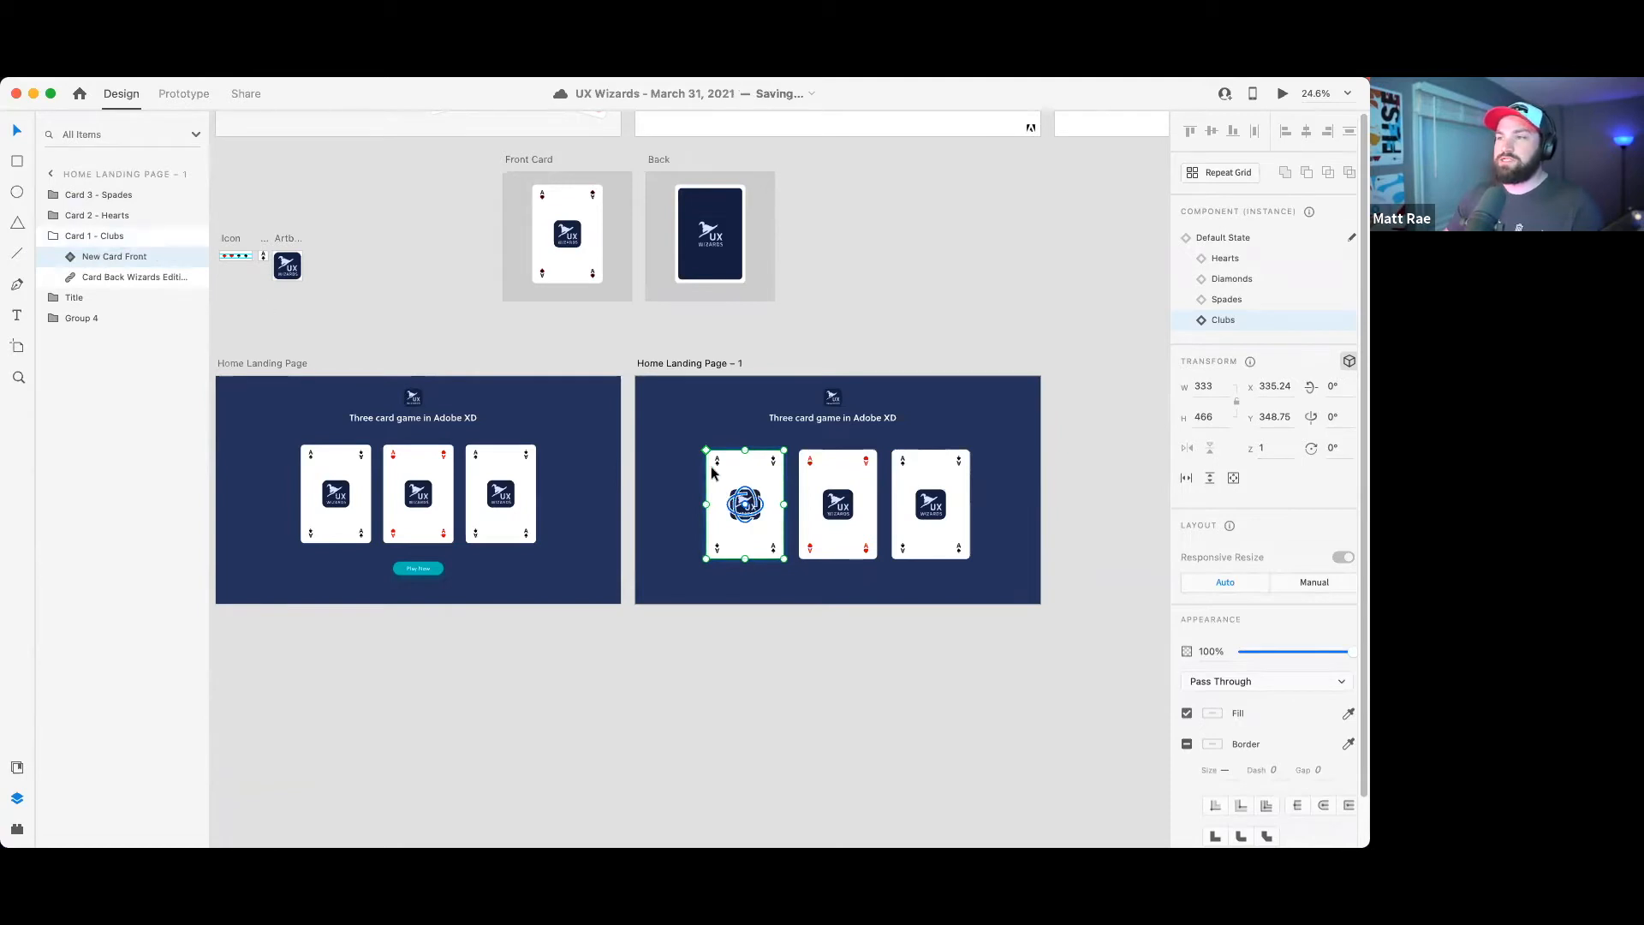
pyautogui.scroll(1, 899, 219)
pyautogui.click(725, 209)
pyautogui.scroll(5, 725, 210)
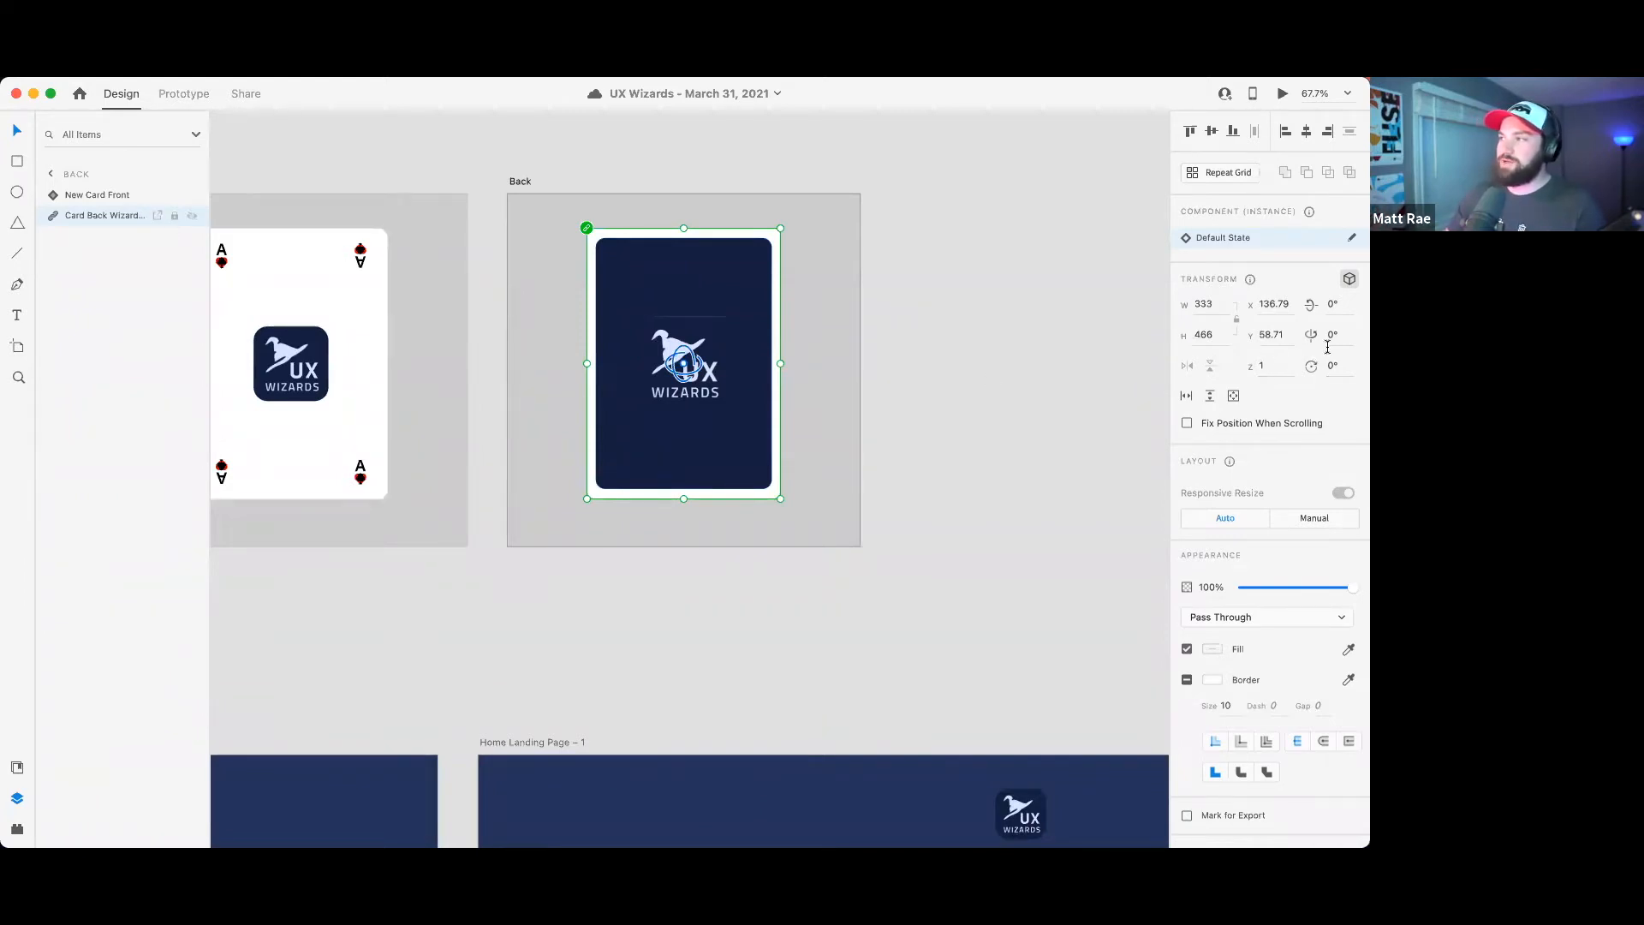
pyautogui.click(129, 195)
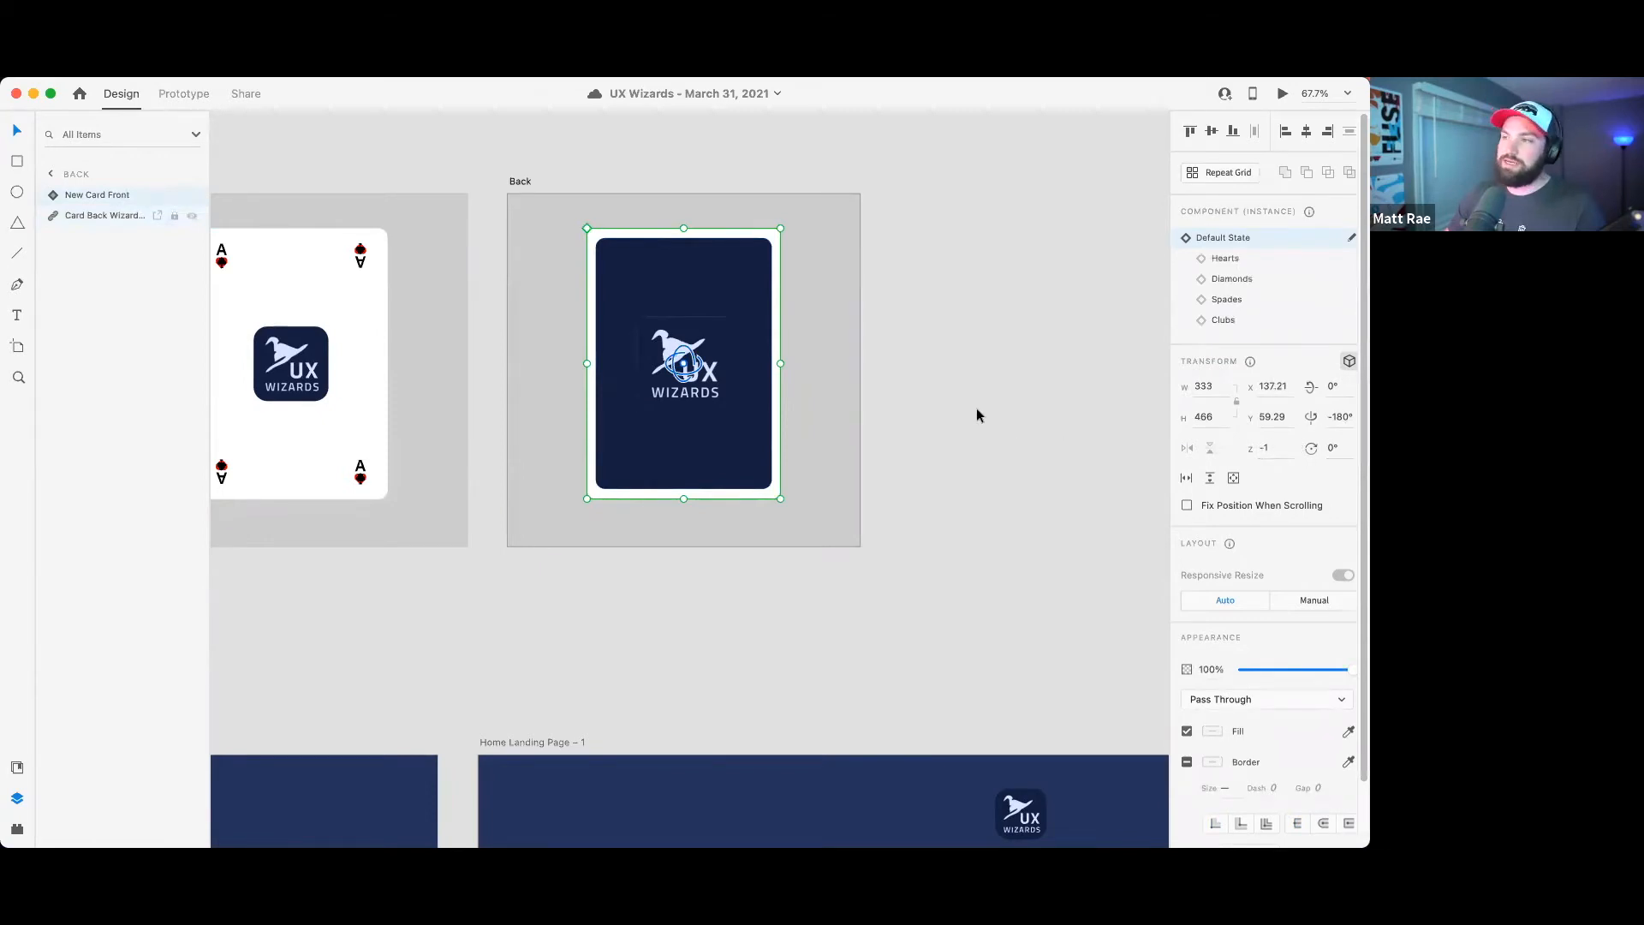
# - Set the Clubs card's front component on Home Landing Page – 1 to Z depth -1 and Y rotation -180°
pyautogui.scroll(-10, 976, 409)
pyautogui.click(994, 463)
pyautogui.moveTo(1024, 448); pyautogui.dragTo(923, 396)
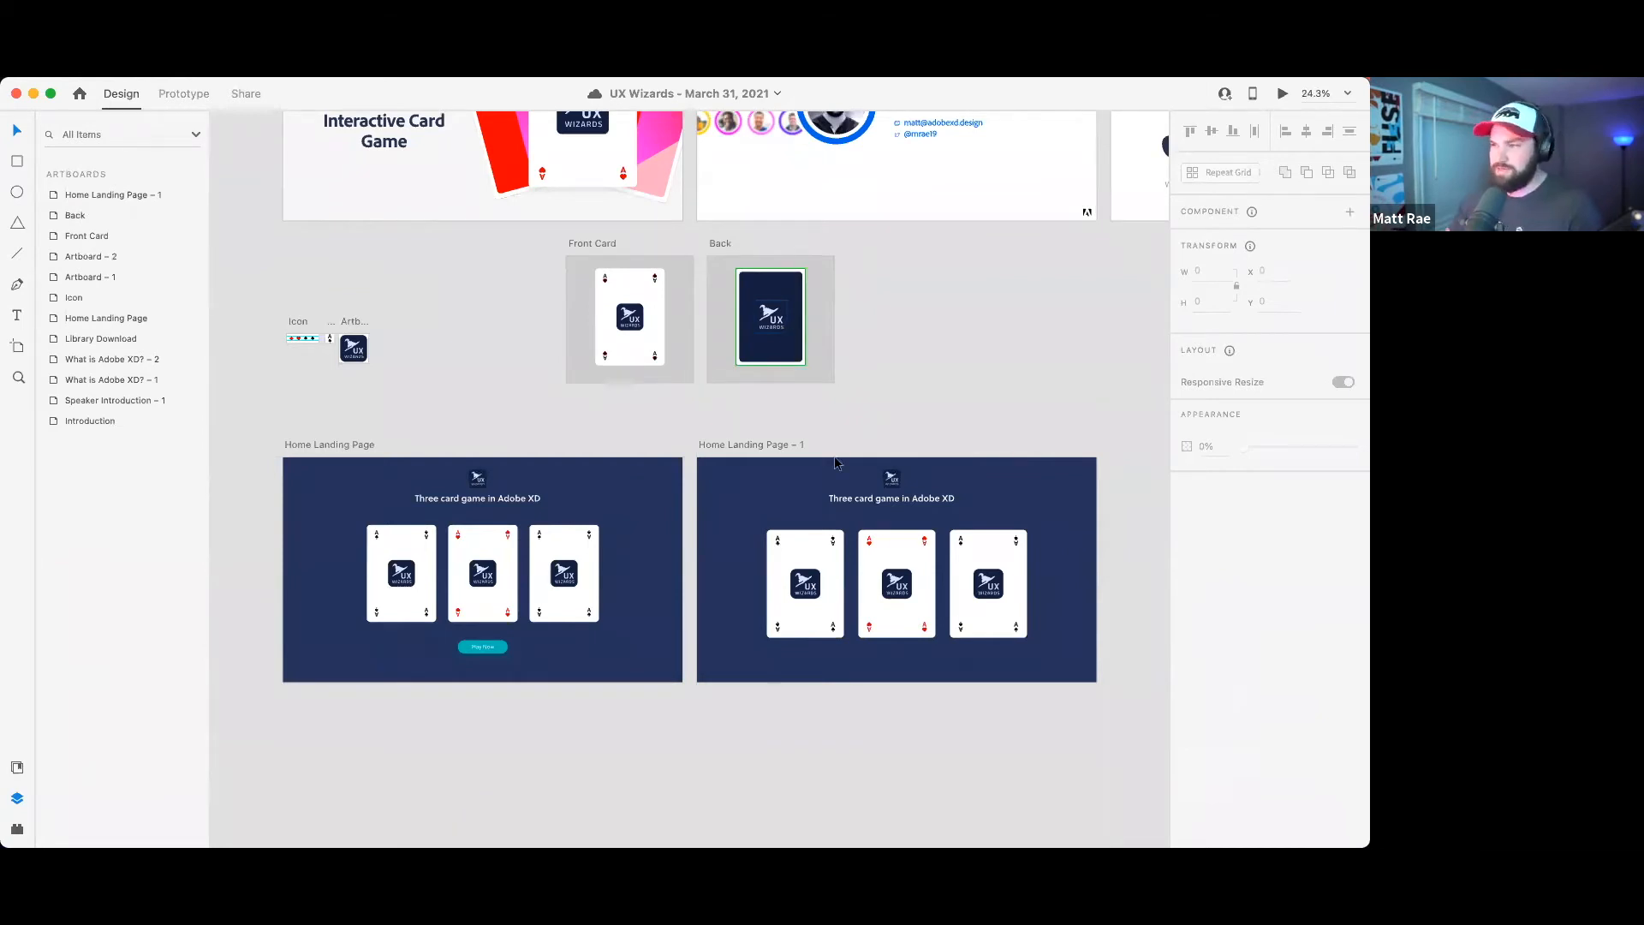
pyautogui.scroll(3, 902, 561)
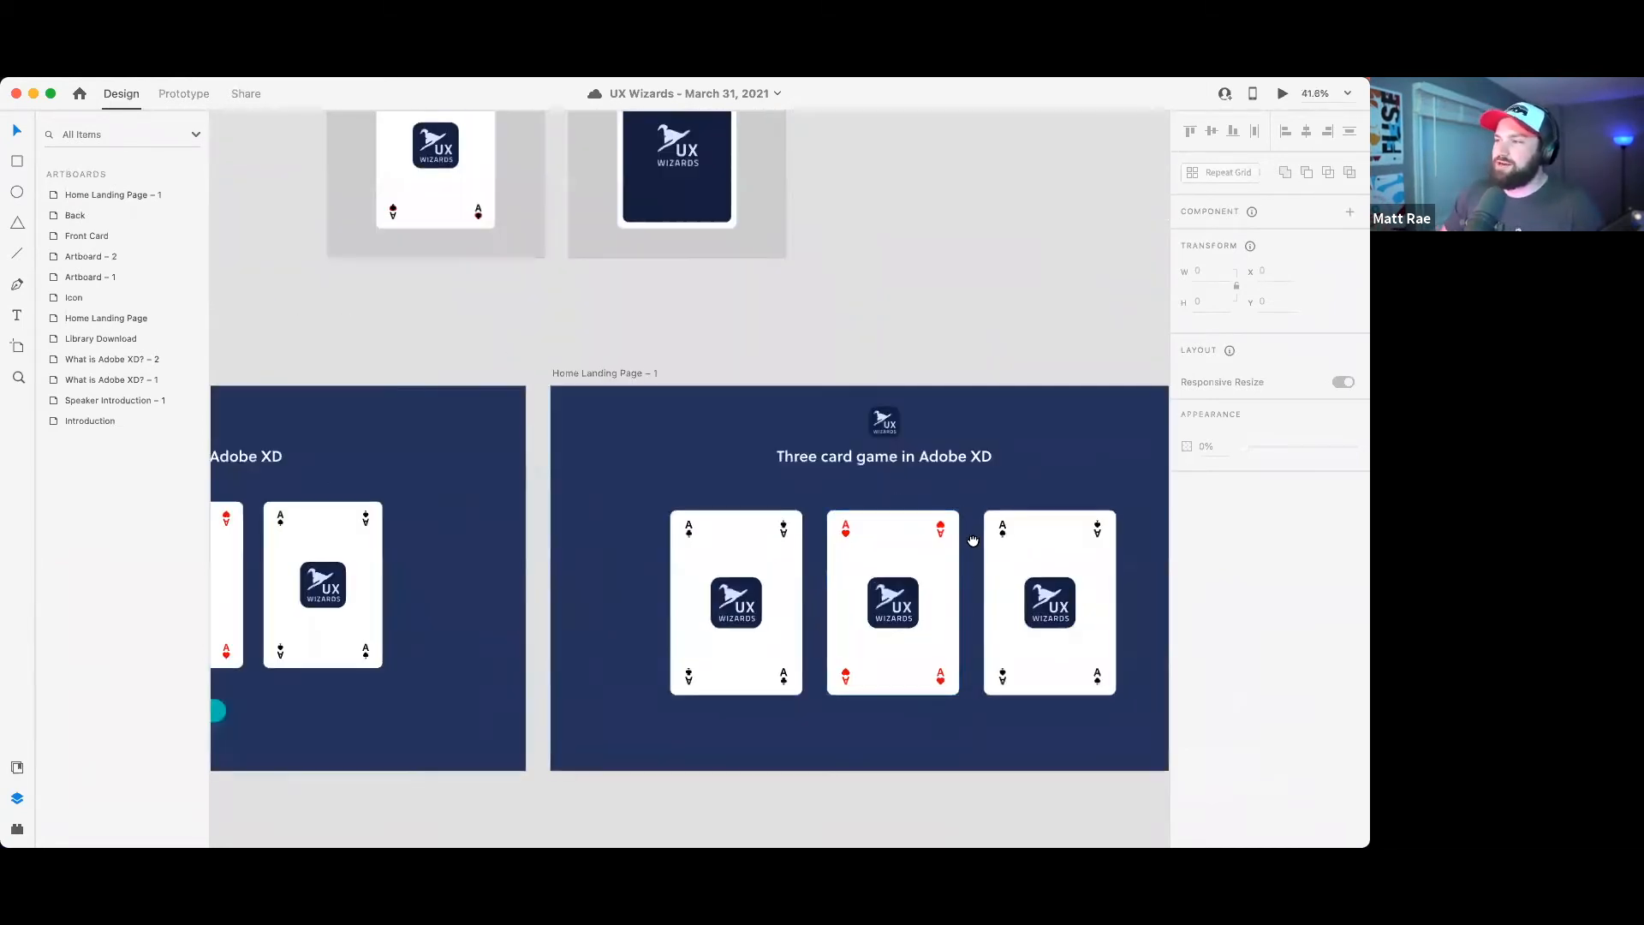
pyautogui.scroll(1, 835, 496)
pyautogui.click(567, 512)
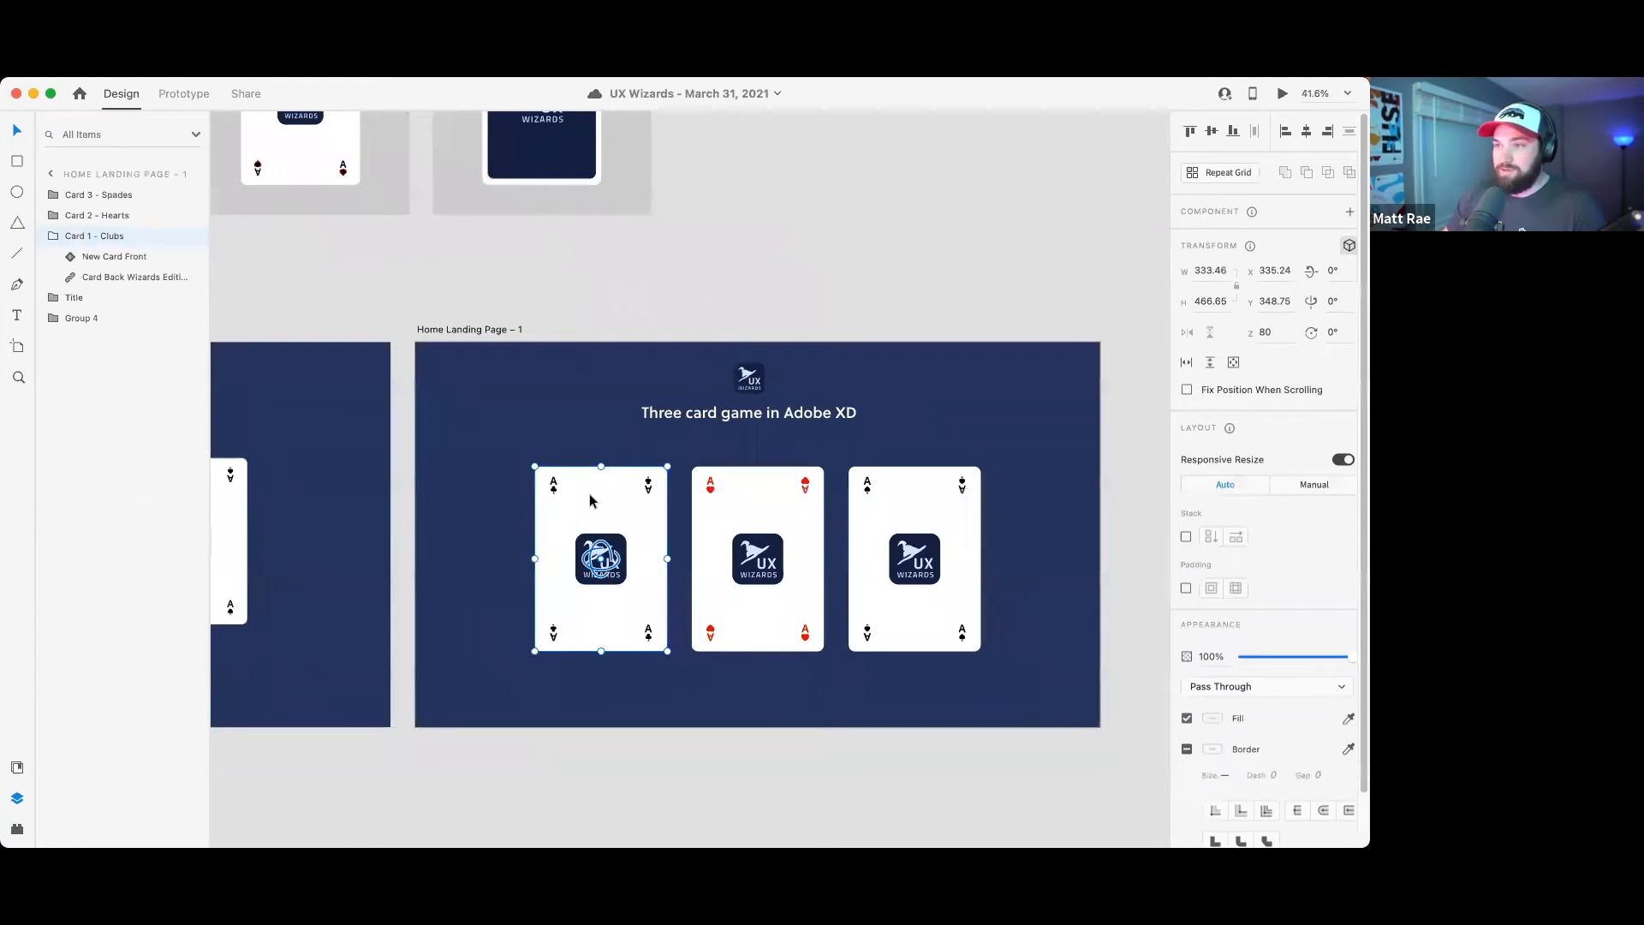
pyautogui.doubleClick(598, 501)
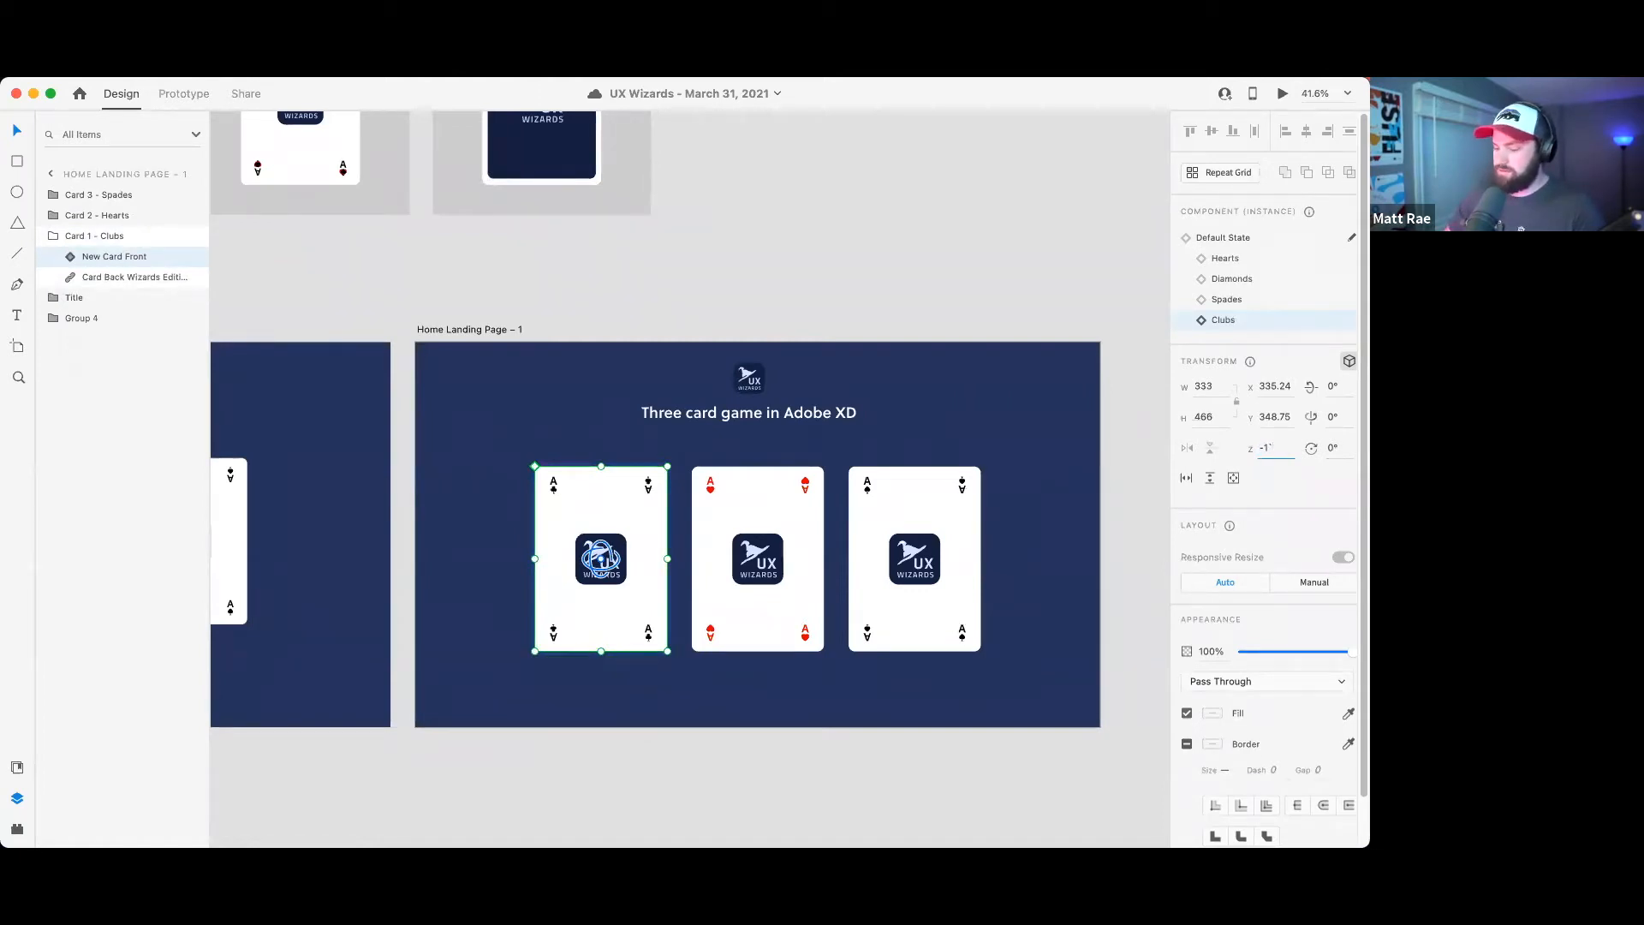
pyautogui.click(1332, 416)
pyautogui.press('BackSpace')
pyautogui.write('-180')
pyautogui.press('Return')
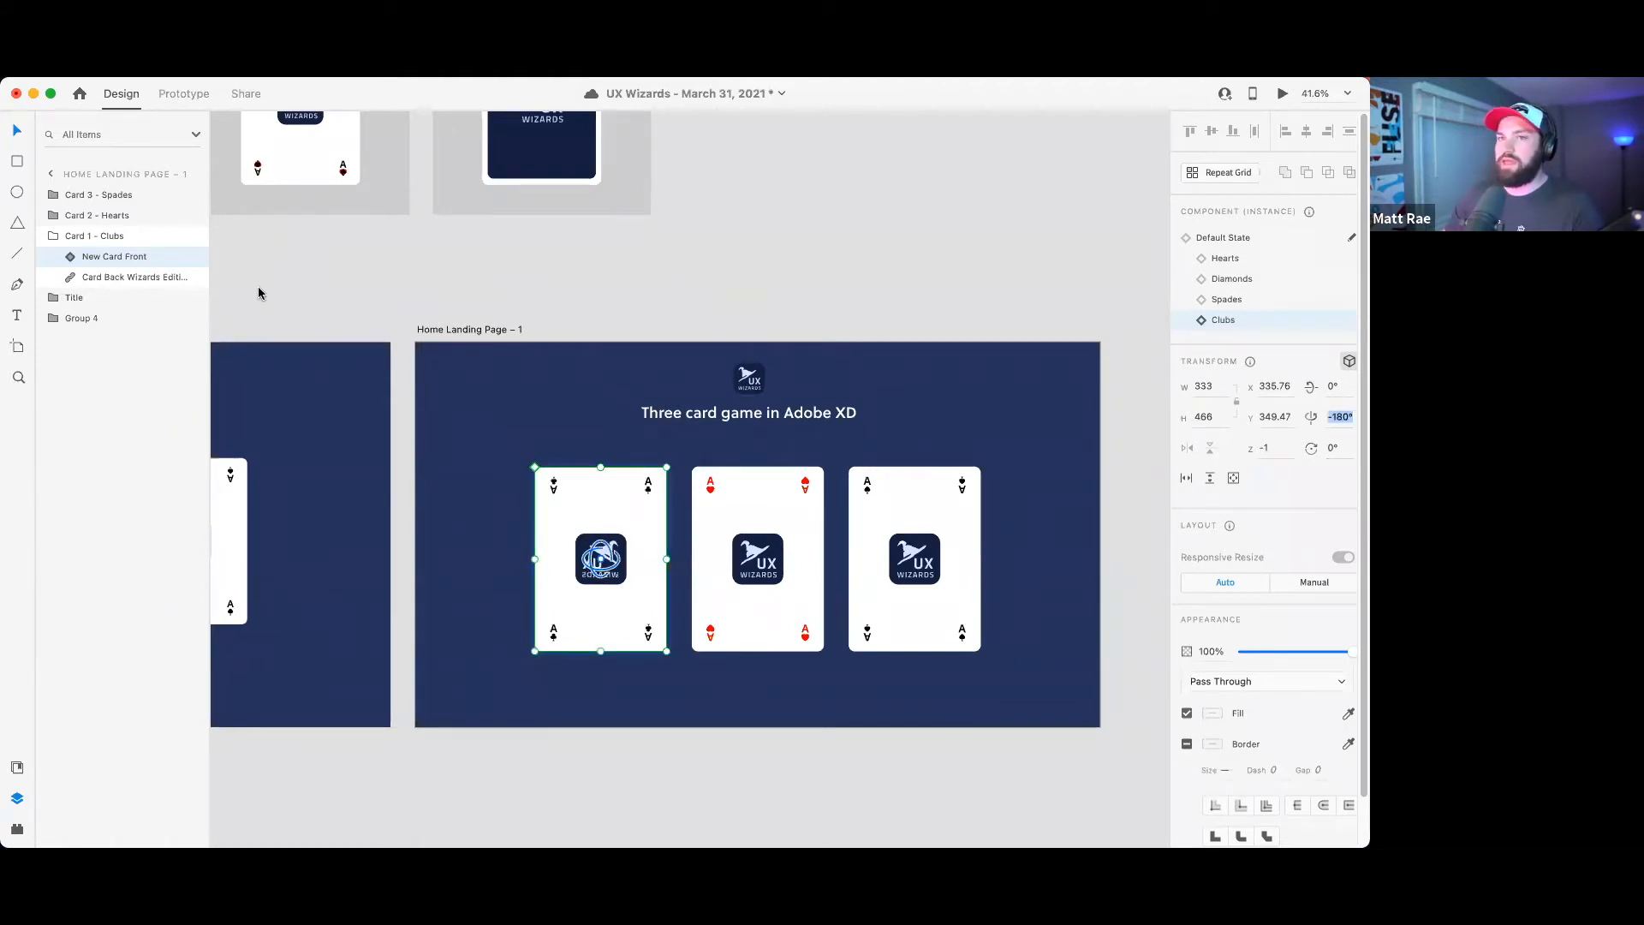
# - Set the Clubs card's back component to Z depth 1 and Y rotation 0°, and clear the selection
pyautogui.click(129, 277)
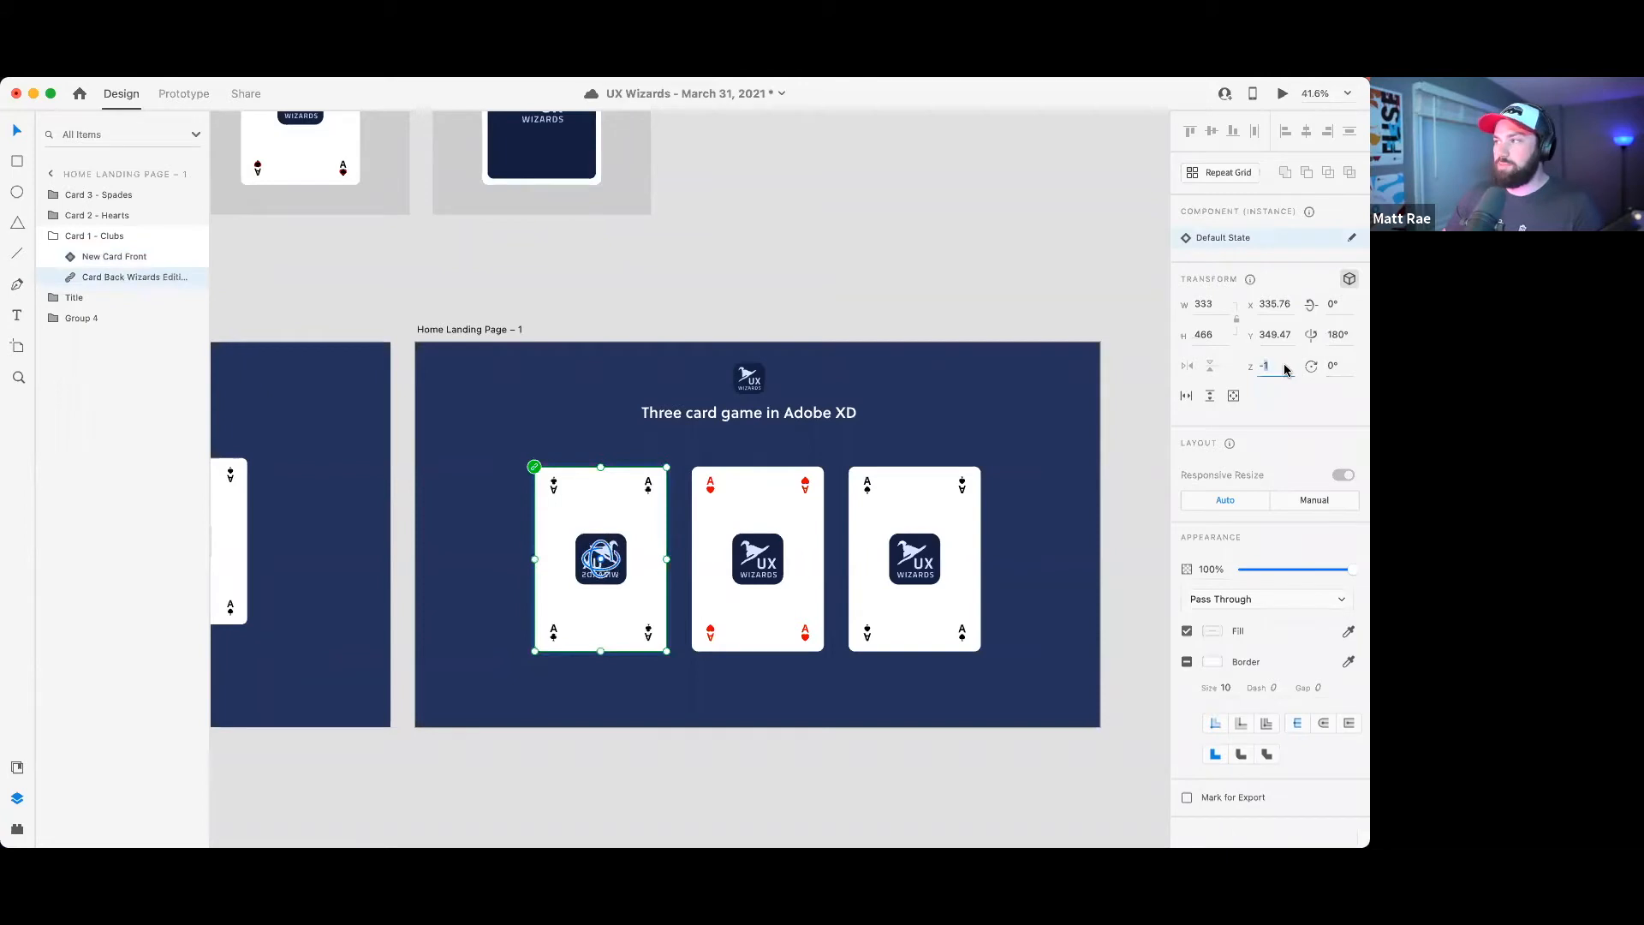
pyautogui.write('-')
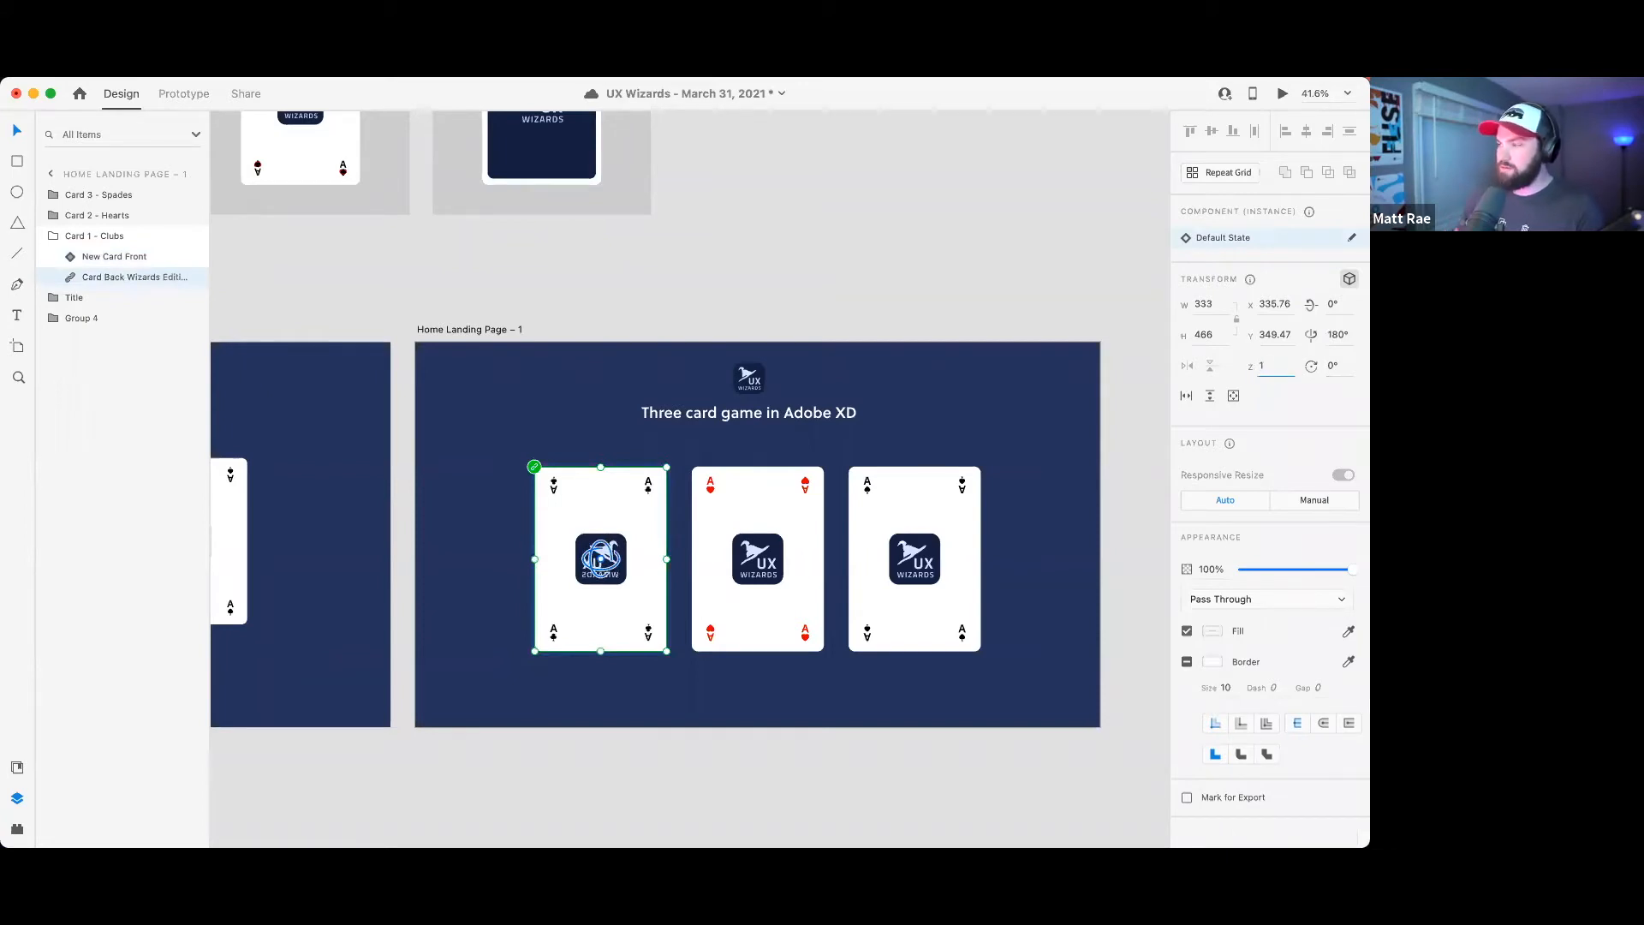
pyautogui.press('Return')
pyautogui.click(1337, 336)
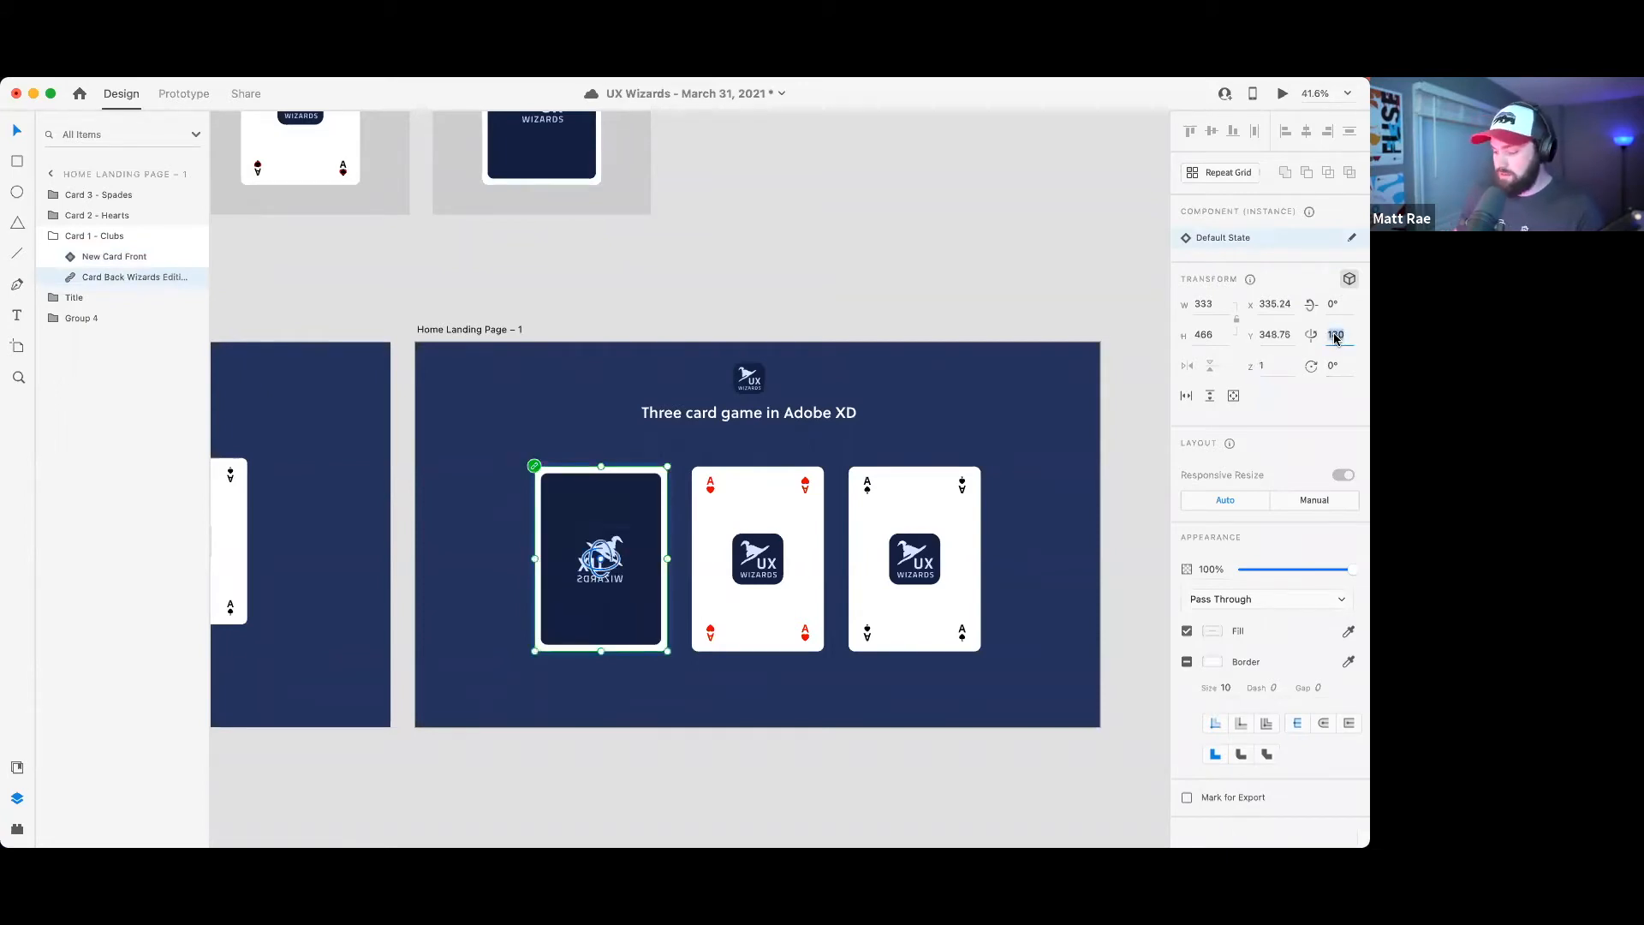
pyautogui.write('0')
pyautogui.press('Return')
pyautogui.click(806, 207)
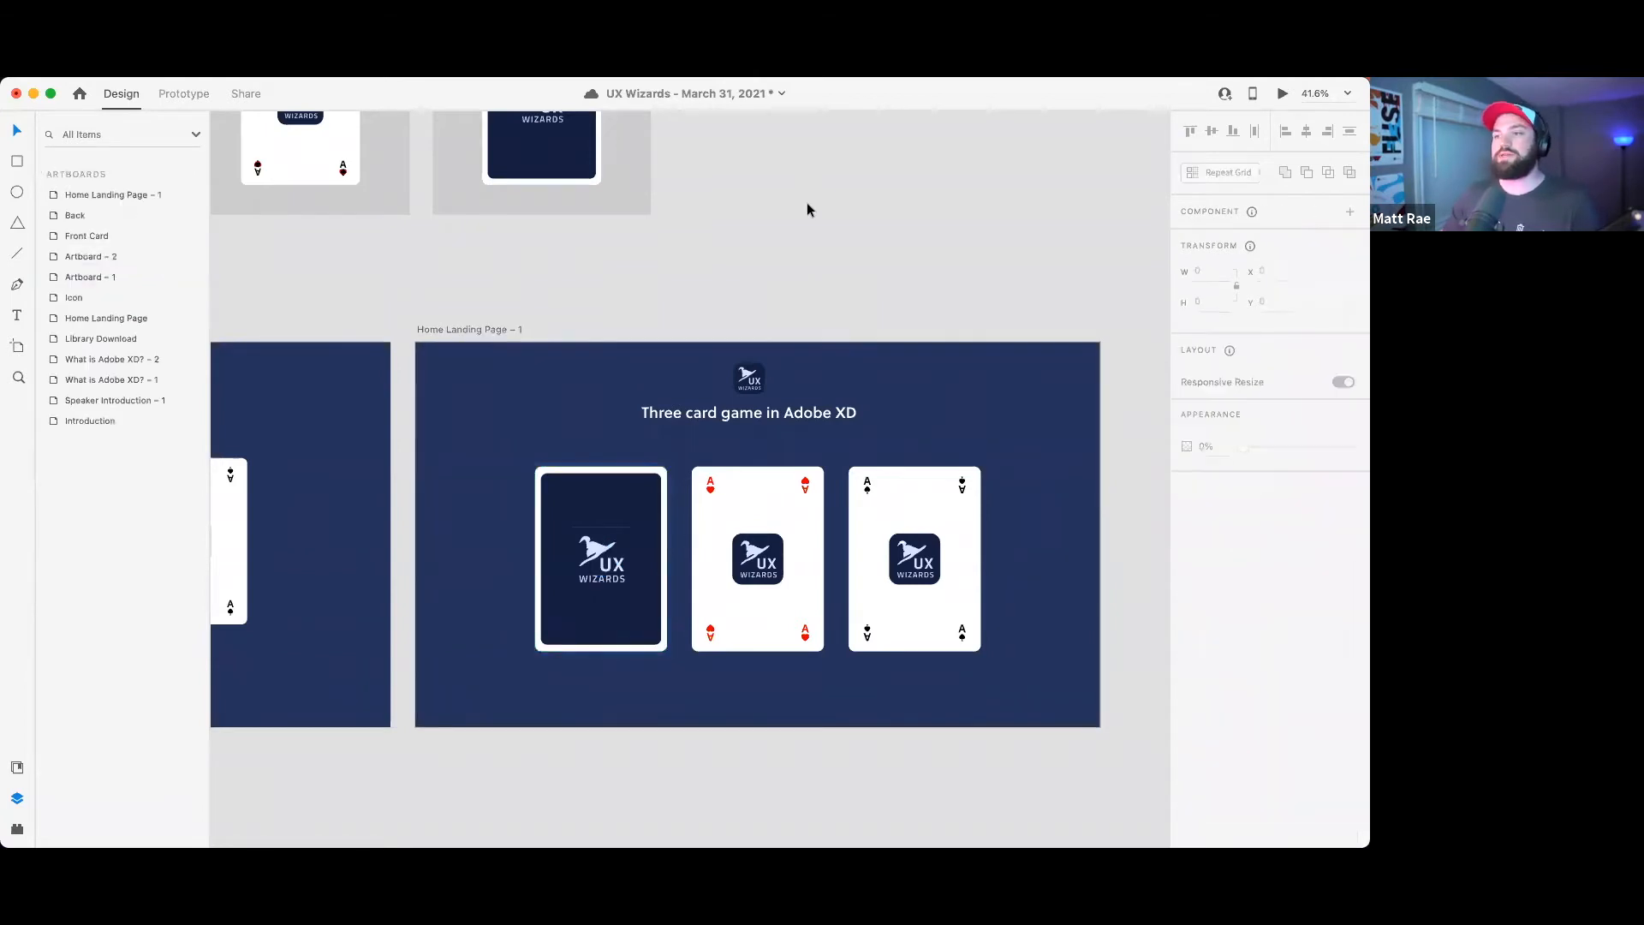
# - Link the Play Now button on Home Landing Page to Home Landing Page – 1 with a tap-triggered Auto-Animate interaction in the prototype
pyautogui.scroll(-5, 806, 214)
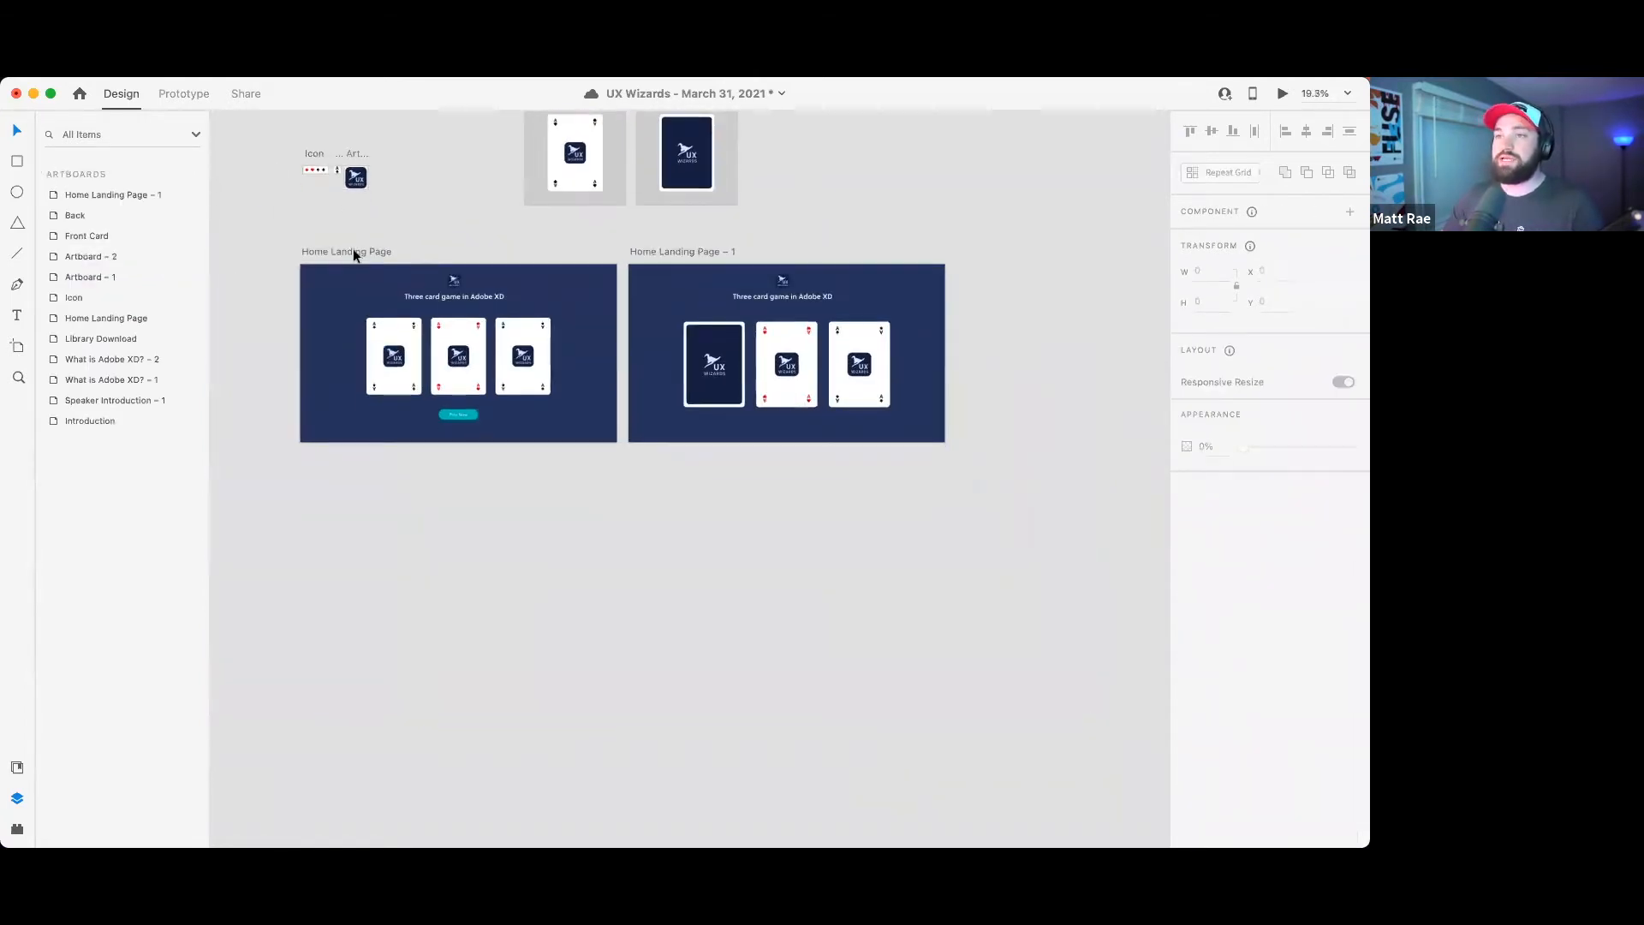
pyautogui.click(358, 235)
pyautogui.click(203, 96)
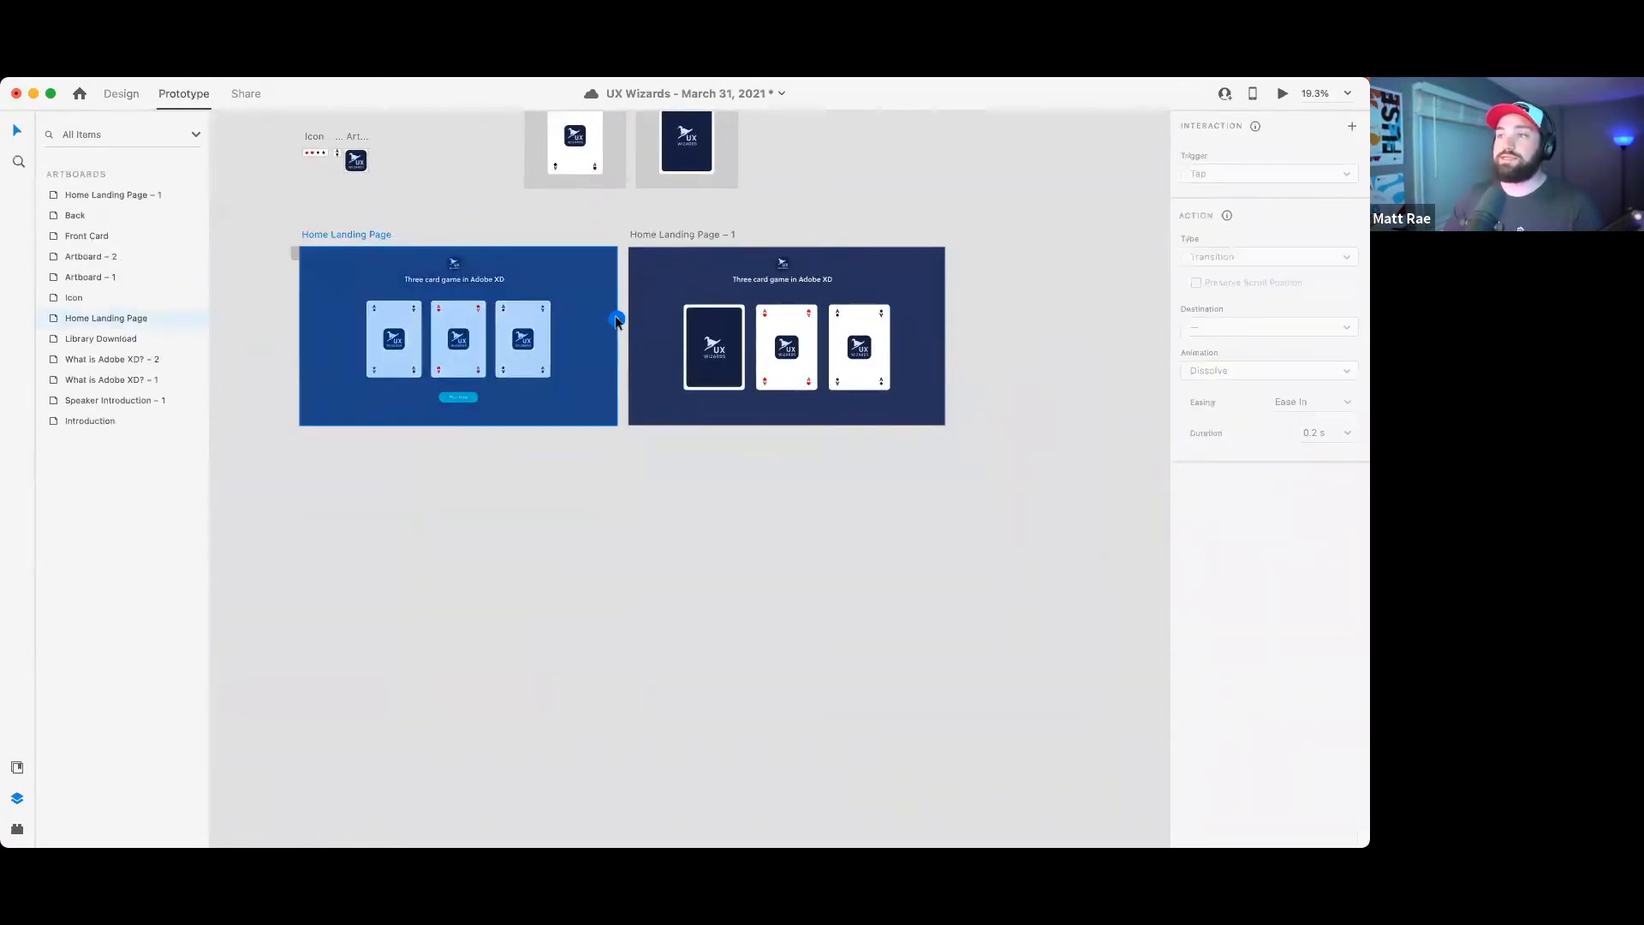
pyautogui.click(466, 396)
pyautogui.scroll(5, 463, 381)
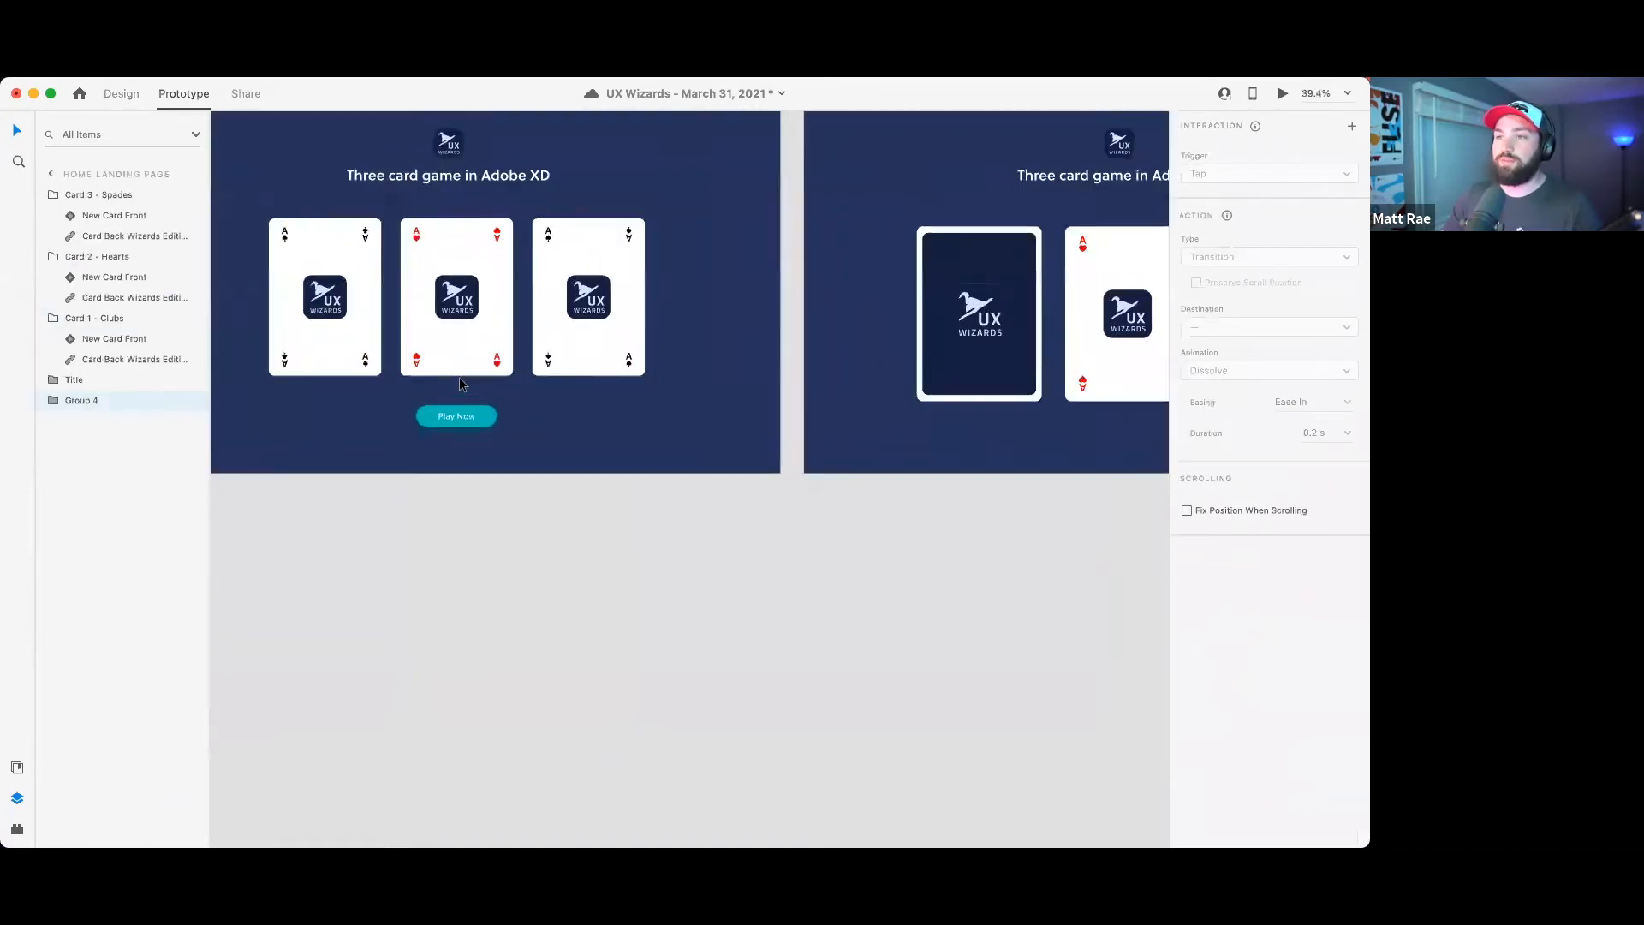
pyautogui.moveTo(506, 424); pyautogui.dragTo(886, 264)
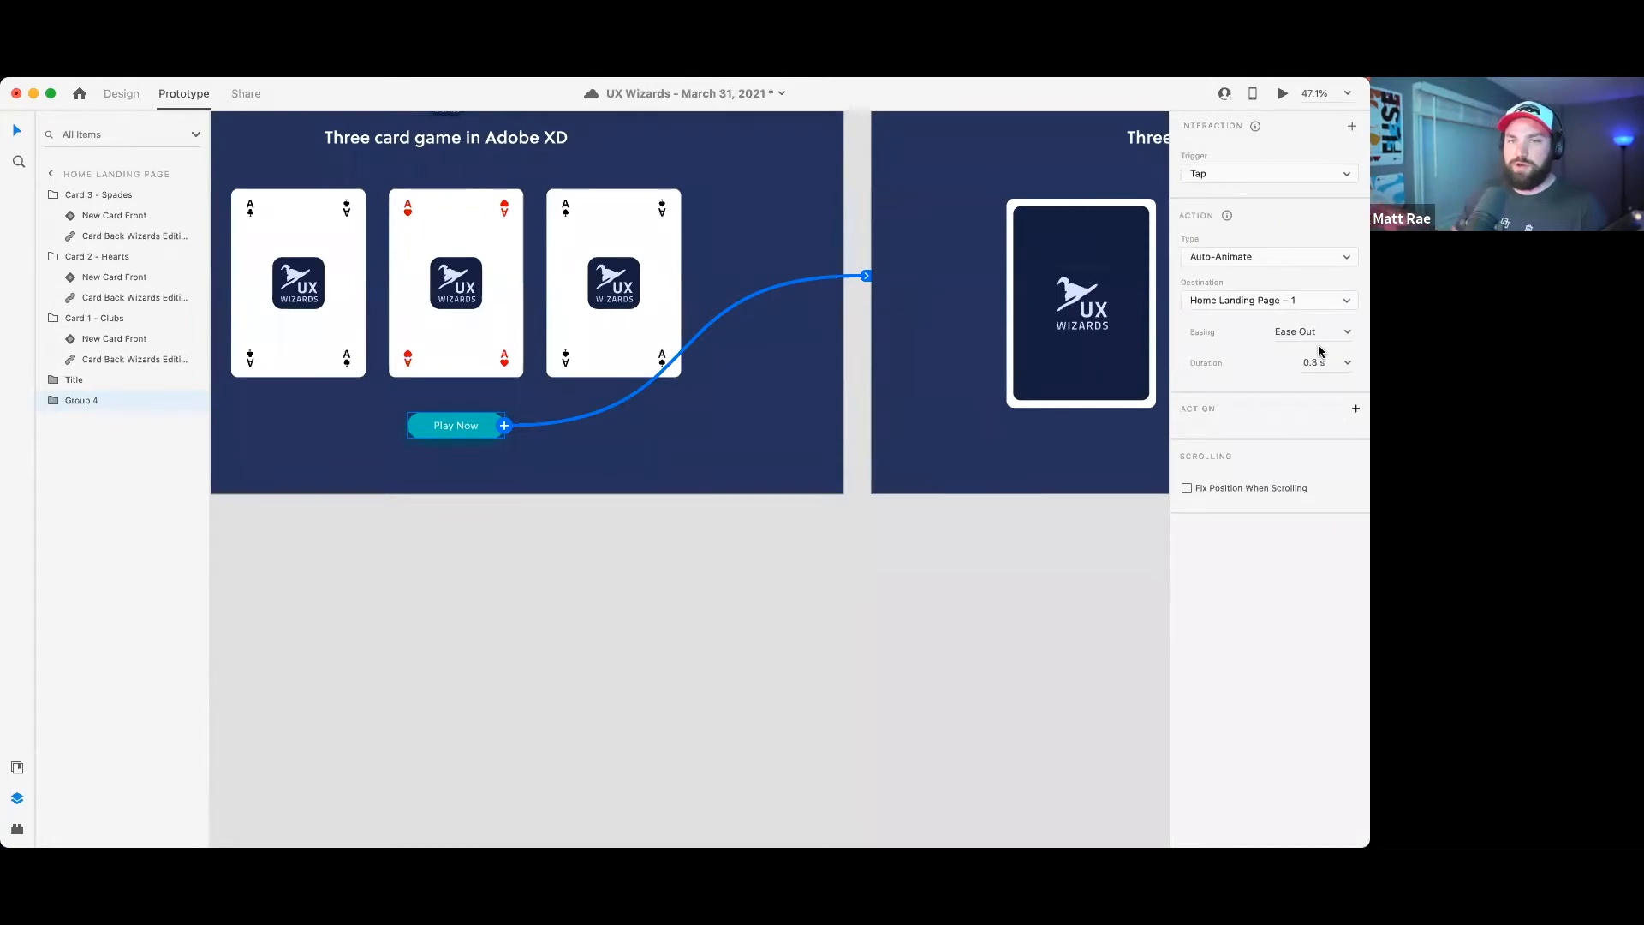
# - Preview the prototype and play the Play Now transition to check the Clubs card flip, closing the preview when done
pyautogui.click(1282, 94)
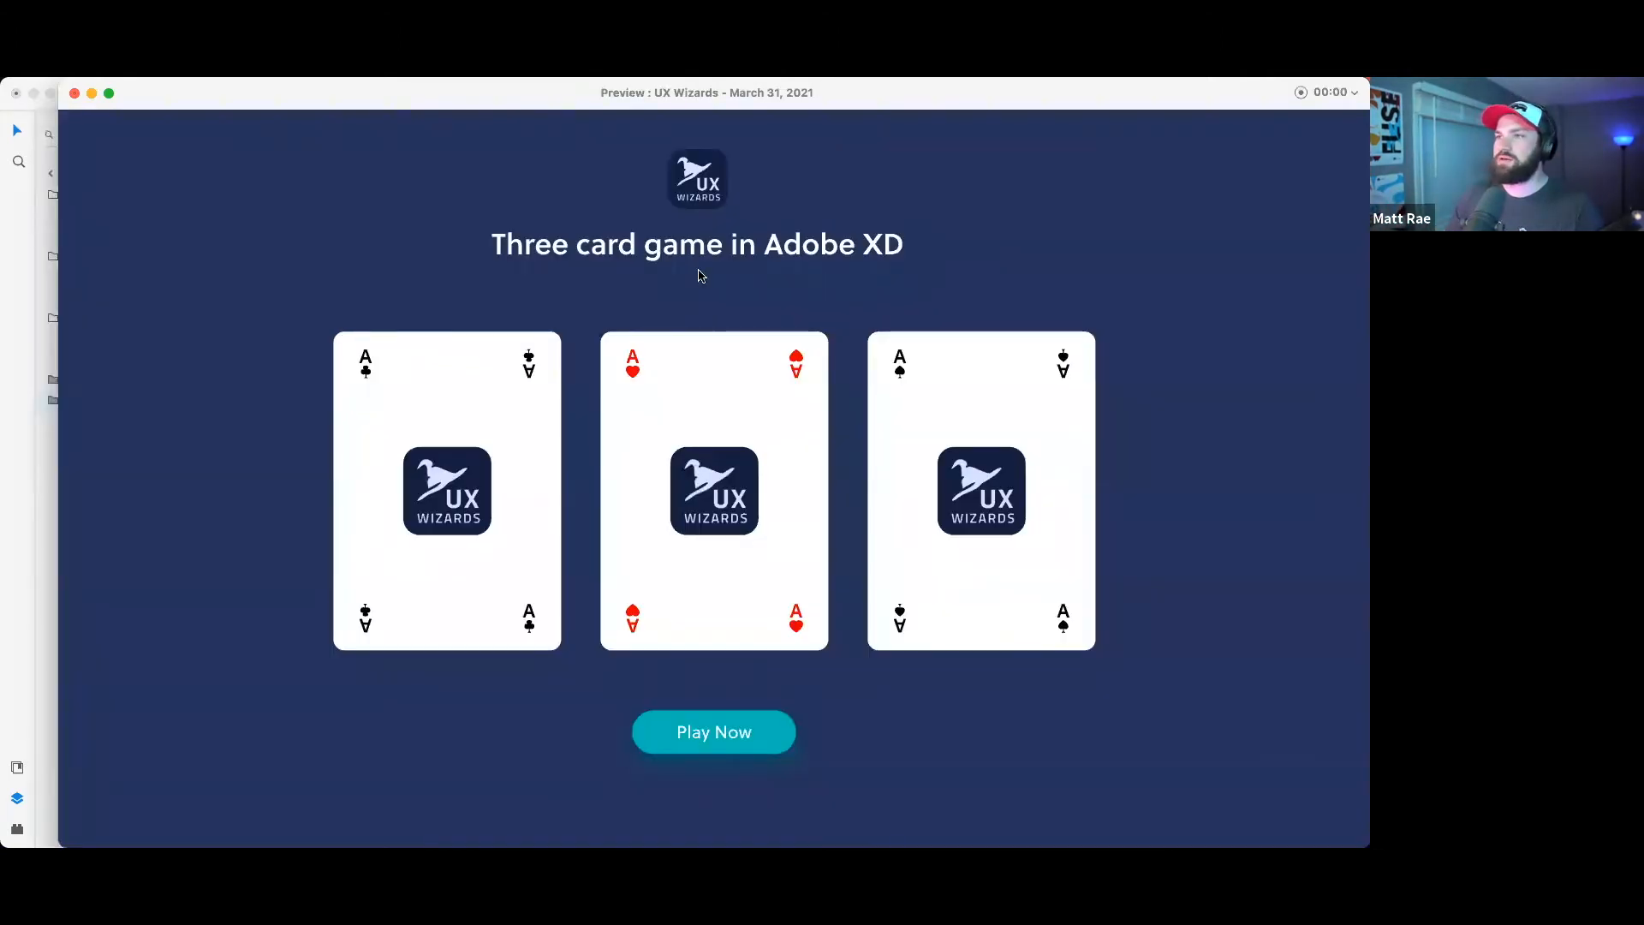
pyautogui.moveTo(676, 102); pyautogui.dragTo(653, 100)
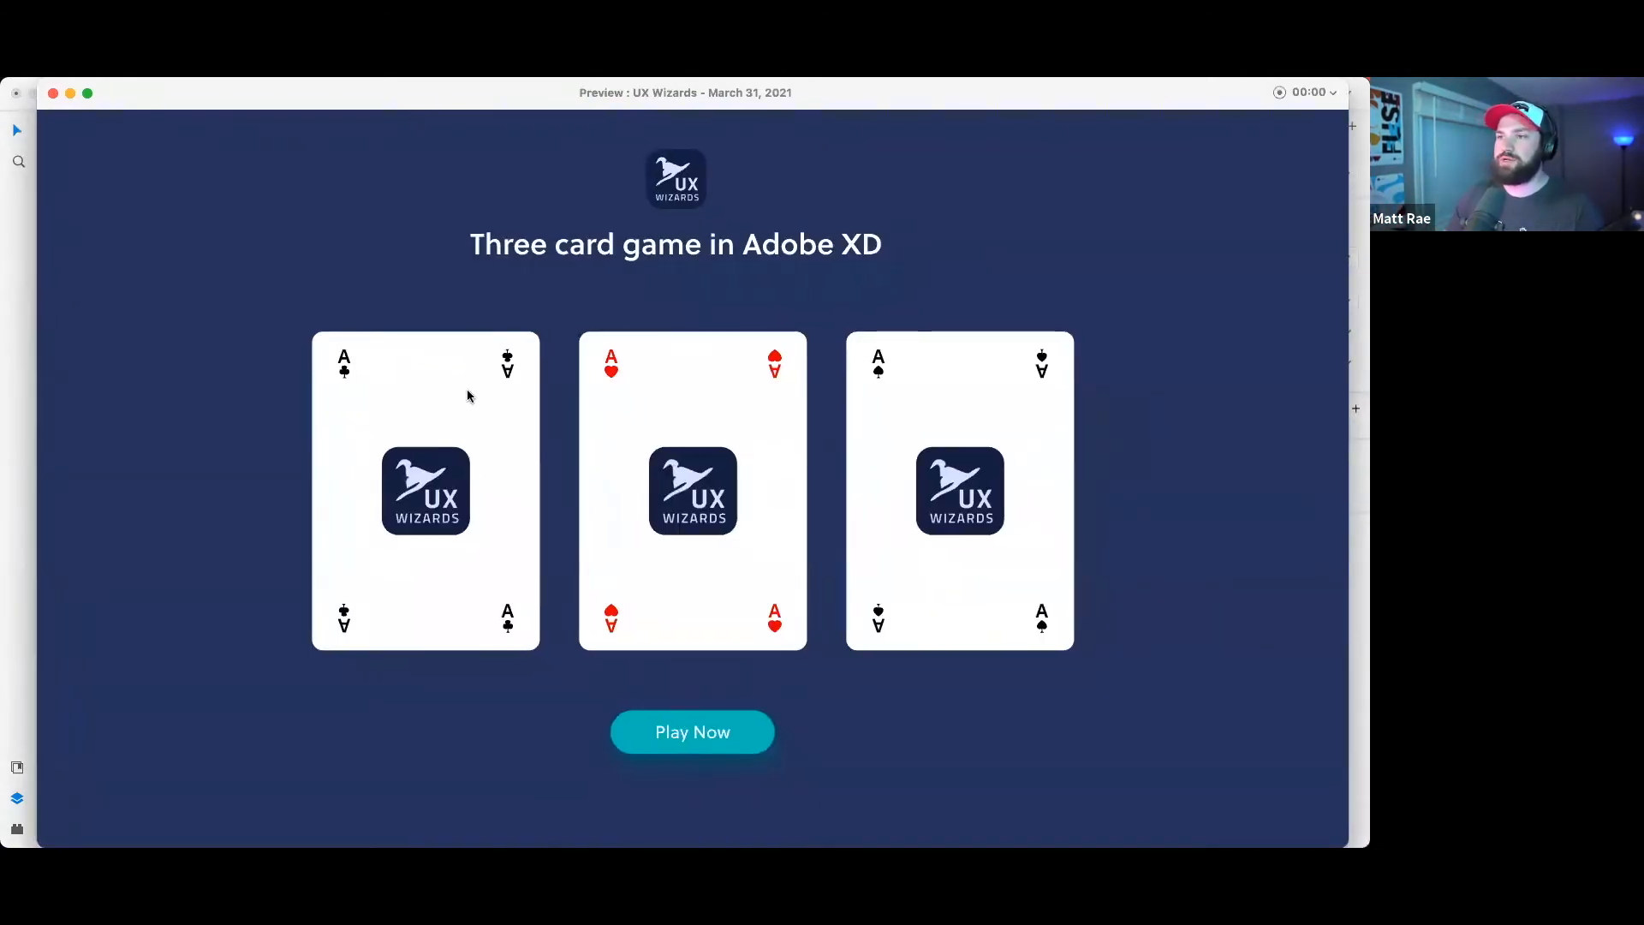
pyautogui.click(696, 735)
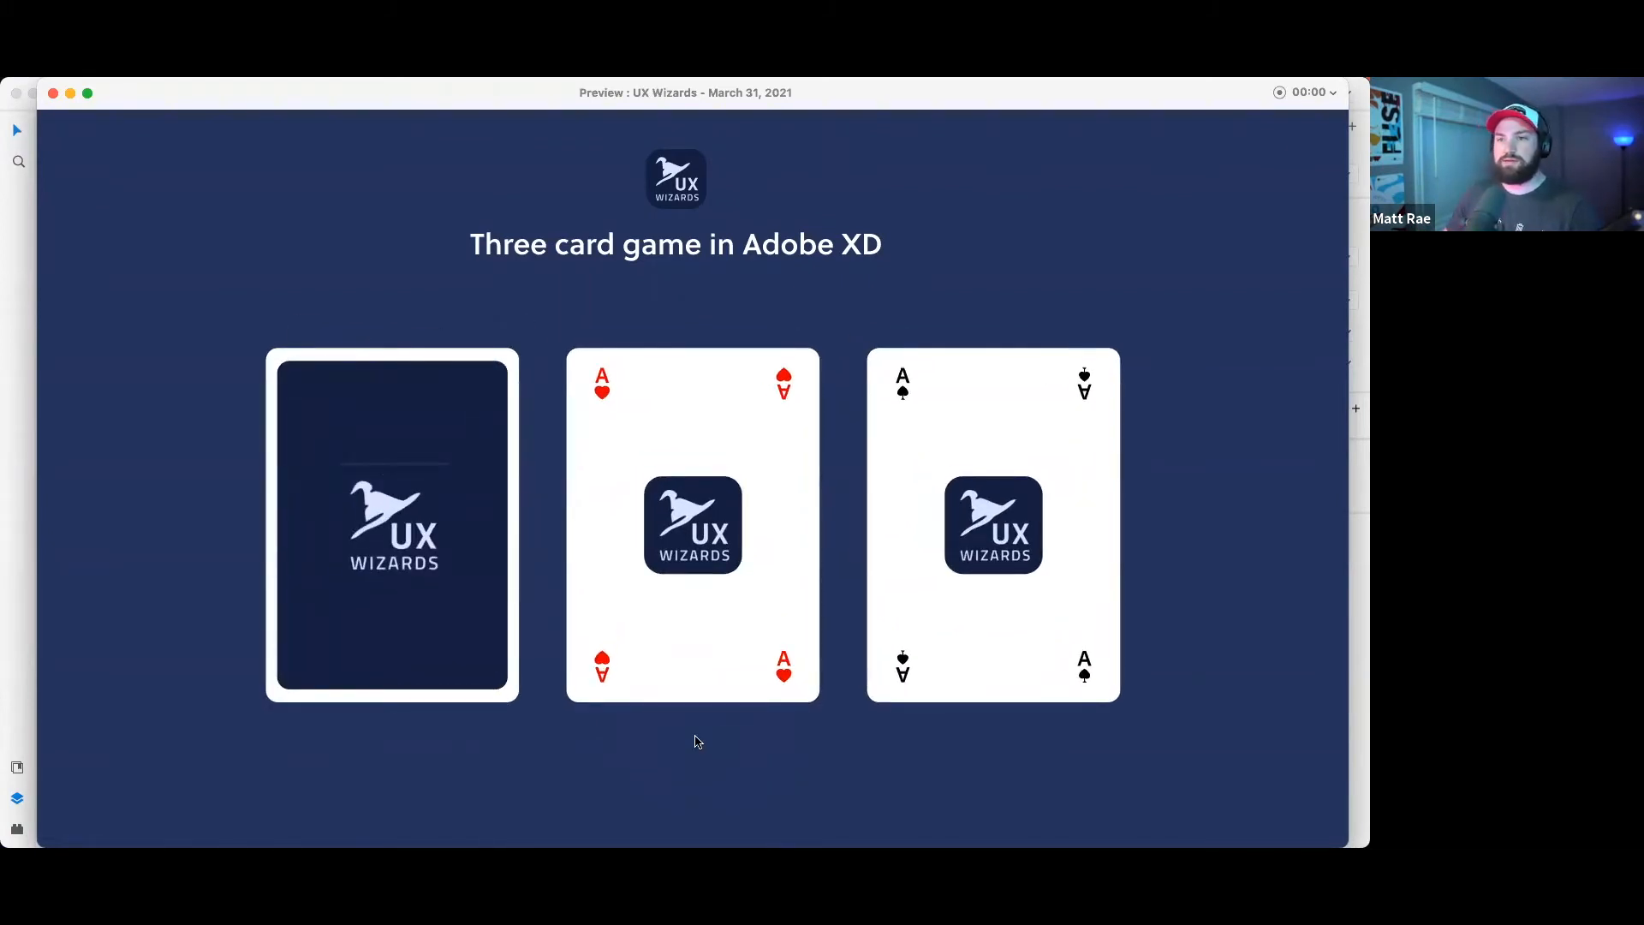
pyautogui.click(53, 93)
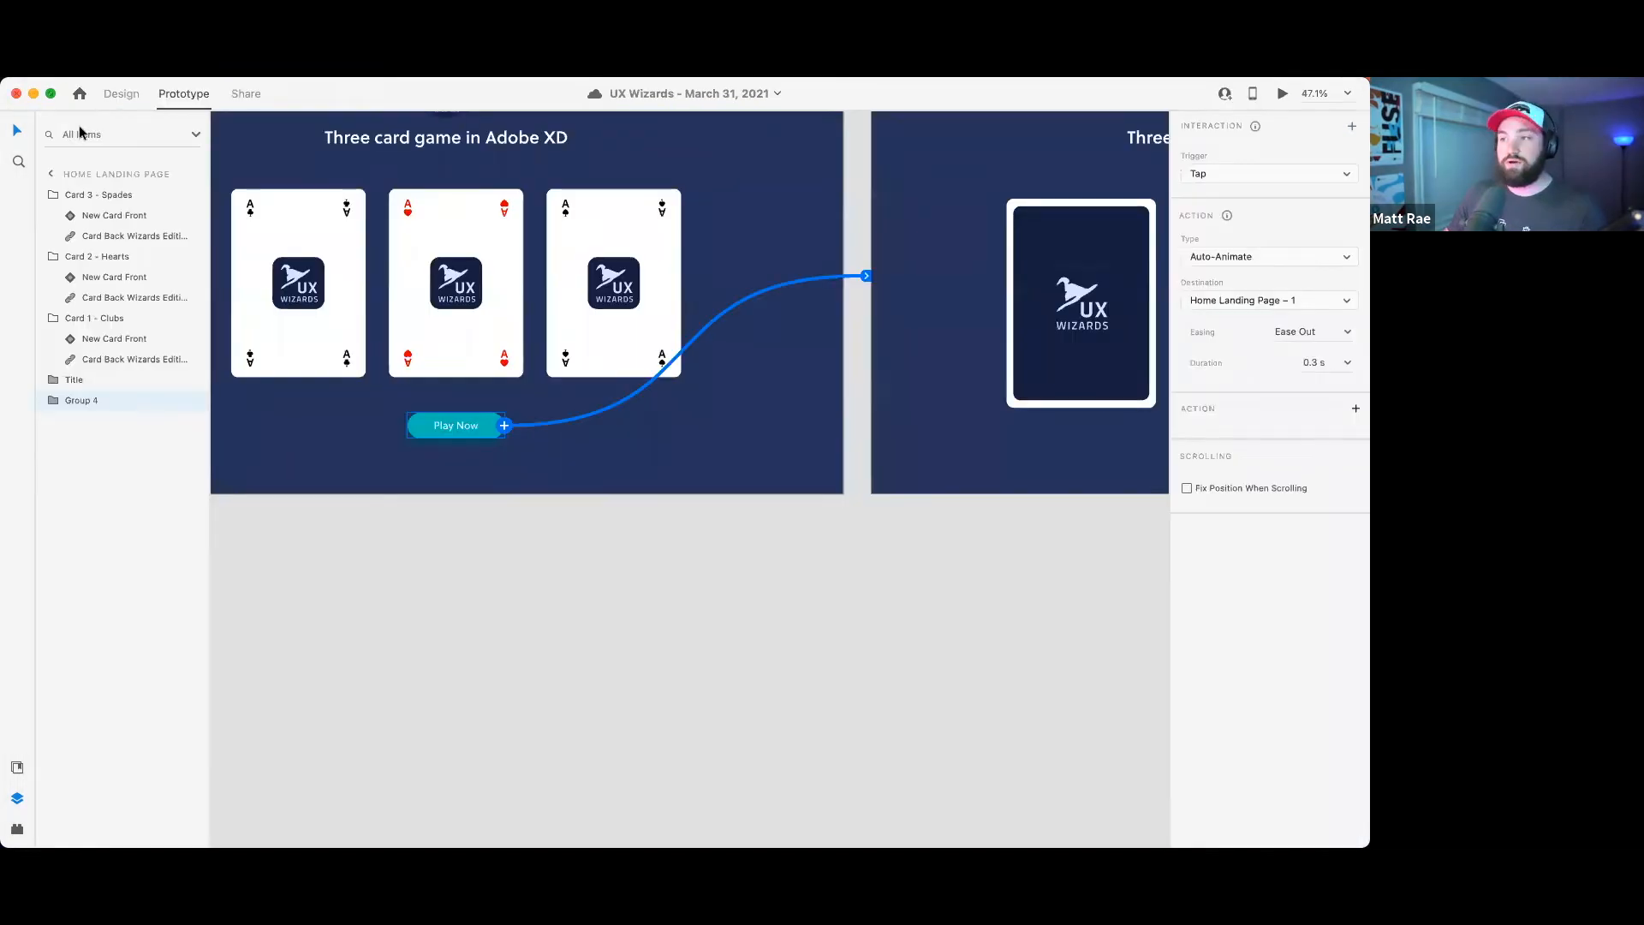
# - Return to design mode and set the Hearts card's front component on Home Landing Page – 1 to Z depth -1 and Y rotation -180°
pyautogui.click(833, 555)
pyautogui.moveTo(979, 533); pyautogui.dragTo(455, 746)
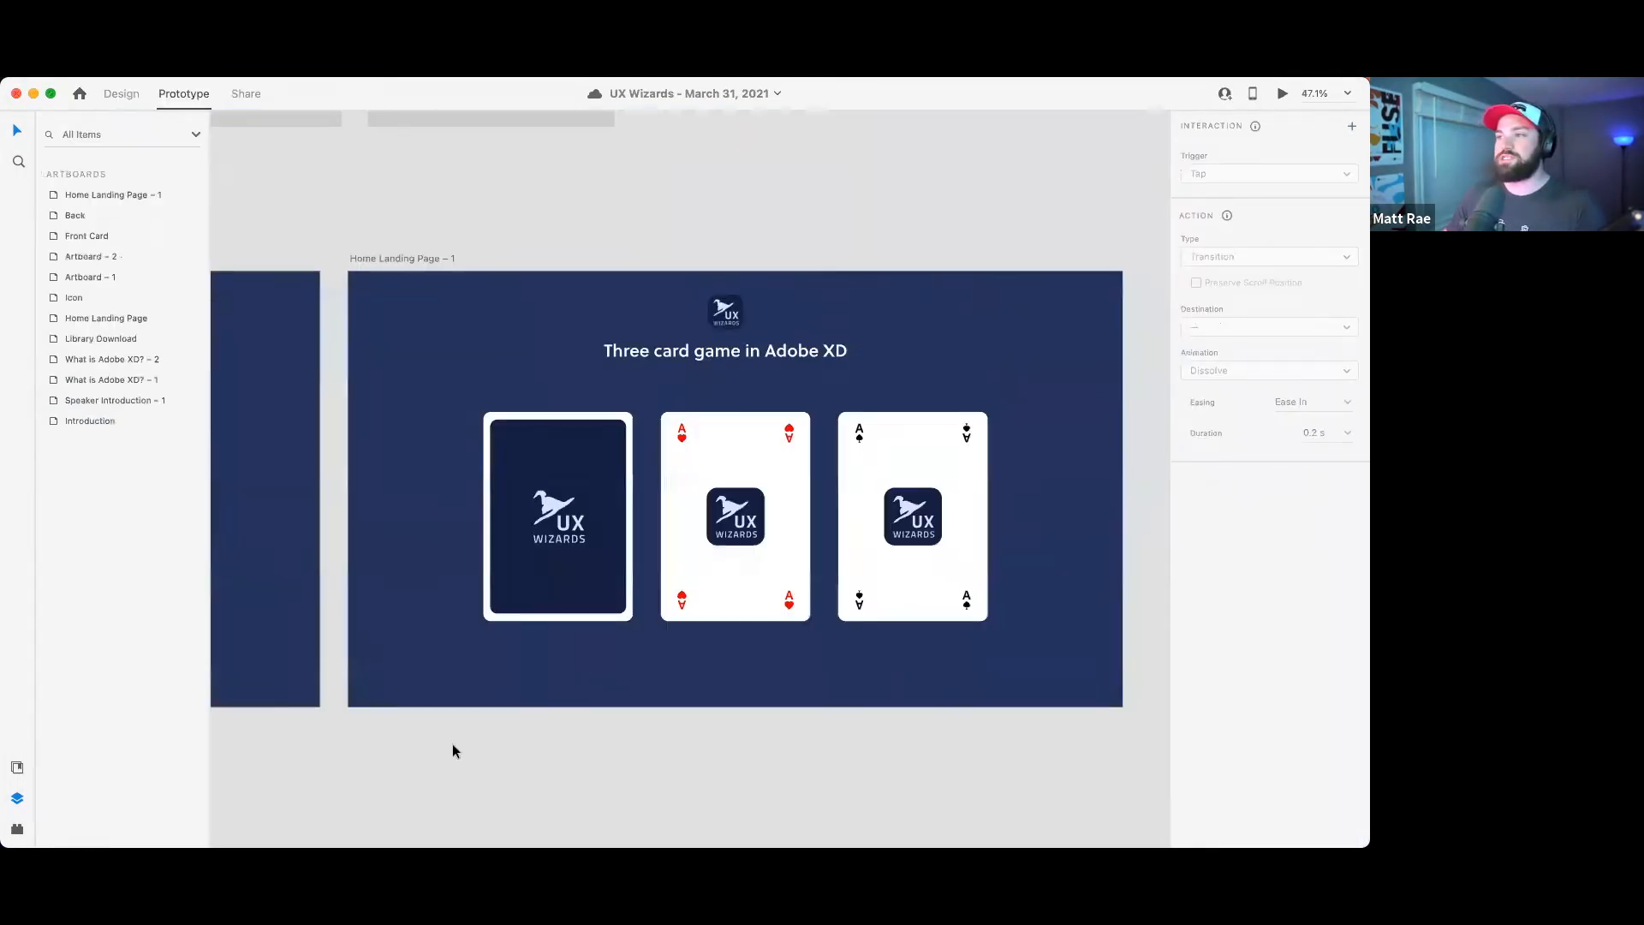
pyautogui.click(116, 96)
pyautogui.doubleClick(749, 540)
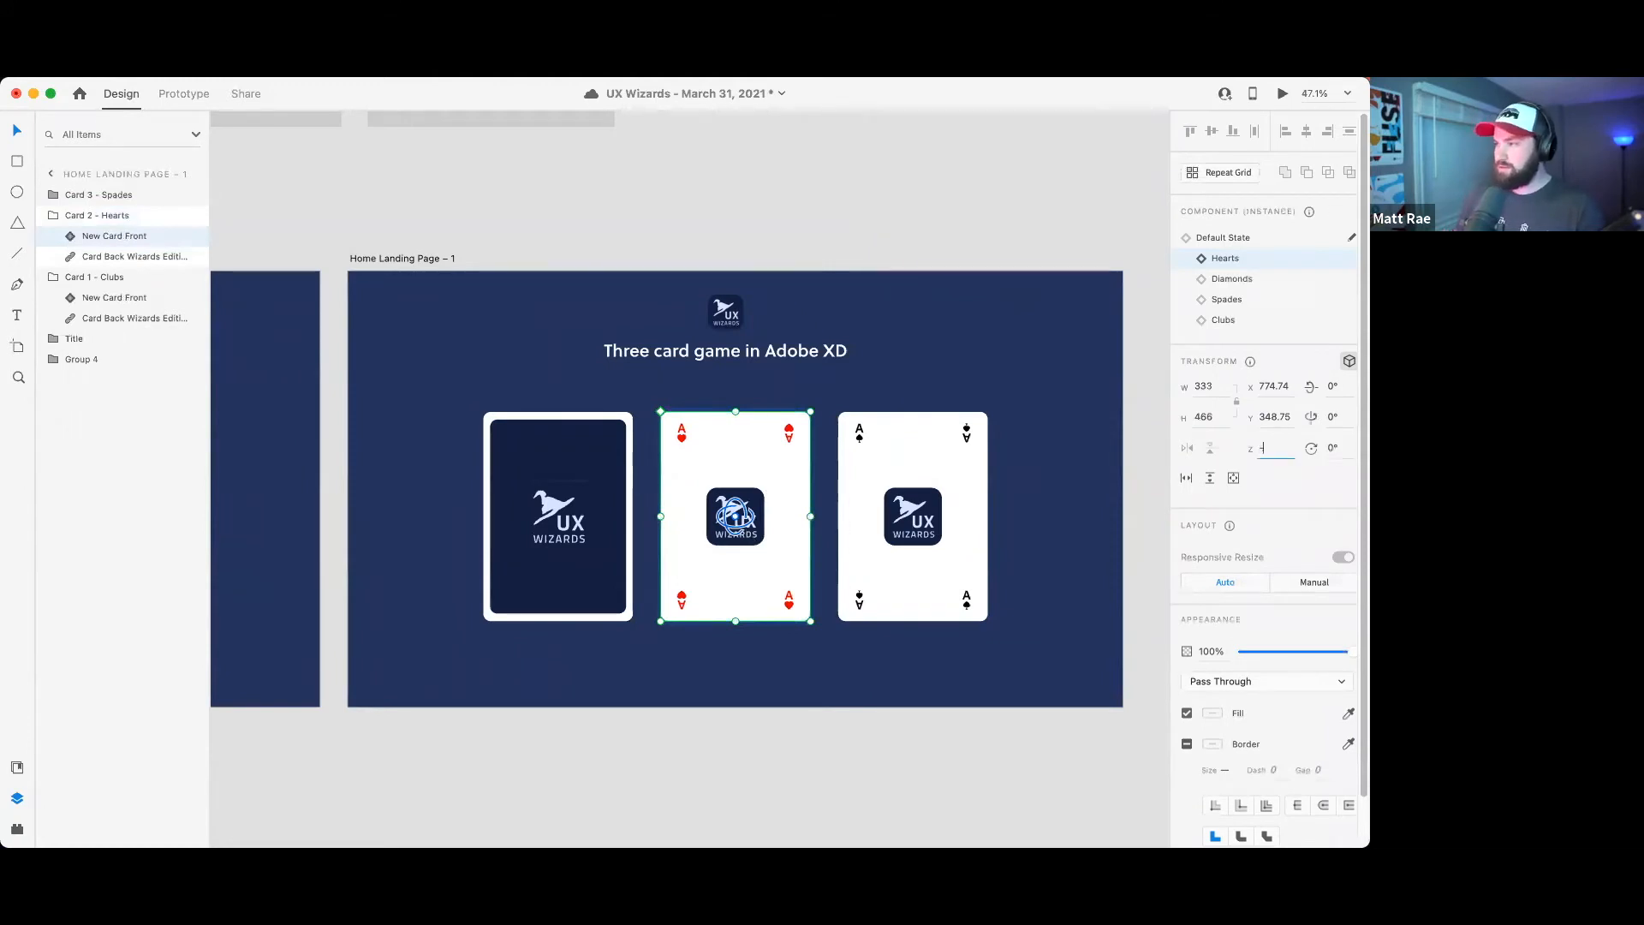
pyautogui.click(1337, 417)
pyautogui.write('-180')
pyautogui.press('Return')
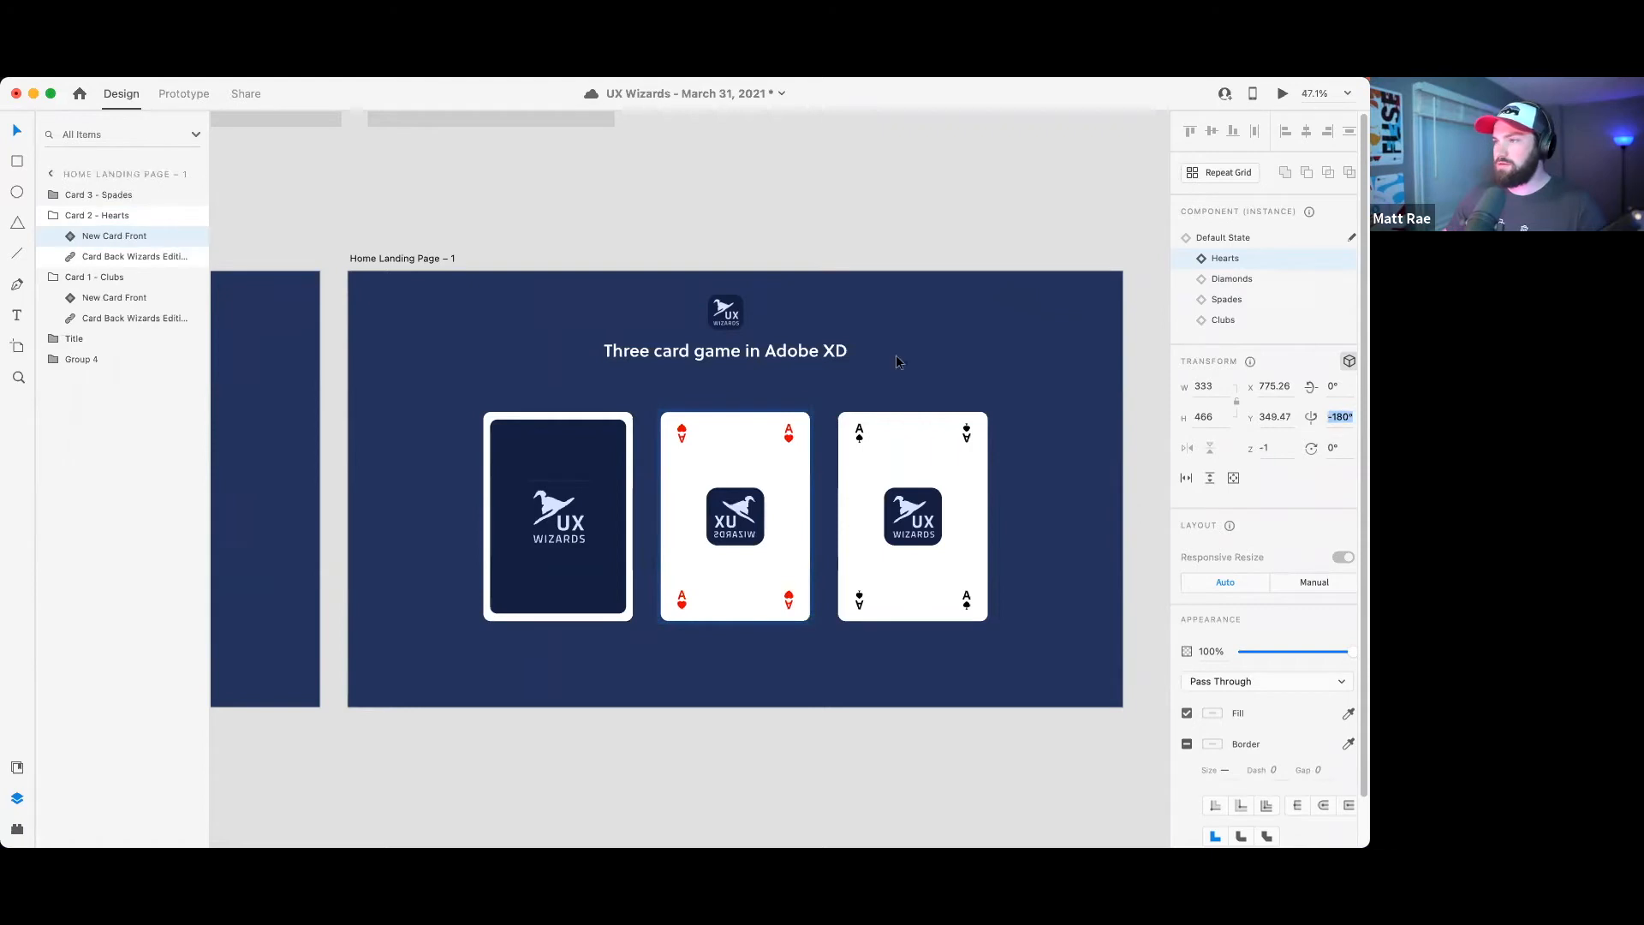
# - Set the Hearts card's back component on Home Landing Page – 1 to Z depth 1 and Y rotation 0°
pyautogui.click(1130, 505)
pyautogui.click(725, 437)
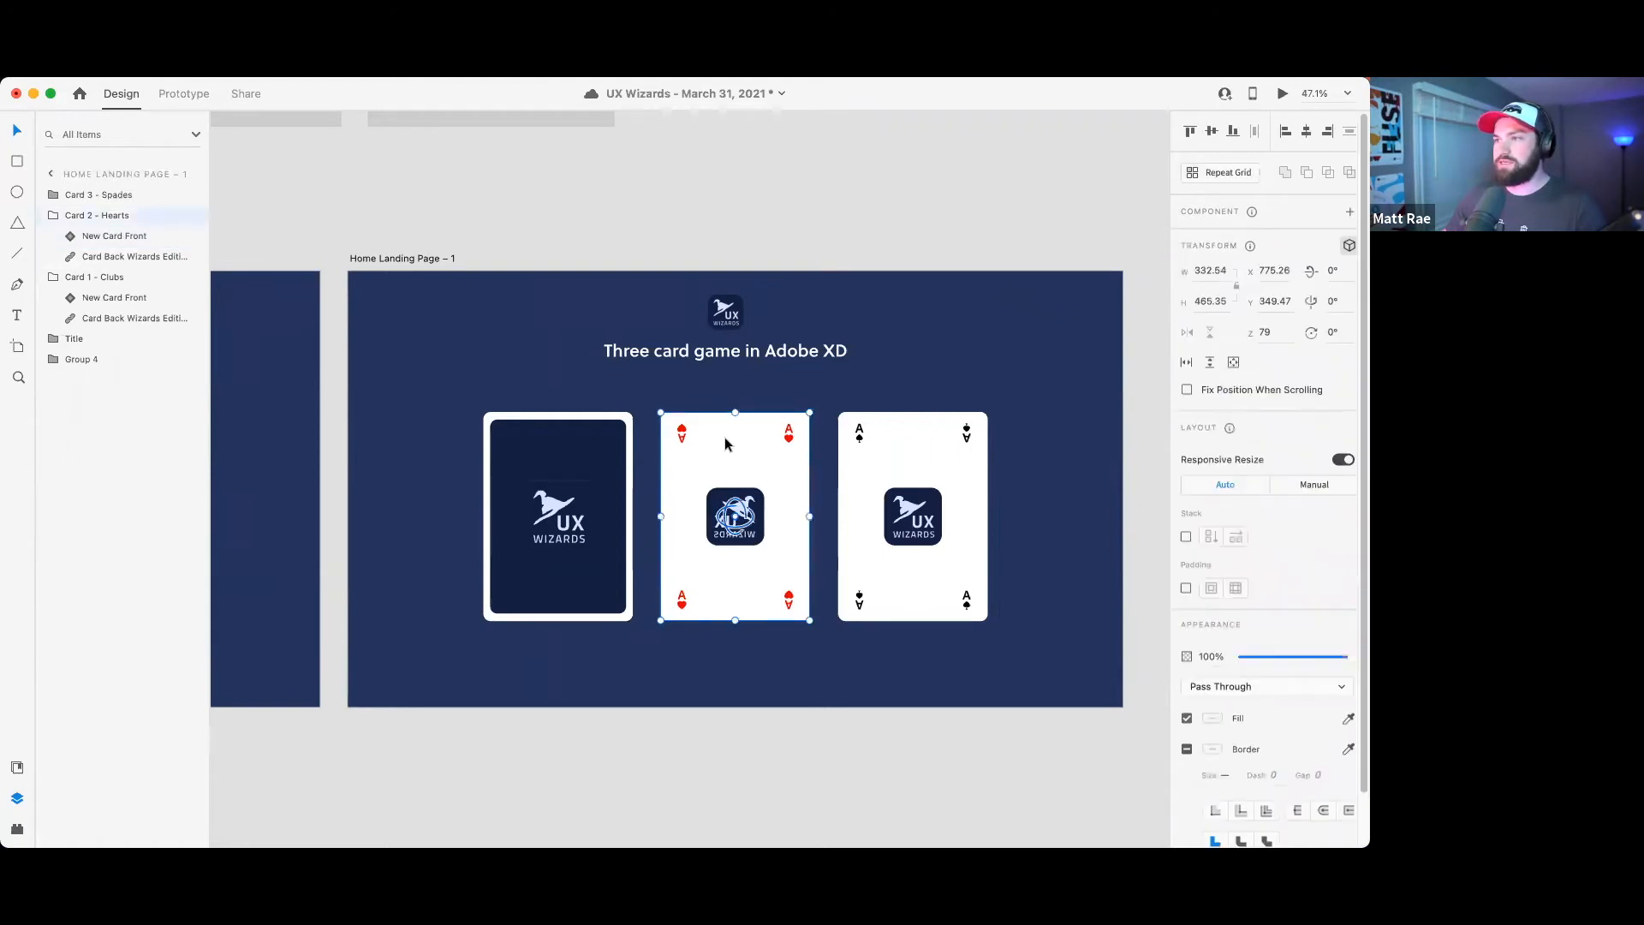
pyautogui.click(135, 256)
pyautogui.click(1268, 366)
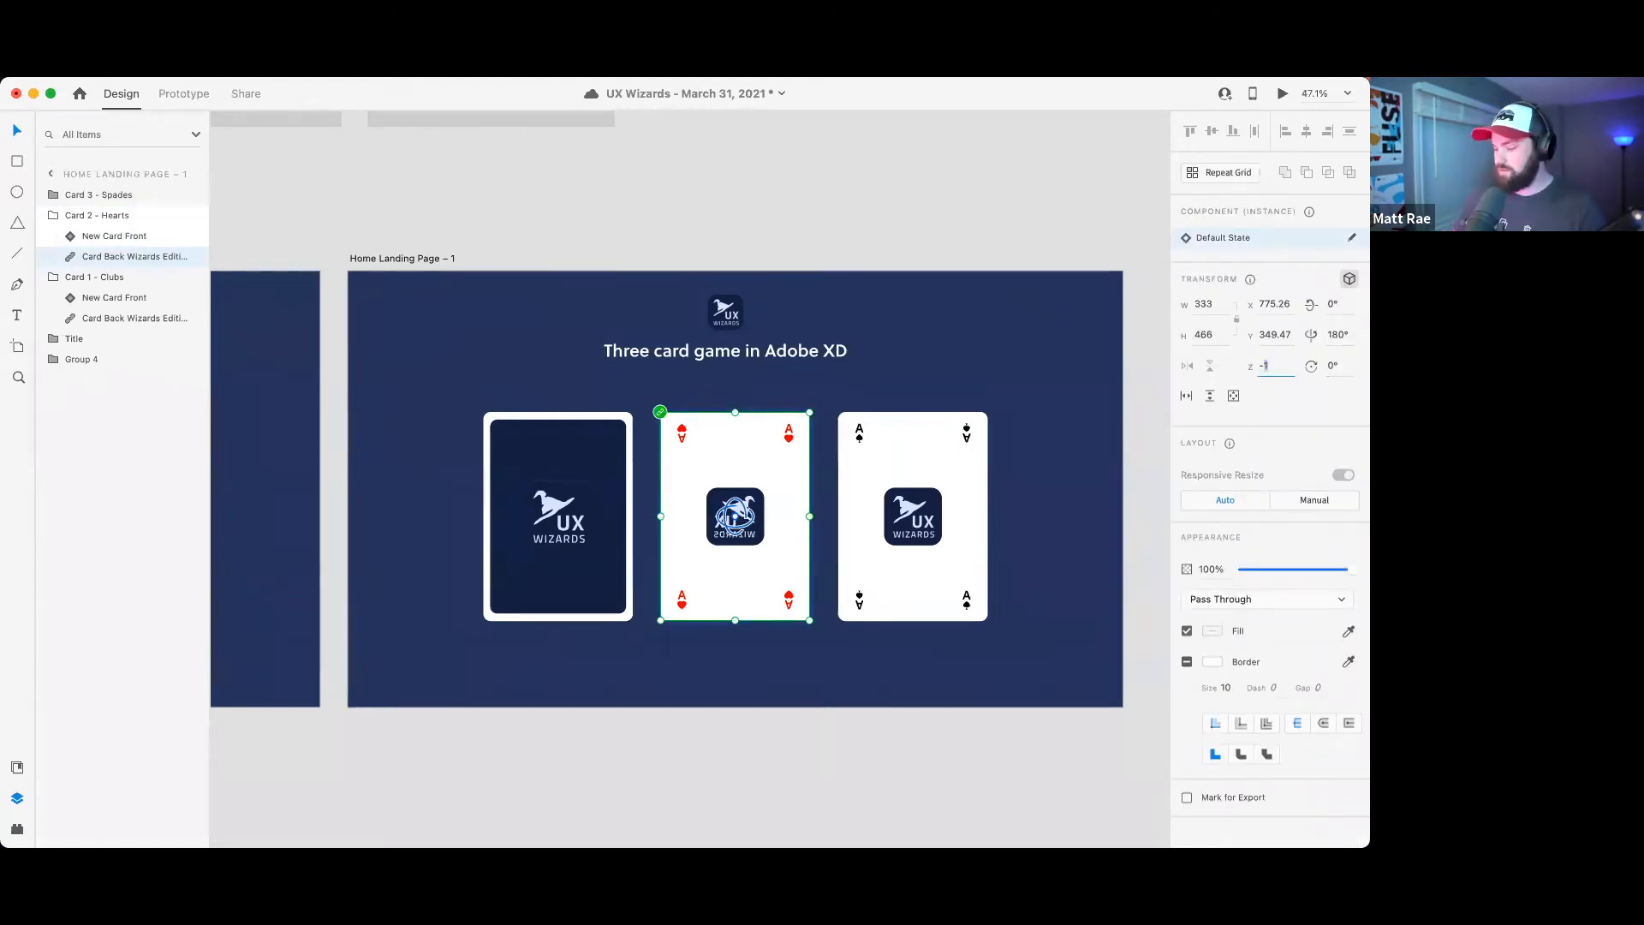
pyautogui.write('1')
pyautogui.click(1333, 334)
pyautogui.write('0')
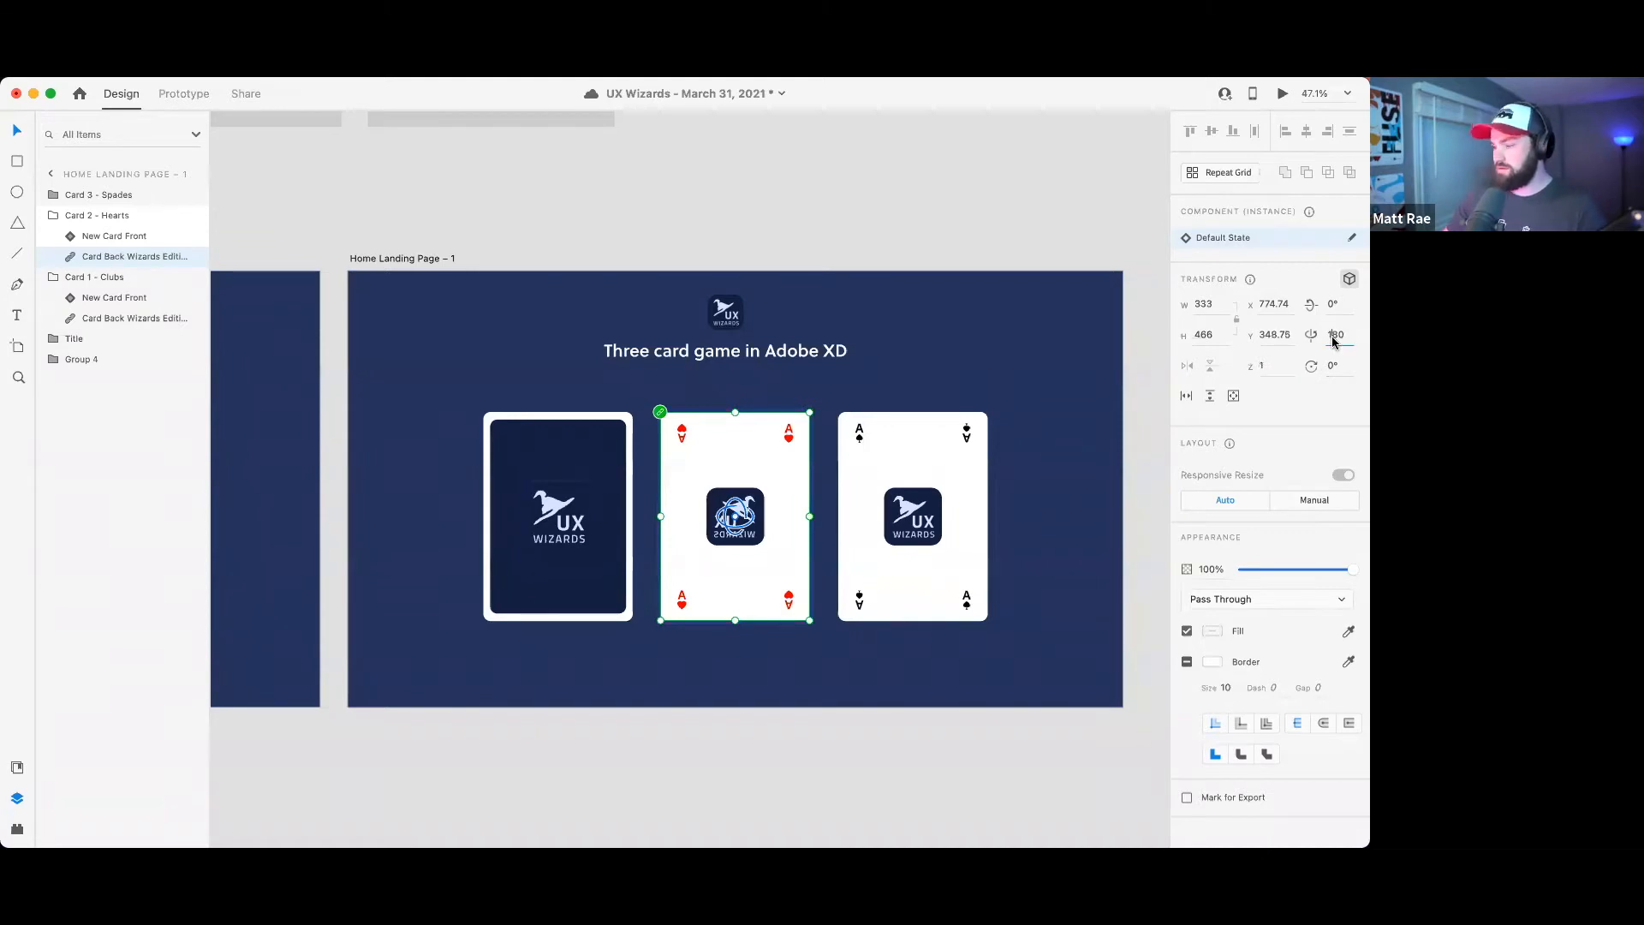
pyautogui.press('Return')
# - Set the Spades card's front component on Home Landing Page – 1 to Z depth -1 and Y rotation -180°
pyautogui.click(918, 471)
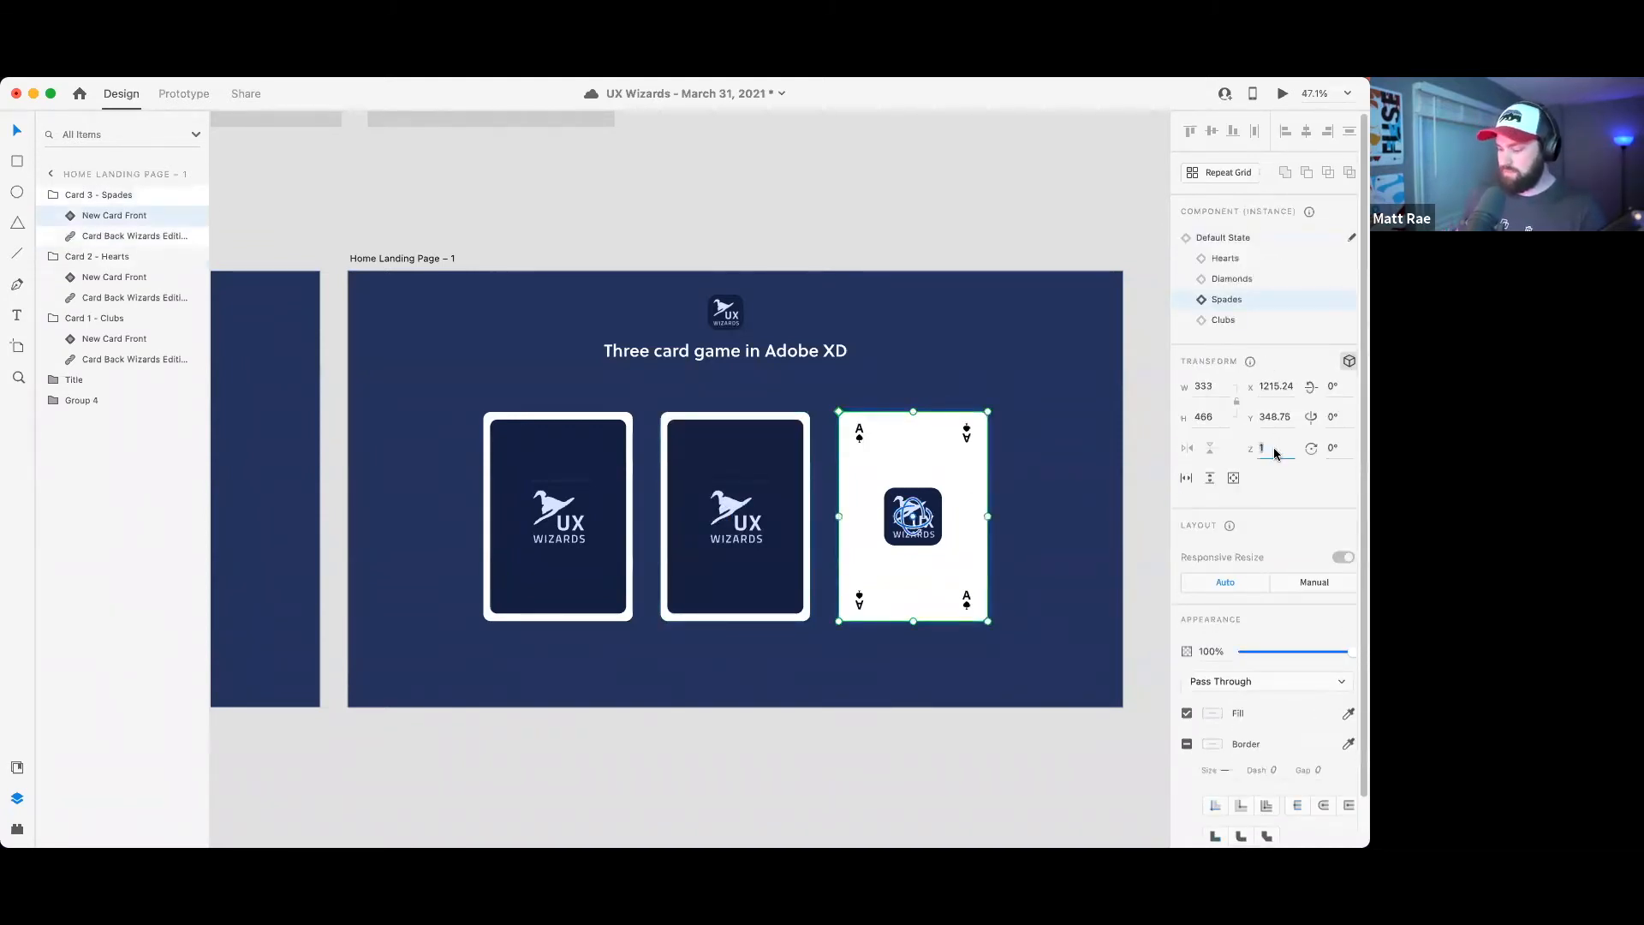
pyautogui.click(1333, 416)
pyautogui.write('-180')
pyautogui.press('Return')
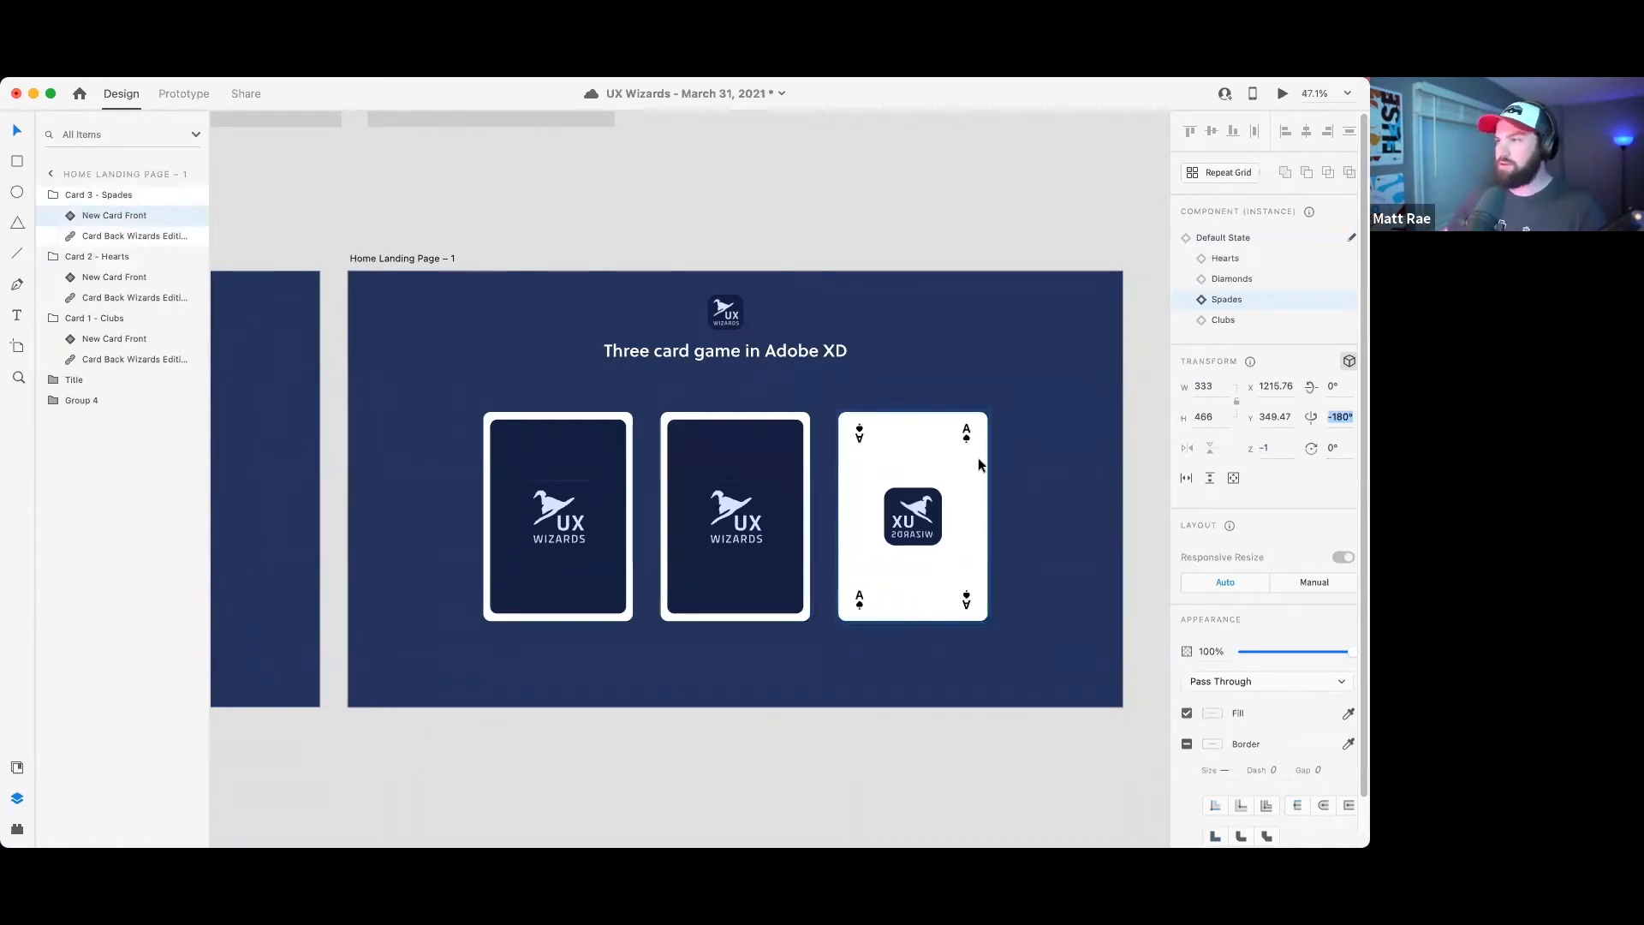
# - Set the Spades card's back component on Home Landing Page – 1 to Y rotation 0°
pyautogui.click(96, 237)
pyautogui.click(1334, 334)
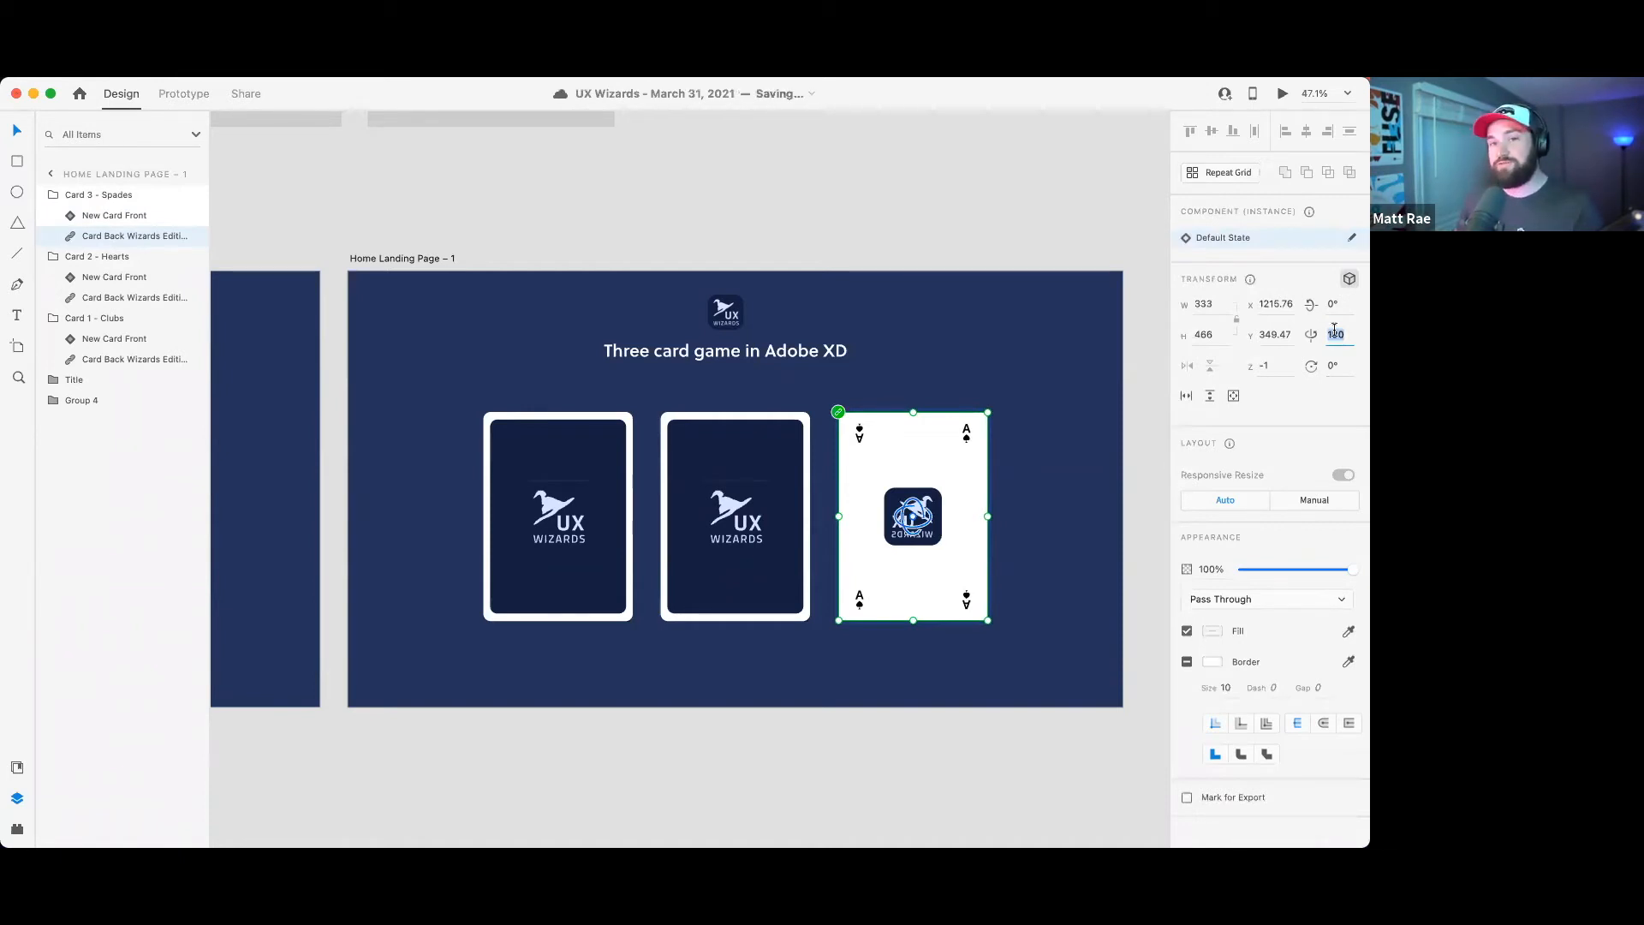
pyautogui.press('Tab')
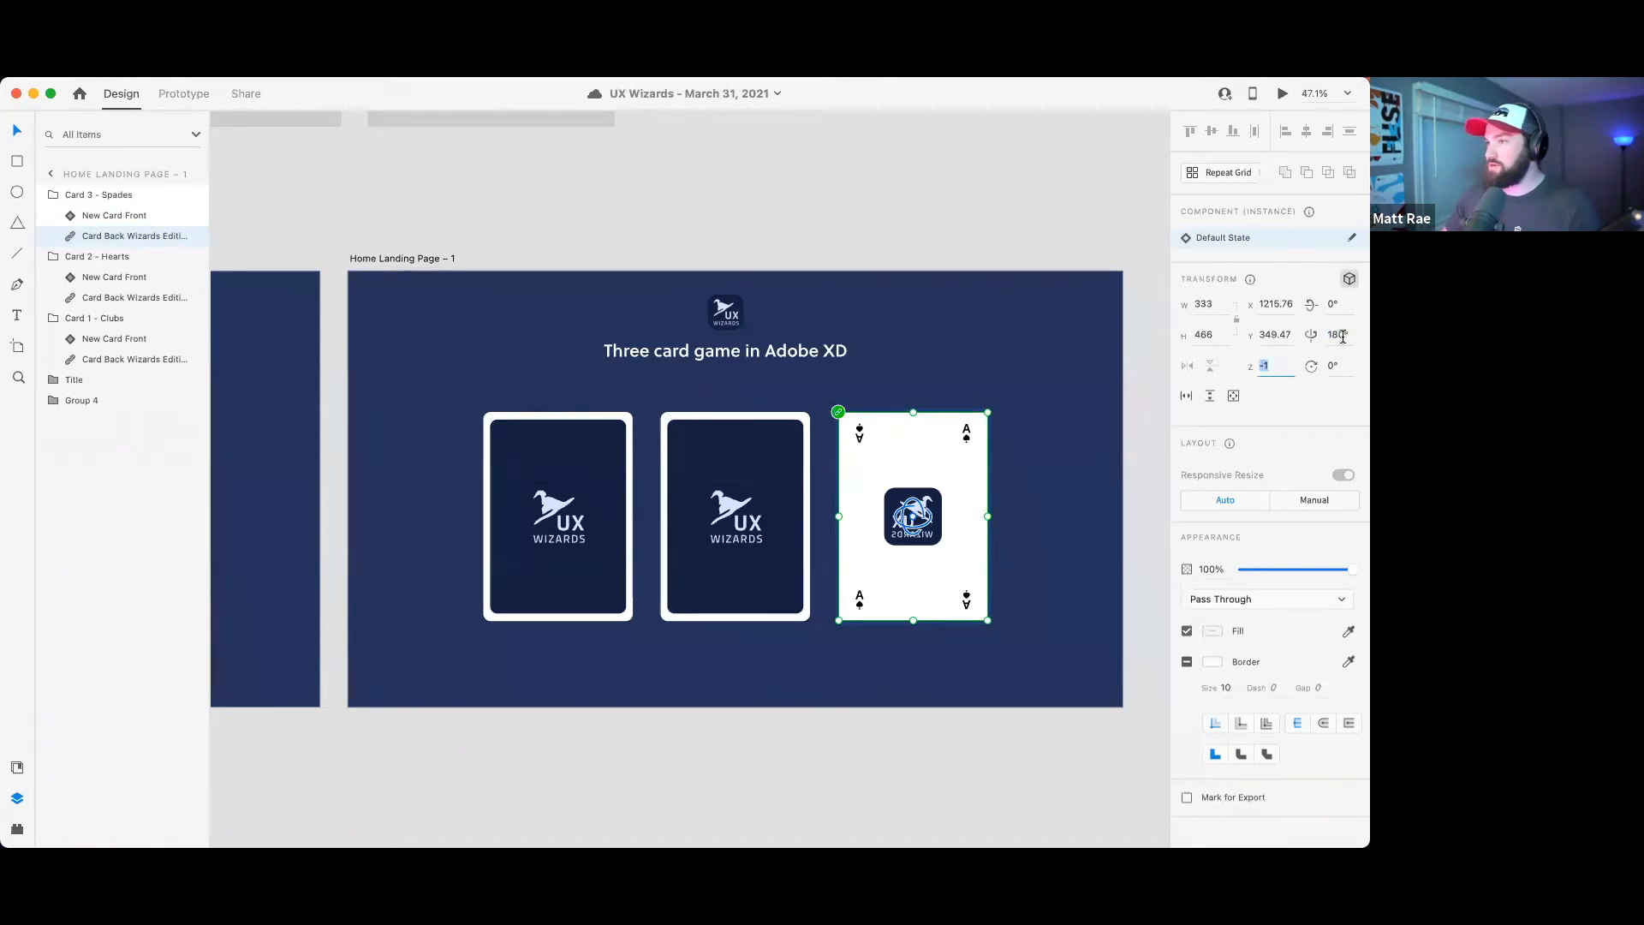
pyautogui.click(1342, 337)
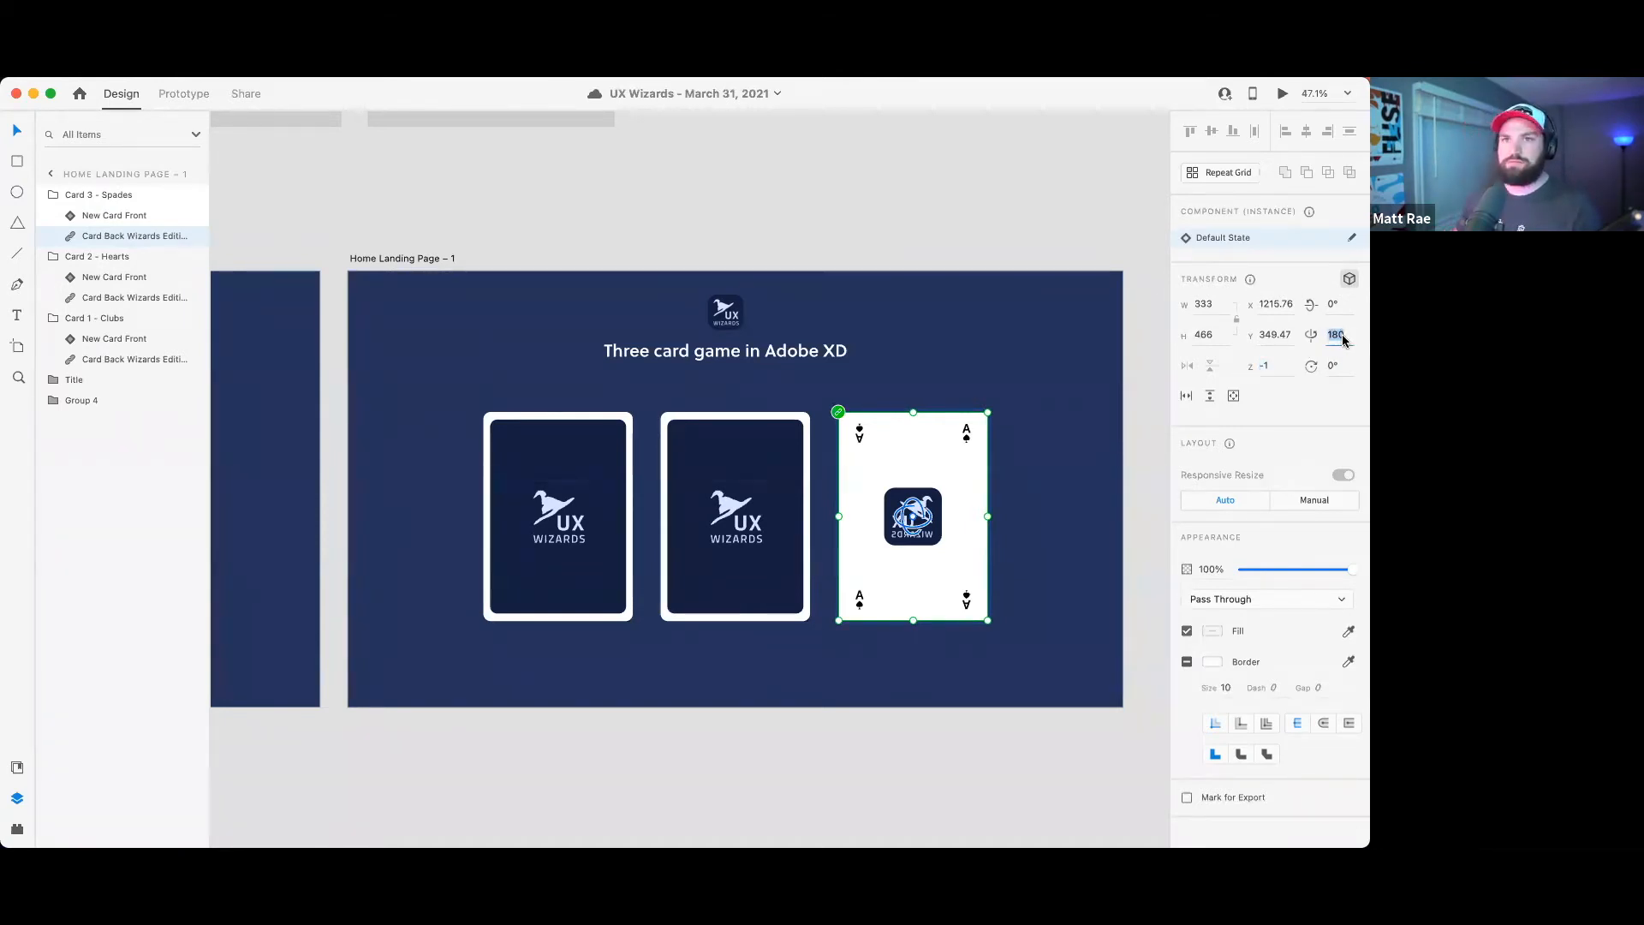
pyautogui.press('BackSpace')
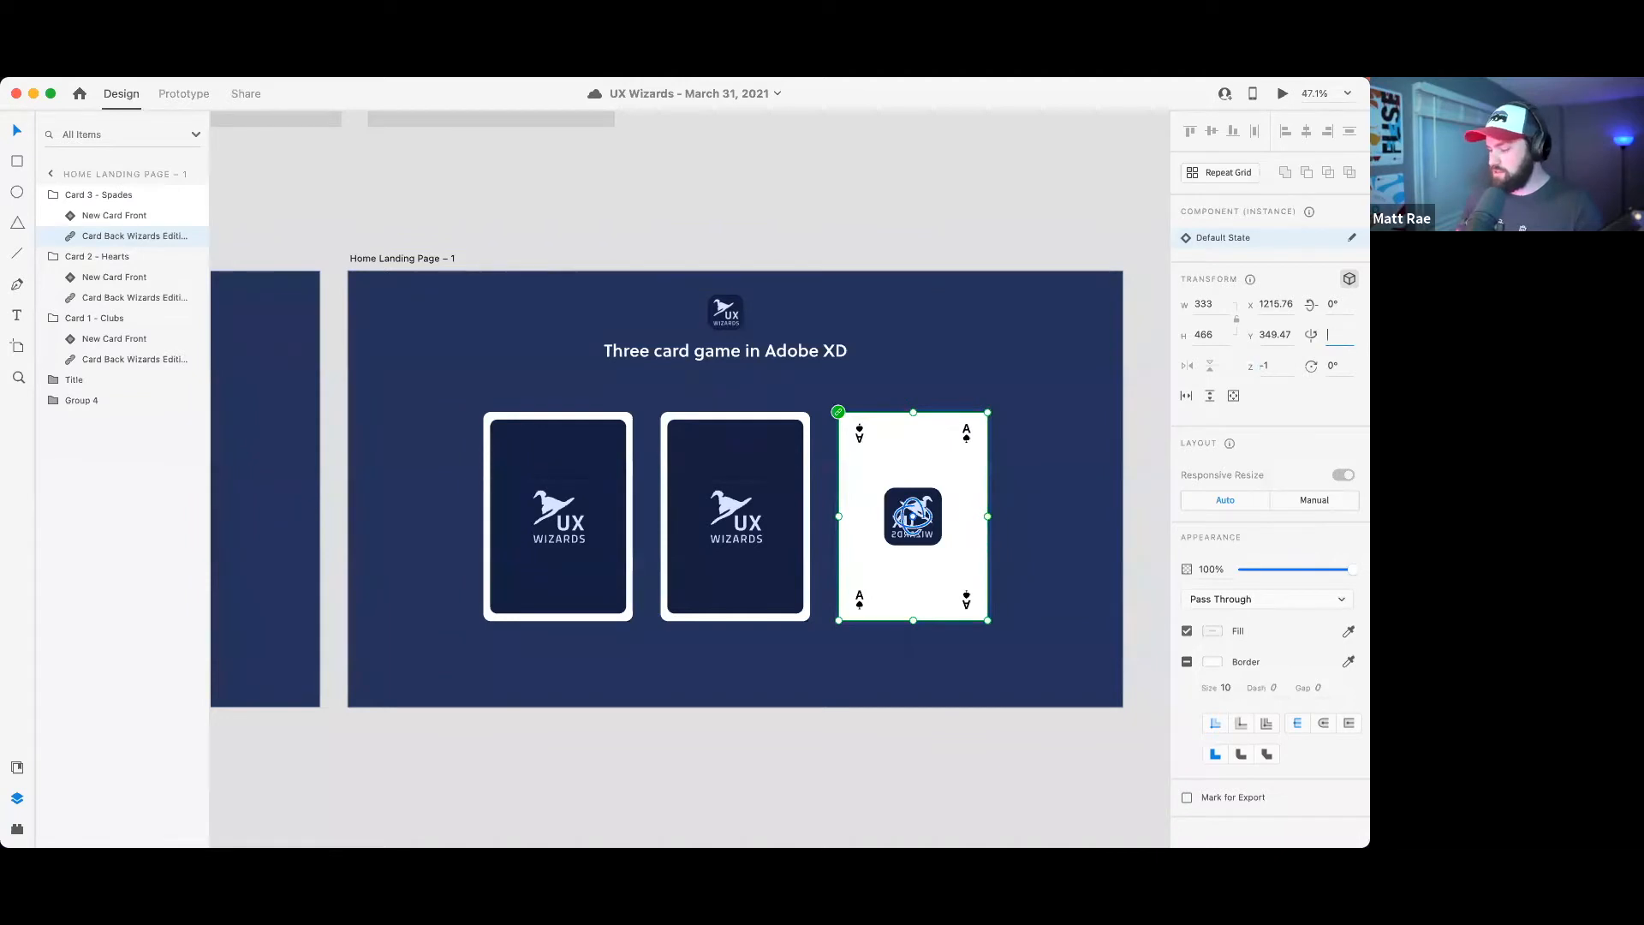
pyautogui.click(1277, 372)
pyautogui.press('super+a')
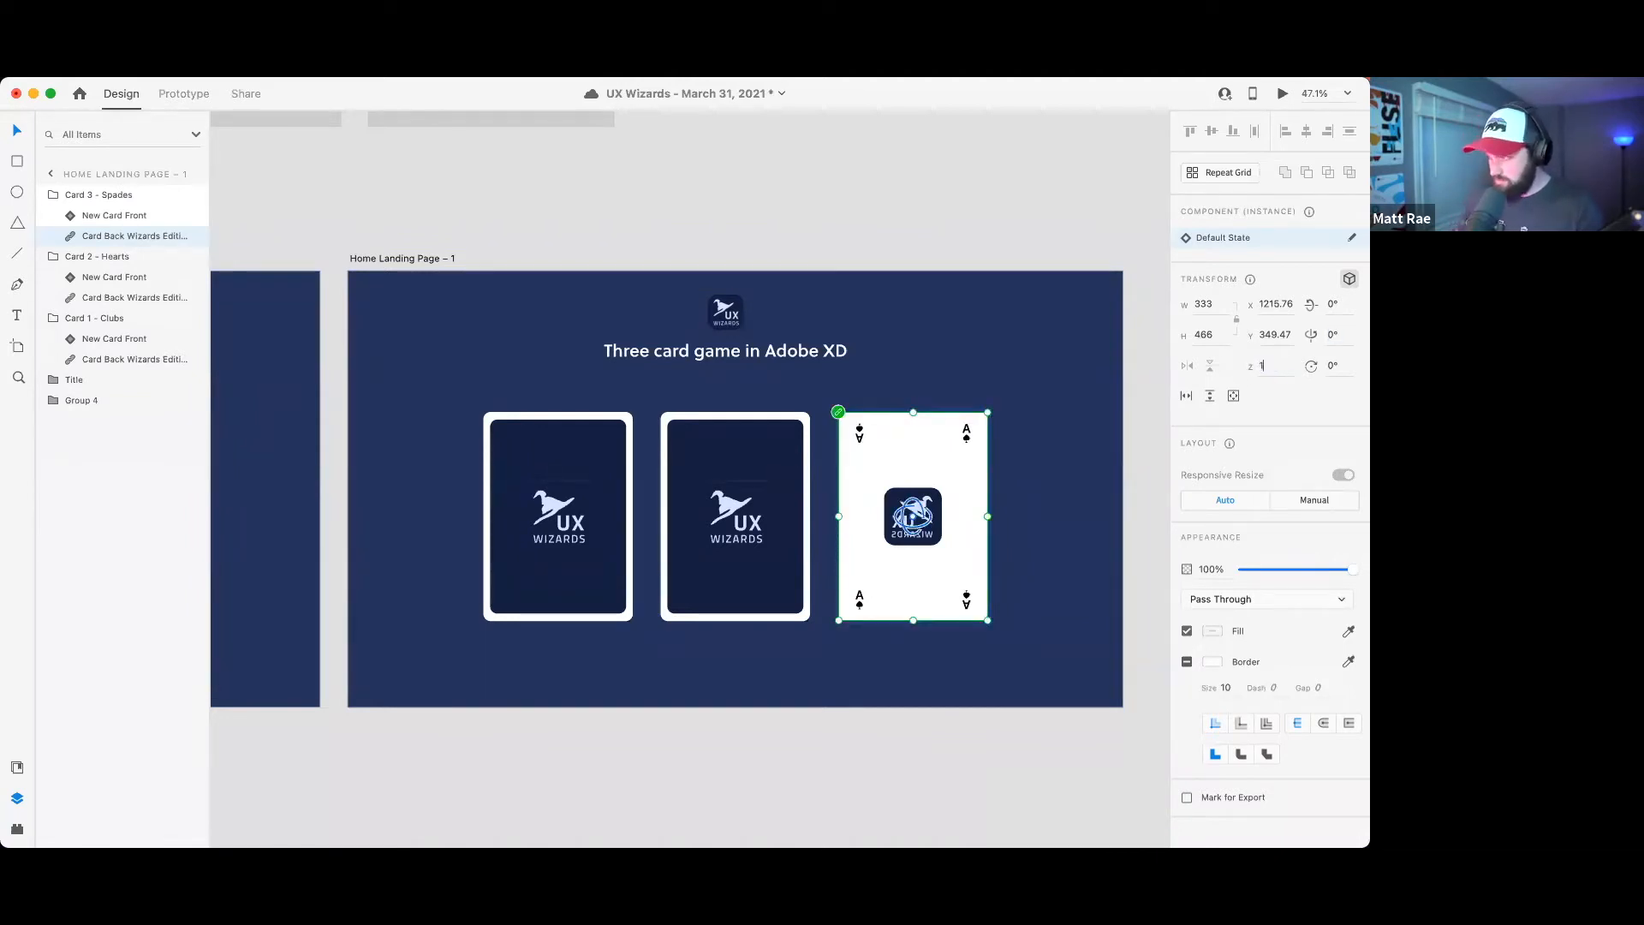
pyautogui.click(959, 149)
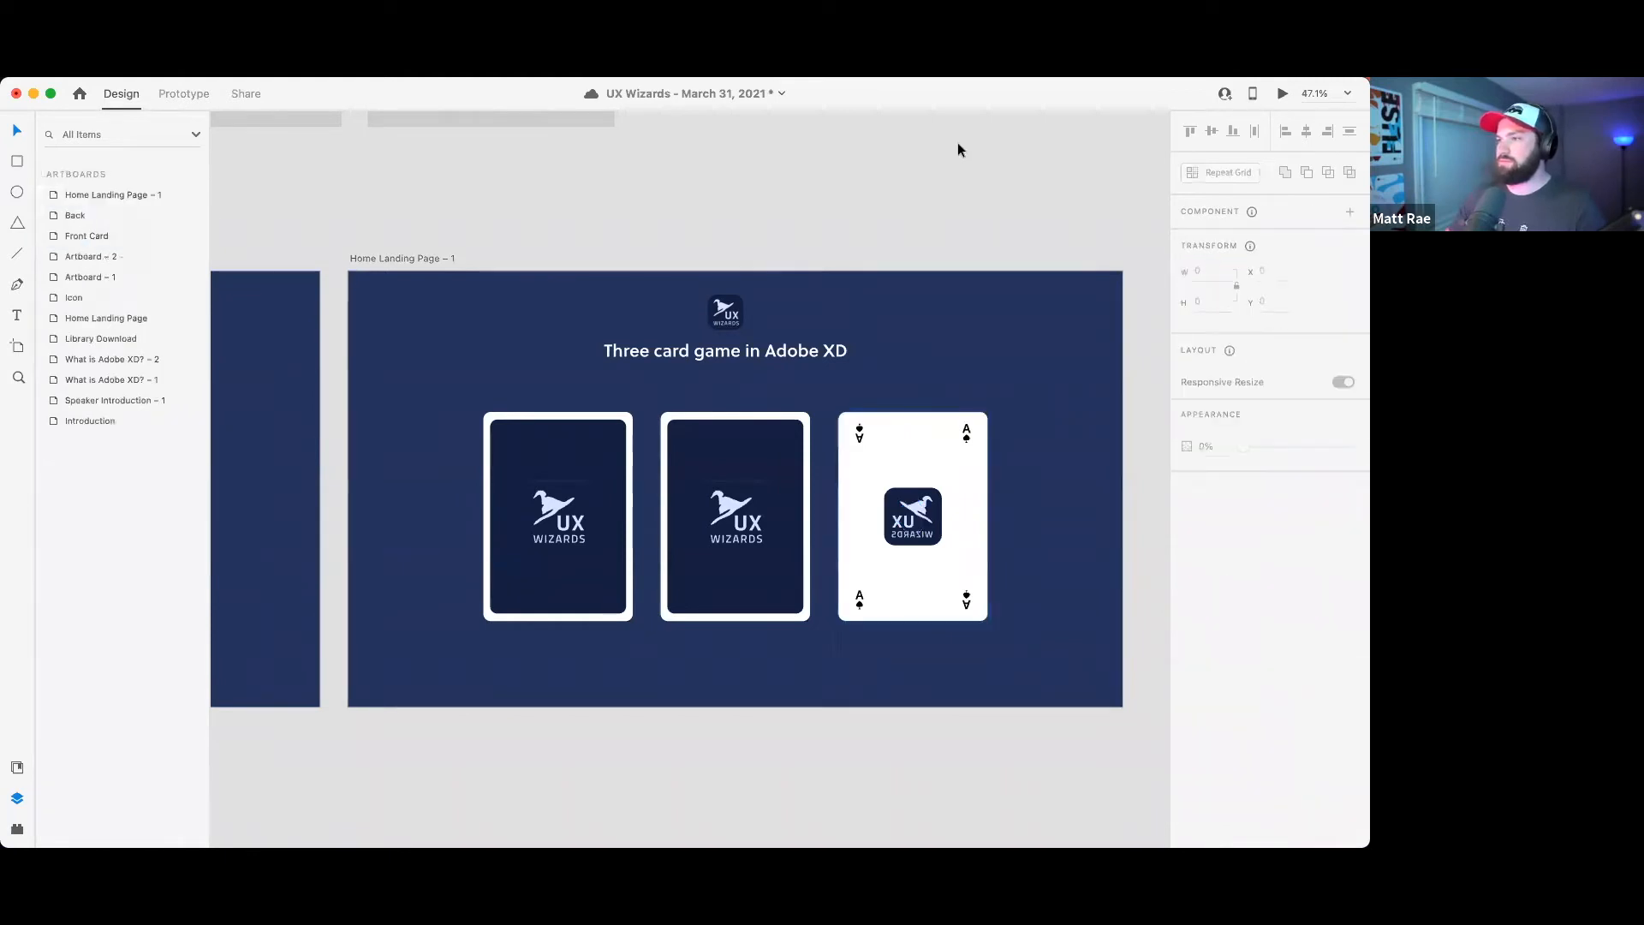
# - Set the Z depth of the Spades card's back component on Home Landing Page – 1 to 1
pyautogui.click(924, 488)
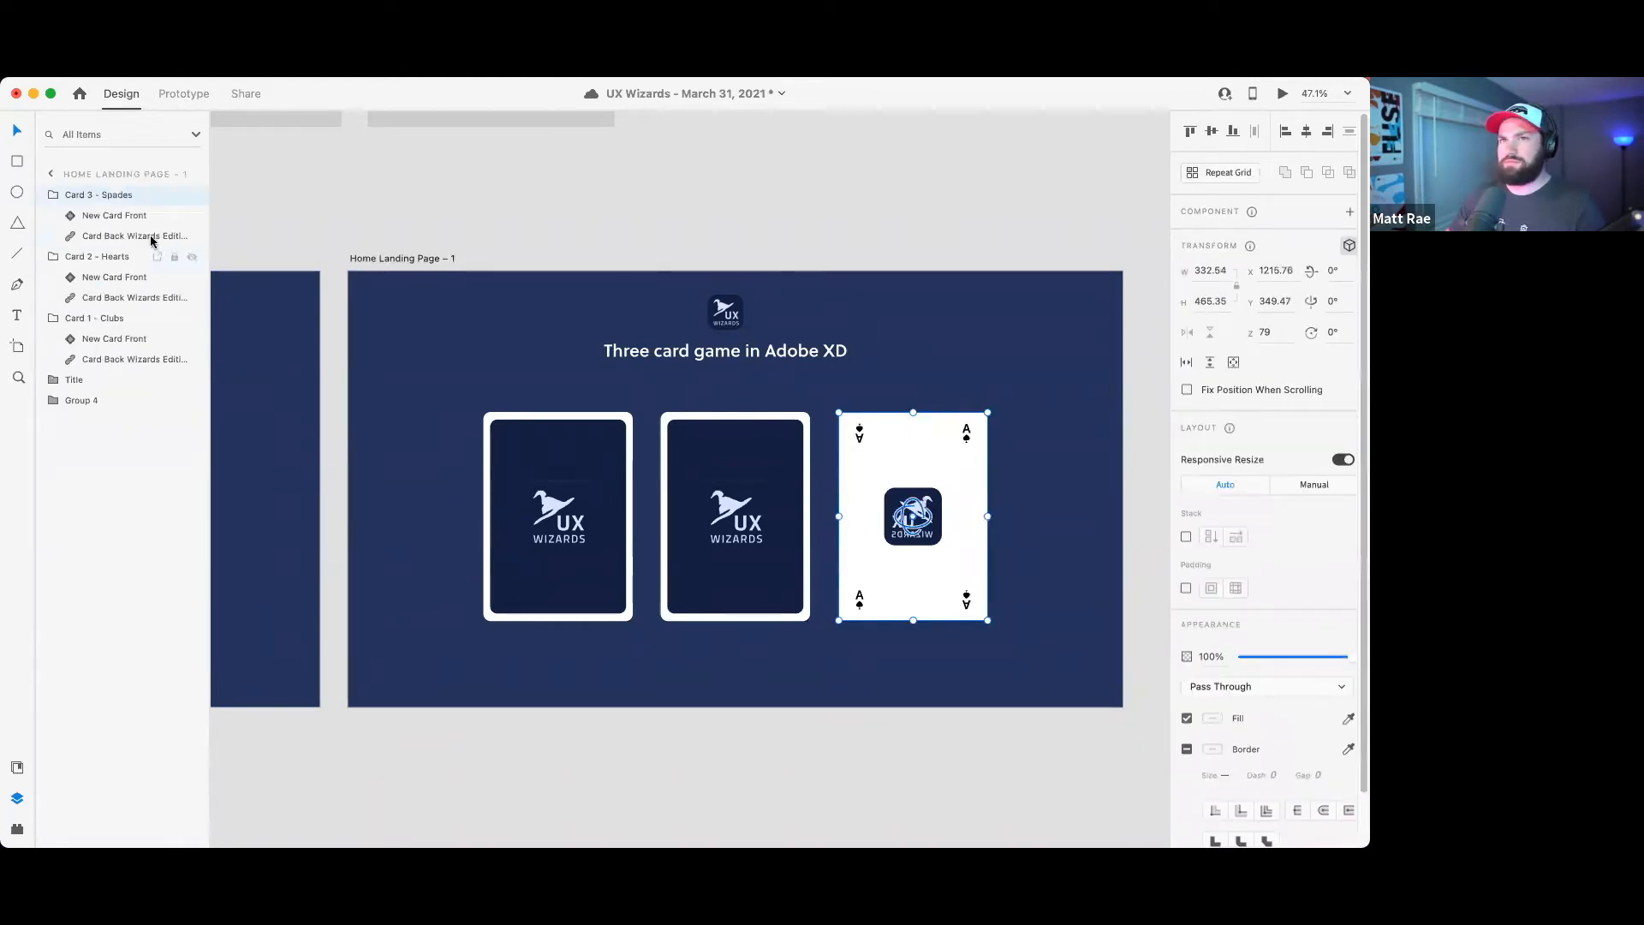
pyautogui.click(94, 236)
pyautogui.doubleClick(94, 237)
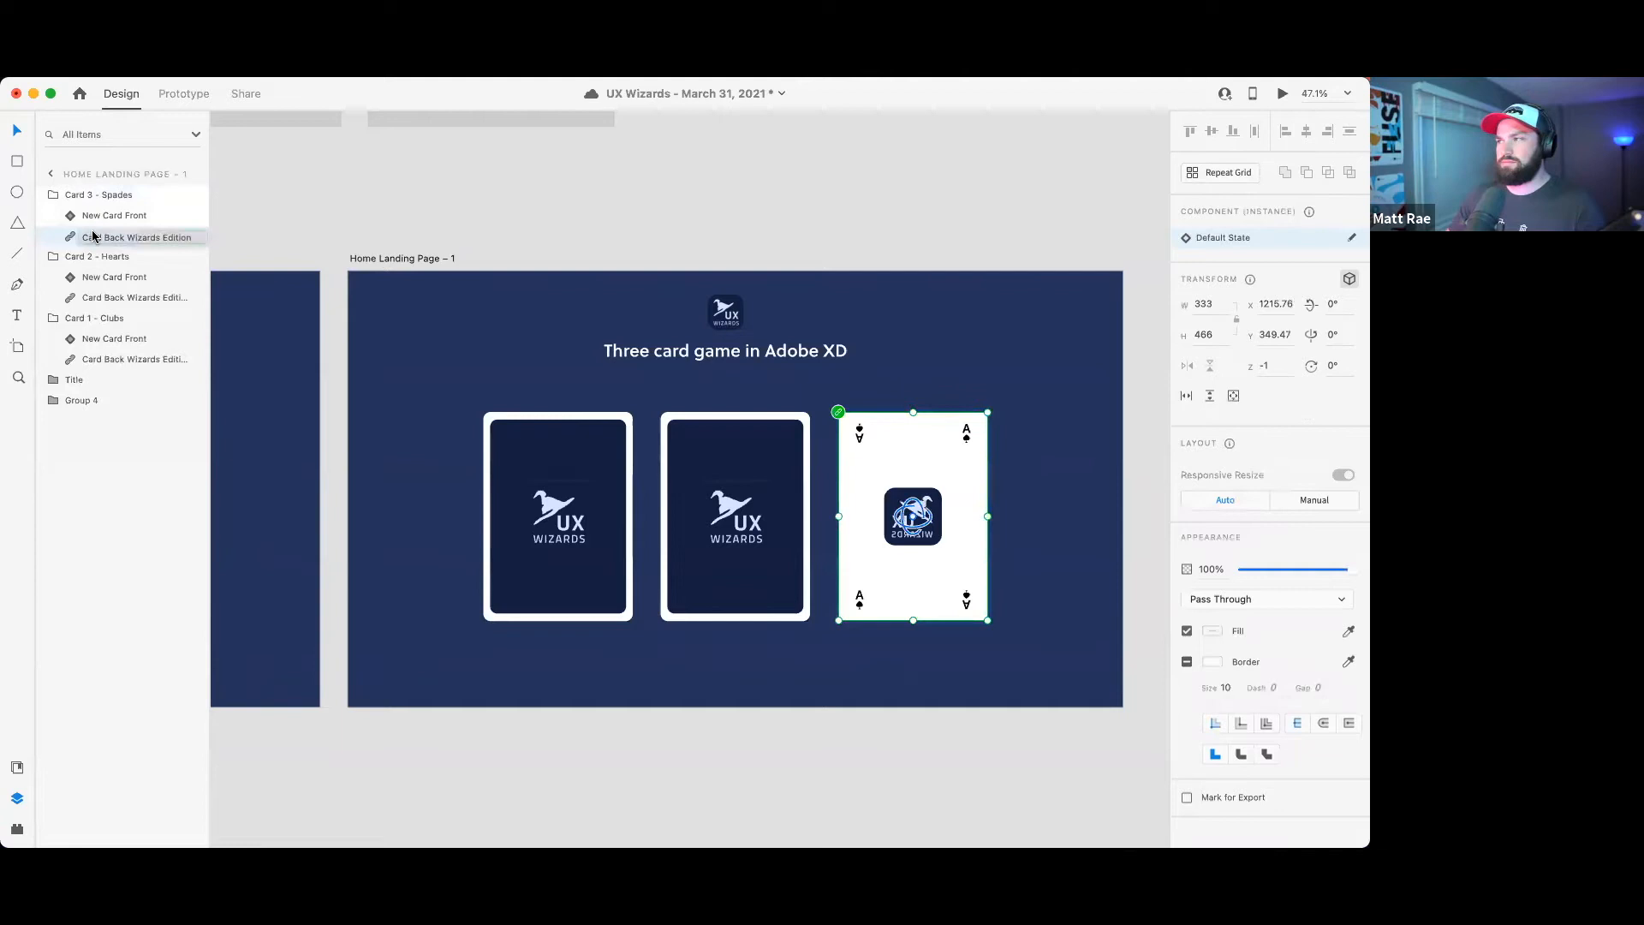
pyautogui.click(101, 219)
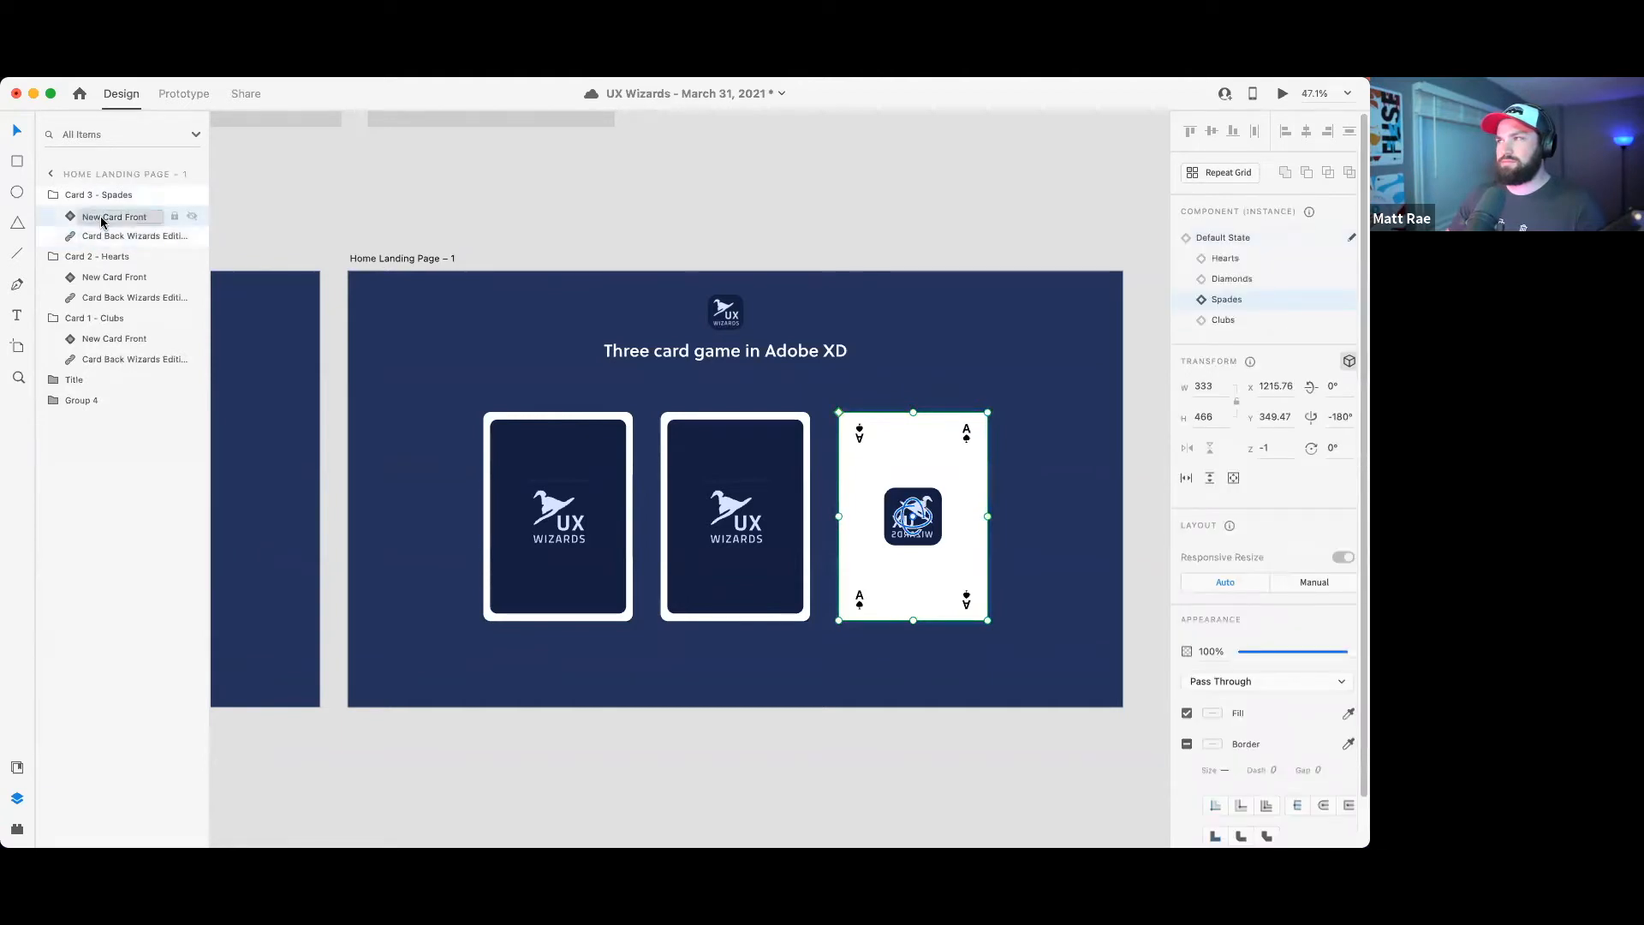
pyautogui.doubleClick(105, 240)
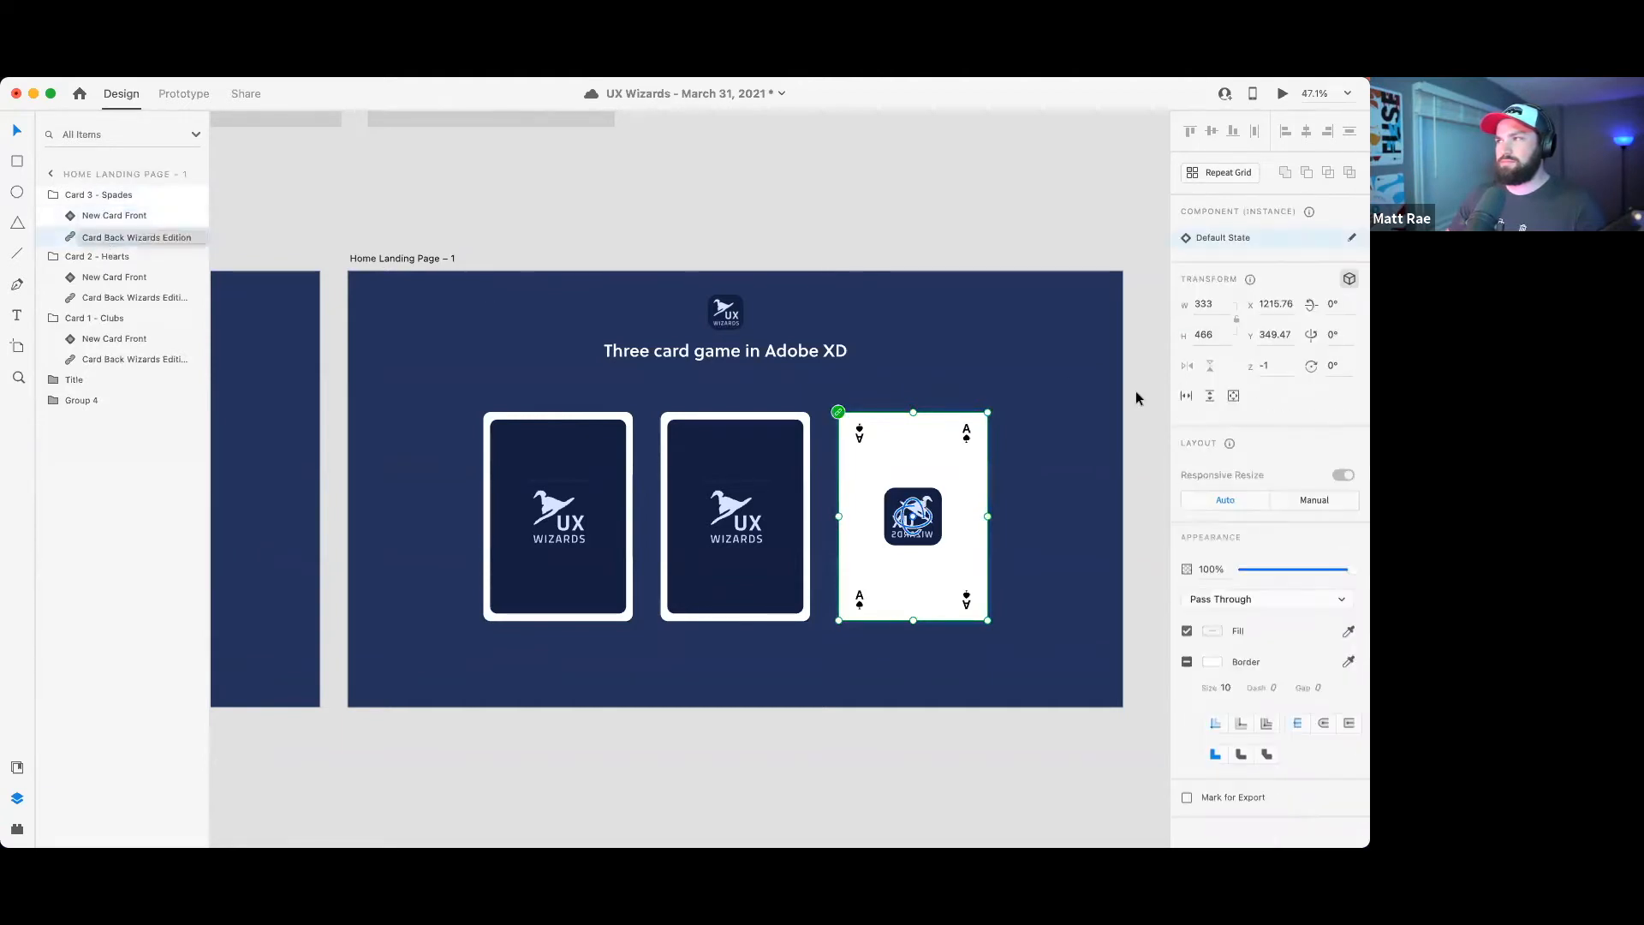
pyautogui.click(1262, 364)
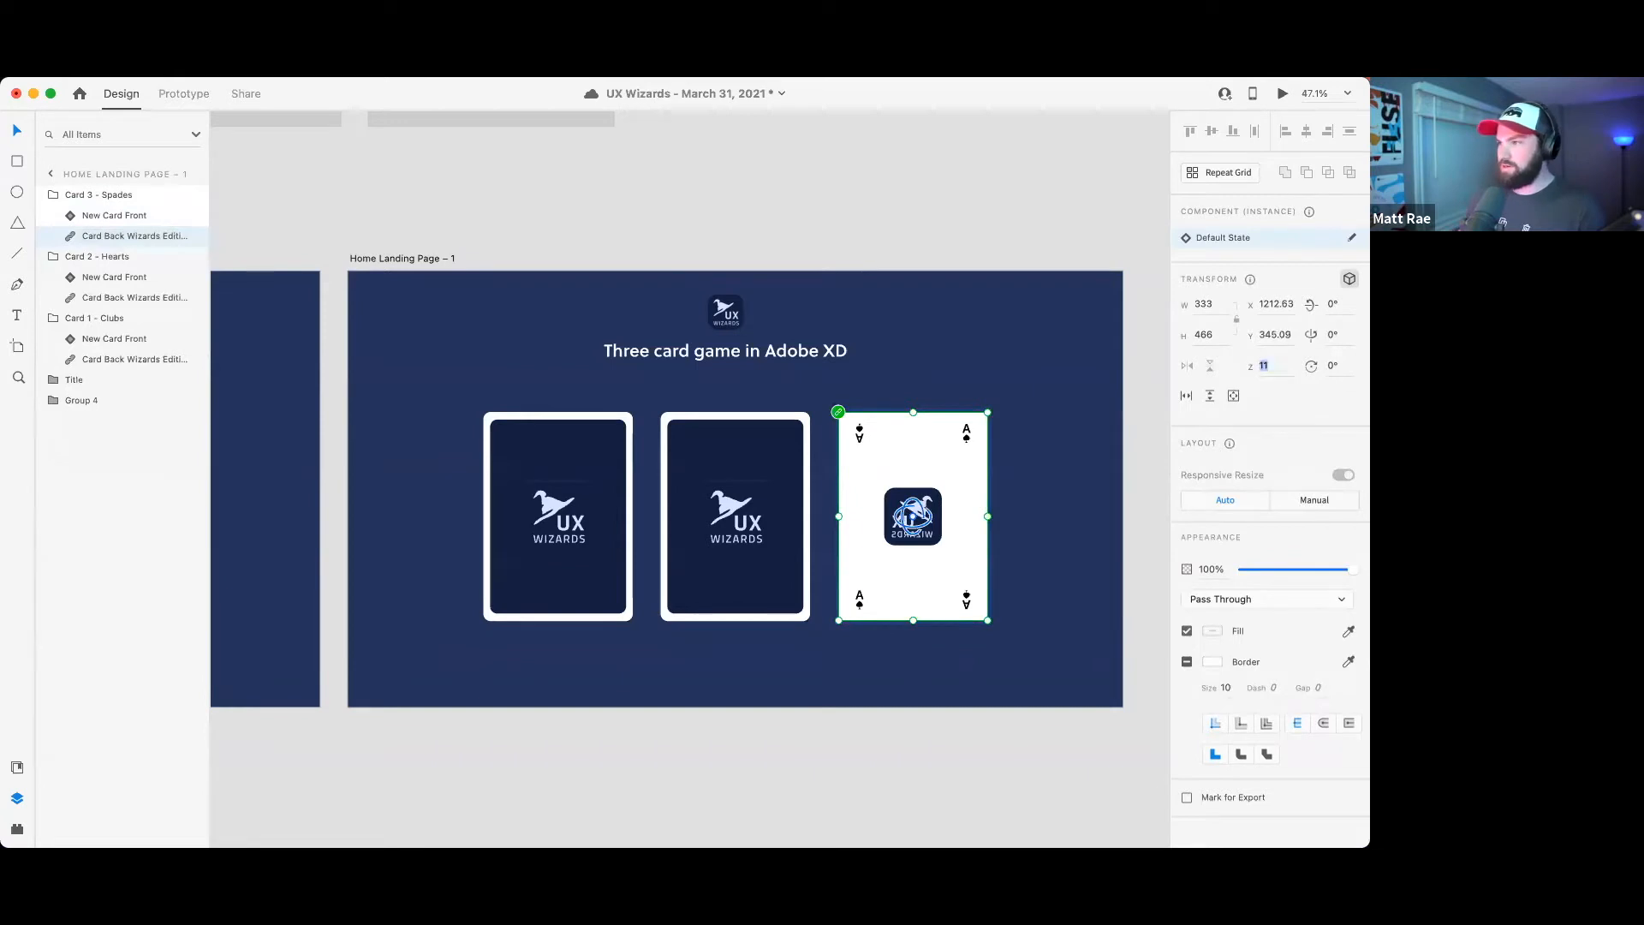
pyautogui.write('11')
pyautogui.press('Return')
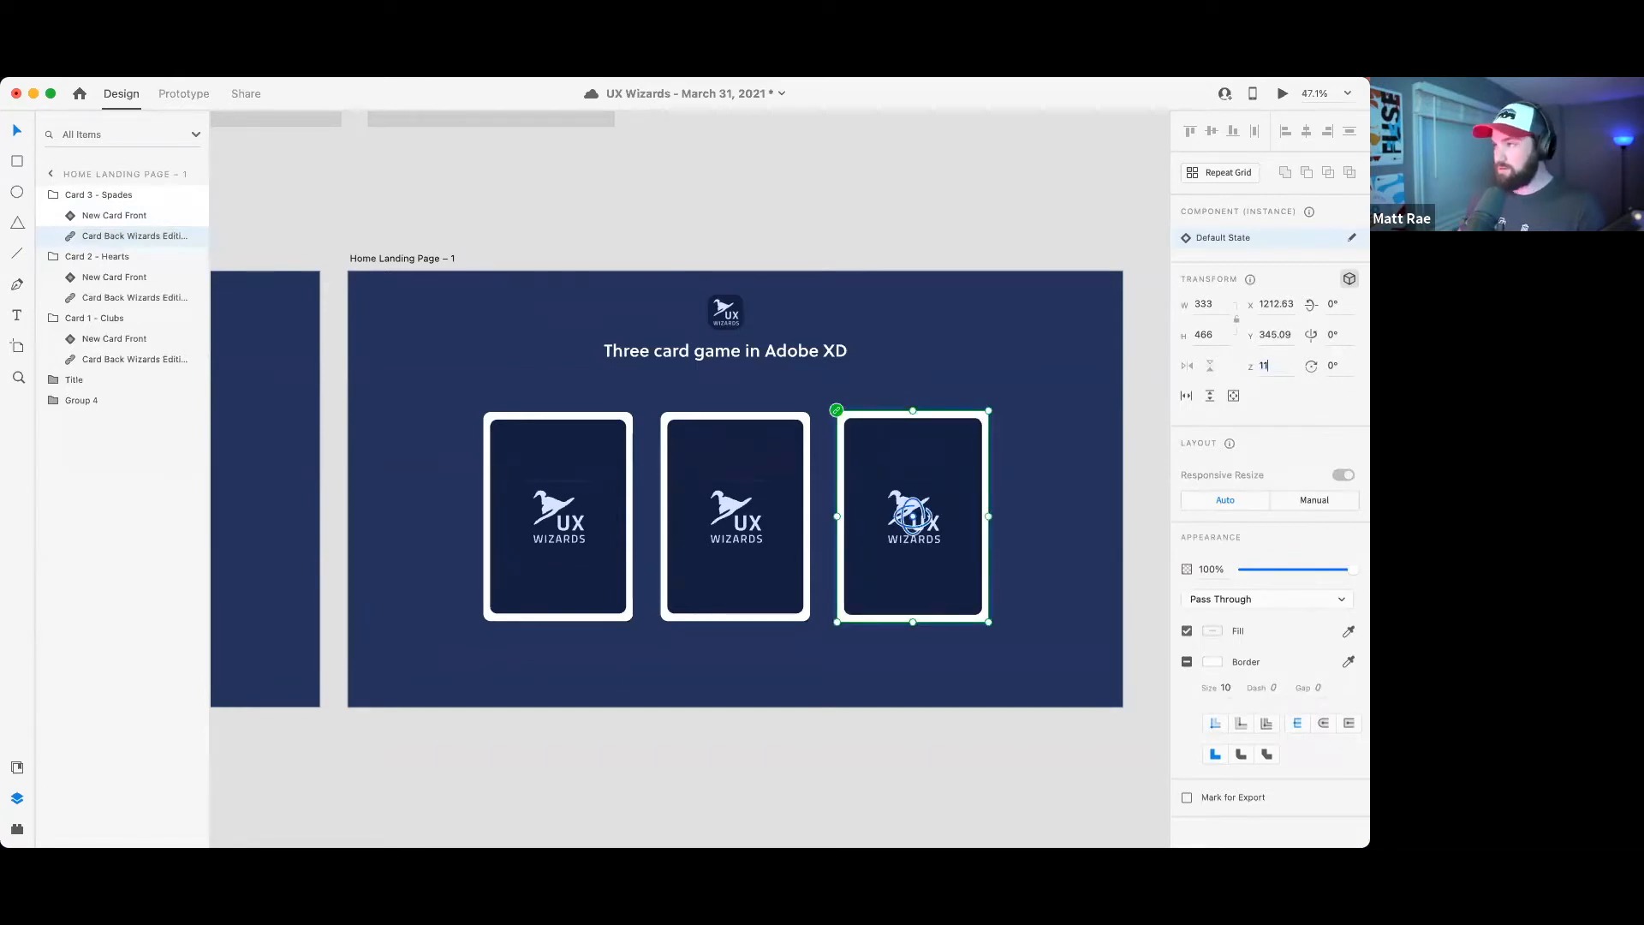
pyautogui.press('BackSpace')
pyautogui.press('BackSpace')
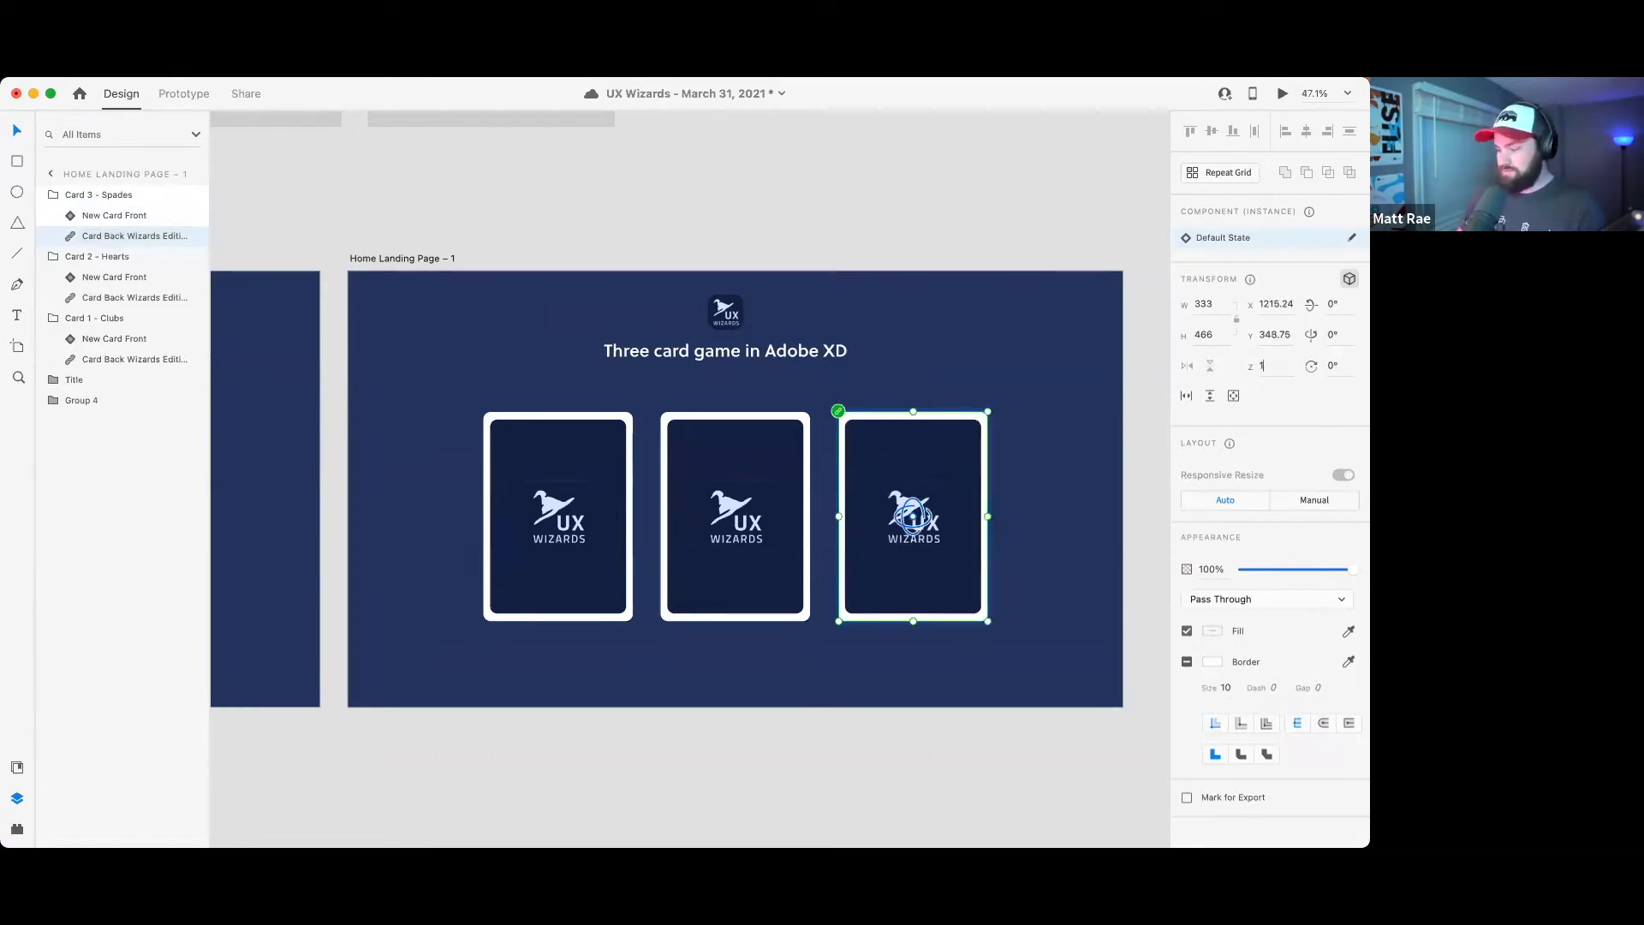
pyautogui.click(875, 209)
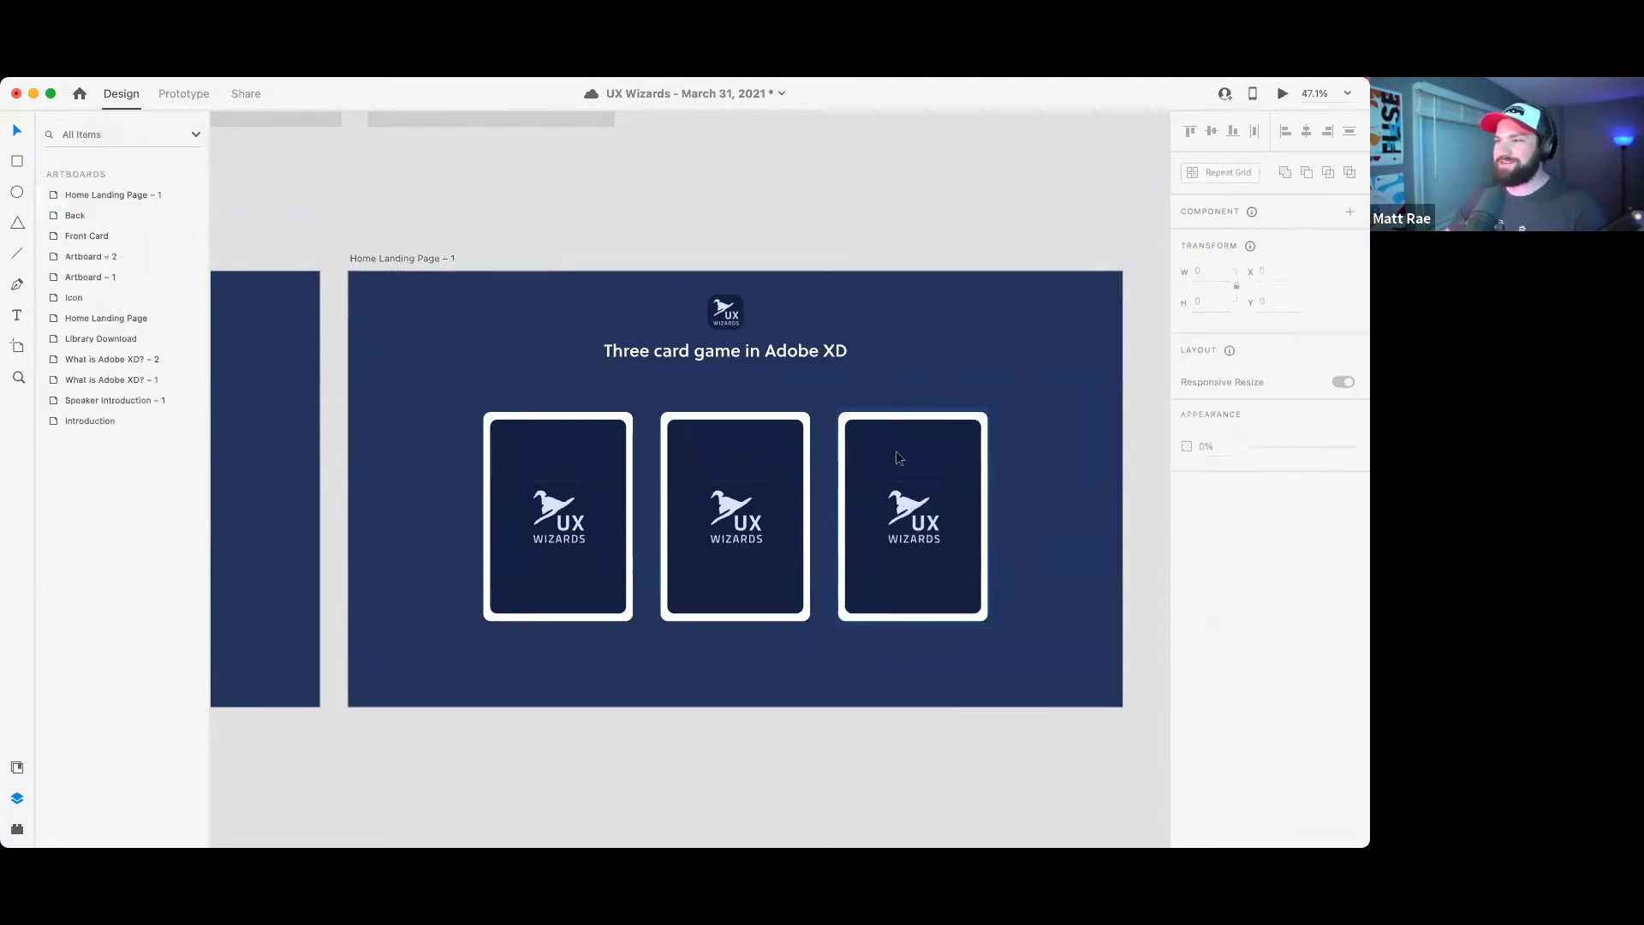
# - Preview the prototype from Home Landing Page and play the Play Now transition to check all three card flips, closing the preview when done
pyautogui.scroll(-5, 773, 409)
pyautogui.hscroll(-3, 322, 334)
pyautogui.click(322, 339)
pyautogui.click(1282, 94)
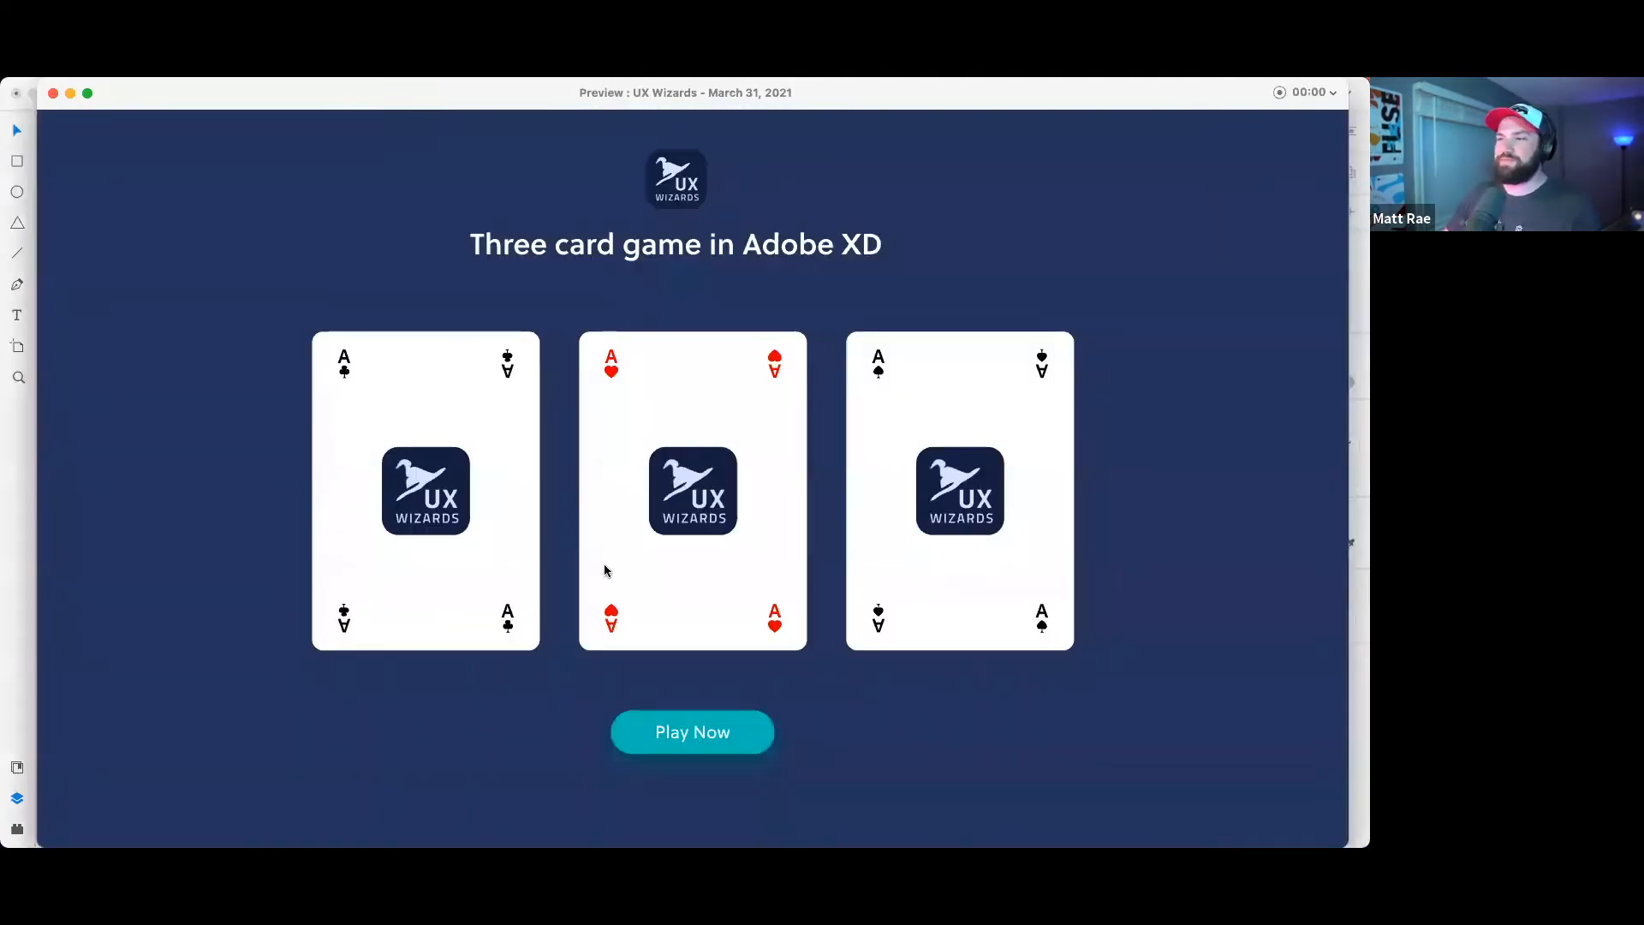
pyautogui.click(715, 742)
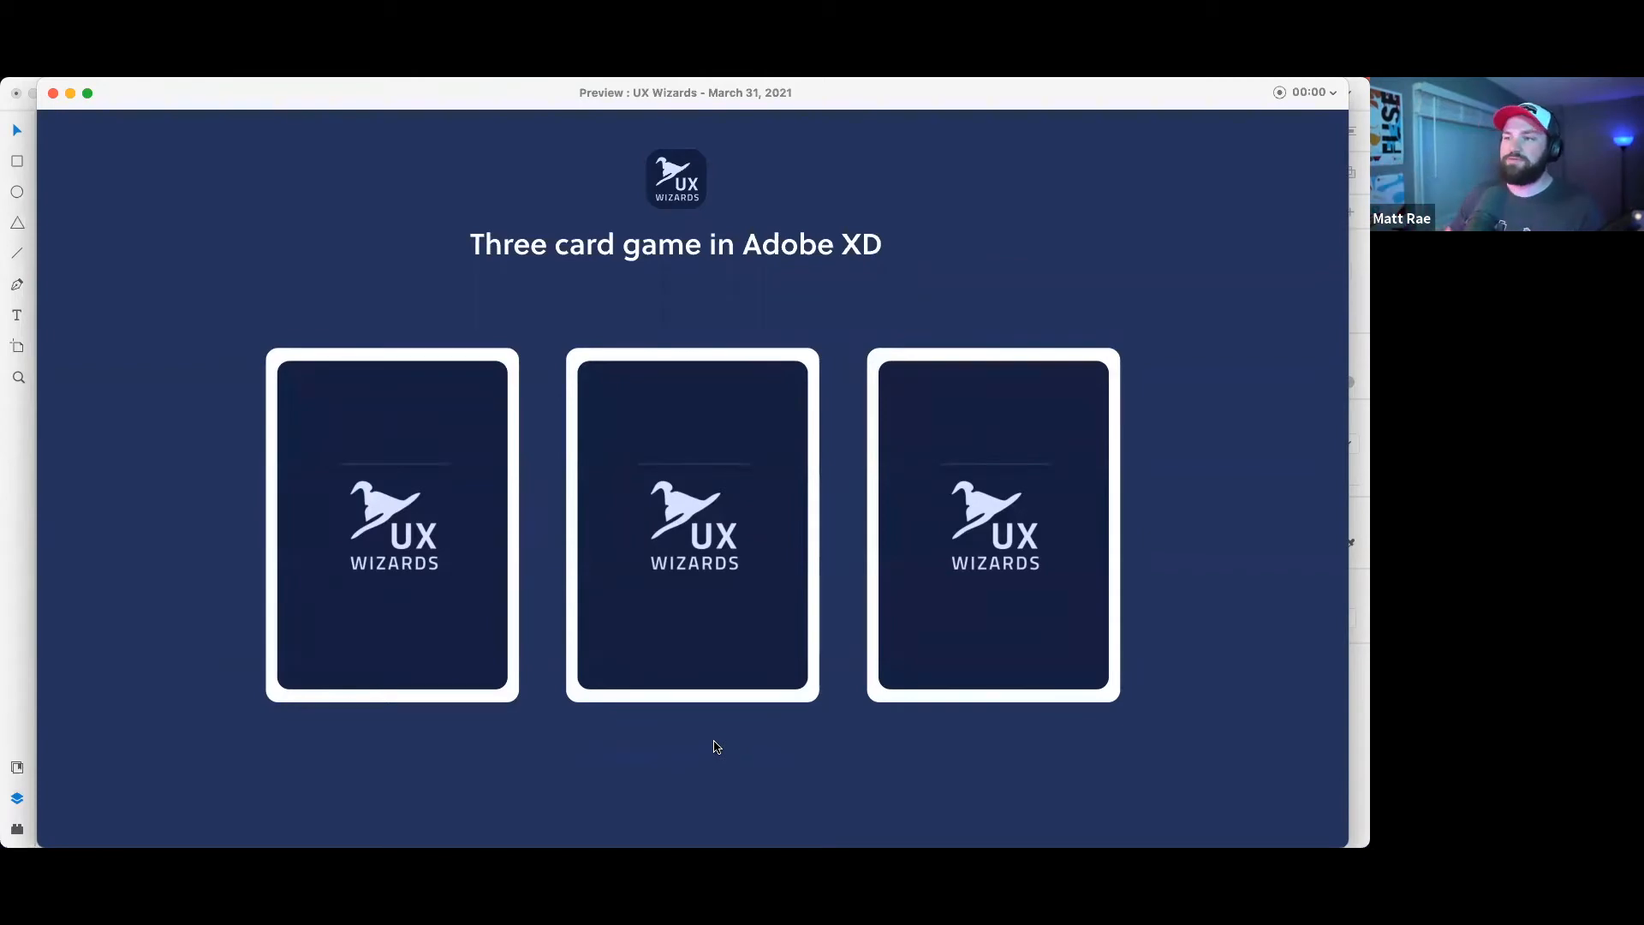
pyautogui.click(53, 94)
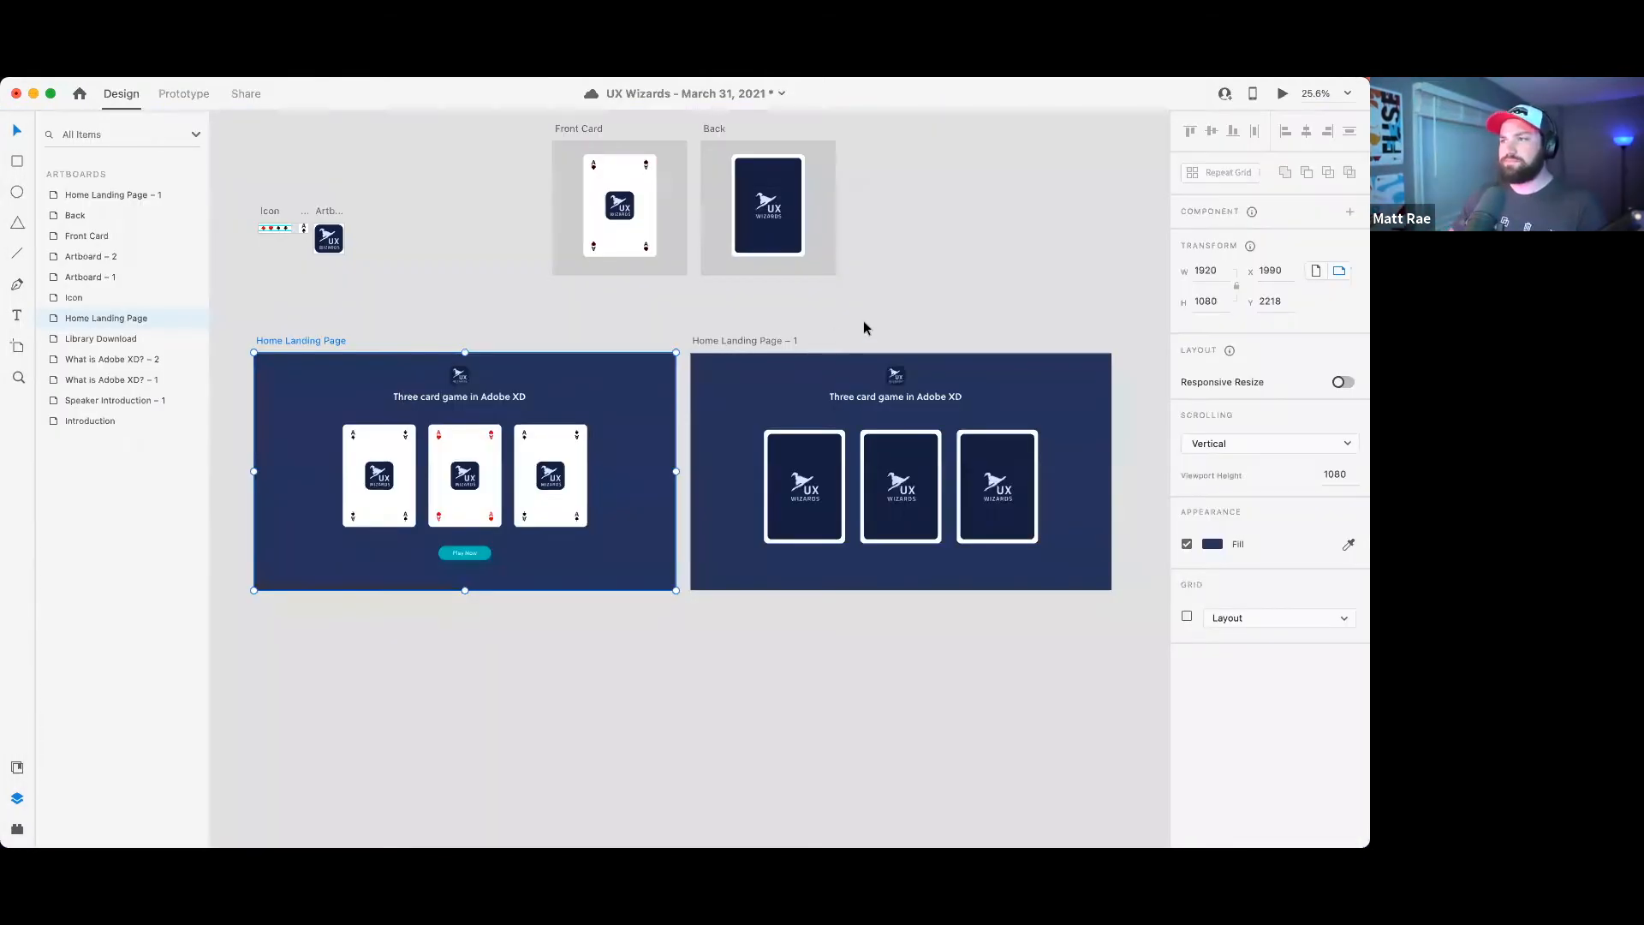
# - Duplicate the Home Landing Page – 1 artboard, place the copy beside it and rename the copy Shuffle Stage 1
pyautogui.scroll(-3, 863, 325)
pyautogui.hscroll(10, 959, 308)
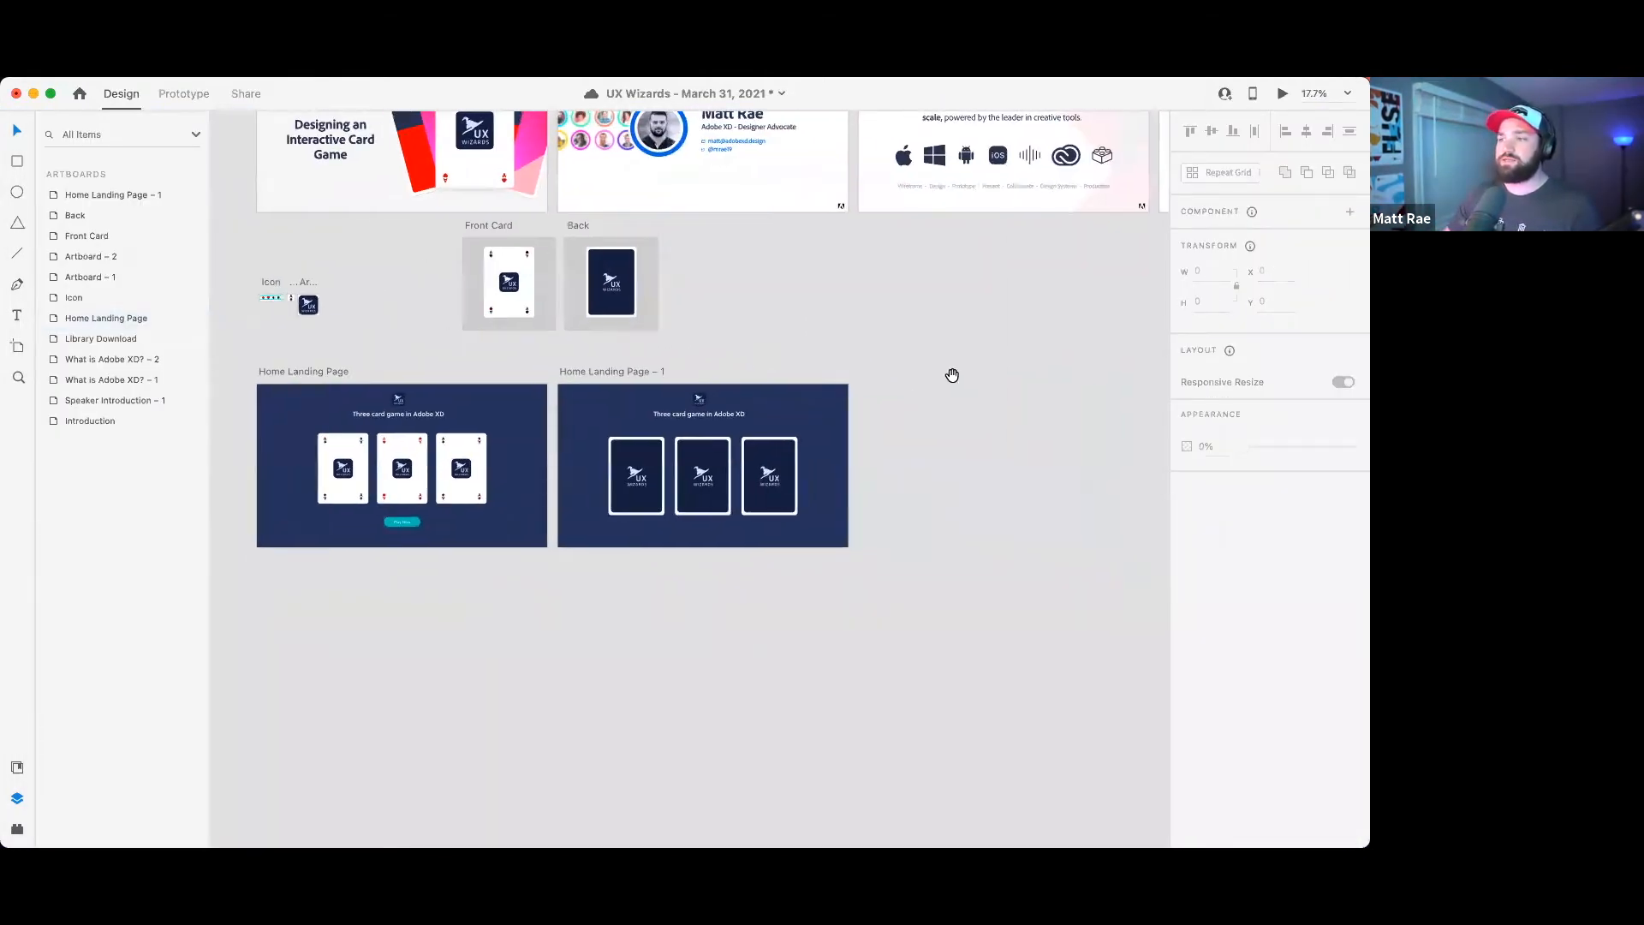
pyautogui.click(346, 394)
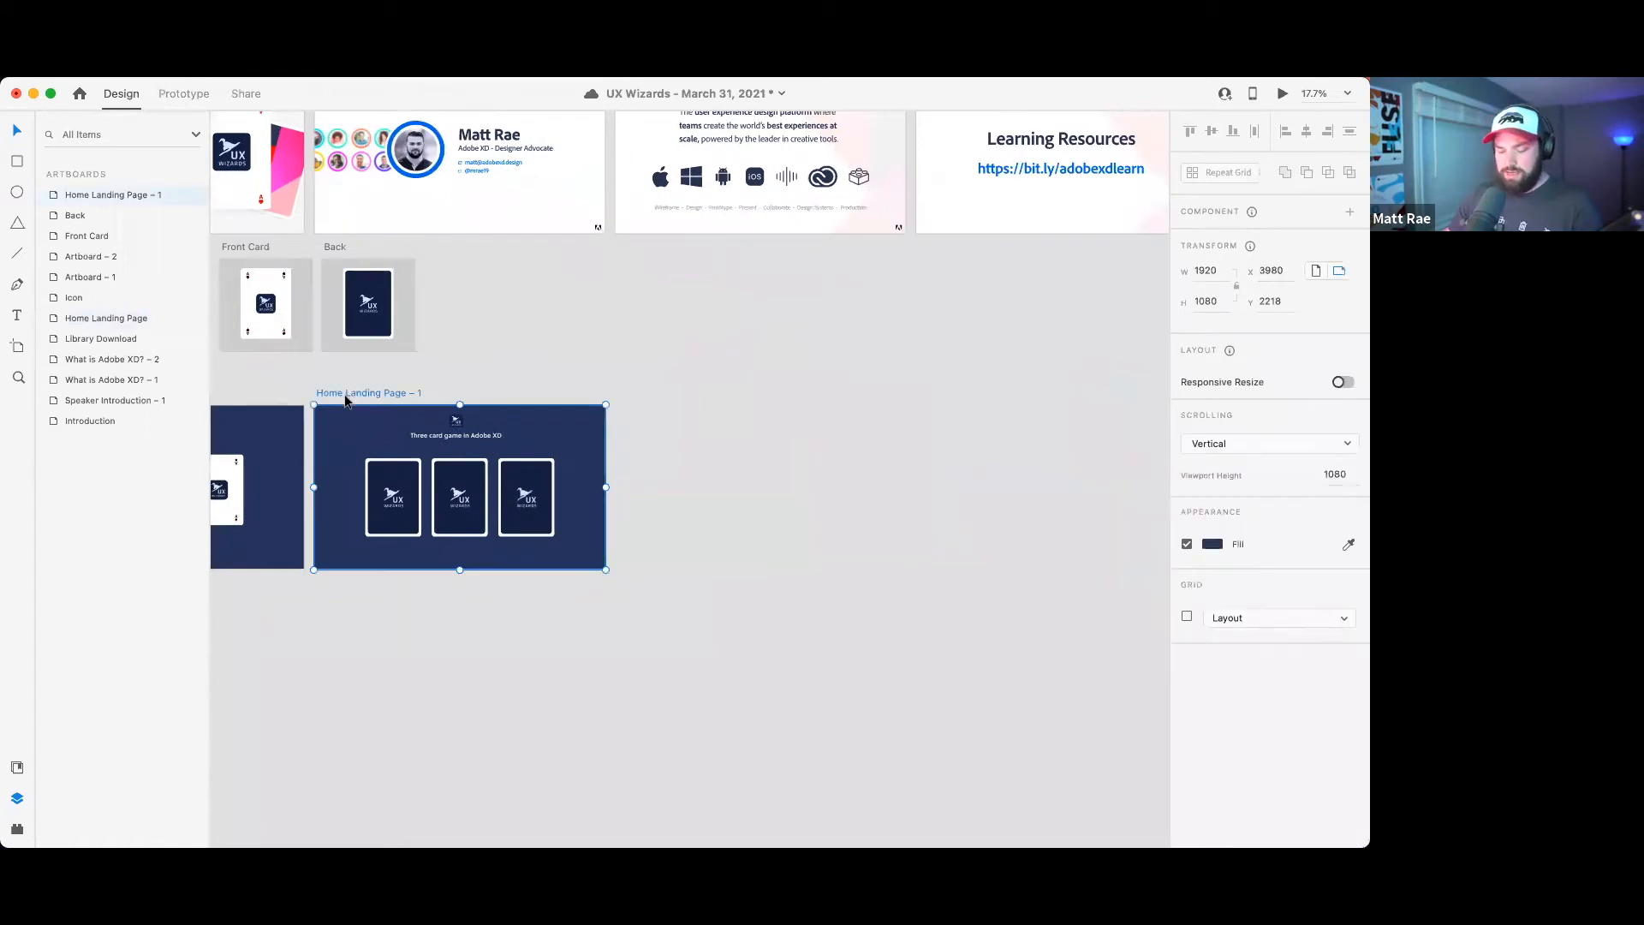
pyautogui.press('super+d')
pyautogui.moveTo(676, 395); pyautogui.dragTo(693, 394)
pyautogui.doubleClick(693, 393)
pyautogui.write('Shuffle Stage 1')
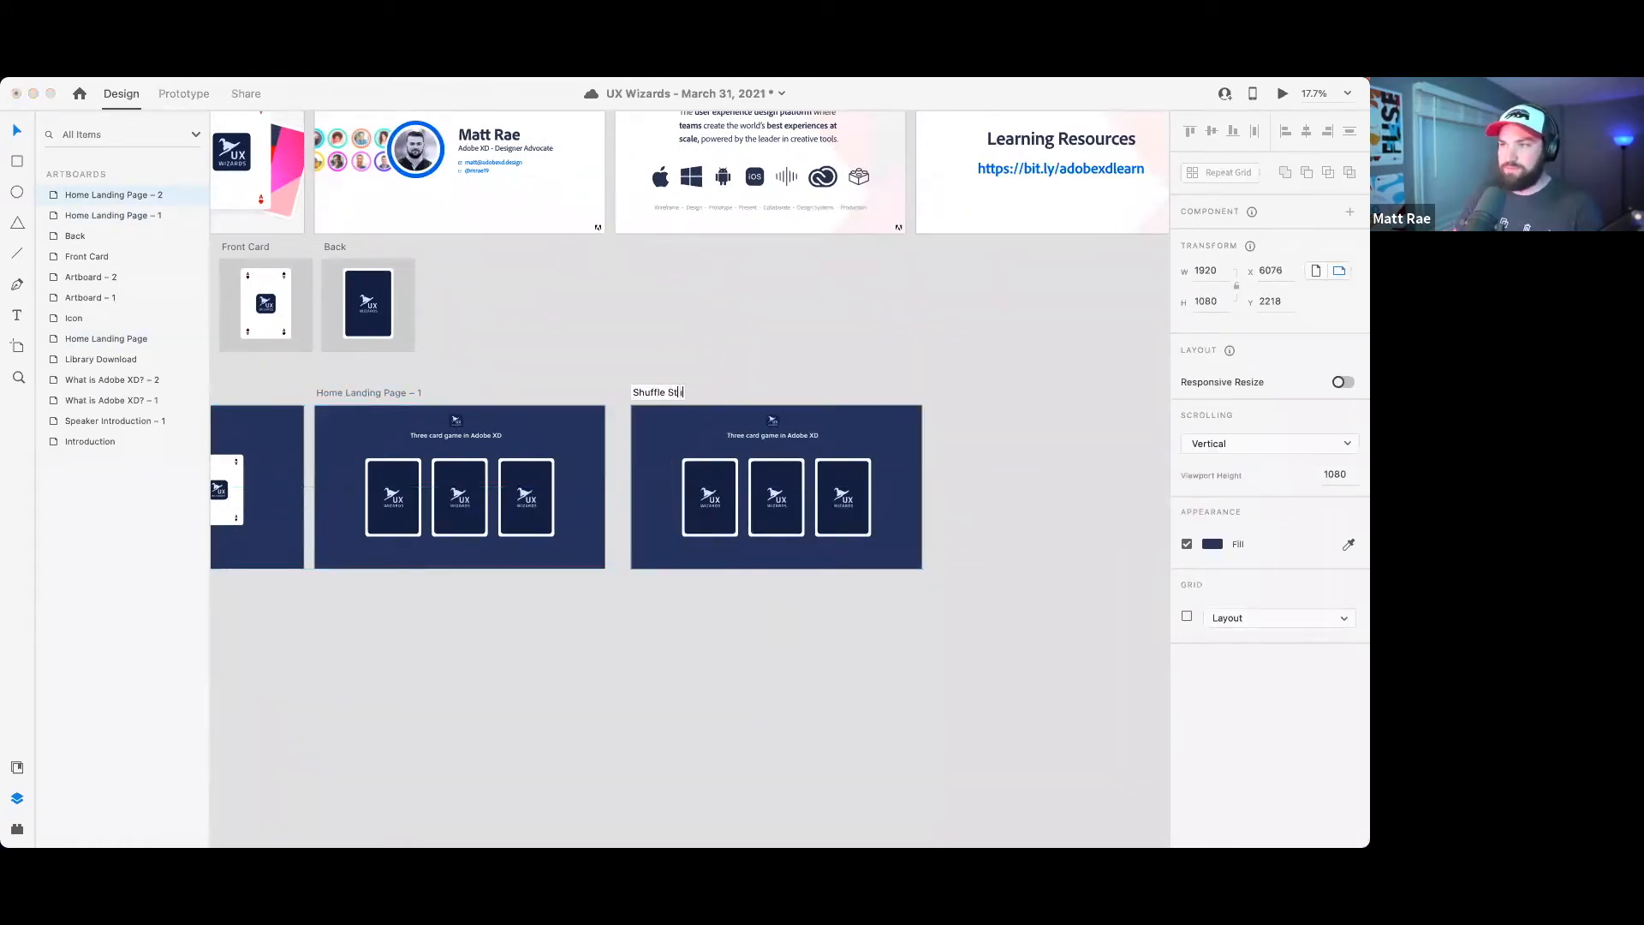
pyautogui.press('Return')
pyautogui.click(774, 319)
pyautogui.scroll(5, 702, 423)
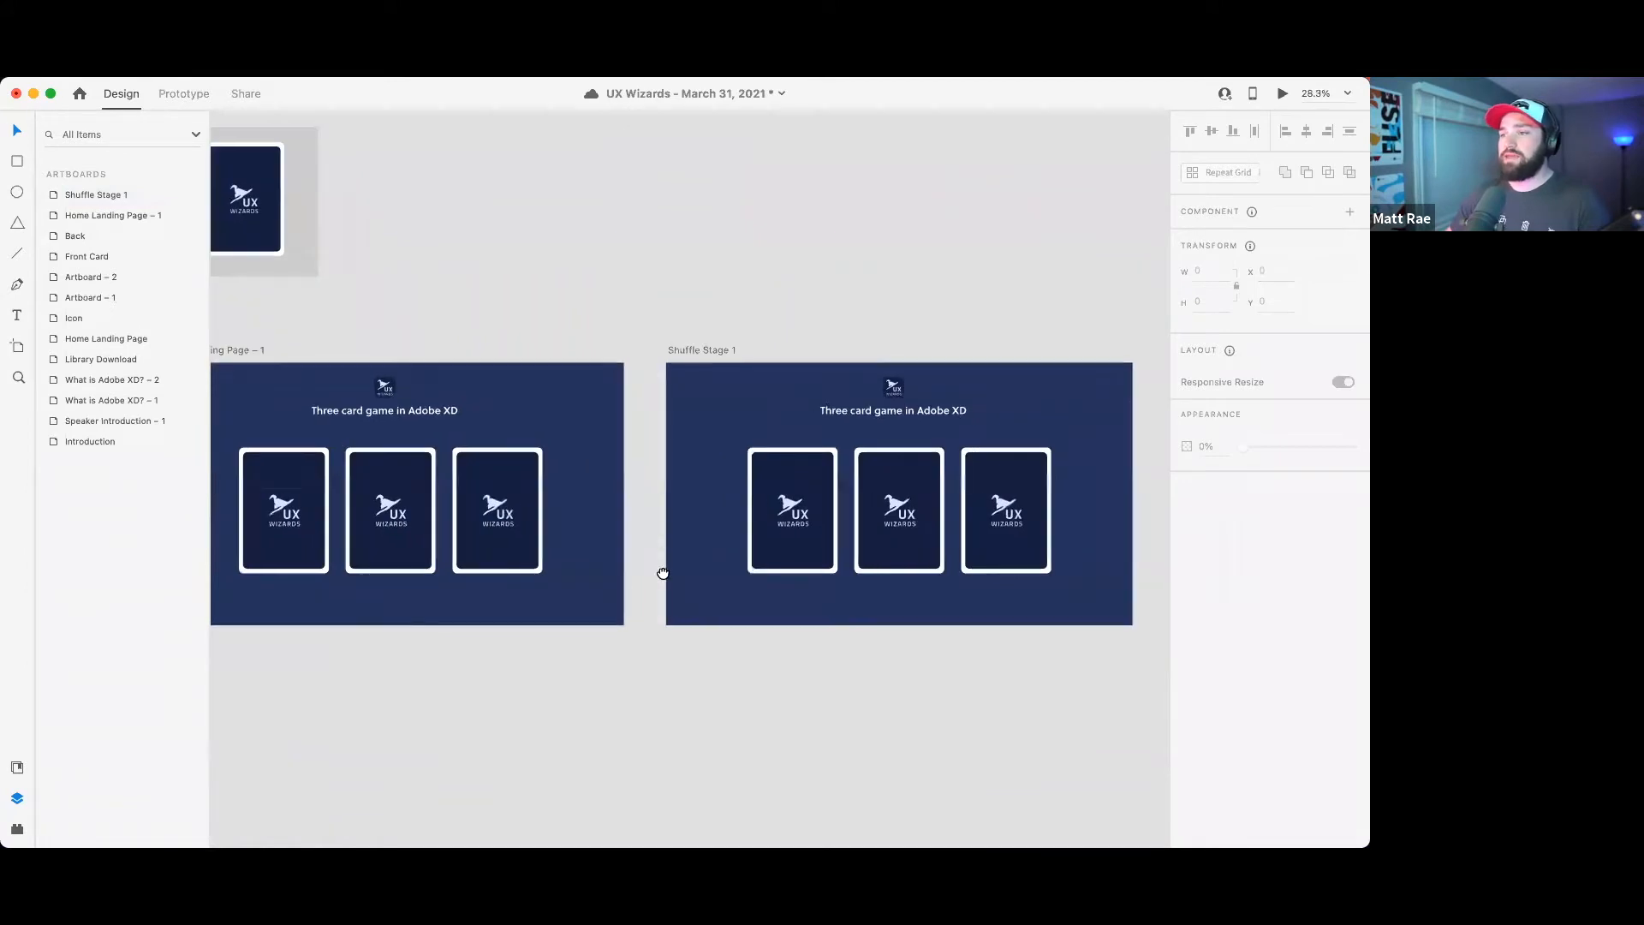
pyautogui.scroll(2, 660, 565)
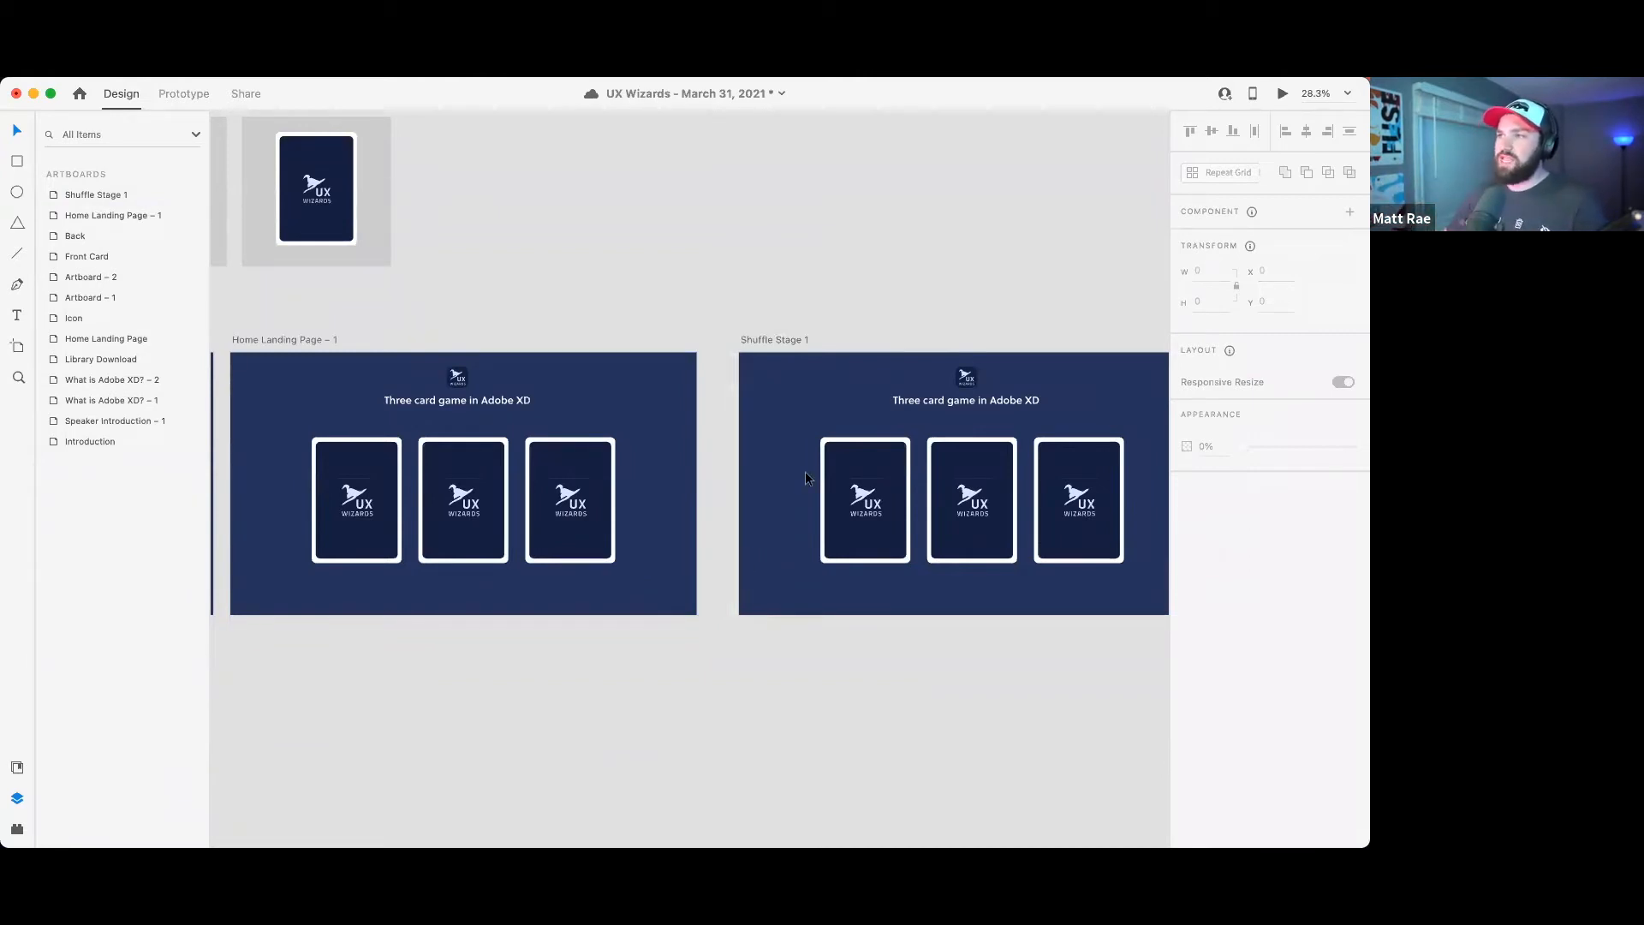
pyautogui.press('super+v')
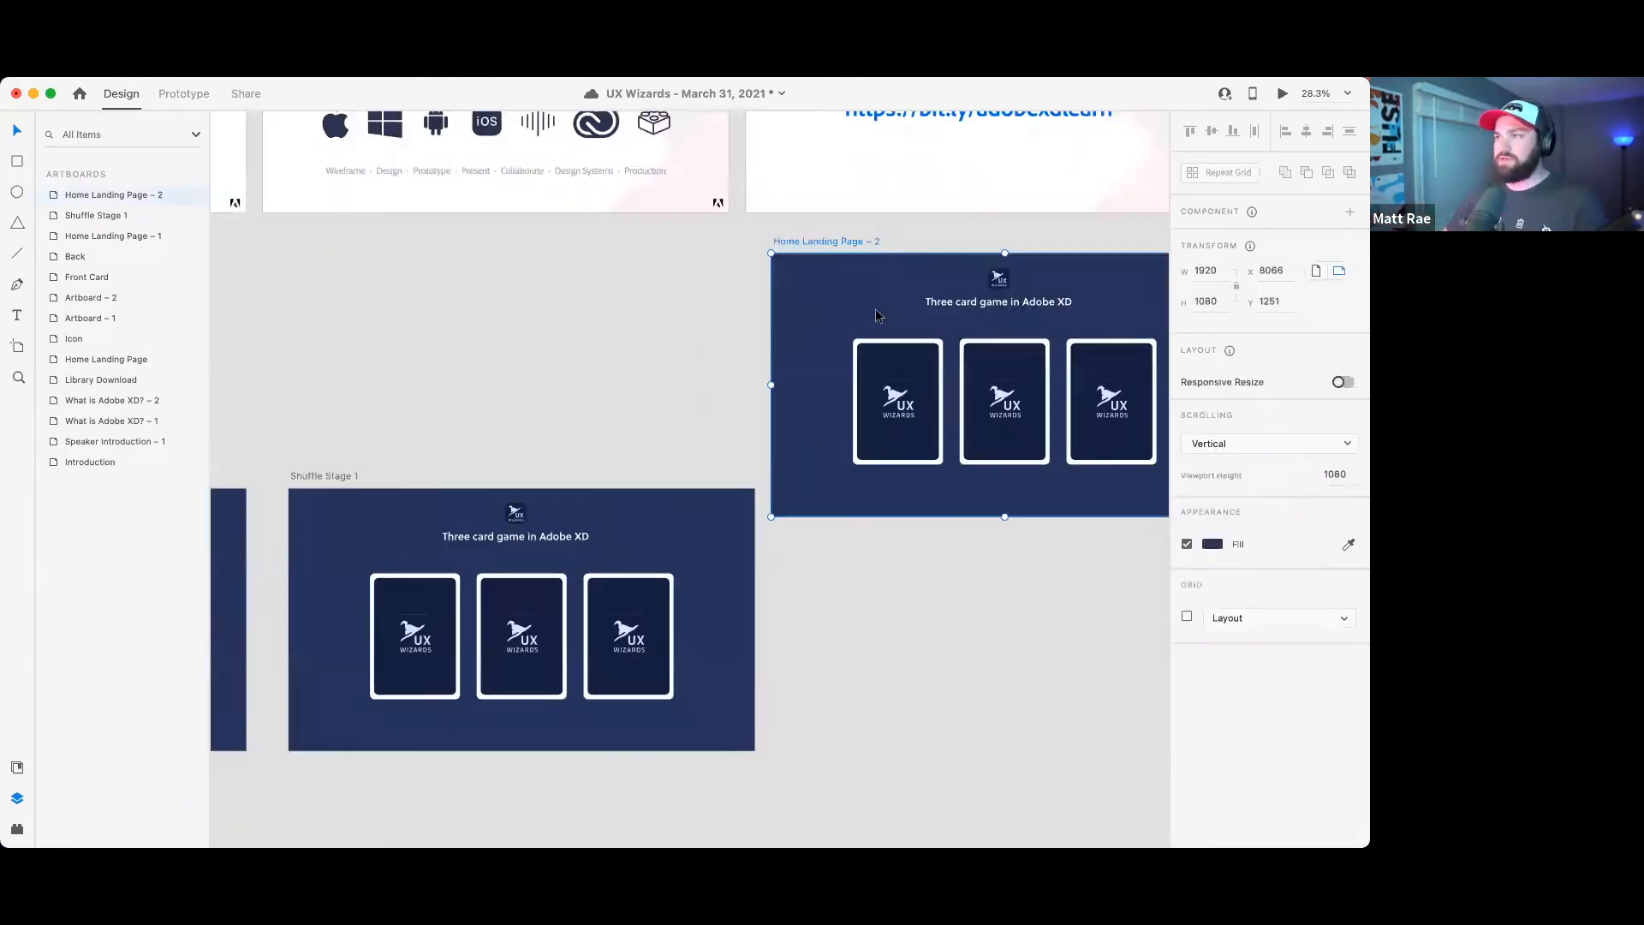
pyautogui.press('BackSpace')
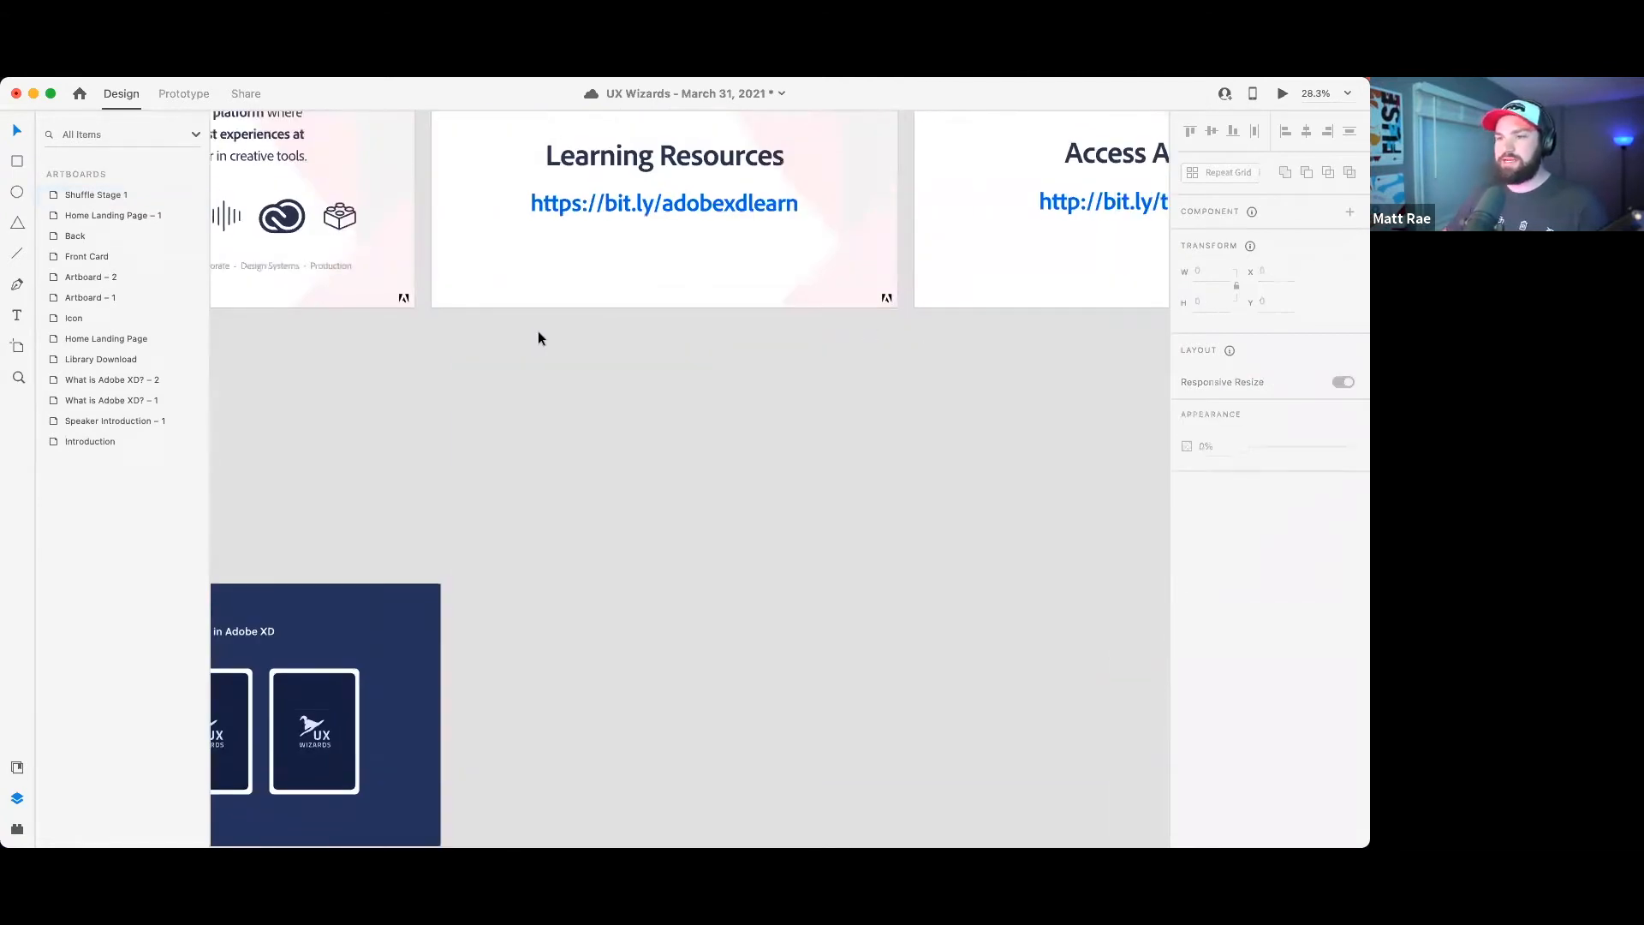
pyautogui.hscroll(-5, 561, 629)
pyautogui.scroll(-3, 561, 628)
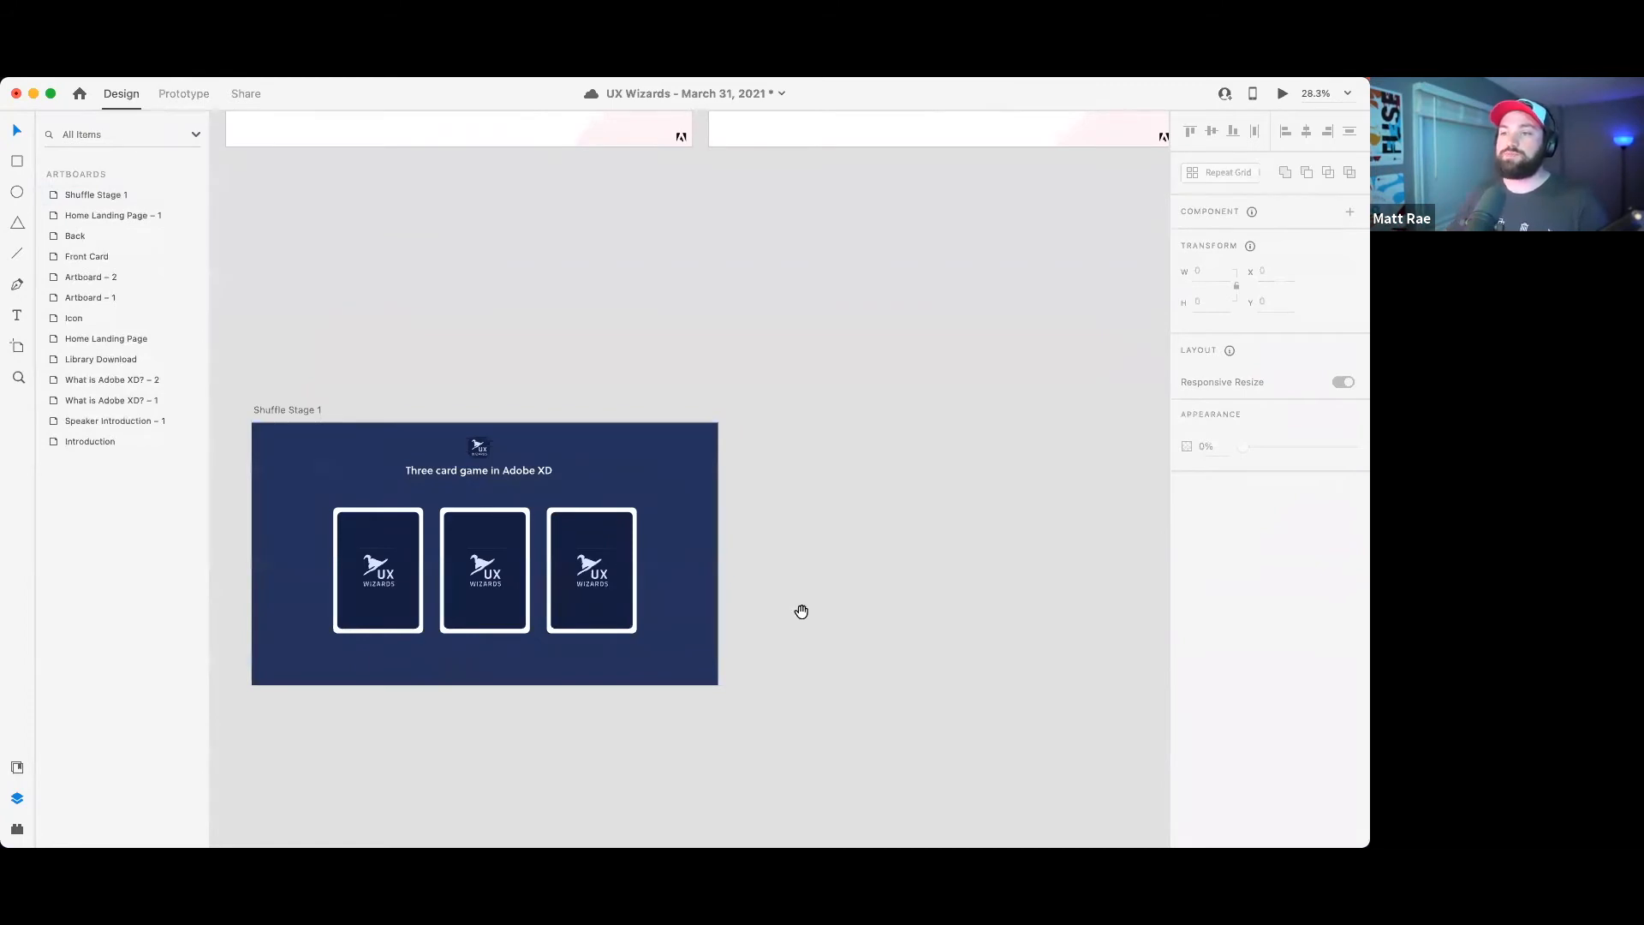
pyautogui.hscroll(-3, 831, 557)
pyautogui.scroll(-2, 831, 556)
pyautogui.hscroll(-5, 1104, 541)
pyautogui.scroll(-2, 1104, 541)
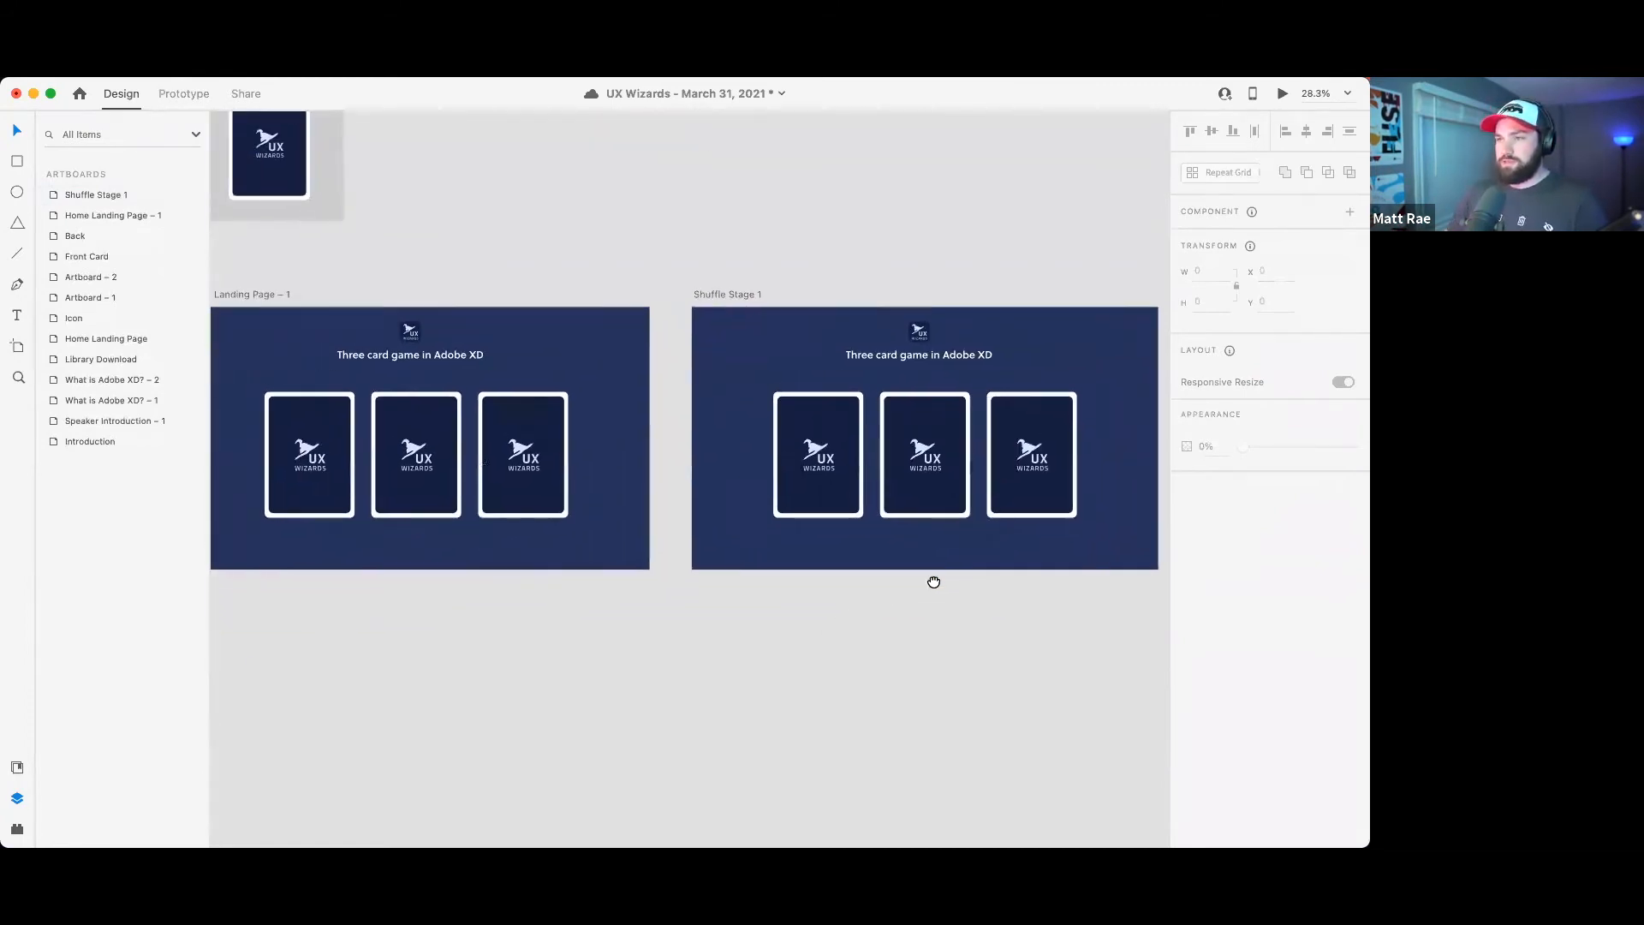
# - Rotate the Clubs, Hearts and Spades cards on Shuffle Stage 1 to -180° each in the plane of the artboard
pyautogui.click(820, 454)
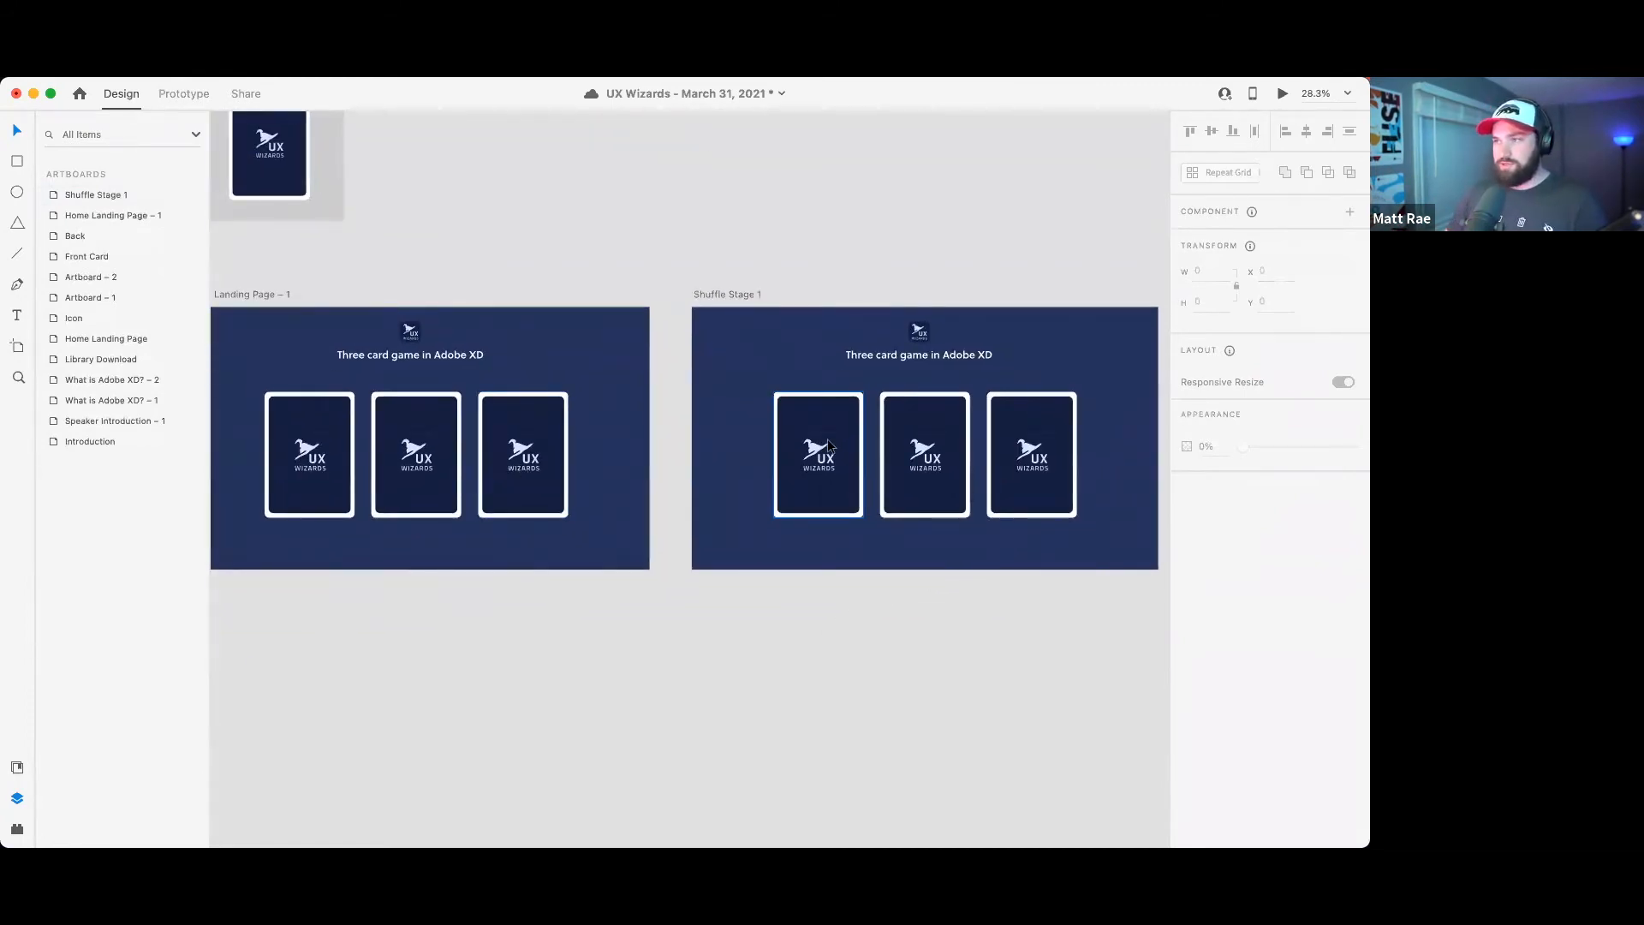
pyautogui.moveTo(867, 388); pyautogui.dragTo(776, 518)
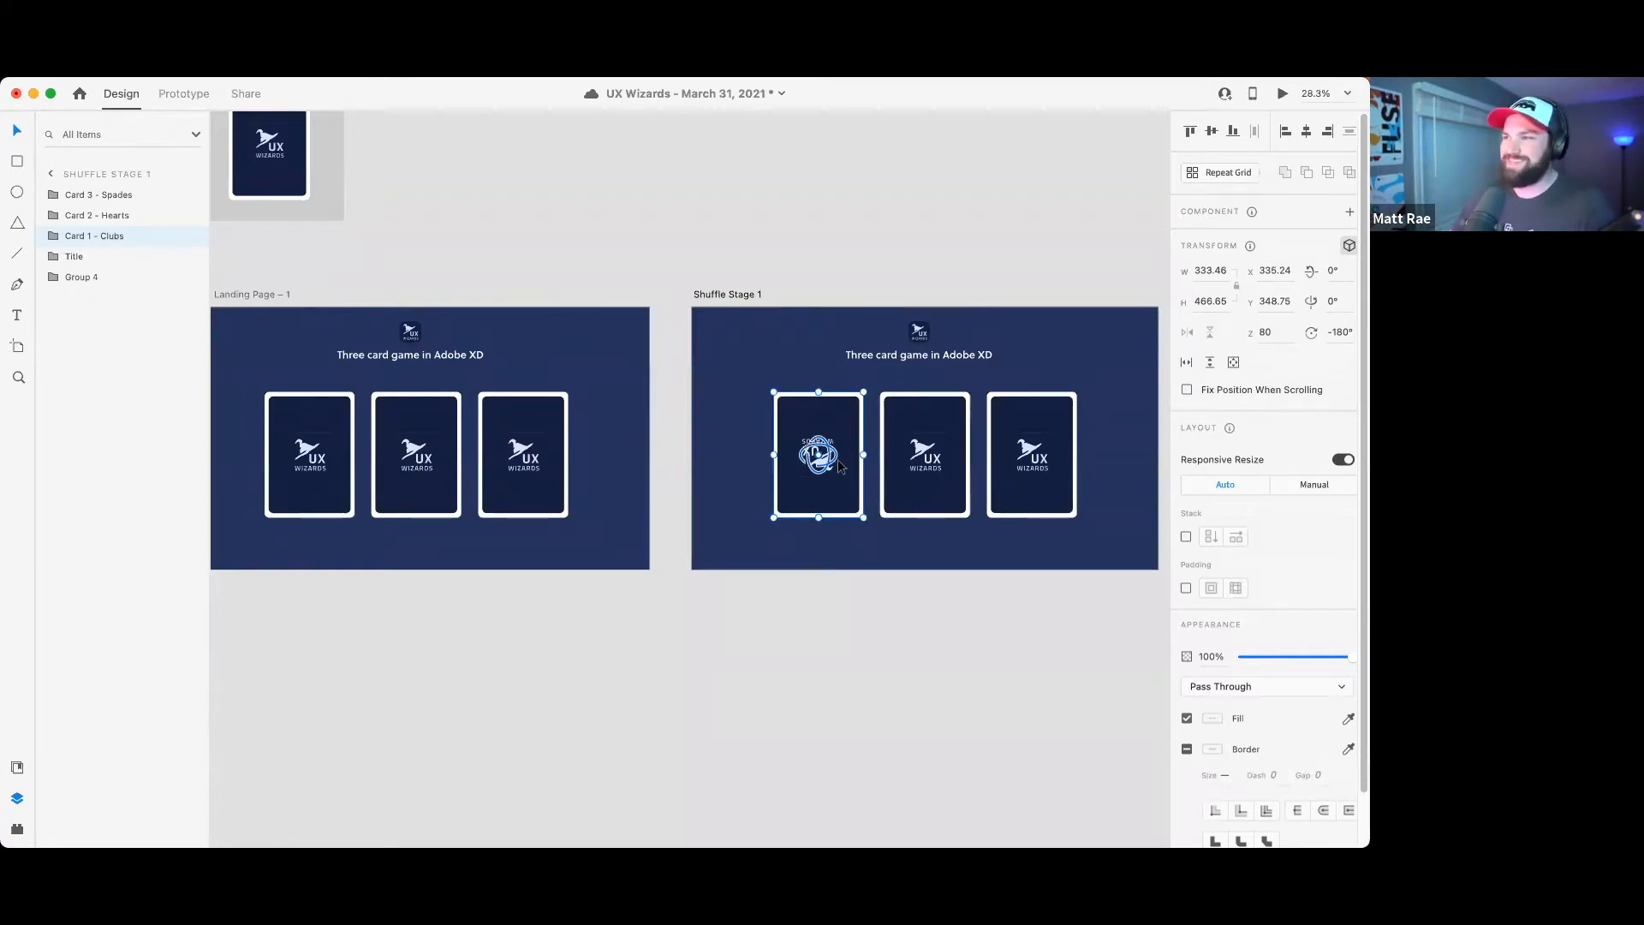
pyautogui.click(940, 418)
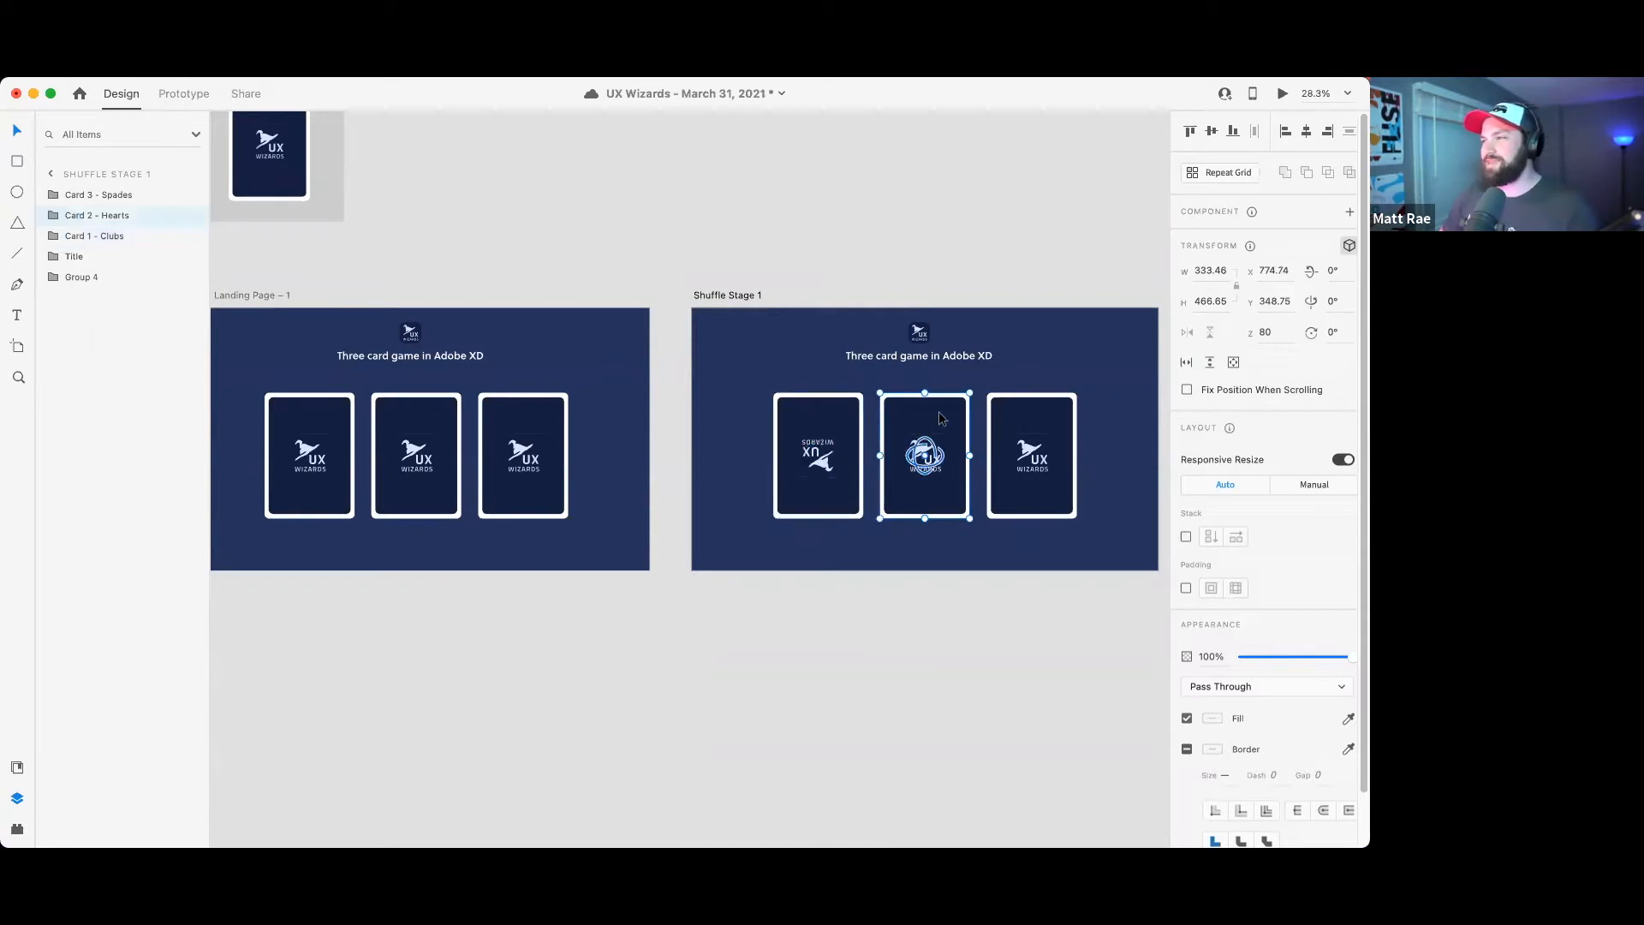
pyautogui.moveTo(973, 390); pyautogui.dragTo(988, 489)
pyautogui.click(992, 486)
pyautogui.moveTo(1082, 389)
pyautogui.mouseDown()
pyautogui.moveTo(1114, 467)
pyautogui.moveTo(1052, 535)
pyautogui.moveTo(985, 520)
pyautogui.mouseUp()
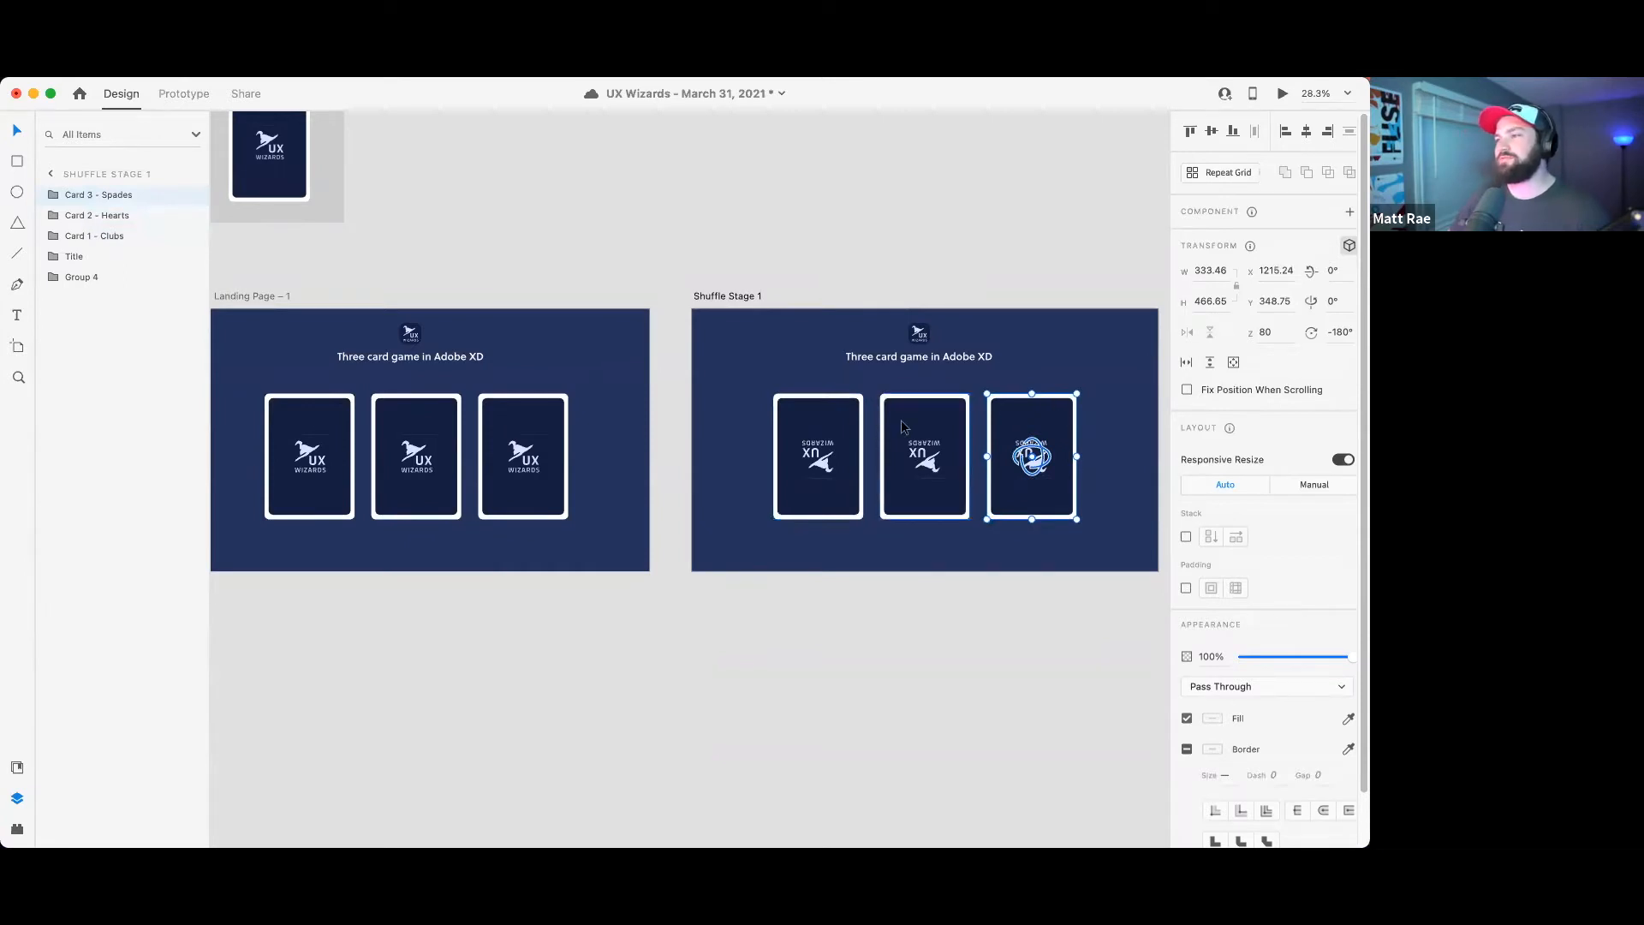
# - Rotate the Hearts card on Shuffle Stage 1 further, to -360°
pyautogui.click(955, 404)
pyautogui.moveTo(974, 390); pyautogui.dragTo(891, 517)
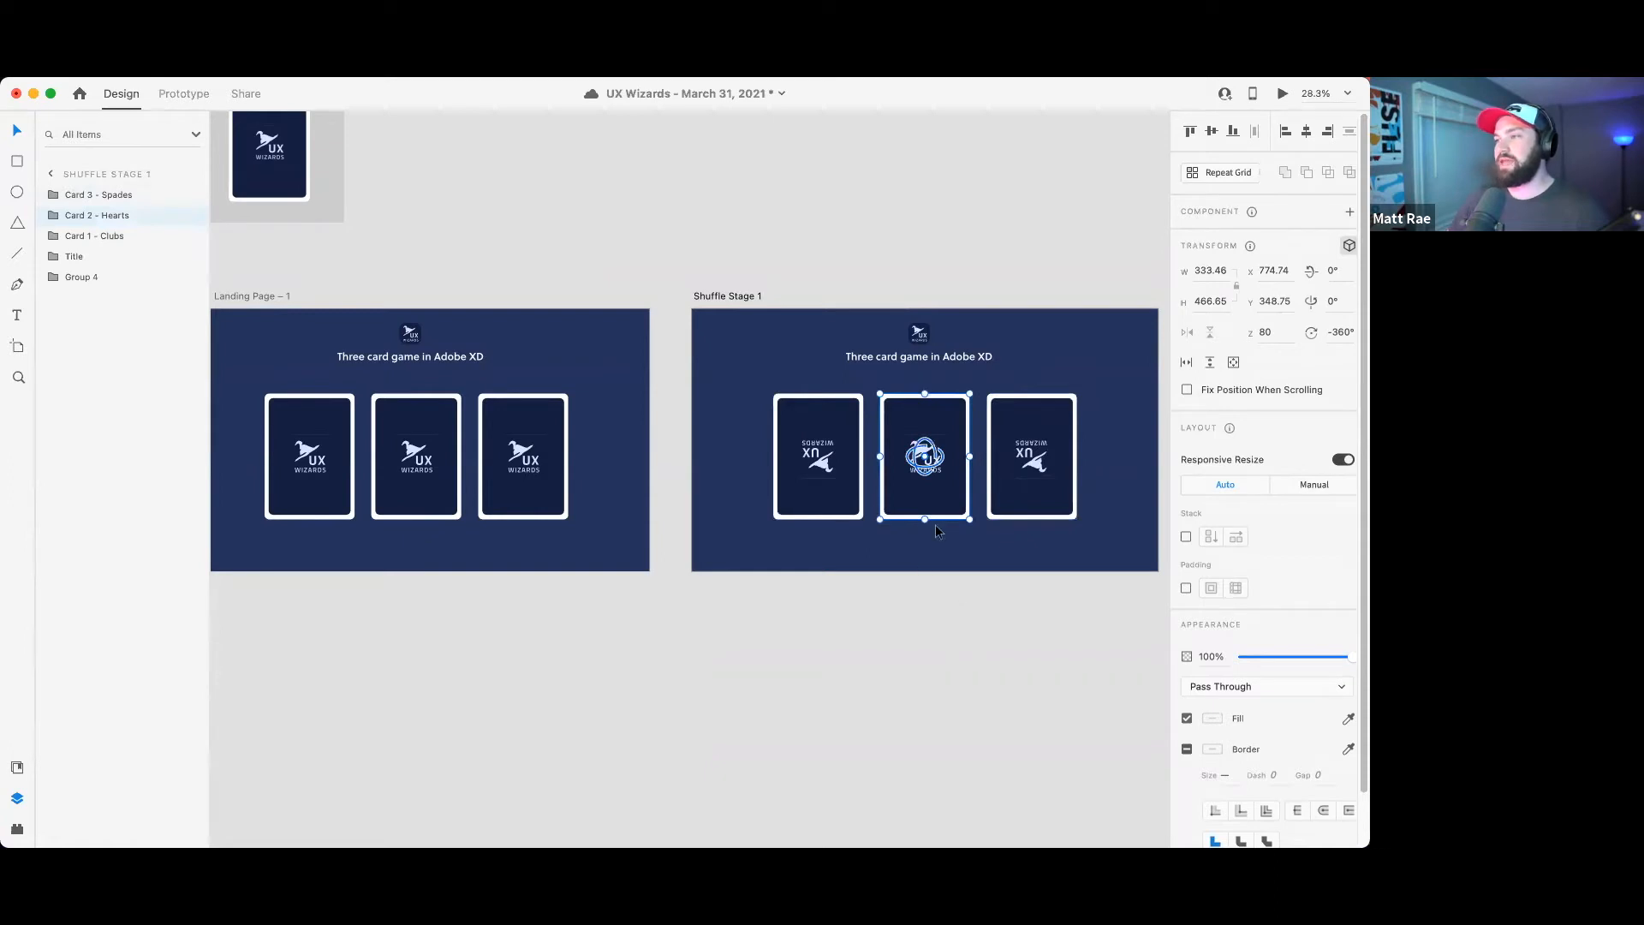
pyautogui.click(972, 607)
pyautogui.moveTo(692, 625); pyautogui.dragTo(726, 626)
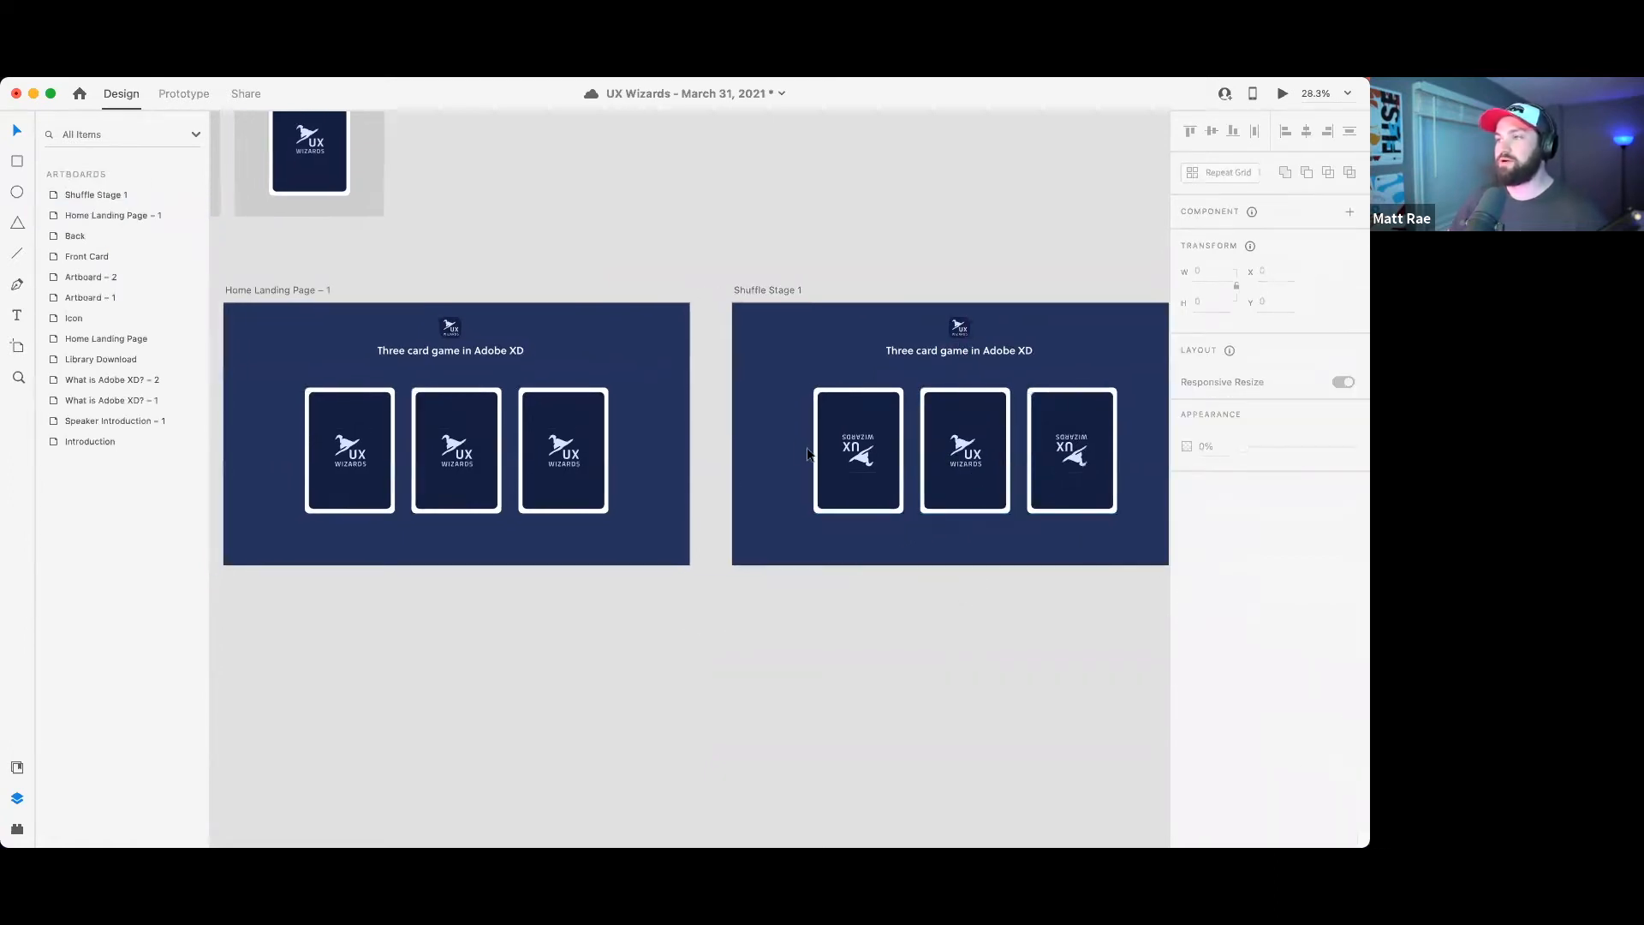
# - Delete the Shuffle Stage 1 artboard, leaving the two Home Landing Page artboards
pyautogui.click(829, 428)
pyautogui.moveTo(842, 485)
pyautogui.mouseDown()
pyautogui.moveTo(1070, 487)
pyautogui.moveTo(839, 485)
pyautogui.mouseUp()
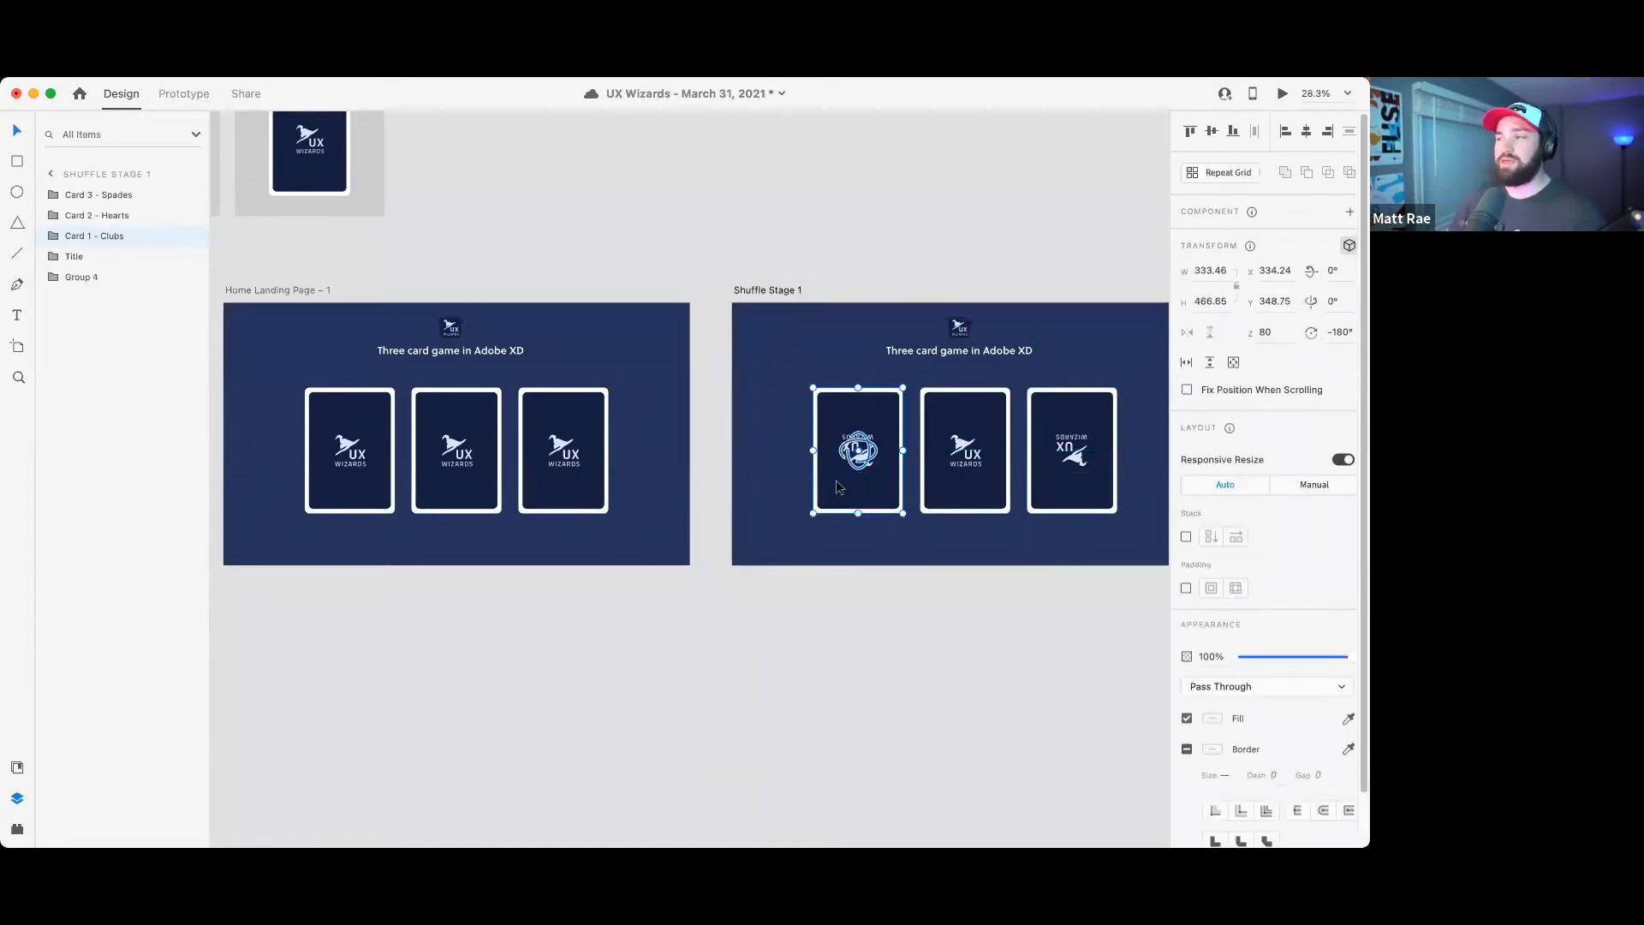
pyautogui.click(786, 290)
pyautogui.press('Delete')
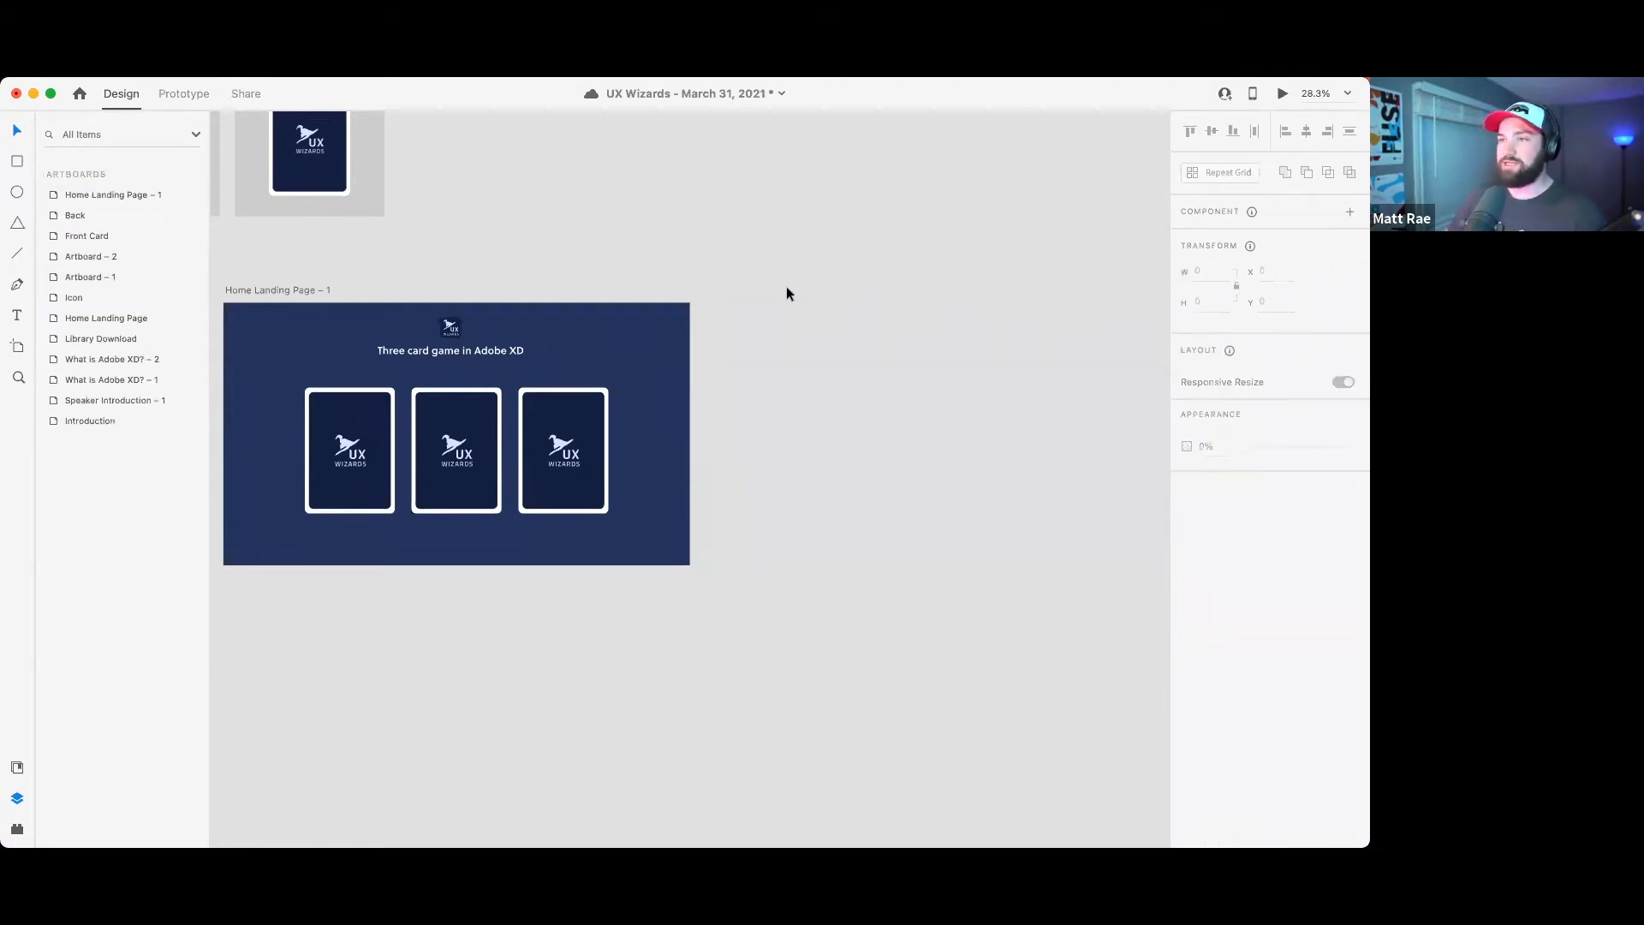
pyautogui.hscroll(-5, 760, 408)
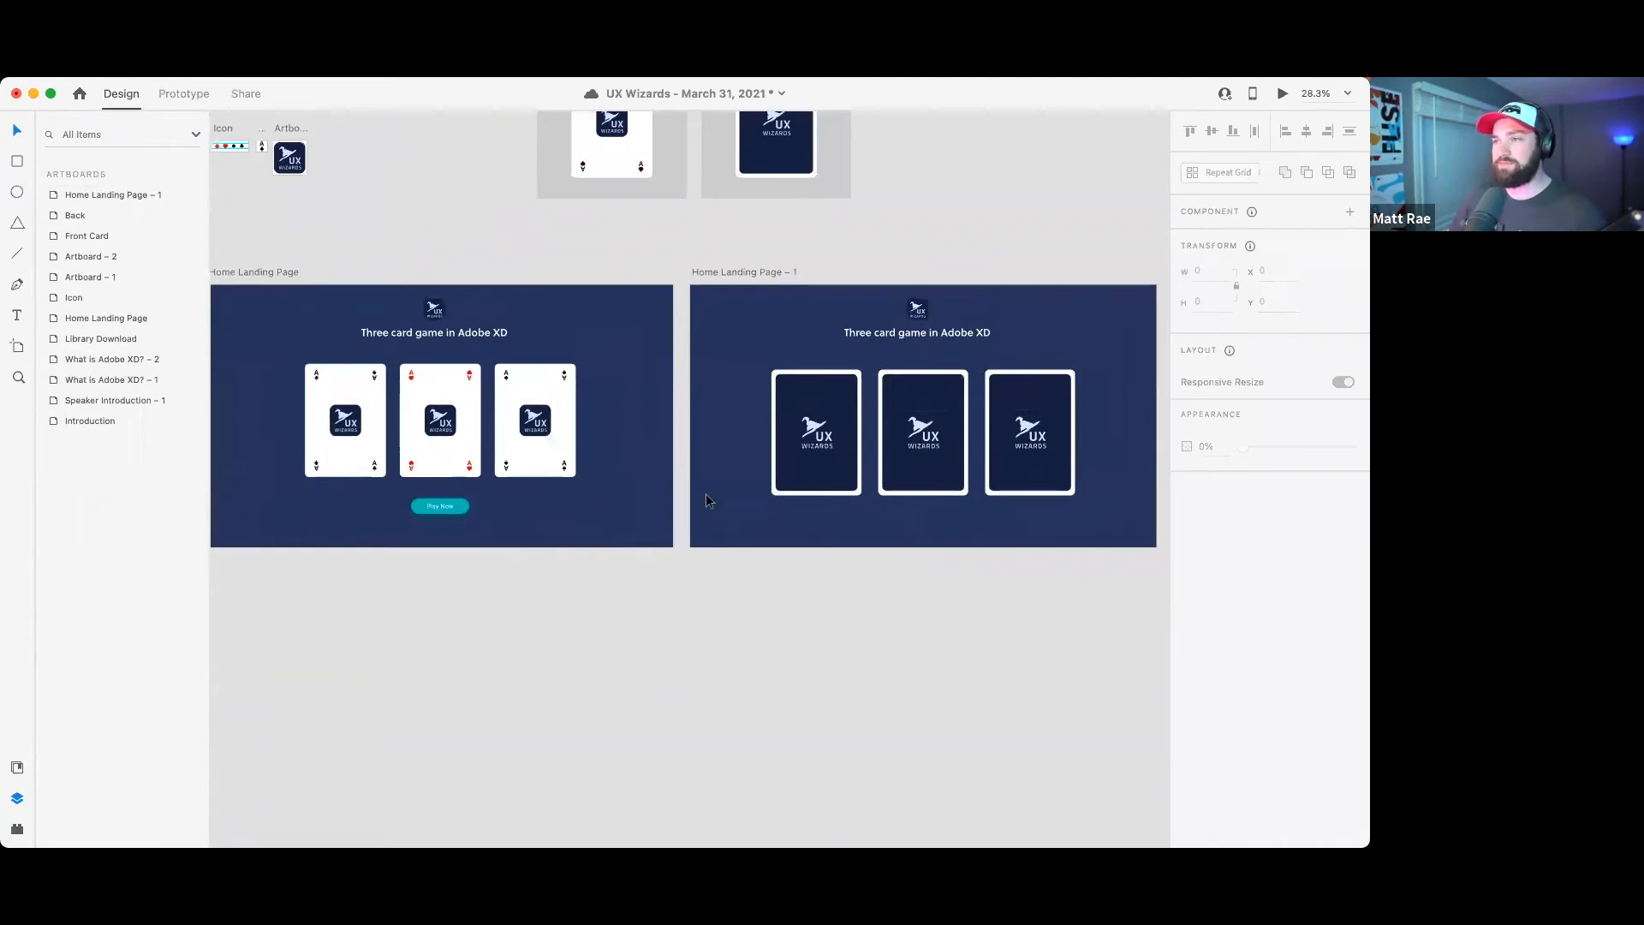
# - Group the three face-down cards on Home Landing Page – 1 and name the group Card Group
pyautogui.click(796, 447)
pyautogui.keyDown('shift'); pyautogui.click(938, 401); pyautogui.keyUp('shift')
pyautogui.keyDown('shift'); pyautogui.click(1019, 393); pyautogui.keyUp('shift')
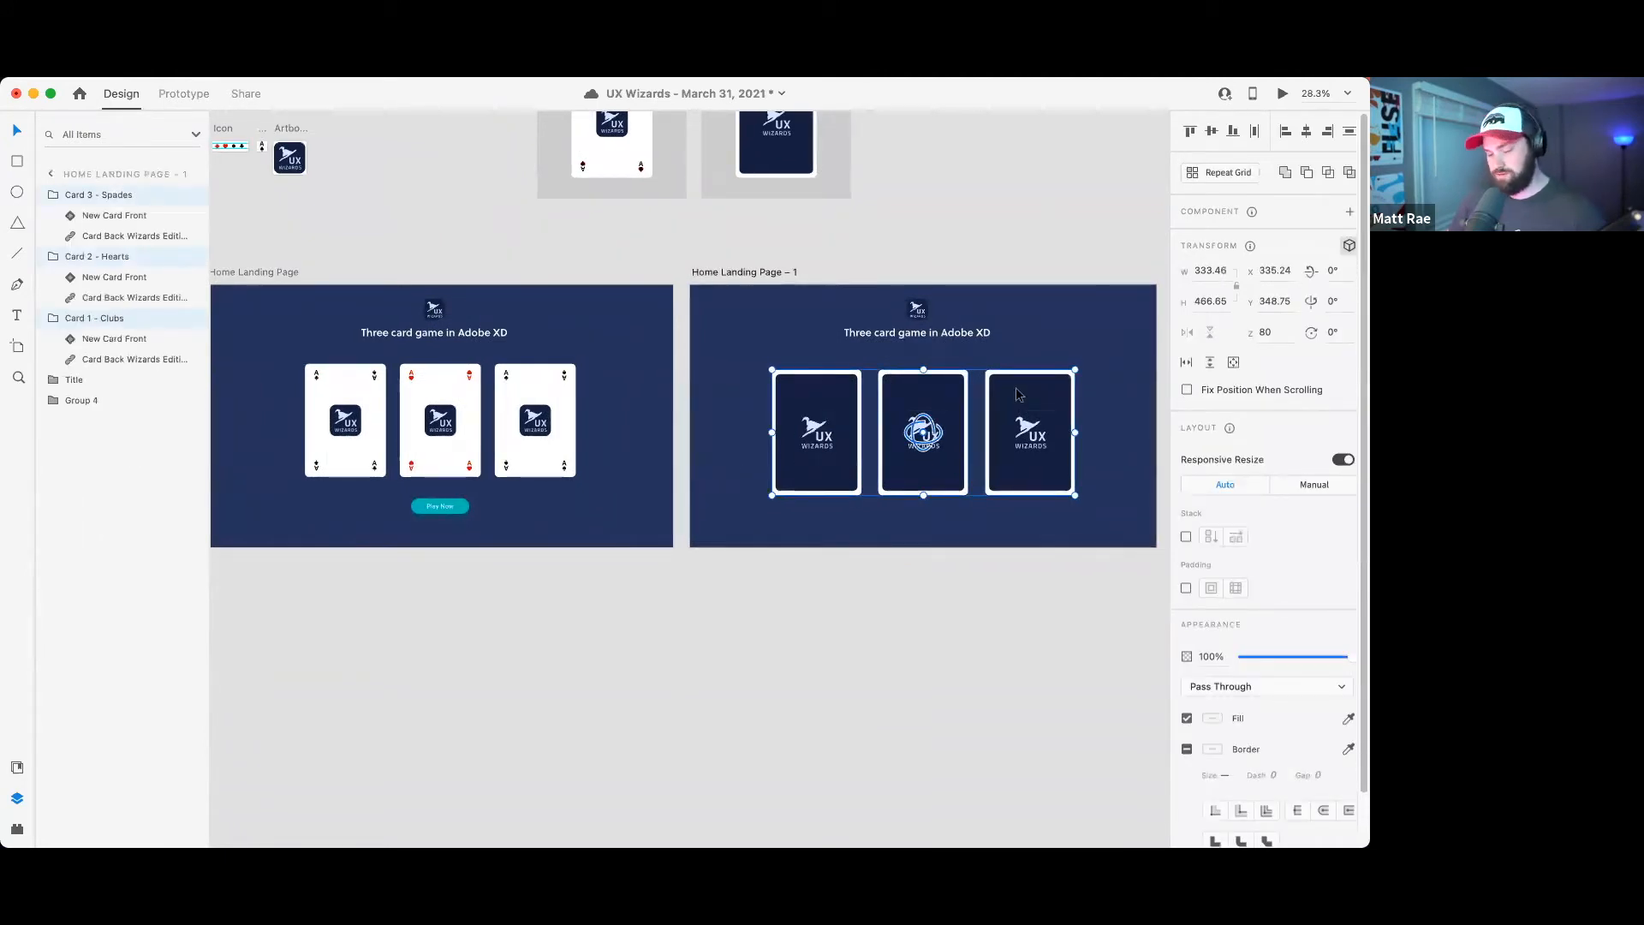
pyautogui.press('super+g')
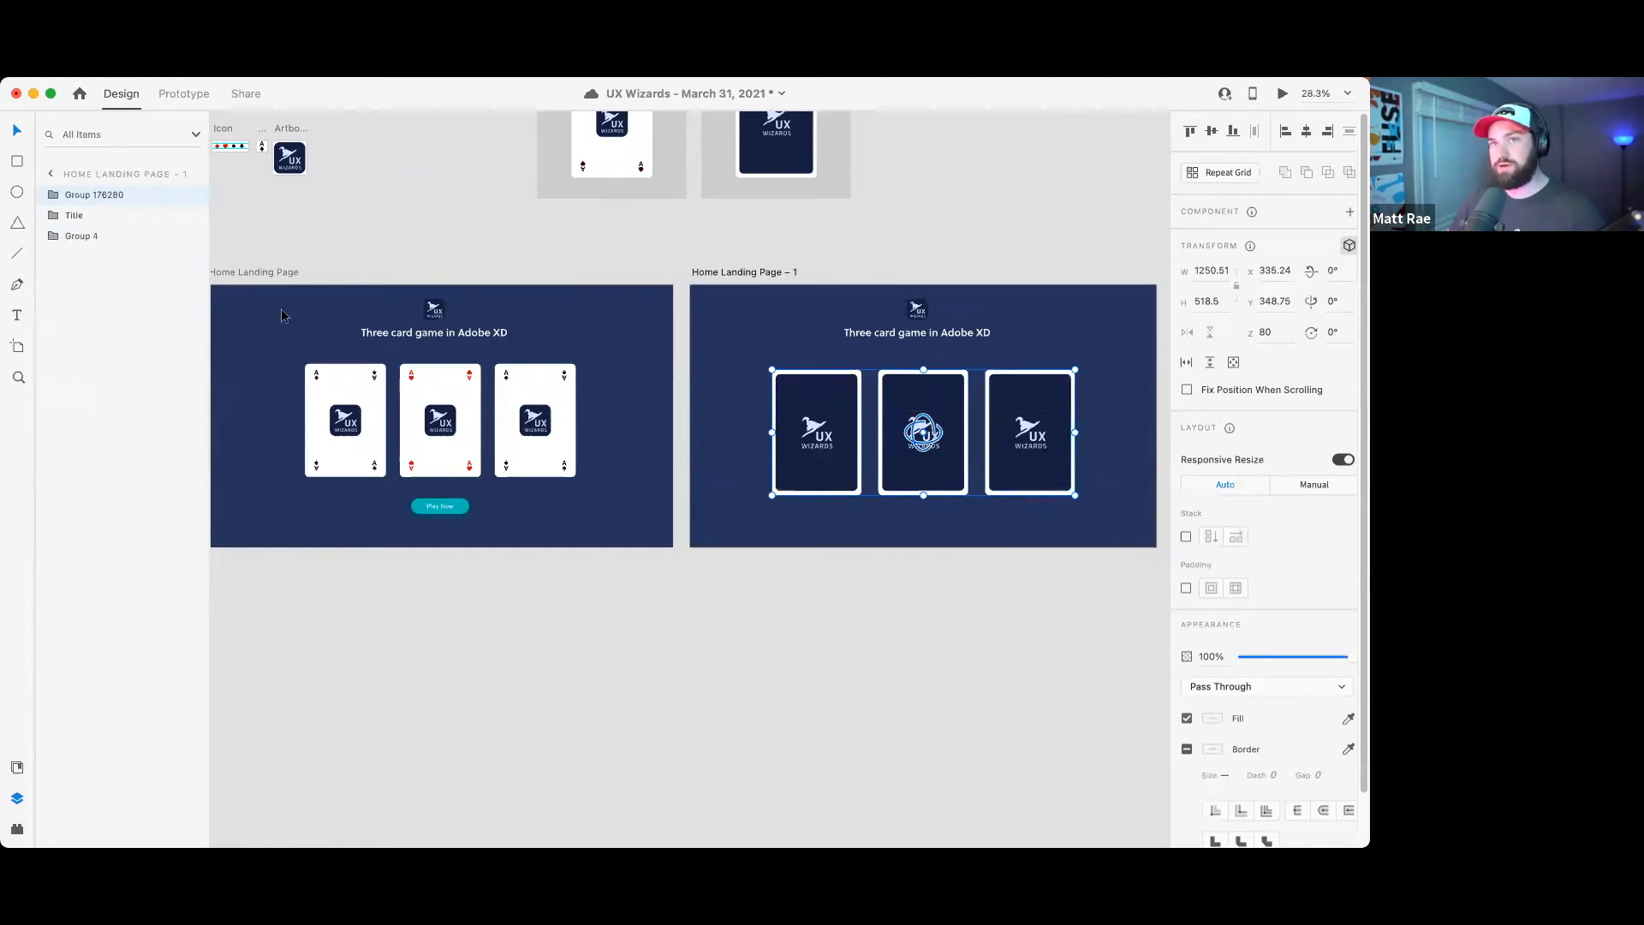
pyautogui.doubleClick(93, 195)
pyautogui.write('Card Group')
pyautogui.press('Return')
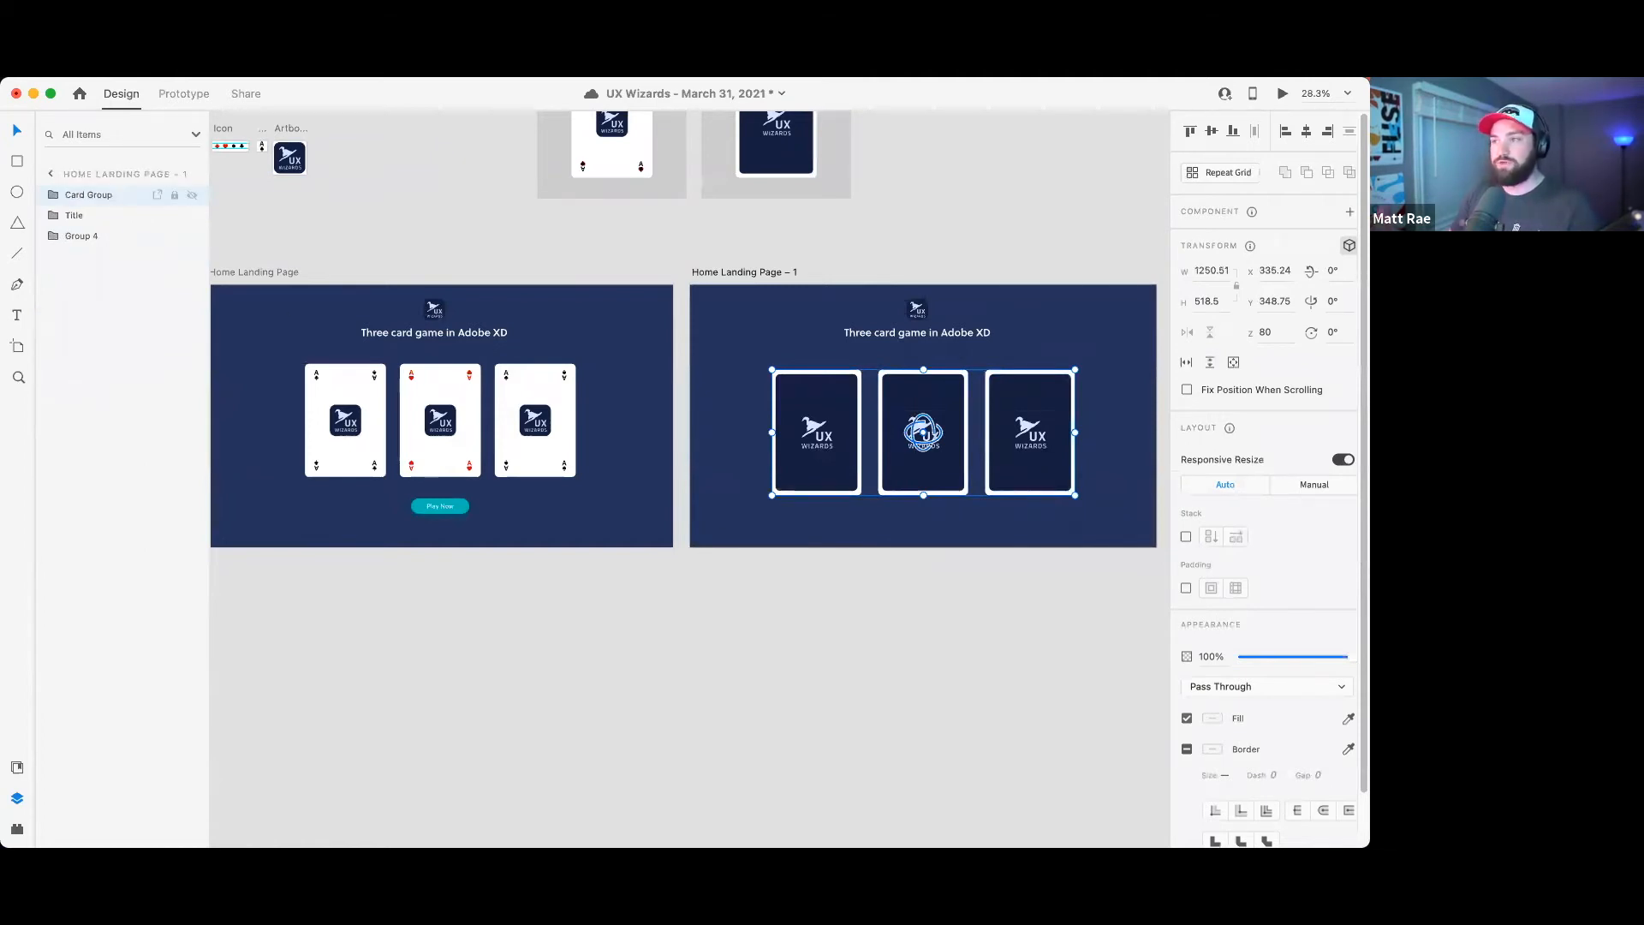
# - Group the three front-facing cards on Home Landing Page and name the group Card Group
pyautogui.click(526, 388)
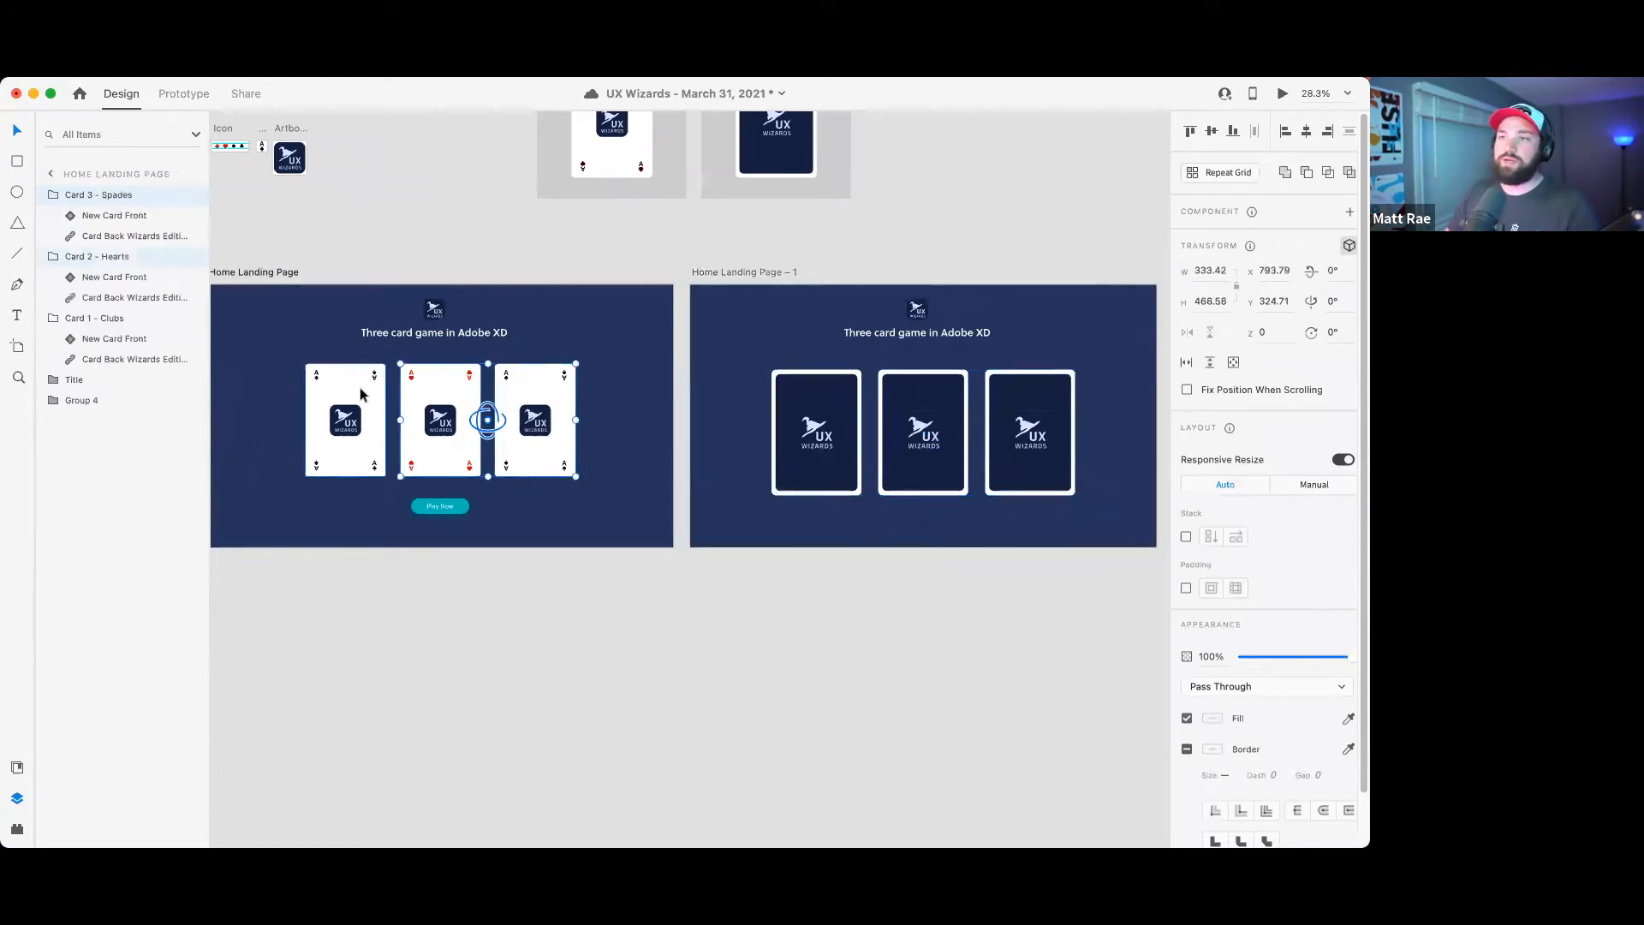
pyautogui.press('super+g')
pyautogui.doubleClick(94, 195)
pyautogui.write('Card Group')
pyautogui.press('Return')
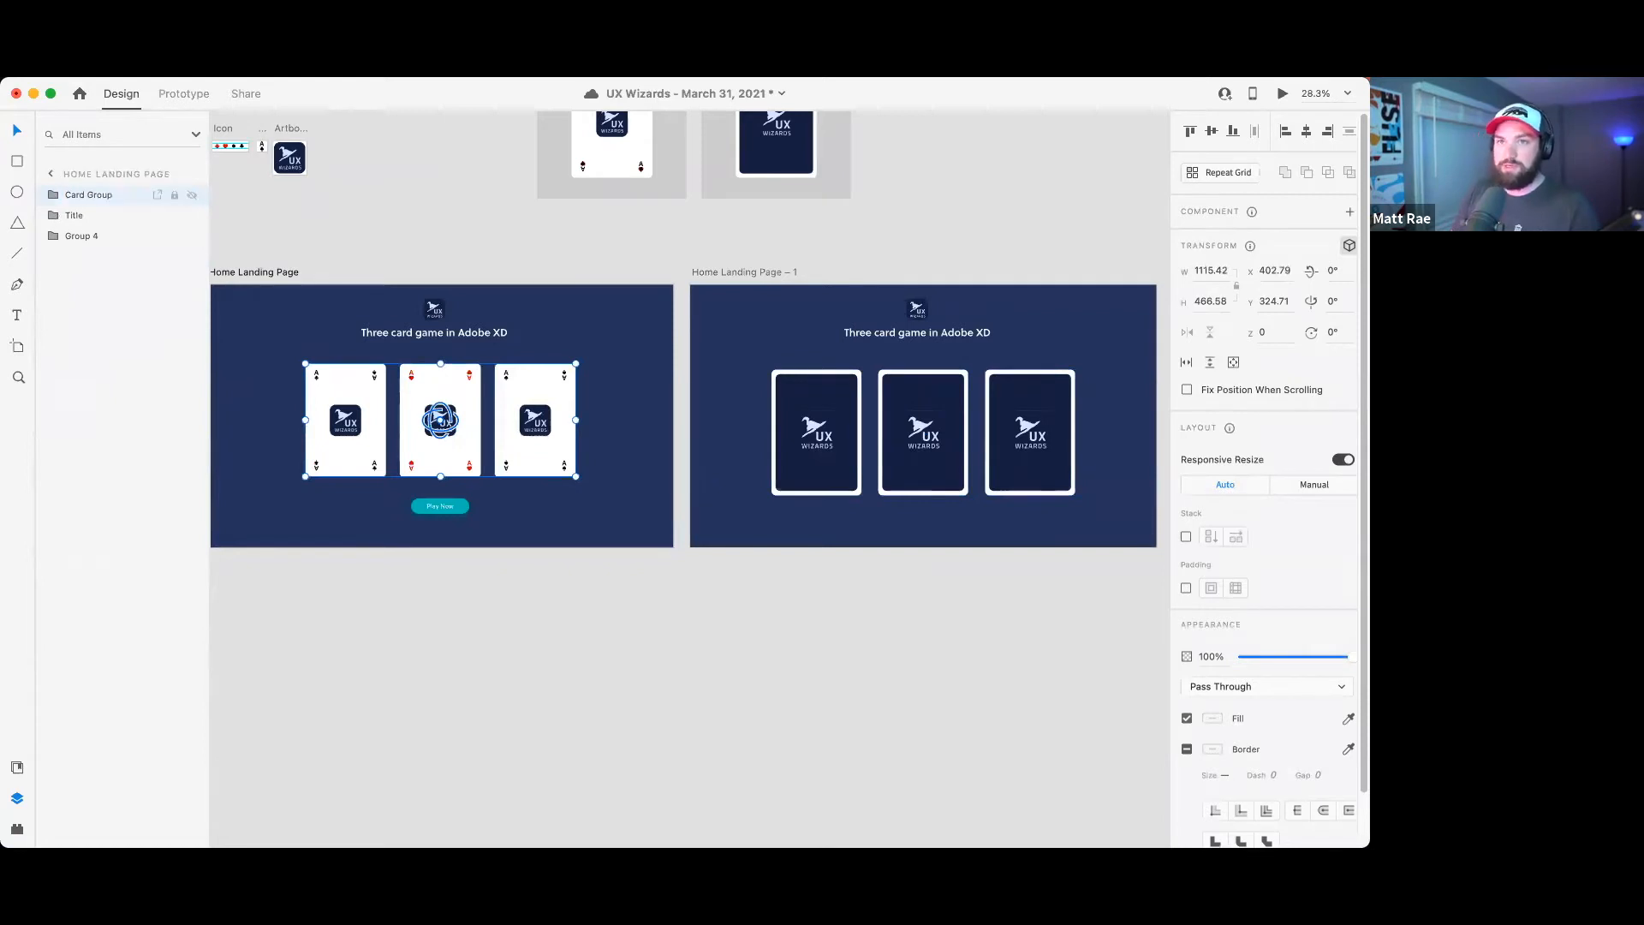
# - Turn on a horizontal Stack for Card Group on Home Landing Page – 1 and recentre the group below the title
pyautogui.click(770, 272)
pyautogui.hscroll(5, 882, 247)
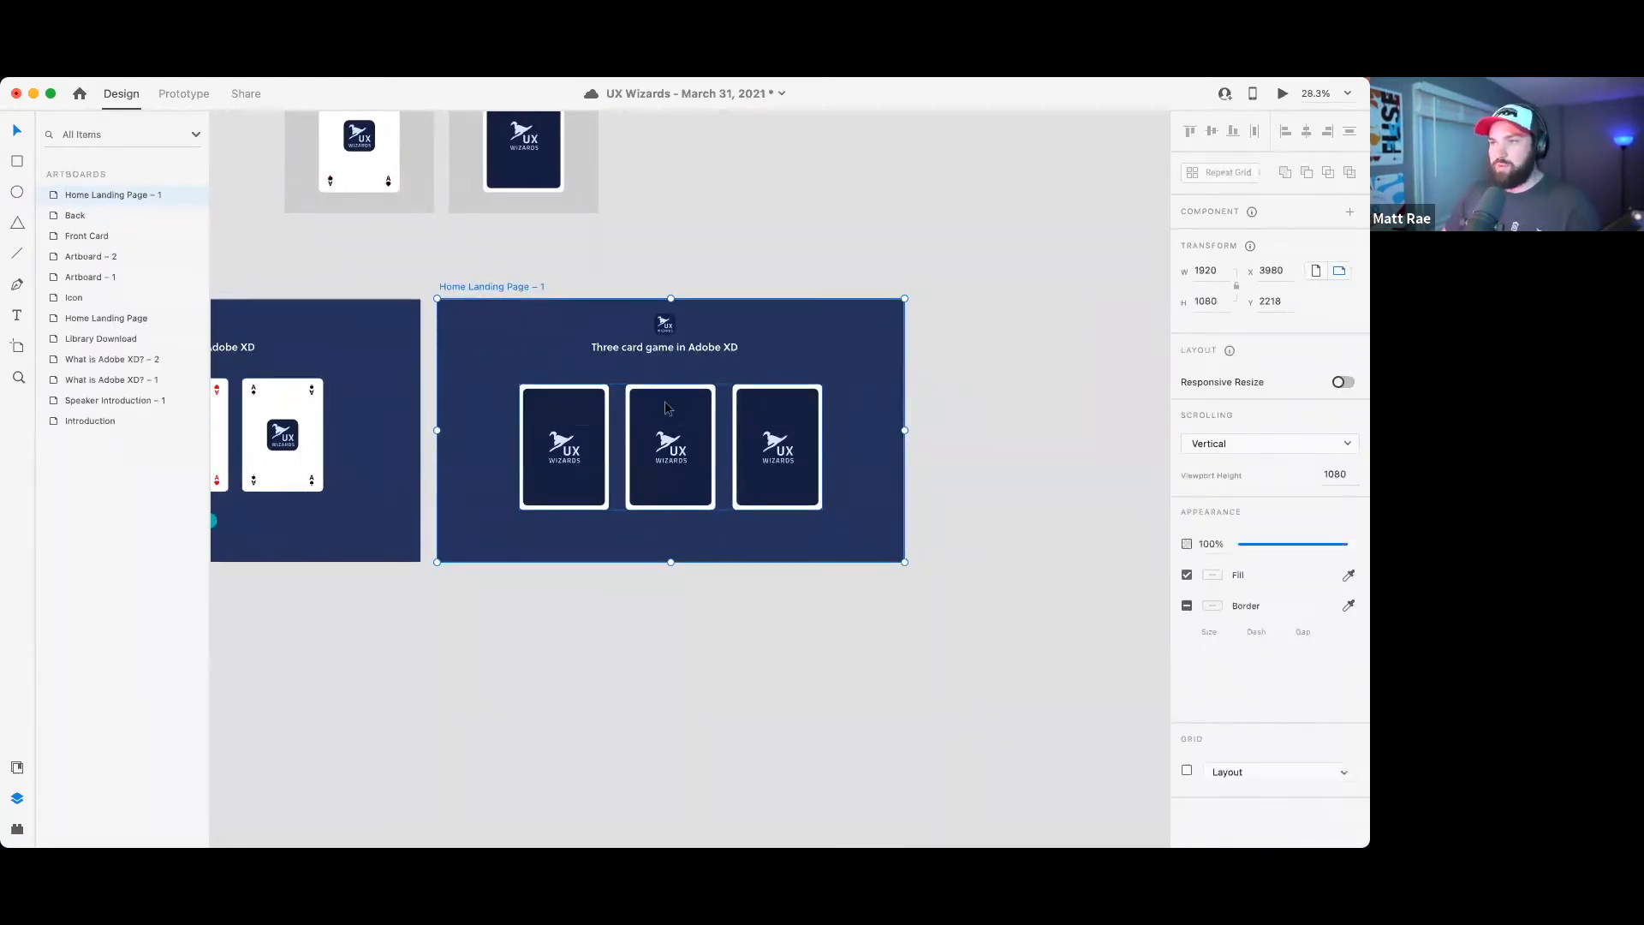
pyautogui.click(707, 461)
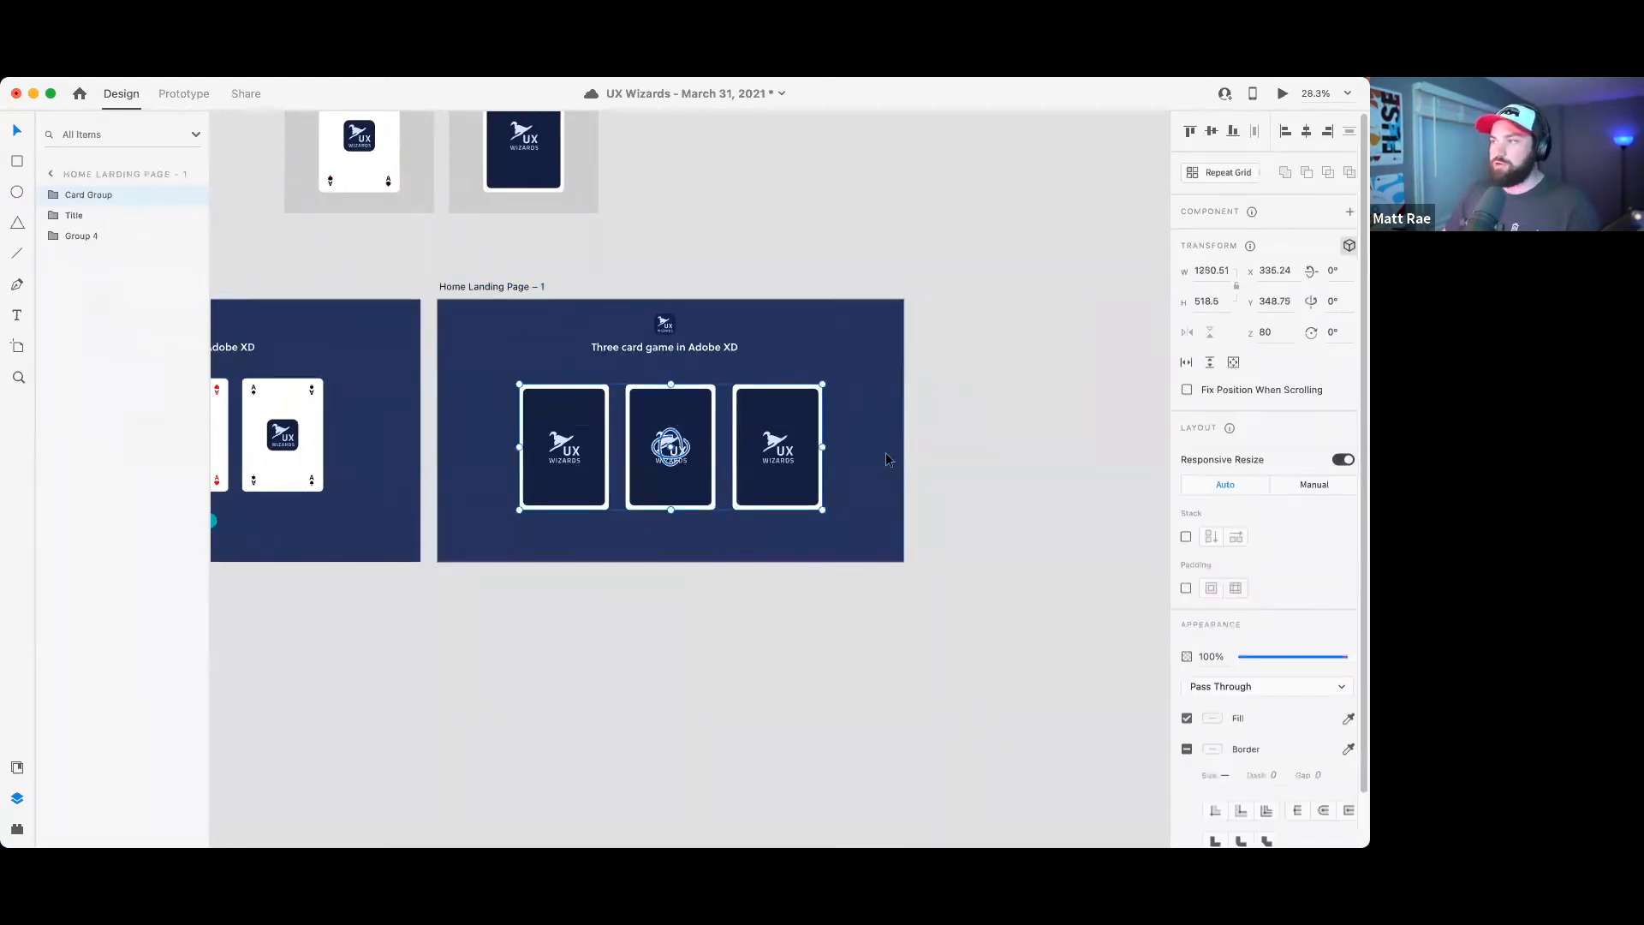
pyautogui.click(1186, 538)
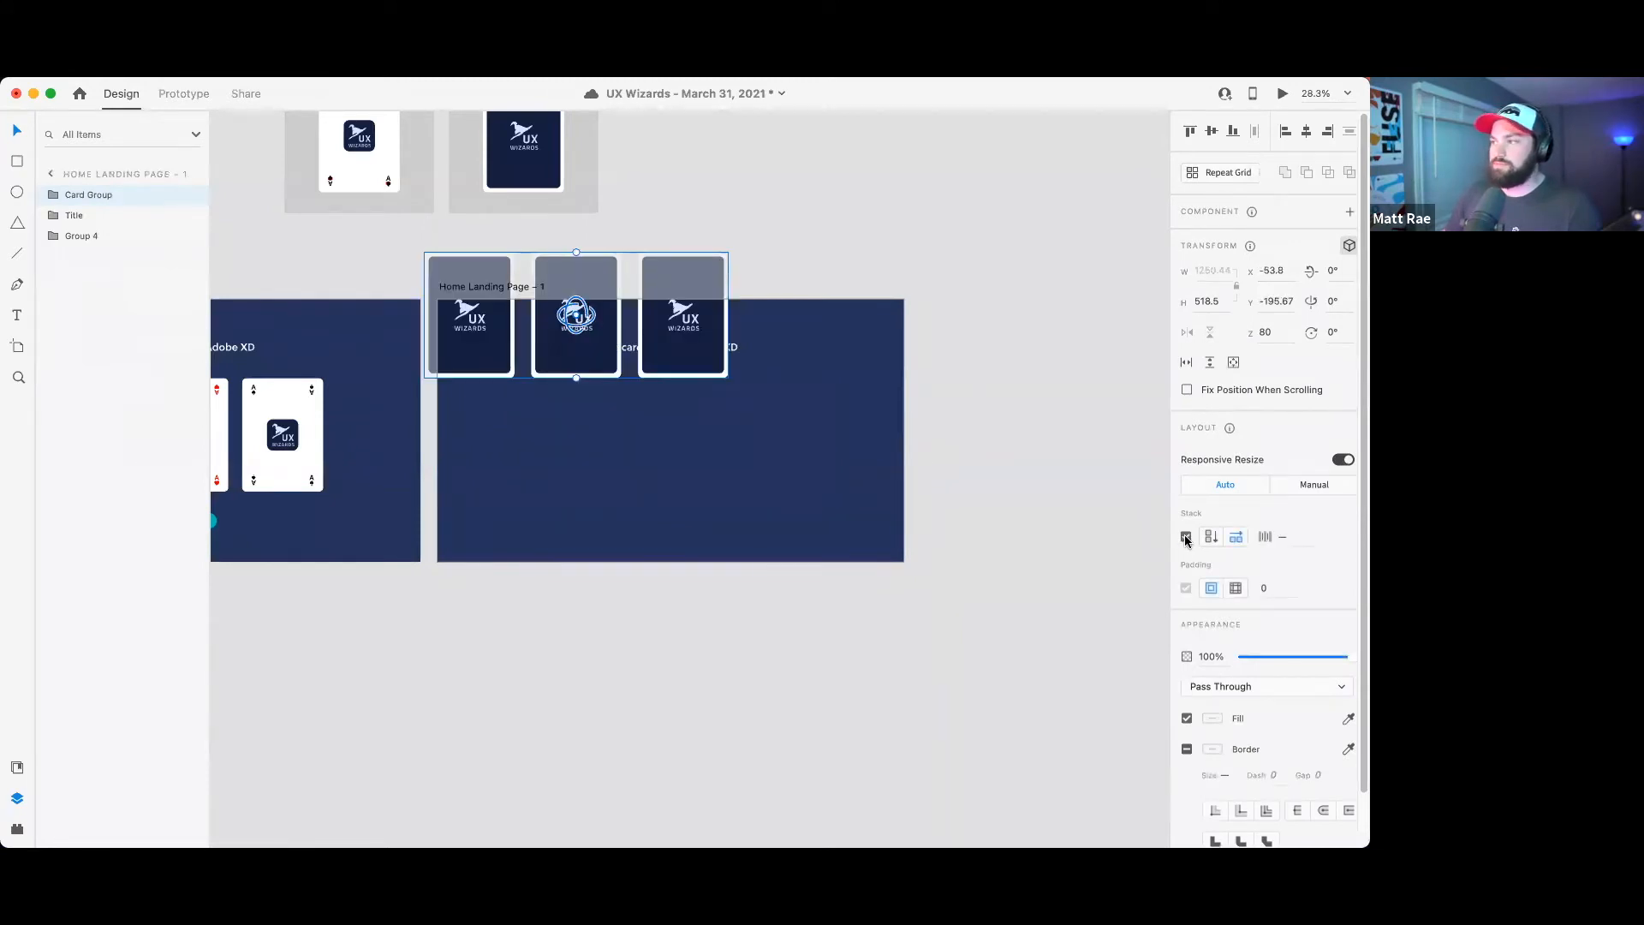
pyautogui.moveTo(683, 358); pyautogui.dragTo(793, 486)
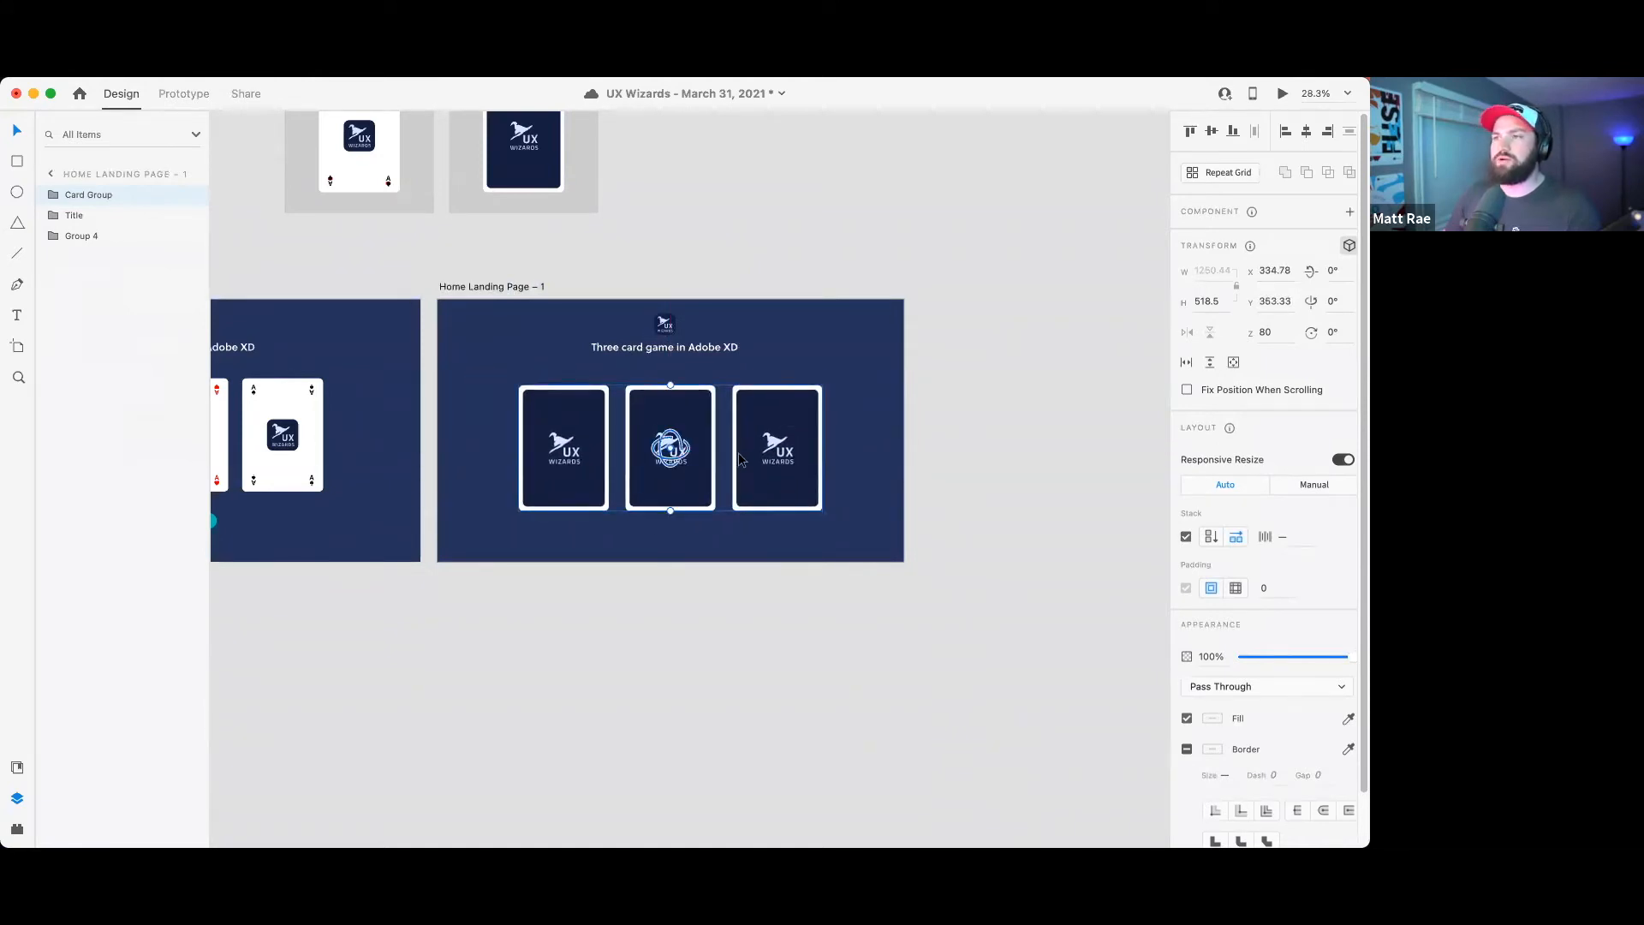
# - Try reordering the cards inside the stacked Card Group by moving the Spades card along the row
pyautogui.click(55, 195)
pyautogui.click(54, 195)
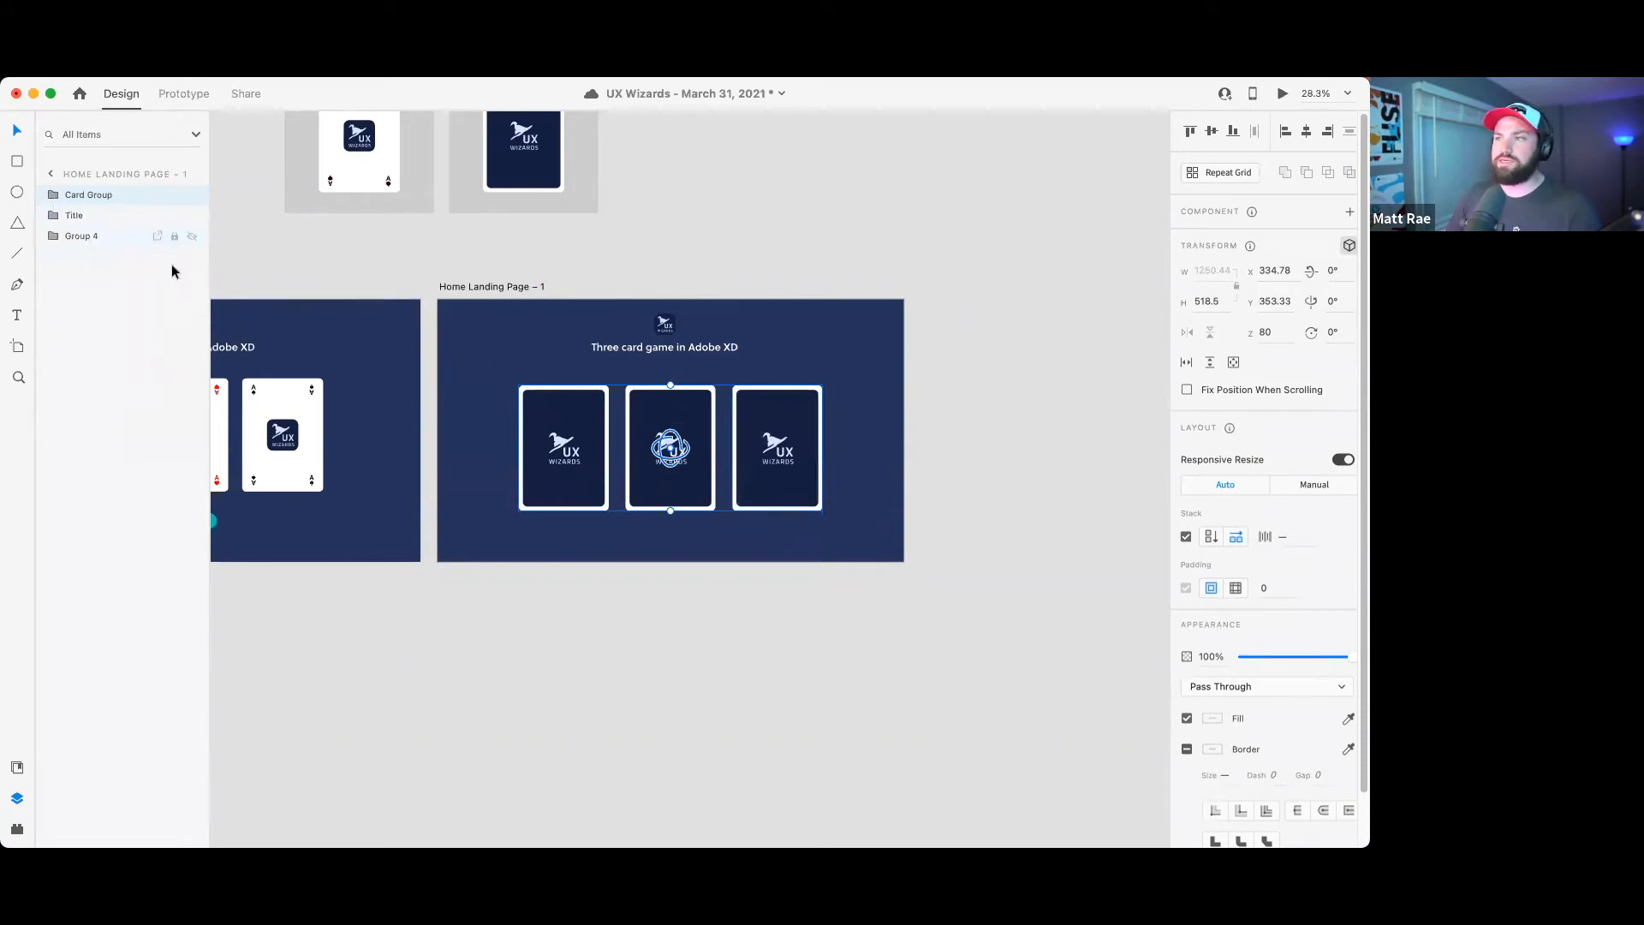
pyautogui.moveTo(788, 415); pyautogui.dragTo(949, 421)
pyautogui.press('Escape')
pyautogui.moveTo(742, 413); pyautogui.dragTo(649, 411)
pyautogui.click(1015, 405)
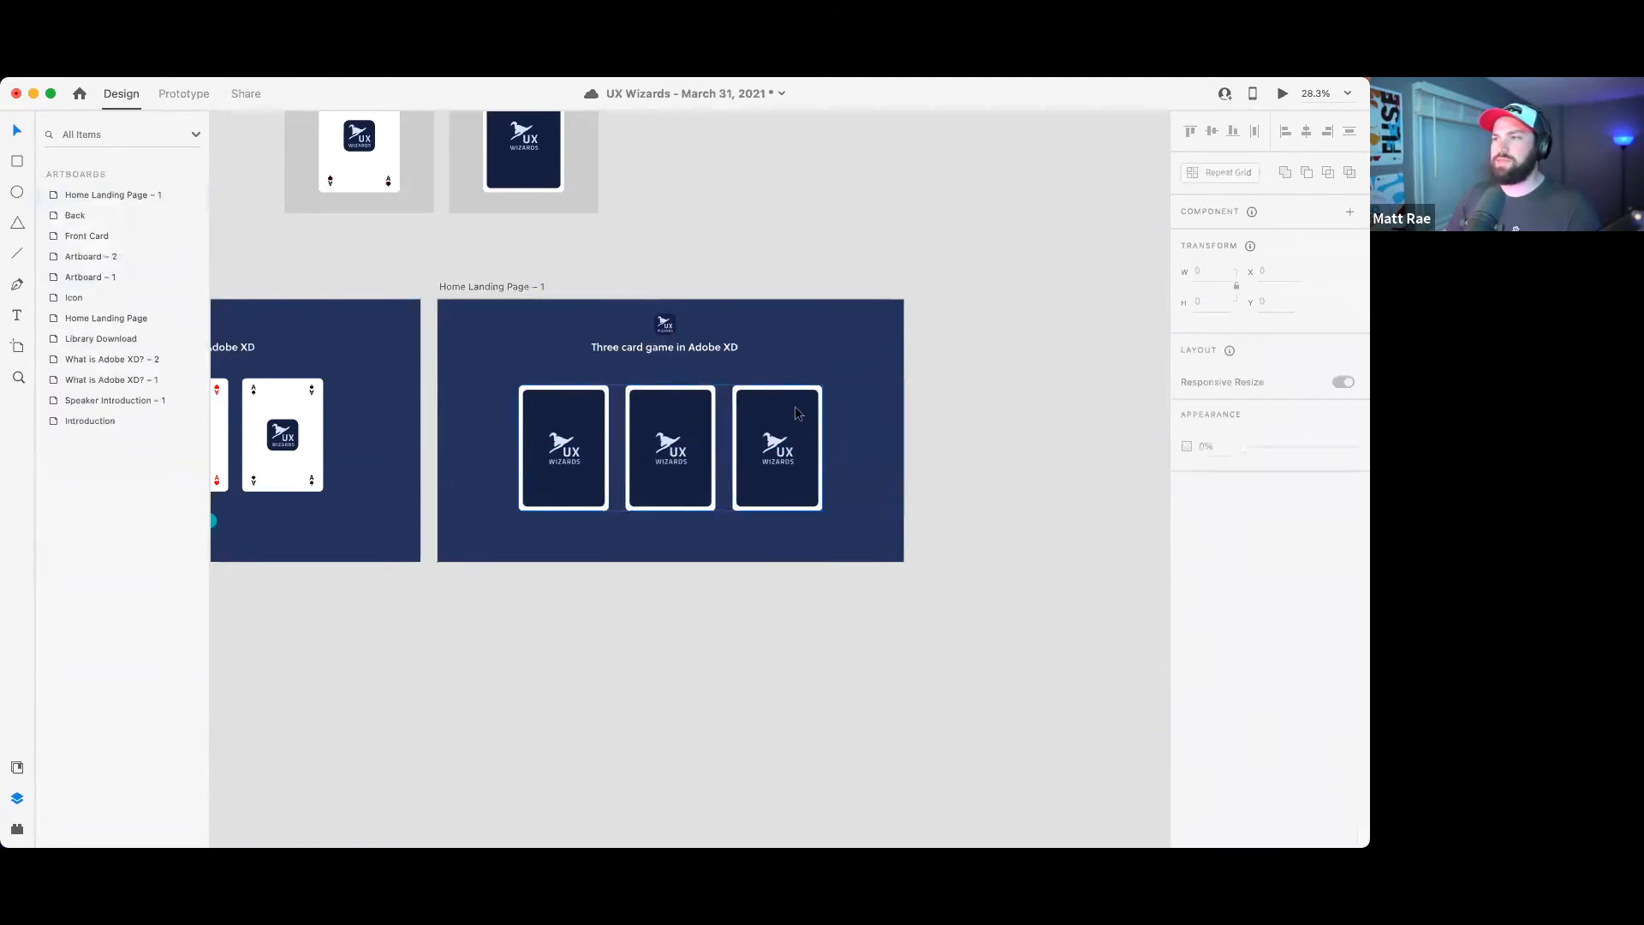
pyautogui.doubleClick(805, 411)
pyautogui.moveTo(809, 411); pyautogui.dragTo(760, 423)
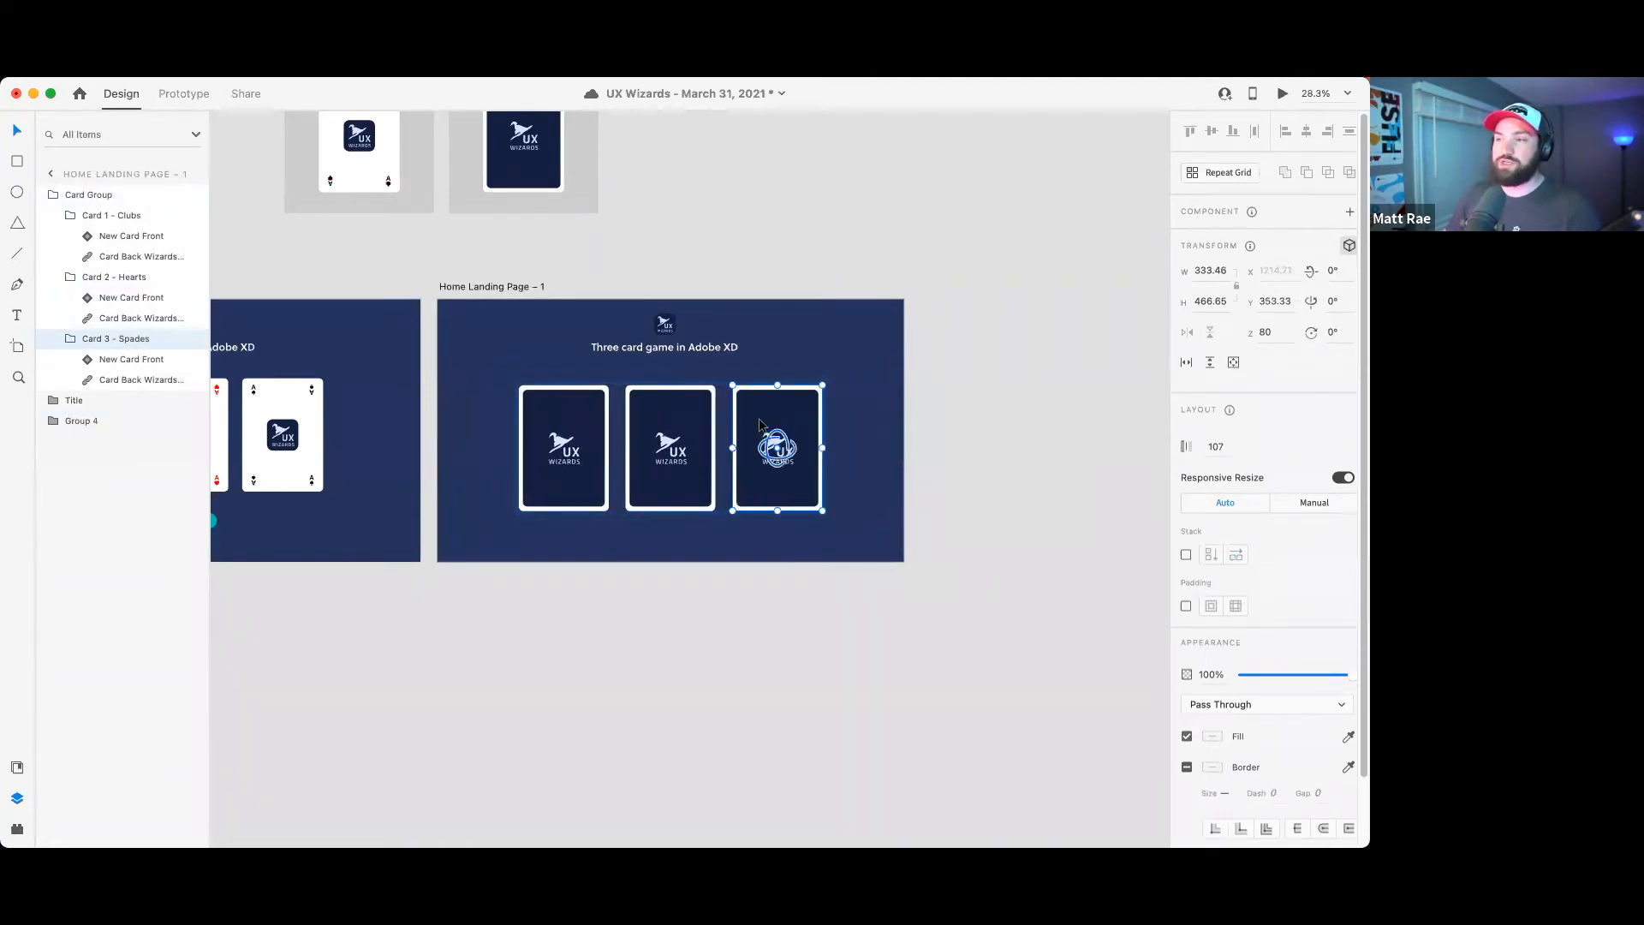
pyautogui.click(944, 408)
pyautogui.click(741, 419)
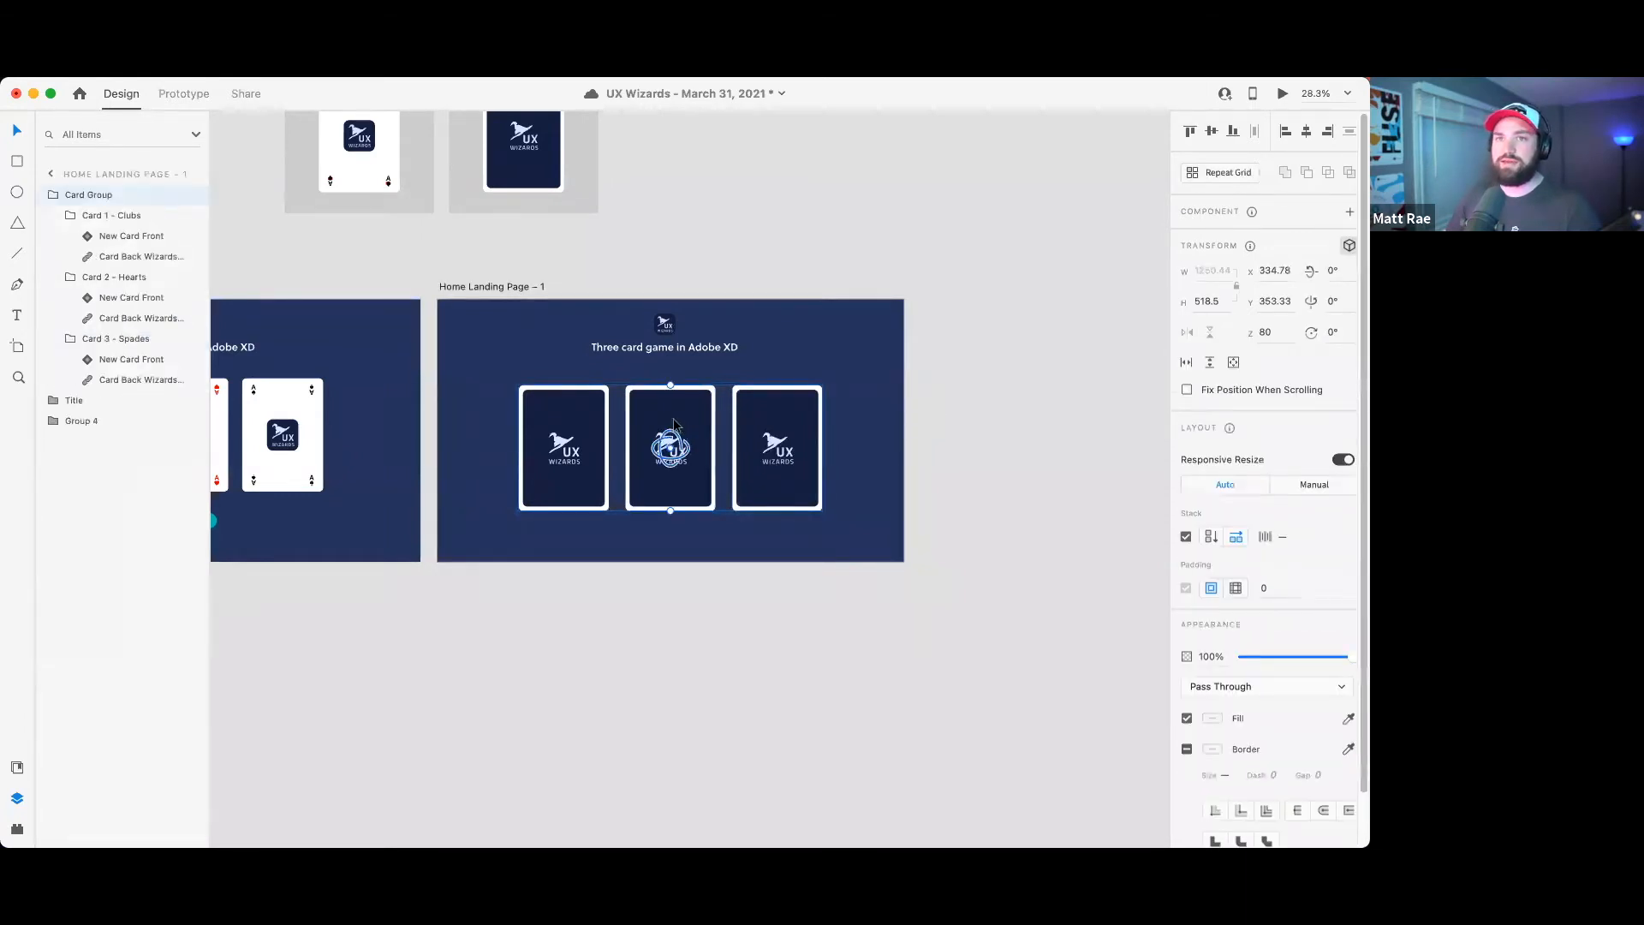
# - Duplicate Home Landing Page – 1, then on the copy rotate the Clubs card 180° and move it to the last place in the stack
pyautogui.click(519, 289)
pyautogui.press('super+d')
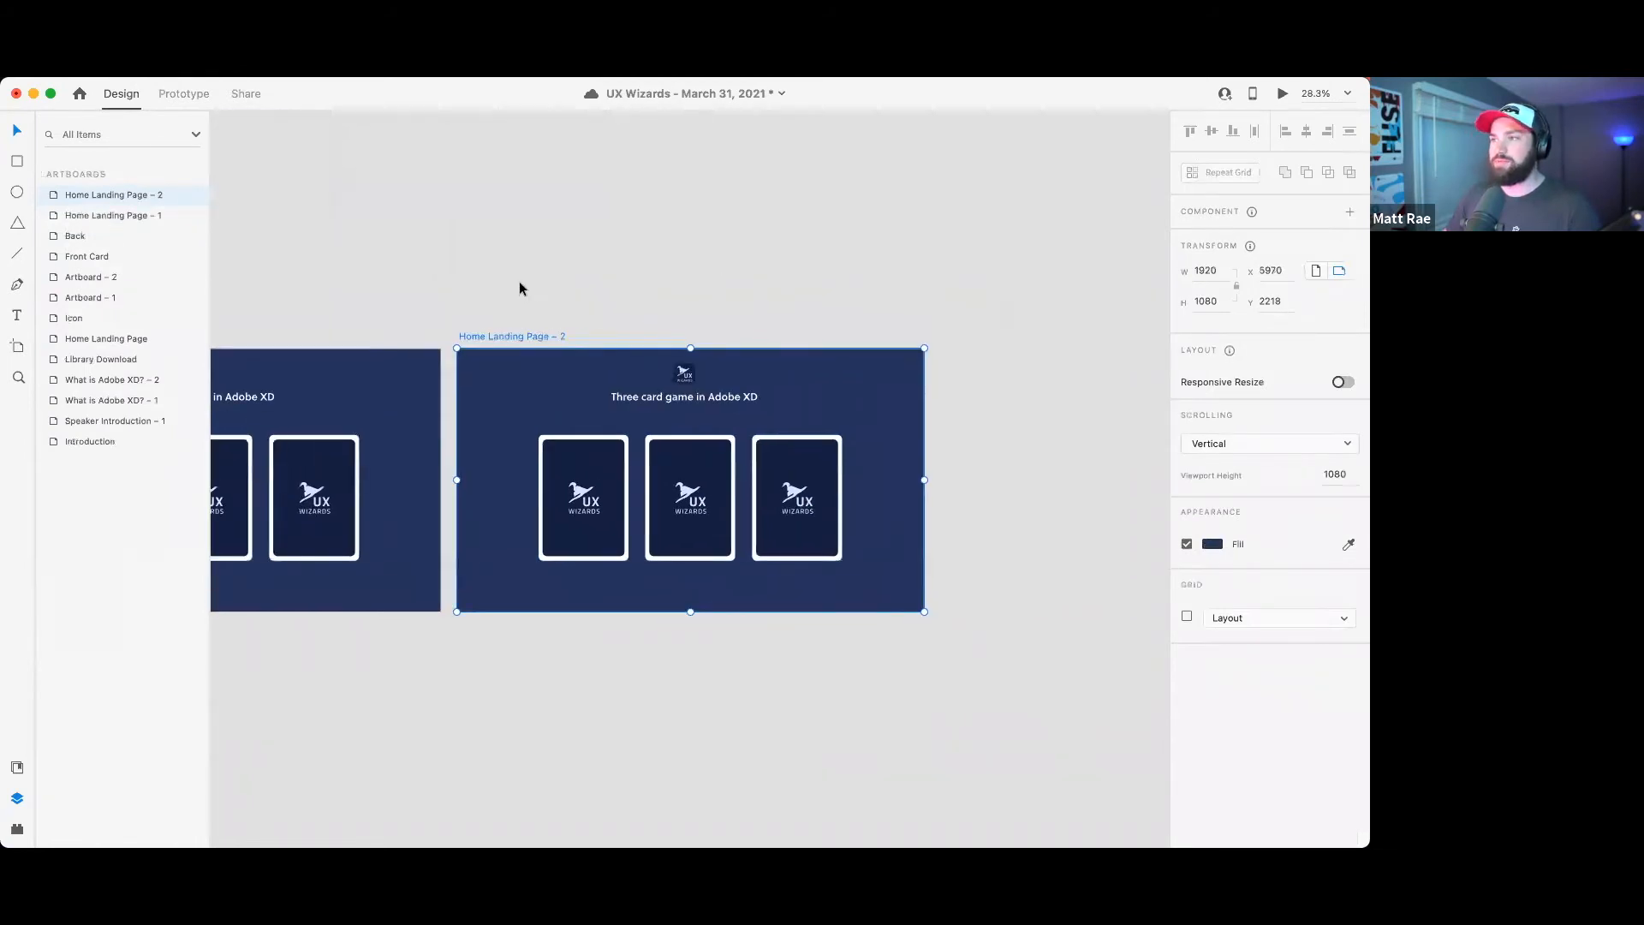
pyautogui.doubleClick(612, 480)
pyautogui.moveTo(634, 430); pyautogui.dragTo(554, 556)
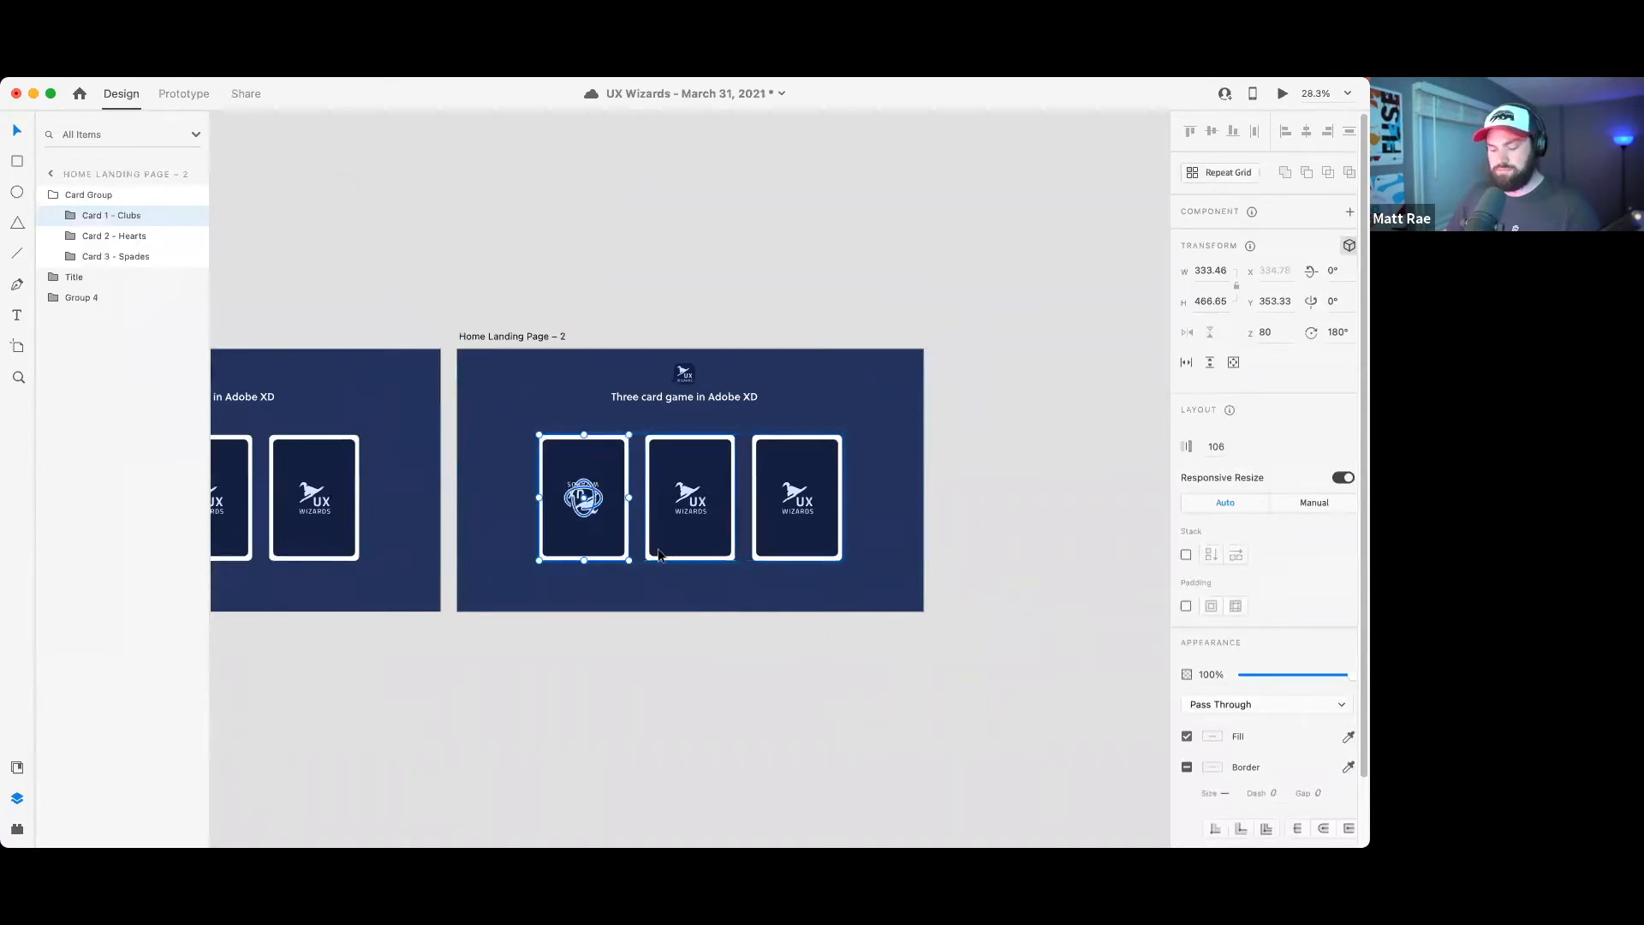
pyautogui.press('super+bracketleft')
pyautogui.press('super+bracketleft')
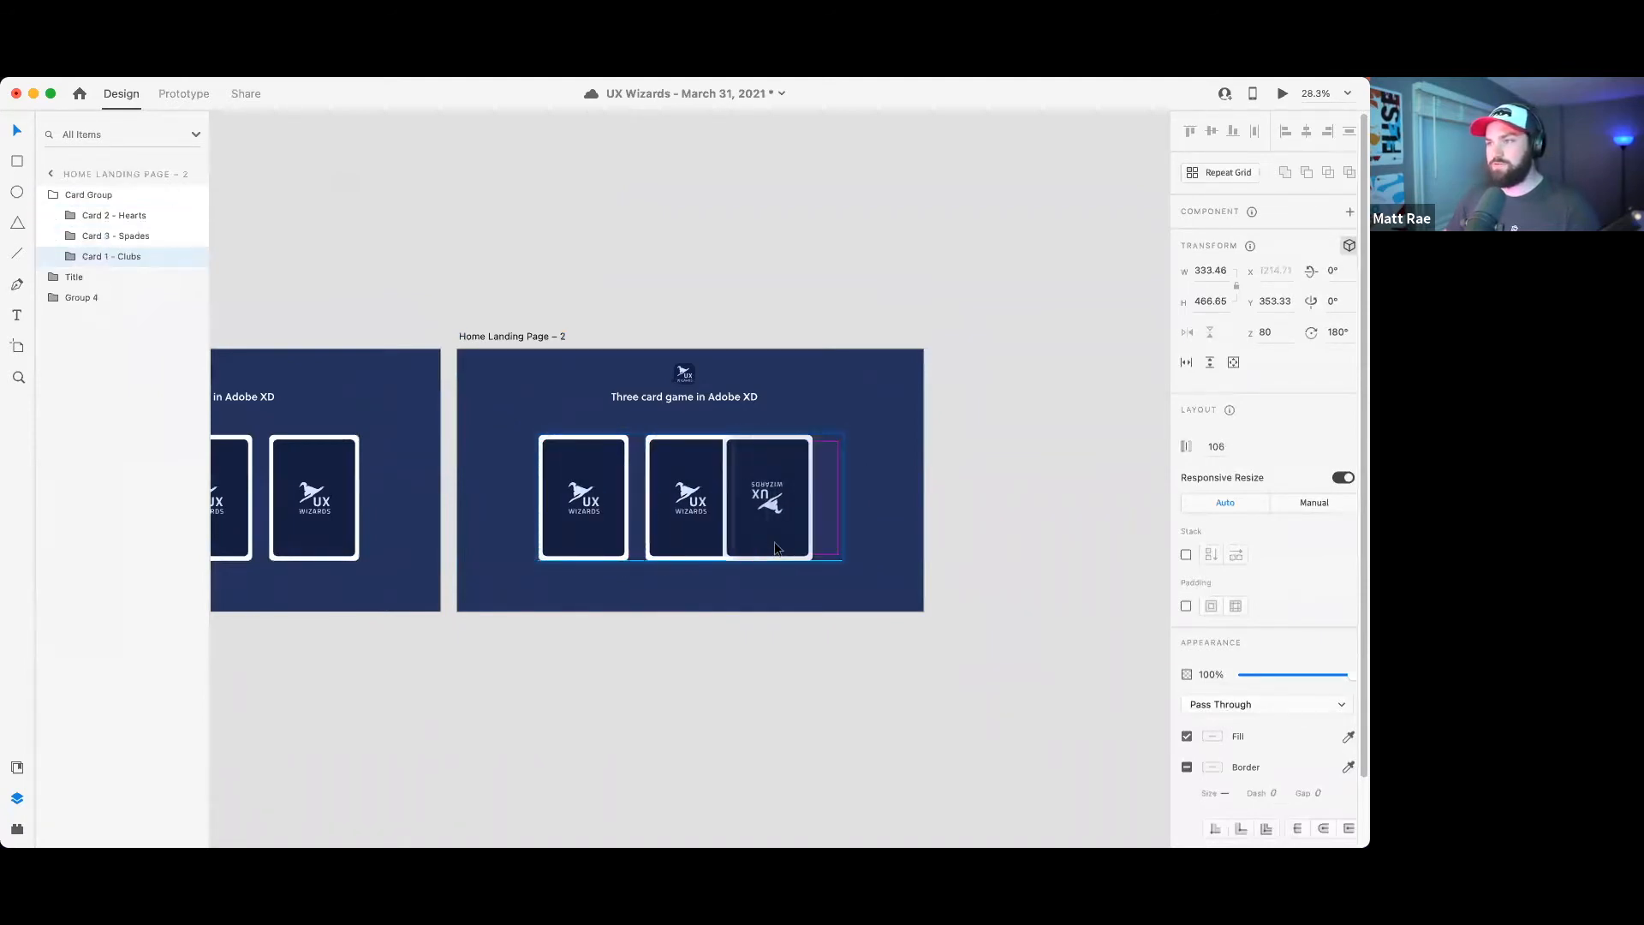
# - Move the Spades card to the first place in the stack on Home Landing Page – 2 and rotate it to -180°
pyautogui.click(675, 546)
pyautogui.press('super+bracketright')
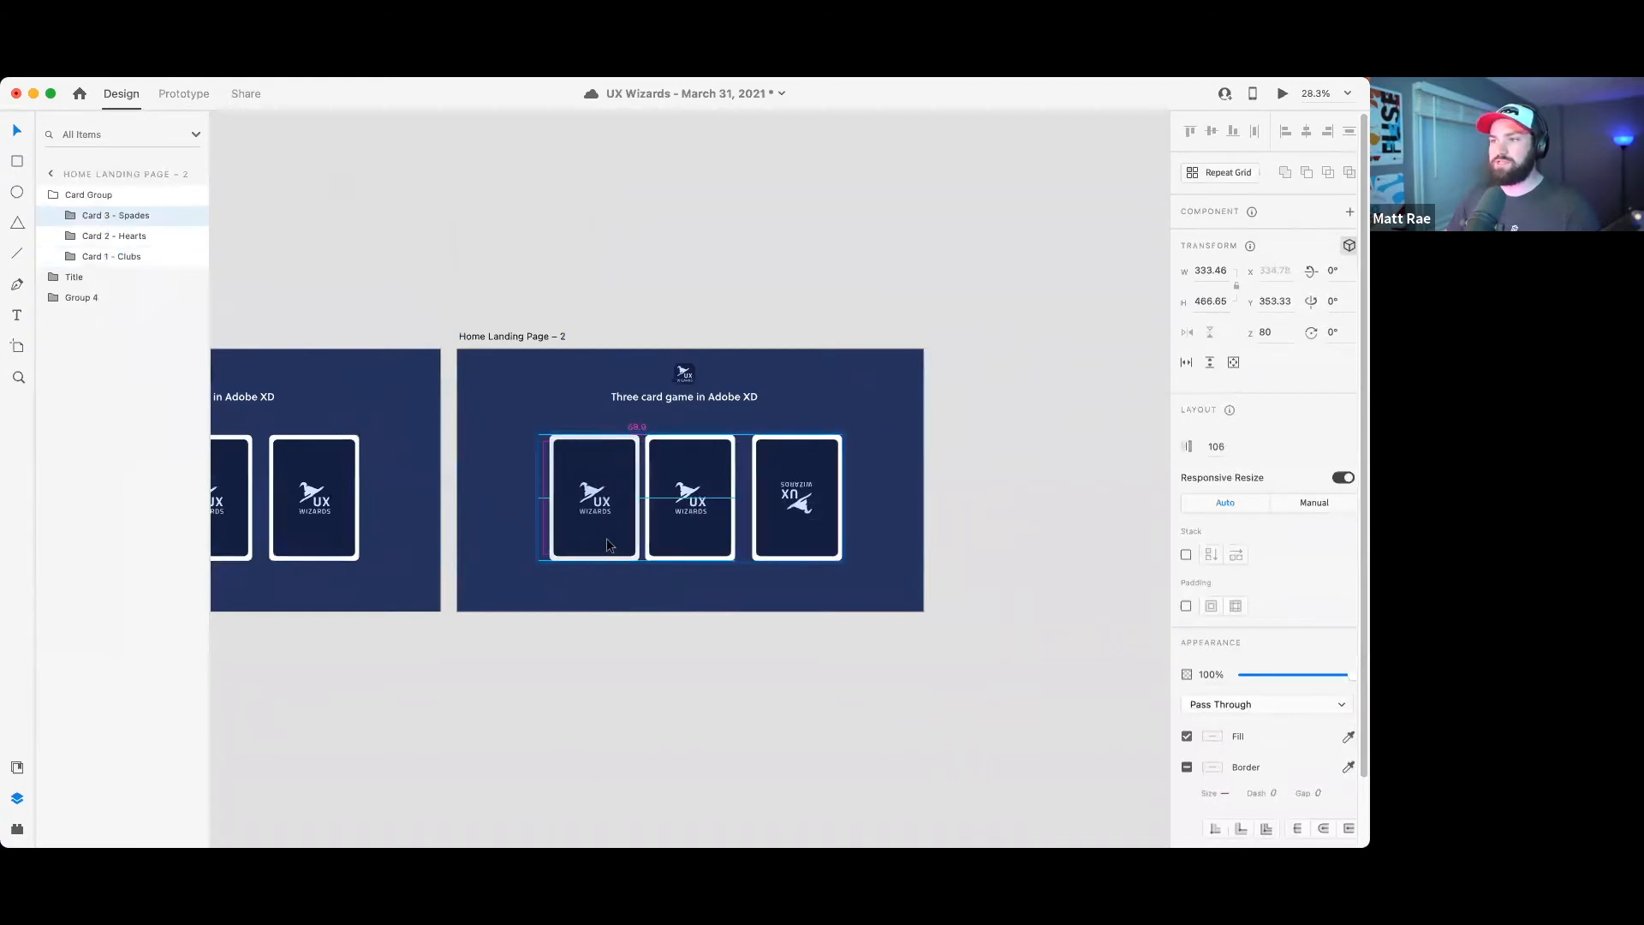
pyautogui.moveTo(631, 431); pyautogui.dragTo(521, 577)
pyautogui.click(870, 637)
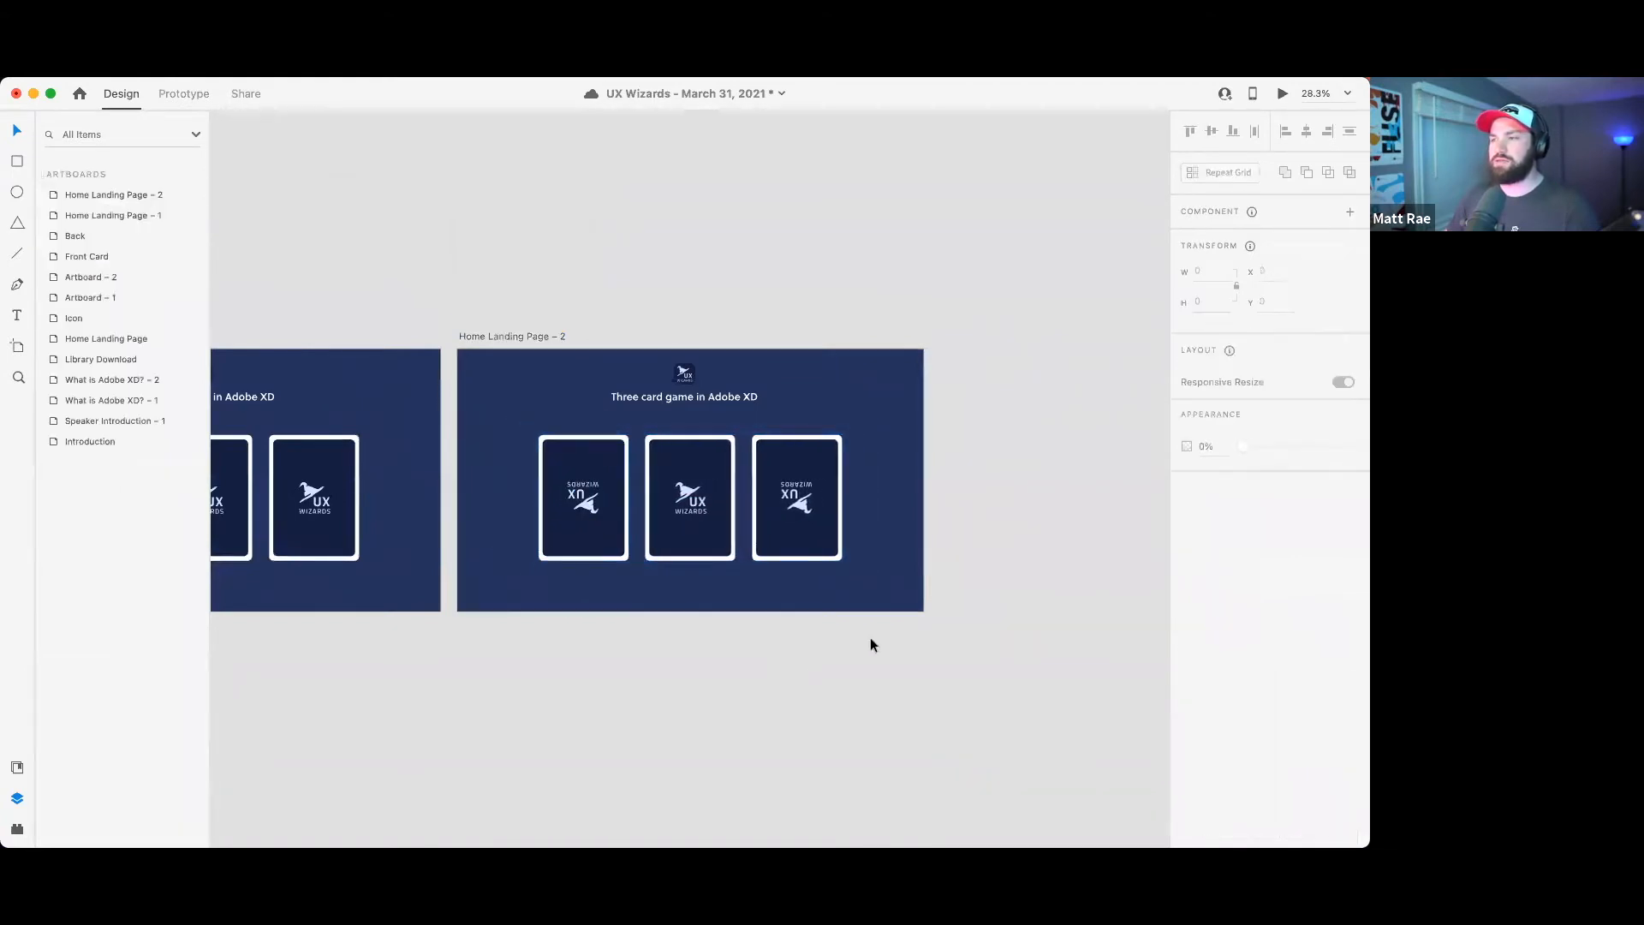
# - Duplicate Home Landing Page – 2, then on the copy rotate the Spades card to 0° and move it to the middle of the stack
pyautogui.hscroll(5, 822, 603)
pyautogui.scroll(-2, 770, 572)
pyautogui.click(452, 355)
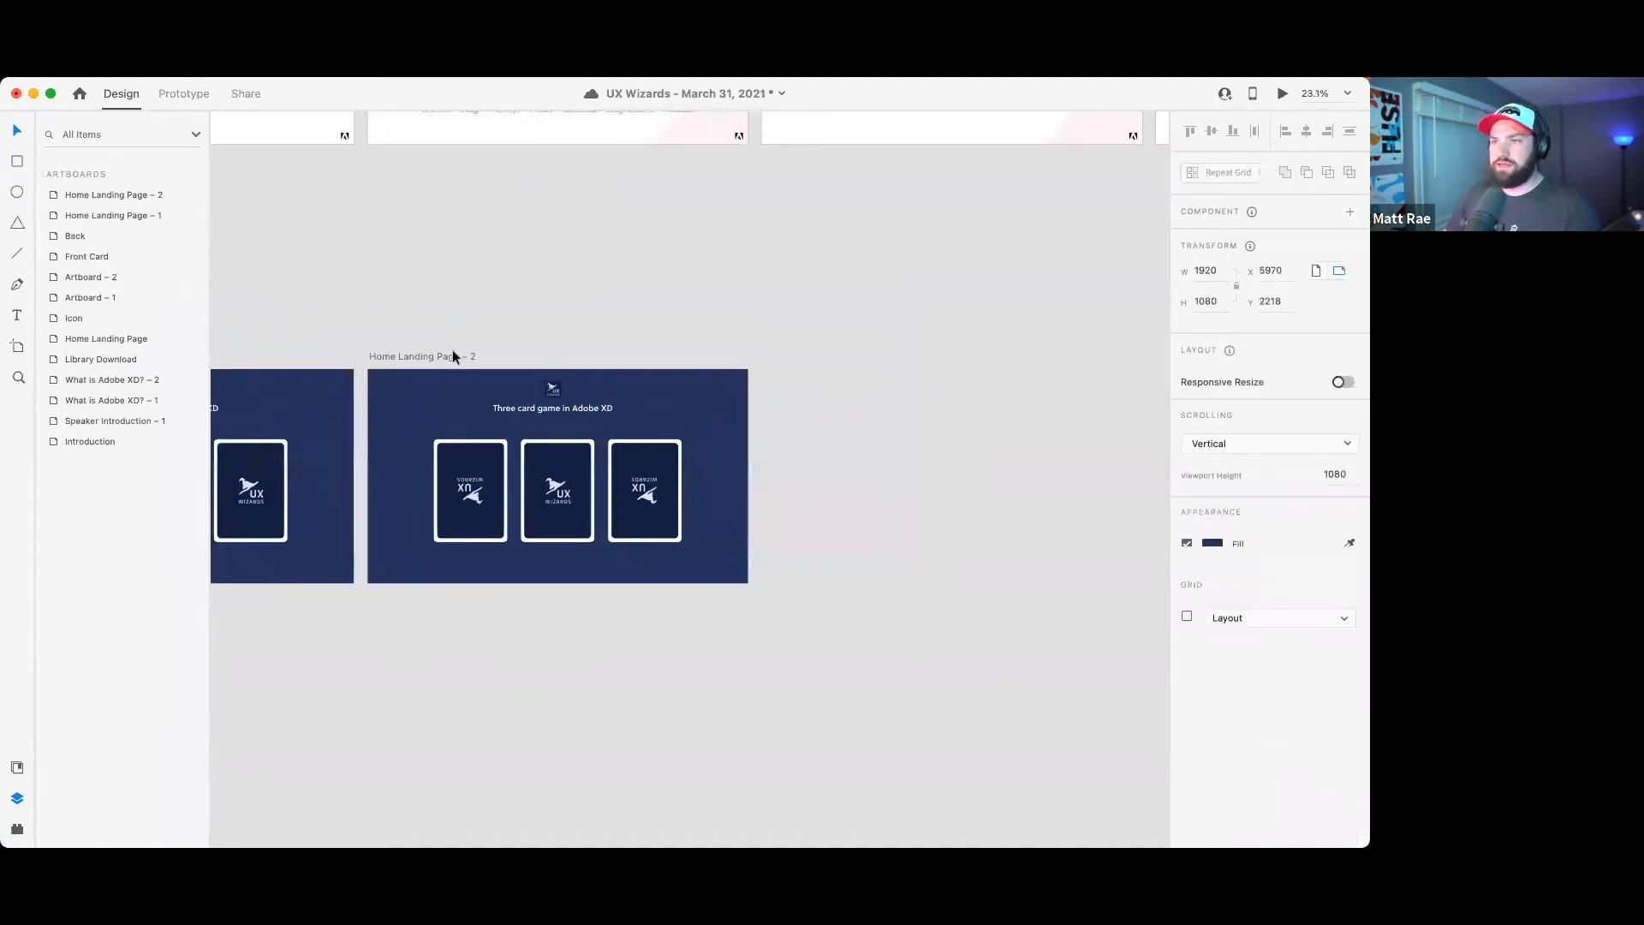
pyautogui.press('super+d')
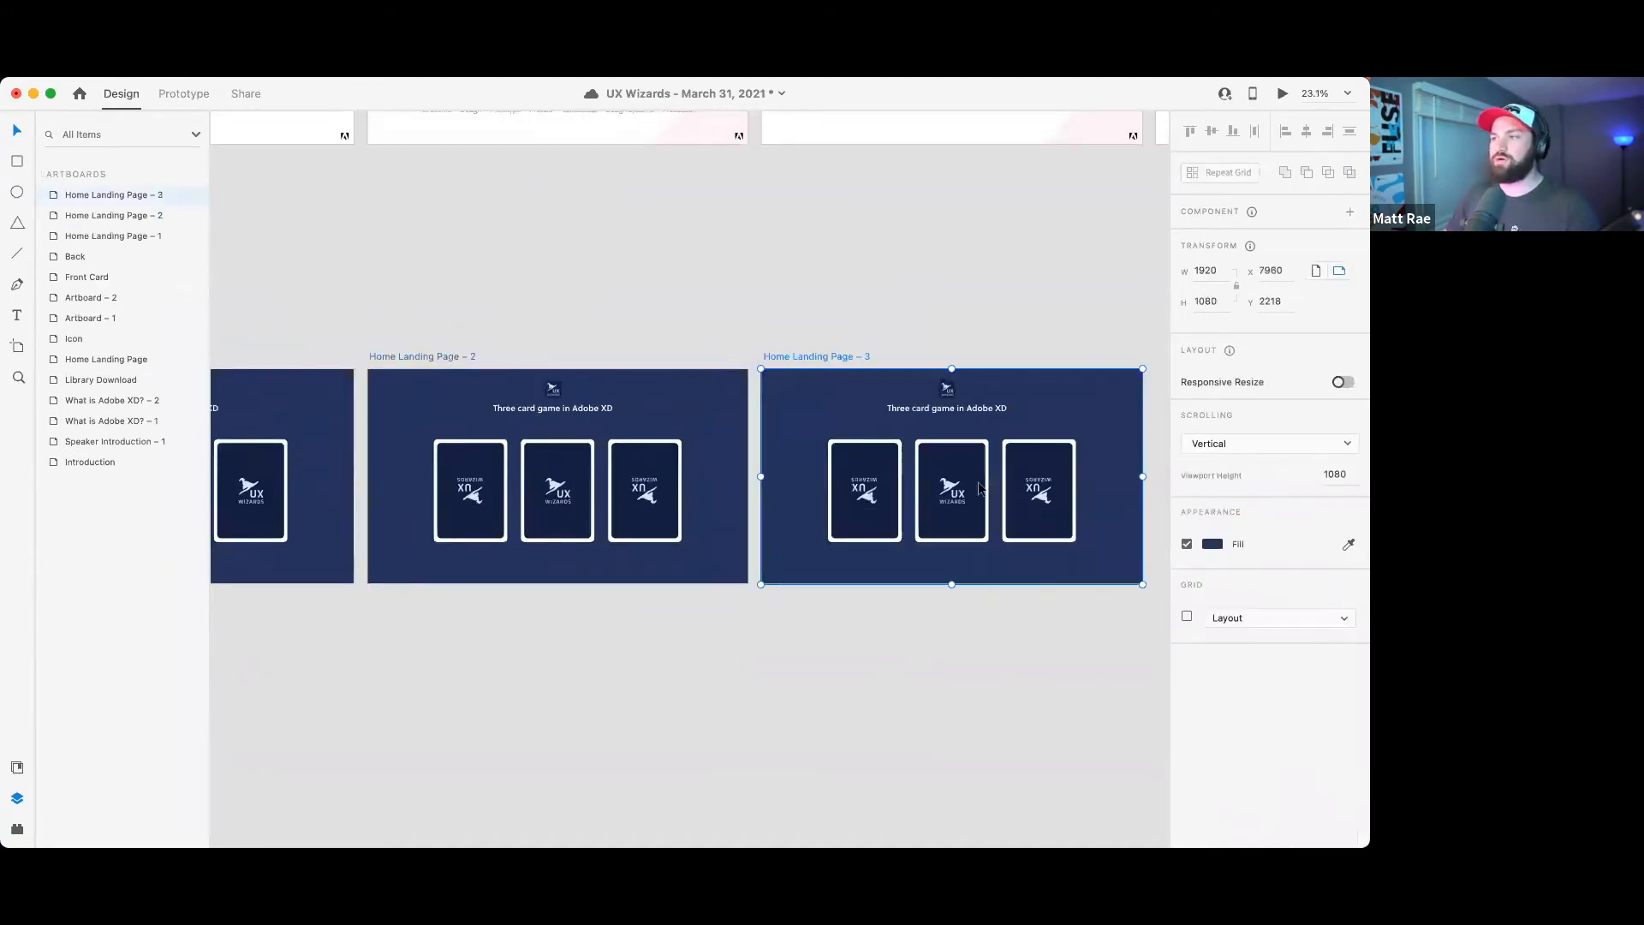
pyautogui.hscroll(5, 961, 478)
pyautogui.doubleClick(626, 486)
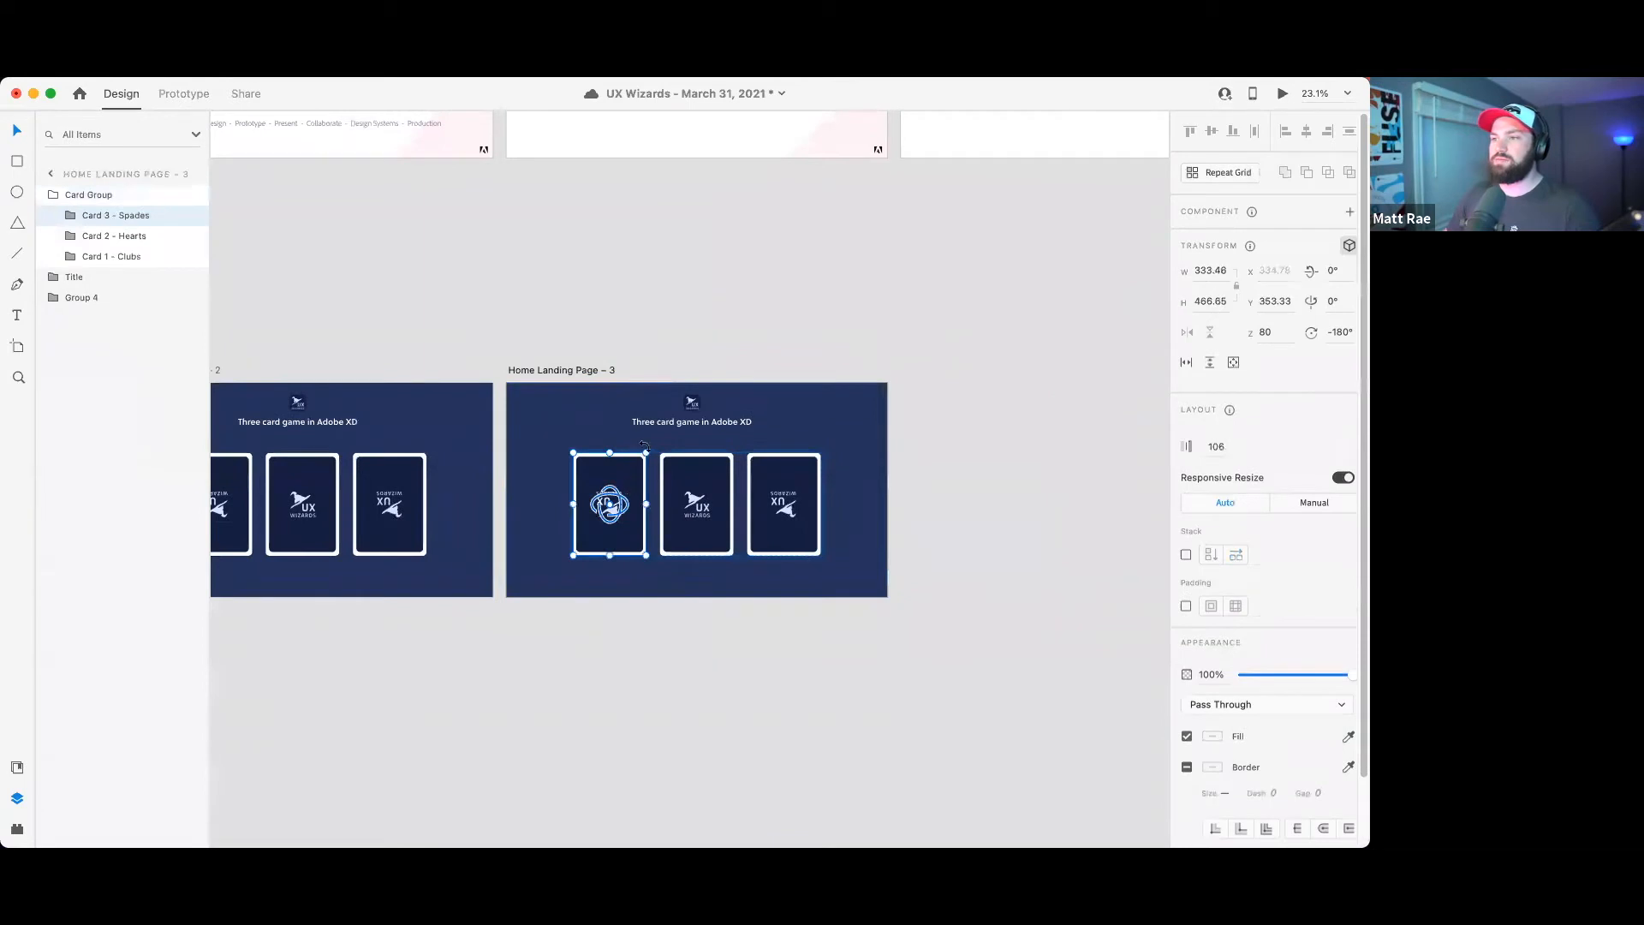
pyautogui.moveTo(644, 447); pyautogui.dragTo(700, 546)
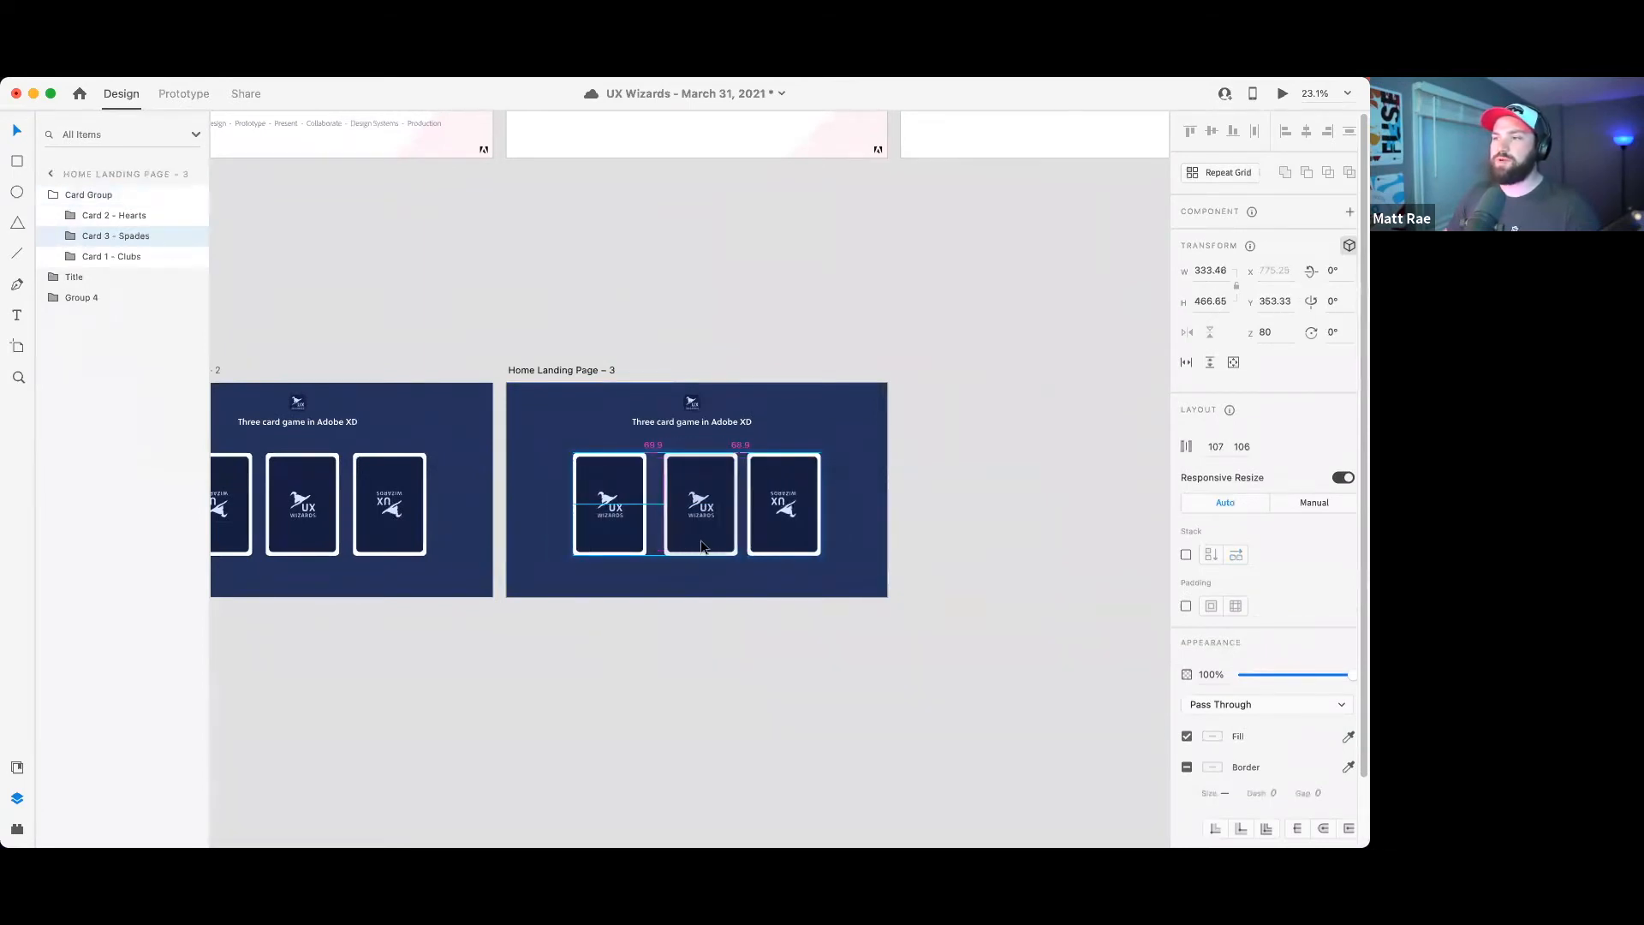
# - Rotate the Clubs card on Home Landing Page – 3 back upright and reorder the stack to Clubs, Spades, Hearts
pyautogui.click(782, 469)
pyautogui.moveTo(759, 438); pyautogui.dragTo(835, 536)
pyautogui.click(680, 542)
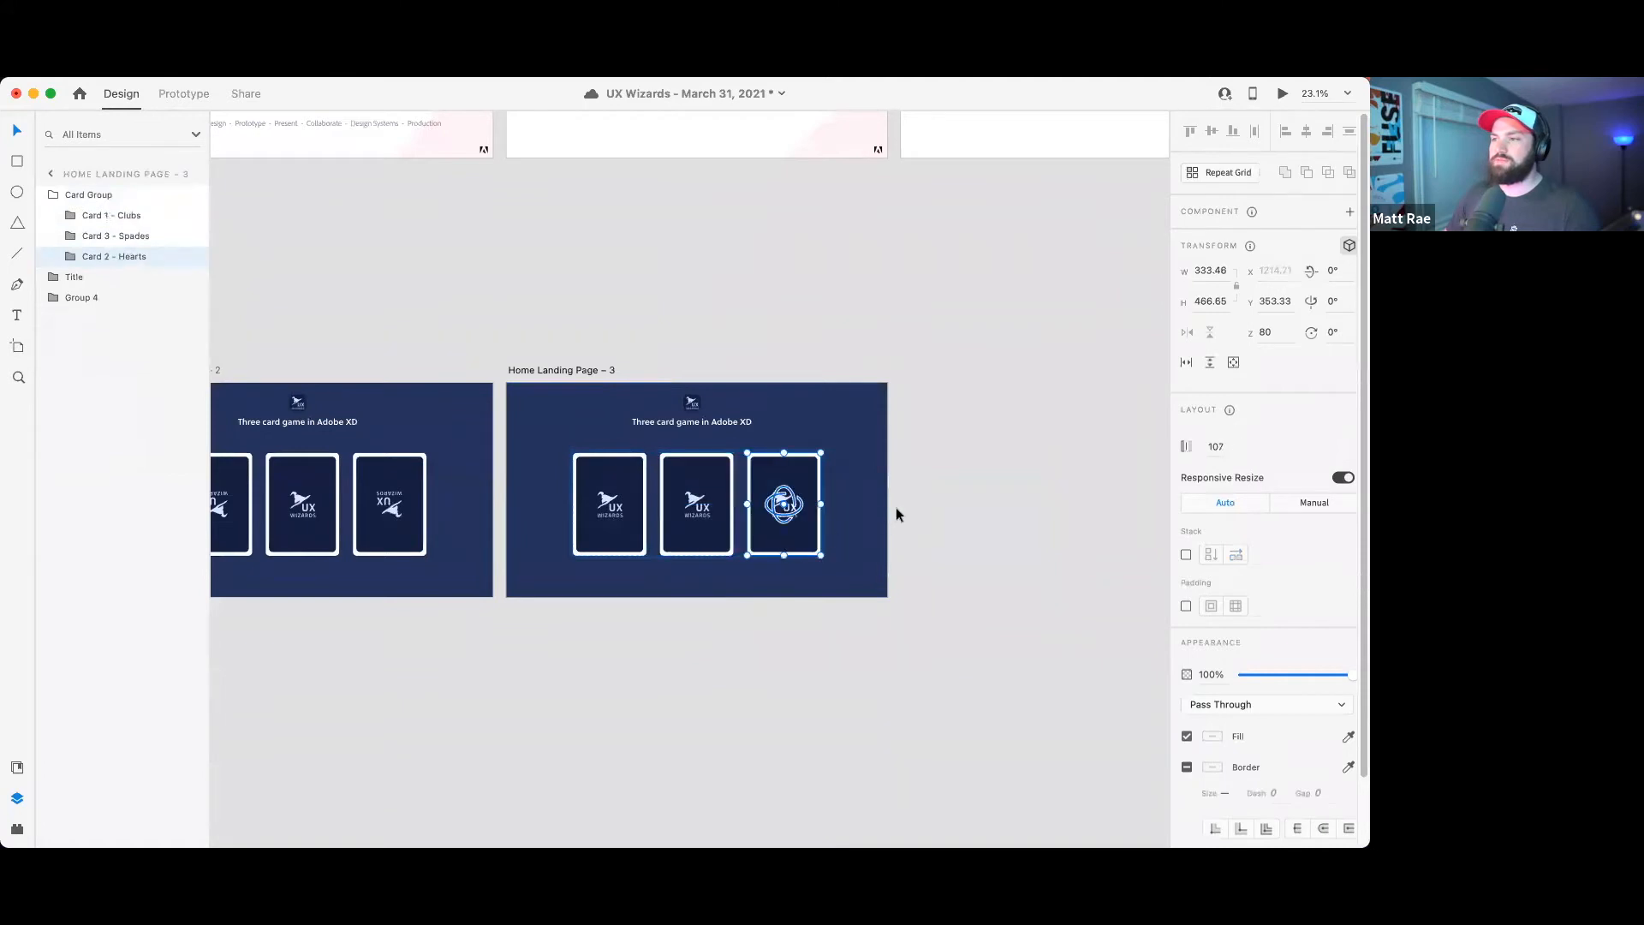
# - Duplicate Home Landing Page – 3 and reorder the copy's card stack by moving its first card to the last place
pyautogui.click(577, 370)
pyautogui.press('super+d')
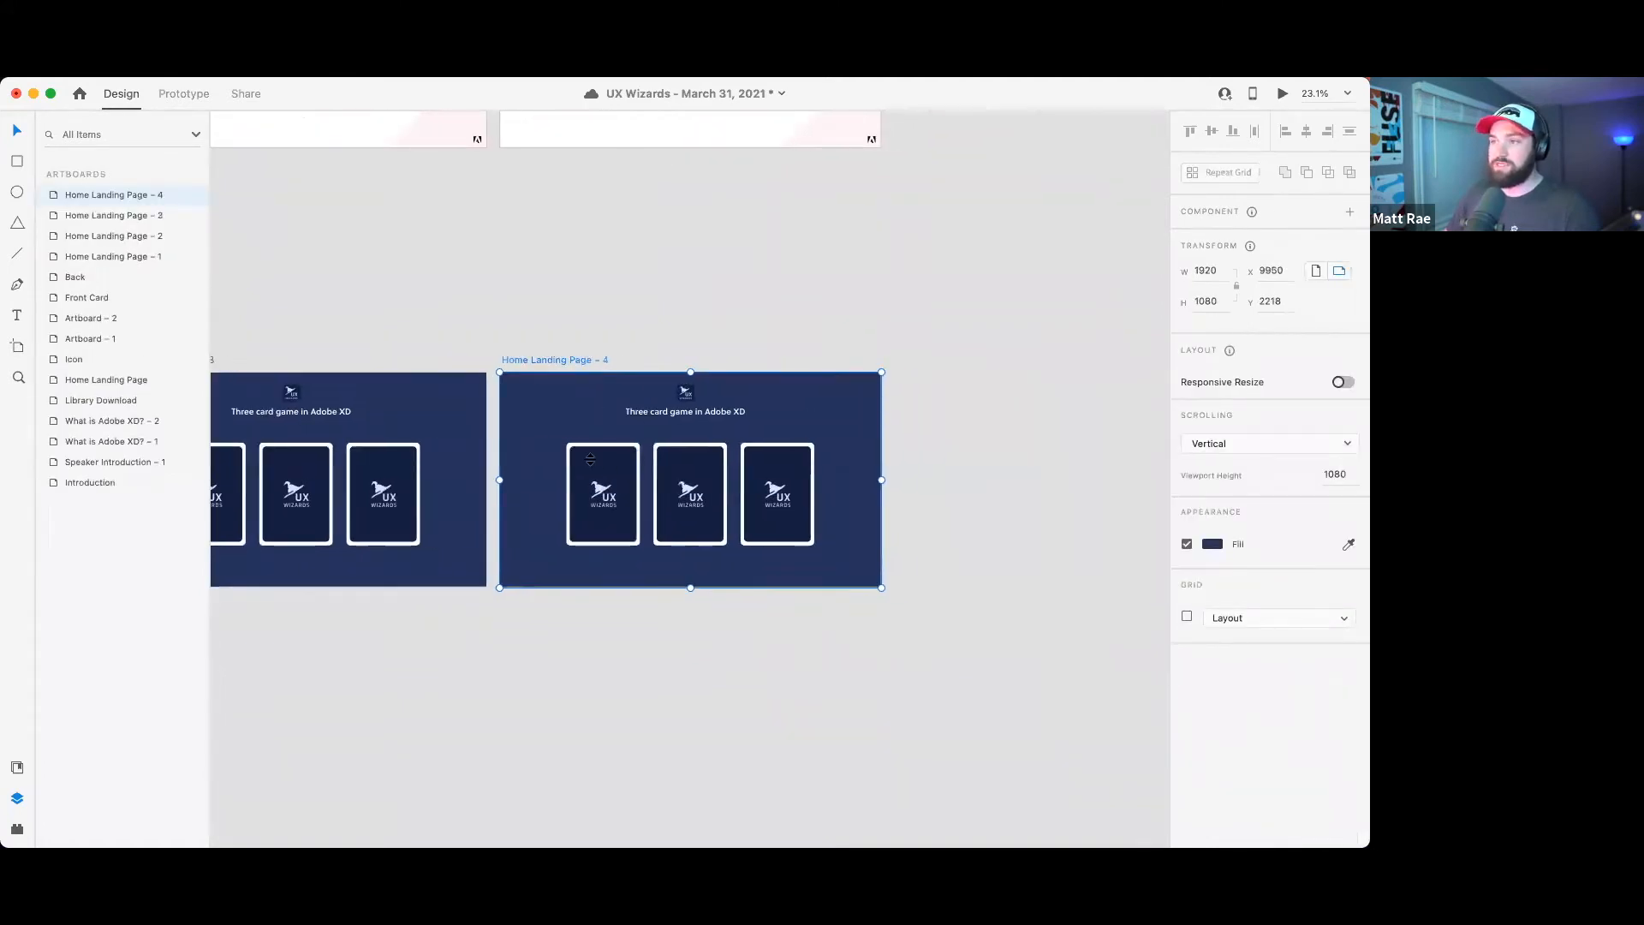
pyautogui.doubleClick(615, 457)
pyautogui.moveTo(614, 457); pyautogui.dragTo(771, 470)
pyautogui.click(771, 470)
pyautogui.keyDown('shift'); pyautogui.click(690, 468); pyautogui.keyUp('shift')
pyautogui.click(933, 416)
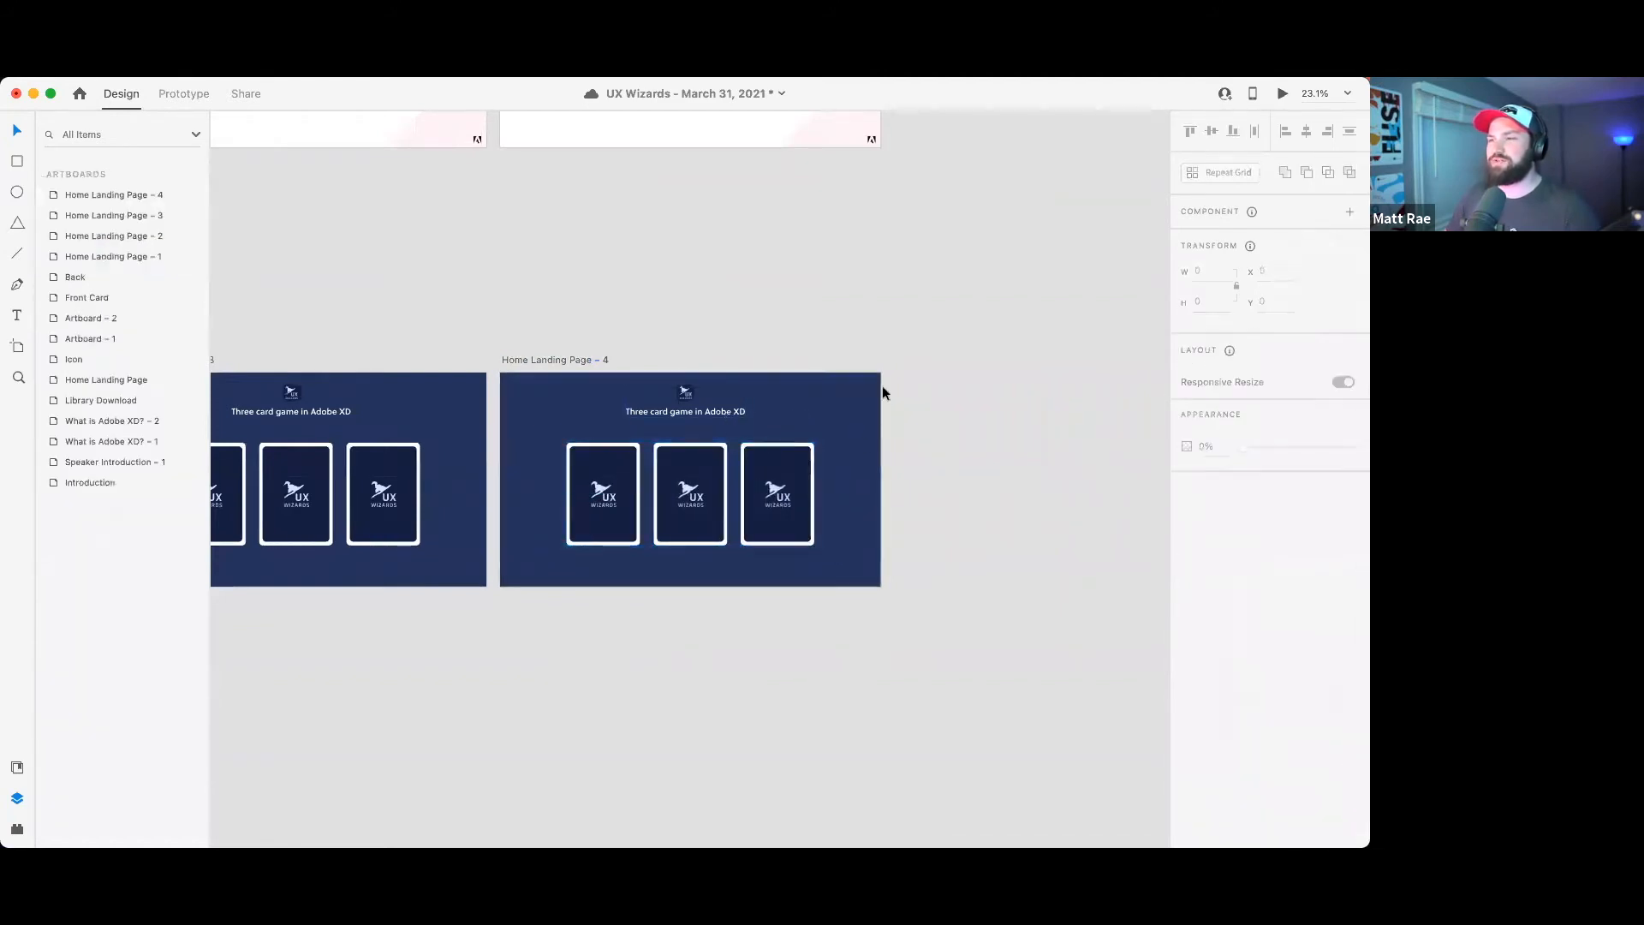
# - Link the Home Landing Page – 1 artboard to Home Landing Page – 2 with an Auto-Animate interaction triggered by Time
pyautogui.scroll(-3, 870, 364)
pyautogui.moveTo(571, 548); pyautogui.dragTo(765, 519)
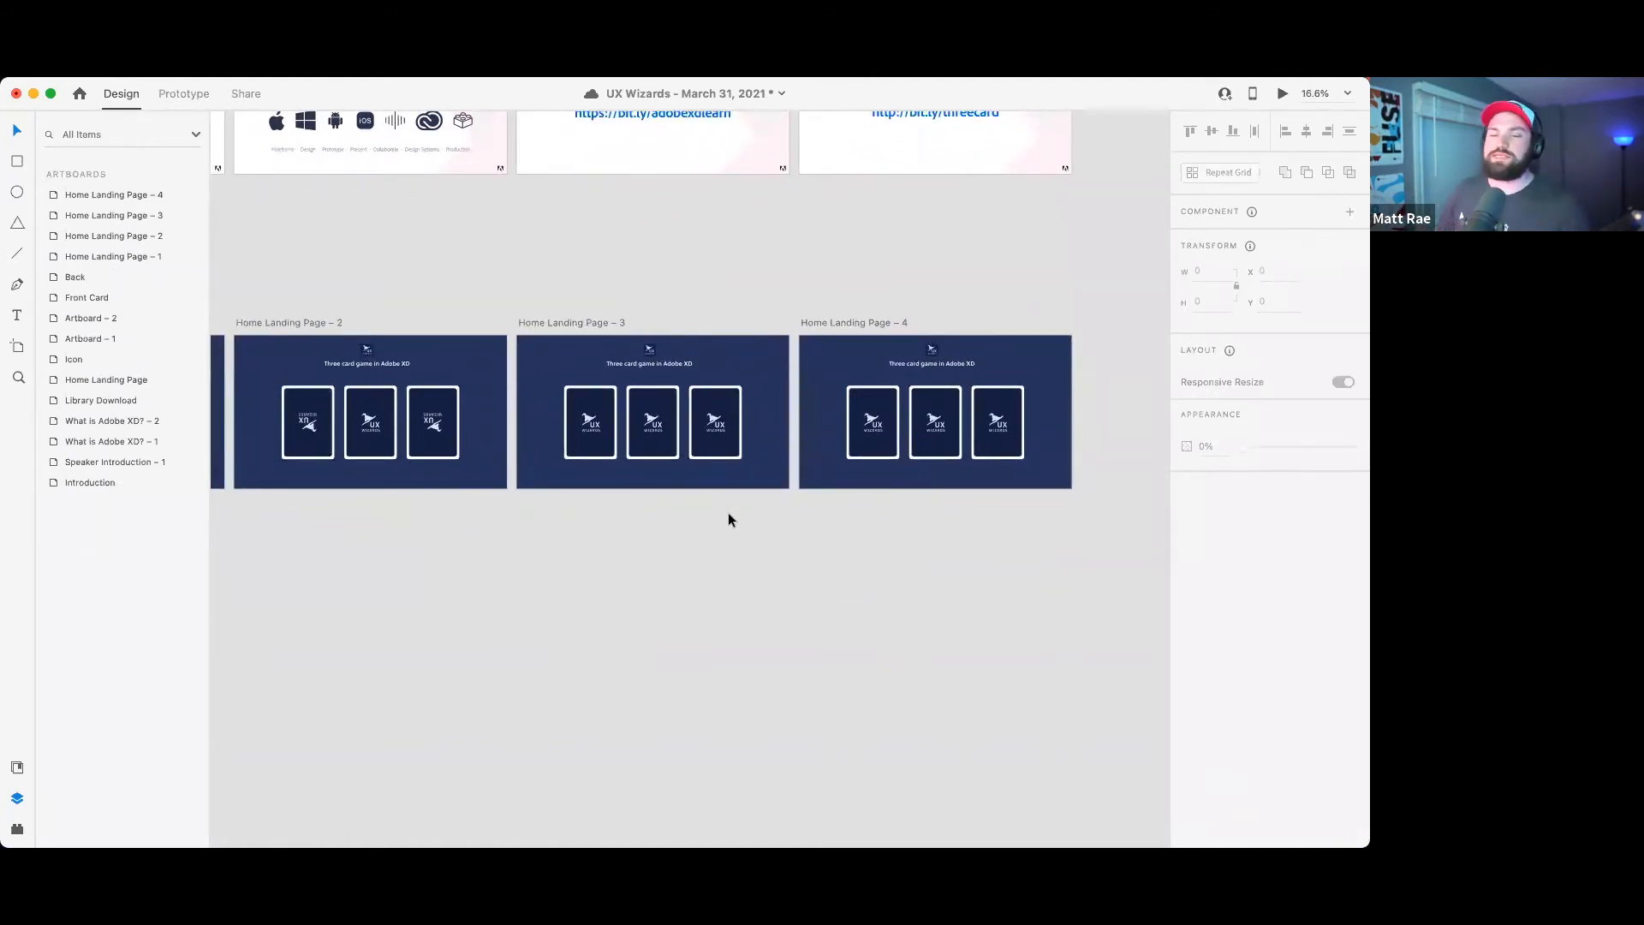
pyautogui.click(310, 323)
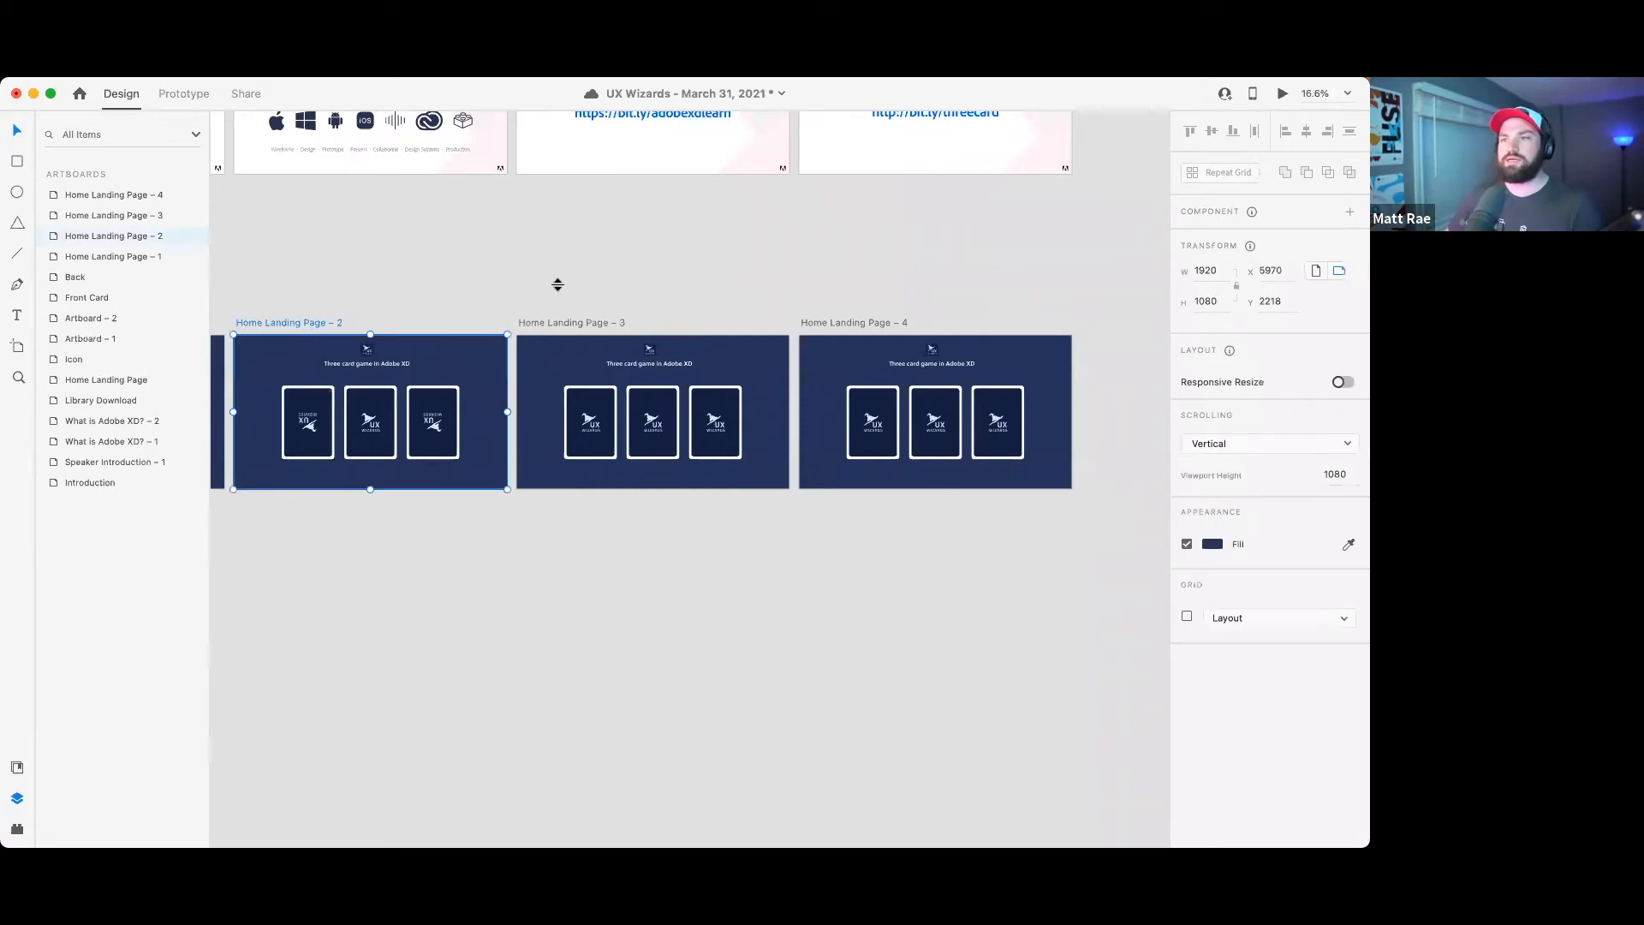
pyautogui.hscroll(-5, 558, 279)
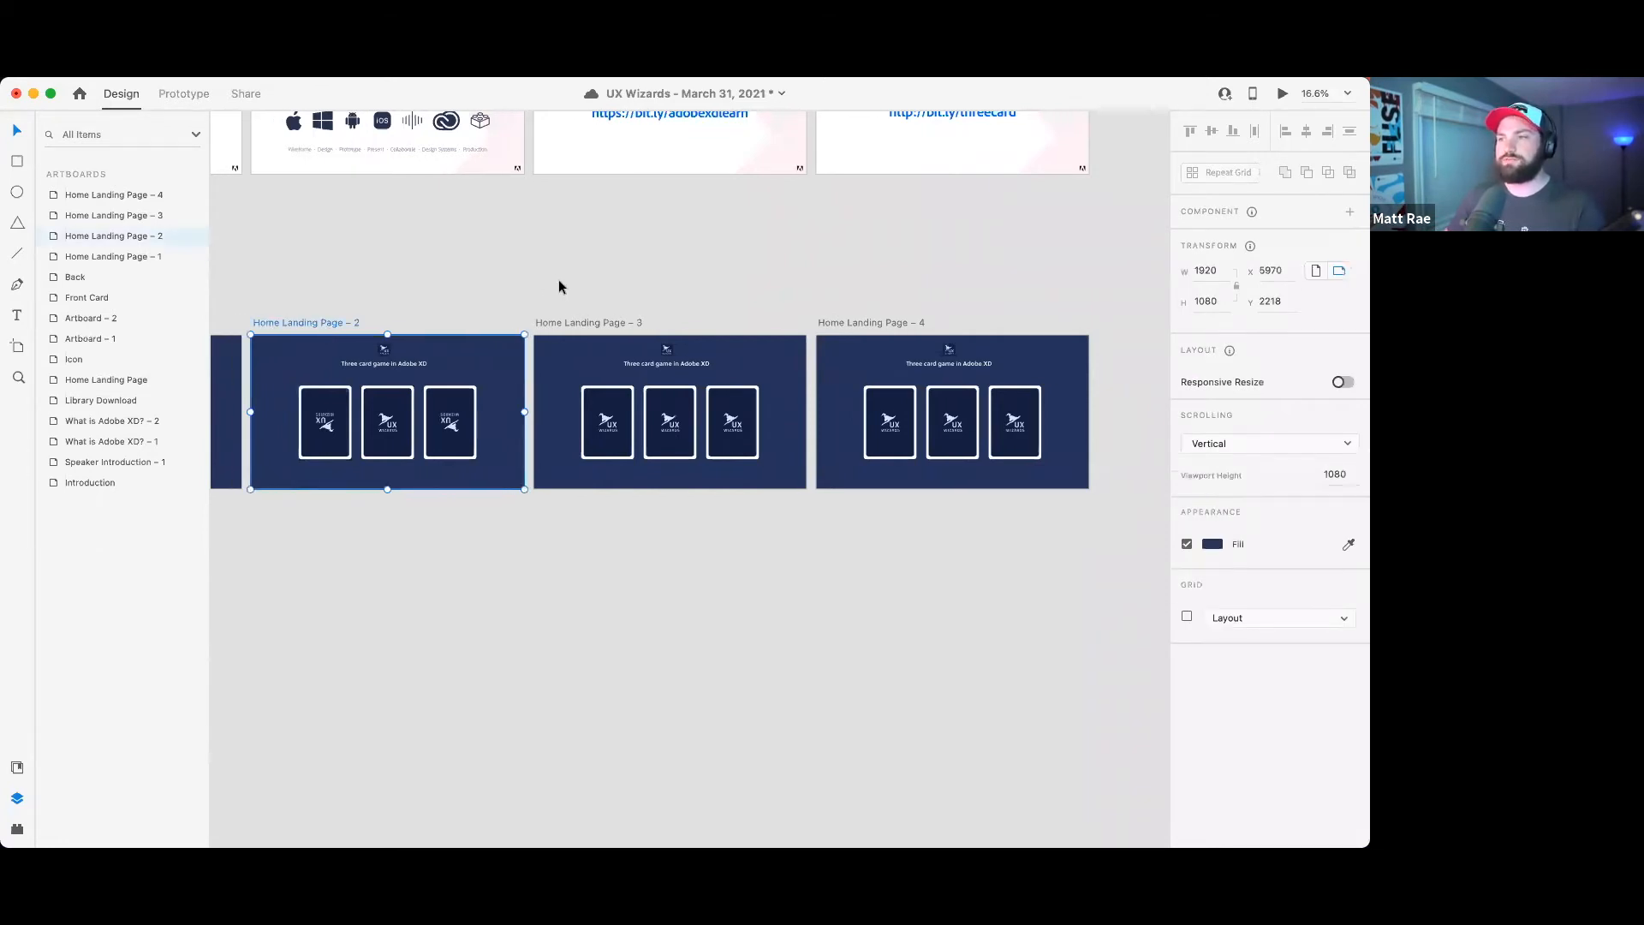
pyautogui.hscroll(-2, 554, 290)
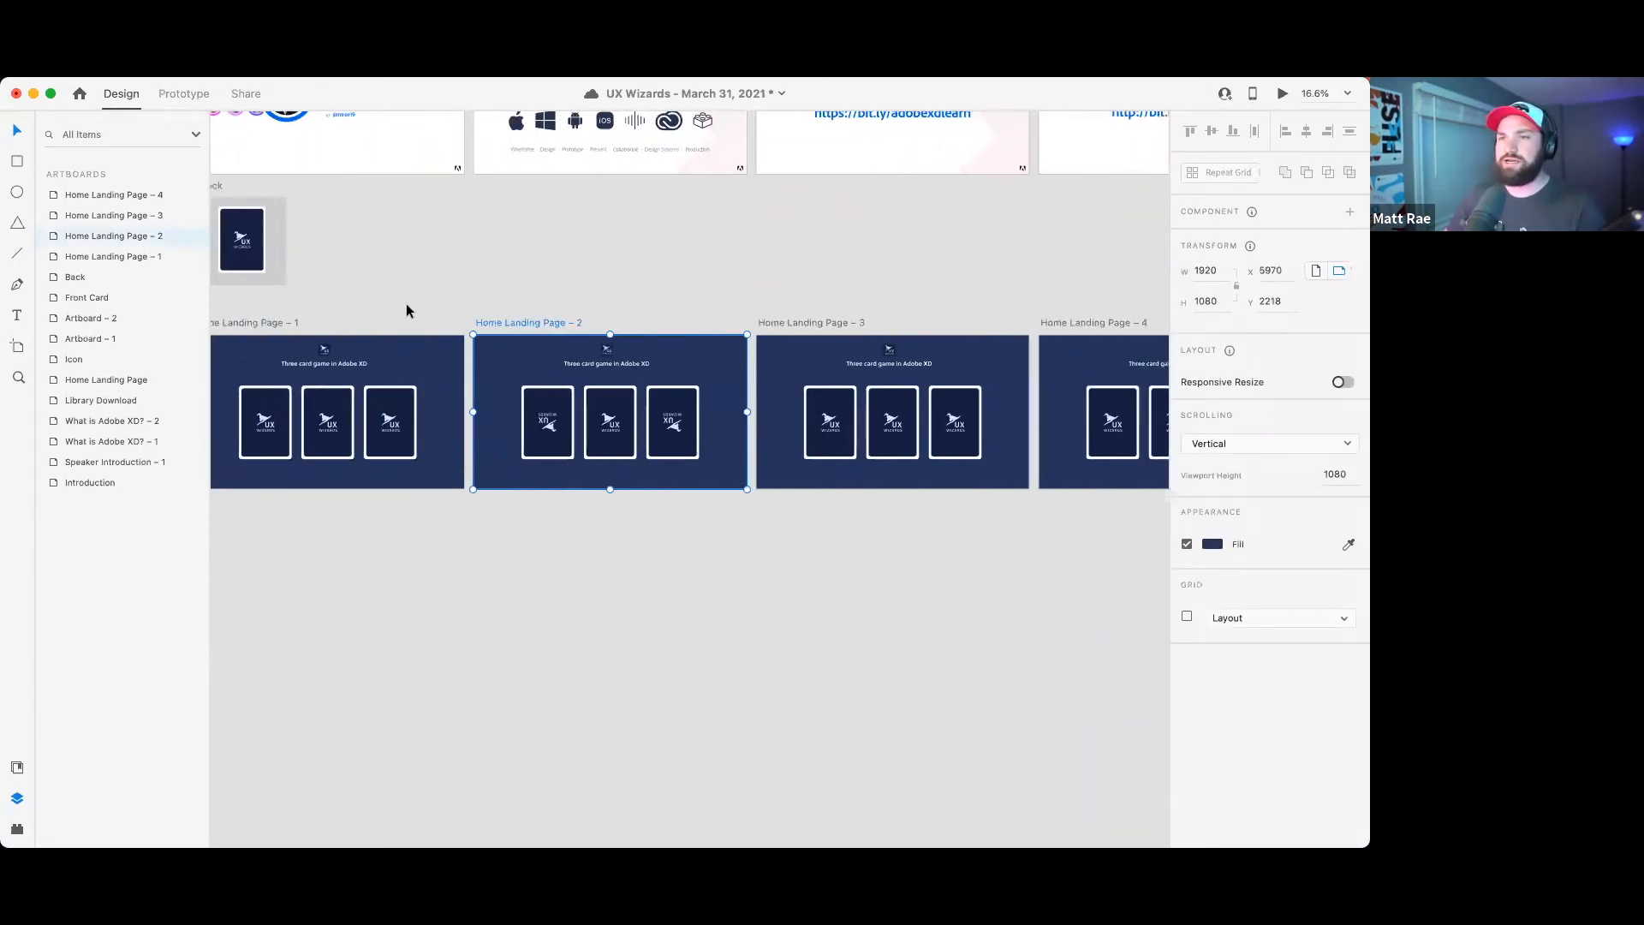
pyautogui.click(297, 329)
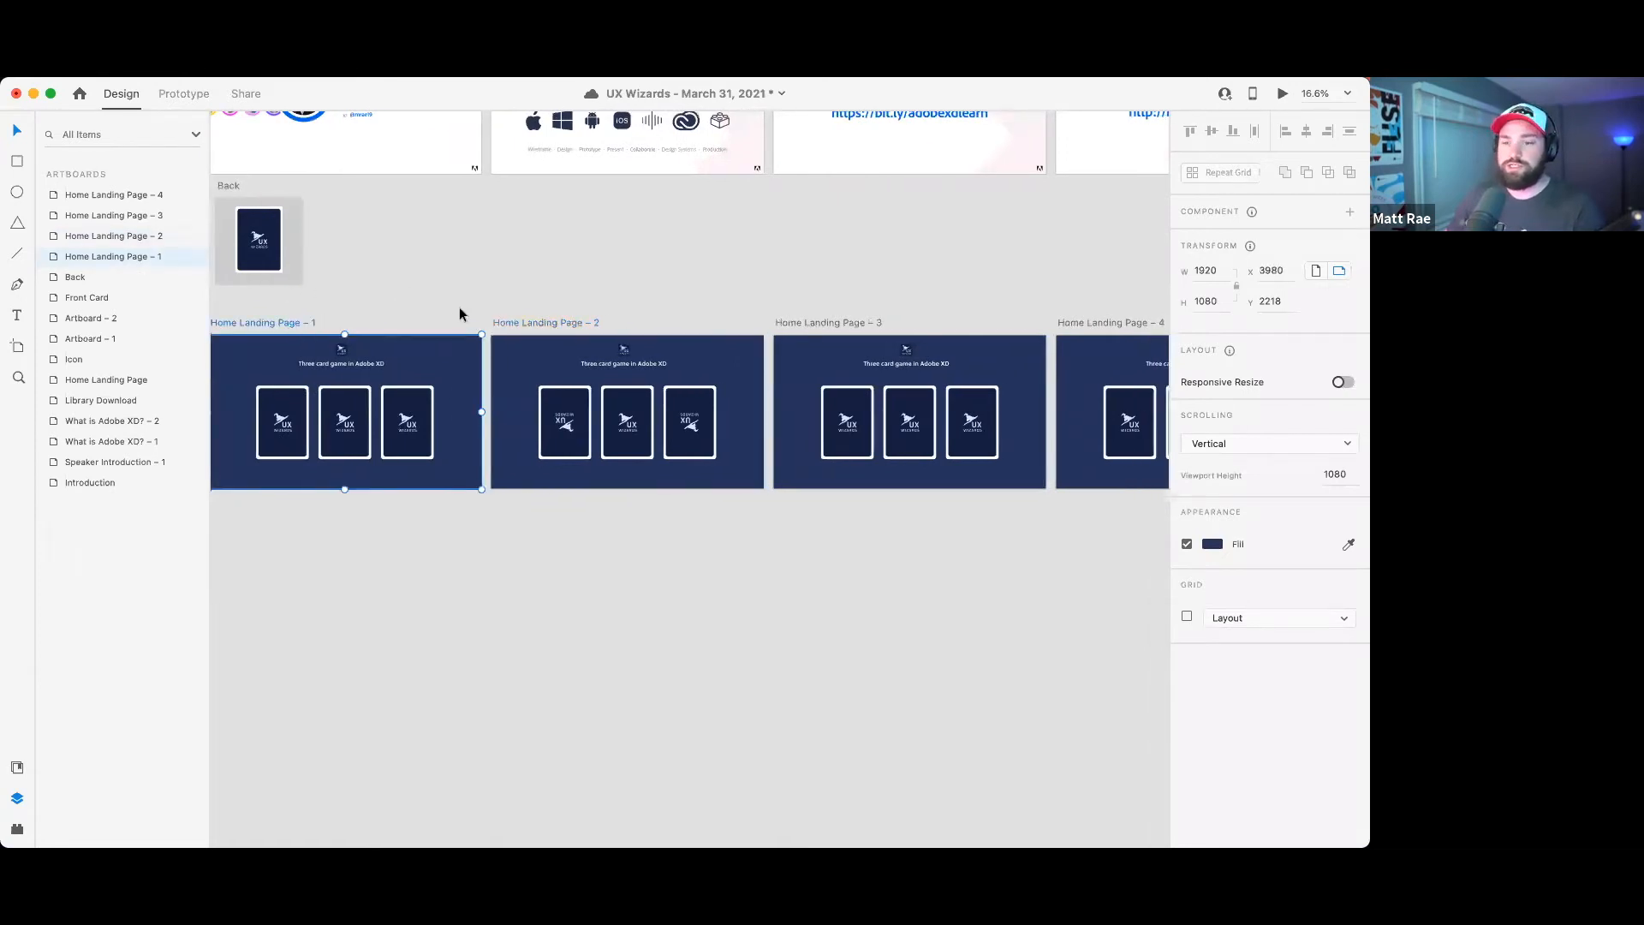
pyautogui.hscroll(-4, 459, 310)
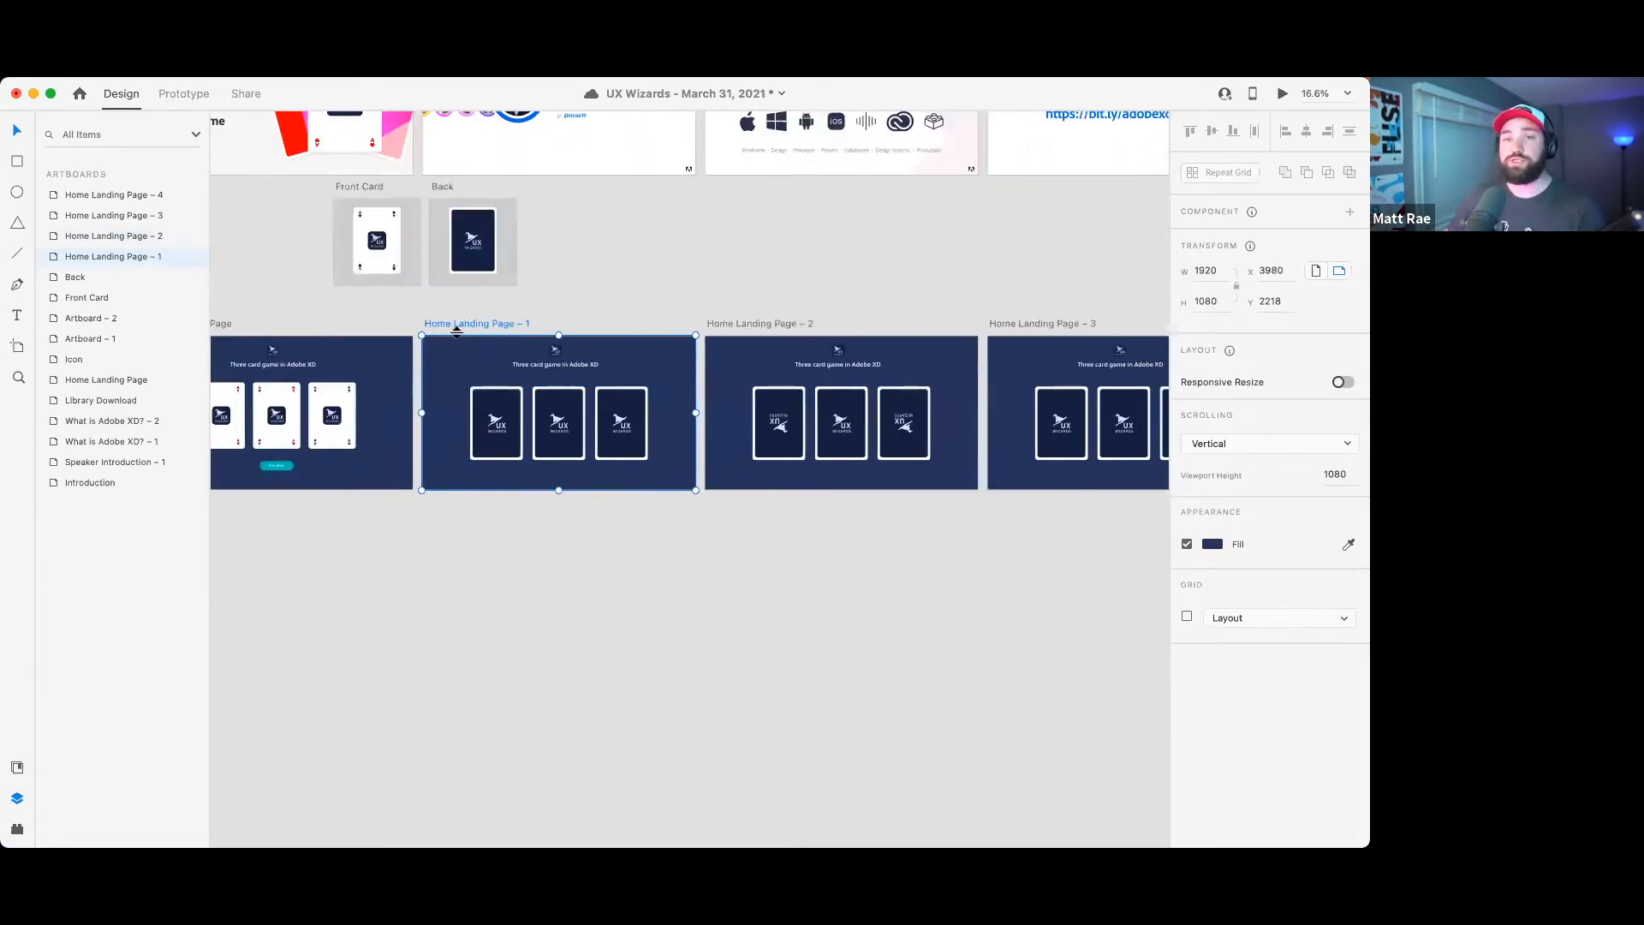
pyautogui.click(187, 95)
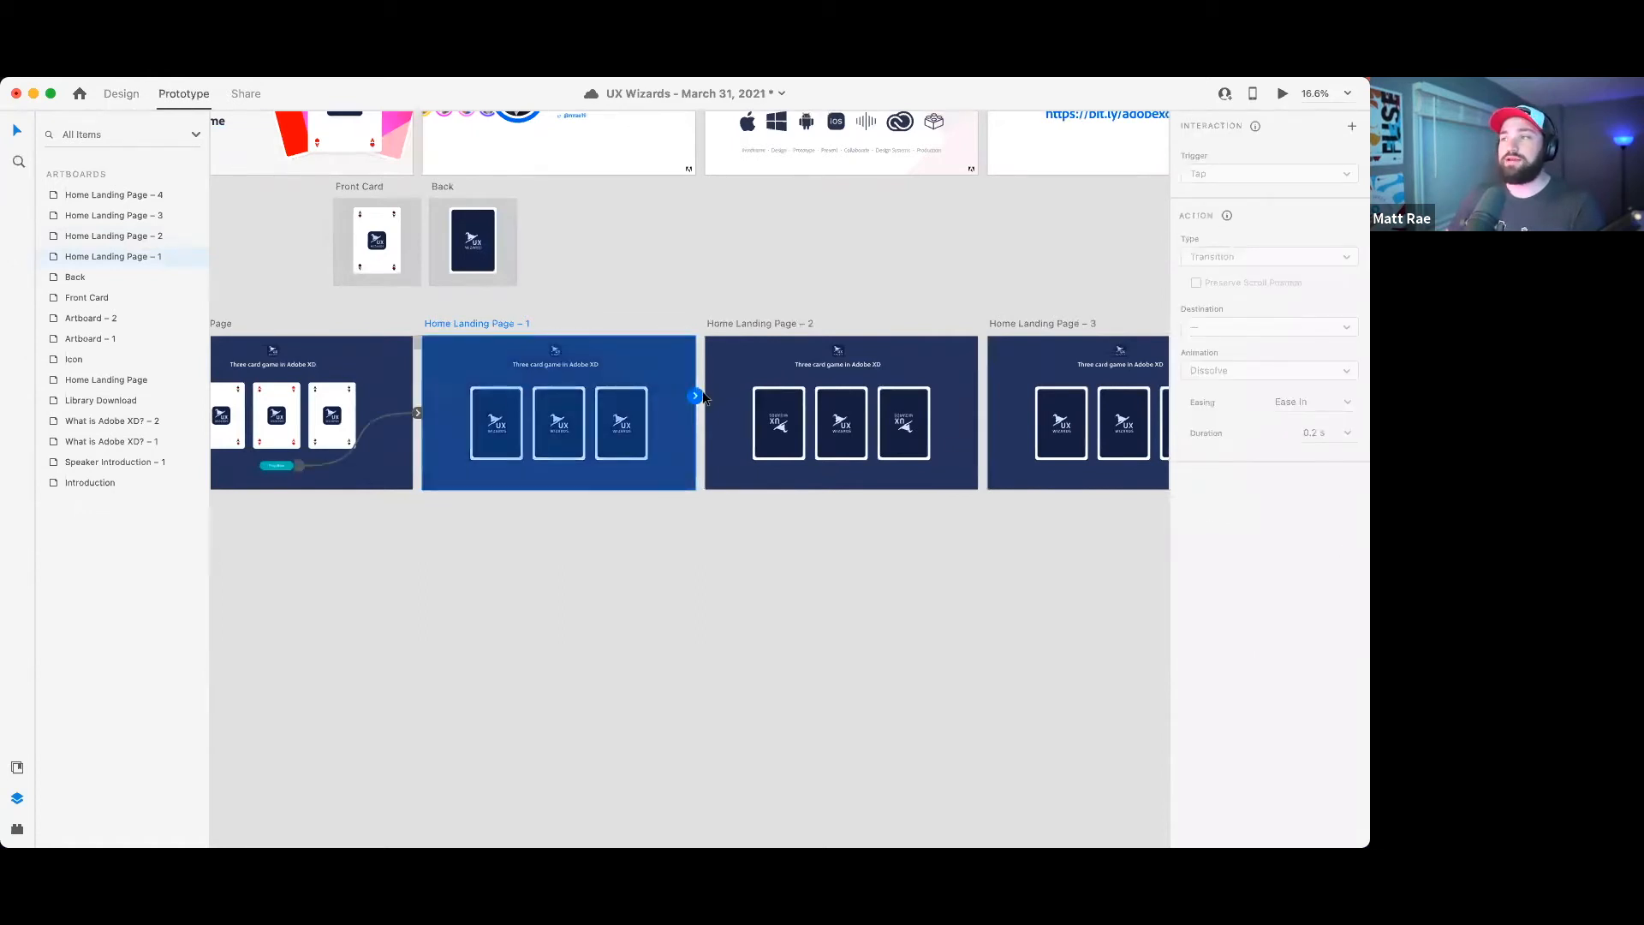
pyautogui.moveTo(698, 399); pyautogui.dragTo(724, 380)
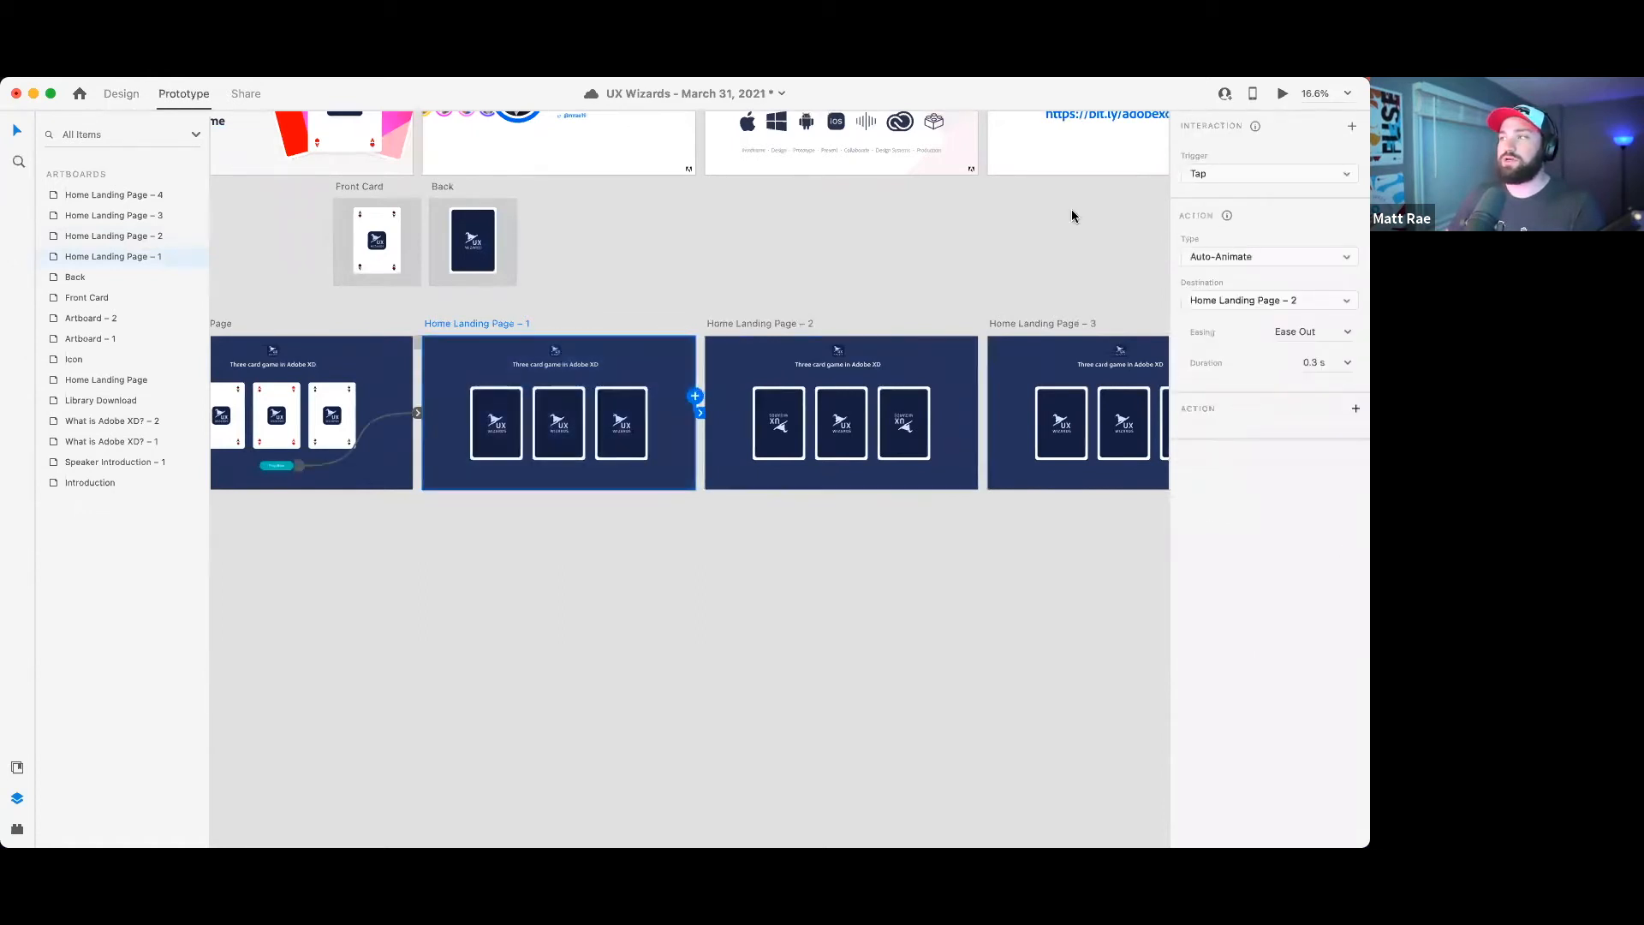
pyautogui.click(1240, 174)
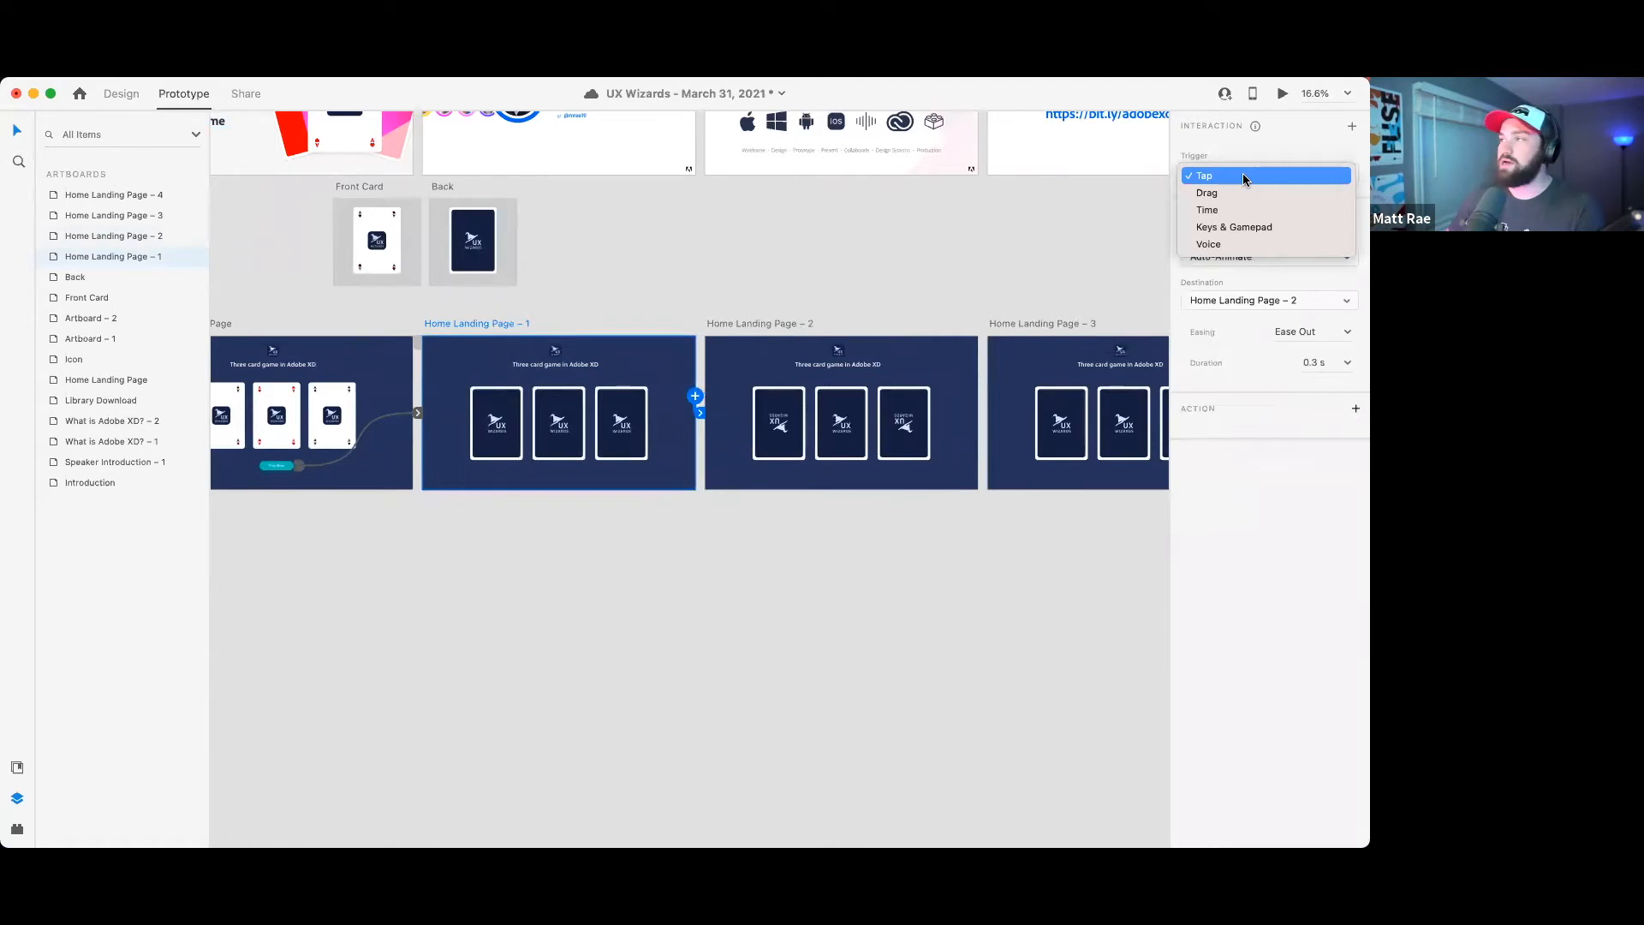
pyautogui.click(1255, 213)
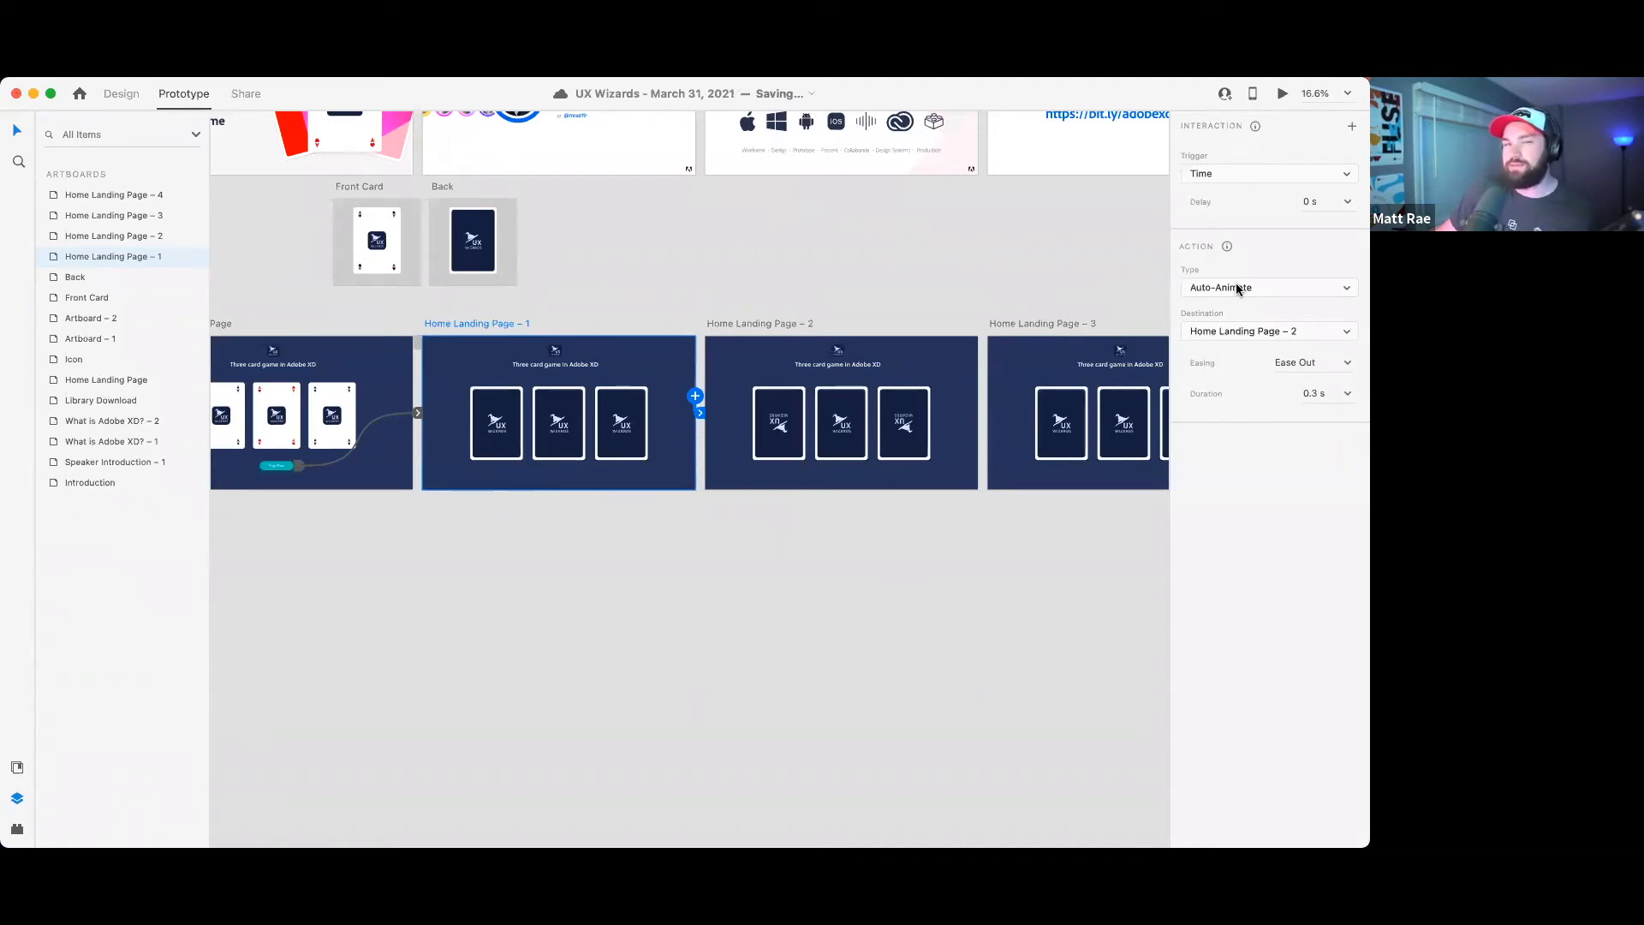
# - Set the duration of the Auto-Animate transition from Home Landing Page – 1 to 0.4 s
pyautogui.click(1348, 364)
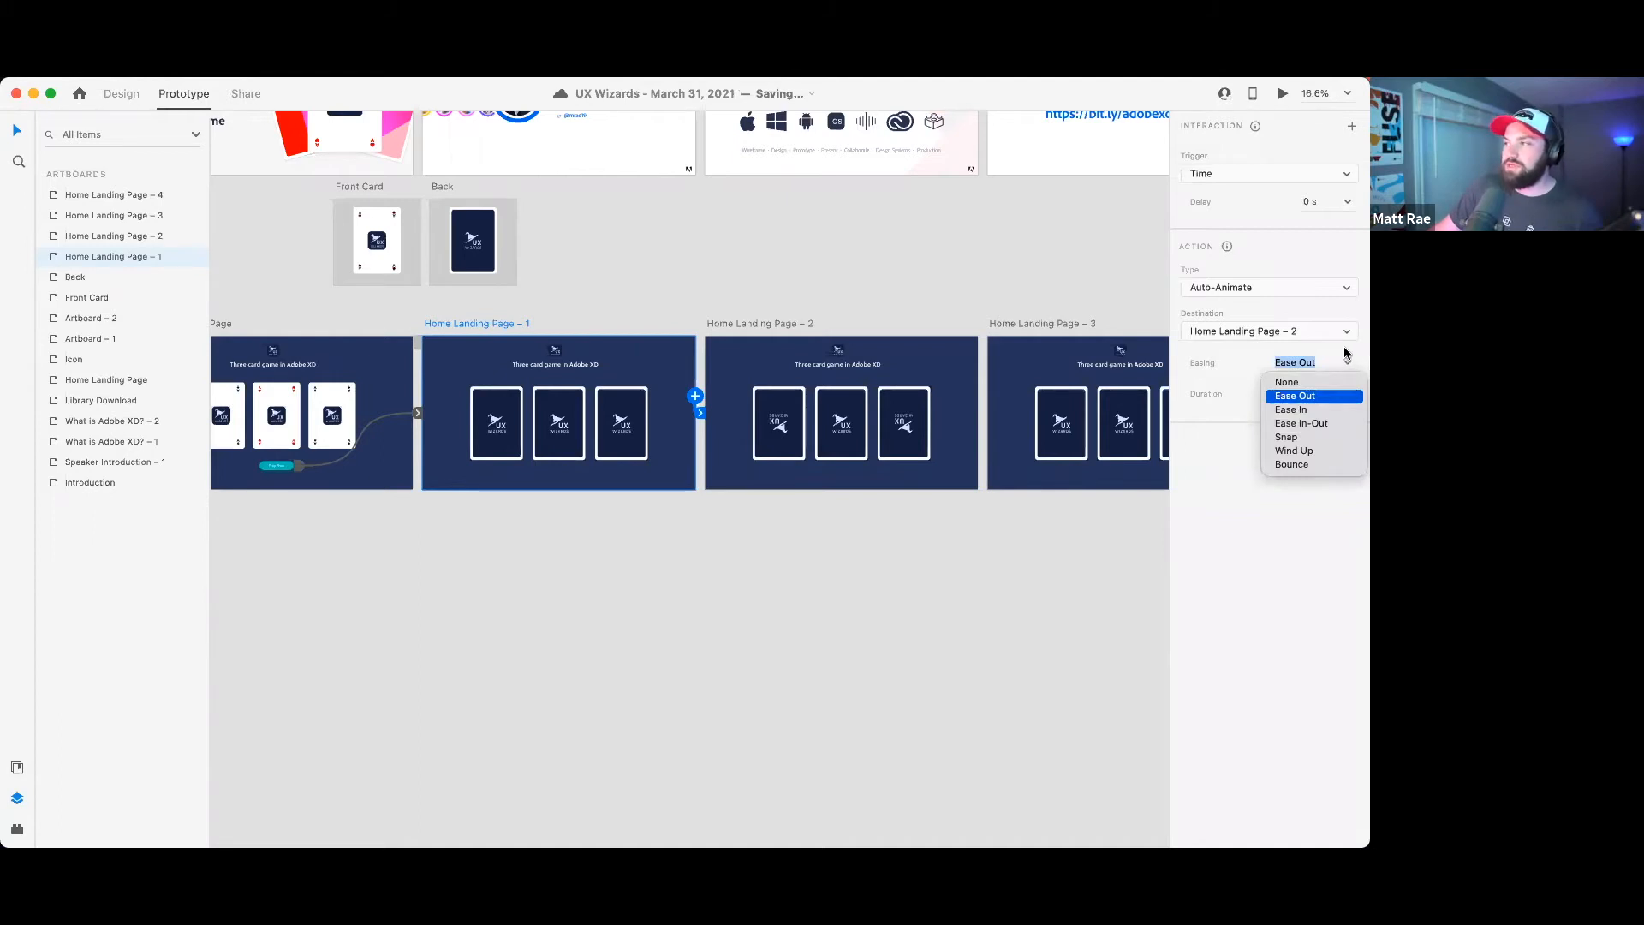
pyautogui.click(1345, 348)
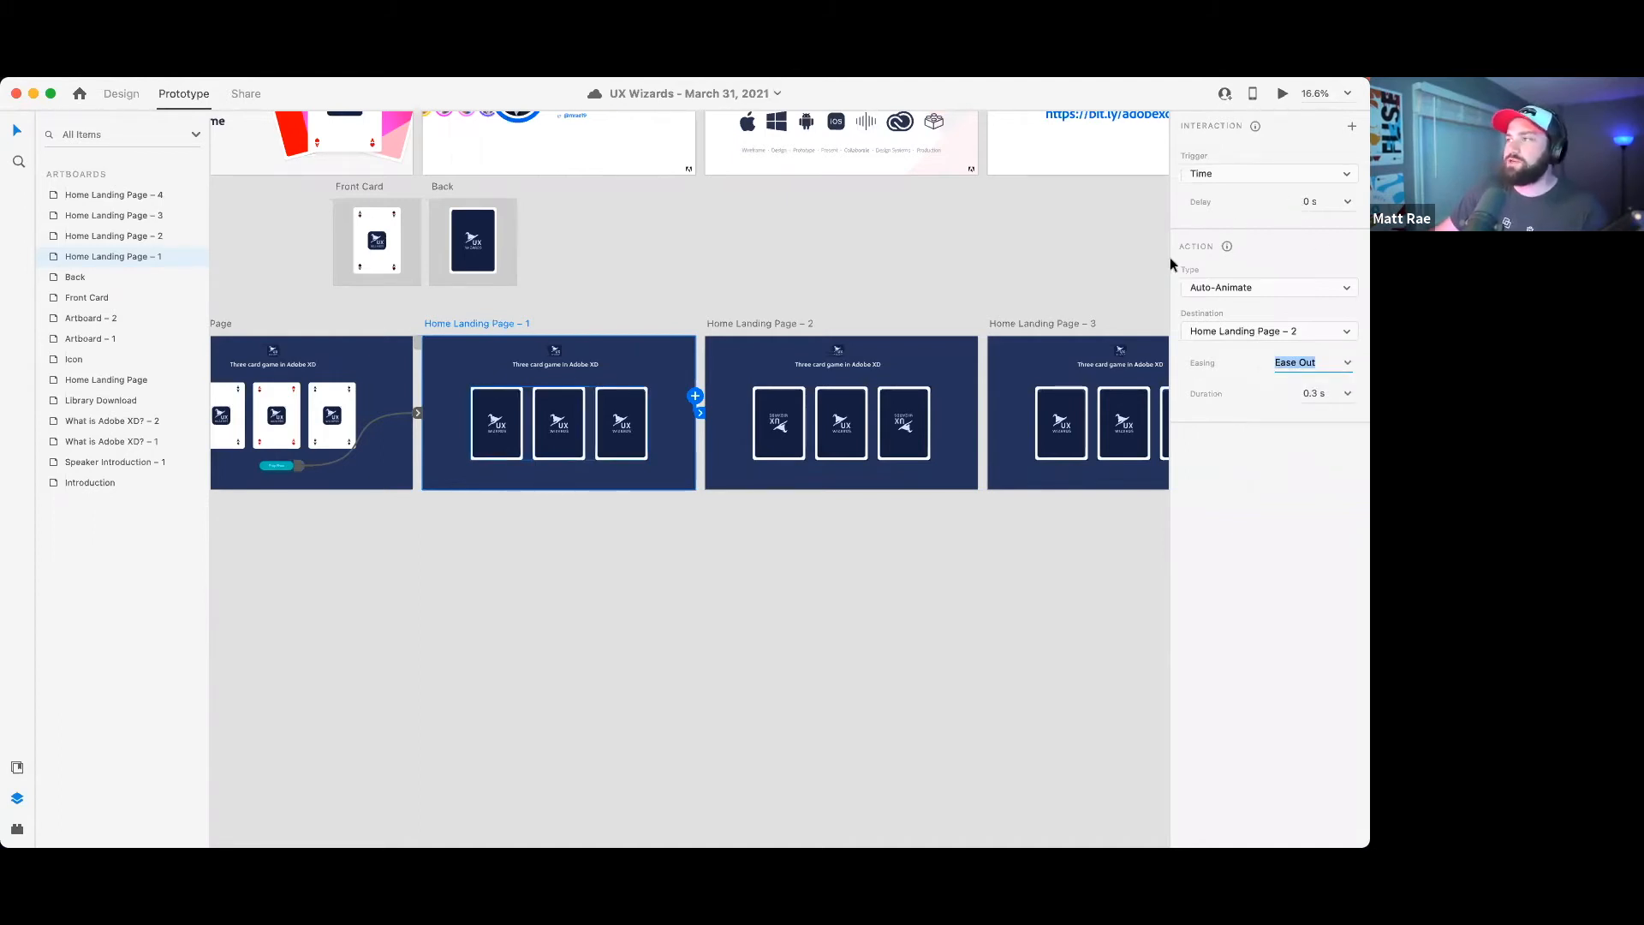
pyautogui.click(1347, 394)
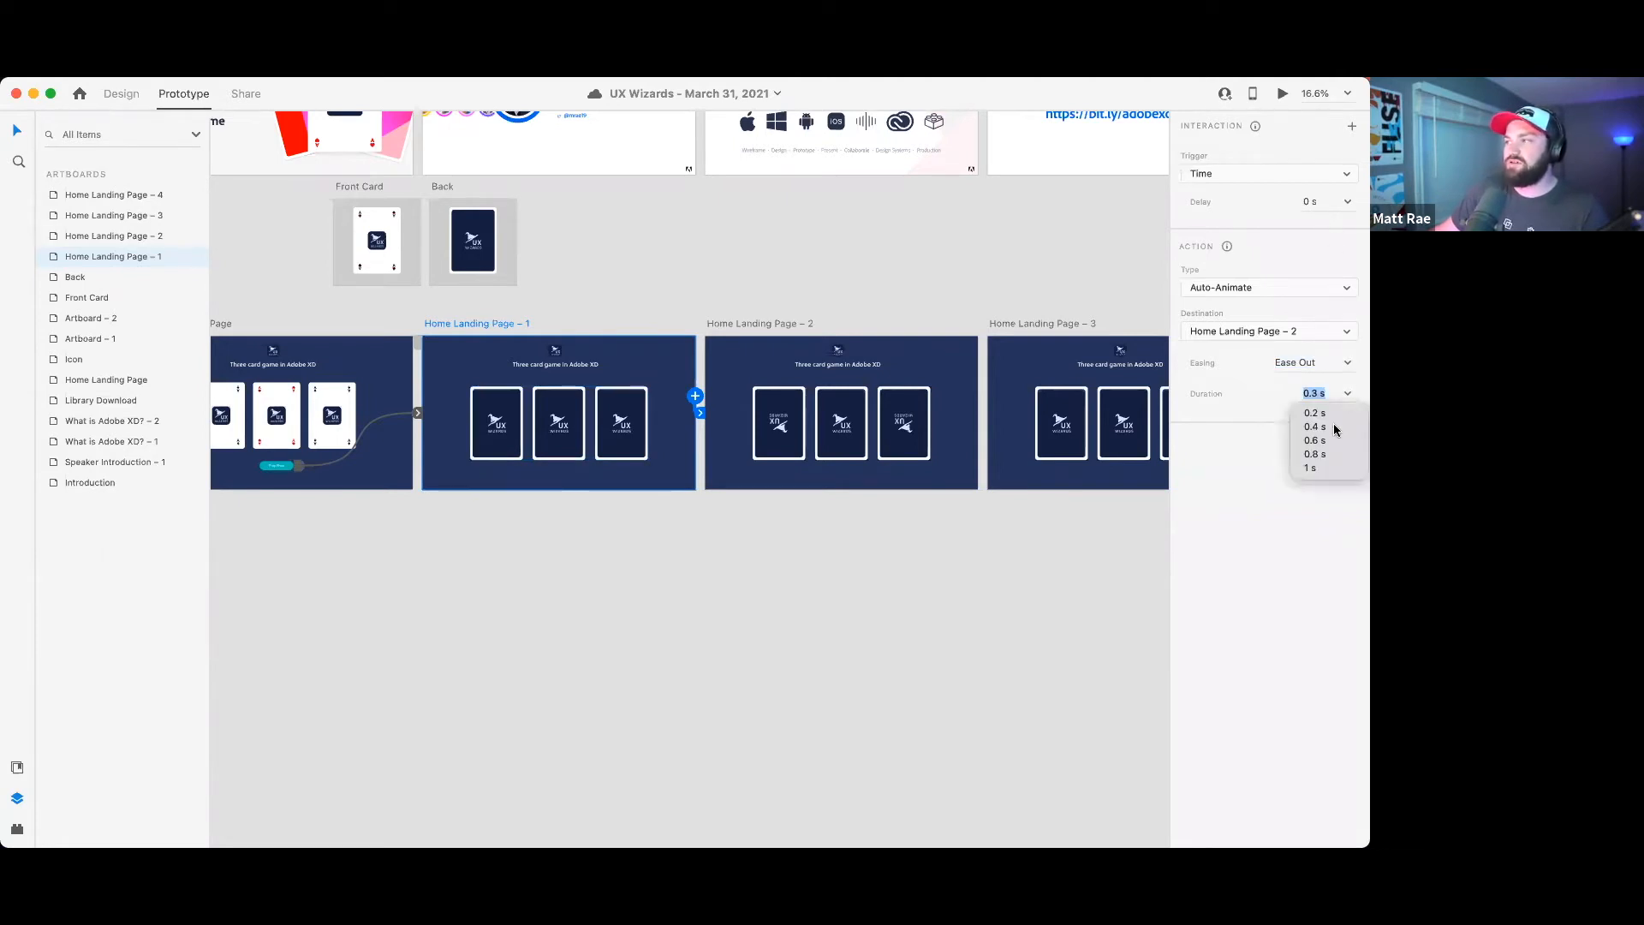
pyautogui.click(1334, 428)
pyautogui.click(620, 271)
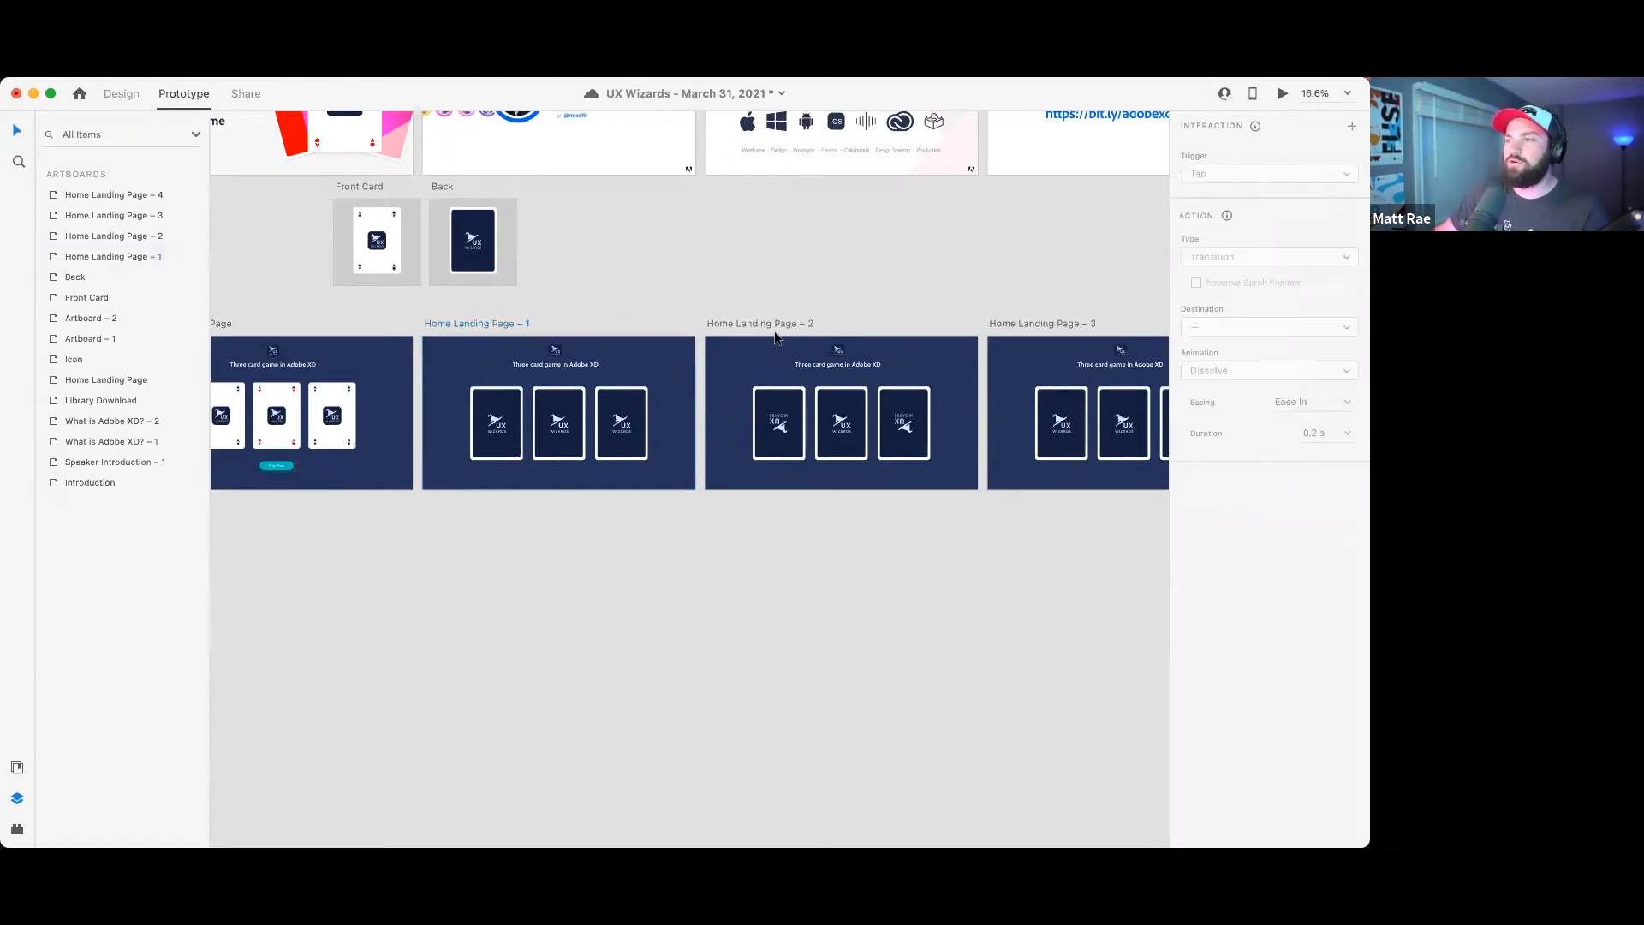
# - Link Home Landing Page – 2 to Home Landing Page – 3 and that artboard to Home Landing Page – 4 with time-triggered Auto-Animate
pyautogui.click(771, 324)
pyautogui.hscroll(5, 885, 298)
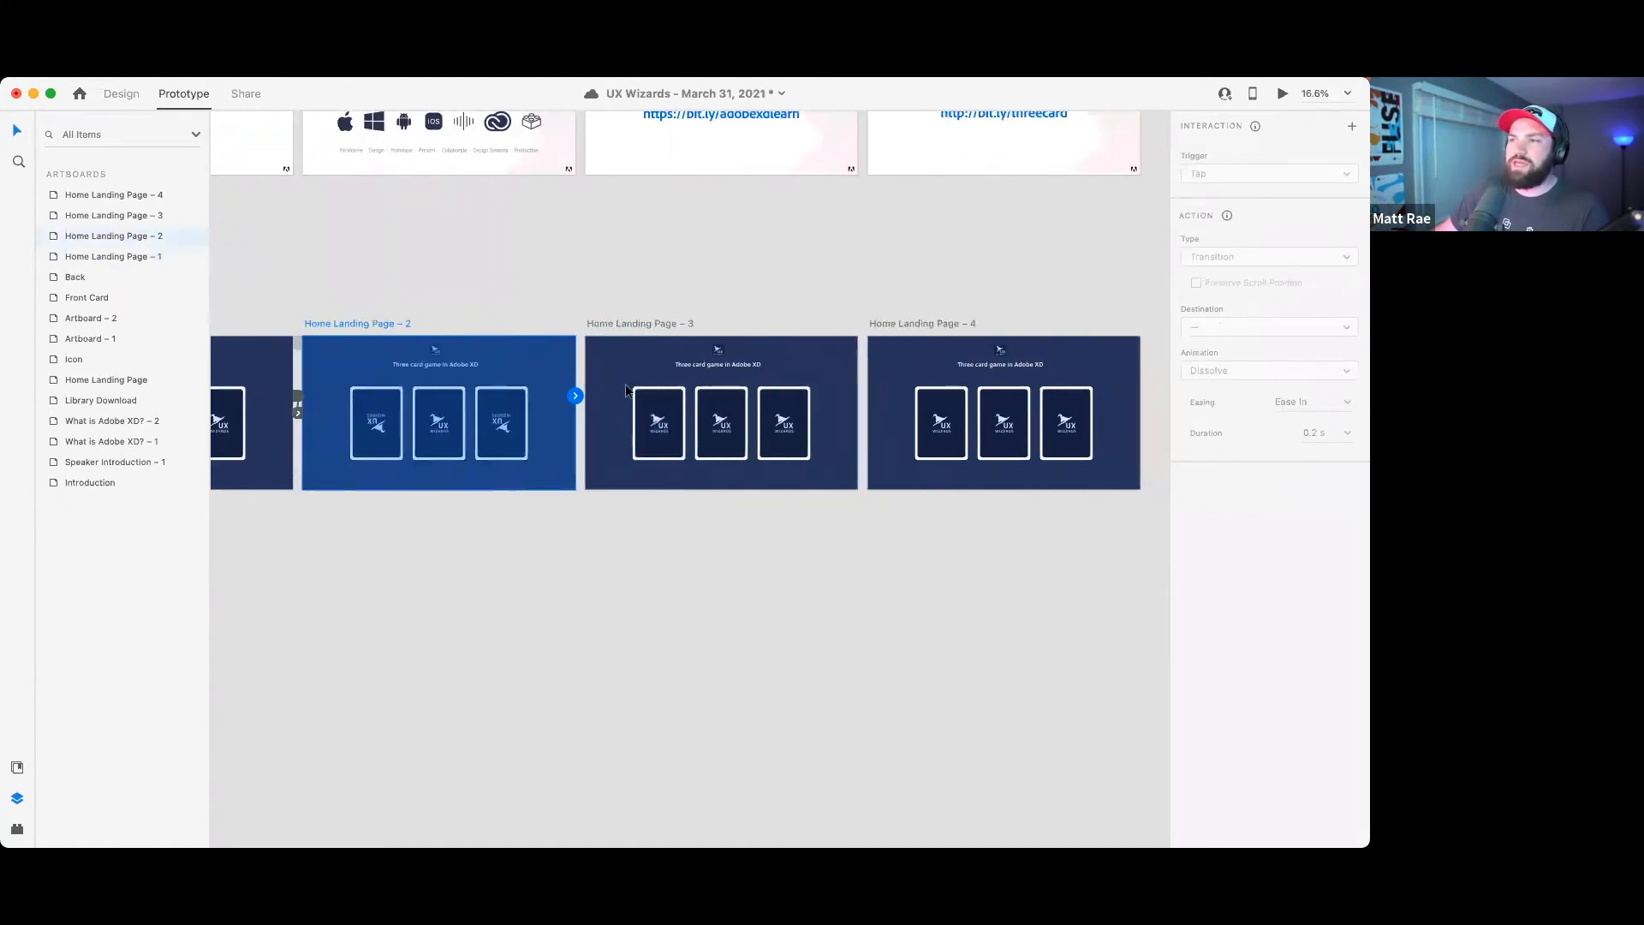
pyautogui.moveTo(577, 396); pyautogui.dragTo(610, 394)
pyautogui.click(643, 325)
pyautogui.moveTo(859, 397); pyautogui.dragTo(907, 393)
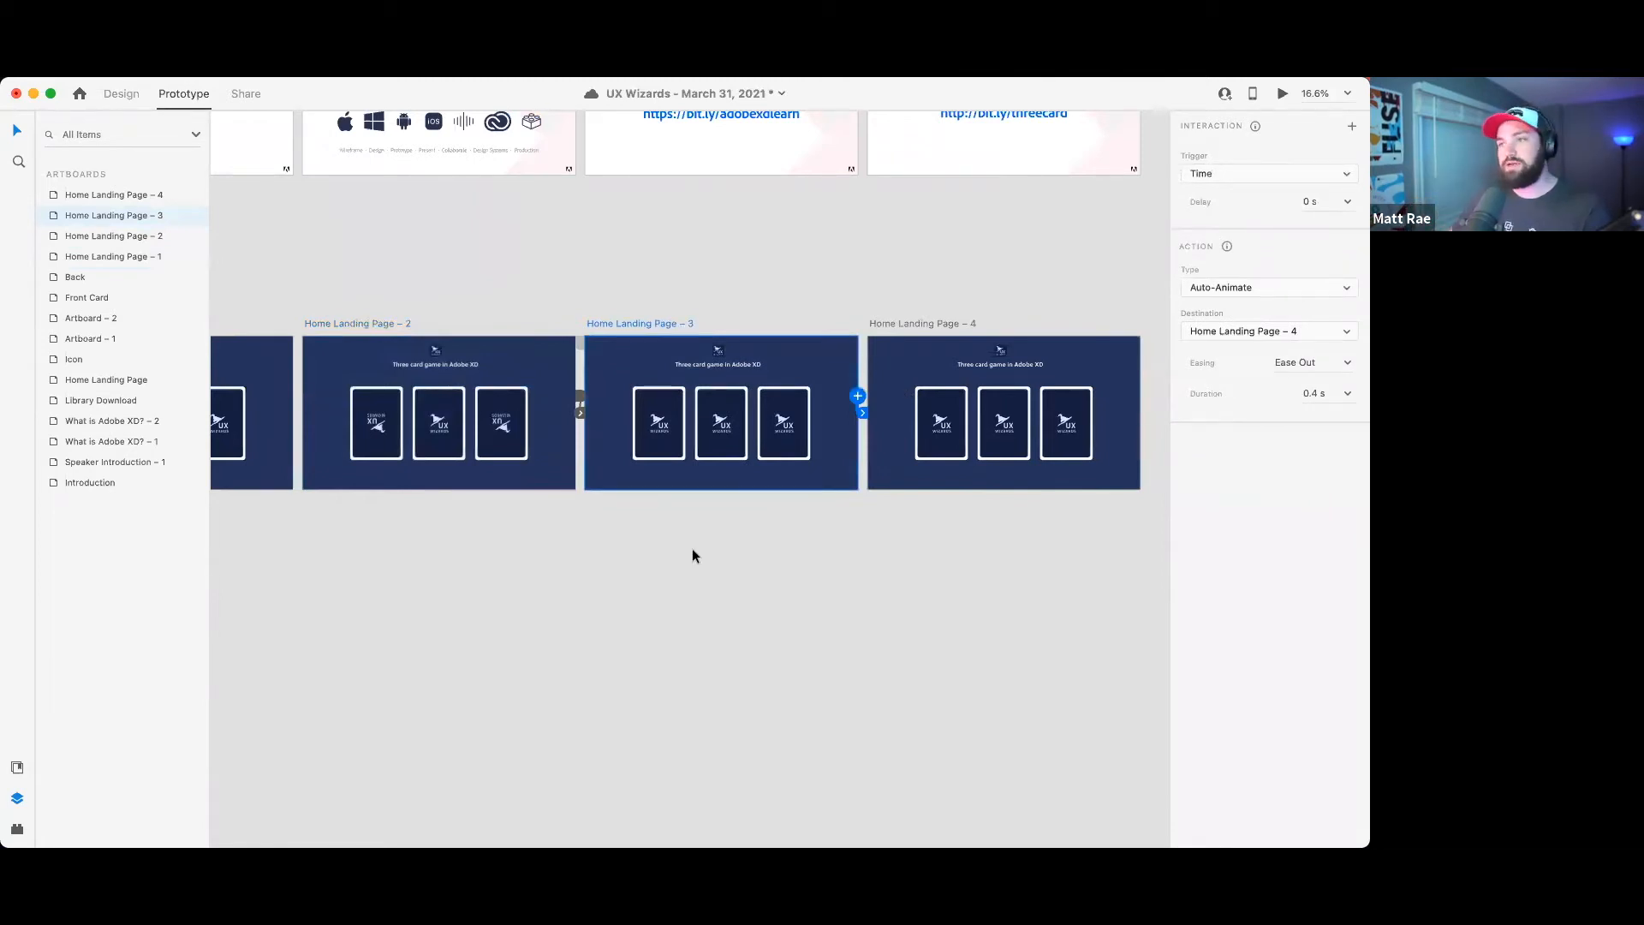
# - Preview the prototype from the Home Landing Page, run the shuffle through Play Now and close the preview
pyautogui.hscroll(-3, 664, 583)
pyautogui.hscroll(-10, 664, 589)
pyautogui.click(524, 323)
pyautogui.click(1282, 93)
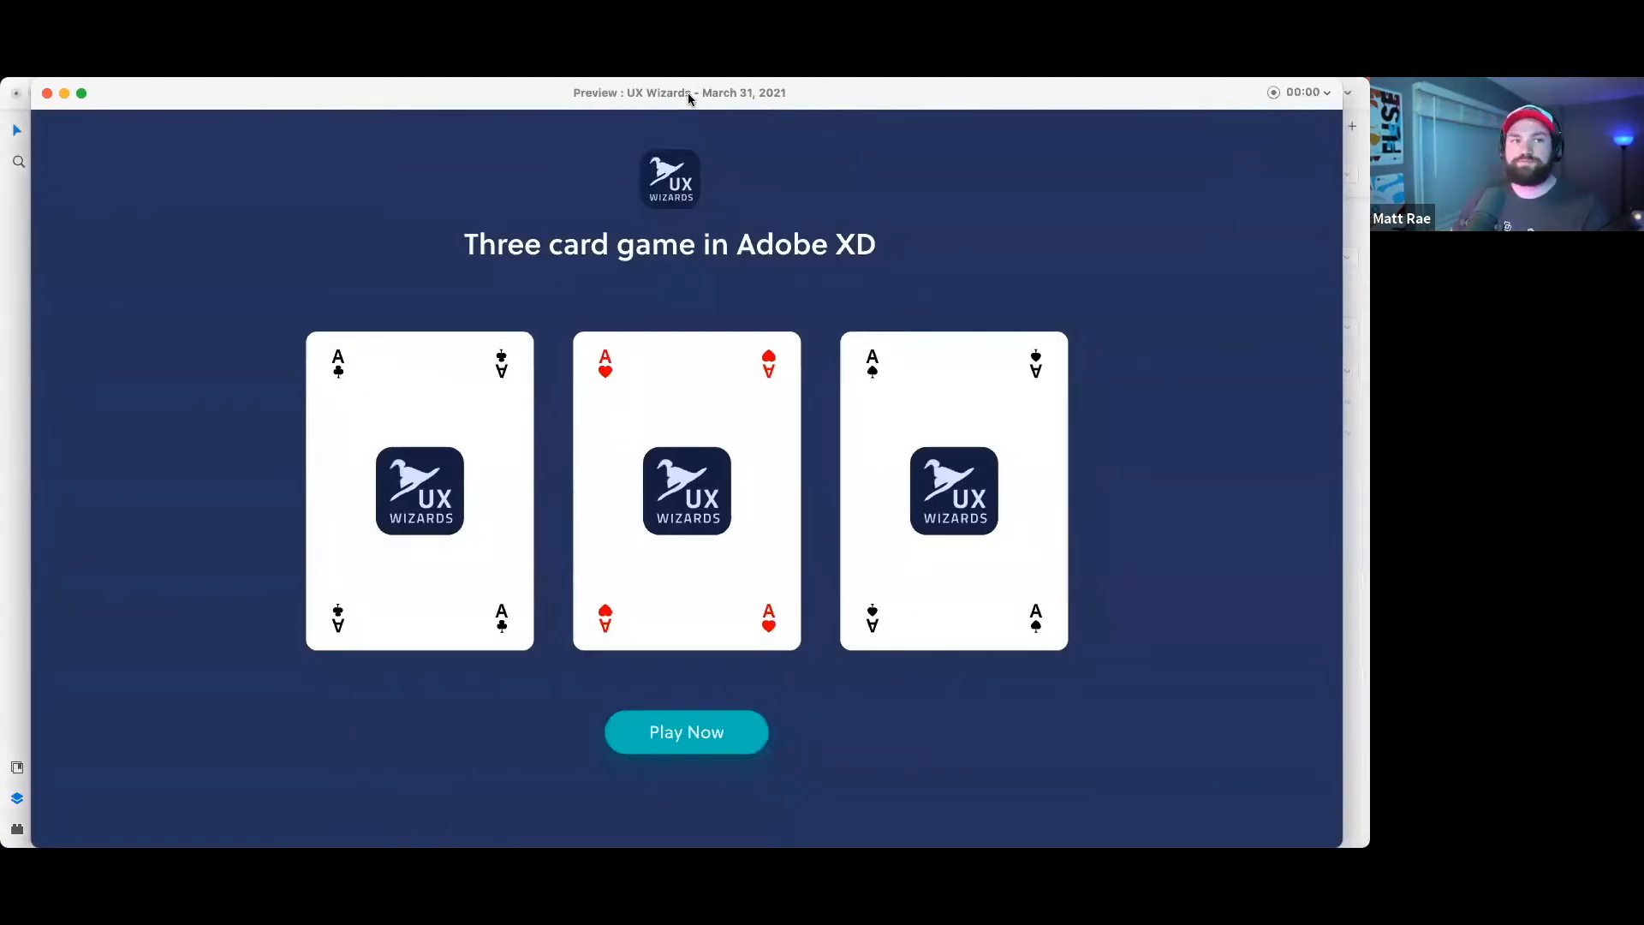
pyautogui.click(704, 738)
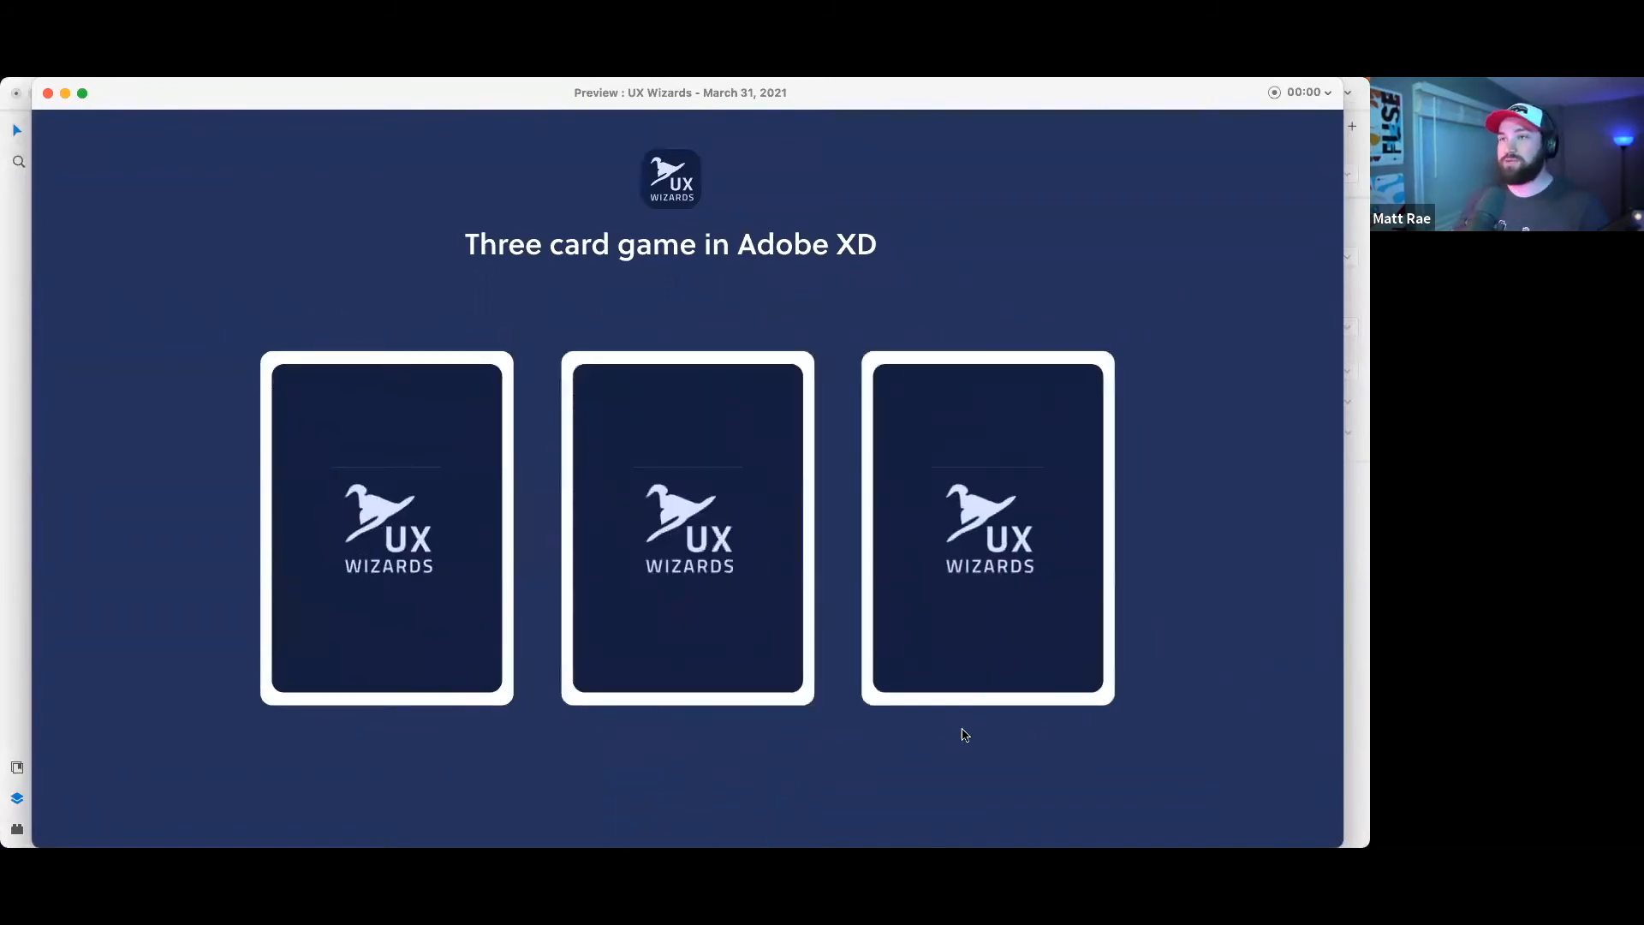
pyautogui.click(48, 92)
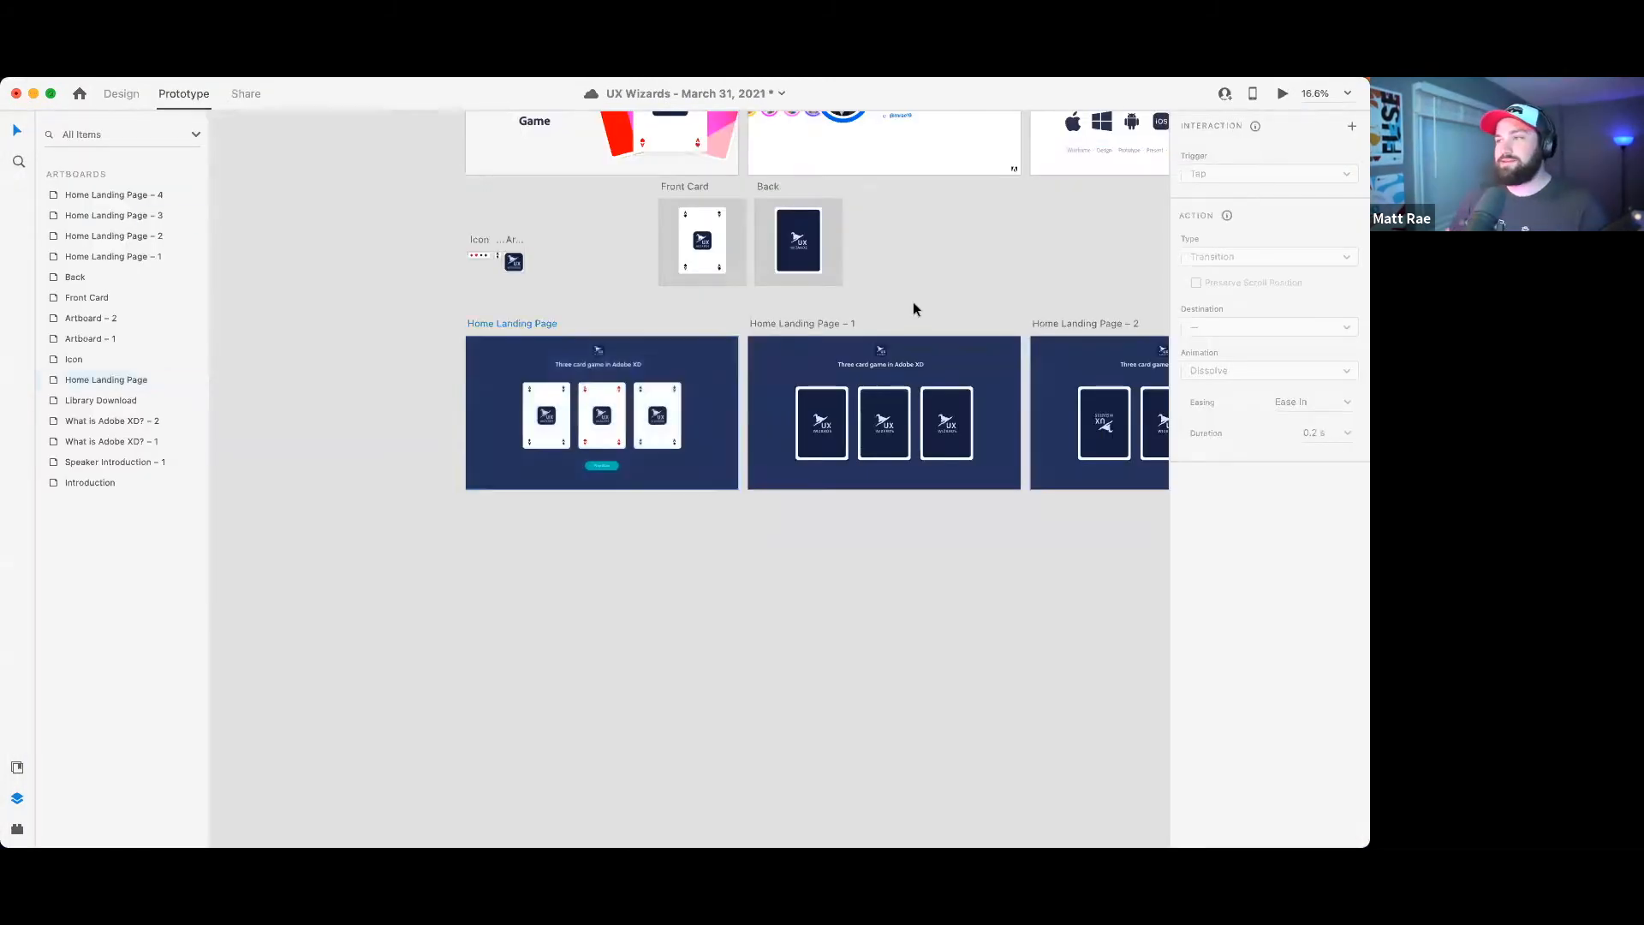
# - Set the Auto-Animate duration to 0.8 s on both Home Landing Page – 1 and Home Landing Page – 2
pyautogui.moveTo(955, 257); pyautogui.dragTo(588, 348)
pyautogui.click(438, 417)
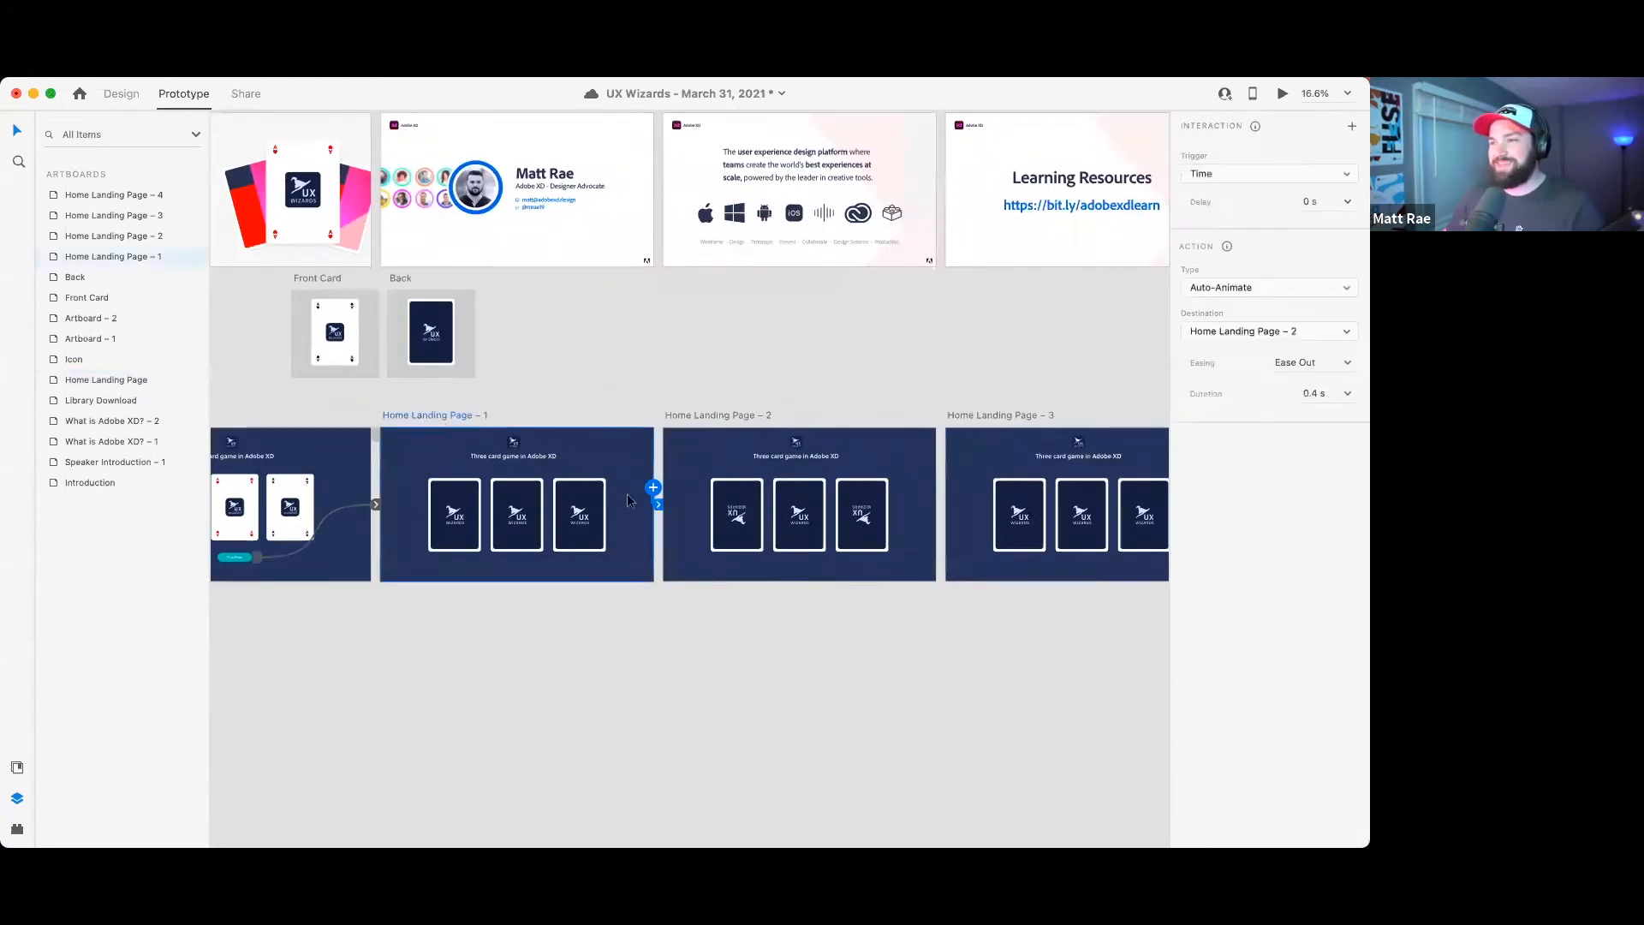
pyautogui.click(1351, 395)
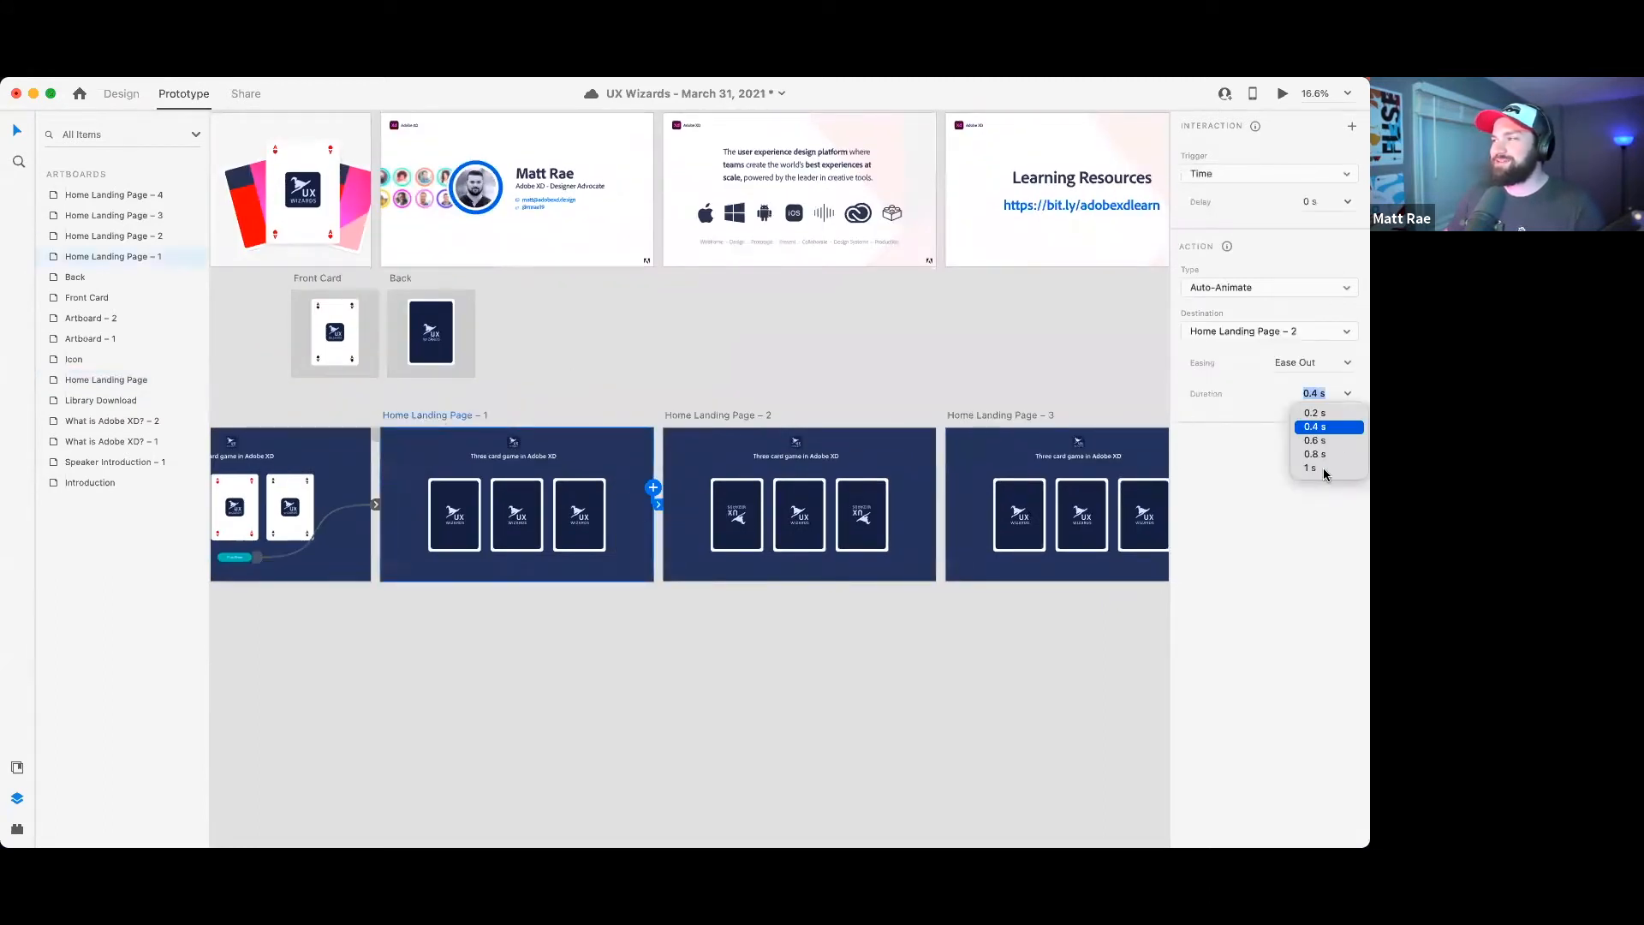
pyautogui.click(1330, 462)
pyautogui.click(753, 418)
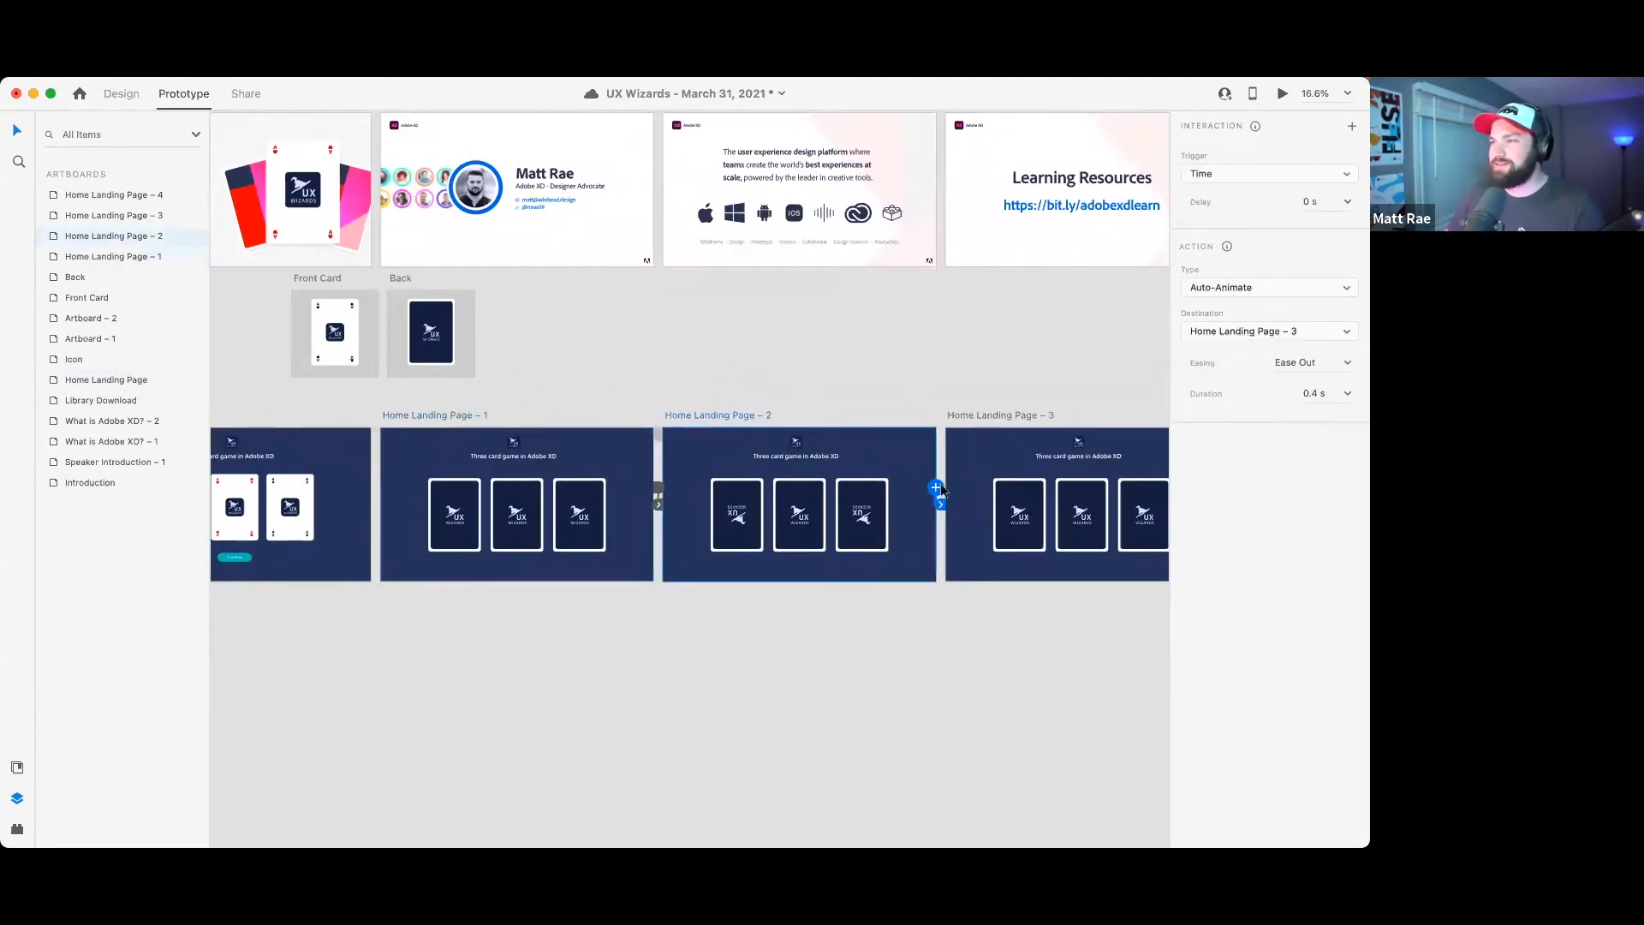
pyautogui.click(1349, 395)
pyautogui.click(1330, 460)
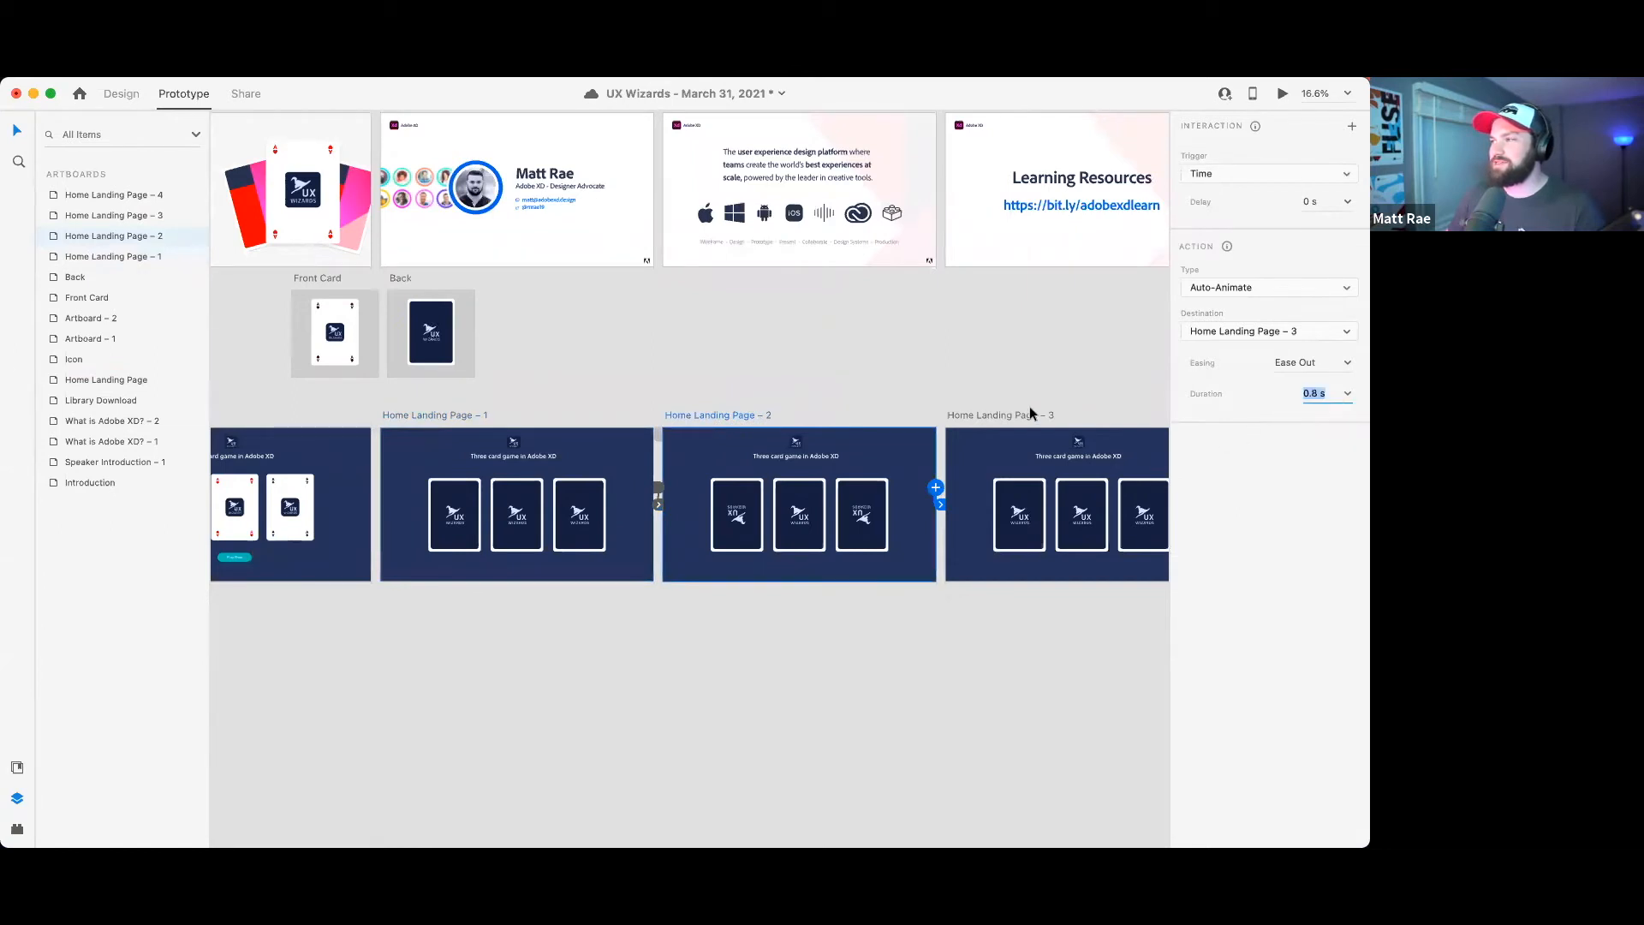
# - Set the duration of the Auto-Animate transition from Home Landing Page – 3 to 0.8 s
pyautogui.click(1025, 406)
pyautogui.click(1046, 414)
pyautogui.click(1348, 393)
pyautogui.click(1338, 457)
pyautogui.click(911, 346)
# - Change the transition easing to Ease In-Out on Home Landing Page – 1 and Home Landing Page – 2
pyautogui.hscroll(-3, 708, 363)
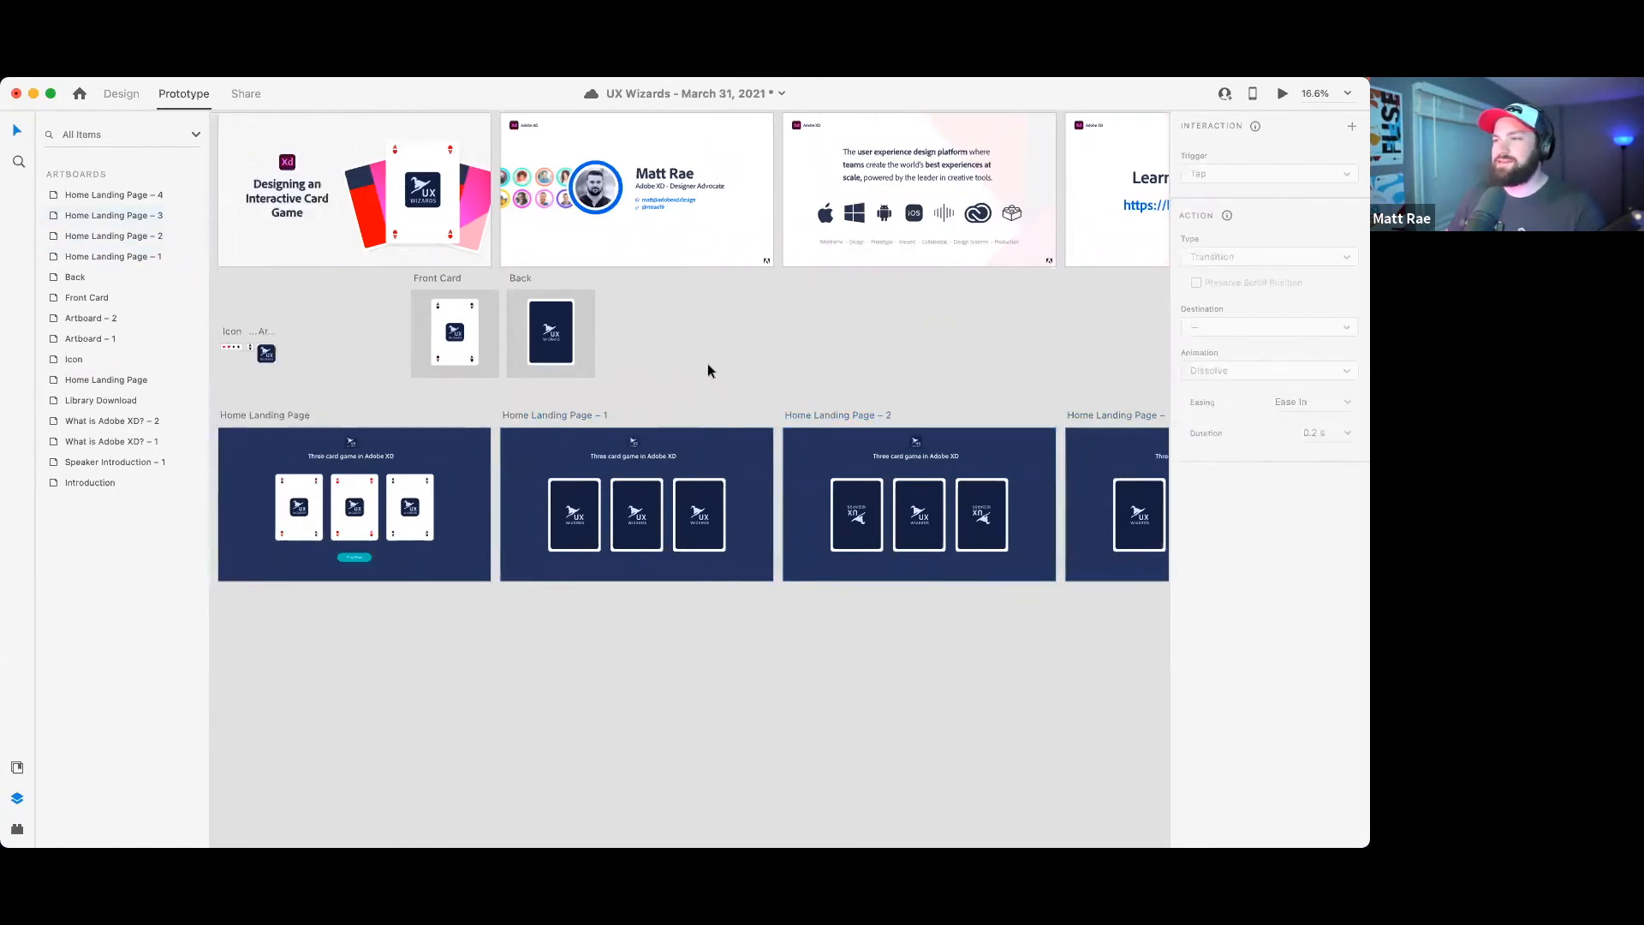
pyautogui.click(322, 414)
pyautogui.click(555, 414)
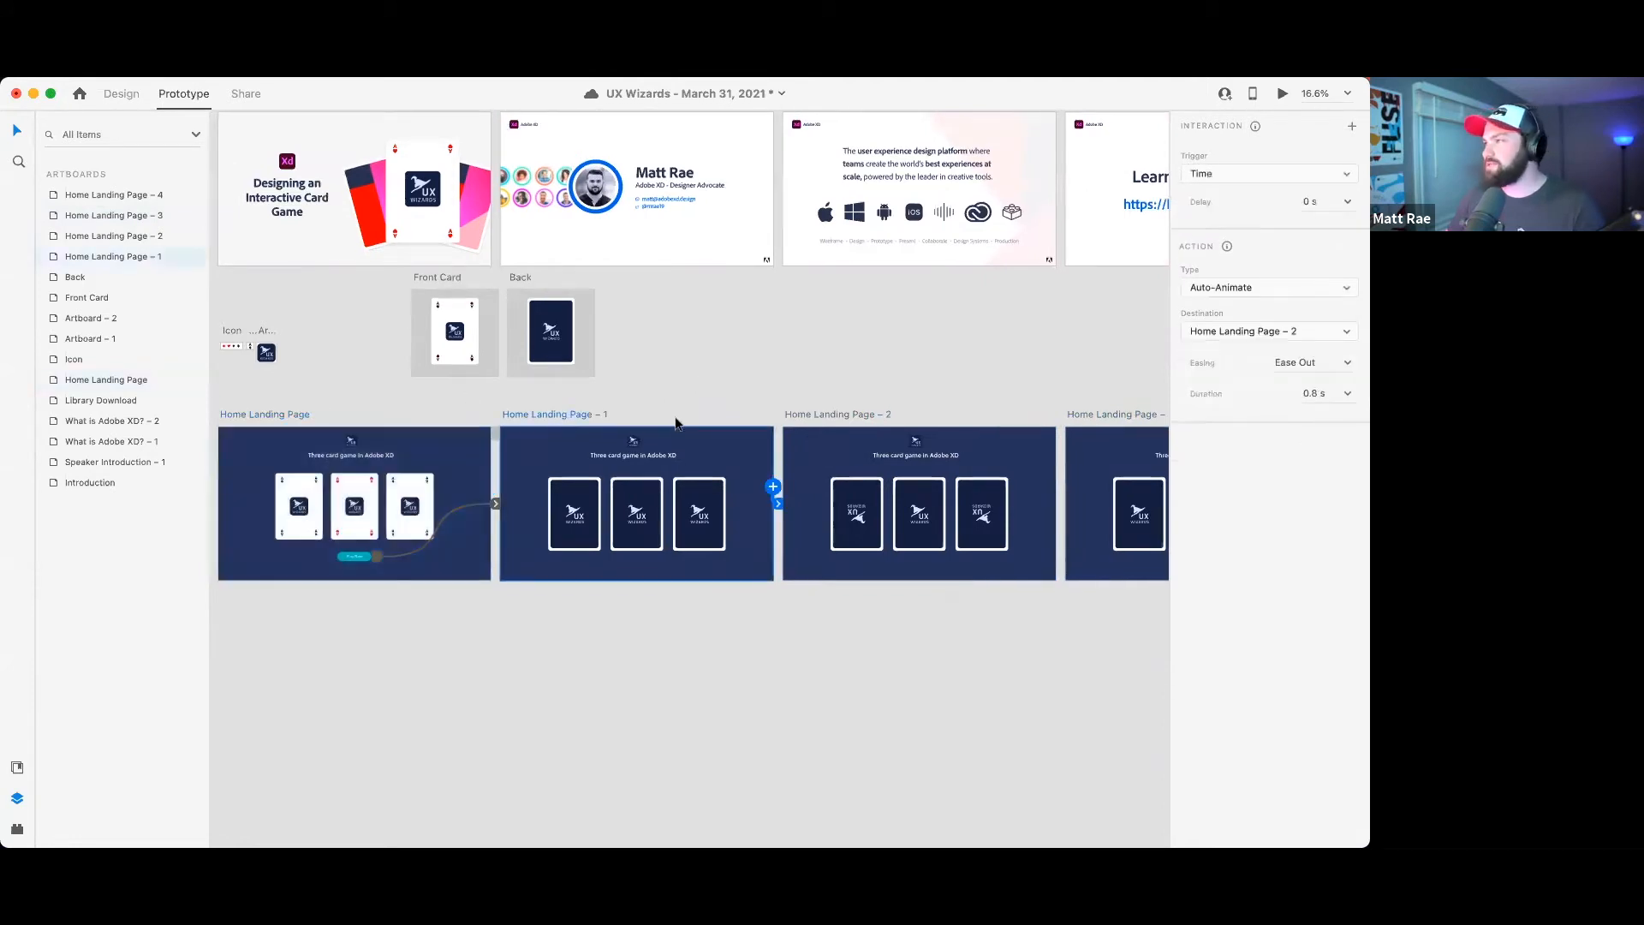
pyautogui.click(1348, 363)
pyautogui.click(1329, 426)
pyautogui.click(884, 415)
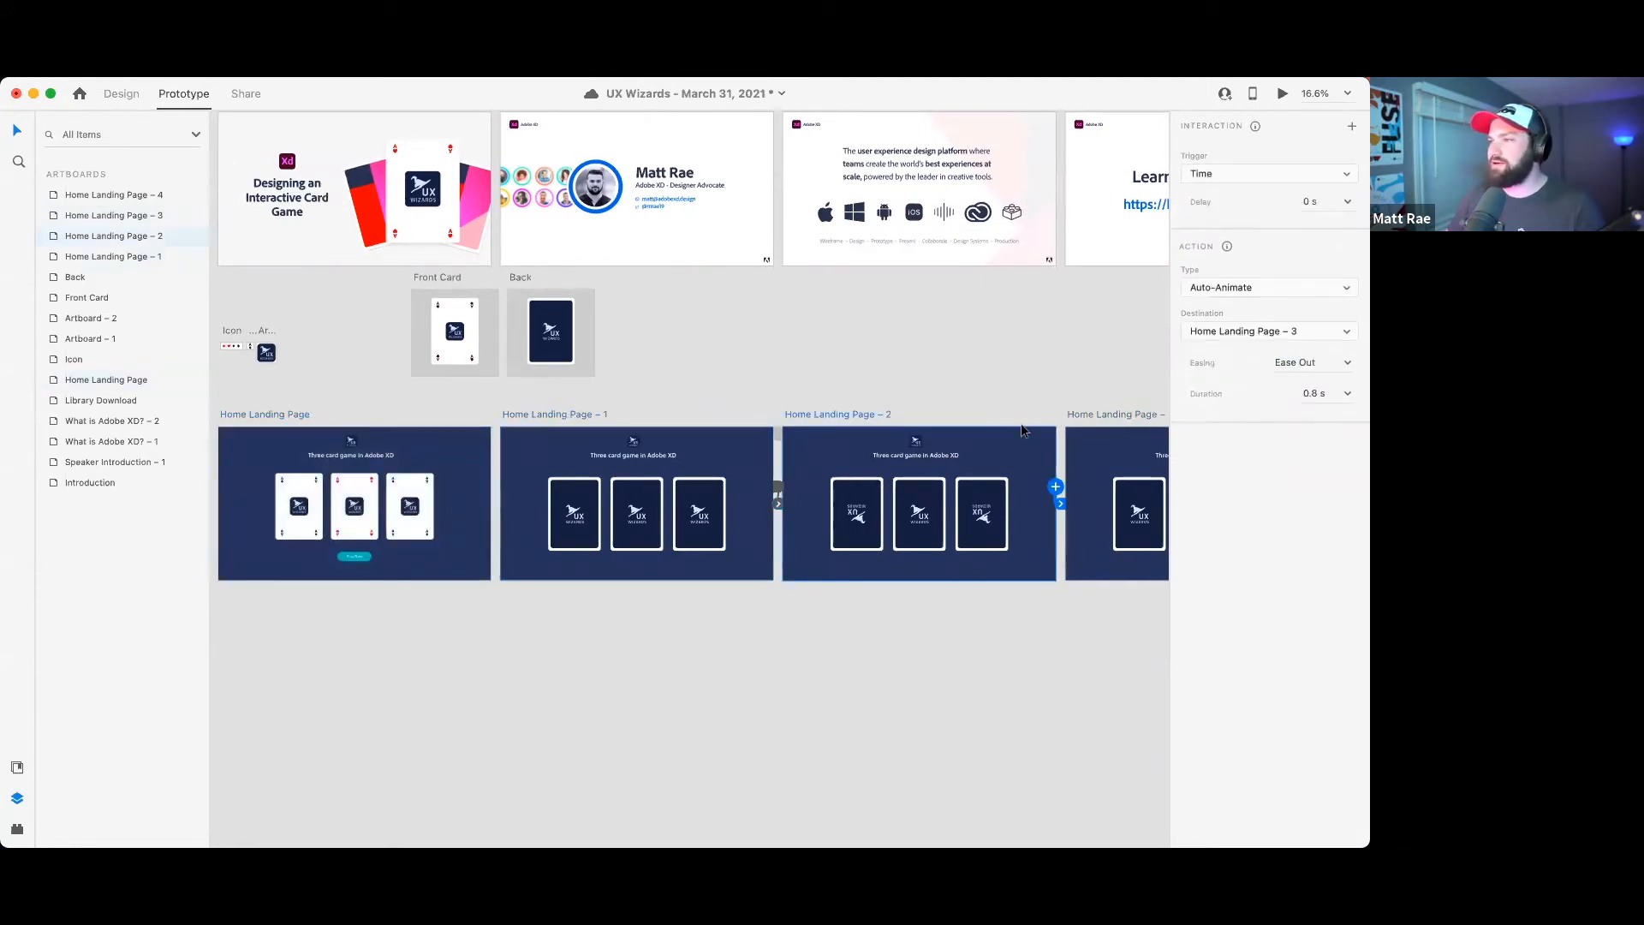
pyautogui.click(1350, 364)
pyautogui.click(1324, 421)
# - Change the easing of the transition from Home Landing Page – 3 to Ease In-Out
pyautogui.hscroll(4, 971, 367)
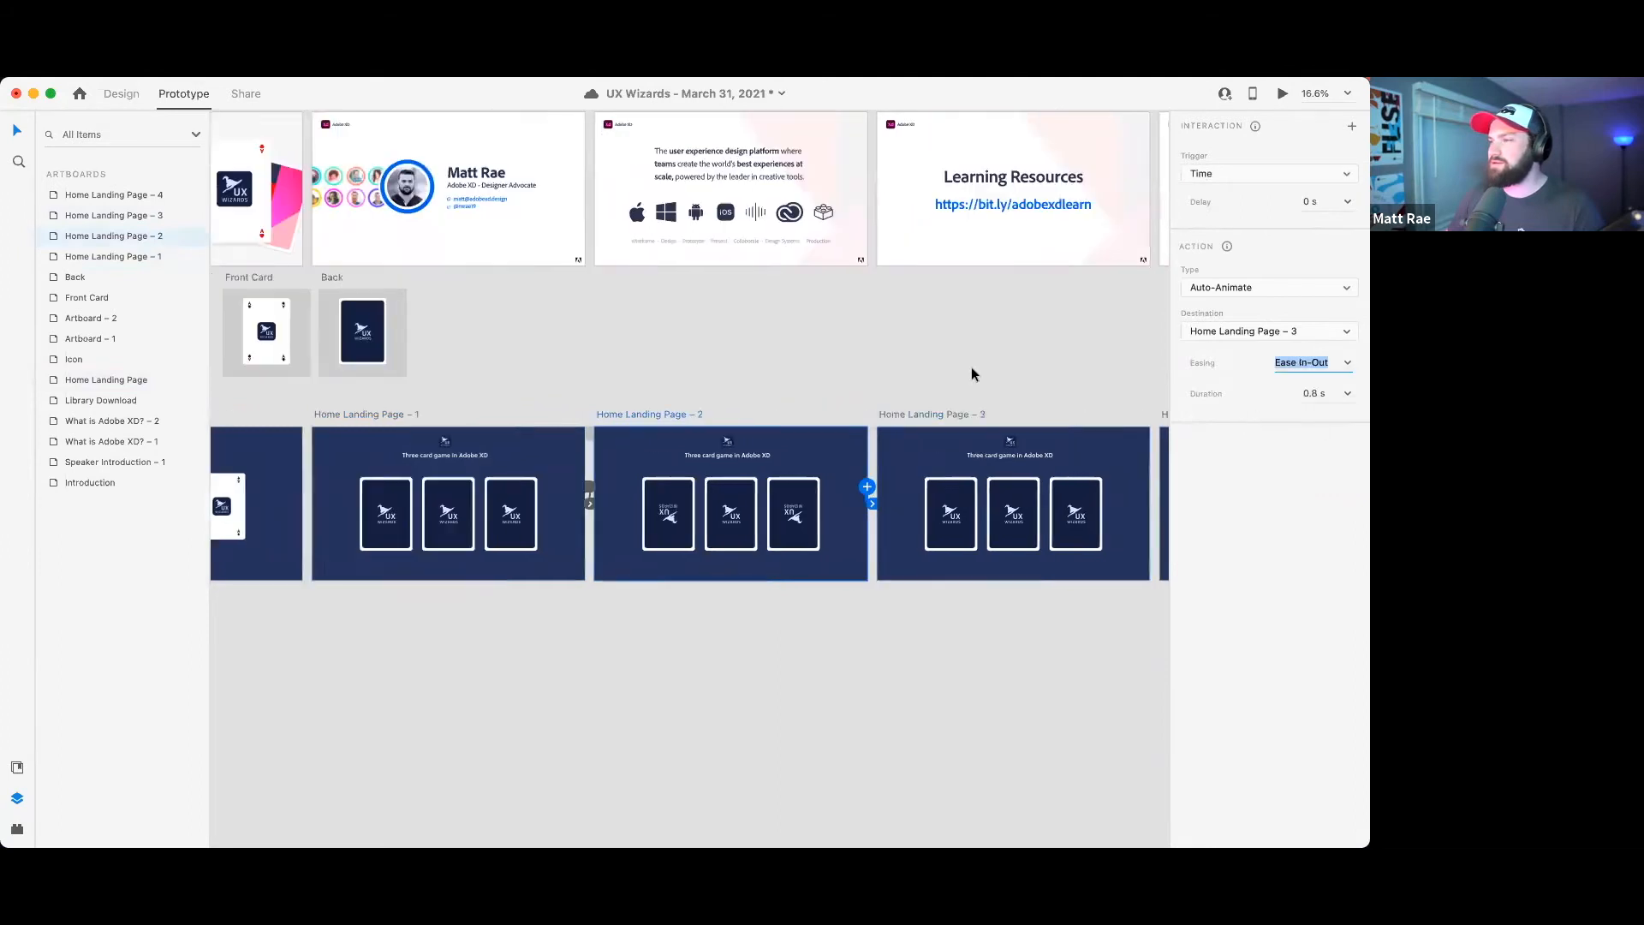
pyautogui.click(813, 415)
pyautogui.click(1349, 363)
pyautogui.click(1232, 413)
pyautogui.click(1122, 414)
# - Preview the slower eased shuffle from the Home Landing Page using Play Now and close the preview
pyautogui.hscroll(-5, 917, 383)
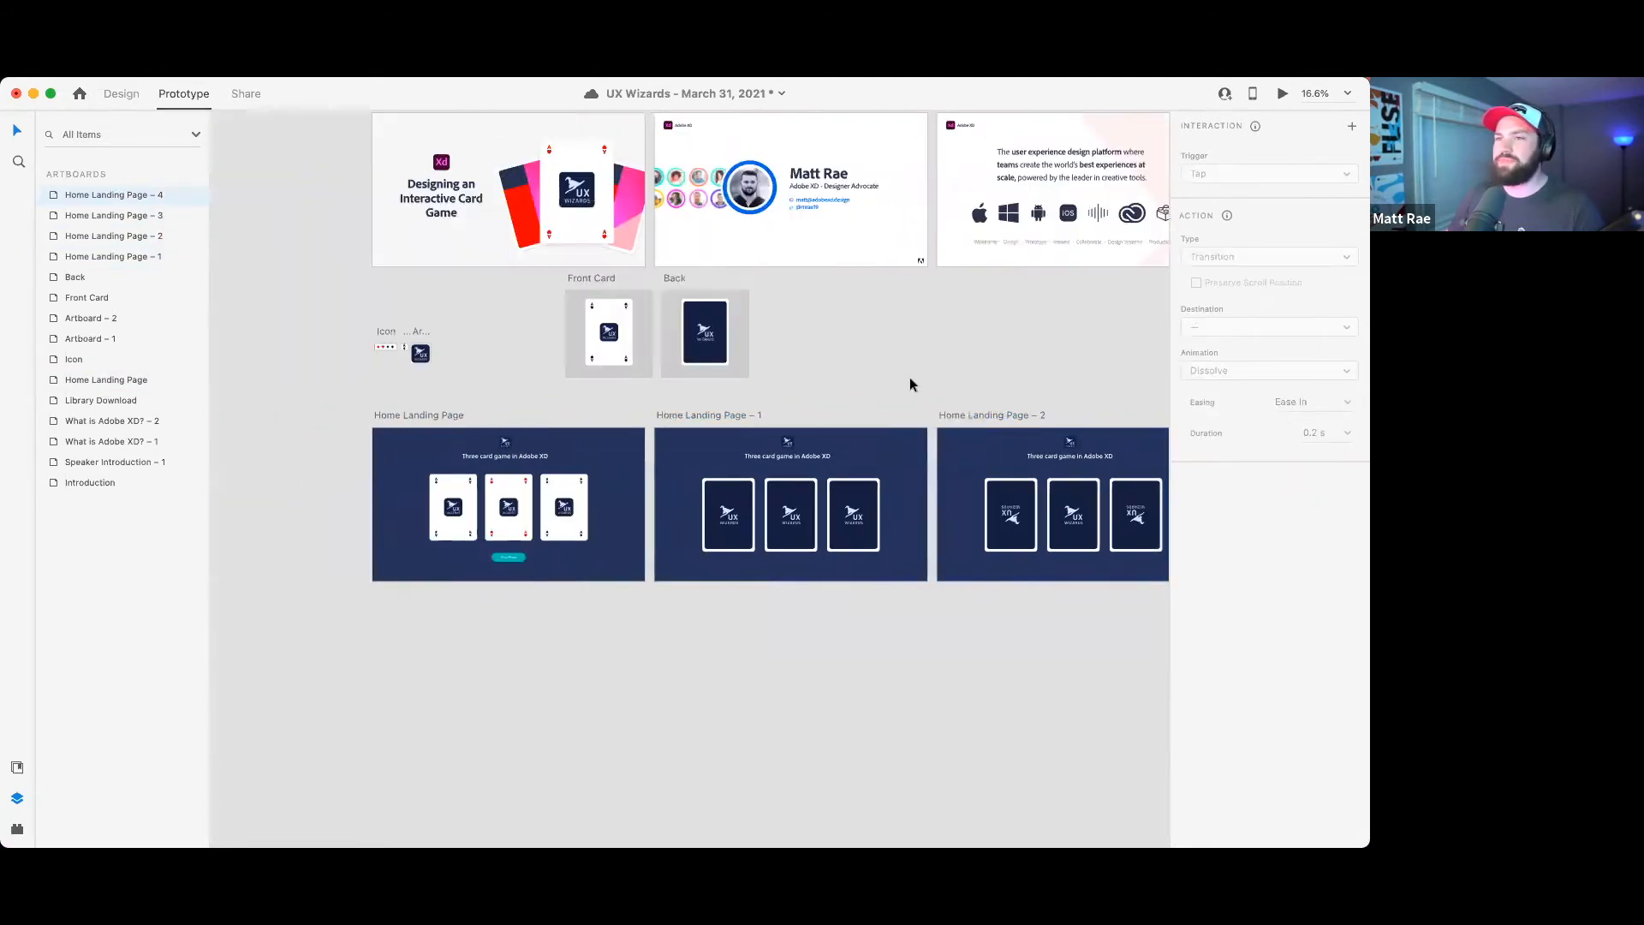
pyautogui.click(419, 414)
pyautogui.click(1280, 94)
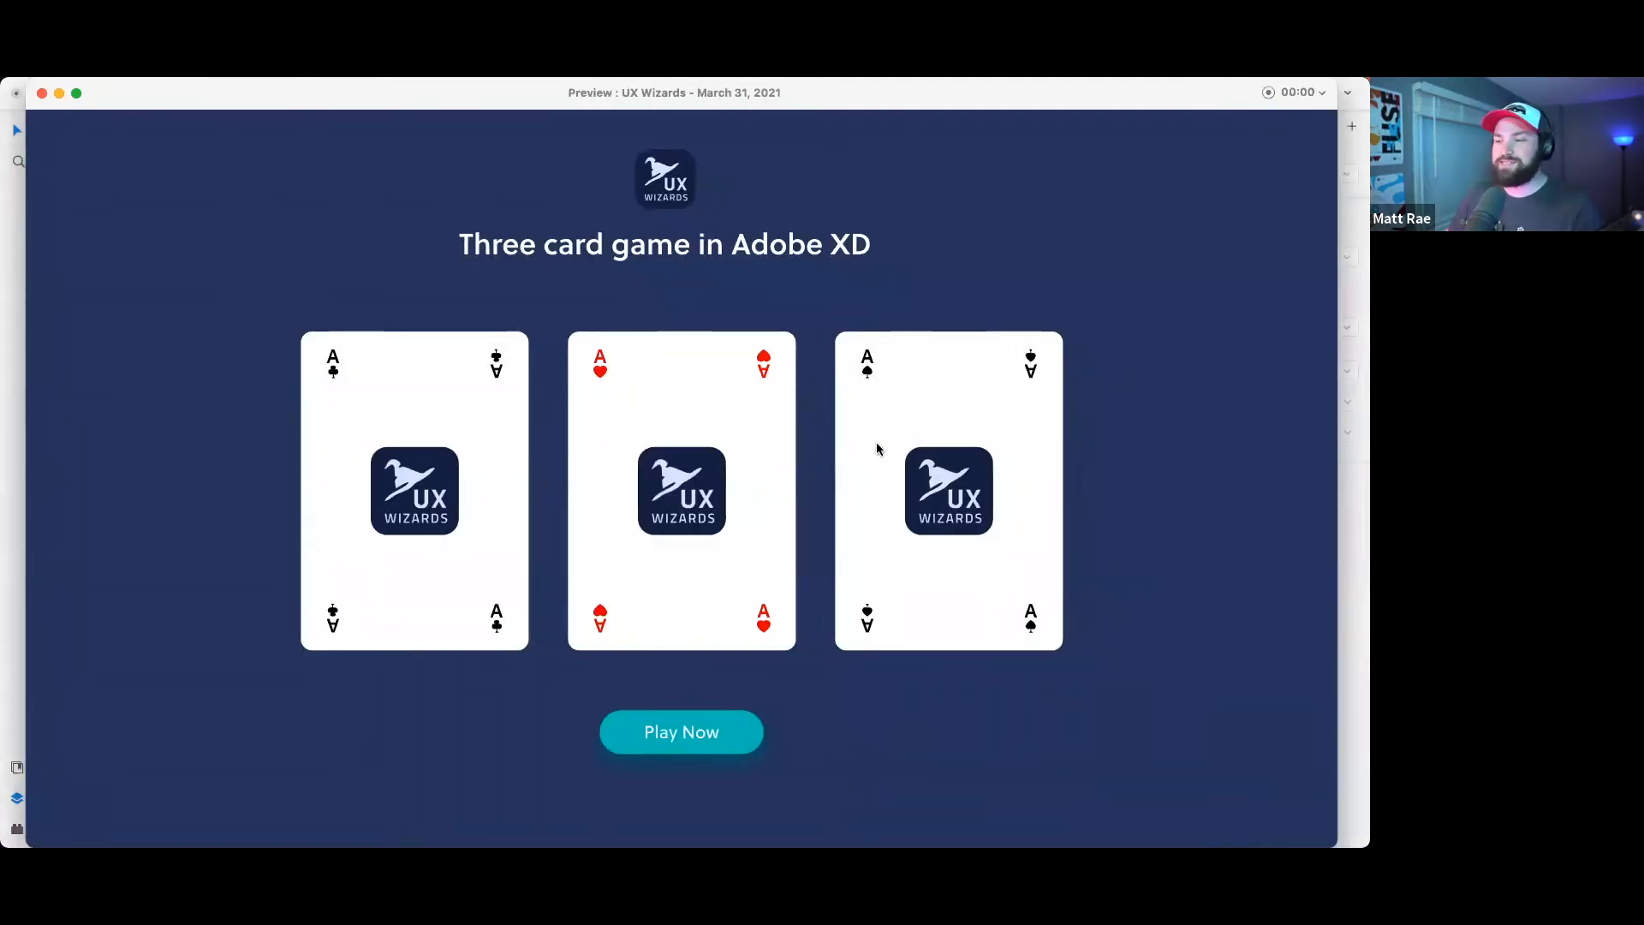
pyautogui.click(738, 729)
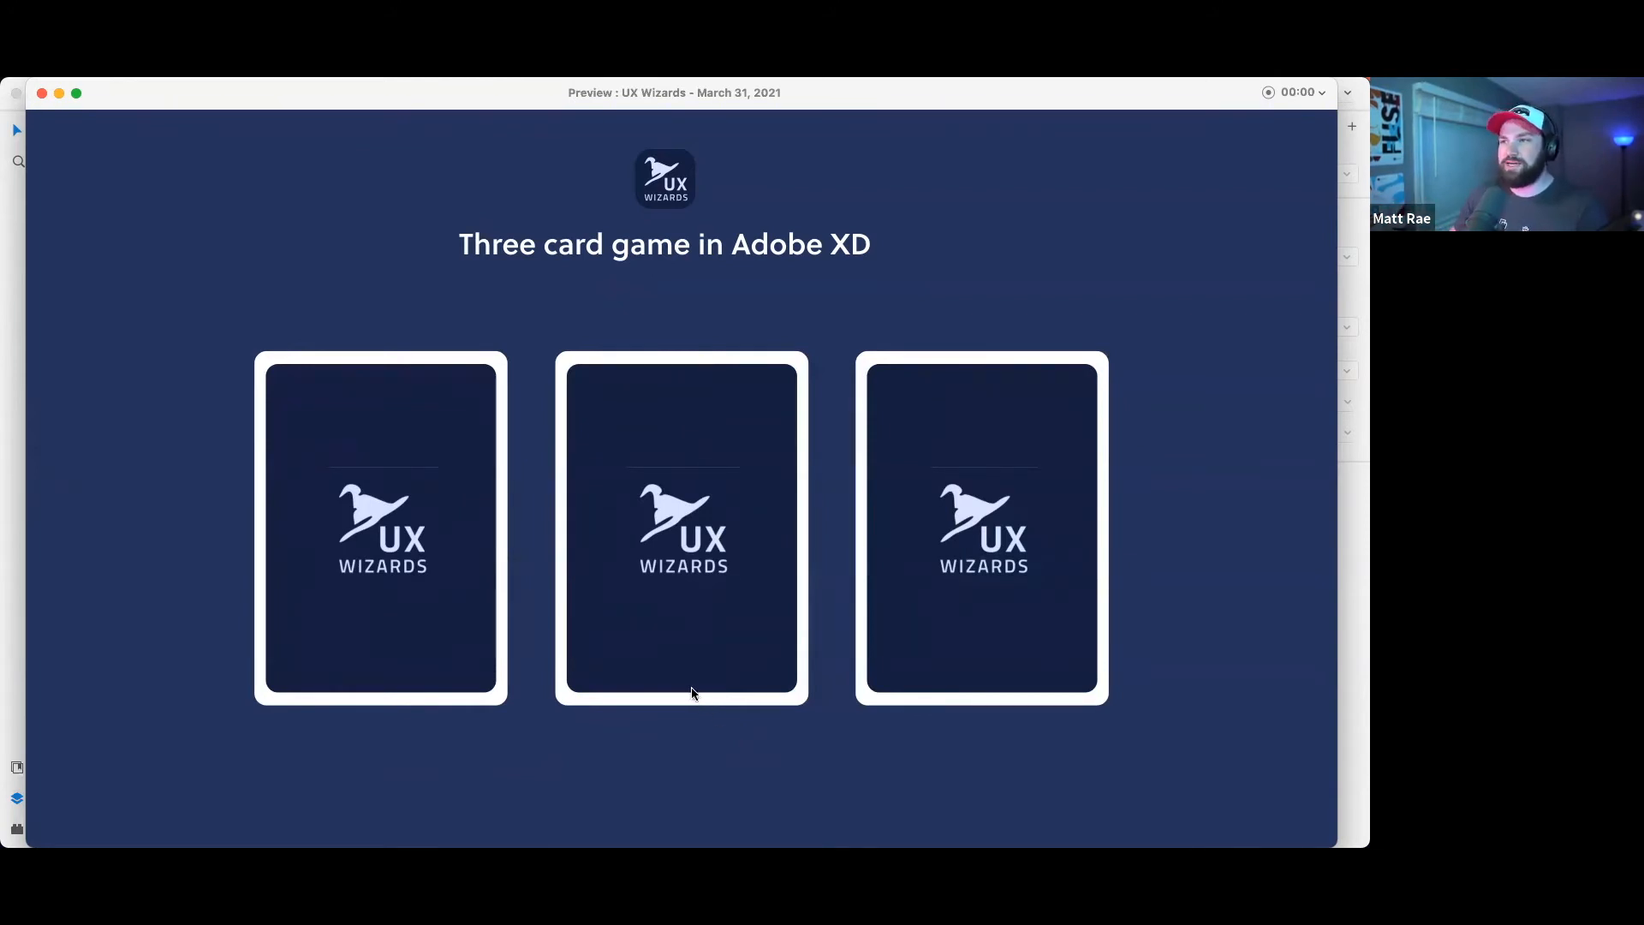
pyautogui.click(39, 94)
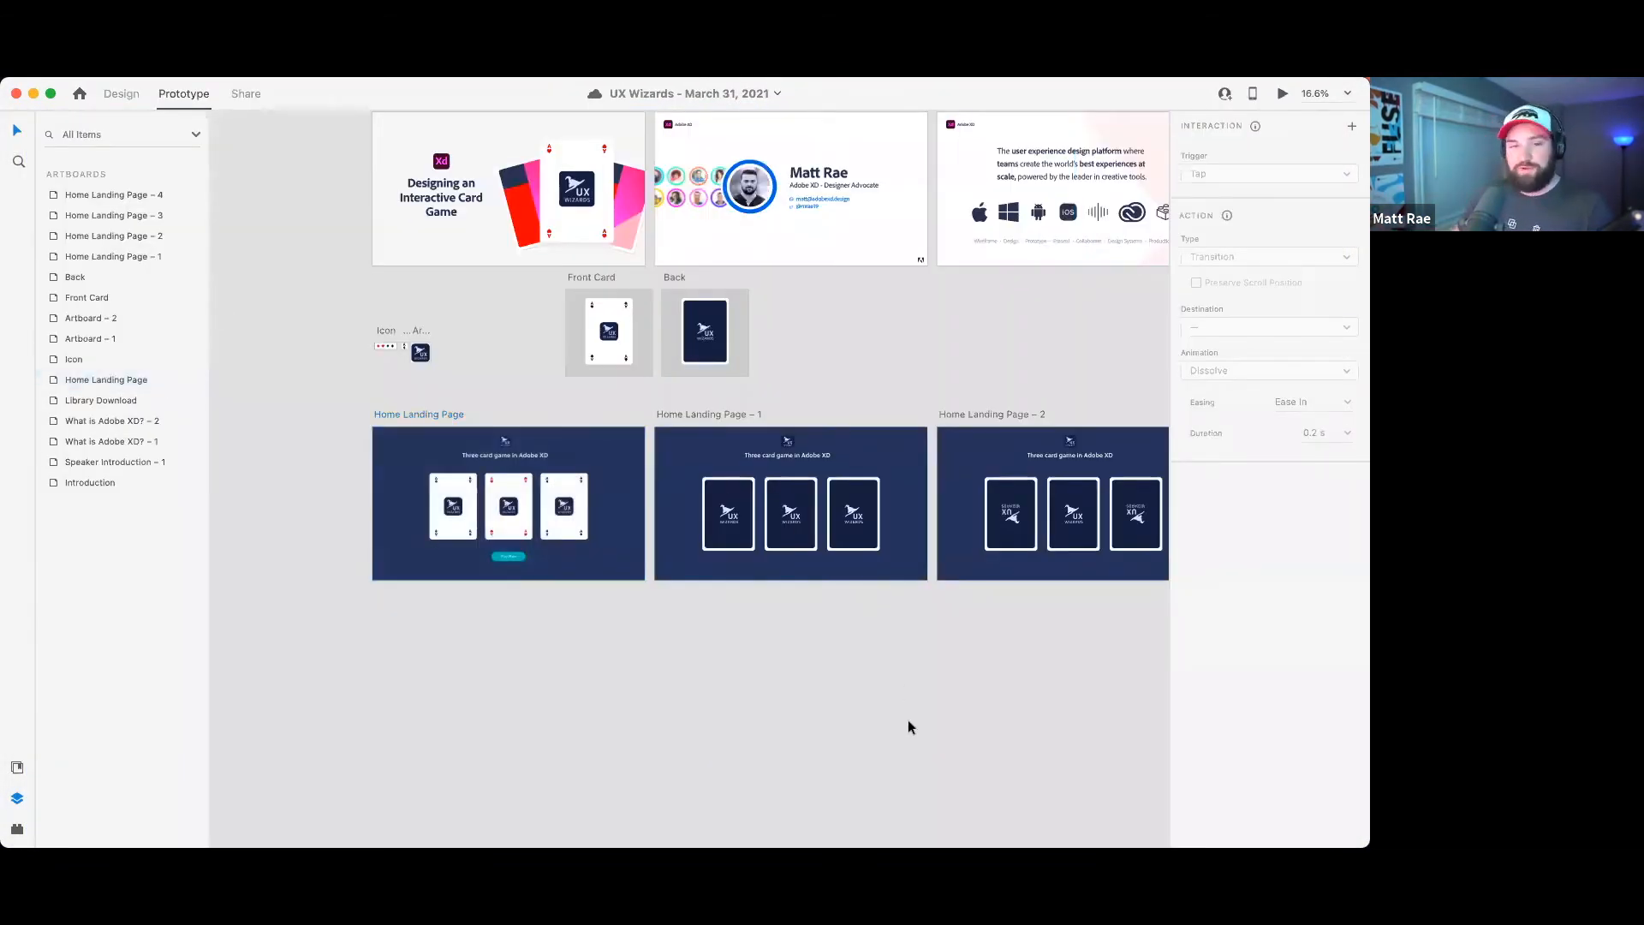
# - Switch to the Three Card XD document and examine the "Select the Ace of Hearts" banner on the Shuffle 3 artboard
pyautogui.scroll(-5, 907, 721)
pyautogui.moveTo(1083, 696); pyautogui.dragTo(697, 586)
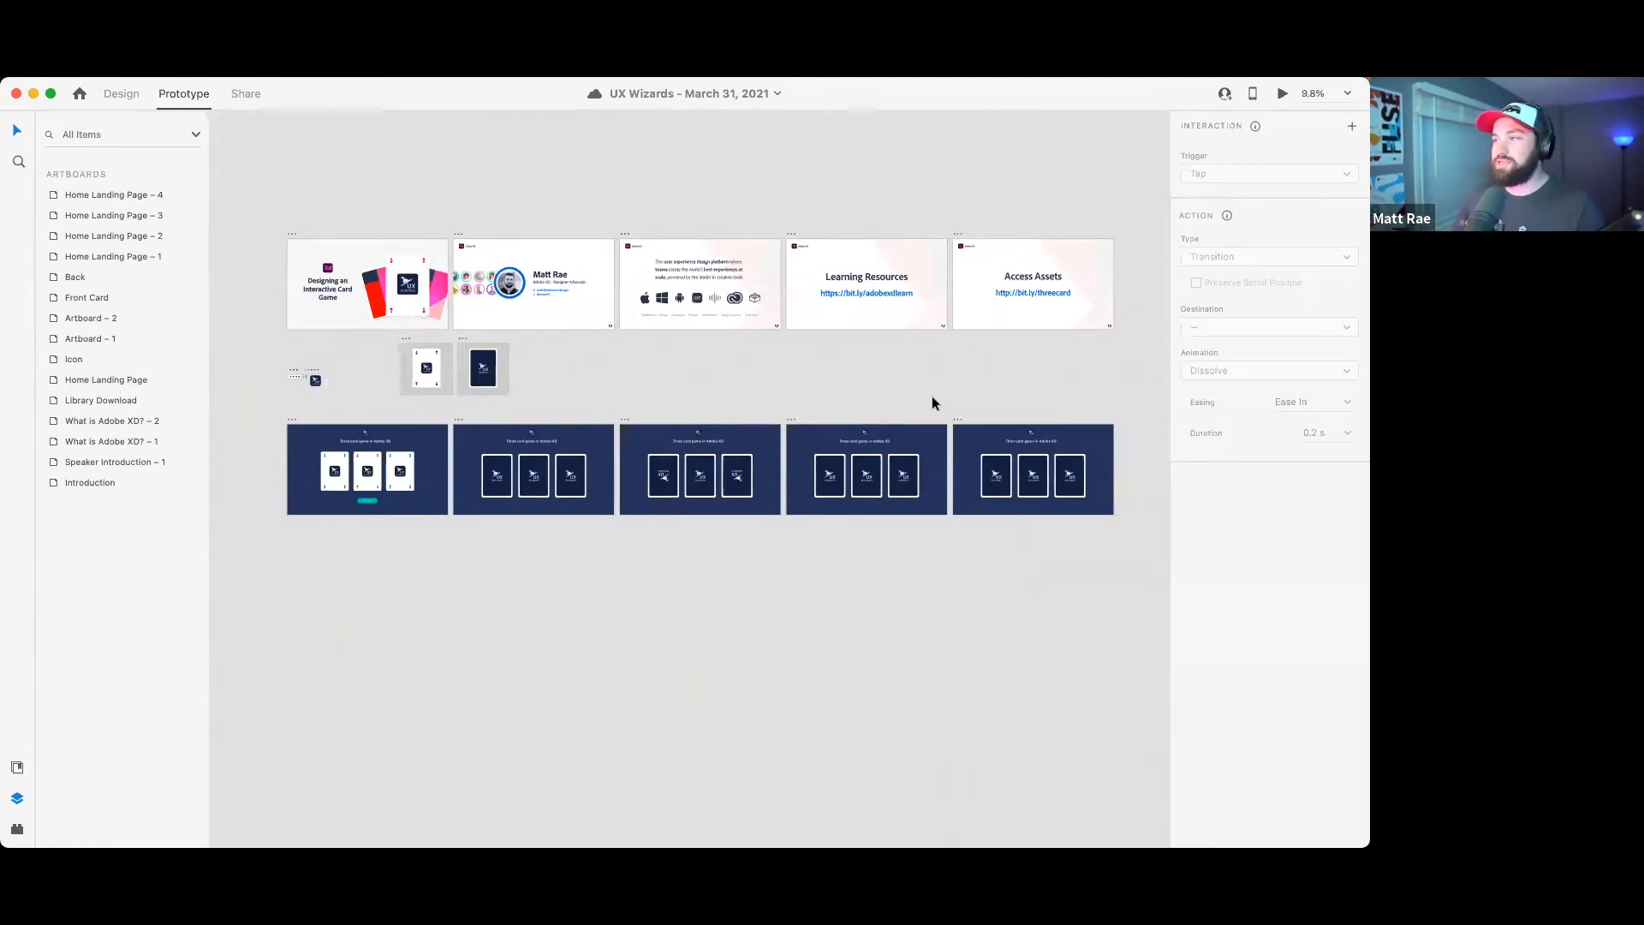
pyautogui.click(960, 421)
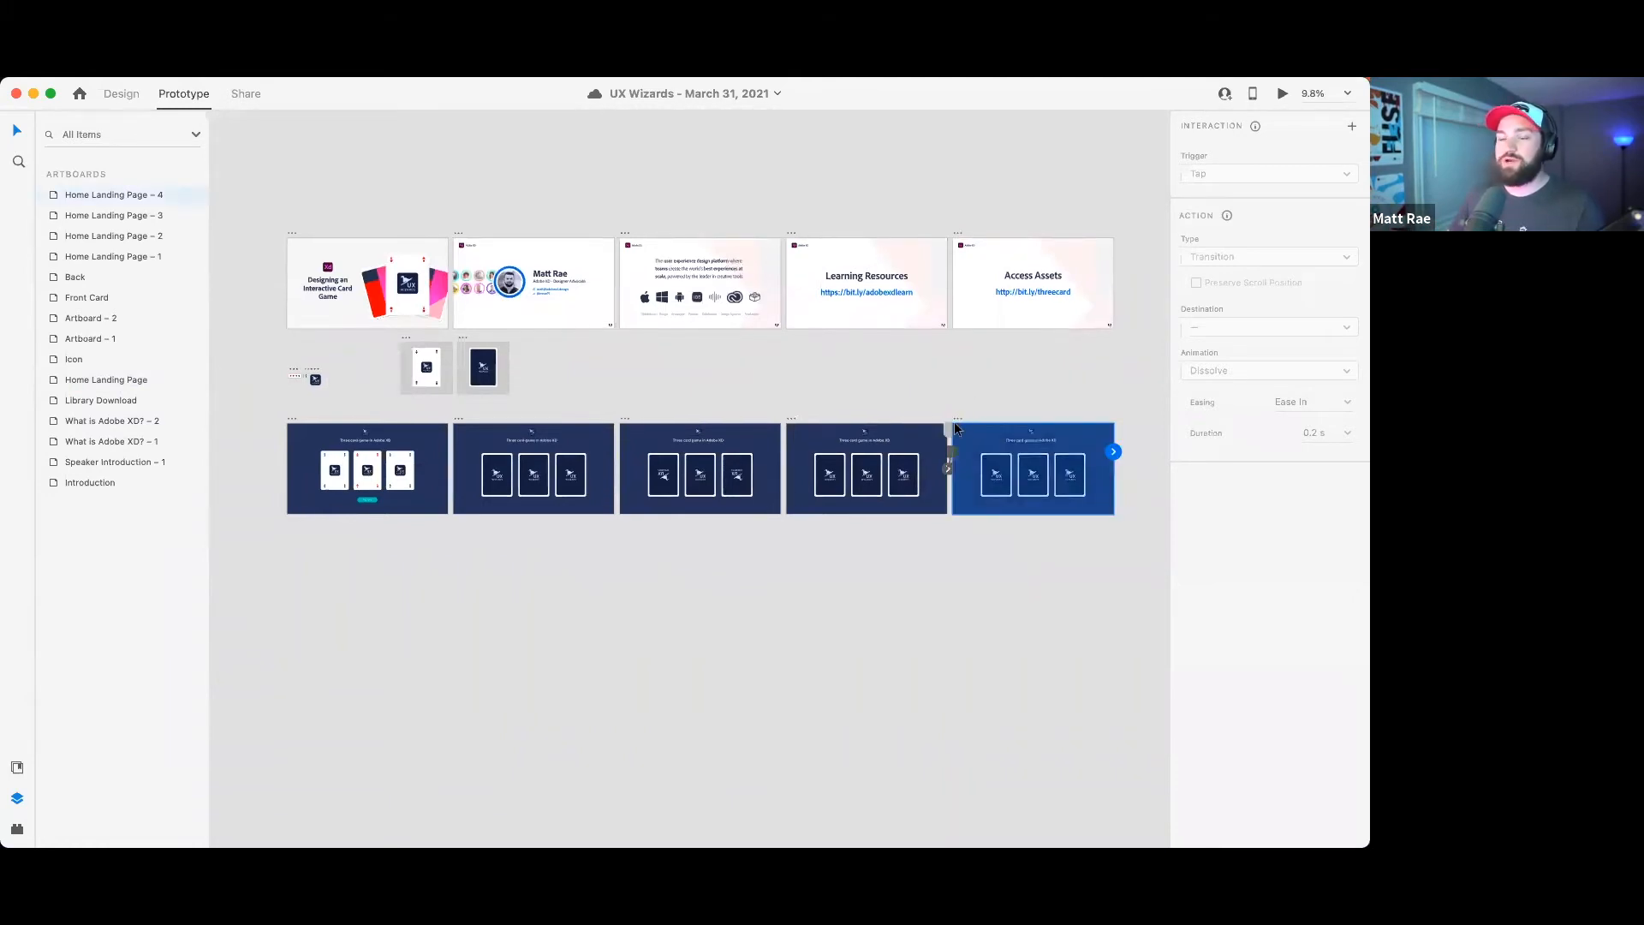
pyautogui.hotkey('ctrl', 'Up')
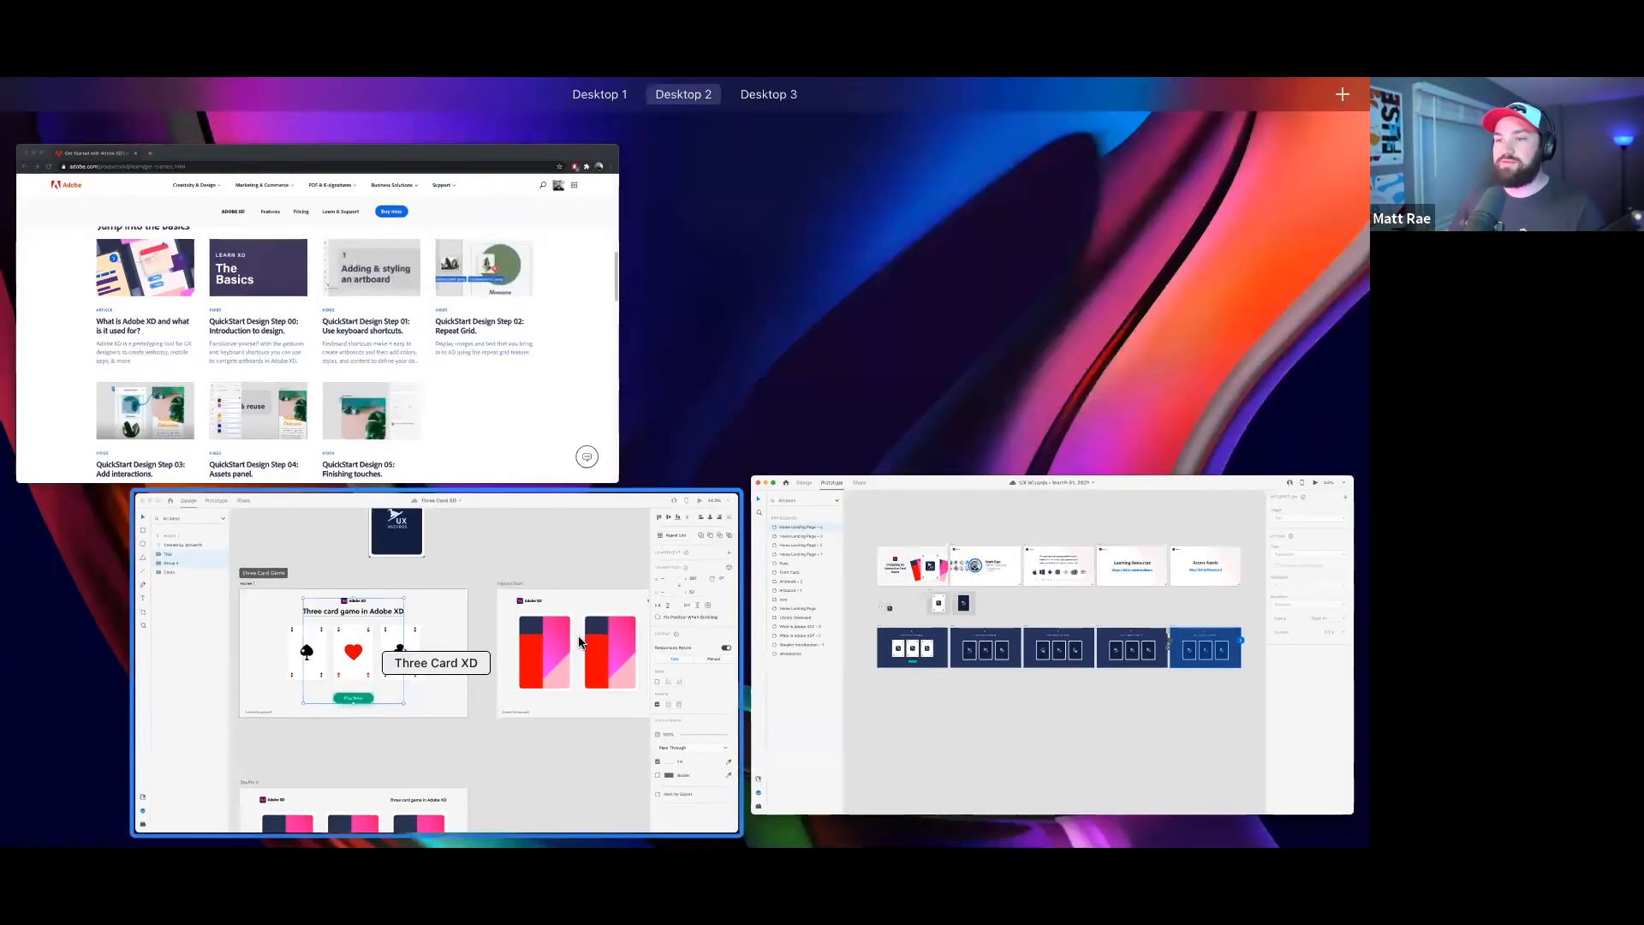
pyautogui.click(596, 616)
pyautogui.scroll(-4, 785, 465)
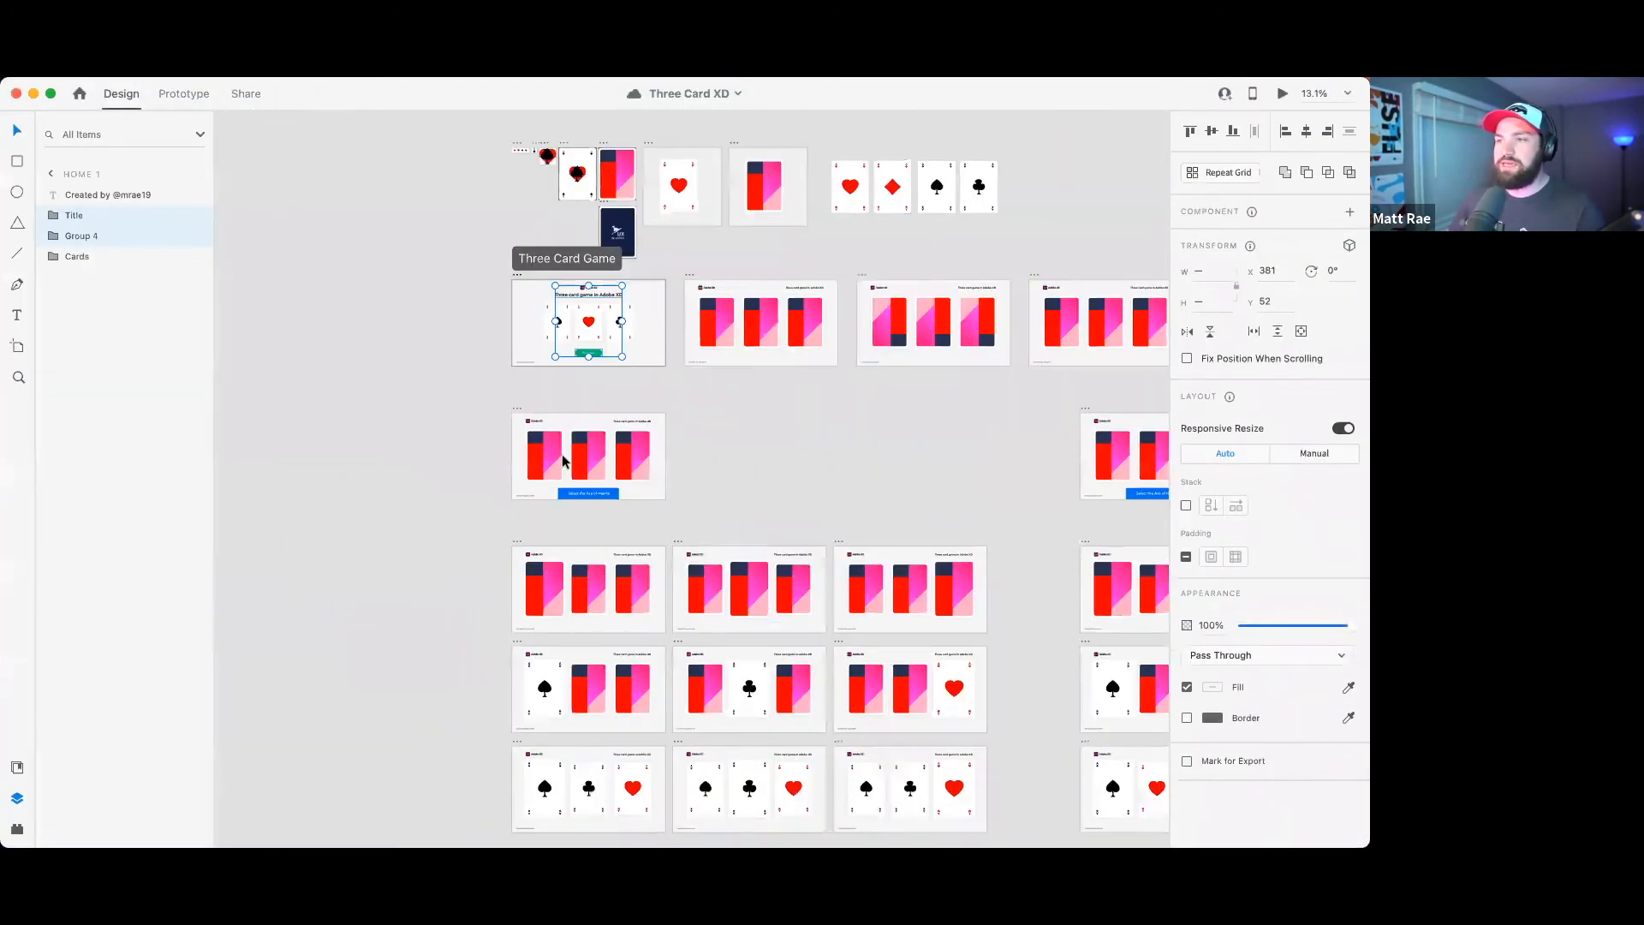
pyautogui.scroll(3, 562, 455)
pyautogui.scroll(-5, 561, 454)
pyautogui.scroll(8, 562, 454)
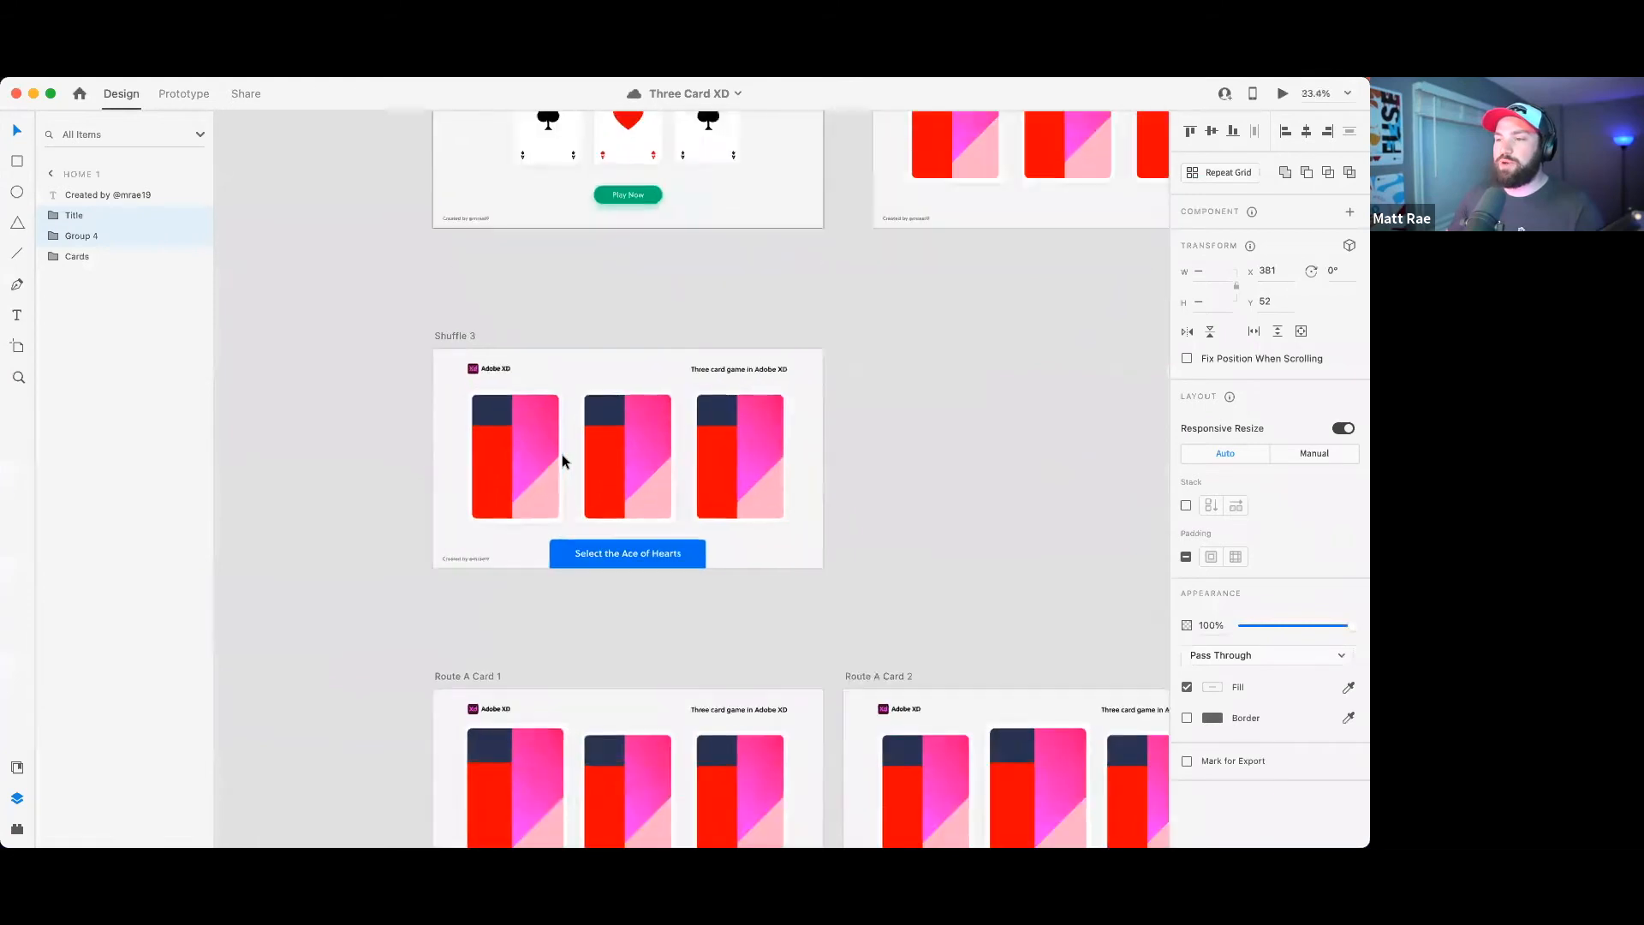
pyautogui.click(654, 574)
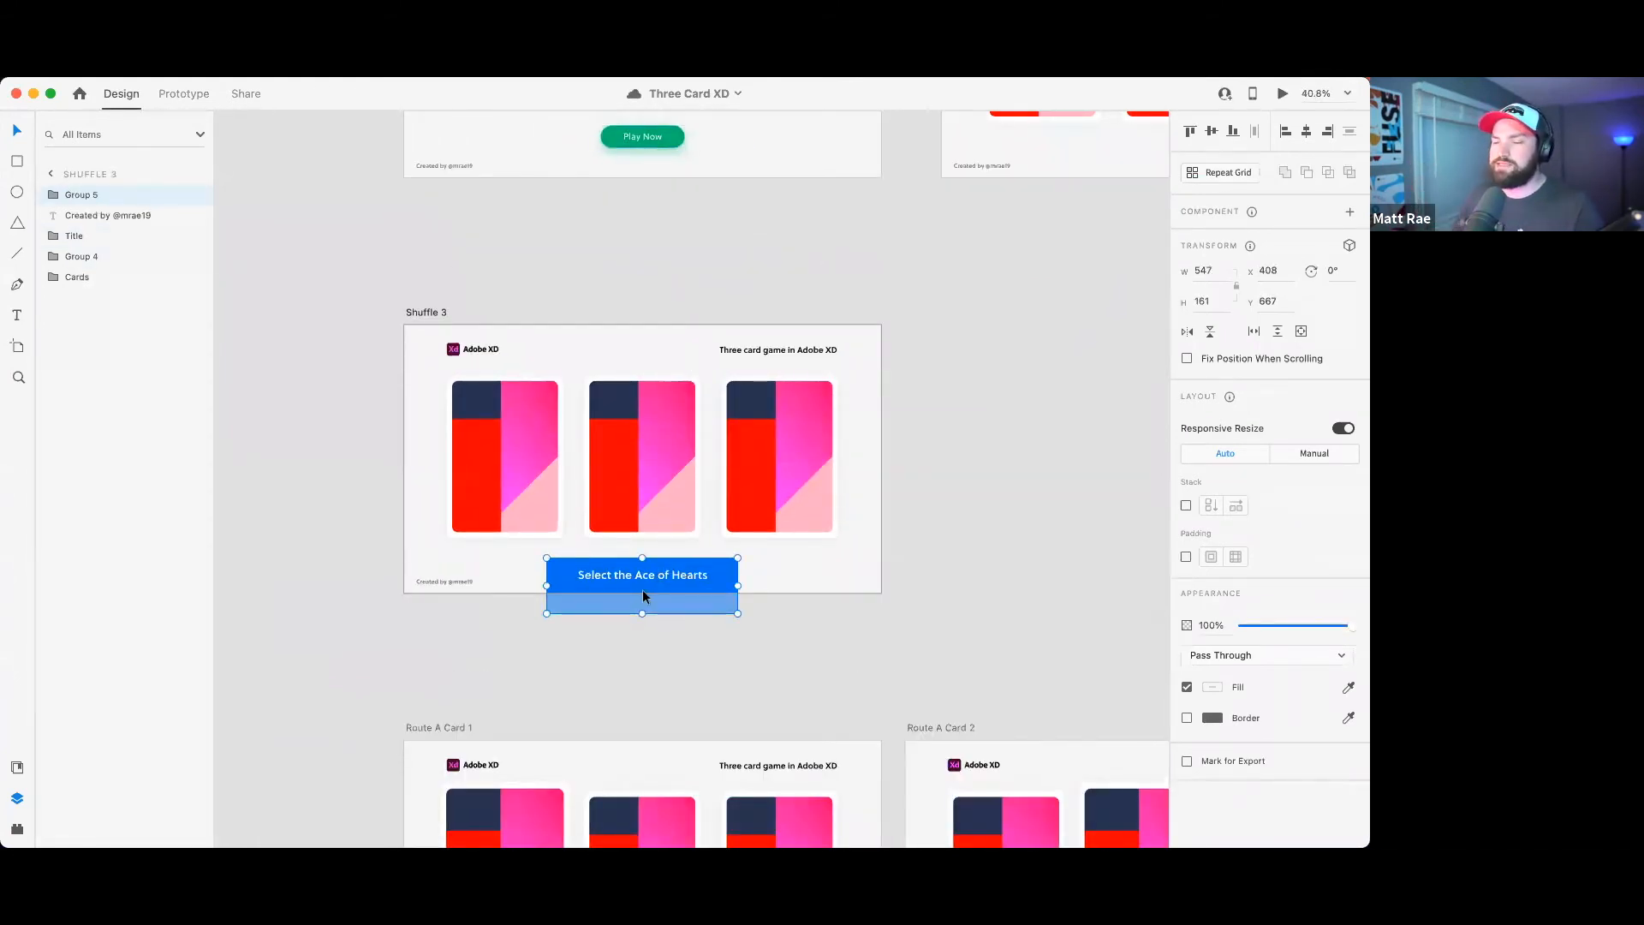
# - Review the layout of the route artboards in the Three Card XD document and return to the UX Wizards document
pyautogui.scroll(-3, 642, 597)
pyautogui.scroll(-5, 643, 589)
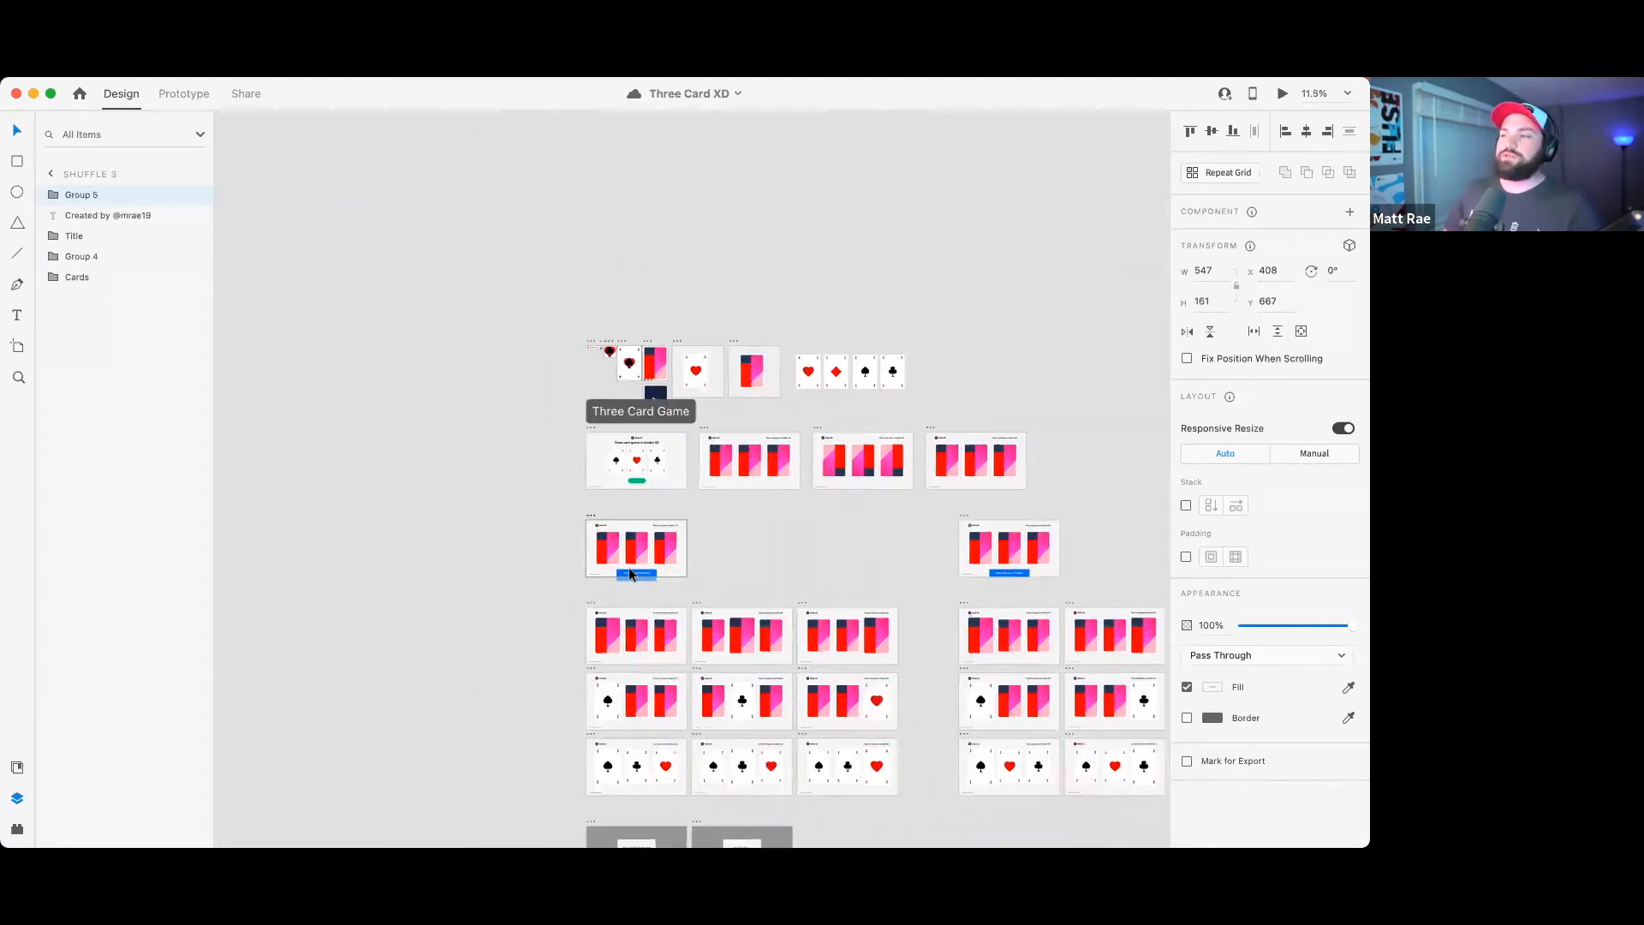
pyautogui.hscroll(5, 798, 560)
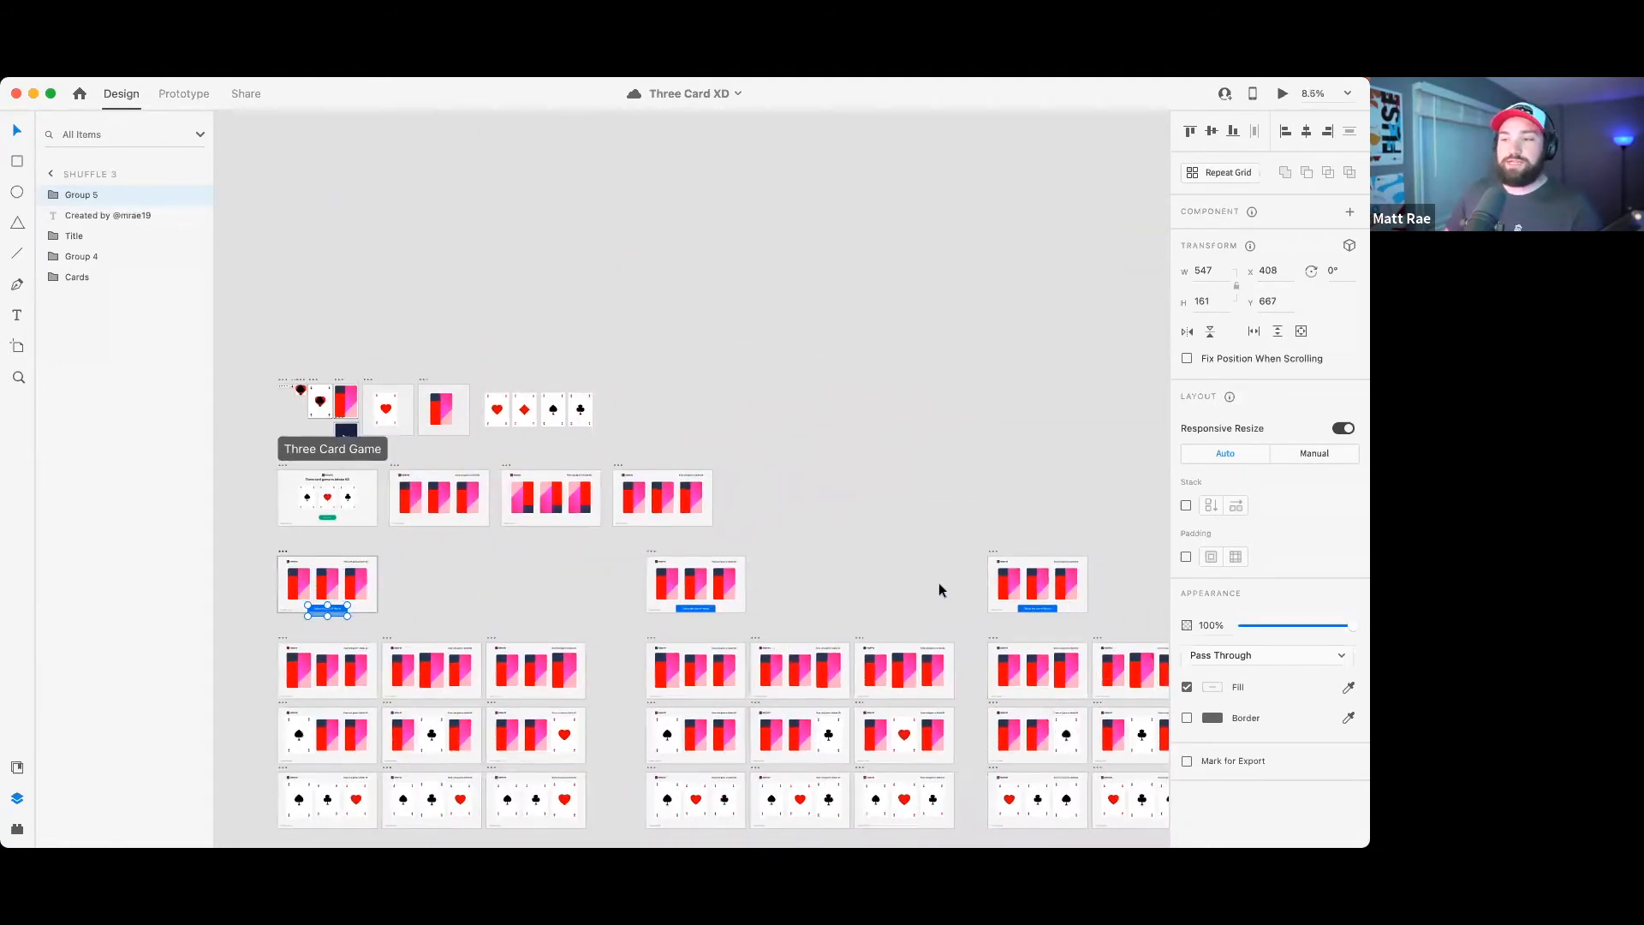
pyautogui.click(448, 572)
pyautogui.hotkey('ctrl', 'Up')
pyautogui.click(612, 586)
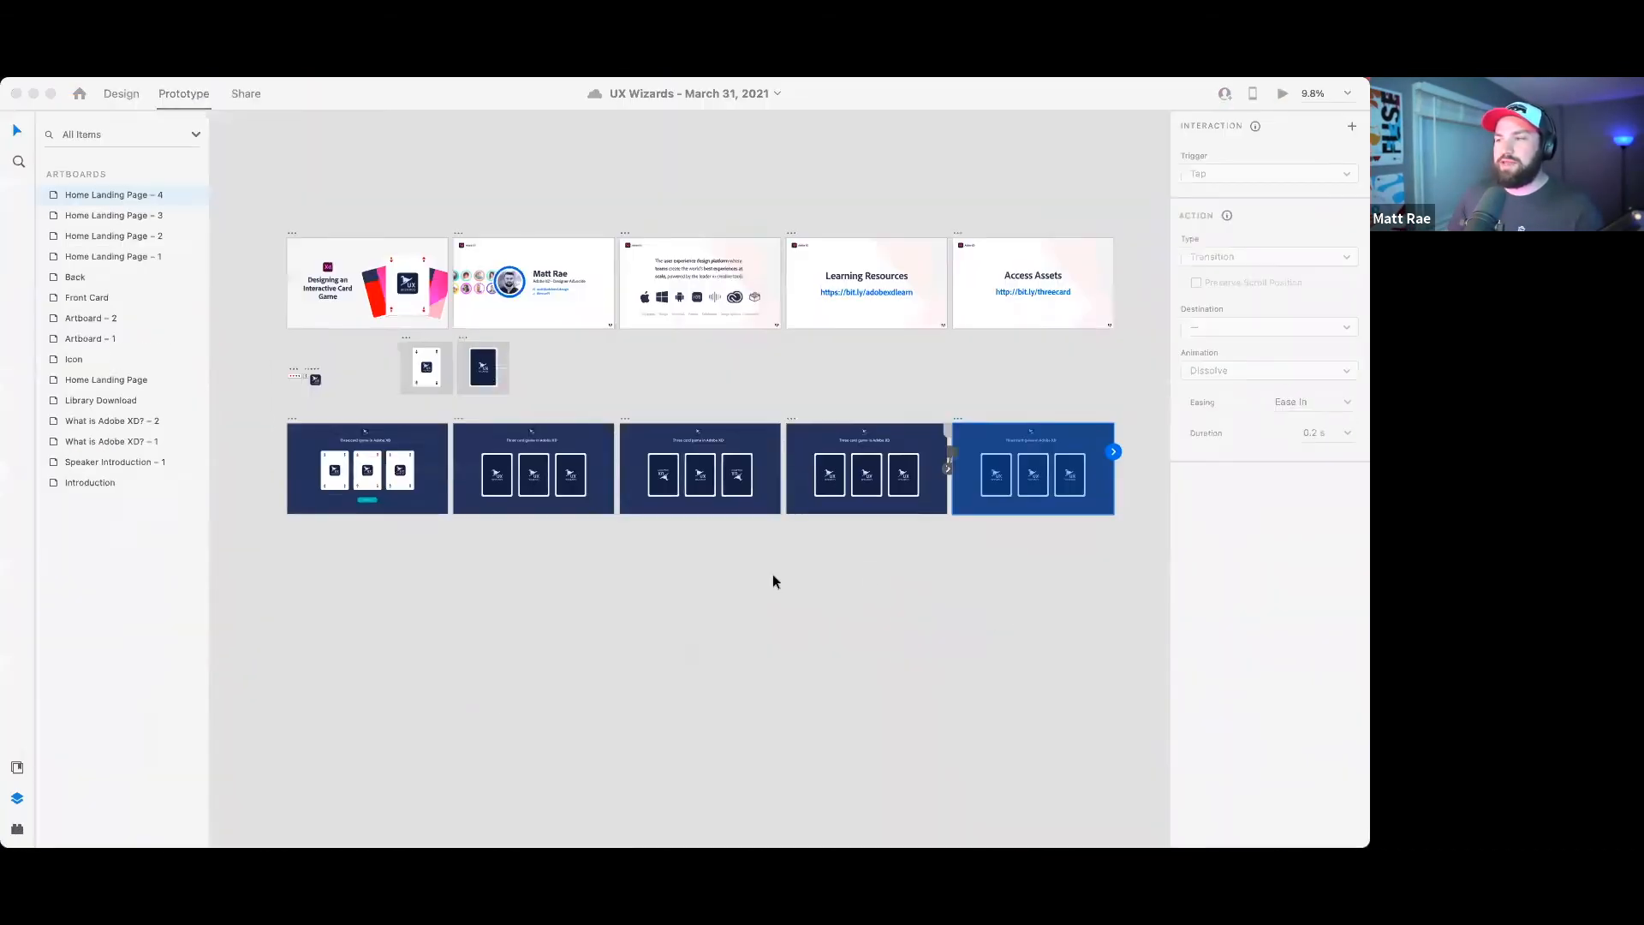
# - Duplicate the Home Landing Page – 4 artboard in Design mode and place the copy below Home Landing Page at about X 1990, Y 4245
pyautogui.click(931, 571)
pyautogui.click(121, 93)
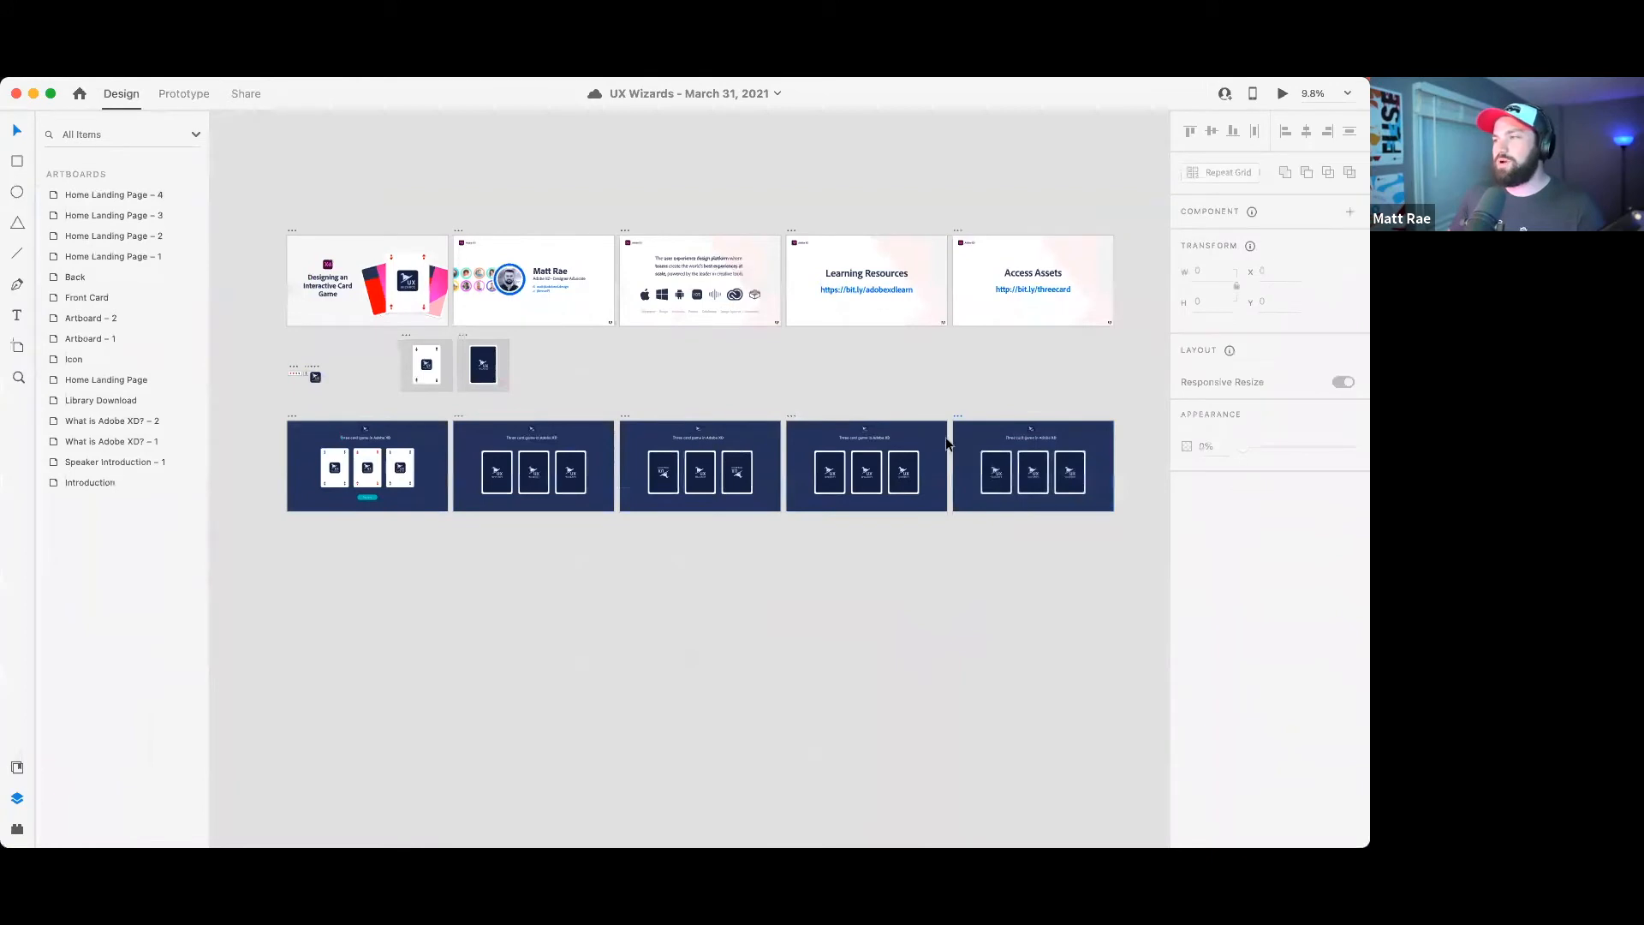
pyautogui.click(960, 417)
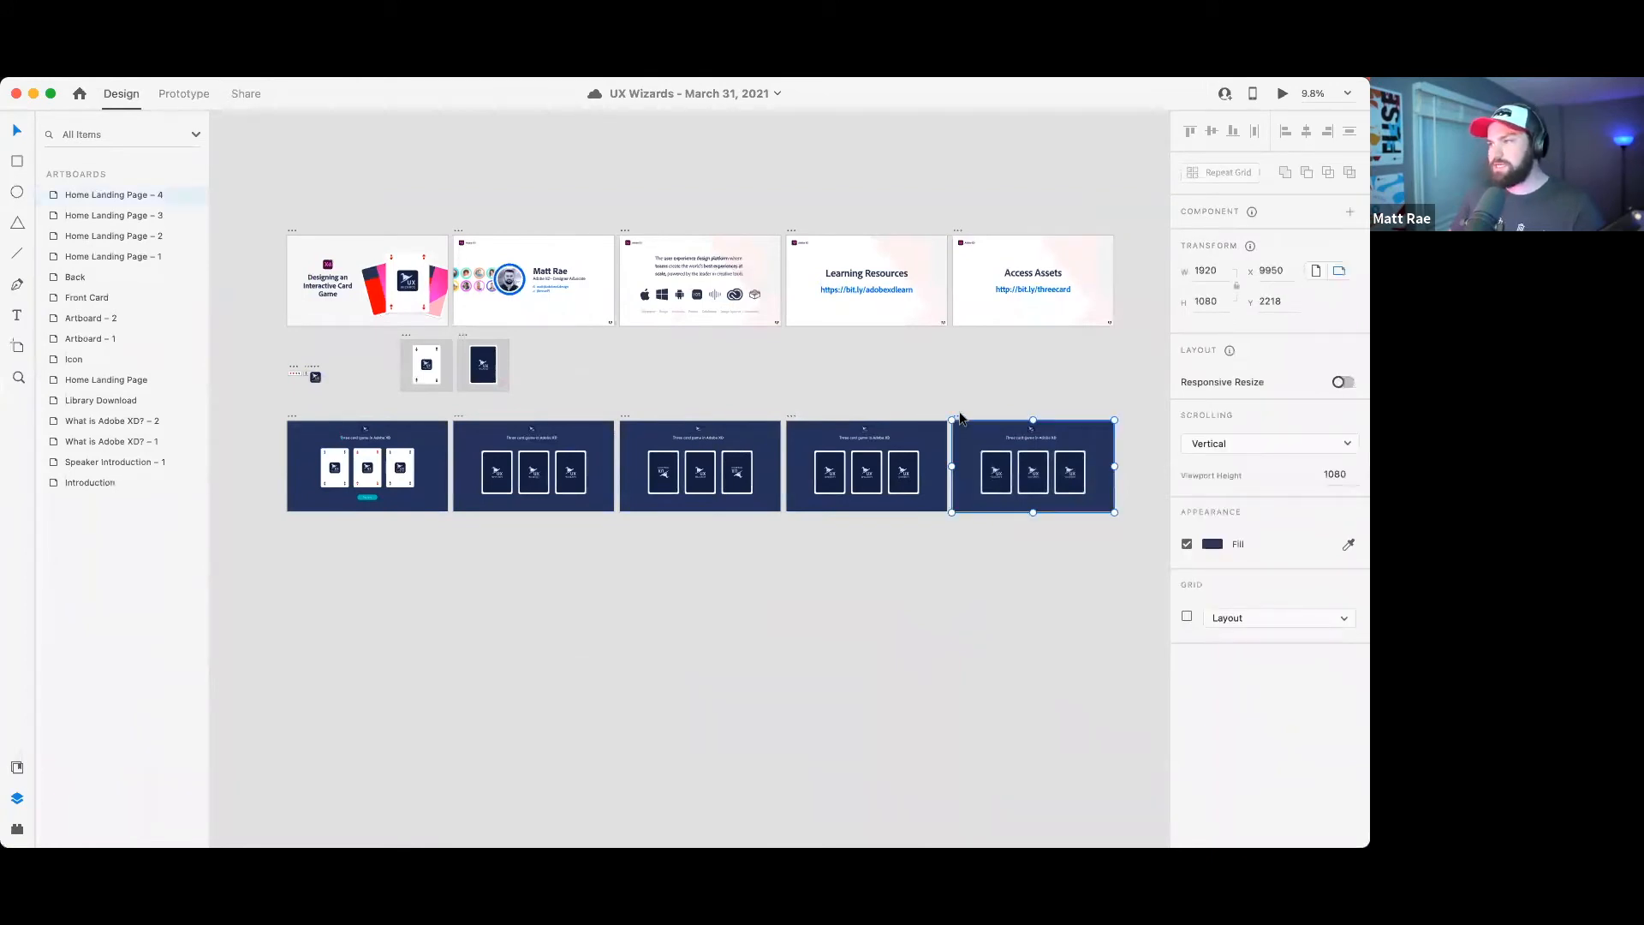
pyautogui.press('super+d')
pyautogui.hscroll(5, 960, 418)
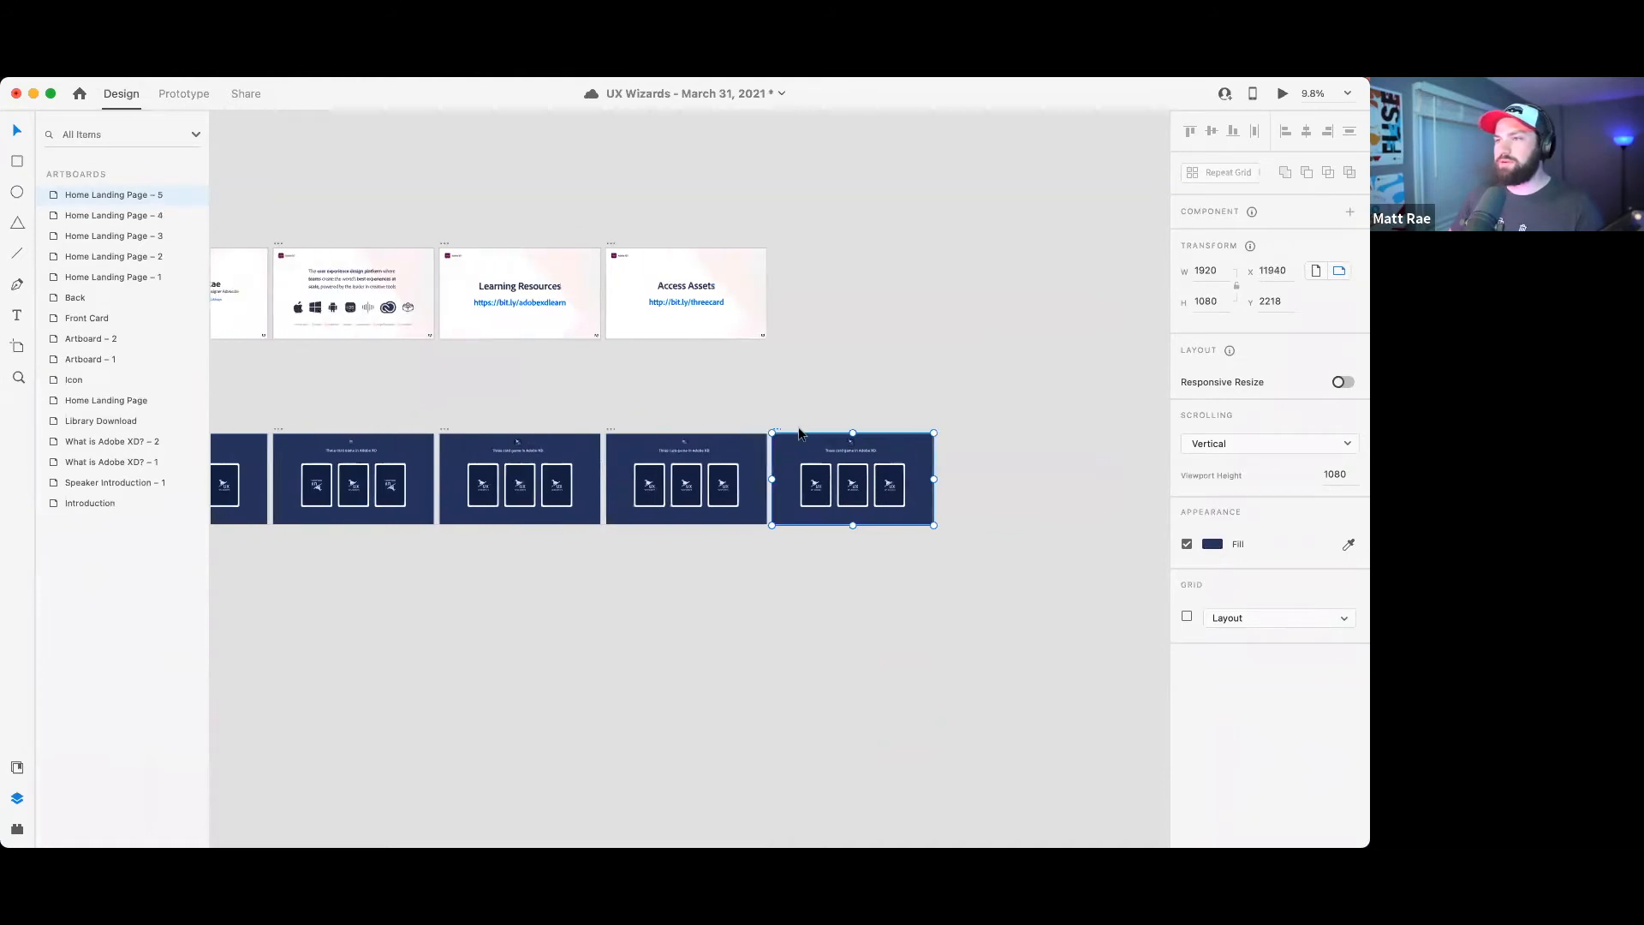
pyautogui.moveTo(780, 427); pyautogui.dragTo(346, 602)
pyautogui.moveTo(514, 525); pyautogui.dragTo(982, 417)
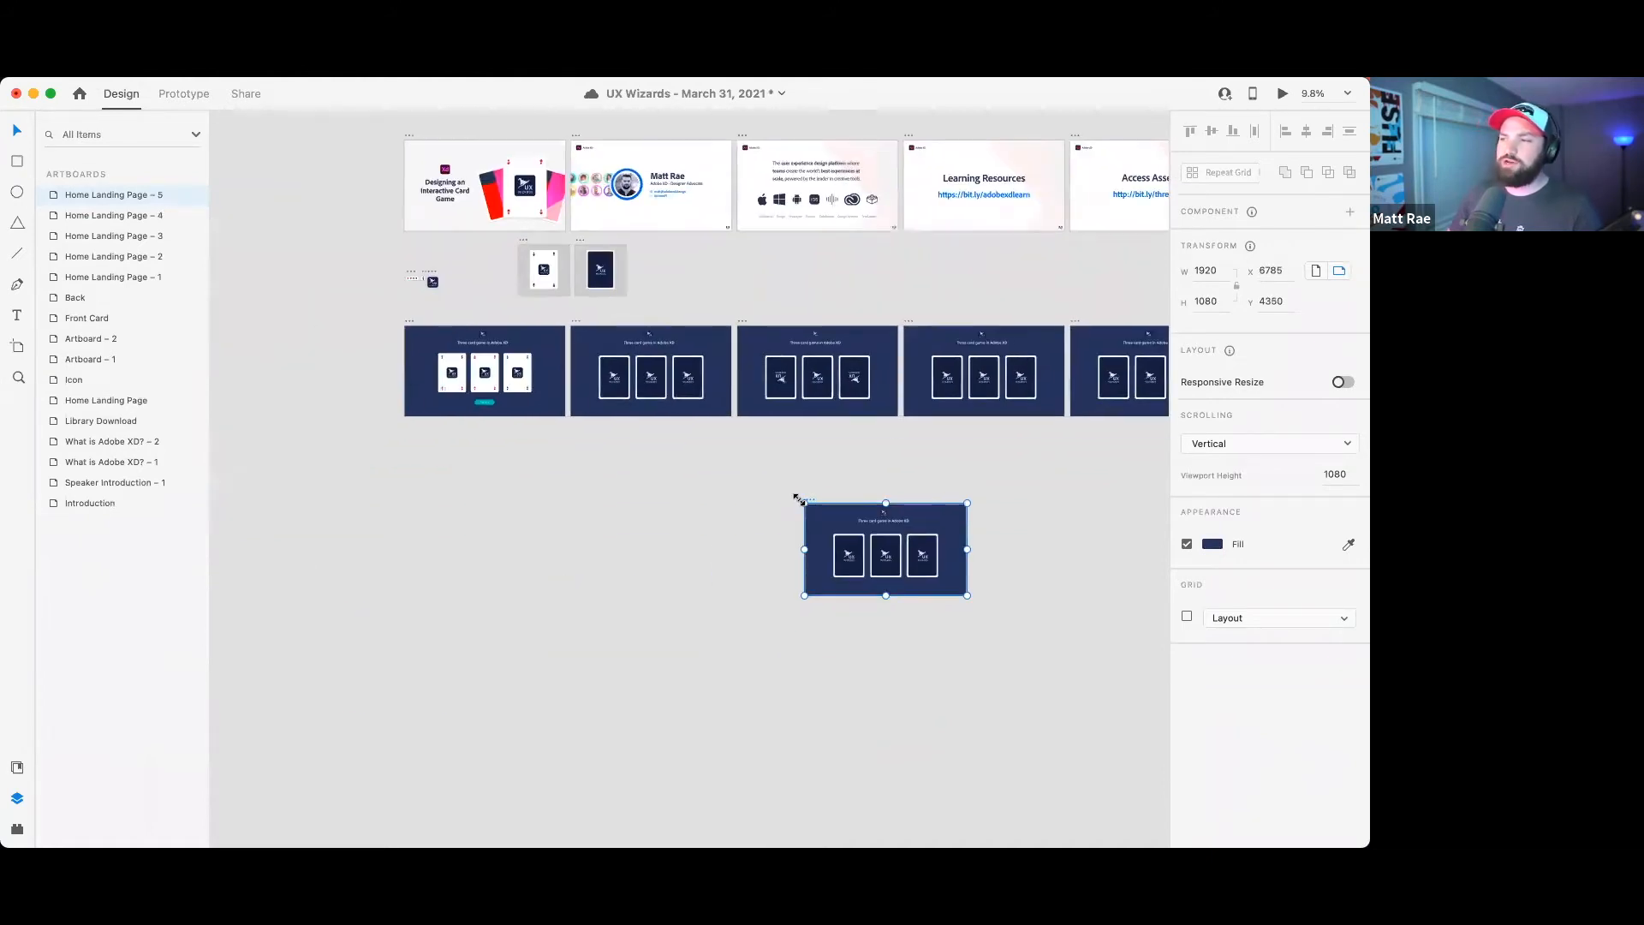
pyautogui.moveTo(799, 500); pyautogui.dragTo(409, 495)
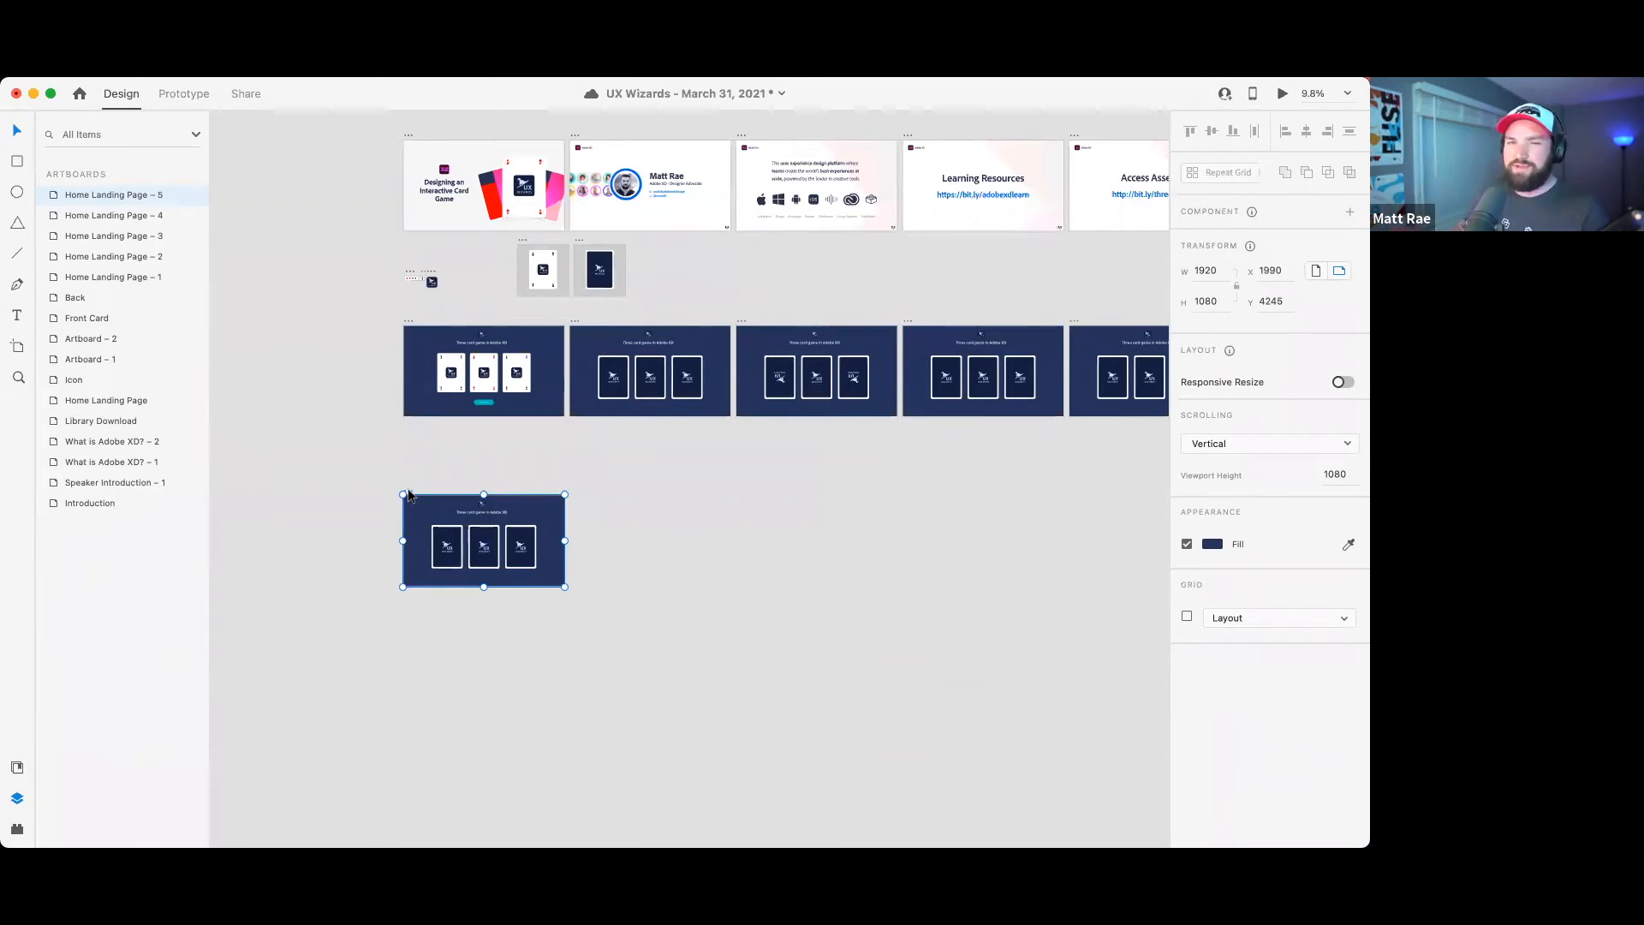
# - Rename the duplicated Home Landing Page – 5 artboard as Select Prompt 1
pyautogui.scroll(5, 432, 548)
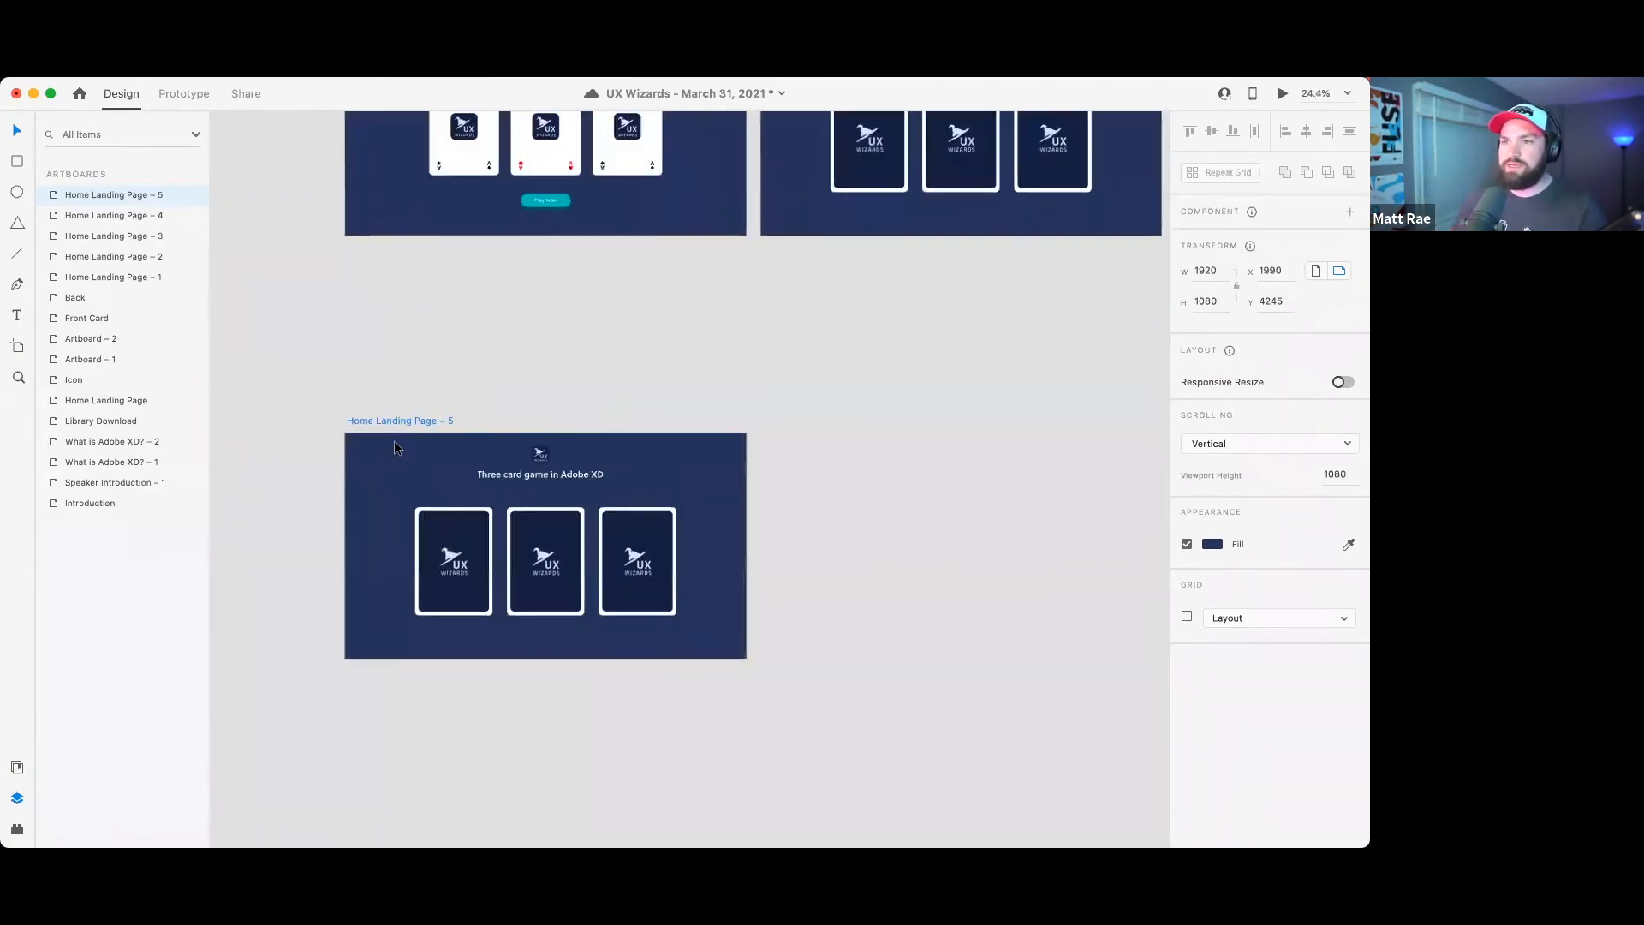
pyautogui.doubleClick(402, 421)
pyautogui.write('Sel')
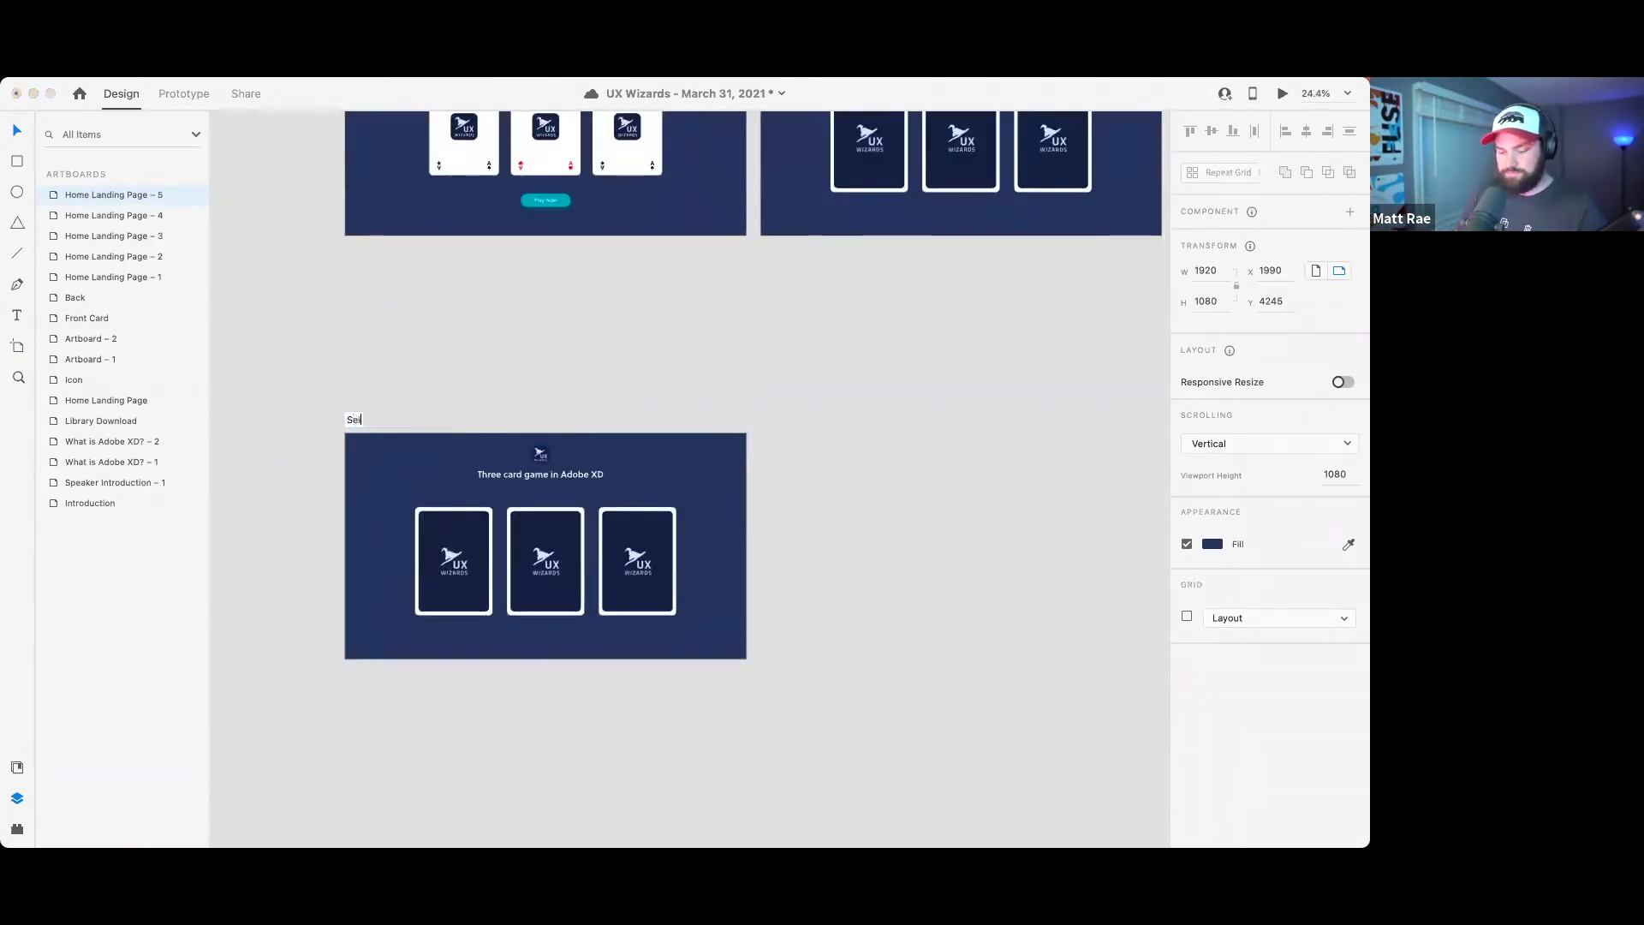
pyautogui.write('ect Prompt 1')
pyautogui.press('Return')
pyautogui.click(644, 343)
pyautogui.scroll(2, 605, 560)
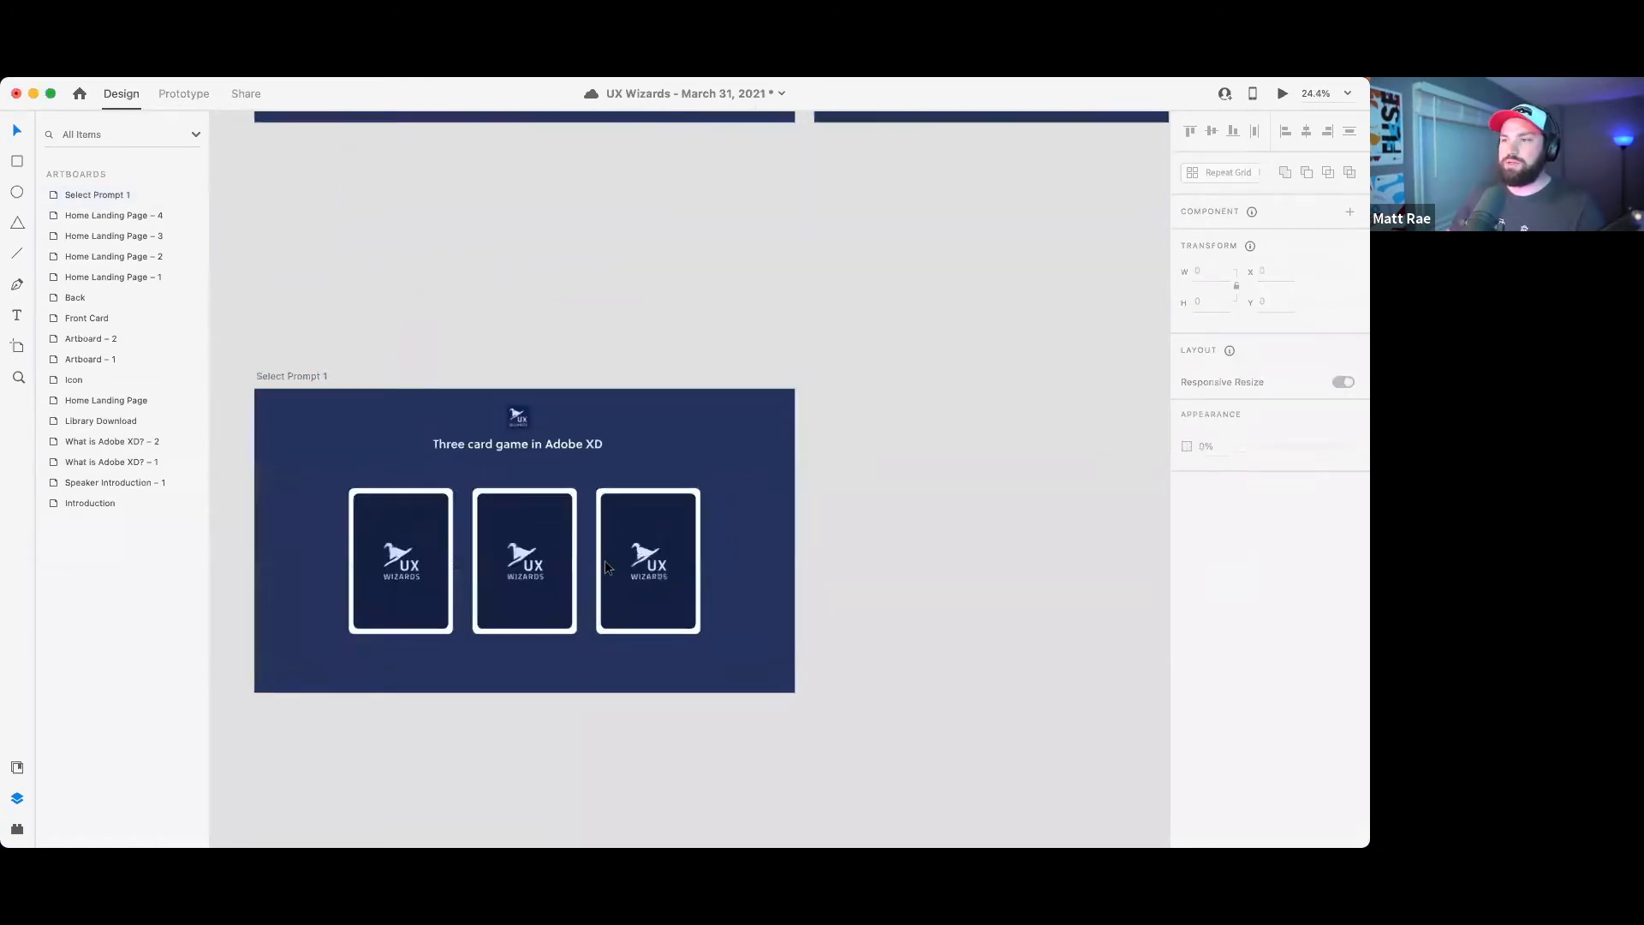
pyautogui.scroll(2, 605, 560)
pyautogui.scroll(-2, 543, 708)
pyautogui.press('t')
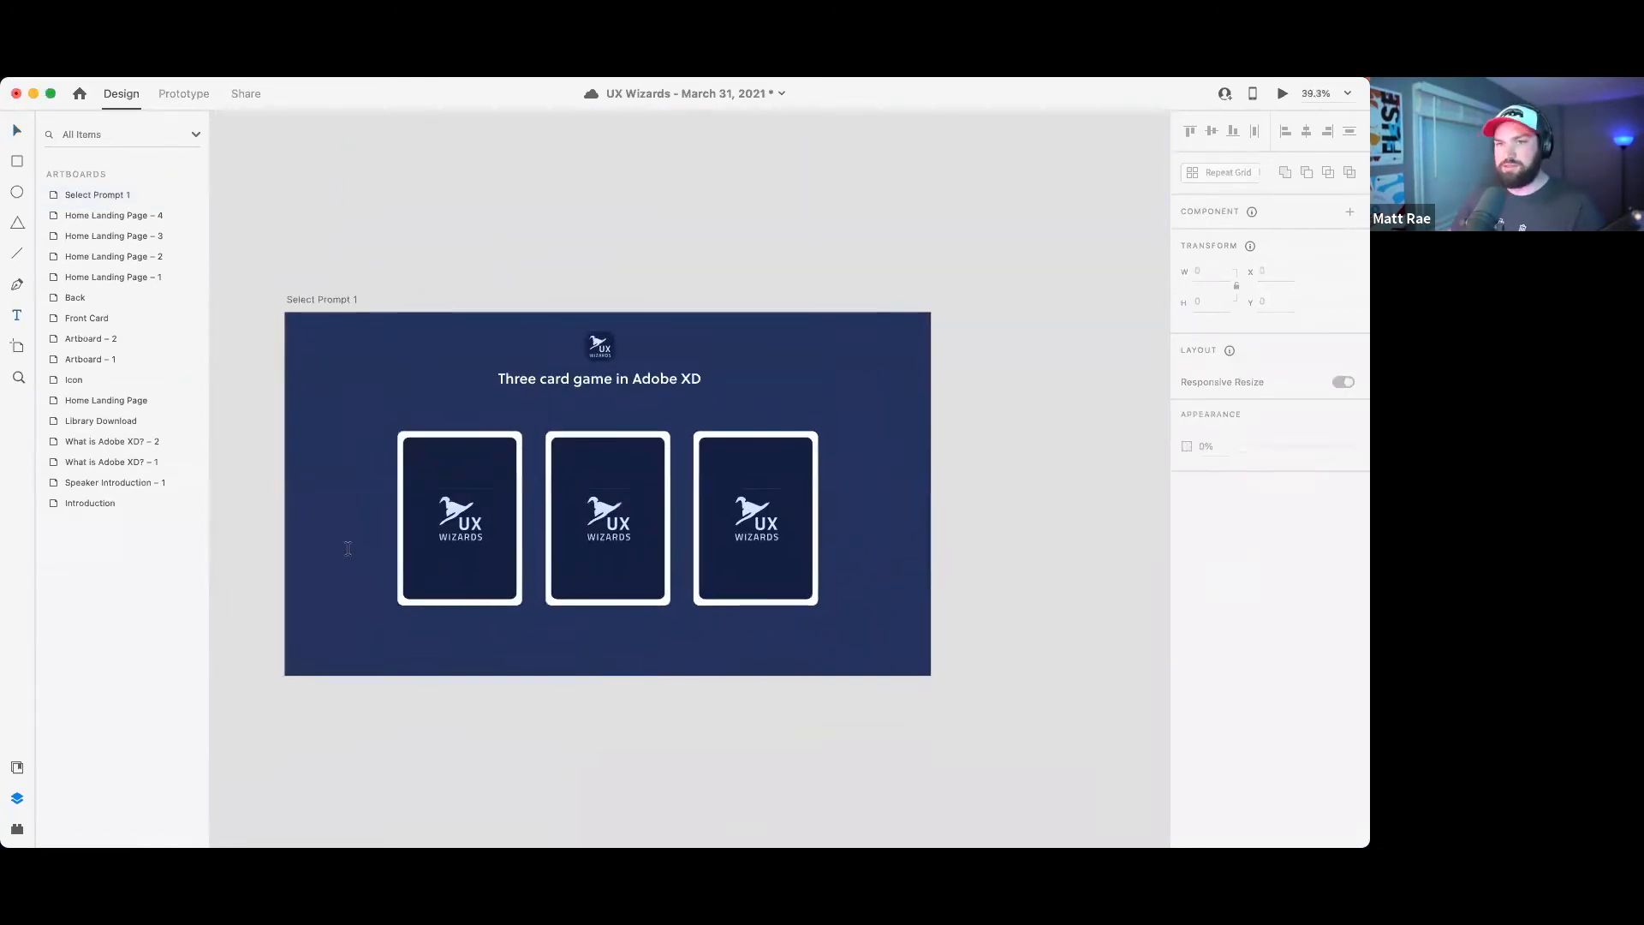
pyautogui.click(17, 317)
pyautogui.click(594, 642)
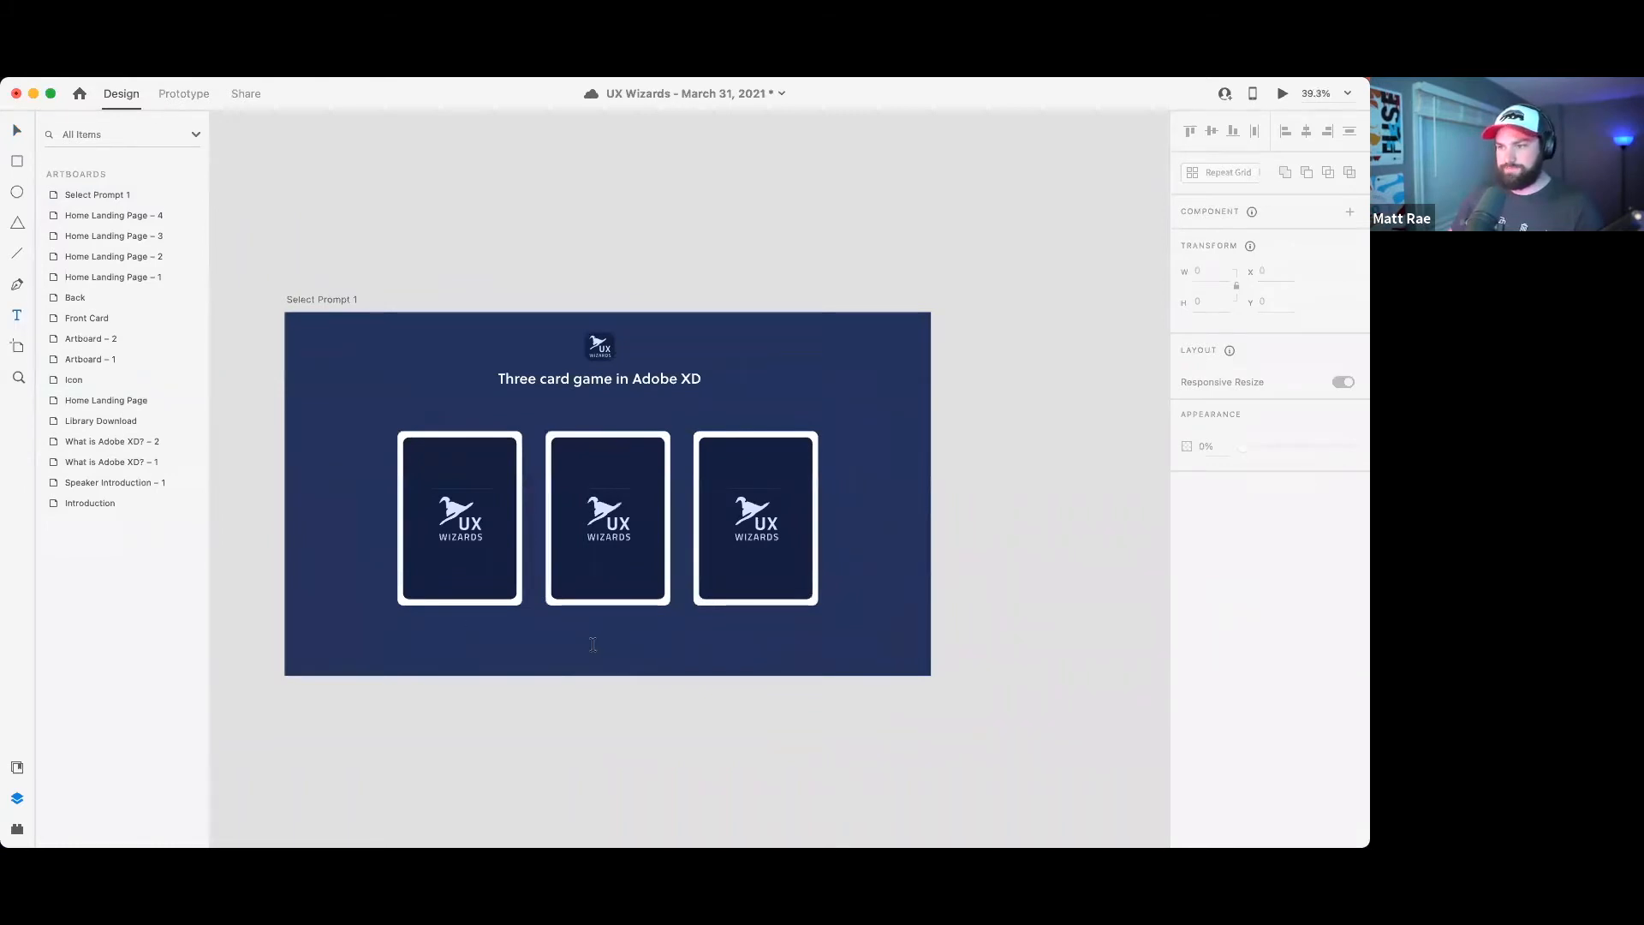
pyautogui.click(752, 698)
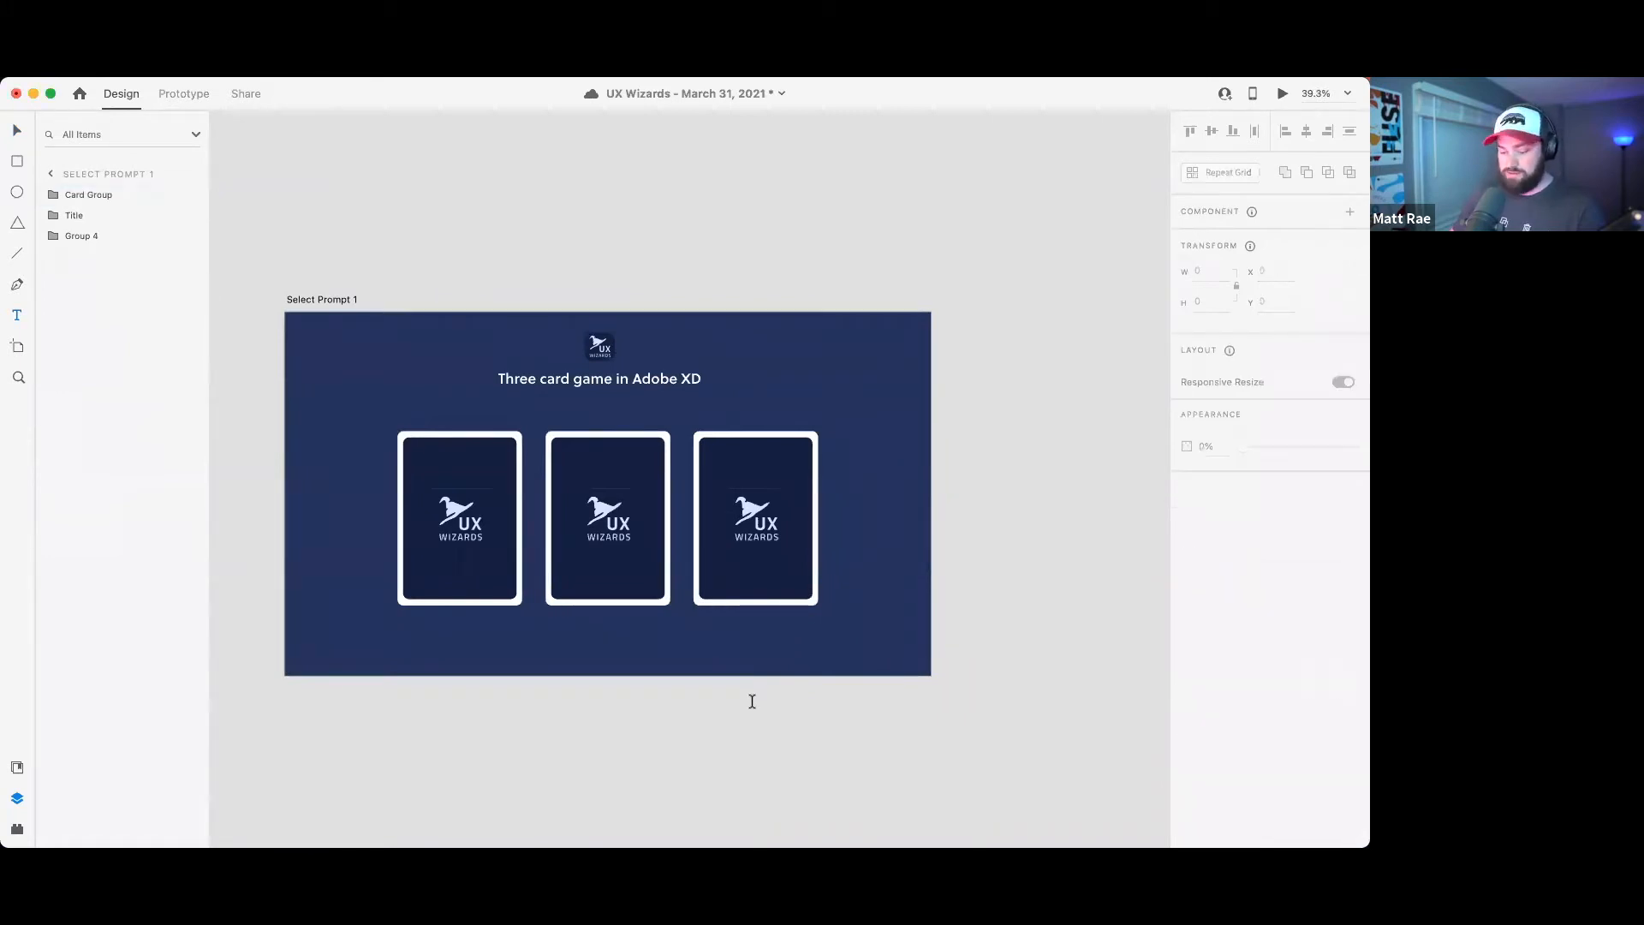
# - Set the hidden Play Now button group on Select Prompt 1 to 100% opacity and move it up to Y 964, below the cards
pyautogui.click(602, 673)
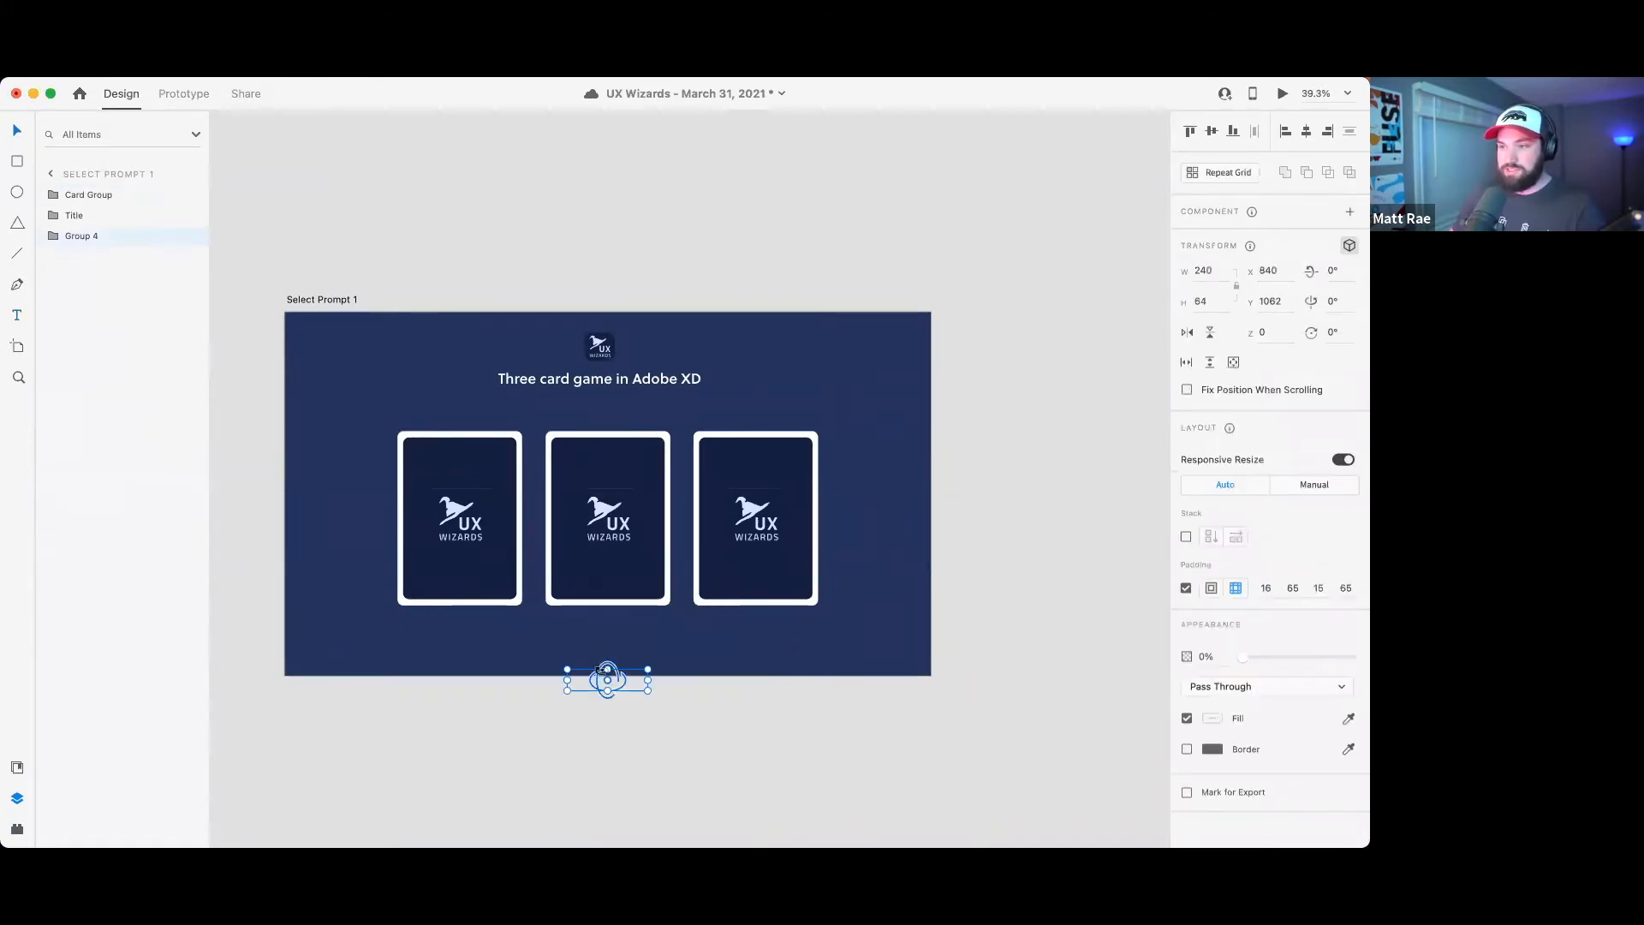
pyautogui.moveTo(1244, 656); pyautogui.dragTo(1357, 655)
pyautogui.moveTo(630, 665); pyautogui.dragTo(626, 643)
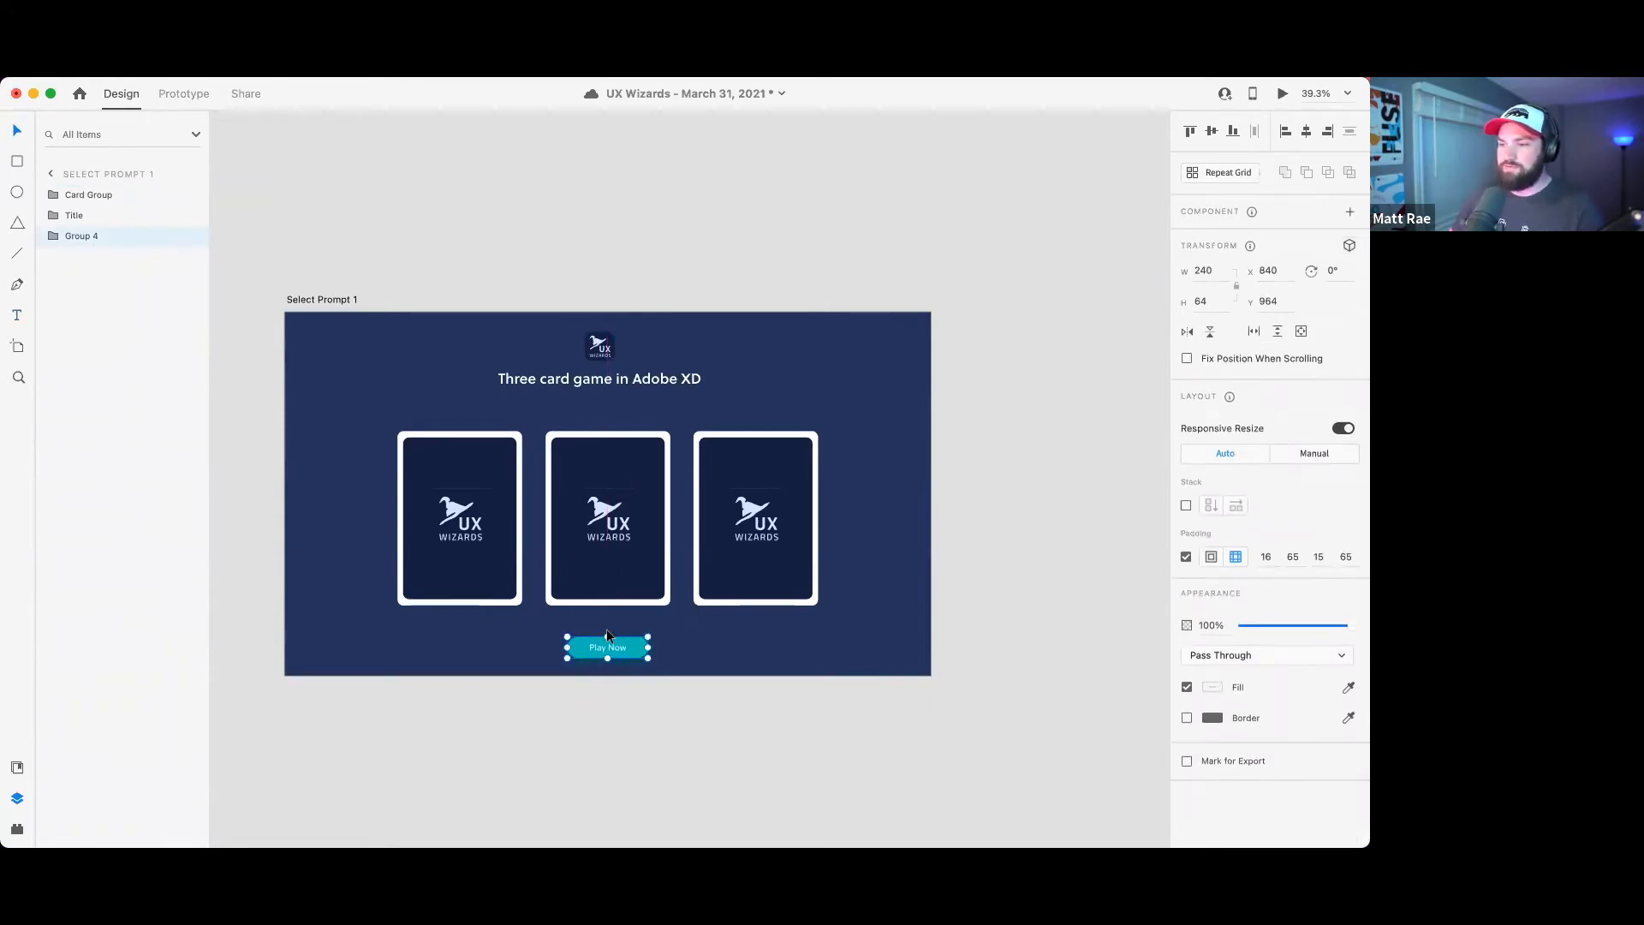
pyautogui.scroll(3, 606, 629)
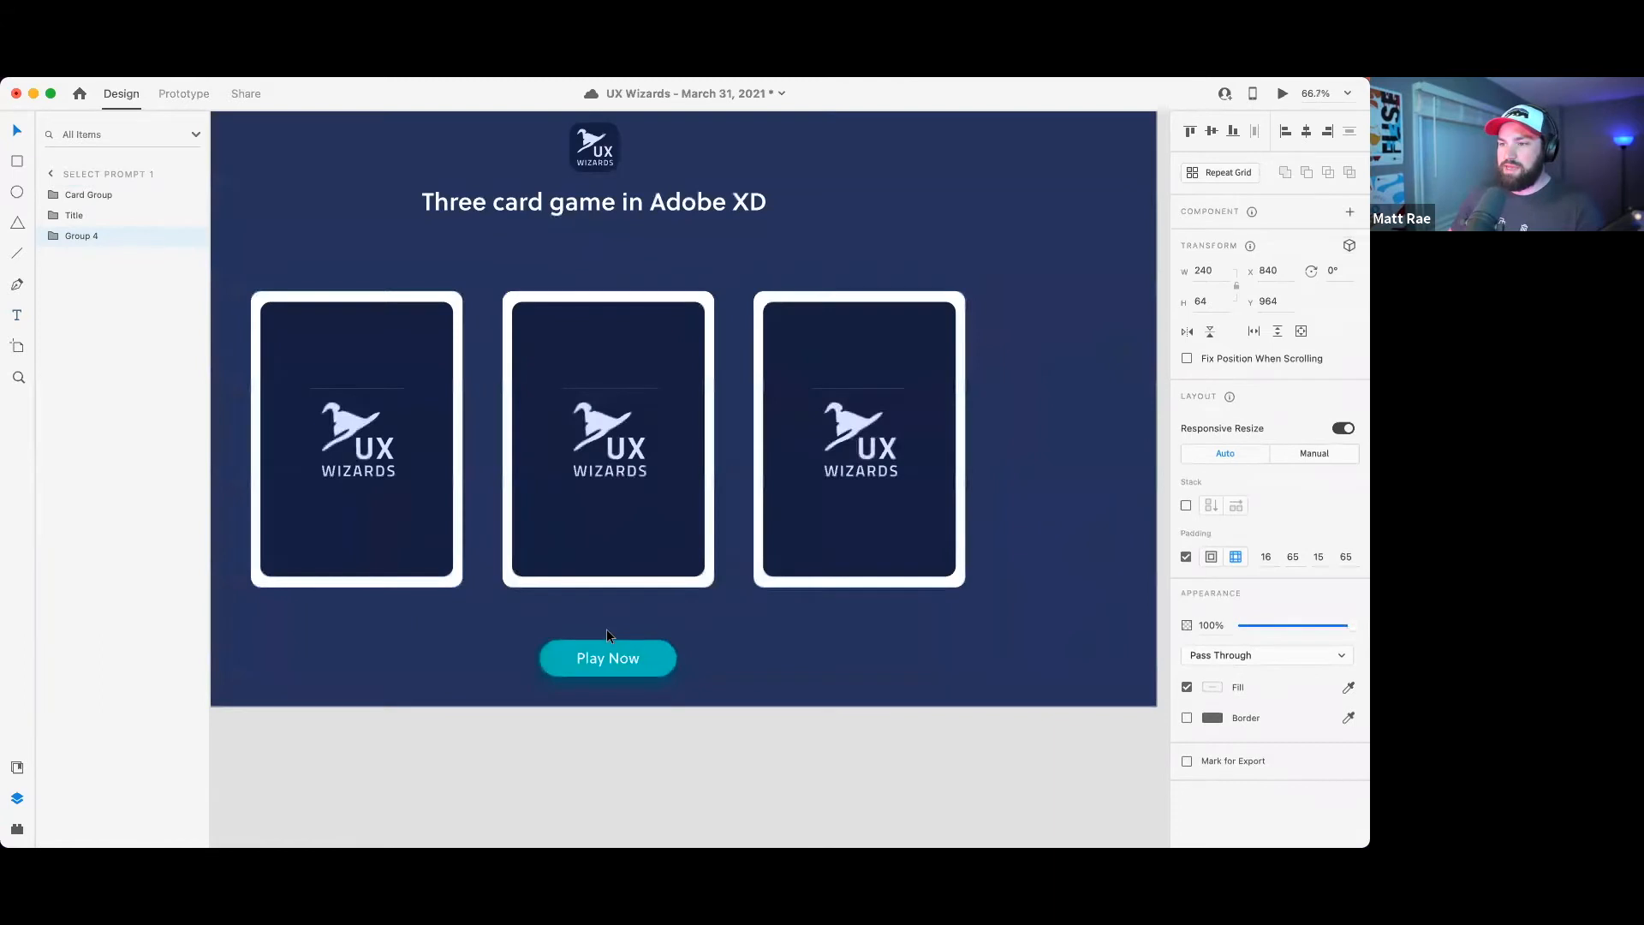
pyautogui.doubleClick(665, 666)
pyautogui.click(1187, 659)
pyautogui.click(786, 681)
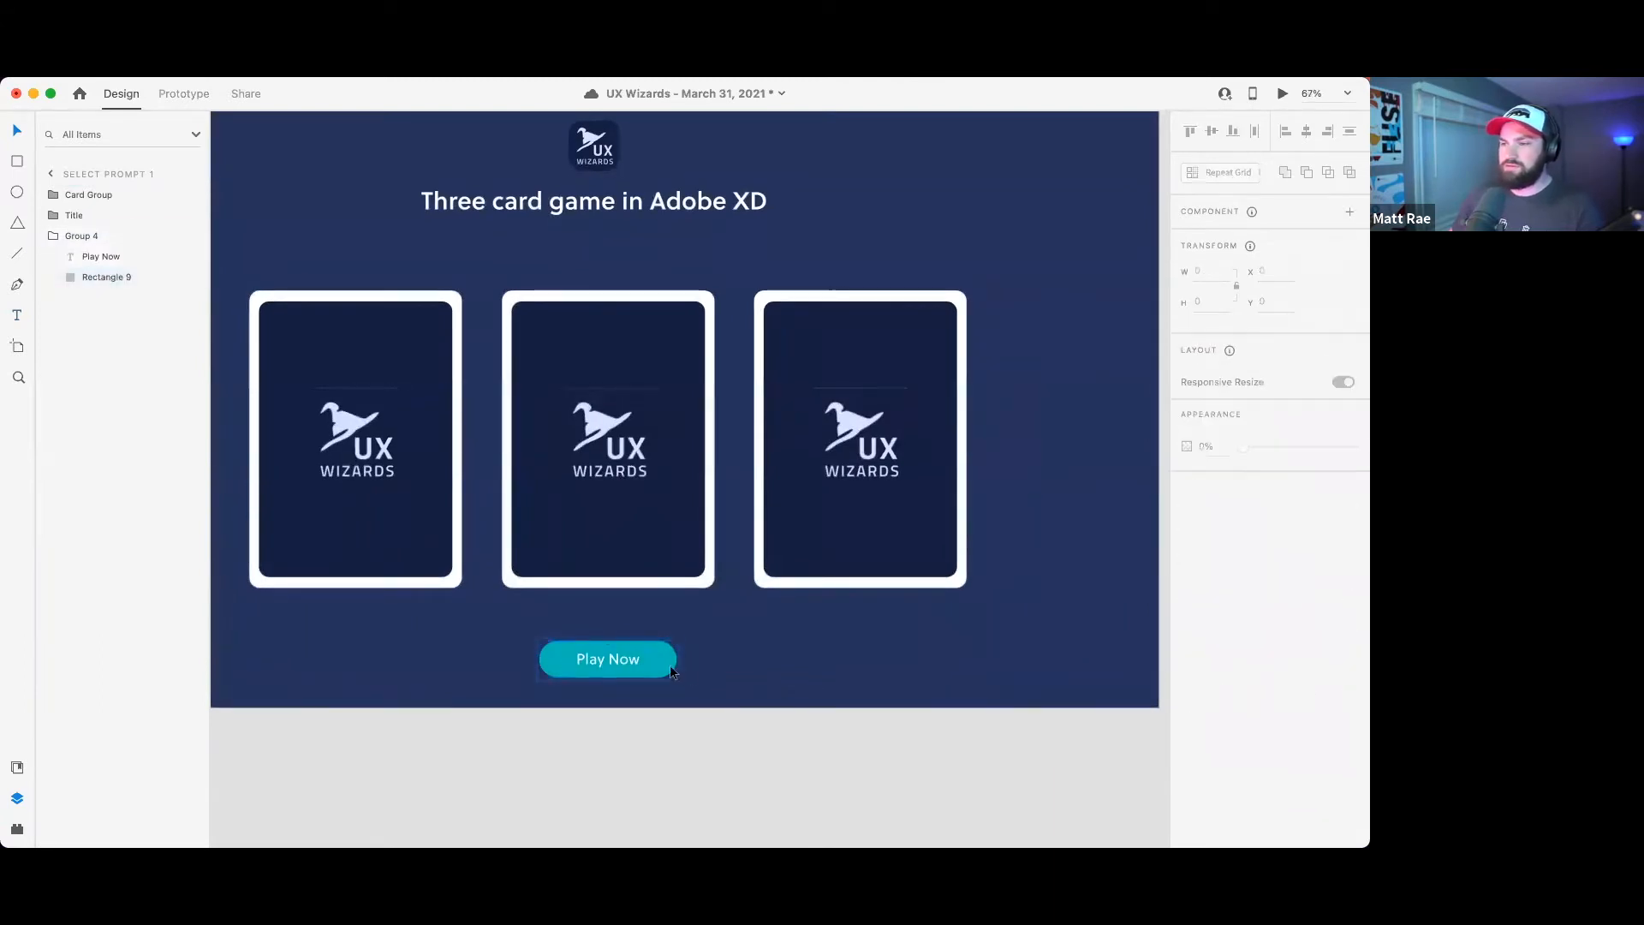
pyautogui.click(670, 664)
pyautogui.moveTo(669, 658); pyautogui.dragTo(634, 660)
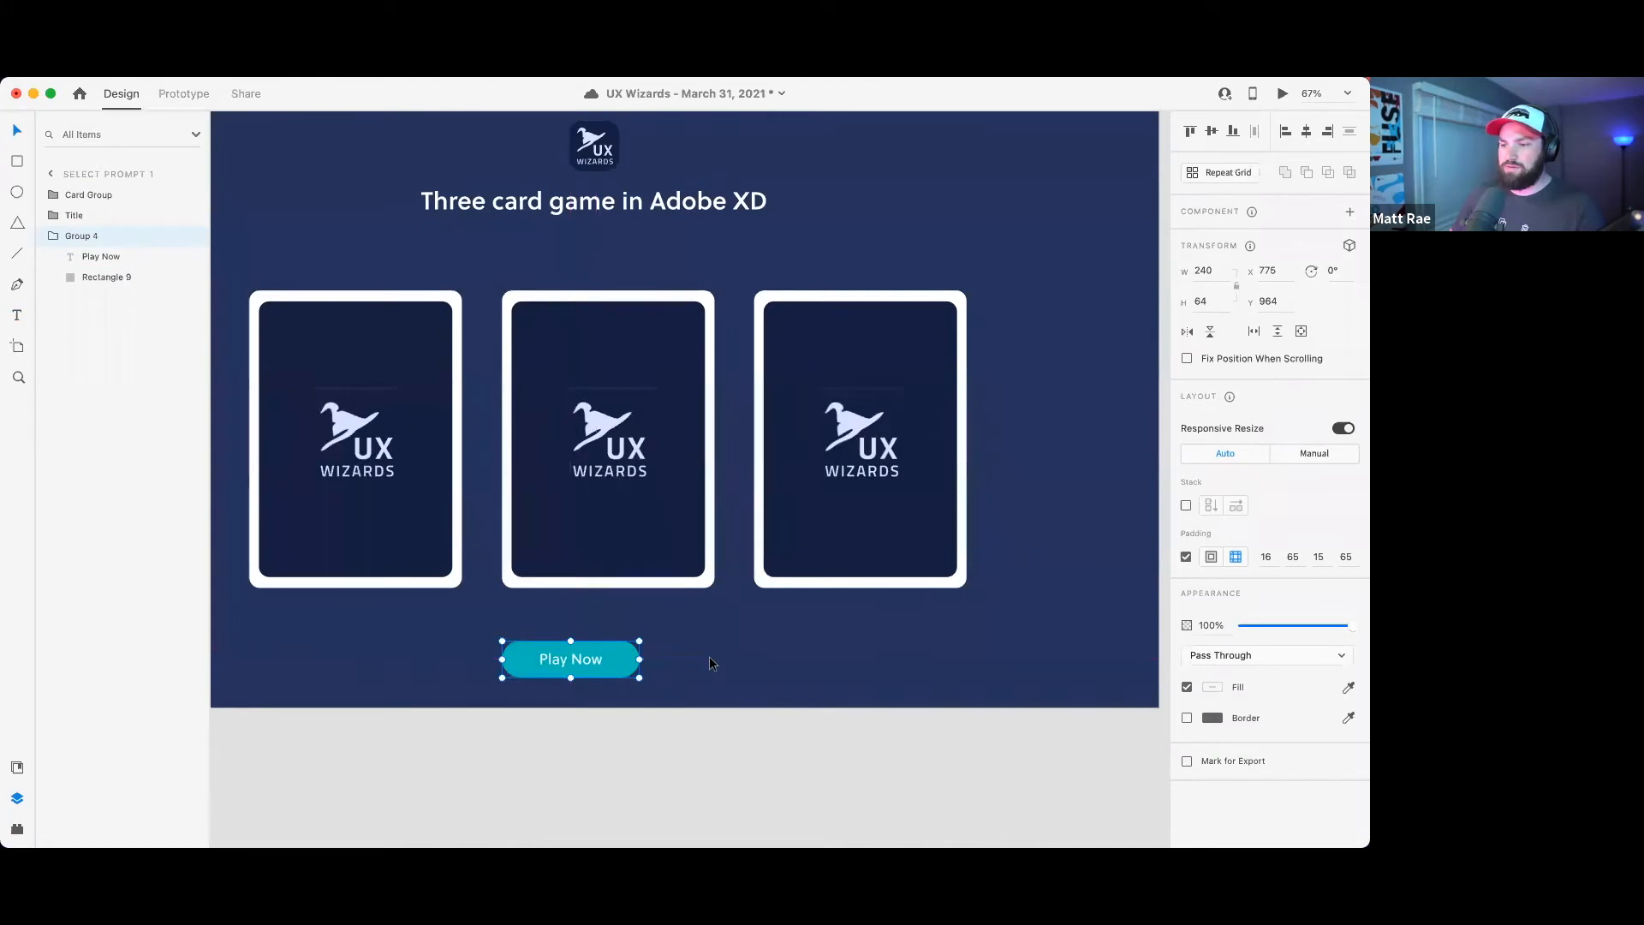
pyautogui.press('super+z')
# - Replace the Play Now button's label on Select Prompt 1 with "Select the Ace of Hearts"
pyautogui.doubleClick(619, 659)
pyautogui.doubleClick(628, 659)
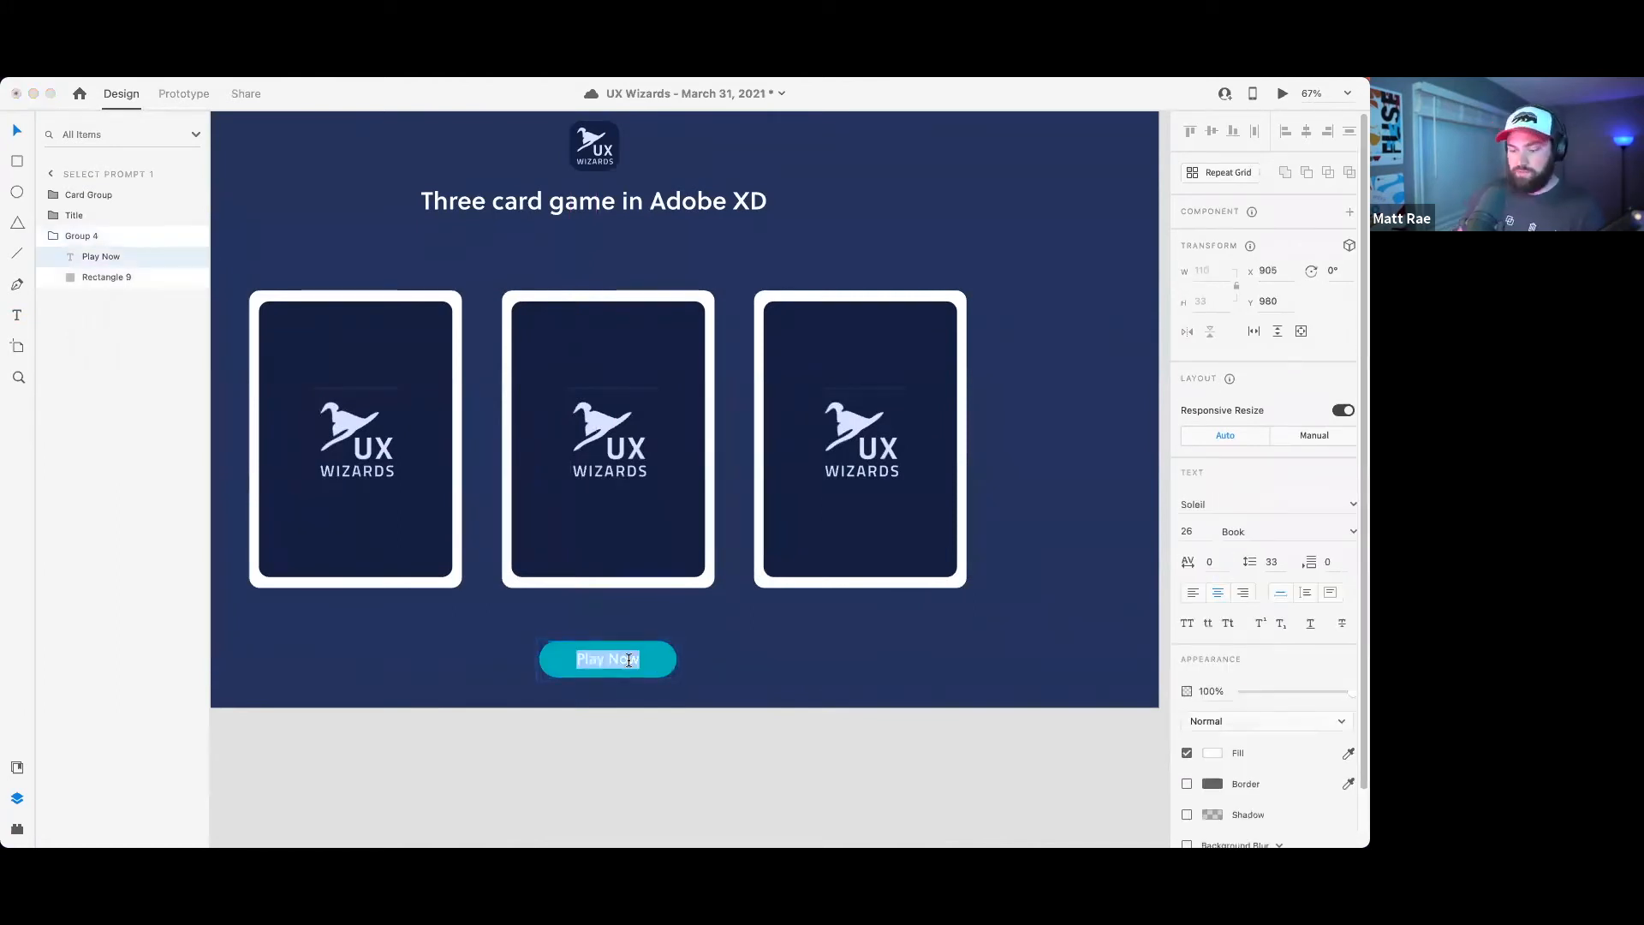
pyautogui.write('Select ')
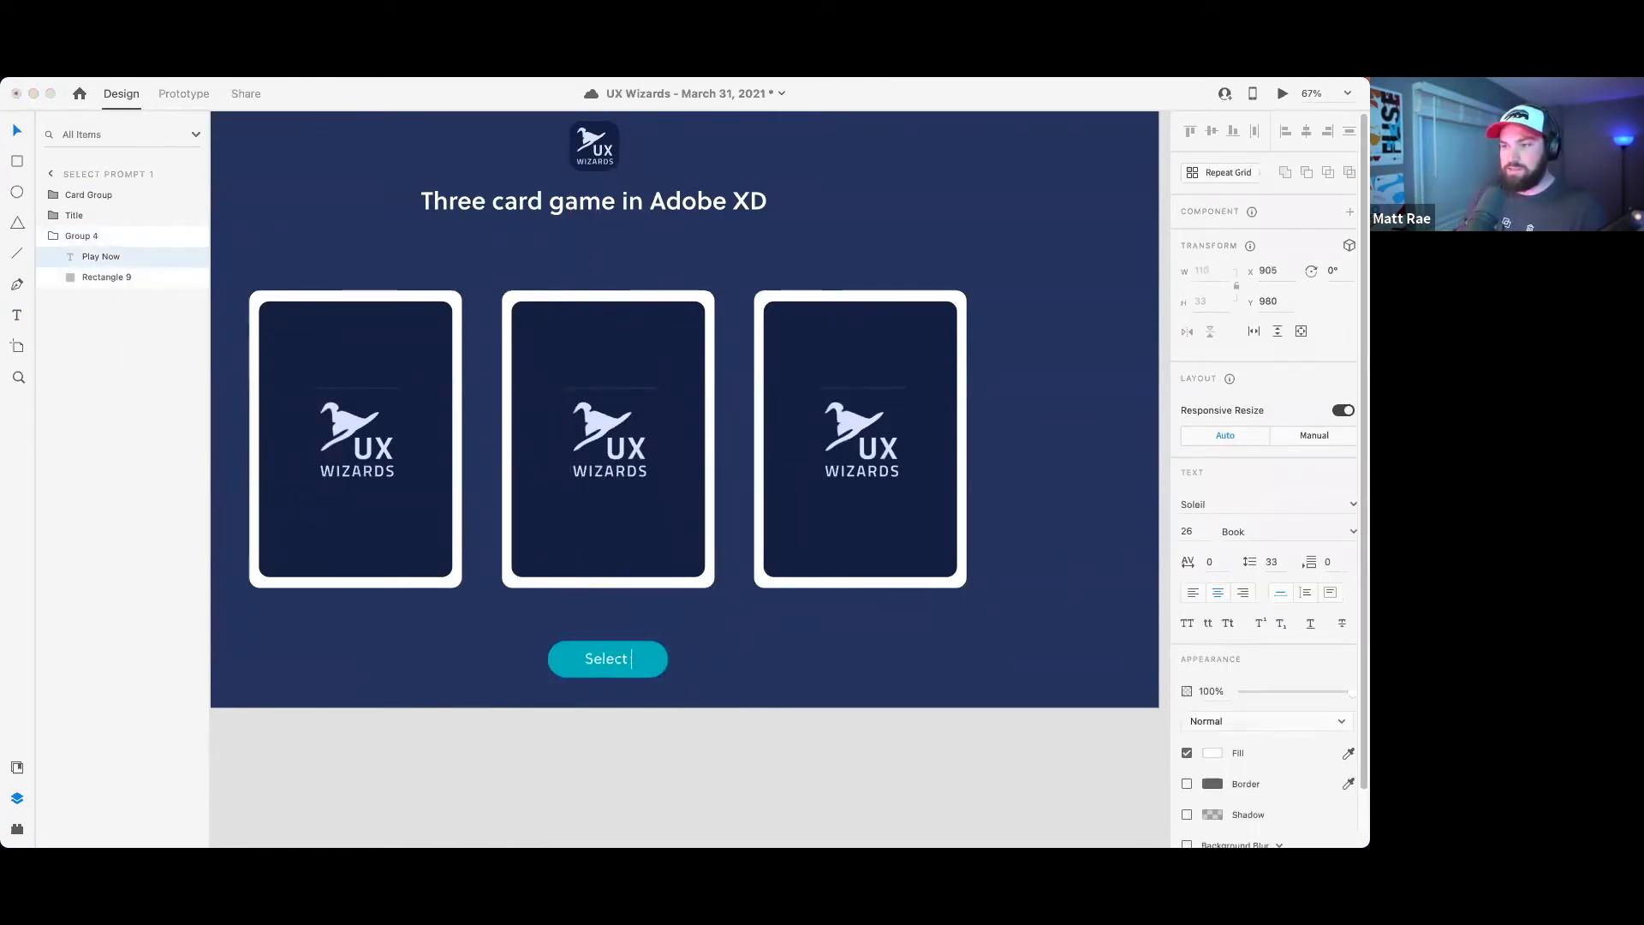
pyautogui.write('the Ace of H')
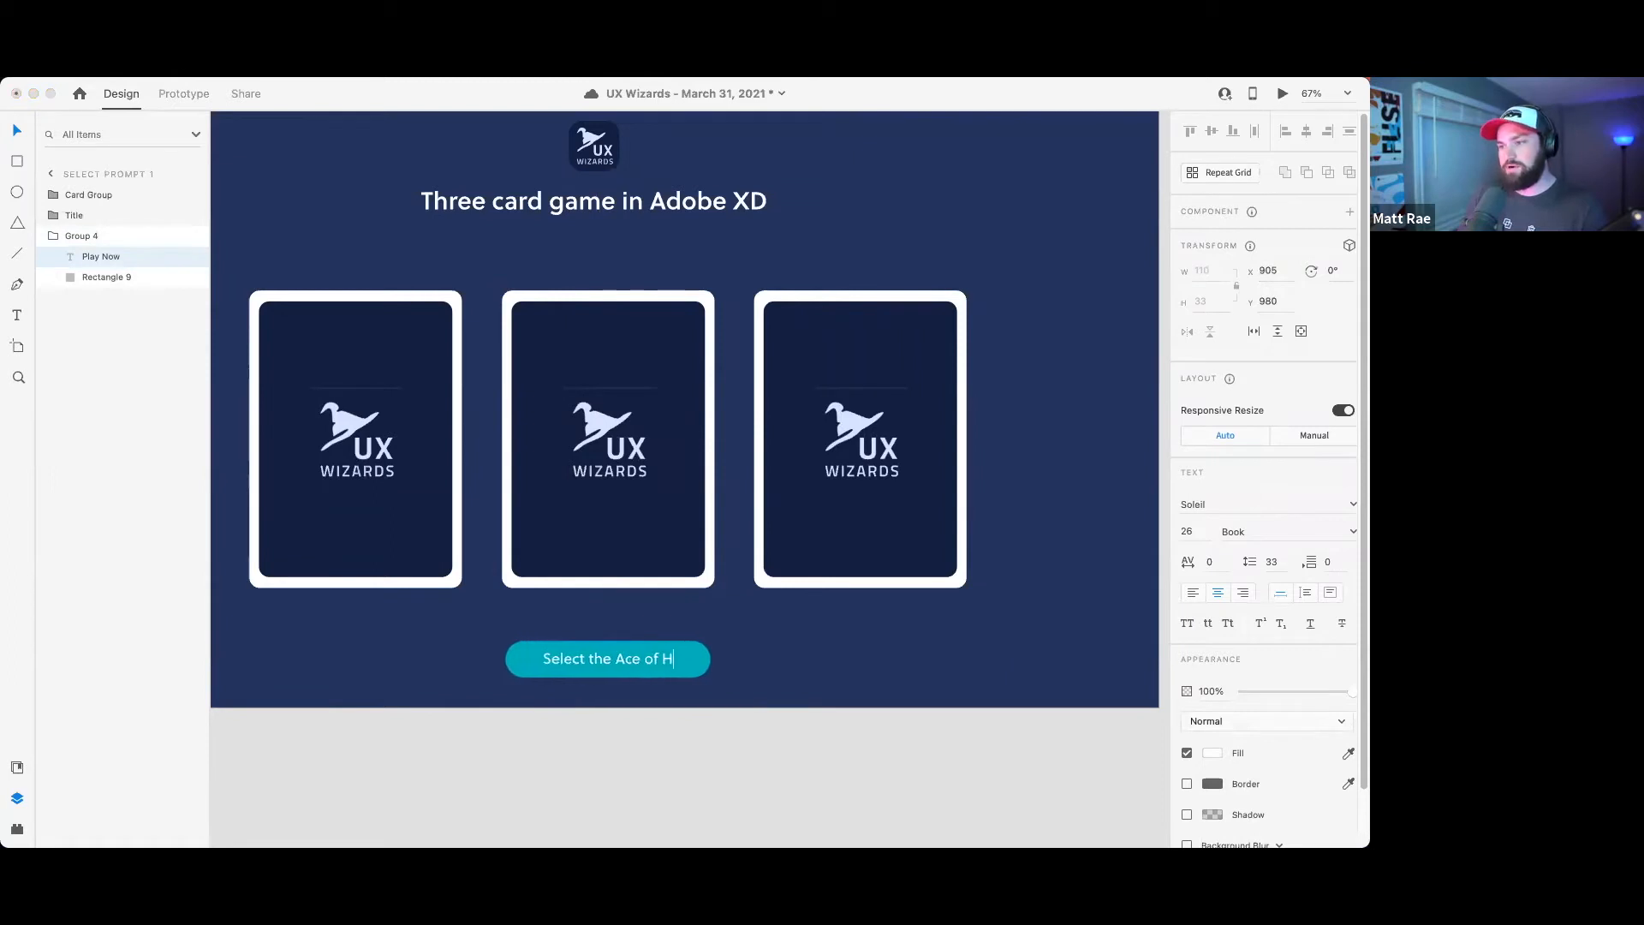
pyautogui.write('earts')
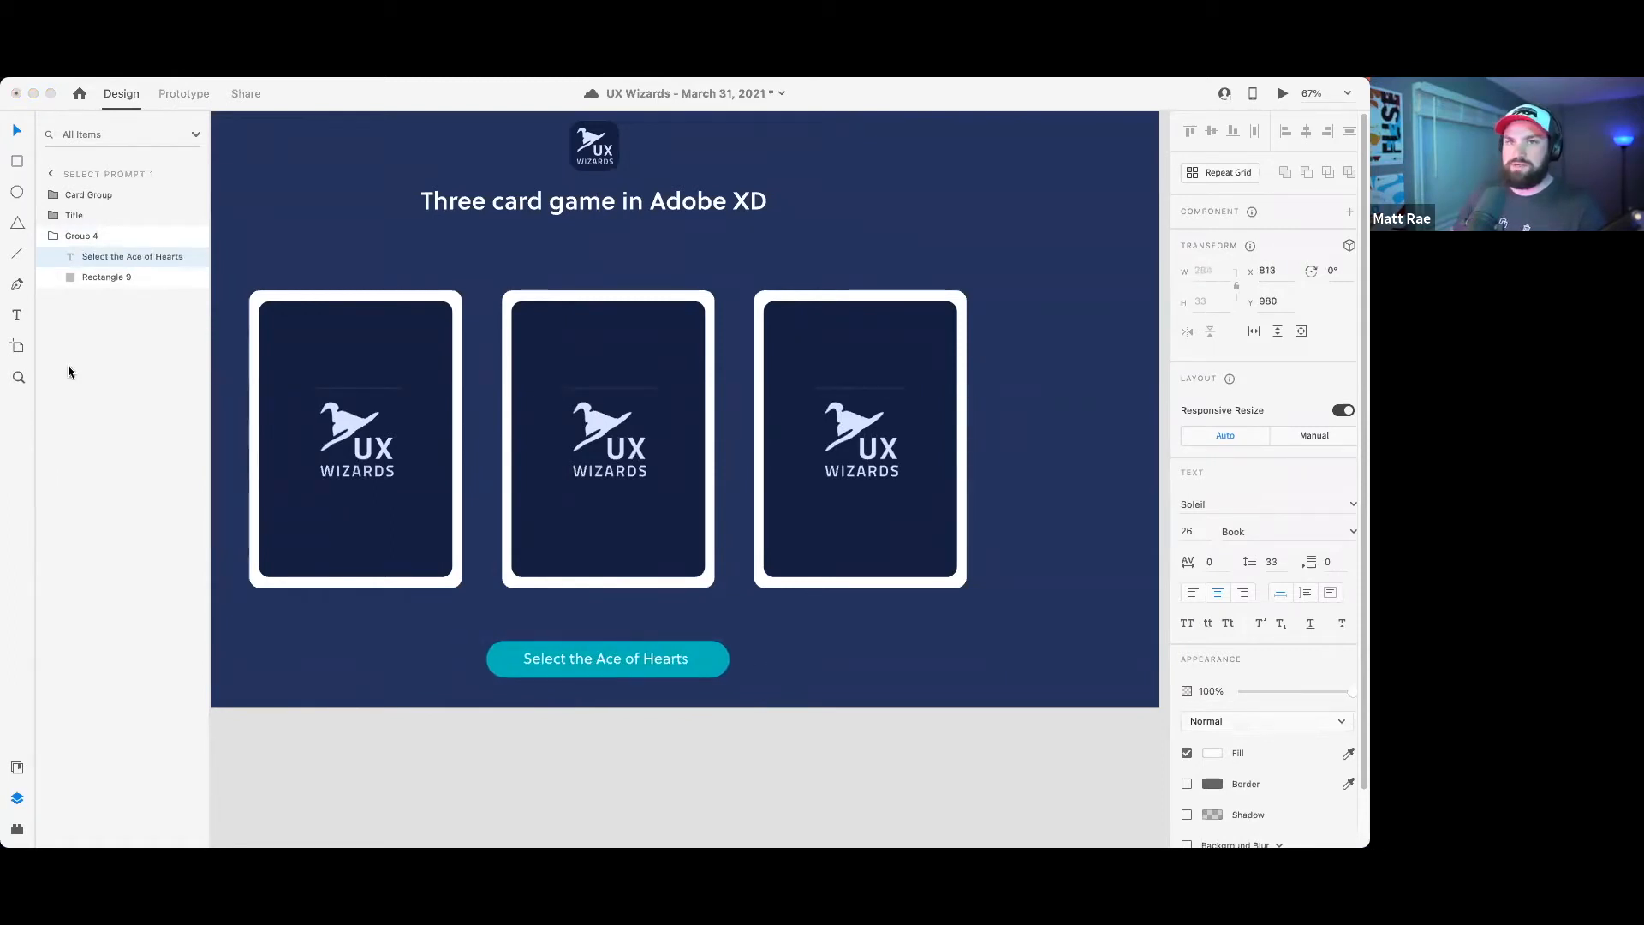
pyautogui.press('BackSpace')
pyautogui.press('Escape')
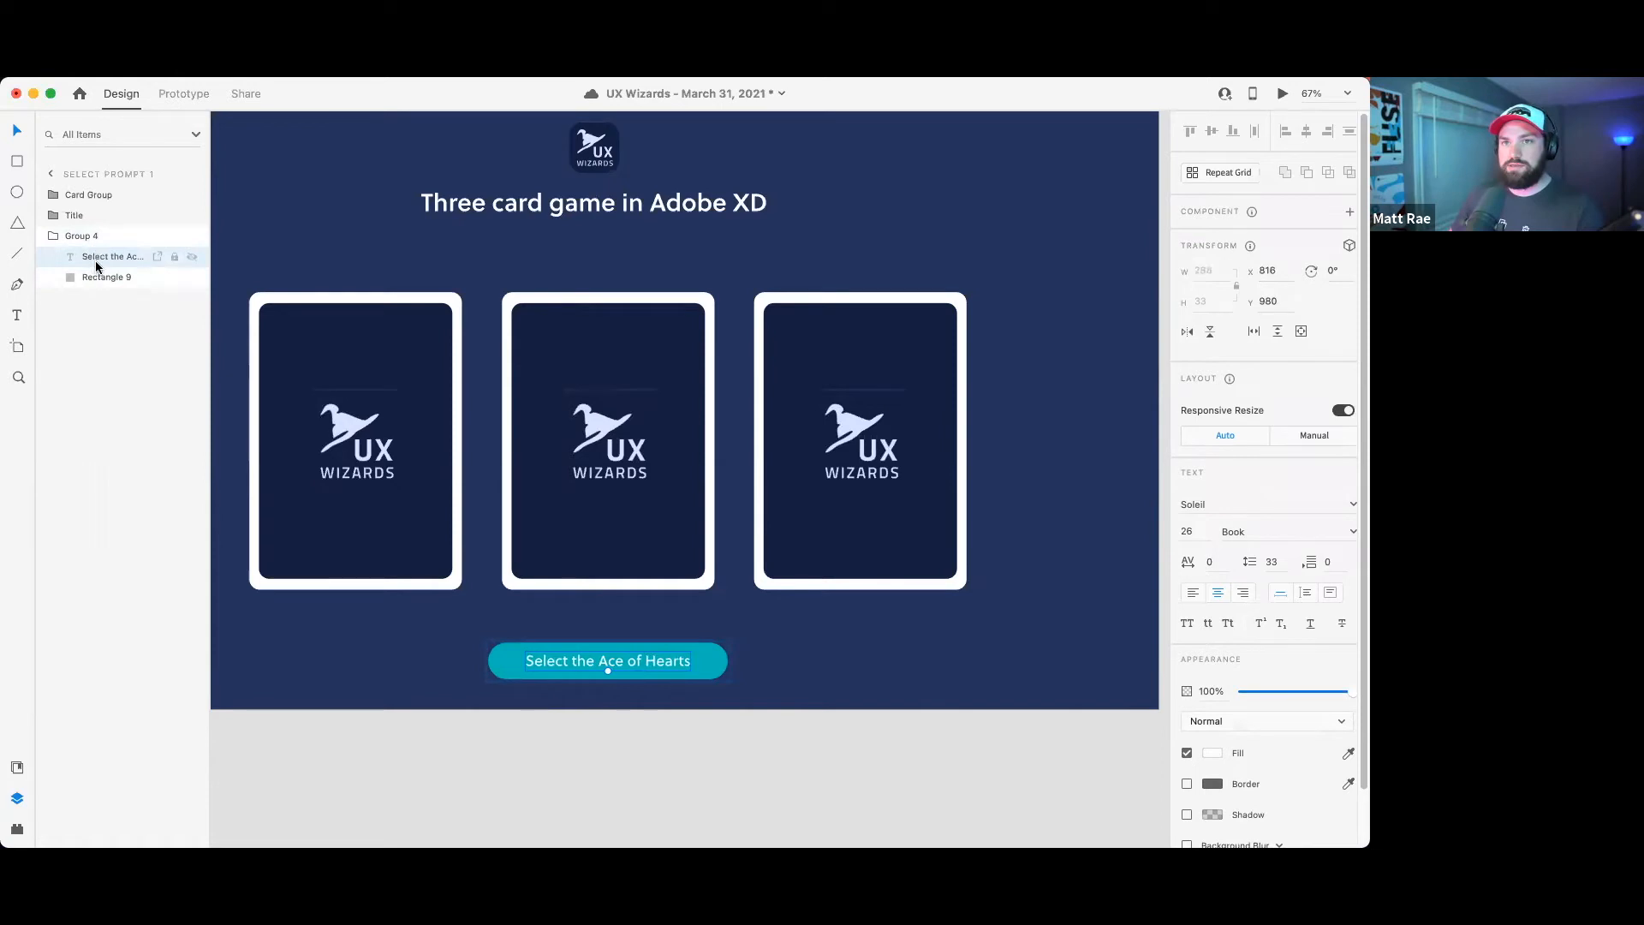
# - Group the "Select the Ace of Hearts" text inside the button group and open the new group's name for editing
pyautogui.press('super+g')
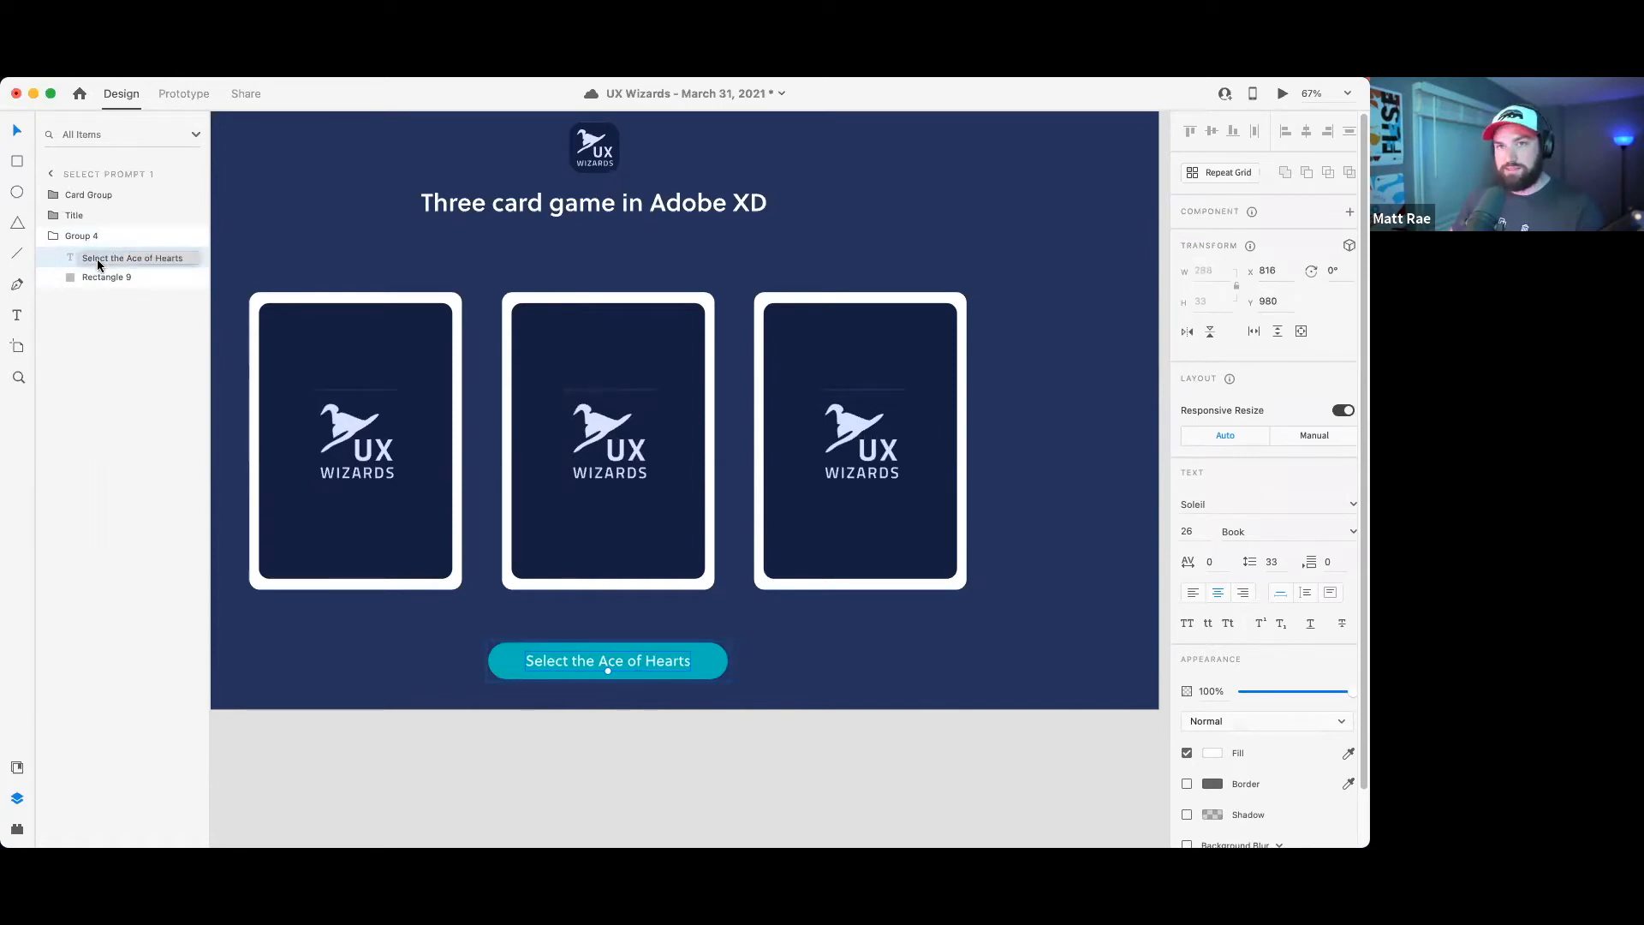
pyautogui.doubleClick(100, 258)
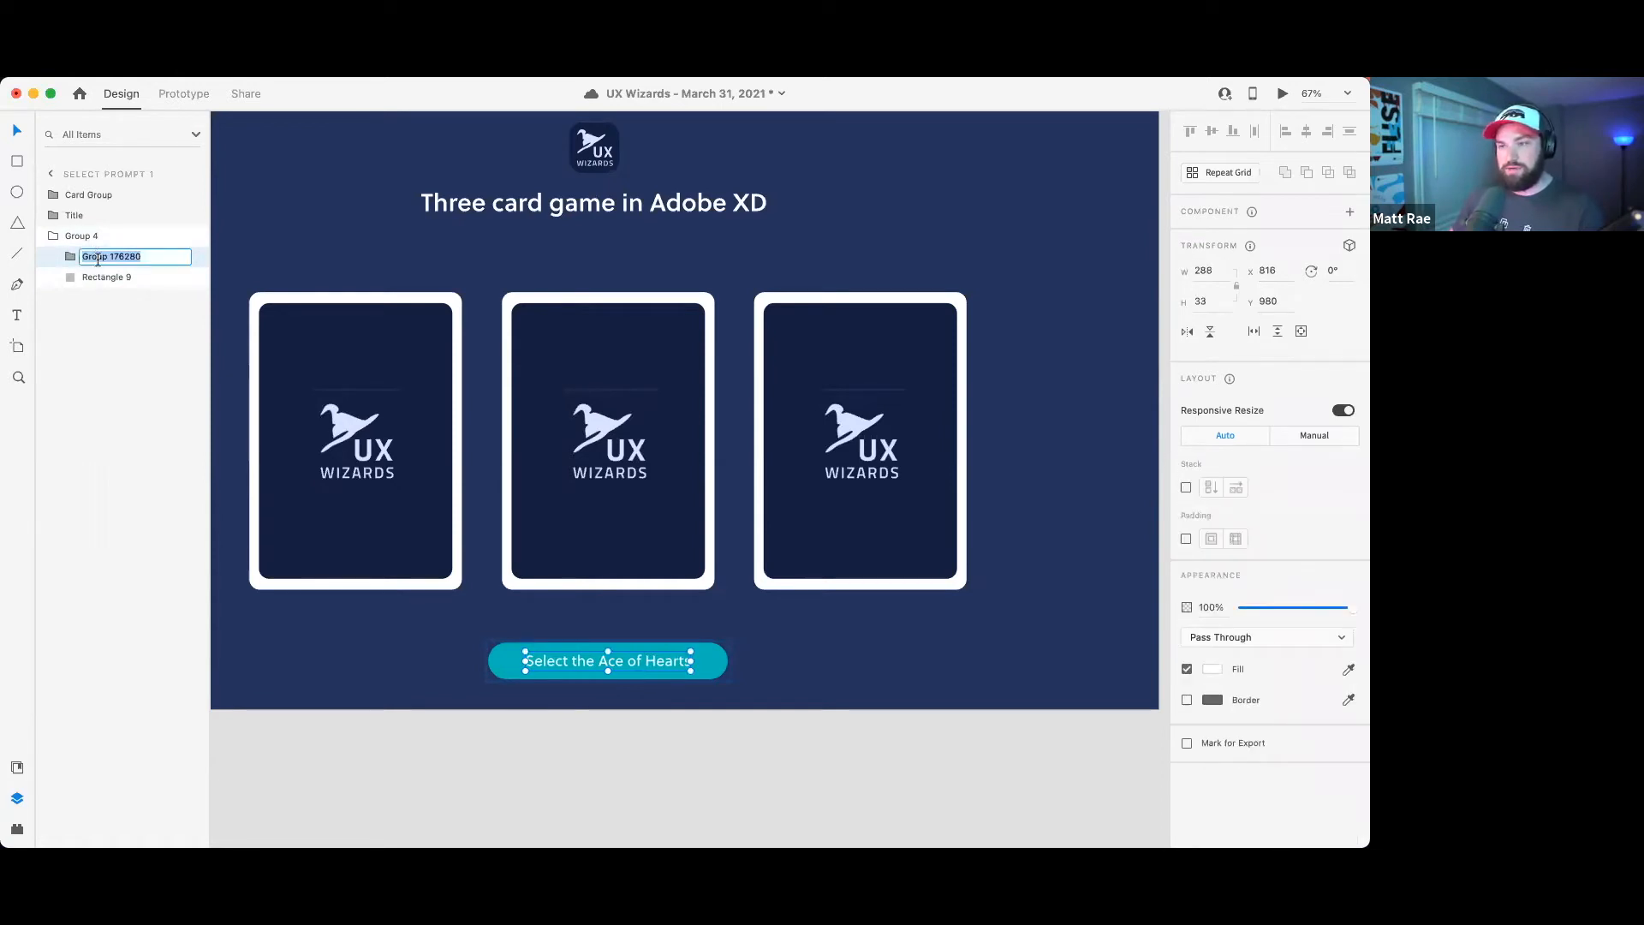
# - Draw a triangle about 38 by 33 beside the "Select the Ace of Hearts" text, inside the button's text group
pyautogui.click(893, 713)
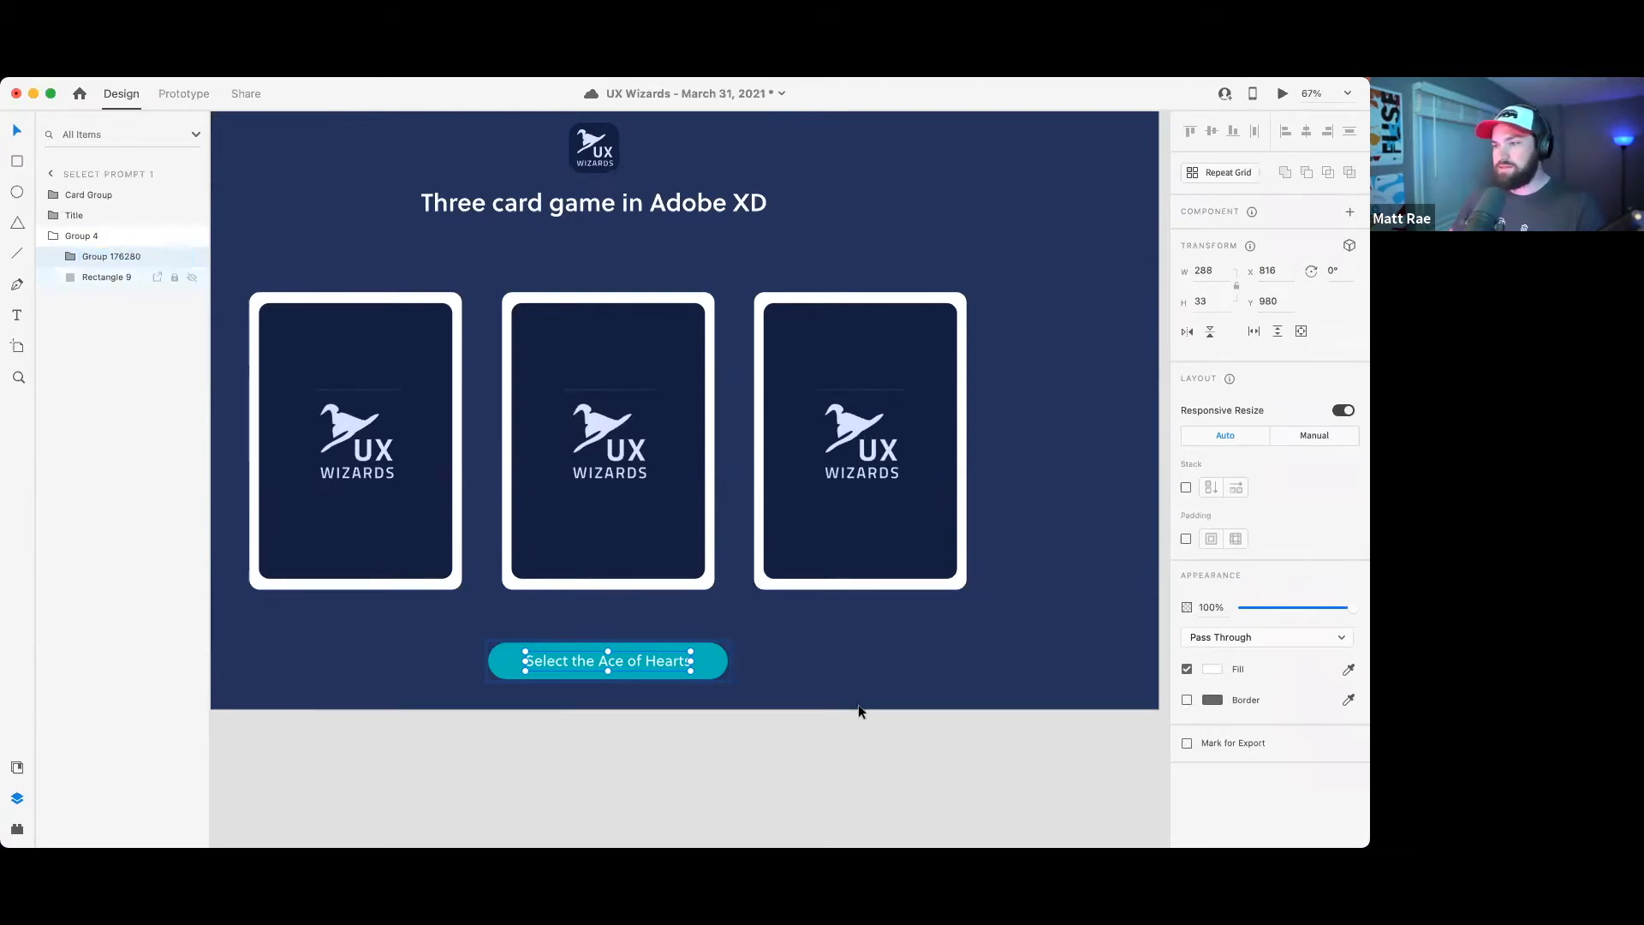
pyautogui.keyDown('super'); pyautogui.click(666, 659); pyautogui.keyUp('super')
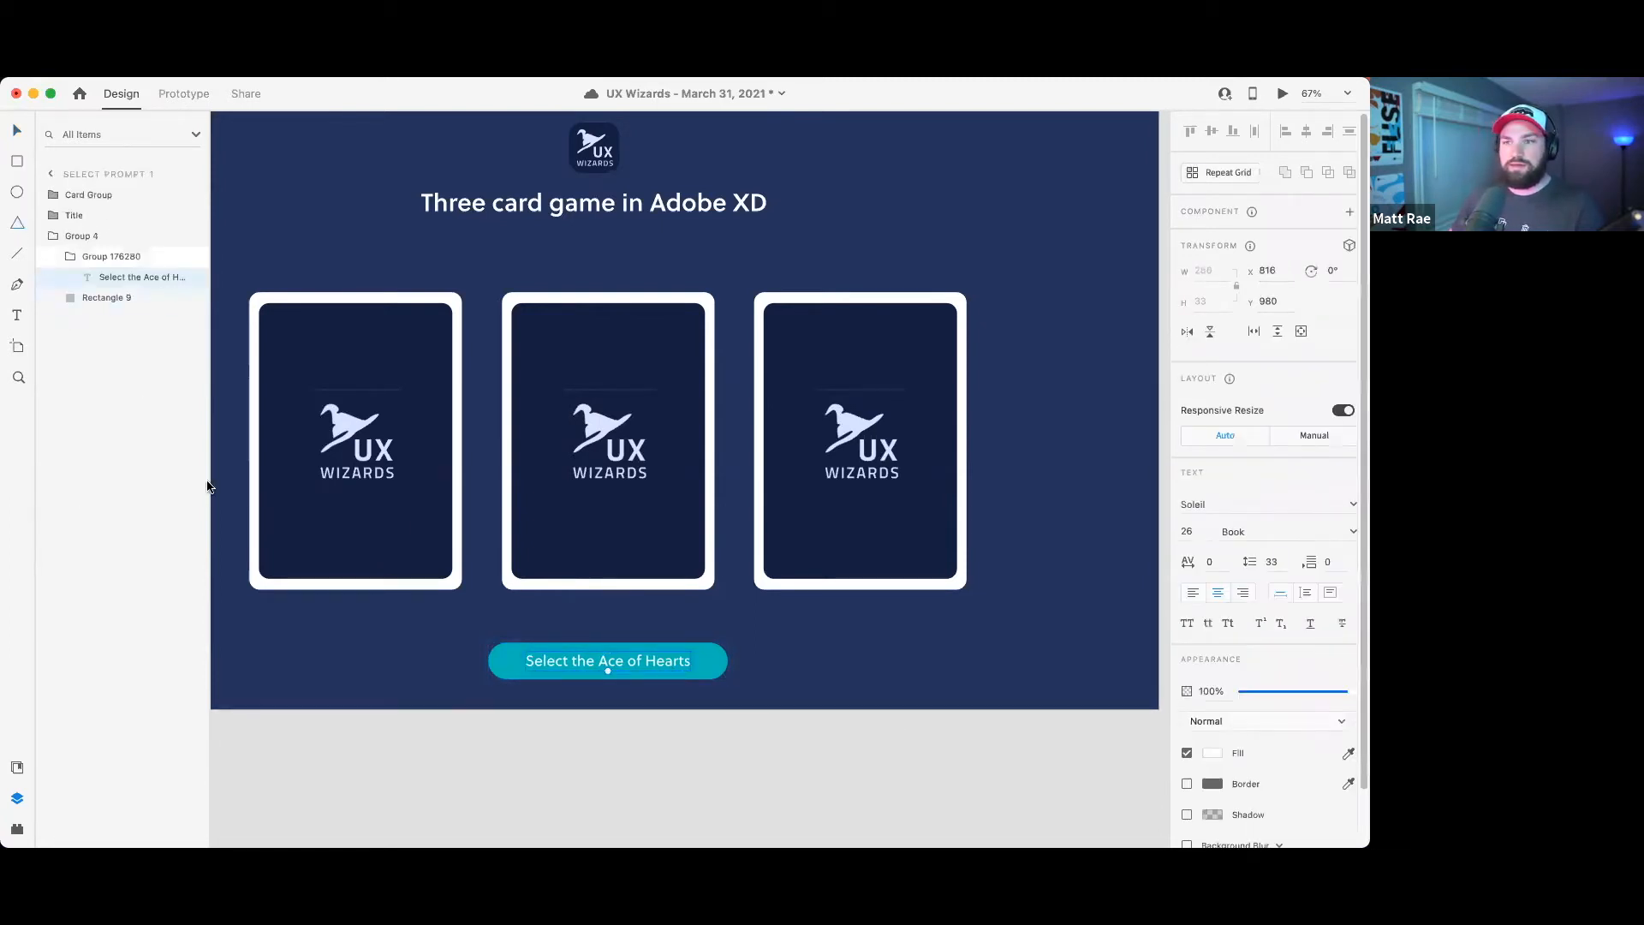
pyautogui.doubleClick(682, 658)
pyautogui.moveTo(681, 651); pyautogui.dragTo(705, 662)
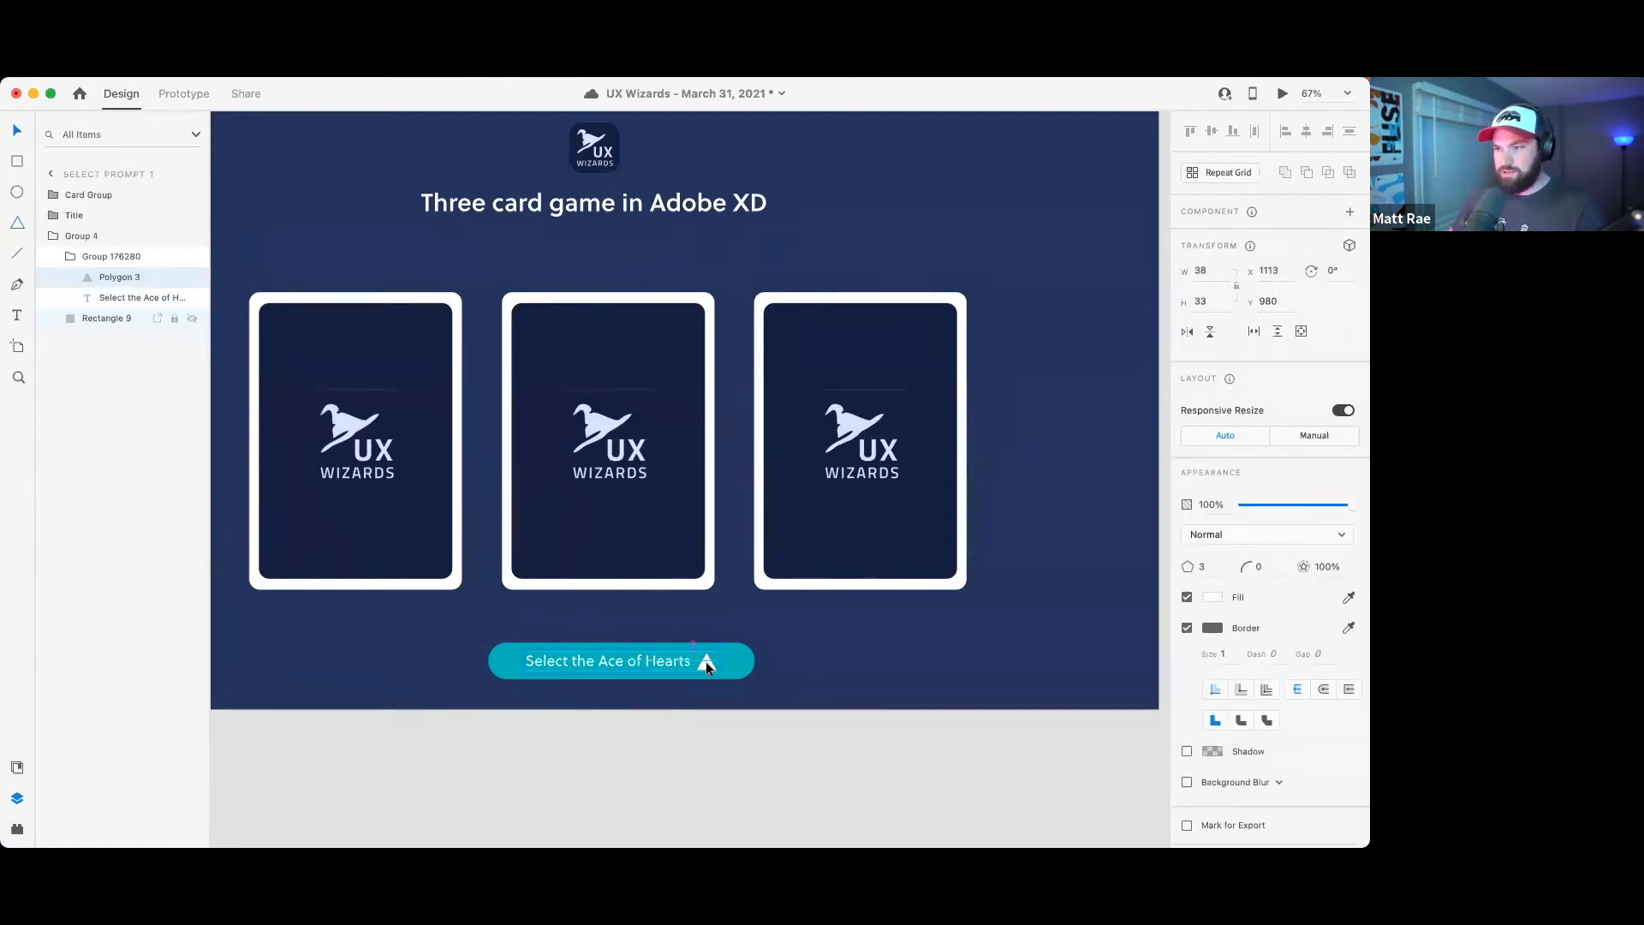
# - Try the polygon with 6 corners, a corner radius of 5 and a 40% star ratio, and reset the ratio to 100%
pyautogui.press('super+equal')
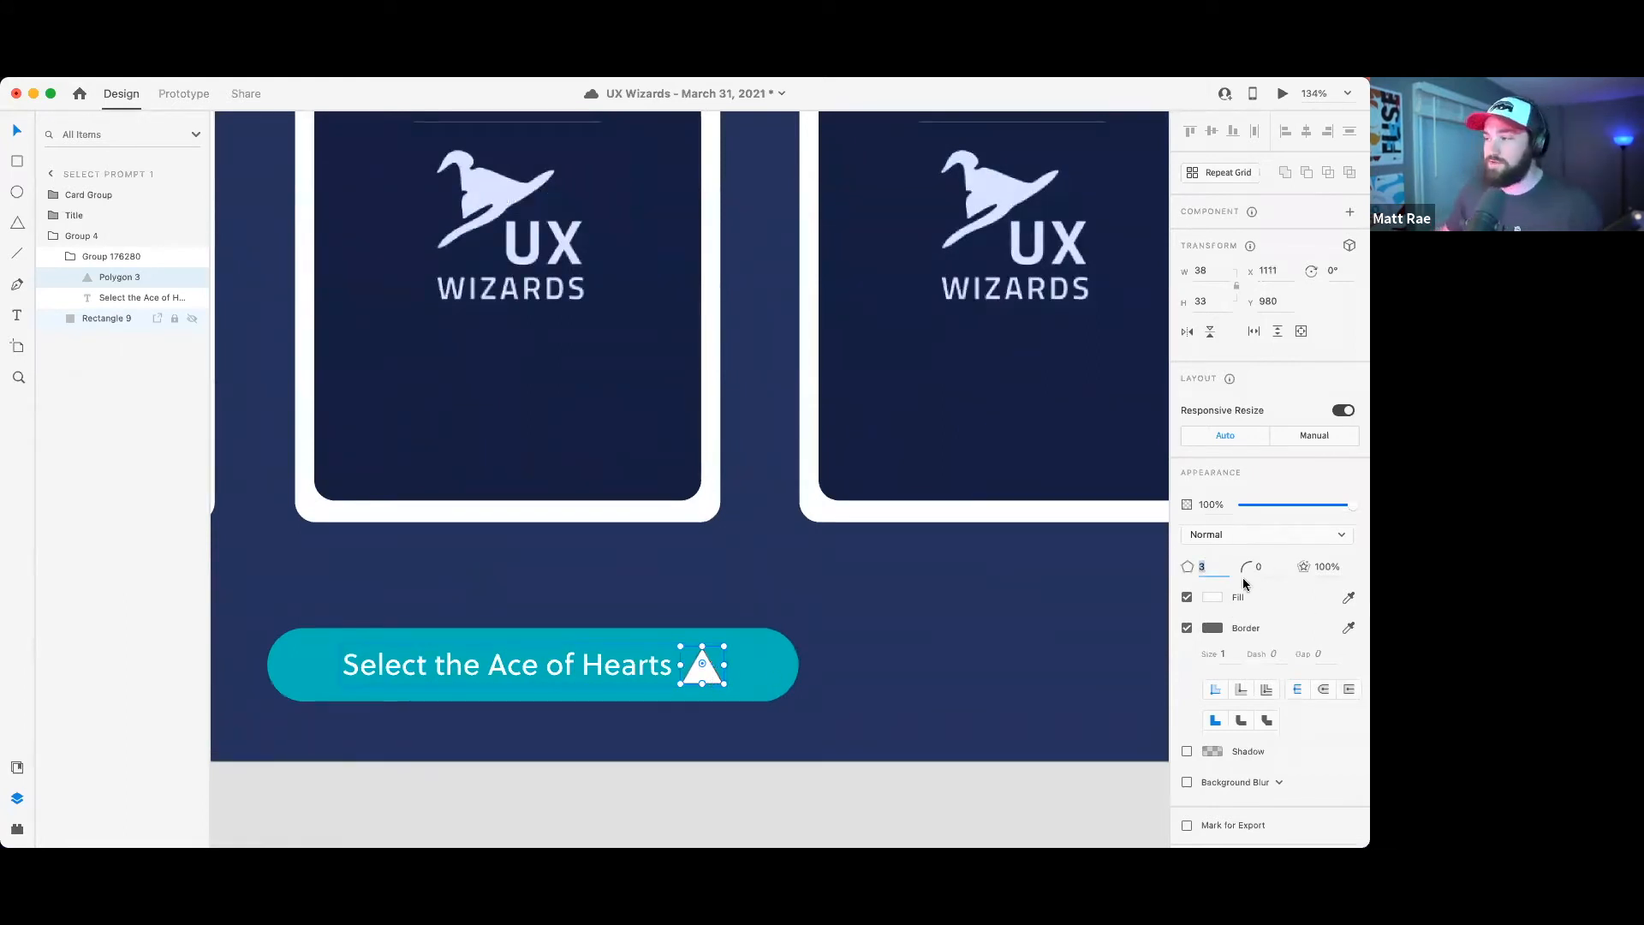
pyautogui.write('6')
pyautogui.press('Return')
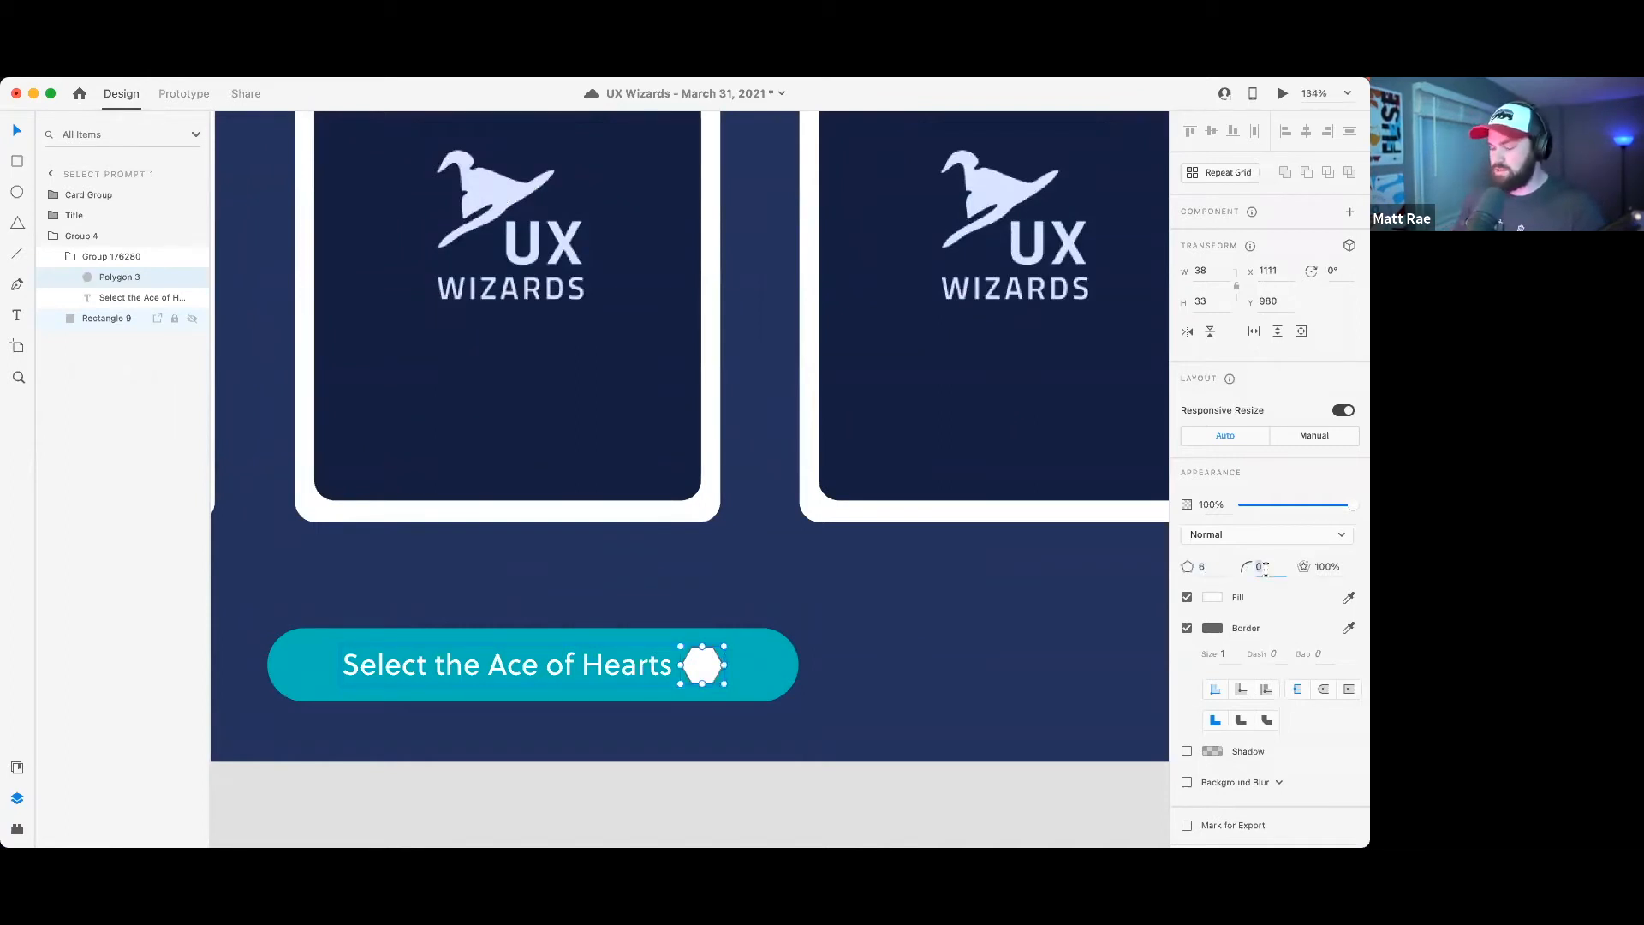
pyautogui.click(1326, 566)
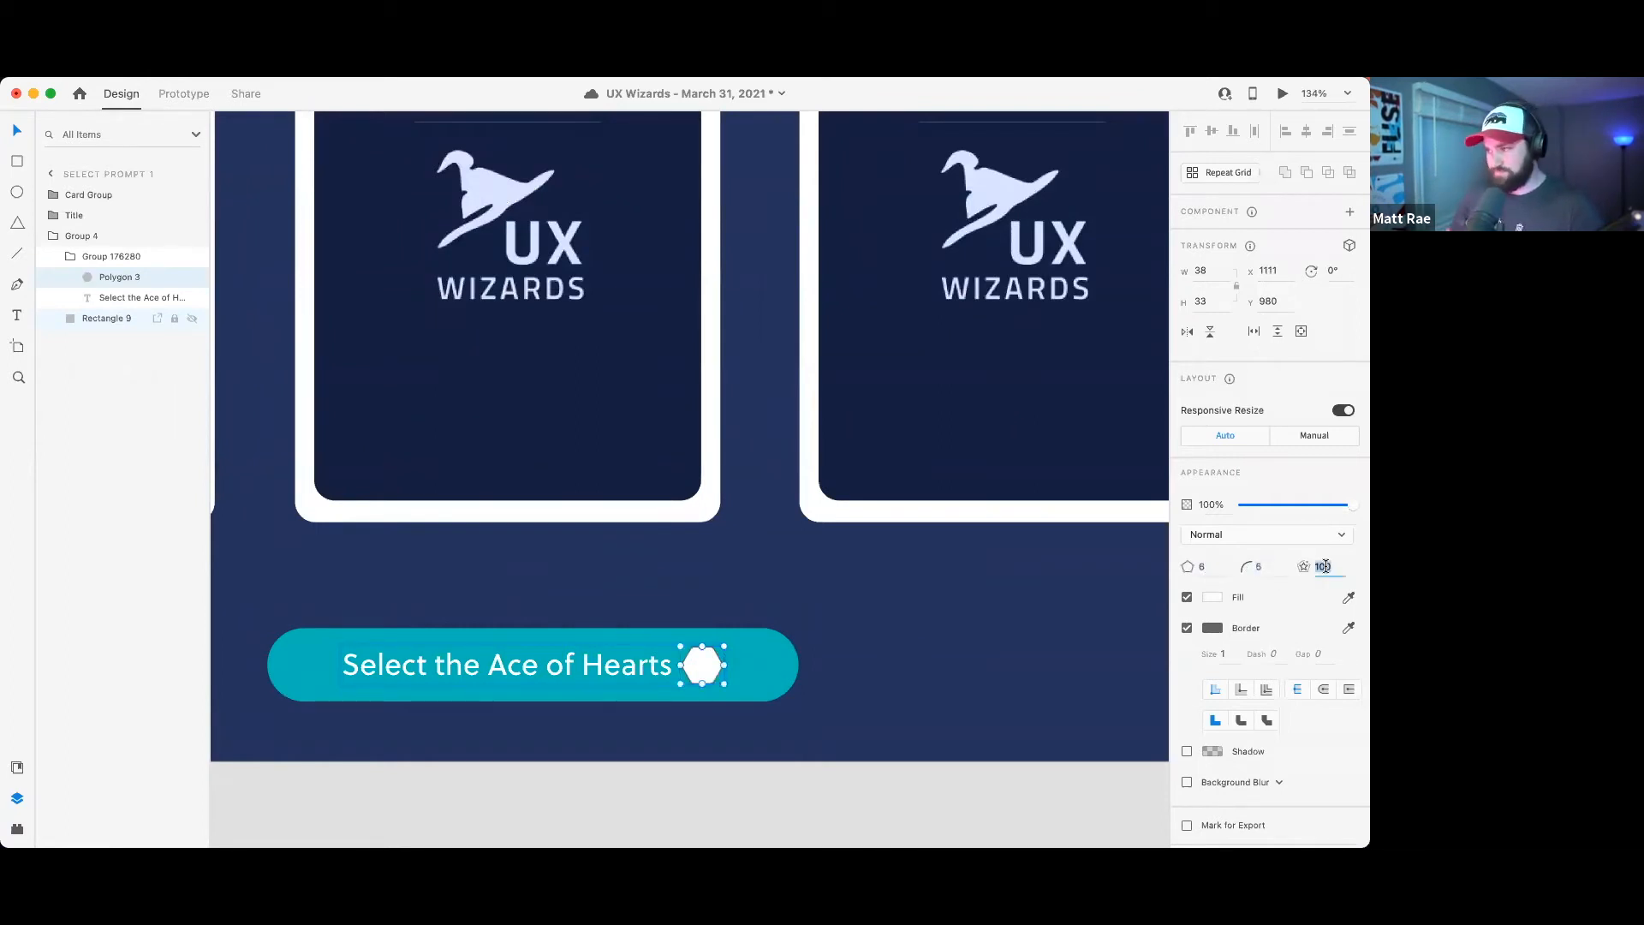
pyautogui.write('40')
pyautogui.press('Return')
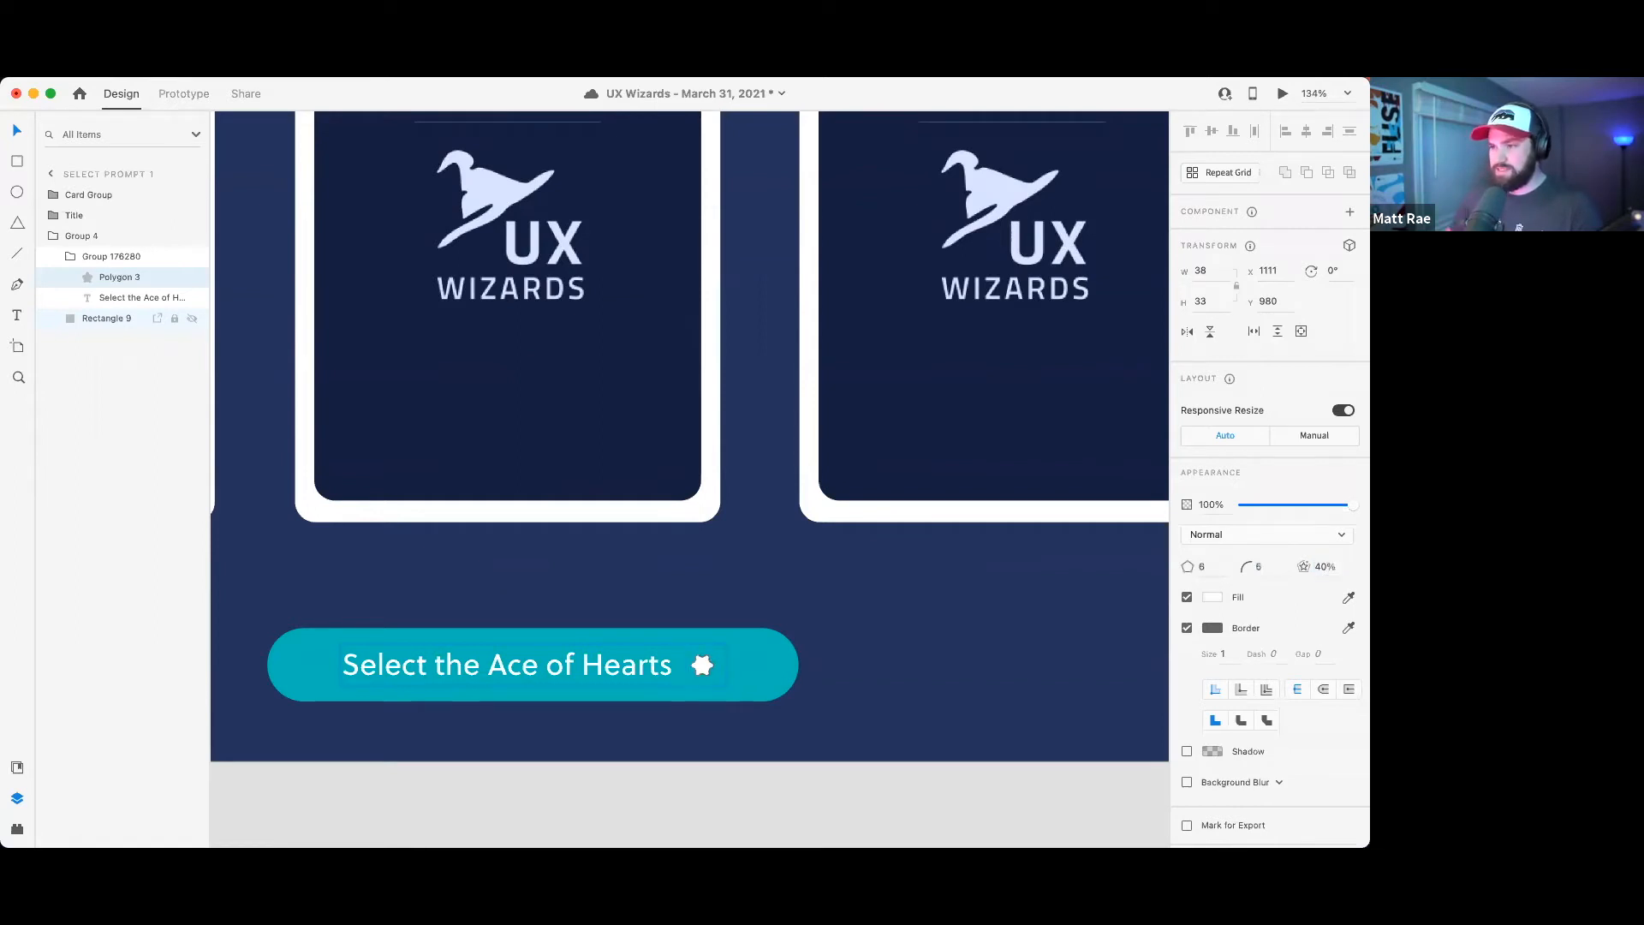
pyautogui.click(1322, 565)
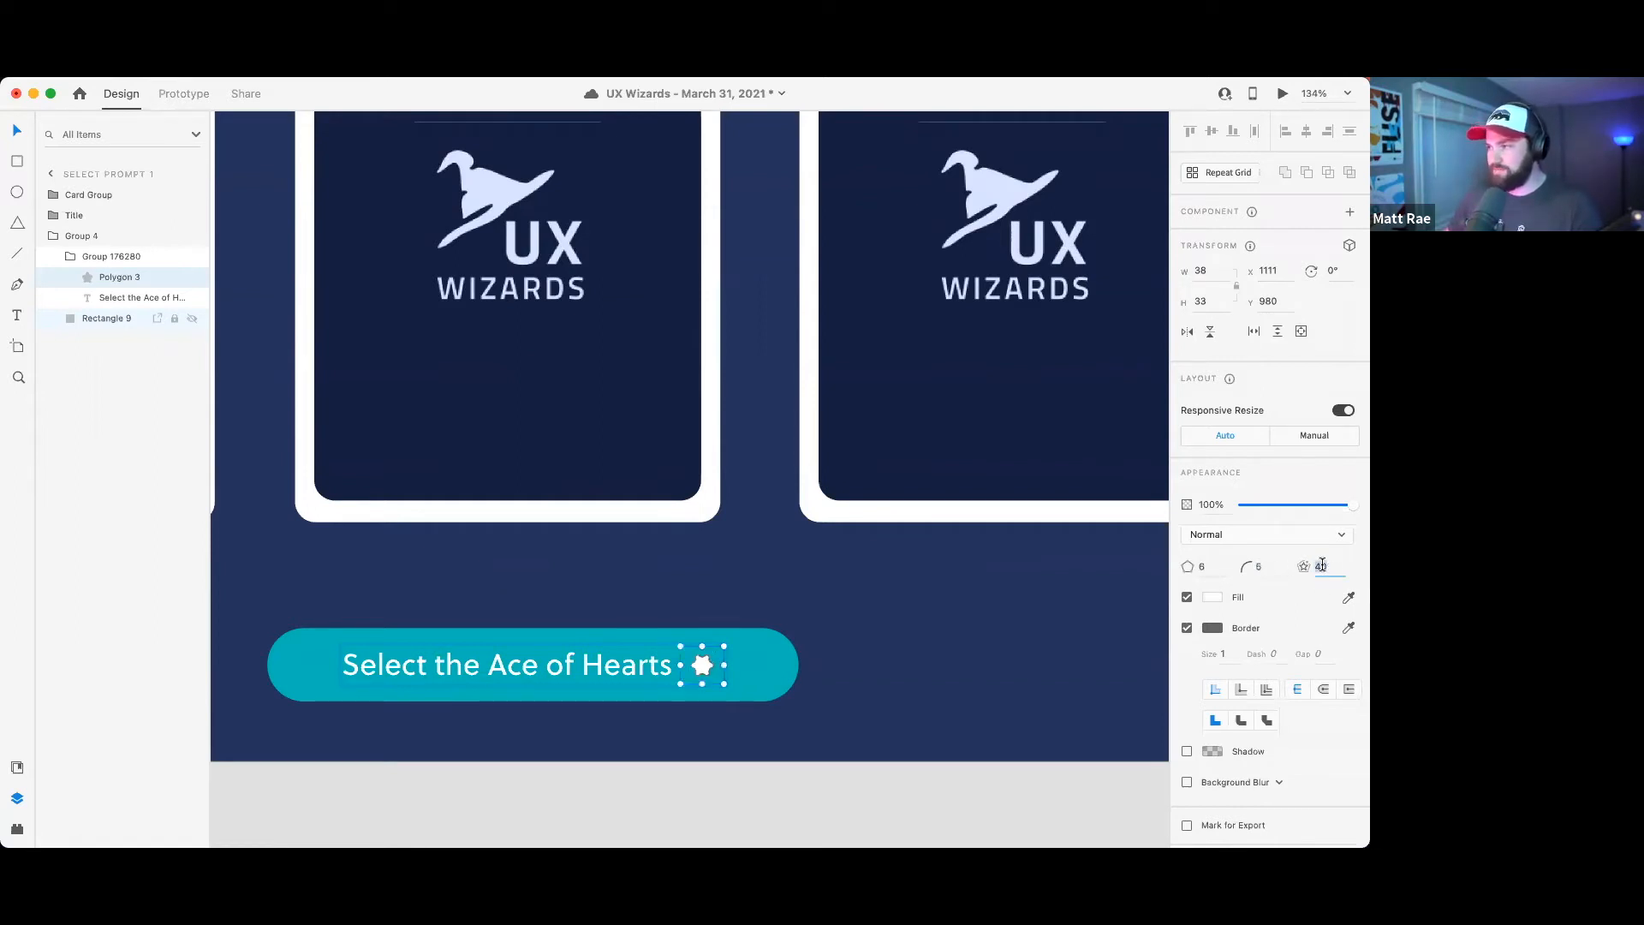
pyautogui.write('100')
pyautogui.press('Return')
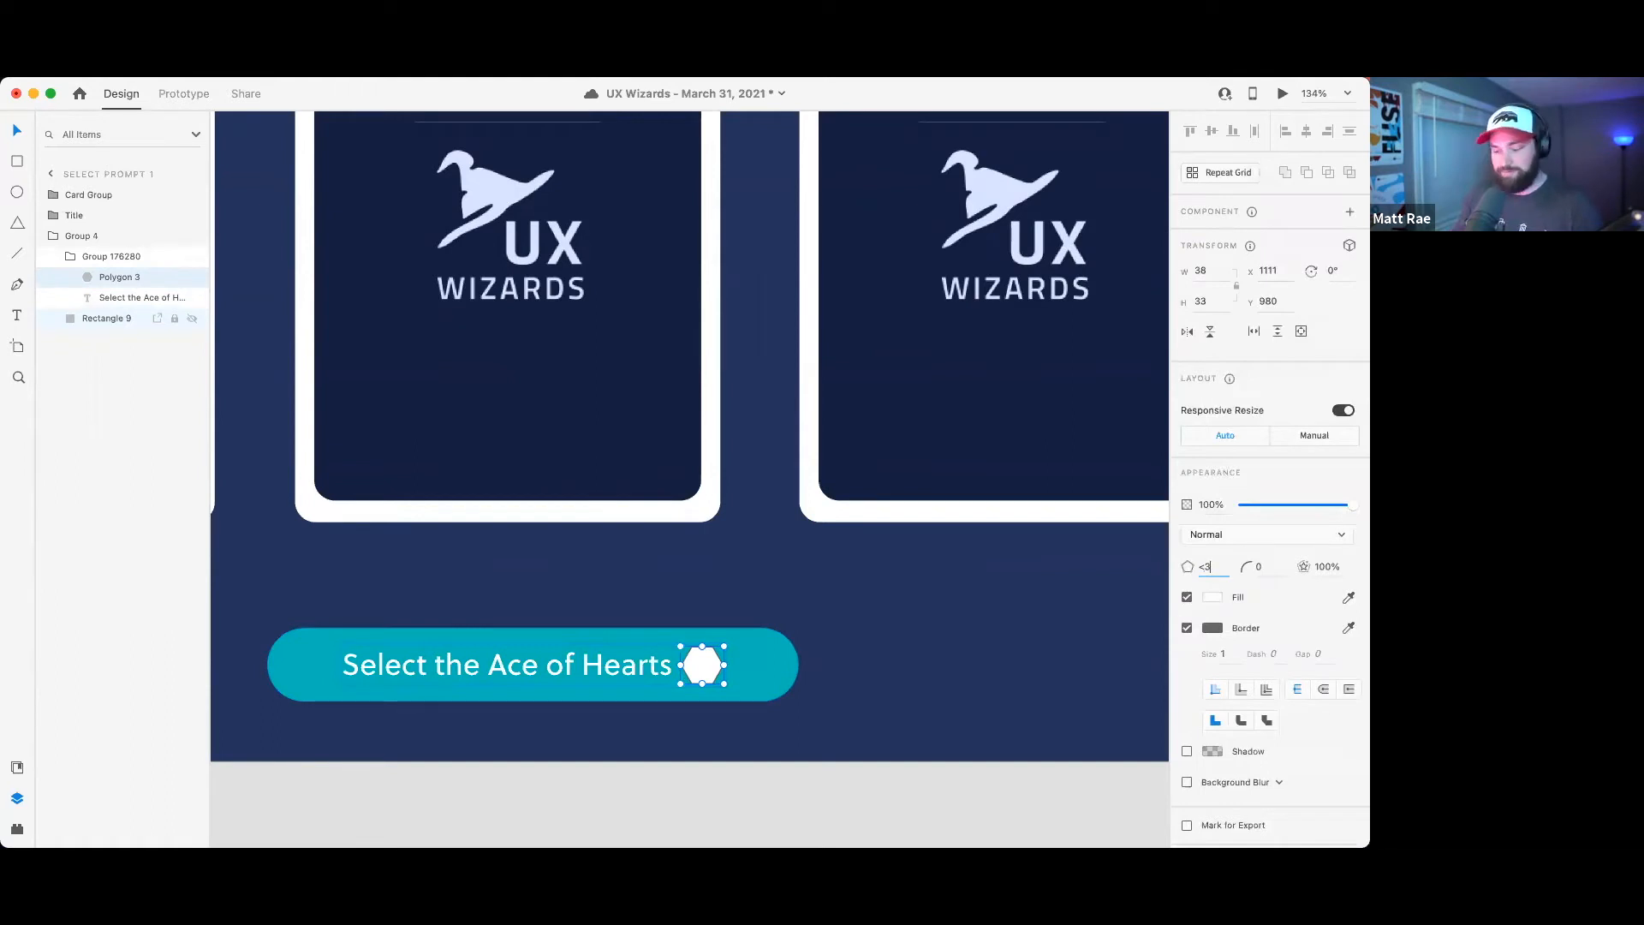
# - Turn the polygon into a heart by giving it a corner count of <3, and remove its border
pyautogui.press('Return')
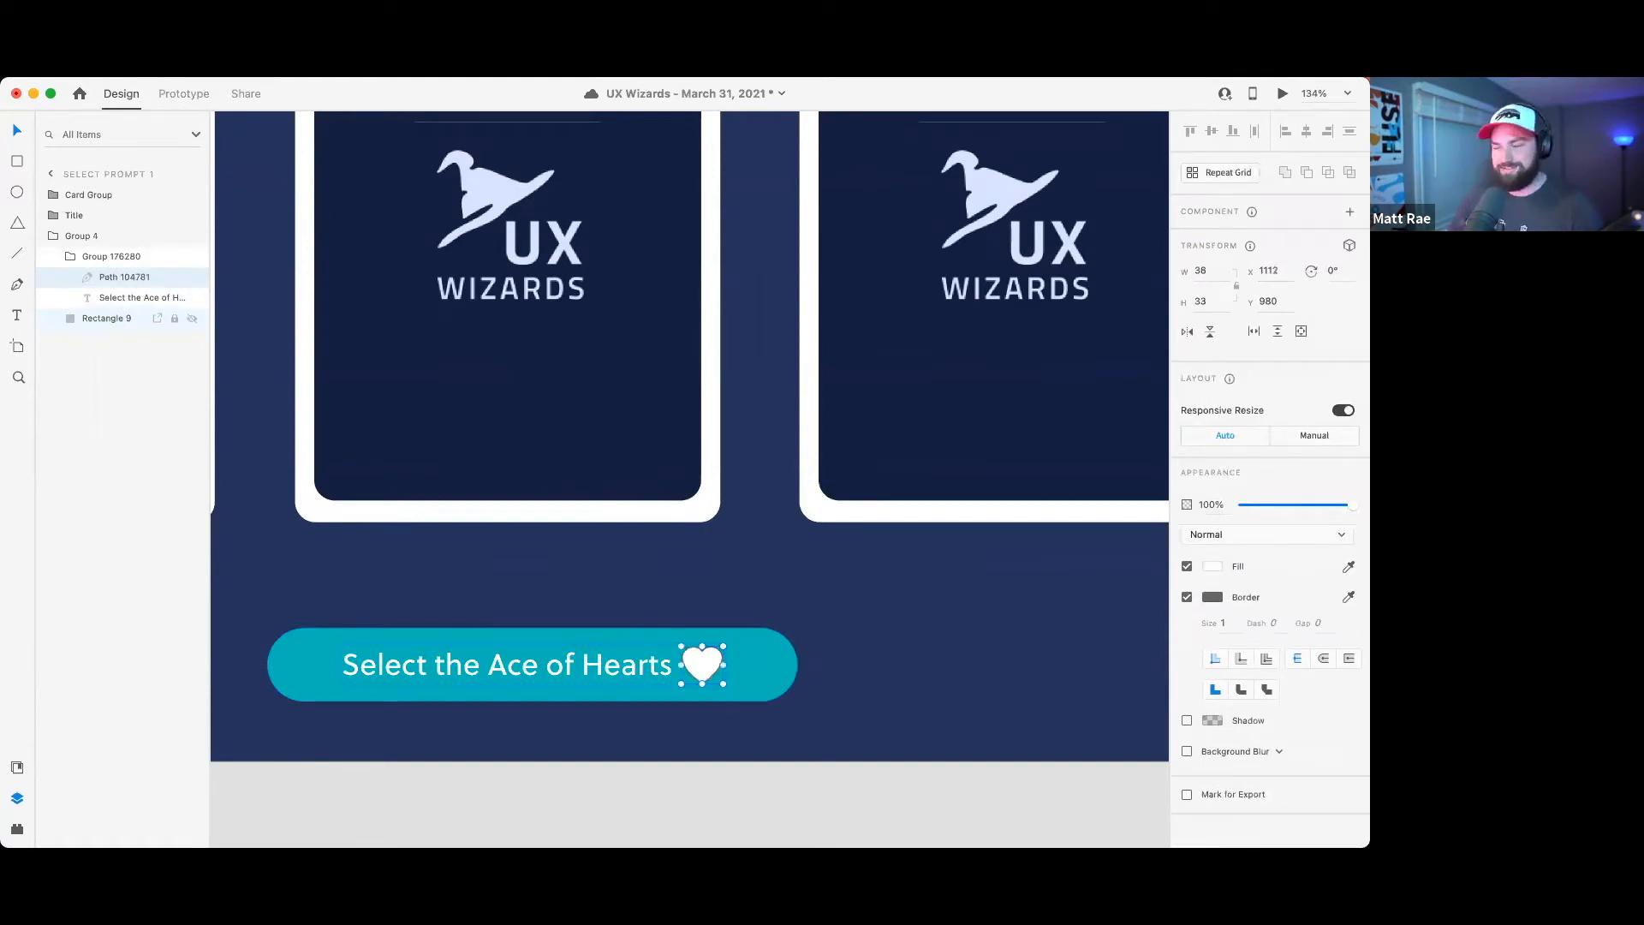
pyautogui.click(1187, 597)
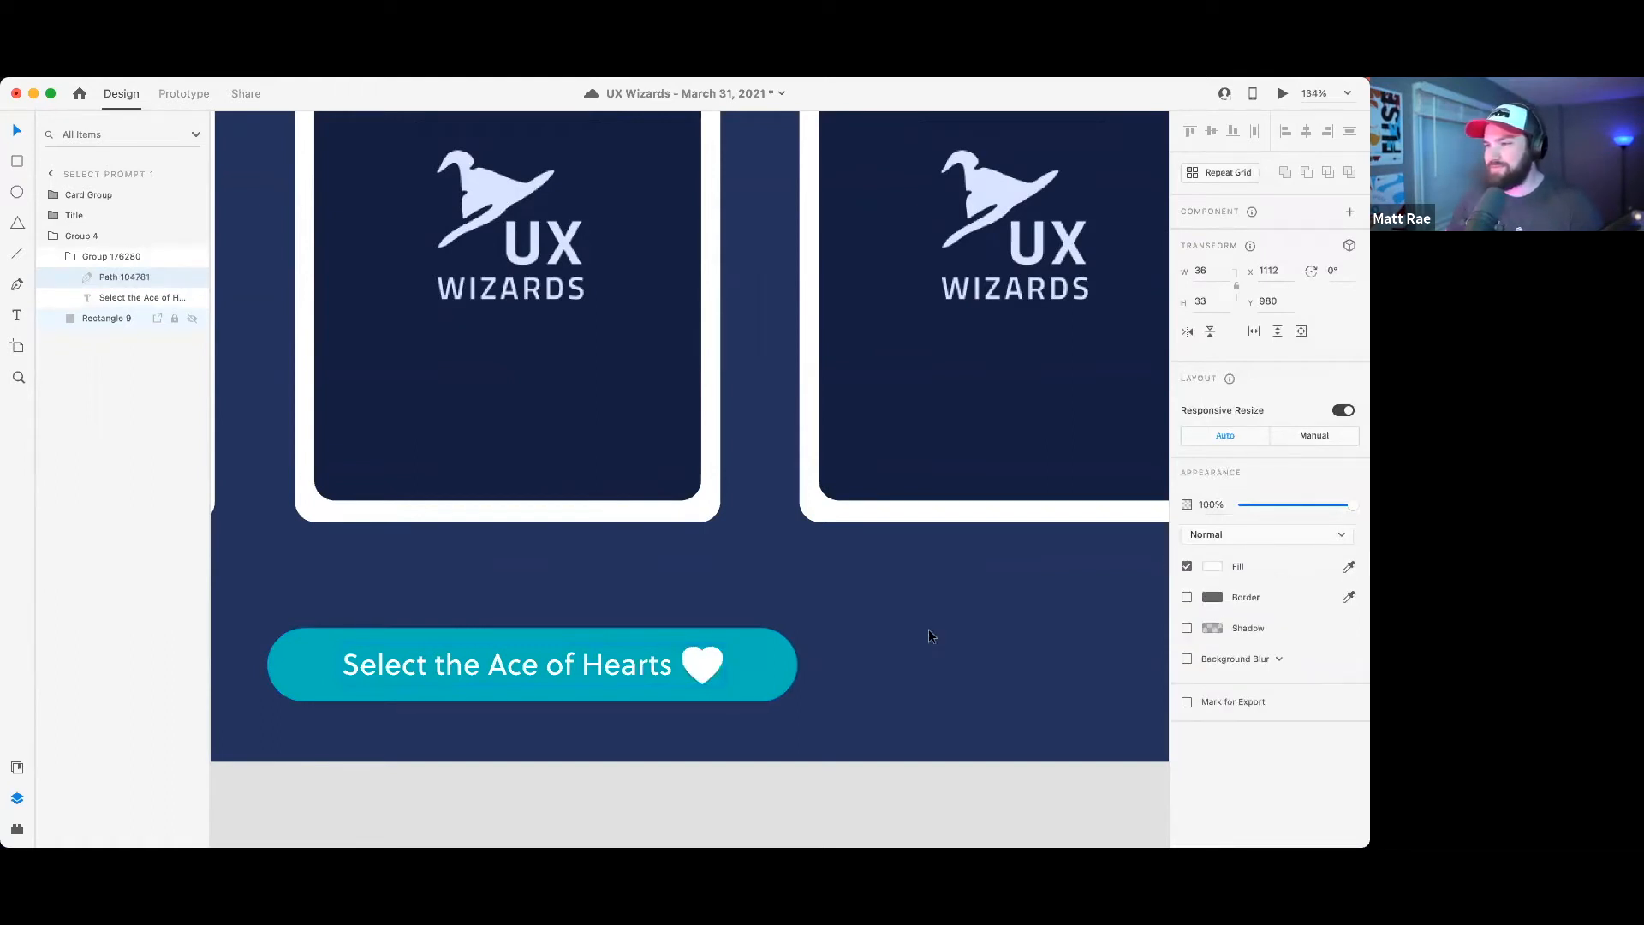
# - Scale the heart down to about 27 by 25 and place it close to the end of the button text
pyautogui.moveTo(682, 647); pyautogui.dragTo(691, 655)
pyautogui.click(931, 617)
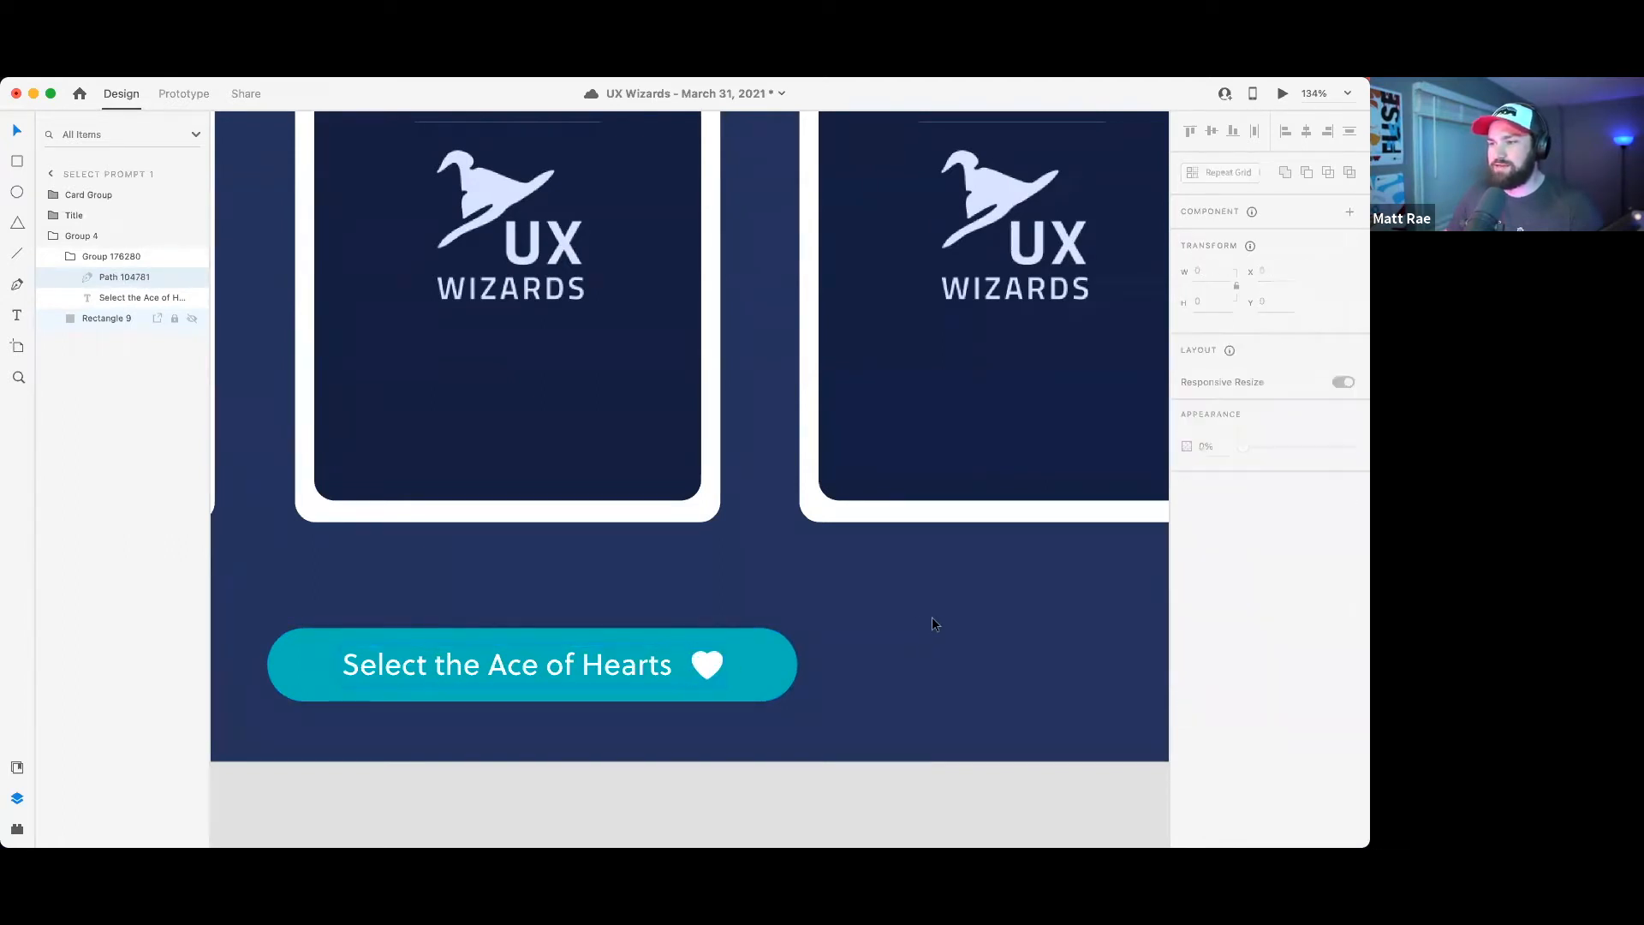
pyautogui.click(705, 661)
pyautogui.doubleClick(706, 661)
pyautogui.doubleClick(706, 661)
pyautogui.moveTo(709, 664)
pyautogui.mouseDown()
pyautogui.moveTo(678, 665)
pyautogui.moveTo(699, 666)
pyautogui.mouseUp()
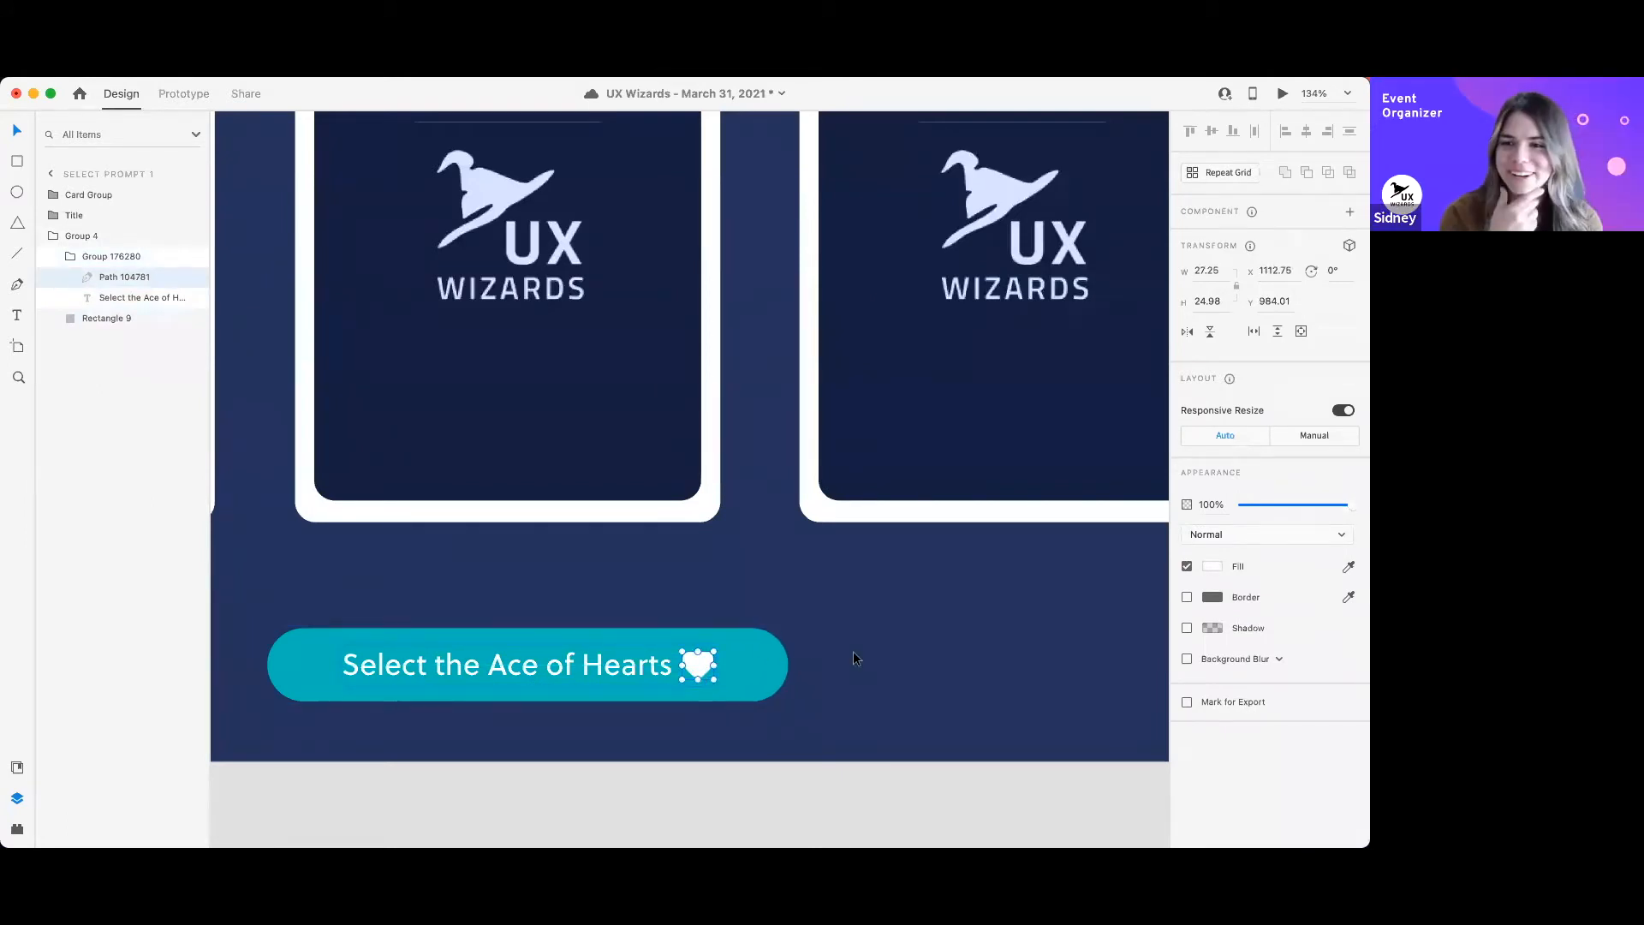
# - Rename the heart's path layer to "Heart"
pyautogui.doubleClick(113, 278)
pyautogui.write('Heart')
pyautogui.press('Return')
# - Make the button's text-and-heart group a horizontal stack and widen the spacing between its items to 15
pyautogui.click(110, 257)
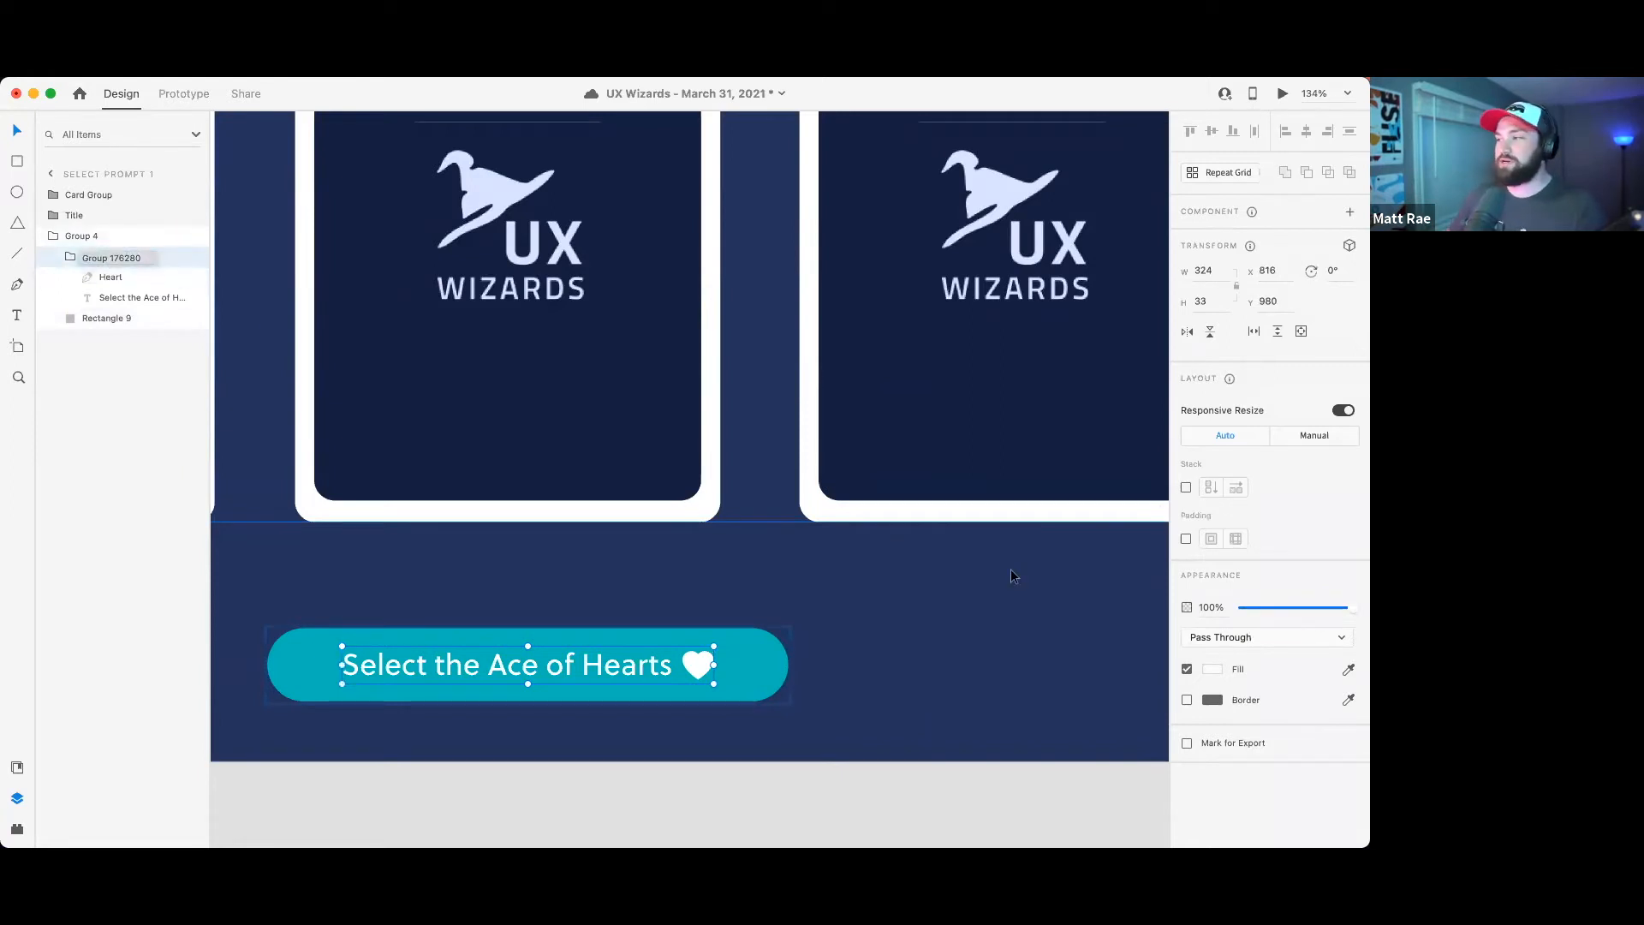
pyautogui.click(1186, 487)
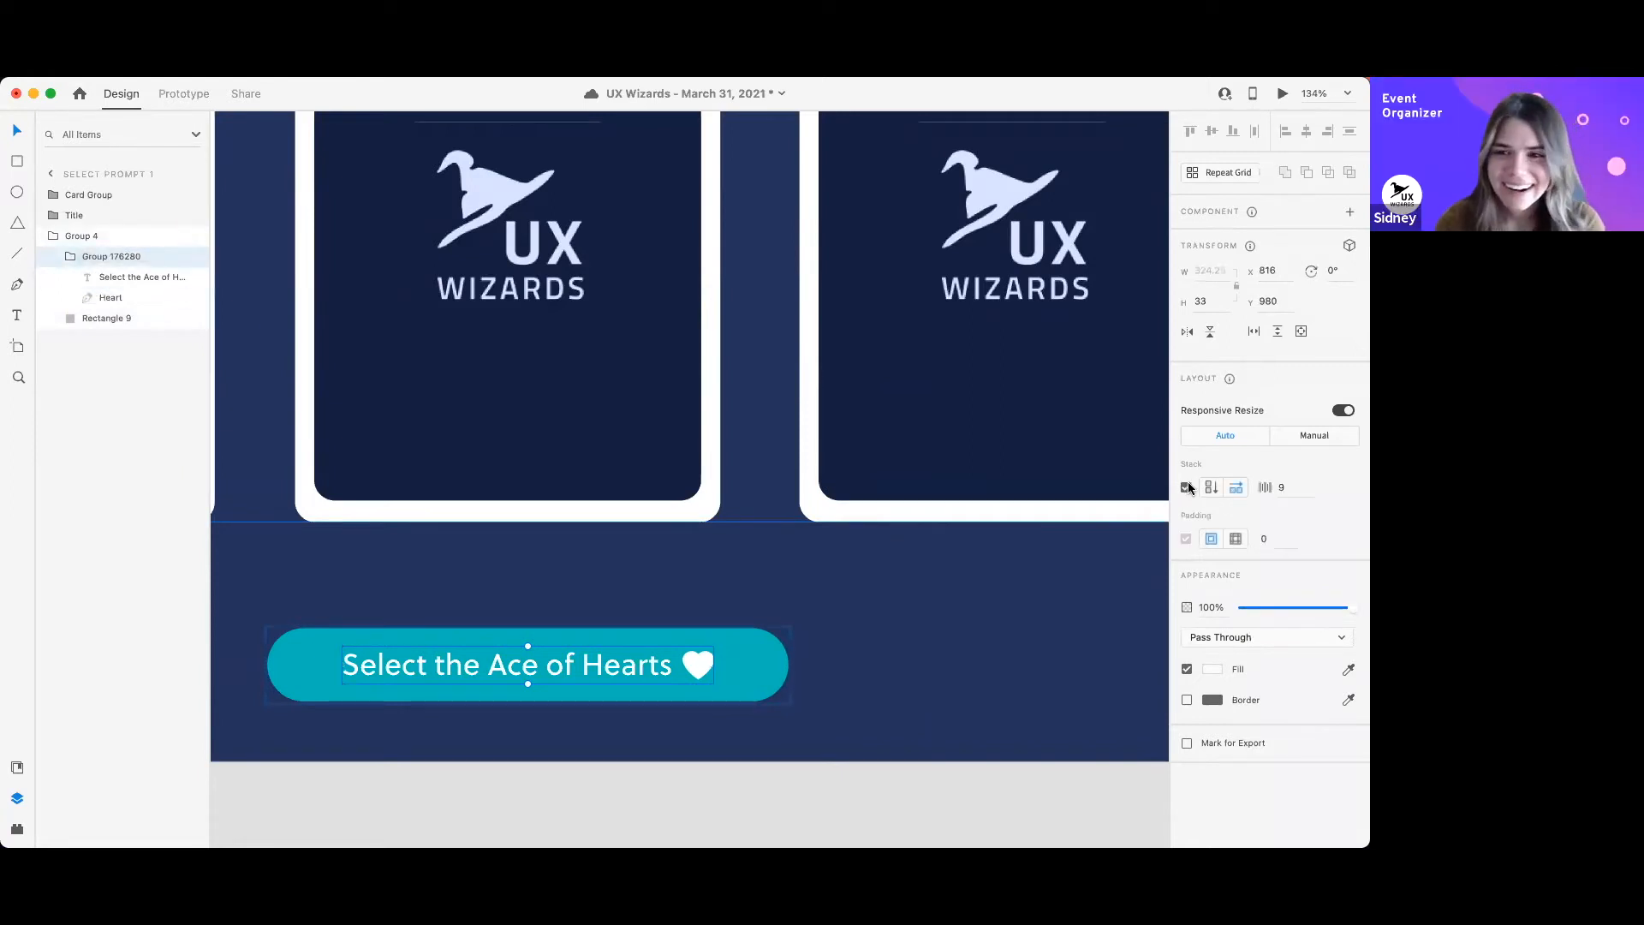
pyautogui.doubleClick(695, 666)
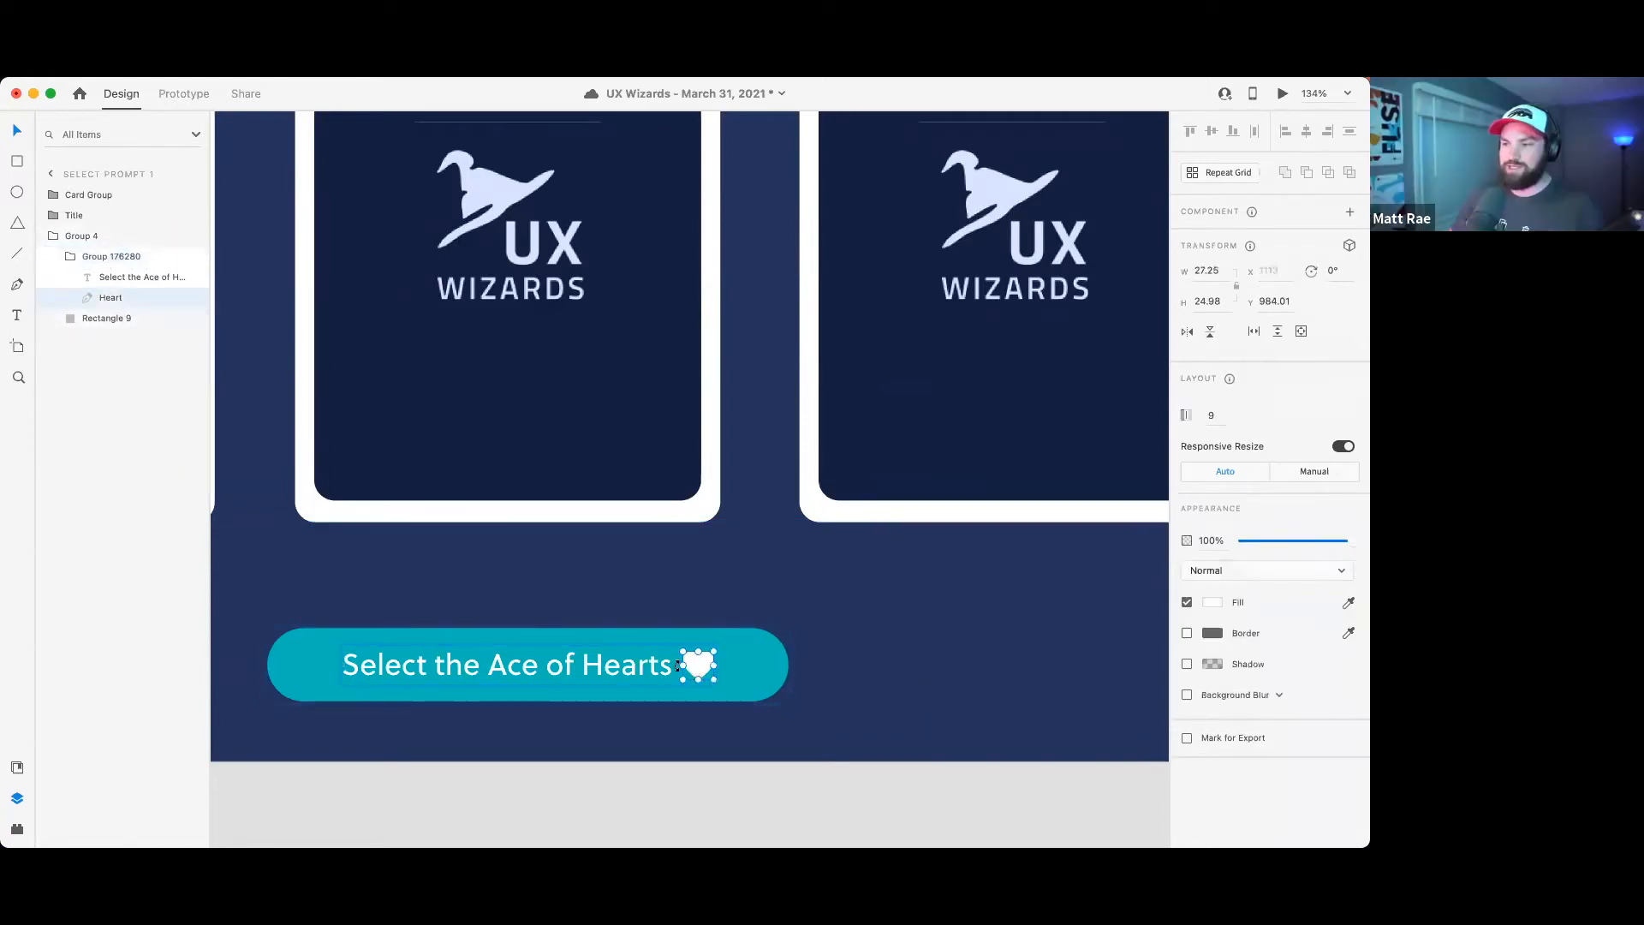
pyautogui.click(827, 658)
pyautogui.click(688, 659)
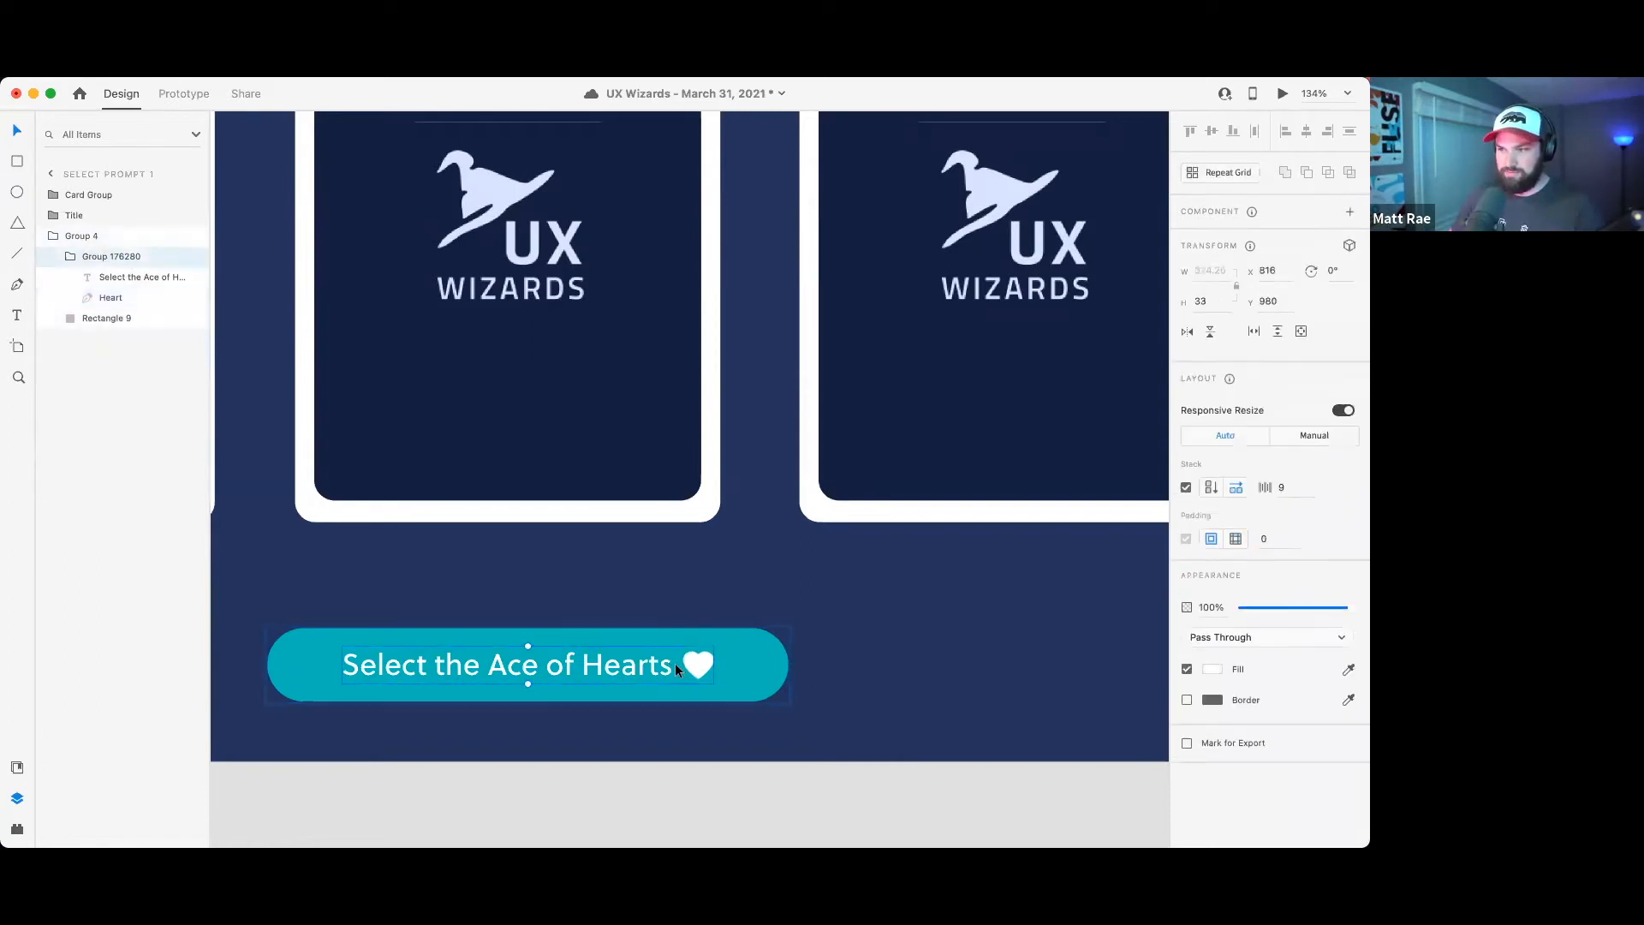
pyautogui.moveTo(676, 664)
pyautogui.mouseDown()
pyautogui.moveTo(696, 664)
pyautogui.moveTo(676, 664)
pyautogui.mouseUp()
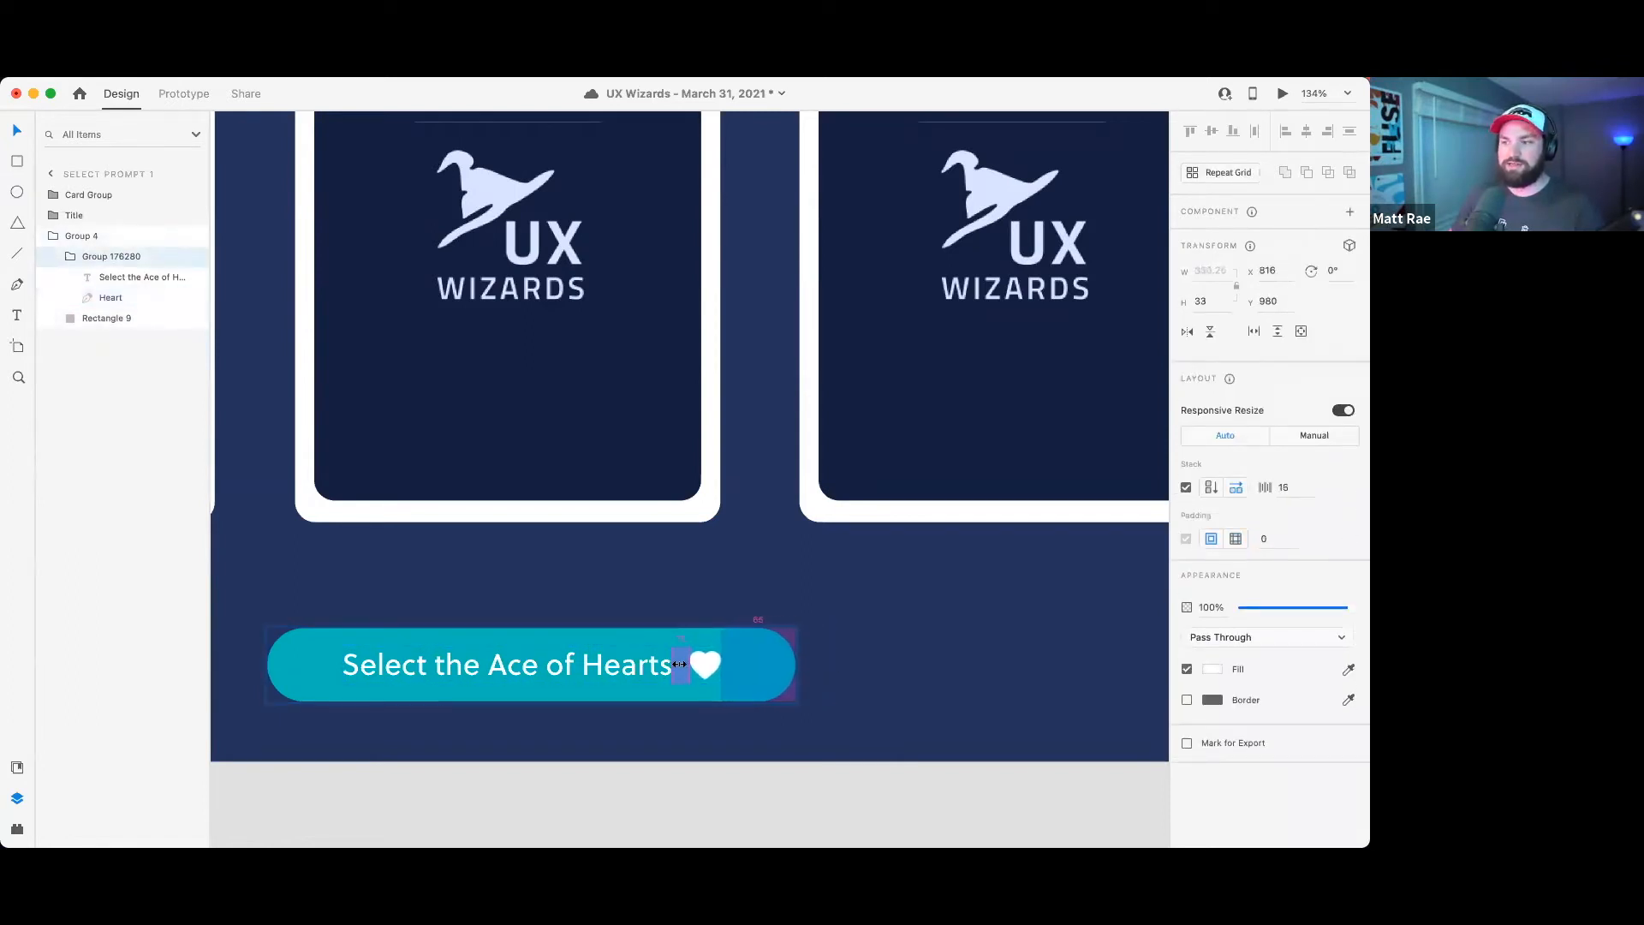
# - Test the stack by appending ", please eh" to the button text and removing the addition again
pyautogui.doubleClick(620, 671)
pyautogui.doubleClick(628, 667)
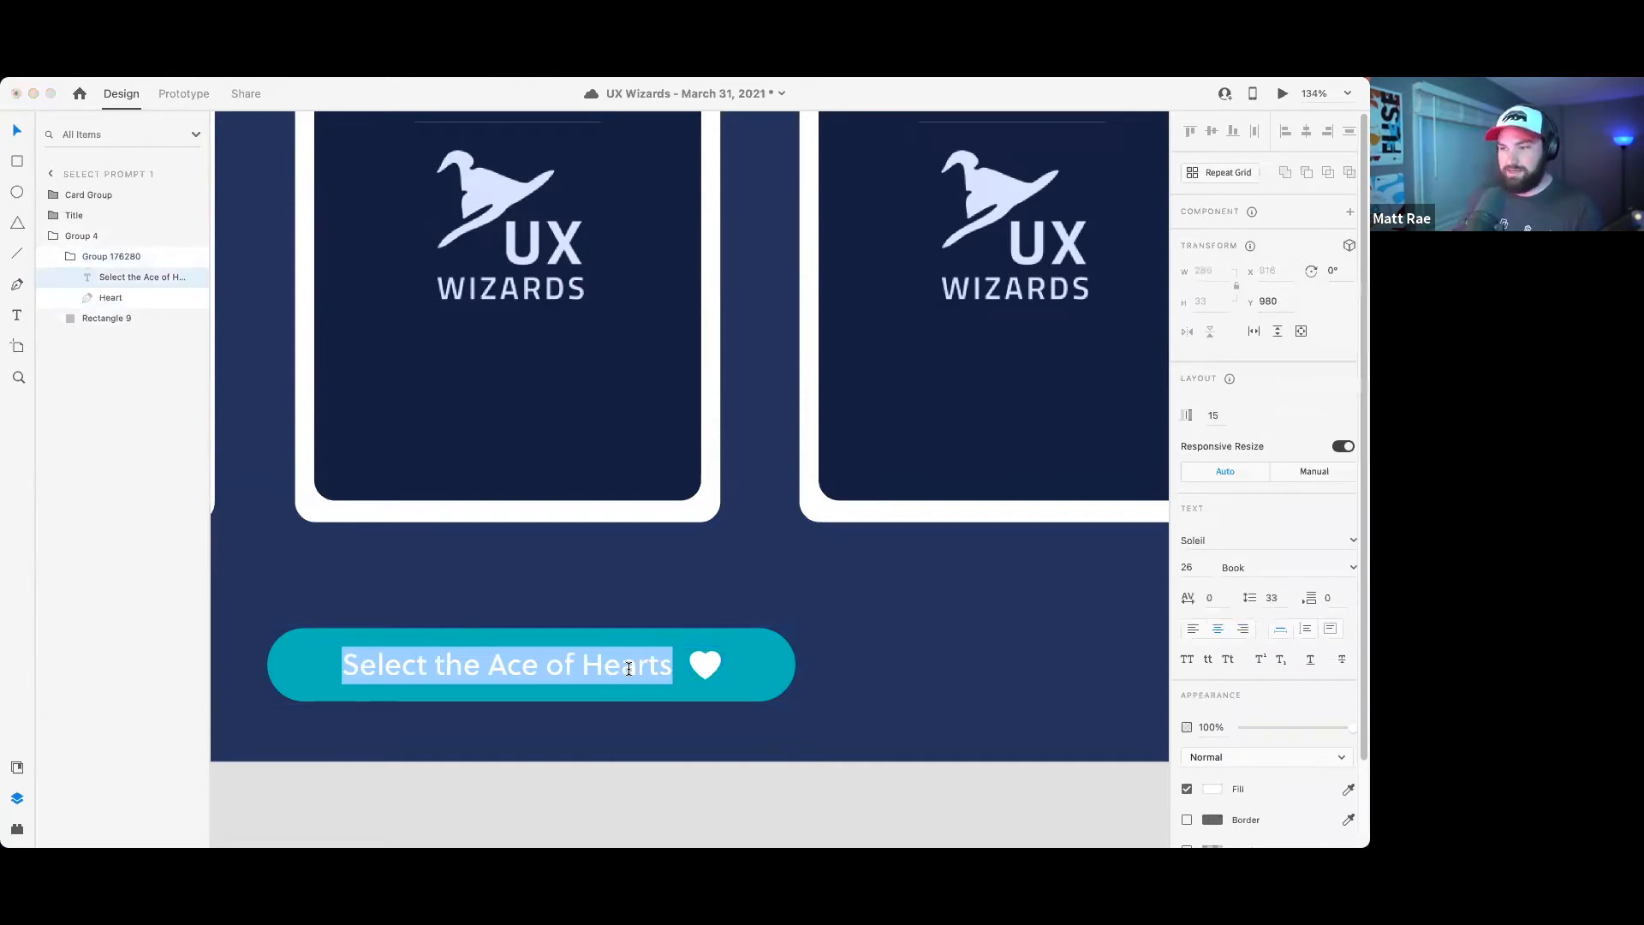
pyautogui.press('Right')
pyautogui.write(',')
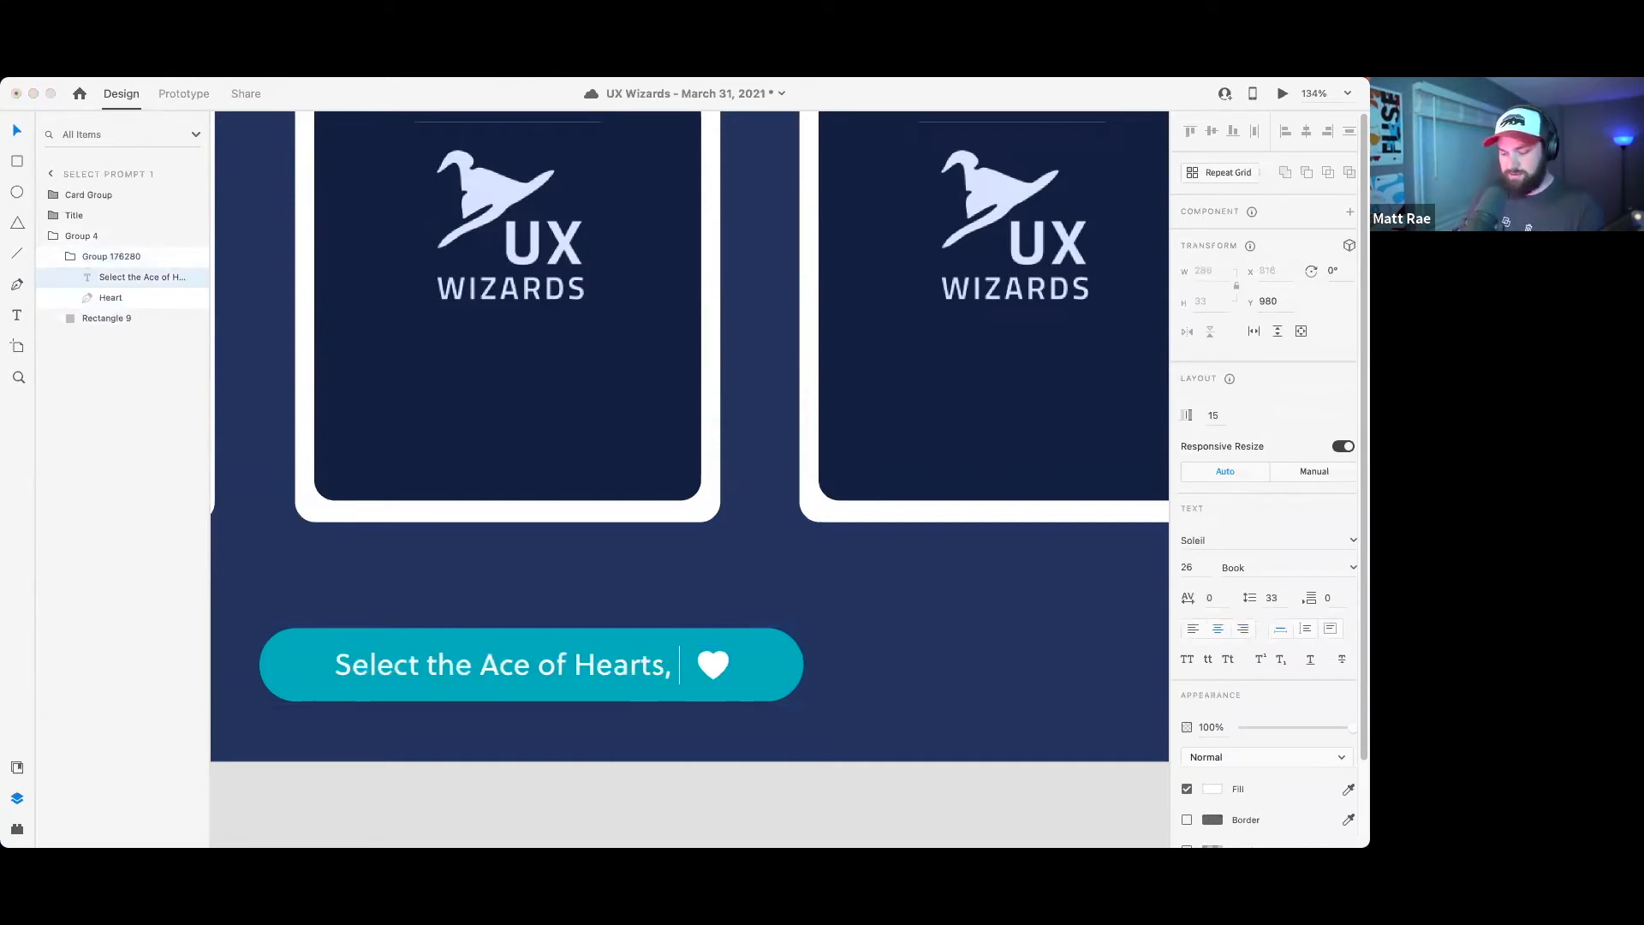
pyautogui.write(' please')
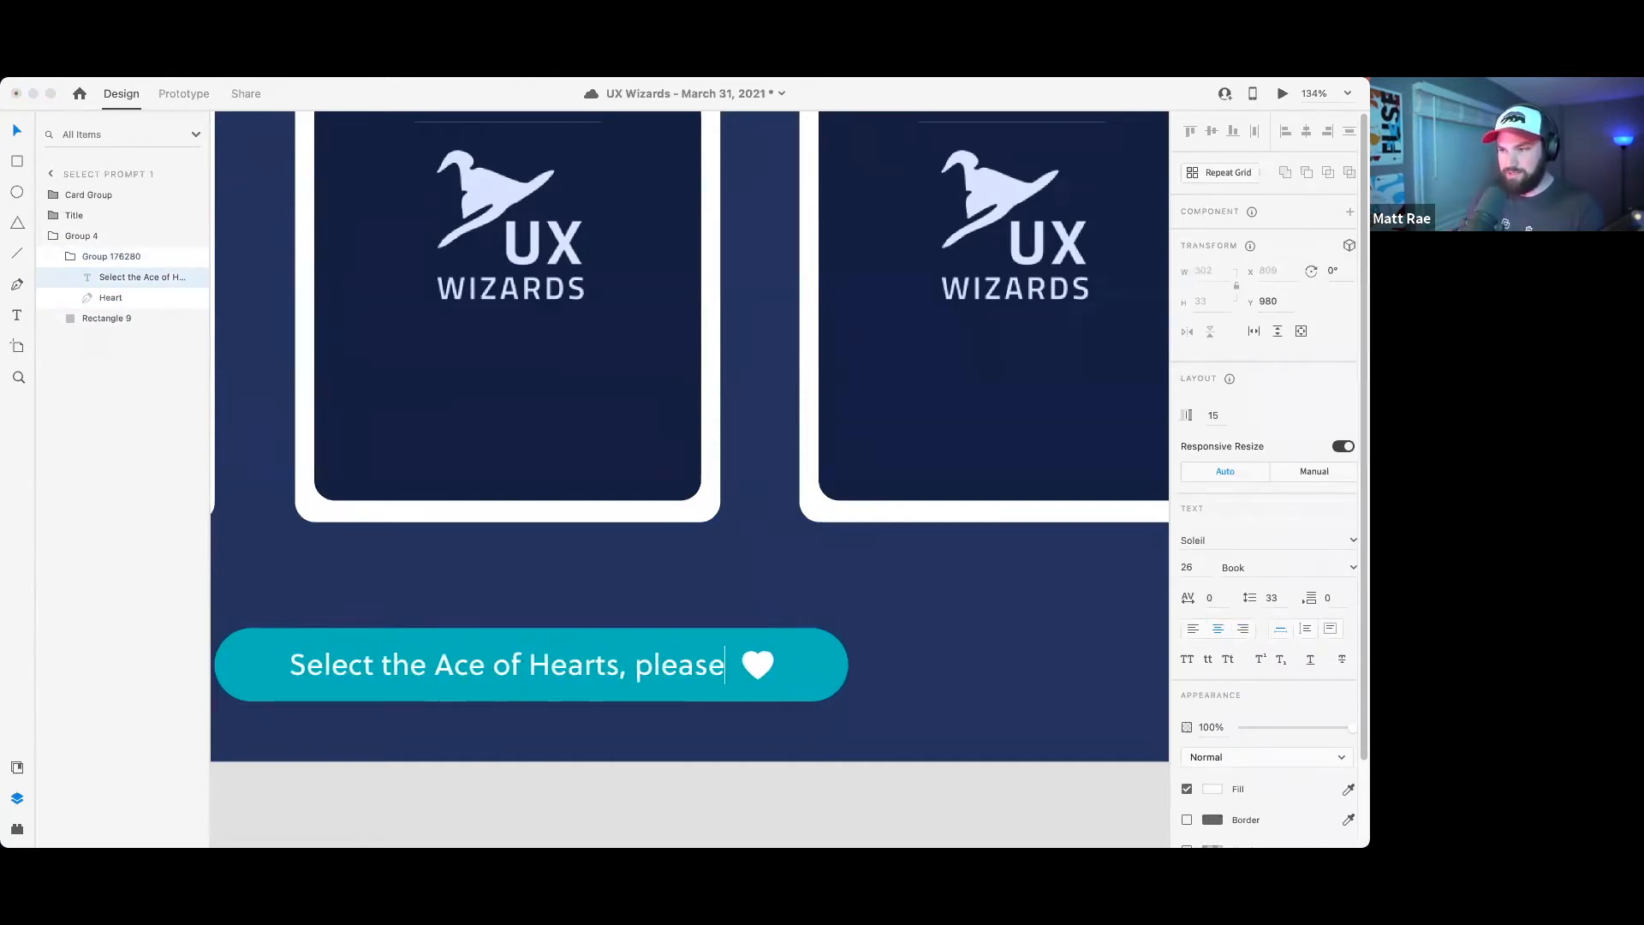
pyautogui.write(' eh')
pyautogui.press('BackSpace')
pyautogui.press('BackSpace')
pyautogui.press('BackSpace')
pyautogui.press('BackSpace')
pyautogui.press('BackSpace')
pyautogui.press('BackSpace')
pyautogui.press('BackSpace')
pyautogui.press('BackSpace')
pyautogui.press('BackSpace')
pyautogui.press('BackSpace')
pyautogui.press('BackSpace')
pyautogui.press('Escape')
pyautogui.press('Escape')
pyautogui.press('Escape')
pyautogui.press('Escape')
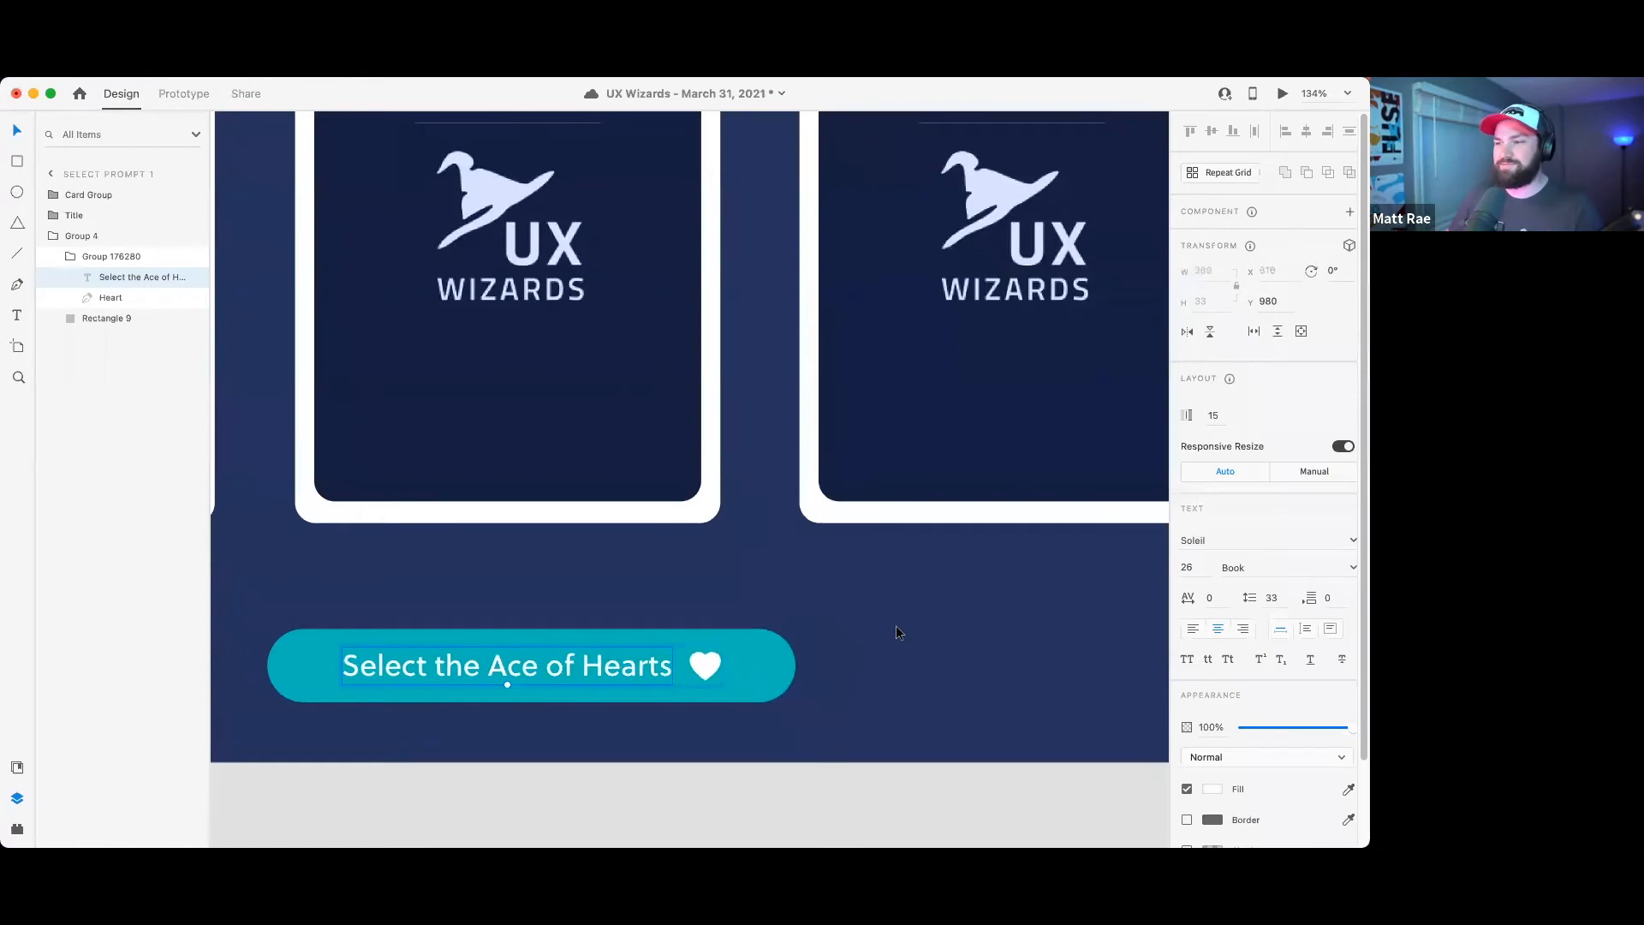
# - Reduce the corner radius of the teal button background on Select Prompt 1 to 7
pyautogui.scroll(-5, 899, 630)
pyautogui.press('Escape')
pyautogui.moveTo(755, 641); pyautogui.dragTo(773, 630)
pyautogui.doubleClick(853, 634)
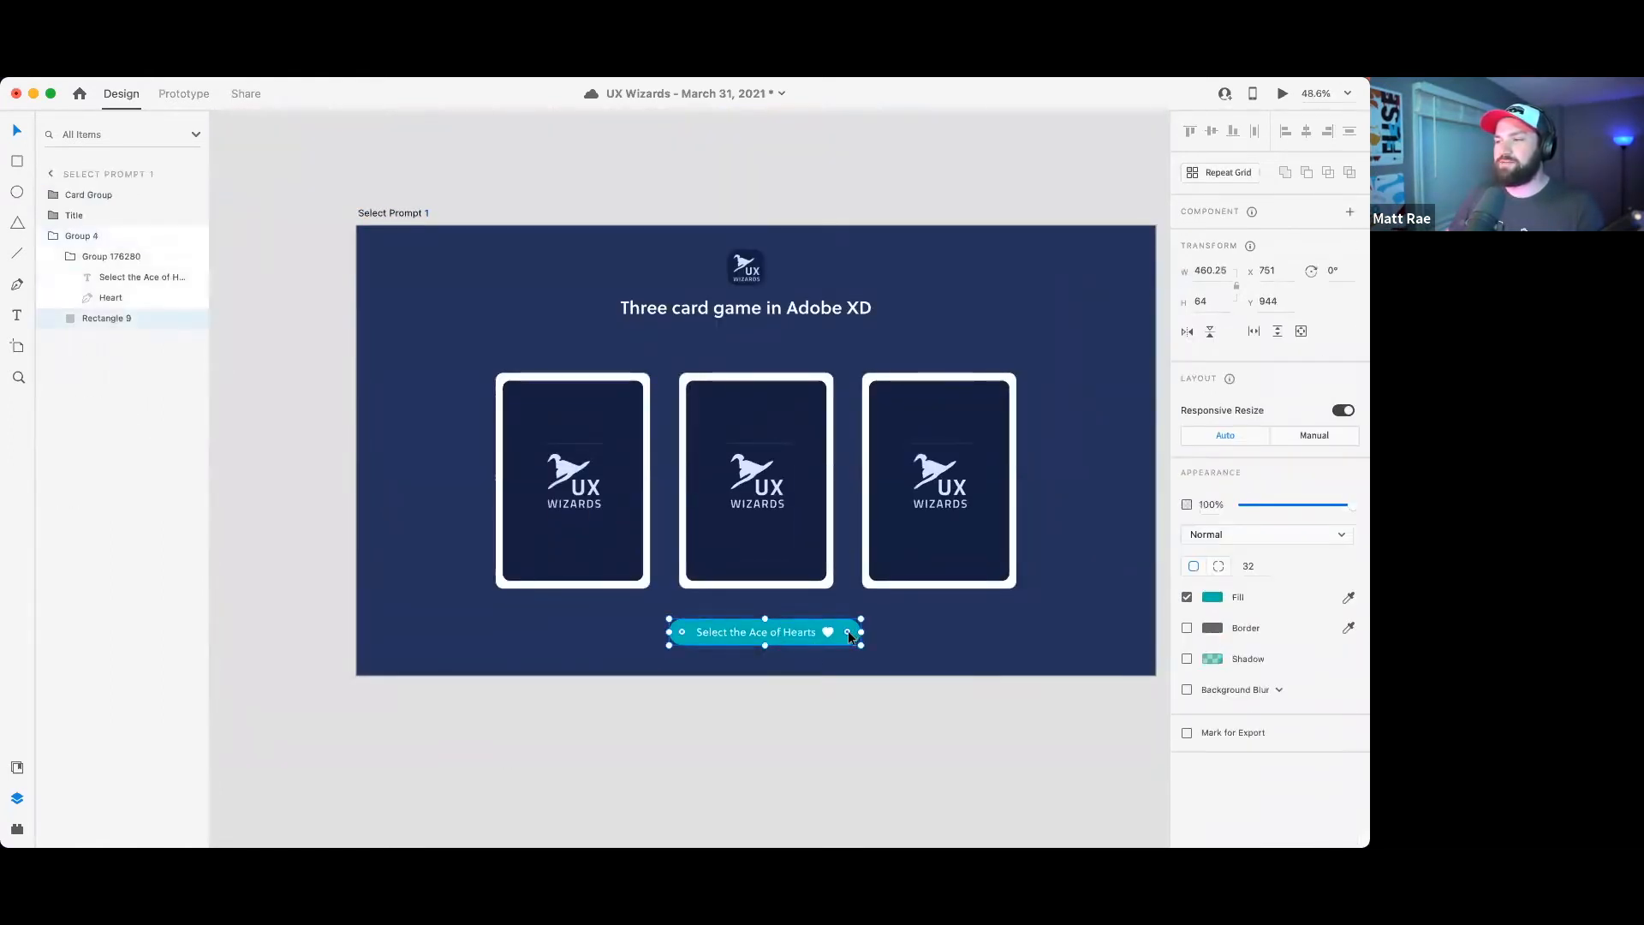
pyautogui.moveTo(860, 622); pyautogui.dragTo(865, 623)
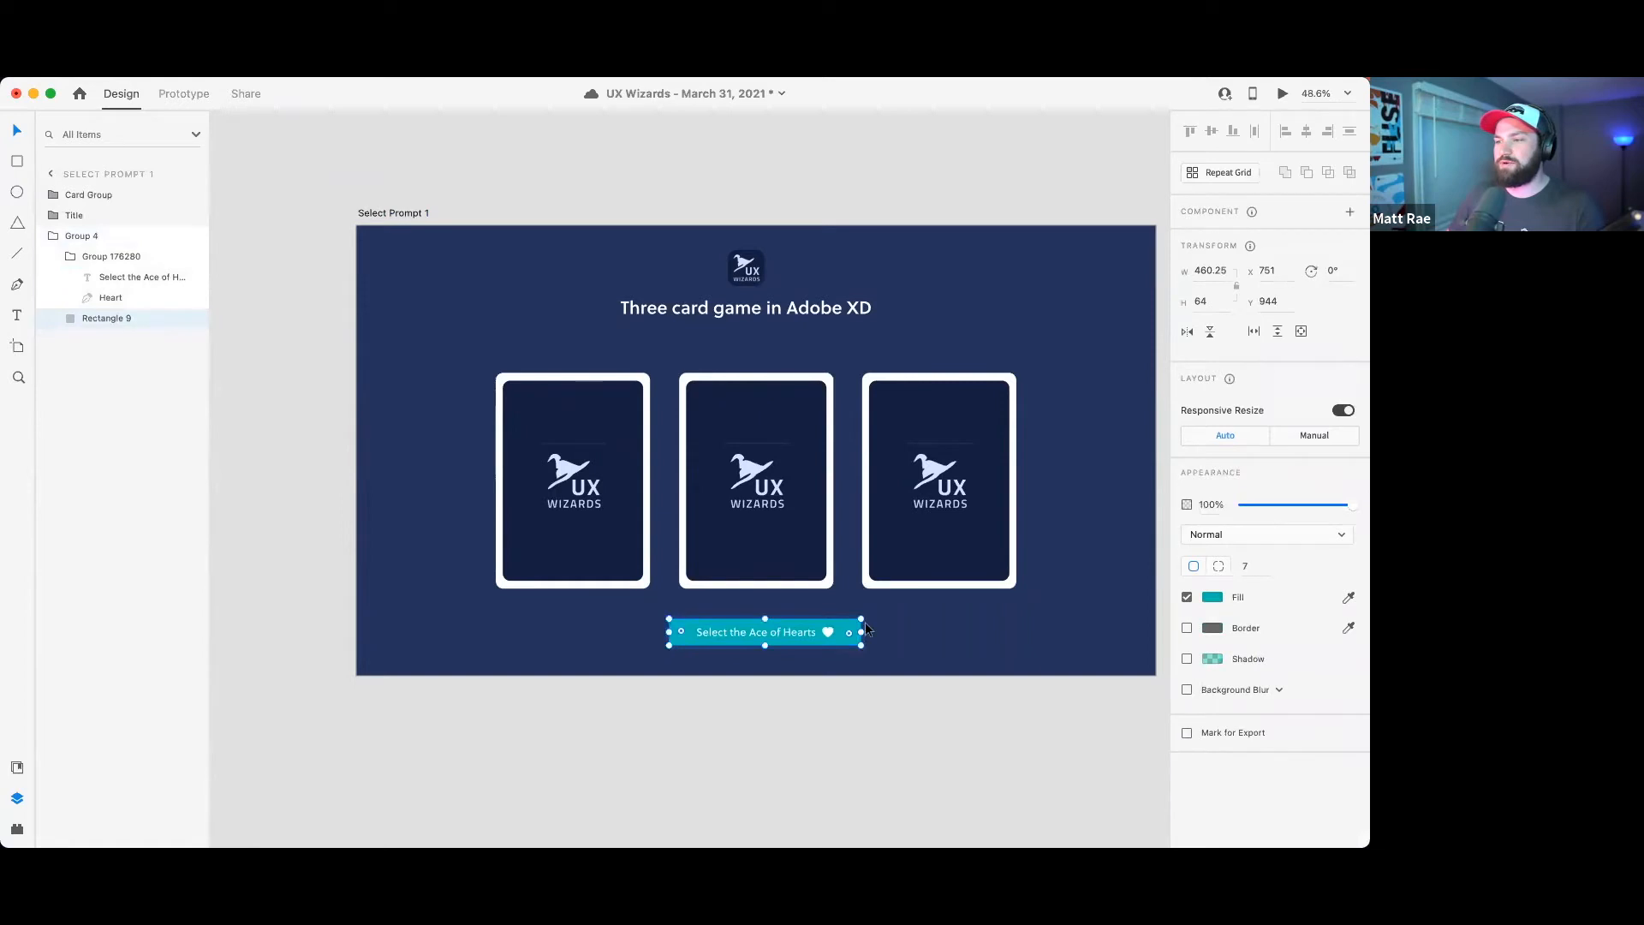
pyautogui.click(886, 644)
pyautogui.click(899, 717)
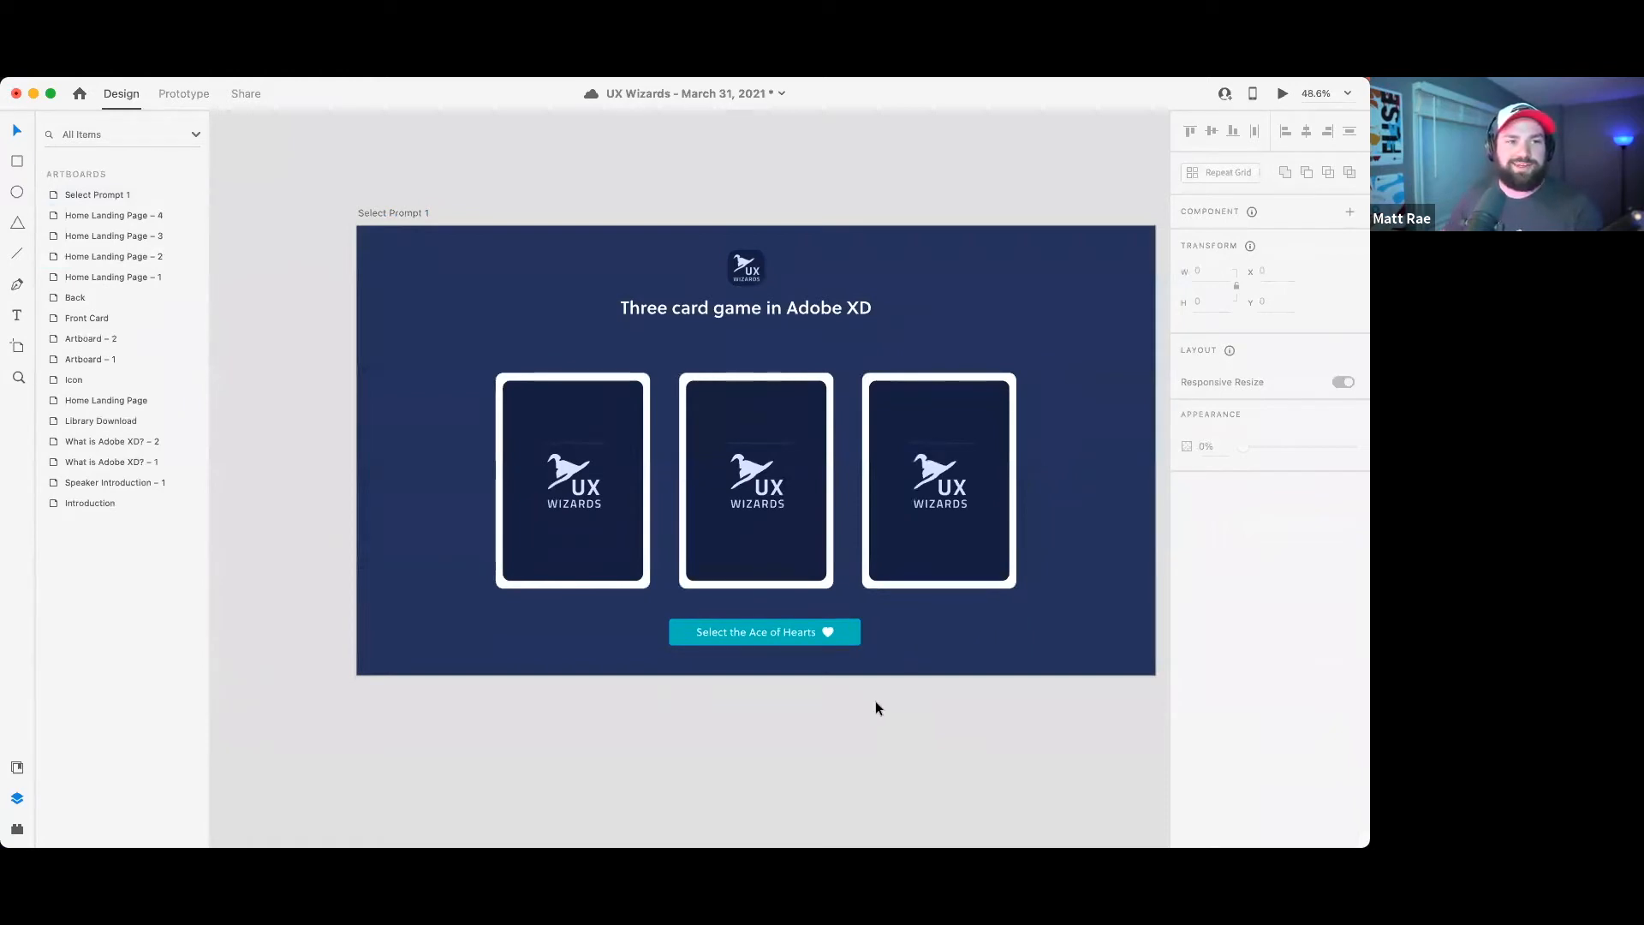
# - Copy the "Select the Ace of Hearts" button group from Select Prompt 1 and paste it into Home Landing Page – 4
pyautogui.click(374, 212)
pyautogui.scroll(-5, 766, 613)
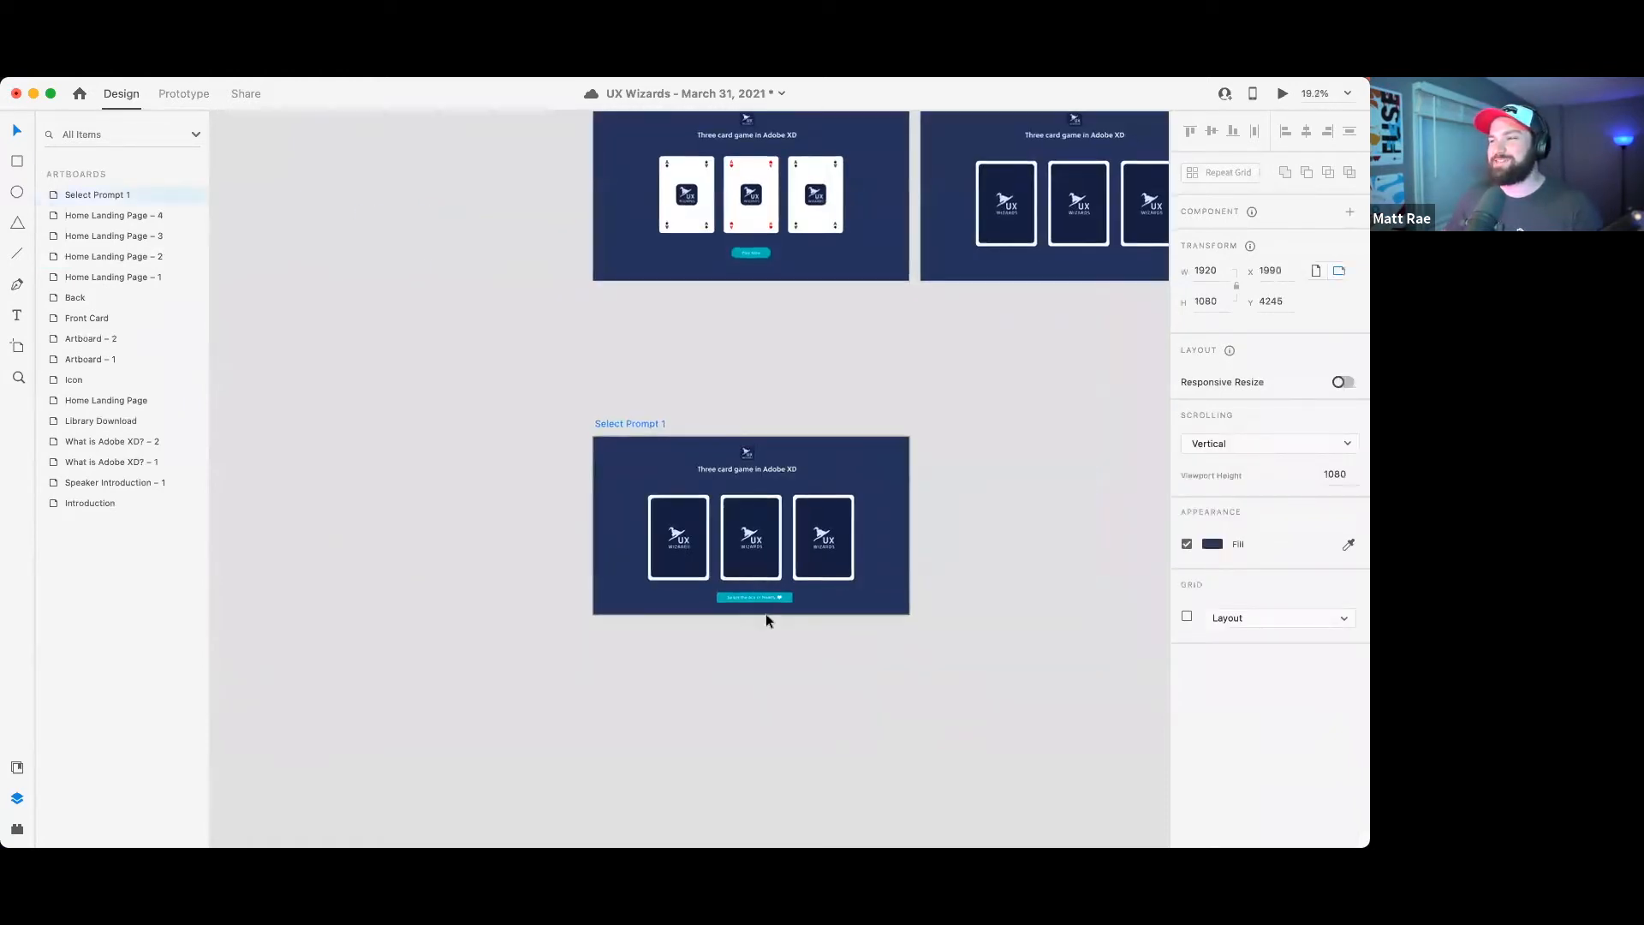
pyautogui.scroll(2, 766, 613)
pyautogui.scroll(-3, 770, 608)
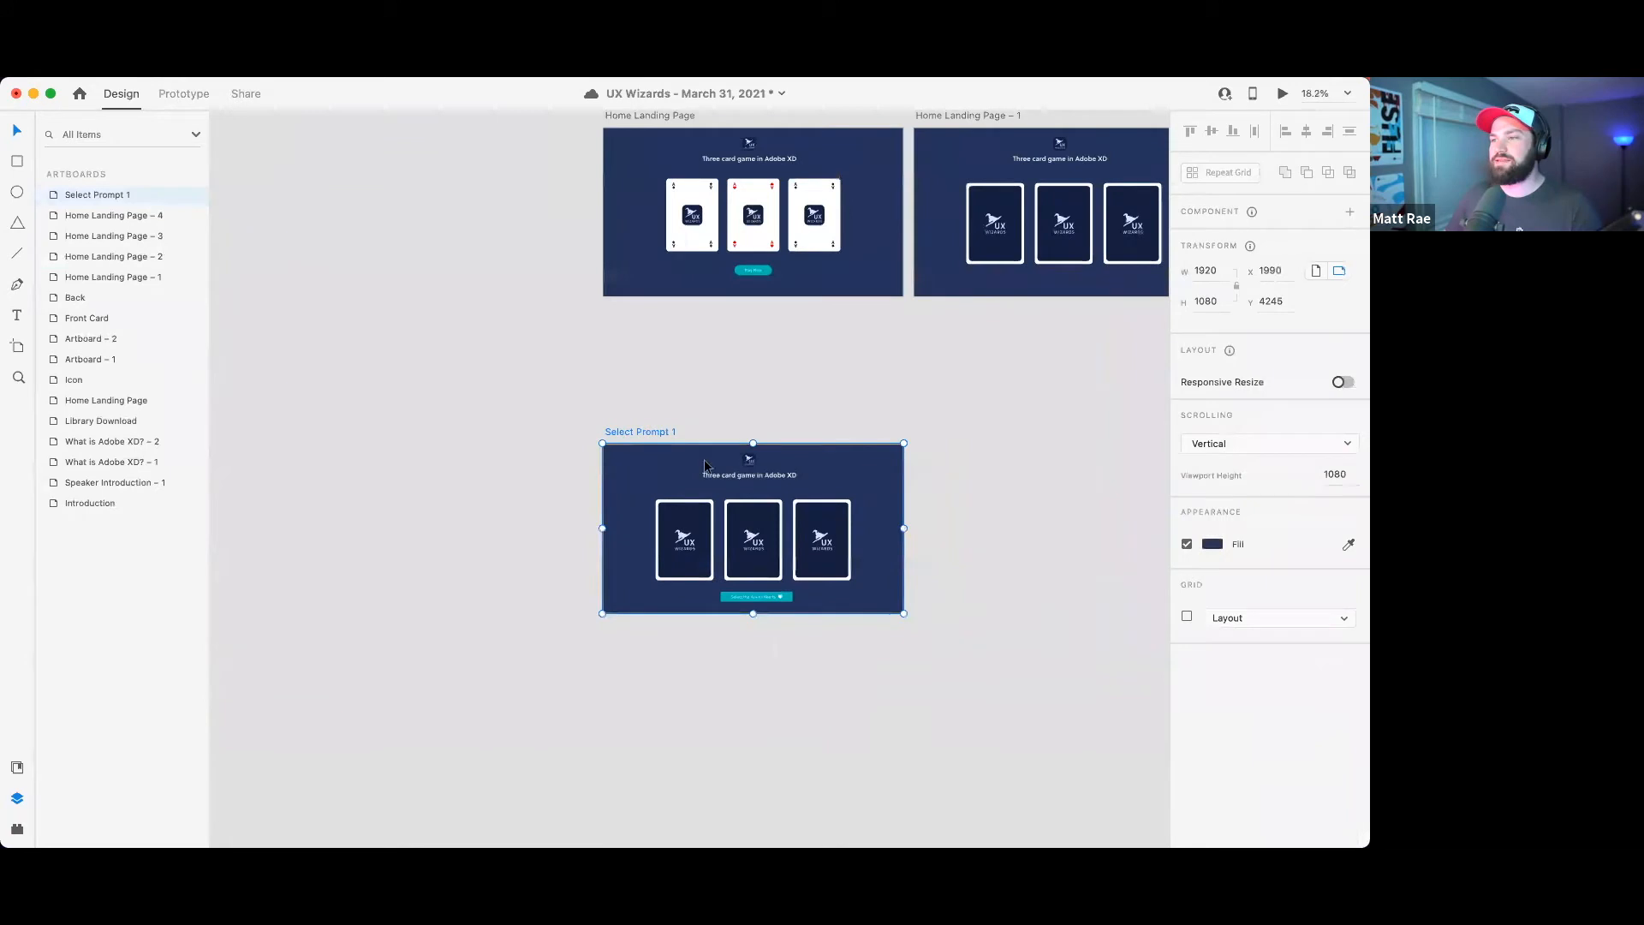
pyautogui.click(937, 583)
pyautogui.click(779, 593)
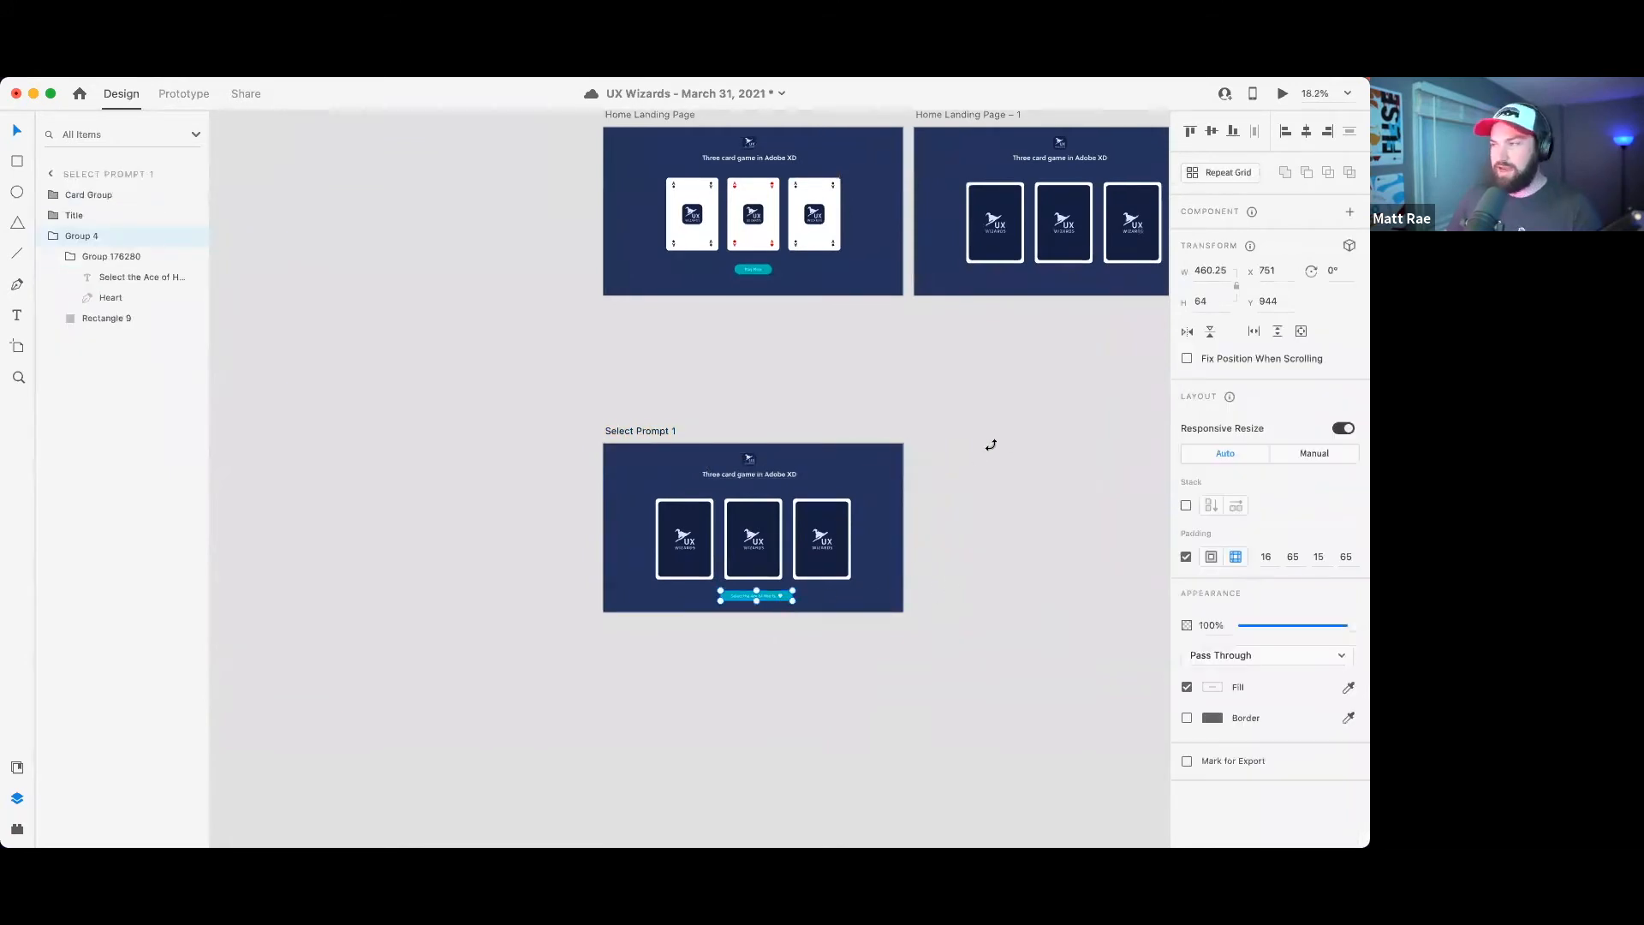
pyautogui.hscroll(15, 990, 444)
pyautogui.scroll(3, 990, 444)
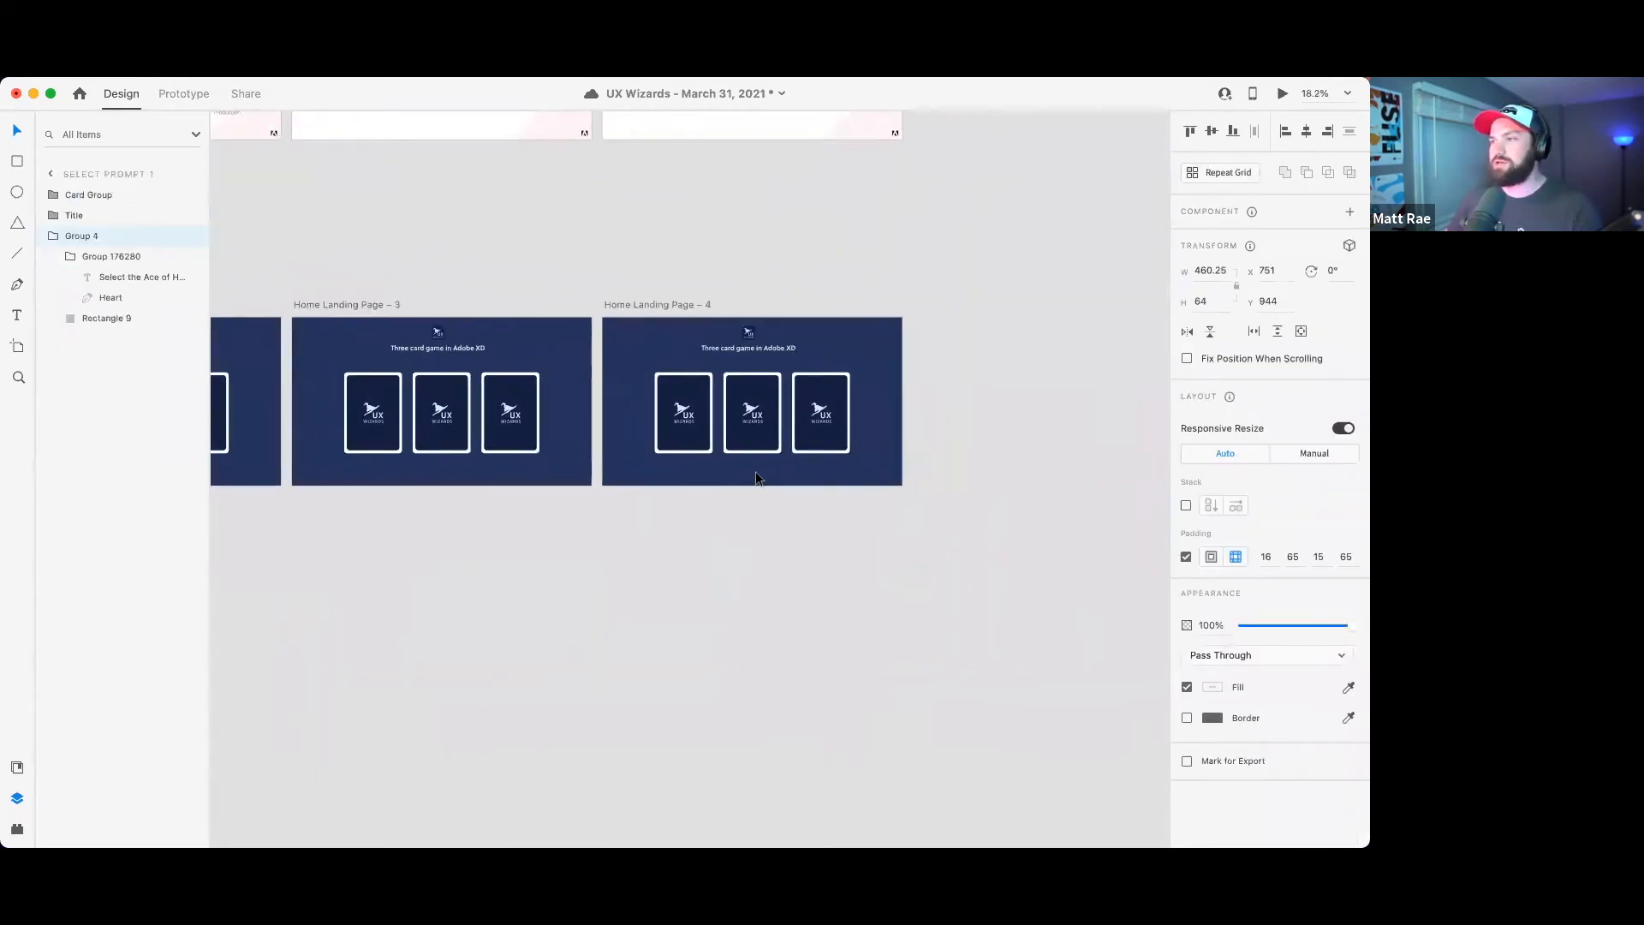
pyautogui.click(756, 488)
pyautogui.press('Delete')
pyautogui.press('super+v')
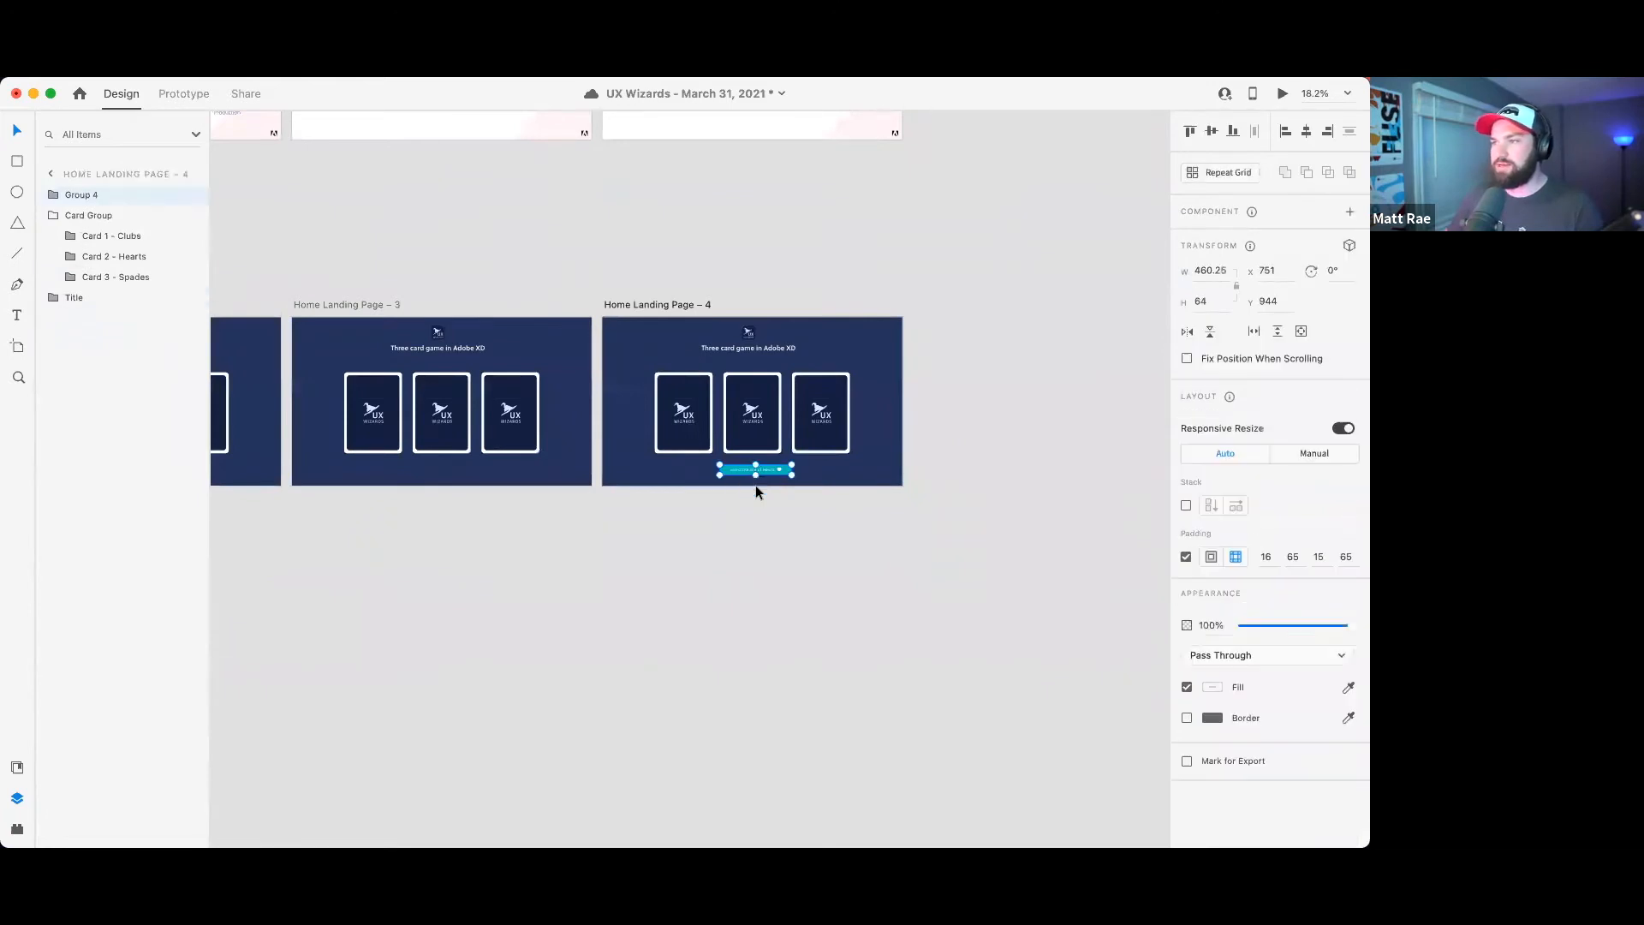
# - Lower the opacity of the pasted button on Home Landing Page – 4 to nearly 0% to hide it
pyautogui.moveTo(1276, 625); pyautogui.dragTo(1242, 627)
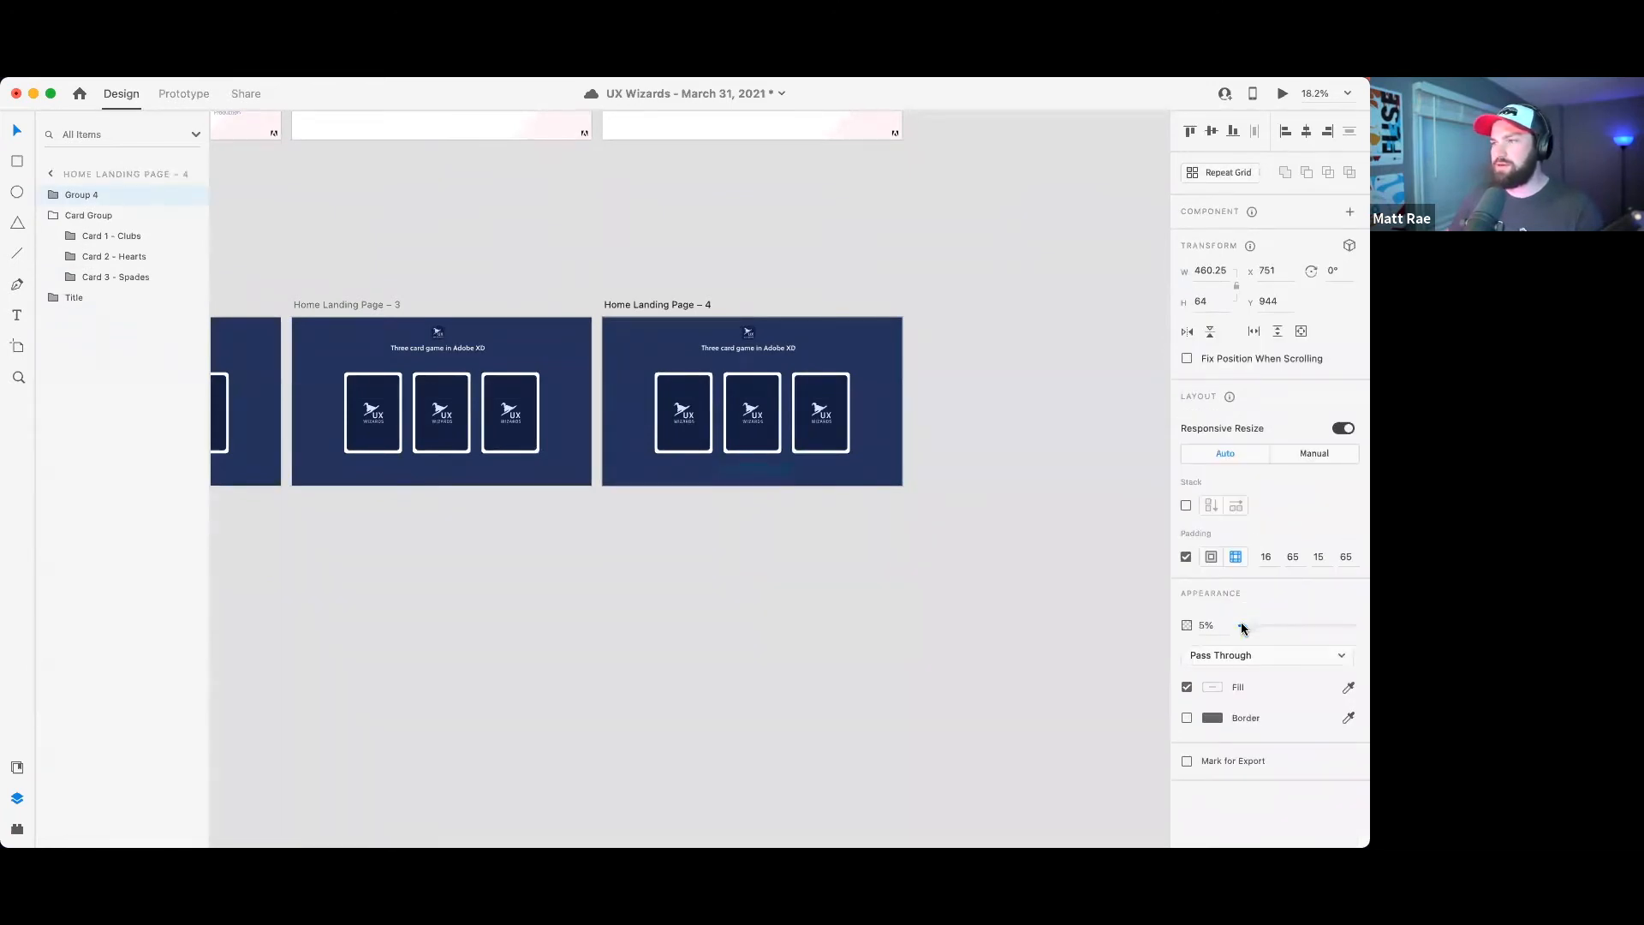
pyautogui.doubleClick(764, 479)
pyautogui.click(757, 572)
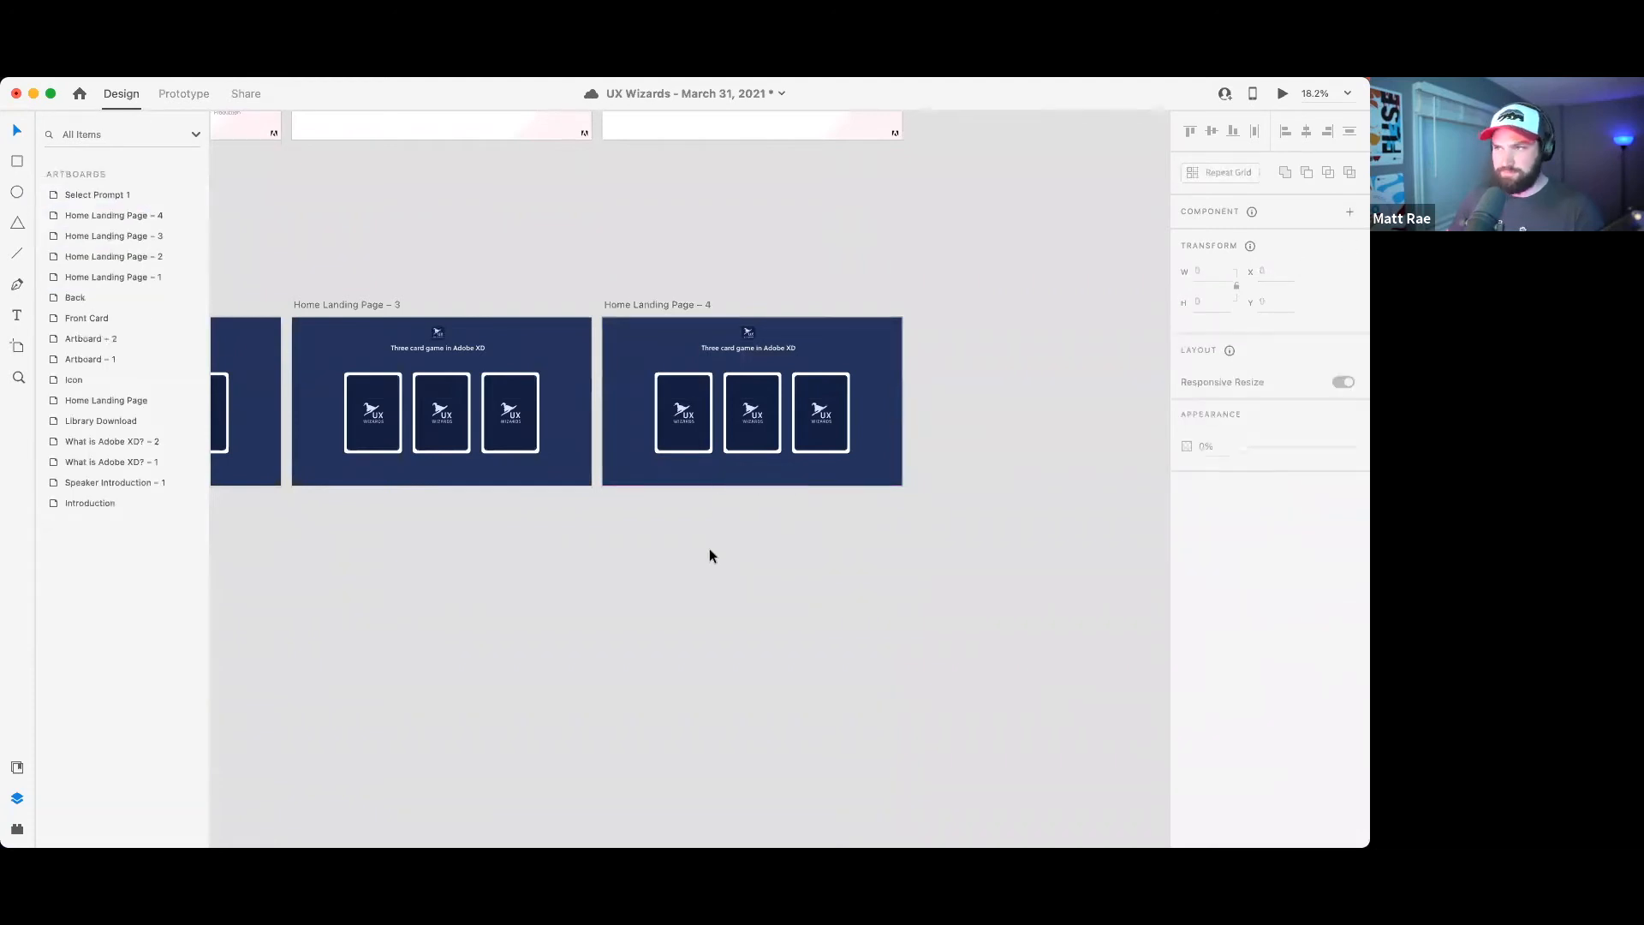
# - Link the Home Landing Page – 4 artboard to Select Prompt 1 in the prototype with a Time-triggered Auto-Animate interaction
pyautogui.scroll(-6, 706, 545)
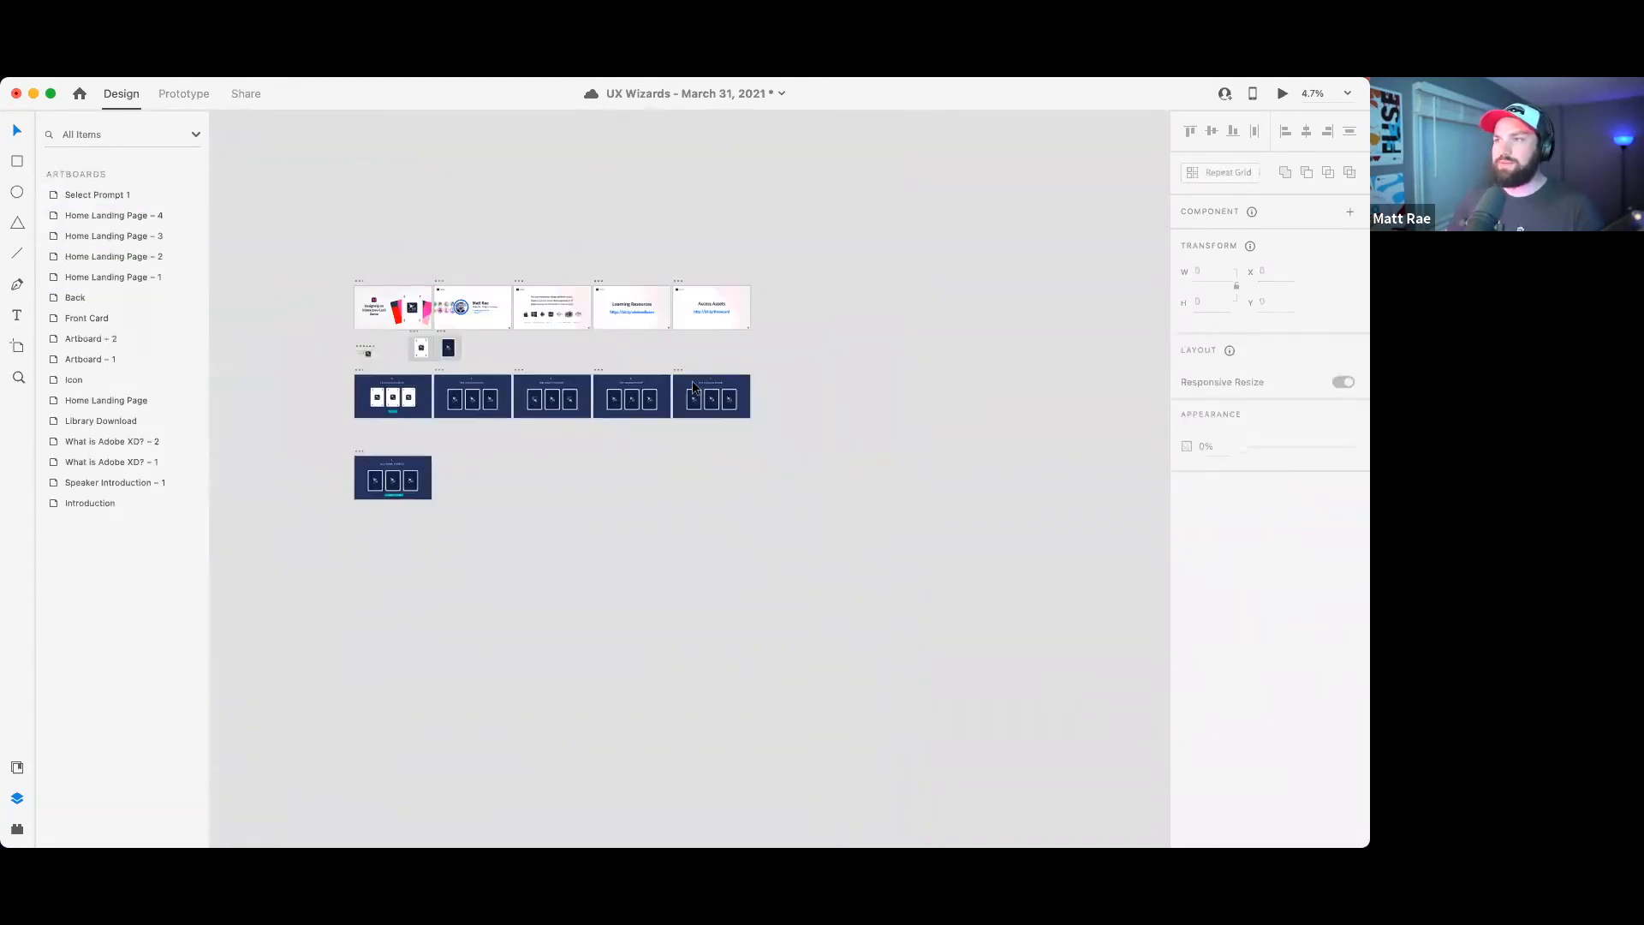
pyautogui.click(685, 372)
pyautogui.click(180, 96)
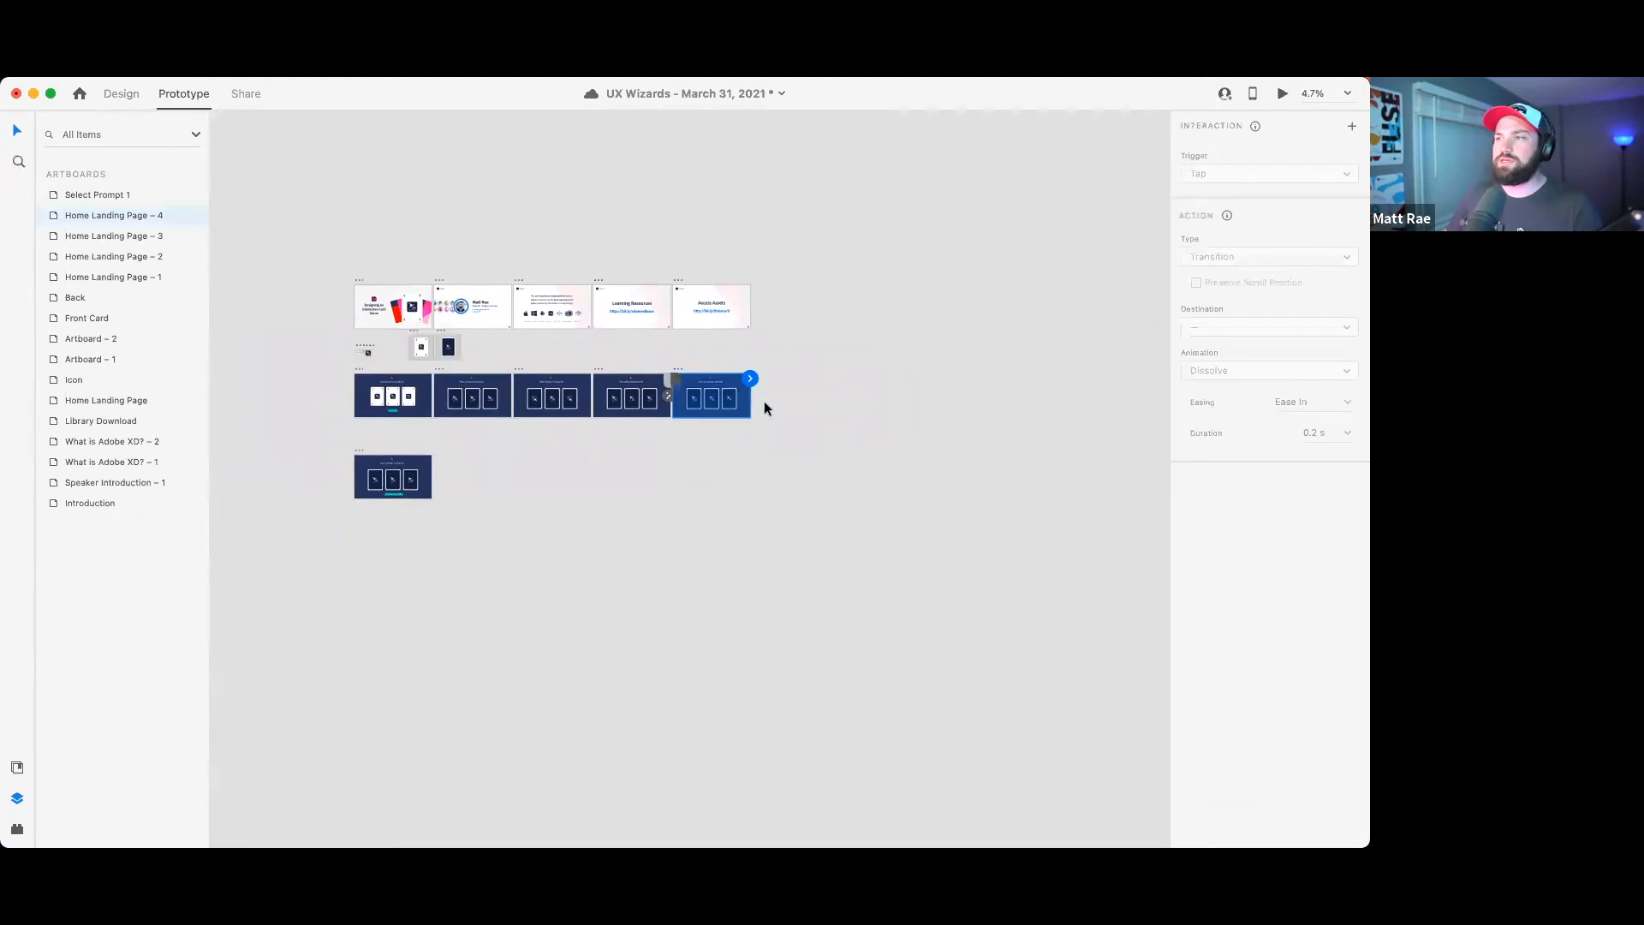
pyautogui.scroll(4, 747, 338)
pyautogui.moveTo(805, 463); pyautogui.dragTo(408, 476)
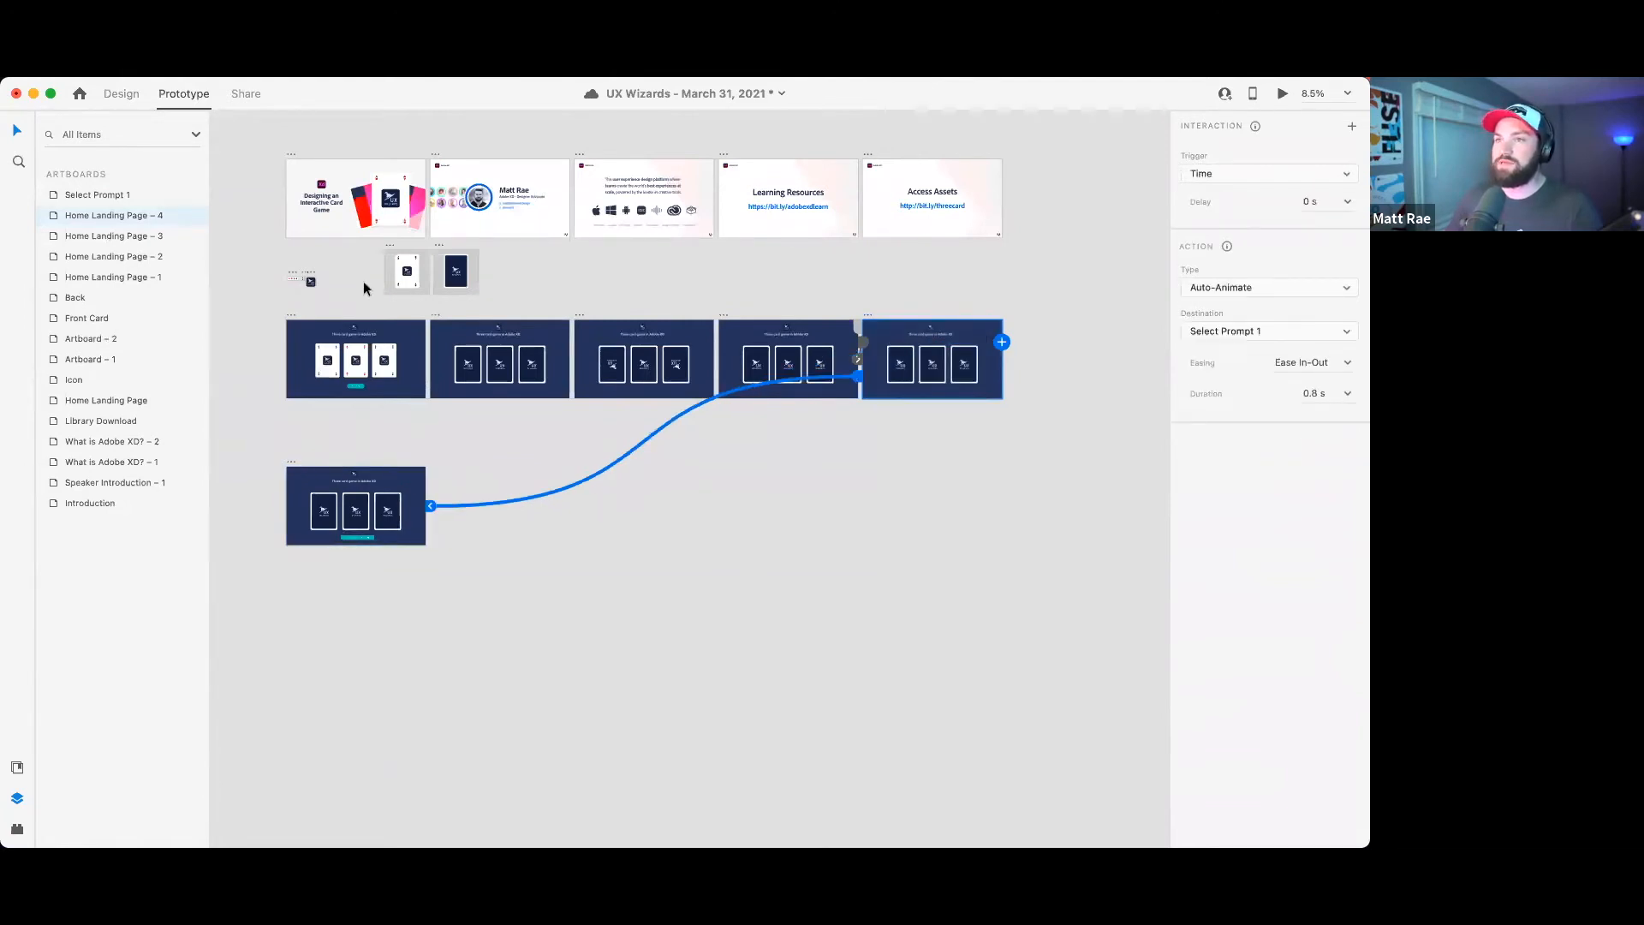
# - Preview the prototype from the Home Landing Page, play through the card shuffle to the Ace of Hearts prompt, and close the preview
pyautogui.click(291, 317)
pyautogui.click(1282, 94)
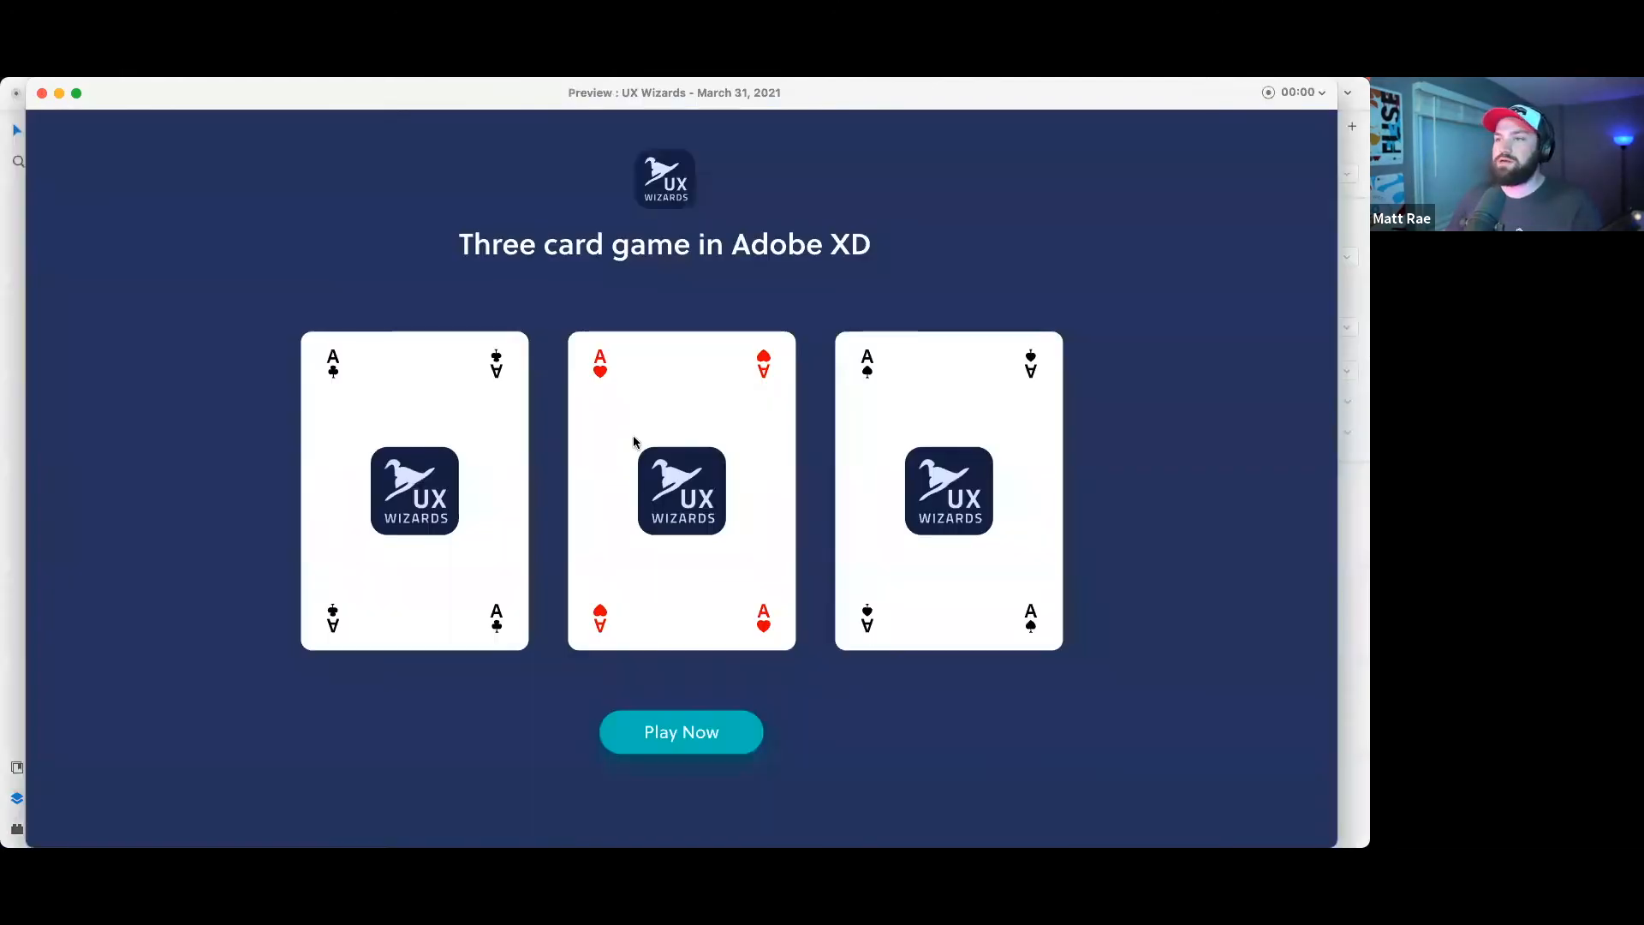
pyautogui.click(692, 742)
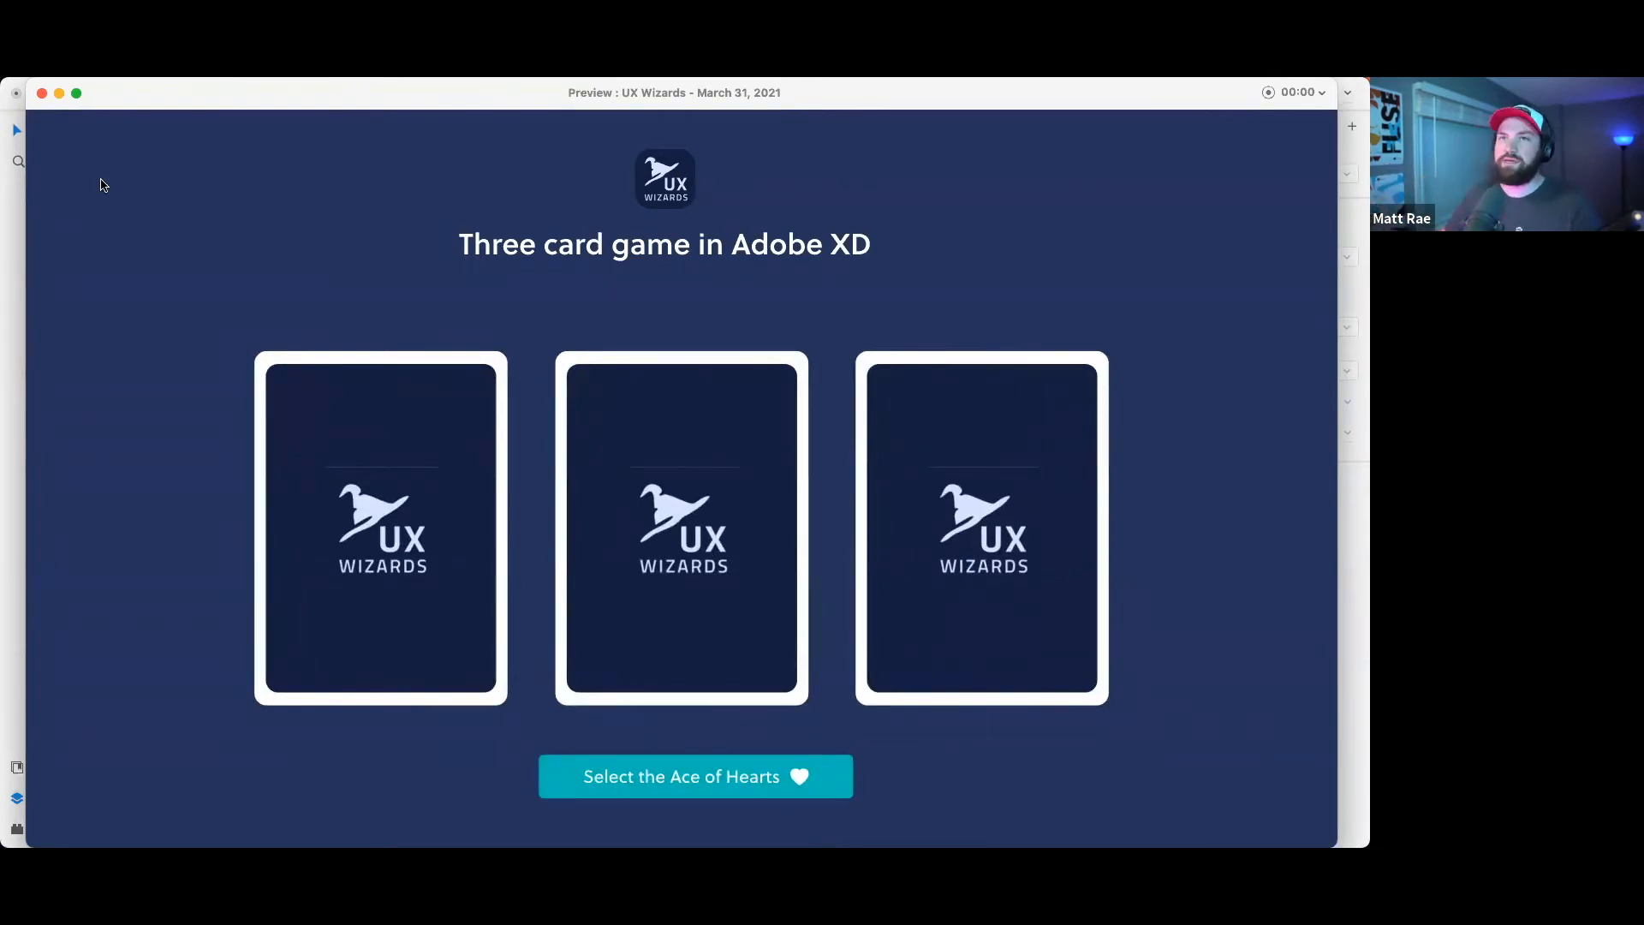
pyautogui.click(41, 92)
pyautogui.click(512, 476)
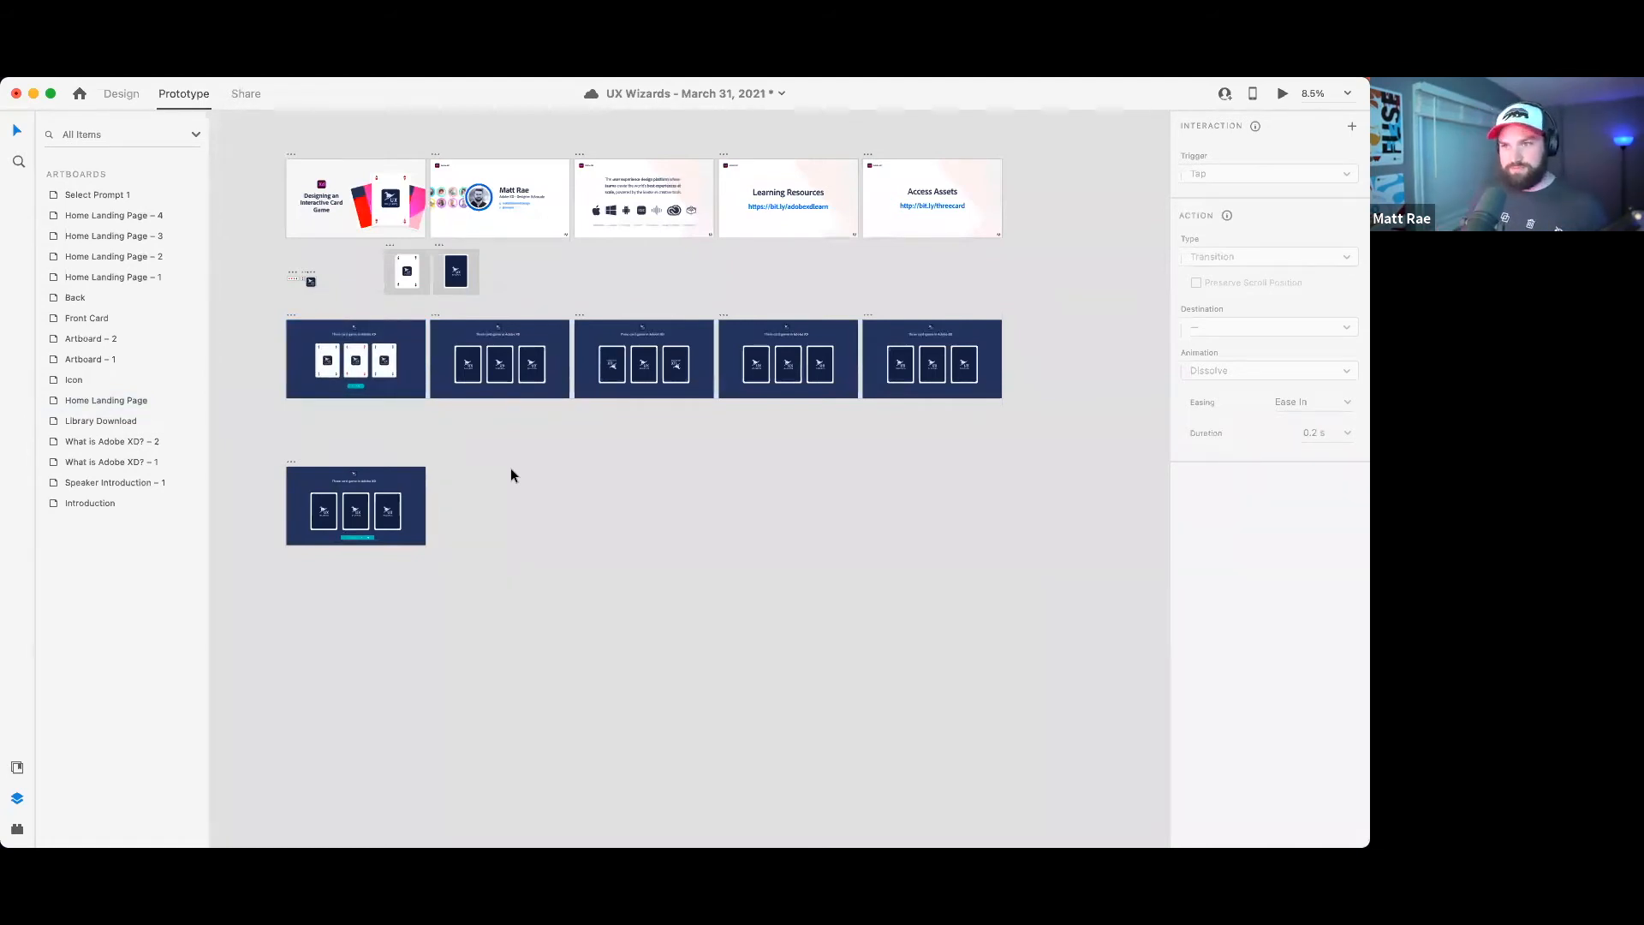
# - Duplicate the Select Prompt 1 artboard in design mode, placing the copy beside the original
pyautogui.click(379, 512)
pyautogui.scroll(8, 292, 490)
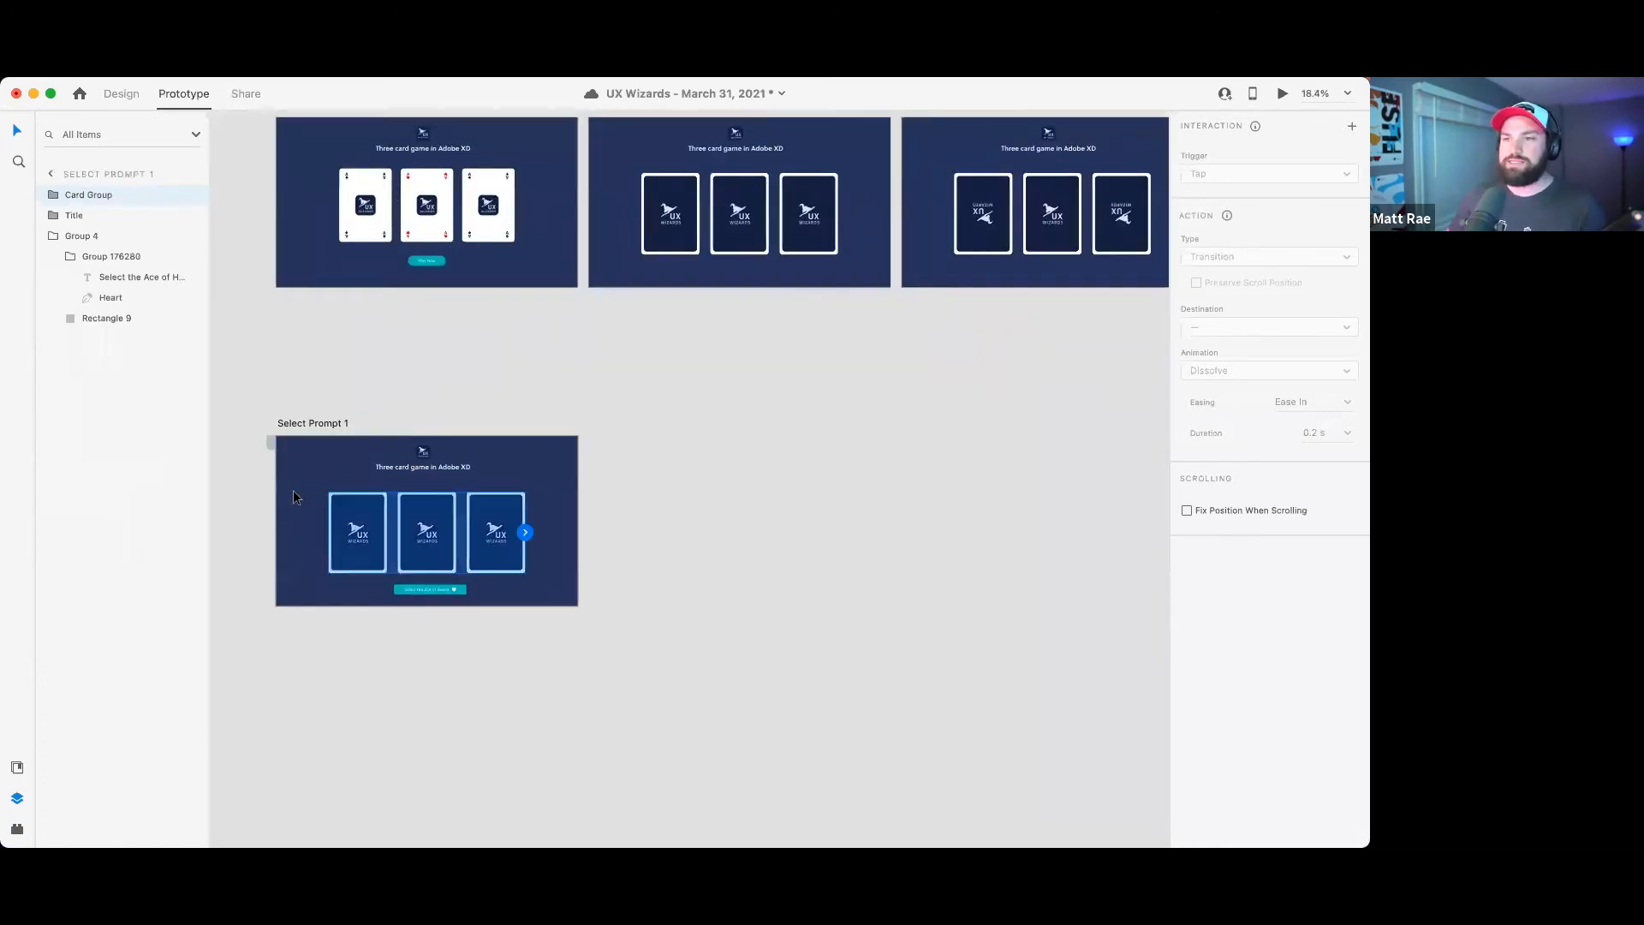
pyautogui.moveTo(509, 712); pyautogui.dragTo(569, 668)
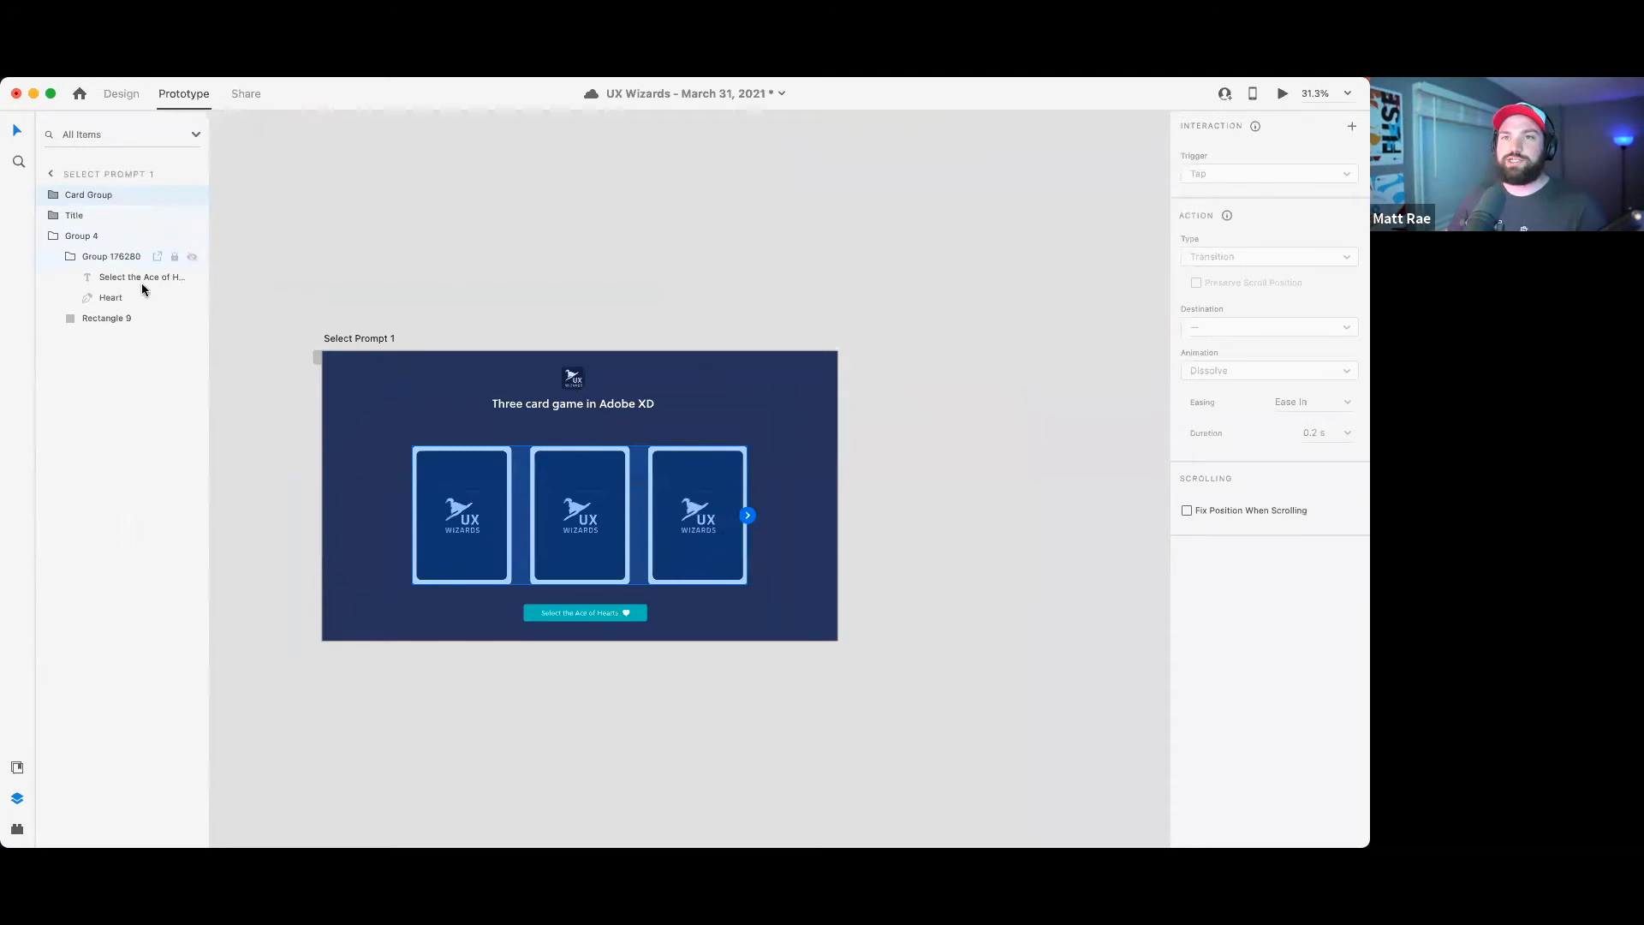
pyautogui.click(131, 97)
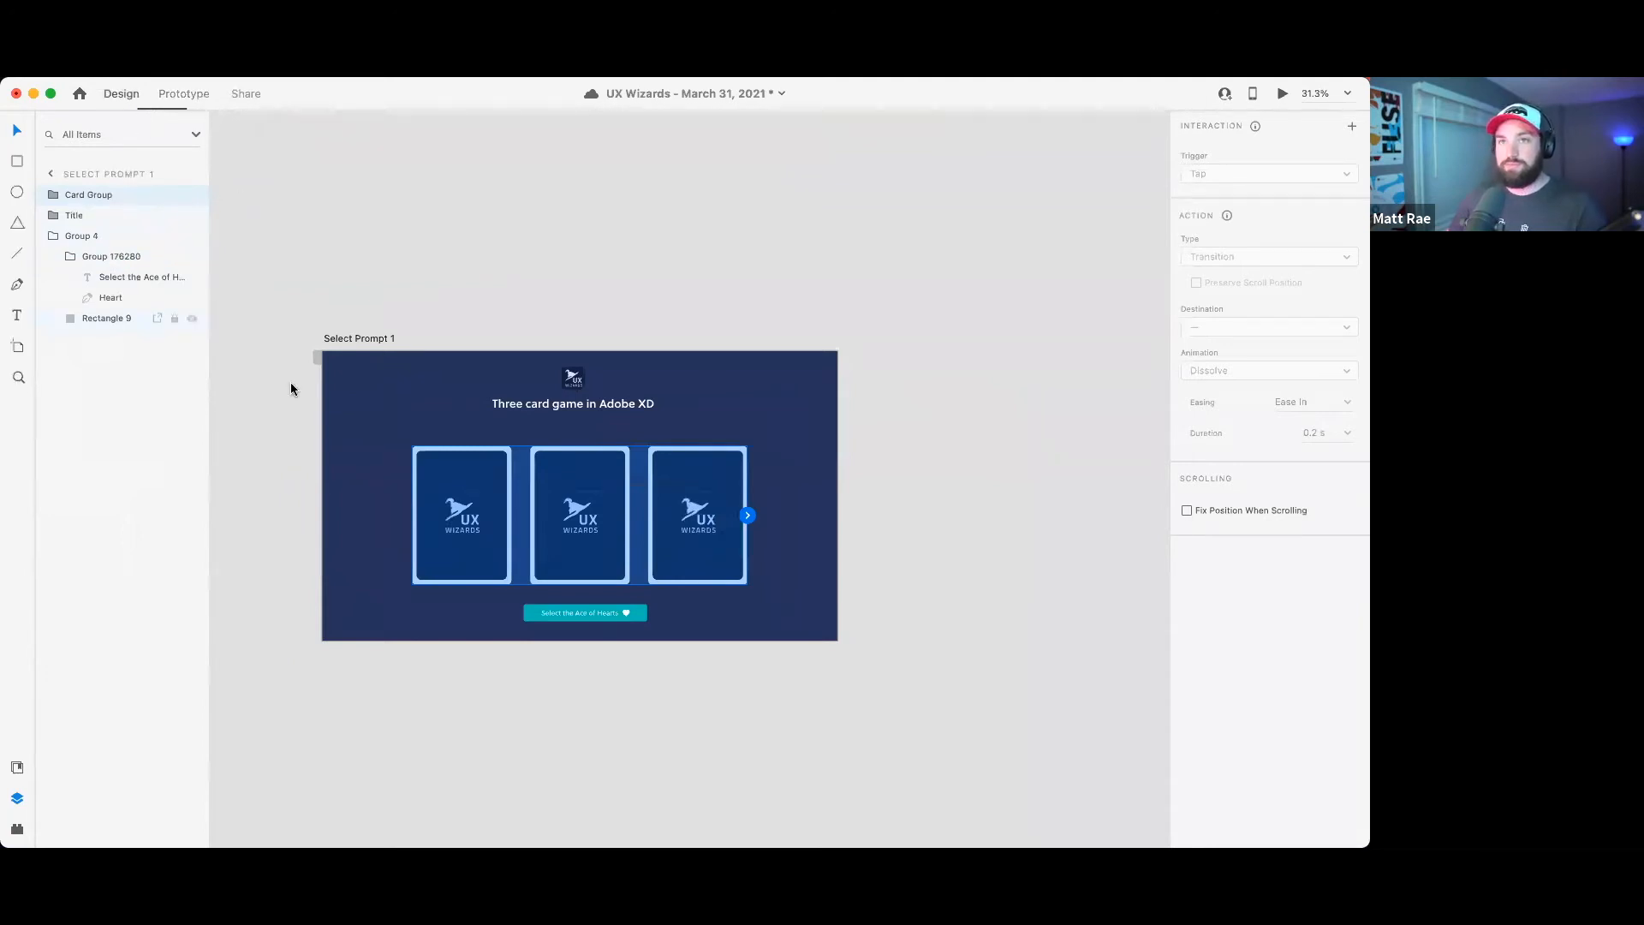
pyautogui.doubleClick(482, 559)
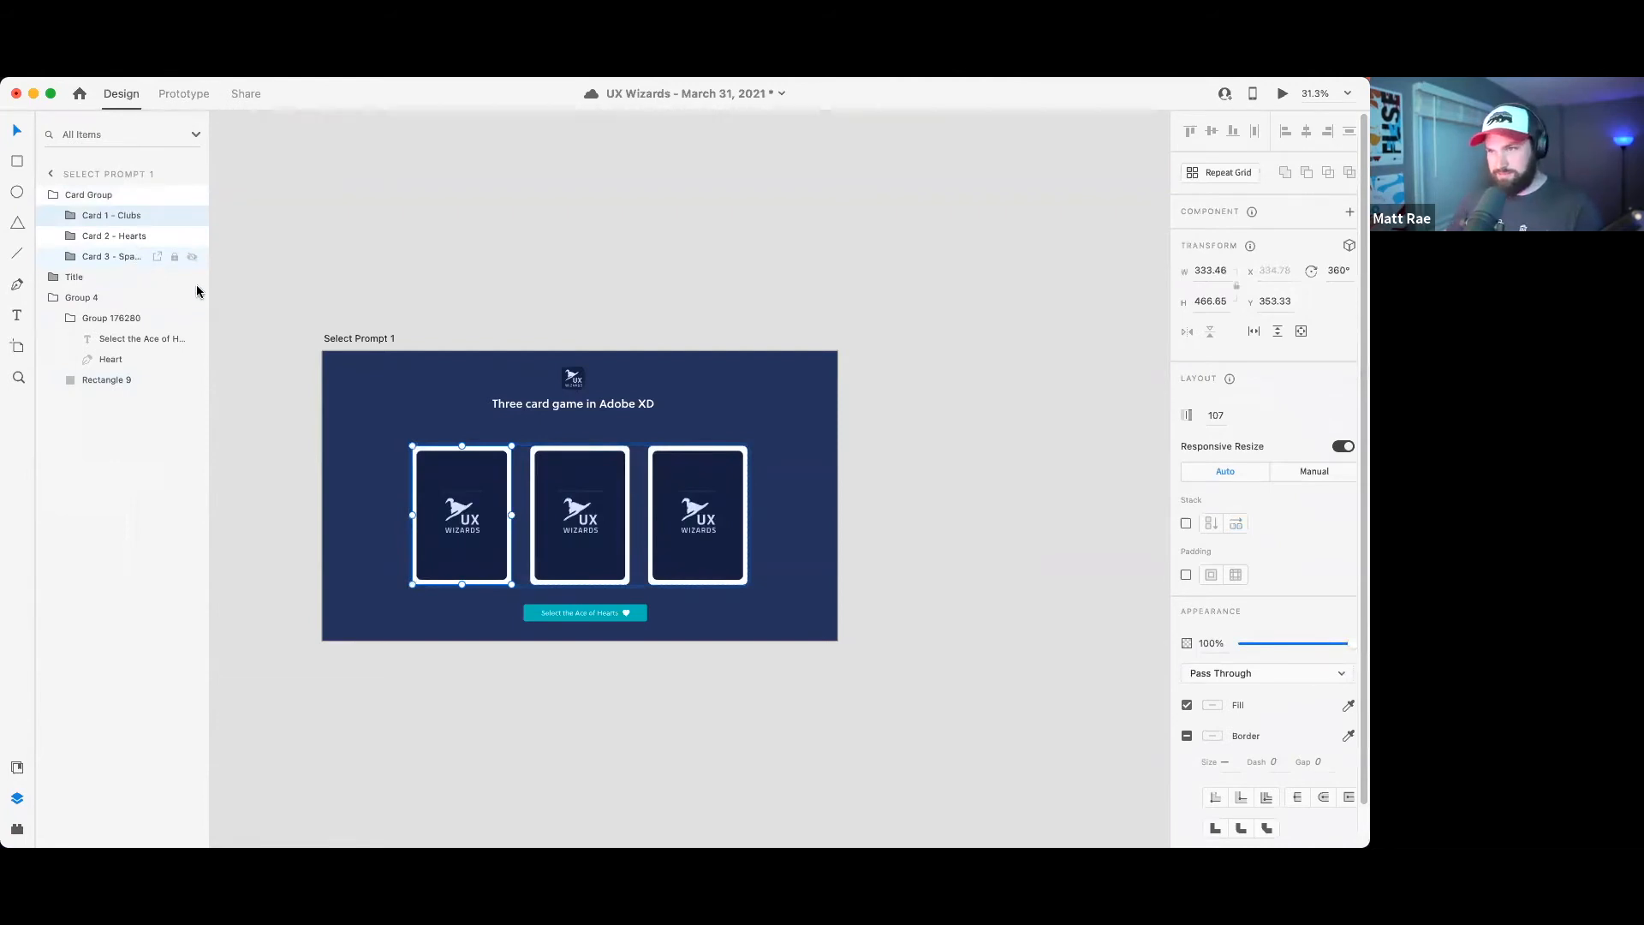
pyautogui.click(396, 333)
pyautogui.click(391, 336)
pyautogui.scroll(1, 1045, 432)
pyautogui.scroll(3, 1045, 432)
pyautogui.scroll(-5, 1044, 431)
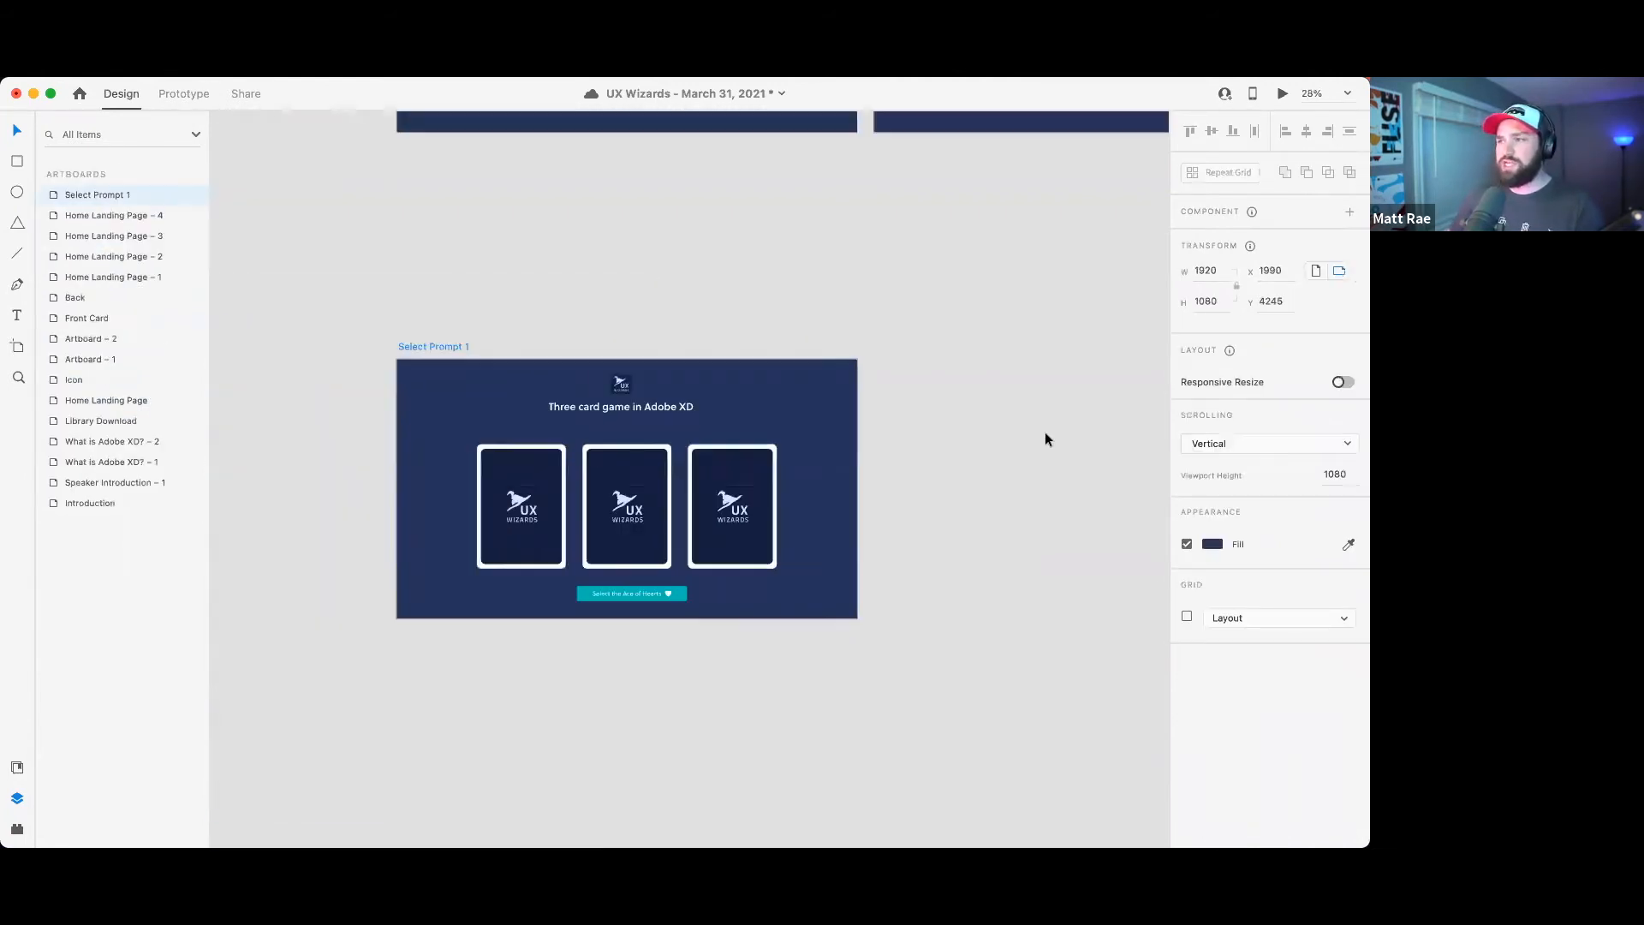
pyautogui.moveTo(1081, 489); pyautogui.dragTo(798, 490)
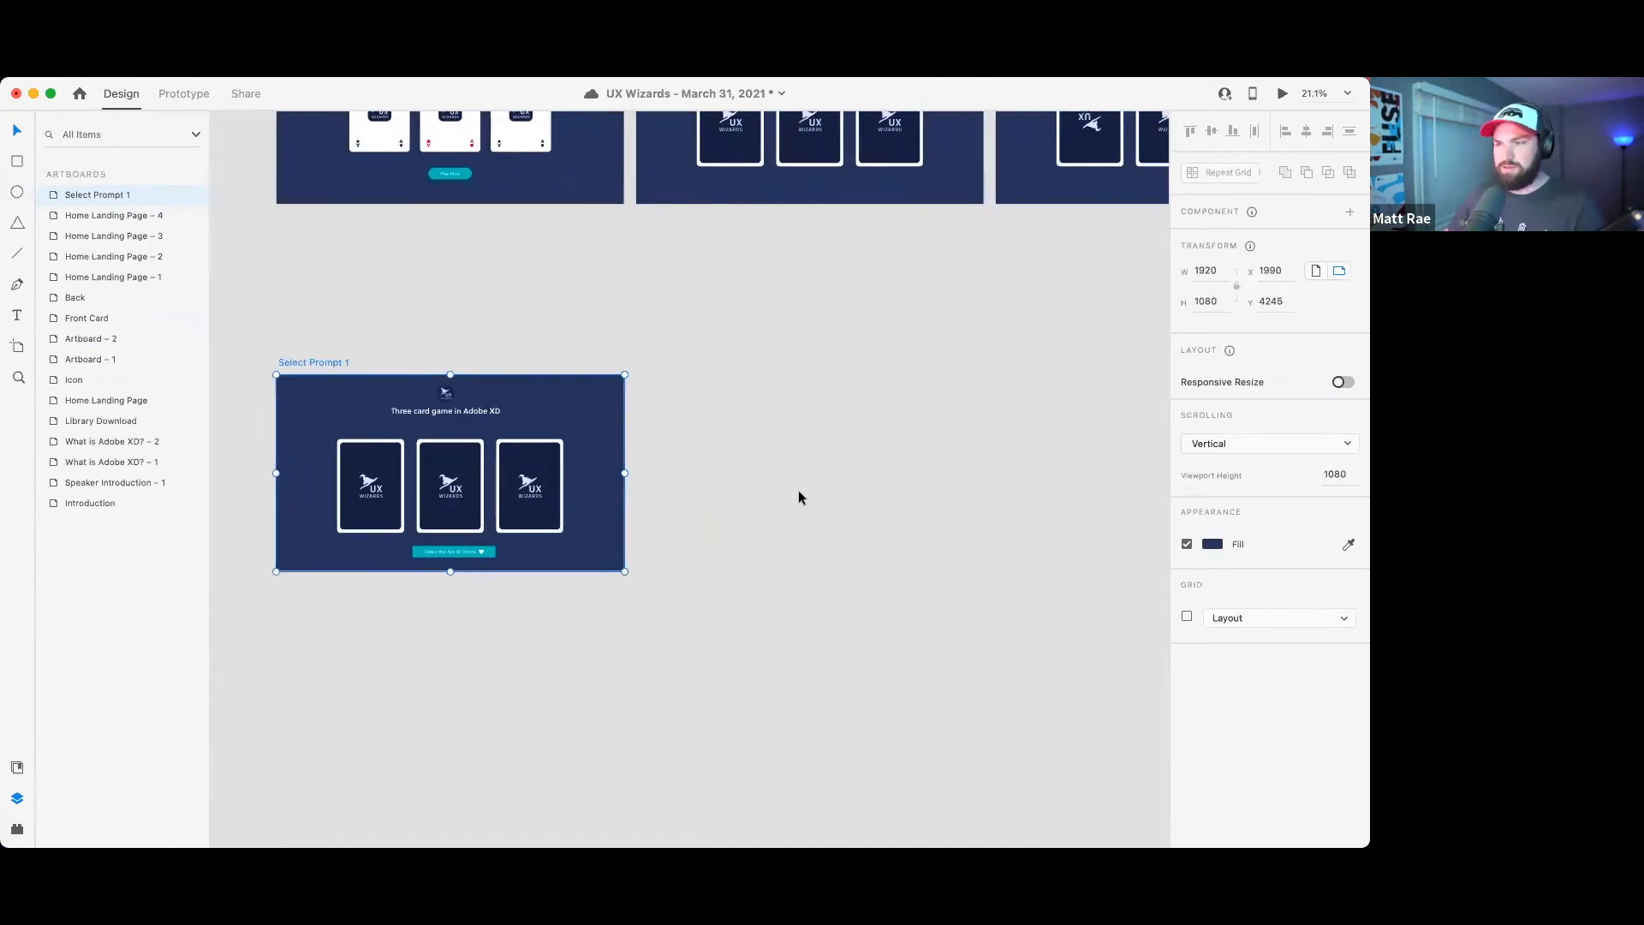
pyautogui.press('super+v')
pyautogui.click(799, 489)
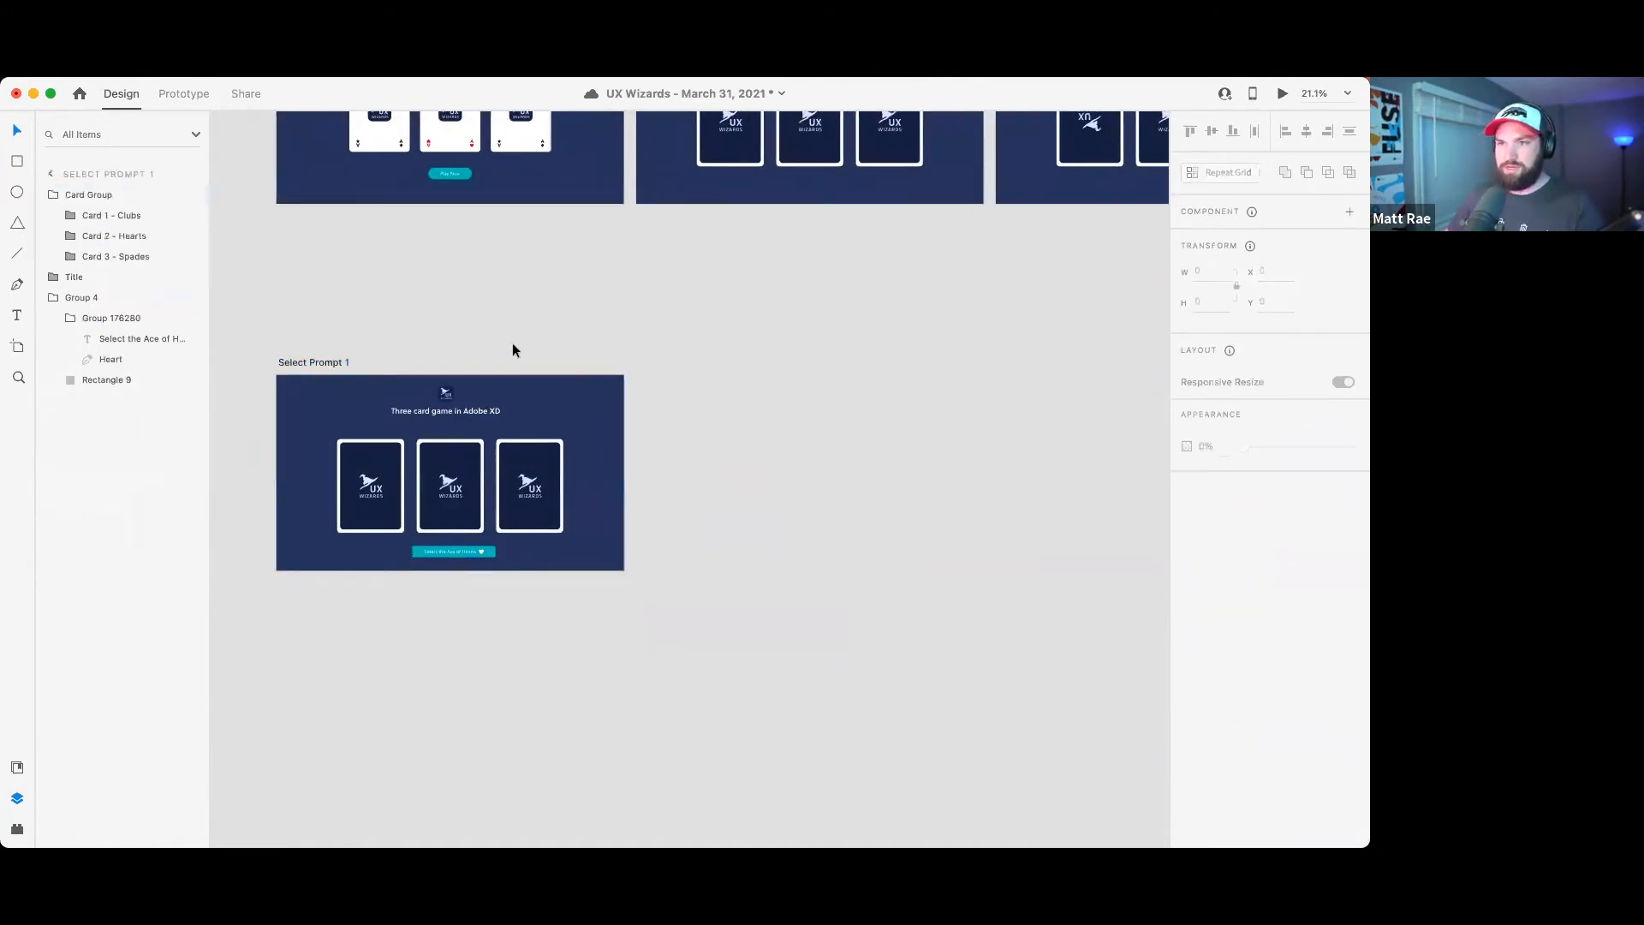
pyautogui.click(298, 361)
pyautogui.press('super+d')
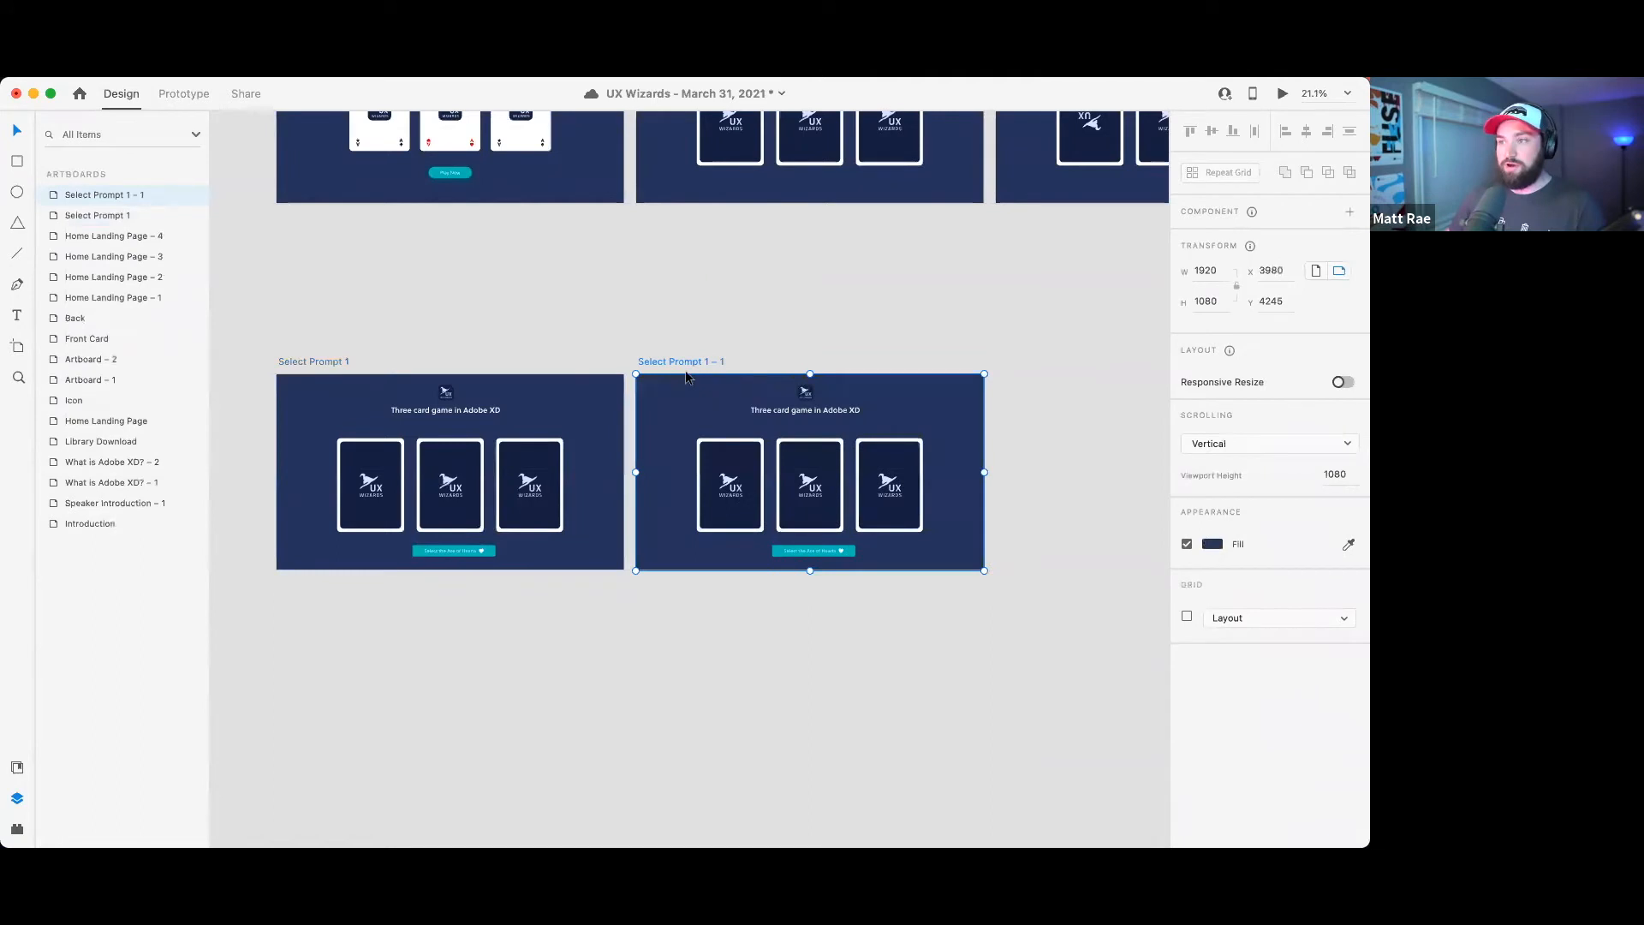
# - Rename the duplicated artboard as Select Prompt 2
pyautogui.doubleClick(702, 361)
pyautogui.press('Right')
pyautogui.press('BackSpace')
pyautogui.press('BackSpace')
pyautogui.press('BackSpace')
pyautogui.press('BackSpace')
pyautogui.press('BackSpace')
pyautogui.write('2')
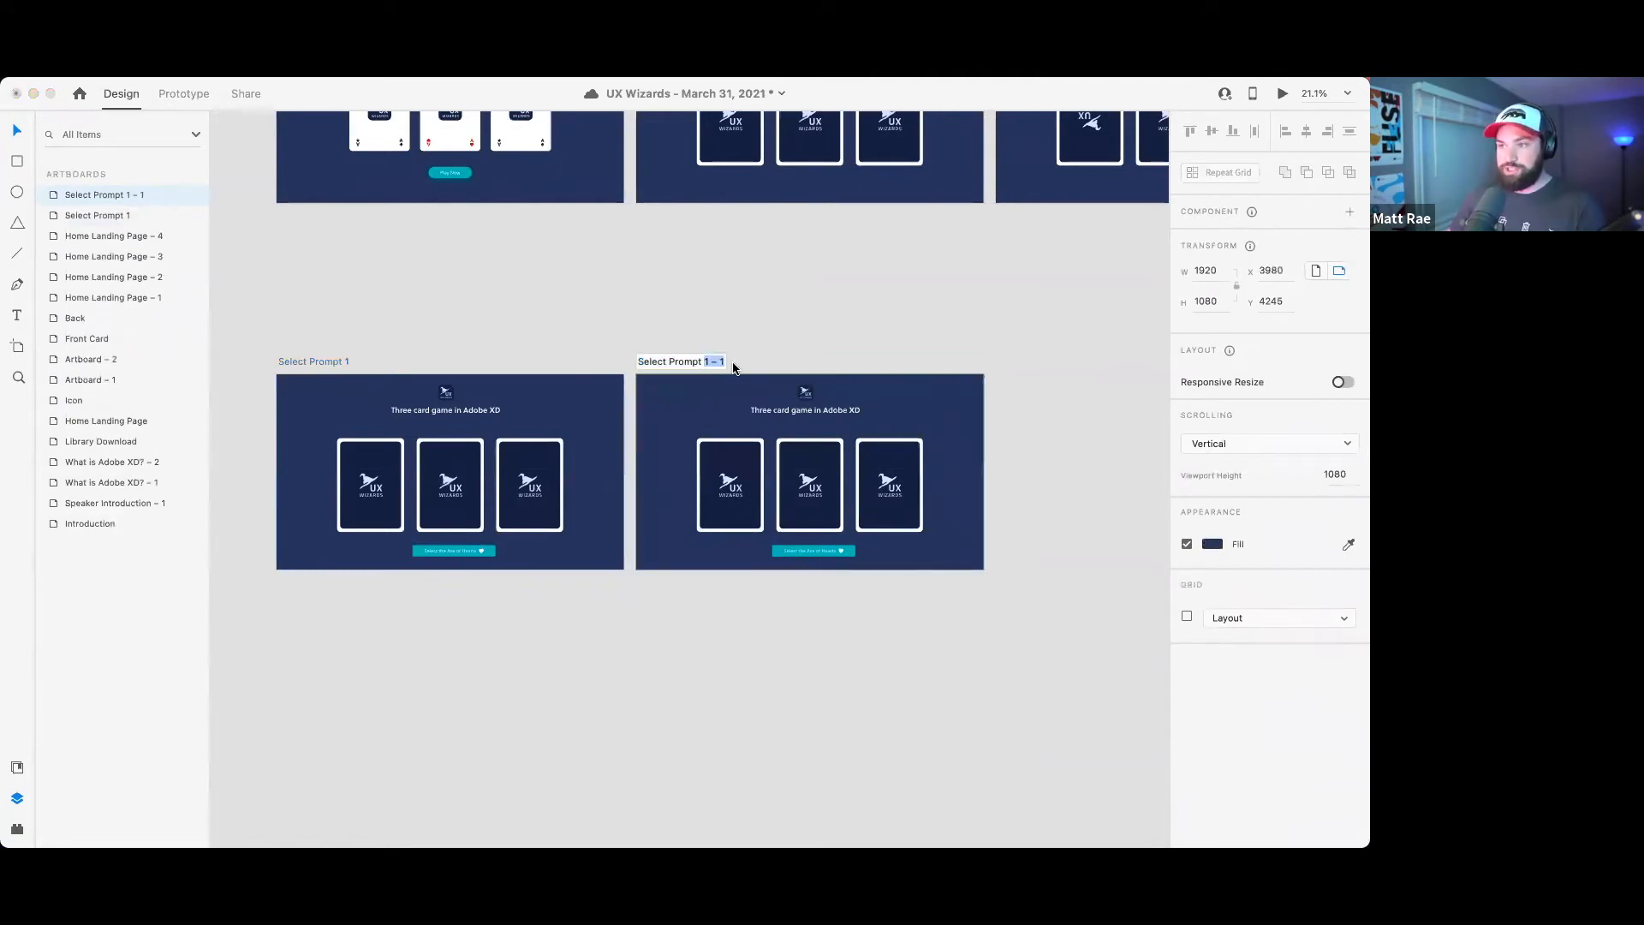
pyautogui.press('Return')
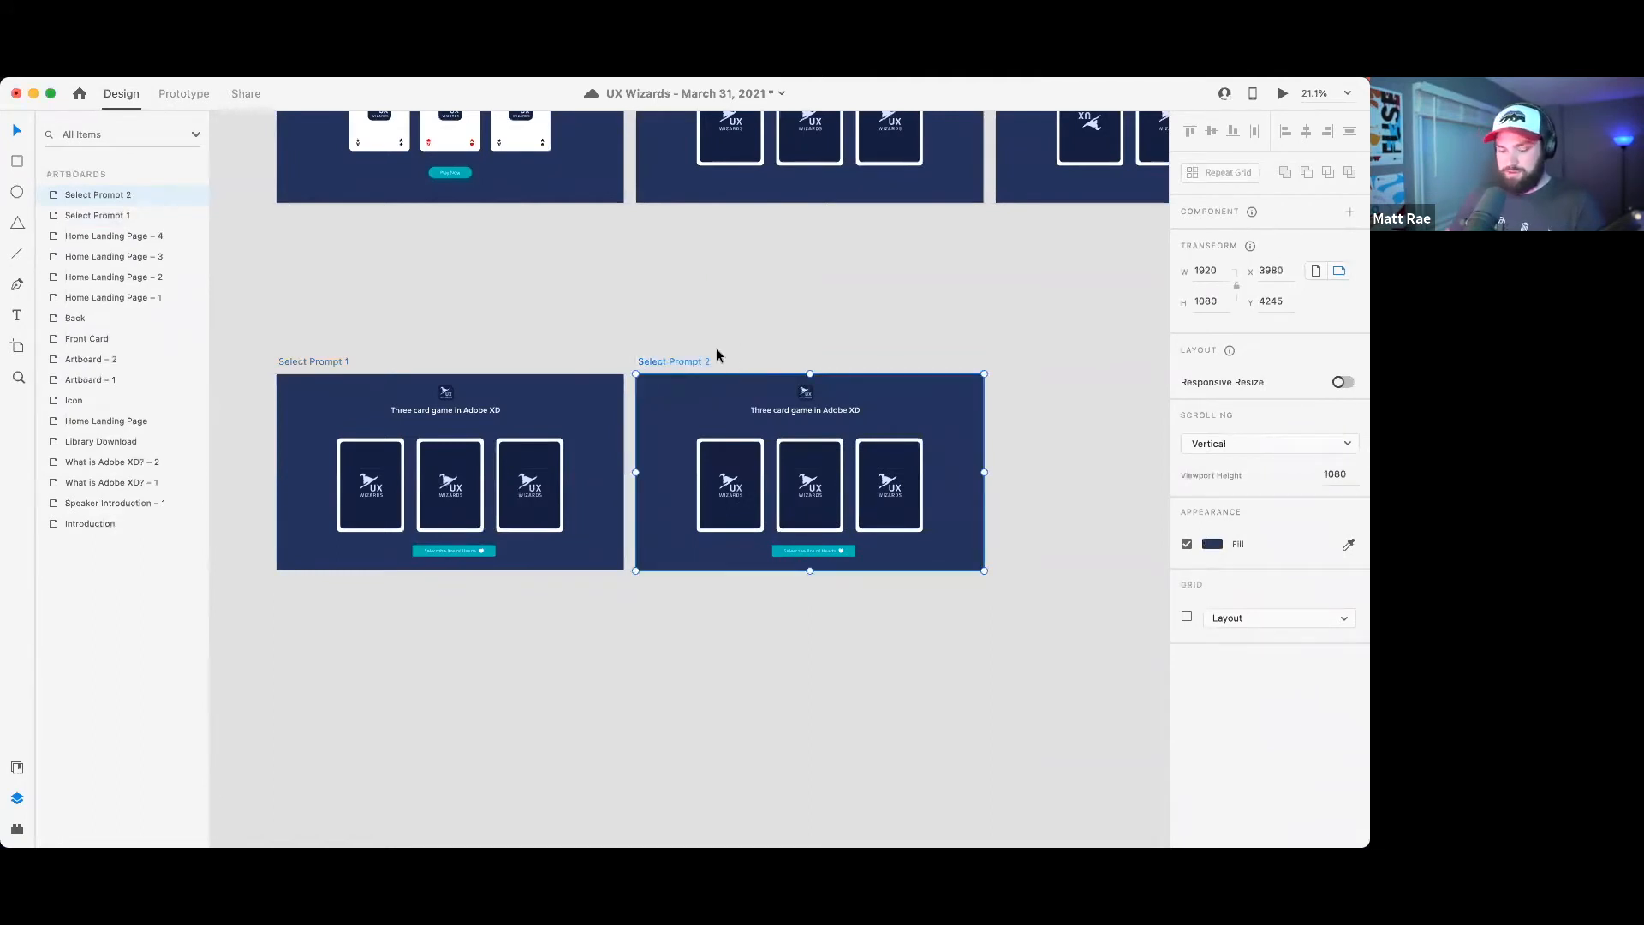
# - Duplicate the Select Prompt 2 artboard and rename the copy as Select Prompt 3
pyautogui.press('super+d')
pyautogui.doubleClick(578, 369)
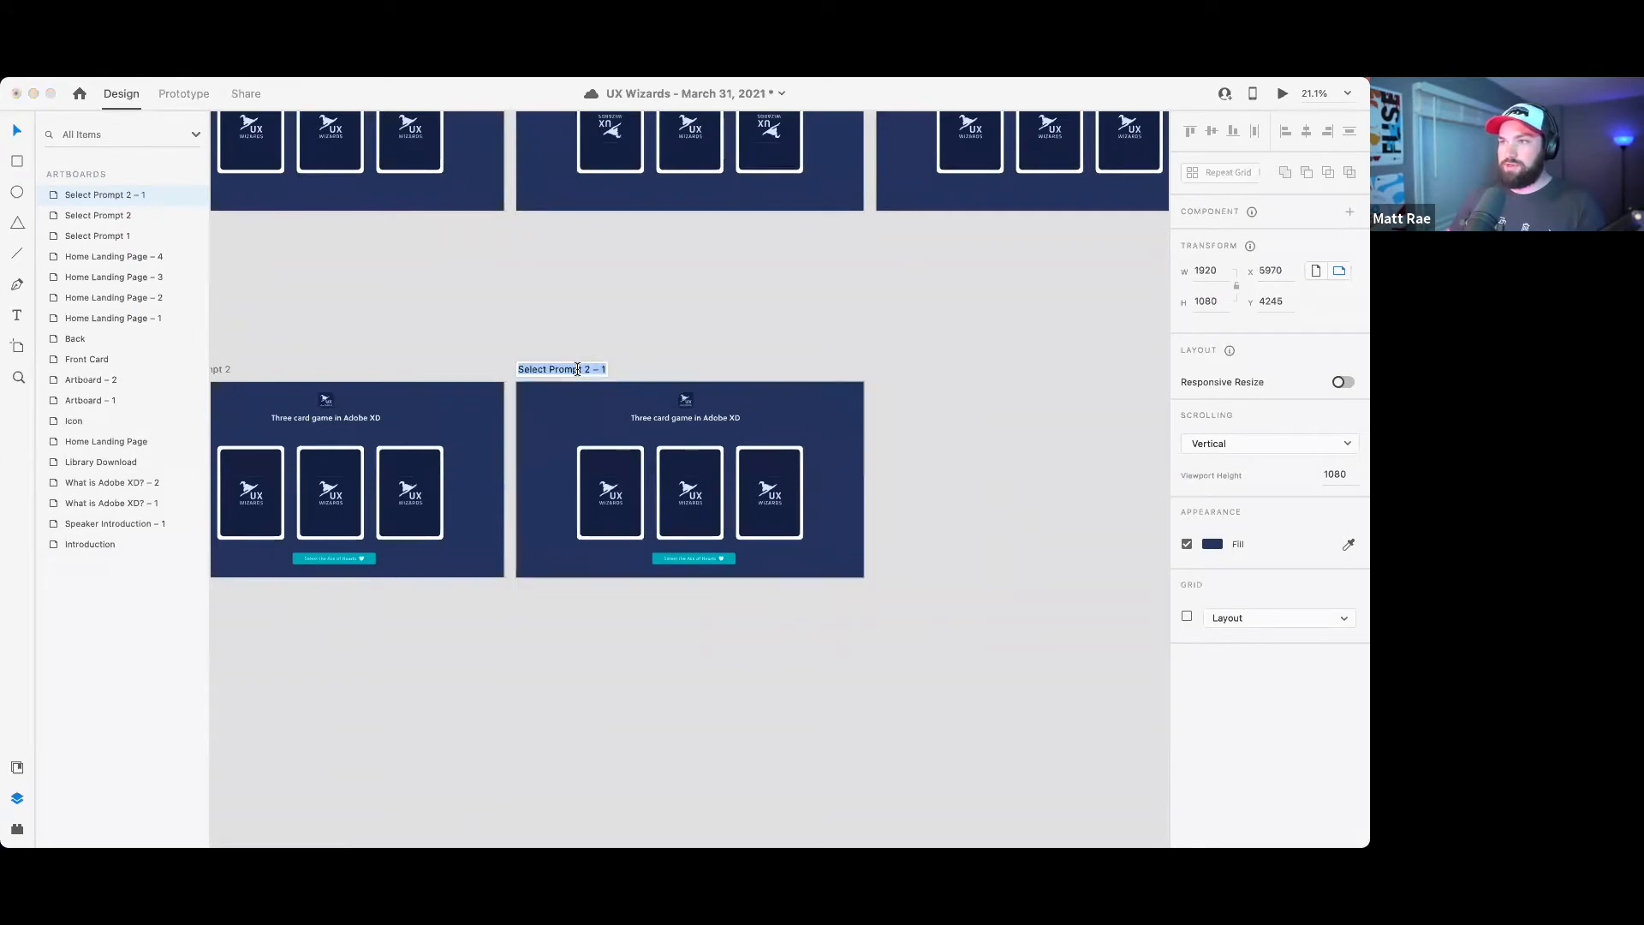
pyautogui.press('Right')
pyautogui.press('BackSpace')
pyautogui.press('BackSpace')
pyautogui.press('BackSpace')
pyautogui.press('BackSpace')
pyautogui.press('BackSpace')
pyautogui.write('3')
pyautogui.press('Return')
# - Swap the Card 2 - Hearts and Card 1 - Clubs positions in the card group on Select Prompt 2, putting Hearts first
pyautogui.click(649, 301)
pyautogui.scroll(-3, 639, 303)
pyautogui.scroll(3, 593, 363)
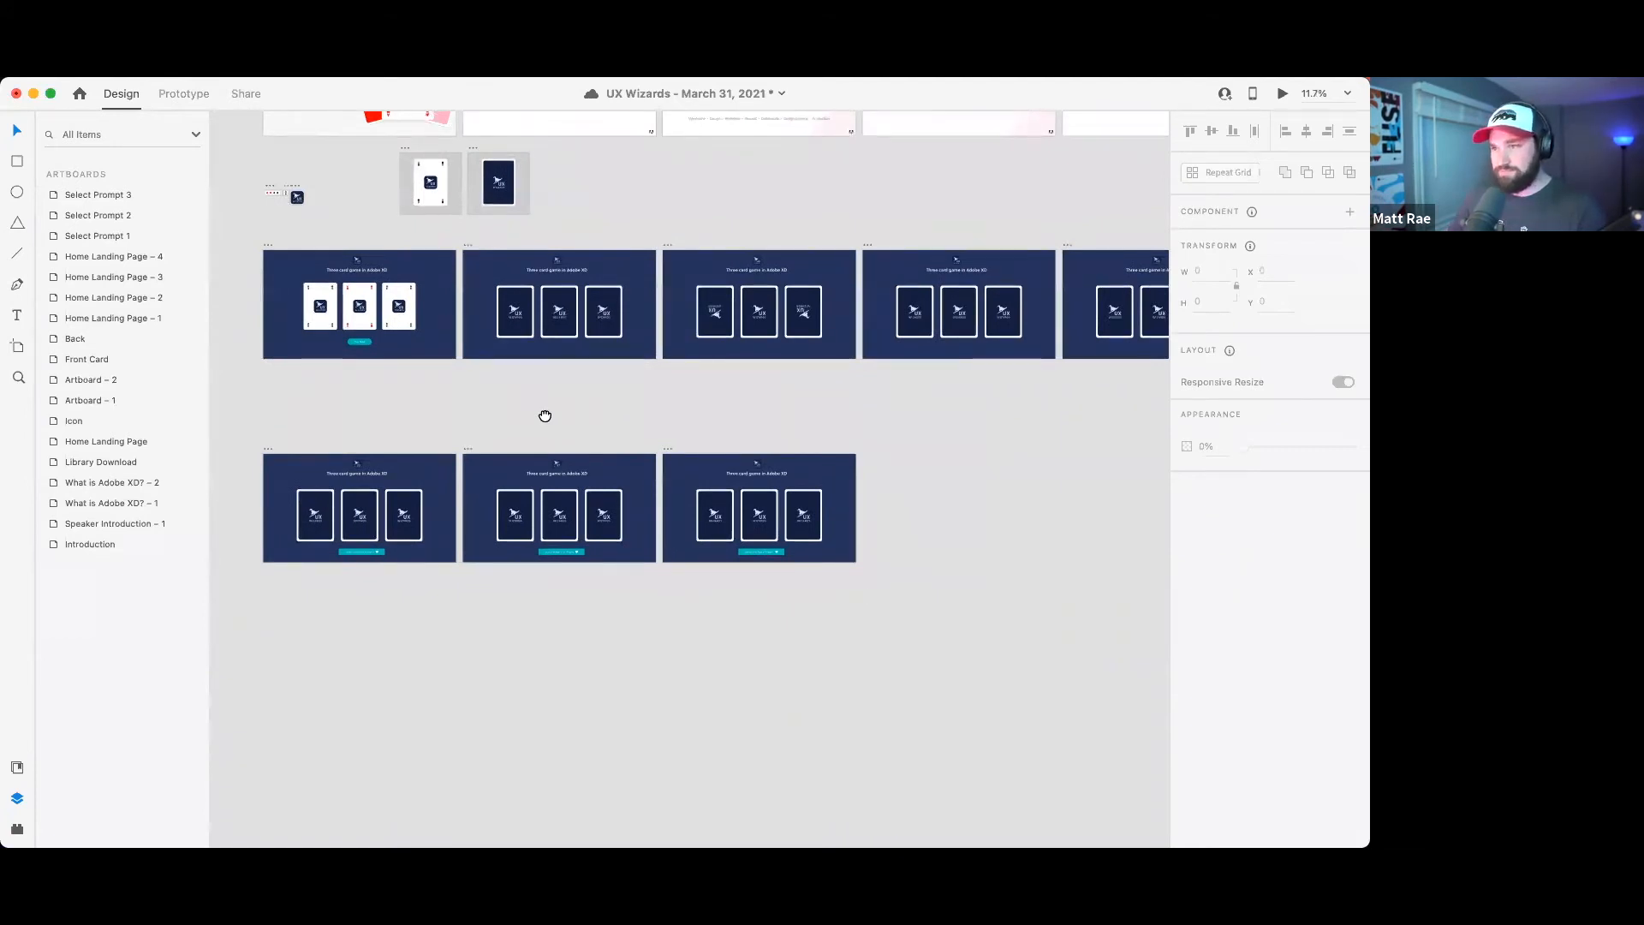
pyautogui.scroll(3, 544, 416)
pyautogui.scroll(5, 565, 513)
pyautogui.scroll(-2, 574, 427)
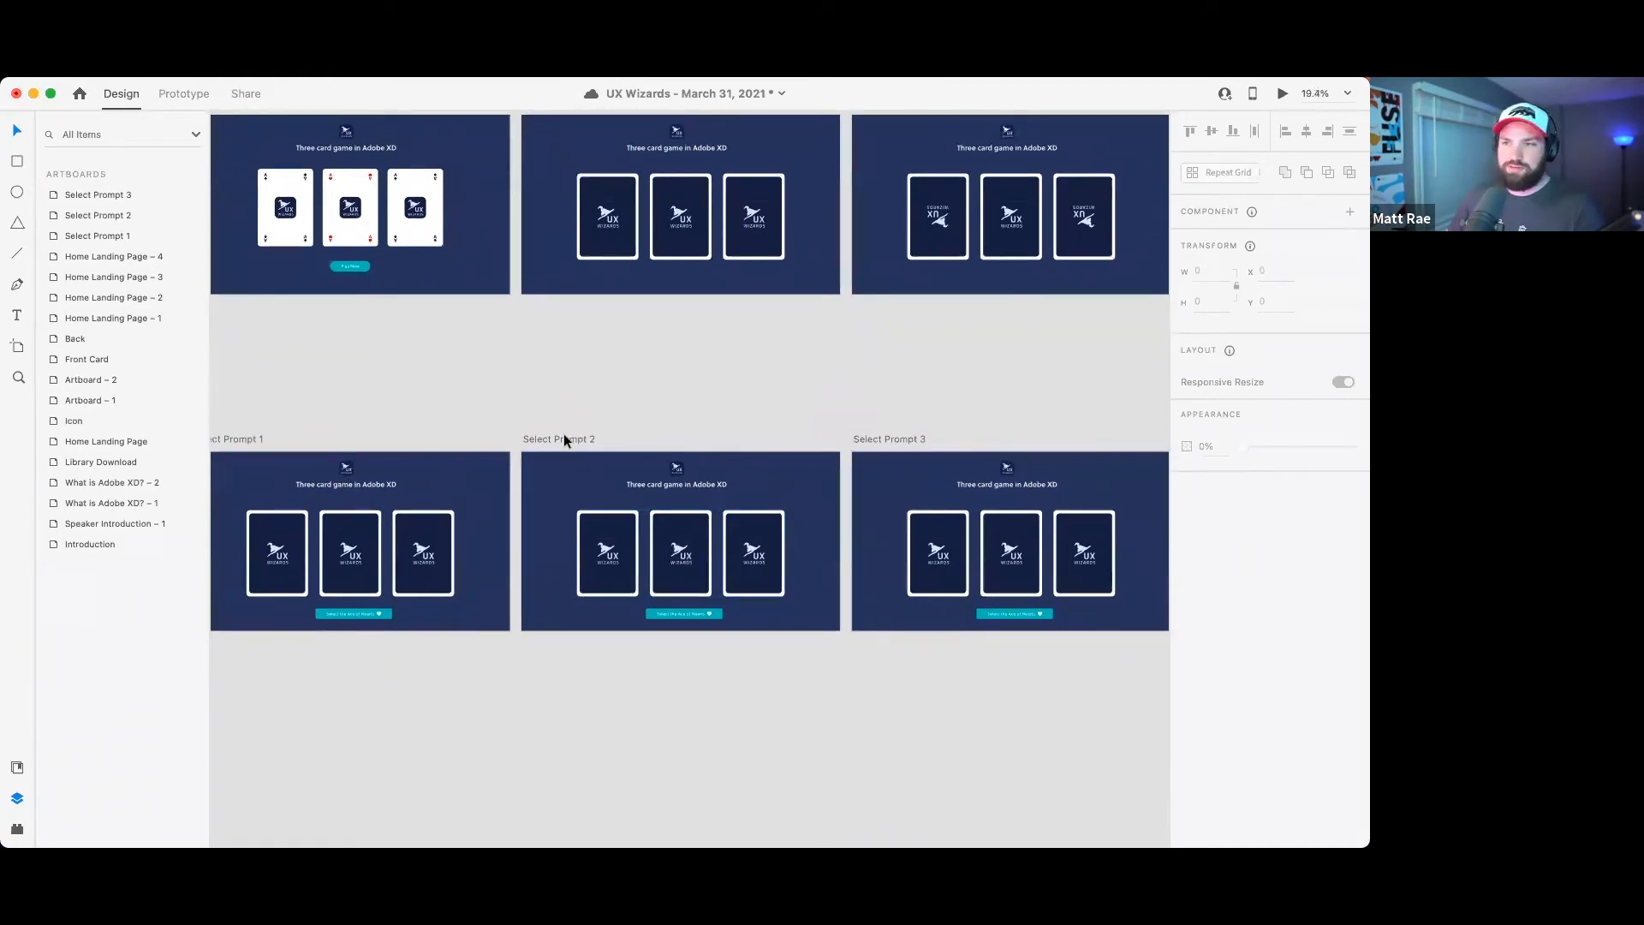
pyautogui.doubleClick(356, 529)
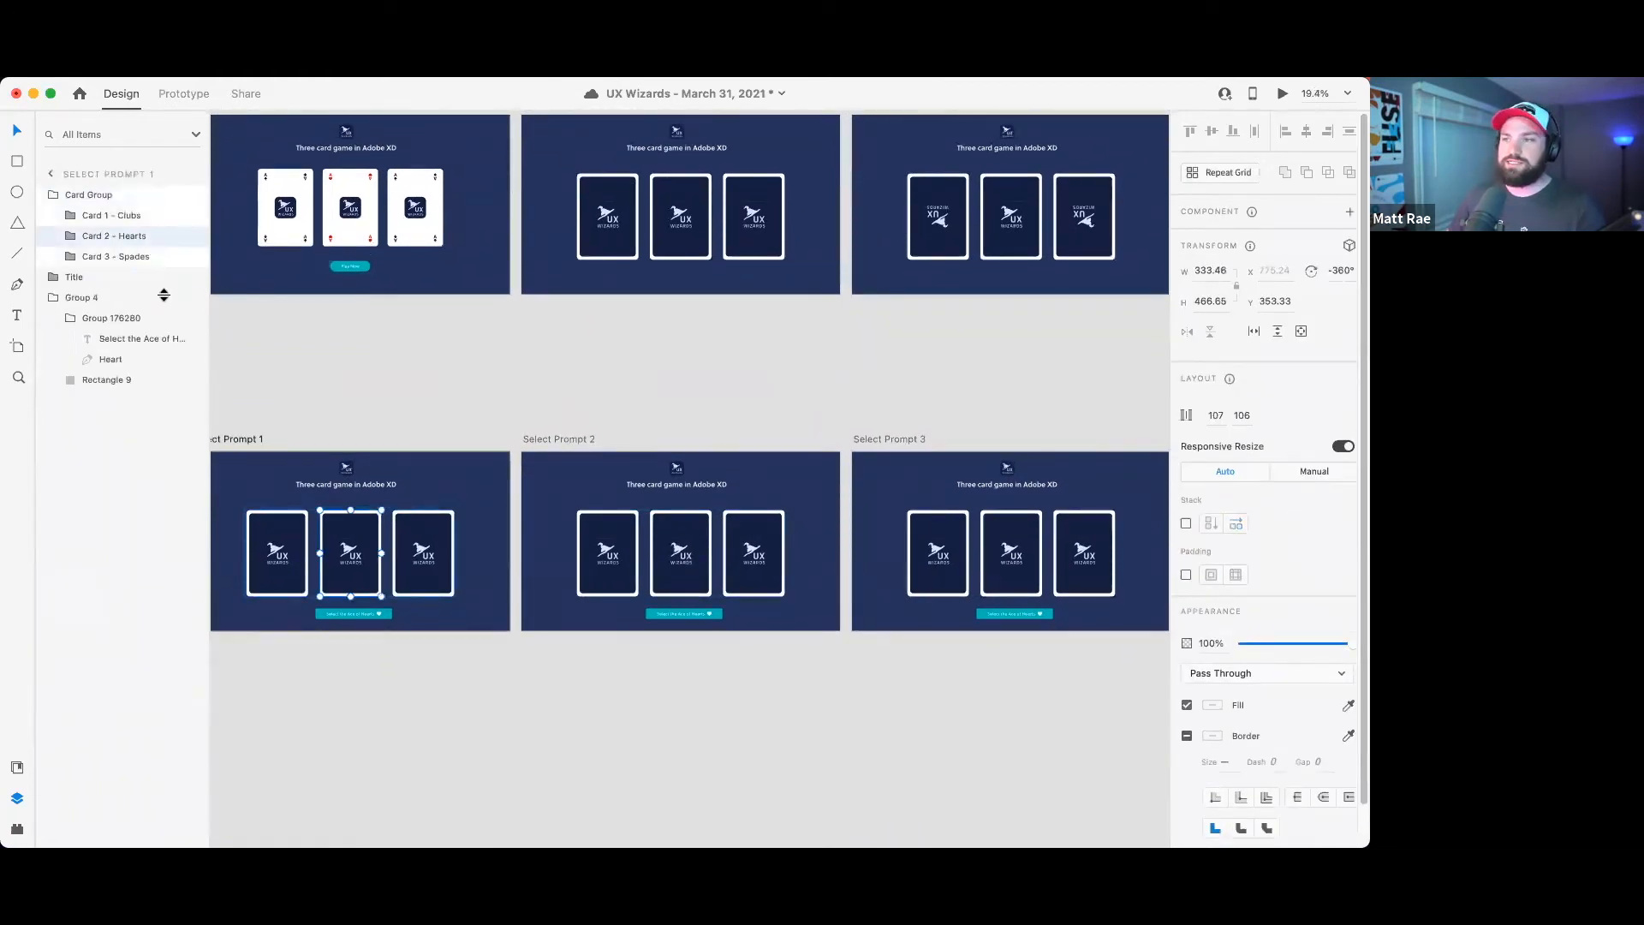
pyautogui.doubleClick(681, 553)
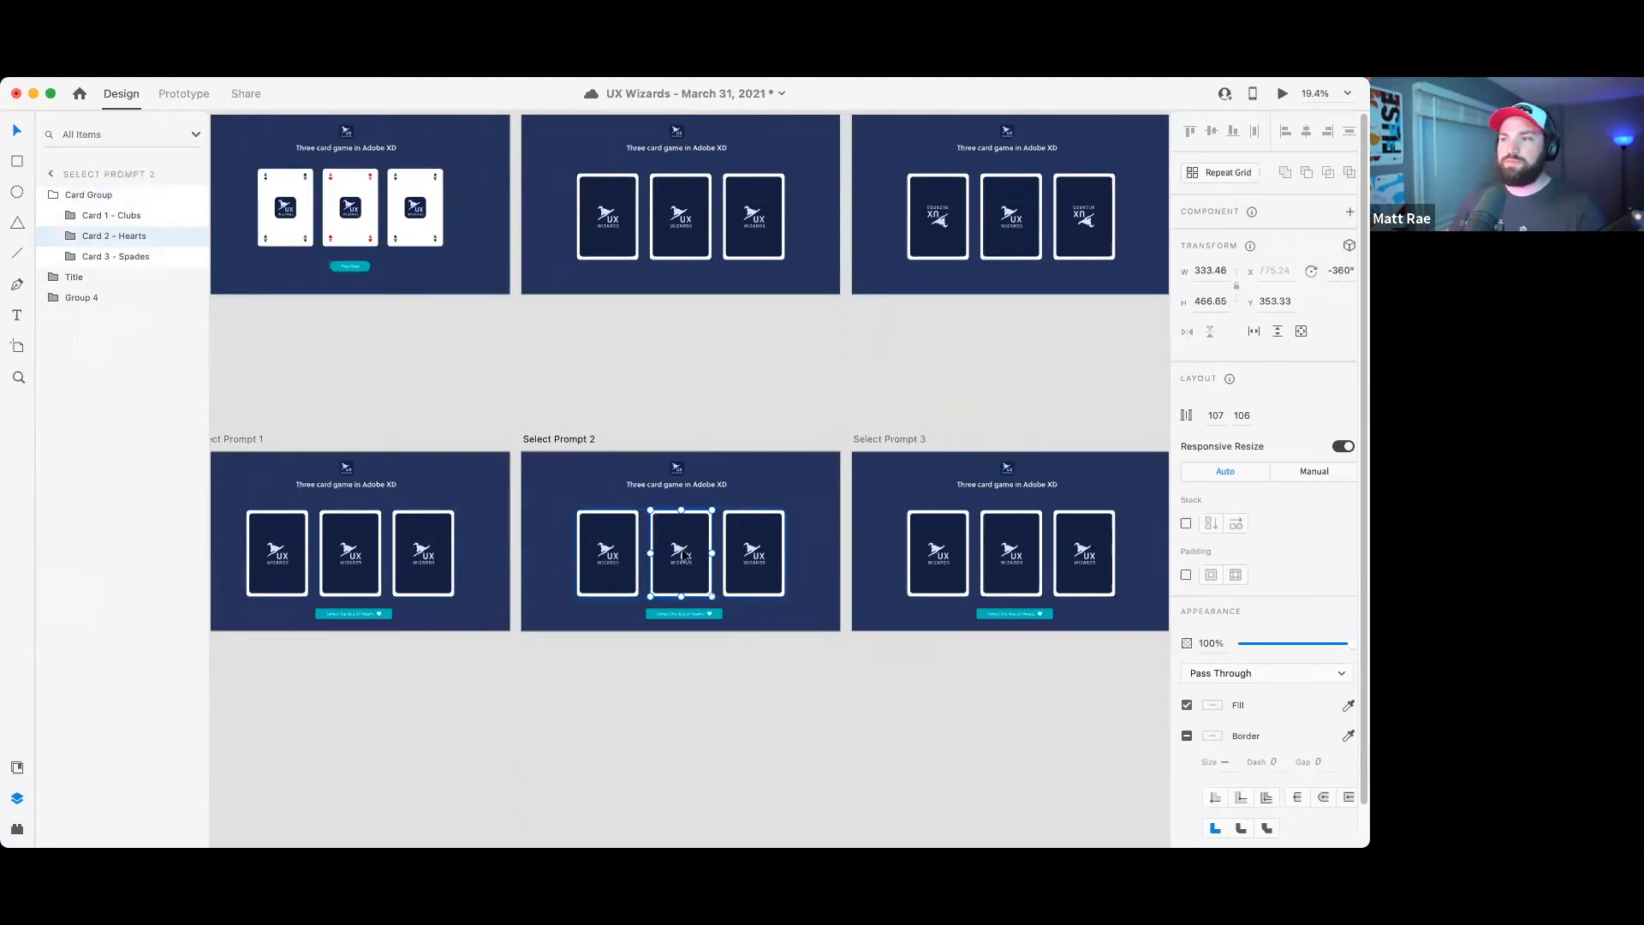
pyautogui.moveTo(670, 551); pyautogui.dragTo(608, 553)
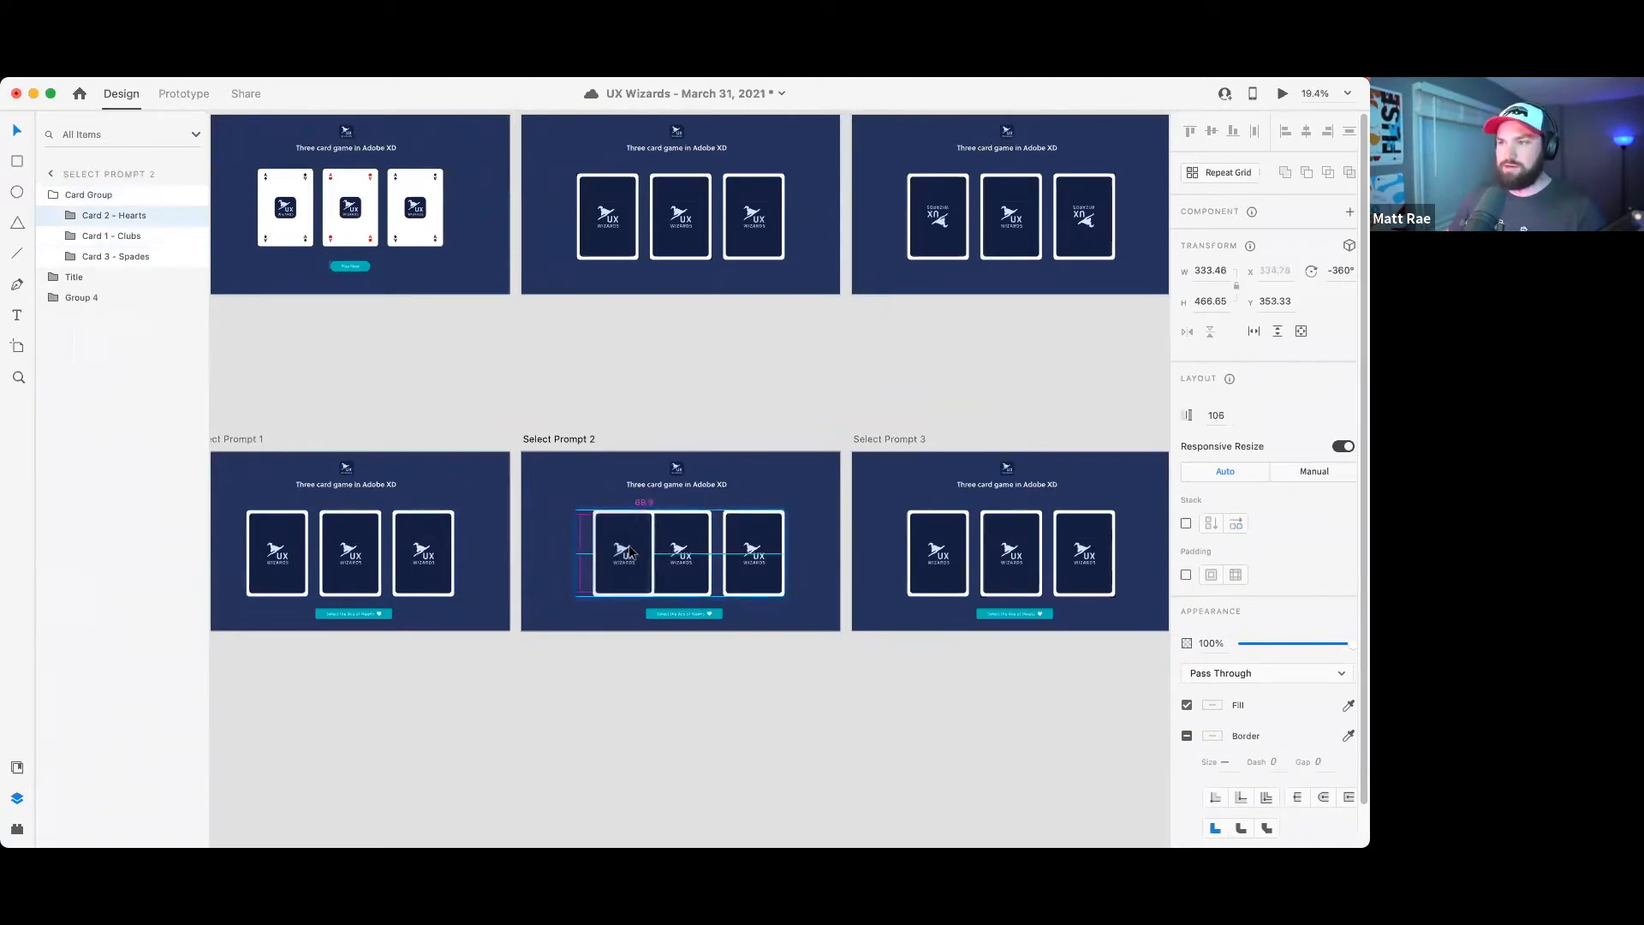
# - Rearrange the cards on Select Prompt 3 so they run Spades, Clubs, Hearts from left to right
pyautogui.doubleClick(1010, 555)
pyautogui.moveTo(1031, 550); pyautogui.dragTo(1076, 546)
pyautogui.moveTo(931, 548); pyautogui.dragTo(1004, 546)
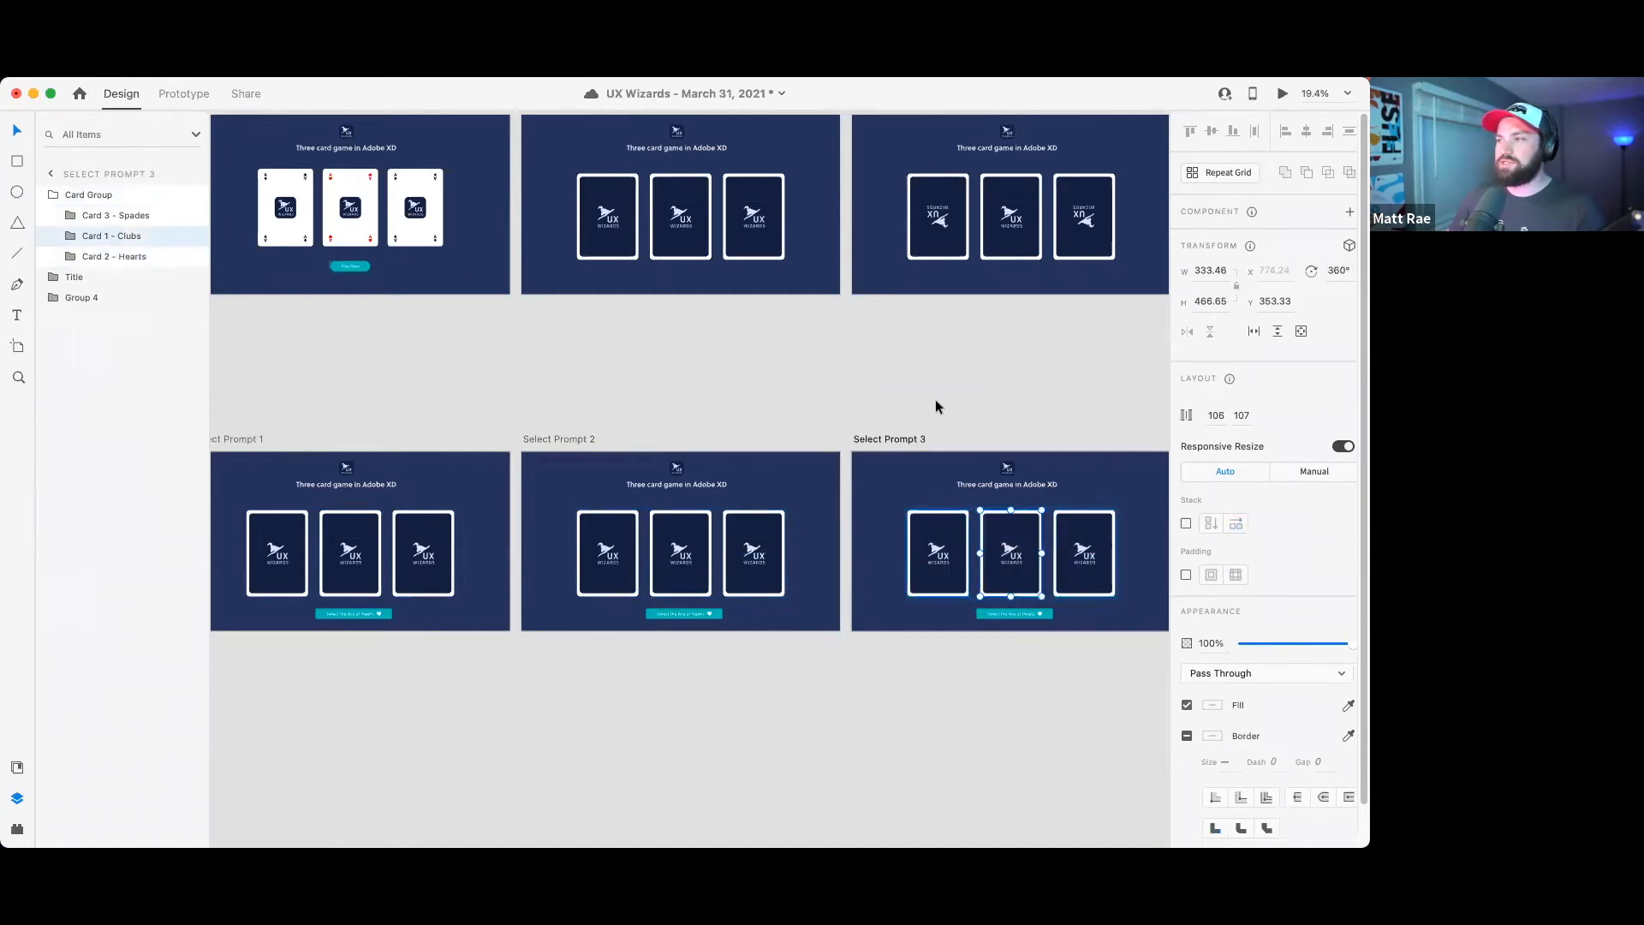
pyautogui.click(967, 387)
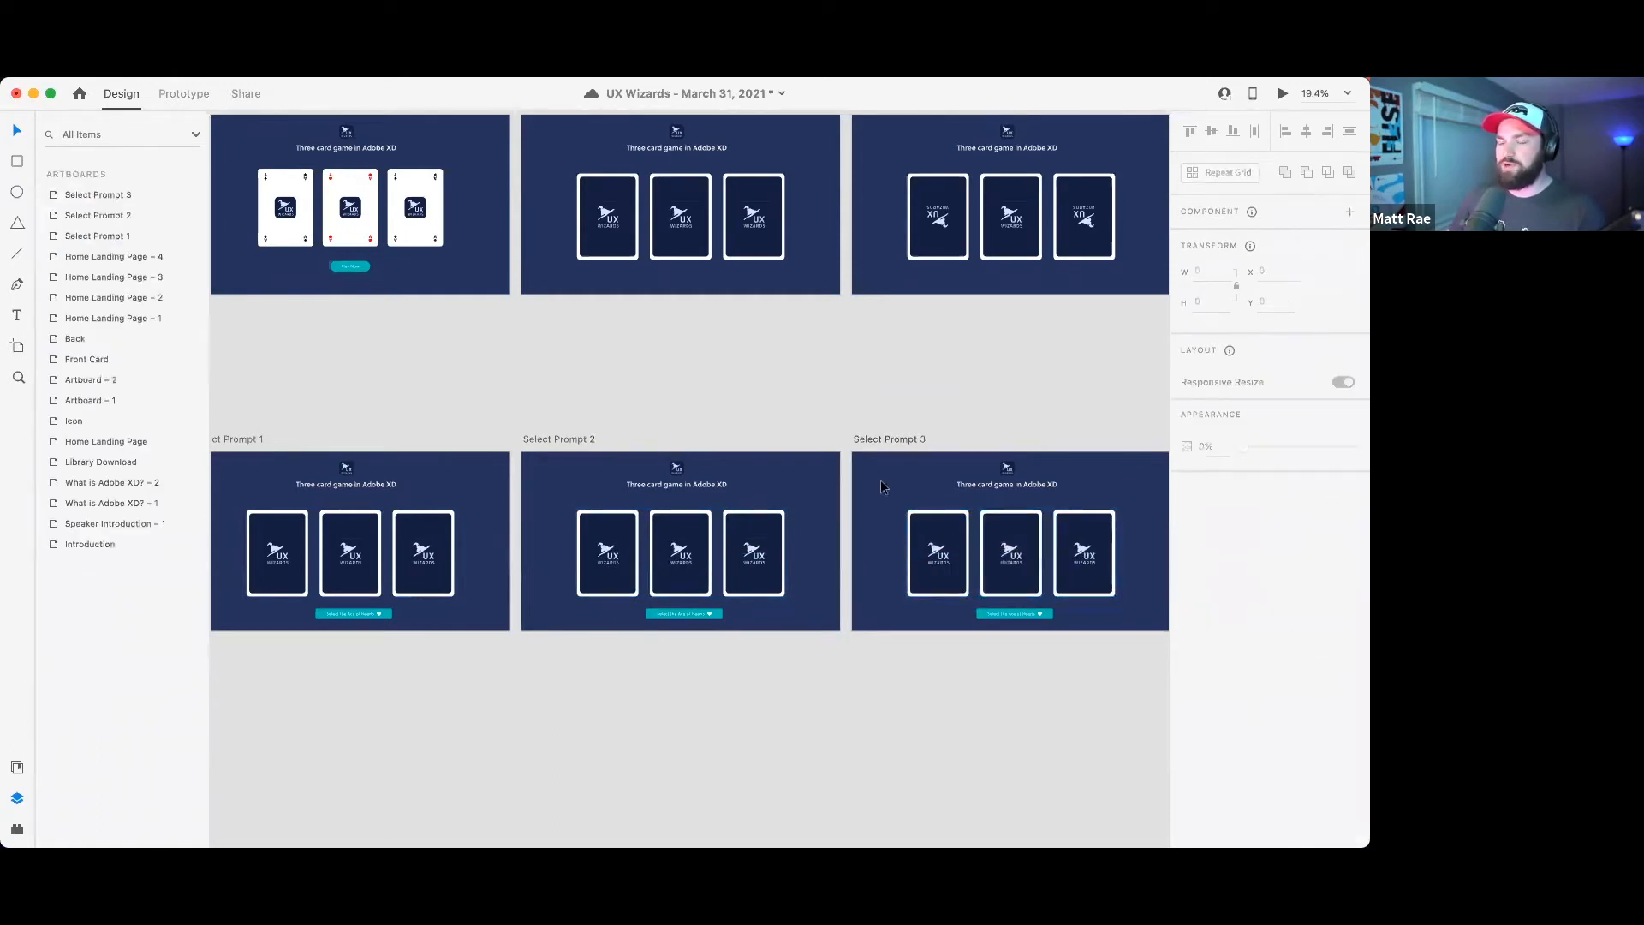
# - Link the Select Prompt 1 artboard to Select Prompt 2 in the prototype with a Time-triggered Auto-Animate interaction and a 0.4 s delay
pyautogui.doubleClick(360, 555)
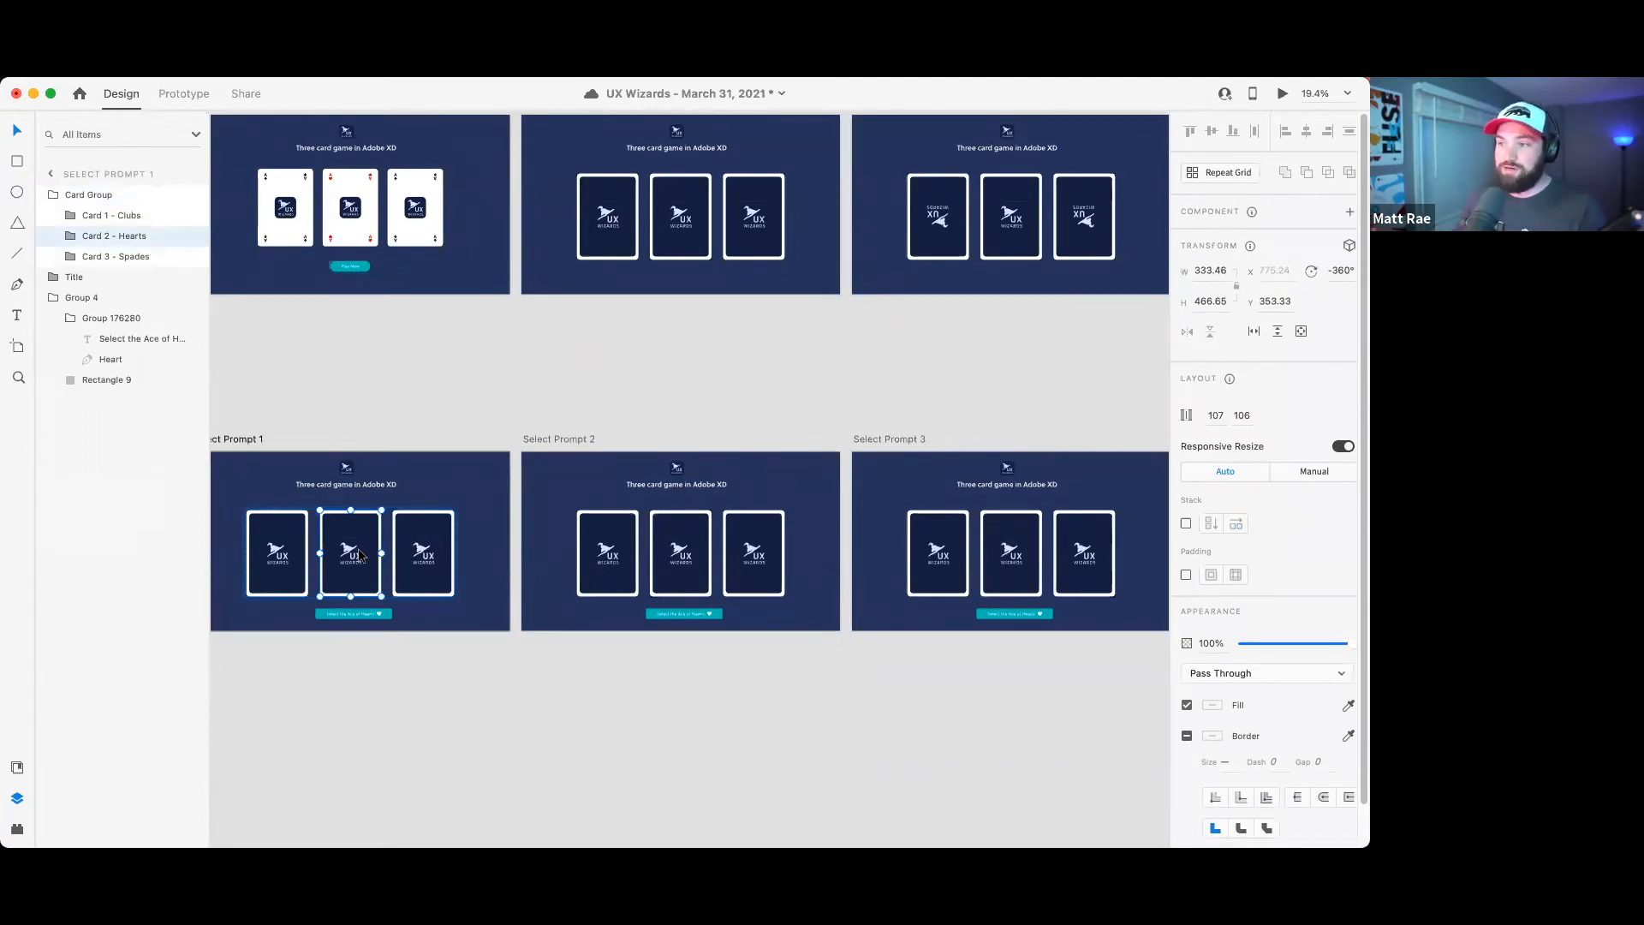
pyautogui.click(390, 407)
pyautogui.click(243, 440)
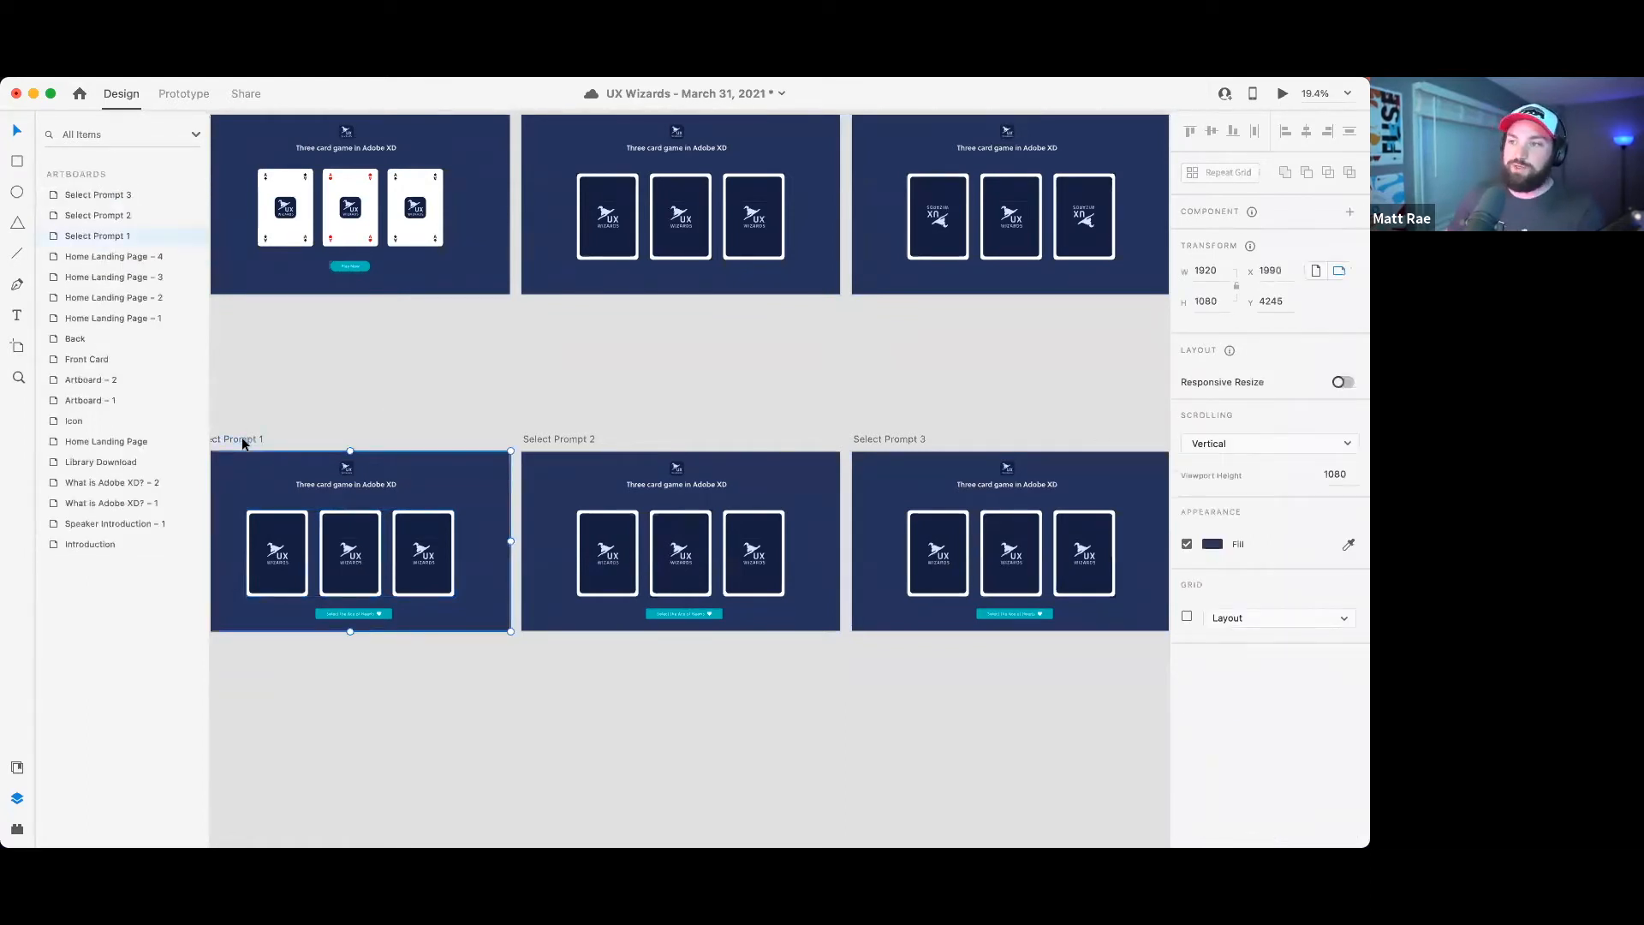
pyautogui.click(184, 94)
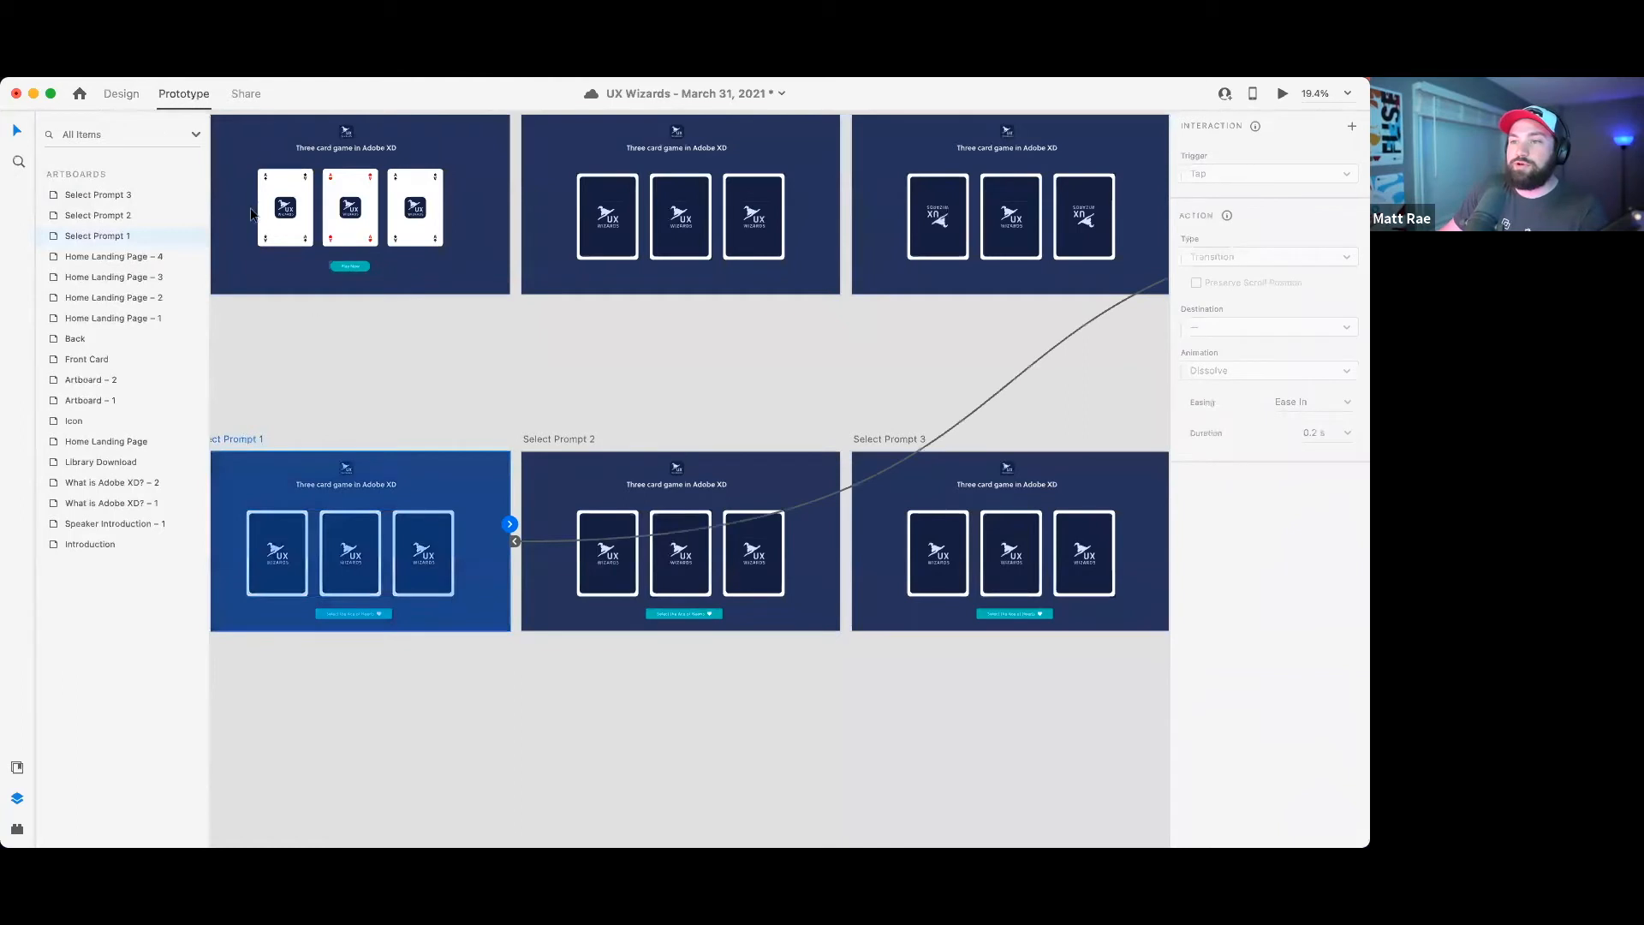
pyautogui.moveTo(509, 523); pyautogui.dragTo(548, 517)
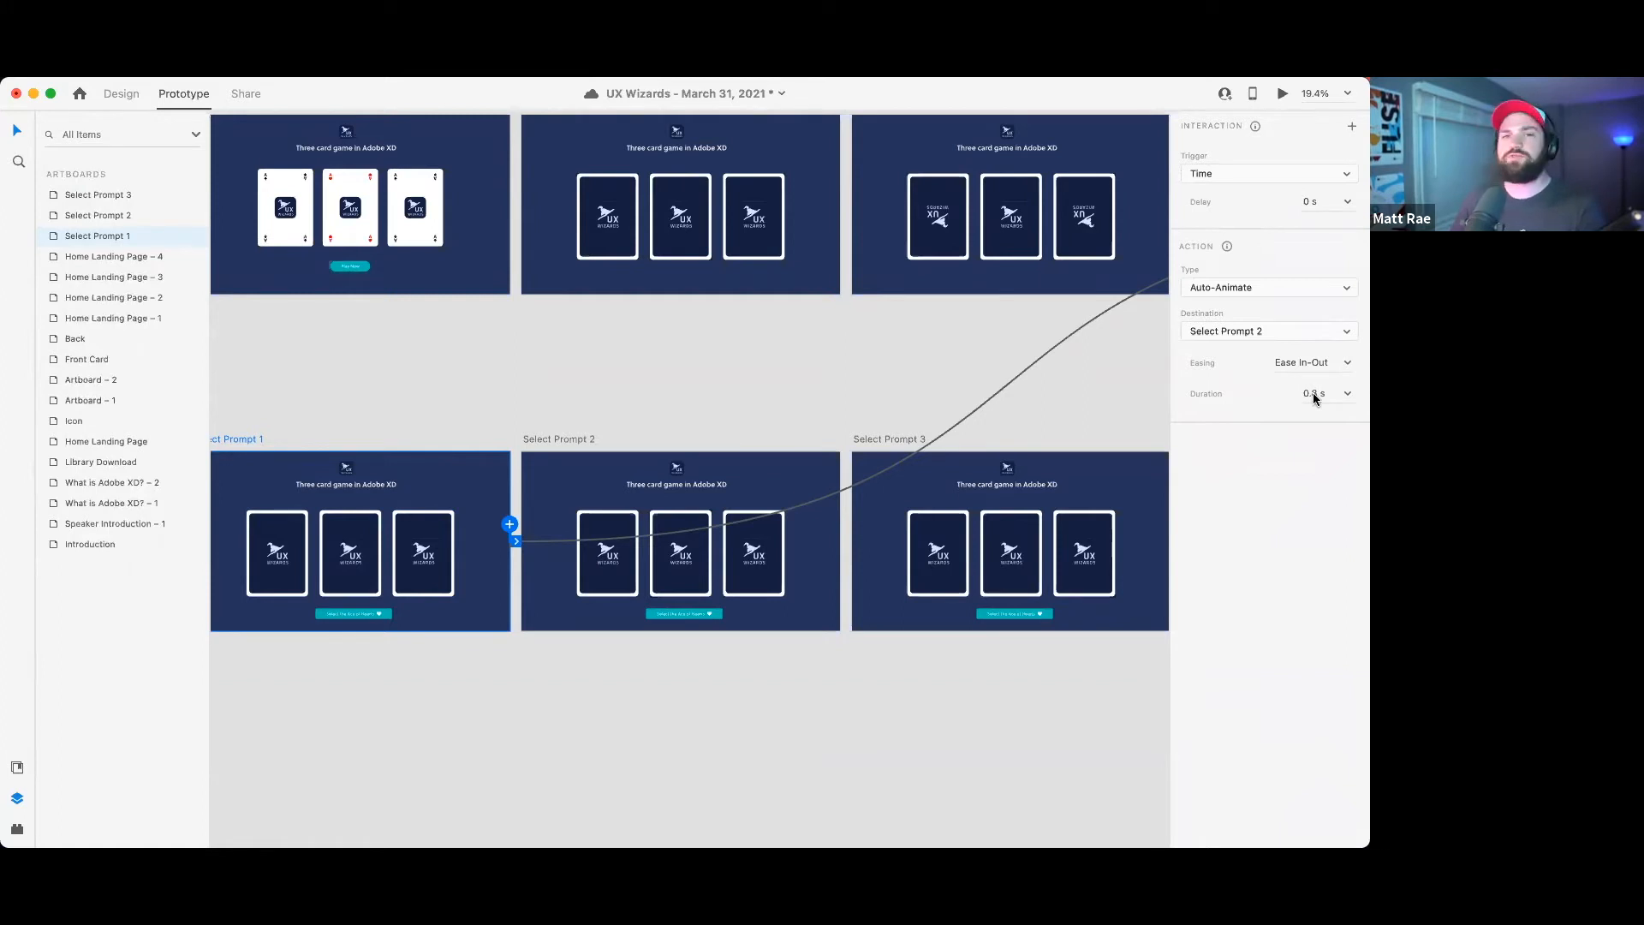
pyautogui.click(1348, 202)
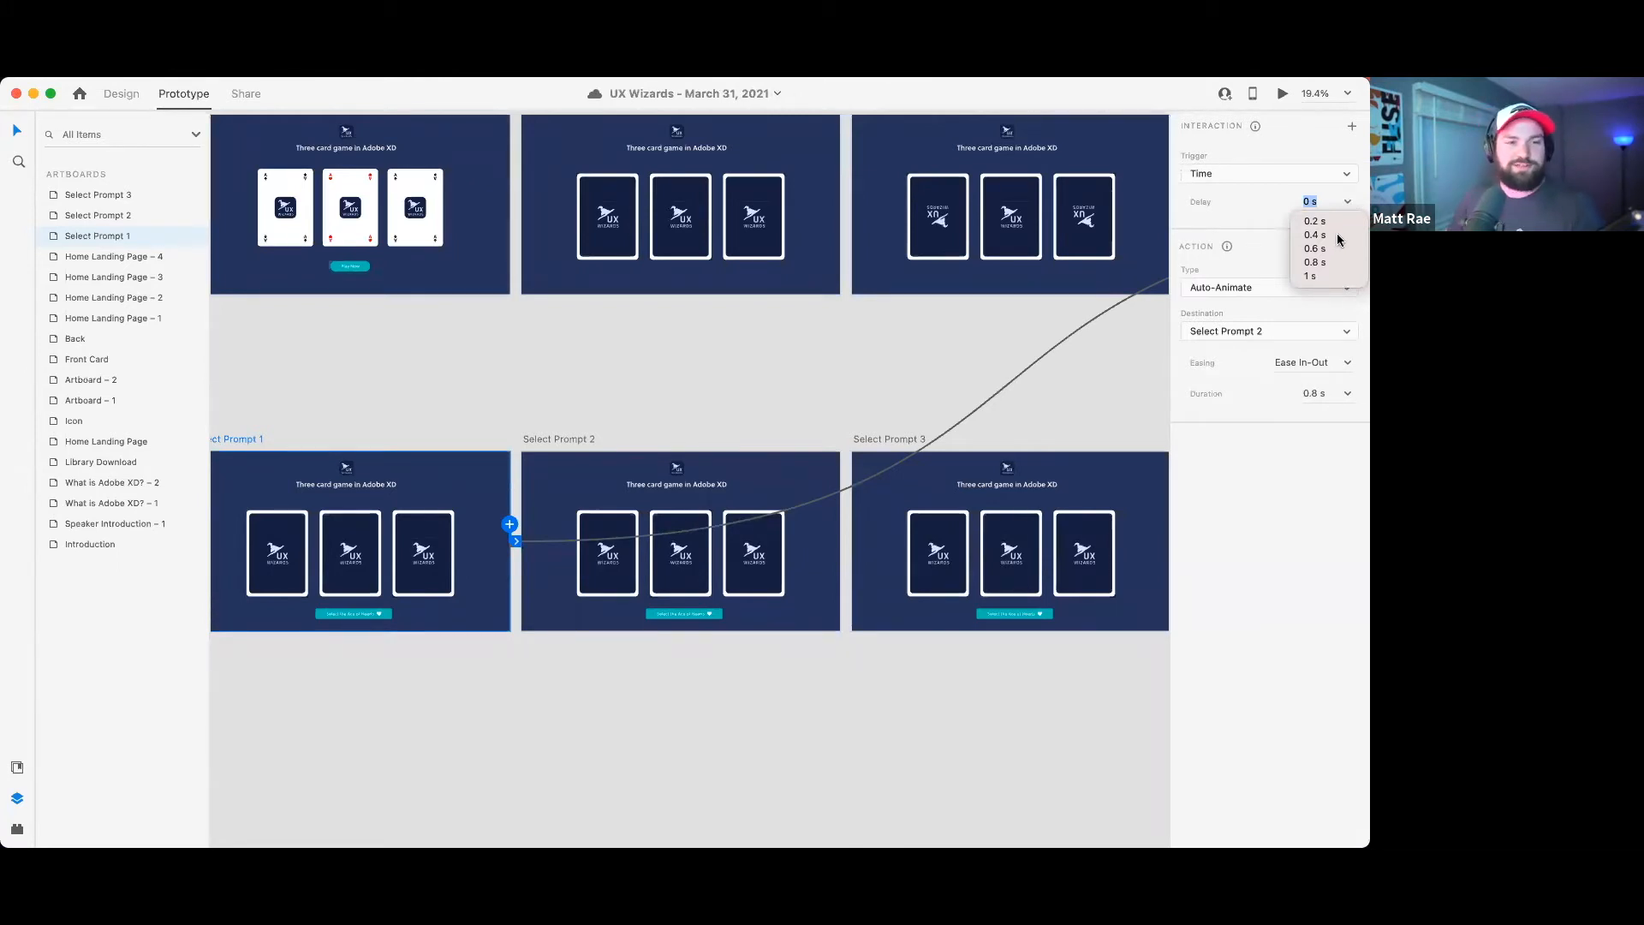
pyautogui.click(1337, 235)
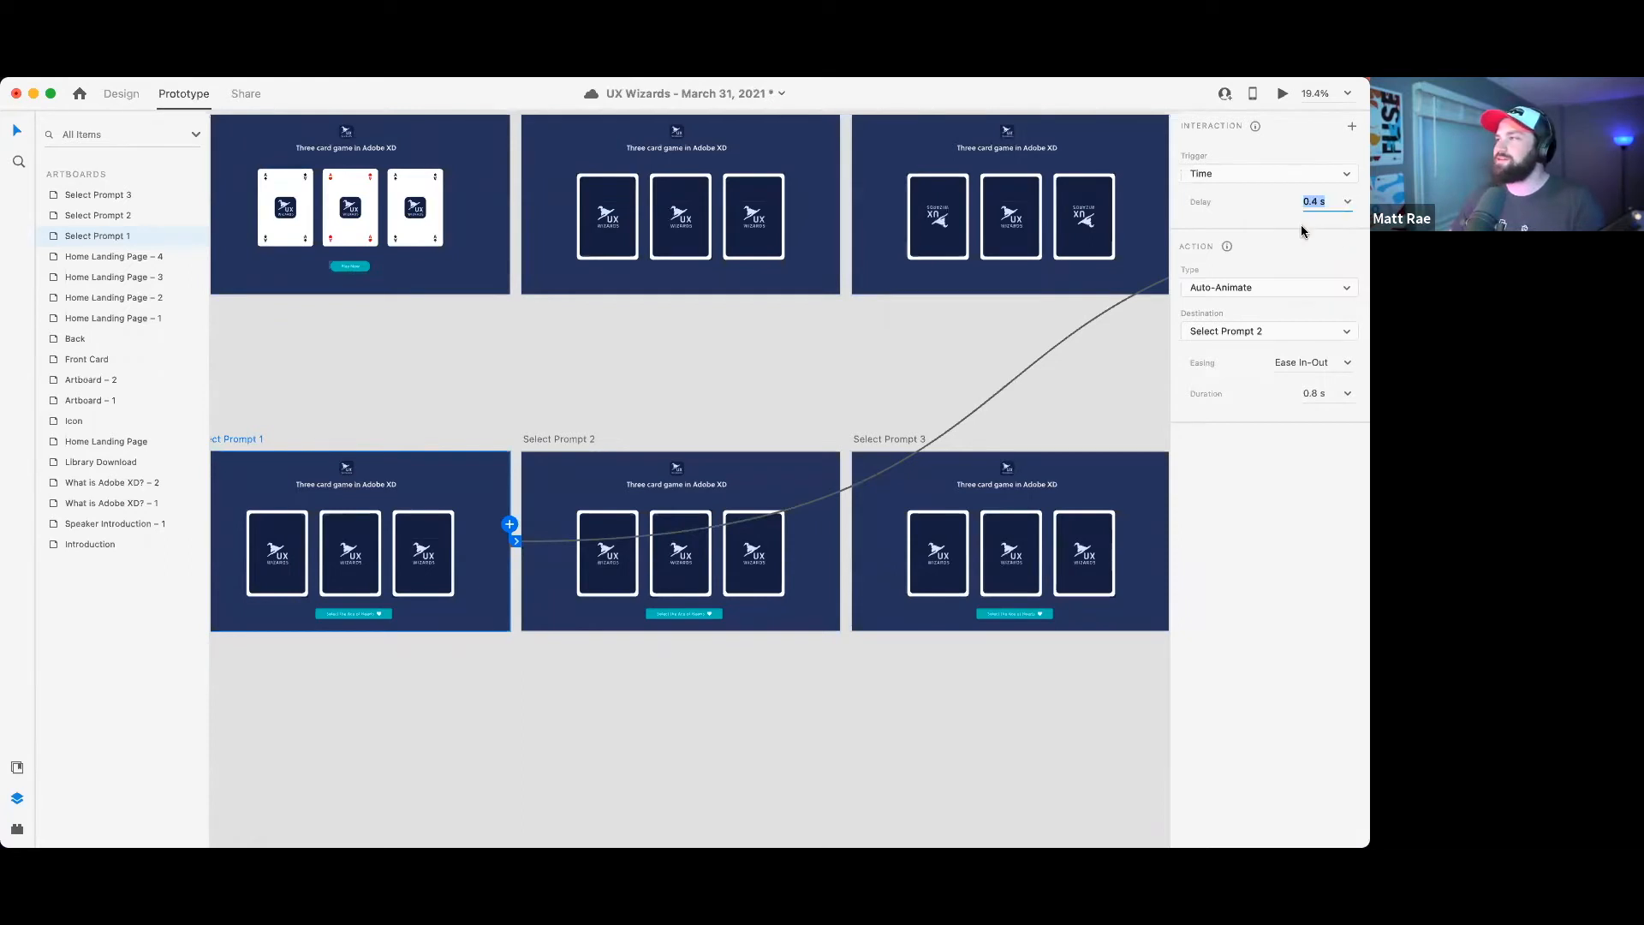
# - Set the duration of the Select Prompt 1 to Select Prompt 2 interaction to 0 s
pyautogui.click(1347, 395)
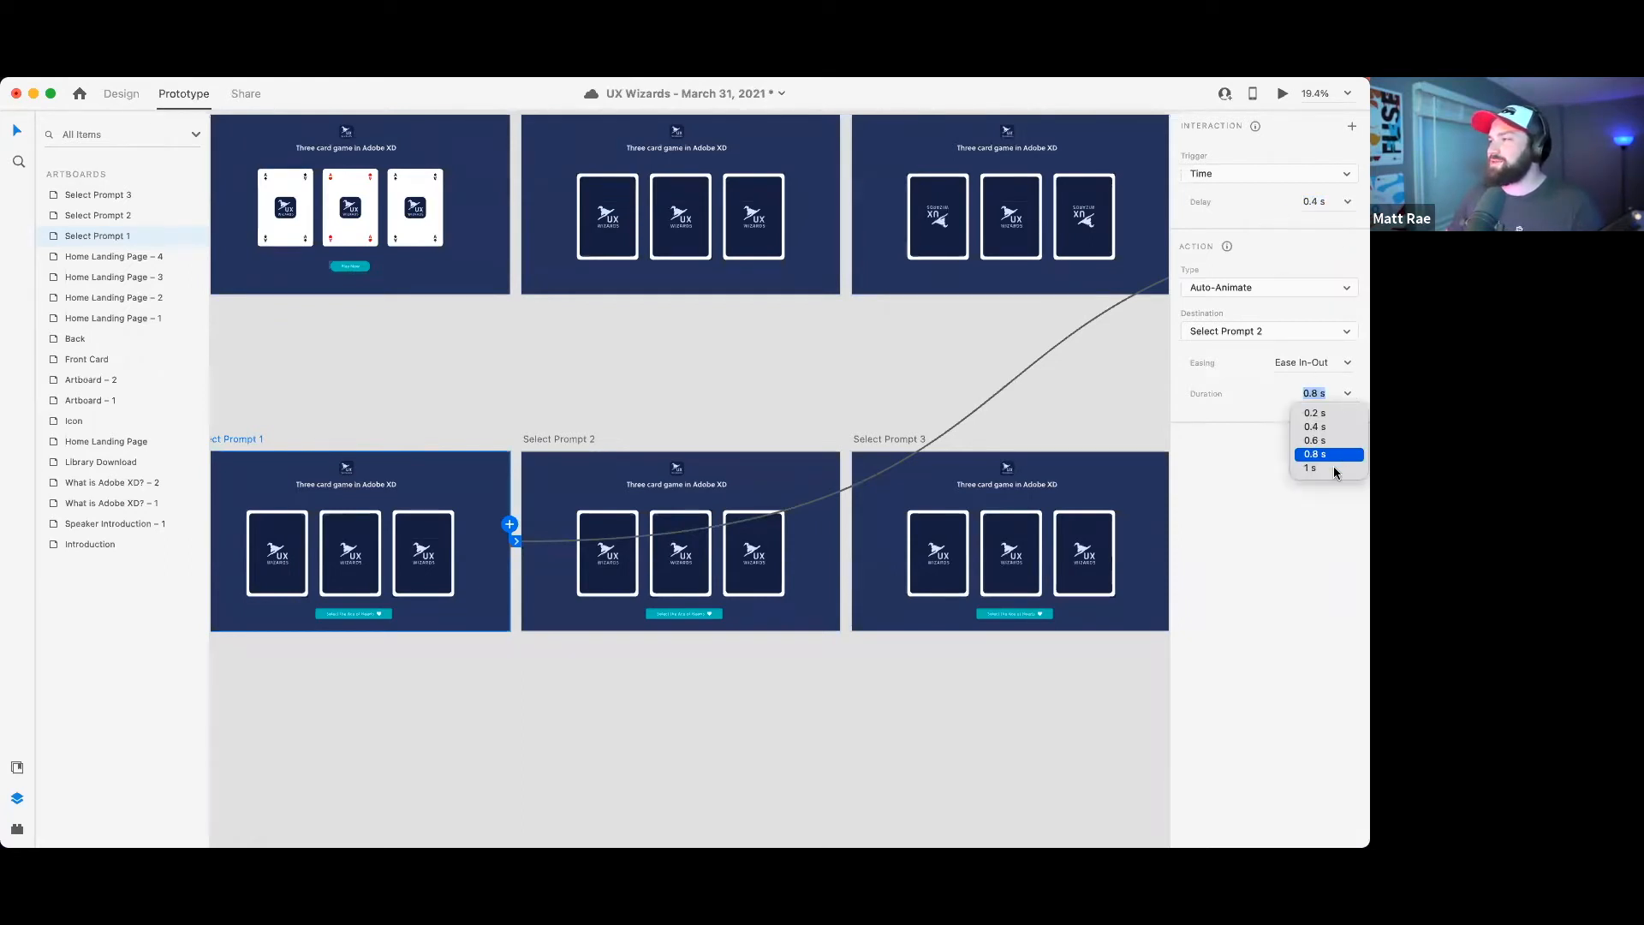
pyautogui.click(1316, 393)
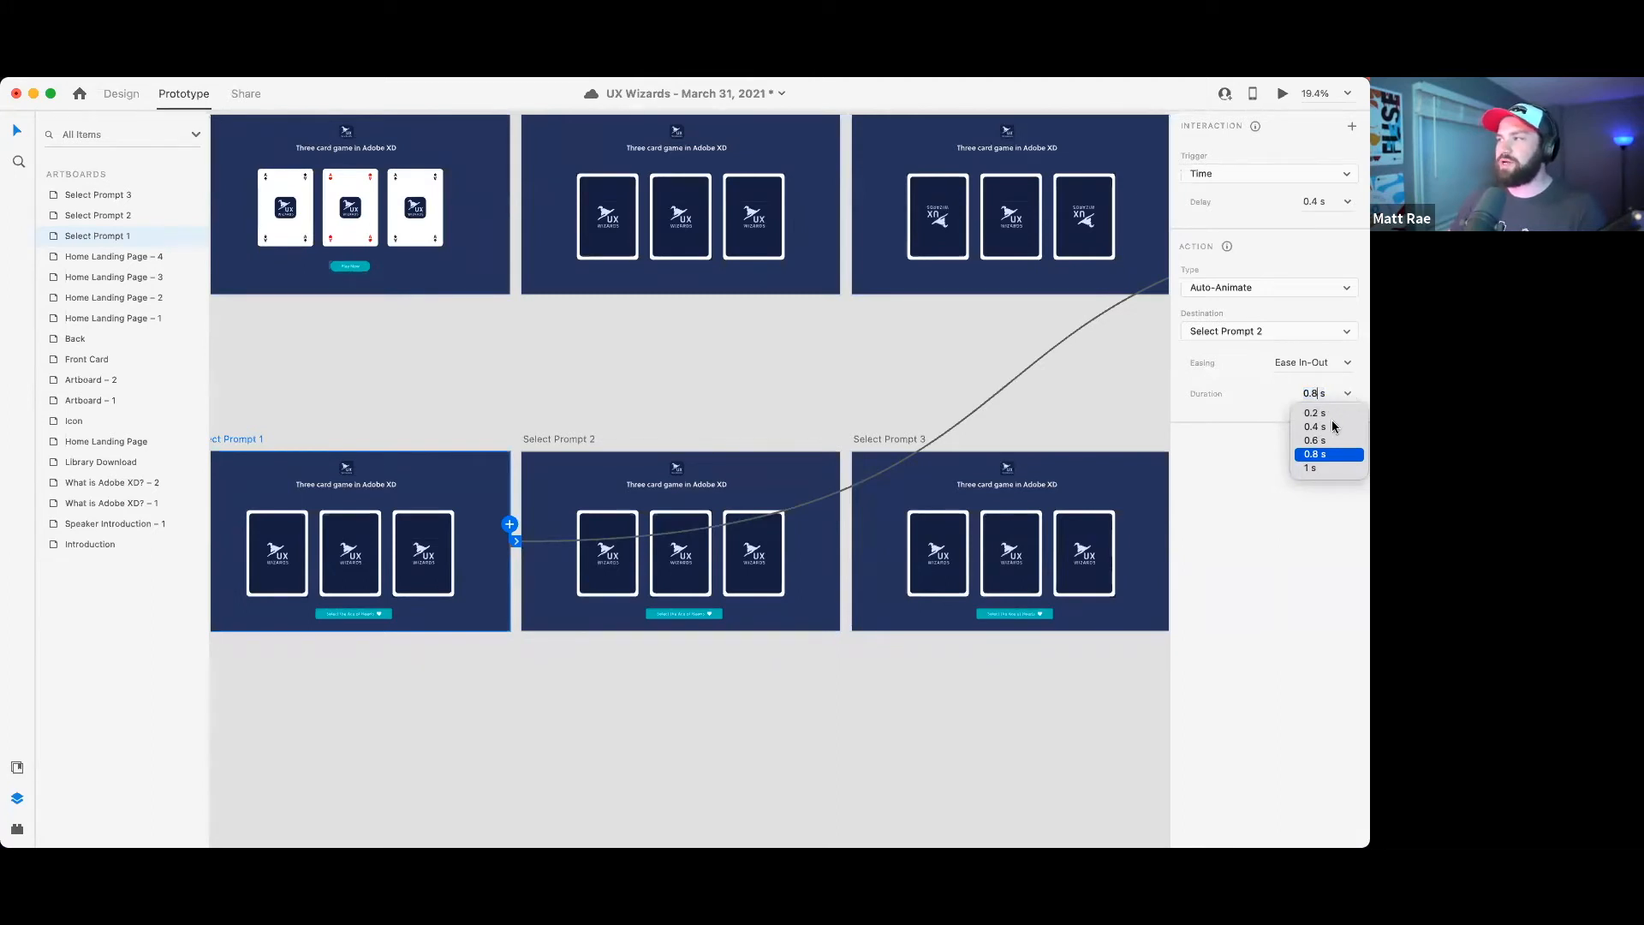
pyautogui.click(1330, 426)
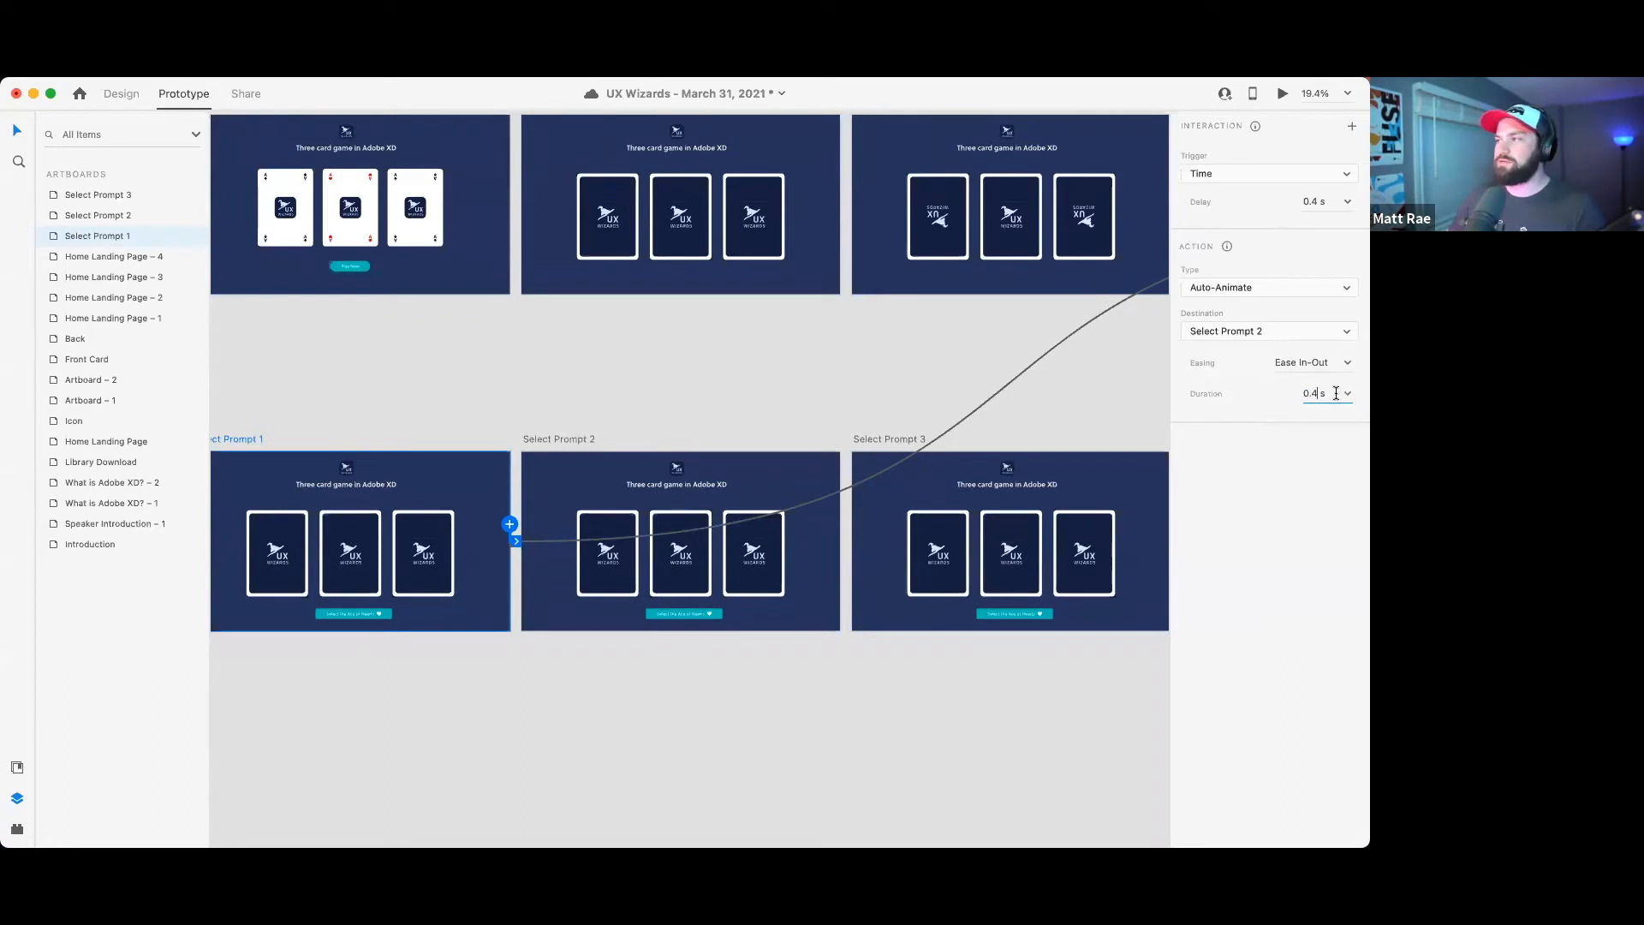
pyautogui.doubleClick(1313, 392)
pyautogui.write('0')
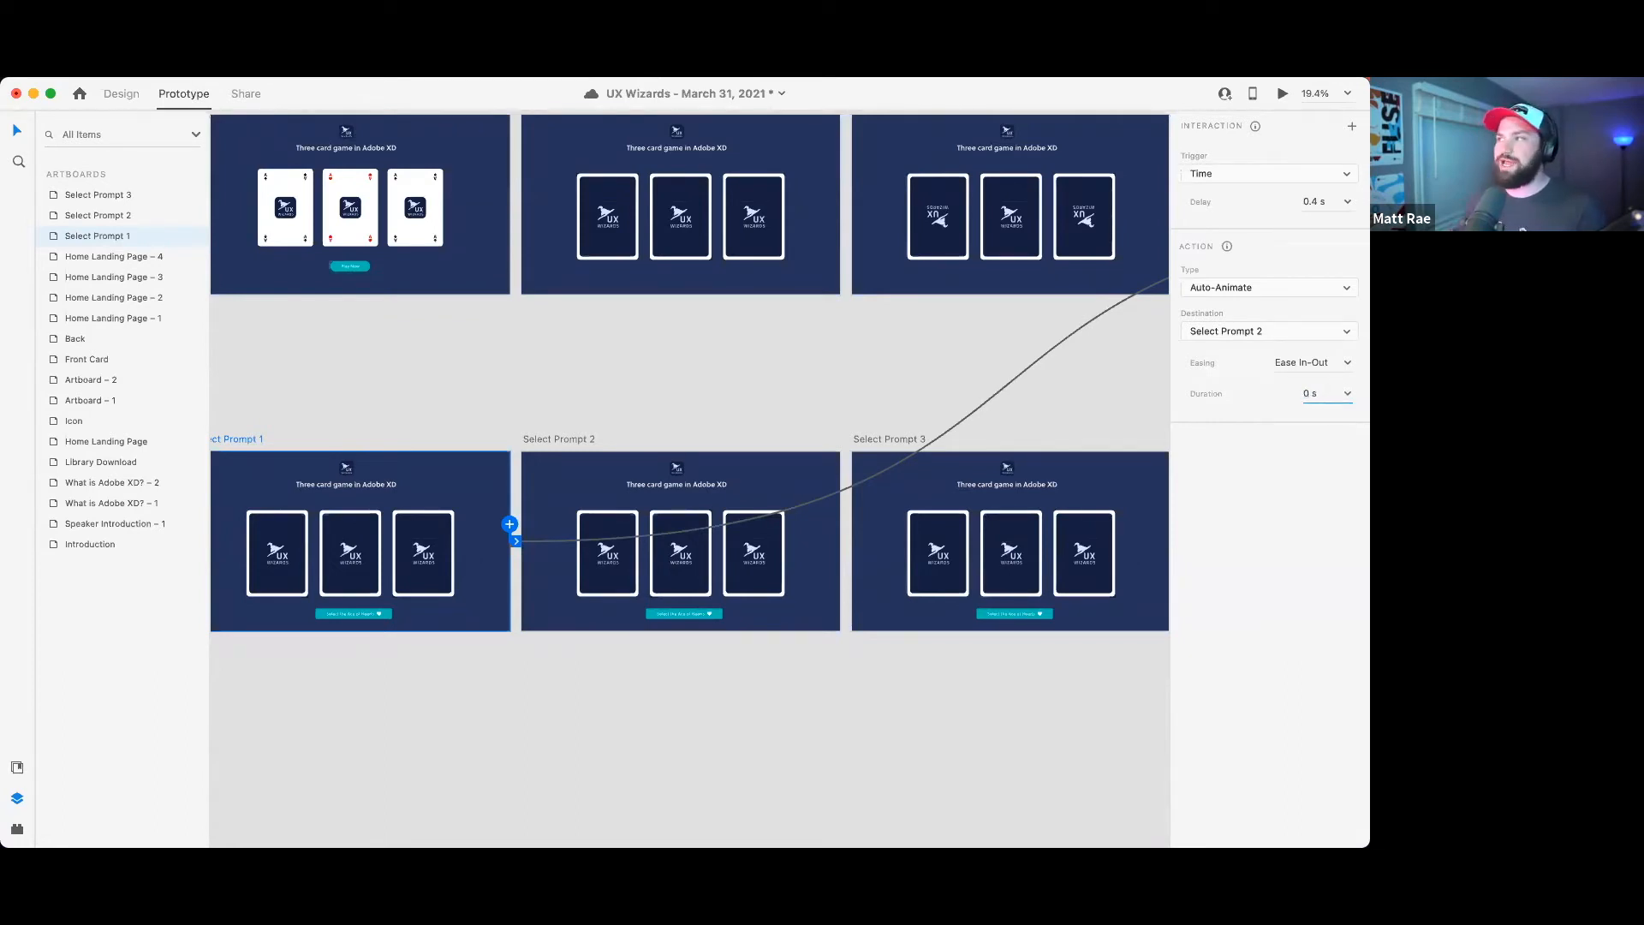
# - Change the action type of the Select Prompt 1 interaction to Transition, using the Dissolve animation
pyautogui.click(1225, 288)
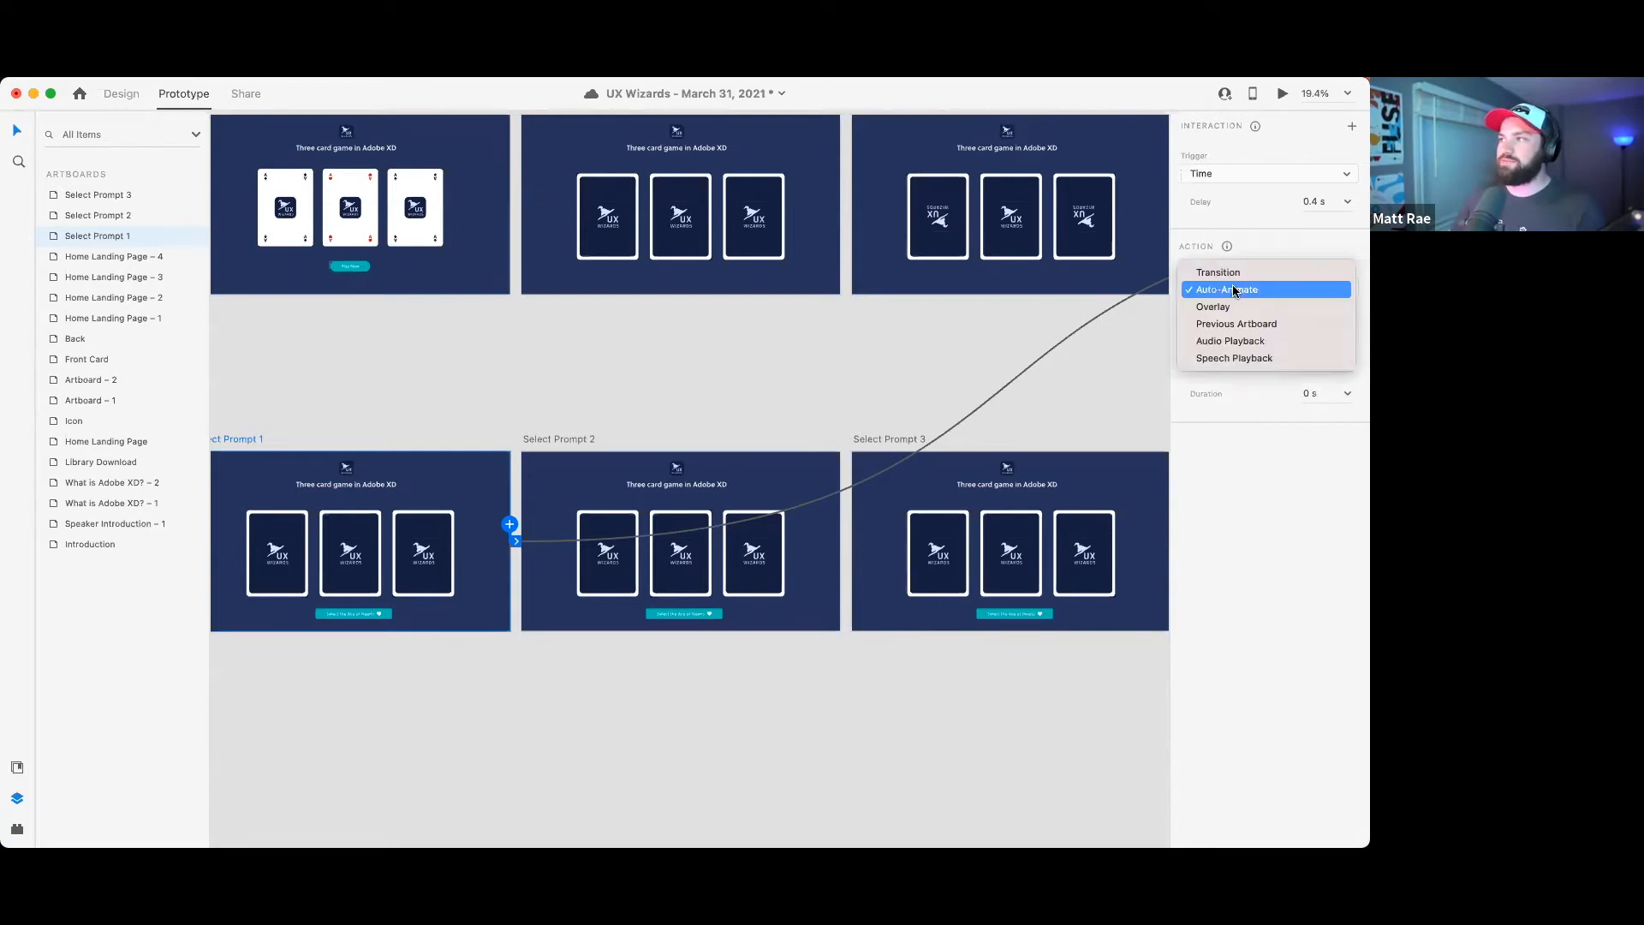
pyautogui.click(1238, 273)
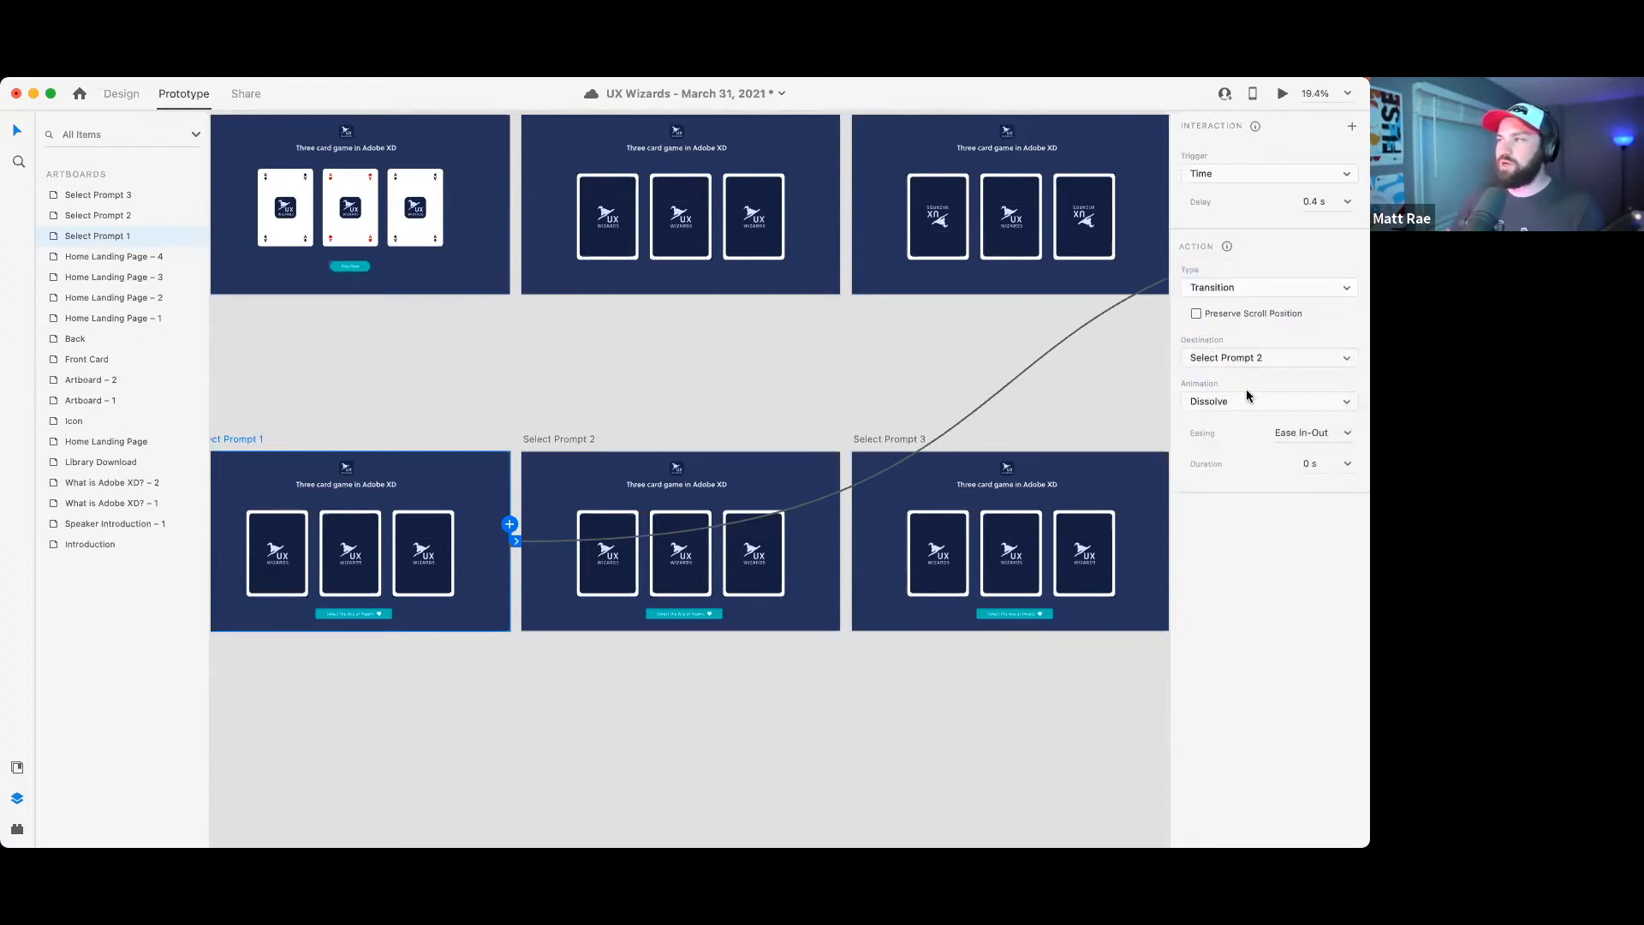
pyautogui.click(1243, 409)
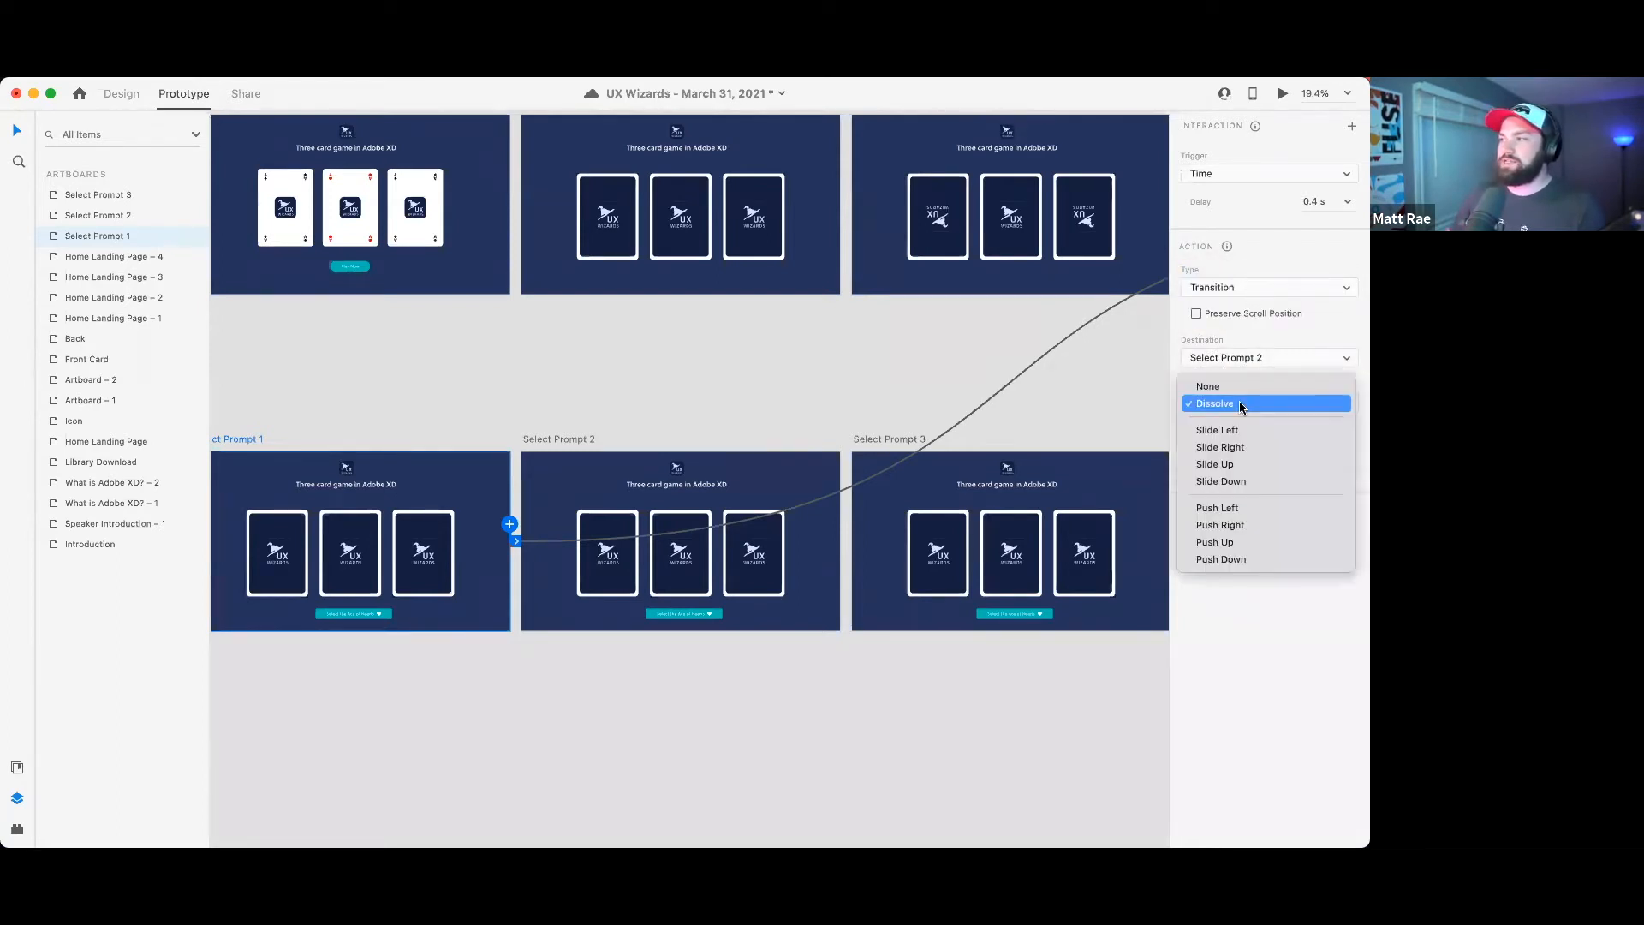
pyautogui.click(1240, 402)
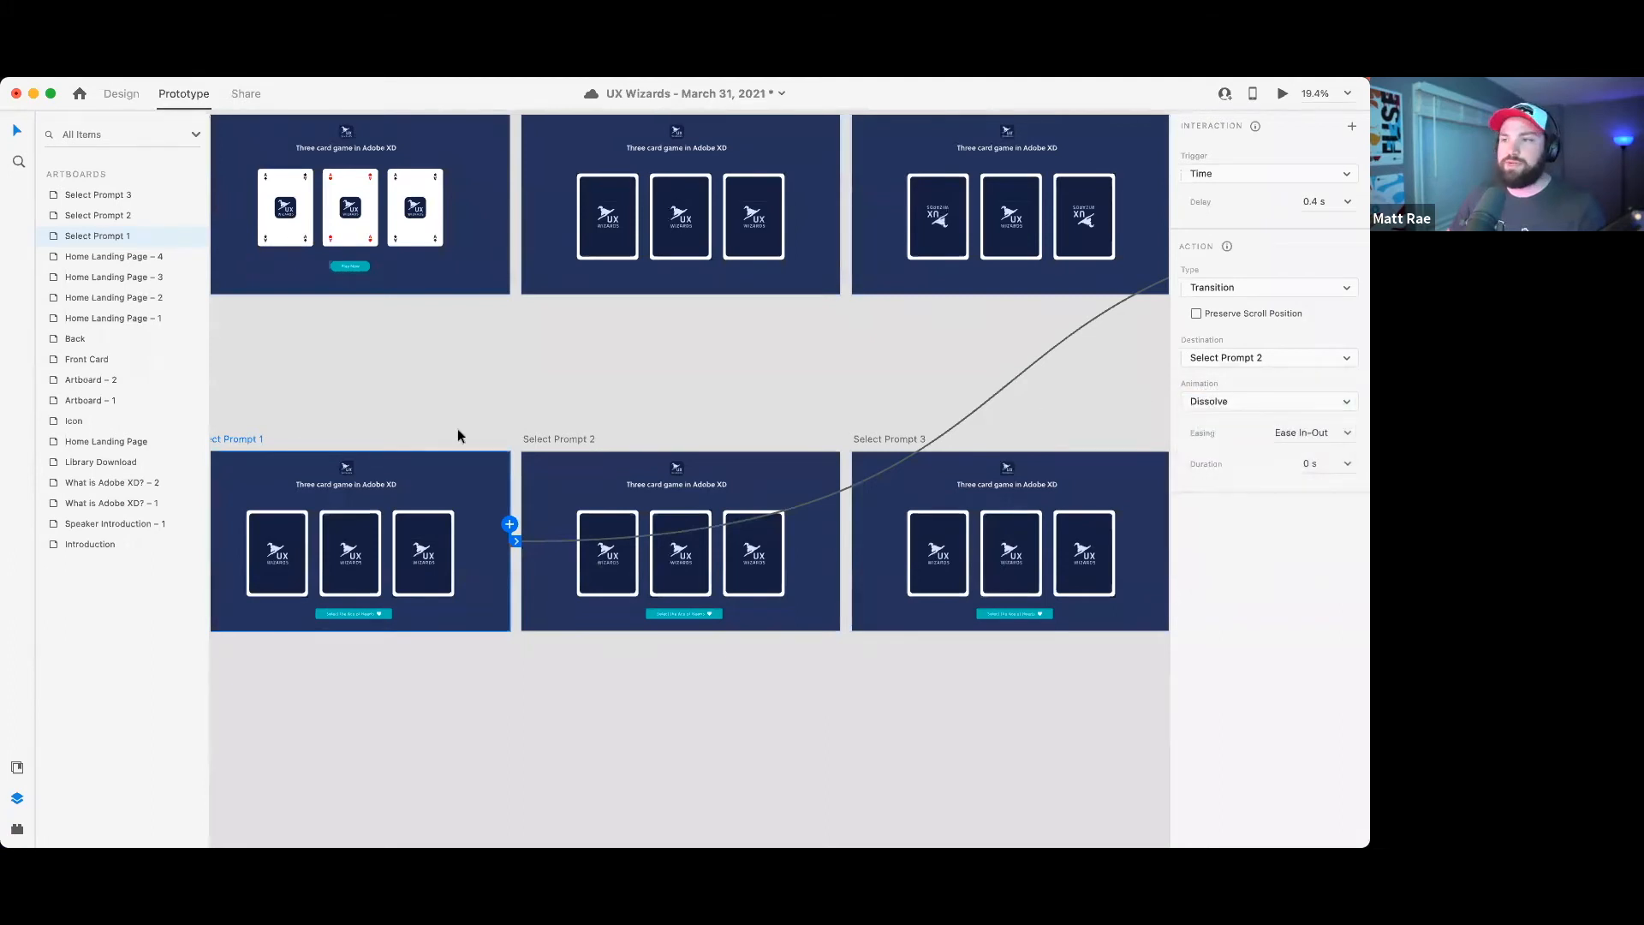
# - Link Select Prompt 2 to Select Prompt 3 with a Time-triggered Dissolve transition, a 1.2 s delay and 0 s duration
pyautogui.click(565, 438)
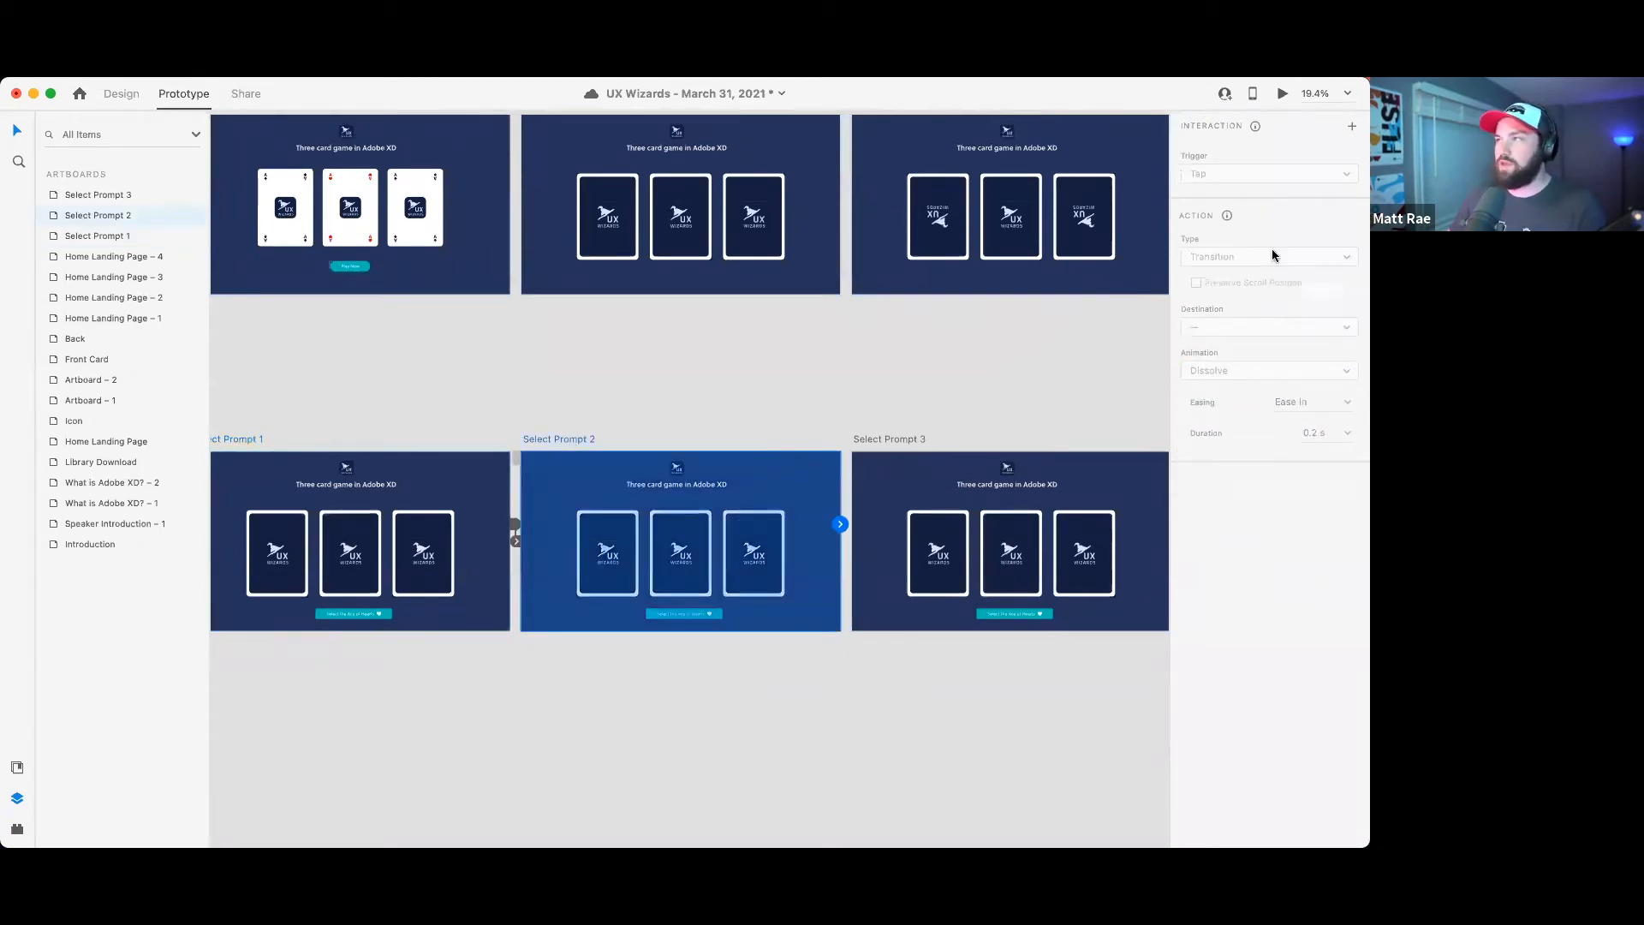
pyautogui.moveTo(840, 525); pyautogui.dragTo(1070, 522)
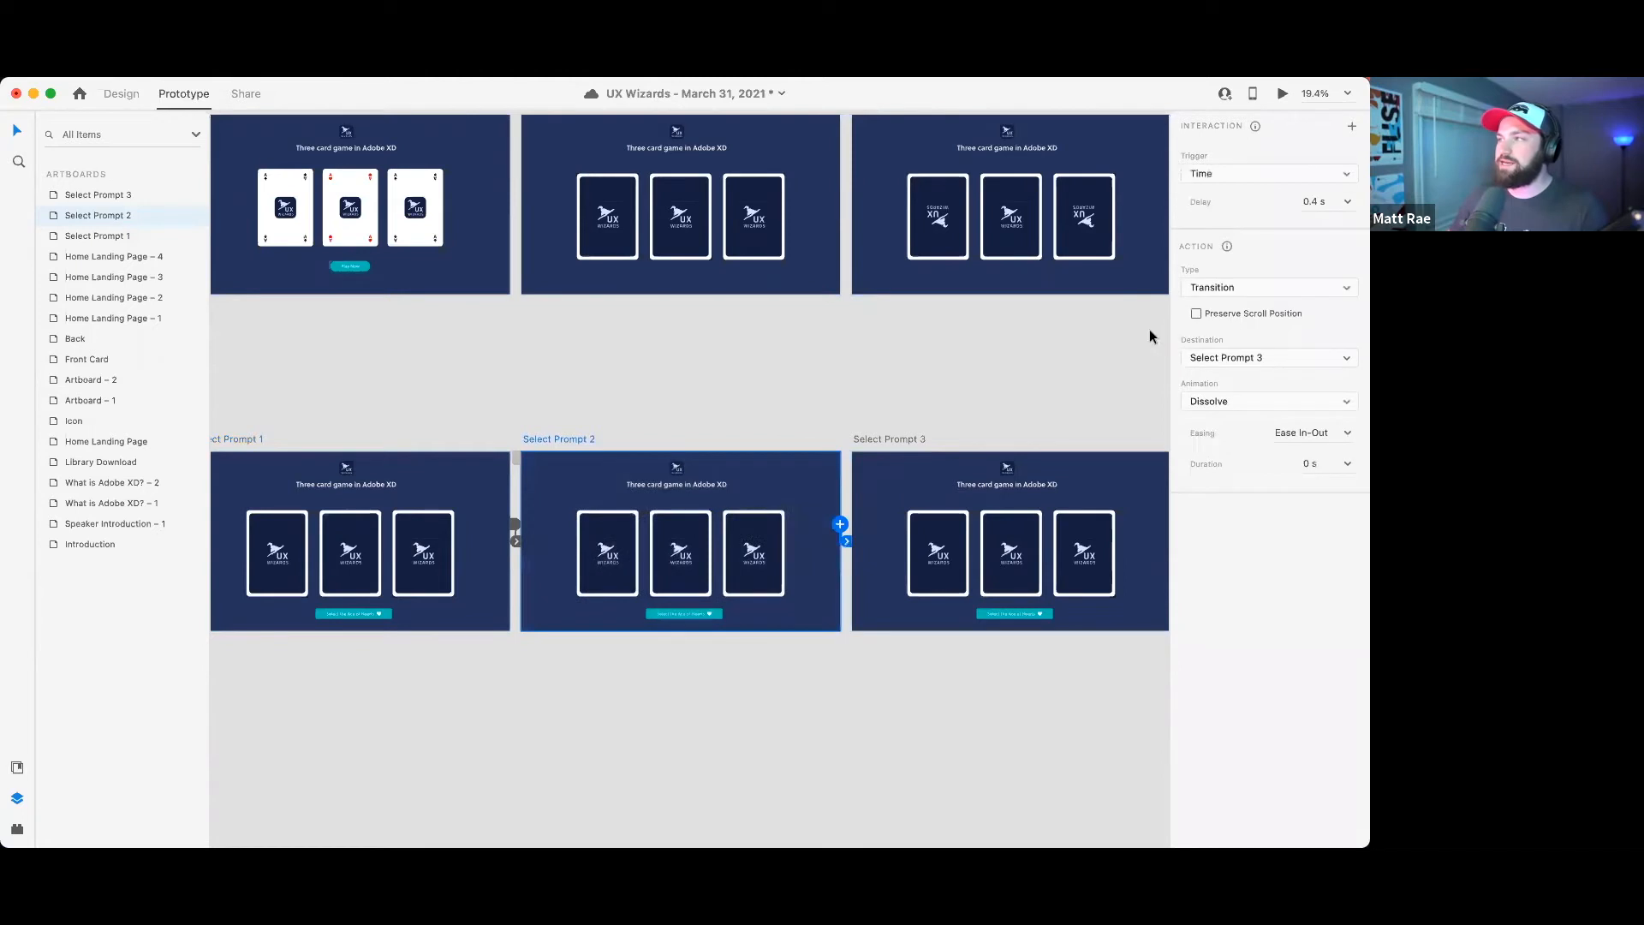
pyautogui.click(1348, 211)
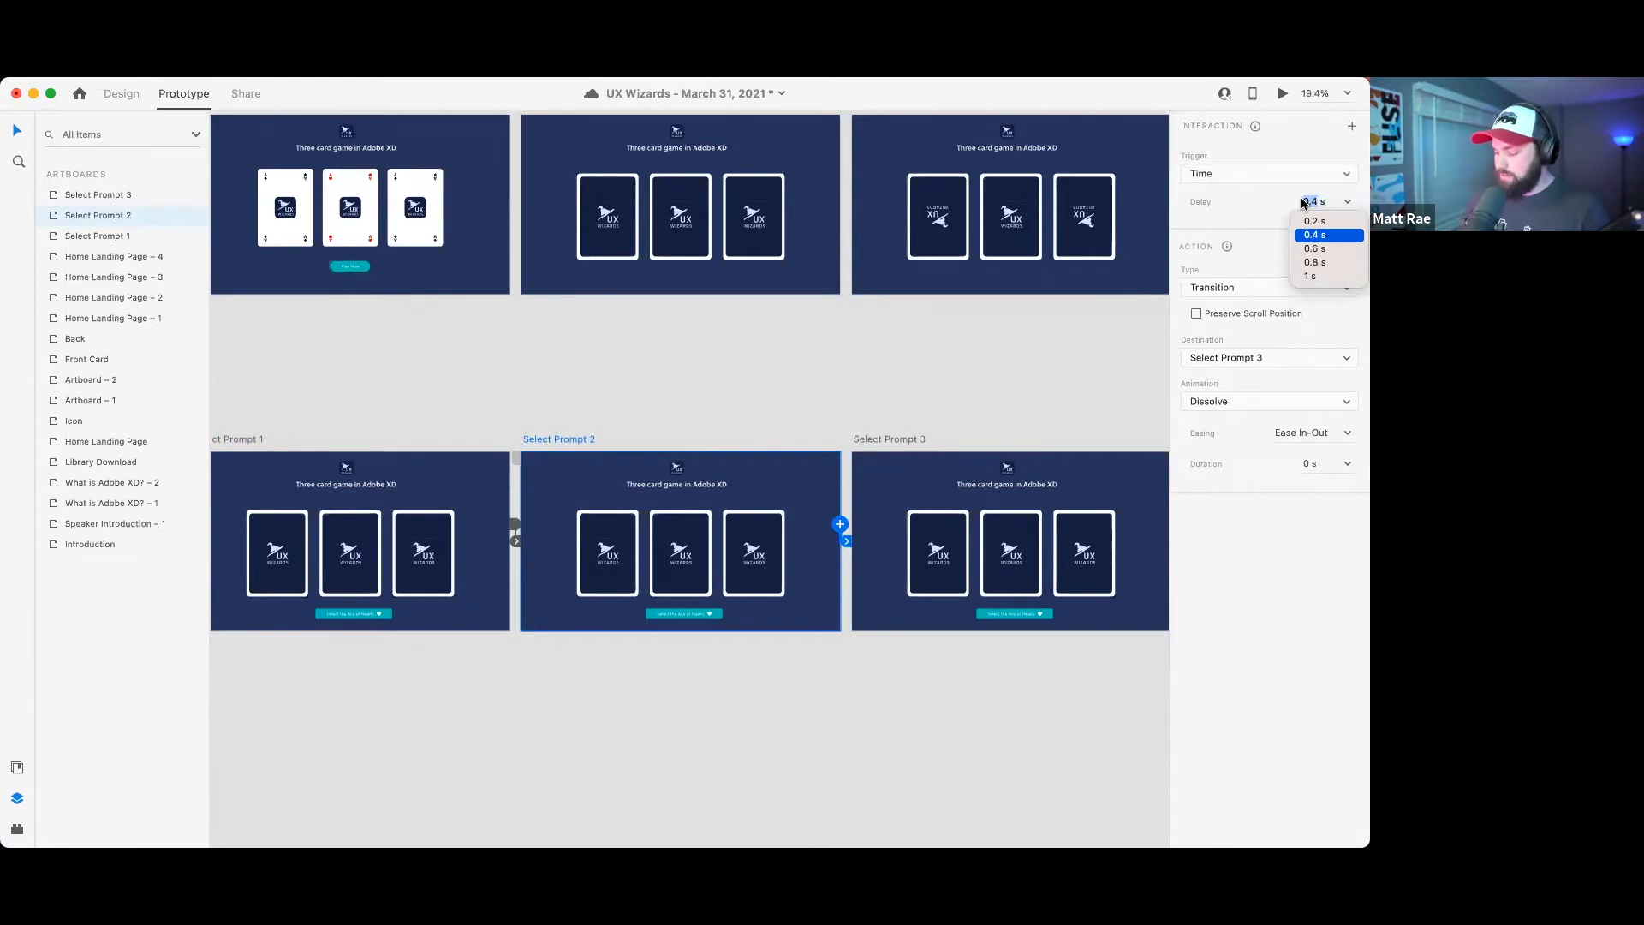
pyautogui.write('1.2')
pyautogui.press('Return')
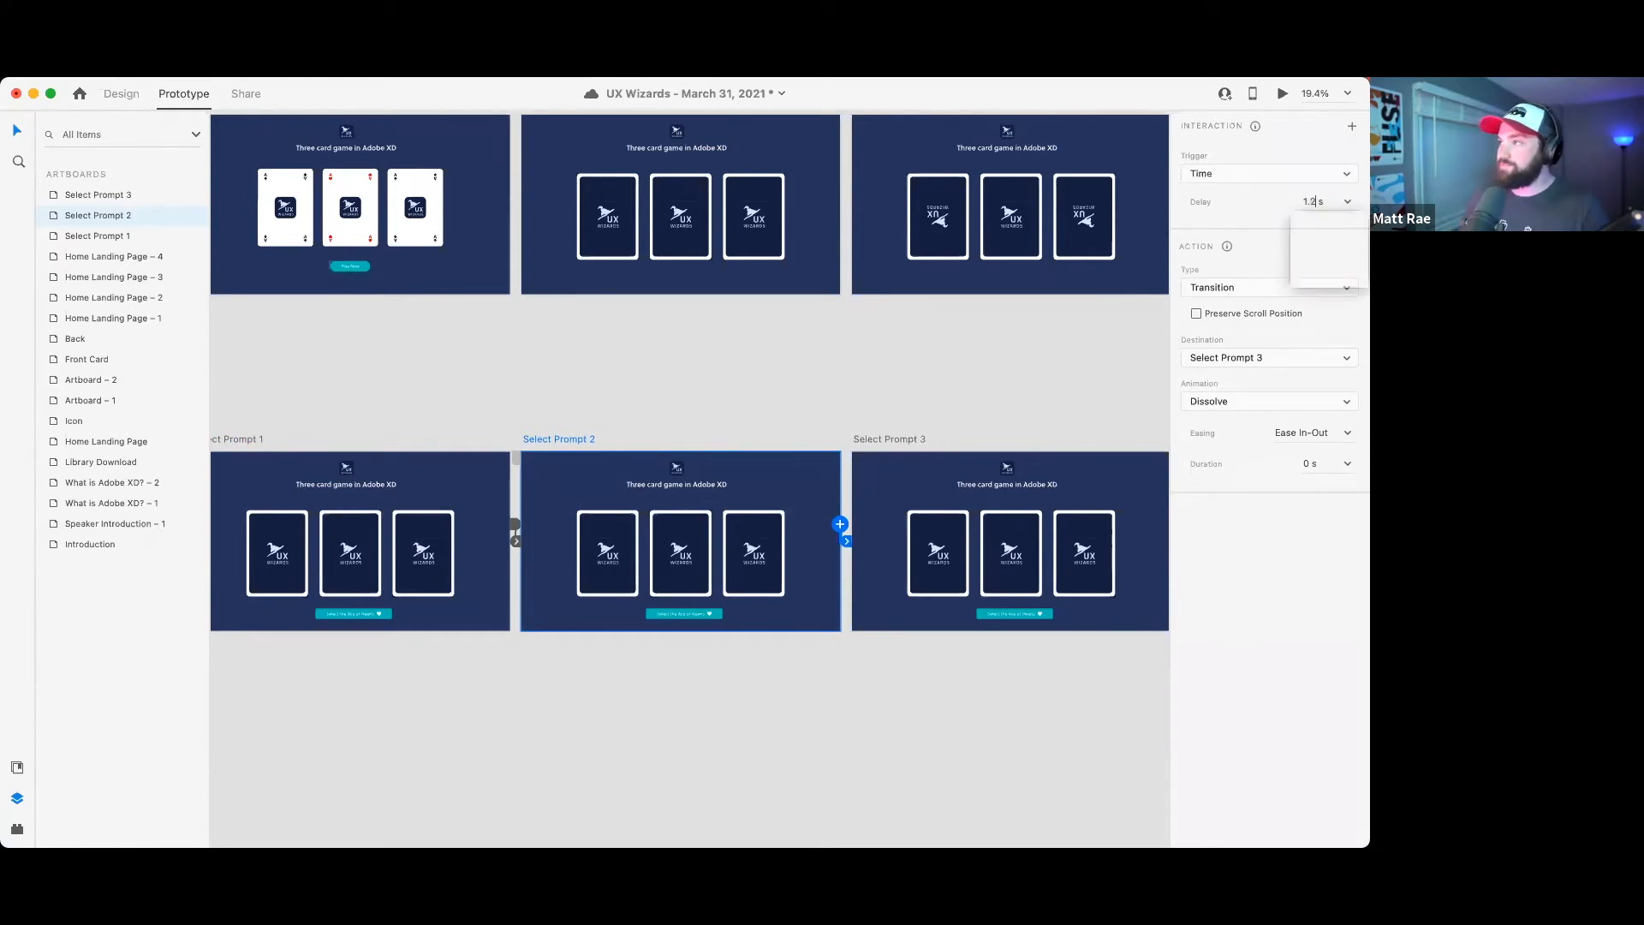
# - Link Select Prompt 3 back to Select Prompt 1 with a Time-triggered Dissolve transition, a 0.6 s delay and 0.2 s duration
pyautogui.click(902, 435)
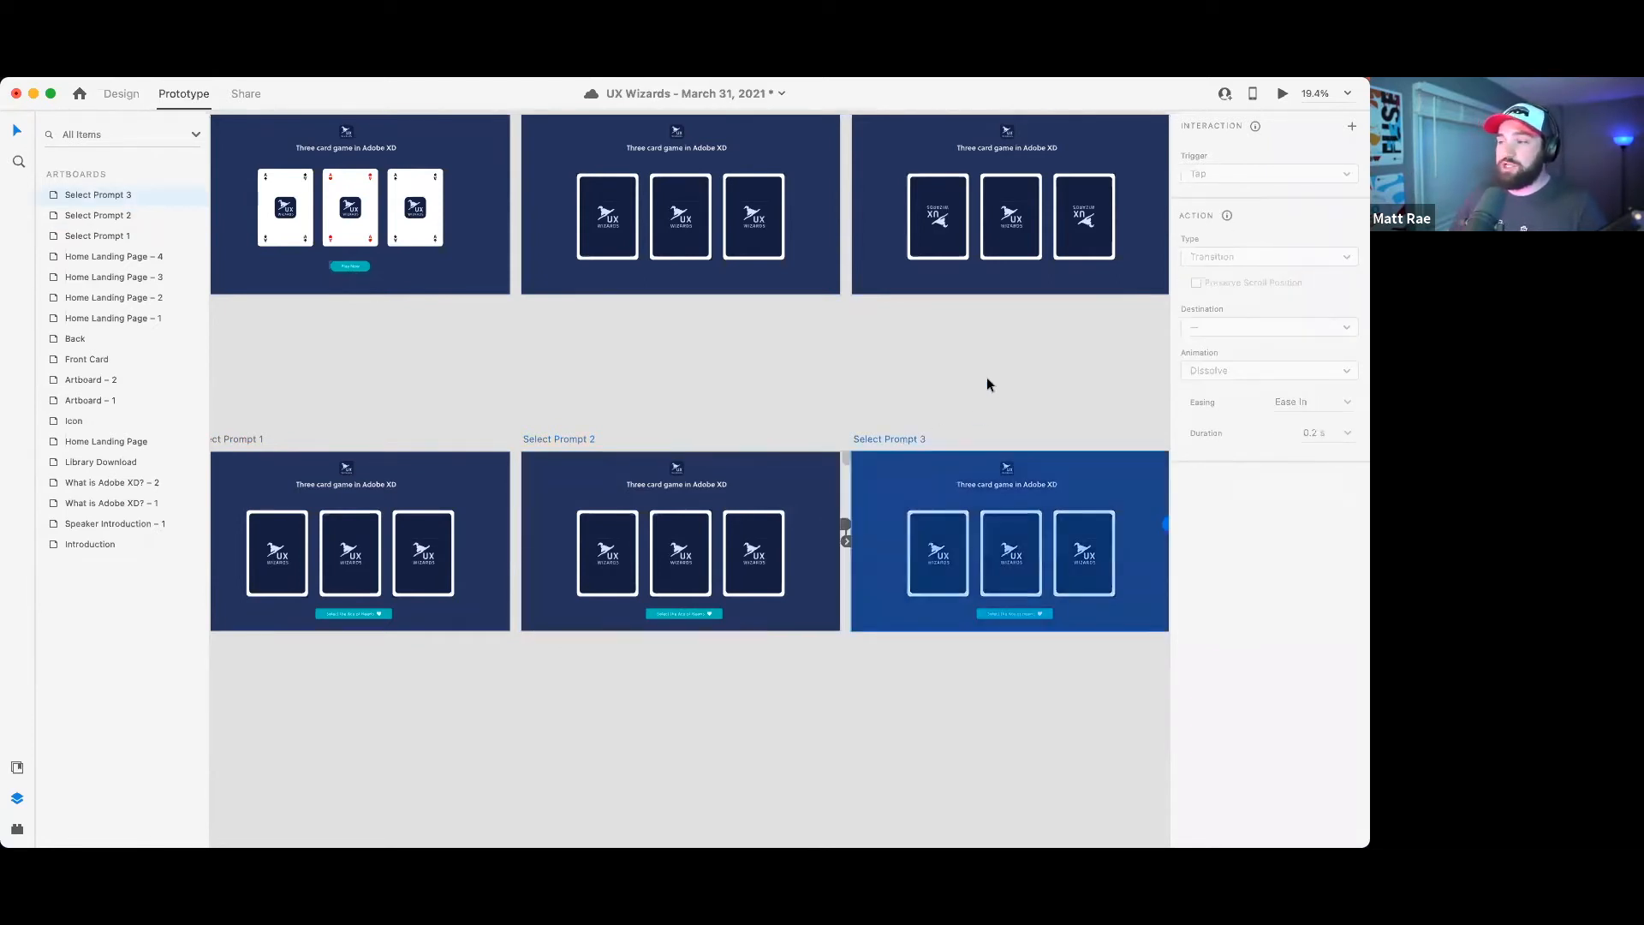
pyautogui.hscroll(5, 988, 383)
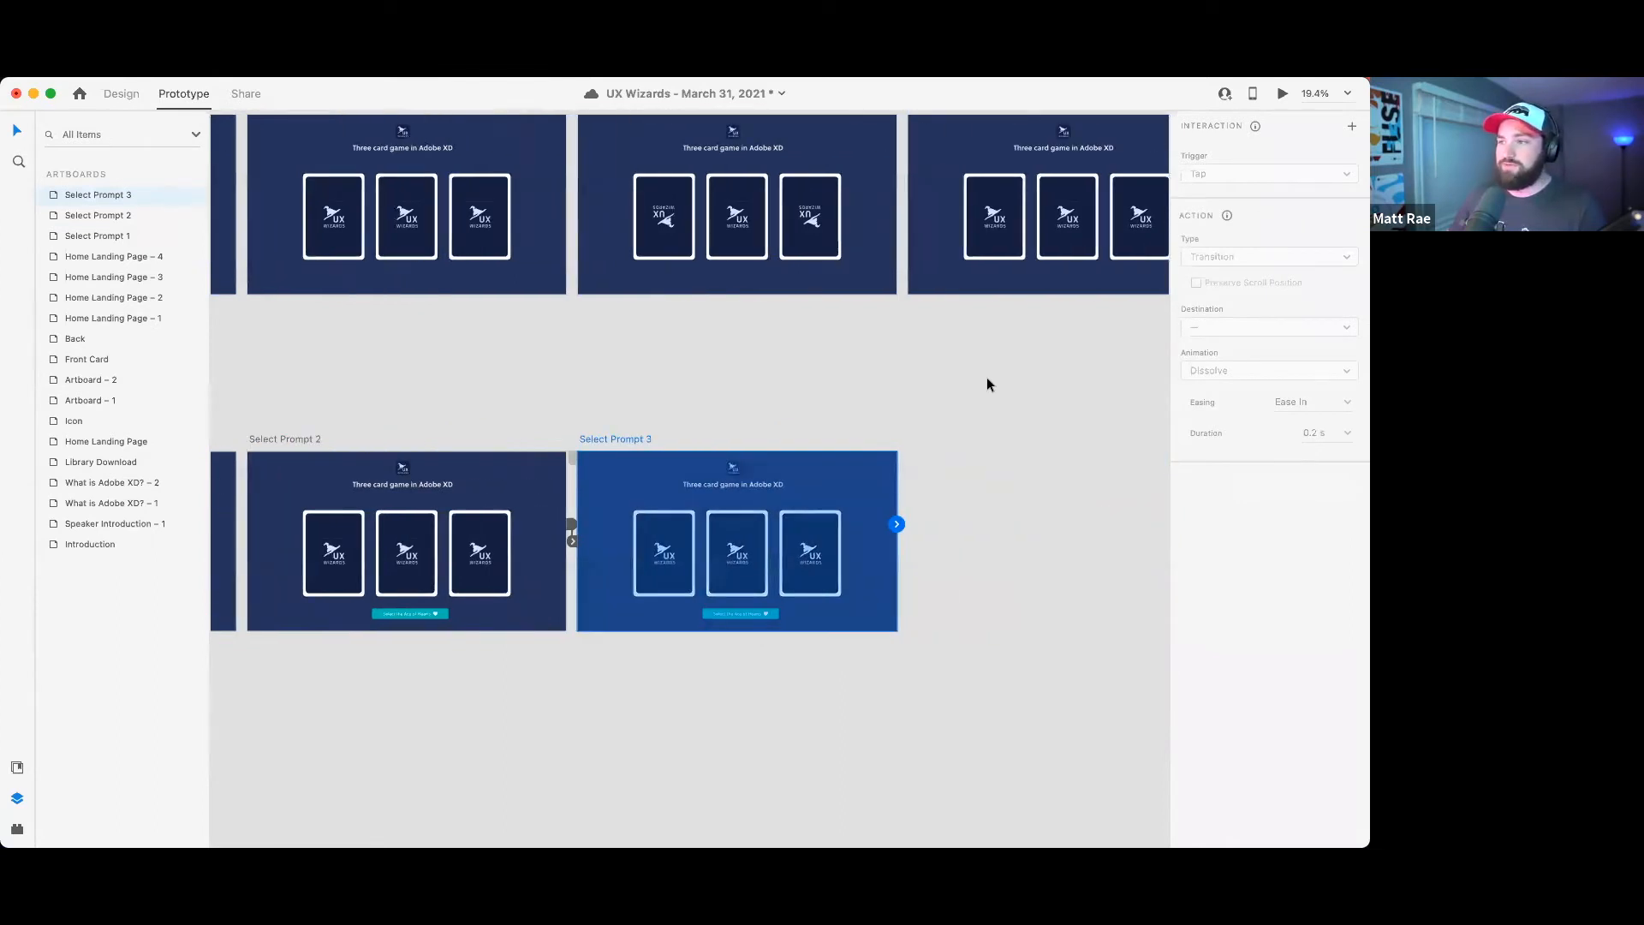
pyautogui.hscroll(-4, 965, 404)
pyautogui.scroll(-5, 965, 404)
pyautogui.moveTo(1058, 465); pyautogui.dragTo(594, 466)
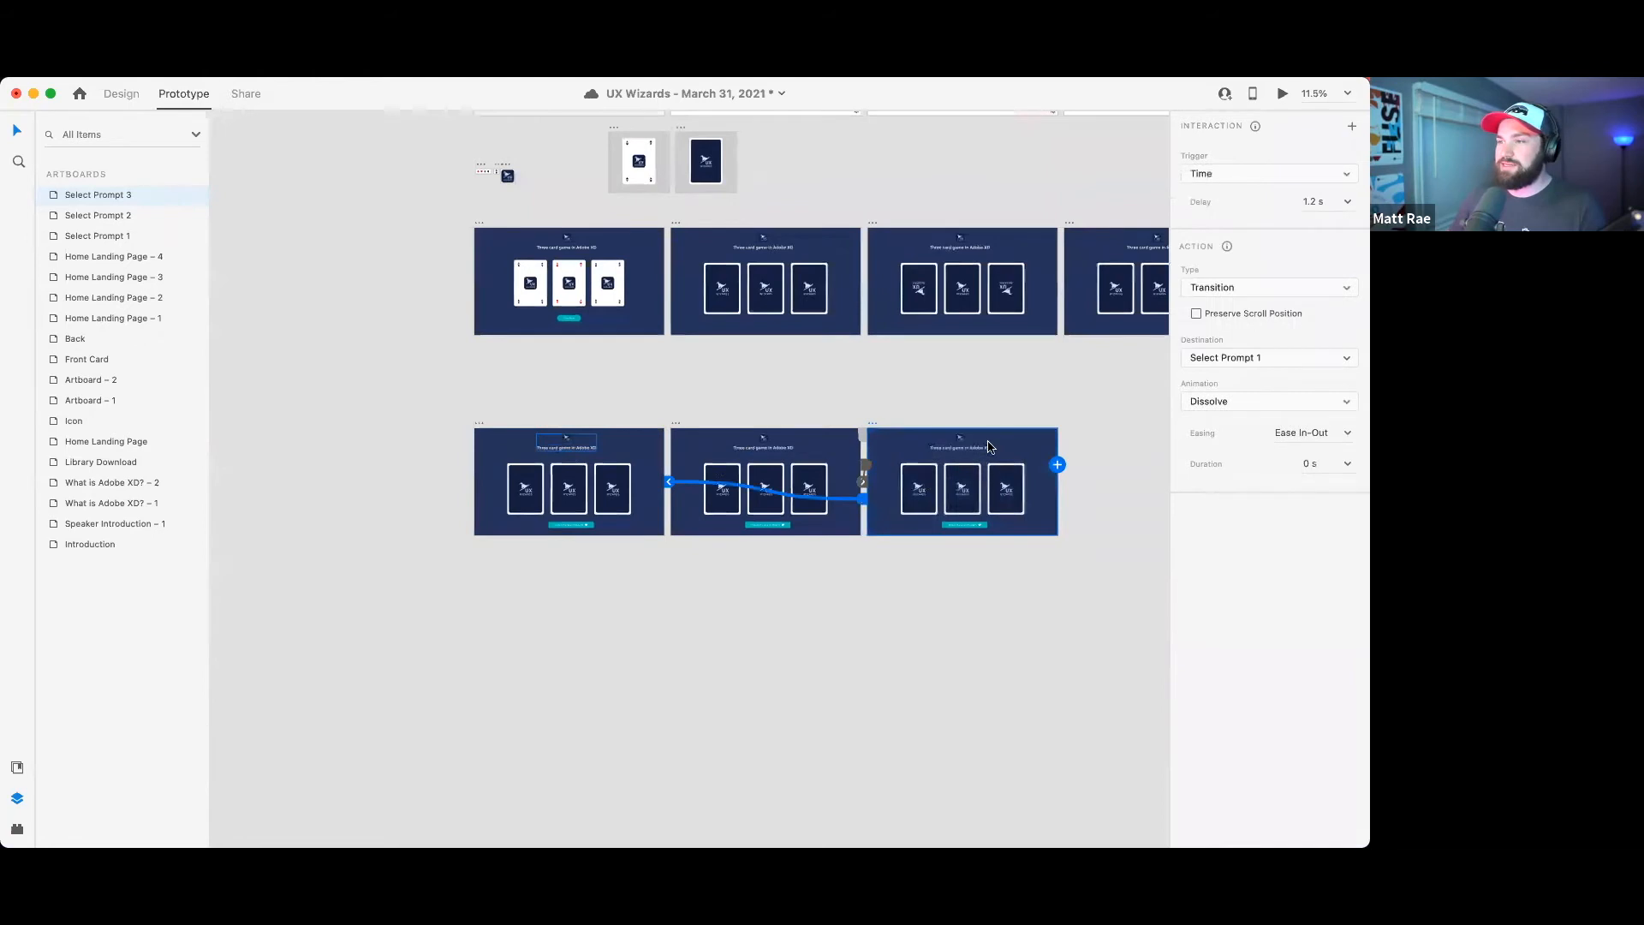
pyautogui.click(1349, 204)
pyautogui.click(1331, 252)
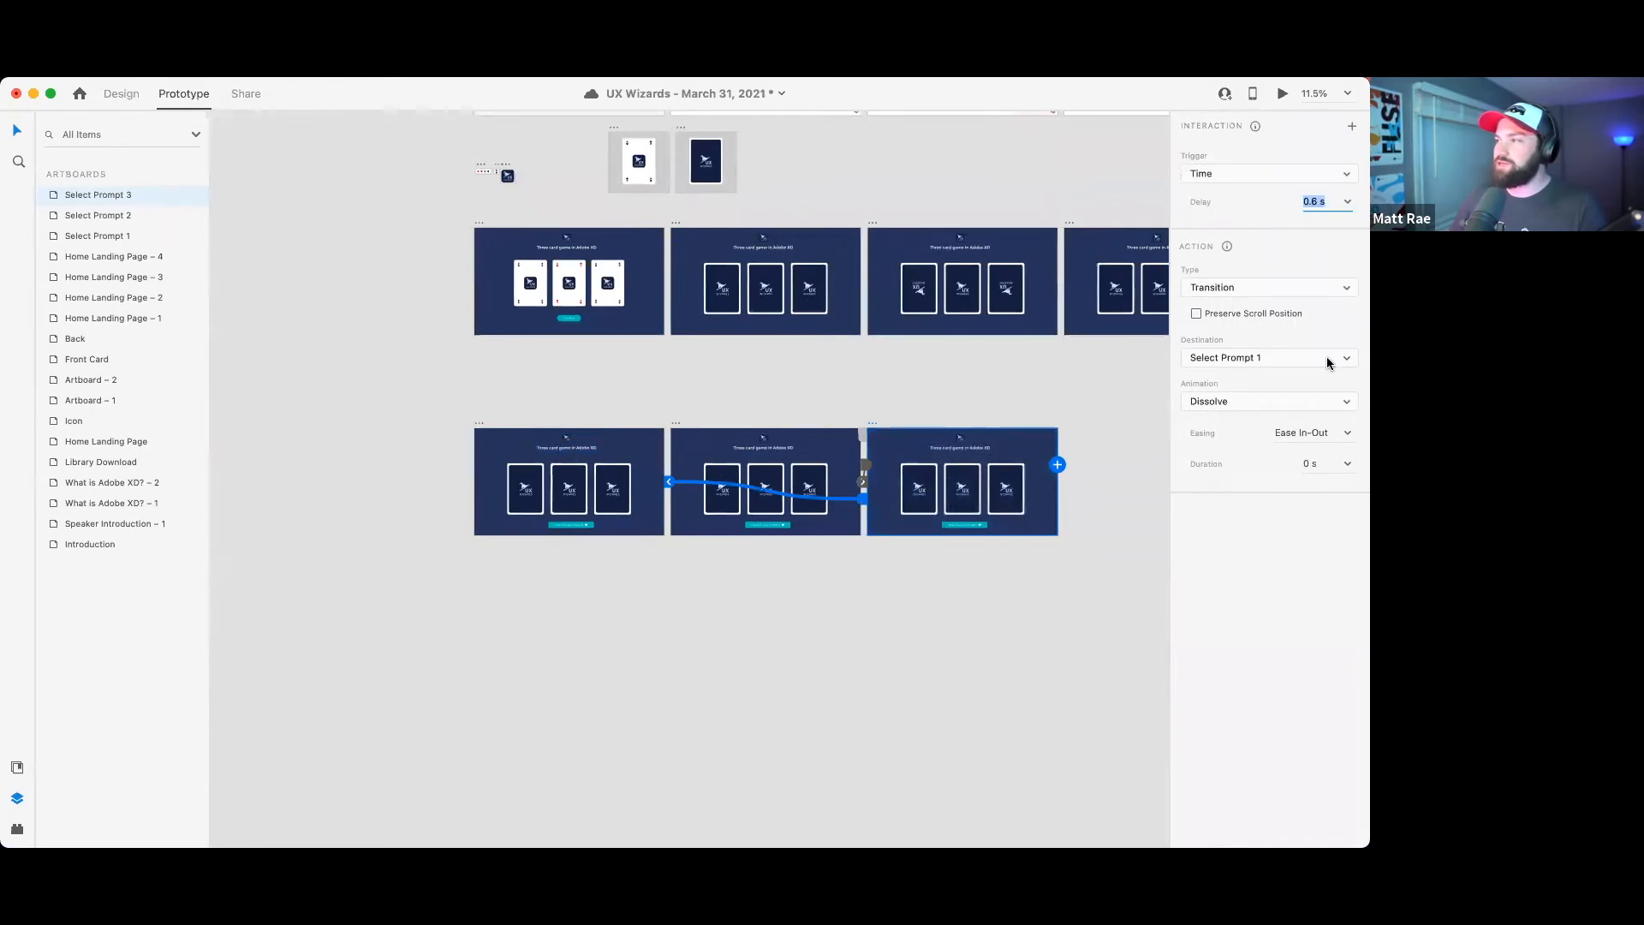
pyautogui.click(1348, 464)
pyautogui.click(1326, 485)
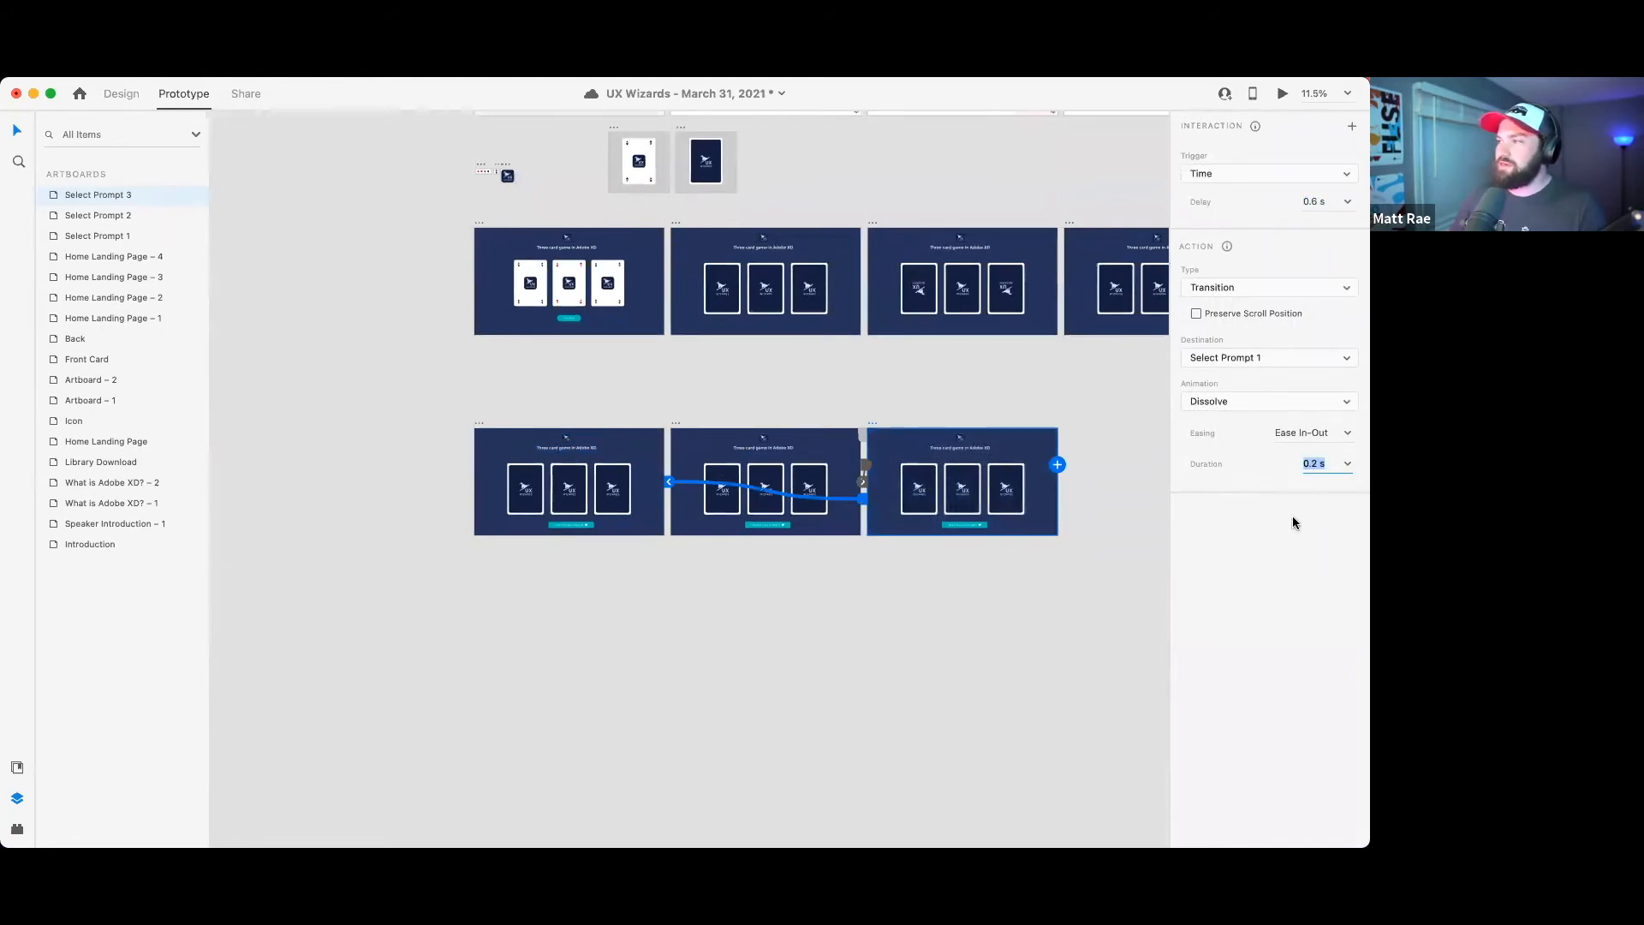
pyautogui.click(1139, 535)
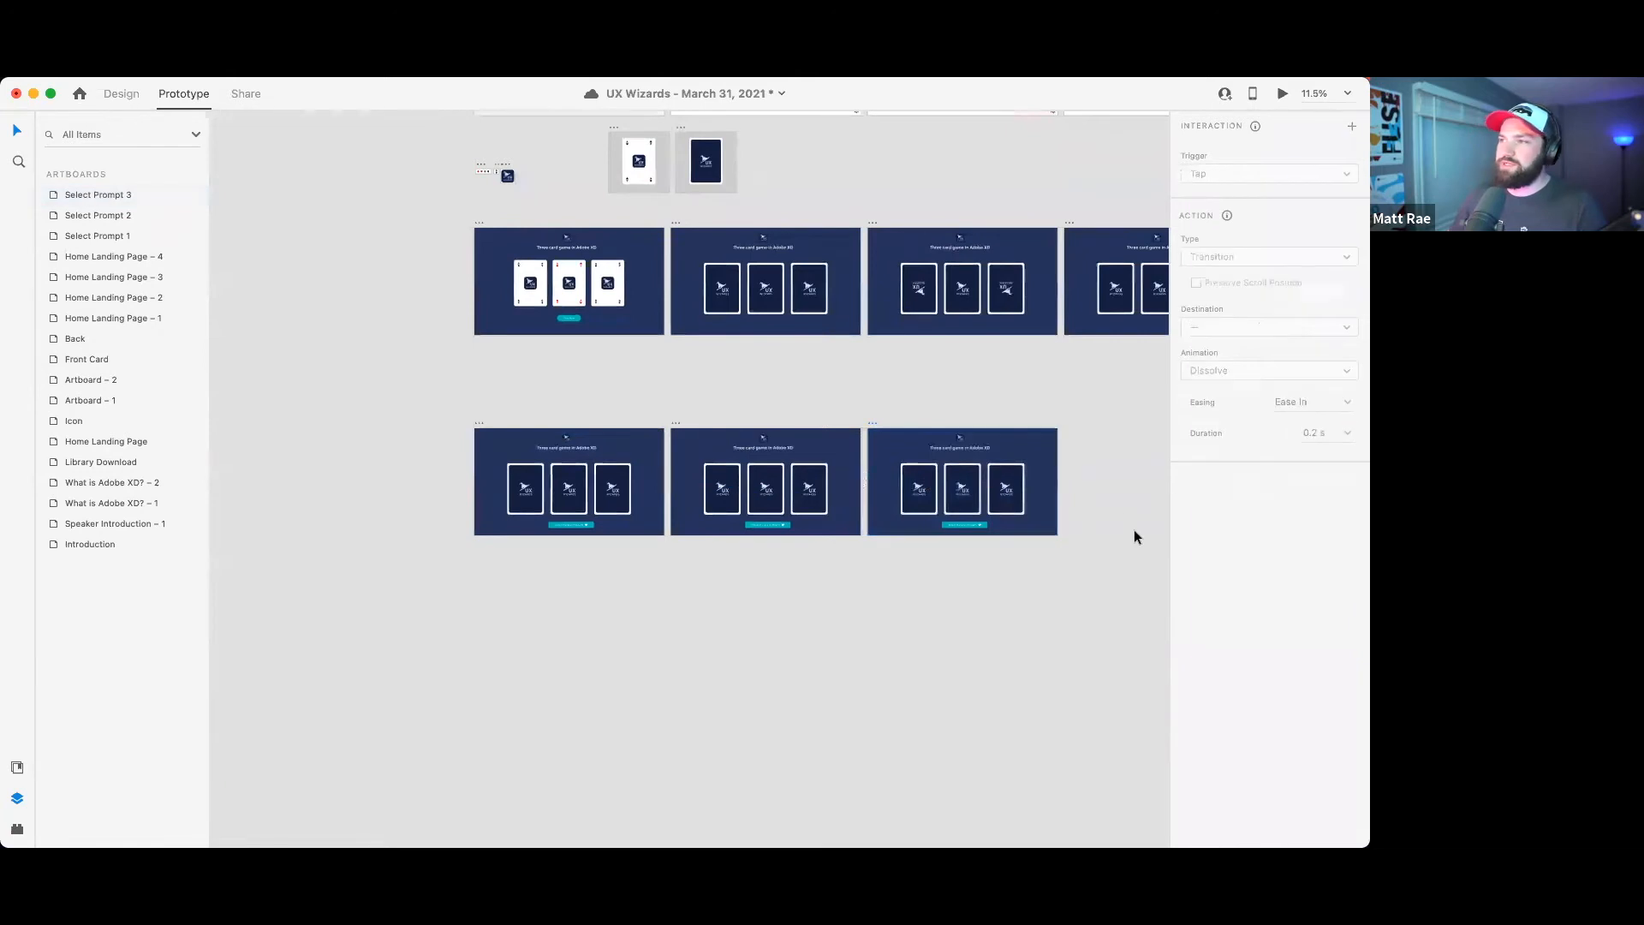
# - Preview the prototype starting from Select Prompt 1 to check the cycling prompts, and close the preview
pyautogui.click(475, 430)
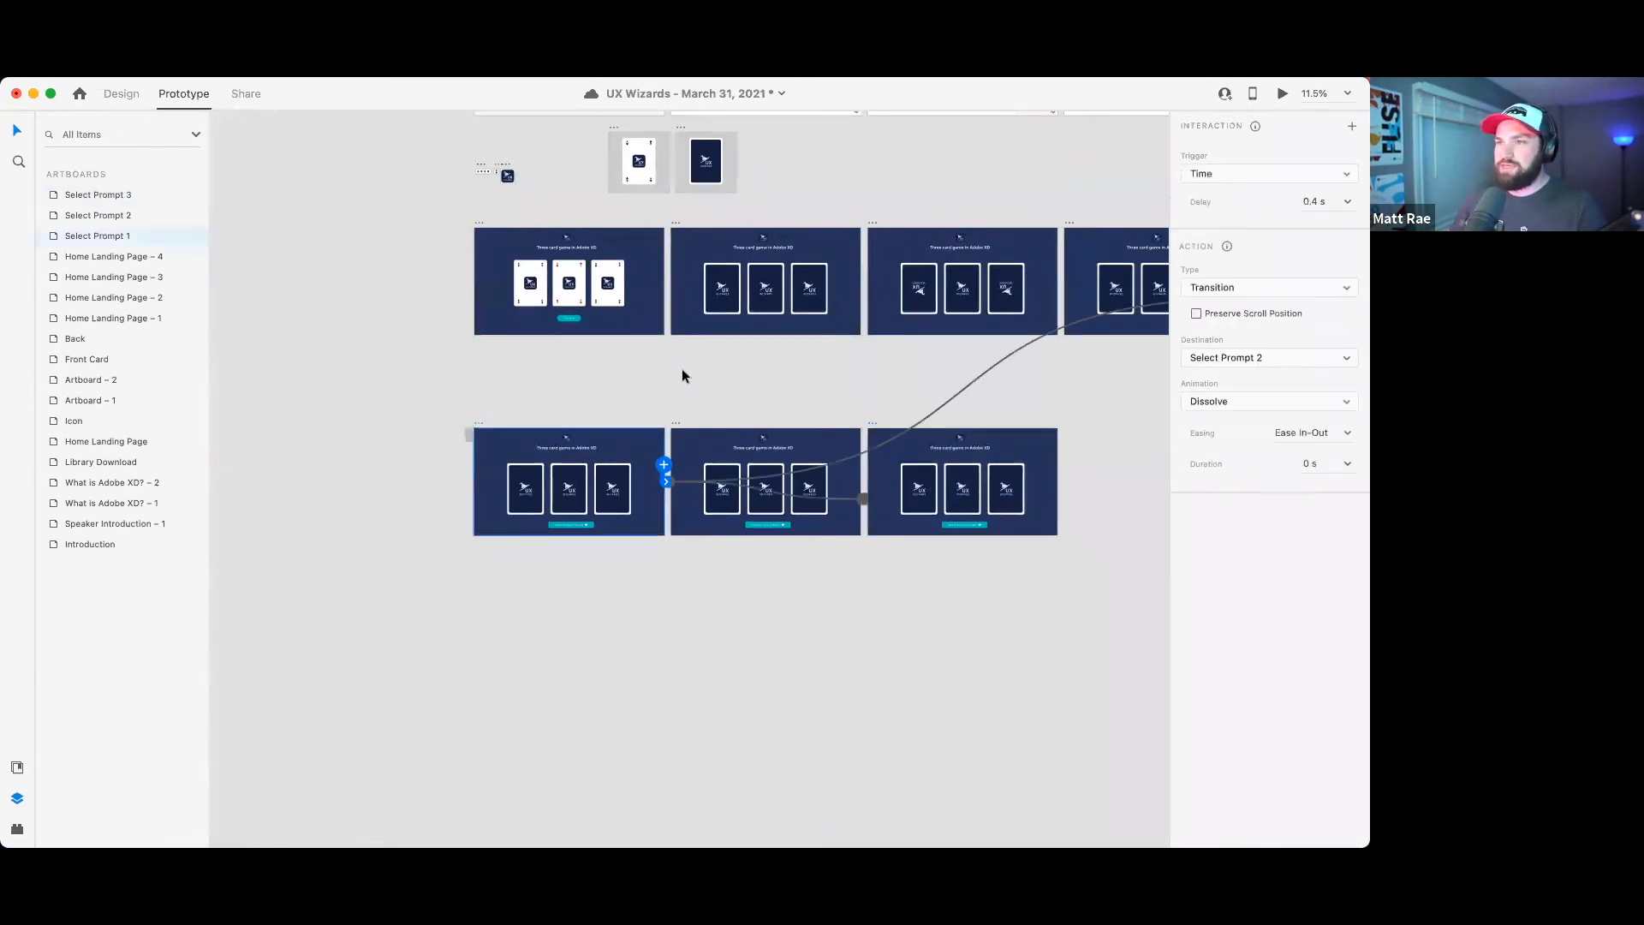
pyautogui.click(1283, 94)
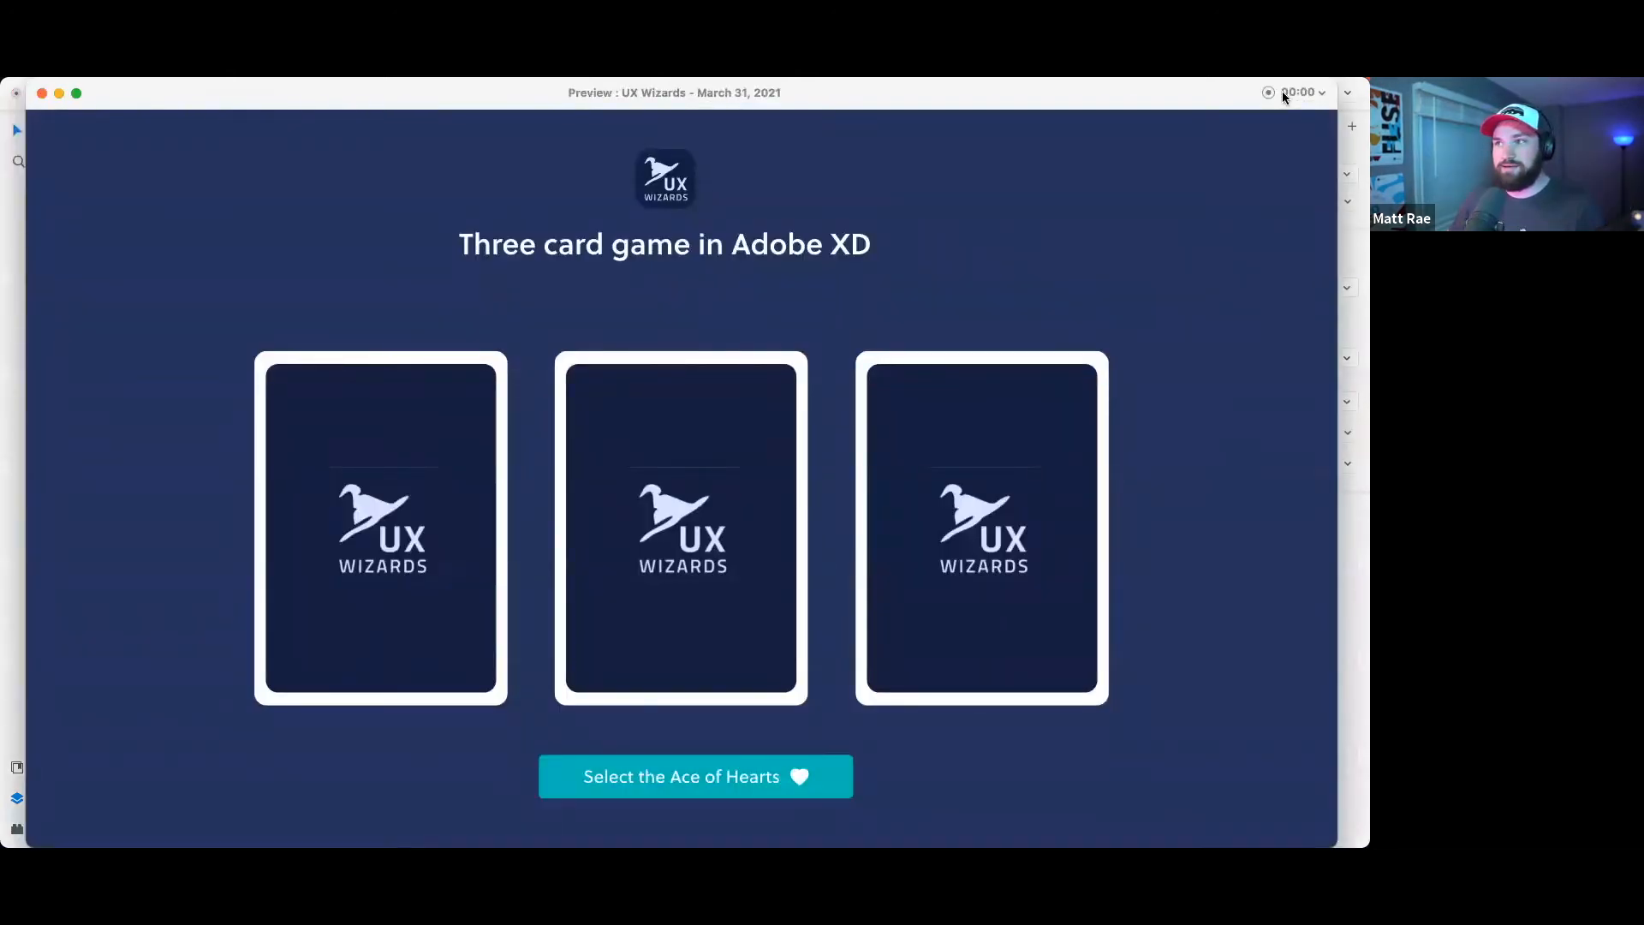
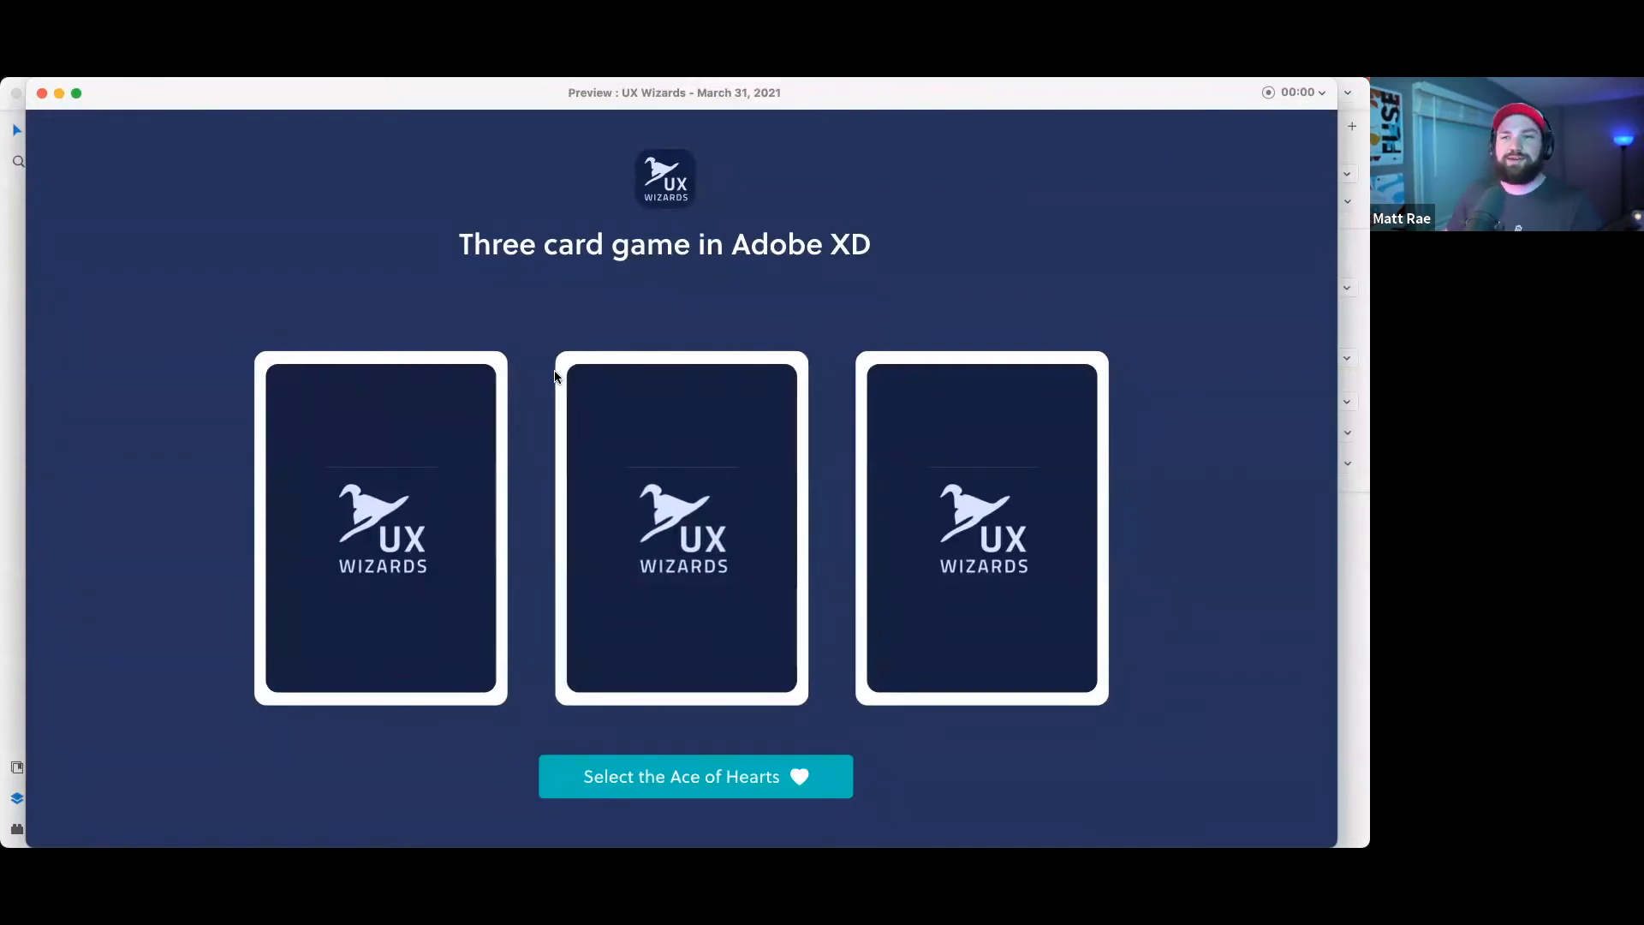
pyautogui.click(42, 92)
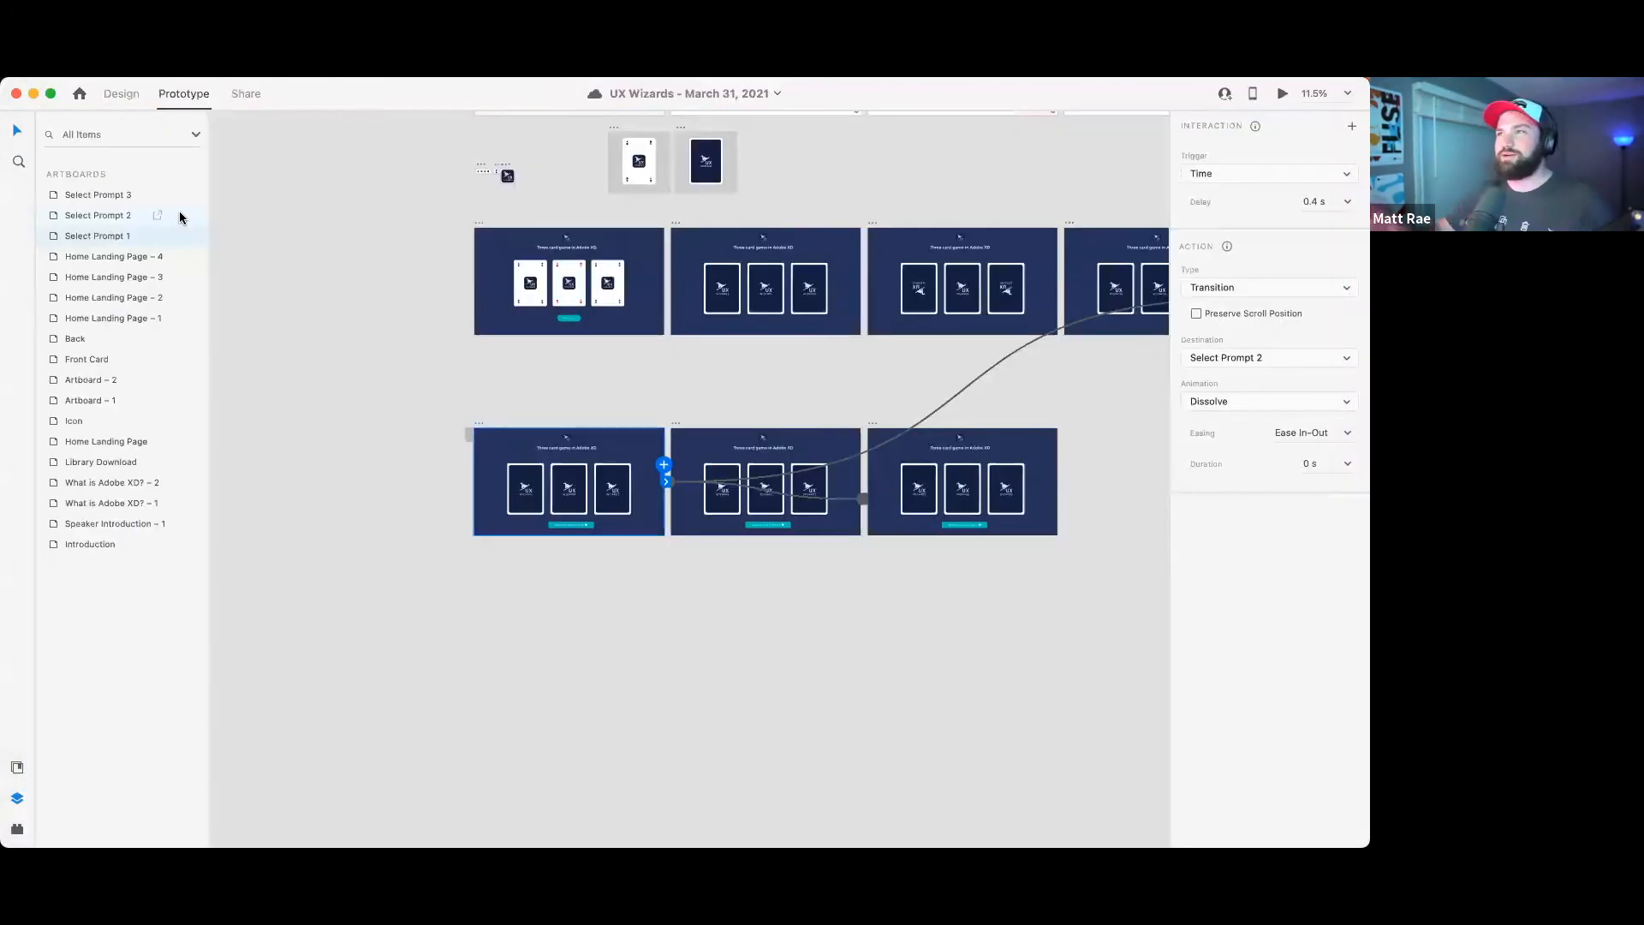
# - Move Select Prompt 3 and Select Prompt 2 along their row, leaving a gap of about one and a half artboard widths between the prompts
pyautogui.click(841, 671)
pyautogui.moveTo(1016, 541); pyautogui.dragTo(839, 523)
pyautogui.scroll(-5, 686, 541)
pyautogui.moveTo(881, 576); pyautogui.dragTo(543, 477)
pyautogui.click(447, 428)
pyautogui.moveTo(449, 428); pyautogui.dragTo(631, 435)
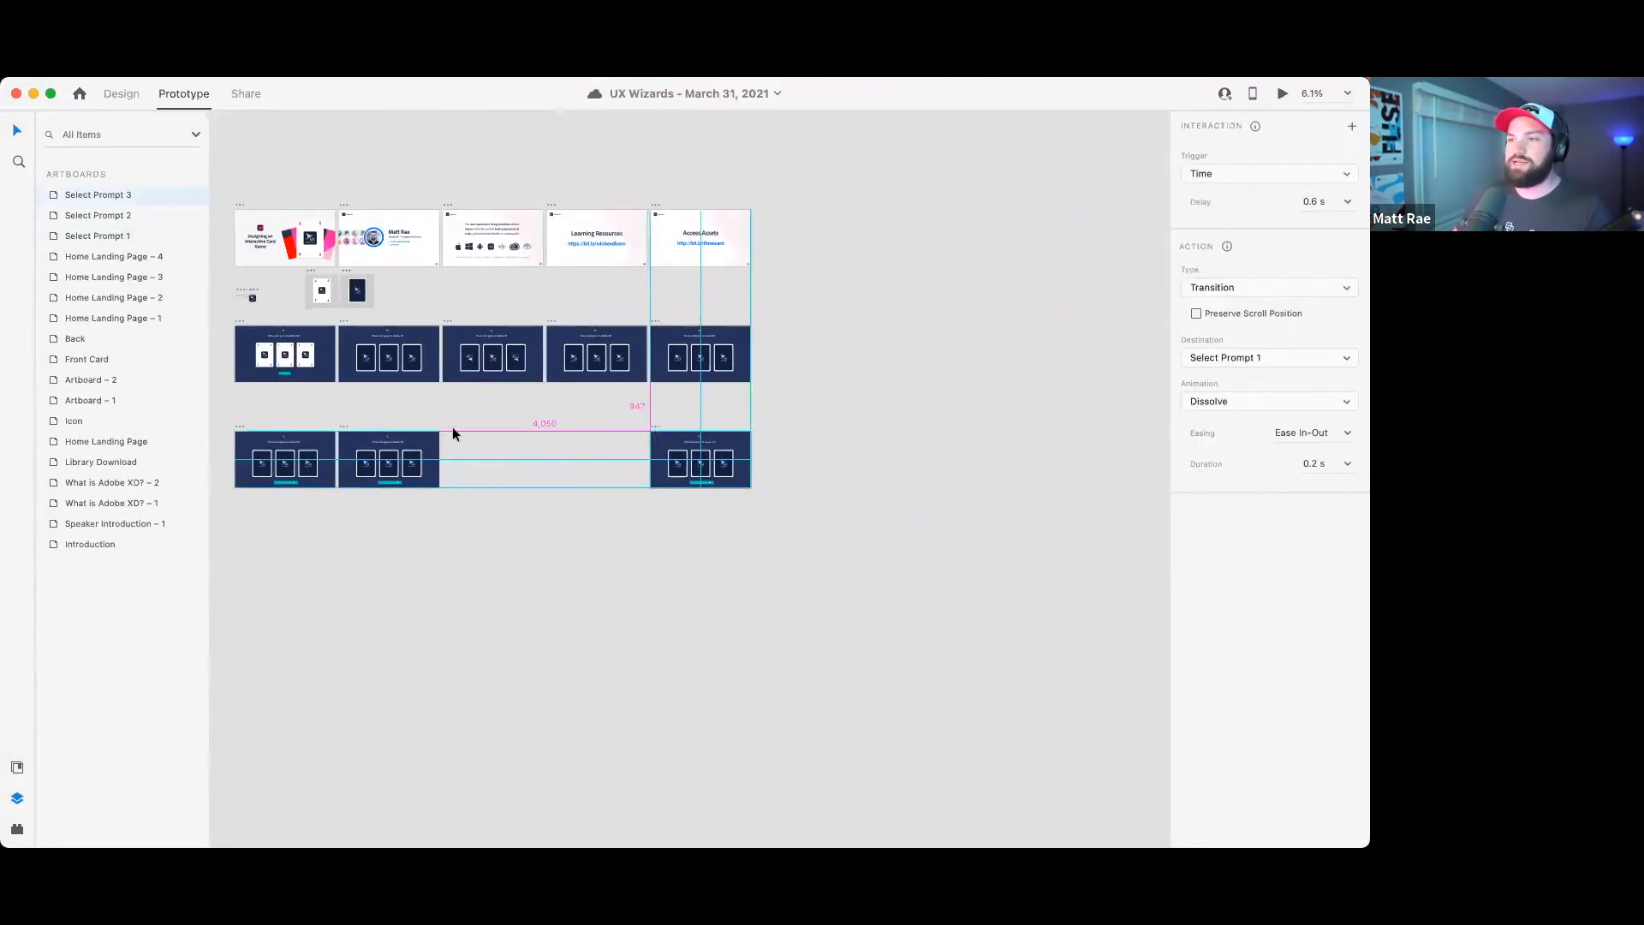
pyautogui.click(343, 428)
pyautogui.moveTo(344, 427); pyautogui.dragTo(452, 429)
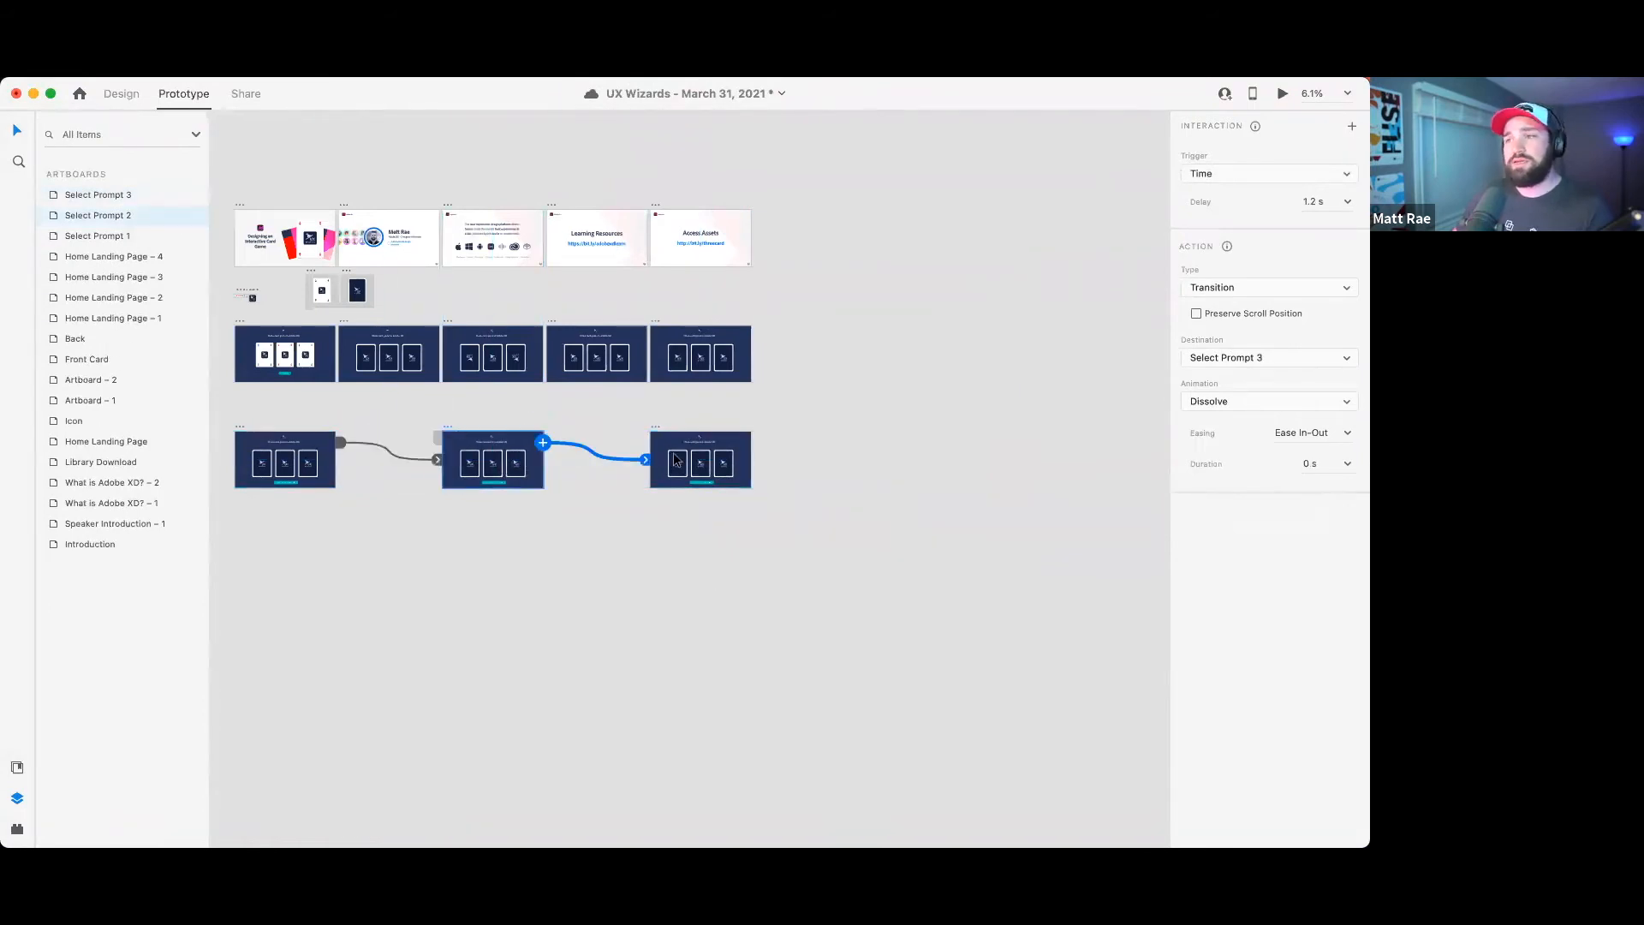
pyautogui.moveTo(654, 428); pyautogui.dragTo(753, 428)
pyautogui.moveTo(455, 433); pyautogui.dragTo(496, 429)
pyautogui.scroll(-2, 597, 582)
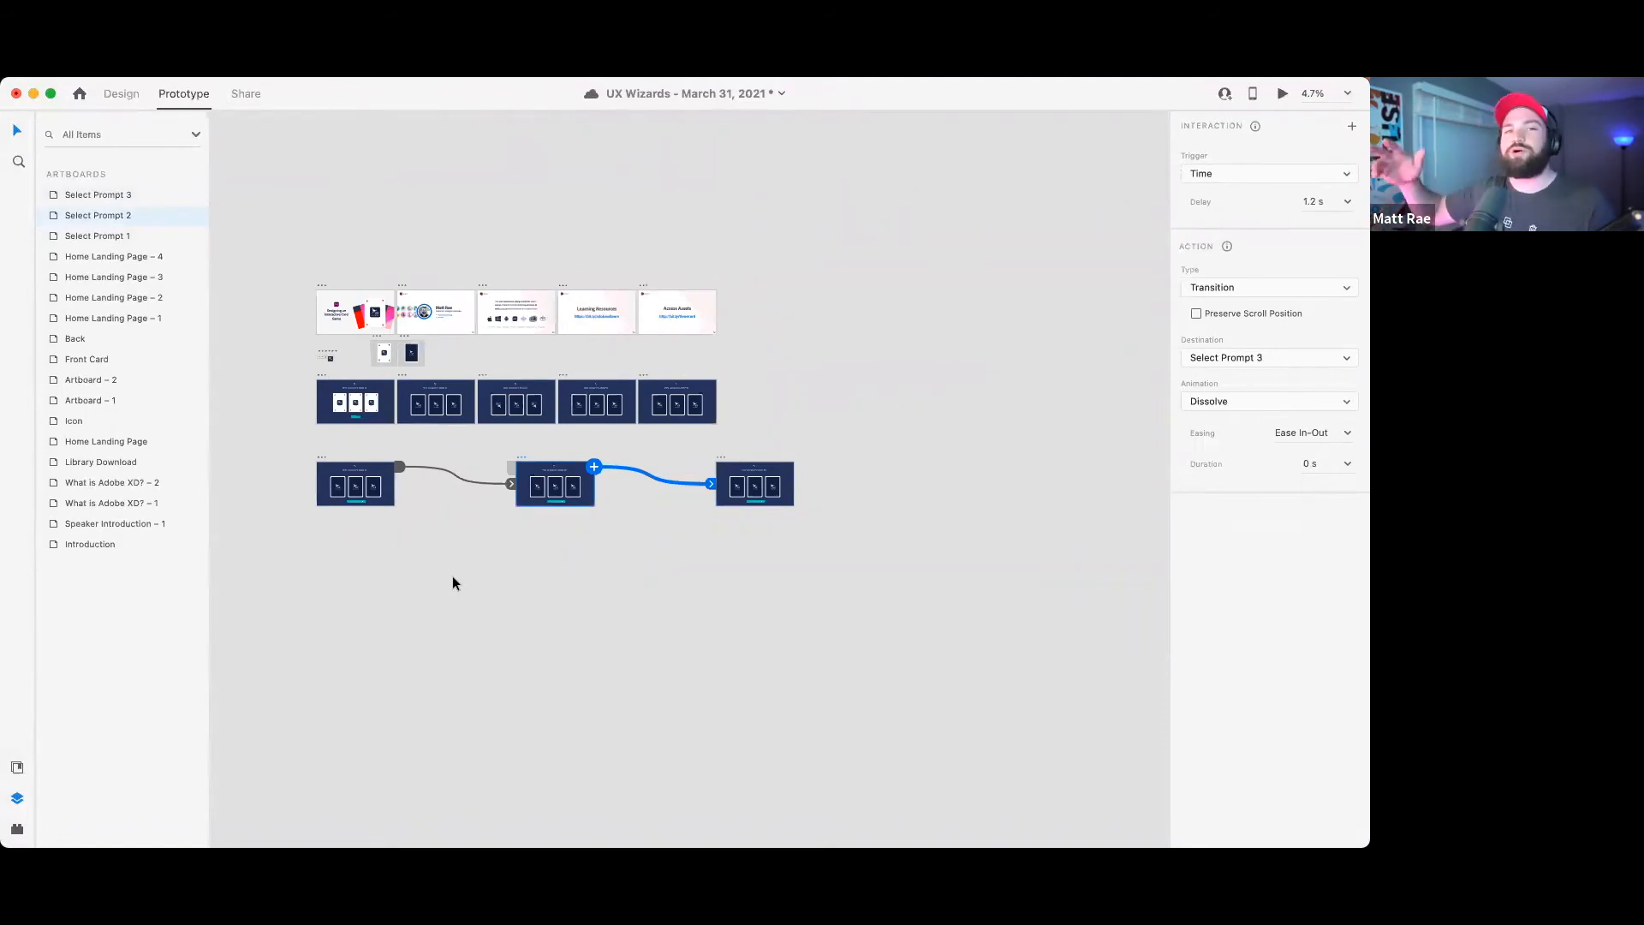
pyautogui.scroll(3, 416, 479)
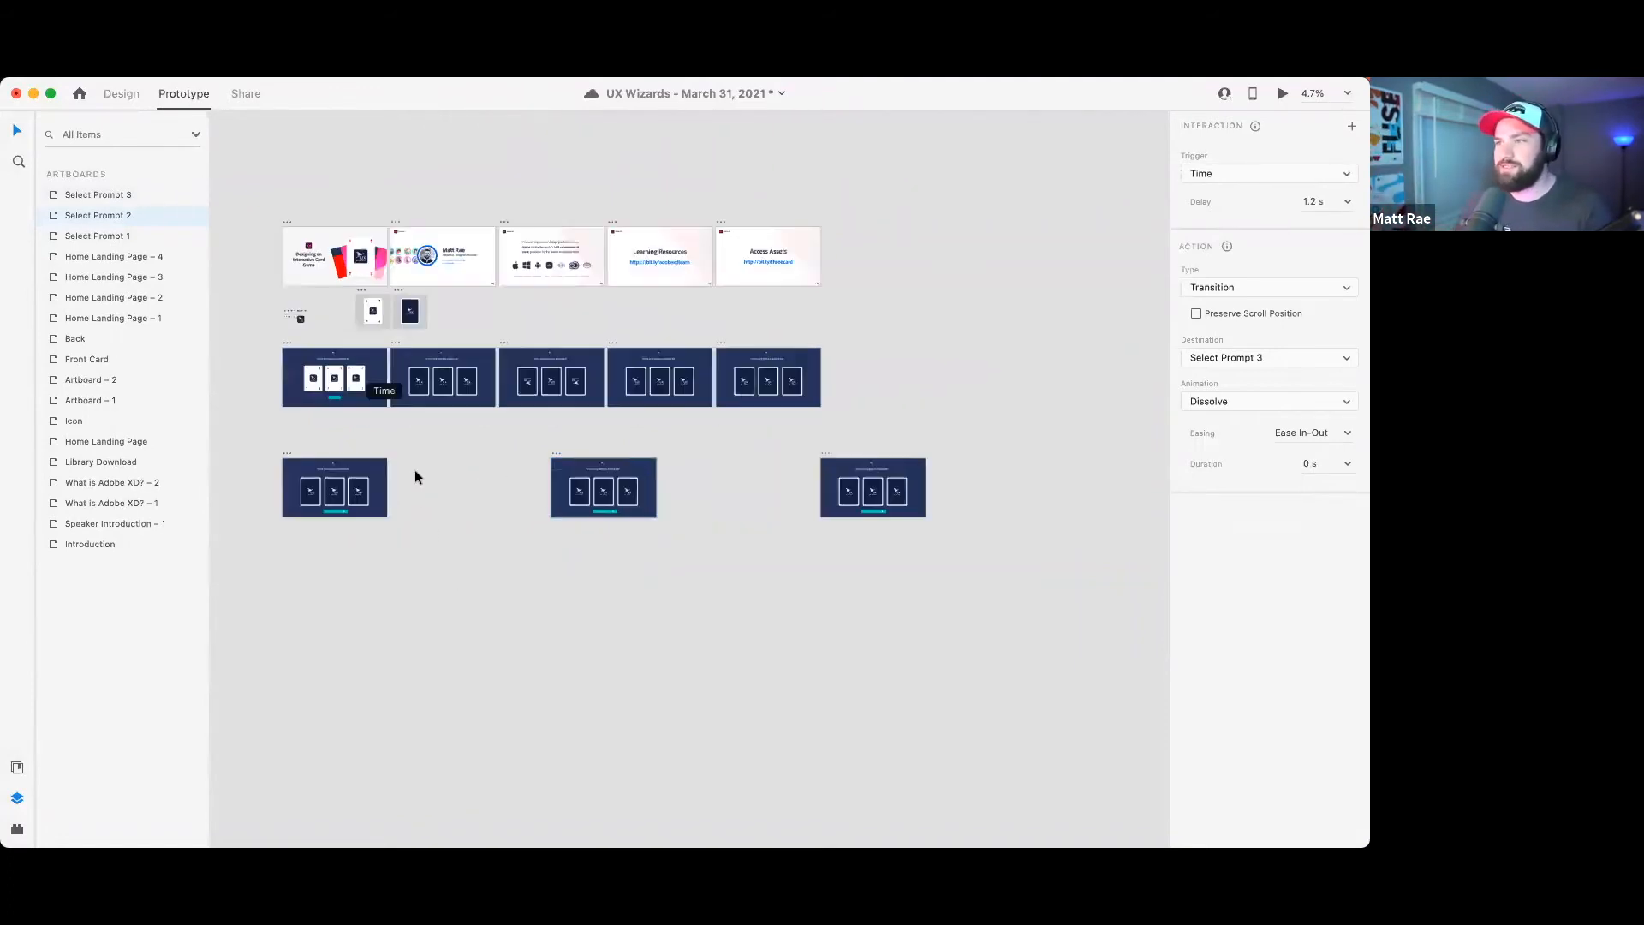
# - Switch to Design mode and examine the names and order of the Clubs, Hearts and Spades cards in Select Prompt 1
pyautogui.moveTo(441, 588); pyautogui.dragTo(466, 571)
pyautogui.press('super+1')
pyautogui.click(382, 570)
pyautogui.scroll(3, 291, 492)
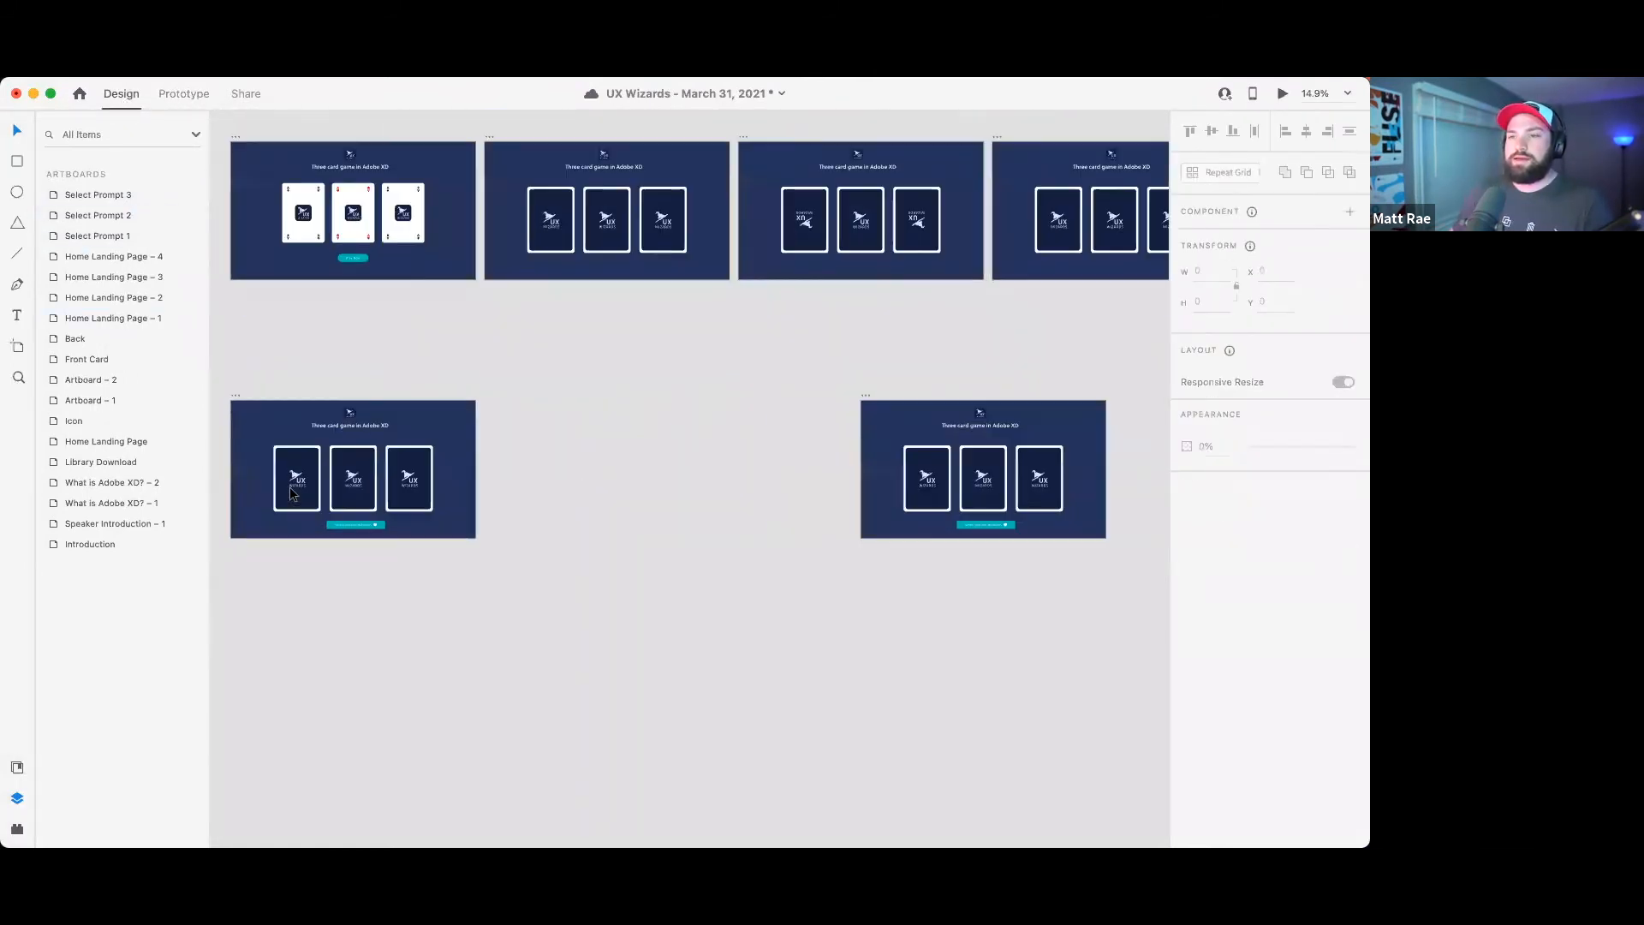
pyautogui.moveTo(342, 613); pyautogui.dragTo(412, 588)
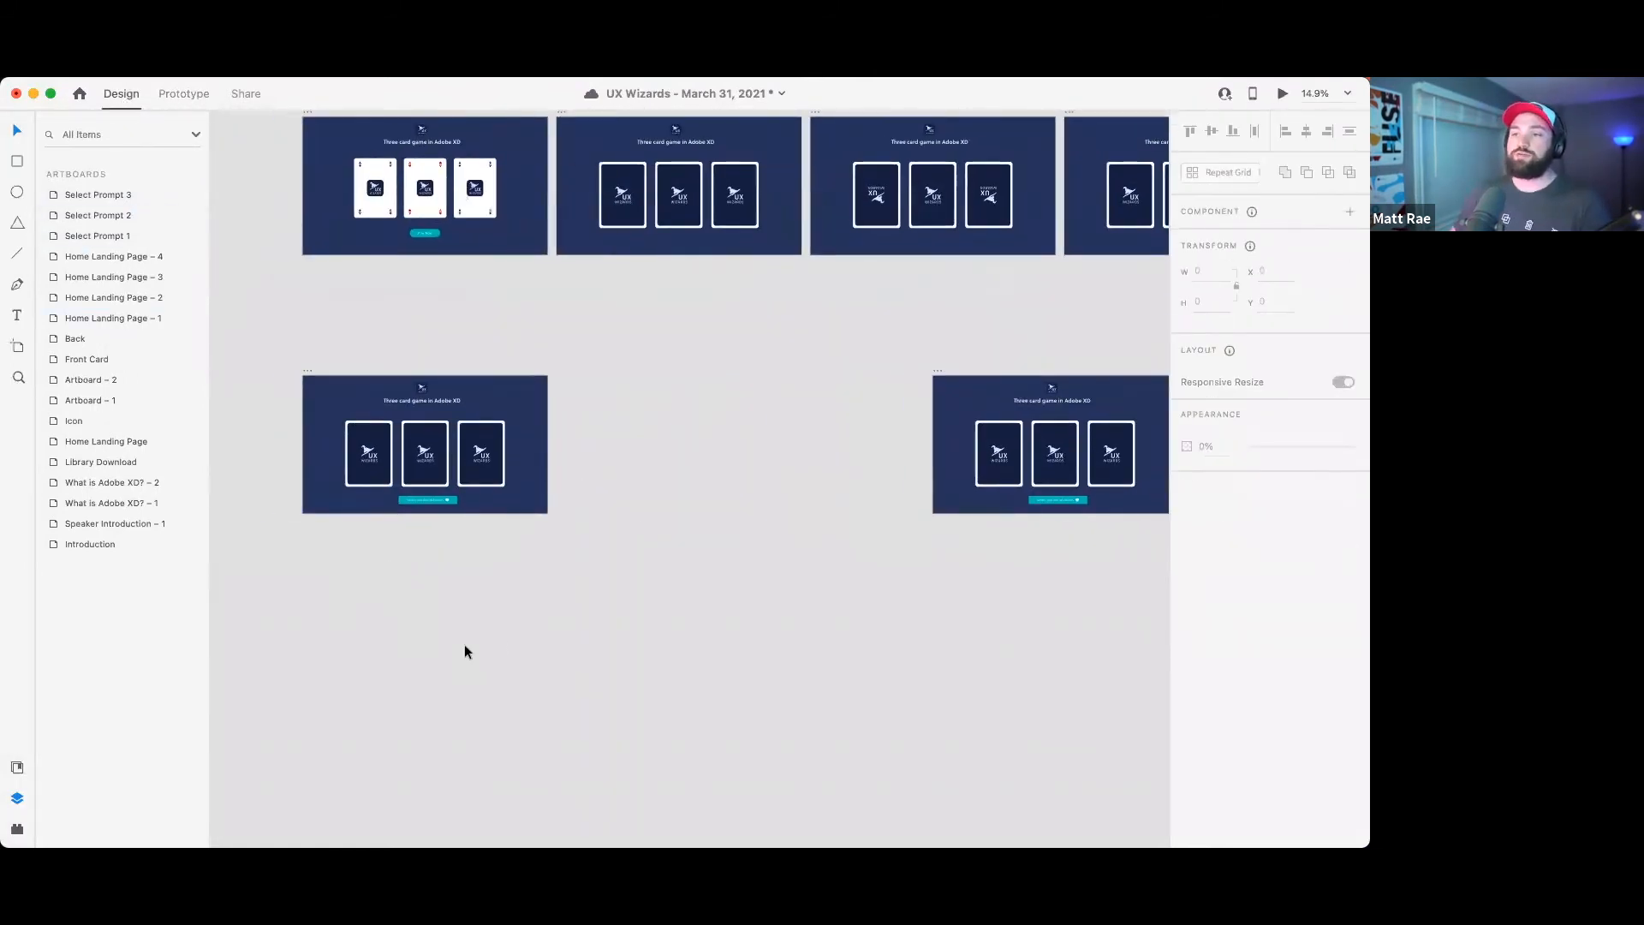
pyautogui.scroll(-2, 466, 649)
pyautogui.hscroll(1, 465, 649)
pyautogui.doubleClick(339, 398)
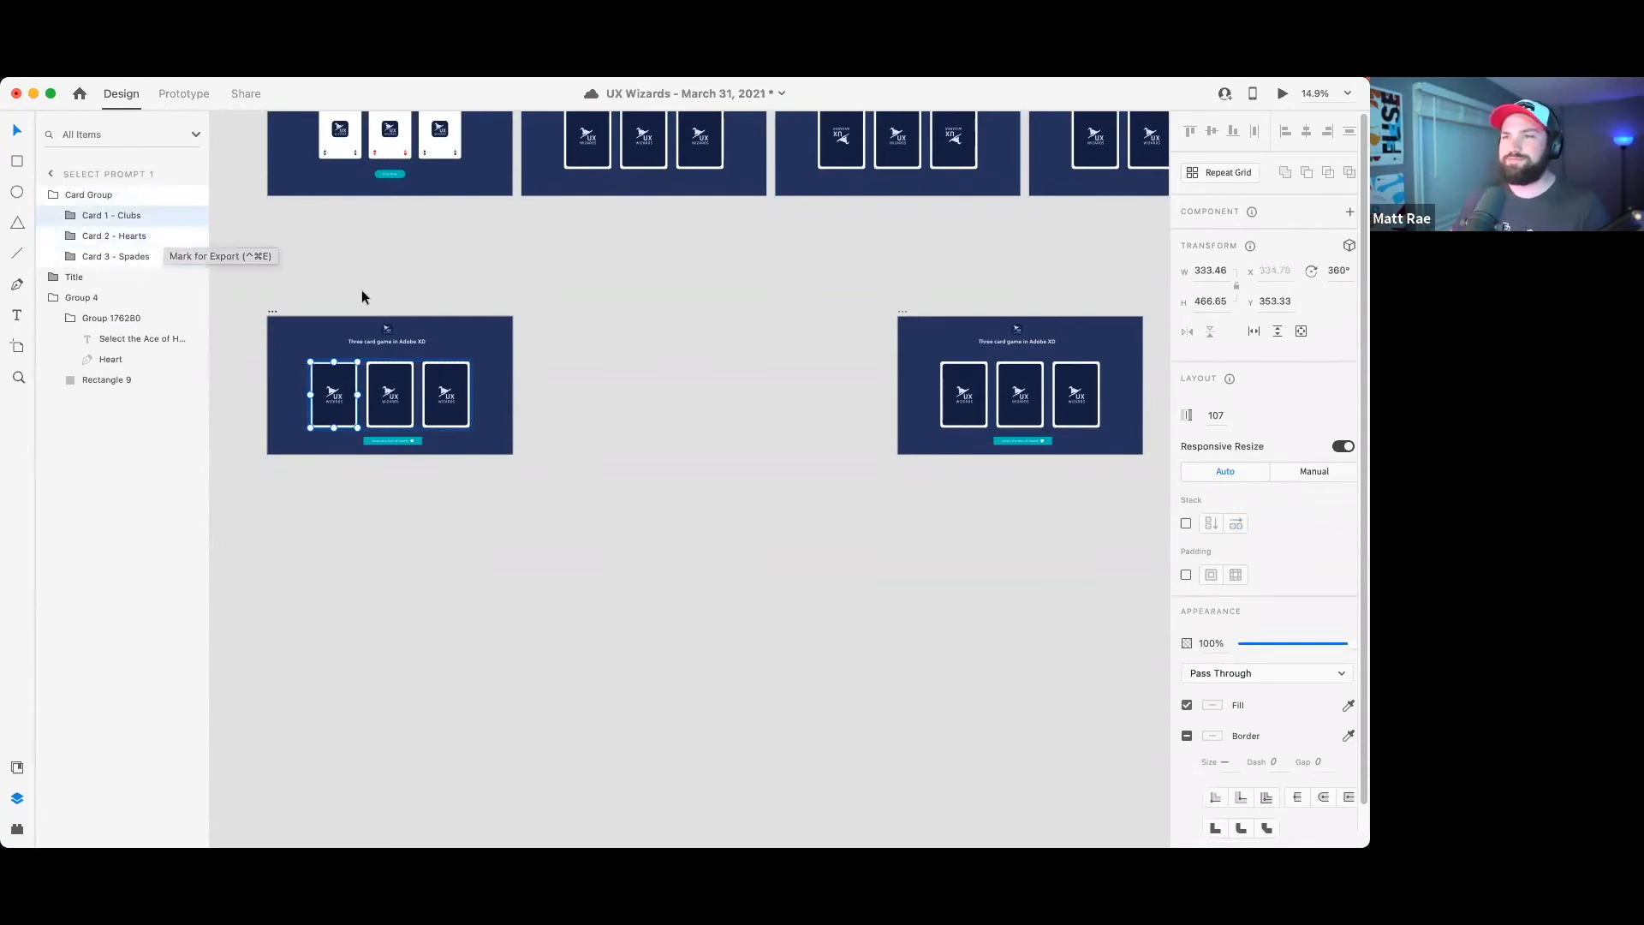
pyautogui.doubleClick(134, 221)
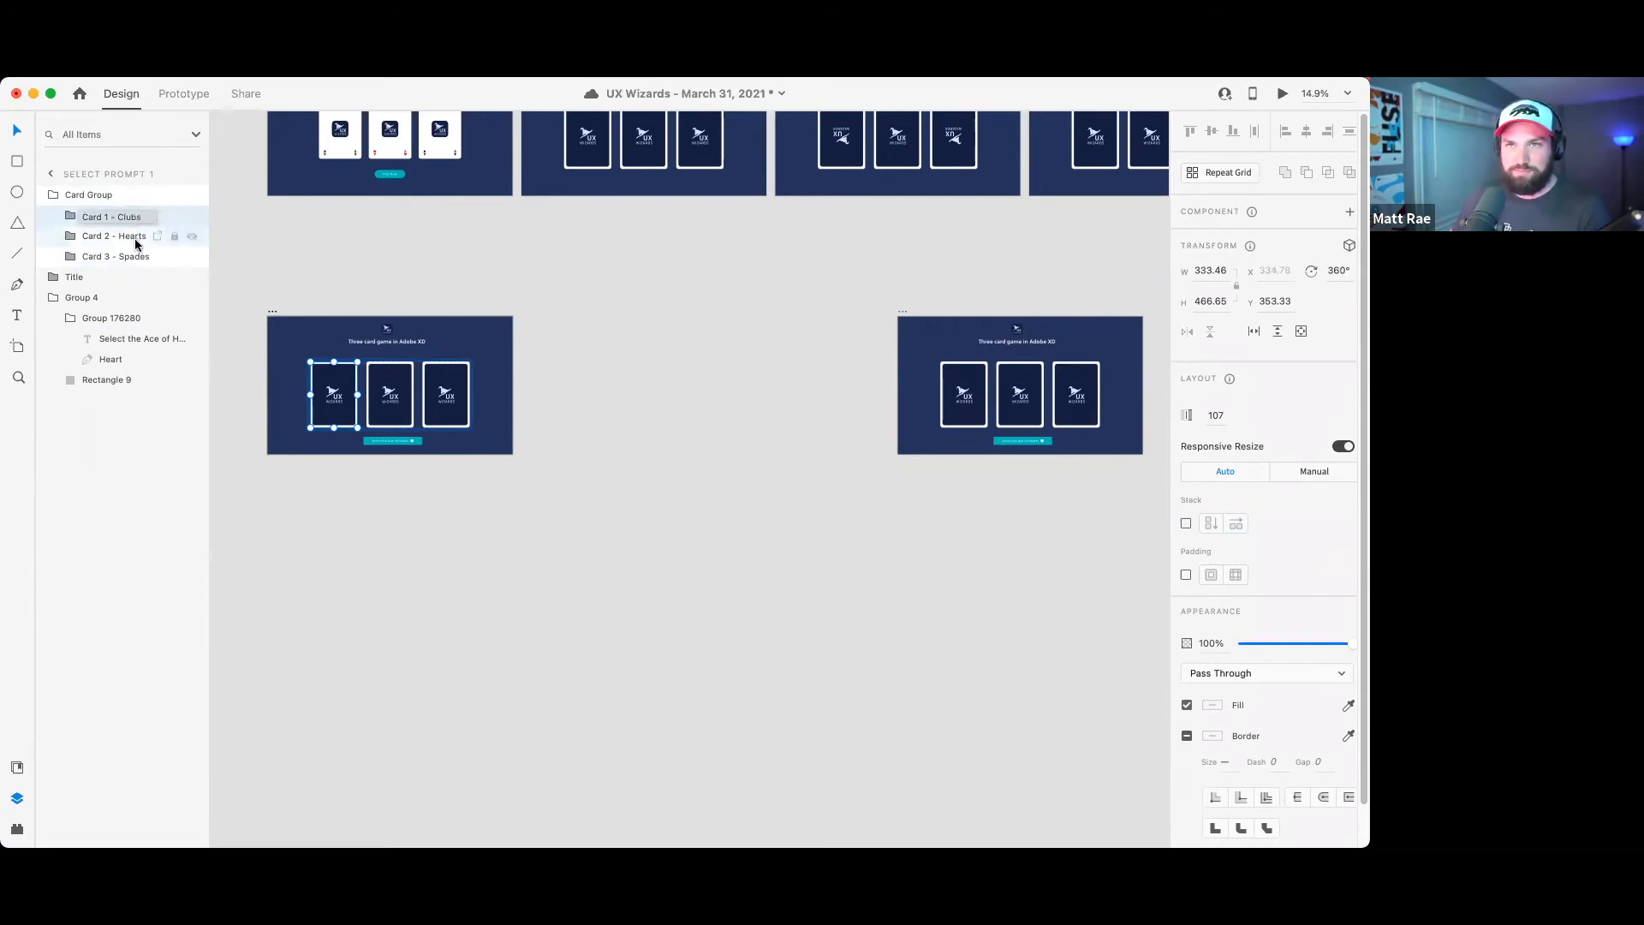
pyautogui.doubleClick(136, 243)
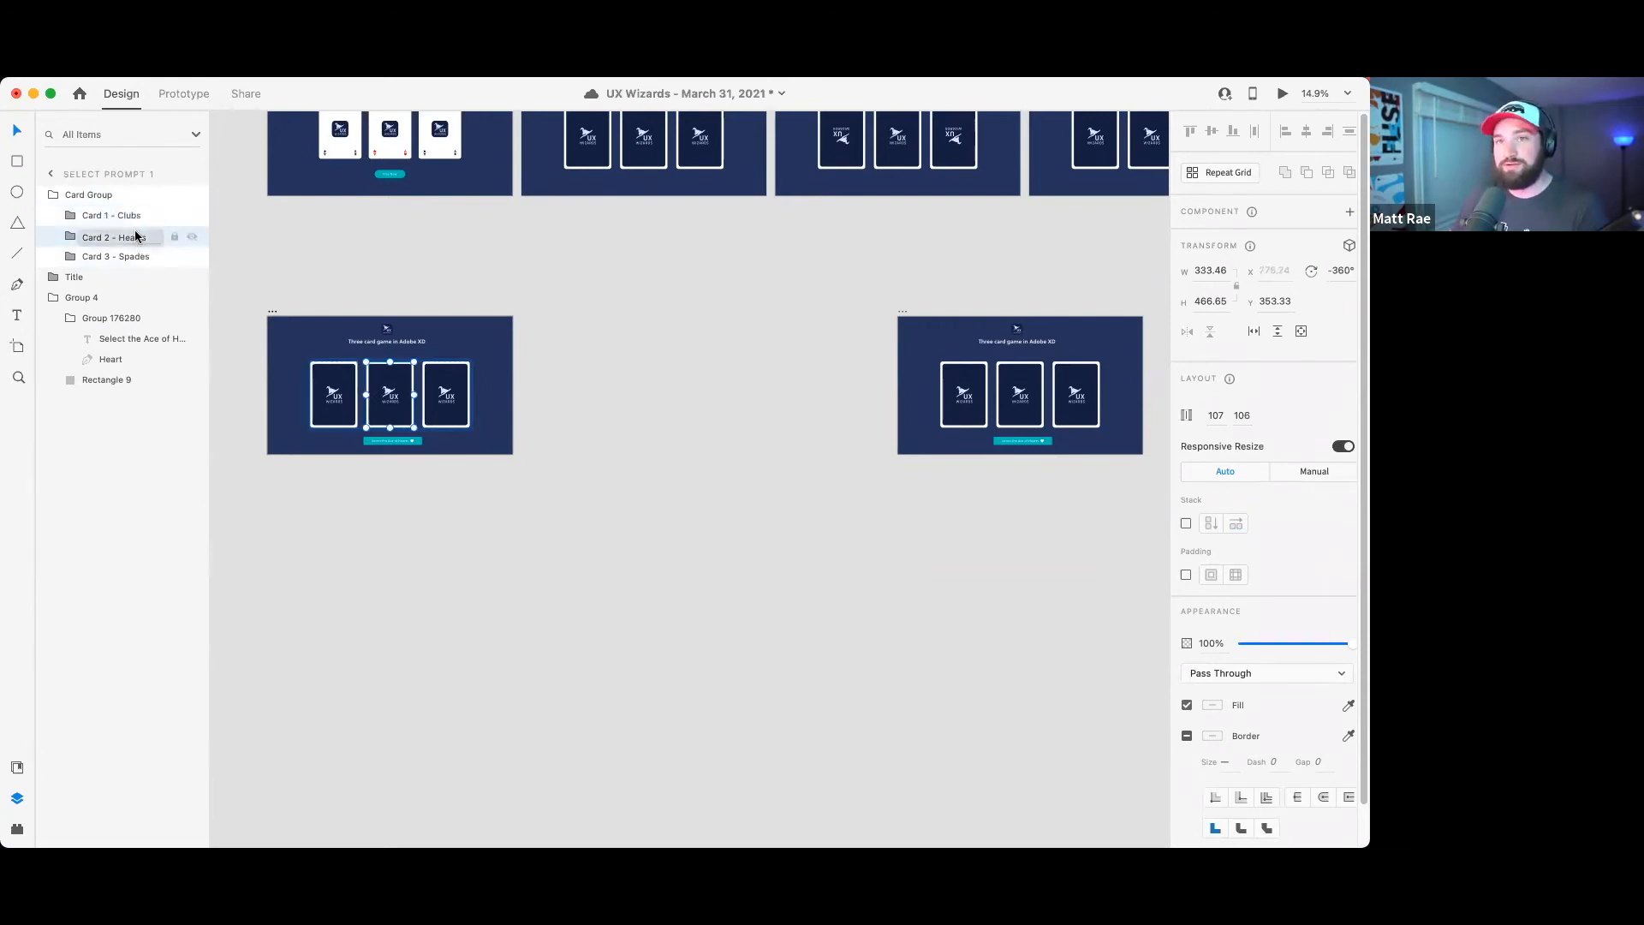
pyautogui.click(128, 256)
pyautogui.click(119, 222)
pyautogui.click(121, 238)
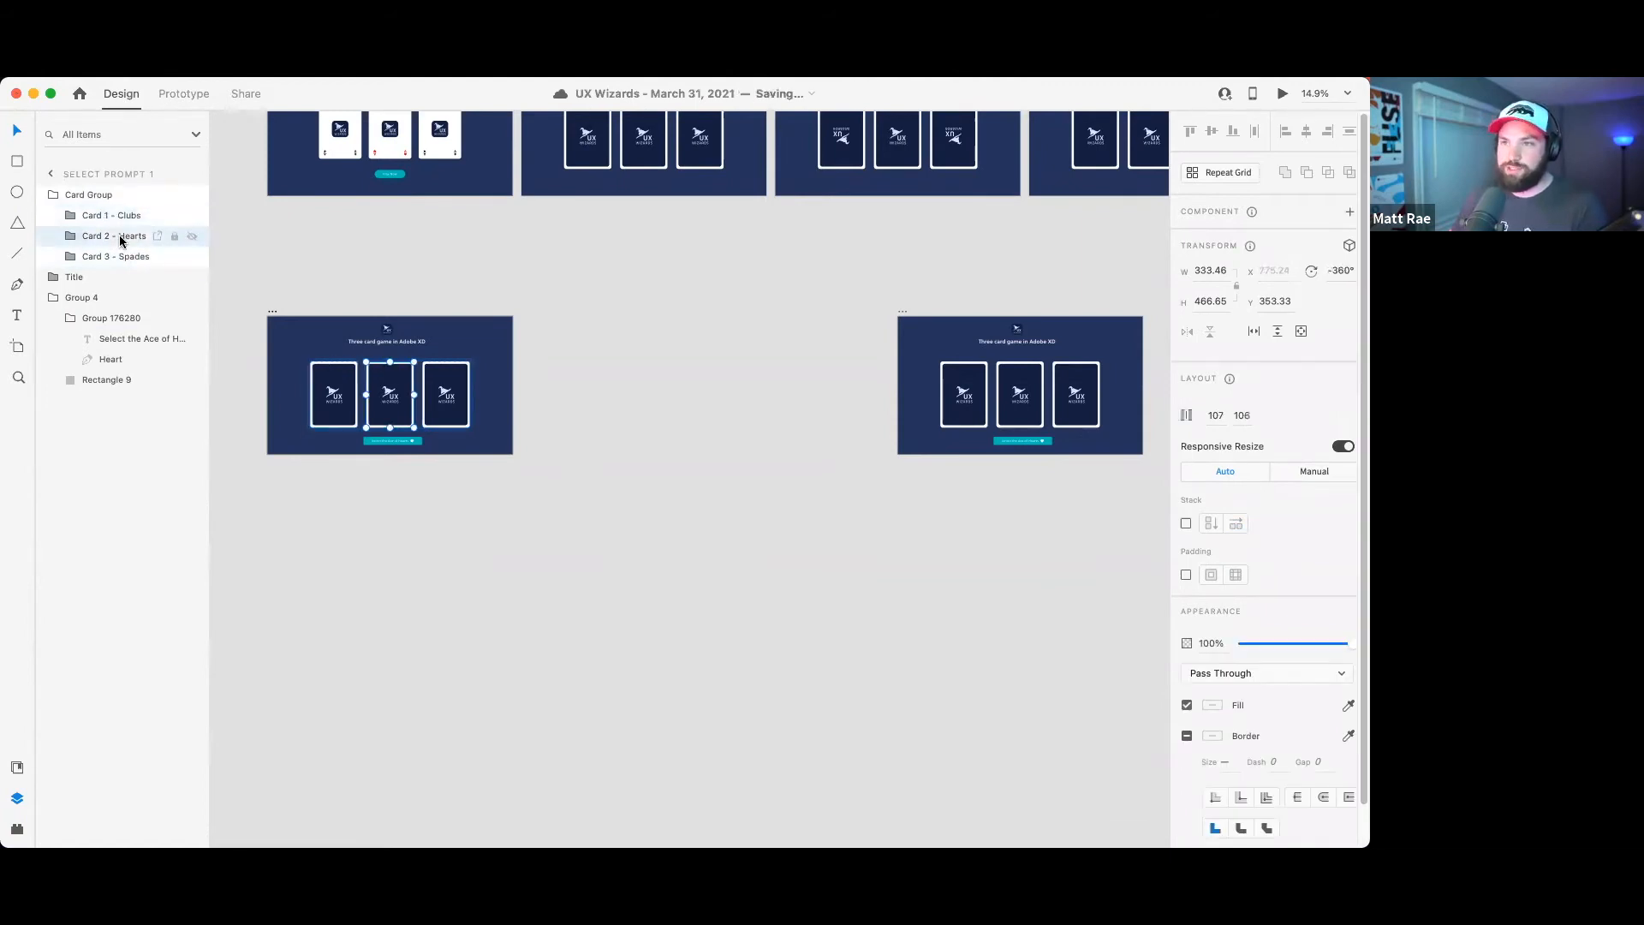
pyautogui.click(529, 480)
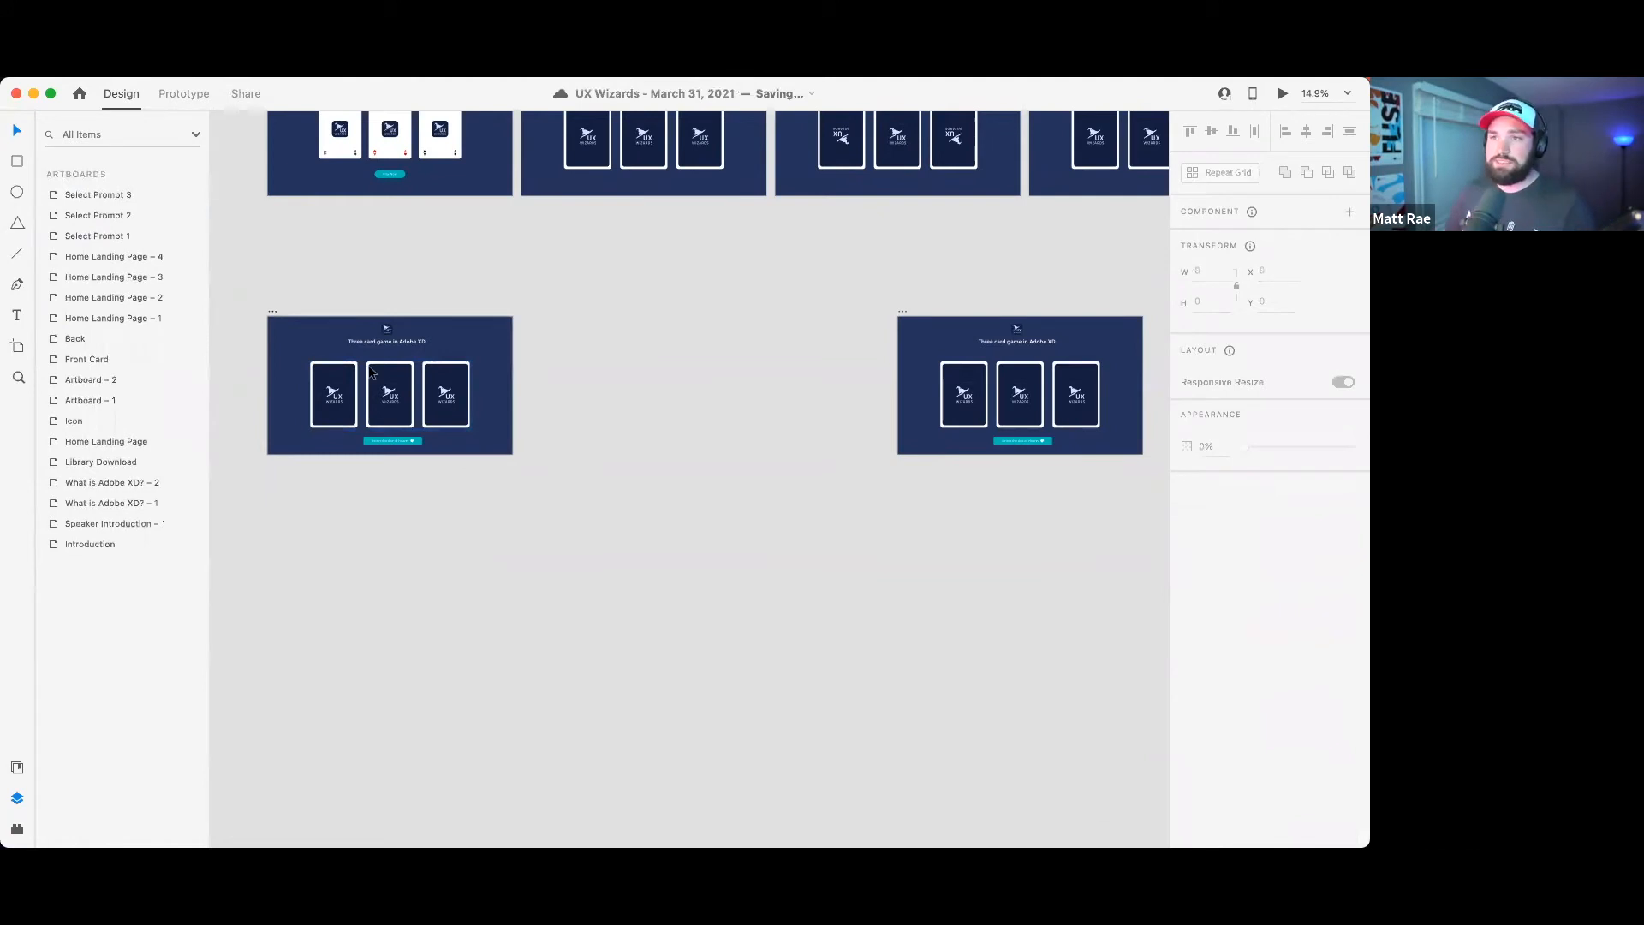
# - Duplicate the Select Prompt 1 artboard directly below the original, aligned at X 1990 with Y 5926
pyautogui.click(271, 313)
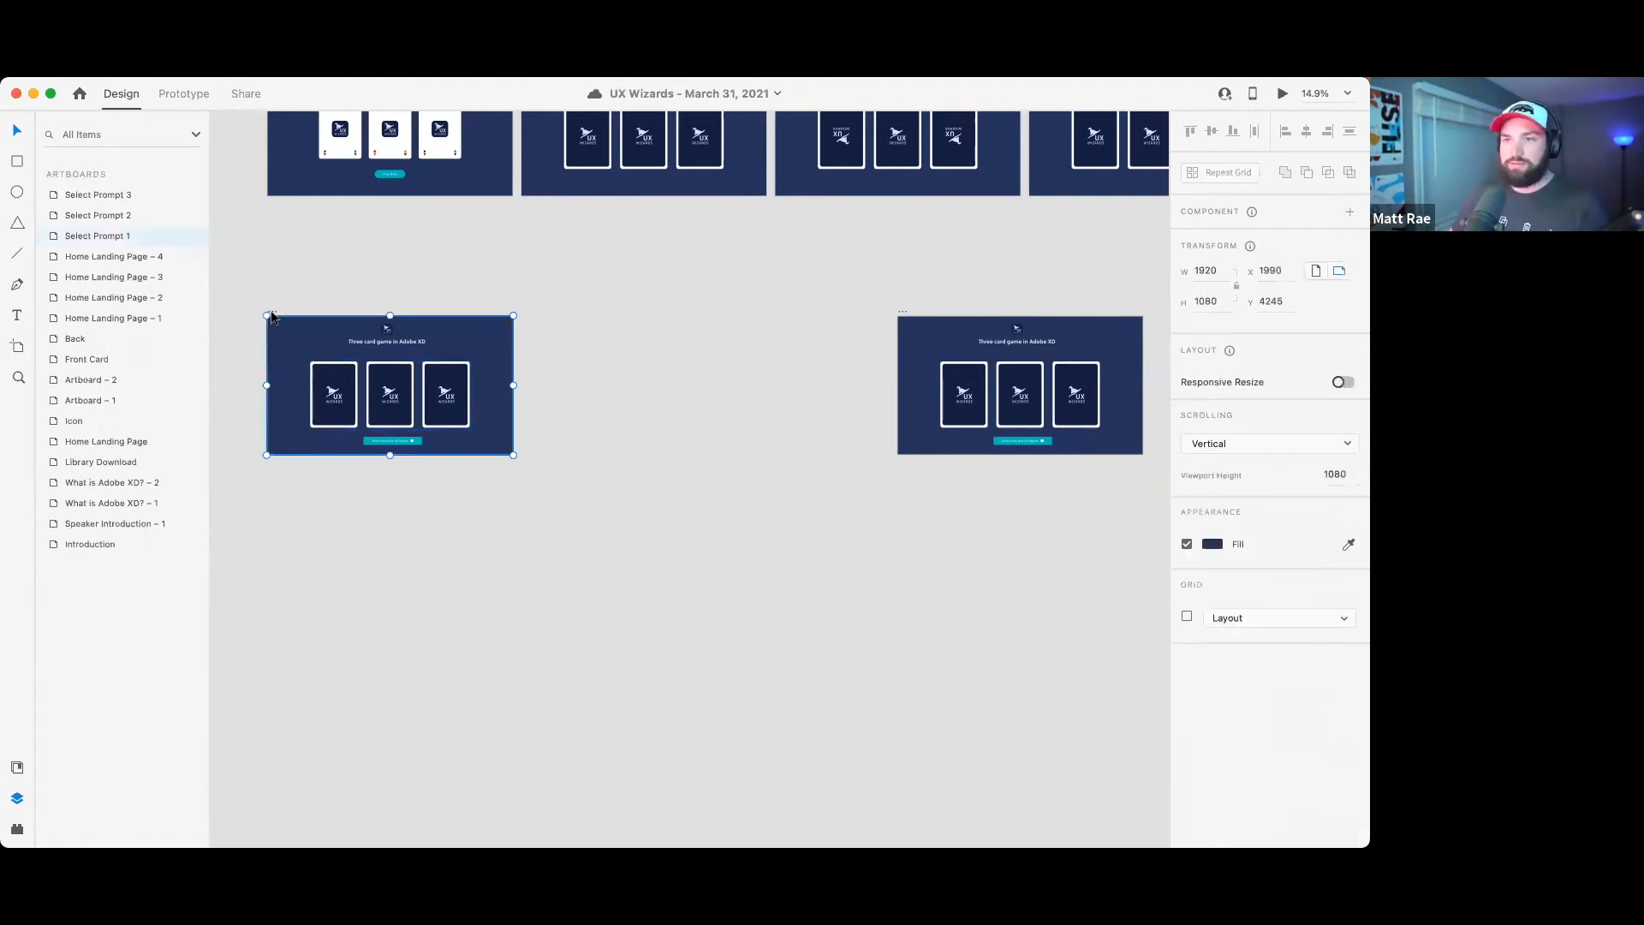
pyautogui.moveTo(274, 318); pyautogui.dragTo(267, 530)
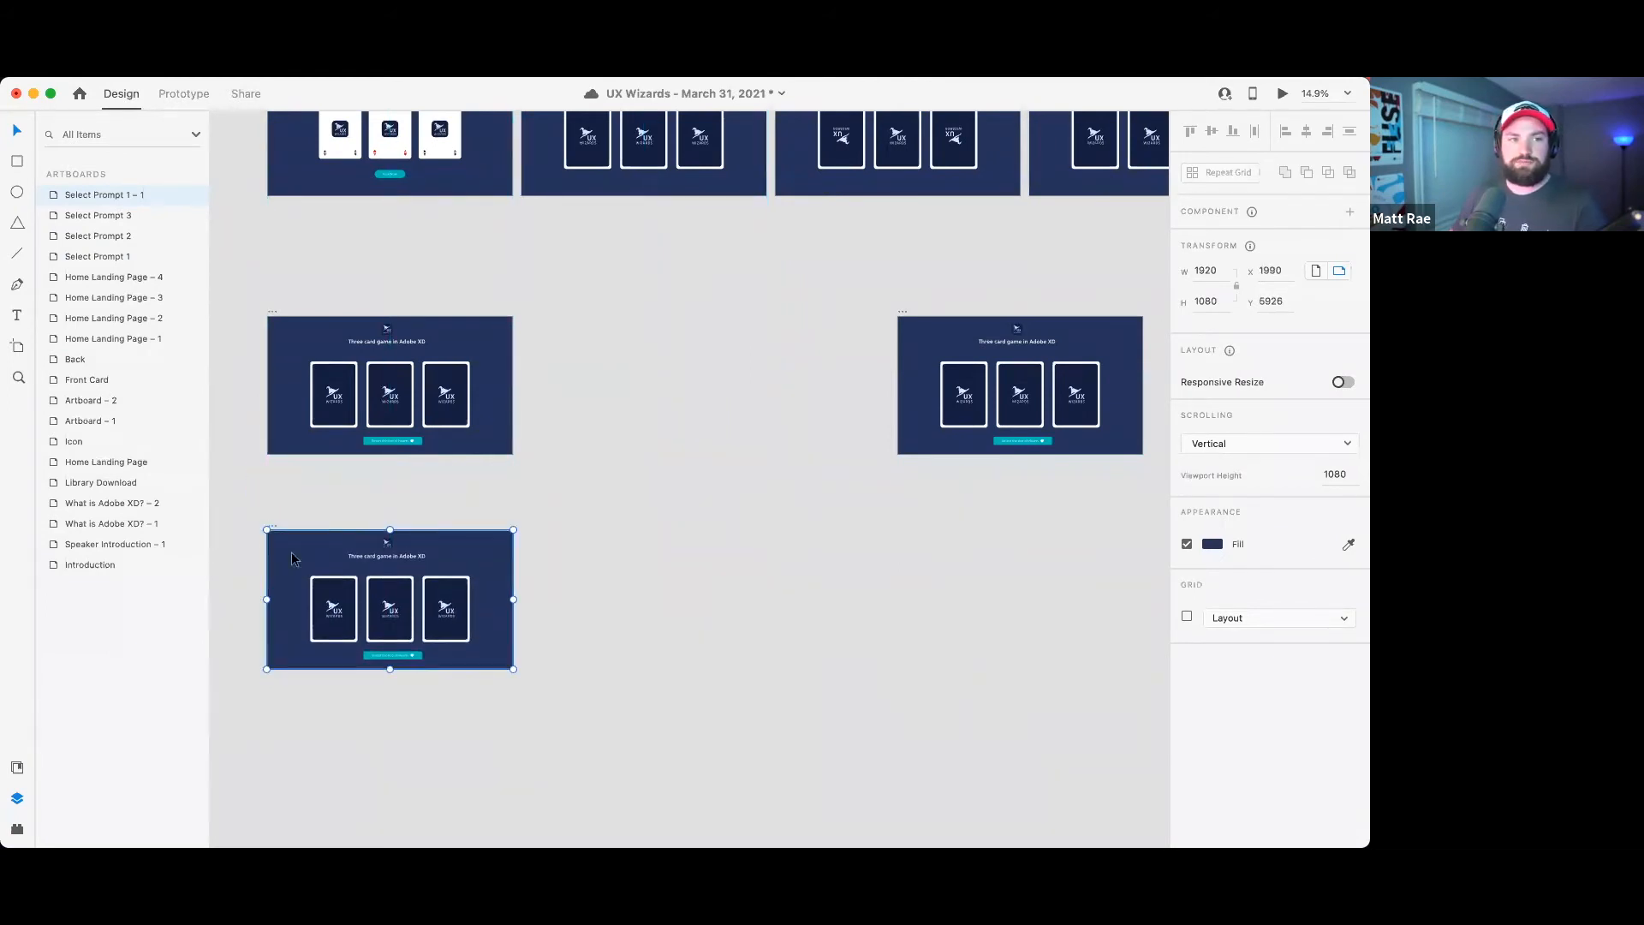
pyautogui.scroll(3, 317, 616)
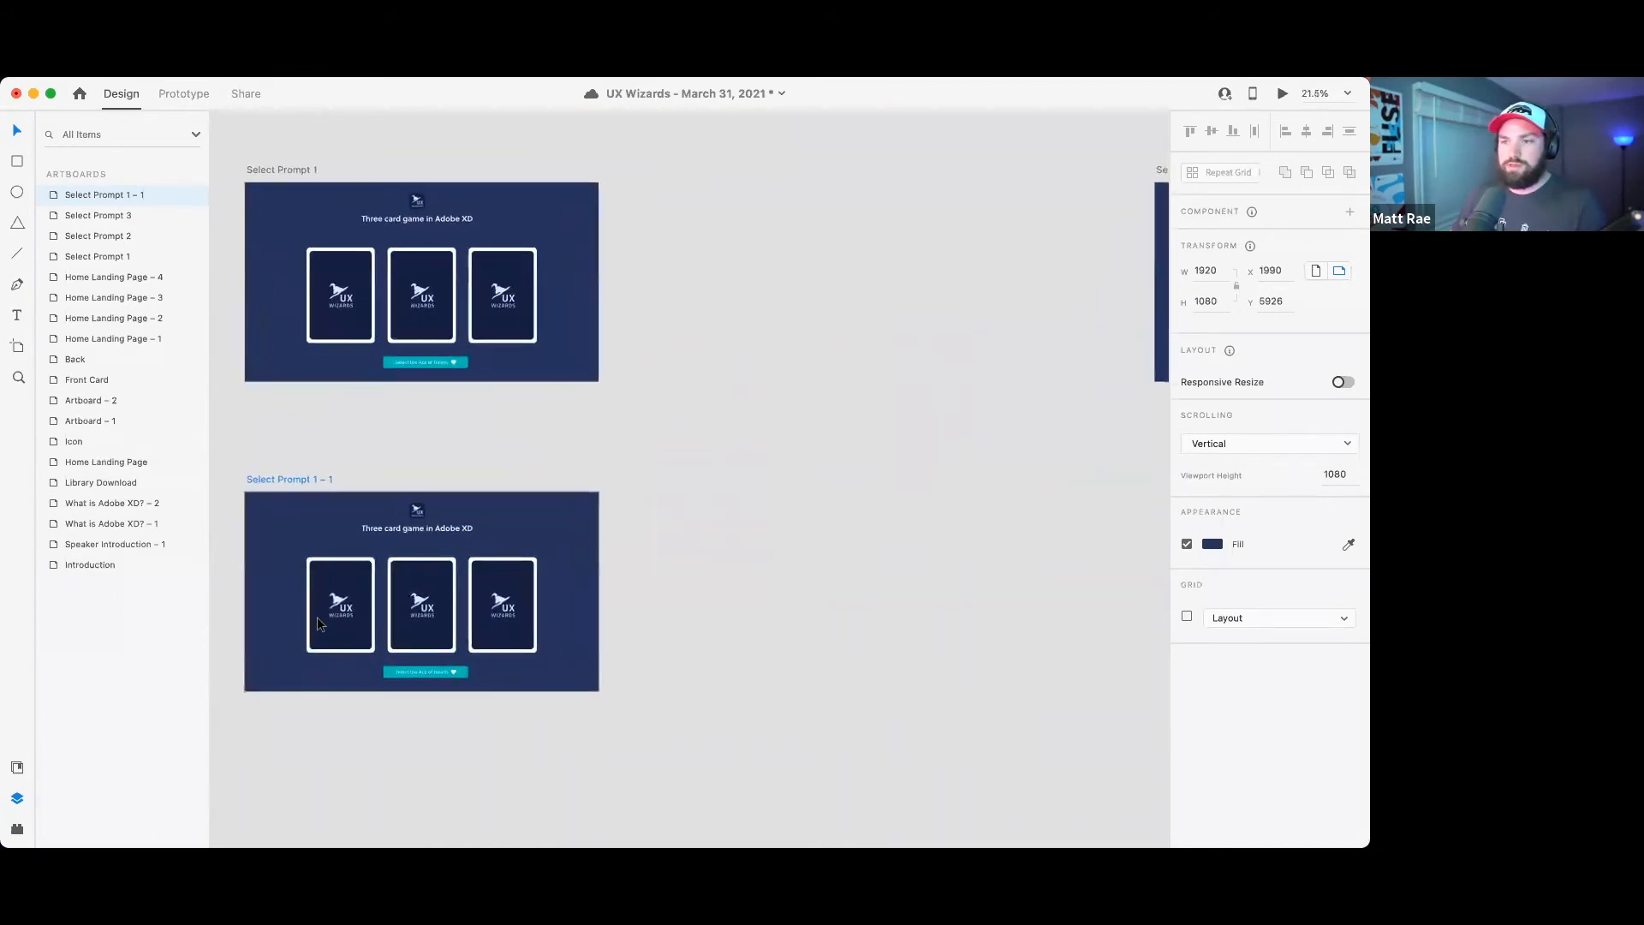
pyautogui.scroll(2, 317, 616)
pyautogui.scroll(-1, 433, 737)
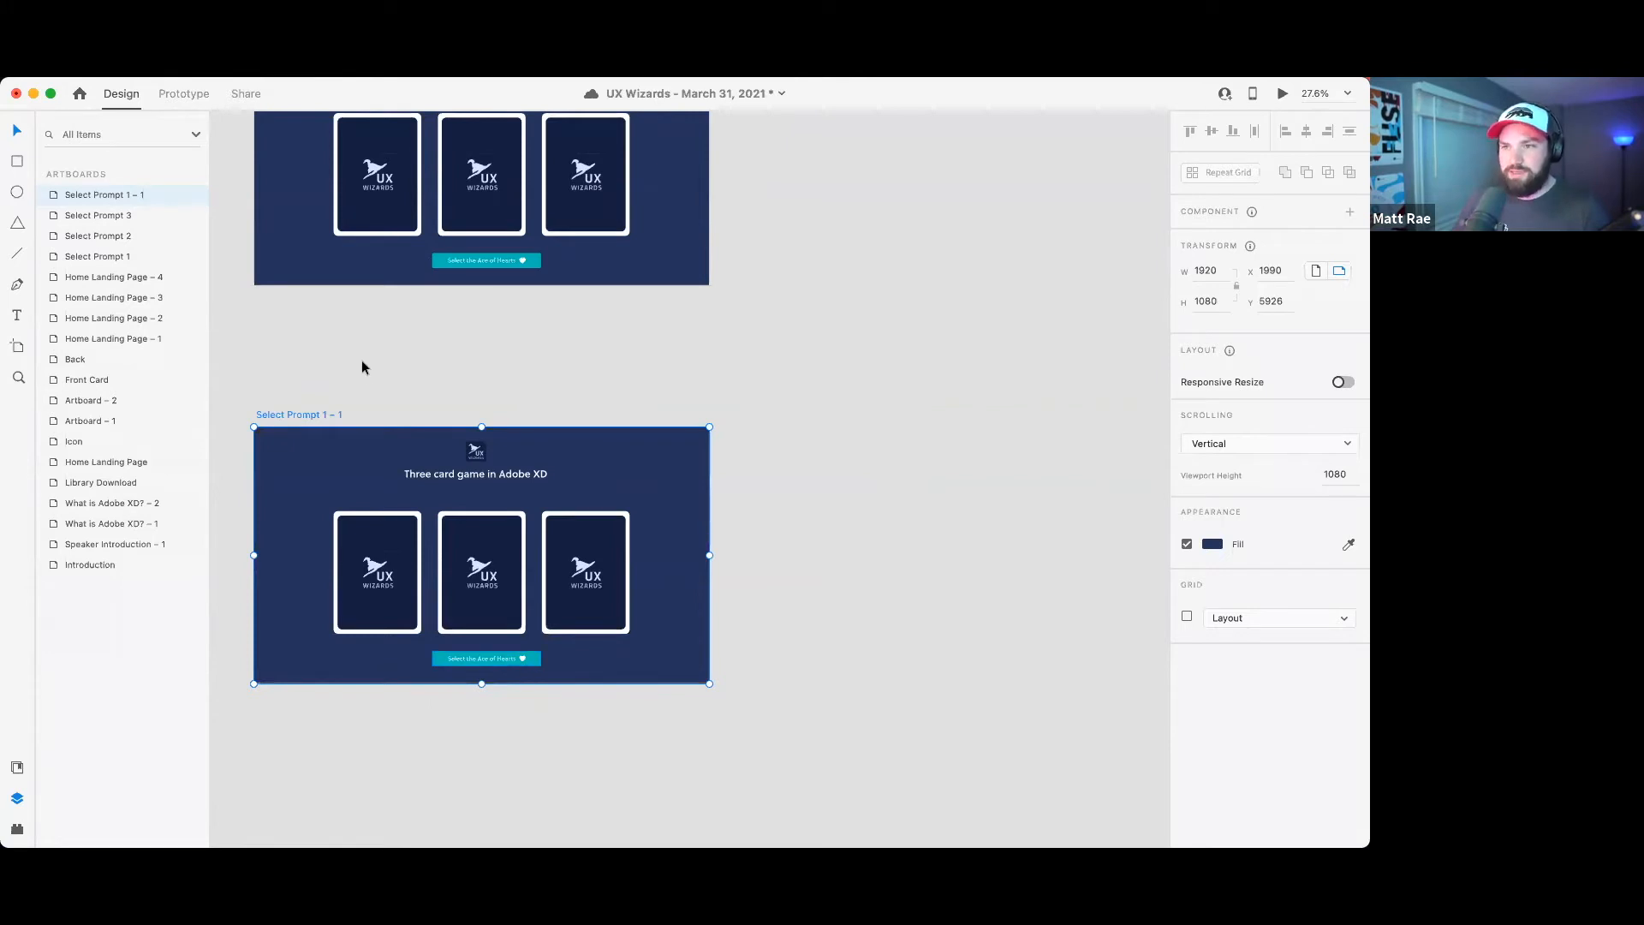
# - Rename the duplicated Select Prompt 1 artboard as "Correct Wf 1"
pyautogui.scroll(3, 368, 370)
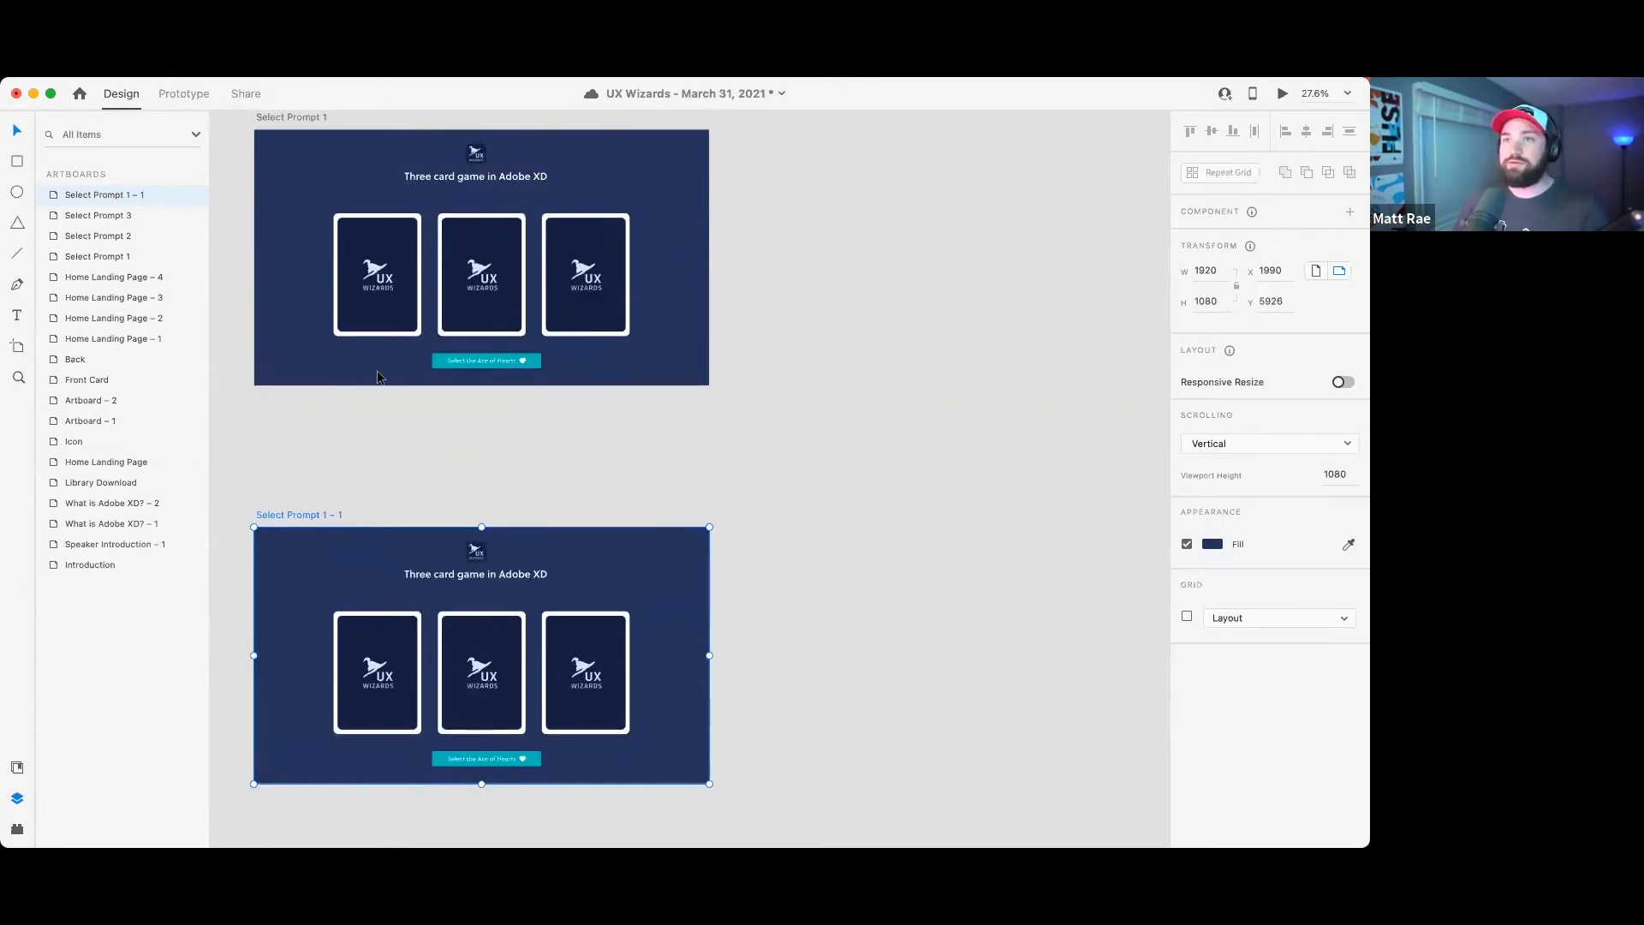
pyautogui.doubleClick(308, 520)
pyautogui.write('Correct Wf 1')
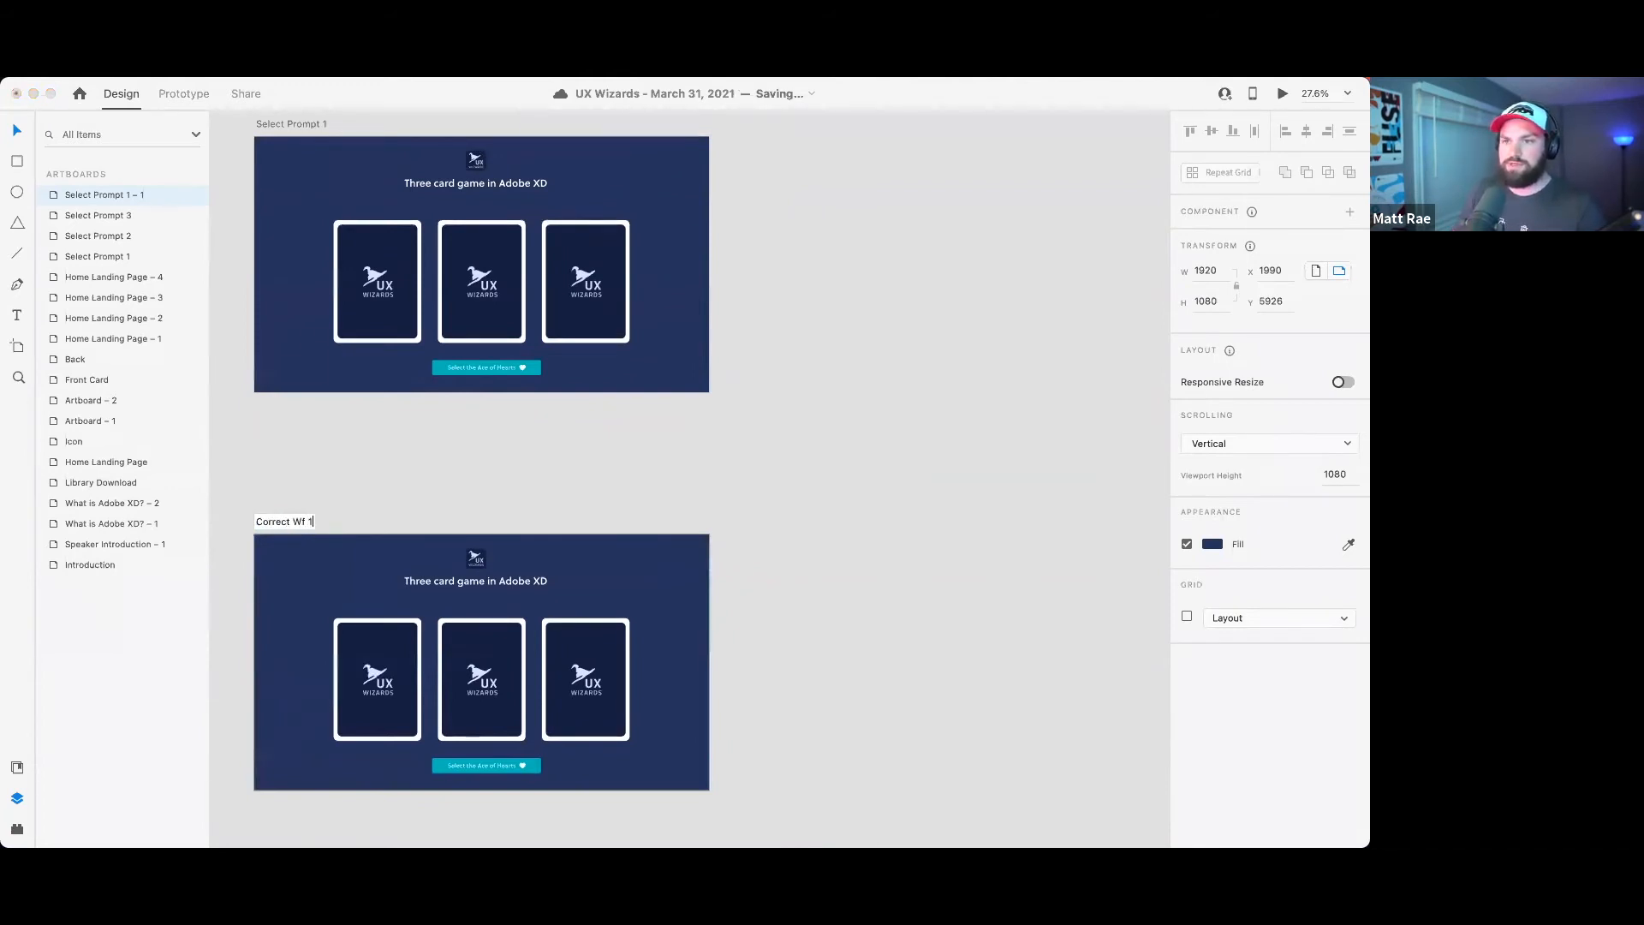
pyautogui.press('Return')
pyautogui.click(458, 484)
# - Select the Hearts card in Correct Wf 1, and switch to the Three Card XD document to view its reference artboards
pyautogui.doubleClick(487, 668)
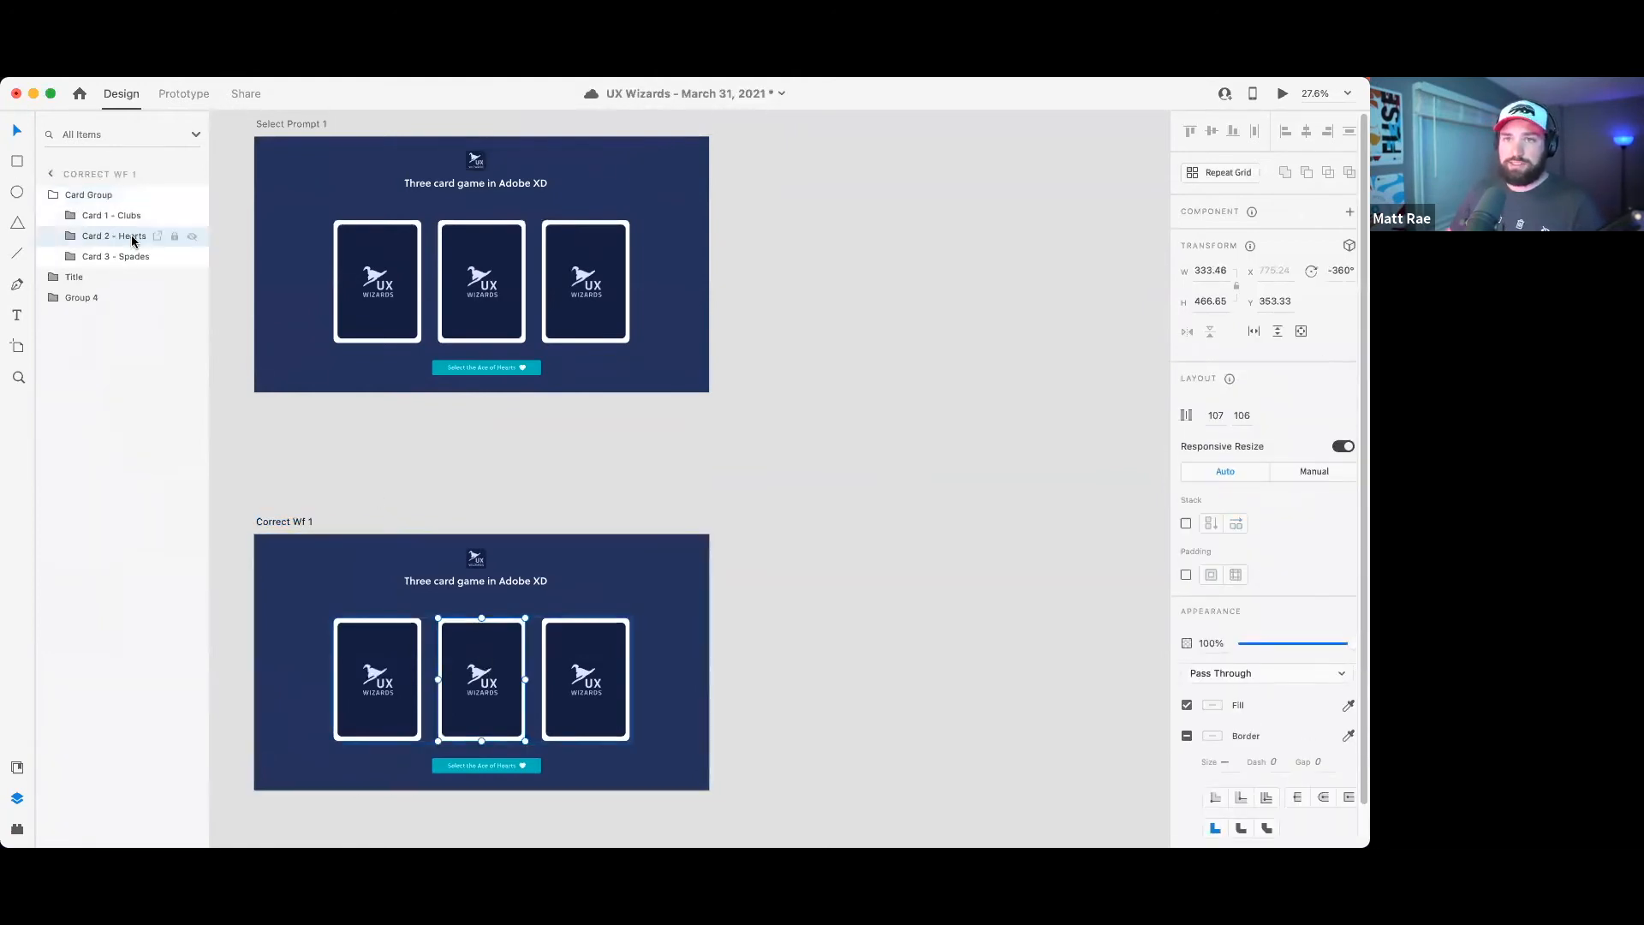
pyautogui.scroll(-3, 467, 682)
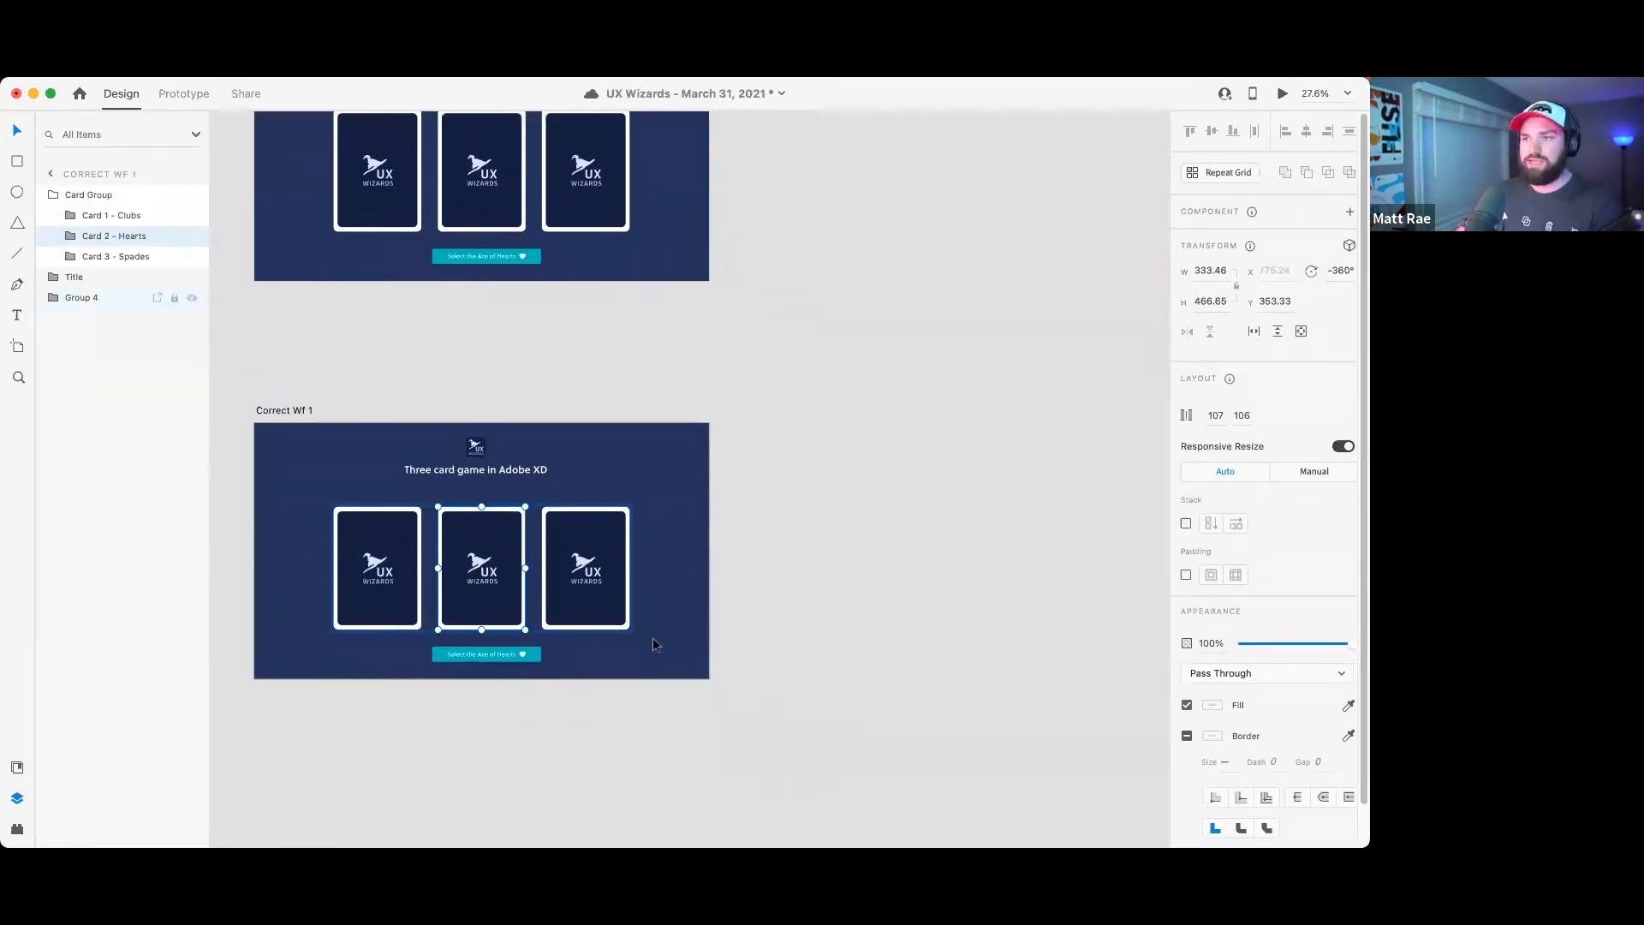
pyautogui.hotkey('ctrl', 'Up')
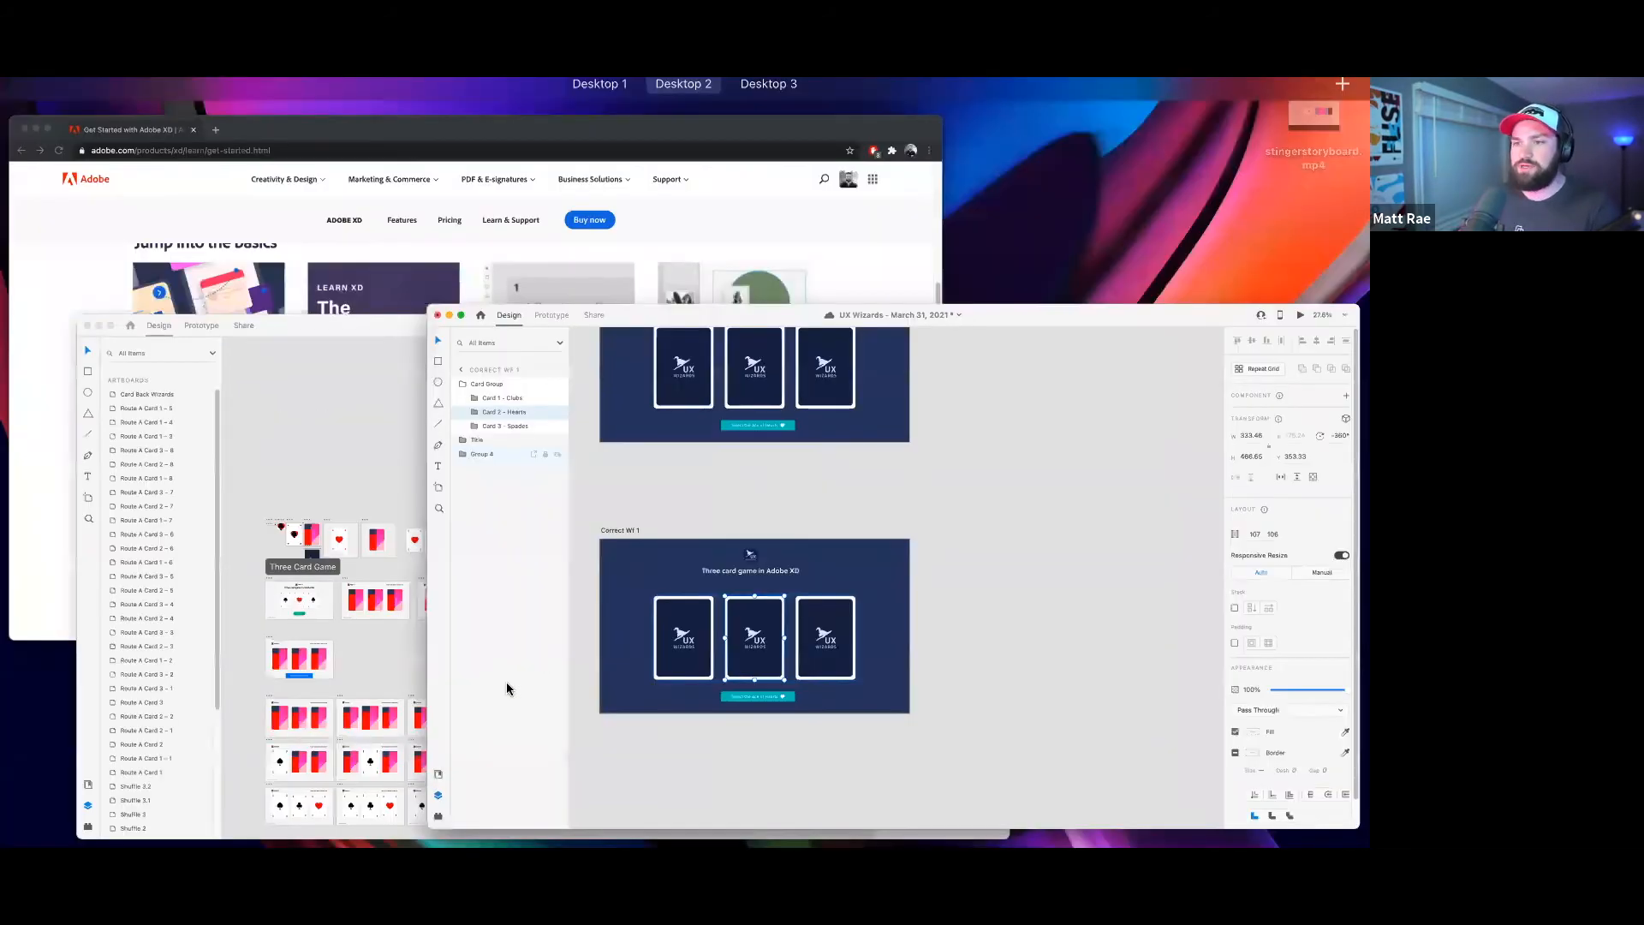
pyautogui.click(448, 631)
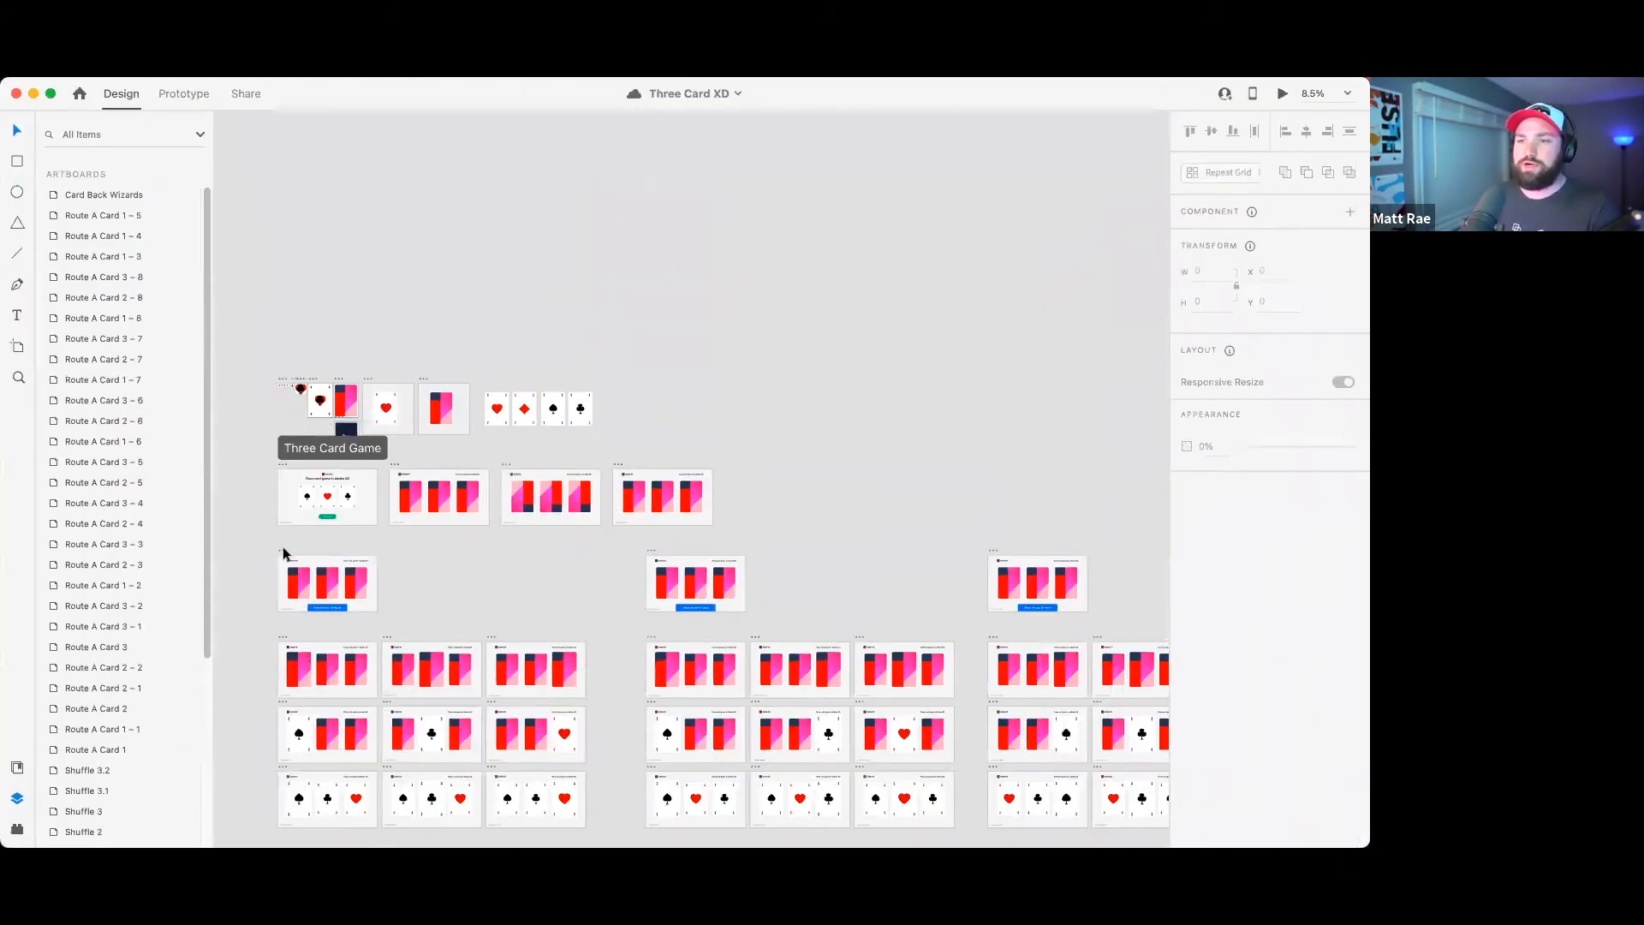
# - Preview the Three Card XD prototype starting from the Route A Card 1 artboard, and close the preview
pyautogui.click(281, 642)
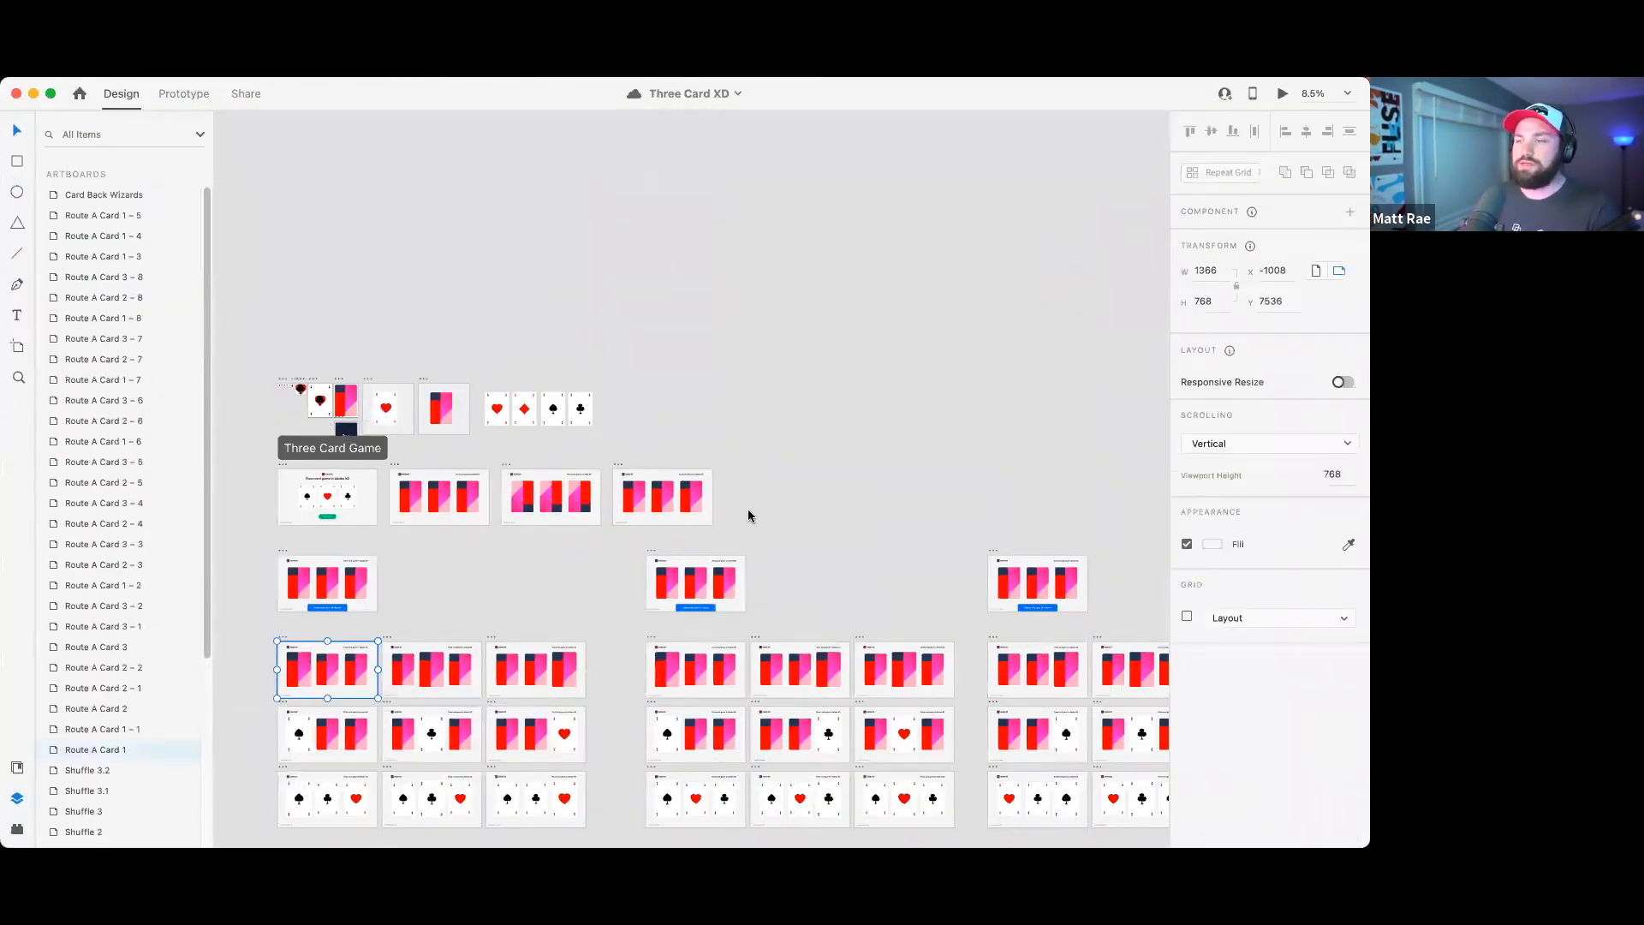
pyautogui.click(1281, 96)
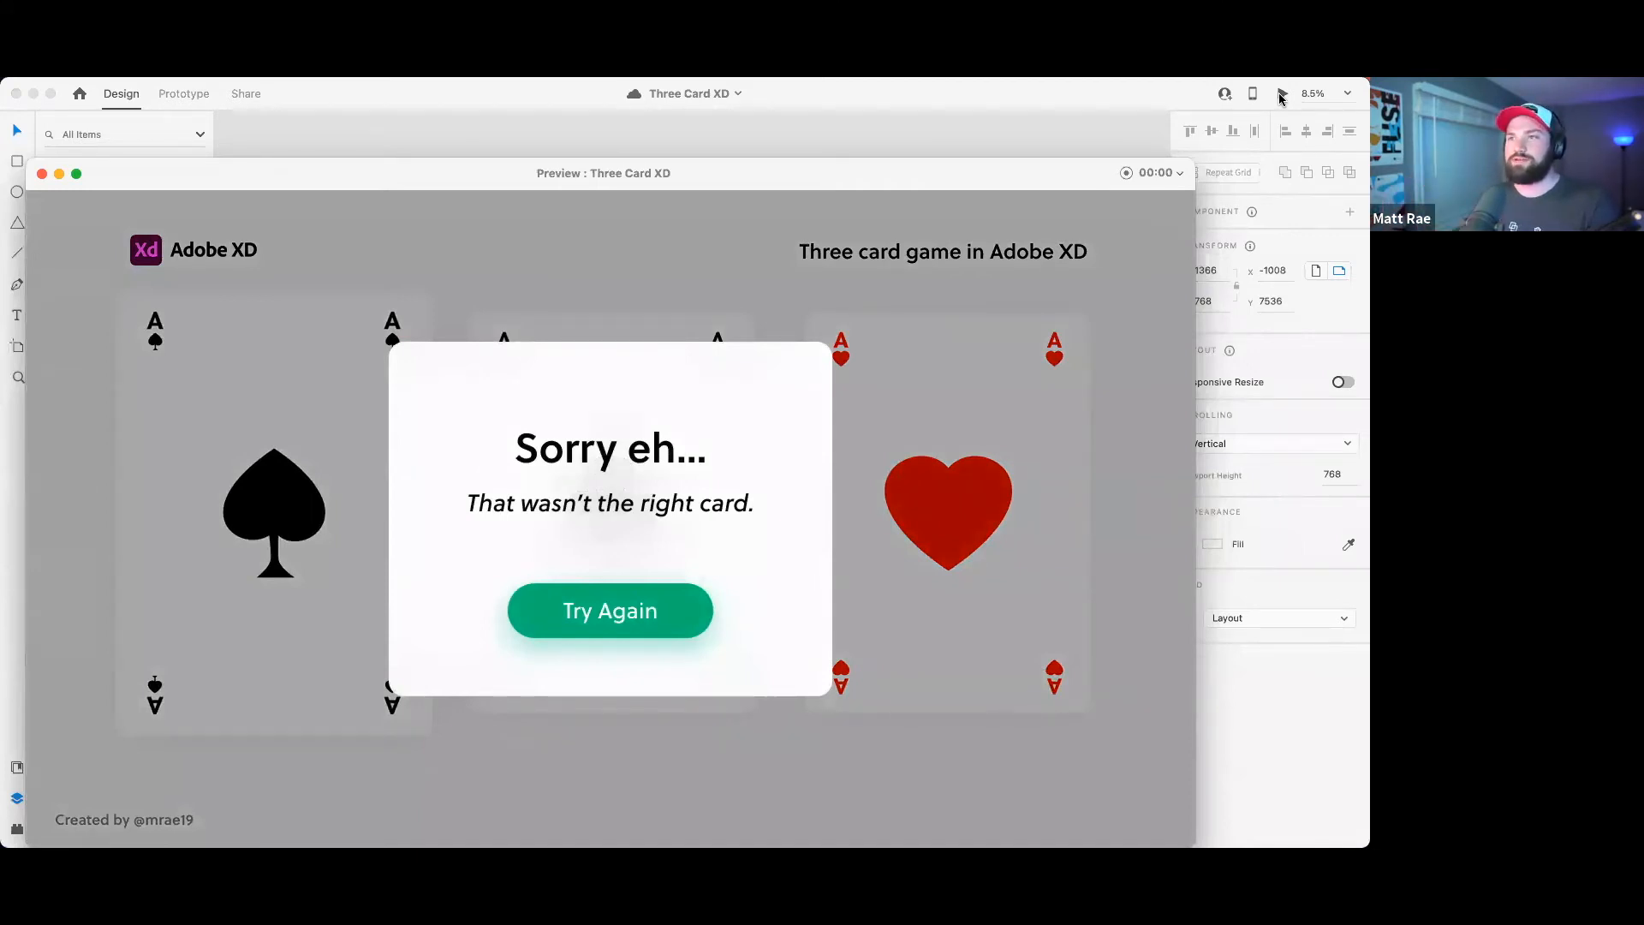
pyautogui.click(42, 174)
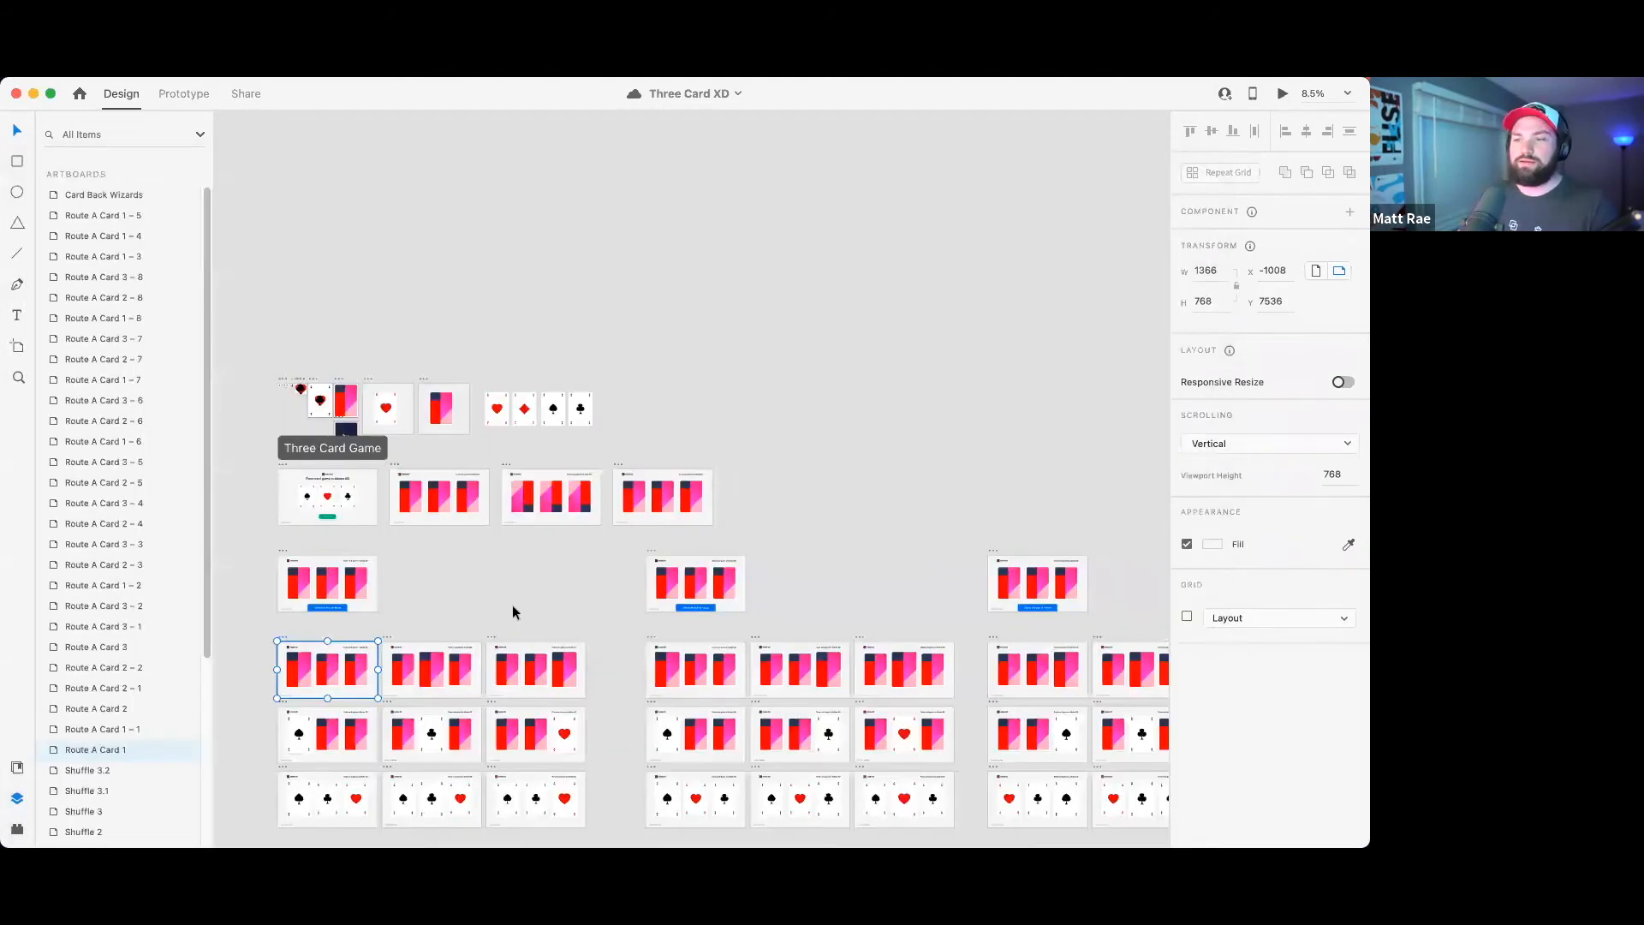
# - Examine the names and arrangement of the Route A Card artboards and the Play Again Winner and Loser overlays
pyautogui.scroll(-5, 570, 597)
pyautogui.scroll(5, 408, 502)
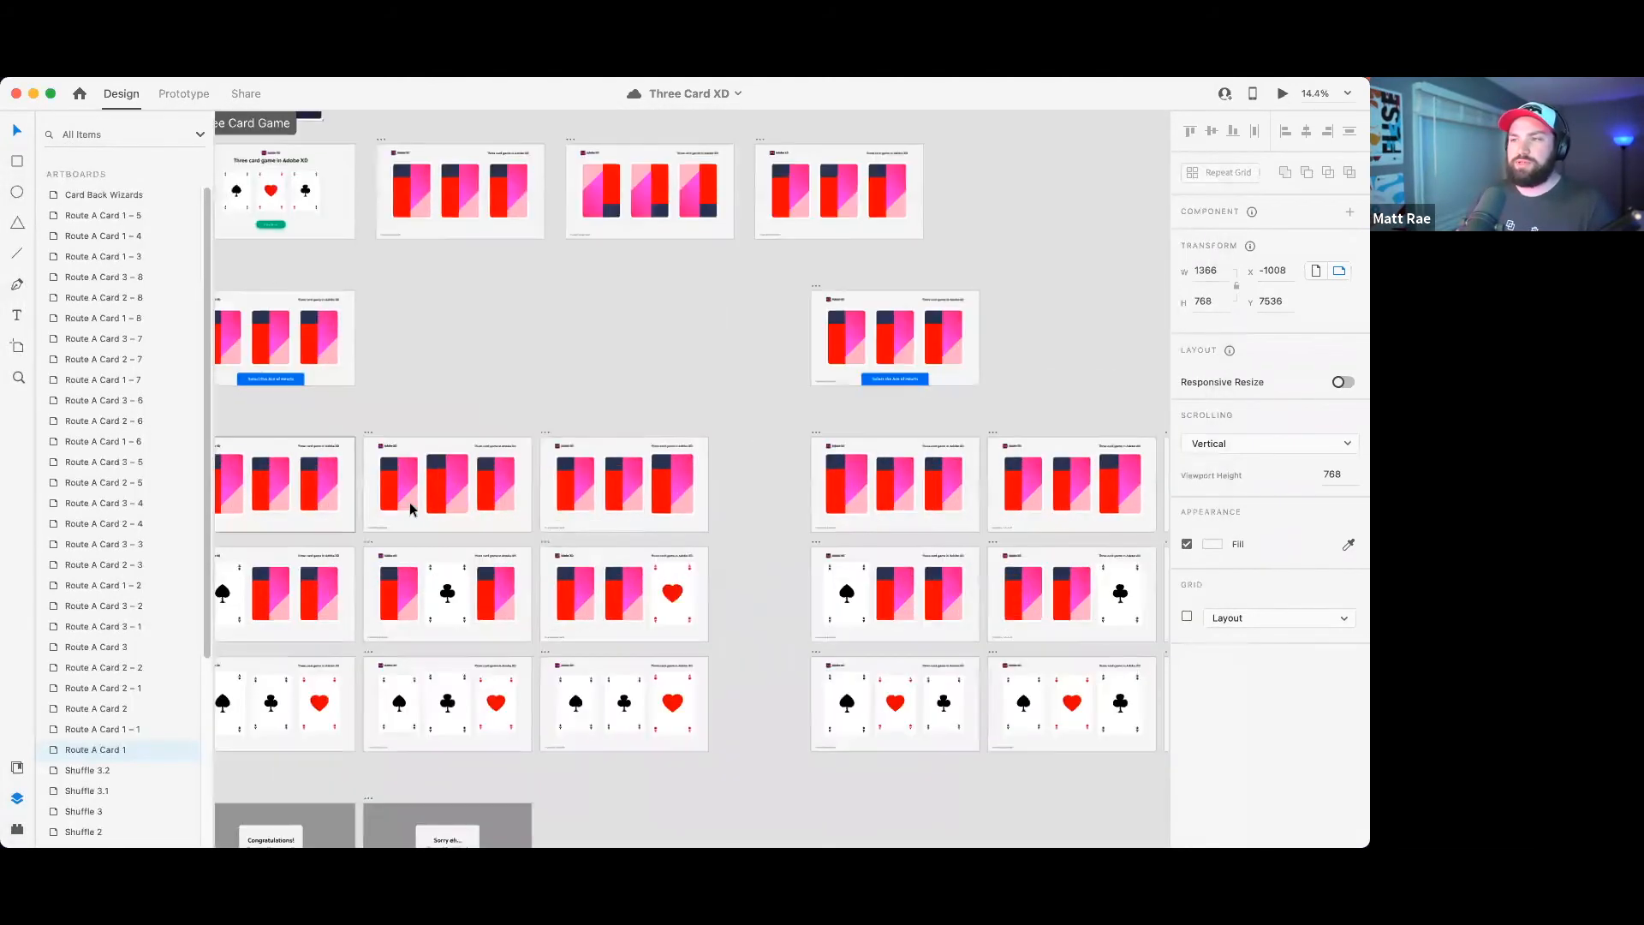
pyautogui.hscroll(-3, 407, 502)
pyautogui.scroll(-3, 480, 446)
pyautogui.scroll(2, 526, 407)
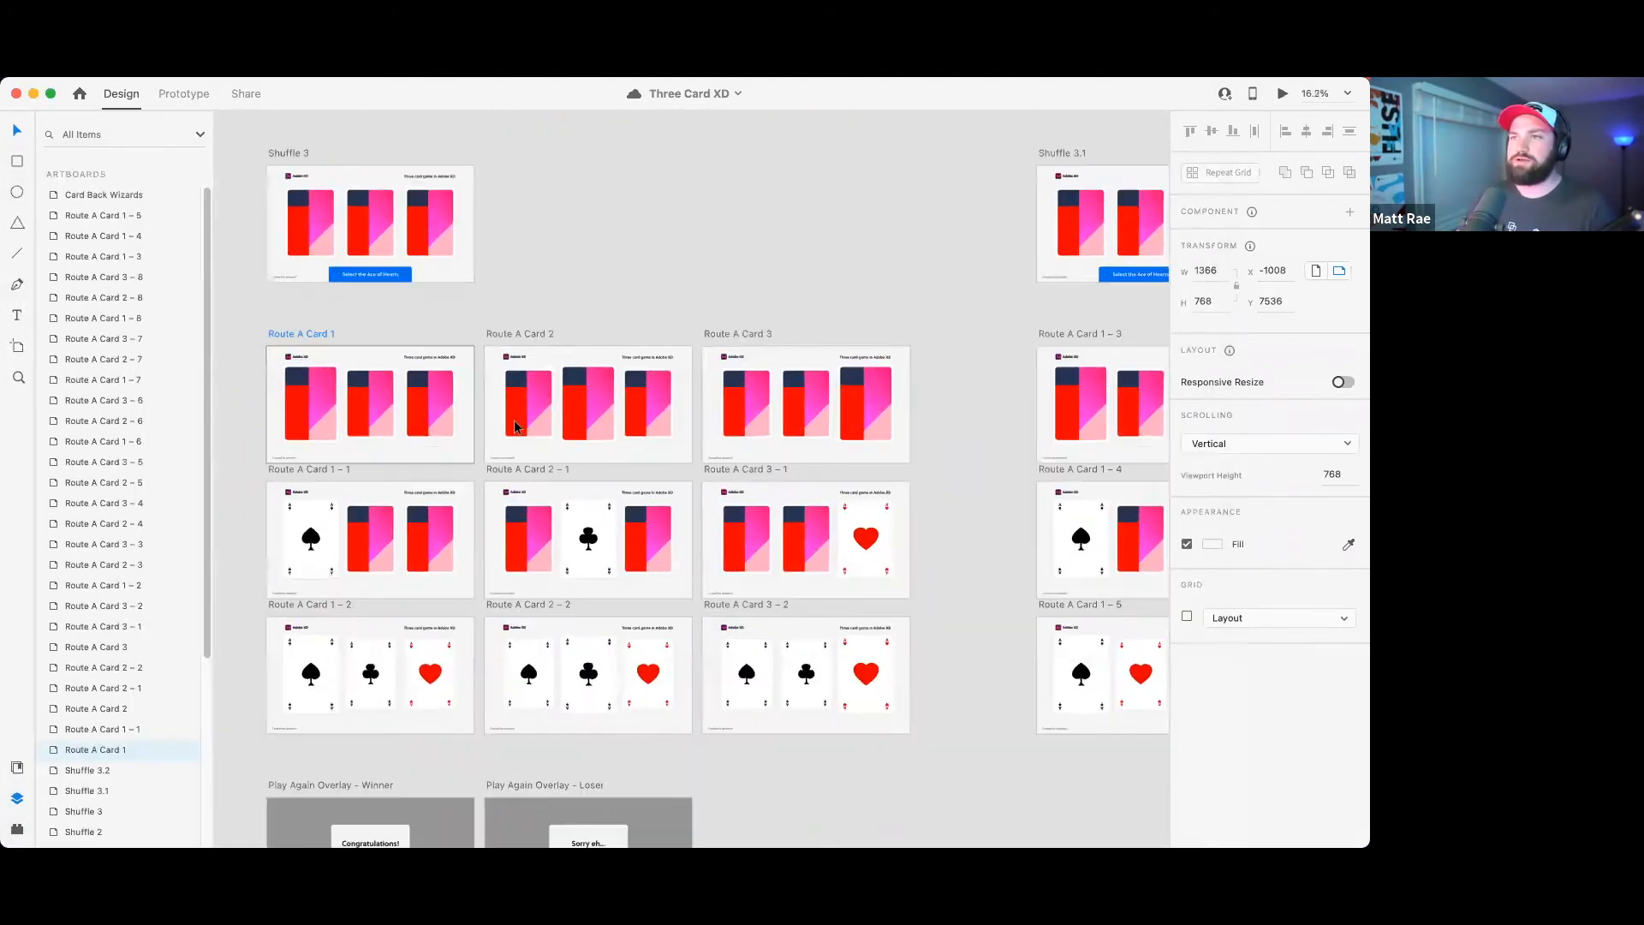
pyautogui.hscroll(-2, 445, 368)
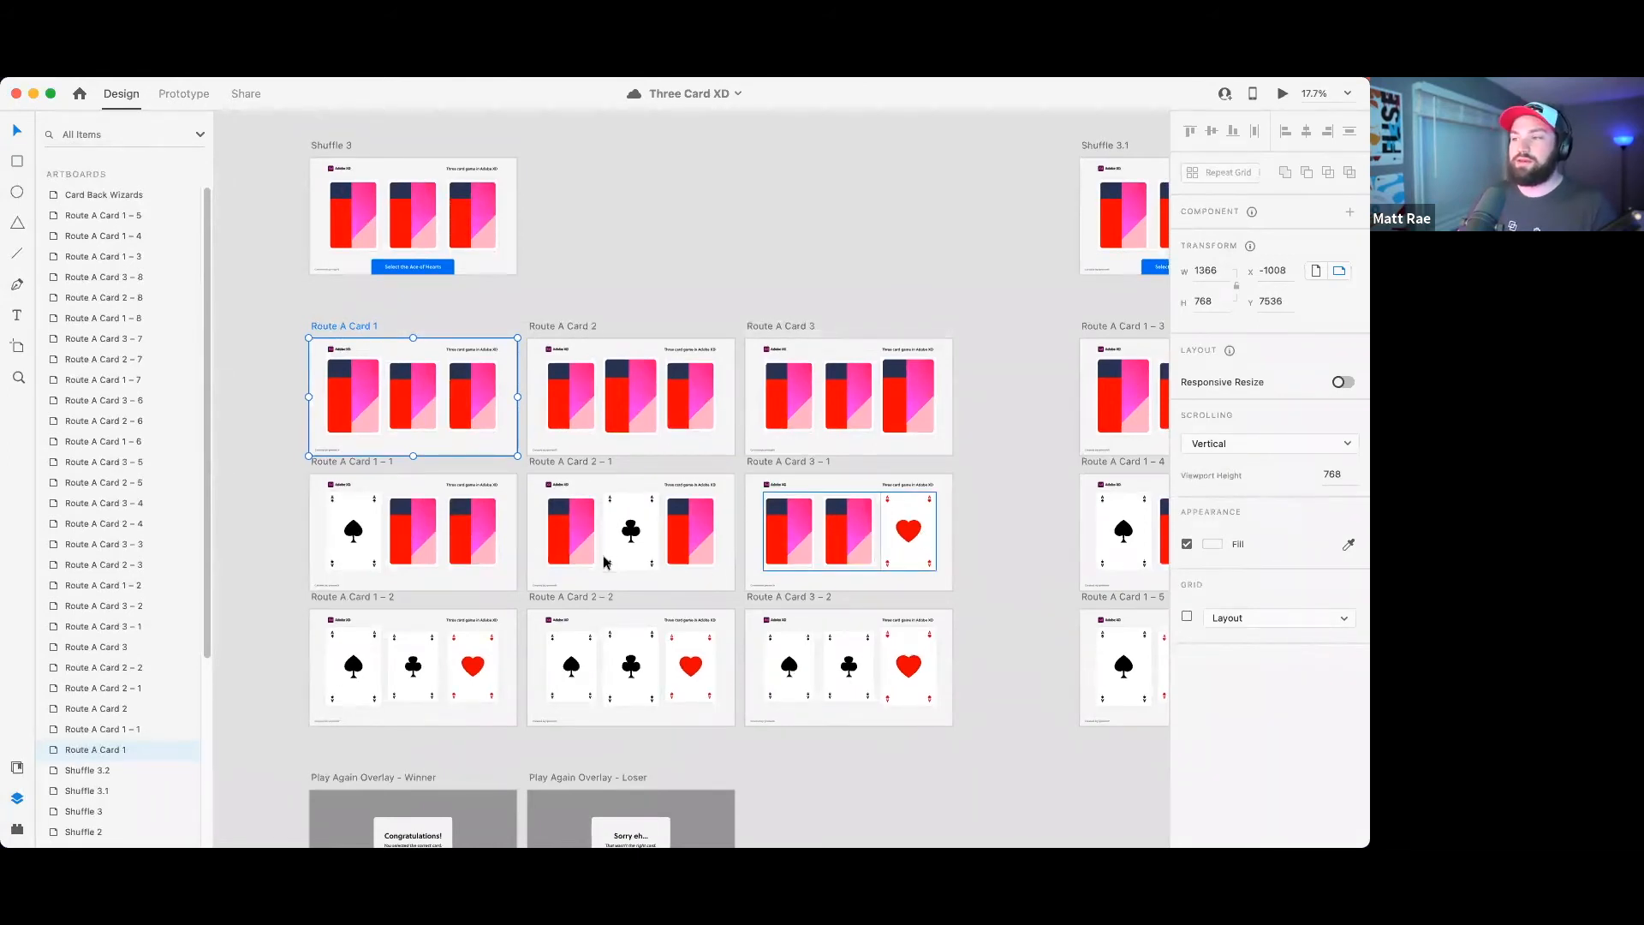
pyautogui.scroll(-3, 899, 663)
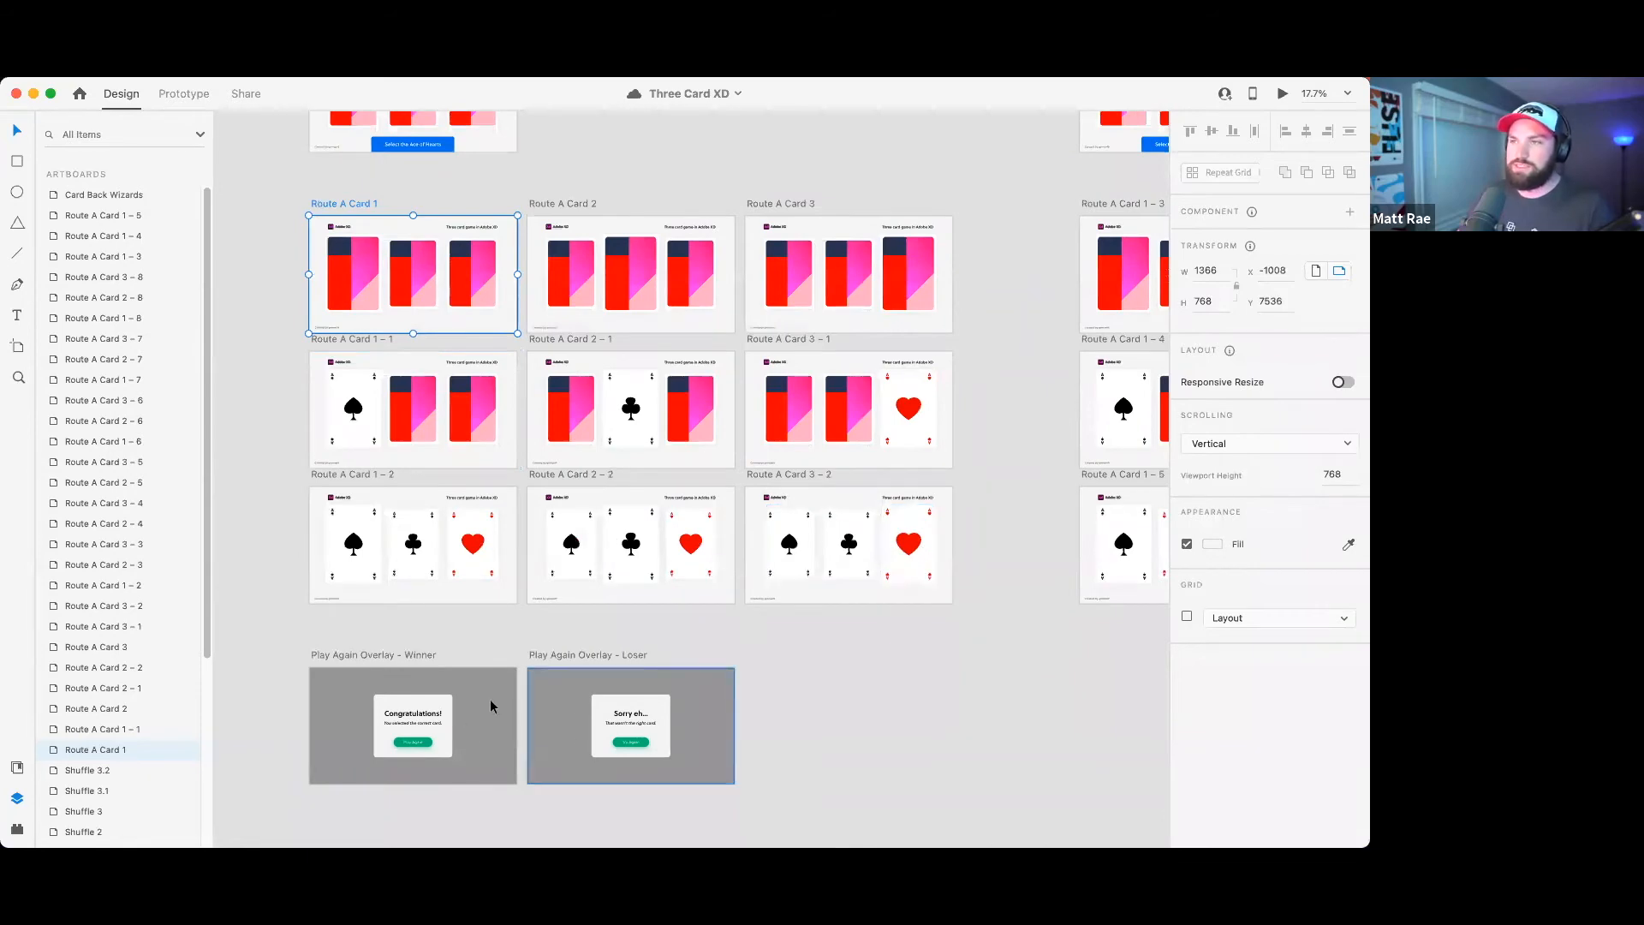
# - Switch back to the UX Wizards document and rename the Correct Wf 1 artboard as "Route A Card 1"
pyautogui.hotkey('ctrl', 'Up')
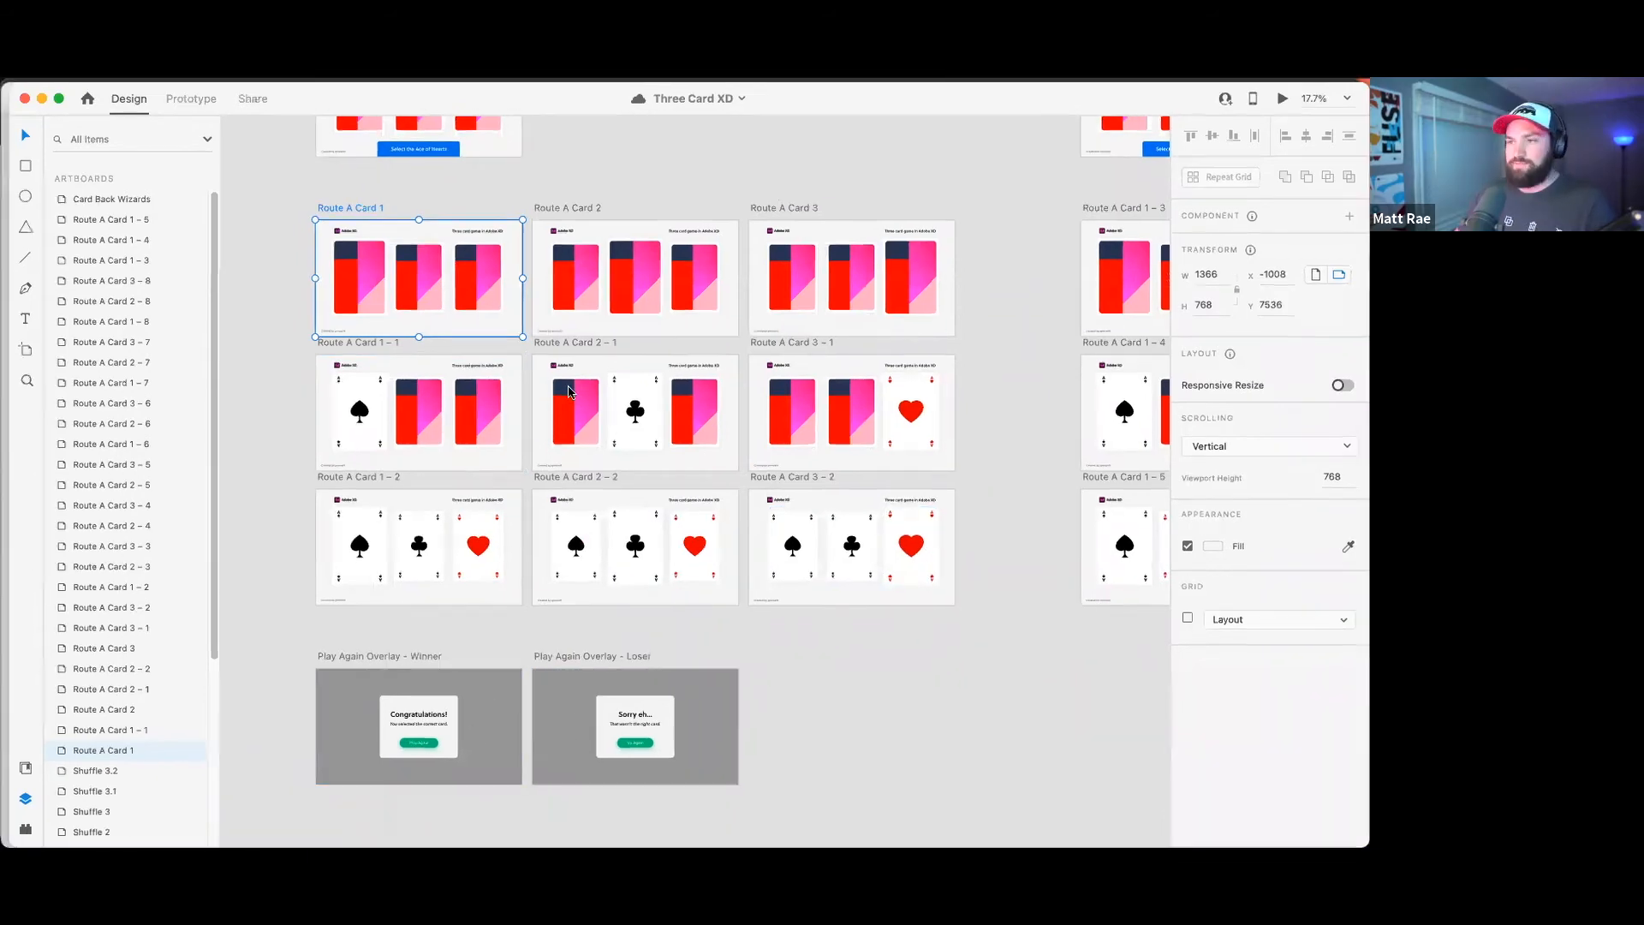
pyautogui.click(506, 671)
pyautogui.click(288, 410)
pyautogui.doubleClick(288, 409)
pyautogui.write('Route A Card 1')
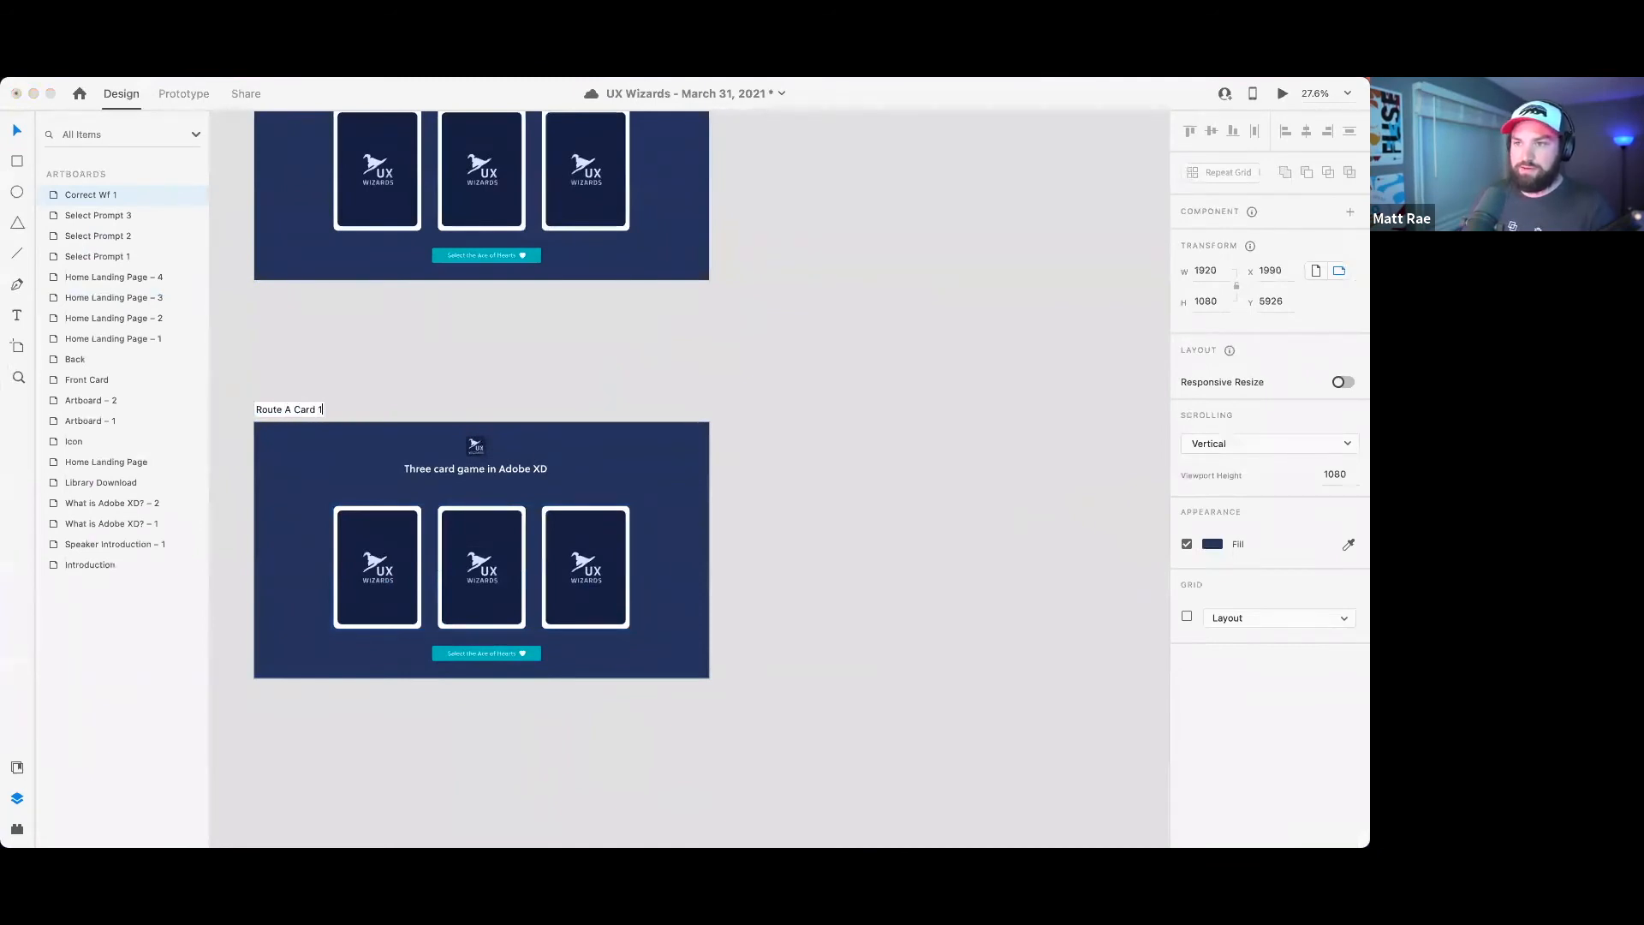
pyautogui.press('Return')
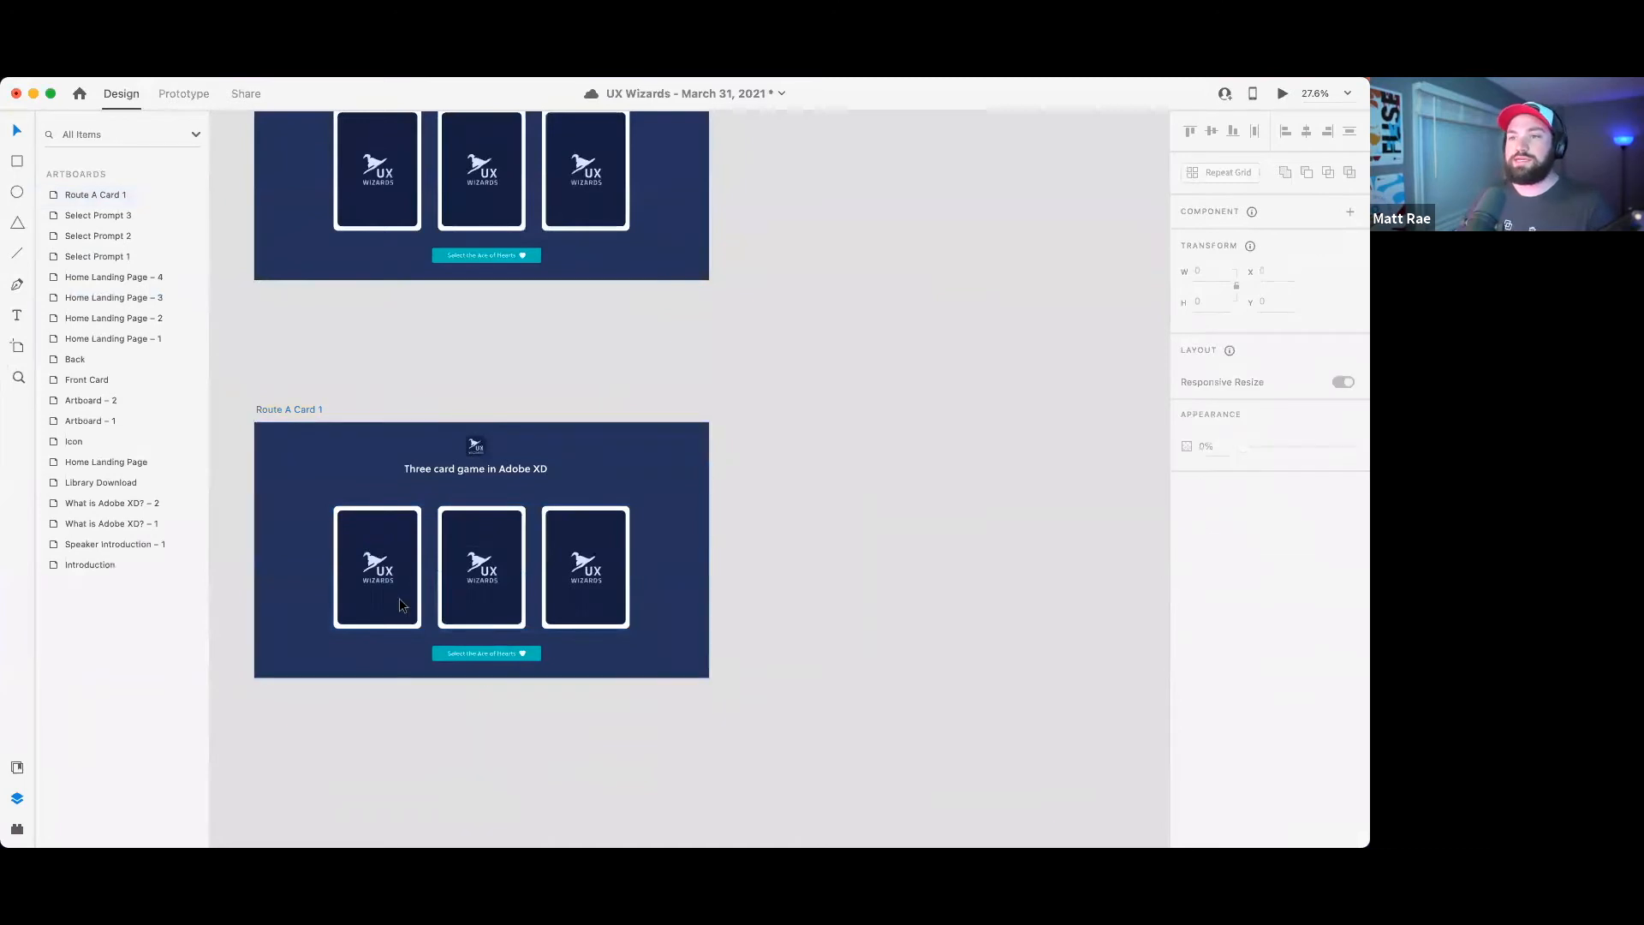
# - Duplicate the Route A Card 1 artboard beside the original and rename the copy as "Route A Card 2"
pyautogui.doubleClick(399, 598)
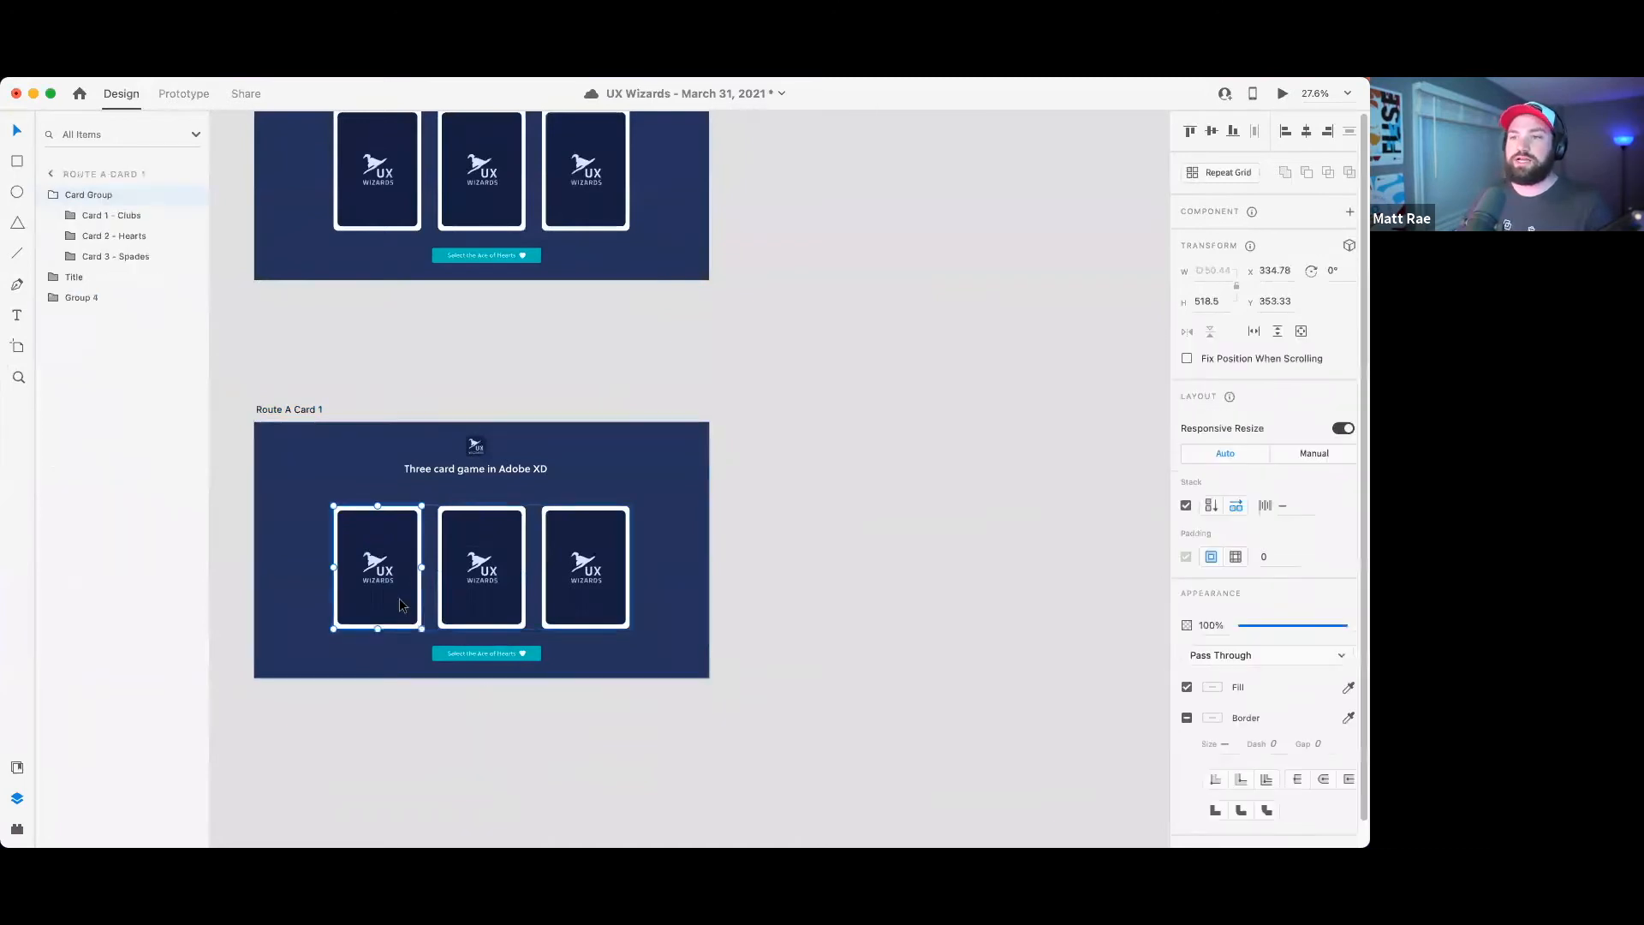
pyautogui.click(417, 392)
pyautogui.click(309, 409)
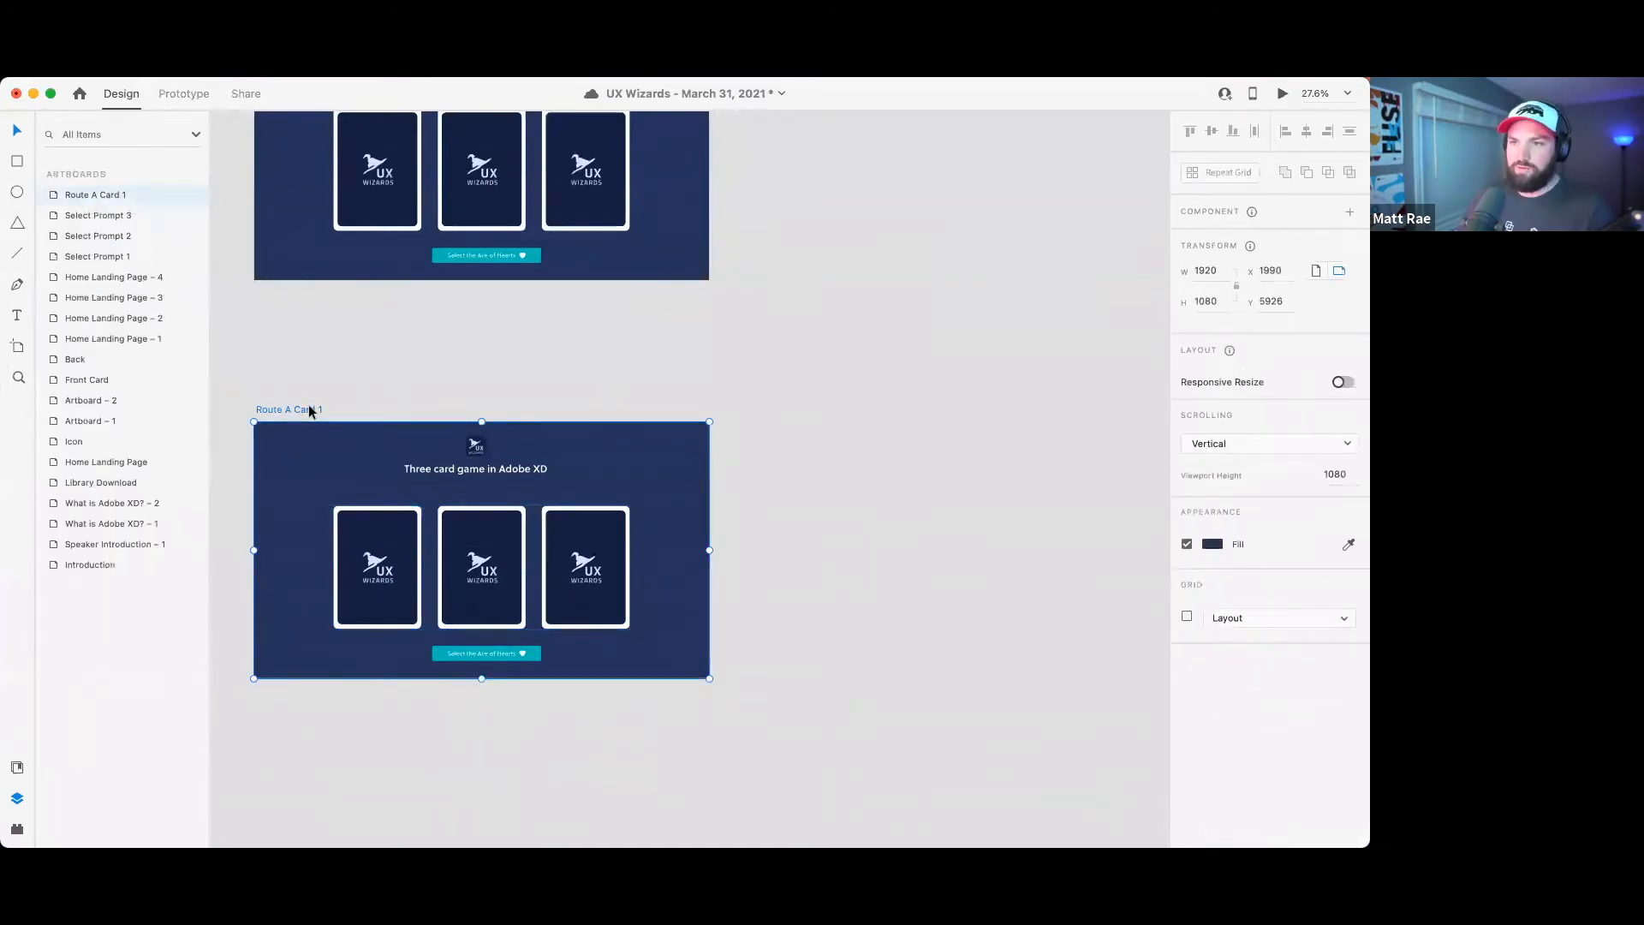
pyautogui.press('super+d')
pyautogui.hscroll(5, 309, 409)
pyautogui.doubleClick(524, 339)
pyautogui.moveTo(525, 339); pyautogui.dragTo(552, 345)
pyautogui.write('2')
pyautogui.press('Return')
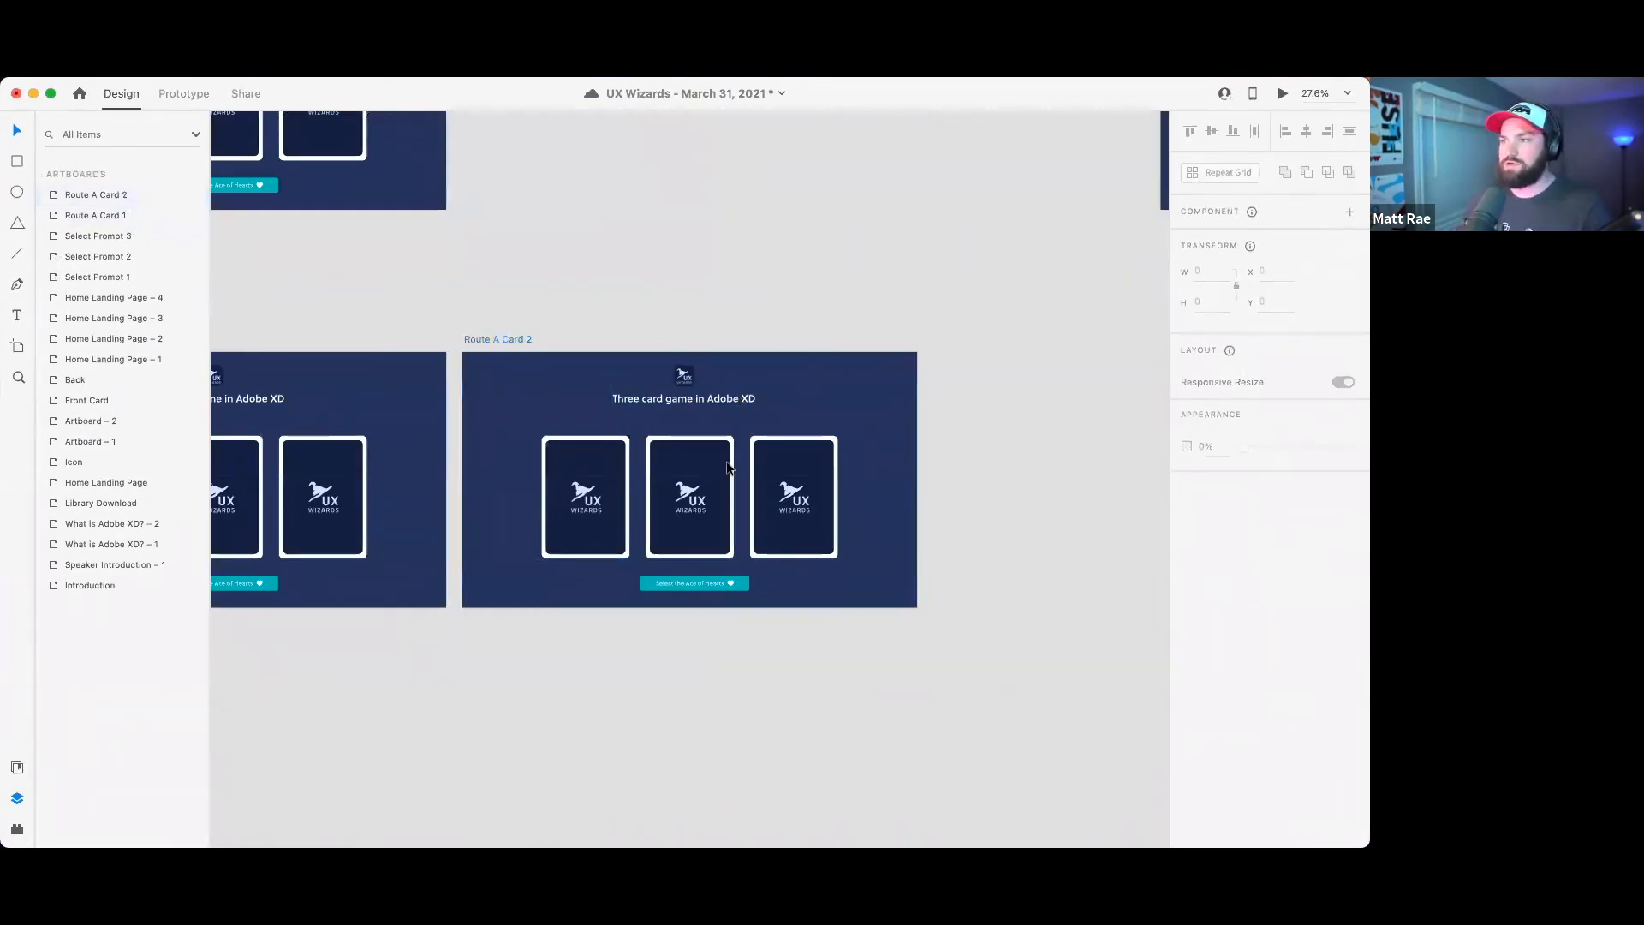
# - Enable 3D transforms for the middle Hearts card in Route A Card 2 and set its Z depth to 170
pyautogui.doubleClick(690, 492)
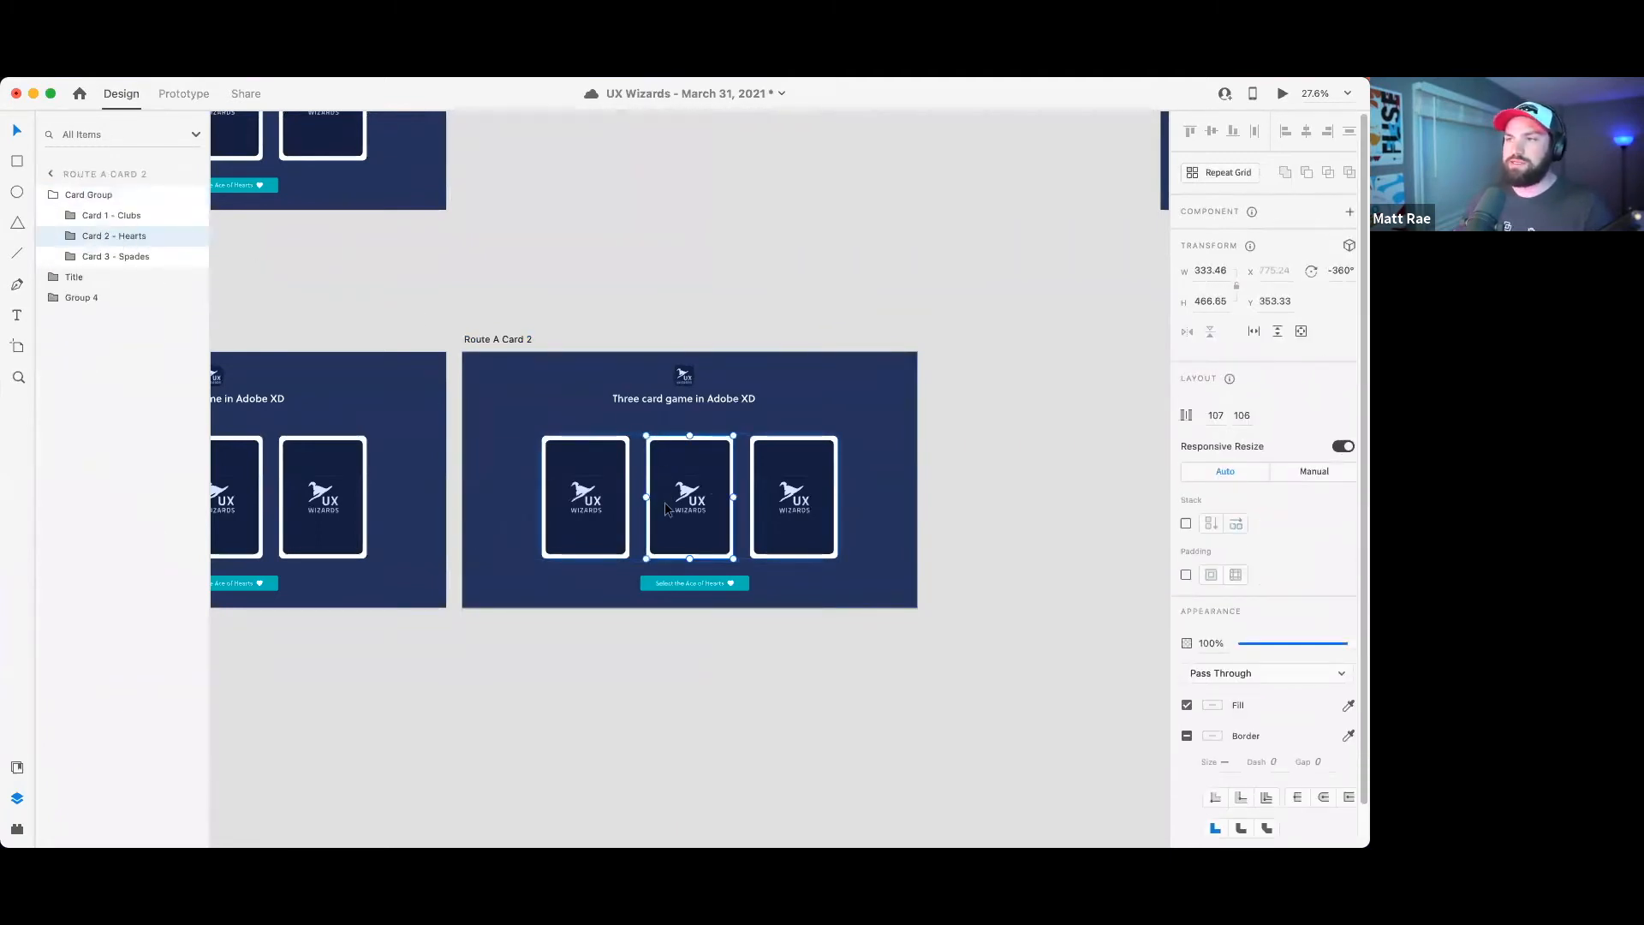
pyautogui.scroll(3, 648, 498)
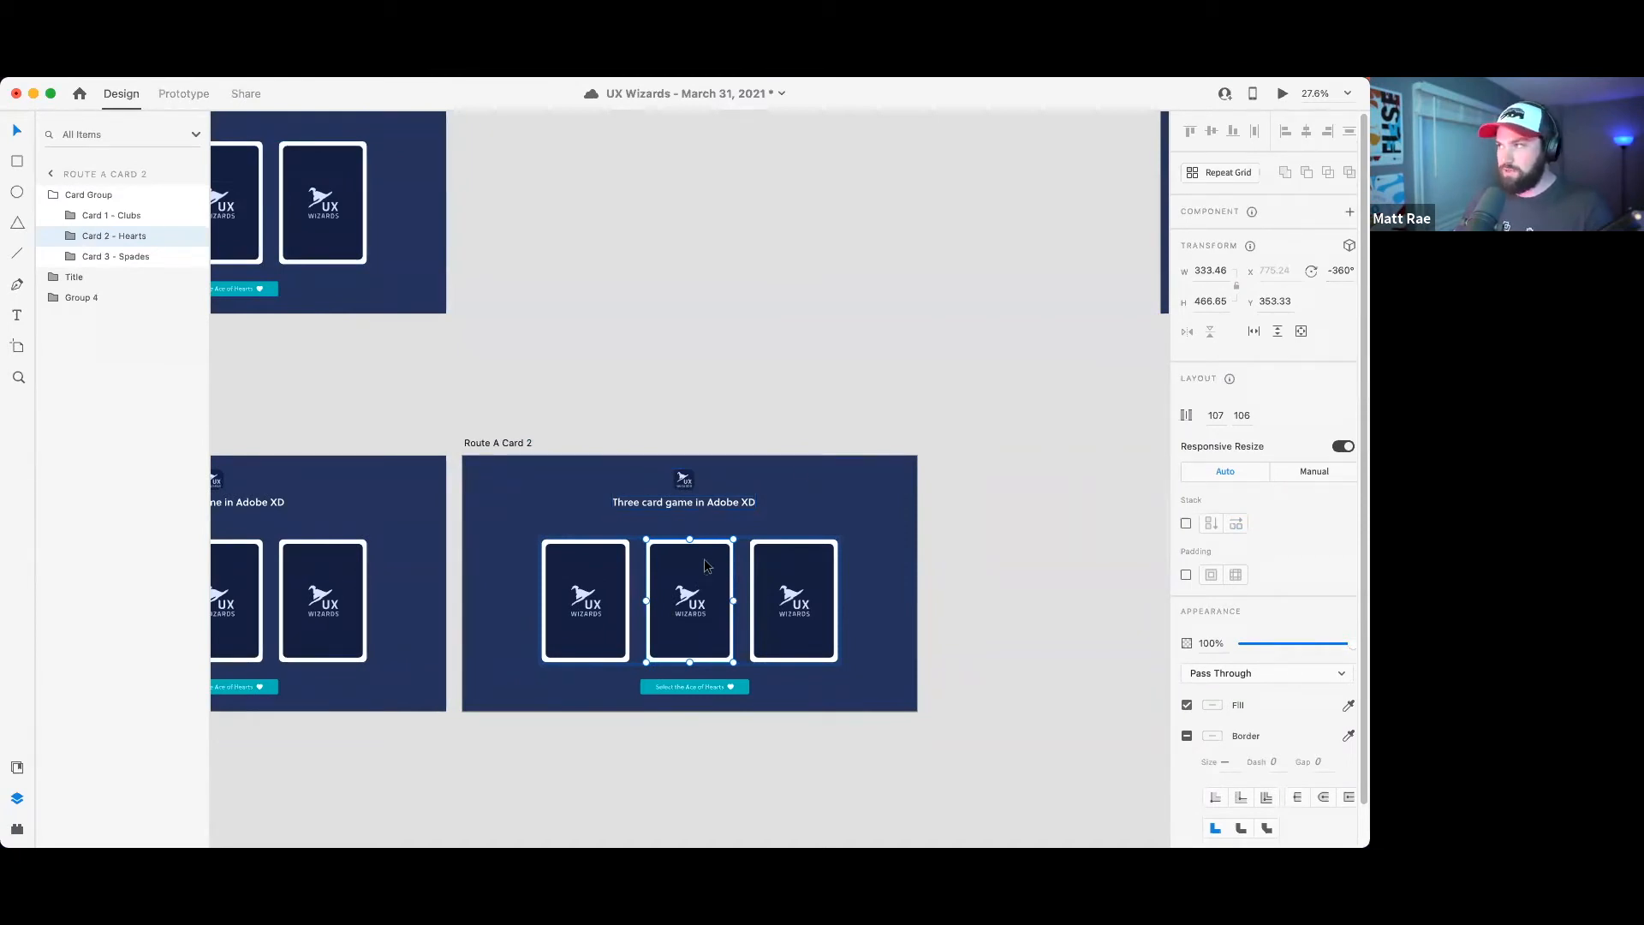
pyautogui.click(1349, 249)
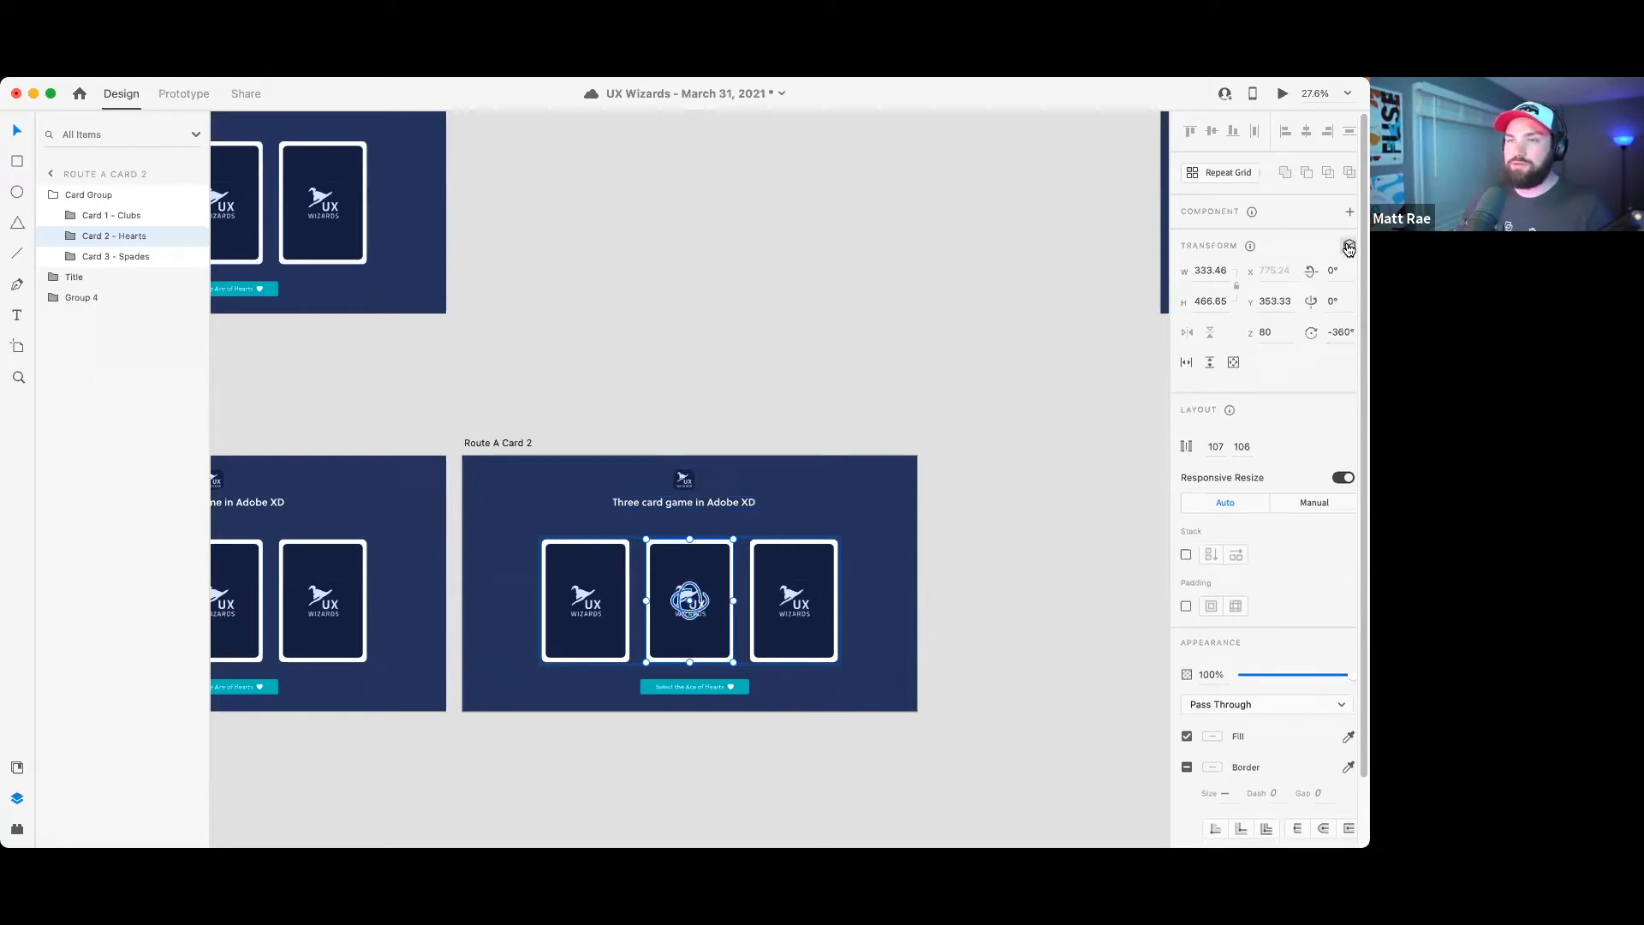
pyautogui.scroll(5, 690, 594)
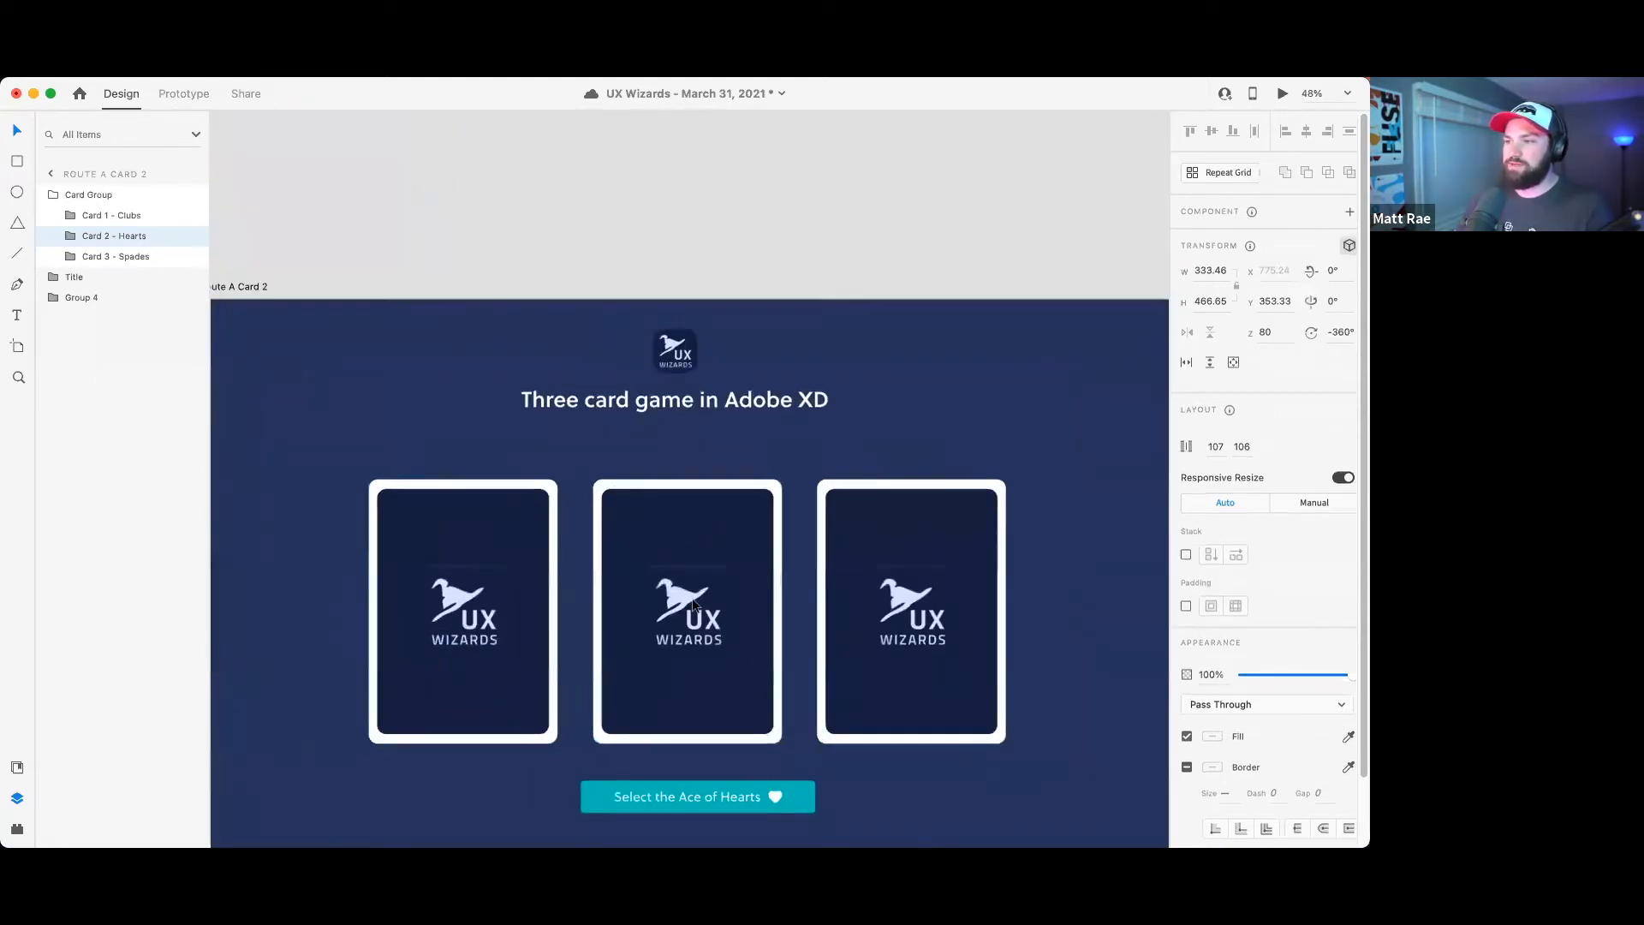
pyautogui.moveTo(727, 702); pyautogui.dragTo(752, 571)
pyautogui.moveTo(734, 587); pyautogui.dragTo(732, 588)
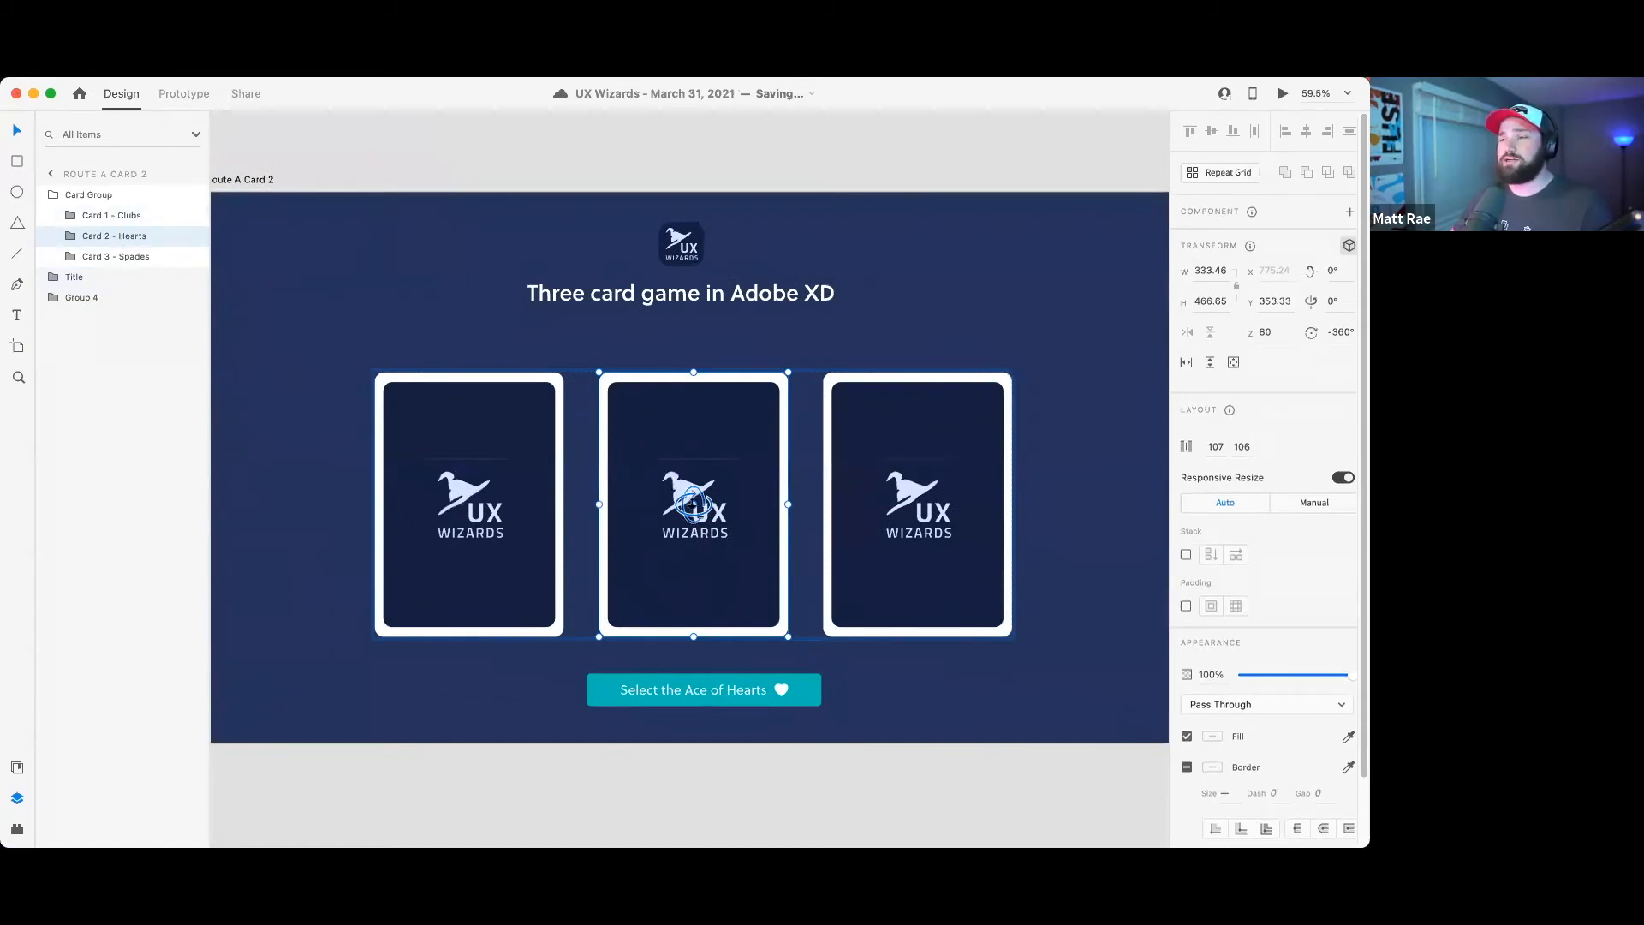
pyautogui.moveTo(694, 506); pyautogui.dragTo(690, 557)
pyautogui.click(1271, 334)
pyautogui.write('170')
pyautogui.press('Return')
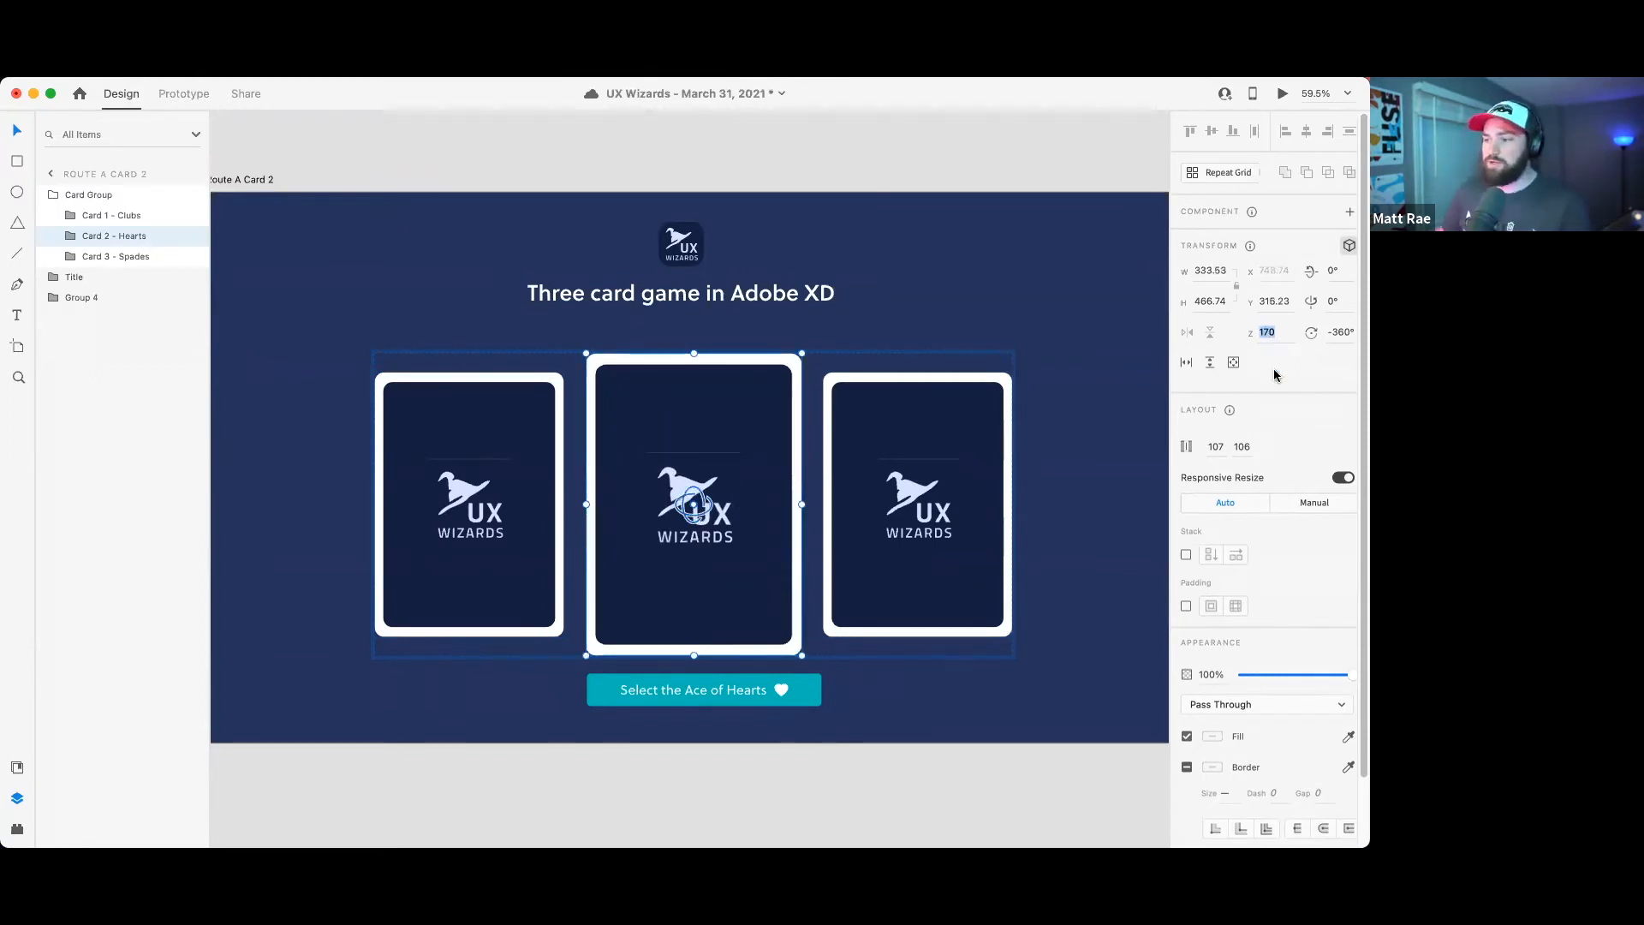
# - Move Route A Card 2's "Select the Ace of Hearts" button down to Y 1048 and set its opacity to 0%
pyautogui.click(761, 761)
pyautogui.scroll(-5, 783, 748)
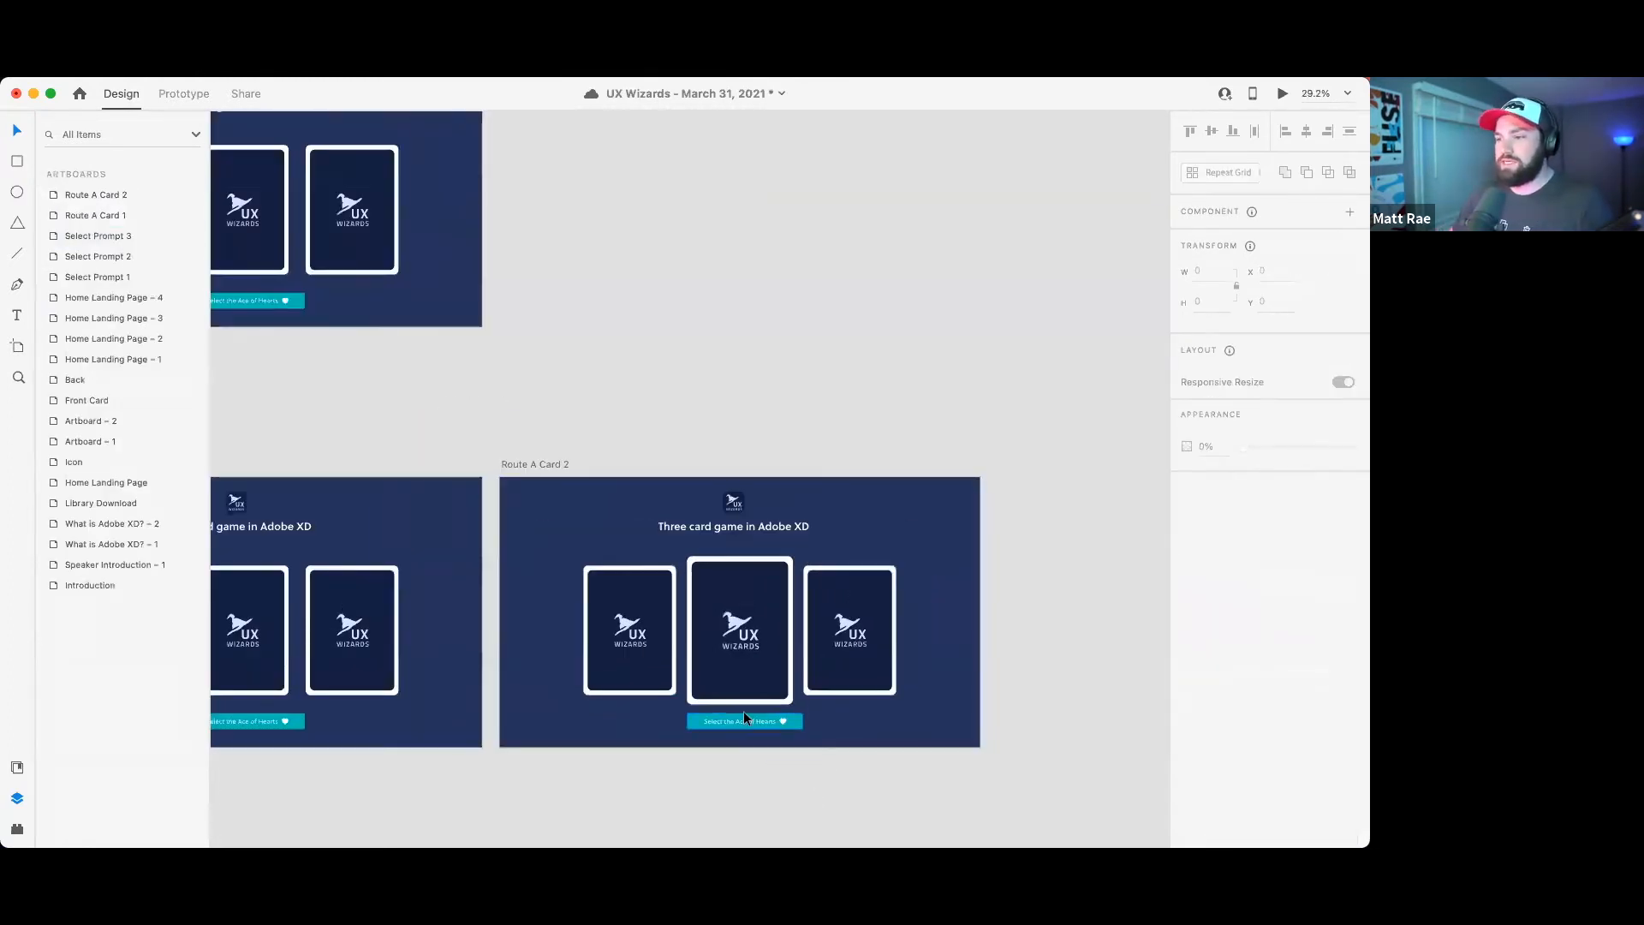
pyautogui.click(743, 718)
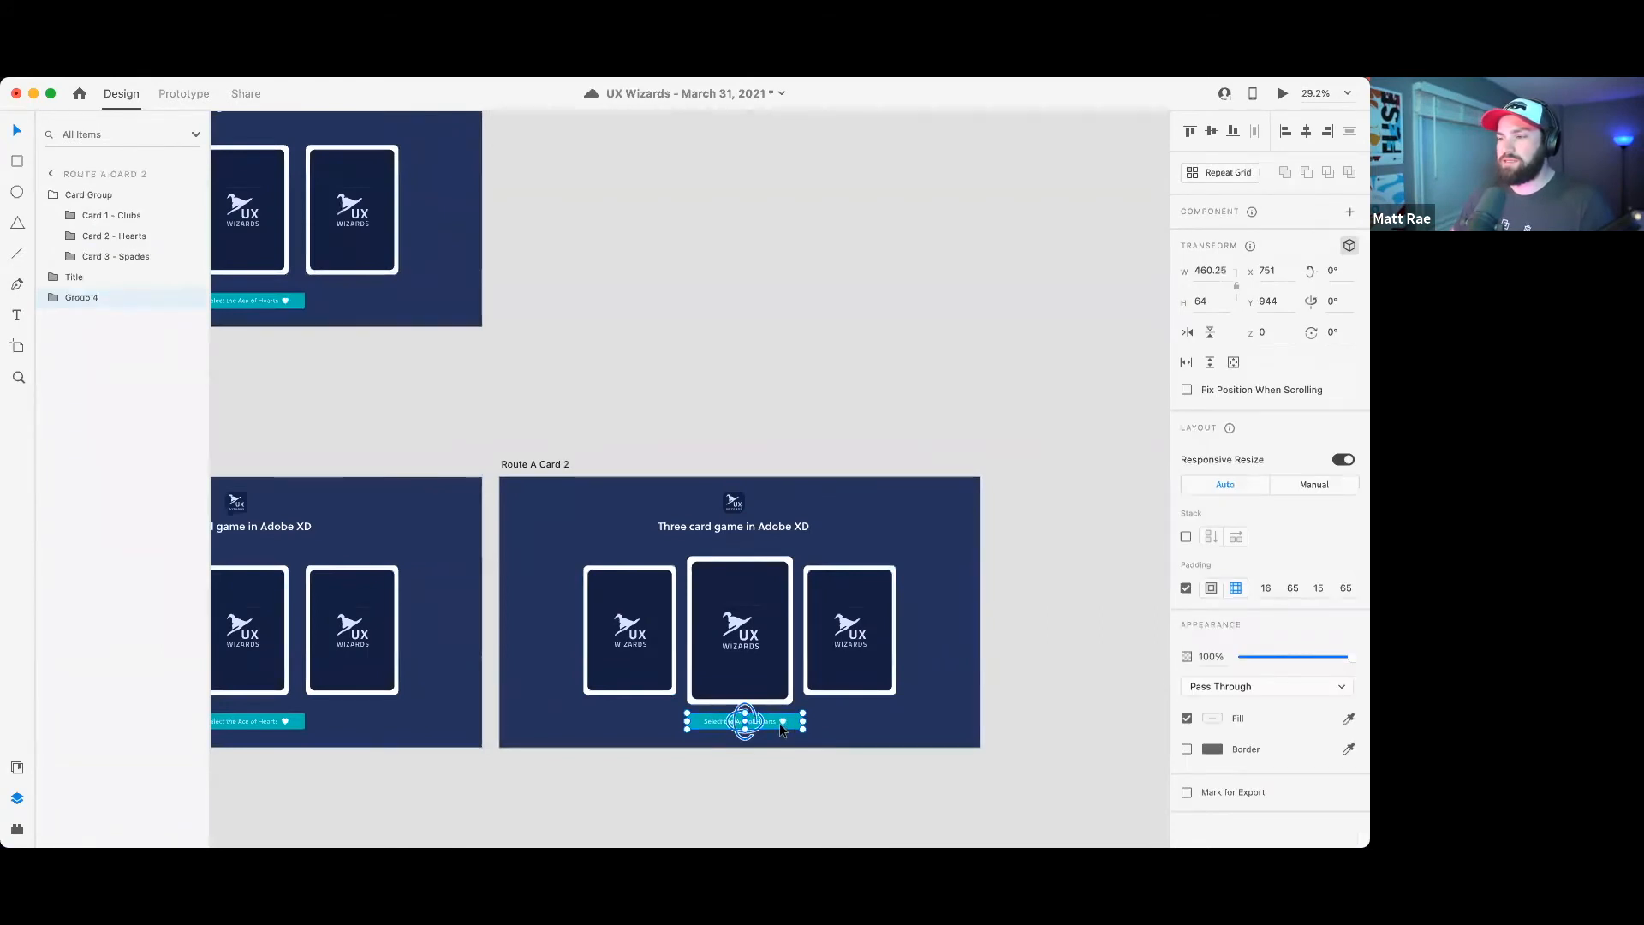
pyautogui.moveTo(771, 716); pyautogui.dragTo(775, 747)
pyautogui.moveTo(1258, 656); pyautogui.dragTo(1225, 659)
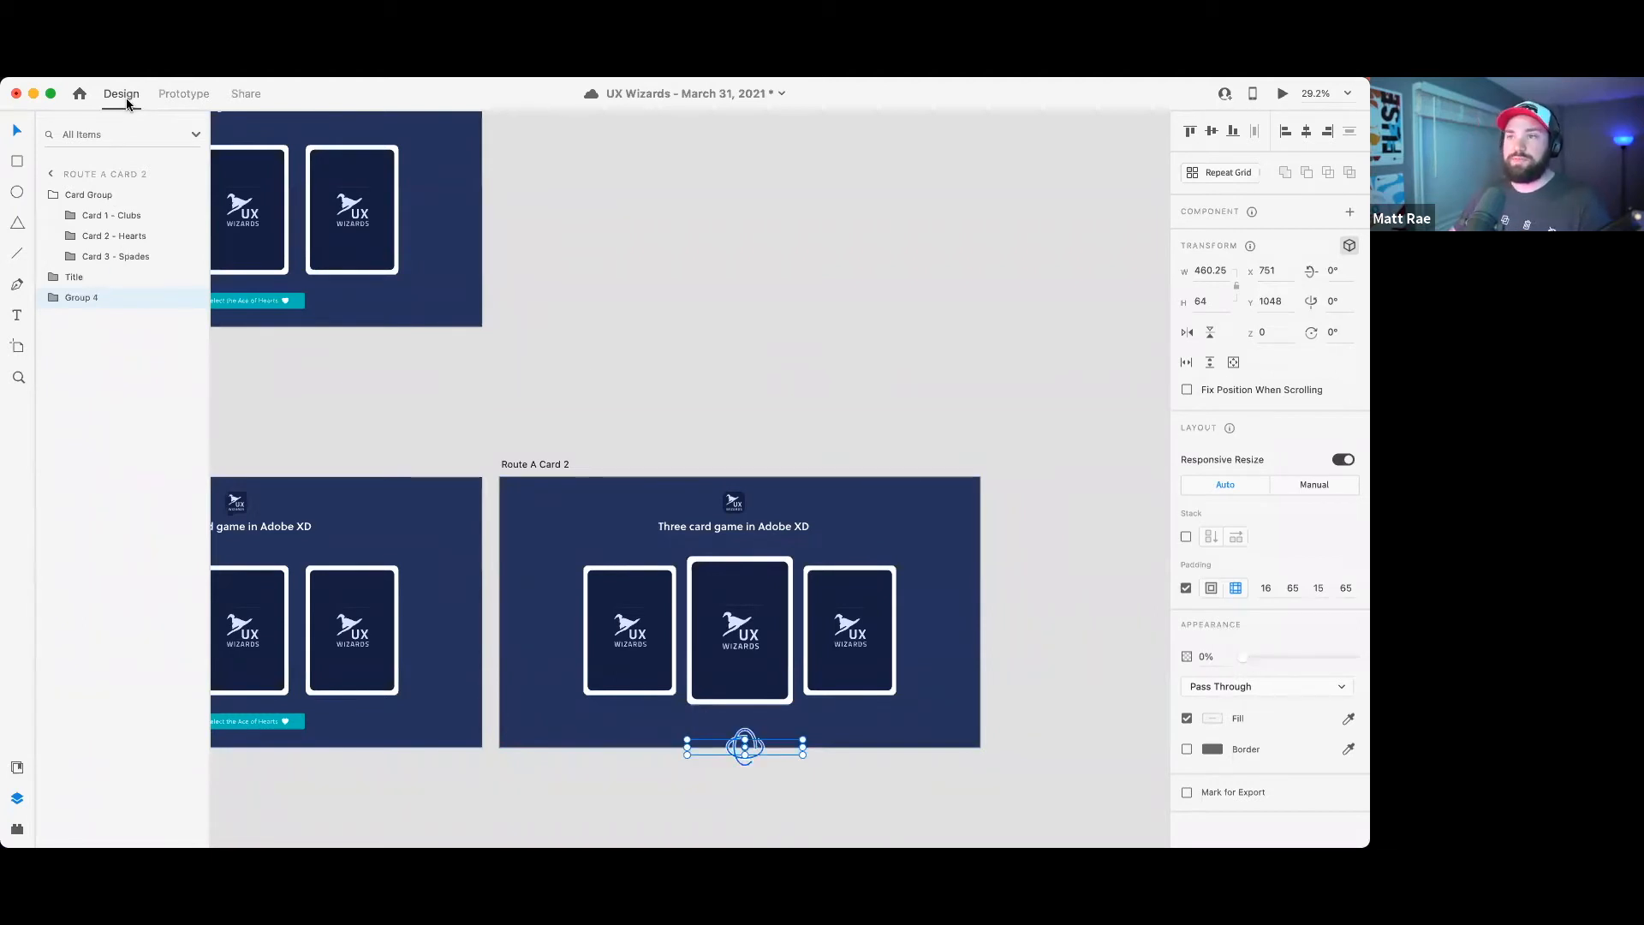
pyautogui.click(690, 507)
# - Replace the "Select the Ace of Hearts" button in Route A Card 1 with a copy of Route A Card 2's transparent button
pyautogui.click(769, 751)
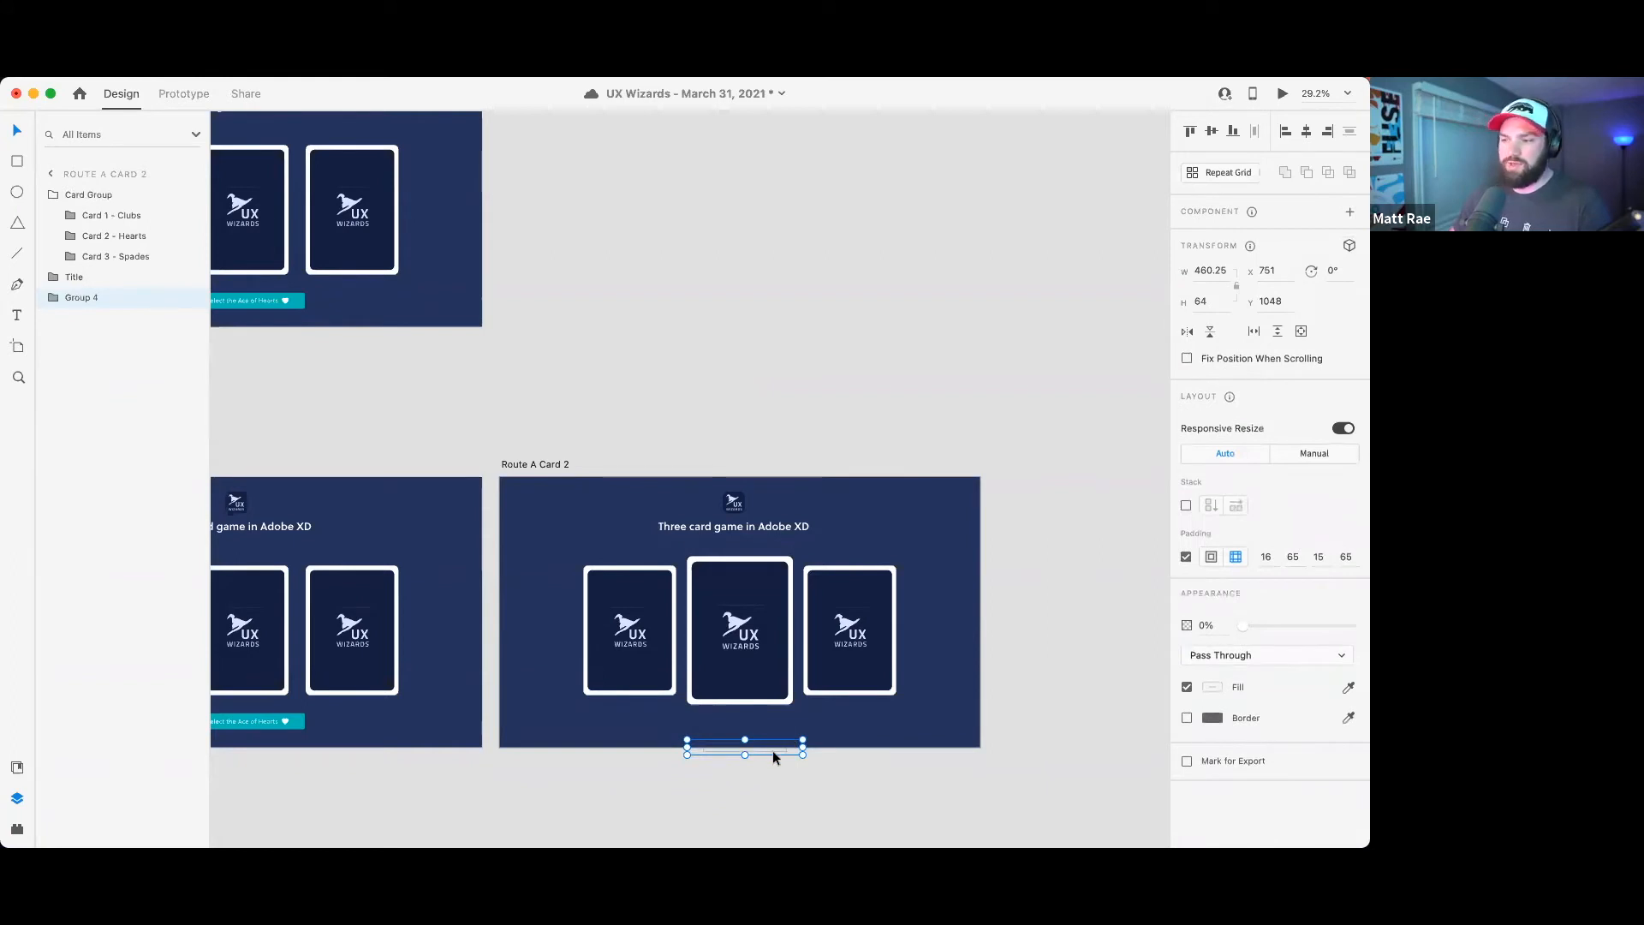
pyautogui.click(279, 716)
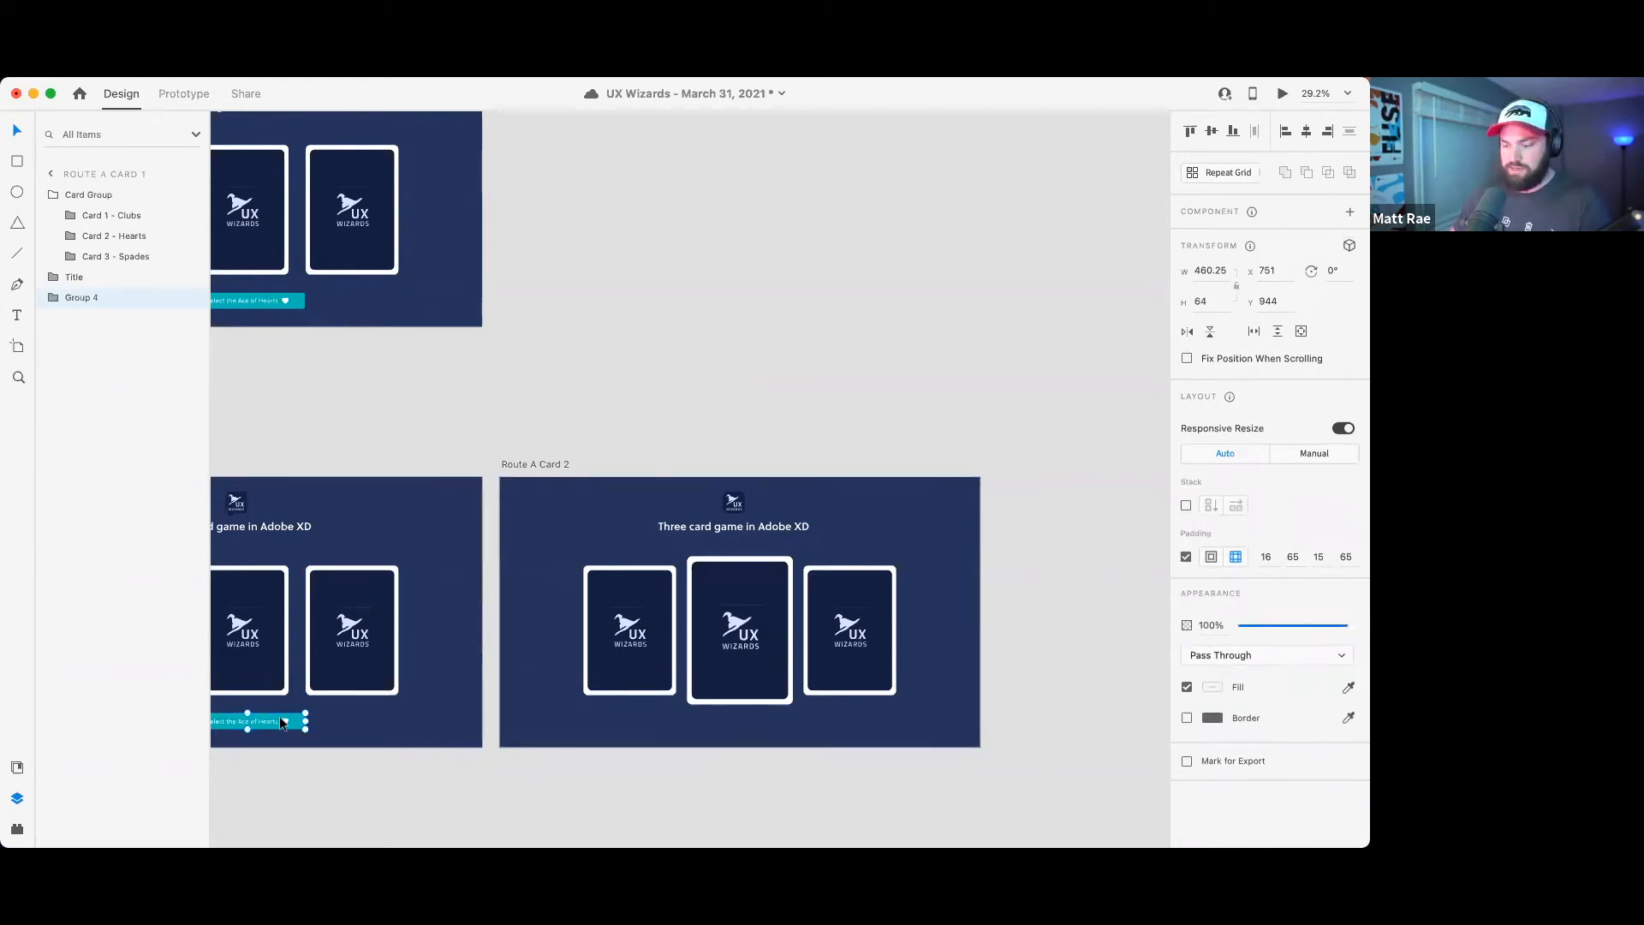
pyautogui.press('Delete')
pyautogui.hscroll(-5, 313, 788)
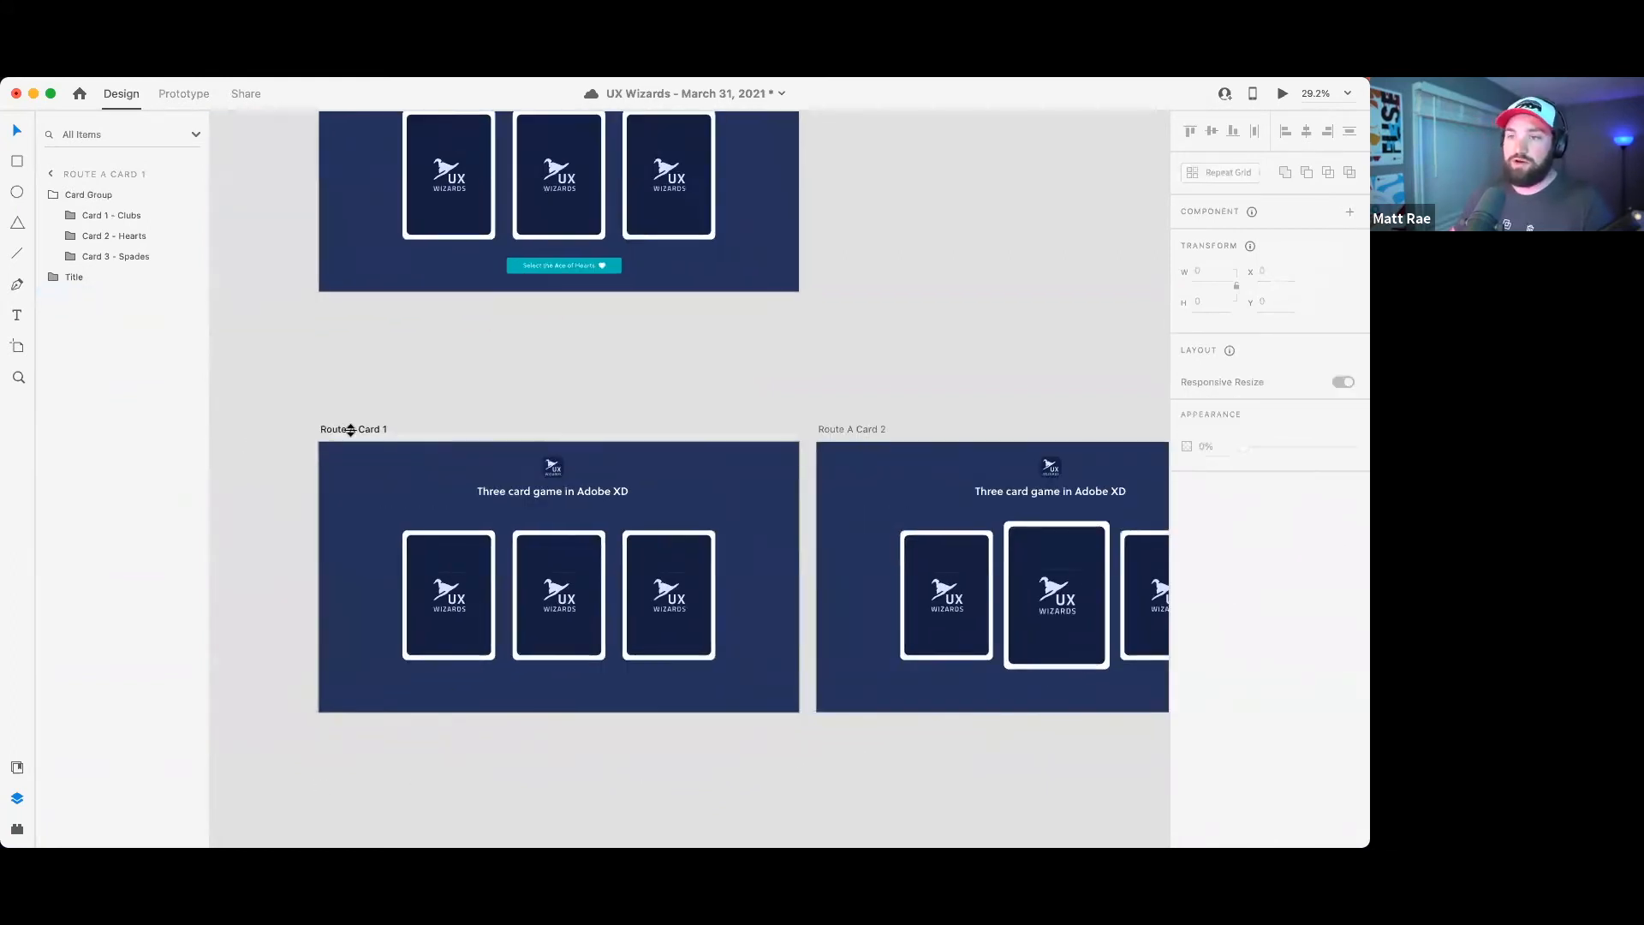
pyautogui.click(353, 430)
pyautogui.press('super+v')
pyautogui.click(632, 392)
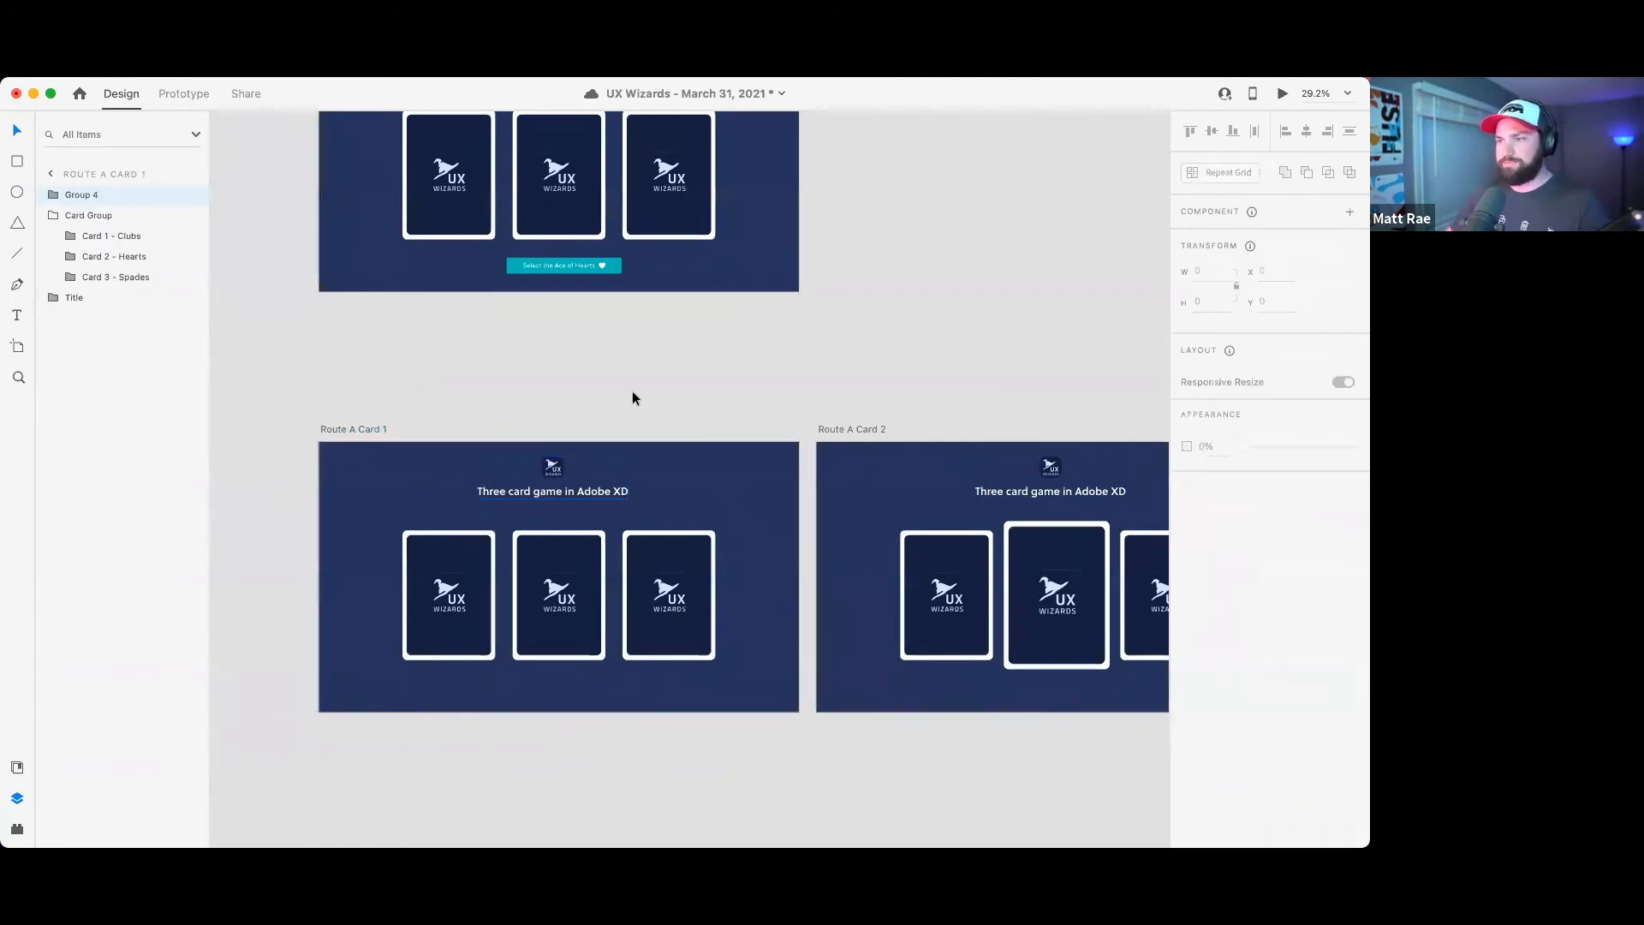
# - Duplicate the Route A Card 2 artboard and place the copy directly below it at X 3980, Y 7138
pyautogui.moveTo(880, 396); pyautogui.dragTo(690, 375)
pyautogui.scroll(-3, 689, 375)
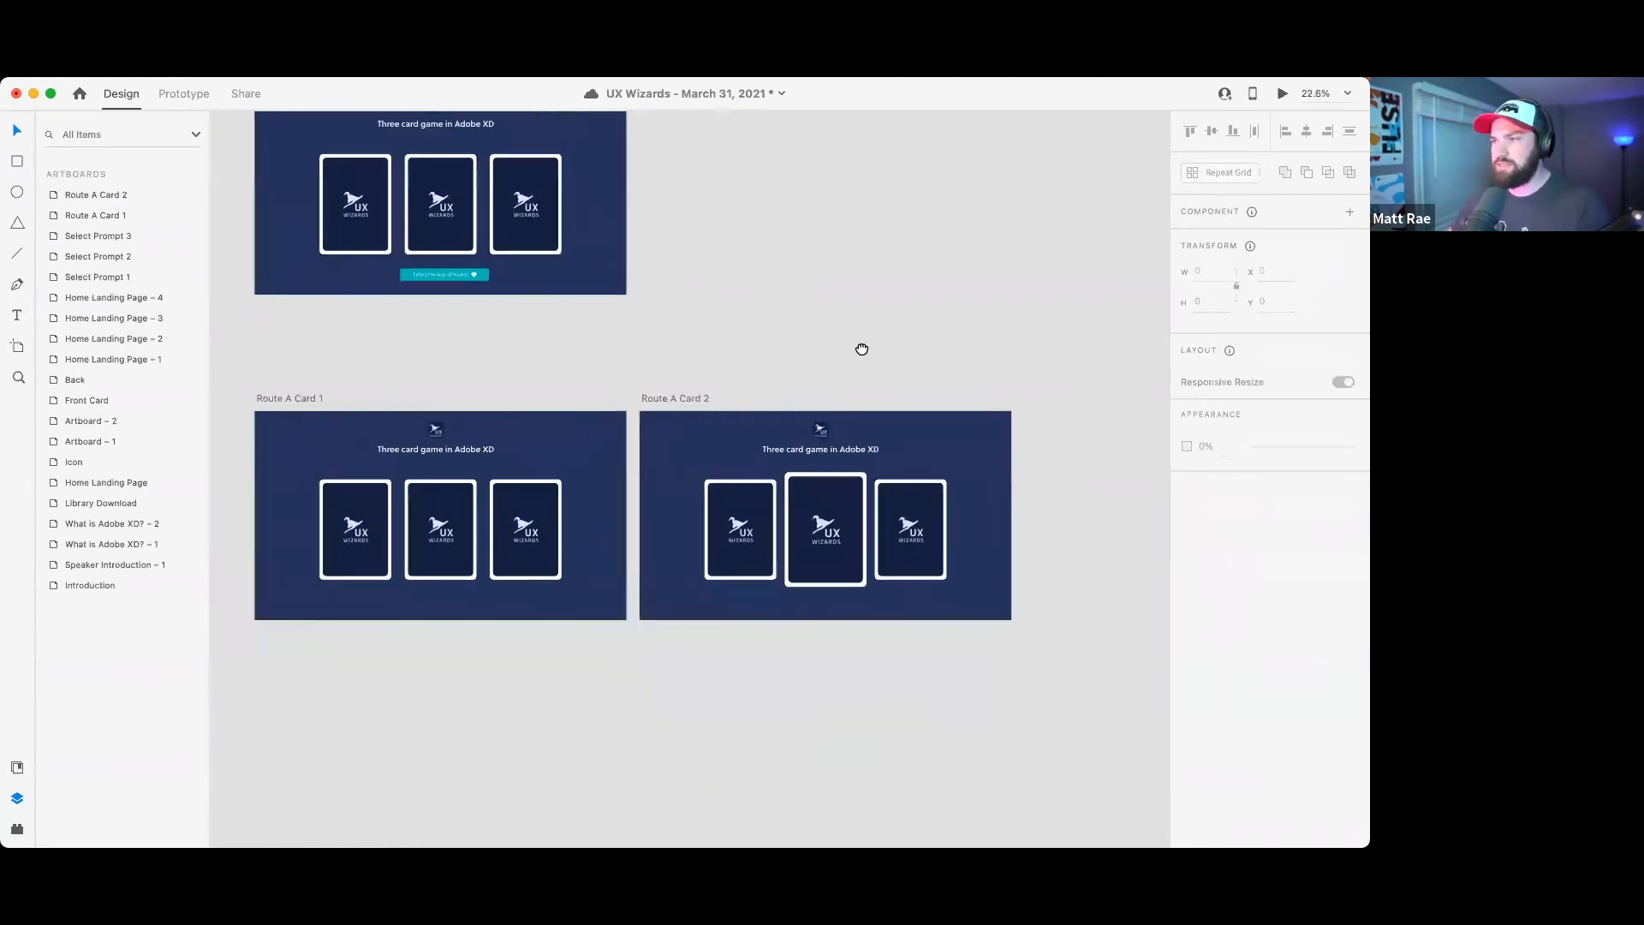
pyautogui.scroll(-2, 861, 349)
pyautogui.hscroll(2, 861, 348)
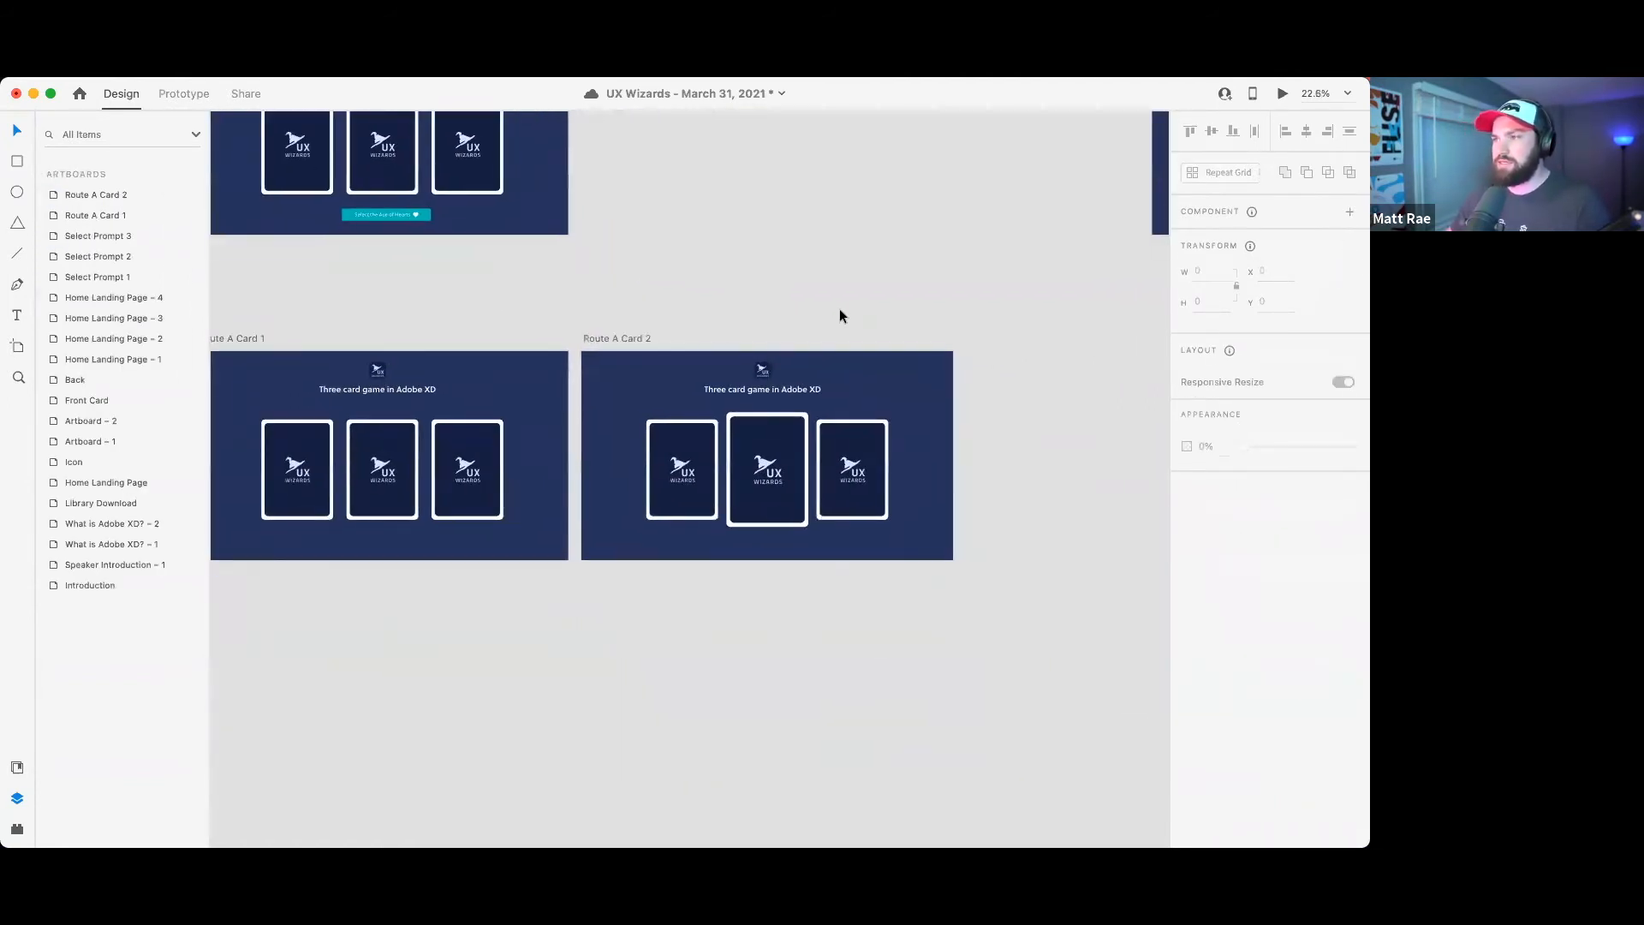
pyautogui.click(760, 443)
pyautogui.click(630, 339)
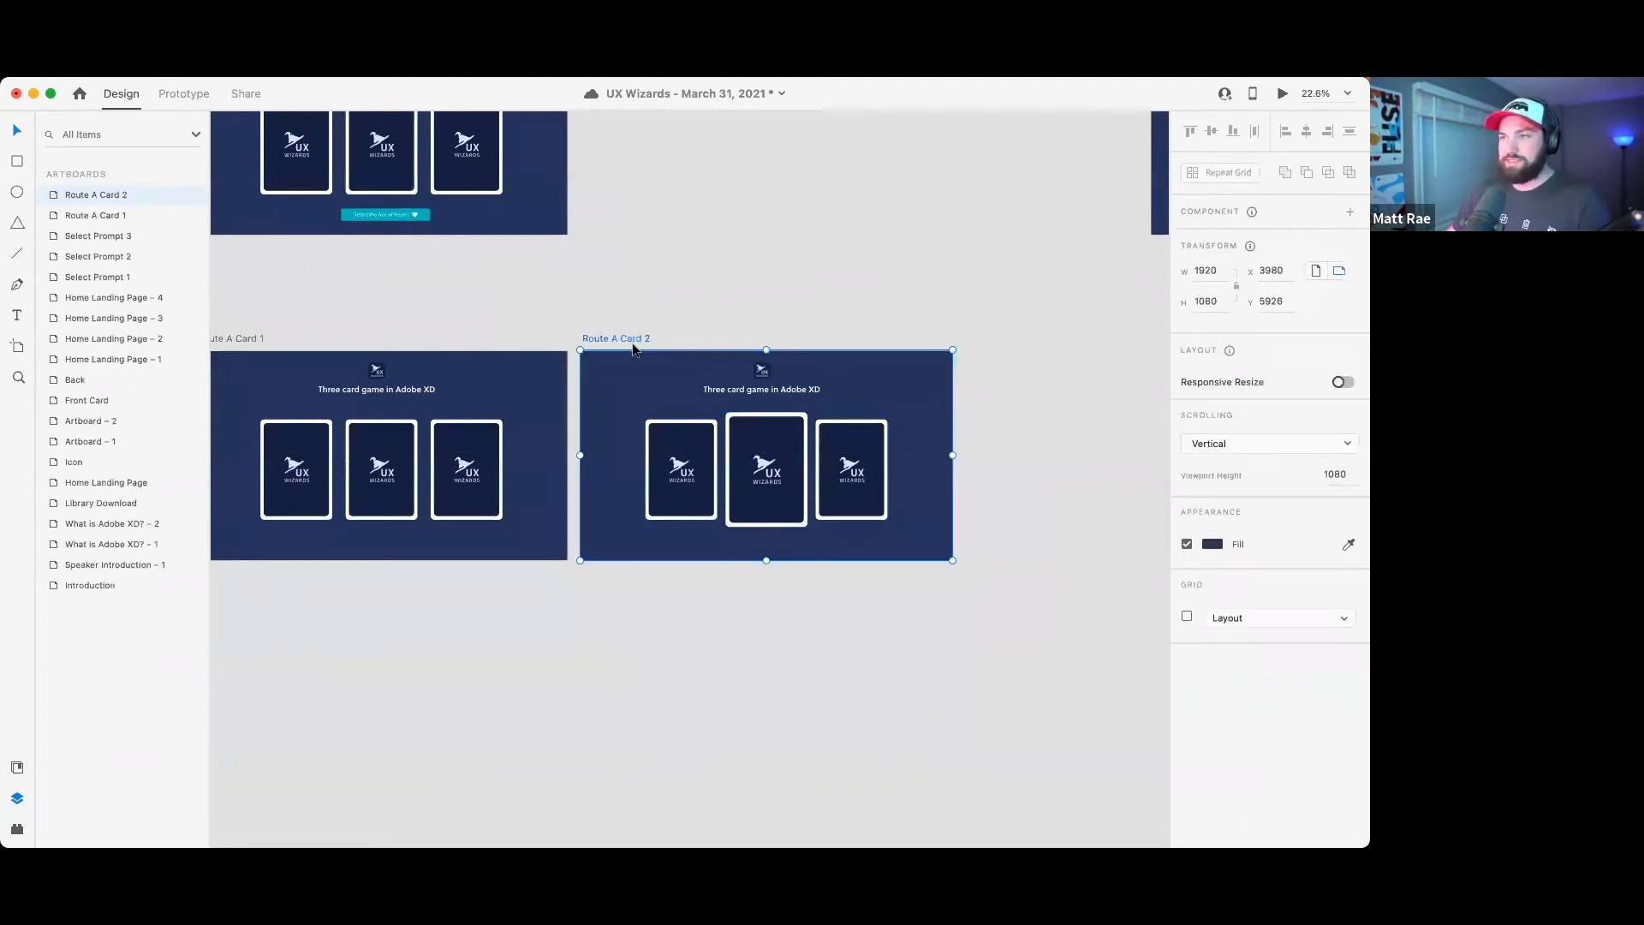
pyautogui.press('super+d')
pyautogui.moveTo(558, 367); pyautogui.dragTo(571, 451)
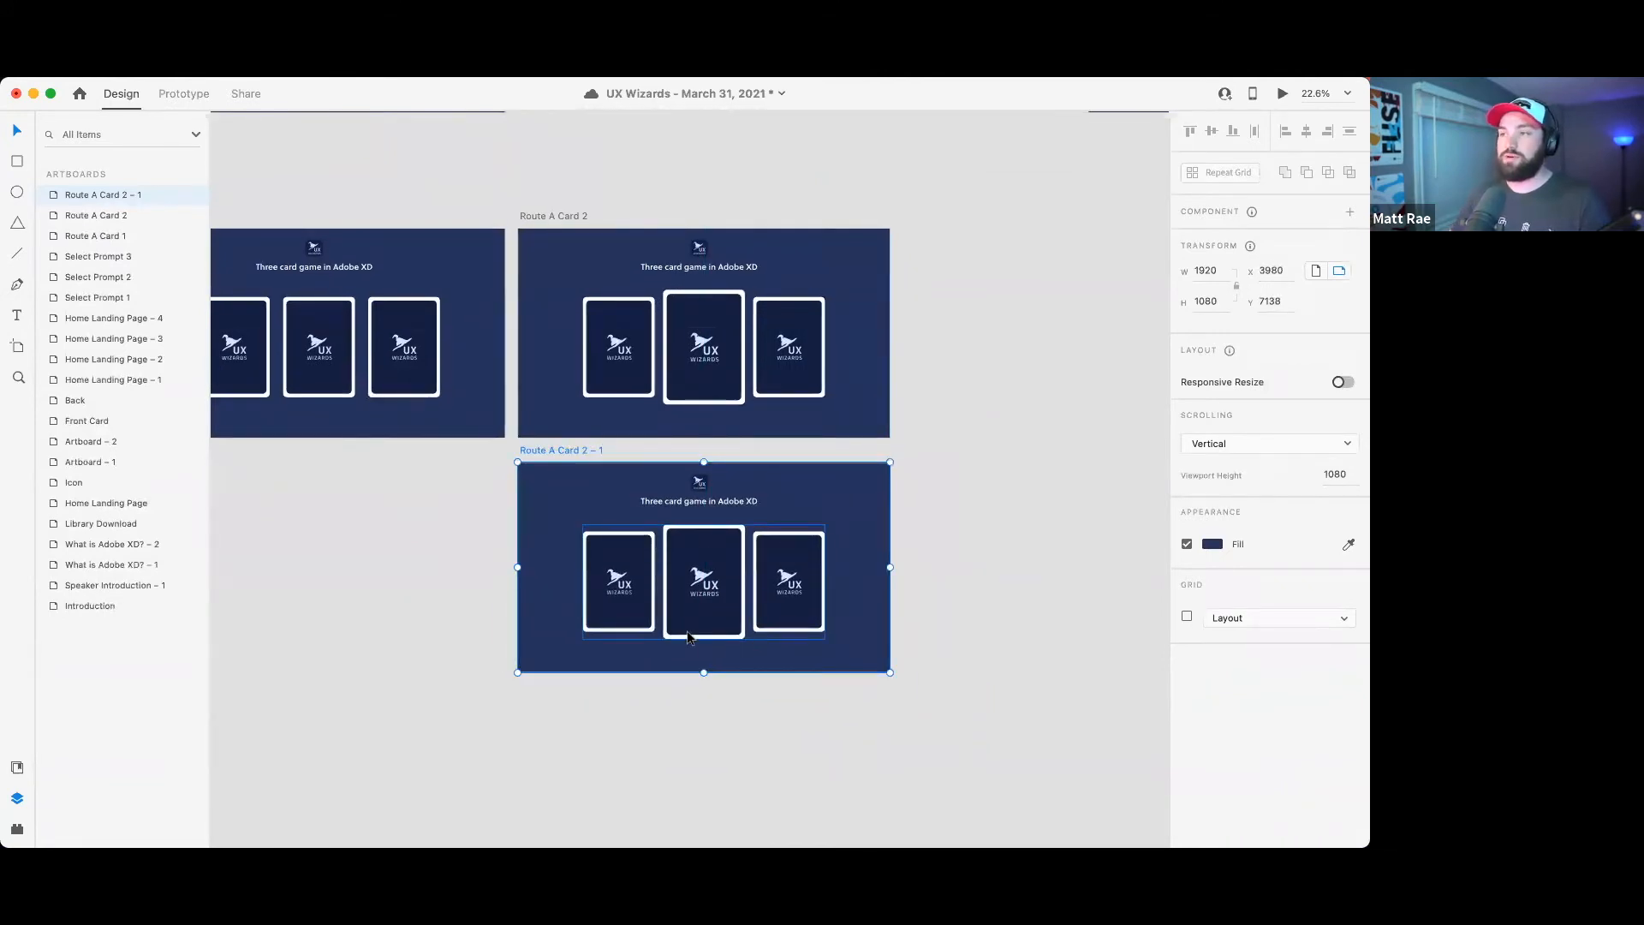
# - Select the Hearts card on the Home Landing Page, and delete the enlarged Hearts card from Route A Card 2 – 1
pyautogui.scroll(3, 698, 623)
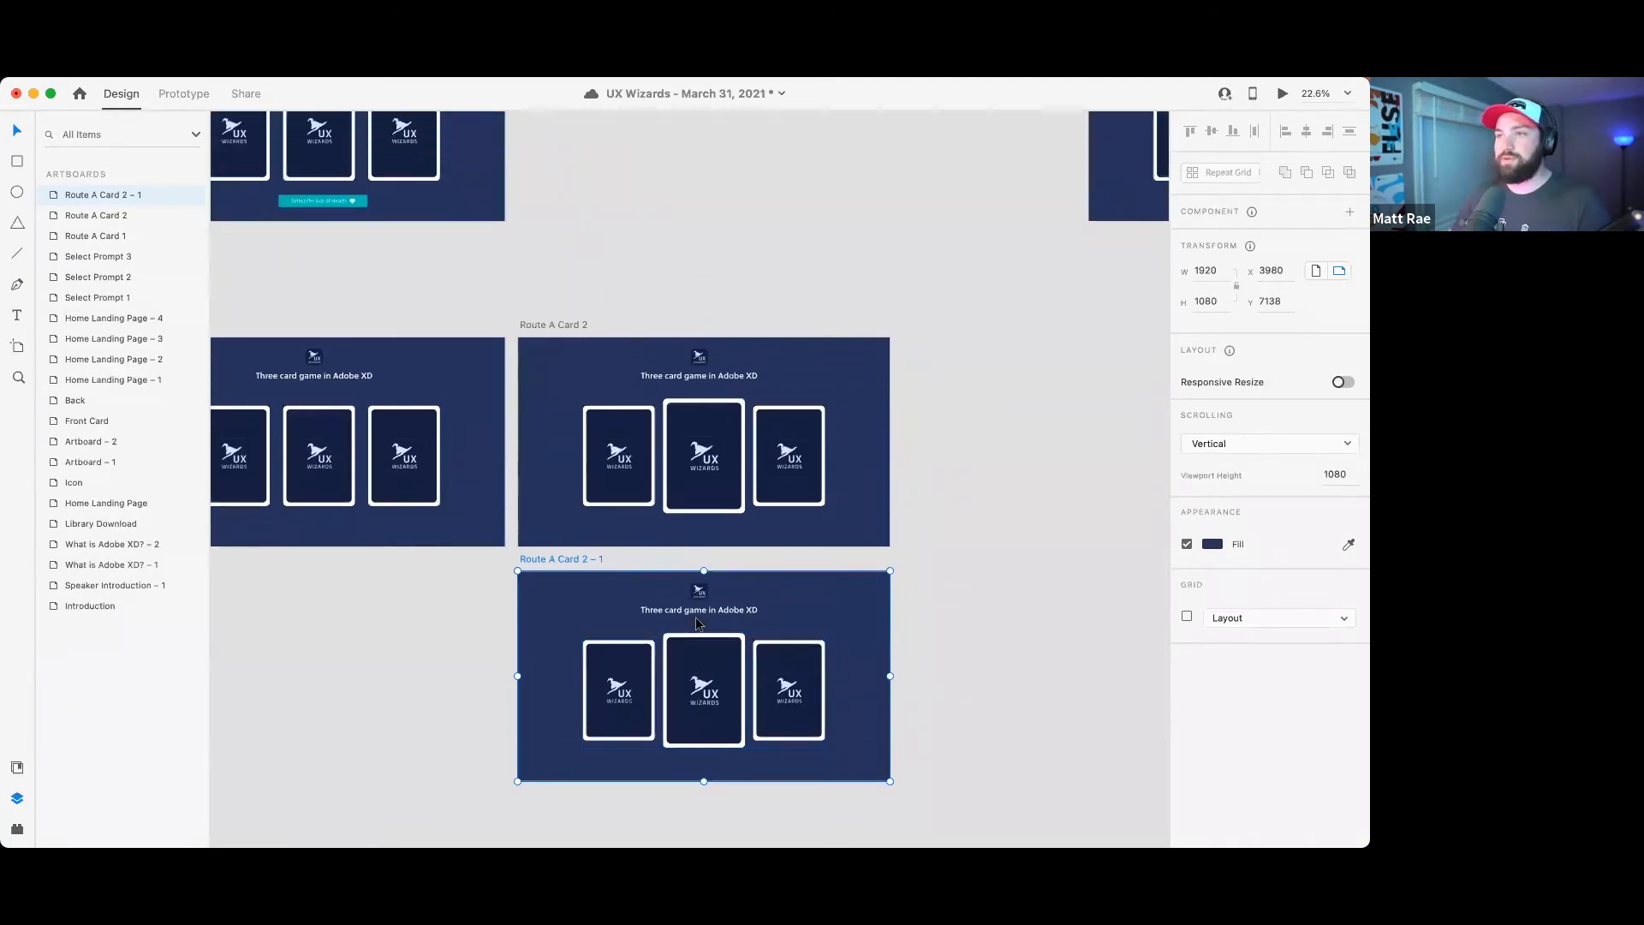
pyautogui.scroll(-3, 698, 623)
pyautogui.scroll(-3, 698, 623)
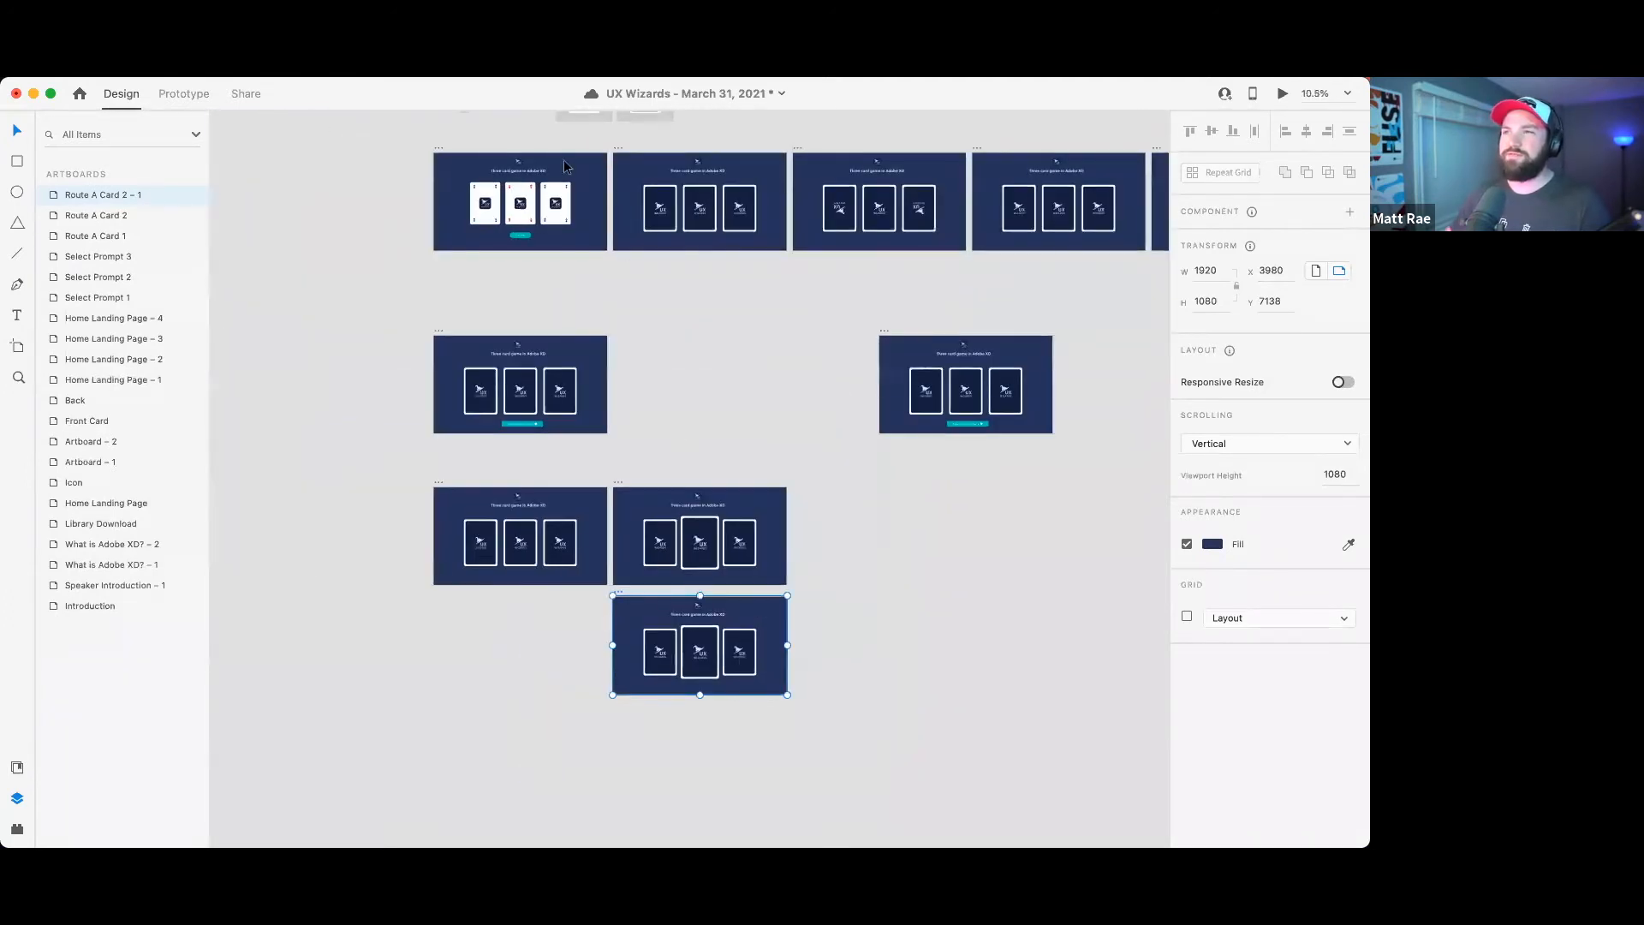
pyautogui.doubleClick(512, 204)
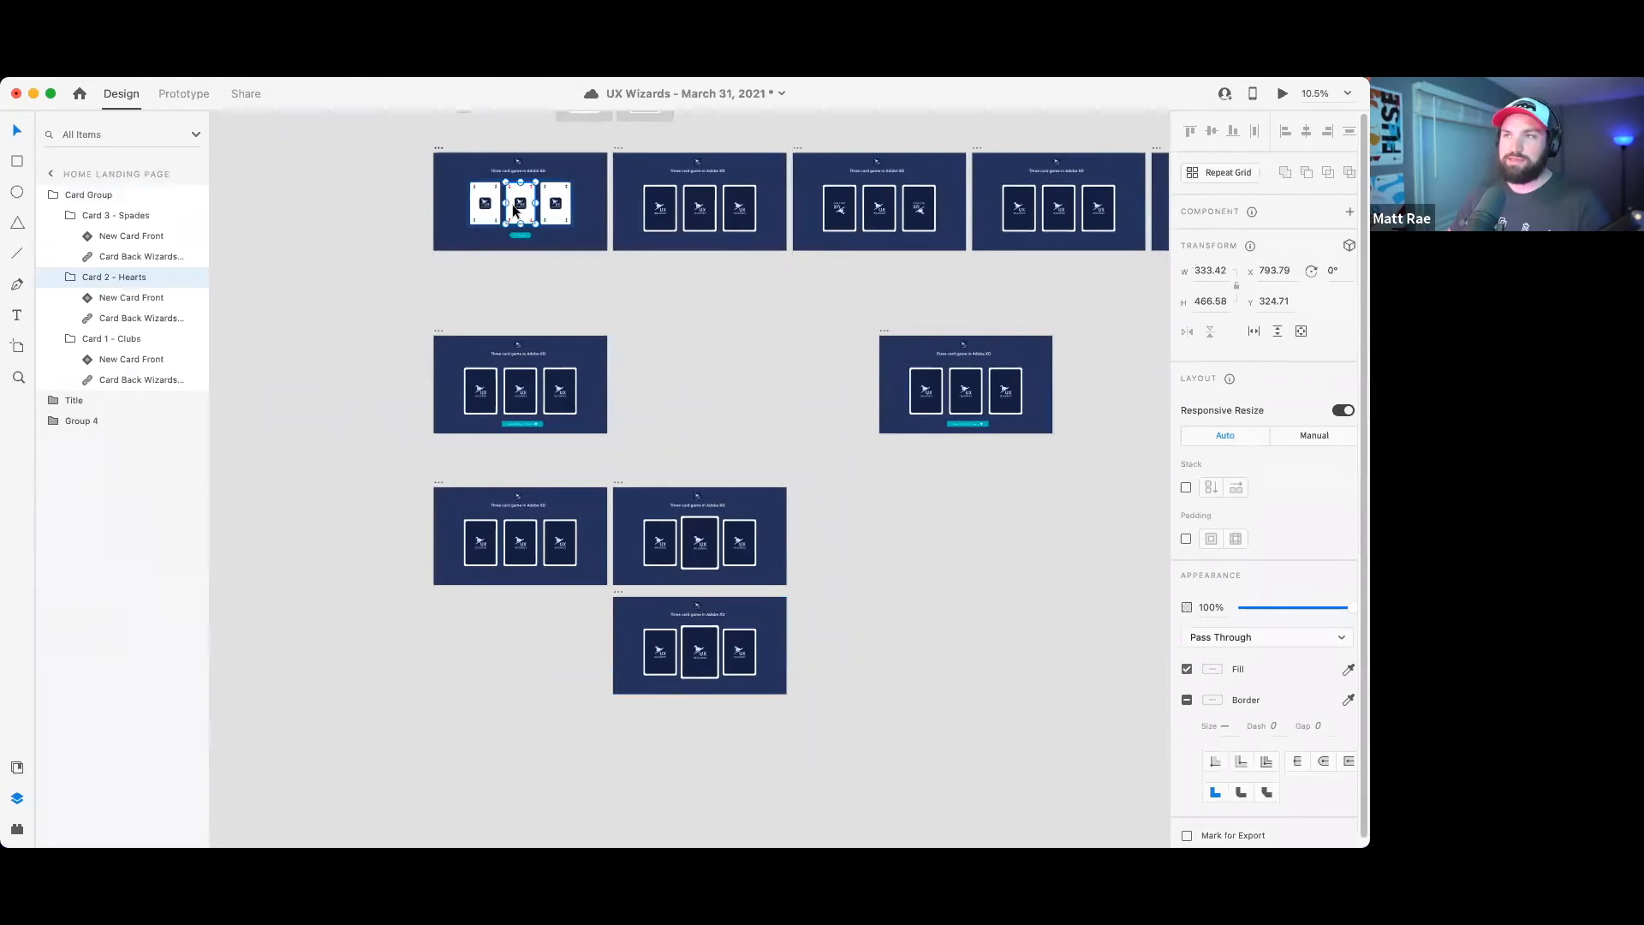
pyautogui.doubleClick(700, 644)
pyautogui.scroll(3, 701, 646)
pyautogui.scroll(5, 699, 646)
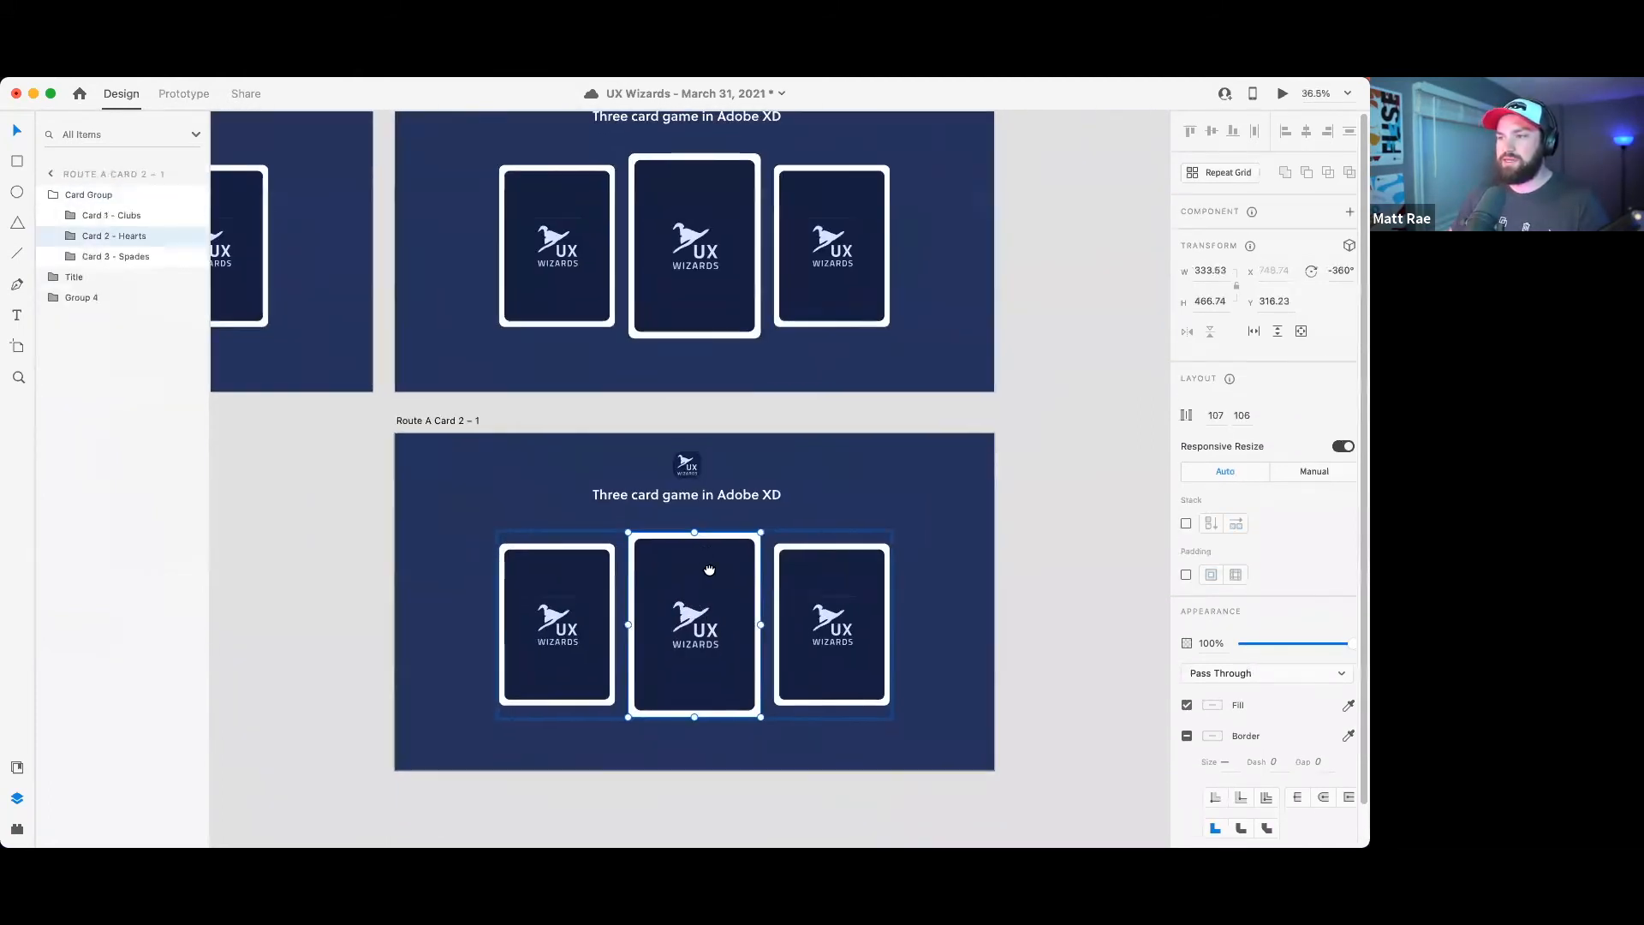
pyautogui.press('Delete')
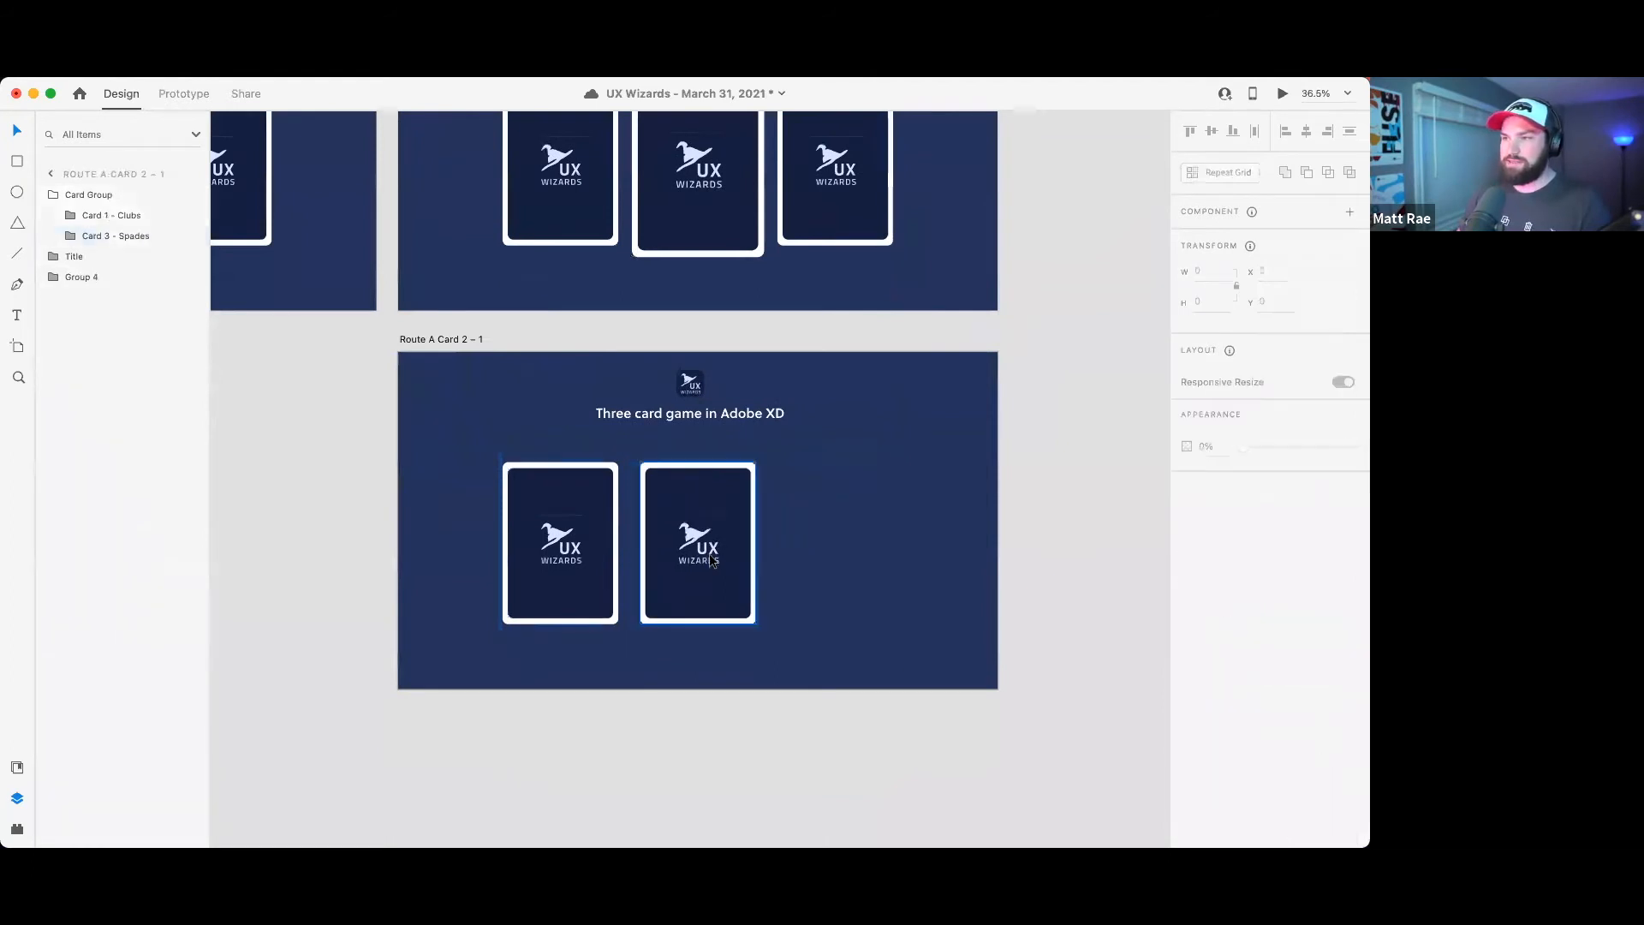
# - Paste the face-up Hearts card into the card group of Route A Card 2 – 1 and center it between the two face-down cards
pyautogui.press('super+v')
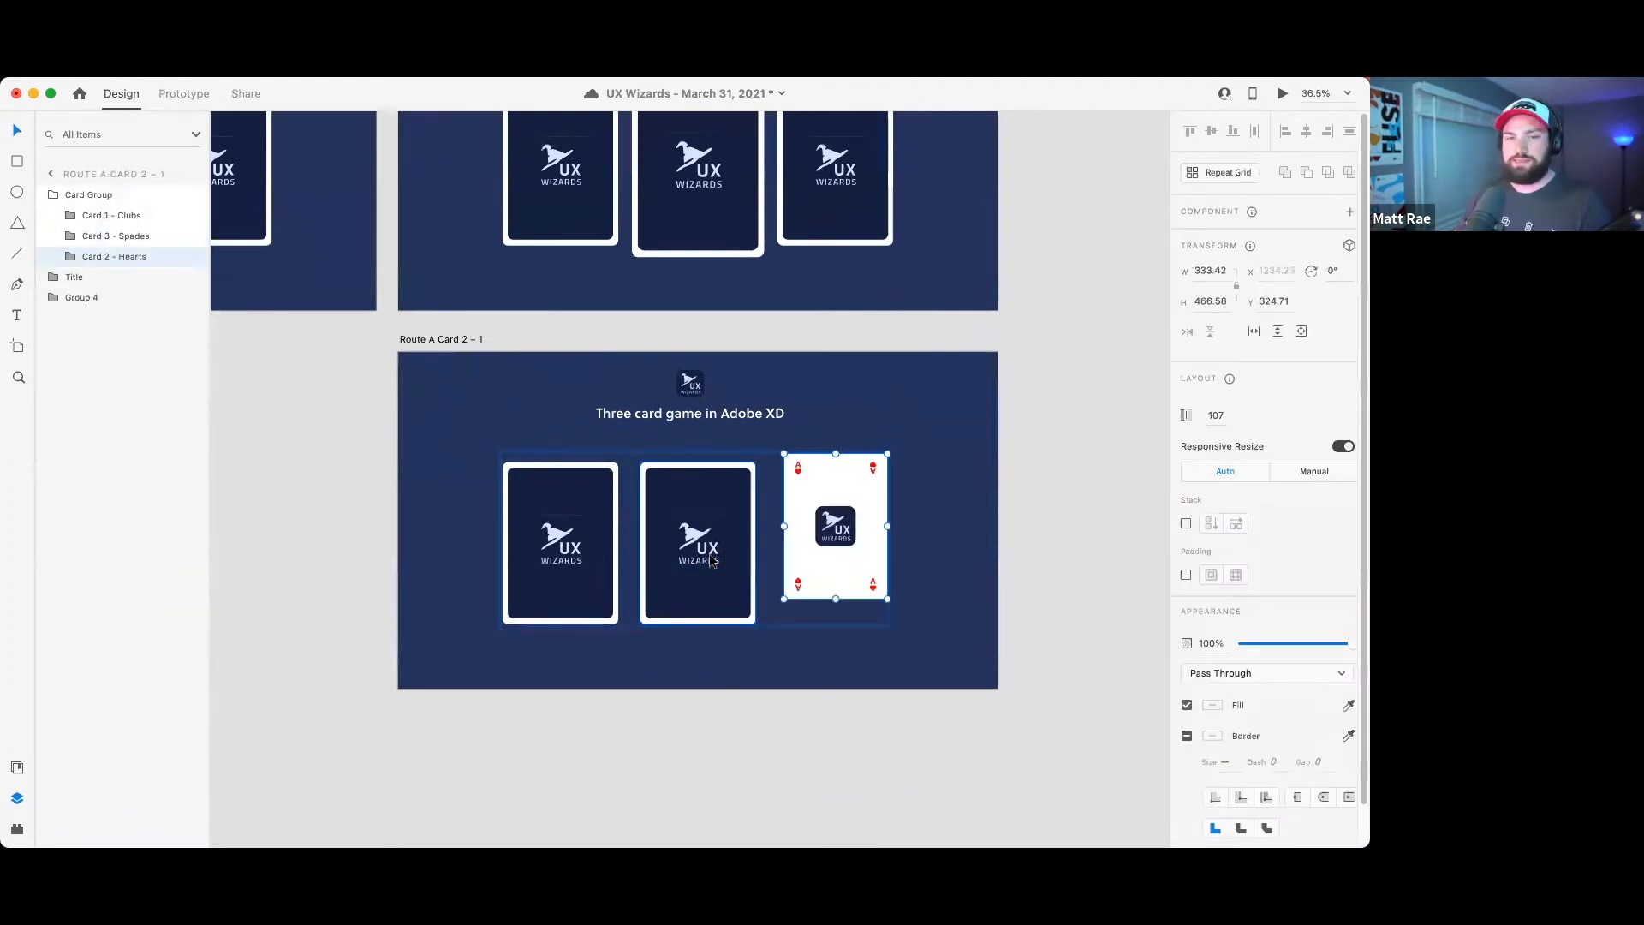
pyautogui.moveTo(834, 538); pyautogui.dragTo(711, 561)
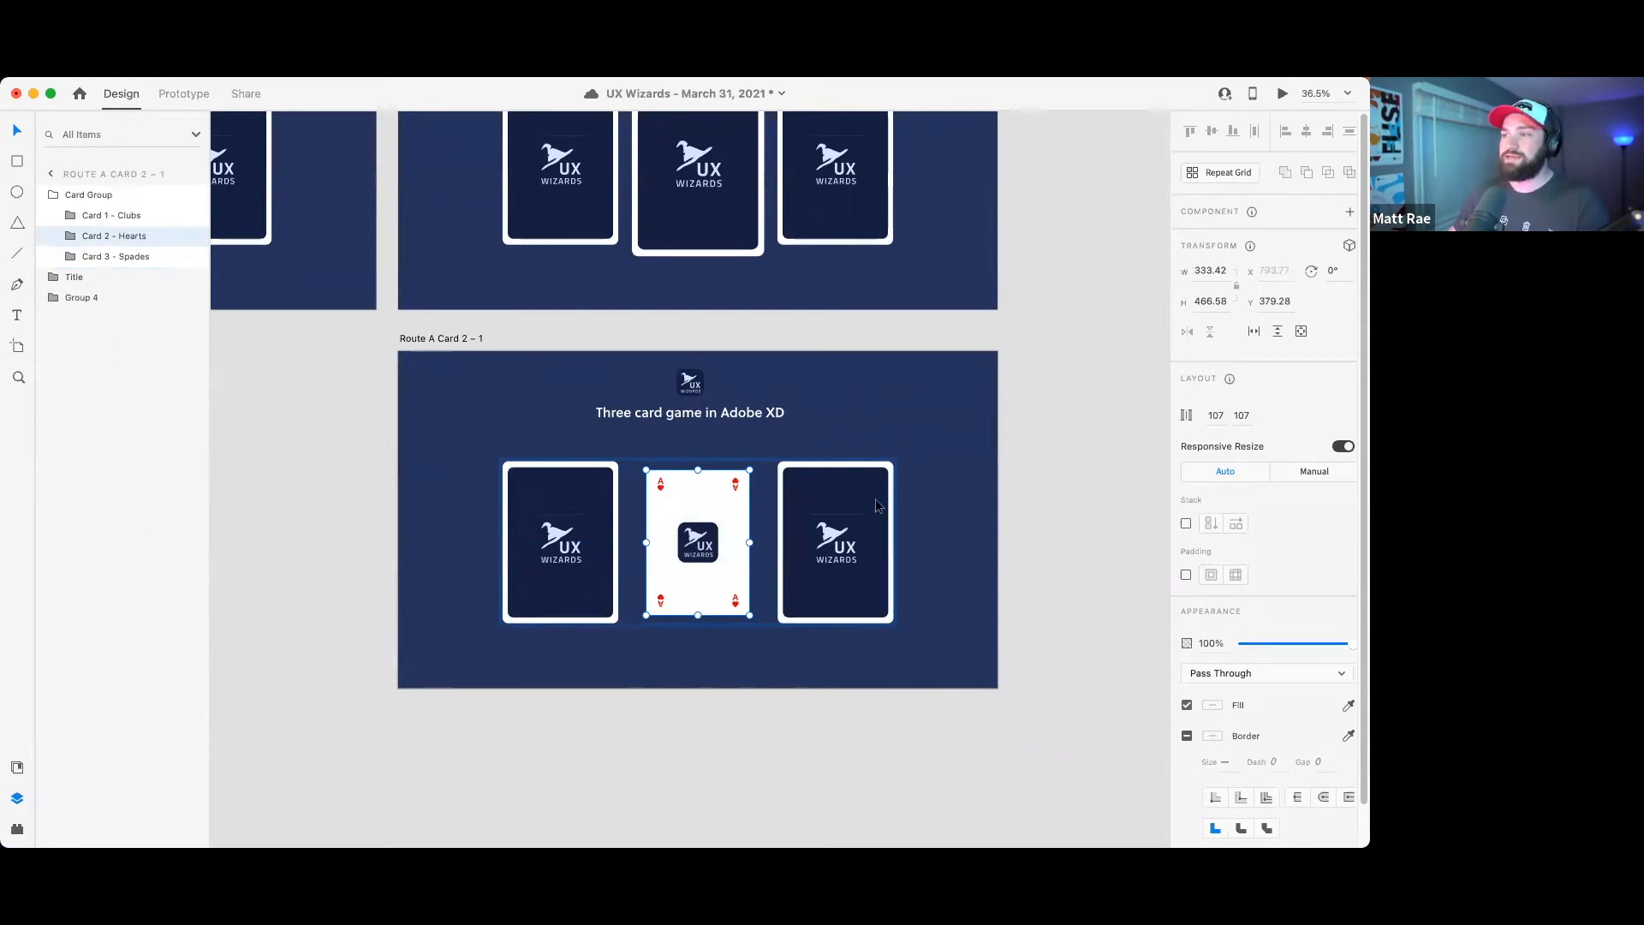
pyautogui.click(763, 699)
# - Enlarge the Hearts card in Route A Card 2 – 1 by giving it a 3D Z depth of 170
pyautogui.doubleClick(687, 555)
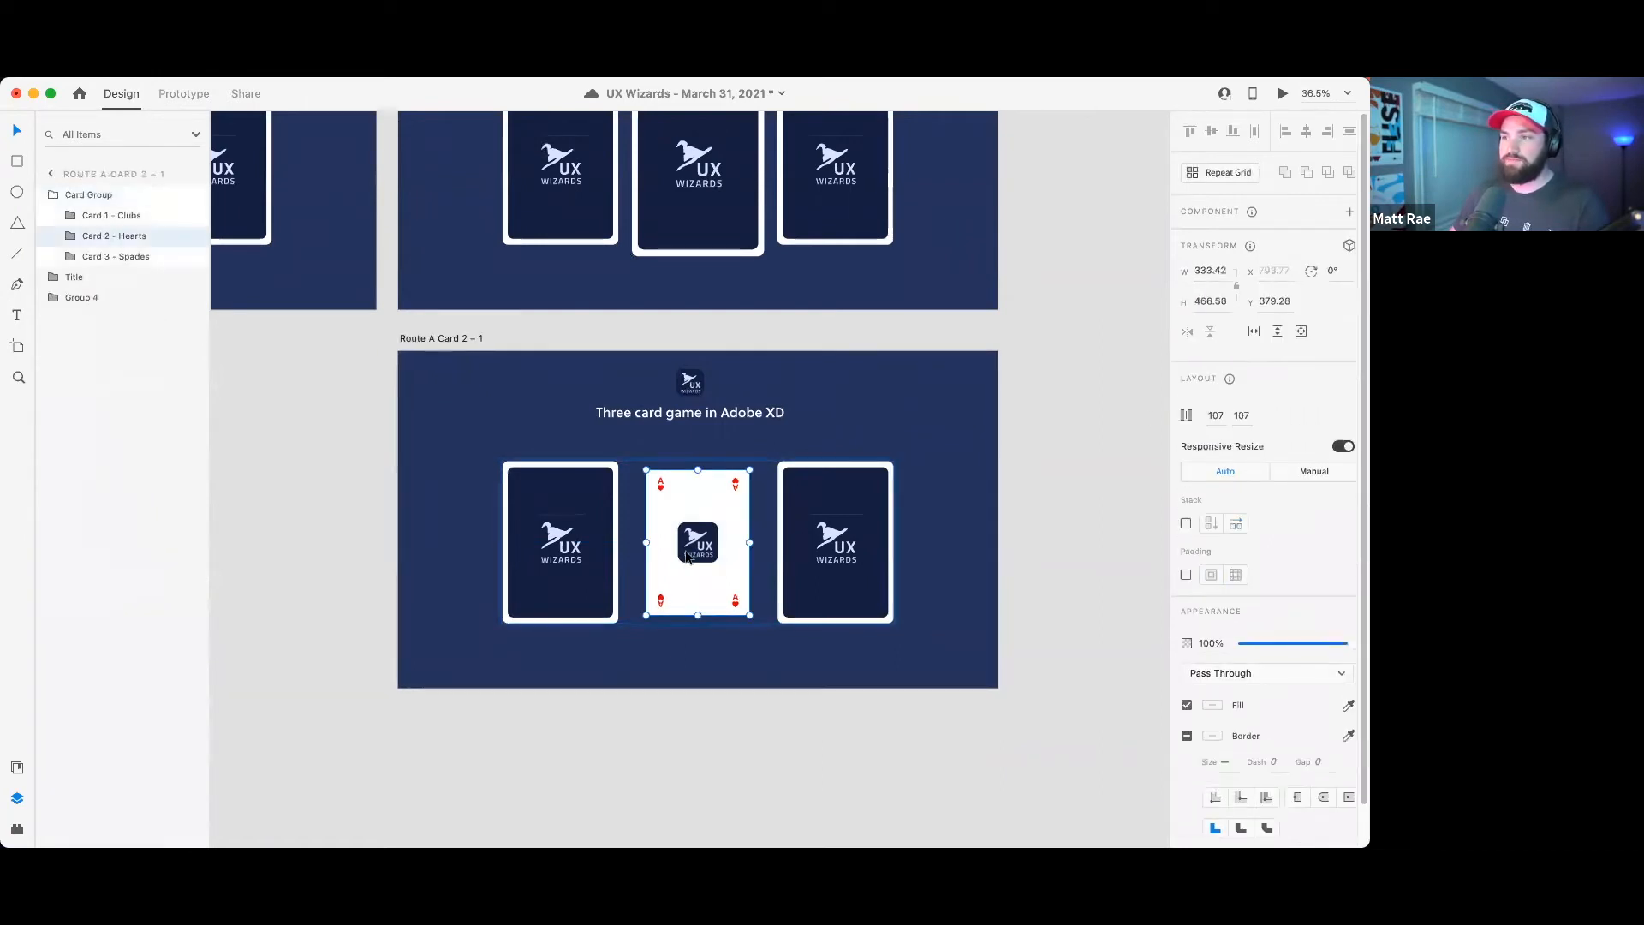
pyautogui.click(1349, 244)
pyautogui.click(1271, 336)
pyautogui.write('170')
pyautogui.press('Return')
pyautogui.click(1142, 411)
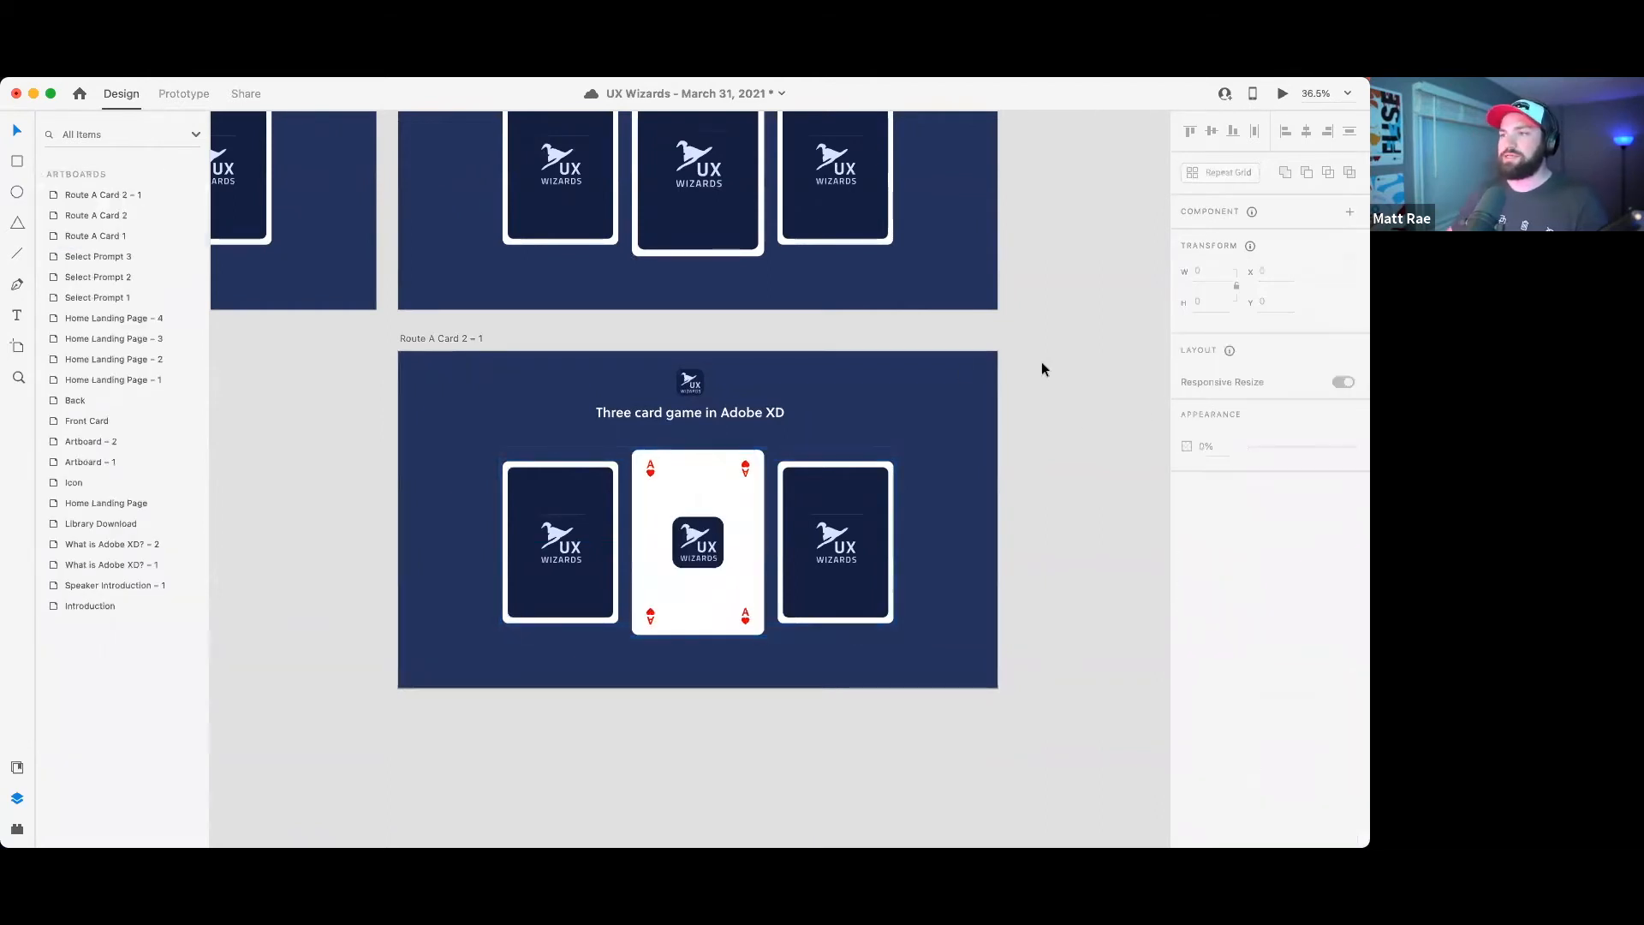
# - Duplicate the Route A Card 2 – 1 artboard and place the copy directly below it at X 3980, Y 8320
pyautogui.scroll(2, 690, 444)
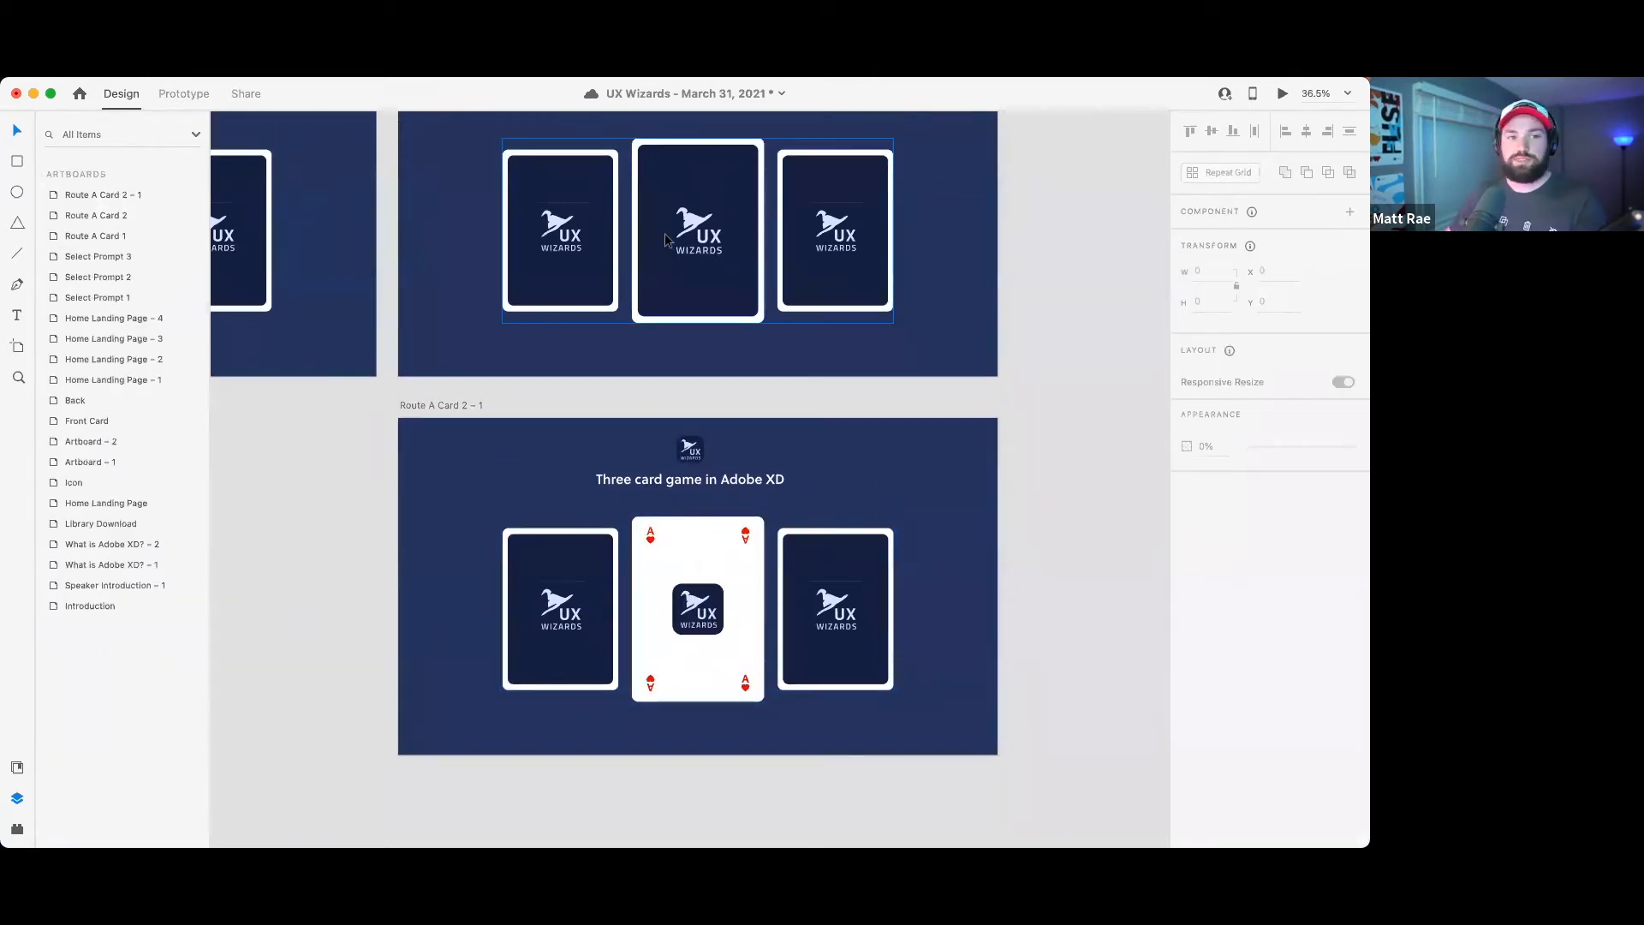
pyautogui.scroll(2, 1076, 514)
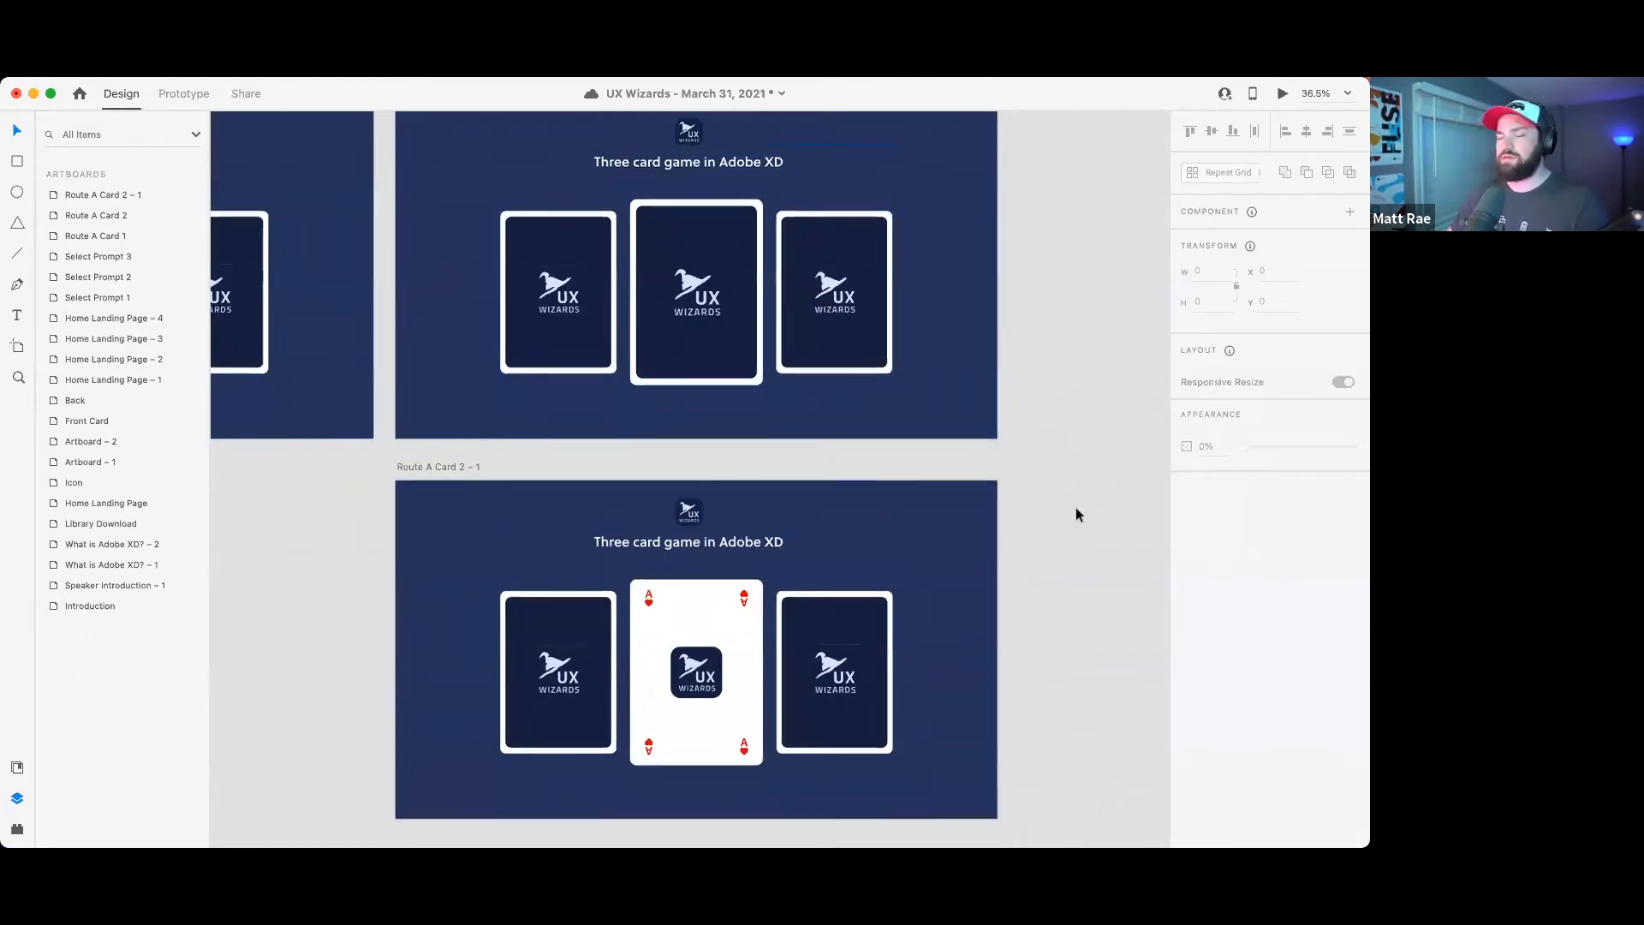
pyautogui.scroll(-2, 1077, 514)
pyautogui.moveTo(1049, 601); pyautogui.dragTo(991, 506)
pyautogui.click(514, 382)
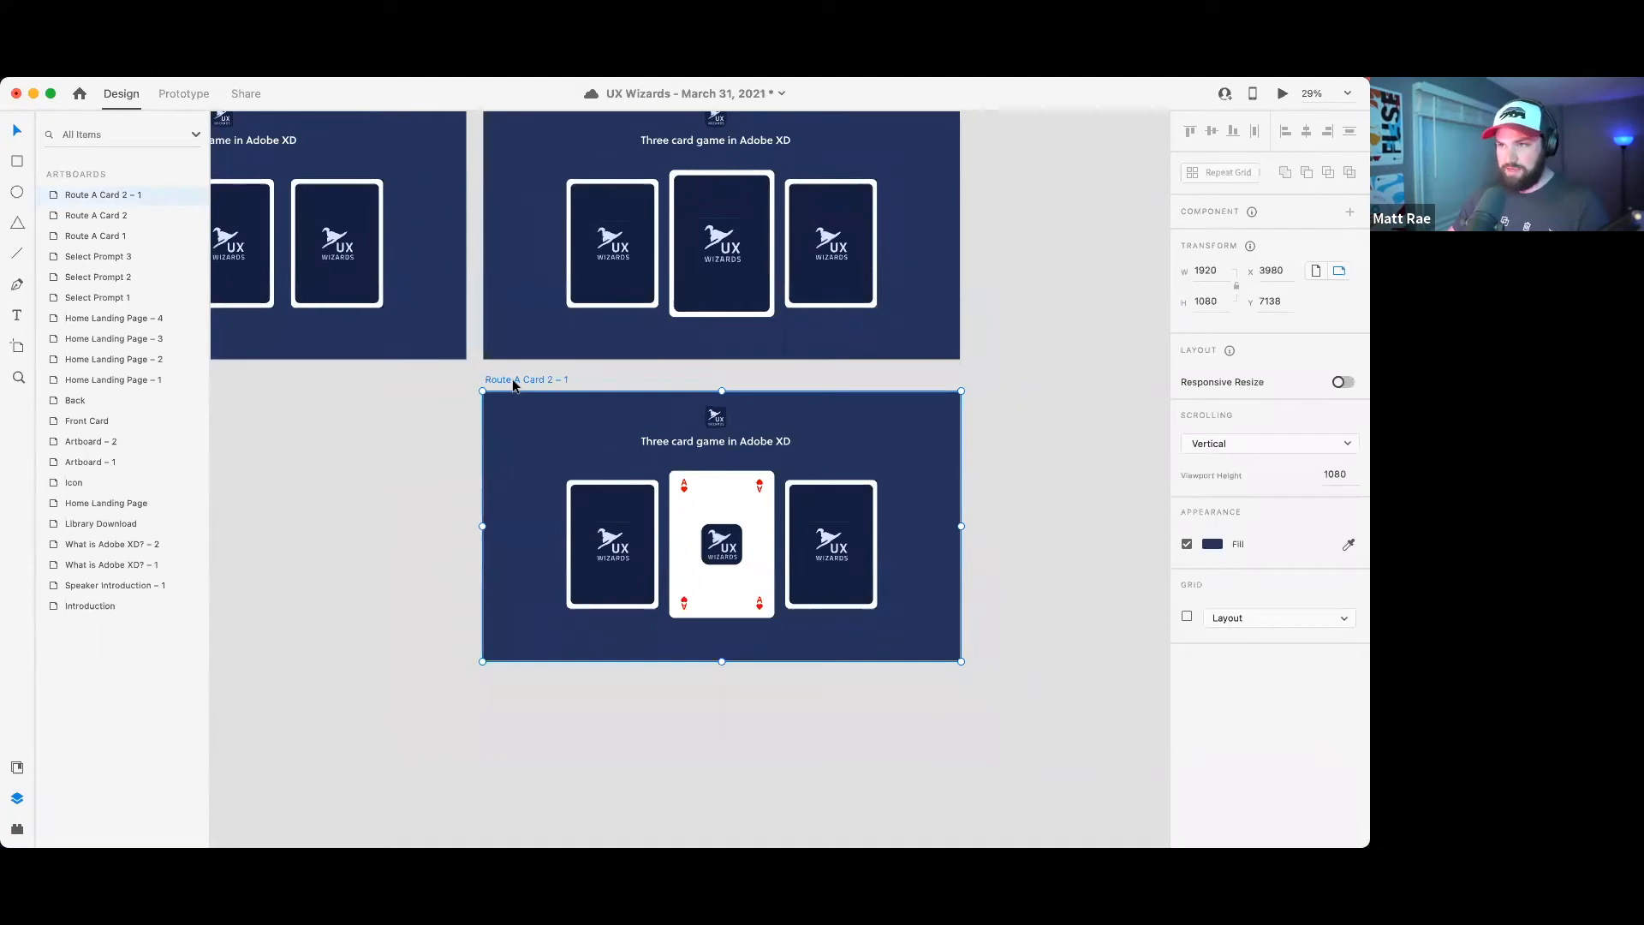
pyautogui.press('super+d')
pyautogui.hscroll(3, 962, 203)
pyautogui.scroll(-3, 961, 203)
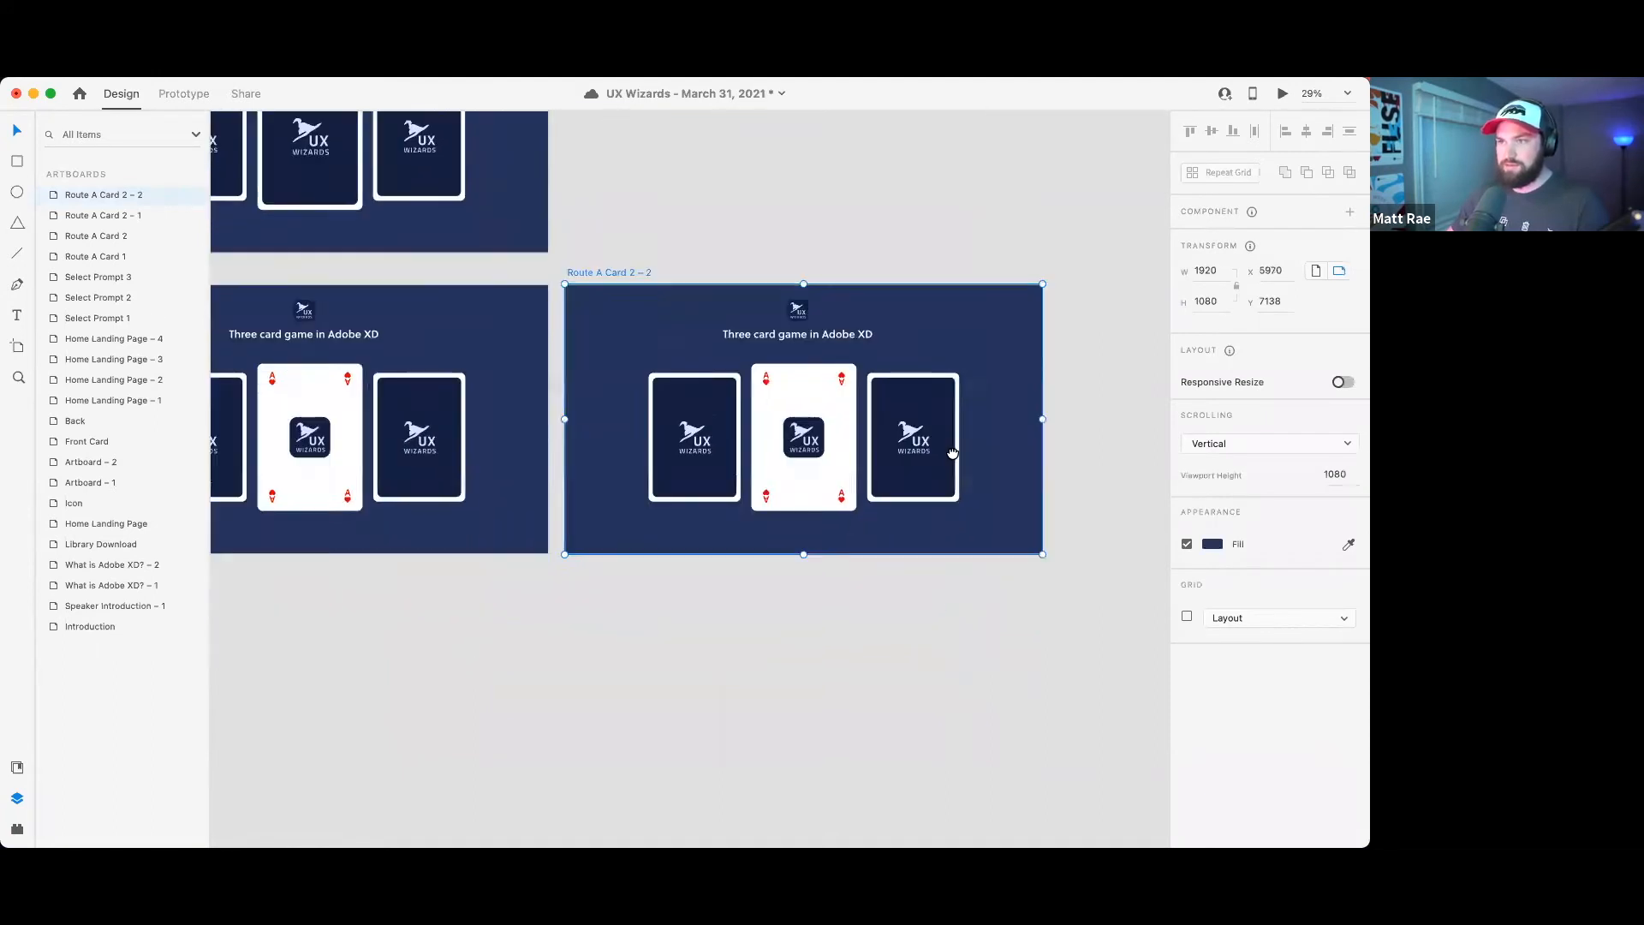
pyautogui.moveTo(950, 183); pyautogui.dragTo(458, 473)
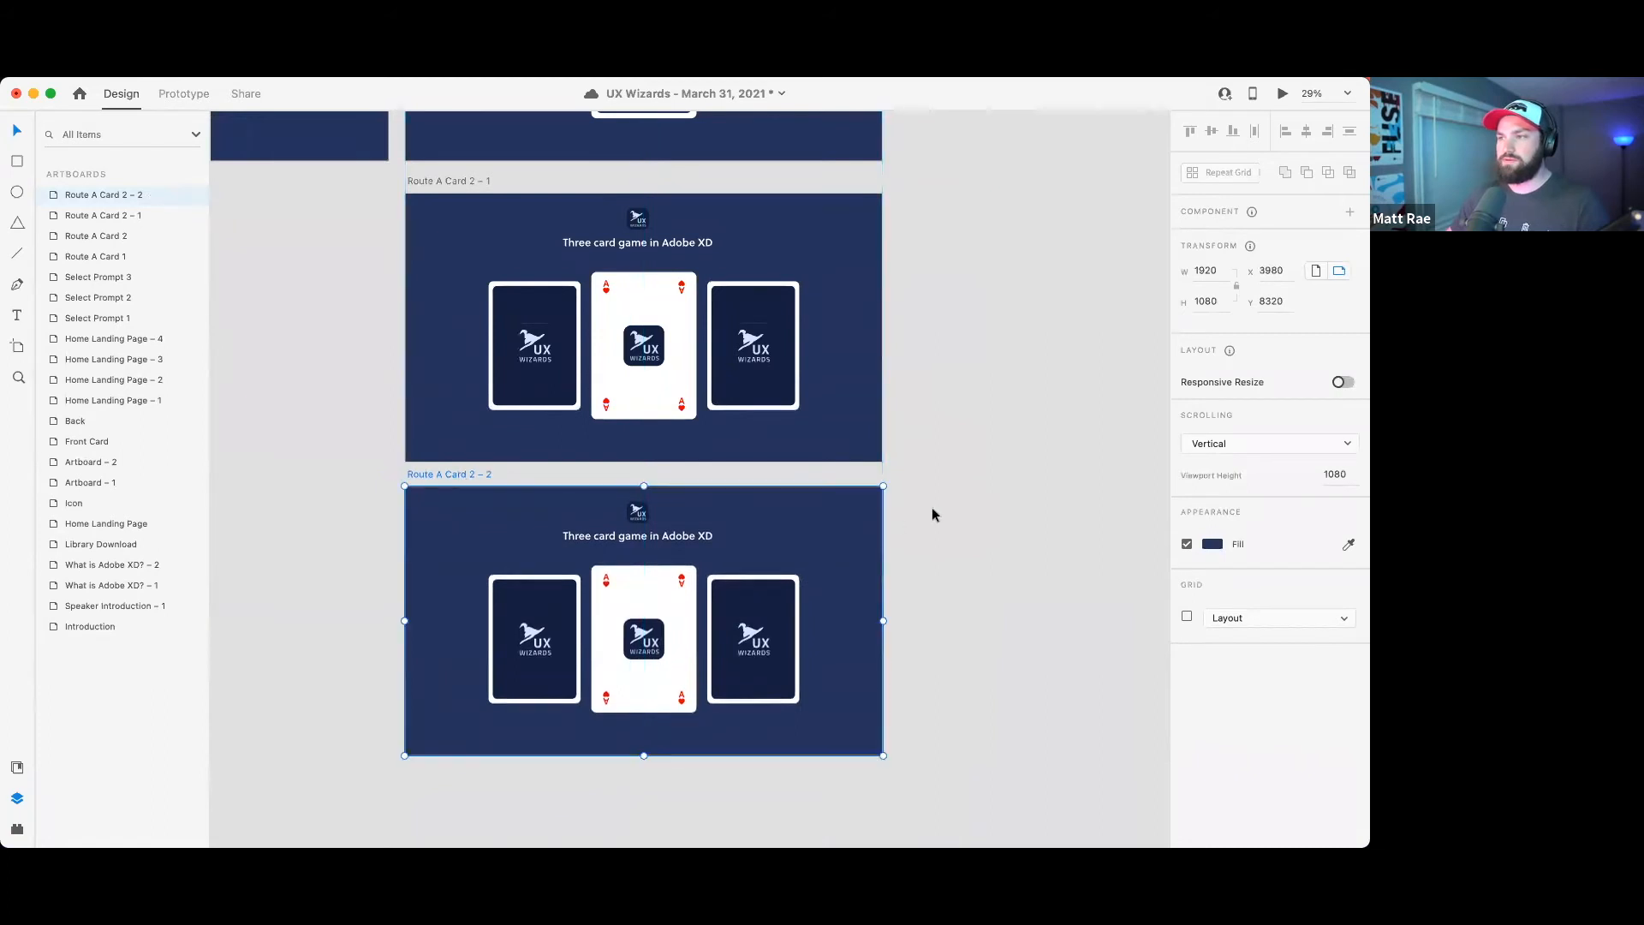
# - Try to replace the Clubs and Spades cards in Route A Card 2 – 2 with face-up copies from the Home Landing Page
pyautogui.doubleClick(522, 622)
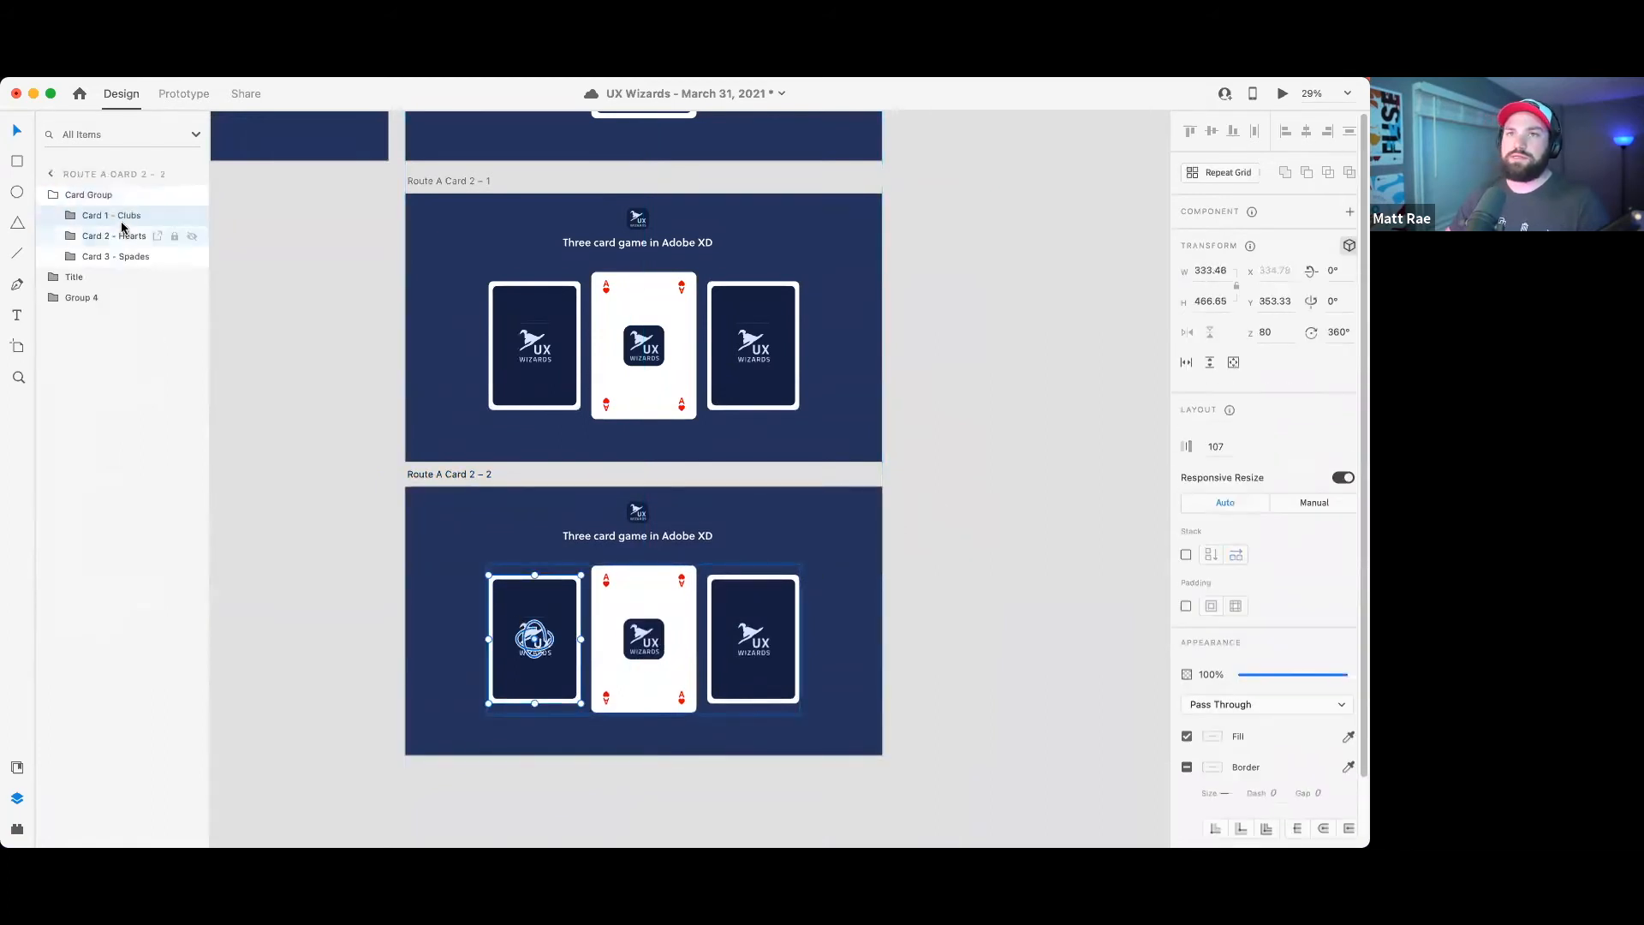
pyautogui.scroll(-2, 548, 508)
pyautogui.scroll(-5, 548, 507)
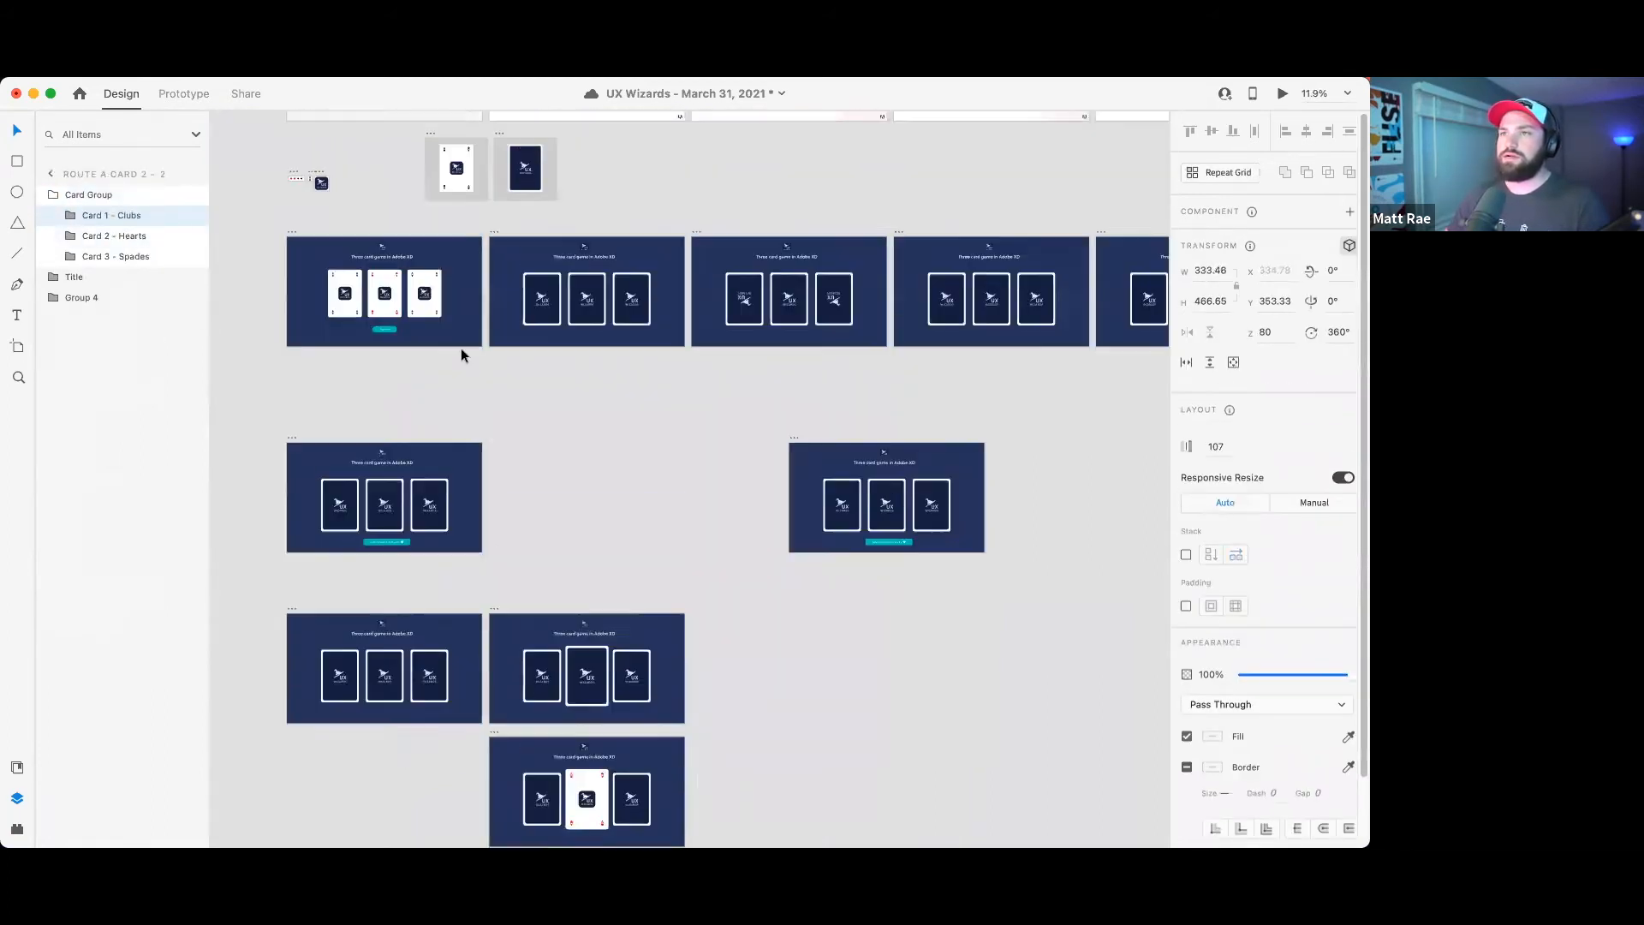
pyautogui.doubleClick(425, 294)
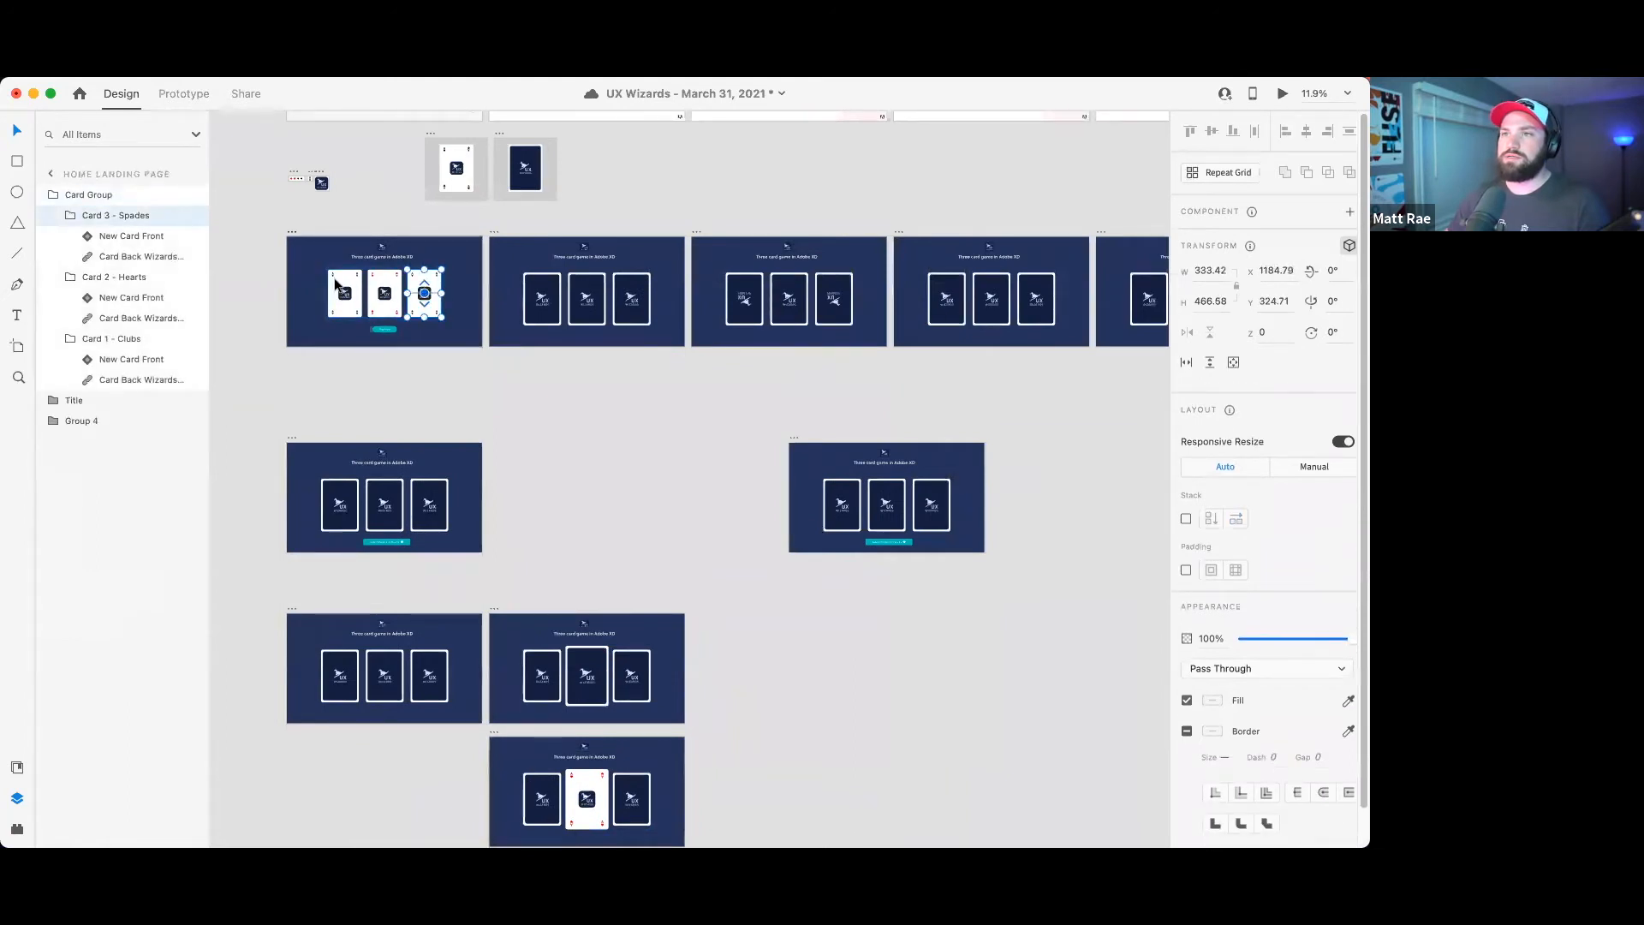
pyautogui.keyDown('shift'); pyautogui.click(336, 285); pyautogui.keyUp('shift')
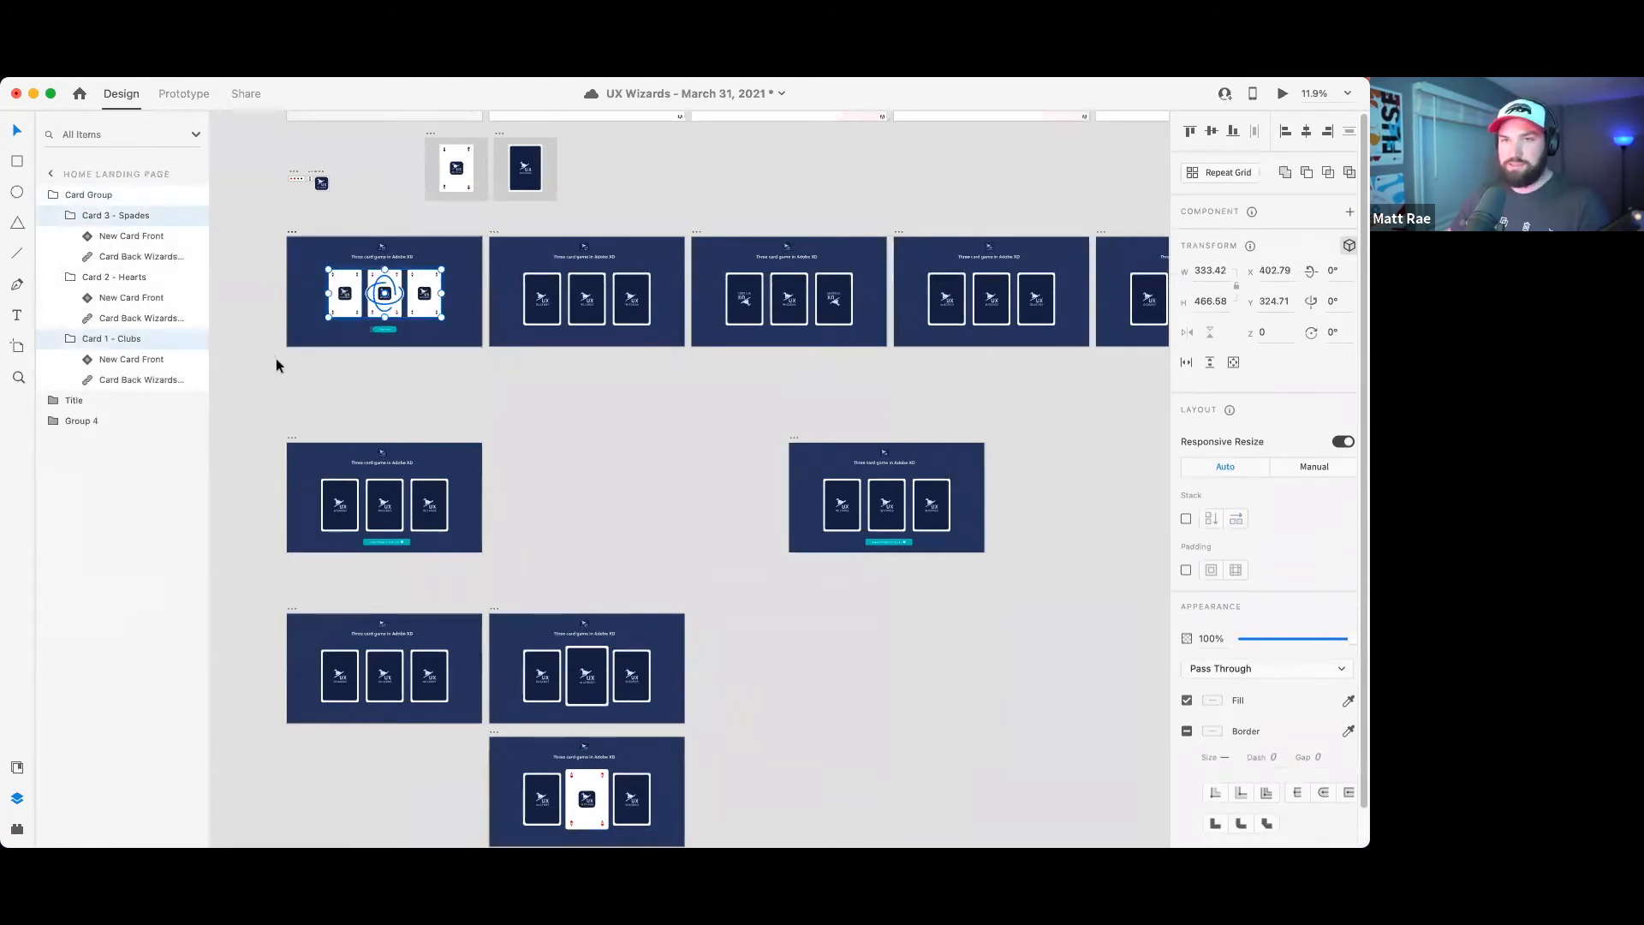
pyautogui.scroll(-3, 565, 542)
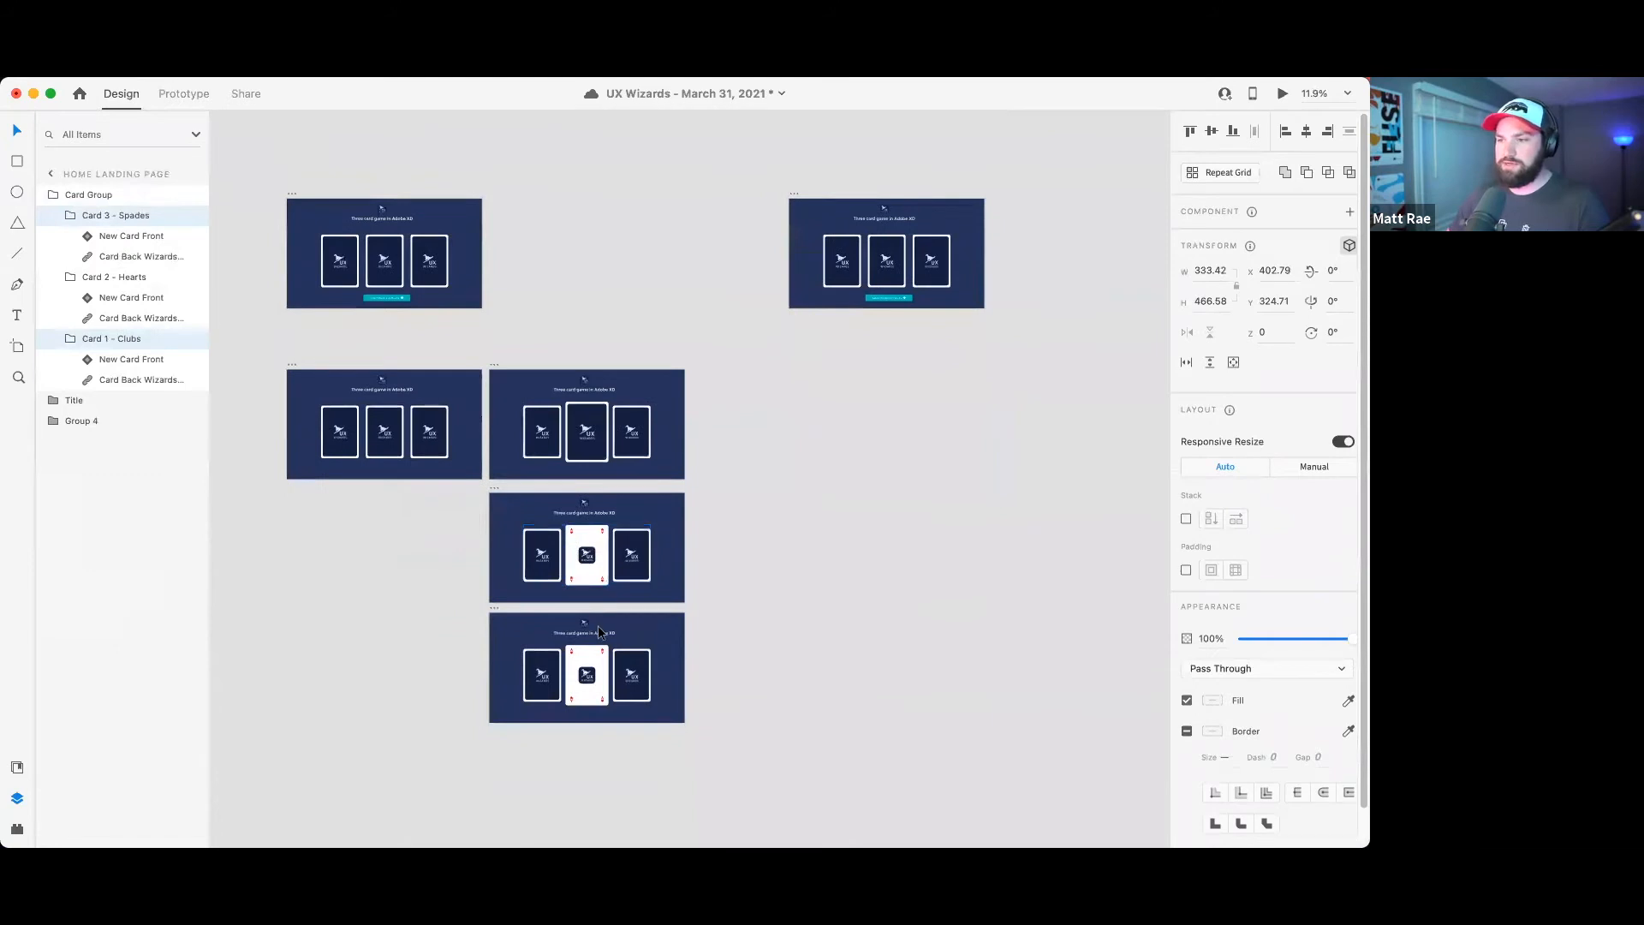
pyautogui.scroll(-2, 597, 625)
pyautogui.click(545, 477)
pyautogui.doubleClick(546, 476)
pyautogui.scroll(5, 548, 472)
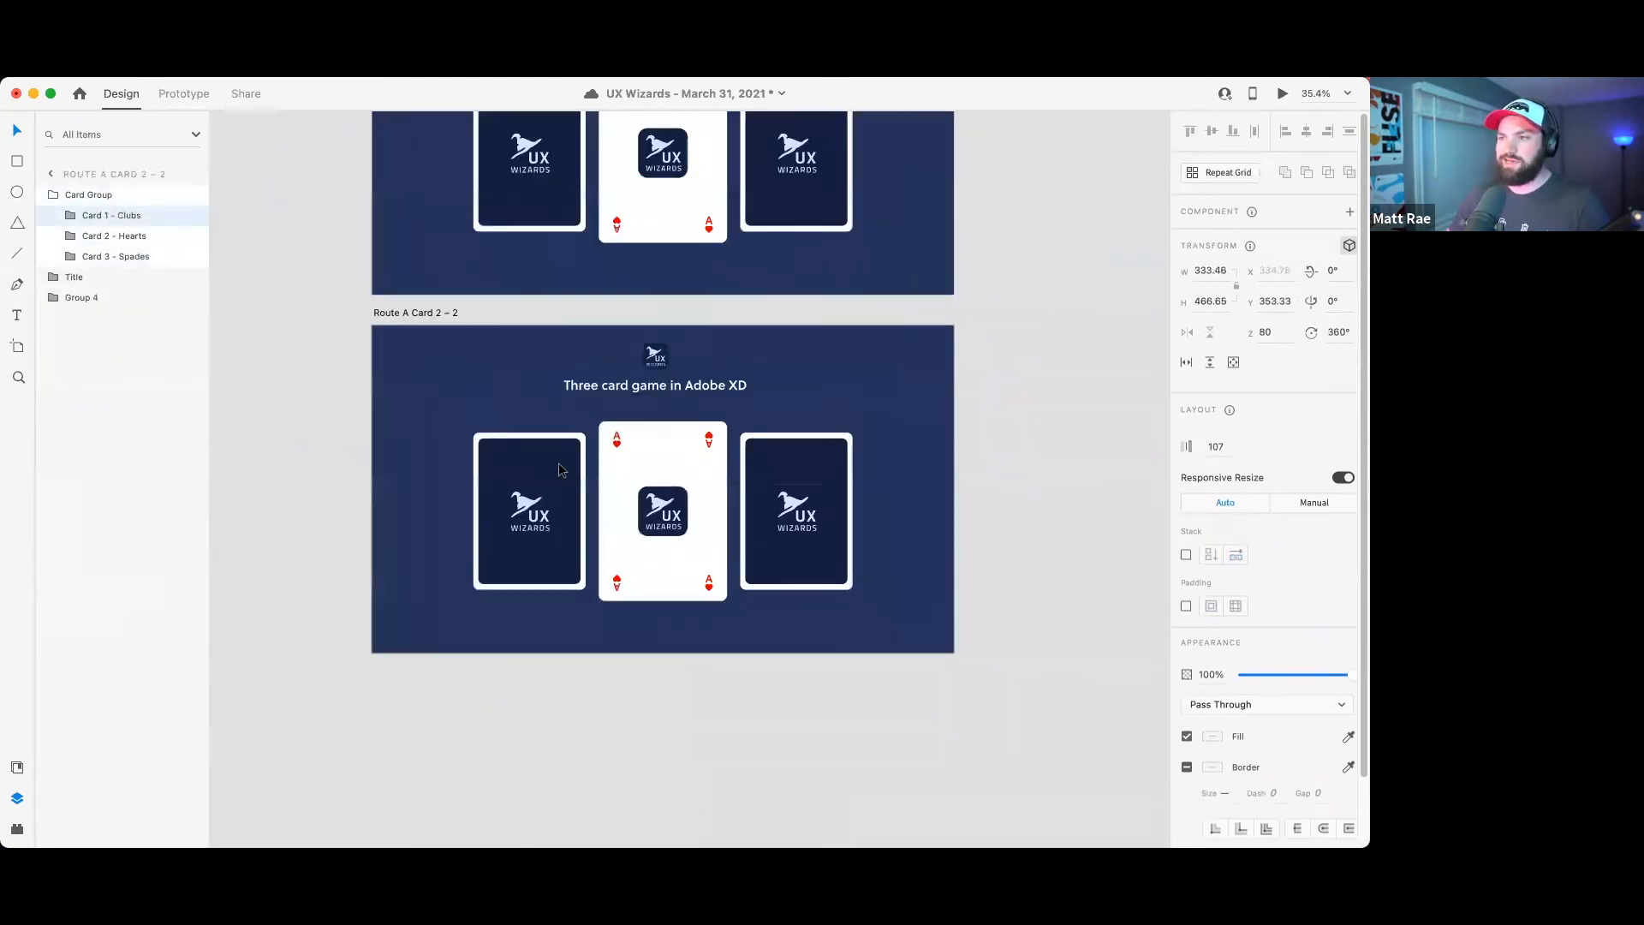
pyautogui.moveTo(561, 470); pyautogui.dragTo(648, 509)
# - Set the Z depth of the pasted Spades and Clubs cards in Route A Card 2 – 2 to 80
pyautogui.doubleClick(830, 174)
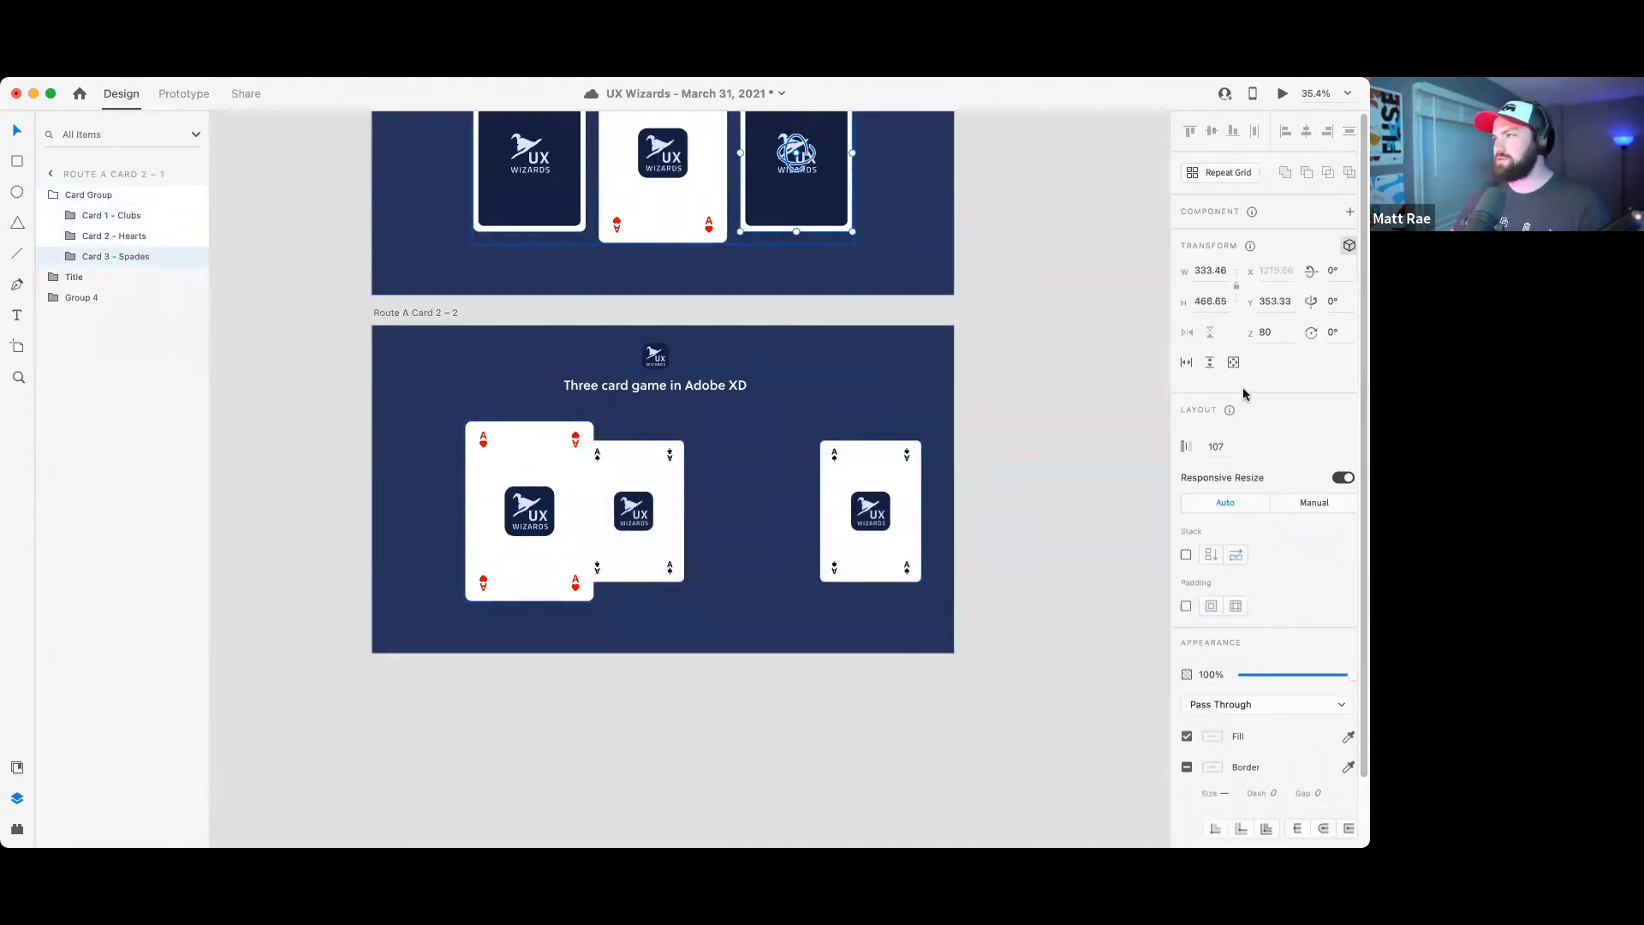
pyautogui.doubleClick(852, 486)
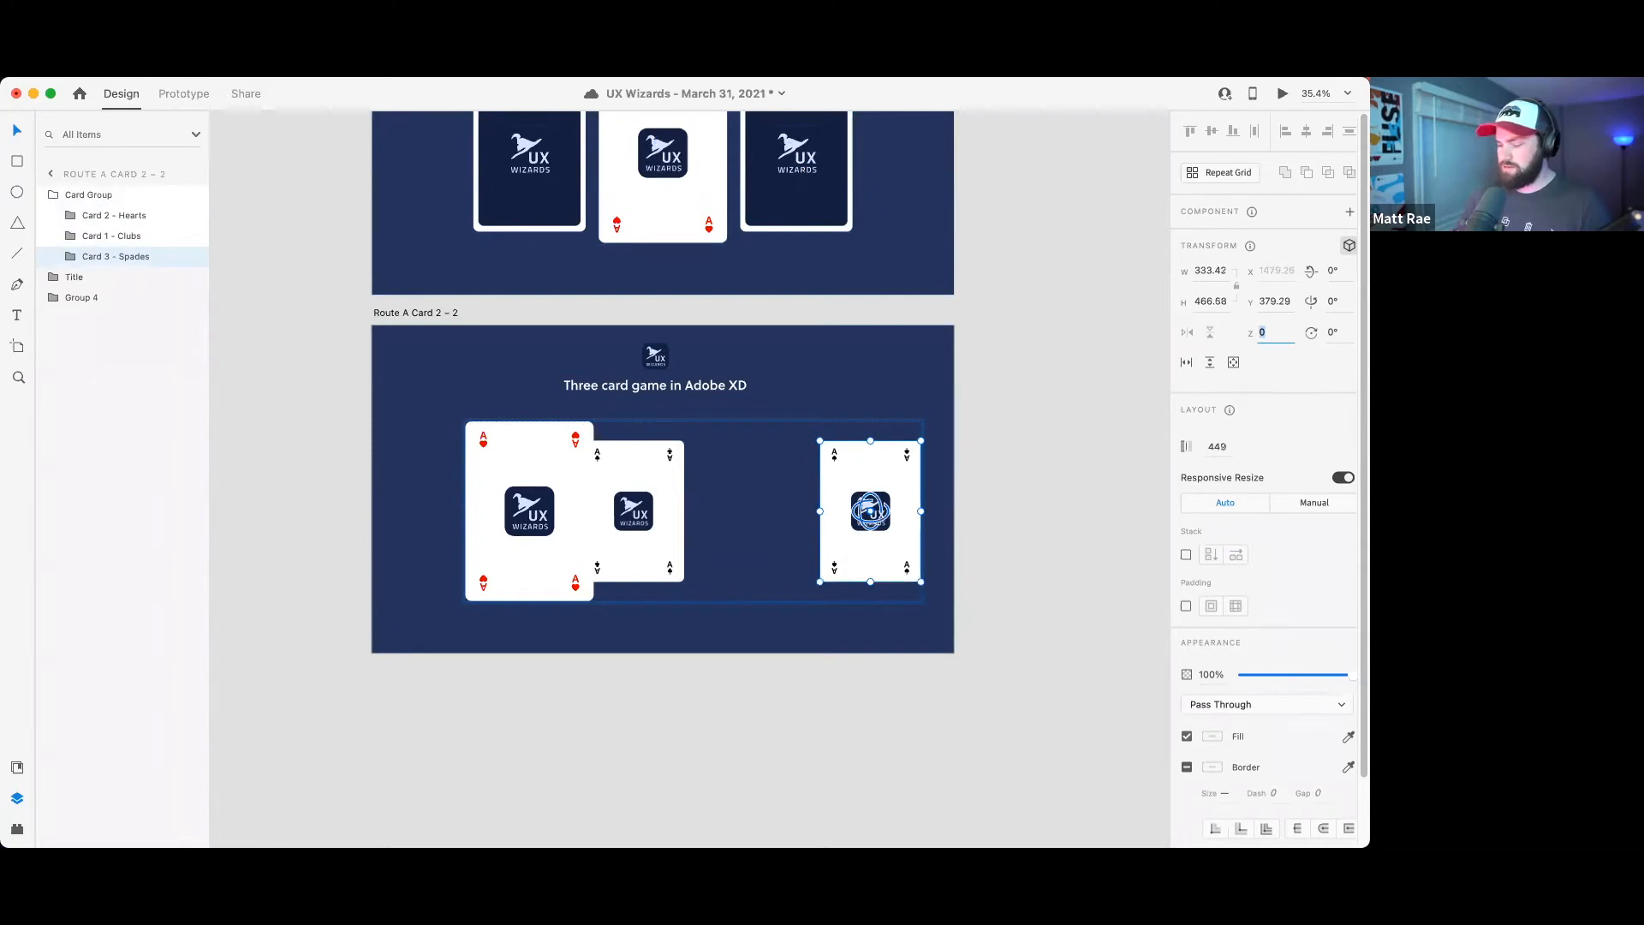
pyautogui.write('100')
pyautogui.press('Return')
pyautogui.click(661, 496)
pyautogui.click(1281, 336)
pyautogui.write('100')
pyautogui.press('Return')
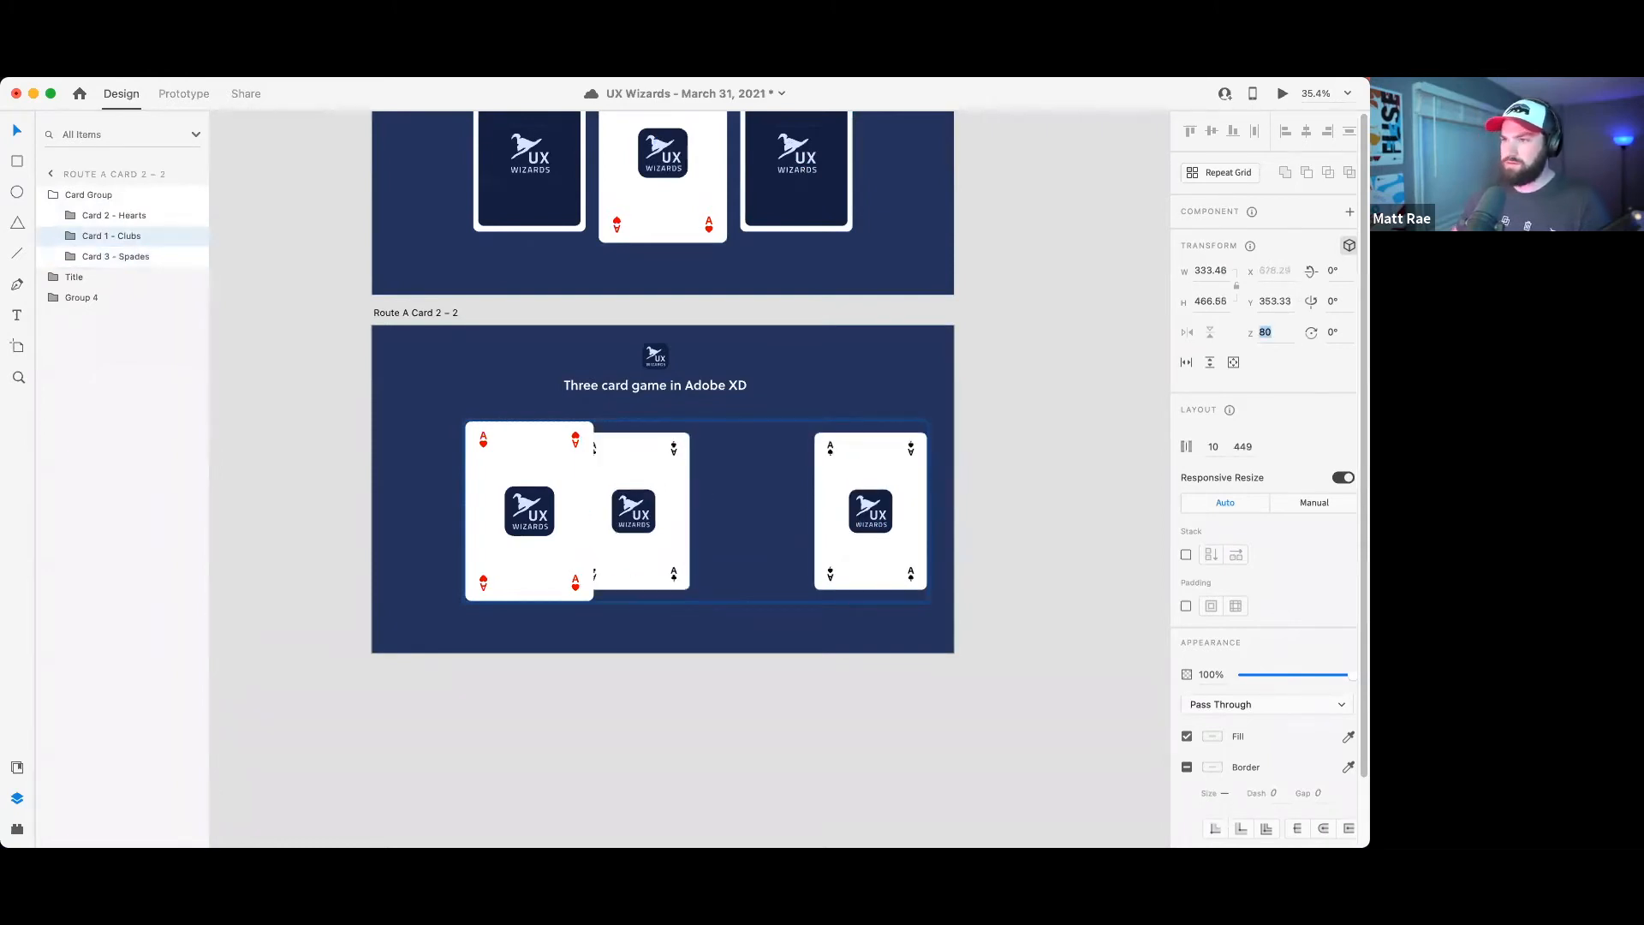
# - Try to respace the three face-up cards in Route A Card 2 – 2
pyautogui.click(1105, 444)
pyautogui.click(826, 527)
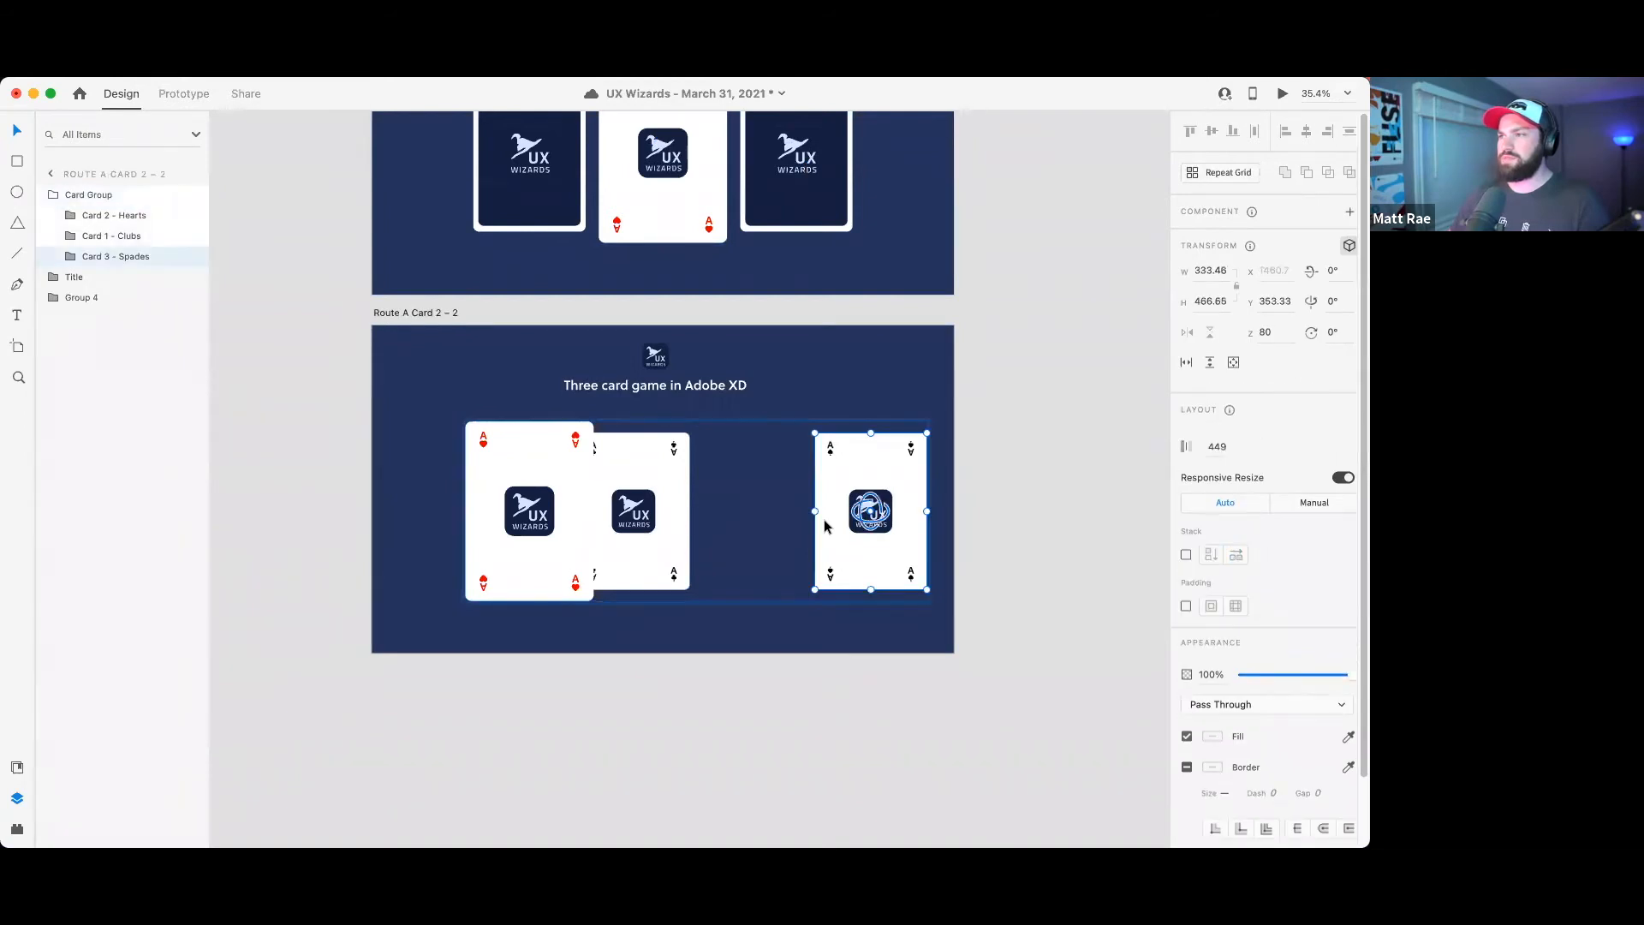
pyautogui.click(656, 505)
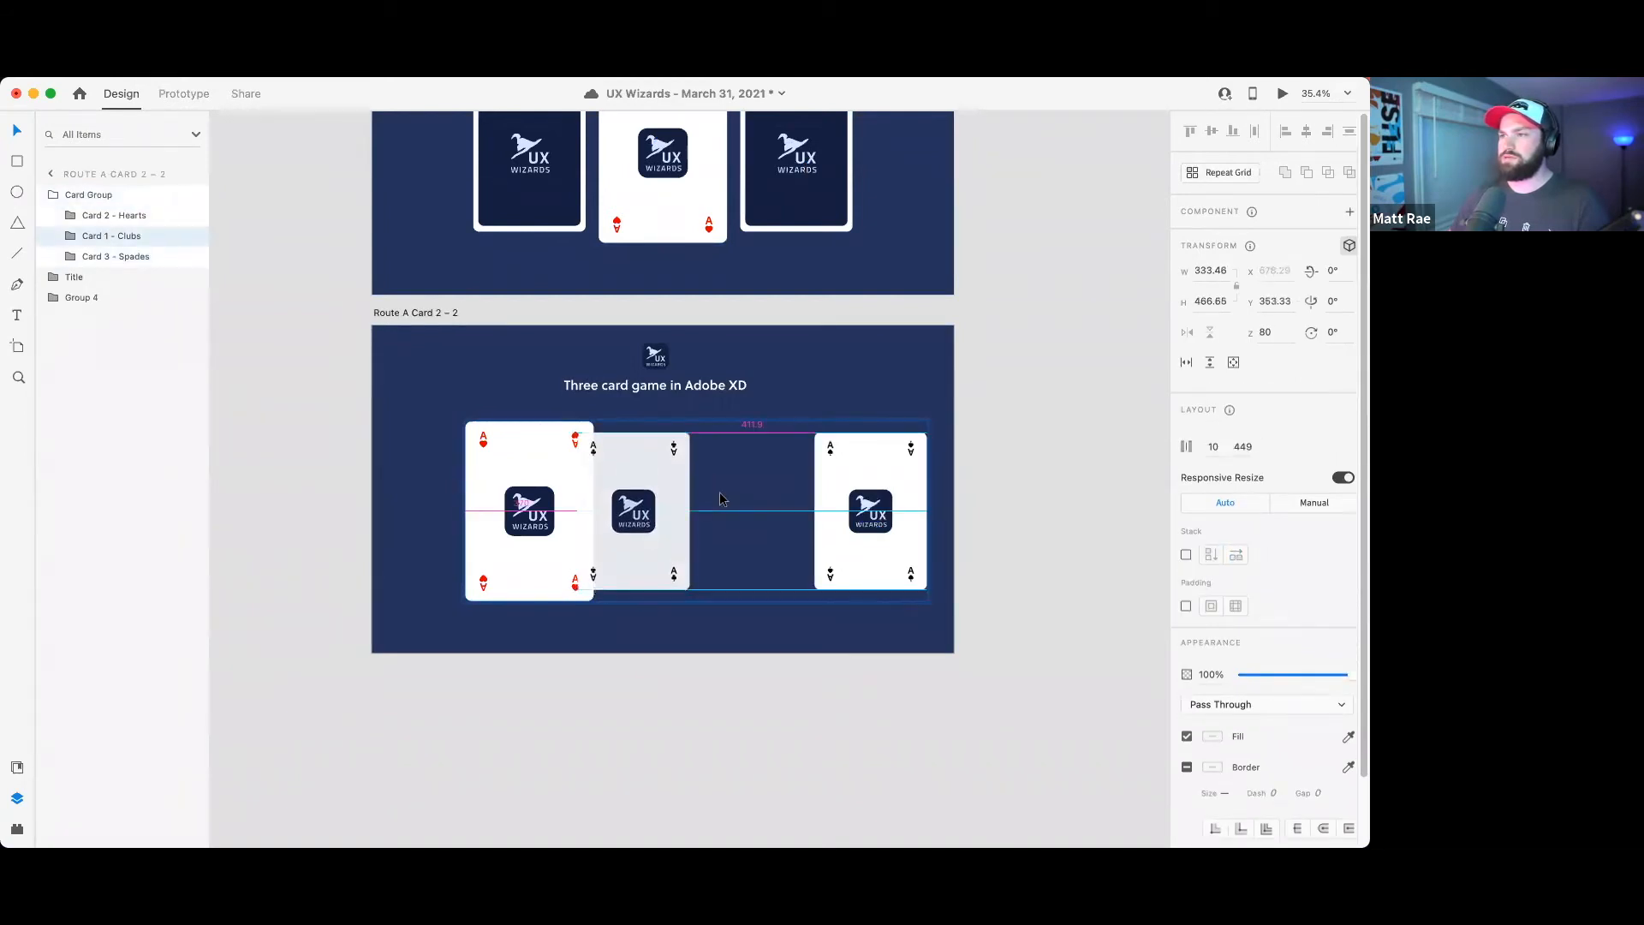
pyautogui.click(551, 495)
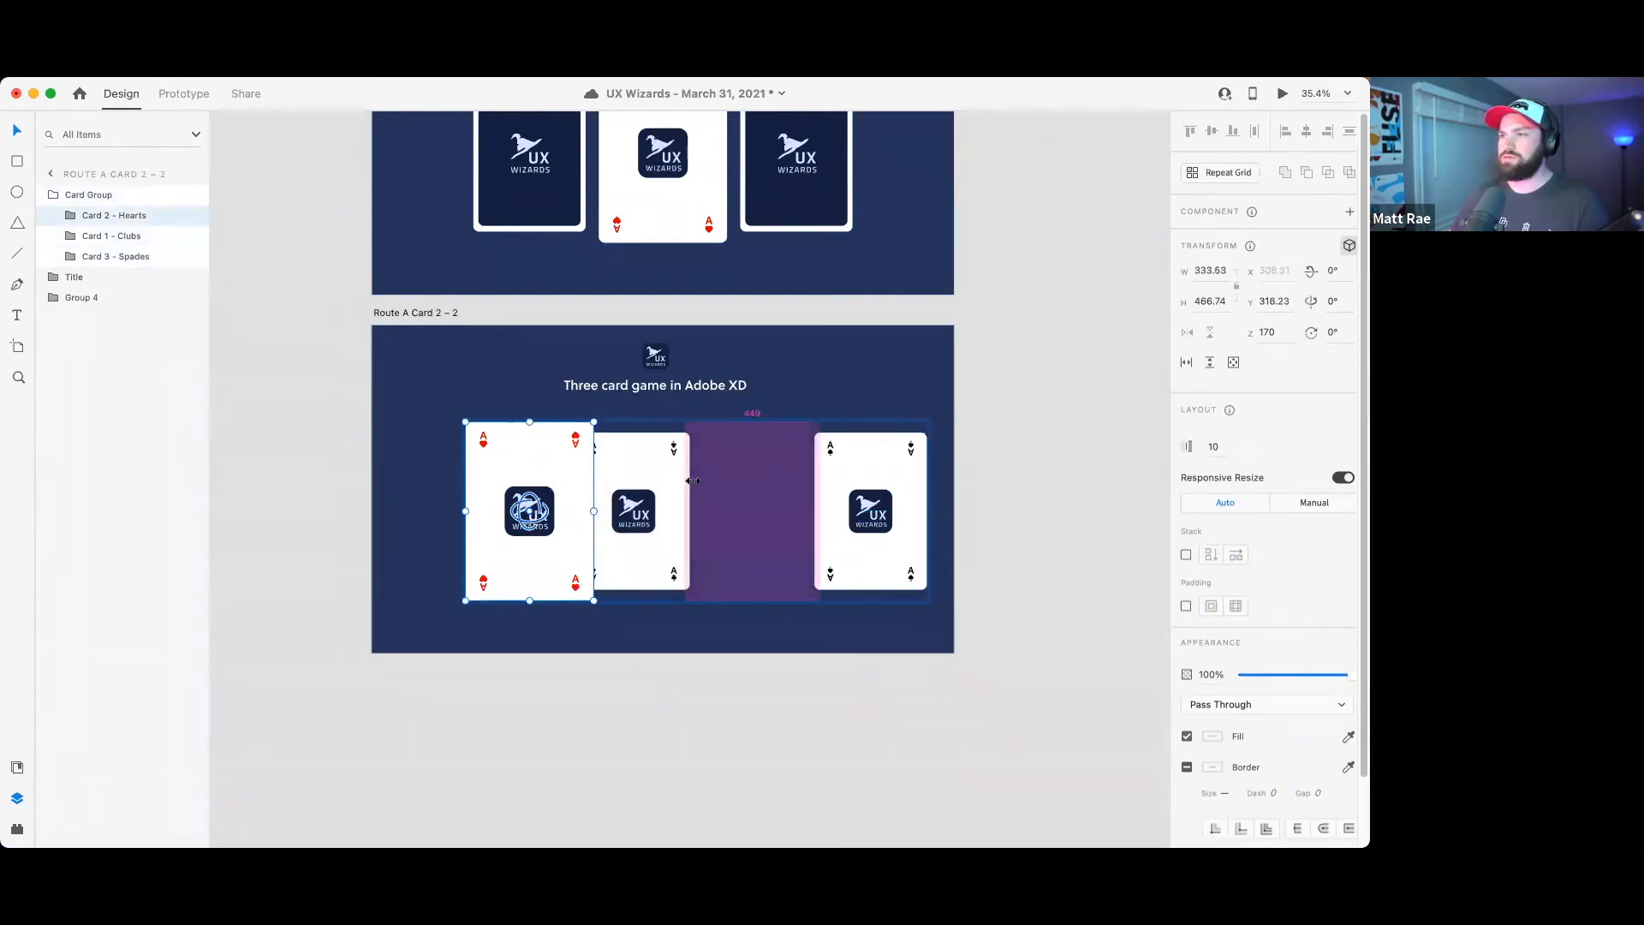
pyautogui.click(670, 484)
pyautogui.click(1028, 466)
# - Undo the card replacements in Route A Card 2 – 2 back to the face-down Clubs and Spades cards around the centered Hearts card
pyautogui.press('super+z')
pyautogui.press('super+z')
pyautogui.press('super+z')
pyautogui.press('super+z')
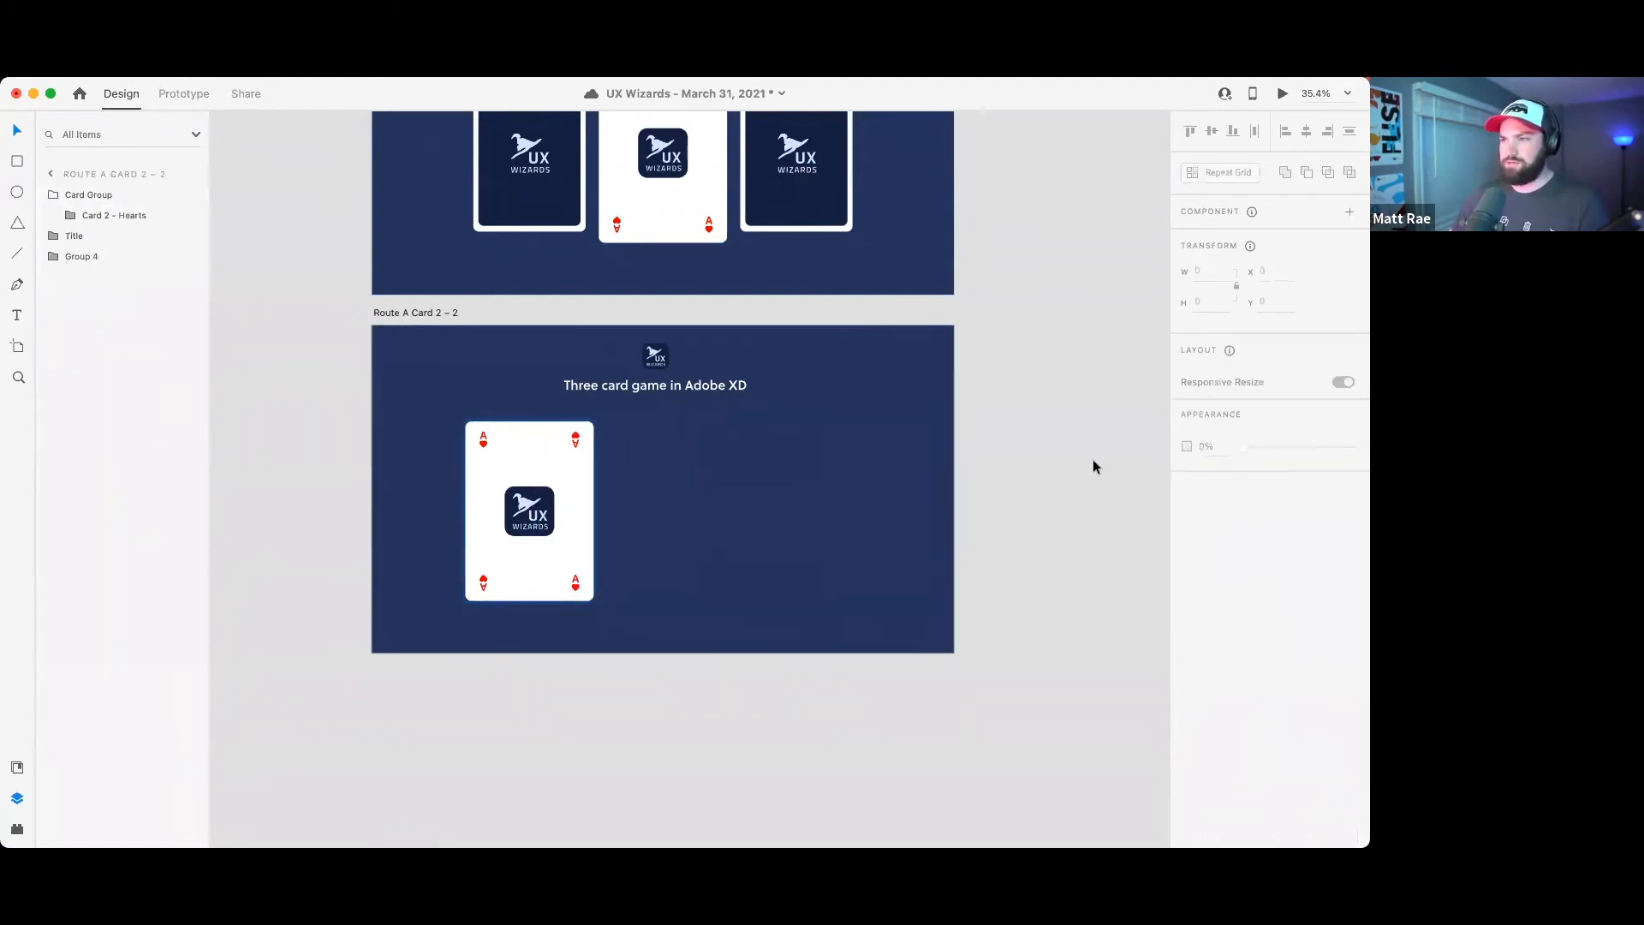
pyautogui.click(1048, 431)
pyautogui.scroll(3, 721, 389)
pyautogui.scroll(-1, 558, 618)
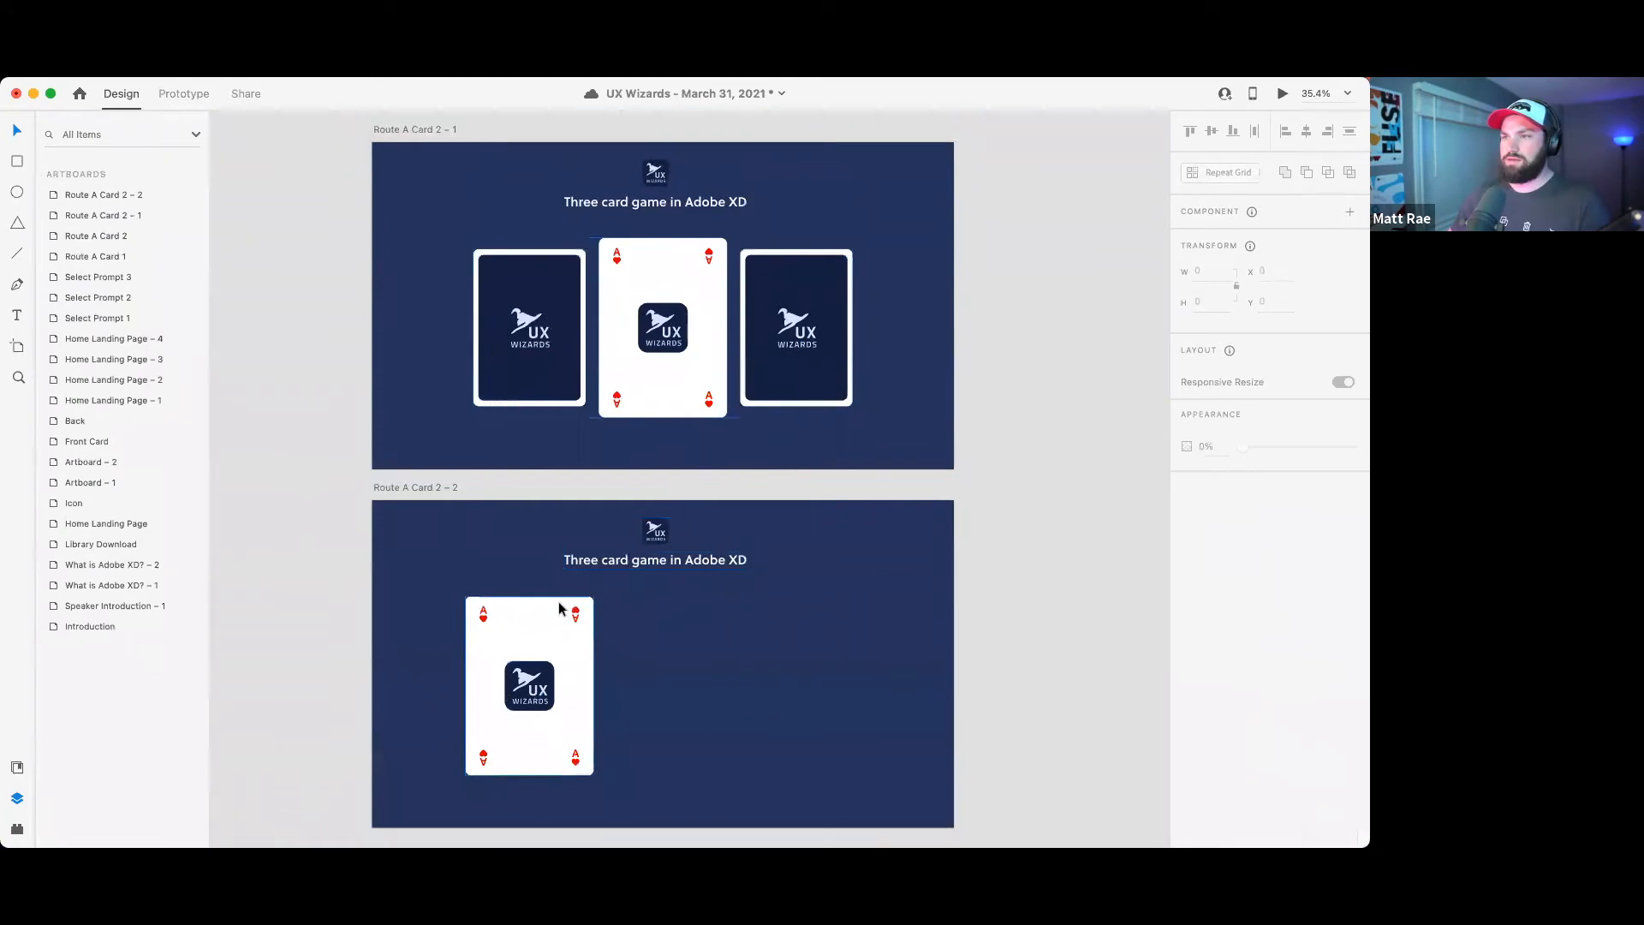
pyautogui.press('super+z')
pyautogui.press('super+z')
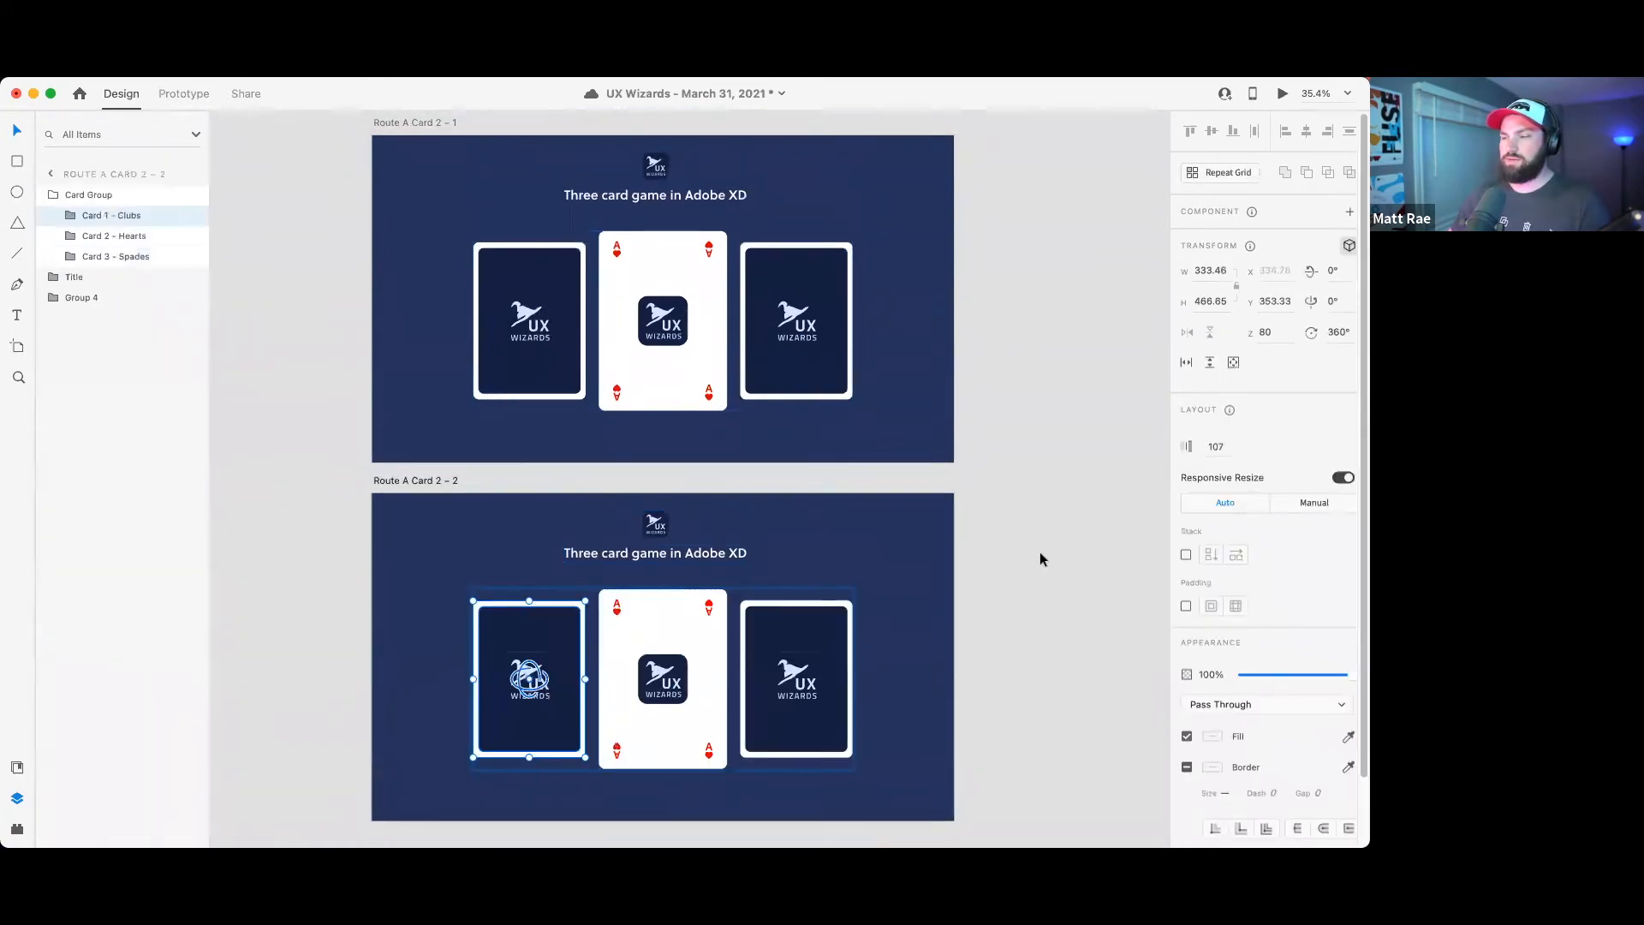
# - Set the Clubs card's back component in Route A Card 2 – 2 to Z depth -1 and Y rotation -180°
pyautogui.click(1049, 544)
pyautogui.doubleClick(557, 654)
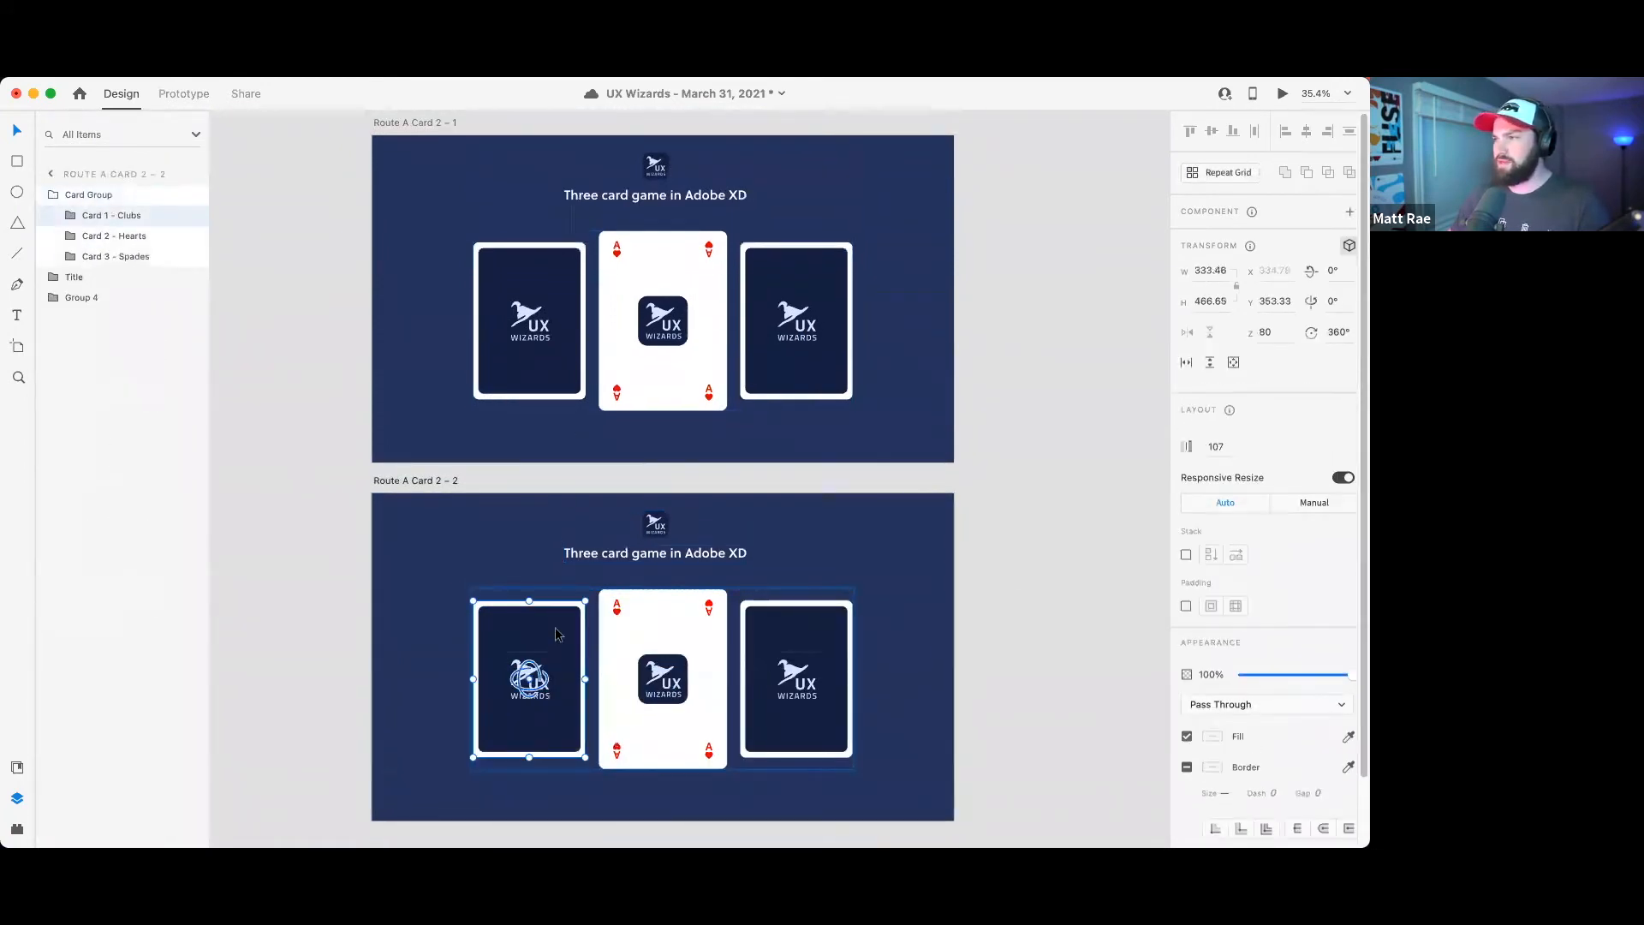
pyautogui.click(71, 215)
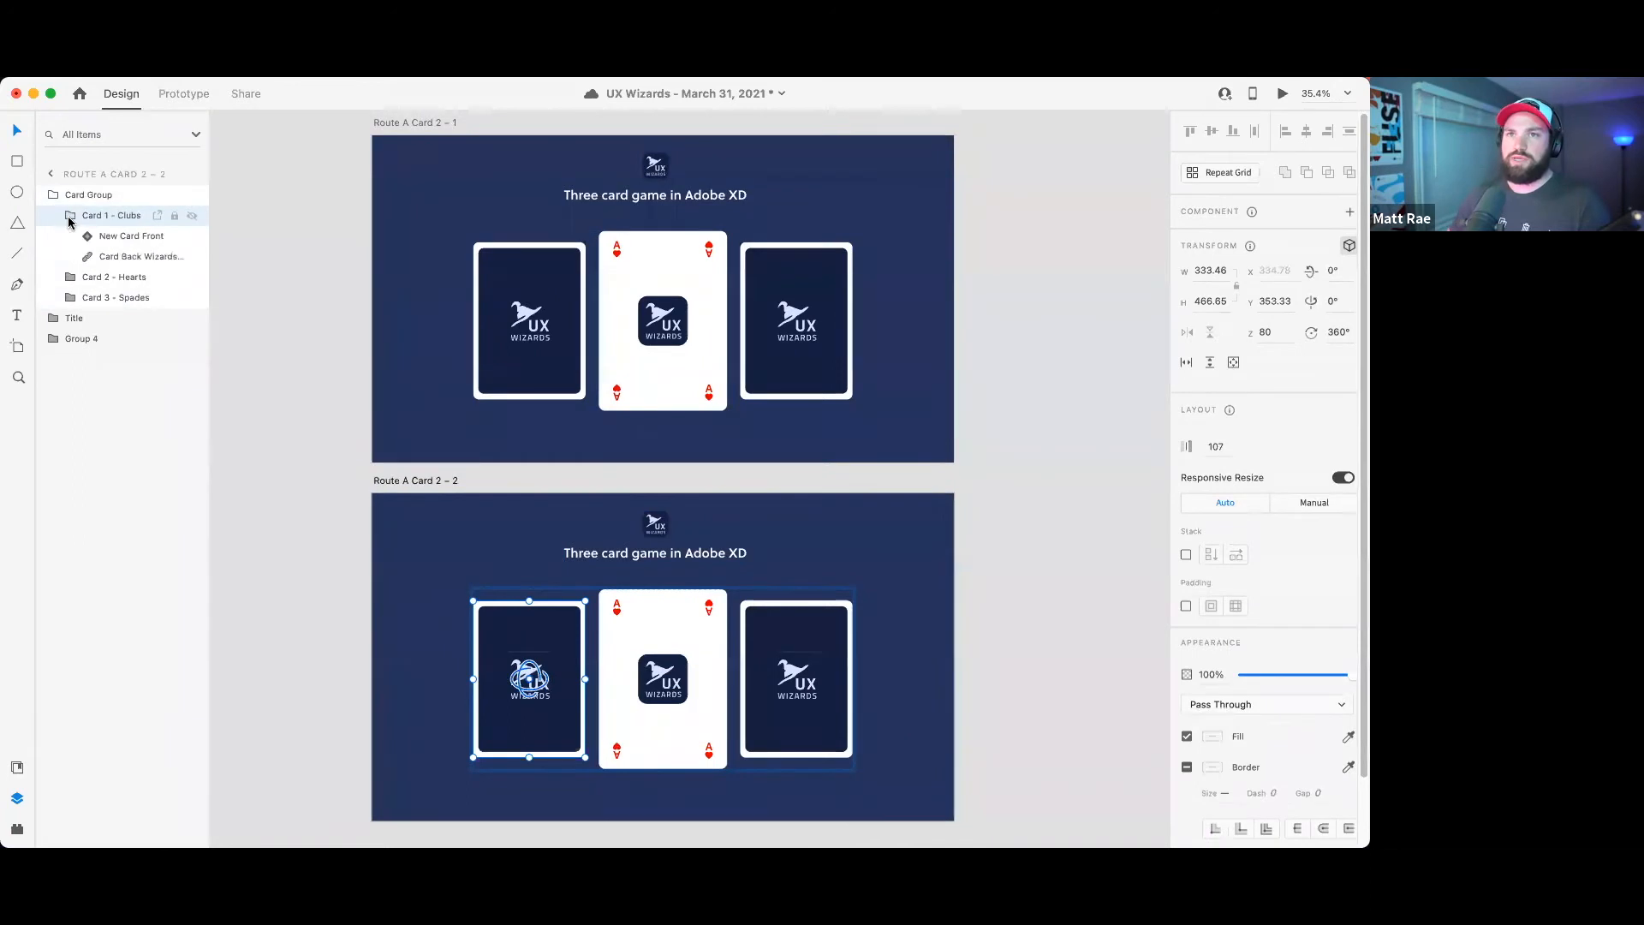
pyautogui.click(118, 256)
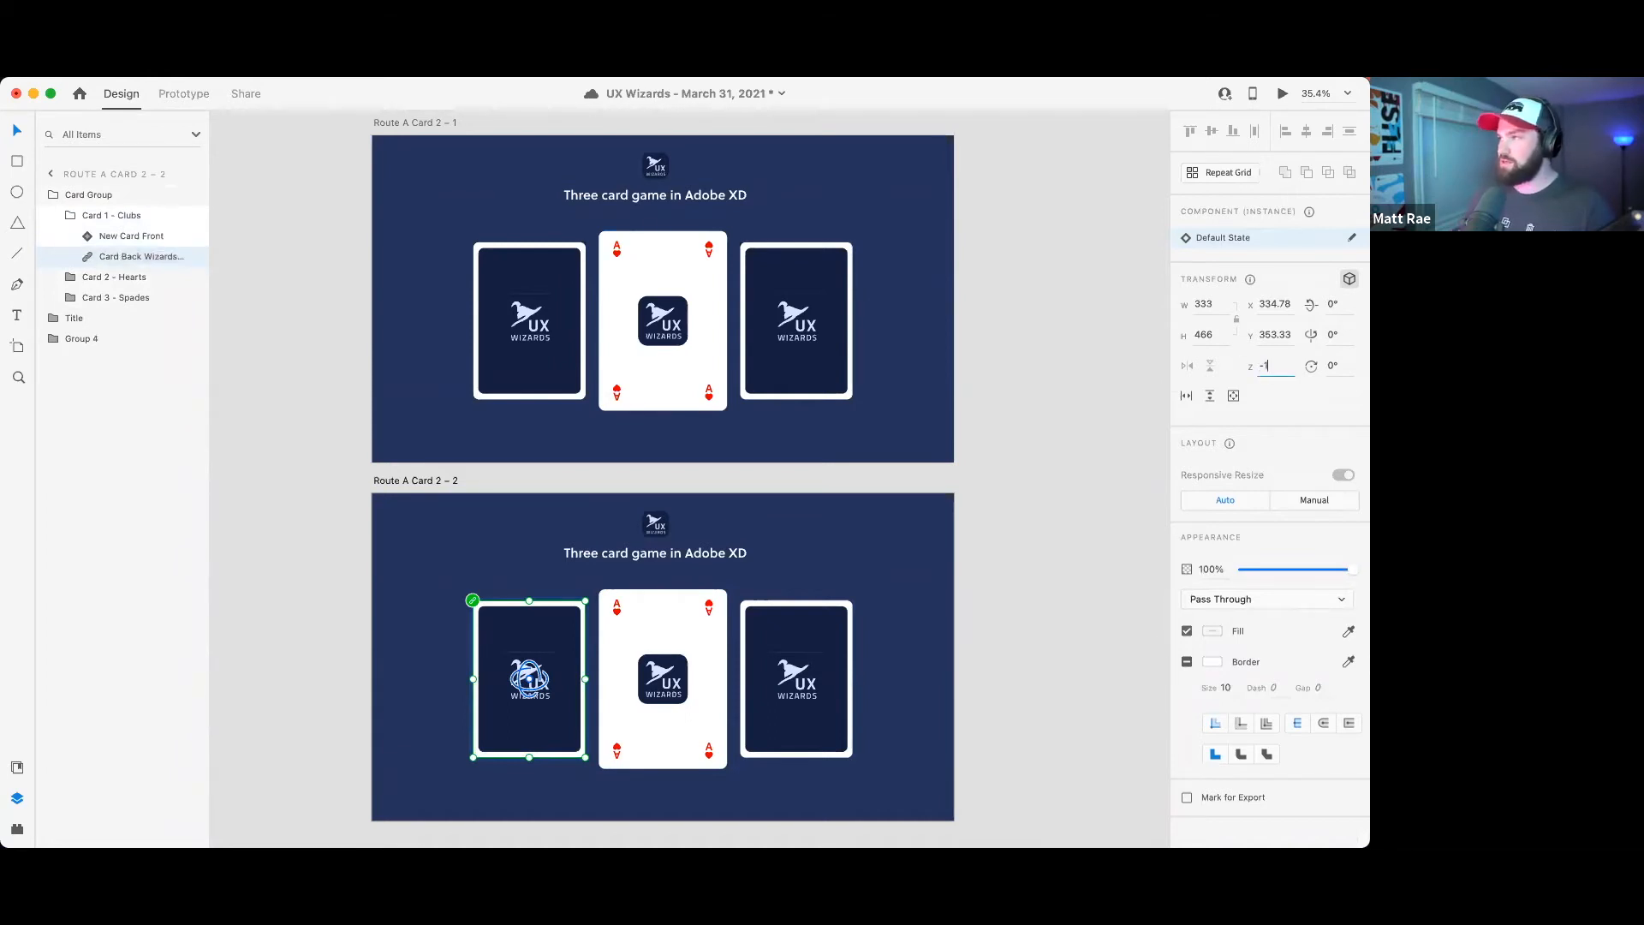
pyautogui.press('Tab')
pyautogui.click(1334, 334)
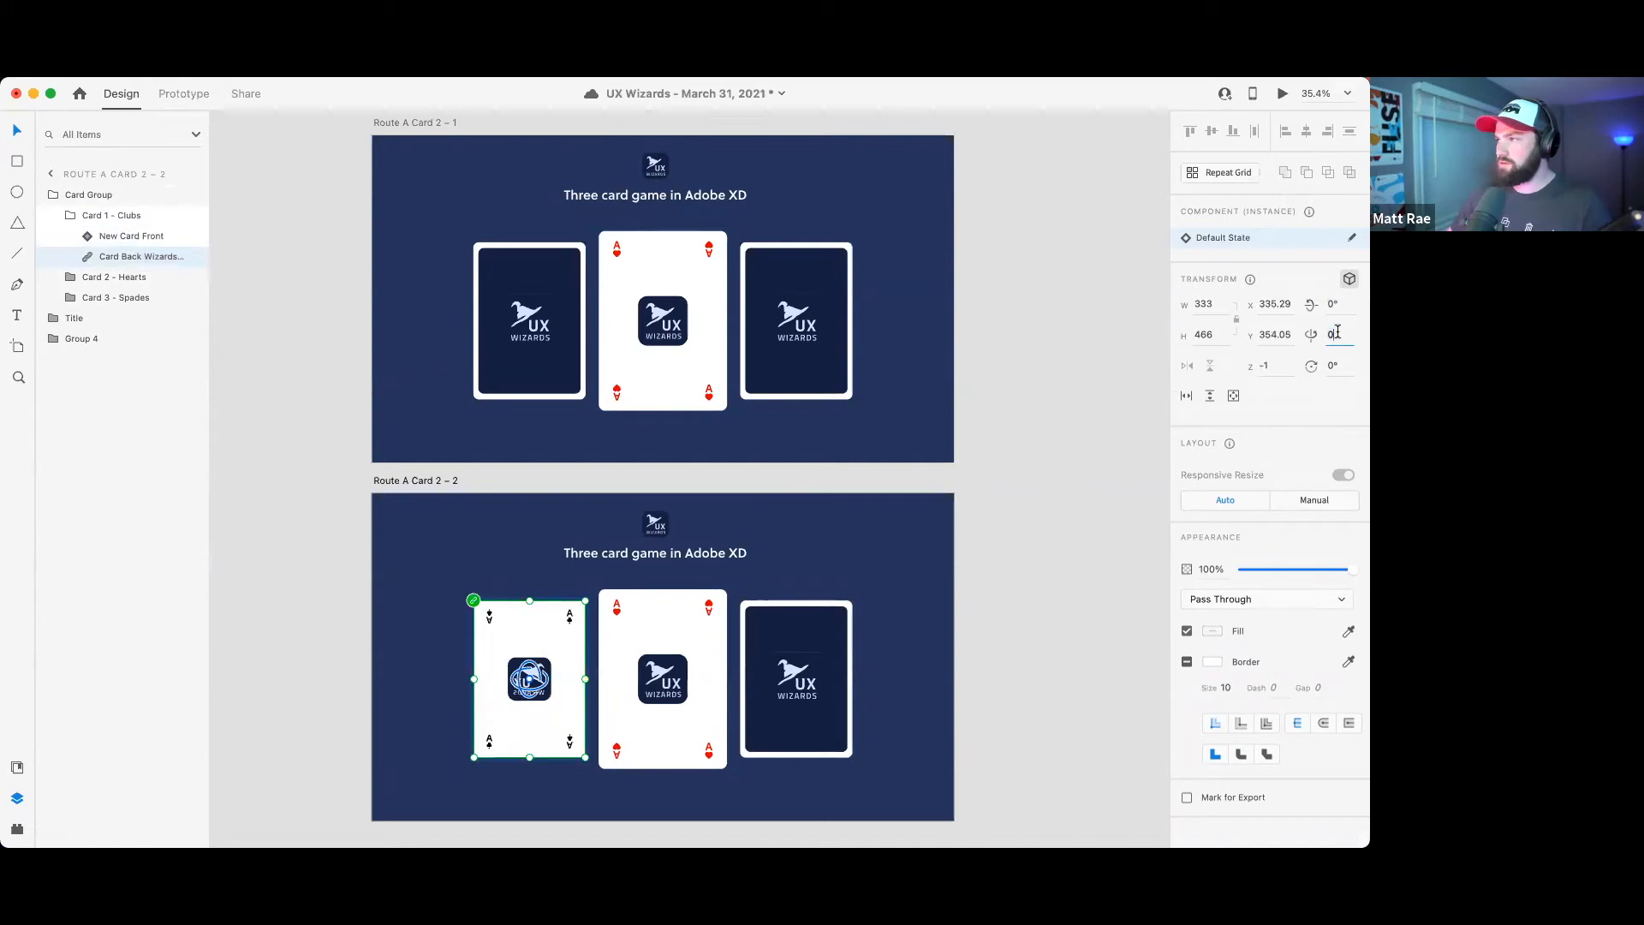
pyautogui.write('-180')
pyautogui.press('Return')
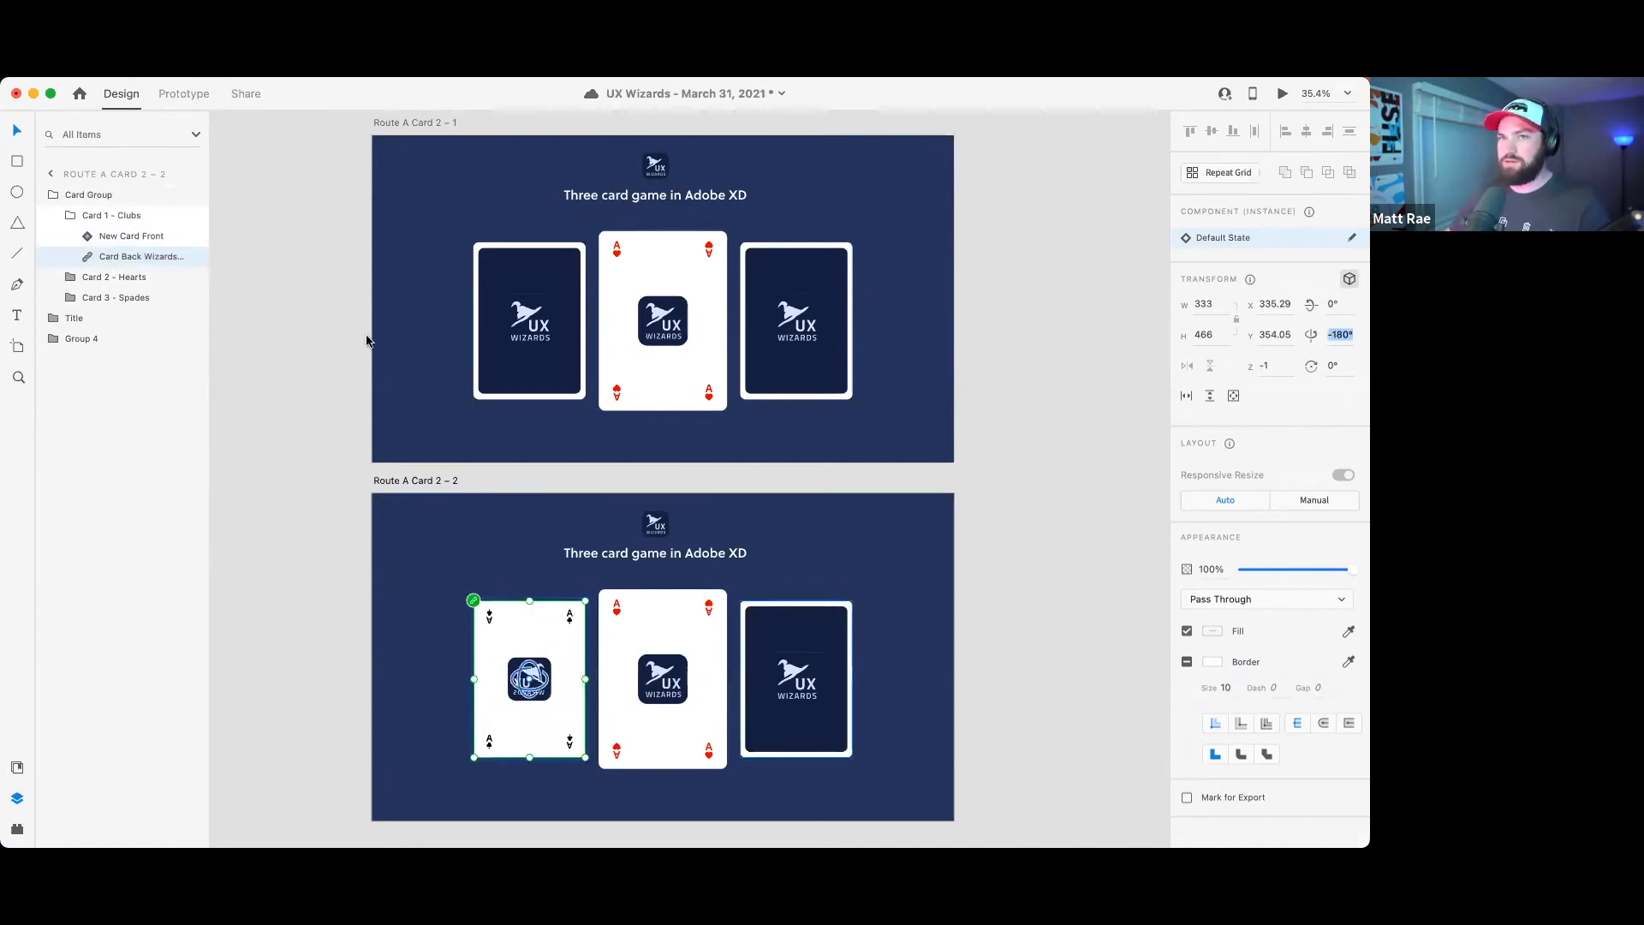
# - Set the Y rotation of the Clubs card's New Card Front component in Route A Card 2 – 2 to 0°
pyautogui.click(131, 236)
pyautogui.click(1274, 448)
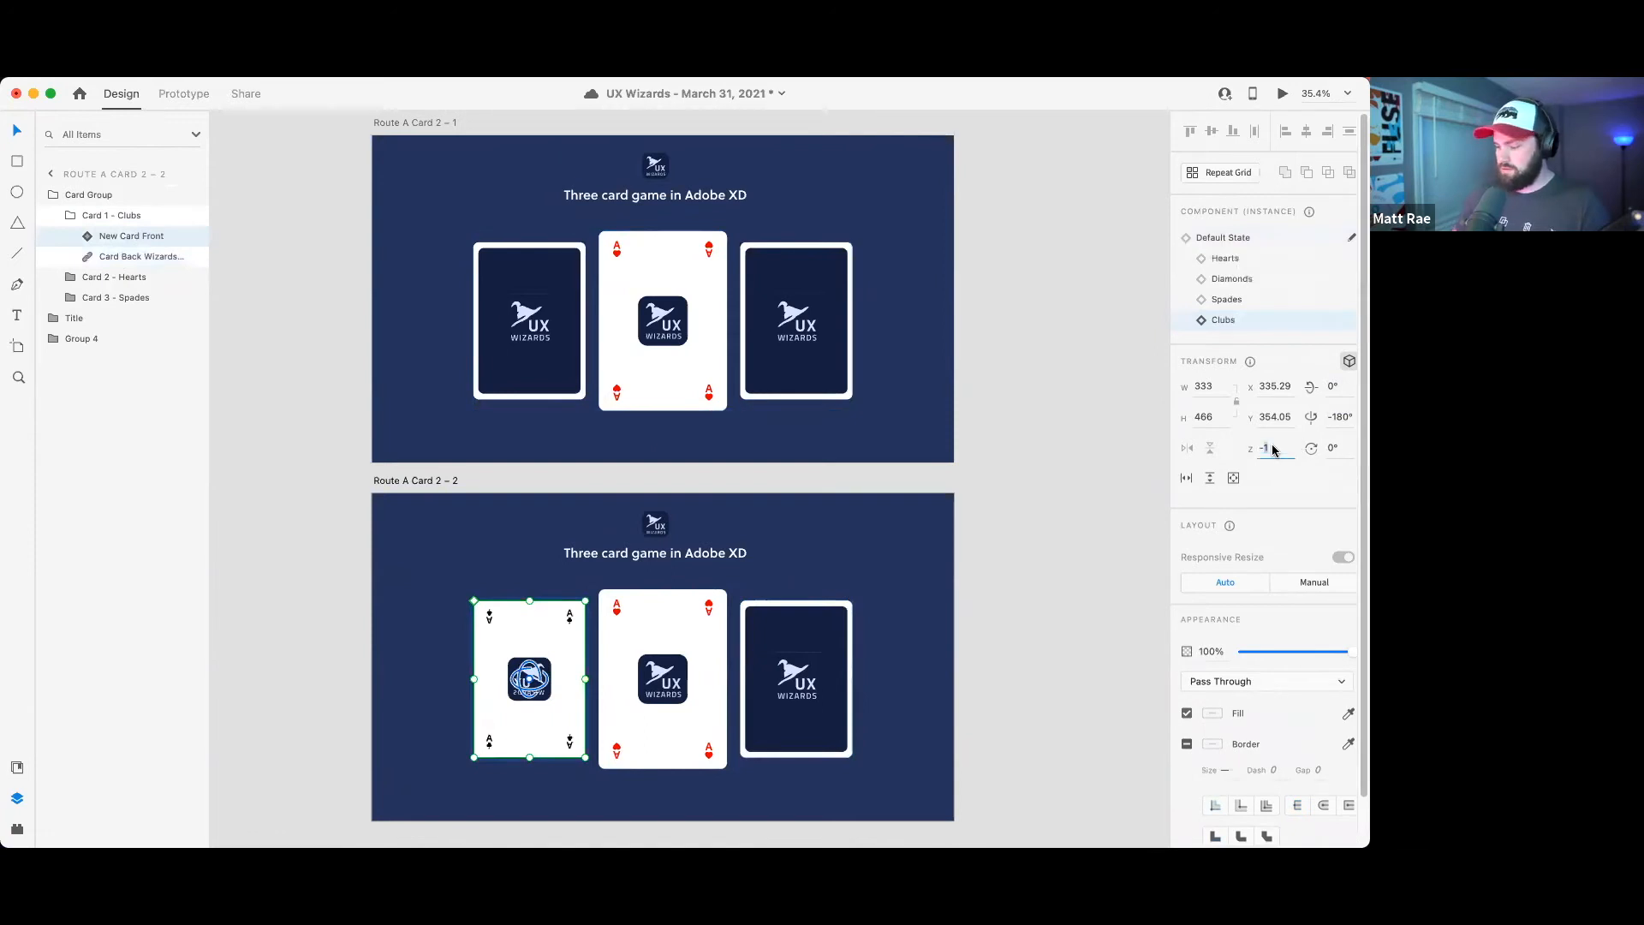
pyautogui.click(1347, 418)
pyautogui.write('-0')
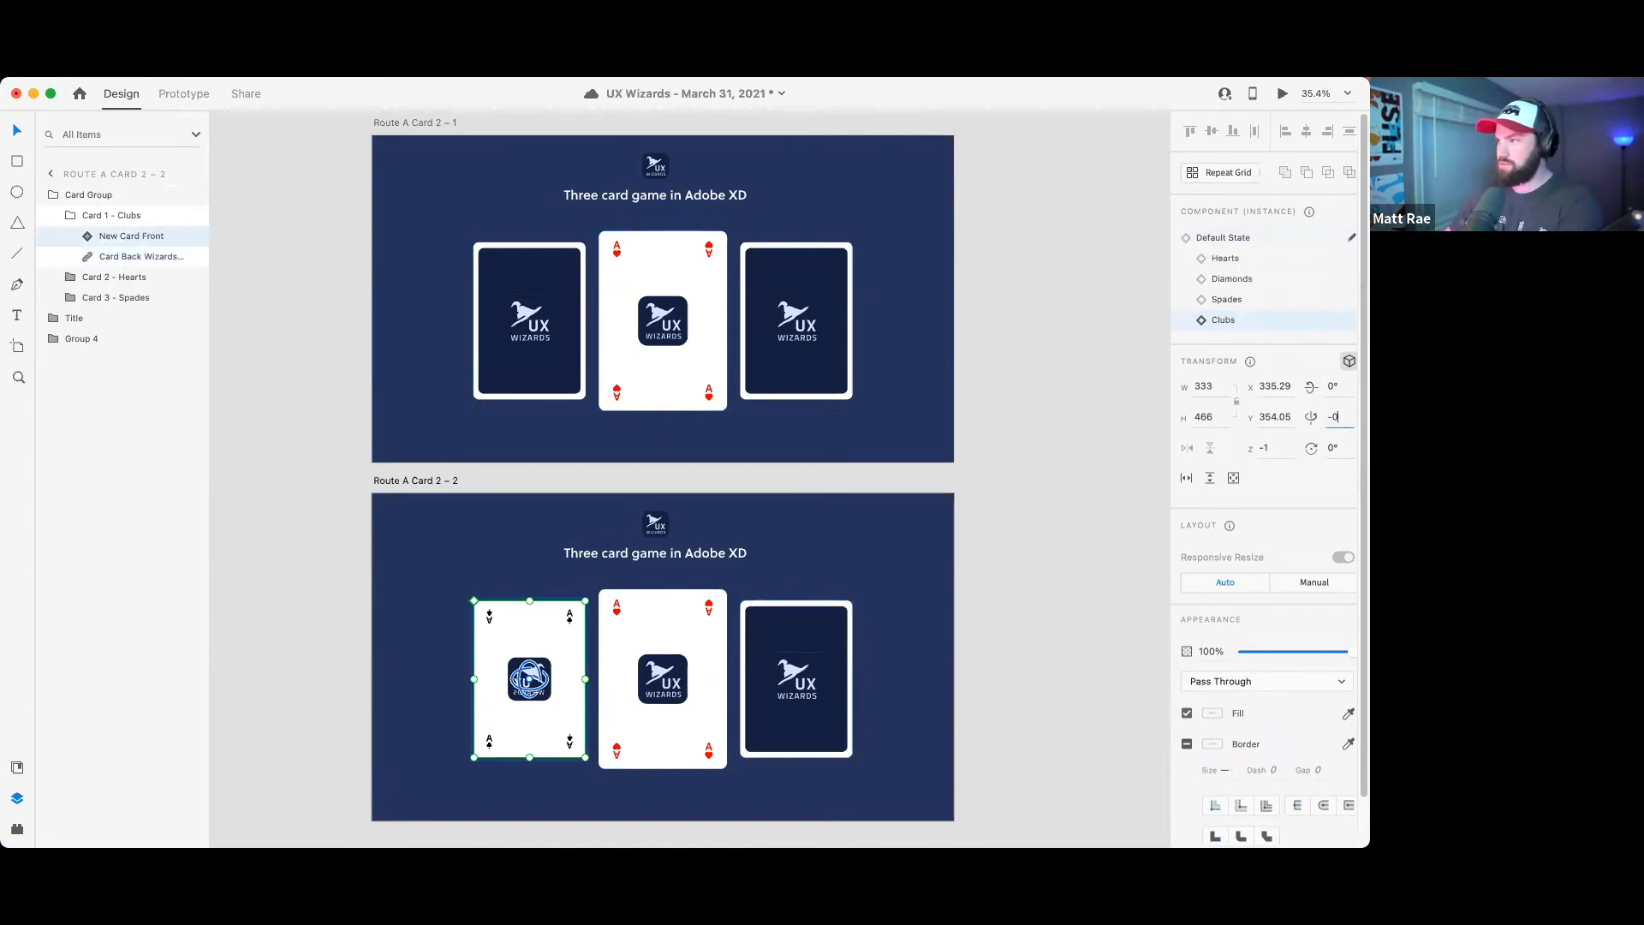
pyautogui.press('Return')
# - Set the Spades card's back component in Route A Card 2 – 2 to Z depth -1 and Y rotation -180°
pyautogui.click(793, 754)
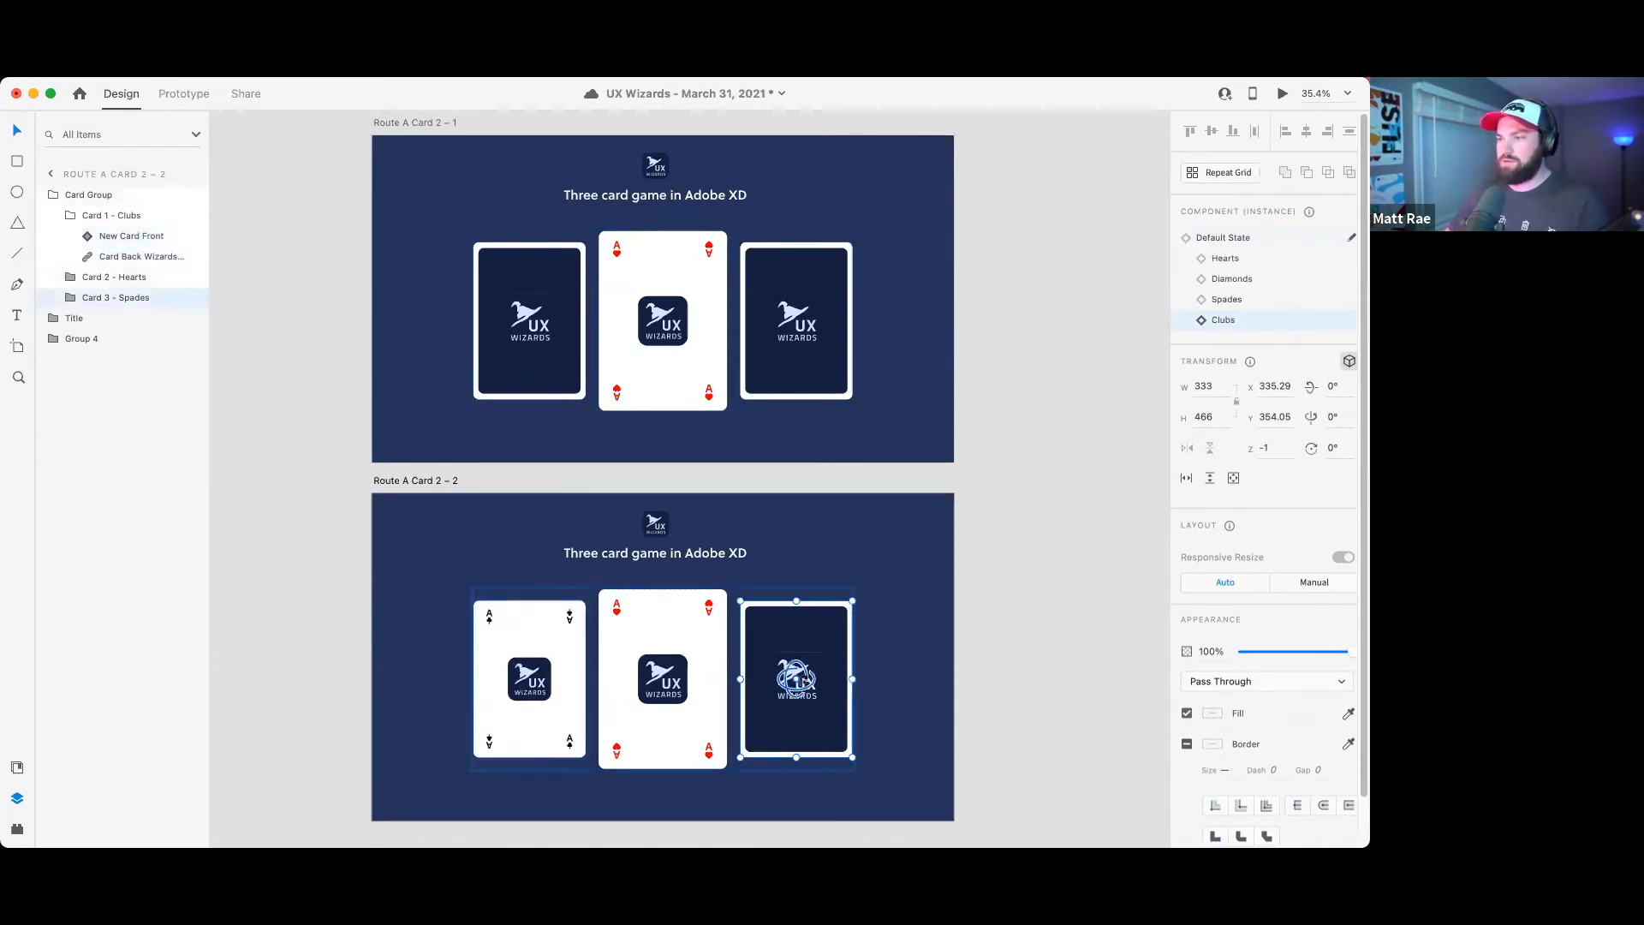
pyautogui.doubleClick(825, 669)
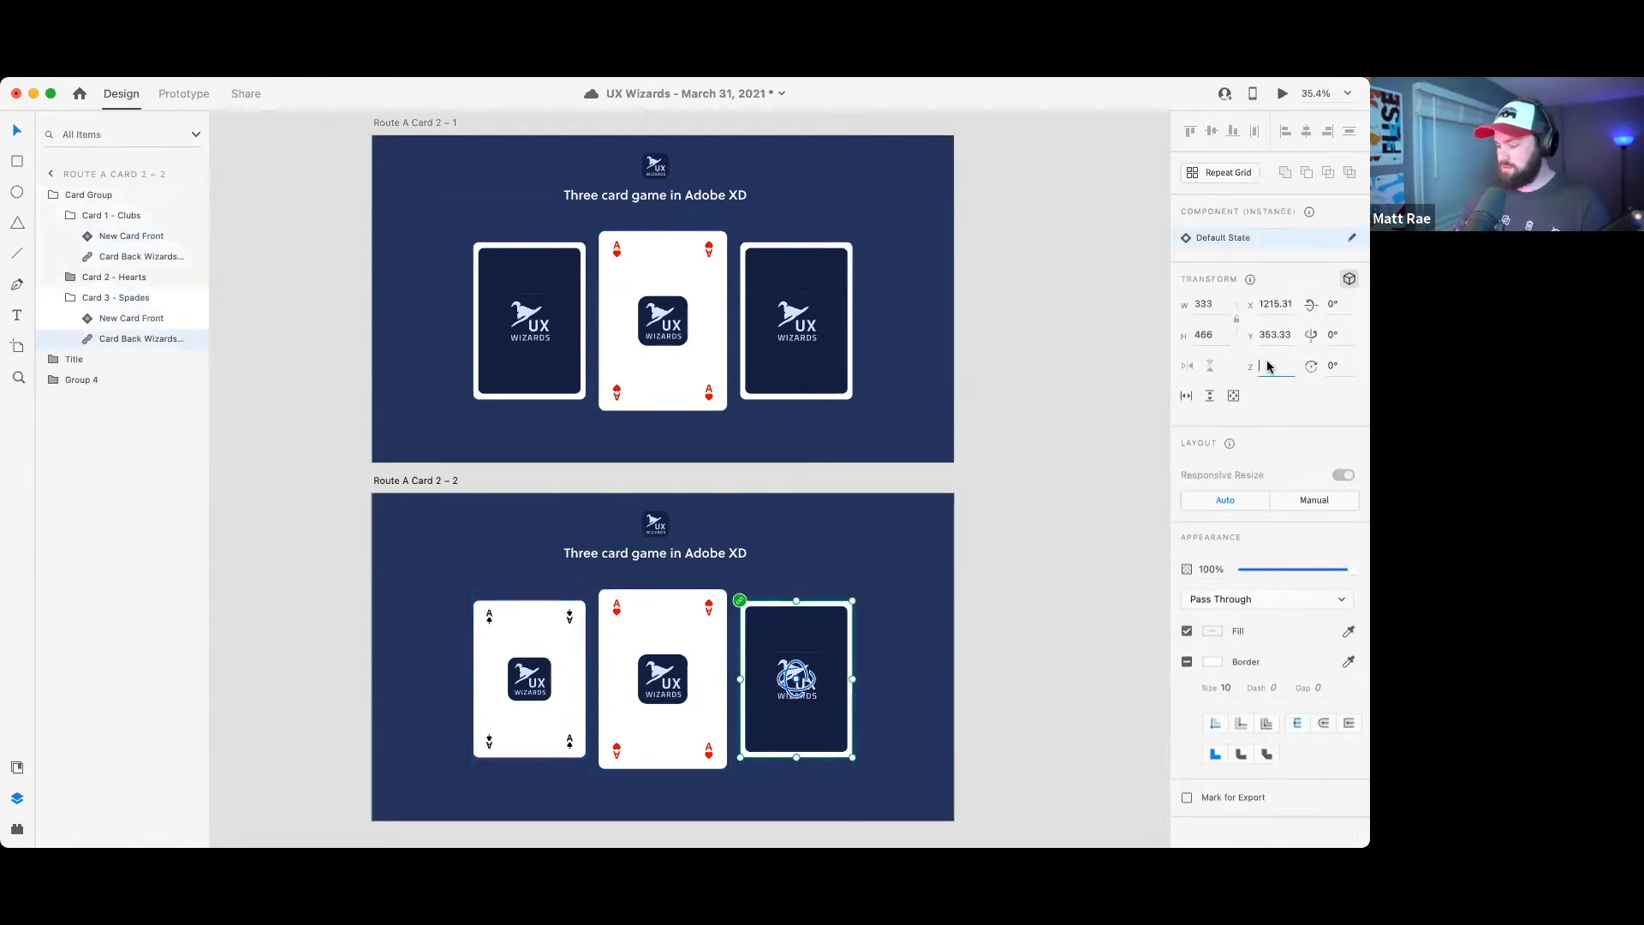
pyautogui.click(1332, 334)
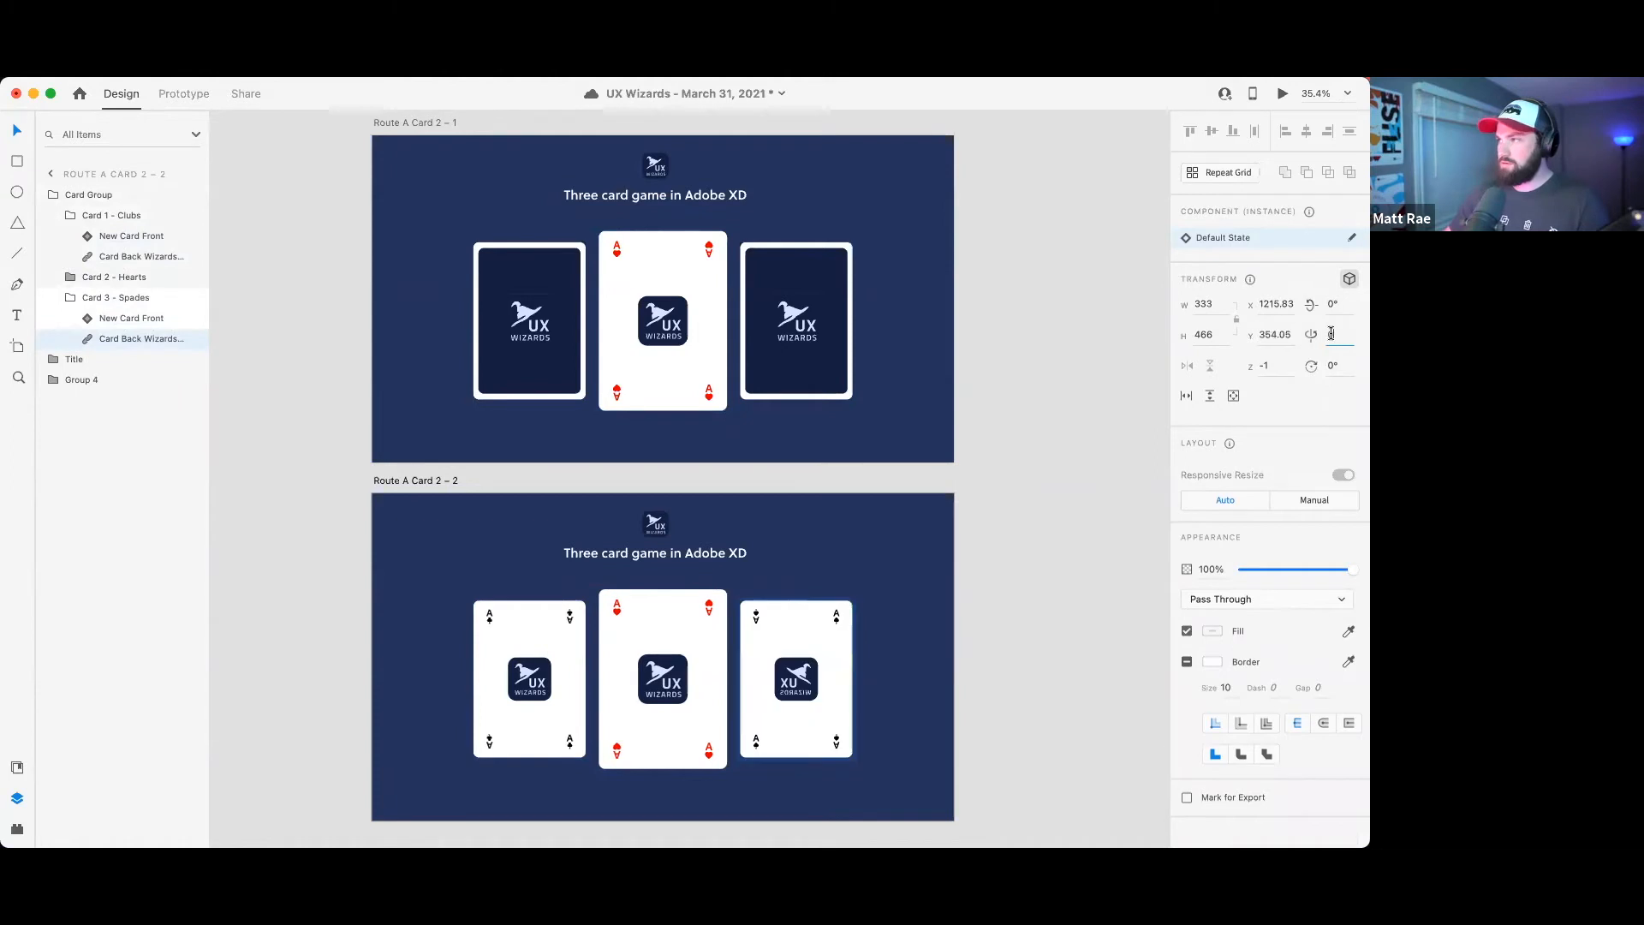
pyautogui.write('-180')
pyautogui.press('Return')
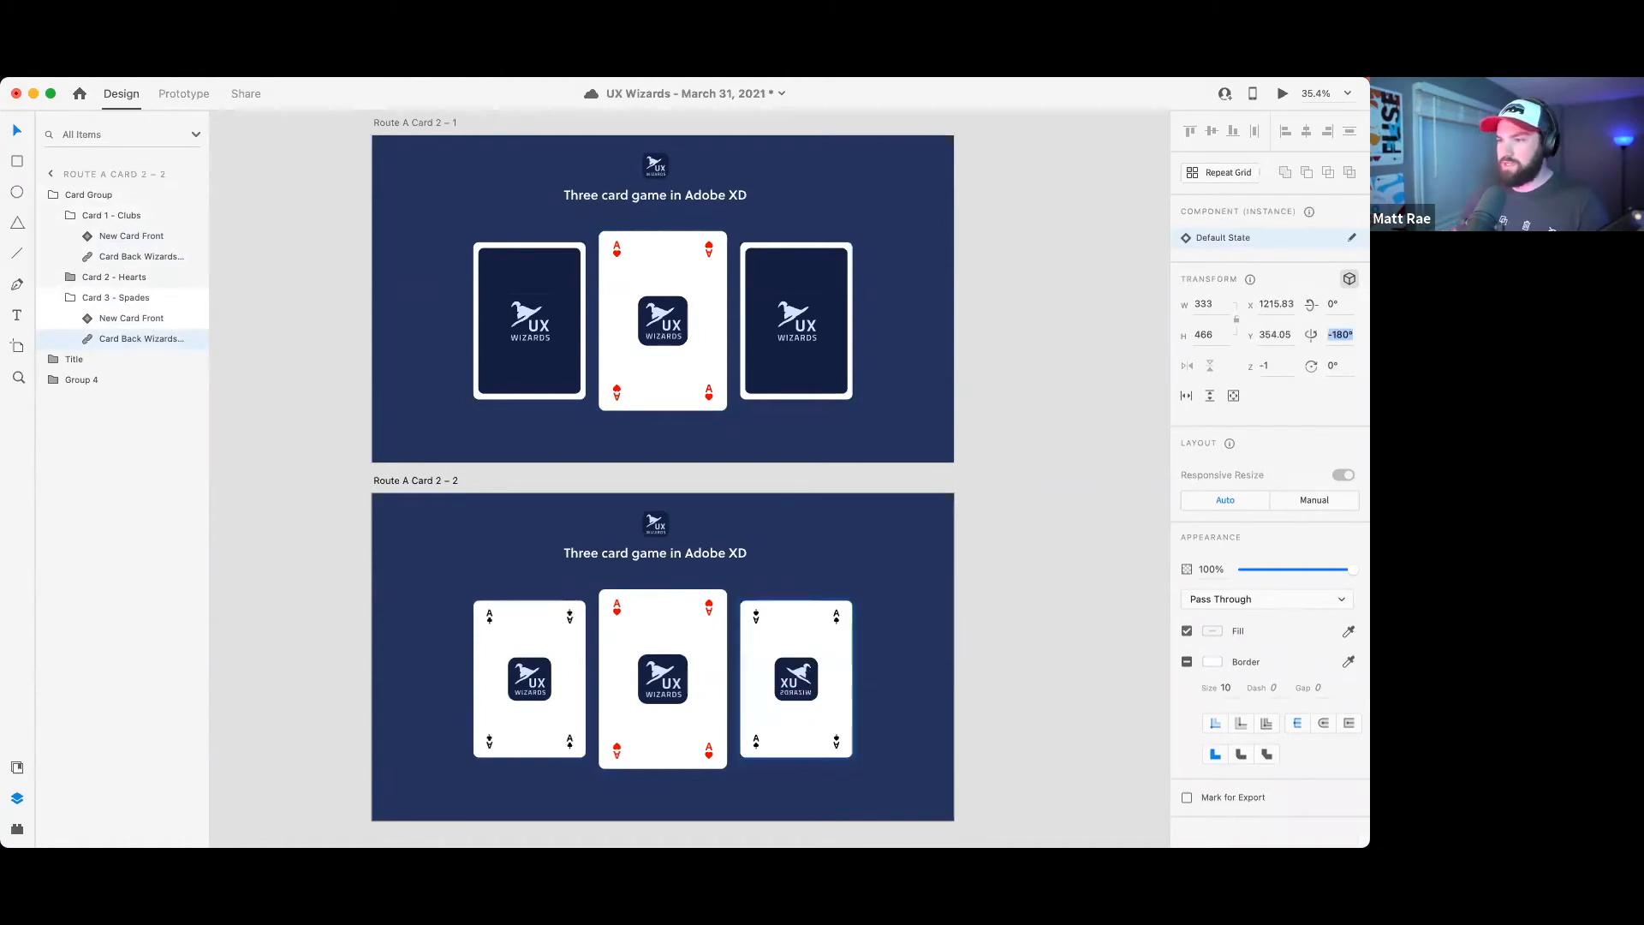
# - Set the Spades card's New Card Front component in Route A Card 2 – 2 to Y rotation 0° and Z depth 1
pyautogui.click(127, 317)
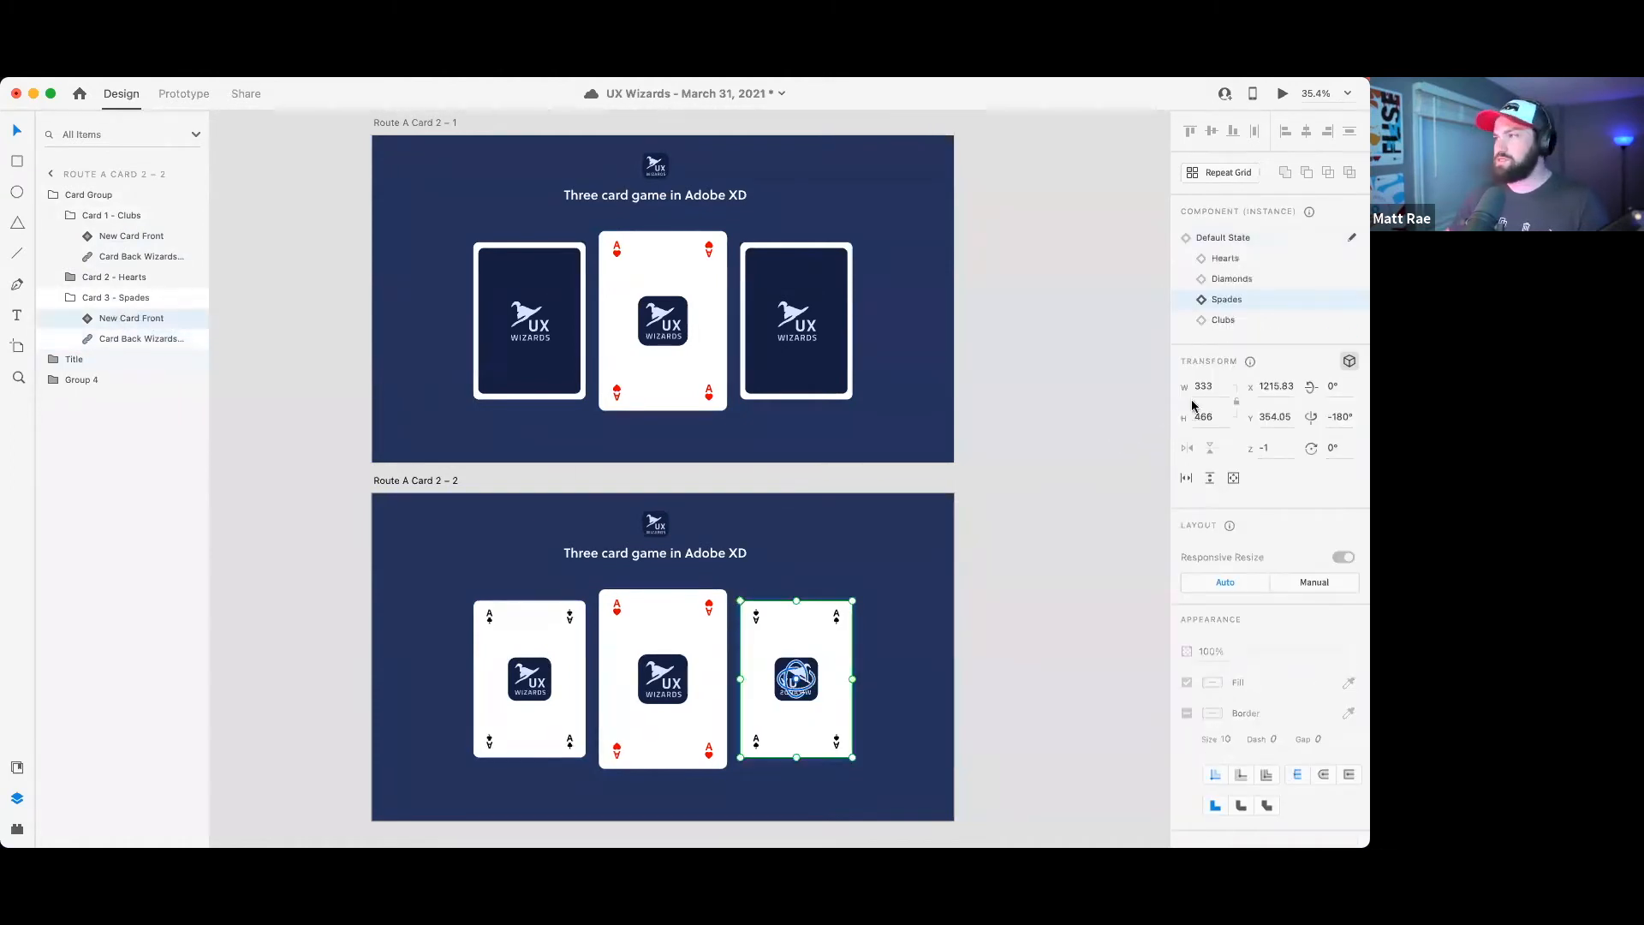
pyautogui.press('BackSpace')
pyautogui.write('0')
pyautogui.press('Return')
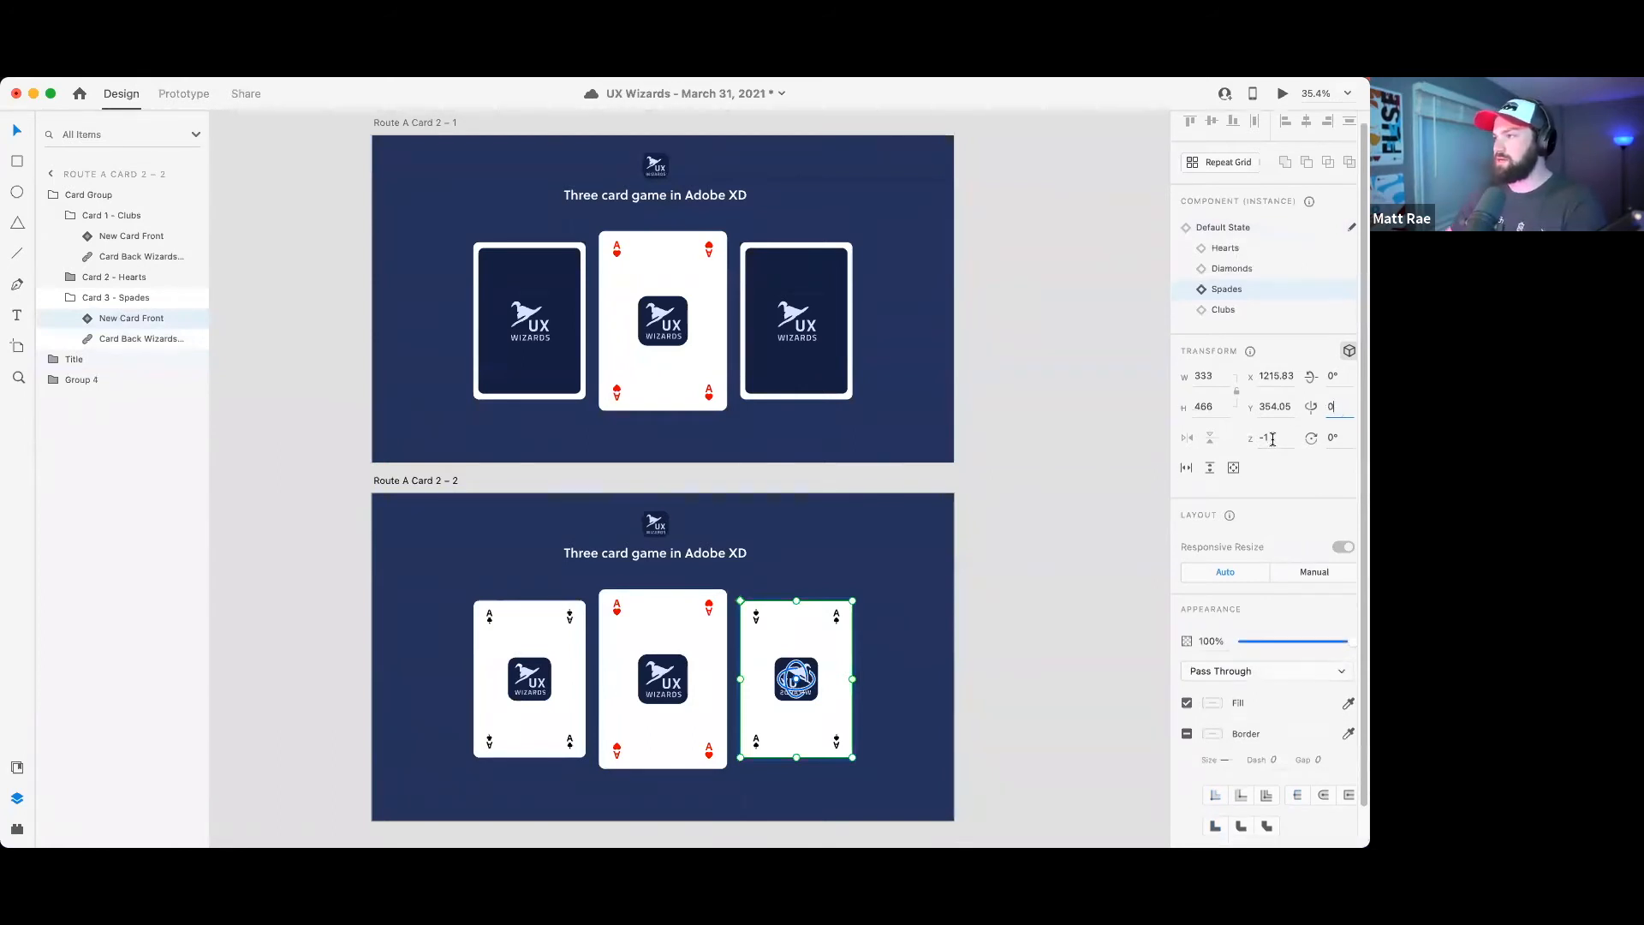
pyautogui.click(1272, 438)
pyautogui.press('BackSpace')
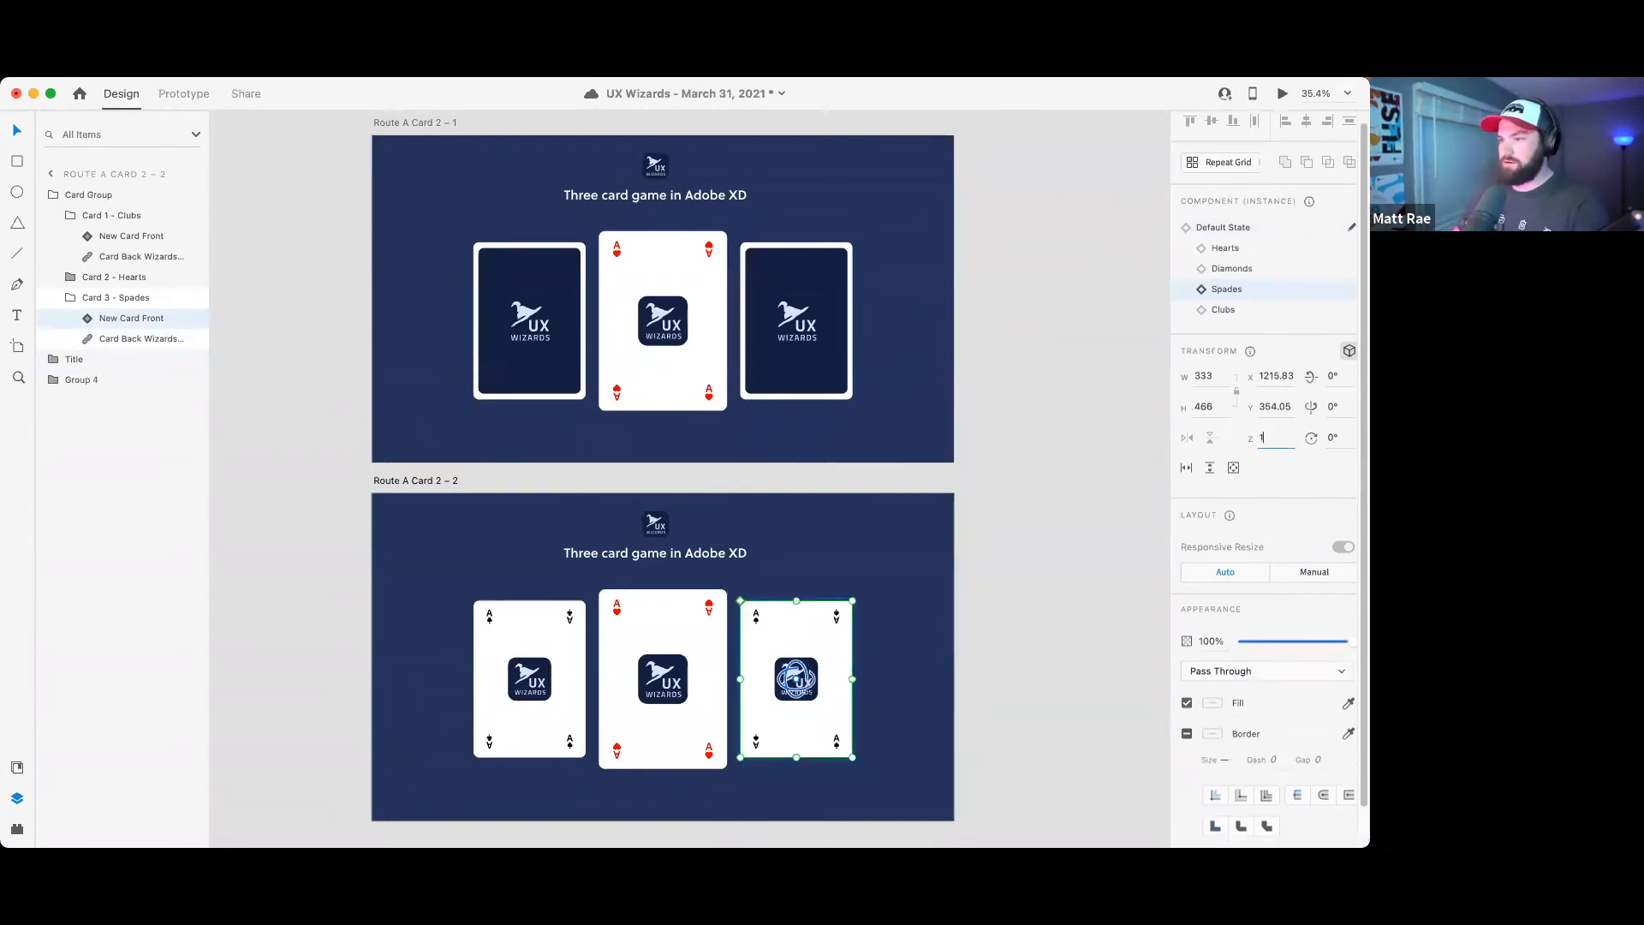
pyautogui.click(1072, 600)
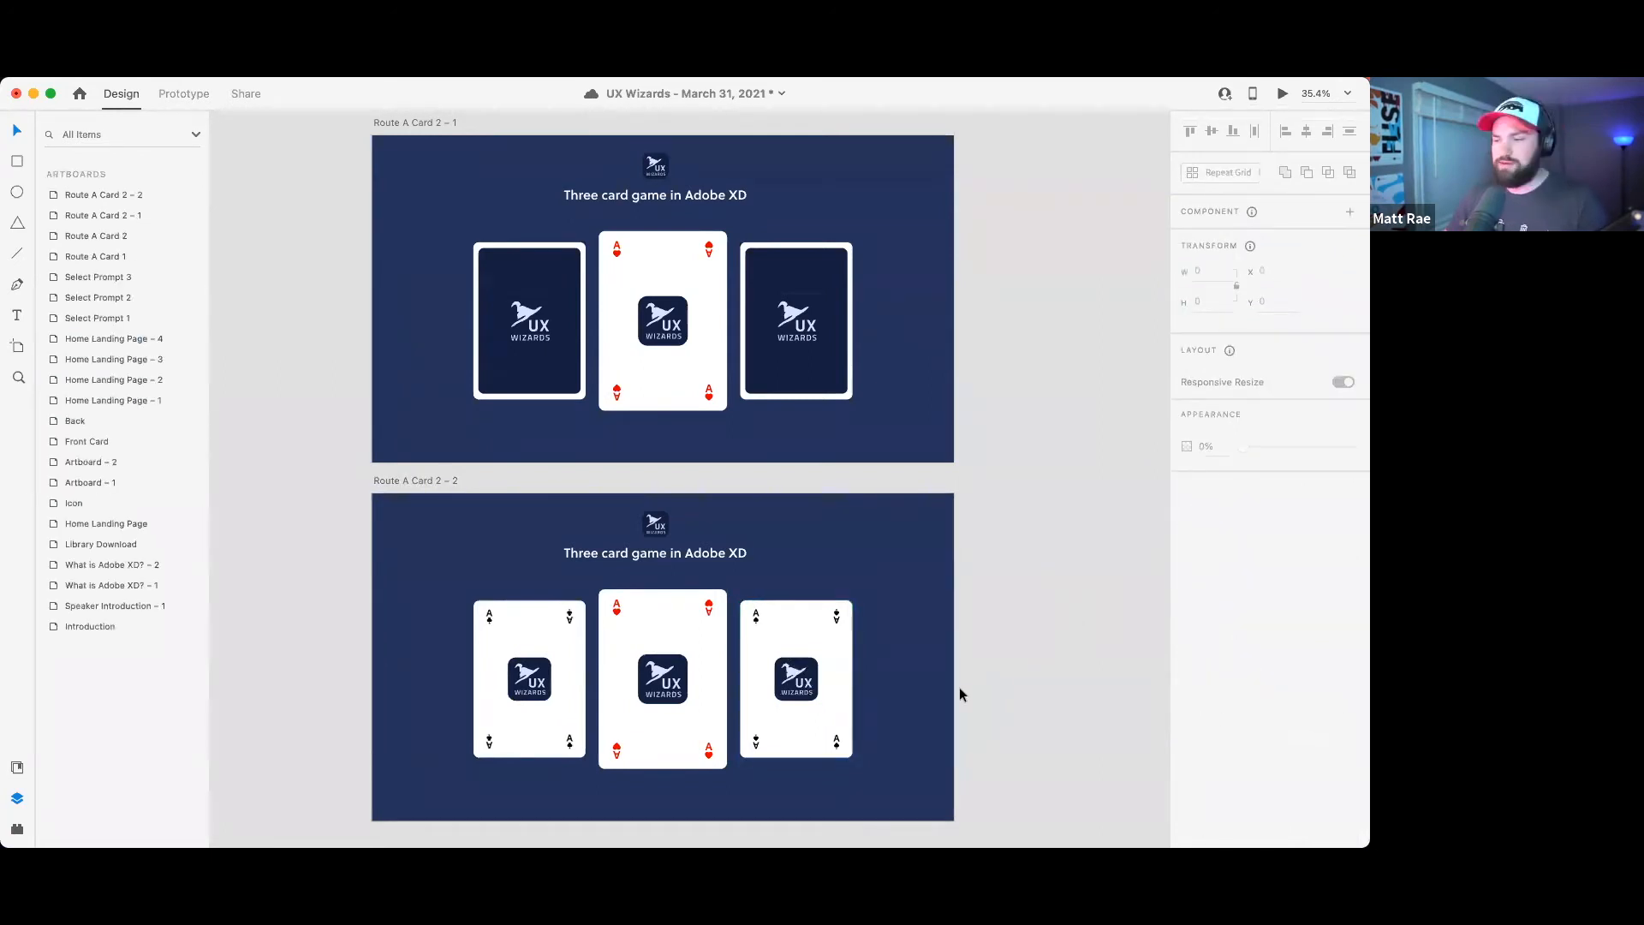
# - Compare the Clubs card group in Route A Card 2 – 2 with the card group in Route A Card 2 – 1
pyautogui.click(562, 666)
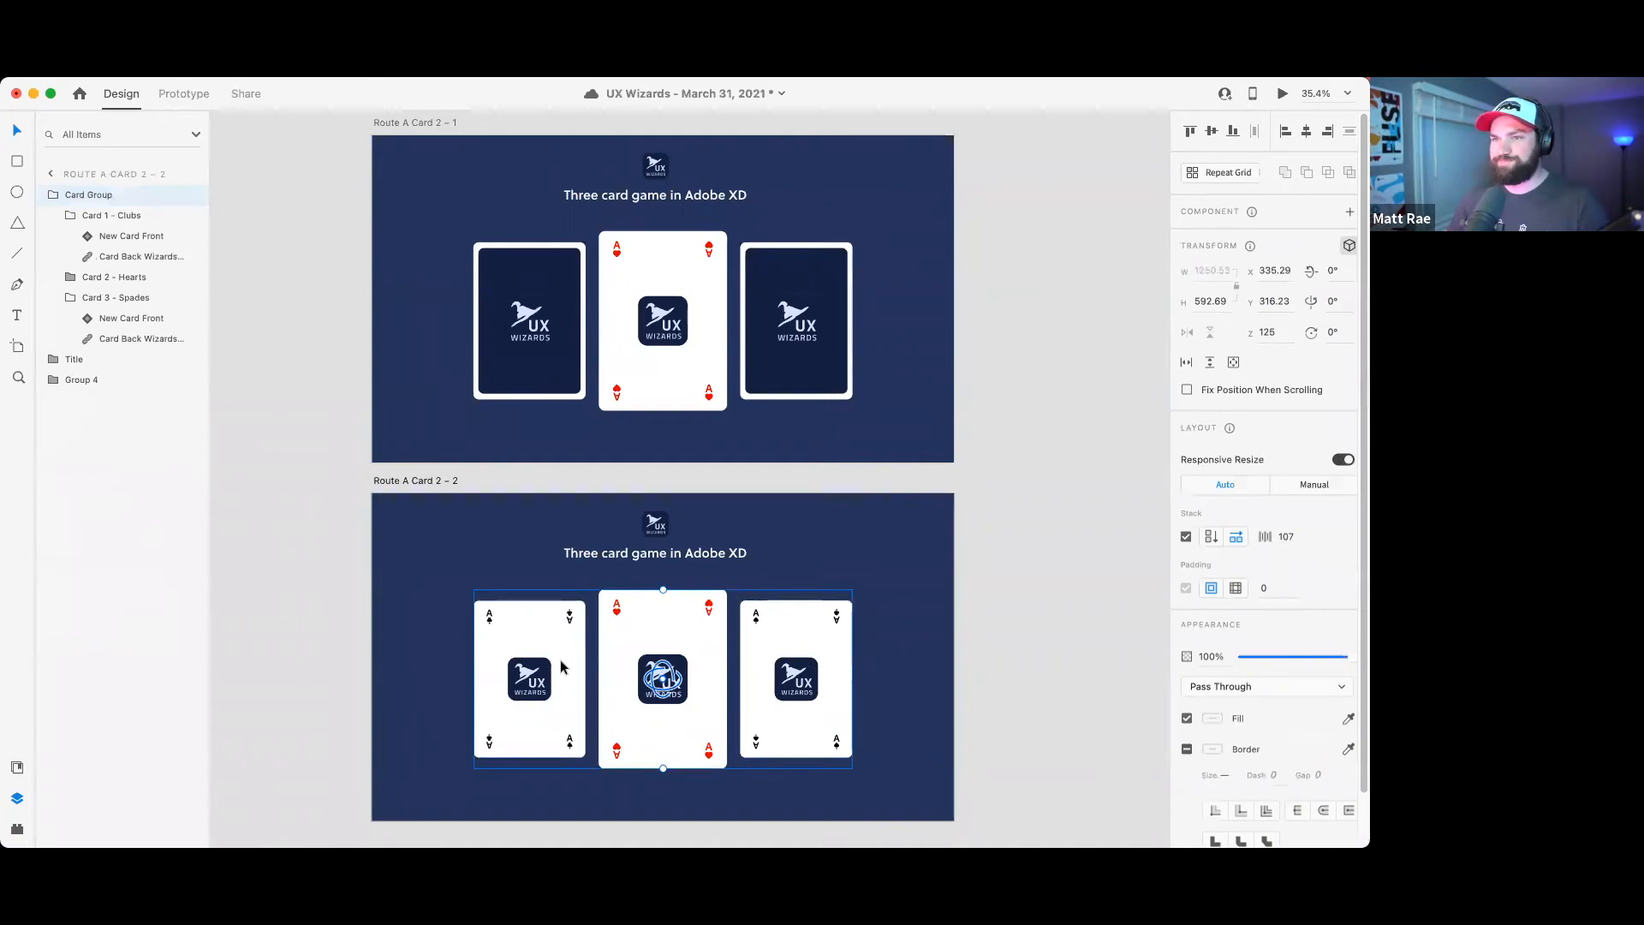
pyautogui.doubleClick(562, 667)
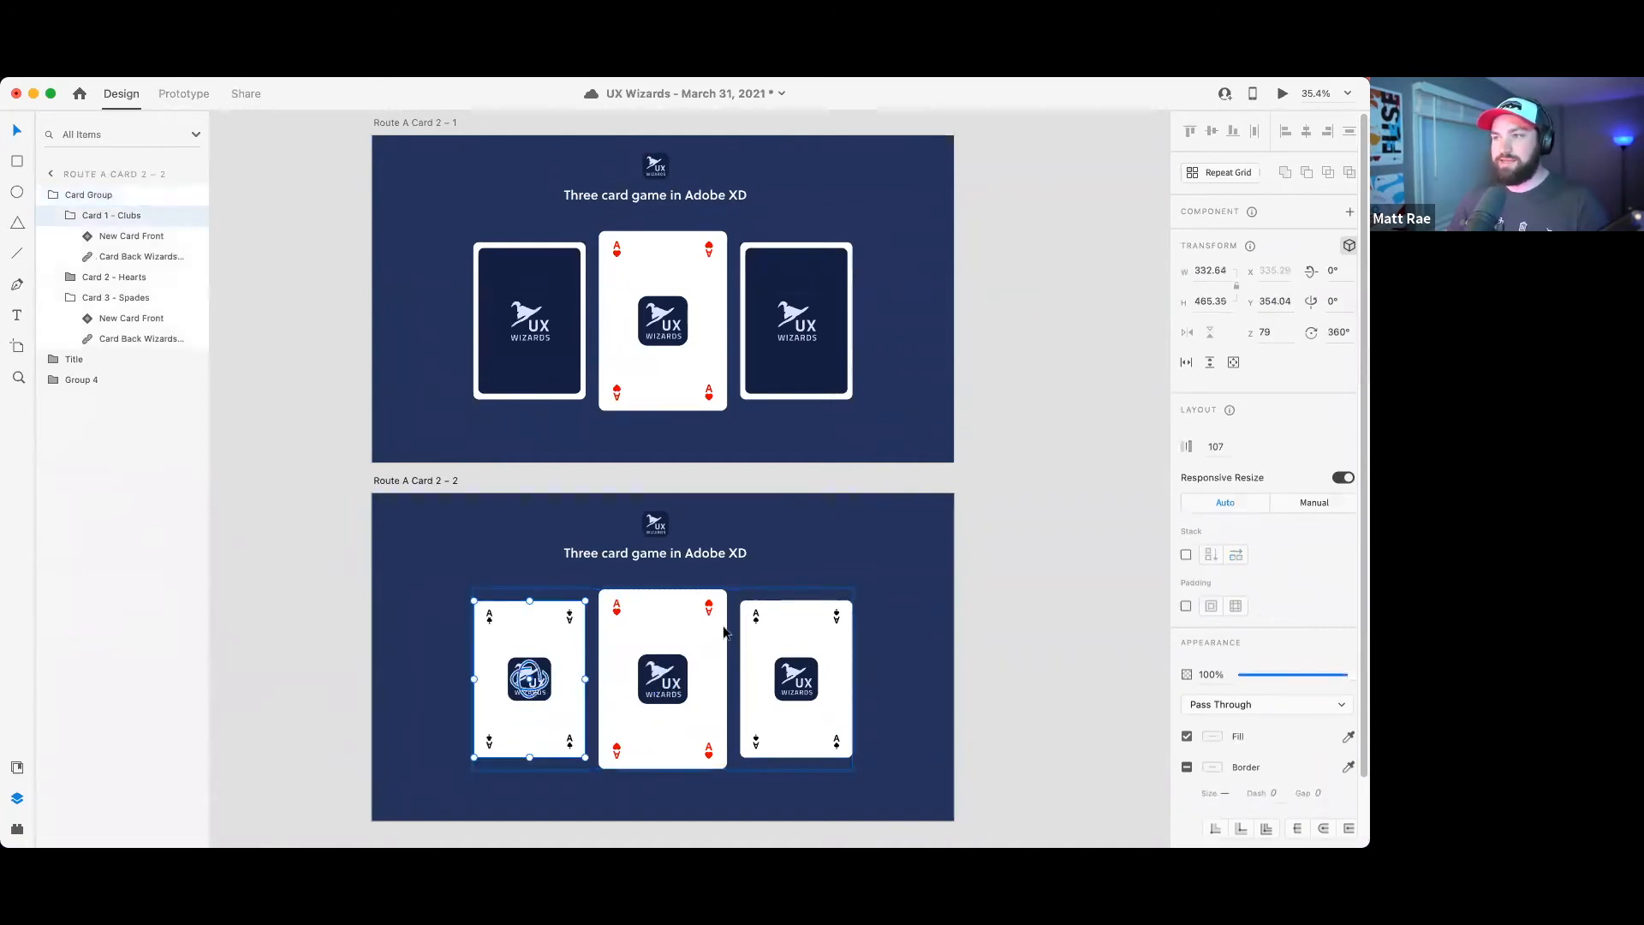
pyautogui.doubleClick(538, 358)
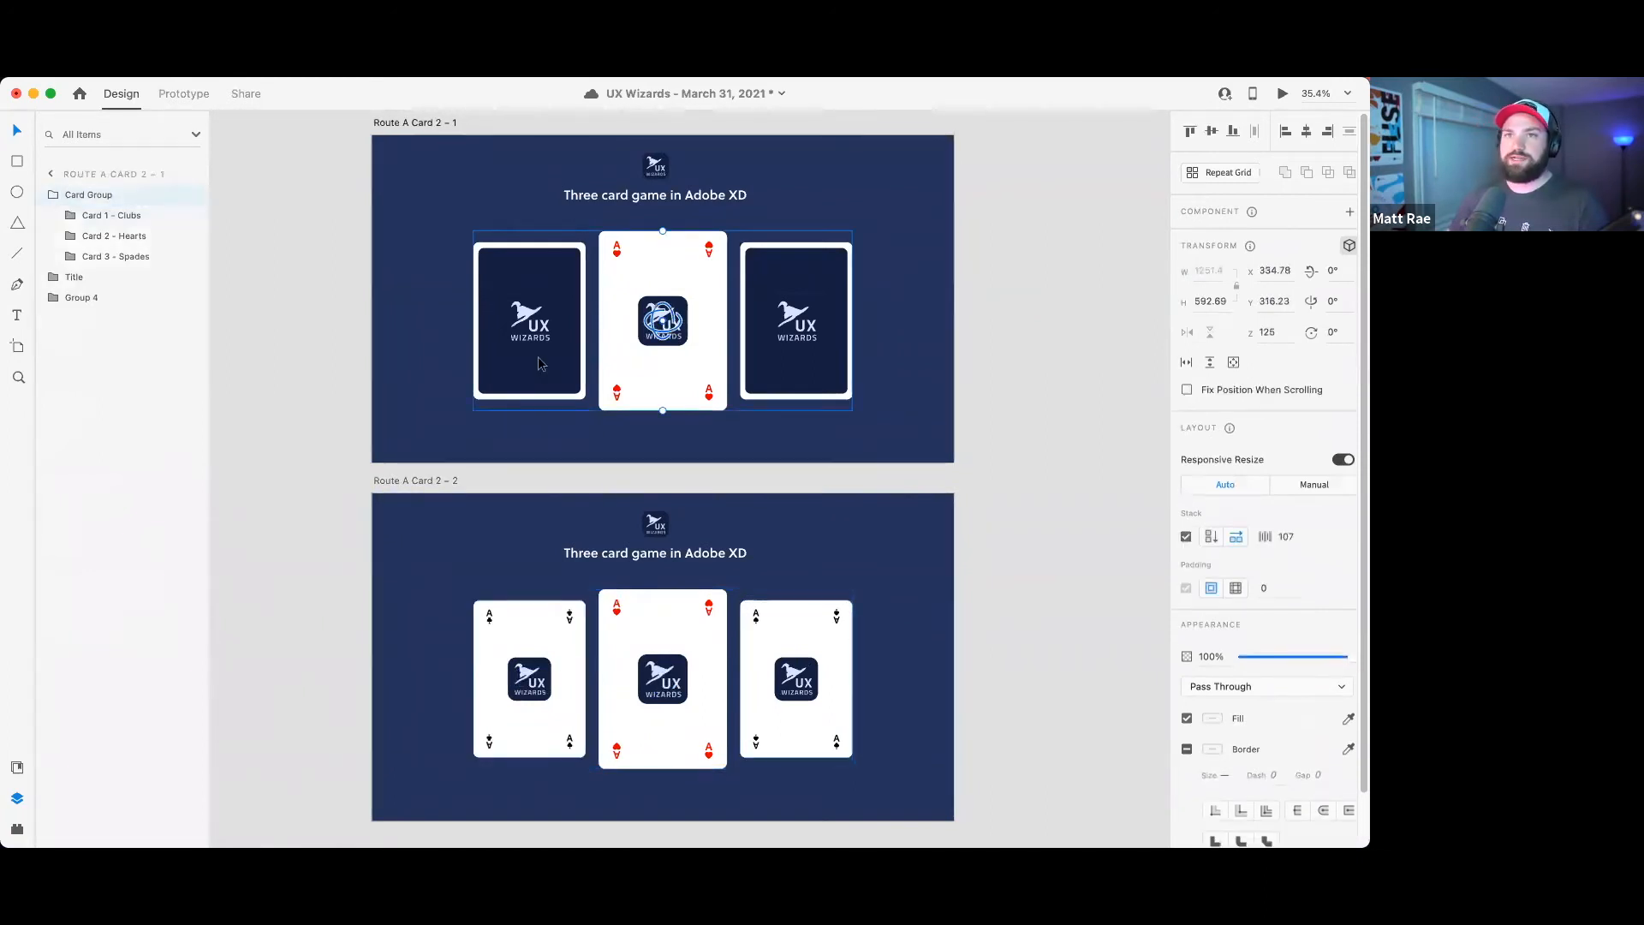
pyautogui.doubleClick(570, 632)
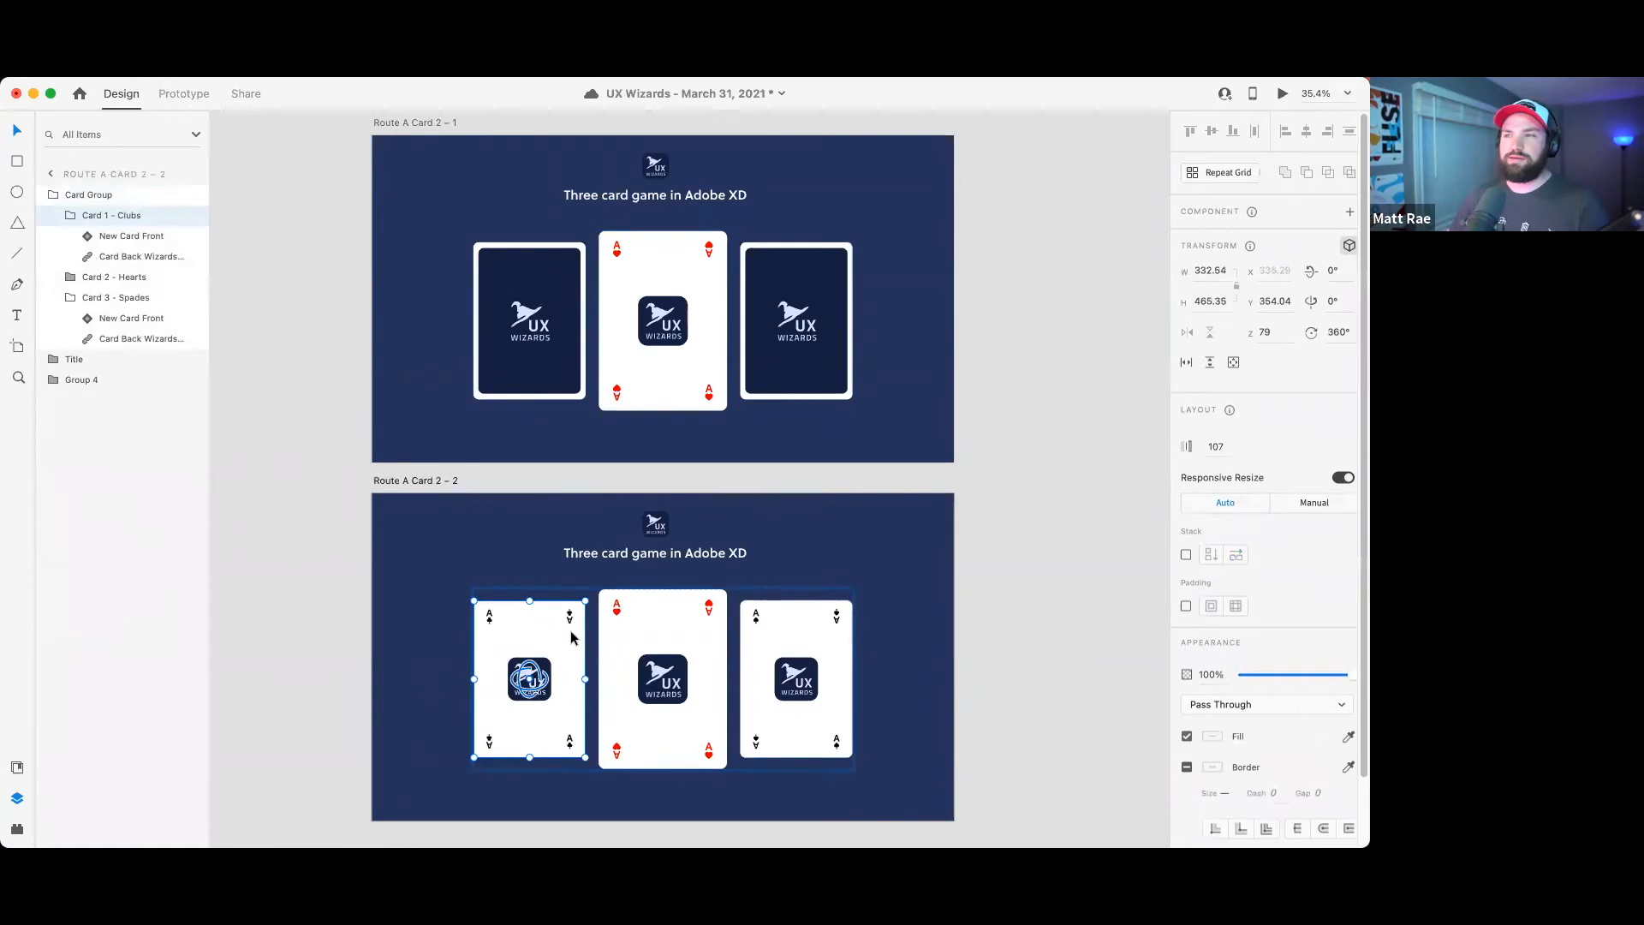
pyautogui.click(961, 543)
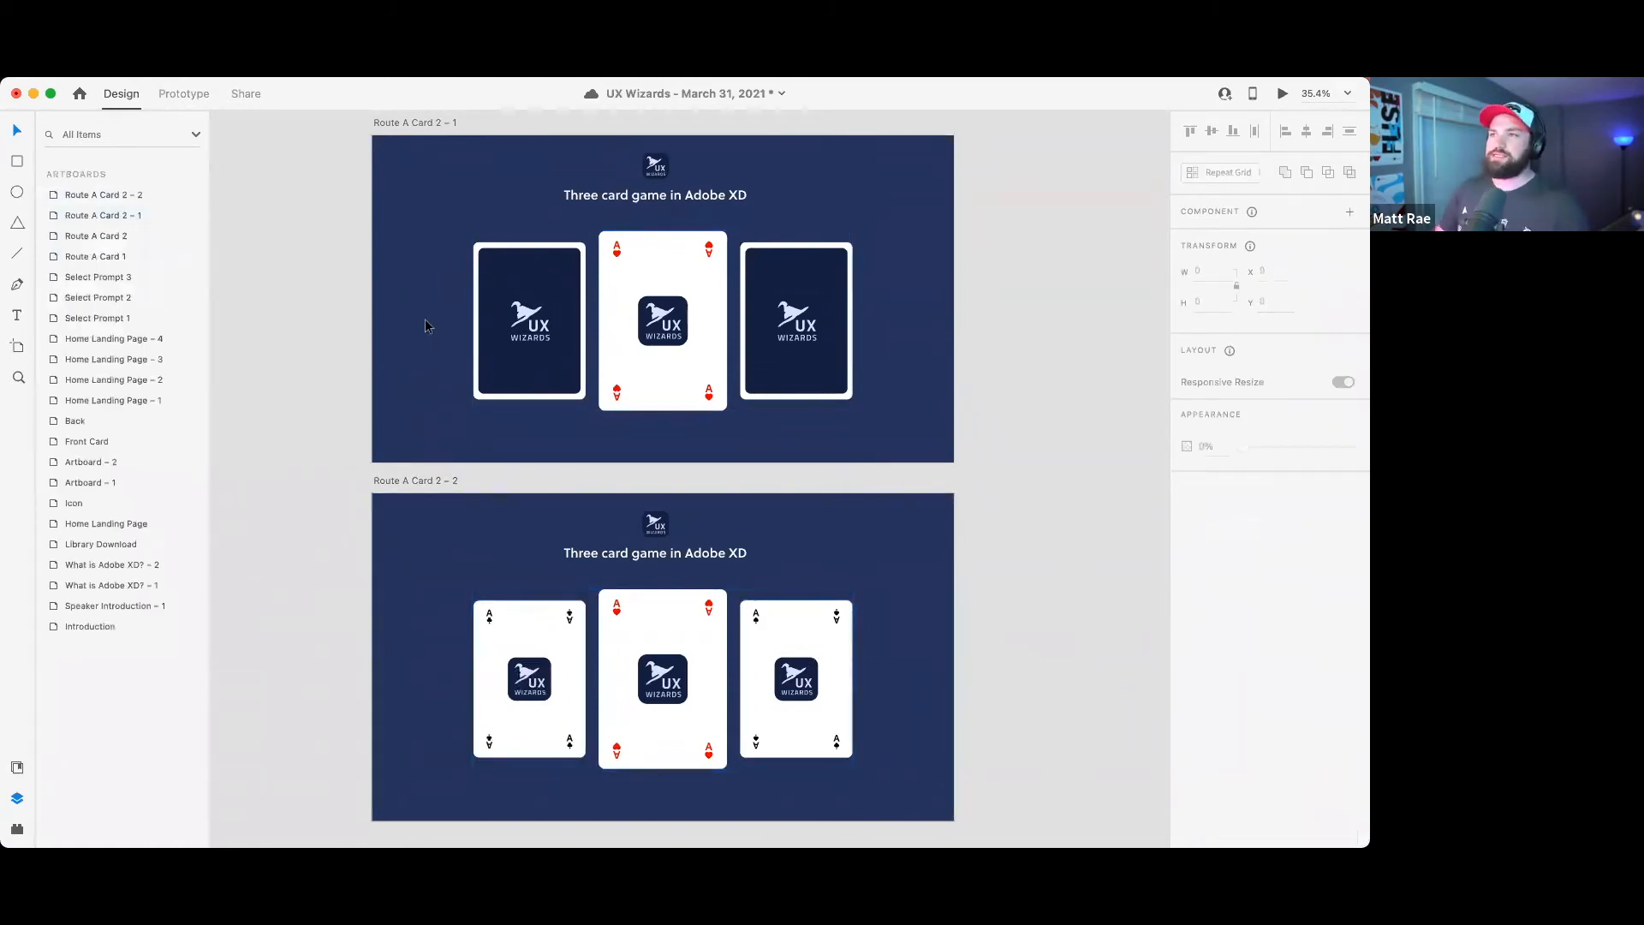
# - Link the Card 2 - Hearts group in Select Prompt 1 to the Route A Card 2 artboard as a prototype interaction
pyautogui.scroll(-3, 426, 326)
pyautogui.scroll(2, 476, 445)
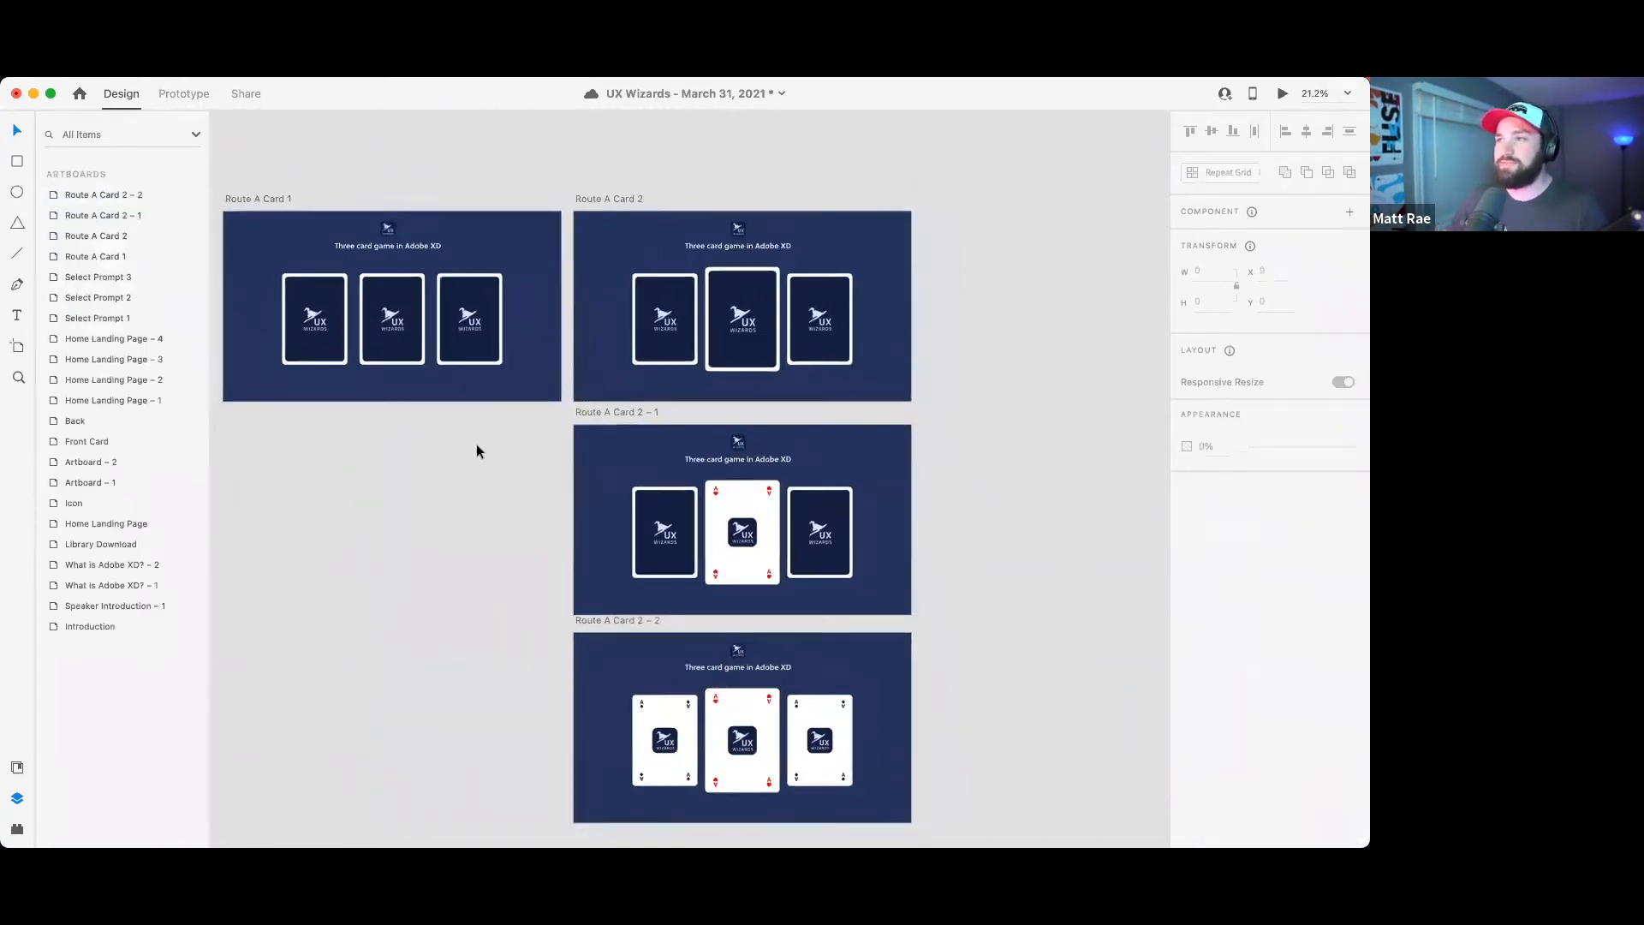
pyautogui.scroll(-3, 476, 443)
pyautogui.scroll(1, 426, 422)
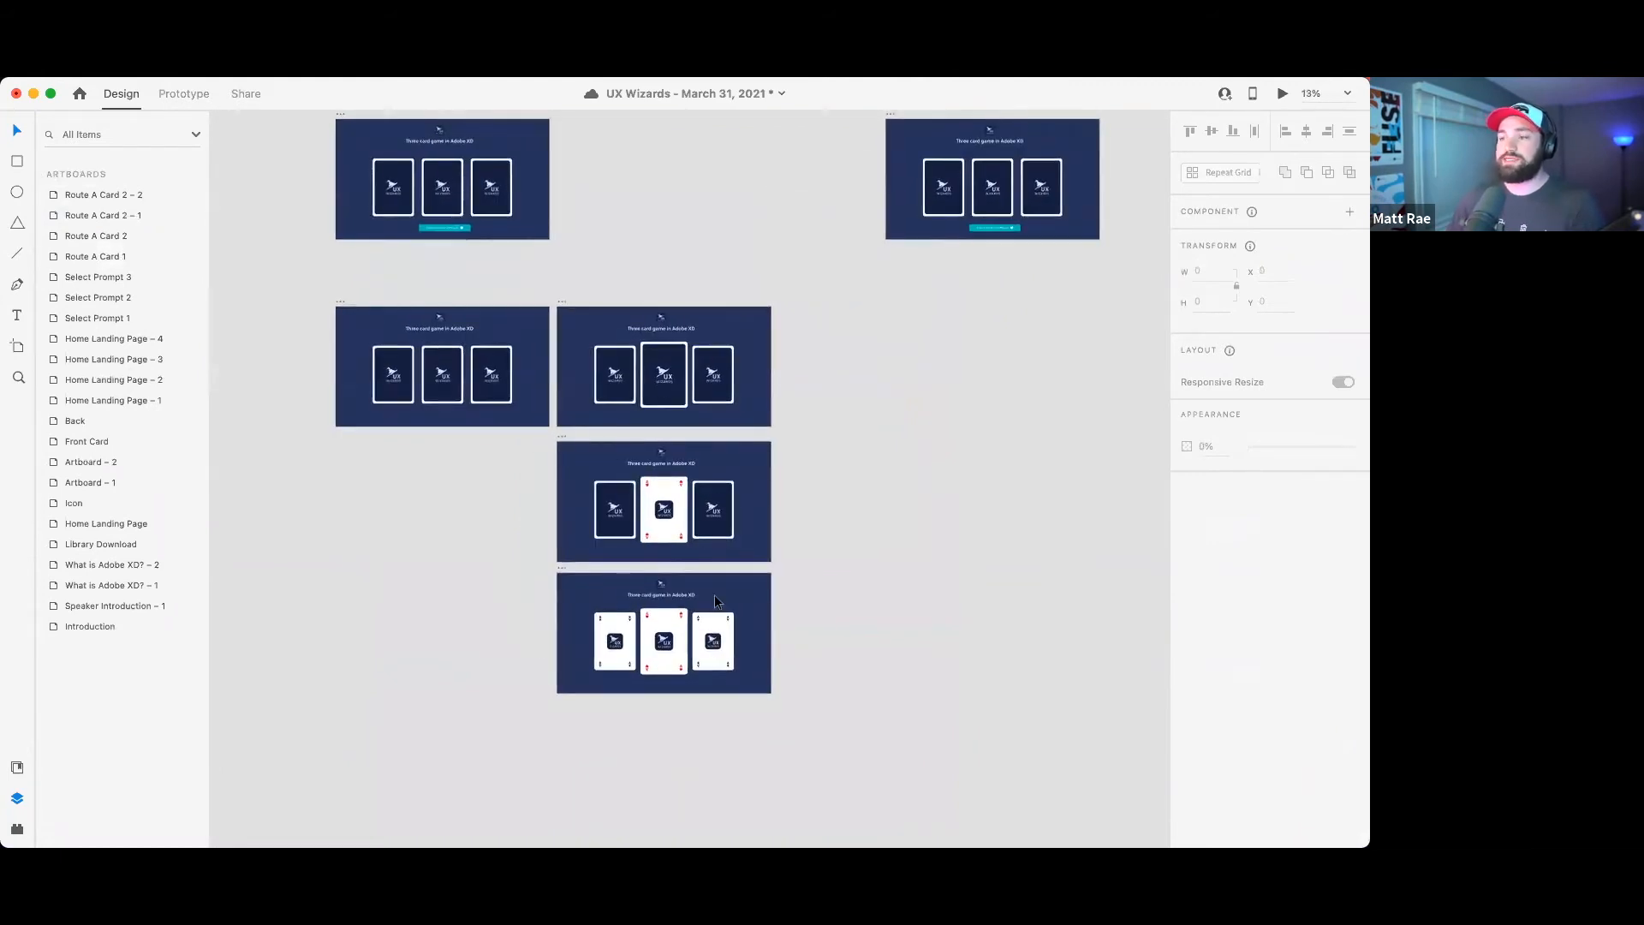
pyautogui.click(561, 306)
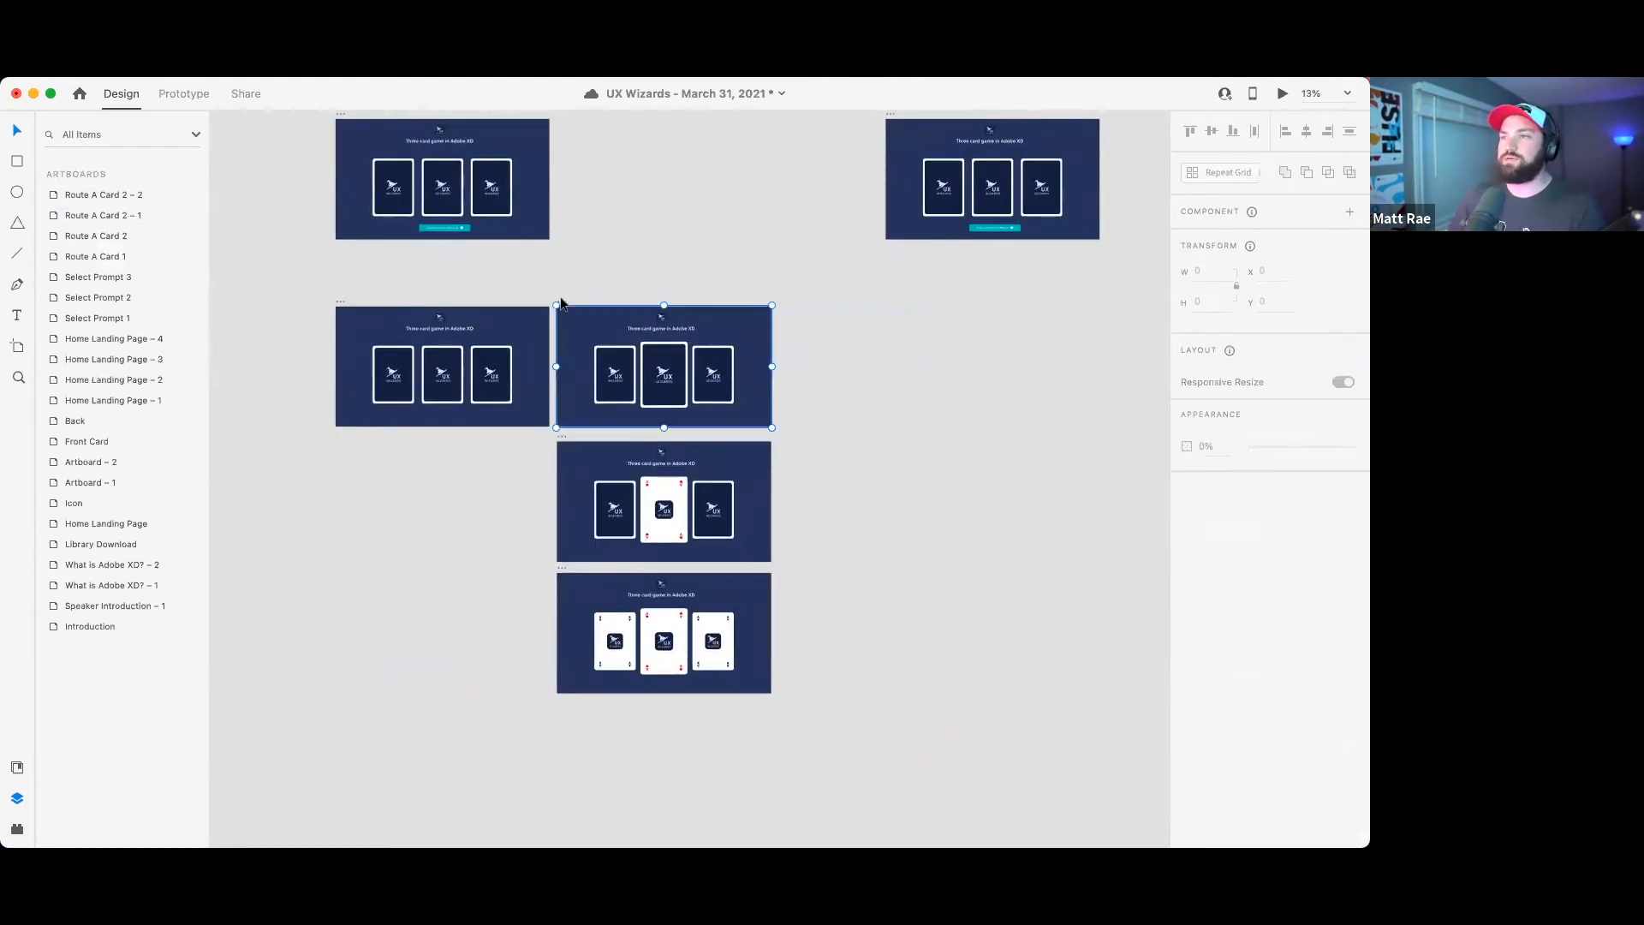
pyautogui.doubleClick(437, 193)
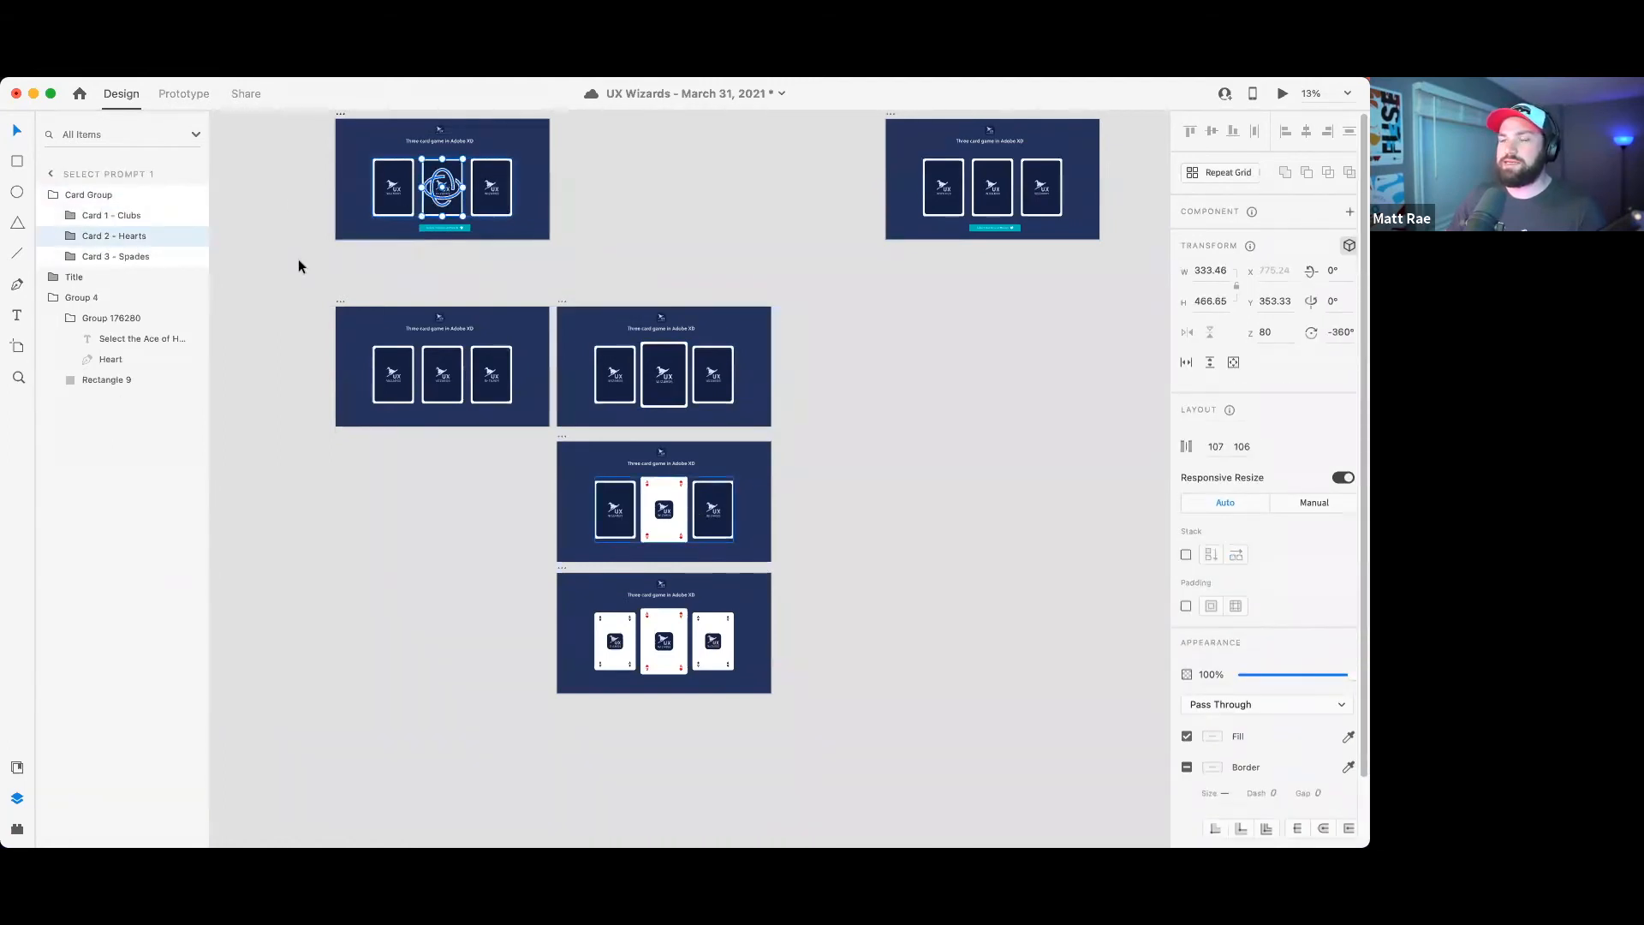
pyautogui.click(183, 94)
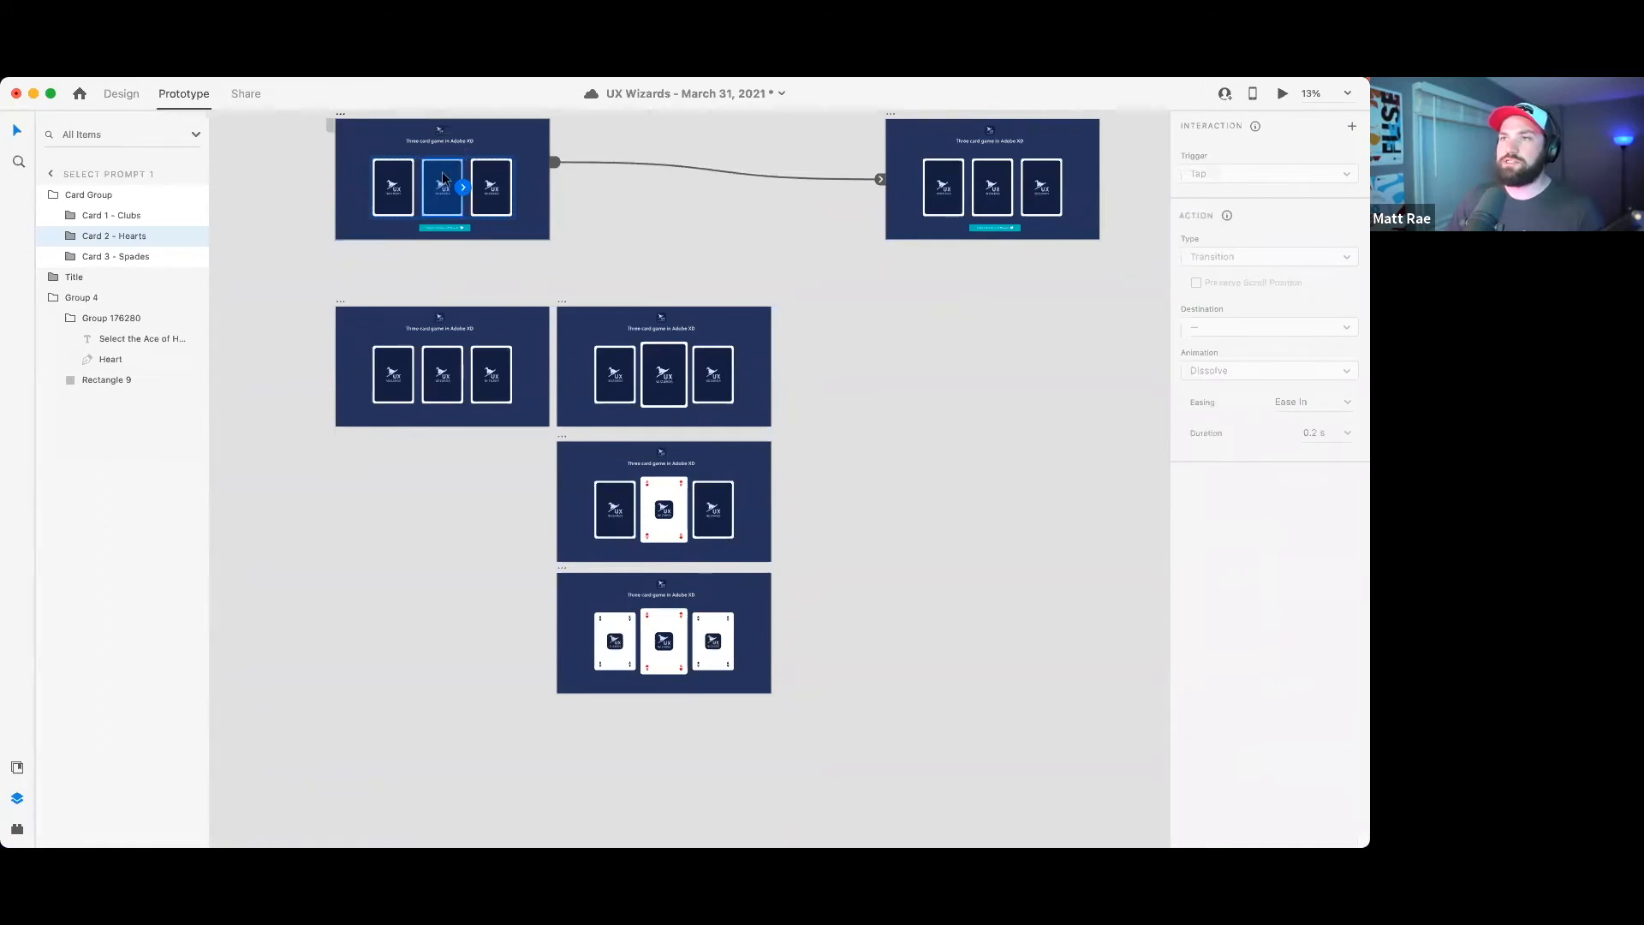
pyautogui.moveTo(463, 188); pyautogui.dragTo(584, 314)
pyautogui.scroll(5, 502, 167)
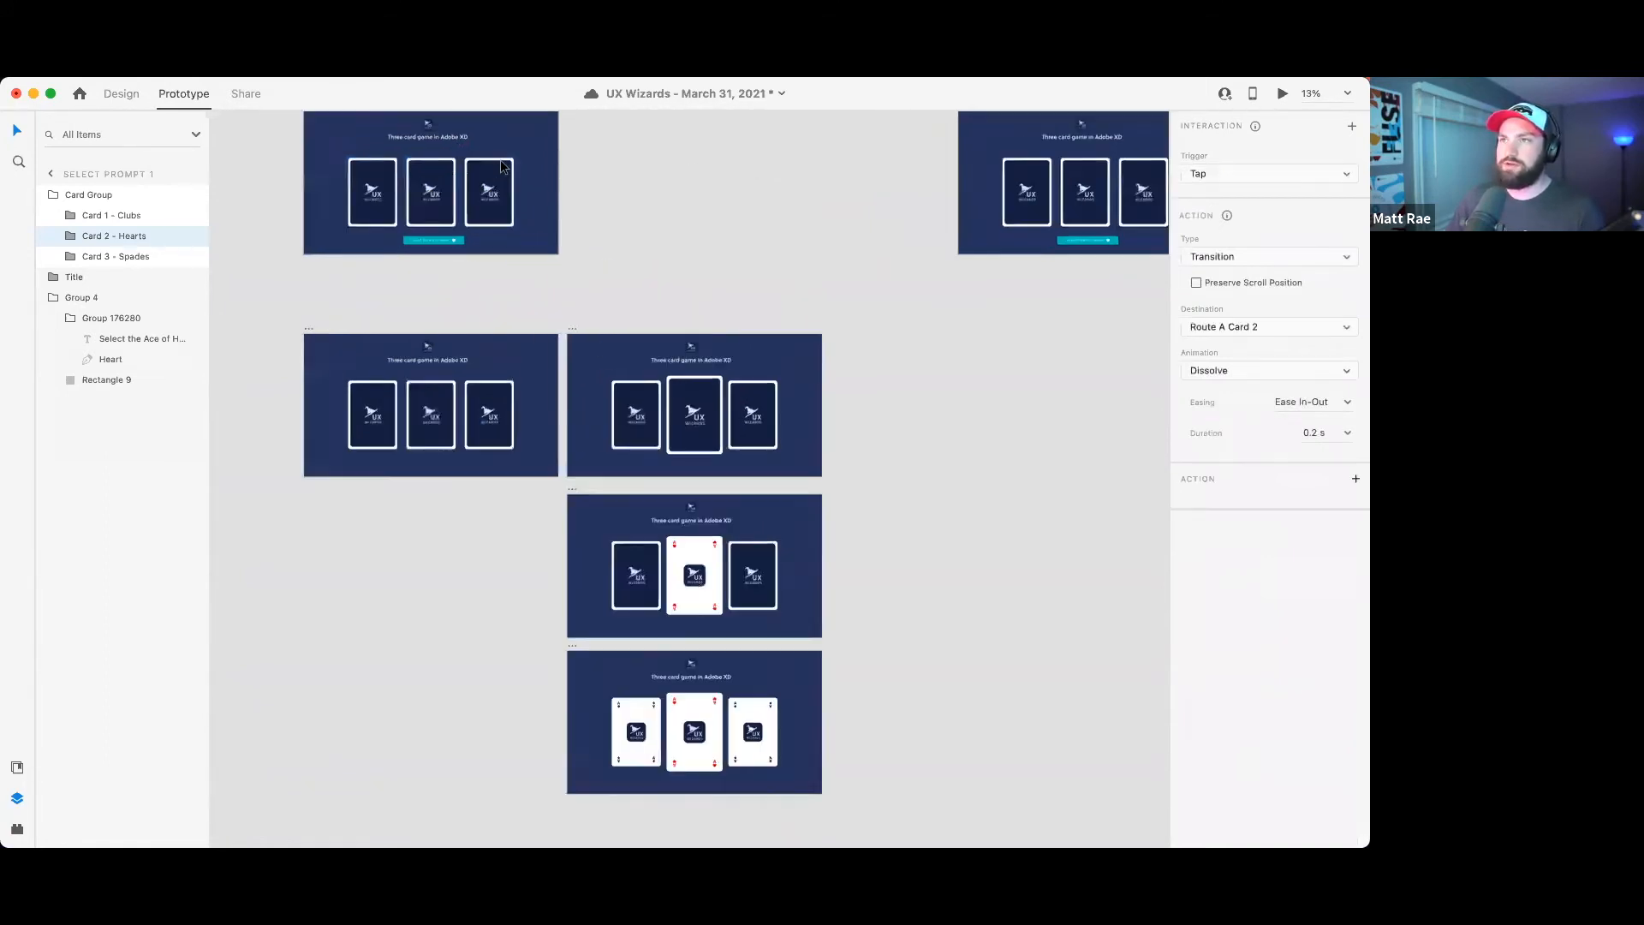
pyautogui.moveTo(756, 315); pyautogui.dragTo(771, 325)
pyautogui.scroll(2, 434, 277)
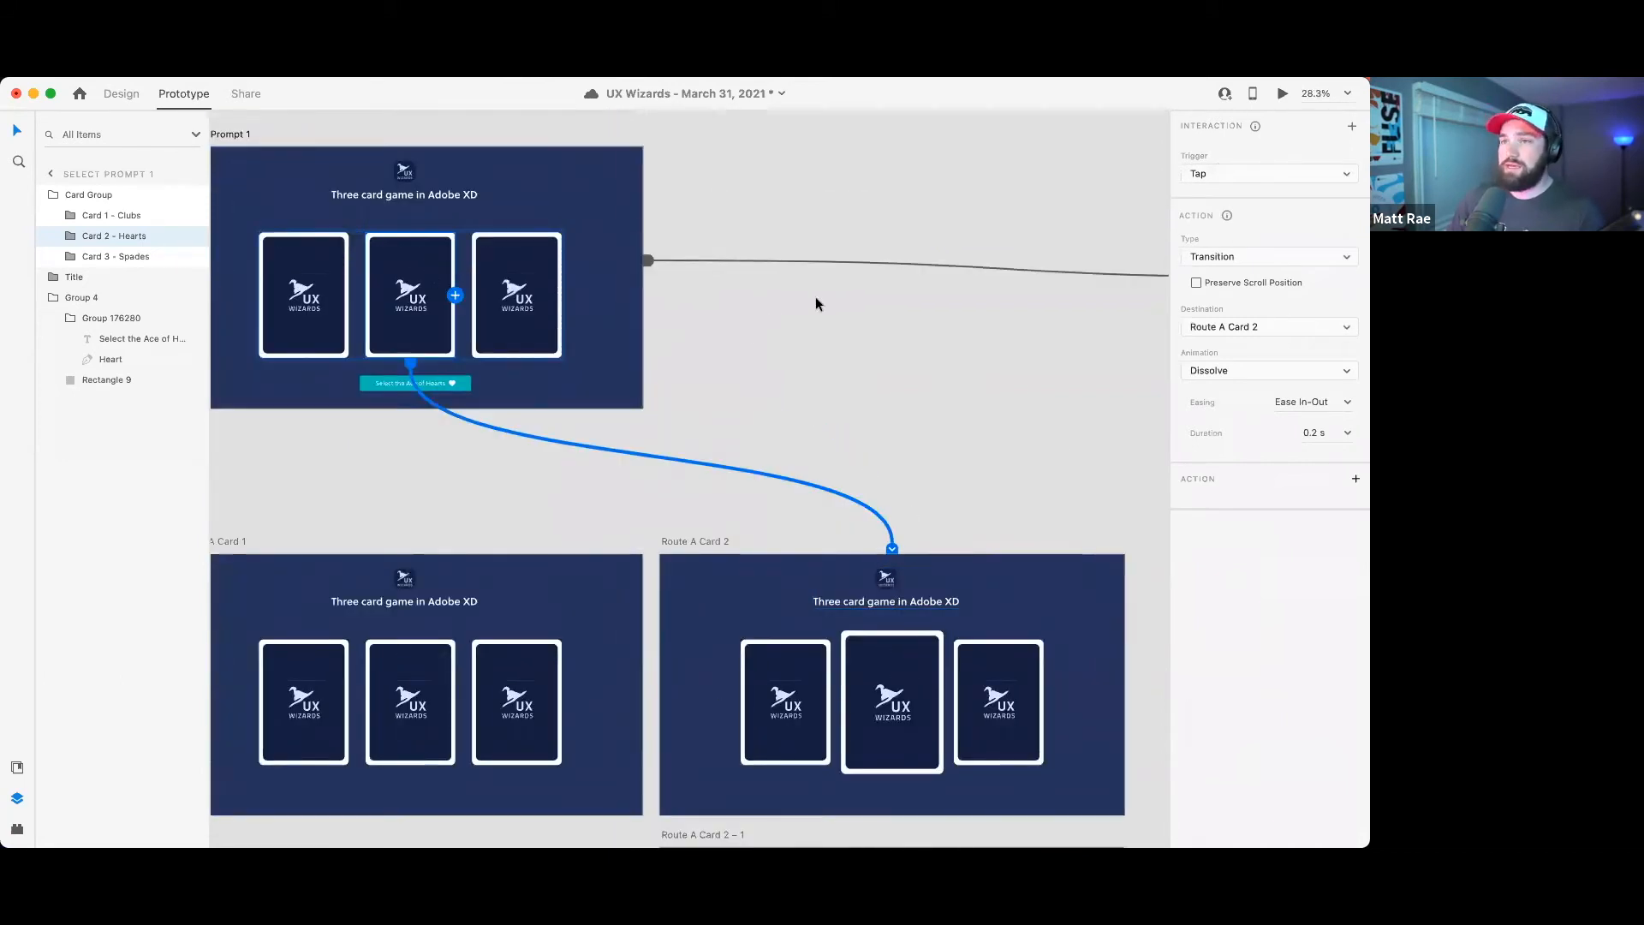
# - Set the Hearts card's interaction to Auto-Animate with a duration of 0.8 s
pyautogui.click(1239, 259)
pyautogui.click(1239, 275)
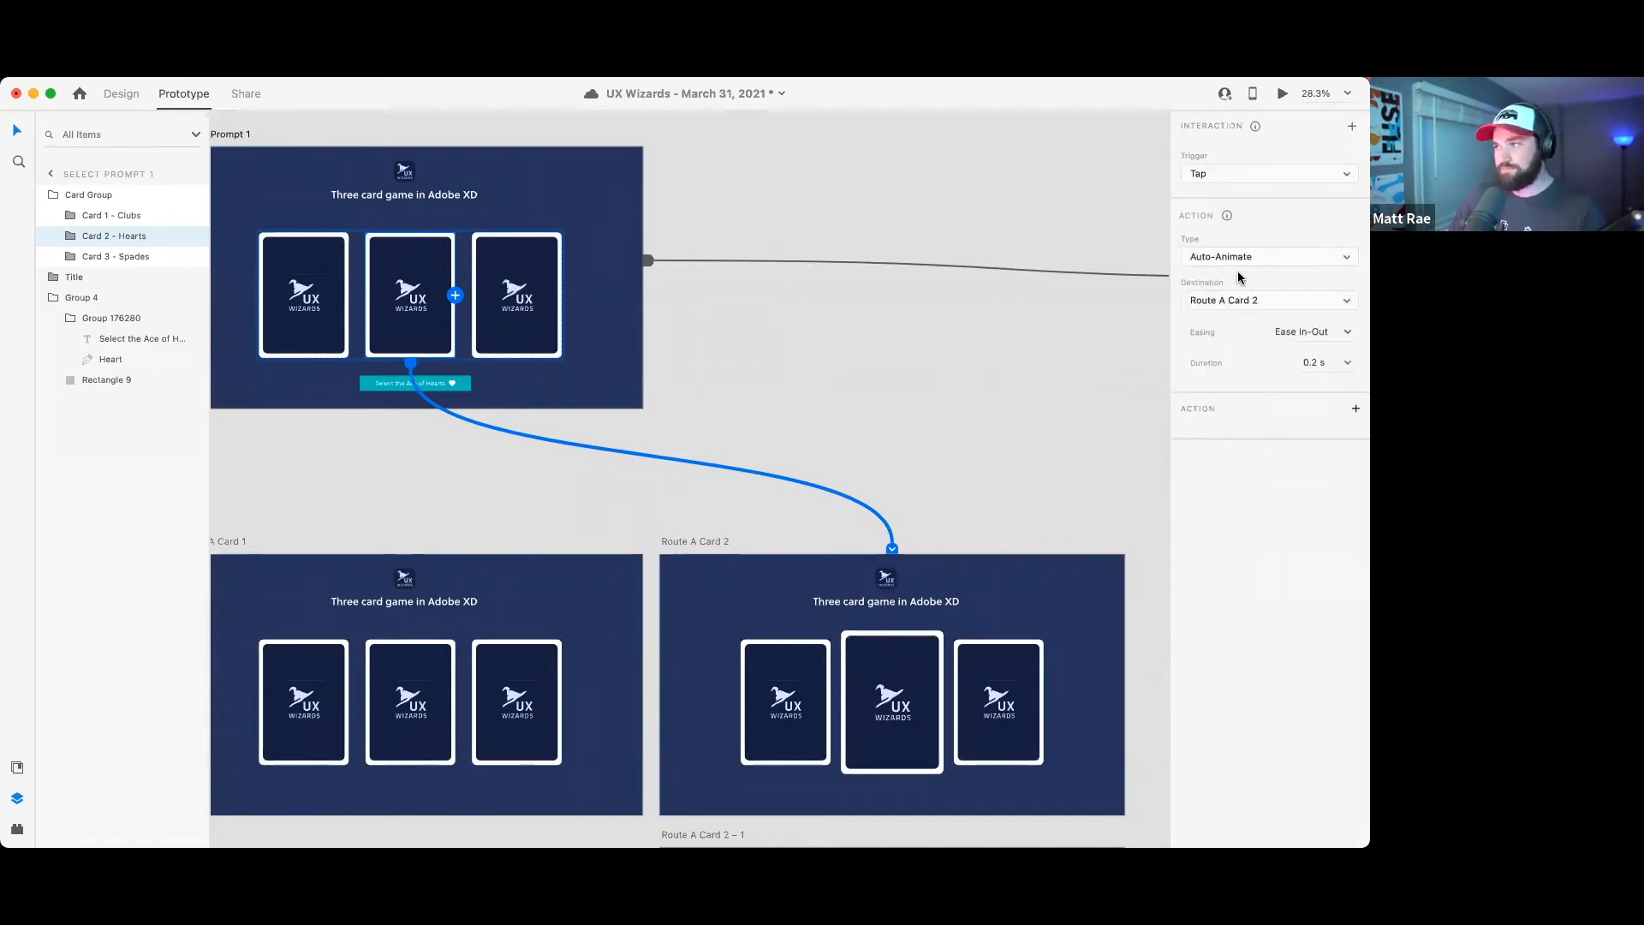
pyautogui.click(1348, 365)
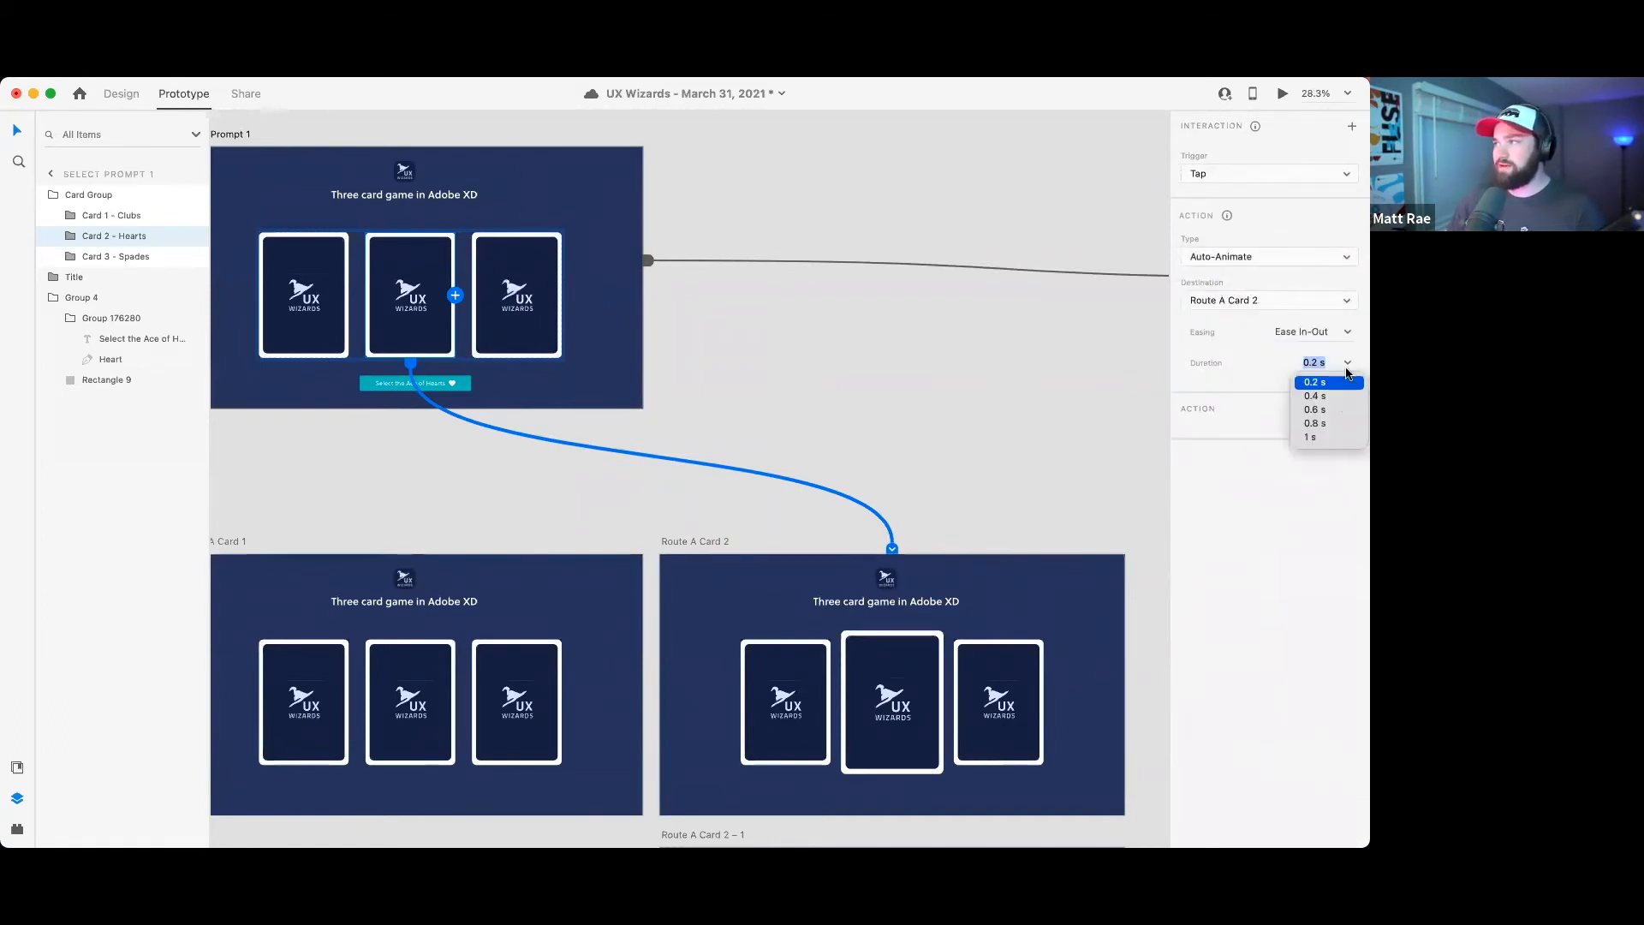
pyautogui.click(1337, 424)
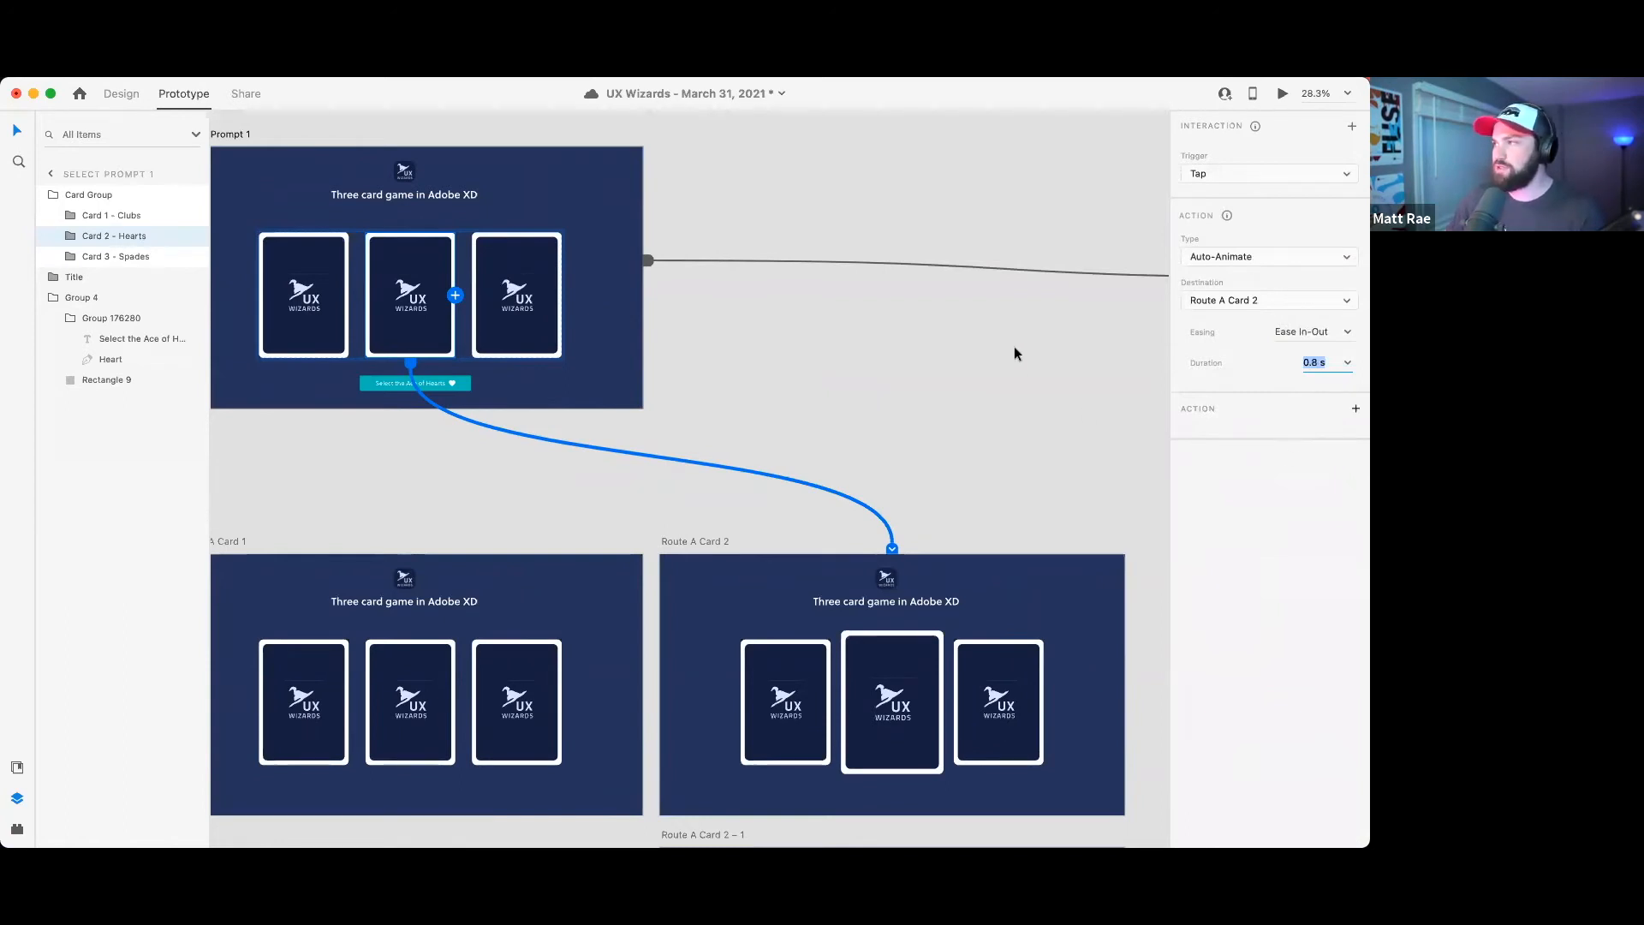
pyautogui.click(884, 340)
# - Link the Route A Card 2 artboard to Route A Card 2 – 1 and set its trigger to Time
pyautogui.scroll(-5, 942, 394)
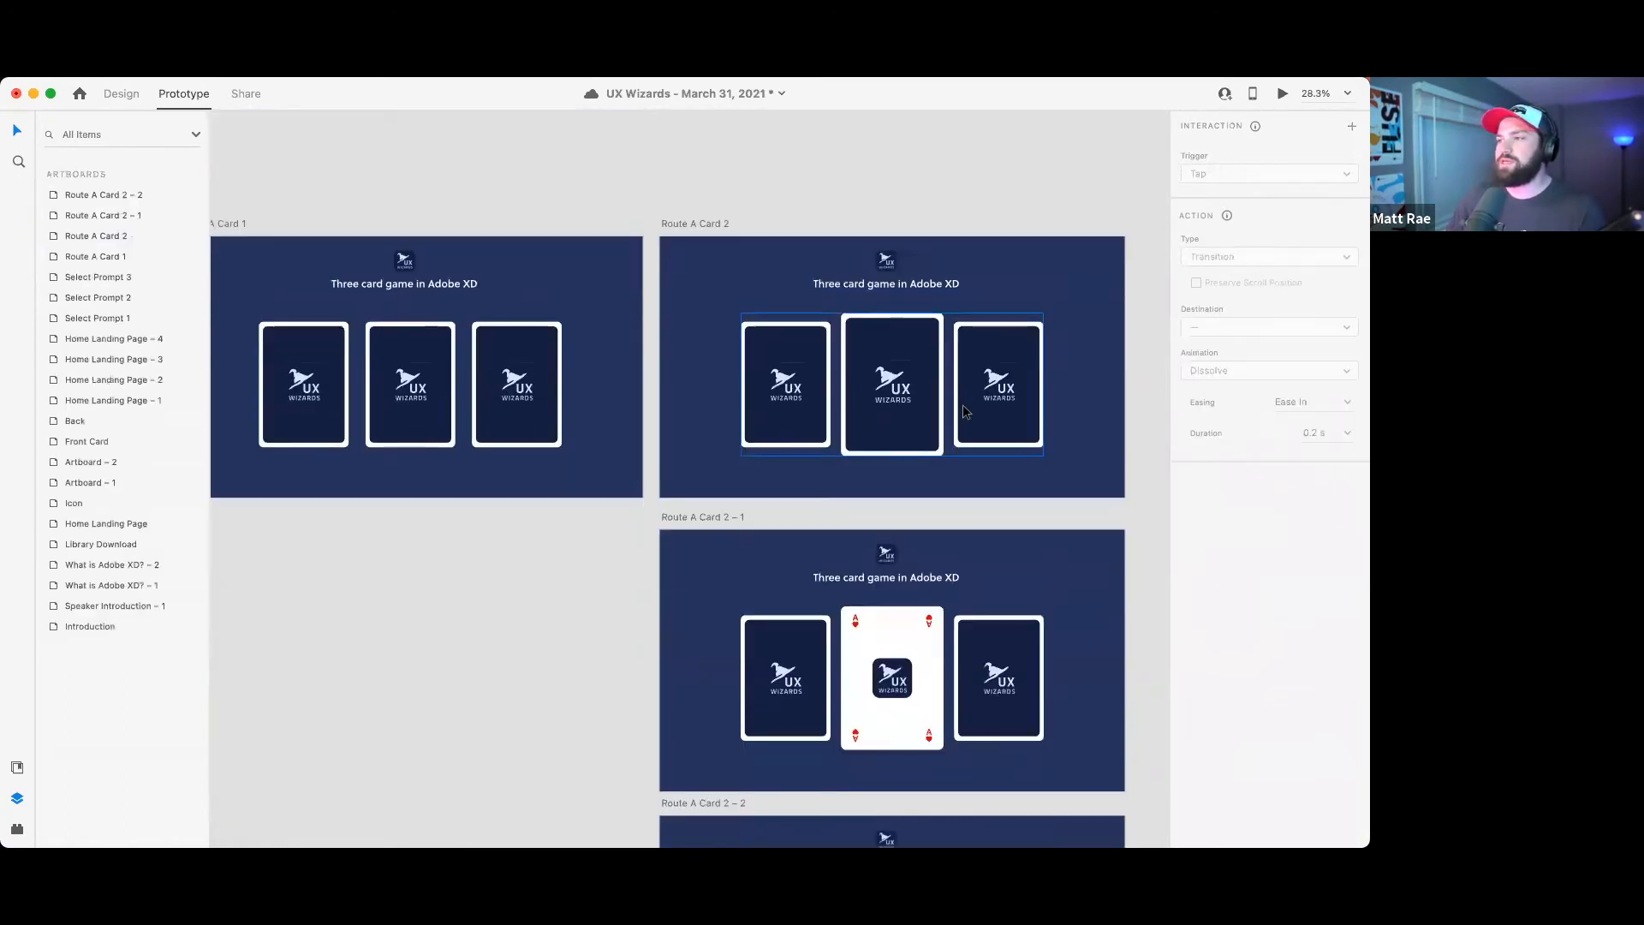
pyautogui.scroll(-5, 922, 385)
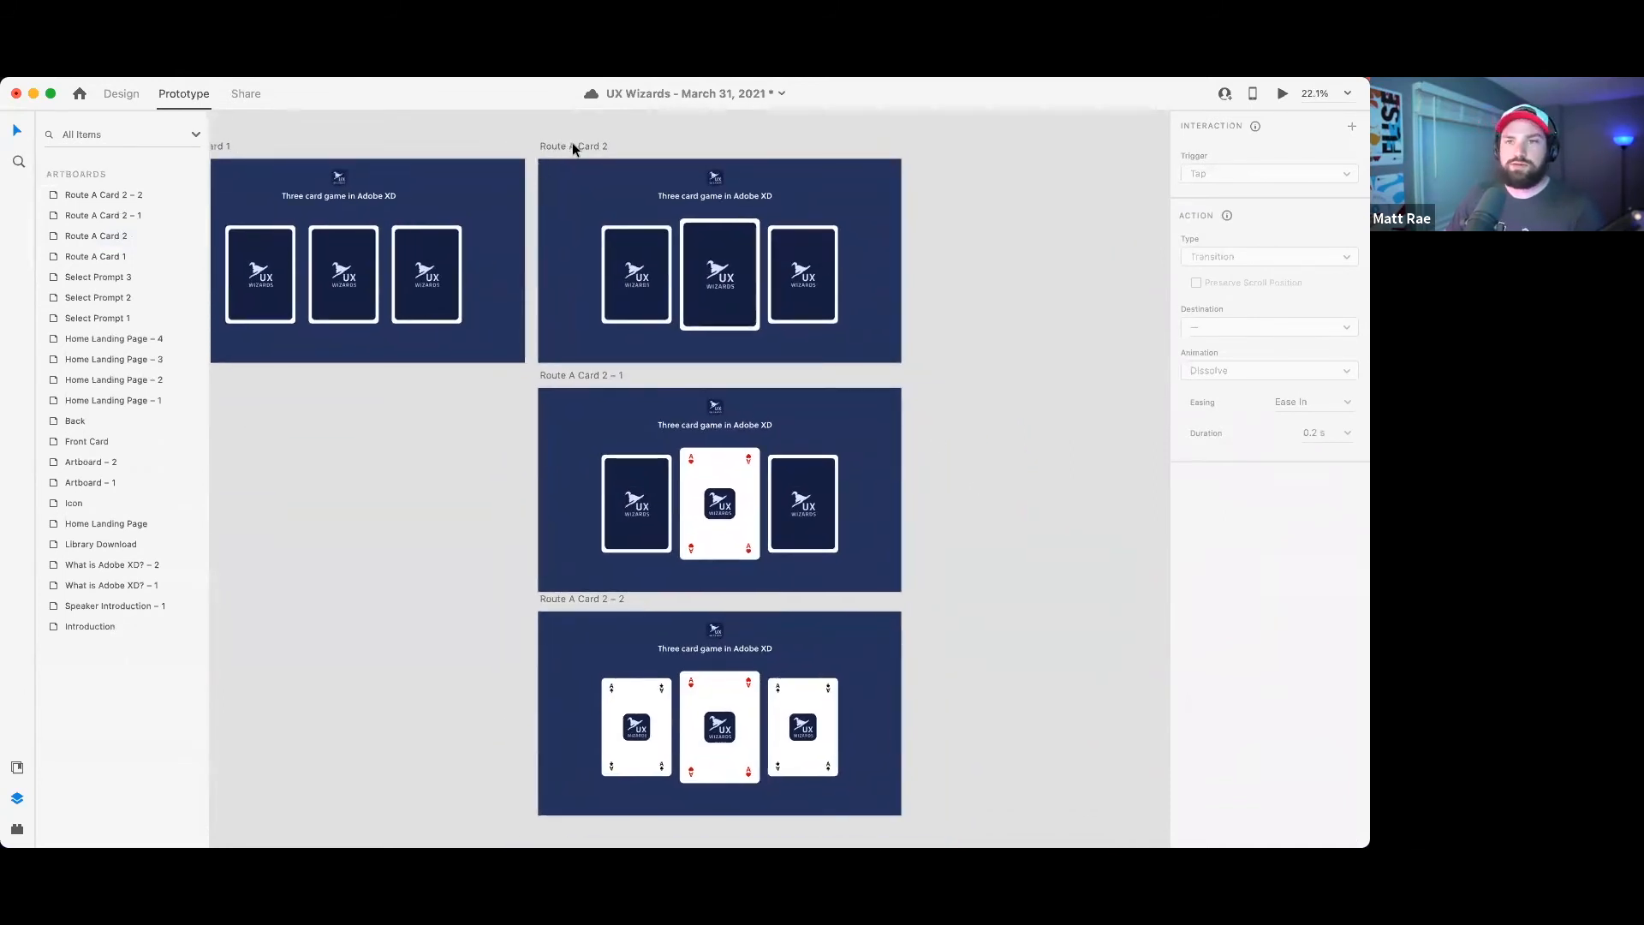
pyautogui.click(572, 146)
pyautogui.moveTo(901, 244); pyautogui.dragTo(839, 428)
pyautogui.click(1229, 171)
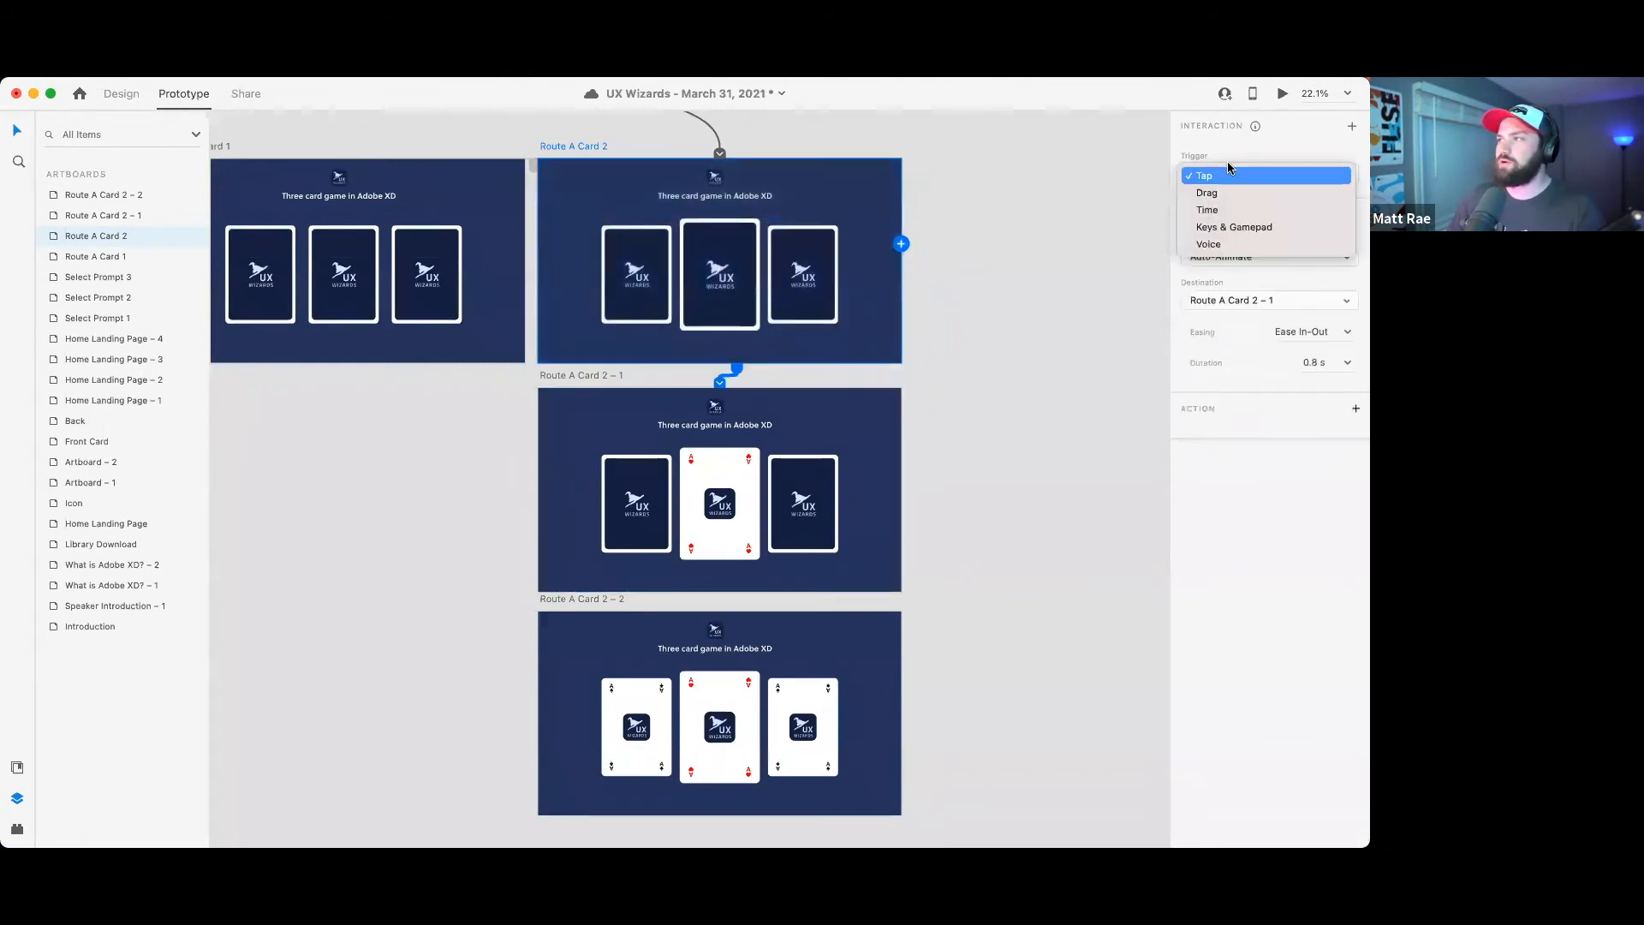
pyautogui.click(1216, 210)
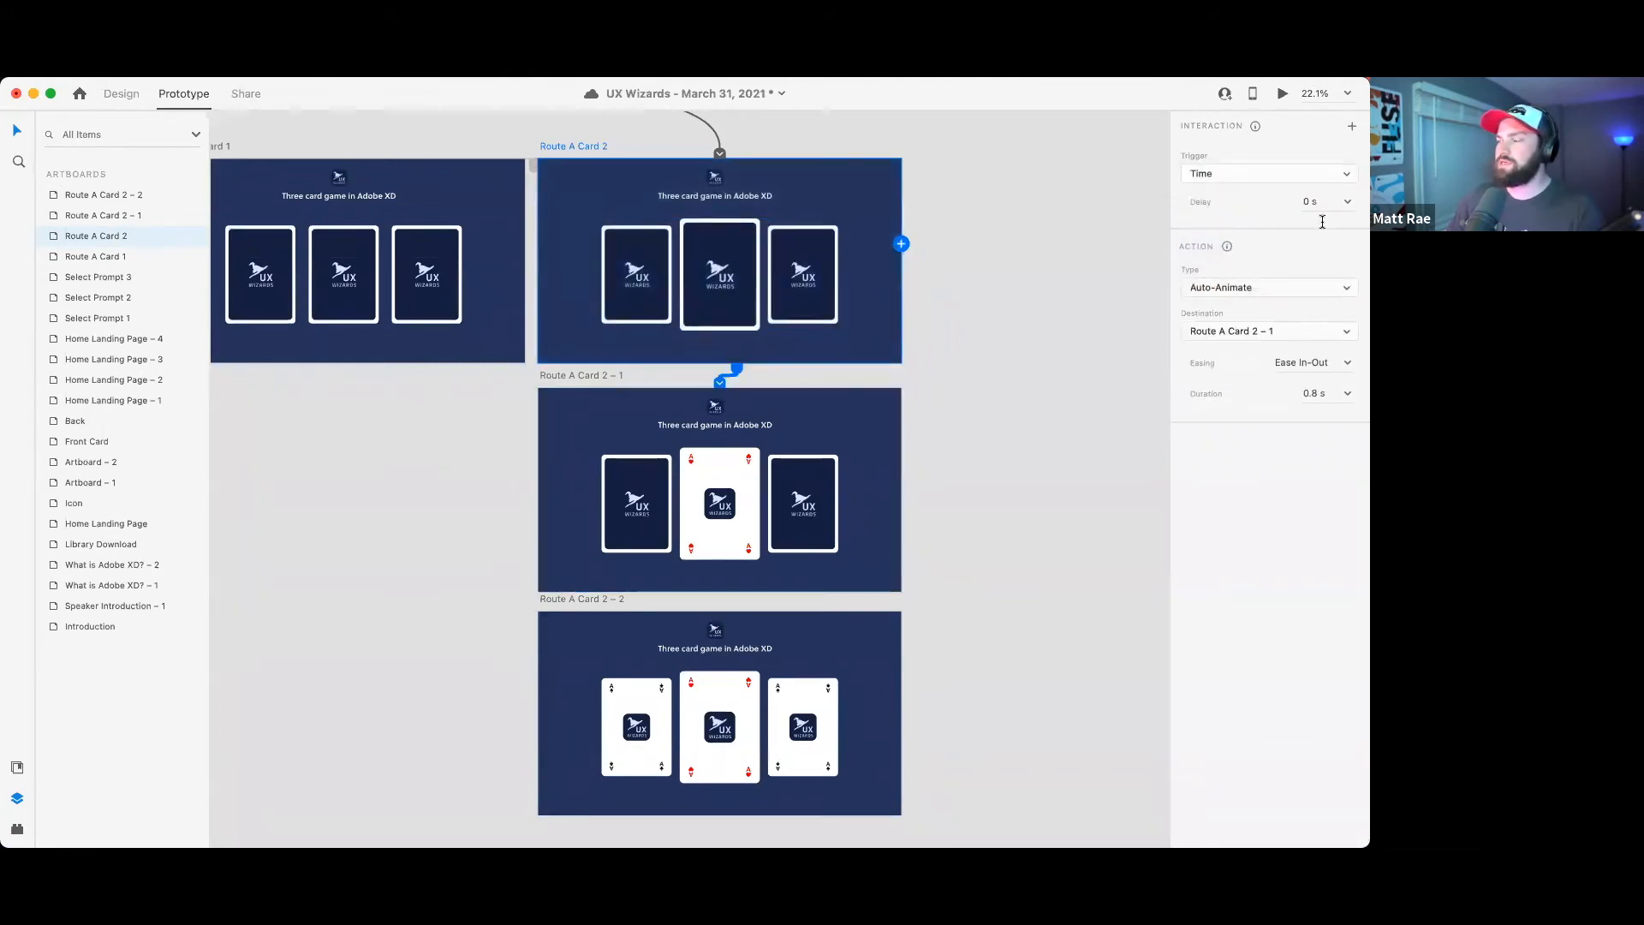
# - Link the Route A Card 2 – 1 artboard to Route A Card 2 – 2 with a time delay of 0.6 s
pyautogui.click(615, 402)
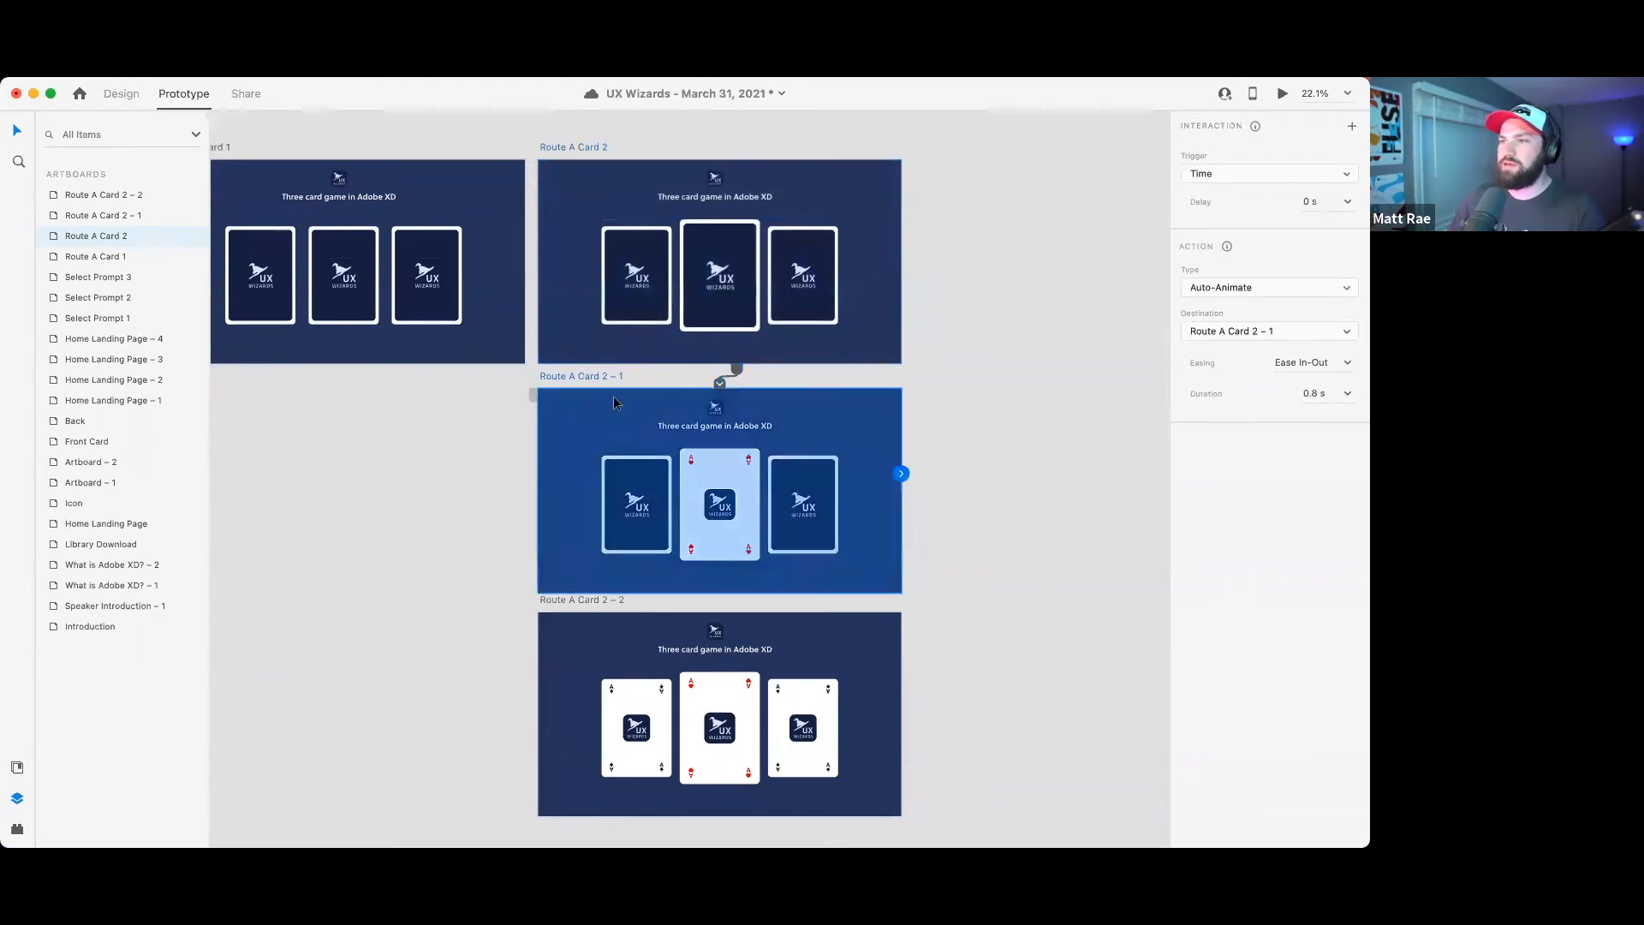
pyautogui.moveTo(901, 474); pyautogui.dragTo(888, 617)
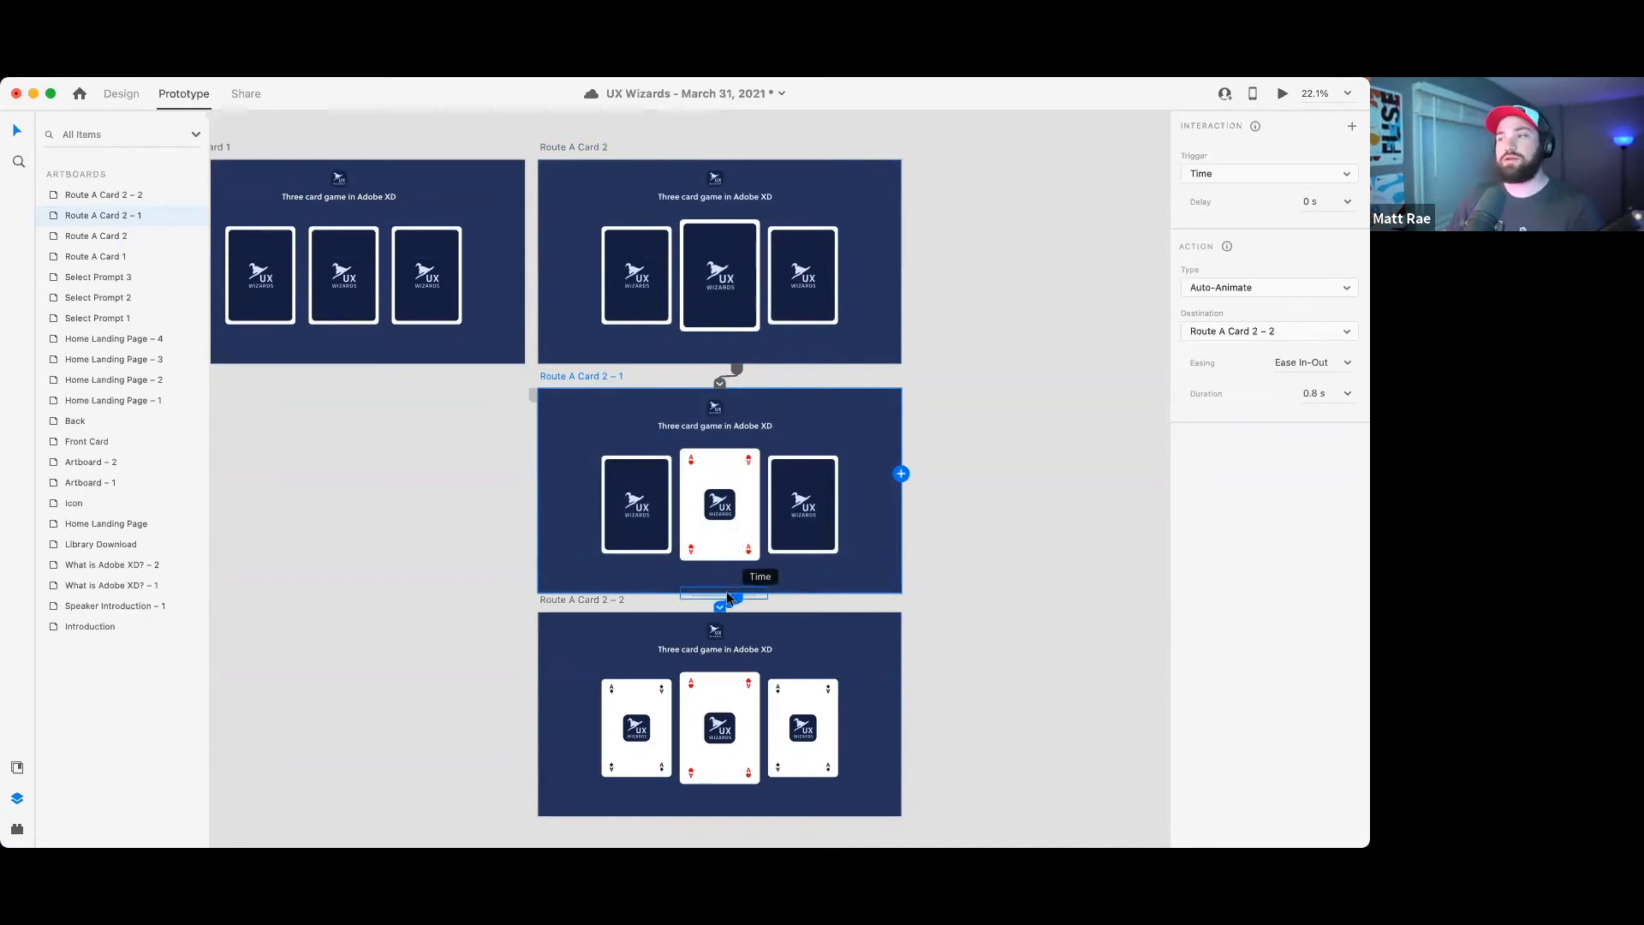
pyautogui.click(1347, 202)
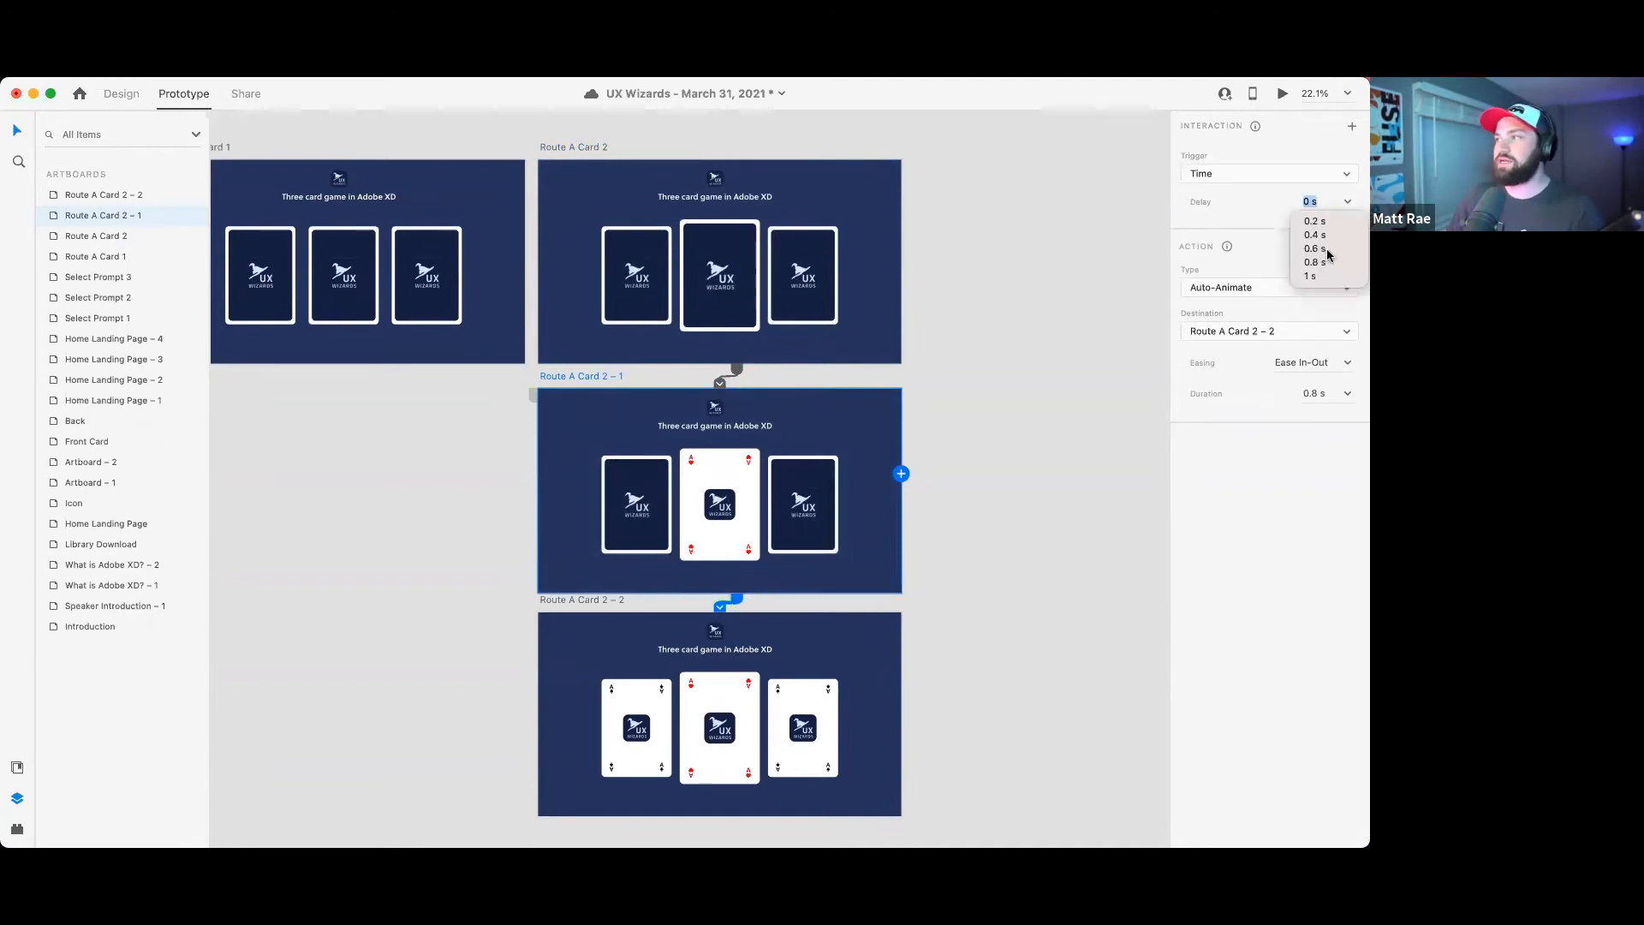
pyautogui.click(1327, 259)
pyautogui.click(1019, 426)
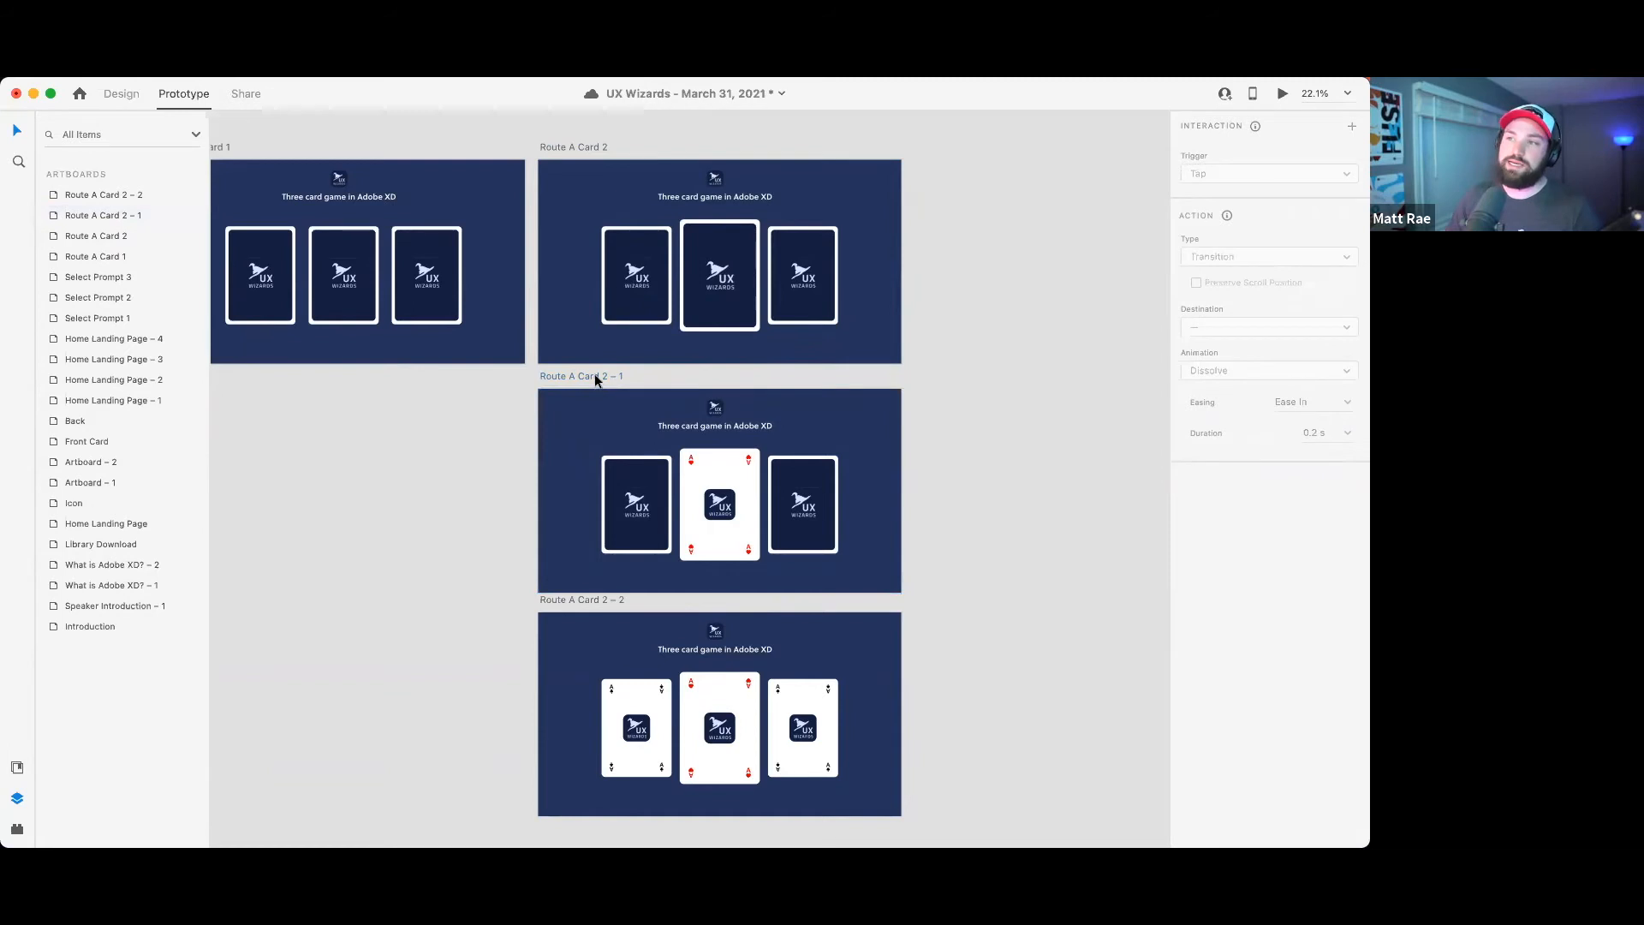
pyautogui.click(594, 376)
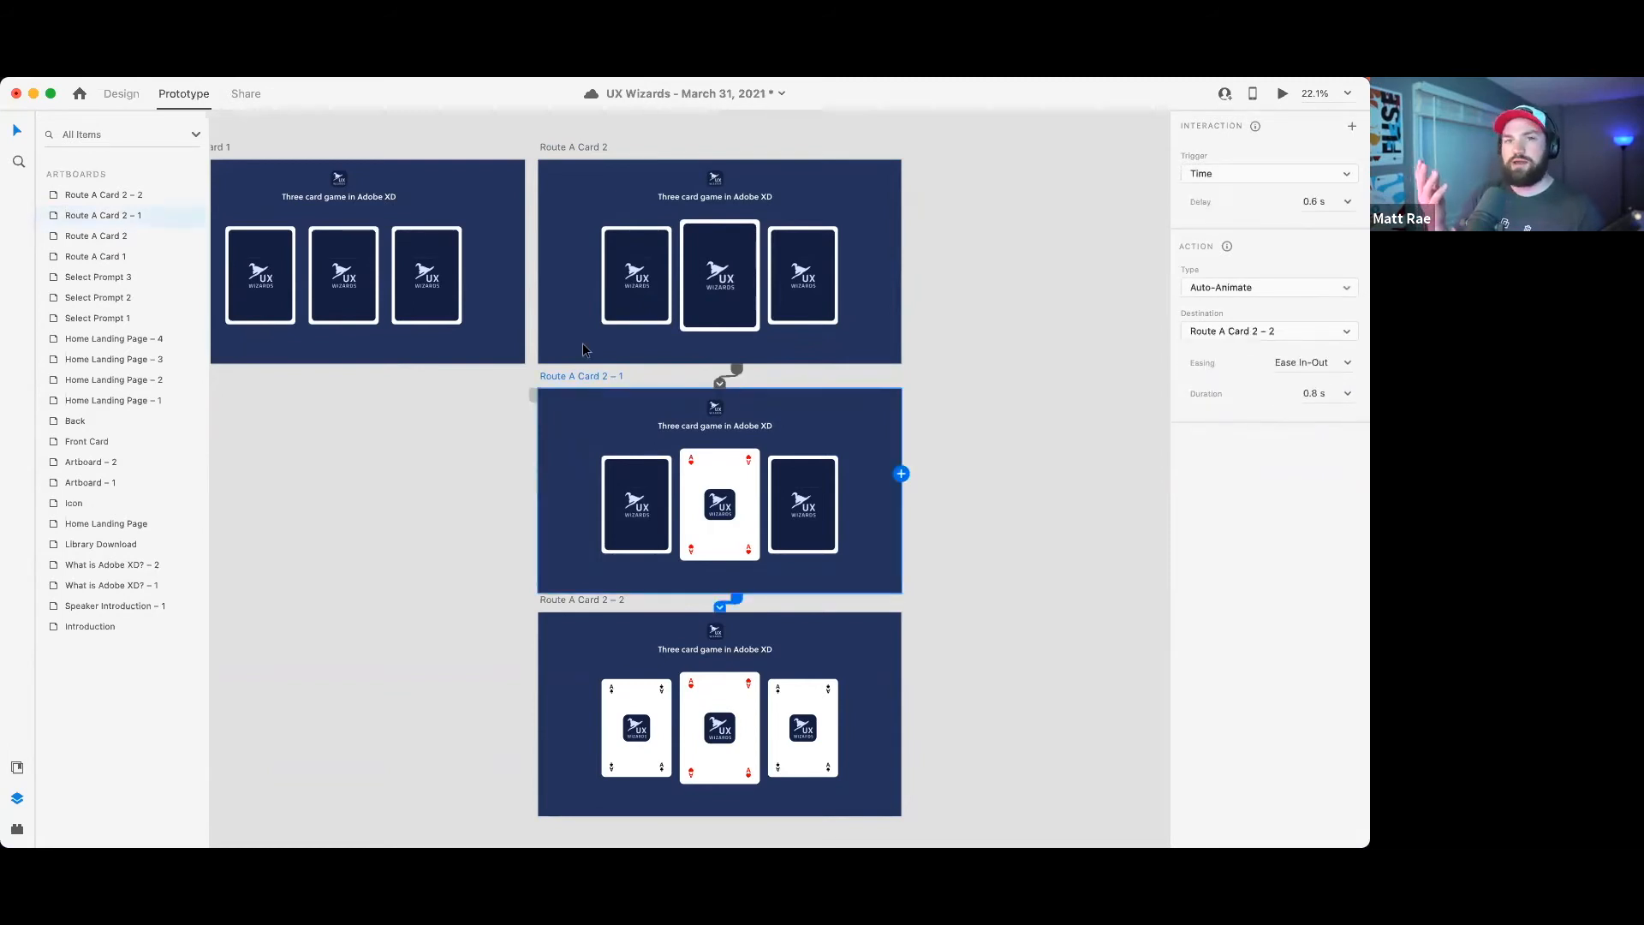
# - Remove the timed transition from Select Prompt 1 to Select Prompt 2
pyautogui.scroll(-3, 715, 388)
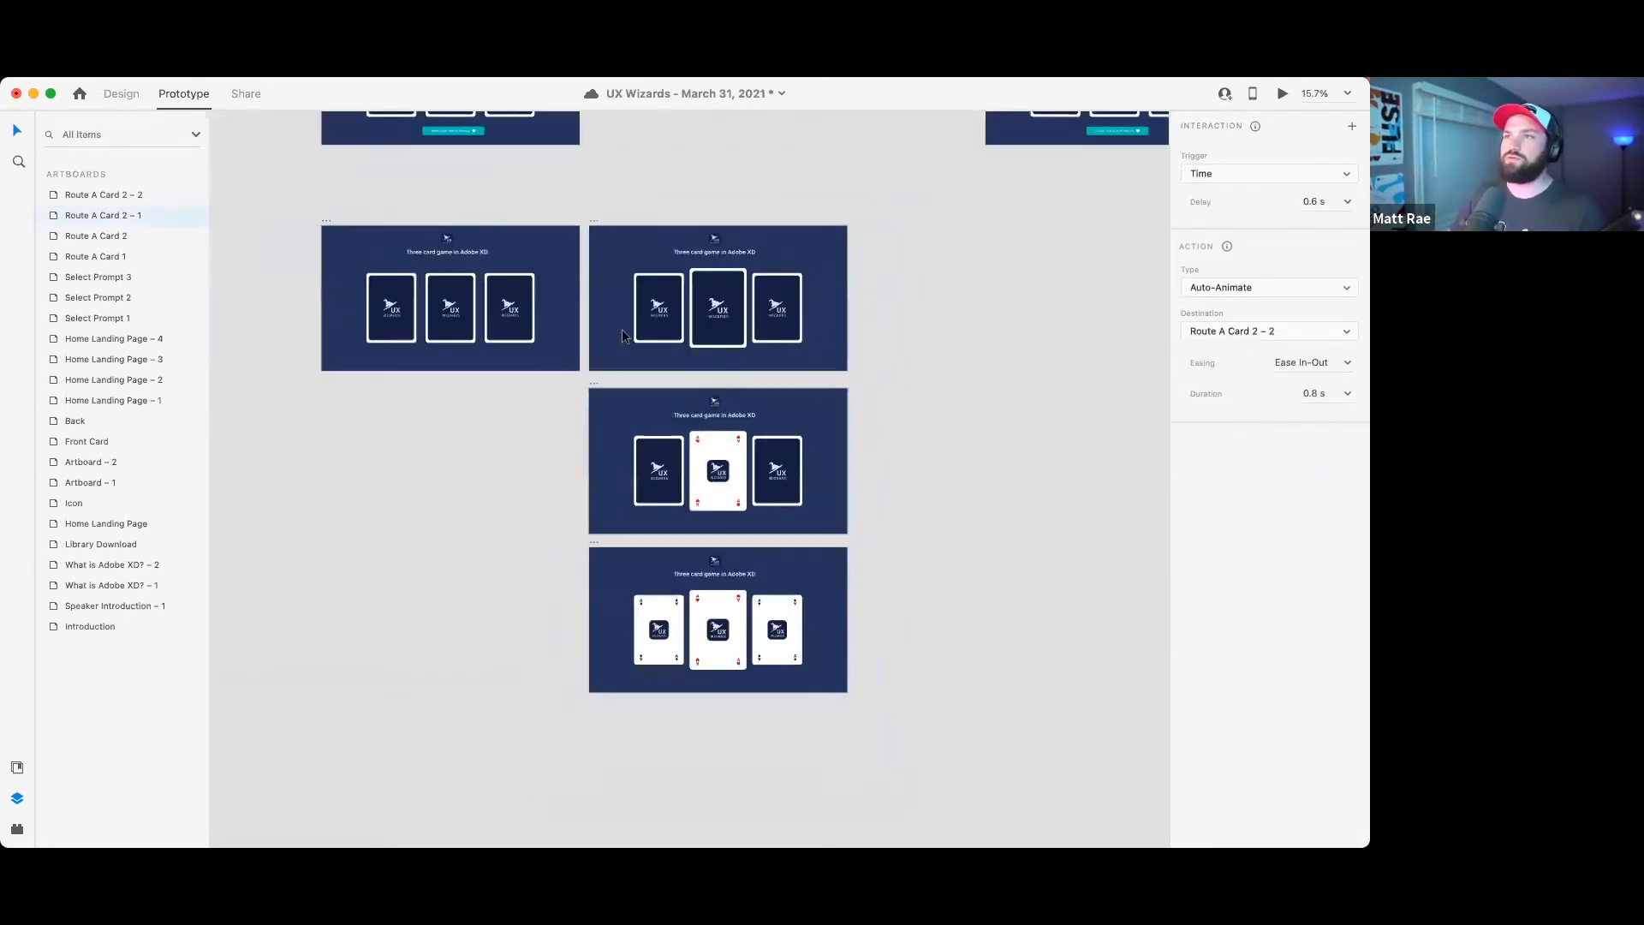
pyautogui.scroll(-5, 493, 192)
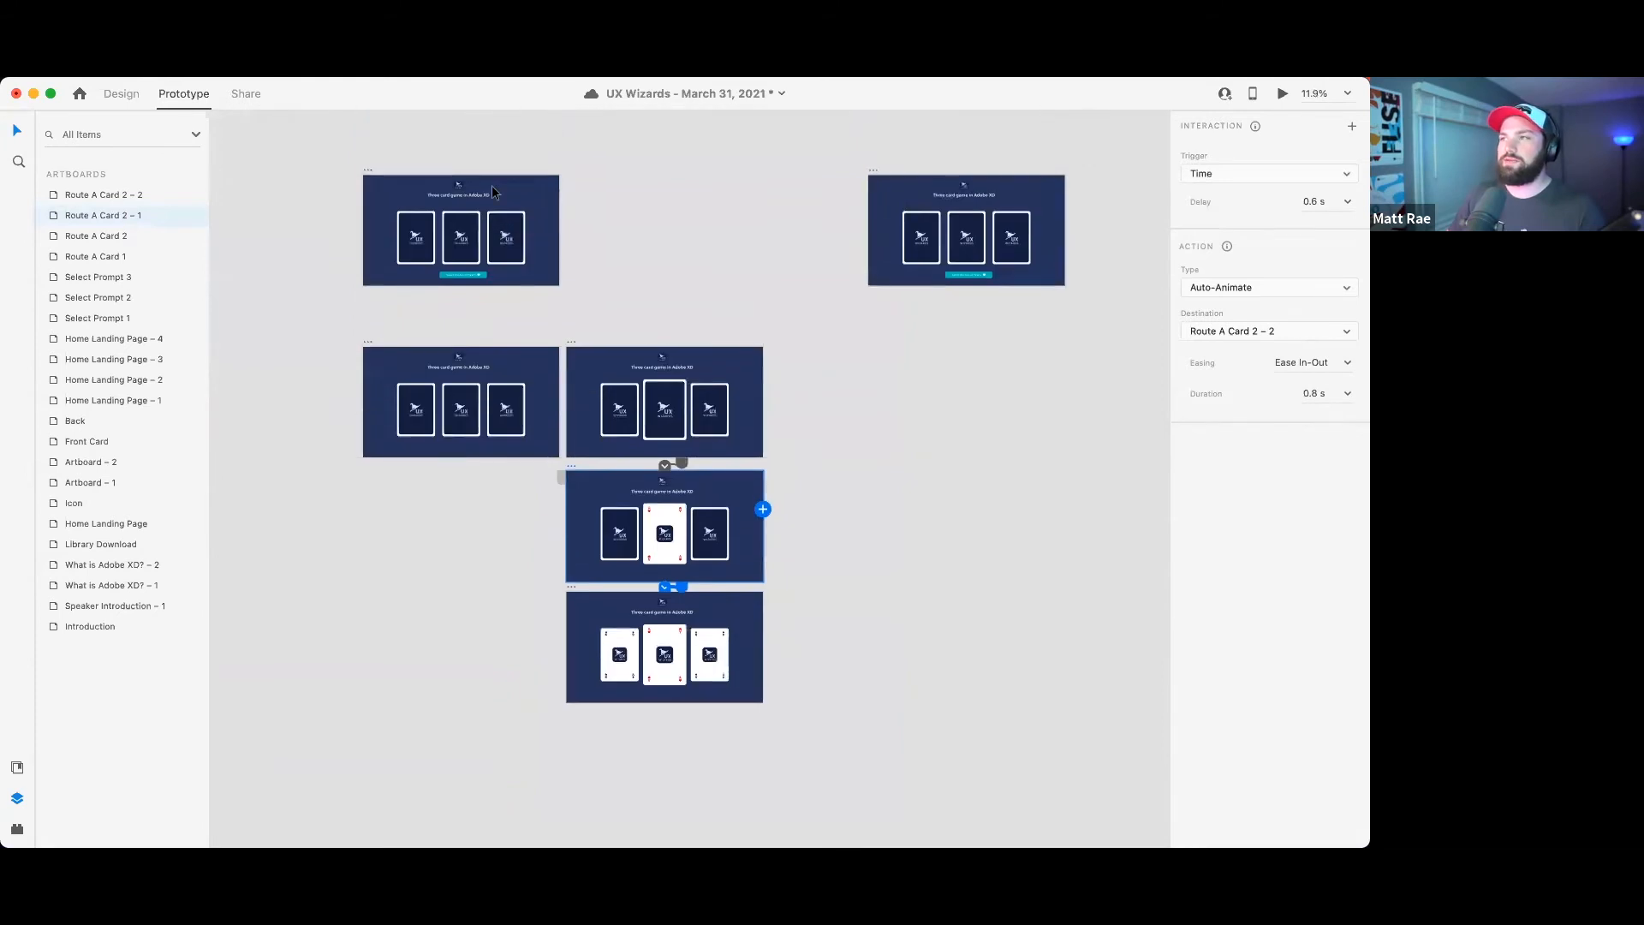
pyautogui.scroll(1, 492, 192)
pyautogui.click(370, 202)
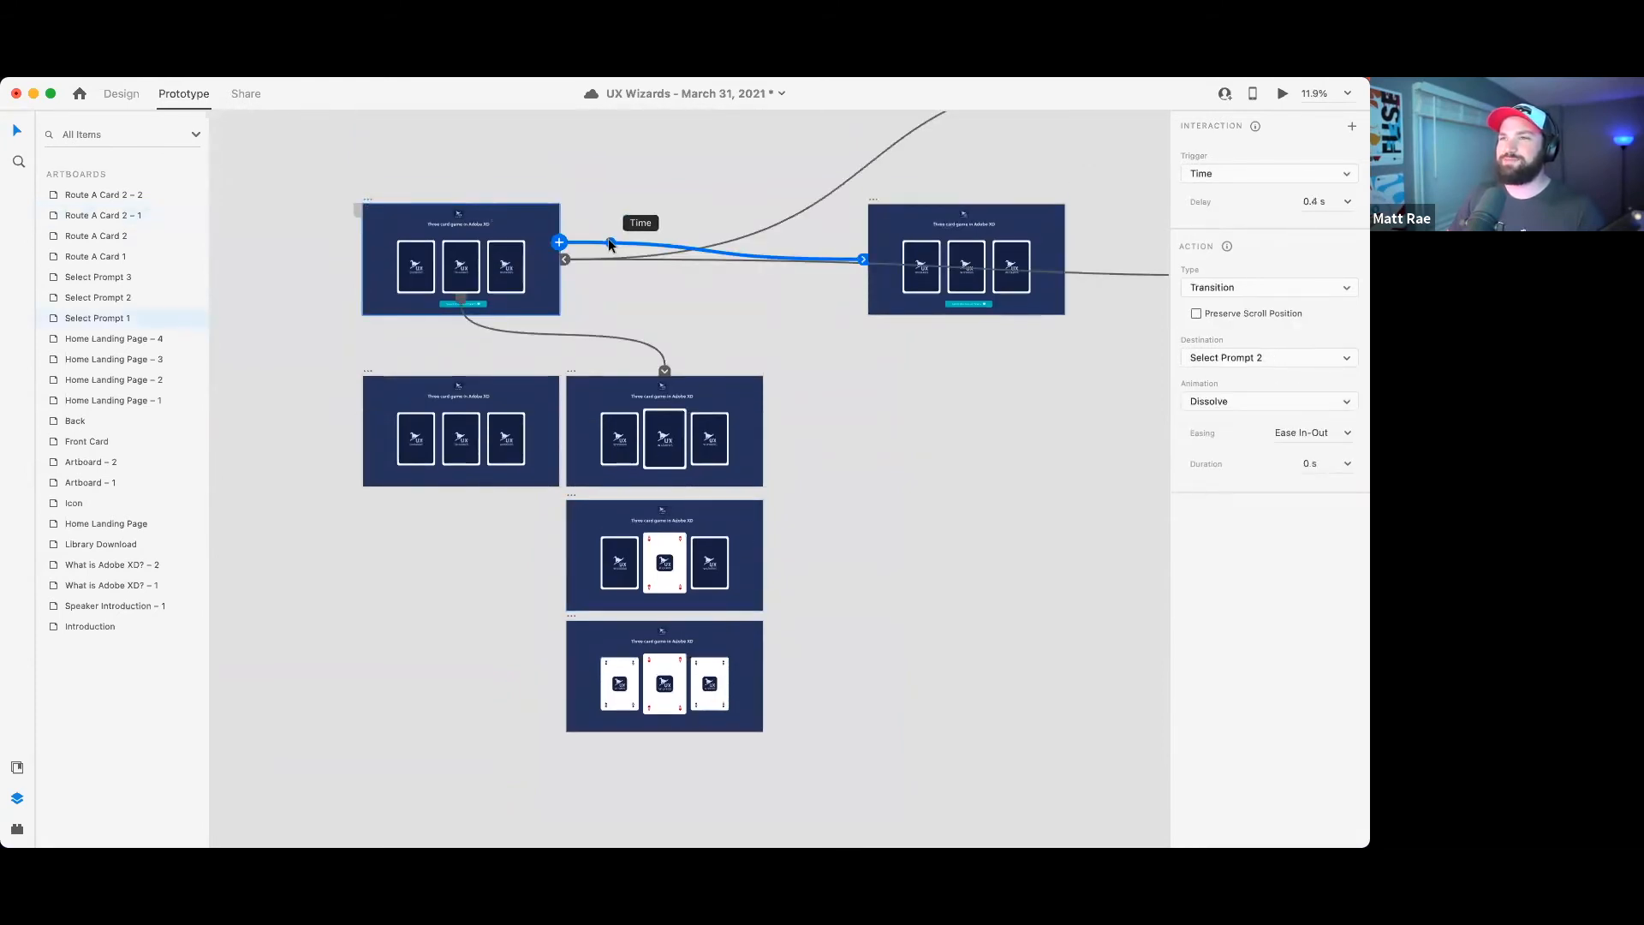
pyautogui.moveTo(860, 260); pyautogui.dragTo(574, 238)
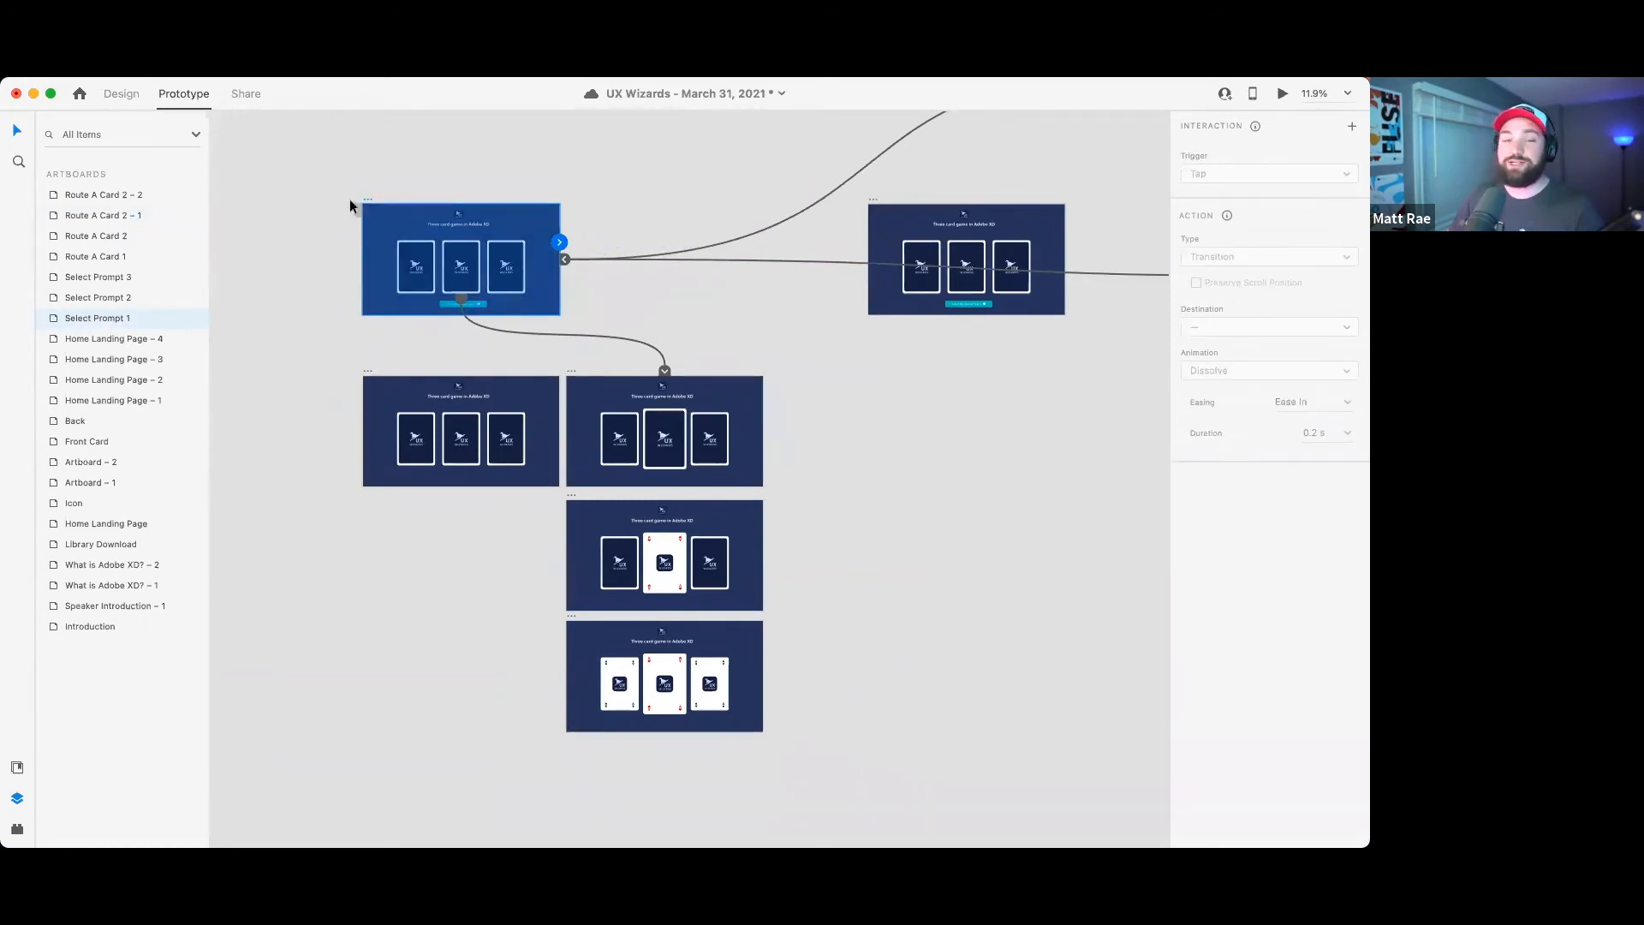
# - Preview the prototype from Select Prompt 1, play the middle card's reveal sequence, and close the preview
pyautogui.click(1282, 97)
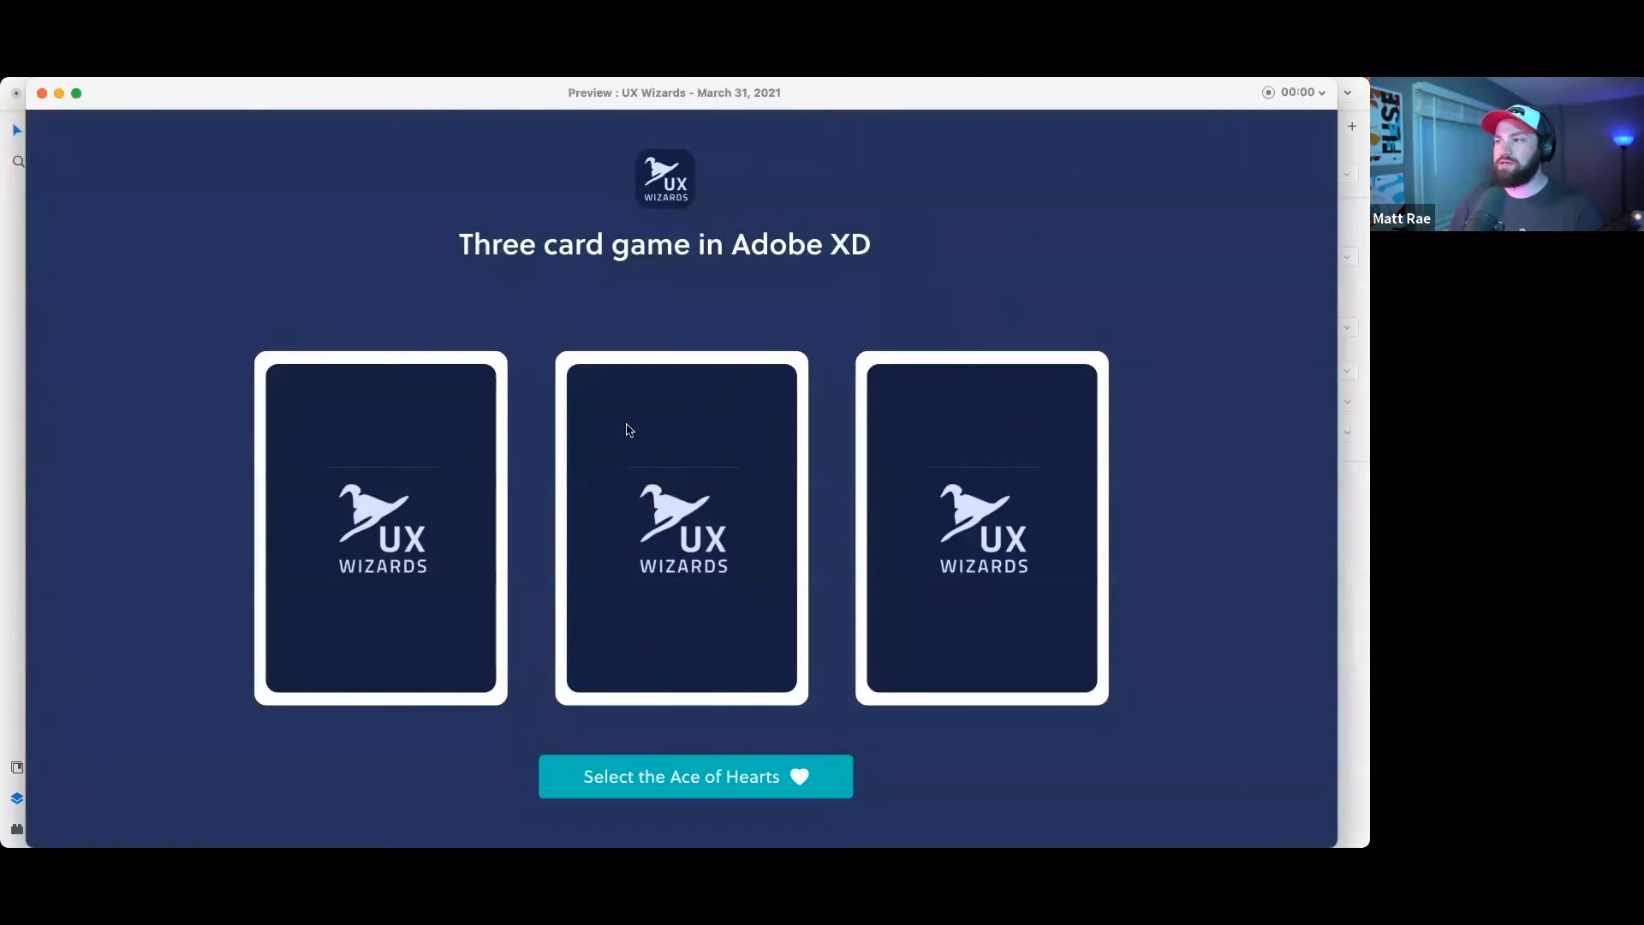
pyautogui.click(745, 429)
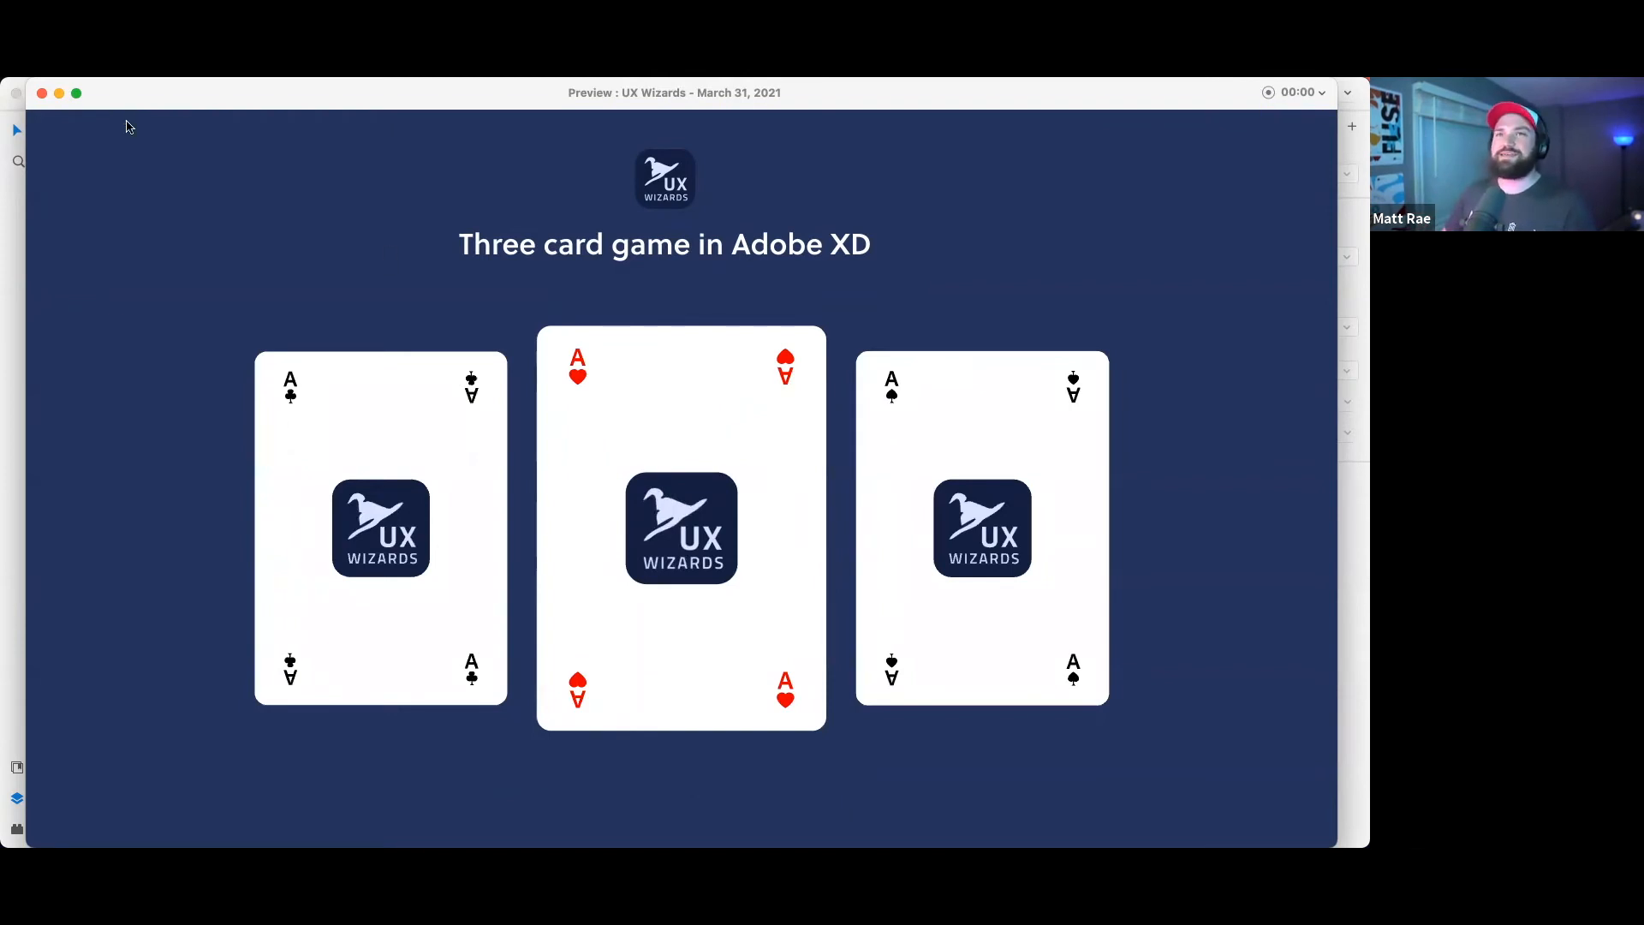
pyautogui.click(42, 93)
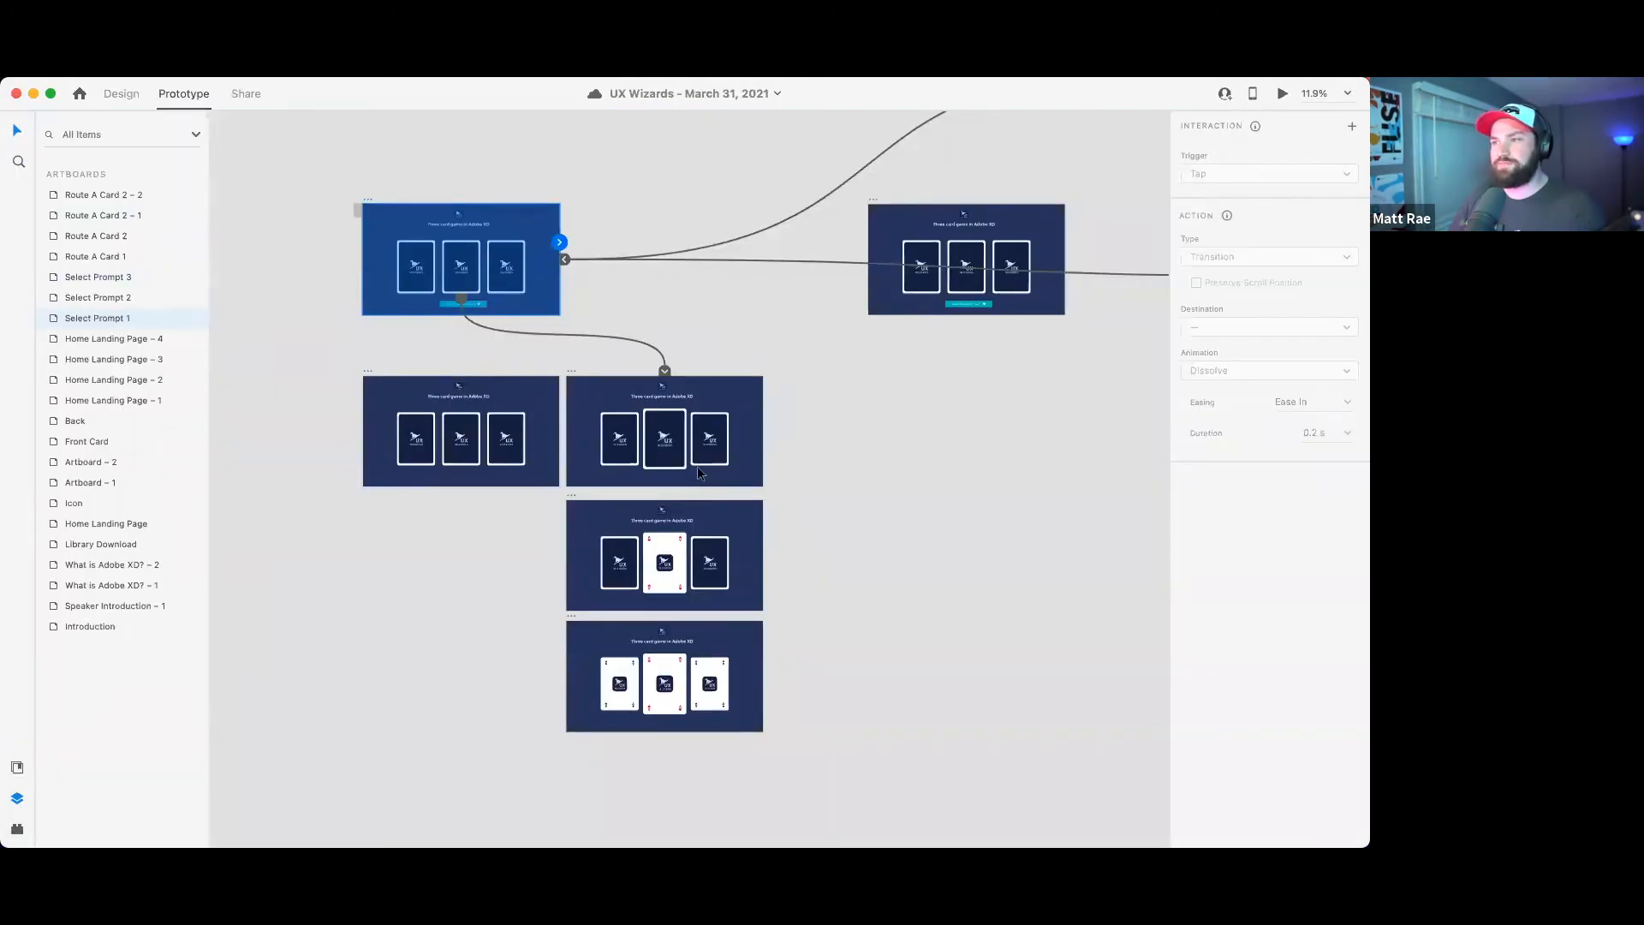
# - Preview the reveal animation starting from the Route A Card 2 artboard, and close the preview
pyautogui.click(571, 371)
pyautogui.click(1283, 96)
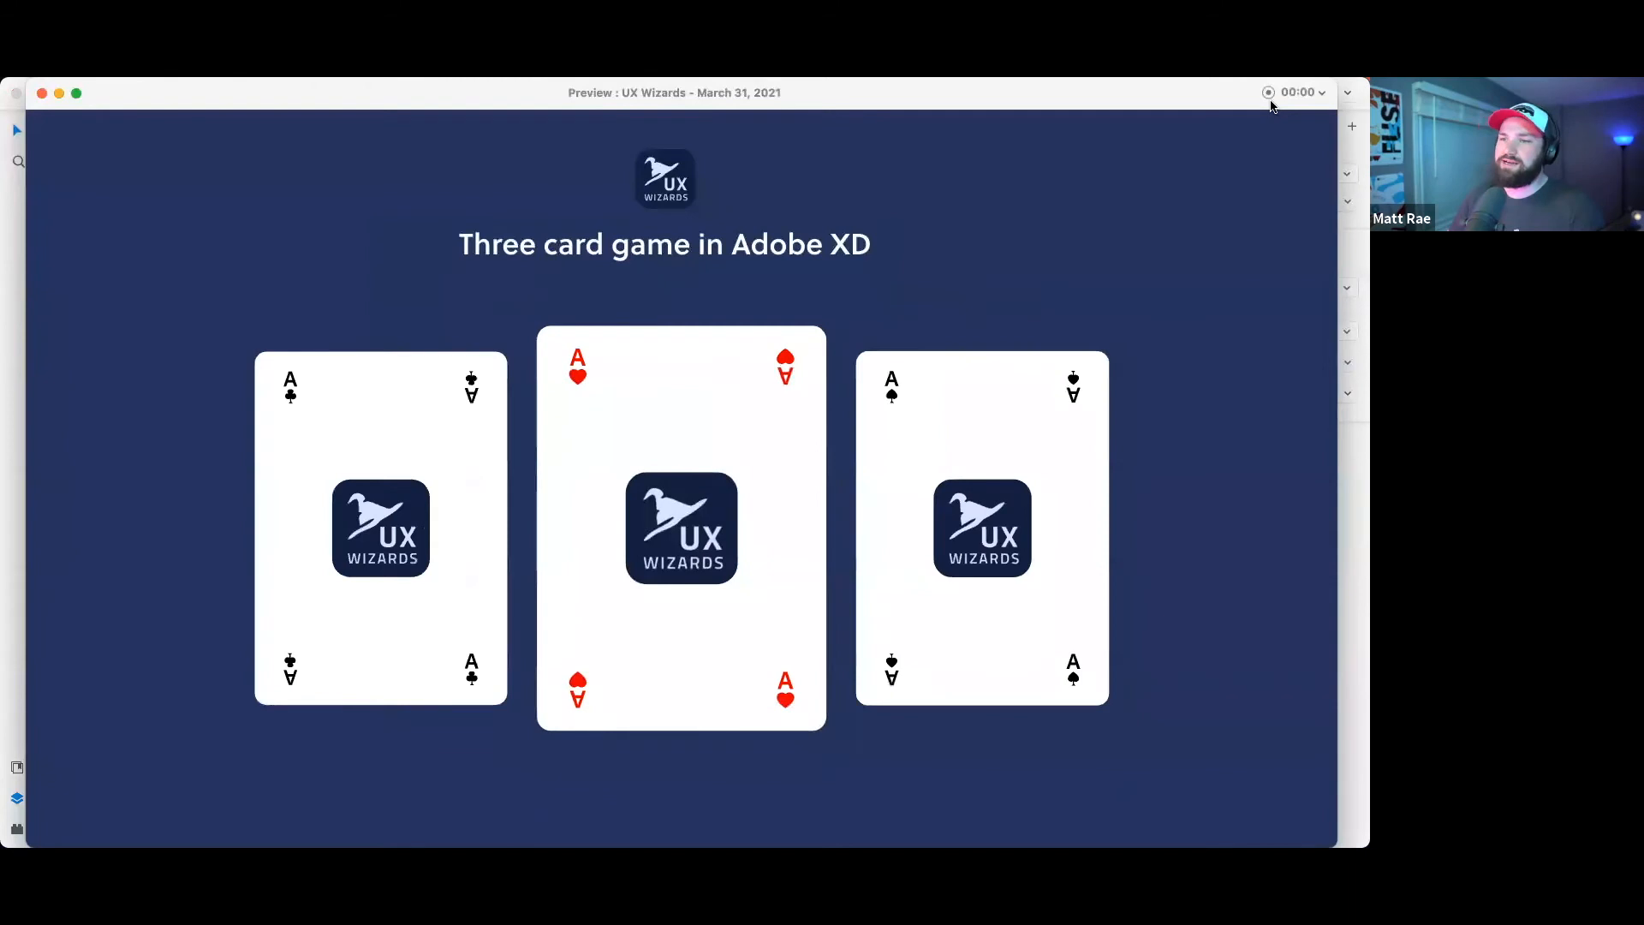
pyautogui.click(41, 92)
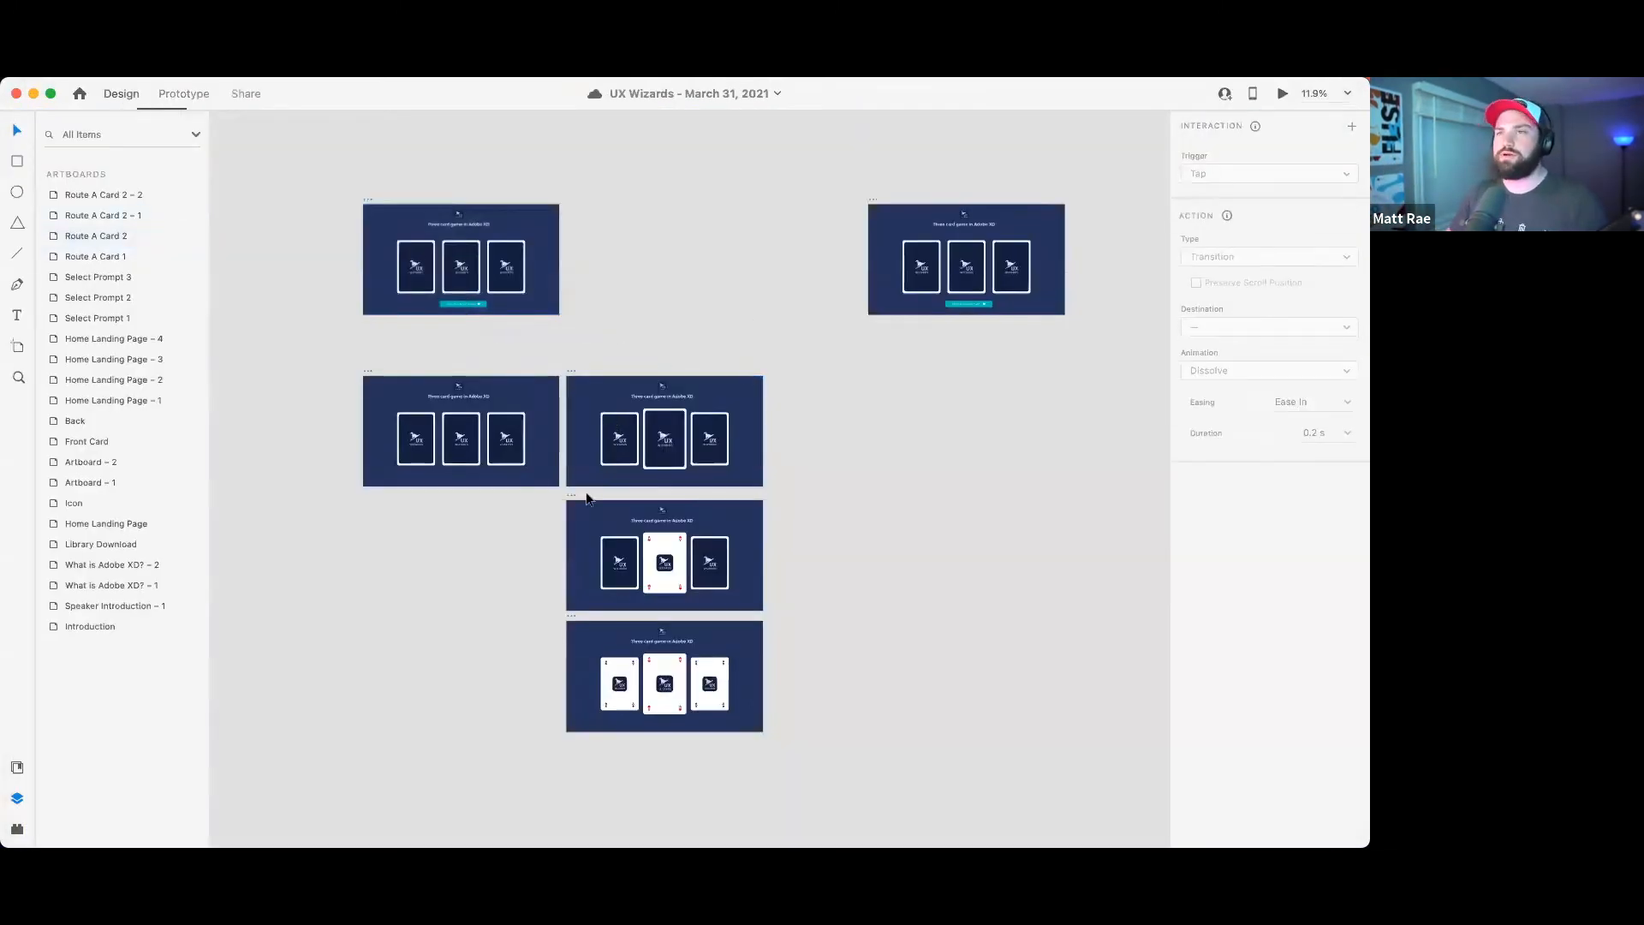
# - Inspect the rotation and depth of the Hearts card's front and back on the Route A Card 2 and Route A Card 2 – 1 artboards
pyautogui.press('super+1')
pyautogui.doubleClick(677, 424)
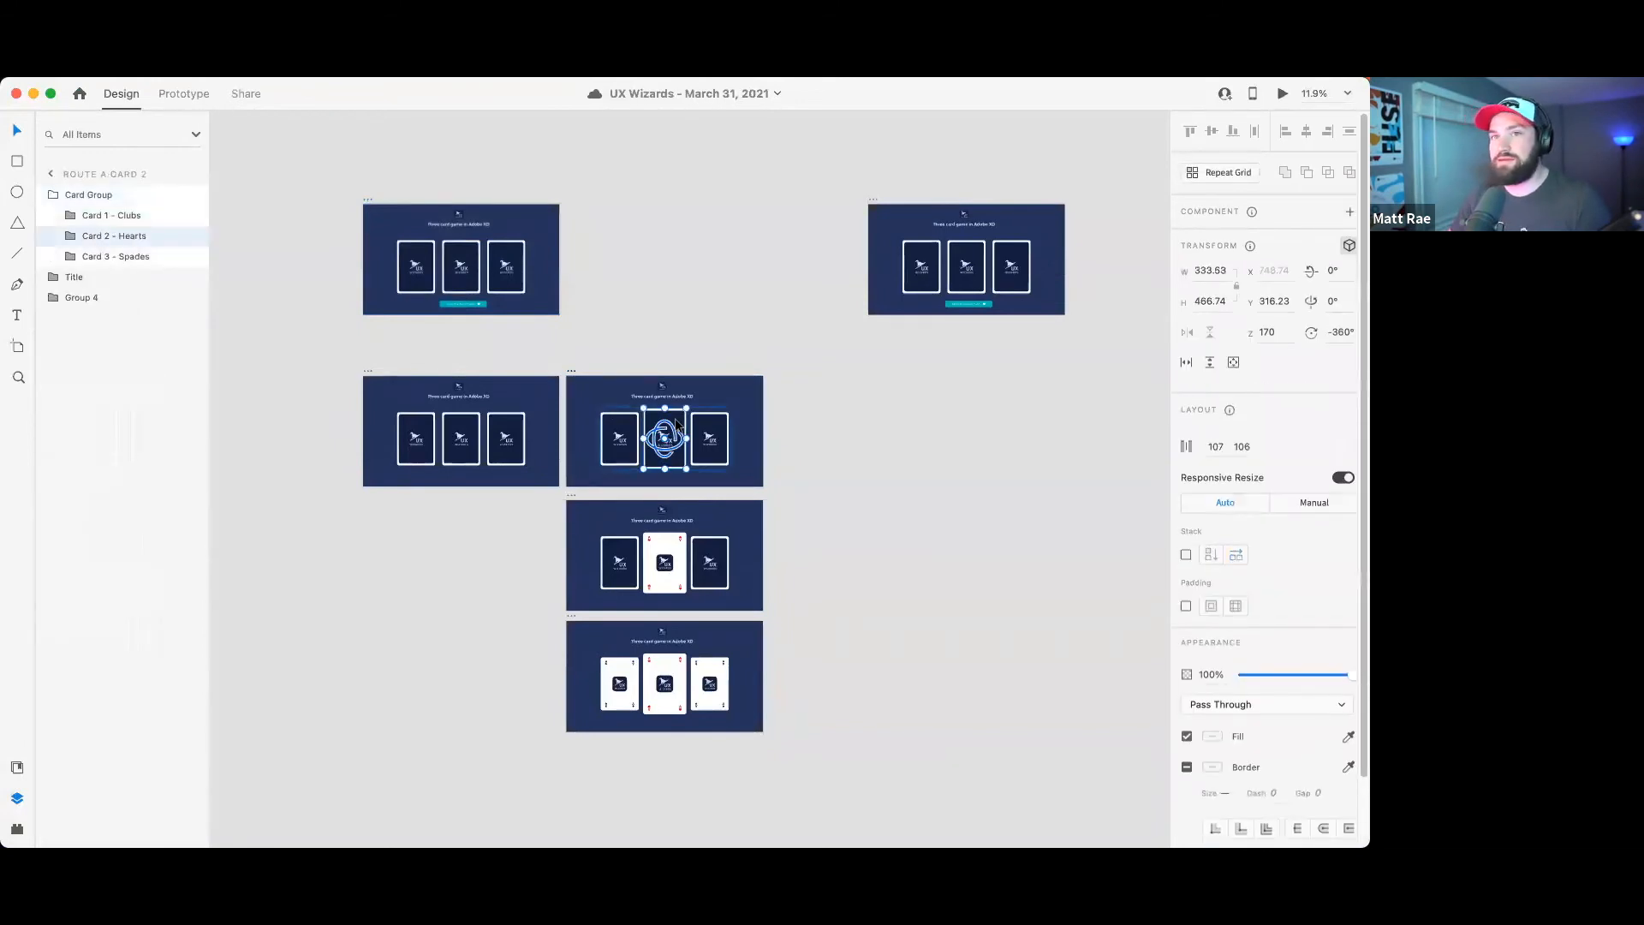
pyautogui.doubleClick(676, 424)
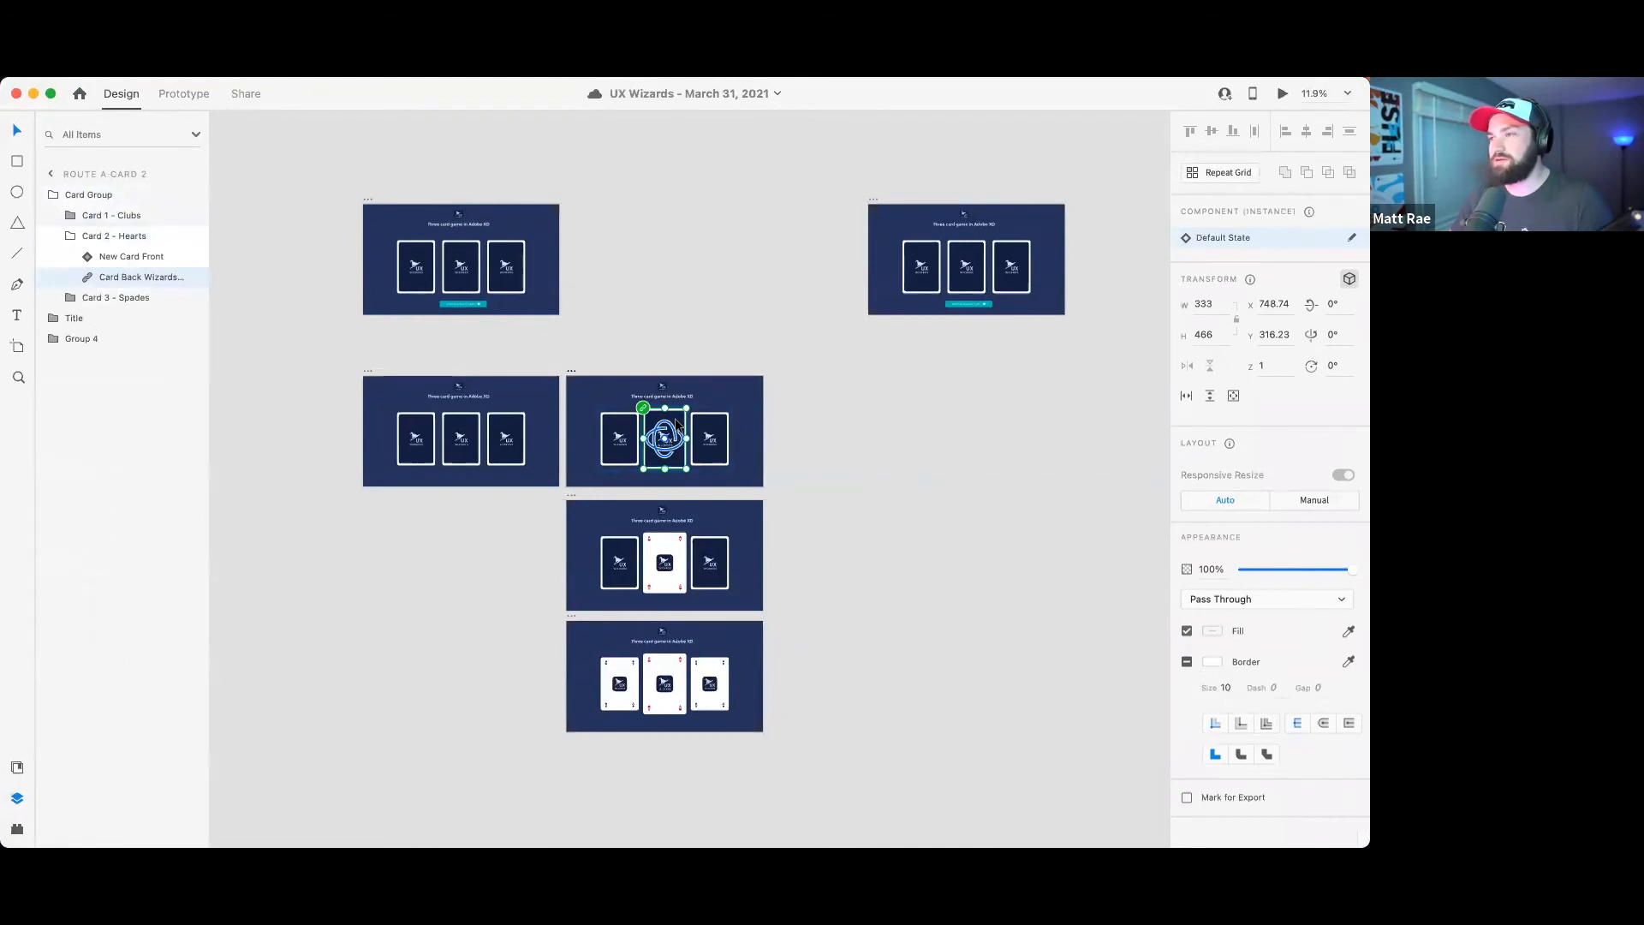
pyautogui.click(676, 552)
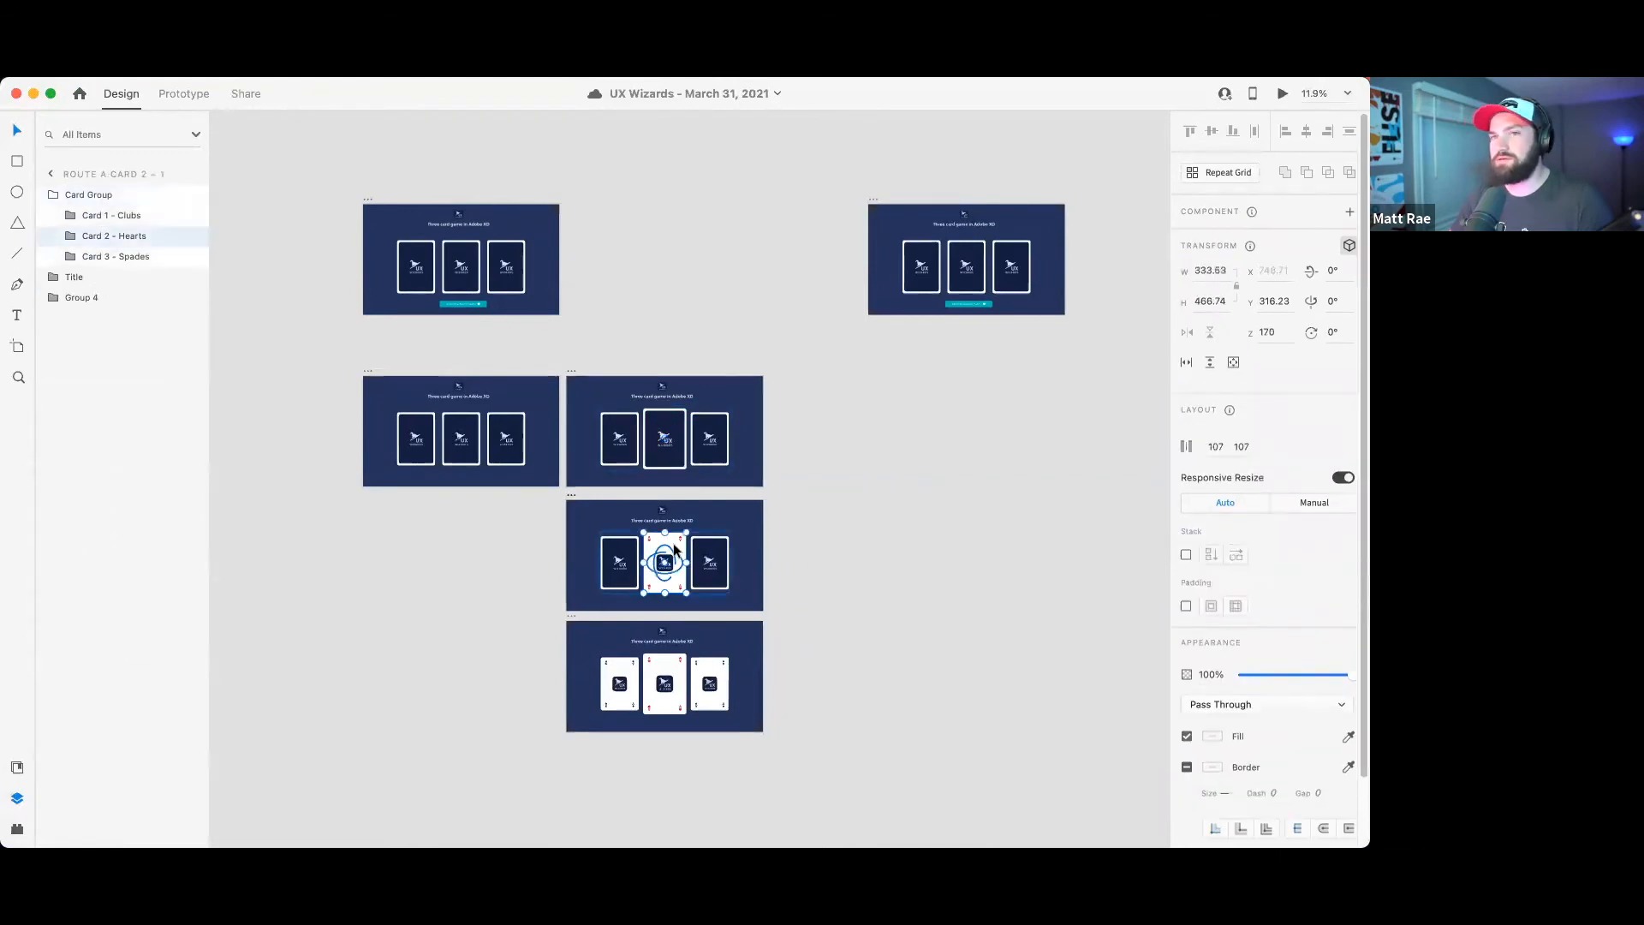
pyautogui.doubleClick(675, 553)
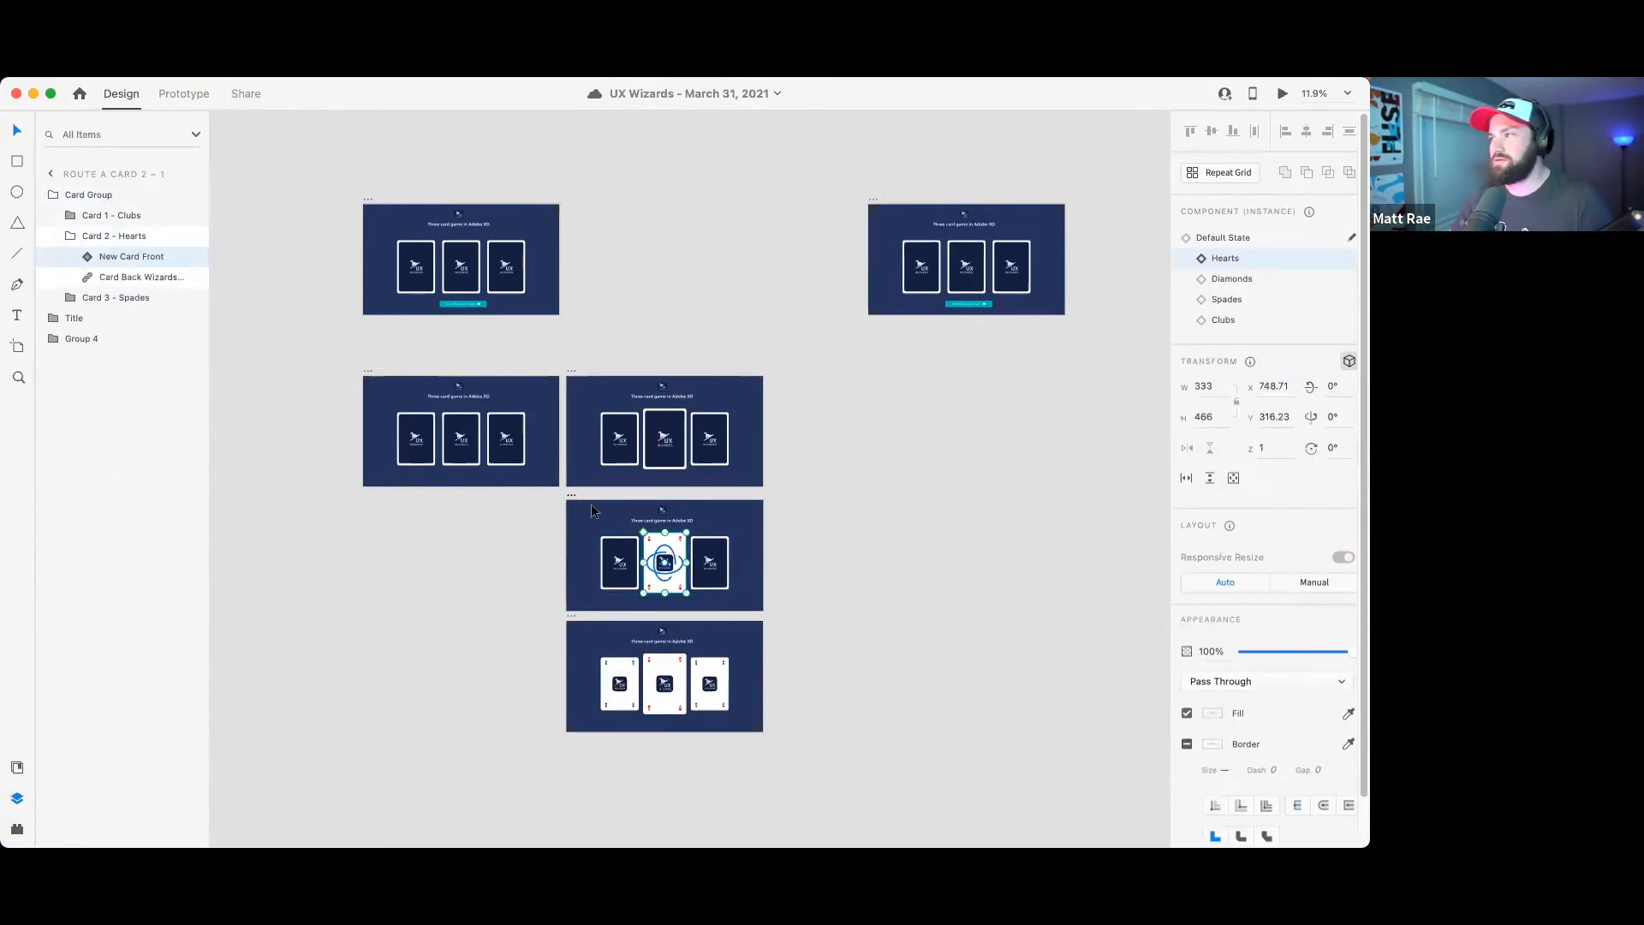
pyautogui.click(144, 279)
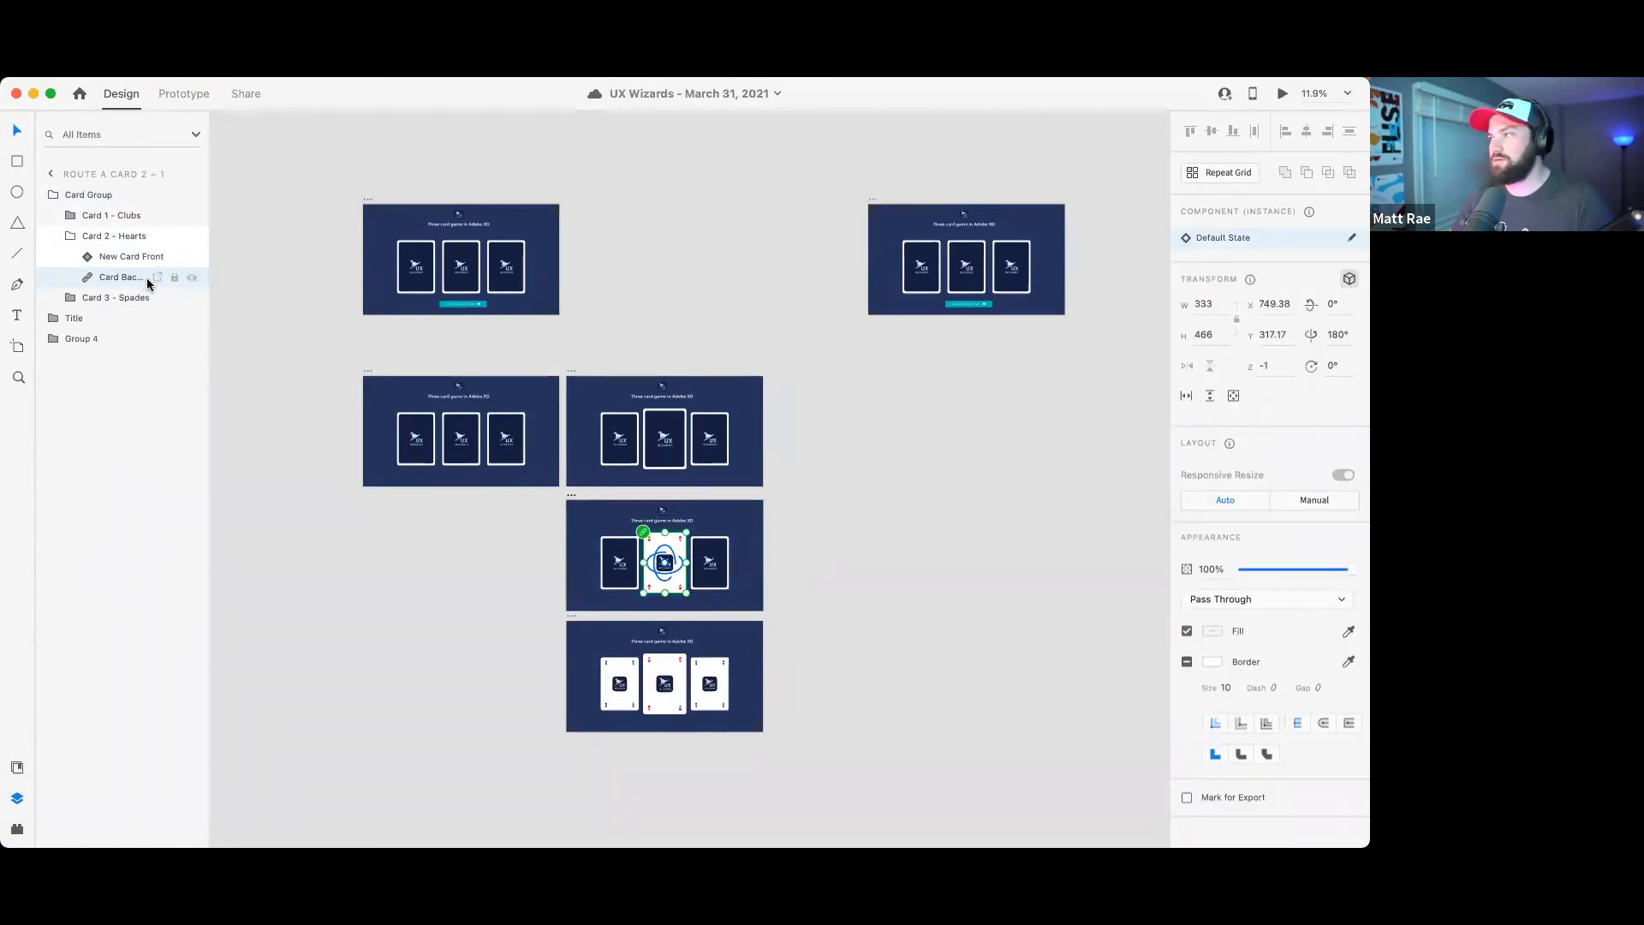
pyautogui.click(1338, 336)
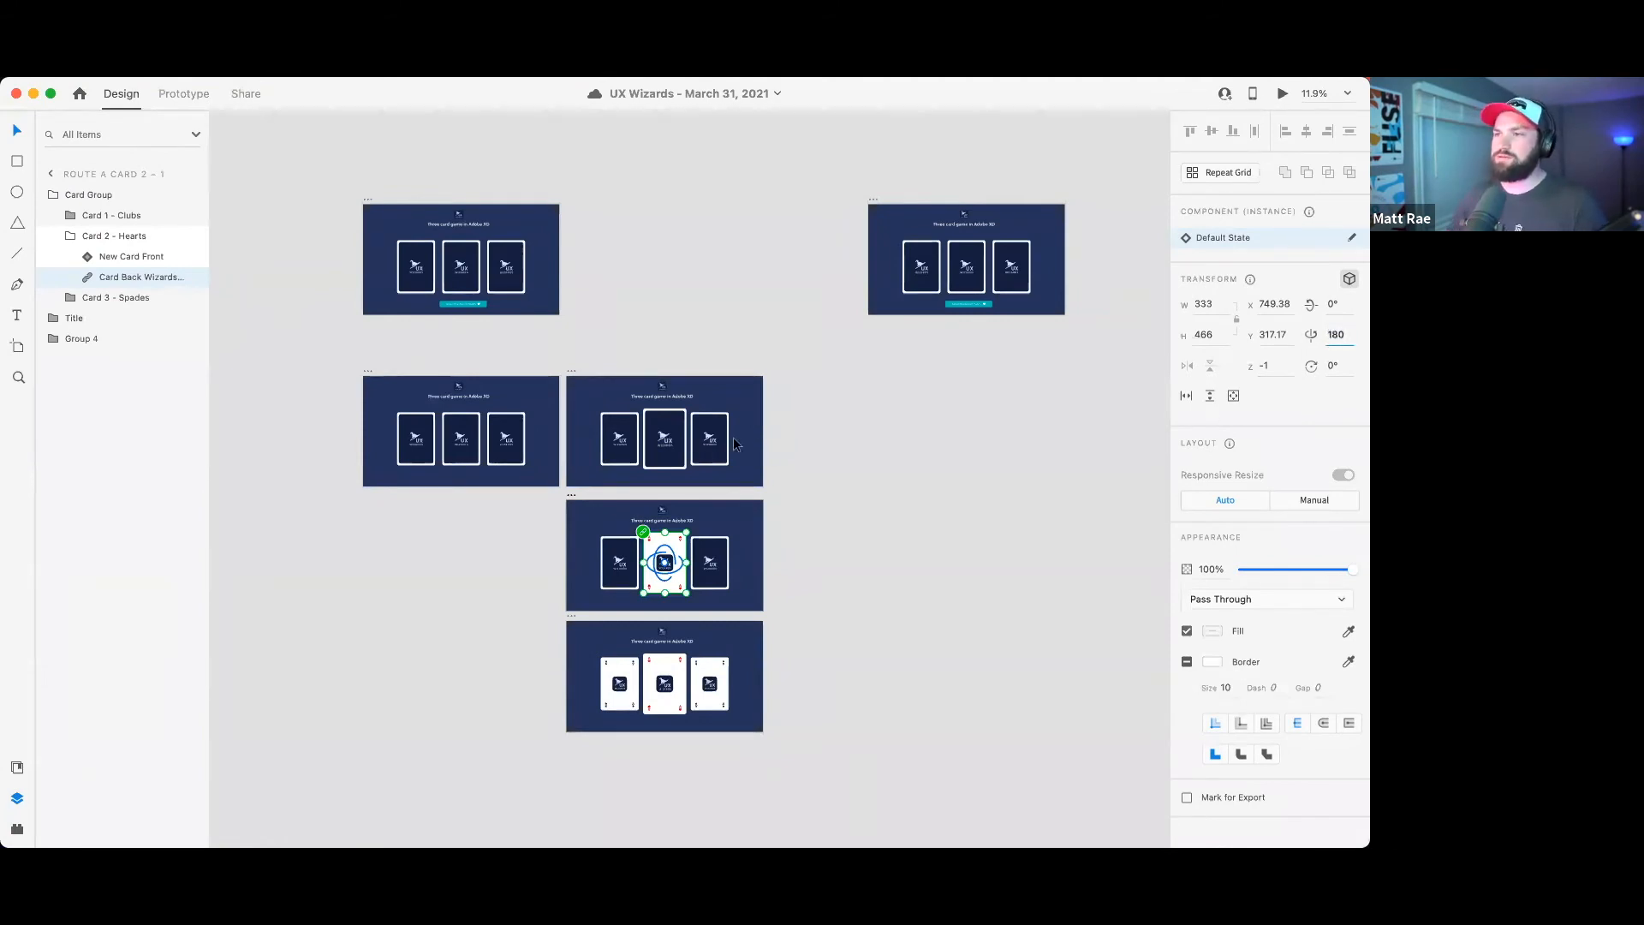
pyautogui.click(673, 423)
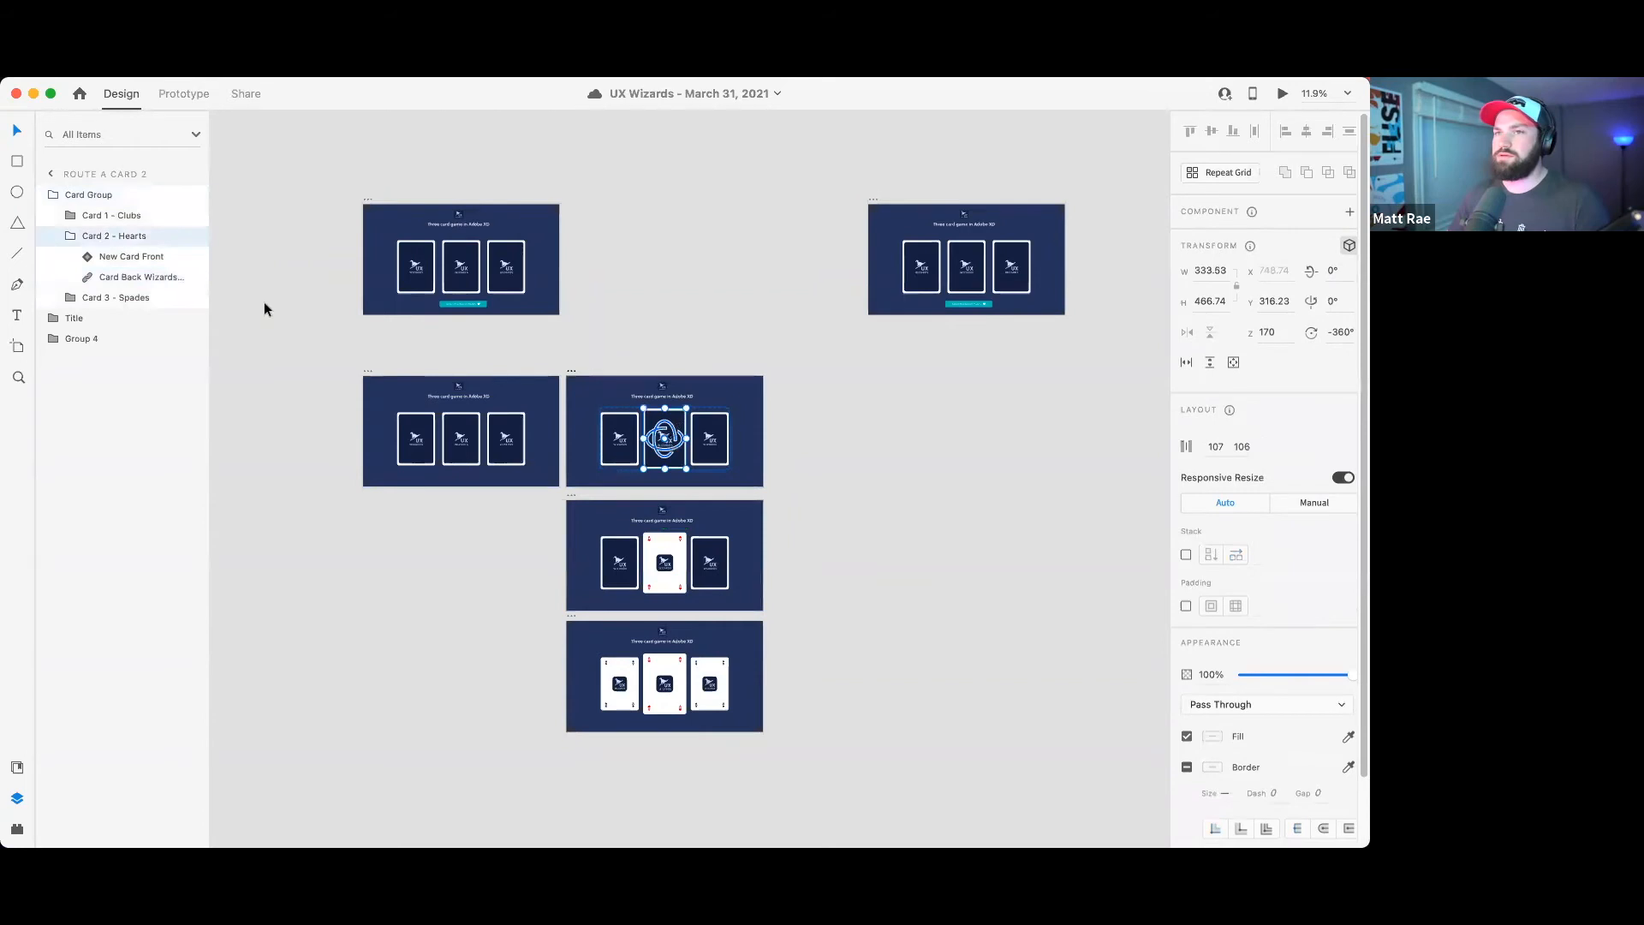
pyautogui.click(129, 259)
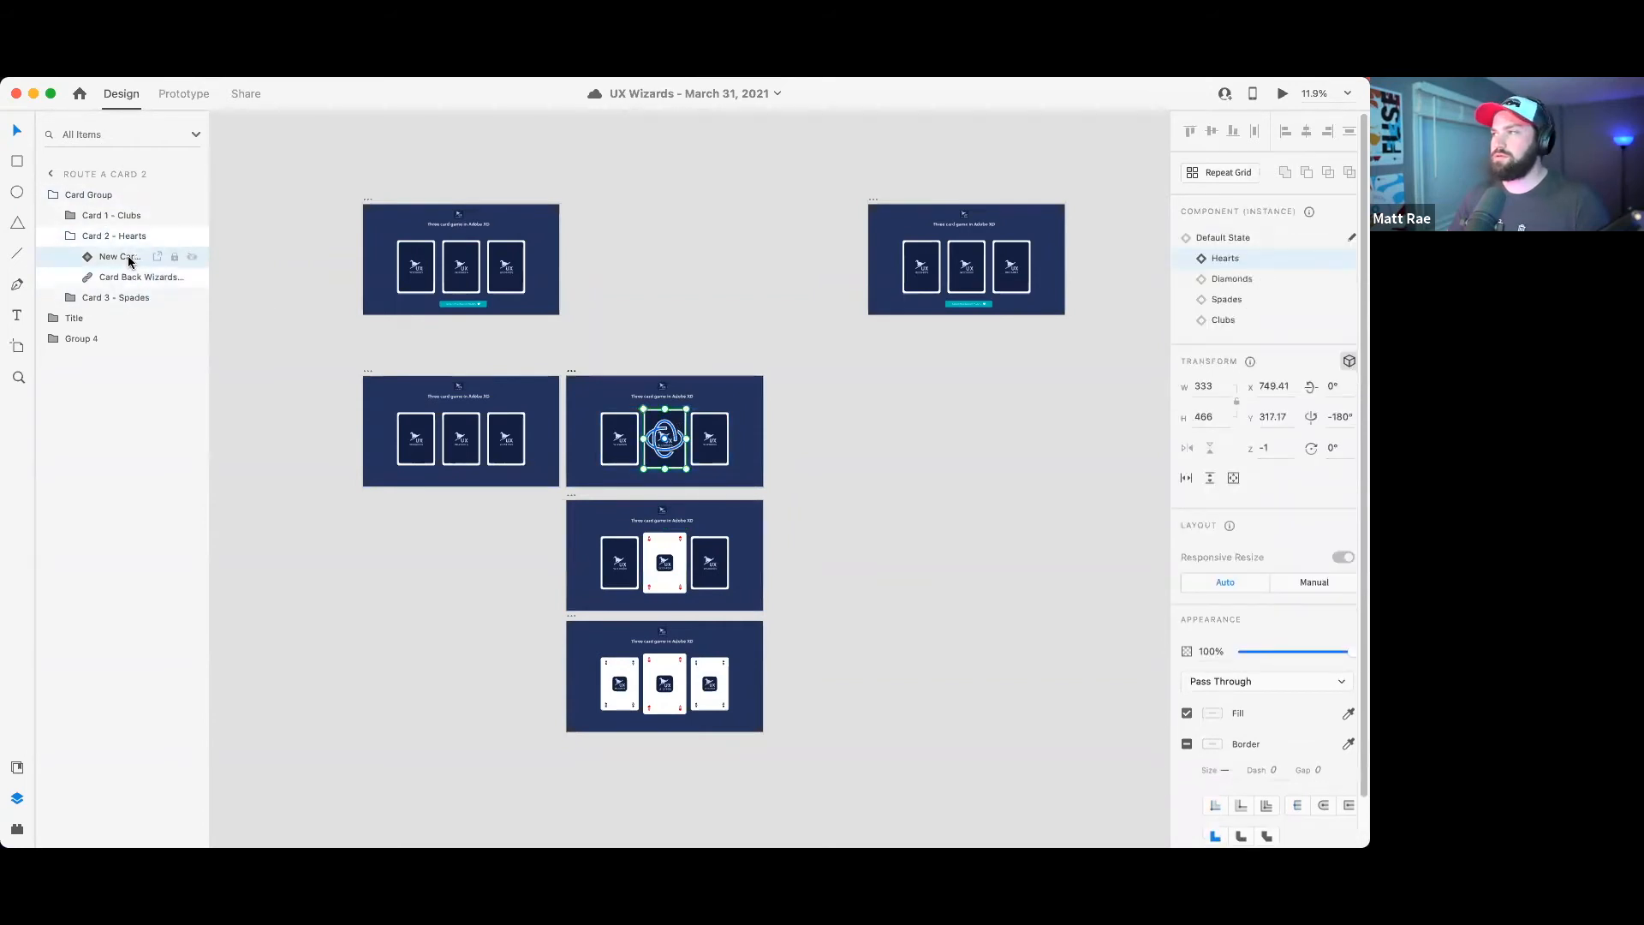
pyautogui.doubleClick(129, 258)
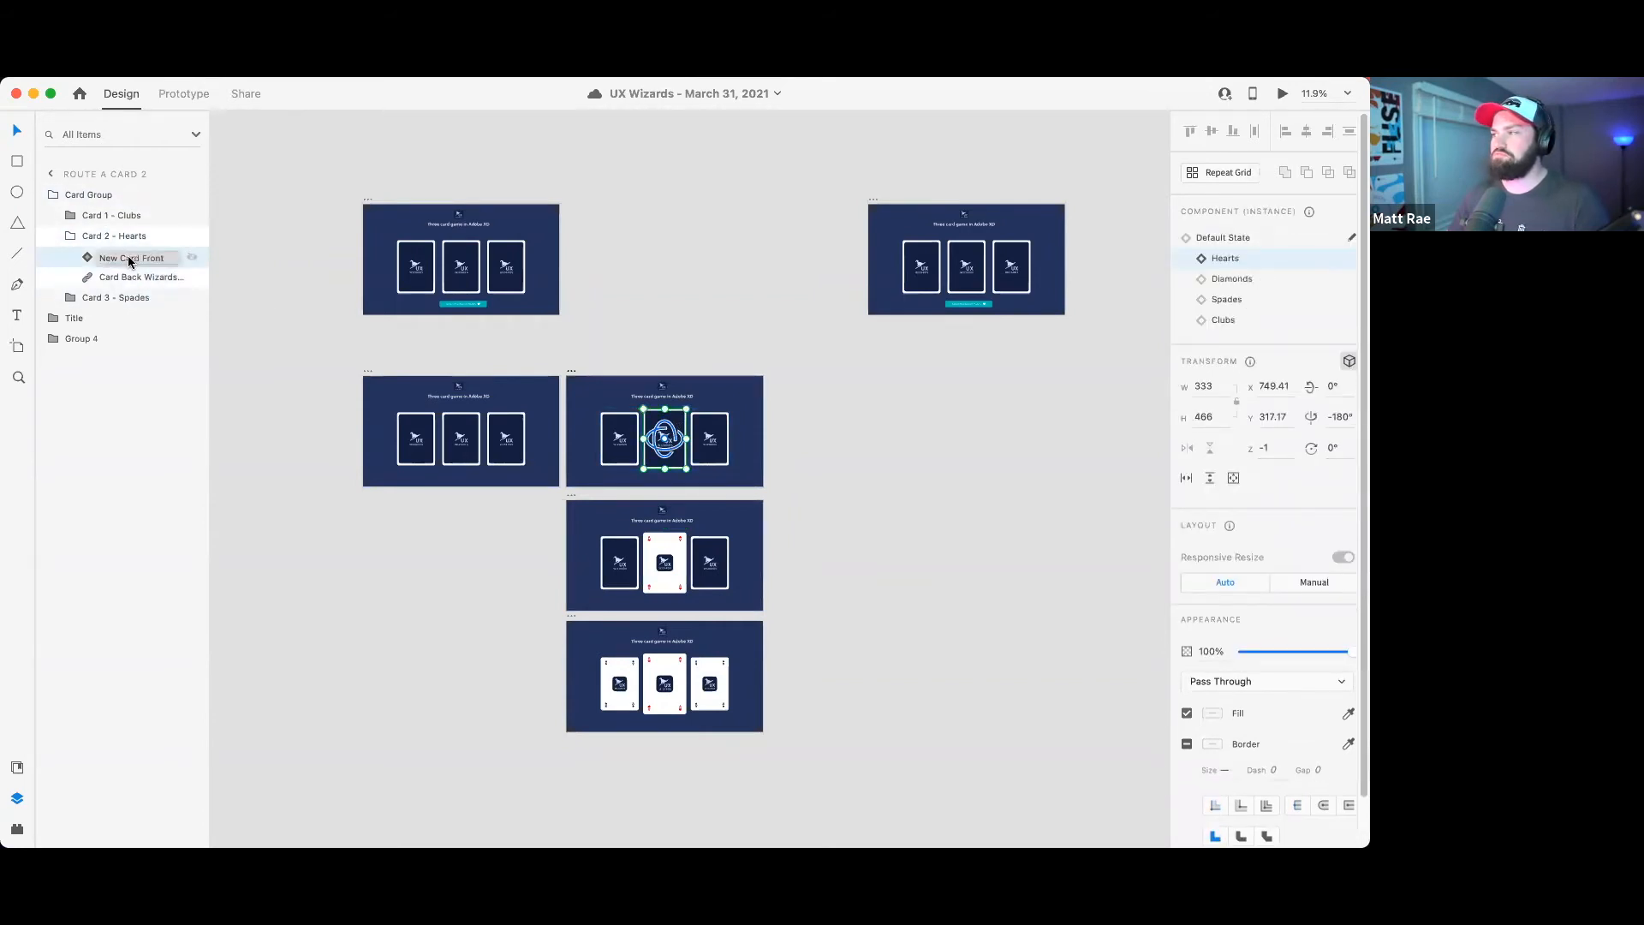
pyautogui.click(801, 521)
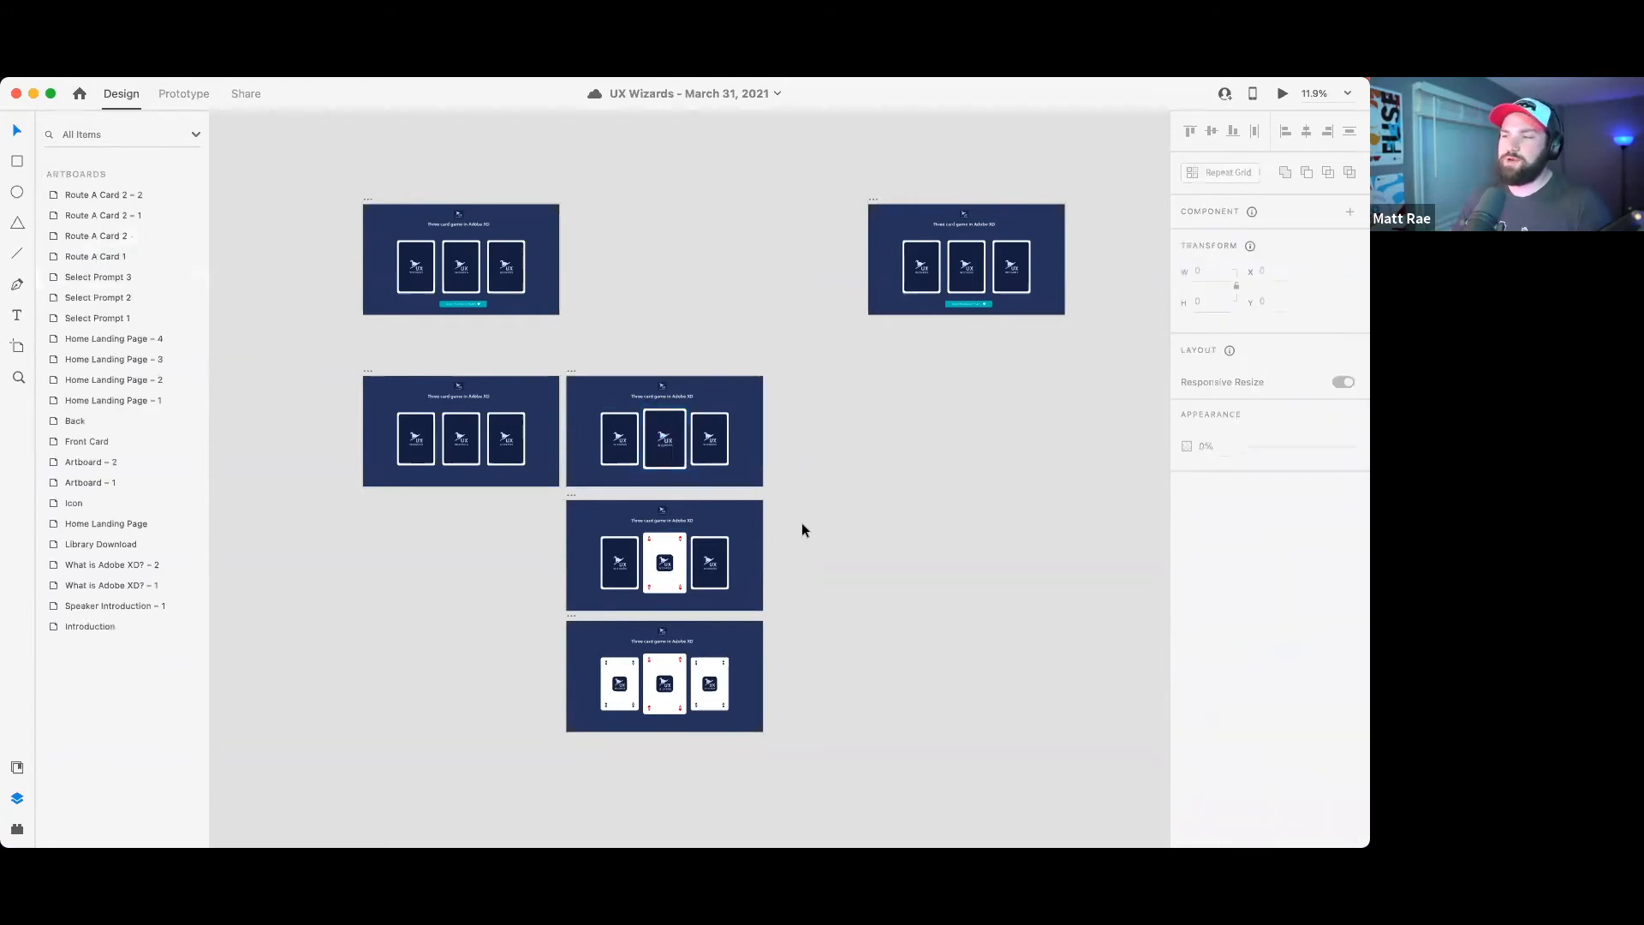
pyautogui.scroll(-3, 822, 529)
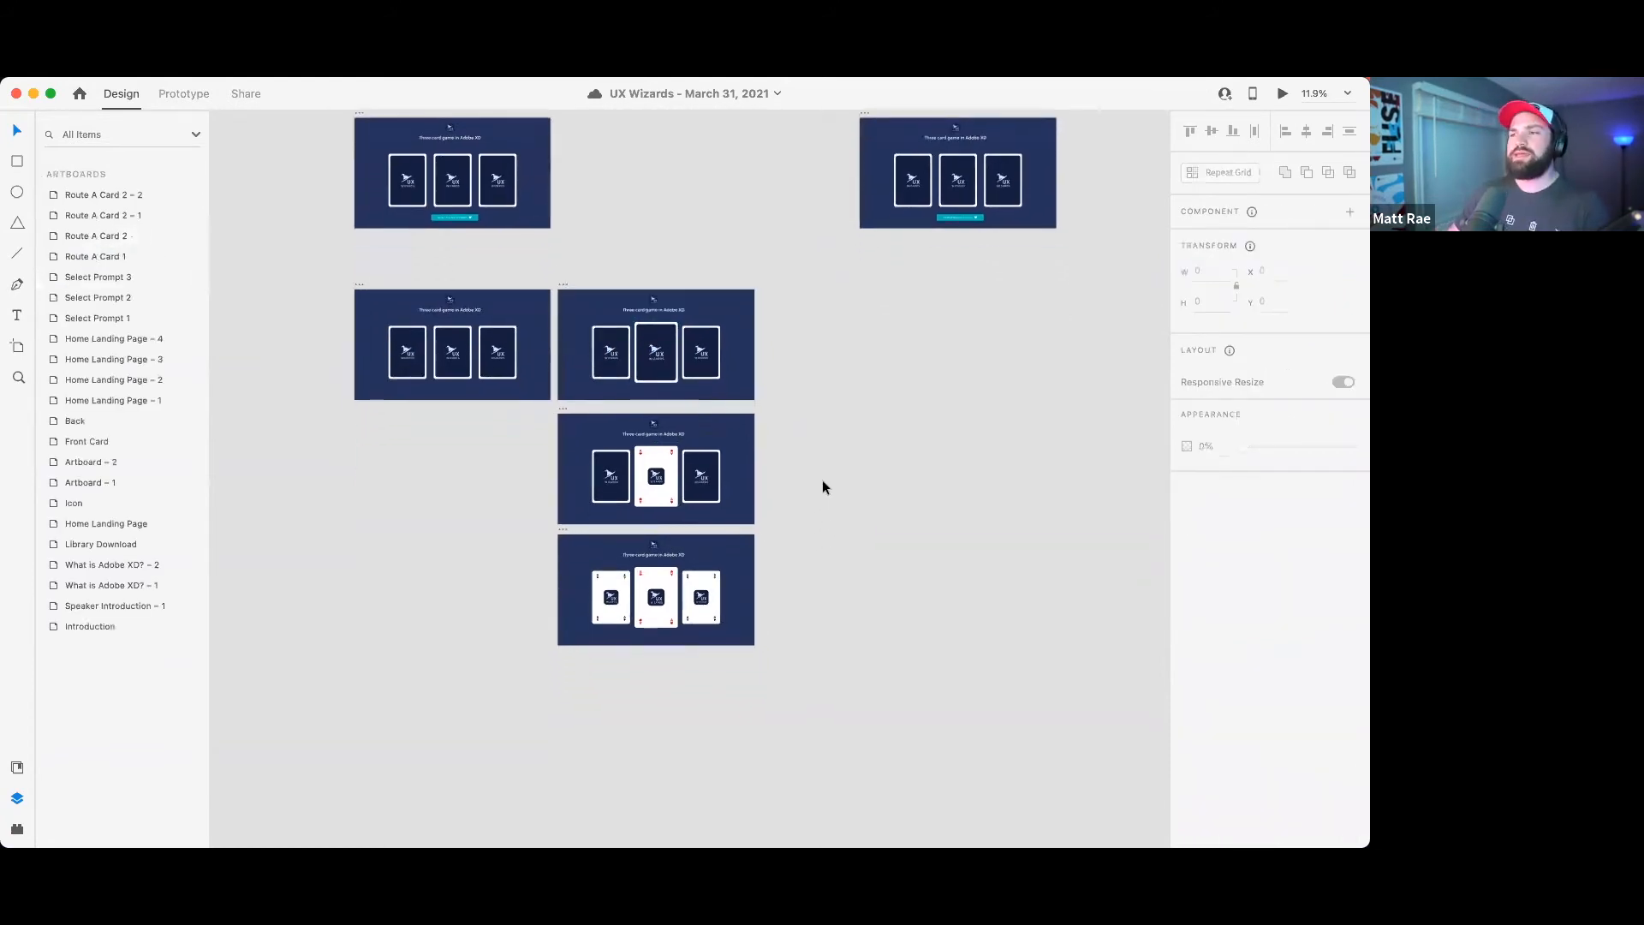
pyautogui.click(356, 285)
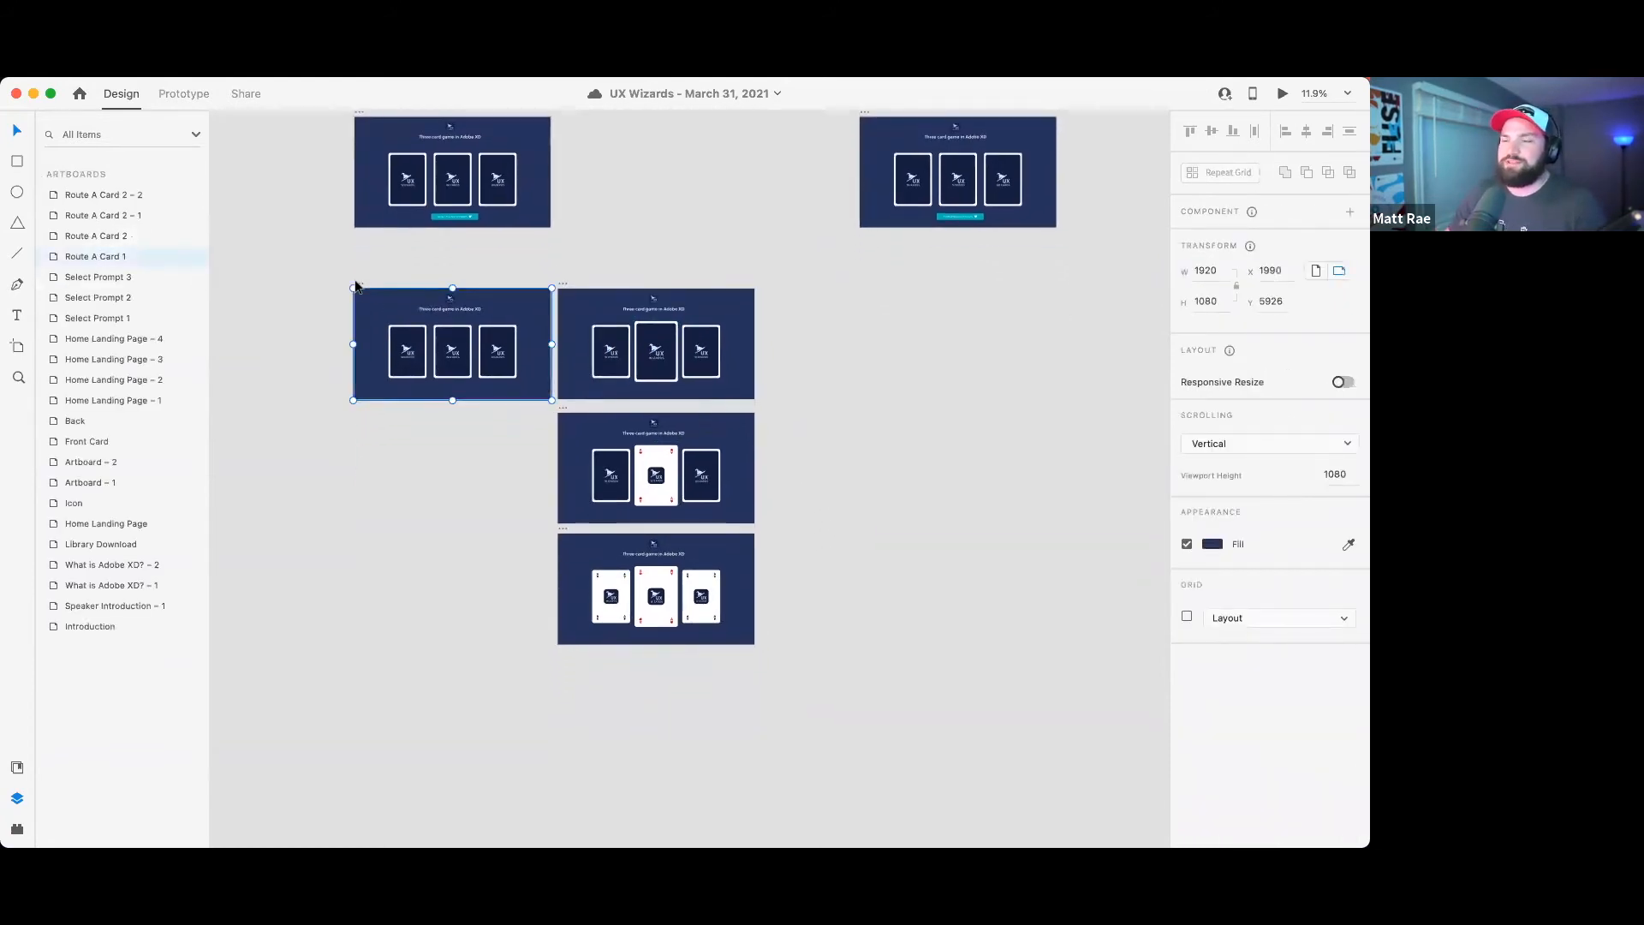
pyautogui.click(834, 356)
pyautogui.scroll(3, 423, 249)
pyautogui.scroll(-2, 458, 342)
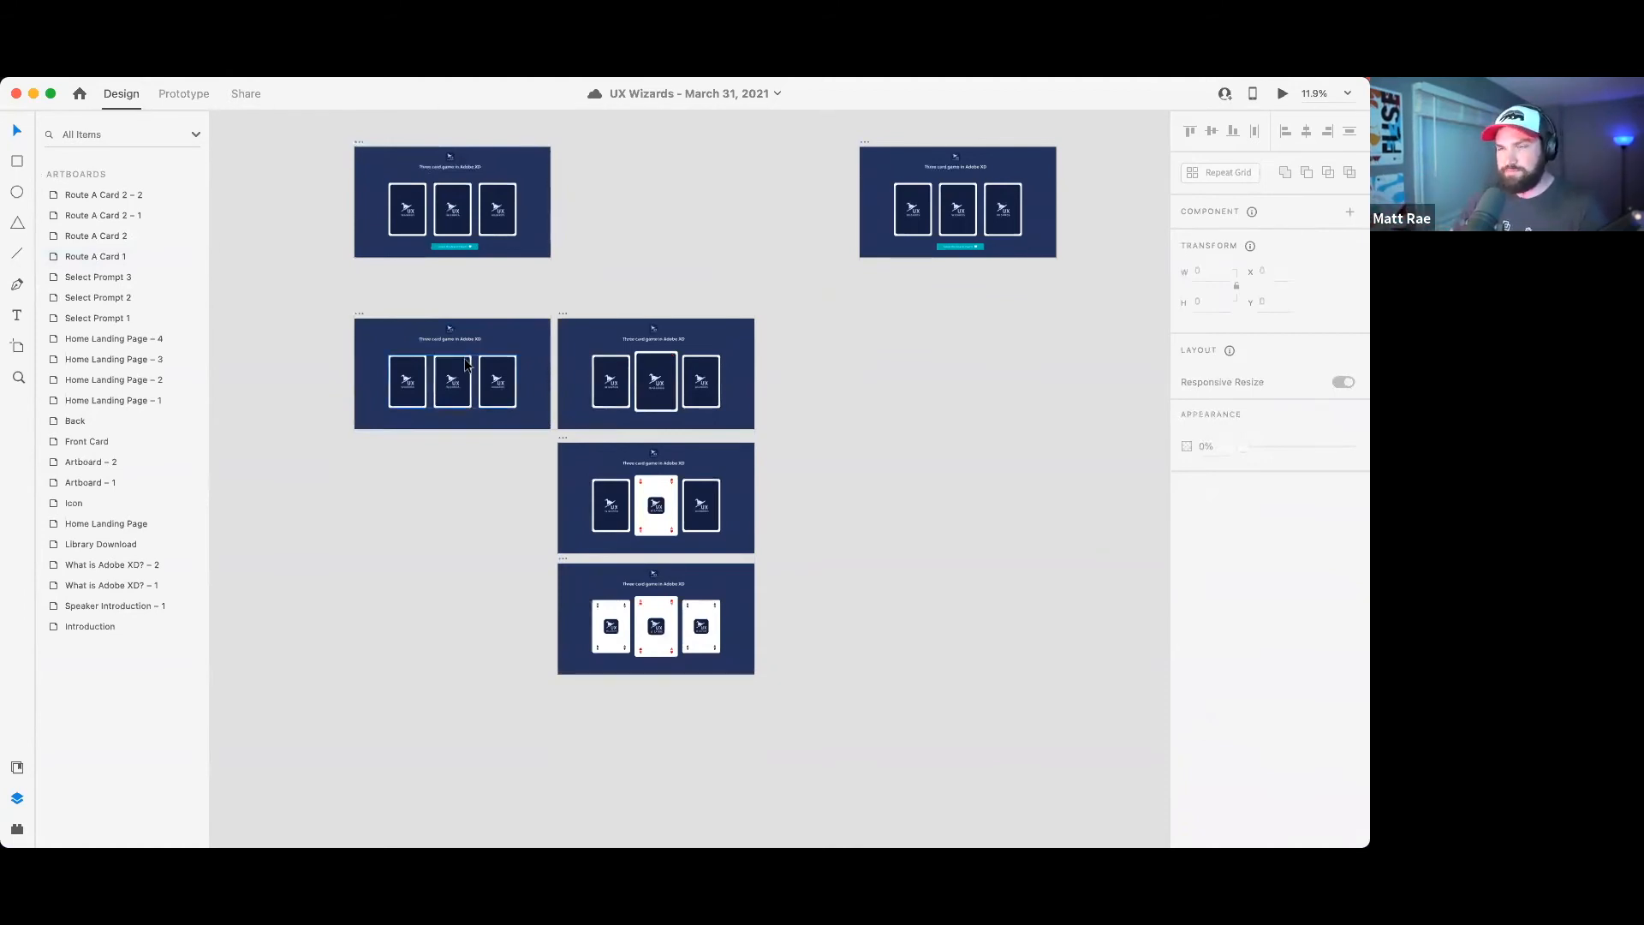
pyautogui.scroll(1, 462, 377)
pyautogui.scroll(-2, 463, 381)
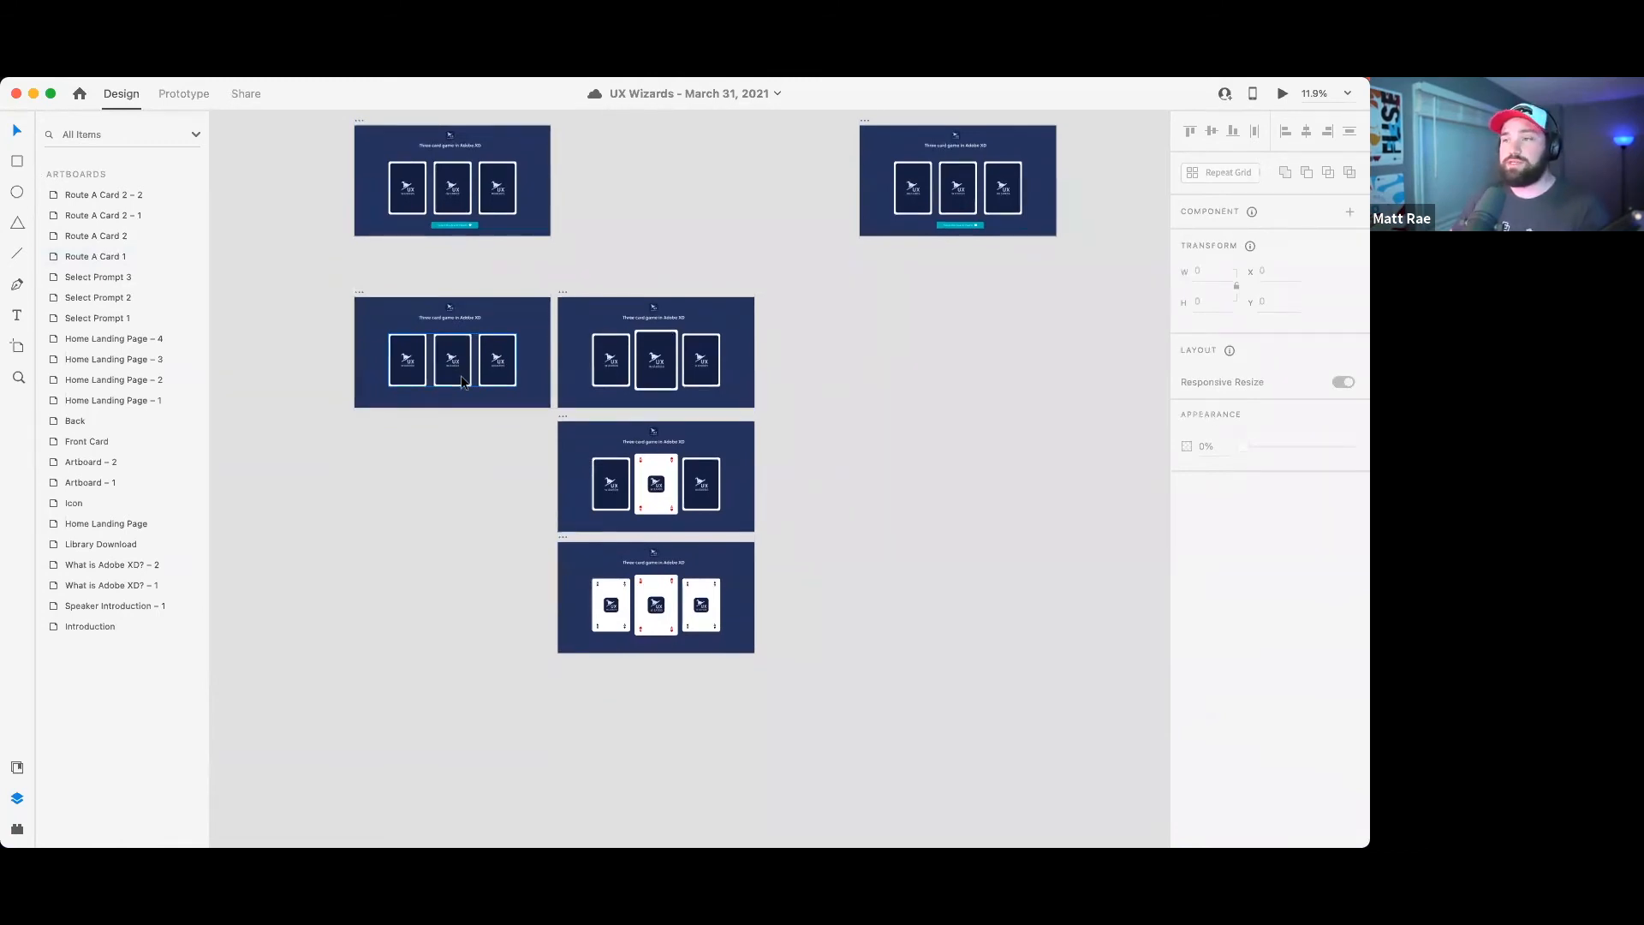
pyautogui.click(358, 293)
# - Set the Z depth of the Card 1 – Clubs group on the Route A Card 1 artboard to 170
pyautogui.click(411, 182)
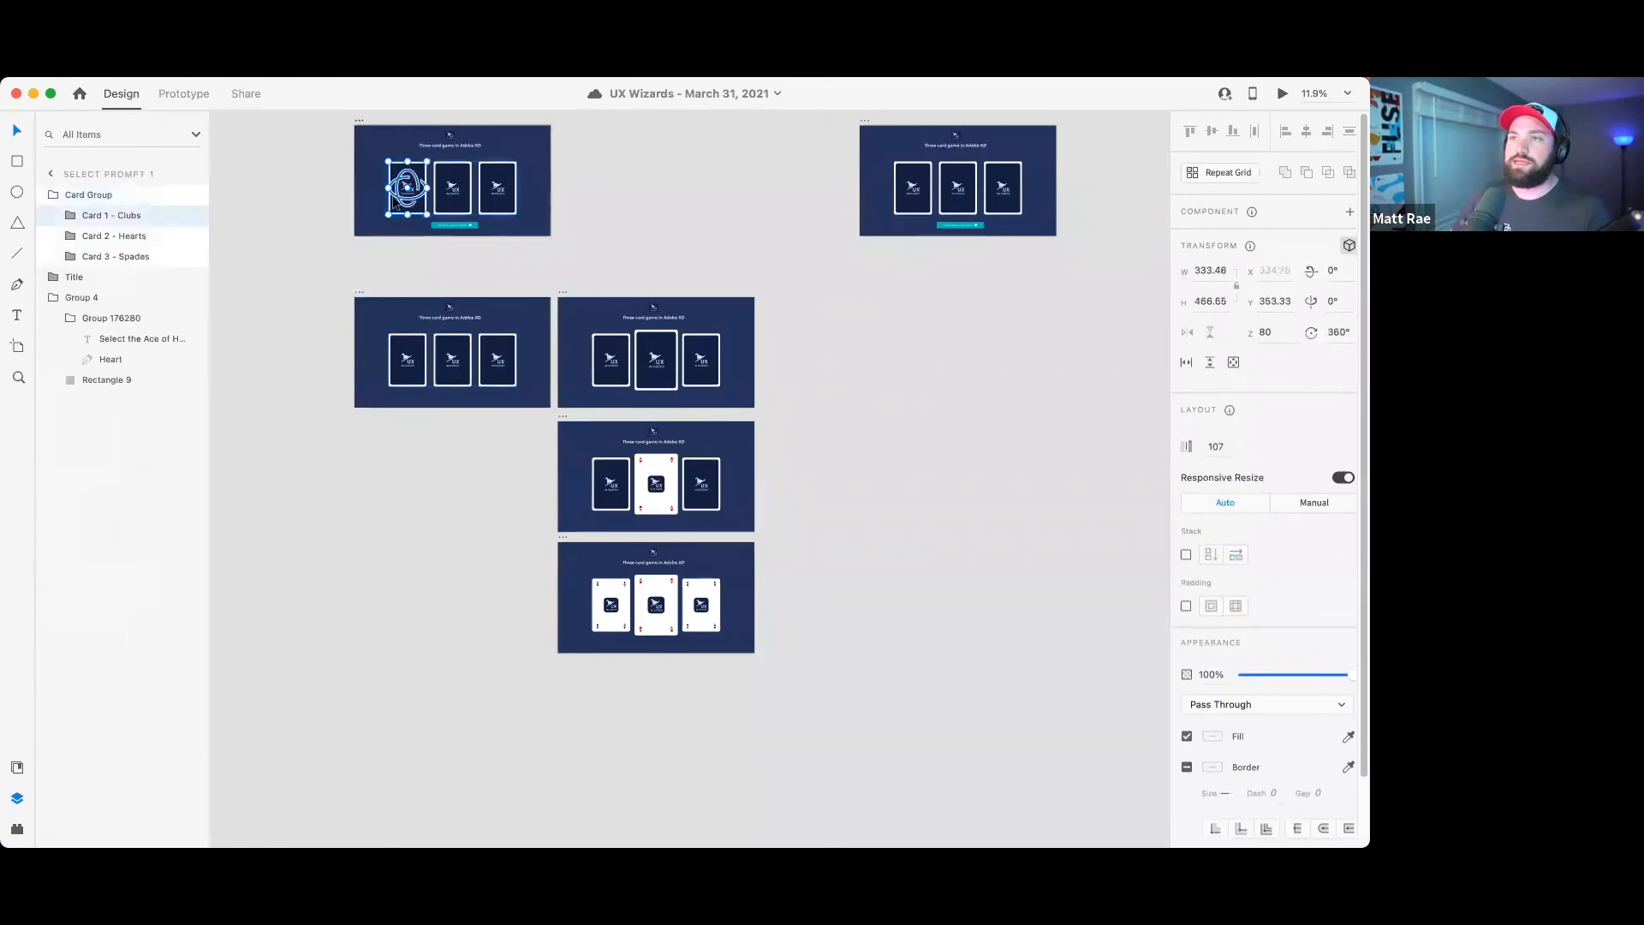
pyautogui.click(394, 354)
pyautogui.click(394, 354)
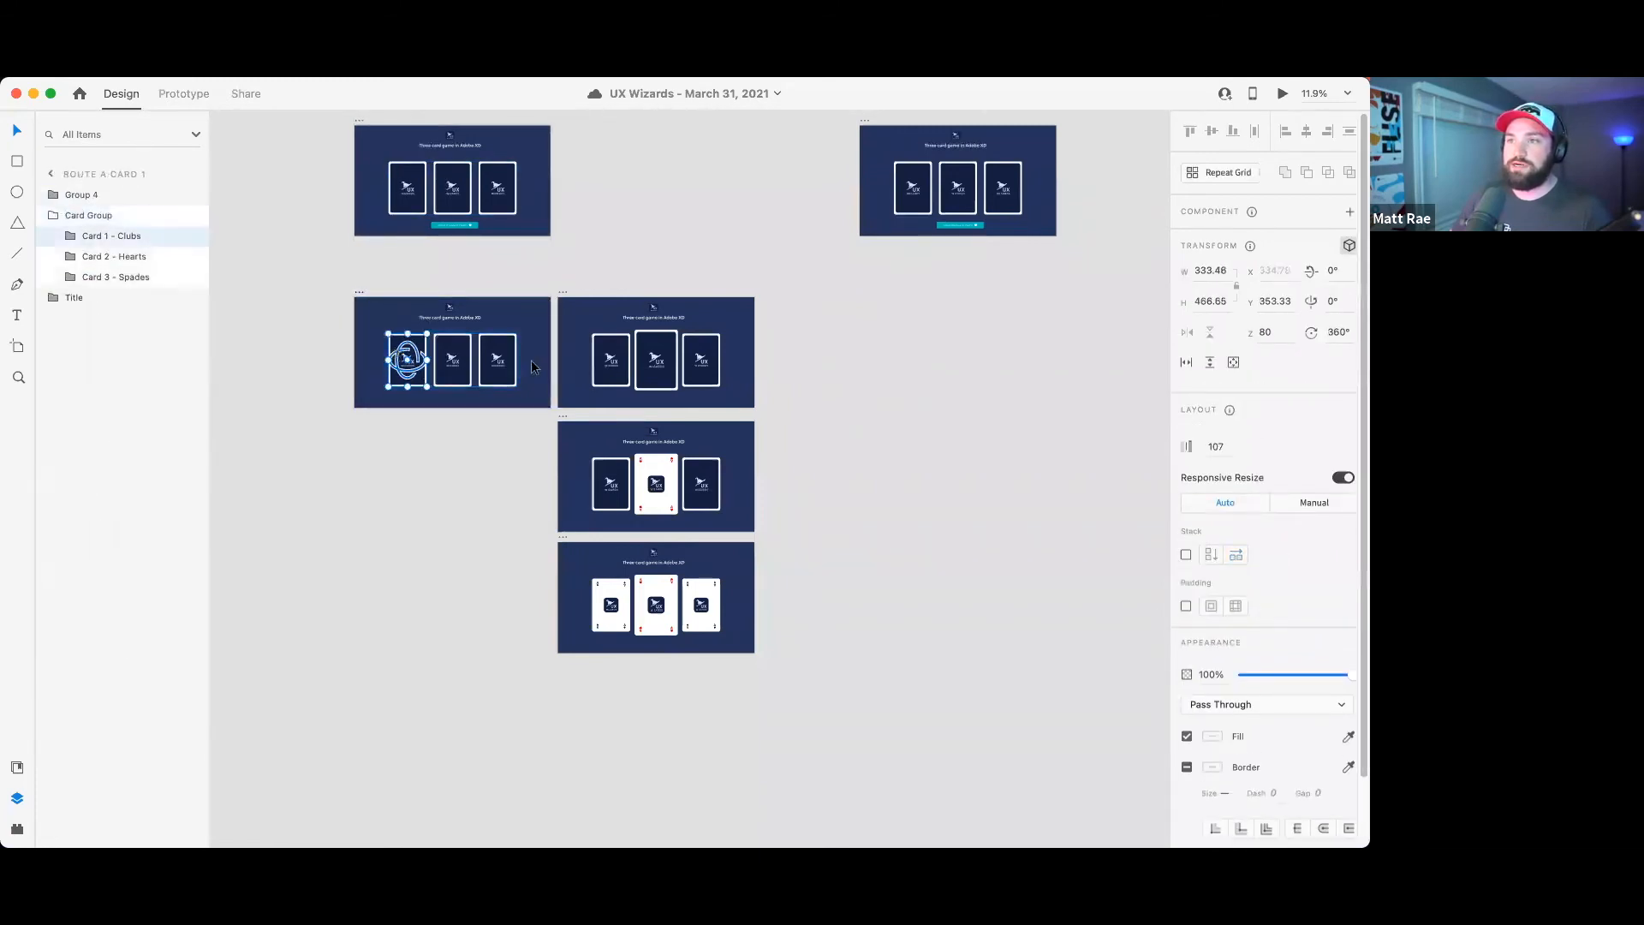
pyautogui.doubleClick(644, 347)
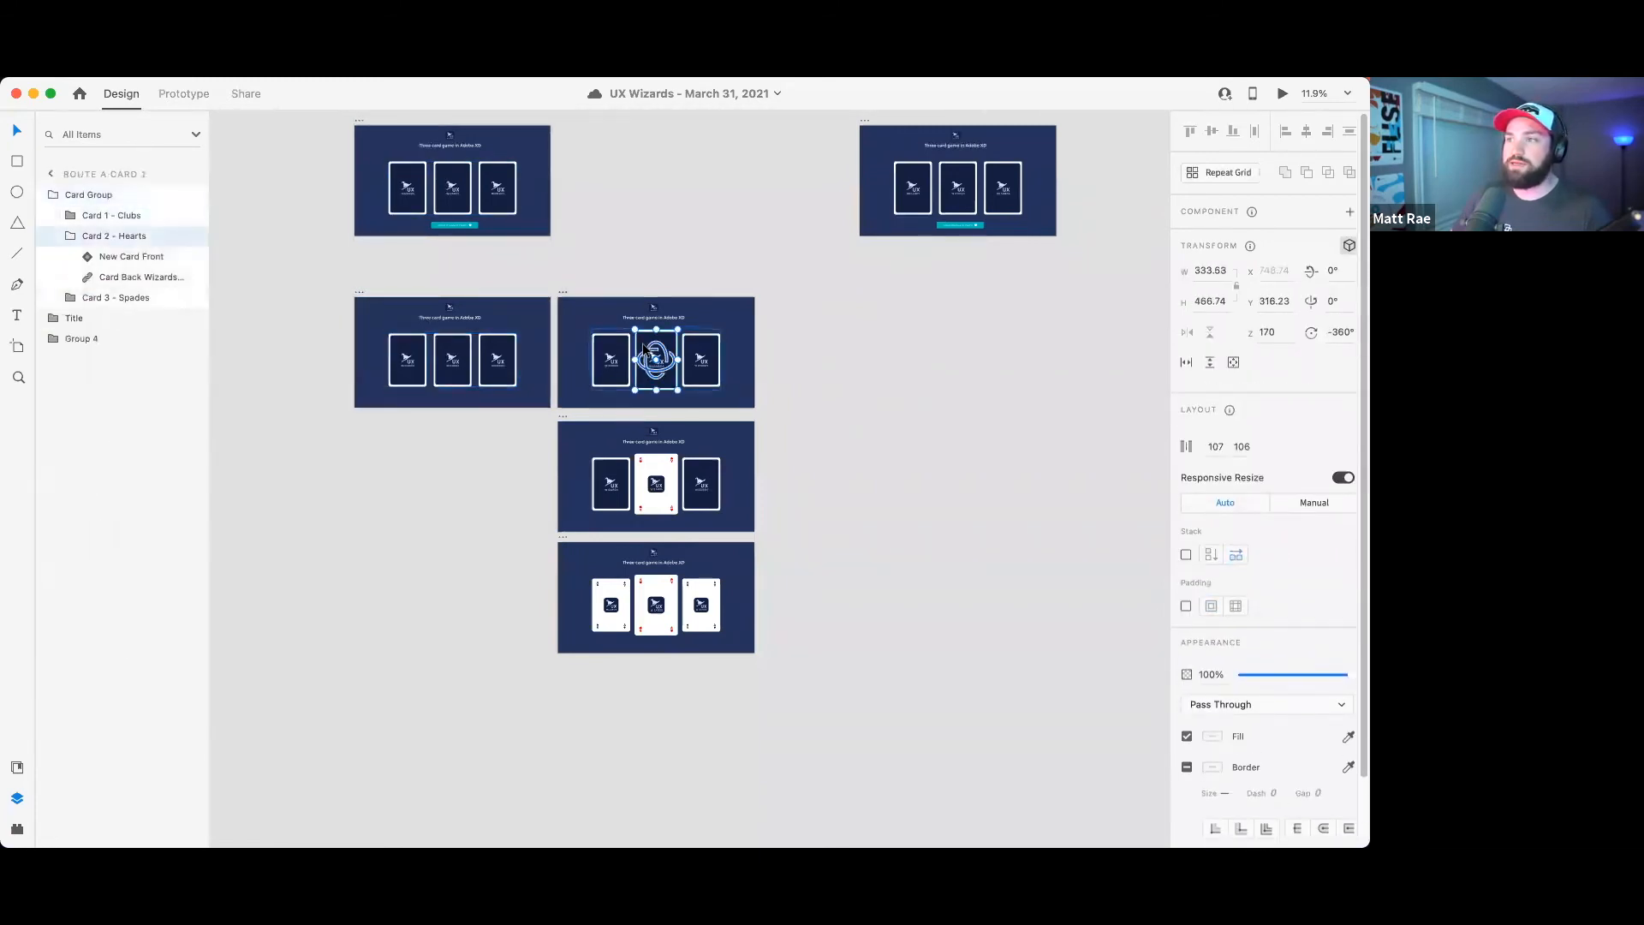
pyautogui.click(409, 345)
pyautogui.click(409, 345)
pyautogui.scroll(3, 407, 344)
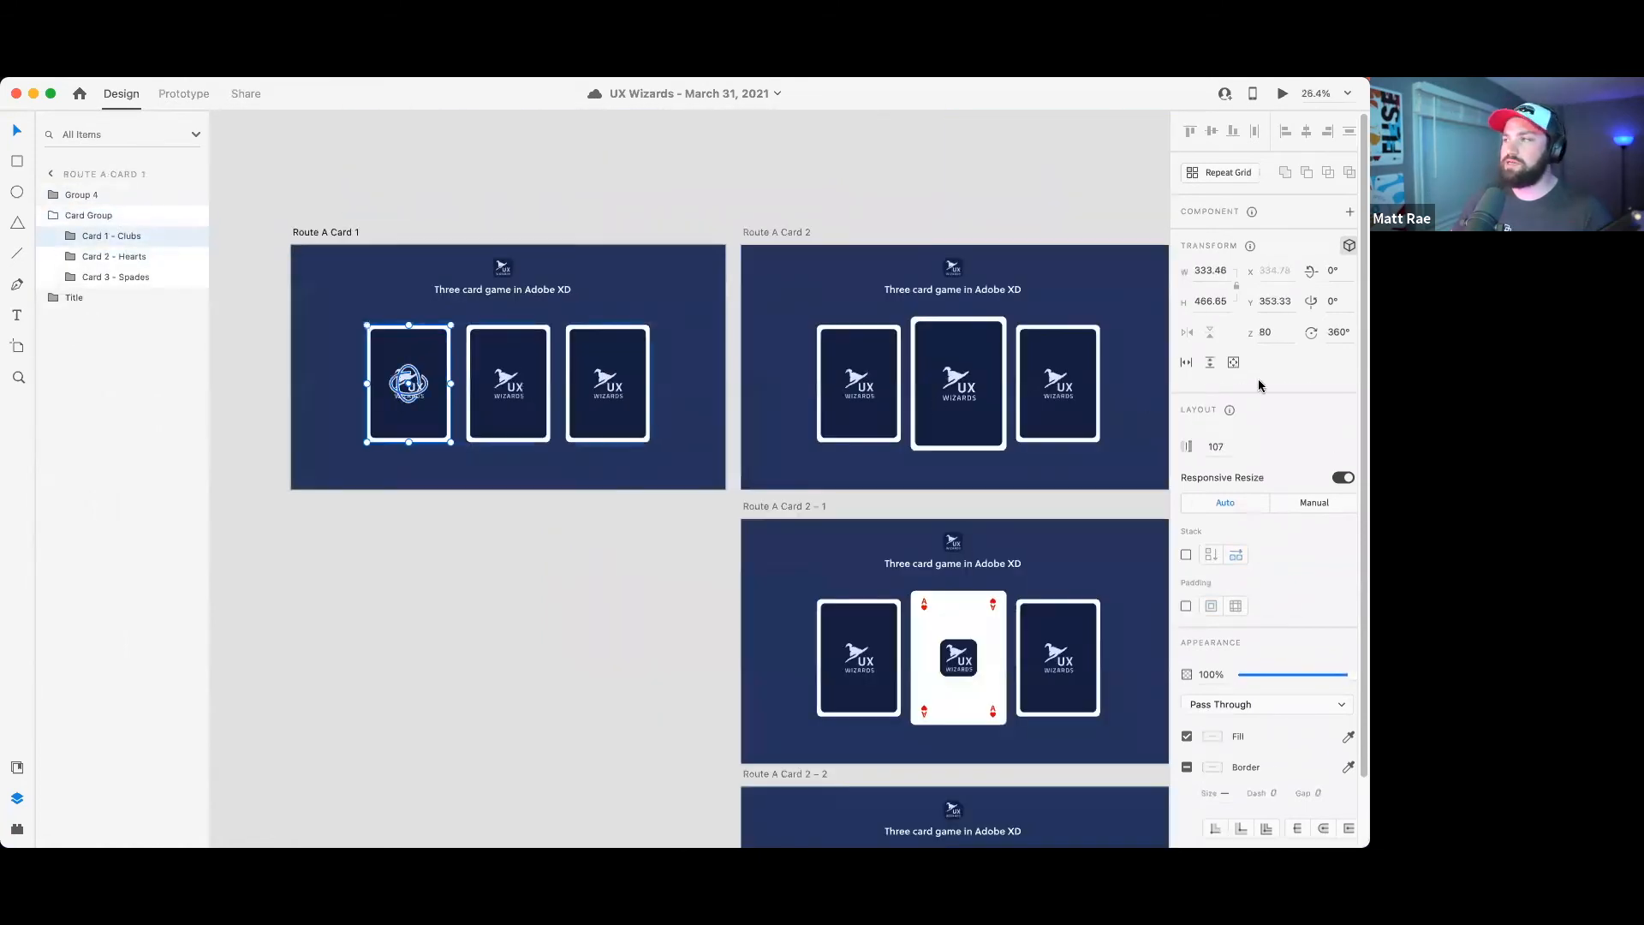
pyautogui.click(1266, 332)
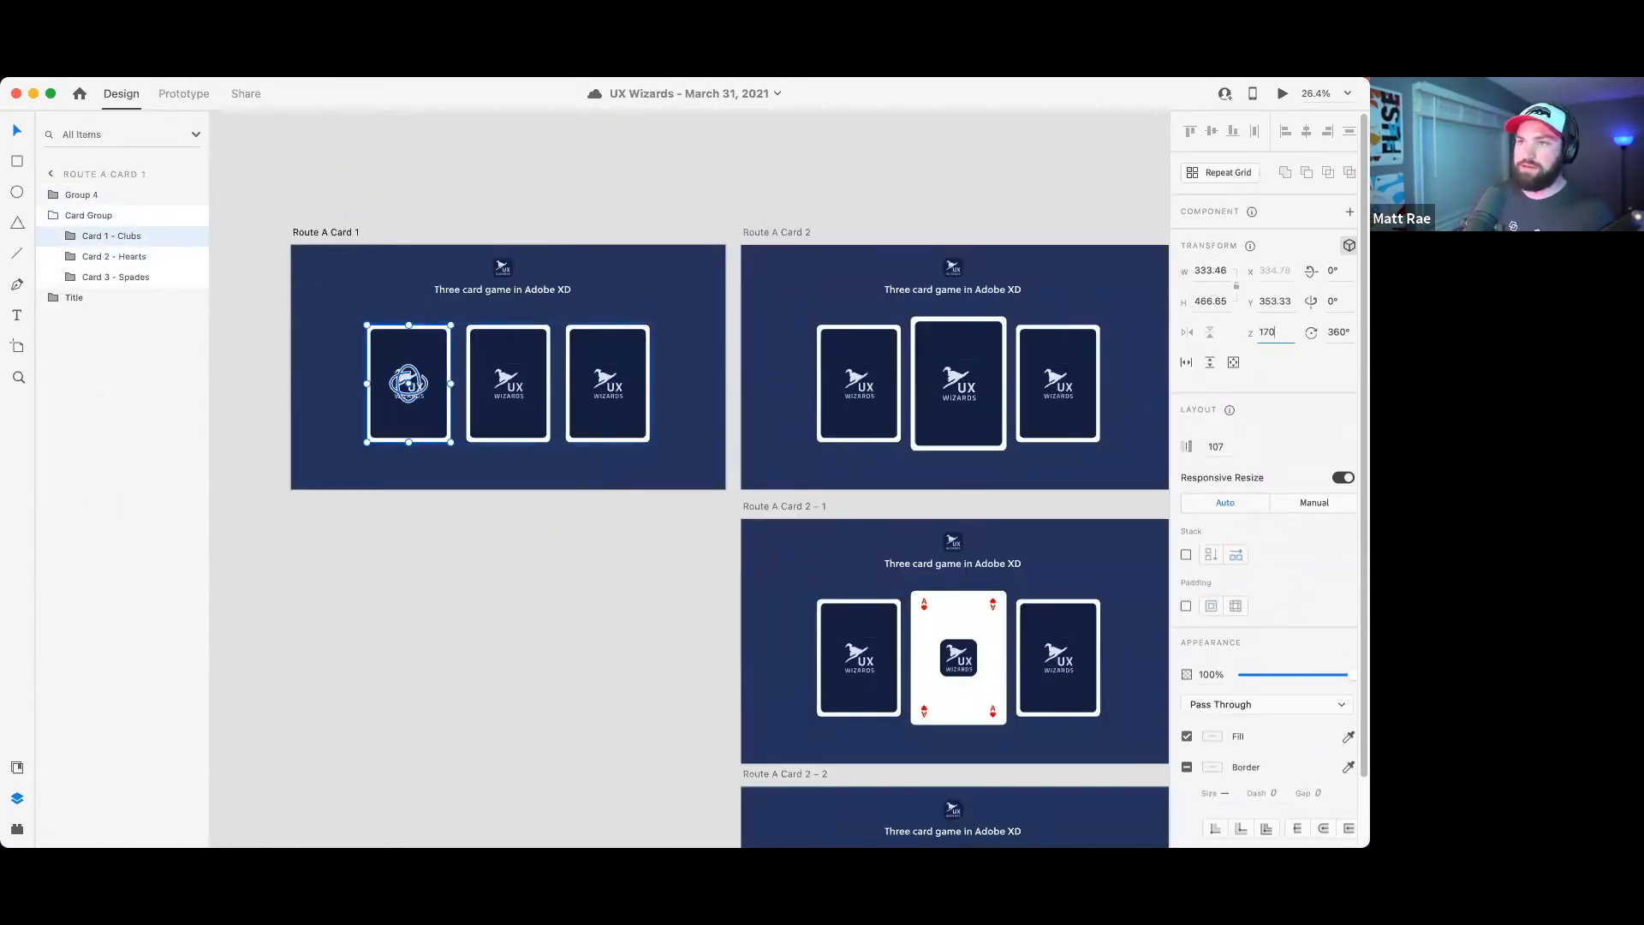
pyautogui.press('Return')
pyautogui.click(520, 215)
# - Duplicate the Route A Card 1 artboard and place the copy directly below the original, beside Route A Card 2 – 1
pyautogui.click(330, 230)
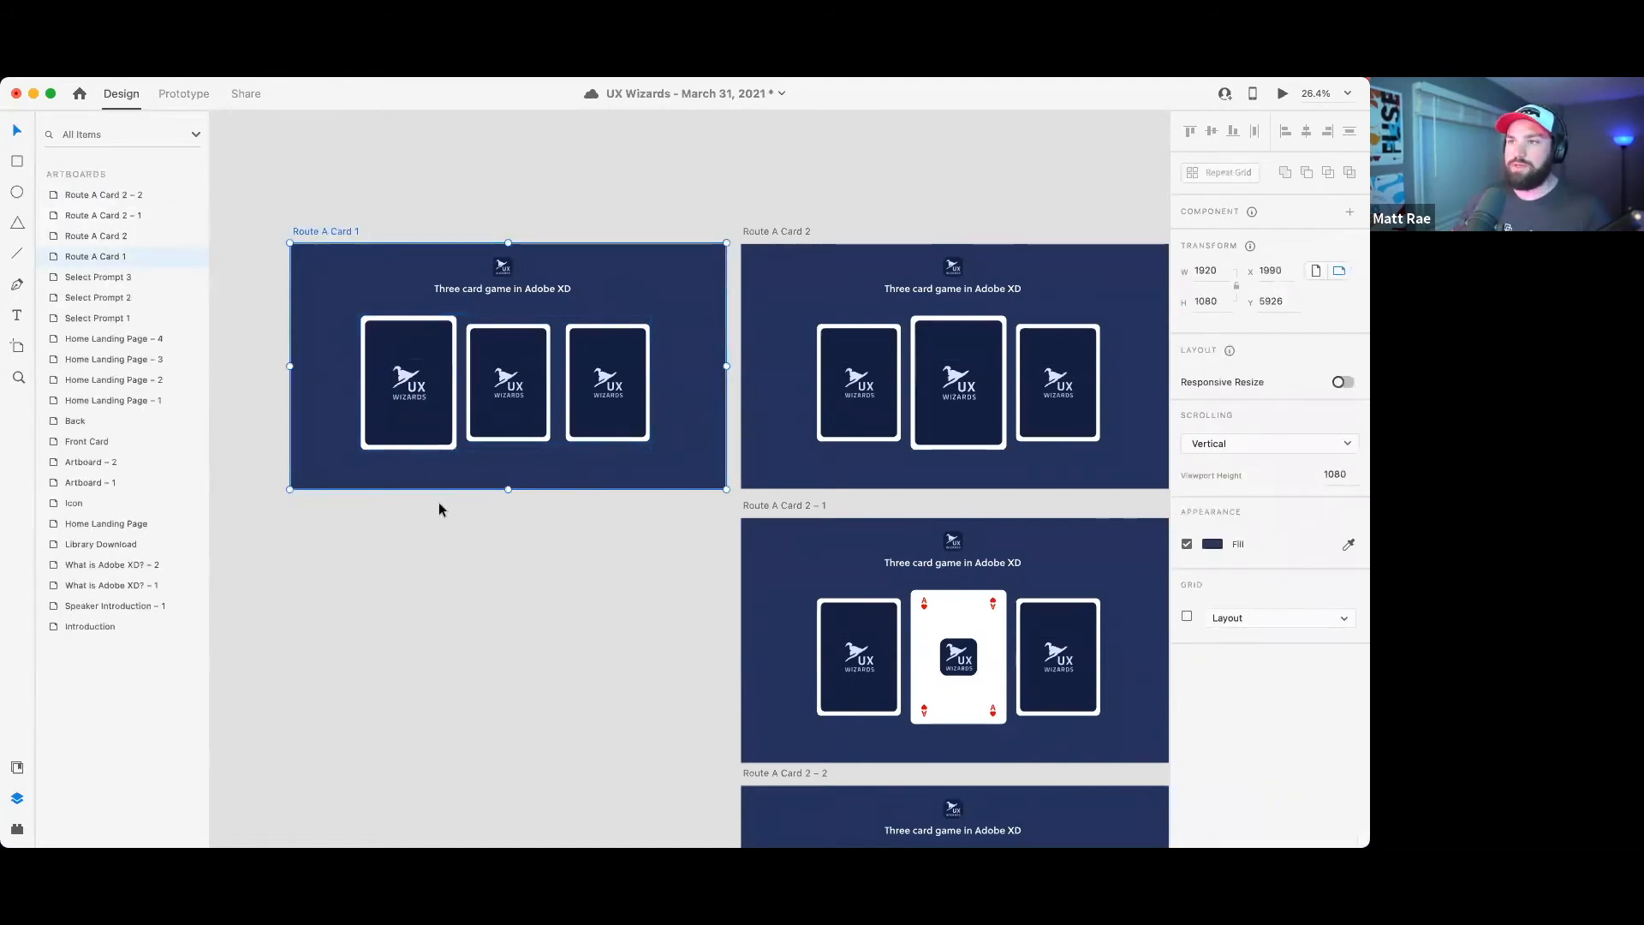
pyautogui.press('super+d')
pyautogui.press('super+minus')
pyautogui.moveTo(647, 613); pyautogui.dragTo(956, 448)
pyautogui.moveTo(948, 257); pyautogui.dragTo(496, 391)
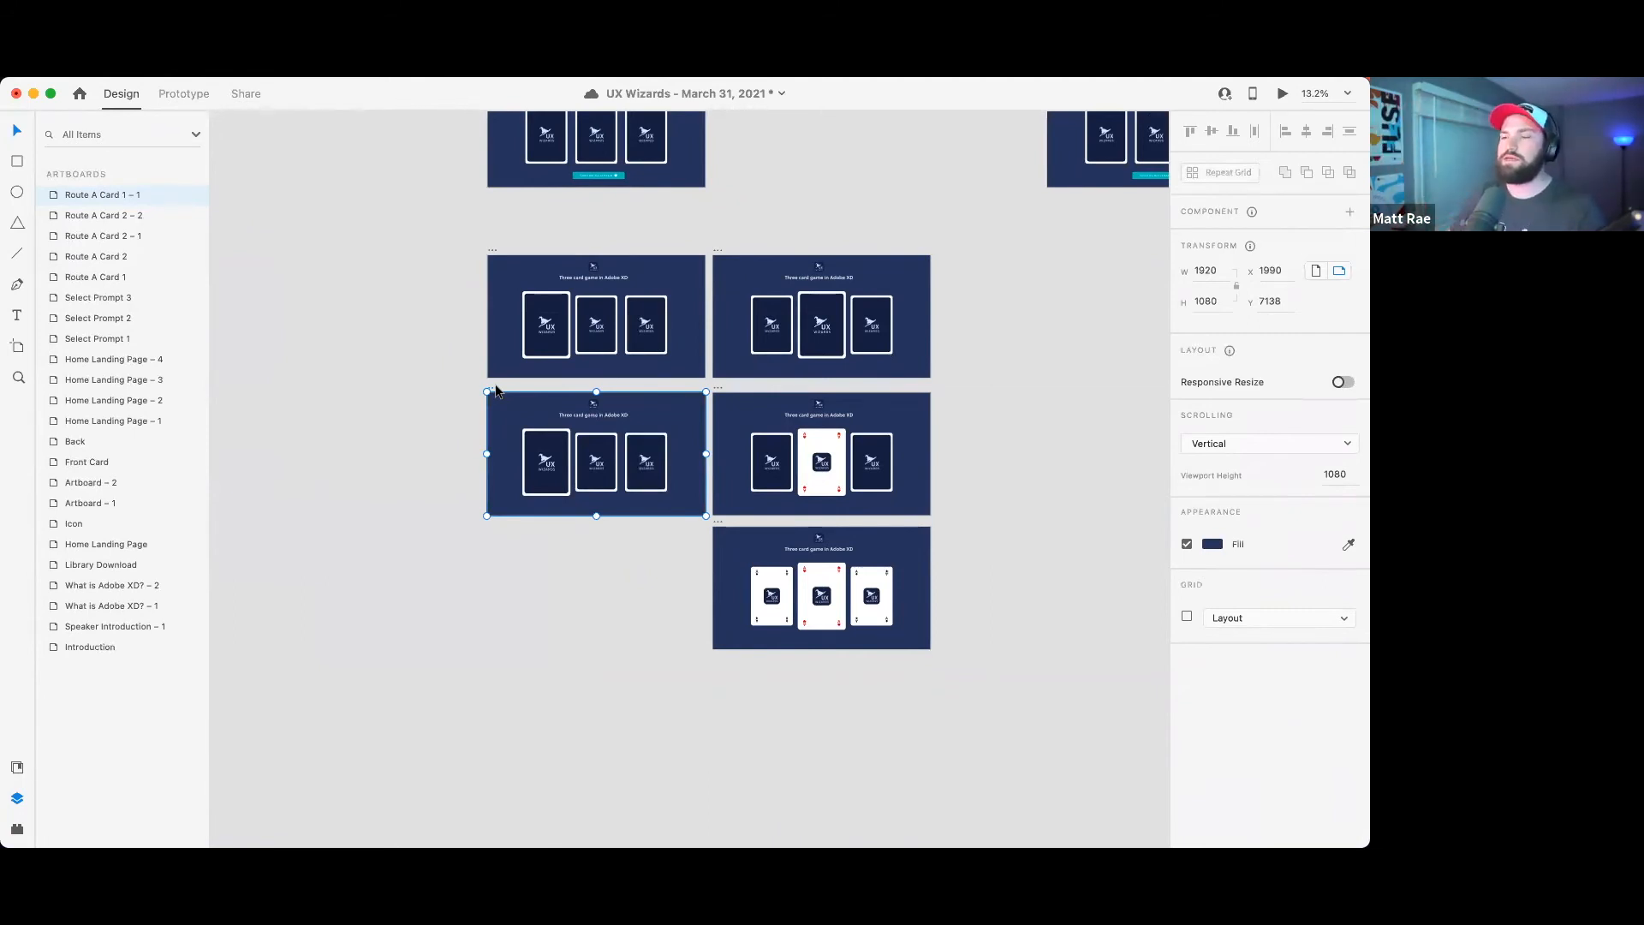
pyautogui.scroll(4, 665, 377)
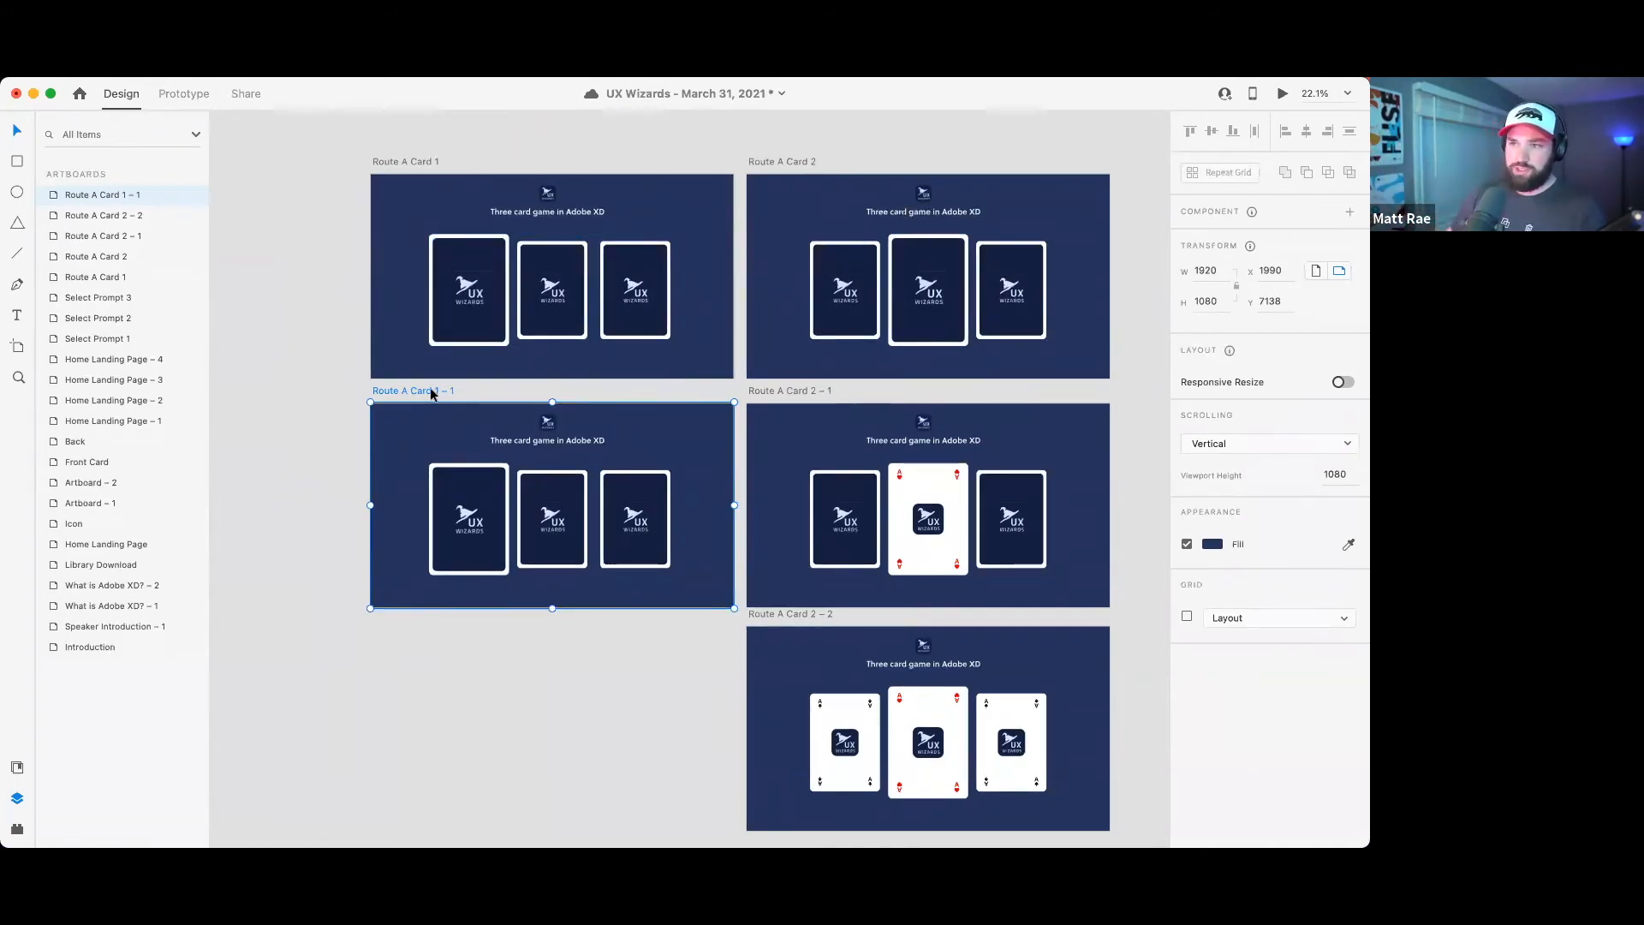
pyautogui.moveTo(432, 392); pyautogui.dragTo(426, 615)
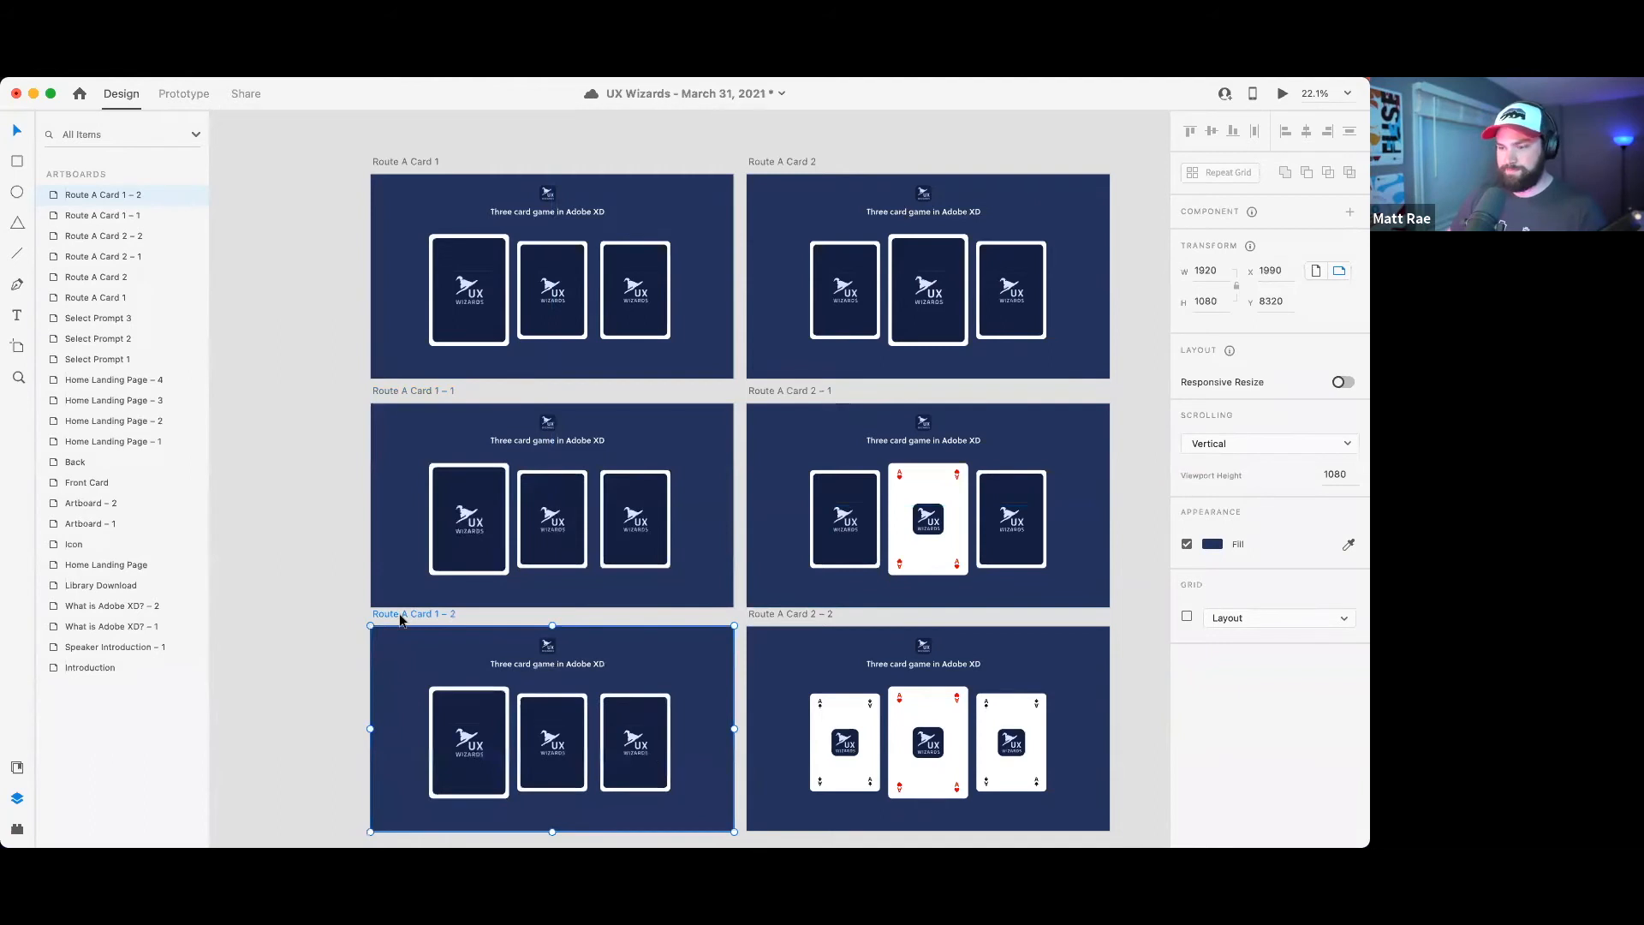
pyautogui.press('Delete')
# - Set the Clubs card's New Card Front on Route A Card 1 – 1 to a Y rotation of 180° and a Z depth of 1
pyautogui.doubleClick(469, 513)
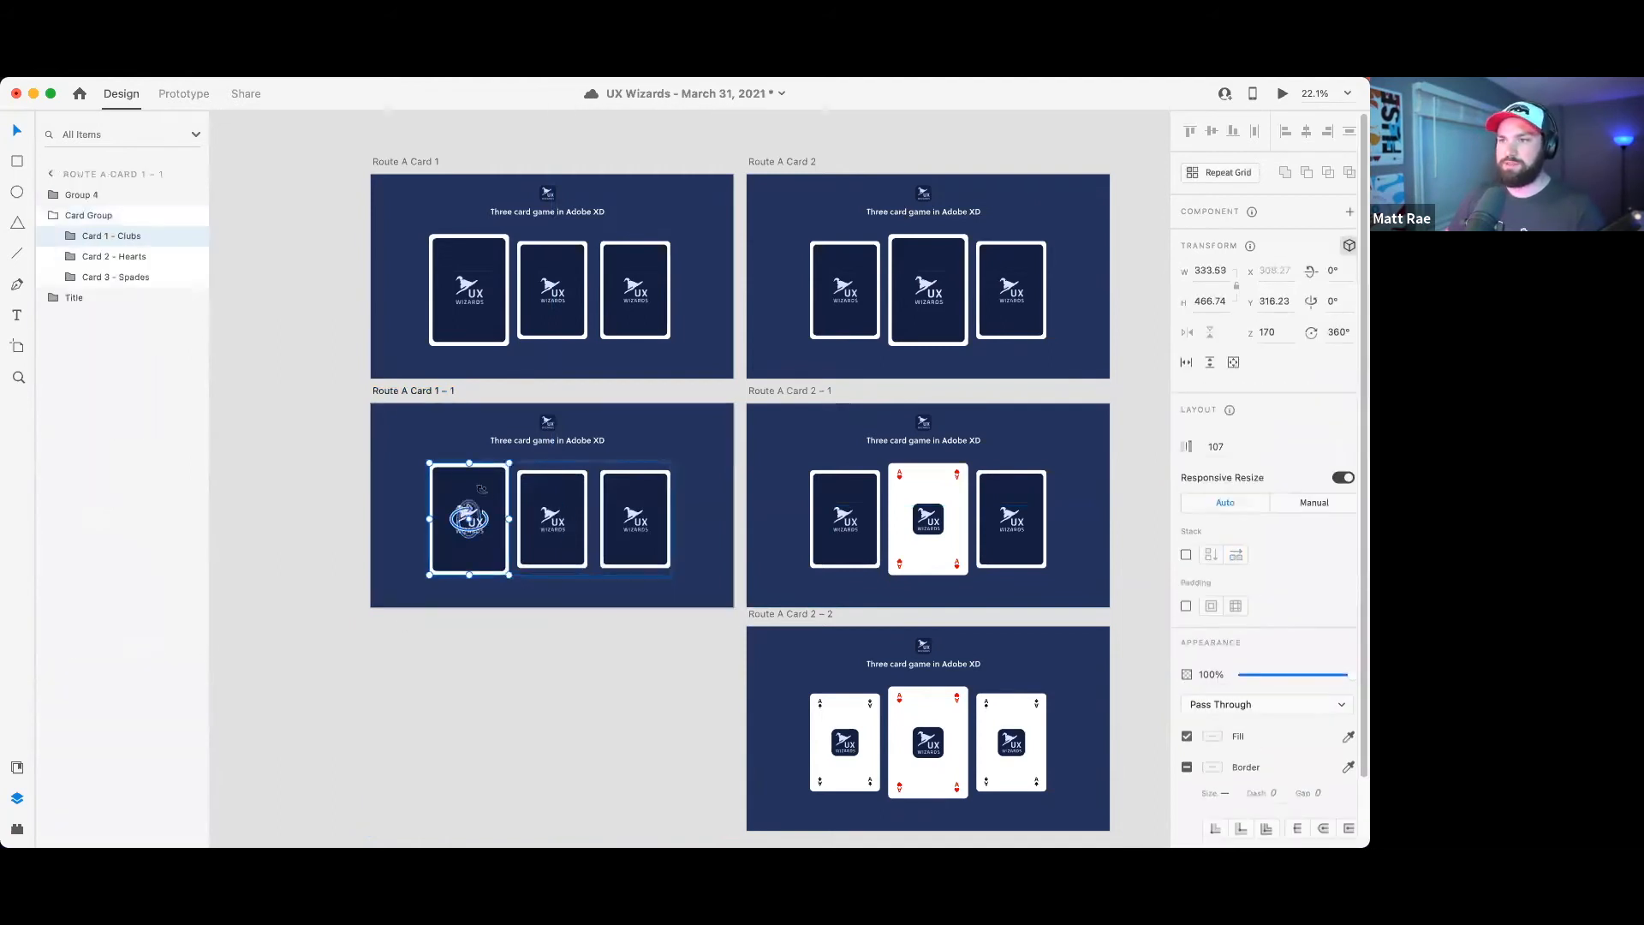
pyautogui.click(71, 236)
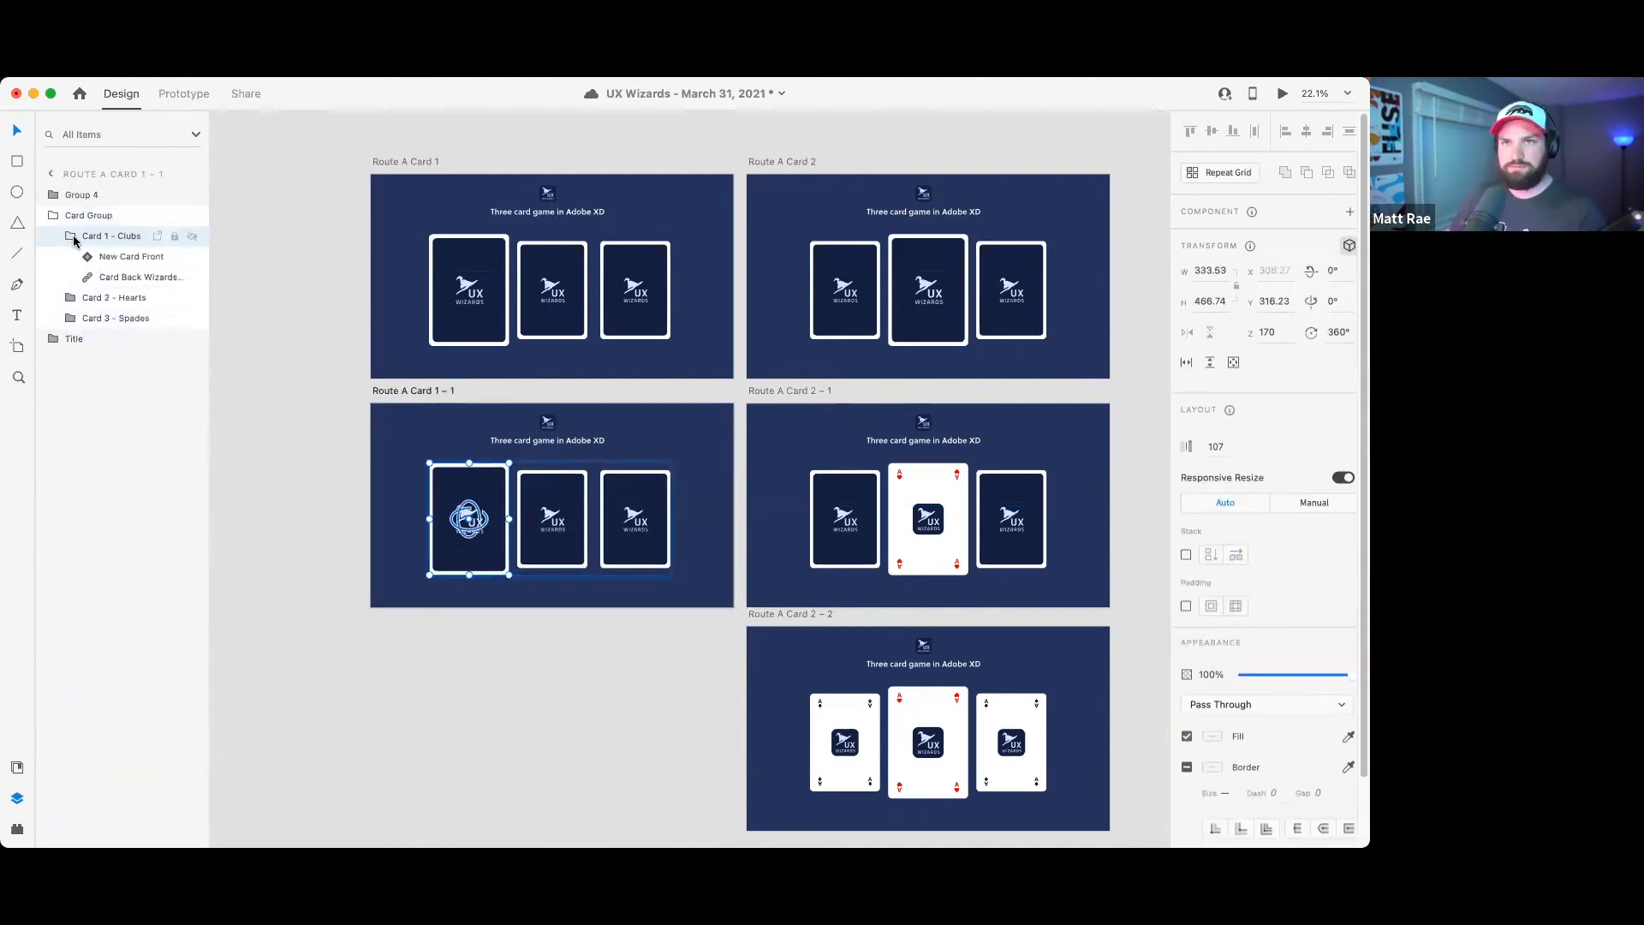
pyautogui.click(125, 262)
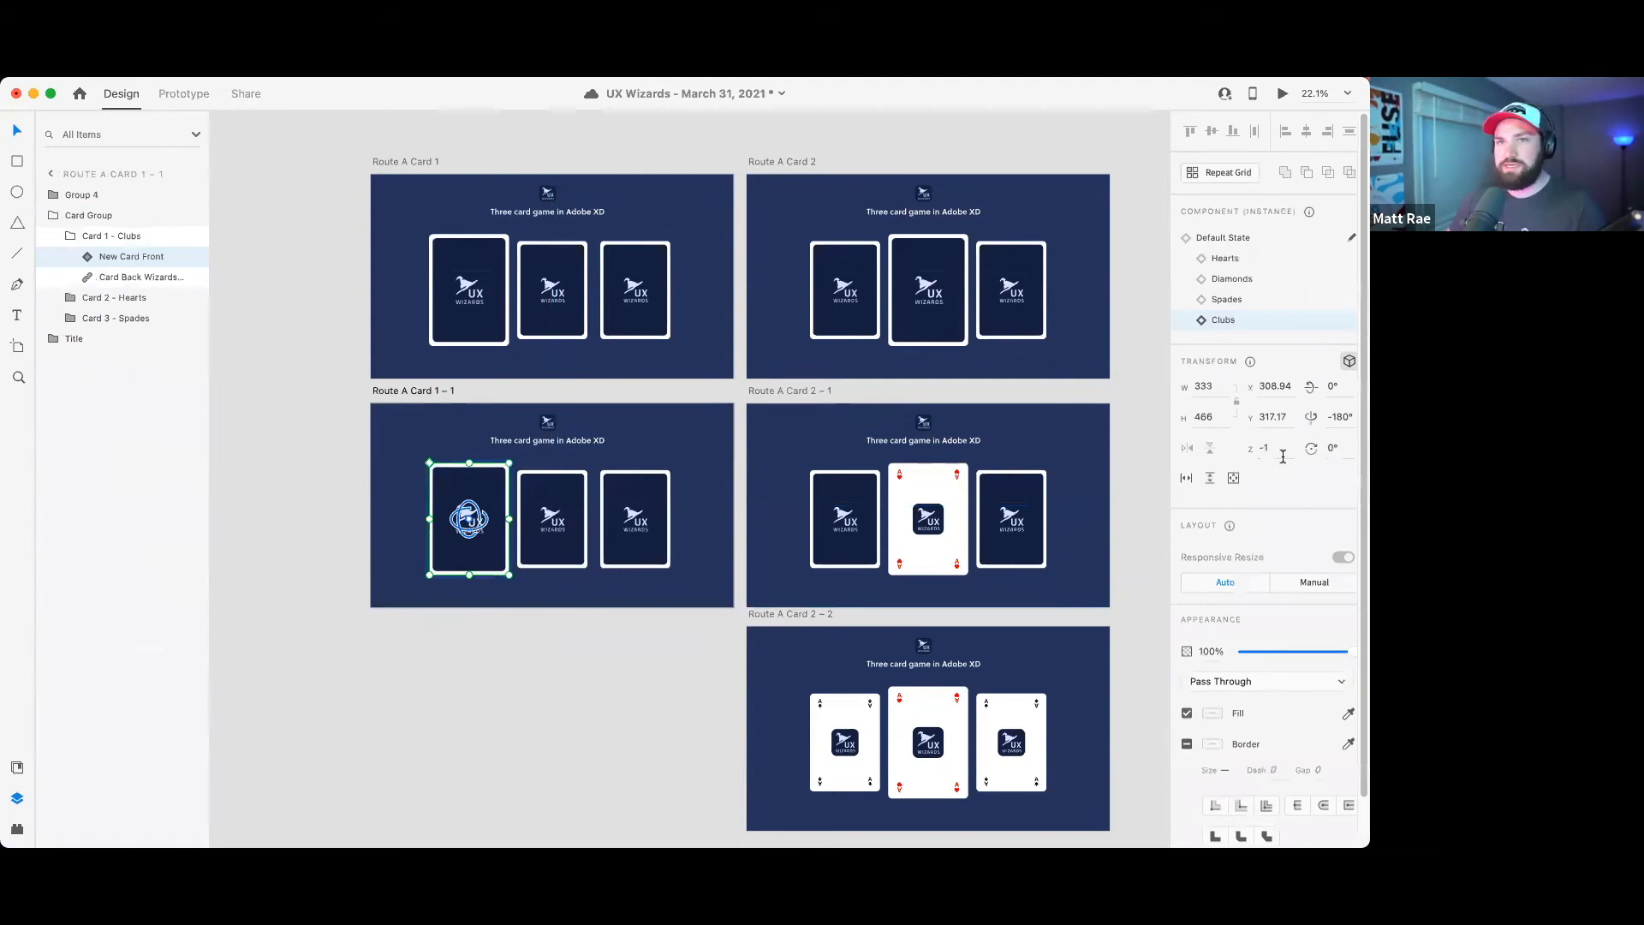
pyautogui.click(1340, 417)
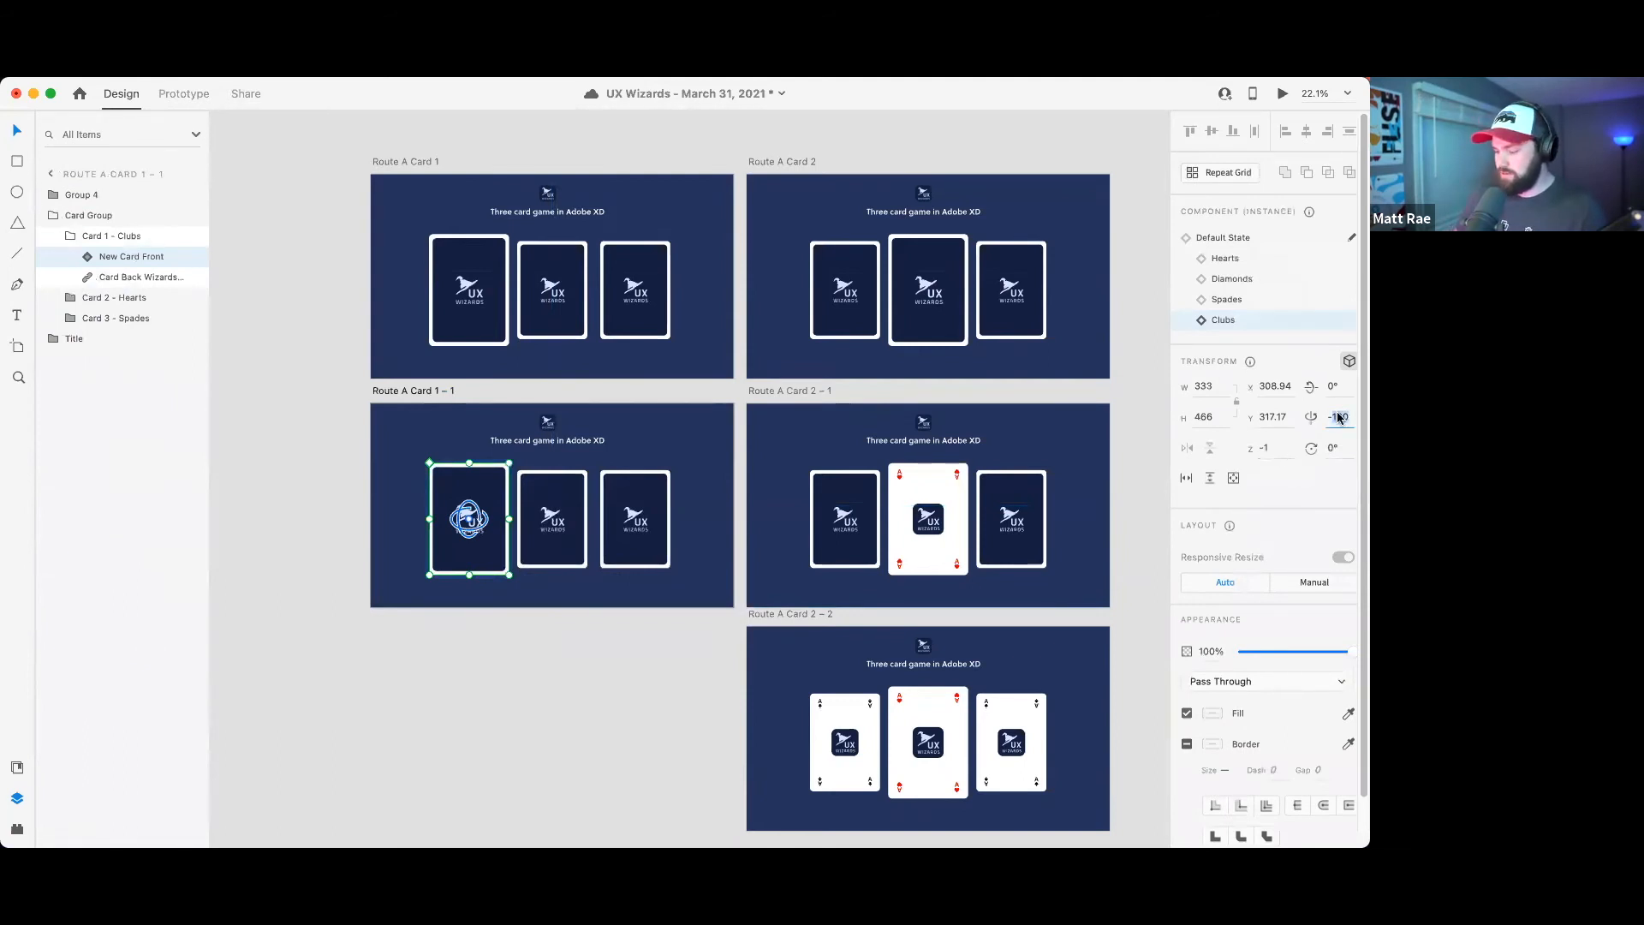
pyautogui.press('Return')
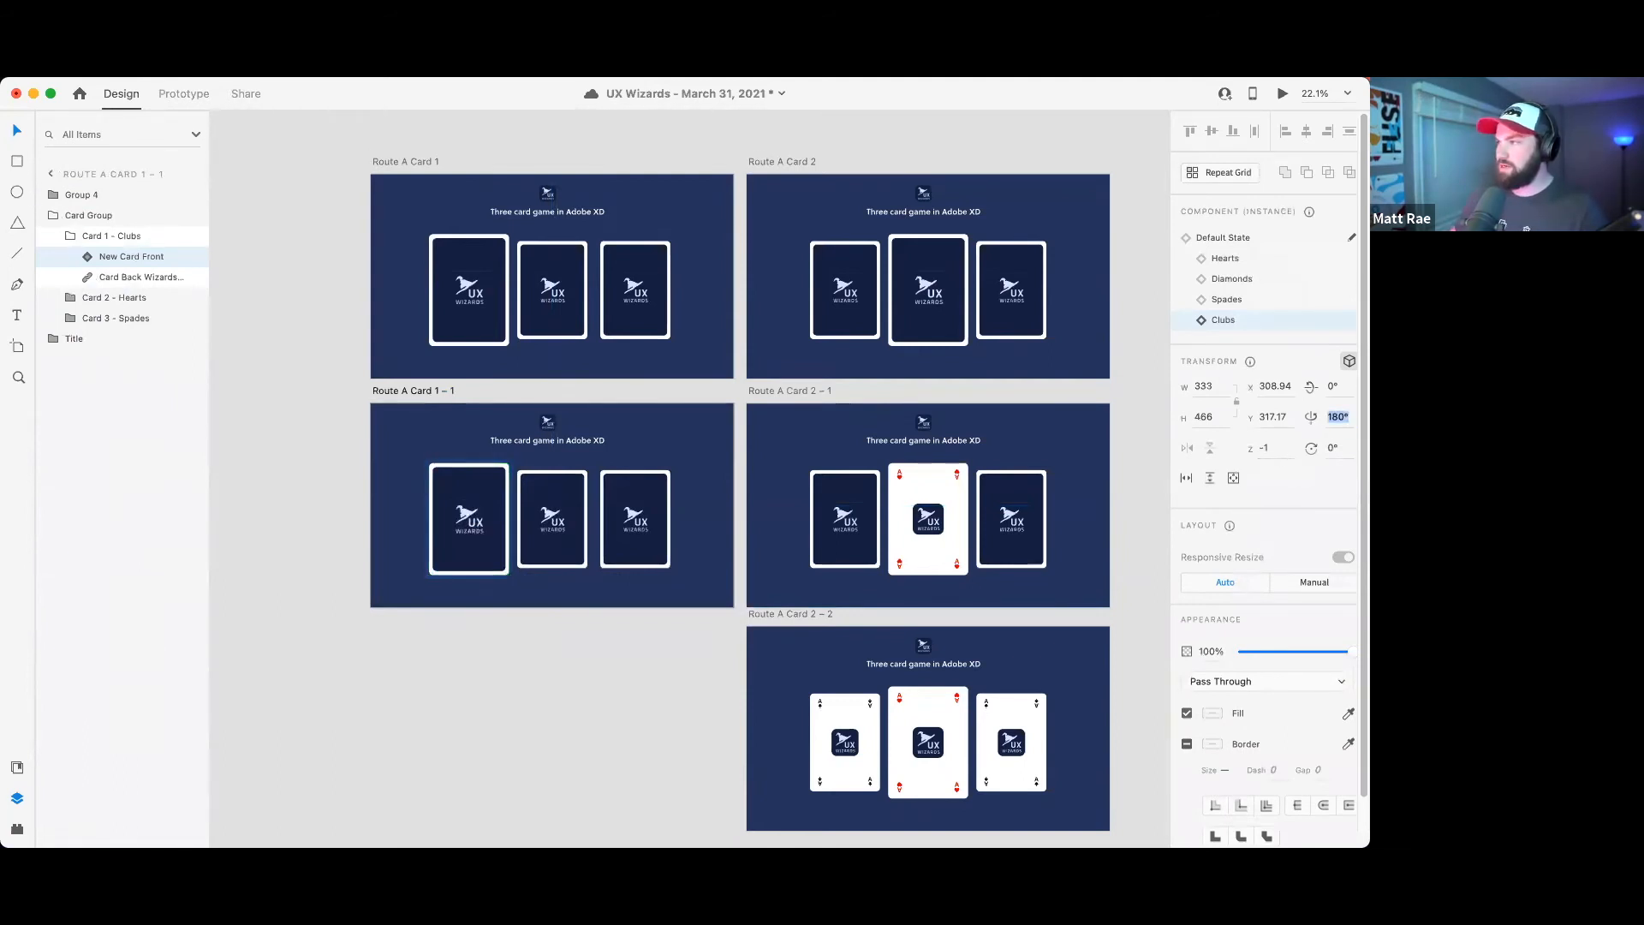
pyautogui.click(1266, 447)
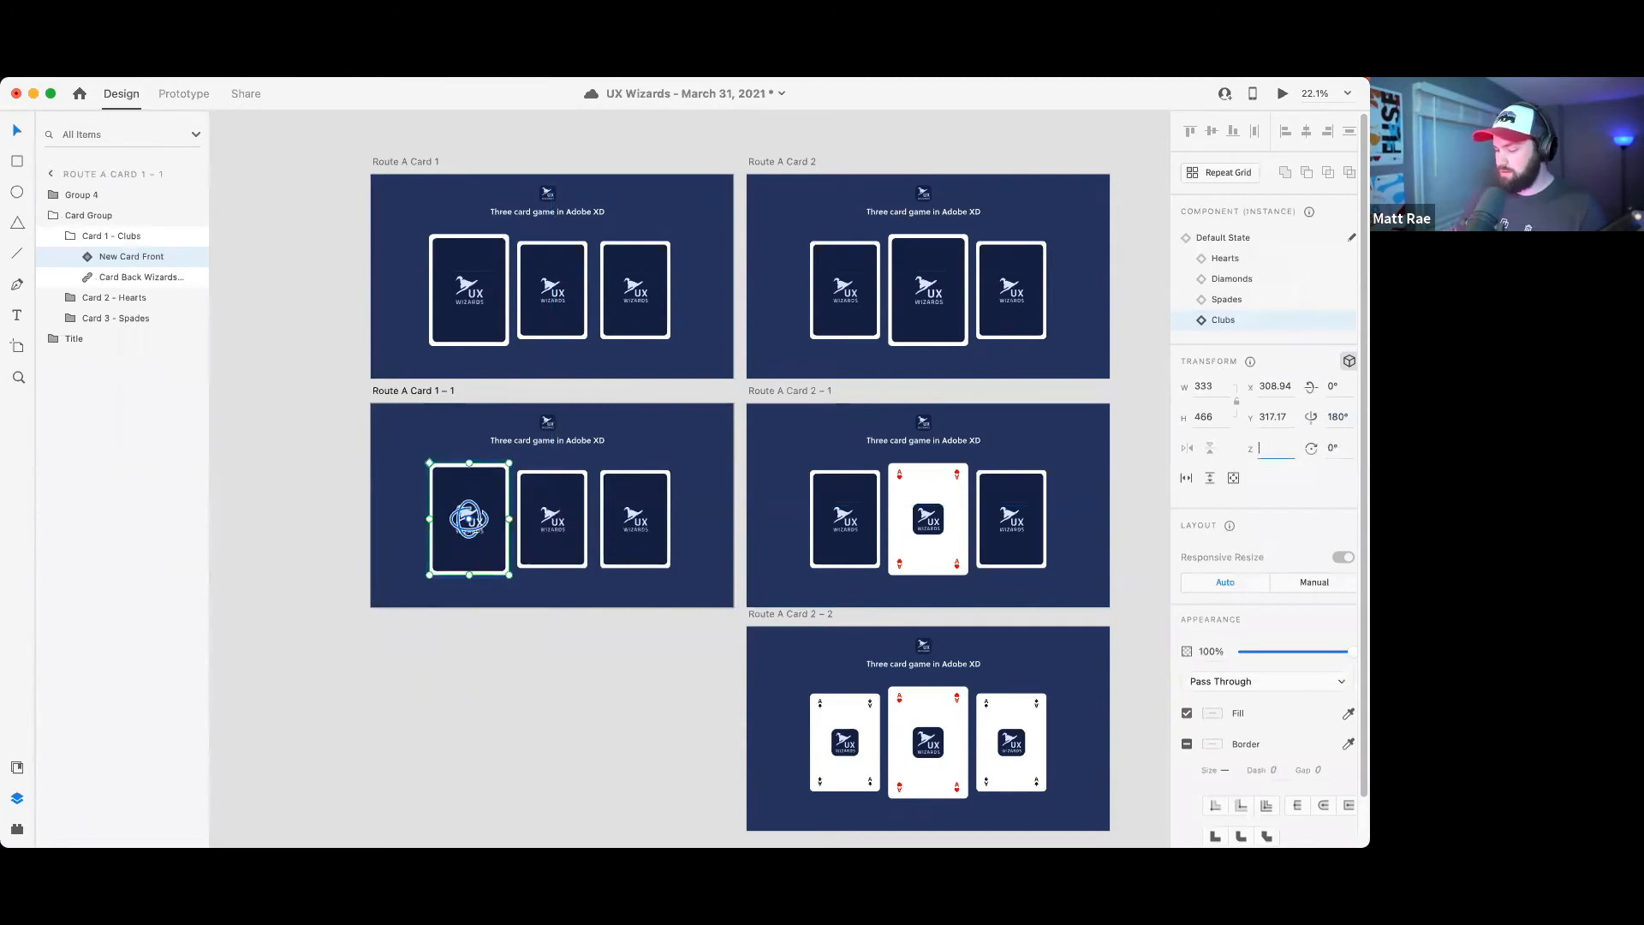
pyautogui.write('1')
pyautogui.press('Return')
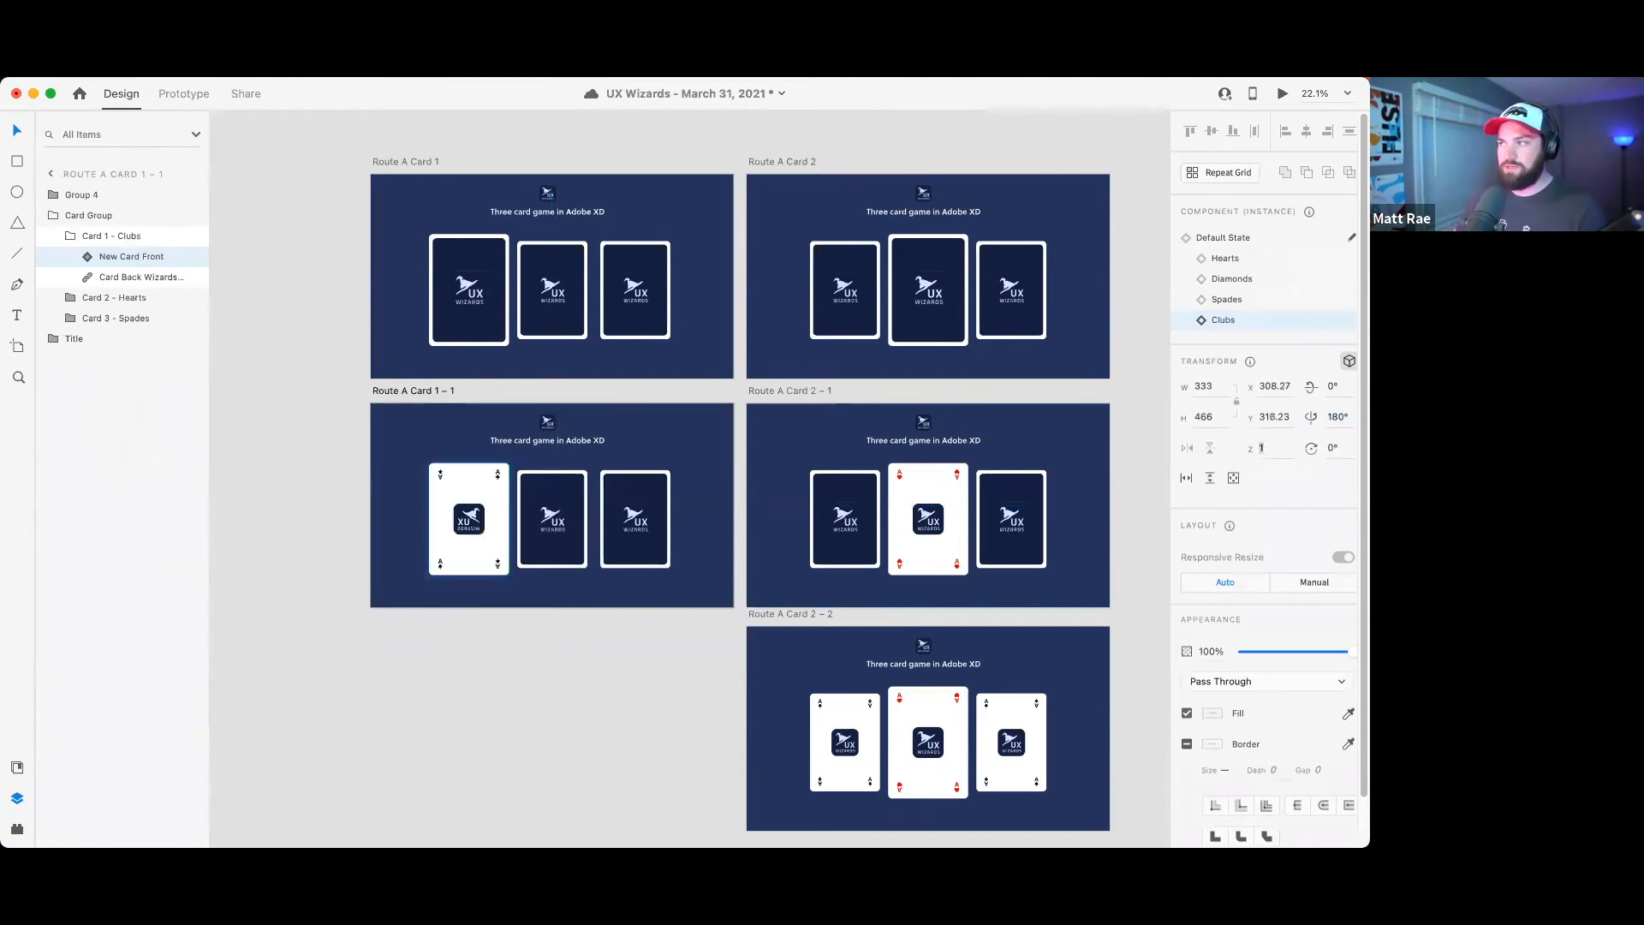
# - Set the Clubs card's back on Route A Card 1 – 1 to a Z depth of -1 and a Y rotation of 180°
pyautogui.click(116, 276)
pyautogui.click(1276, 366)
pyautogui.write('-1')
pyautogui.click(1329, 334)
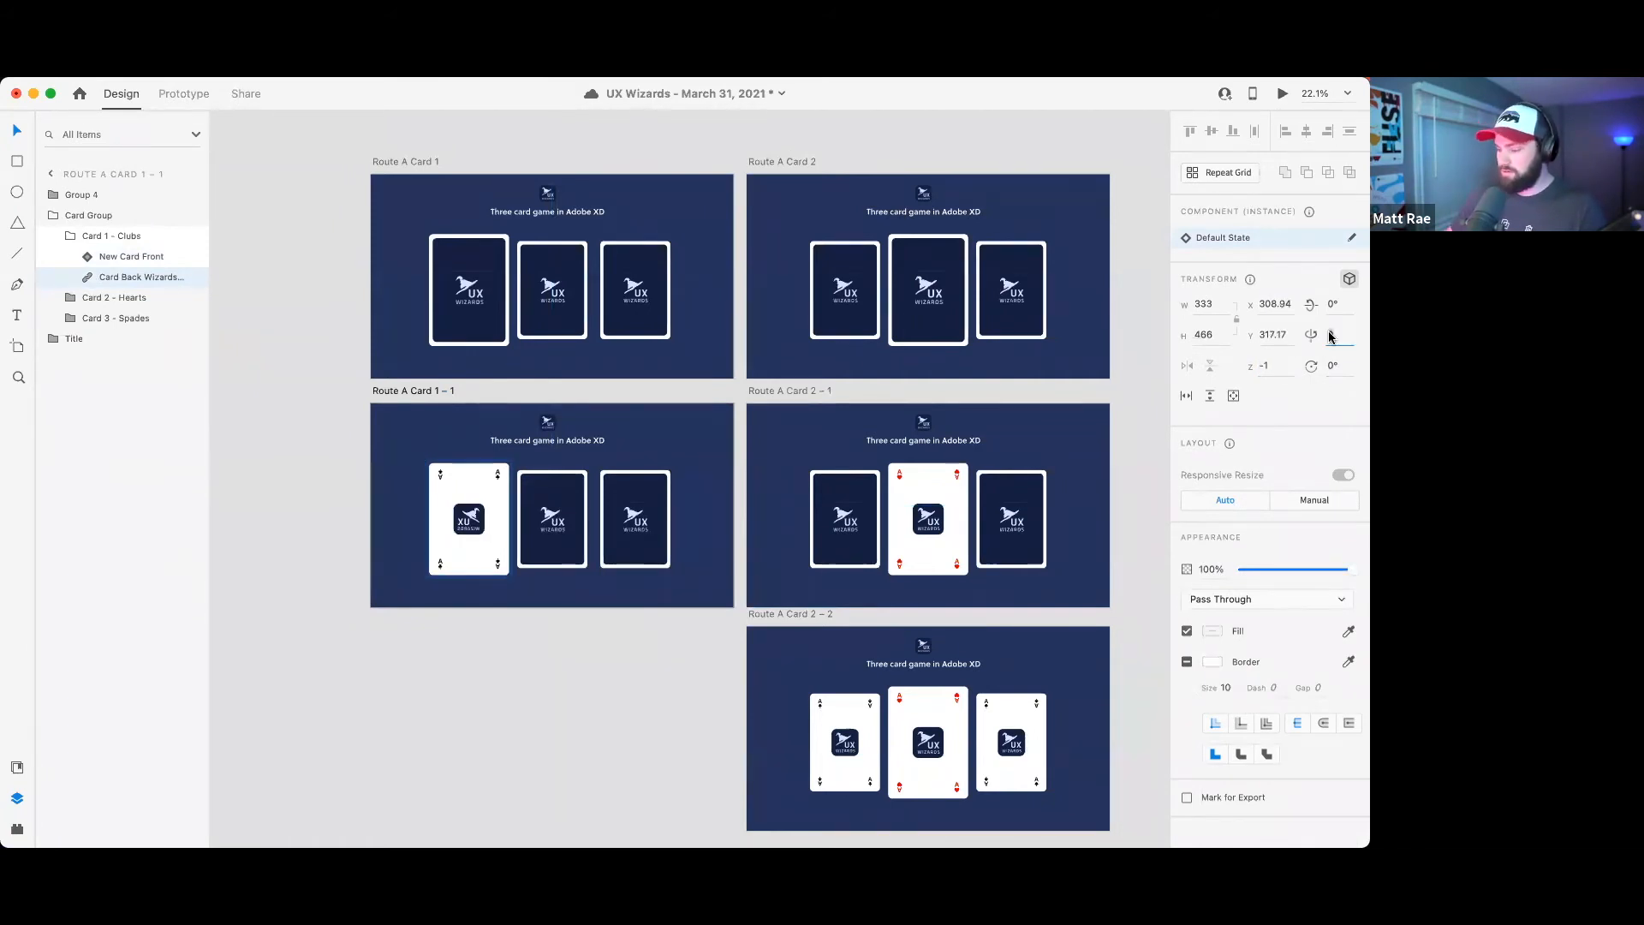
pyautogui.write('180')
pyautogui.press('Return')
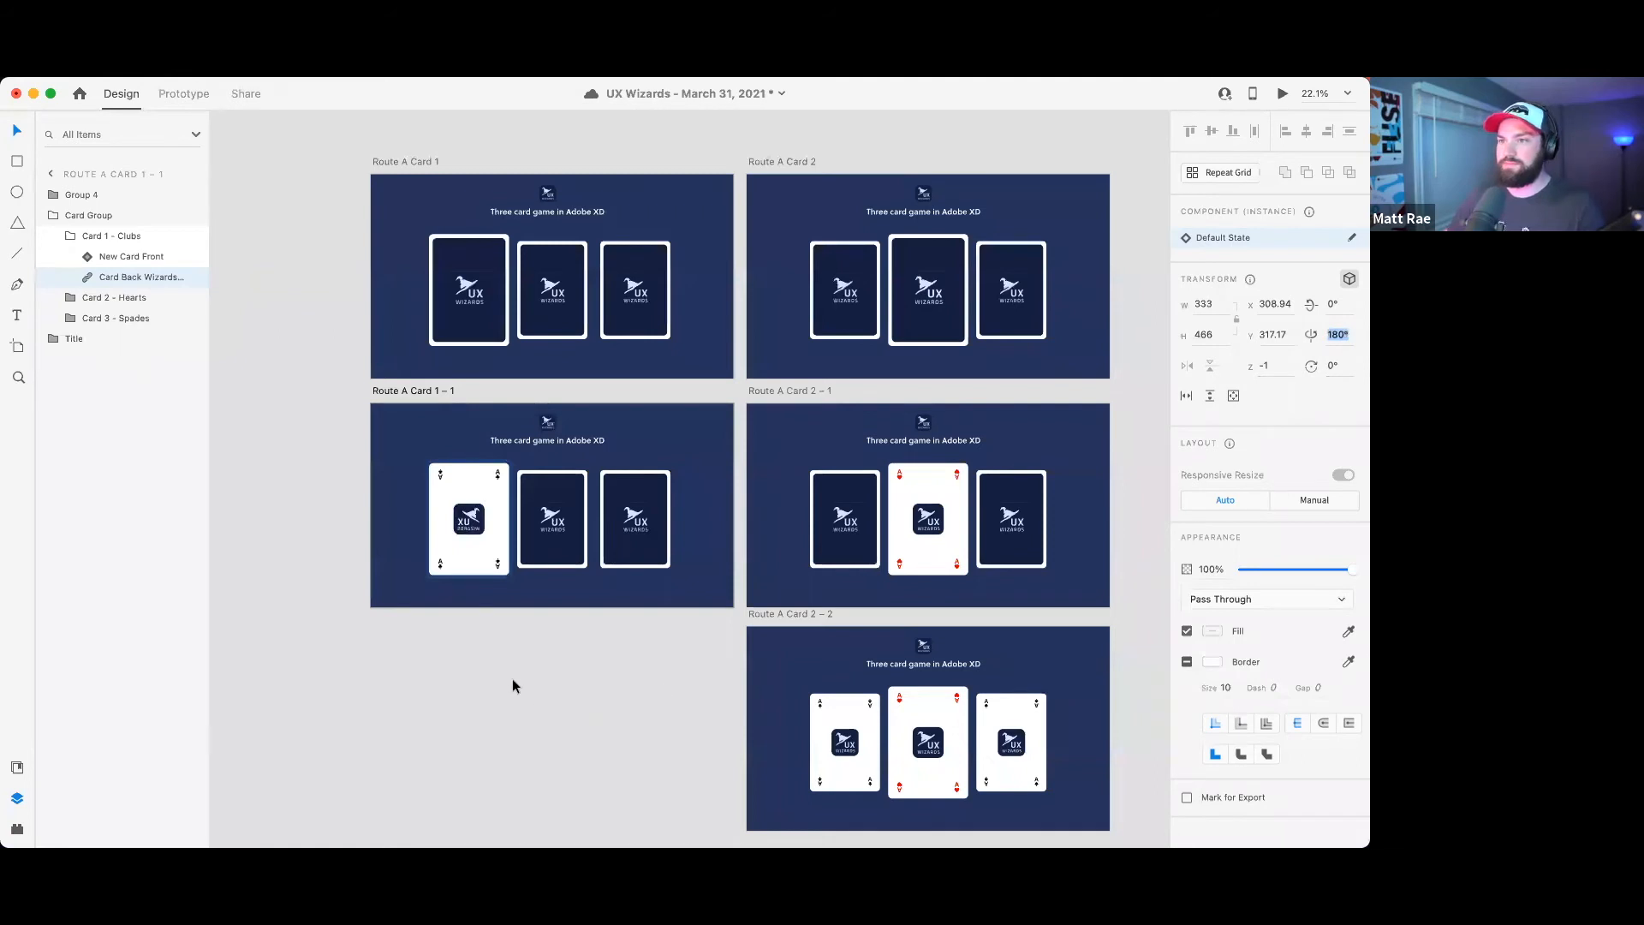
pyautogui.click(453, 514)
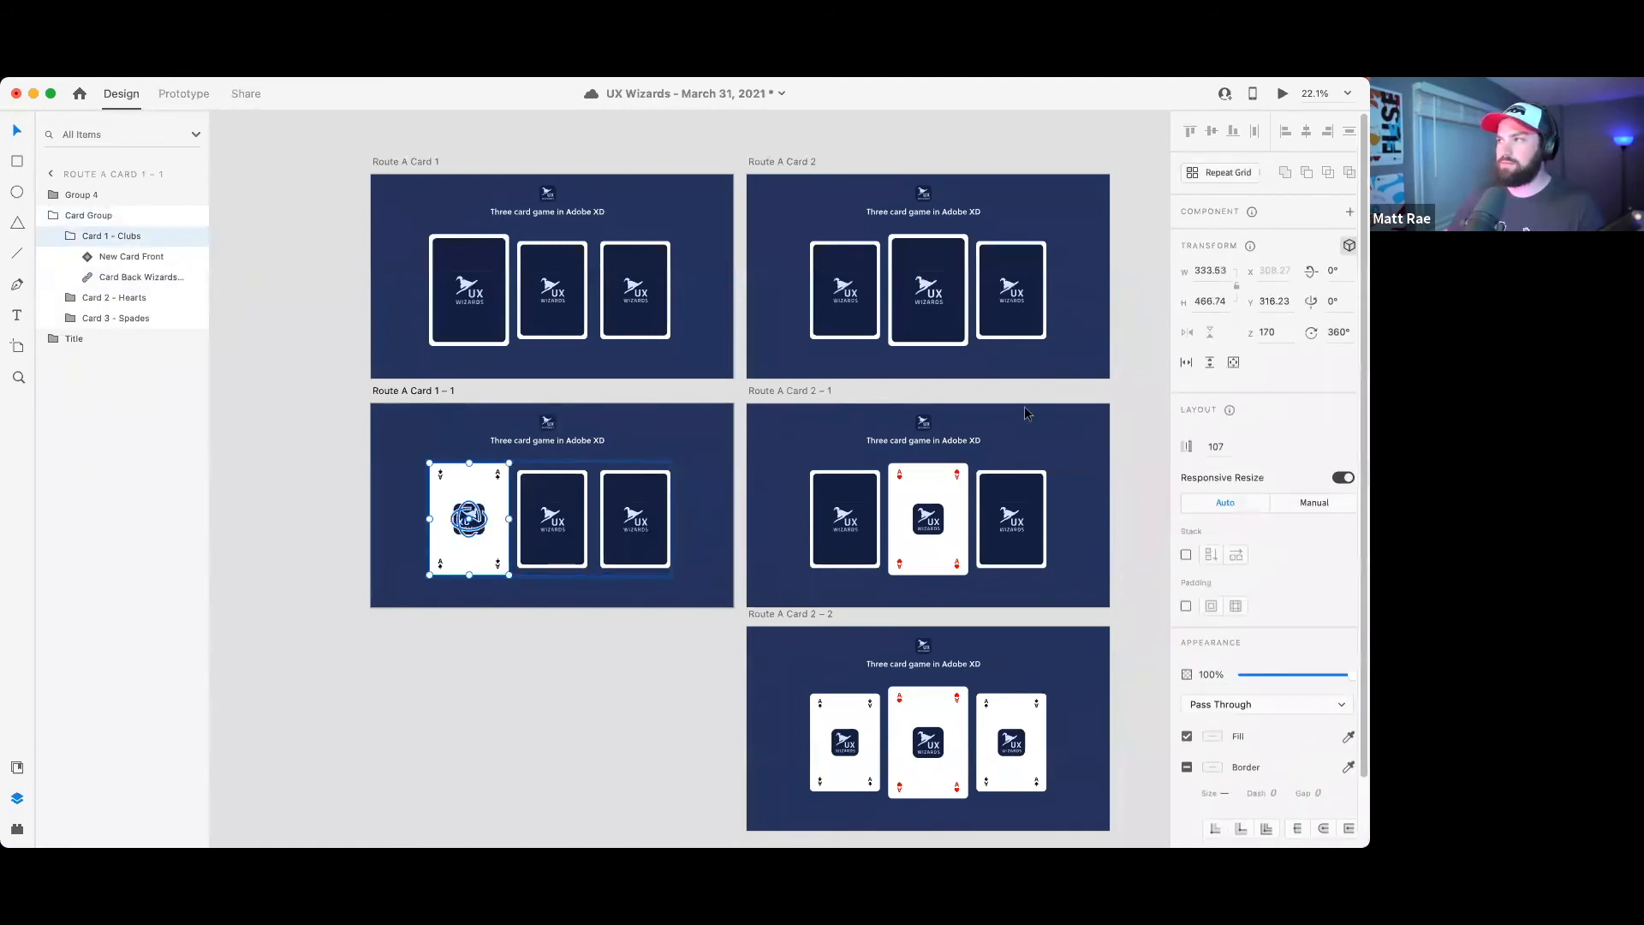
# - Set the Y rotation of the Clubs card's New Card Front on Route A Card 1 – 1 to 0°
pyautogui.click(131, 256)
pyautogui.click(1336, 418)
pyautogui.write('0')
pyautogui.press('Return')
pyautogui.click(454, 748)
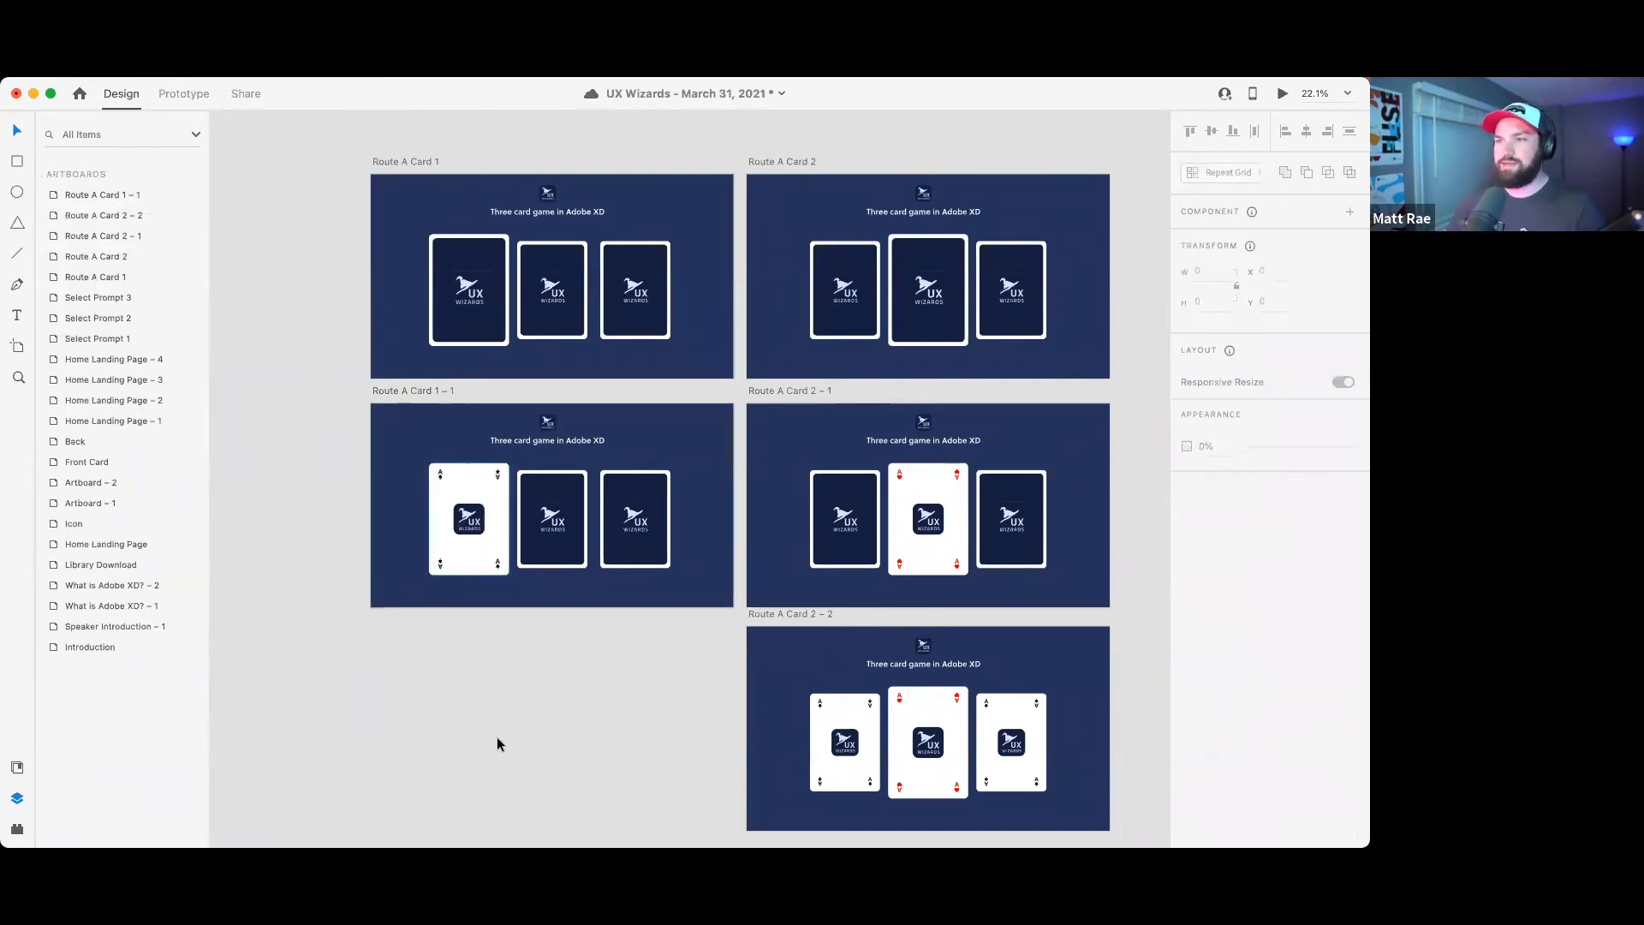
# - Duplicate the Route A Card 1 – 1 artboard and place the copy directly below it, beside Route A Card 2 – 2
pyautogui.click(411, 392)
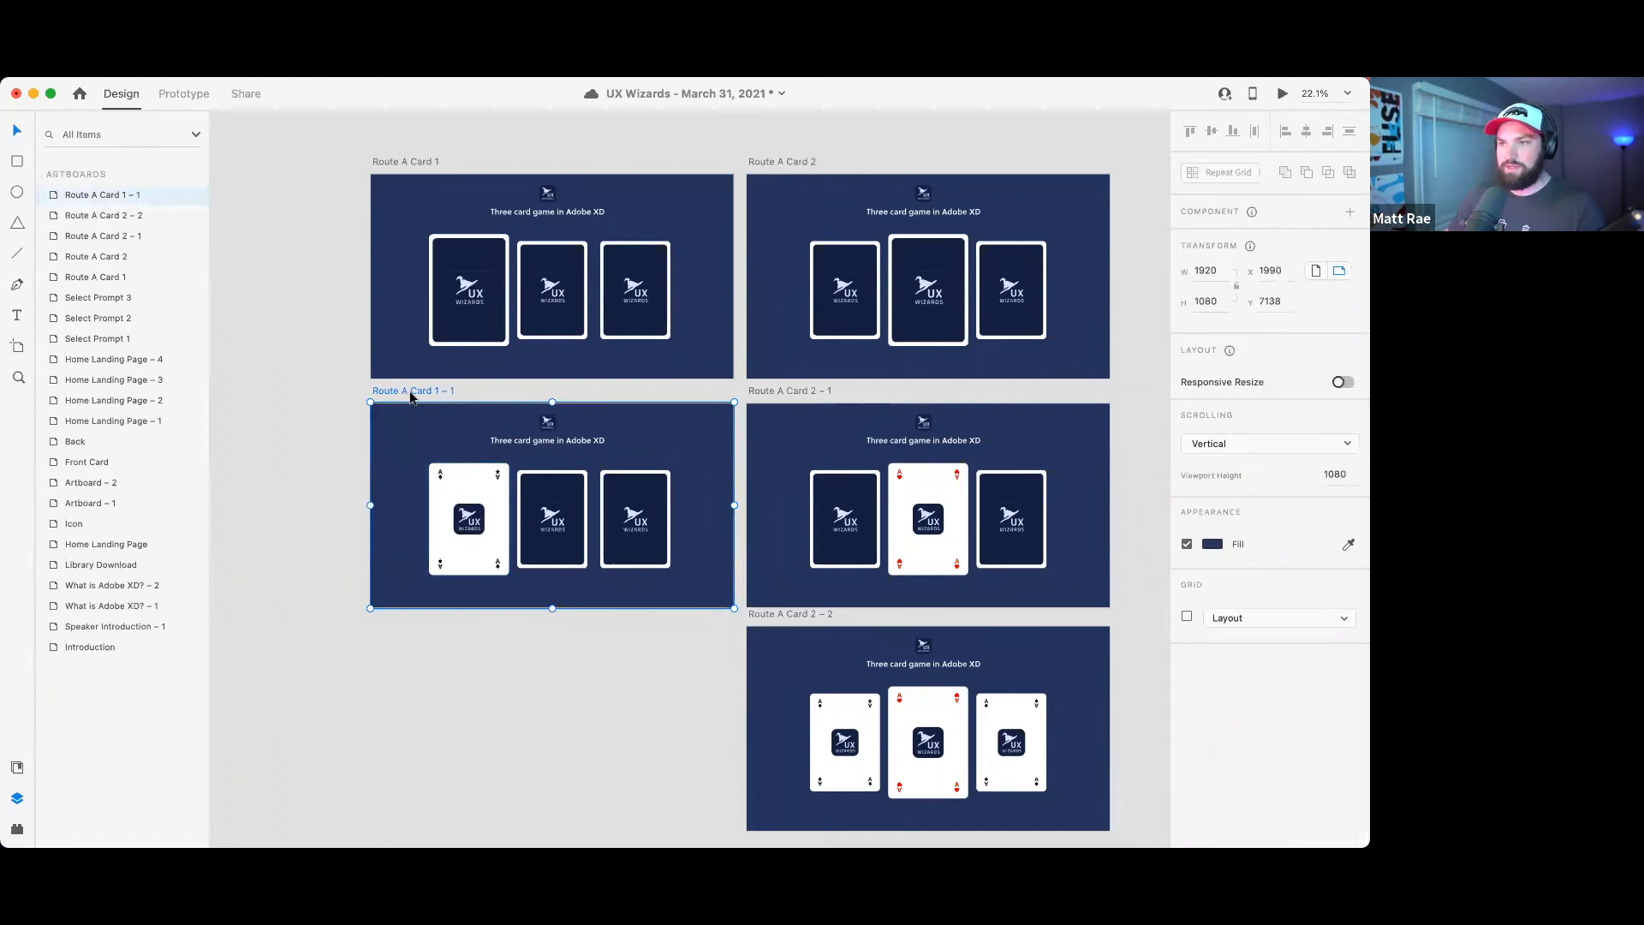
pyautogui.press('super+d')
pyautogui.hscroll(-5, 460, 436)
pyautogui.moveTo(936, 294); pyautogui.dragTo(231, 515)
pyautogui.scroll(5, 338, 516)
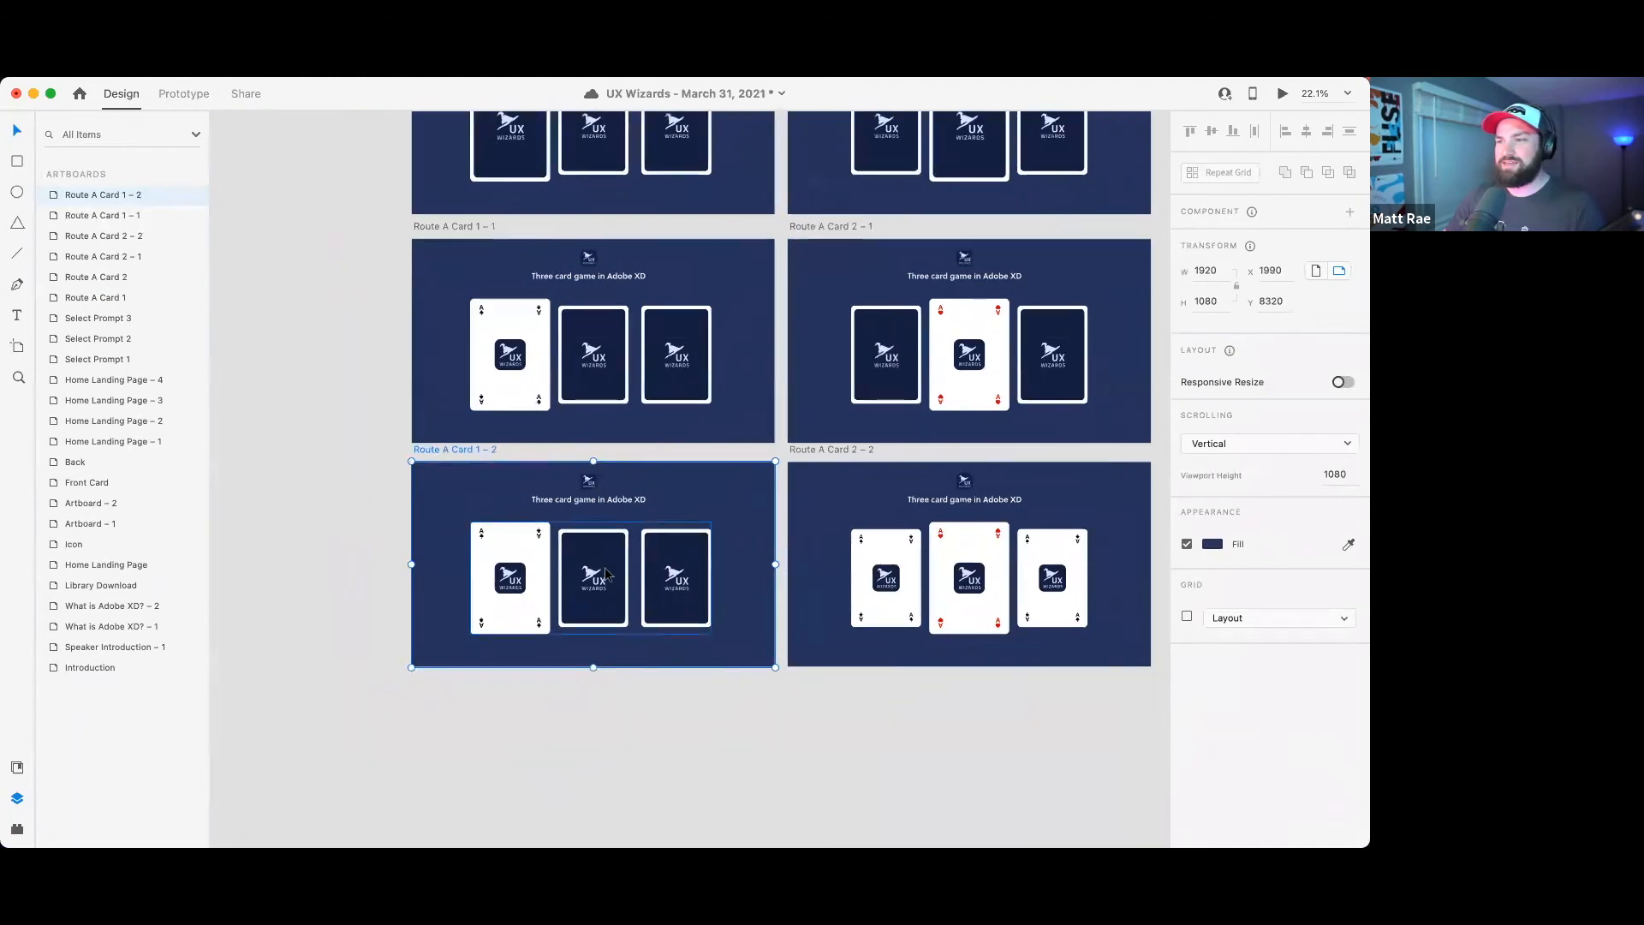
pyautogui.hscroll(2, 632, 593)
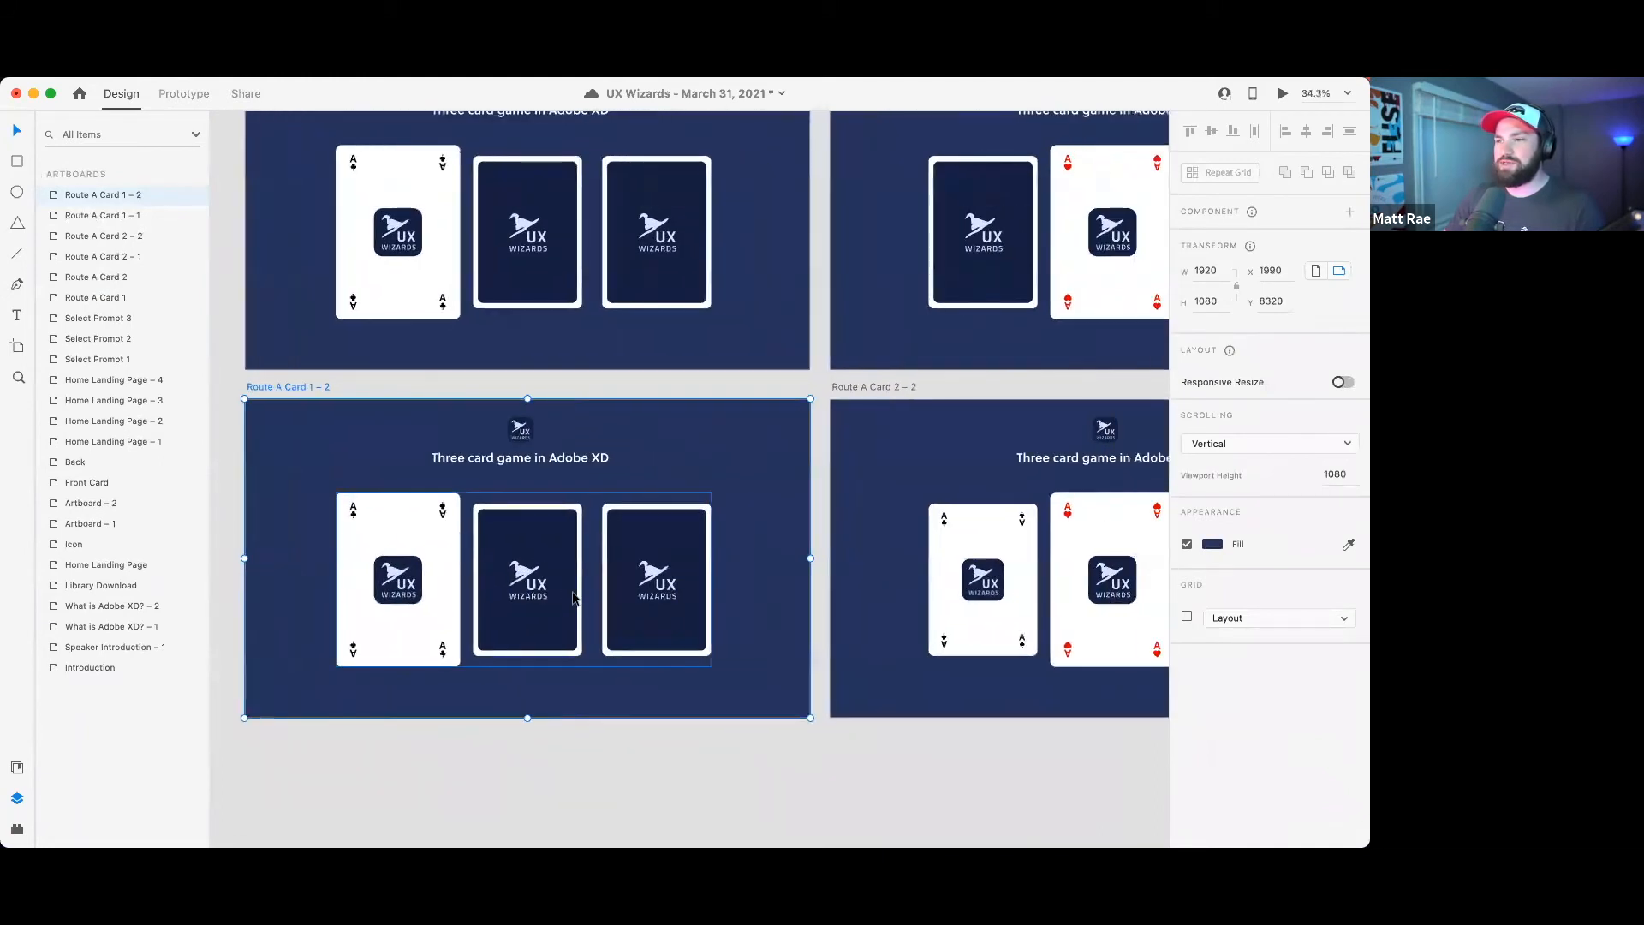
# - Set the Hearts card's New Card Front on Route A Card 1 – 2 to a Z depth of 1 and a Y rotation of 0°
pyautogui.doubleClick(528, 585)
pyautogui.doubleClick(551, 558)
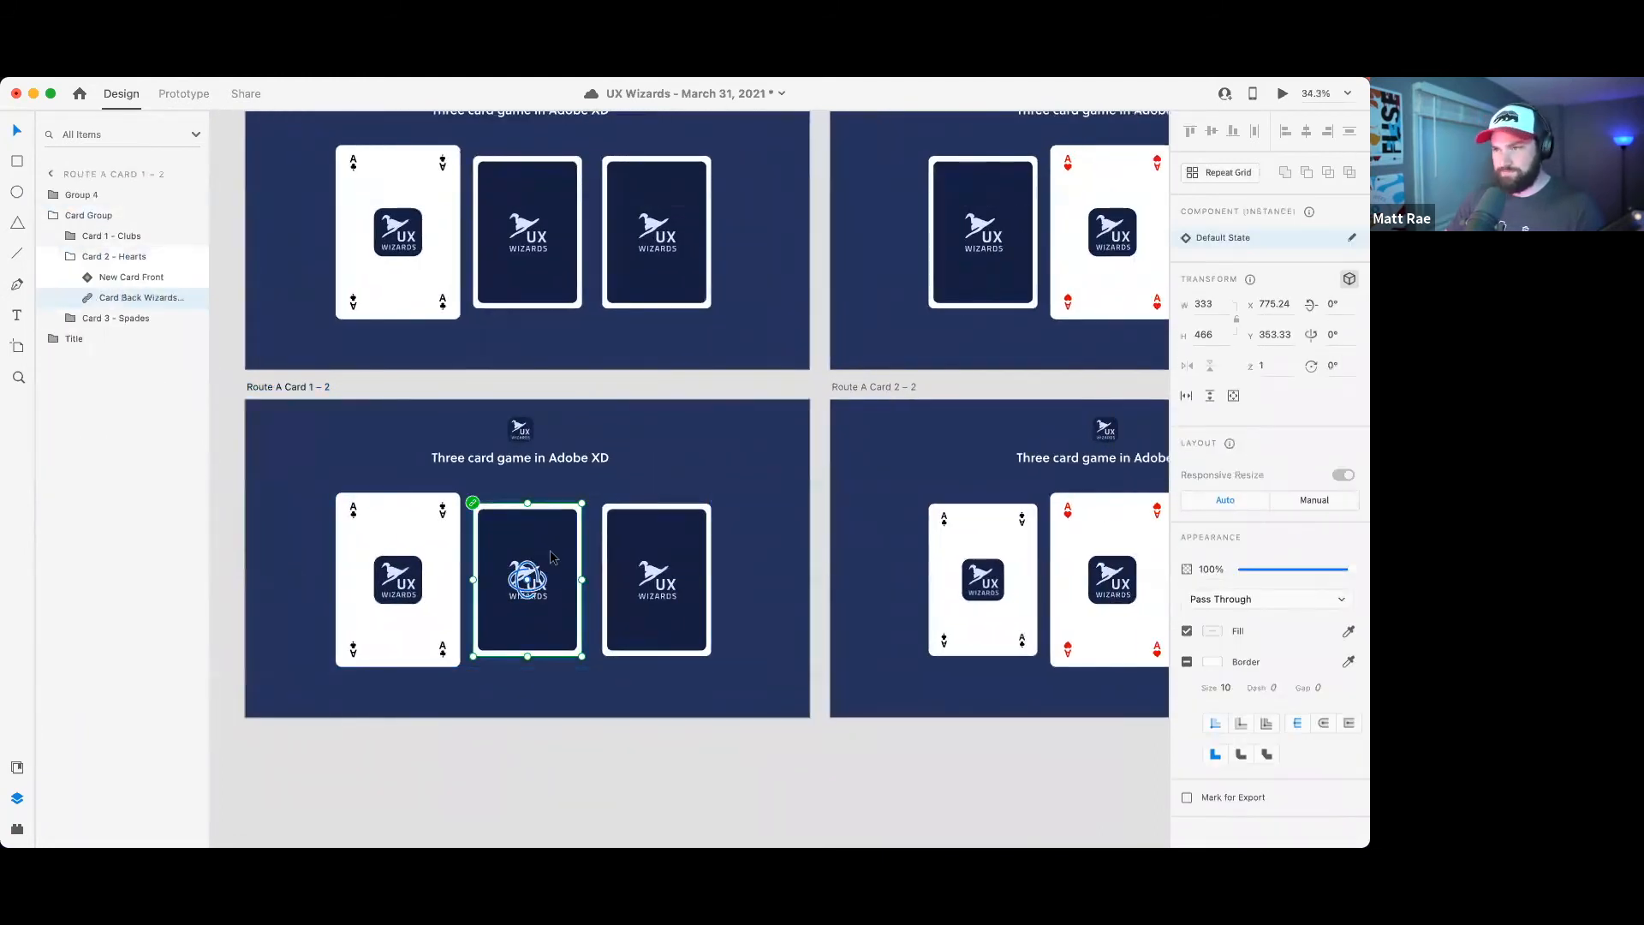
pyautogui.hscroll(2, 814, 661)
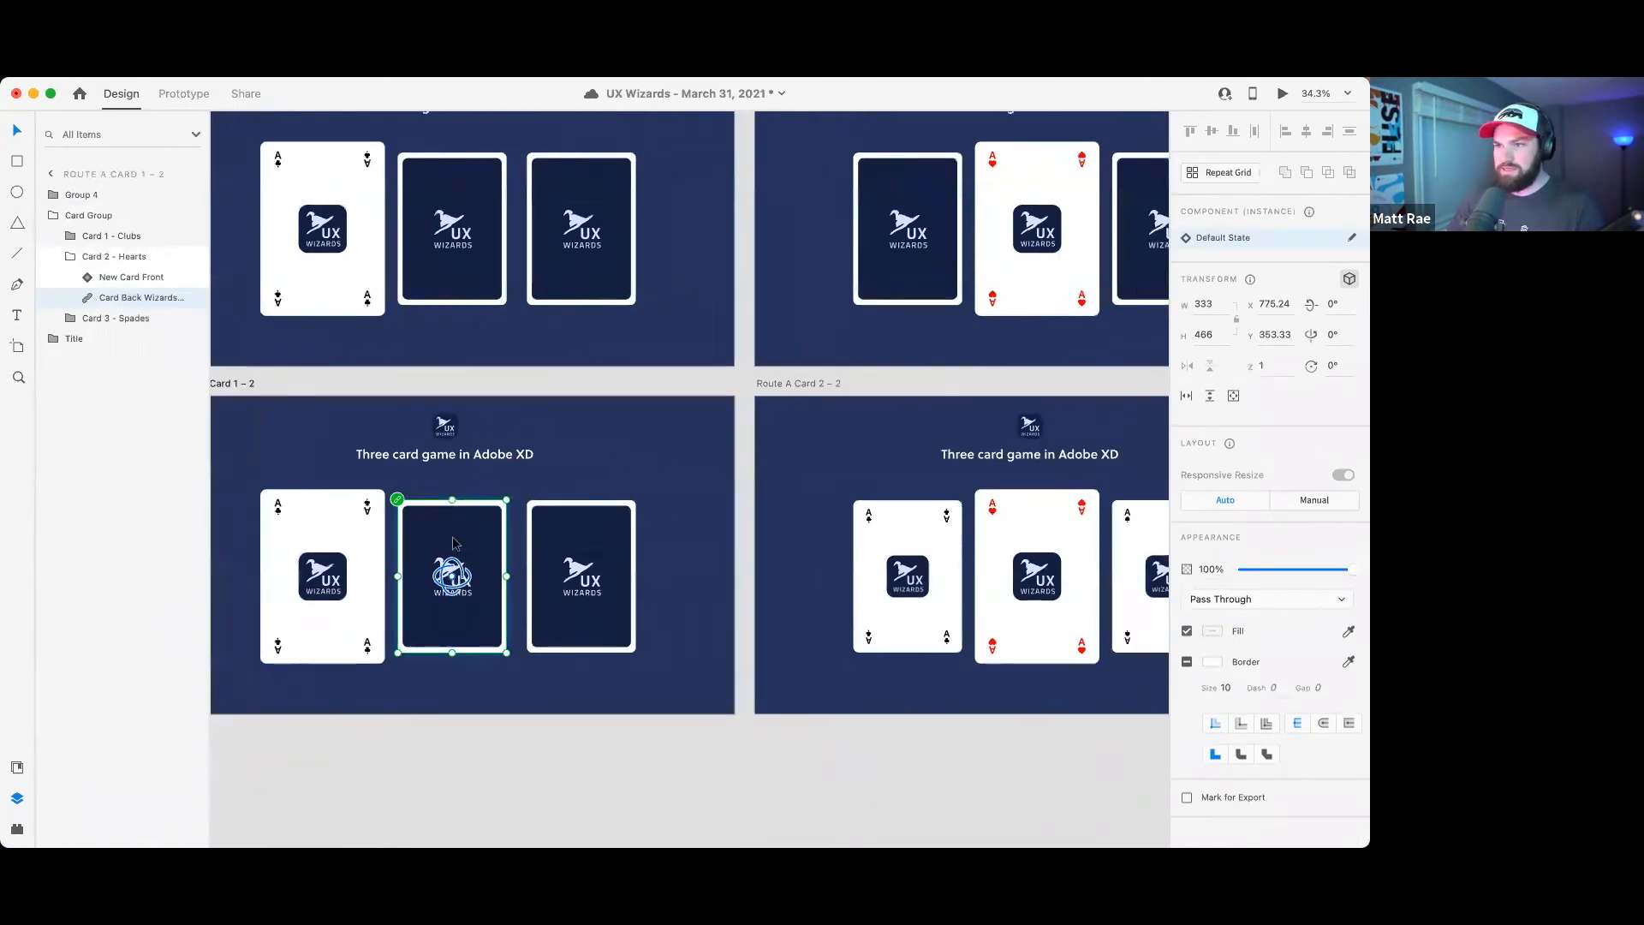
pyautogui.doubleClick(890, 572)
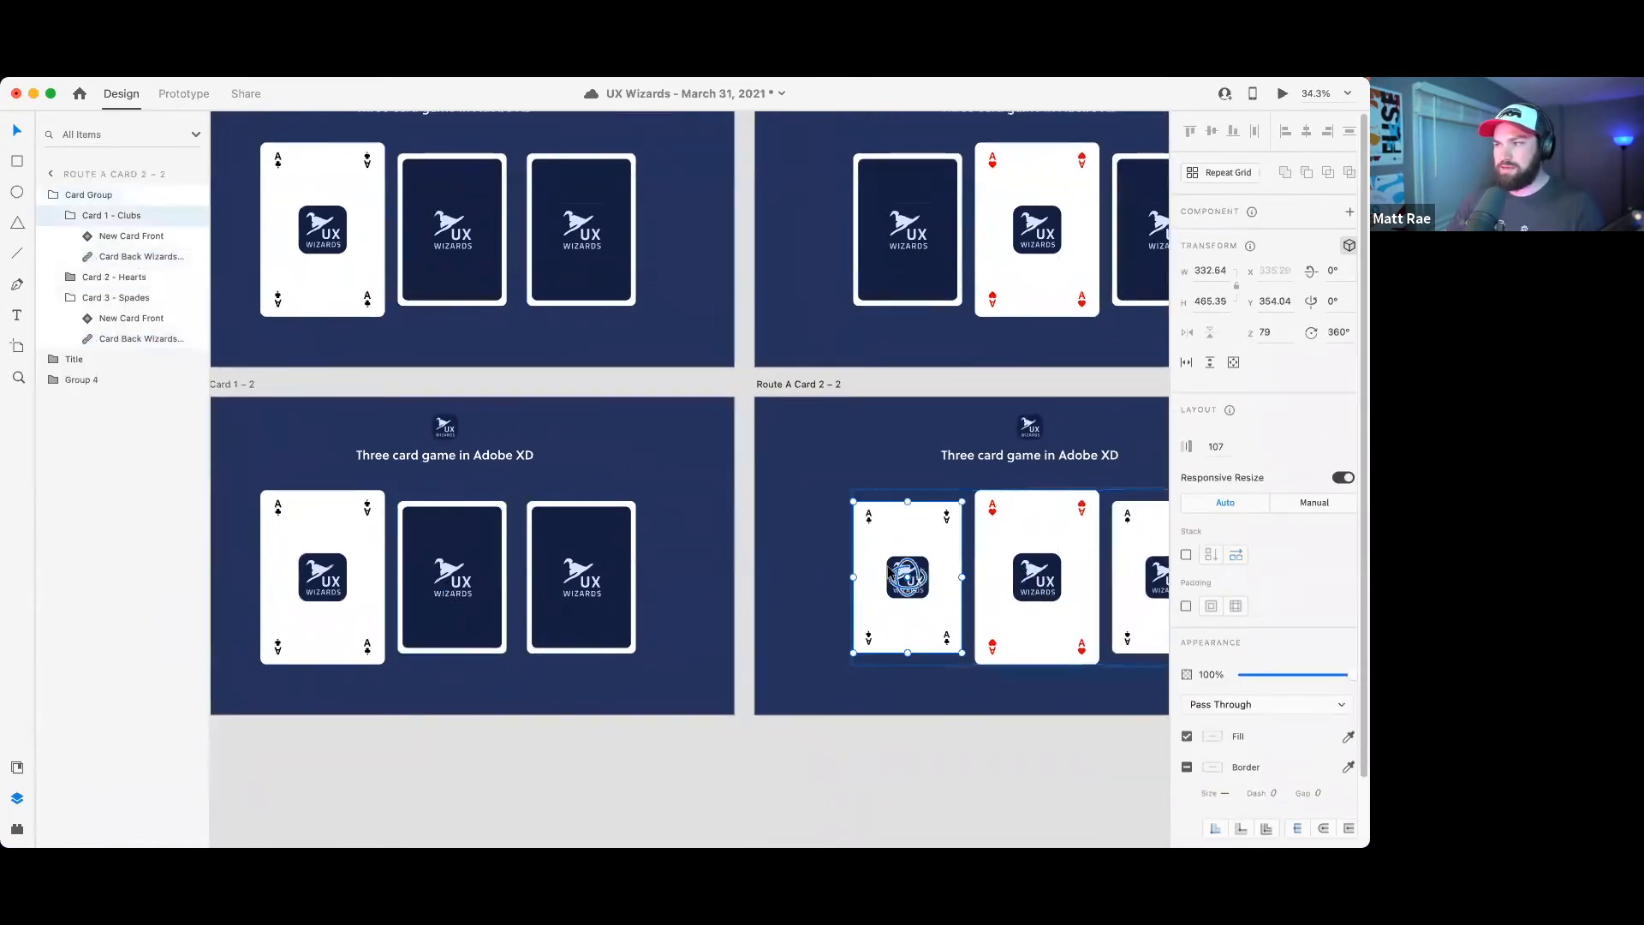
pyautogui.doubleClick(463, 540)
pyautogui.click(1272, 334)
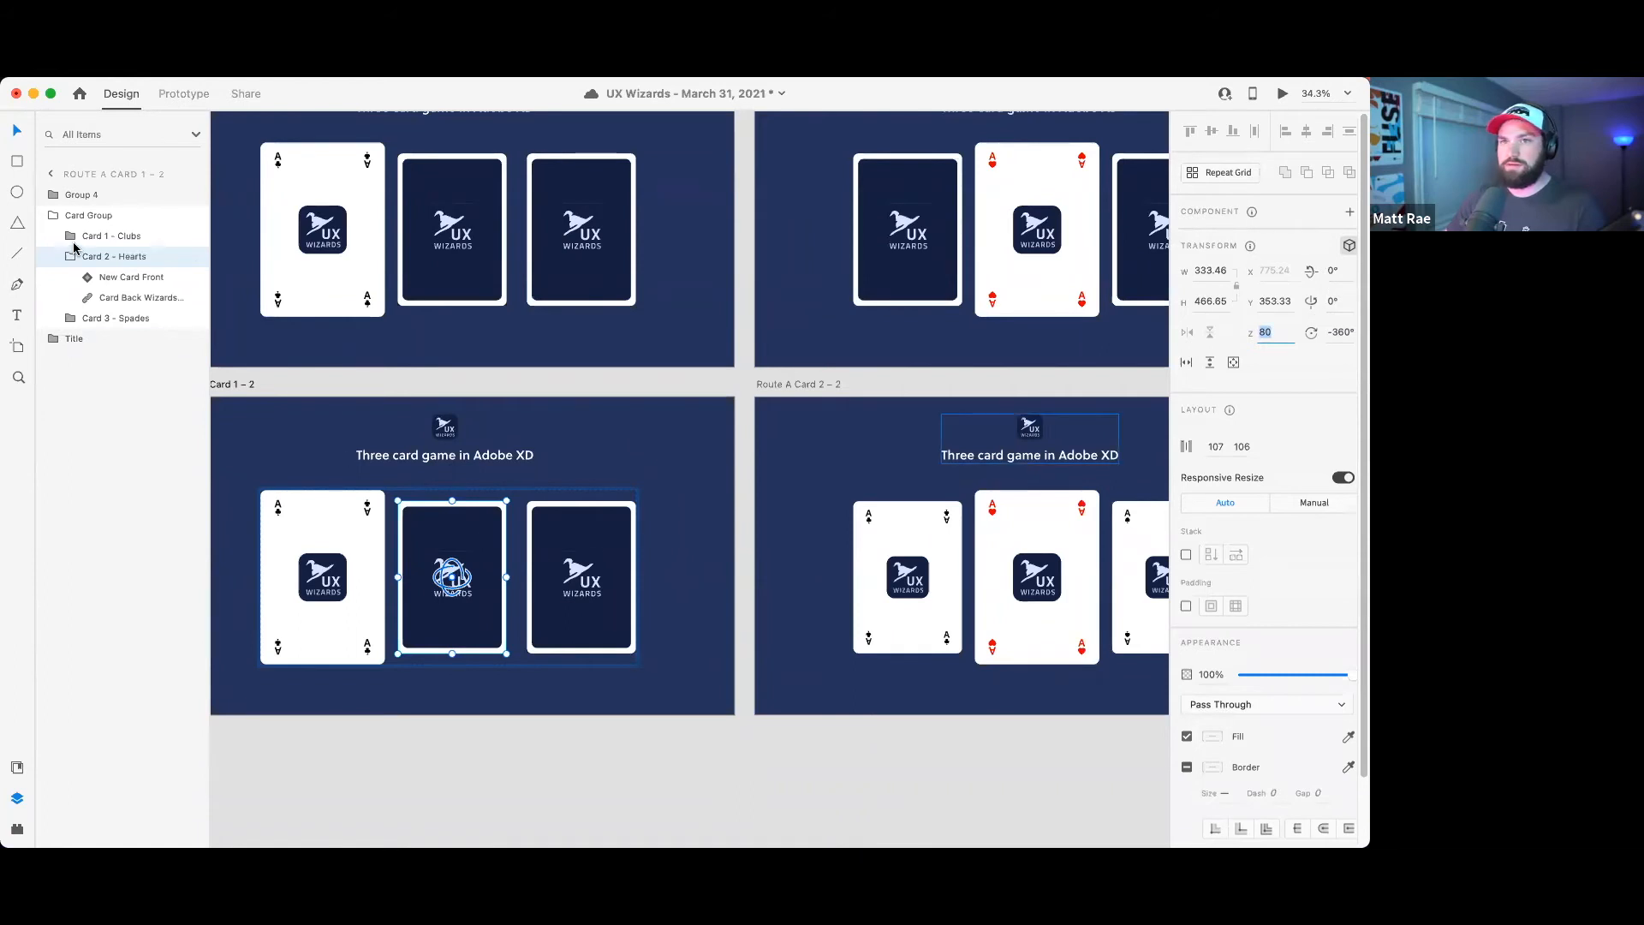
pyautogui.click(116, 276)
pyautogui.click(1269, 449)
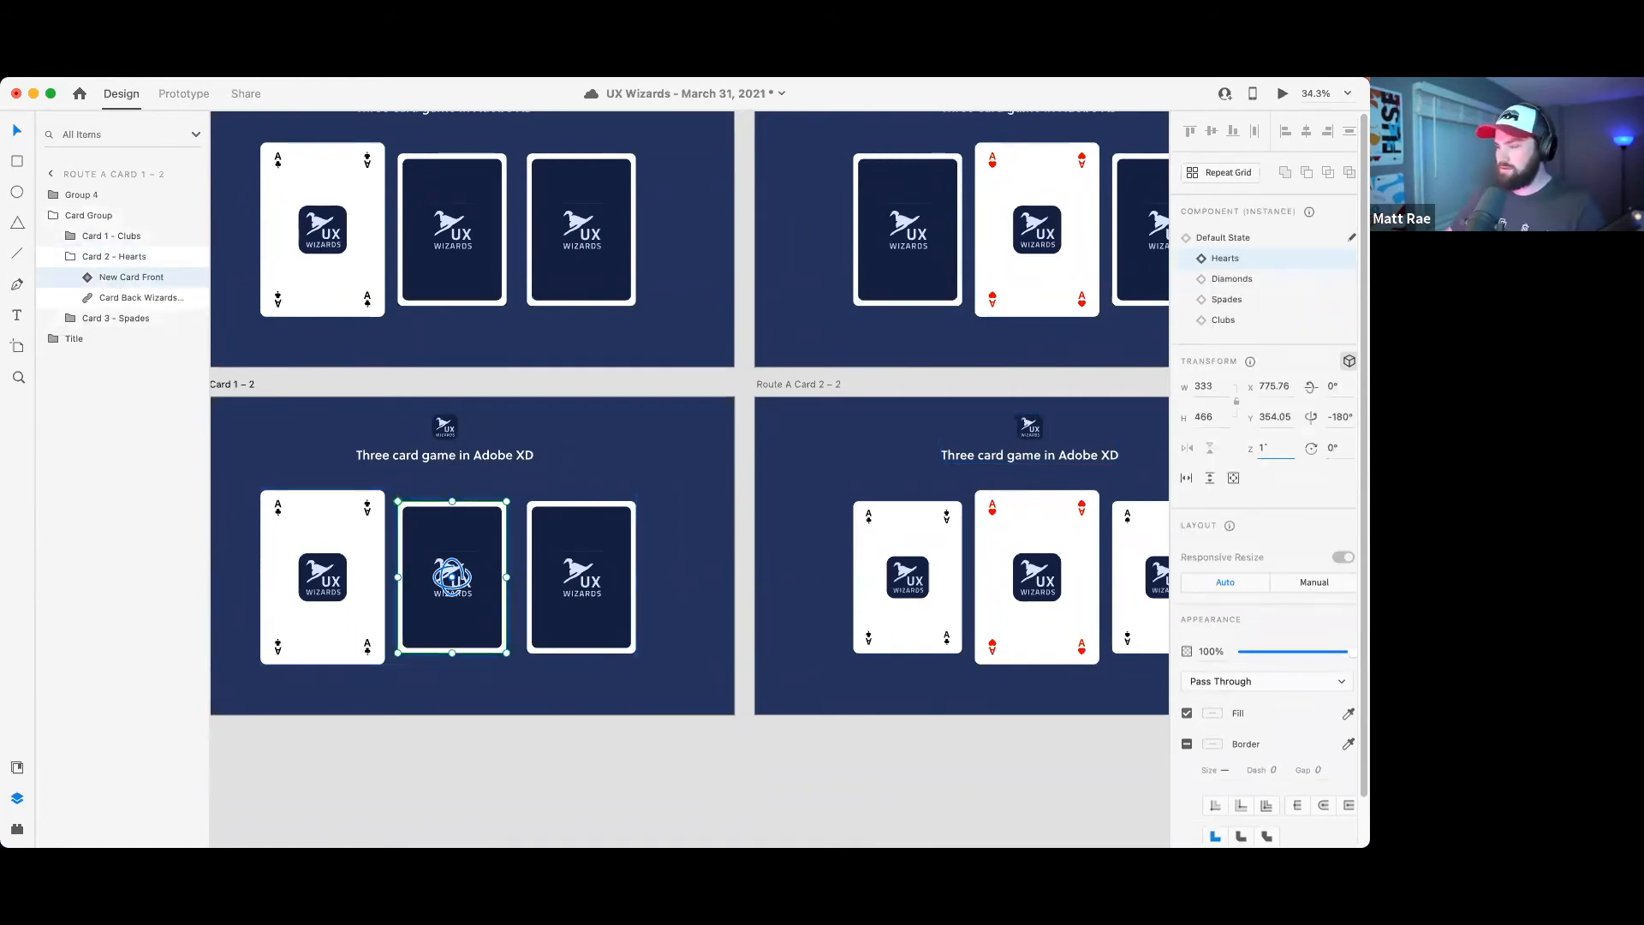
pyautogui.click(1341, 417)
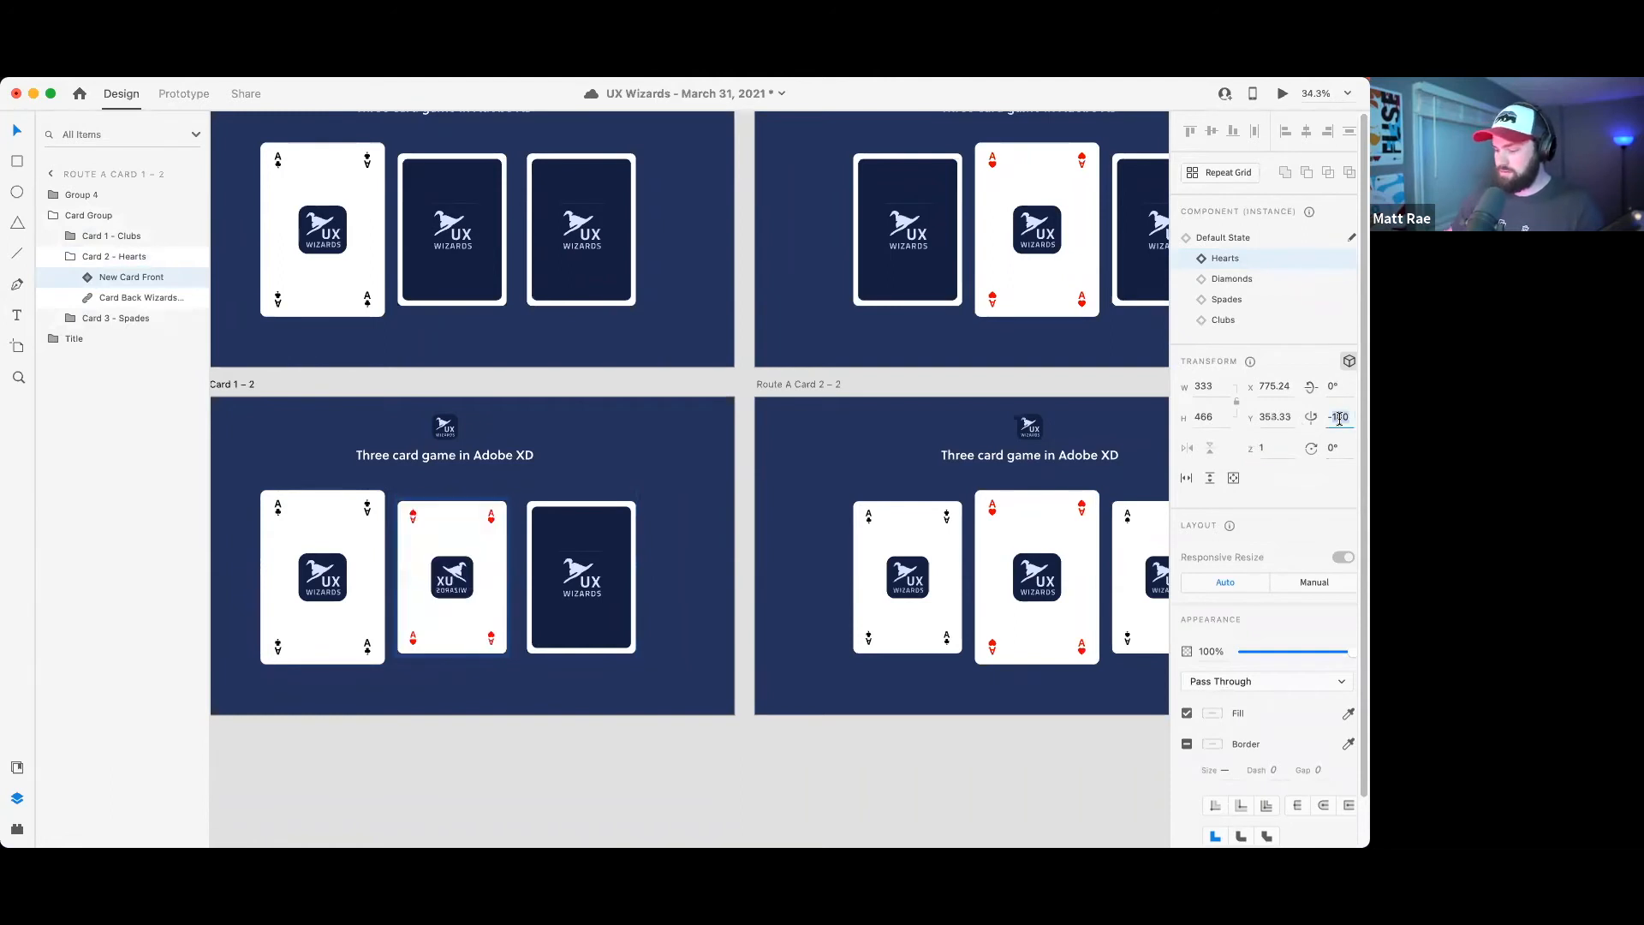
pyautogui.press('BackSpace')
pyautogui.write('0')
pyautogui.press('Return')
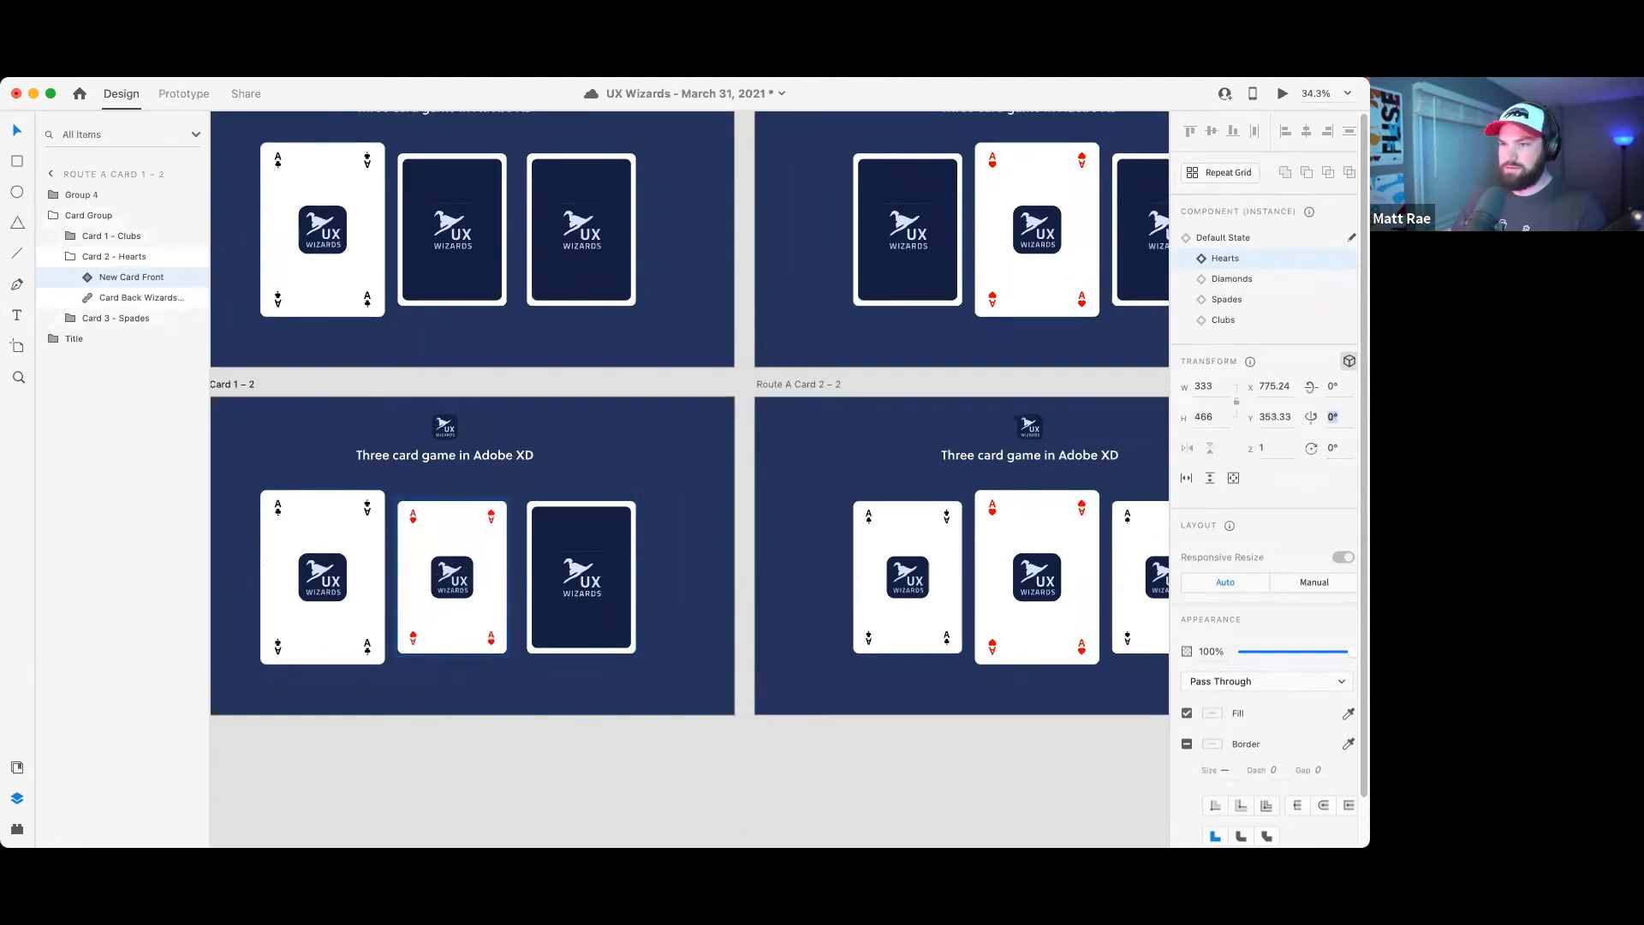
# - Set the Hearts card's back on Route A Card 1 – 2 to a Z depth of -1 and a Y rotation of 180°
pyautogui.click(133, 299)
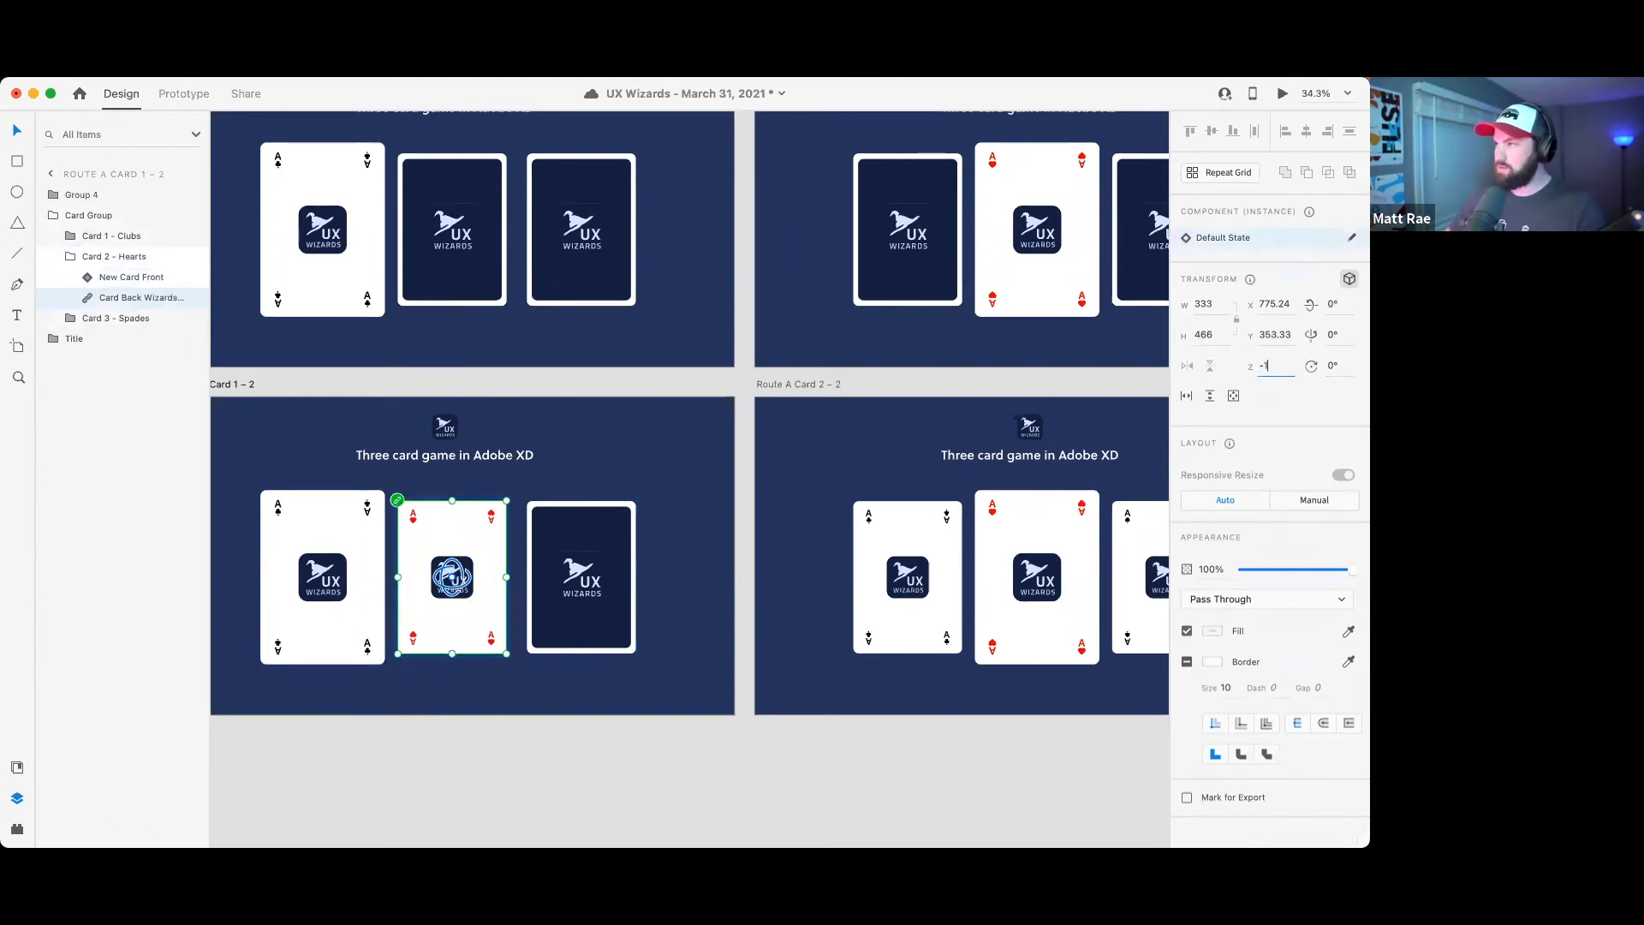
pyautogui.click(1340, 332)
pyautogui.write('1')
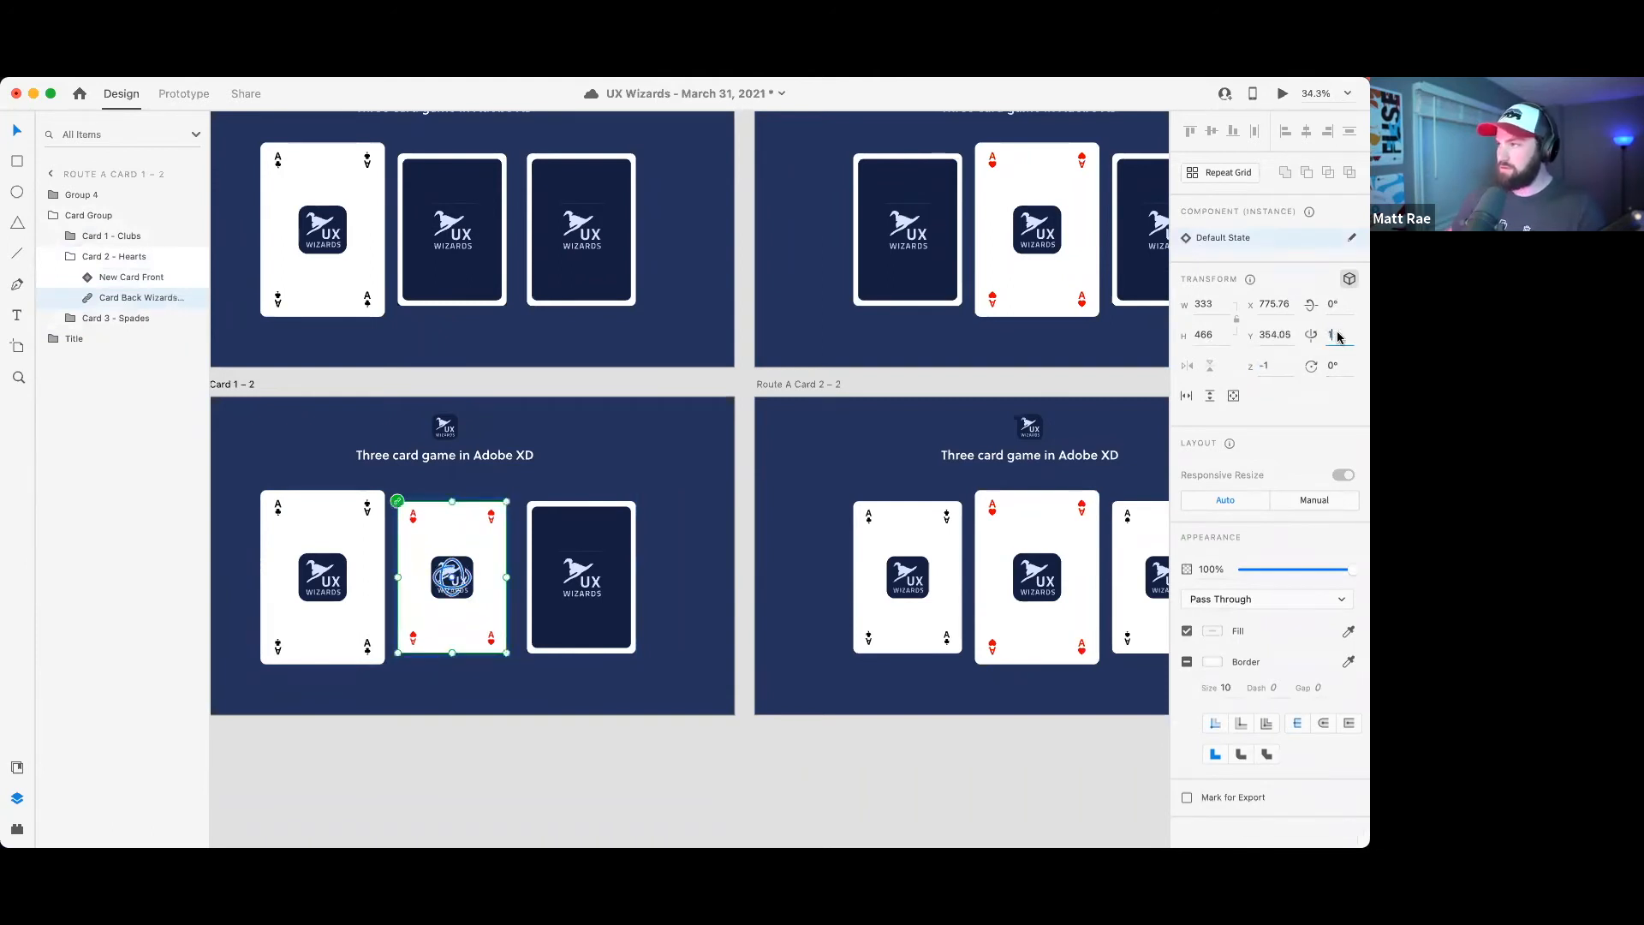
pyautogui.press('Return')
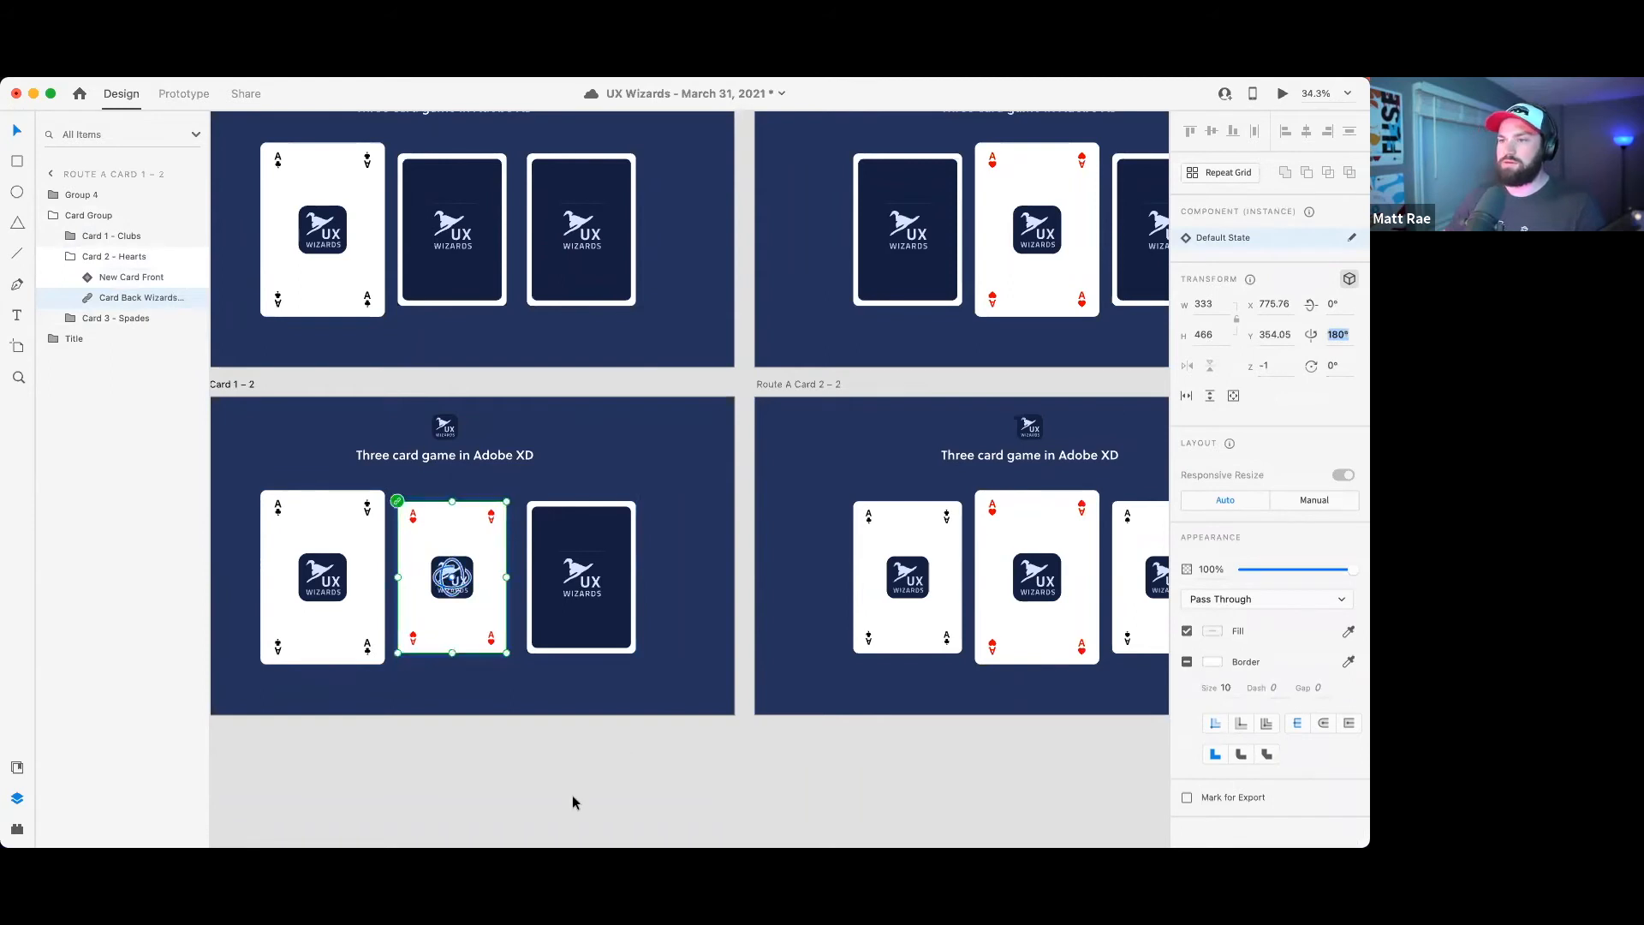
pyautogui.click(572, 794)
# - Wire Route A Card 1 to Route A Card 1 – 1 with a time-triggered Auto-Animate after a 0.2 s delay
pyautogui.press('super+0')
pyautogui.click(458, 314)
pyautogui.click(183, 94)
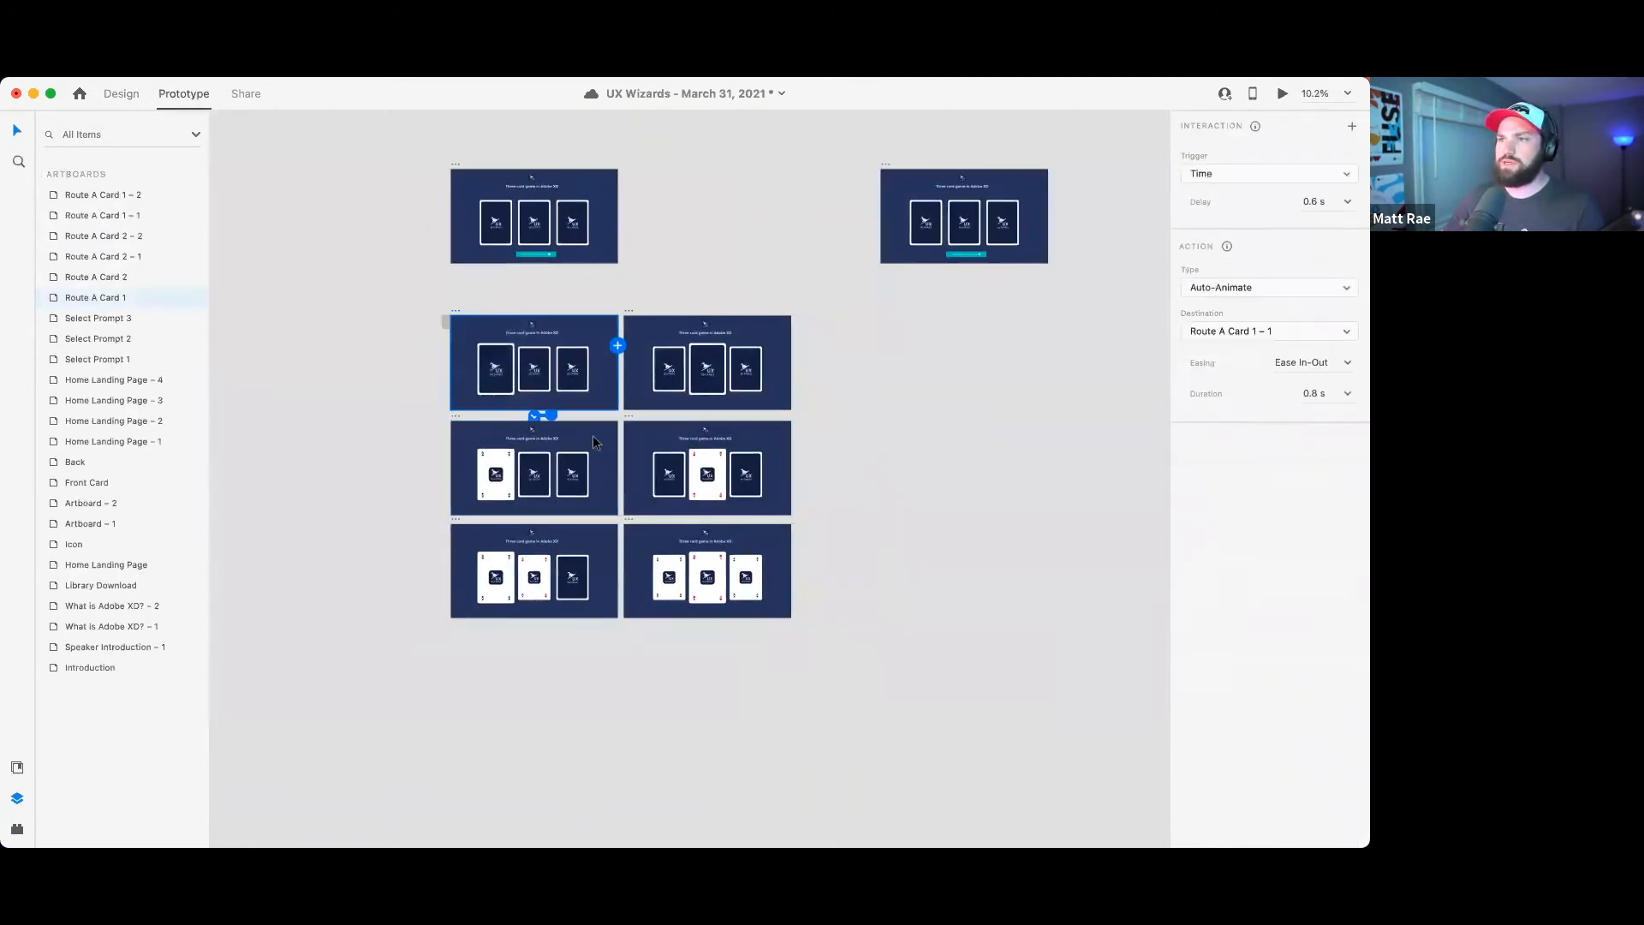
pyautogui.click(1347, 202)
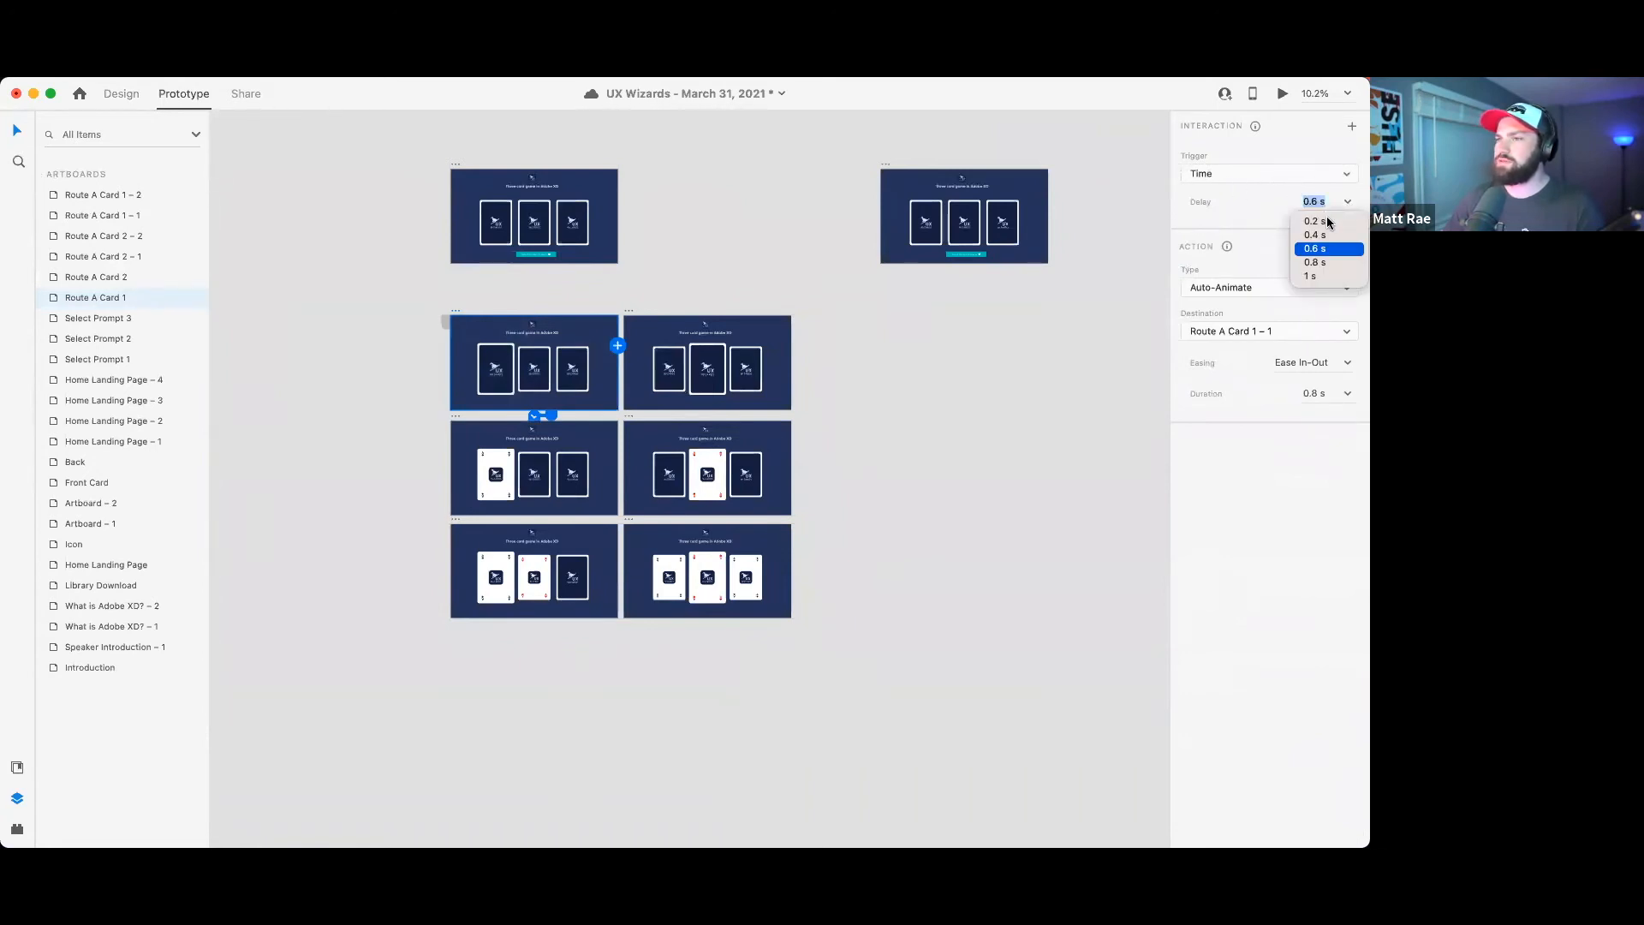
pyautogui.click(1319, 222)
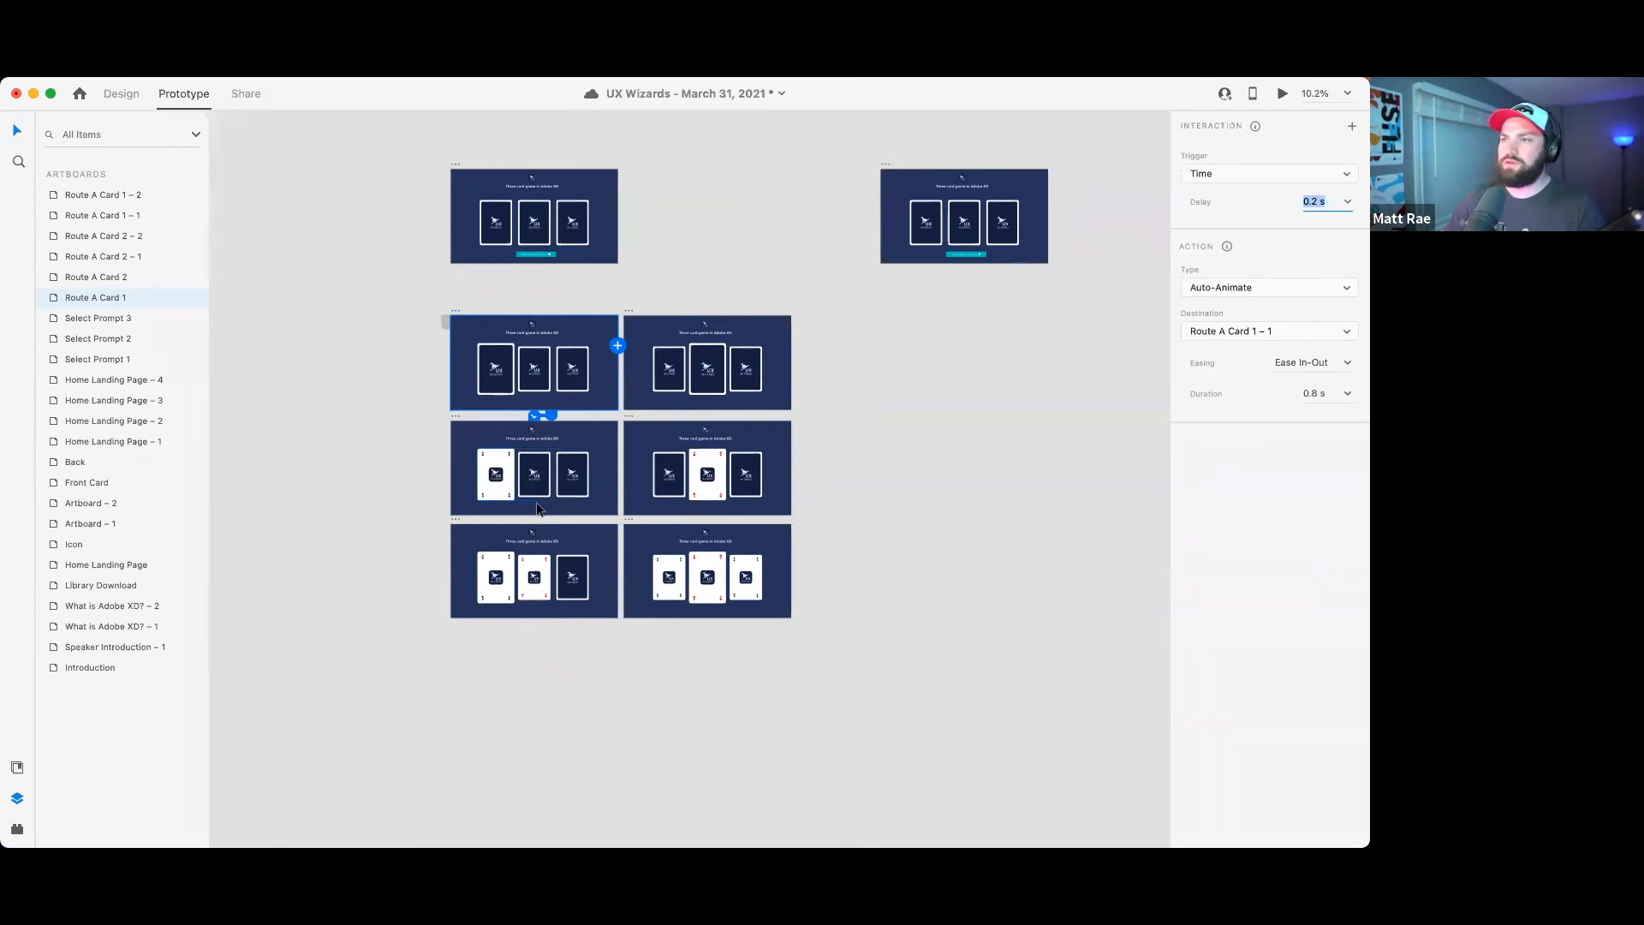
# - Wire Route A Card 1 – 1 to Route A Card 1 – 2 with a time-triggered Auto-Animate after a 0.6 s delay
pyautogui.click(609, 467)
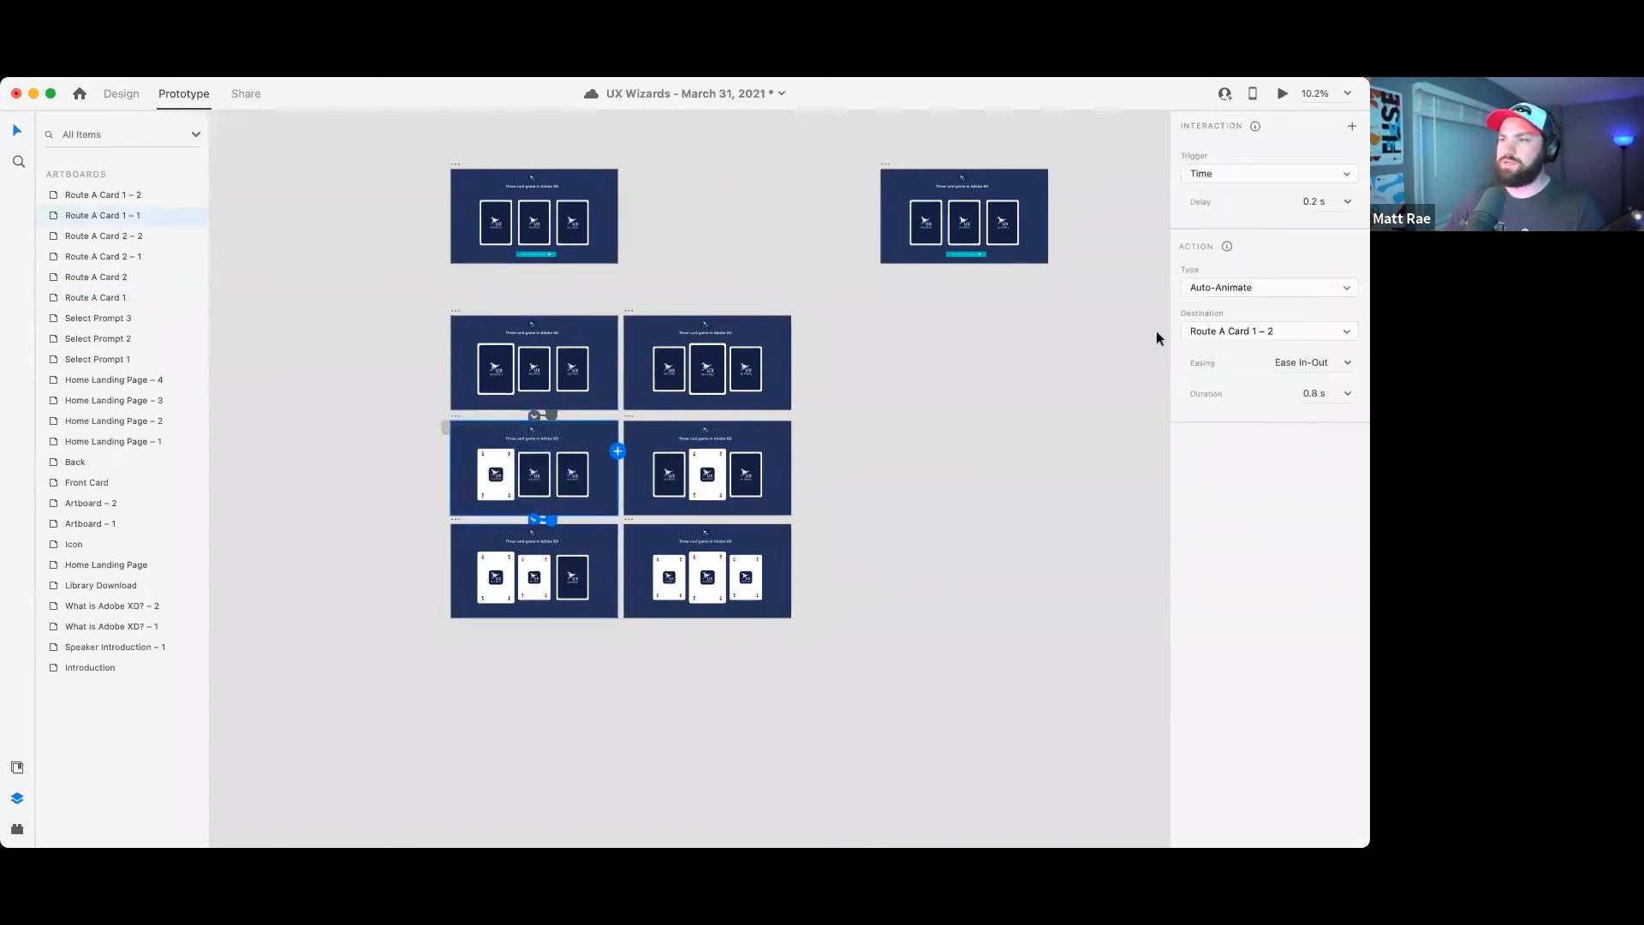
pyautogui.click(1346, 204)
pyautogui.click(1330, 249)
# - Preview the prototype from the Route A Card 1 artboard to check the card flips, and close the preview
pyautogui.click(455, 310)
pyautogui.click(1280, 94)
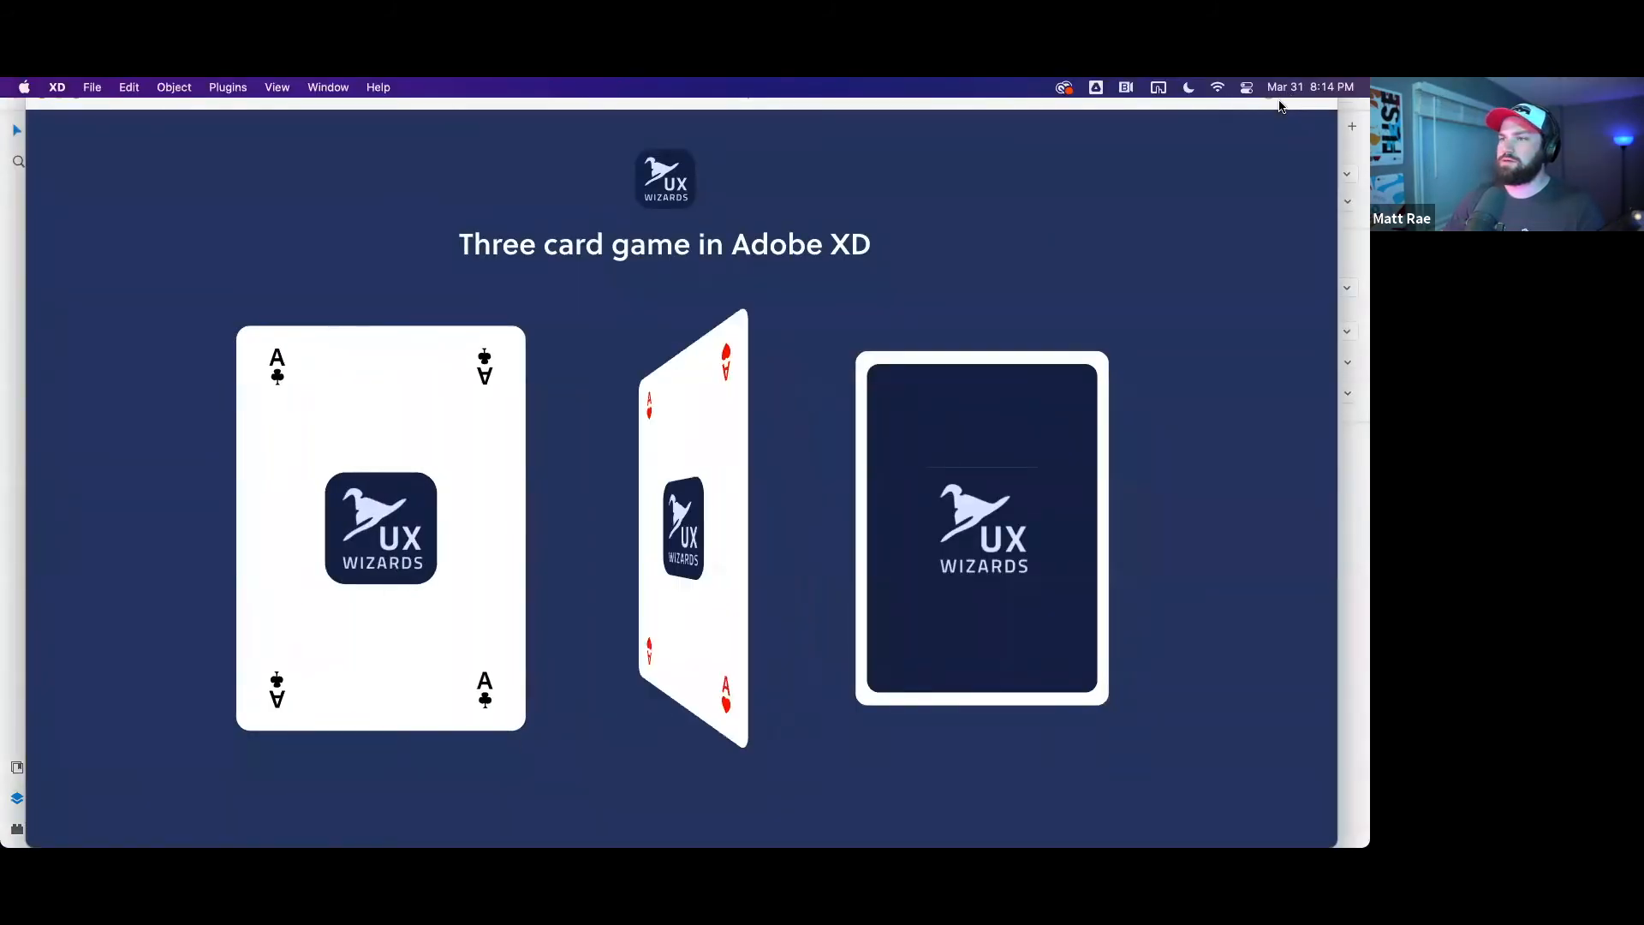
pyautogui.click(42, 95)
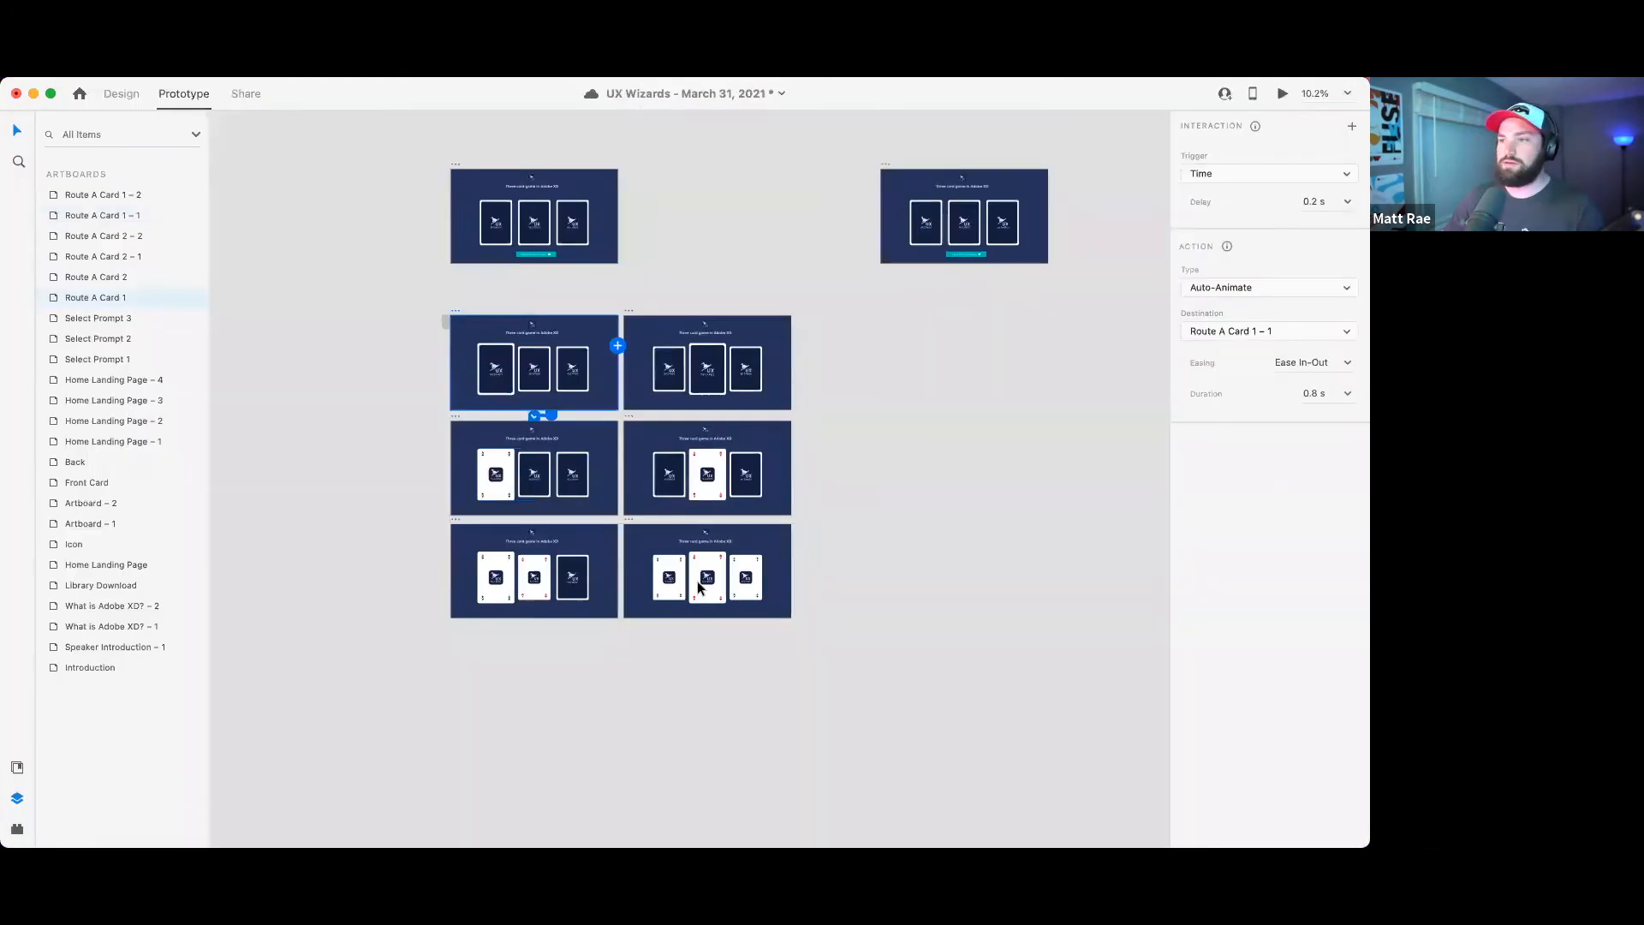
# - Set the Spades card's back on Route A Card 1 – 2 to a Z depth of -1 and a Y rotation of 180°
pyautogui.click(565, 592)
pyautogui.click(121, 93)
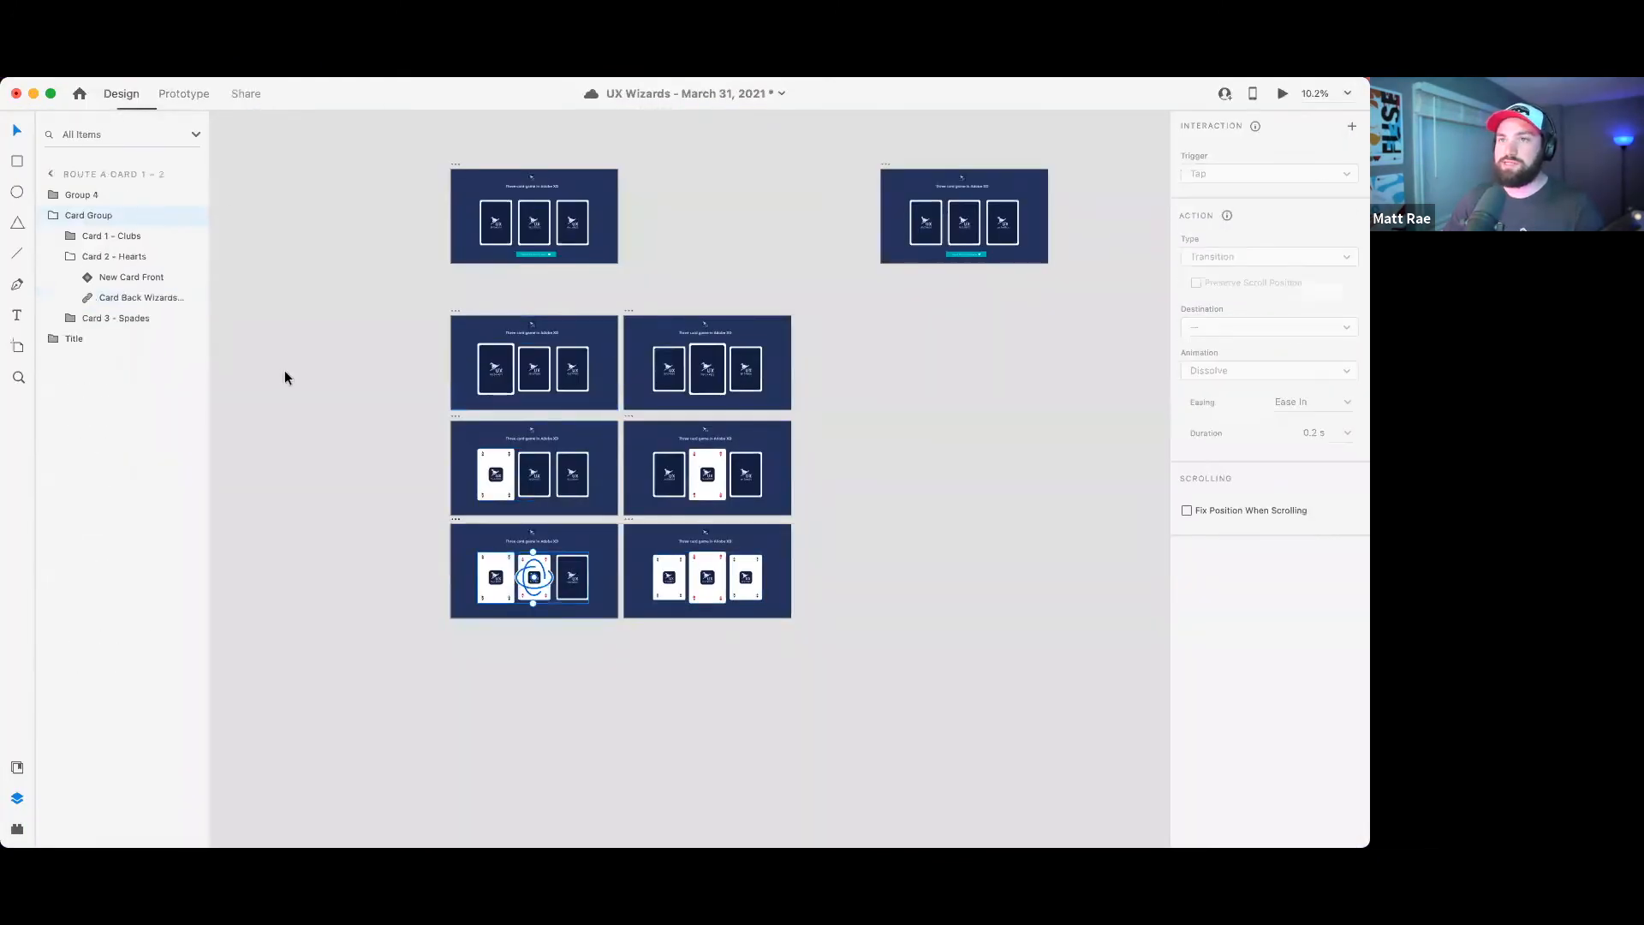
pyautogui.scroll(5, 561, 579)
pyautogui.doubleClick(605, 528)
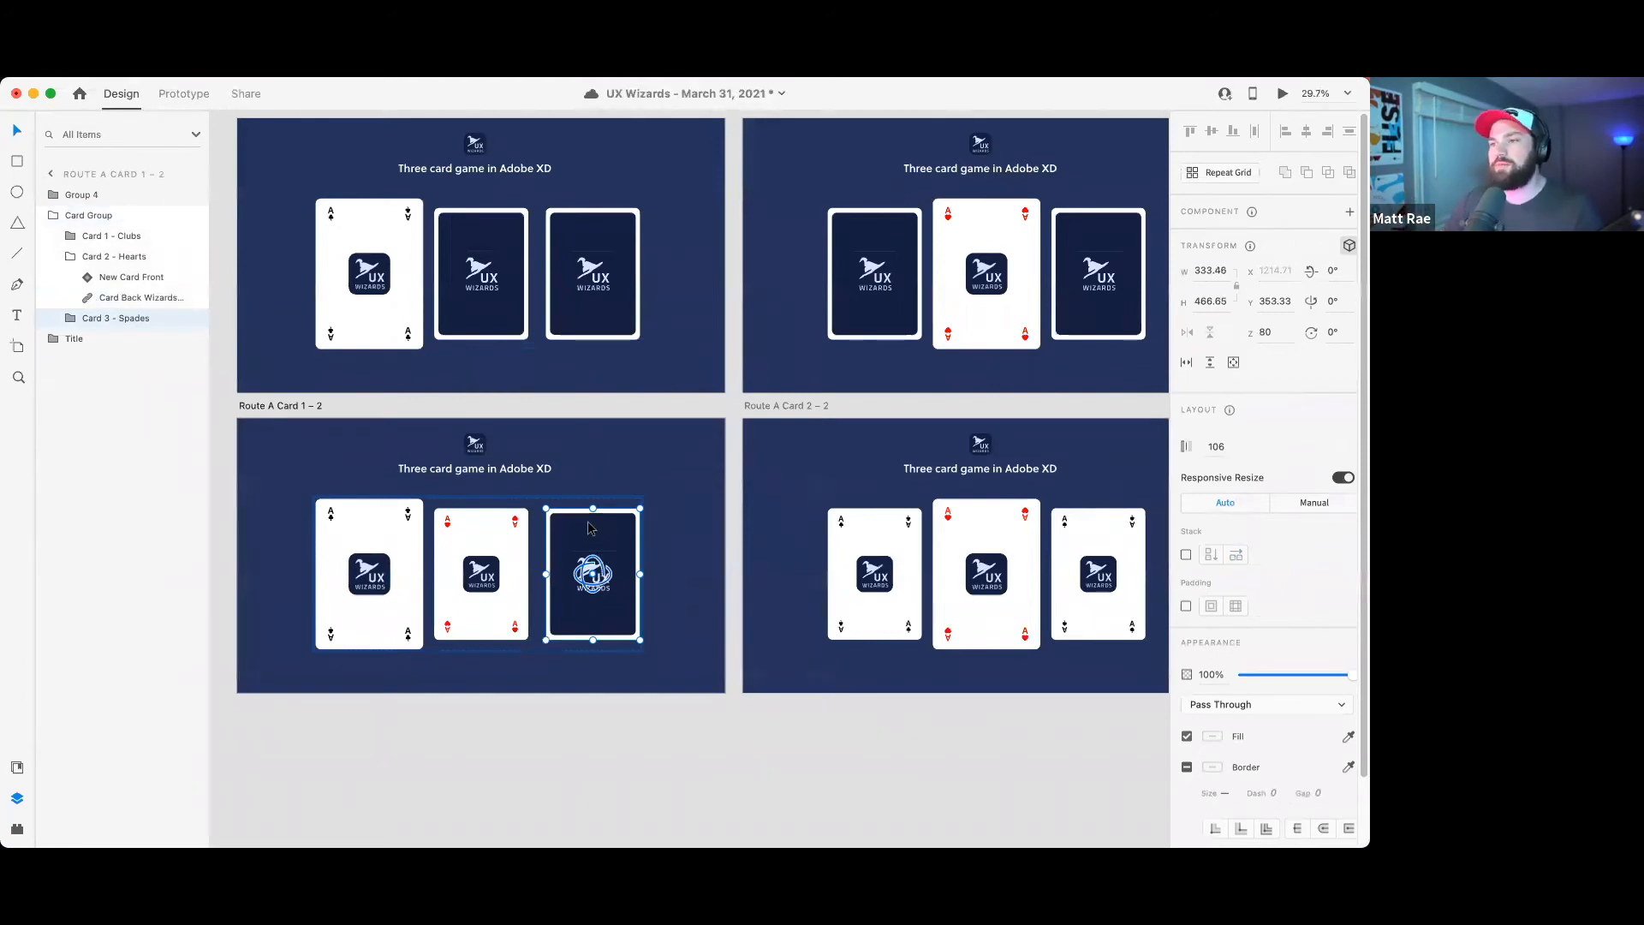
pyautogui.click(978, 284)
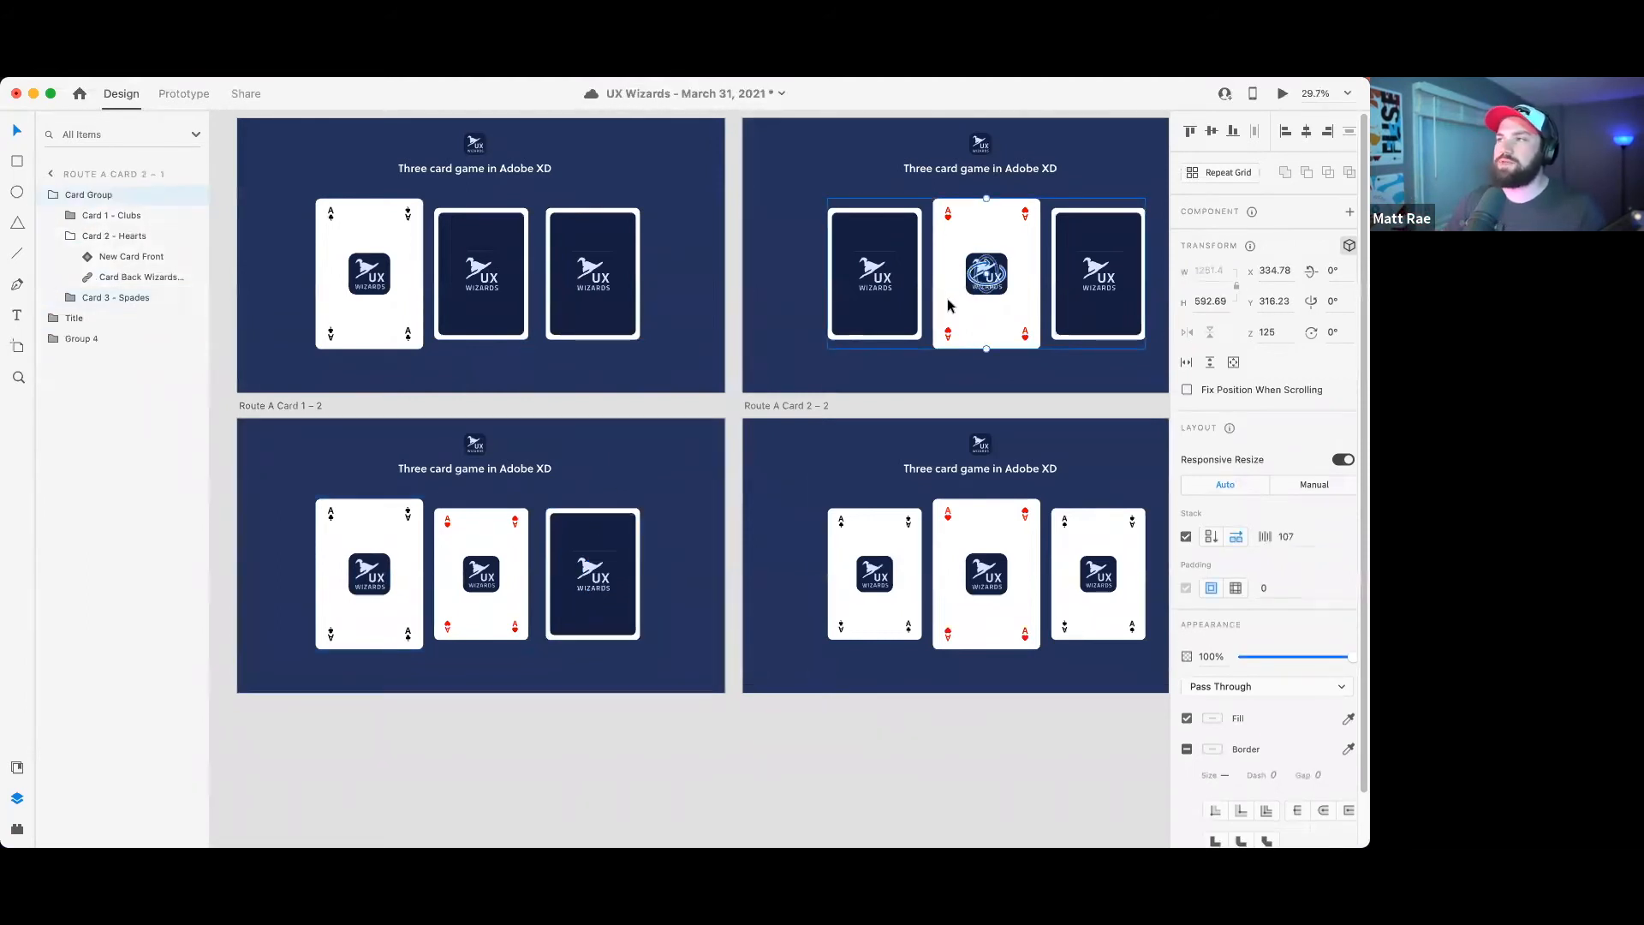
pyautogui.click(576, 541)
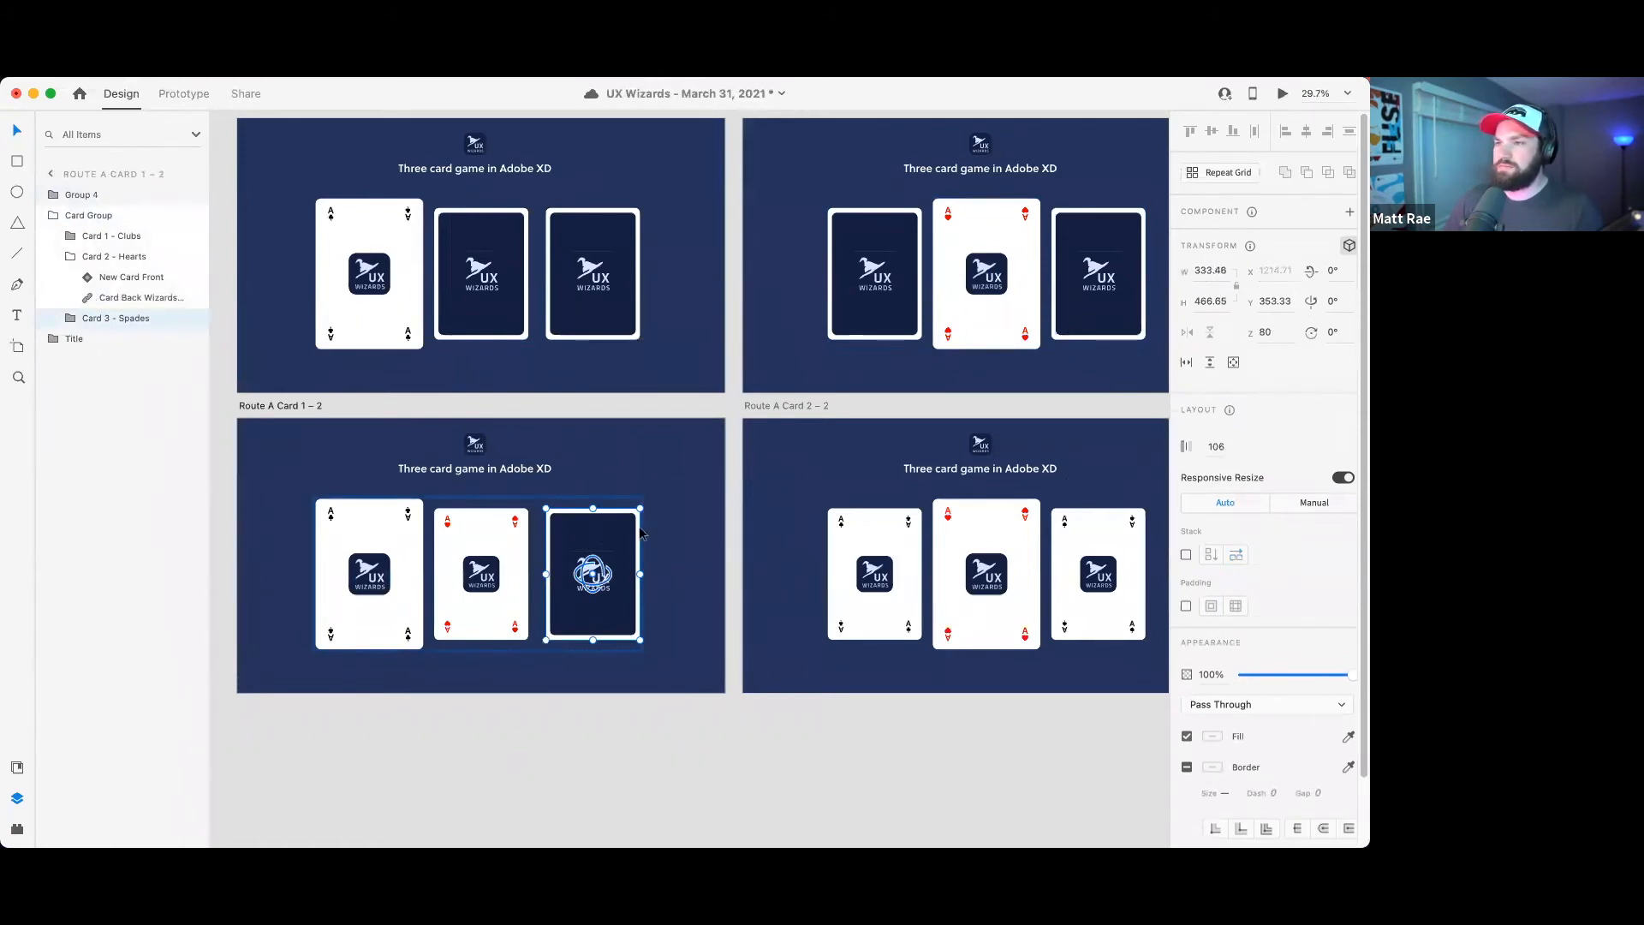
pyautogui.doubleClick(610, 533)
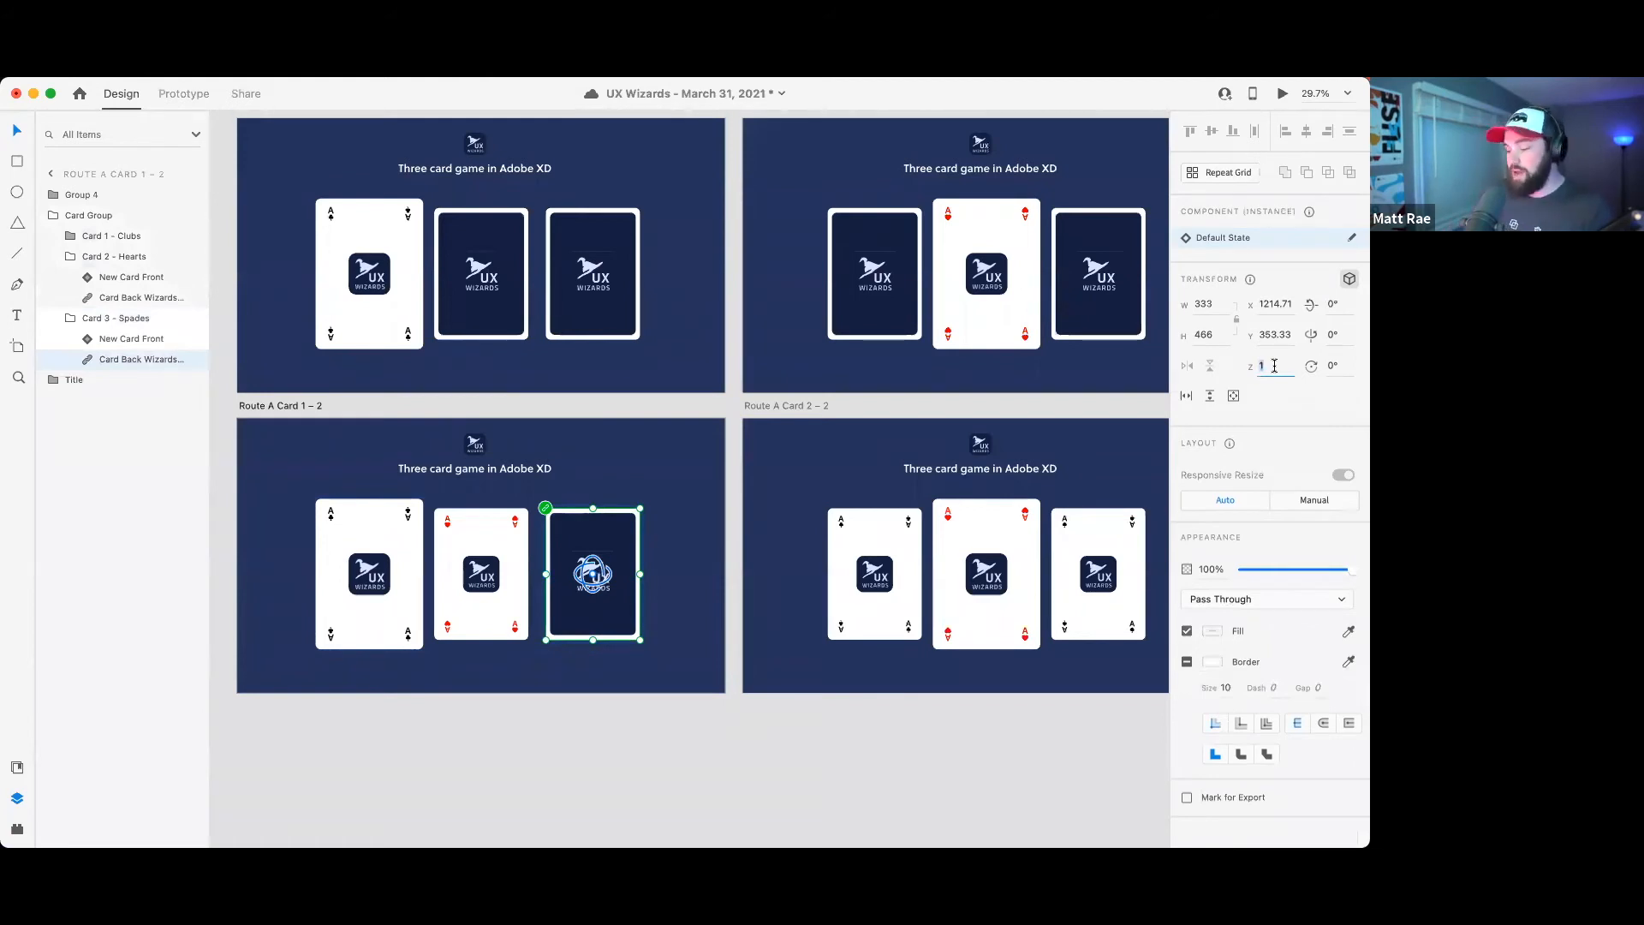
pyautogui.click(1333, 335)
pyautogui.write('180')
pyautogui.press('Return')
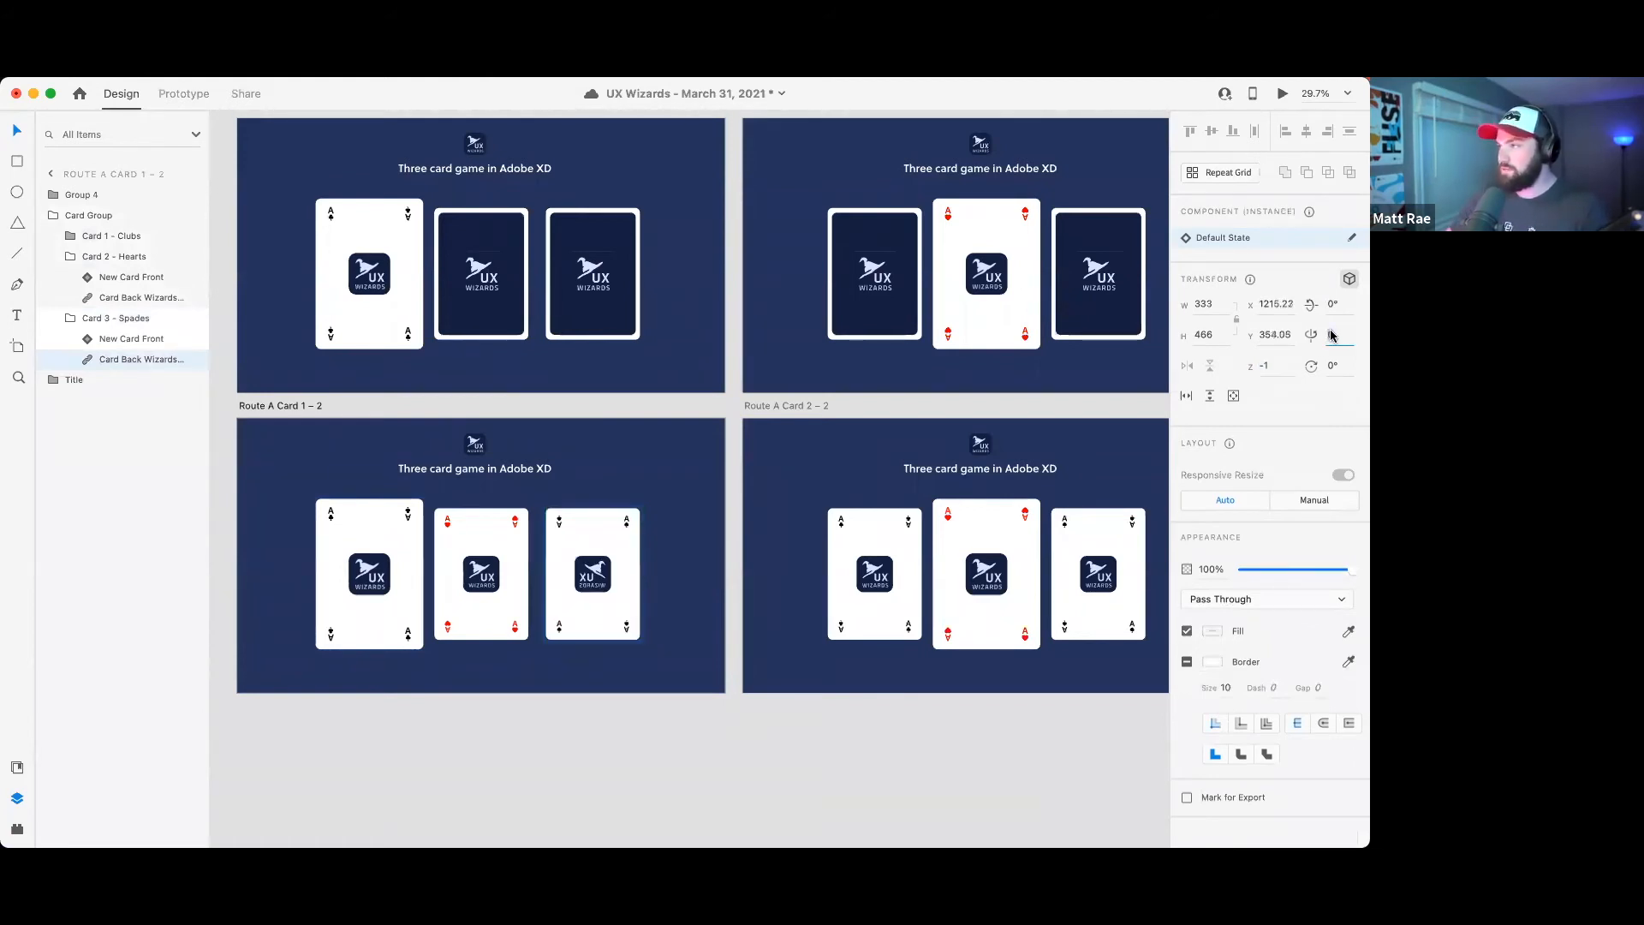
# - Set the Spades card's New Card Front on Route A Card 1 – 2 to a Z depth of 1 and a Y rotation of 0°
pyautogui.click(129, 338)
pyautogui.click(1273, 455)
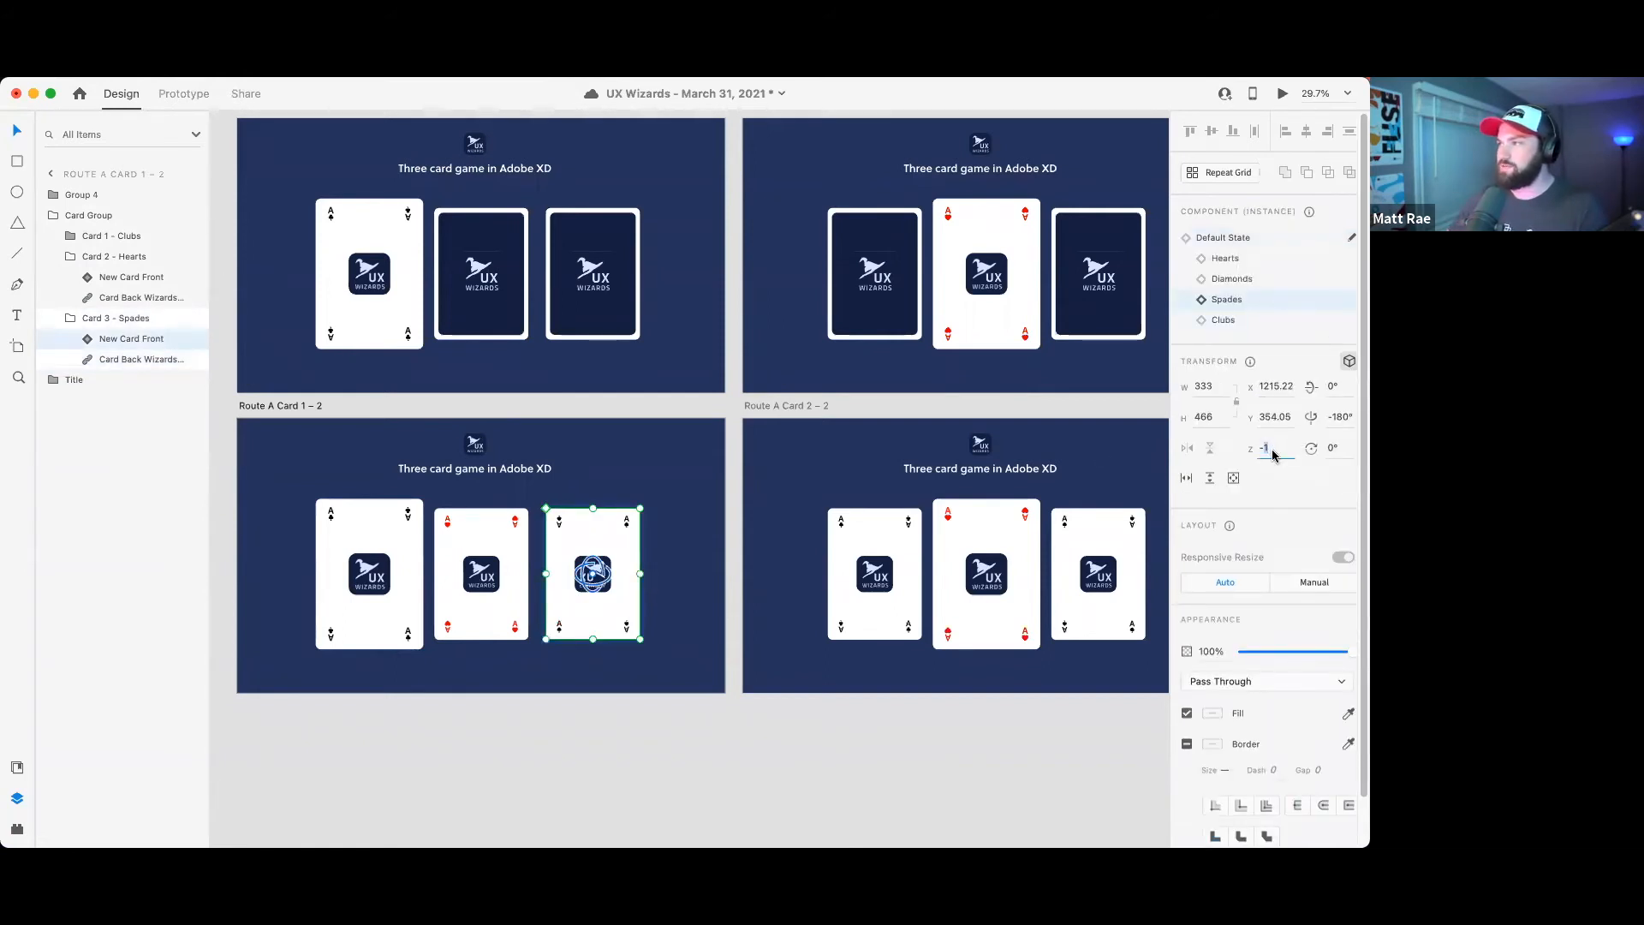
pyautogui.press('BackSpace')
pyautogui.click(1339, 417)
pyautogui.press('BackSpace')
pyautogui.write('0')
pyautogui.click(761, 685)
# - Duplicate the three Route A Card 1 artboards together and place the copies as a third column beside the Route A Card 2 artboards
pyautogui.scroll(-5, 488, 613)
pyautogui.scroll(3, 569, 763)
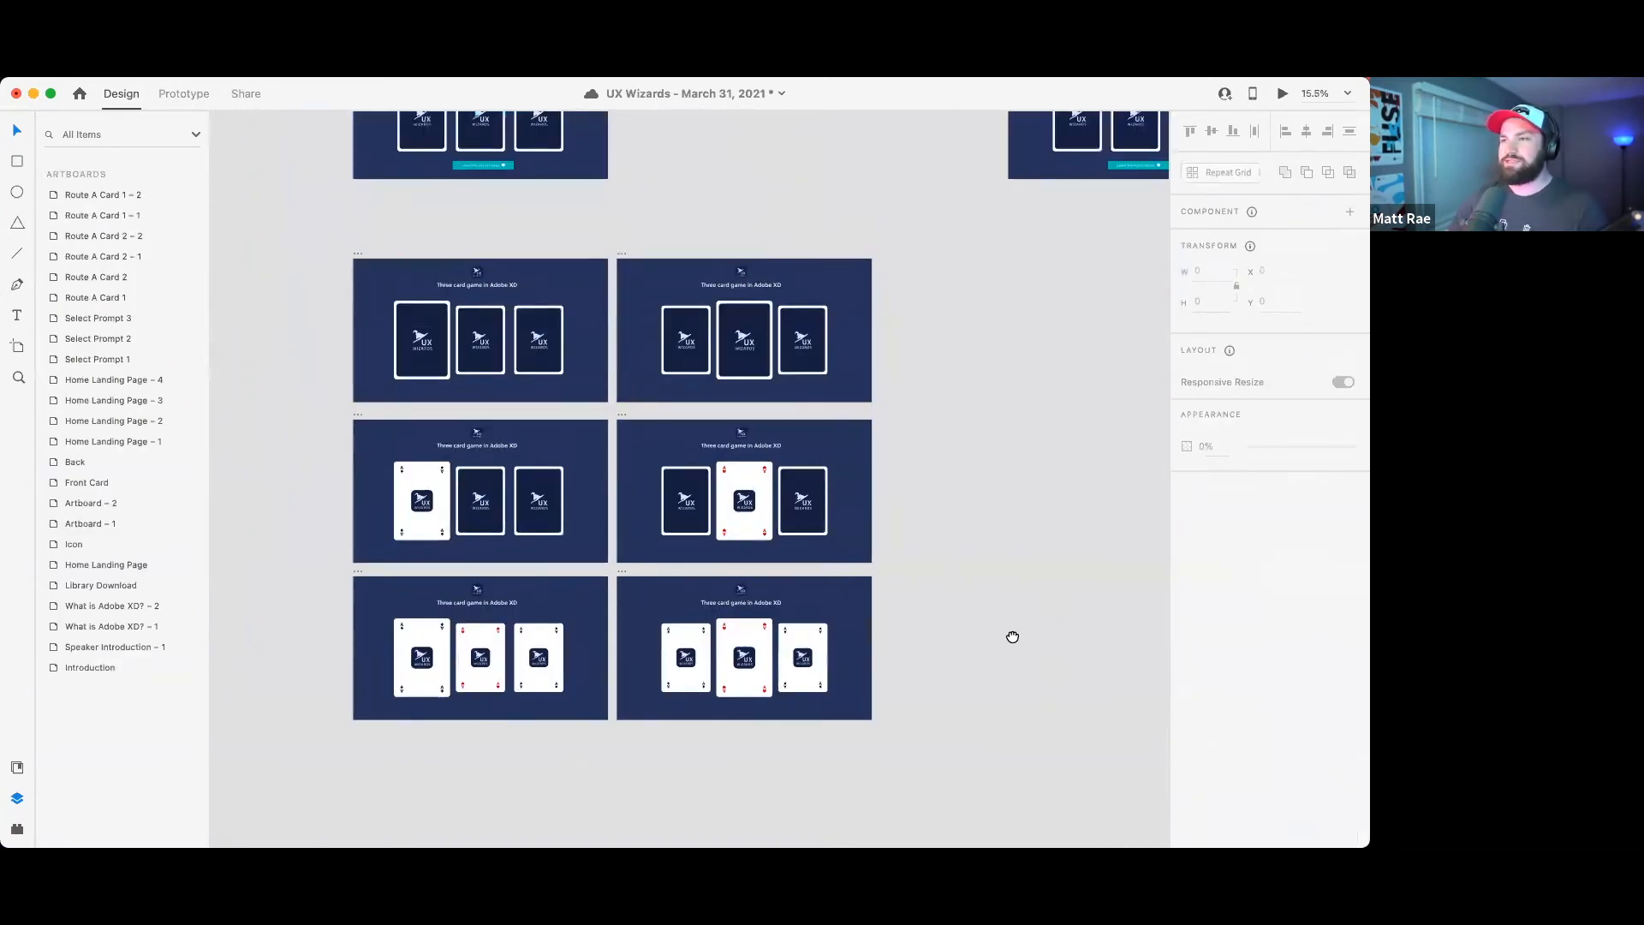
pyautogui.scroll(2, 1054, 605)
pyautogui.hscroll(2, 1053, 606)
pyautogui.scroll(2, 380, 253)
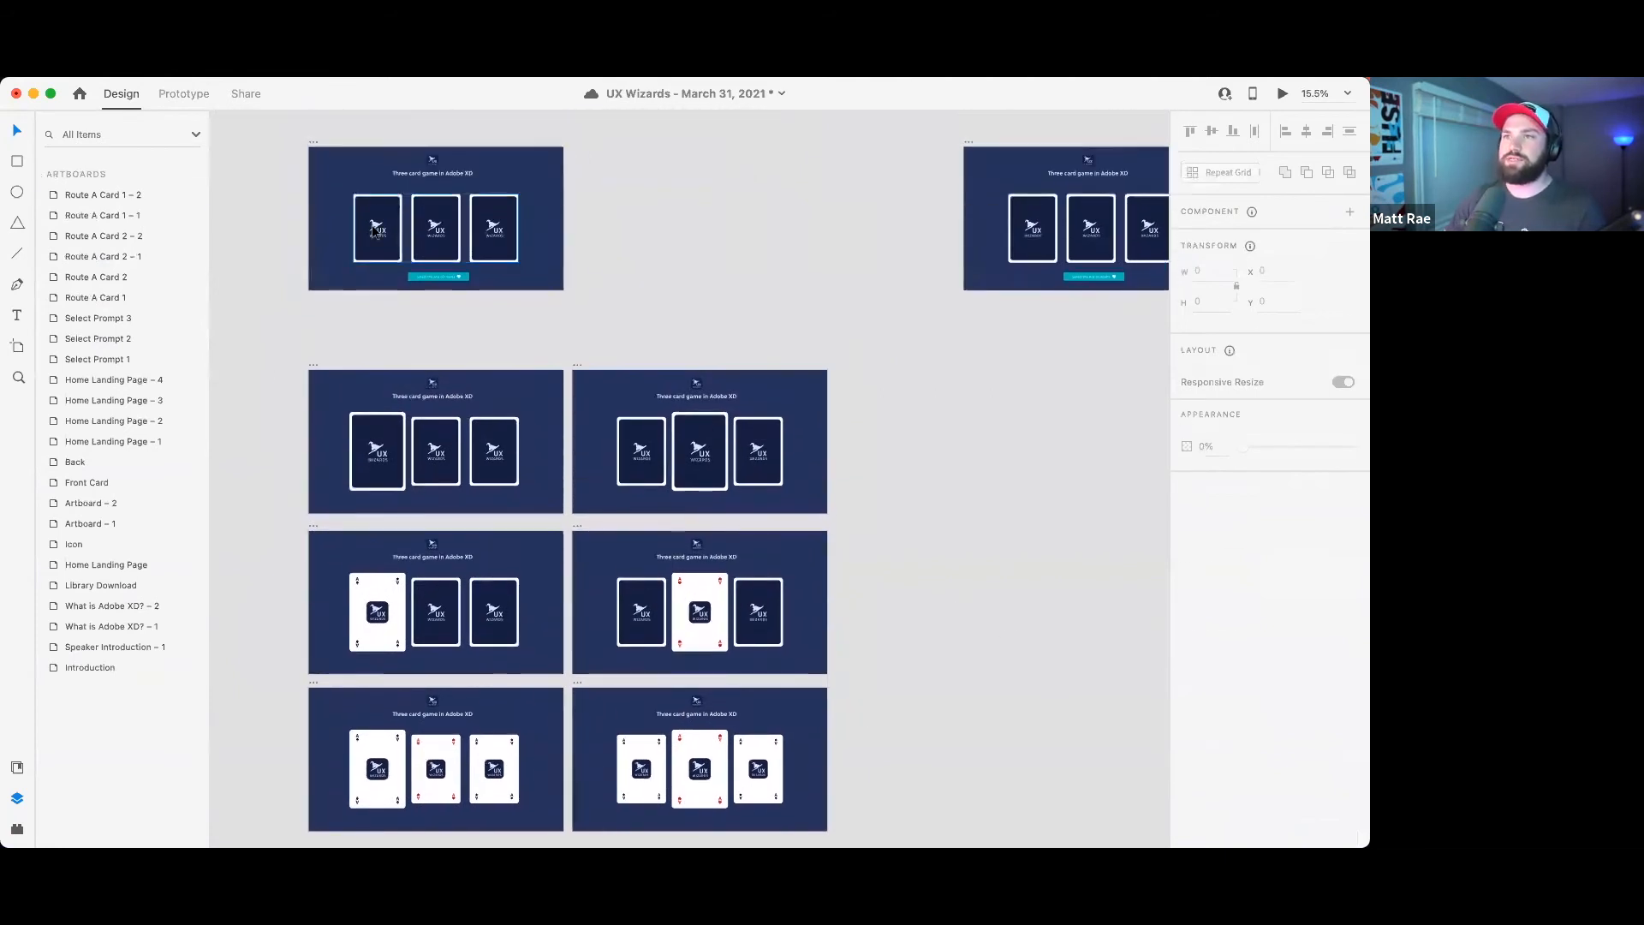
pyautogui.doubleClick(381, 240)
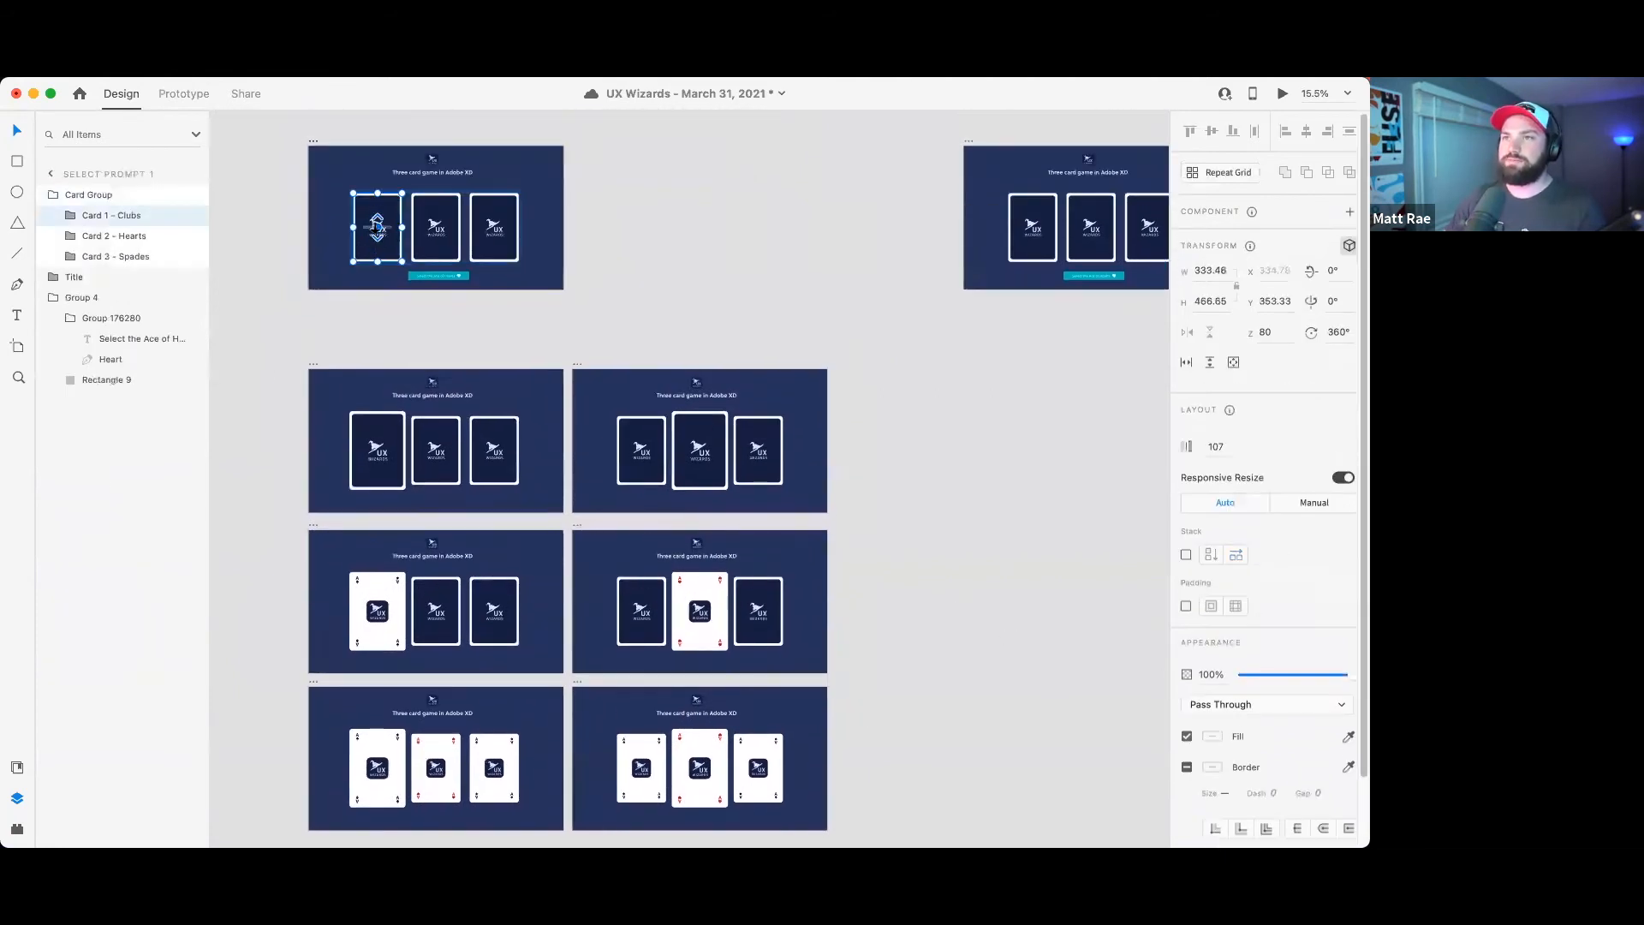
pyautogui.click(412, 329)
pyautogui.click(314, 365)
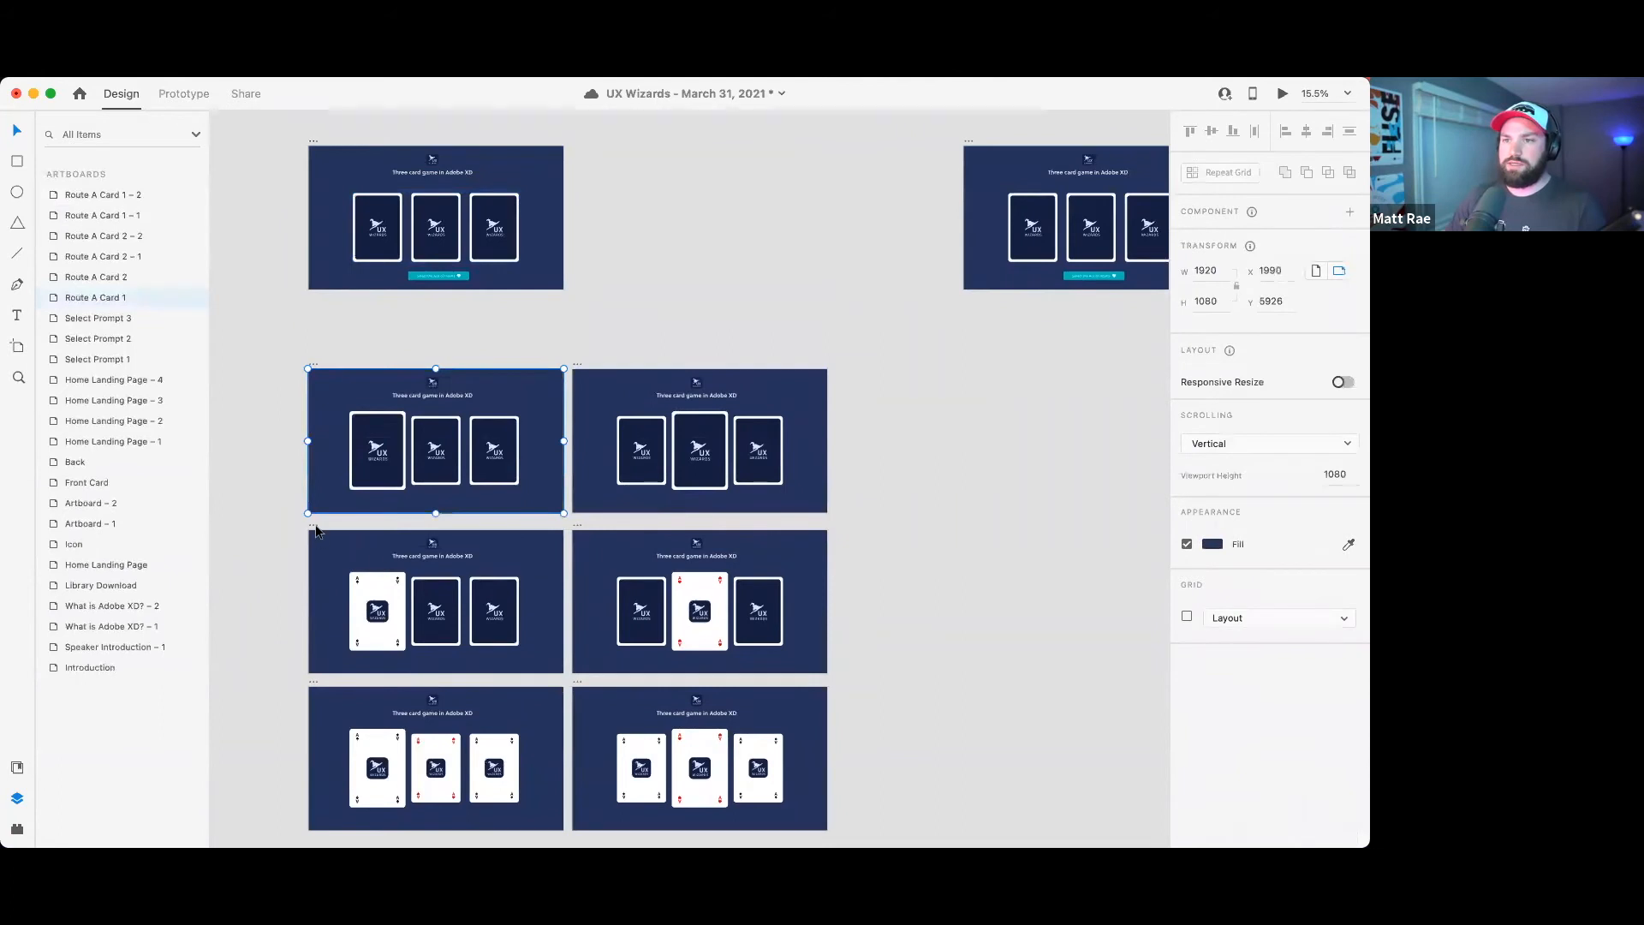
pyautogui.keyDown('shift'); pyautogui.click(313, 528); pyautogui.keyUp('shift')
pyautogui.keyDown('shift'); pyautogui.click(314, 681); pyautogui.keyUp('shift')
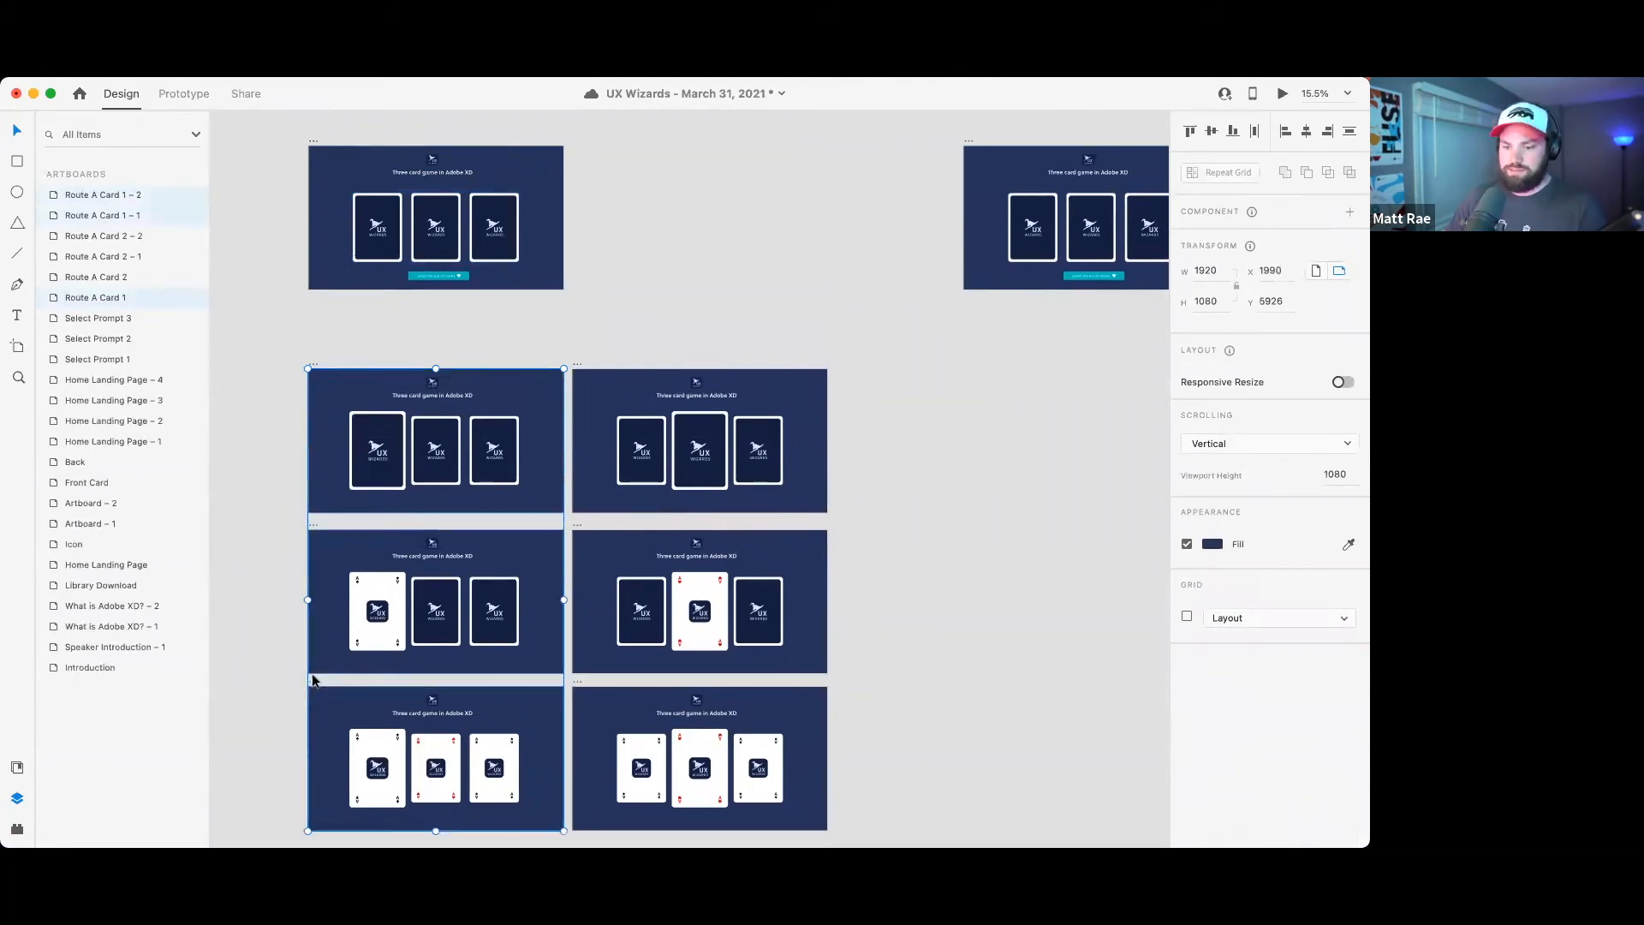
pyautogui.moveTo(313, 682); pyautogui.dragTo(839, 680)
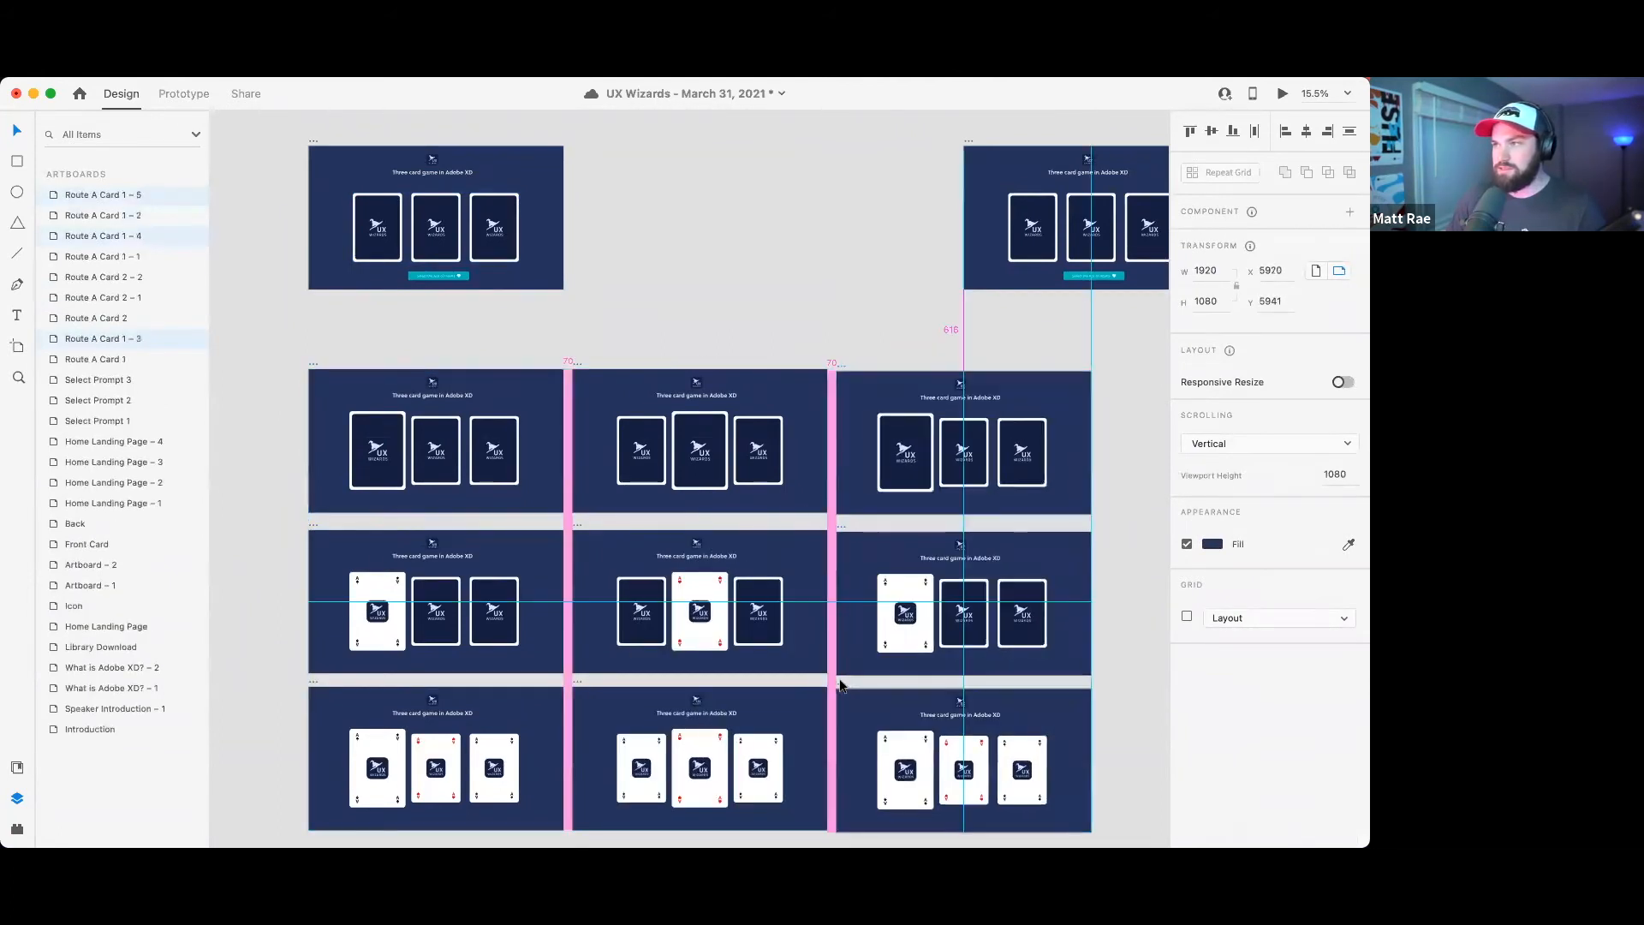
# - Rename the top artboard of the third Route A column as Route A Card 3
pyautogui.scroll(5, 996, 534)
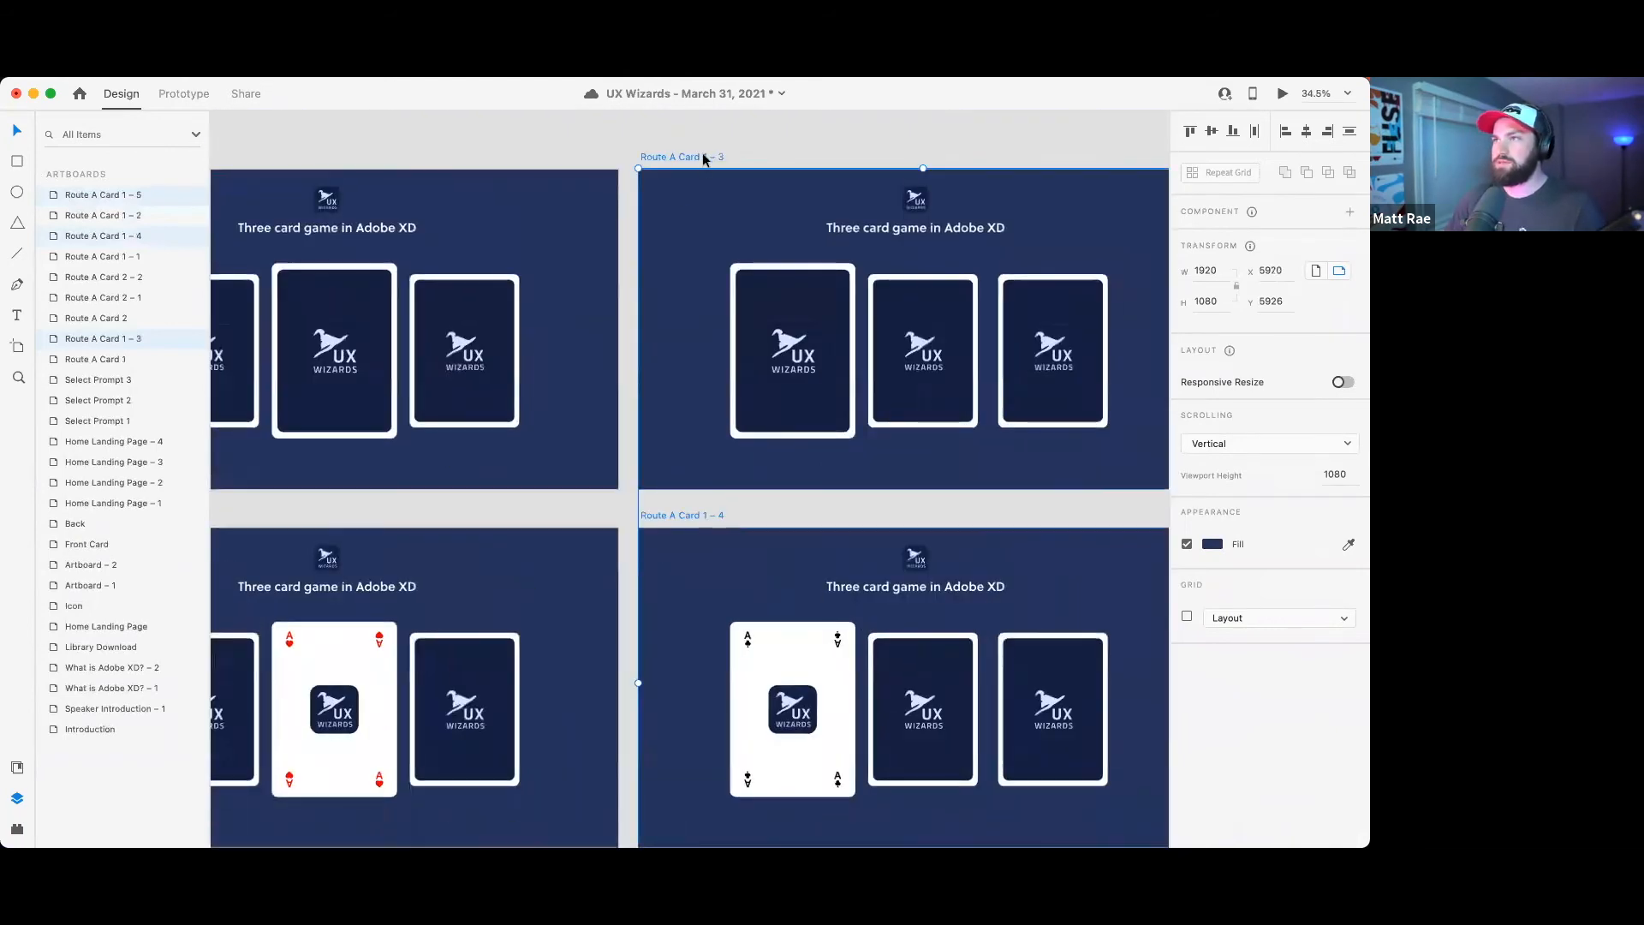
pyautogui.doubleClick(700, 158)
pyautogui.moveTo(702, 156); pyautogui.dragTo(733, 157)
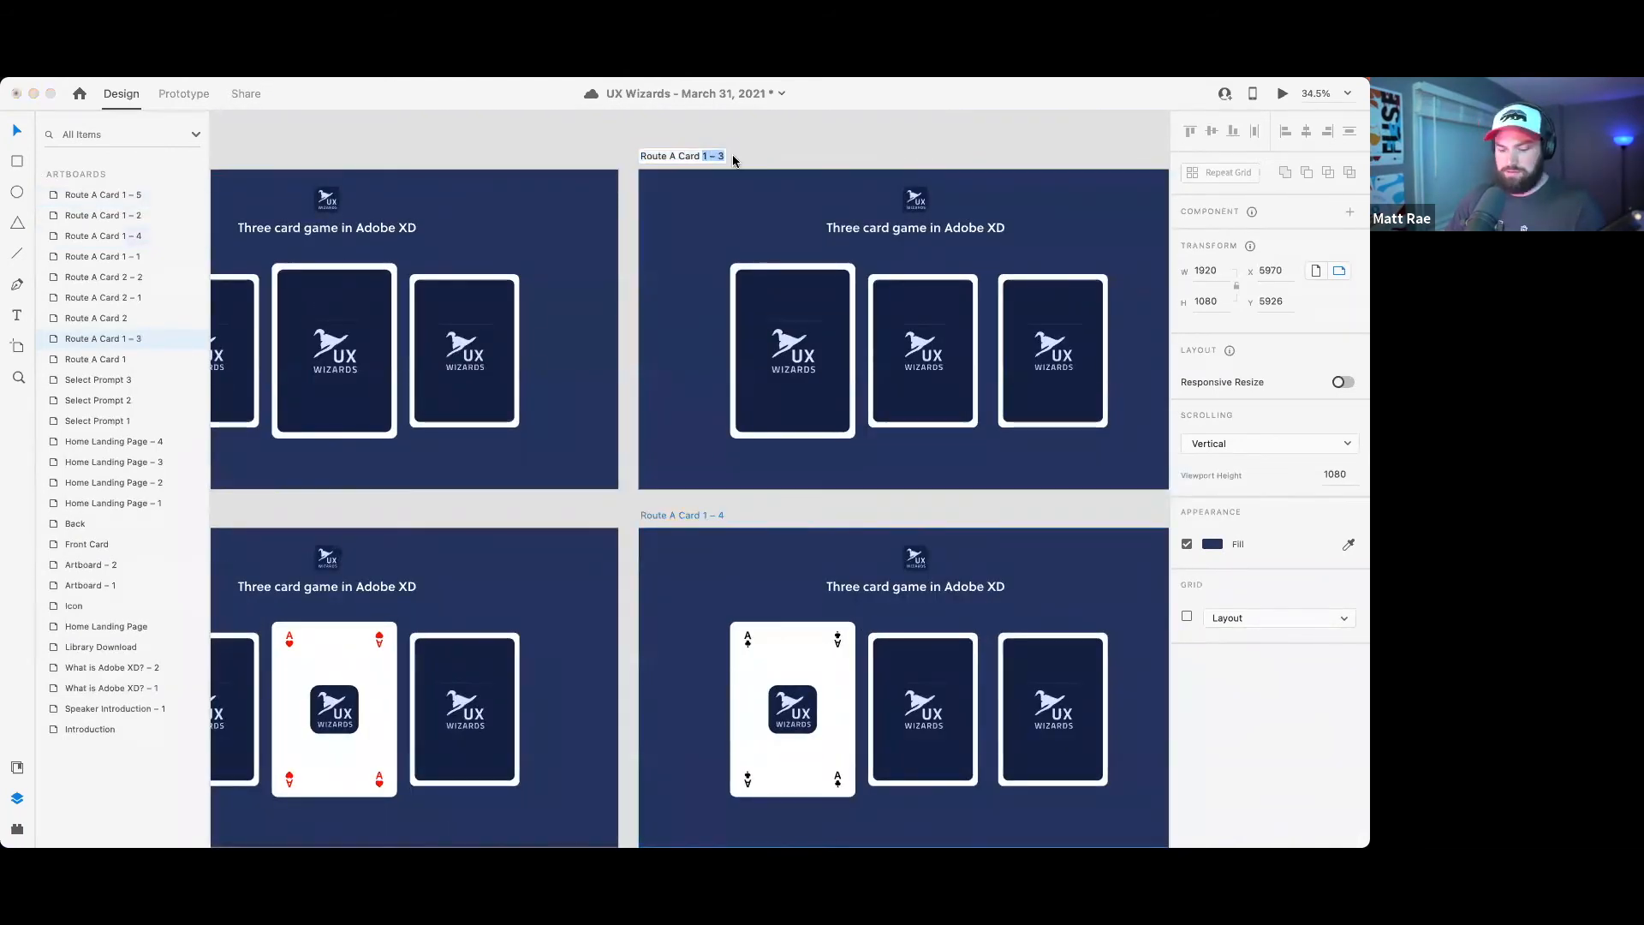
pyautogui.write('3')
pyautogui.press('Return')
# - Rename the third column's middle artboard as Route A Card 3 -2 and its bottom artboard as Route A Card 3- 3
pyautogui.doubleClick(698, 512)
pyautogui.write('Route A Card 3')
pyautogui.write('-2')
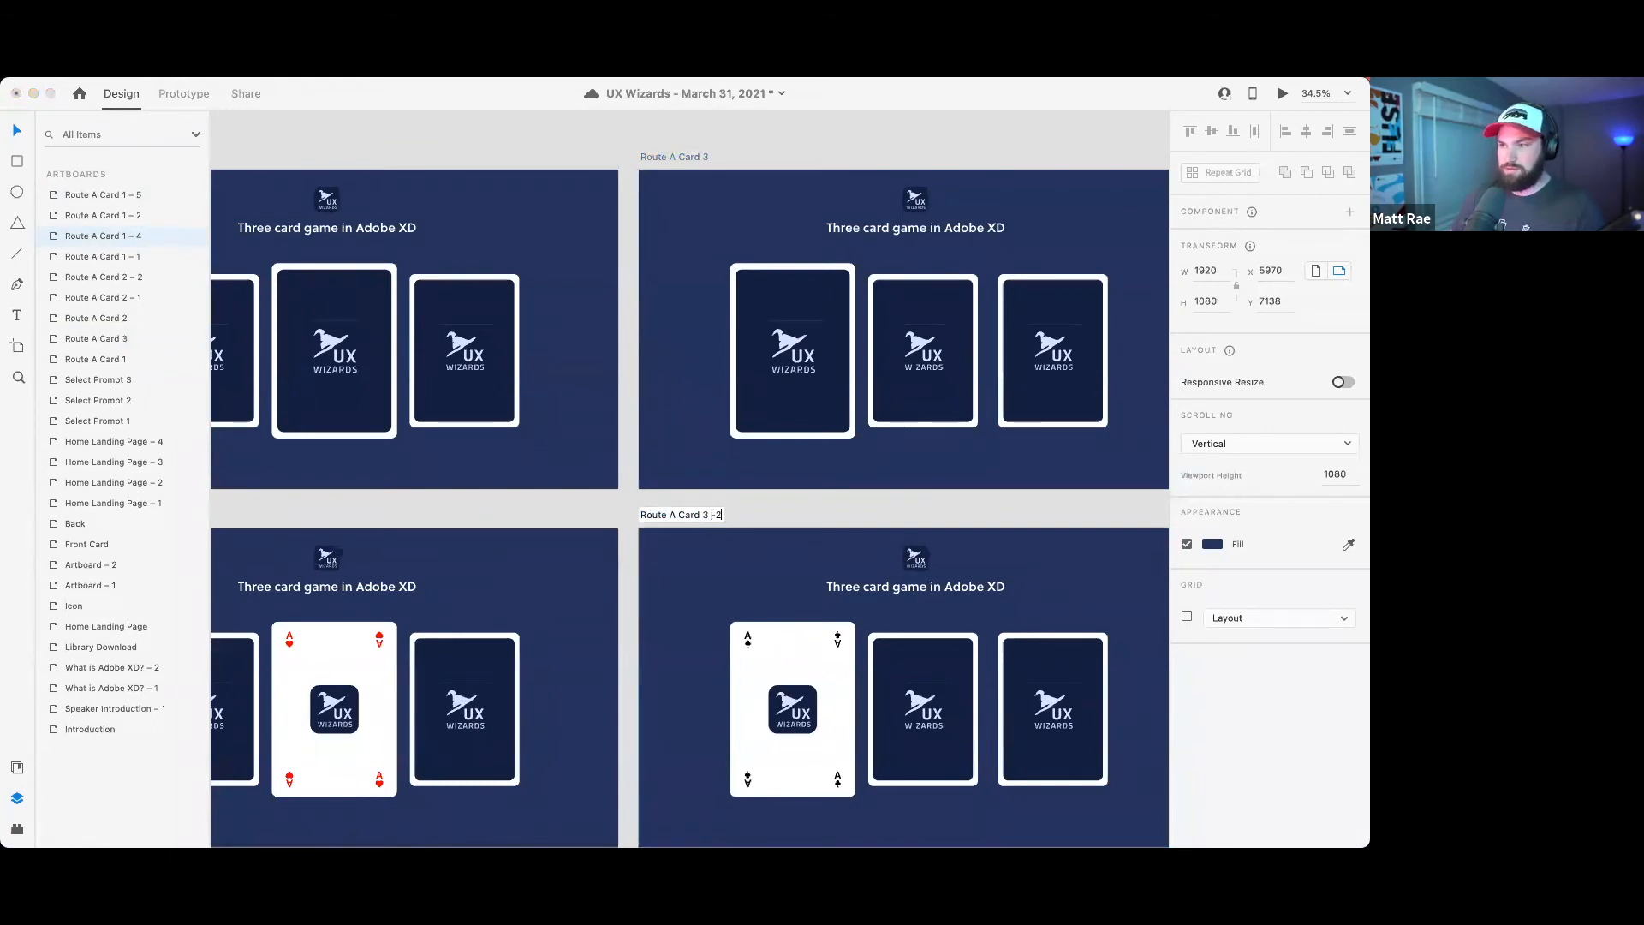
pyautogui.press('Return')
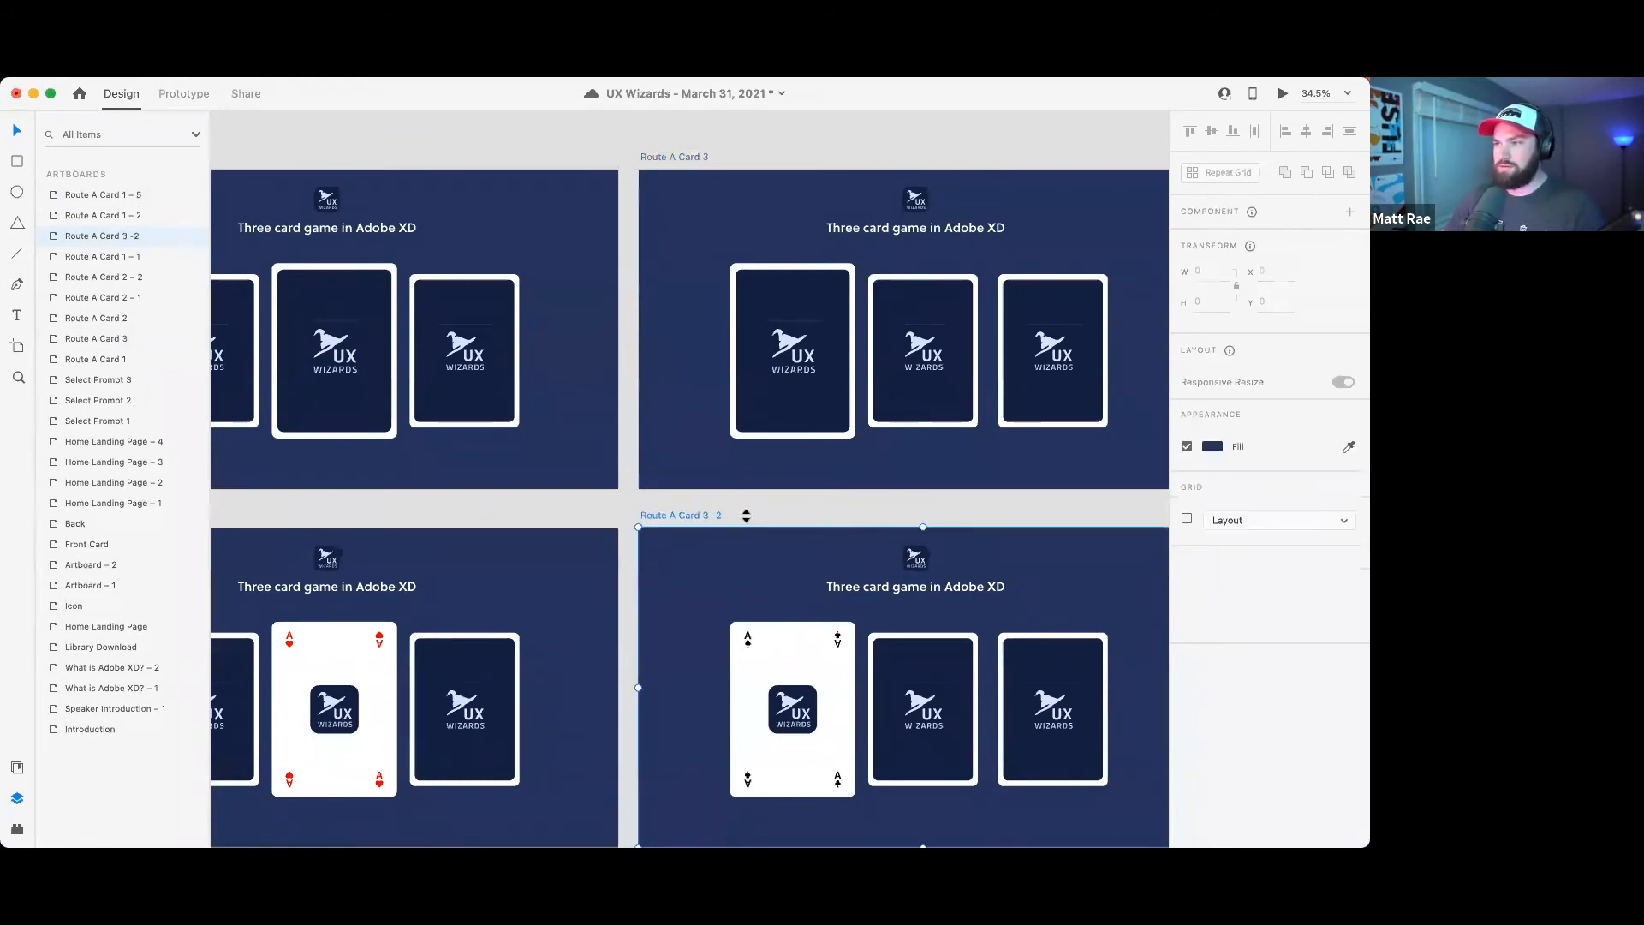
pyautogui.scroll(-5, 730, 598)
pyautogui.doubleClick(700, 666)
pyautogui.write('Route A Card 3')
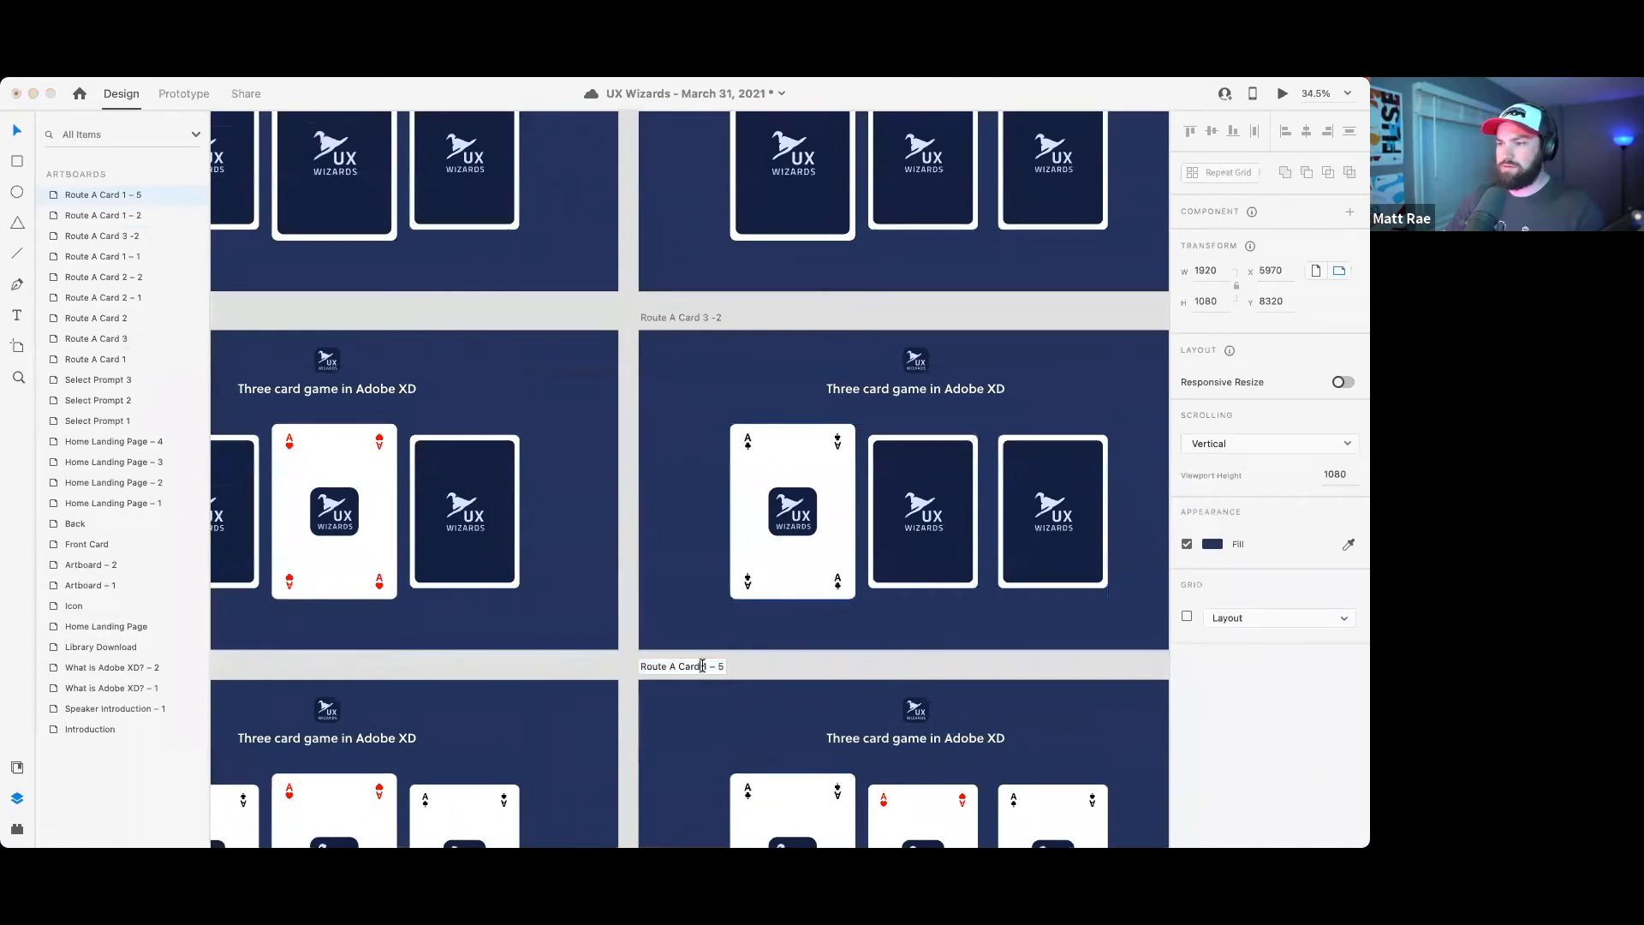
pyautogui.press('Return')
pyautogui.scroll(-5, 746, 664)
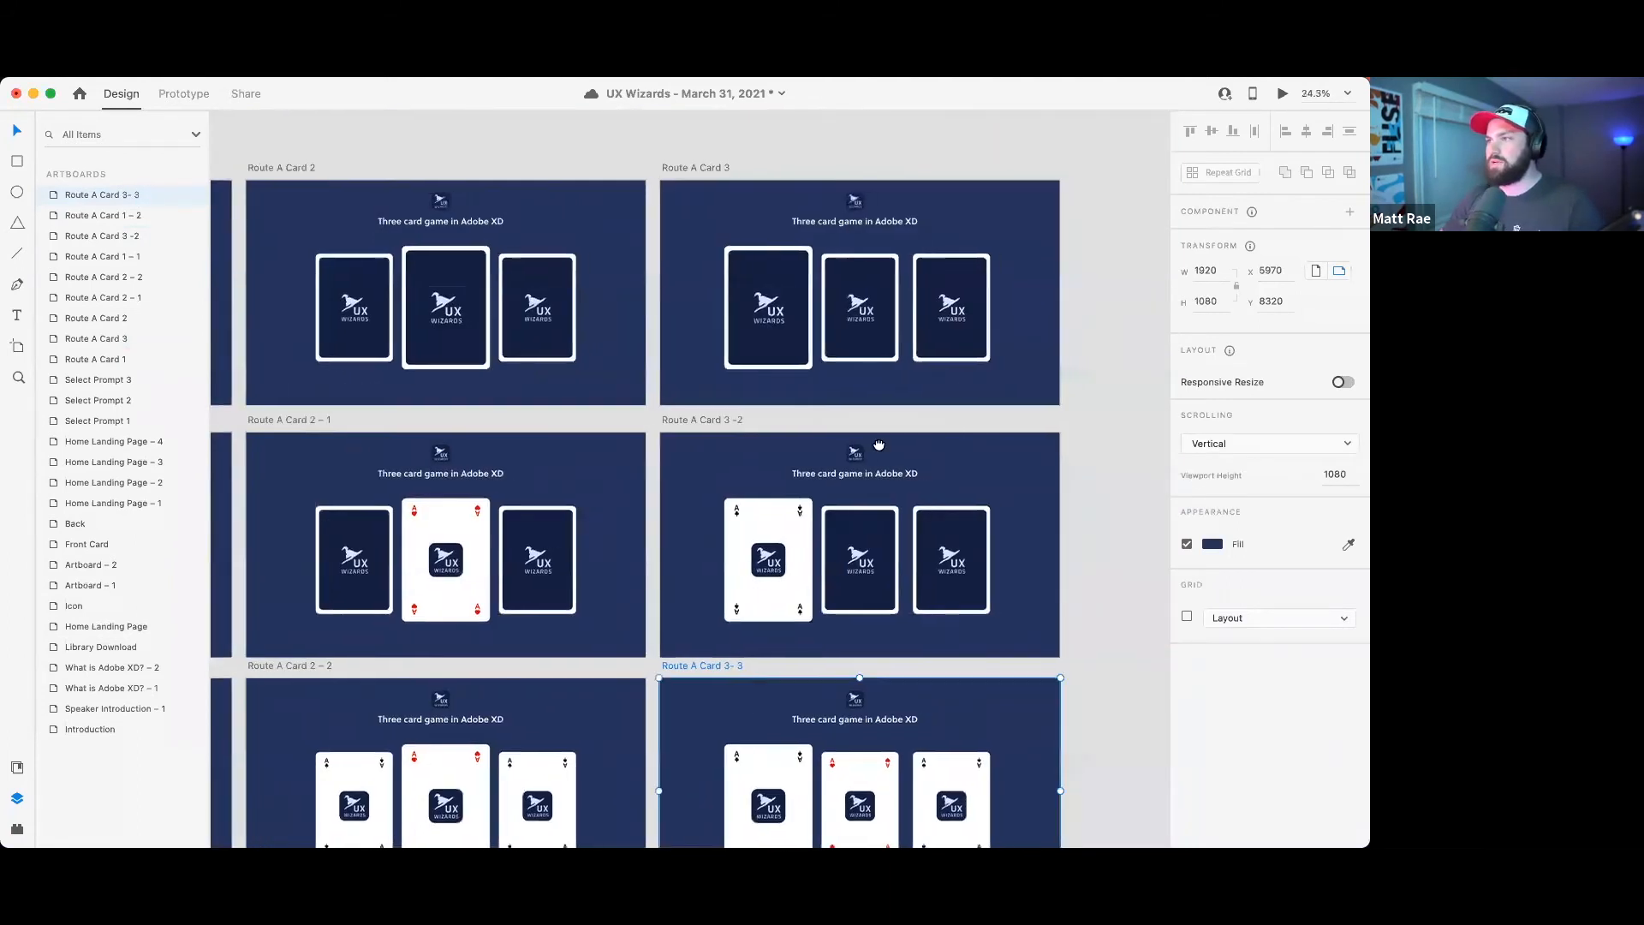
pyautogui.doubleClick(653, 335)
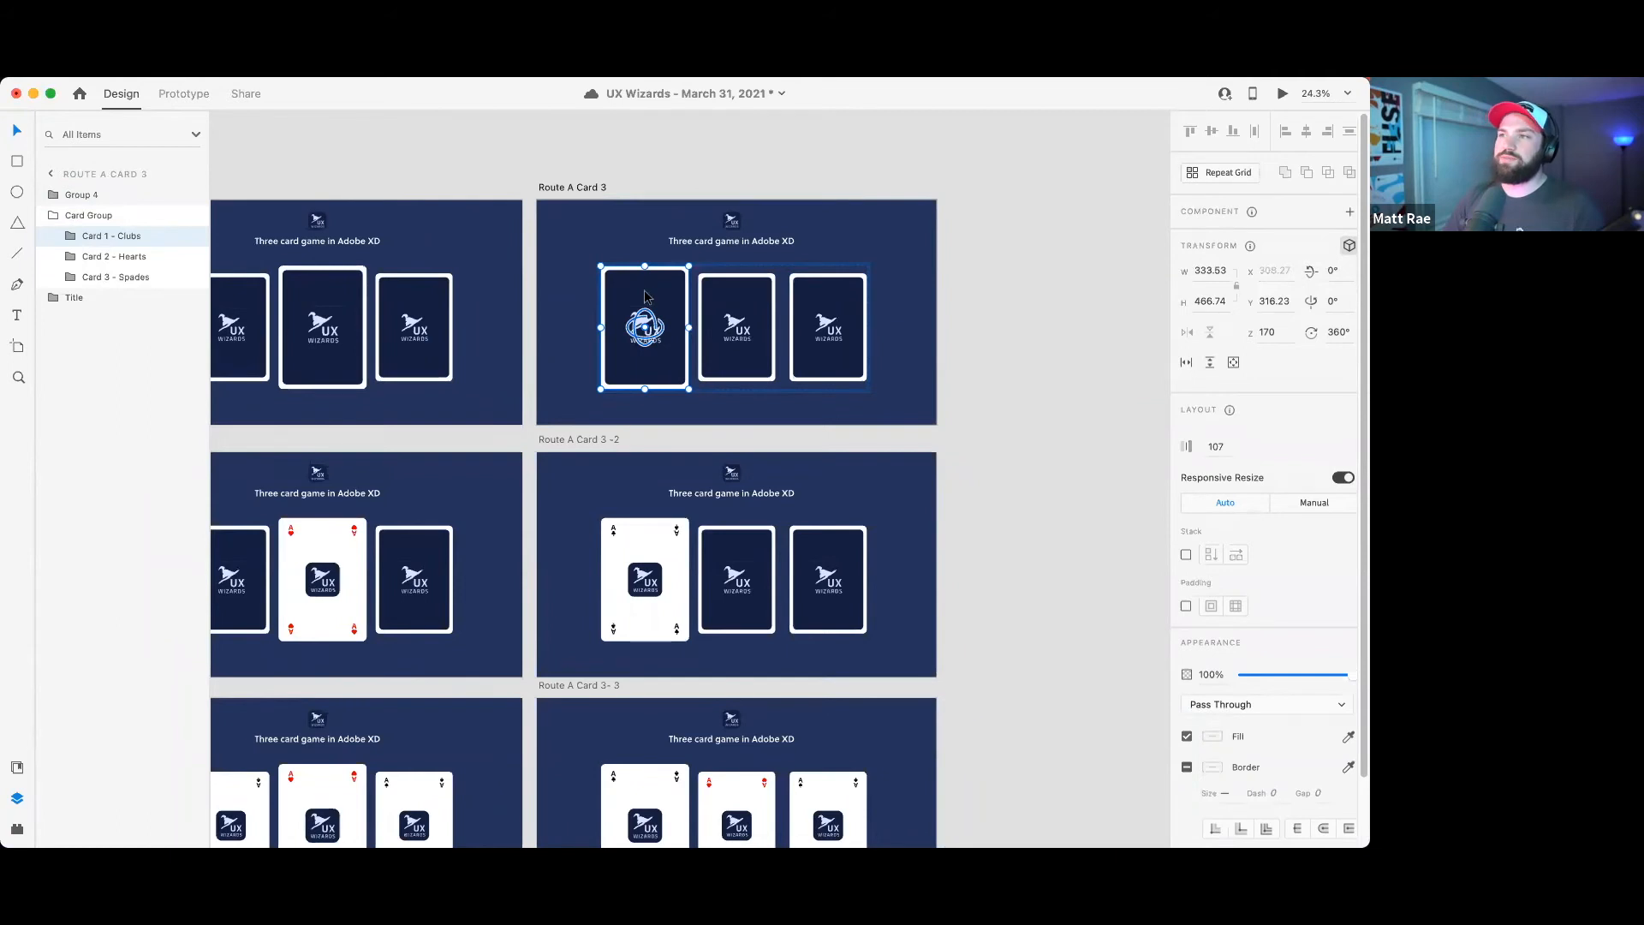
pyautogui.moveTo(648, 292); pyautogui.dragTo(839, 294)
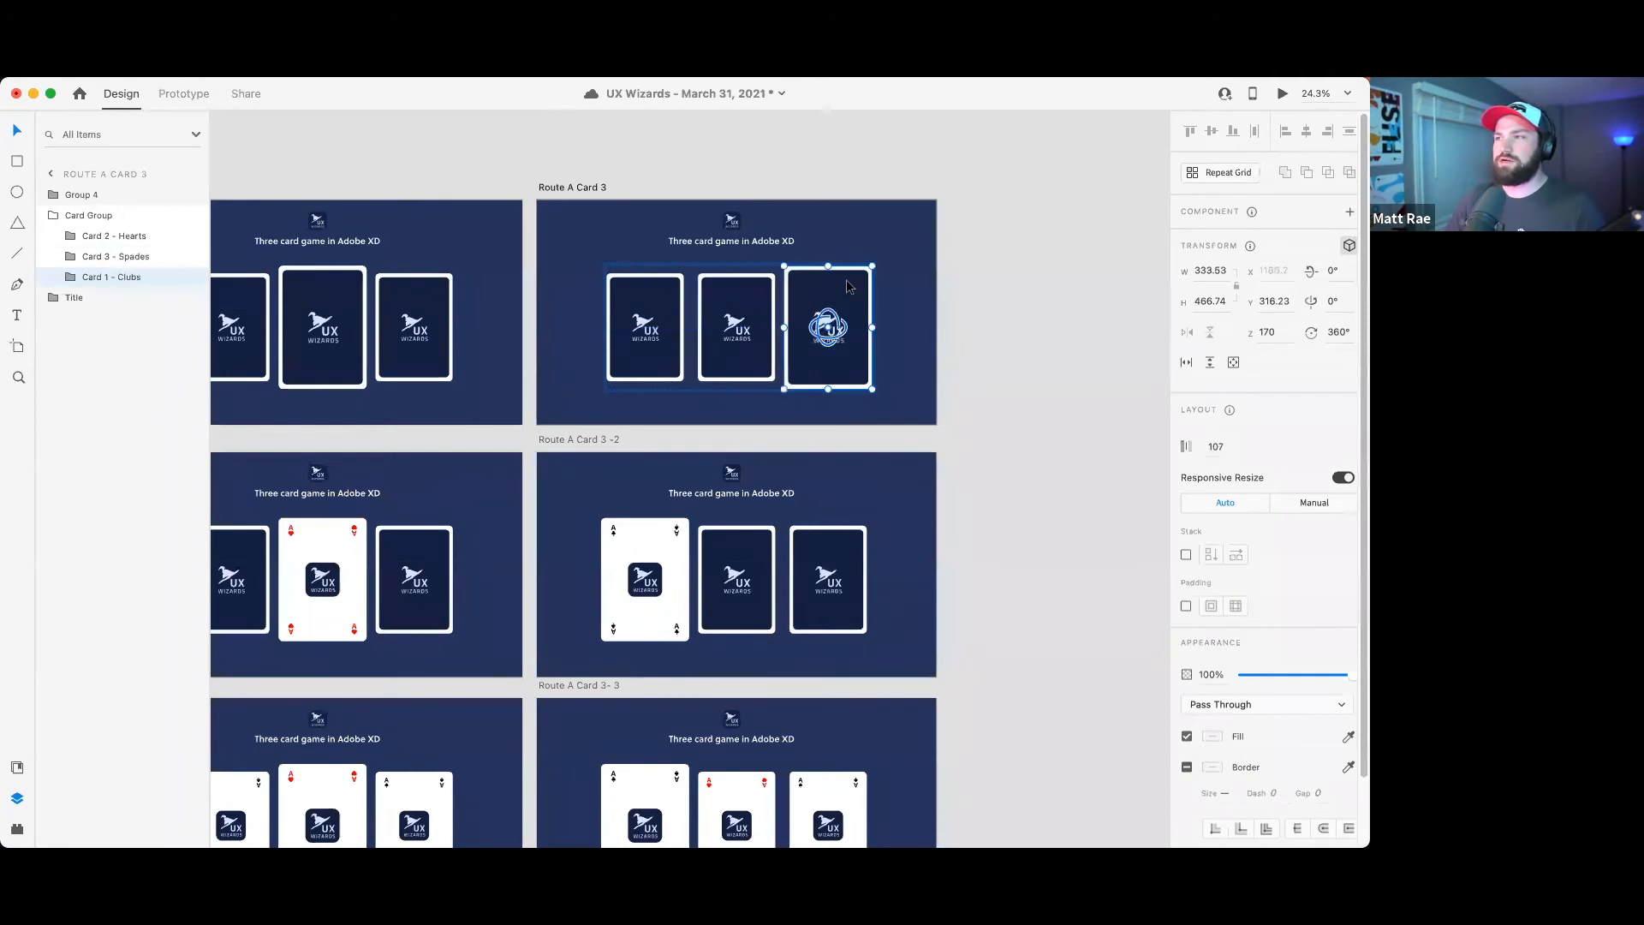
pyautogui.click(70, 276)
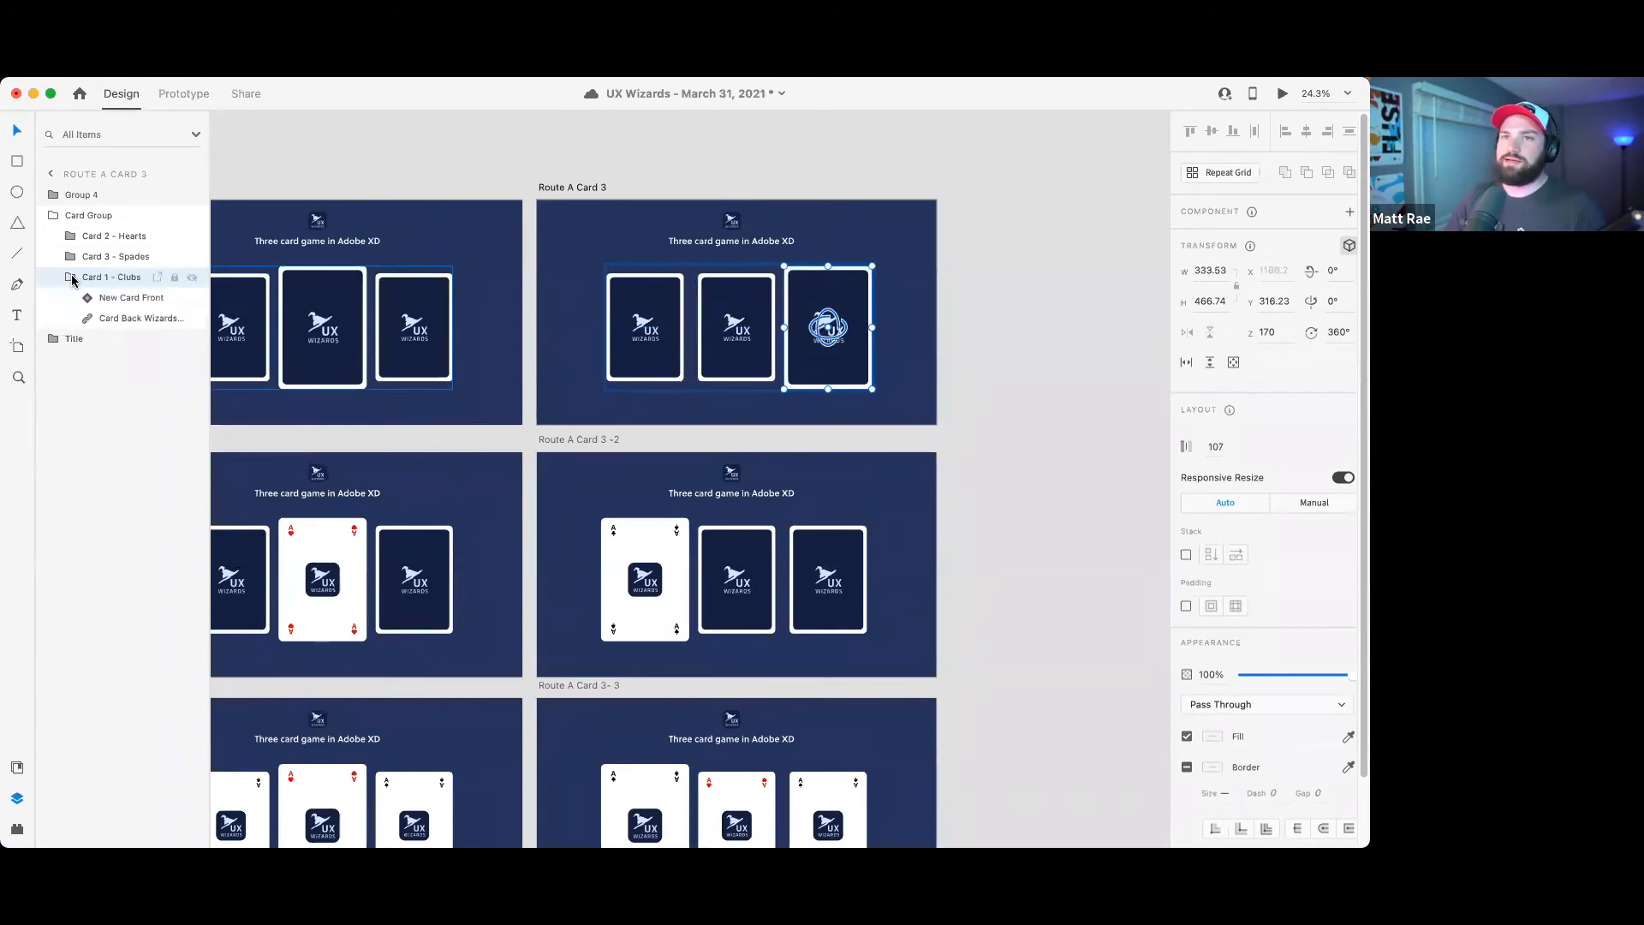
pyautogui.doubleClick(127, 283)
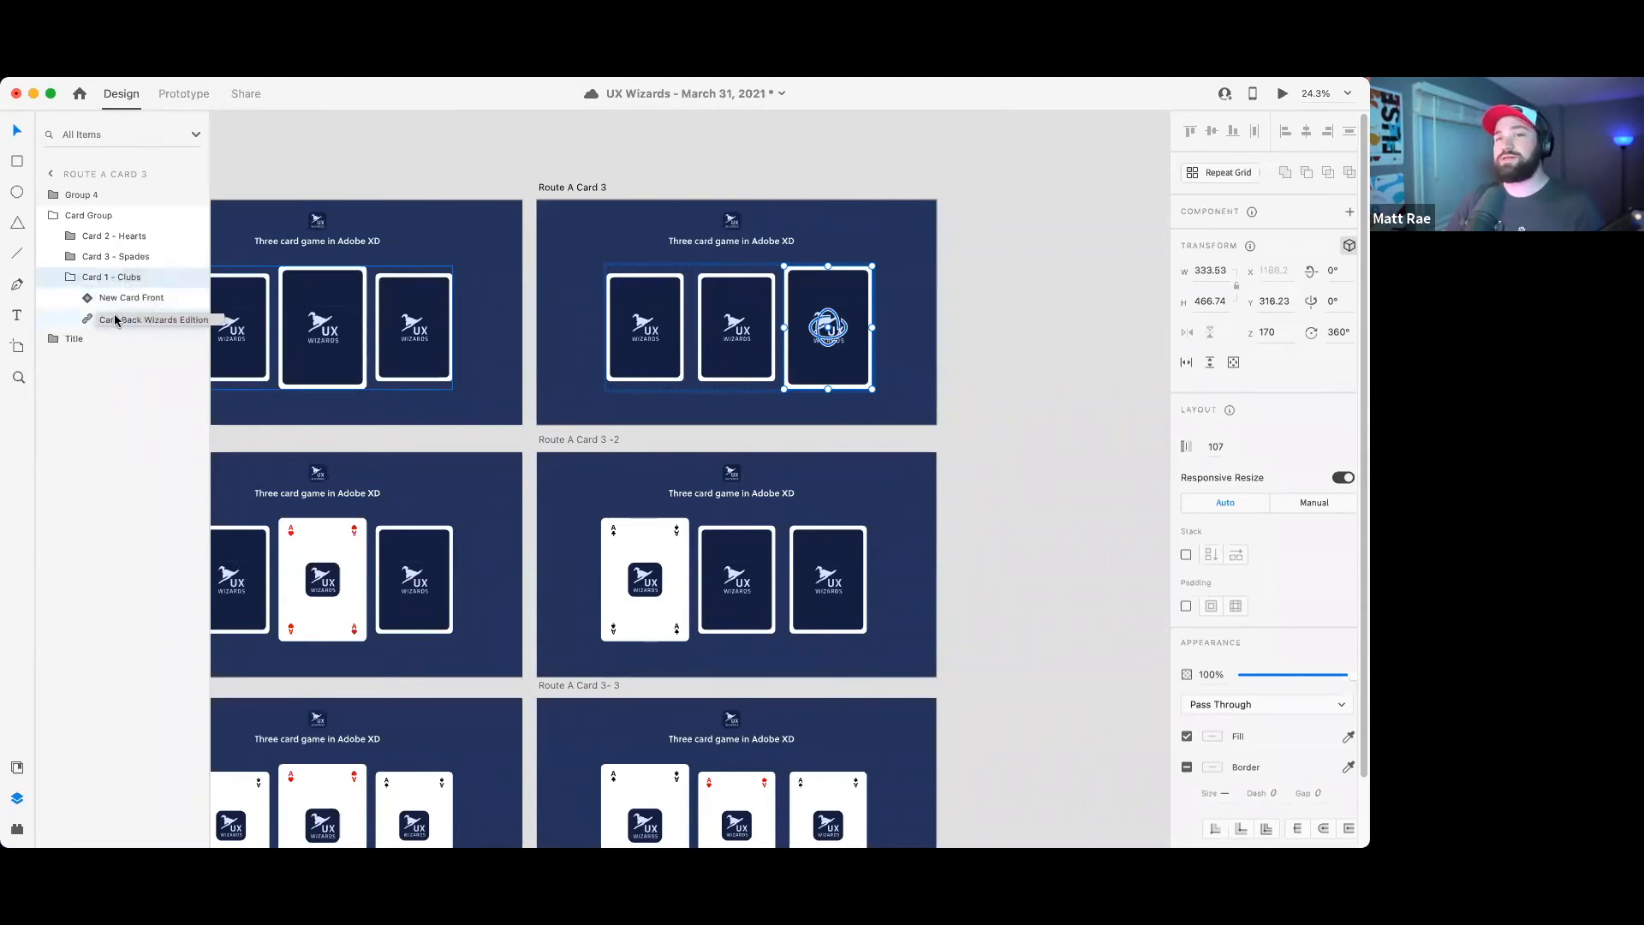
pyautogui.click(128, 297)
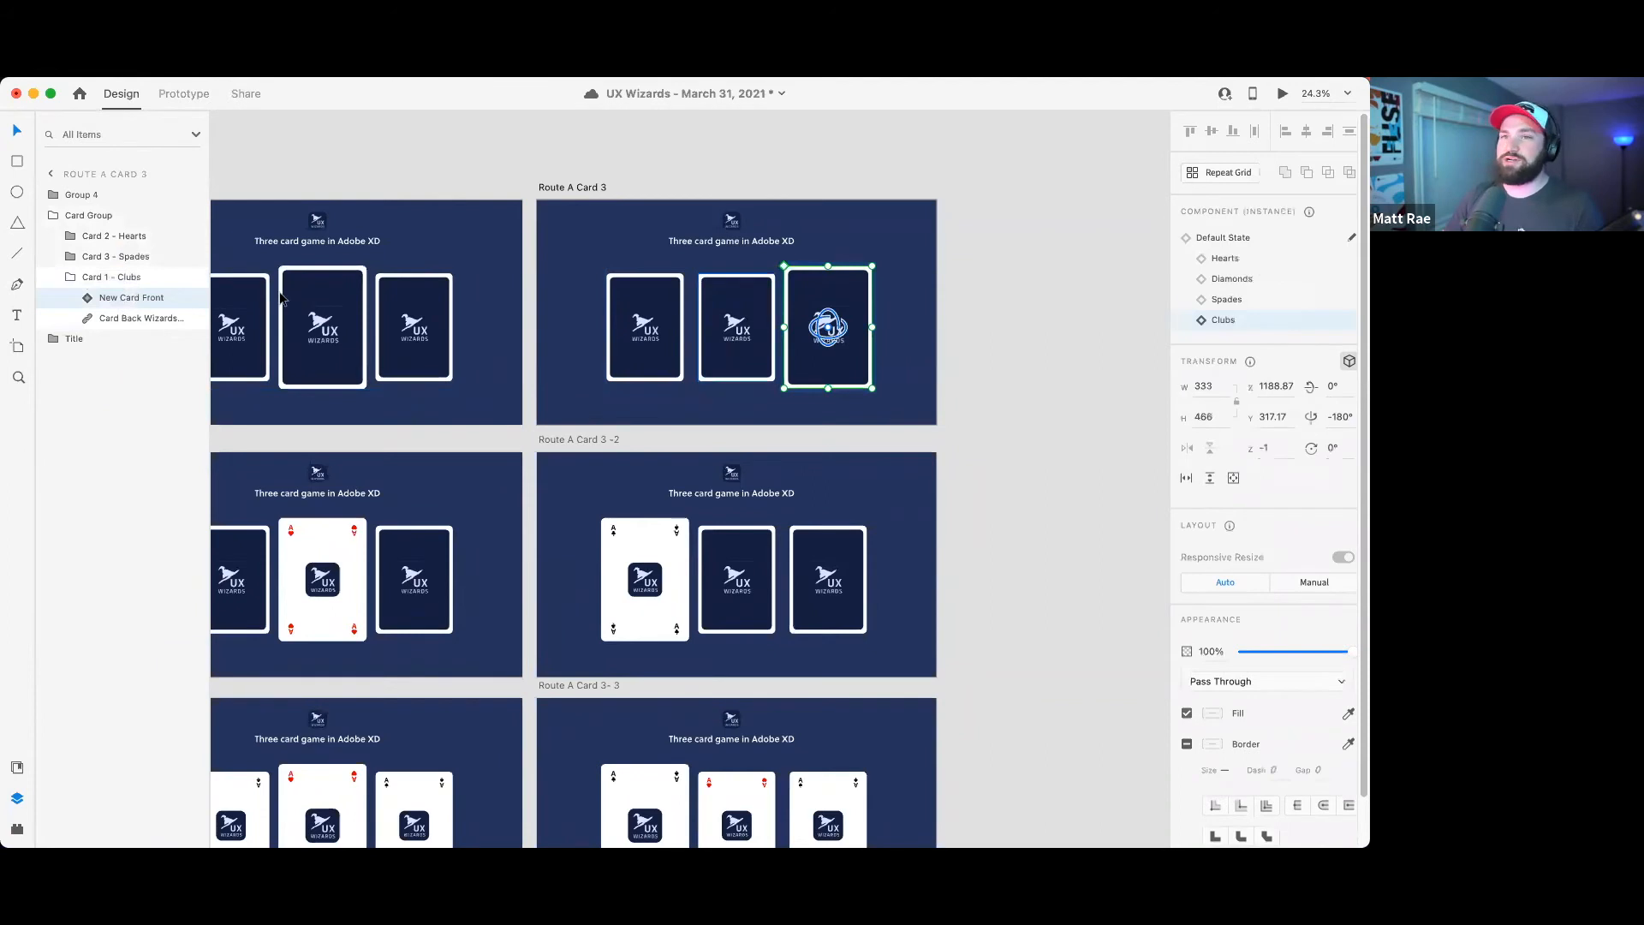
pyautogui.click(1245, 260)
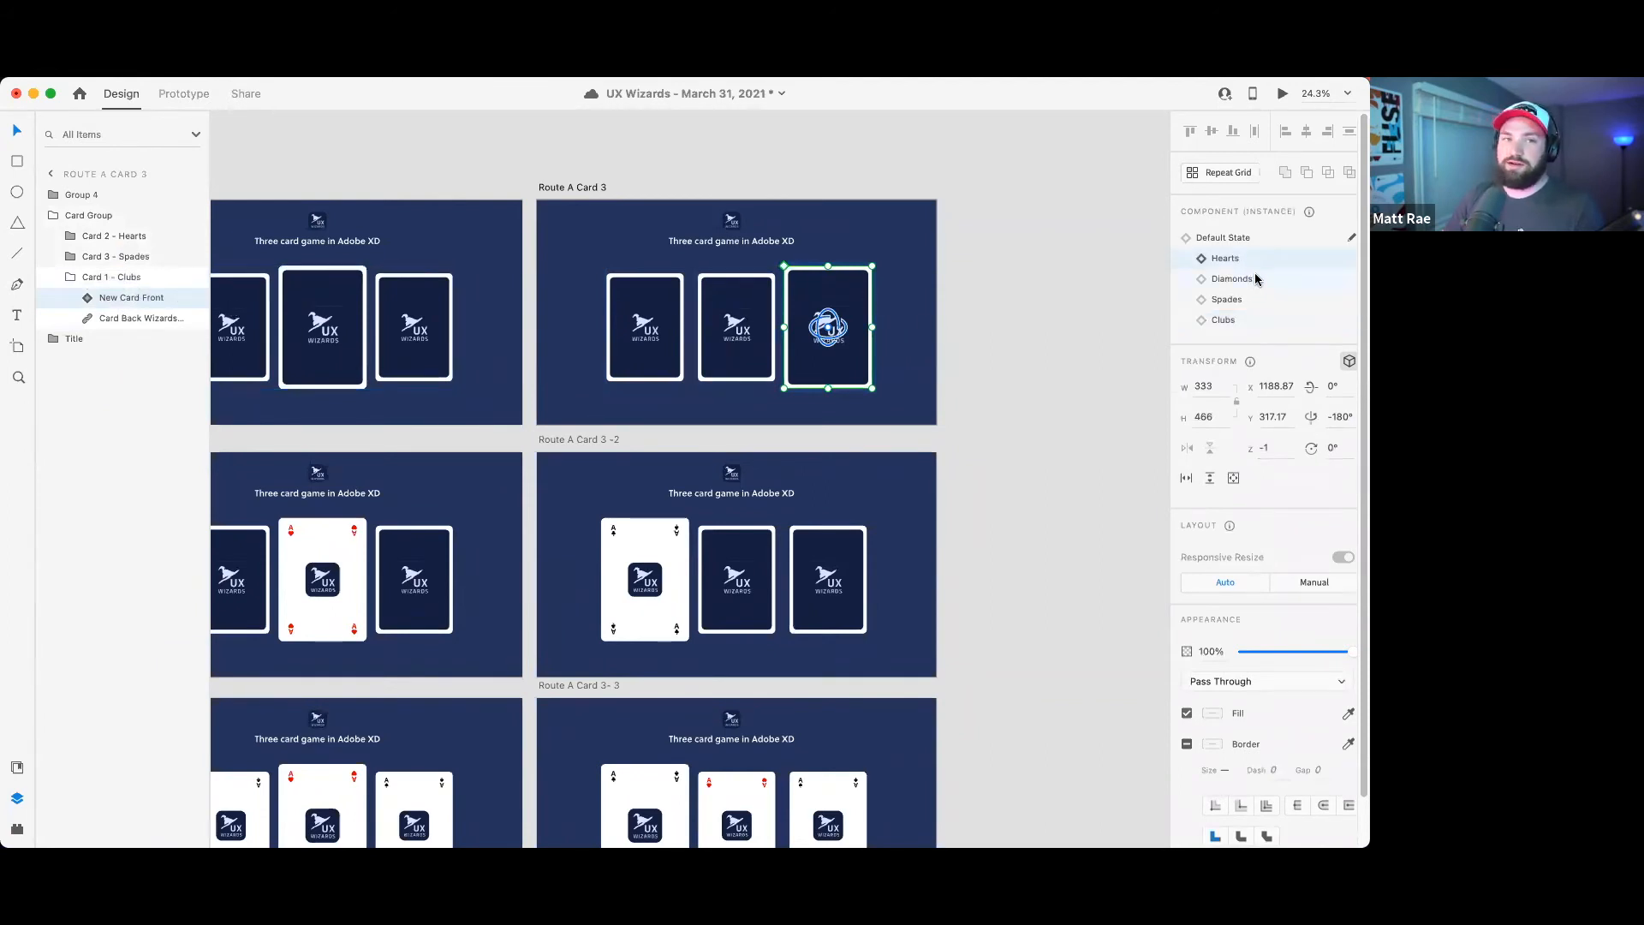
pyautogui.click(1250, 323)
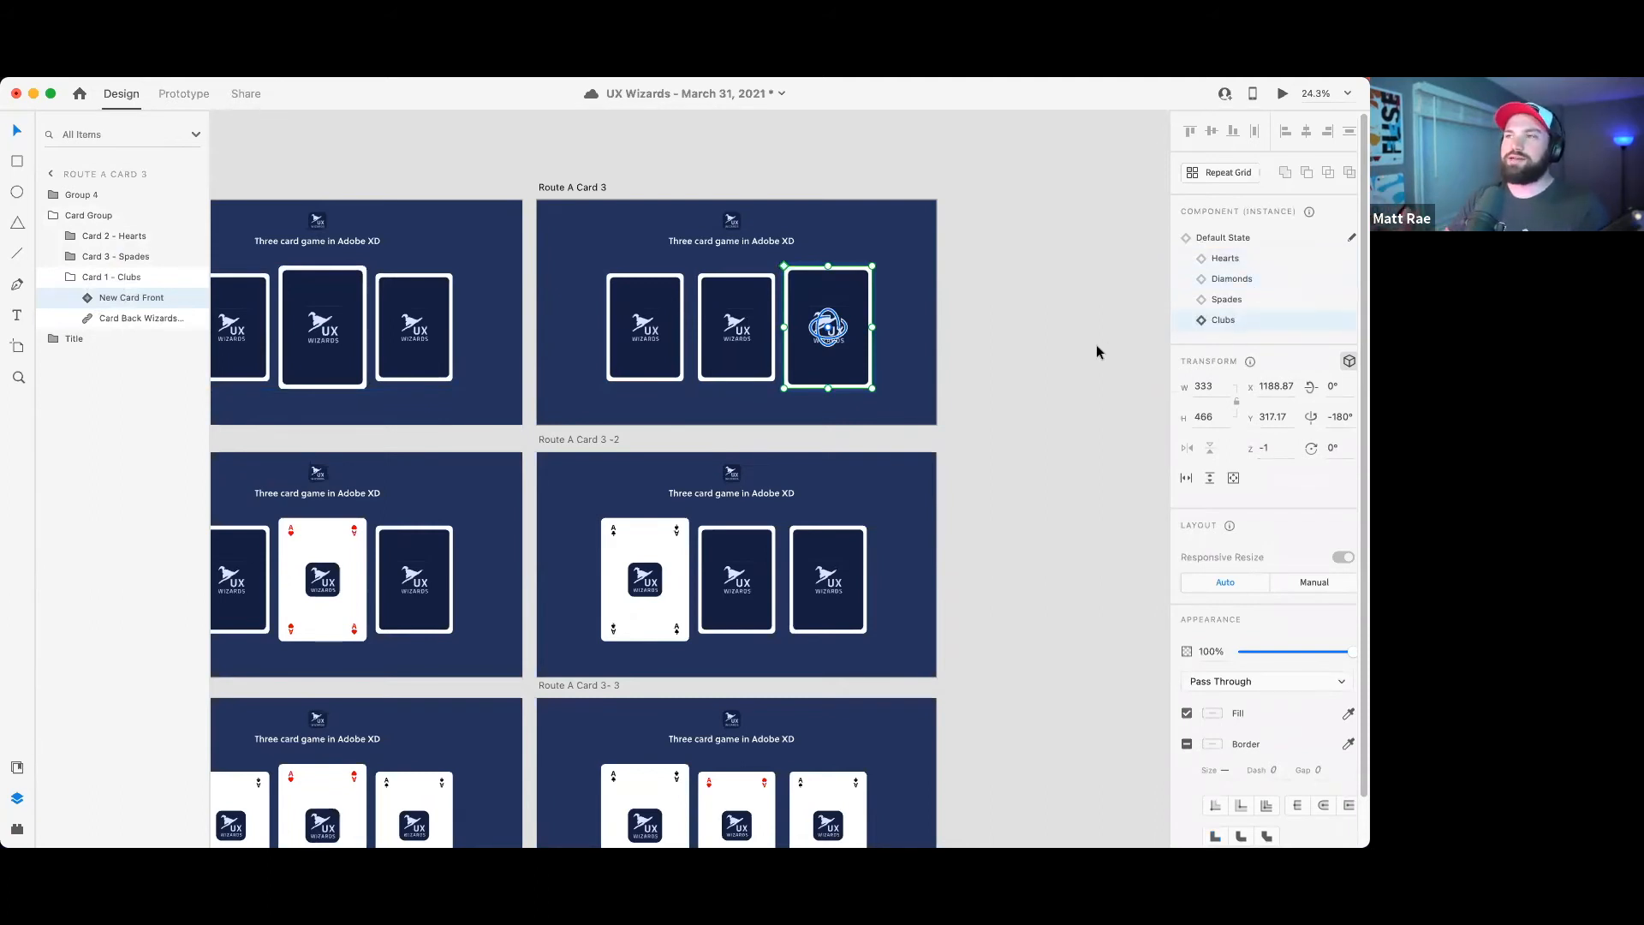
pyautogui.click(1064, 385)
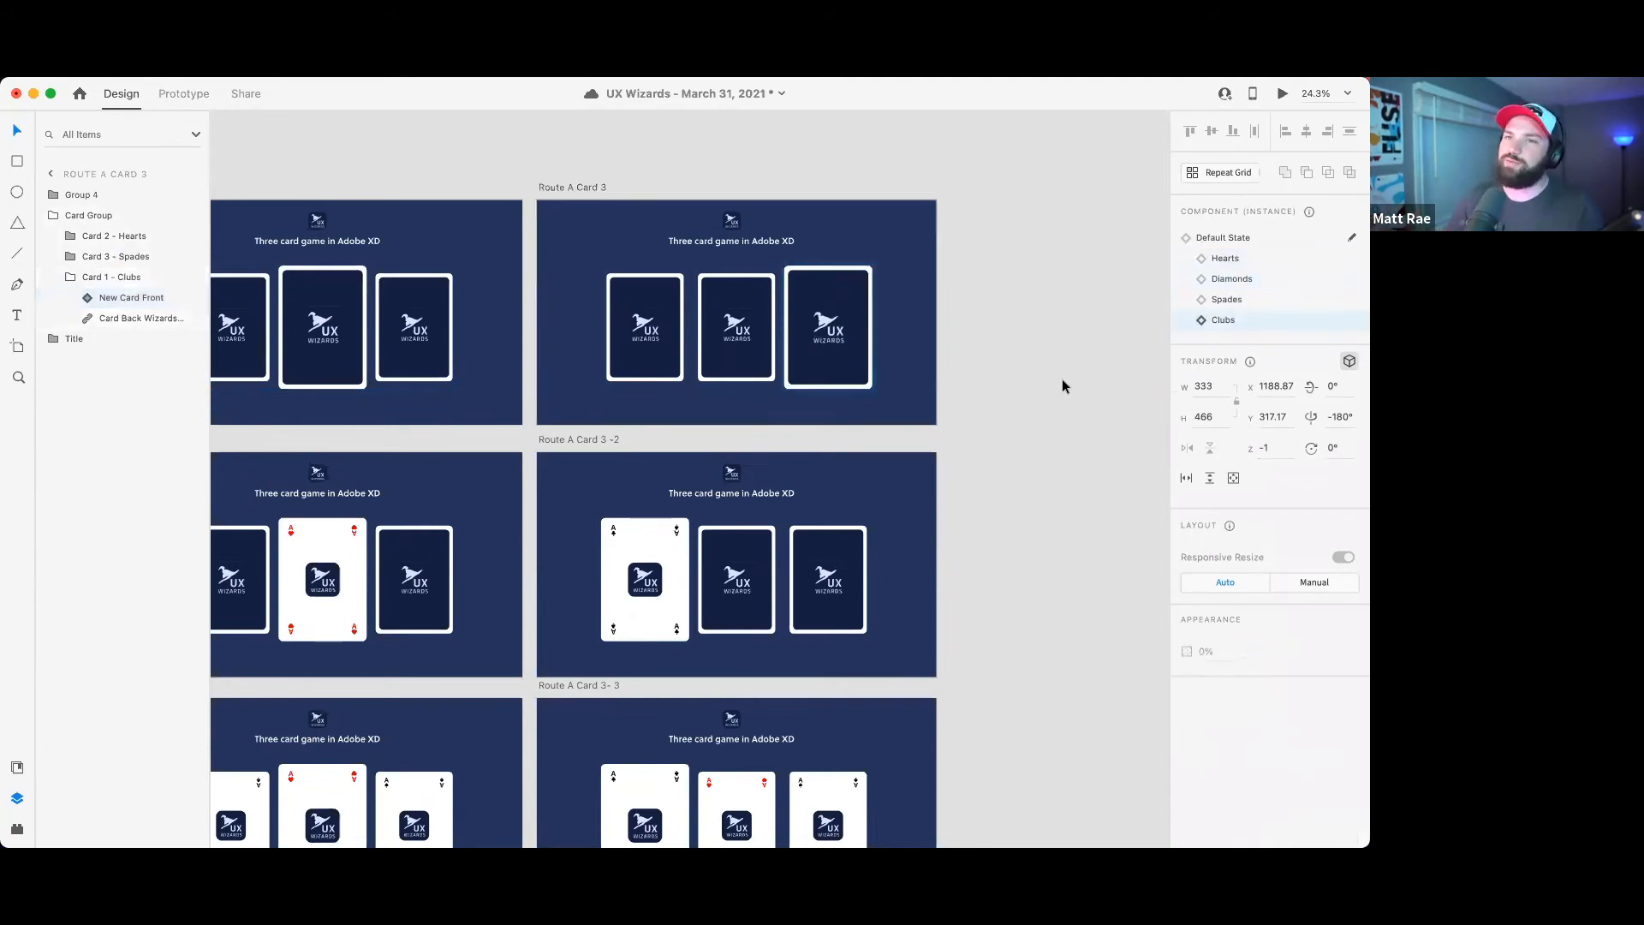
pyautogui.click(841, 362)
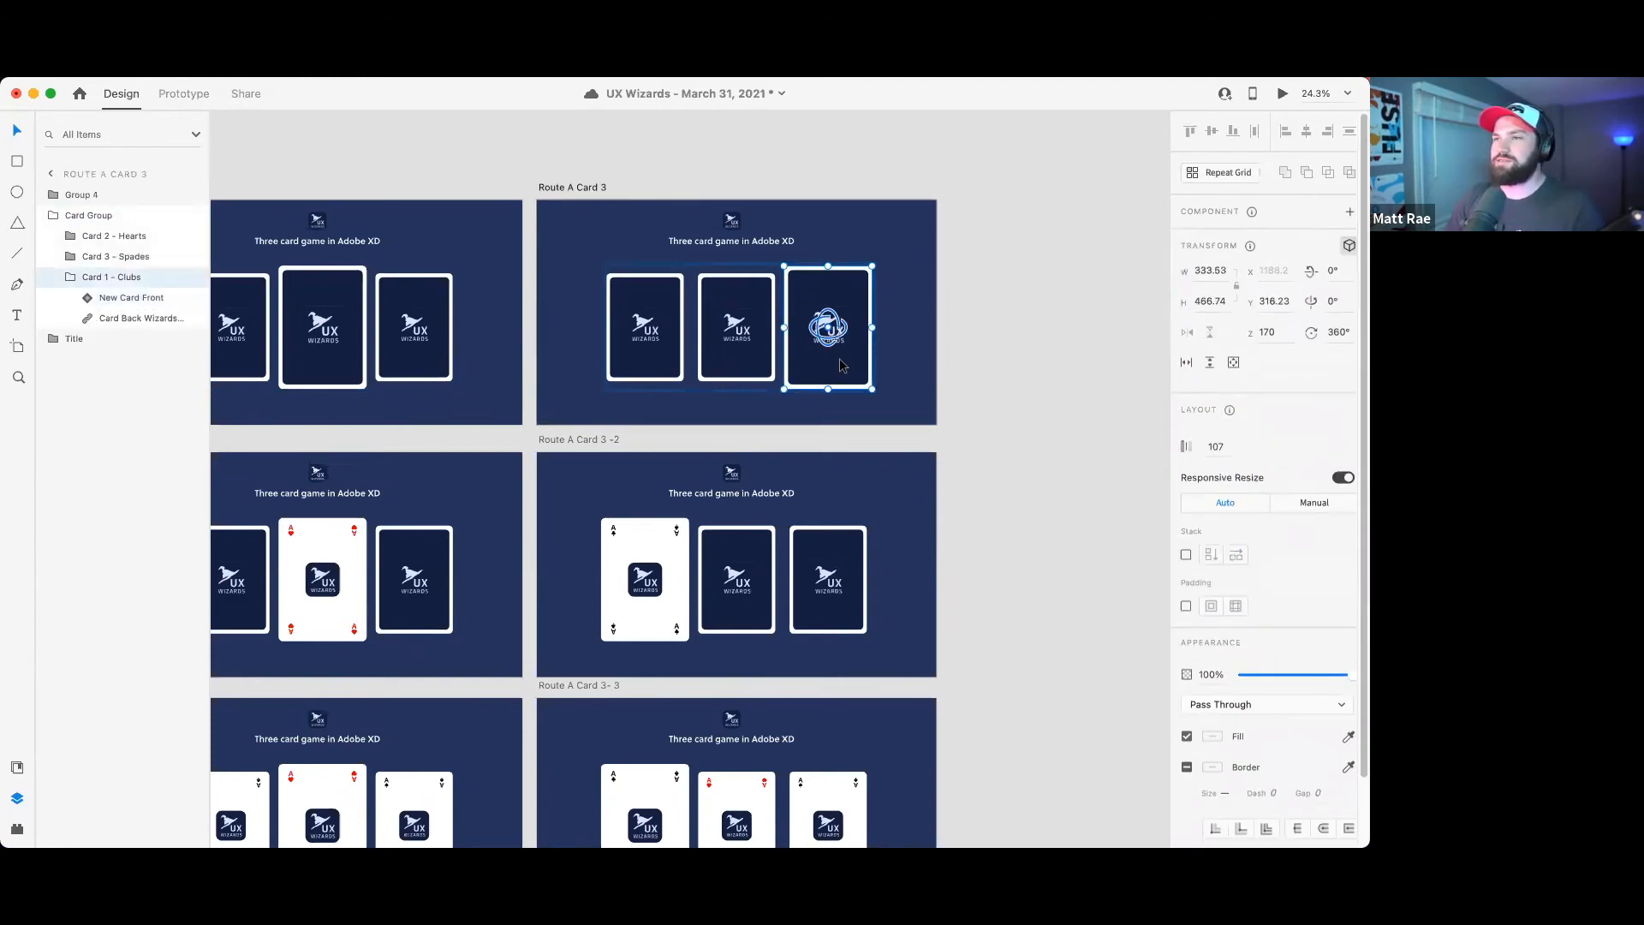
pyautogui.moveTo(841, 360); pyautogui.dragTo(673, 356)
# - Set the Clubs card's Z depth on Route A Card 3 to 80
pyautogui.click(1279, 335)
pyautogui.press('Return')
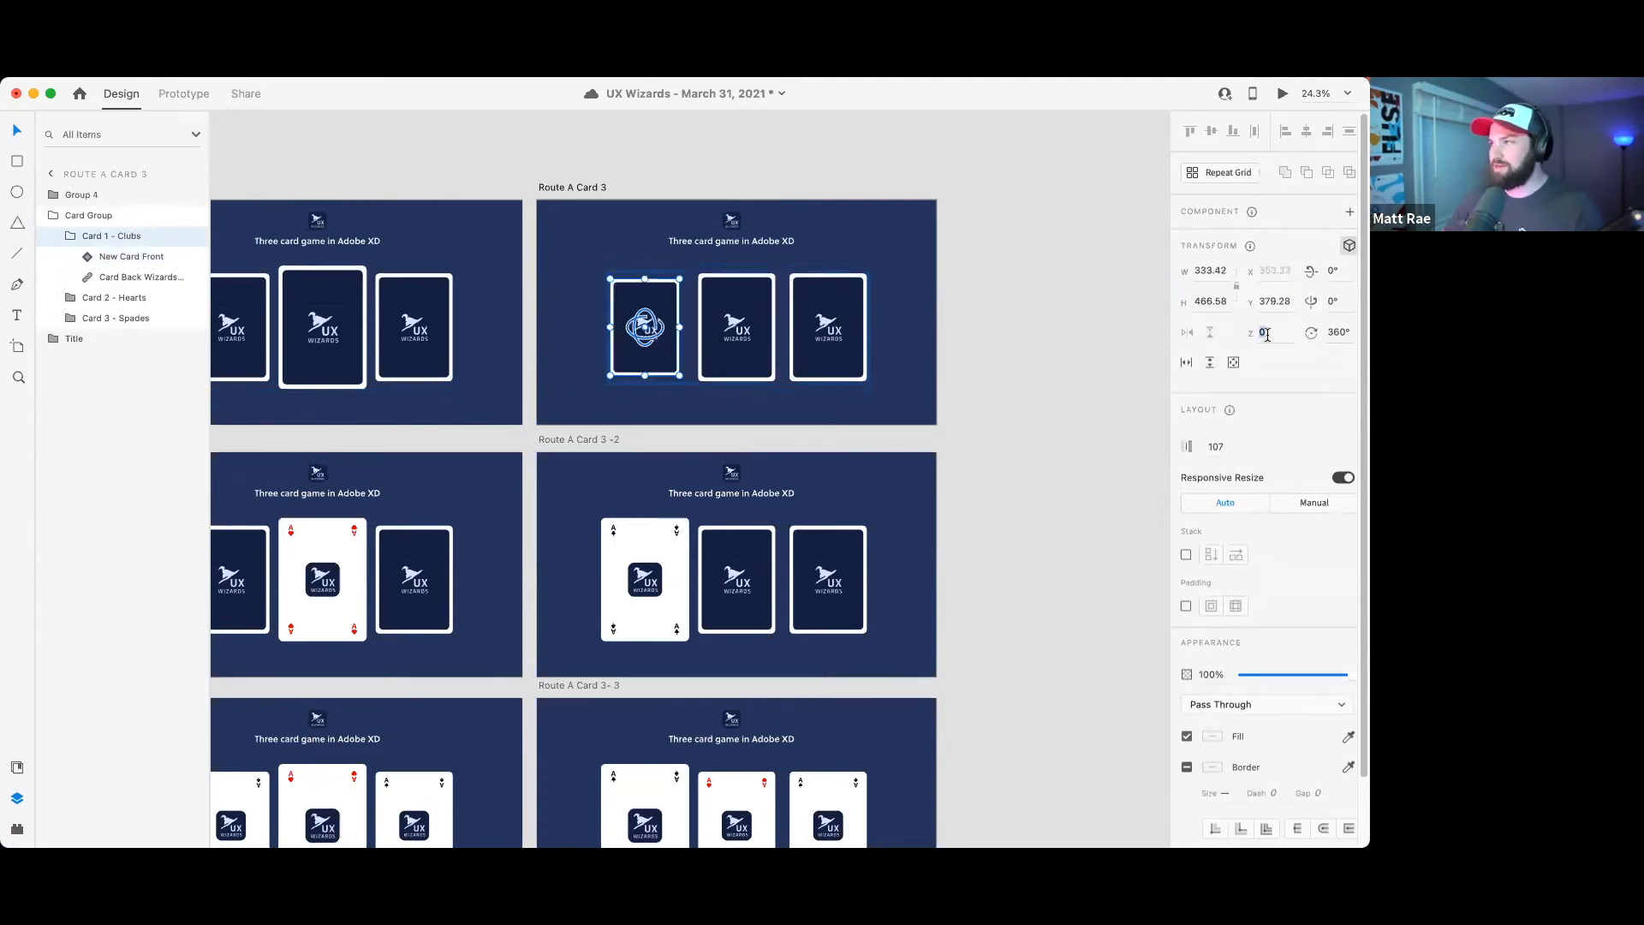
pyautogui.write('80')
pyautogui.press('Return')
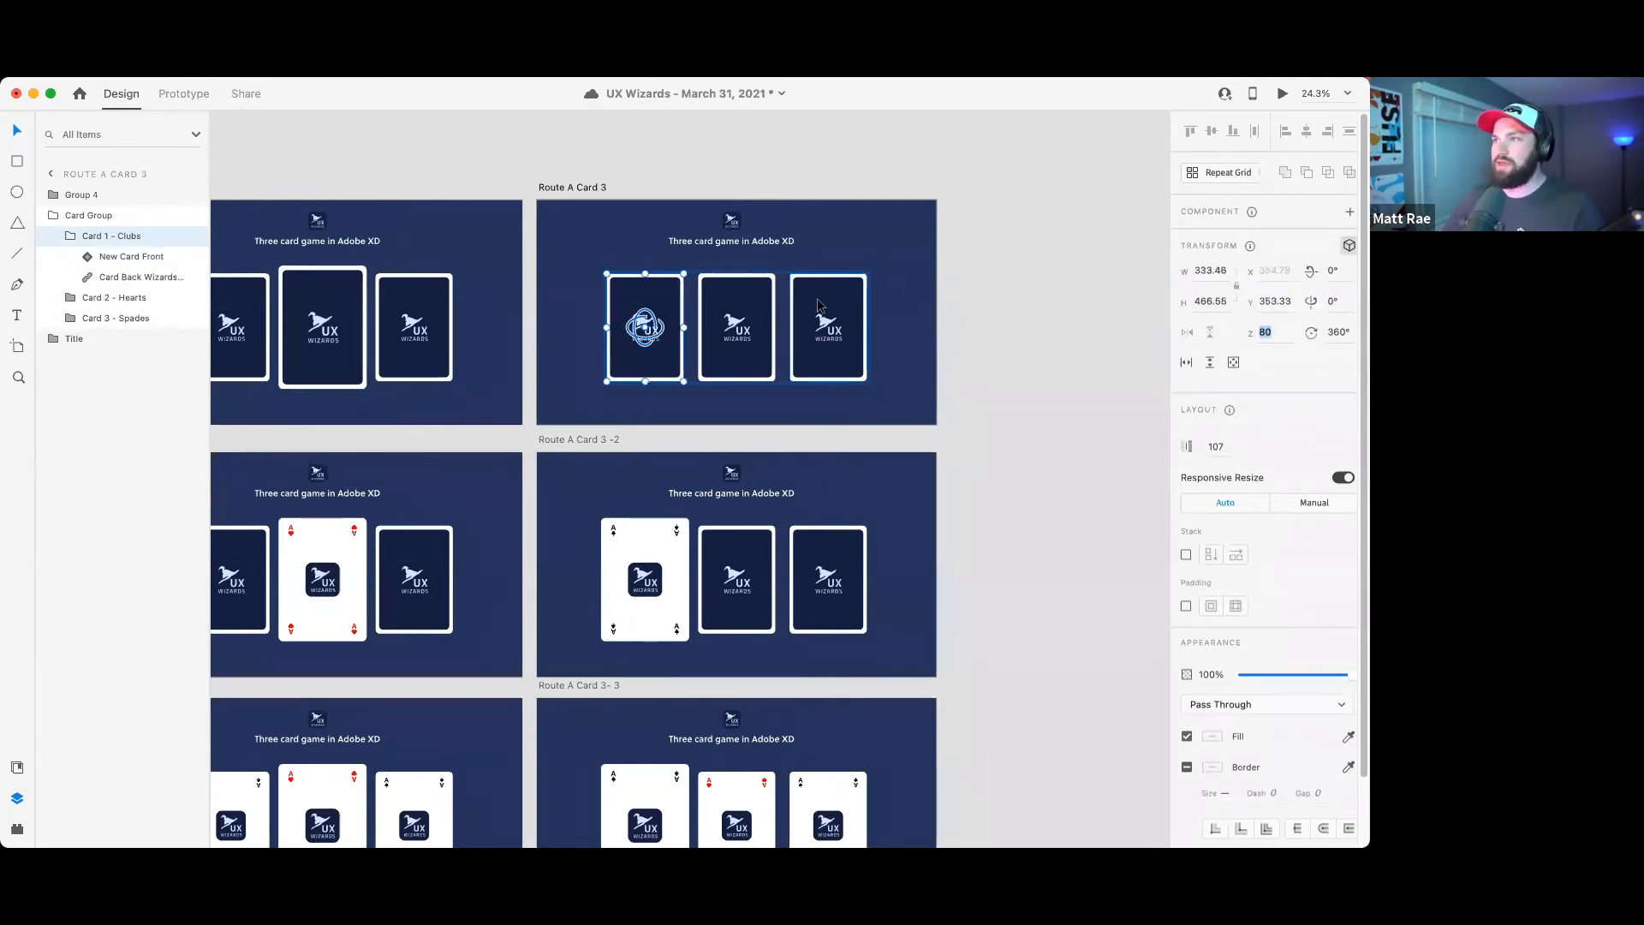
# - Enlarge the Spades card on Route A Card 3 by setting its Z depth to 170
pyautogui.click(828, 342)
pyautogui.write('170')
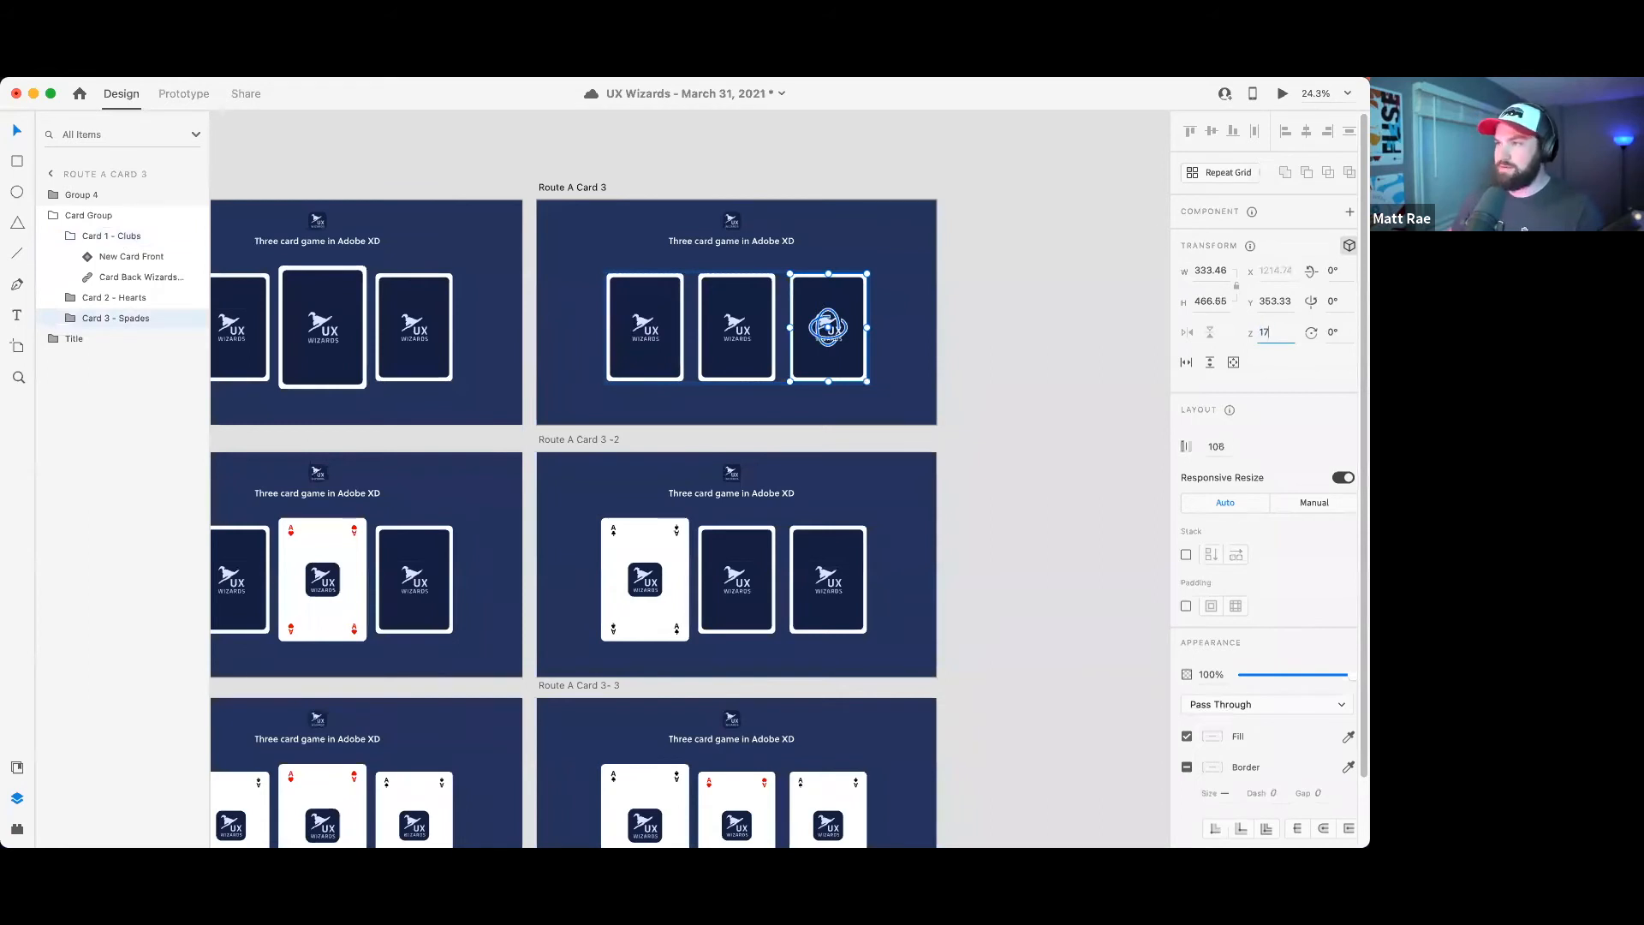
pyautogui.press('Return')
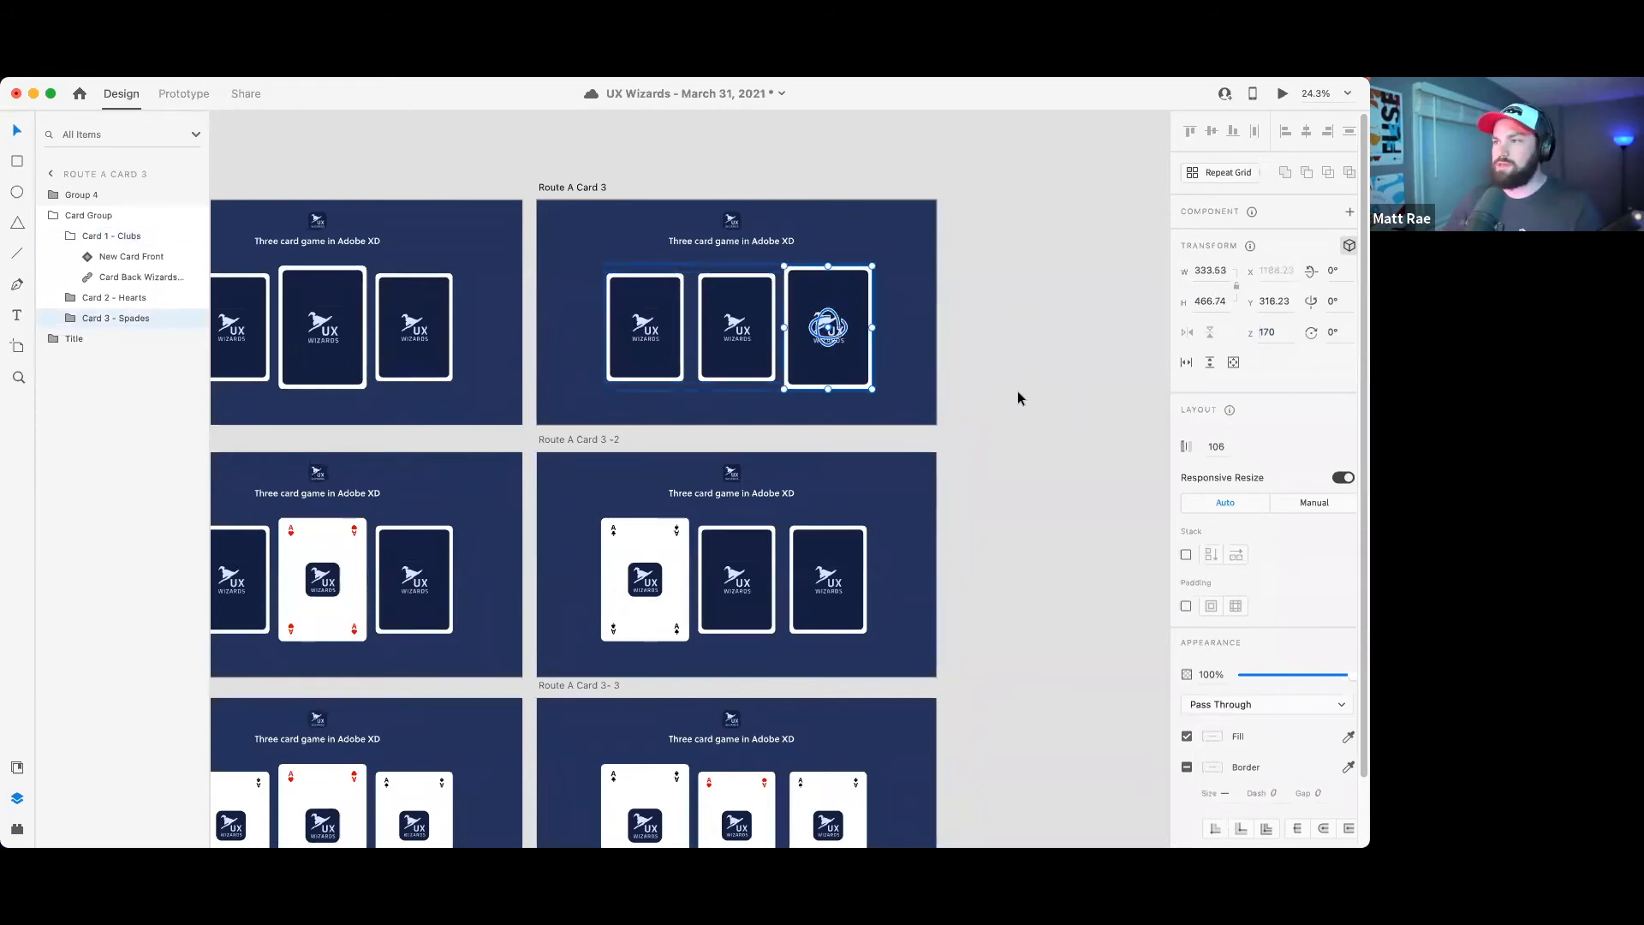
pyautogui.click(1018, 391)
# - Set the Clubs card's Z depth on Route A Card 3 -2 to 80
pyautogui.doubleClick(649, 580)
pyautogui.click(1273, 331)
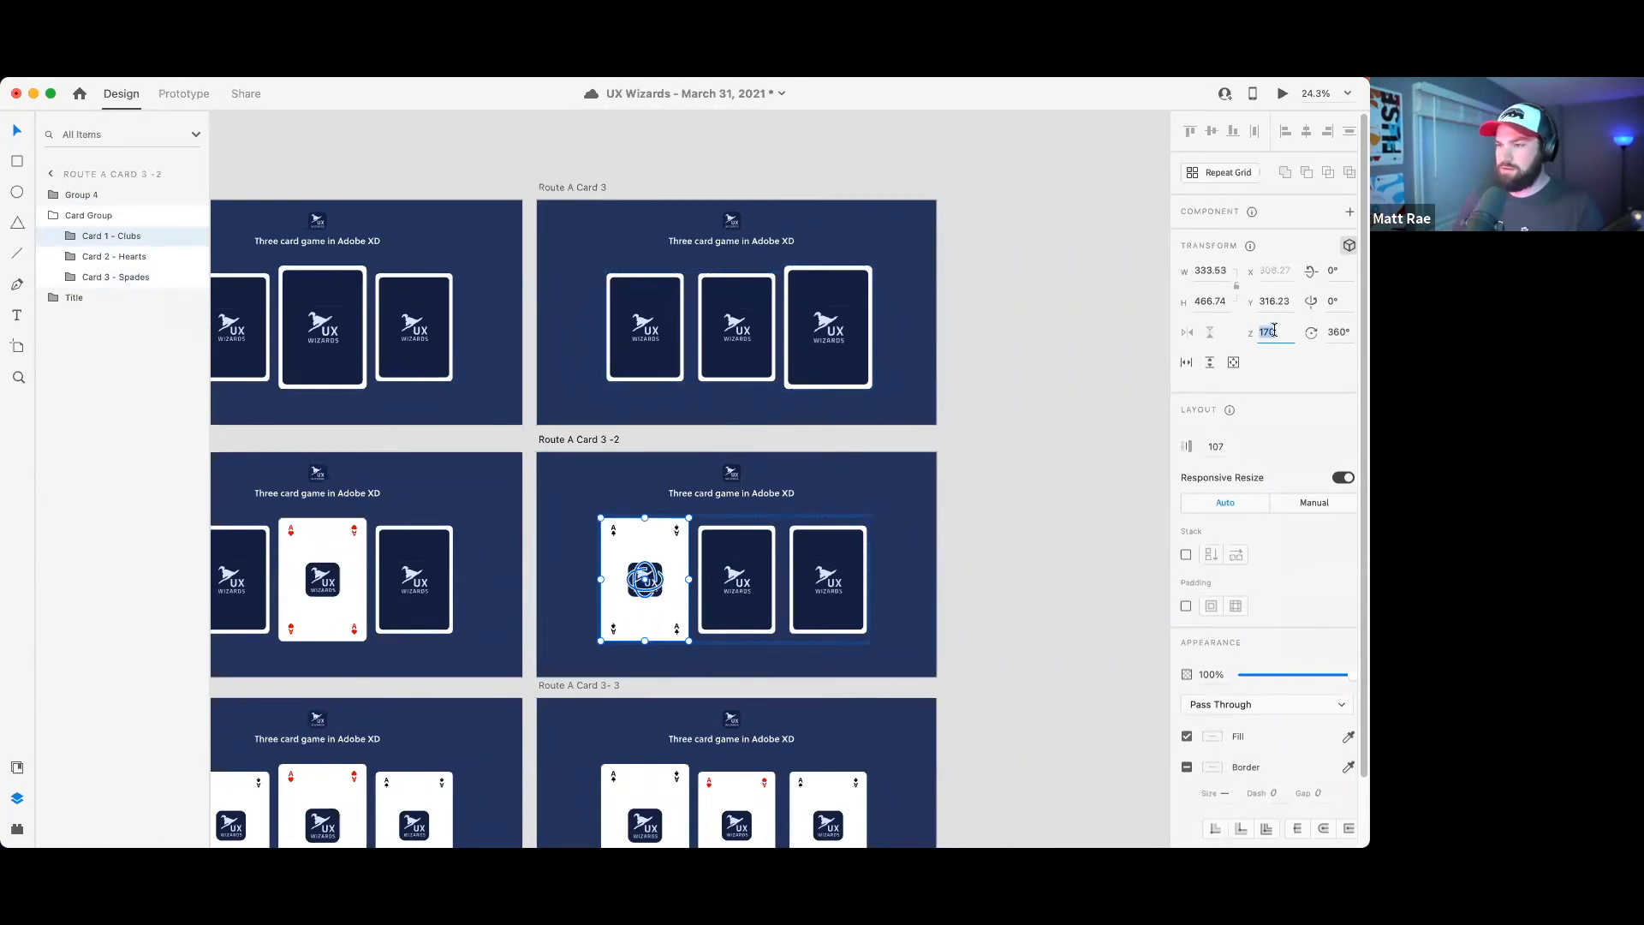
pyautogui.write('0')
pyautogui.press('Return')
pyautogui.click(1067, 507)
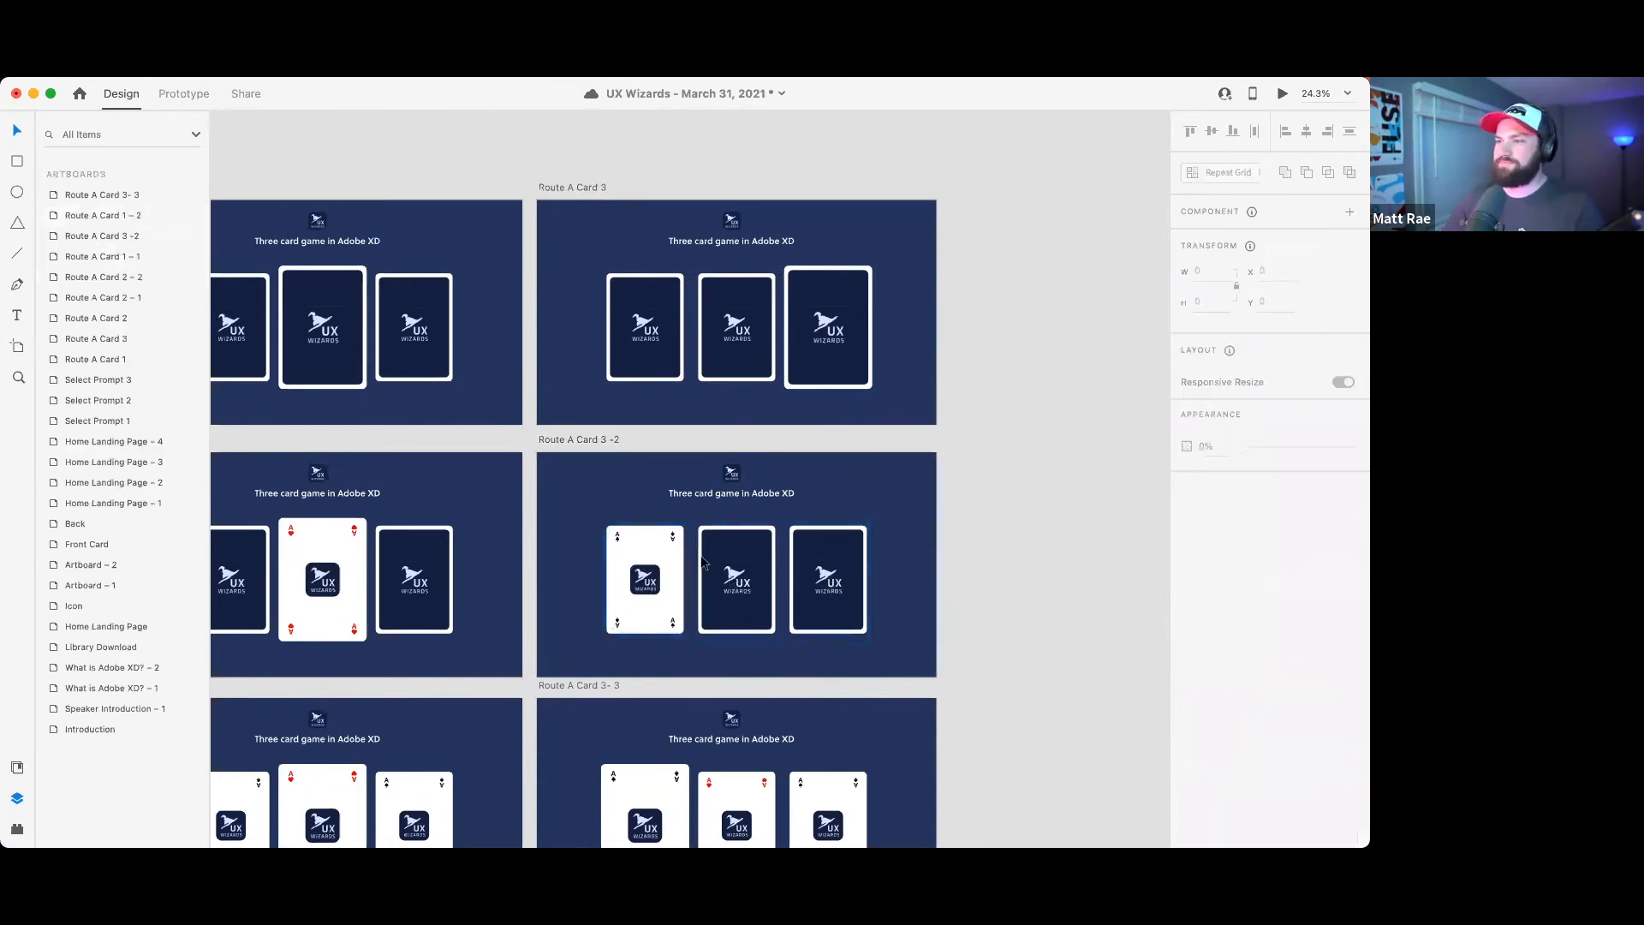
# - Examine the Clubs card's Z depth on Route A Card 3 -2 and compare the card layouts across the three Route A columns
pyautogui.doubleClick(644, 548)
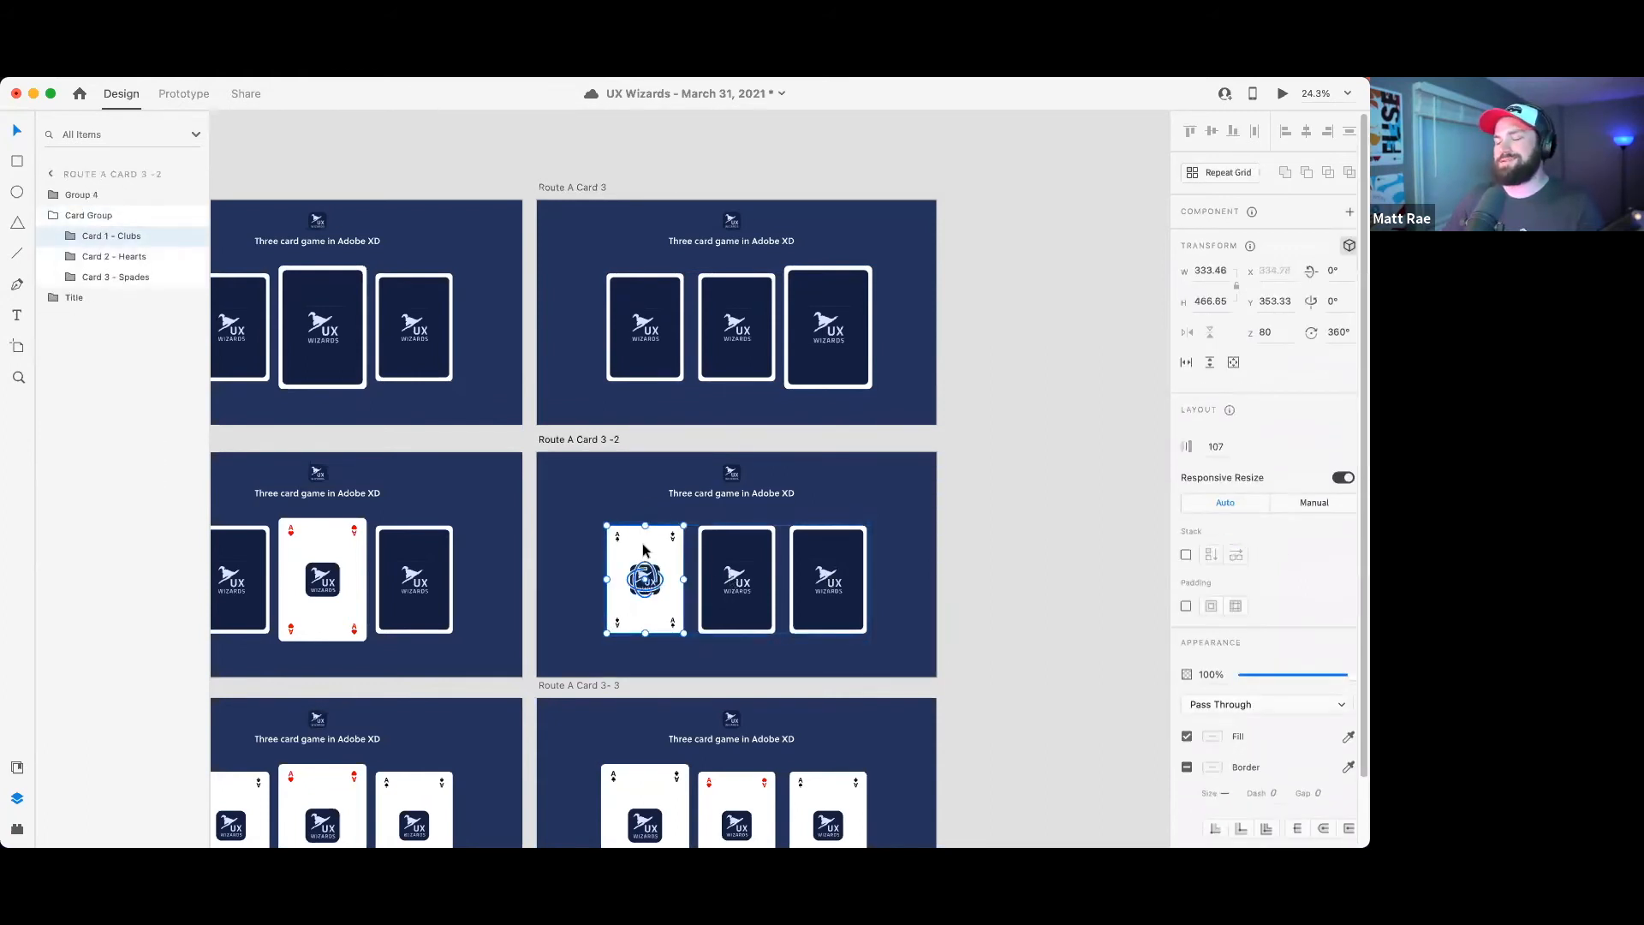
pyautogui.moveTo(679, 549)
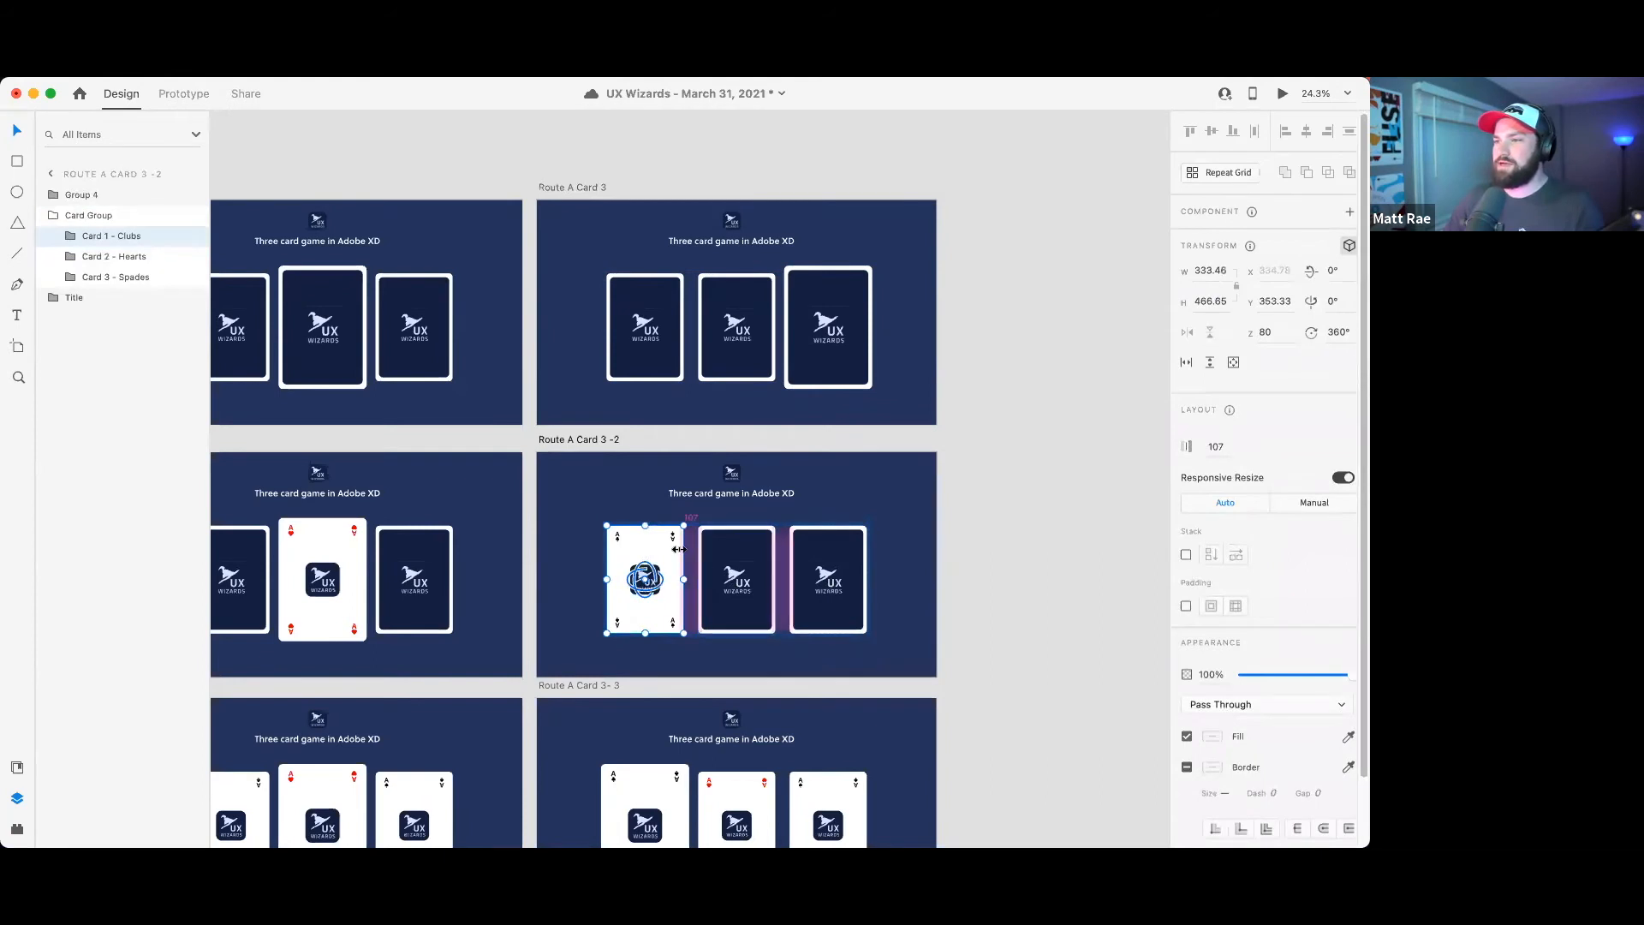
pyautogui.hscroll(-5, 679, 549)
pyautogui.scroll(-3, 685, 552)
pyautogui.hscroll(-2, 871, 567)
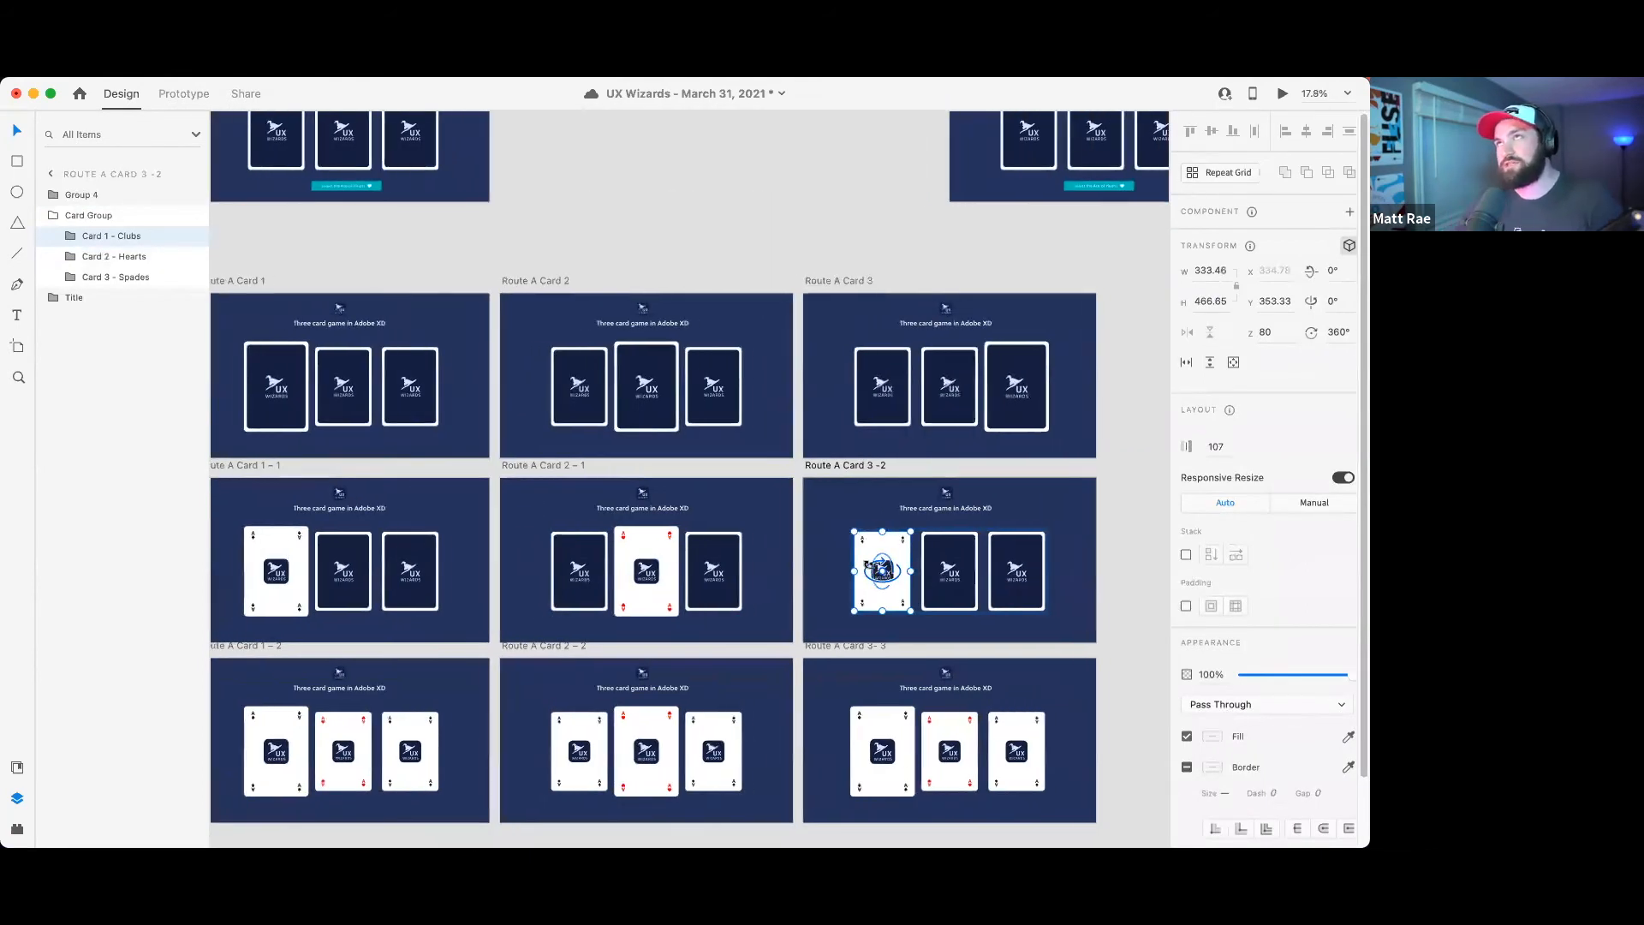
pyautogui.scroll(-1, 888, 553)
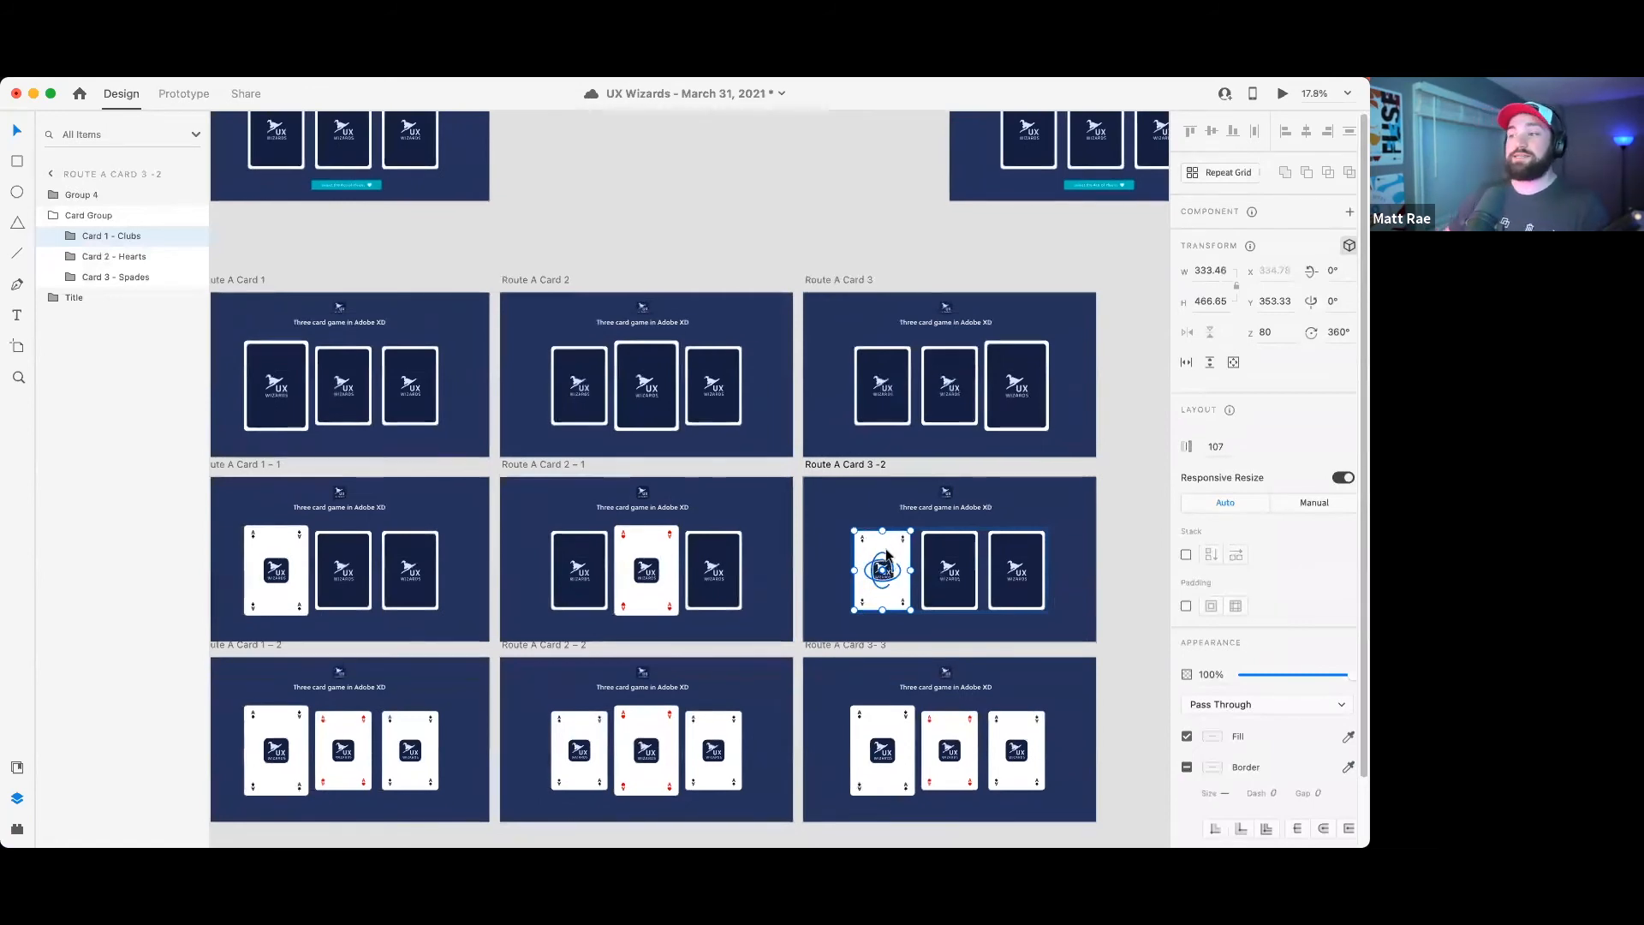
pyautogui.scroll(-1, 882, 565)
pyautogui.click(1273, 333)
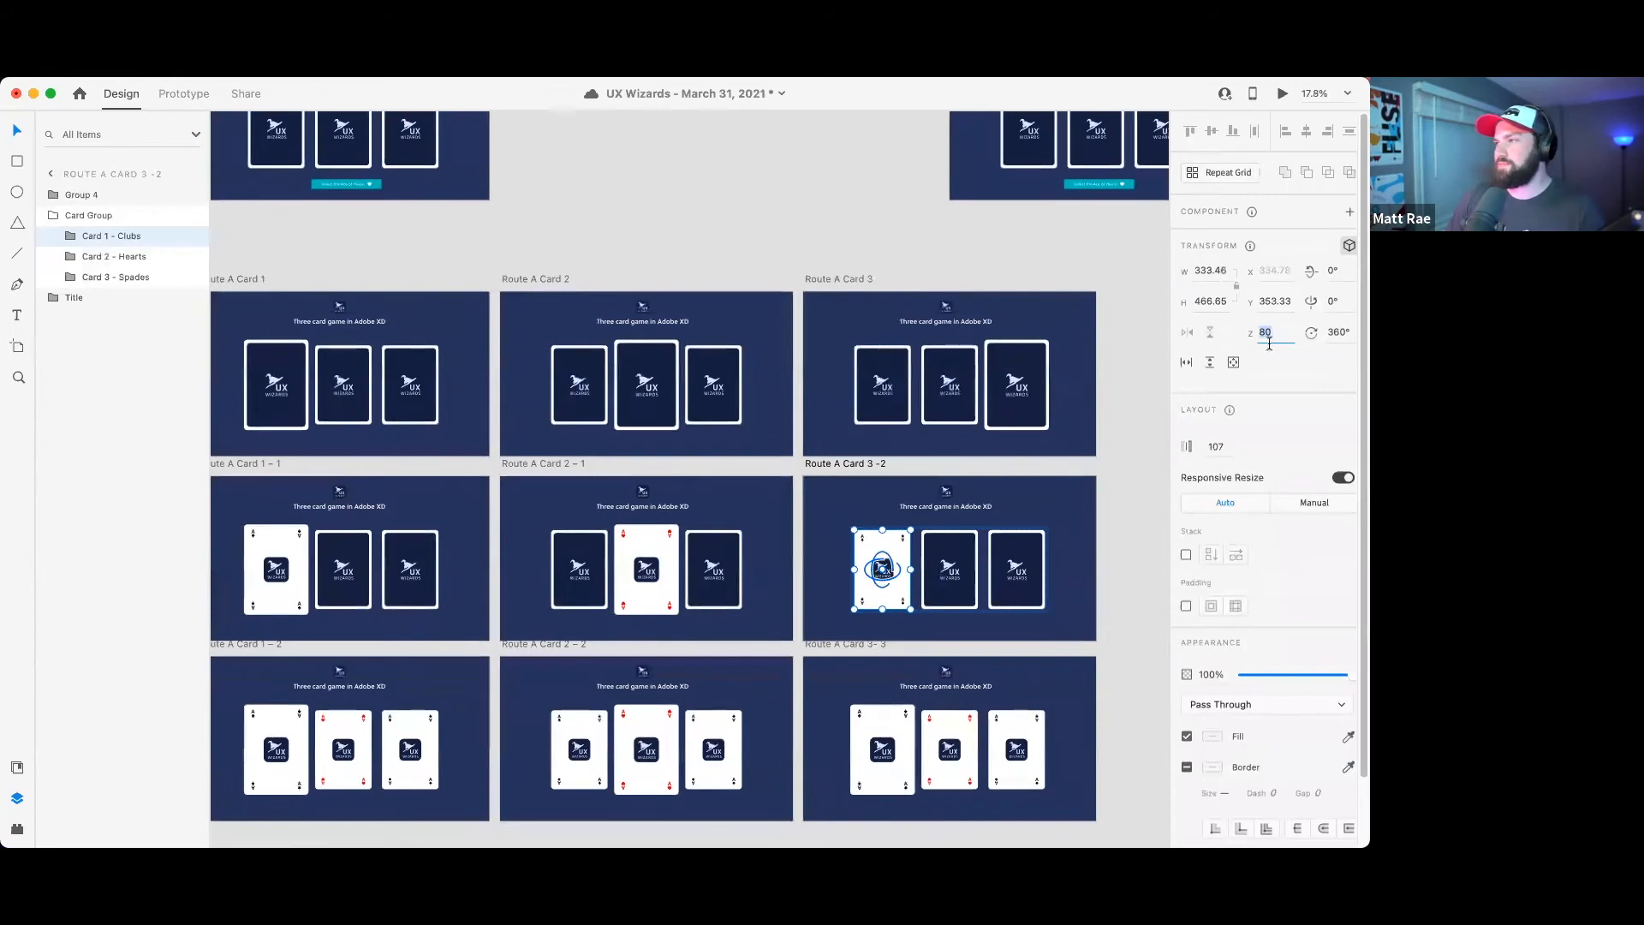
# - Enlarge the Spades card on Route A Card 3 -2 by setting its Z depth to 170
pyautogui.click(1034, 562)
pyautogui.doubleClick(1032, 544)
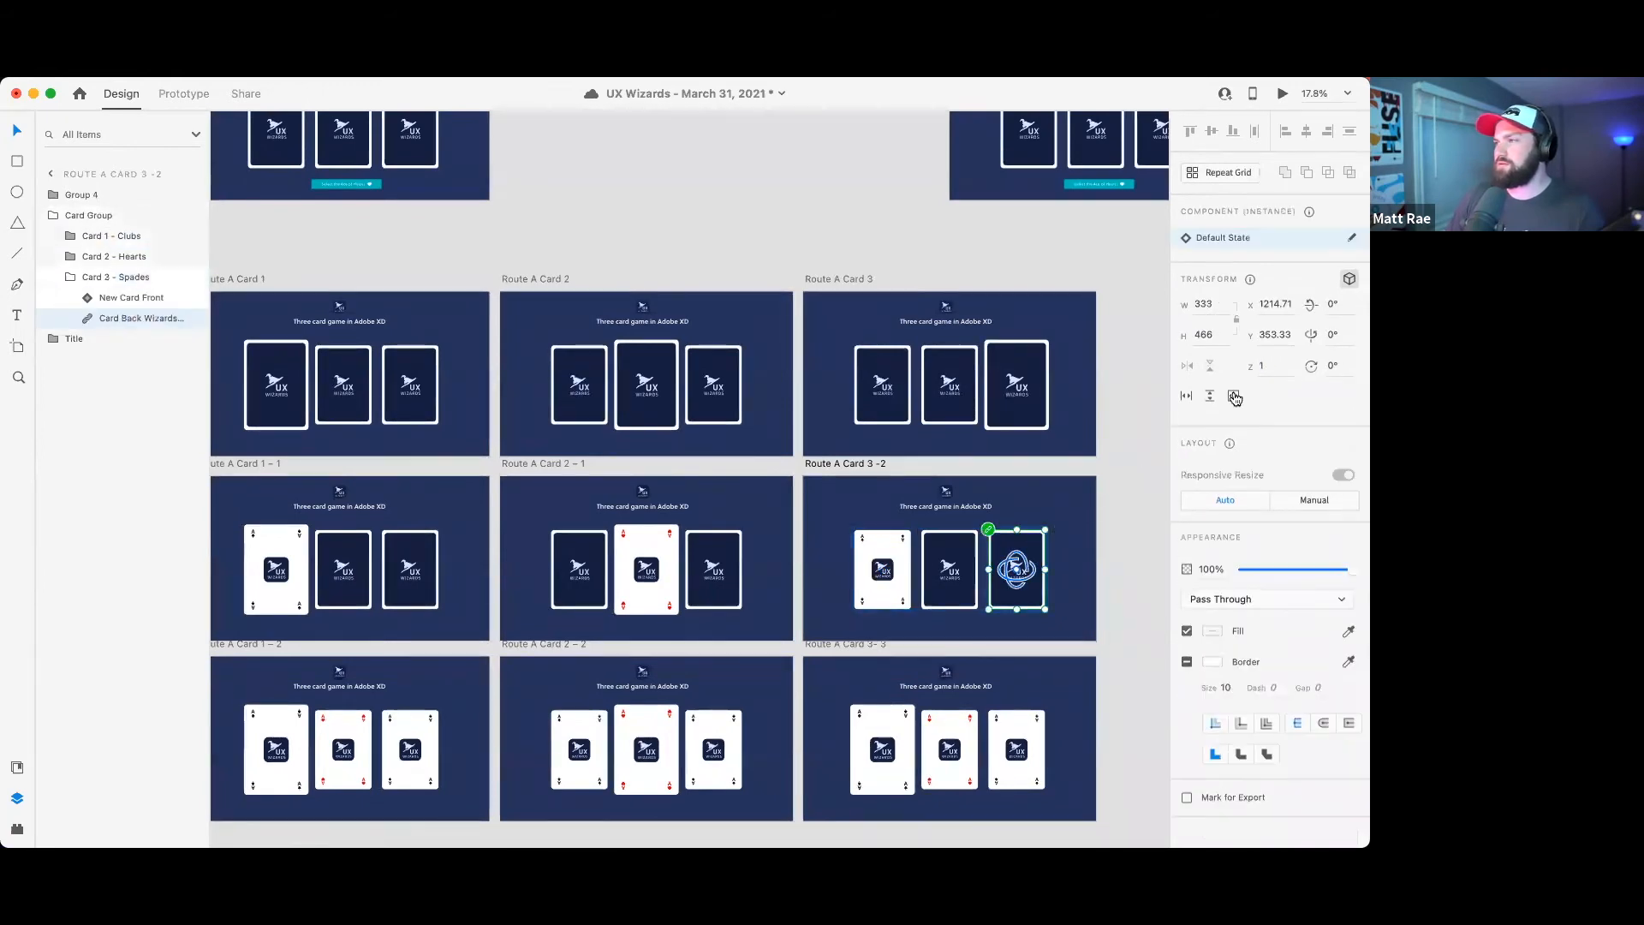
pyautogui.click(1274, 369)
pyautogui.click(1129, 499)
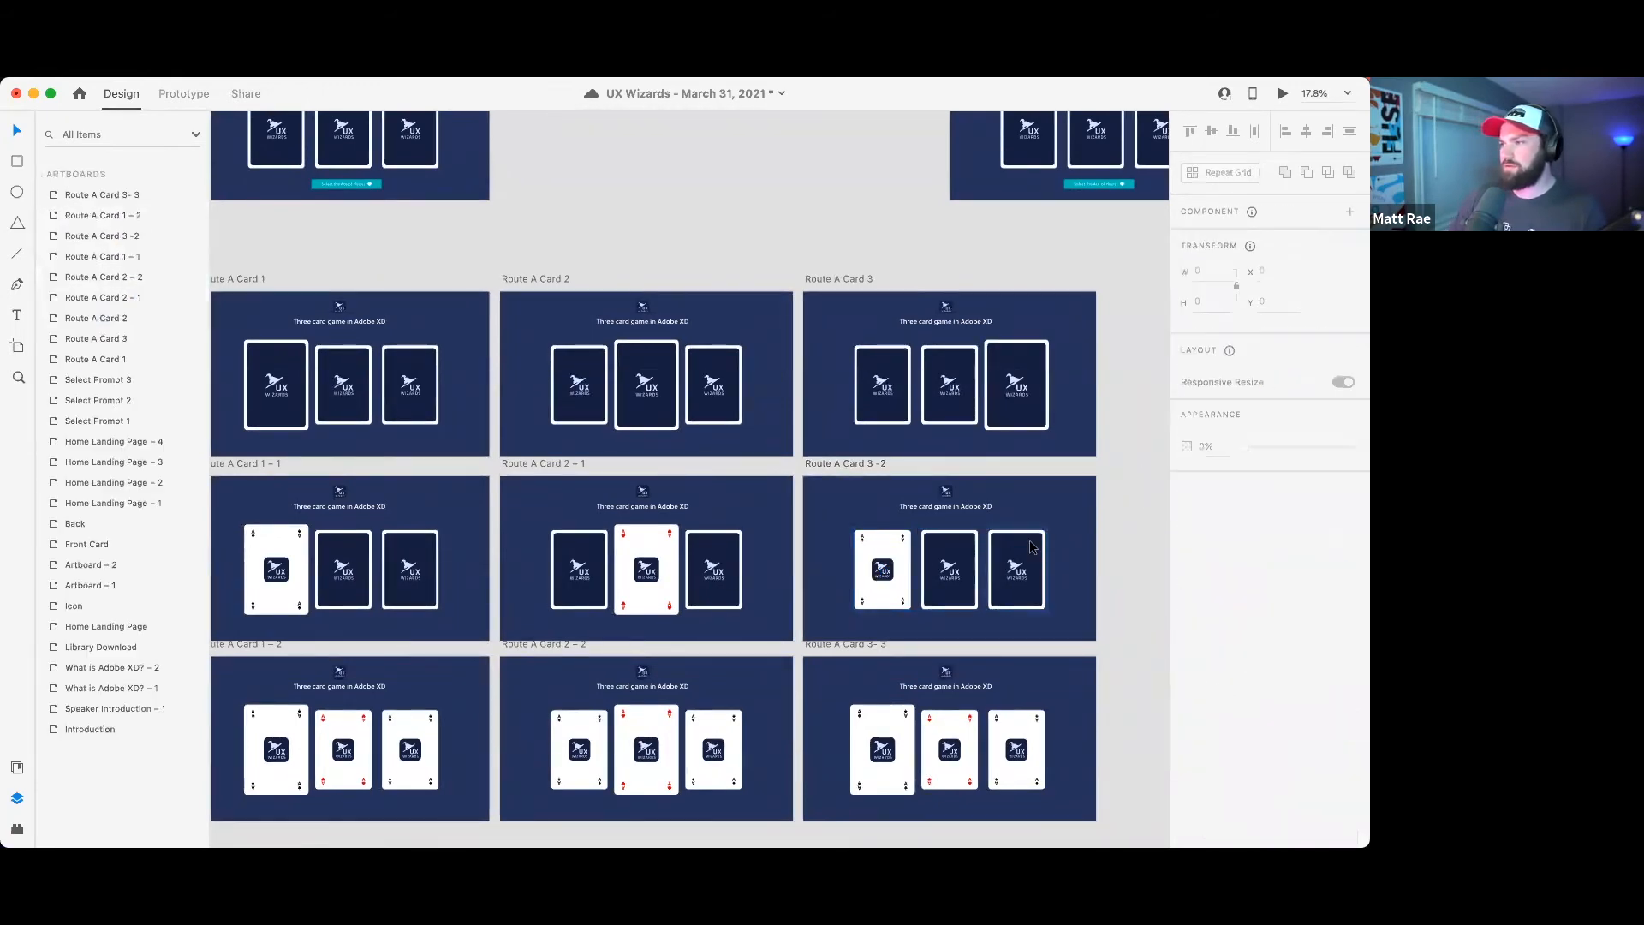
pyautogui.click(1019, 570)
pyautogui.click(1273, 334)
pyautogui.write('170')
pyautogui.press('Return')
pyautogui.click(1113, 570)
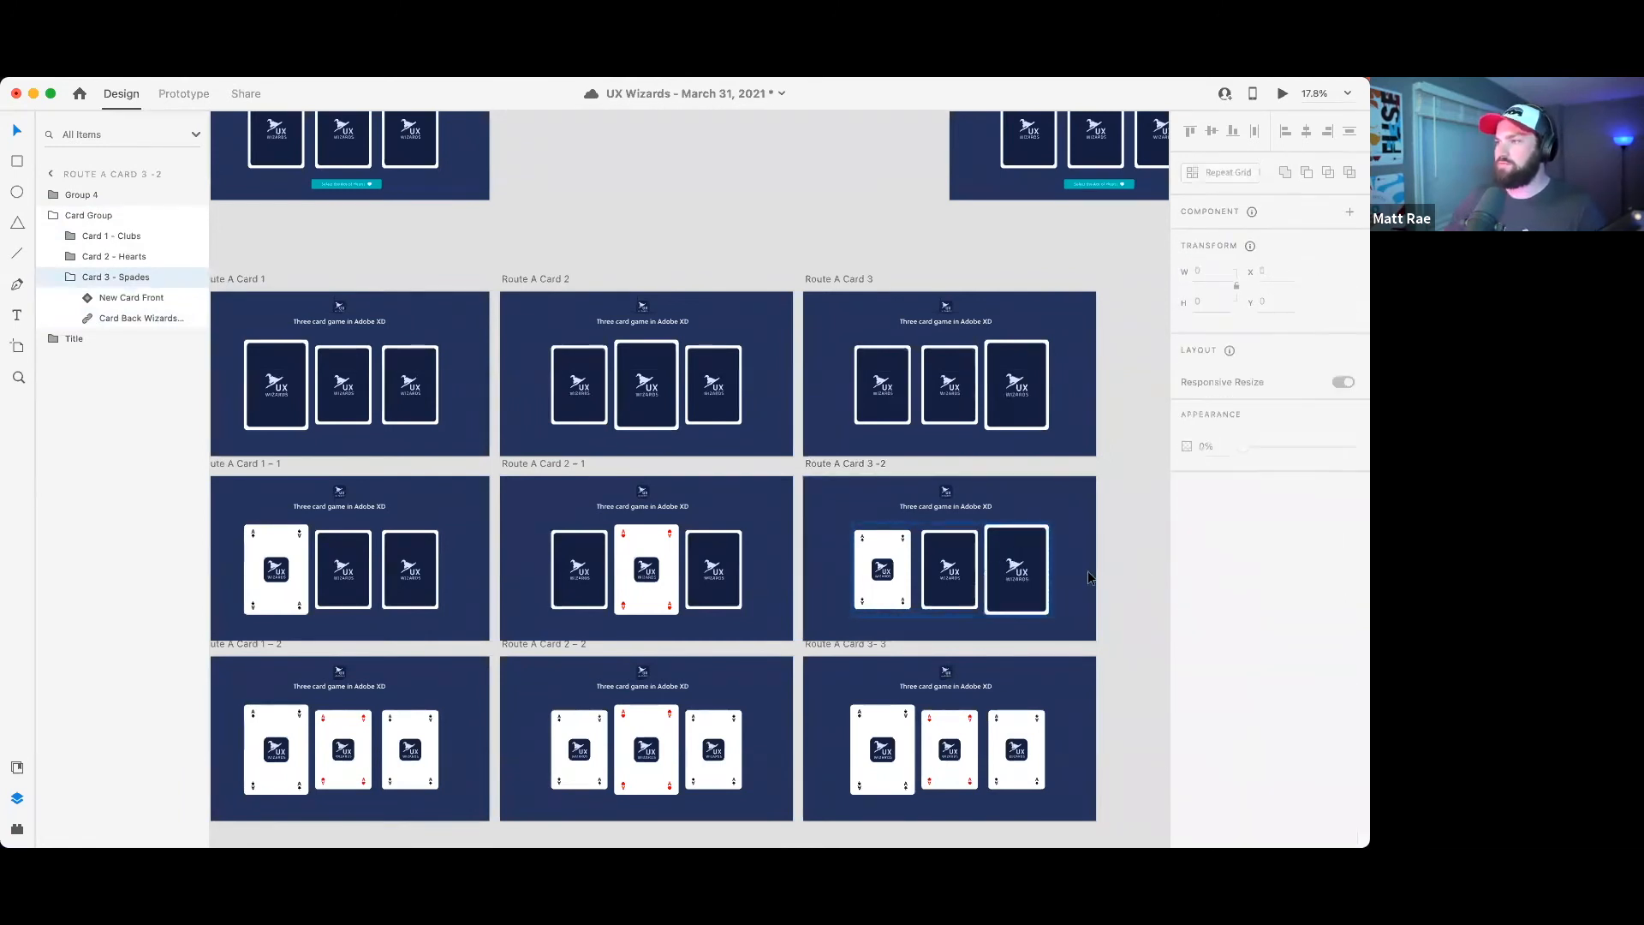
# - Set the Spades card's back on Route A Card 3 -2 to a Z depth of -1 and a Y rotation of 180°
pyautogui.click(1038, 551)
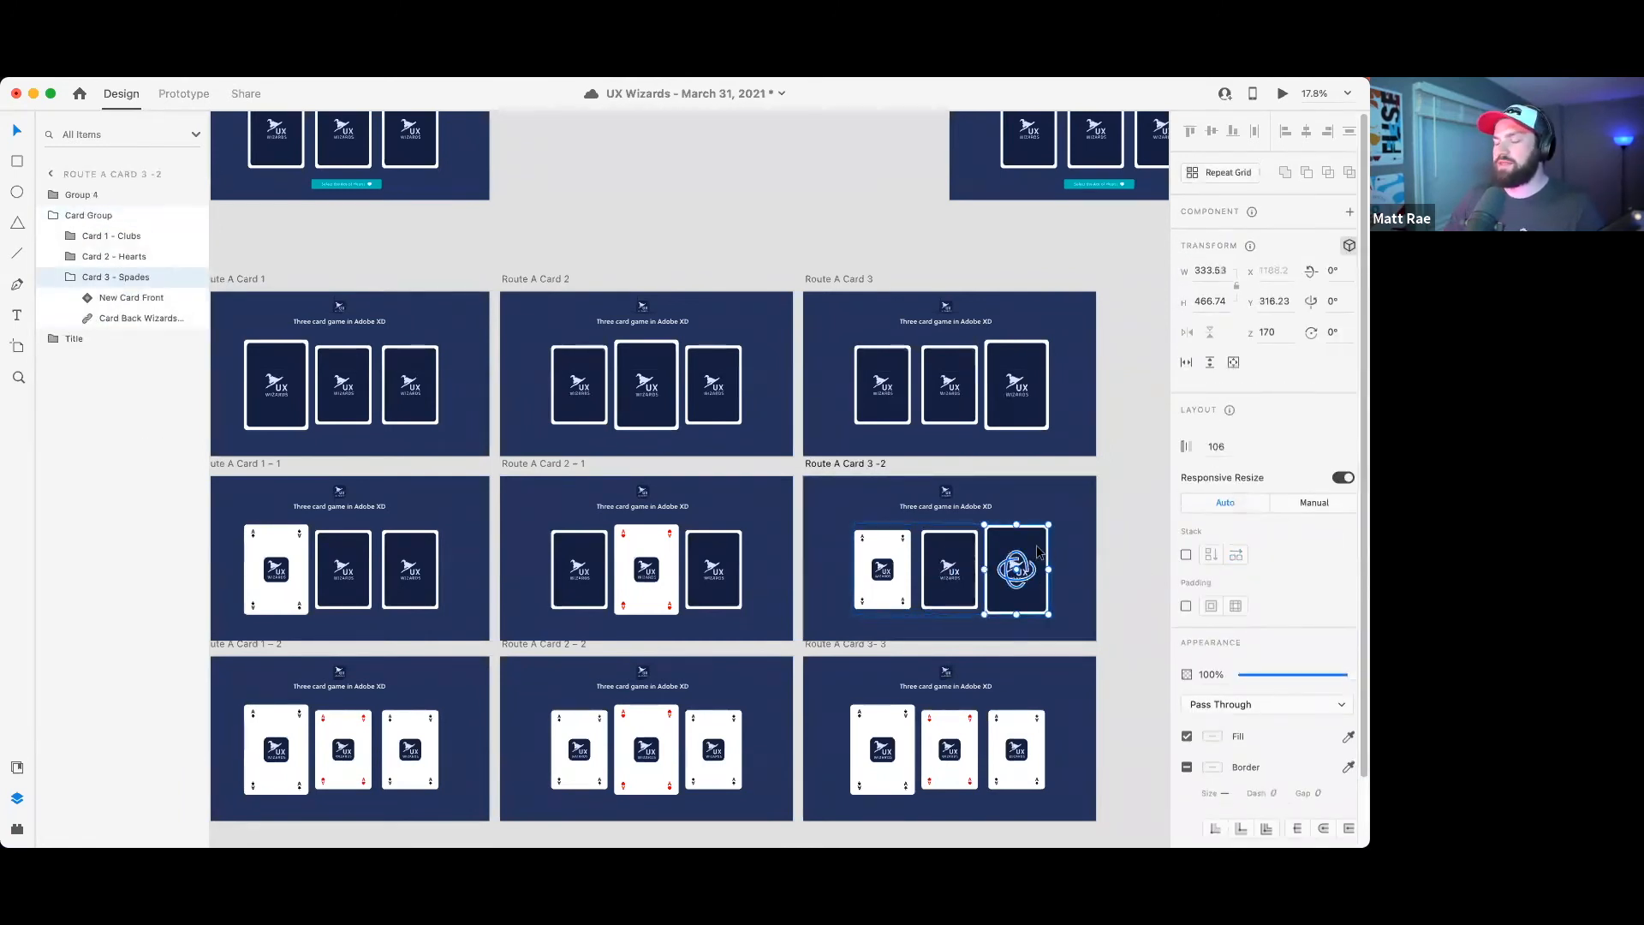
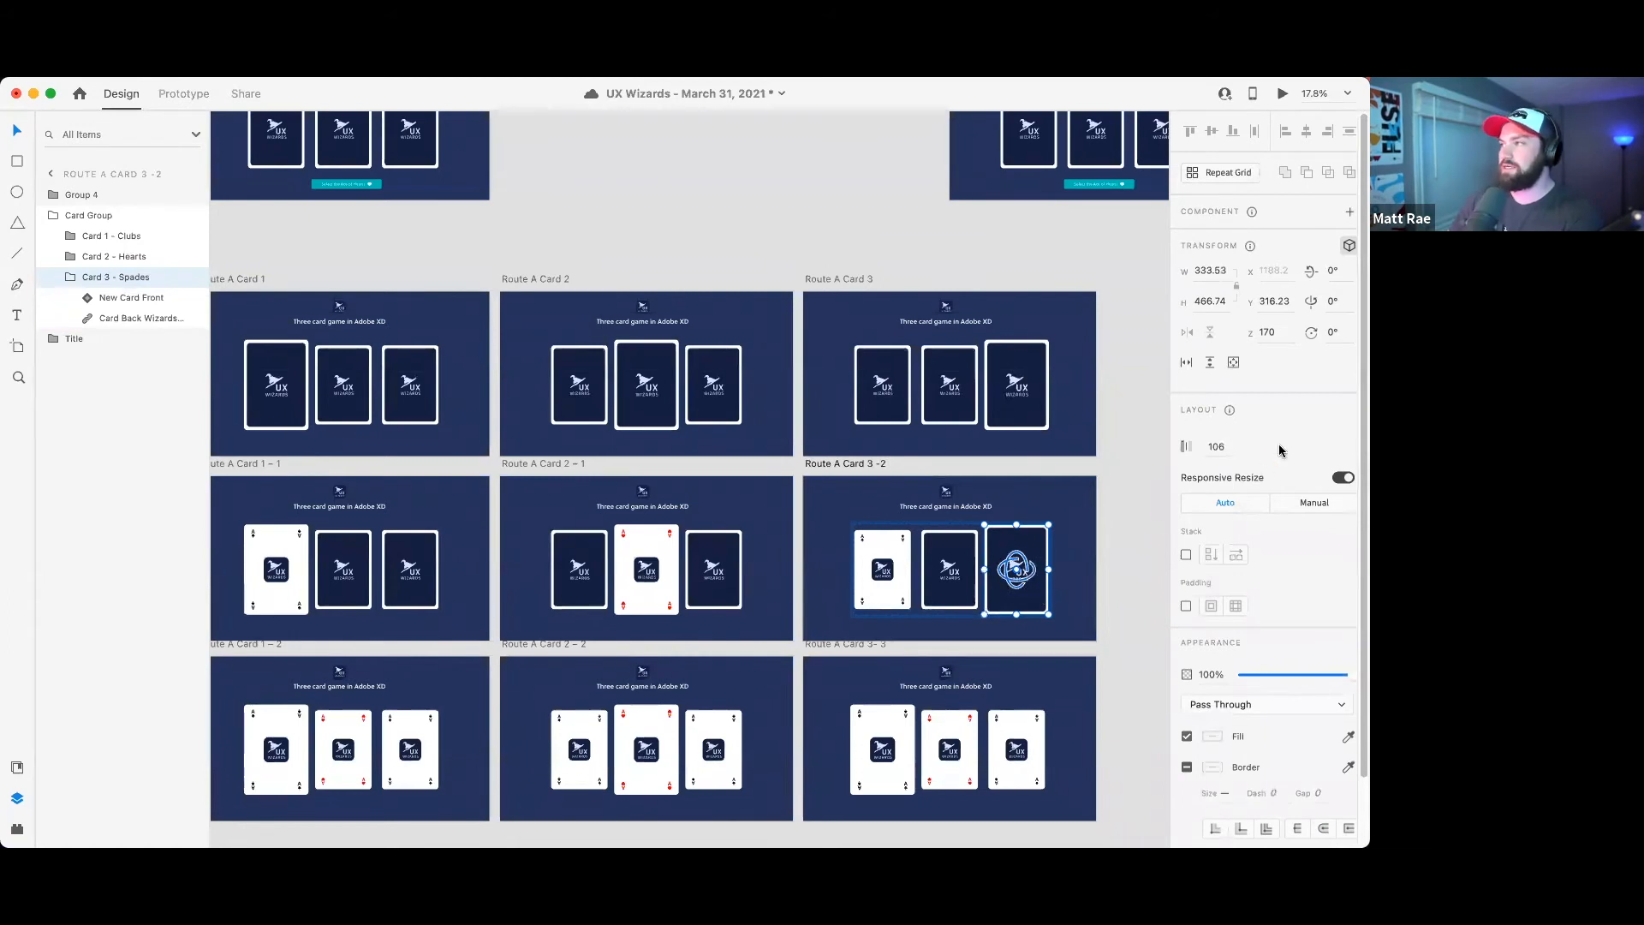
pyautogui.doubleClick(1028, 541)
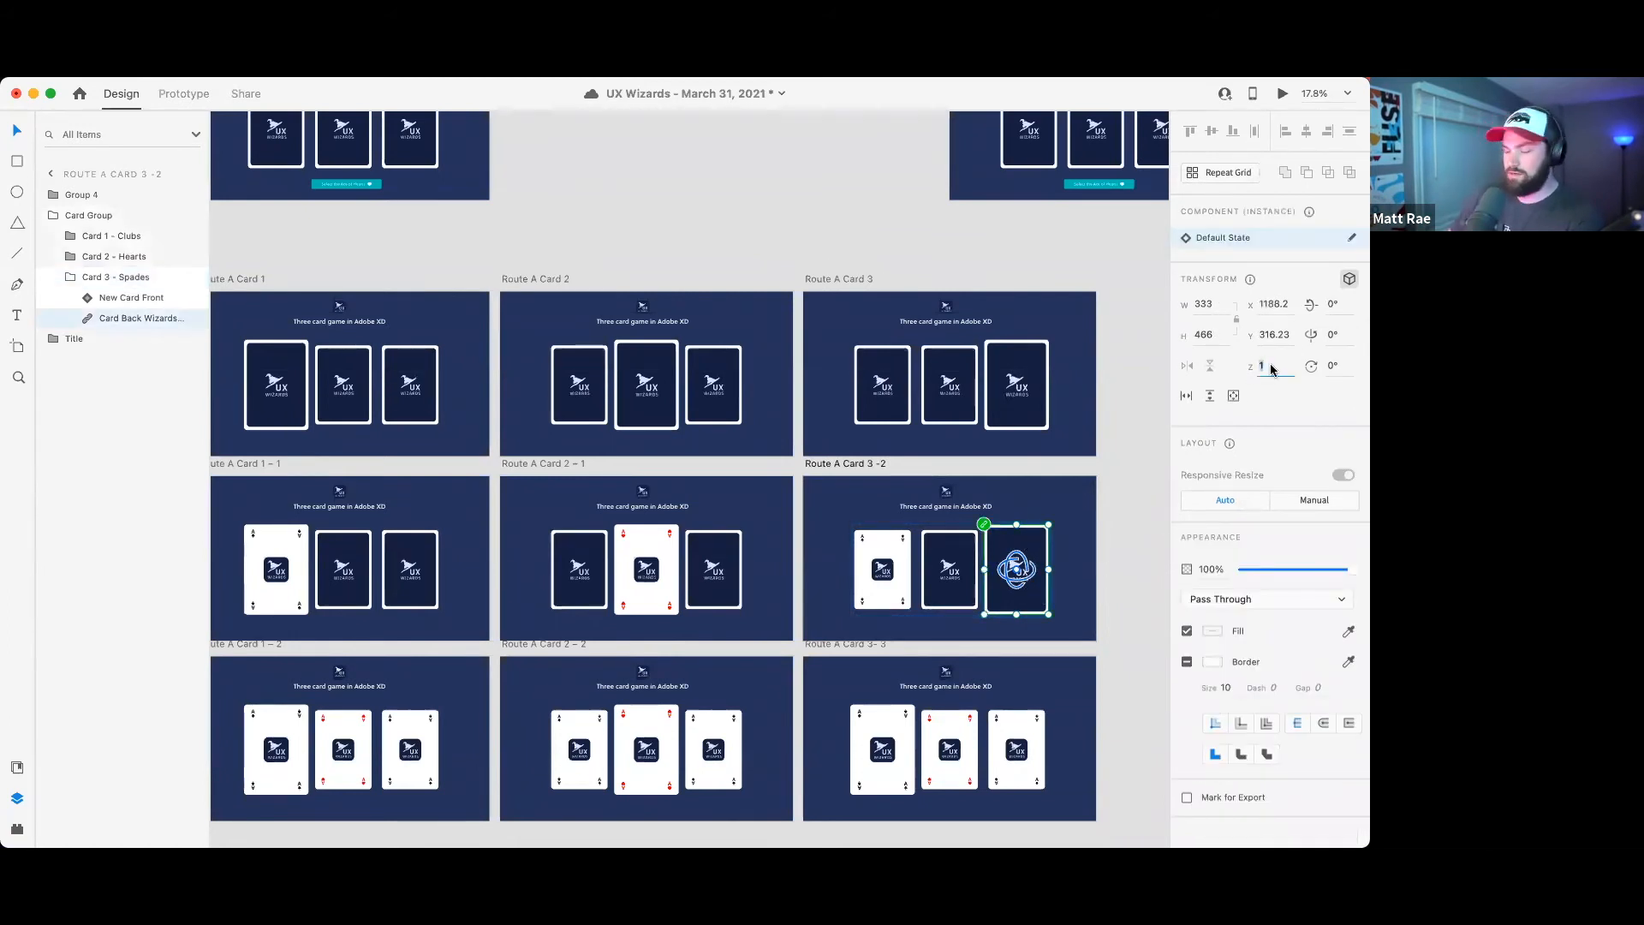
pyautogui.click(1339, 333)
pyautogui.write('180')
pyautogui.press('Return')
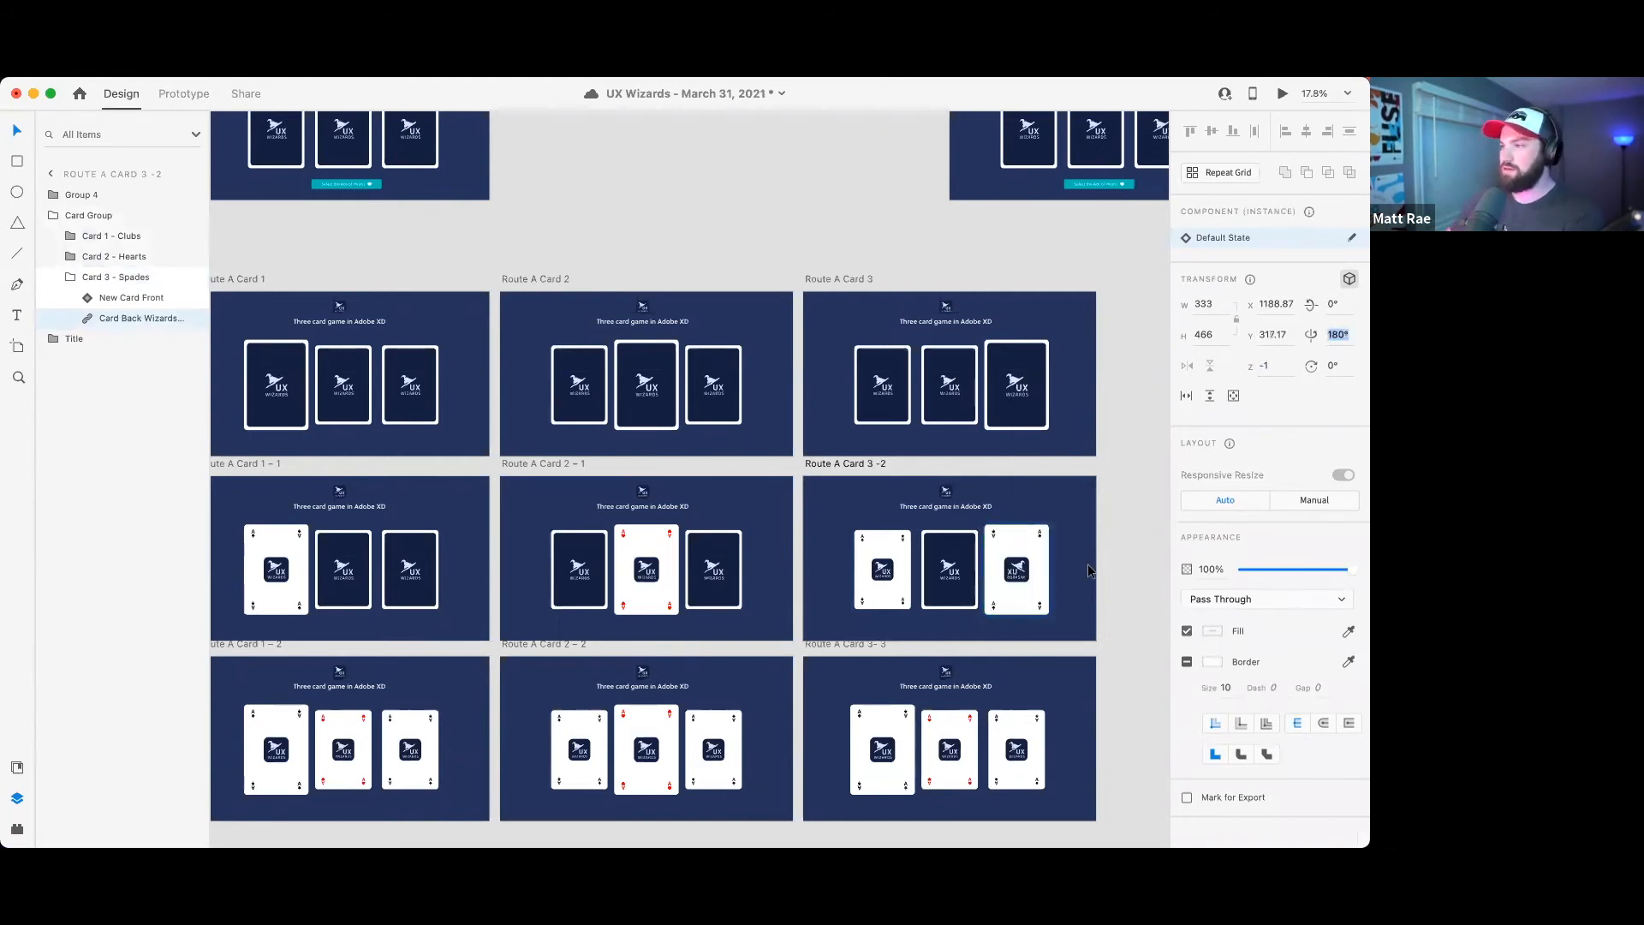
# - Set the Spades card's front on Route A Card 3 -2 to a Z depth of 1 and a Y rotation of 0°
pyautogui.click(1021, 557)
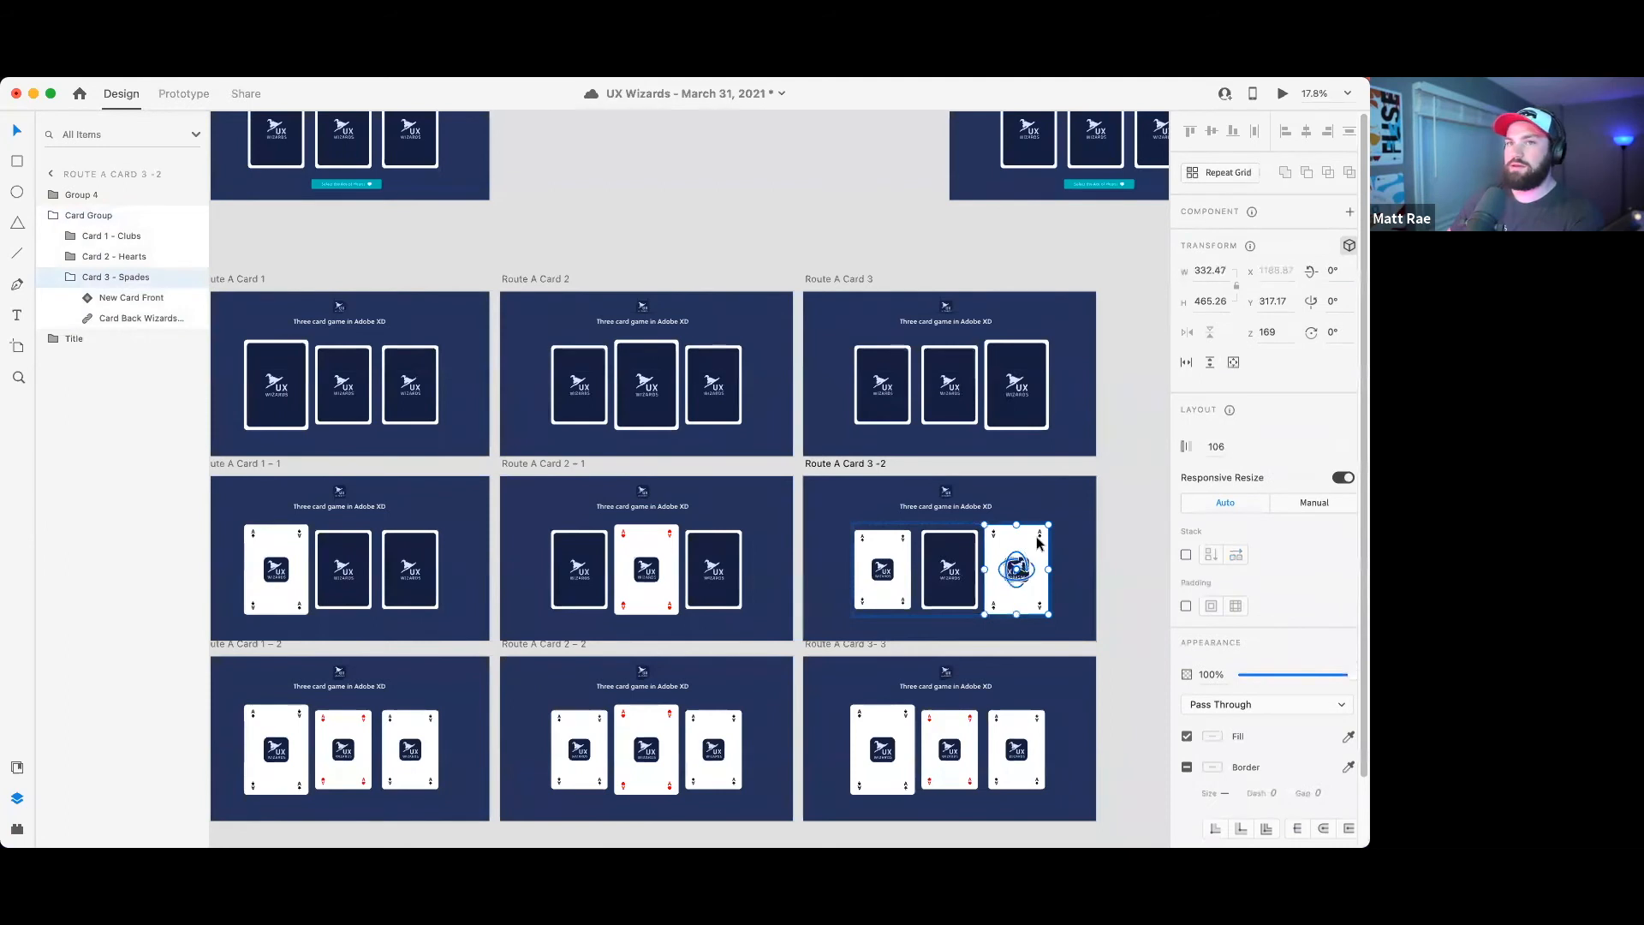
pyautogui.doubleClick(1038, 542)
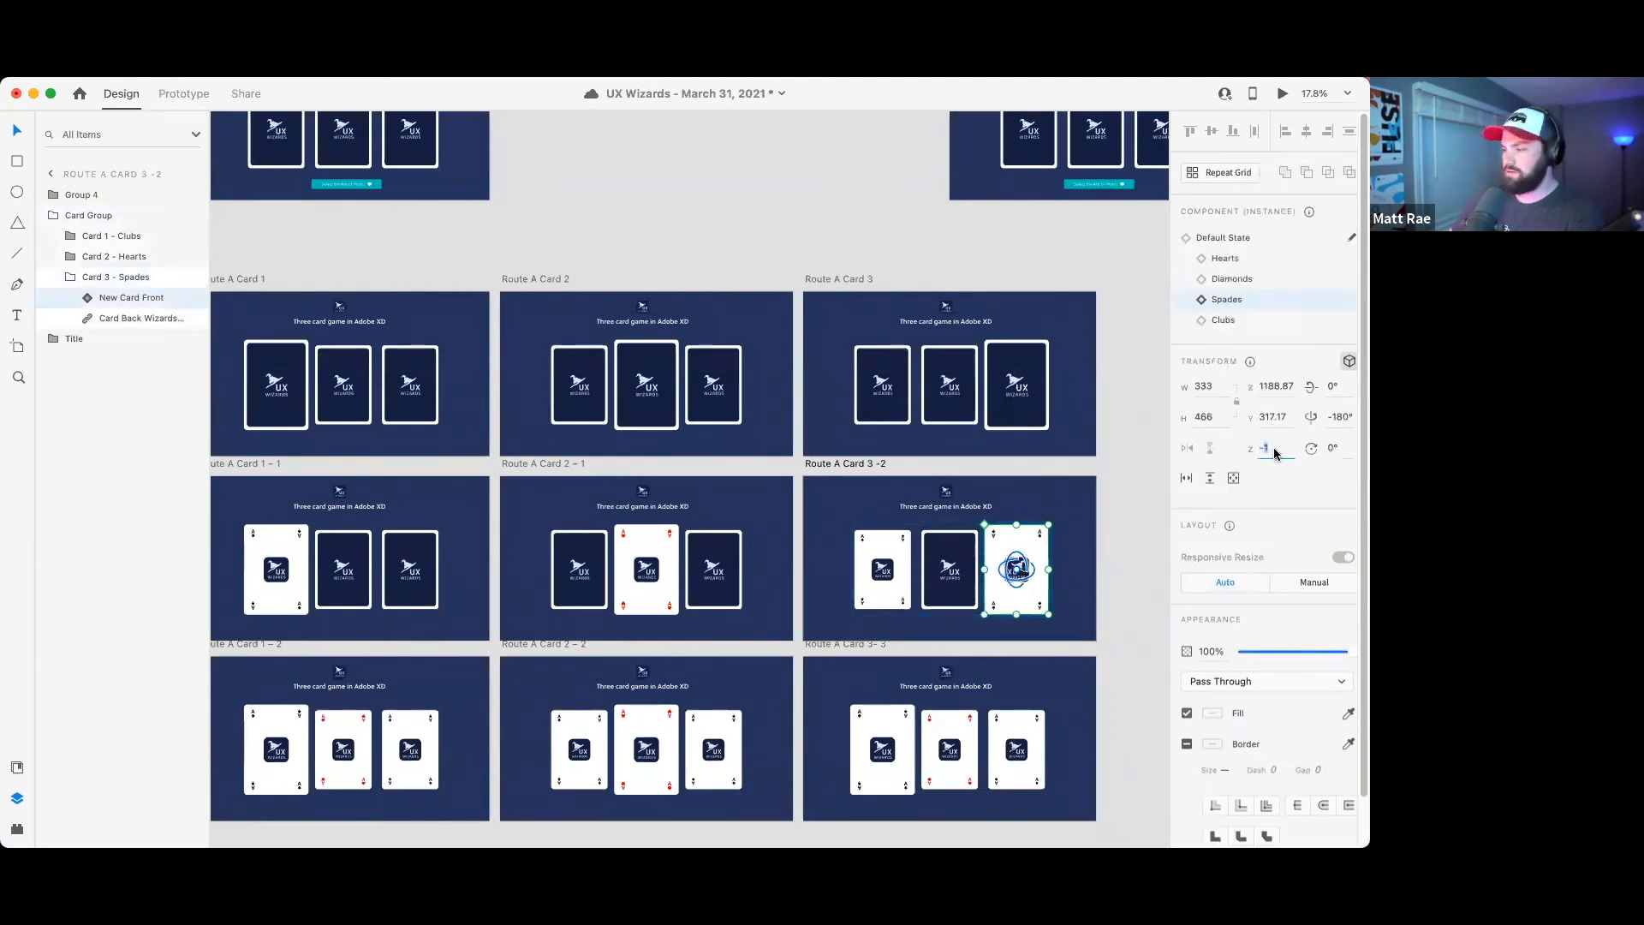
pyautogui.click(1333, 416)
pyautogui.write('0')
pyautogui.press('Return')
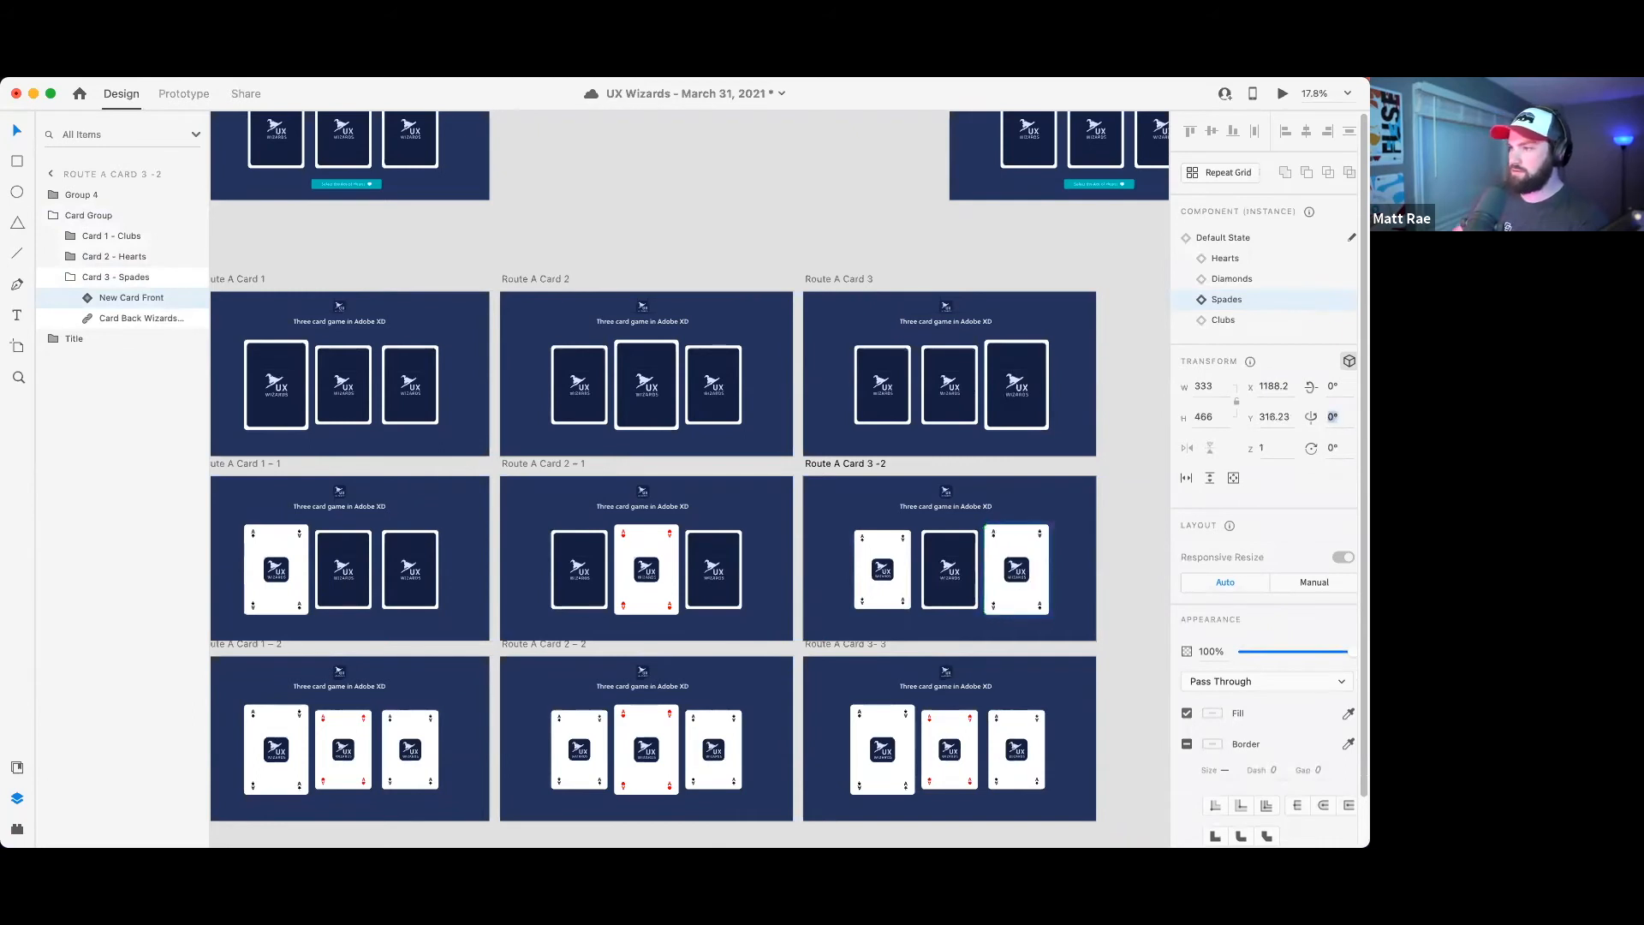
# - Set the Clubs card's front on Route A Card 3 -2 to a Z depth of -1 and a Y rotation of -180°
pyautogui.click(889, 550)
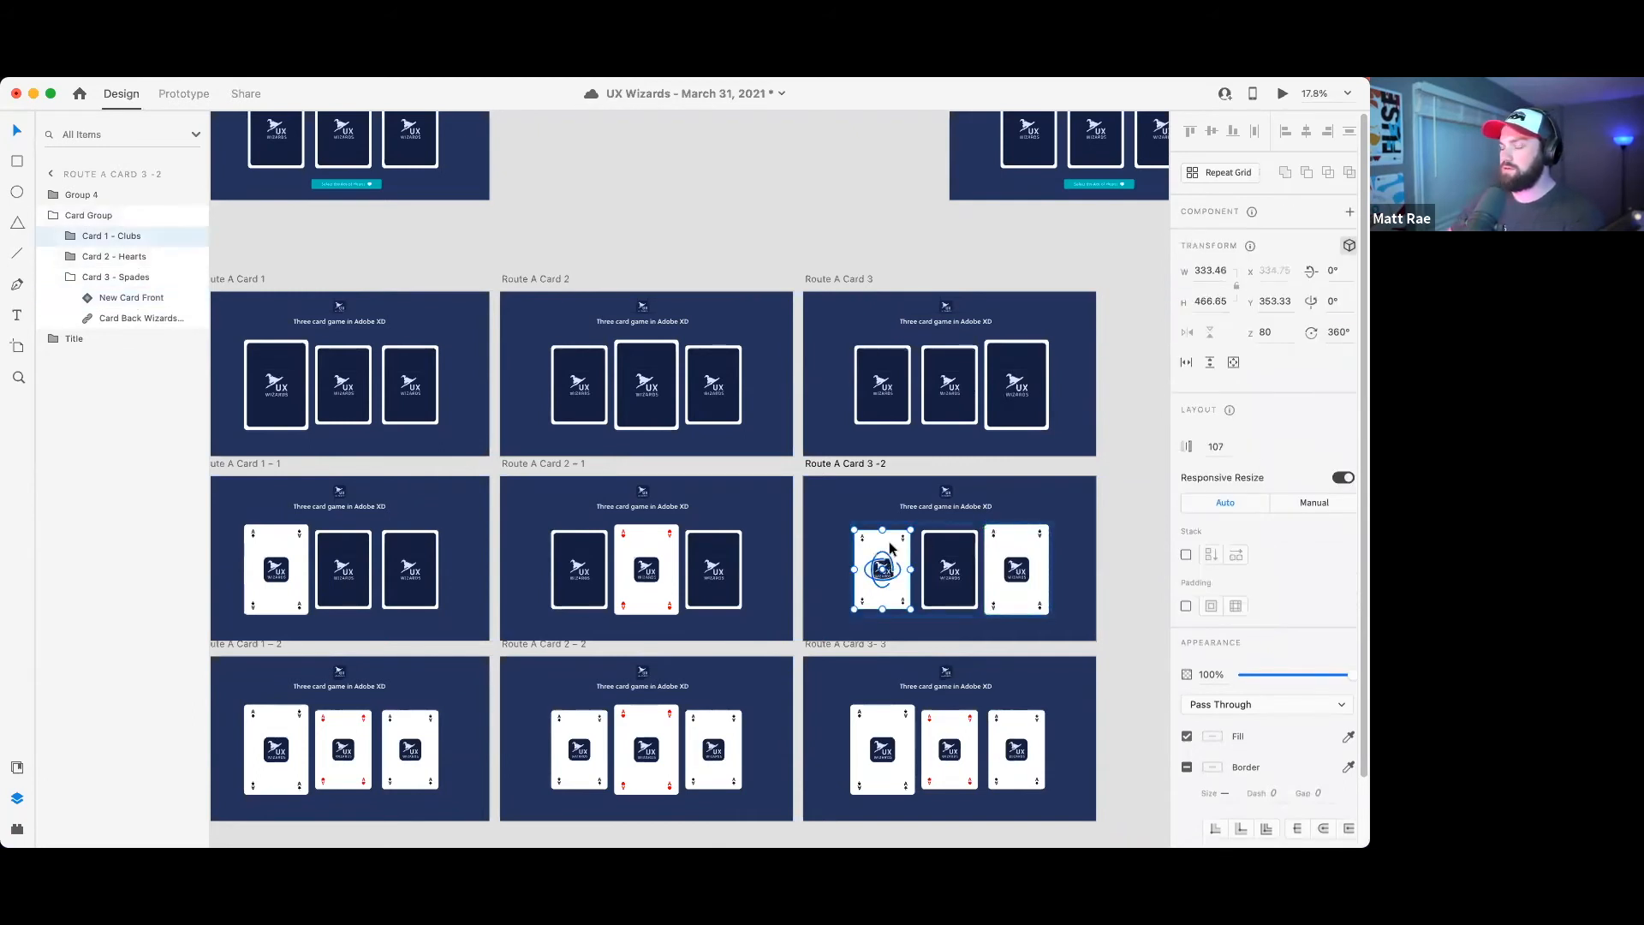
pyautogui.doubleClick(889, 549)
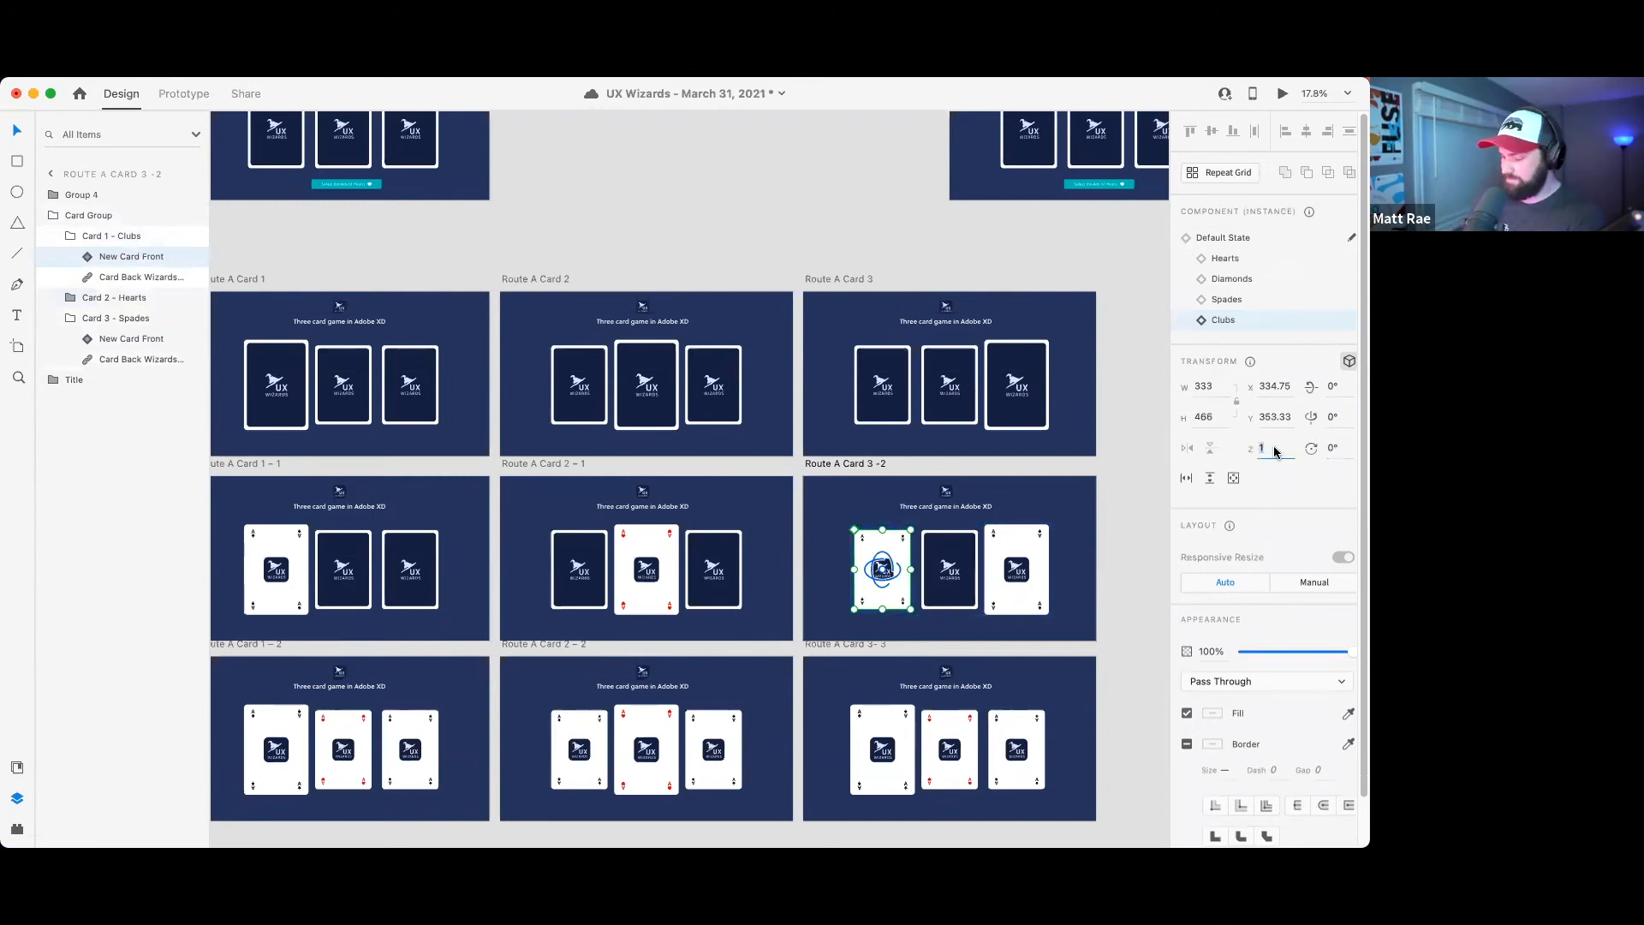
pyautogui.click(1333, 416)
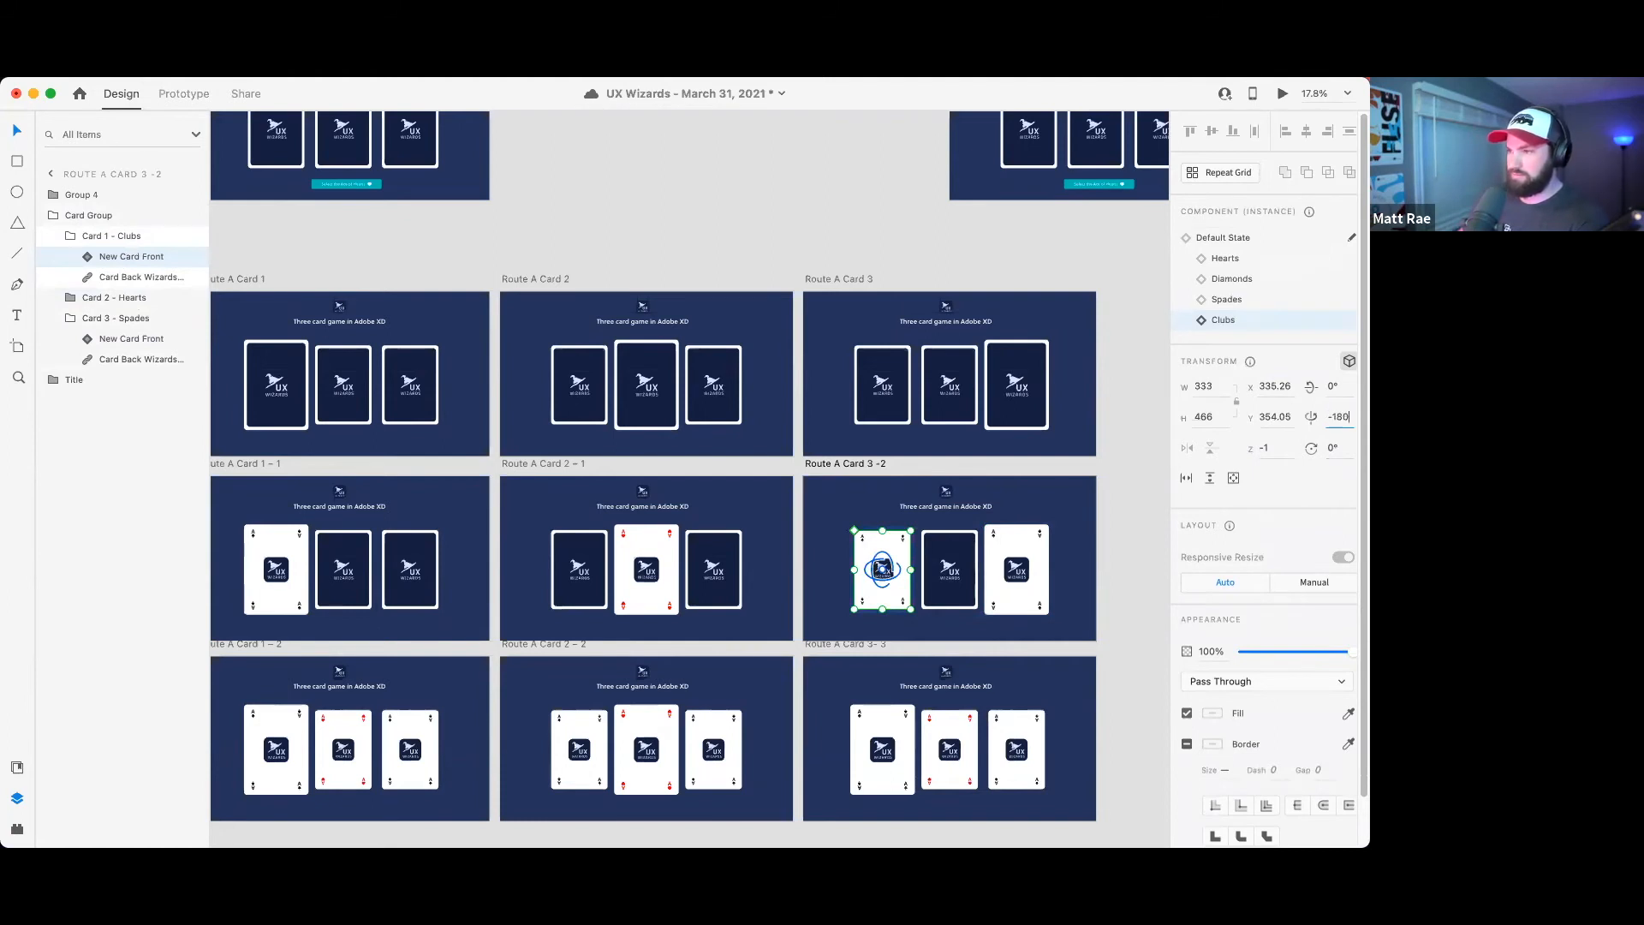
pyautogui.press('Return')
pyautogui.click(1135, 567)
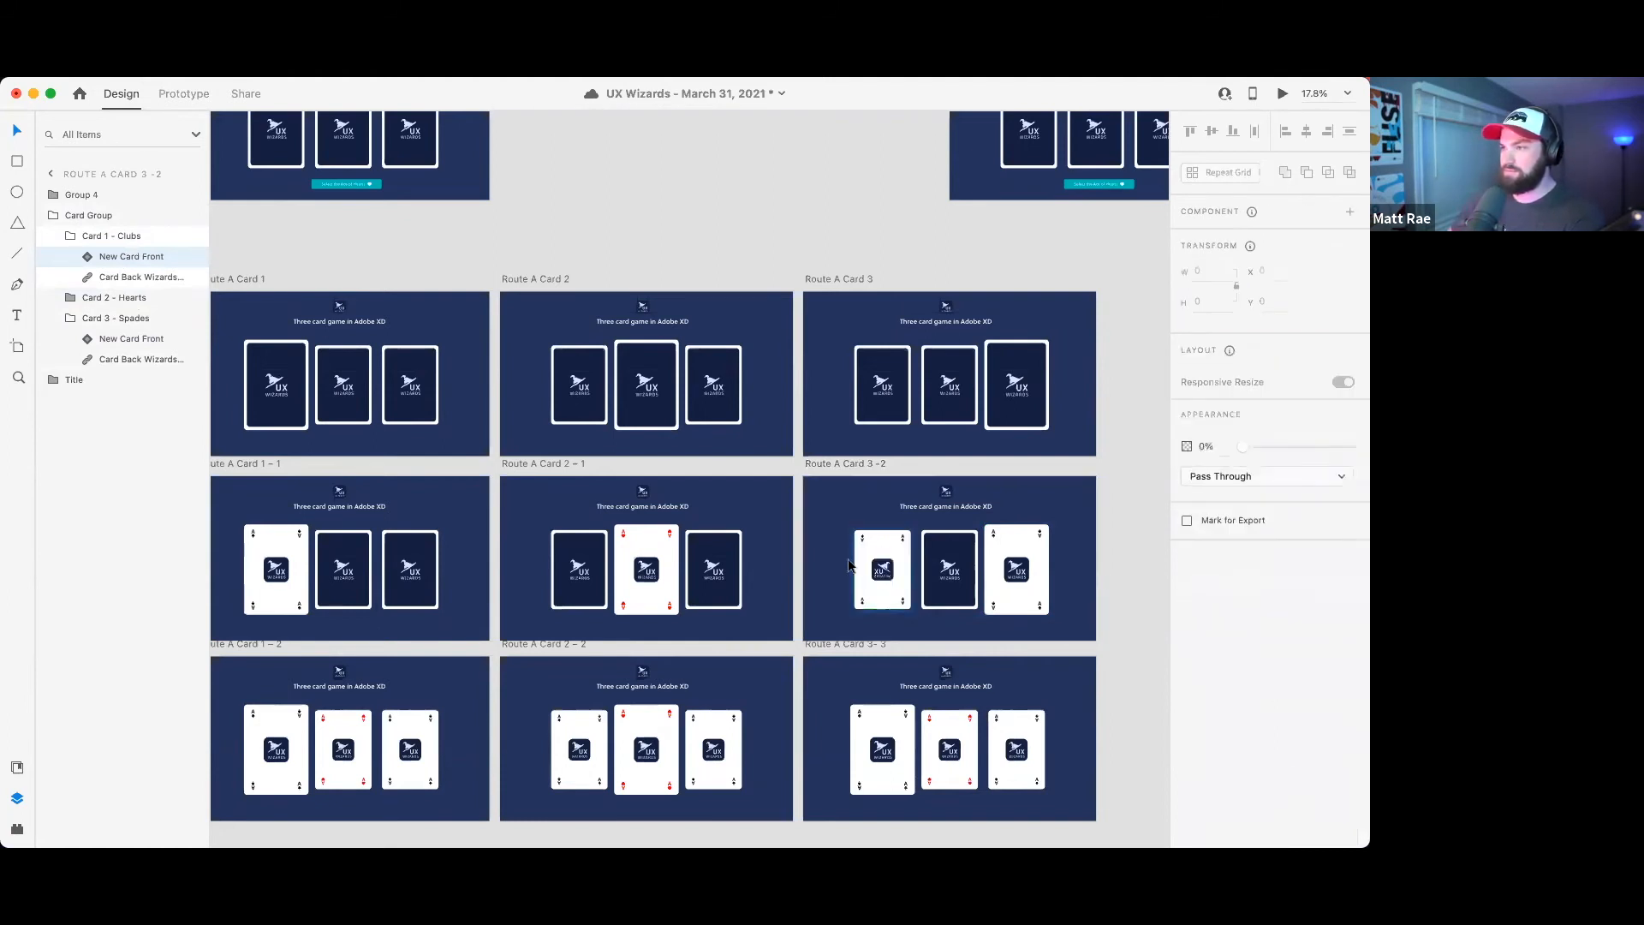
# - Set the Clubs card's back on Route A Card 3 -2 to a Z depth of 1 and a Y rotation of 0°
pyautogui.doubleClick(890, 563)
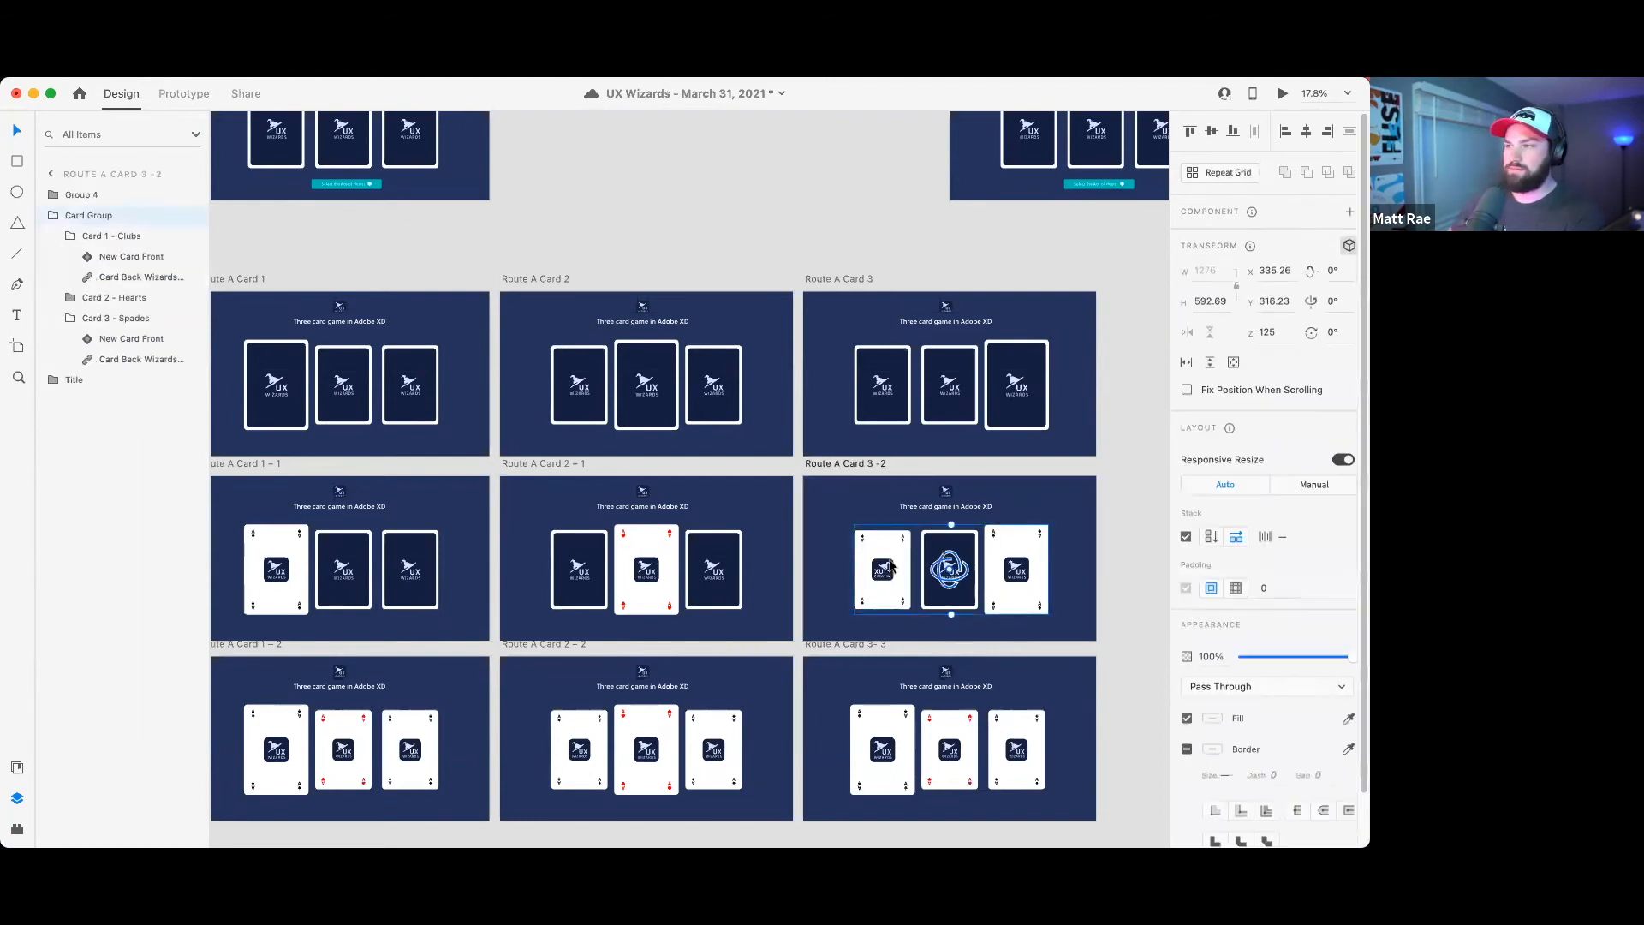
pyautogui.click(136, 280)
pyautogui.click(1279, 367)
pyautogui.press('BackSpace')
pyautogui.press('BackSpace')
pyautogui.write('1')
pyautogui.click(1337, 334)
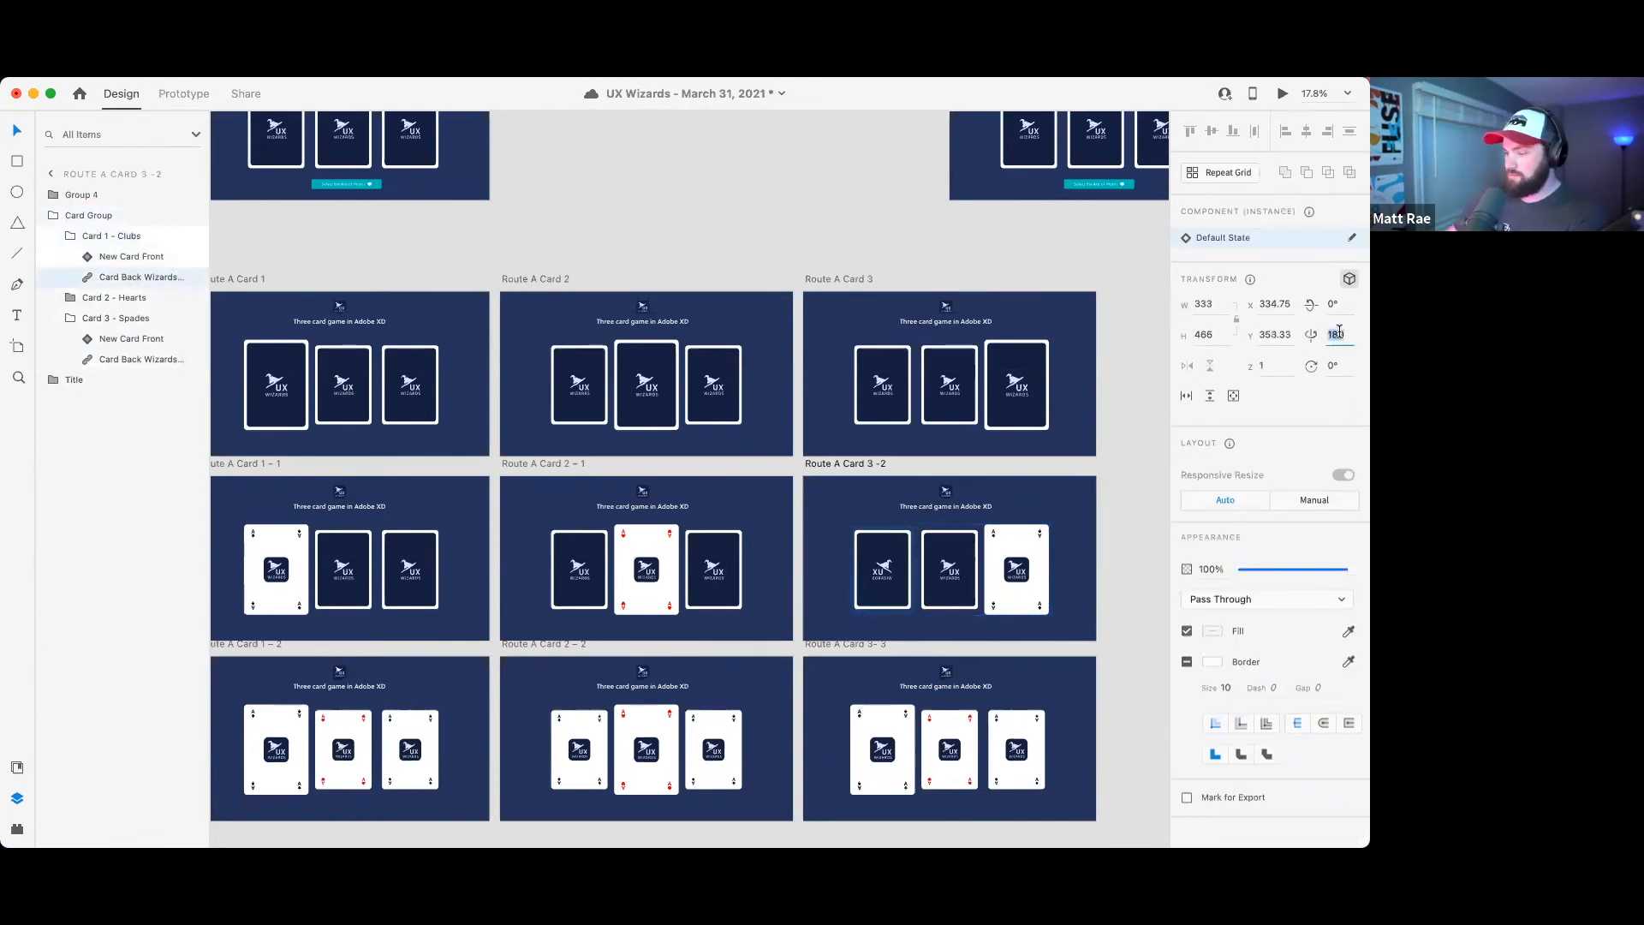
pyautogui.write('0')
pyautogui.press('Return')
pyautogui.click(1137, 521)
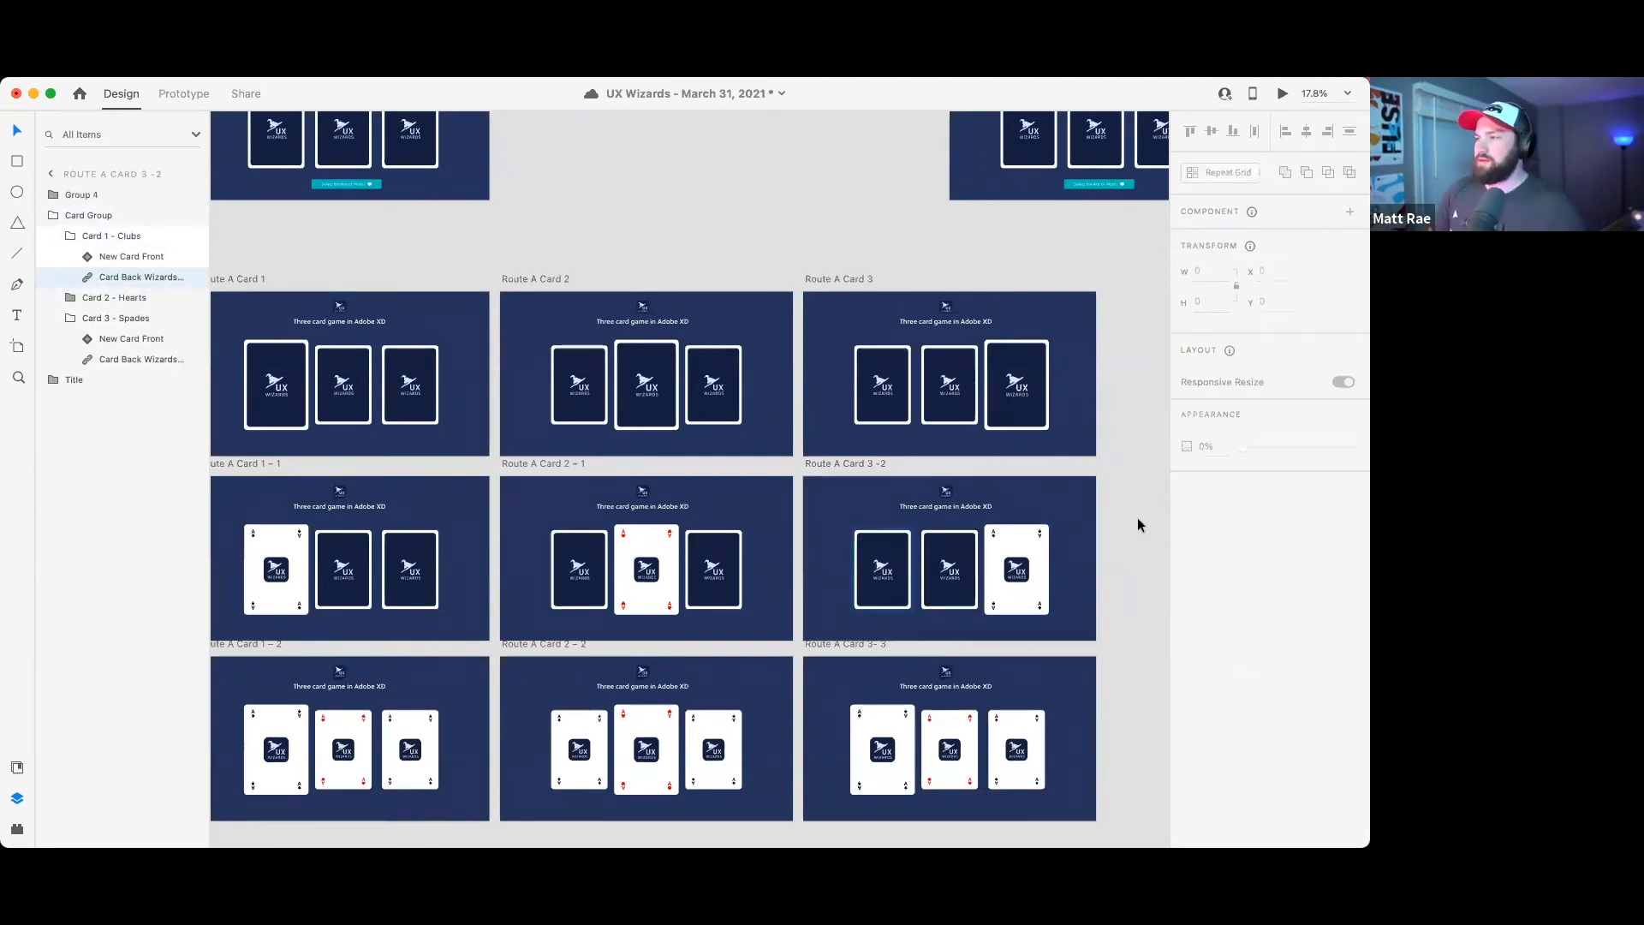
# - Set the Clubs card's Z depth on Route A Card 3- 3 to 80
pyautogui.scroll(-3, 1112, 679)
pyautogui.hscroll(2, 1111, 678)
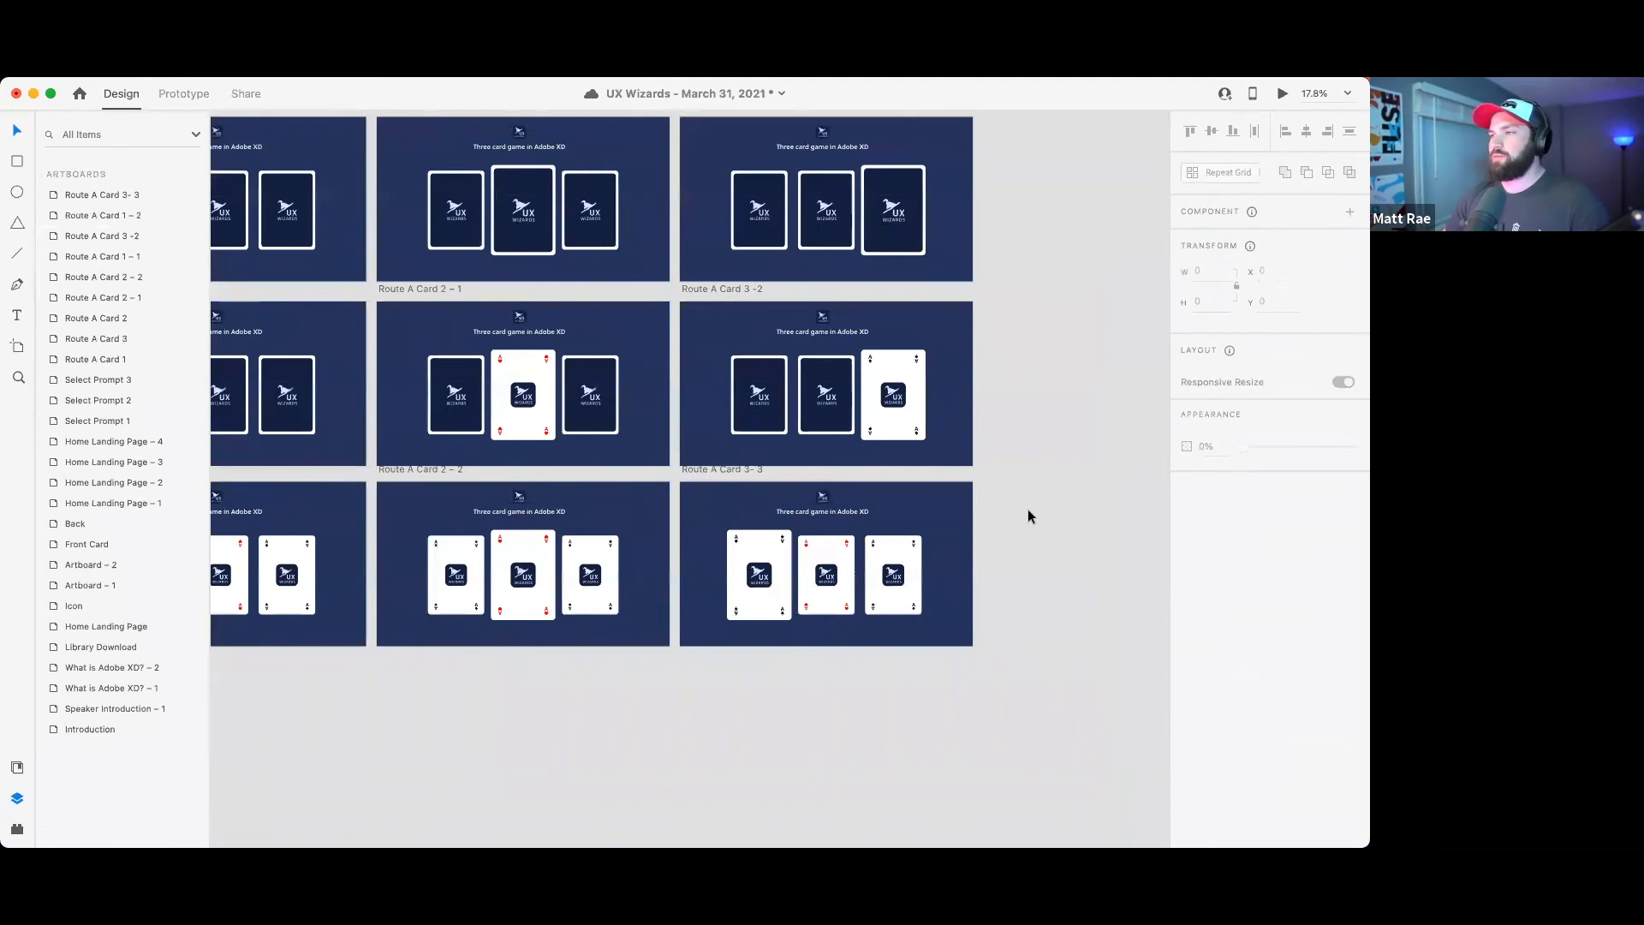
pyautogui.click(822, 585)
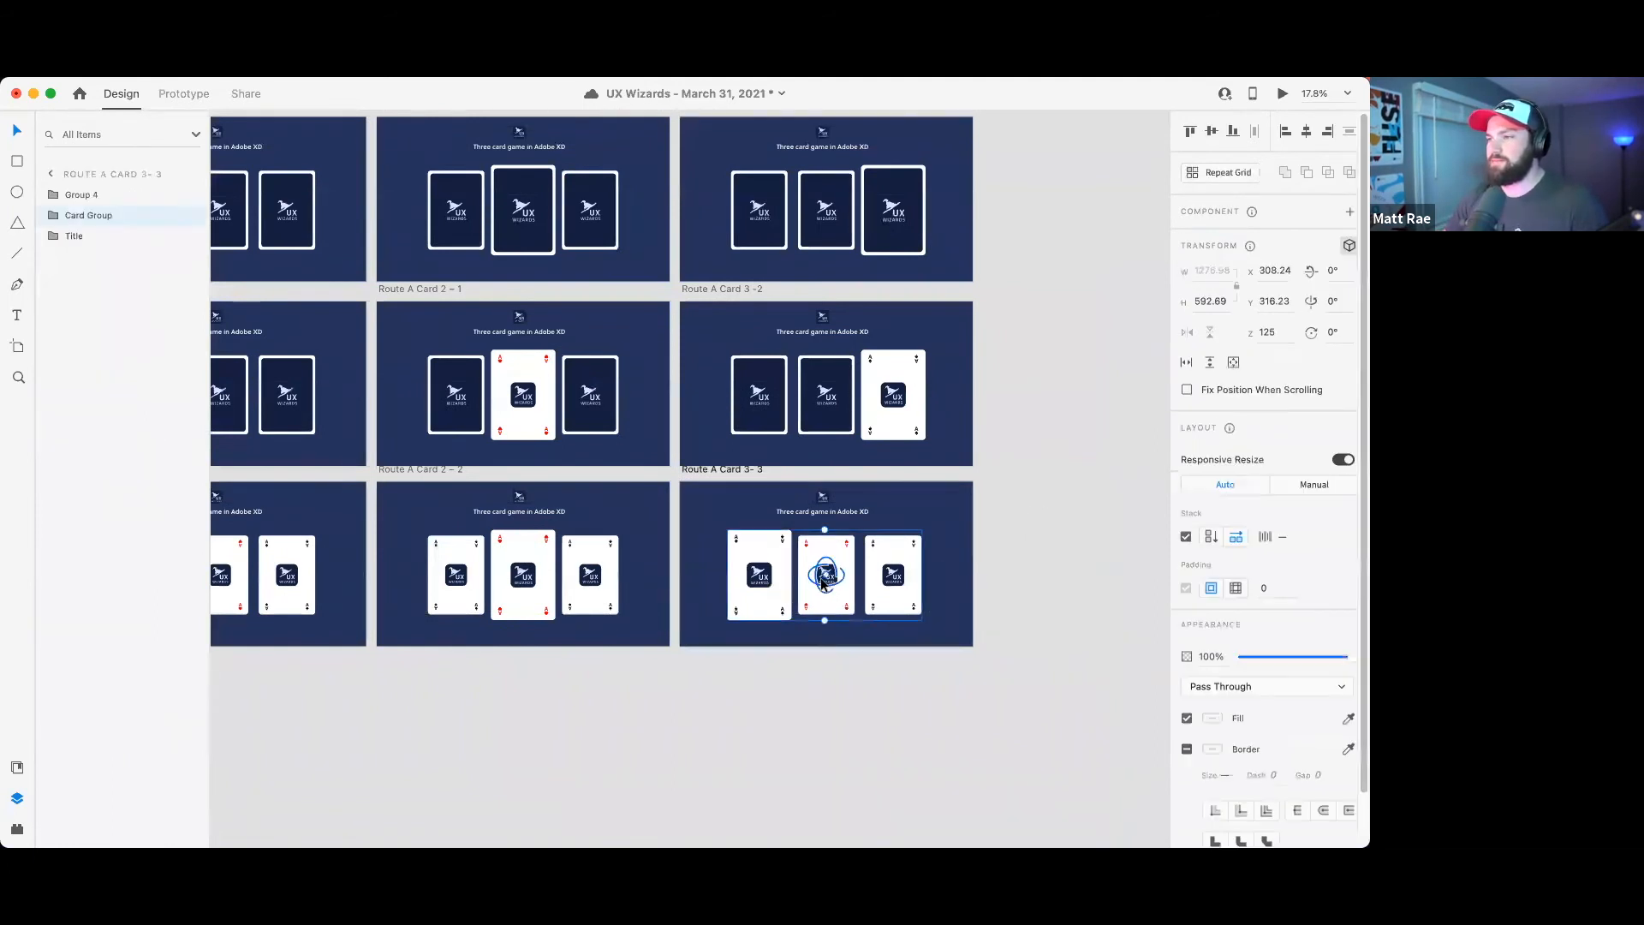
pyautogui.doubleClick(779, 556)
pyautogui.click(1274, 331)
pyautogui.write('80')
pyautogui.press('Return')
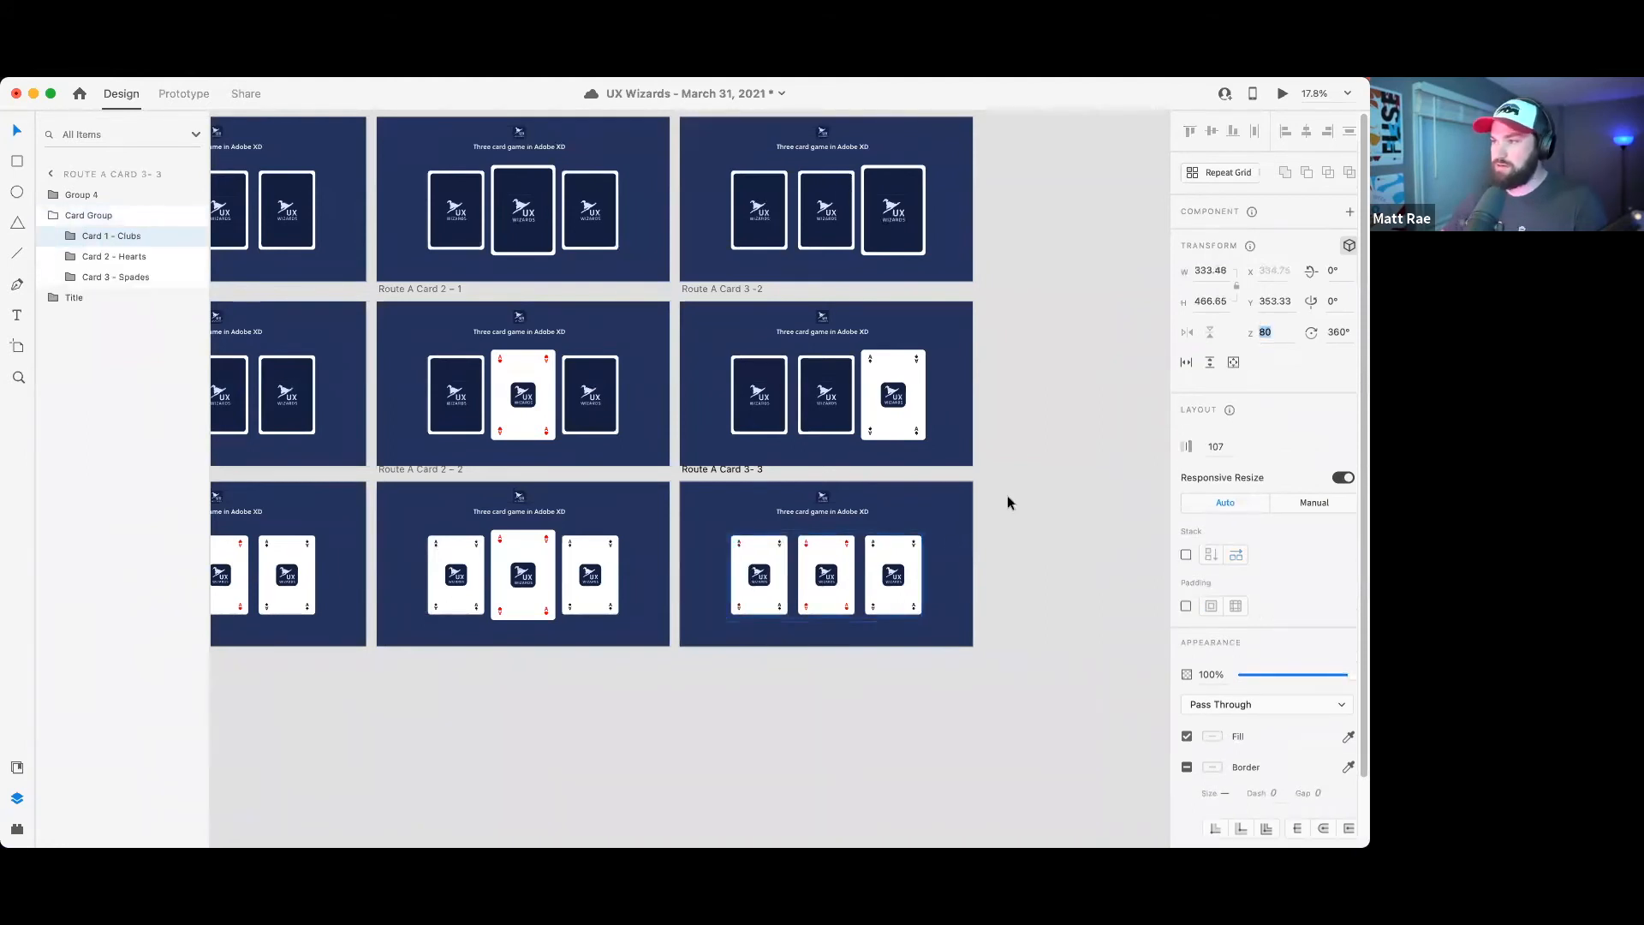
pyautogui.click(890, 561)
pyautogui.click(1275, 331)
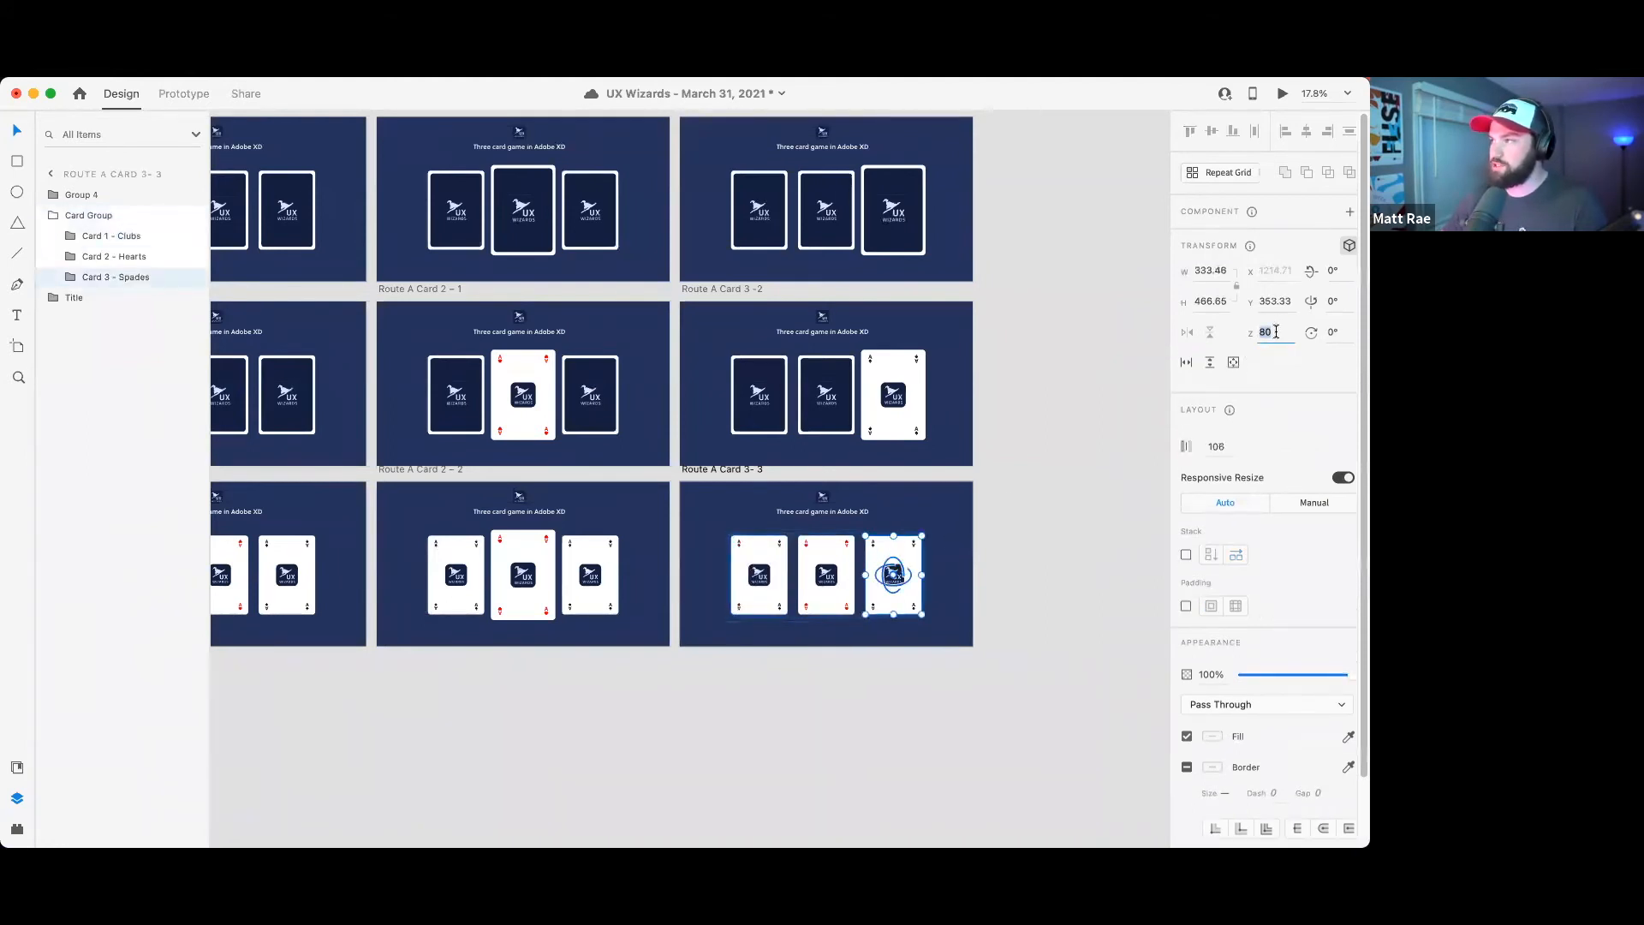
pyautogui.write('800')
pyautogui.press('Return')
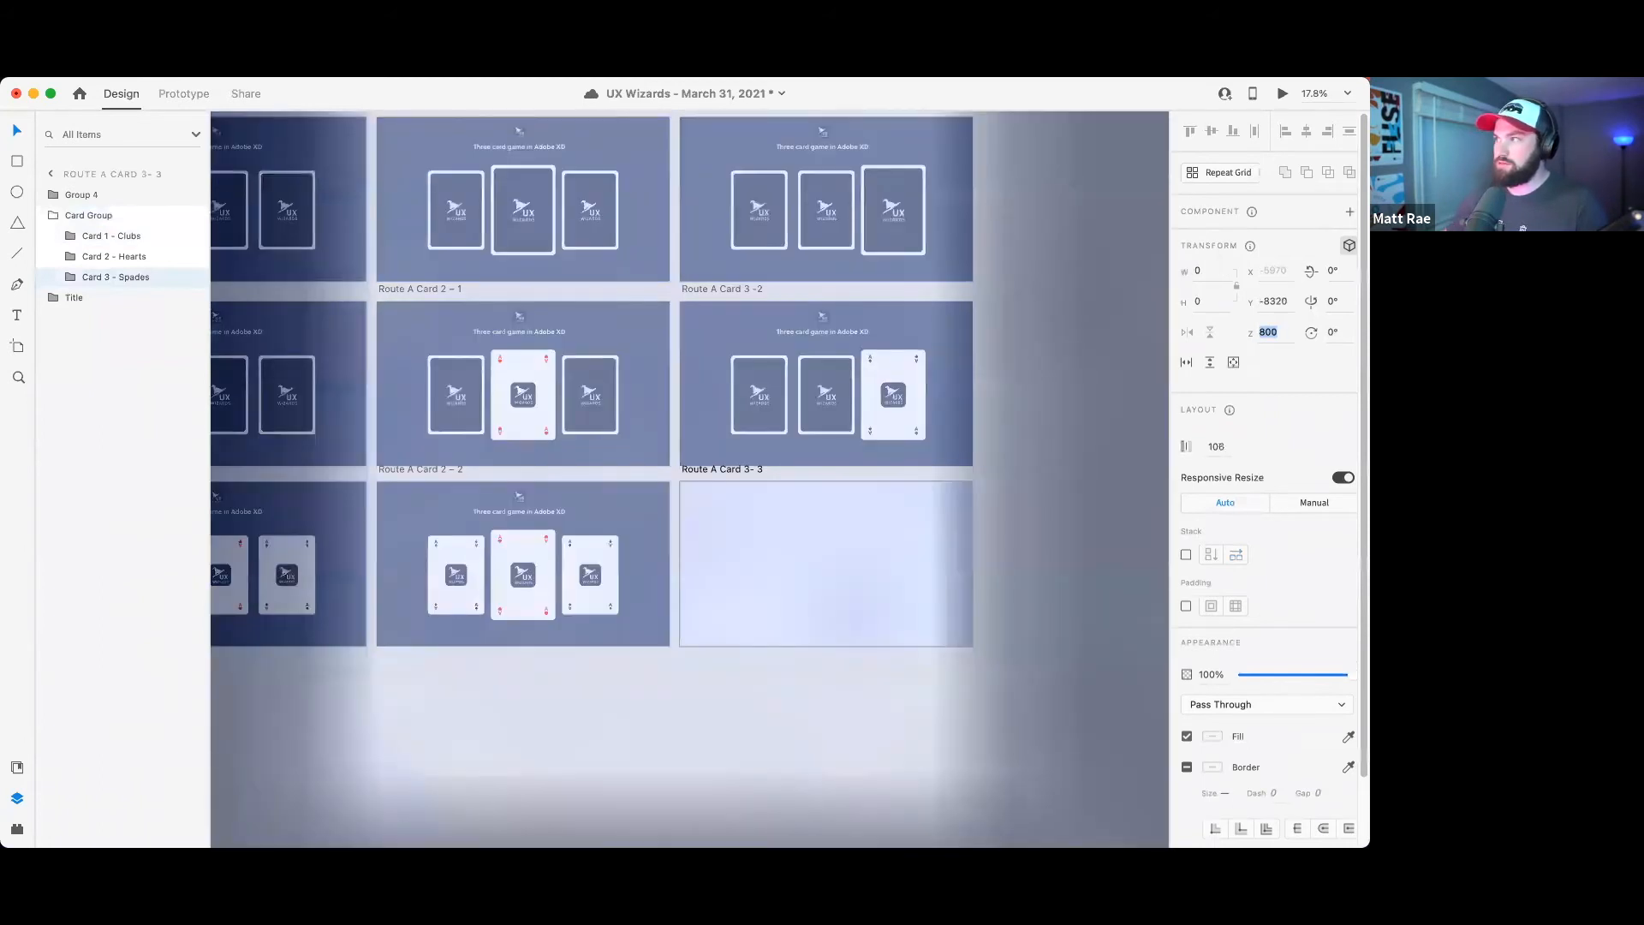
pyautogui.press('Escape')
pyautogui.press('Escape')
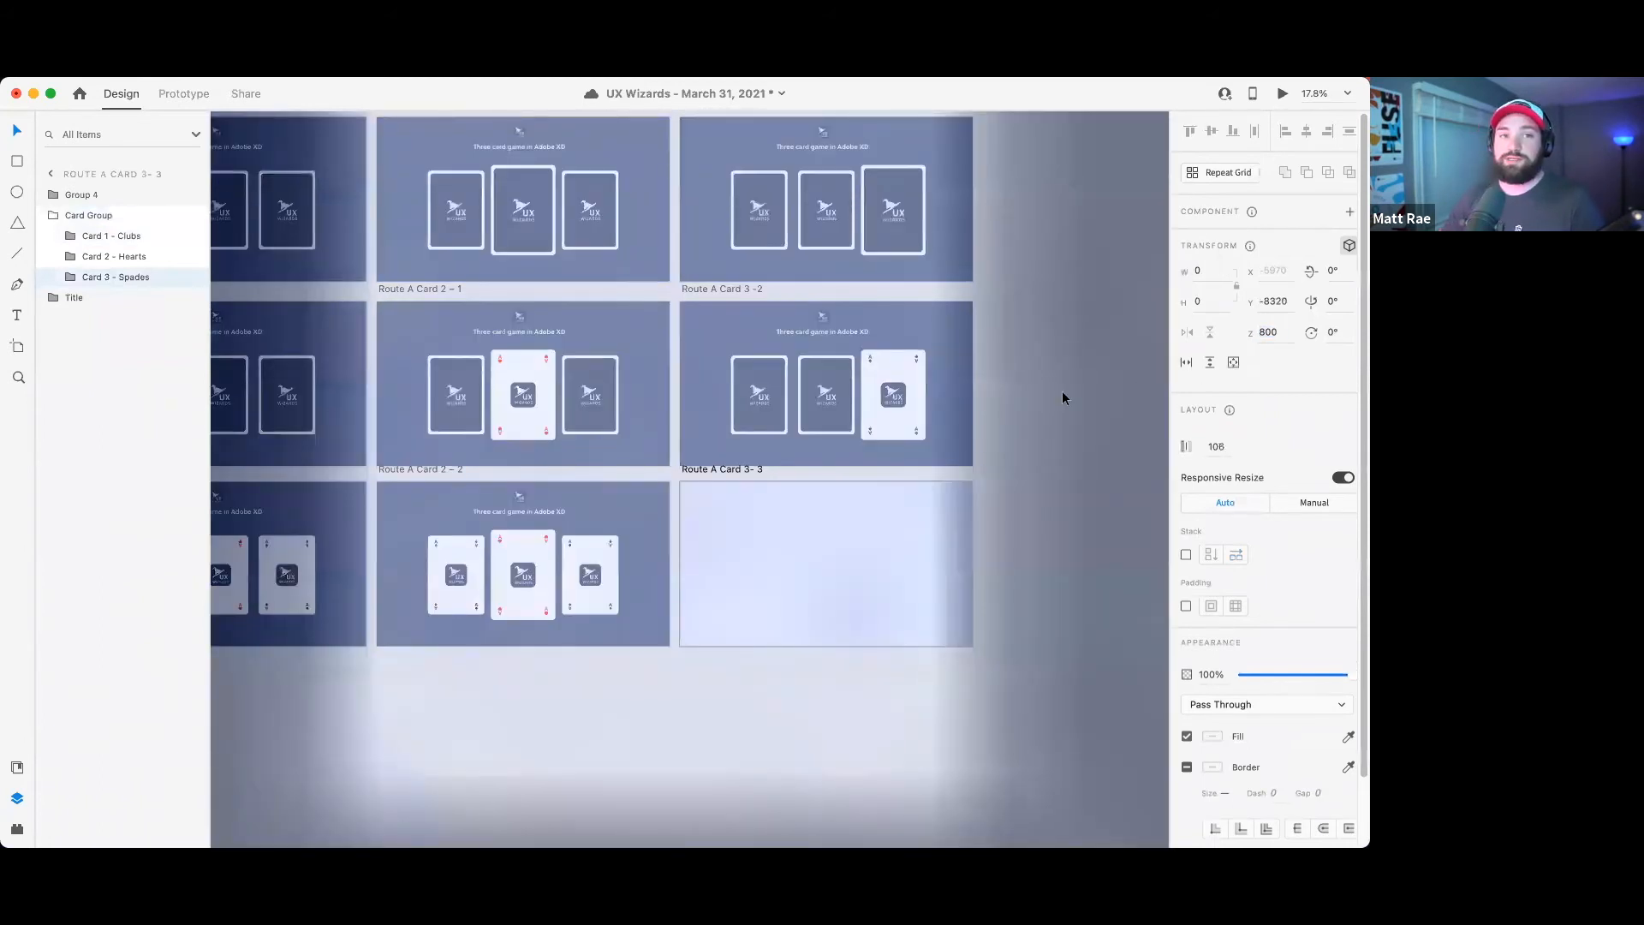
pyautogui.scroll(-5, 1062, 391)
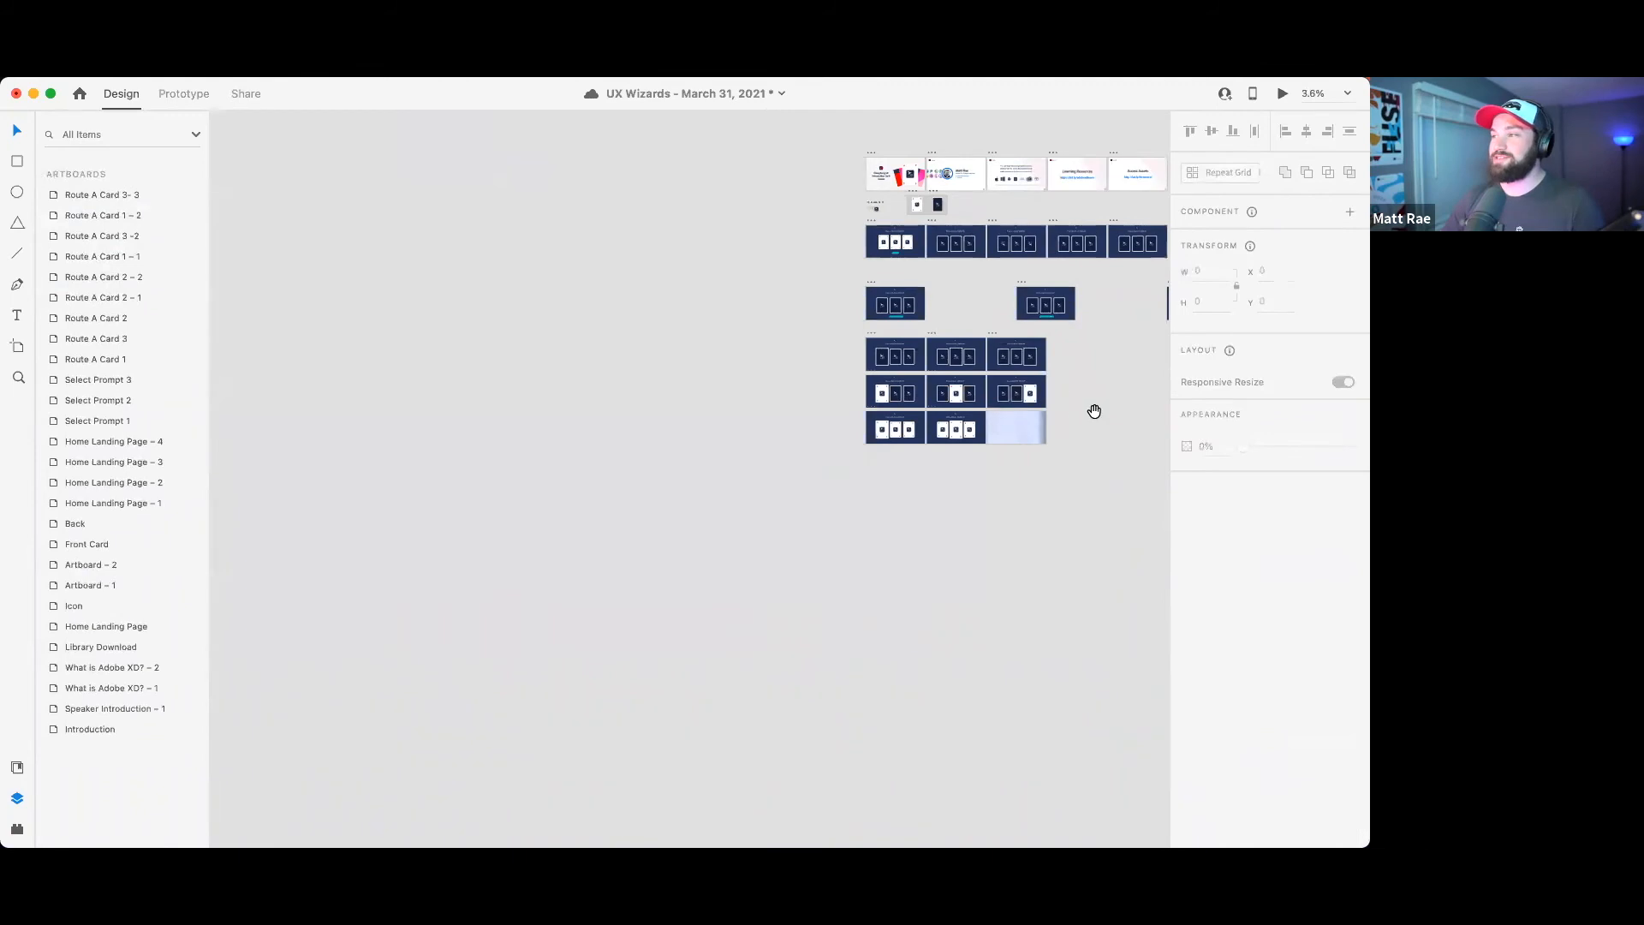
pyautogui.hscroll(5, 984, 445)
pyautogui.scroll(2, 985, 446)
pyautogui.click(769, 479)
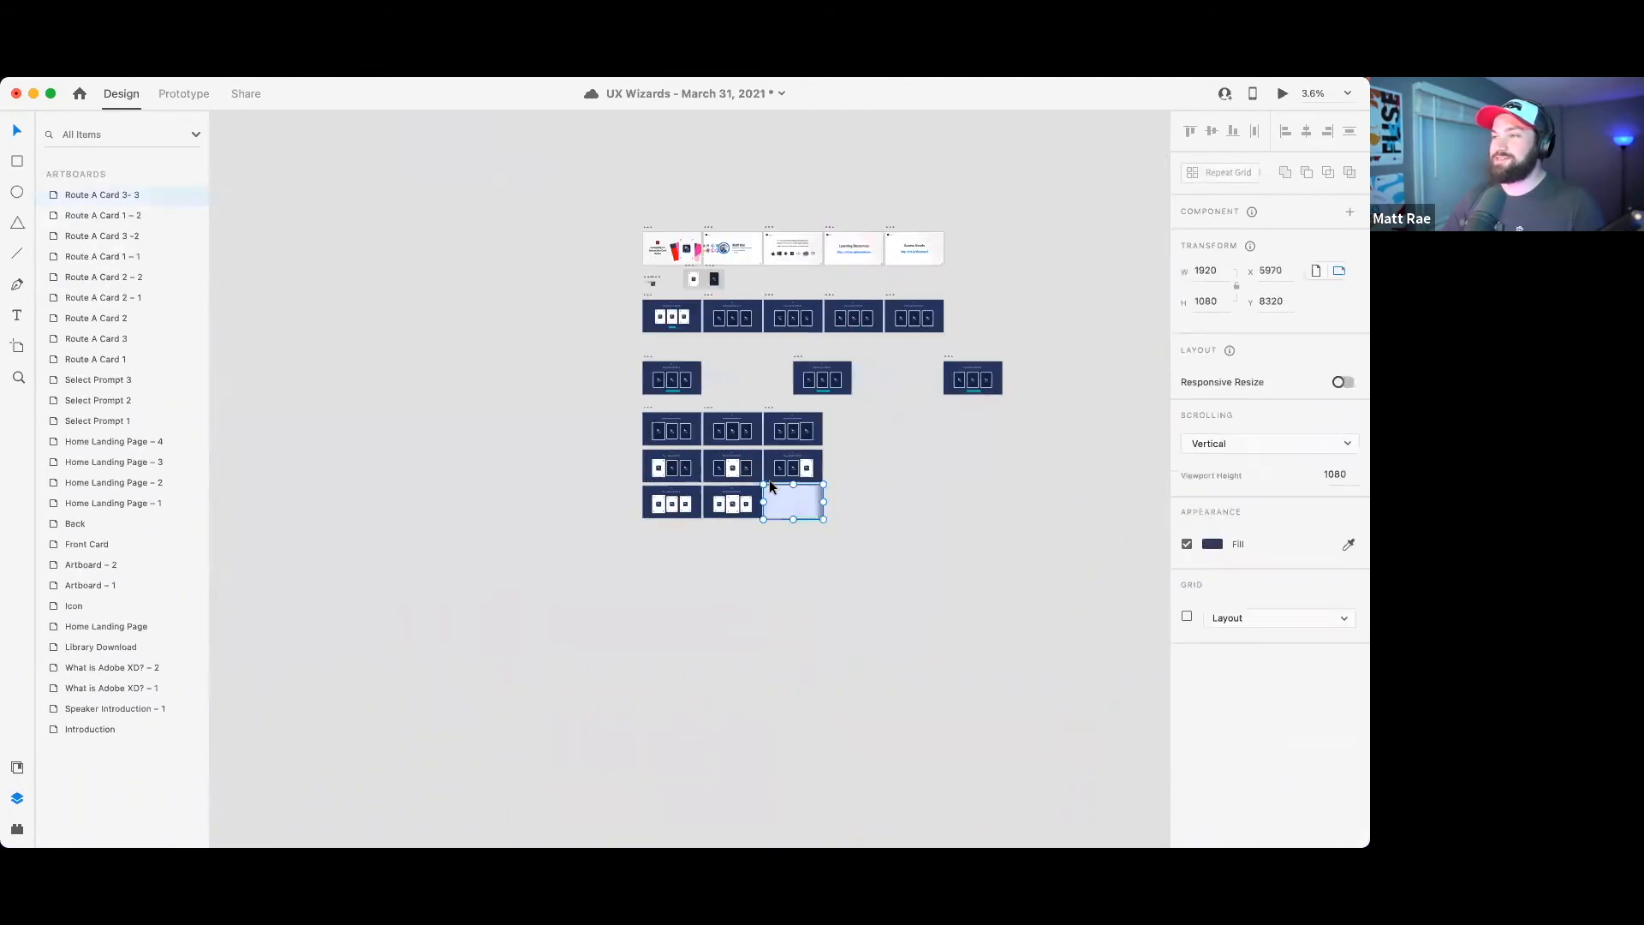
pyautogui.click(797, 506)
pyautogui.click(784, 503)
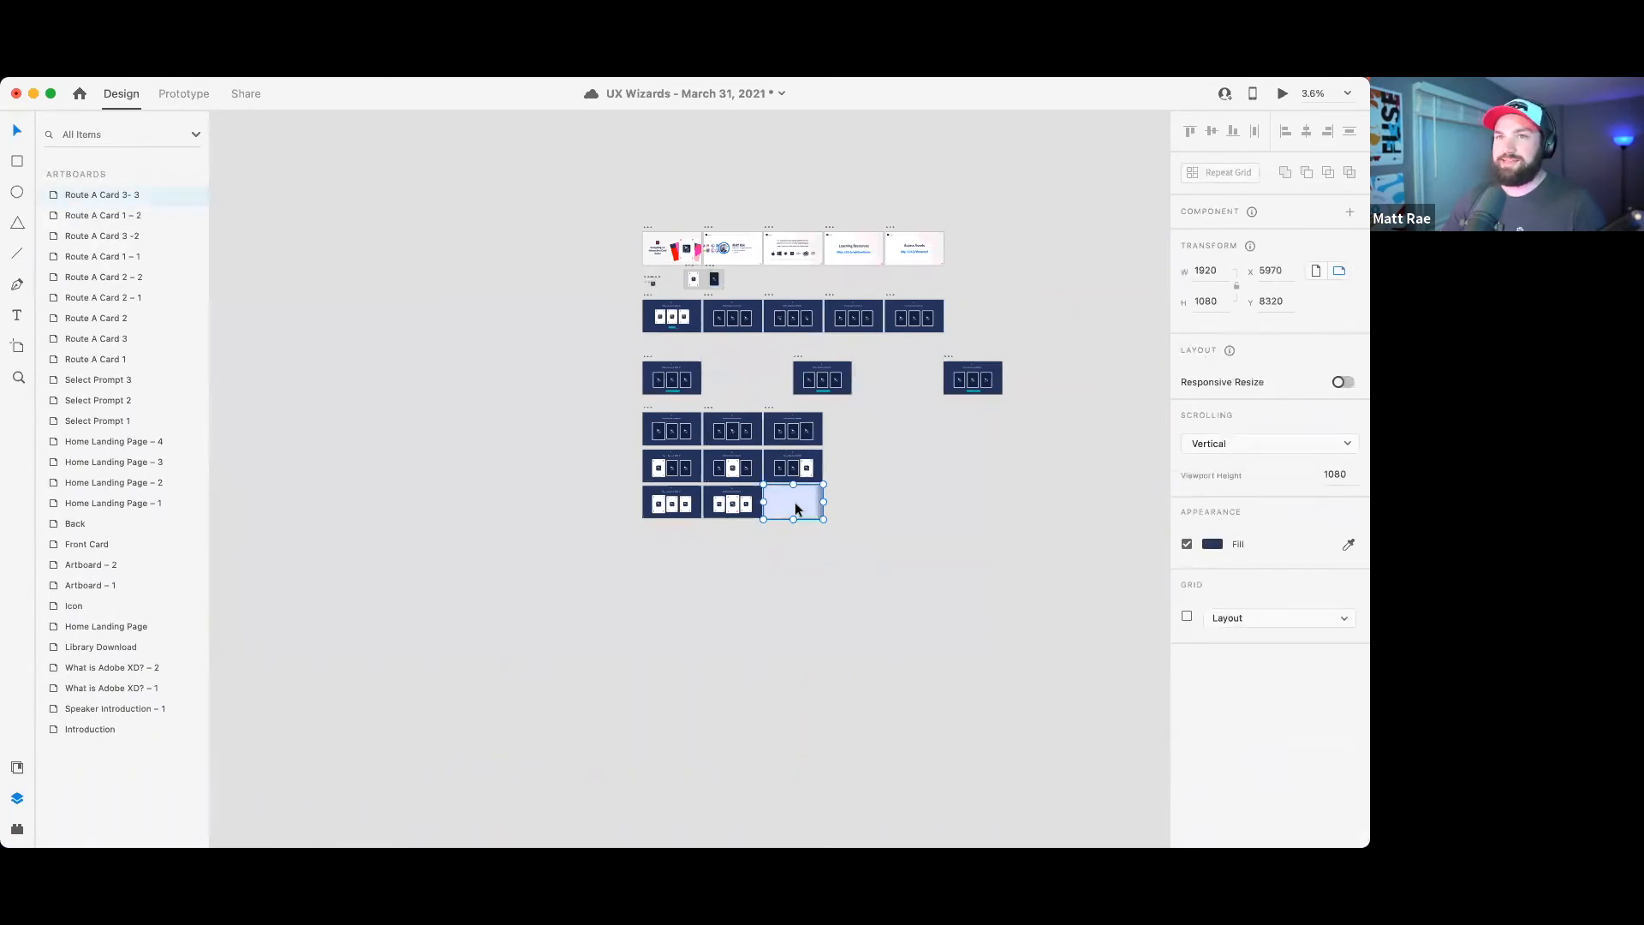
pyautogui.scroll(5, 796, 504)
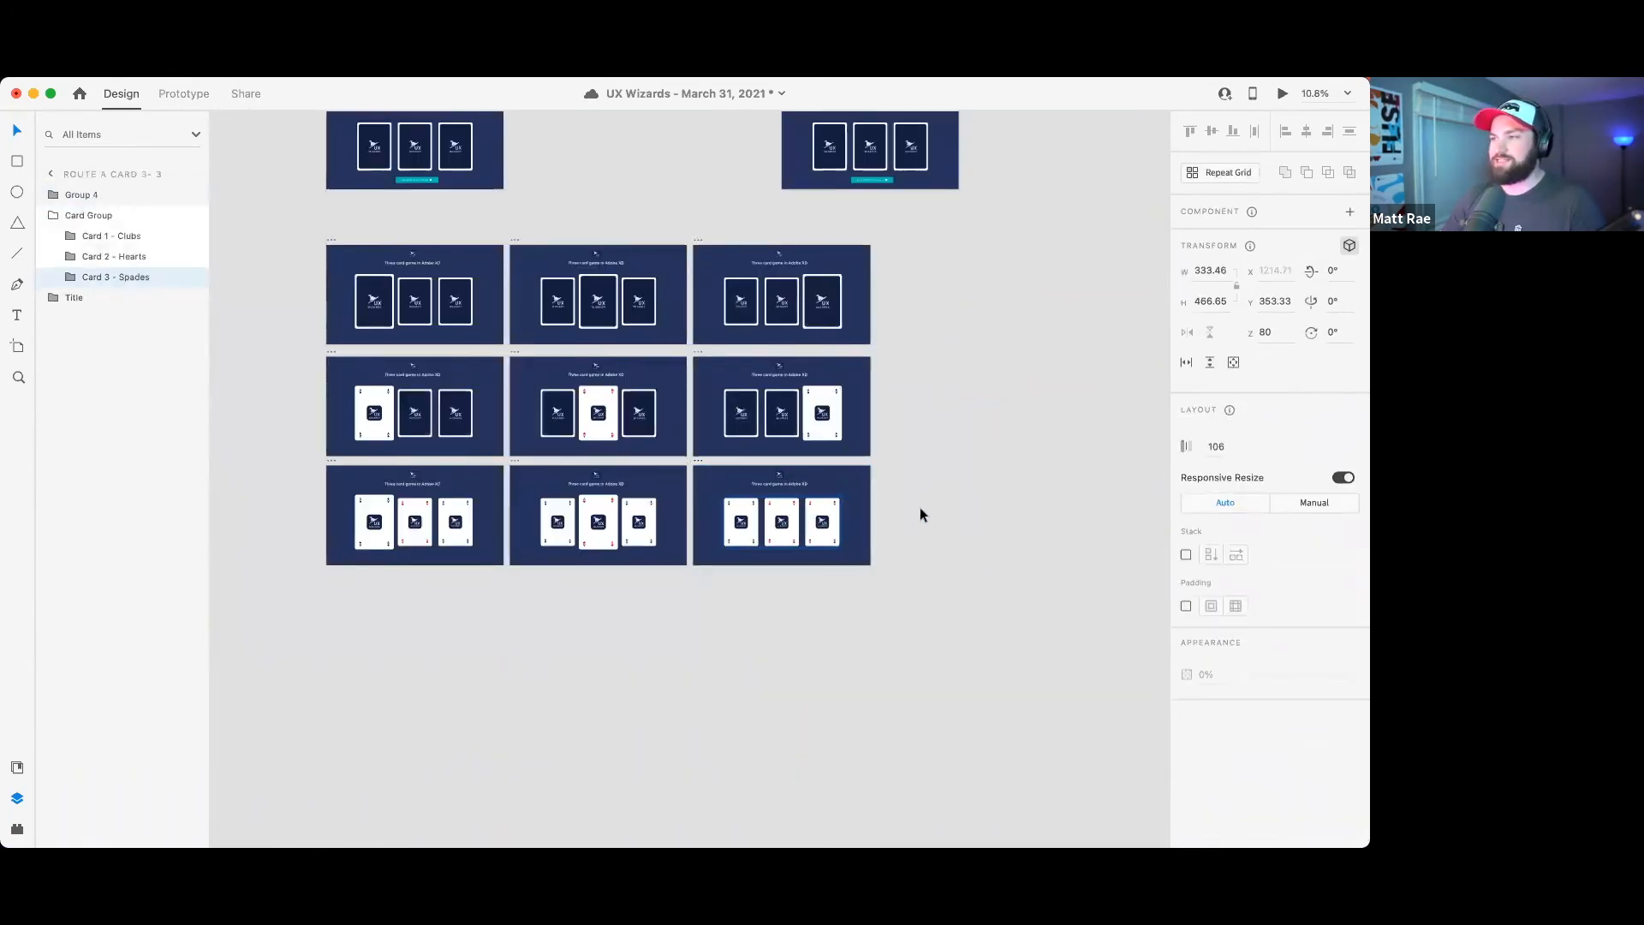
# - Enlarge the Spades card on Route A Card 3- 3 by raising its Z depth
pyautogui.click(830, 506)
pyautogui.click(1270, 334)
pyautogui.click(938, 550)
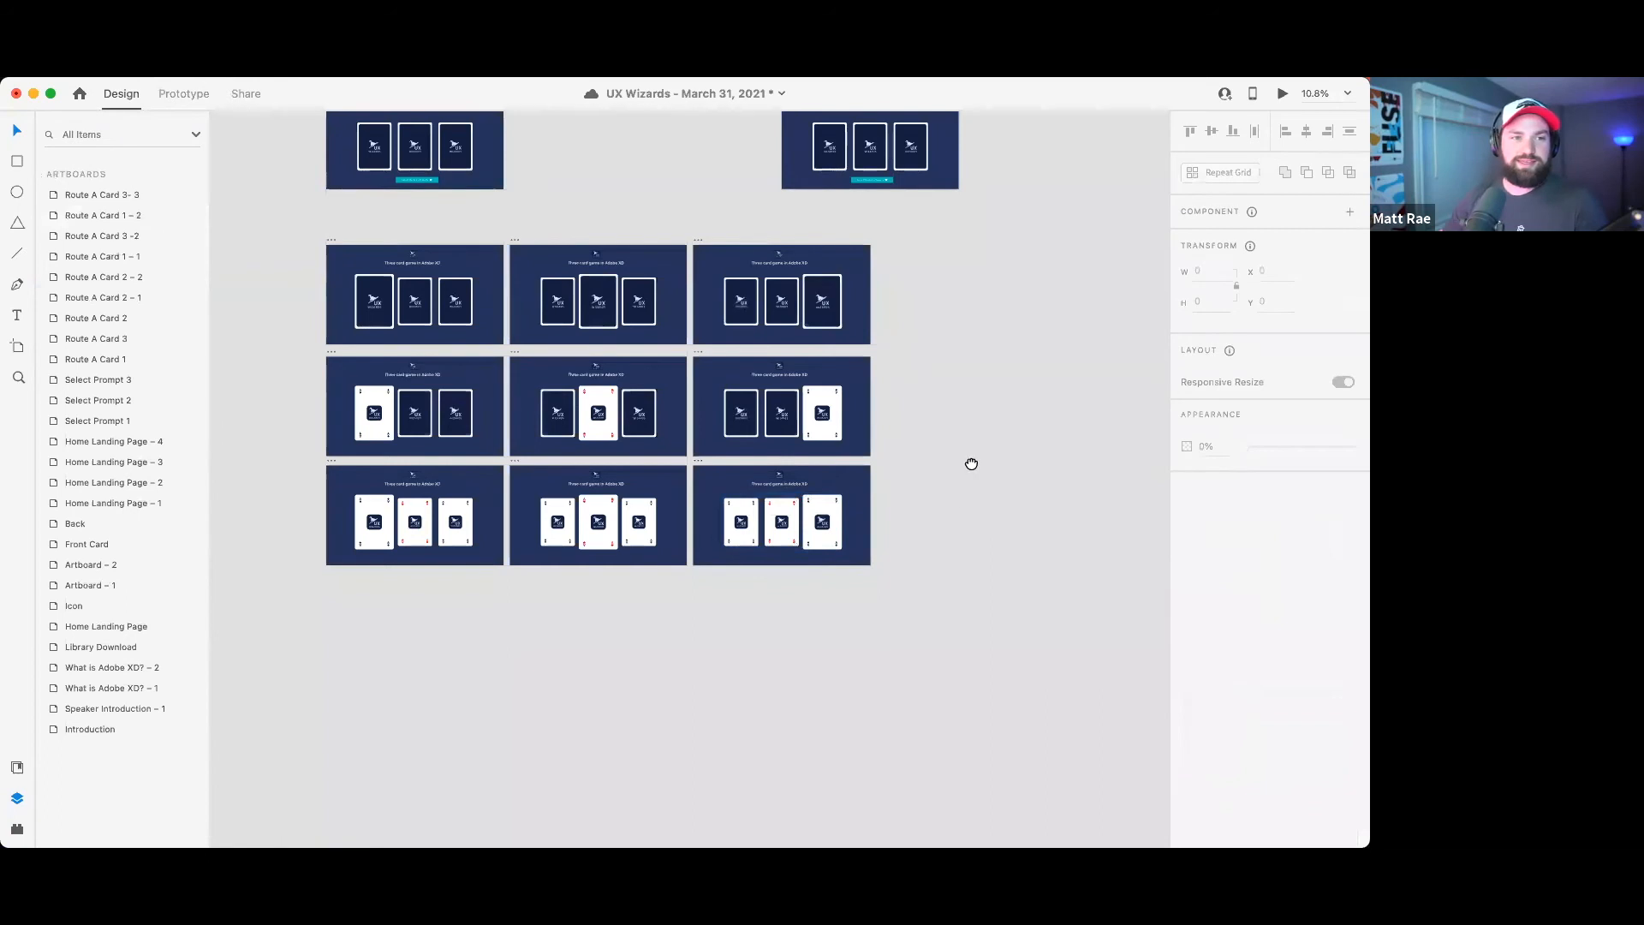
pyautogui.moveTo(972, 464); pyautogui.dragTo(964, 567)
pyautogui.scroll(3, 557, 443)
pyautogui.scroll(-4, 557, 444)
pyautogui.moveTo(922, 512); pyautogui.dragTo(994, 516)
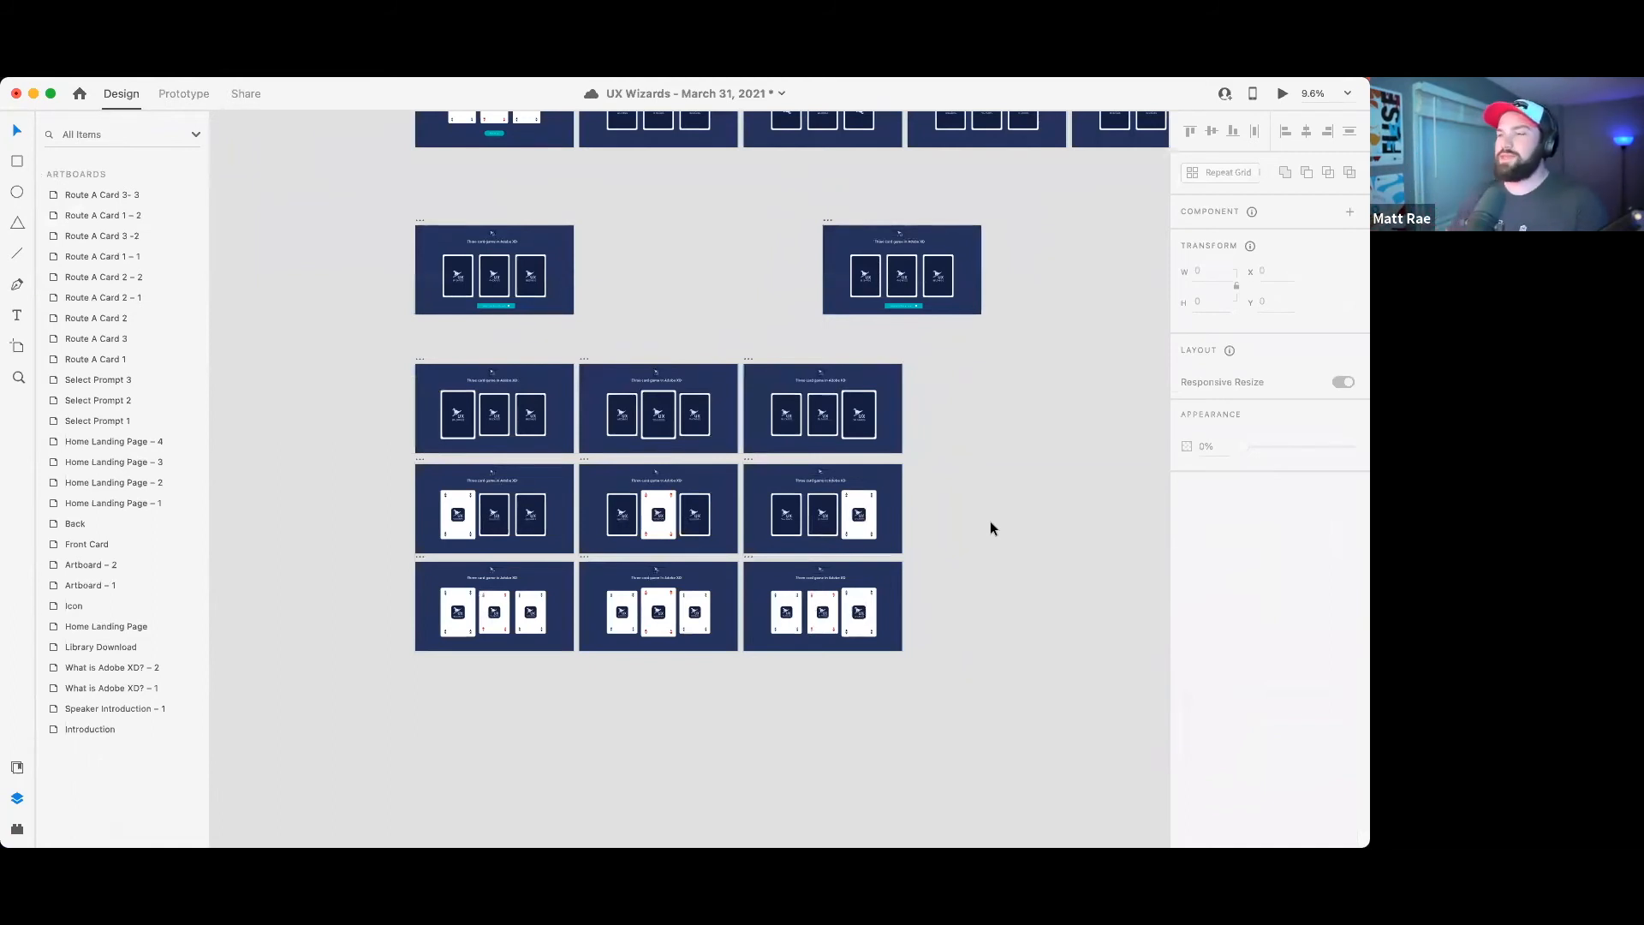
# - Link Route A Card 3 to Route A Card 3 -2 with a timed Auto-Animate interaction and a 0.2 s delay
pyautogui.click(748, 360)
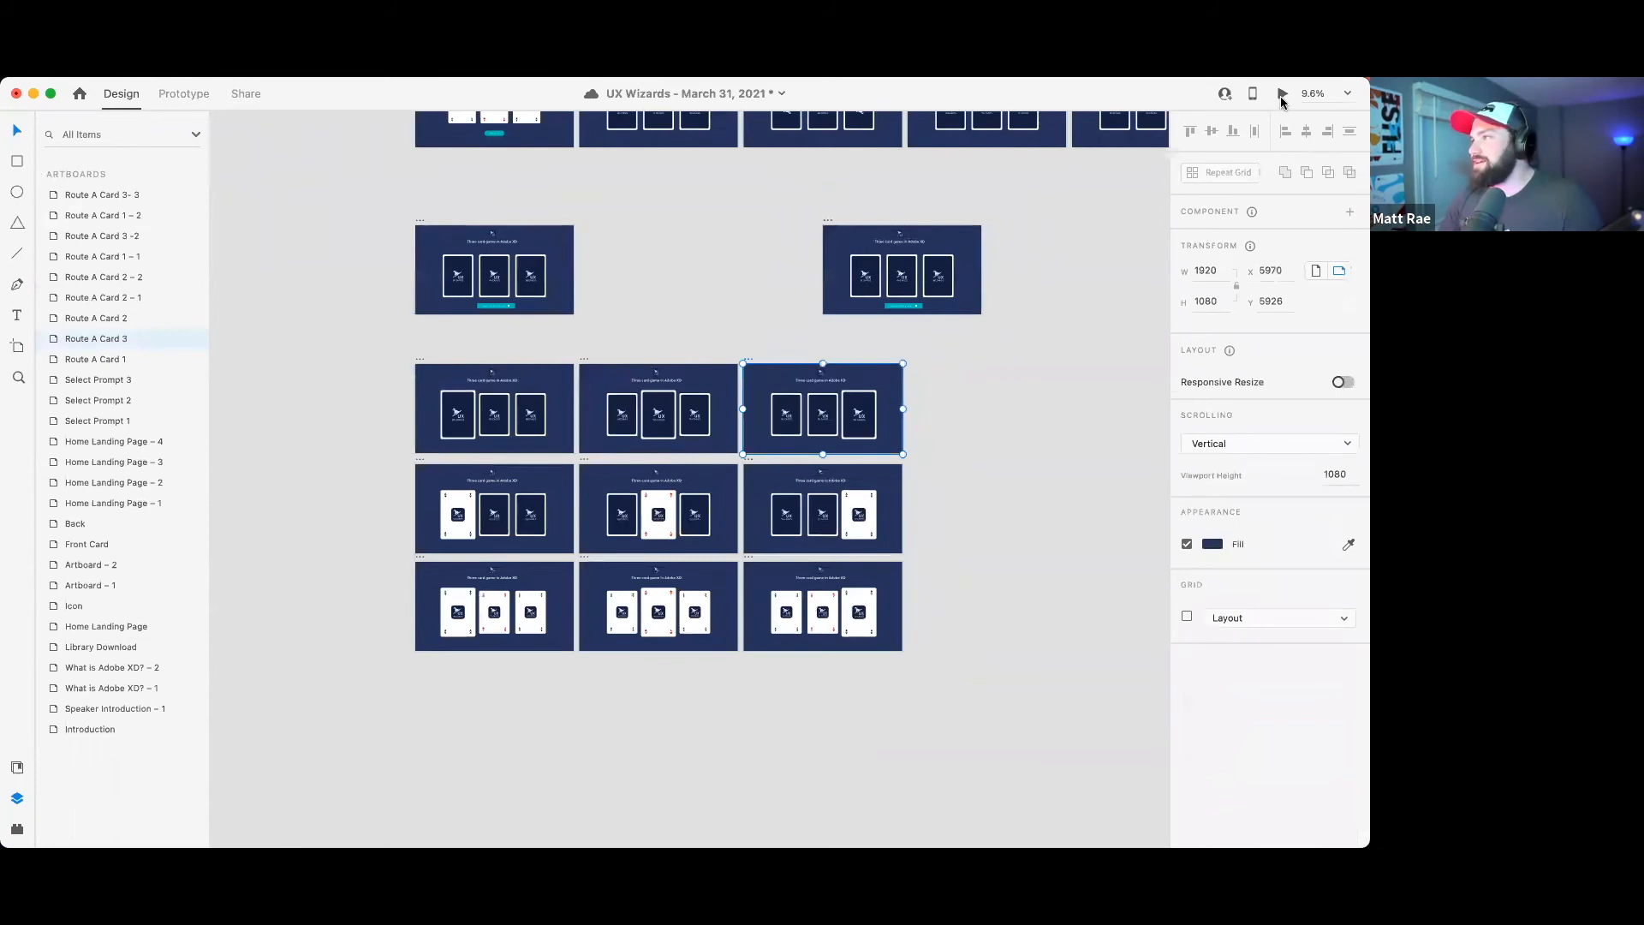
pyautogui.click(179, 96)
pyautogui.moveTo(903, 391); pyautogui.dragTo(821, 509)
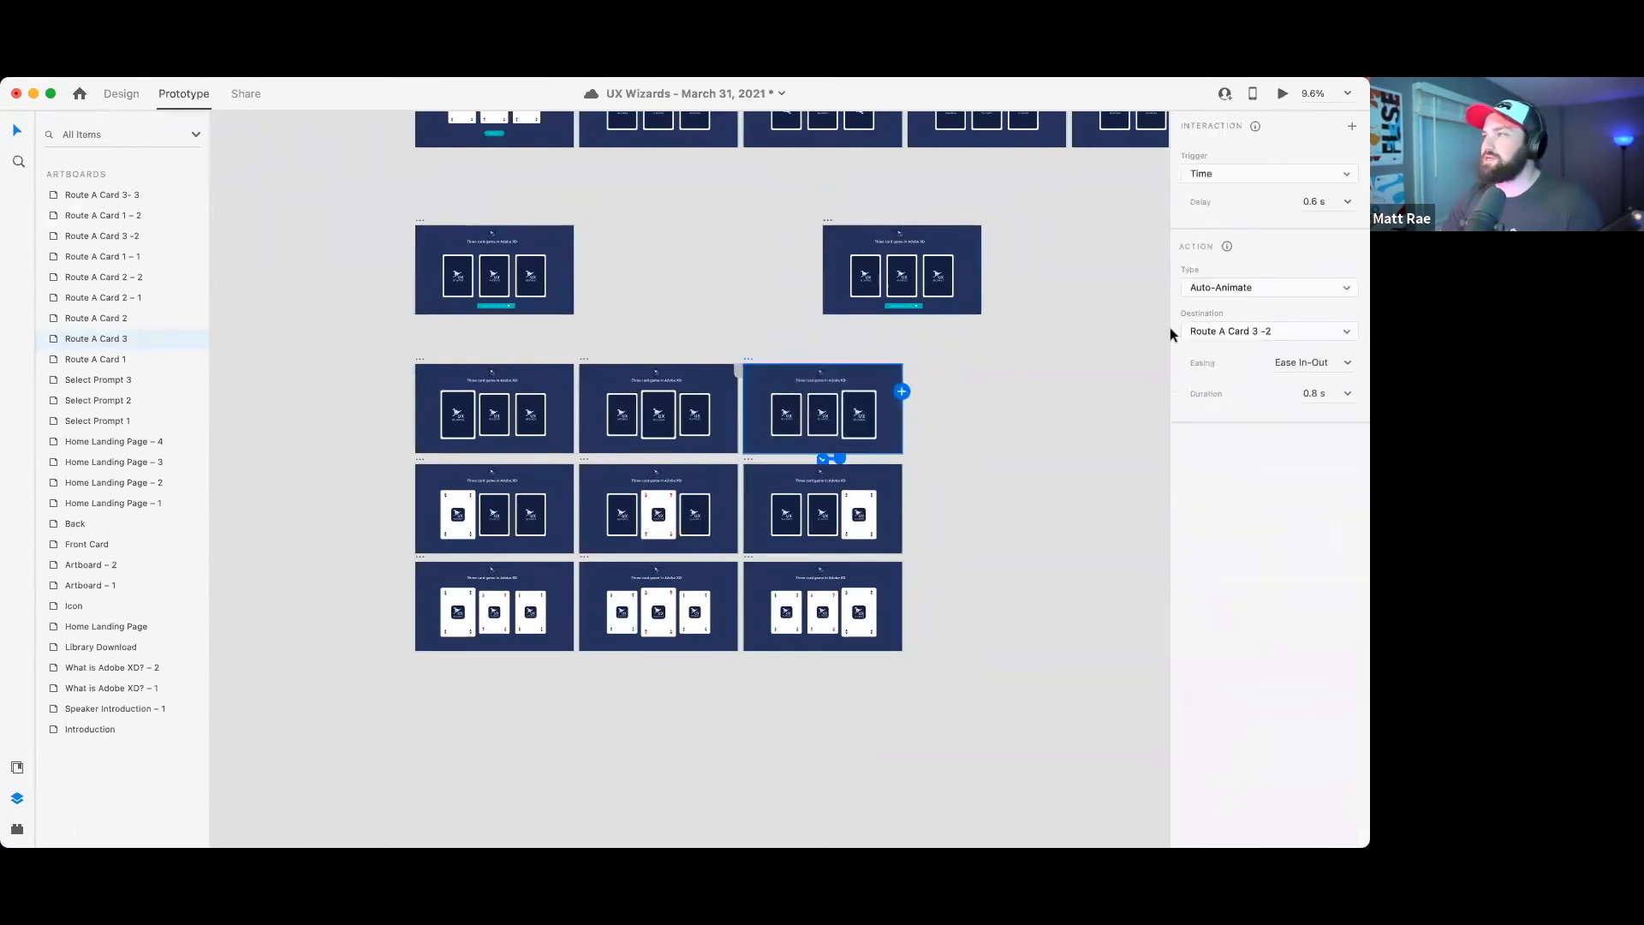
pyautogui.click(1349, 204)
pyautogui.click(1313, 233)
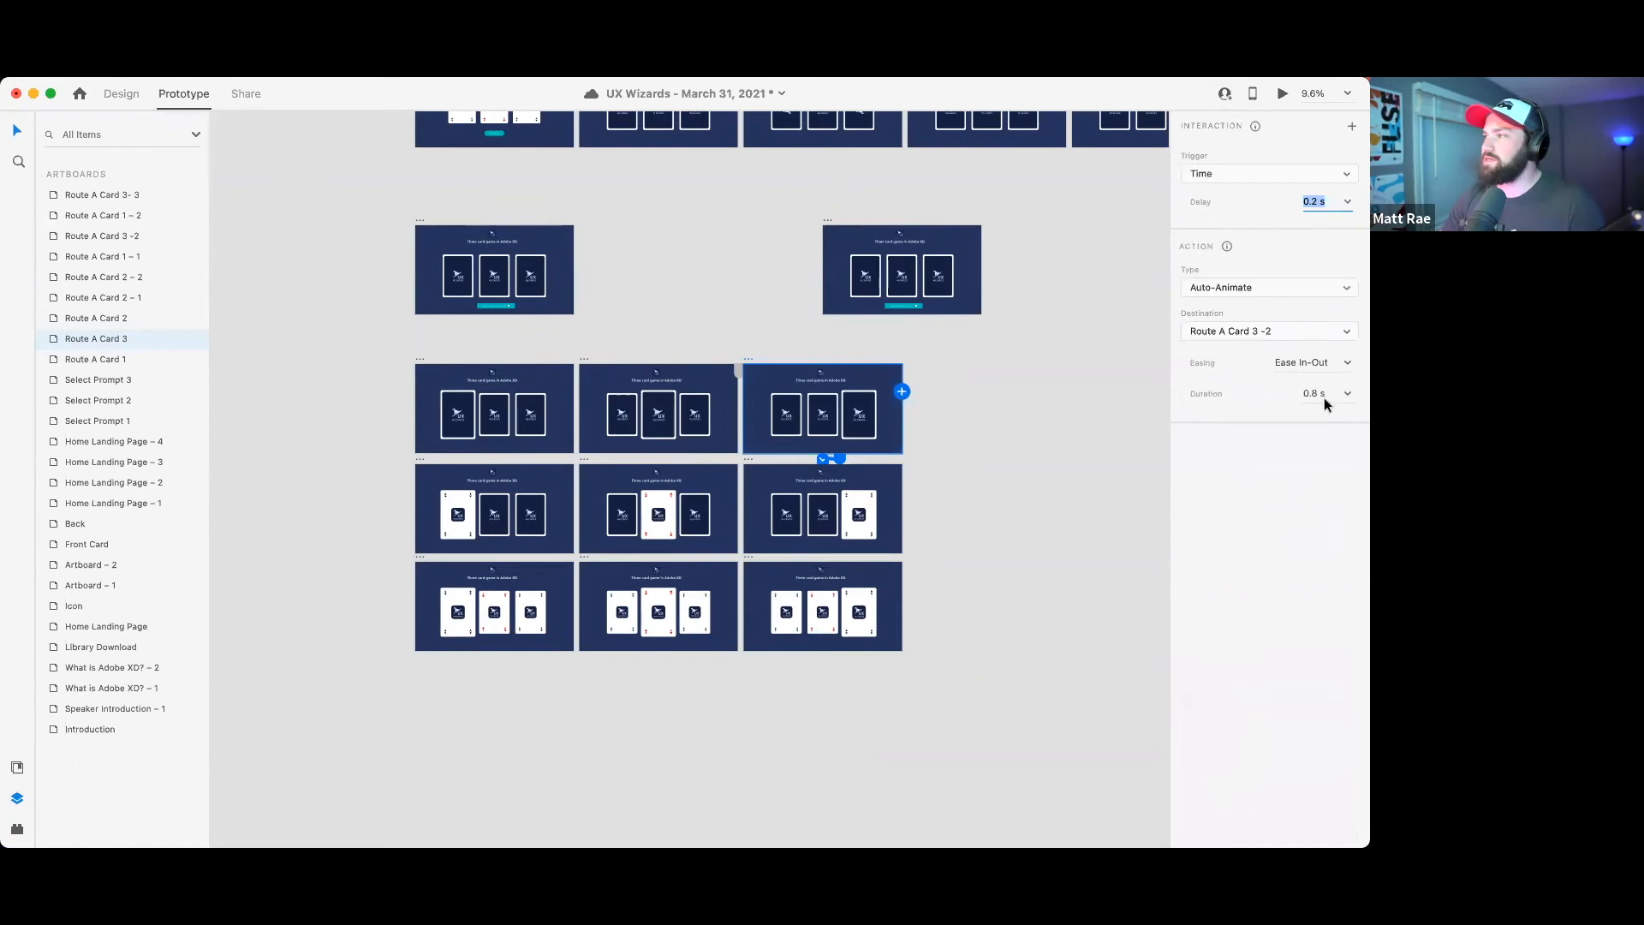
# - Link Route A Card 3 -2 to Route A Card 3- 3 with a timed Auto-Animate interaction and a 0.8 s delay
pyautogui.click(752, 467)
pyautogui.moveTo(904, 490); pyautogui.dragTo(889, 591)
pyautogui.click(1348, 204)
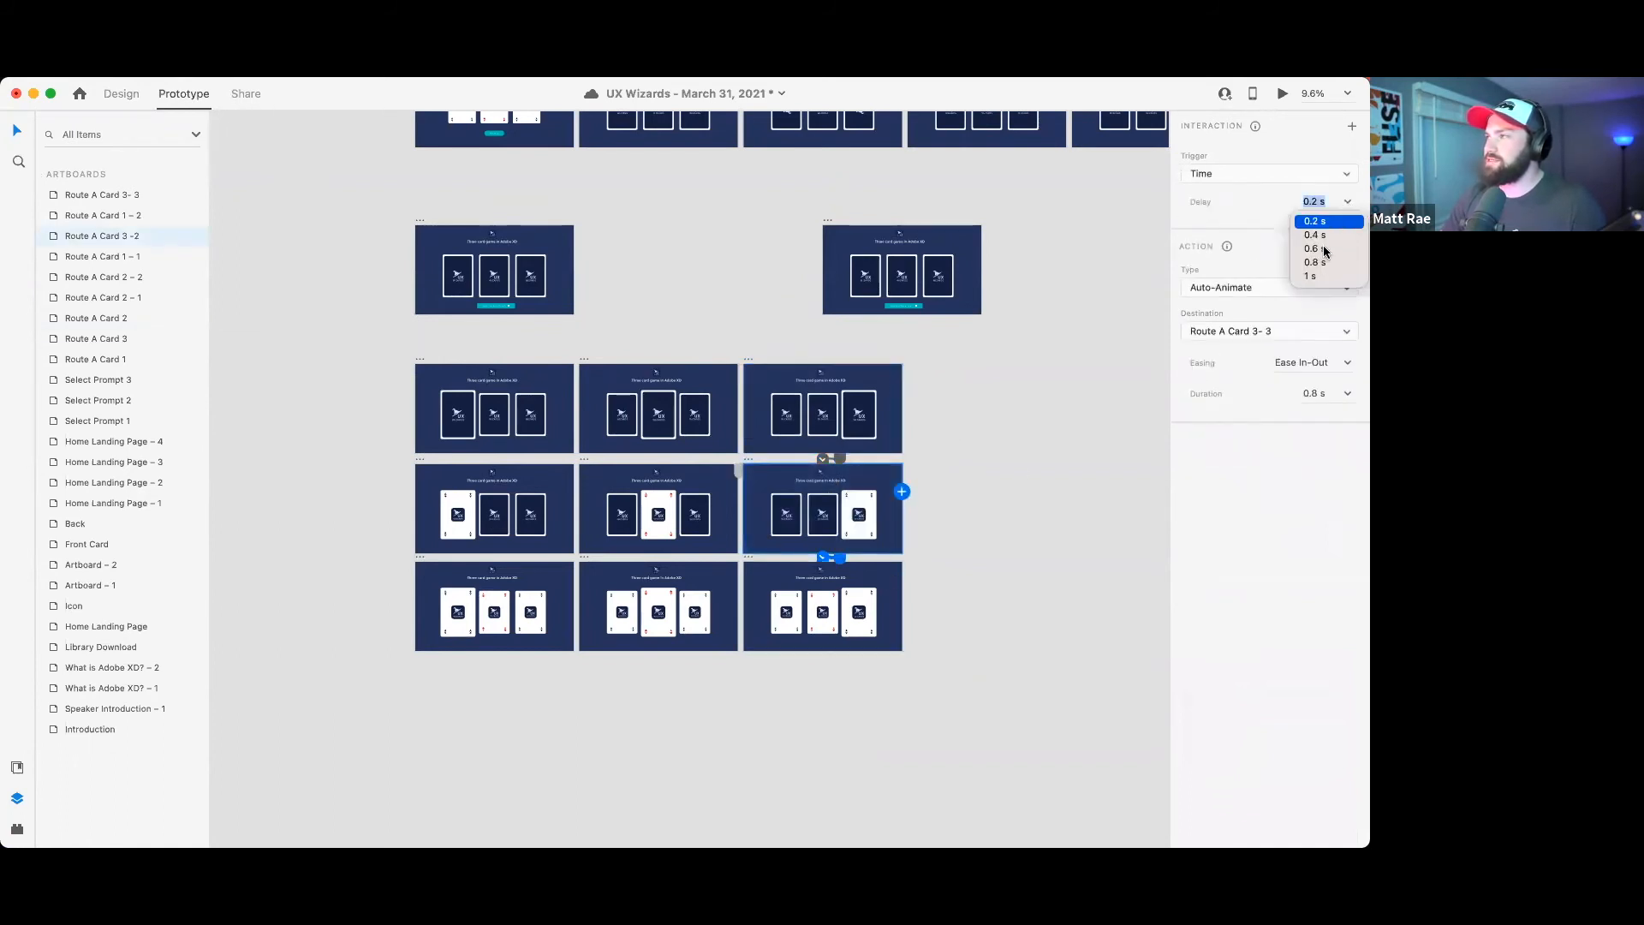
pyautogui.click(1323, 262)
pyautogui.click(1109, 407)
# - Link Select Prompt 1's Clubs card to Route A Card 1 and its Spades card to Route A Card 3 with Tap Auto-Animate interactions
pyautogui.click(420, 360)
pyautogui.scroll(3, 499, 217)
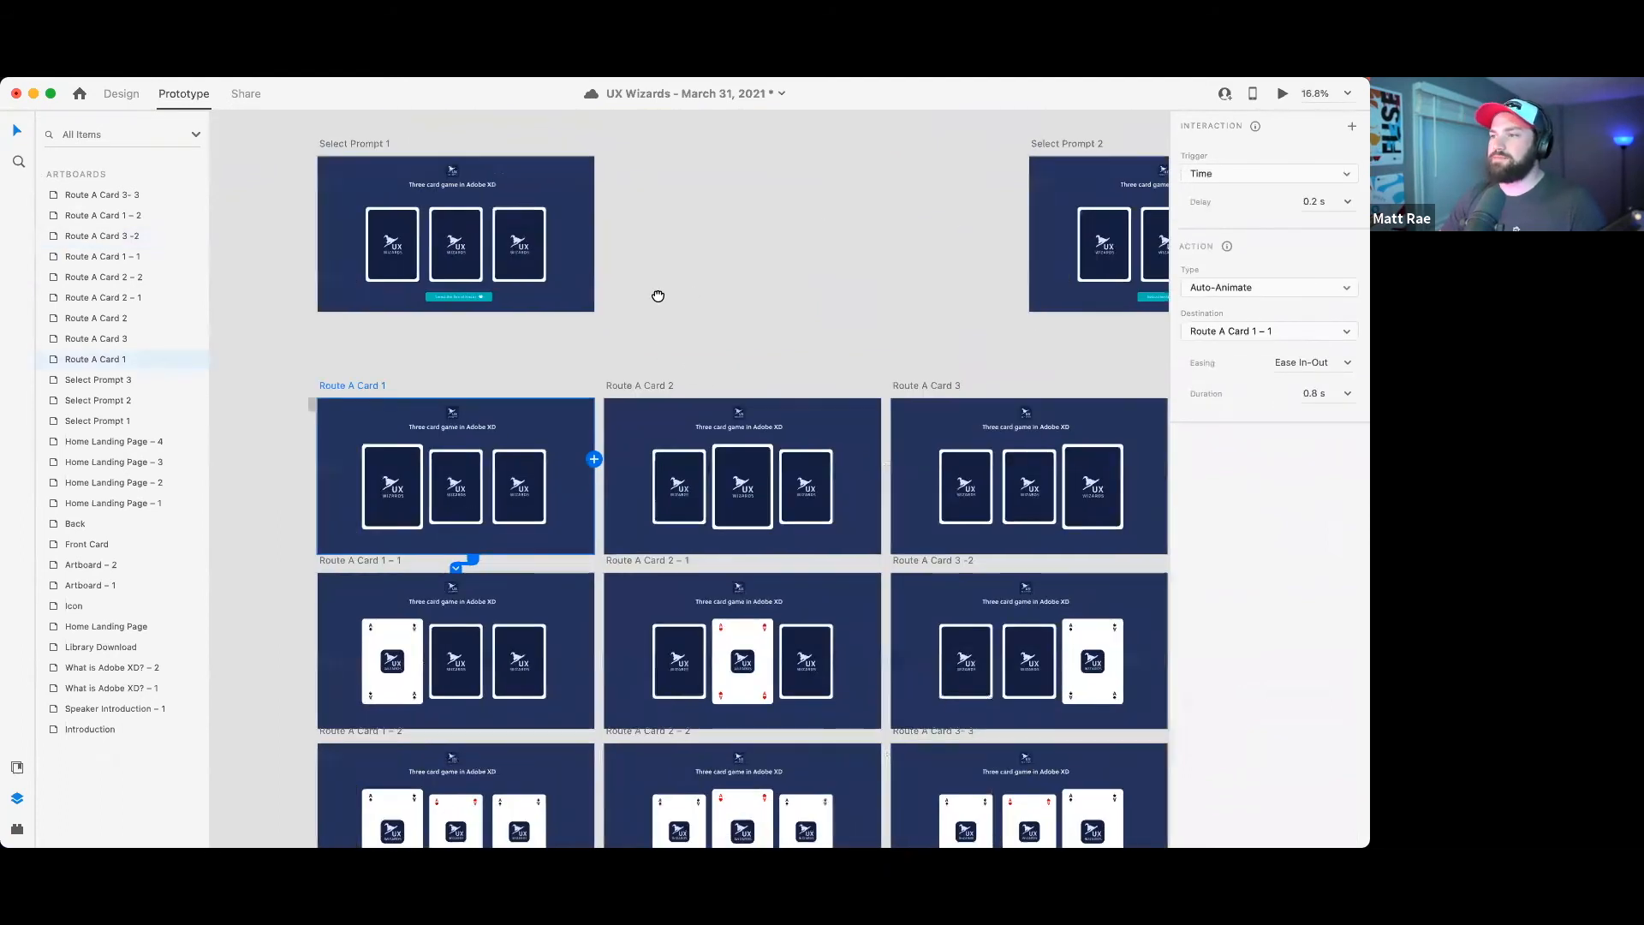
pyautogui.hscroll(1, 658, 296)
pyautogui.click(658, 303)
pyautogui.doubleClick(355, 246)
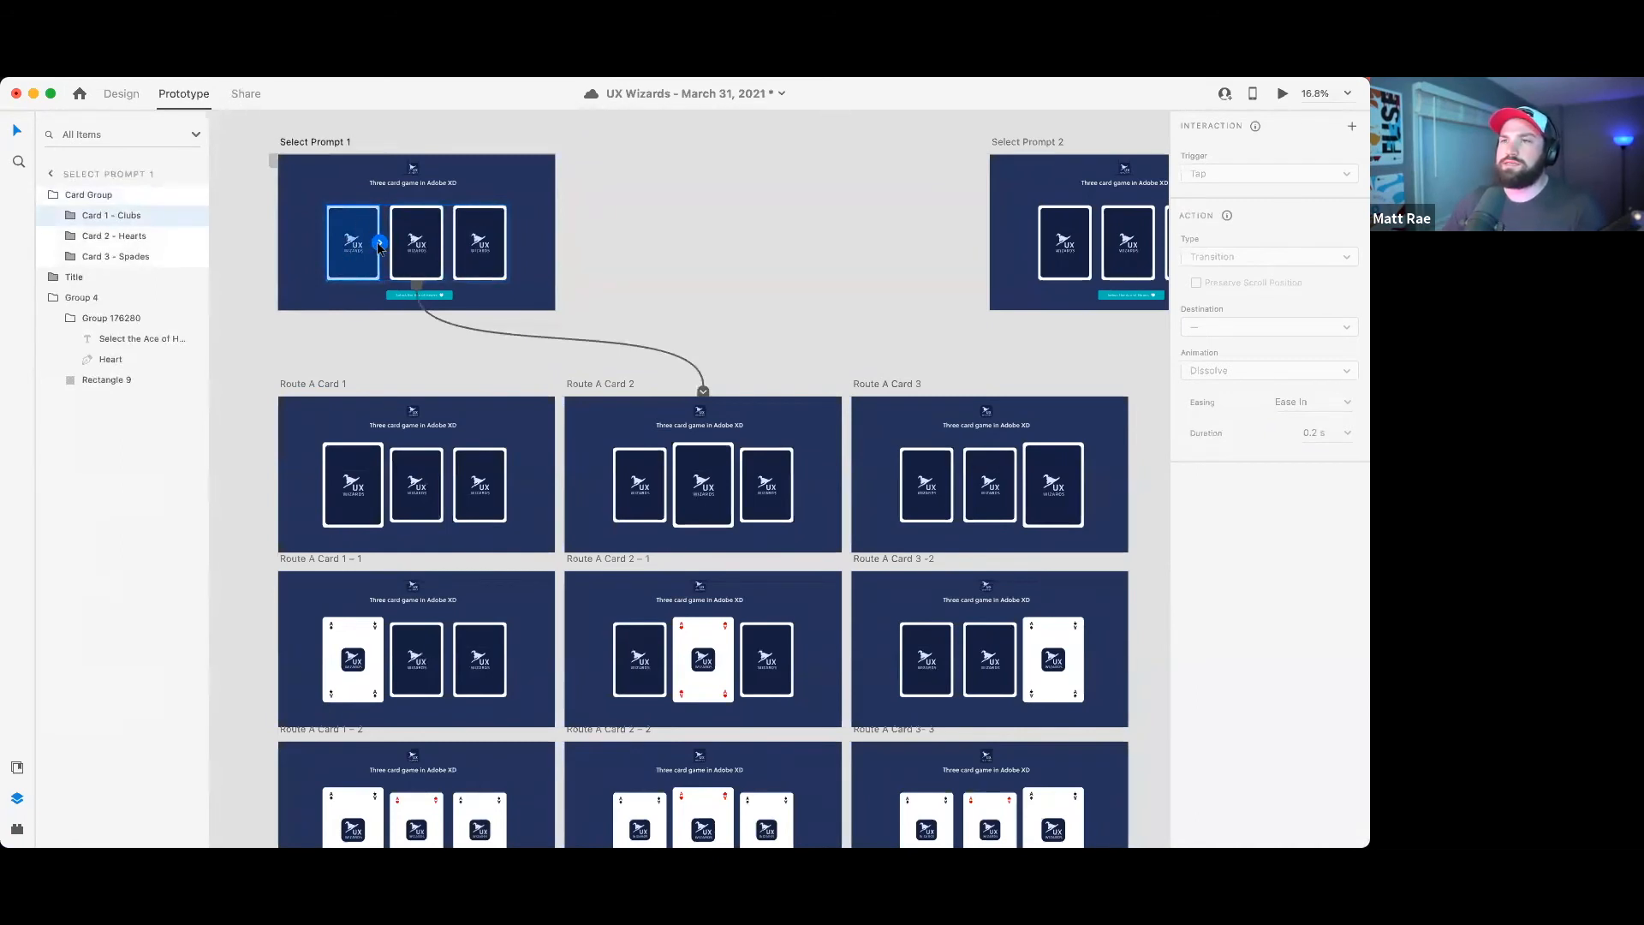
pyautogui.moveTo(379, 248); pyautogui.dragTo(360, 399)
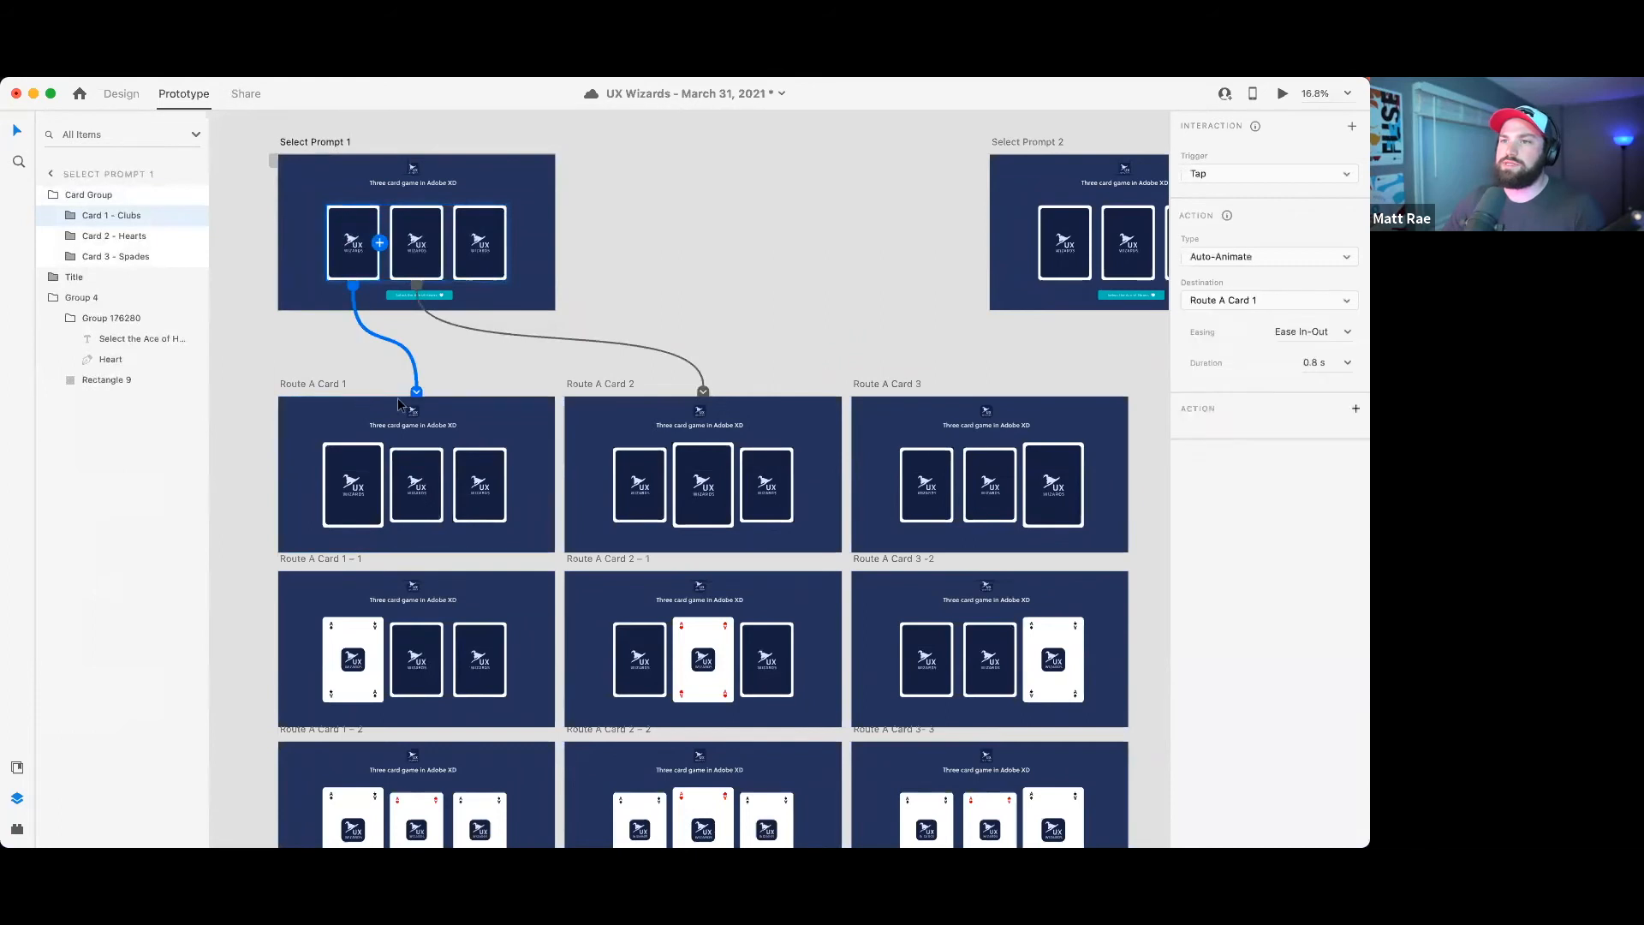
pyautogui.click(490, 244)
pyautogui.moveTo(508, 242); pyautogui.dragTo(953, 417)
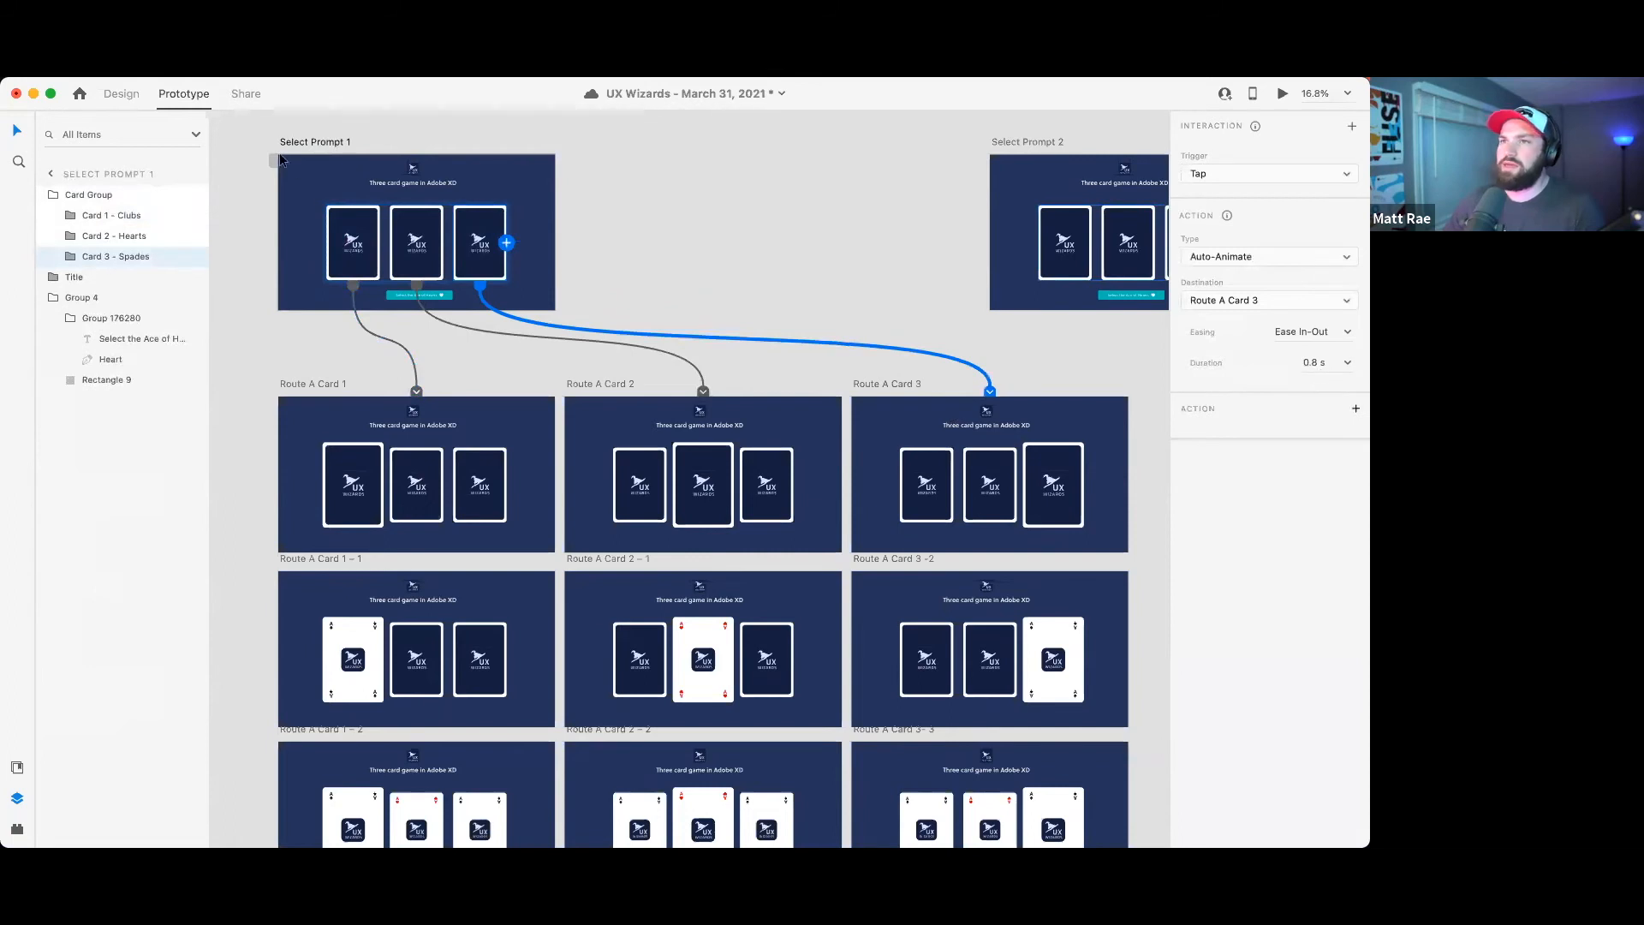
# - Preview the prototype from Select Prompt 1 and test the Clubs card's route
pyautogui.click(299, 142)
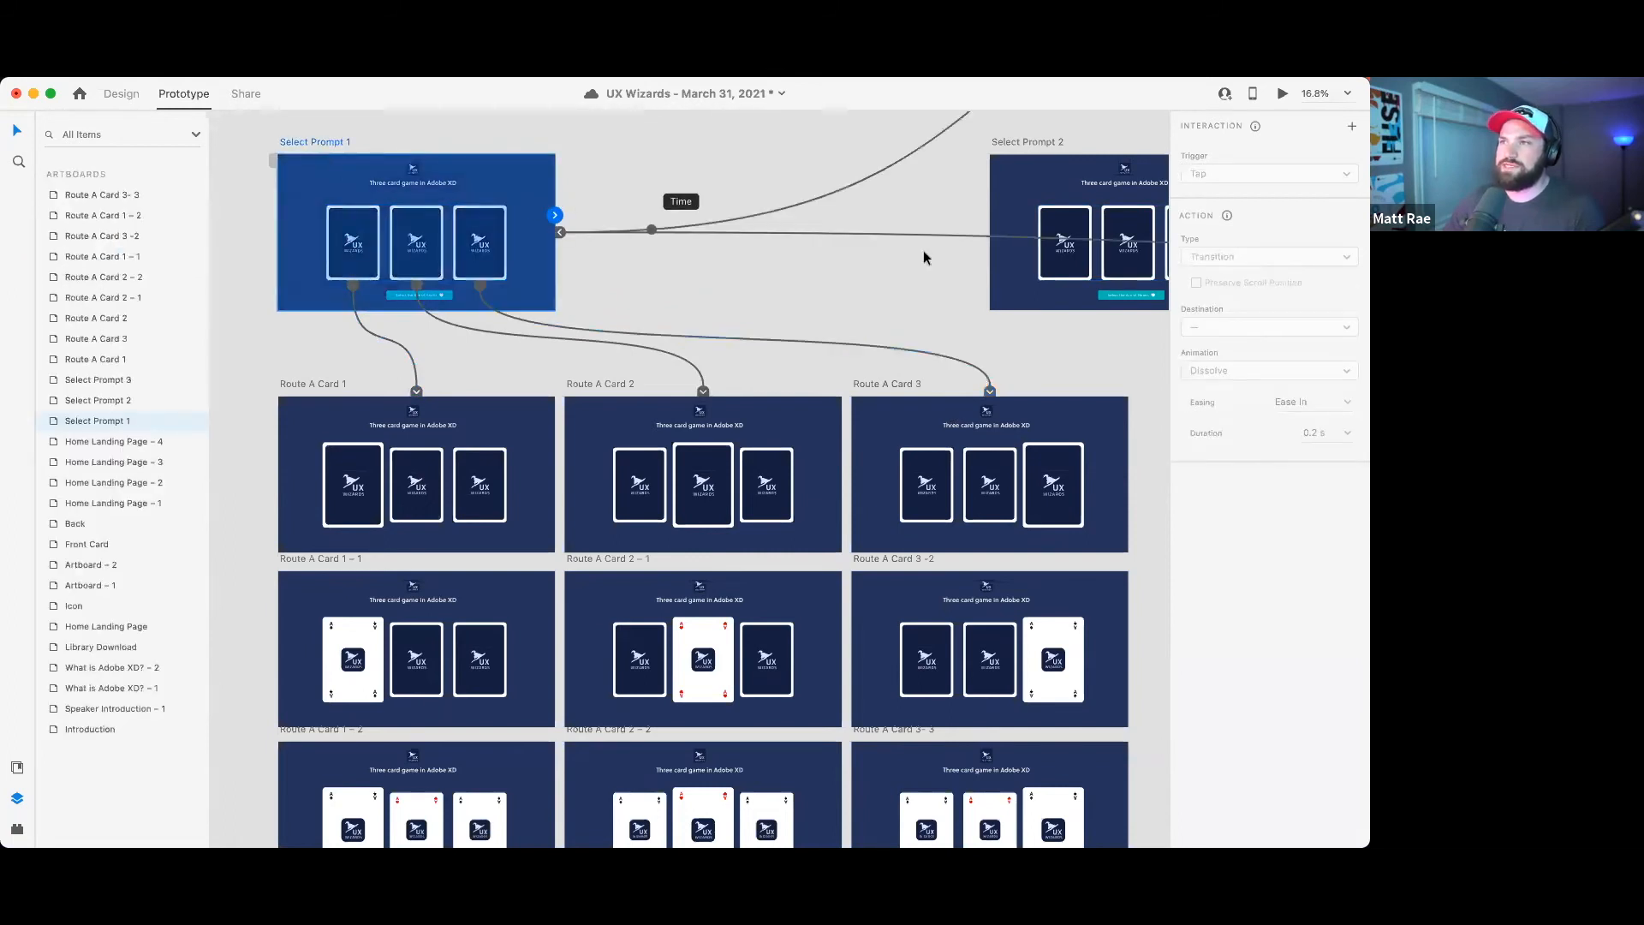
pyautogui.click(1281, 95)
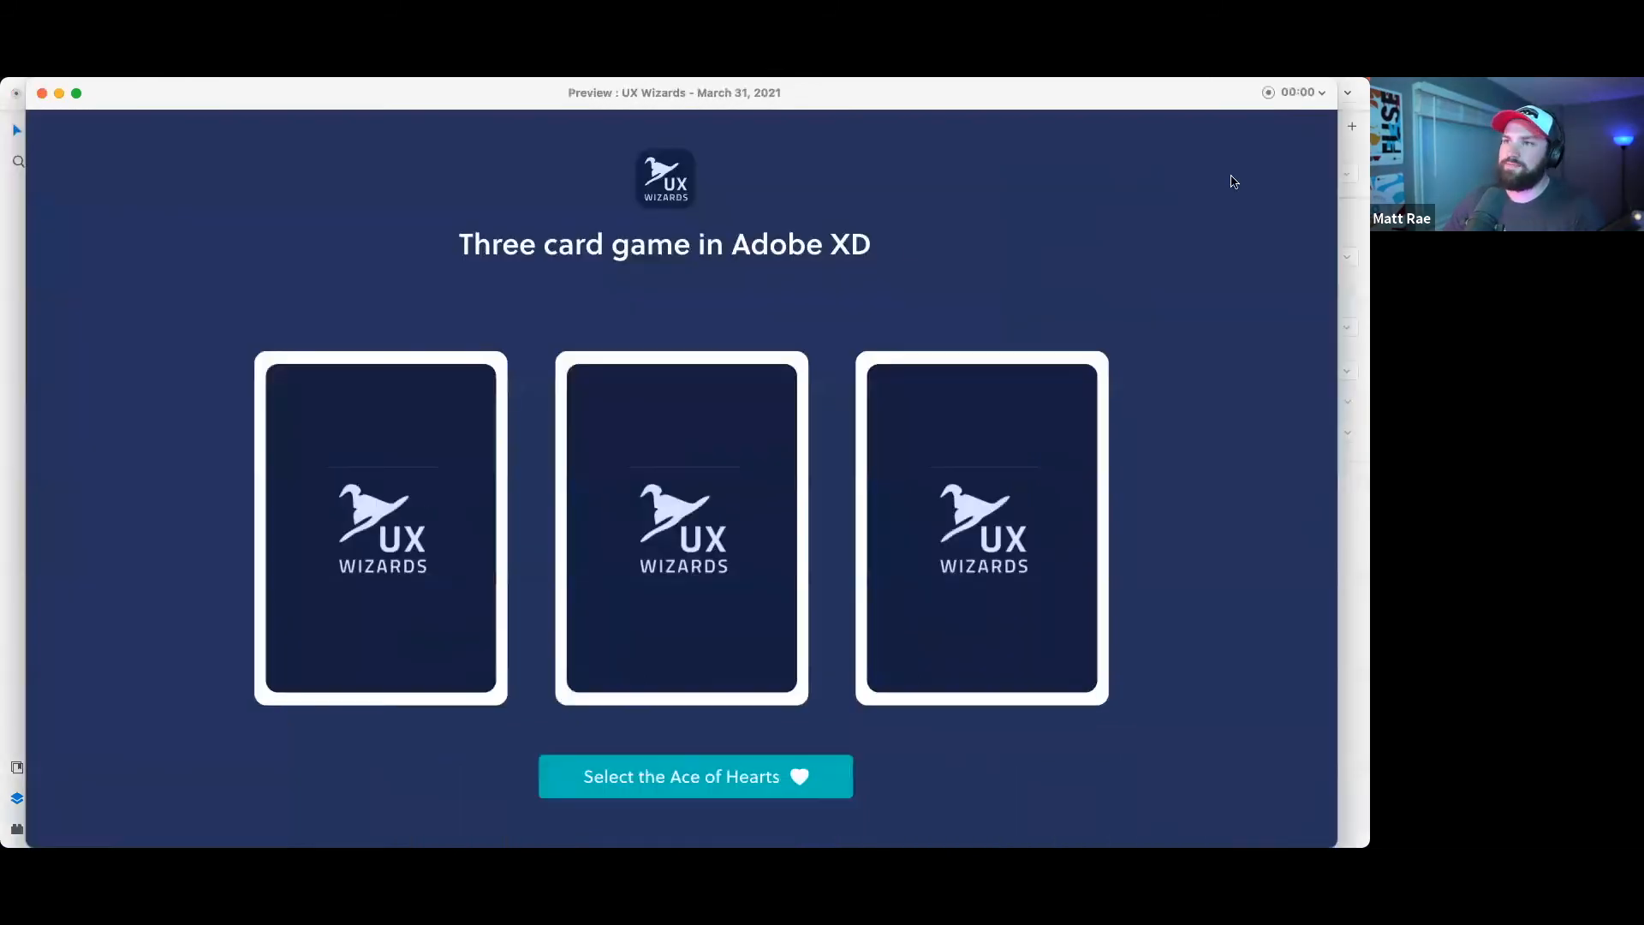
pyautogui.click(442, 491)
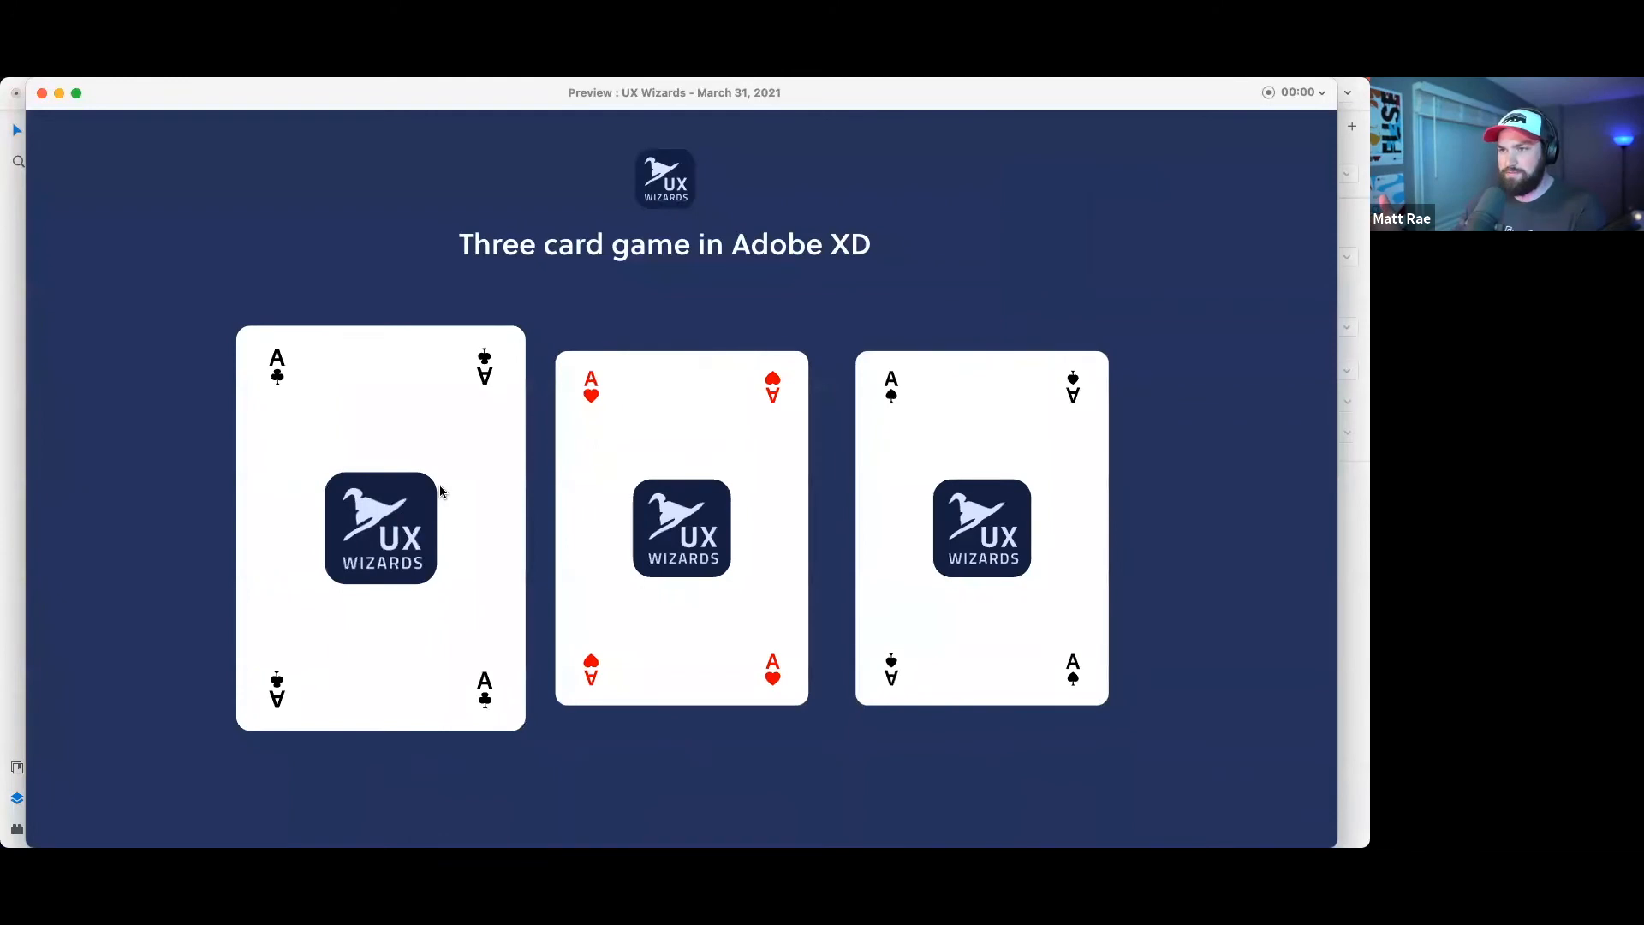
pyautogui.click(41, 92)
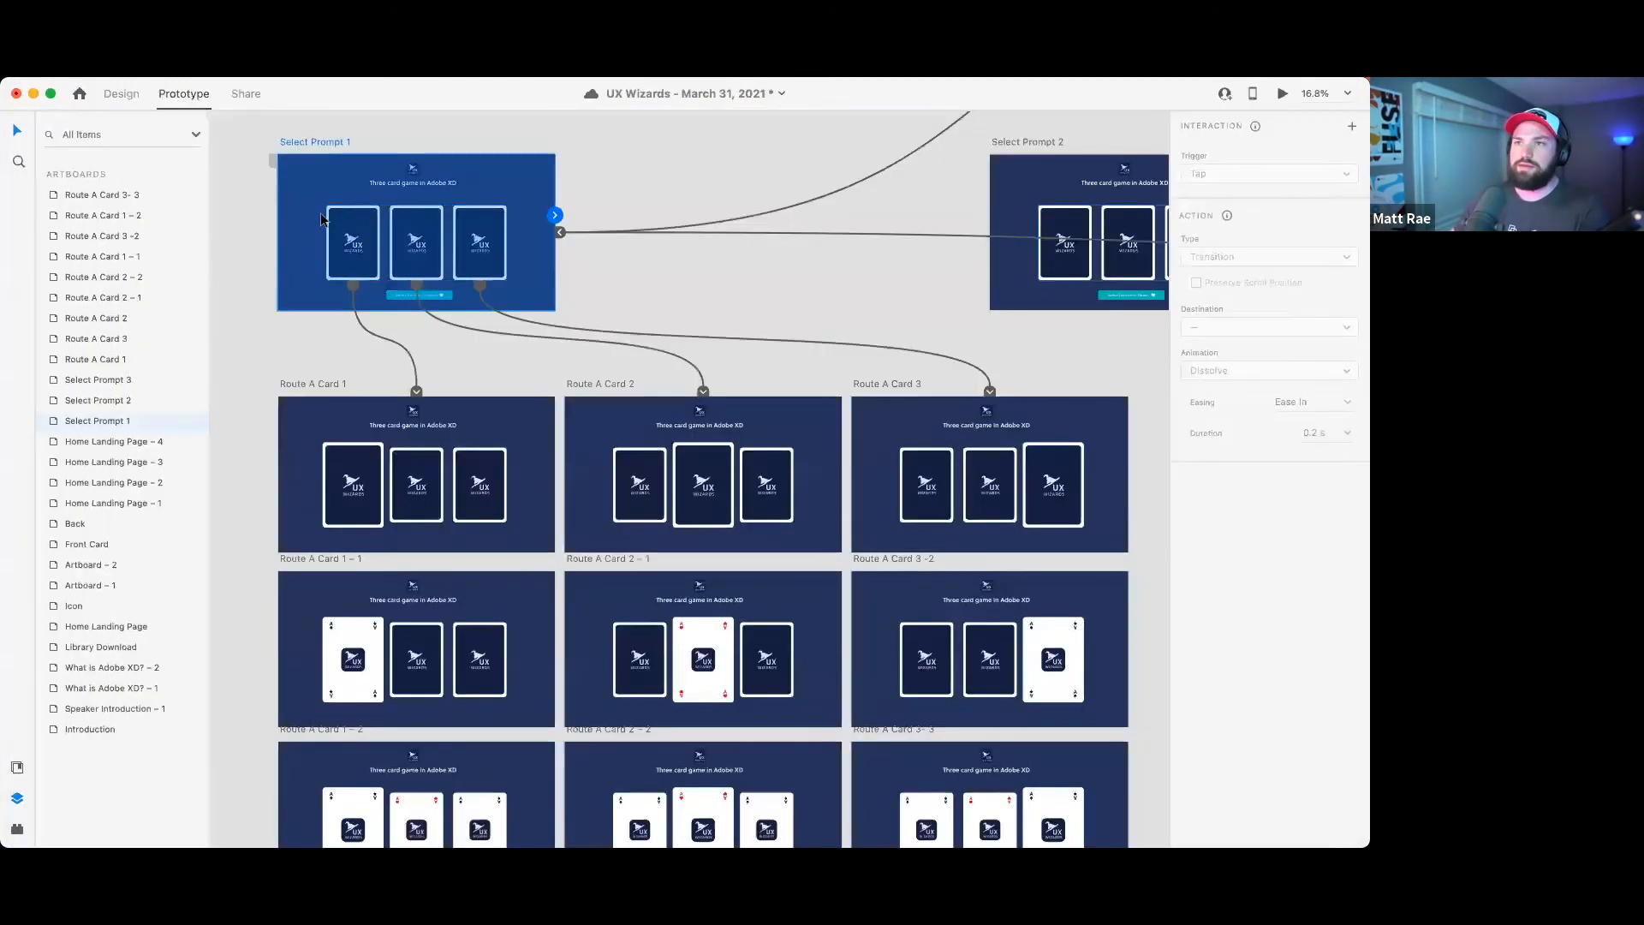
# - Preview Select Prompt 1 again to test the Spades card's route, and return to the prototype's artboards
pyautogui.click(1282, 93)
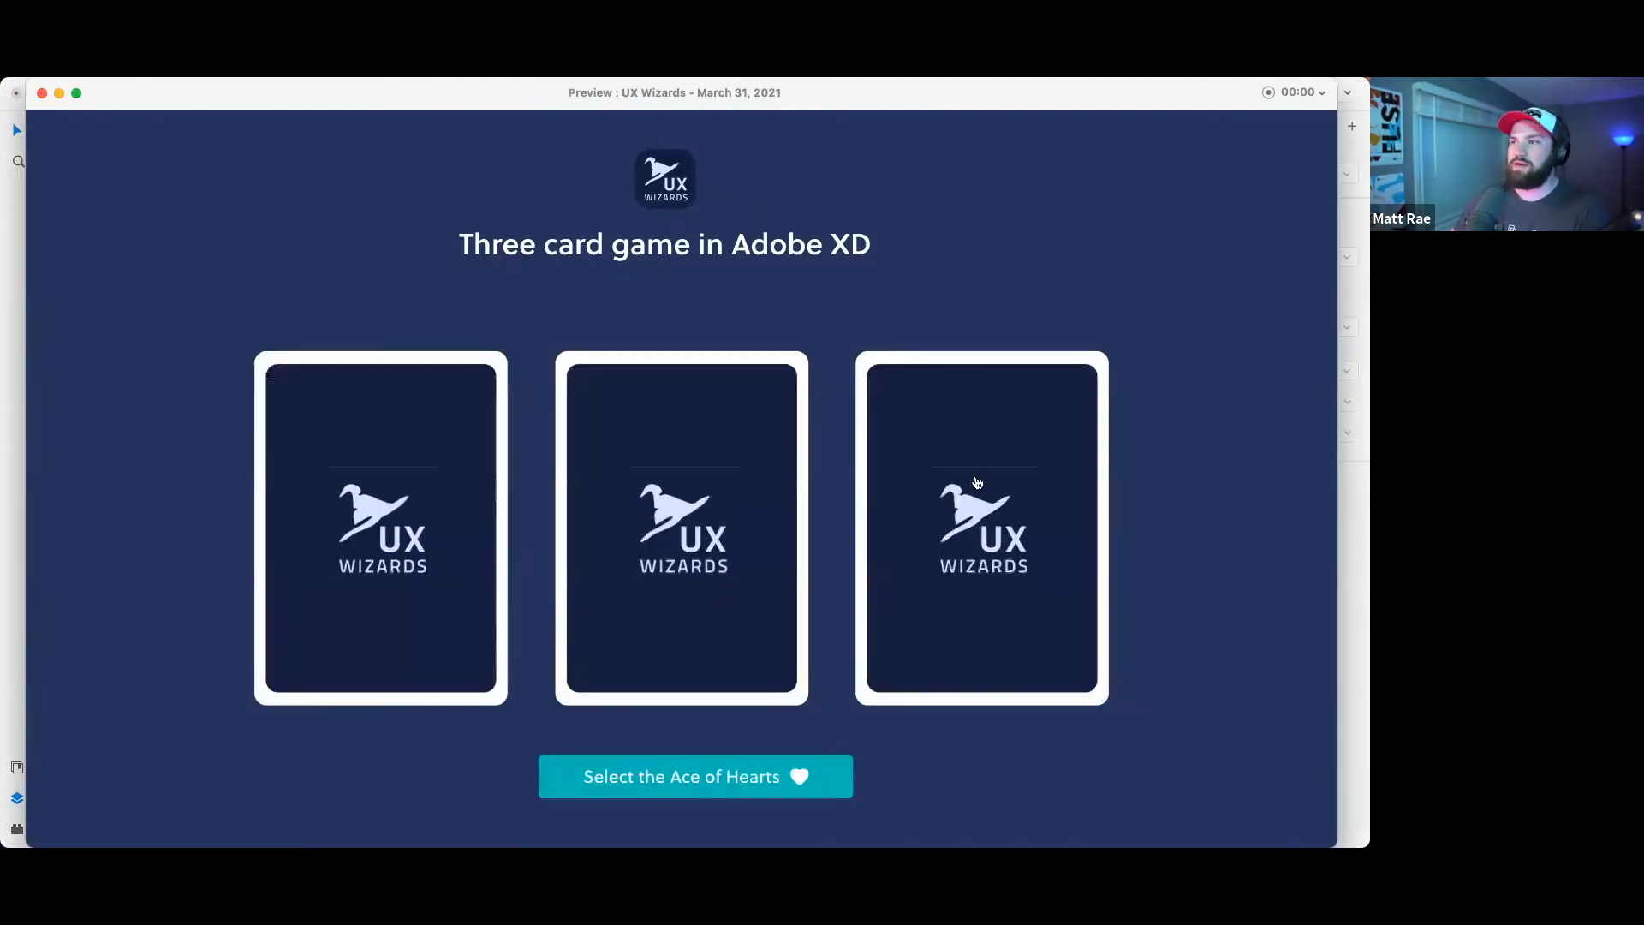
pyautogui.click(982, 477)
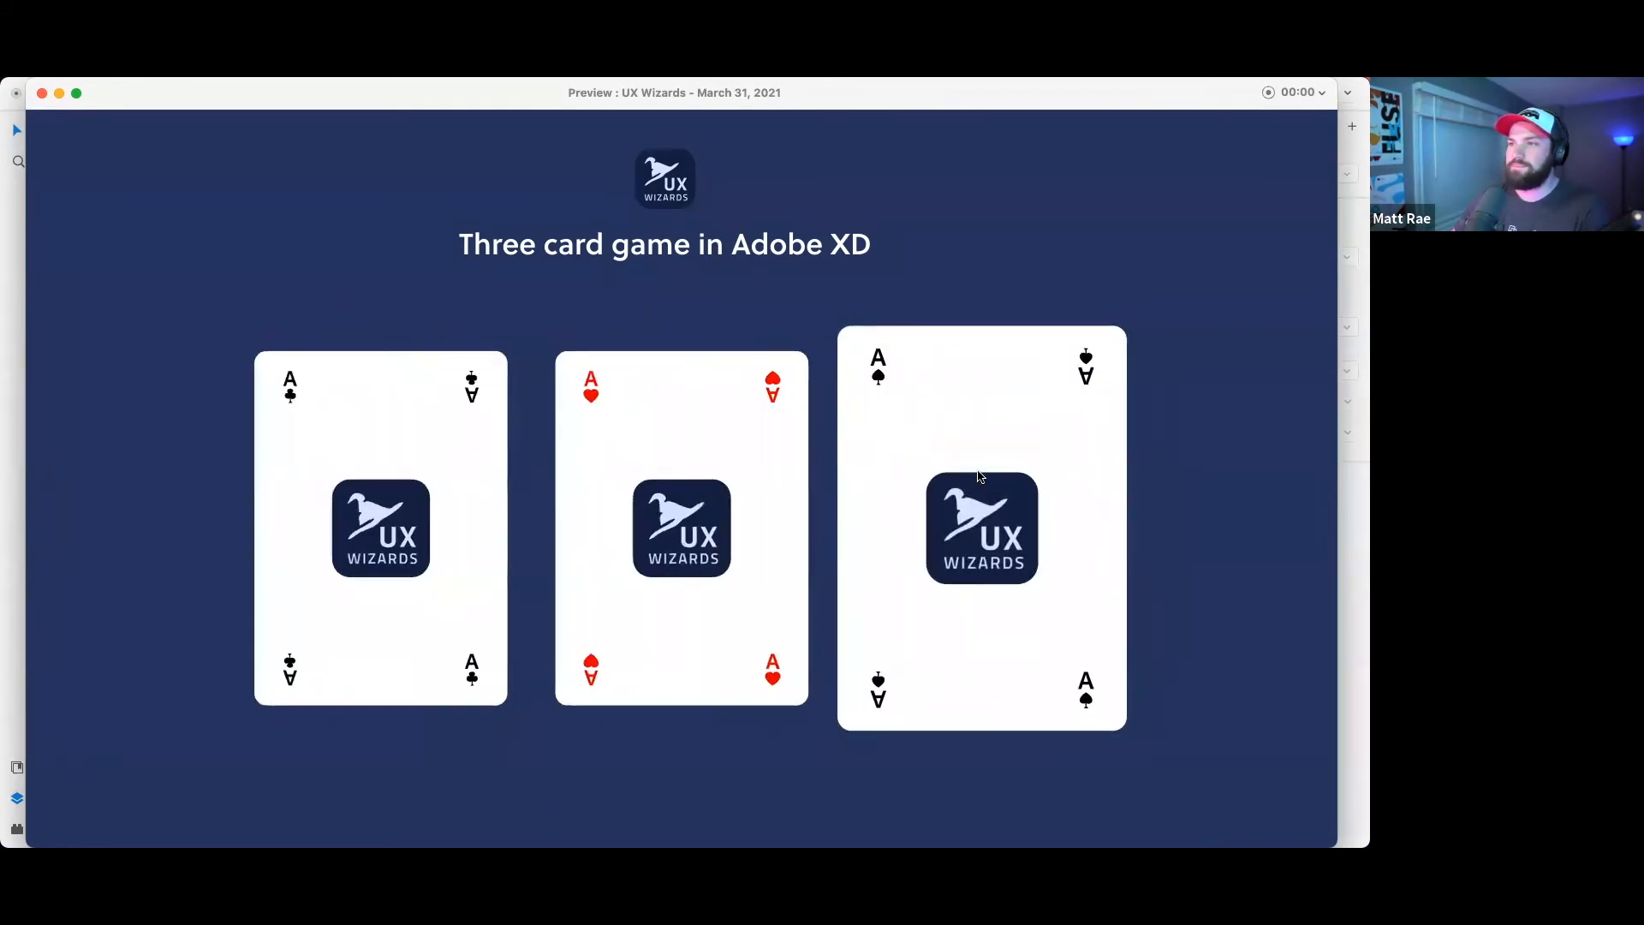
pyautogui.click(42, 94)
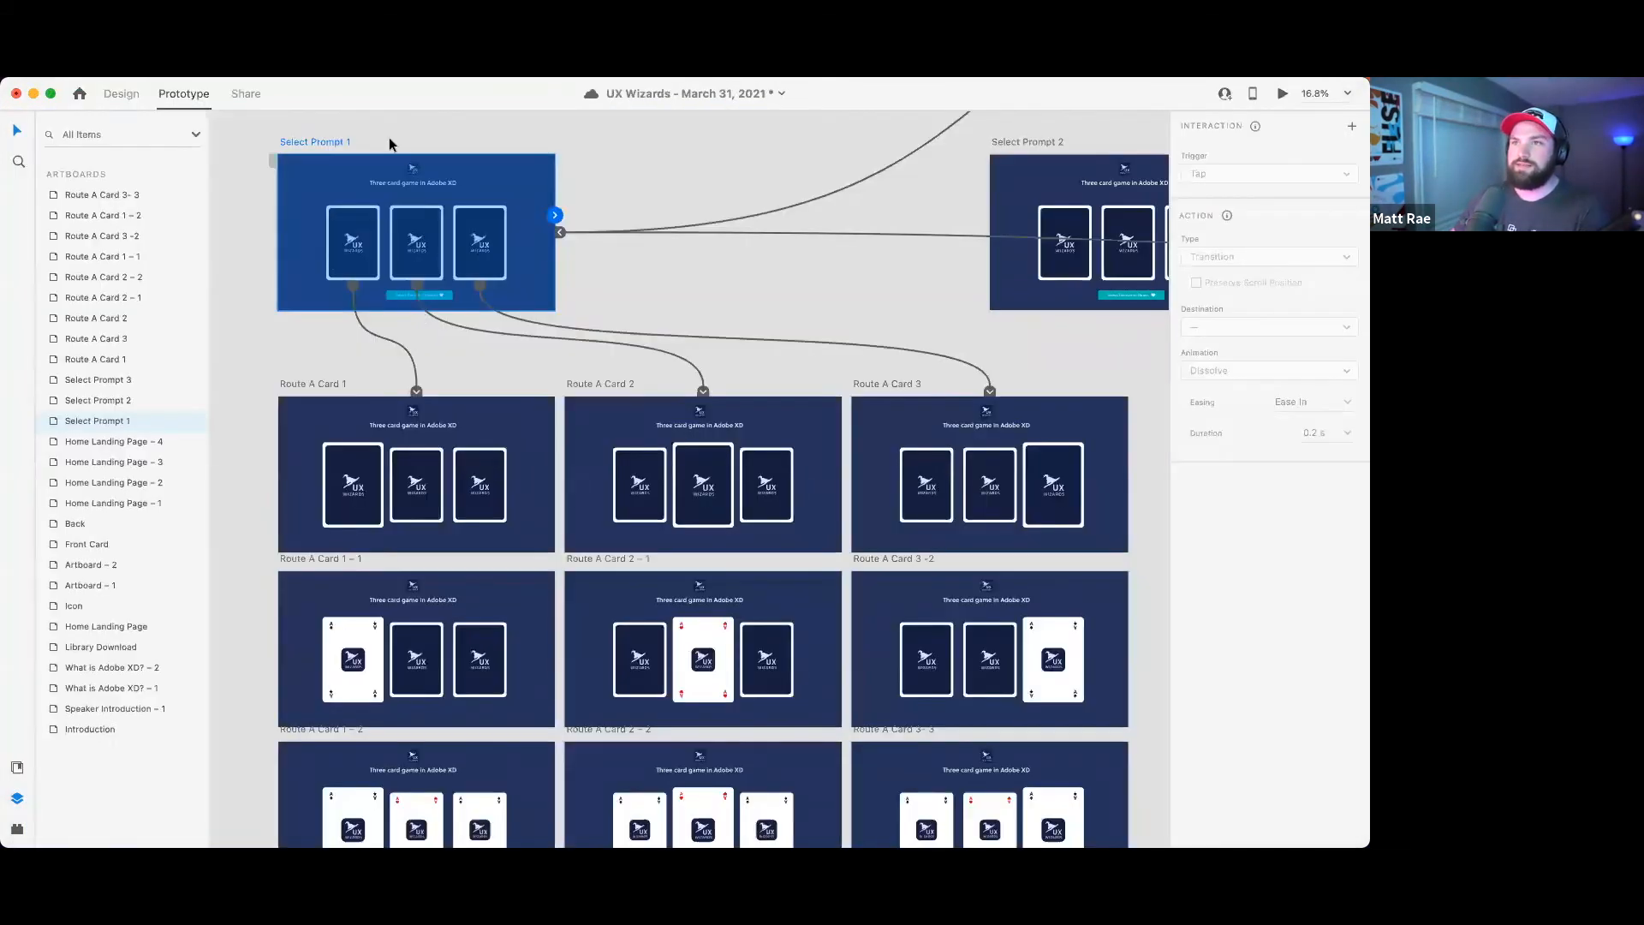
pyautogui.click(436, 227)
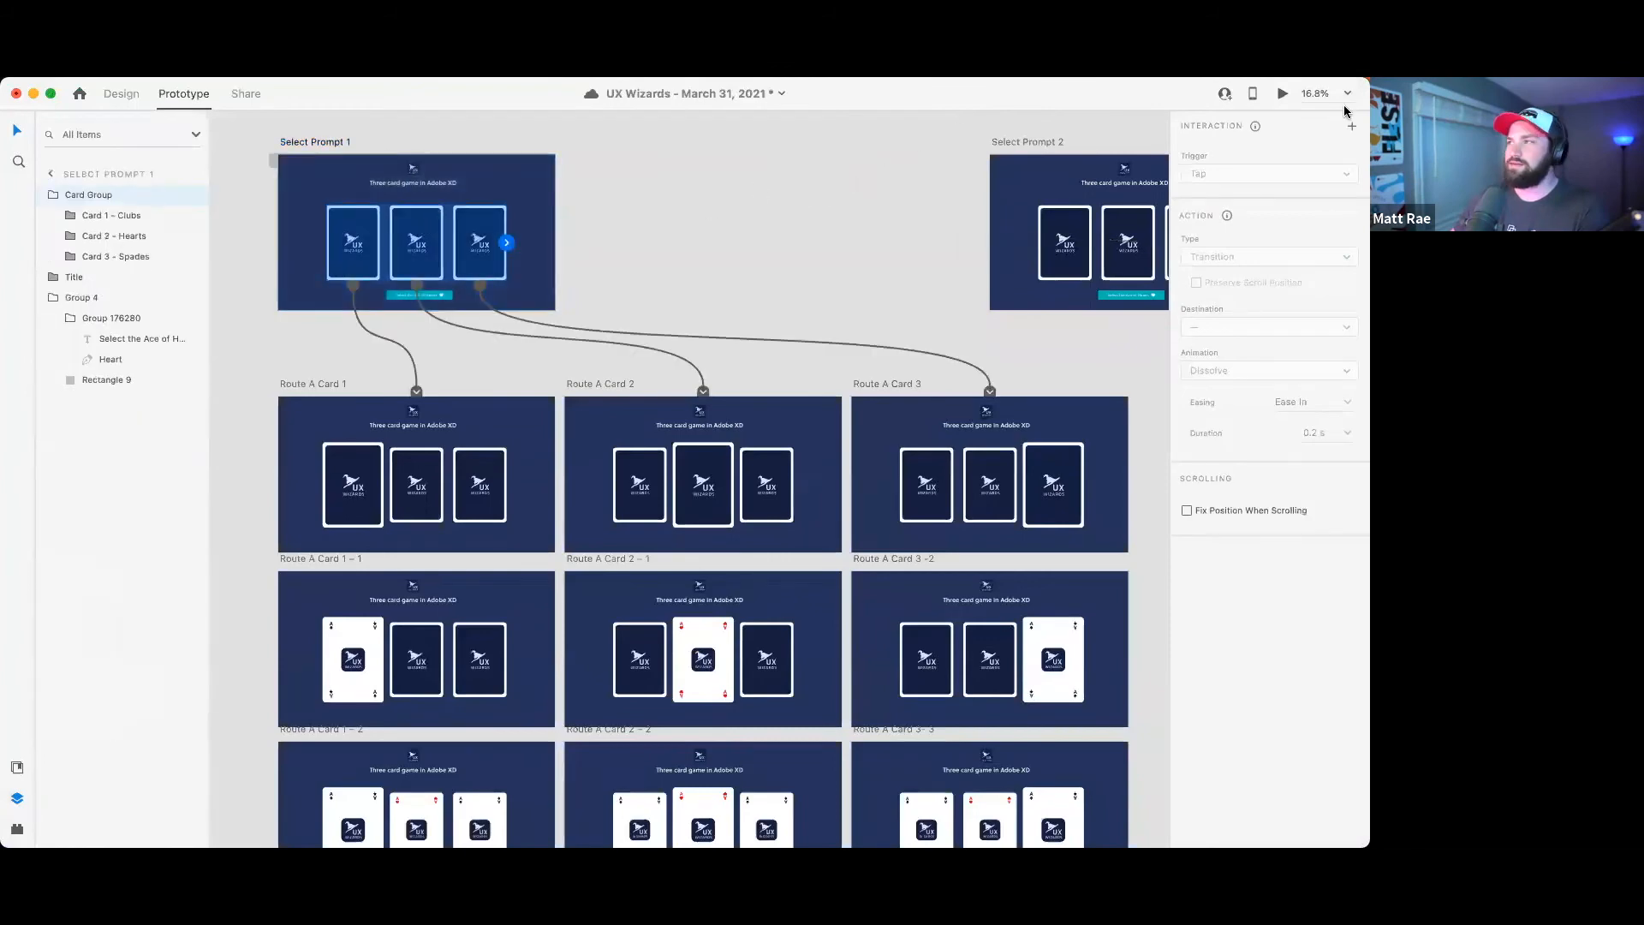
# - Preview the prototype, pick the middle card to play through its reveal, and close the preview
pyautogui.click(1282, 93)
pyautogui.click(702, 445)
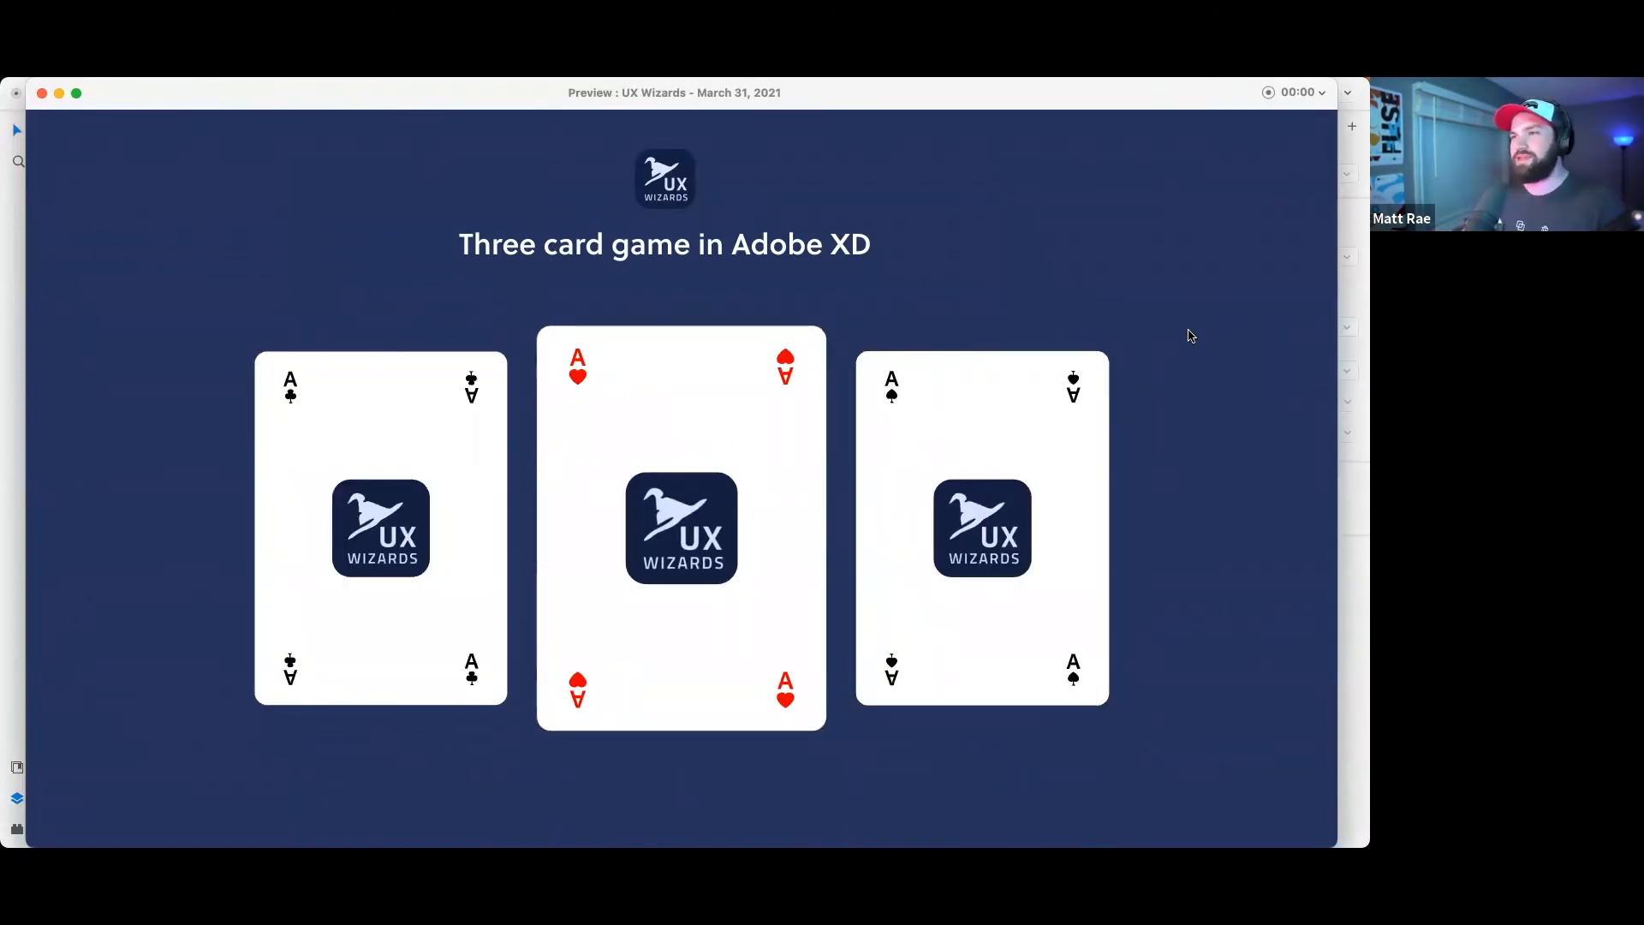
pyautogui.click(41, 92)
pyautogui.click(747, 287)
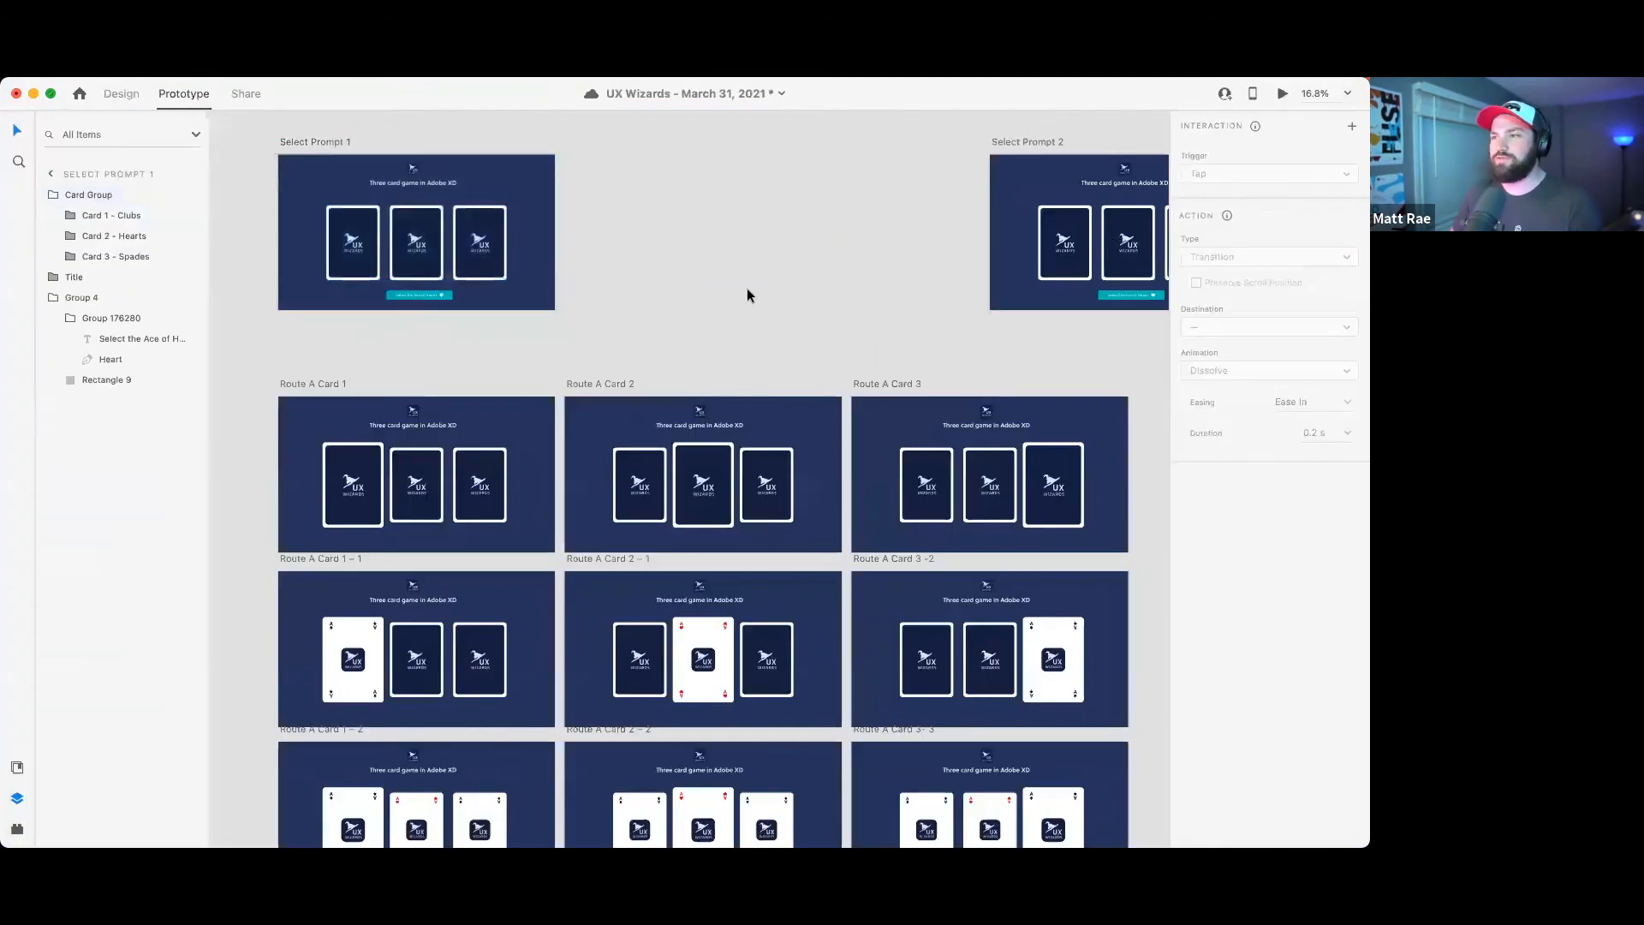
# - Copy the Play Again Overlay Winner and Loser artboards from the Three Card XD document into the UX Wizards document
pyautogui.scroll(-5, 684, 363)
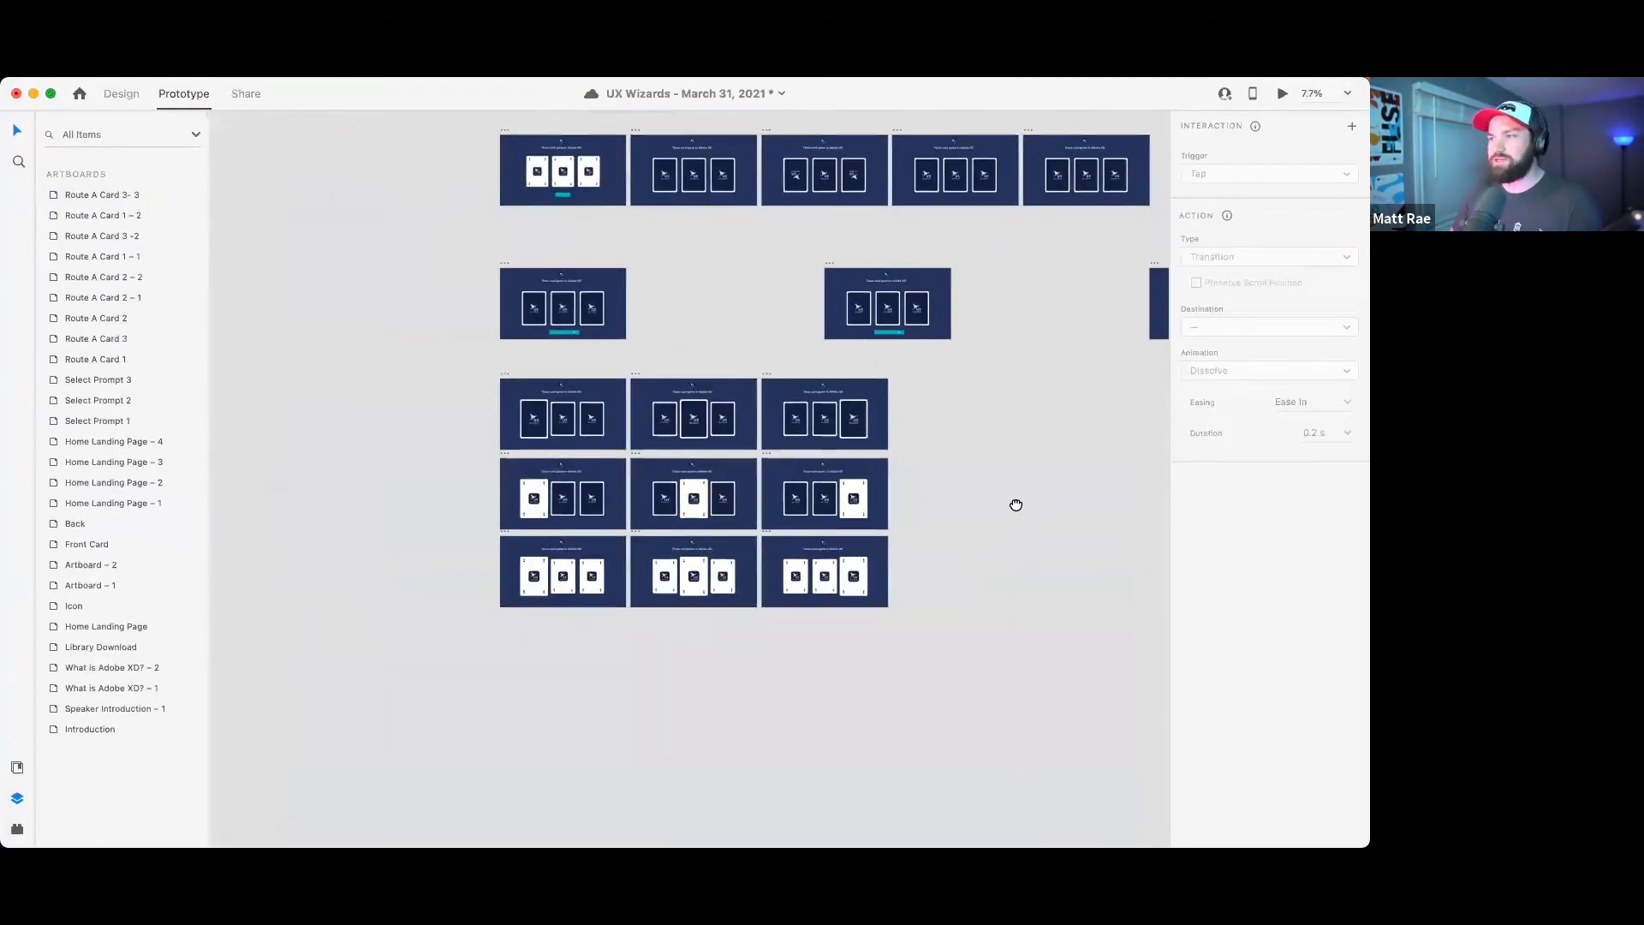
pyautogui.hscroll(3, 899, 536)
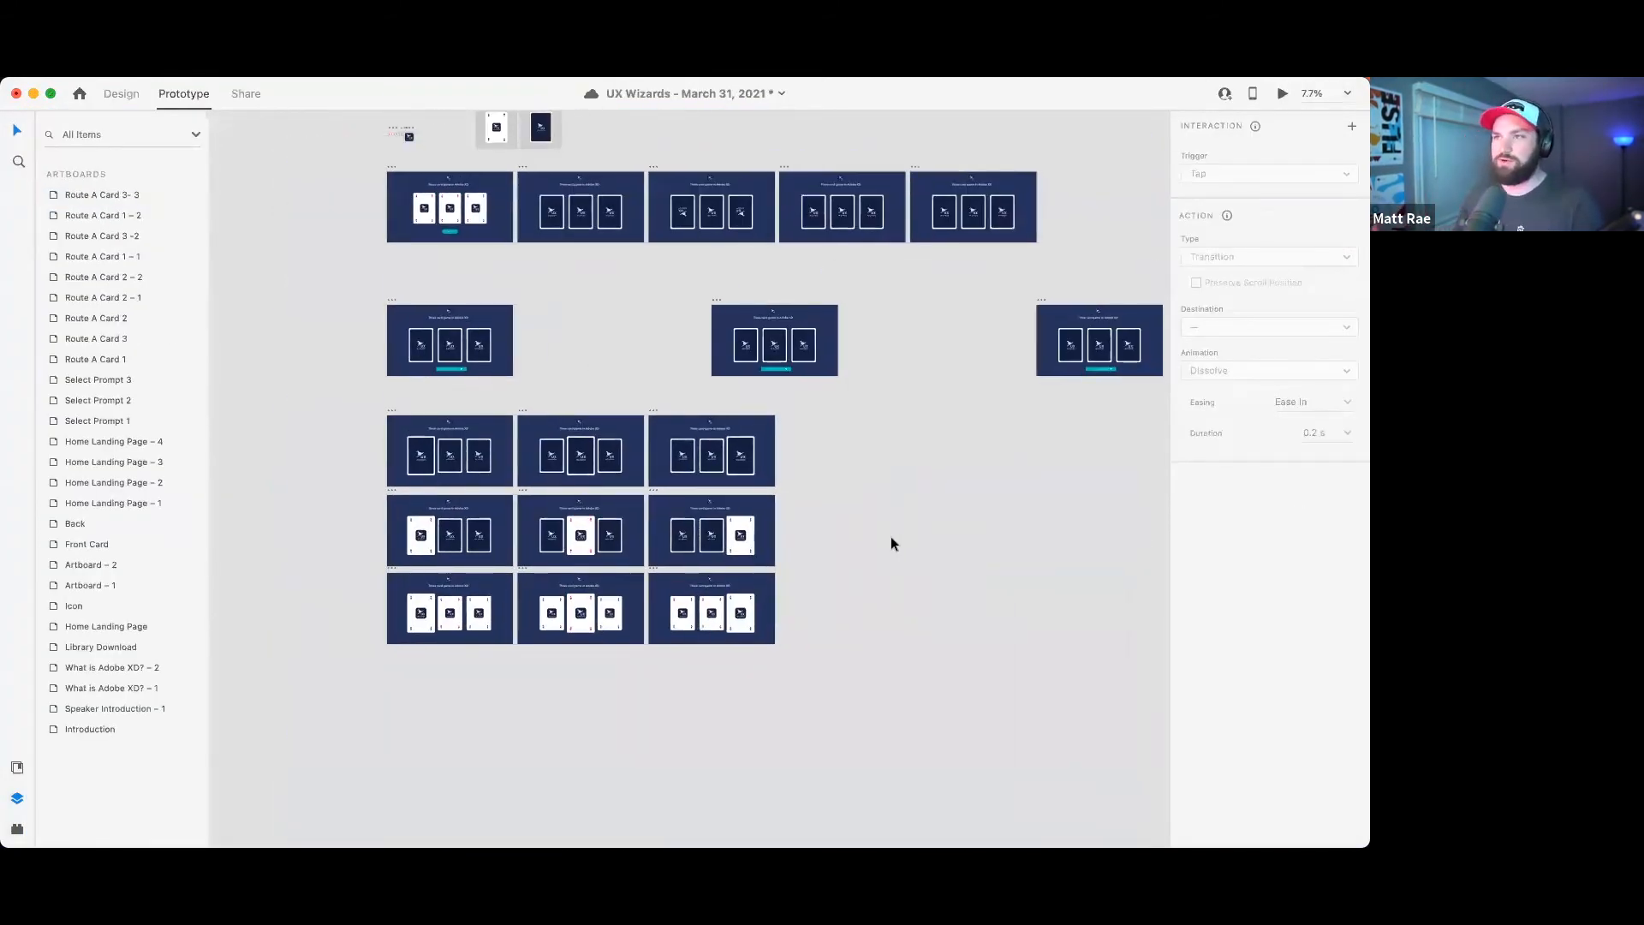
pyautogui.hotkey('ctrl', 'Up')
pyautogui.click(455, 703)
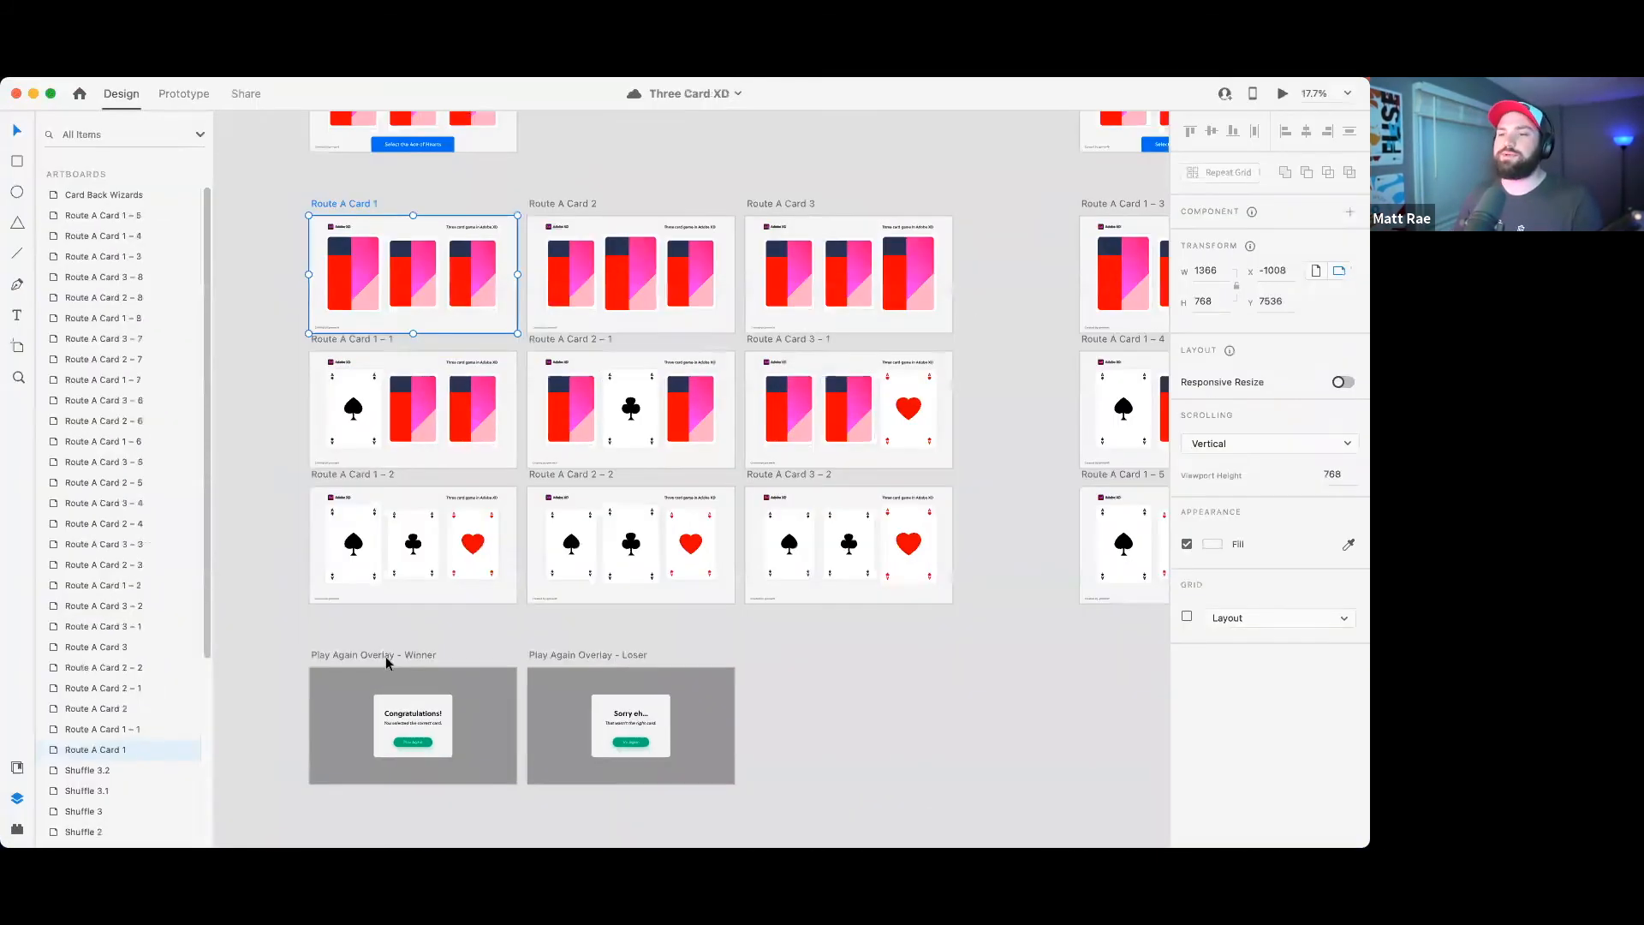
pyautogui.click(427, 656)
pyautogui.keyDown('shift'); pyautogui.click(577, 657); pyautogui.keyUp('shift')
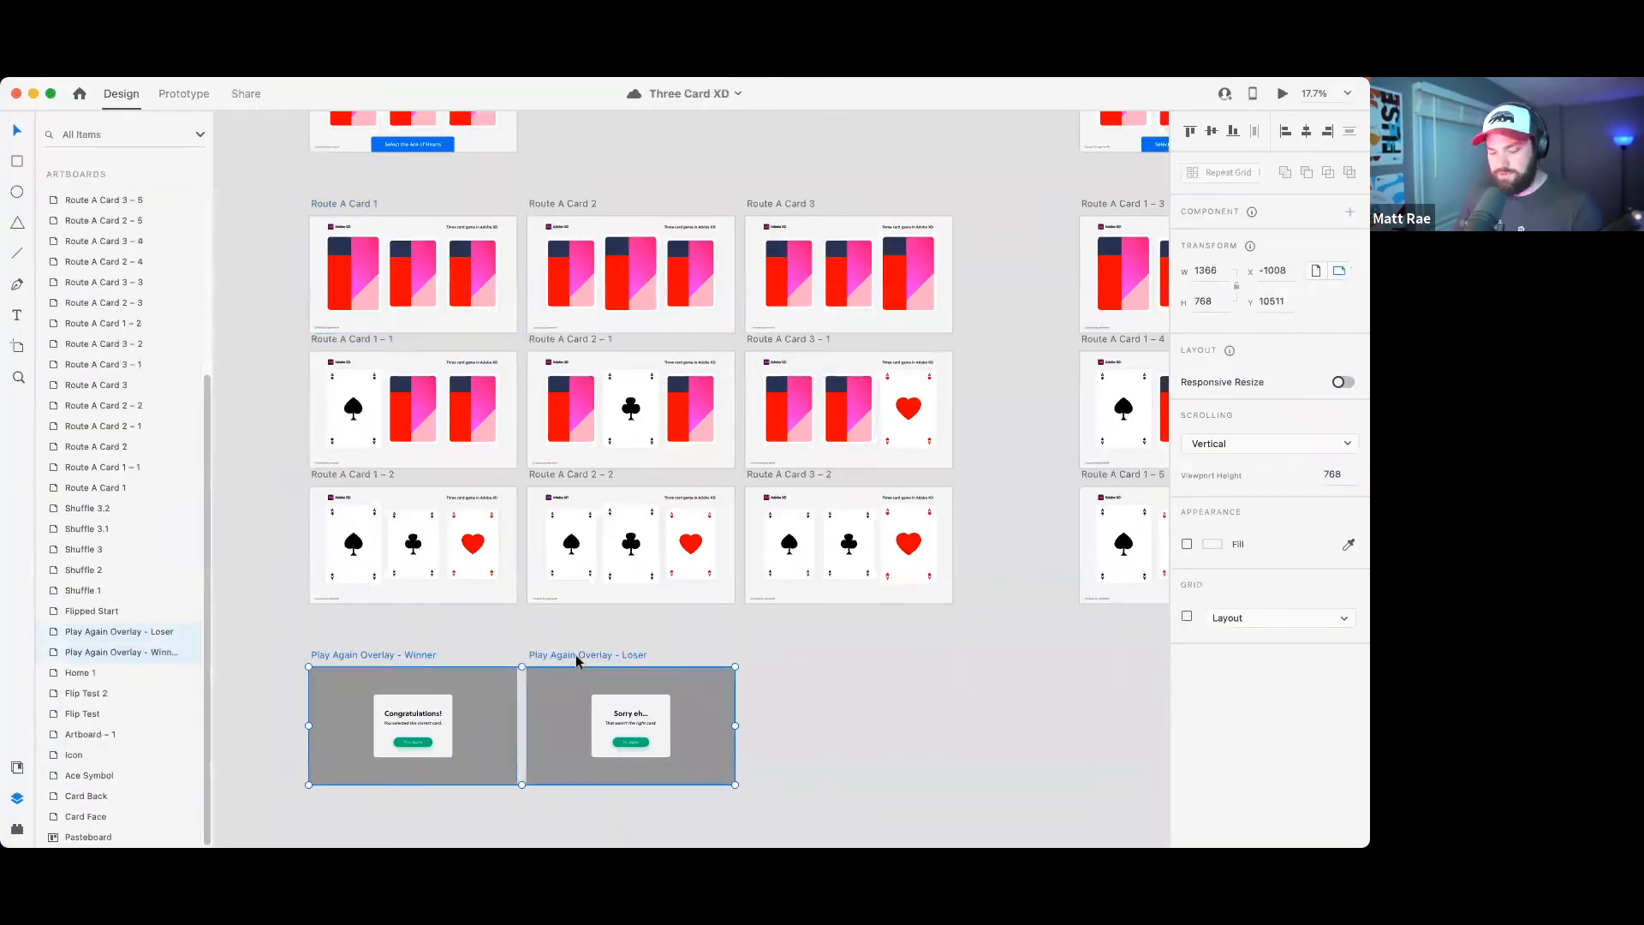
pyautogui.hotkey('ctrl', 'Up')
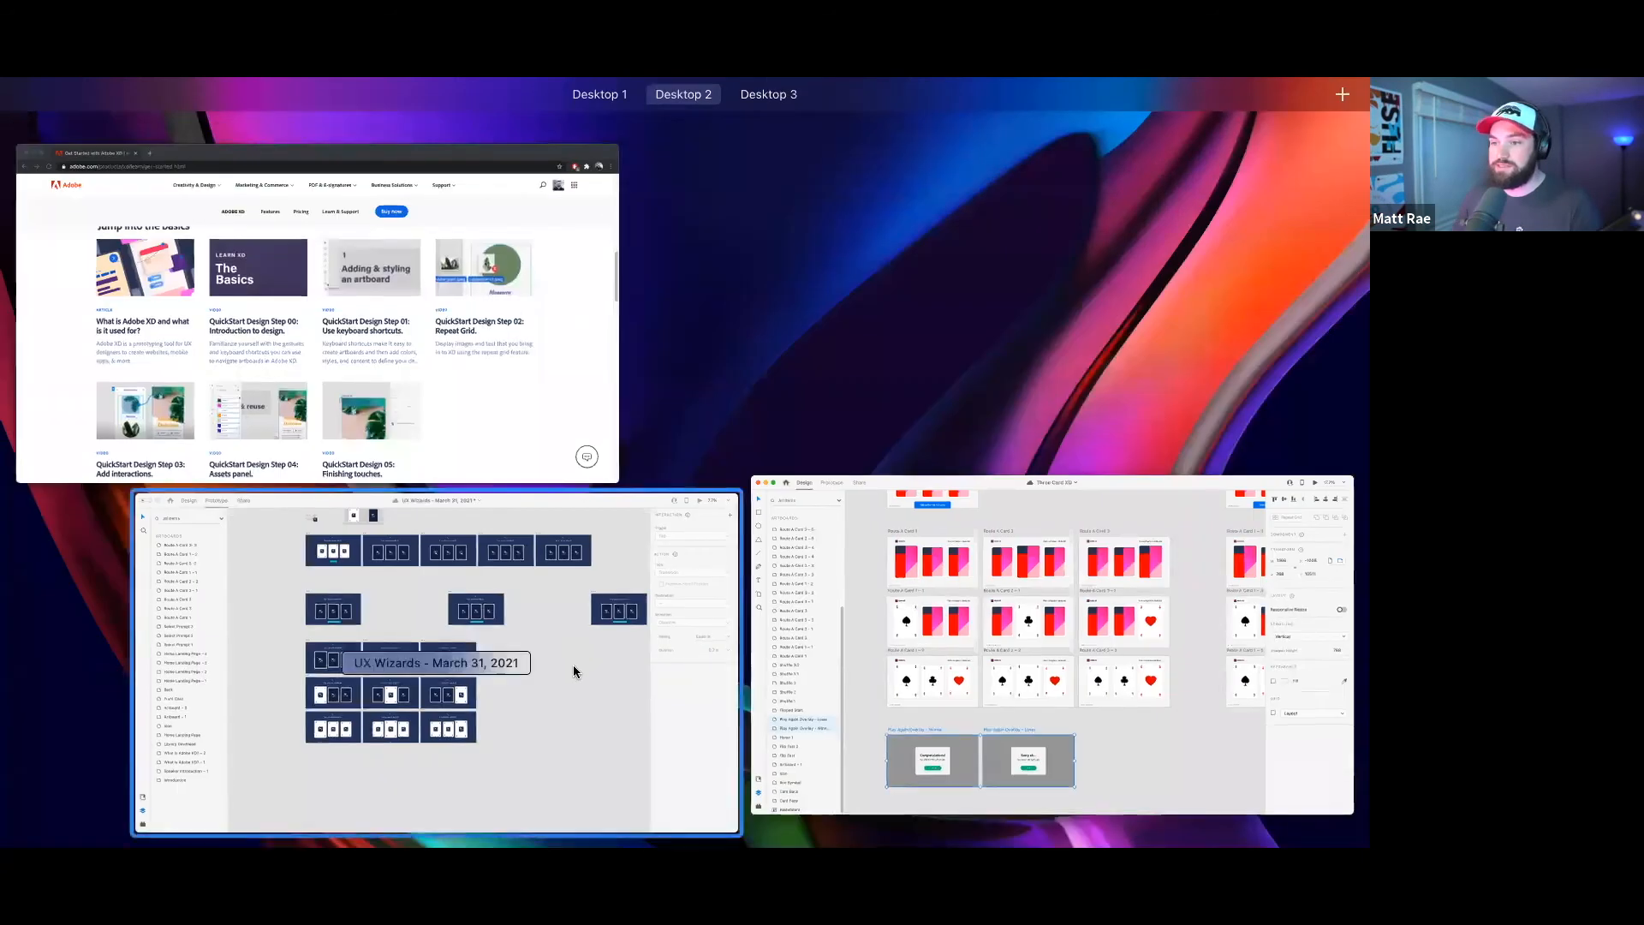
pyautogui.click(573, 669)
pyautogui.press('super+v')
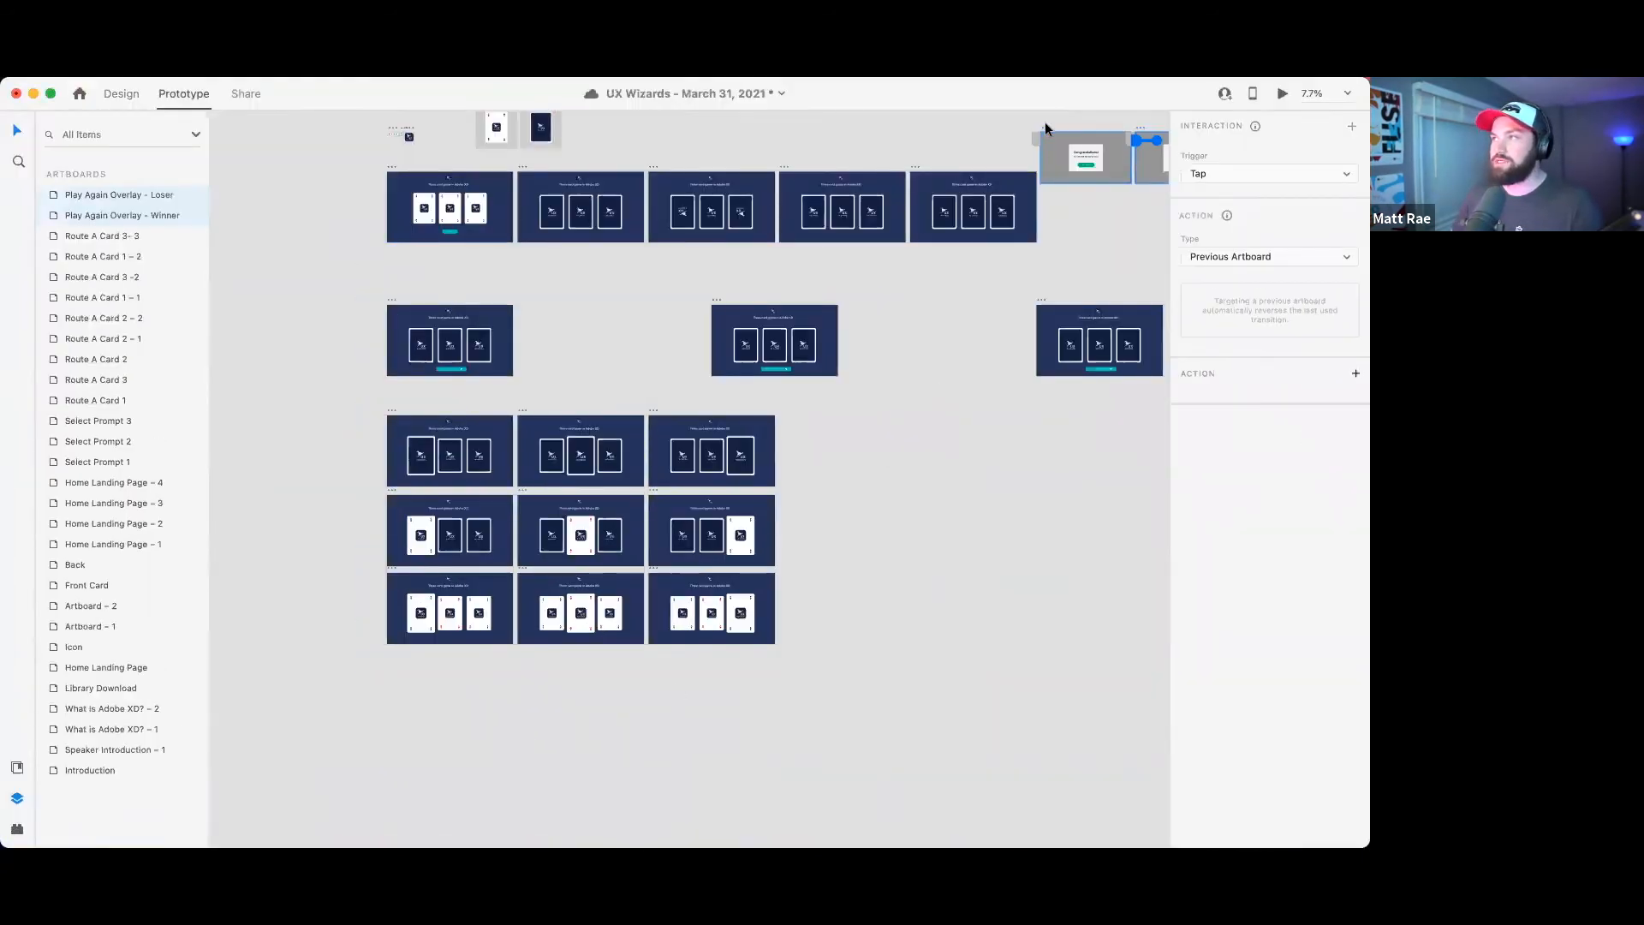
# - Move the two pasted overlay artboards below the last row of Route A Card artboards
pyautogui.moveTo(1046, 129); pyautogui.dragTo(388, 679)
pyautogui.scroll(5, 411, 692)
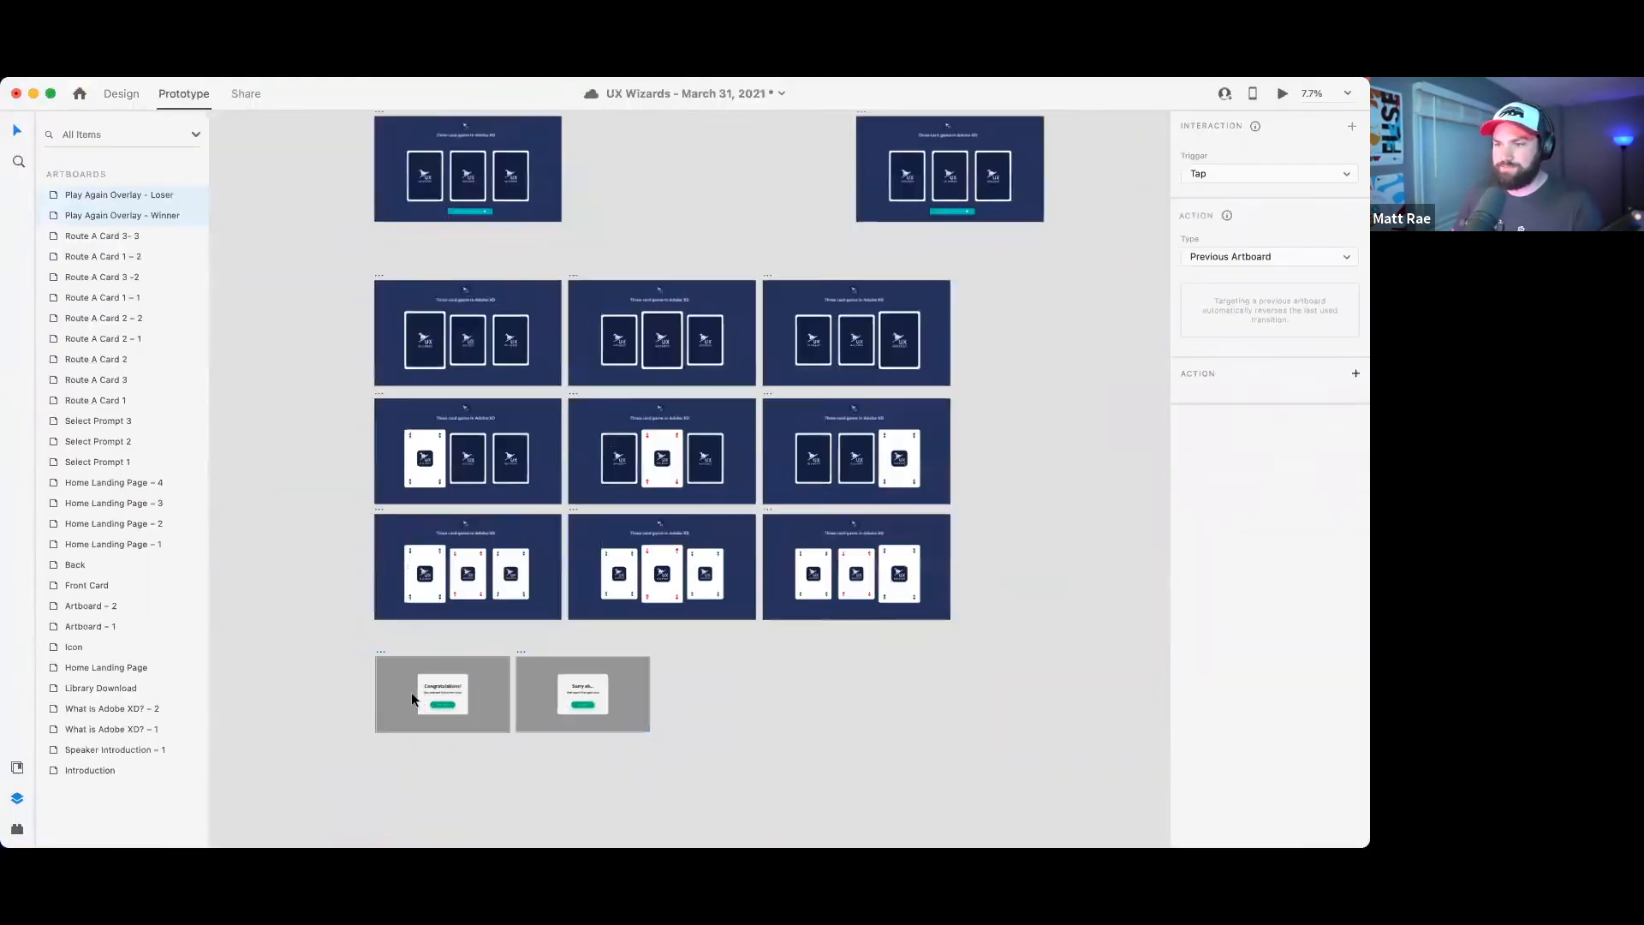
pyautogui.scroll(-3, 493, 794)
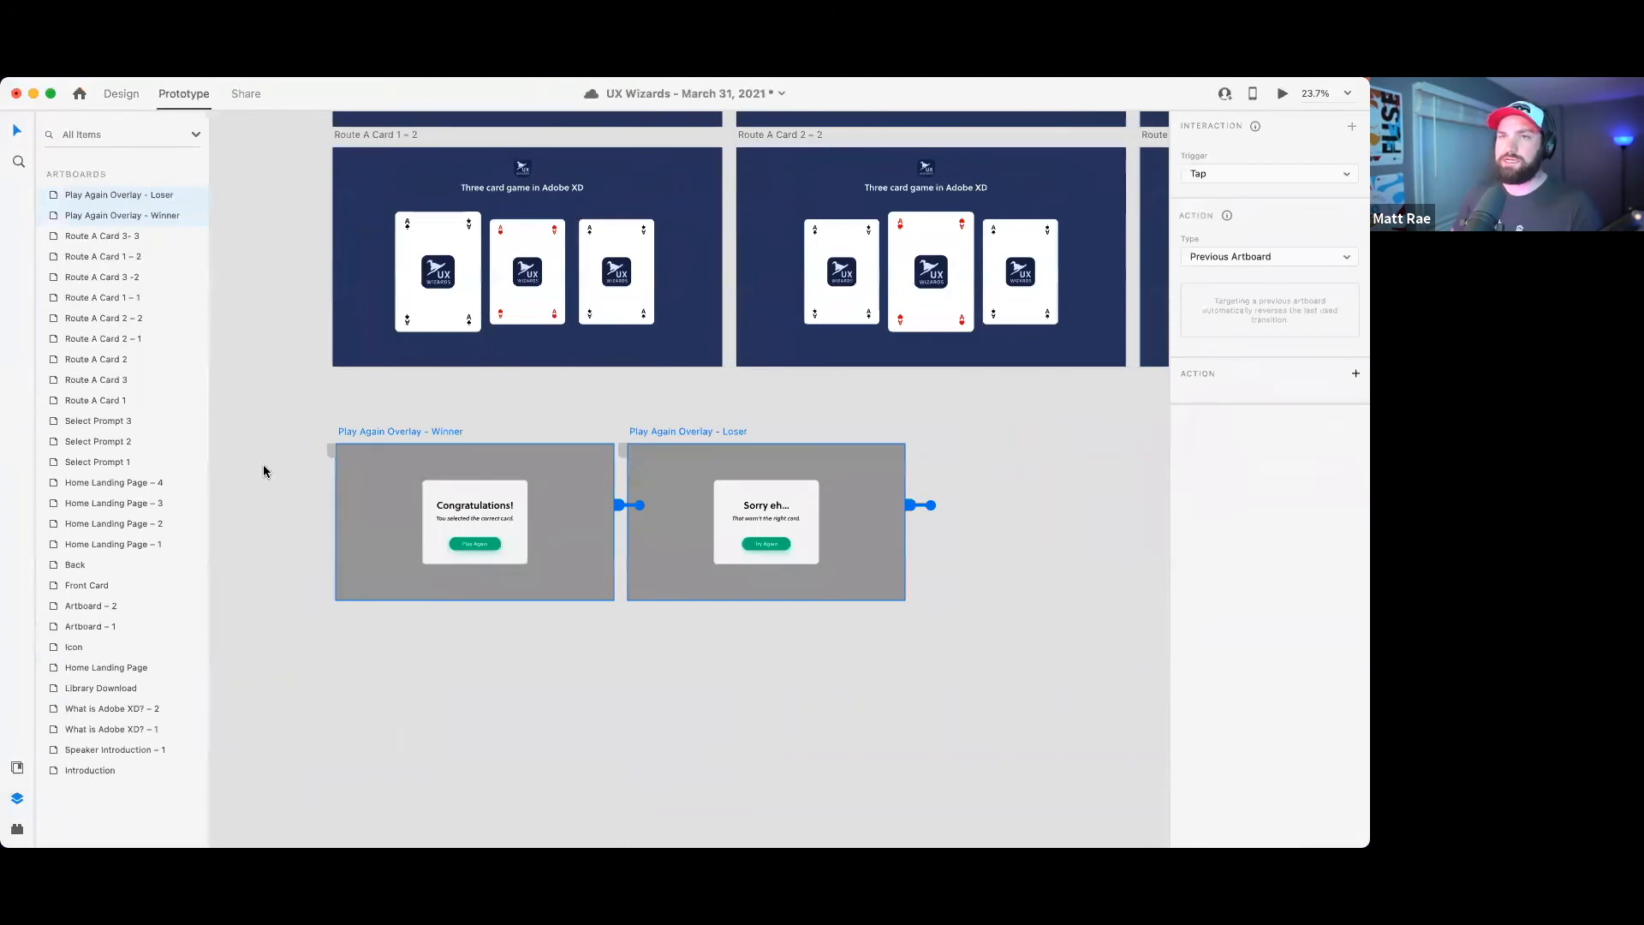
# - Switch to Design mode and examine the fill colour and opacity of the Winner overlay's background rectangle
pyautogui.click(121, 94)
pyautogui.click(430, 431)
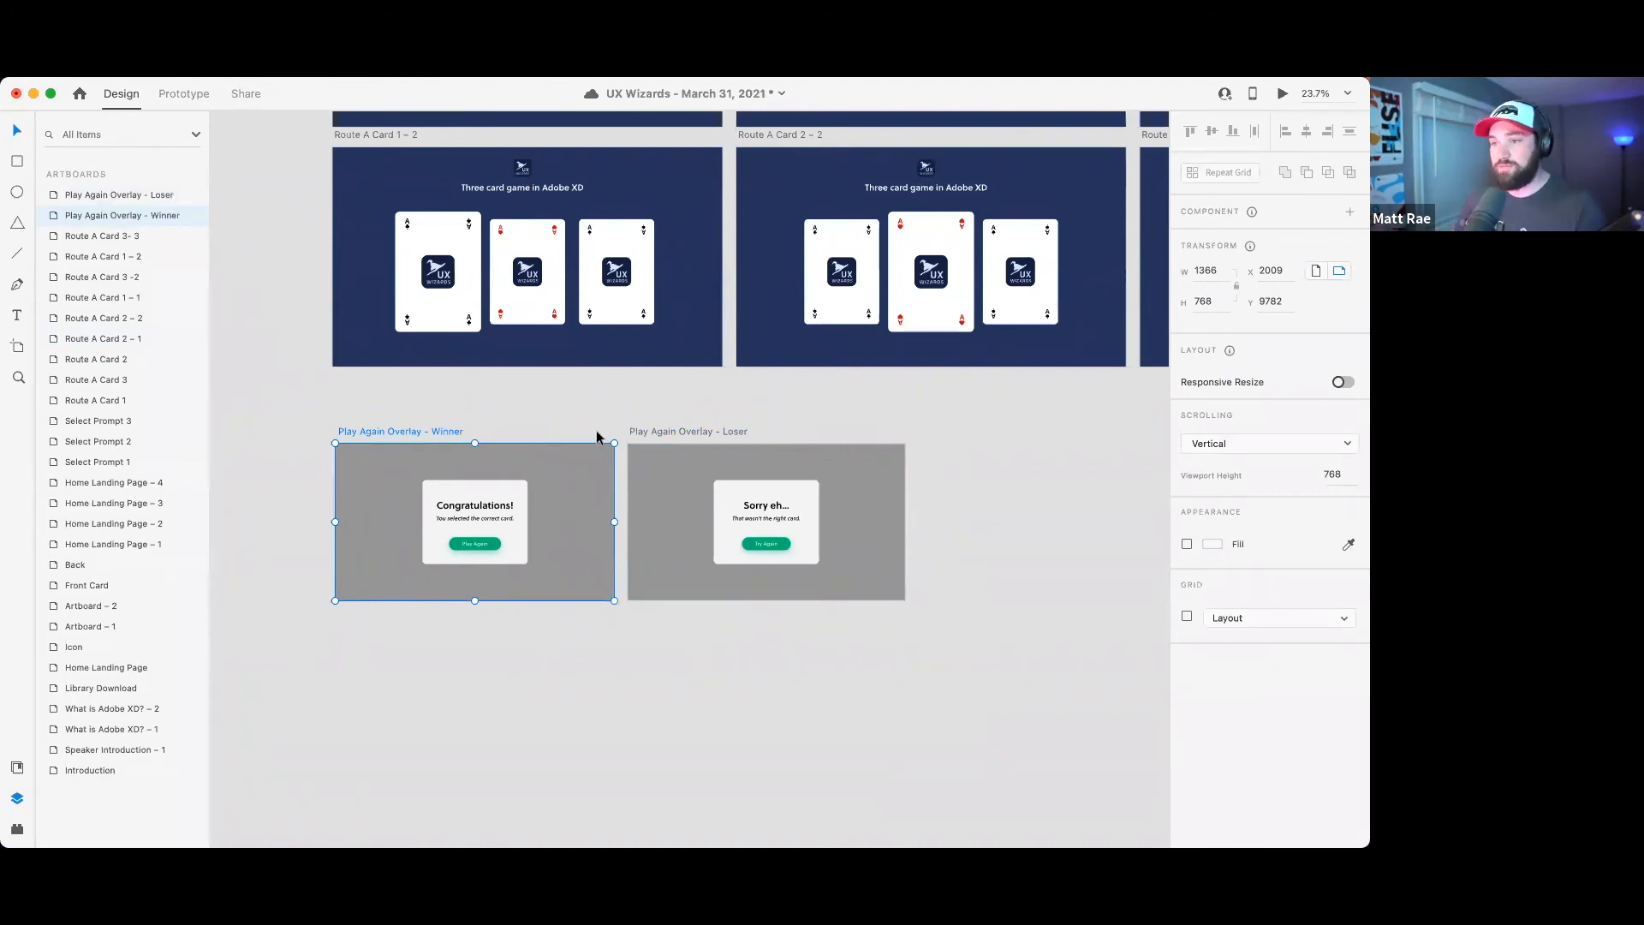
pyautogui.click(548, 465)
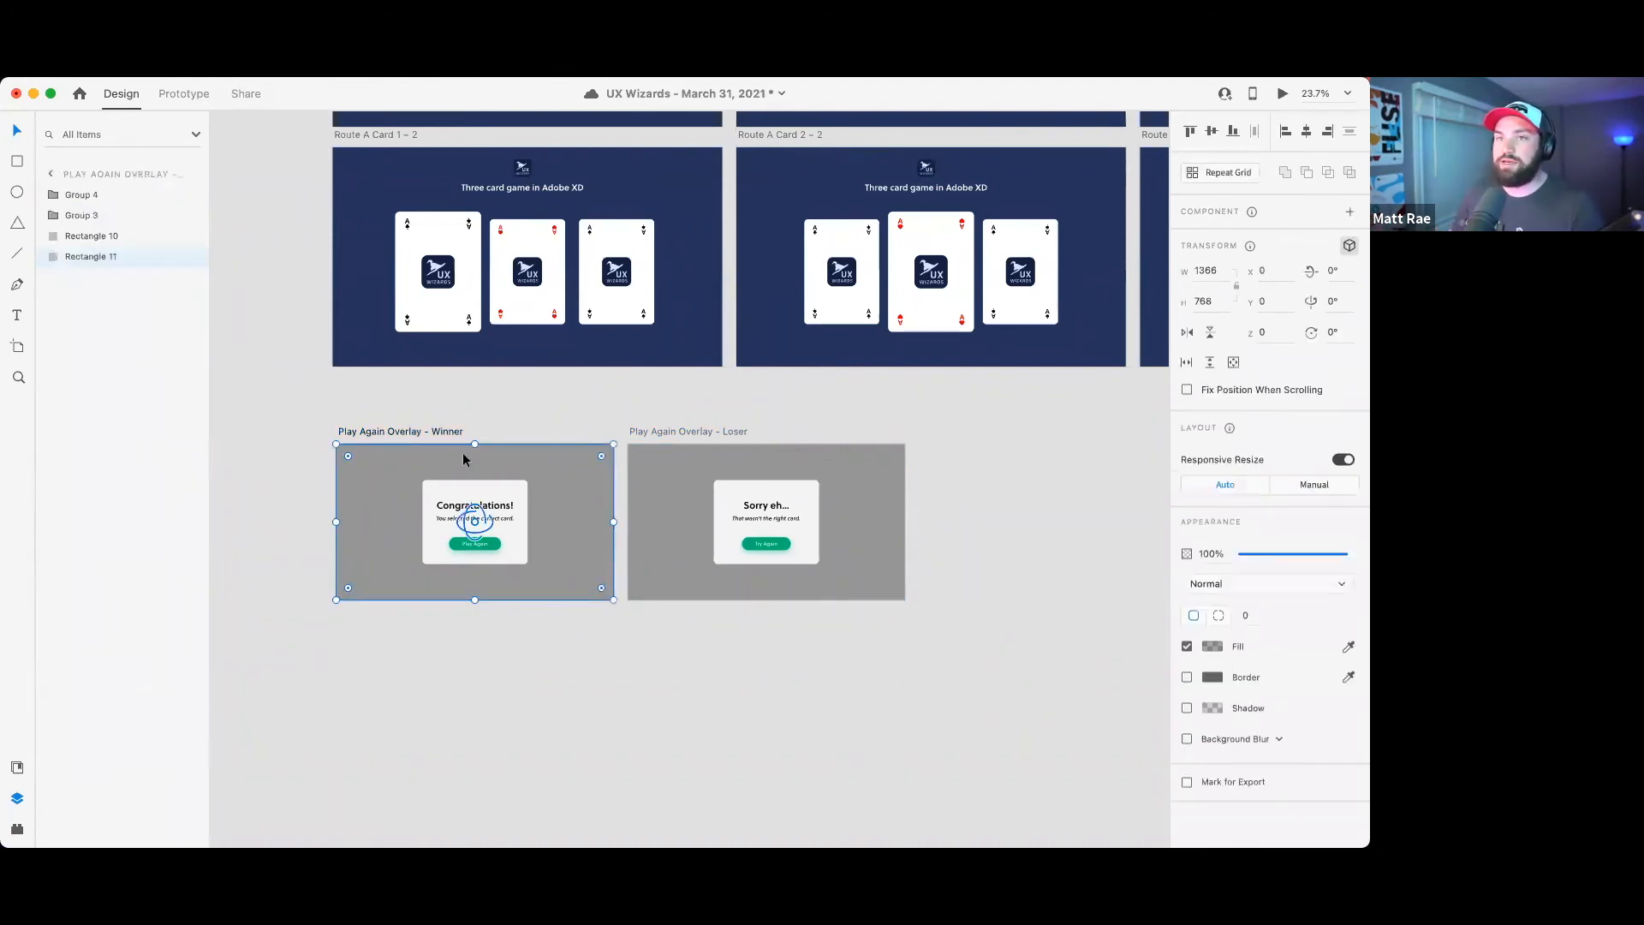
pyautogui.doubleClick(97, 257)
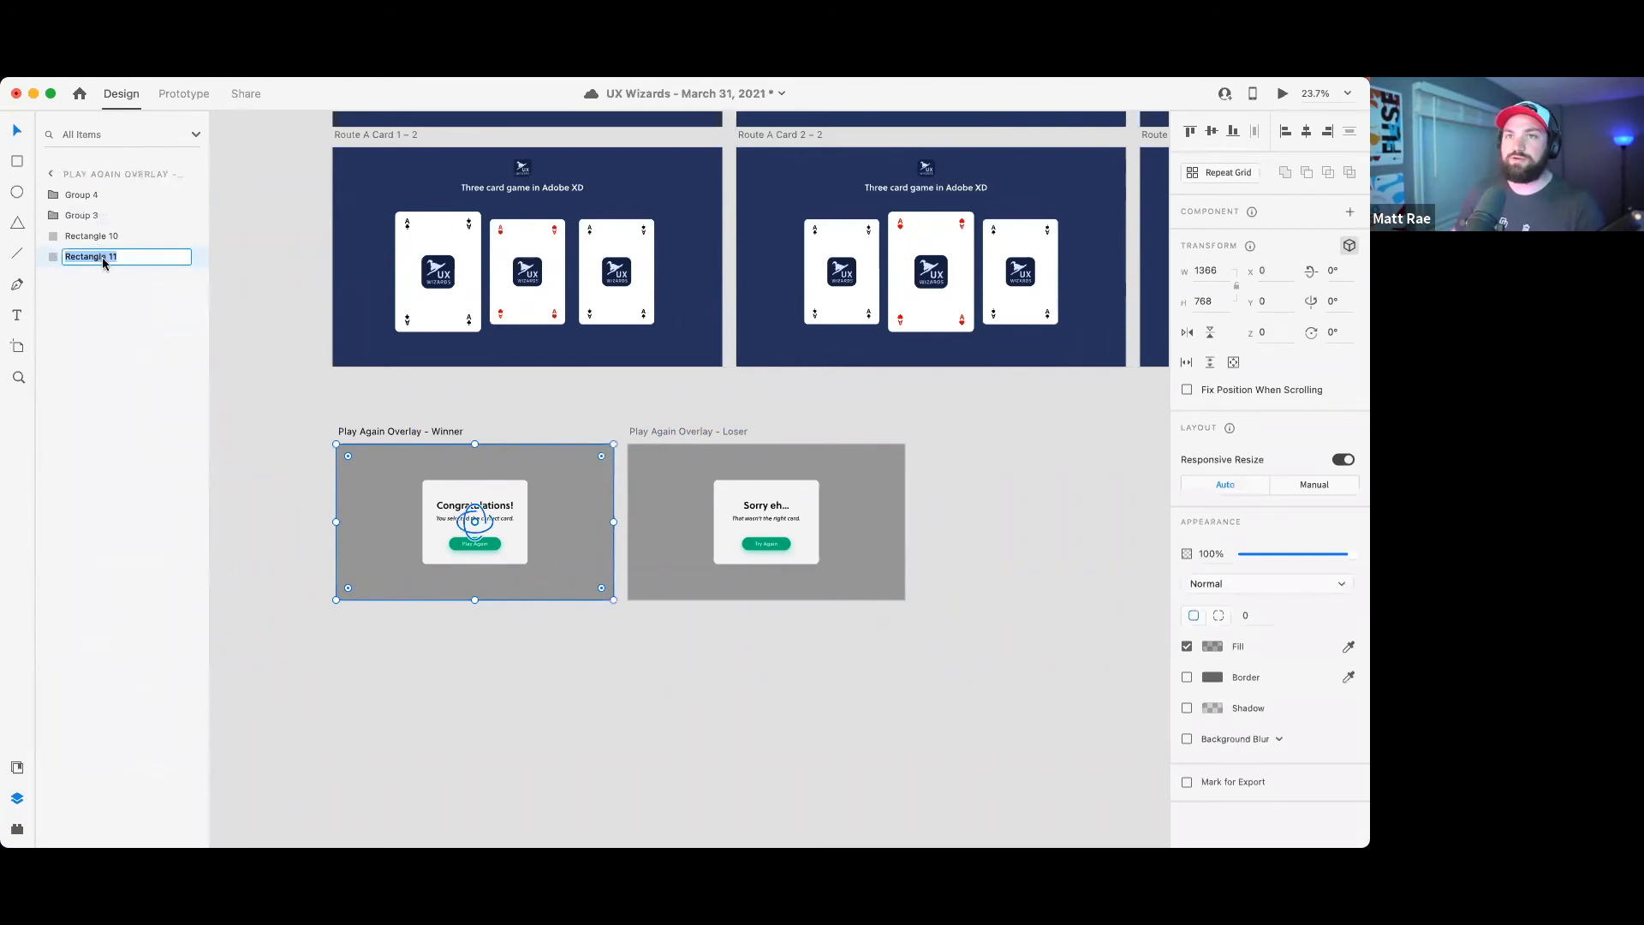
pyautogui.press('Return')
pyautogui.click(291, 395)
pyautogui.click(395, 448)
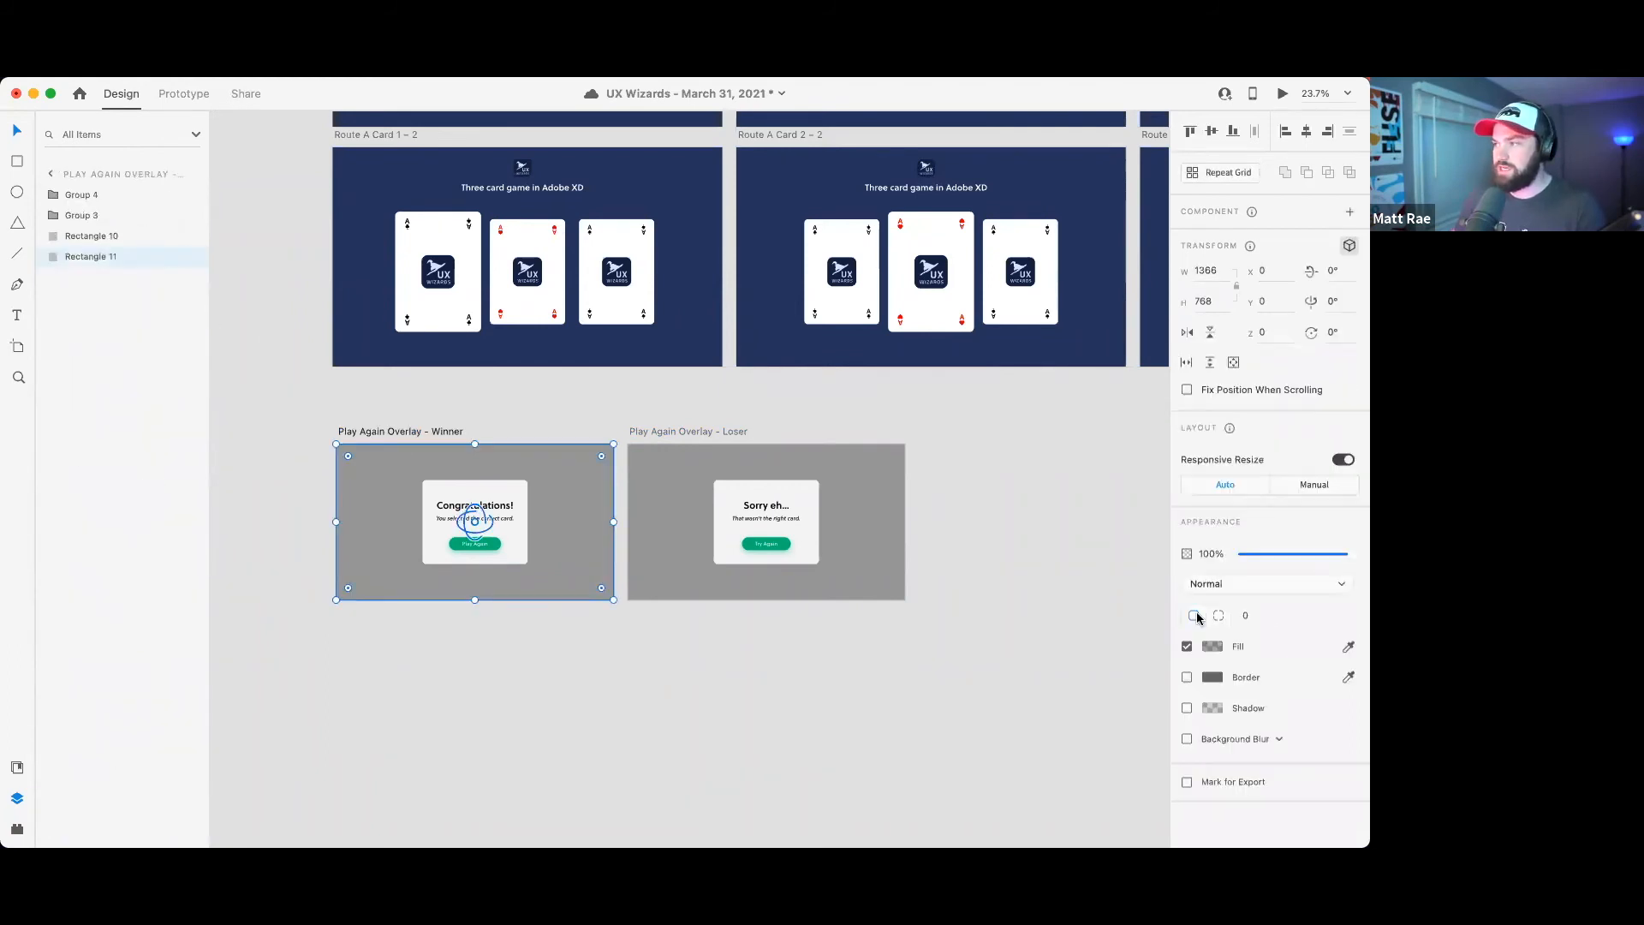
pyautogui.click(1213, 648)
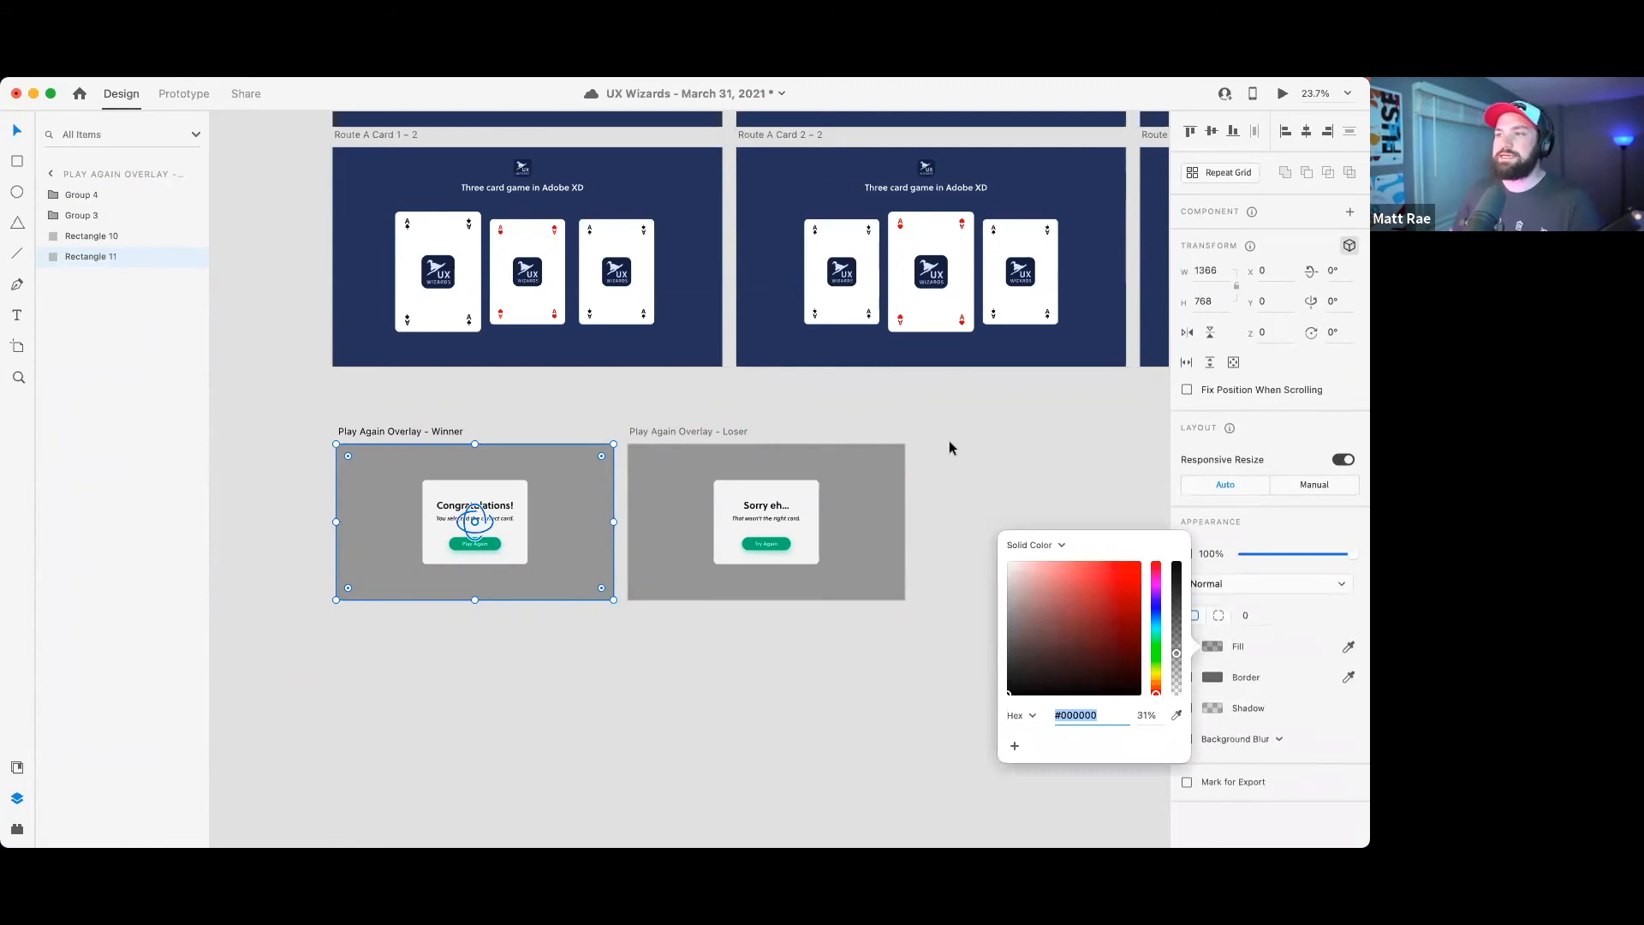
pyautogui.click(942, 454)
# - Move both Play Again Overlay artboards farther down to Y 11310, leaving space beneath the Route A Card rows
pyautogui.click(690, 428)
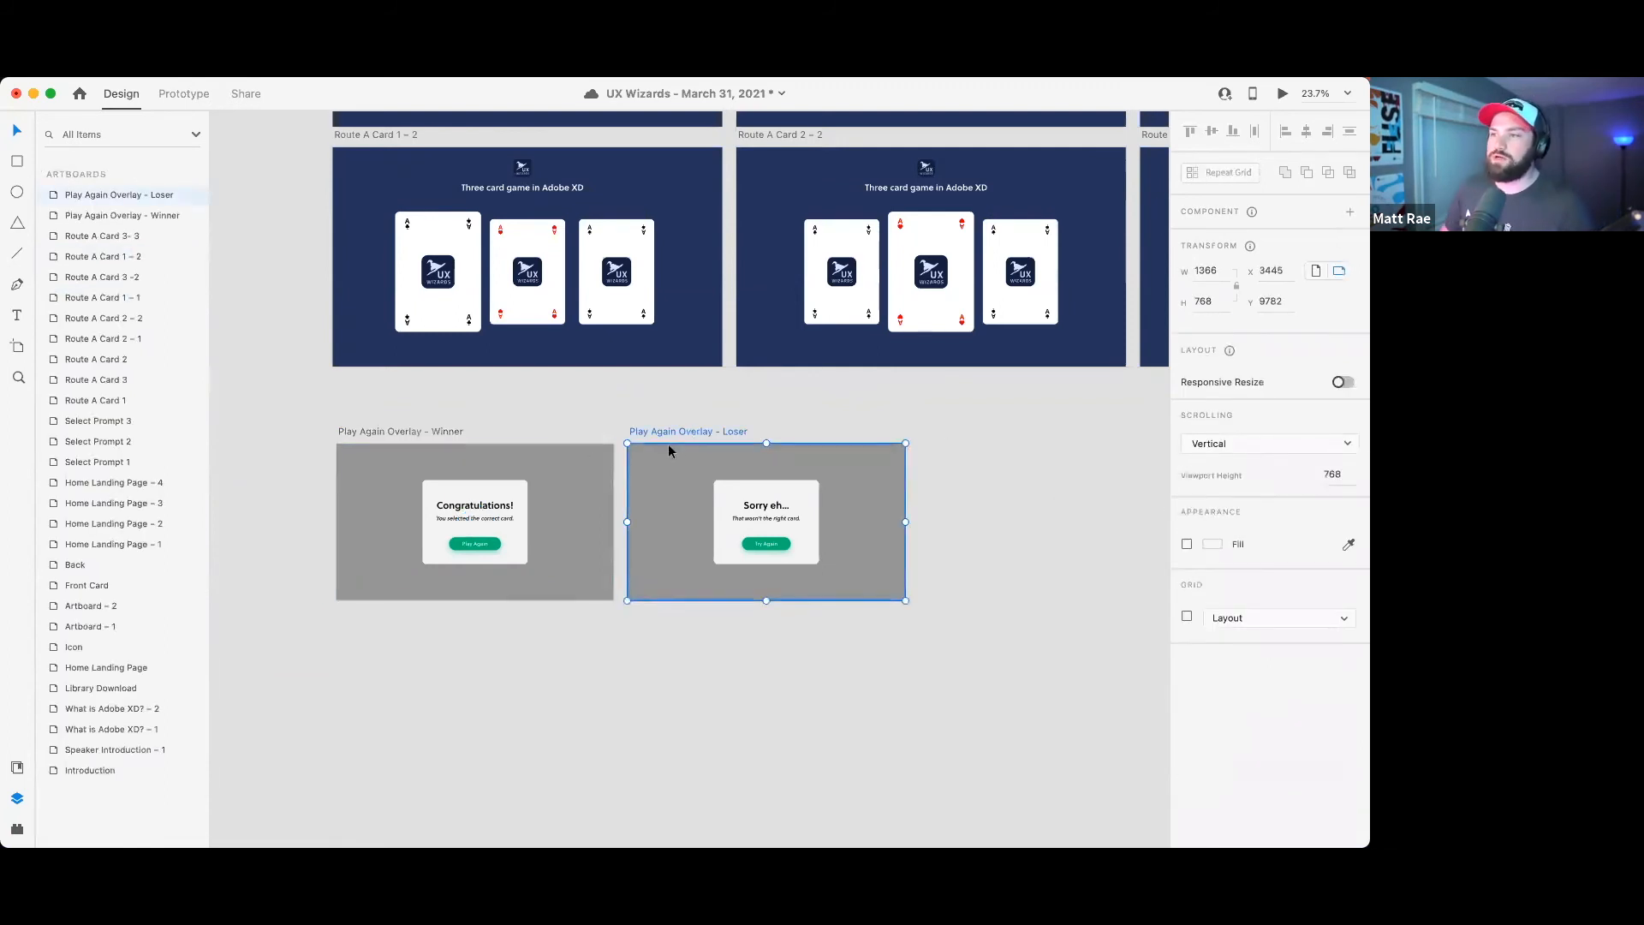
pyautogui.click(565, 440)
pyautogui.click(680, 438)
pyautogui.keyDown('shift'); pyautogui.click(411, 428); pyautogui.keyUp('shift')
pyautogui.moveTo(411, 428); pyautogui.dragTo(423, 692)
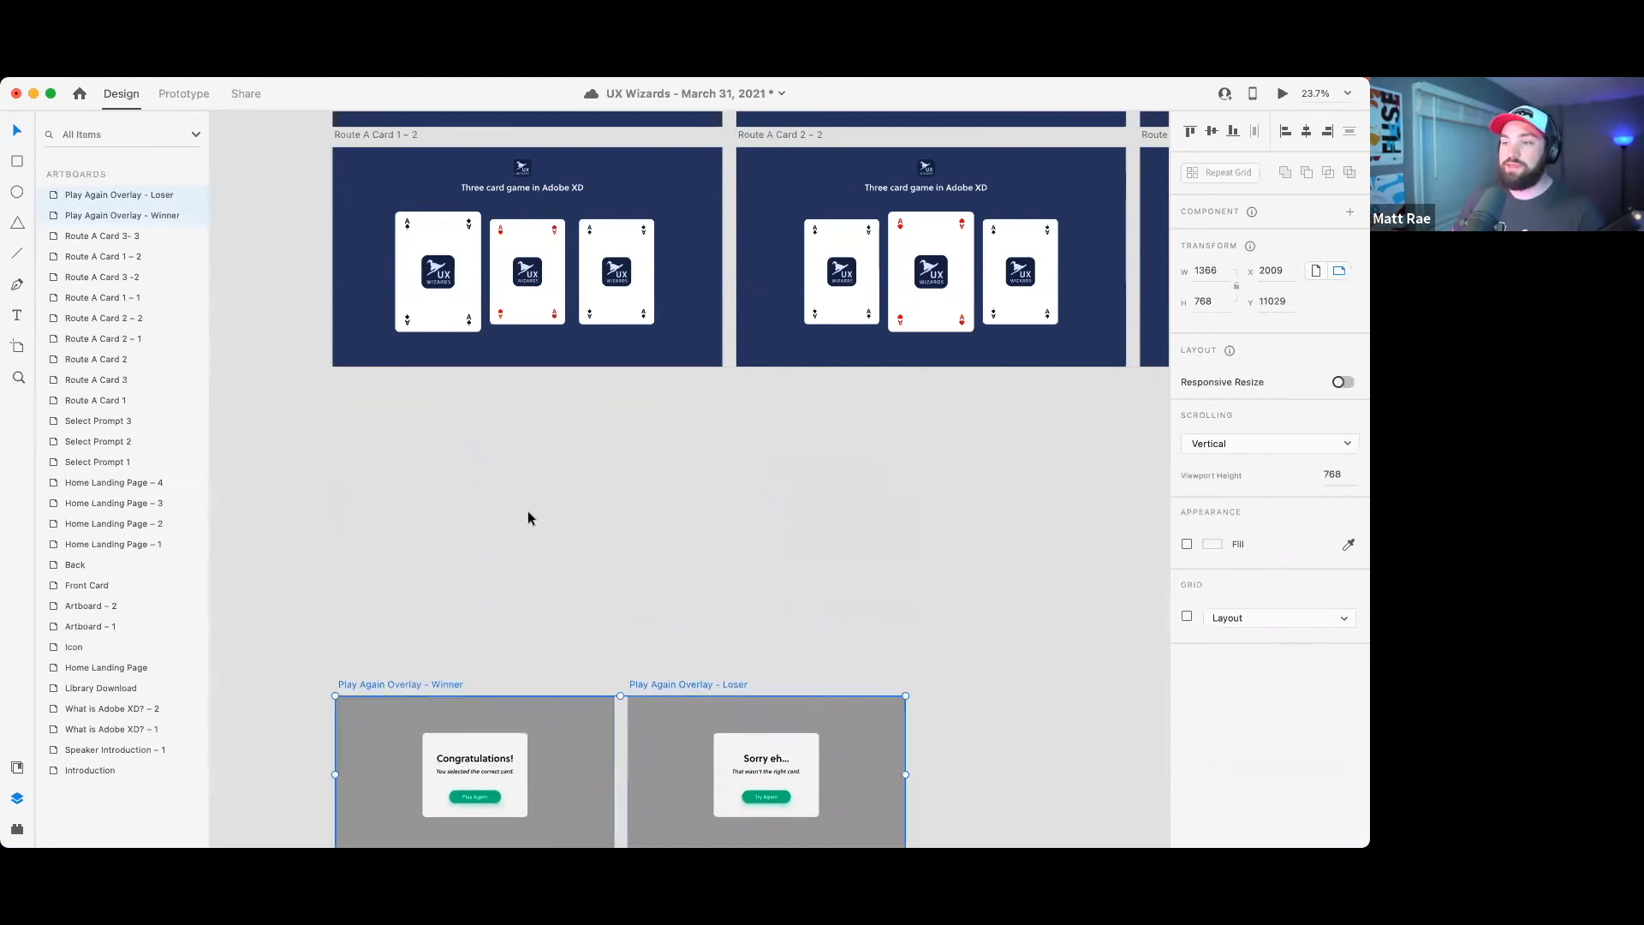
pyautogui.scroll(-4, 527, 510)
pyautogui.moveTo(407, 504); pyautogui.dragTo(407, 563)
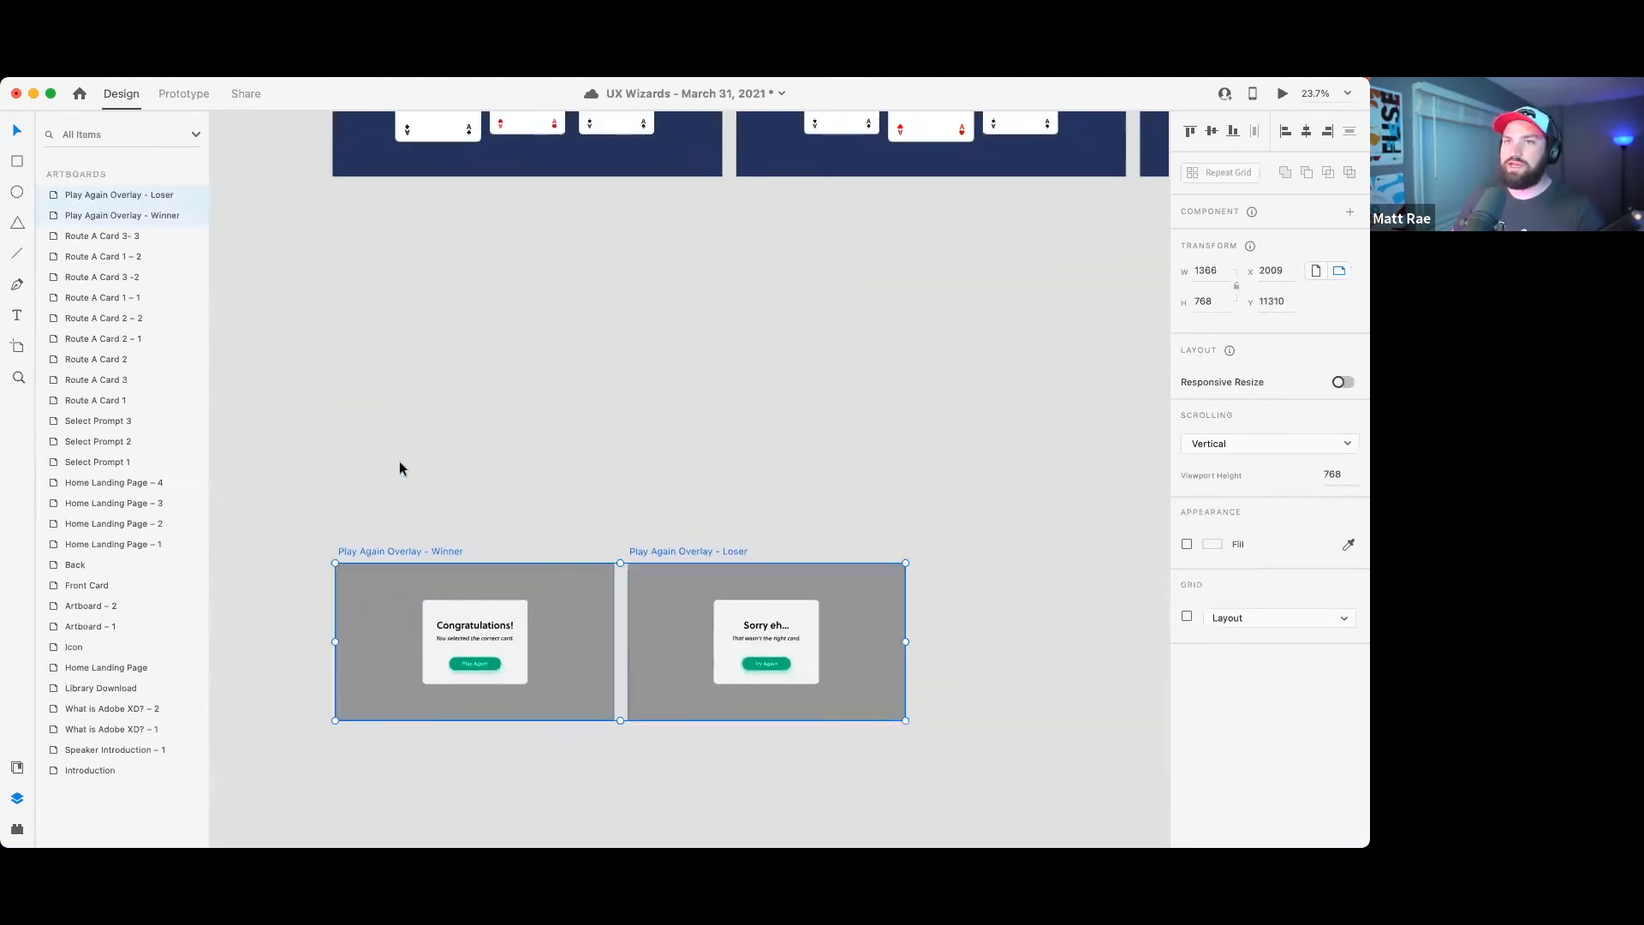
# - Add a Web 1920 artboard and place it under Route A Card 1 – 2, above the overlays, at X 2009, Y 9894
pyautogui.click(17, 346)
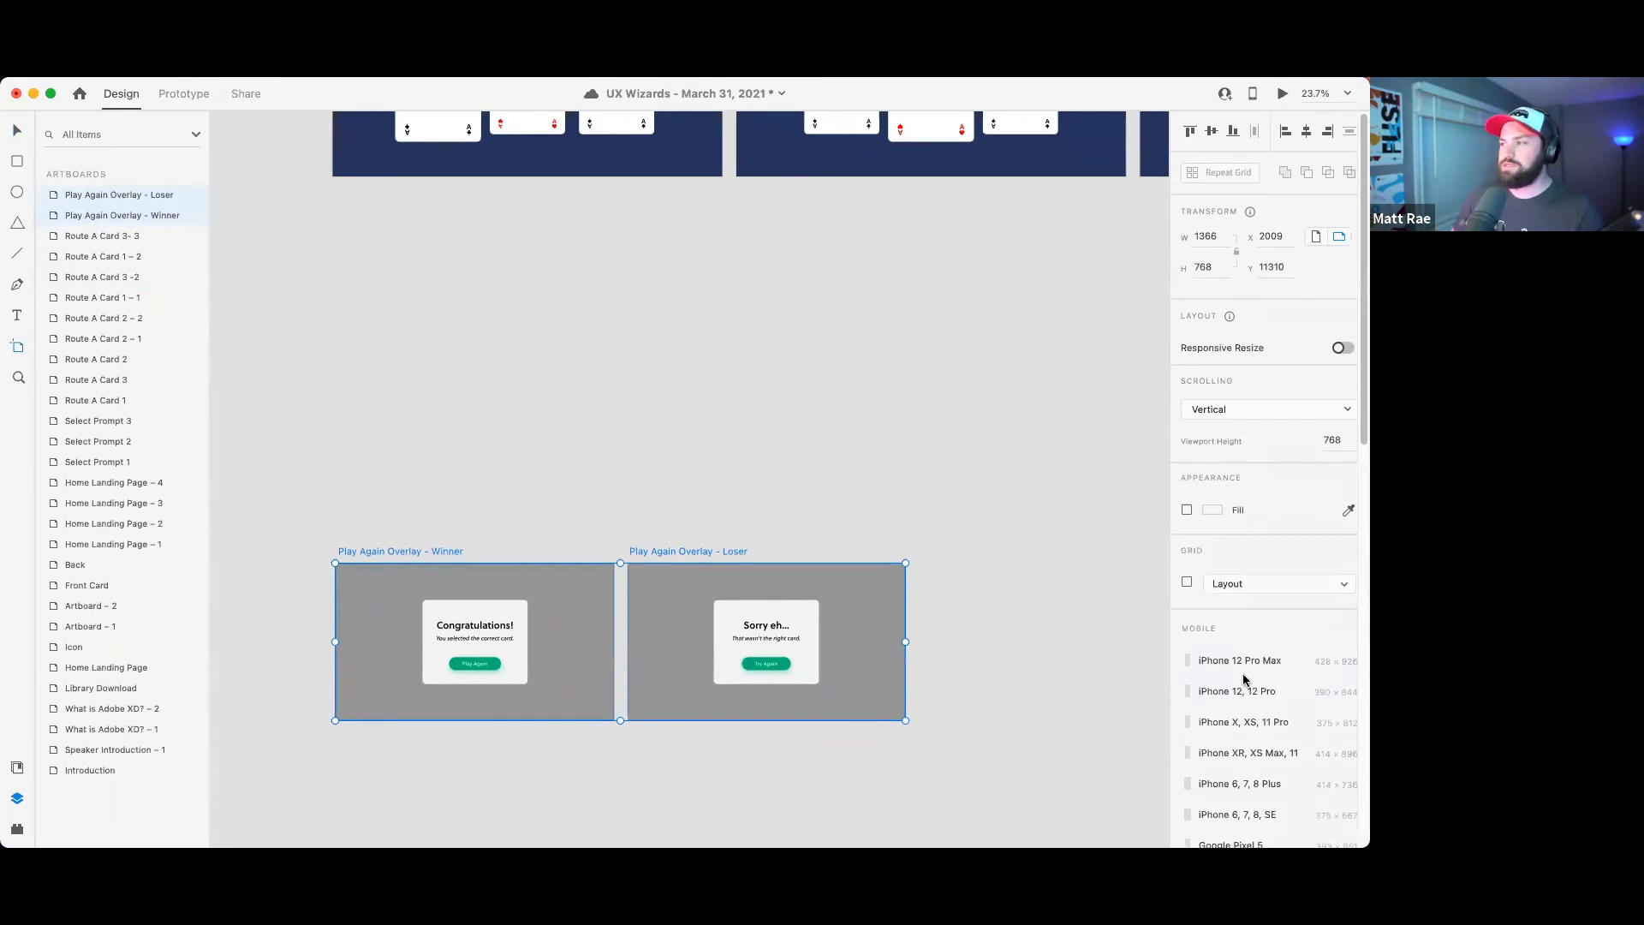
pyautogui.scroll(-10, 1251, 599)
pyautogui.click(1236, 469)
pyautogui.scroll(-5, 616, 400)
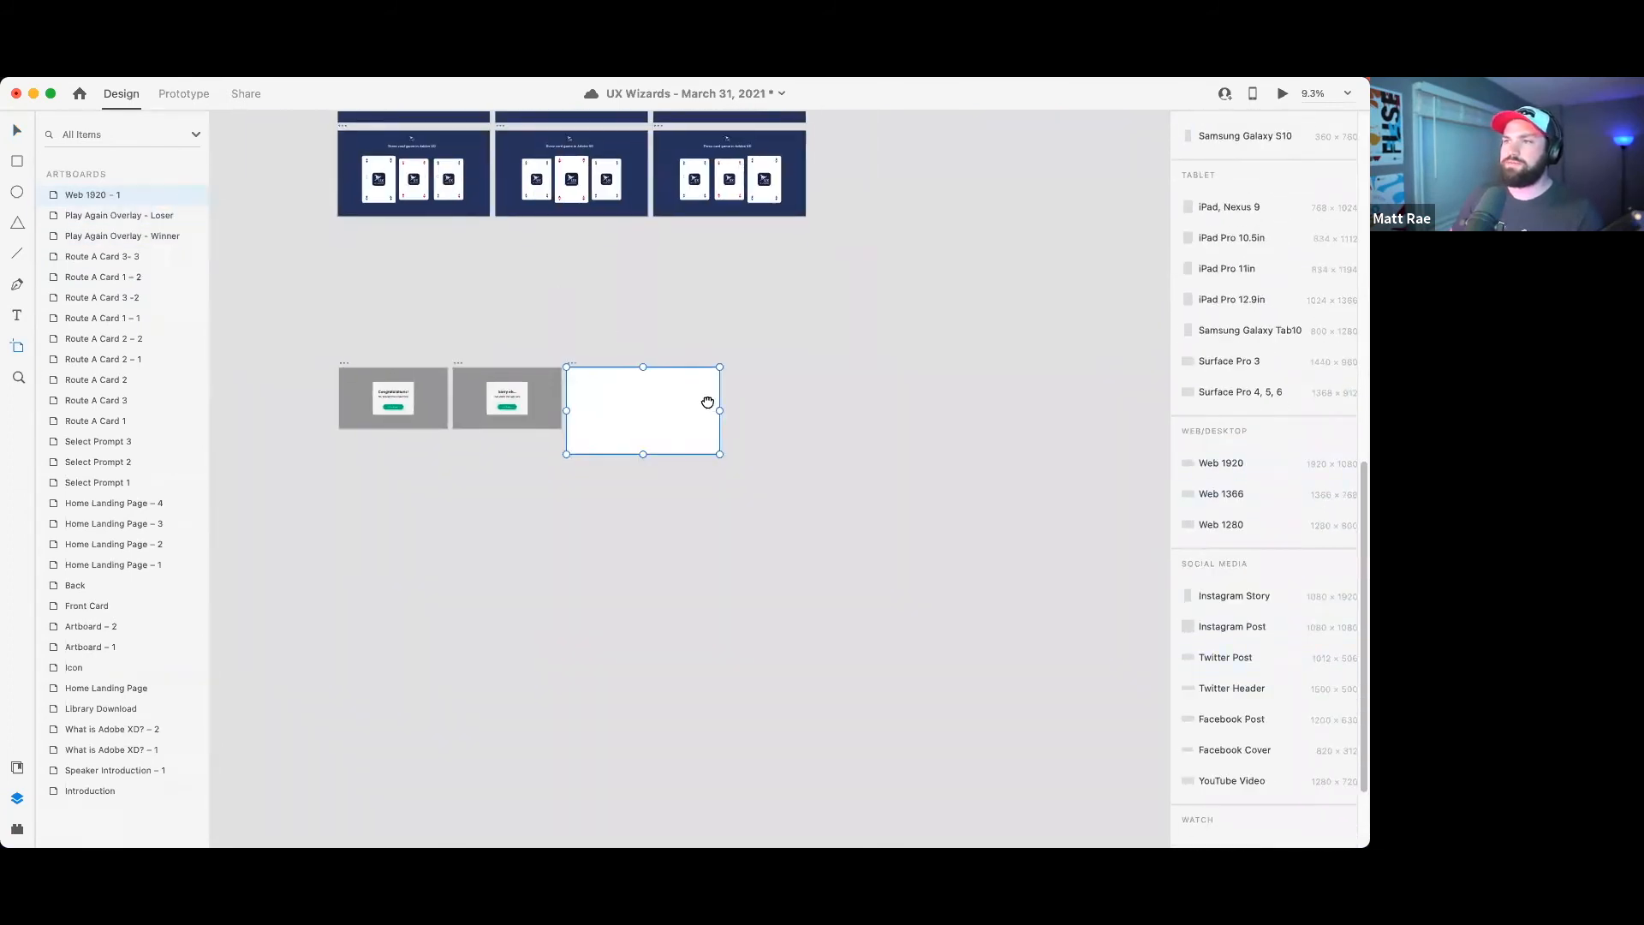
pyautogui.scroll(3, 771, 510)
pyautogui.moveTo(770, 513); pyautogui.dragTo(540, 419)
pyautogui.scroll(5, 562, 427)
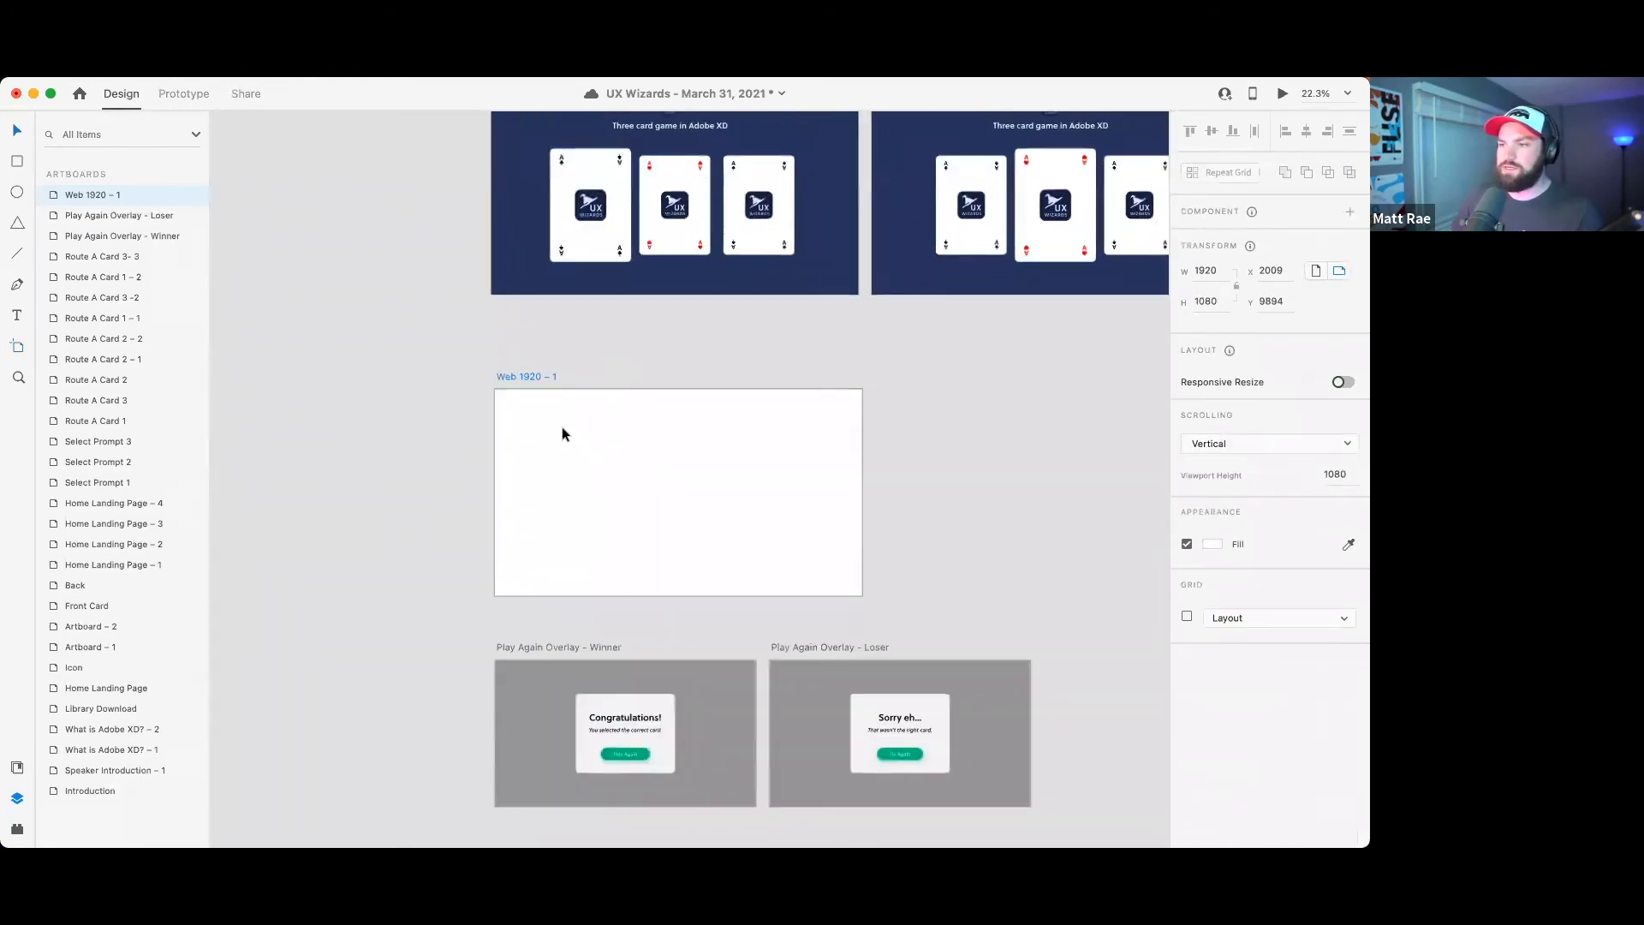
# - Rename the new Web 1920 artboard as Congratulations
pyautogui.doubleClick(526, 377)
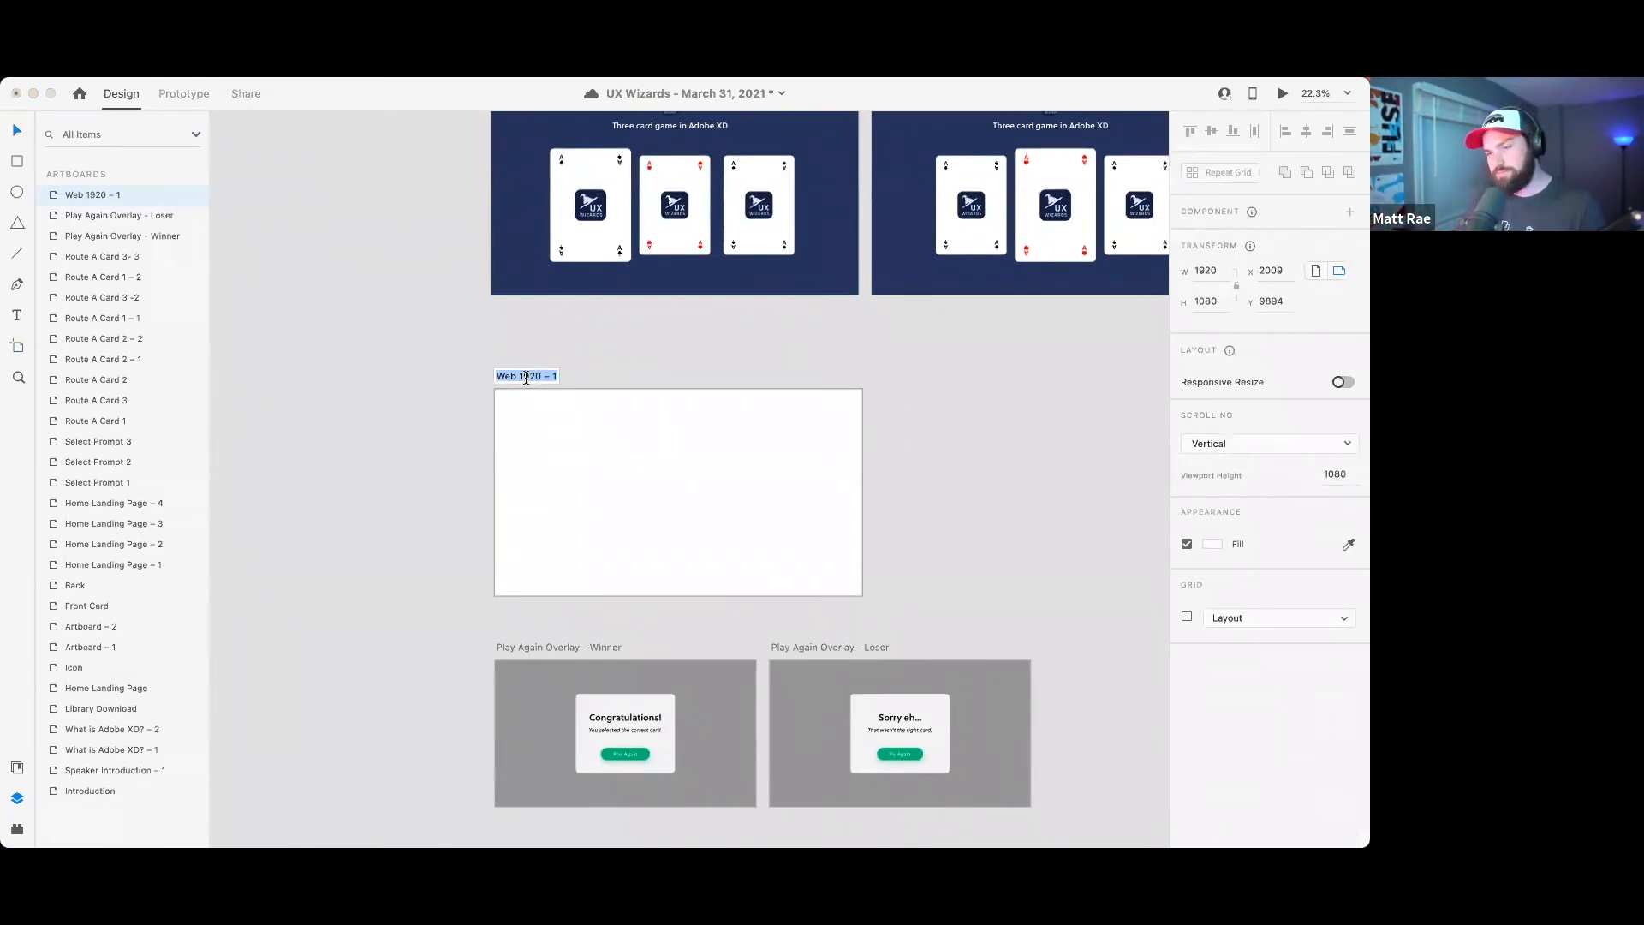
pyautogui.write('Congratulations')
pyautogui.press('Return')
# - Duplicate the Congratulations artboard and rename the copy as Sorry
pyautogui.press('super+d')
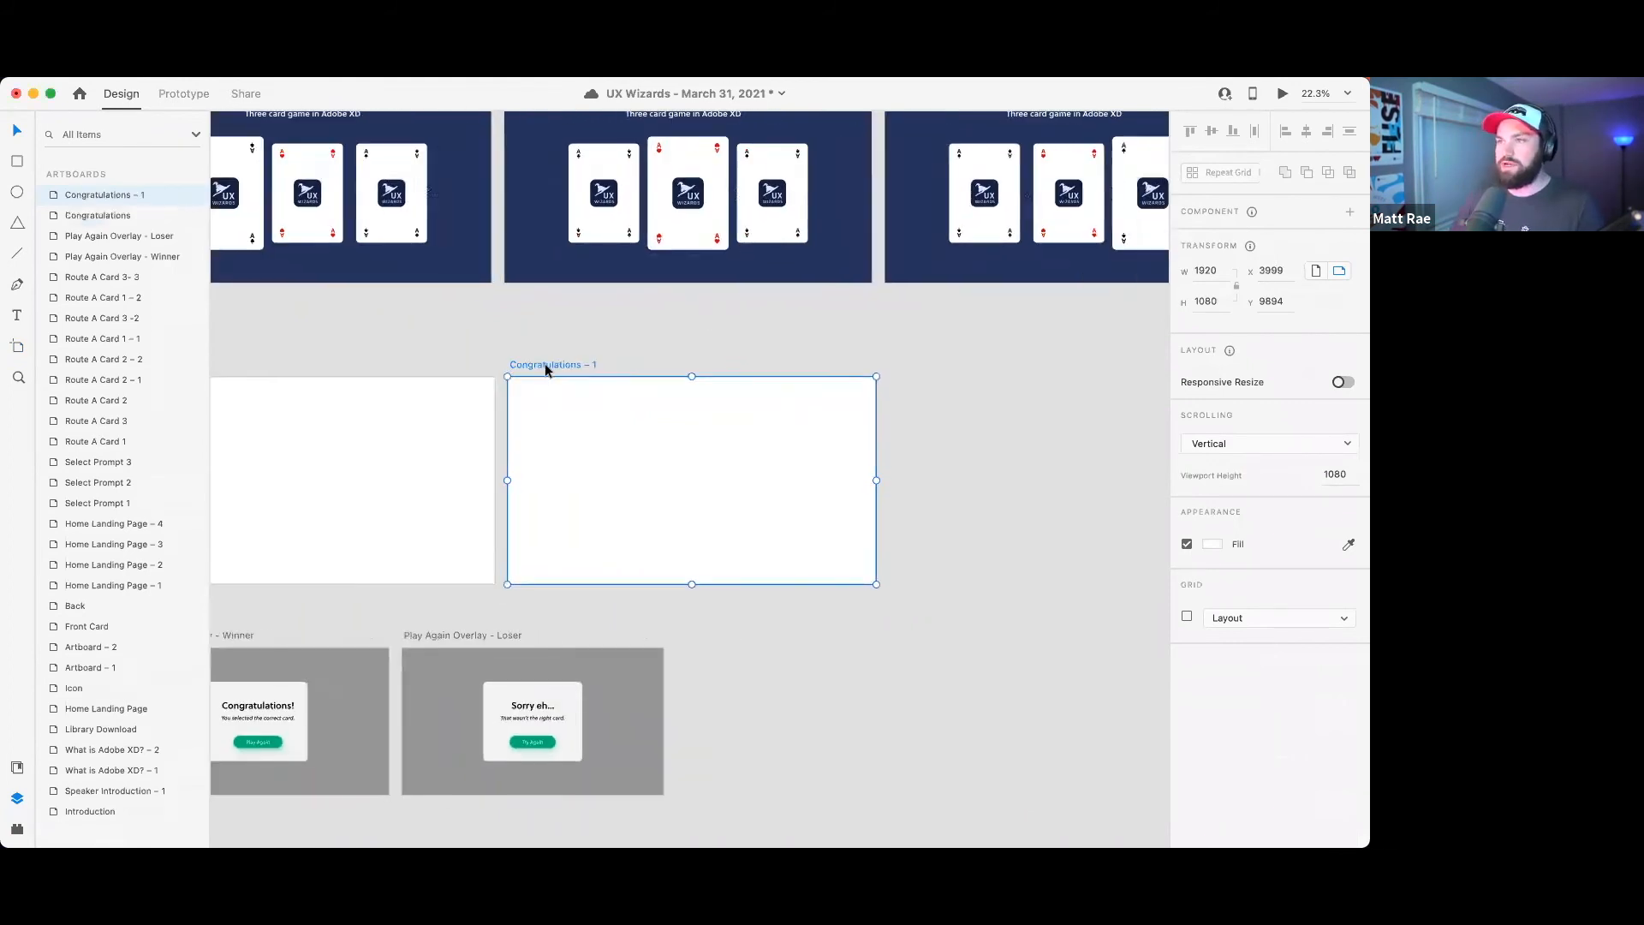
pyautogui.doubleClick(544, 363)
pyautogui.write('Sorry')
pyautogui.press('Return')
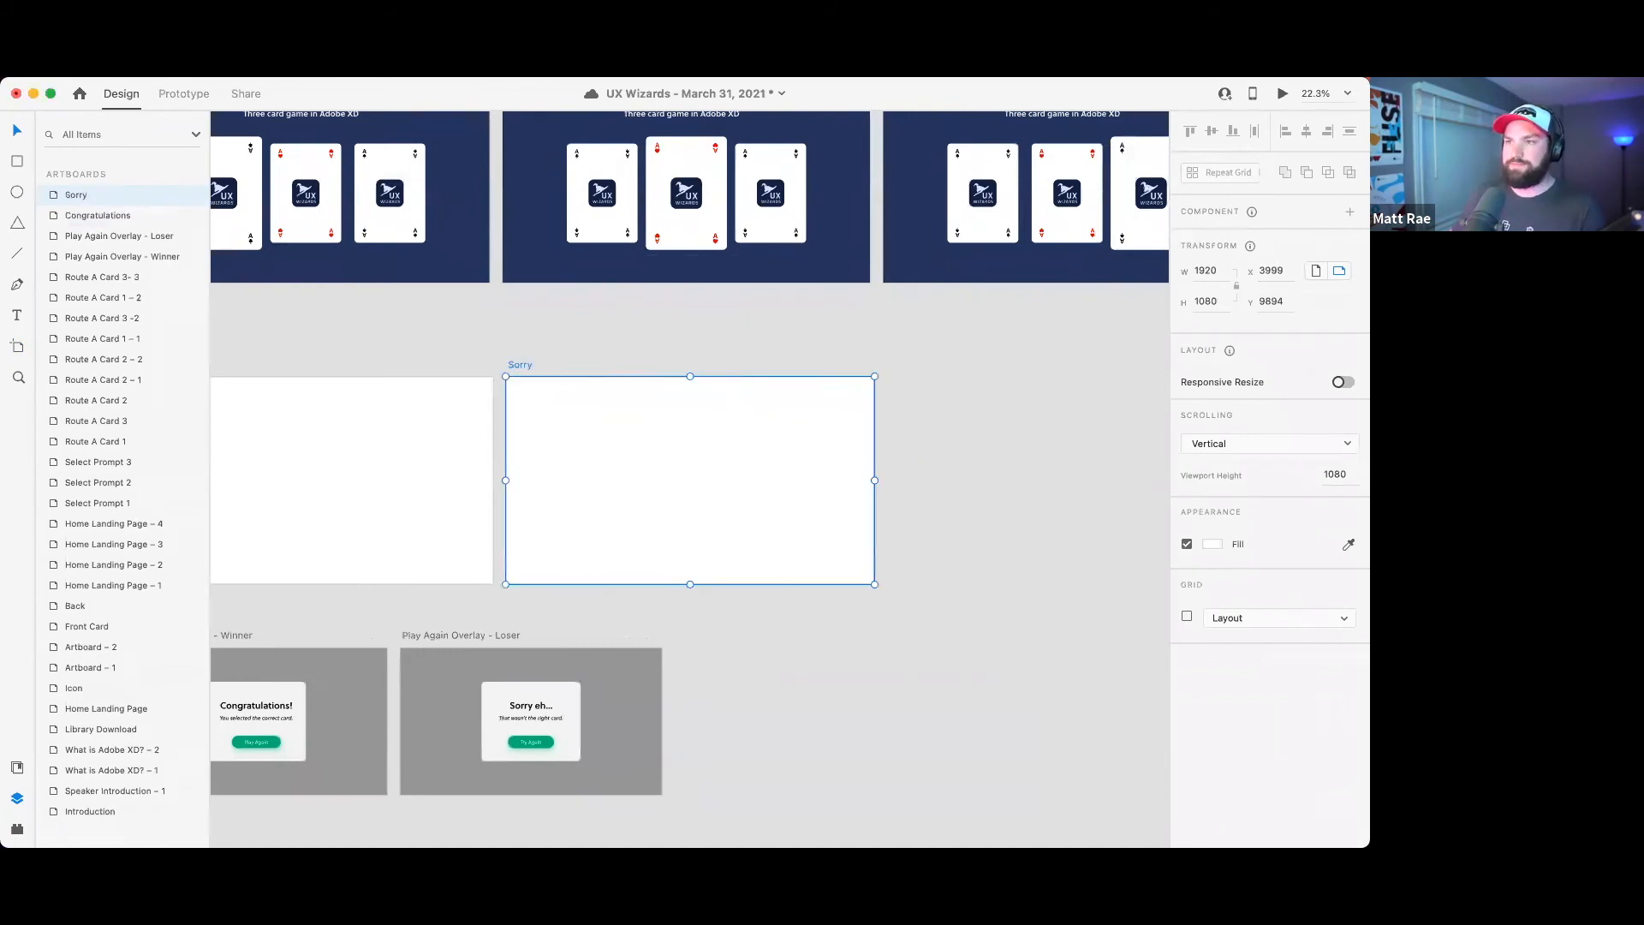
pyautogui.click(596, 328)
pyautogui.hscroll(-3, 600, 329)
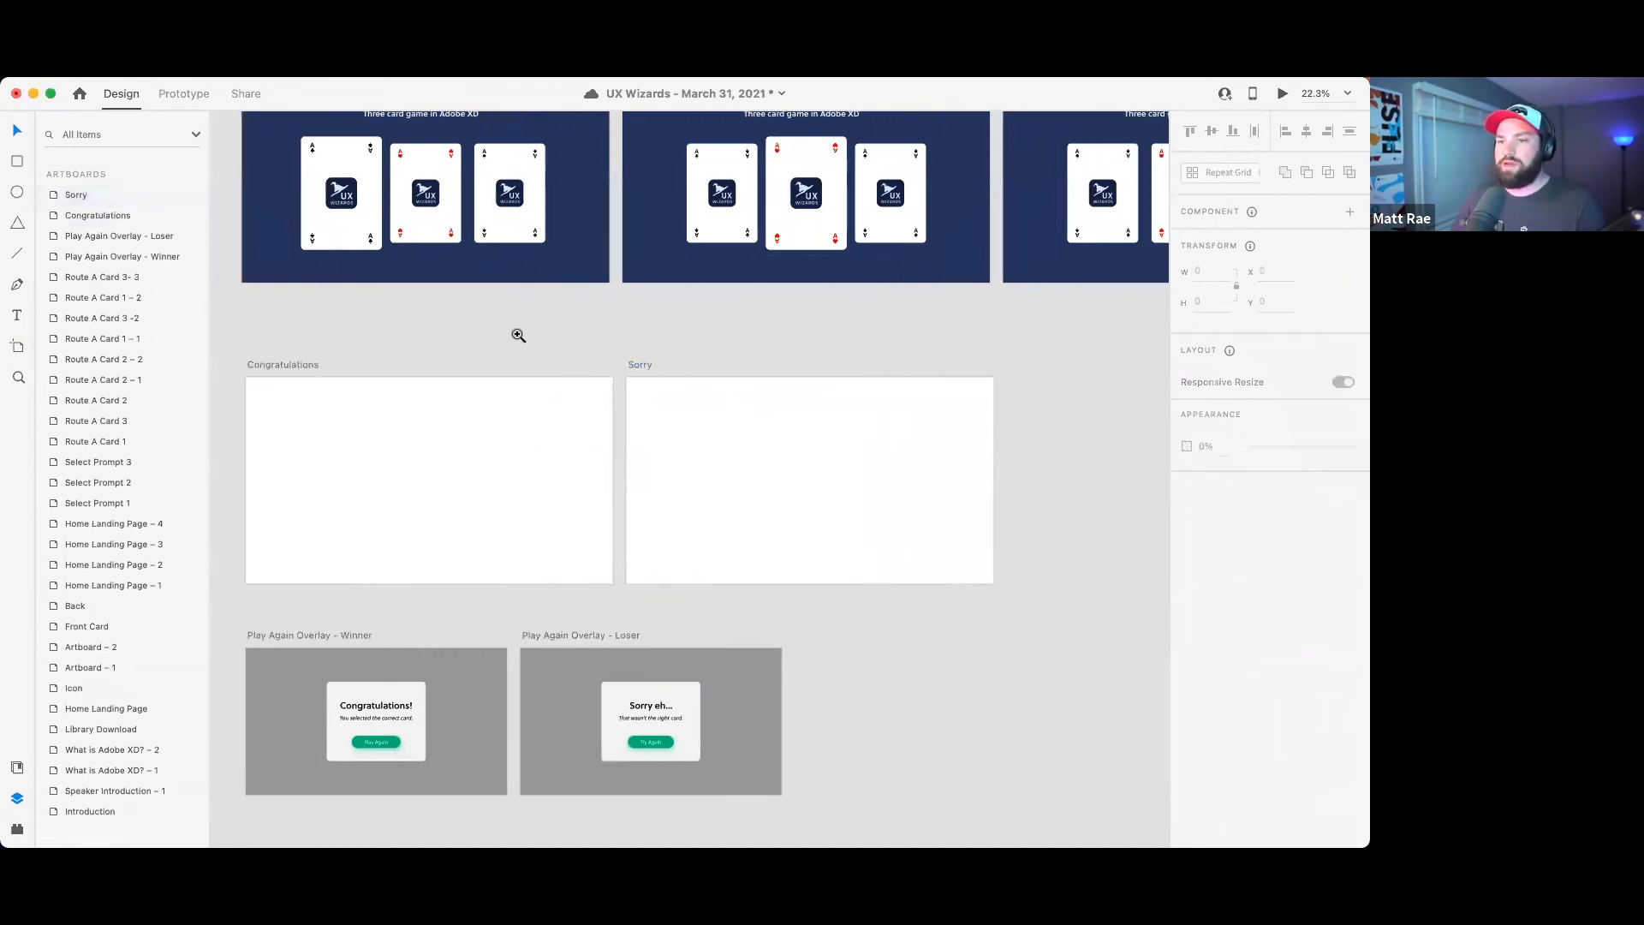
pyautogui.hscroll(-2, 521, 334)
# - Copy all contents of the Play Again Overlay – Winner artboard into the Congratulations artboard
pyautogui.click(544, 716)
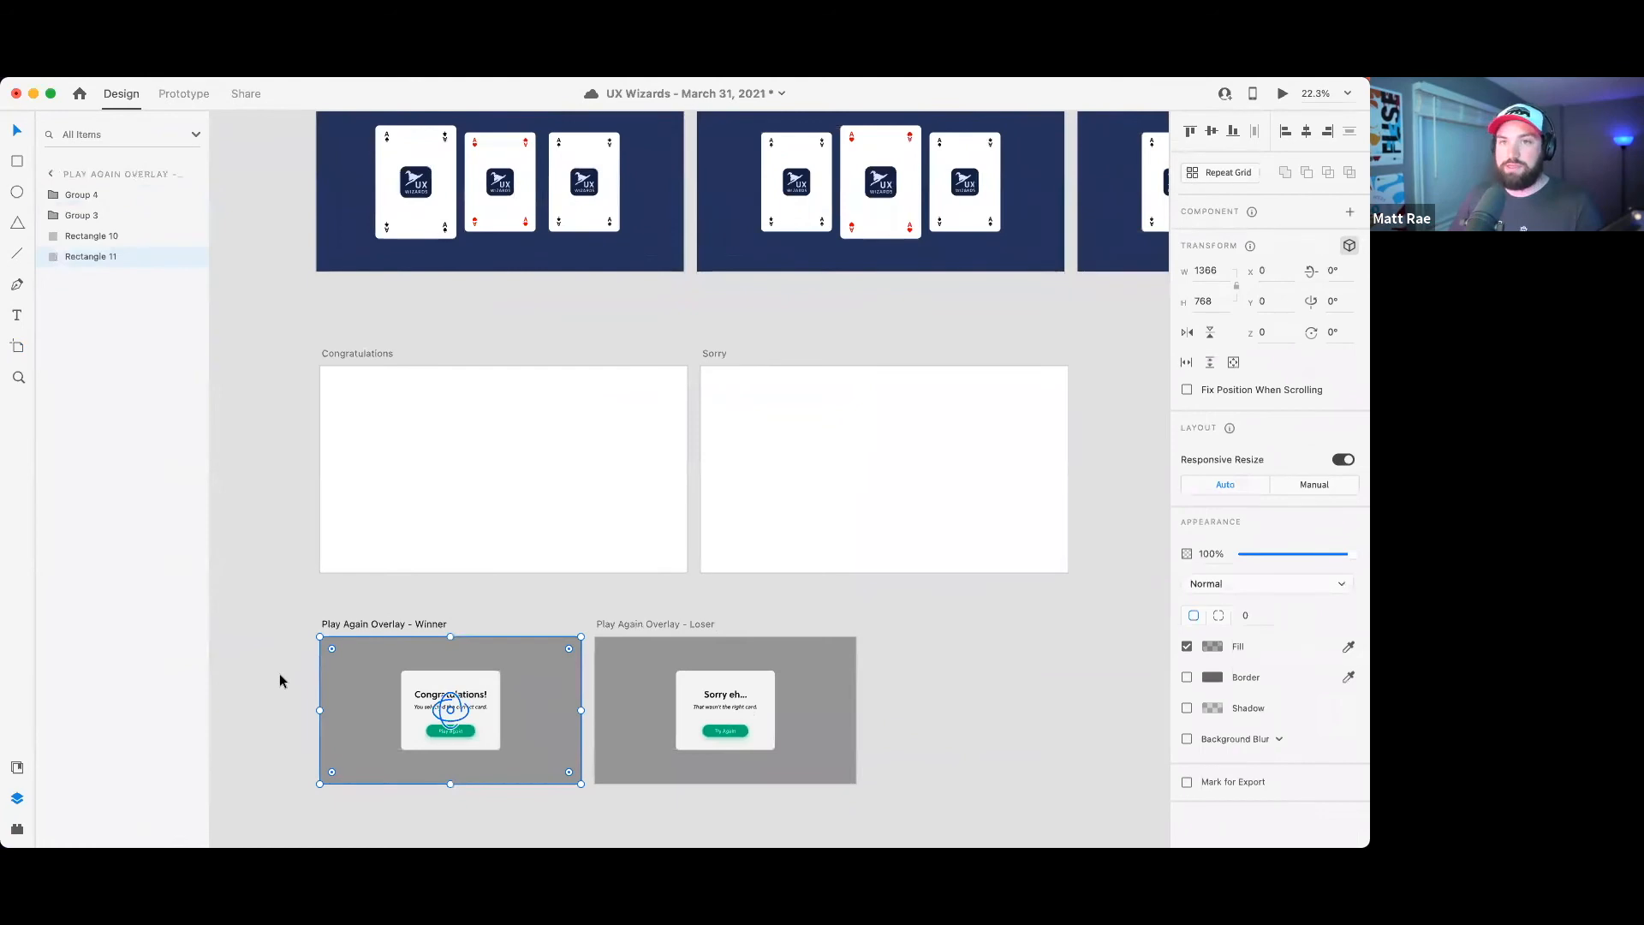
pyautogui.click(286, 675)
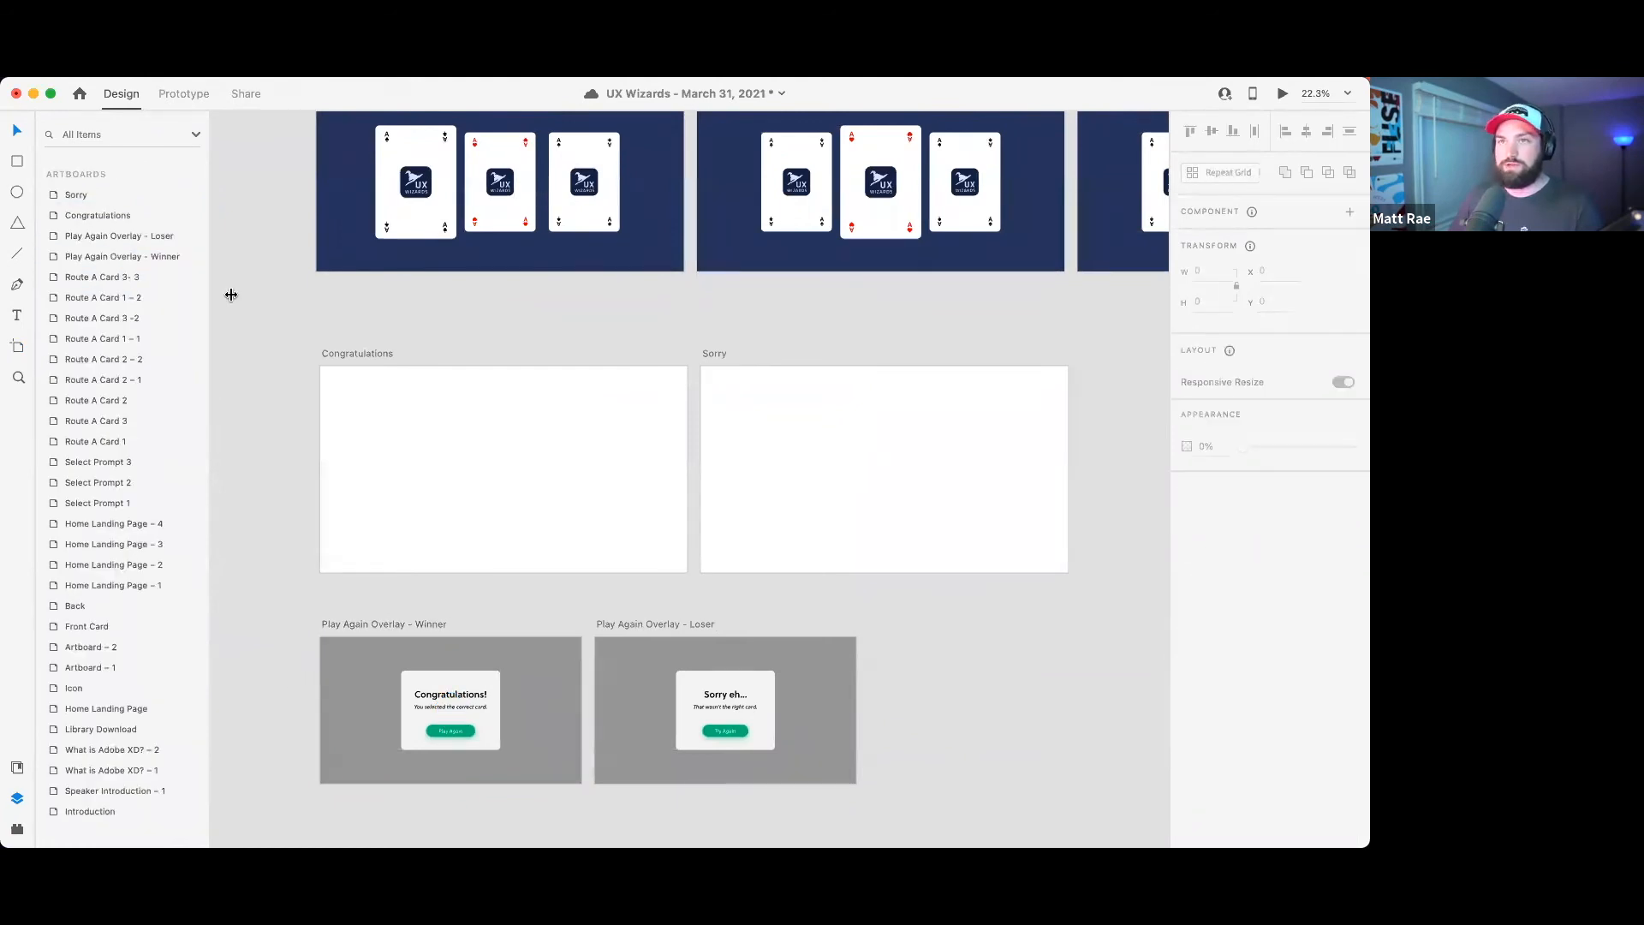
pyautogui.click(436, 685)
pyautogui.moveTo(272, 633); pyautogui.dragTo(580, 767)
pyautogui.click(371, 353)
pyautogui.press('super+v')
# - Enlarge the grey background to fill the Congratulations artboard and centre the message card with its text and button
pyautogui.moveTo(581, 514); pyautogui.dragTo(686, 584)
pyautogui.press('super+z')
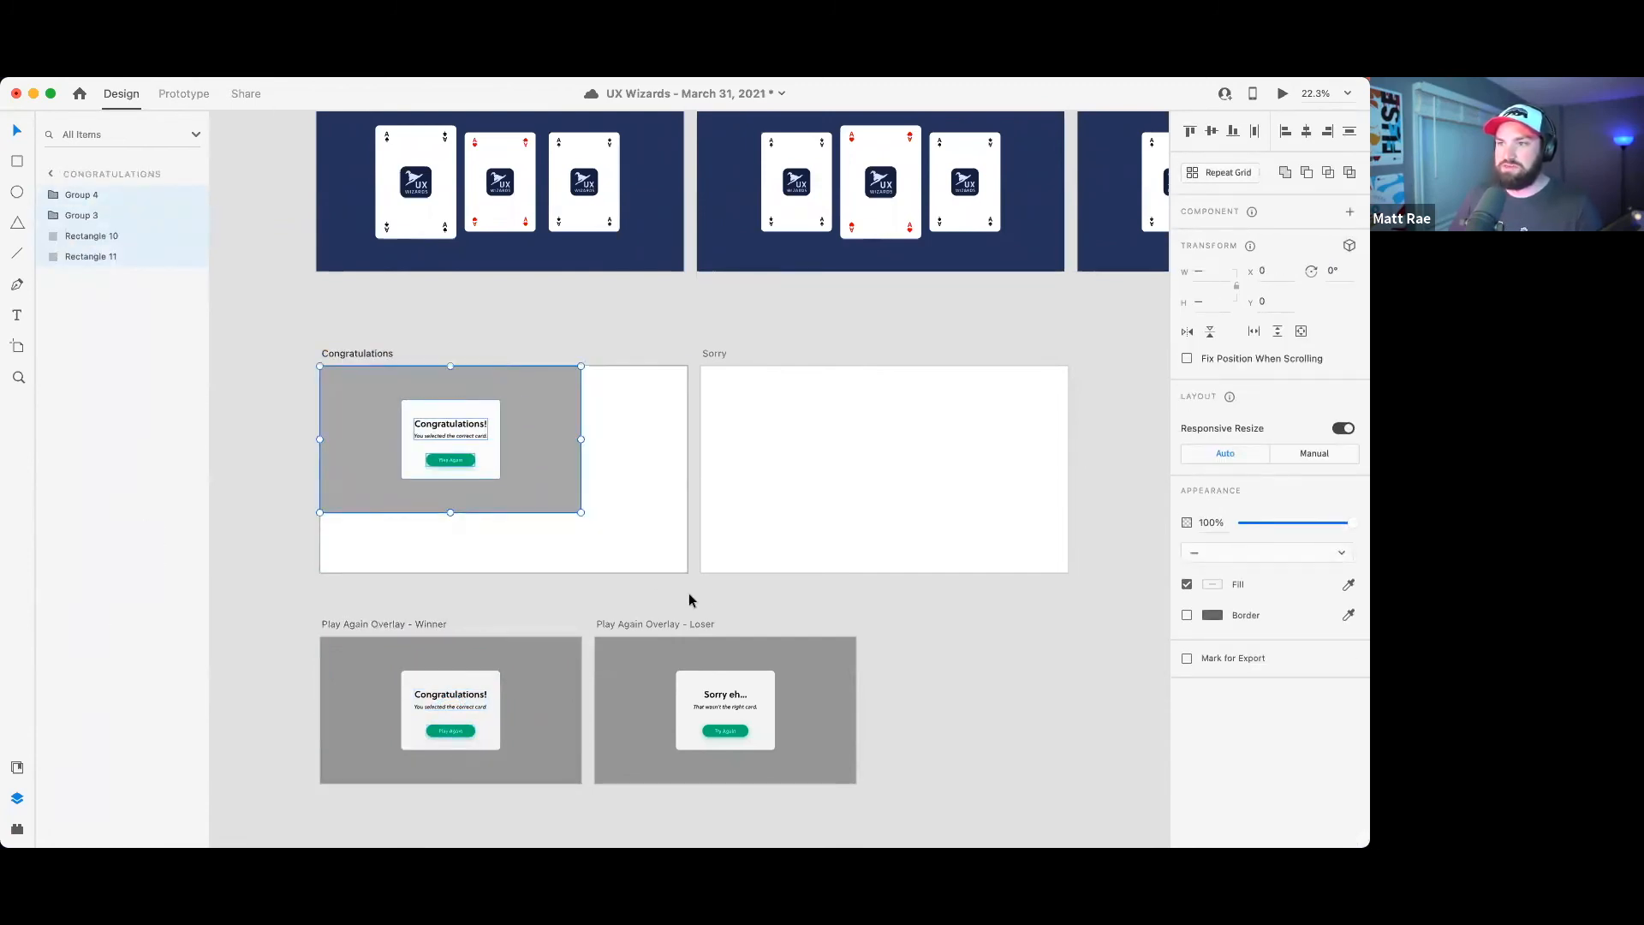
pyautogui.click(570, 507)
pyautogui.moveTo(589, 518); pyautogui.dragTo(668, 569)
pyautogui.click(495, 445)
pyautogui.moveTo(395, 339); pyautogui.dragTo(542, 491)
pyautogui.click(545, 317)
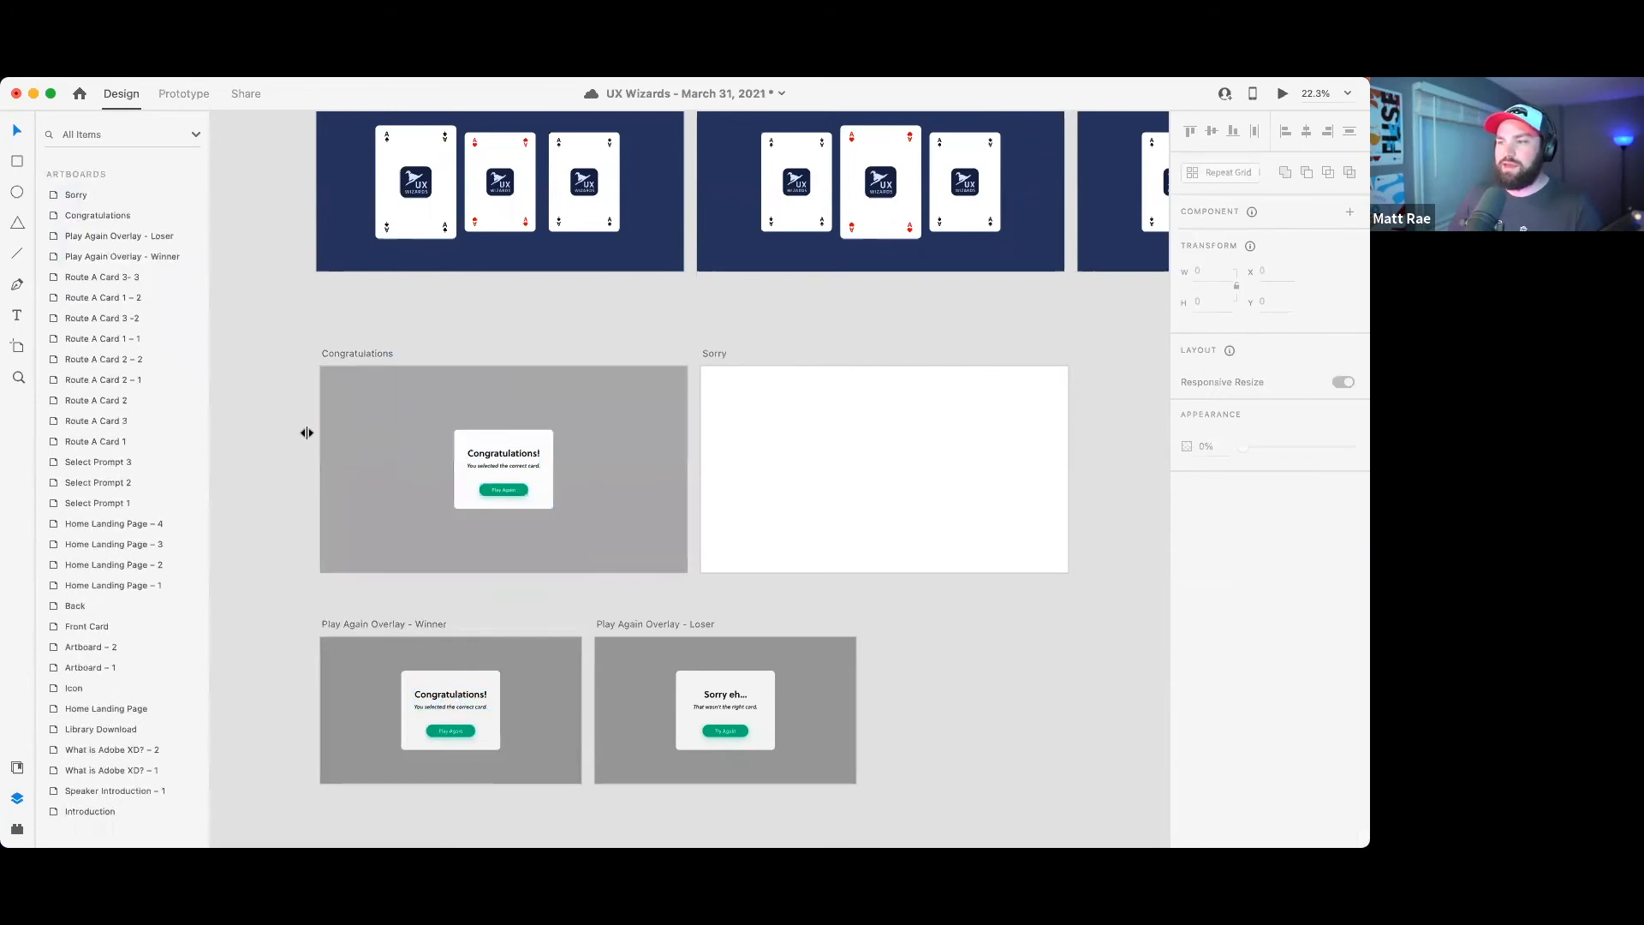
# - Copy all contents of the Congratulations artboard into the Sorry artboard
pyautogui.moveTo(292, 422); pyautogui.dragTo(596, 528)
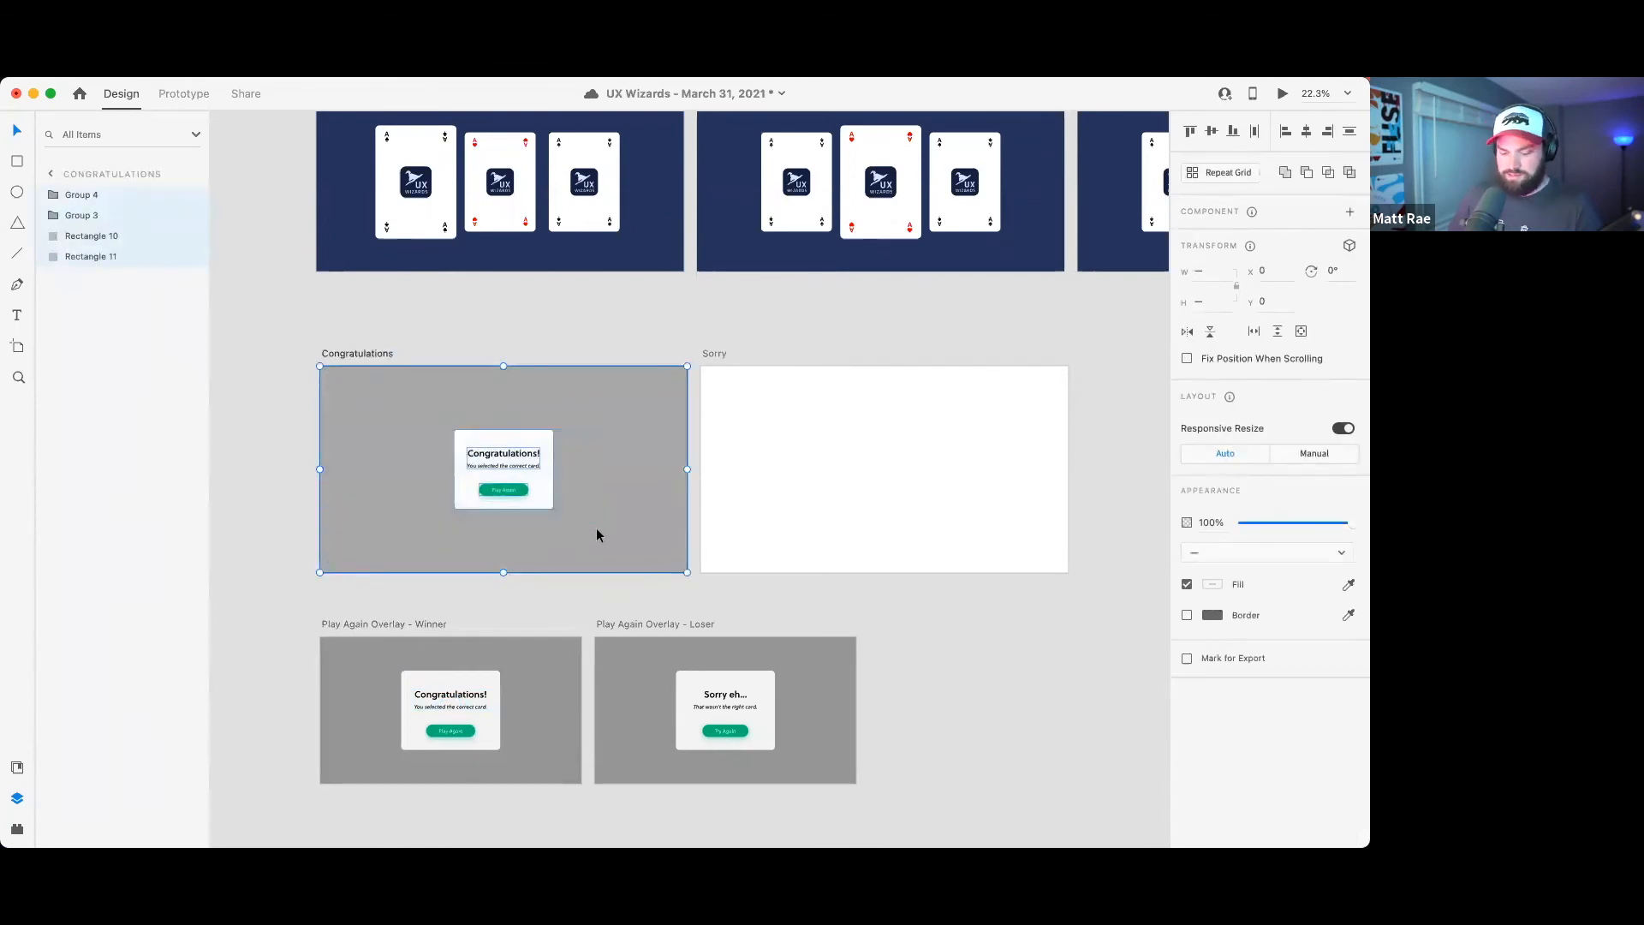
pyautogui.click(719, 354)
pyautogui.press('super+v')
# - Change the Sorry artboard's heading to "Sorry..." and its message to "You selected the wrong card."
pyautogui.doubleClick(903, 460)
pyautogui.doubleClick(906, 463)
pyautogui.write('So')
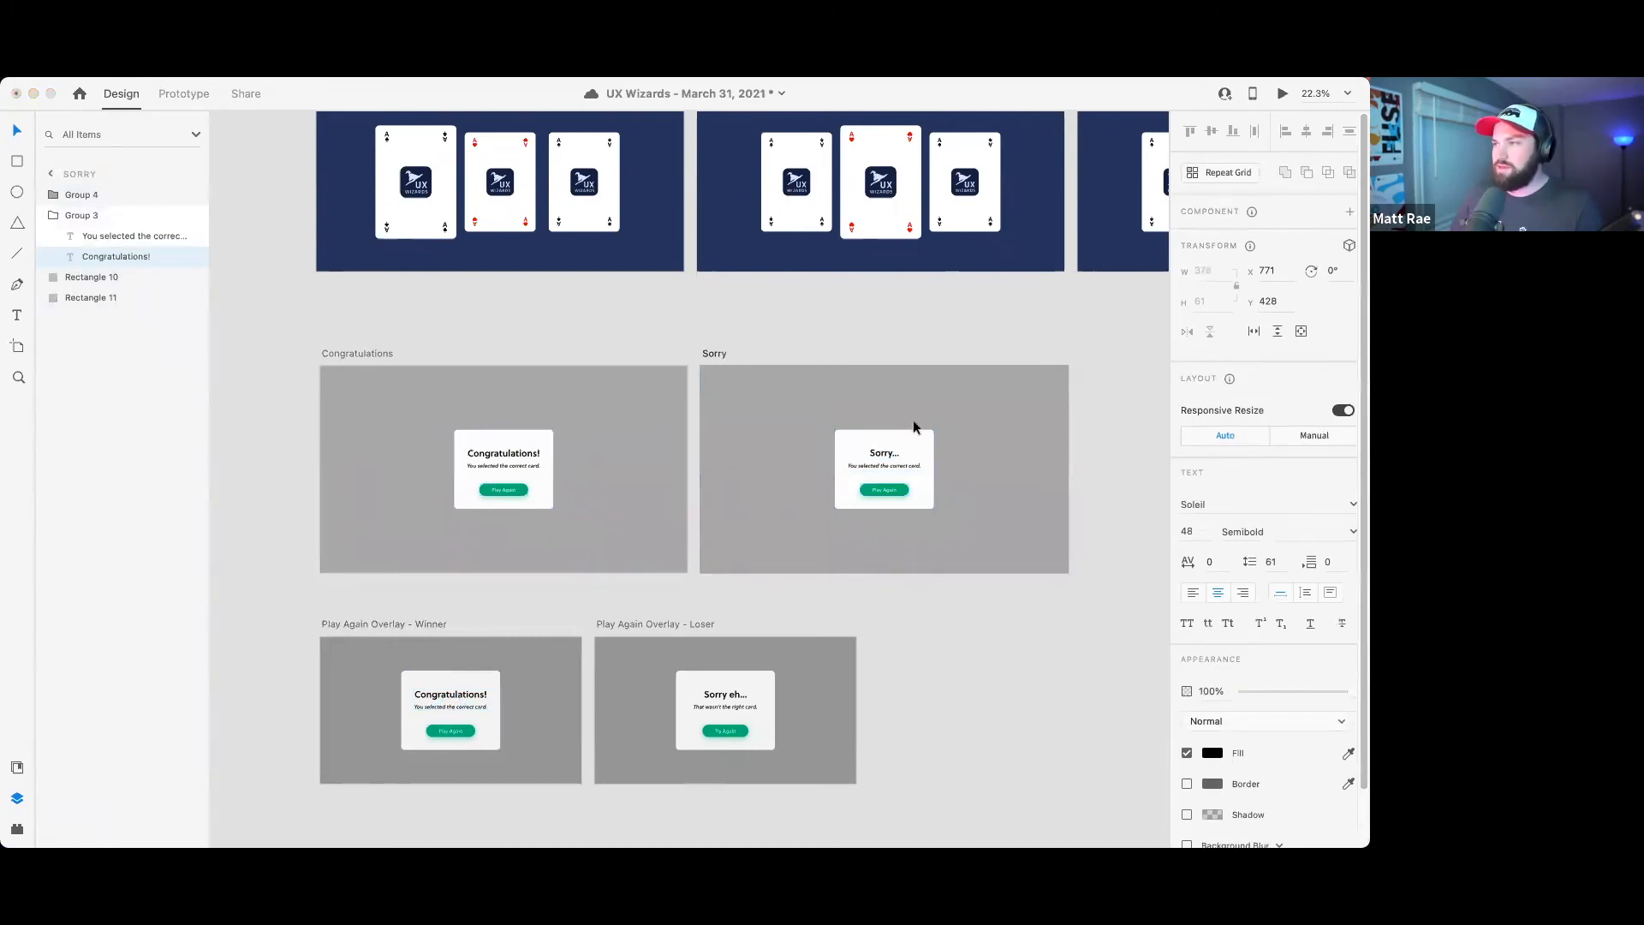
pyautogui.doubleClick(897, 465)
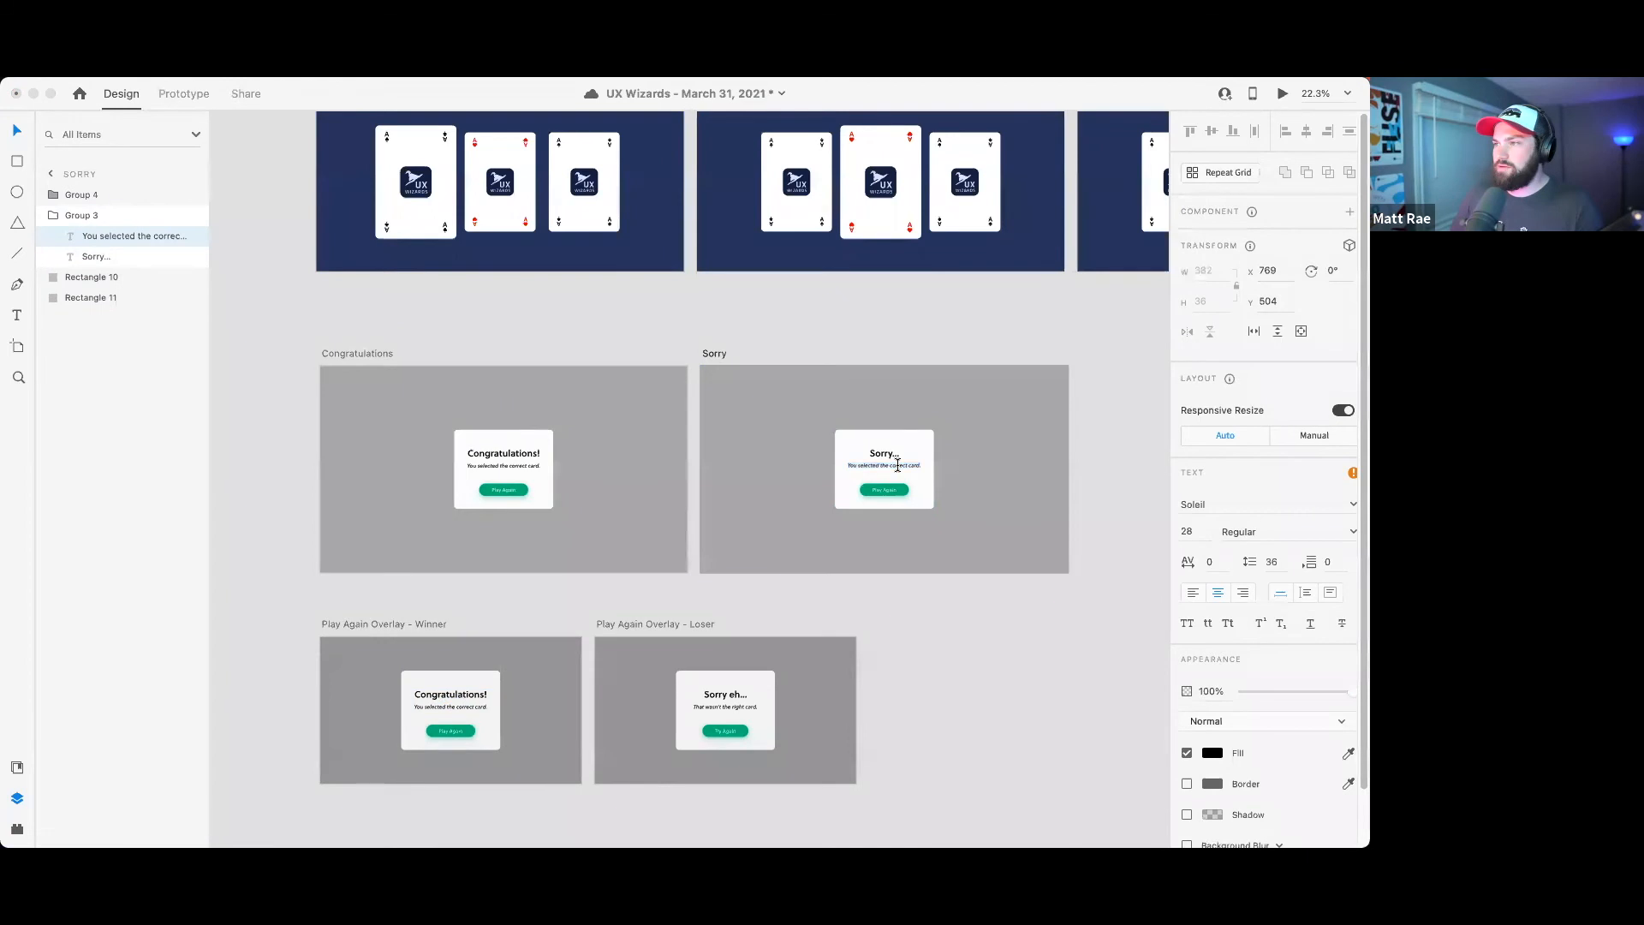
pyautogui.write('wrong')
pyautogui.click(915, 328)
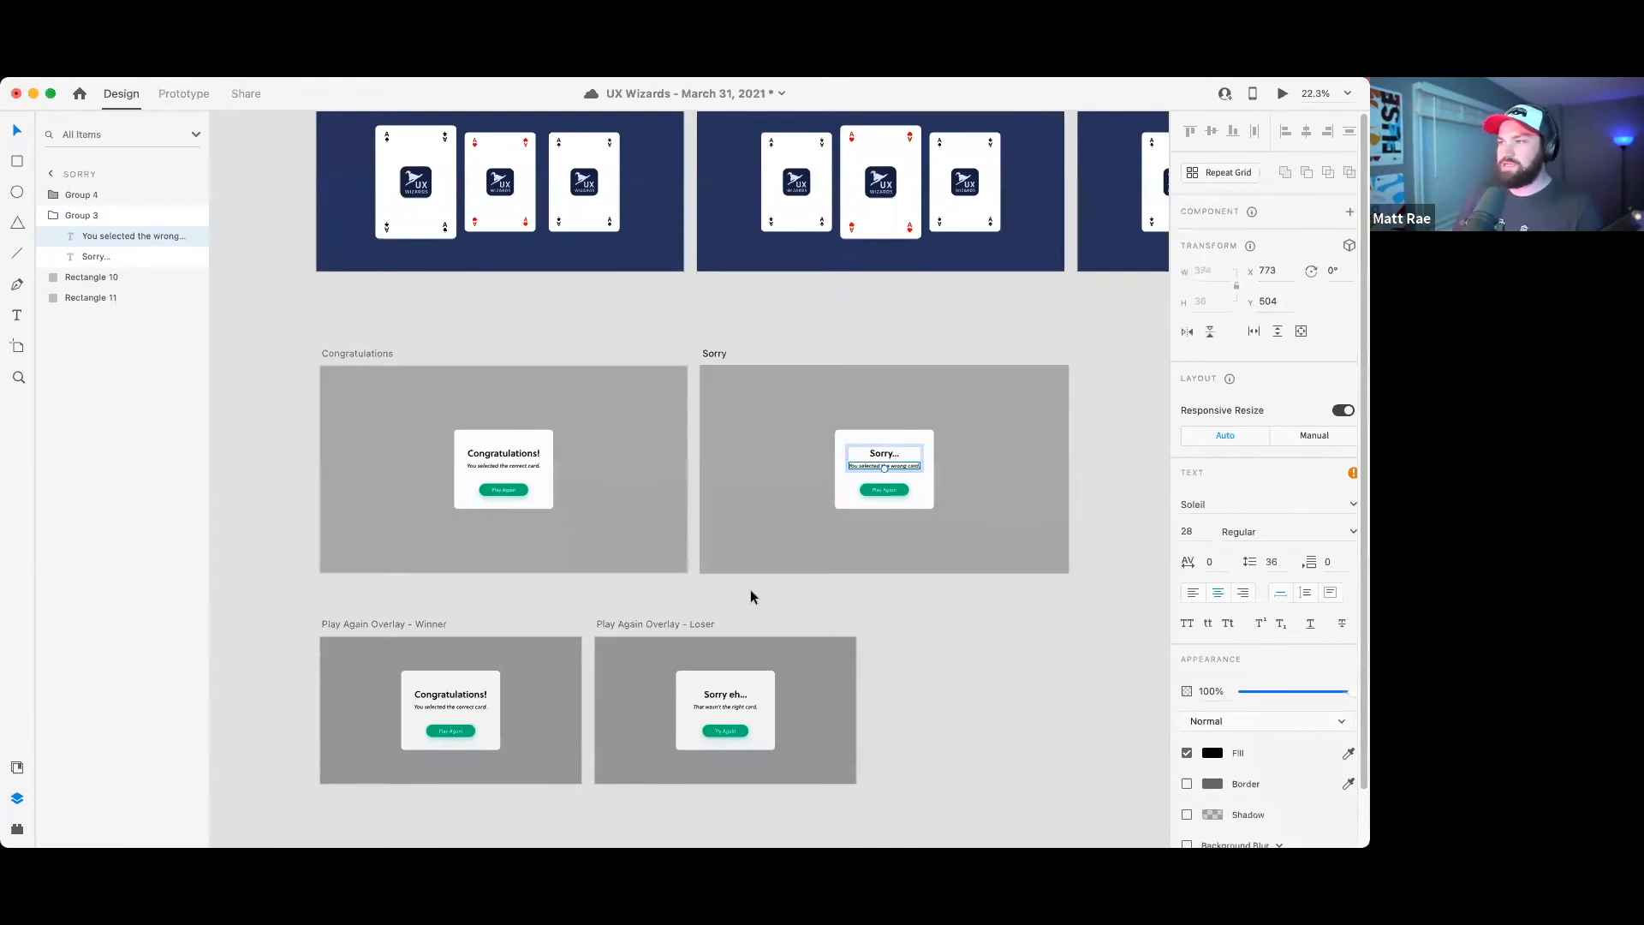
# - Delete the two original Play Again Overlay artboards, Winner and Loser
pyautogui.click(598, 625)
pyautogui.press('Delete')
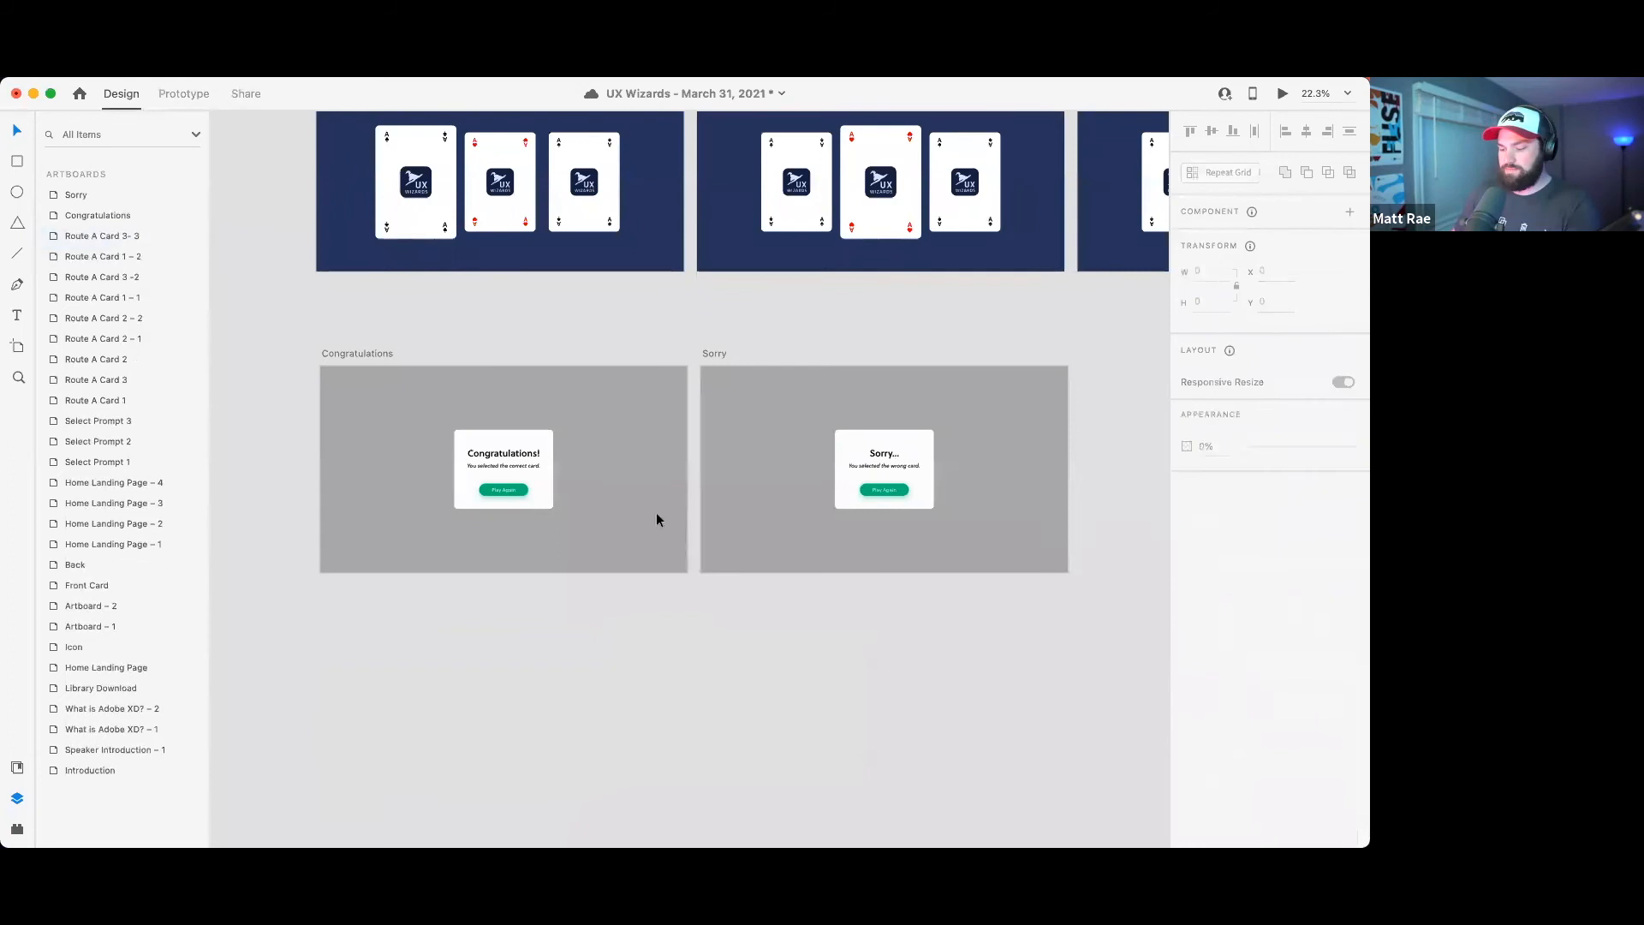
pyautogui.scroll(3, 656, 514)
pyautogui.scroll(-2, 897, 690)
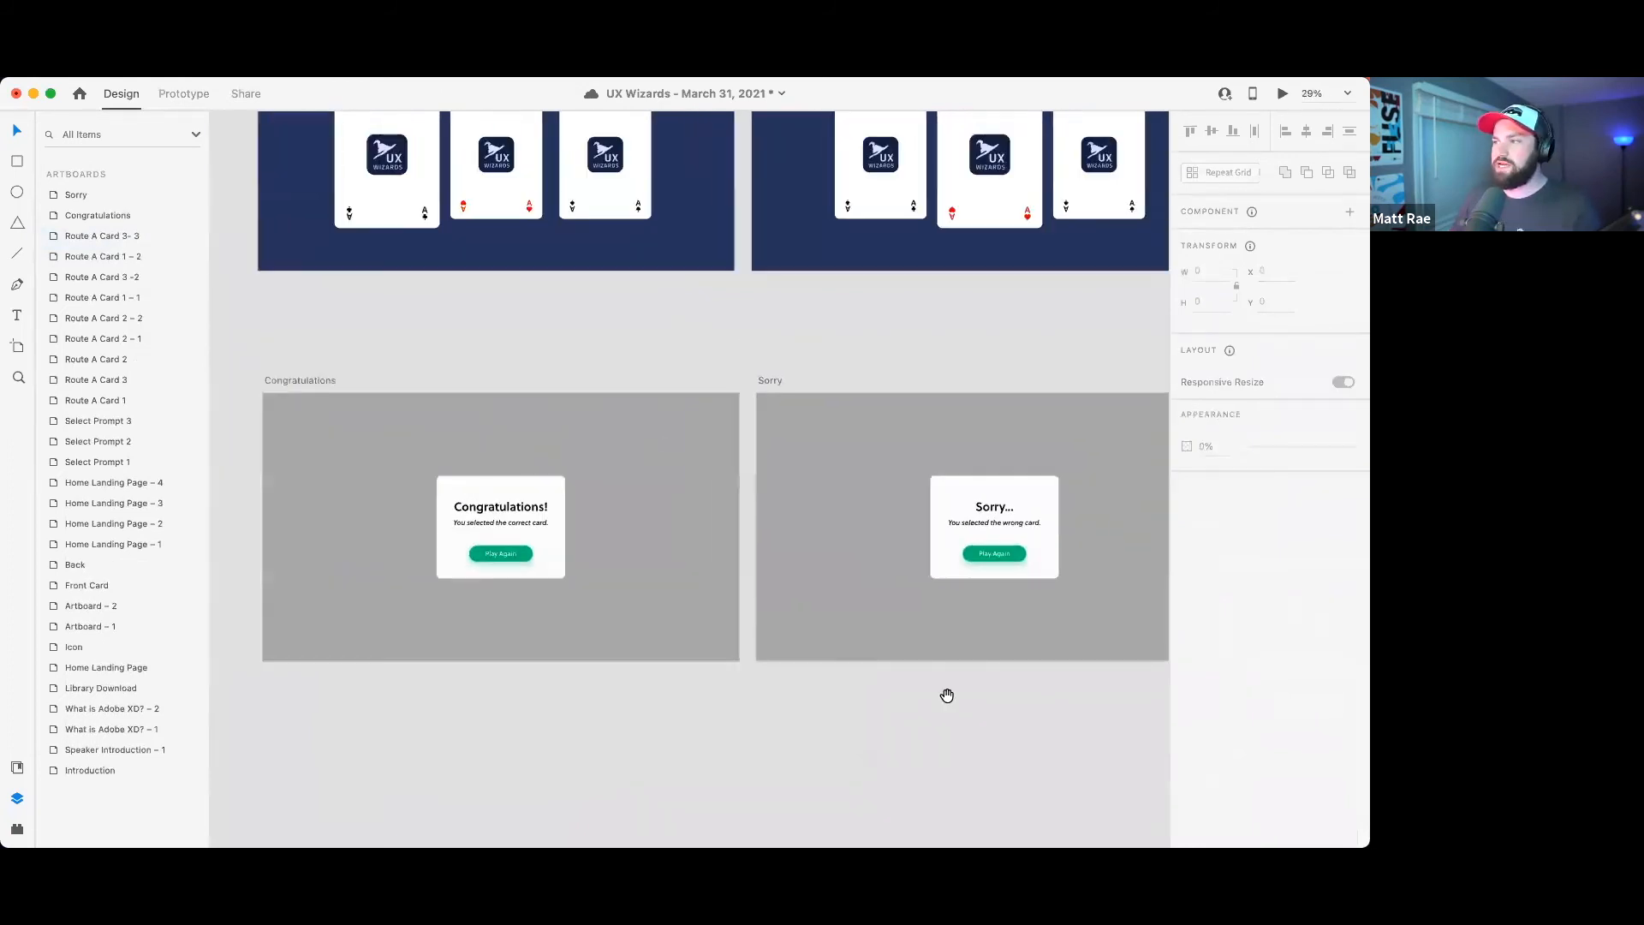
# - Change the fill of the Play Again button on the Sorry artboard from green to red
pyautogui.hscroll(2, 946, 695)
pyautogui.scroll(-1, 946, 696)
pyautogui.doubleClick(938, 517)
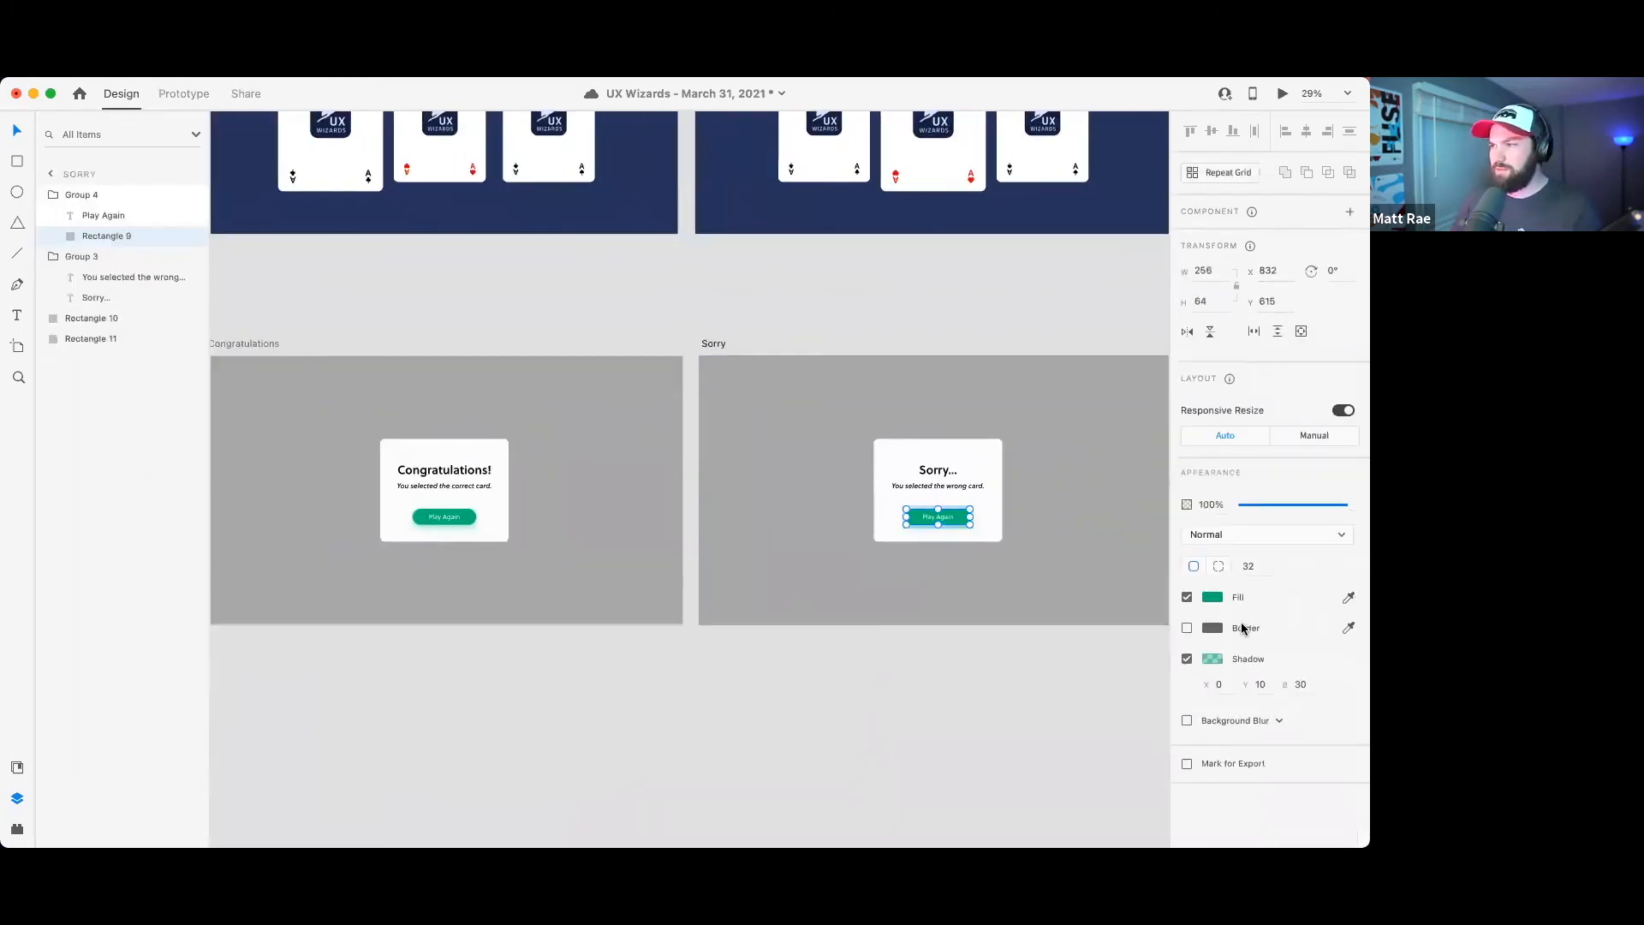
pyautogui.click(1212, 598)
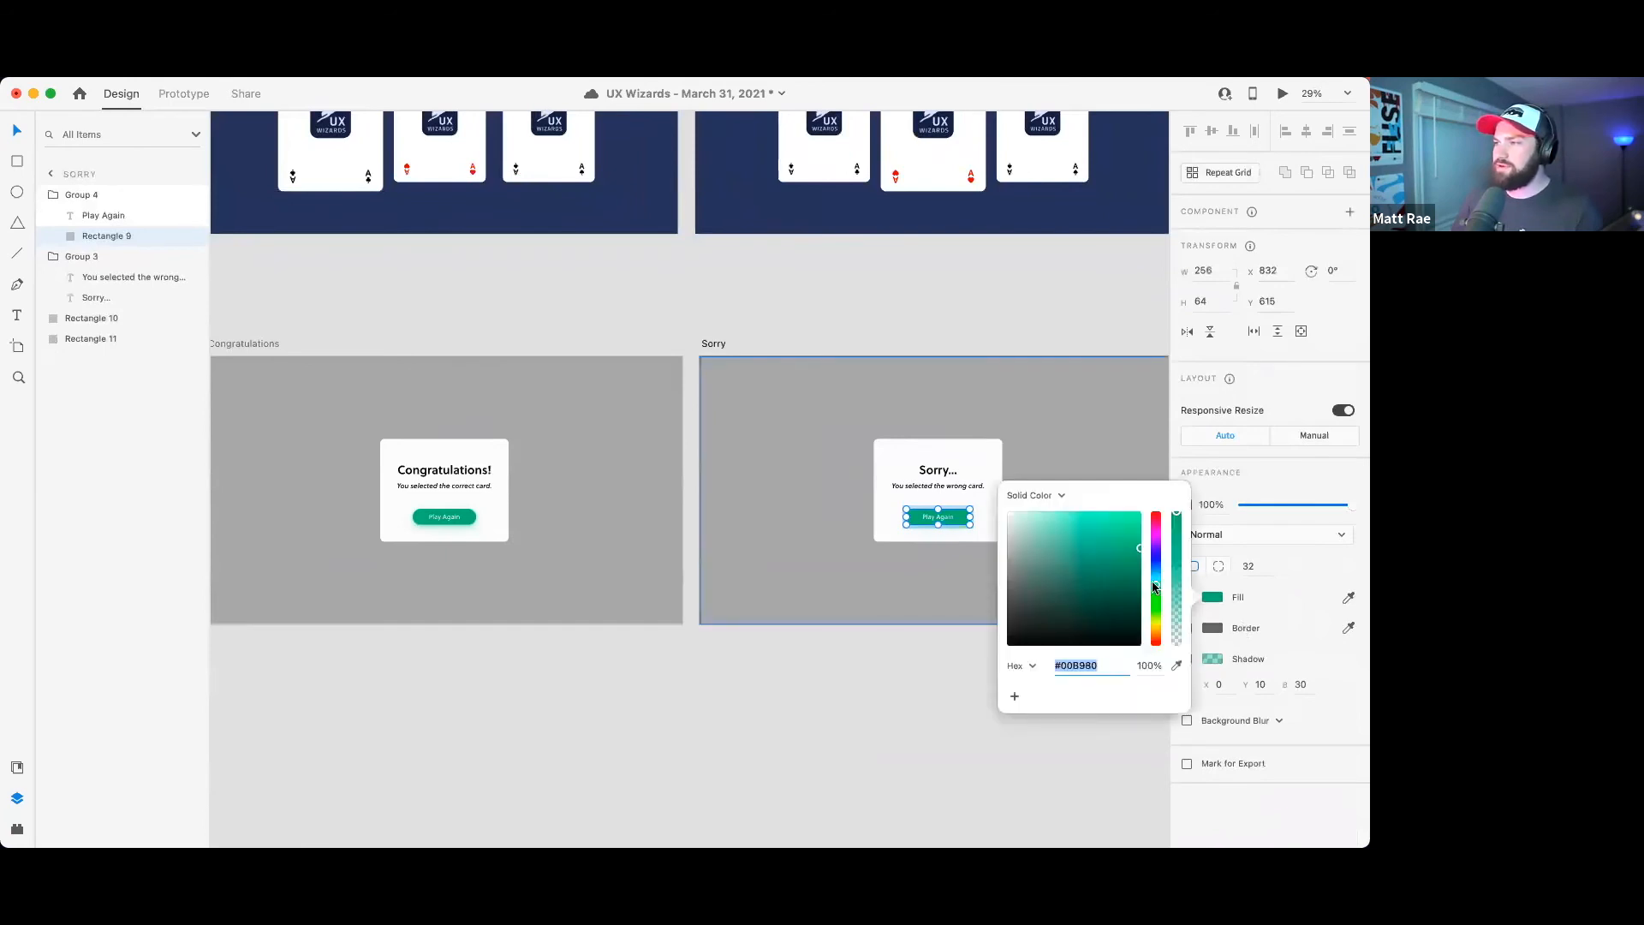
pyautogui.moveTo(1154, 587); pyautogui.dragTo(1155, 641)
# - Change the label of the Sorry artboard's red button to "Please Try Again"
pyautogui.click(933, 517)
pyautogui.doubleClick(929, 519)
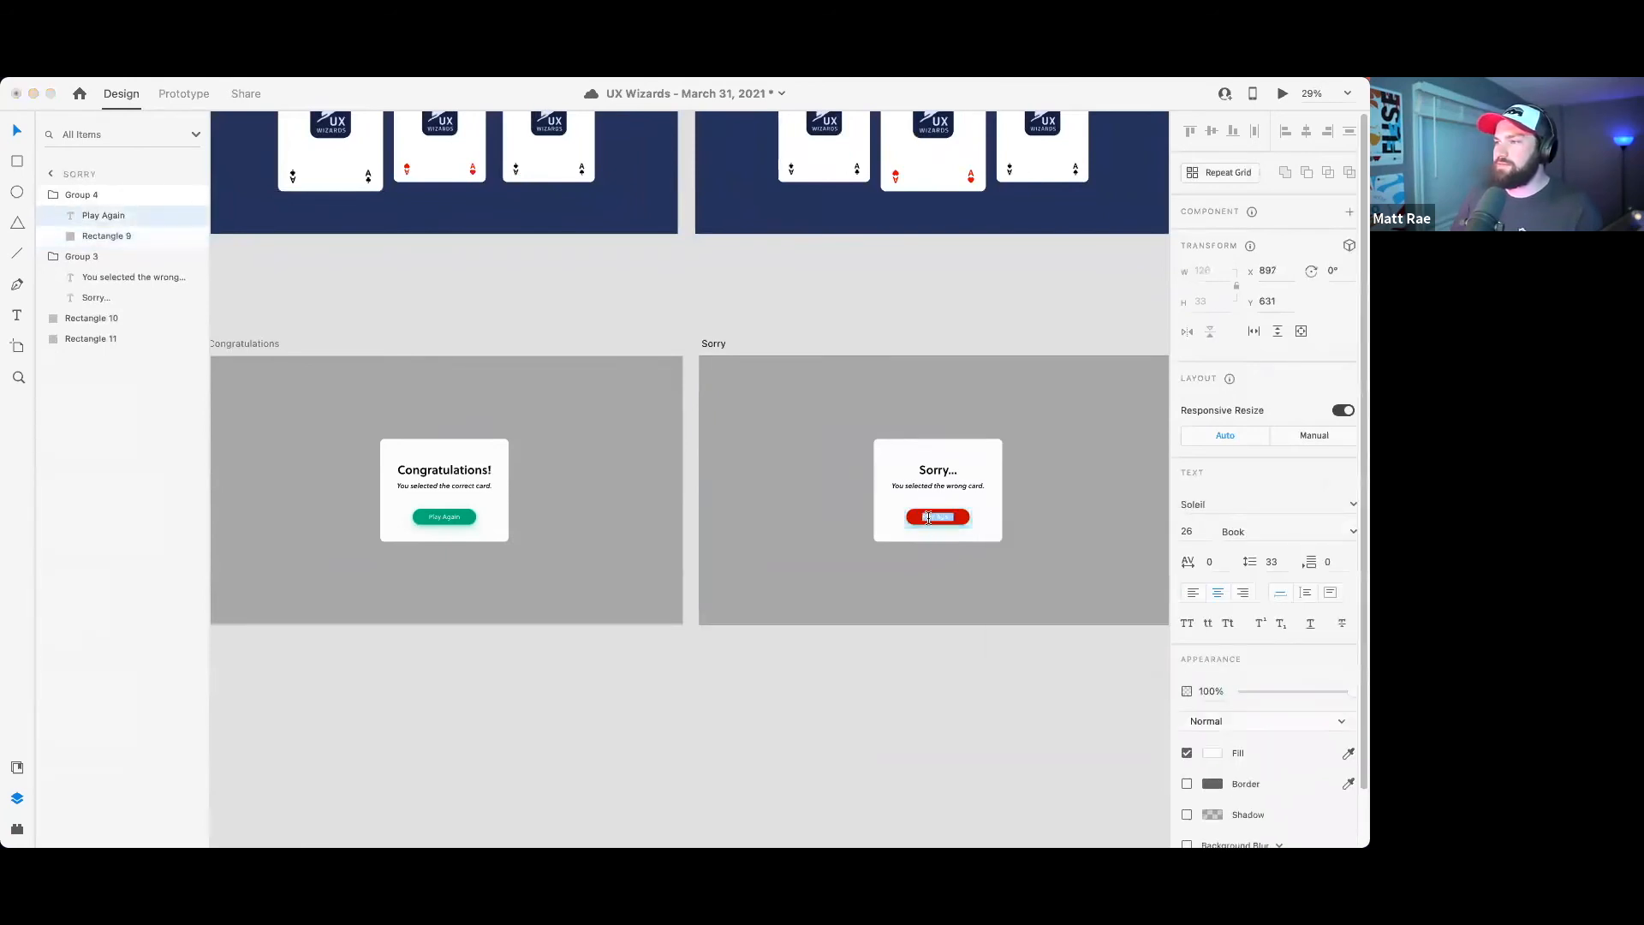
pyautogui.click(930, 518)
pyautogui.press('BackSpace')
pyautogui.press('BackSpace')
pyautogui.press('BackSpace')
pyautogui.press('BackSpace')
pyautogui.write('Please Try')
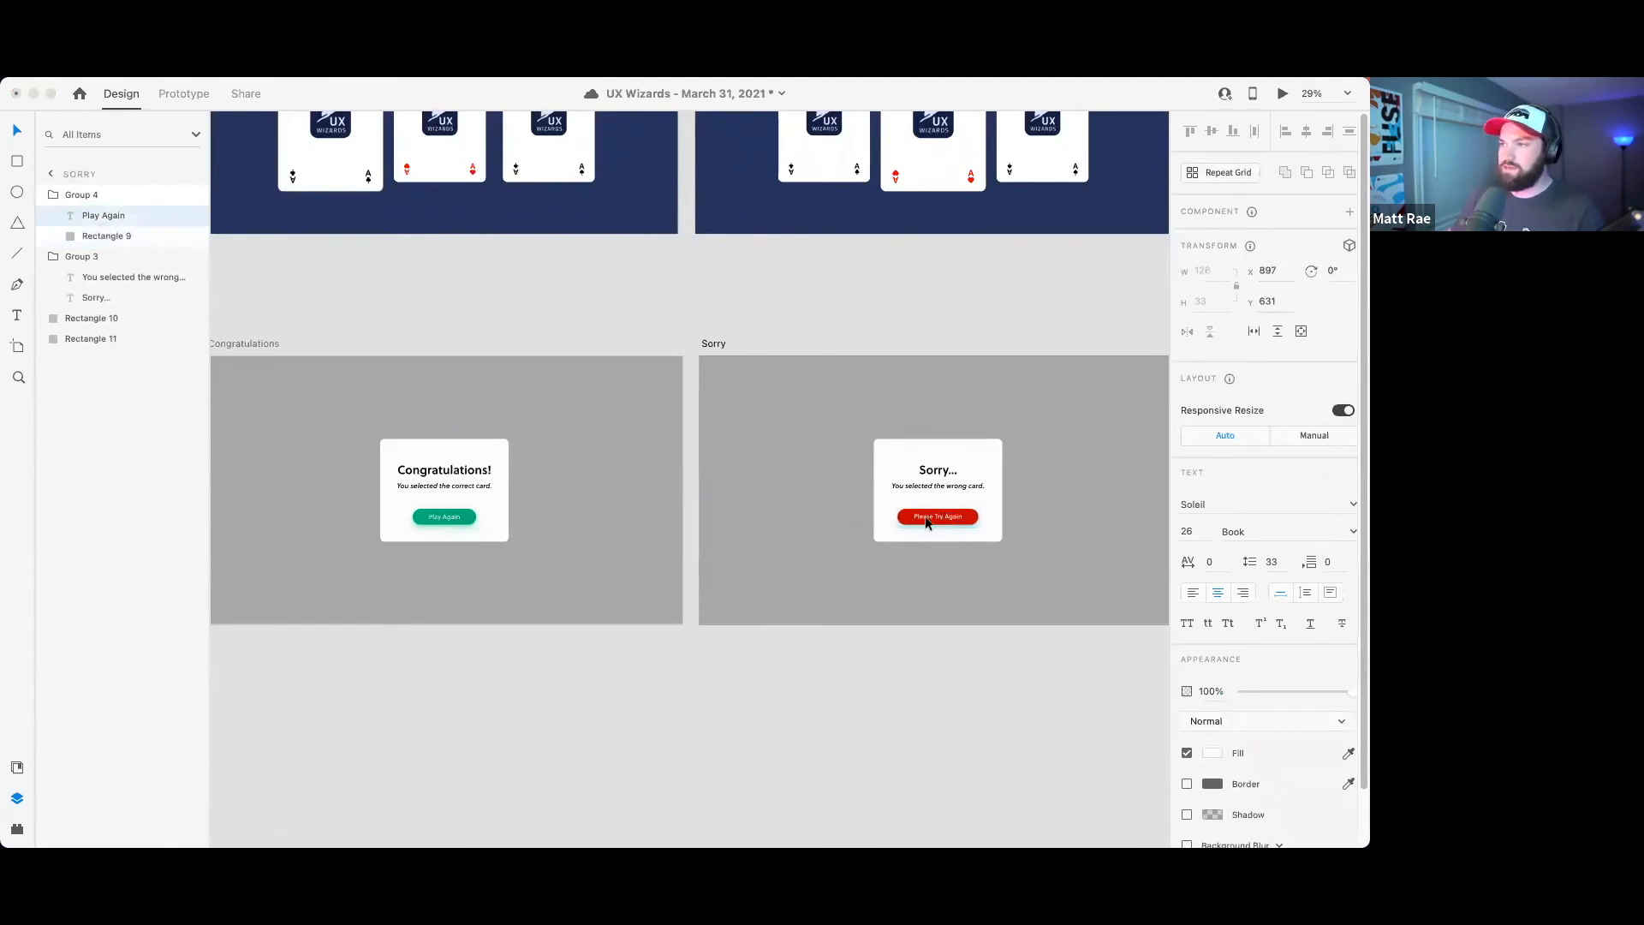
pyautogui.click(991, 653)
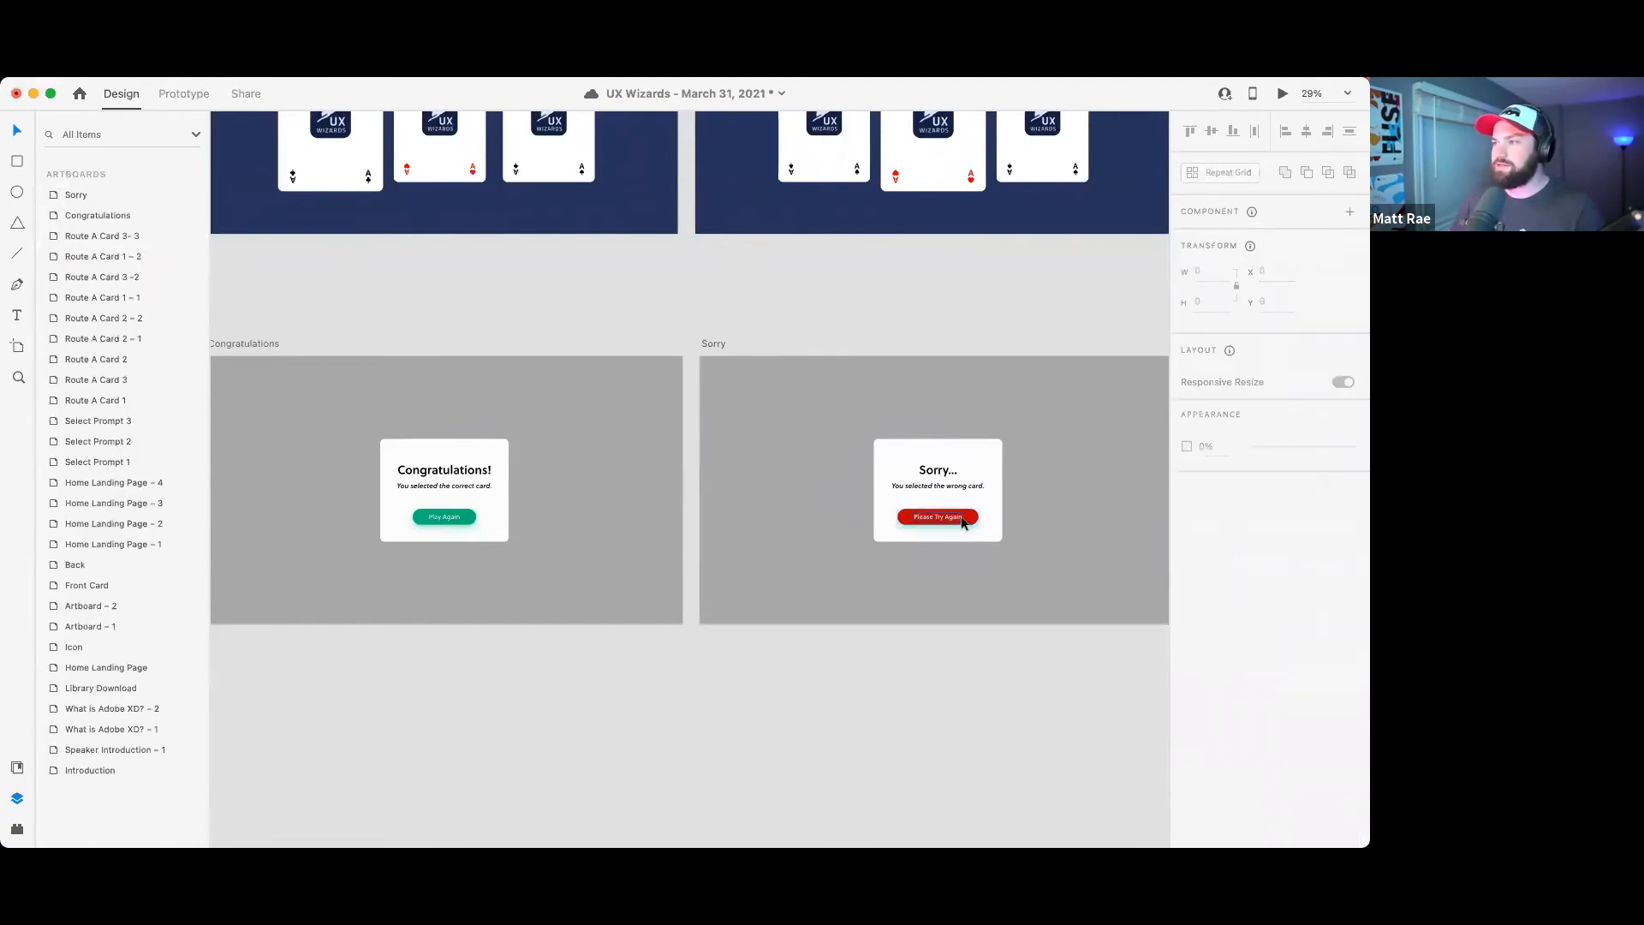
# - Change the shadow colour of the Please Try Again button on the Sorry artboard to red
pyautogui.scroll(1, 839, 616)
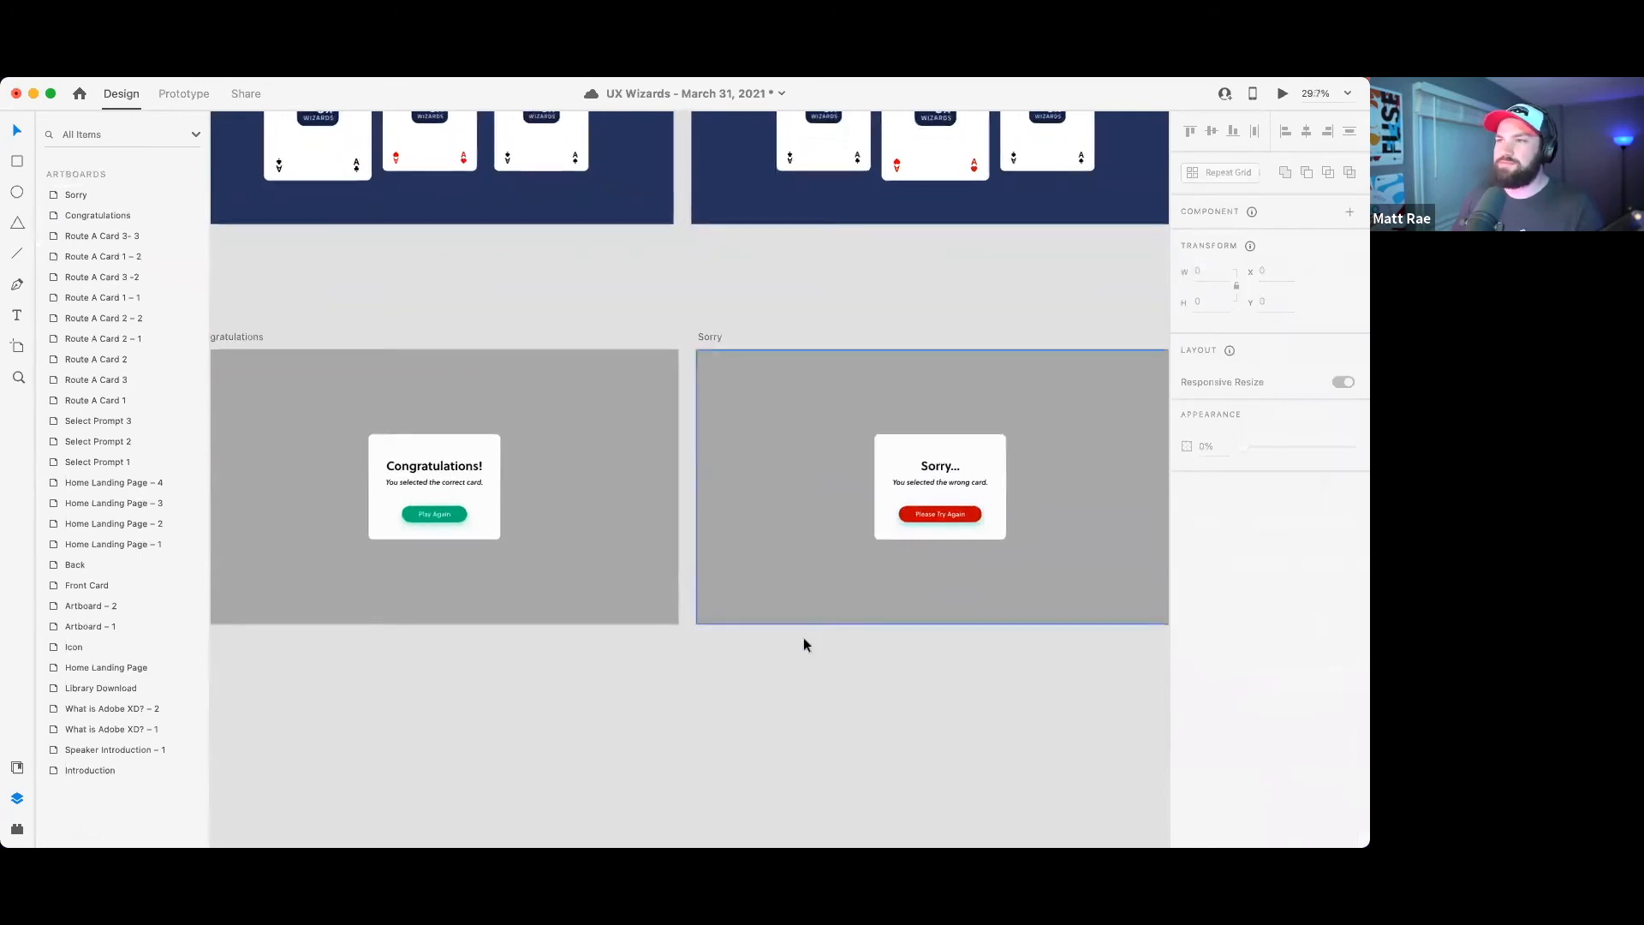
pyautogui.hscroll(-2, 837, 616)
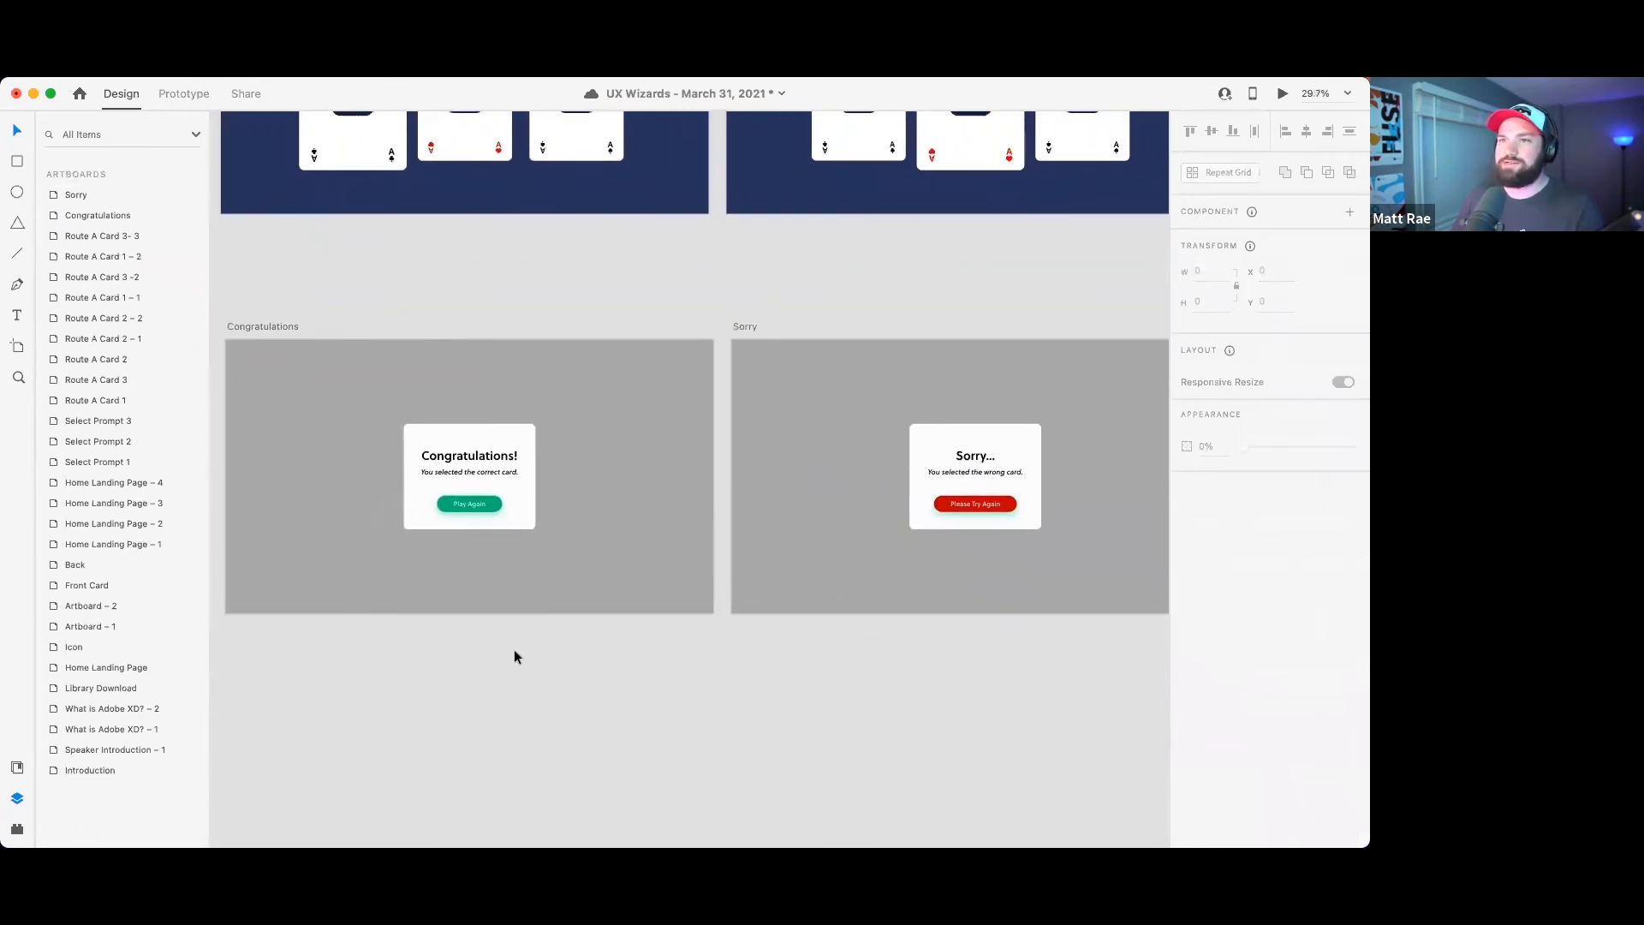
pyautogui.click(487, 511)
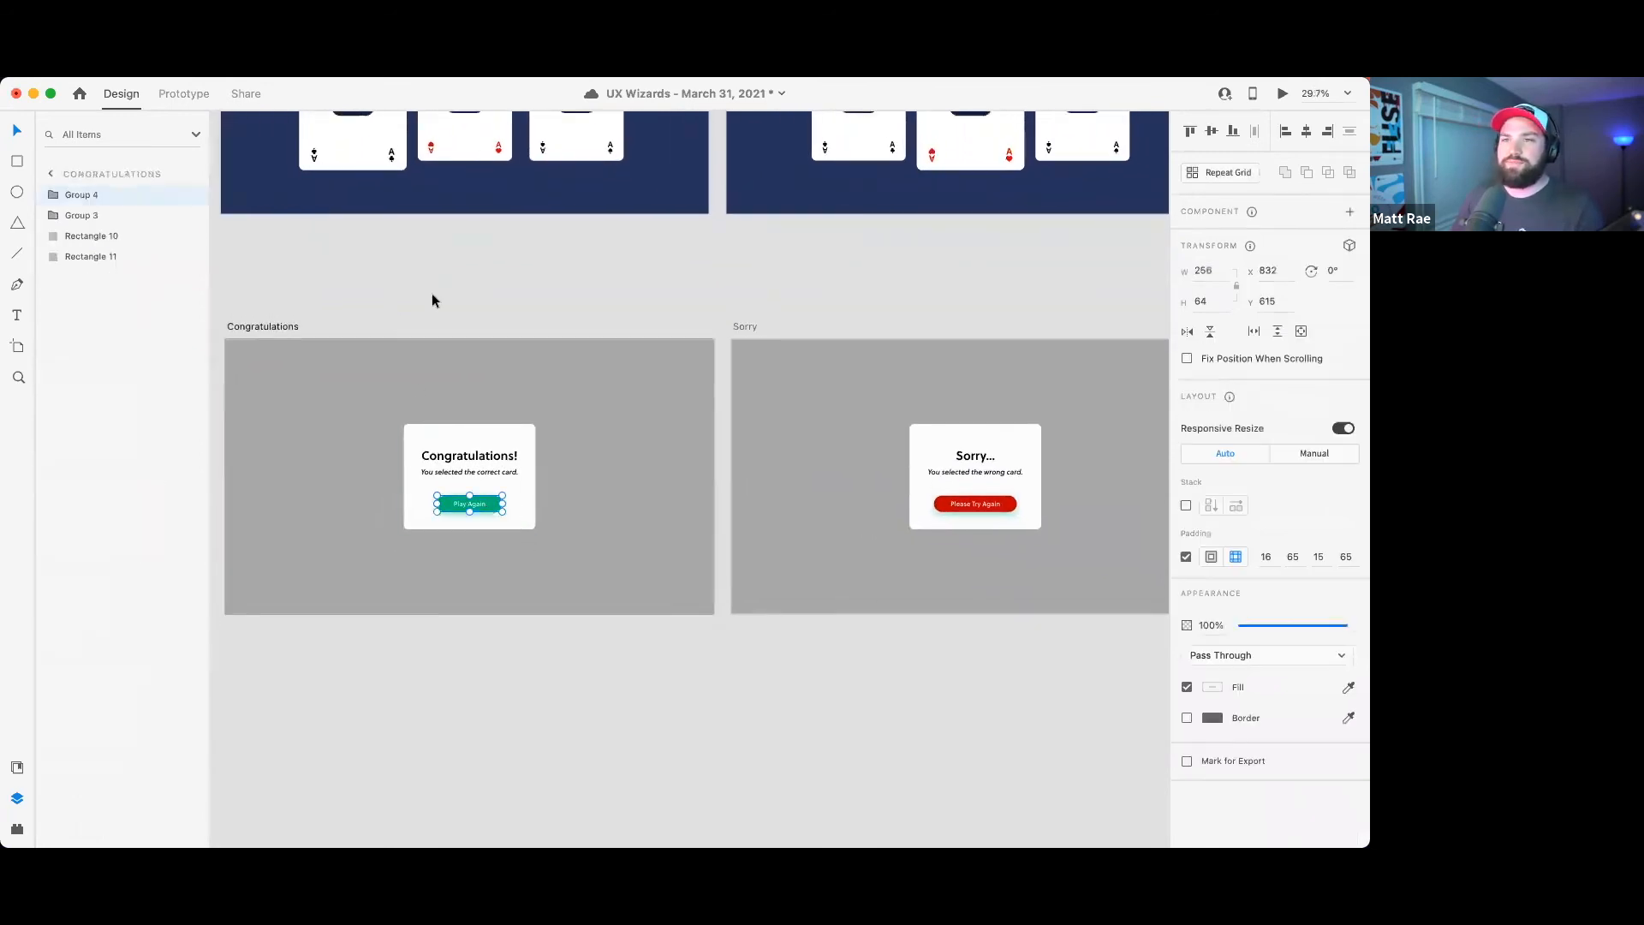
pyautogui.click(440, 266)
pyautogui.doubleClick(959, 505)
pyautogui.click(1209, 662)
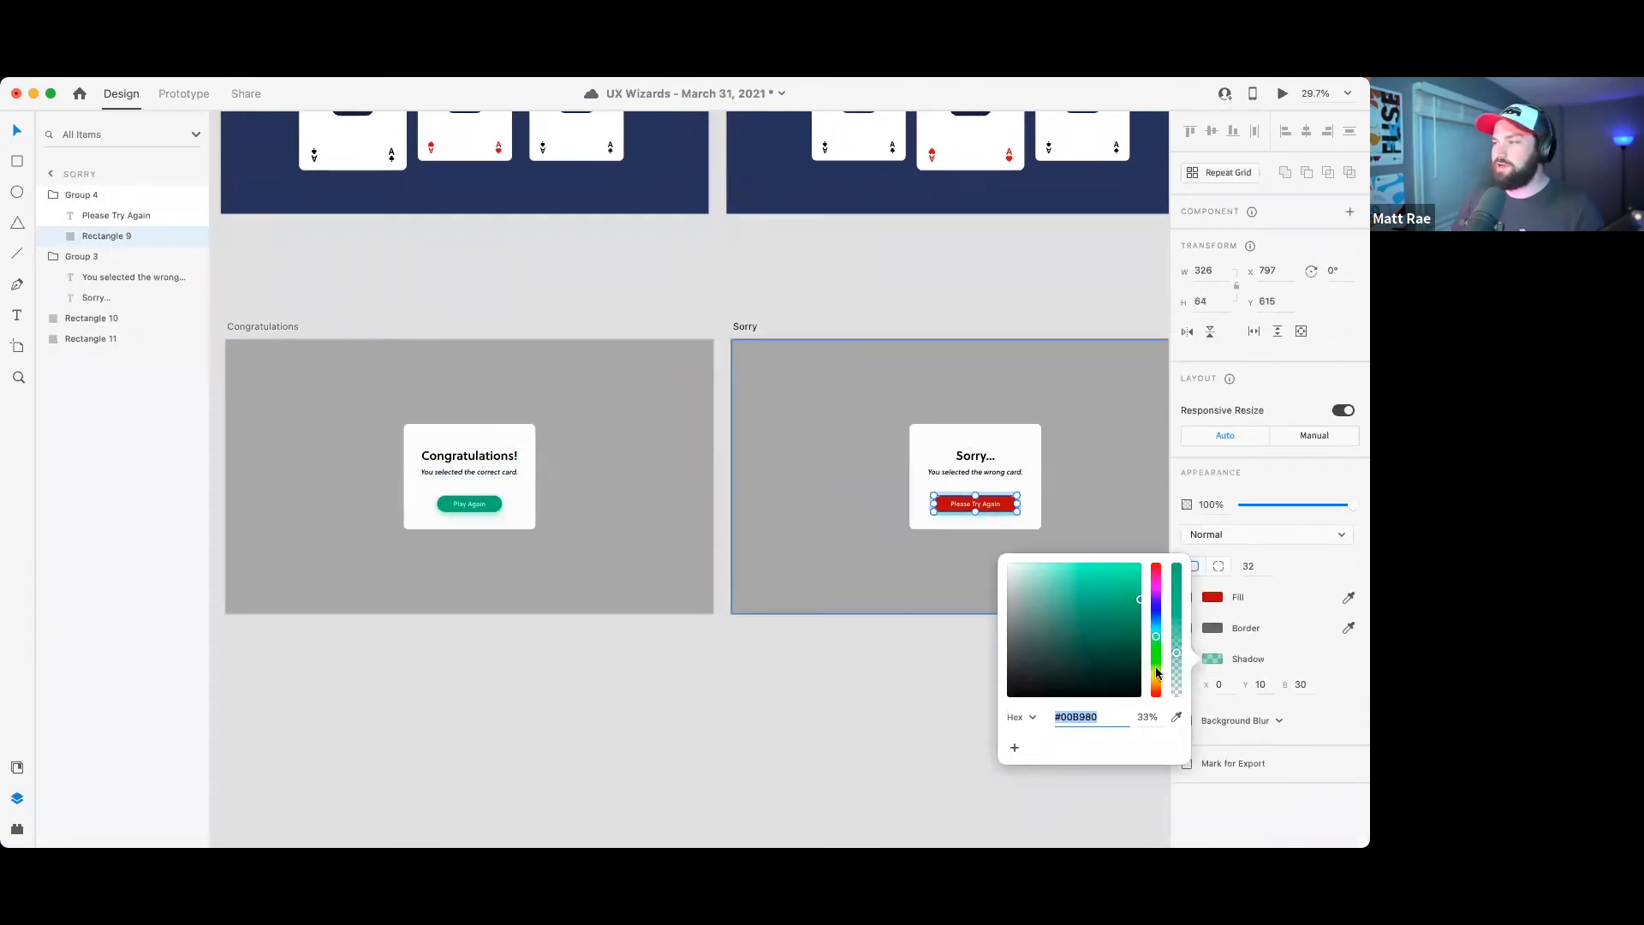
pyautogui.moveTo(1159, 676); pyautogui.dragTo(1153, 707)
pyautogui.click(925, 317)
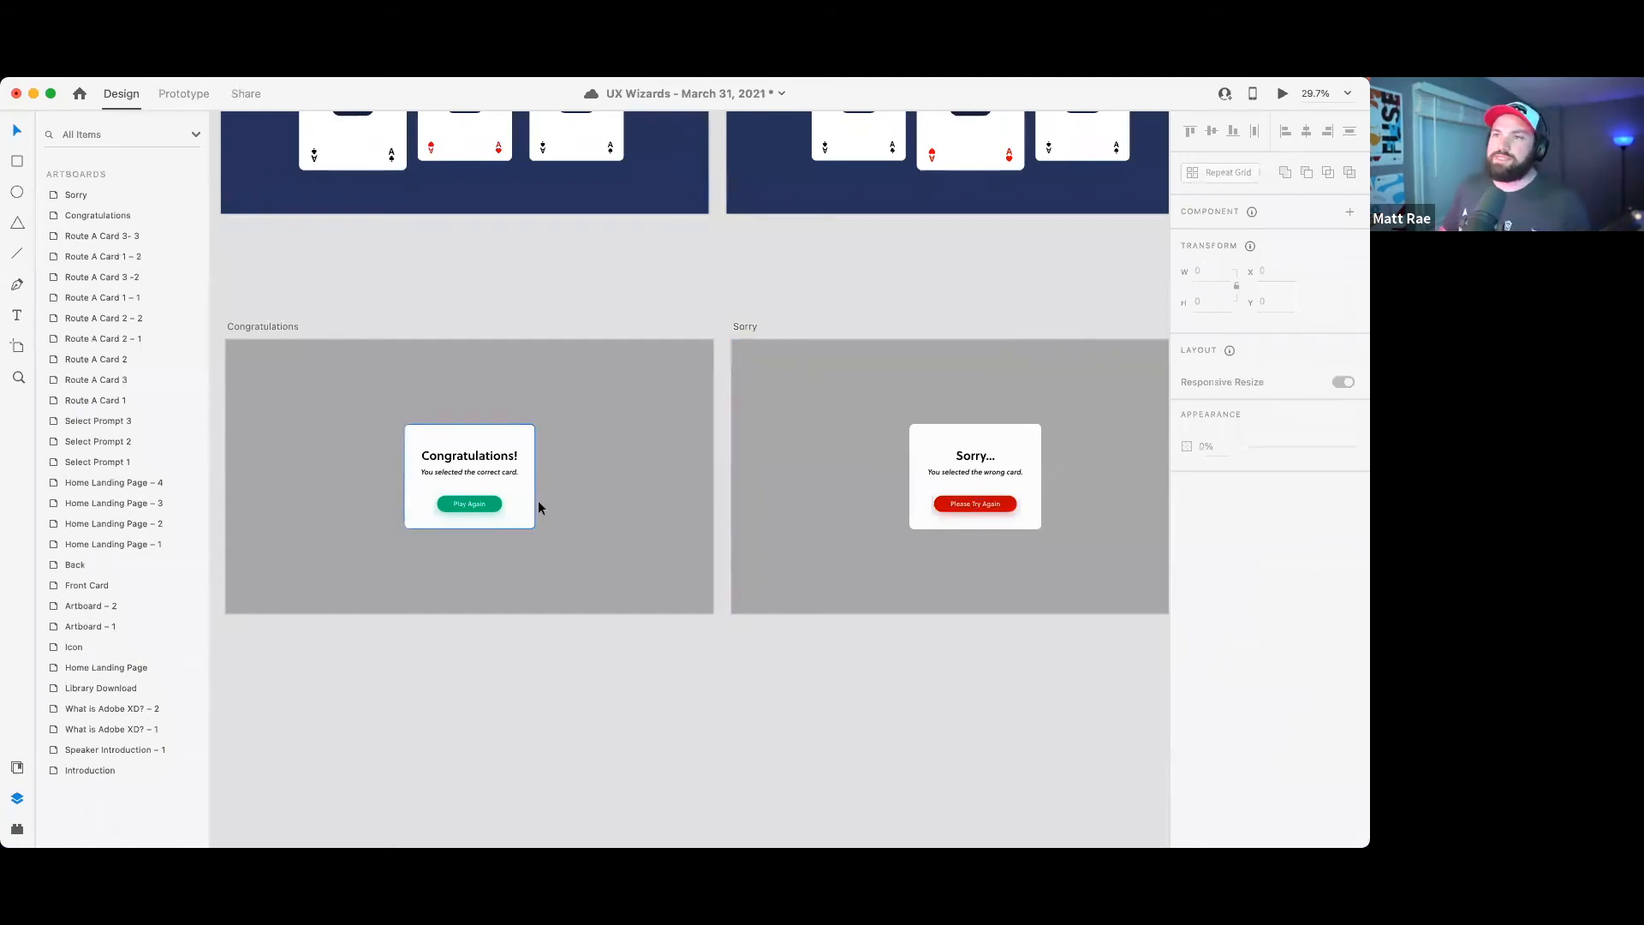
# - Link the Route A Card 1 – 2 artboard to Congratulations as a timed Overlay with Dissolve animation, keeping the overlay centred on the artboard
pyautogui.scroll(-5, 538, 417)
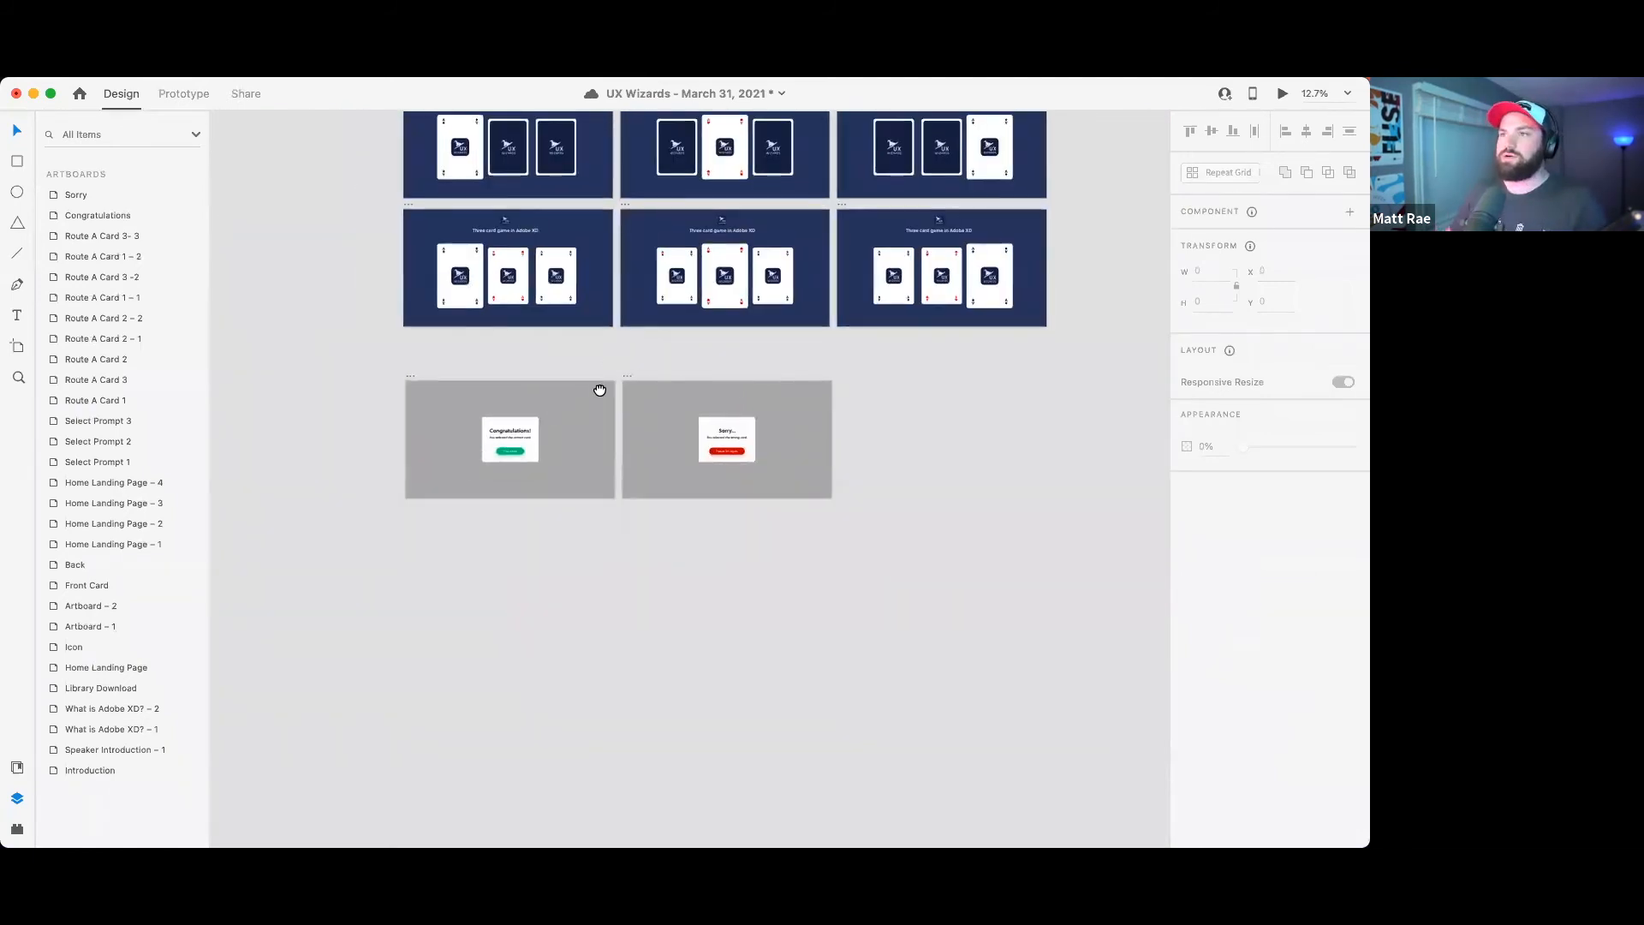
pyautogui.click(306, 401)
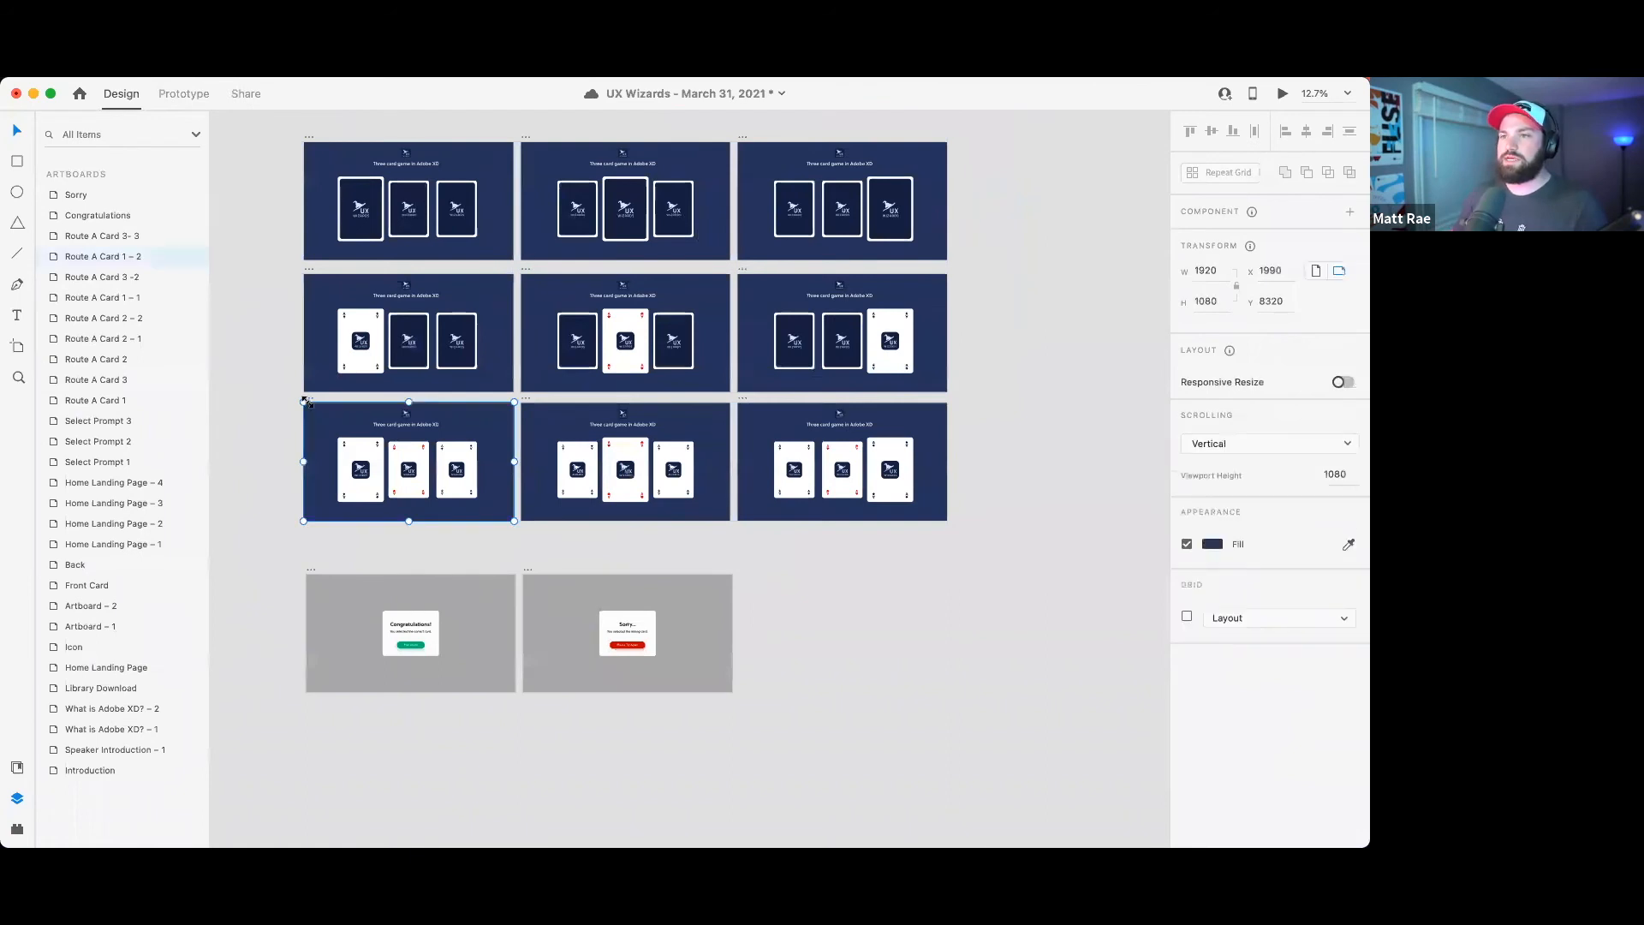
pyautogui.click(182, 96)
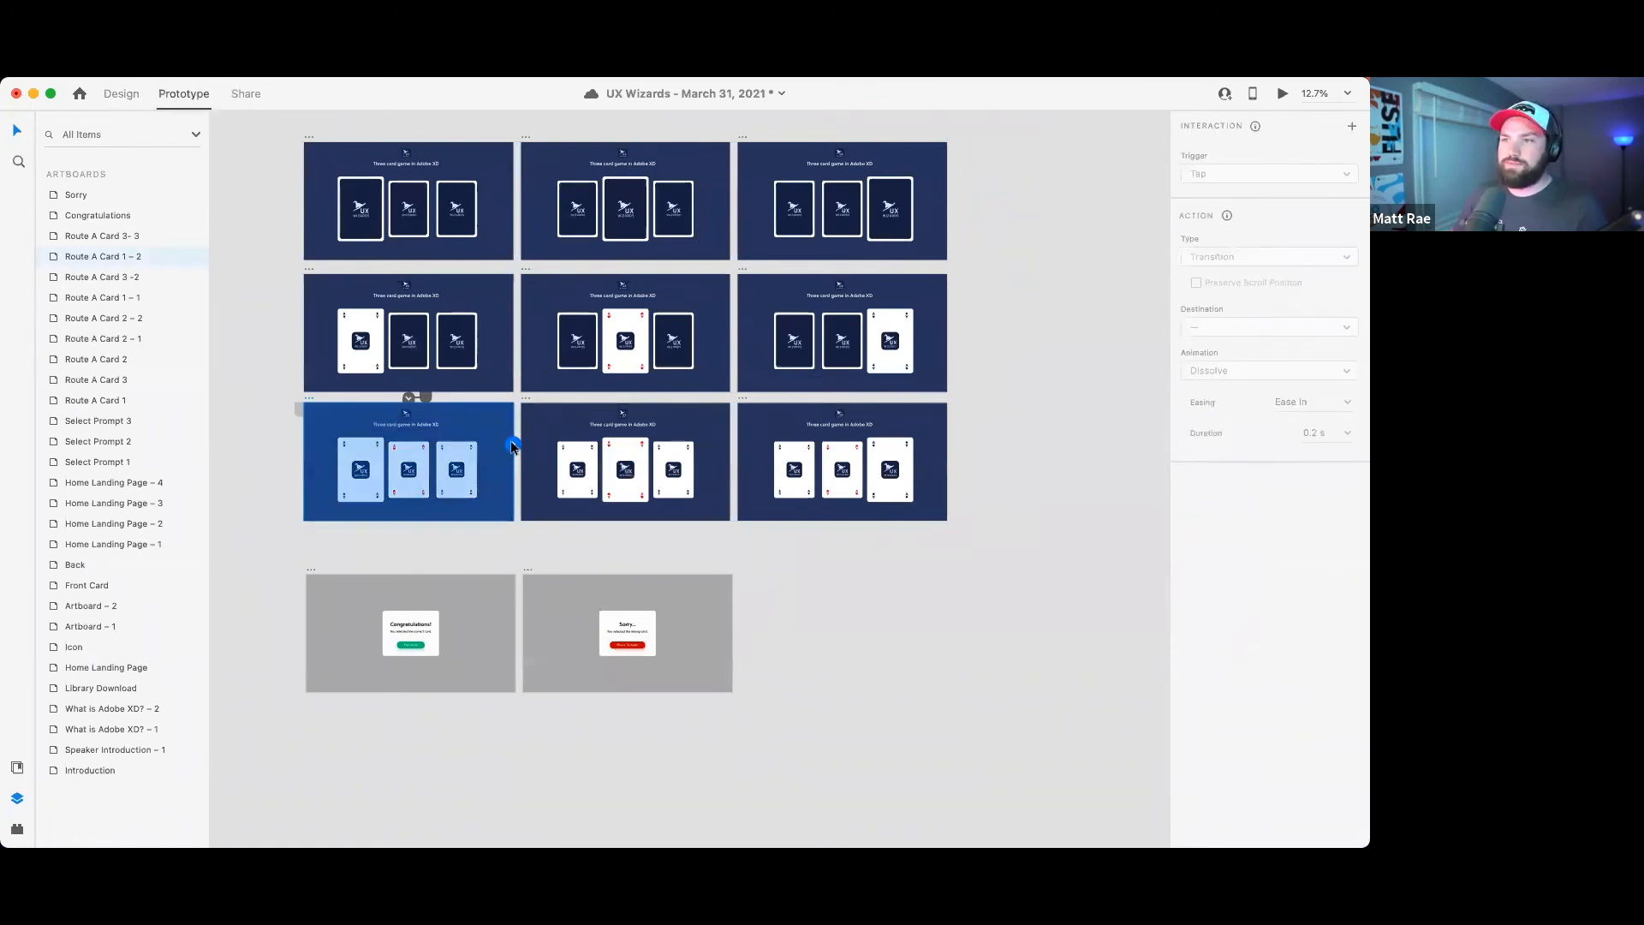
pyautogui.moveTo(364, 552); pyautogui.dragTo(321, 575)
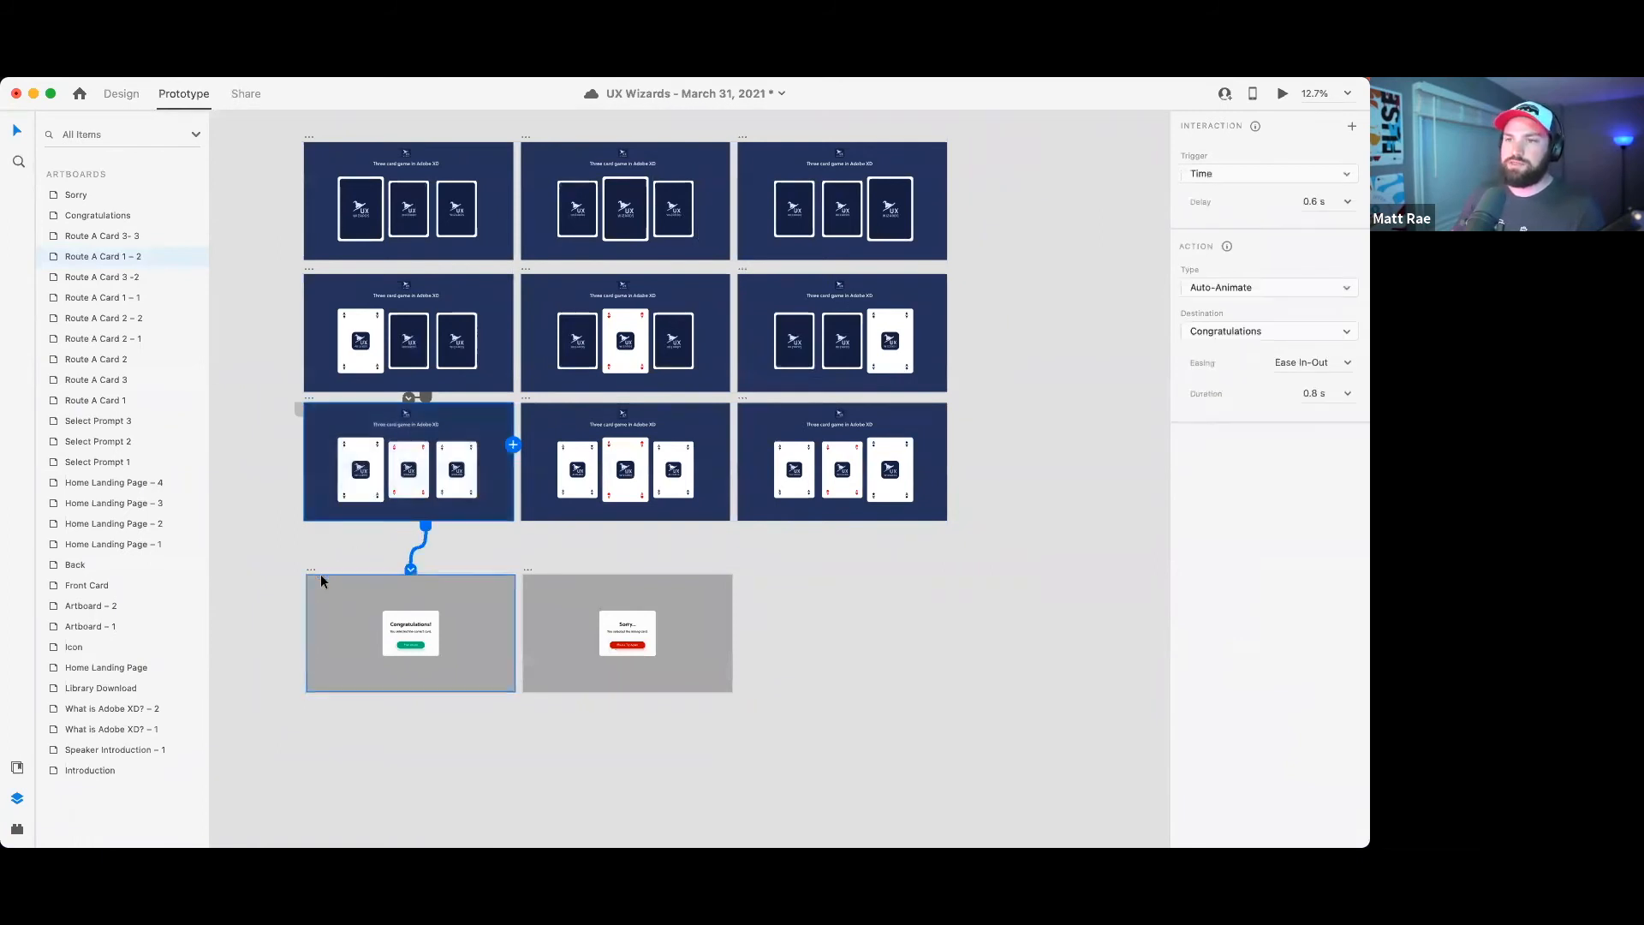
pyautogui.click(1258, 287)
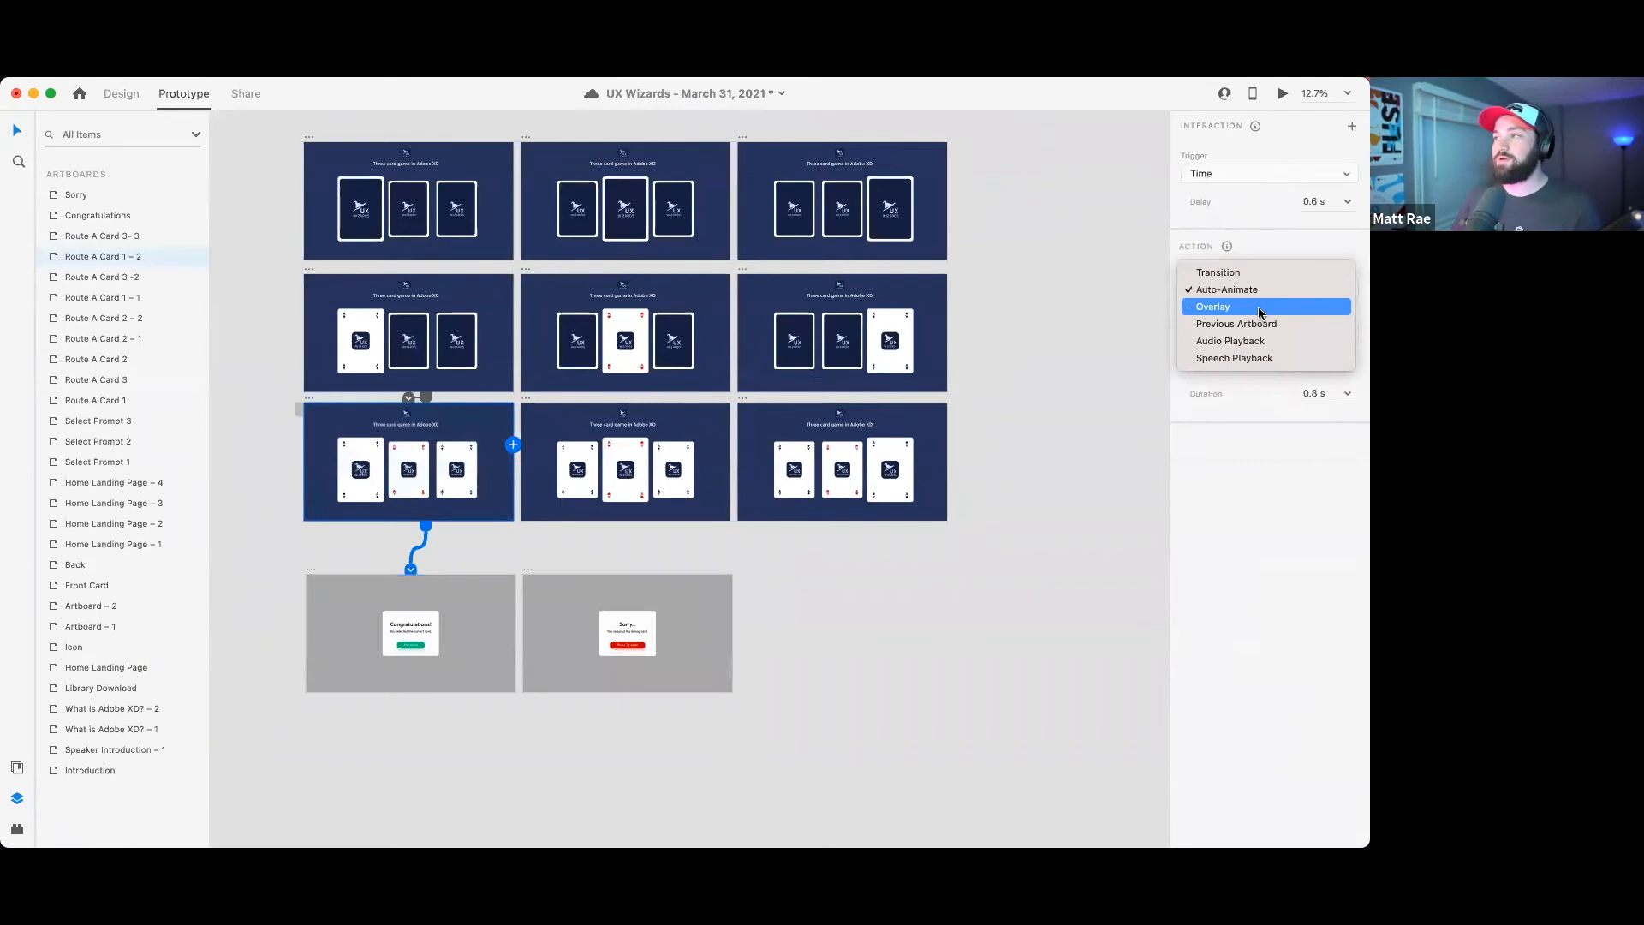
pyautogui.click(1257, 307)
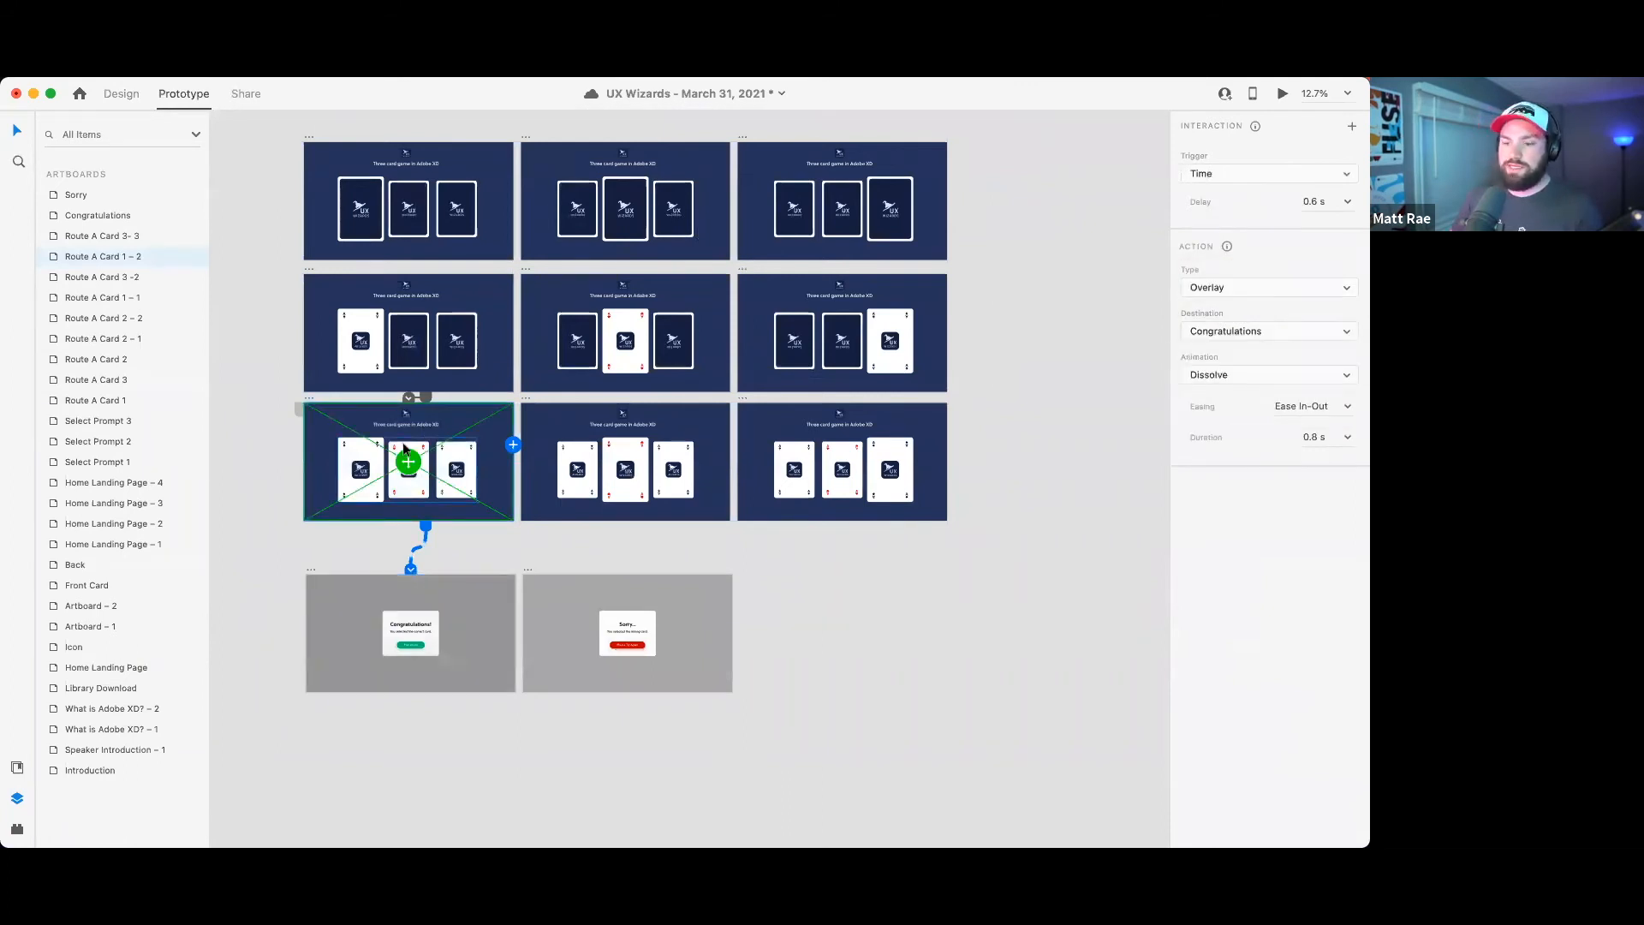
pyautogui.scroll(5, 354, 399)
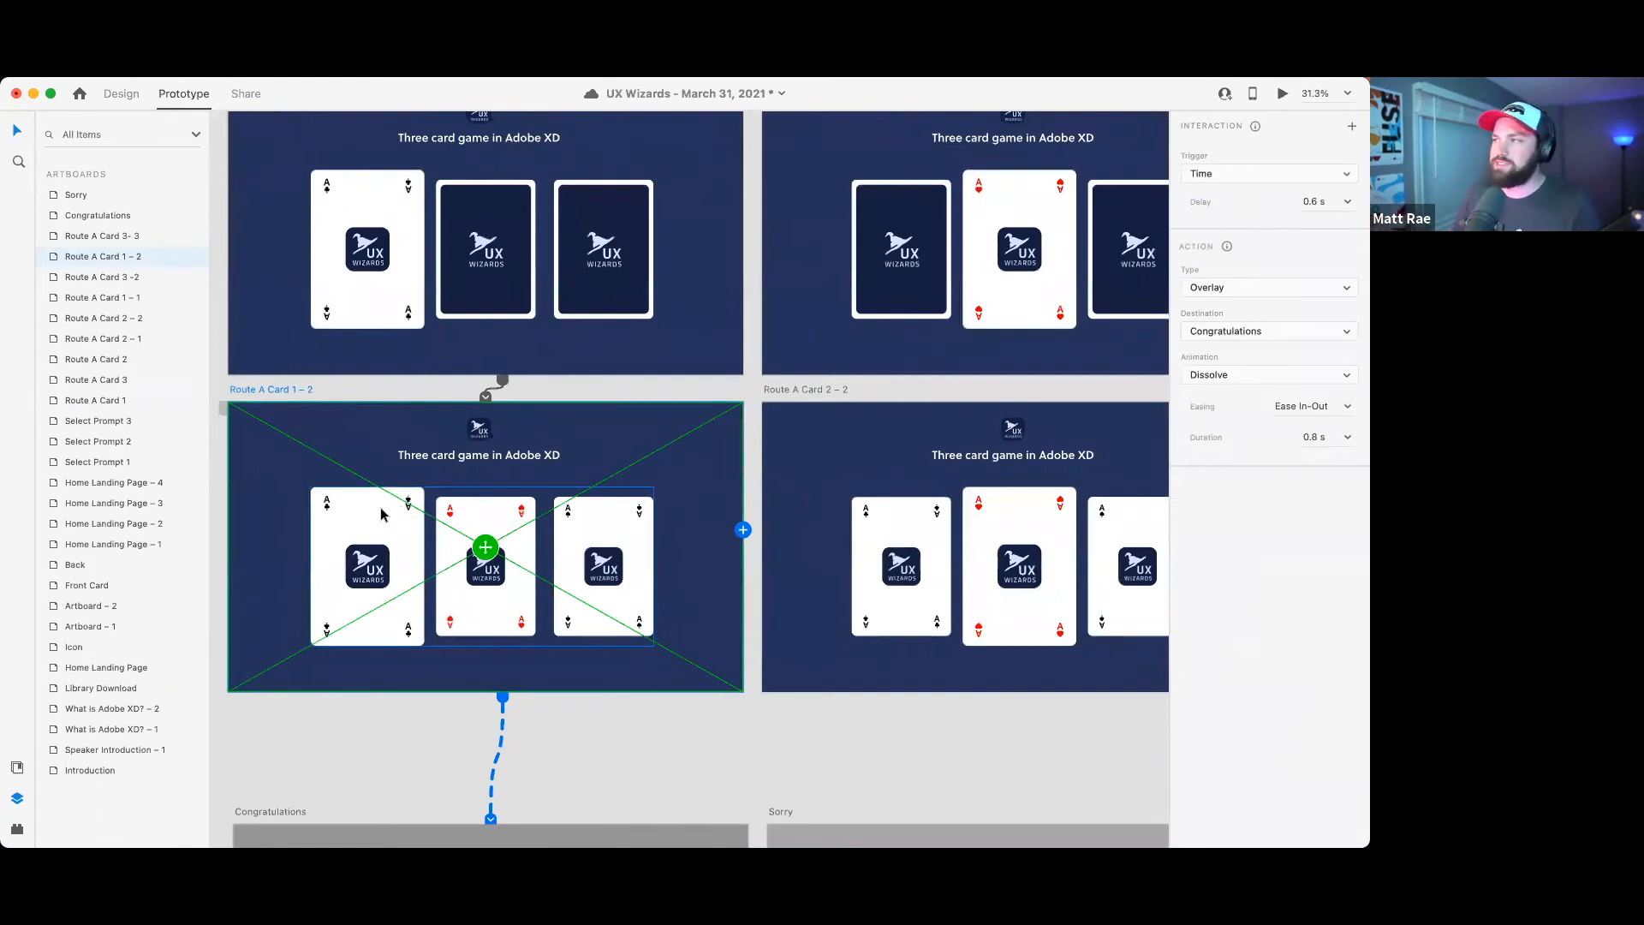
pyautogui.moveTo(485, 548)
pyautogui.mouseDown()
pyautogui.moveTo(486, 565)
pyautogui.moveTo(485, 548)
pyautogui.mouseUp()
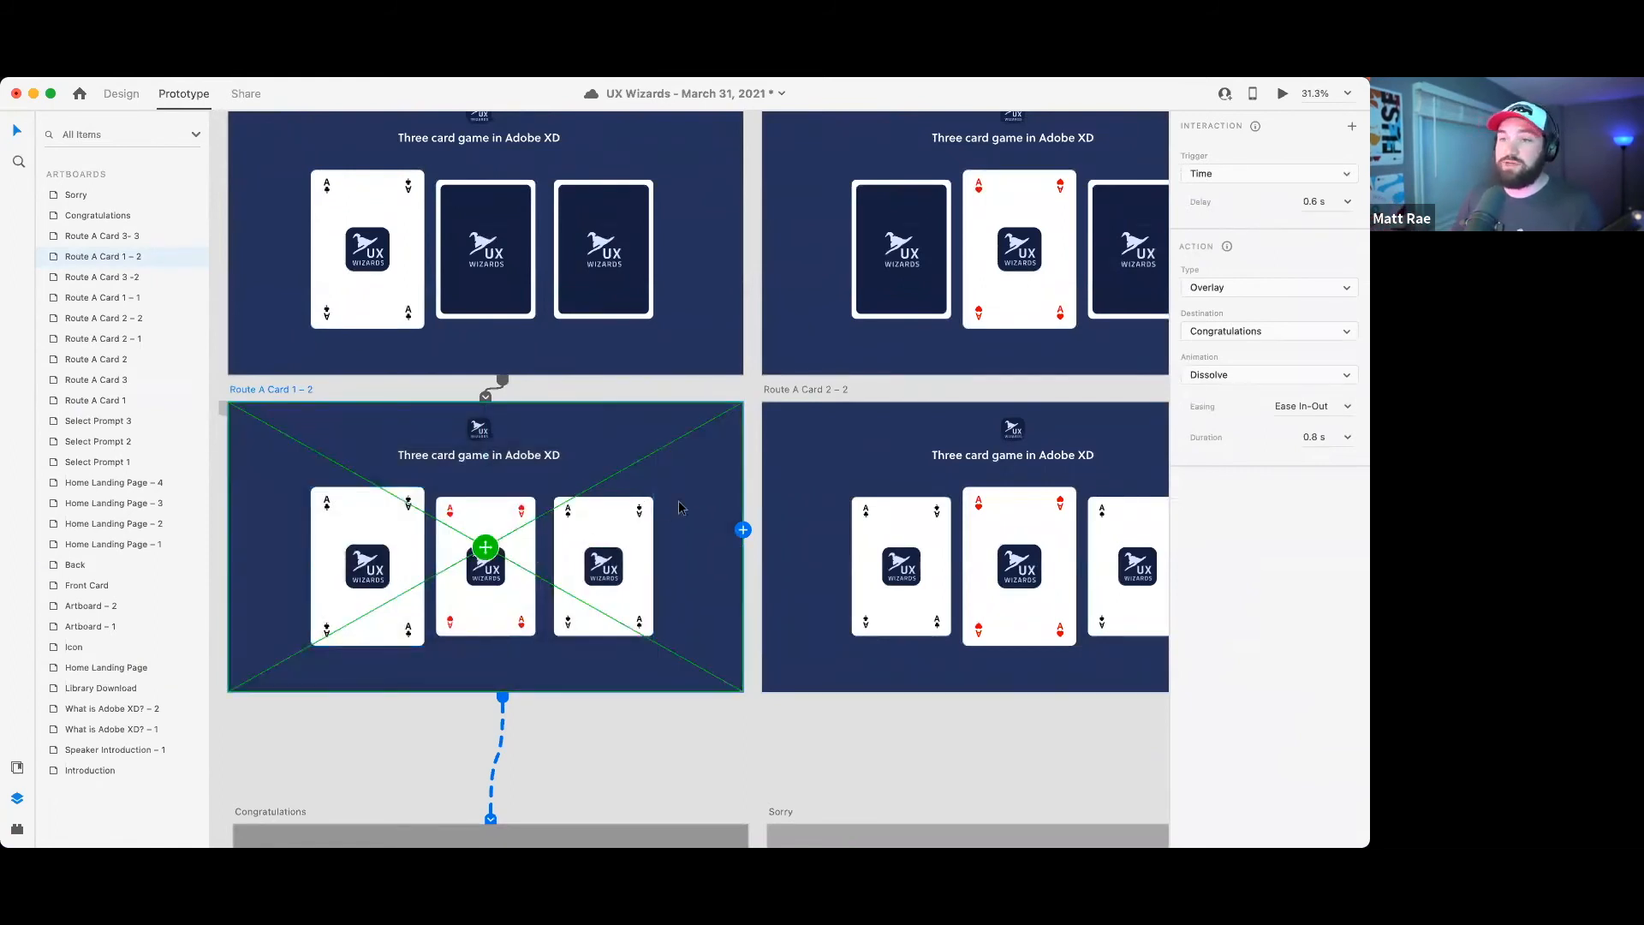
pyautogui.click(1284, 377)
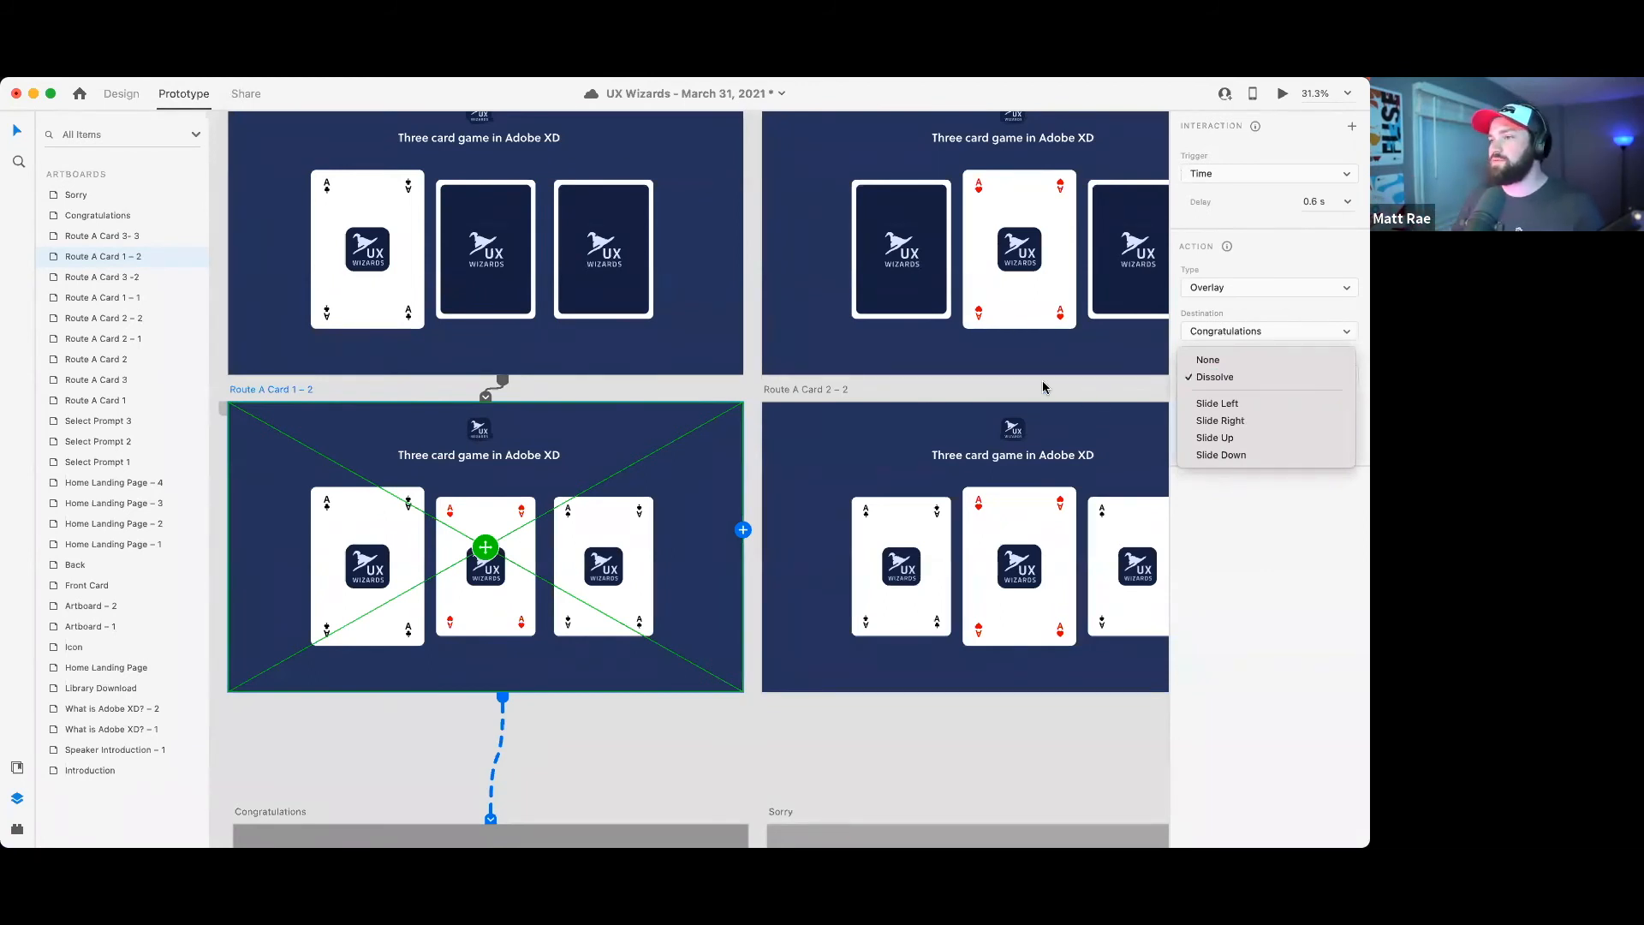
pyautogui.click(1043, 387)
# - Redirect the timed overlay of the Route A Card 1 – 2 artboard to the Sorry artboard
pyautogui.scroll(-5, 551, 453)
pyautogui.click(719, 604)
pyautogui.moveTo(720, 604); pyautogui.dragTo(671, 561)
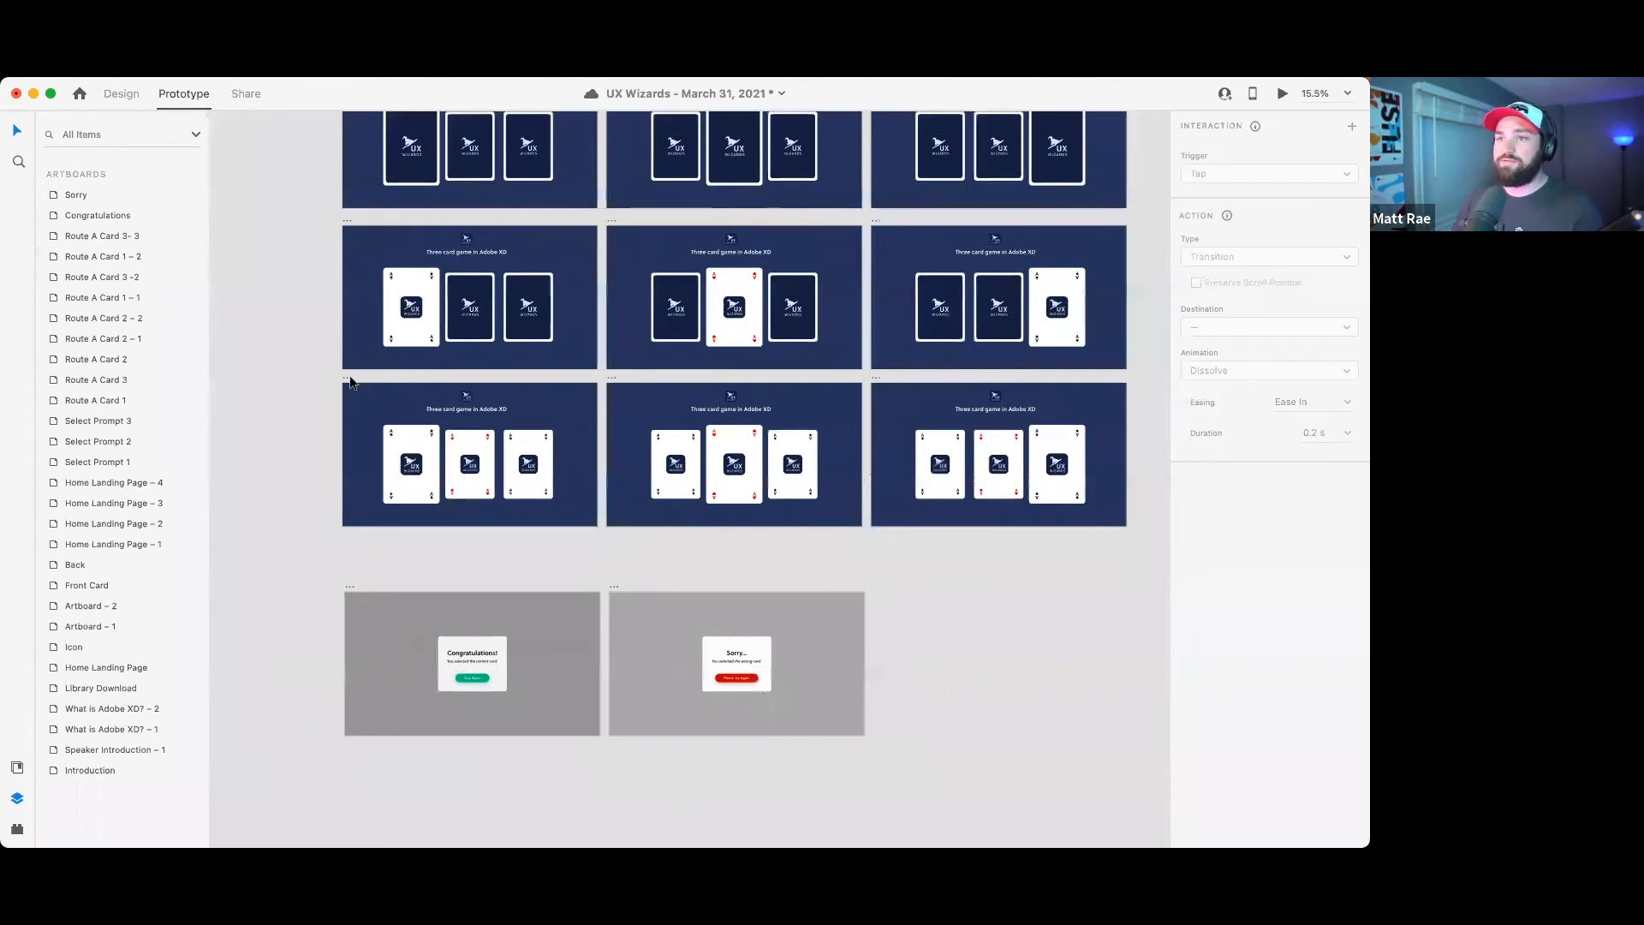
pyautogui.click(352, 379)
pyautogui.moveTo(473, 588); pyautogui.dragTo(691, 597)
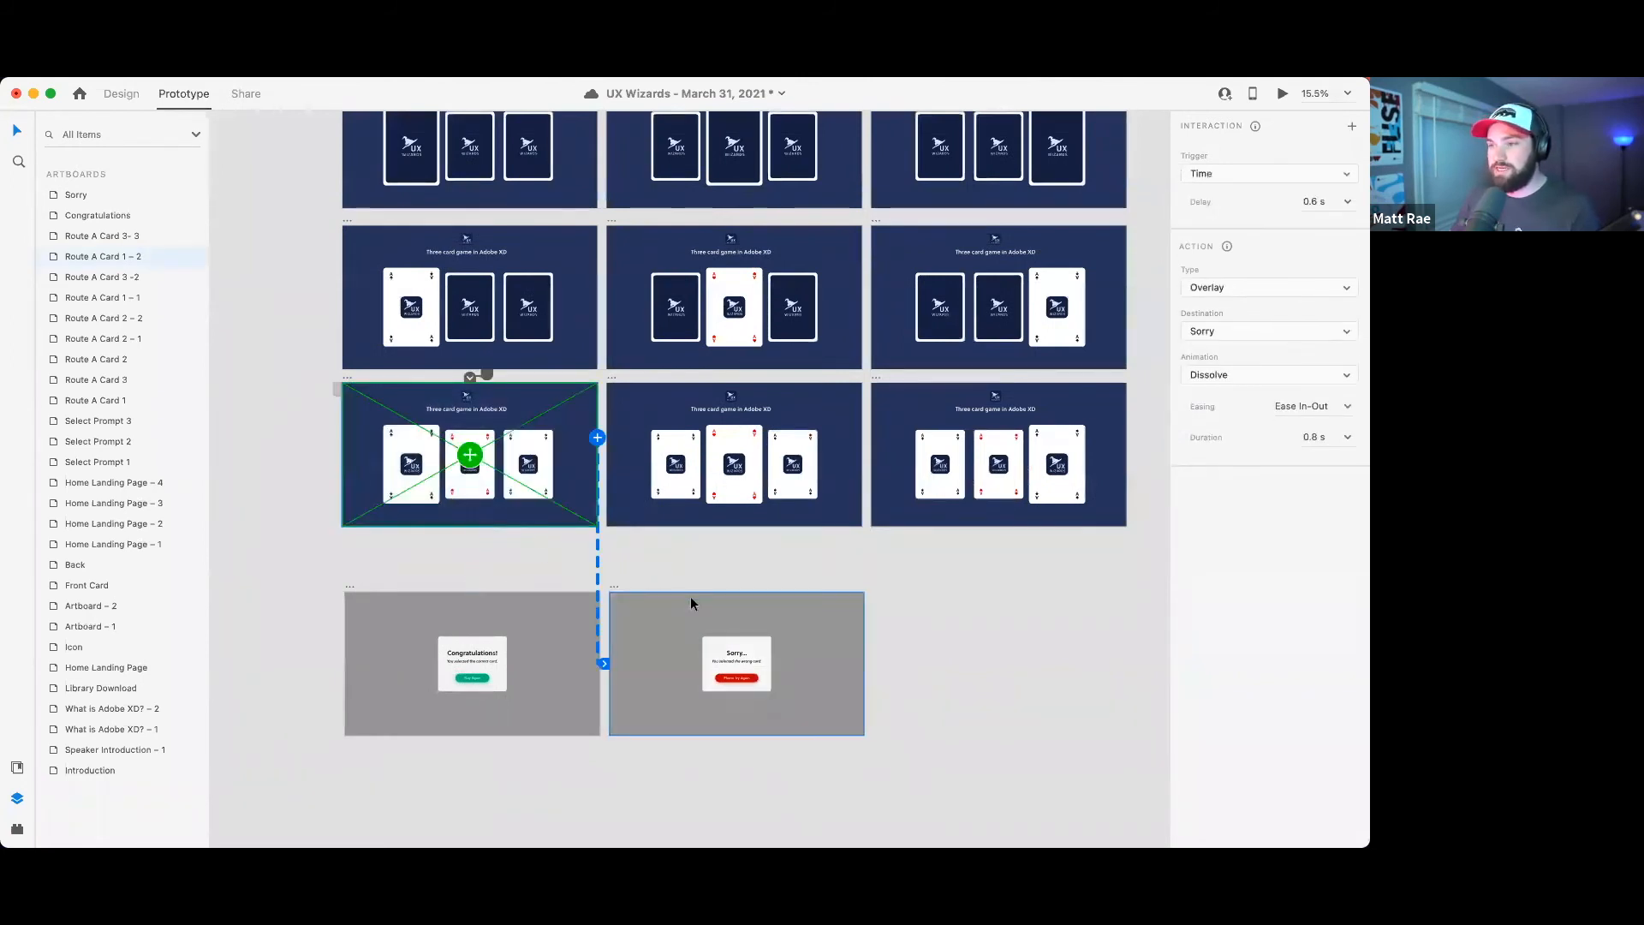
# - Link Route A Card 2 – 2 to the Congratulations overlay and Route A Card 3- 3 to the Sorry overlay
pyautogui.click(610, 380)
pyautogui.moveTo(861, 438); pyautogui.dragTo(505, 615)
pyautogui.click(882, 384)
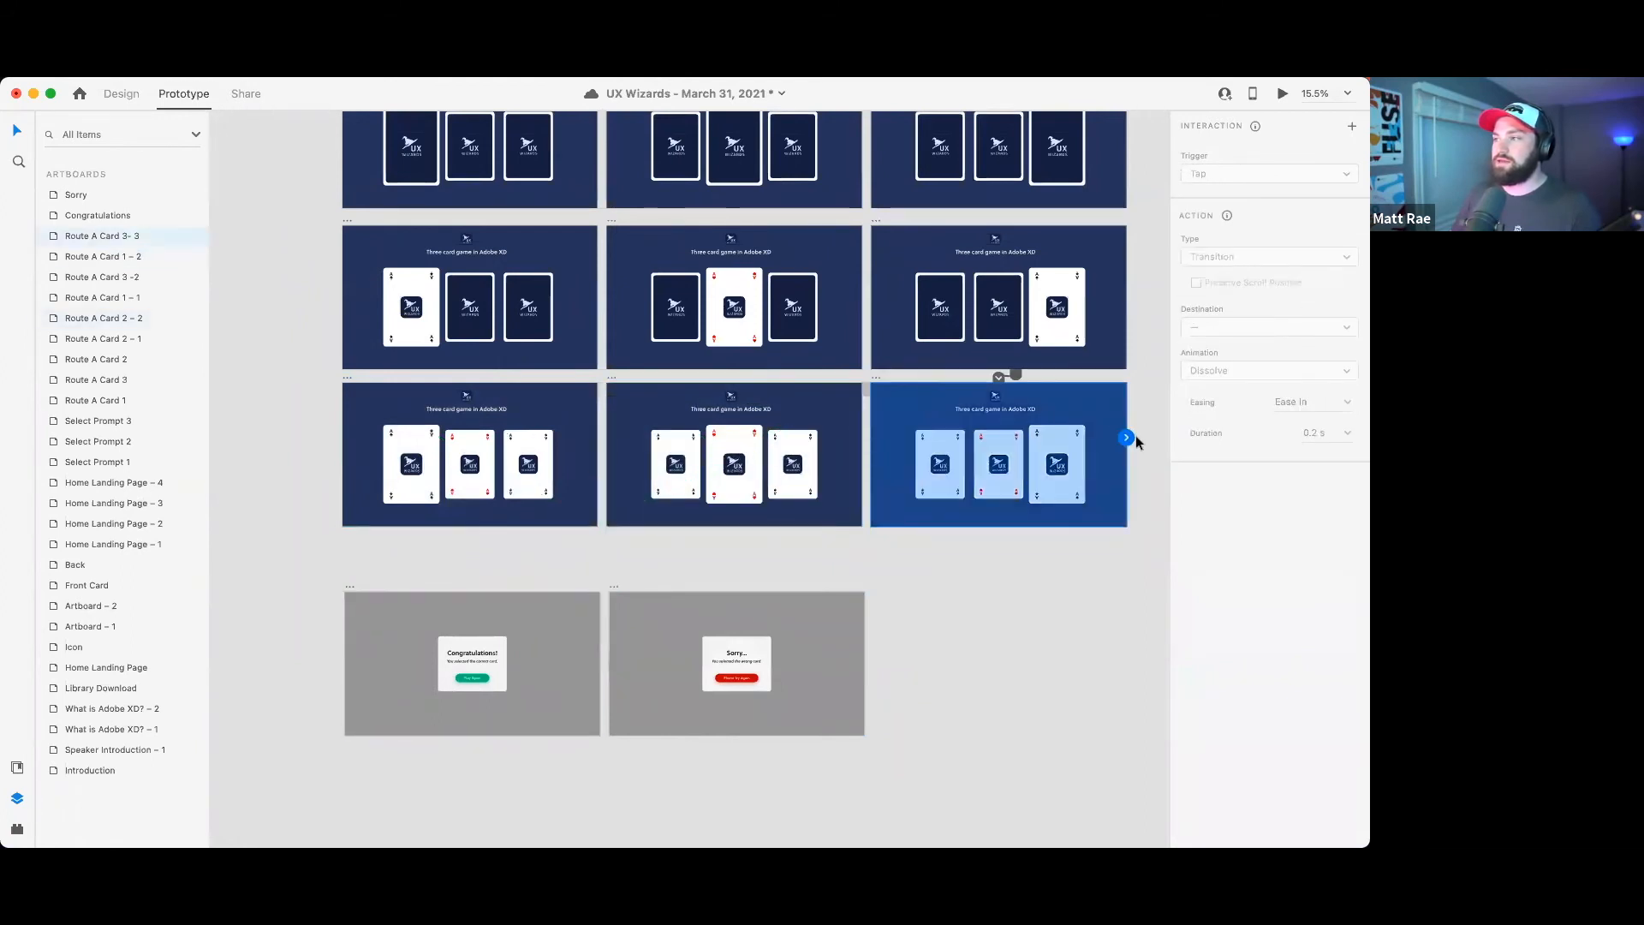
pyautogui.moveTo(1135, 437); pyautogui.dragTo(843, 627)
pyautogui.click(877, 377)
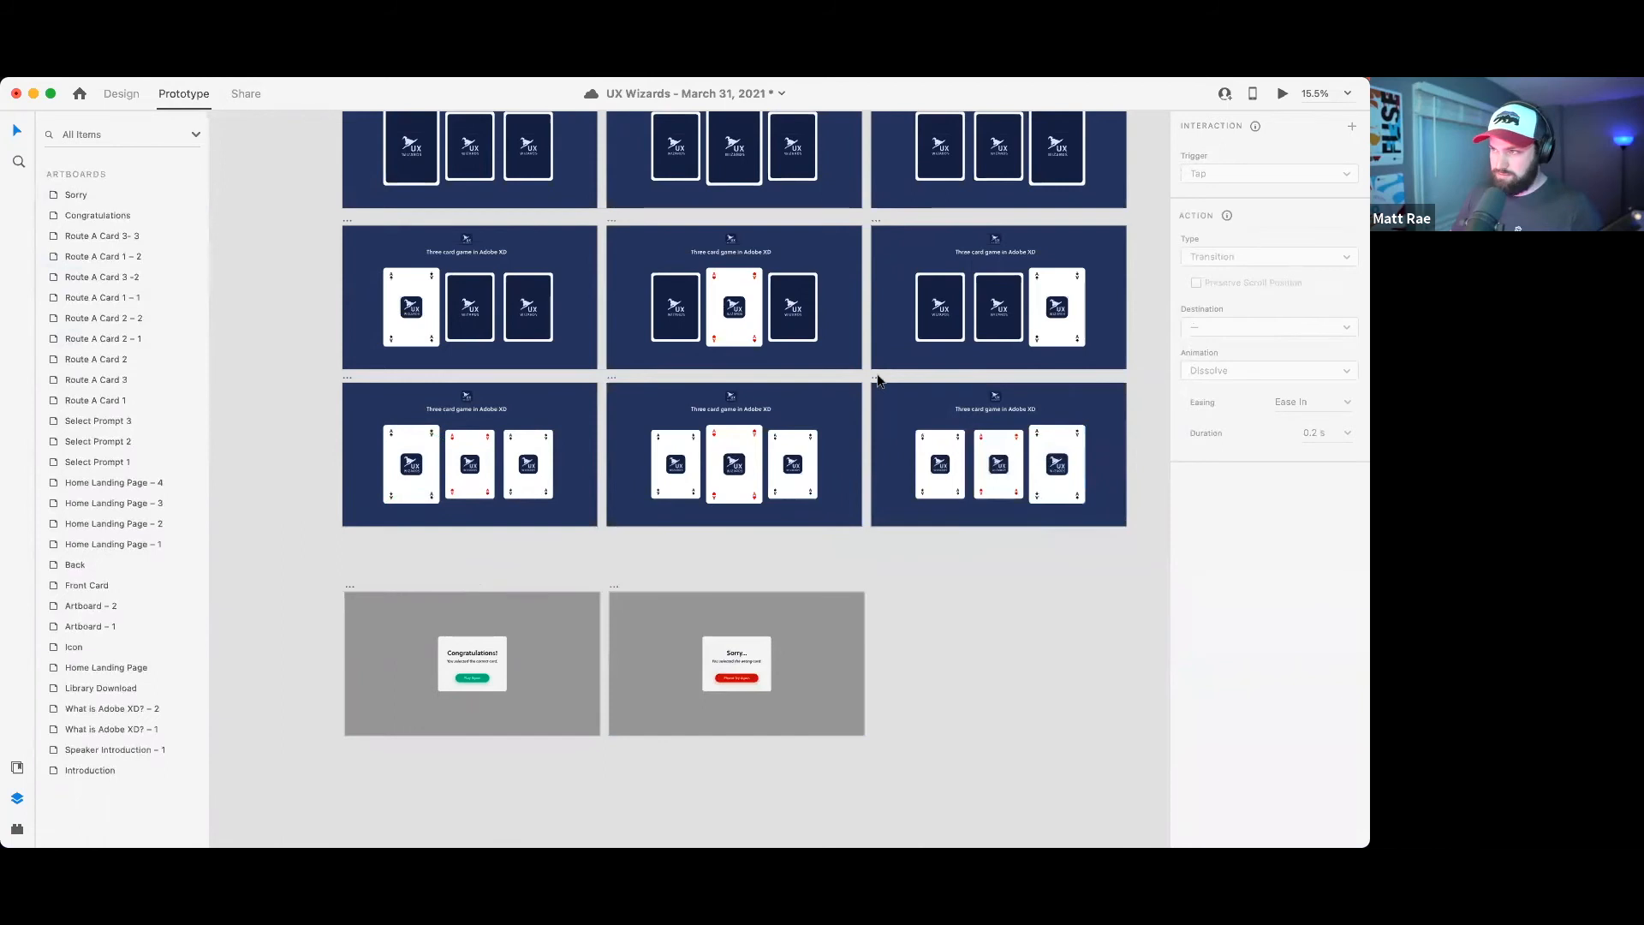
pyautogui.click(877, 377)
pyautogui.moveTo(899, 709); pyautogui.dragTo(844, 685)
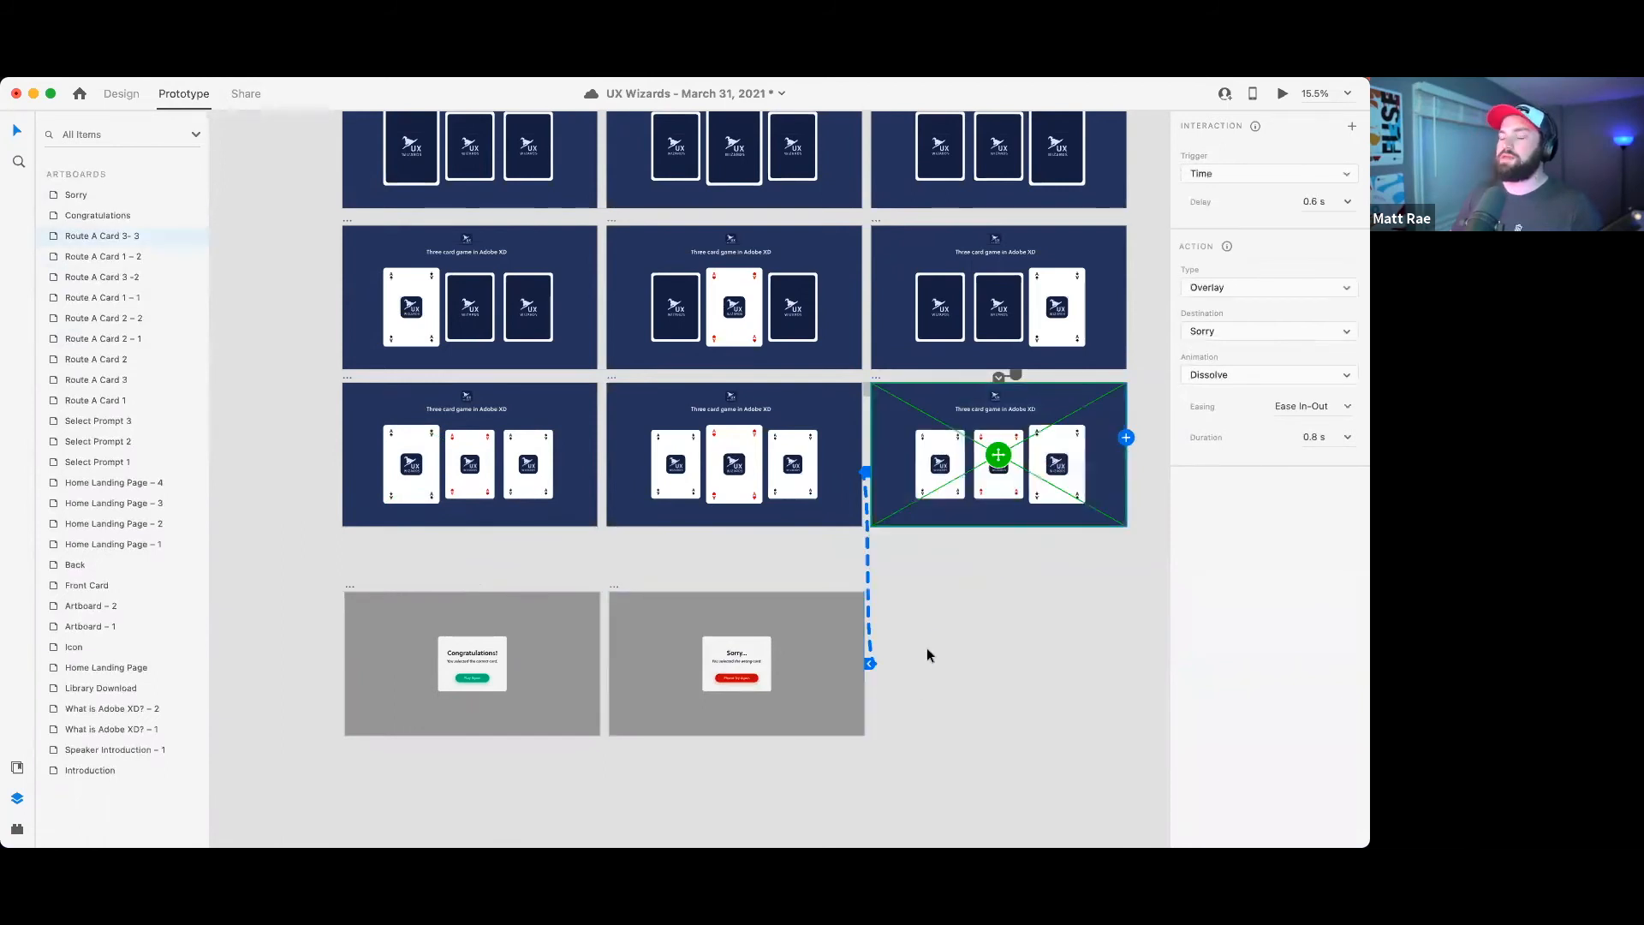
# - Preview the prototype from the Route A Card 1 artboard through to its result overlay, and close the preview
pyautogui.scroll(3, 955, 601)
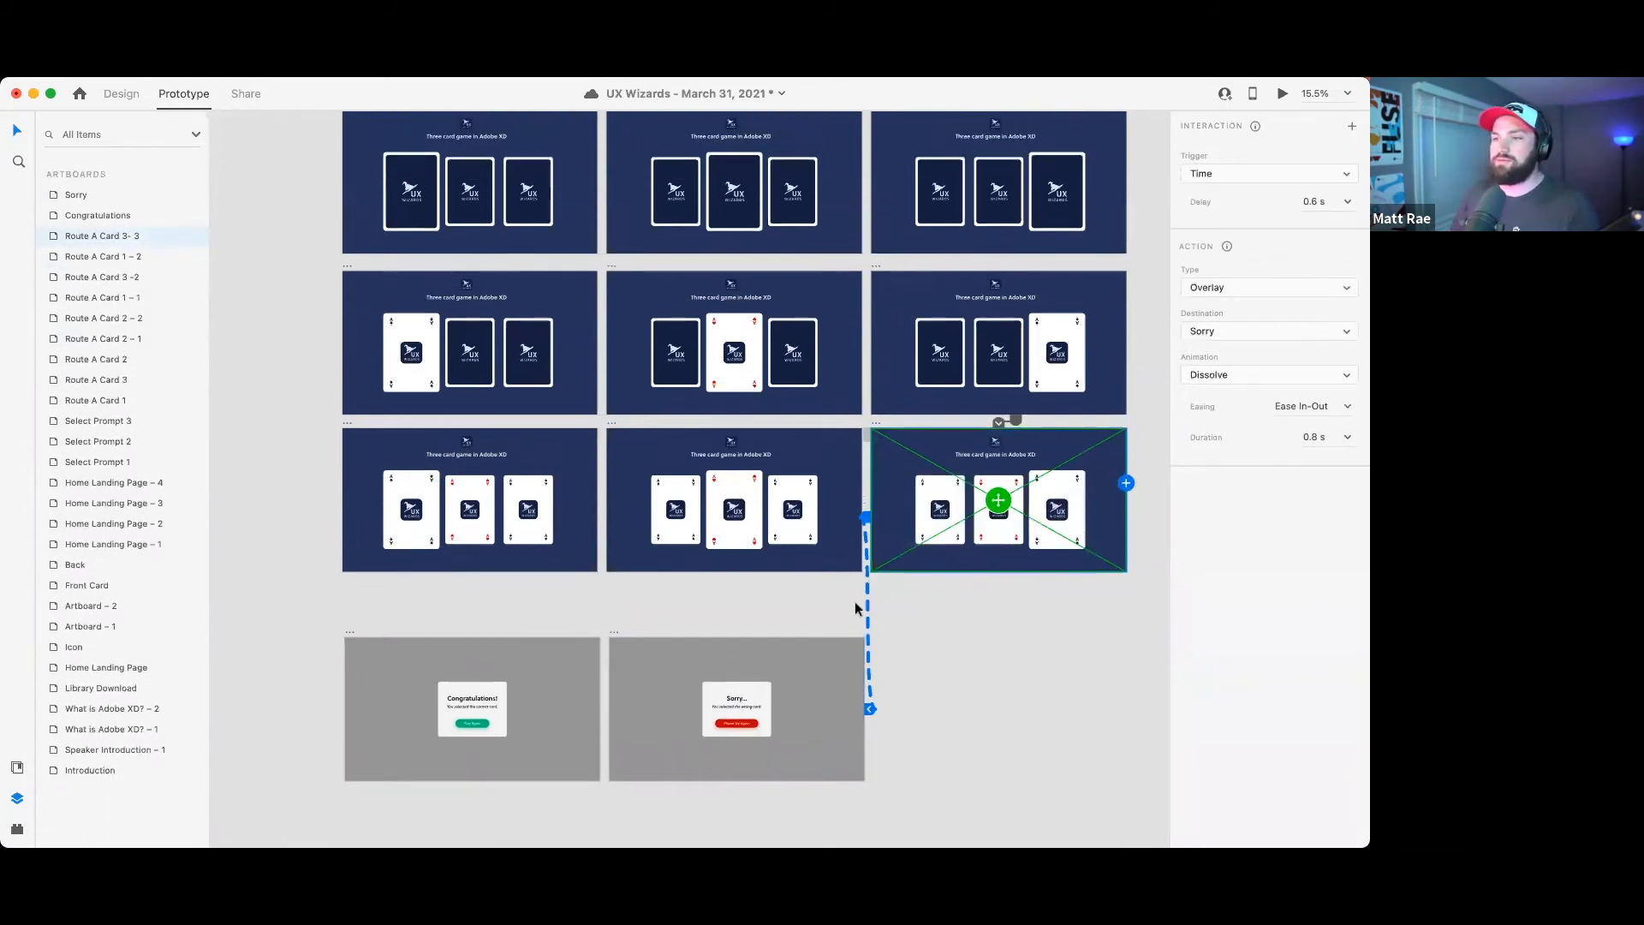
pyautogui.click(349, 179)
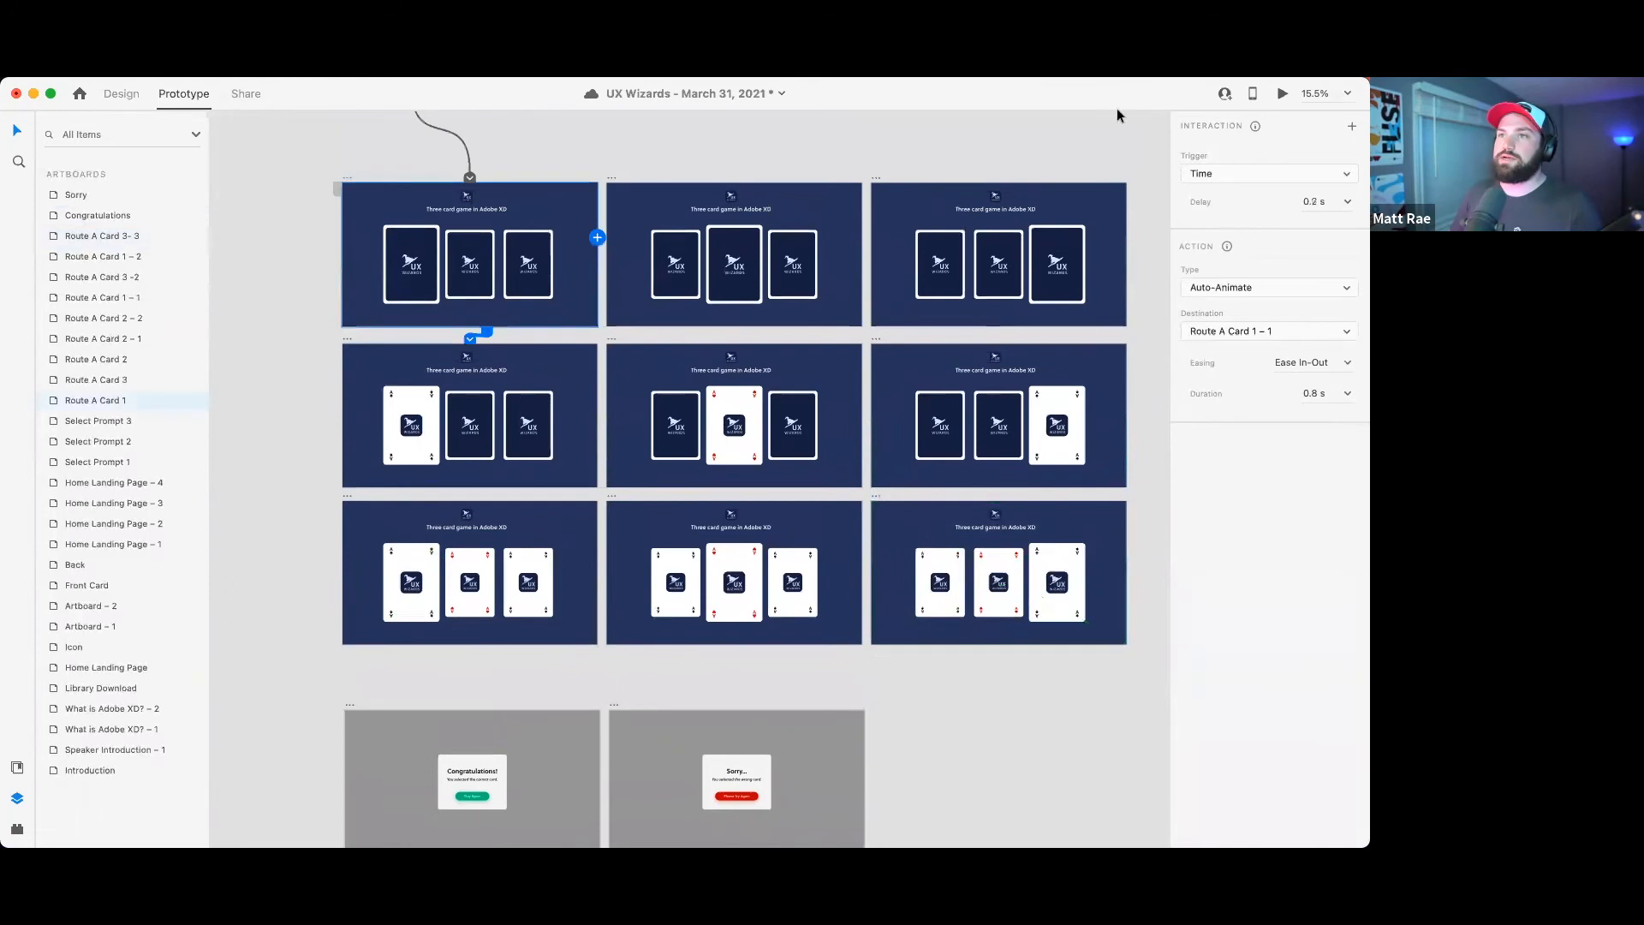
pyautogui.click(1282, 93)
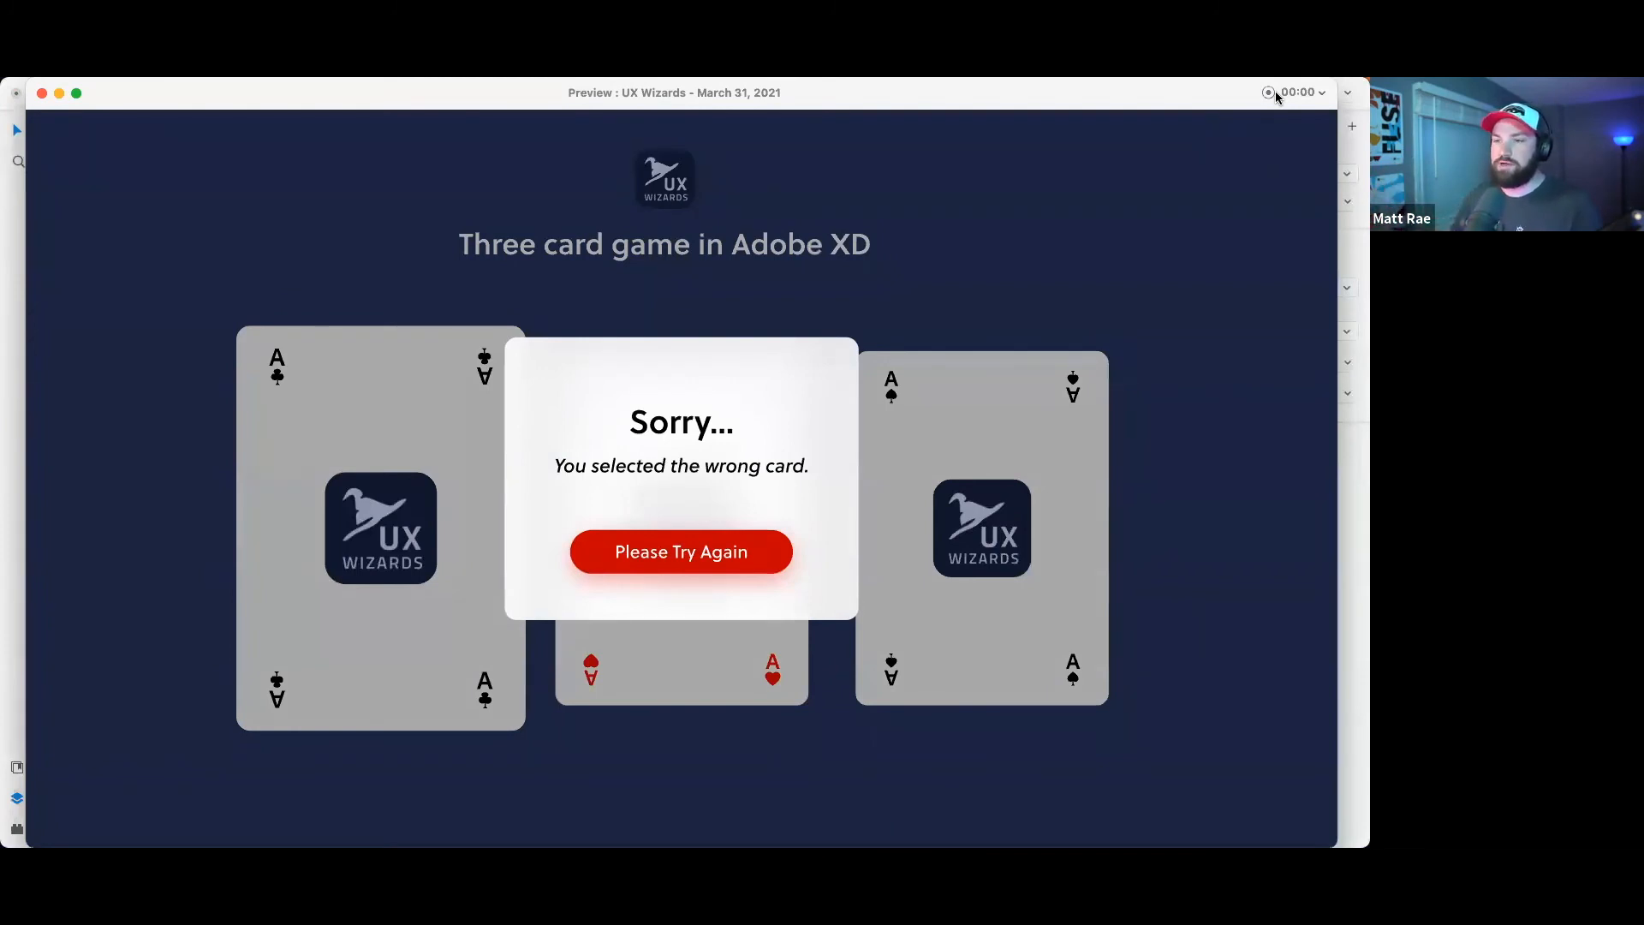
pyautogui.click(41, 94)
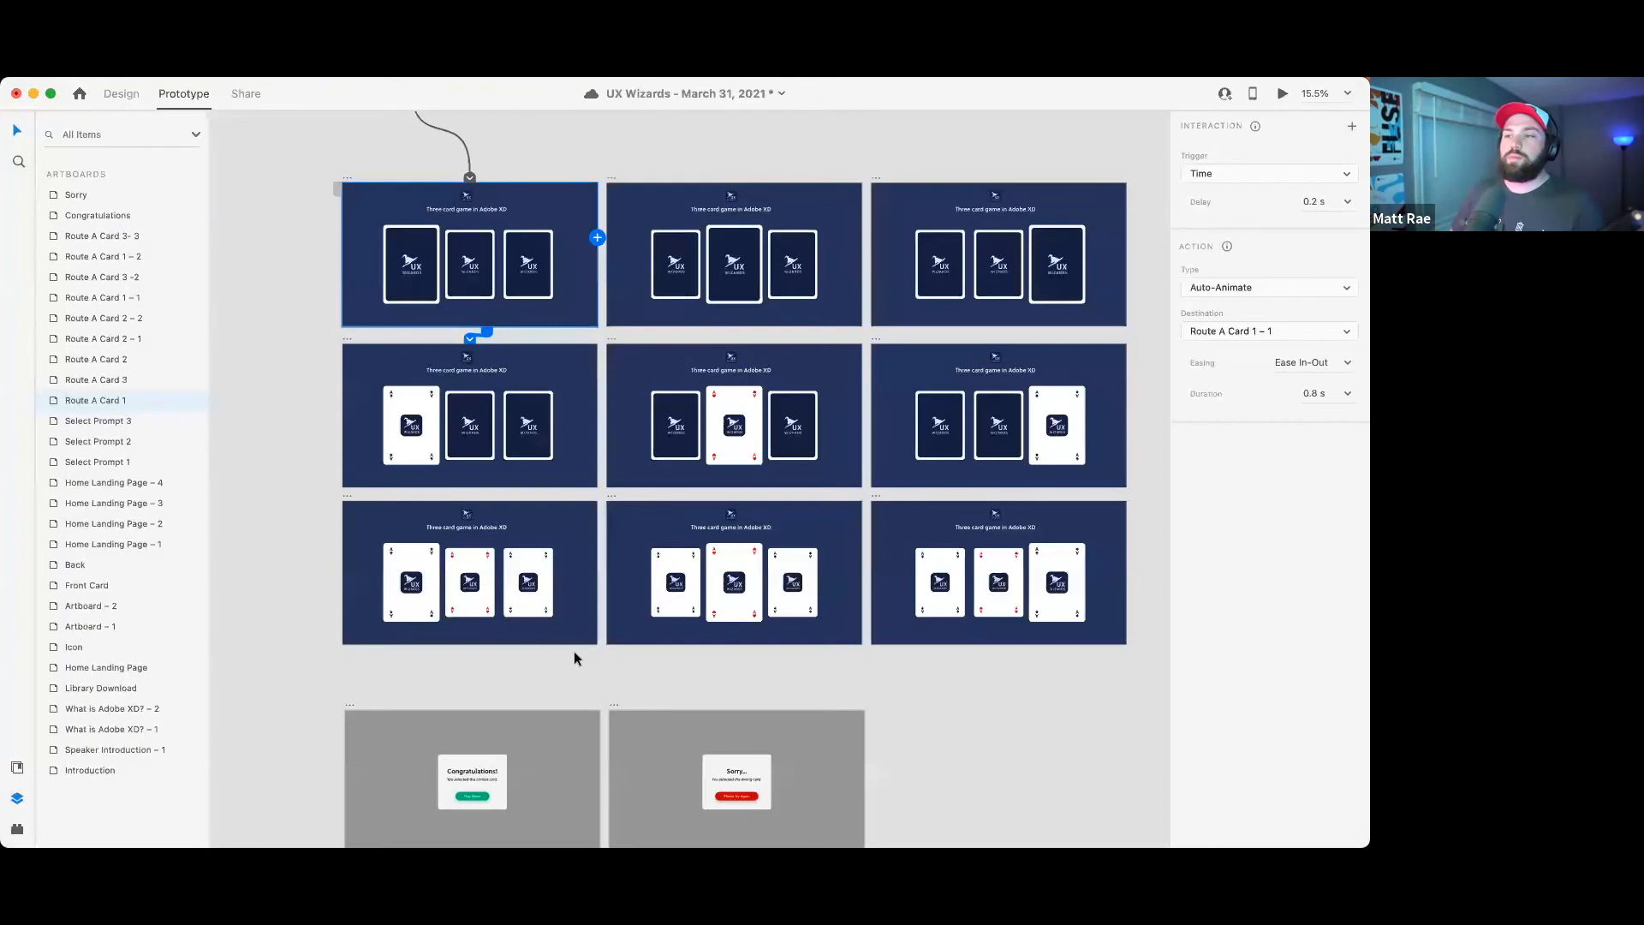
# - Link the Sorry artboard's Please Try Again button to Home Landing Page with a Tap trigger, Transition action and Slide Down animation
pyautogui.click(612, 685)
pyautogui.scroll(-5, 712, 659)
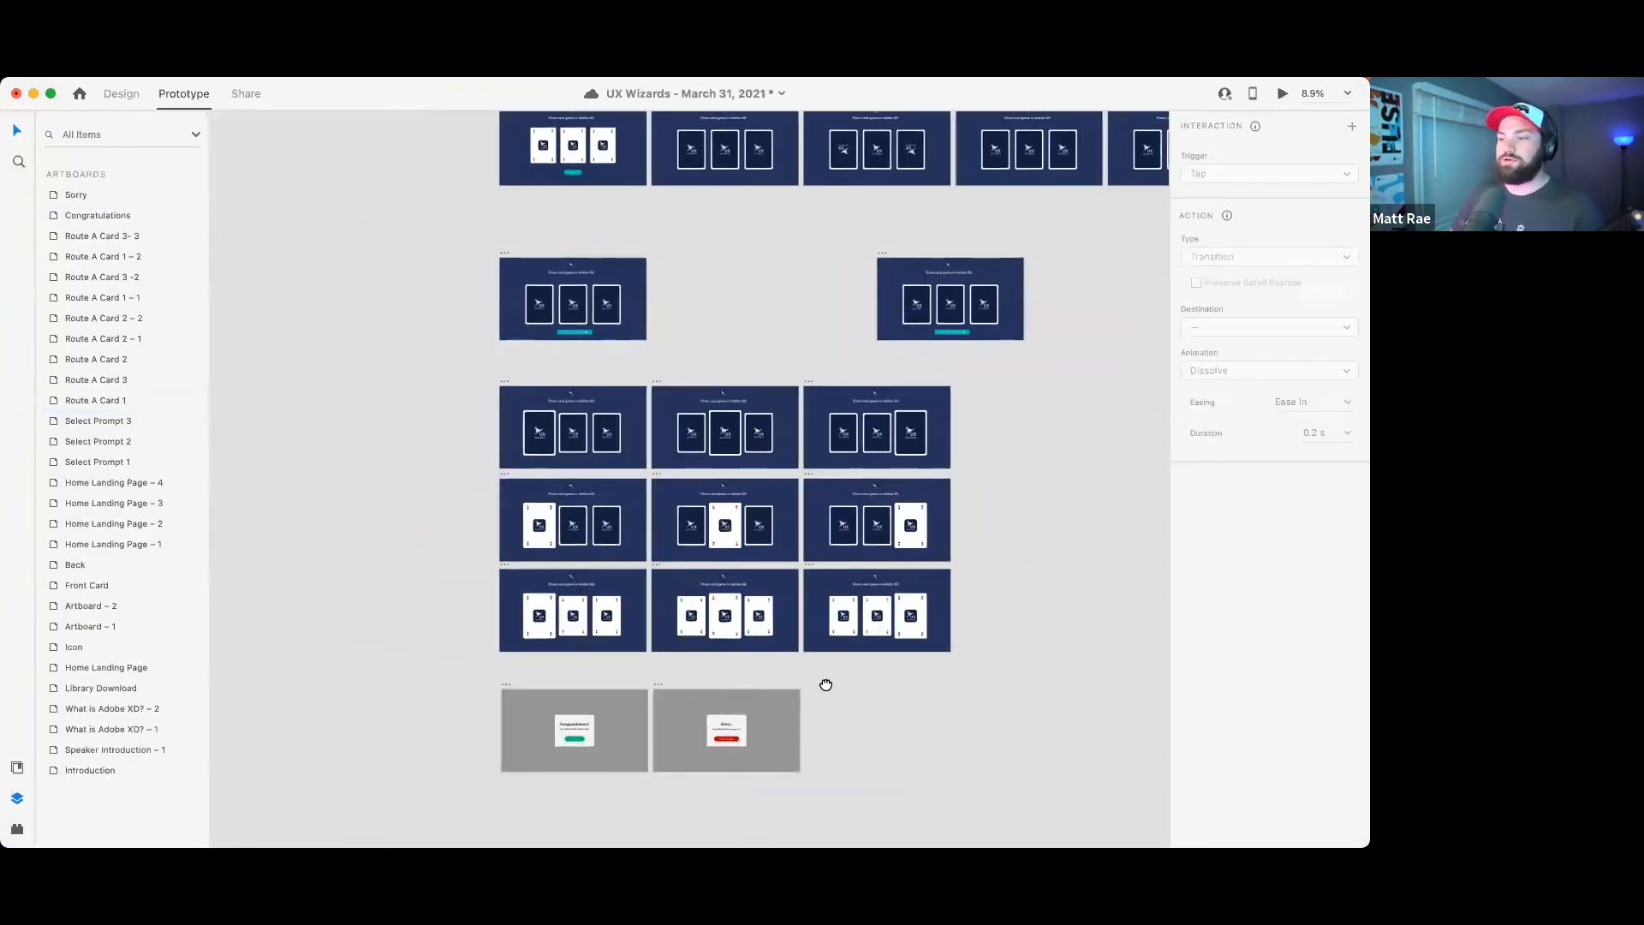
pyautogui.click(652, 779)
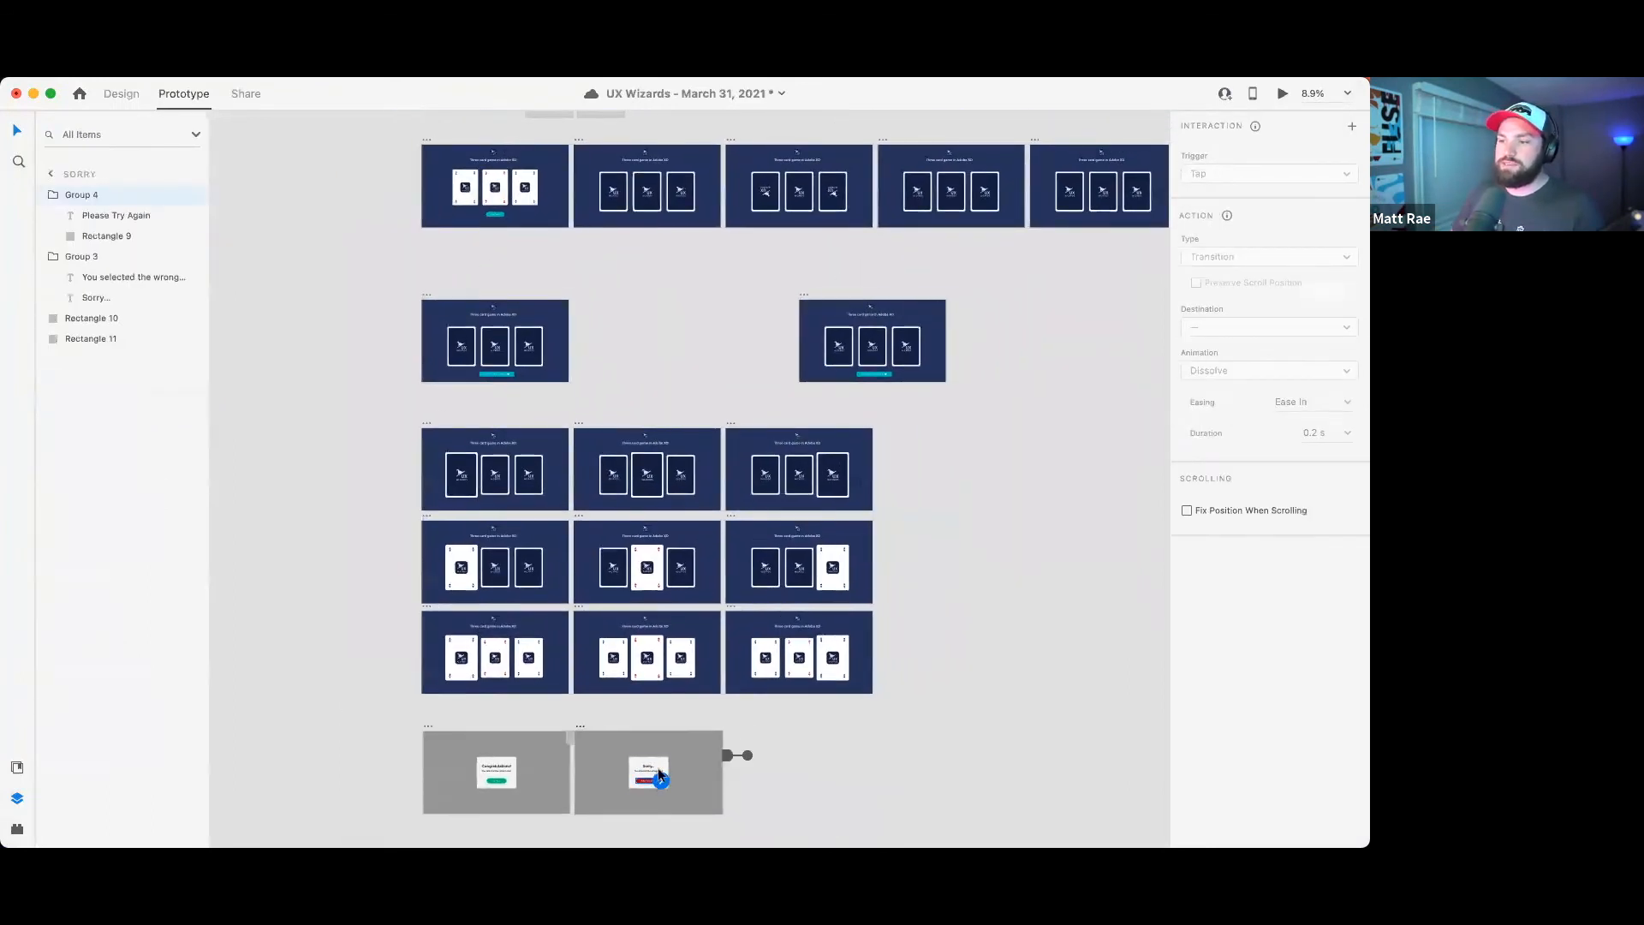
pyautogui.moveTo(661, 780); pyautogui.dragTo(546, 212)
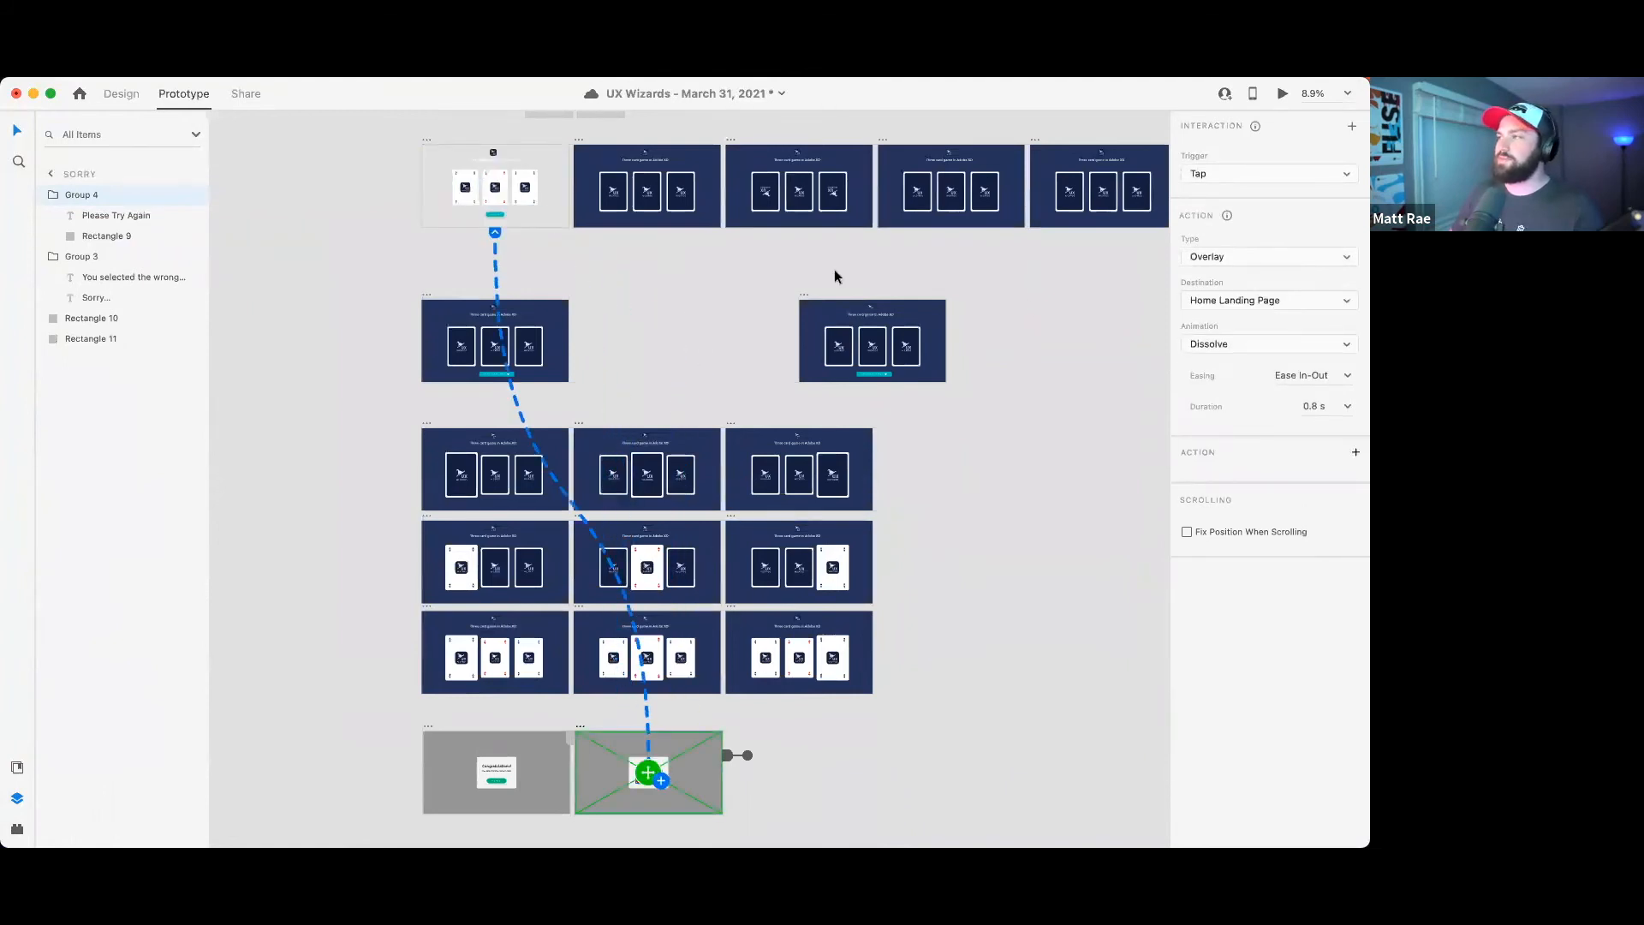
pyautogui.click(1222, 262)
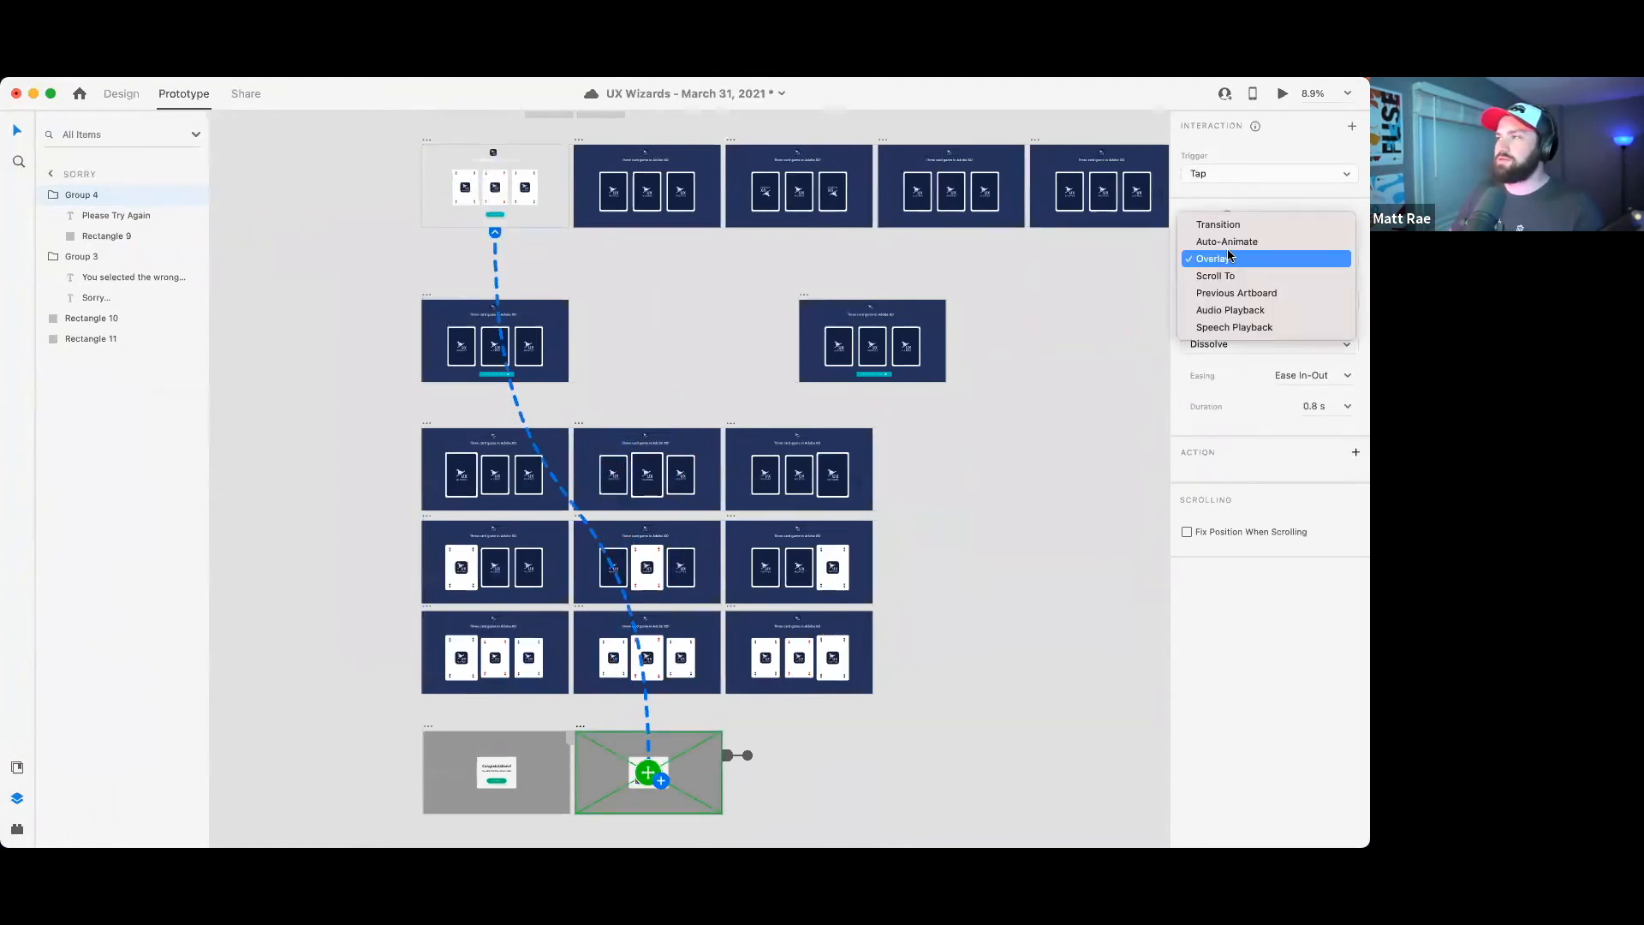
pyautogui.click(1234, 226)
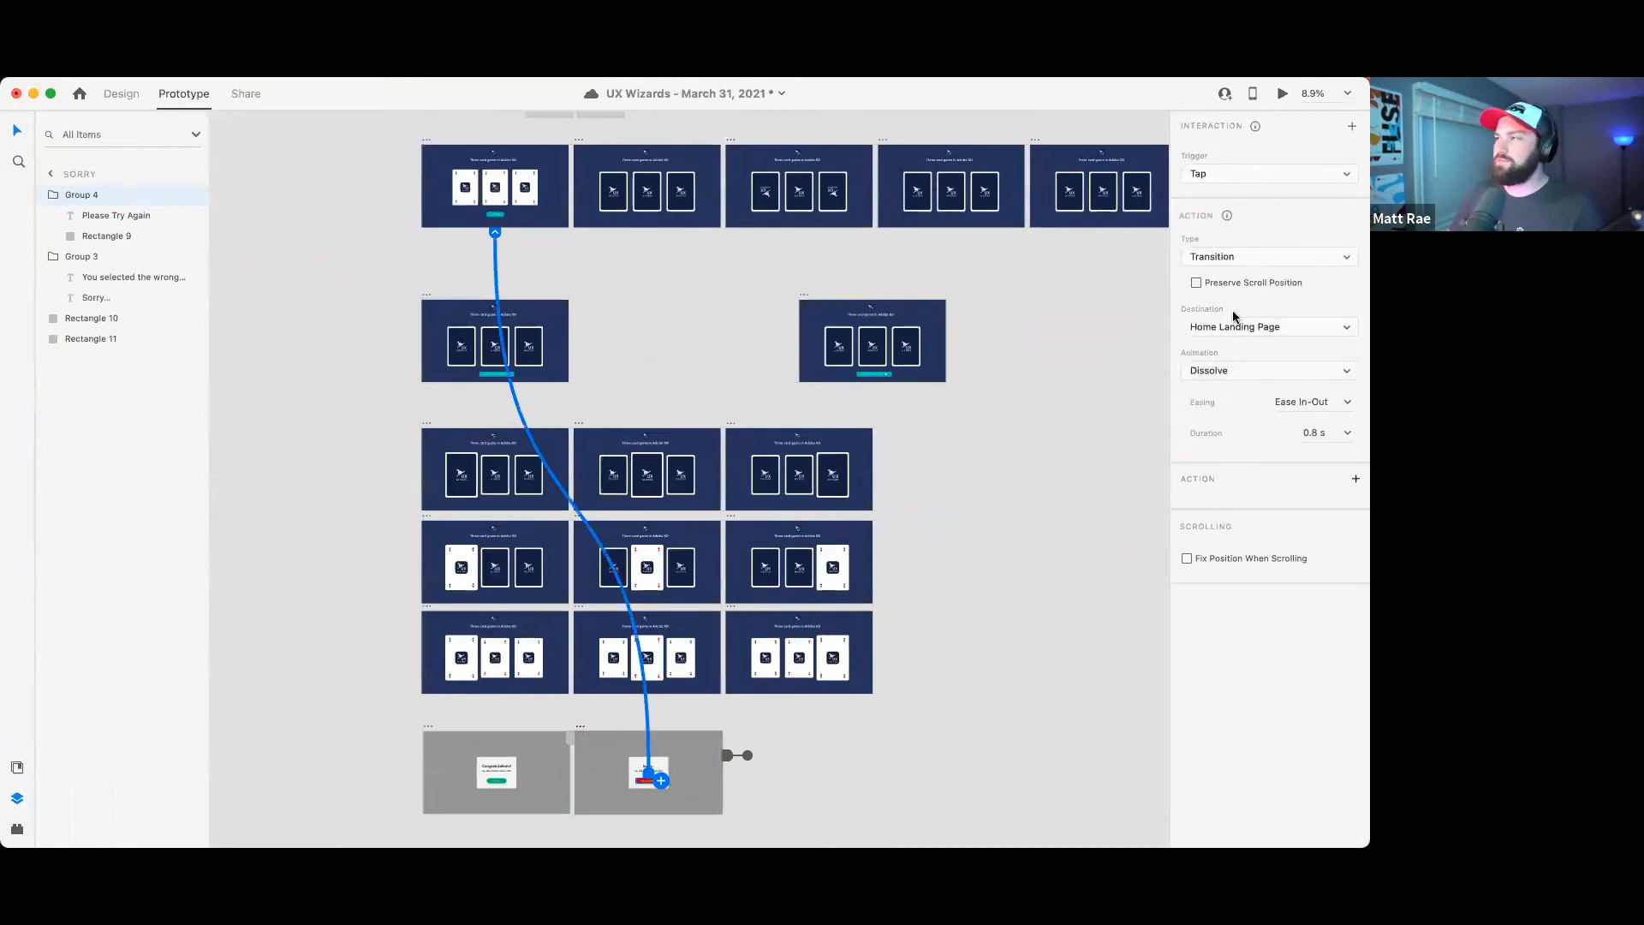
pyautogui.click(1231, 373)
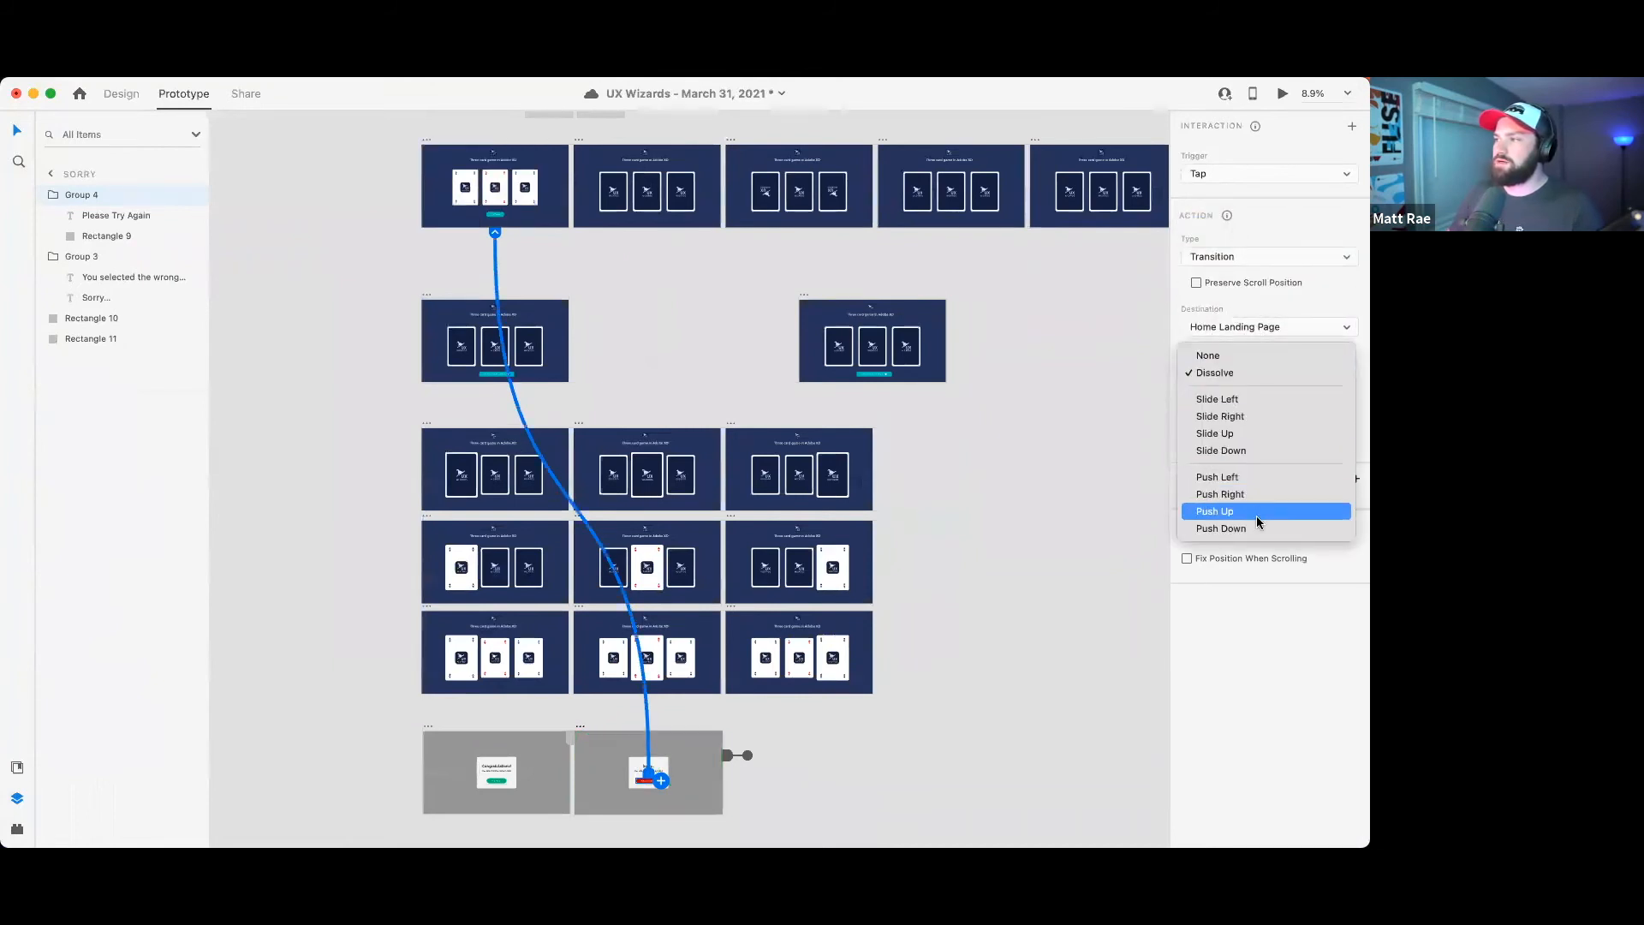
pyautogui.click(1259, 455)
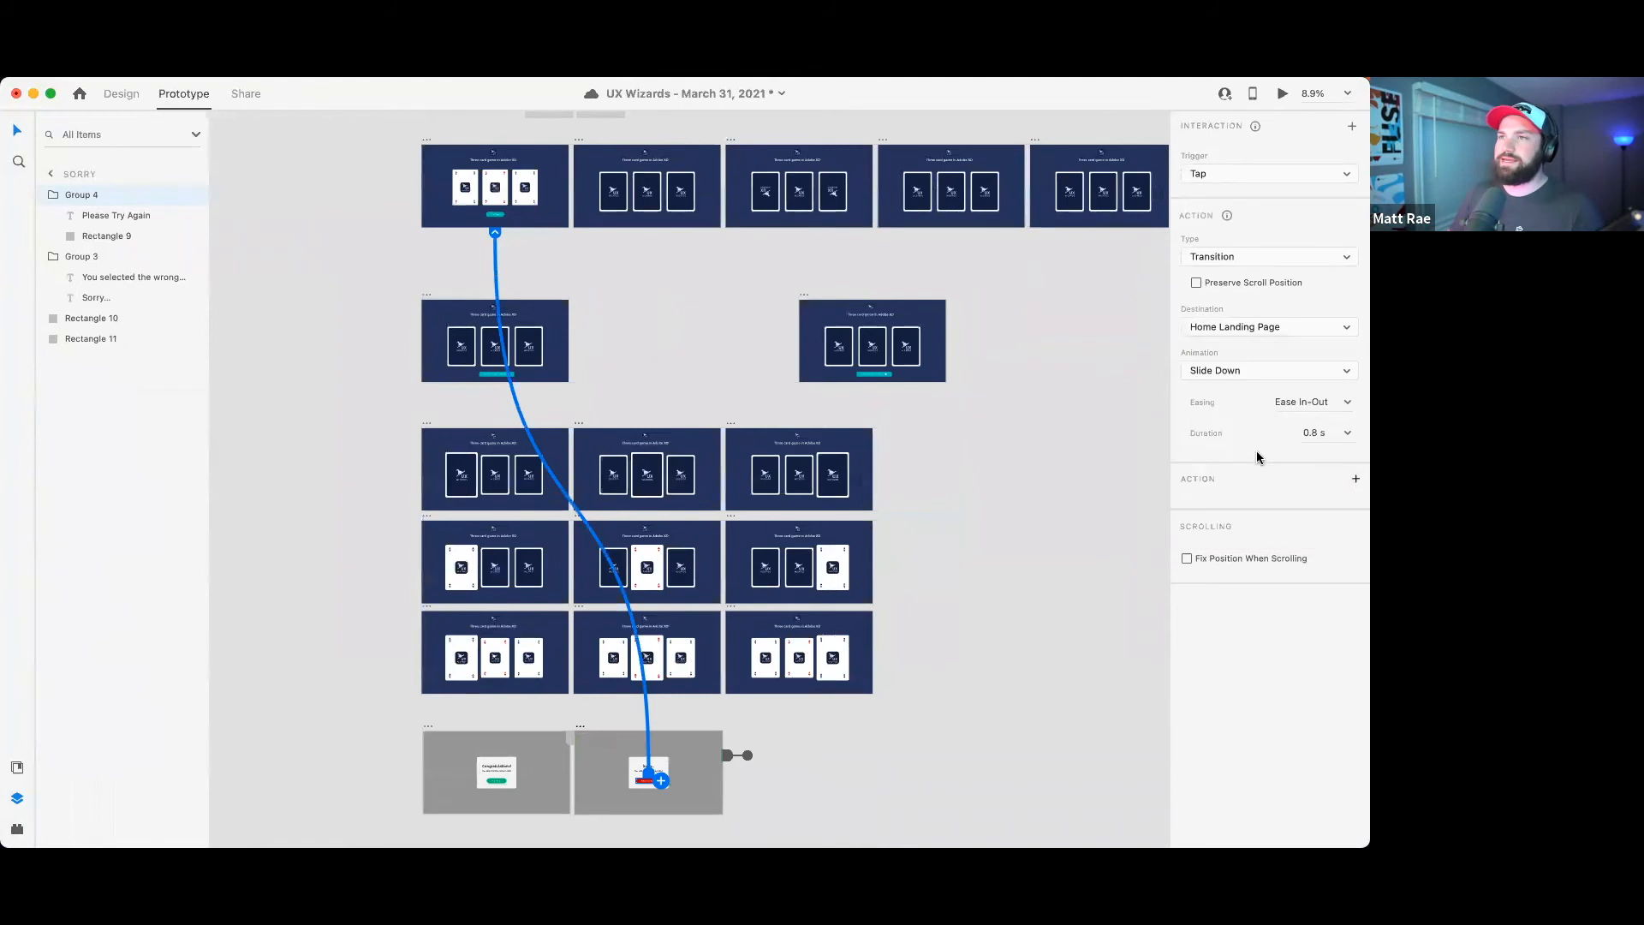
# - Try to wire the Congratulations artboard's Play Again button directly to Home Landing Page, and remove the misdirected link
pyautogui.click(493, 777)
pyautogui.moveTo(506, 780); pyautogui.dragTo(529, 231)
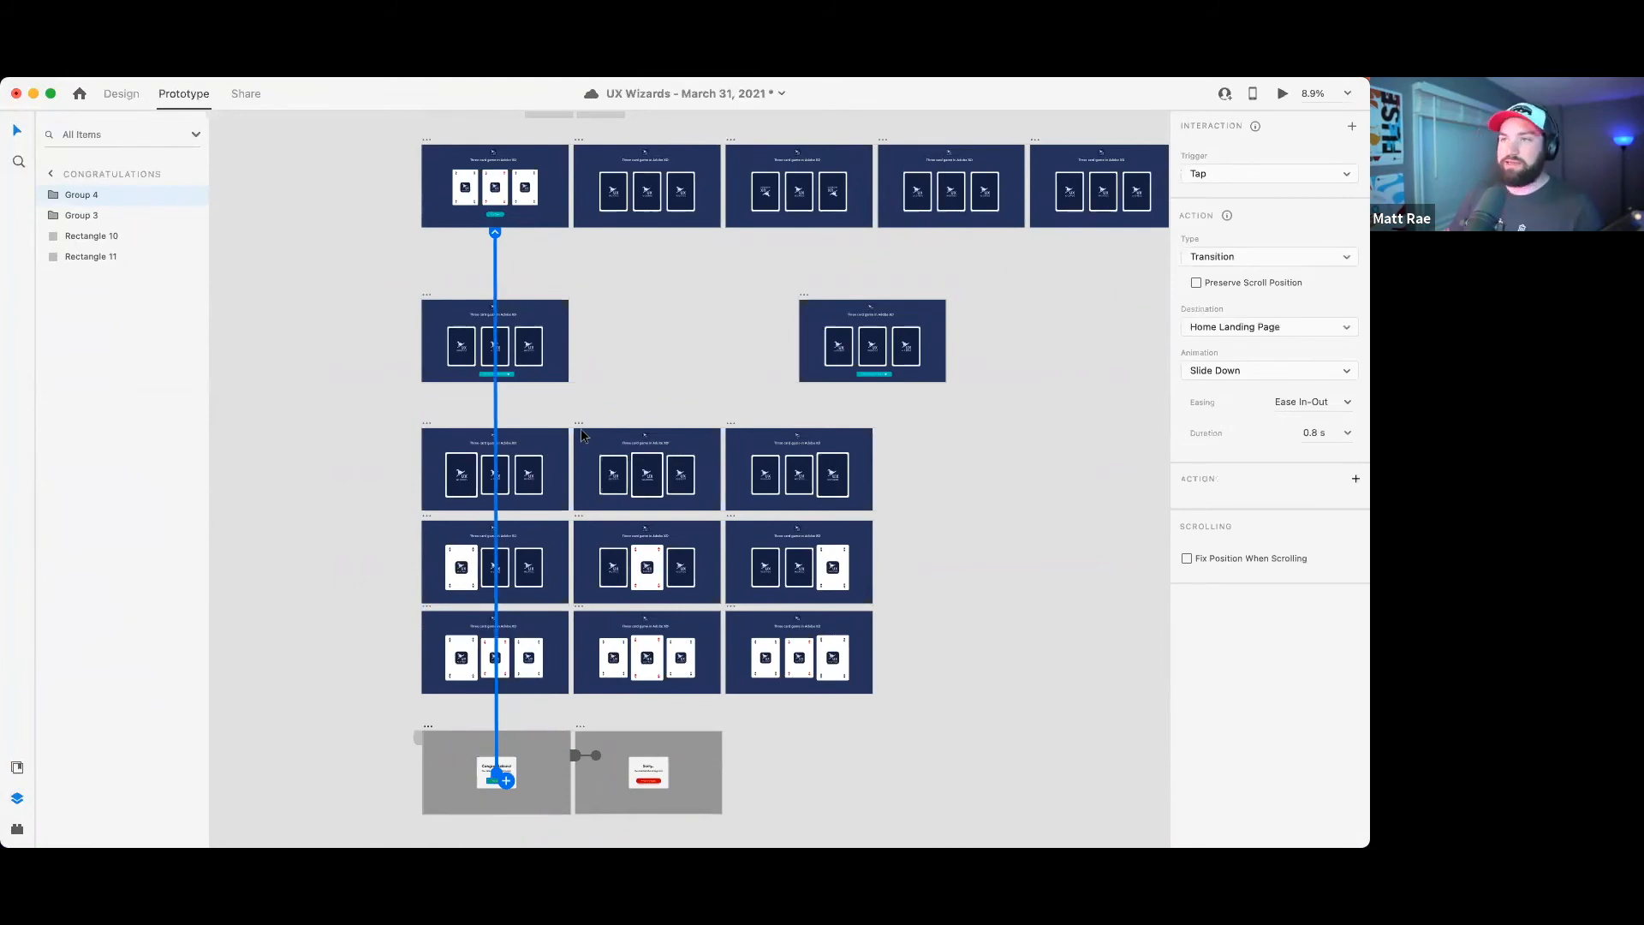
pyautogui.moveTo(495, 229); pyautogui.dragTo(505, 764)
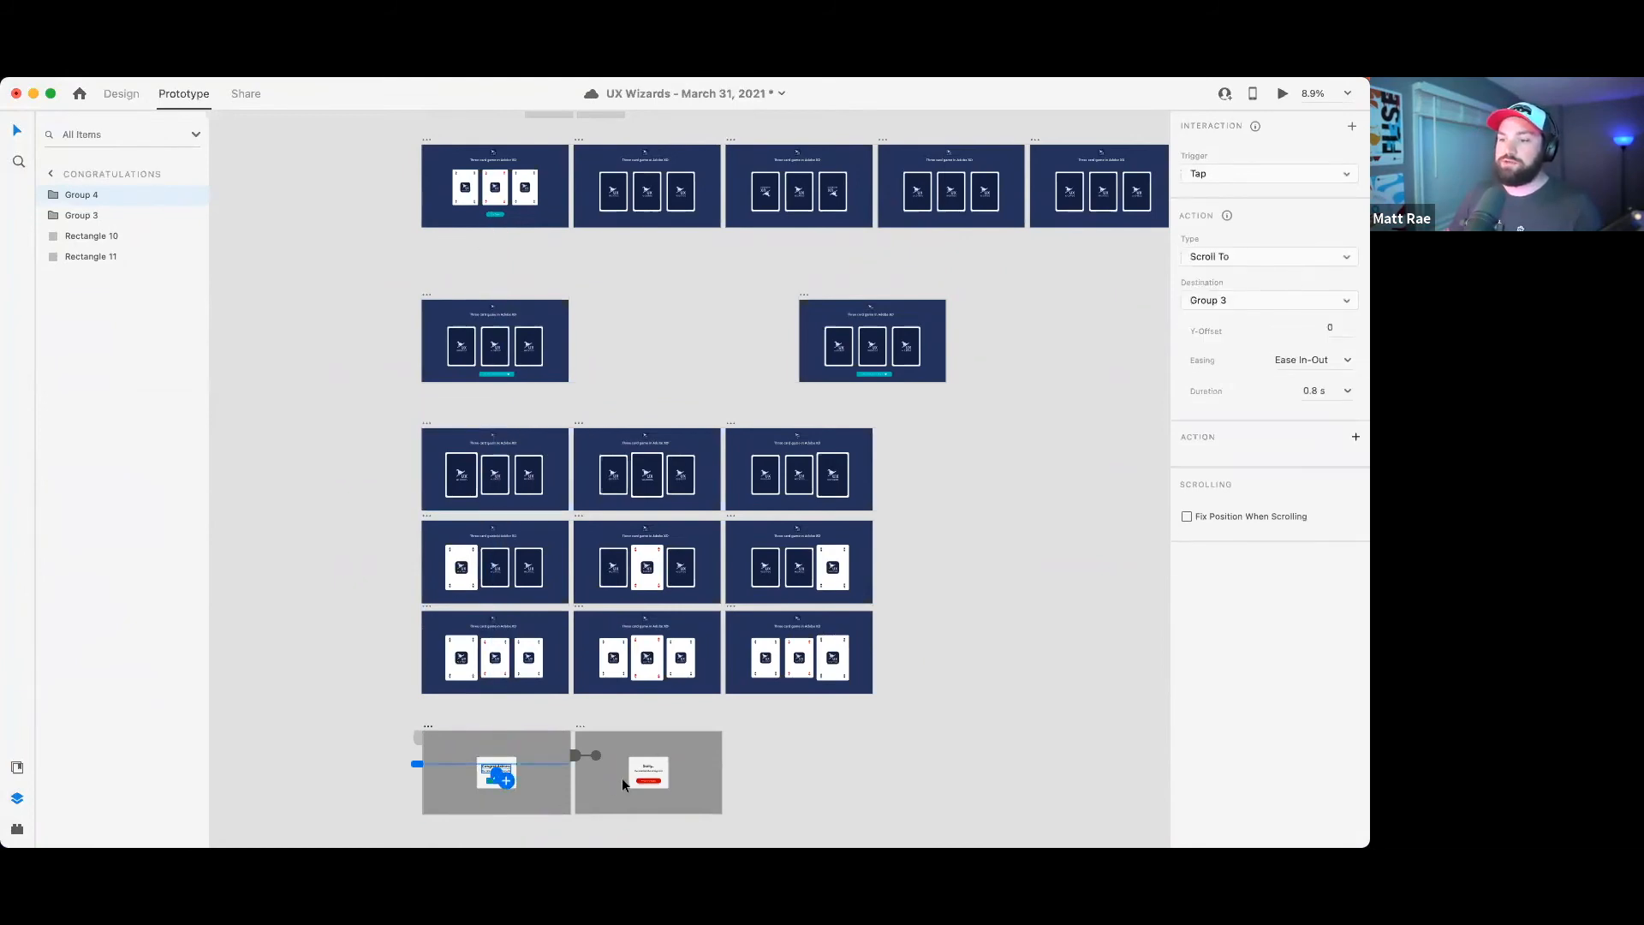
pyautogui.scroll(5, 626, 774)
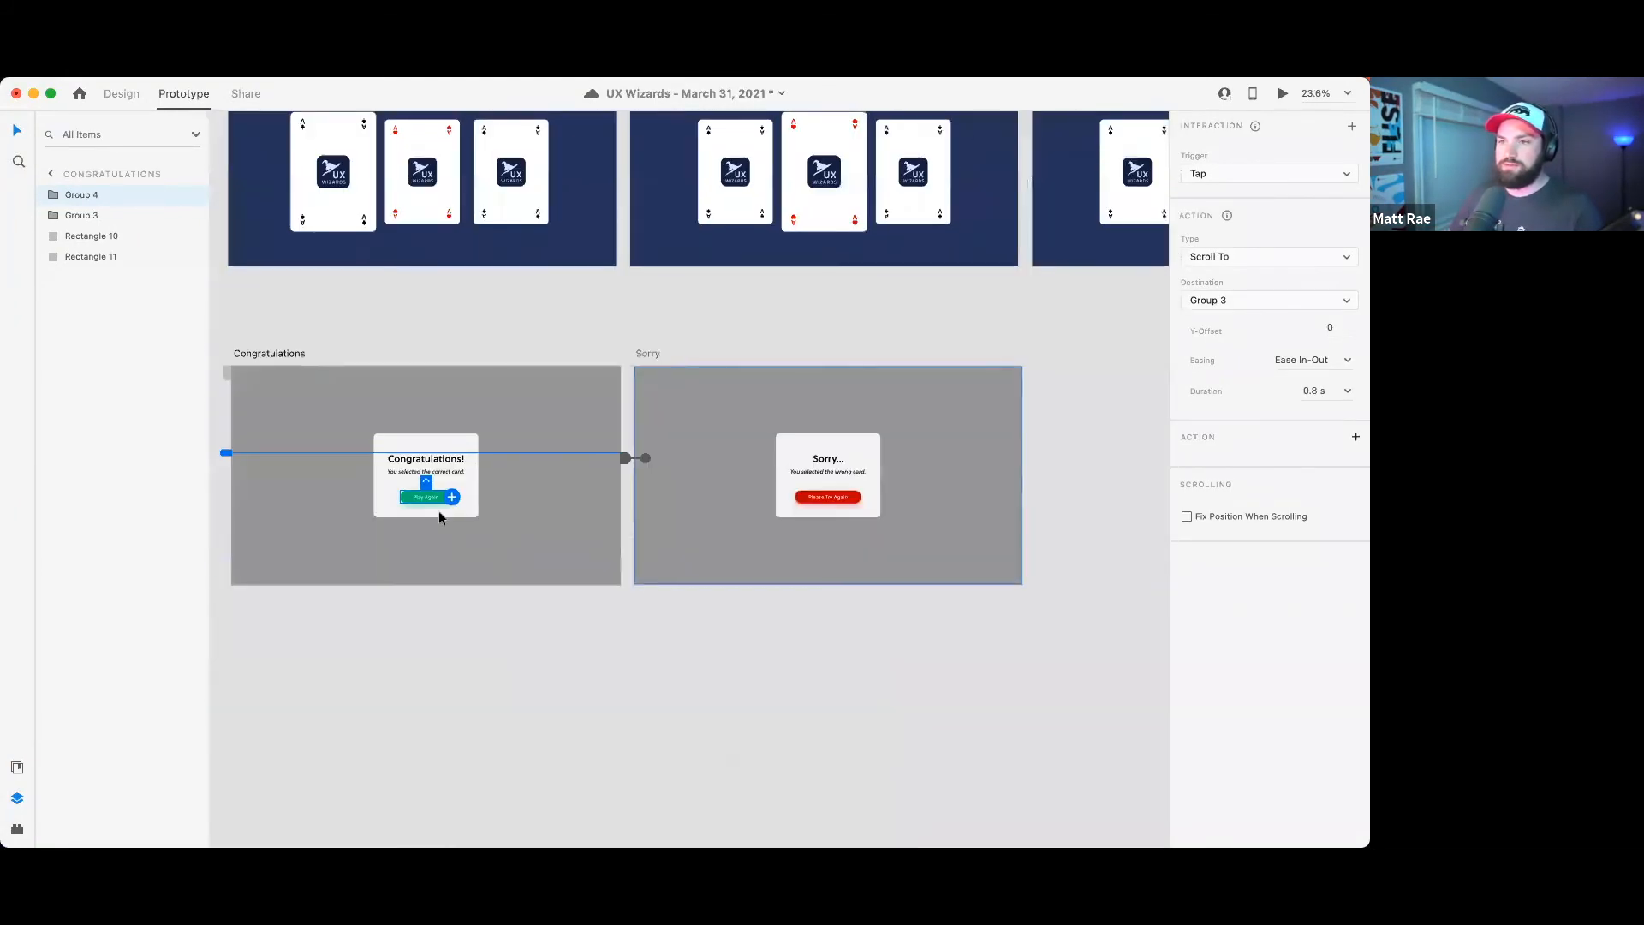
pyautogui.click(426, 485)
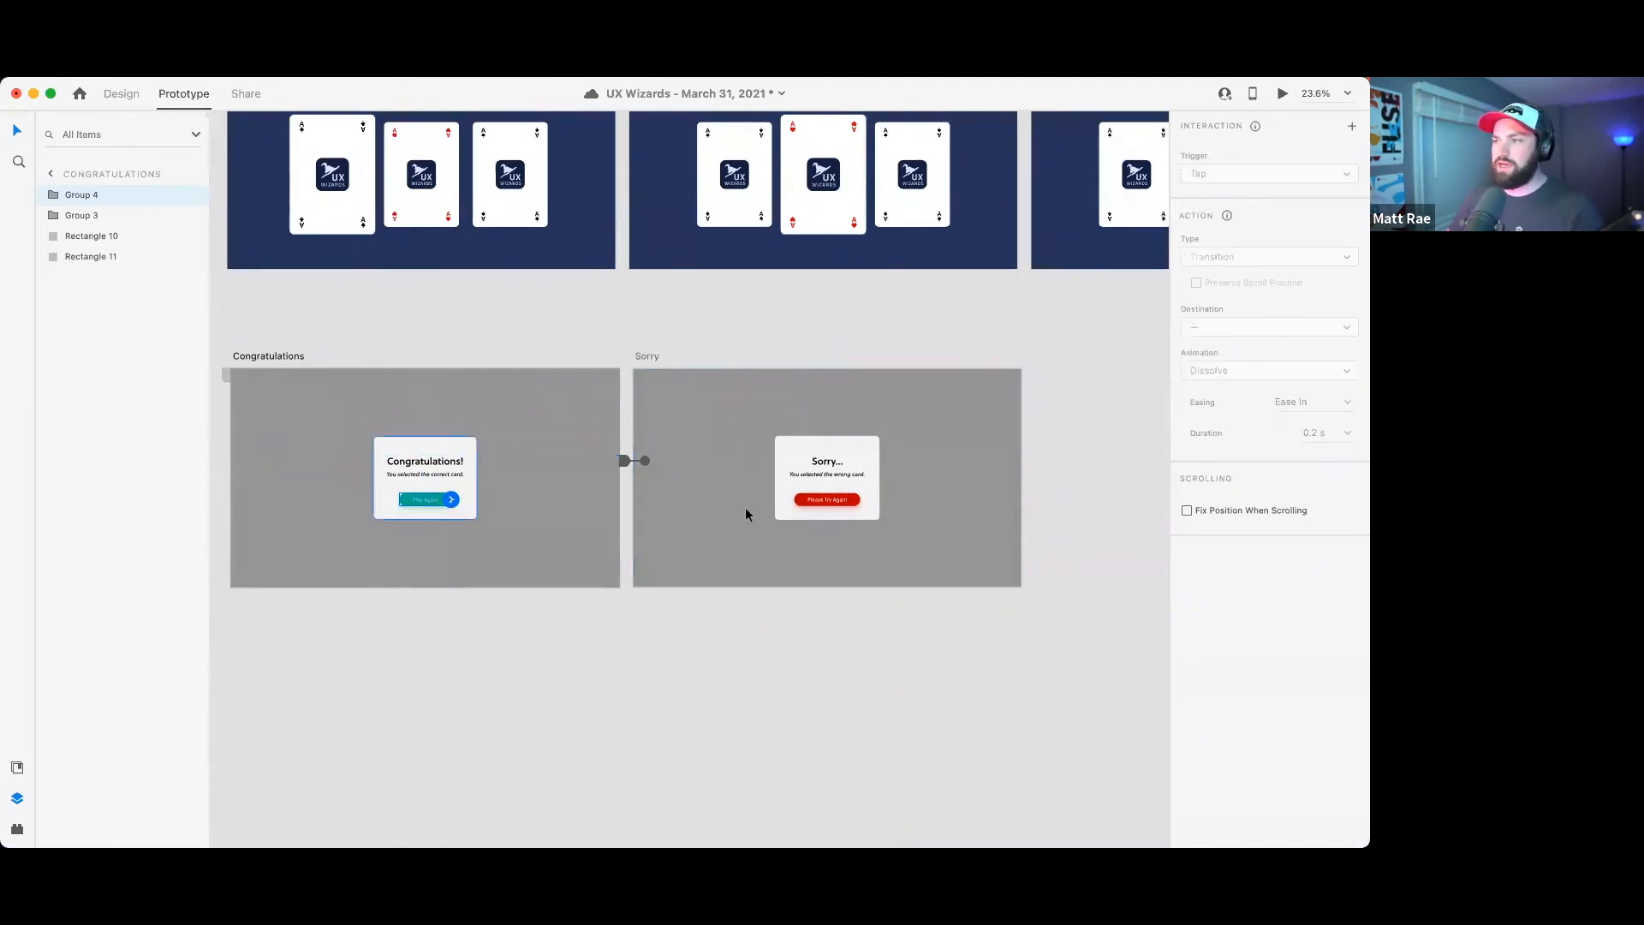
# - Copy the Sorry artboard's Please Try Again button interaction and paste it onto the Congratulations artboard's Play Again button
pyautogui.click(843, 504)
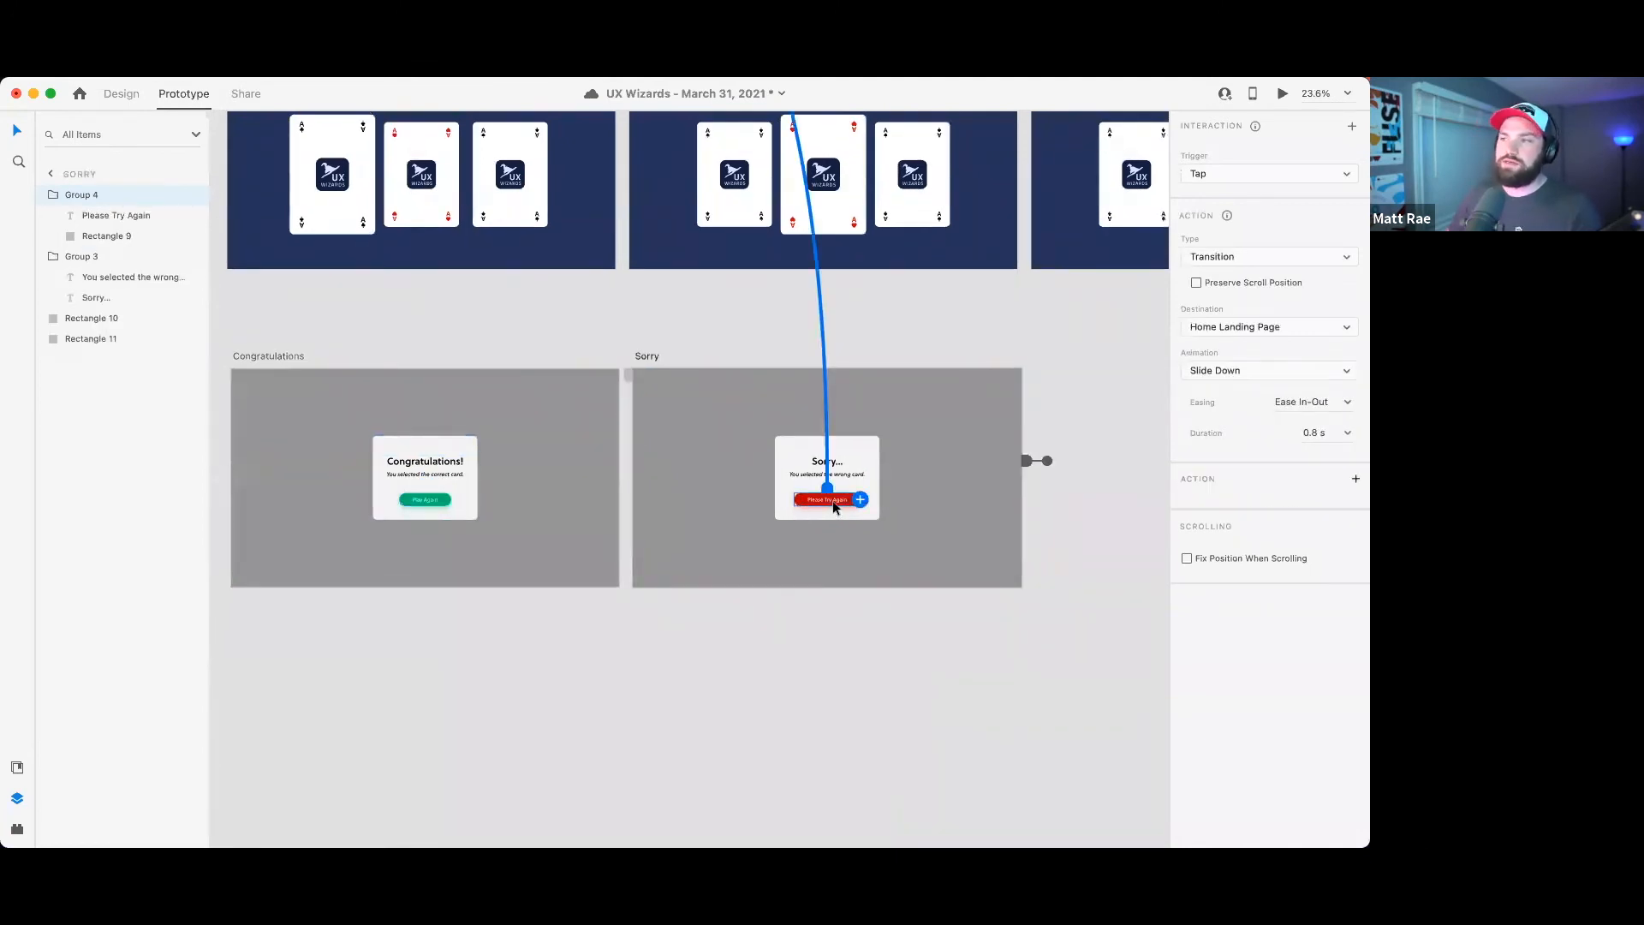
pyautogui.rightClick(832, 498)
pyautogui.click(856, 450)
pyautogui.doubleClick(438, 499)
pyautogui.click(486, 351)
pyautogui.click(445, 502)
pyautogui.rightClick(441, 499)
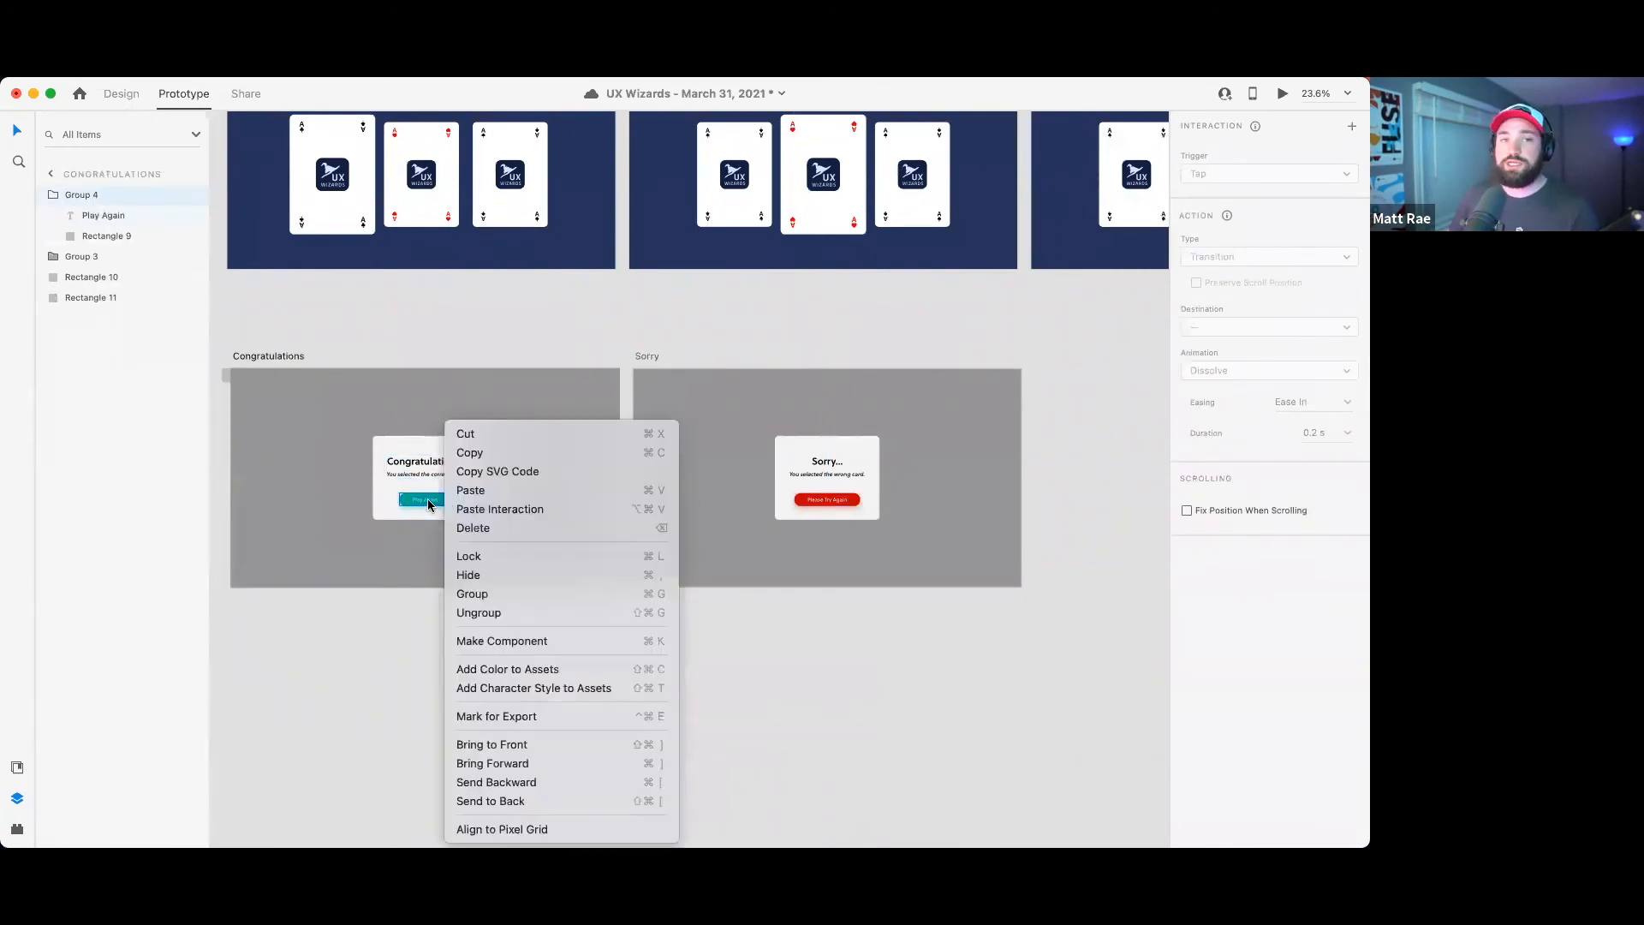
pyautogui.click(532, 509)
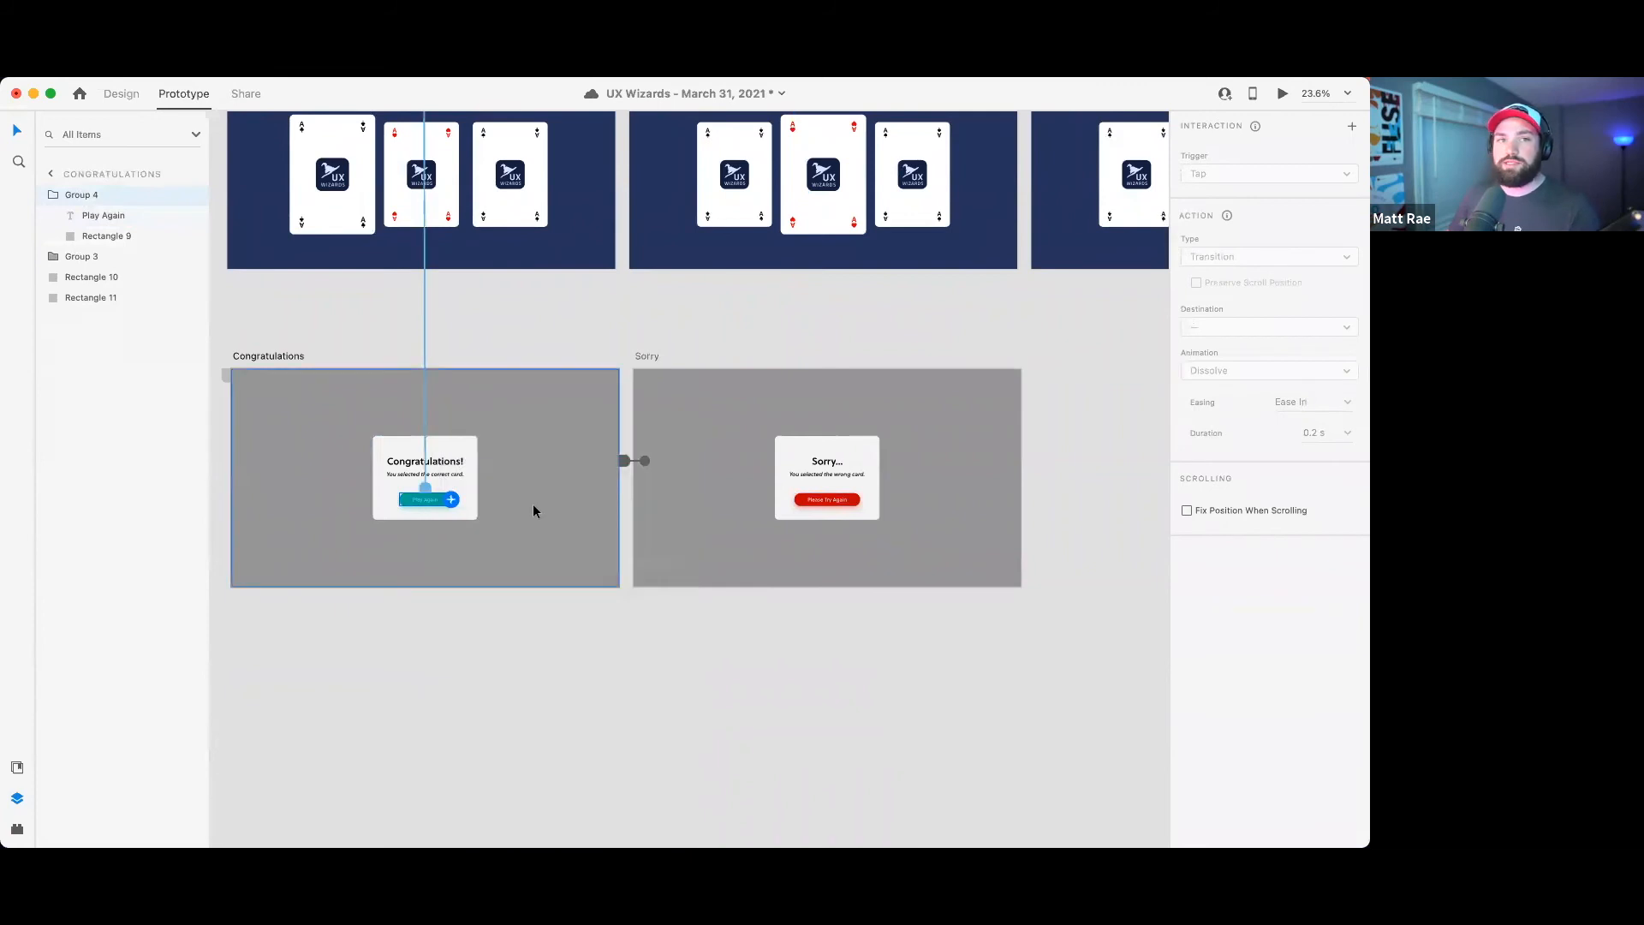
pyautogui.scroll(-8, 532, 503)
pyautogui.scroll(5, 819, 690)
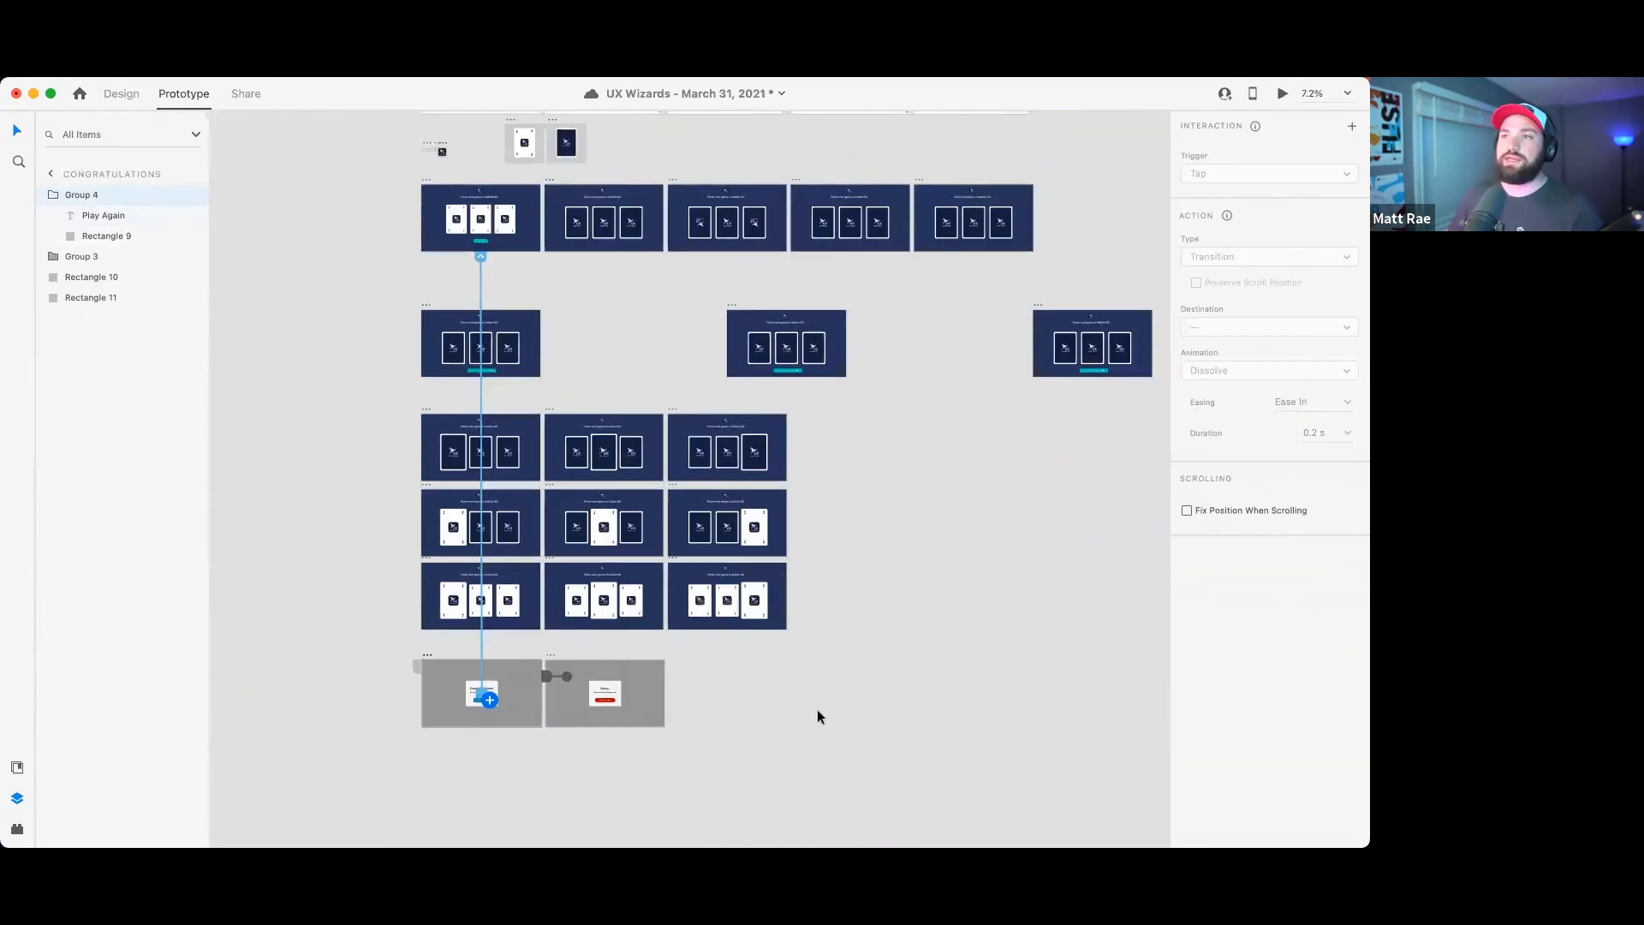
pyautogui.click(608, 700)
pyautogui.click(478, 699)
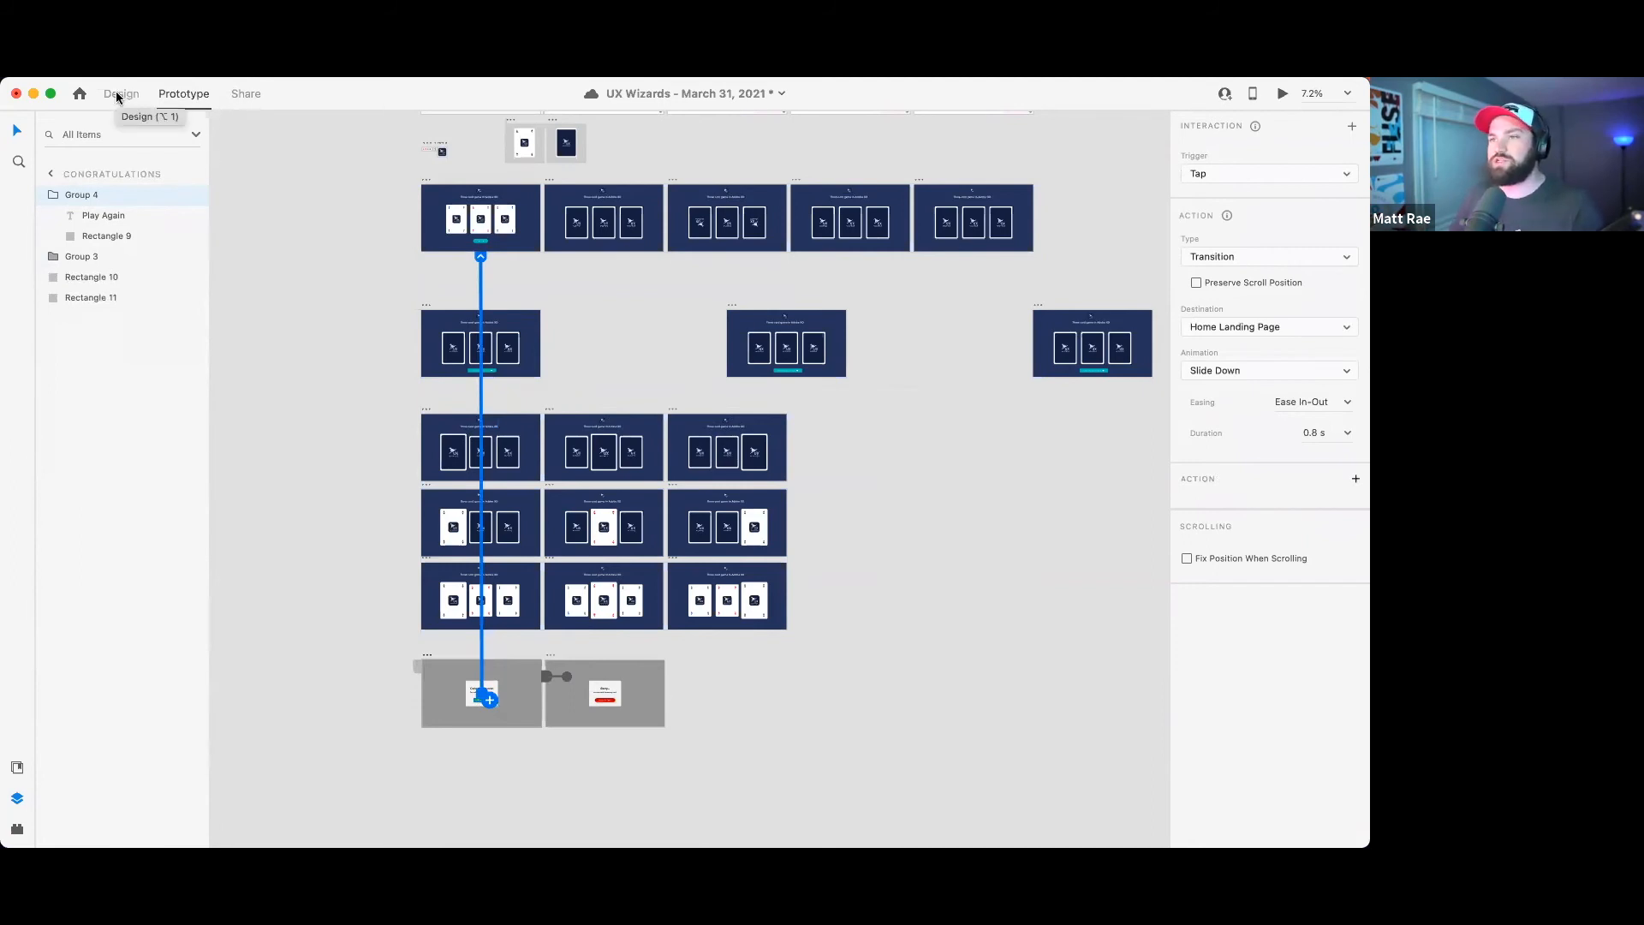
# - Preview the prototype from Route A Card 1 through Please Try Again and Play Now, and close the preview
pyautogui.click(426, 412)
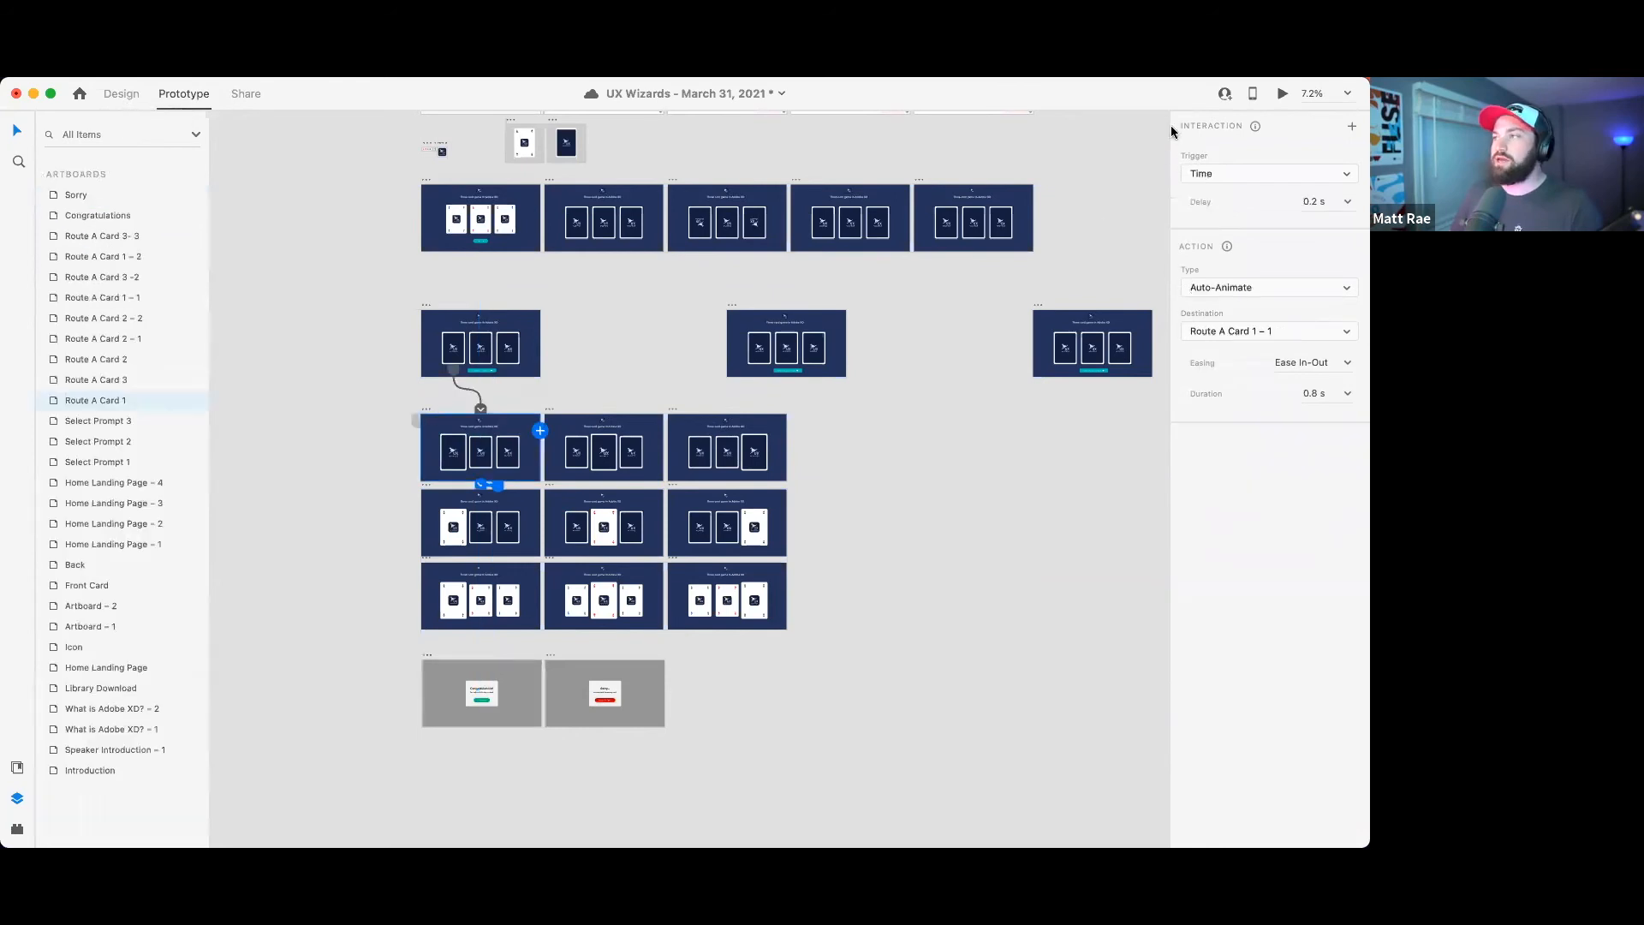
pyautogui.click(1280, 93)
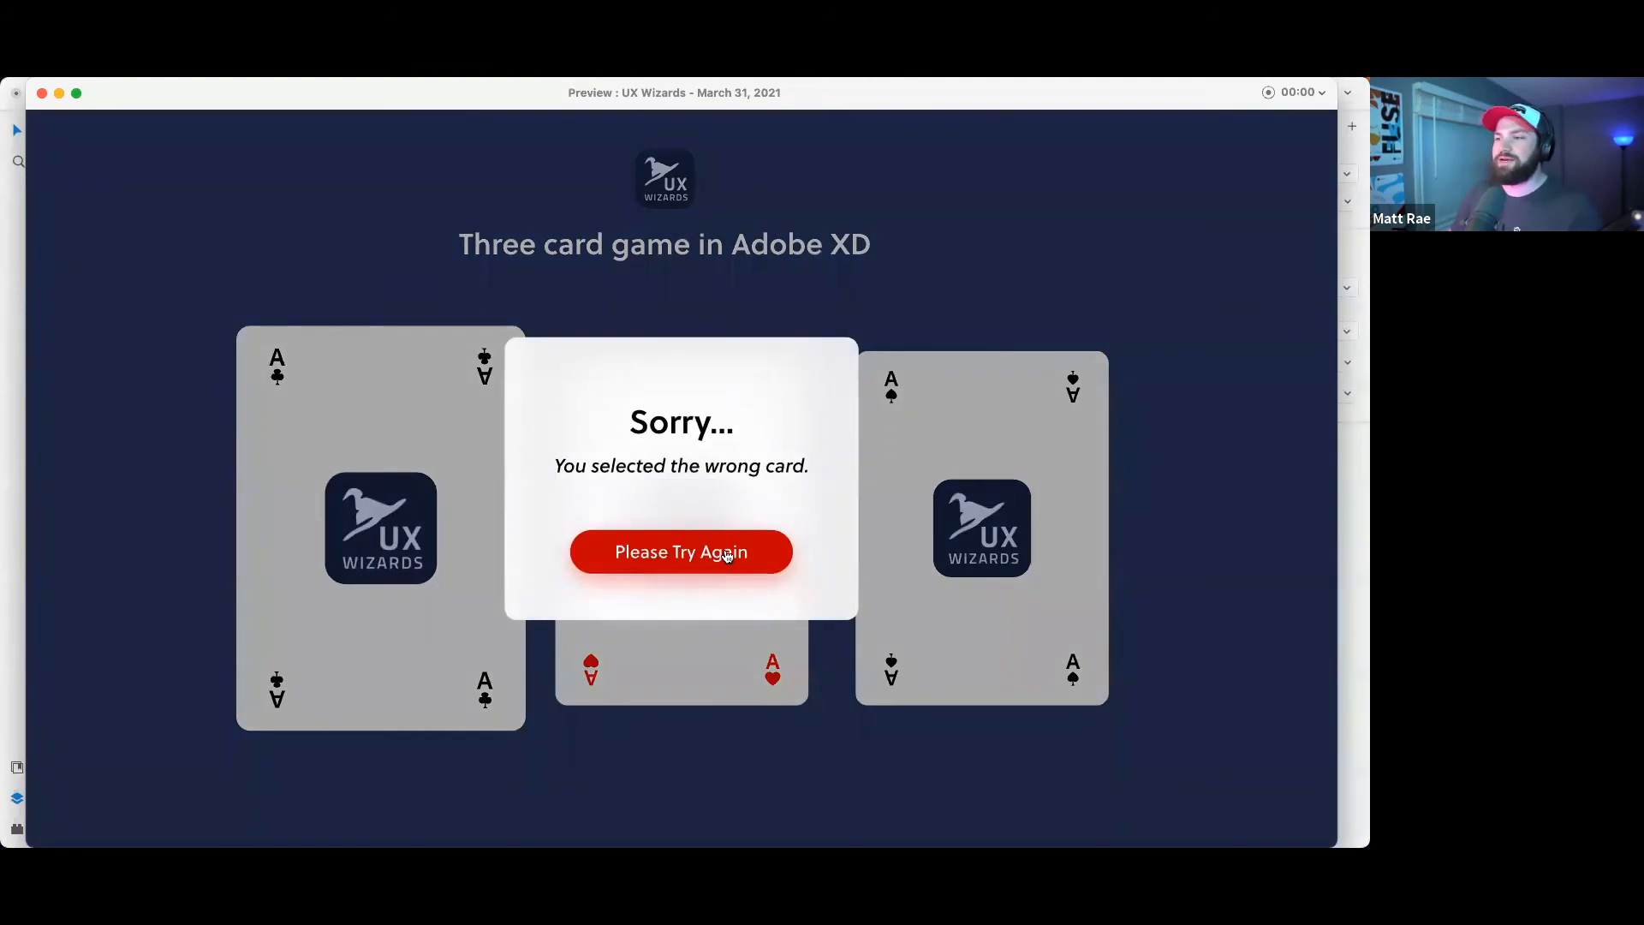
pyautogui.click(729, 555)
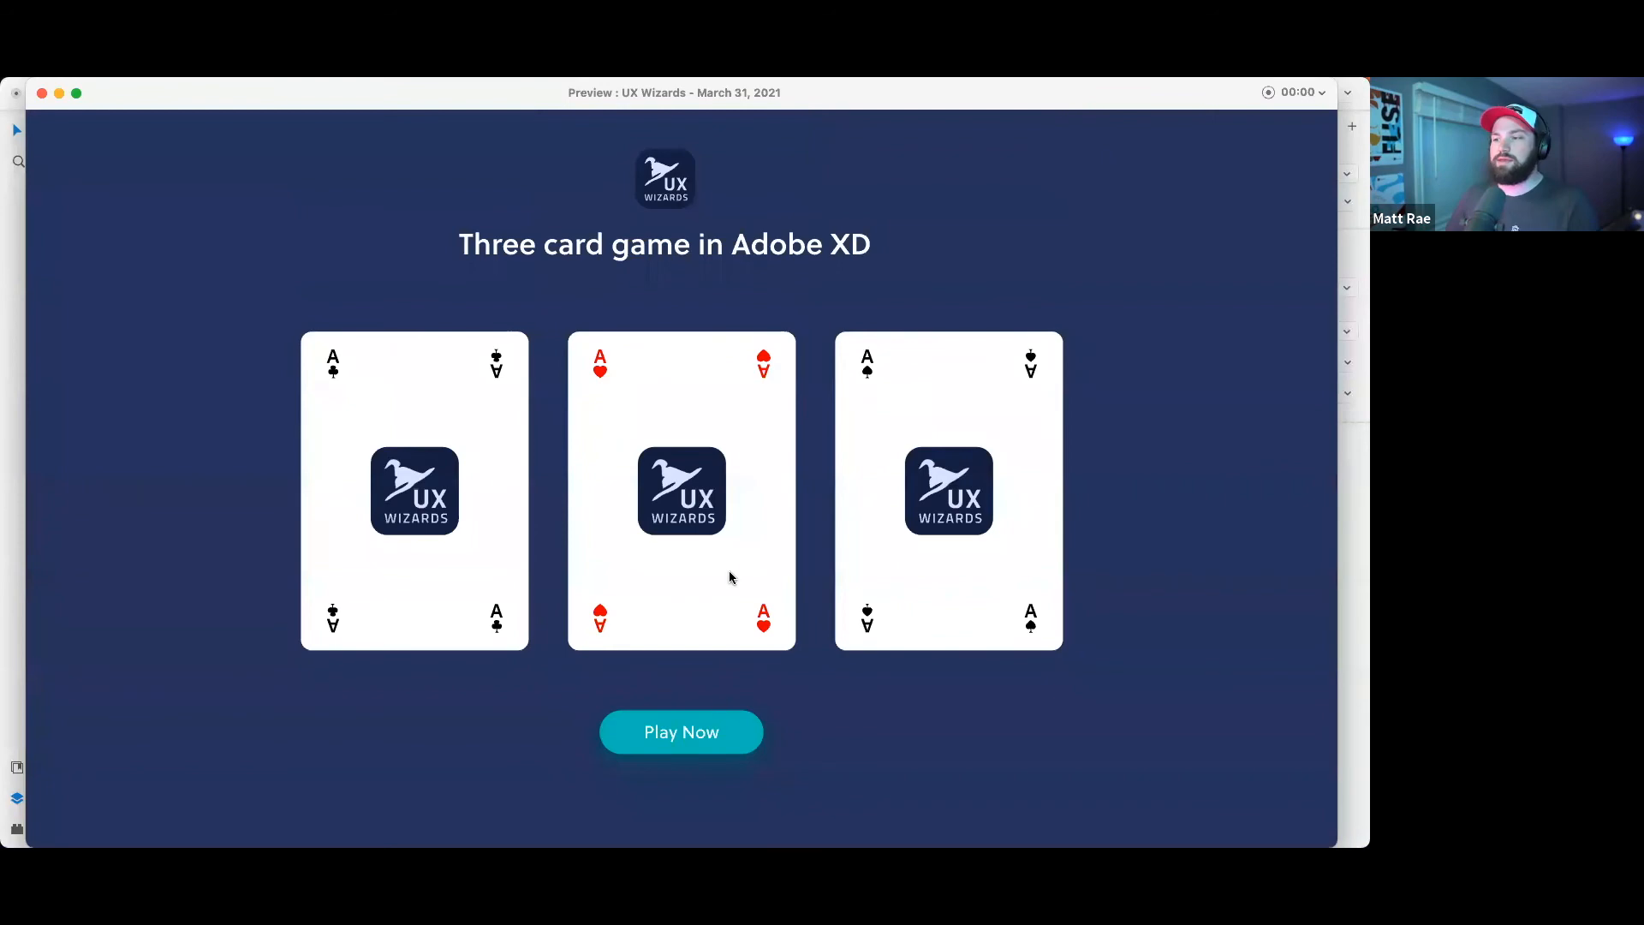
pyautogui.click(696, 733)
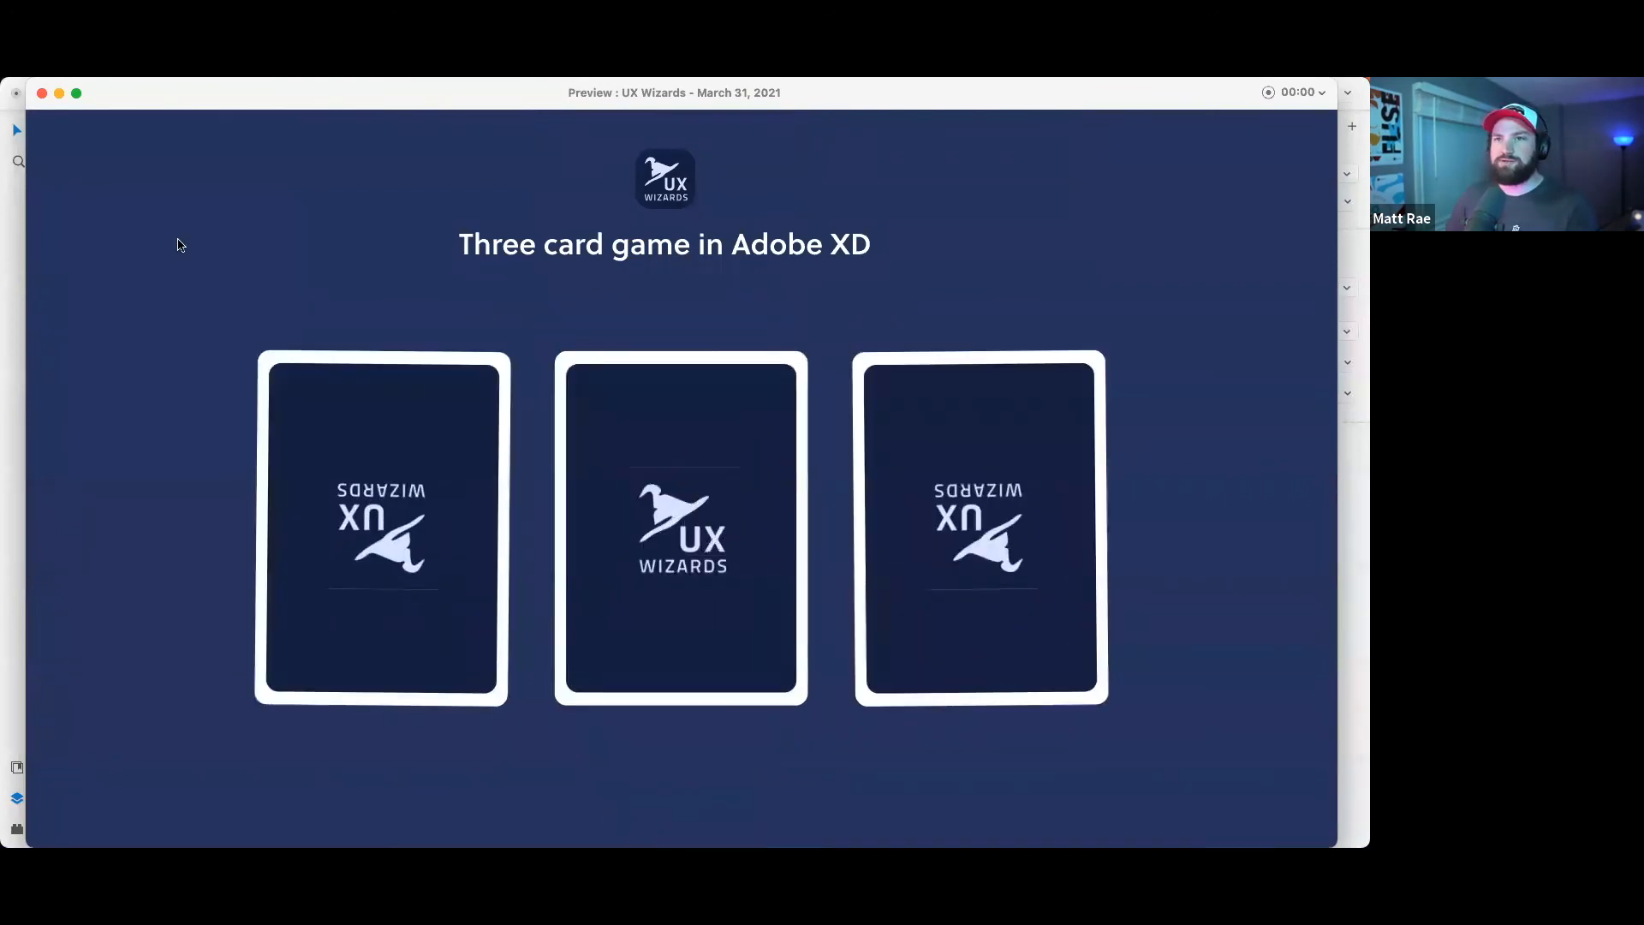
pyautogui.click(43, 95)
pyautogui.click(974, 555)
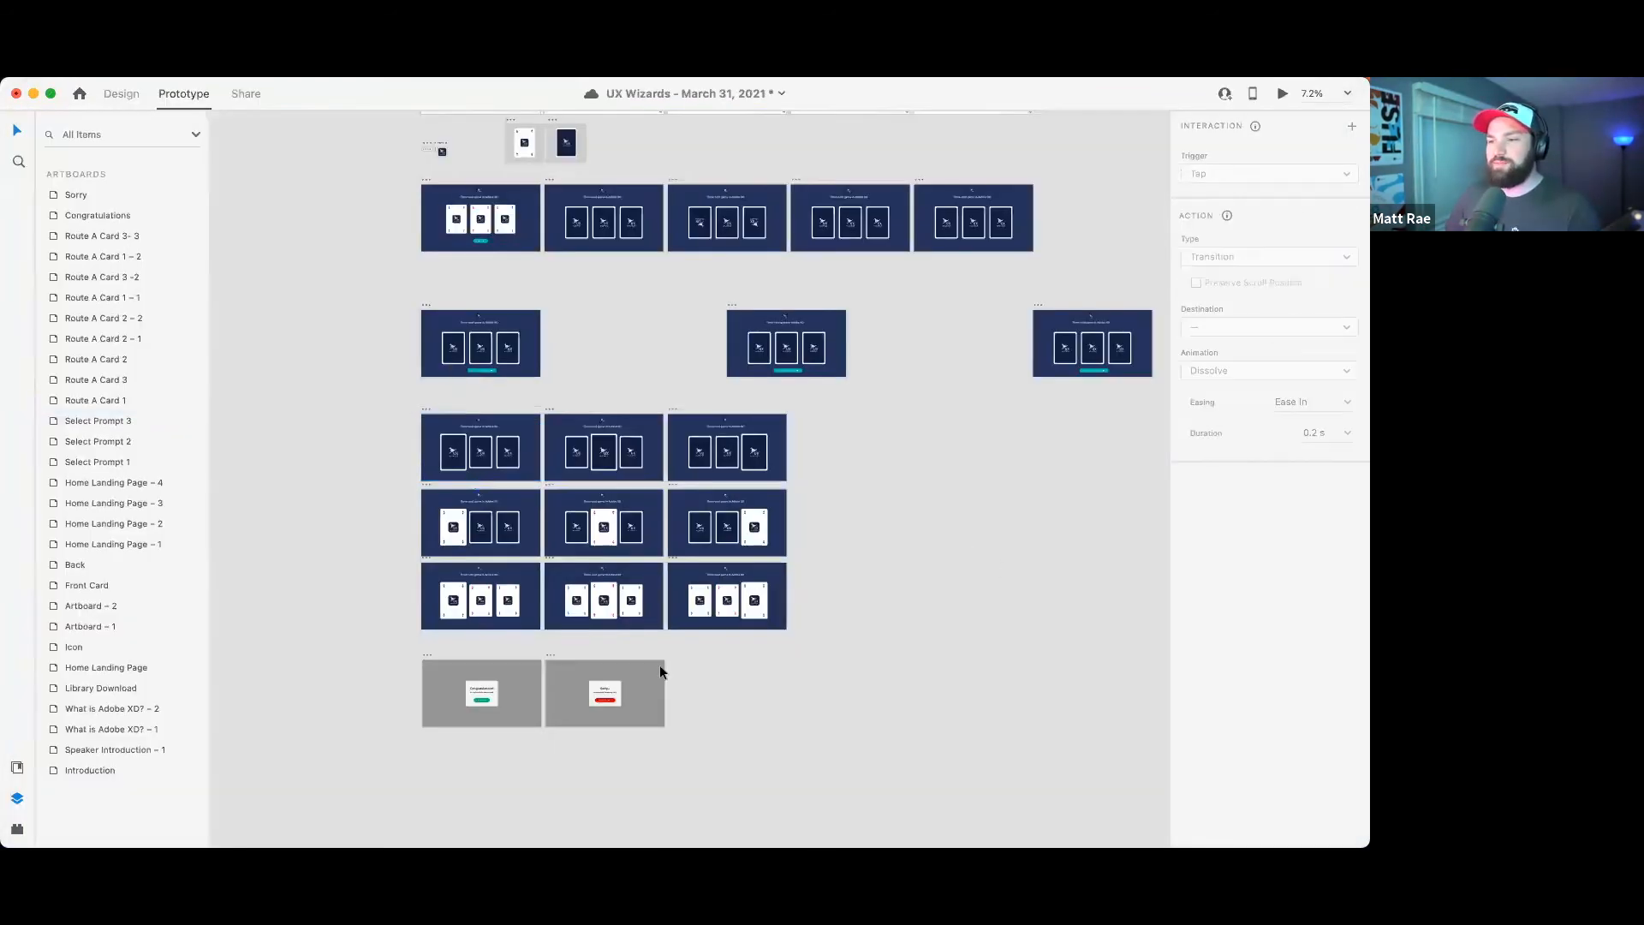
# - Open the Three Card XD library's assets and examine its Audio files and their copy options
pyautogui.scroll(5, 466, 704)
pyautogui.scroll(-5, 756, 608)
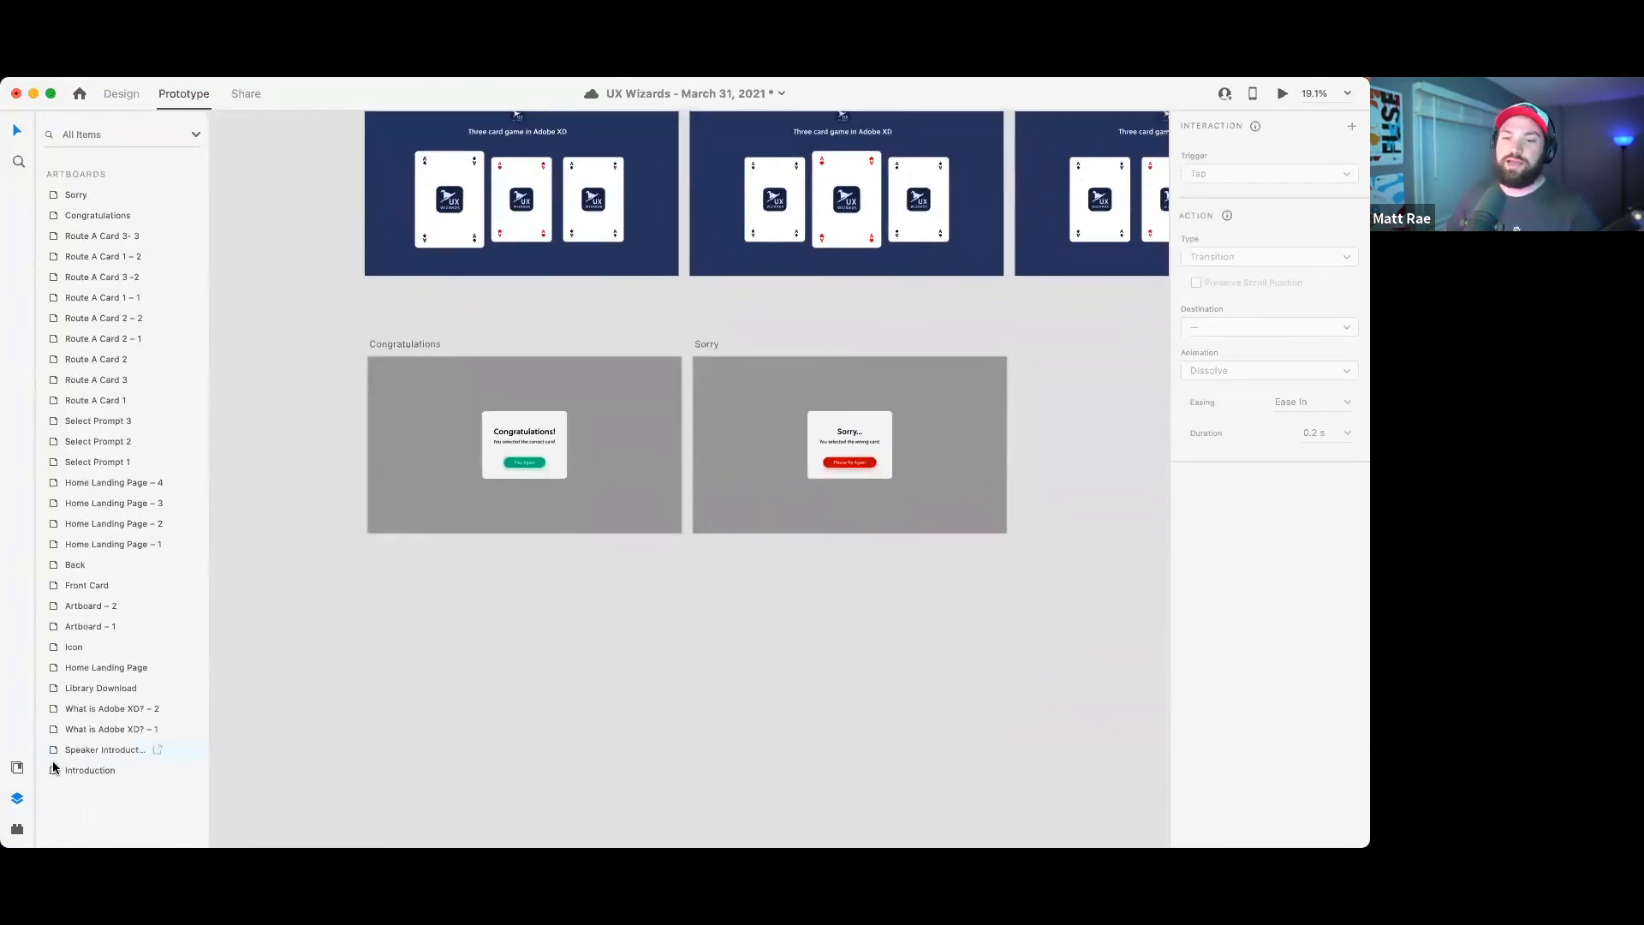
pyautogui.click(15, 765)
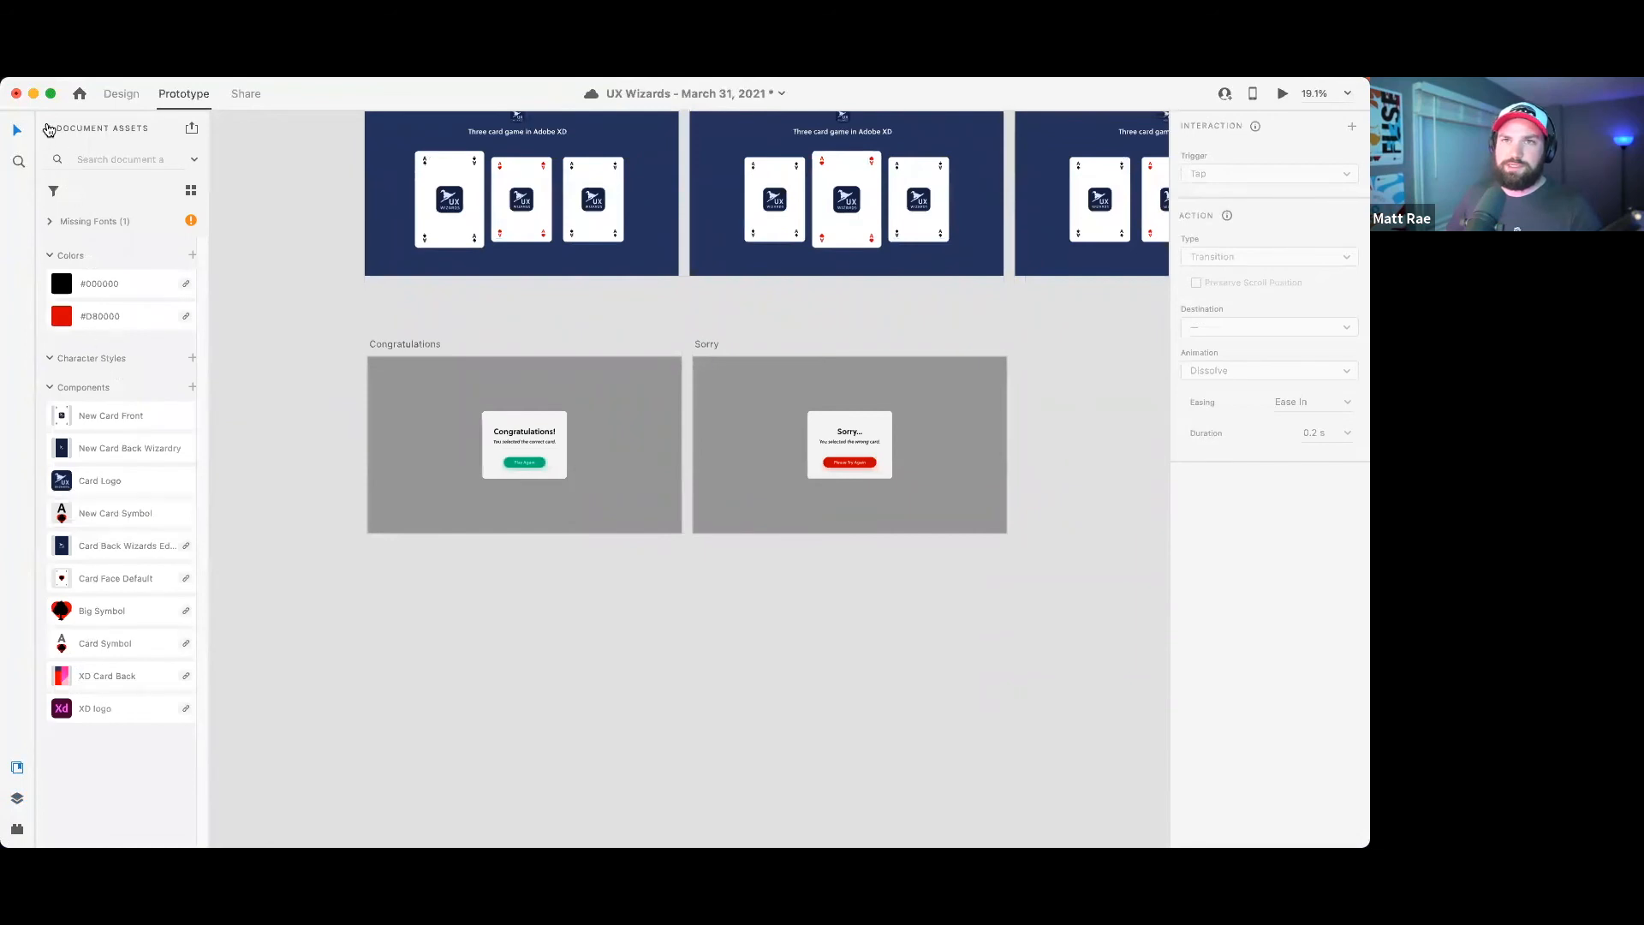
pyautogui.click(49, 128)
pyautogui.click(112, 447)
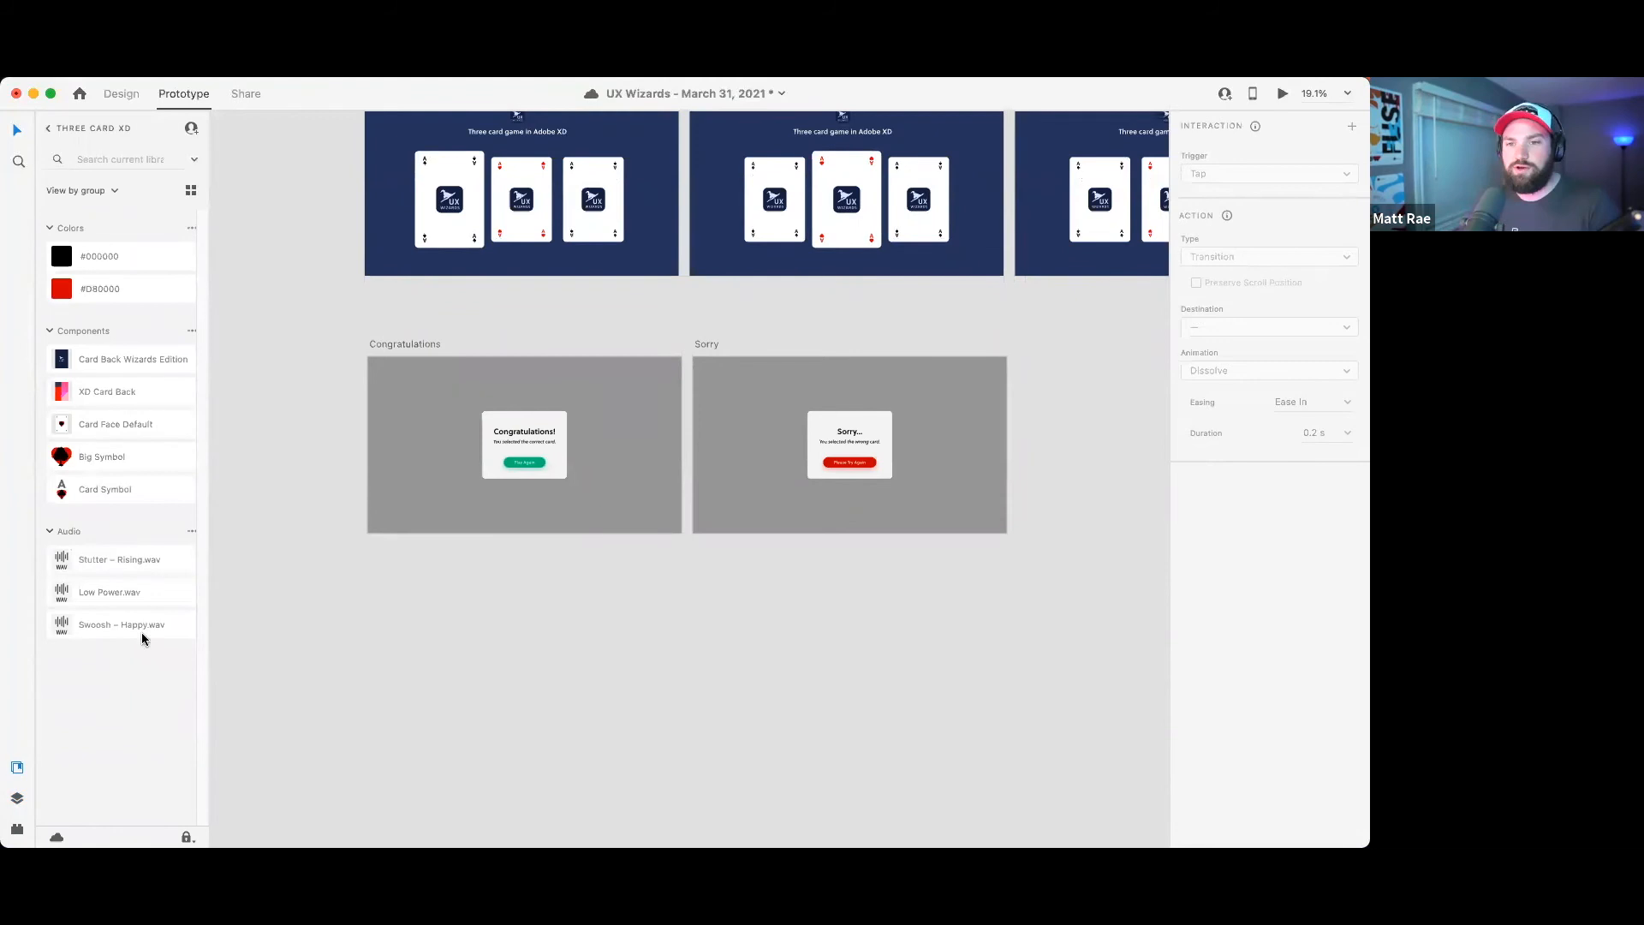
pyautogui.click(191, 532)
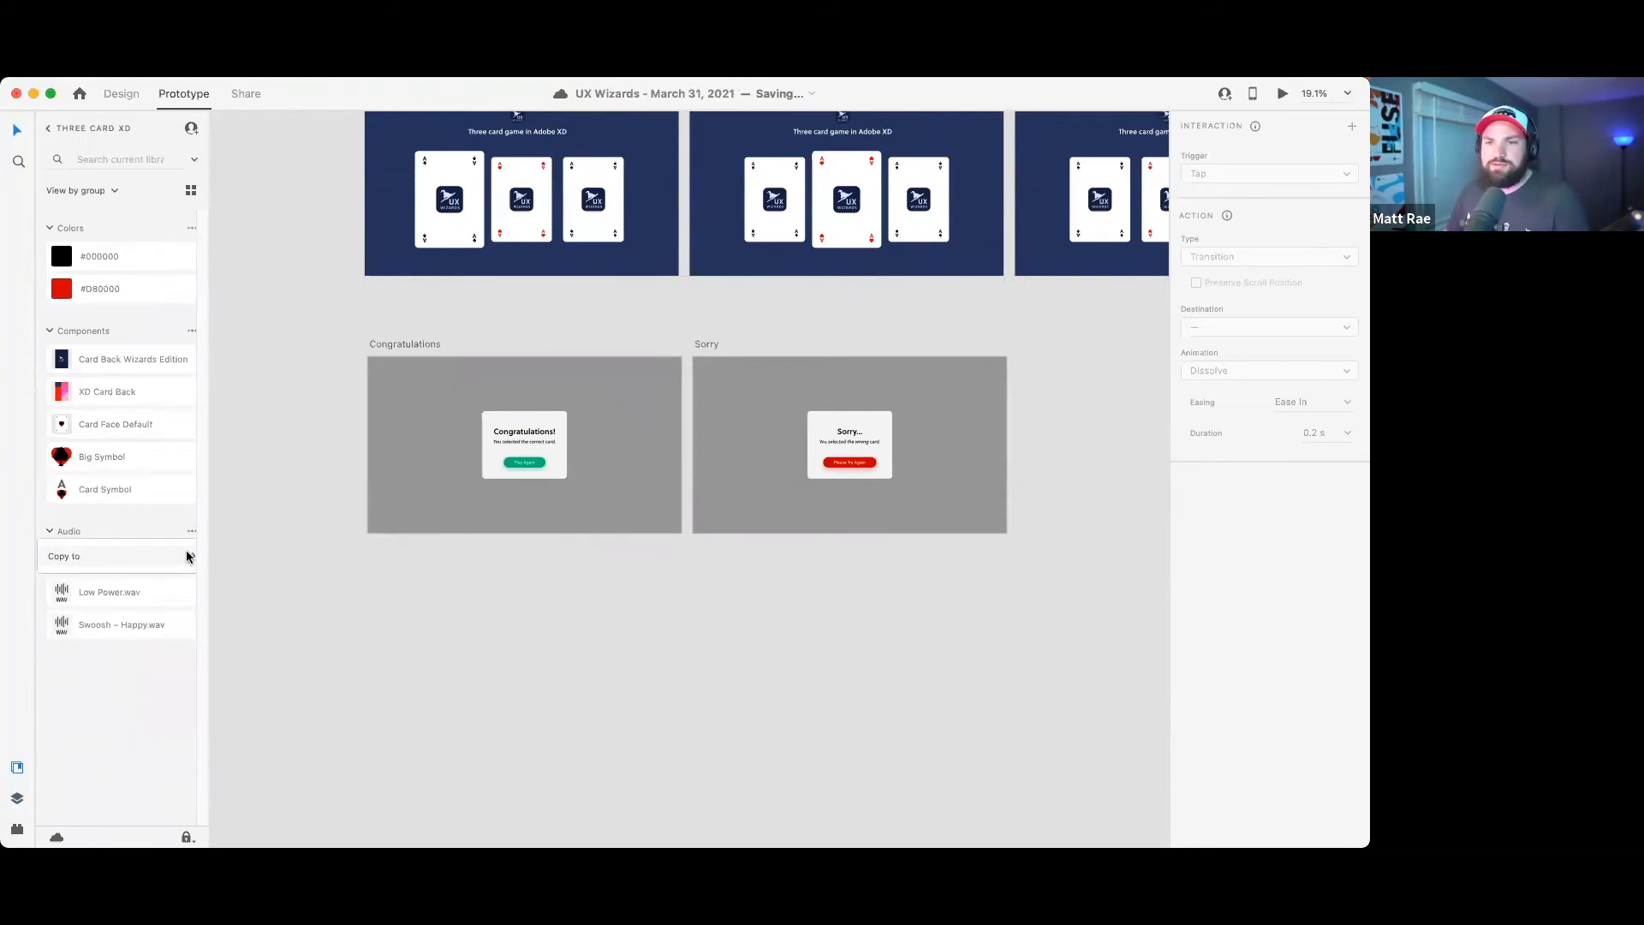
pyautogui.click(187, 559)
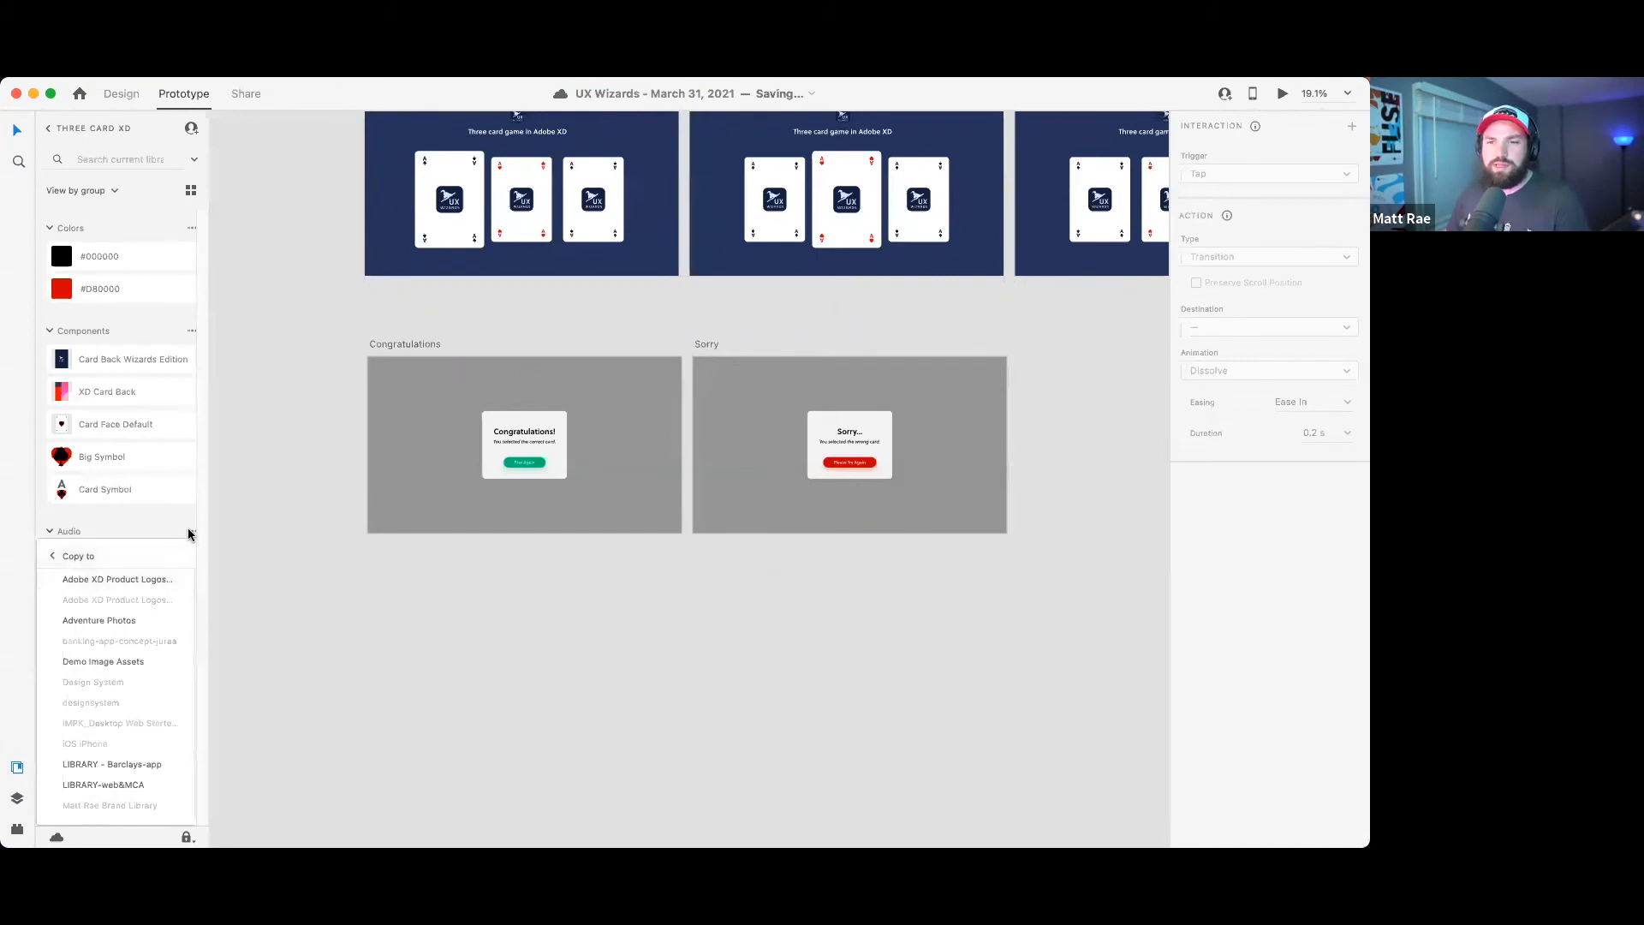
pyautogui.click(190, 530)
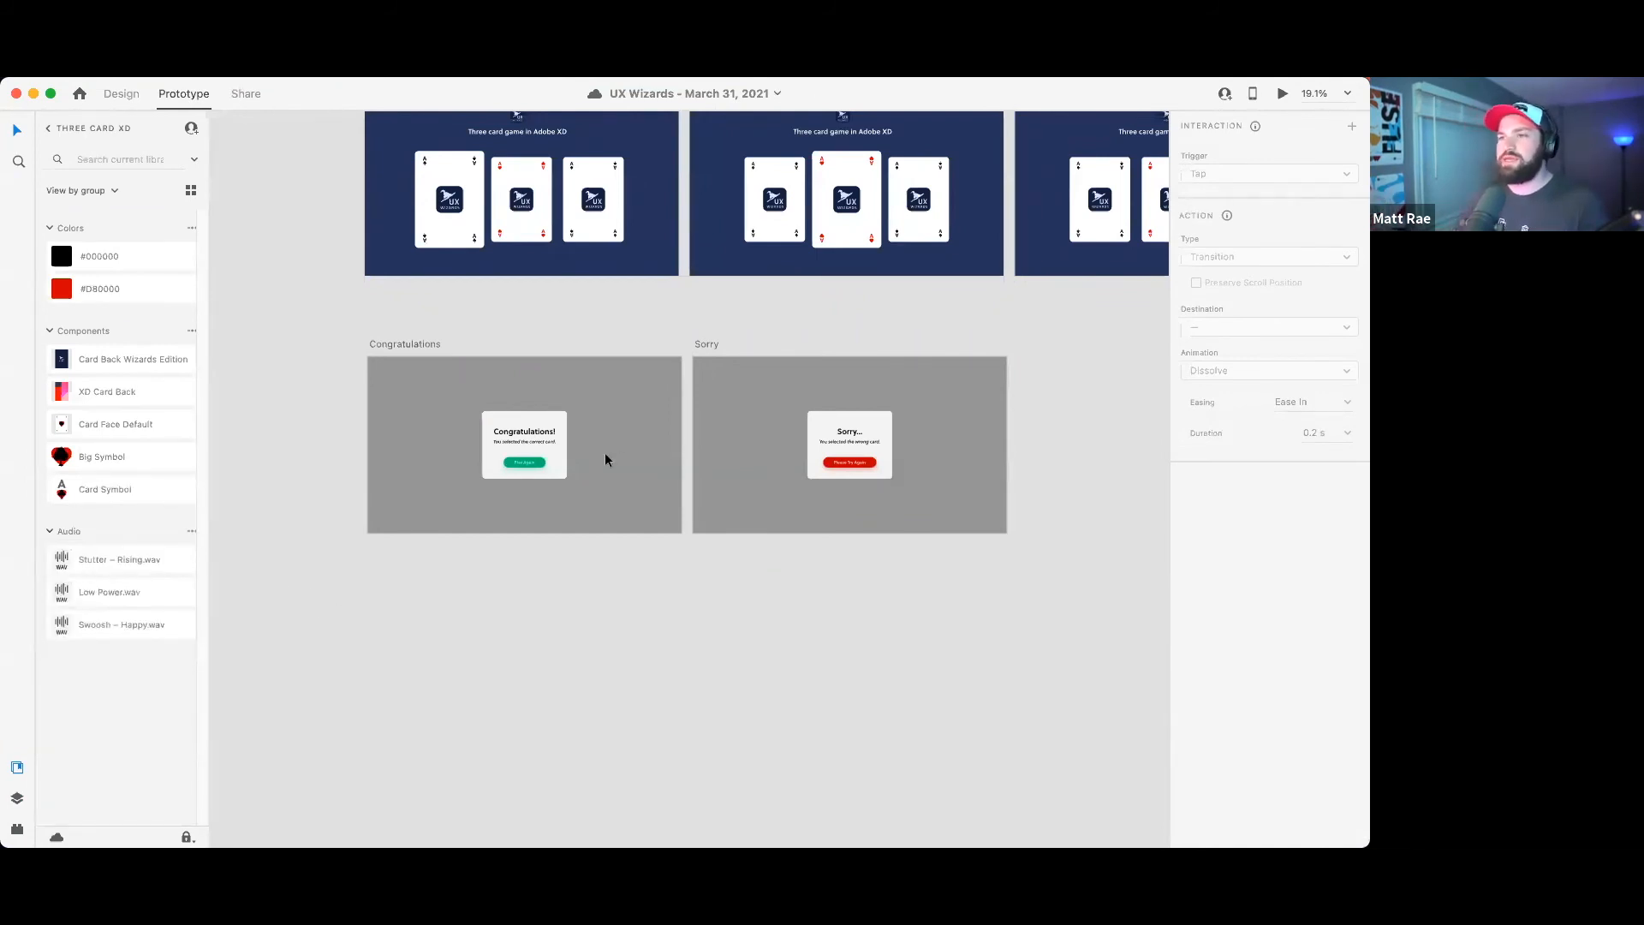
# - Change the Congratulations artboard's interaction to a Time trigger with an Audio Playback action
pyautogui.click(535, 454)
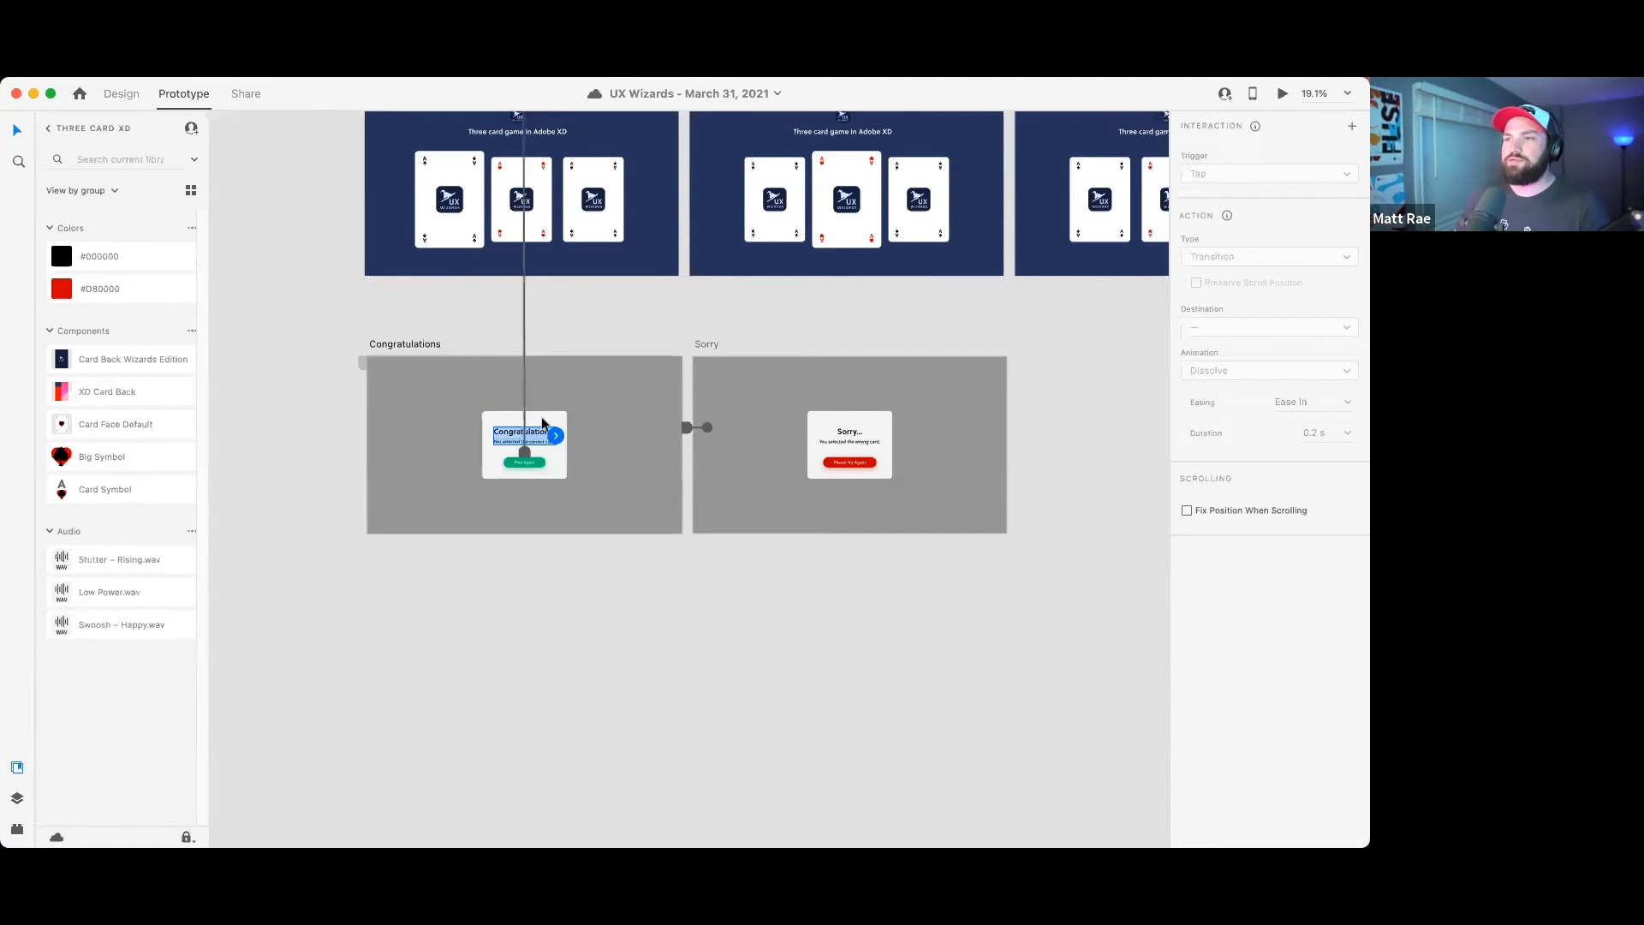
pyautogui.click(416, 341)
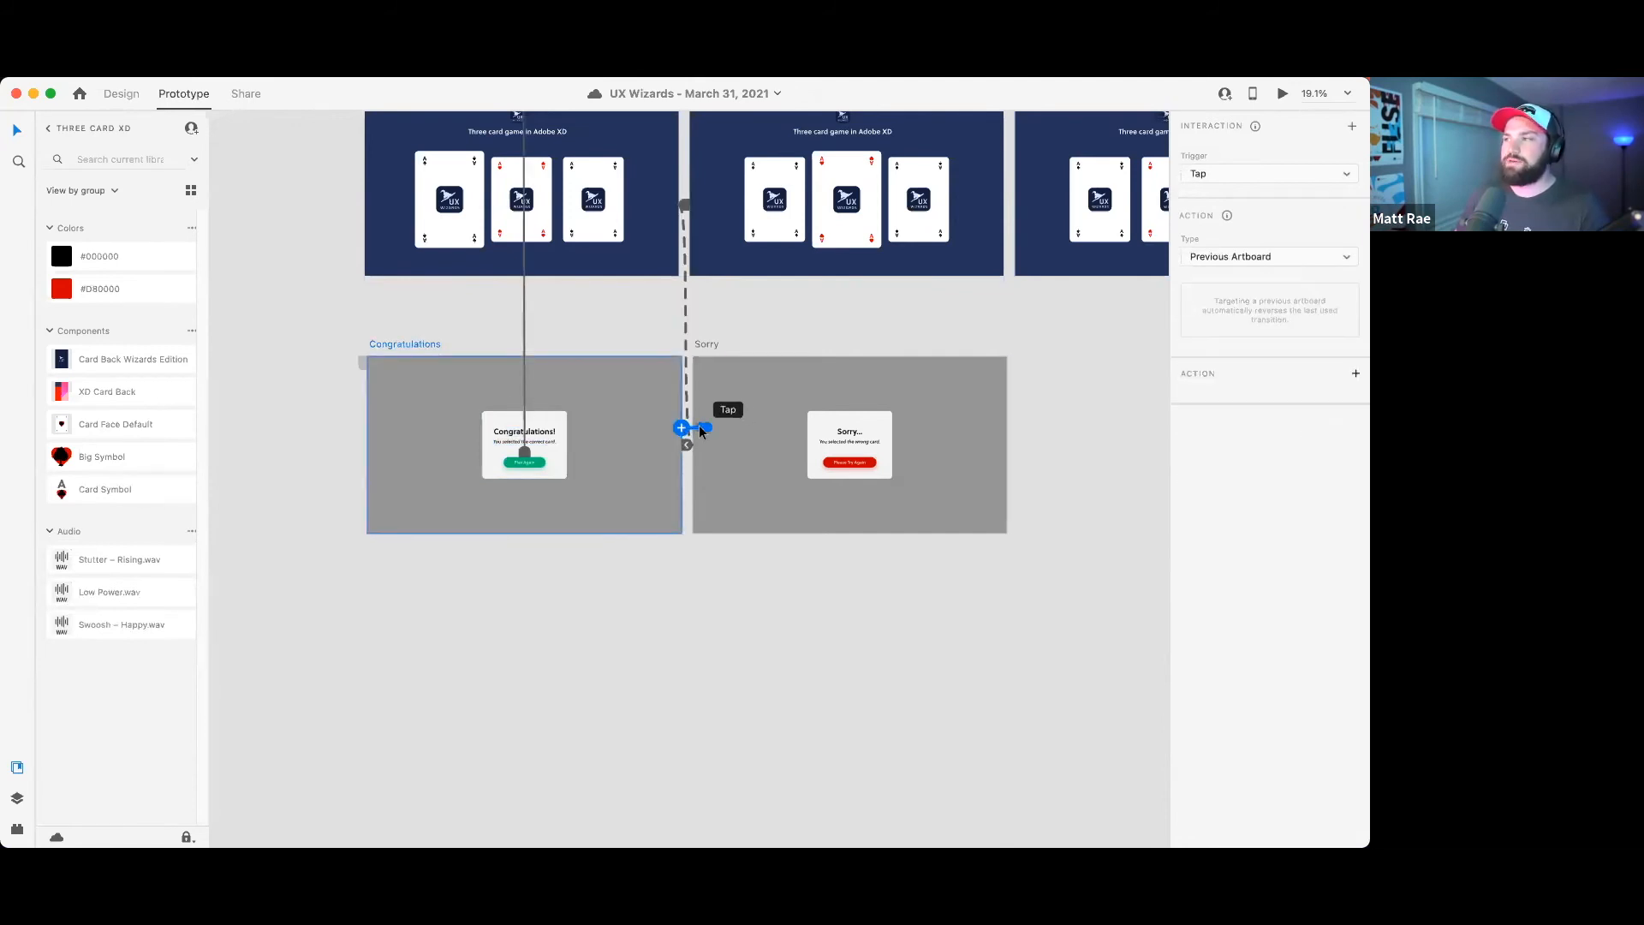
pyautogui.click(1265, 173)
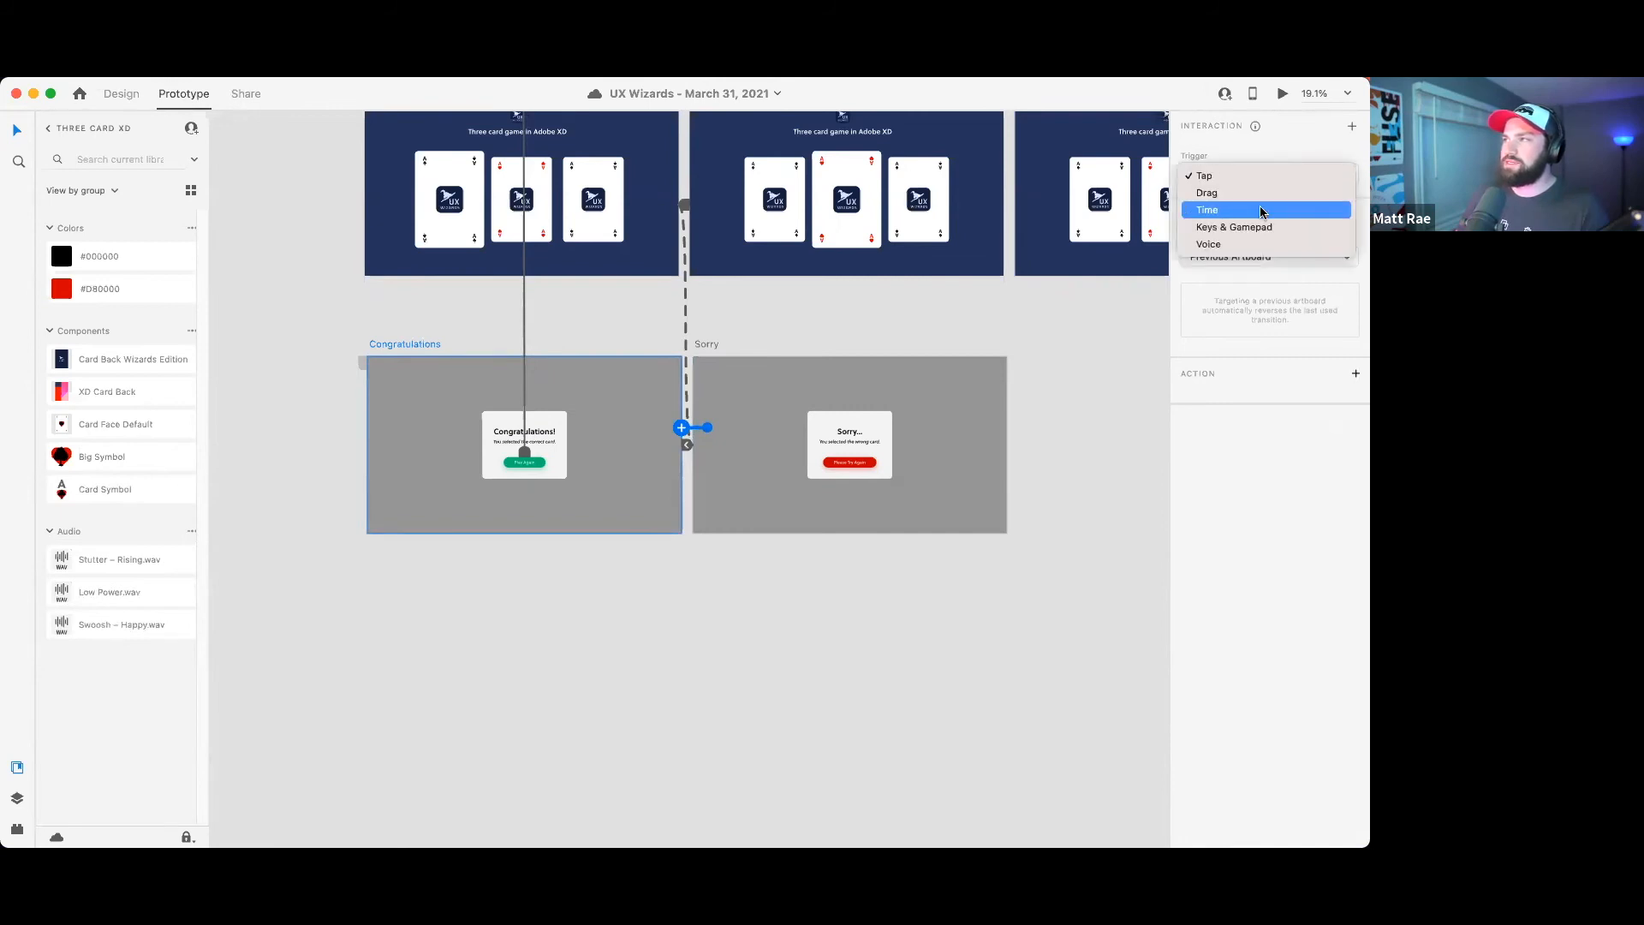
pyautogui.click(1264, 209)
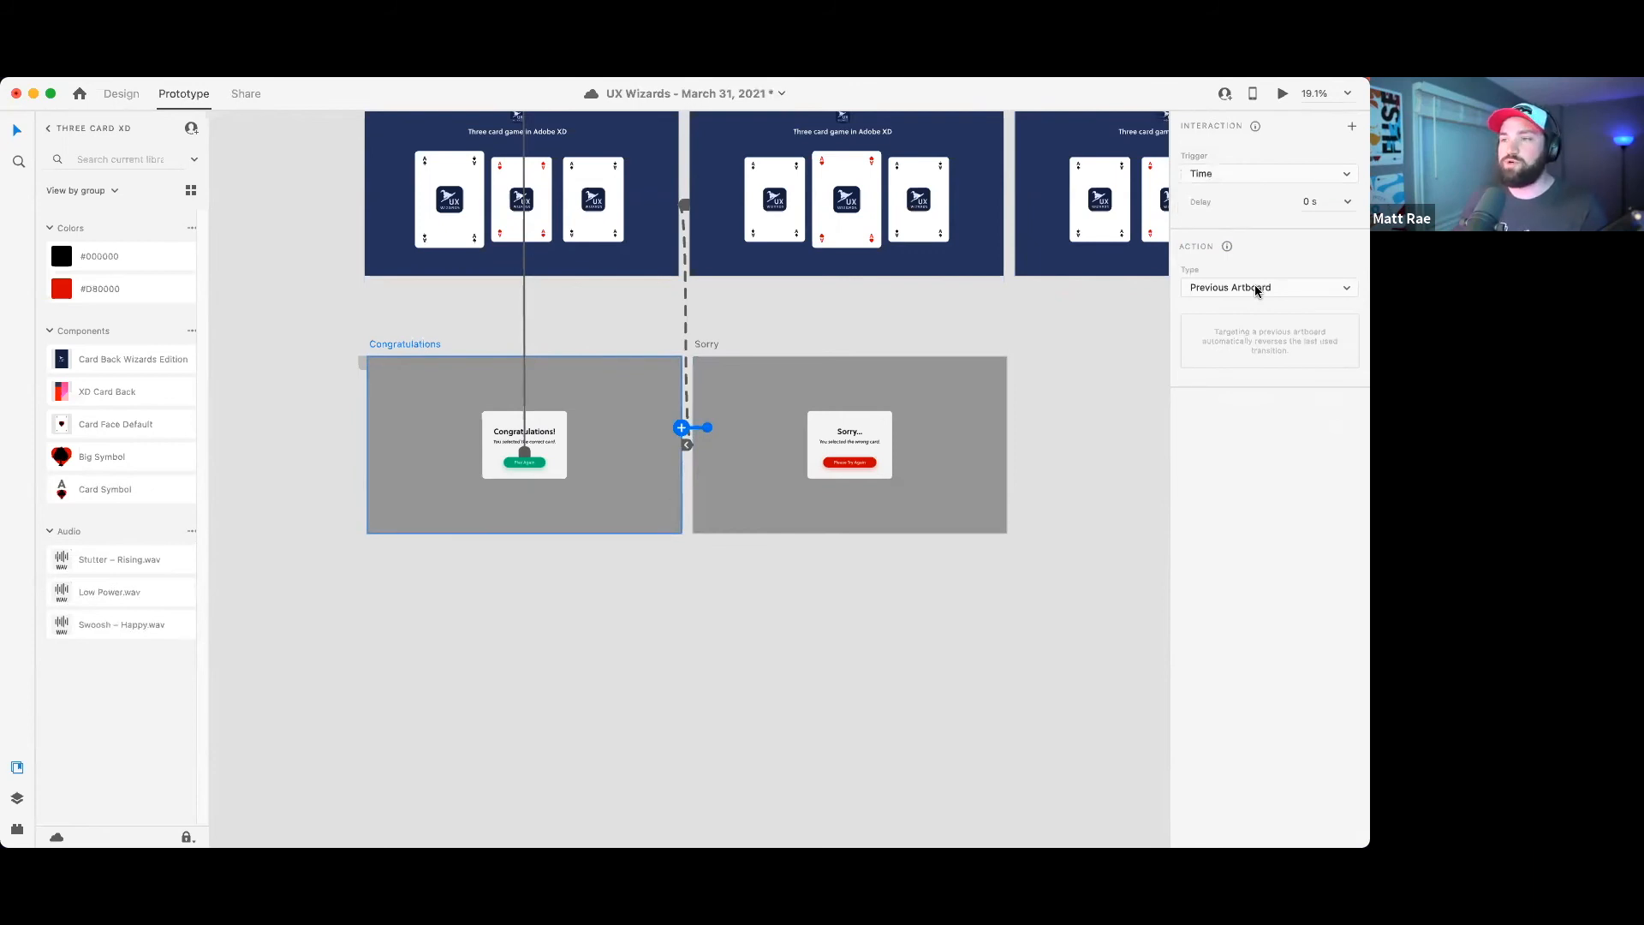
pyautogui.click(1256, 288)
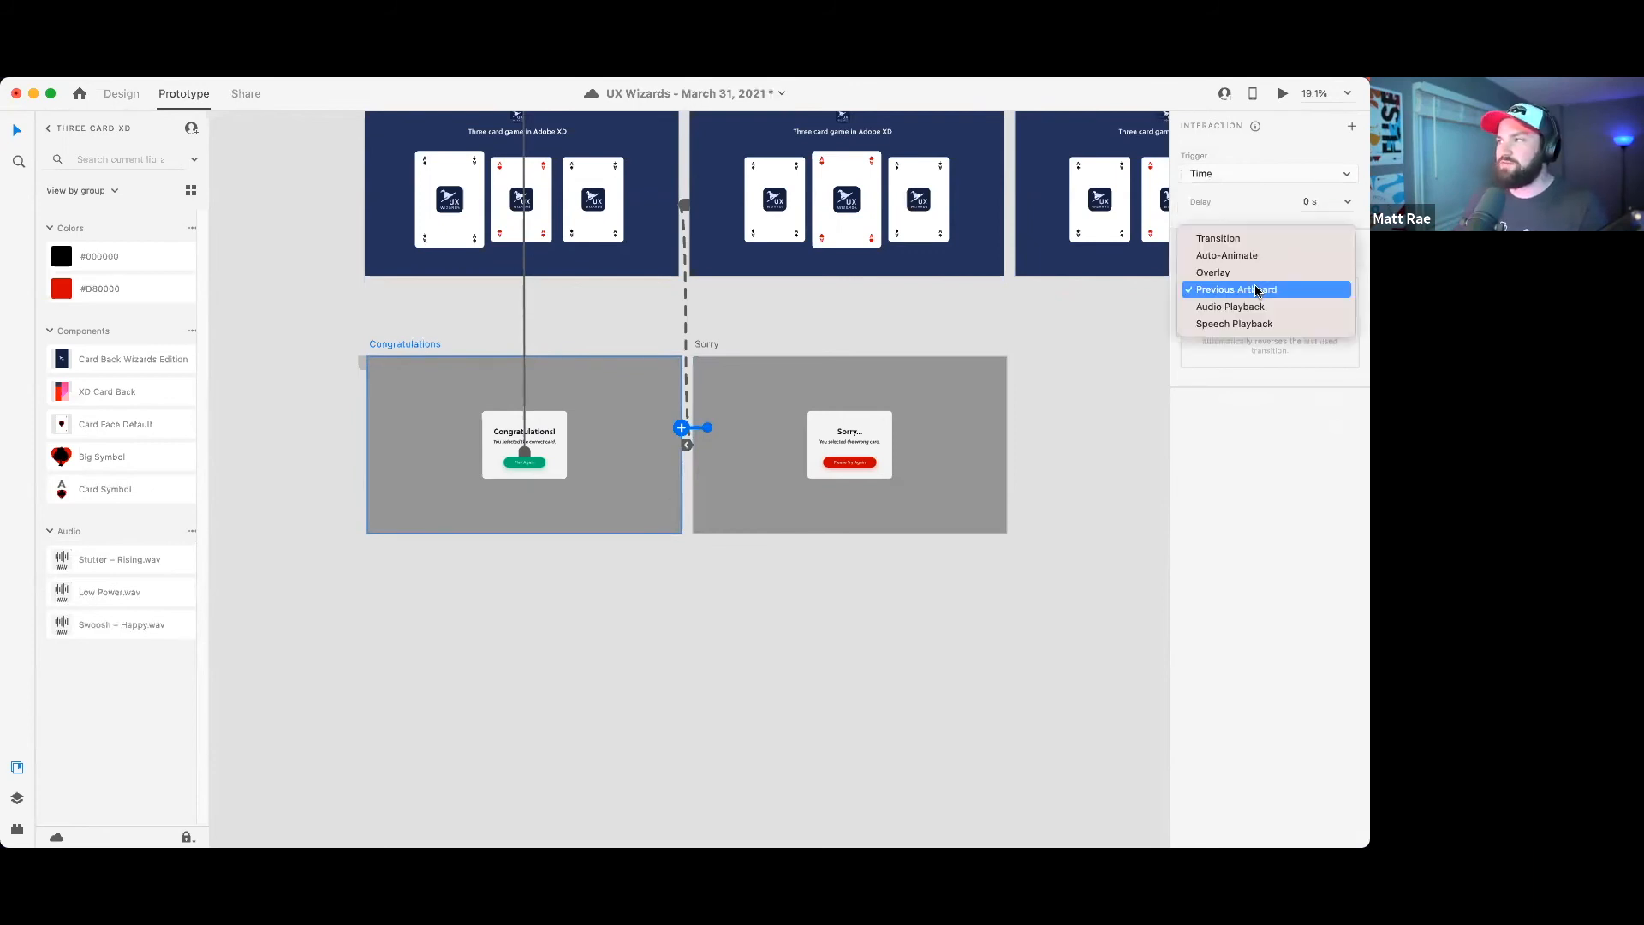
pyautogui.click(1262, 308)
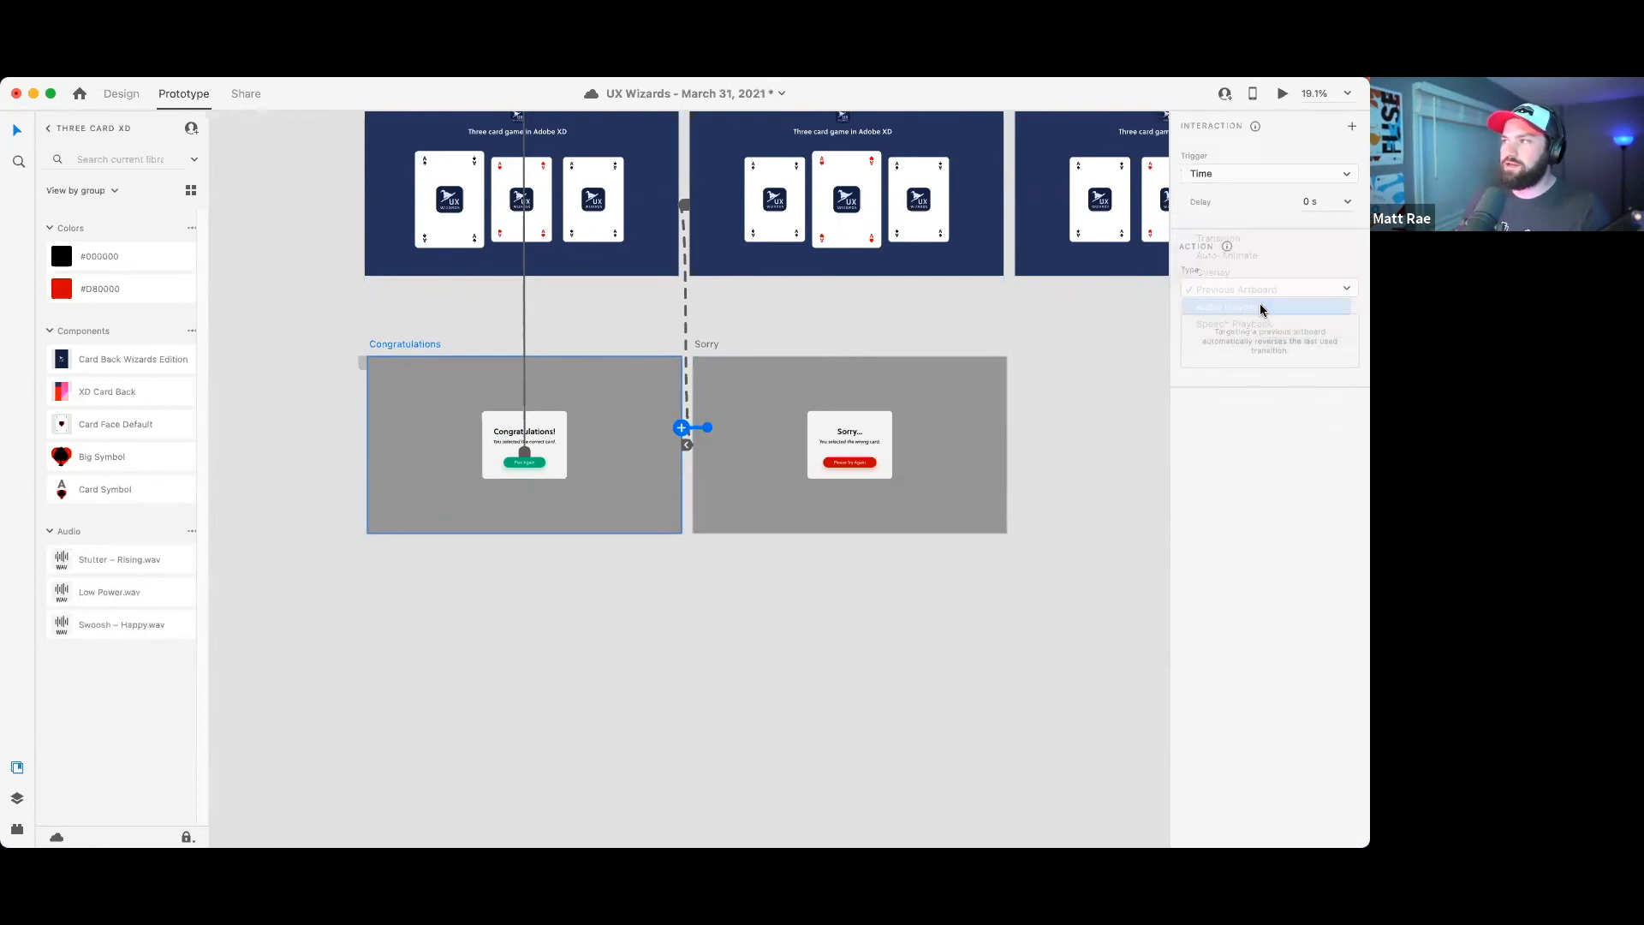
# - Try to assign the library's Stutter – Rising.wav as the audio file for the Congratulations artboard's playback action
pyautogui.click(1261, 326)
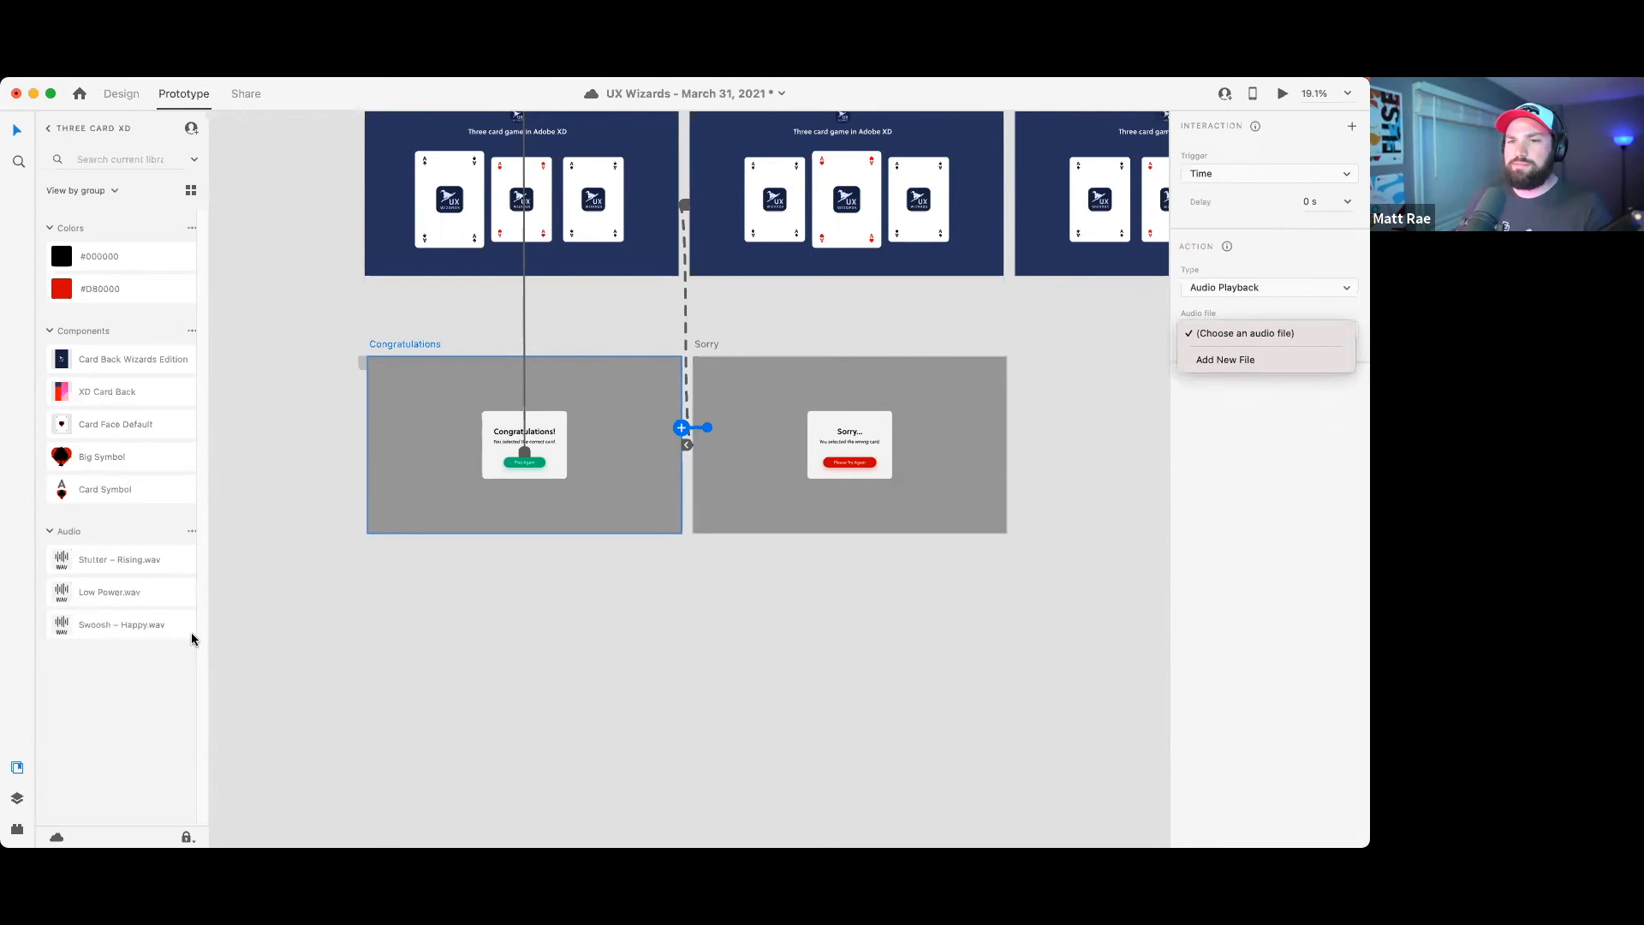
pyautogui.click(107, 561)
pyautogui.moveTo(107, 561); pyautogui.dragTo(1251, 331)
# - Audition Warm Wobble.wav and Warm Power.wav in the XD Sound Kit's Wums and Wuhs folder, and import Warm Power.wav as the playback audio
pyautogui.click(1270, 333)
pyautogui.click(1267, 360)
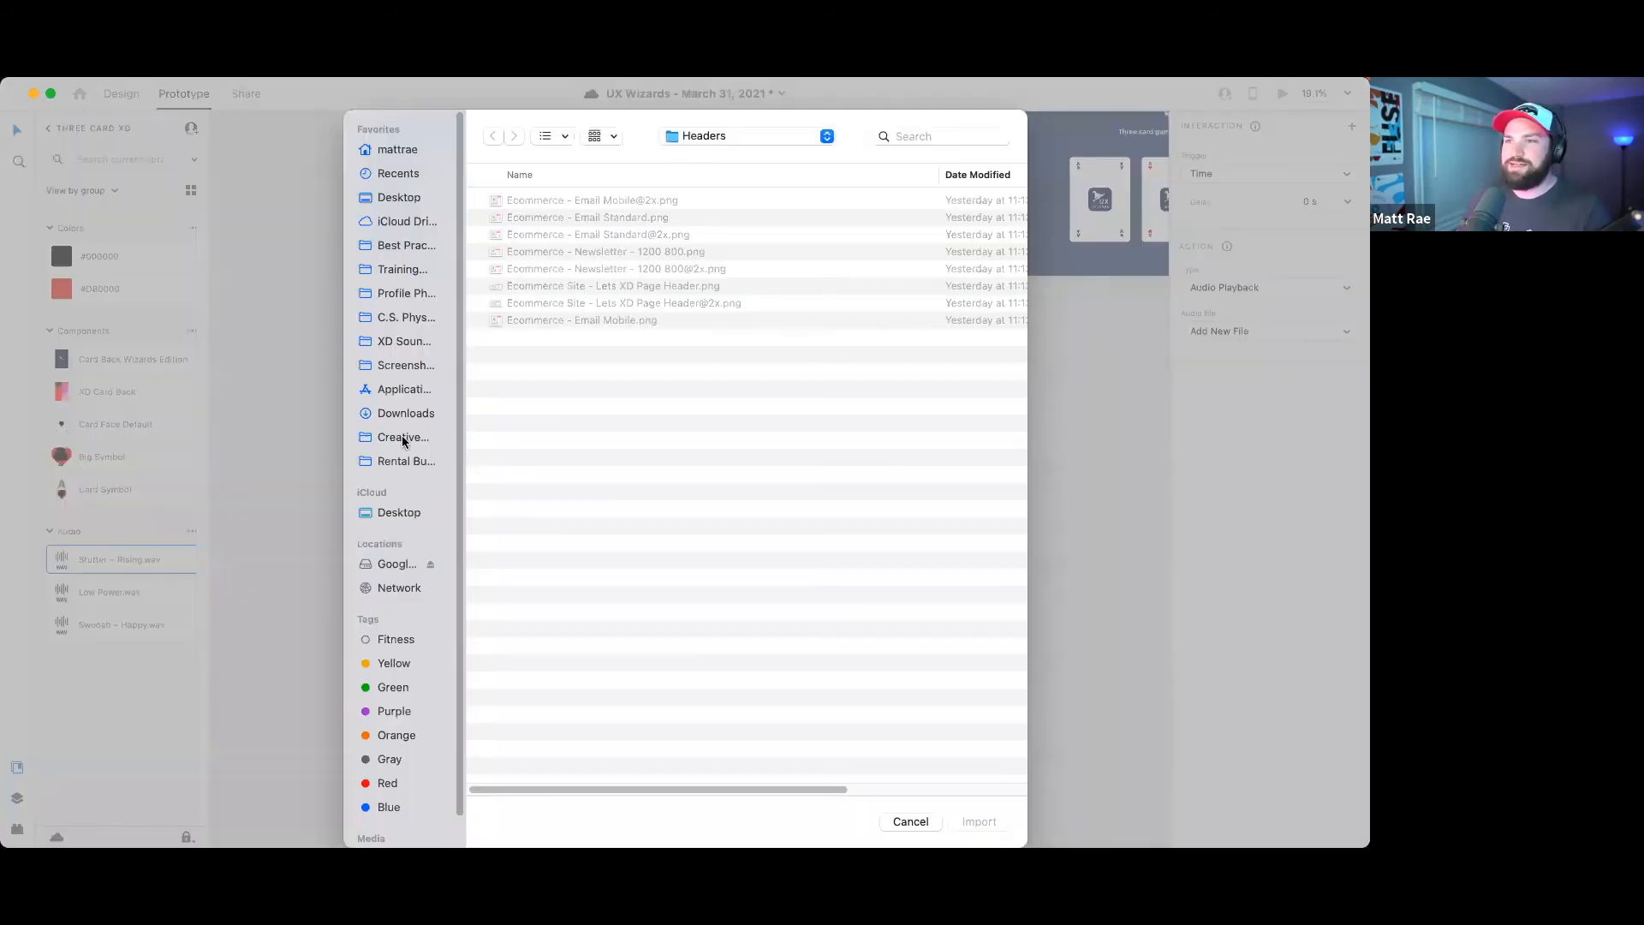
pyautogui.click(395, 341)
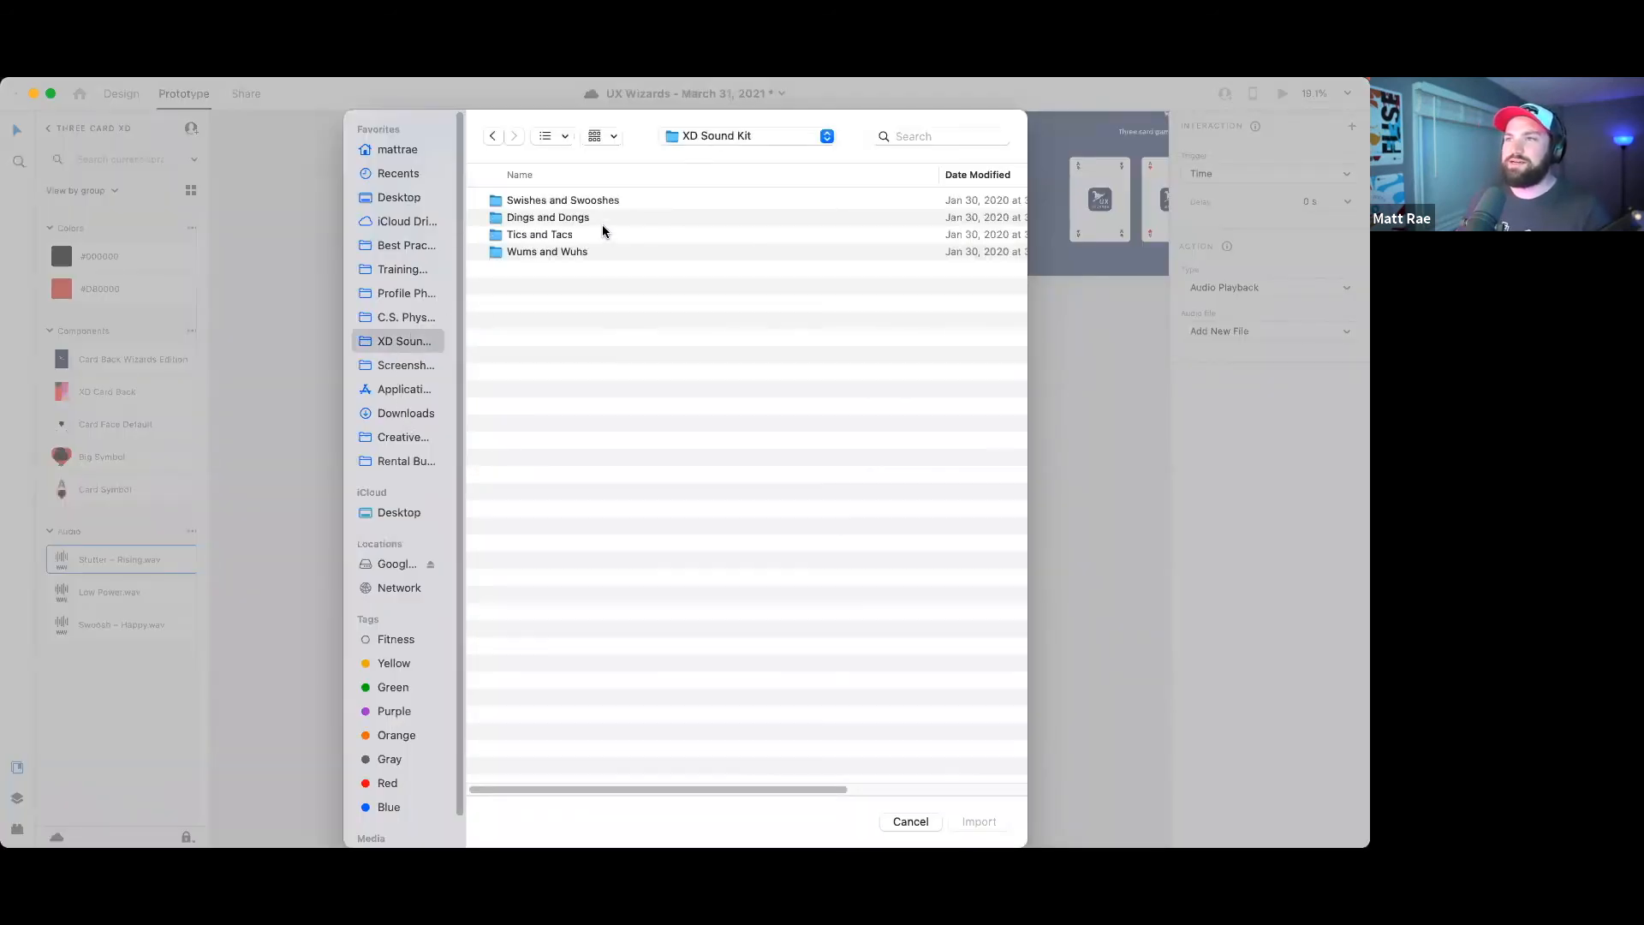
pyautogui.click(553, 251)
pyautogui.doubleClick(553, 251)
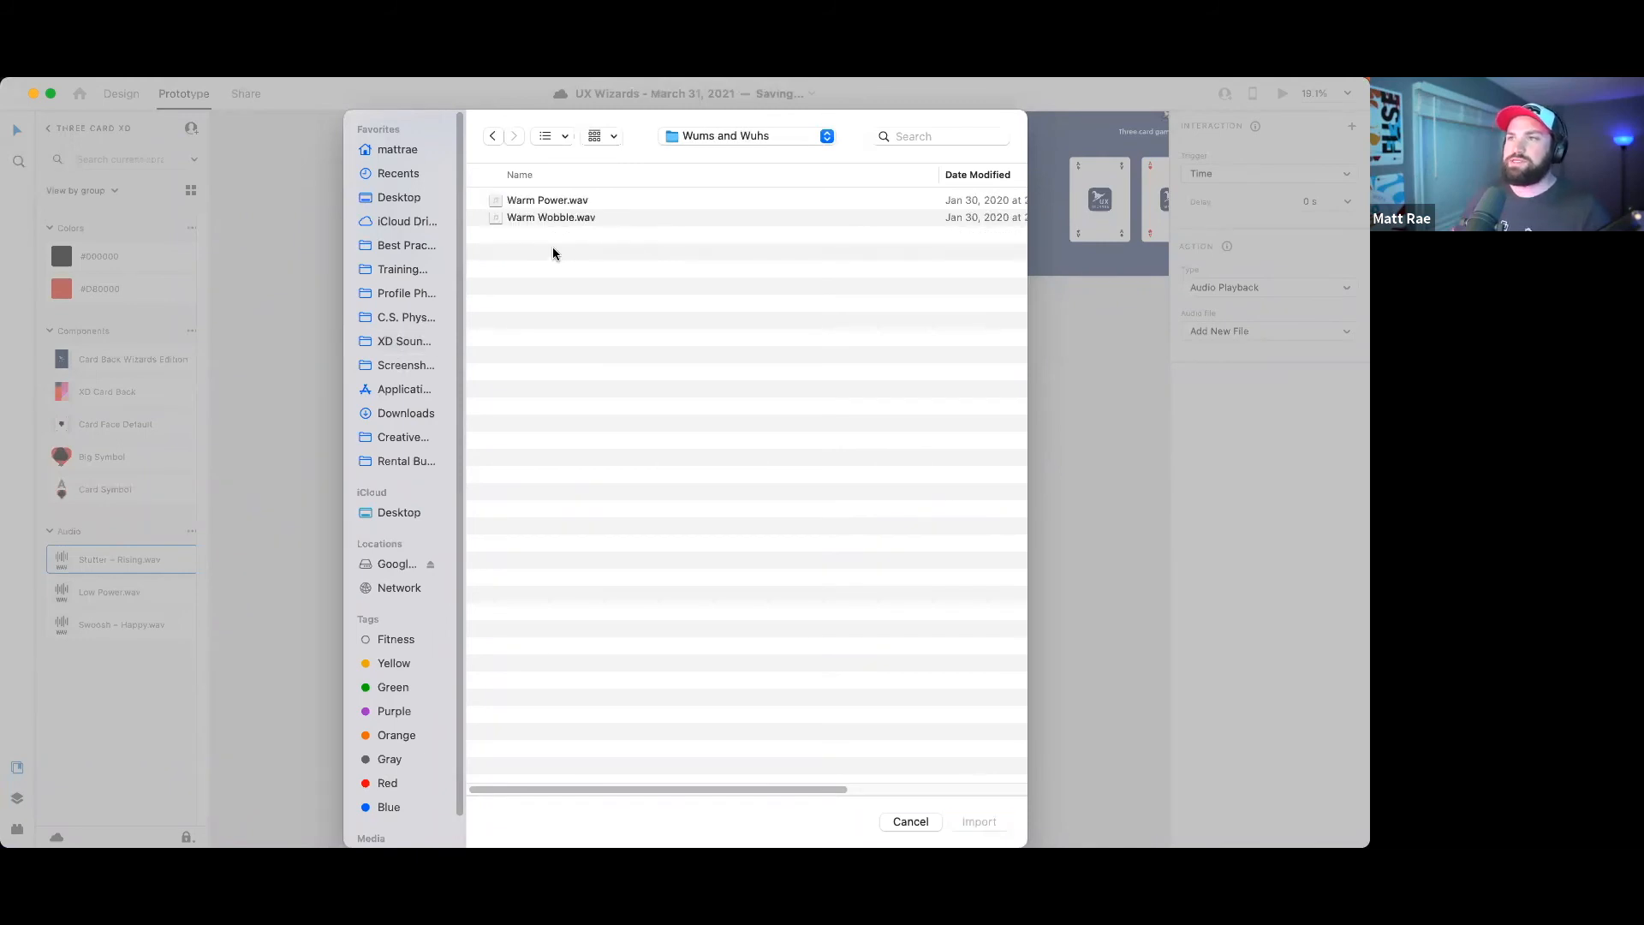
pyautogui.click(543, 216)
pyautogui.press('space')
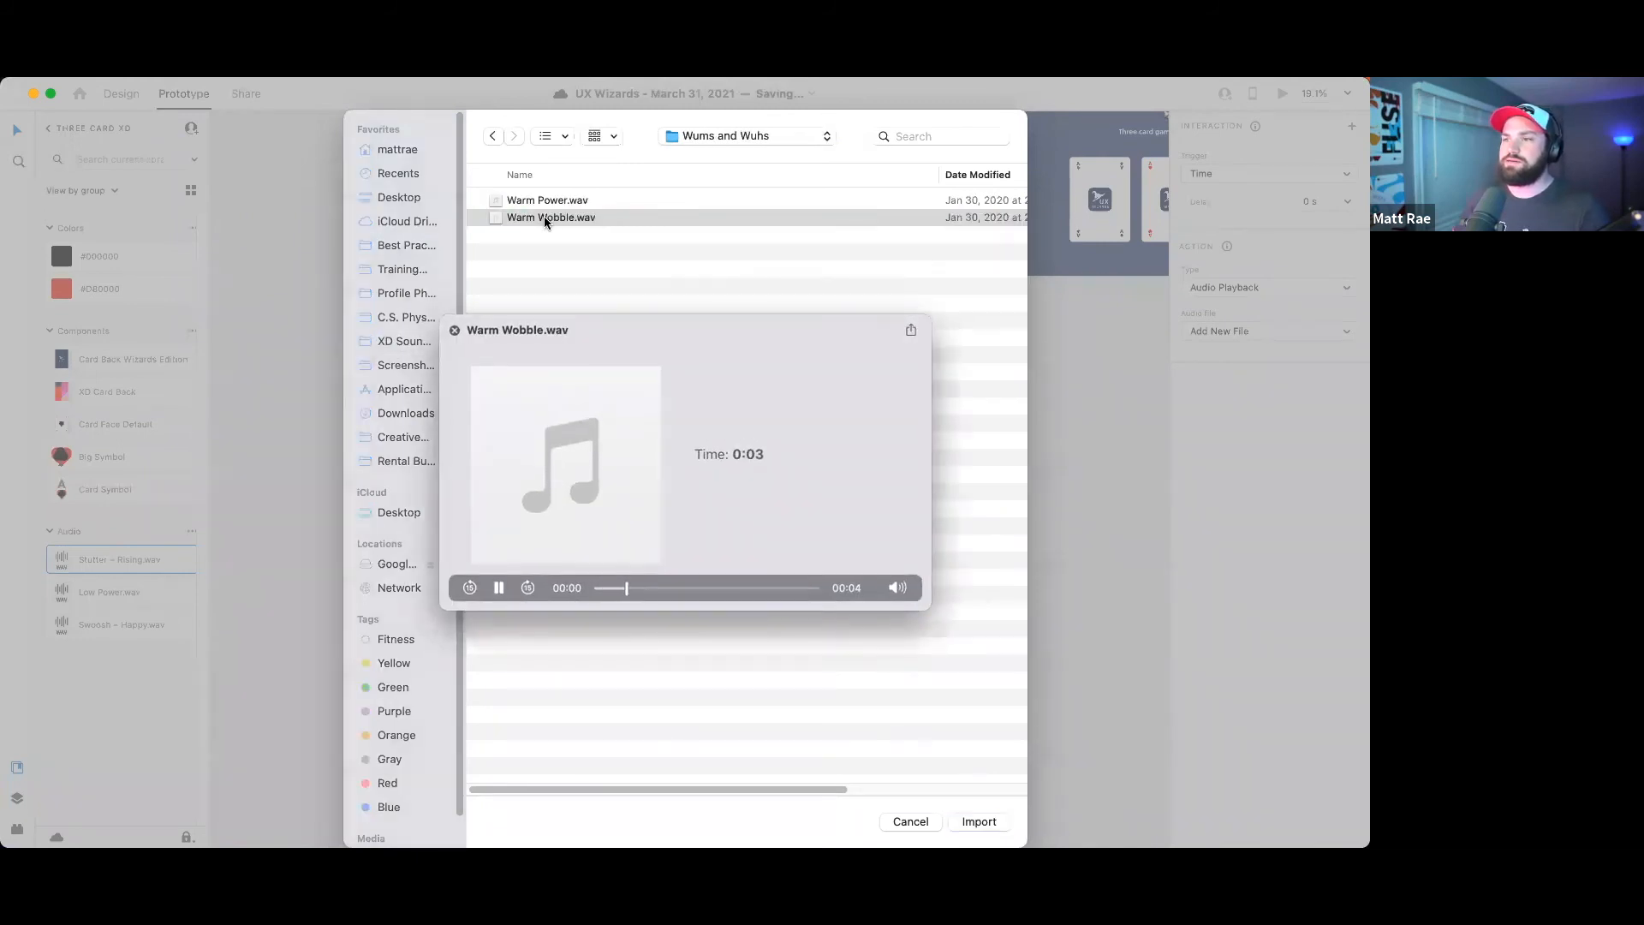
pyautogui.press('space')
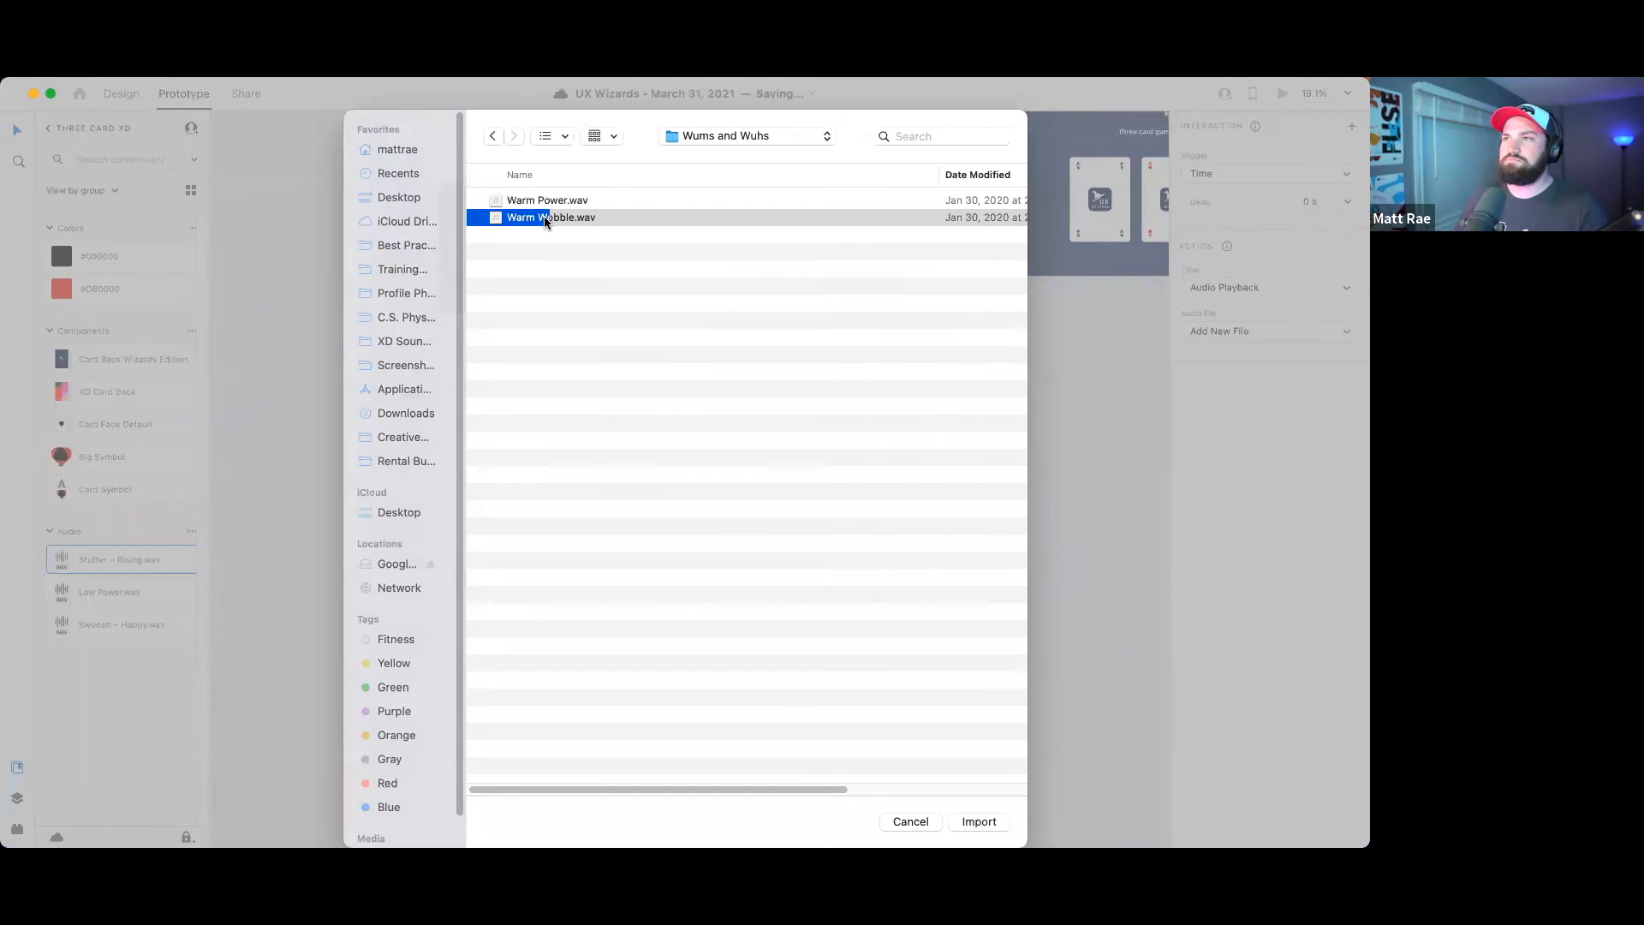
pyautogui.click(546, 200)
pyautogui.press('space')
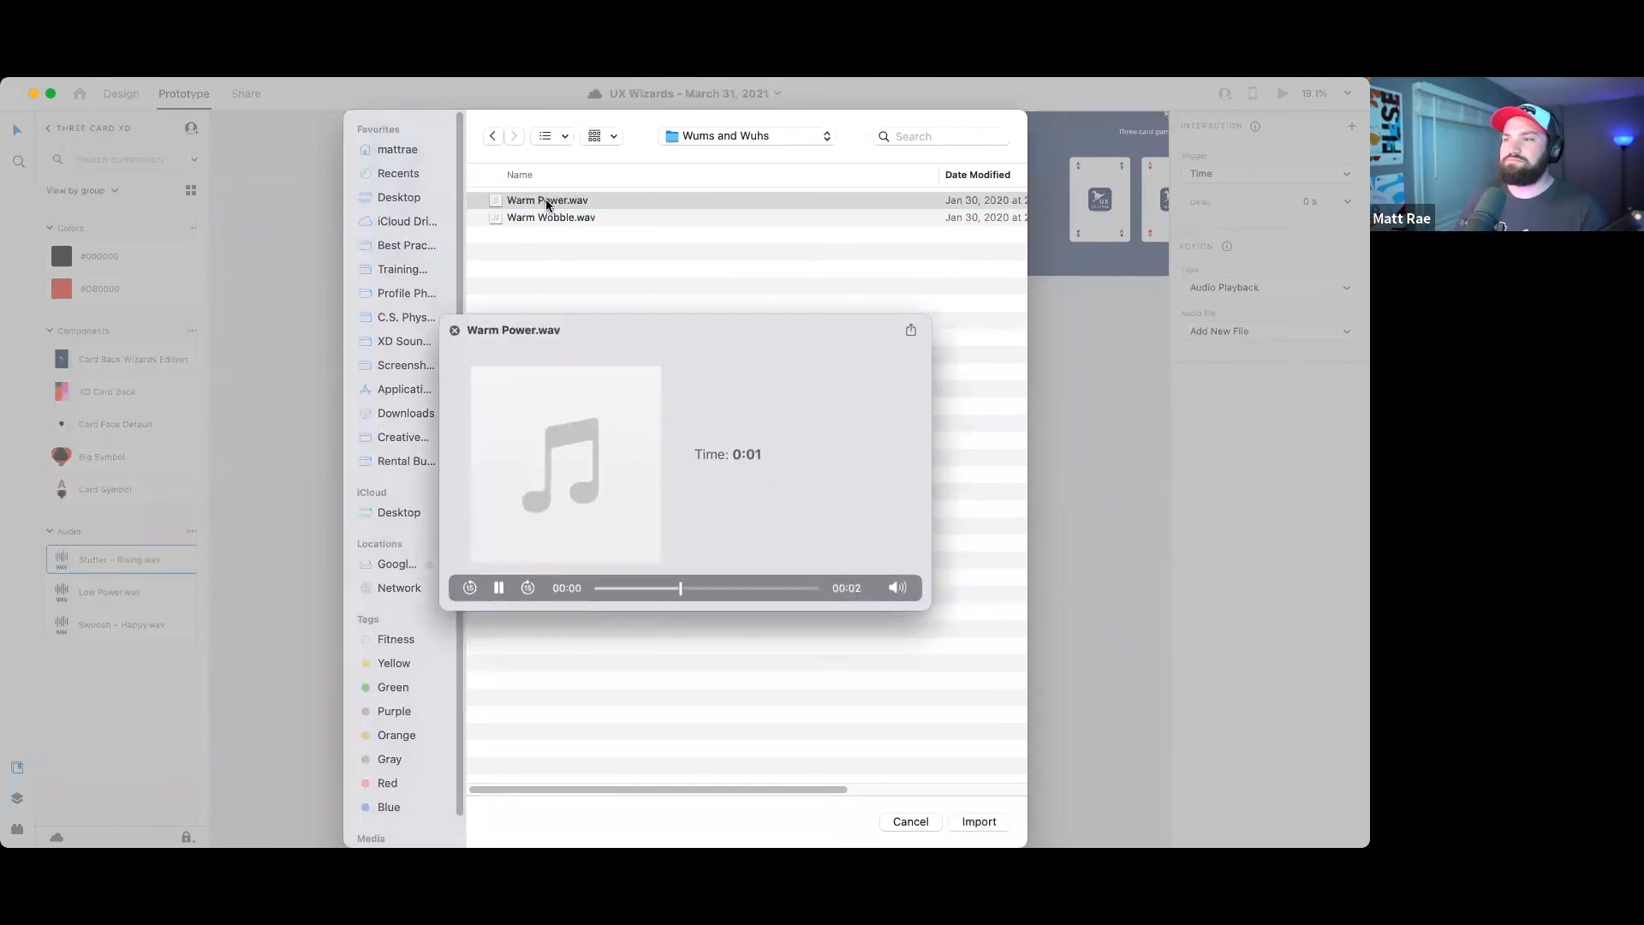
pyautogui.press('space')
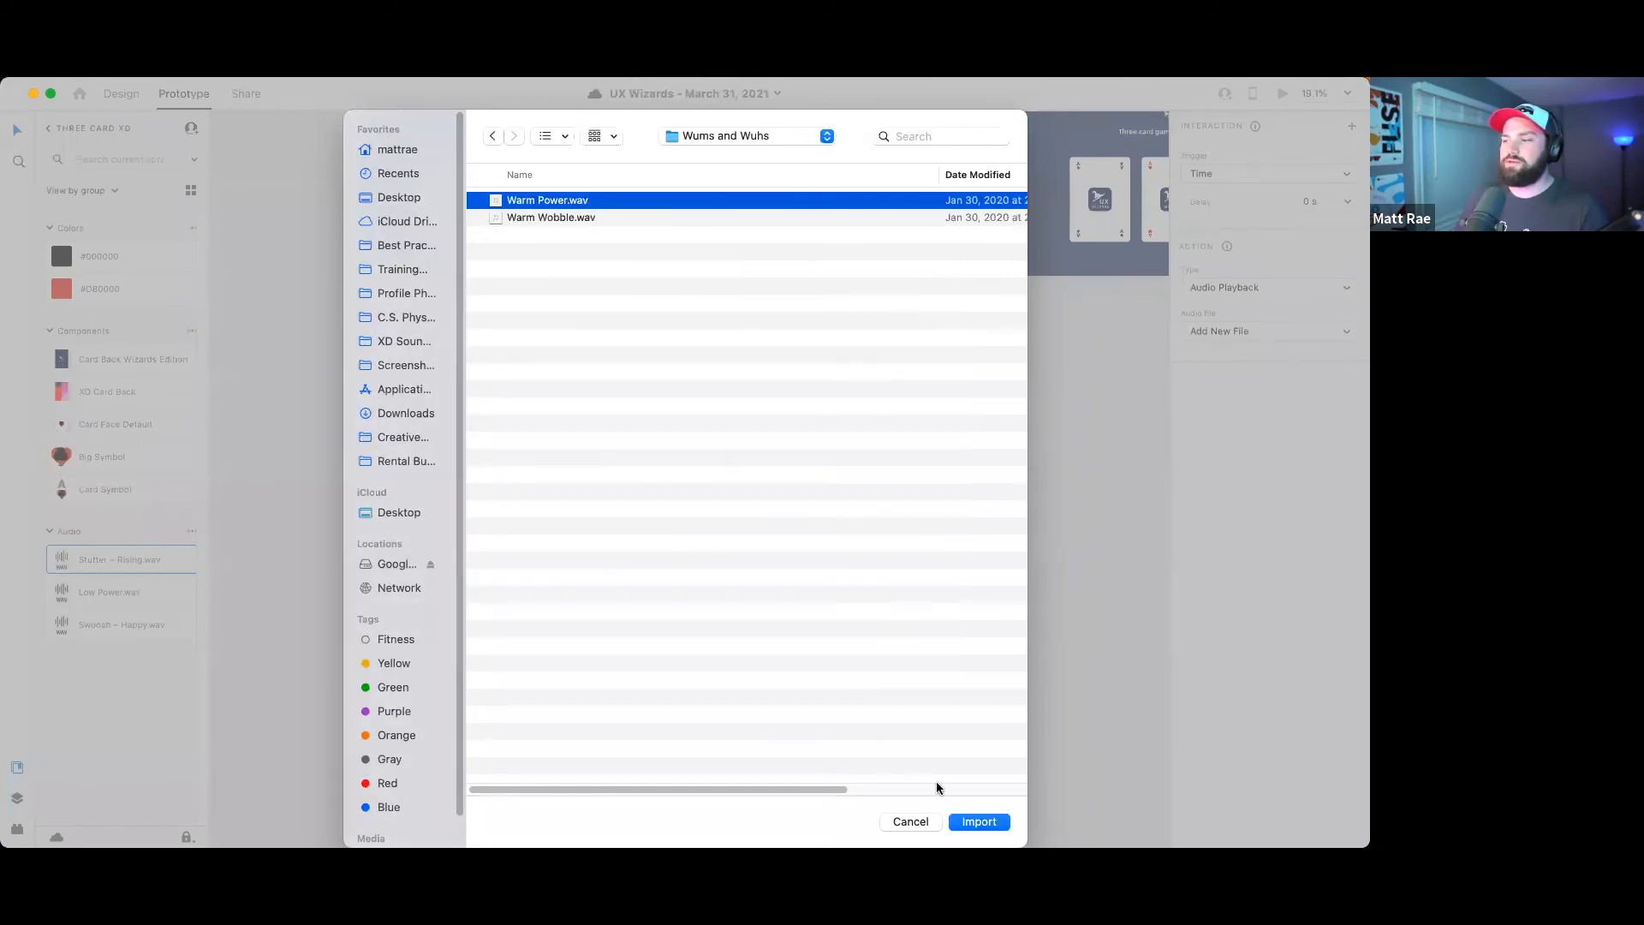
pyautogui.click(980, 820)
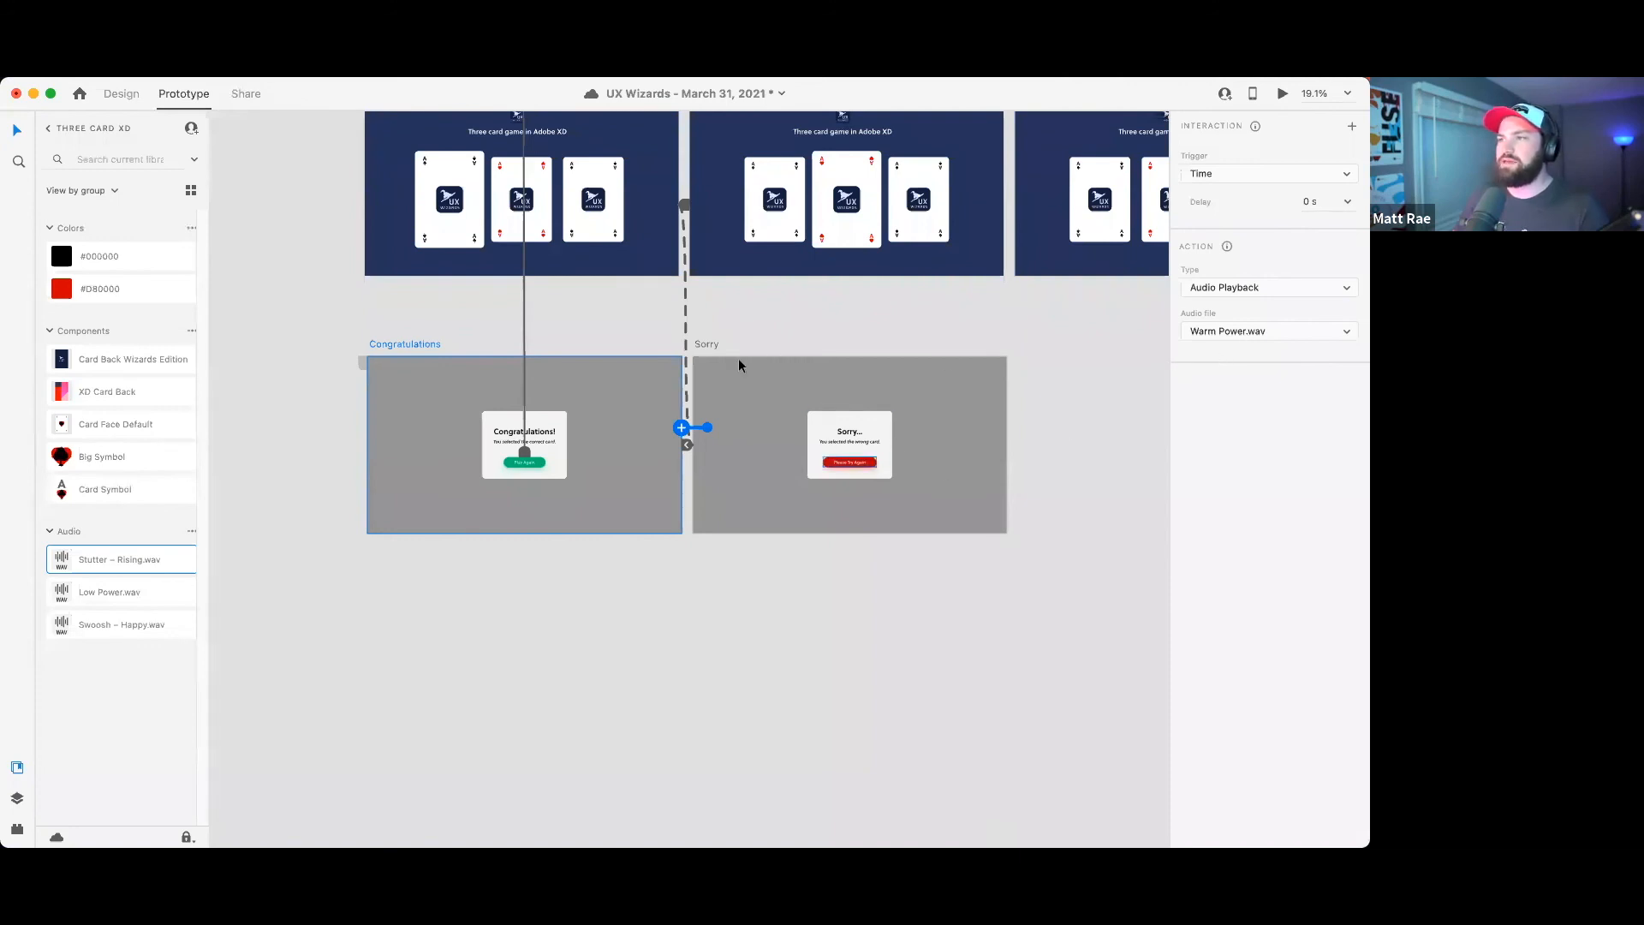
# - Set the Sorry artboard's interaction to a Time trigger with an Audio Playback action
pyautogui.click(722, 345)
pyautogui.click(1229, 257)
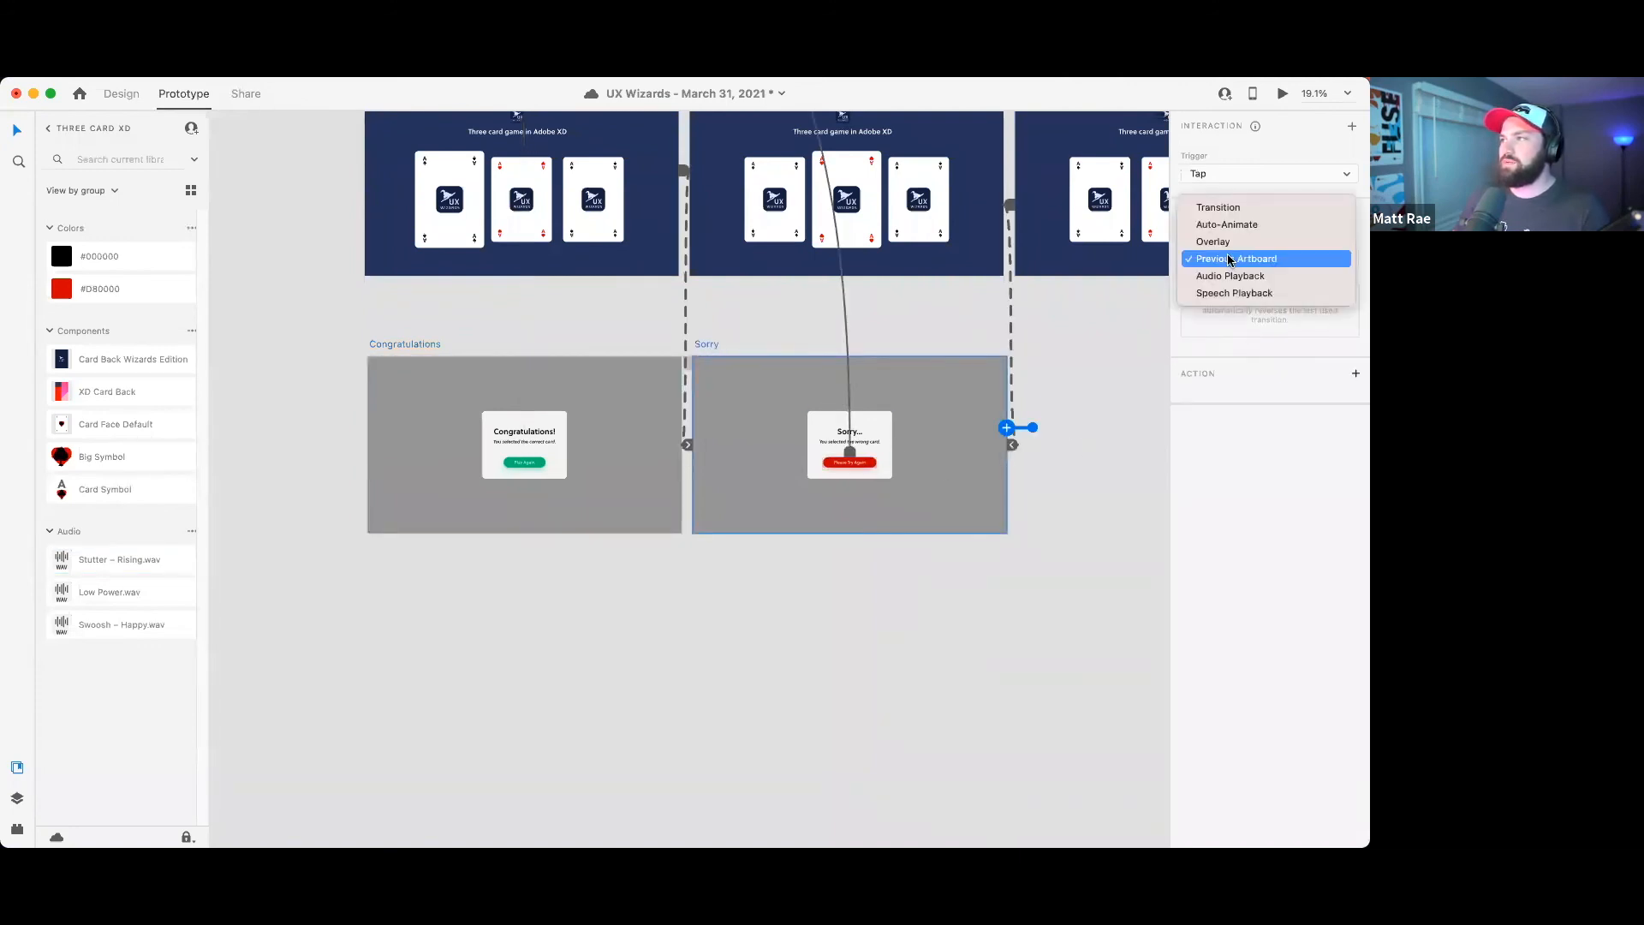
pyautogui.click(1228, 173)
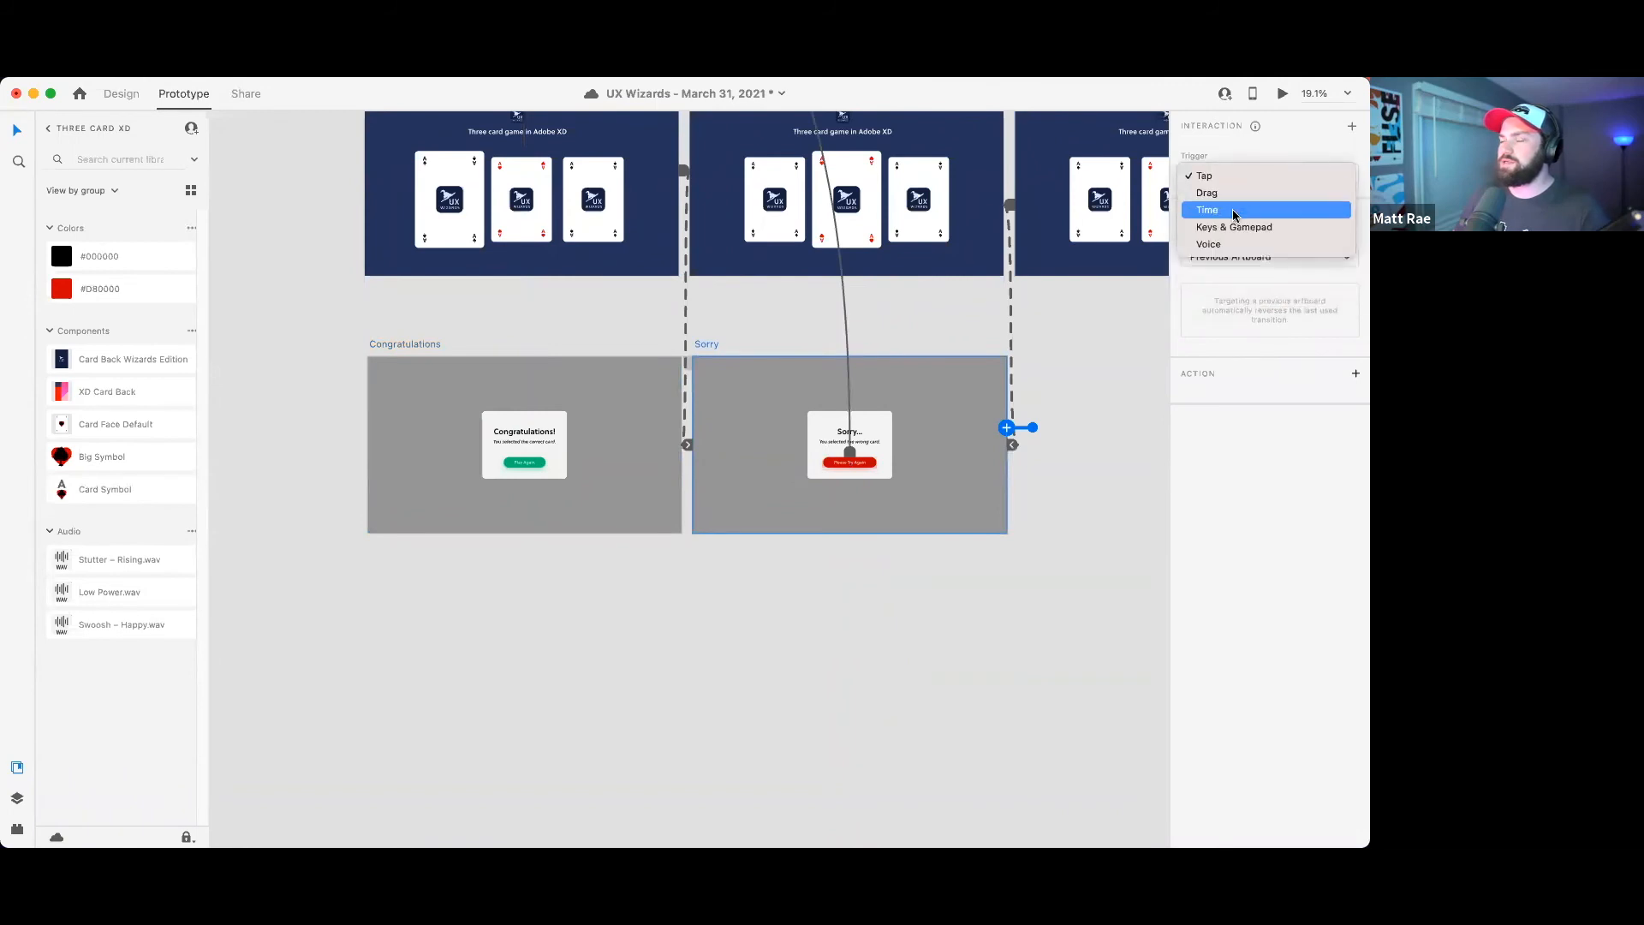
pyautogui.click(1209, 210)
pyautogui.click(1233, 283)
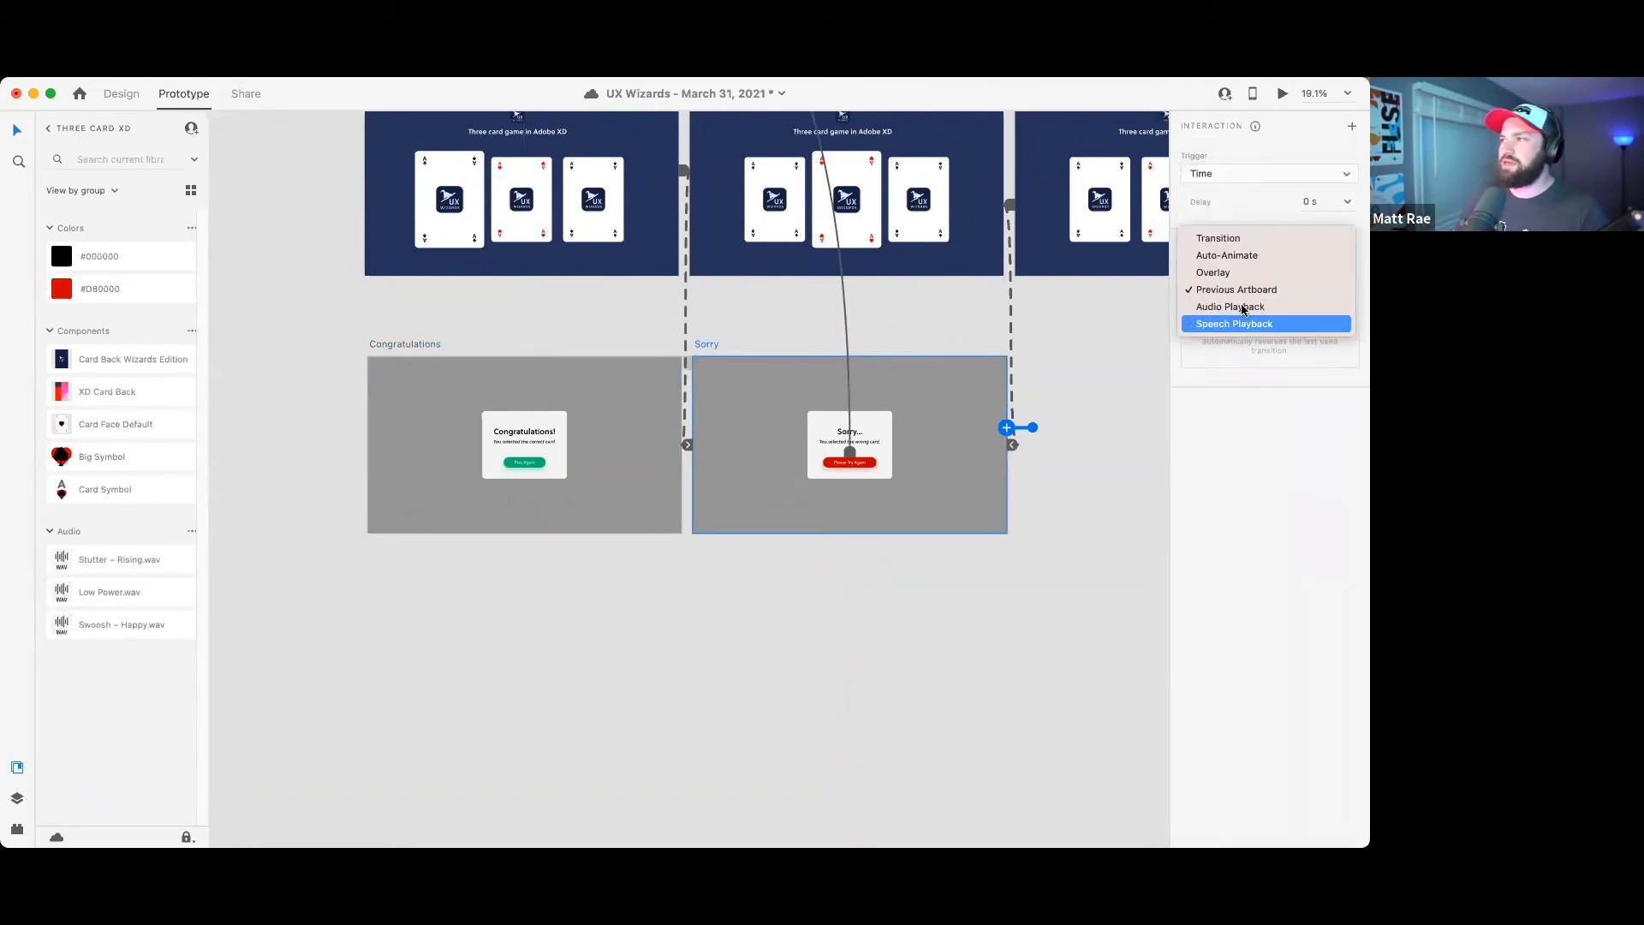
pyautogui.click(1240, 307)
# - Audition Low Power.wav in the XD Sound Kit's Dings and Dongs folder and import it as the Sorry artboard's playback audio
pyautogui.click(1242, 334)
pyautogui.click(1238, 385)
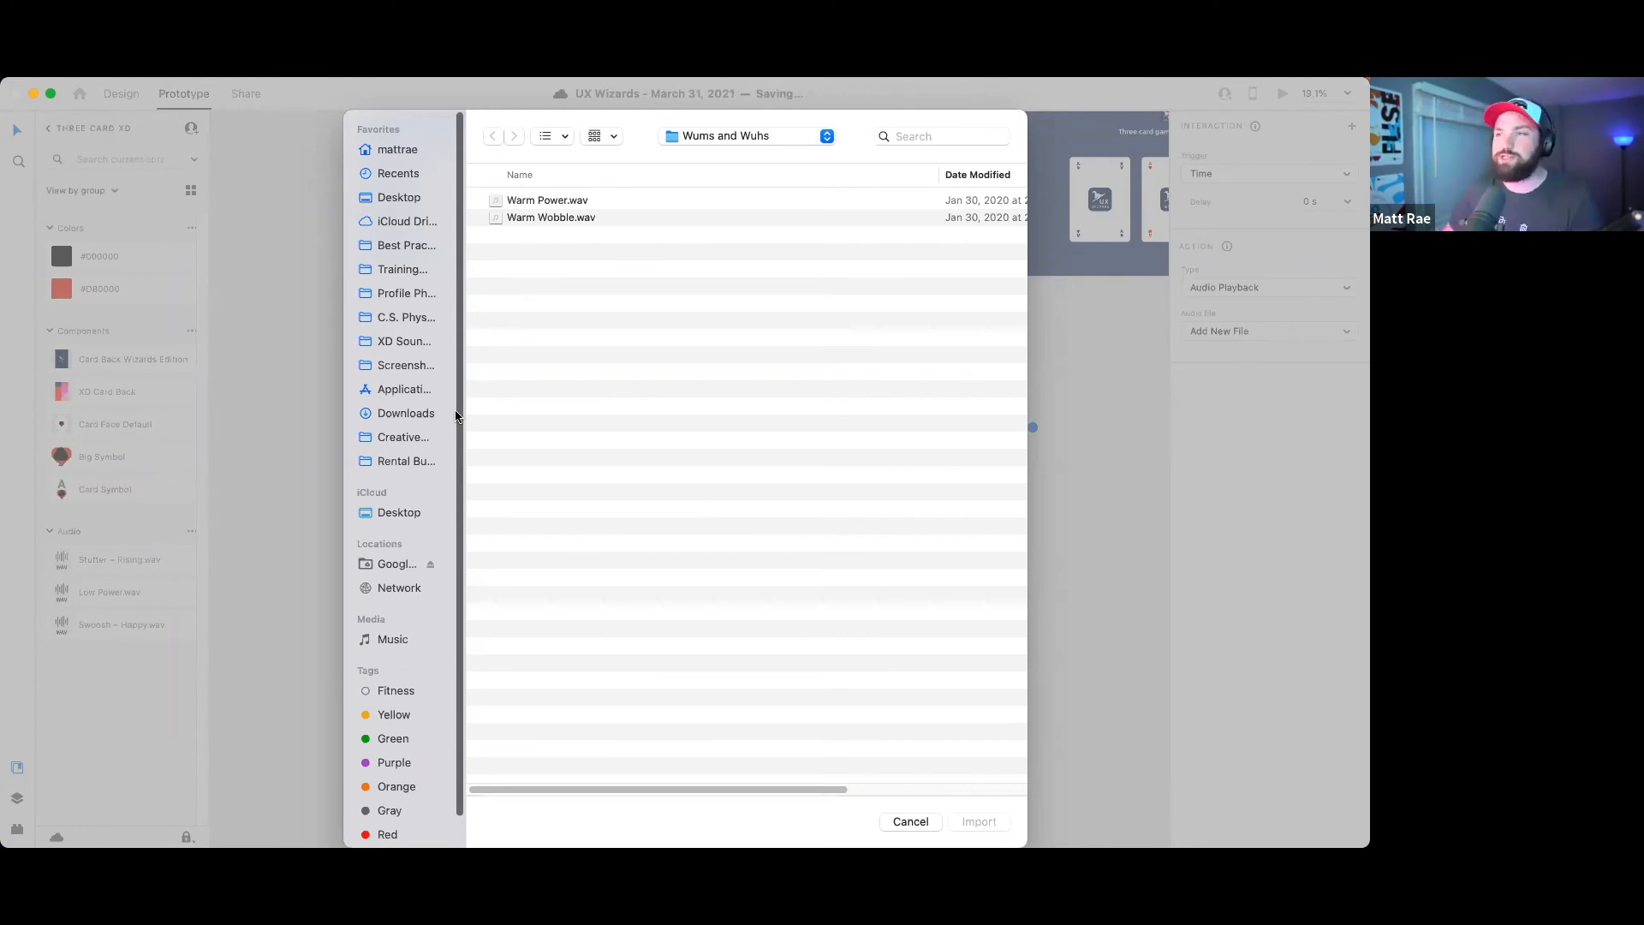
pyautogui.moveTo(466, 414); pyautogui.dragTo(493, 412)
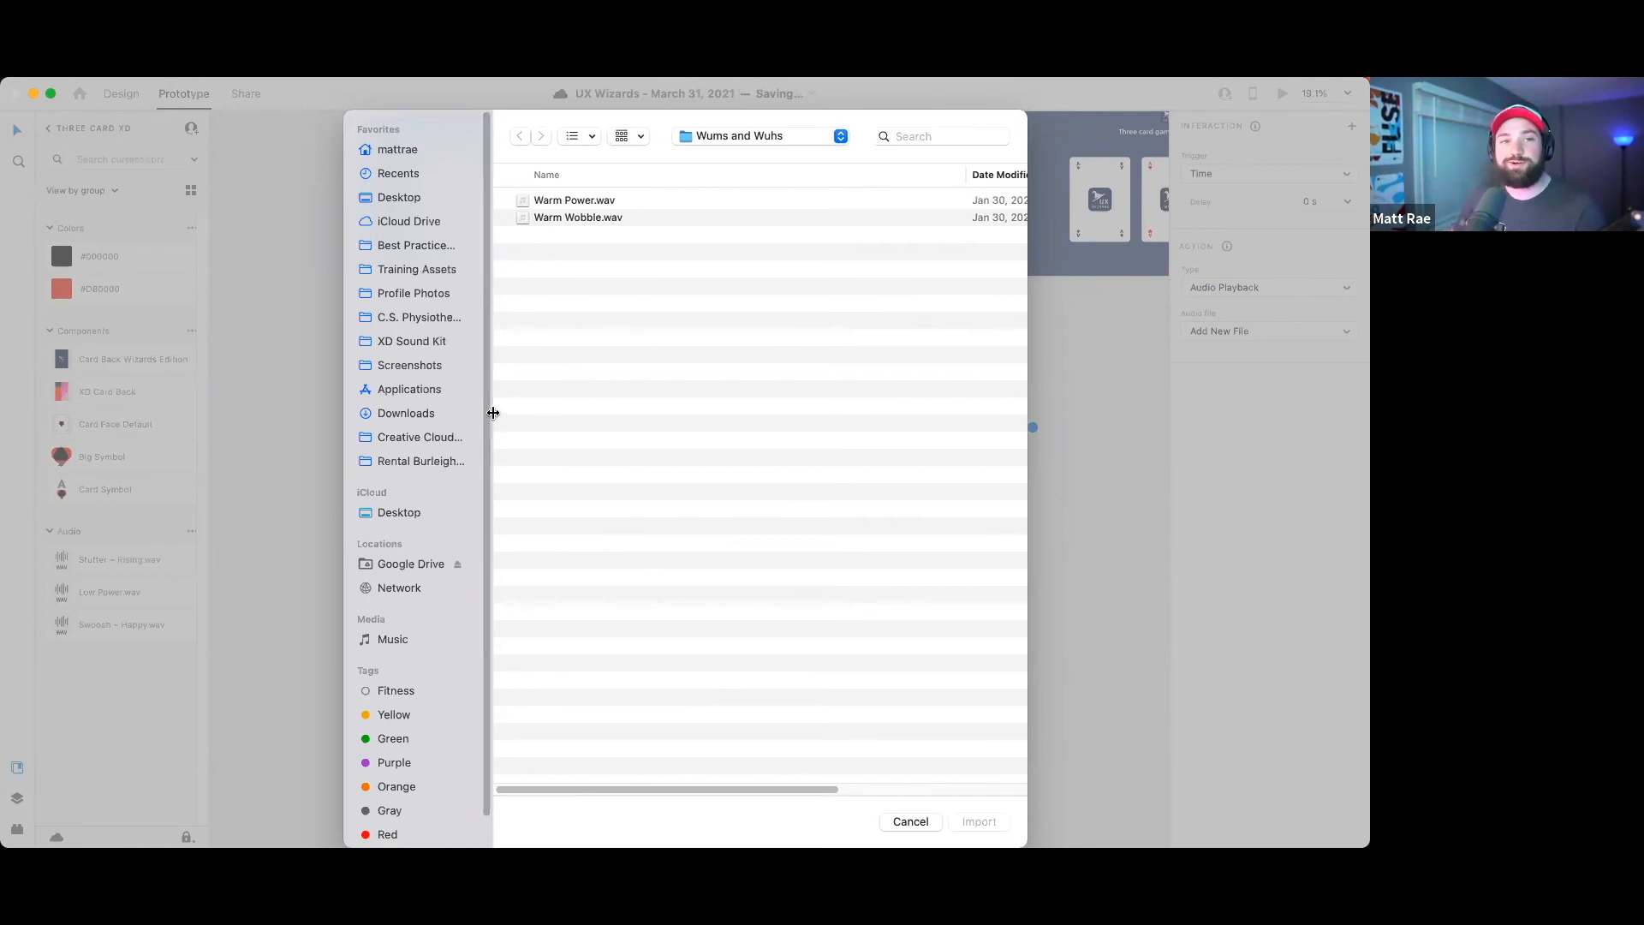
pyautogui.click(412, 342)
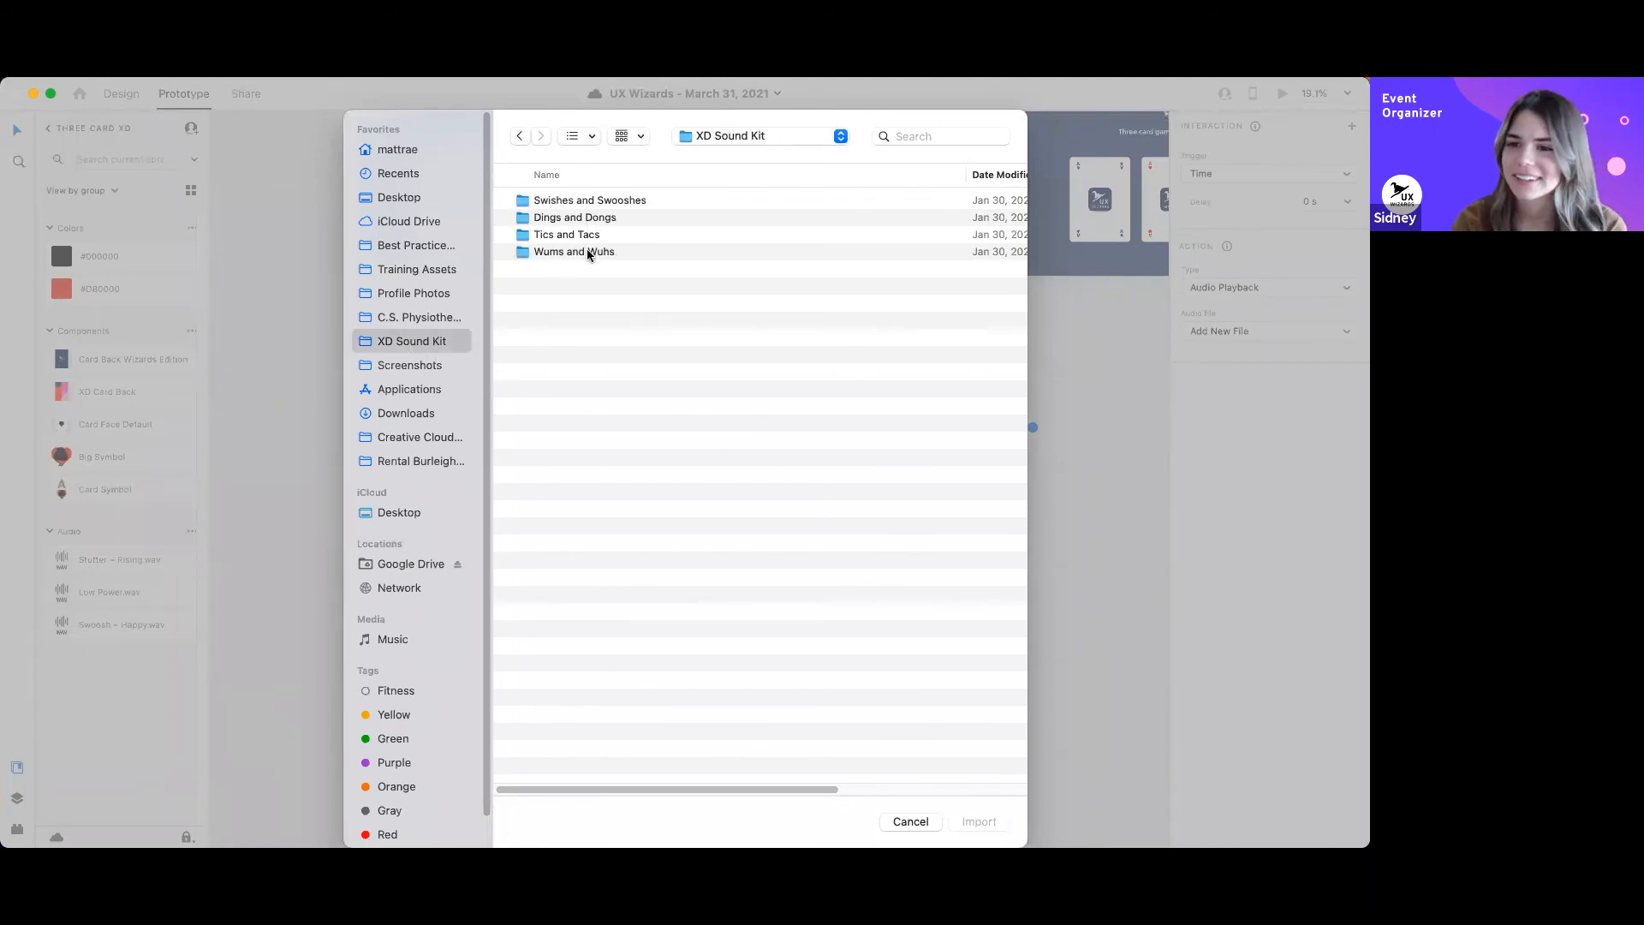
pyautogui.doubleClick(593, 219)
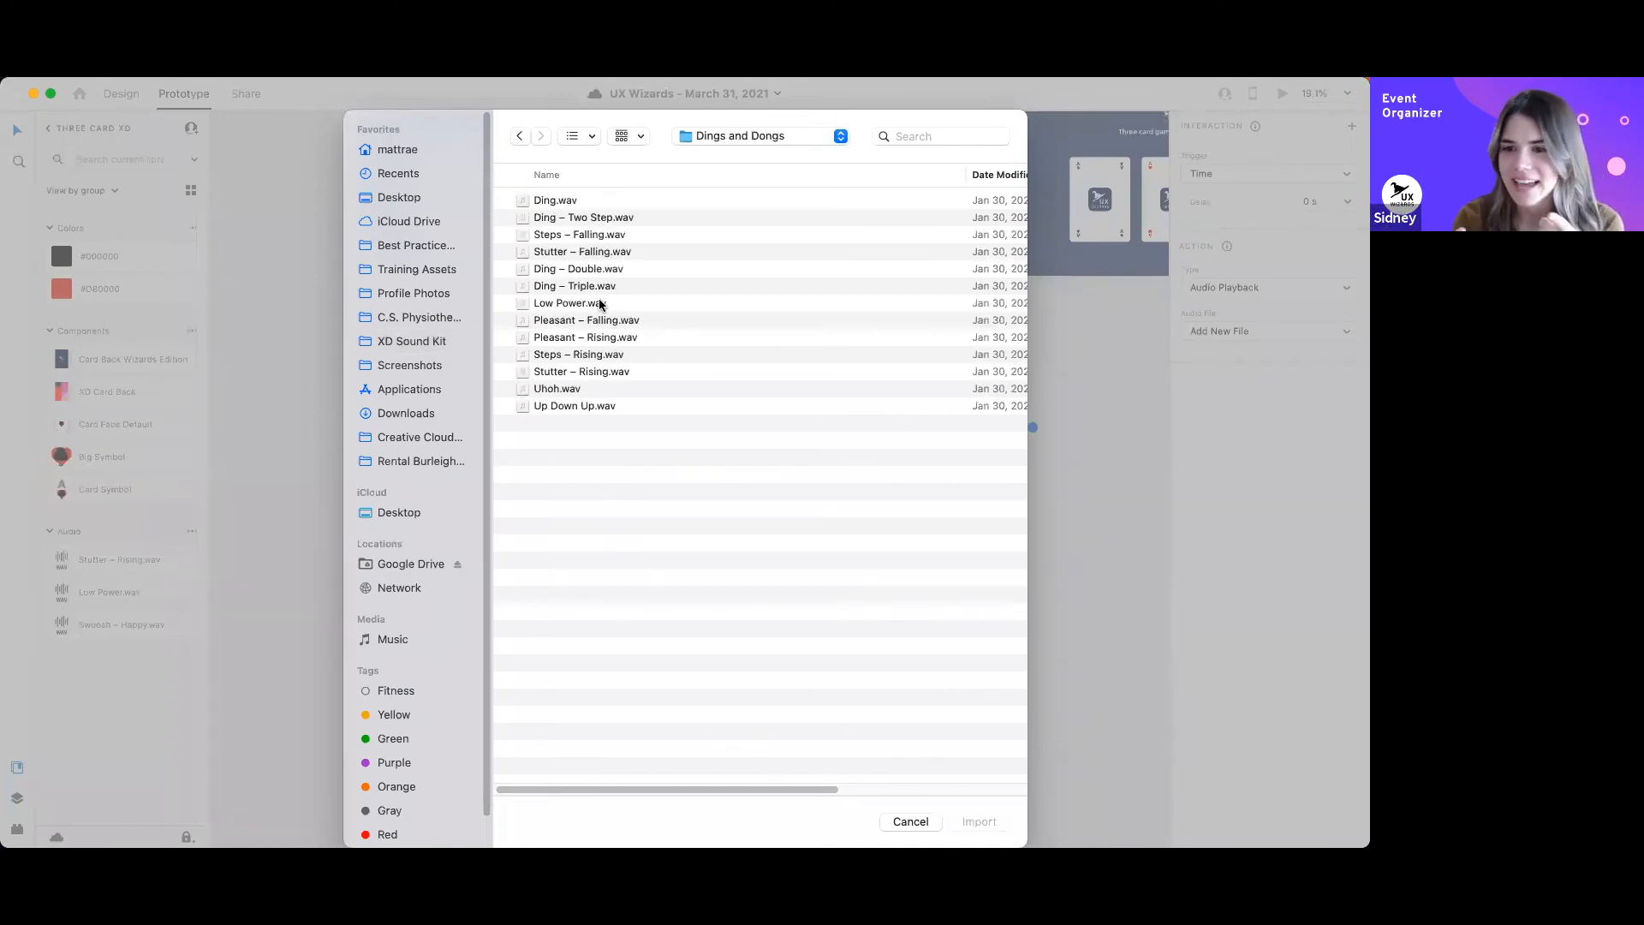
pyautogui.click(601, 304)
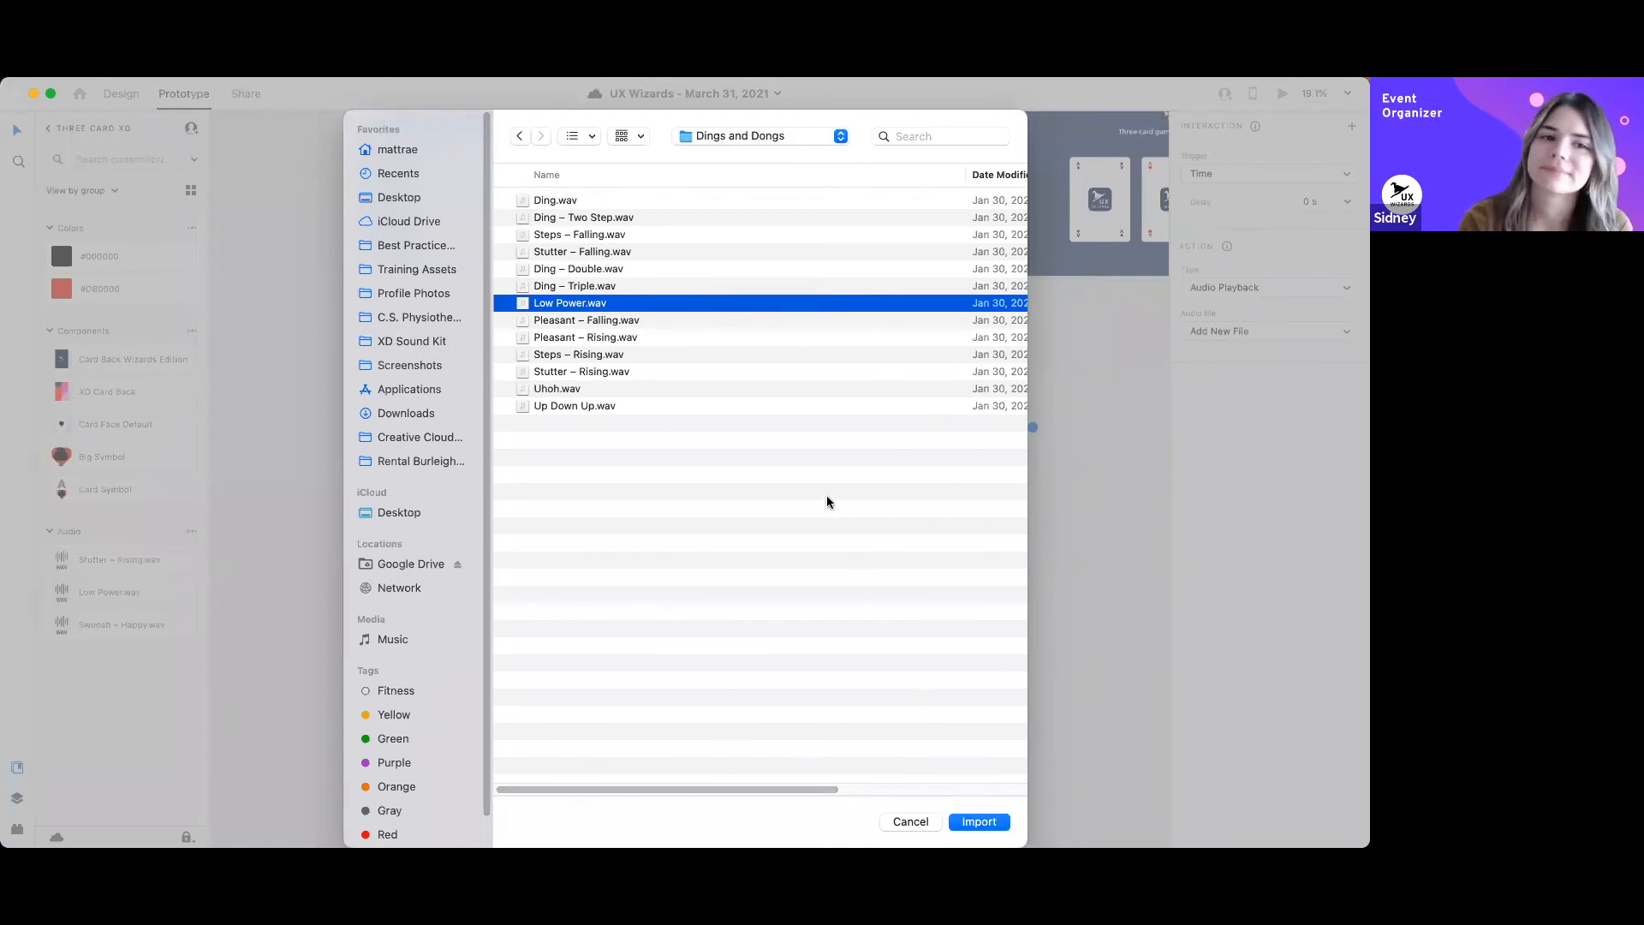
pyautogui.press('space')
pyautogui.press('space')
pyautogui.click(982, 822)
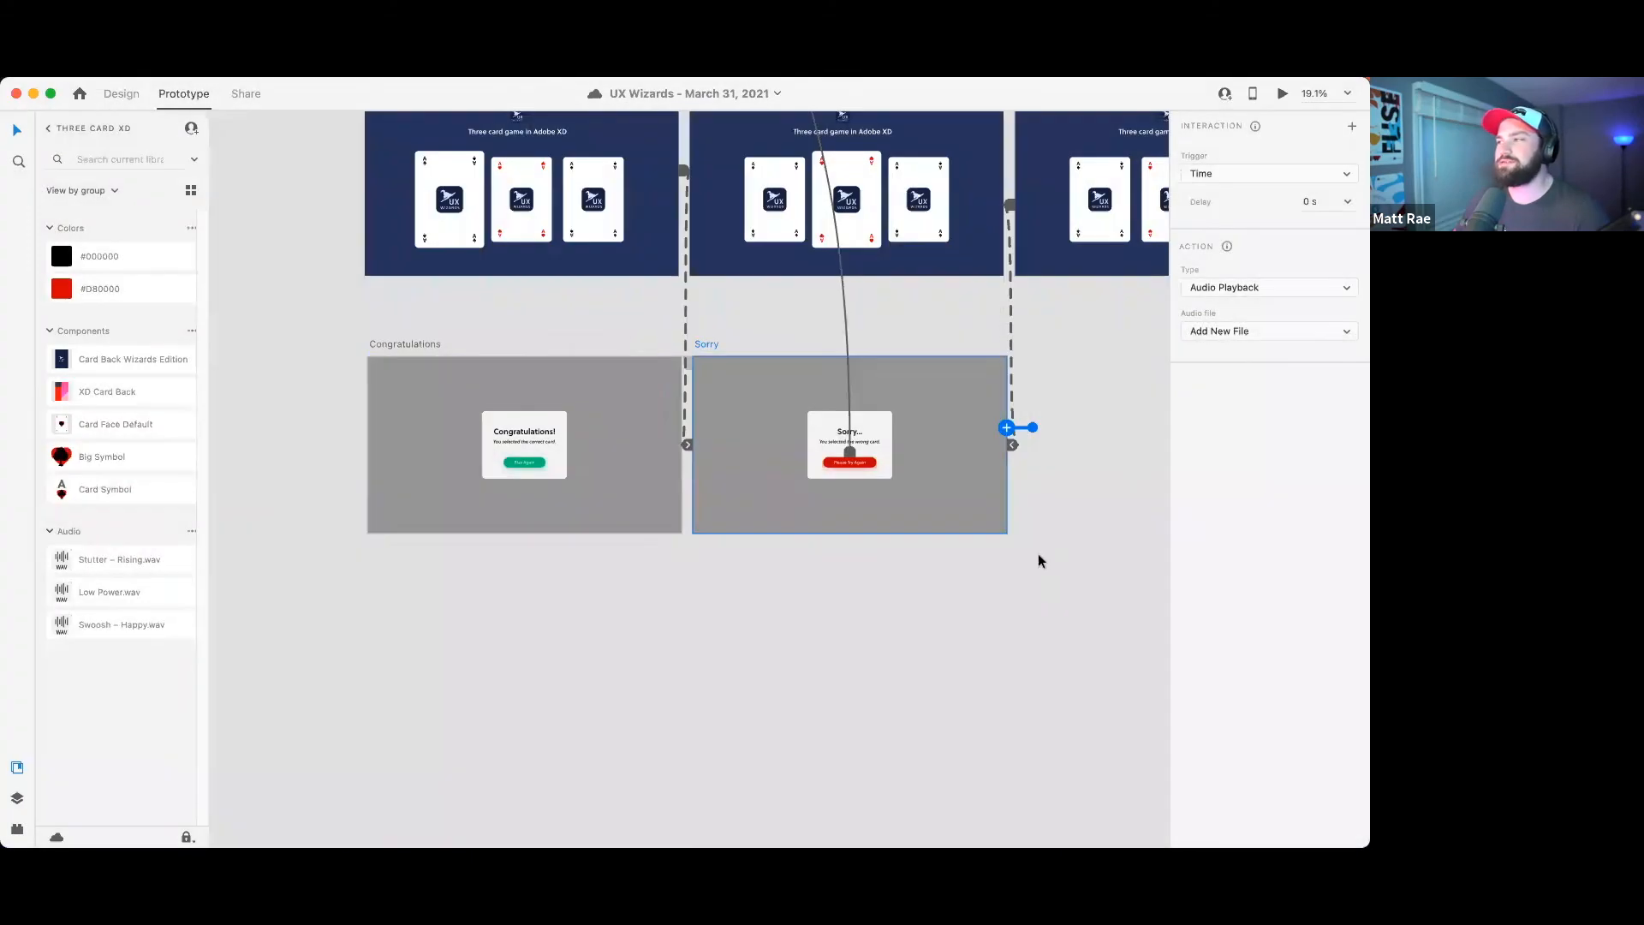
pyautogui.click(1088, 387)
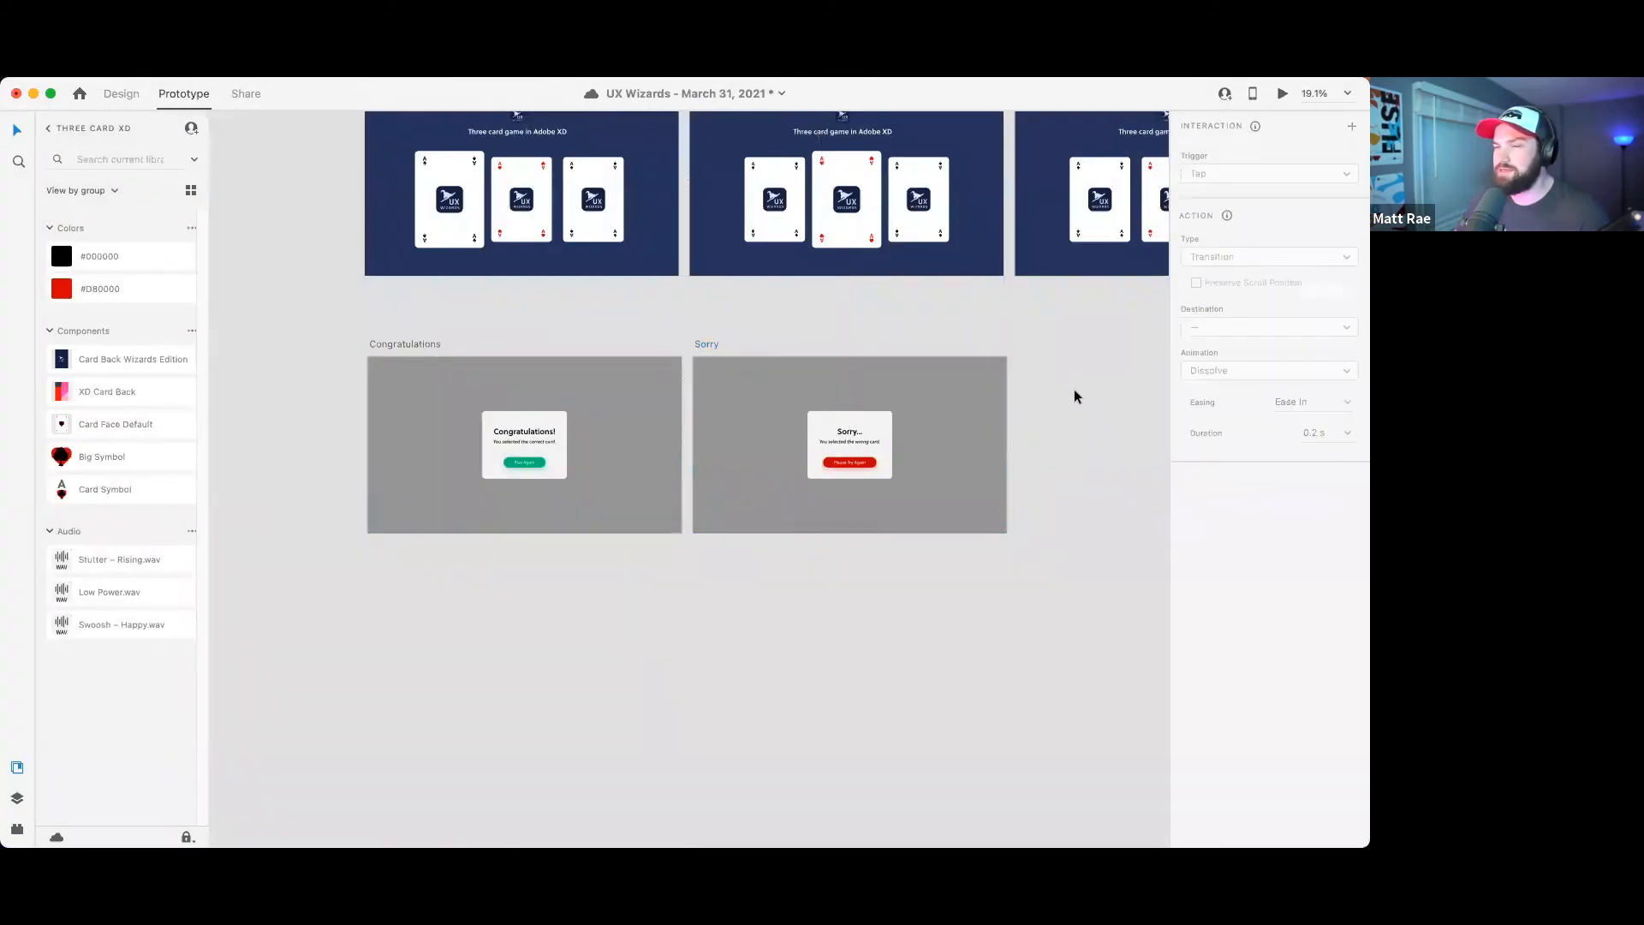
# - Preview the prototype from Route A Card 1 – 2 to check the Sorry overlay's sound and its Please Try Again button
pyautogui.scroll(3, 490, 365)
pyautogui.scroll(2, 481, 373)
pyautogui.click(519, 441)
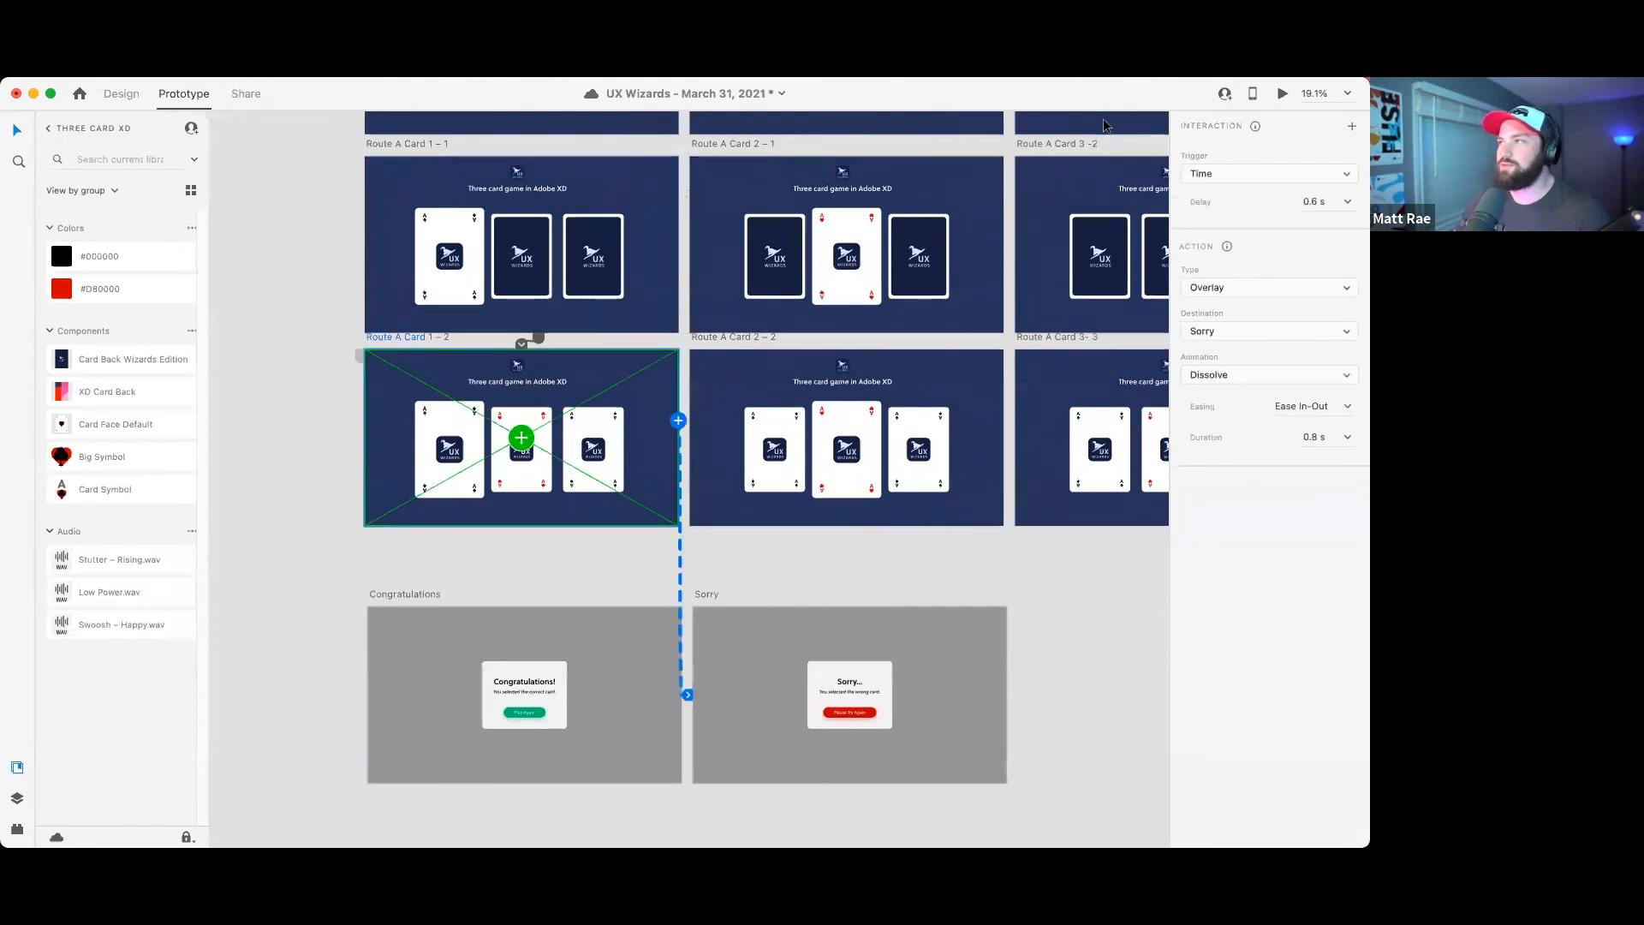
pyautogui.click(1282, 92)
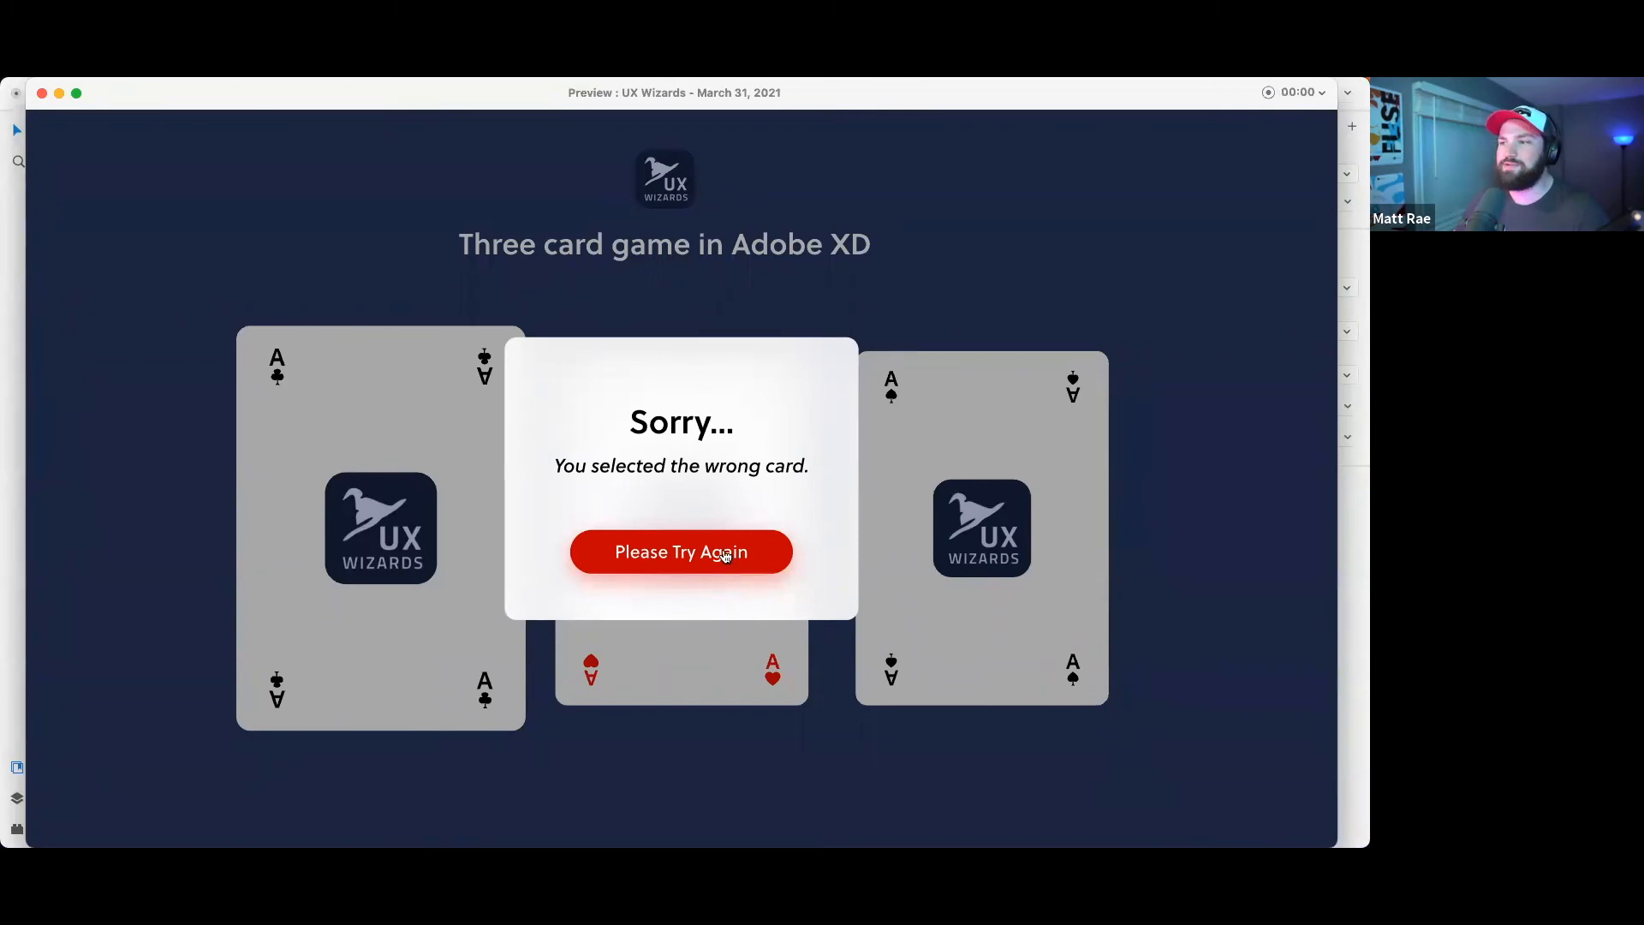
pyautogui.click(727, 555)
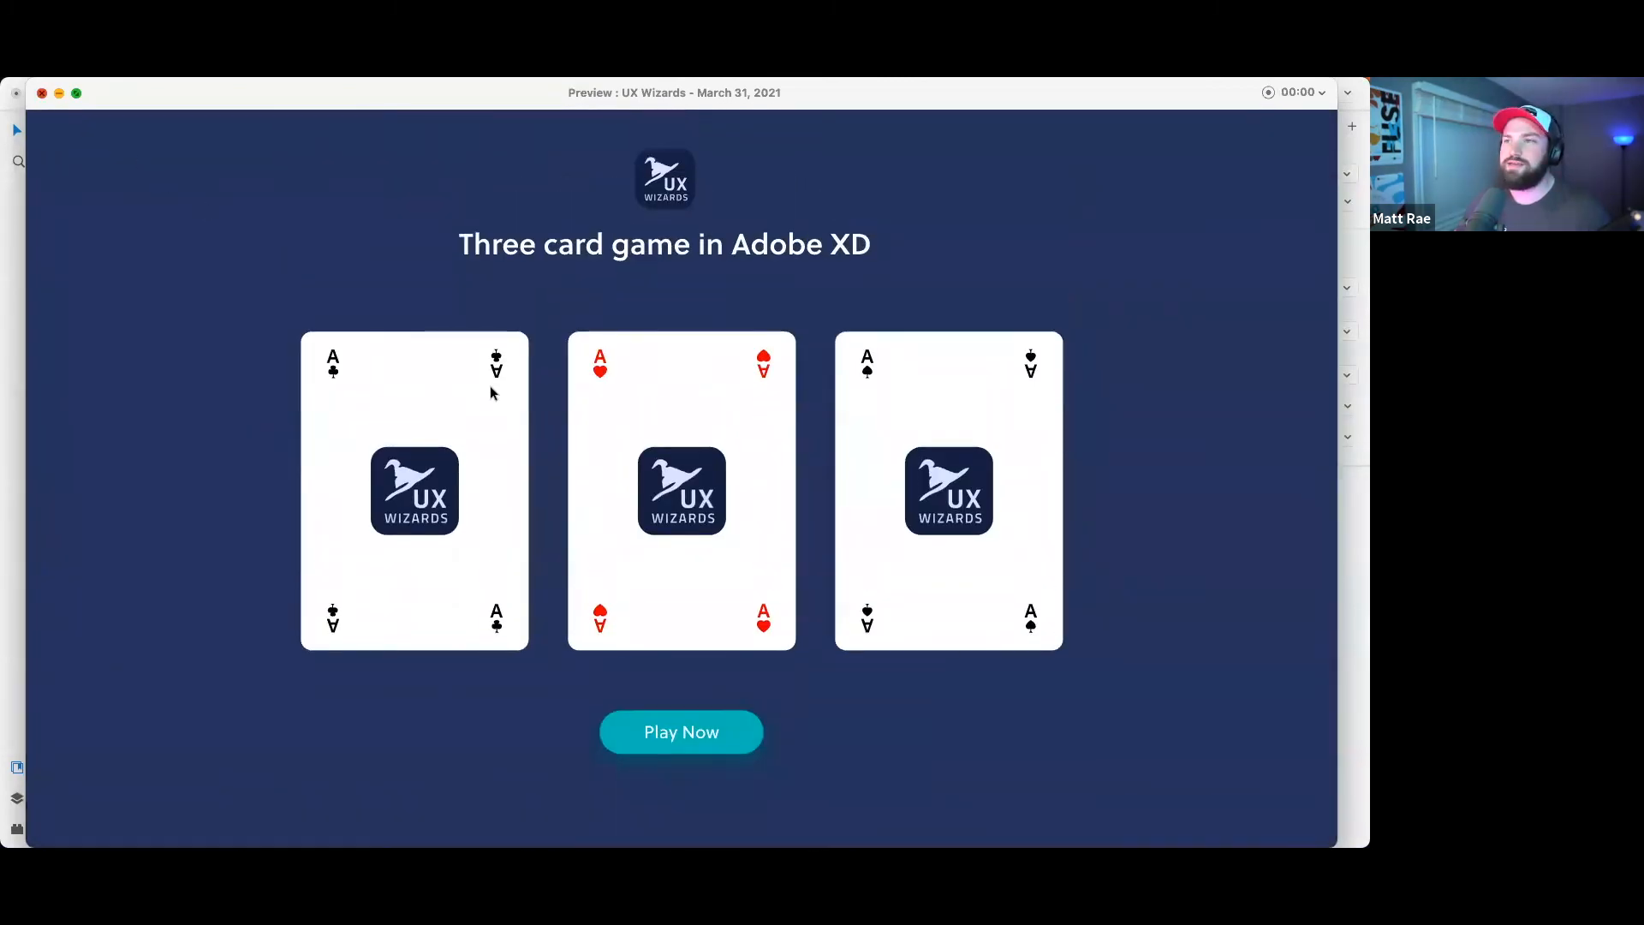
pyautogui.press('super+w')
# - Change the Sorry artboard's action to Speech Playback with the speech "Oh I'm so sorry, but that is the wrong card."
pyautogui.click(869, 712)
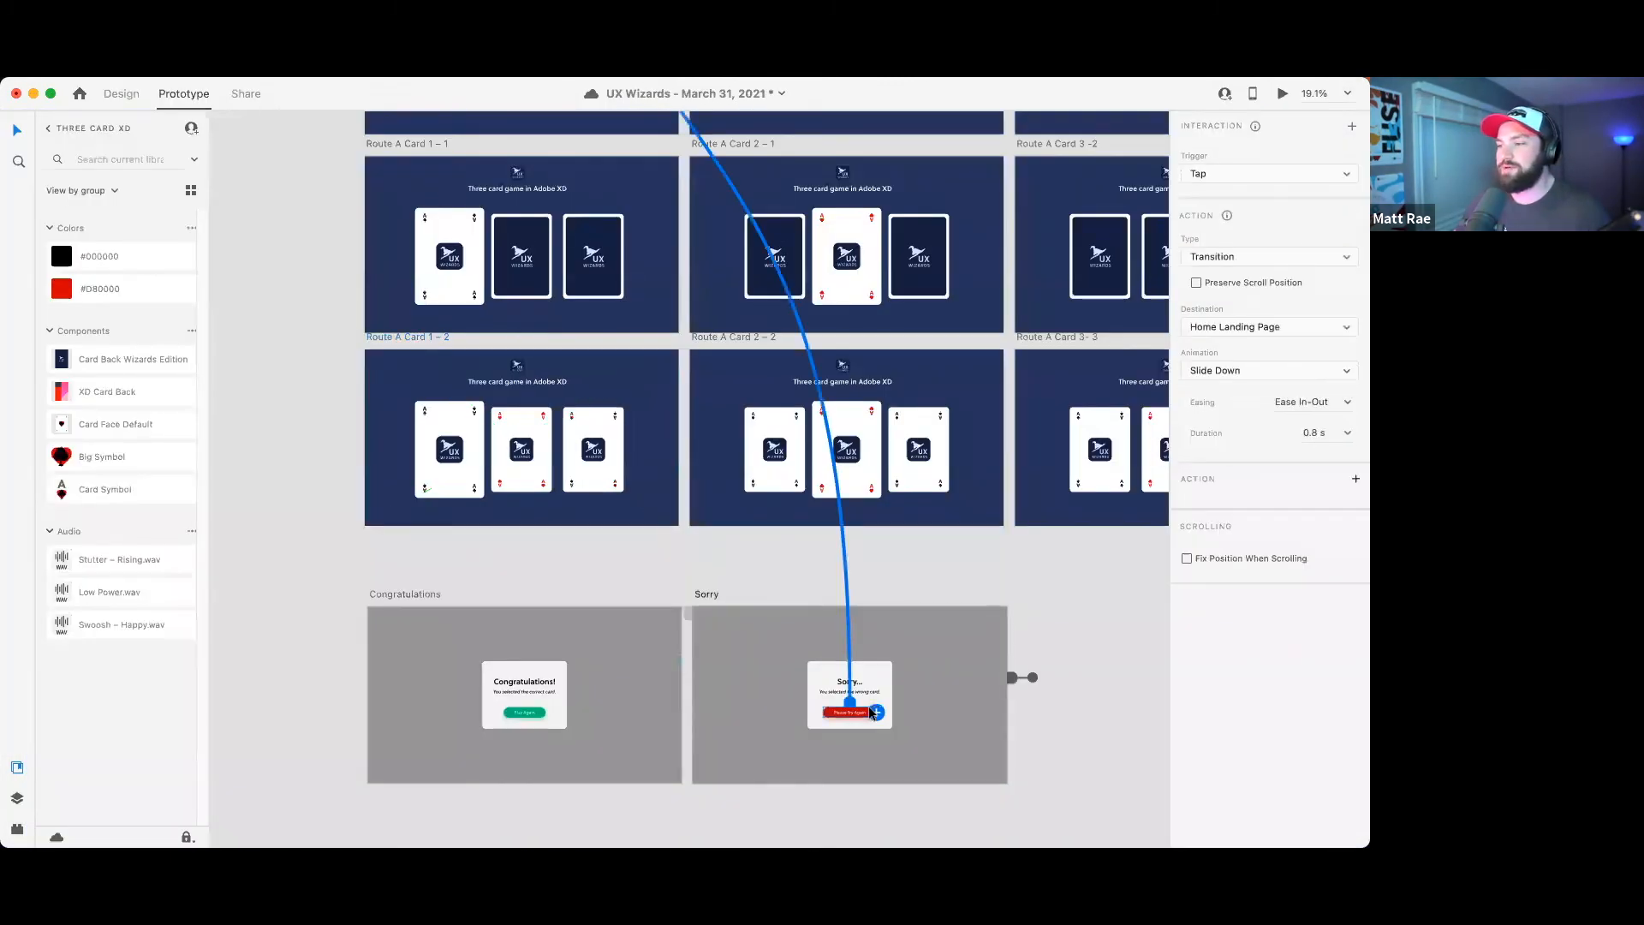
pyautogui.click(1015, 677)
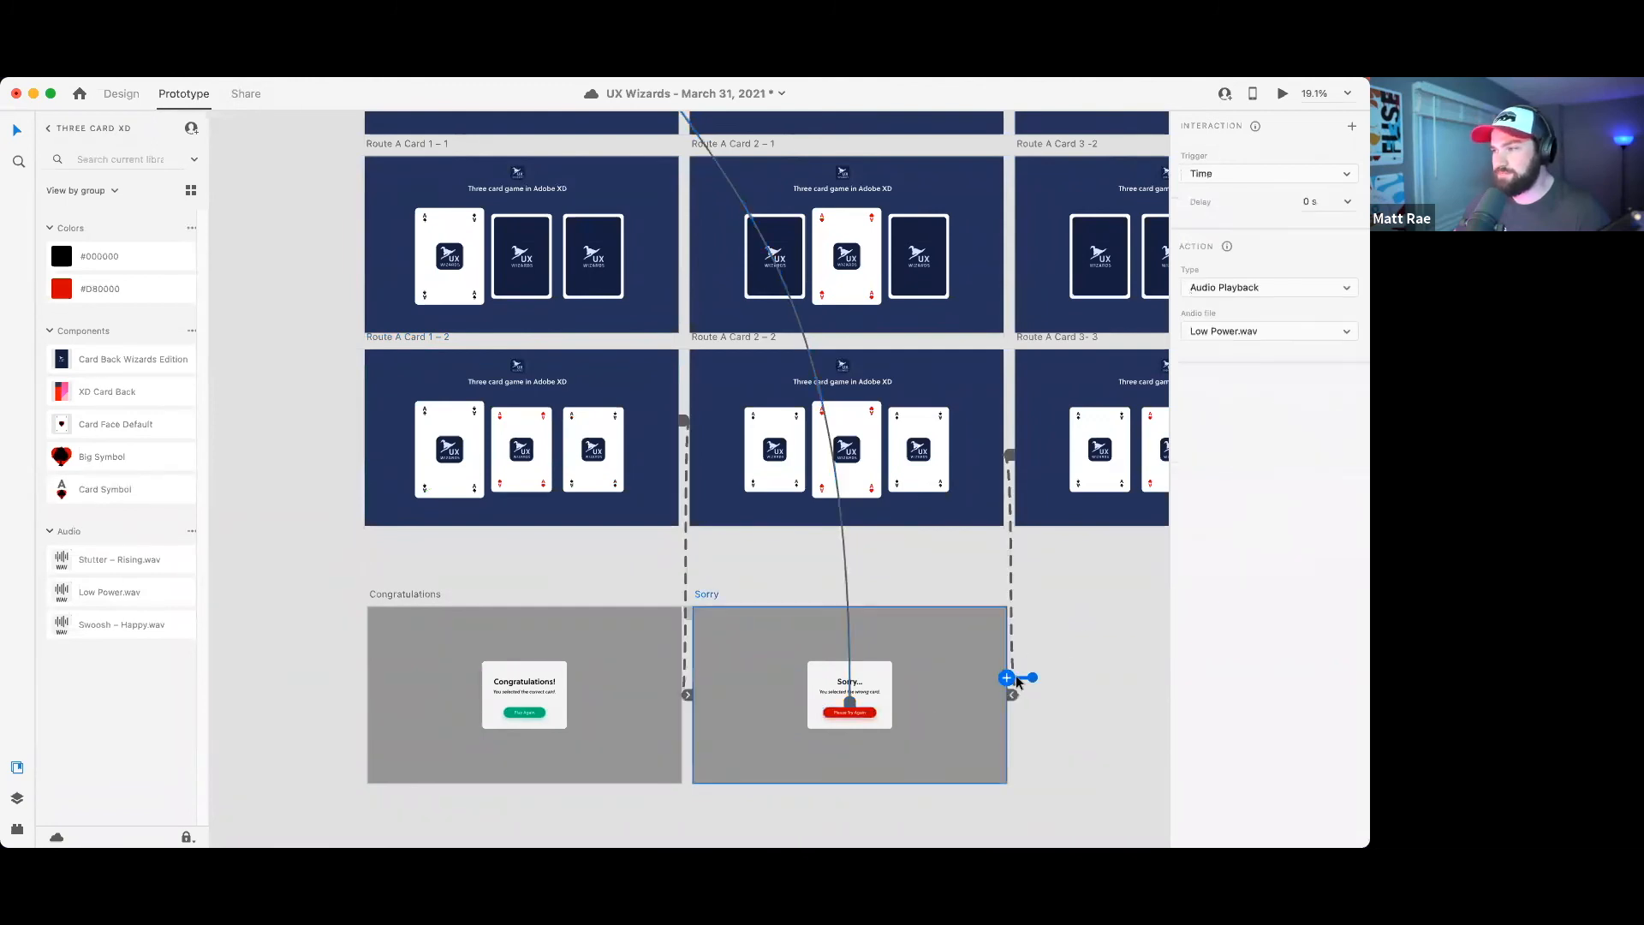
pyautogui.click(1250, 290)
pyautogui.click(1253, 288)
pyautogui.click(1251, 306)
pyautogui.click(1237, 374)
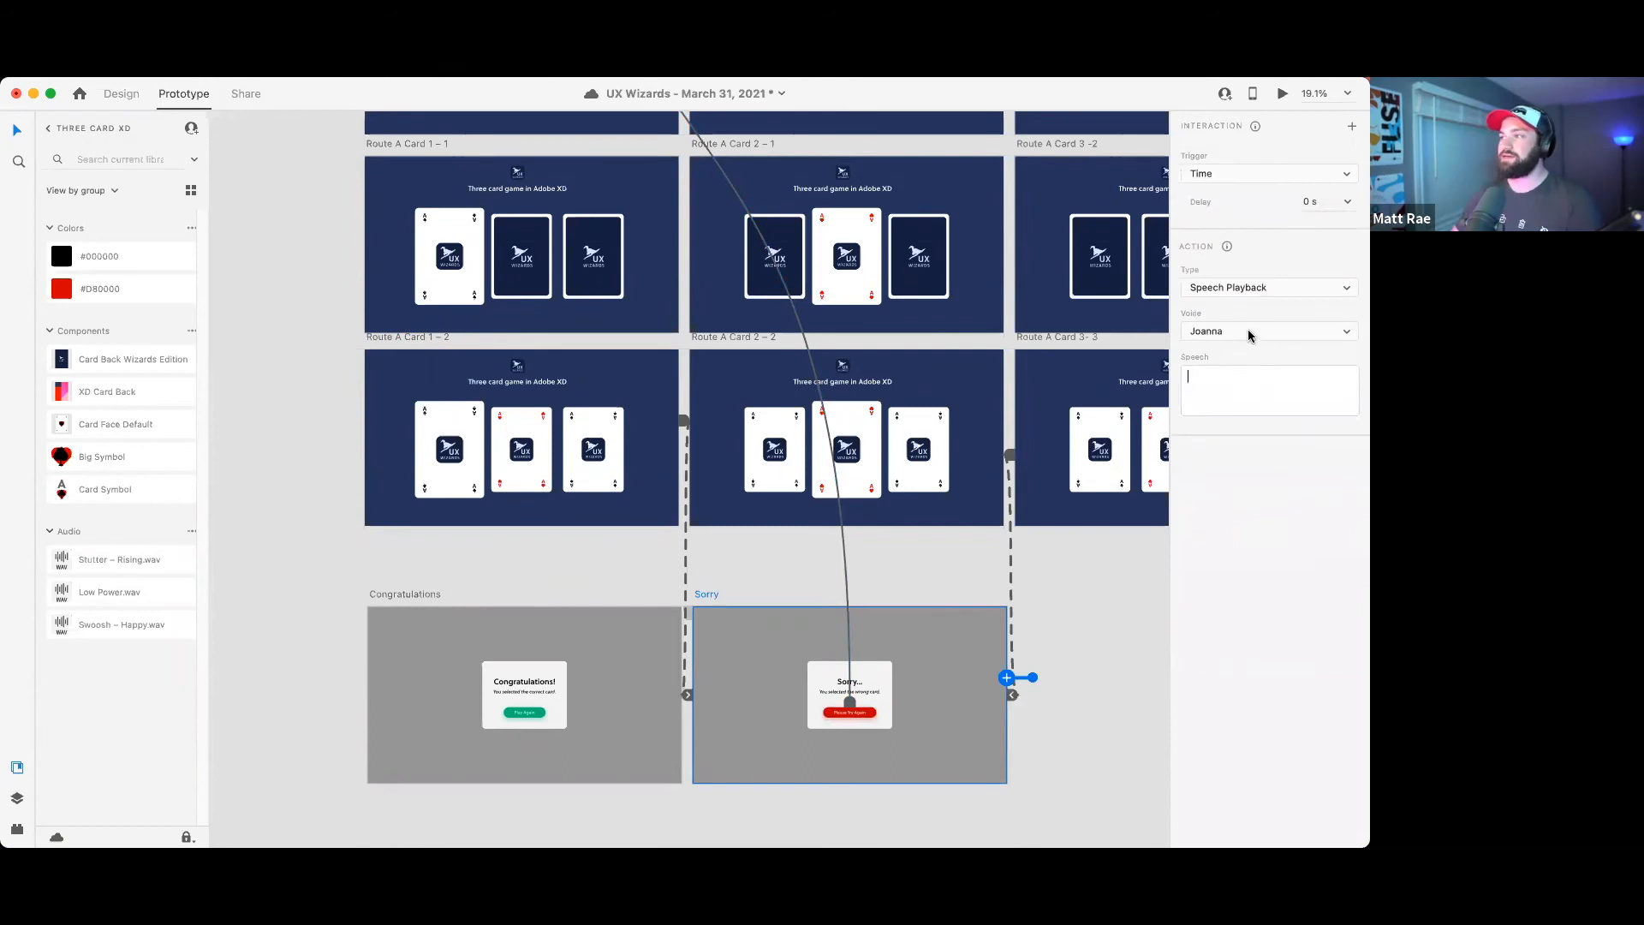
pyautogui.write("Oh I'")
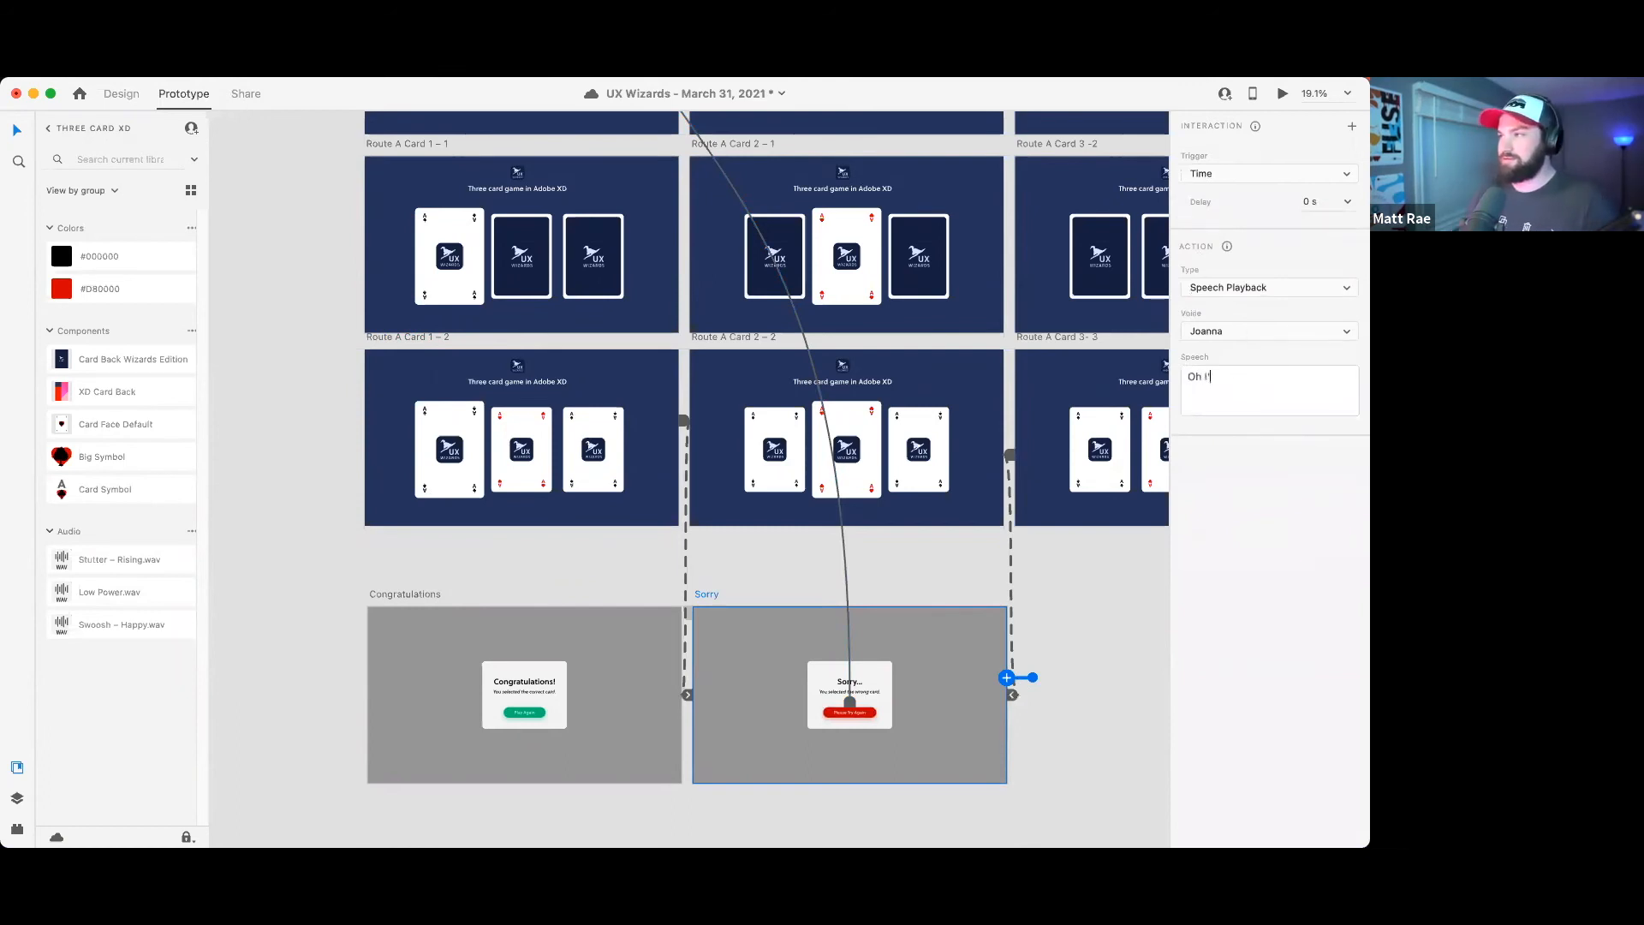
pyautogui.write('m so sorry, but')
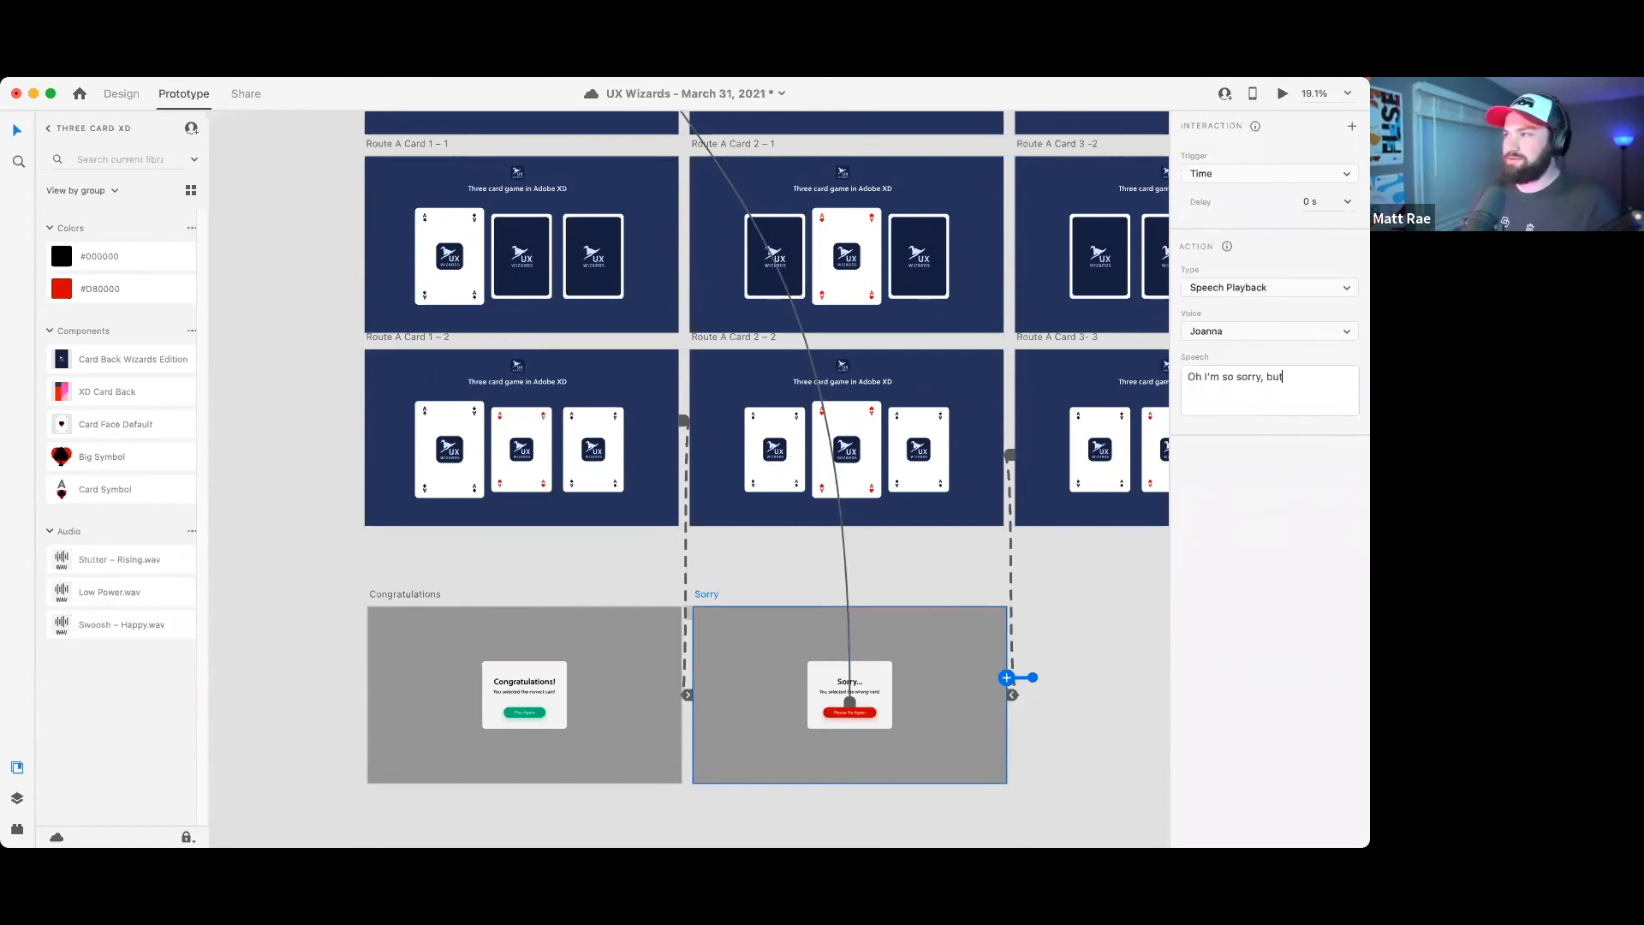
pyautogui.write(' that is the wrong card.')
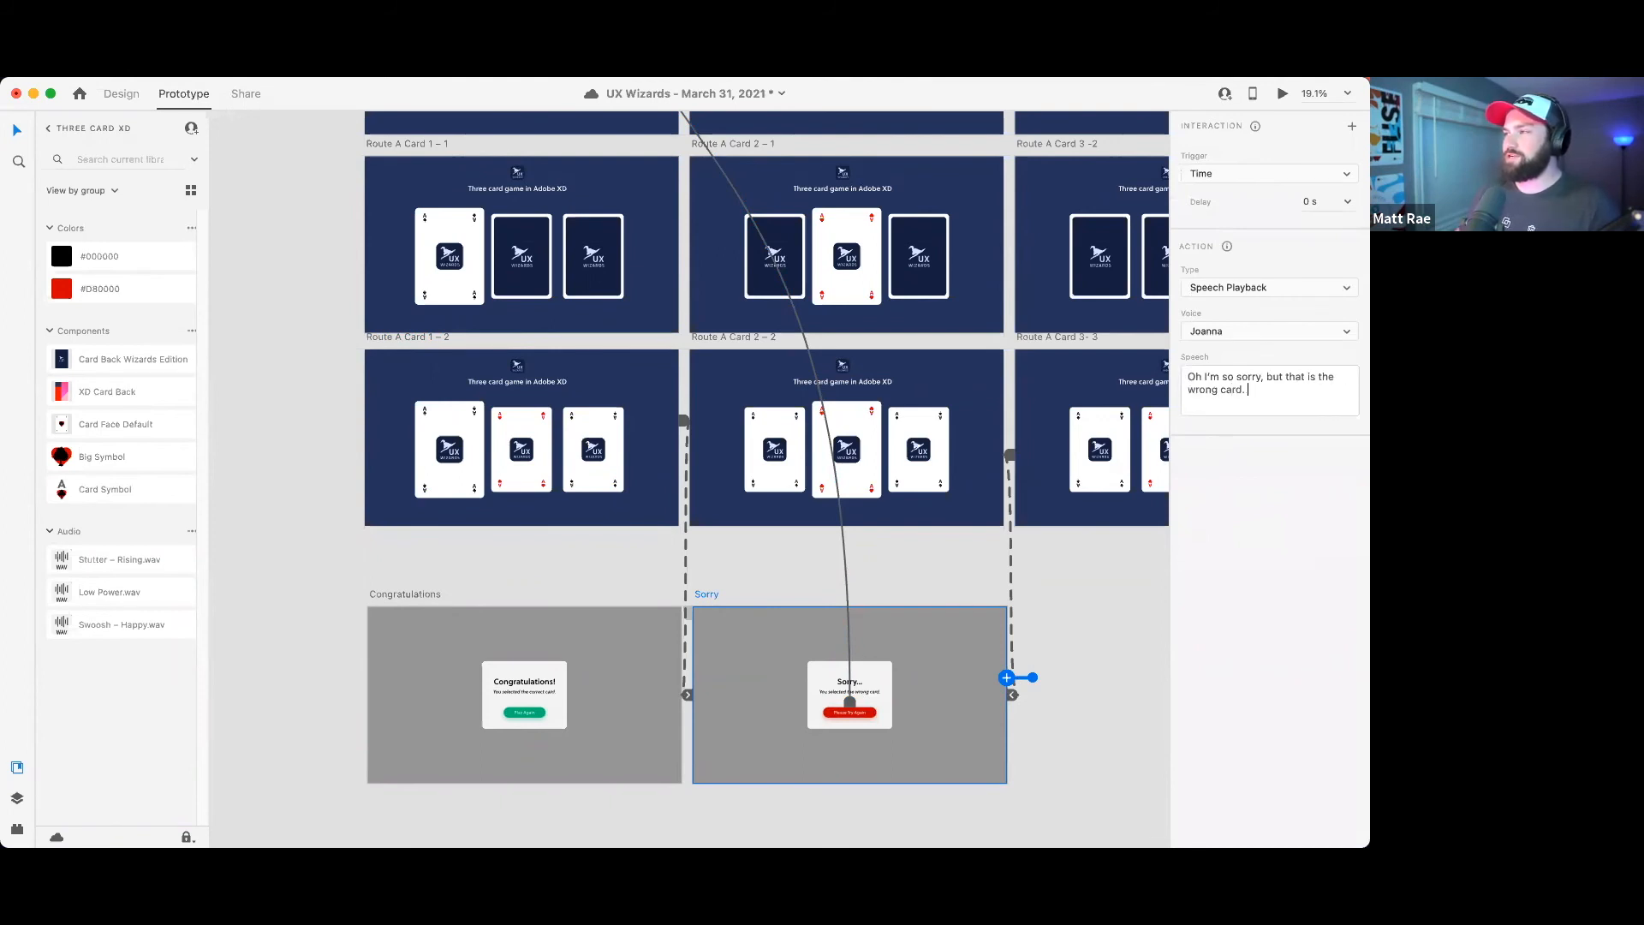
pyautogui.click(1099, 594)
# - Preview the prototype from Route A Card 1 – 2 to listen to the Sorry overlay's speech
pyautogui.click(723, 339)
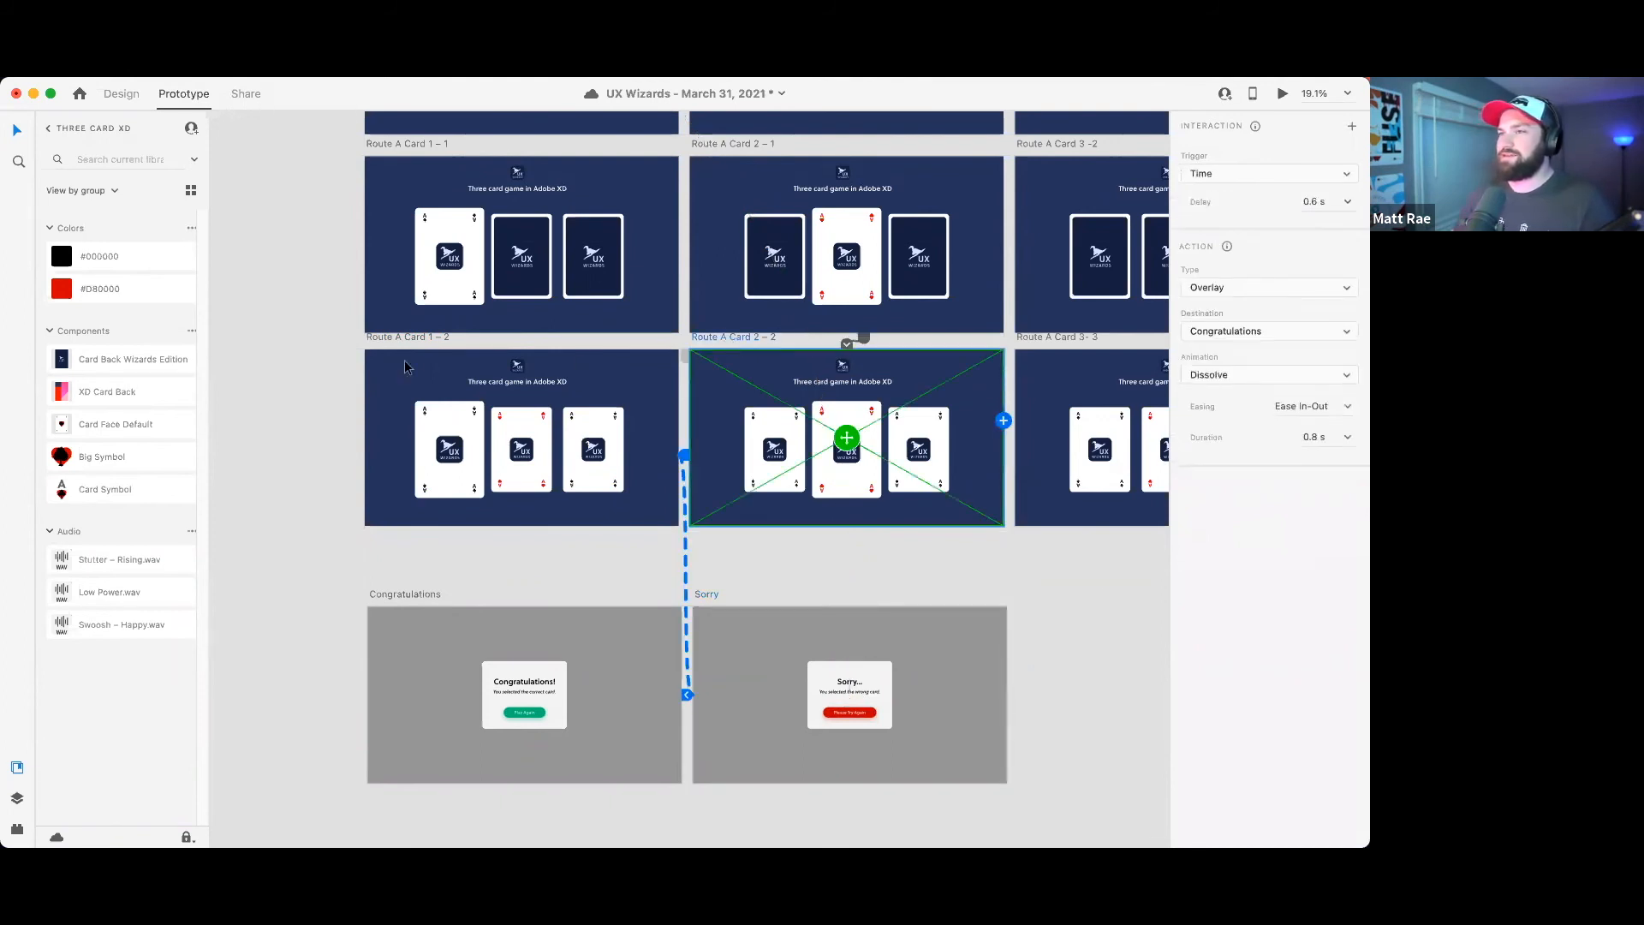
pyautogui.click(422, 341)
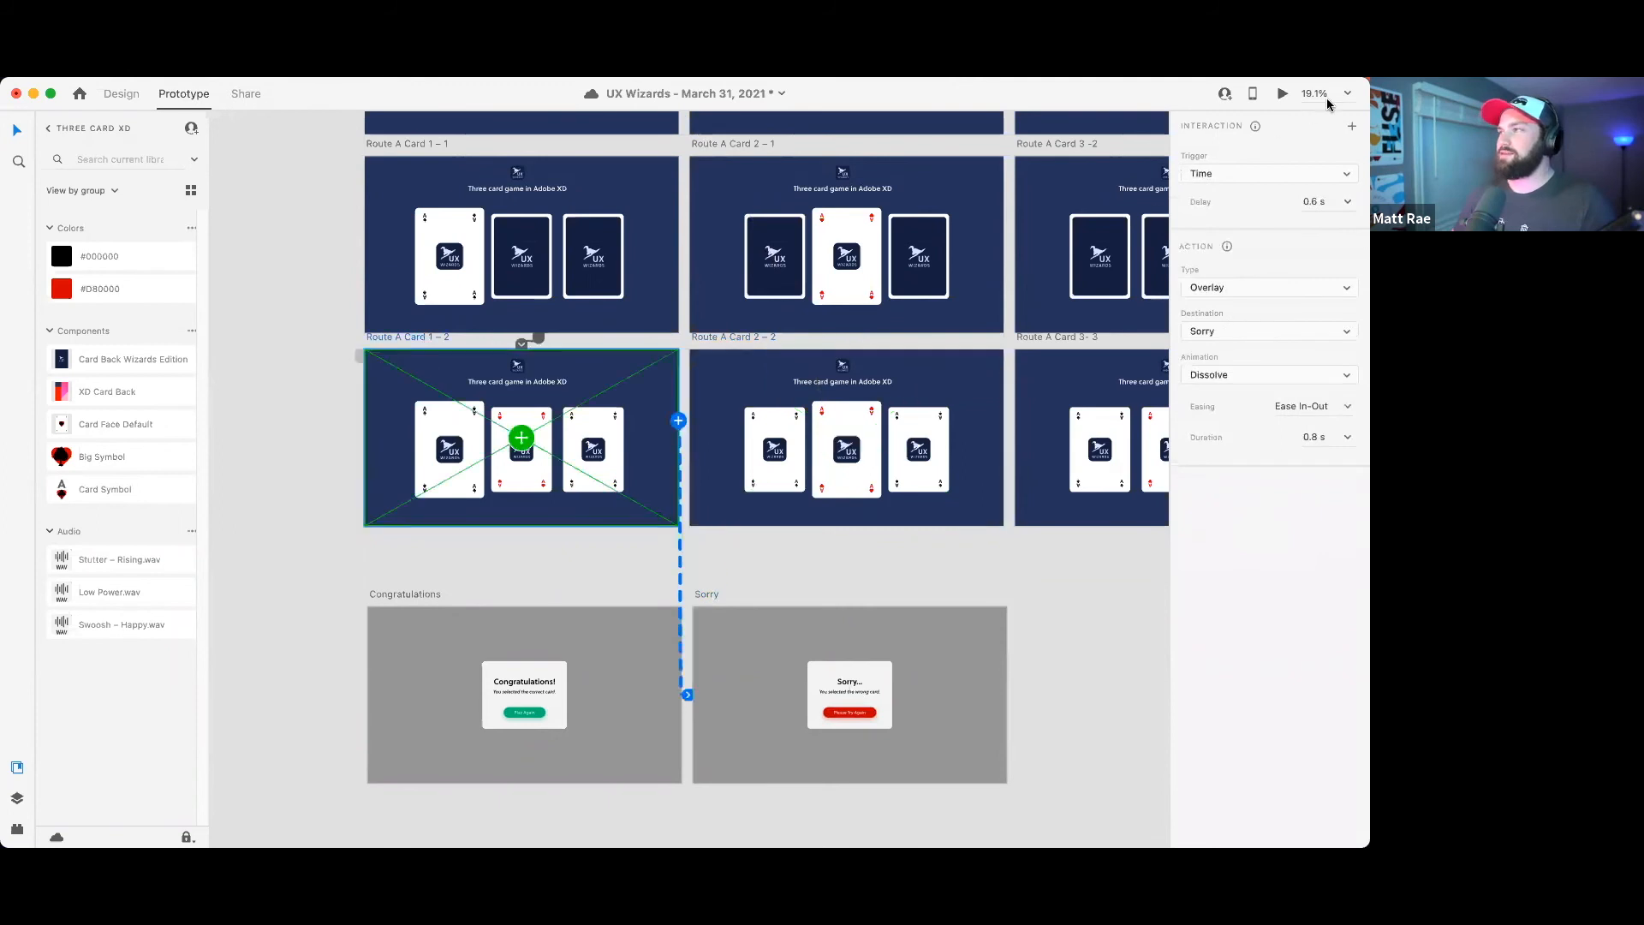
pyautogui.click(1282, 93)
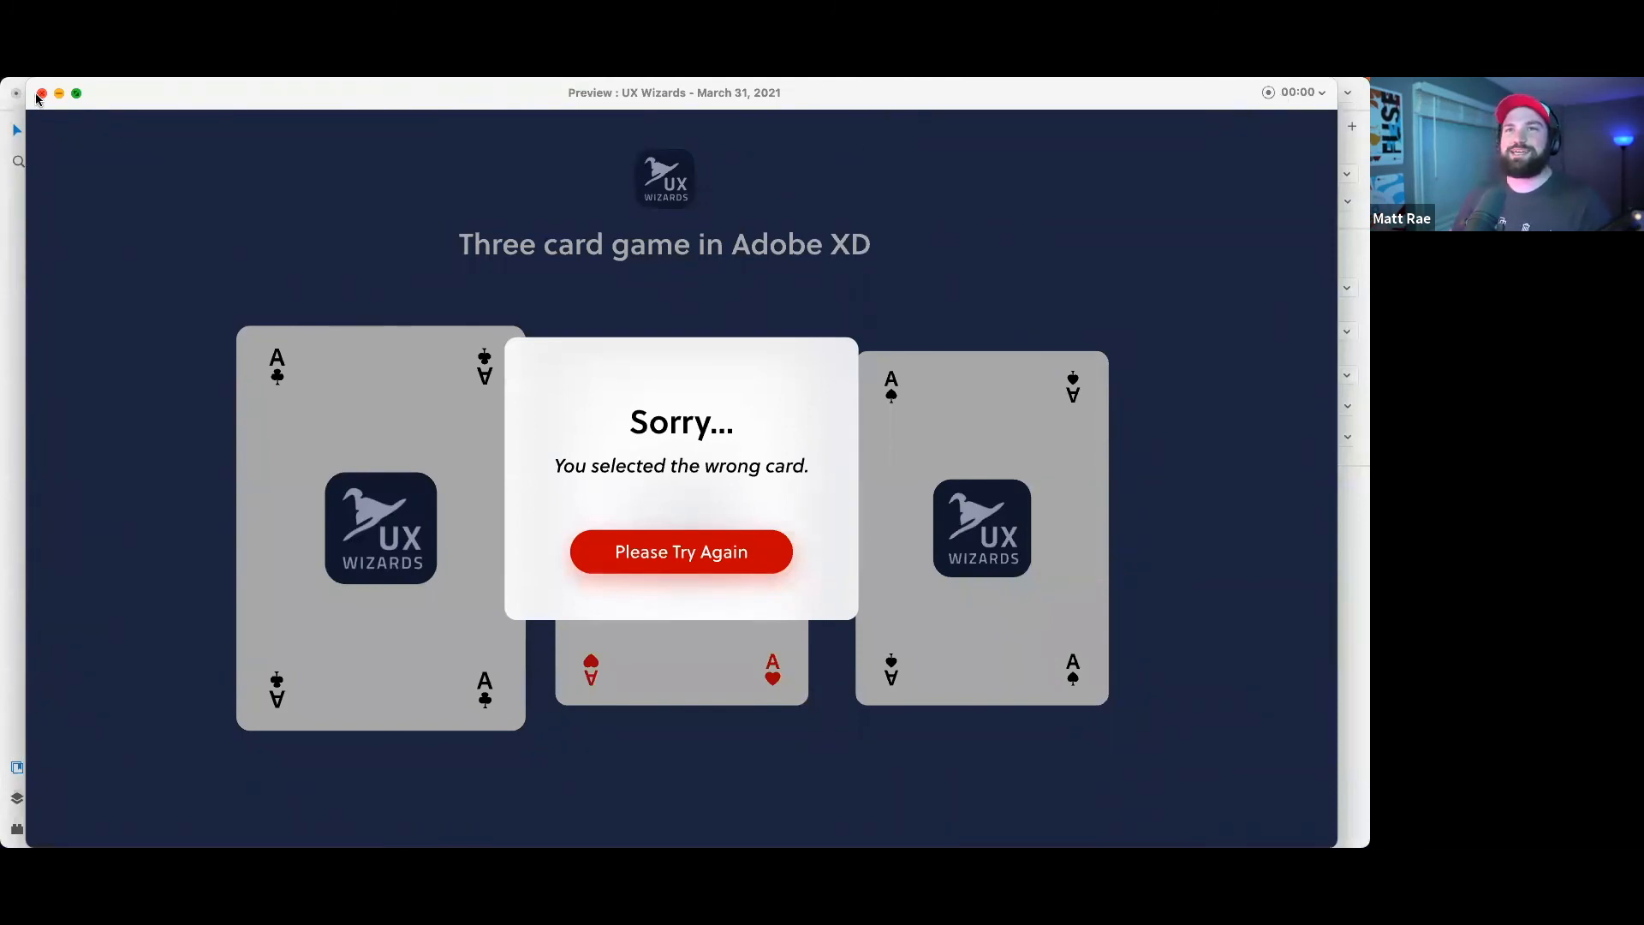
pyautogui.press('Escape')
# - Set the voice of the Sorry artboard's Speech Playback action to Kimberly
pyautogui.click(938, 696)
pyautogui.click(1019, 680)
pyautogui.click(1250, 338)
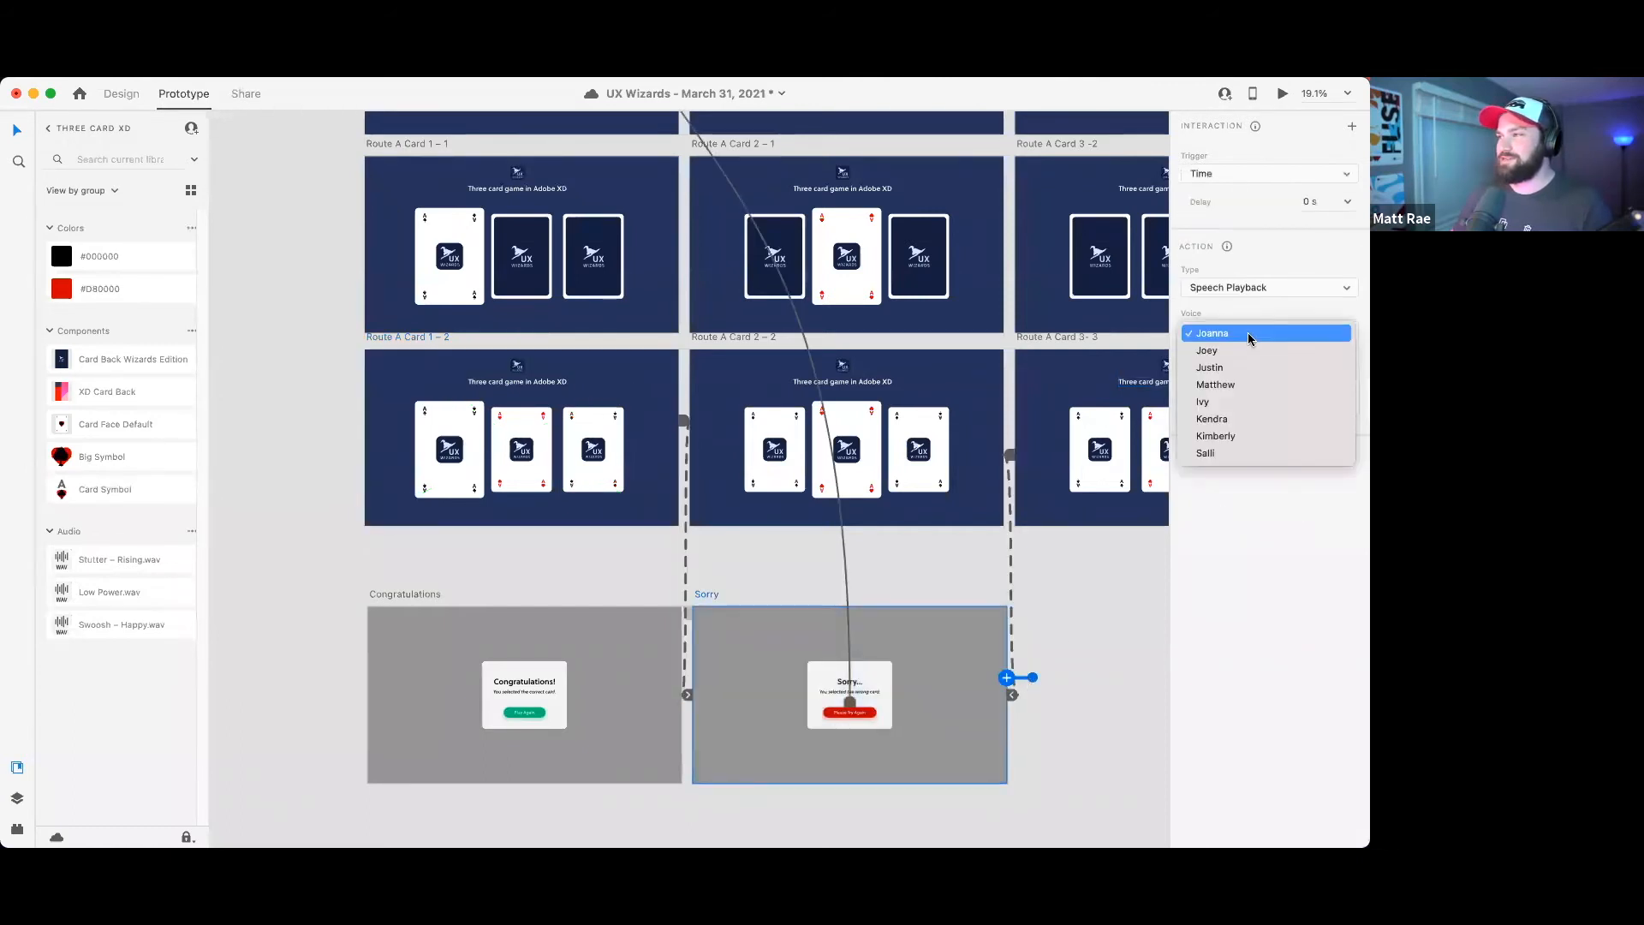
pyautogui.click(1252, 437)
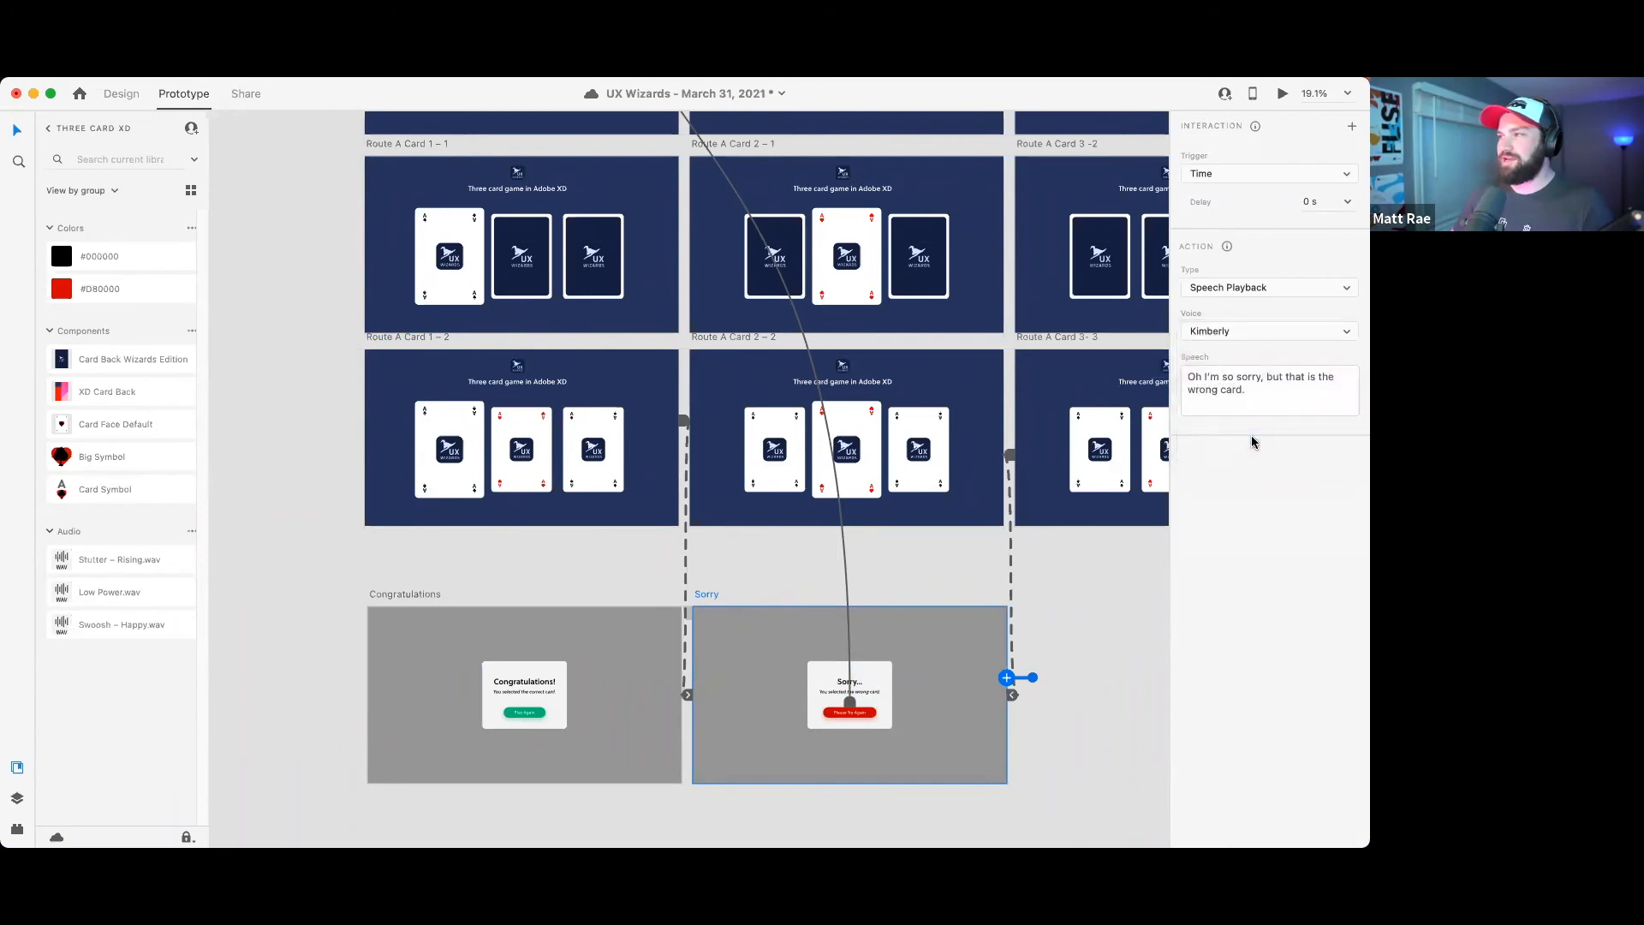
# - Preview Route A Card 1 – 2 again to listen to the Sorry overlay's speech in the Kimberly voice
pyautogui.click(423, 338)
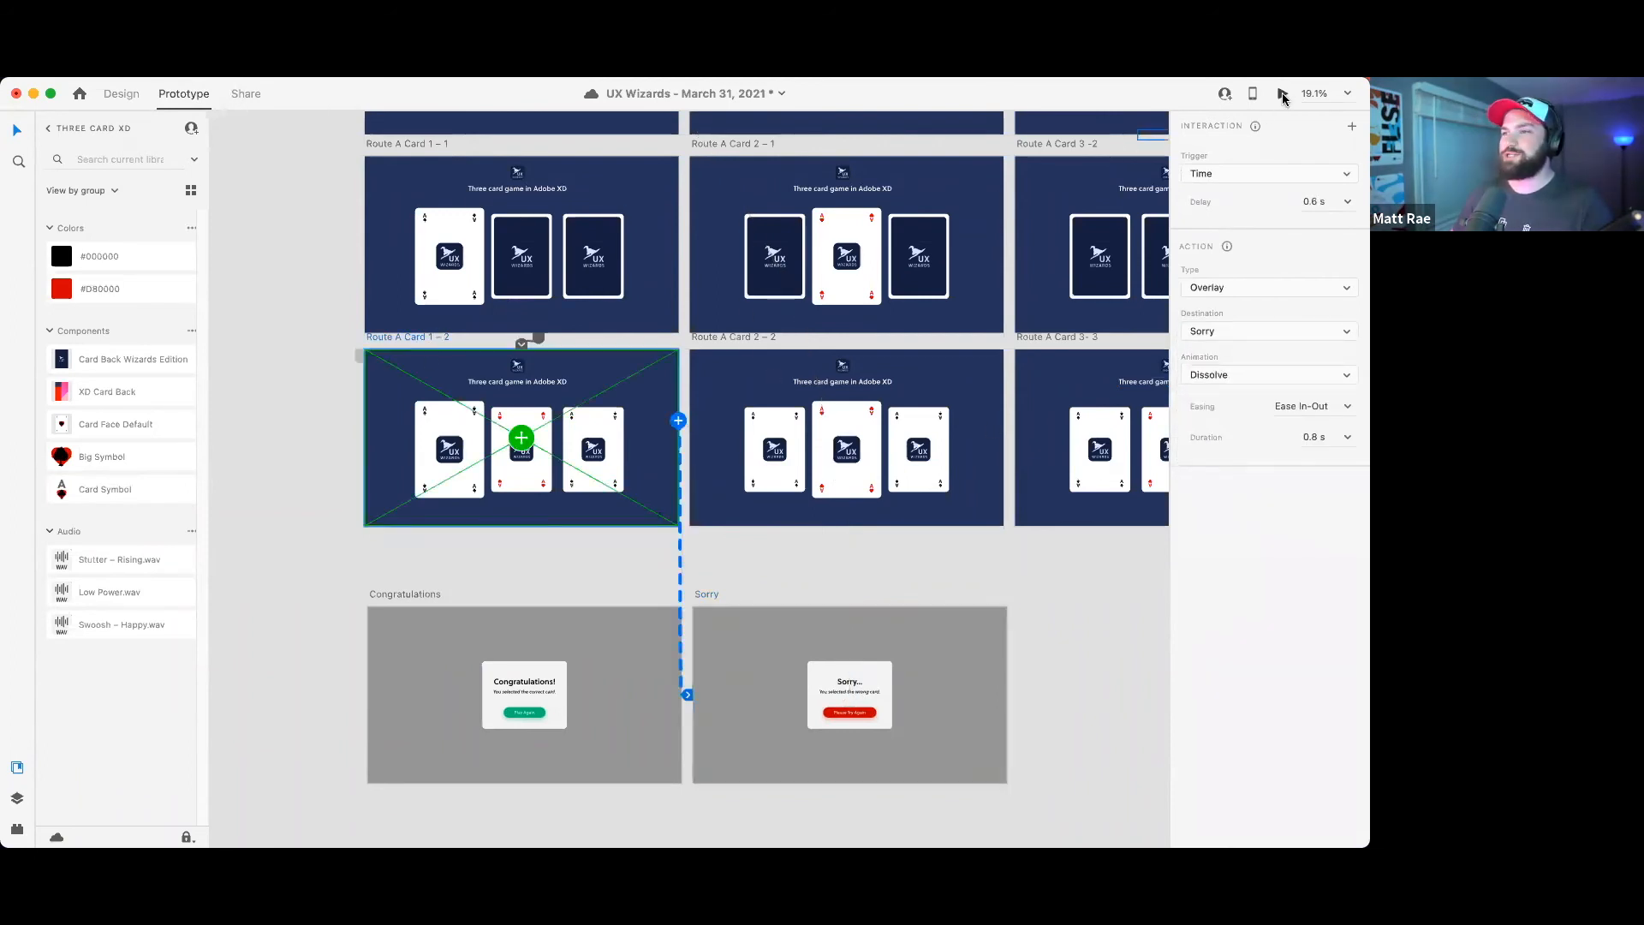
pyautogui.click(1282, 95)
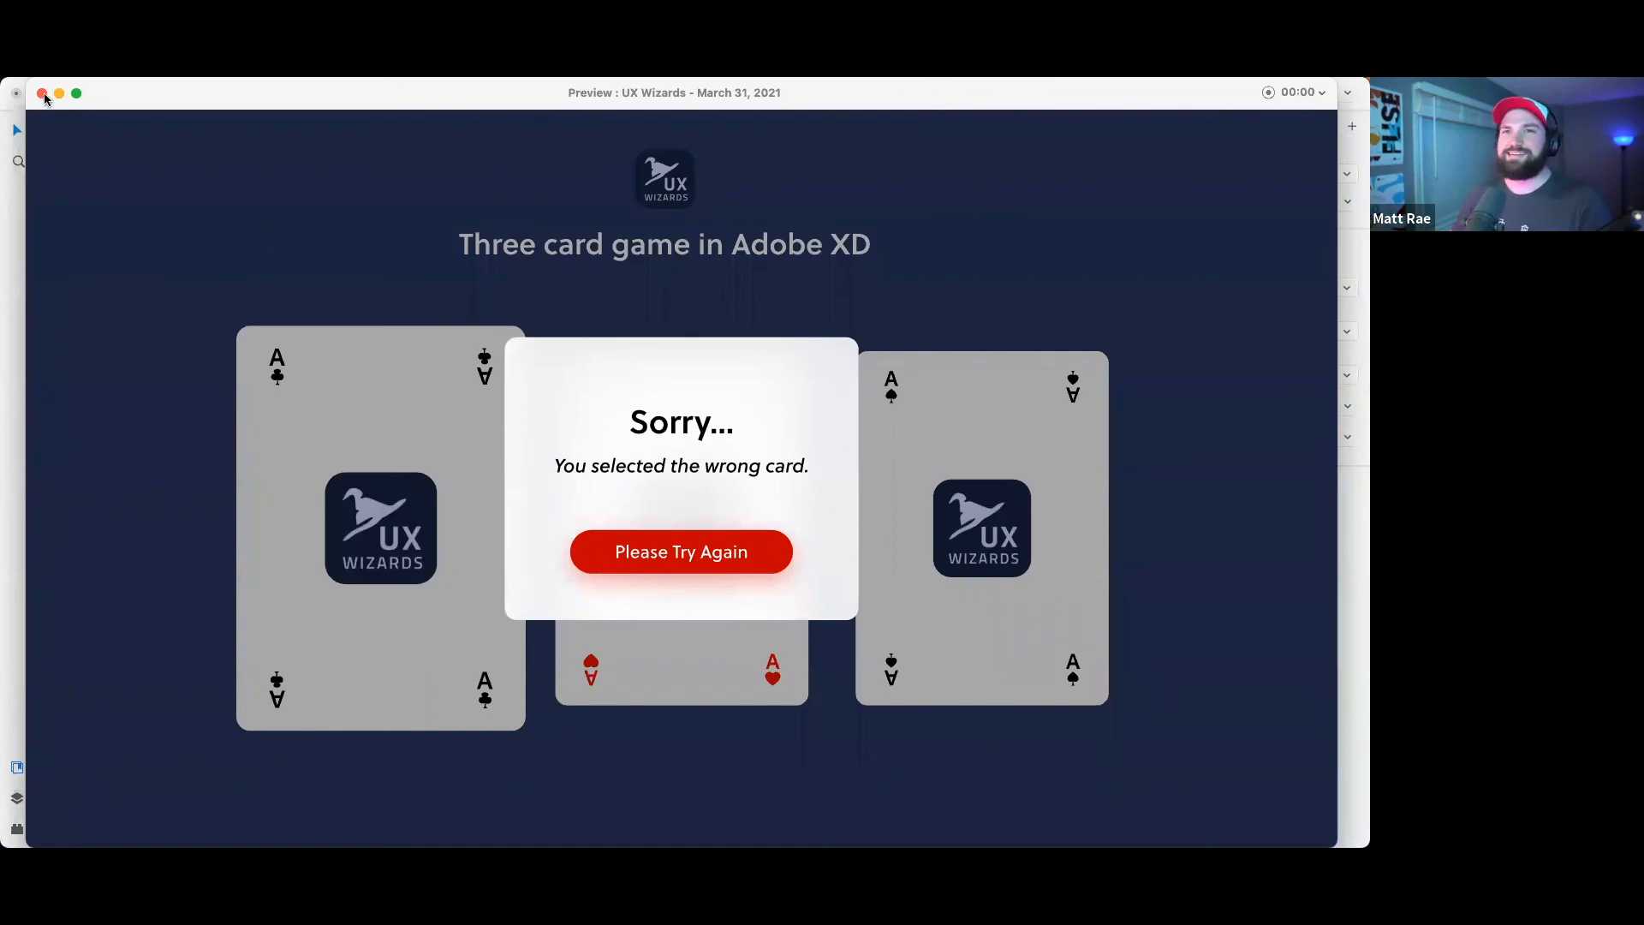
pyautogui.click(41, 93)
pyautogui.click(324, 490)
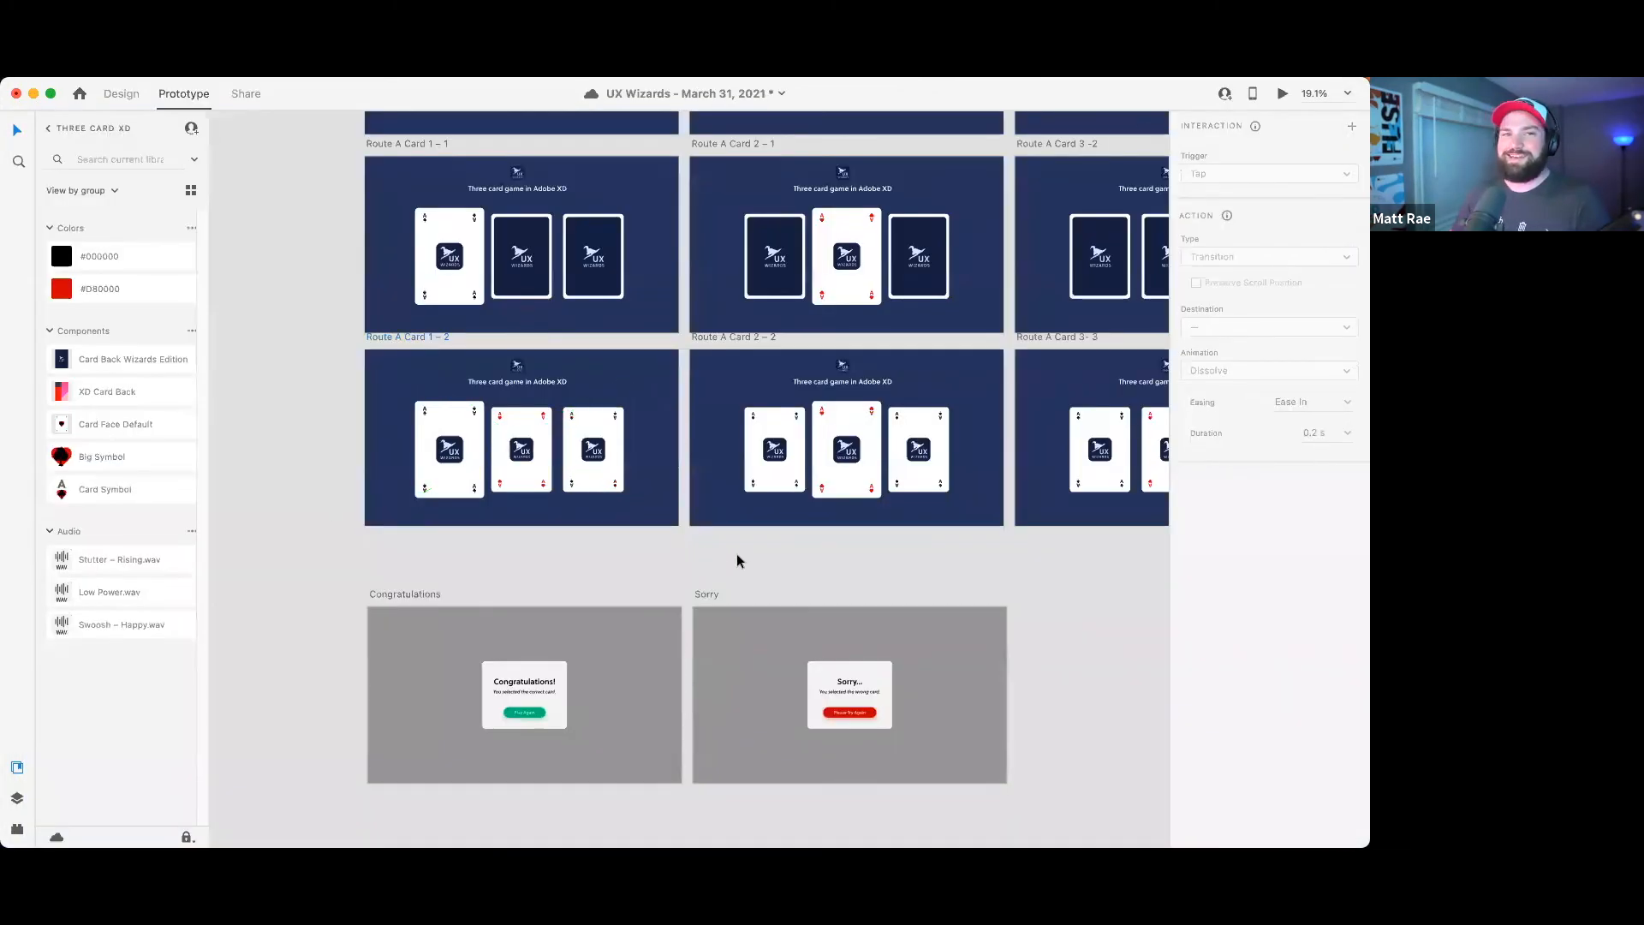
# - Survey the overall layout of the game's artboards, from the select prompts to the card routes and result overlays
pyautogui.scroll(-2, 750, 561)
pyautogui.hscroll(3, 785, 656)
pyautogui.scroll(1, 784, 649)
pyautogui.scroll(-1, 782, 645)
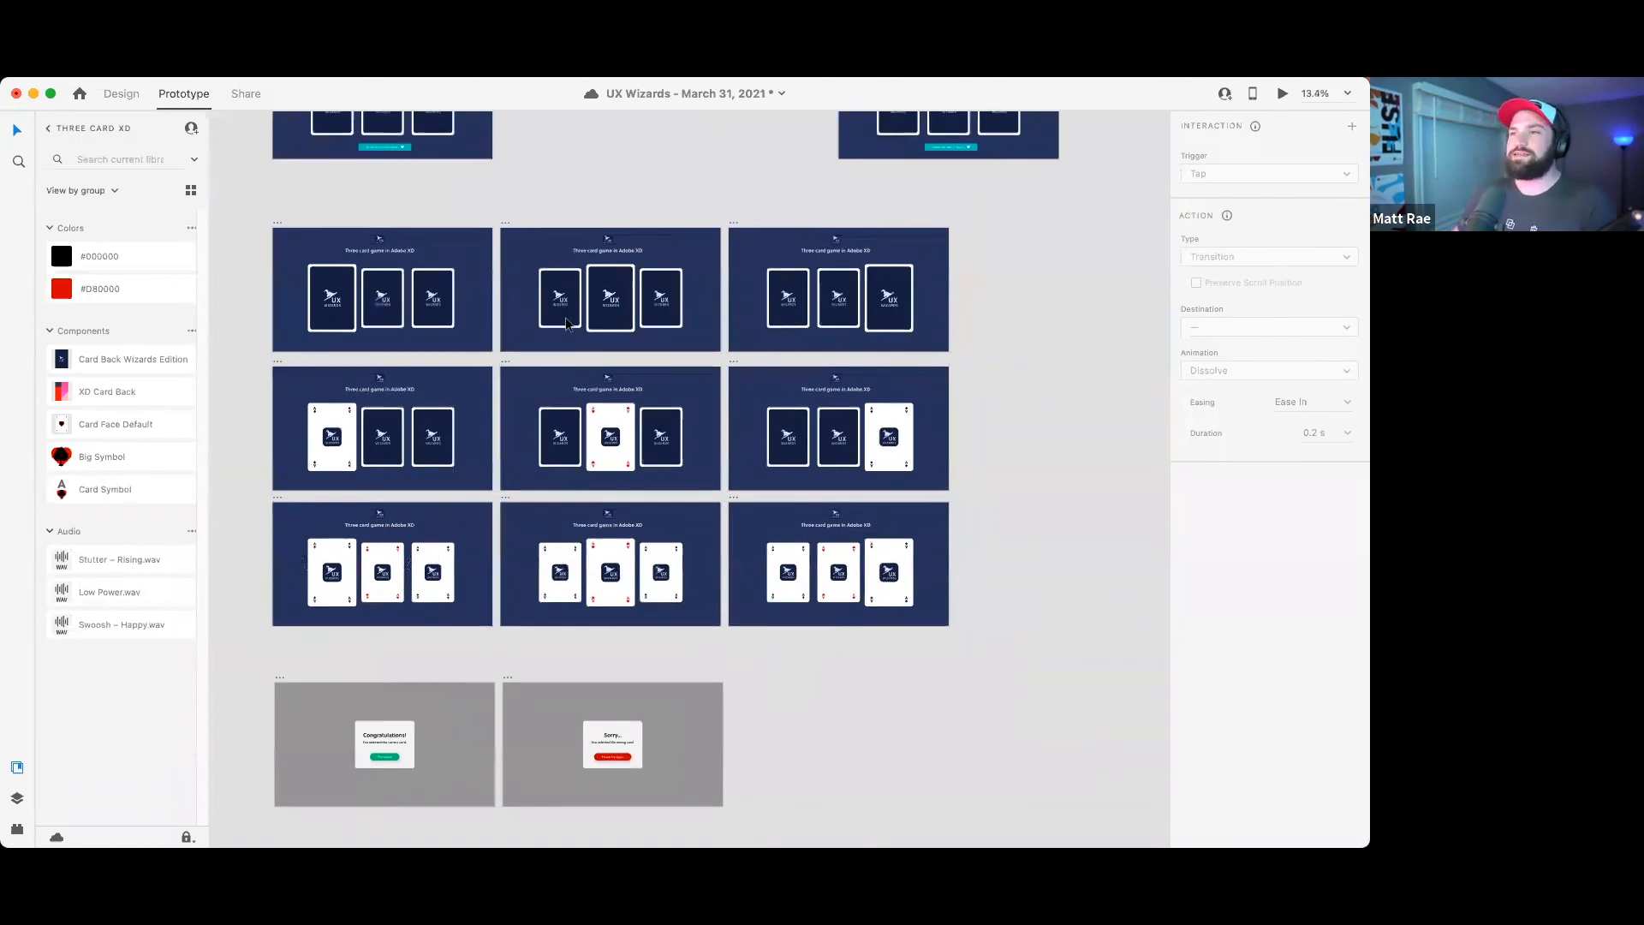
pyautogui.scroll(2, 698, 488)
pyautogui.scroll(-3, 697, 488)
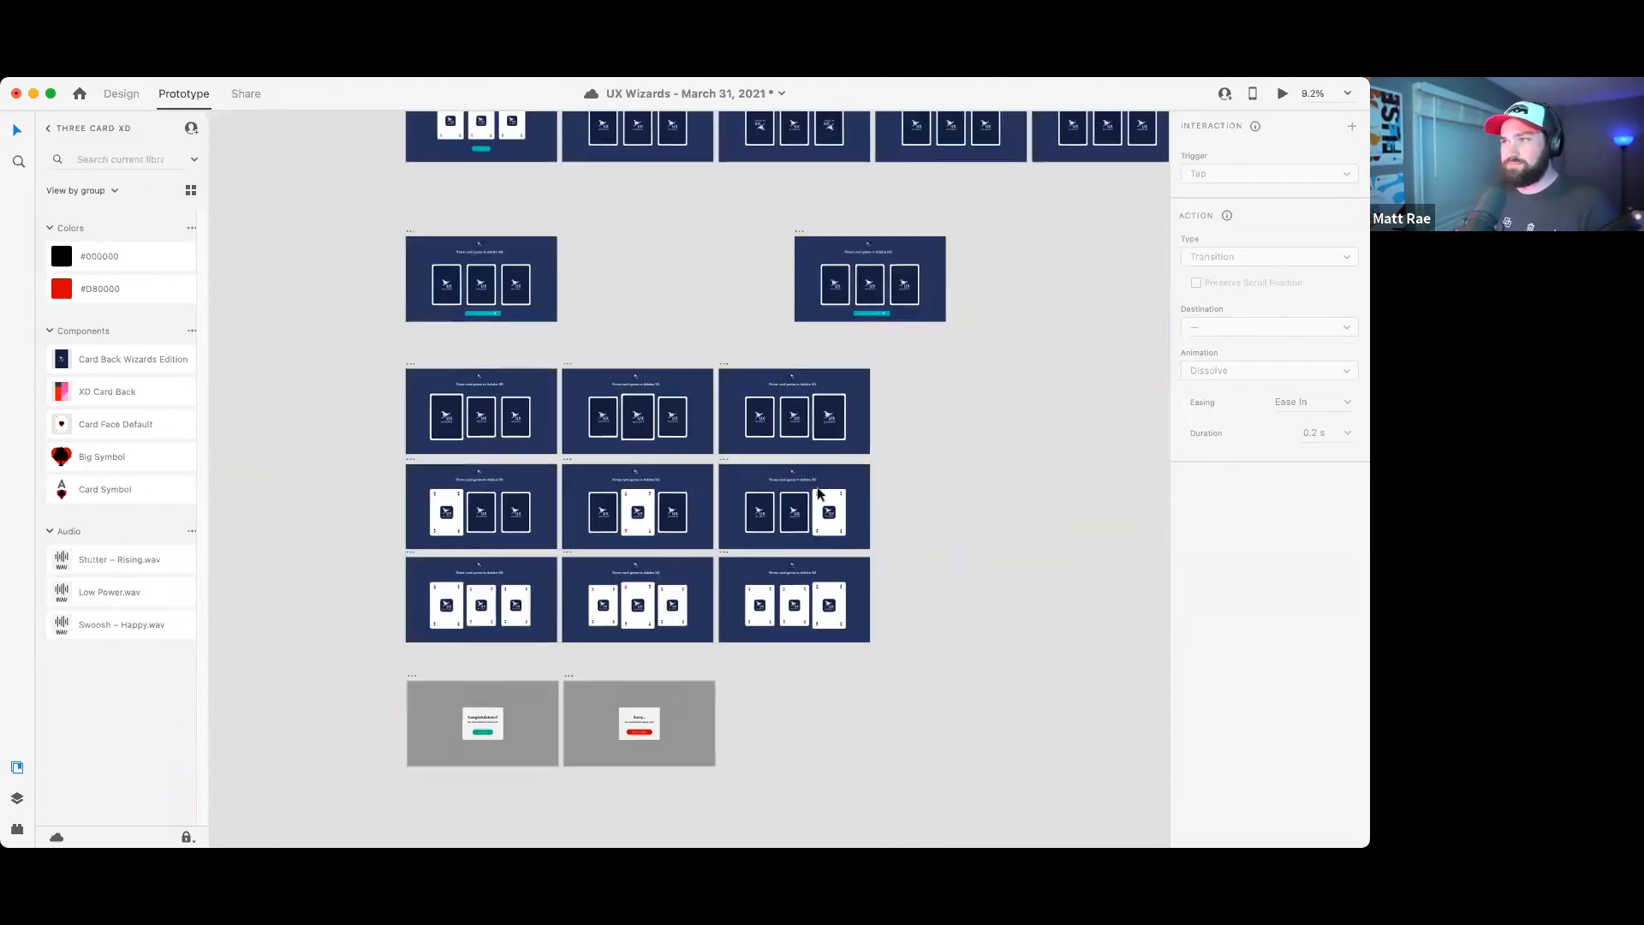
pyautogui.hscroll(3, 896, 491)
pyautogui.scroll(-1, 896, 490)
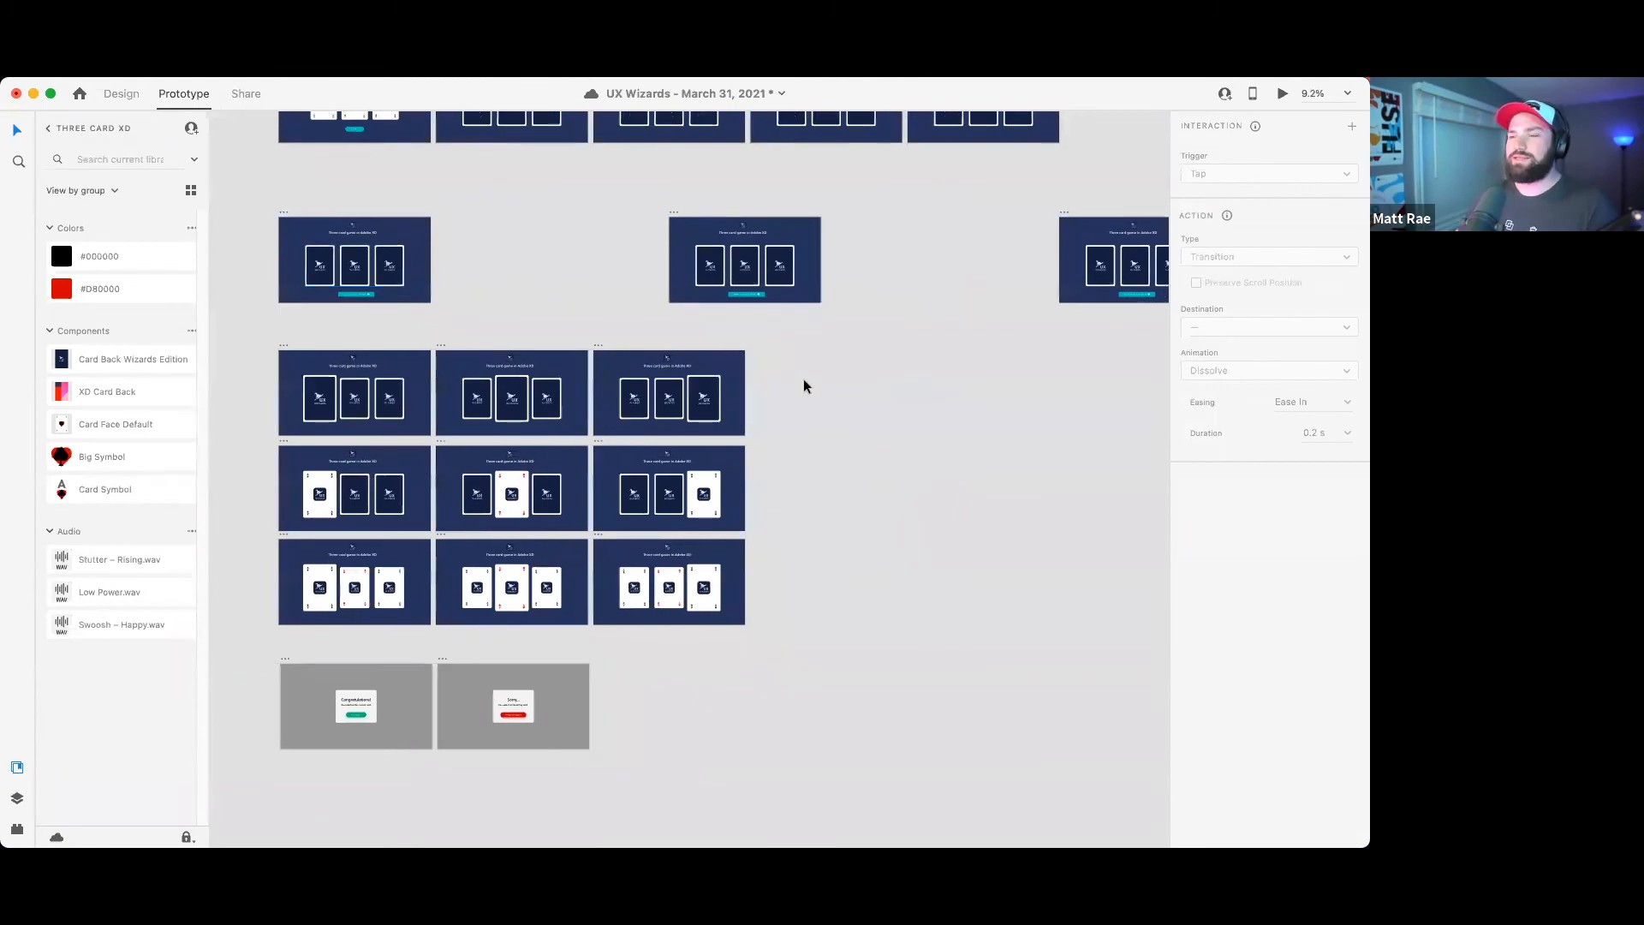
pyautogui.scroll(-4, 797, 389)
pyautogui.moveTo(902, 416); pyautogui.dragTo(721, 414)
pyautogui.click(545, 284)
pyautogui.click(797, 281)
pyautogui.doubleClick(829, 281)
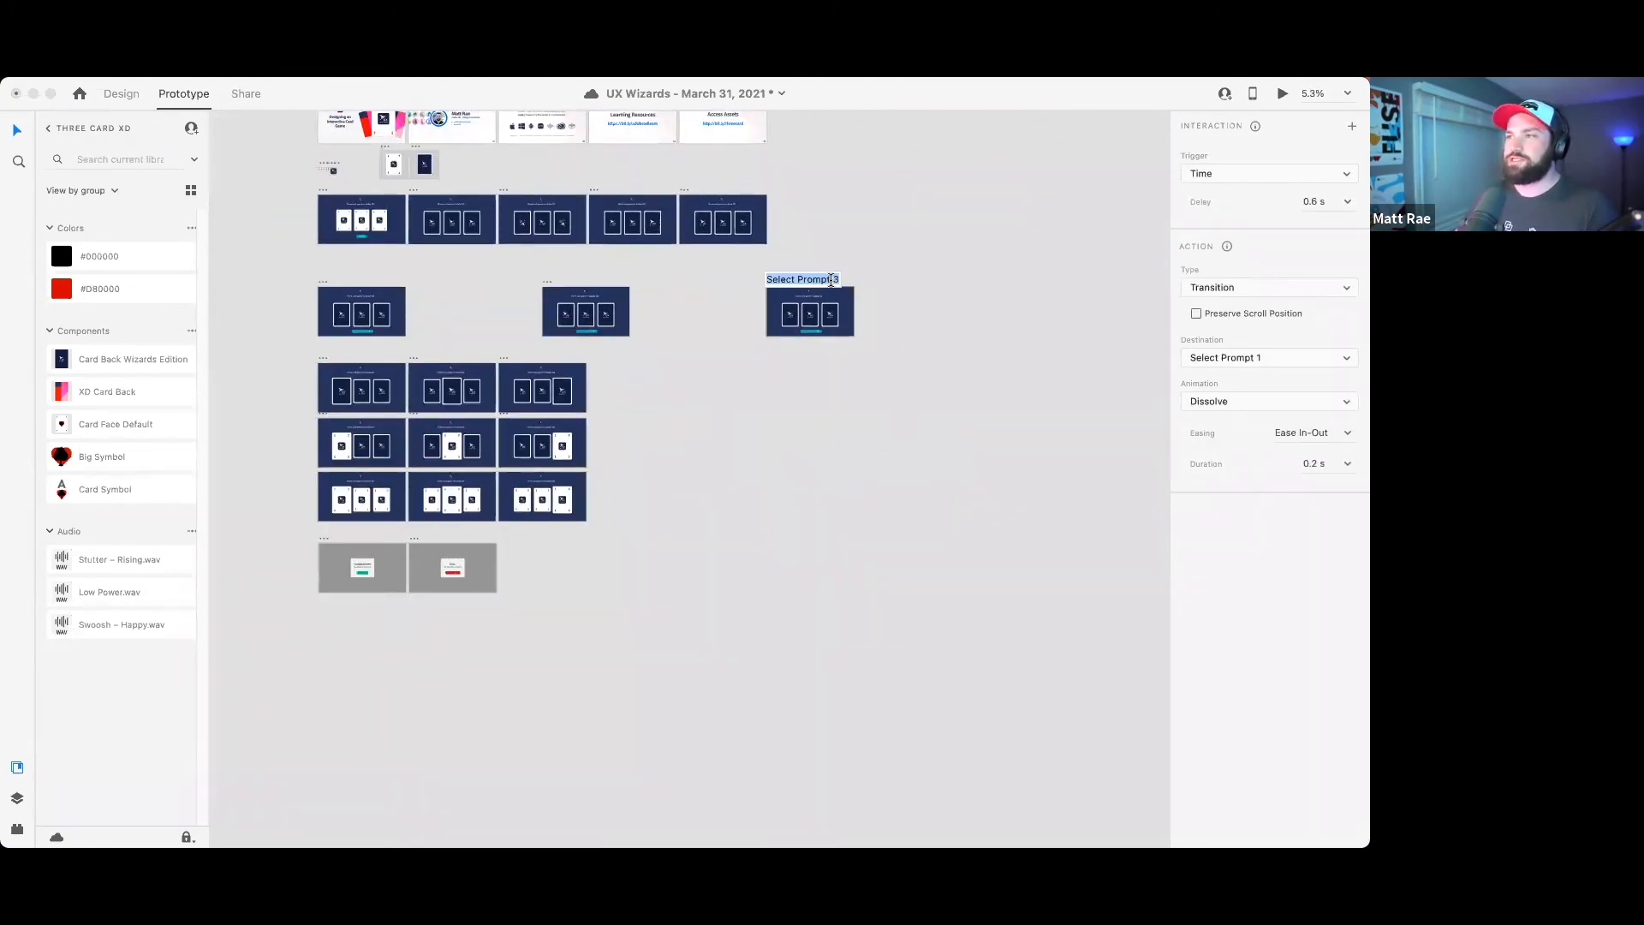
pyautogui.press('Return')
pyautogui.click(642, 265)
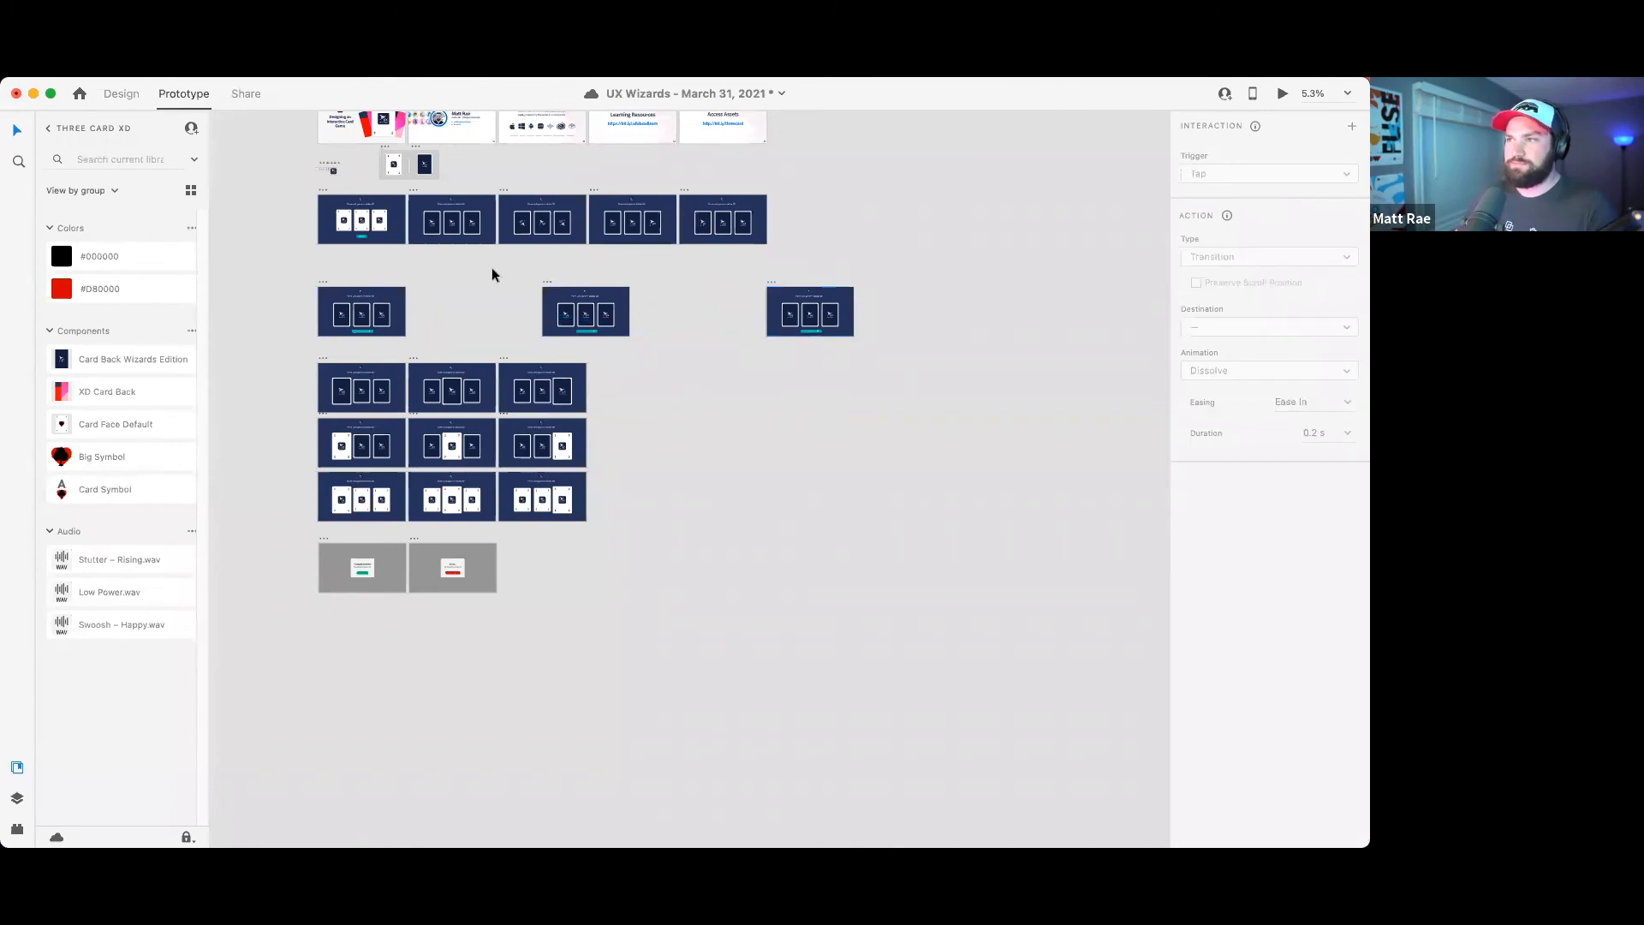
# - In Design mode, space the second and third select prompt artboards farther apart, placing Select Prompt 3 at about X 14680, and save the document
pyautogui.click(121, 93)
pyautogui.moveTo(545, 283); pyautogui.dragTo(629, 286)
pyautogui.moveTo(774, 284); pyautogui.dragTo(900, 288)
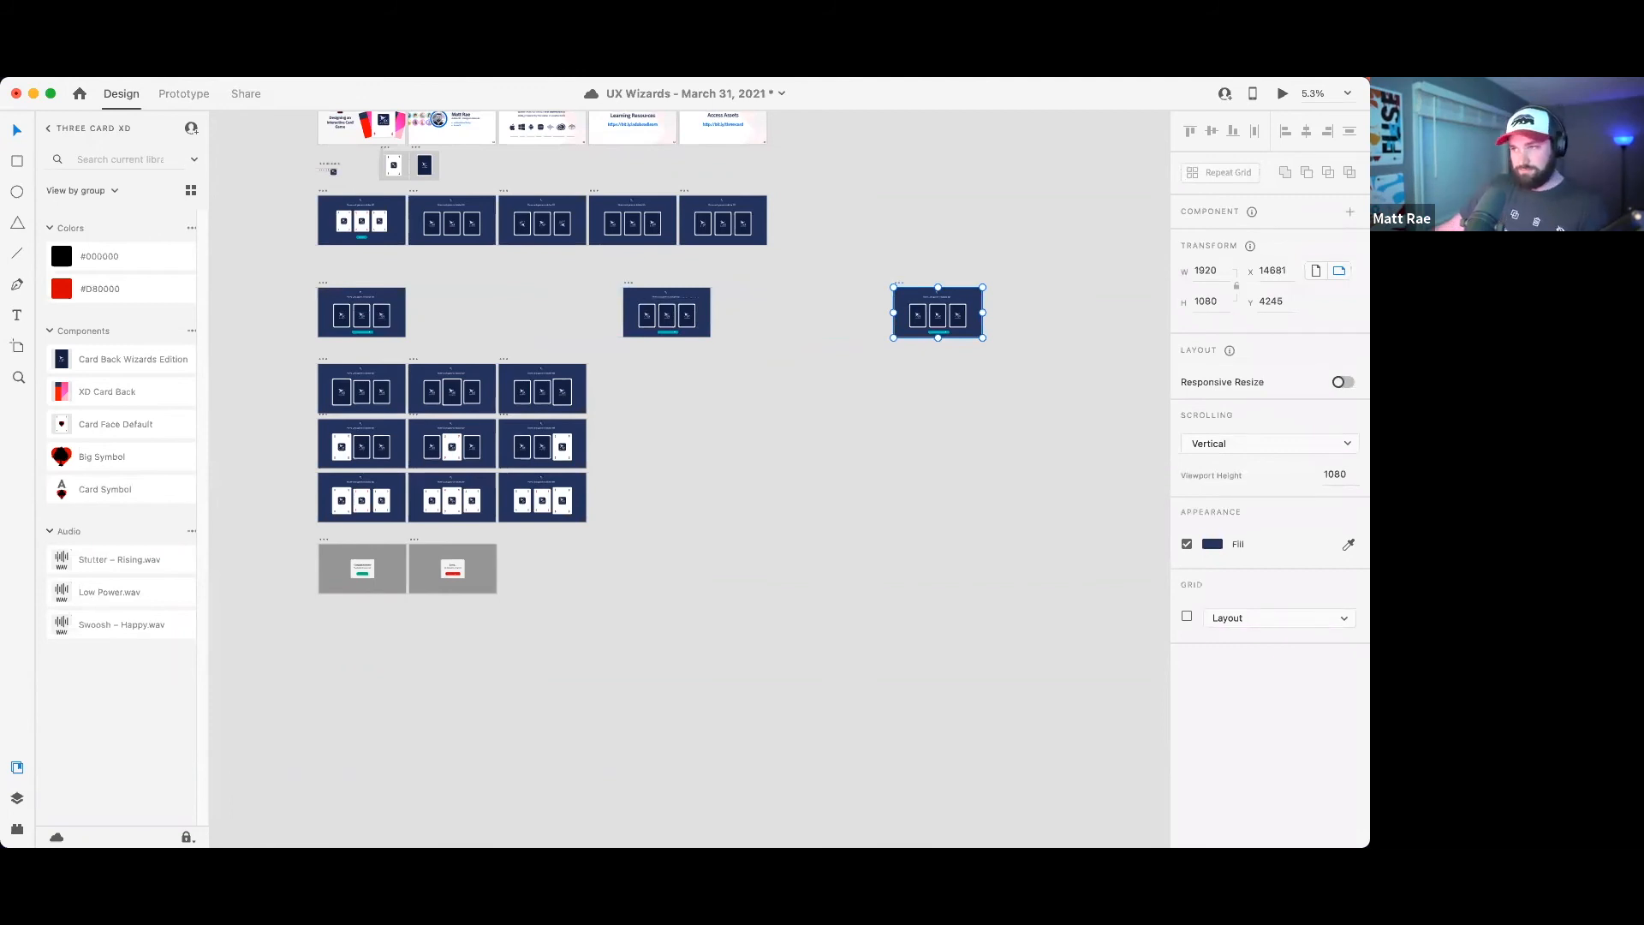
pyautogui.press('super+s')
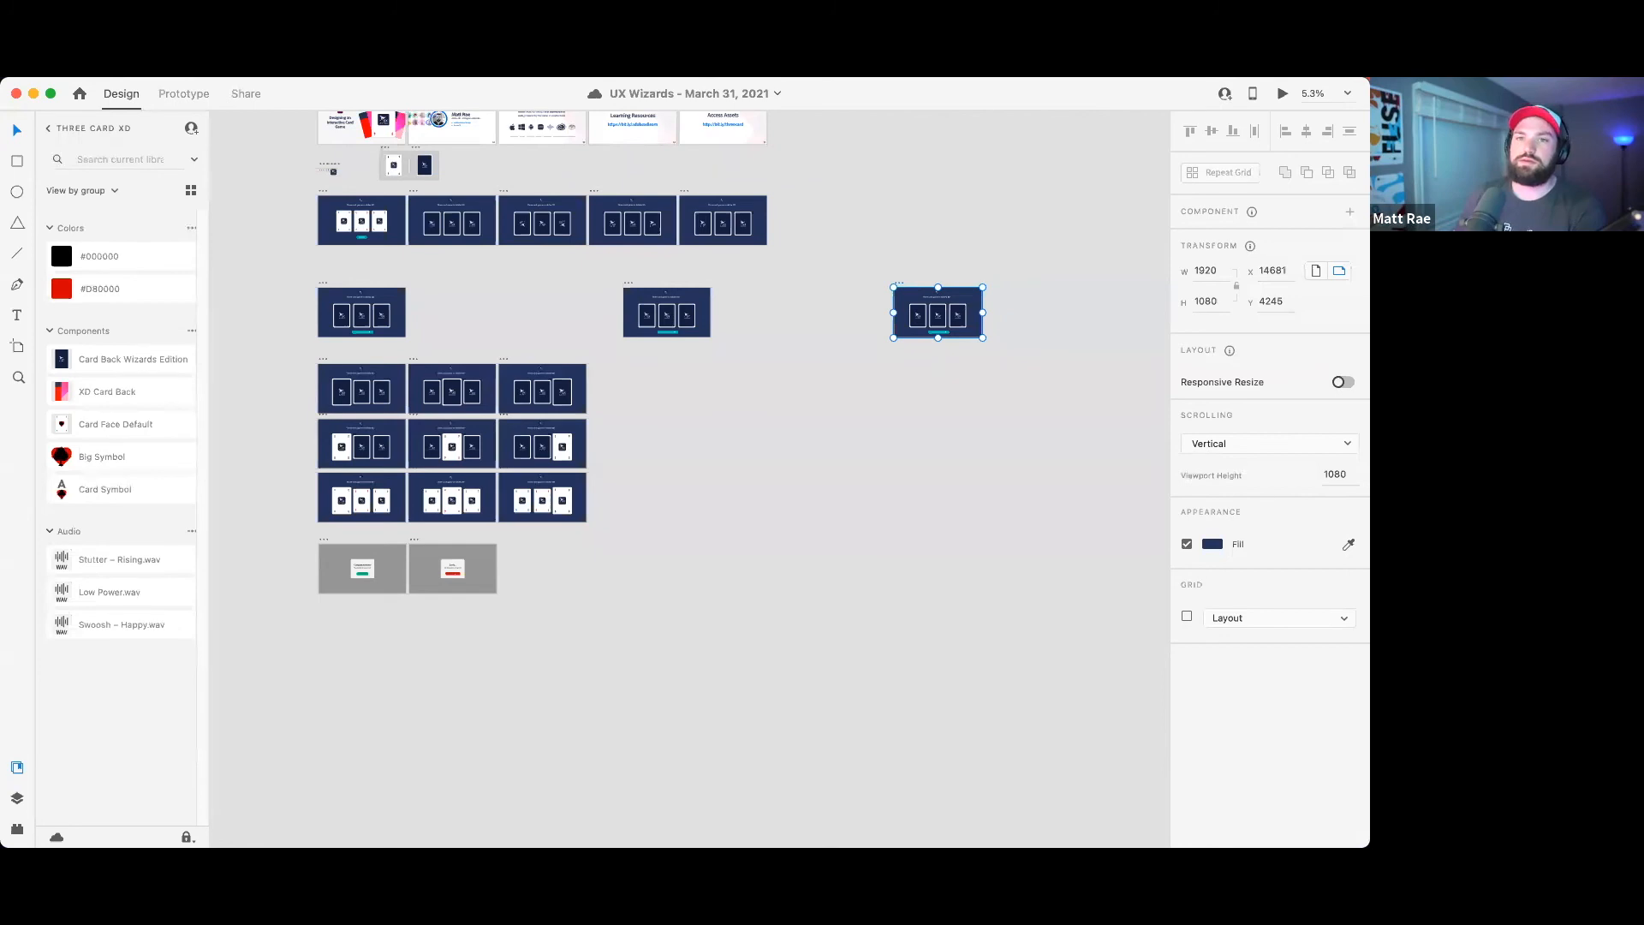
pyautogui.click(17, 346)
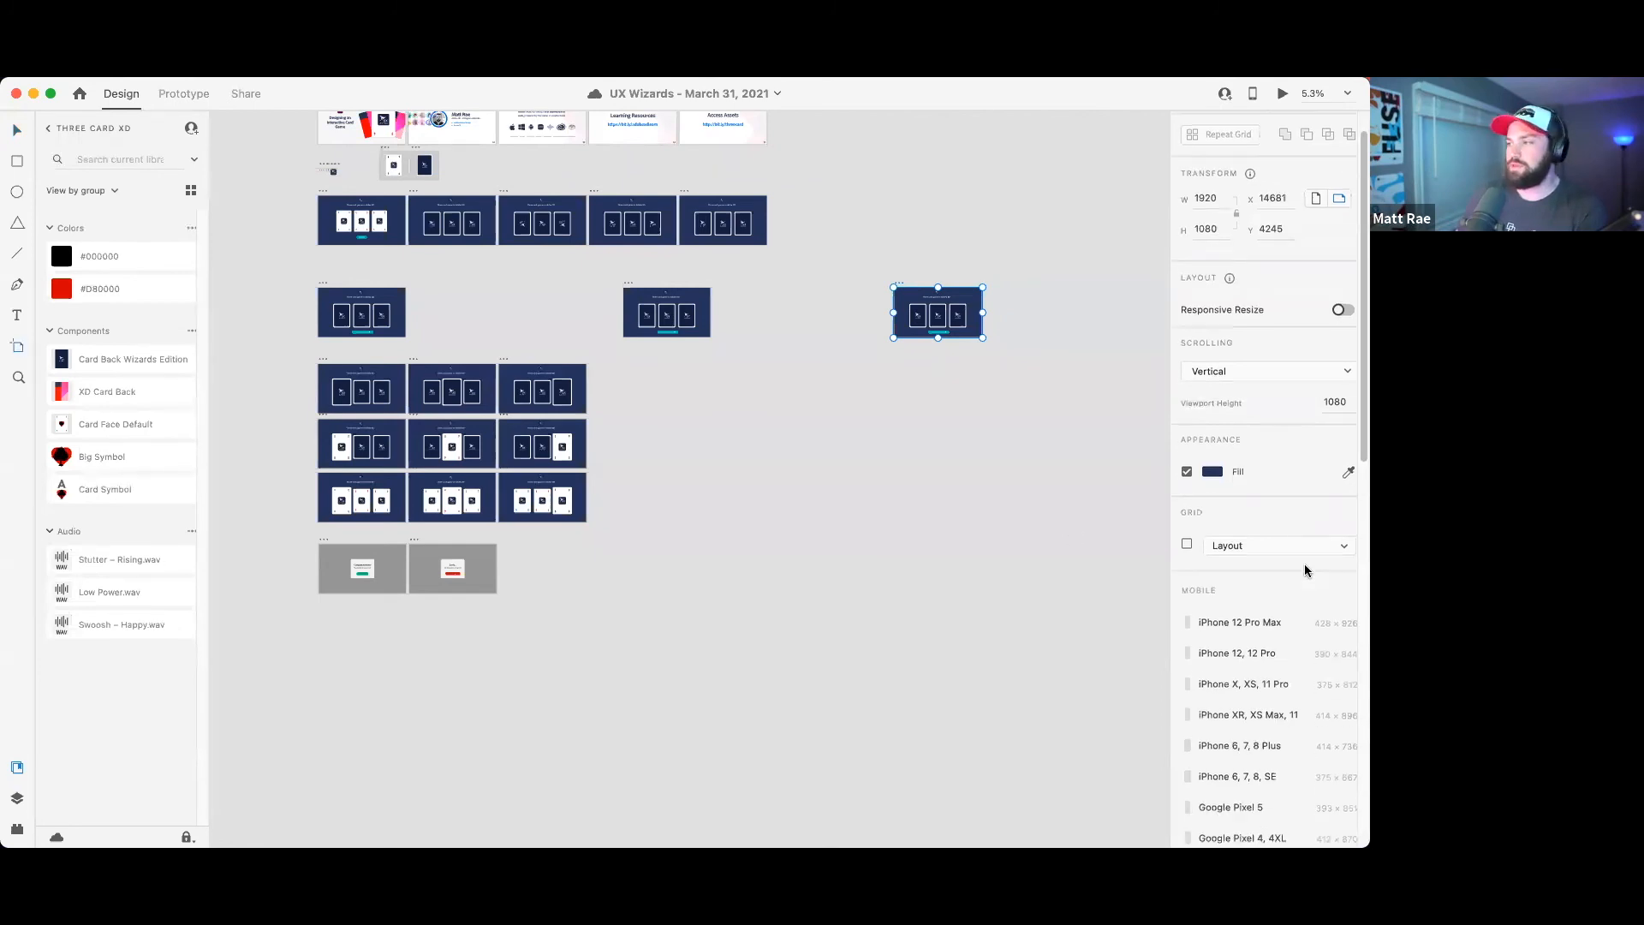
pyautogui.scroll(-5, 1305, 570)
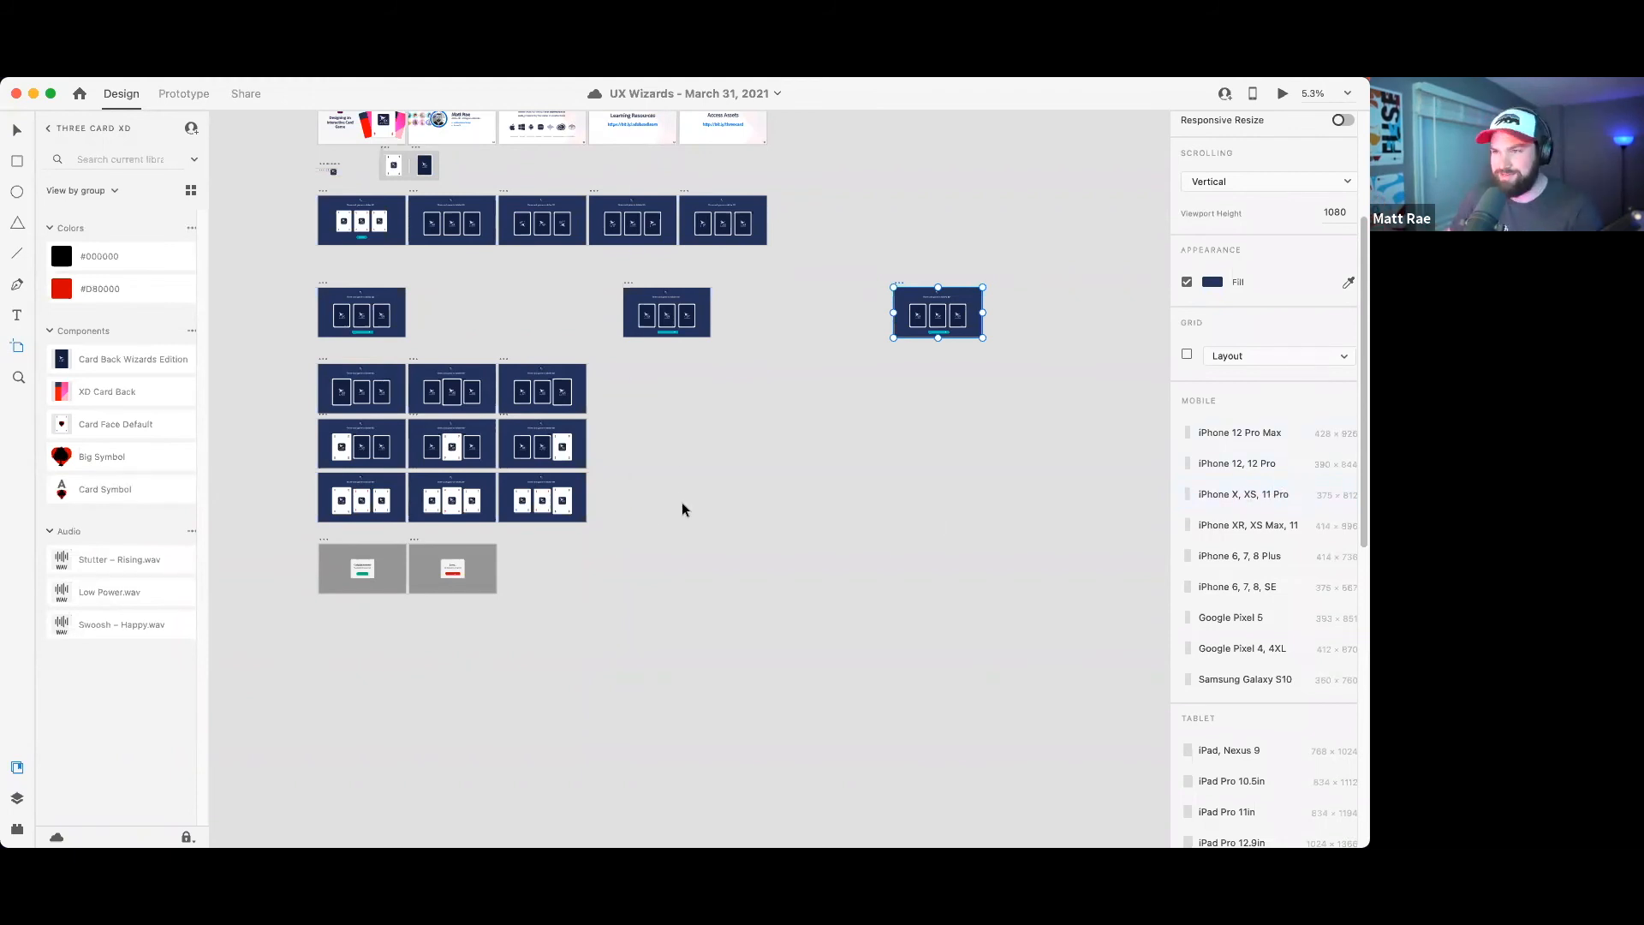
pyautogui.press('v')
pyautogui.click(600, 363)
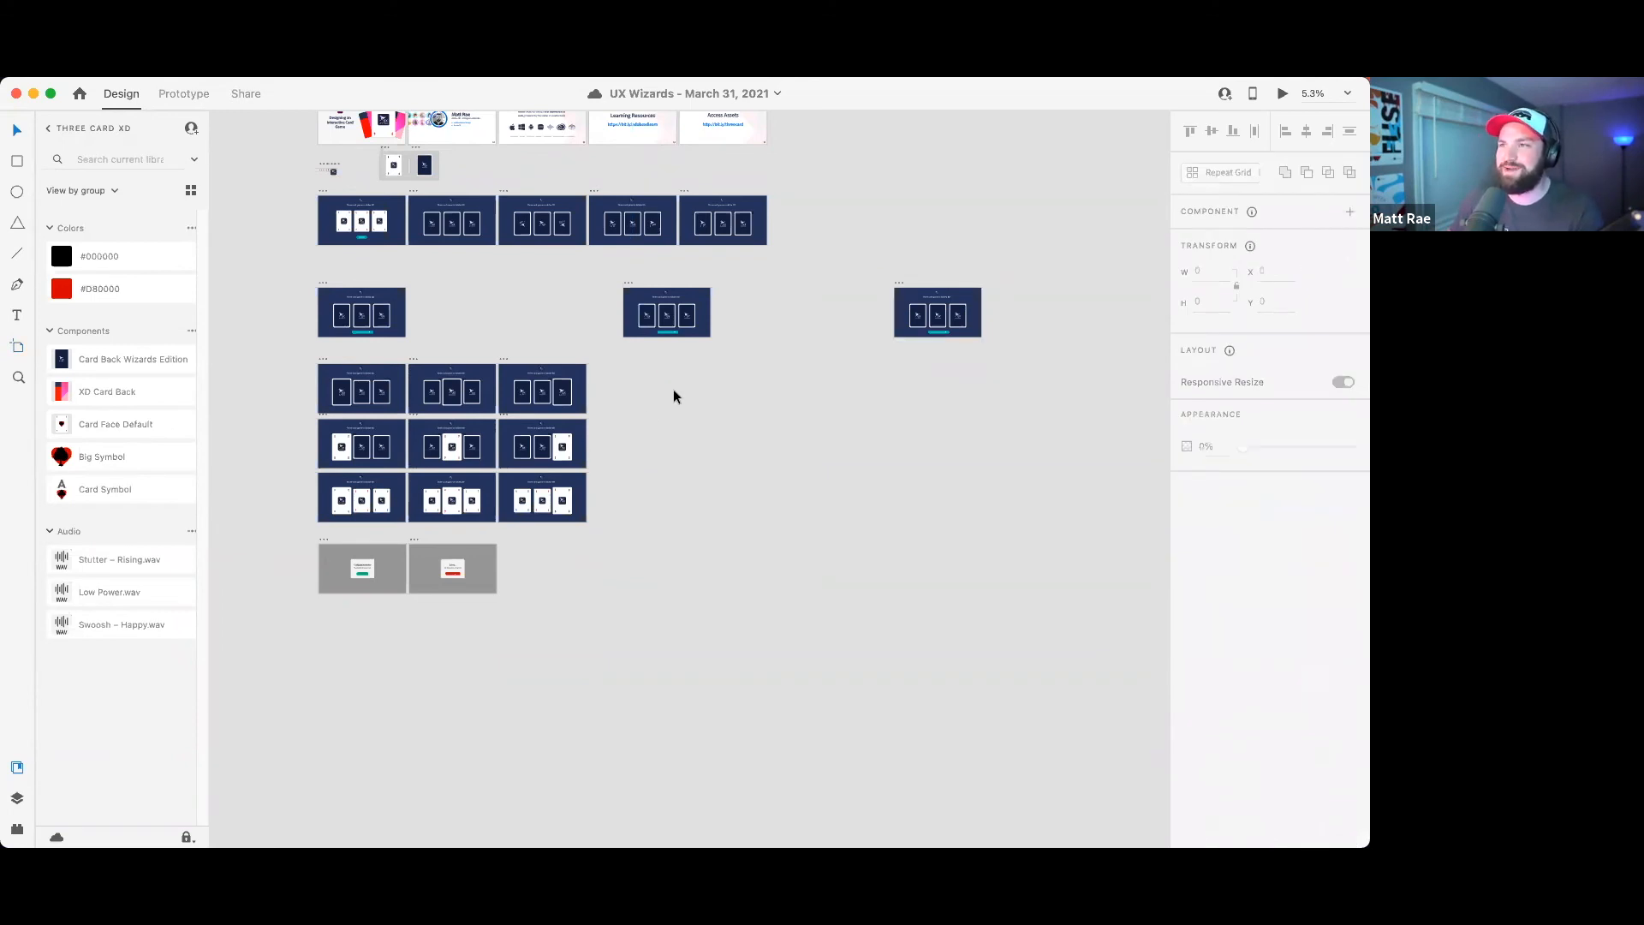
pyautogui.scroll(2, 671, 394)
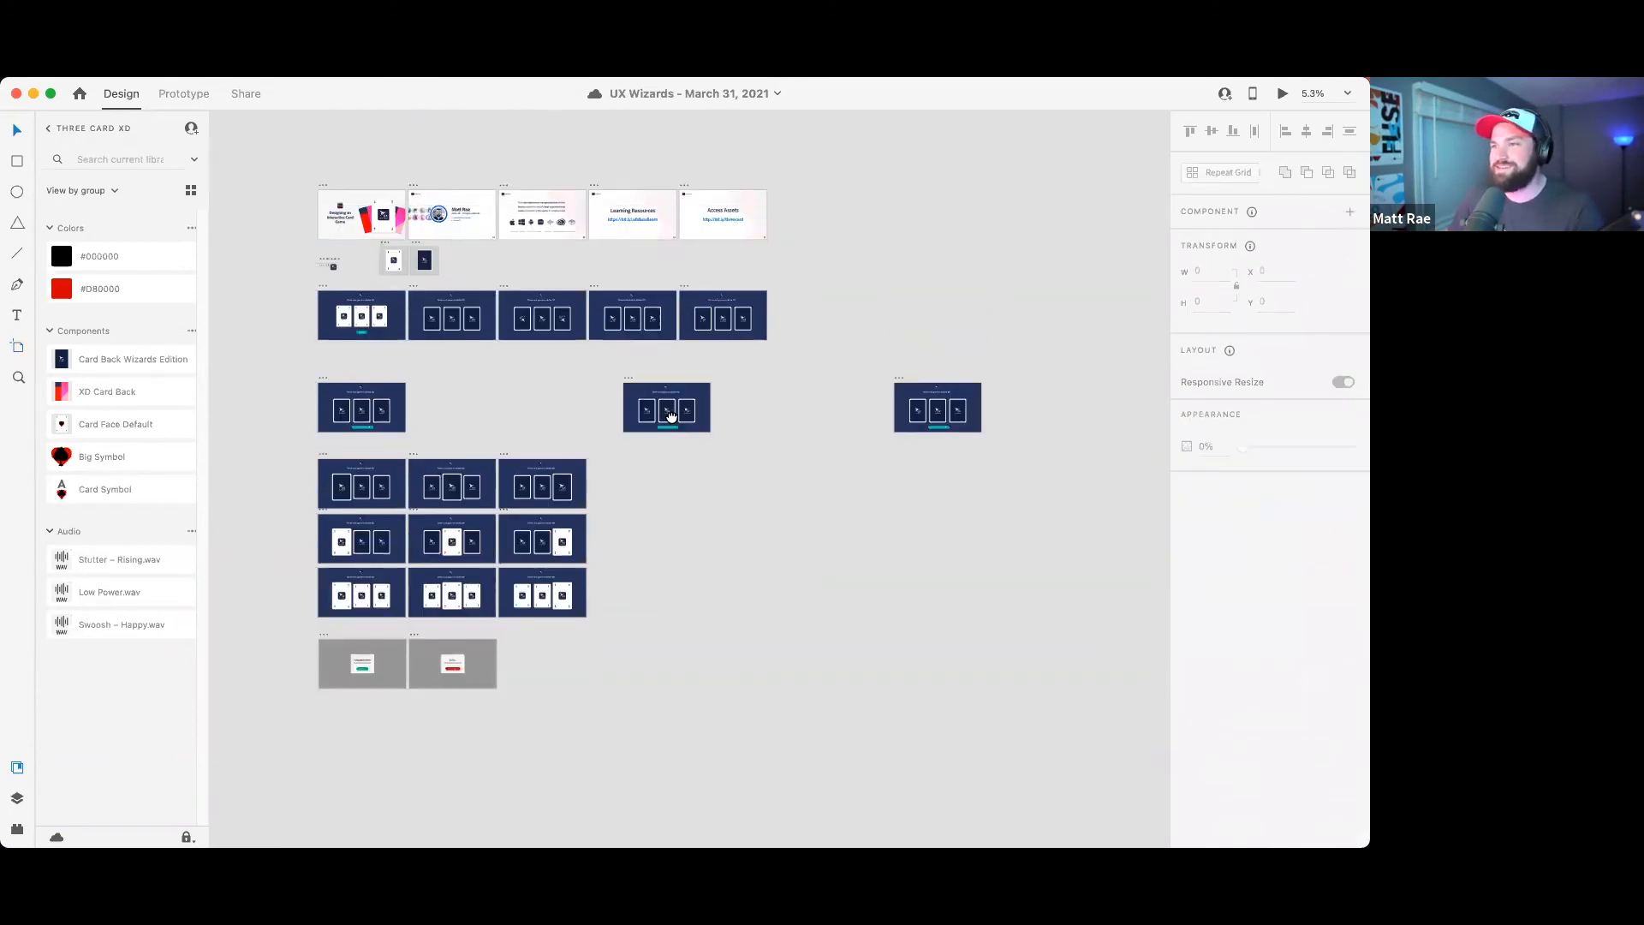
pyautogui.scroll(-1, 671, 417)
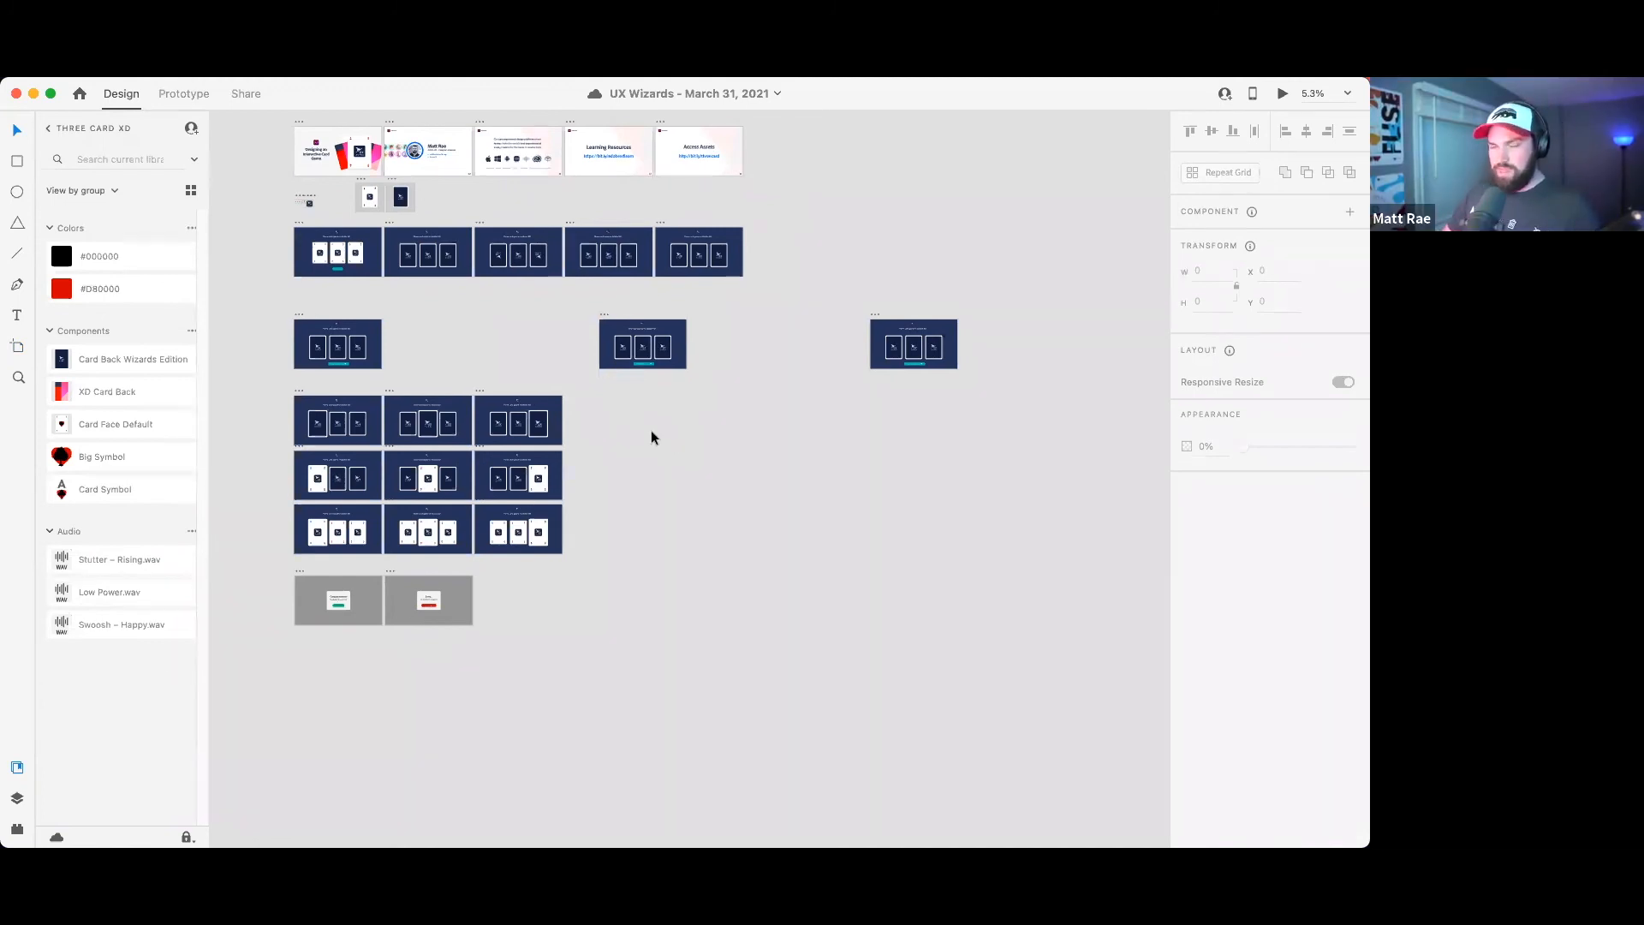
# - Duplicate the Route A card artboards as a block and align the copies beneath Select Prompt 2 at X 8714, Y 5926
pyautogui.click(300, 392)
pyautogui.keyDown('shift'); pyautogui.click(446, 394); pyautogui.keyUp('shift')
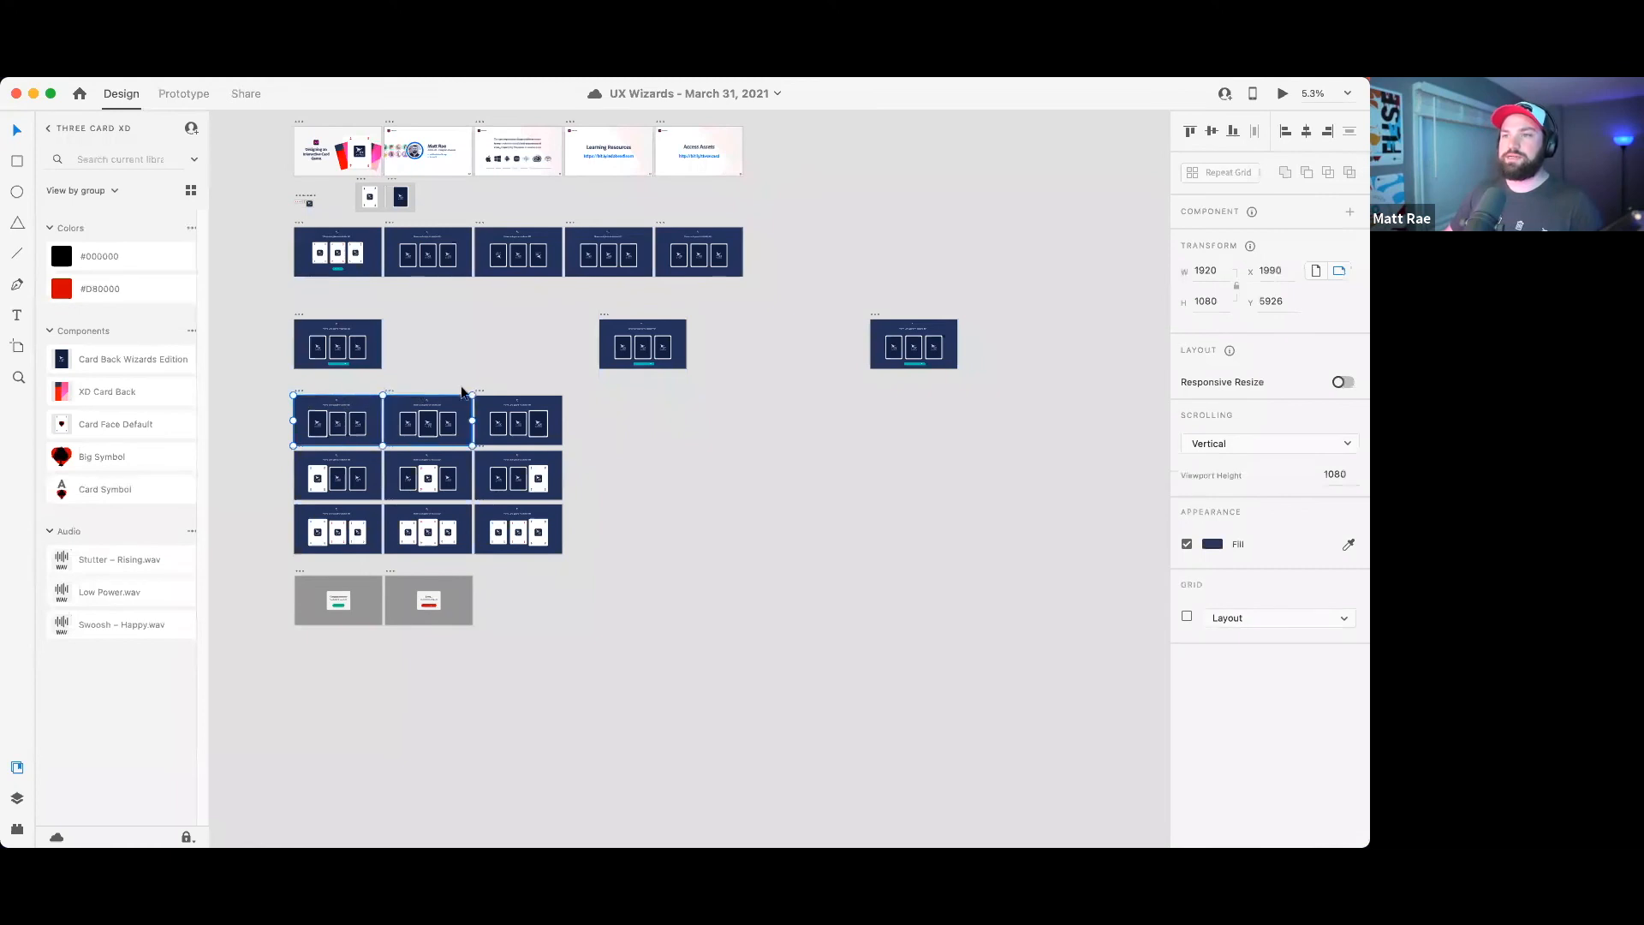
pyautogui.keyDown('shift'); pyautogui.click(481, 391); pyautogui.keyUp('shift')
pyautogui.keyDown('shift'); pyautogui.click(300, 447); pyautogui.keyUp('shift')
pyautogui.keyDown('shift'); pyautogui.click(390, 447); pyautogui.keyUp('shift')
pyautogui.scroll(5, 418, 429)
pyautogui.moveTo(546, 257); pyautogui.dragTo(631, 159)
pyautogui.moveTo(260, 250); pyautogui.dragTo(771, 565)
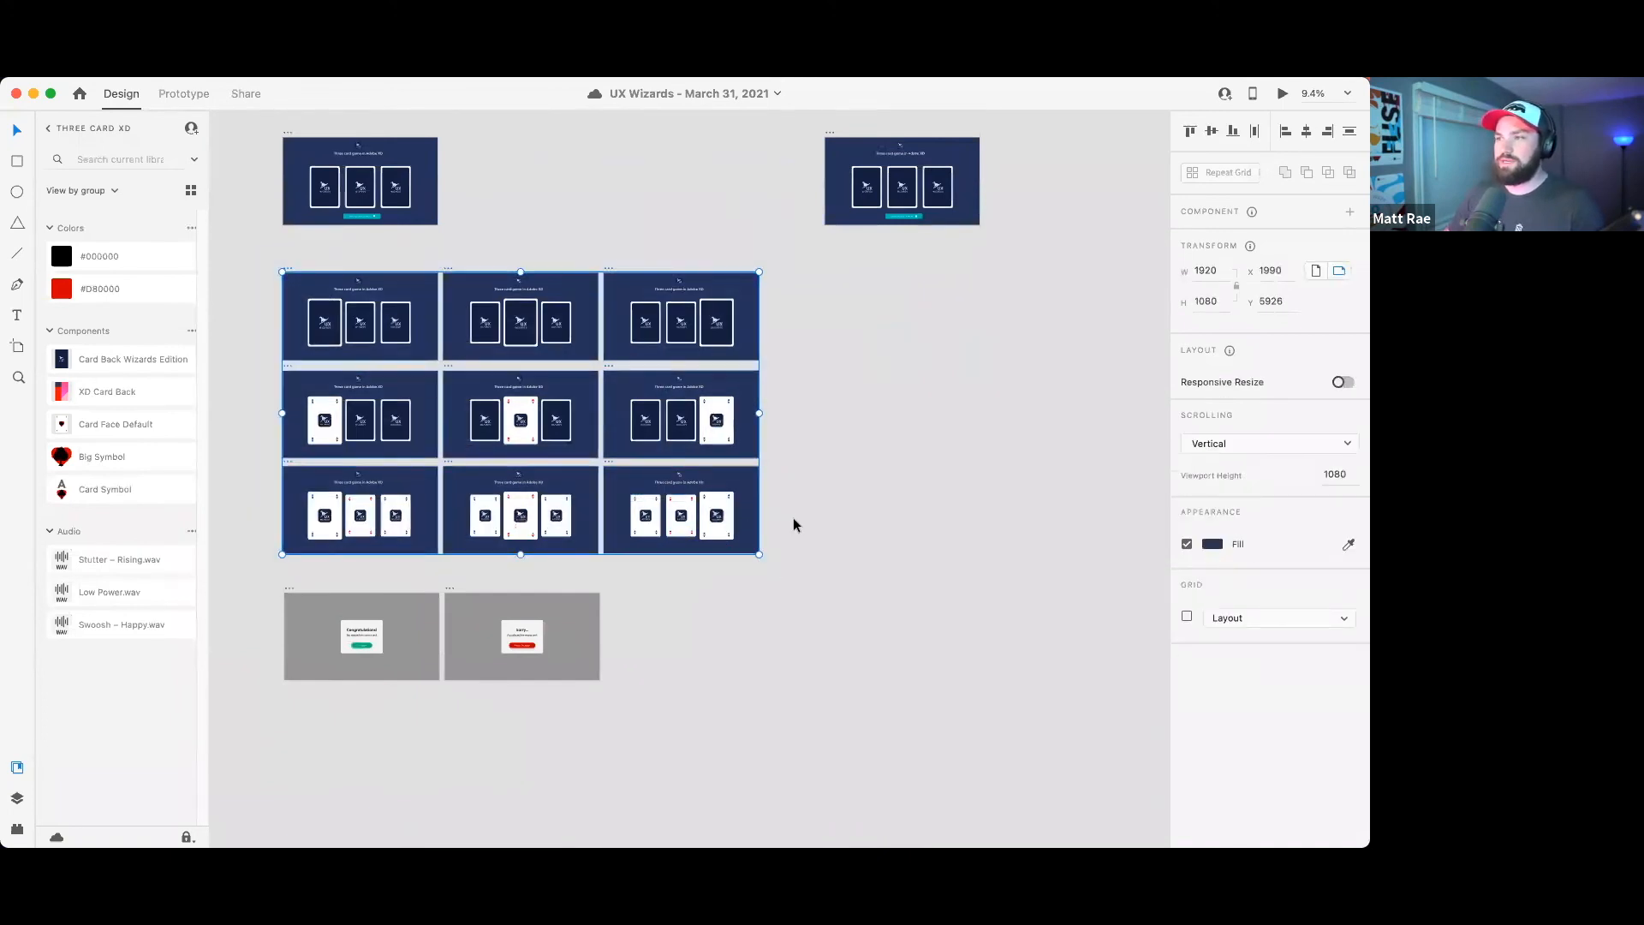
pyautogui.press('super+d')
pyautogui.hscroll(5, 651, 360)
pyautogui.moveTo(594, 280); pyautogui.dragTo(642, 268)
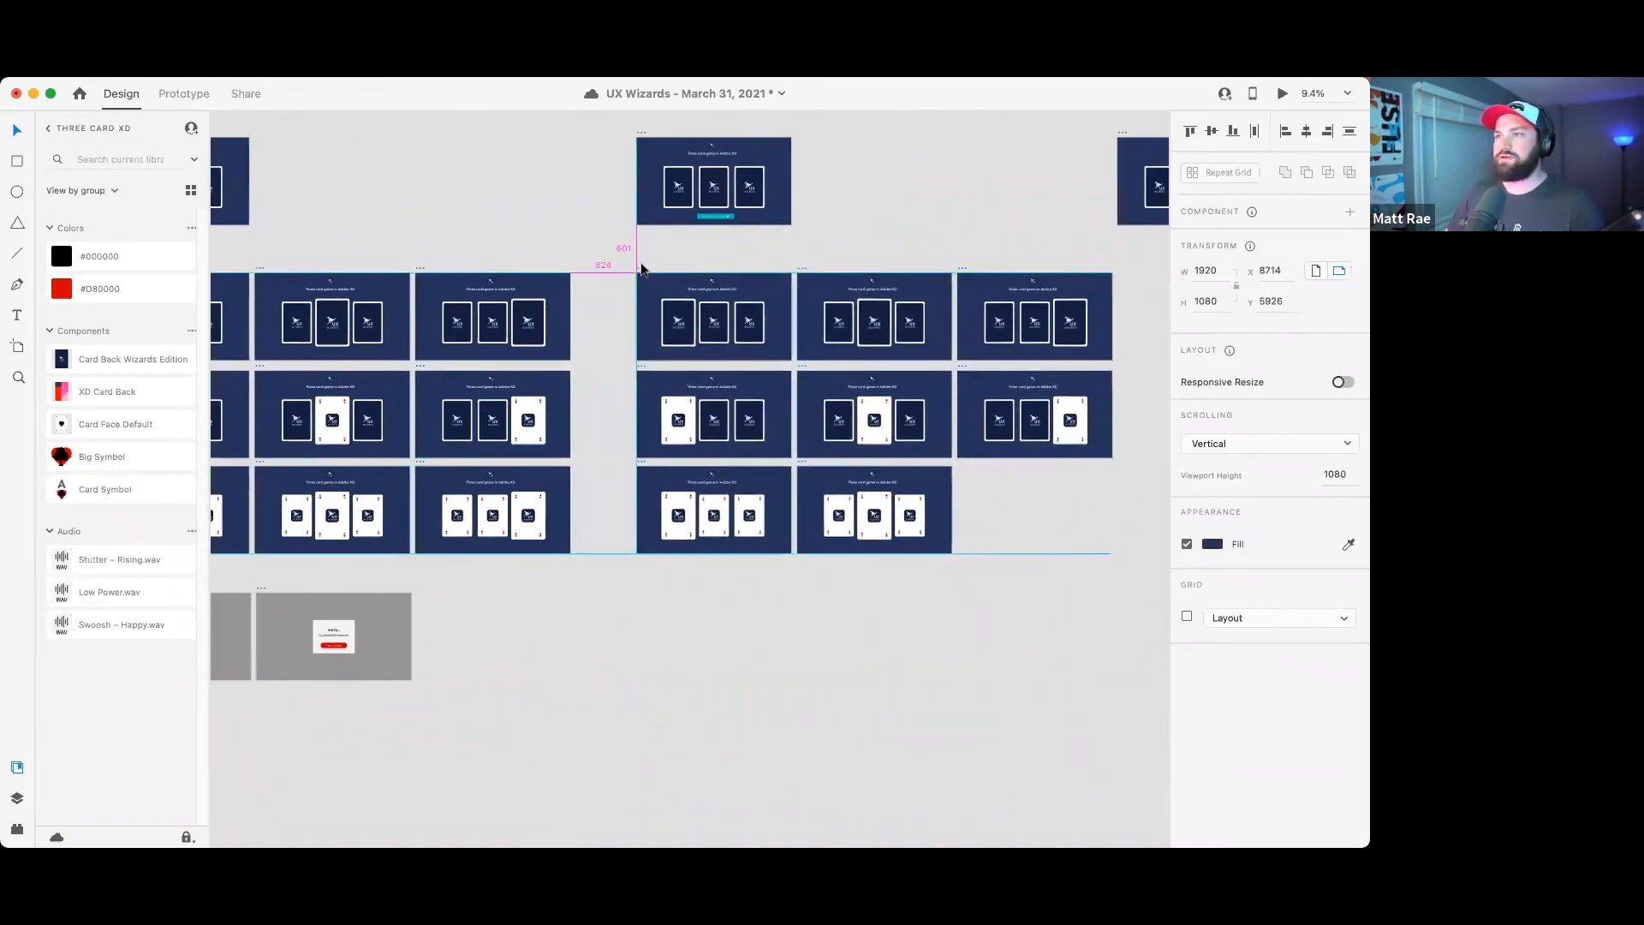
# - Duplicate the copied block beneath Select Prompt 3 and shift both the block and the prompt outward, placing the prompt at about X 15123
pyautogui.hscroll(5, 808, 419)
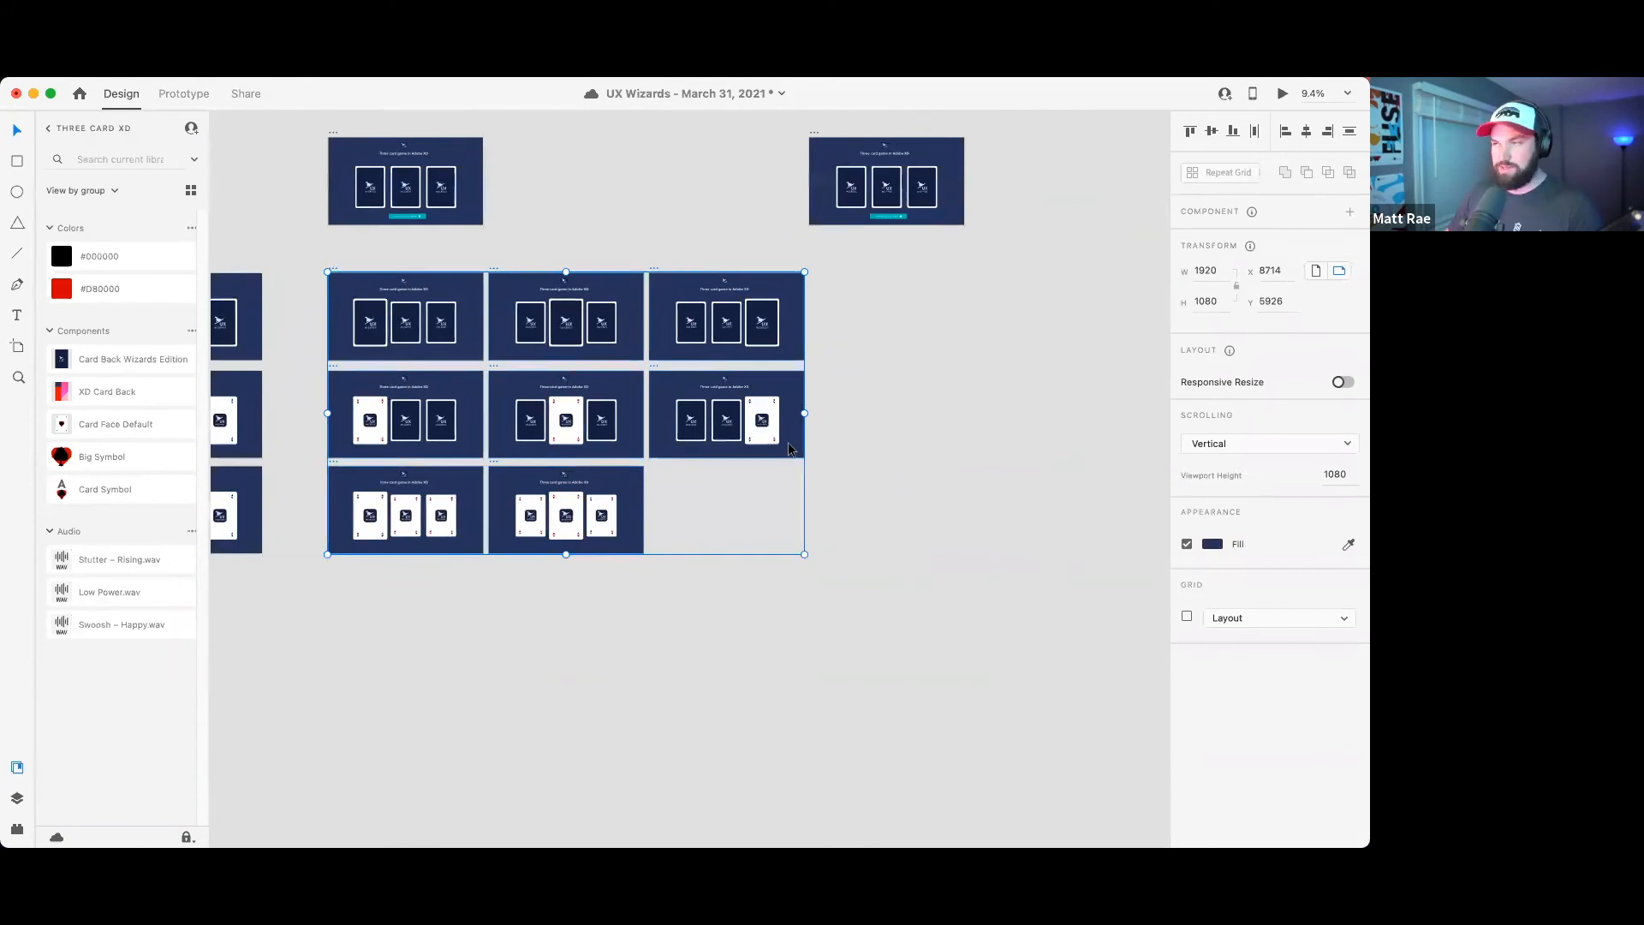
pyautogui.press('super+d')
pyautogui.hscroll(5, 792, 446)
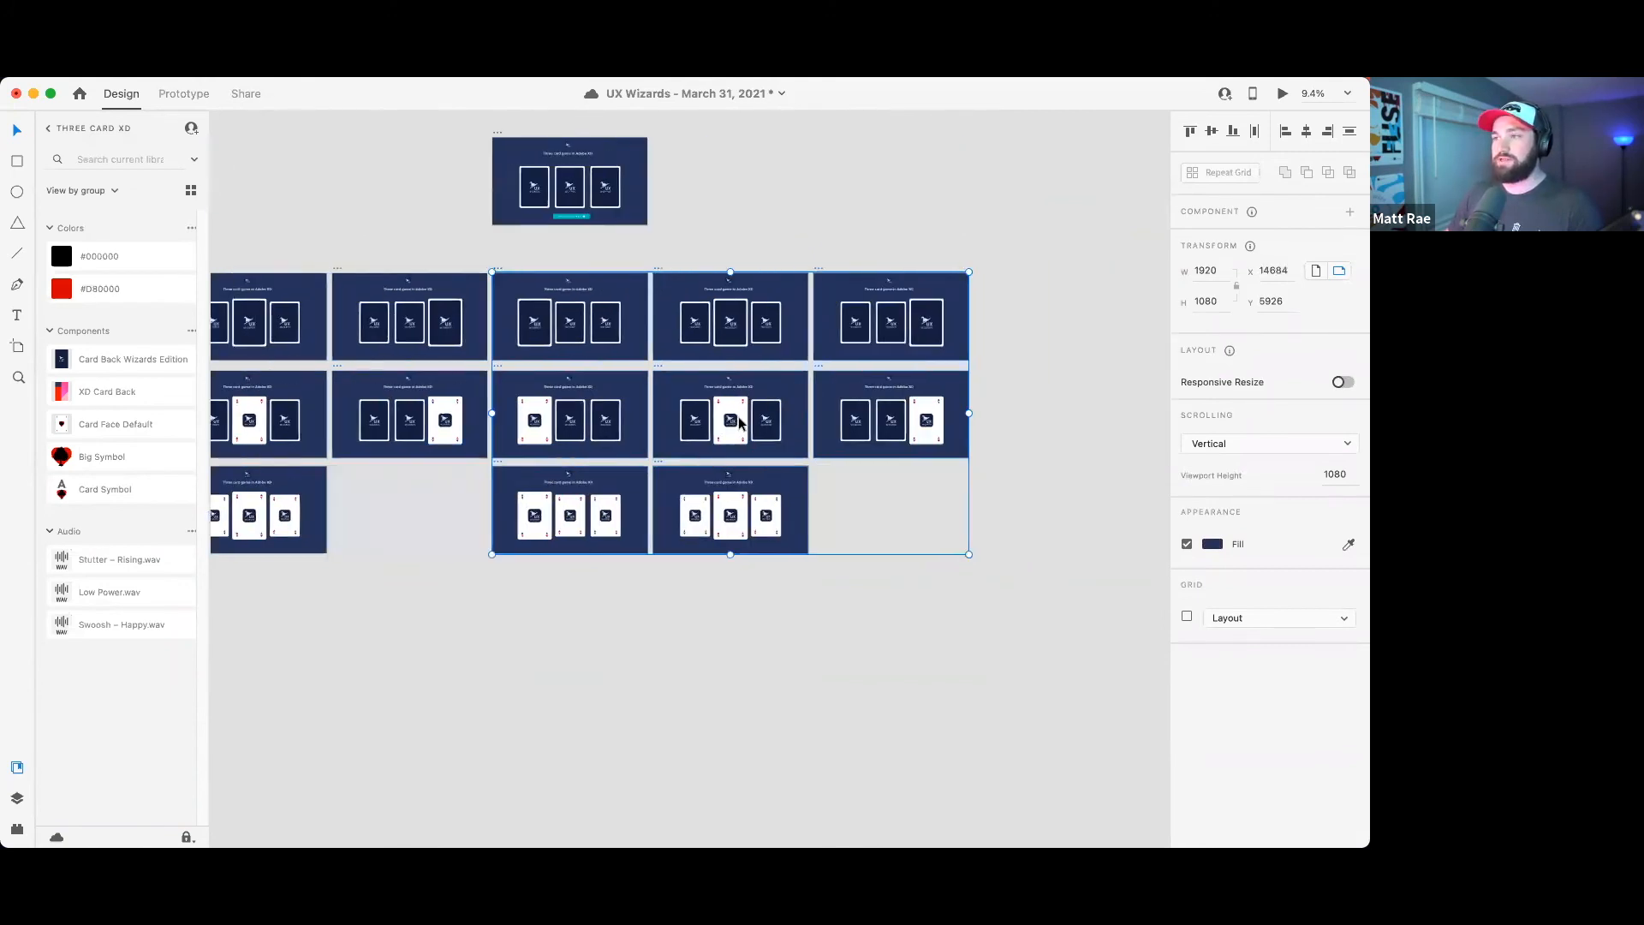
pyautogui.moveTo(497, 267); pyautogui.dragTo(533, 267)
pyautogui.moveTo(496, 131); pyautogui.dragTo(532, 132)
# - Duplicate the third artboard of the original route's lowest row into the empty spot of both copied blocks, at X 12694 and X 19103
pyautogui.scroll(-5, 569, 510)
pyautogui.hscroll(-4, 575, 582)
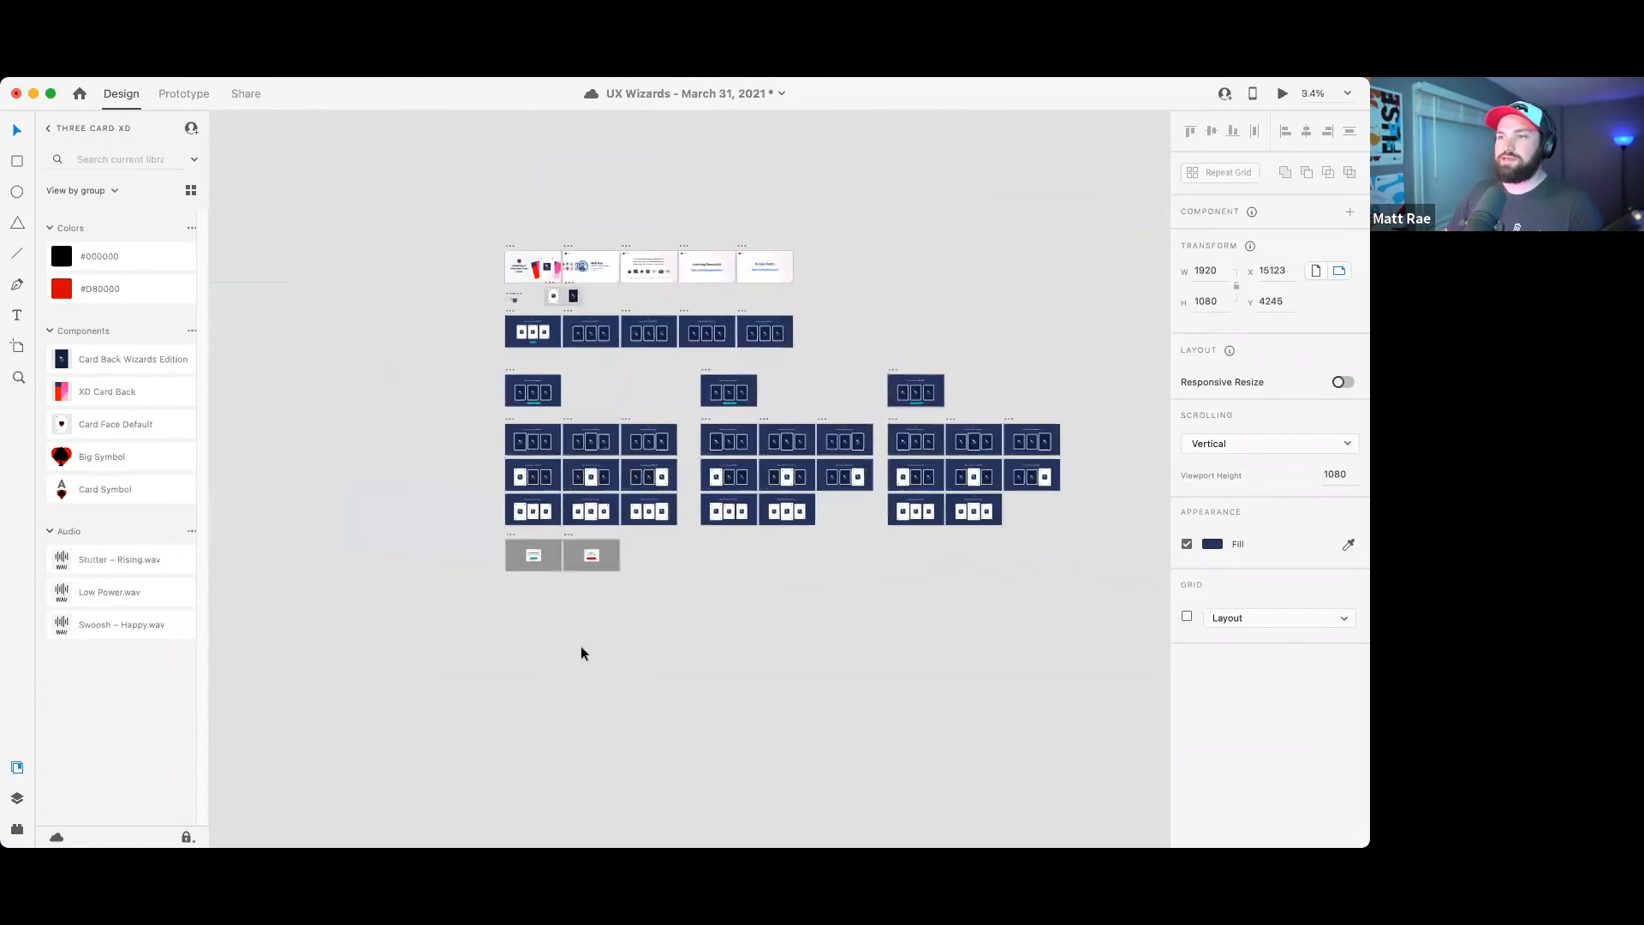
pyautogui.scroll(-2, 700, 522)
pyautogui.scroll(5, 741, 466)
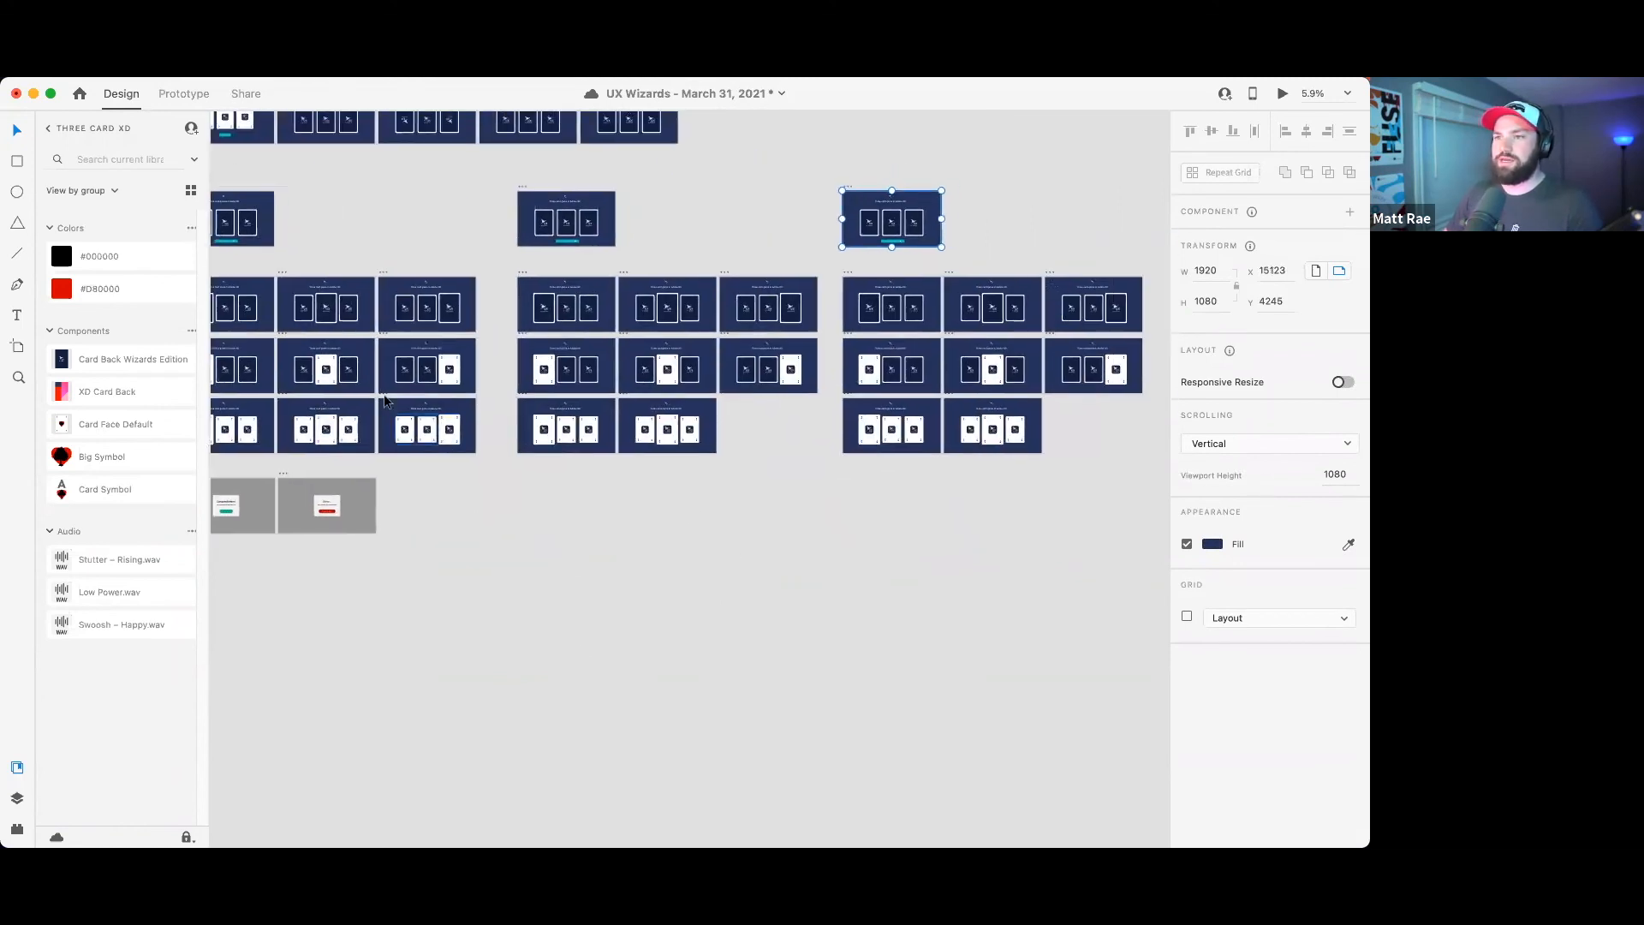
pyautogui.click(385, 400)
pyautogui.press('super+d')
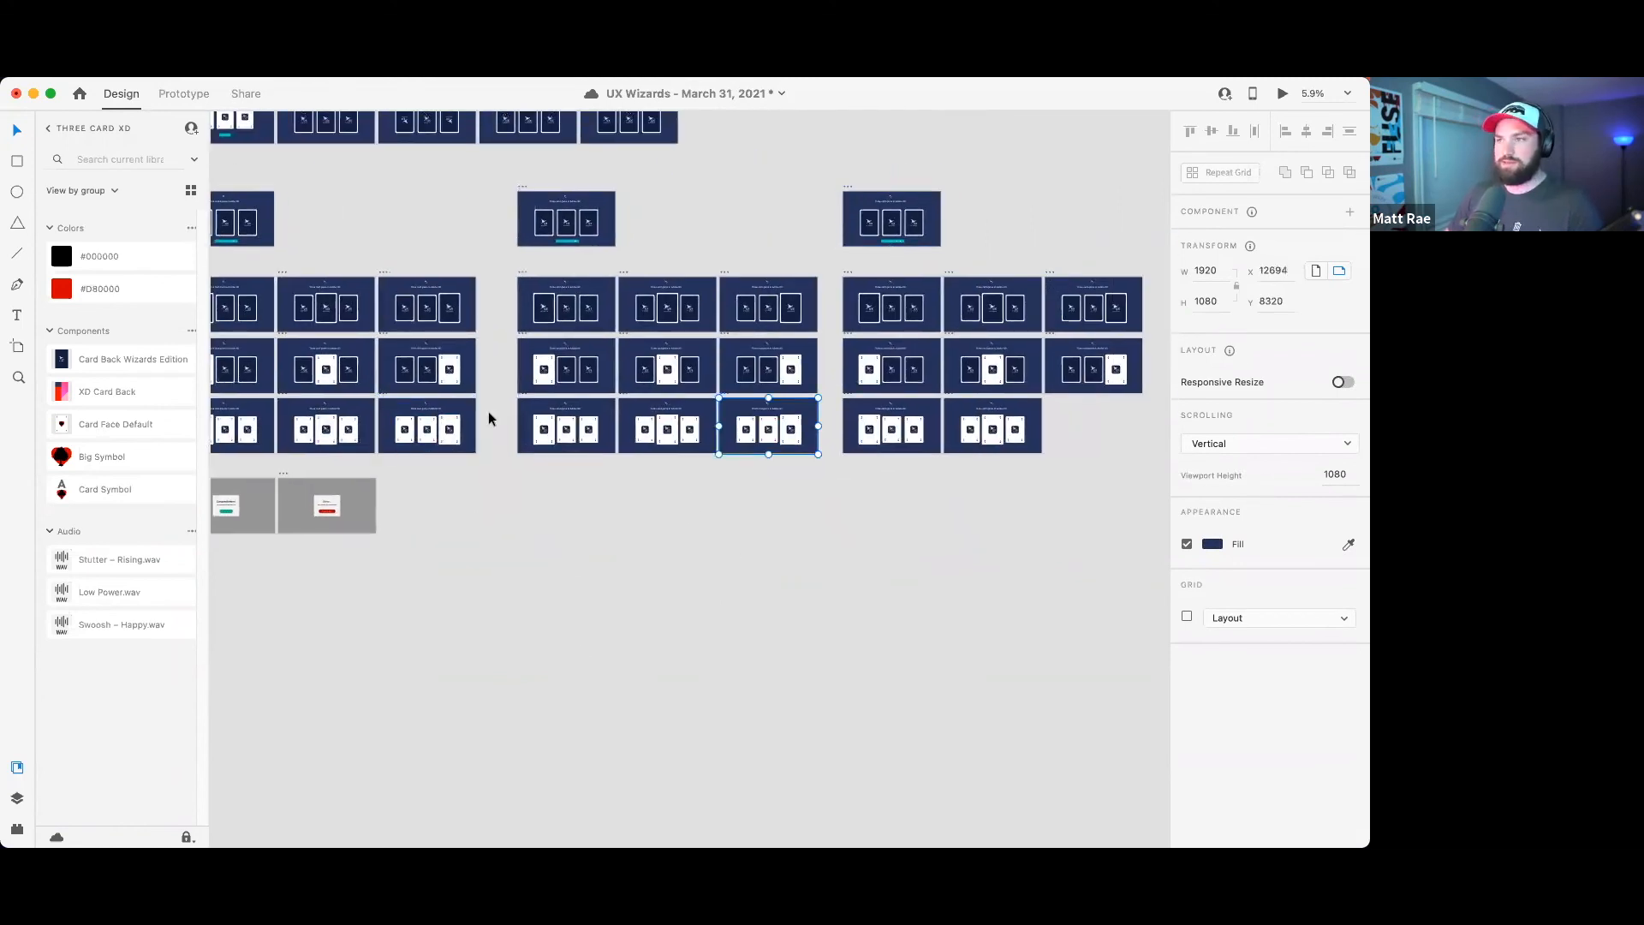
pyautogui.press('super+d')
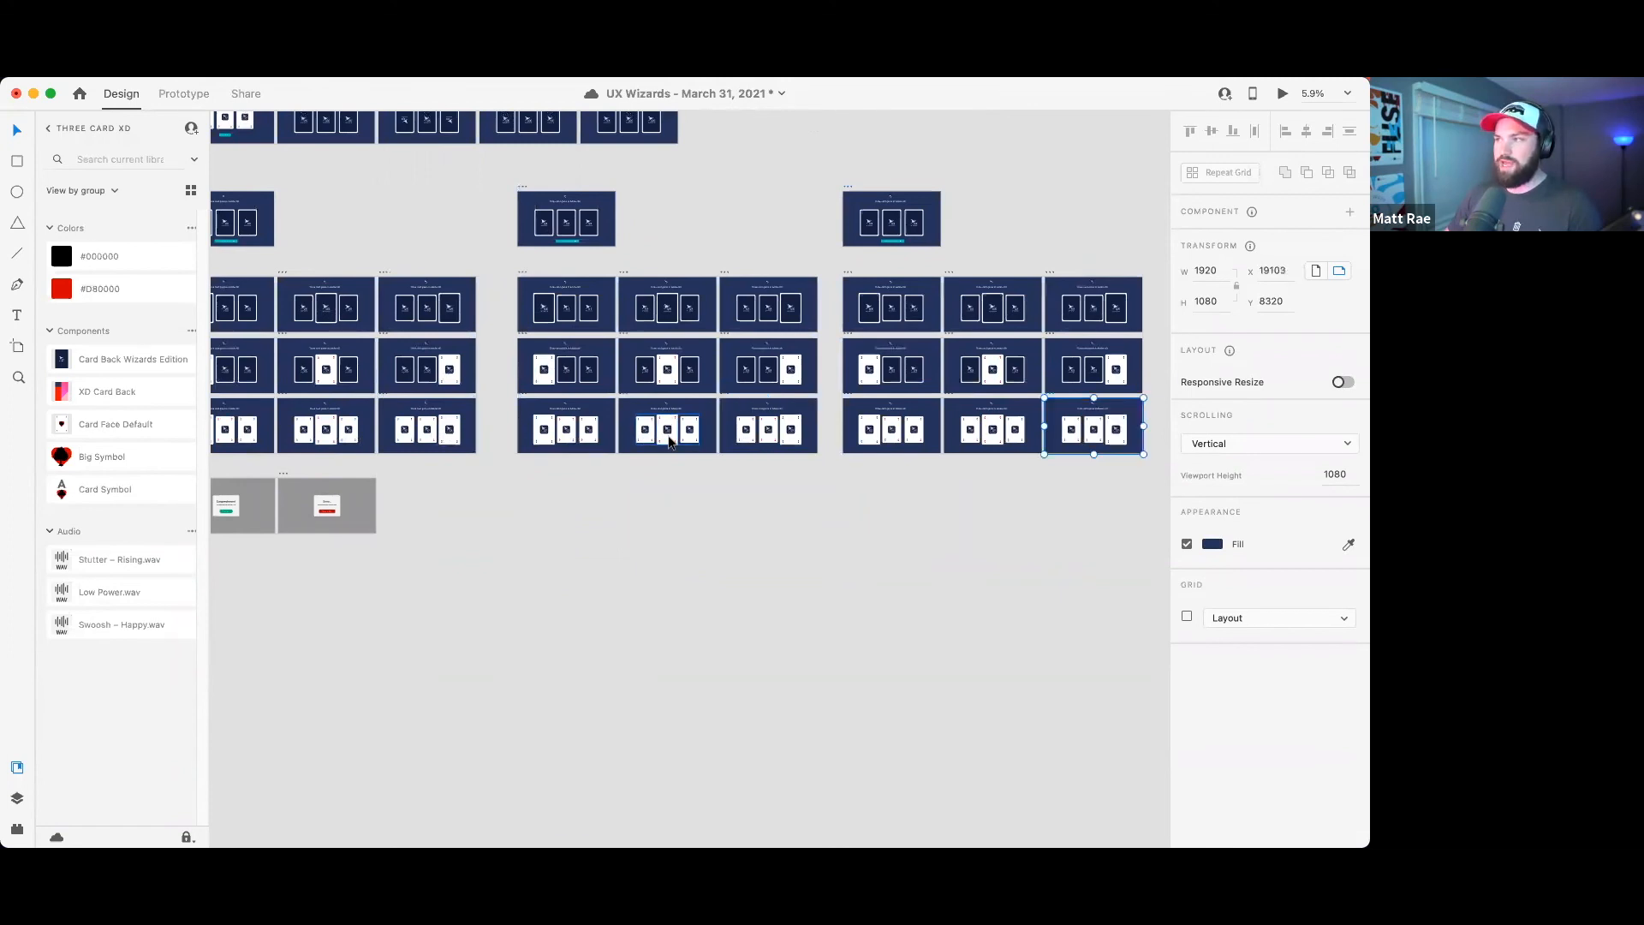
pyautogui.click(704, 537)
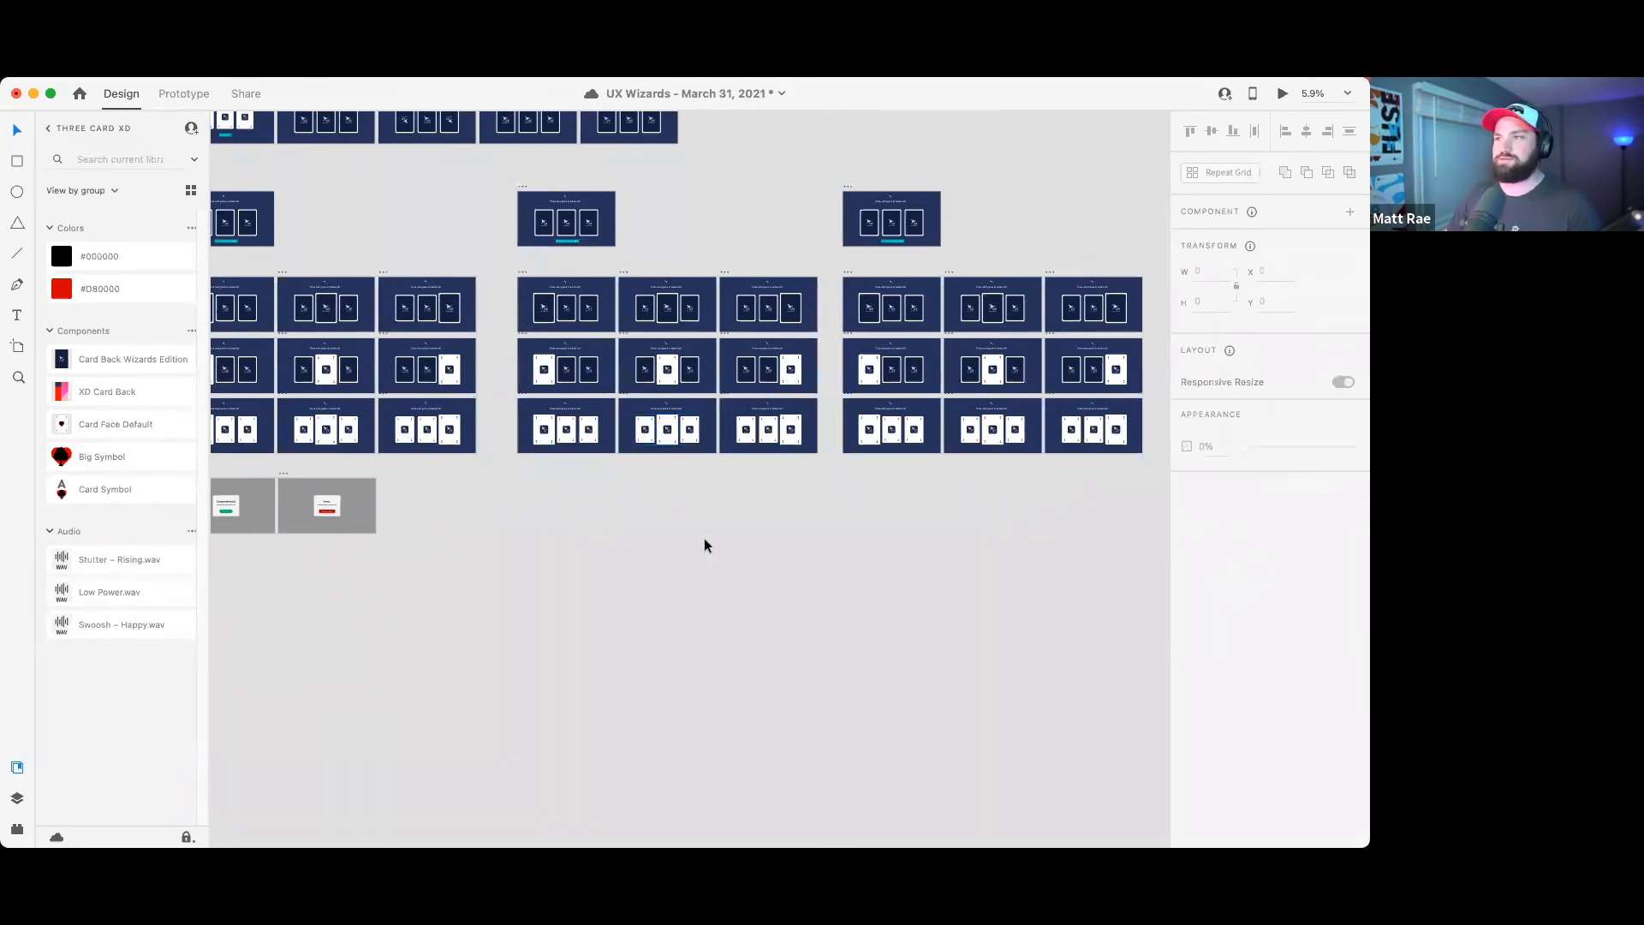
# - Check the layer names of the three cards in Select Prompt 2 to learn their order for comparison with the route artboards beneath
pyautogui.scroll(3, 538, 555)
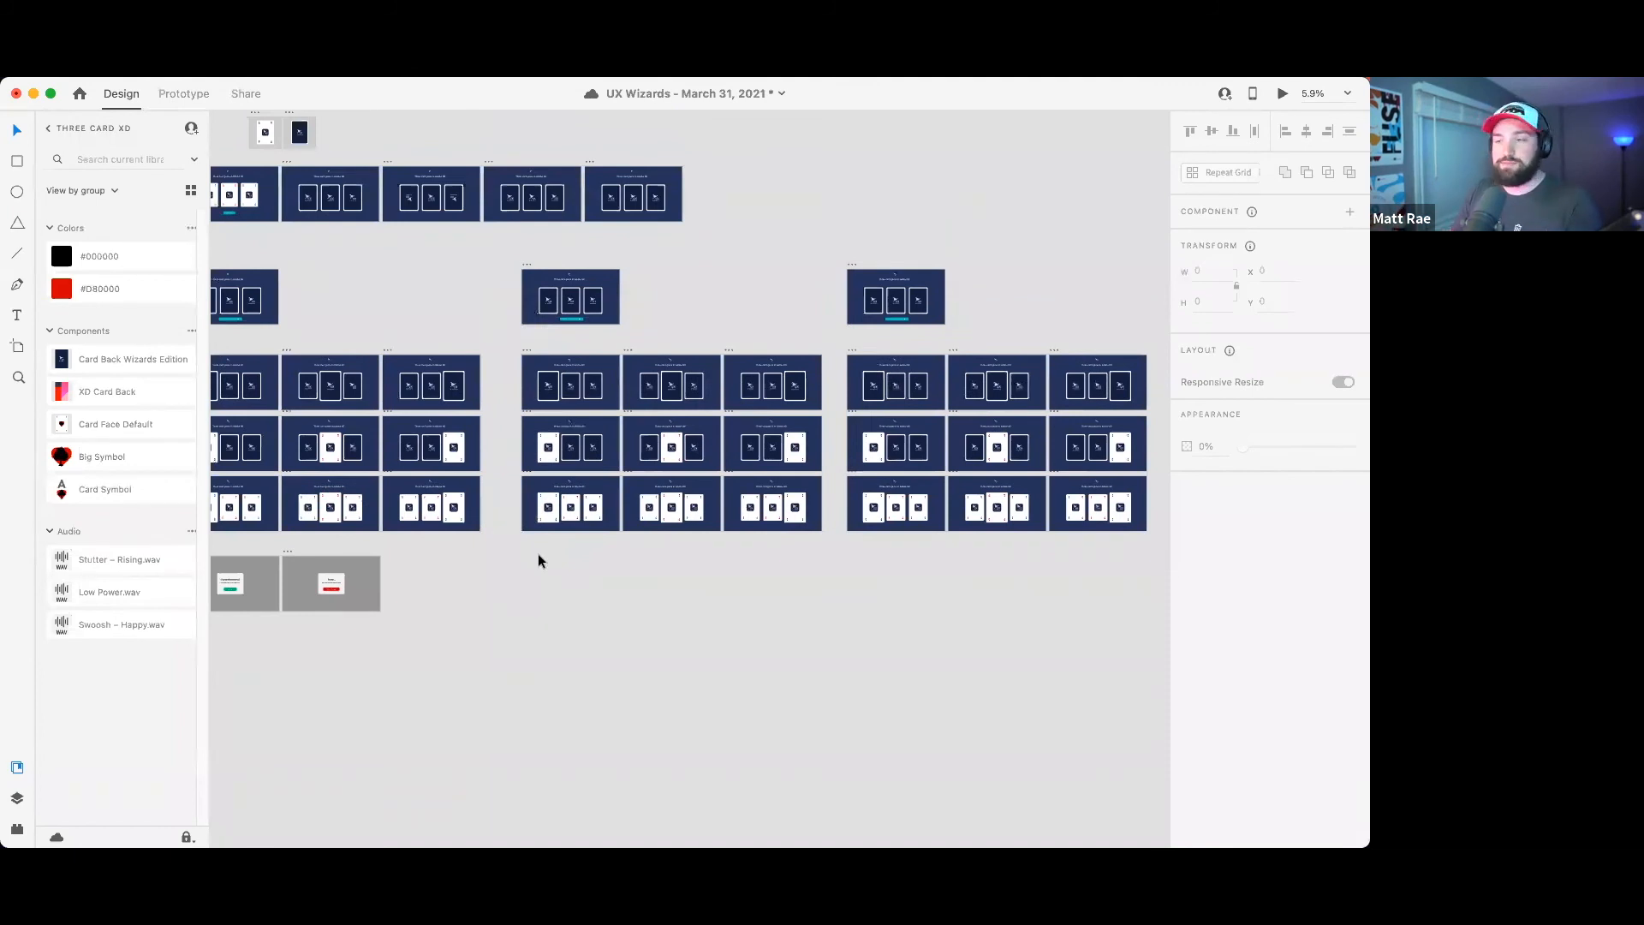
pyautogui.scroll(5, 729, 371)
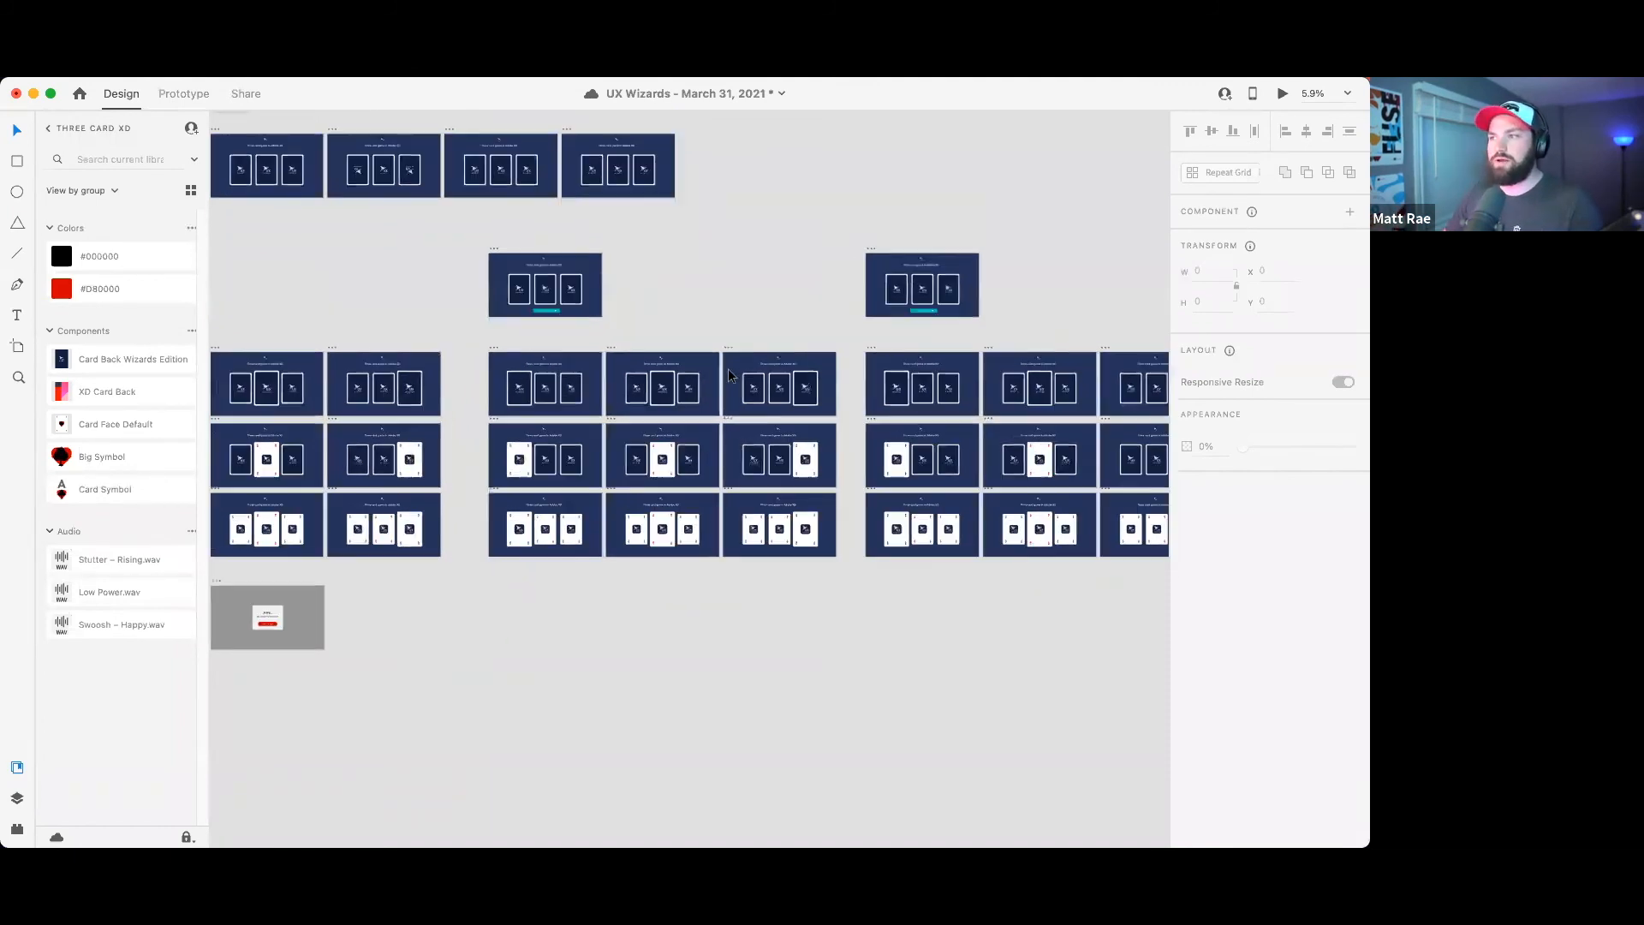
pyautogui.scroll(2, 742, 286)
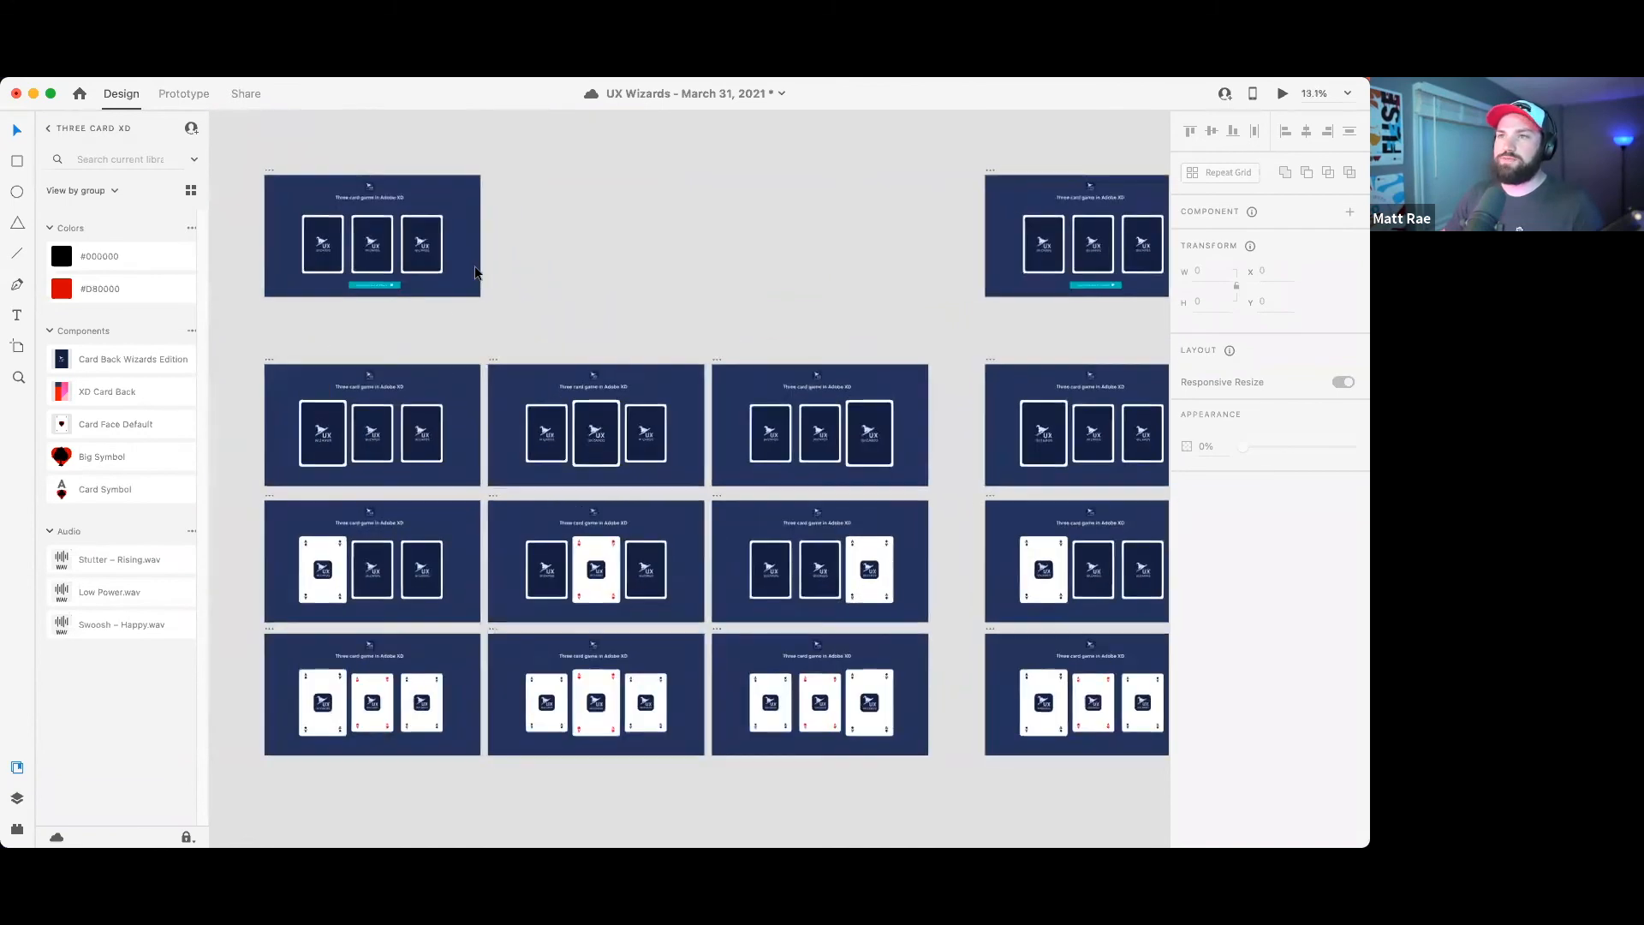
pyautogui.click(325, 241)
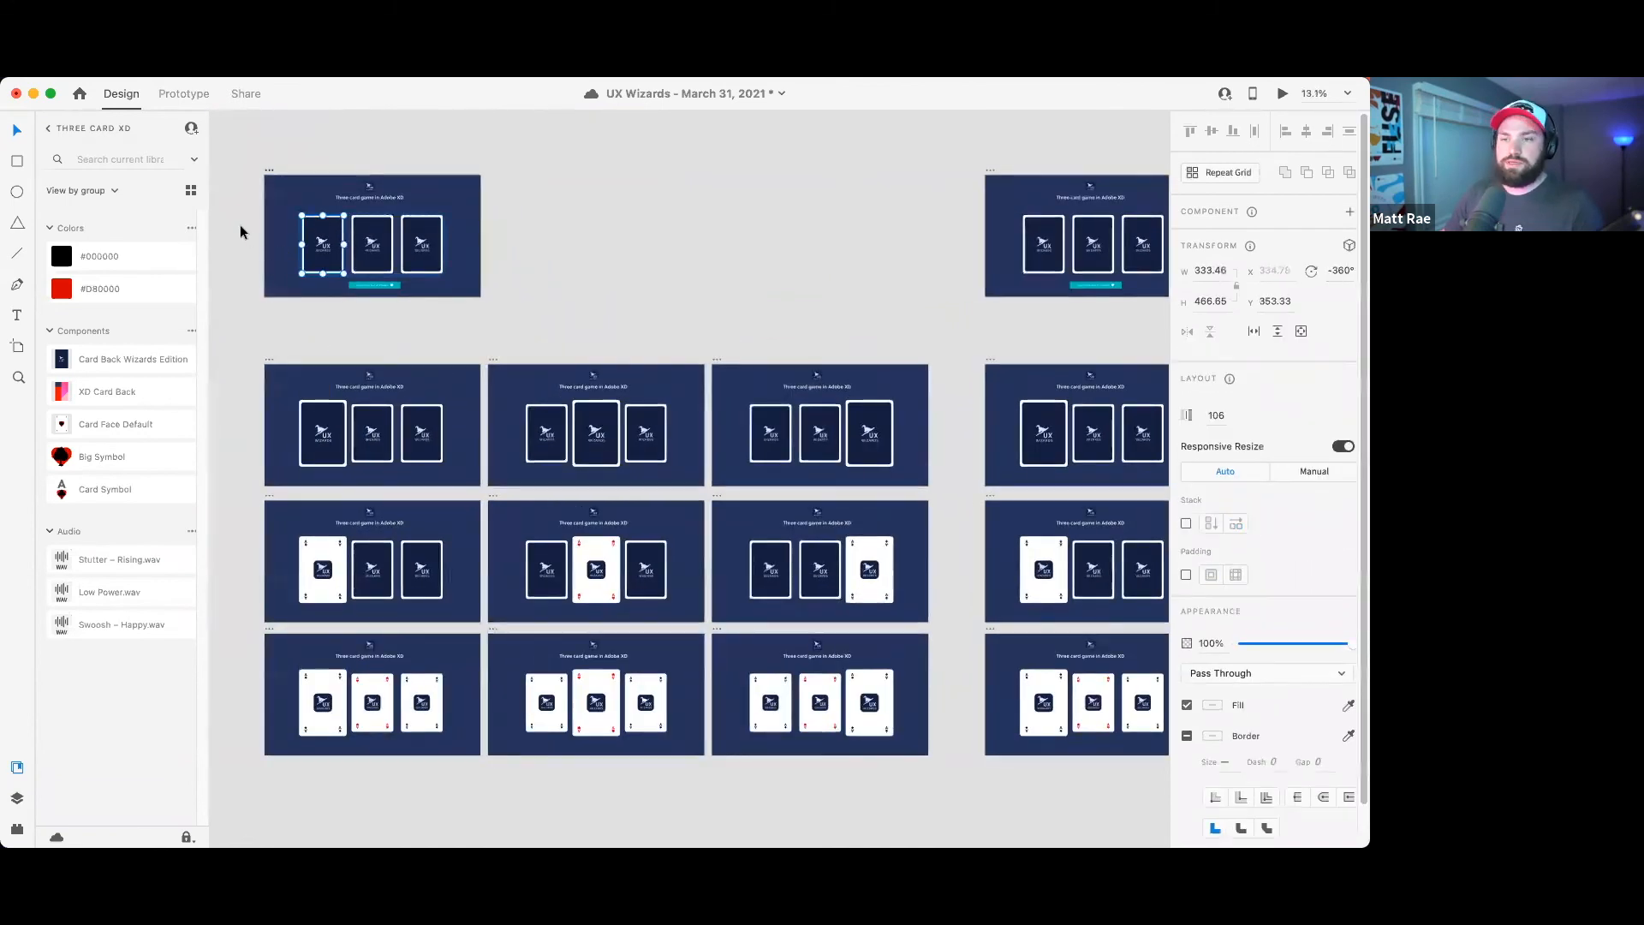
pyautogui.press('super+y')
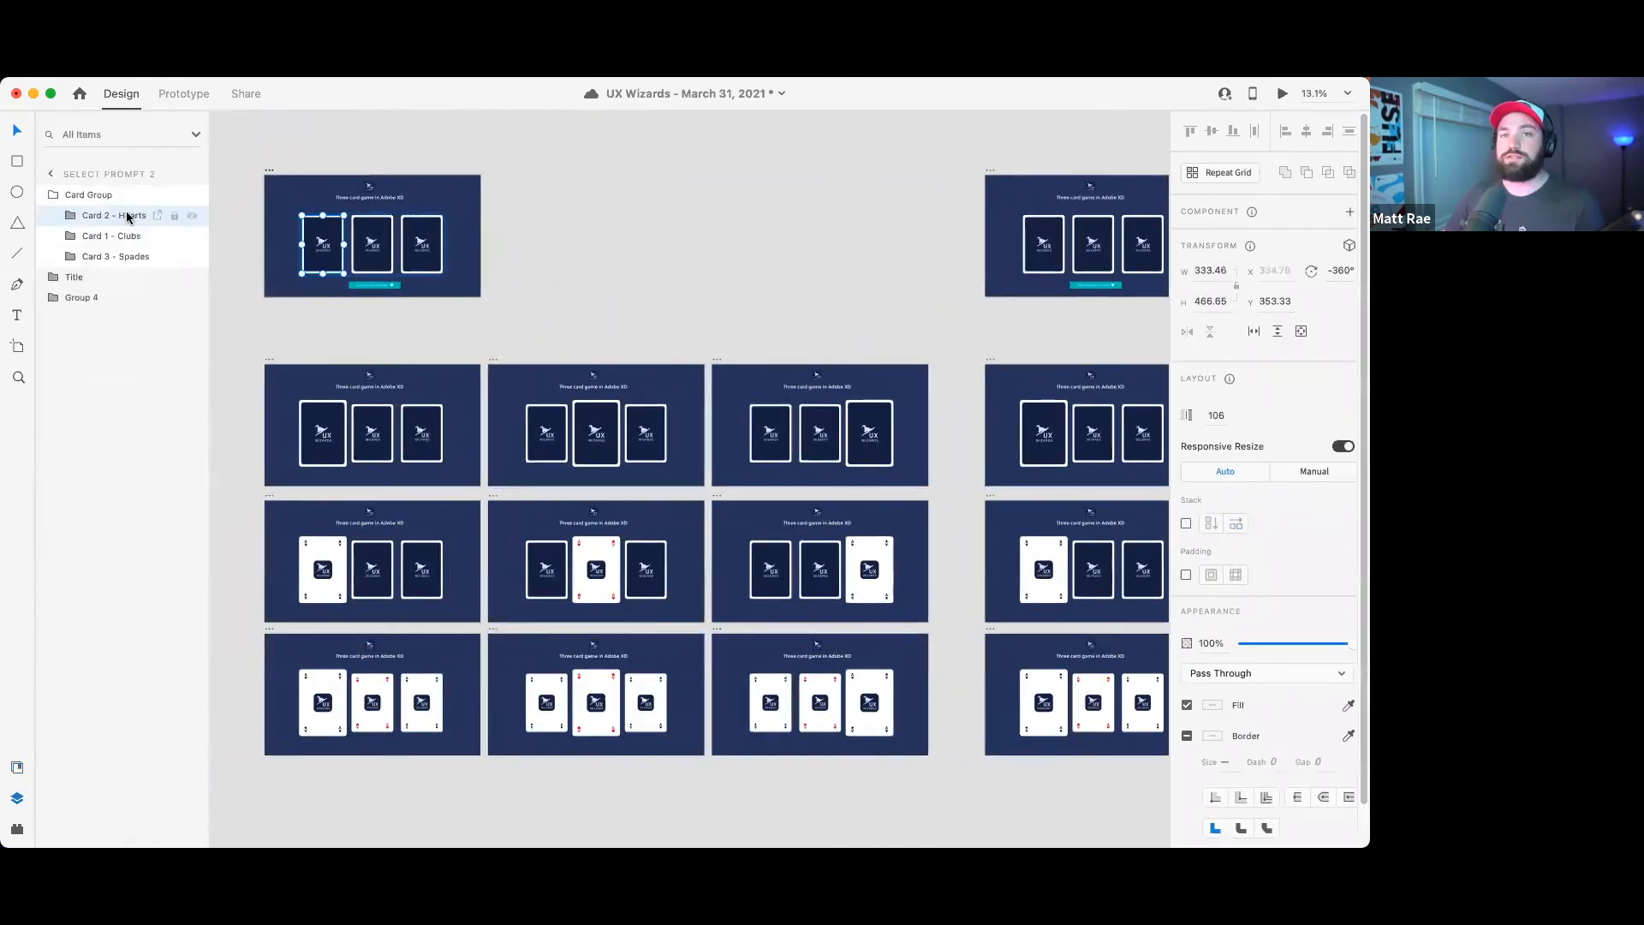
pyautogui.click(127, 217)
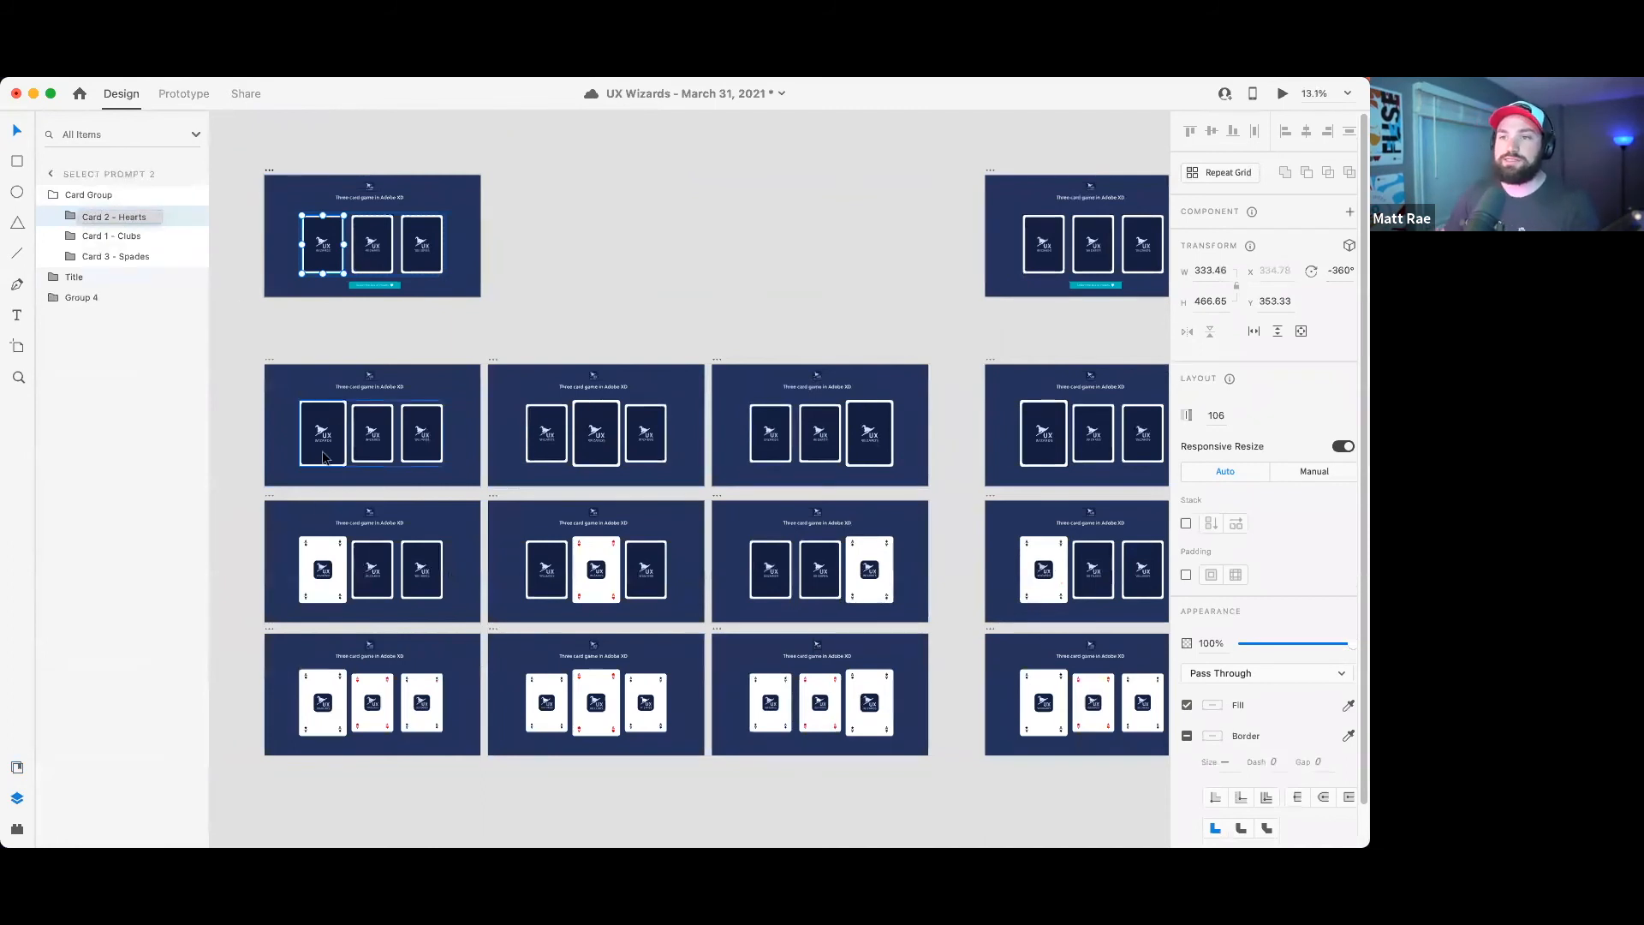
pyautogui.click(373, 242)
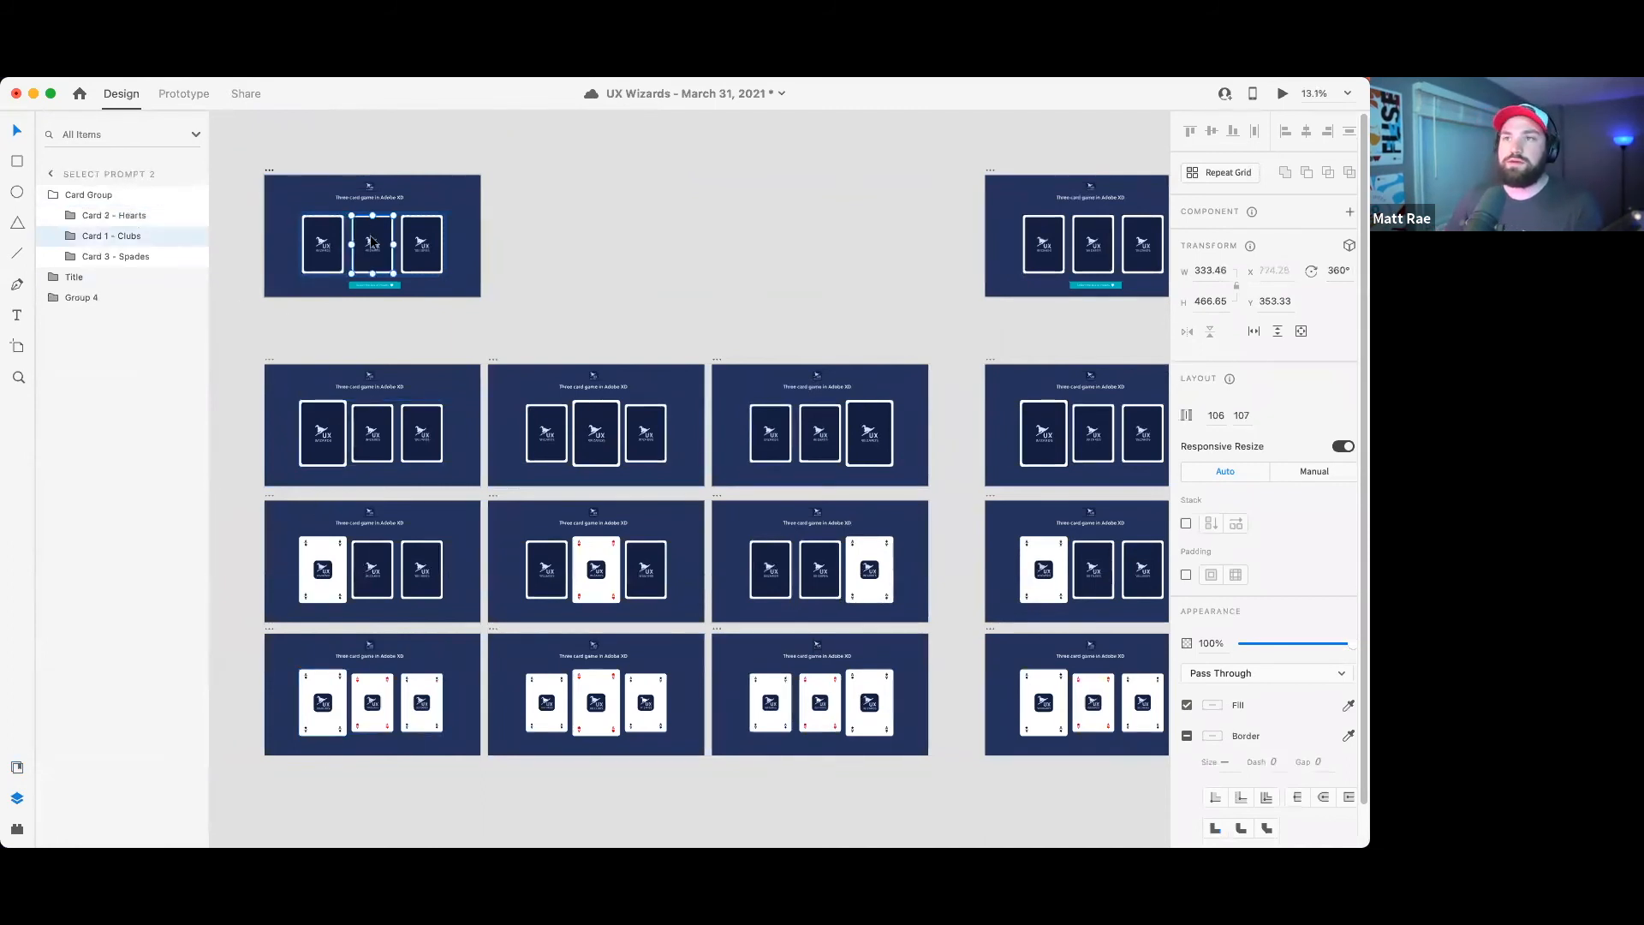
pyautogui.click(422, 240)
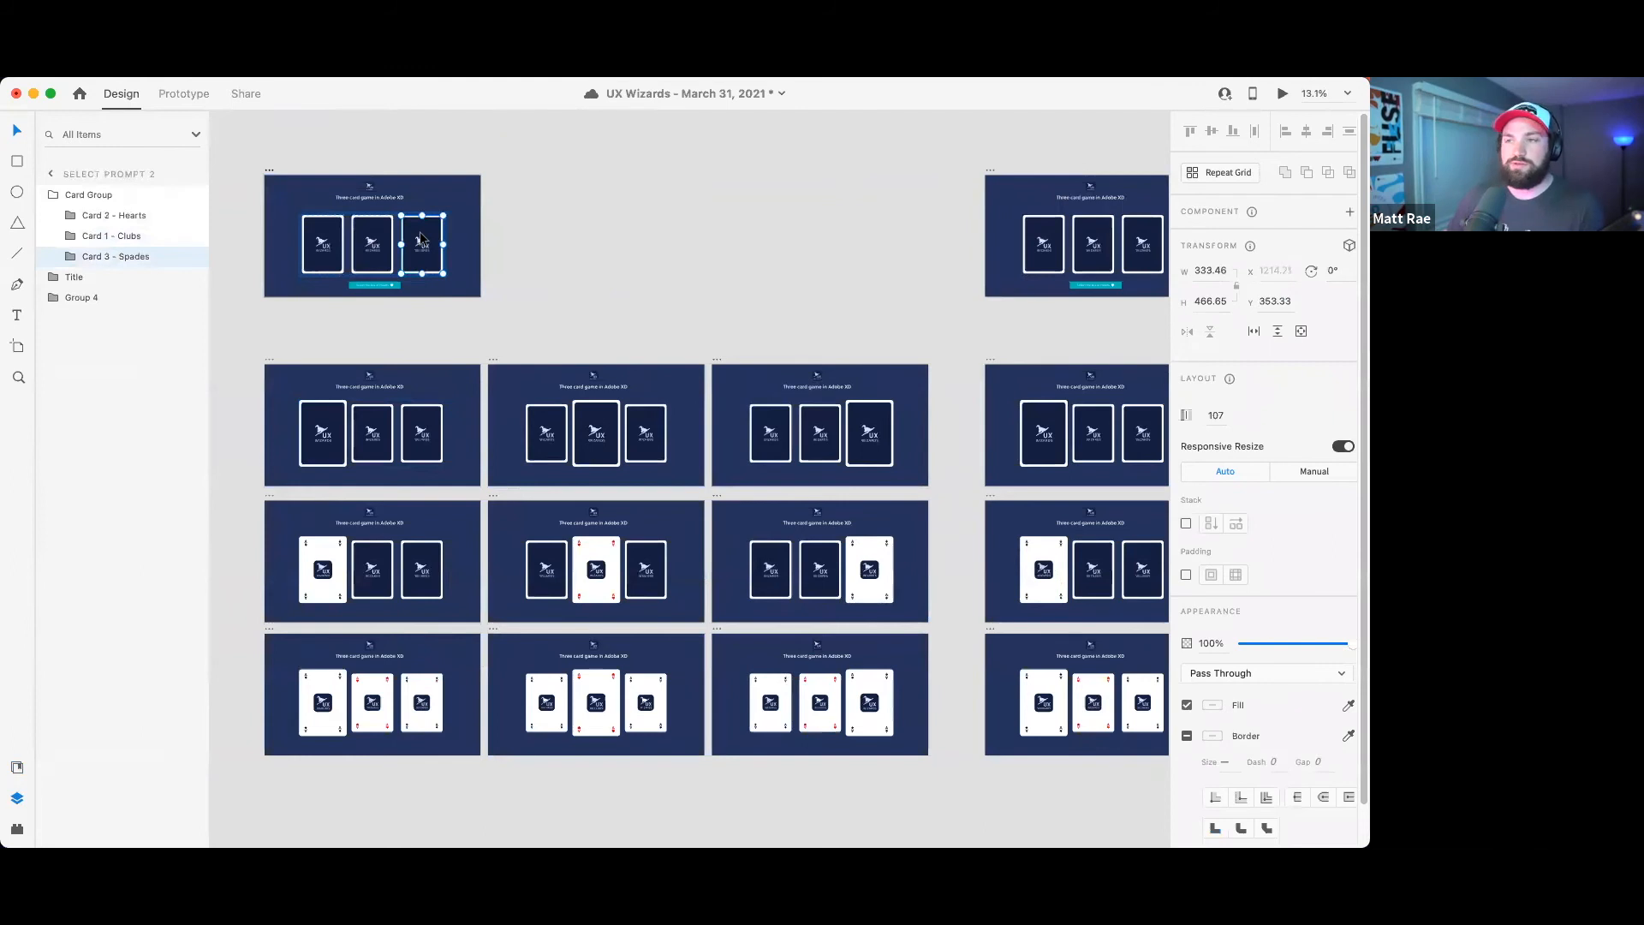
pyautogui.click(326, 437)
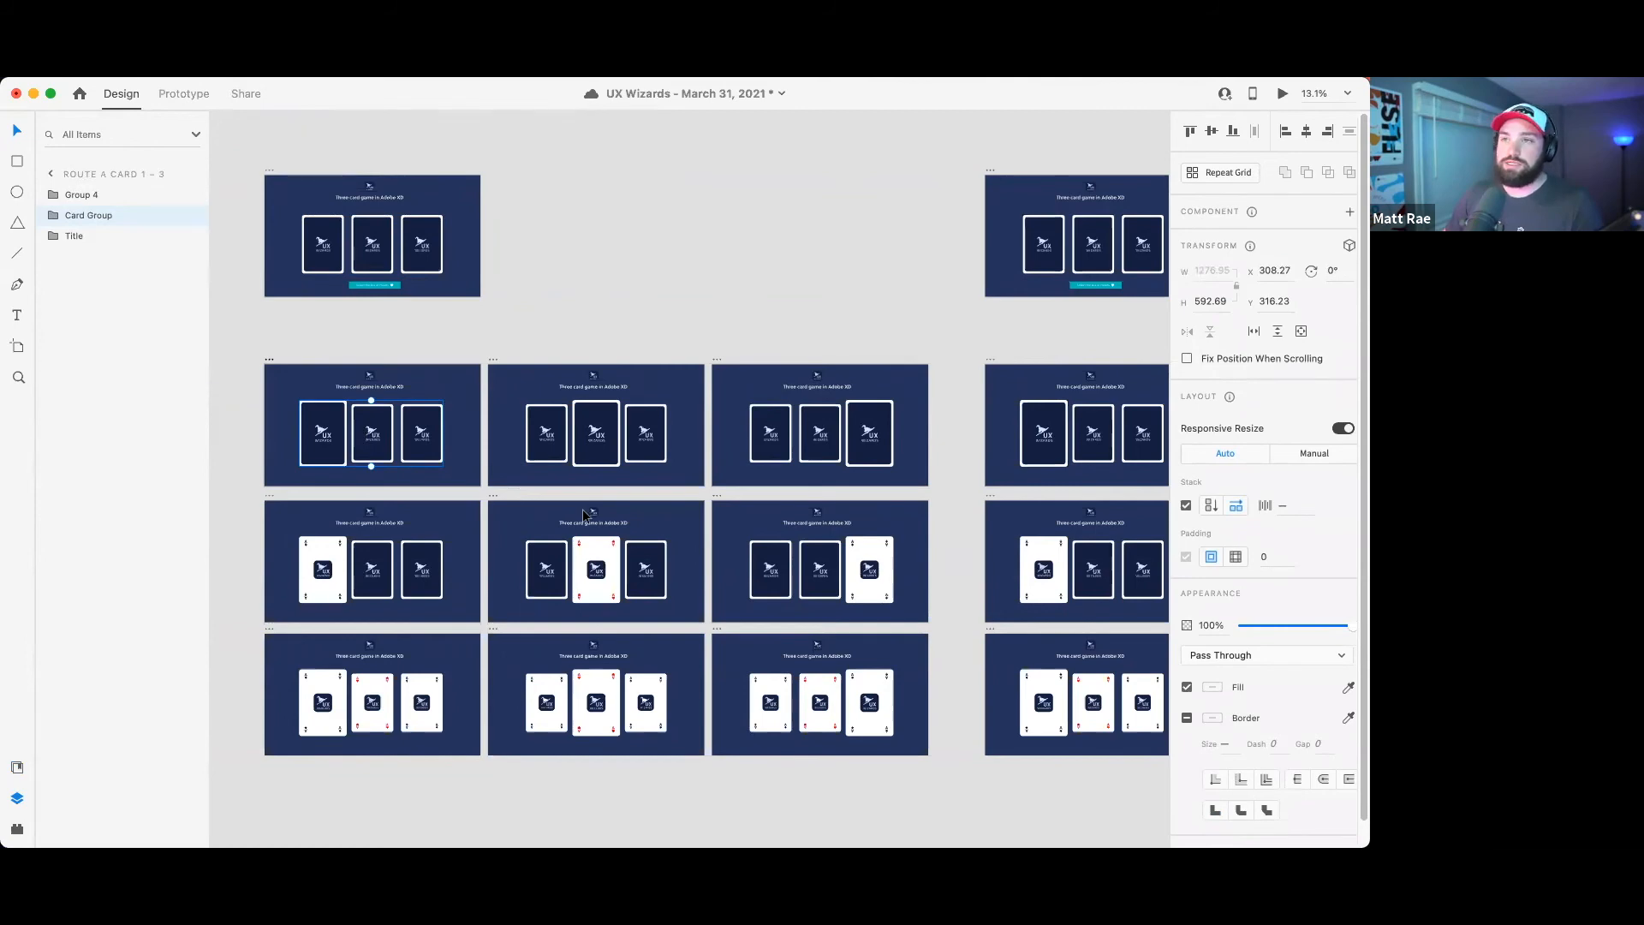
# - Move Card 2 - Hearts to the first position in the card groups of Route A Card 2 – 3, 2 – 4 and 2 – 5
pyautogui.doubleClick(327, 240)
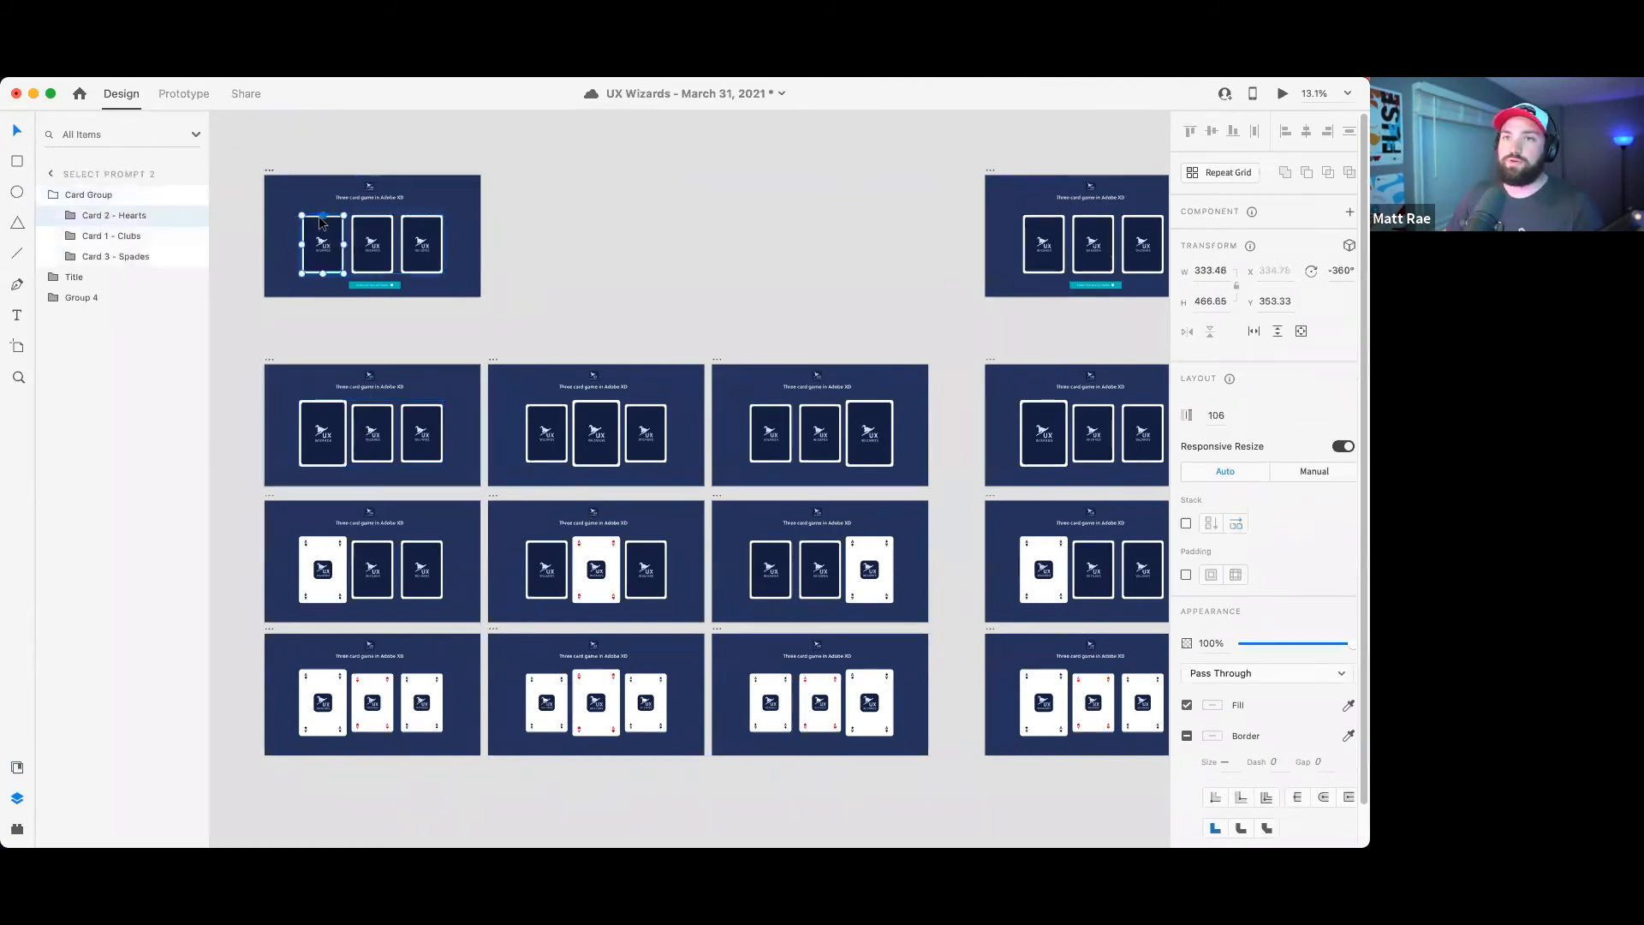
pyautogui.doubleClick(116, 216)
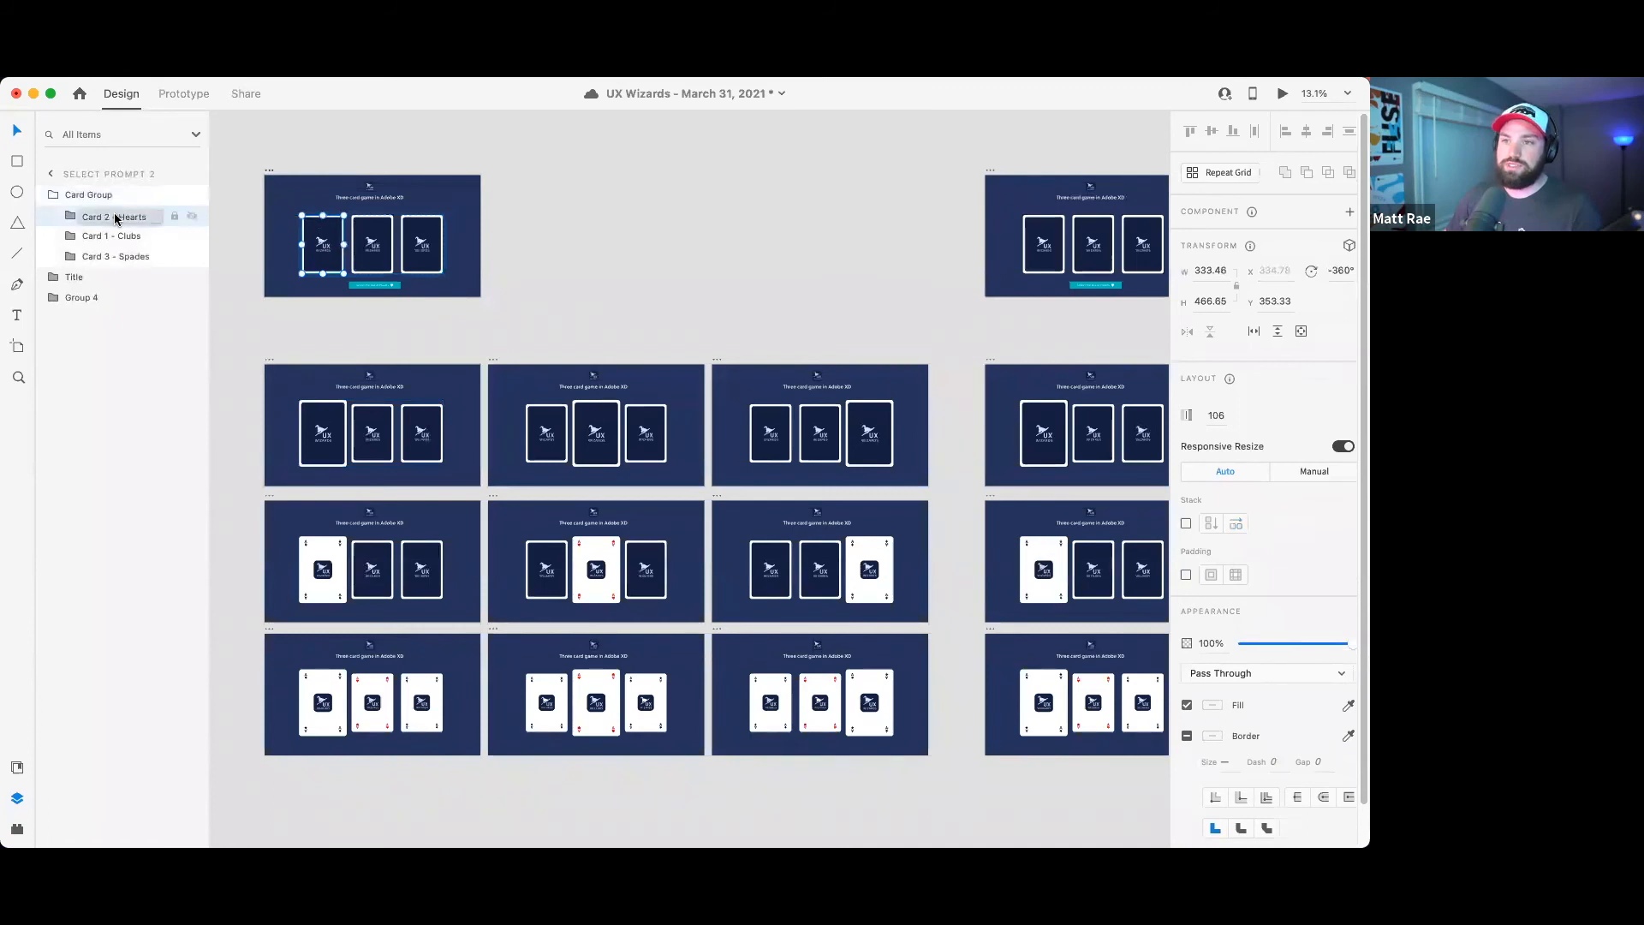
pyautogui.click(599, 569)
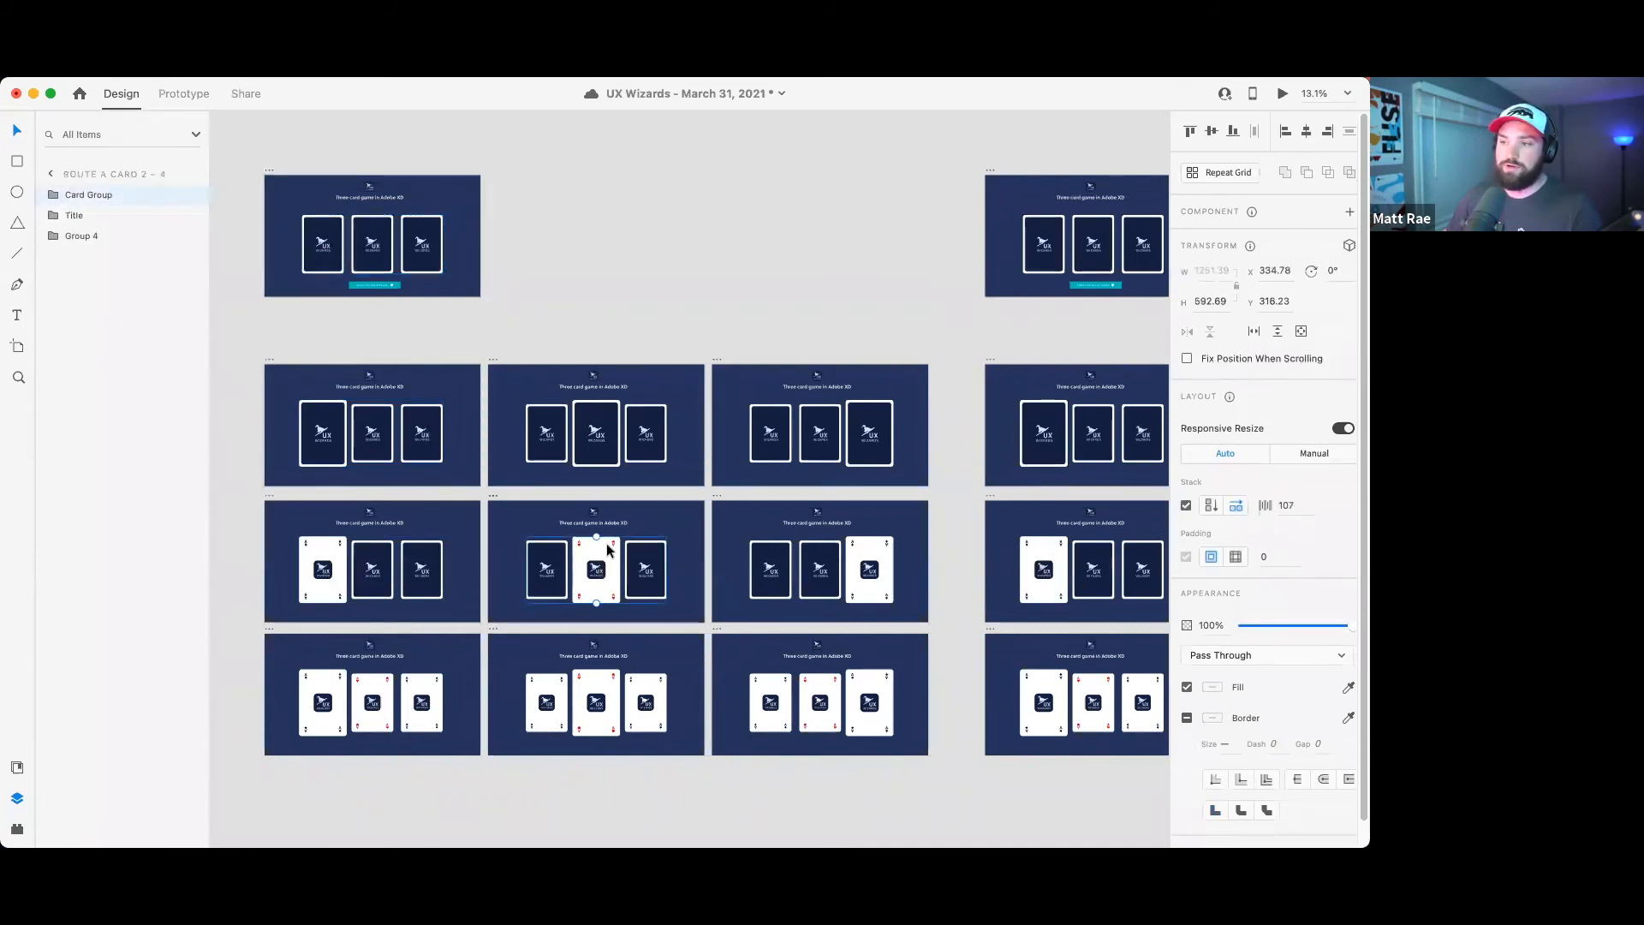
pyautogui.doubleClick(607, 557)
pyautogui.moveTo(608, 558); pyautogui.dragTo(563, 561)
pyautogui.click(615, 698)
pyautogui.doubleClick(615, 698)
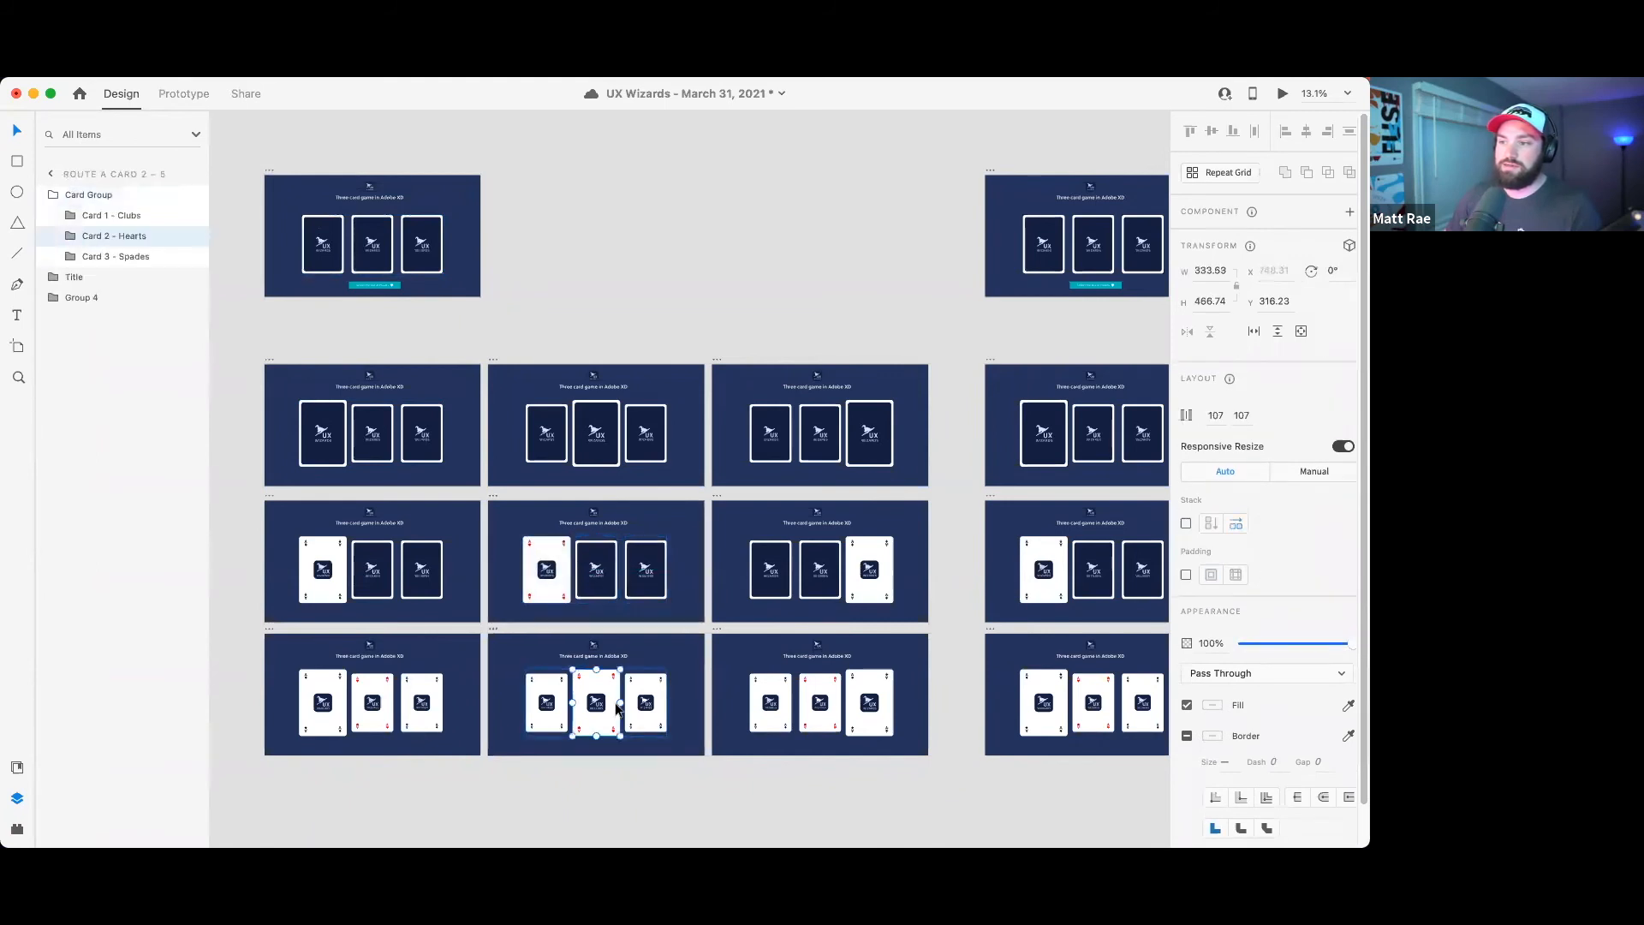
pyautogui.moveTo(615, 698); pyautogui.dragTo(548, 700)
pyautogui.doubleClick(595, 447)
pyautogui.moveTo(602, 447); pyautogui.dragTo(555, 445)
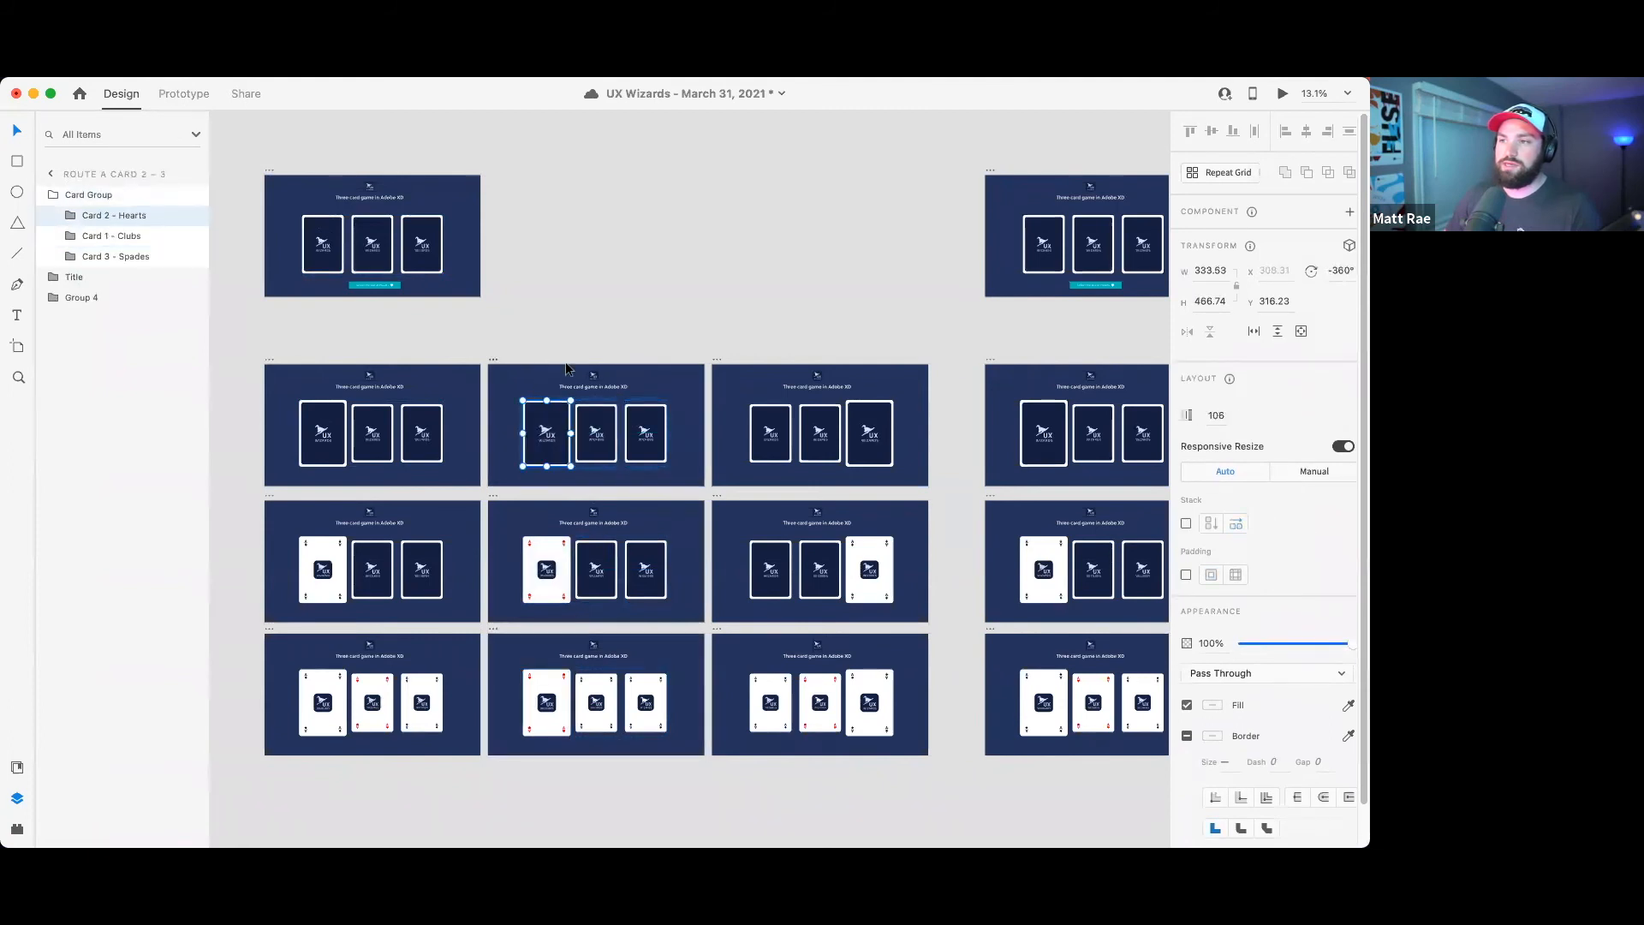
# - Move Card 1 - Clubs to the middle position in the three Route A Card 1 artboards beneath Select Prompt 2
pyautogui.click(314, 422)
pyautogui.doubleClick(370, 248)
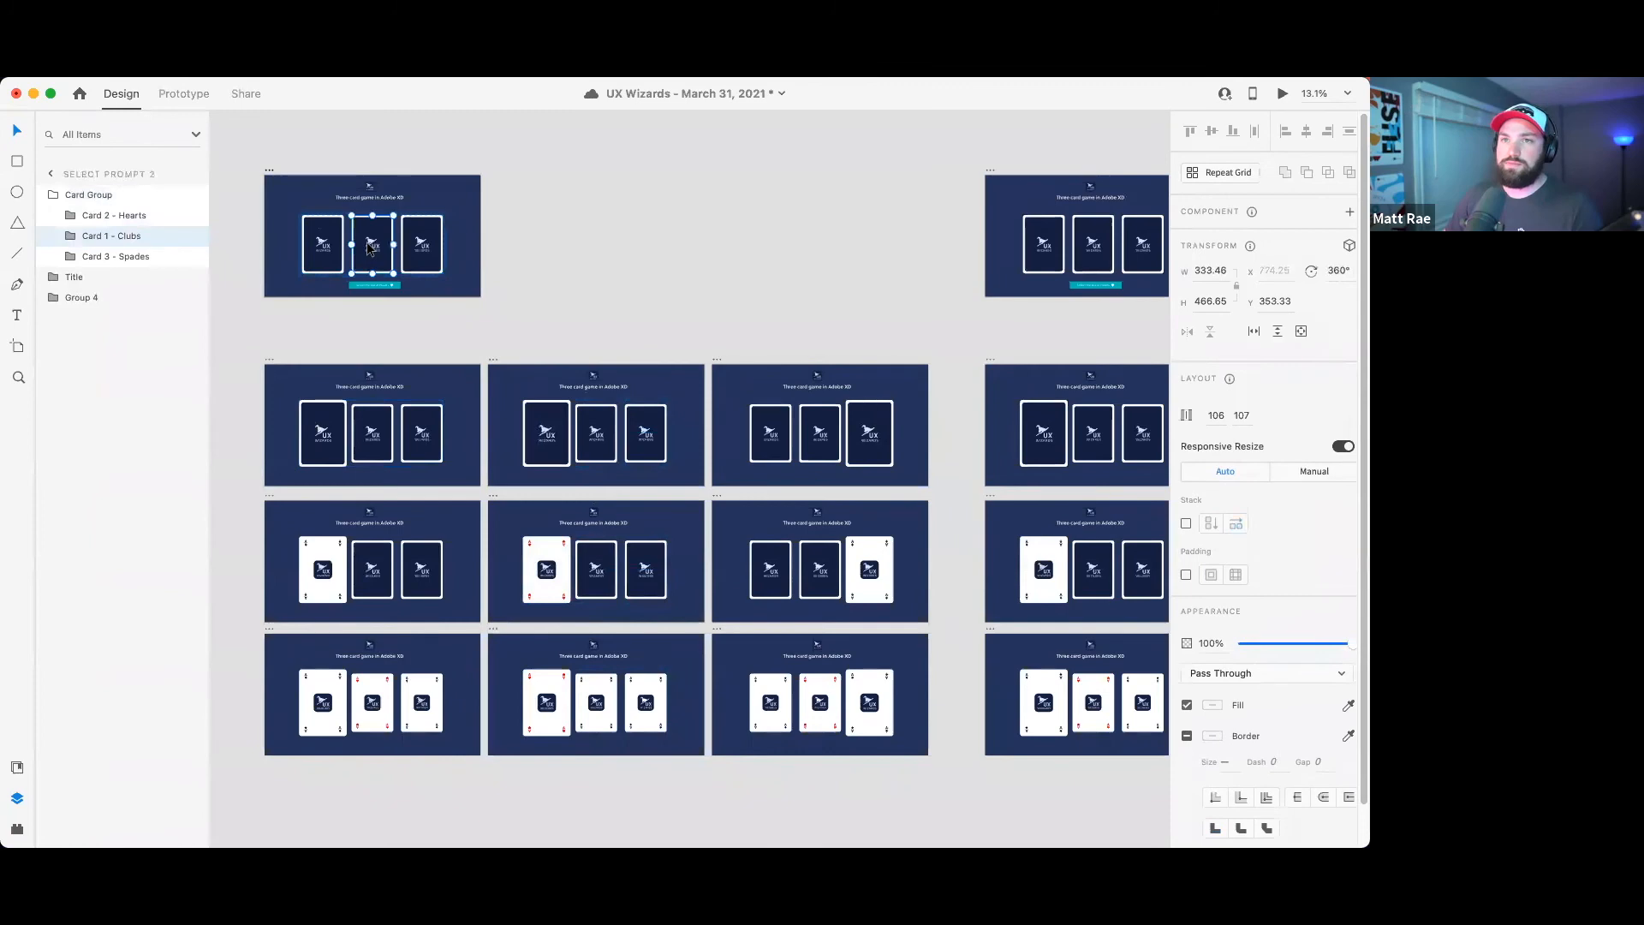
pyautogui.click(342, 419)
pyautogui.doubleClick(343, 419)
pyautogui.moveTo(330, 426); pyautogui.dragTo(378, 428)
pyautogui.click(333, 542)
pyautogui.doubleClick(333, 546)
pyautogui.moveTo(333, 546); pyautogui.dragTo(377, 549)
pyautogui.click(335, 688)
pyautogui.doubleClick(335, 689)
pyautogui.moveTo(335, 689); pyautogui.dragTo(374, 690)
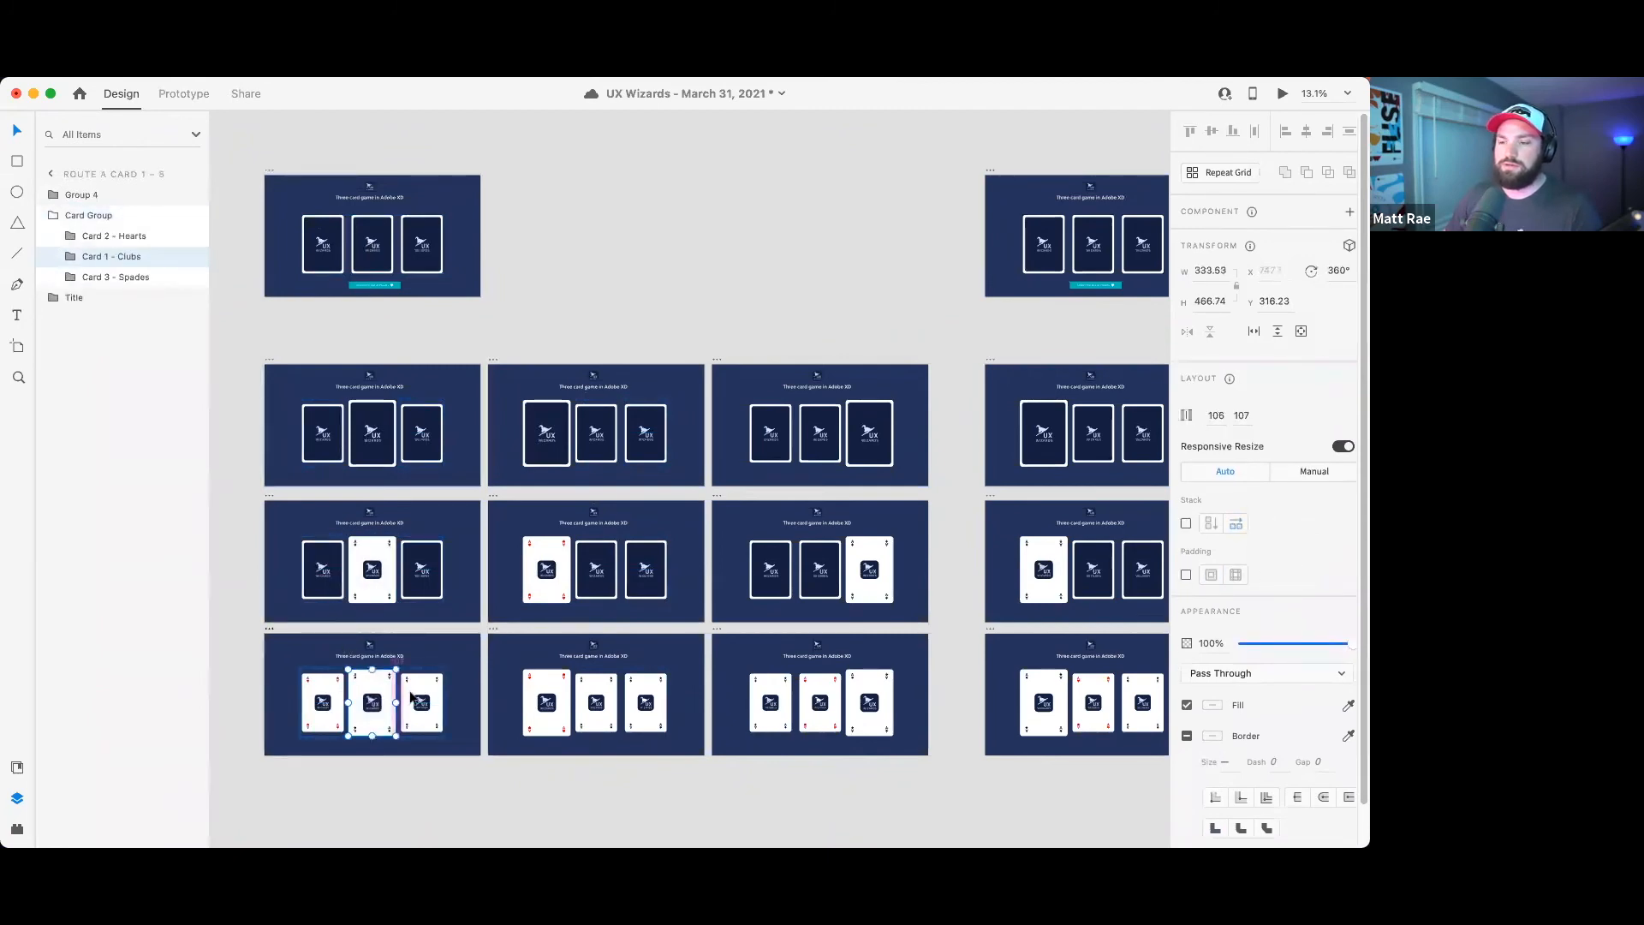
# - Compare the position of Card 3 - Spades in Select Prompt 2 and Route A Card 3 – 1, and switch to Prototype mode
pyautogui.doubleClick(423, 240)
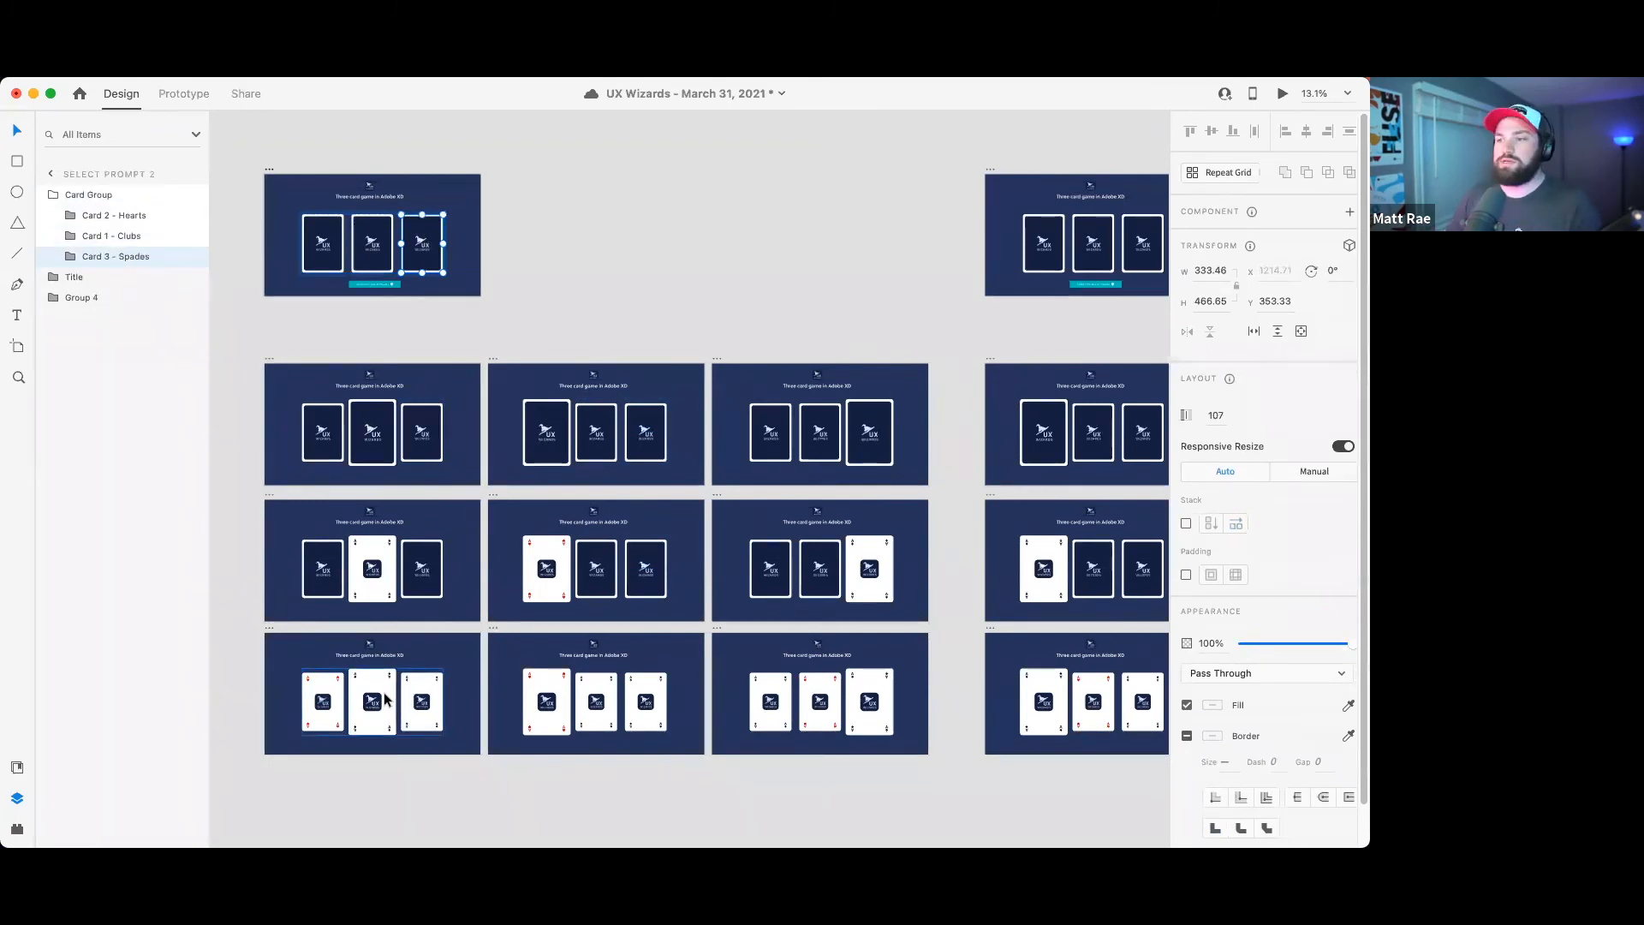
pyautogui.doubleClick(871, 432)
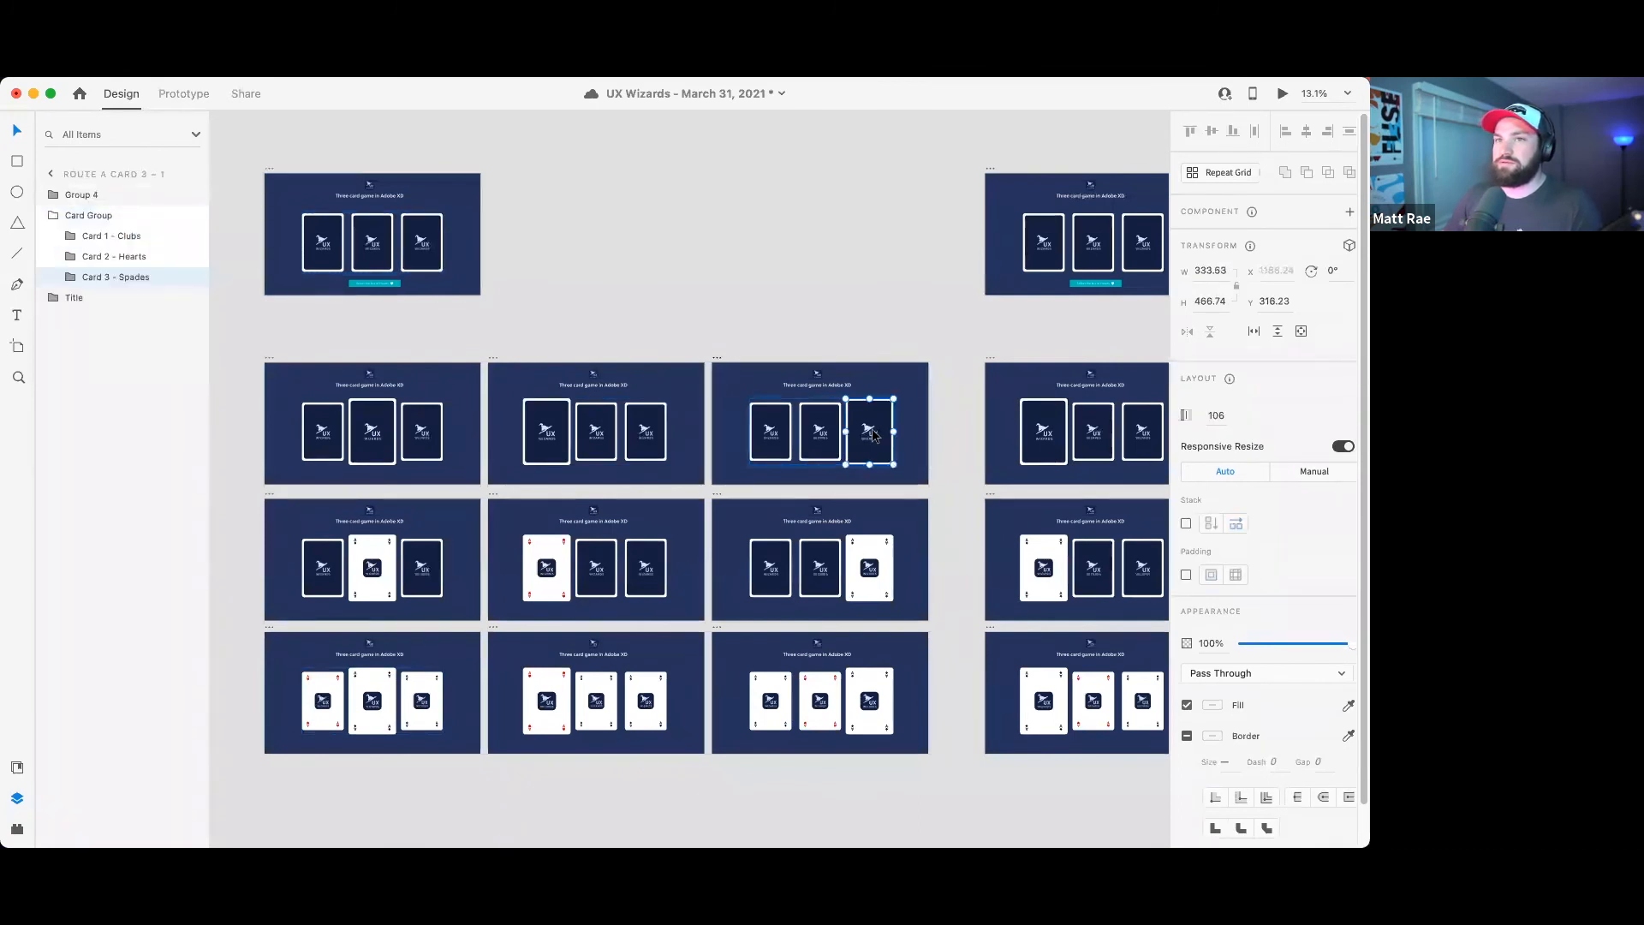
pyautogui.doubleClick(418, 251)
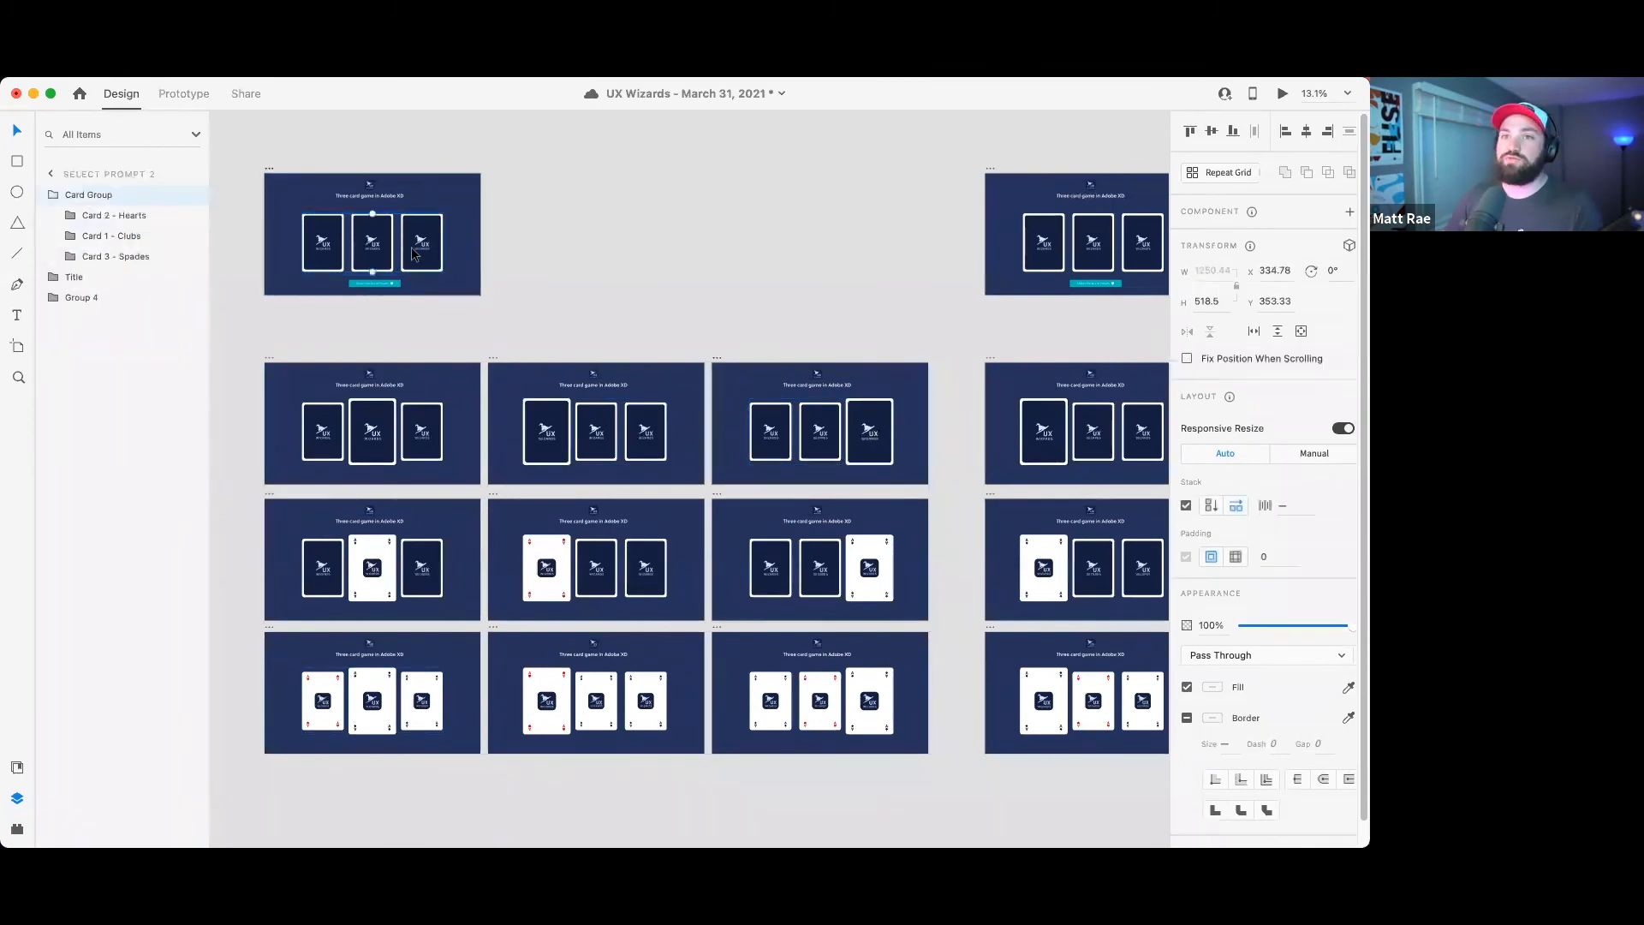
pyautogui.click(751, 276)
pyautogui.scroll(-3, 589, 341)
pyautogui.click(180, 98)
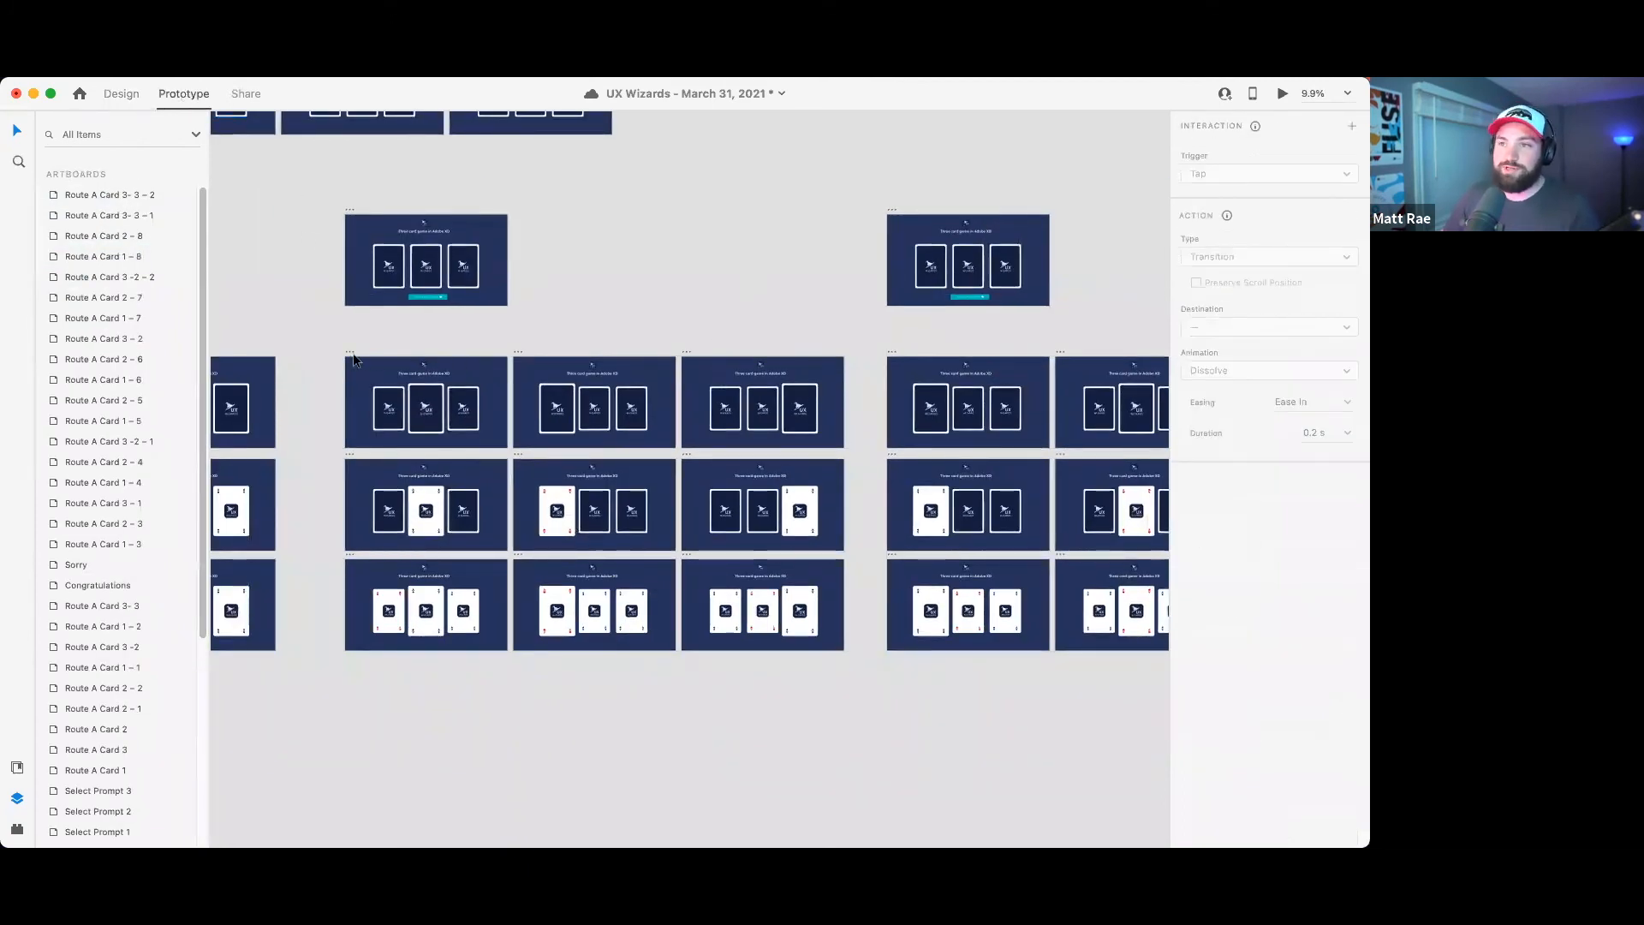
# - Link Card 2 - Hearts in Select Prompt 2 to Route A Card 2 – 3 on tap with Auto-Animate and a 0.8 s duration
pyautogui.moveTo(720, 313); pyautogui.dragTo(726, 313)
pyautogui.hscroll(-5, 726, 314)
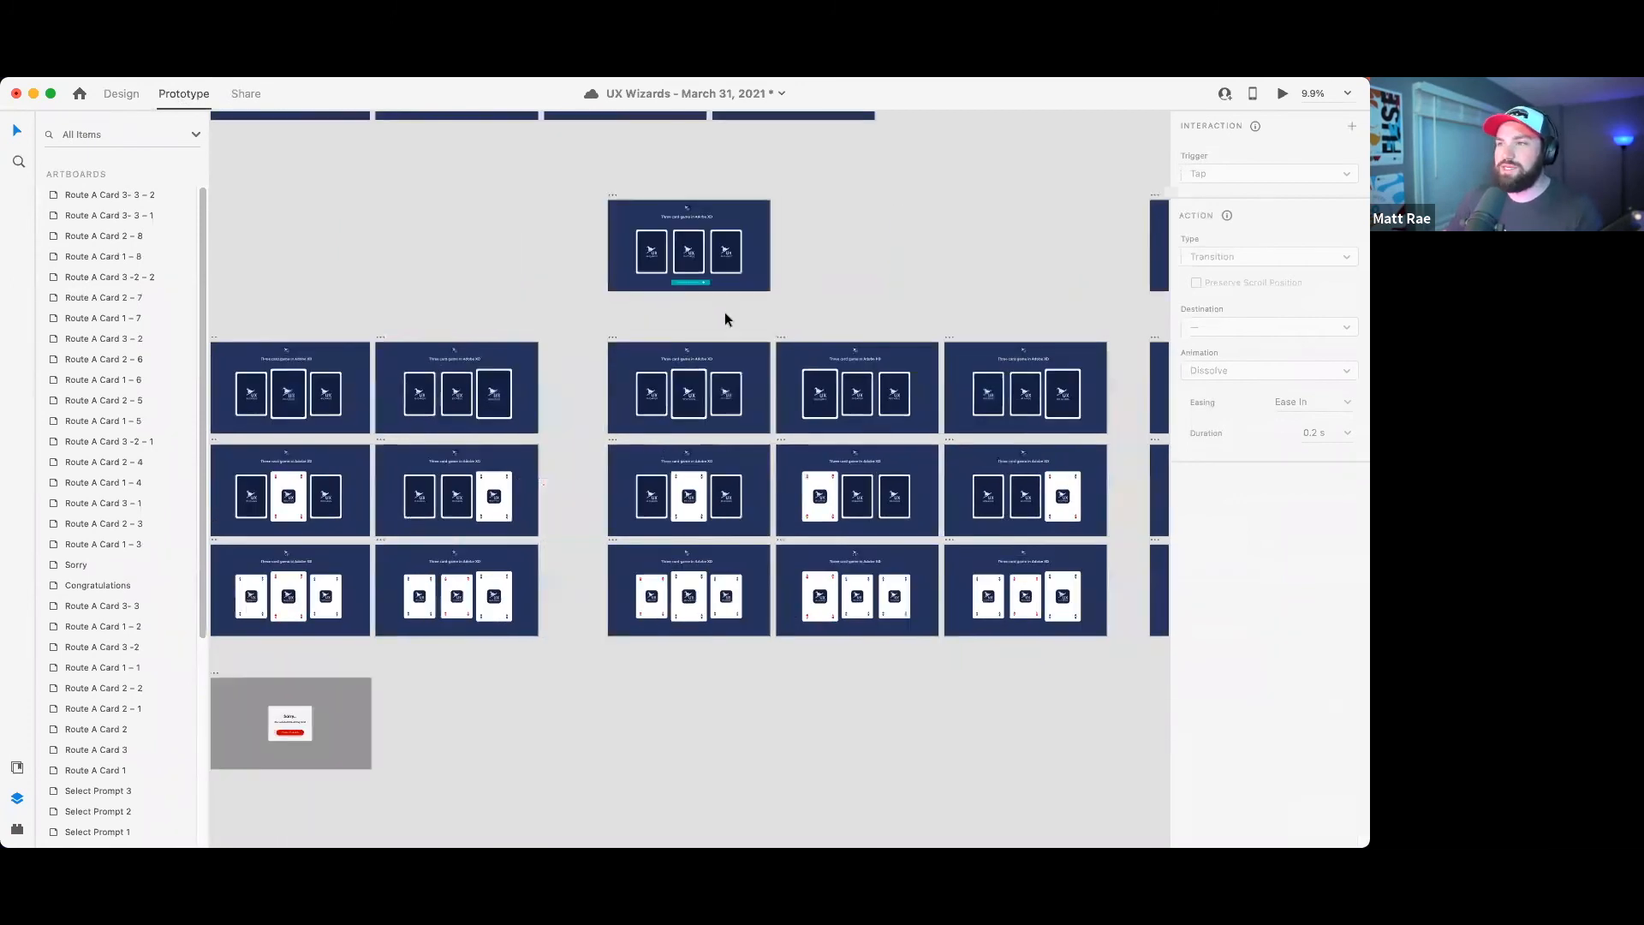
pyautogui.scroll(5, 514, 355)
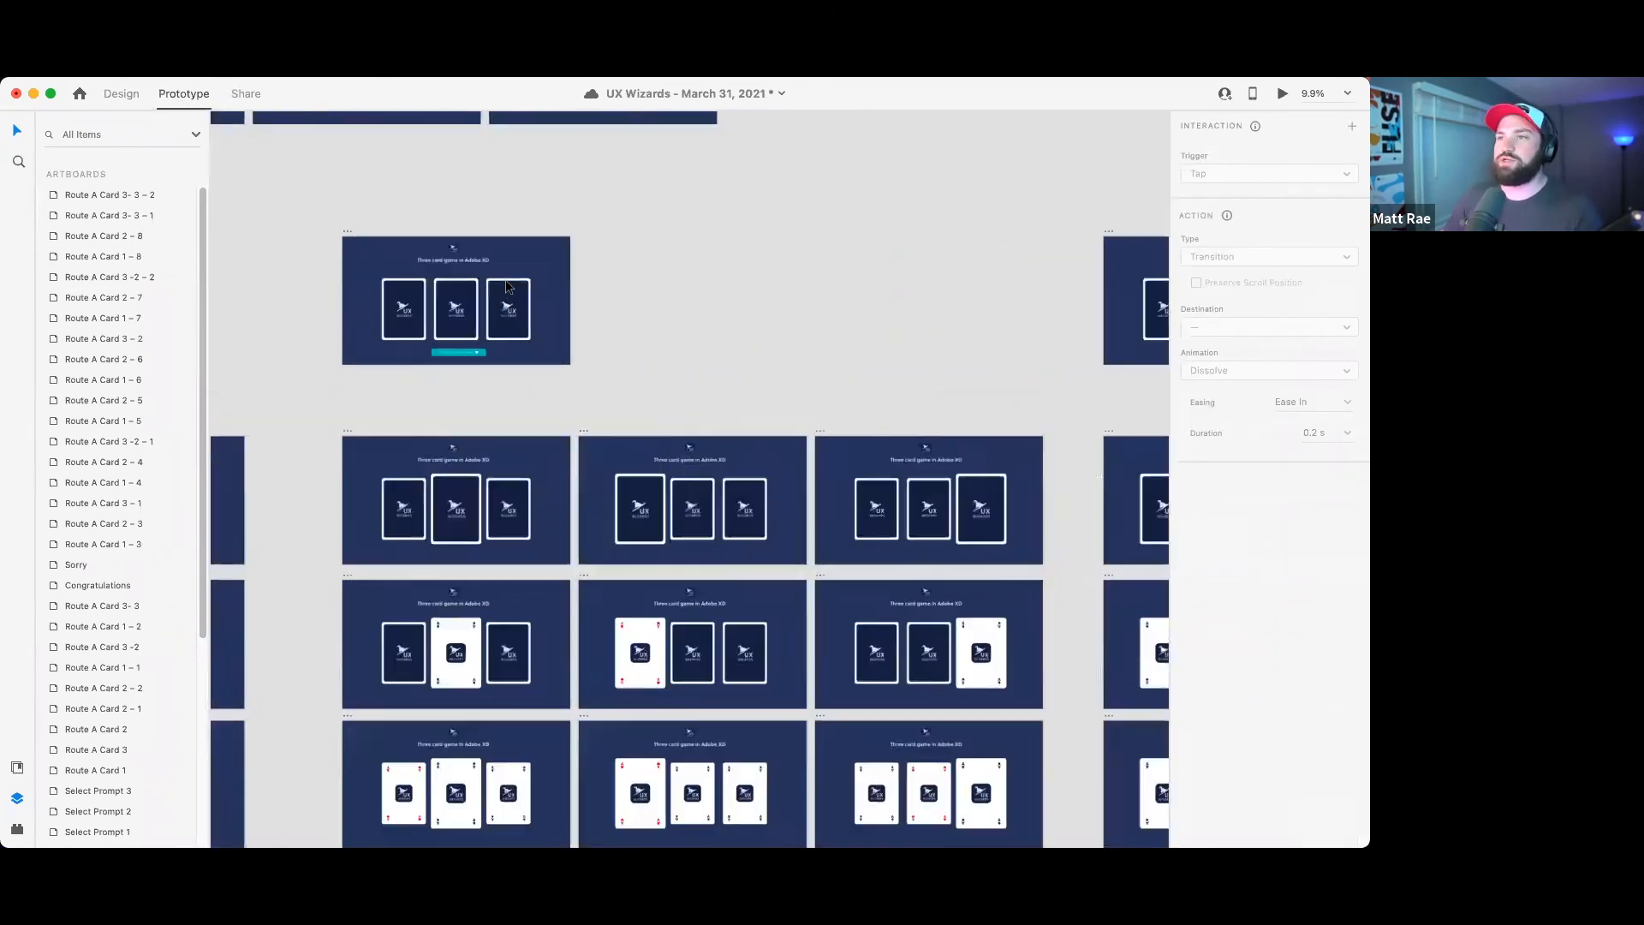
pyautogui.click(386, 310)
pyautogui.doubleClick(386, 310)
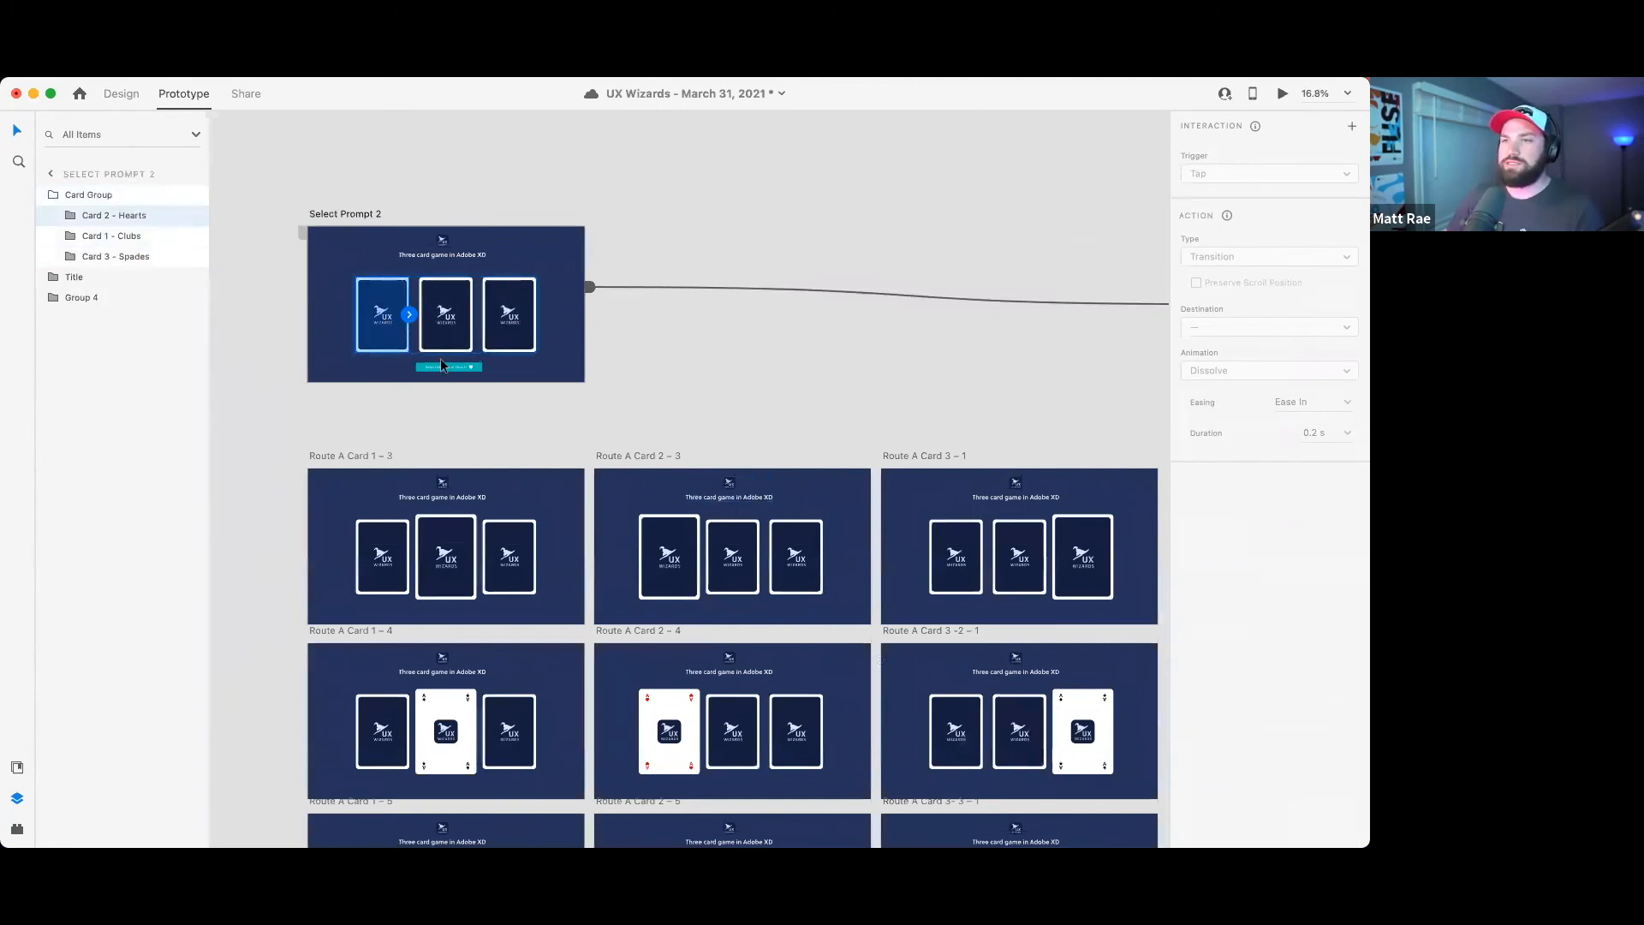
pyautogui.moveTo(409, 314); pyautogui.dragTo(732, 514)
pyautogui.click(1235, 257)
pyautogui.click(1237, 273)
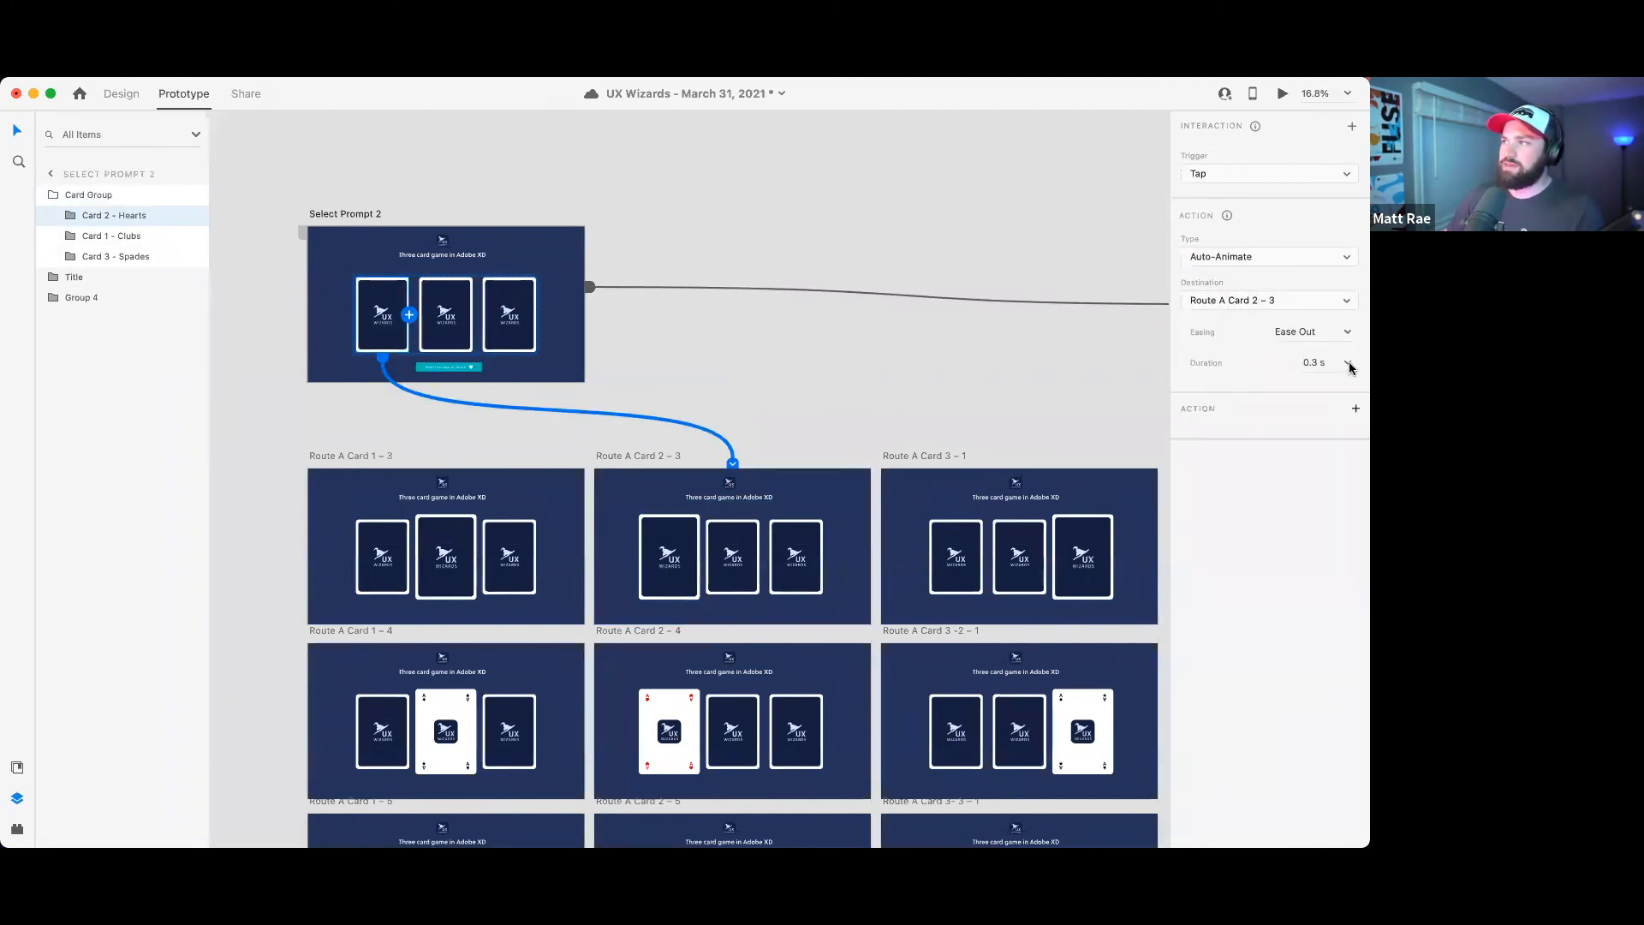
pyautogui.click(1349, 365)
pyautogui.click(1332, 431)
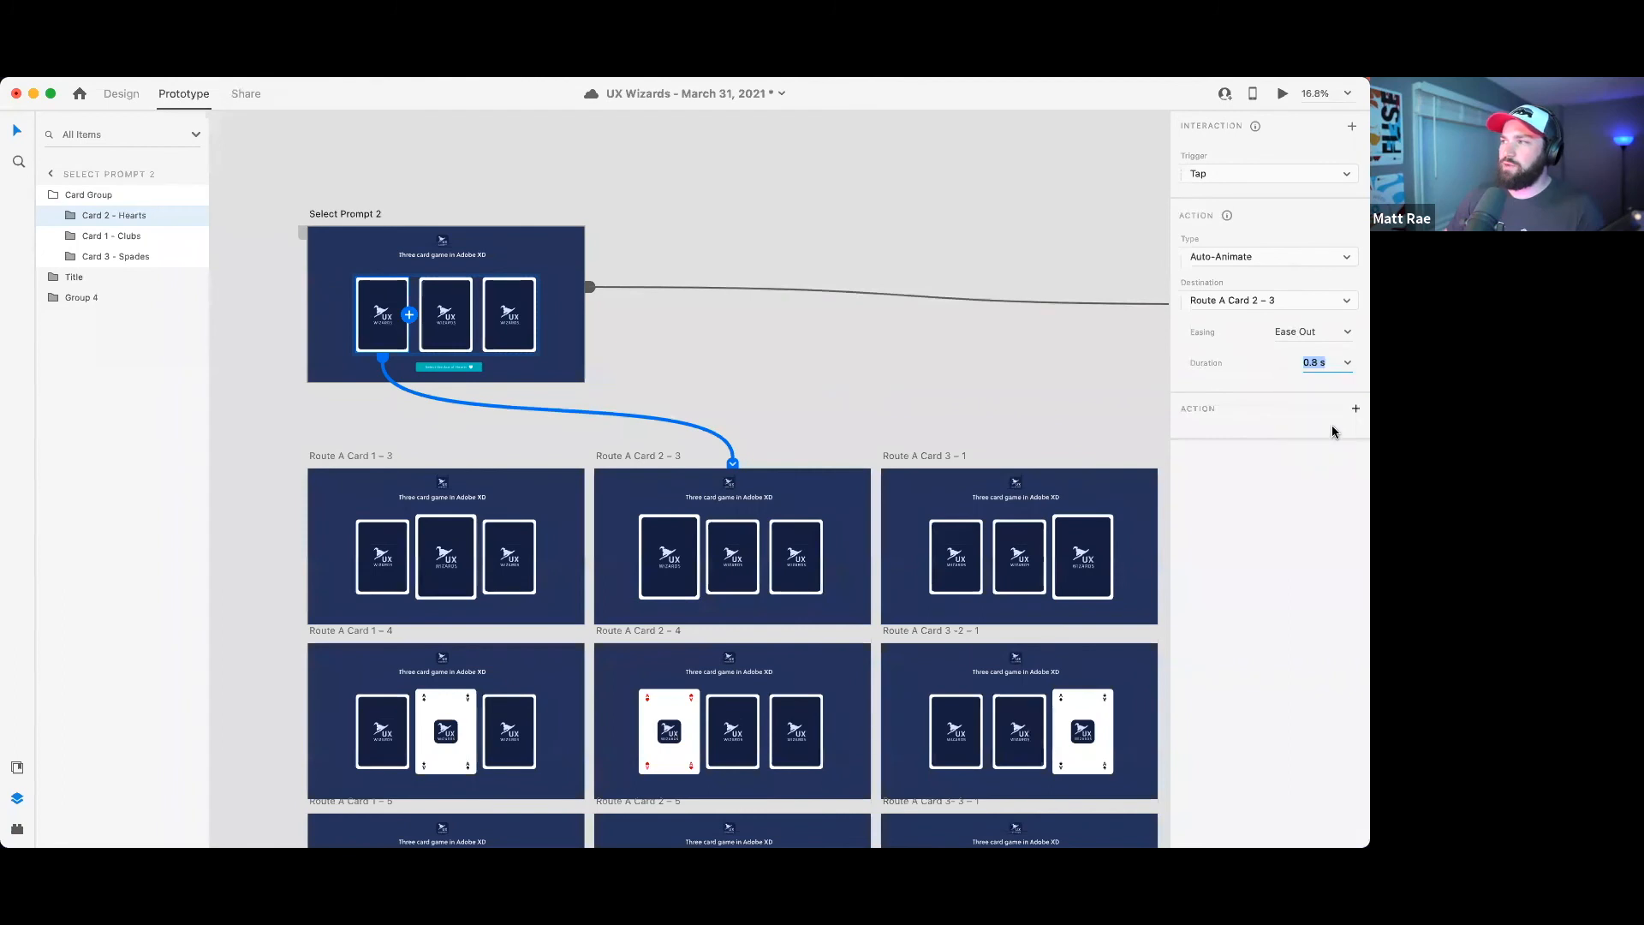
pyautogui.click(814, 376)
# - Link Route A Card 2 – 3 to Route A Card 2 – 4 with a Time trigger, 0.2 s delay and Auto-Animate
pyautogui.click(655, 454)
pyautogui.scroll(-5, 720, 314)
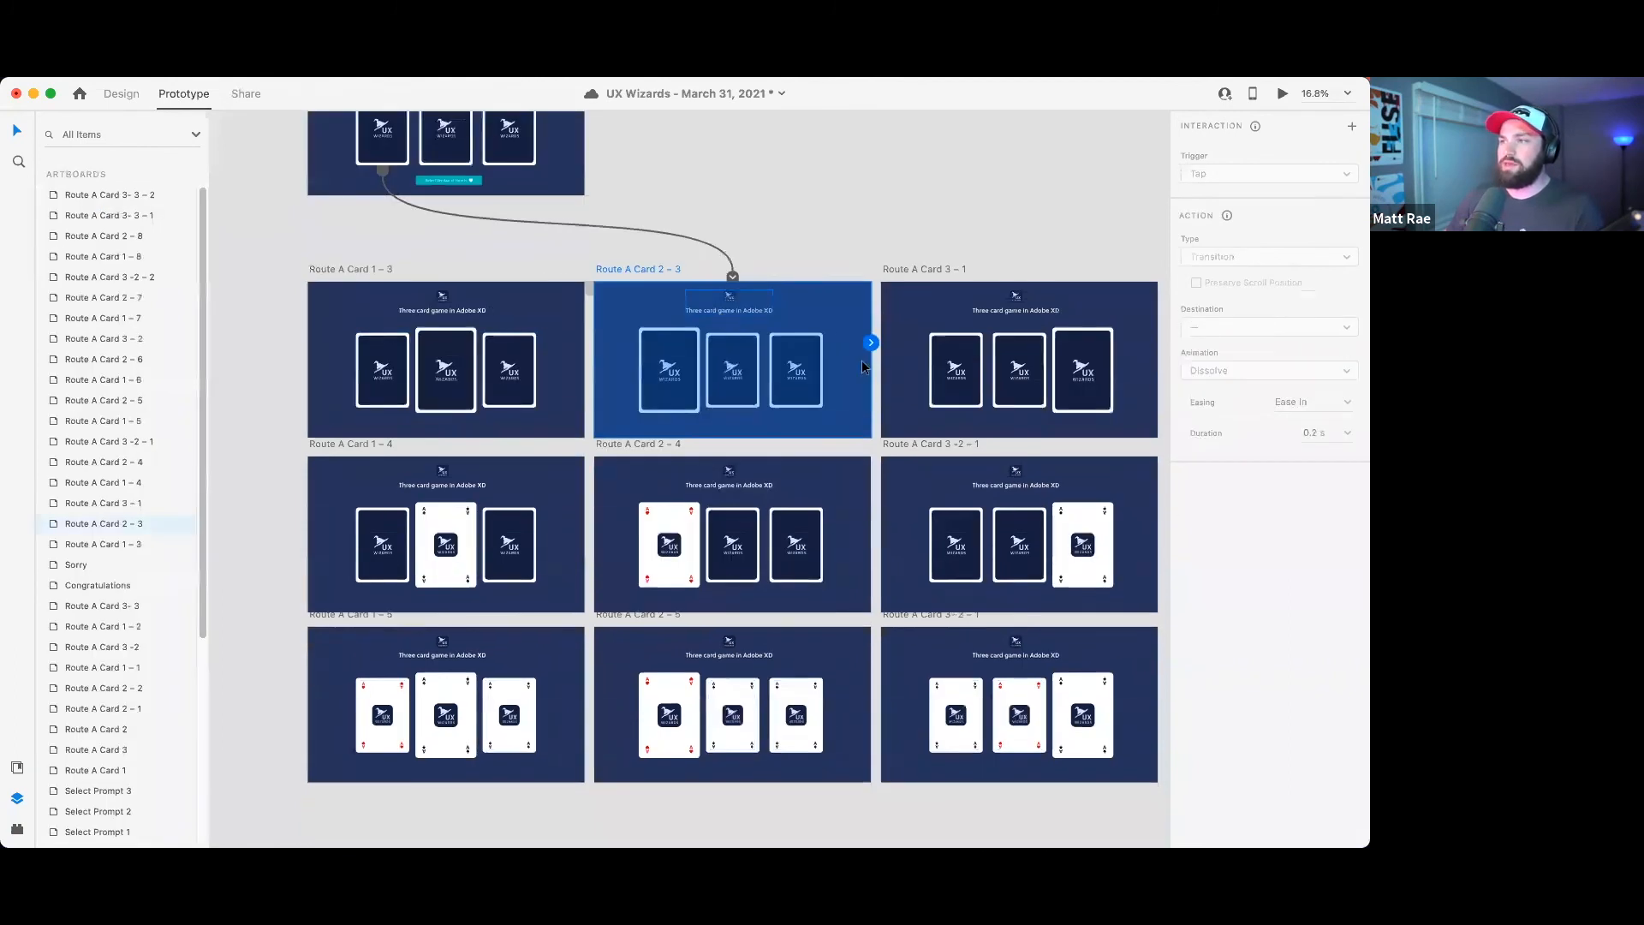
pyautogui.moveTo(870, 343); pyautogui.dragTo(847, 479)
pyautogui.click(1237, 174)
pyautogui.click(1239, 211)
pyautogui.click(1347, 204)
pyautogui.click(1323, 230)
pyautogui.click(1348, 395)
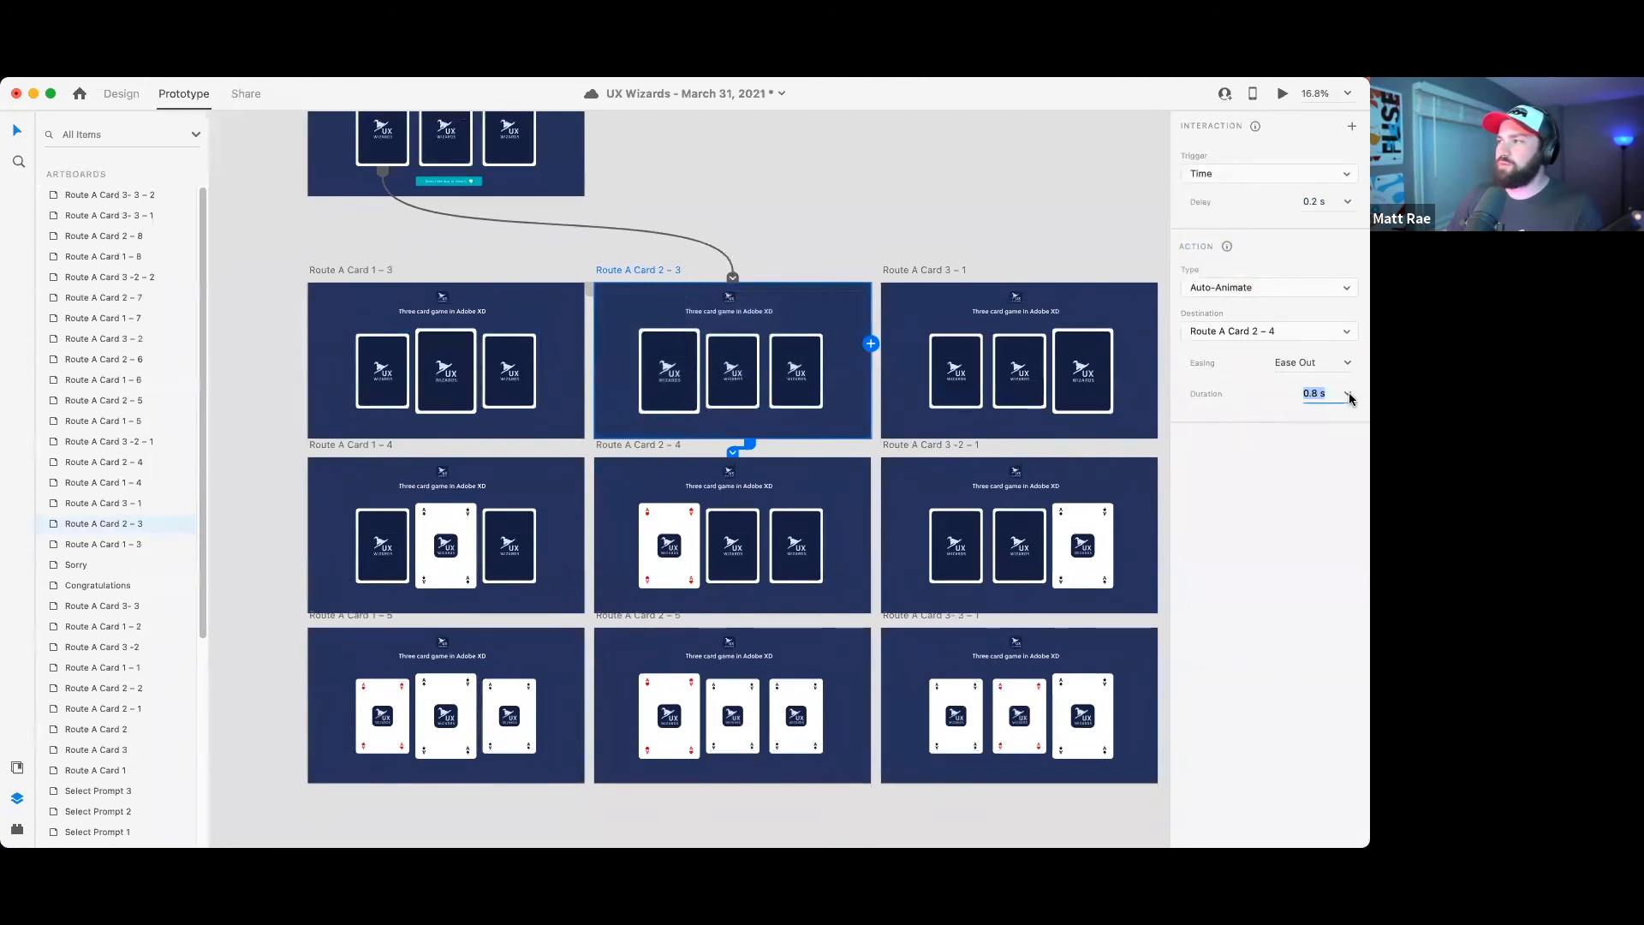
# - Link Route A Card 2 – 4 to Route A Card 2 – 5 with a Time trigger and a 0.6 s delay
pyautogui.click(691, 504)
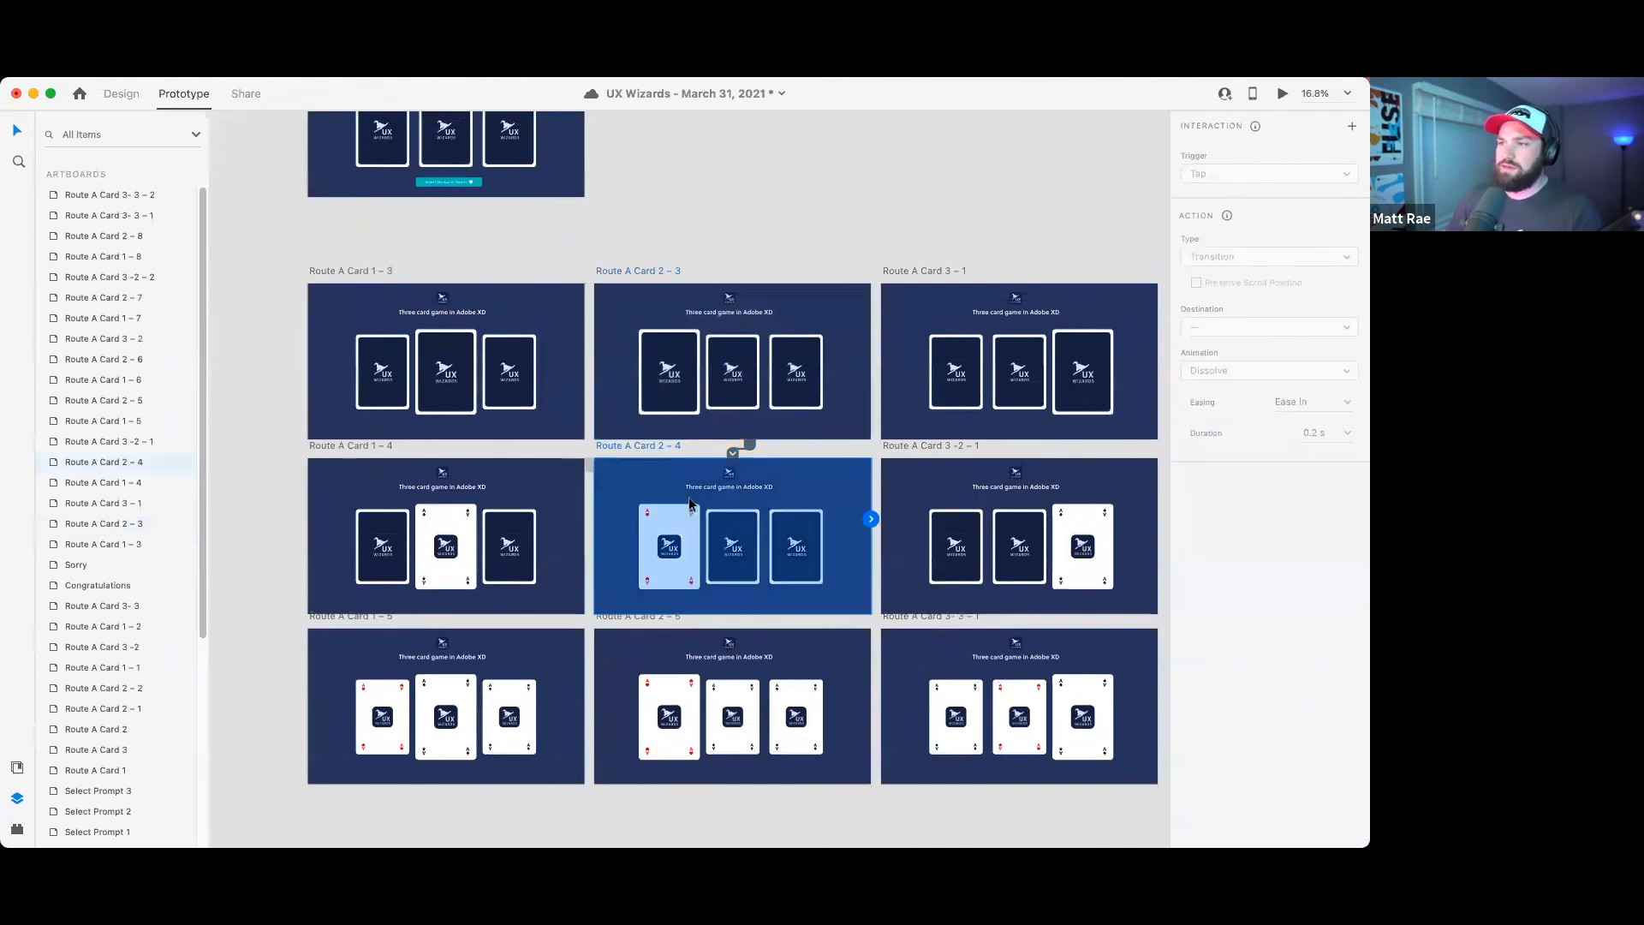
pyautogui.moveTo(871, 519); pyautogui.dragTo(850, 635)
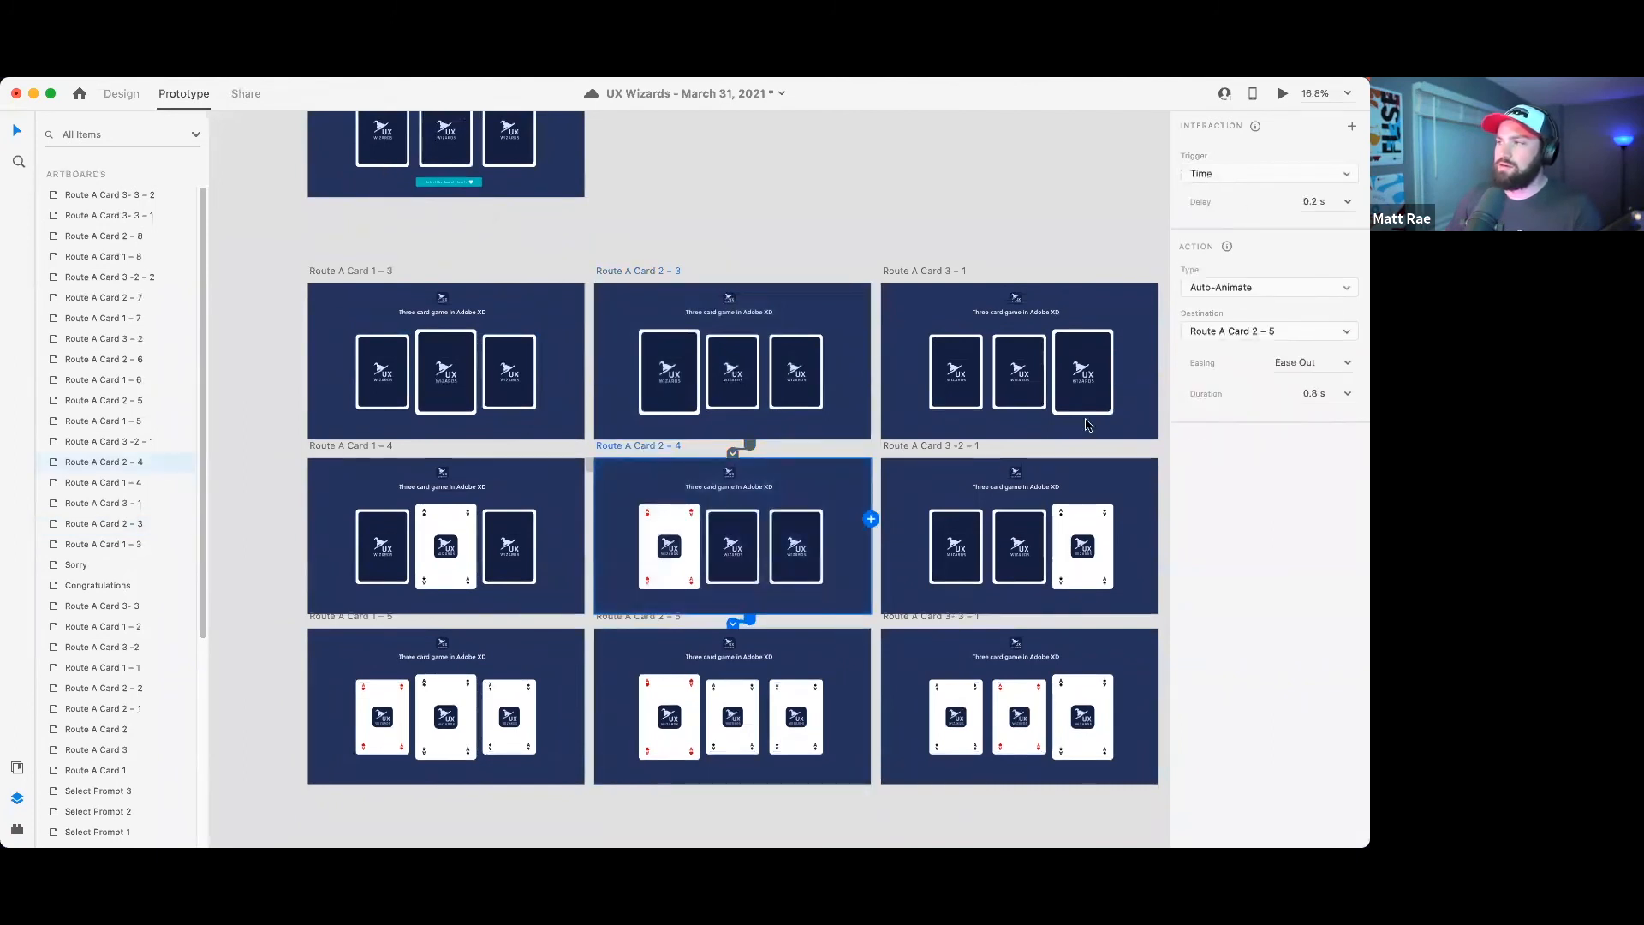
pyautogui.click(1348, 202)
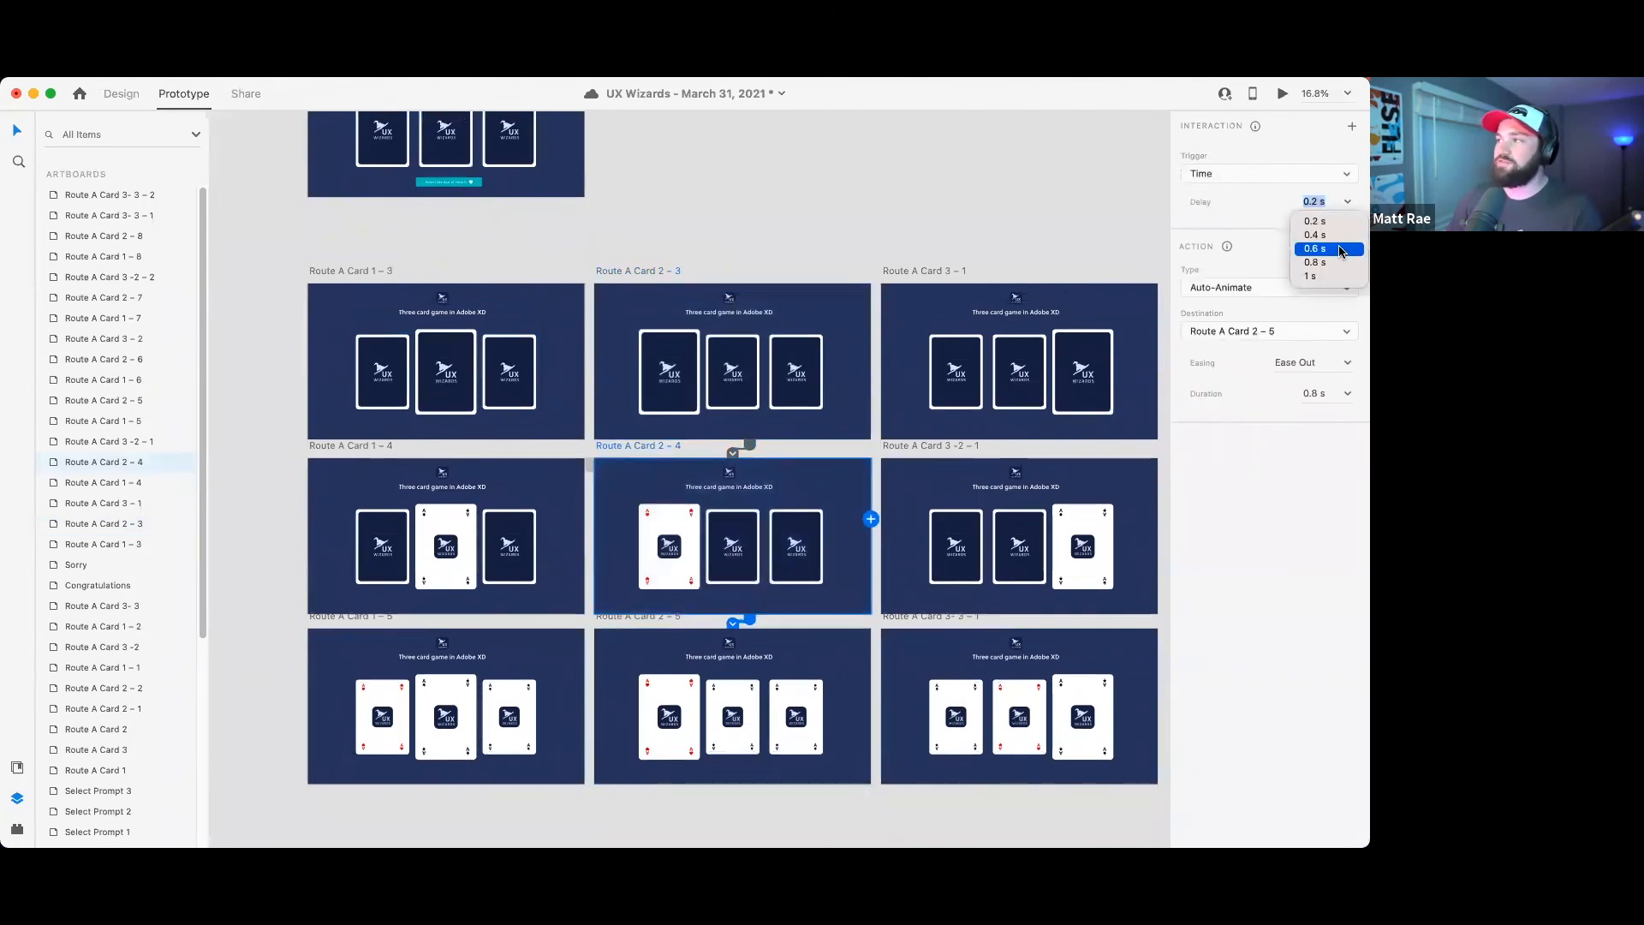
pyautogui.click(1340, 250)
pyautogui.click(742, 214)
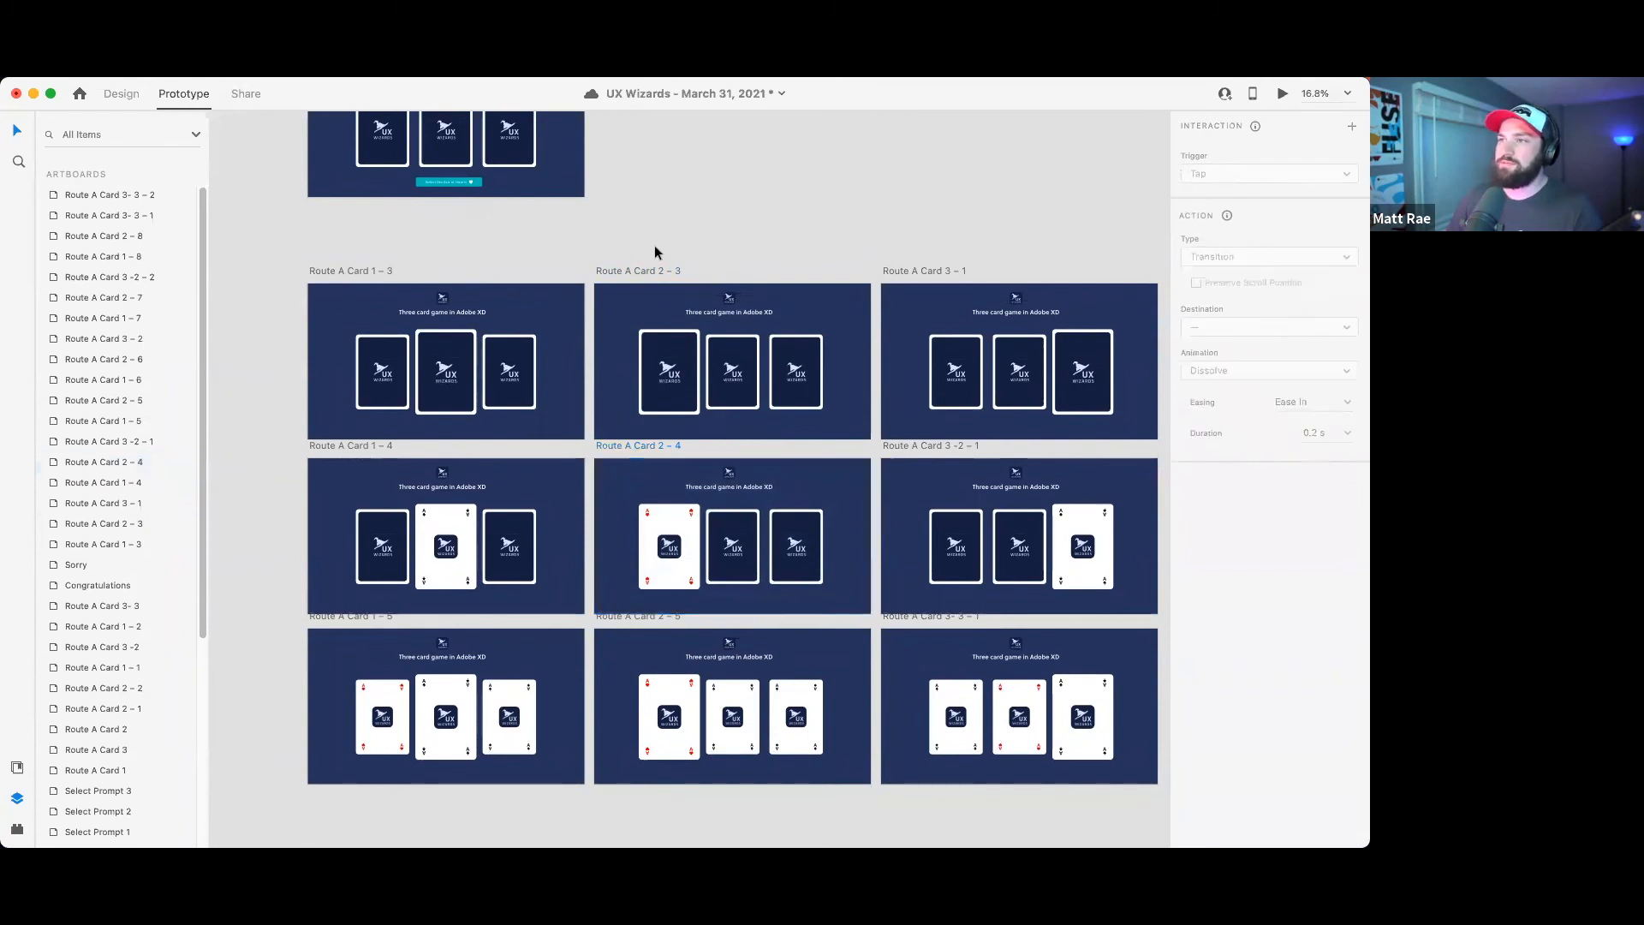
# - Link Card 1 - Clubs in Select Prompt 2 to Route A Card 1 – 3 with a tap Auto-Animate interaction
pyautogui.click(358, 283)
pyautogui.scroll(3, 526, 220)
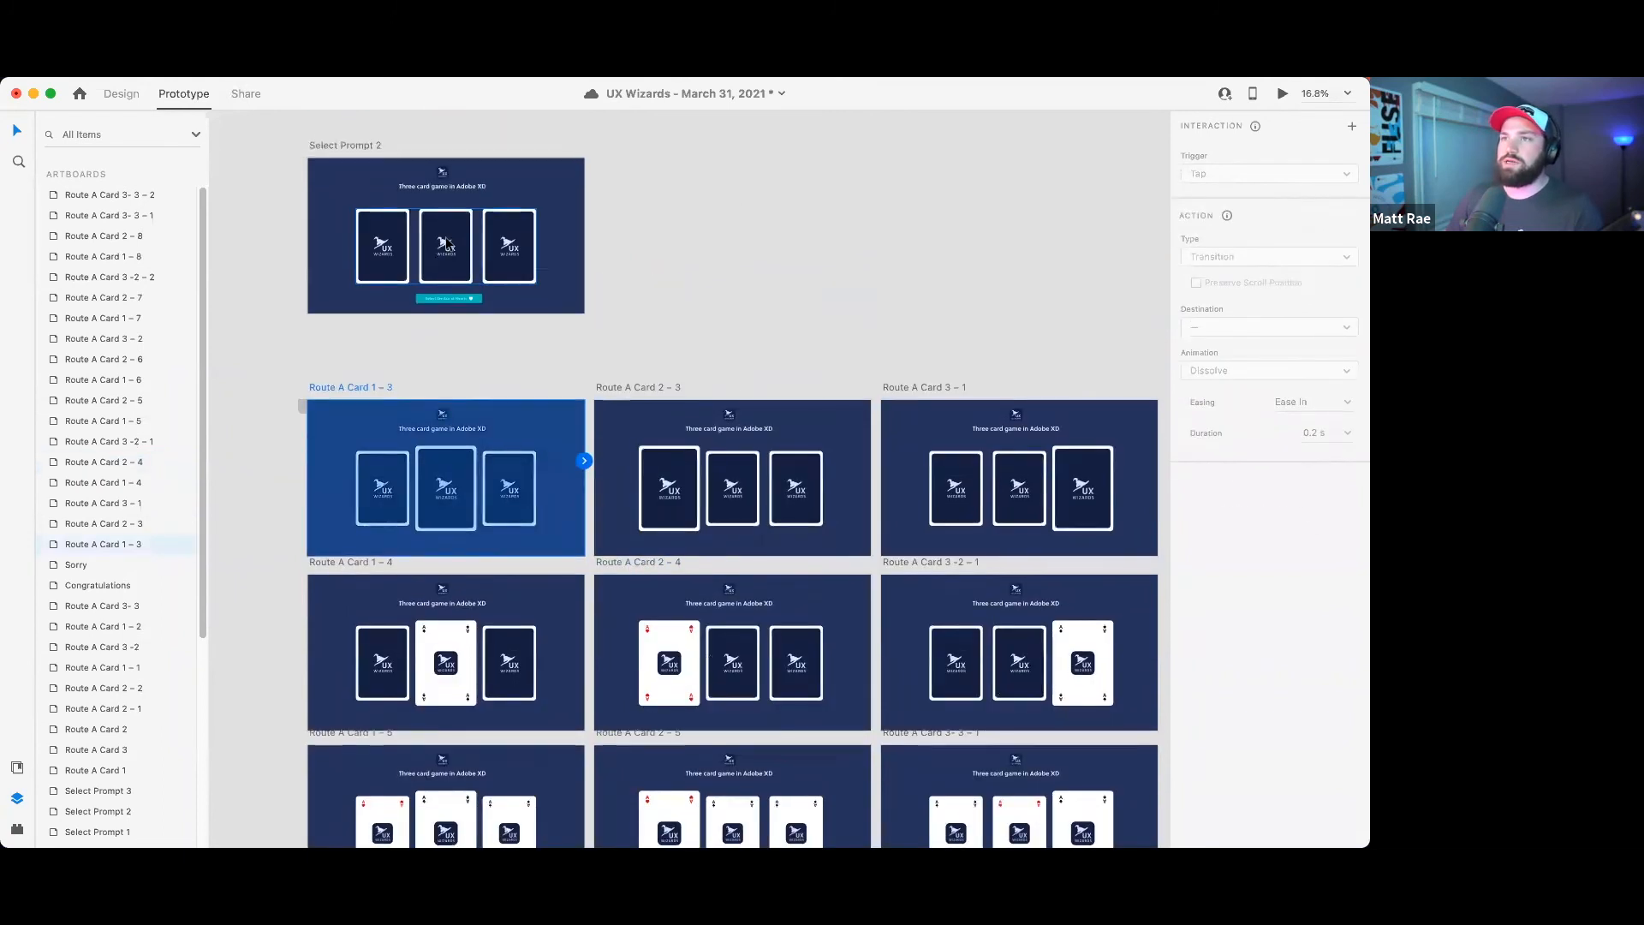
pyautogui.click(514, 232)
pyautogui.doubleClick(467, 249)
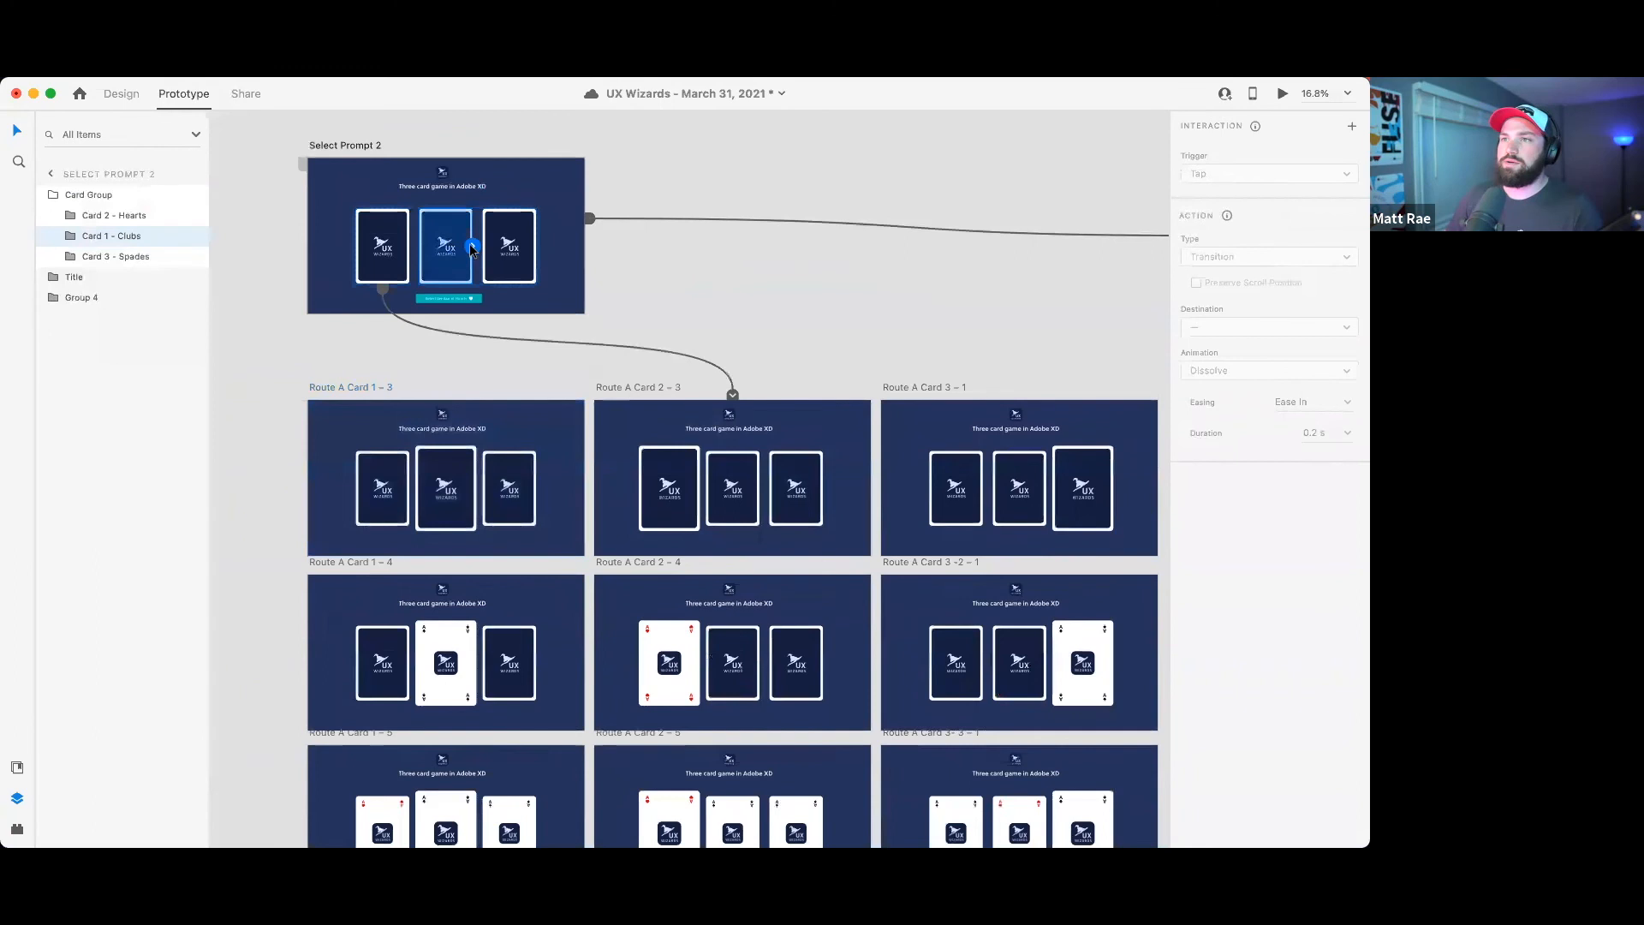
pyautogui.moveTo(470, 247); pyautogui.dragTo(468, 419)
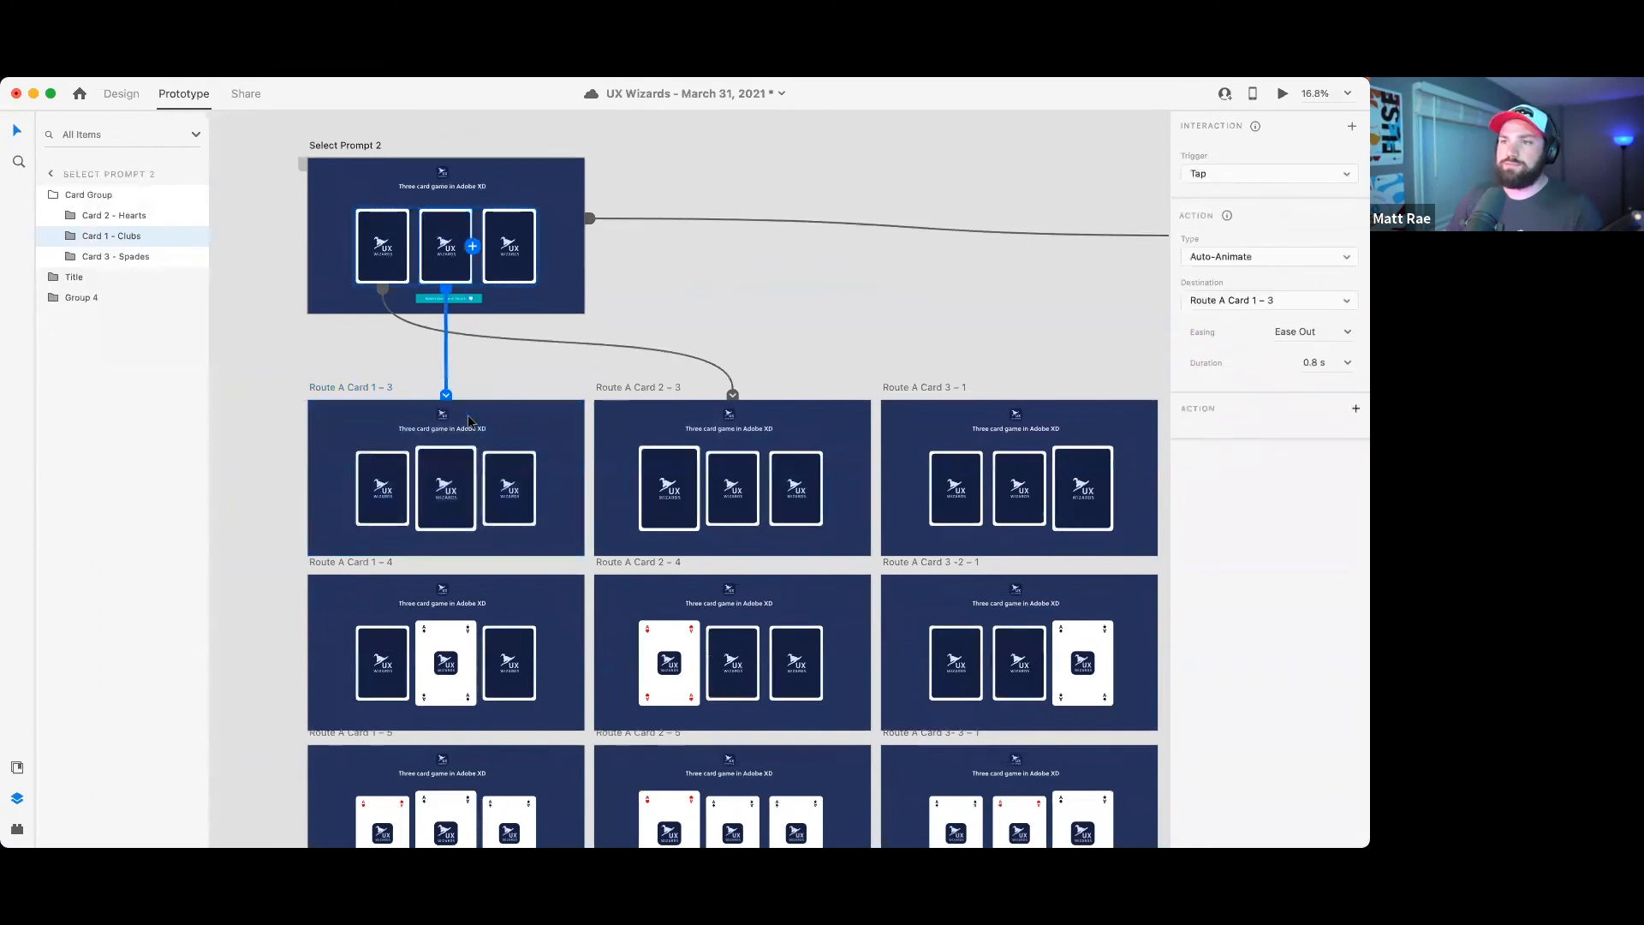
# - Copy the interaction of Route A Card 2 – 4 onto Route A Card 1 – 4 and redirect it to Route A Card 1 – 5
pyautogui.scroll(-4, 482, 415)
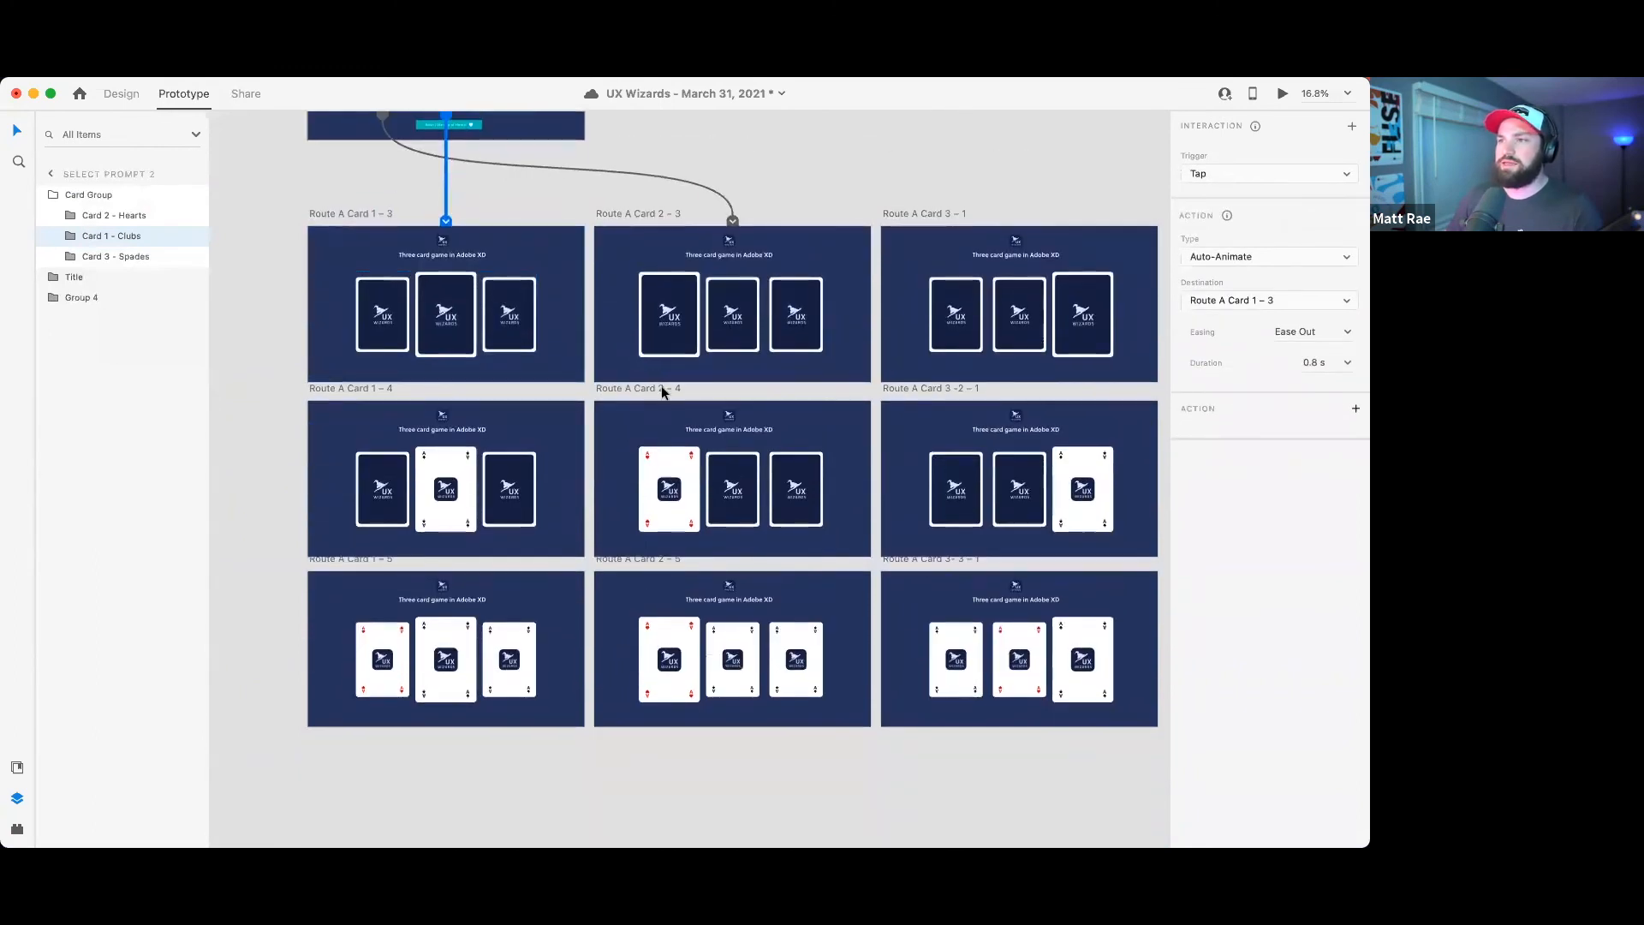
pyautogui.click(661, 387)
pyautogui.rightClick(661, 387)
pyautogui.click(402, 404)
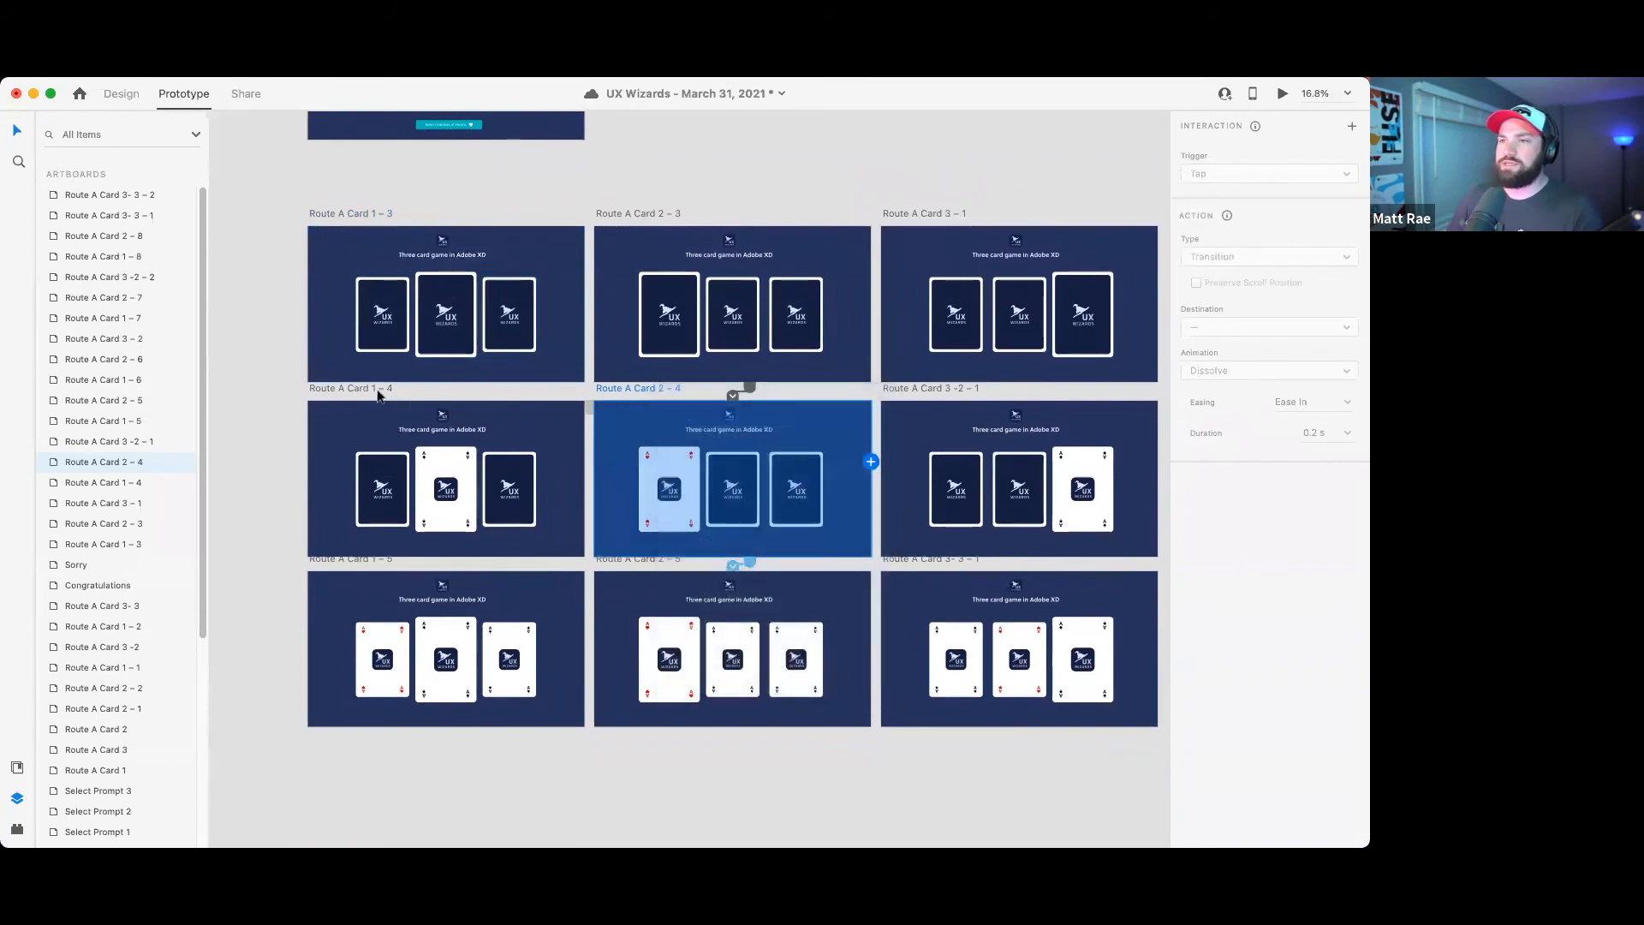
pyautogui.click(379, 392)
pyautogui.rightClick(378, 396)
pyautogui.click(431, 471)
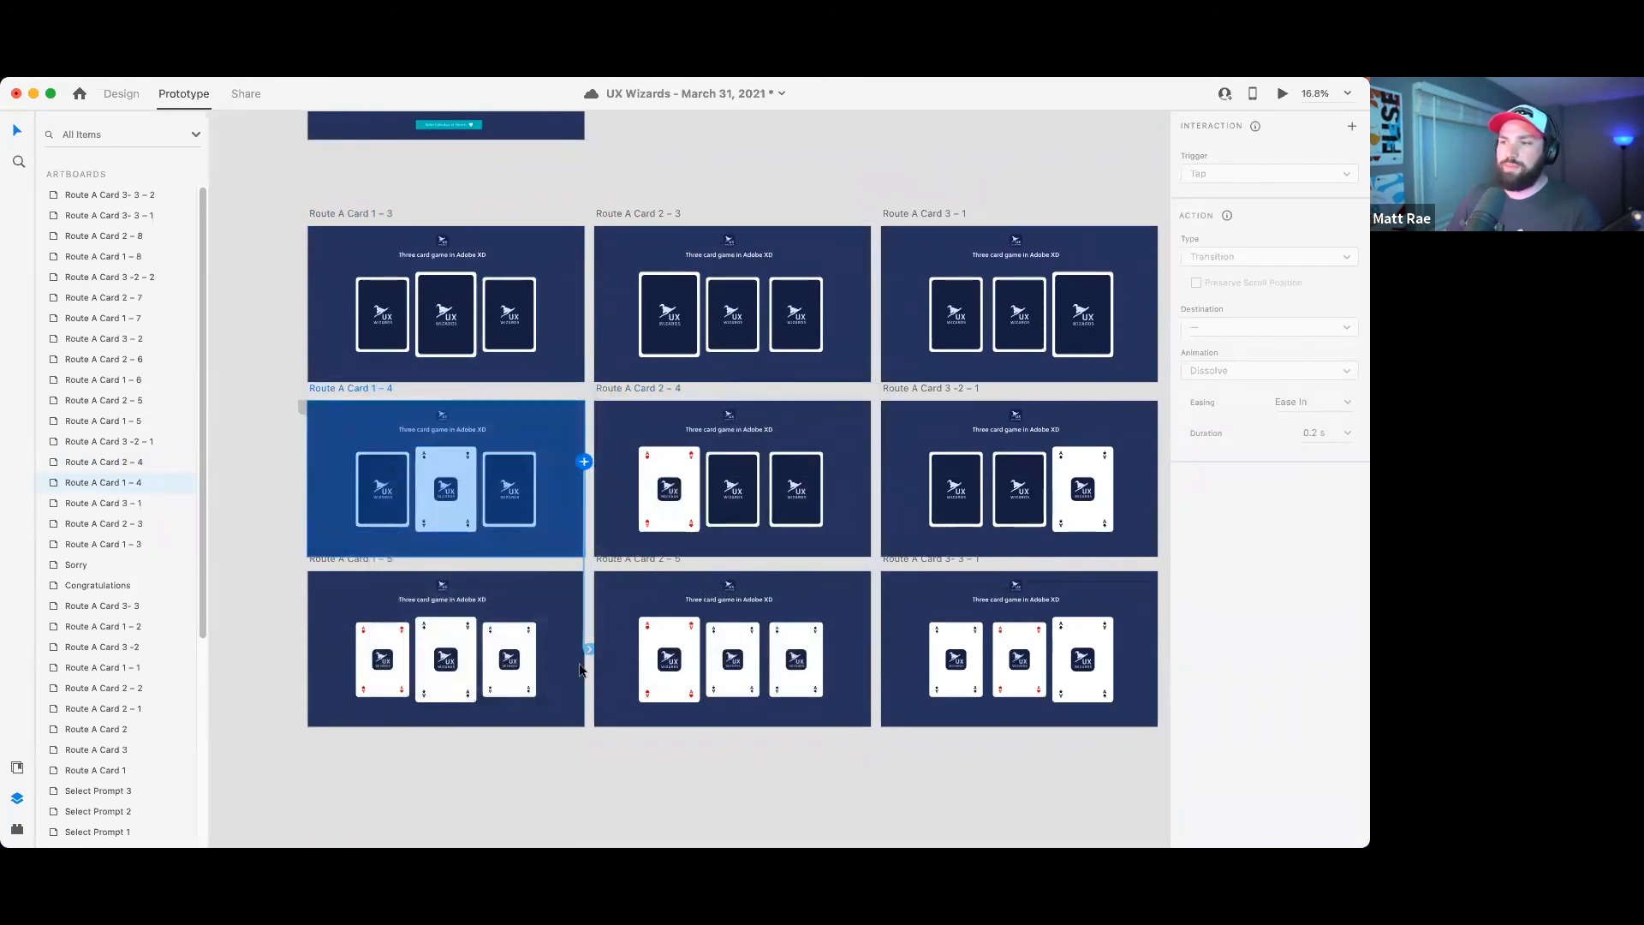
pyautogui.click(585, 651)
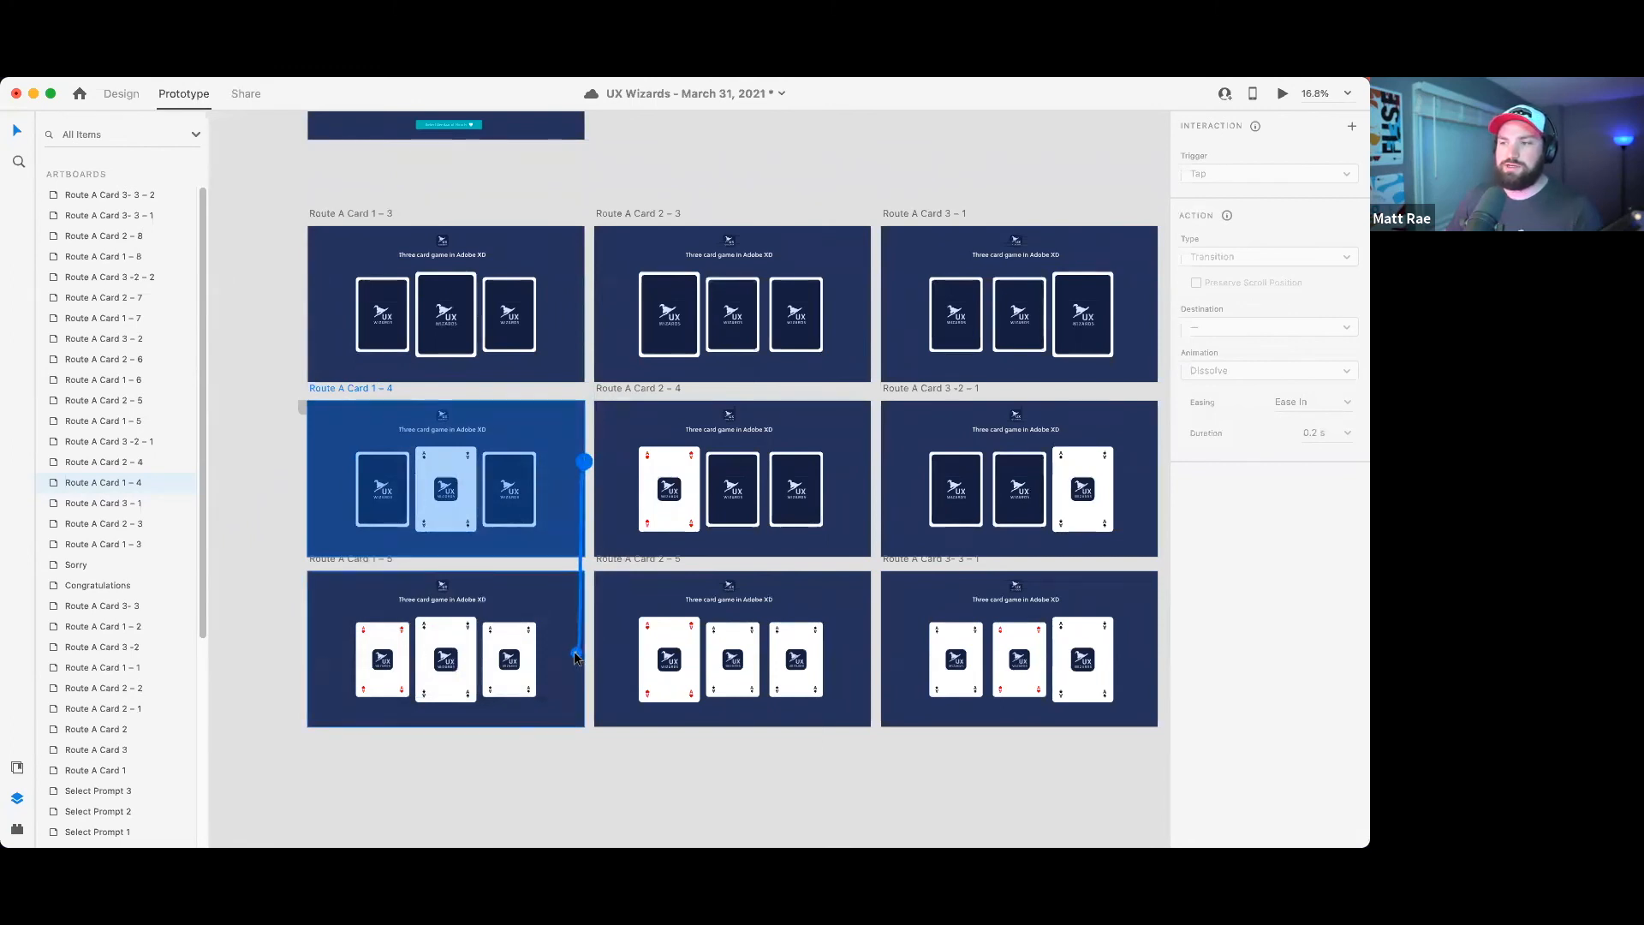
pyautogui.click(580, 655)
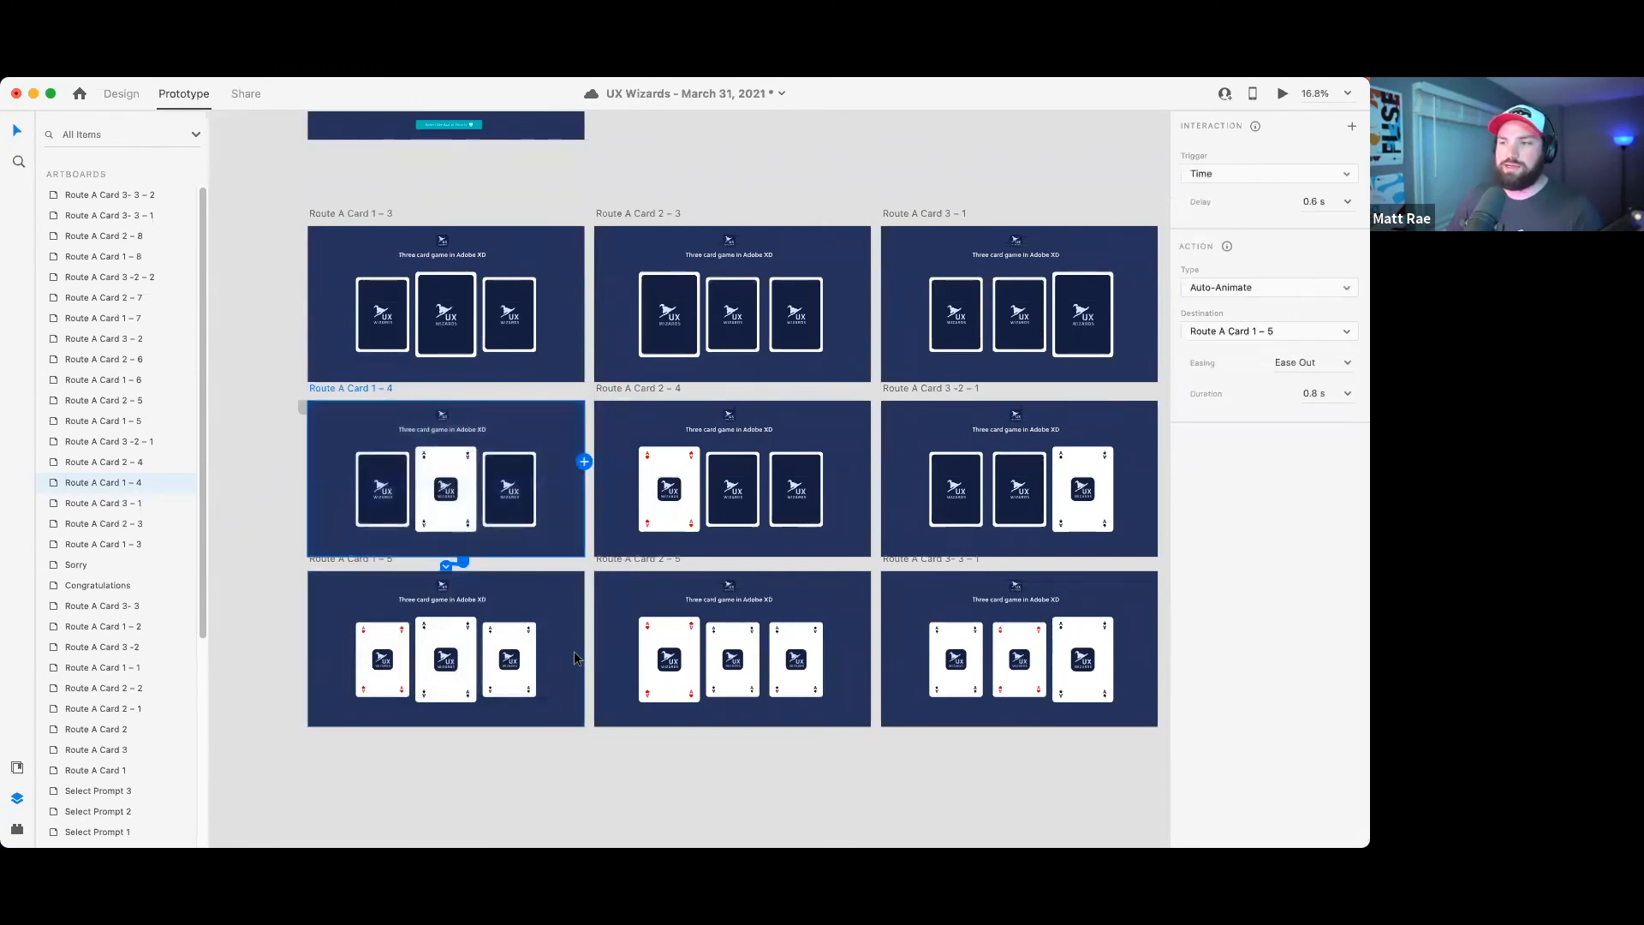
# - Copy the interaction of Route A Card 2 – 3 onto Route A Card 1 – 3 and redirect it to Route A Card 1 – 4
pyautogui.click(361, 214)
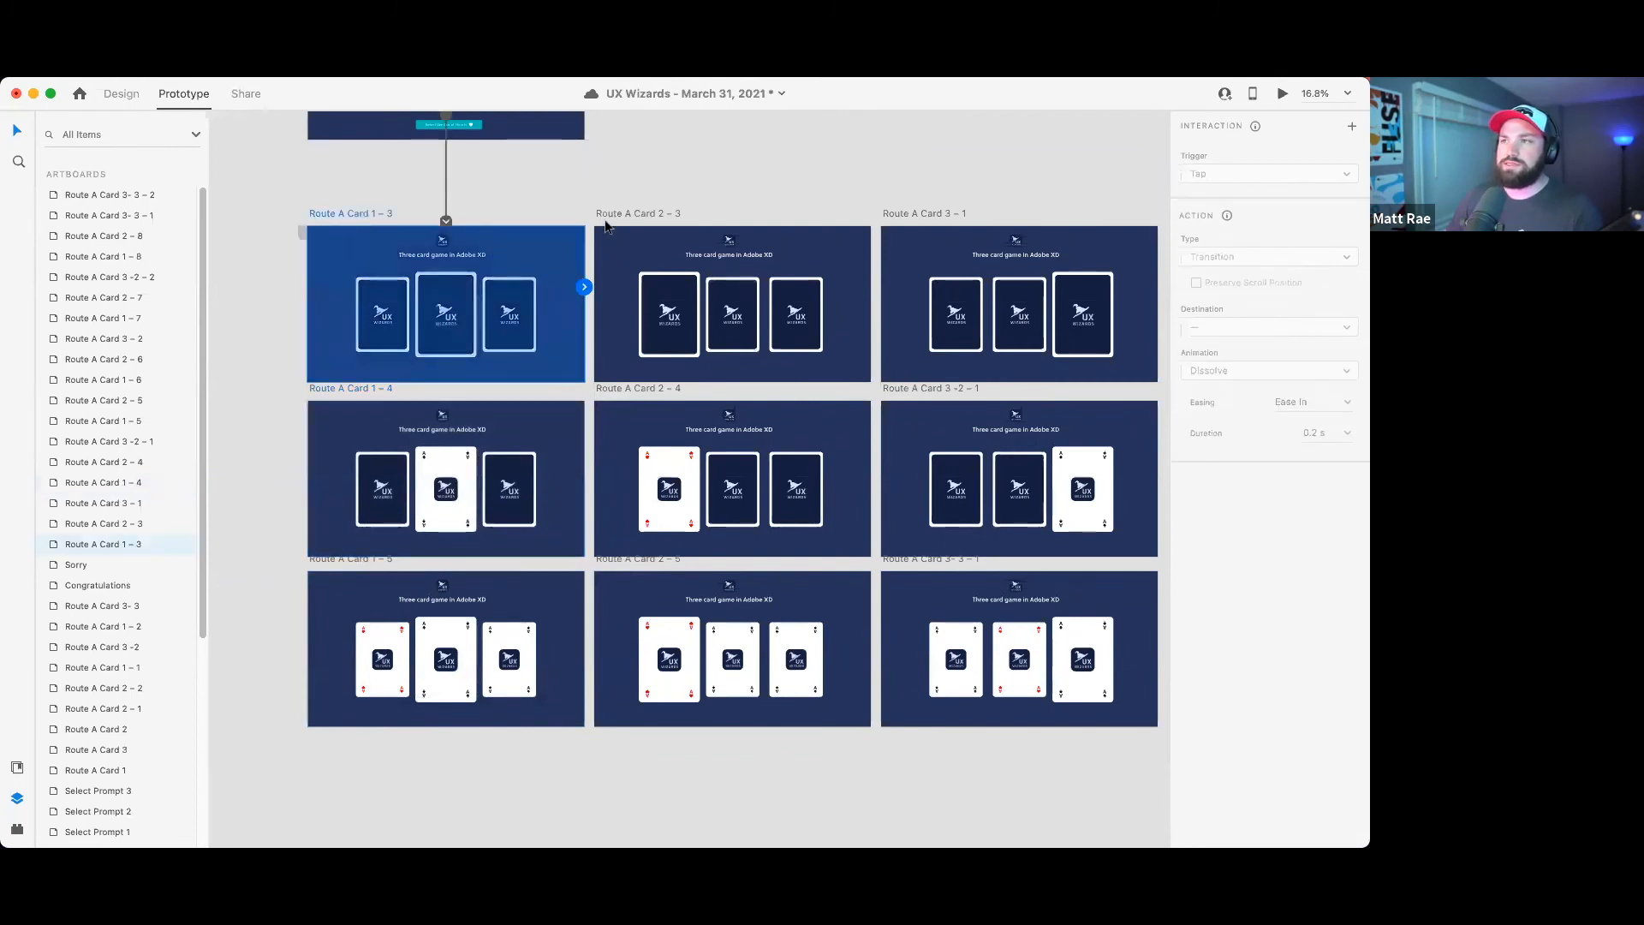
pyautogui.click(608, 213)
pyautogui.rightClick(608, 214)
pyautogui.click(662, 243)
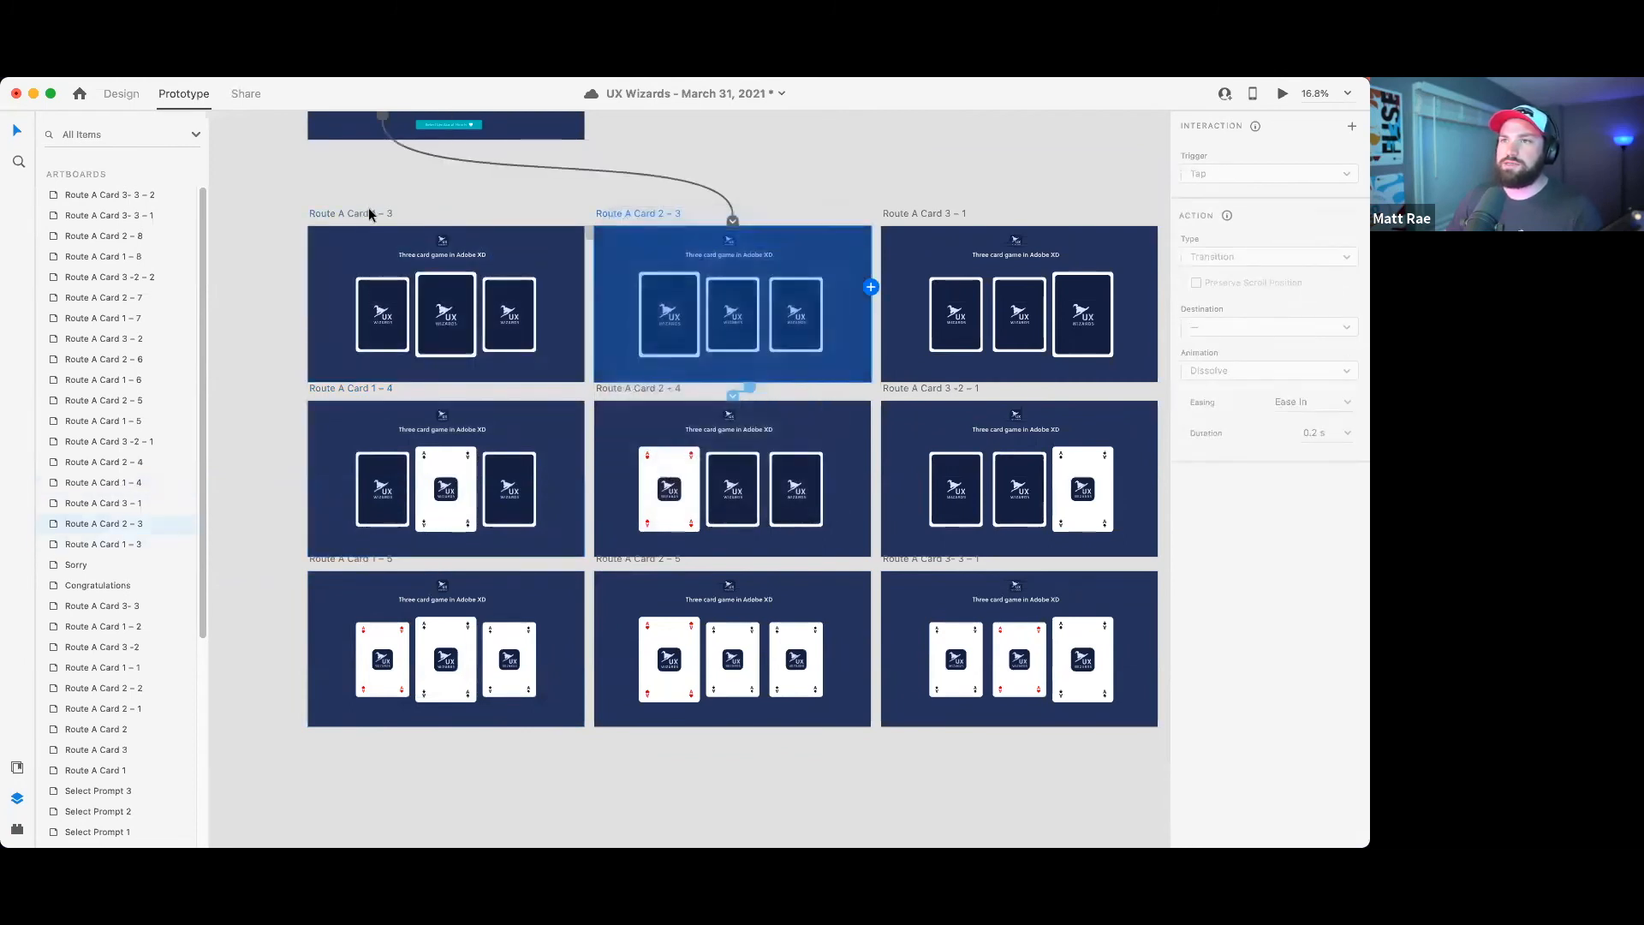
pyautogui.rightClick(368, 214)
pyautogui.click(433, 294)
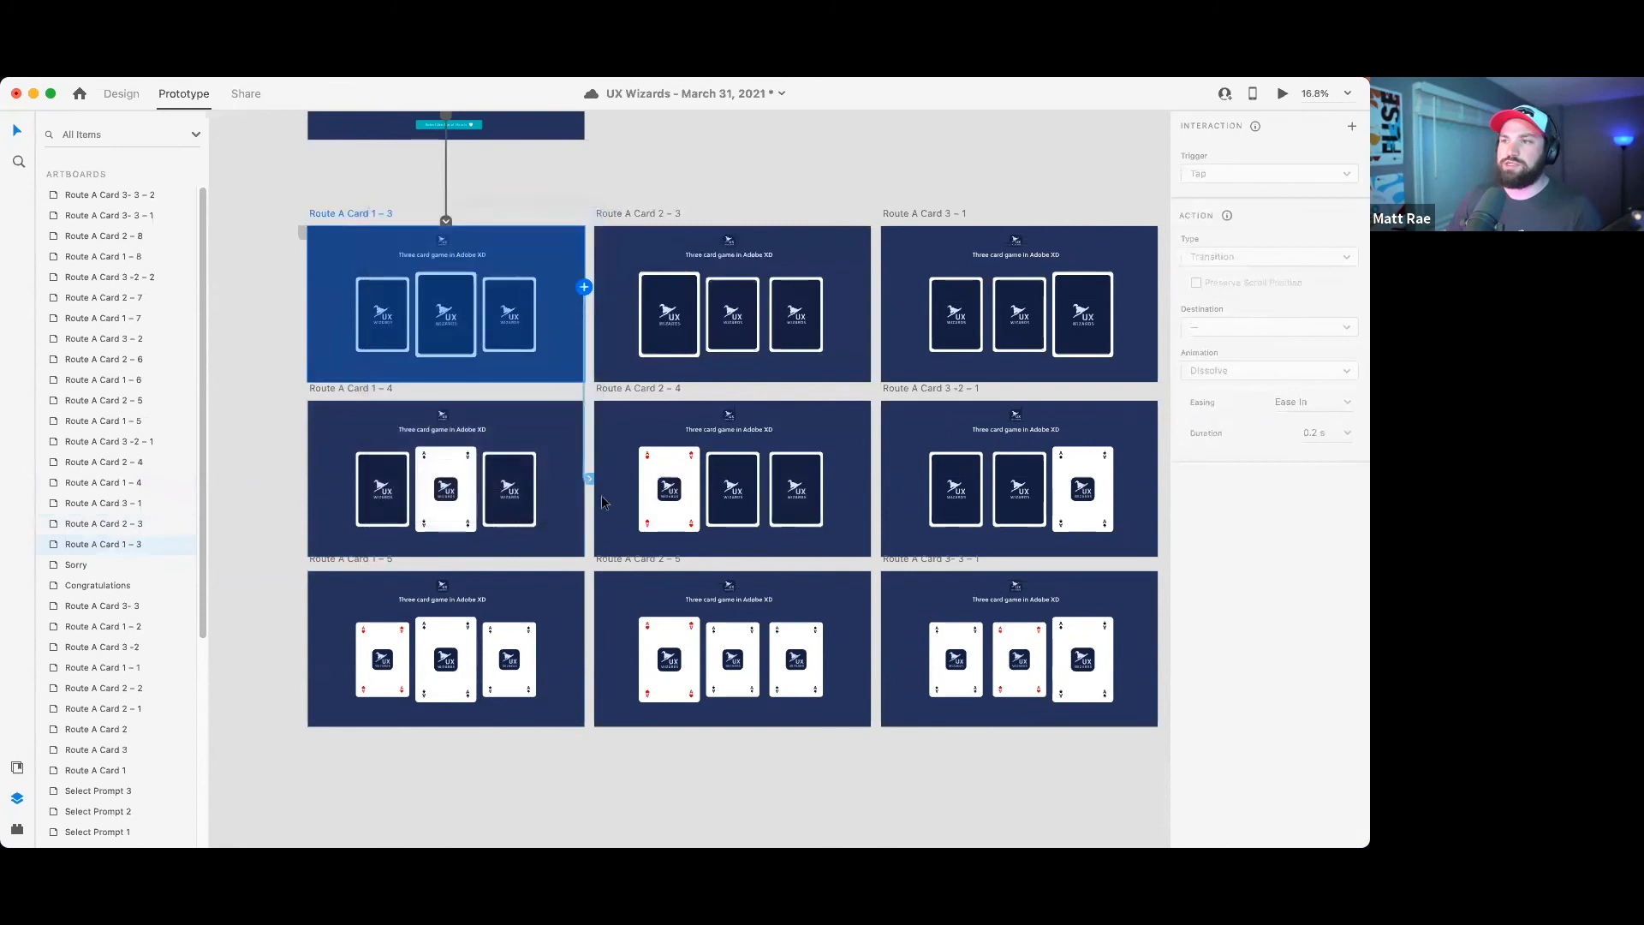
pyautogui.moveTo(591, 482); pyautogui.dragTo(541, 494)
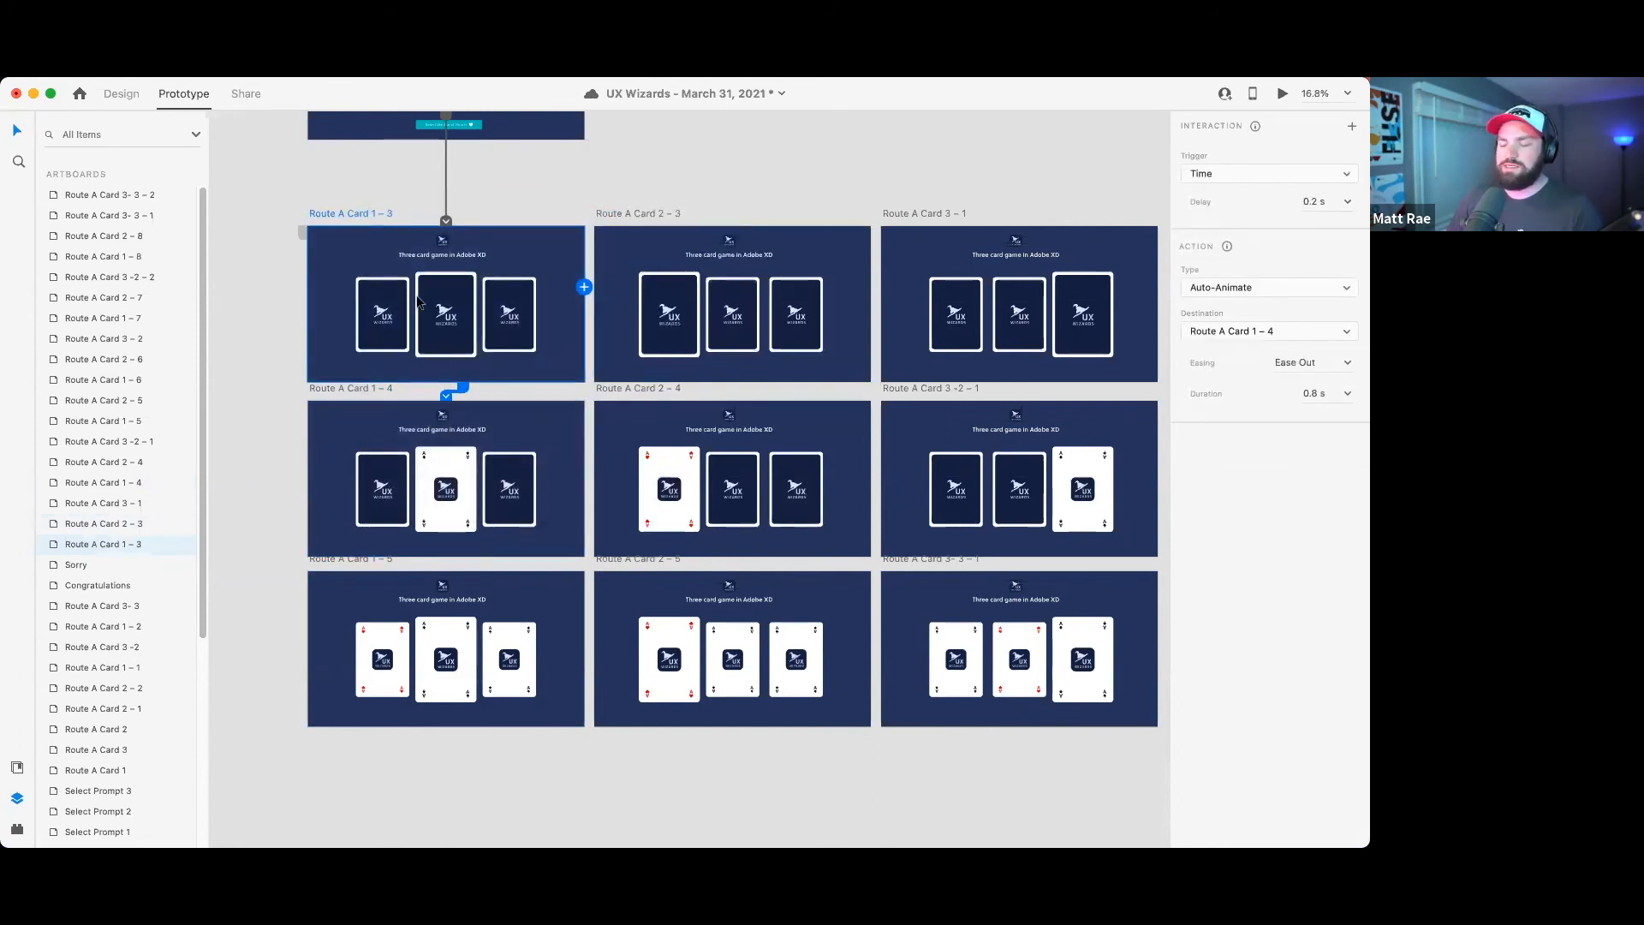
# - Remove the timed transition from Select Prompt 2 to Select Prompt 3
pyautogui.scroll(3, 364, 221)
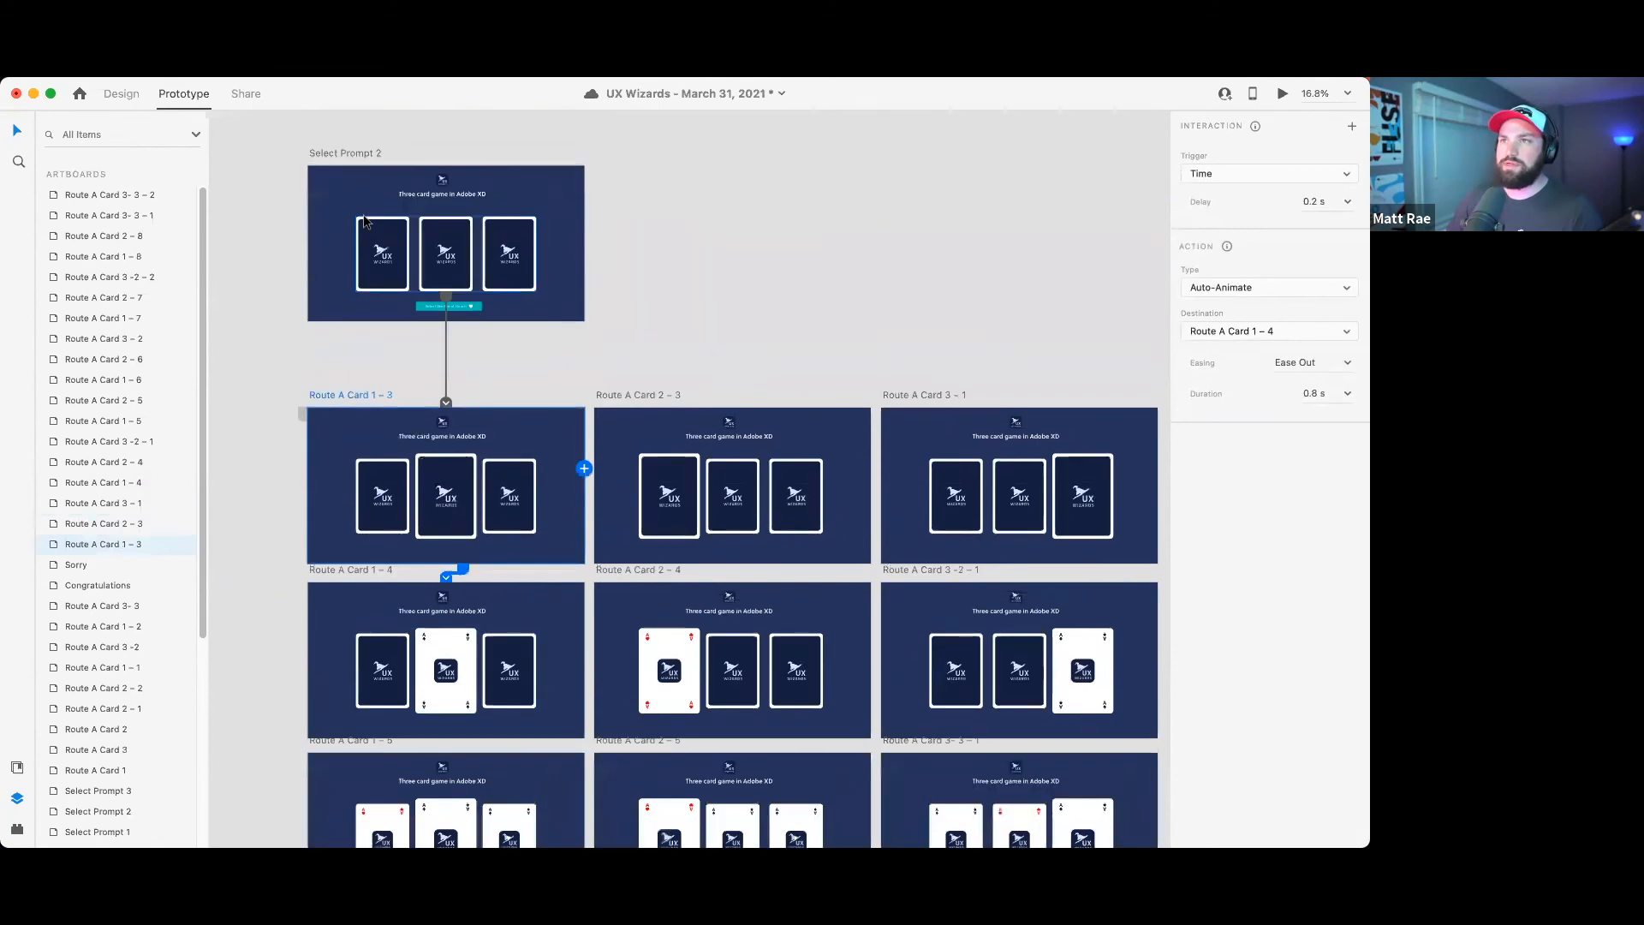
pyautogui.click(347, 154)
pyautogui.scroll(-2, 1032, 279)
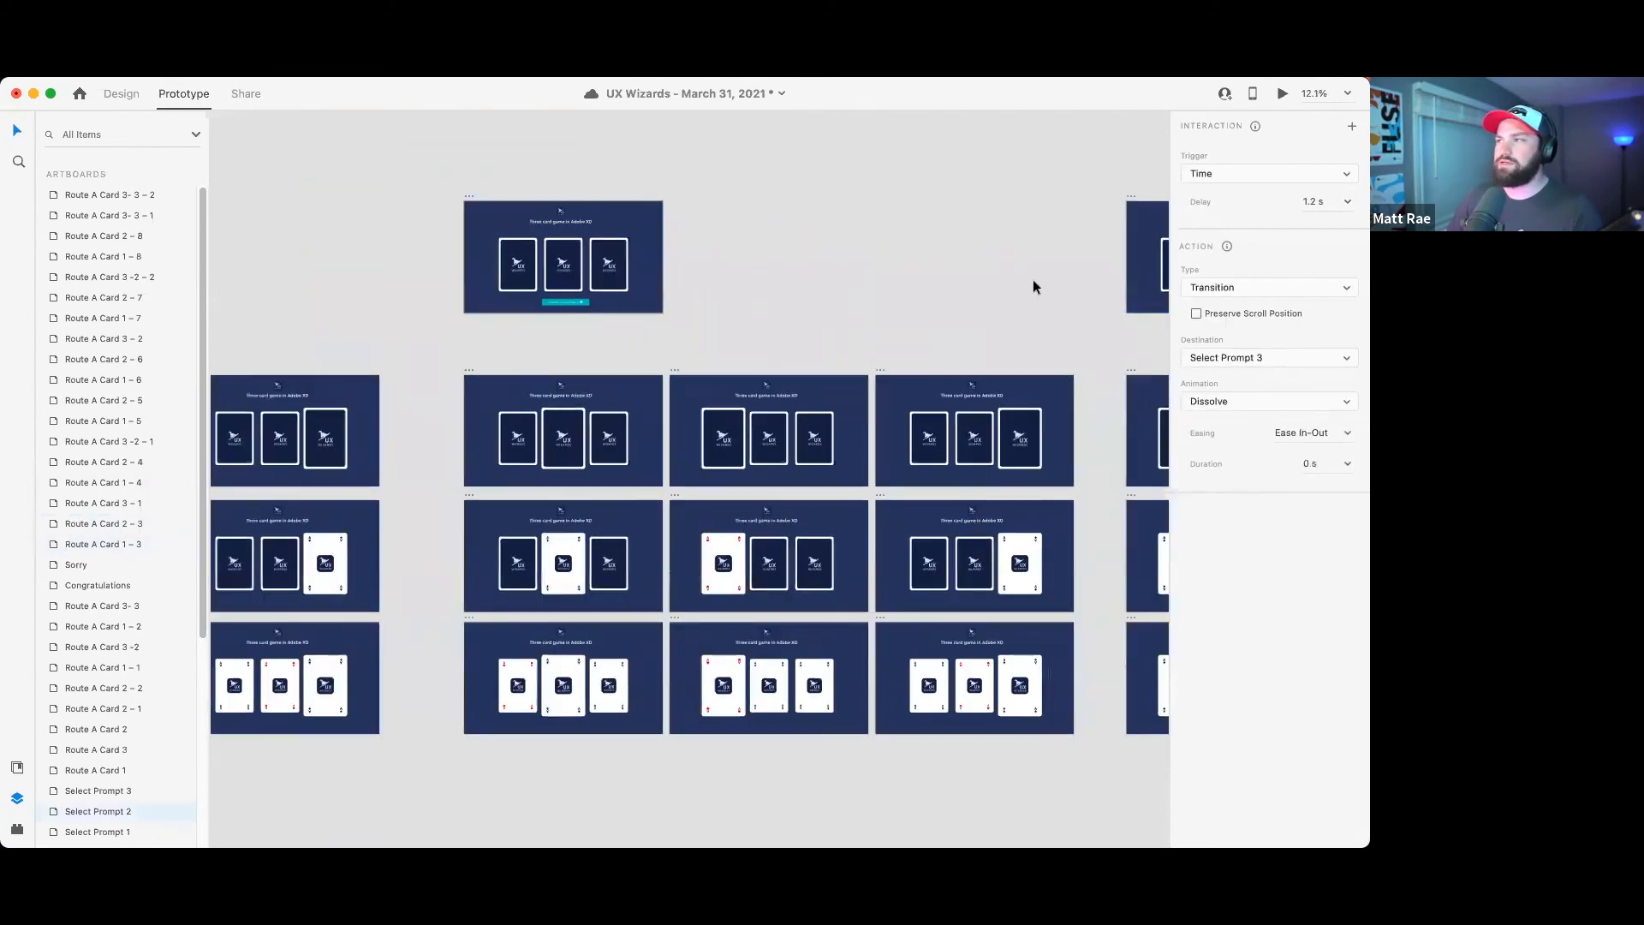
pyautogui.moveTo(953, 253); pyautogui.dragTo(670, 244)
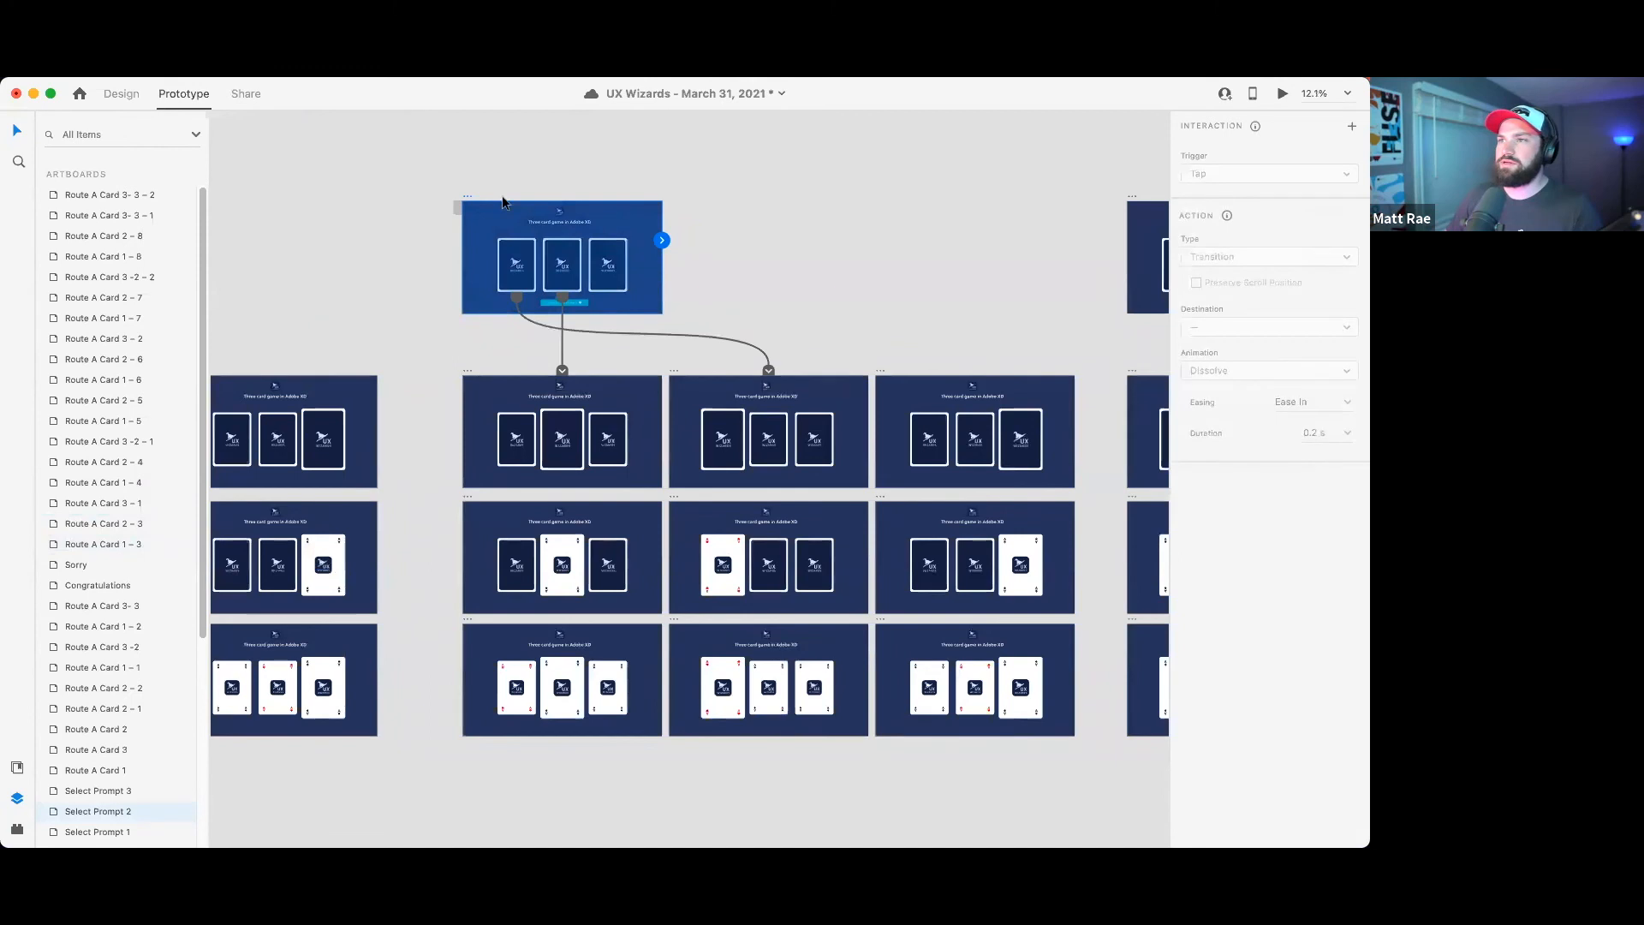
# - Preview the prototype from Select Prompt 2, testing the first card and the middle card in separate runs
pyautogui.click(1283, 97)
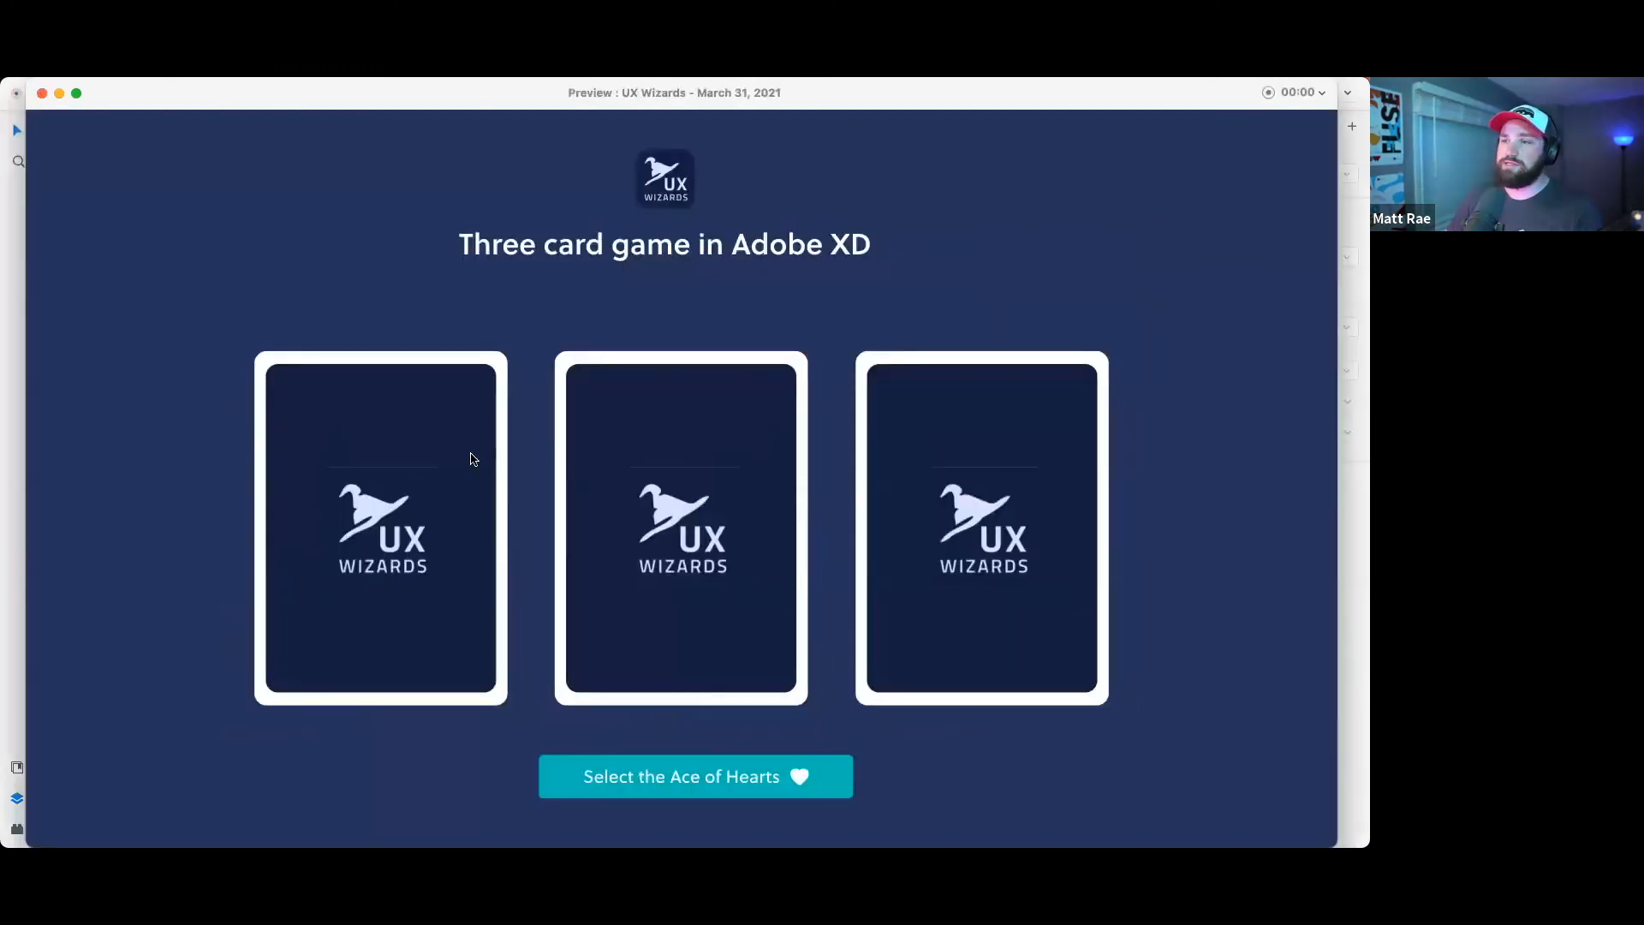
pyautogui.click(440, 433)
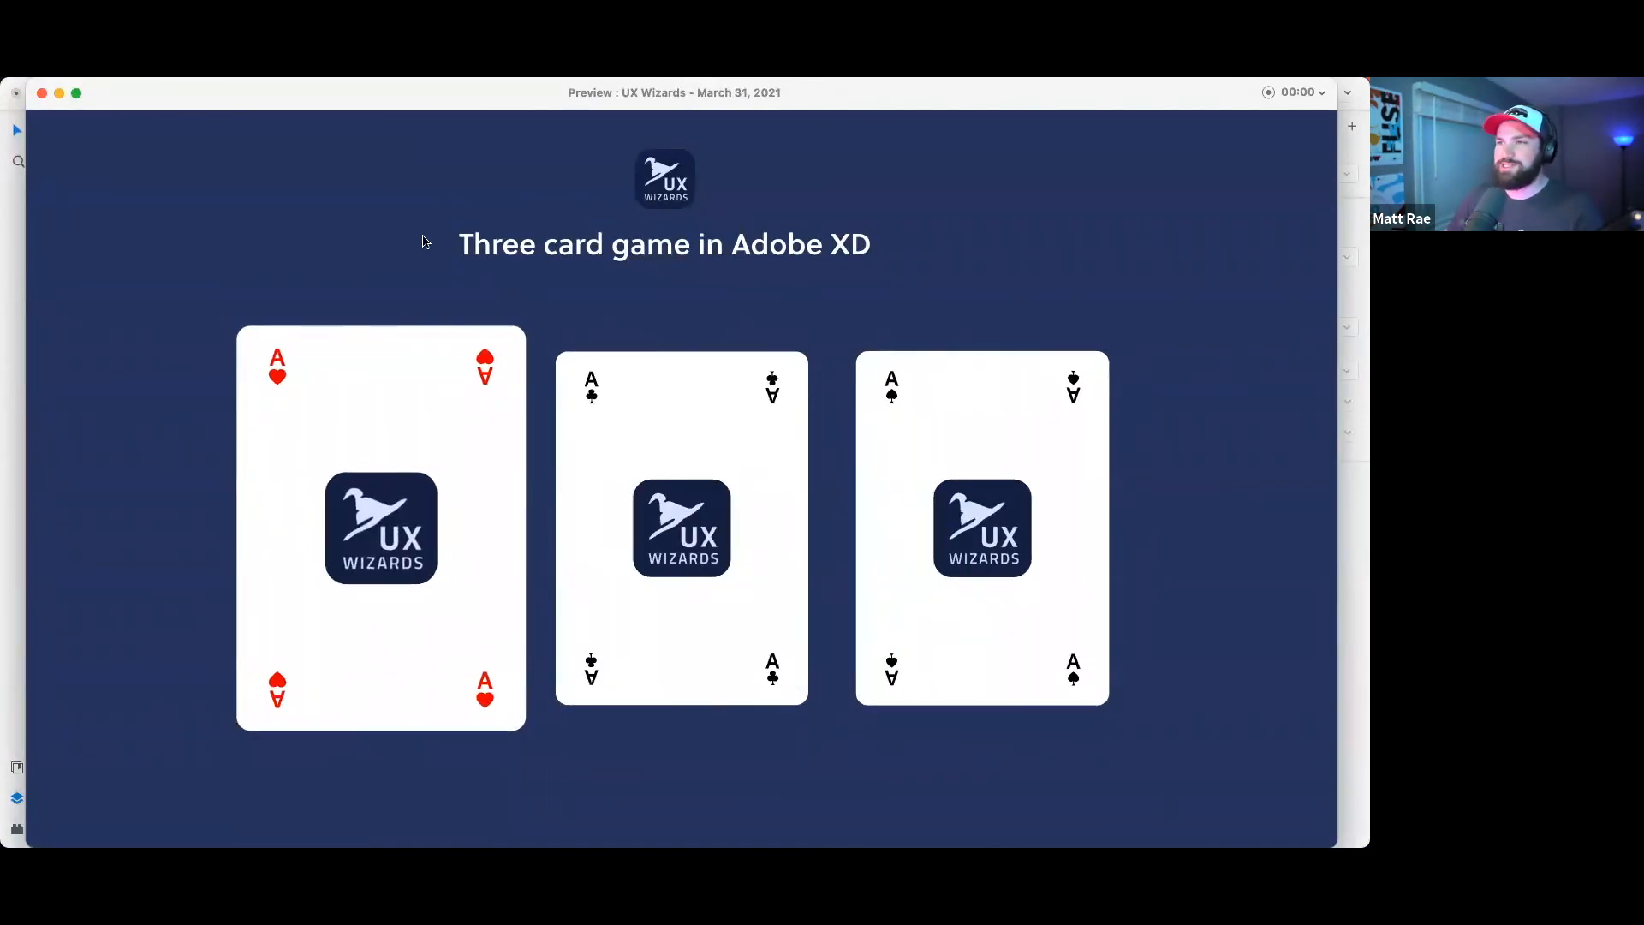
pyautogui.click(41, 93)
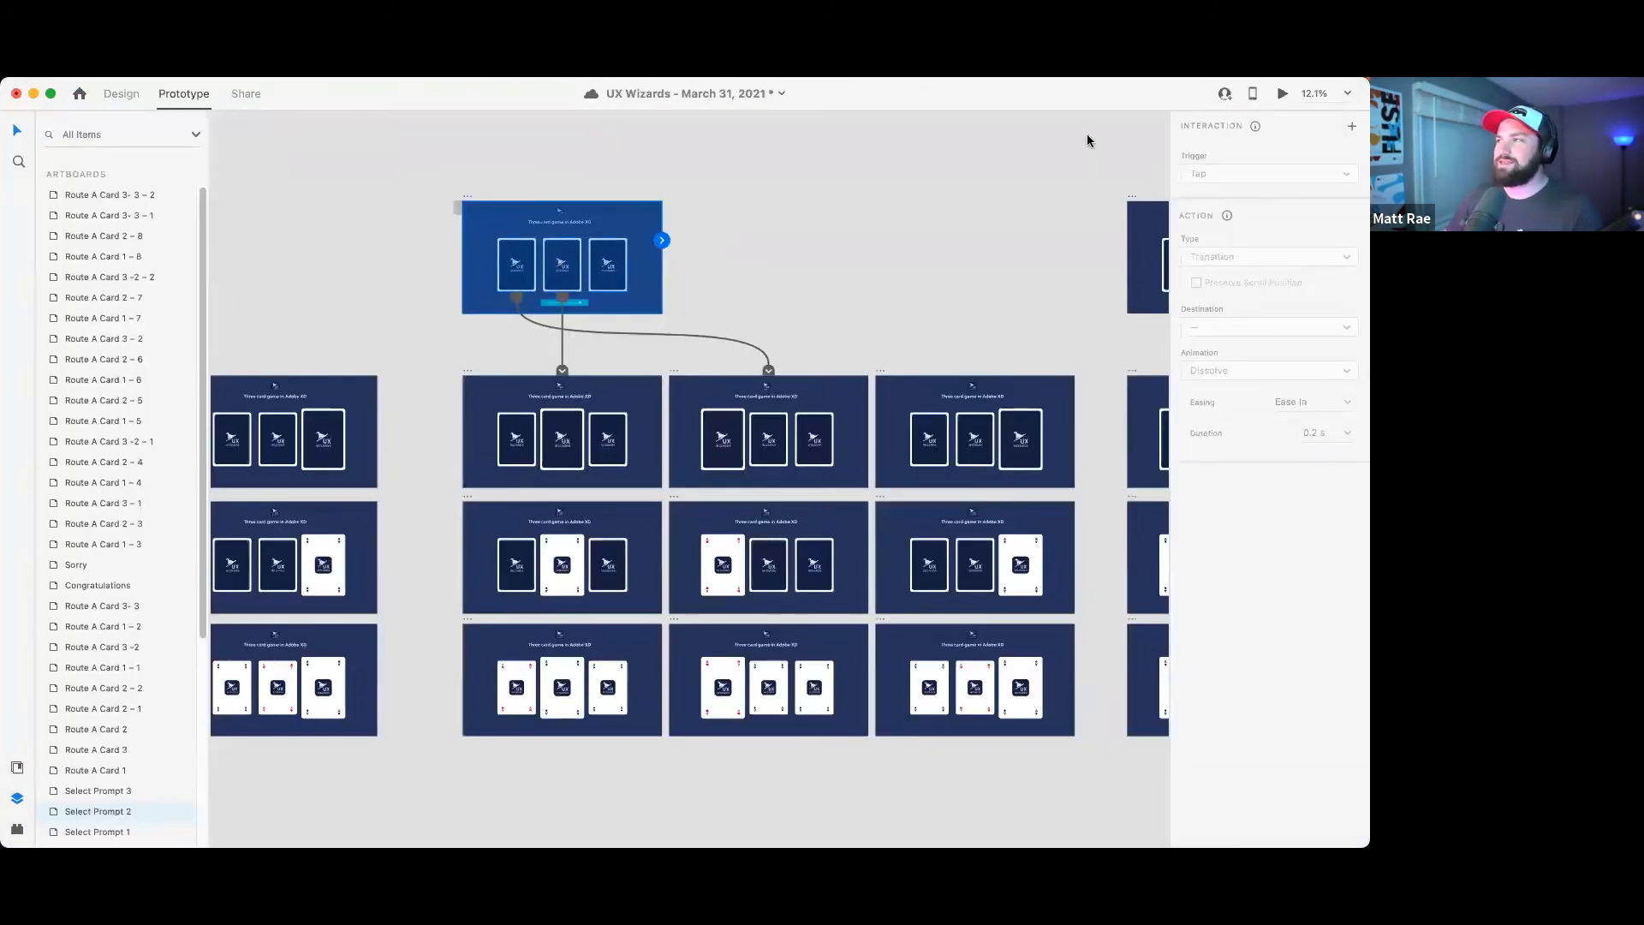
pyautogui.click(1282, 93)
pyautogui.click(666, 442)
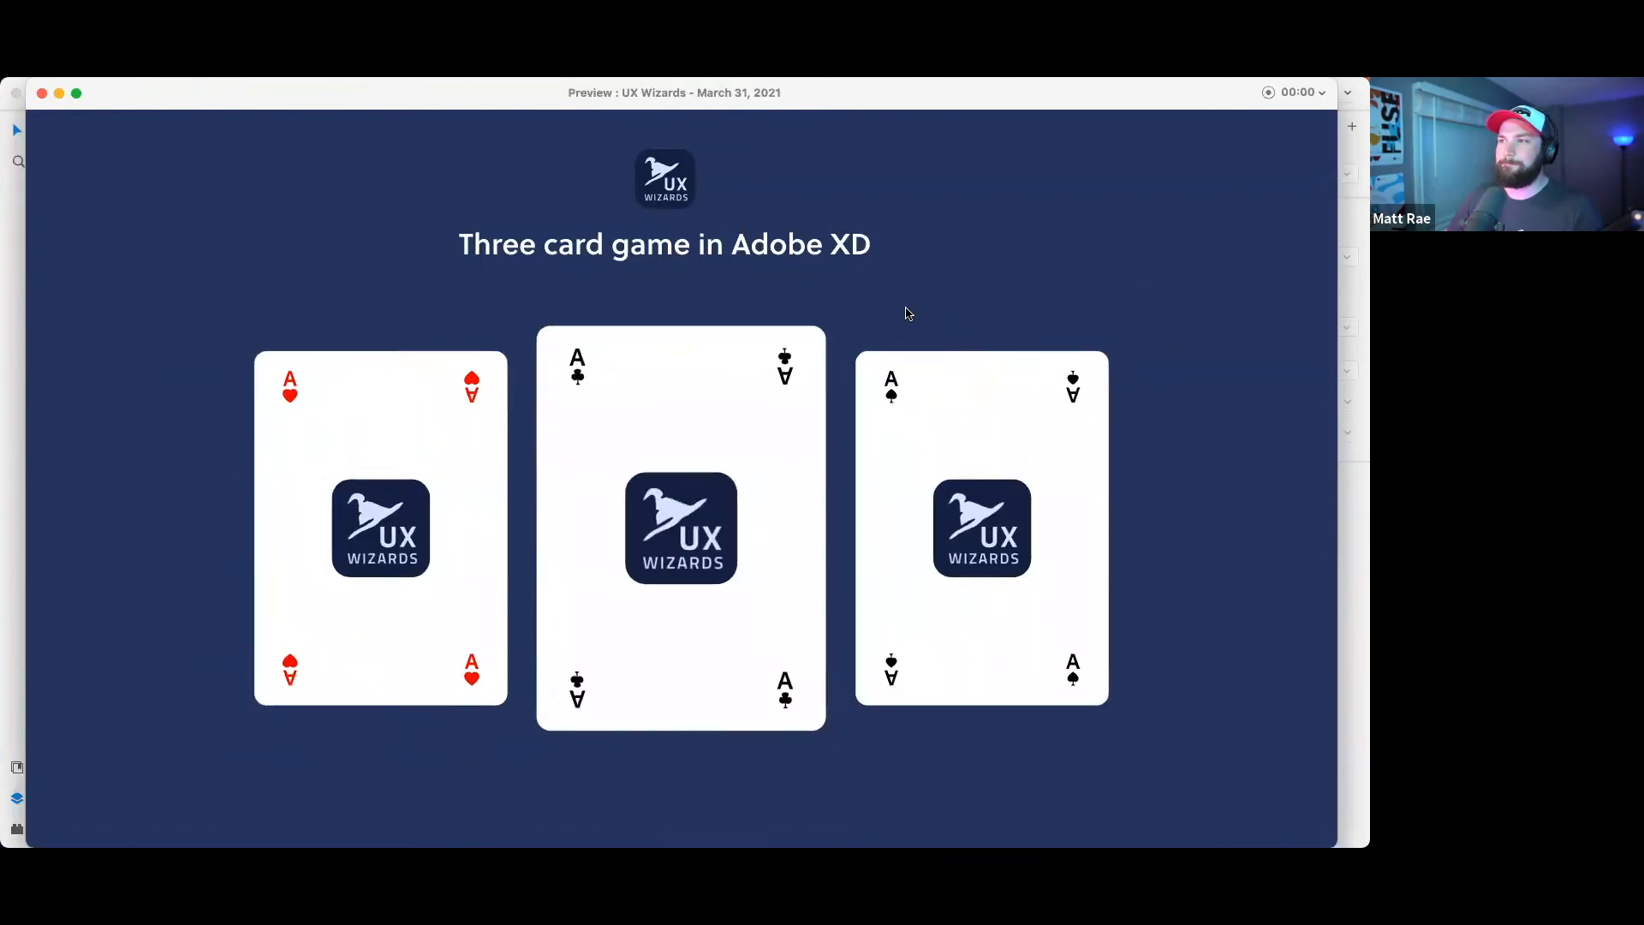
pyautogui.click(42, 94)
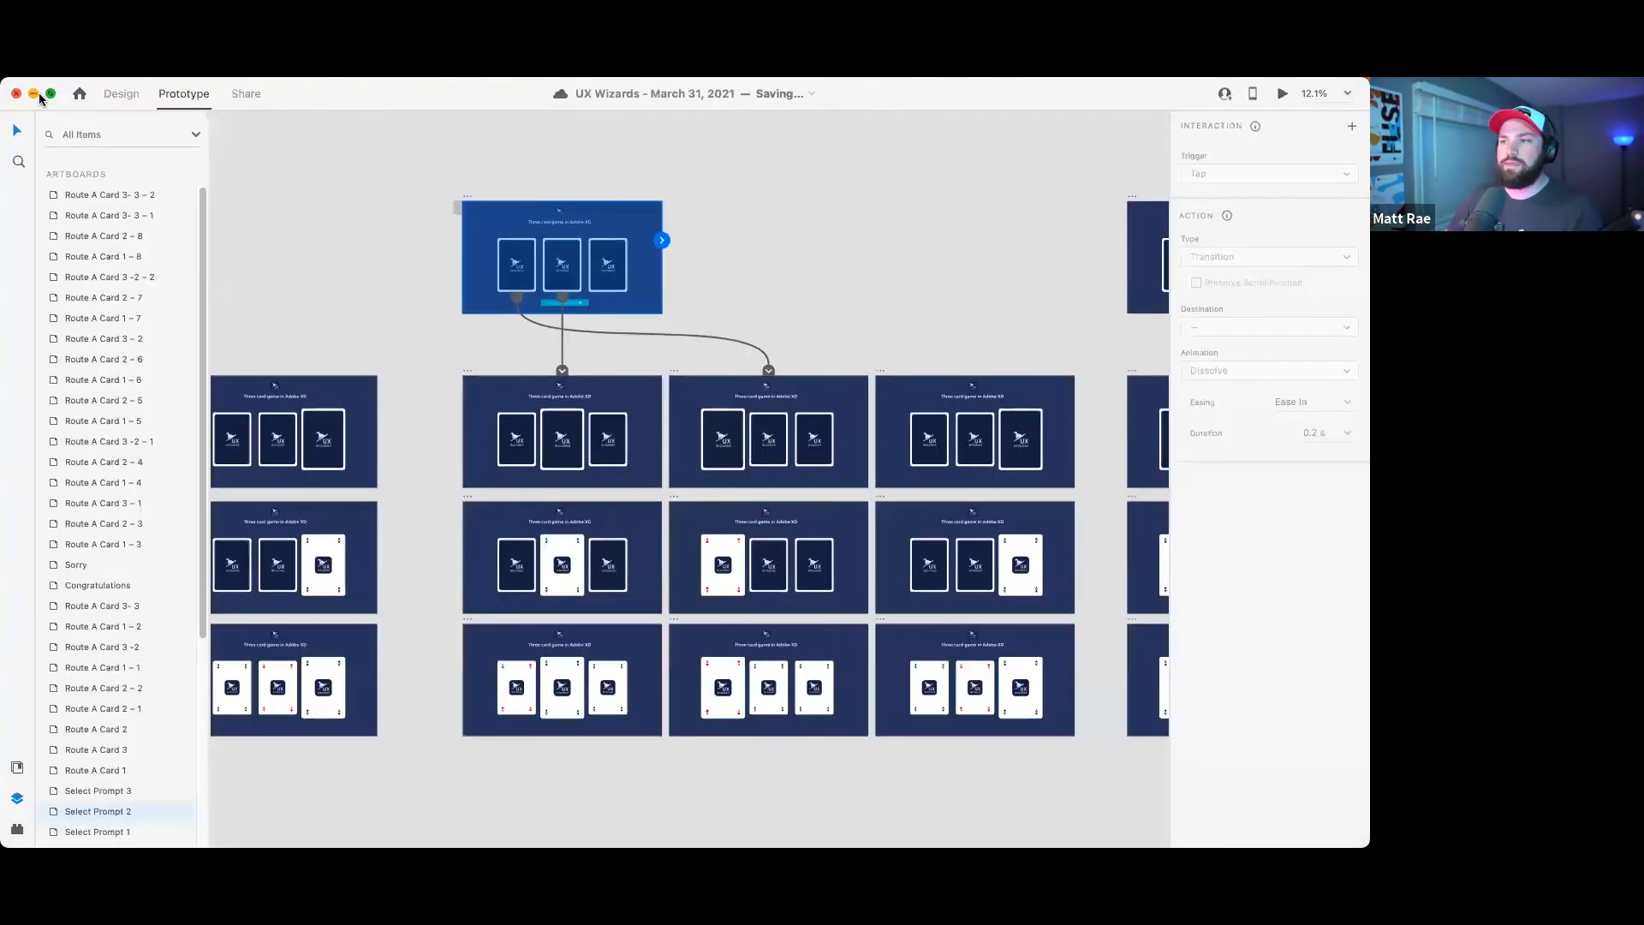
# - Copy the interaction of the Card 2 - Hearts group in Select Prompt 2 onto the Card 3 - Spades group
pyautogui.click(514, 263)
pyautogui.doubleClick(513, 263)
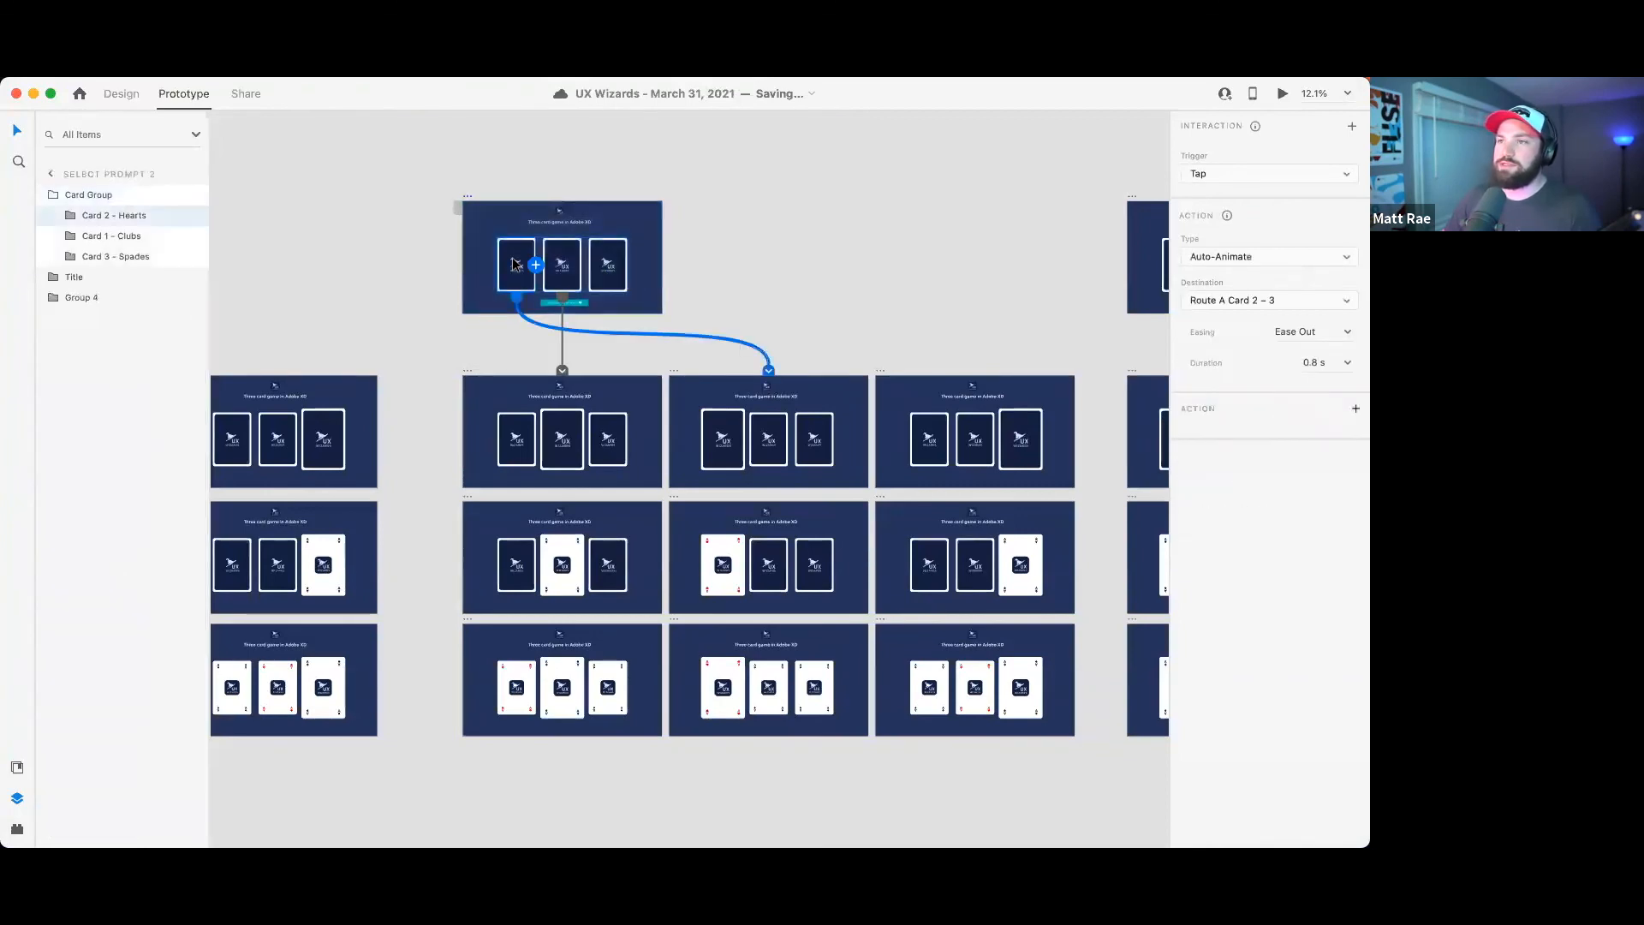
pyautogui.rightClick(516, 260)
pyautogui.click(539, 288)
pyautogui.click(605, 252)
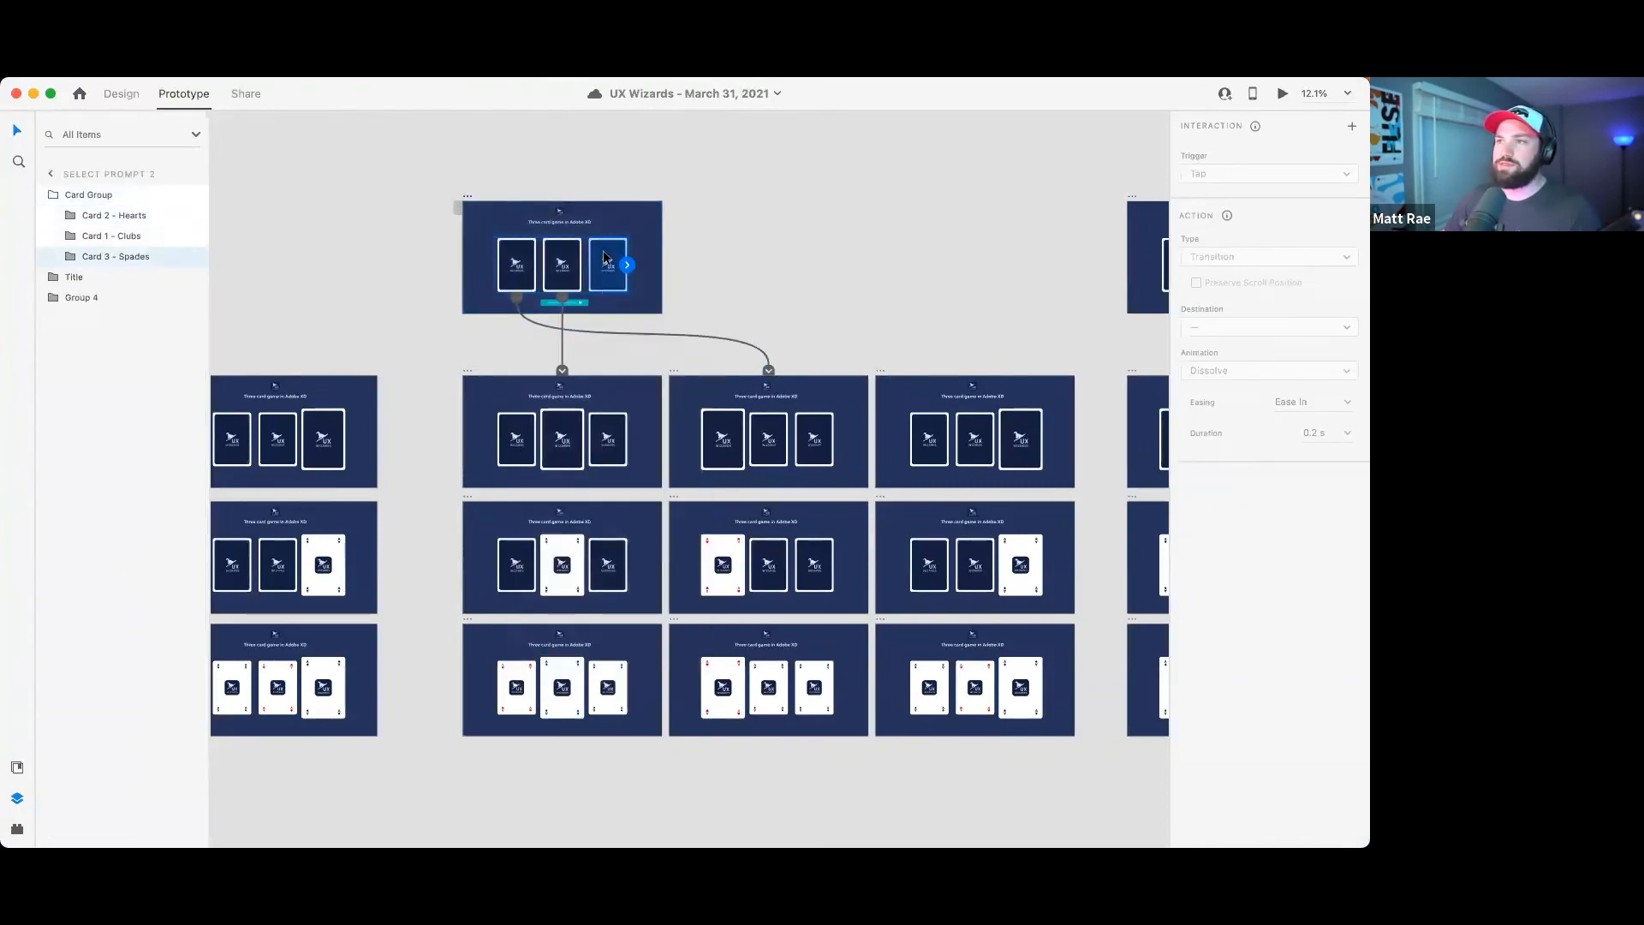
pyautogui.rightClick(605, 251)
pyautogui.click(649, 335)
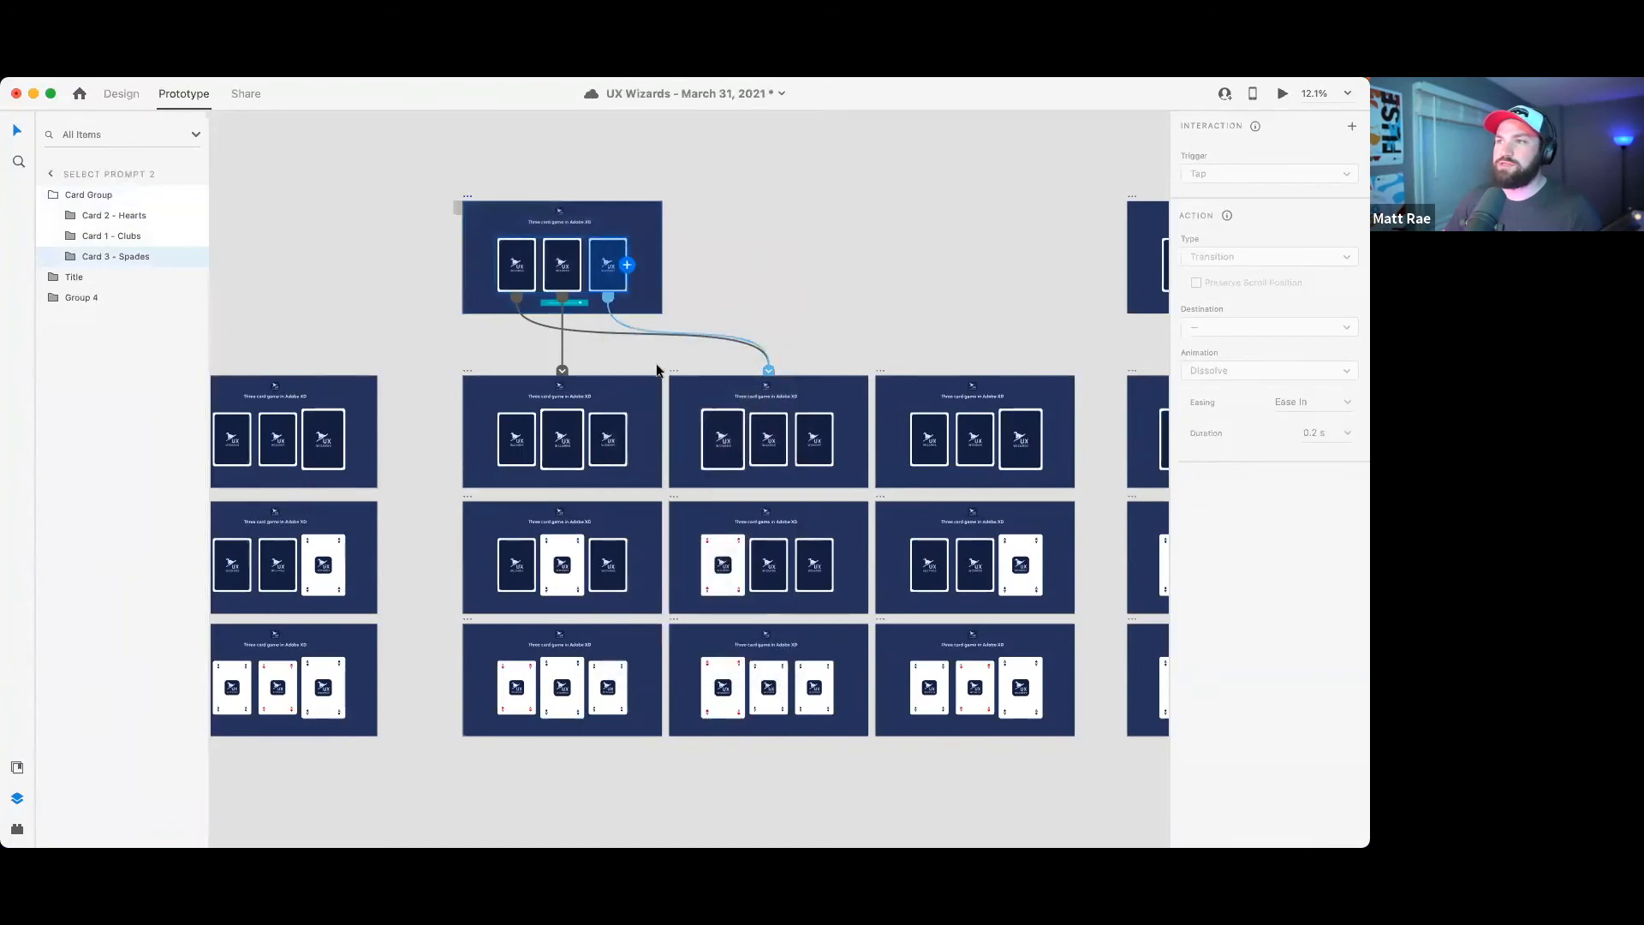
# - Redirect the Card 3 - Spades interaction in Select Prompt 2 to the Route A Card 3 – 1 artboard
pyautogui.moveTo(769, 371)
pyautogui.mouseDown()
pyautogui.moveTo(782, 356)
pyautogui.moveTo(860, 361)
pyautogui.moveTo(769, 371)
pyautogui.mouseUp()
pyautogui.click(784, 296)
pyautogui.click(608, 275)
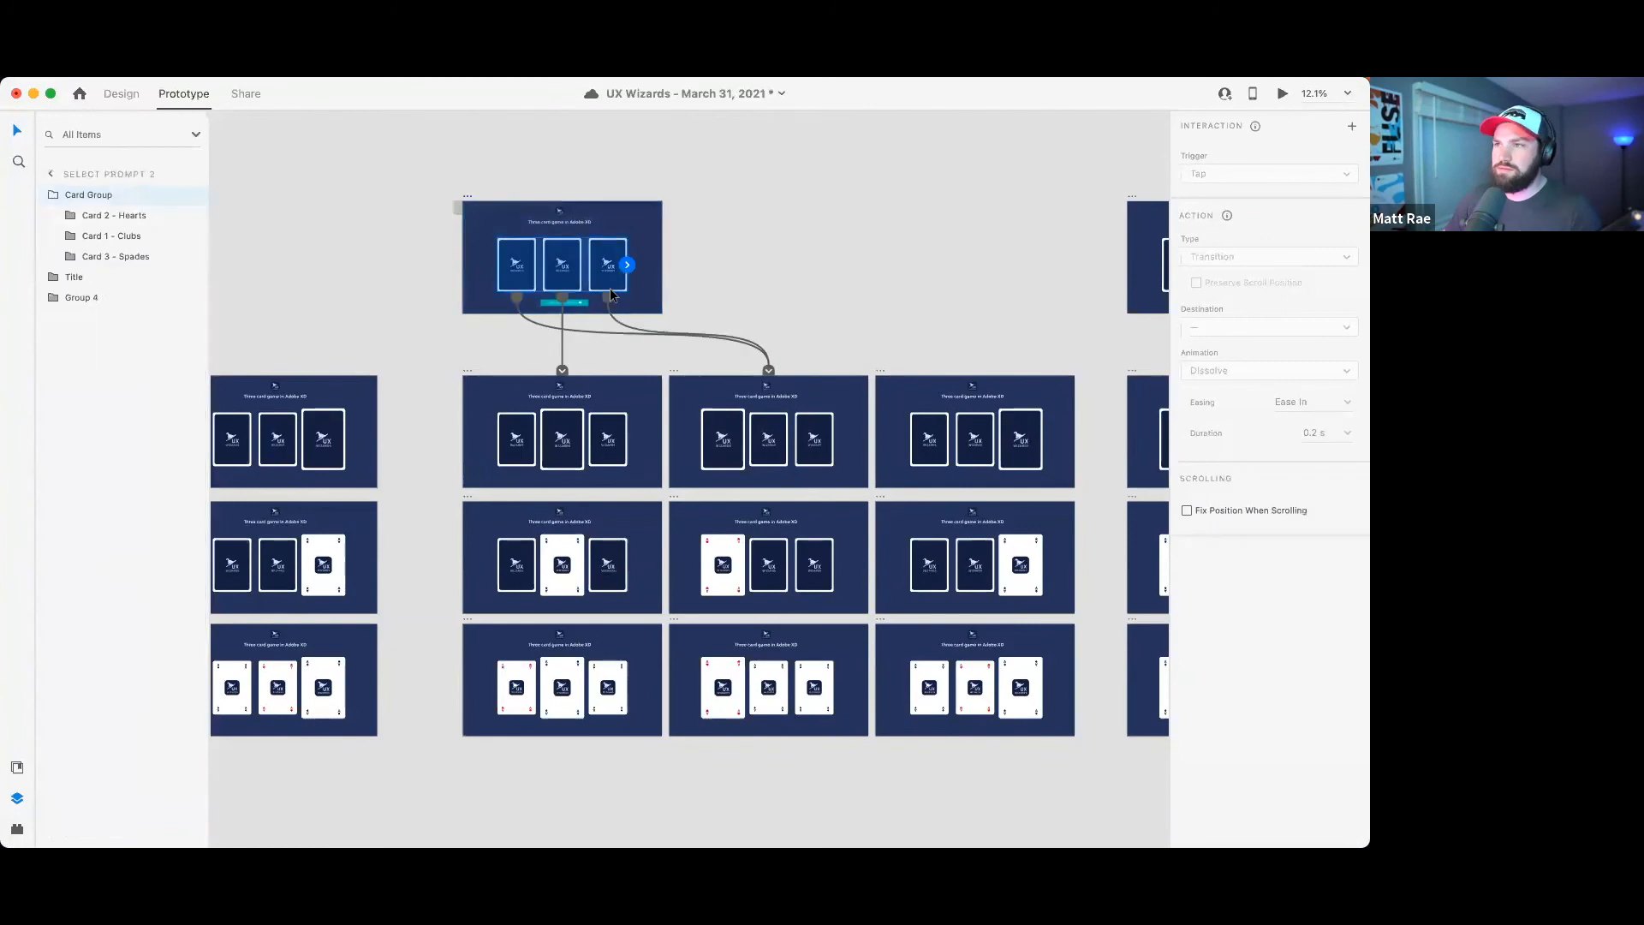
pyautogui.click(606, 305)
pyautogui.moveTo(621, 262); pyautogui.dragTo(920, 379)
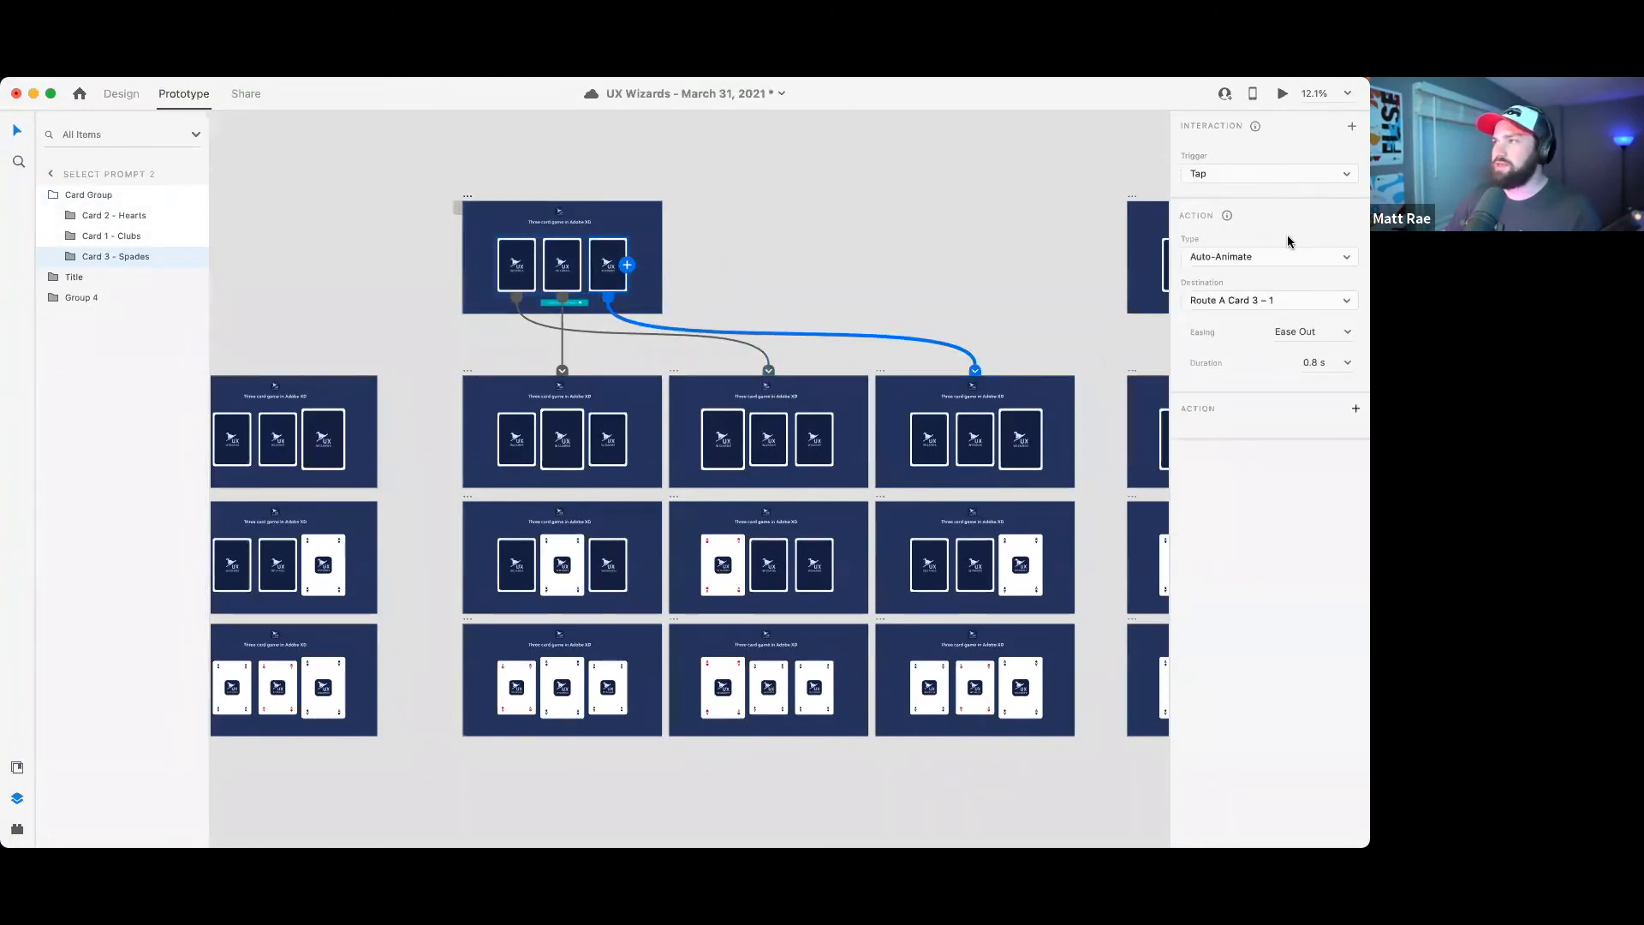
# - Copy the interaction of Route A Card 2 – 4 onto Route A Card 3 -2 – 1 and redirect it to Route A Card 3- 3 – 1
pyautogui.click(675, 500)
pyautogui.scroll(-3, 721, 430)
pyautogui.rightClick(674, 387)
pyautogui.click(702, 414)
pyautogui.click(880, 383)
pyautogui.rightClick(880, 385)
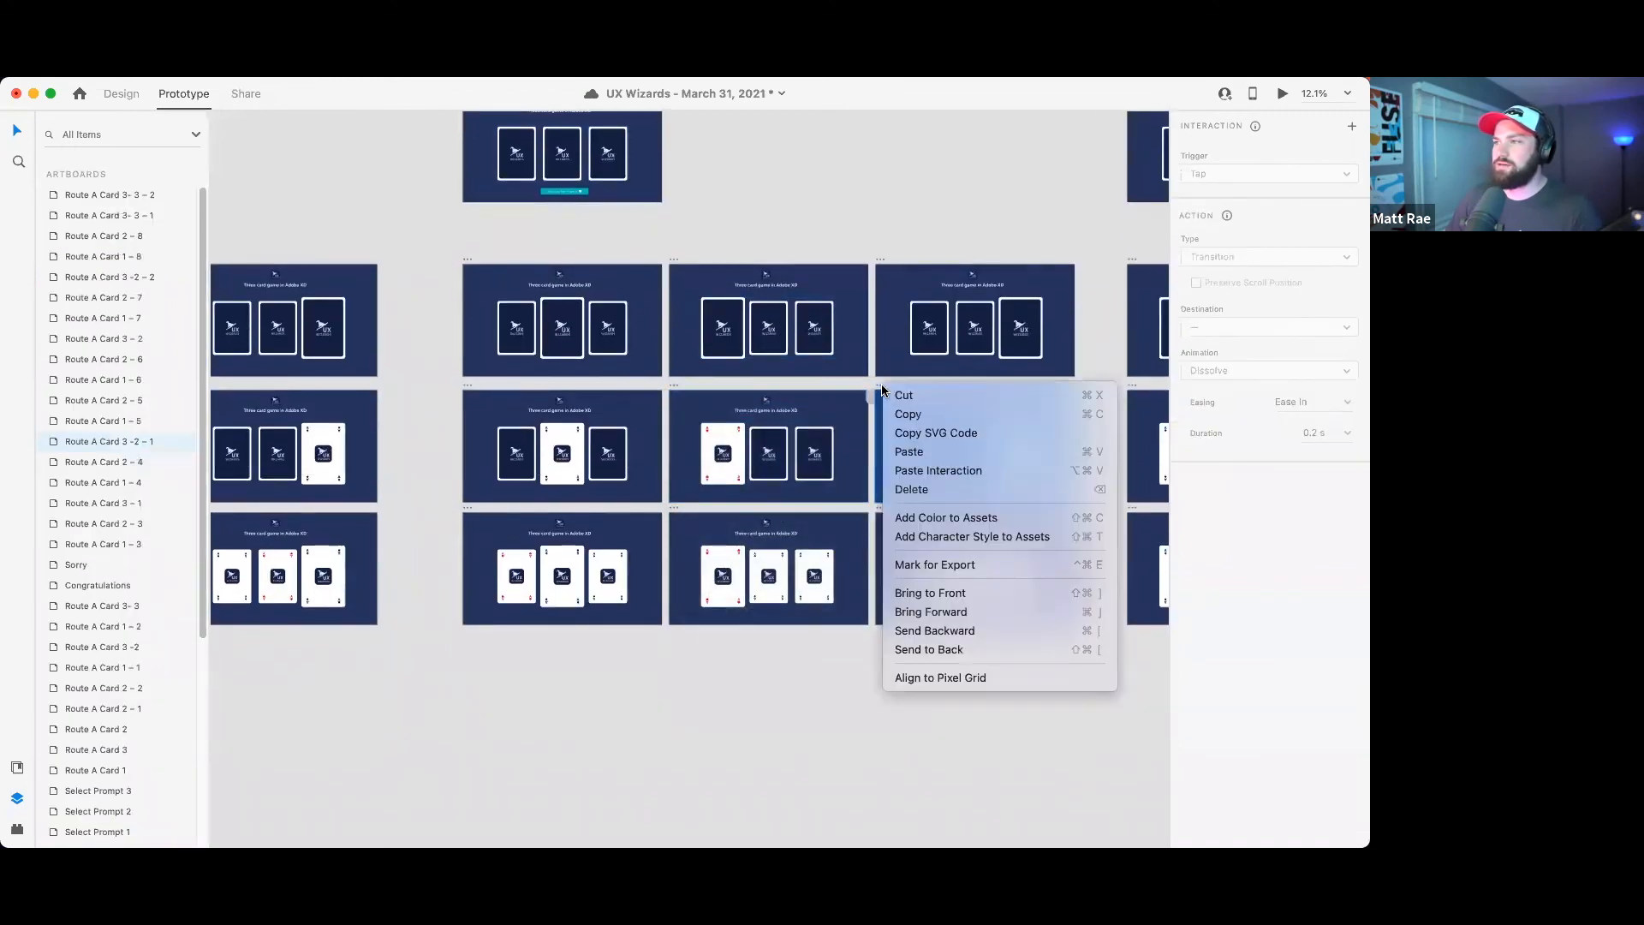
pyautogui.click(942, 471)
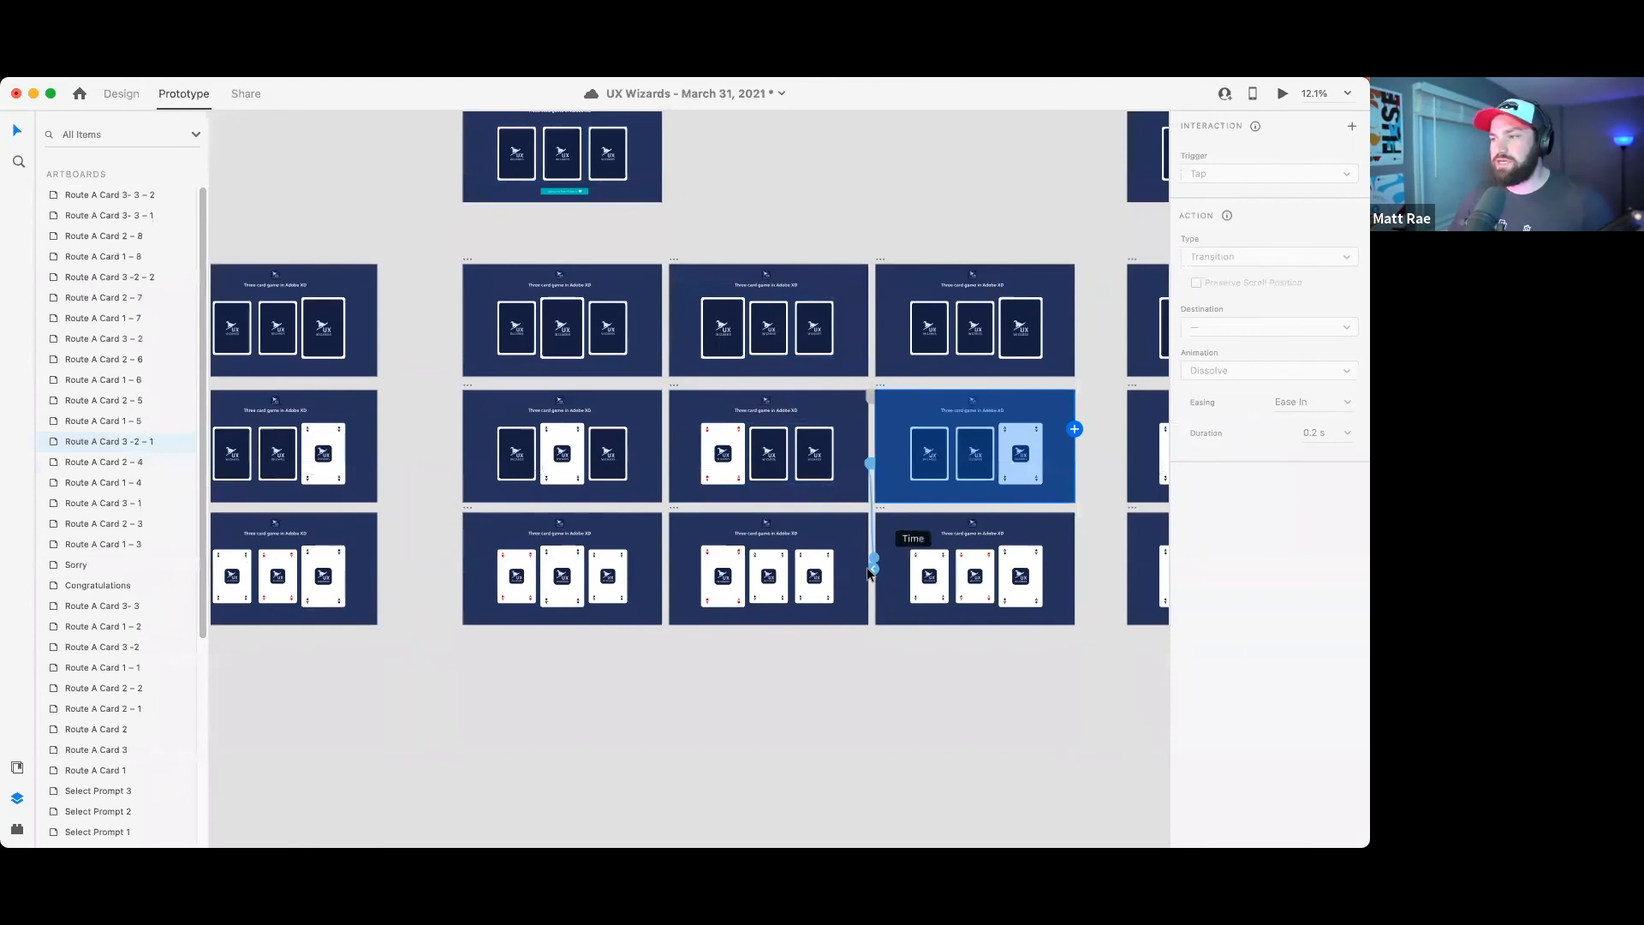
pyautogui.moveTo(873, 567); pyautogui.dragTo(1071, 541)
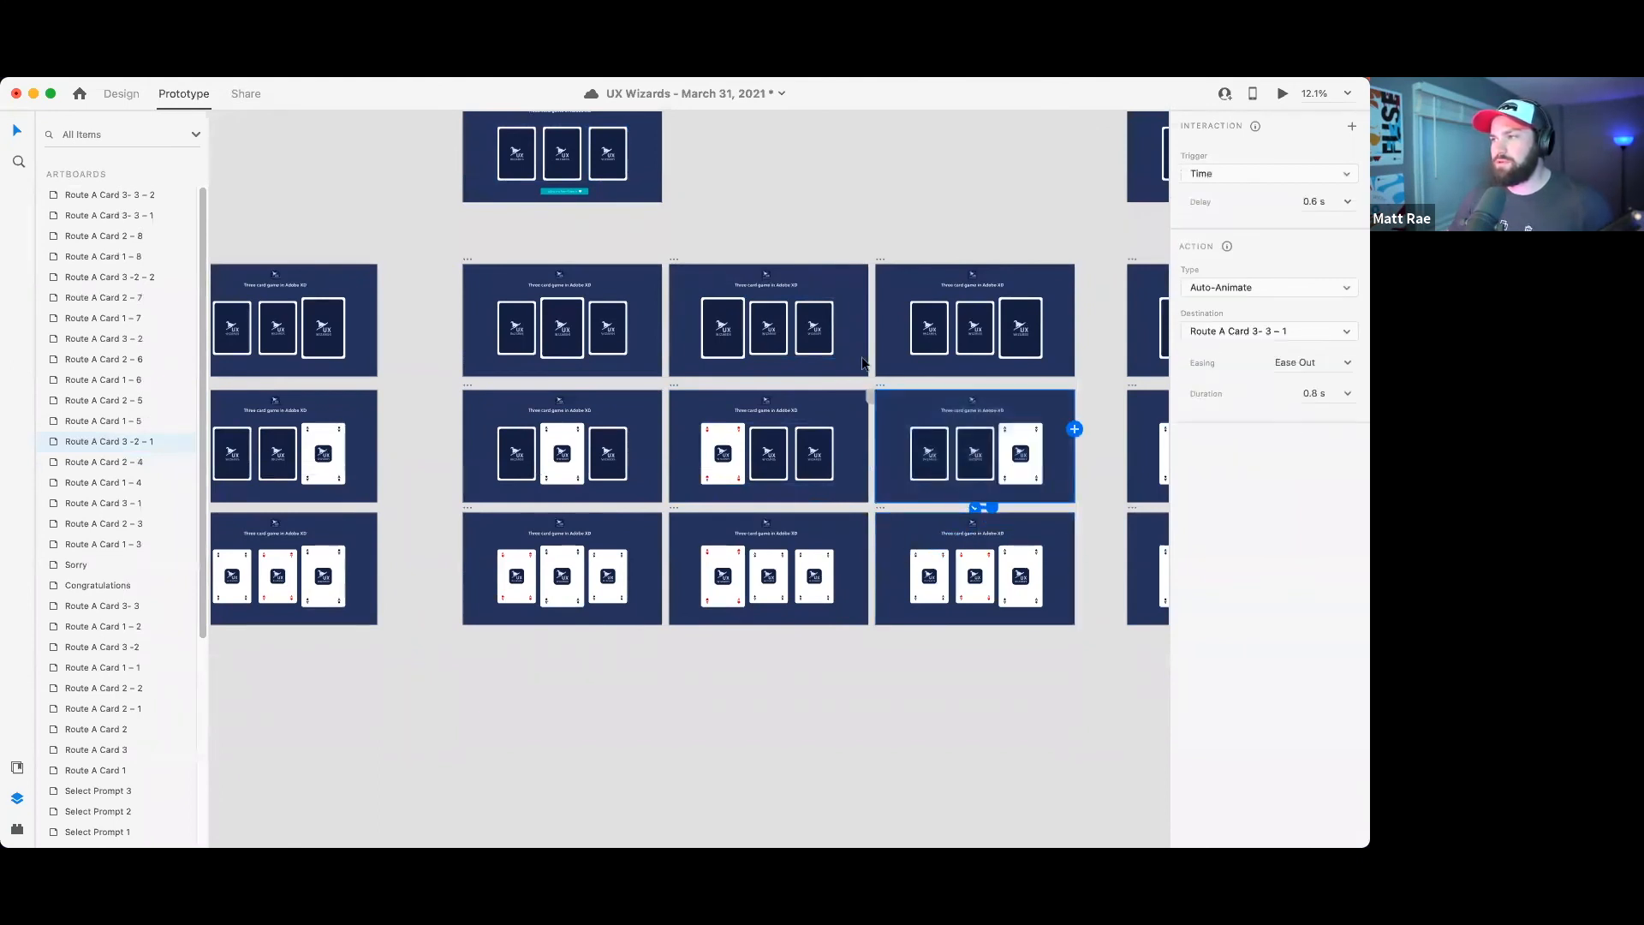
# - Copy the interaction of Route A Card 2 – 3 onto Route A Card 3 – 1 and redirect it to Route A Card 3 -2 – 1
pyautogui.click(674, 260)
pyautogui.rightClick(674, 259)
pyautogui.click(698, 286)
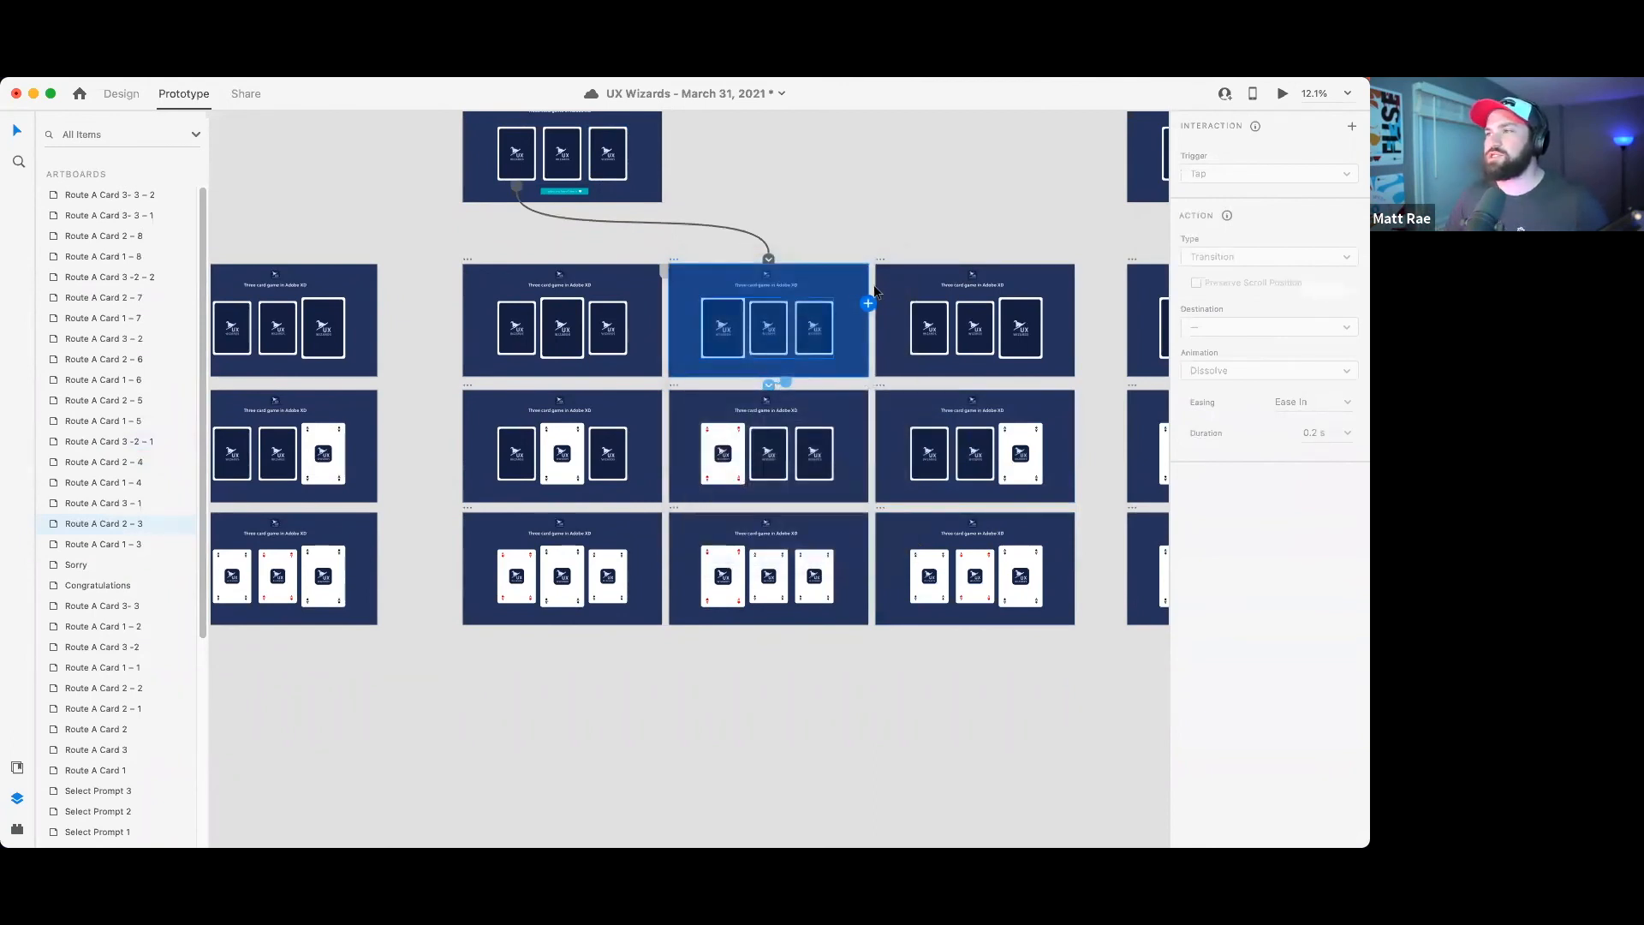
pyautogui.click(882, 259)
pyautogui.rightClick(882, 260)
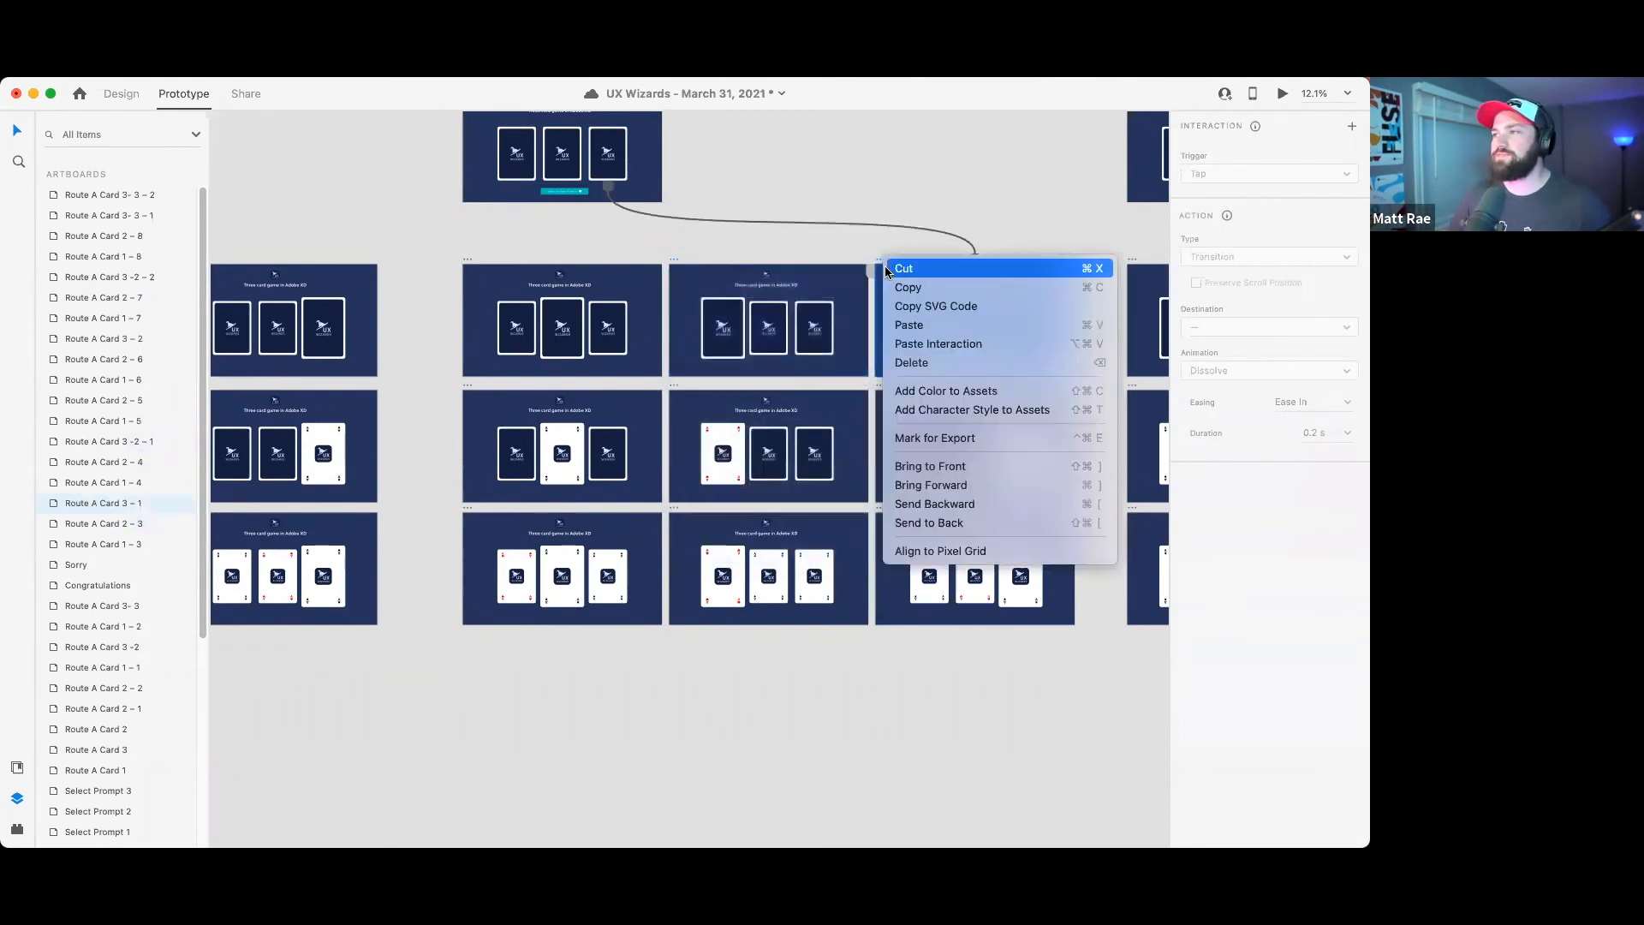
pyautogui.click(940, 344)
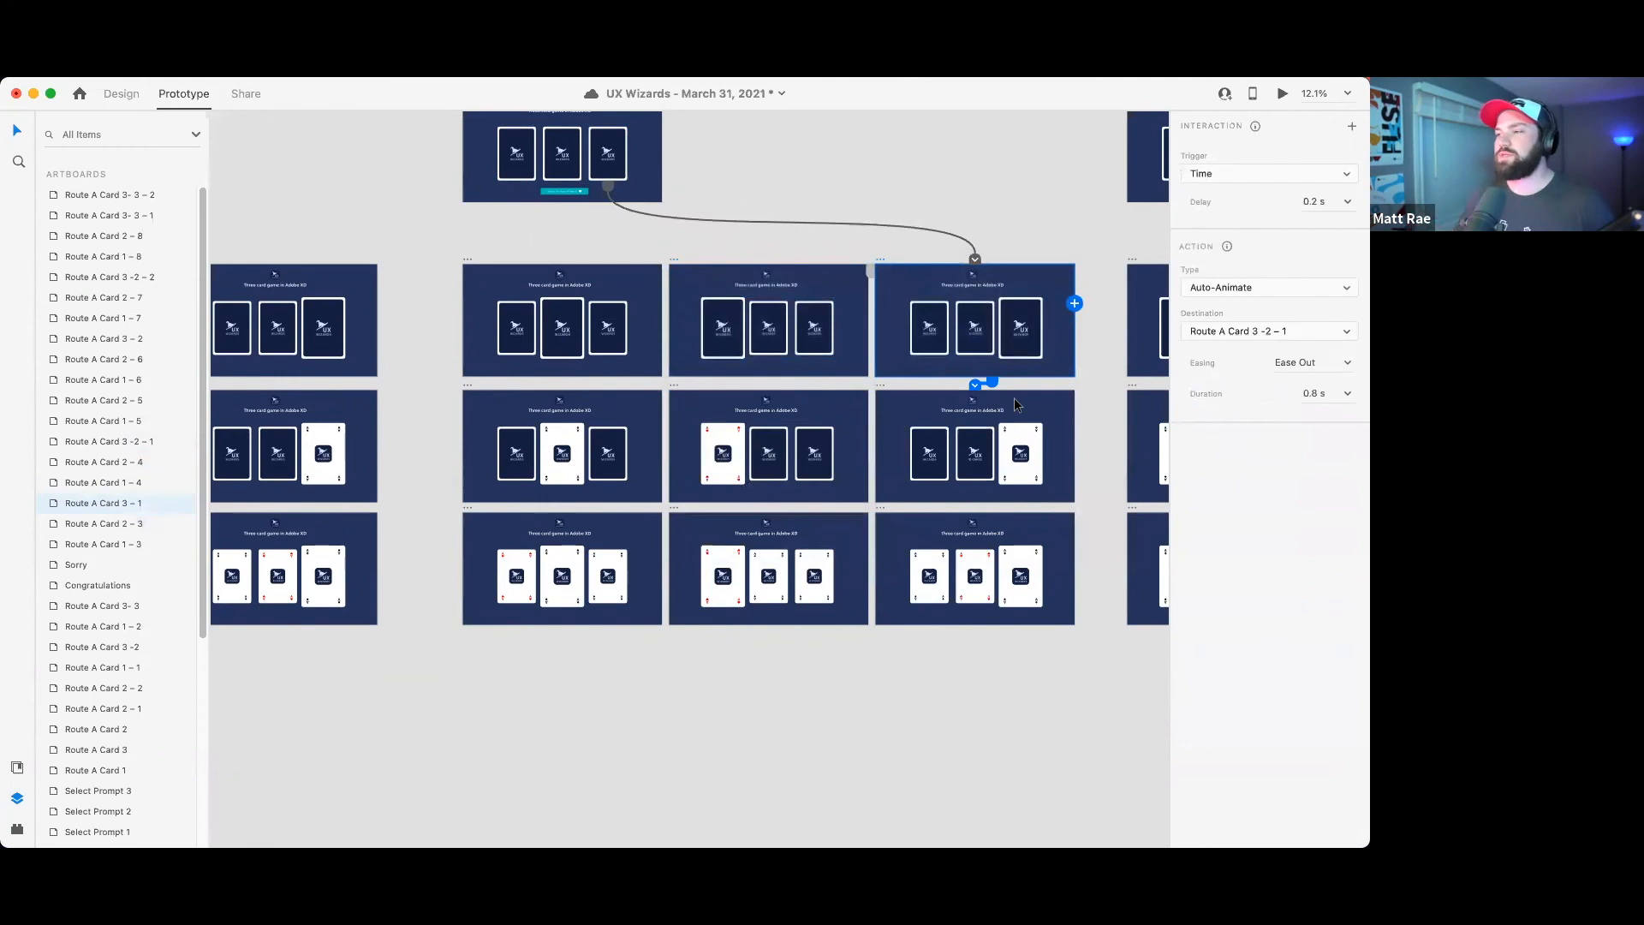
pyautogui.click(878, 515)
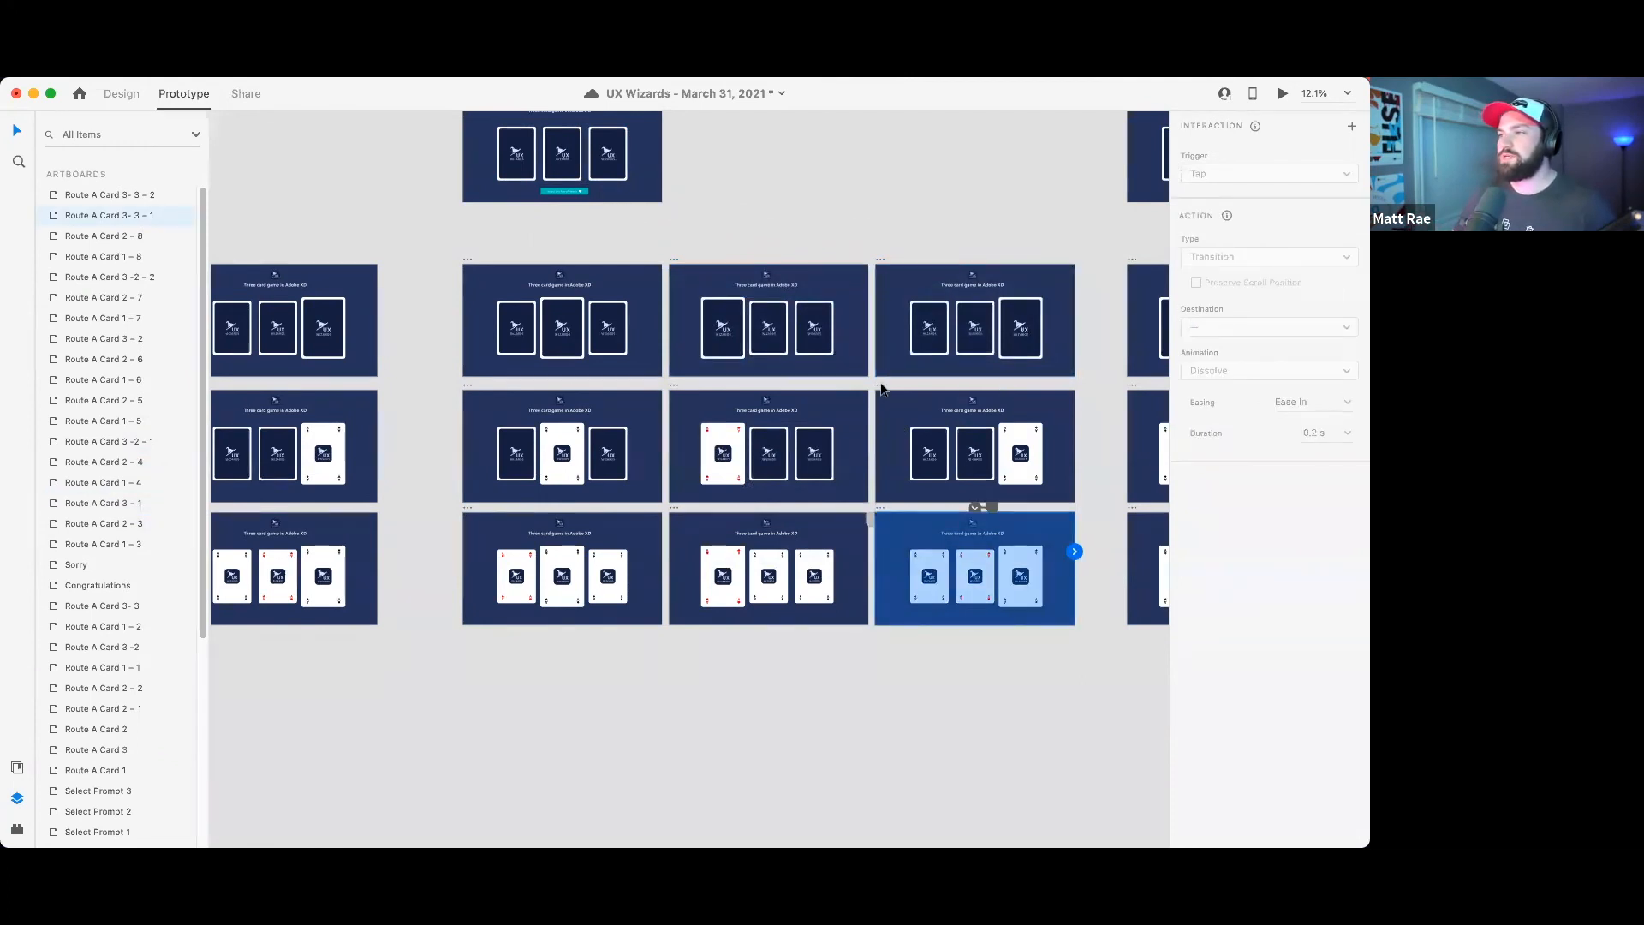
pyautogui.click(882, 392)
pyautogui.click(672, 386)
# - Delete the nine unwired route artboards below Select Prompt 3
pyautogui.scroll(3, 559, 212)
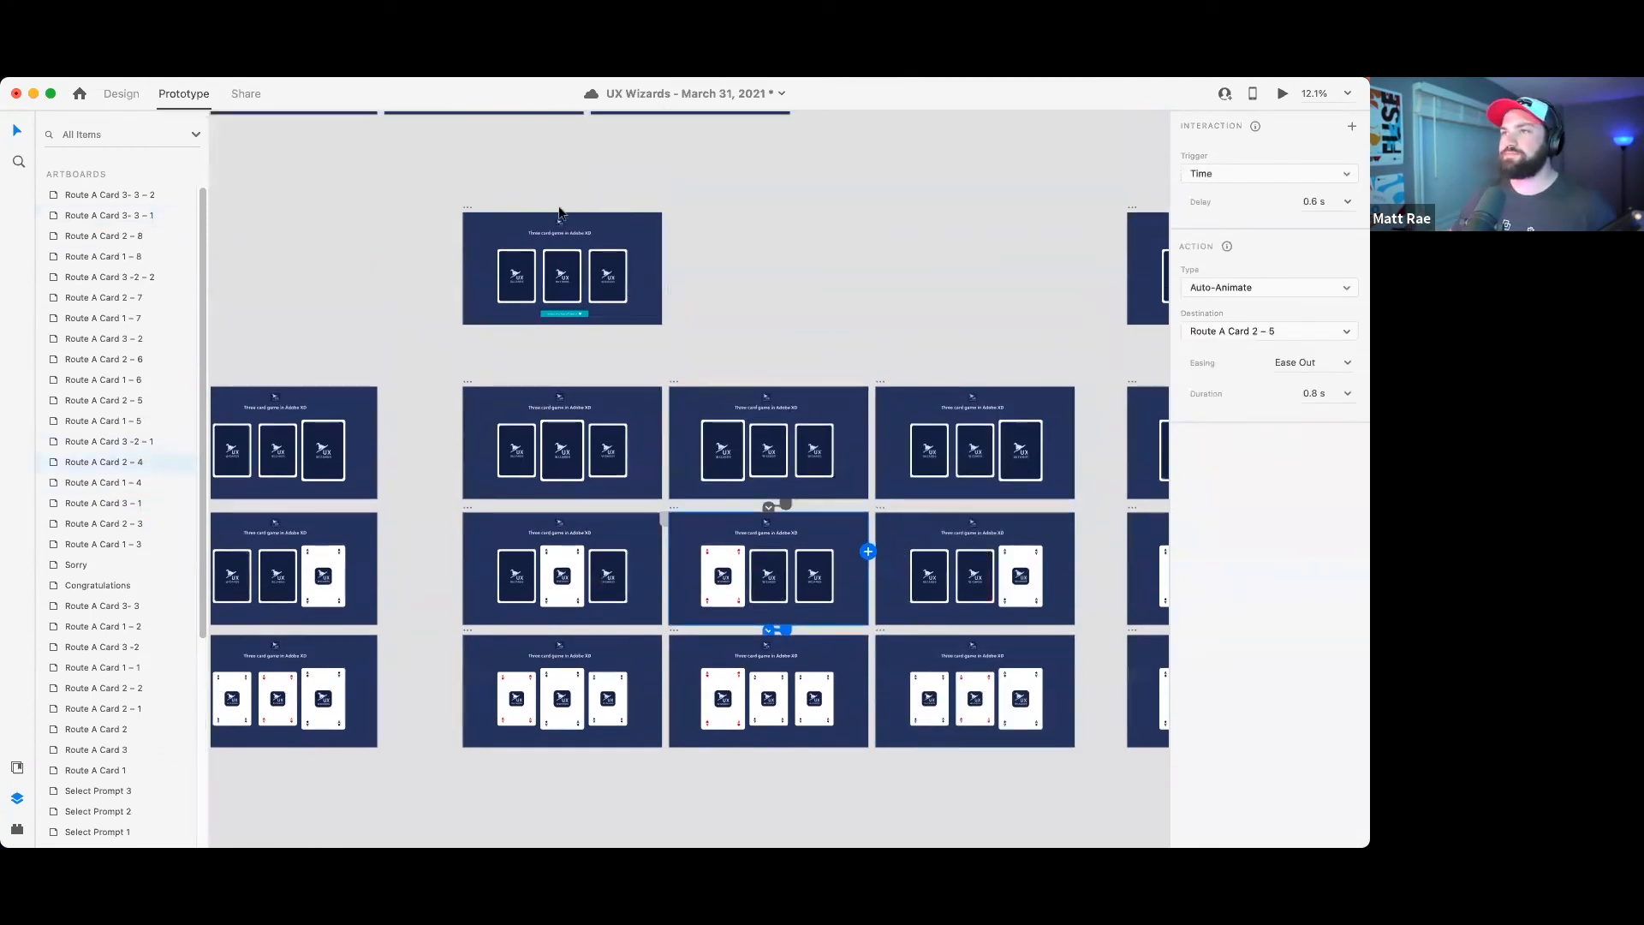
pyautogui.scroll(-5, 765, 382)
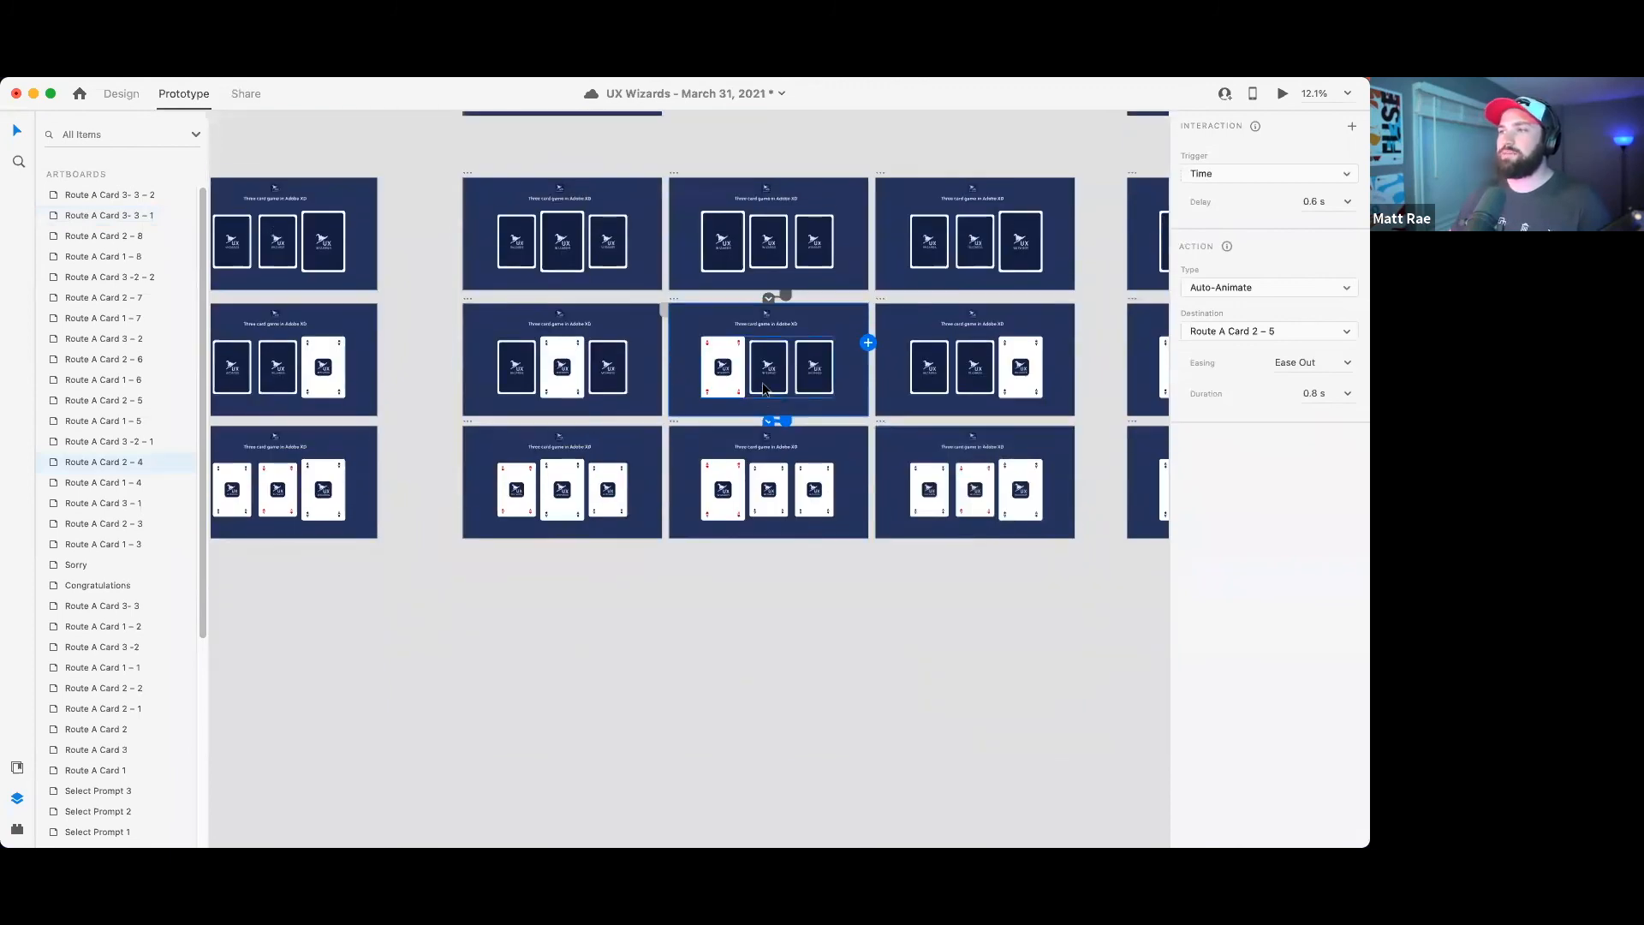
pyautogui.scroll(5, 764, 382)
pyautogui.hscroll(6, 766, 381)
pyautogui.hscroll(10, 765, 385)
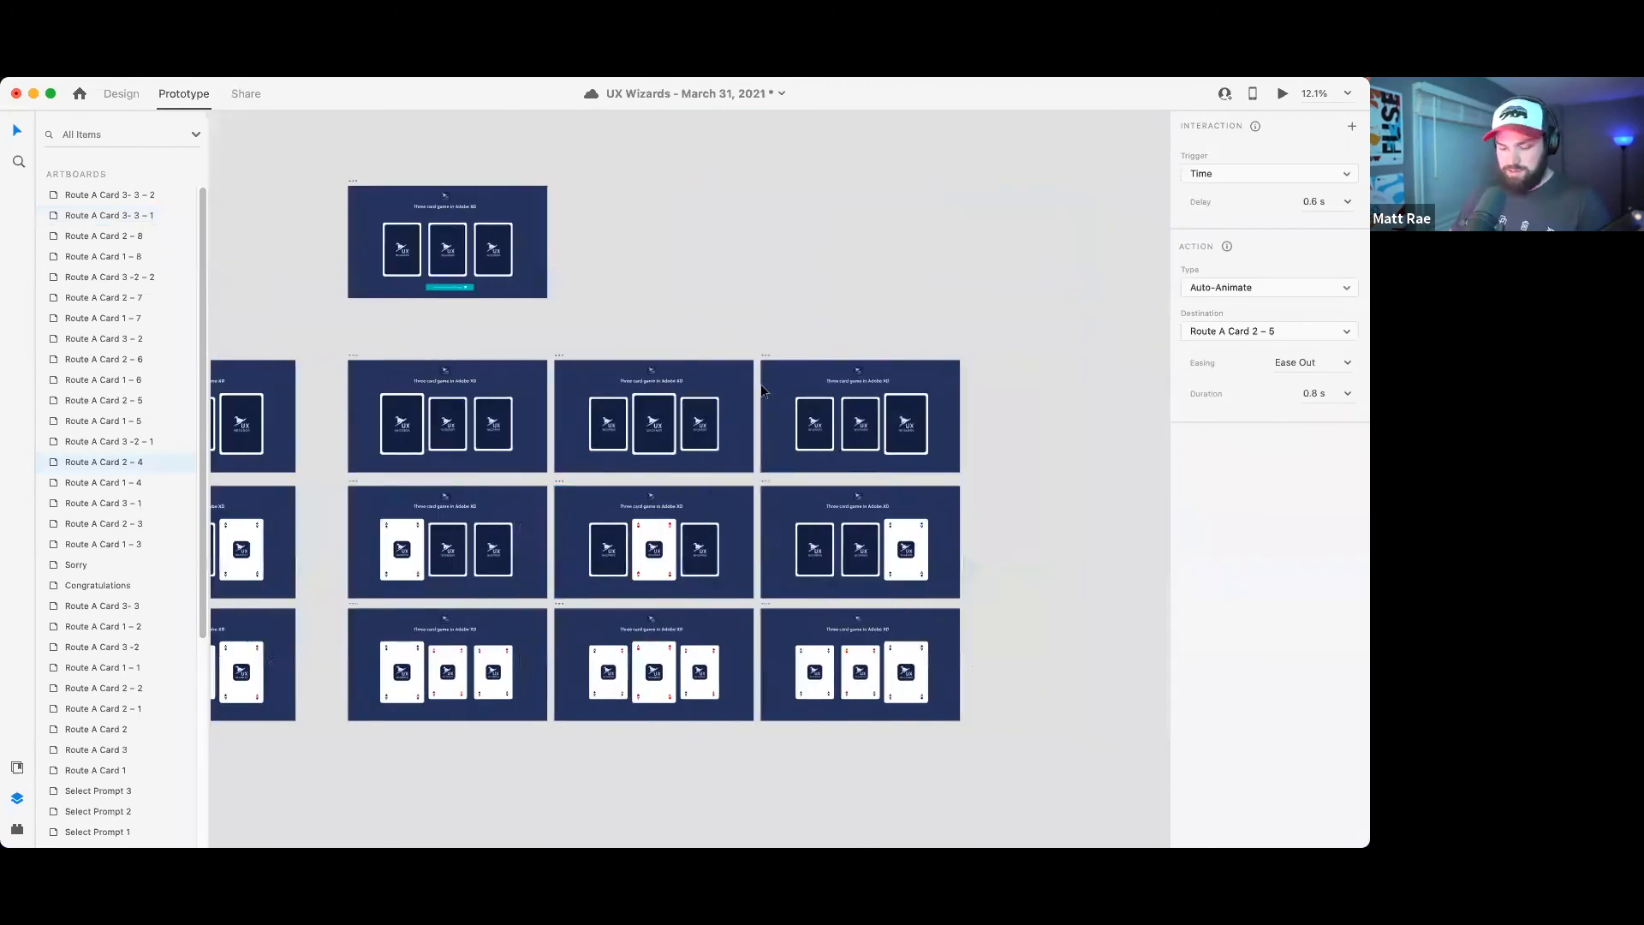
pyautogui.moveTo(360, 356); pyautogui.dragTo(982, 740)
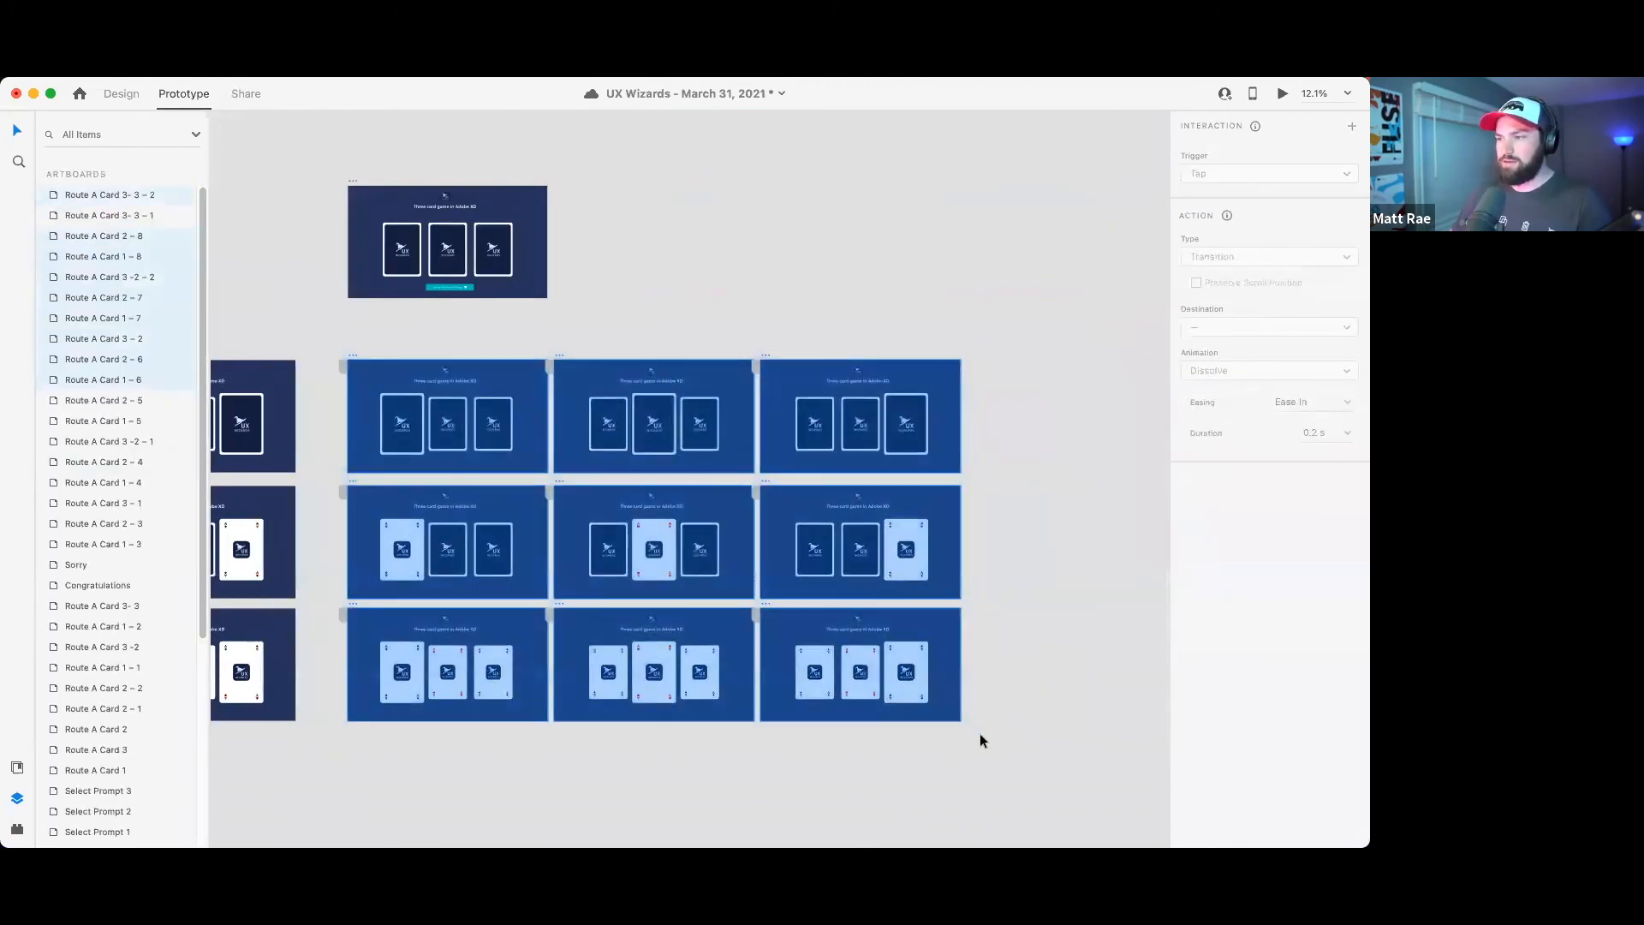
pyautogui.press('Delete')
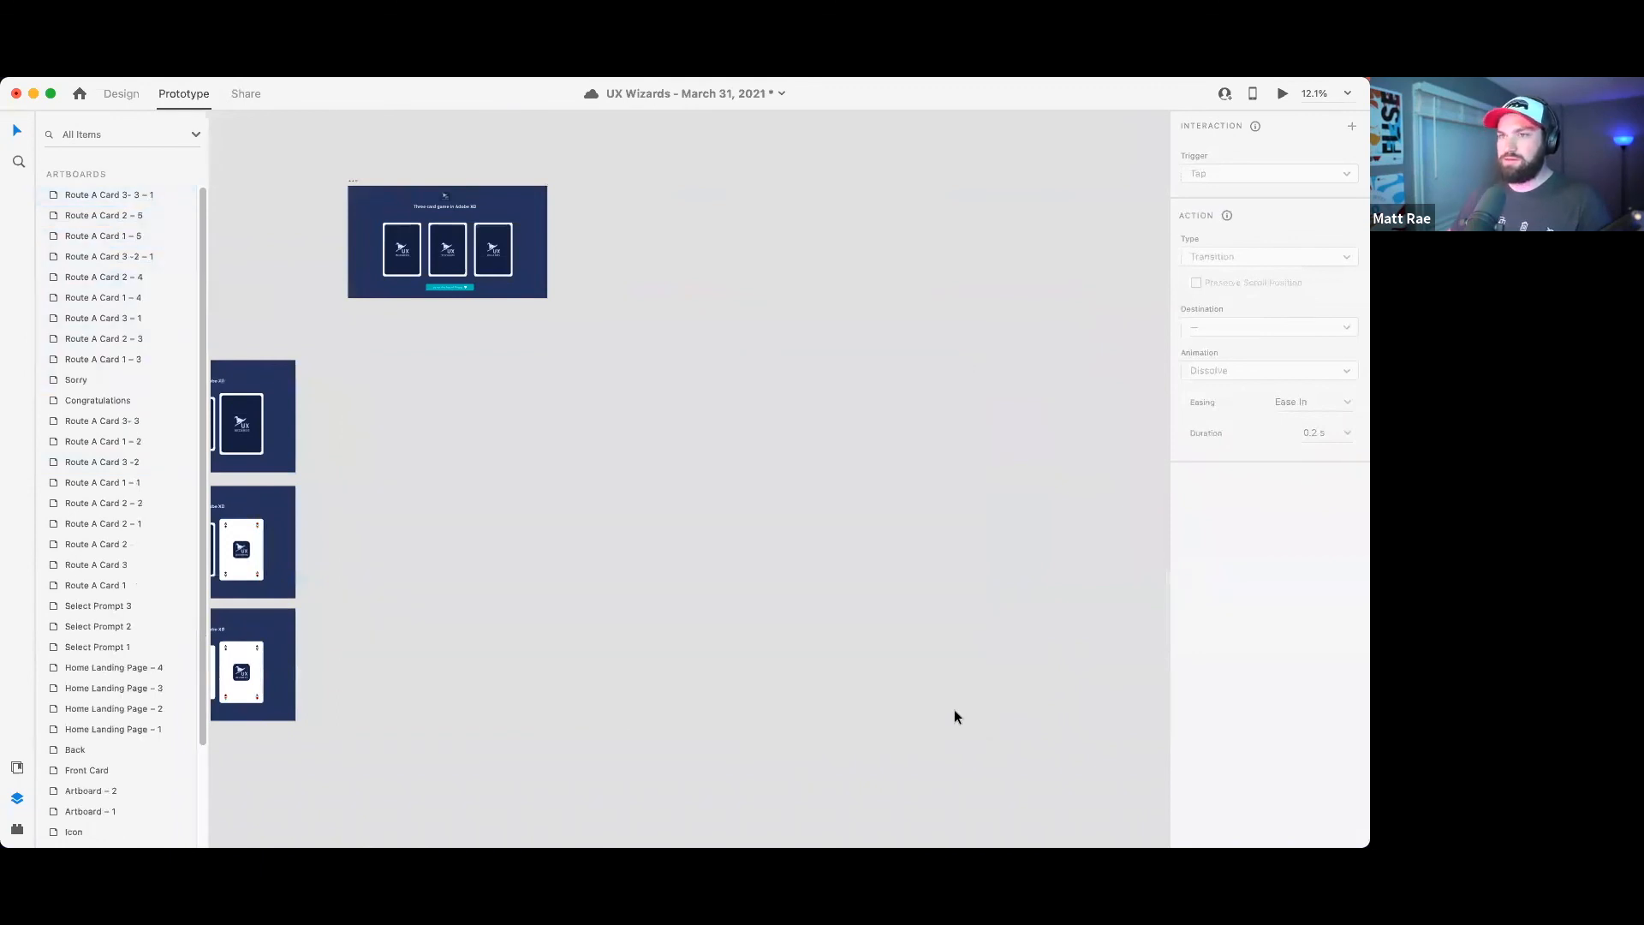
# - Duplicate the nine wired route artboards of Select Prompt 2 and align the copies in a grid beneath Select Prompt 3
pyautogui.hscroll(-10, 737, 526)
pyautogui.moveTo(261, 339); pyautogui.dragTo(926, 752)
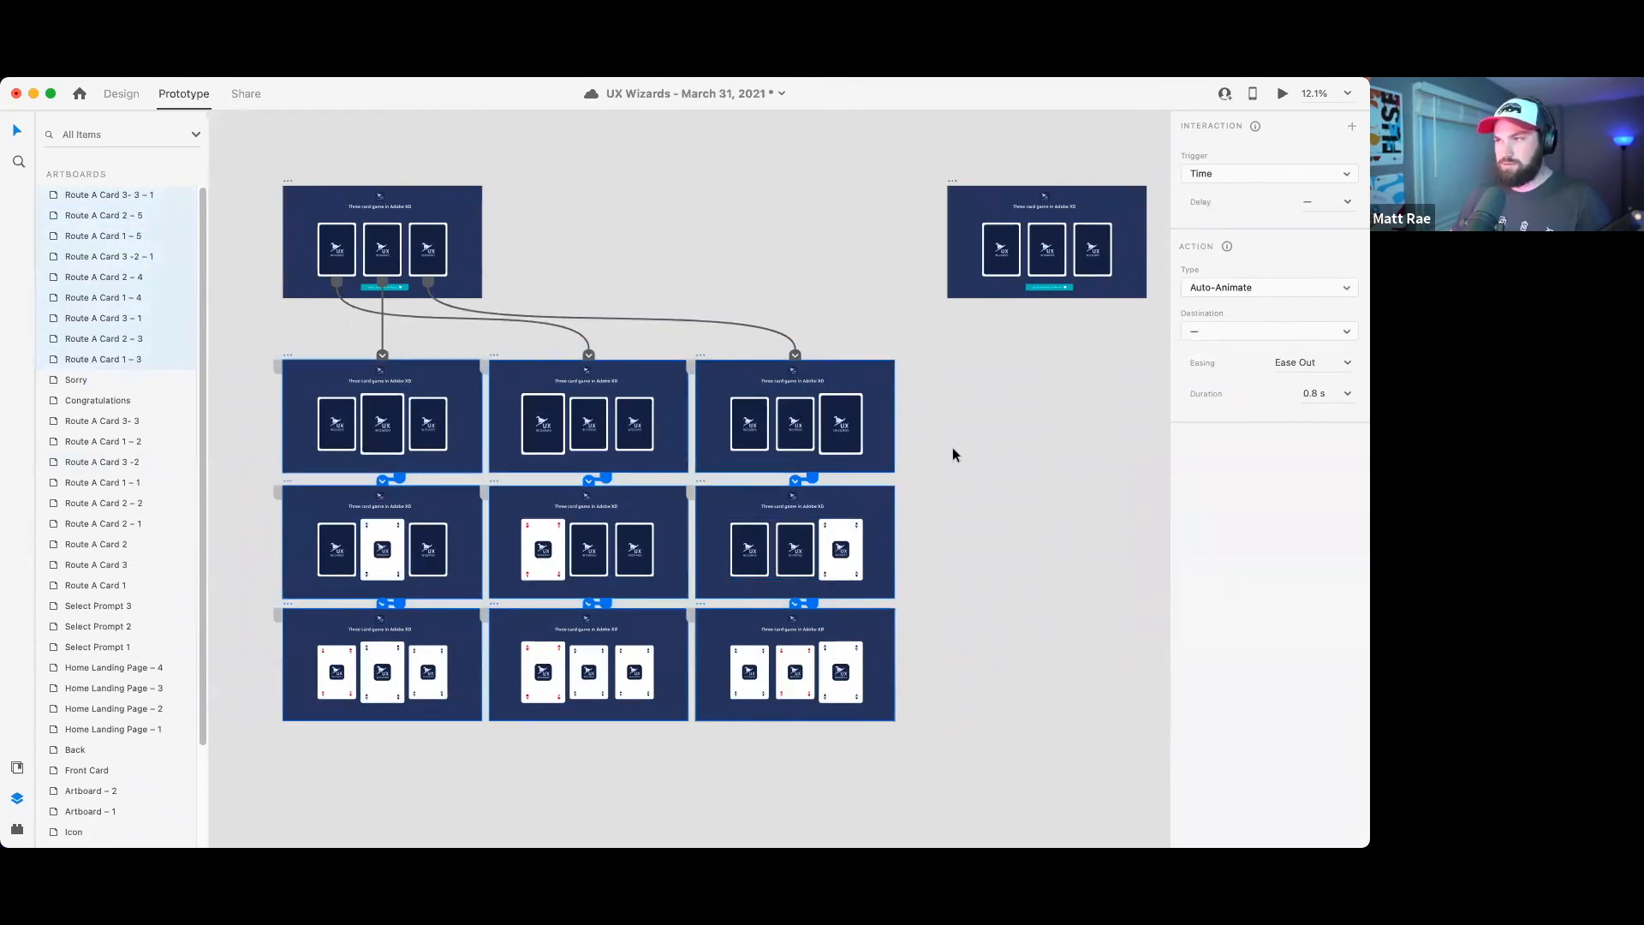
pyautogui.click(953, 186)
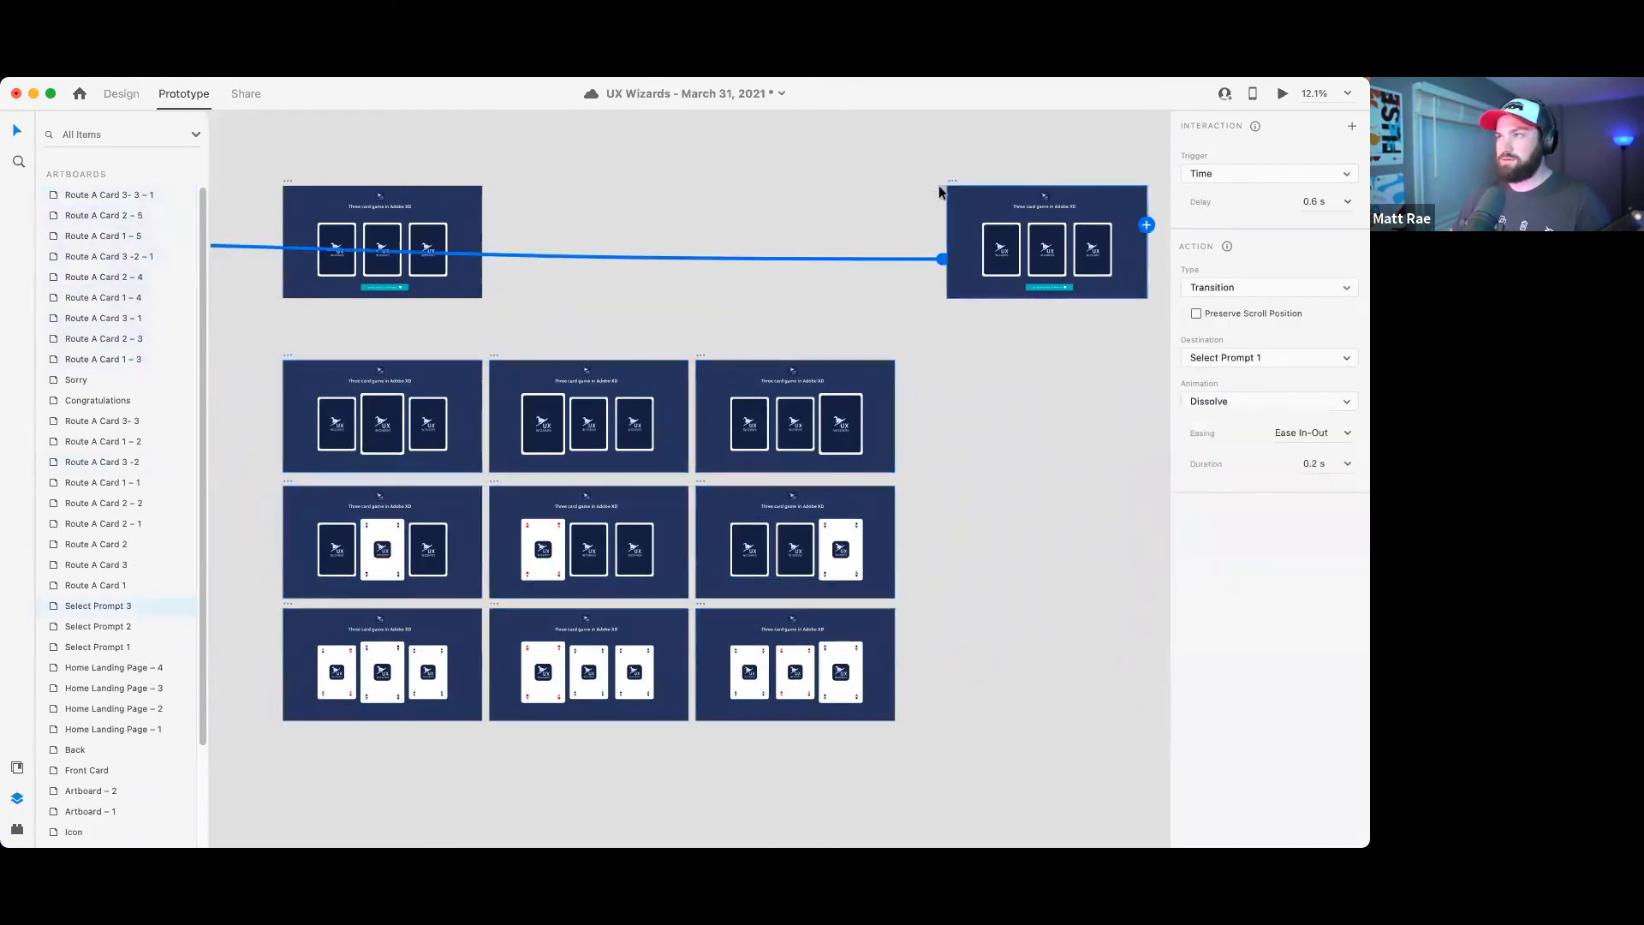
pyautogui.press('super+v')
pyautogui.hscroll(6, 983, 500)
pyautogui.scroll(3, 983, 500)
pyautogui.scroll(-1, 887, 479)
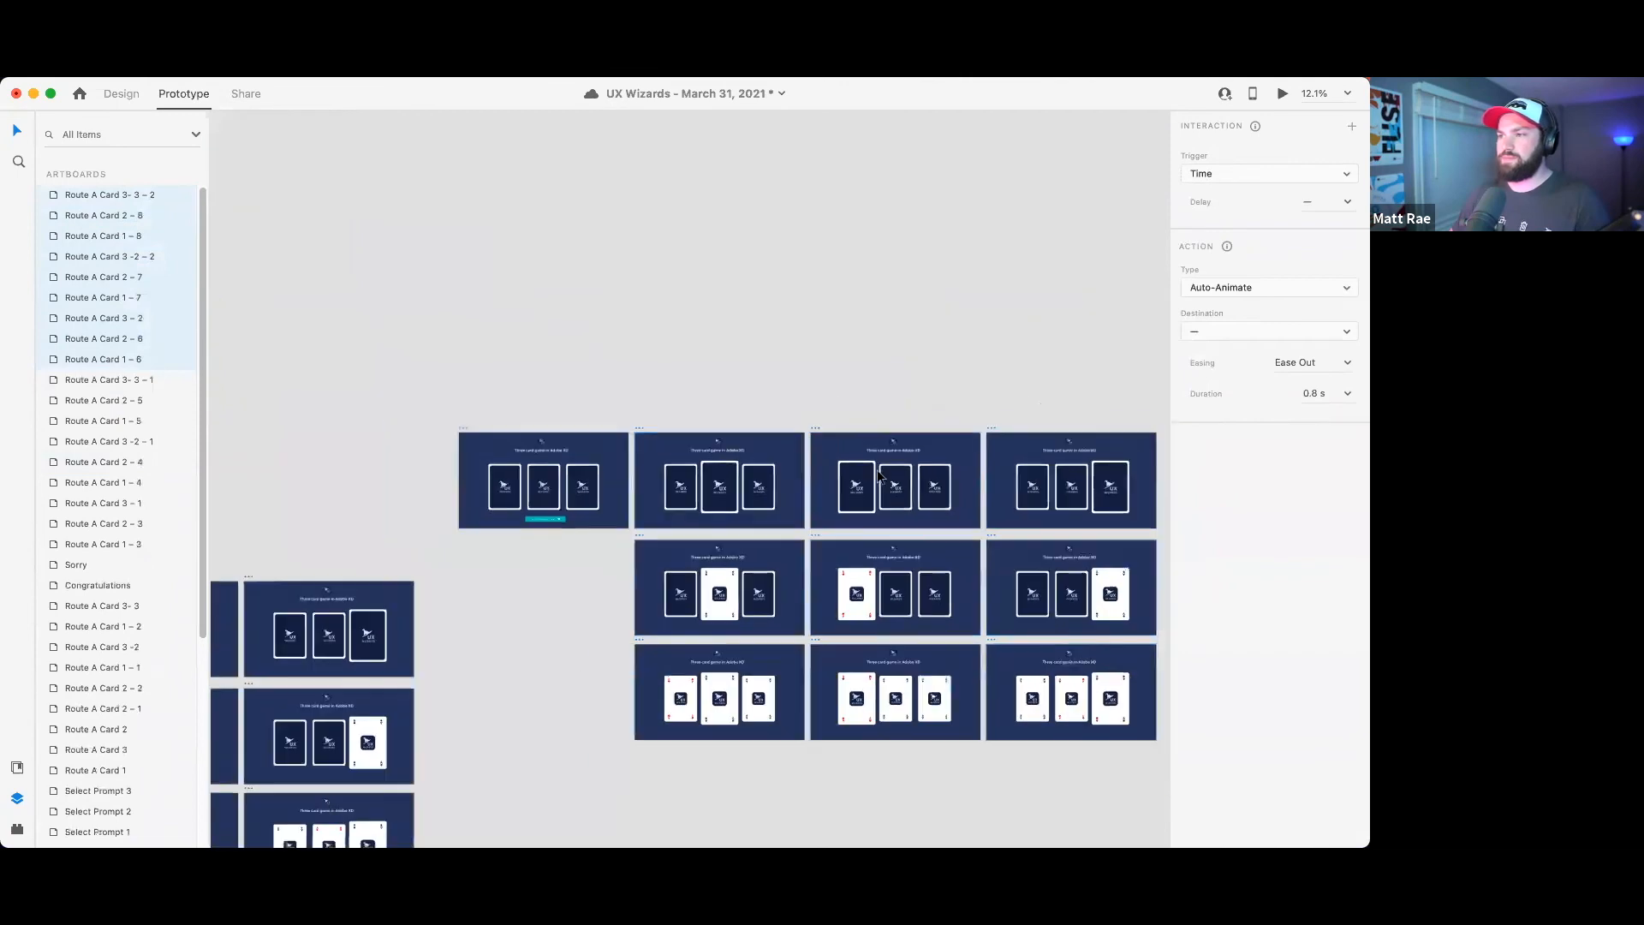
pyautogui.scroll(-5, 883, 476)
pyautogui.moveTo(810, 455); pyautogui.dragTo(723, 529)
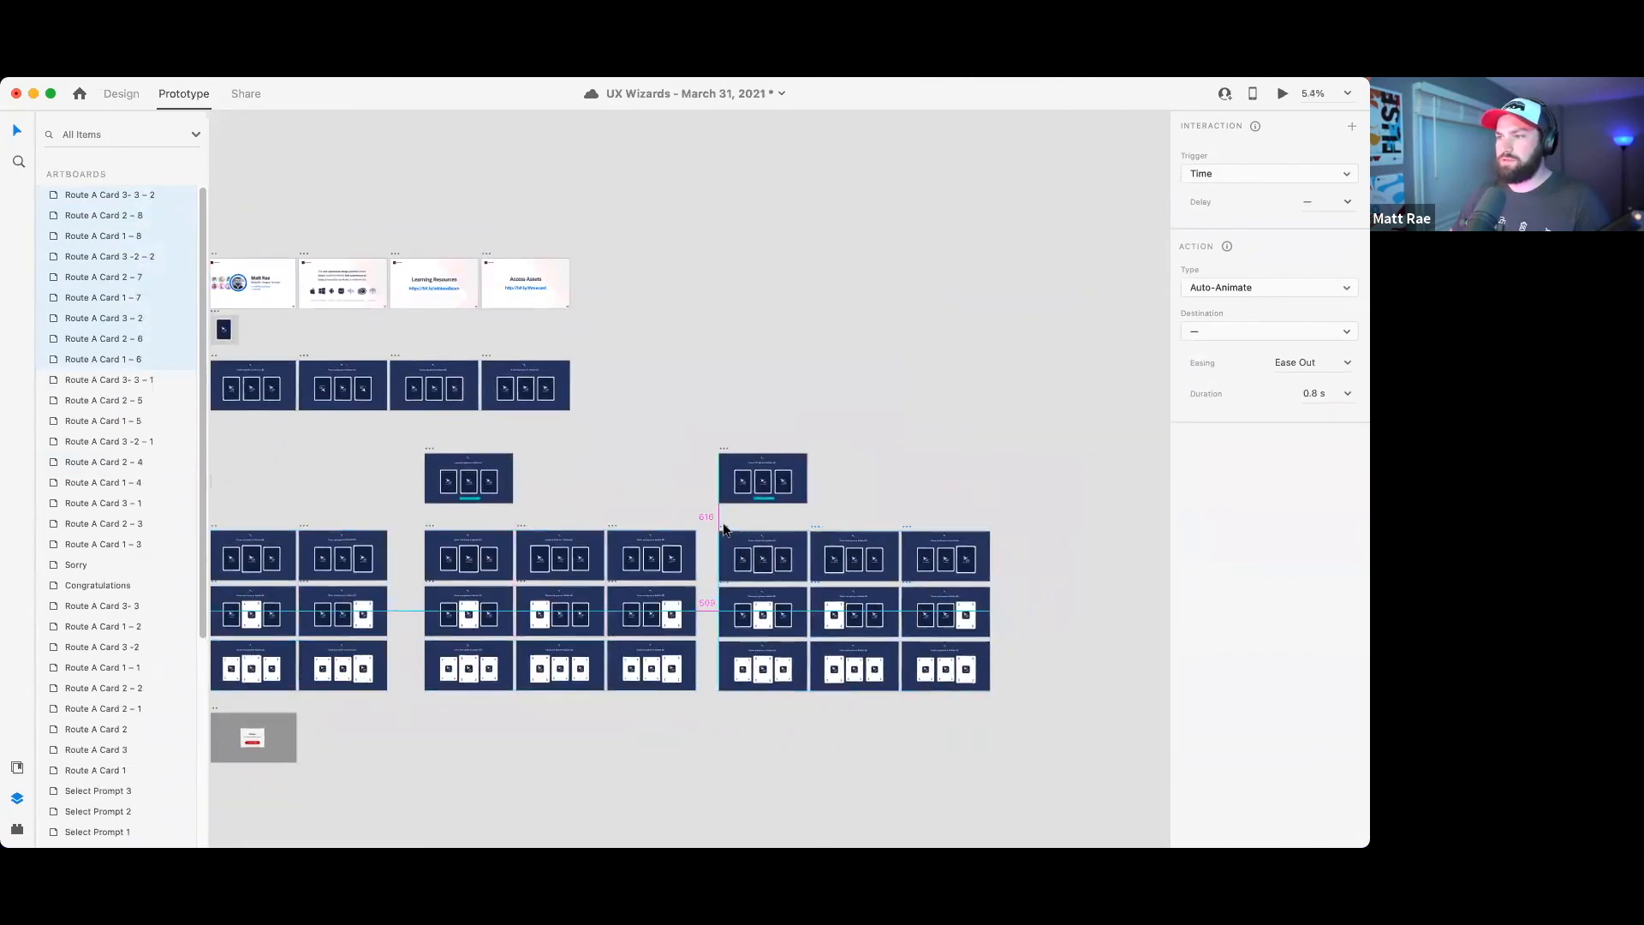
# - Examine the timed interactions carried over to the duplicated route artboards under Select Prompt 3
pyautogui.click(724, 449)
pyautogui.scroll(5, 771, 541)
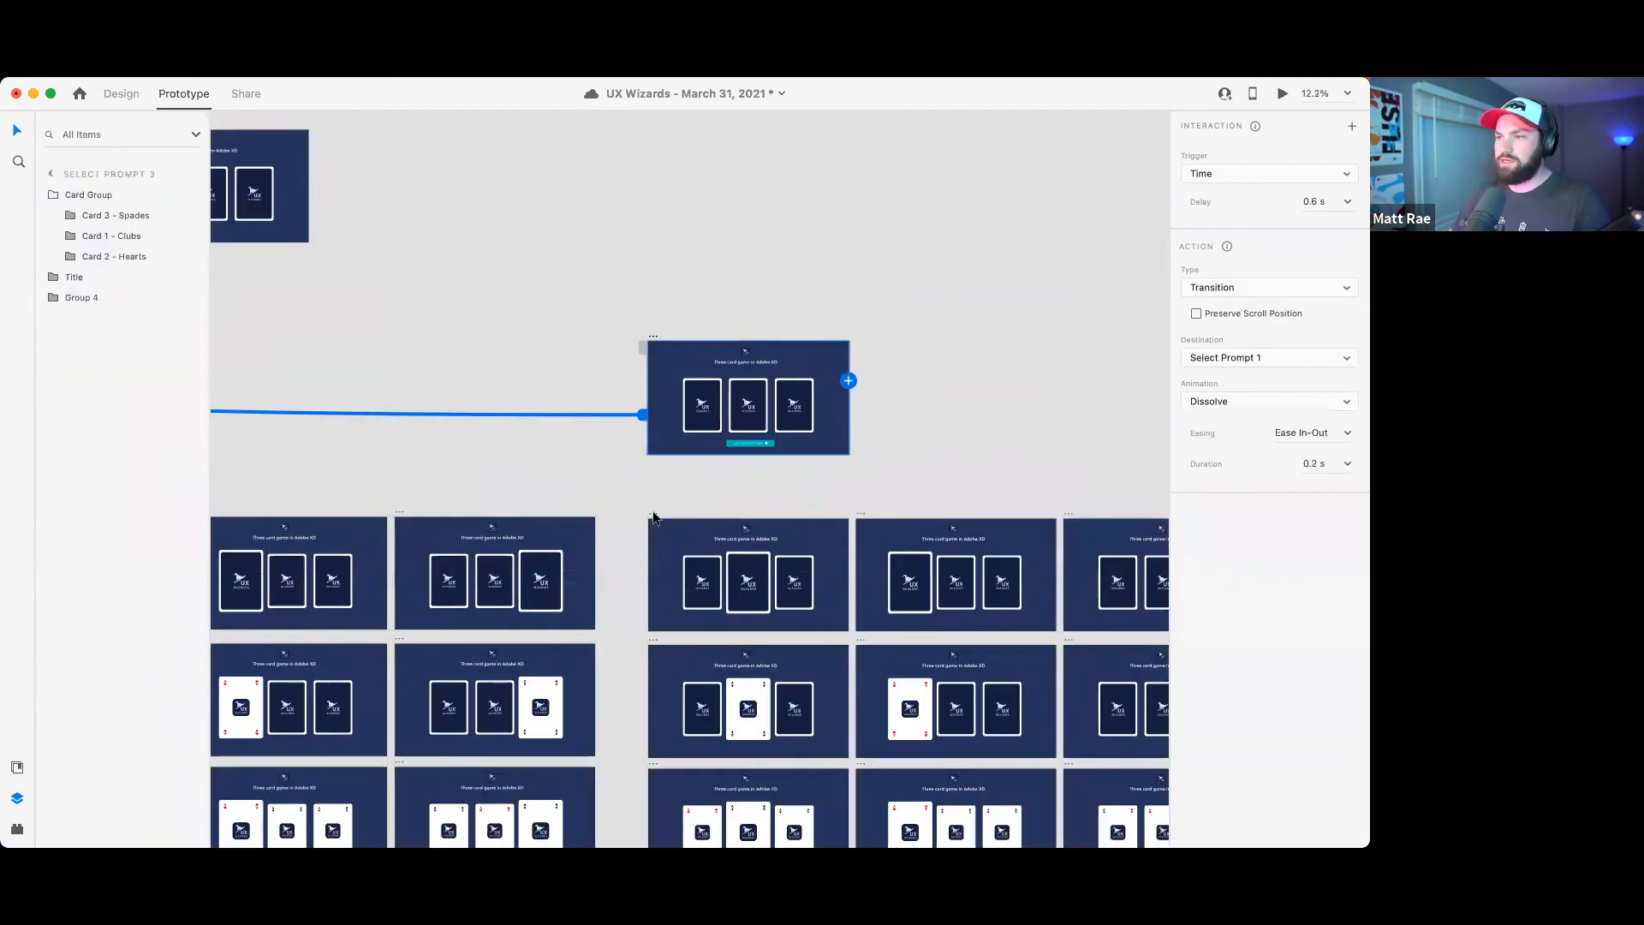
pyautogui.click(654, 514)
pyautogui.scroll(-4, 796, 501)
pyautogui.click(653, 398)
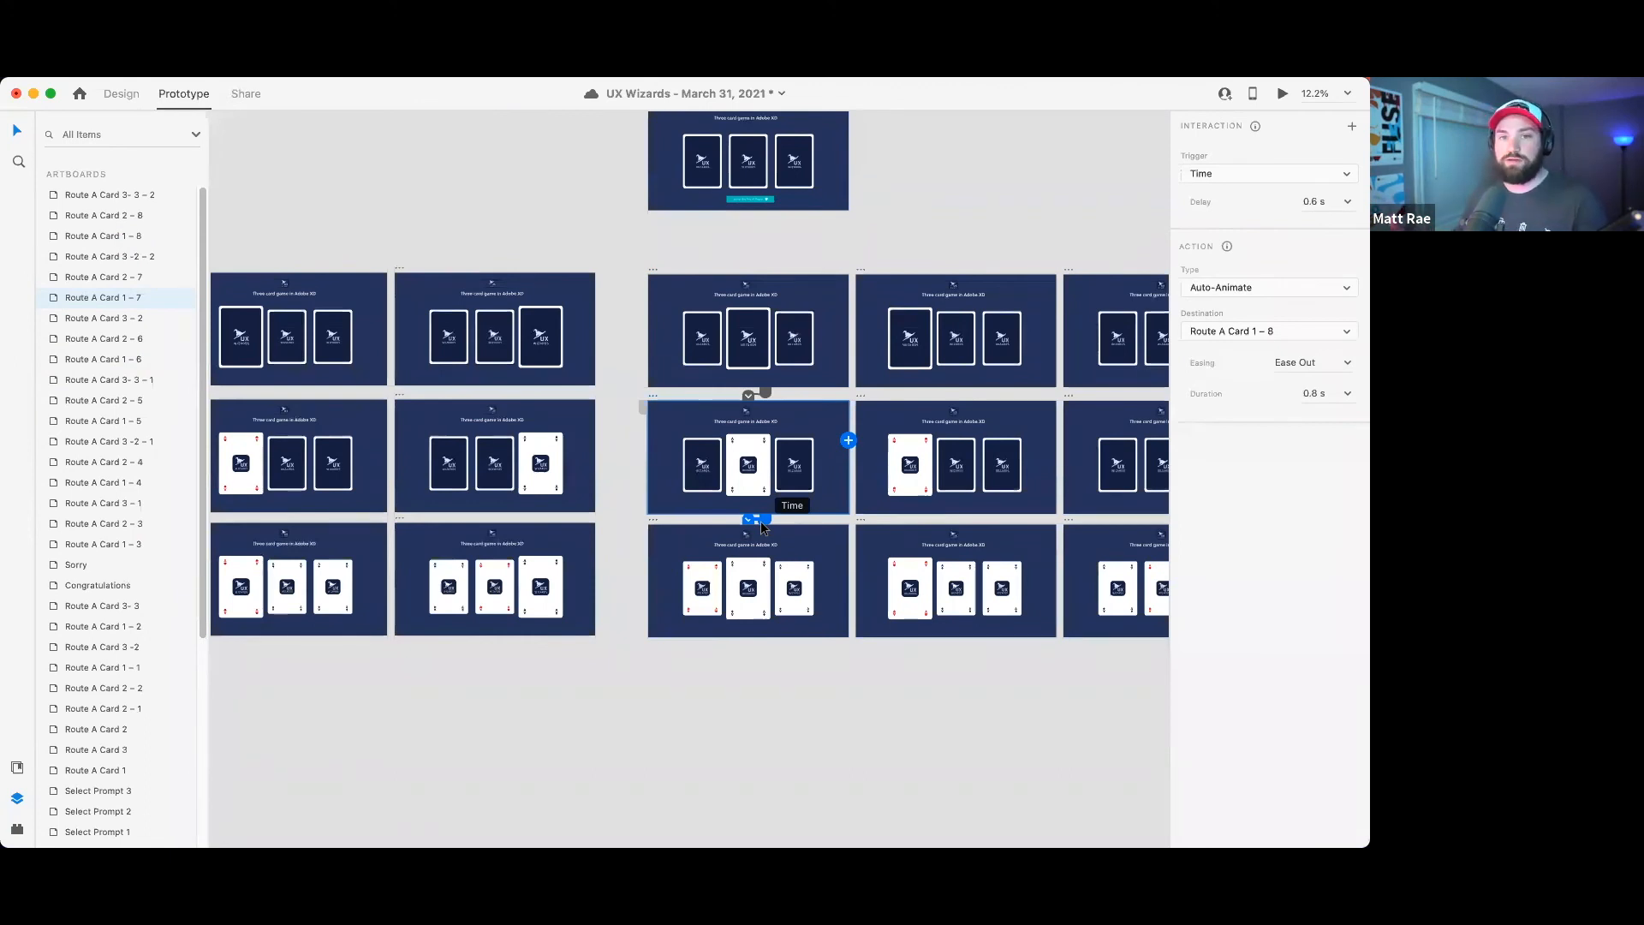
pyautogui.hscroll(6, 894, 400)
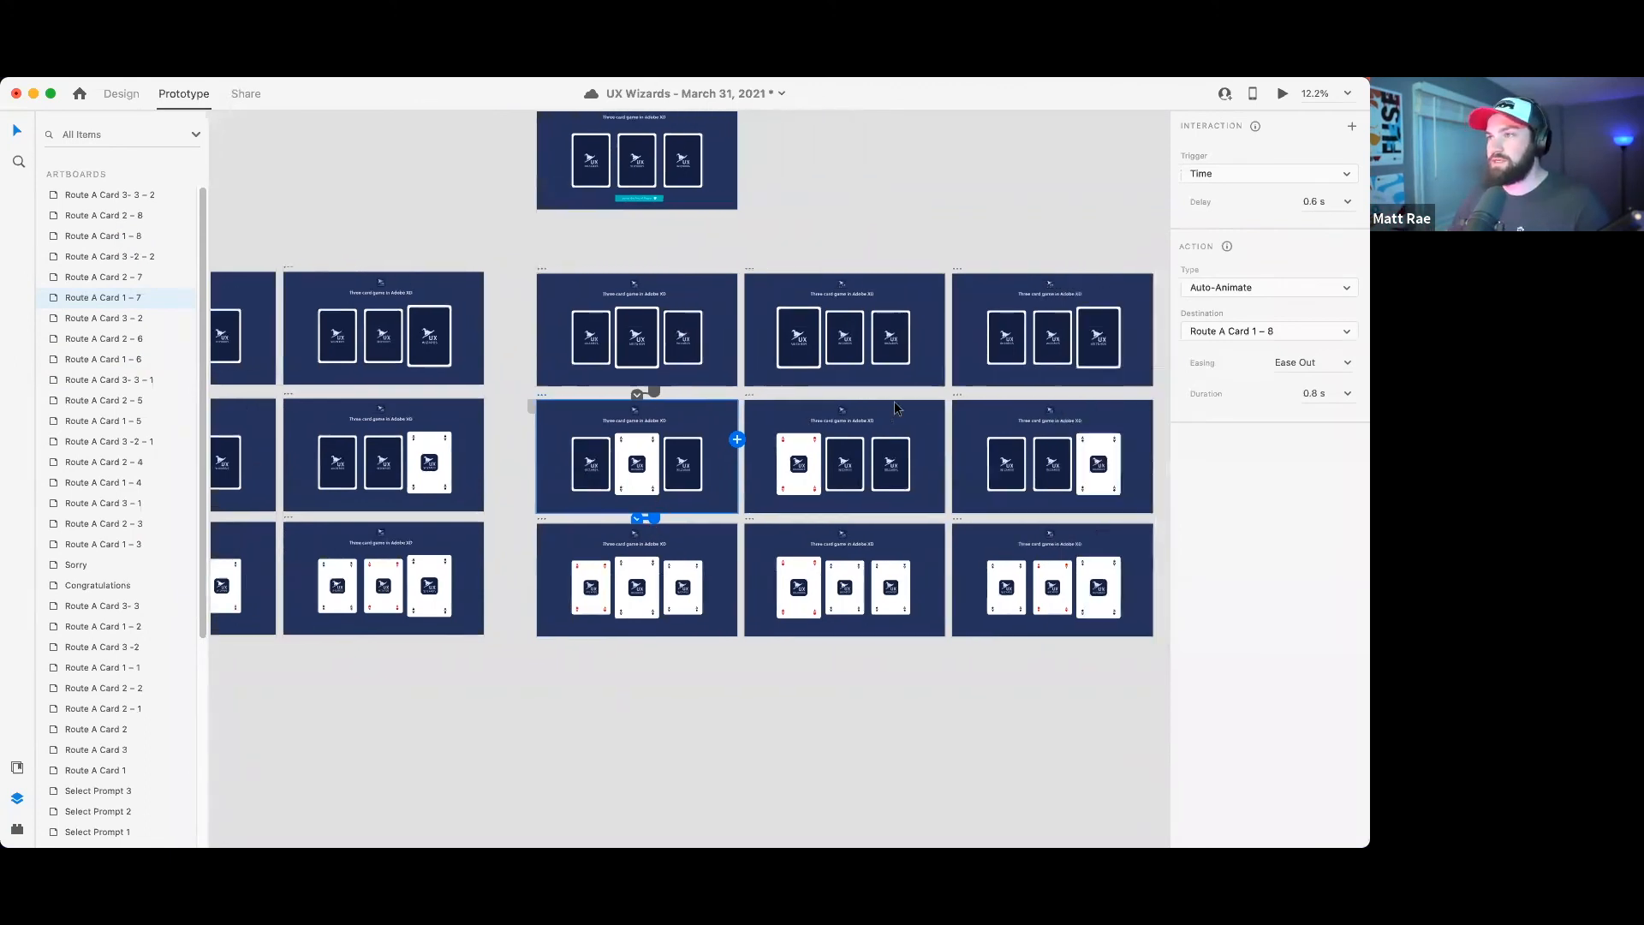
pyautogui.hscroll(1, 861, 404)
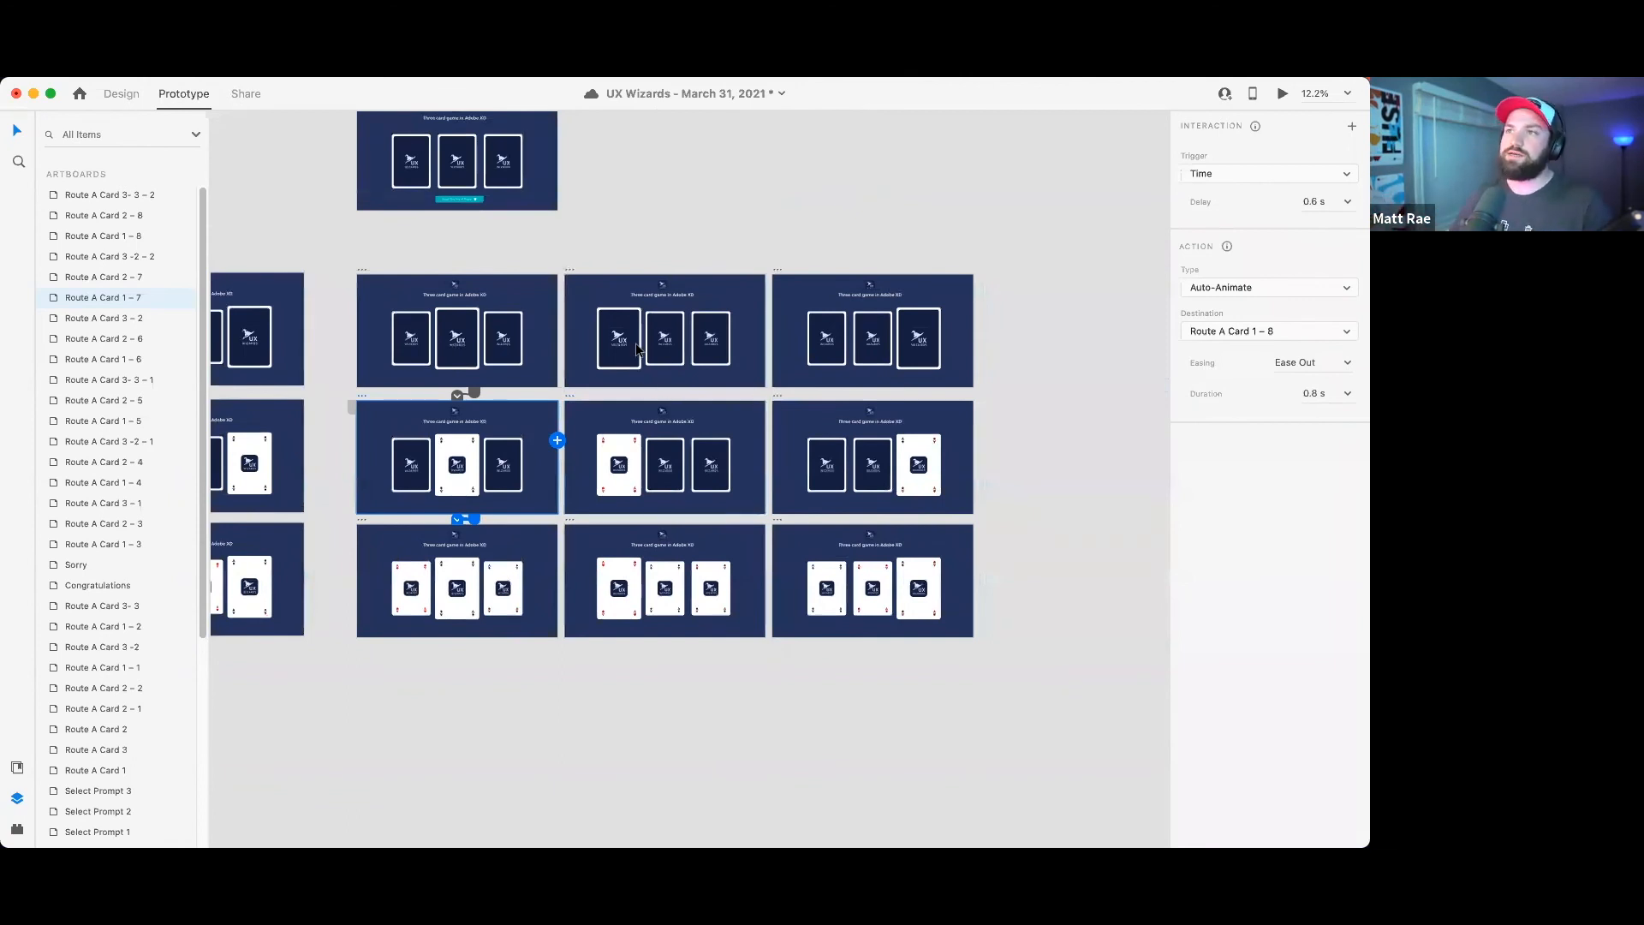
pyautogui.scroll(2, 635, 343)
pyautogui.scroll(1, 635, 350)
pyautogui.scroll(3, 455, 360)
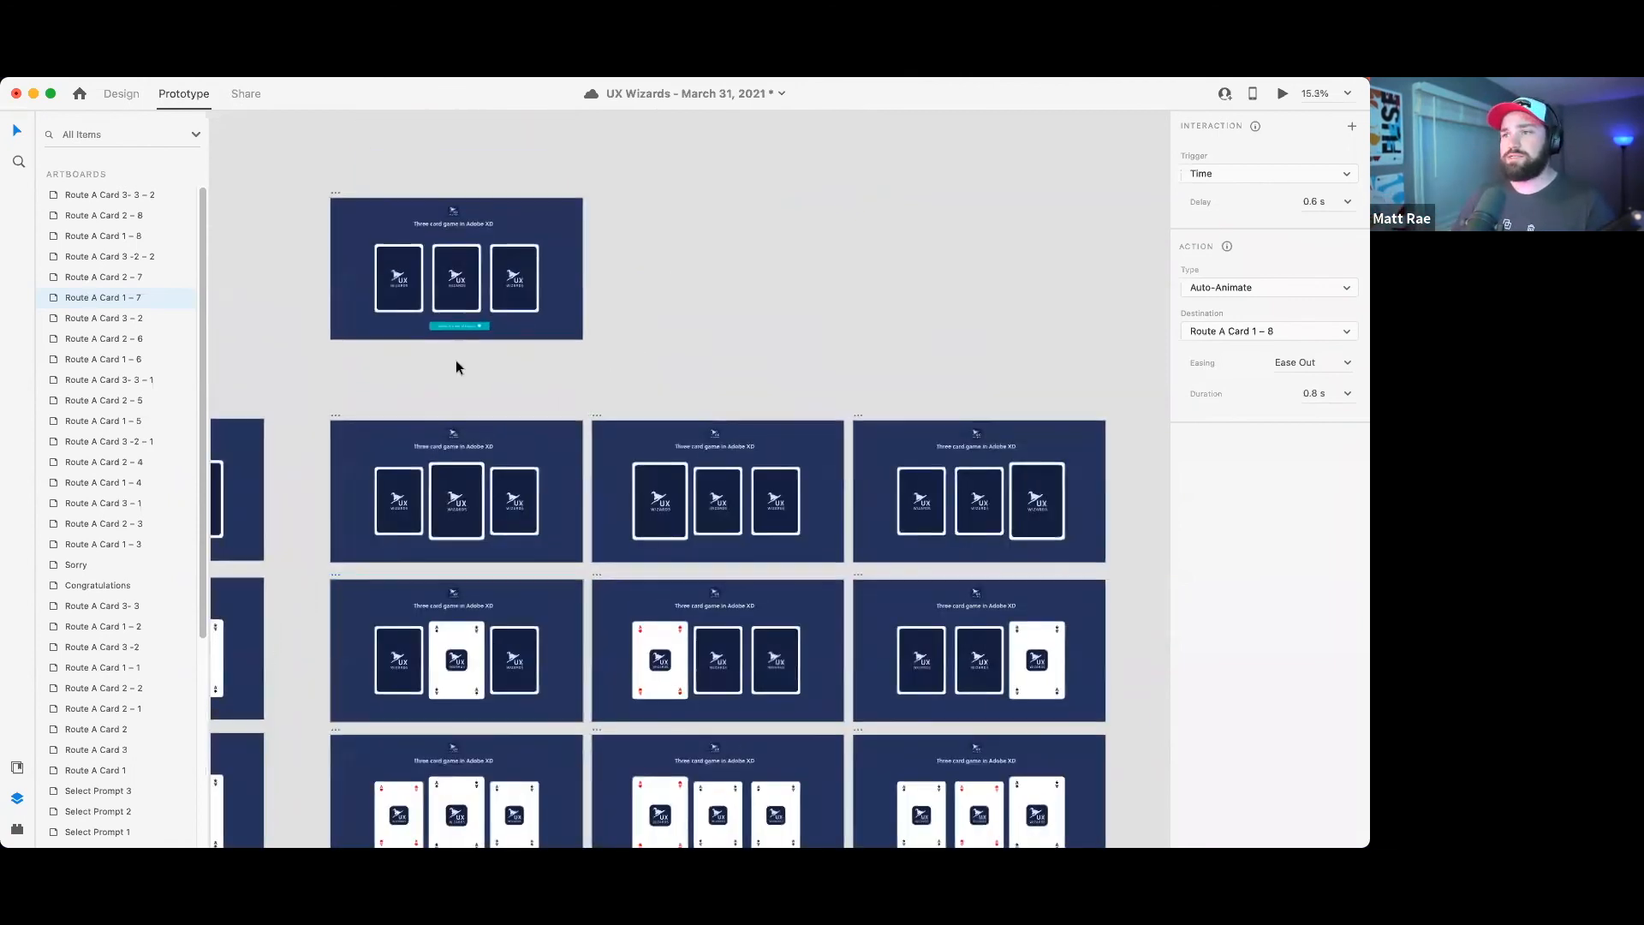
# - Check which card comes first in Select Prompt 3's Card Group
pyautogui.click(126, 96)
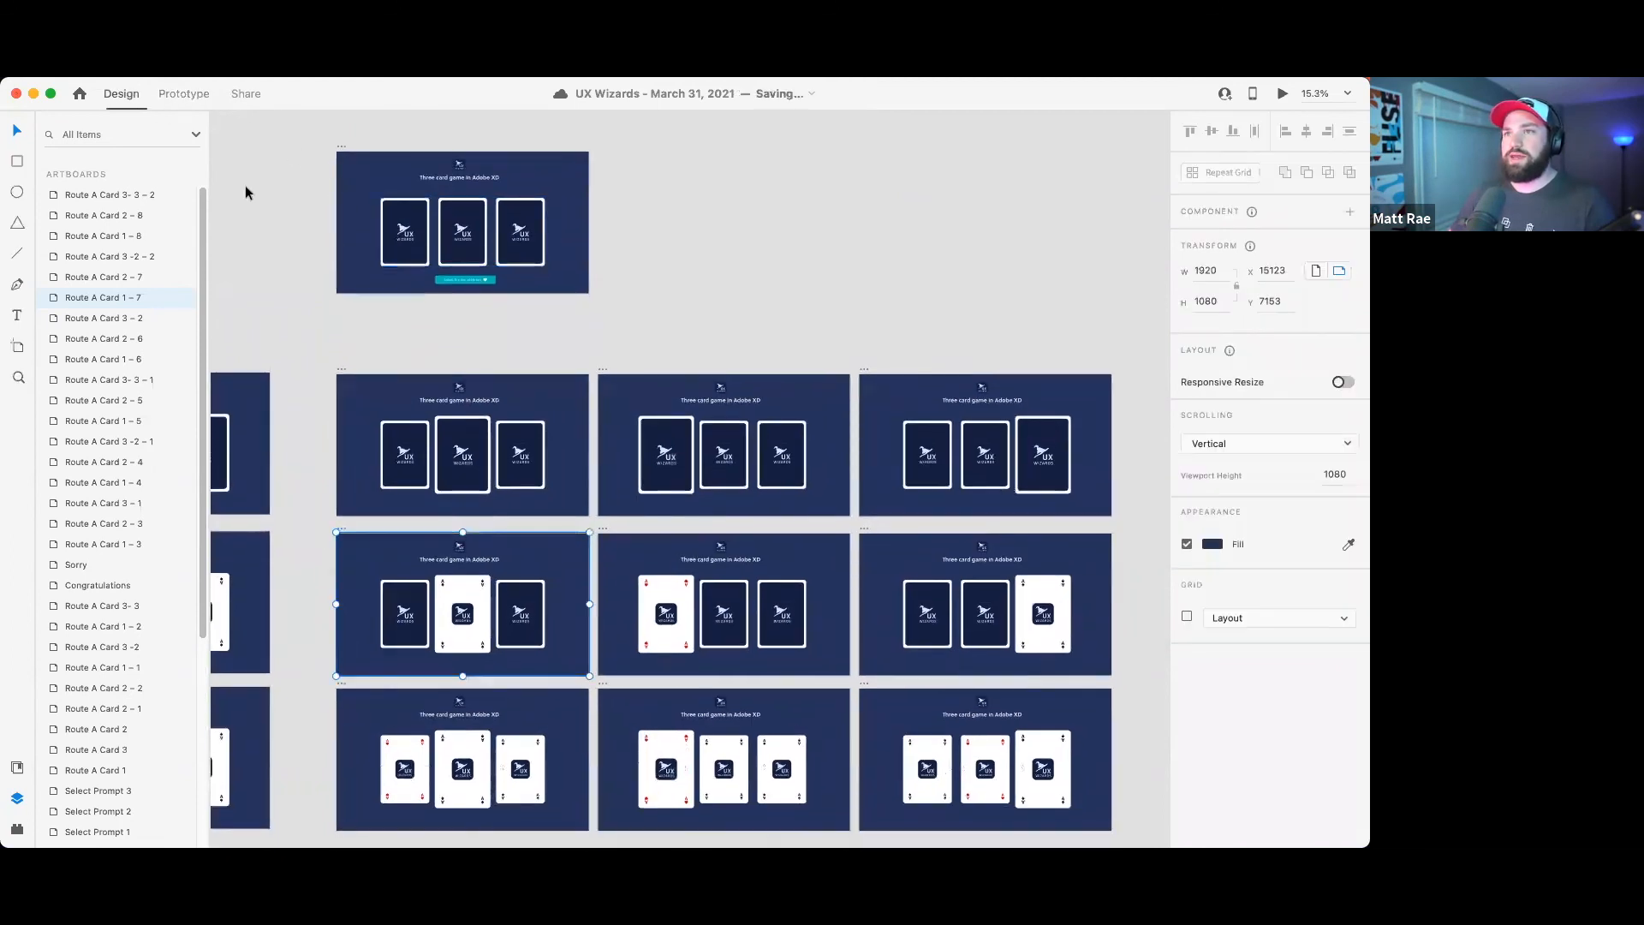
pyautogui.click(174, 86)
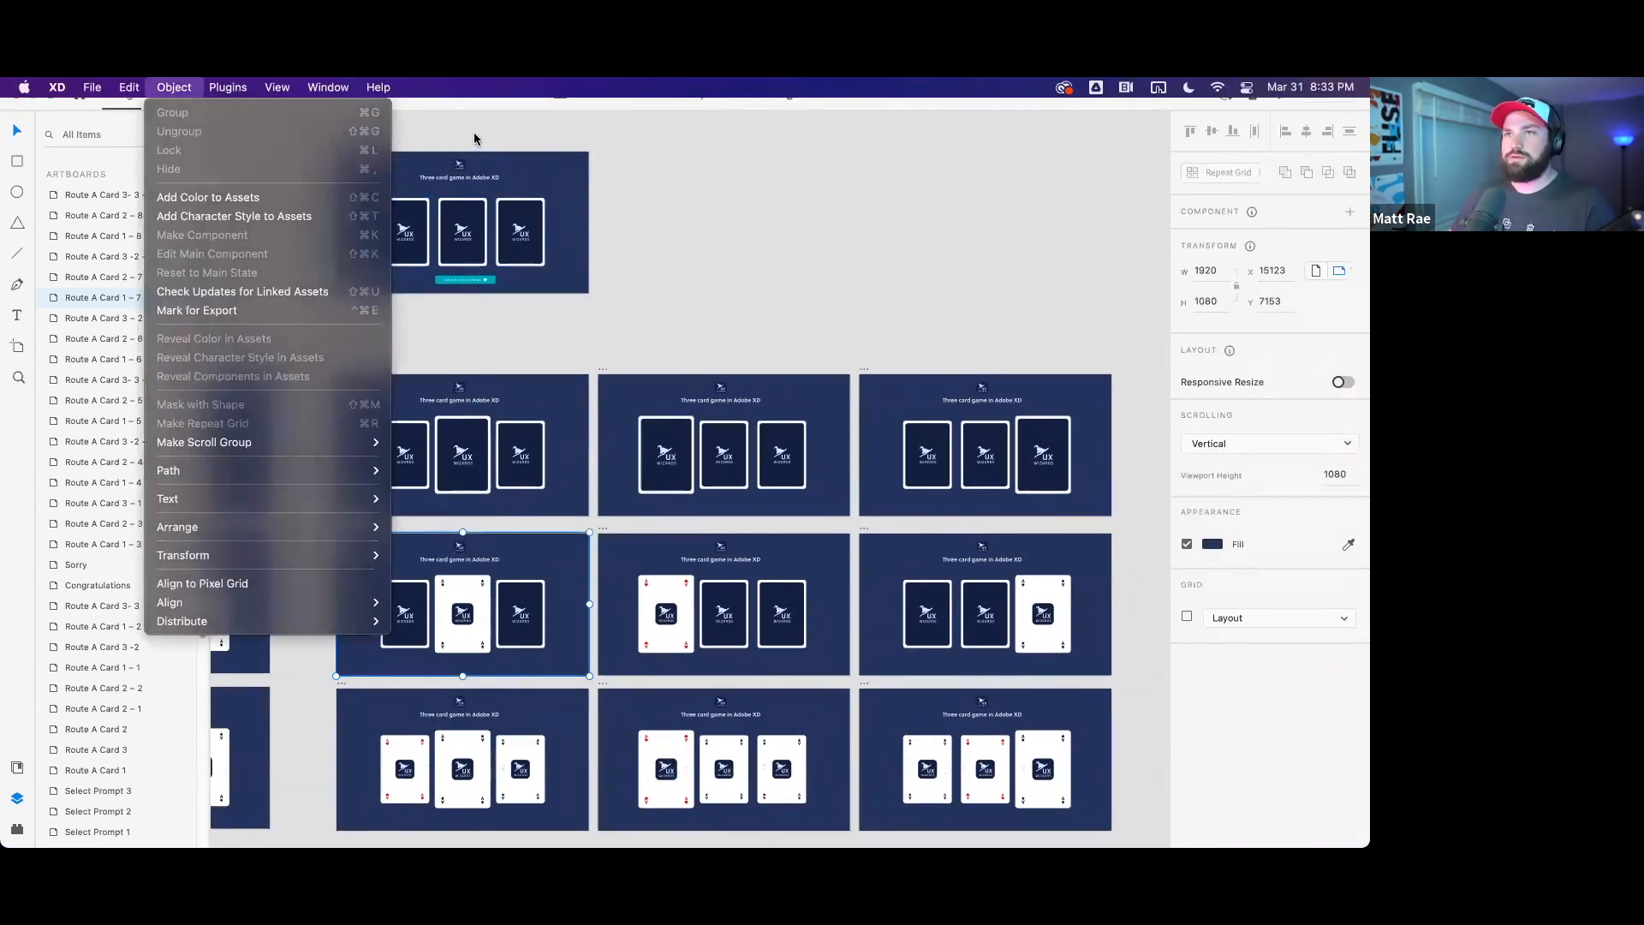
pyautogui.press('Escape')
pyautogui.click(184, 93)
pyautogui.doubleClick(422, 229)
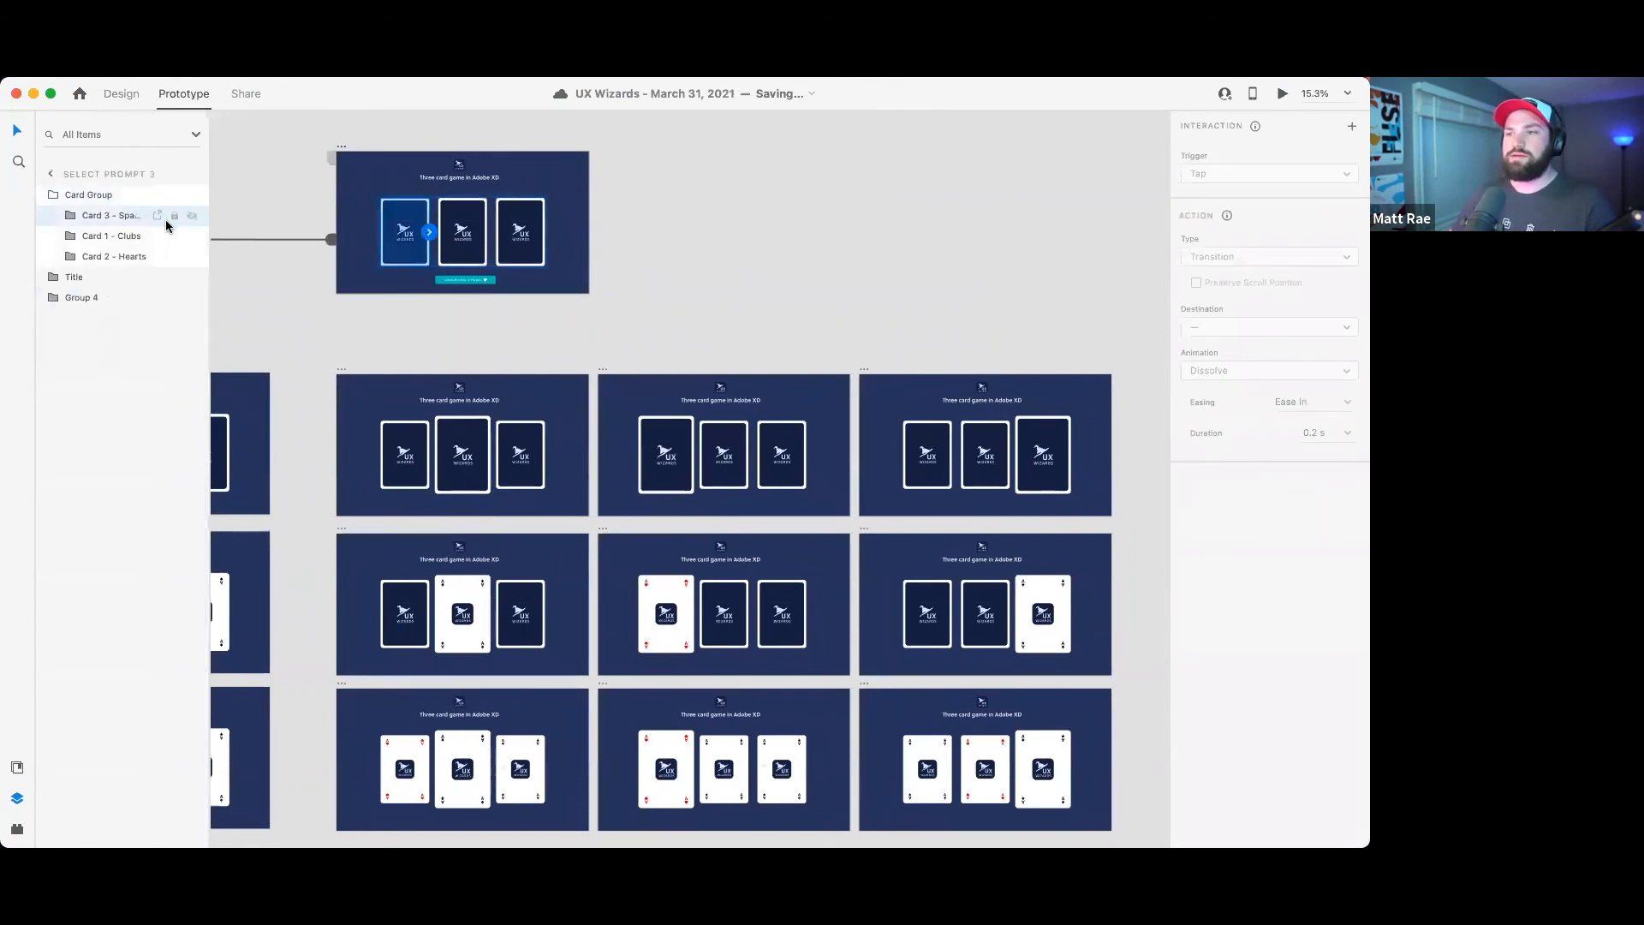
pyautogui.click(640, 302)
pyautogui.scroll(-2, 470, 257)
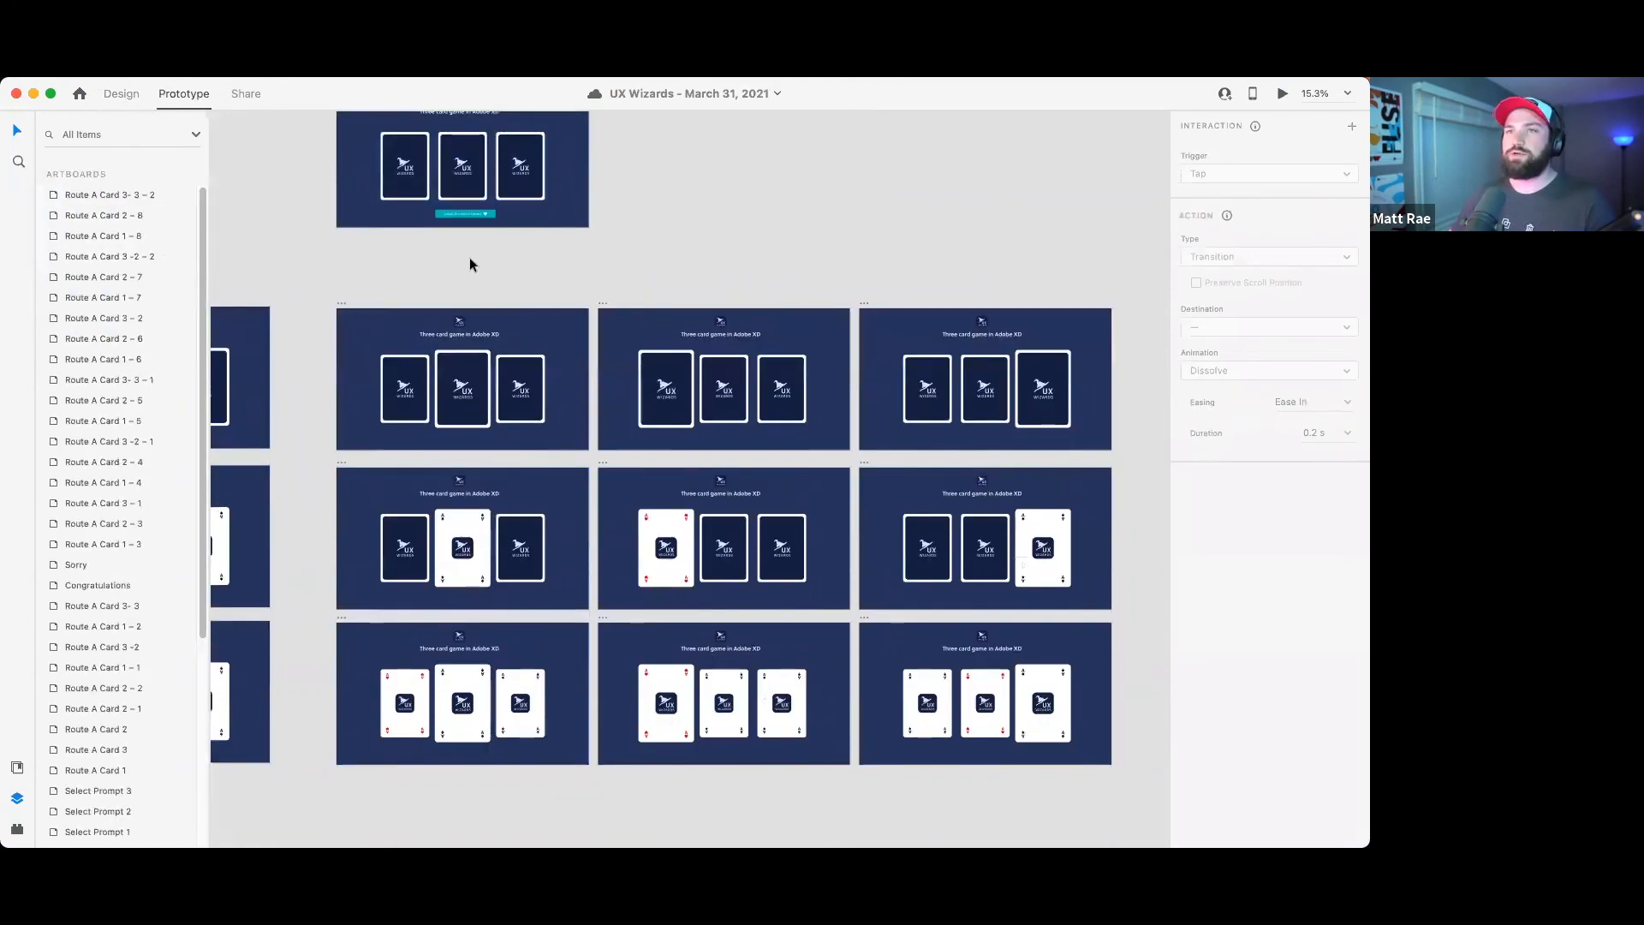
pyautogui.click(117, 93)
pyautogui.doubleClick(403, 190)
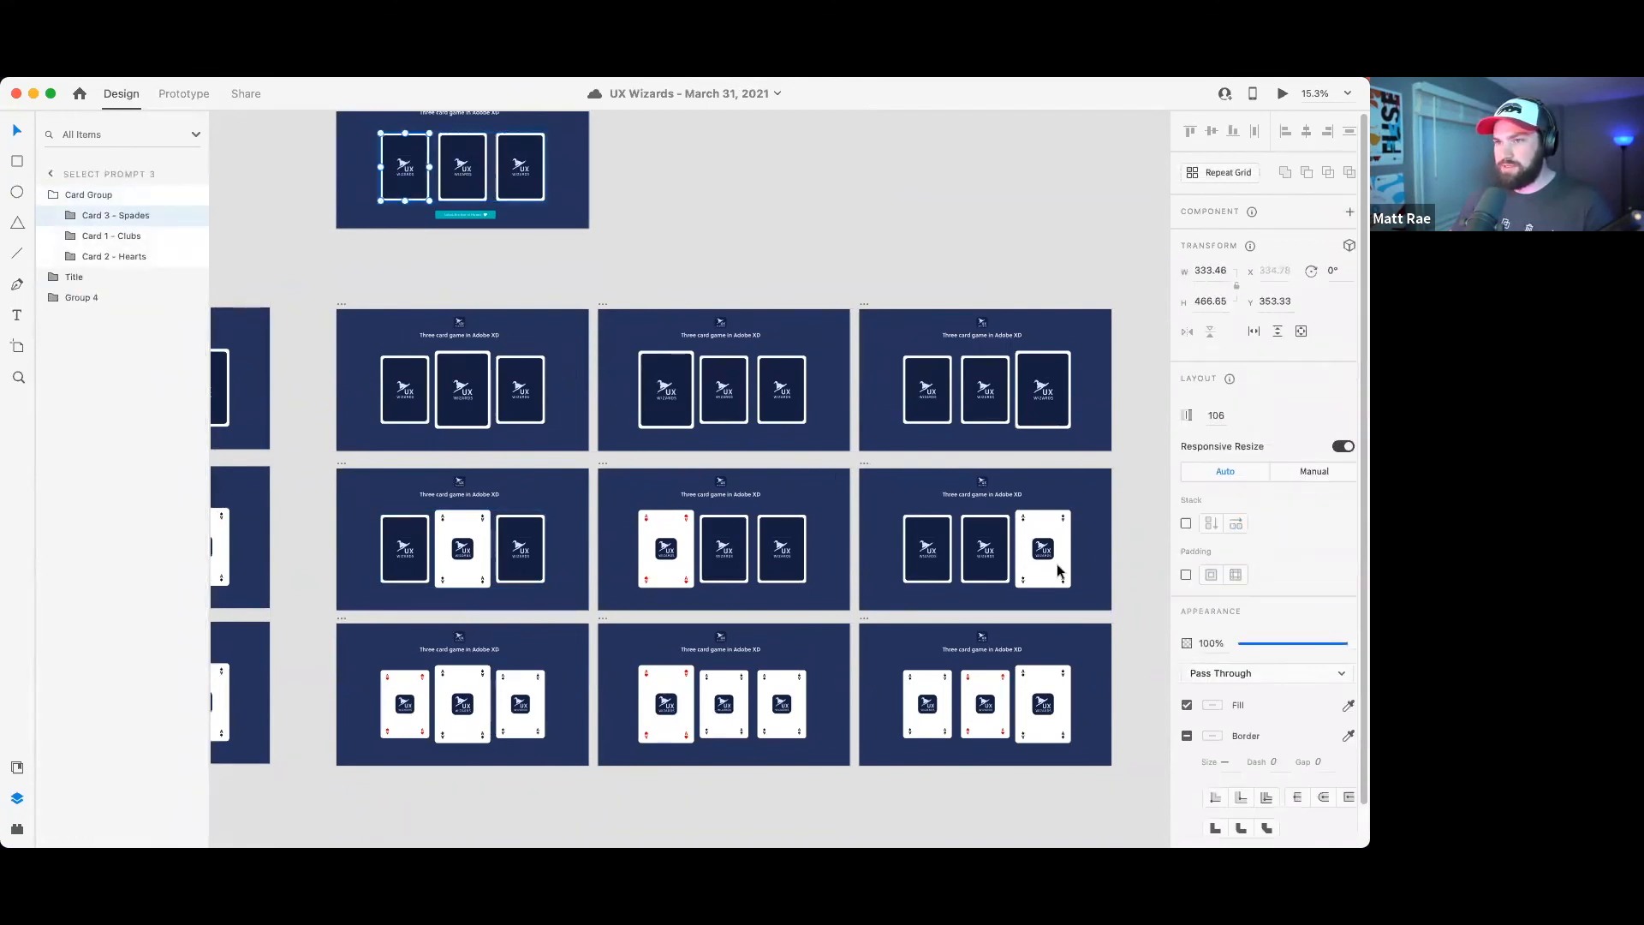
# - Move the Card 3 - Spades group to the first position in Route A Card 3 -2 – 2, Route A Card 3 – 2 and Route A Card 3- 3 – 2
pyautogui.scroll(2, 1101, 555)
pyautogui.scroll(-1, 1102, 554)
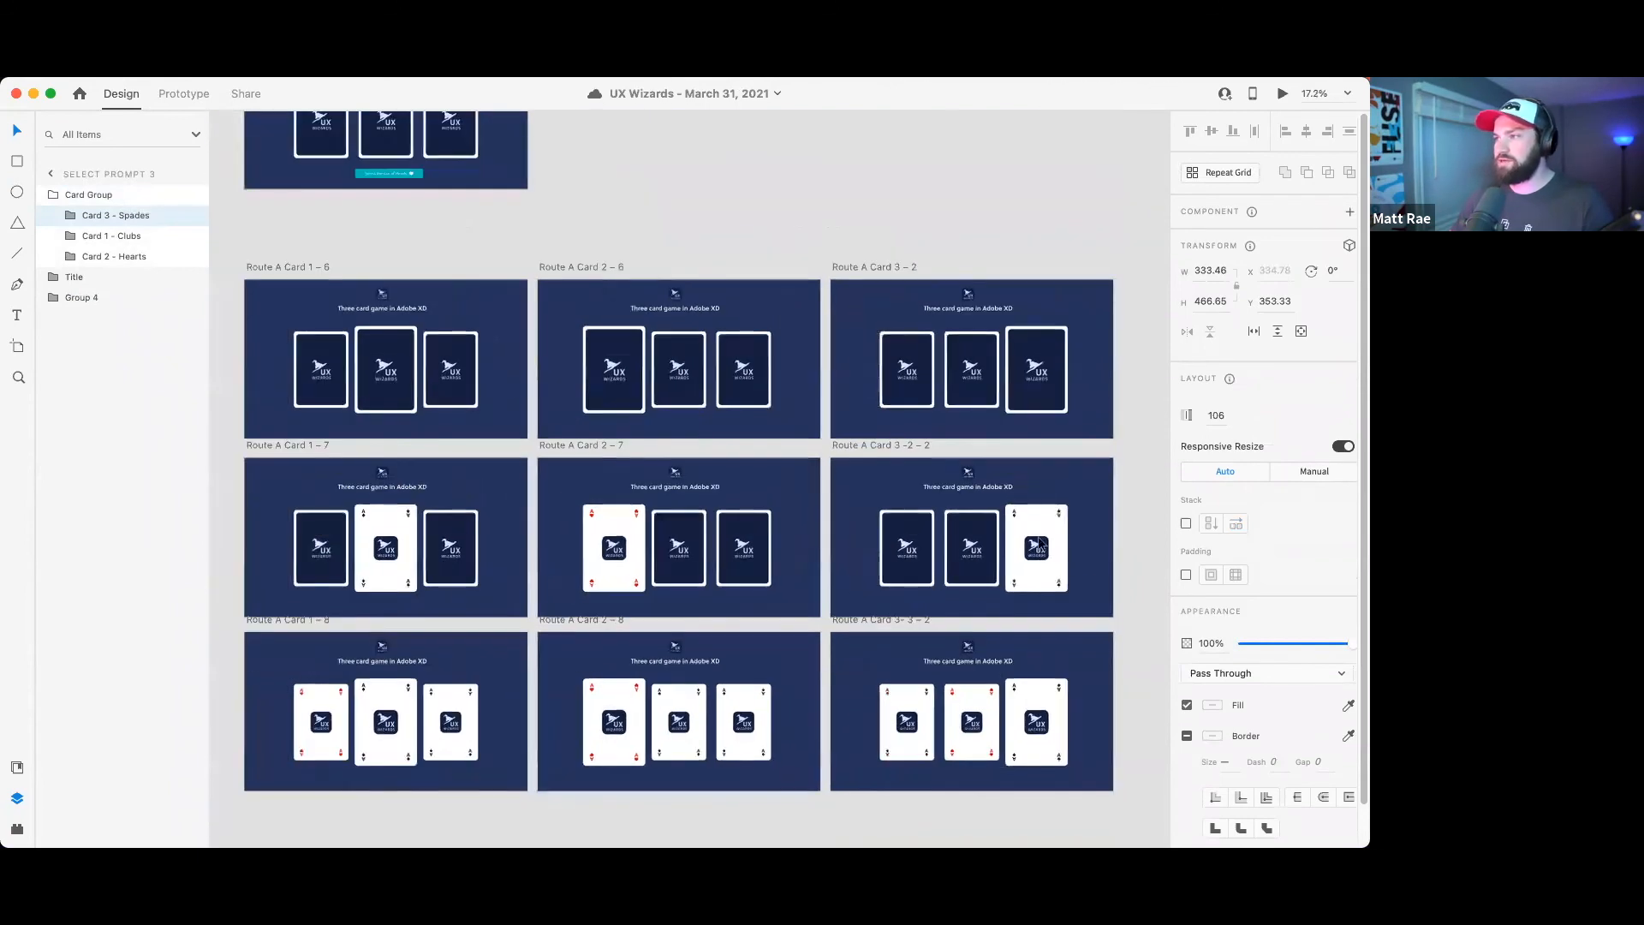
pyautogui.doubleClick(1038, 523)
pyautogui.moveTo(1038, 525); pyautogui.dragTo(899, 535)
pyautogui.click(1021, 398)
pyautogui.doubleClick(1022, 398)
pyautogui.moveTo(1022, 398); pyautogui.dragTo(919, 398)
pyautogui.click(1025, 719)
pyautogui.doubleClick(1025, 719)
pyautogui.moveTo(1025, 719); pyautogui.dragTo(900, 721)
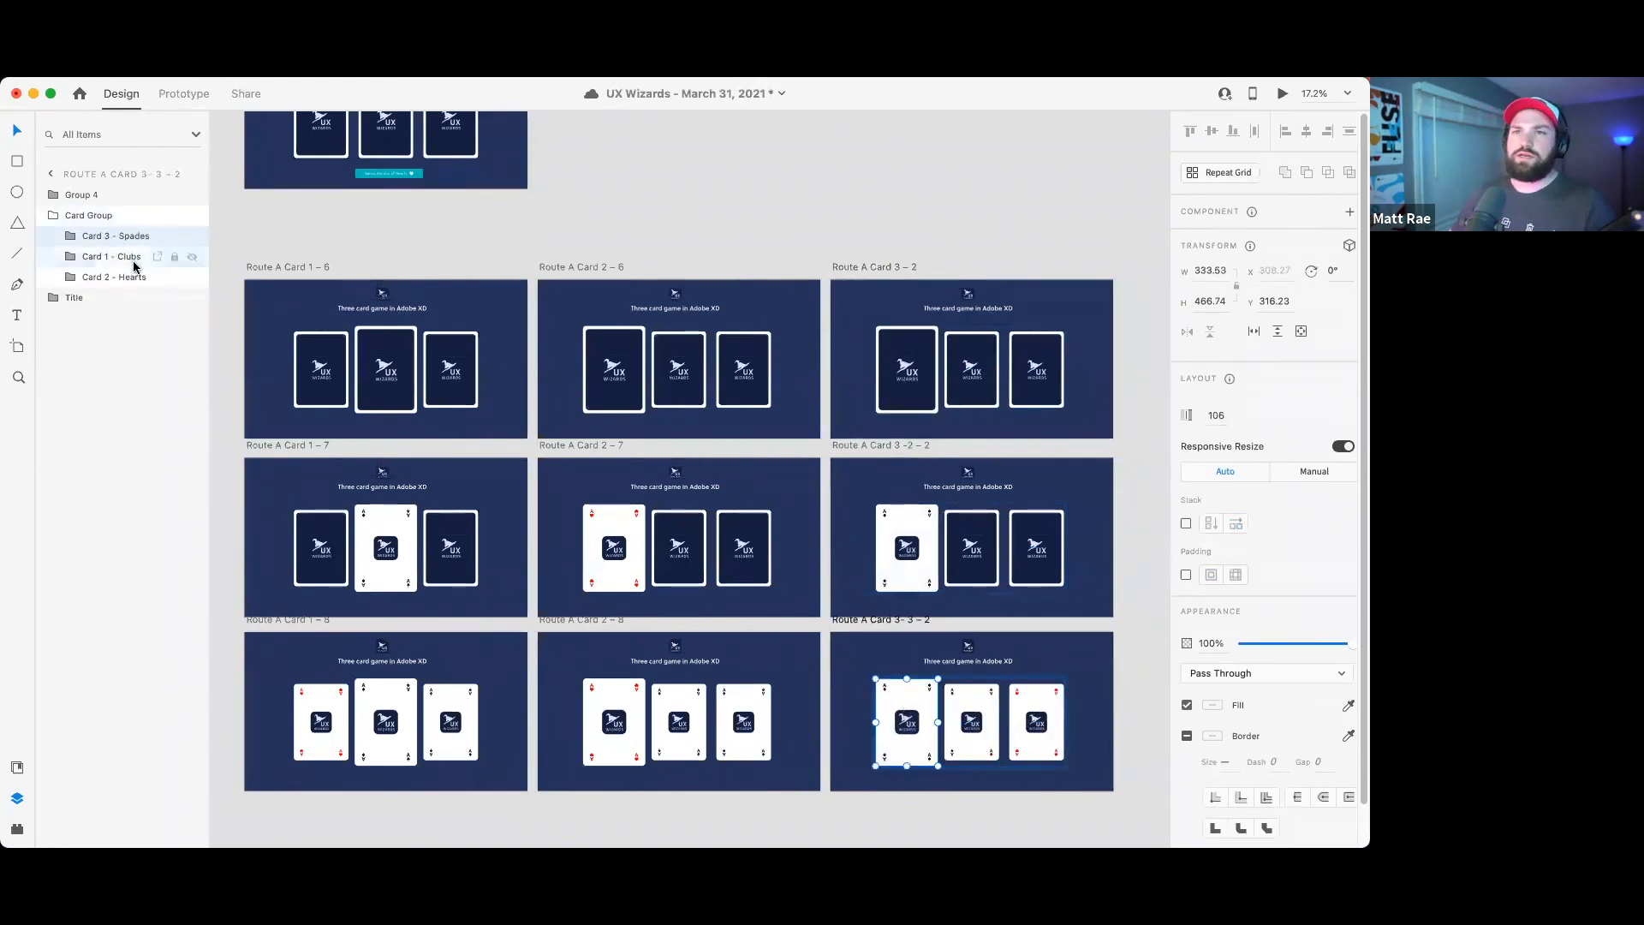
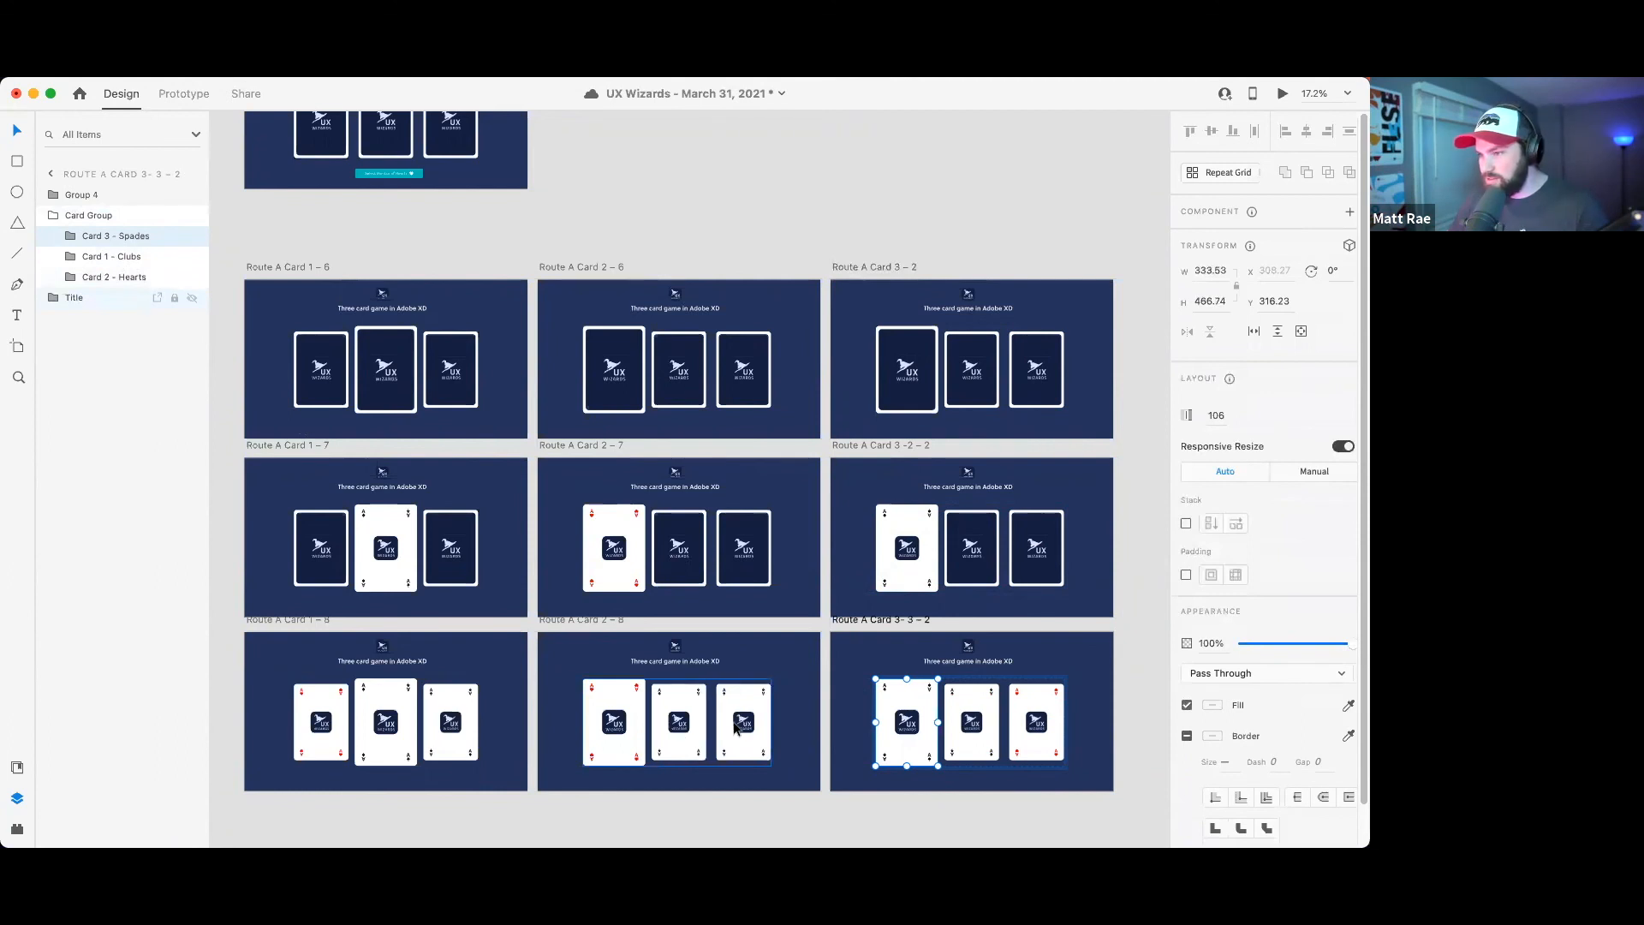
# - Reorder the cards in Route A Card 2 – 8 so Card 3 - Spades is first and Card 2 - Hearts is last
pyautogui.doubleClick(745, 719)
pyautogui.moveTo(635, 722); pyautogui.dragTo(745, 721)
pyautogui.moveTo(635, 724); pyautogui.dragTo(633, 722)
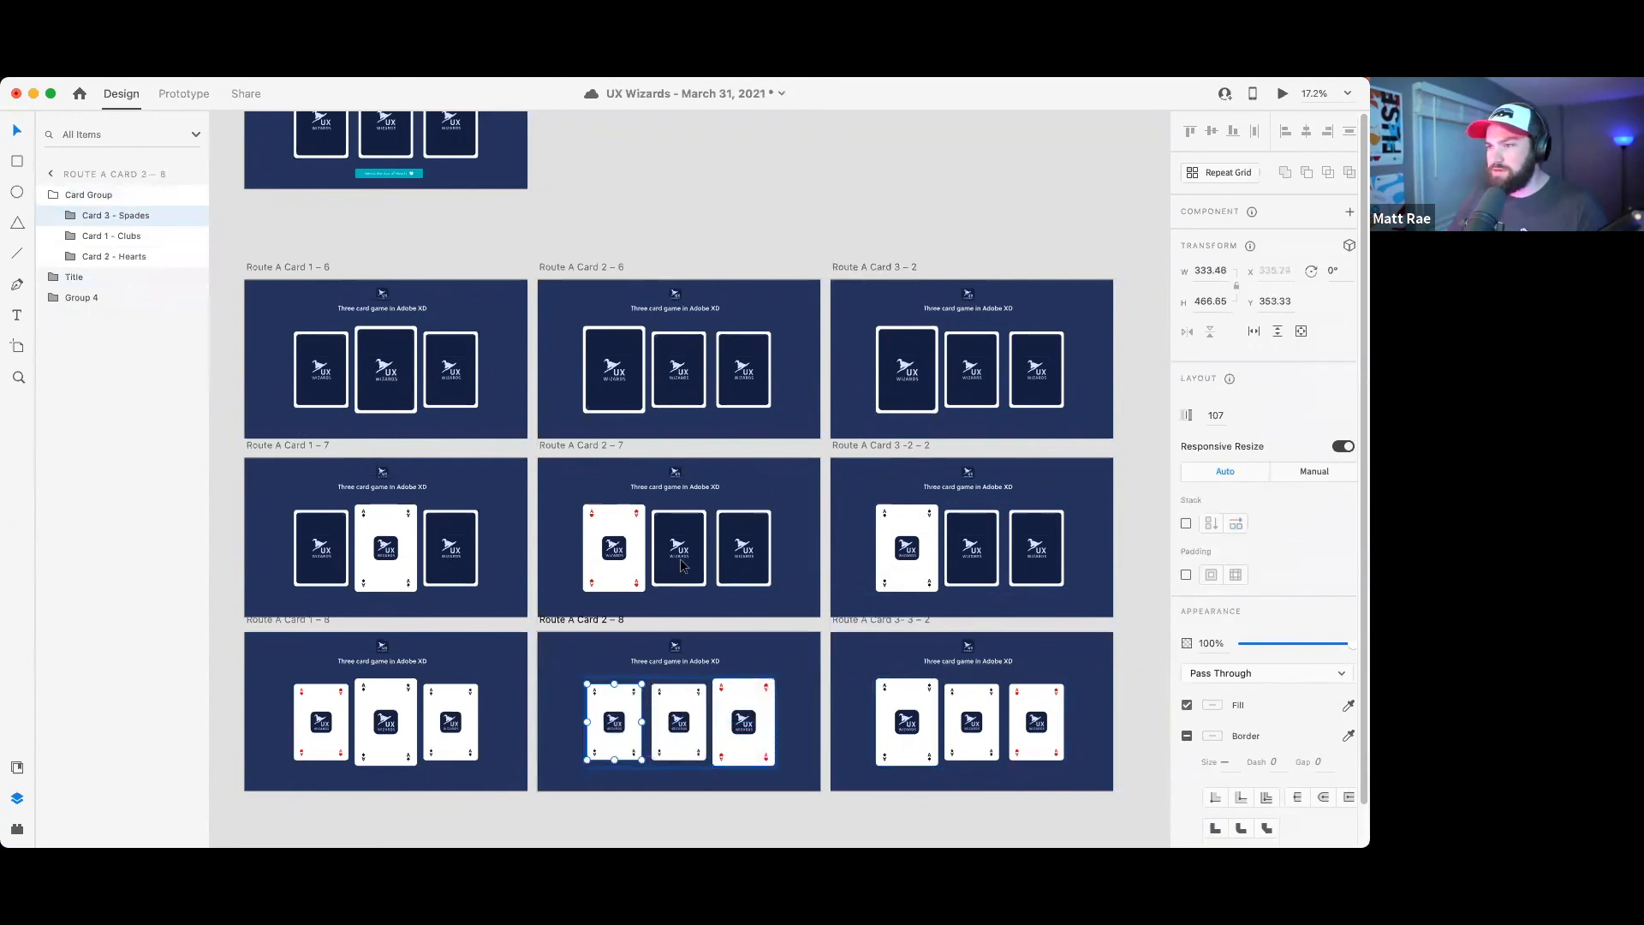
# - Reorder the cards in Route A Card 2 – 7 and Route A Card 2 – 6 so Spades is first, Clubs middle and Hearts last
pyautogui.doubleClick(745, 557)
pyautogui.moveTo(745, 556)
pyautogui.mouseDown()
pyautogui.moveTo(599, 552)
pyautogui.moveTo(743, 553)
pyautogui.mouseUp()
pyautogui.doubleClick(732, 378)
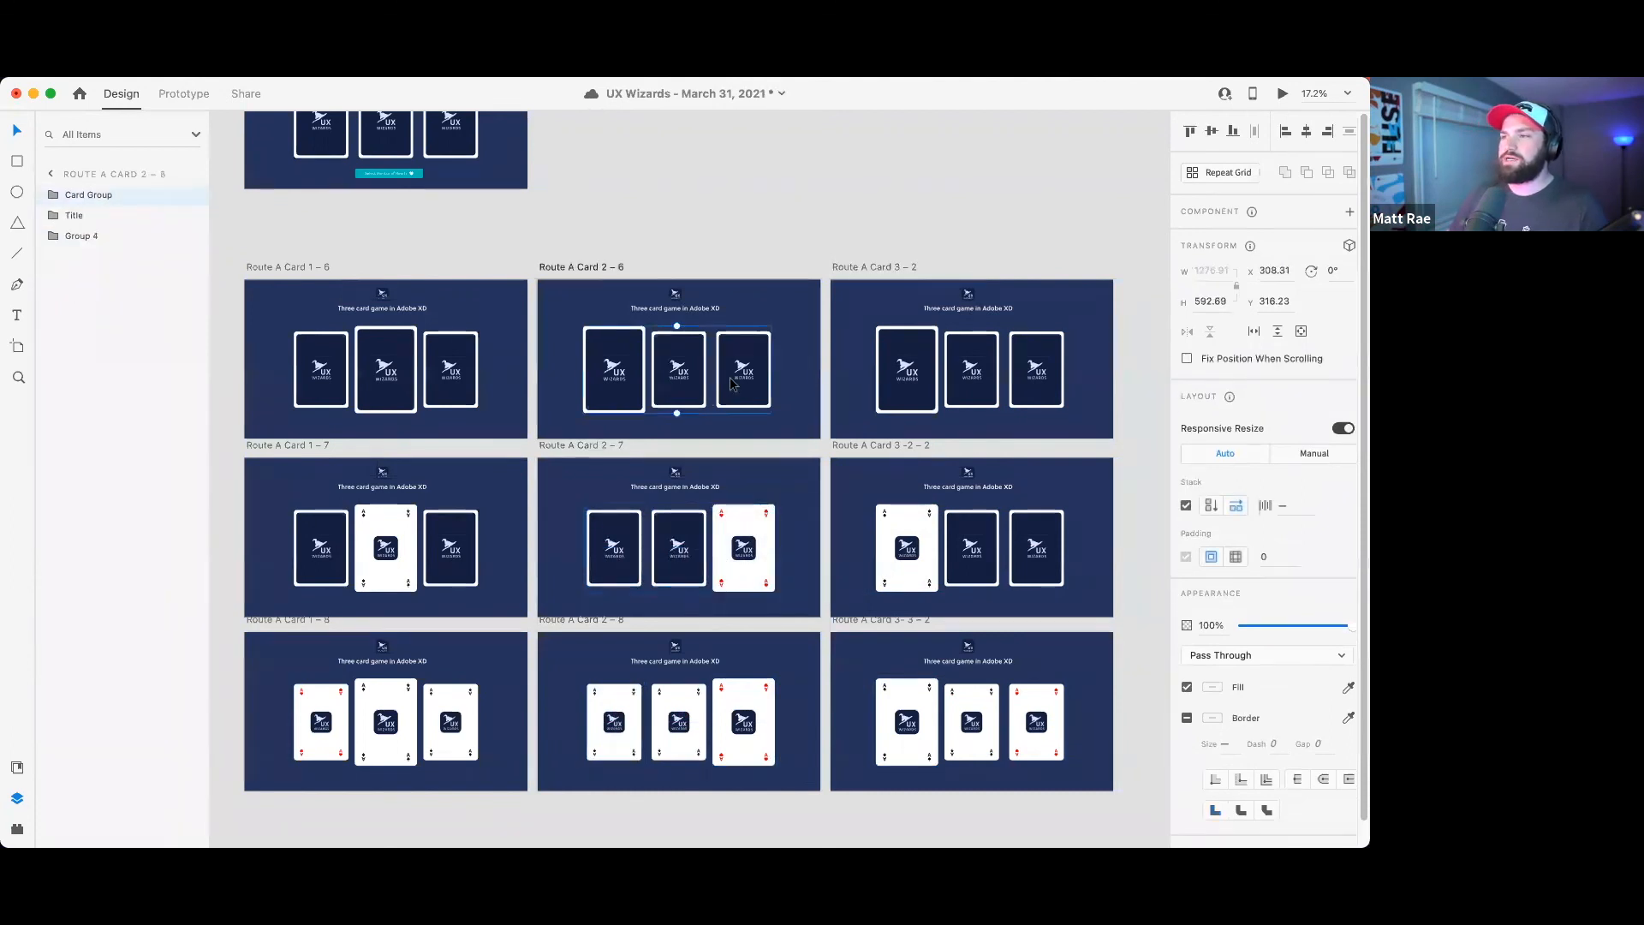
pyautogui.moveTo(746, 387); pyautogui.dragTo(706, 418)
pyautogui.hscroll(-2, 737, 428)
pyautogui.hscroll(-1, 756, 445)
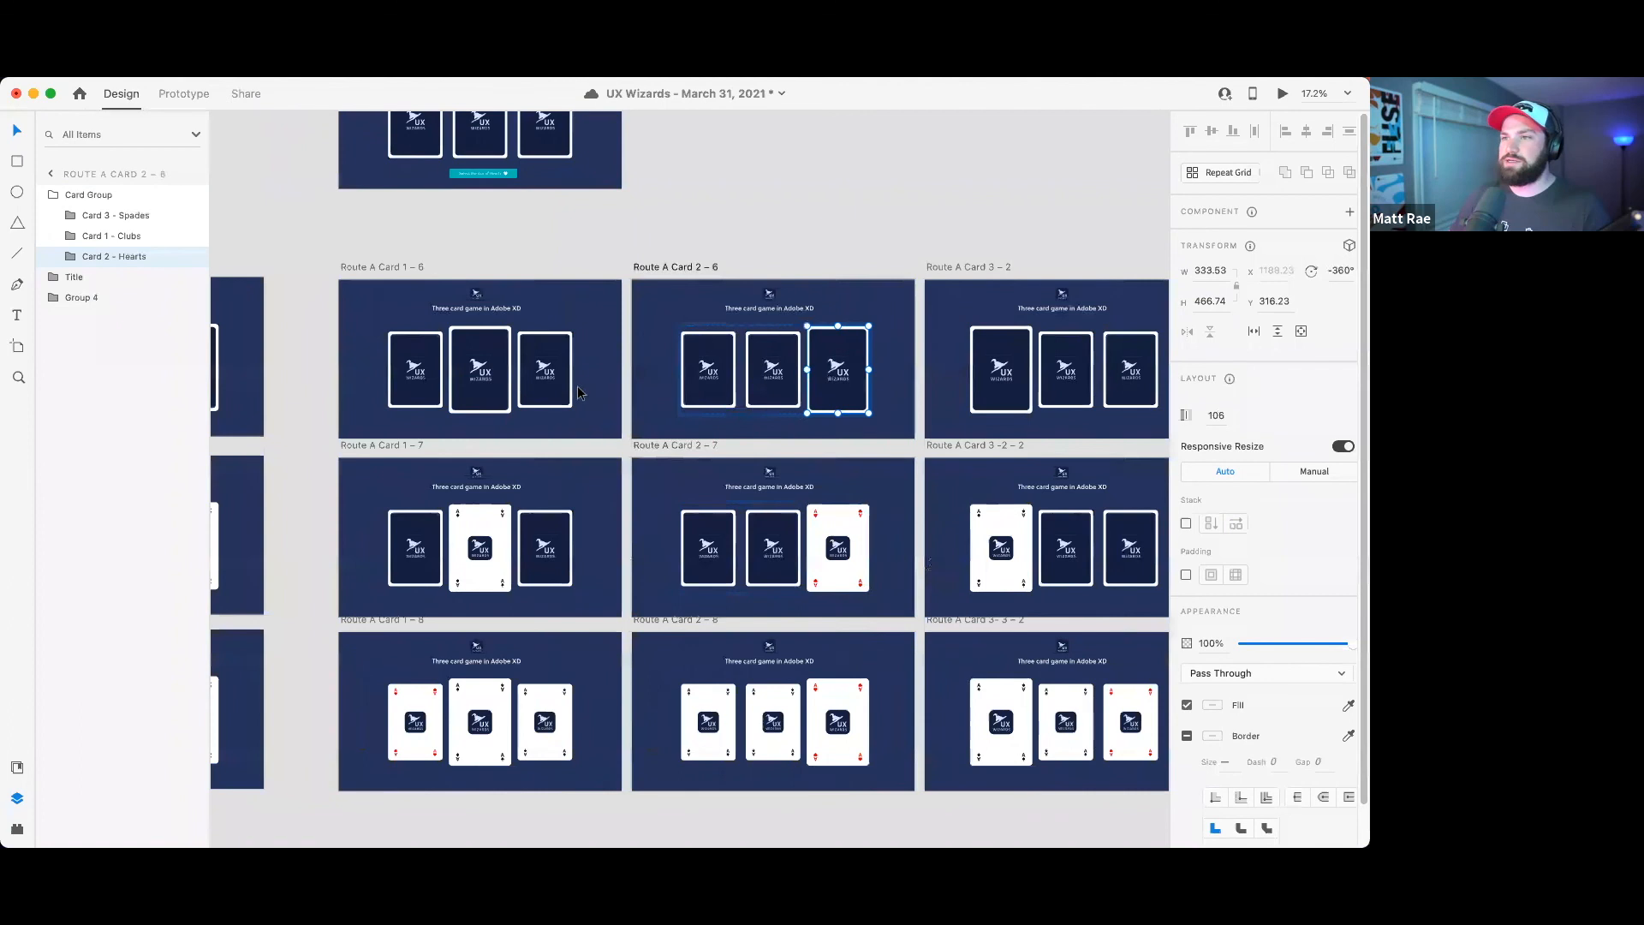
# - Reorder the cards in Route A Card 1 – 6 to Spades, Clubs, Hearts, and compare the order with Select Prompt 3
pyautogui.doubleClick(552, 392)
pyautogui.moveTo(553, 393); pyautogui.dragTo(434, 391)
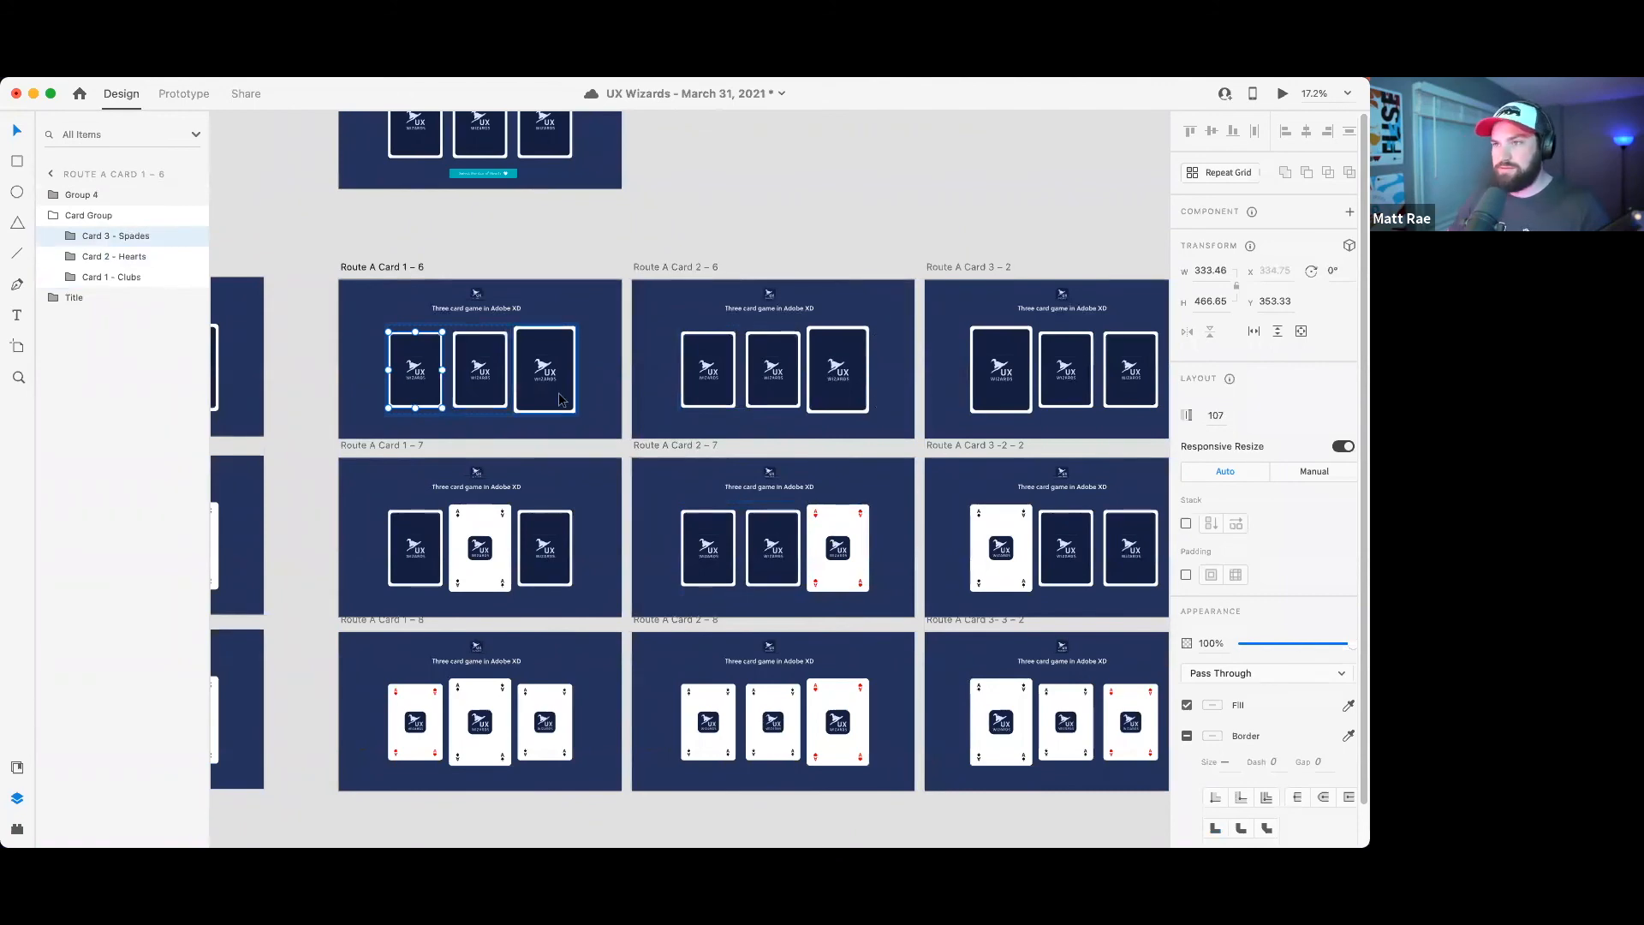
pyautogui.moveTo(548, 399); pyautogui.dragTo(495, 403)
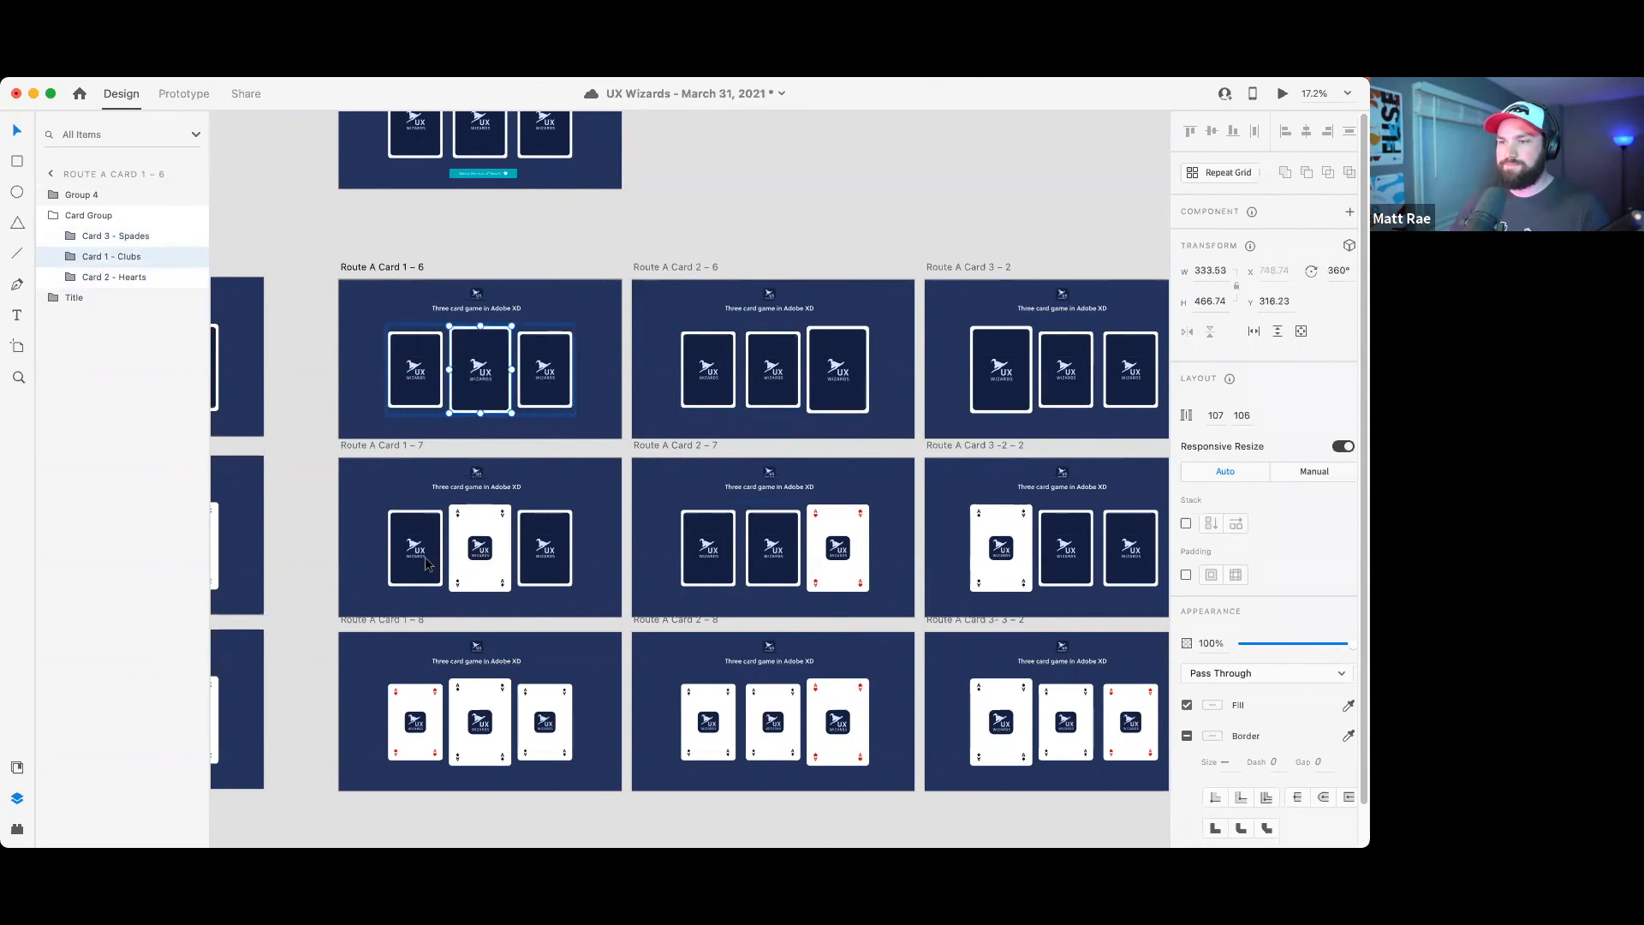
pyautogui.click(474, 565)
pyautogui.doubleClick(482, 401)
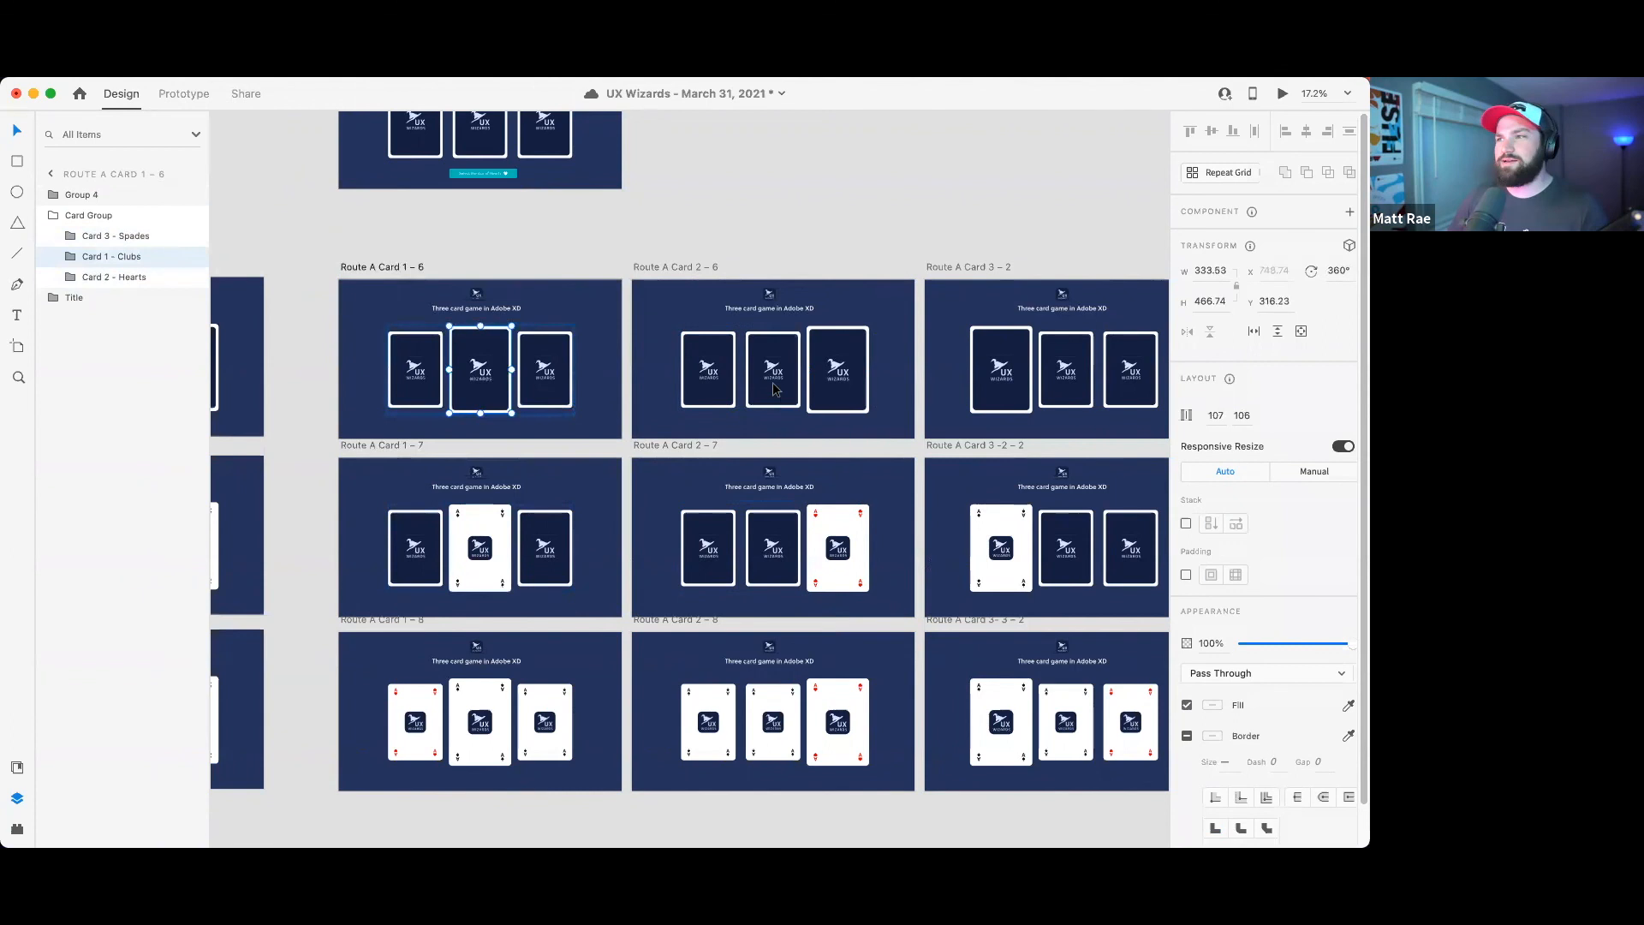
pyautogui.click(774, 390)
pyautogui.doubleClick(408, 147)
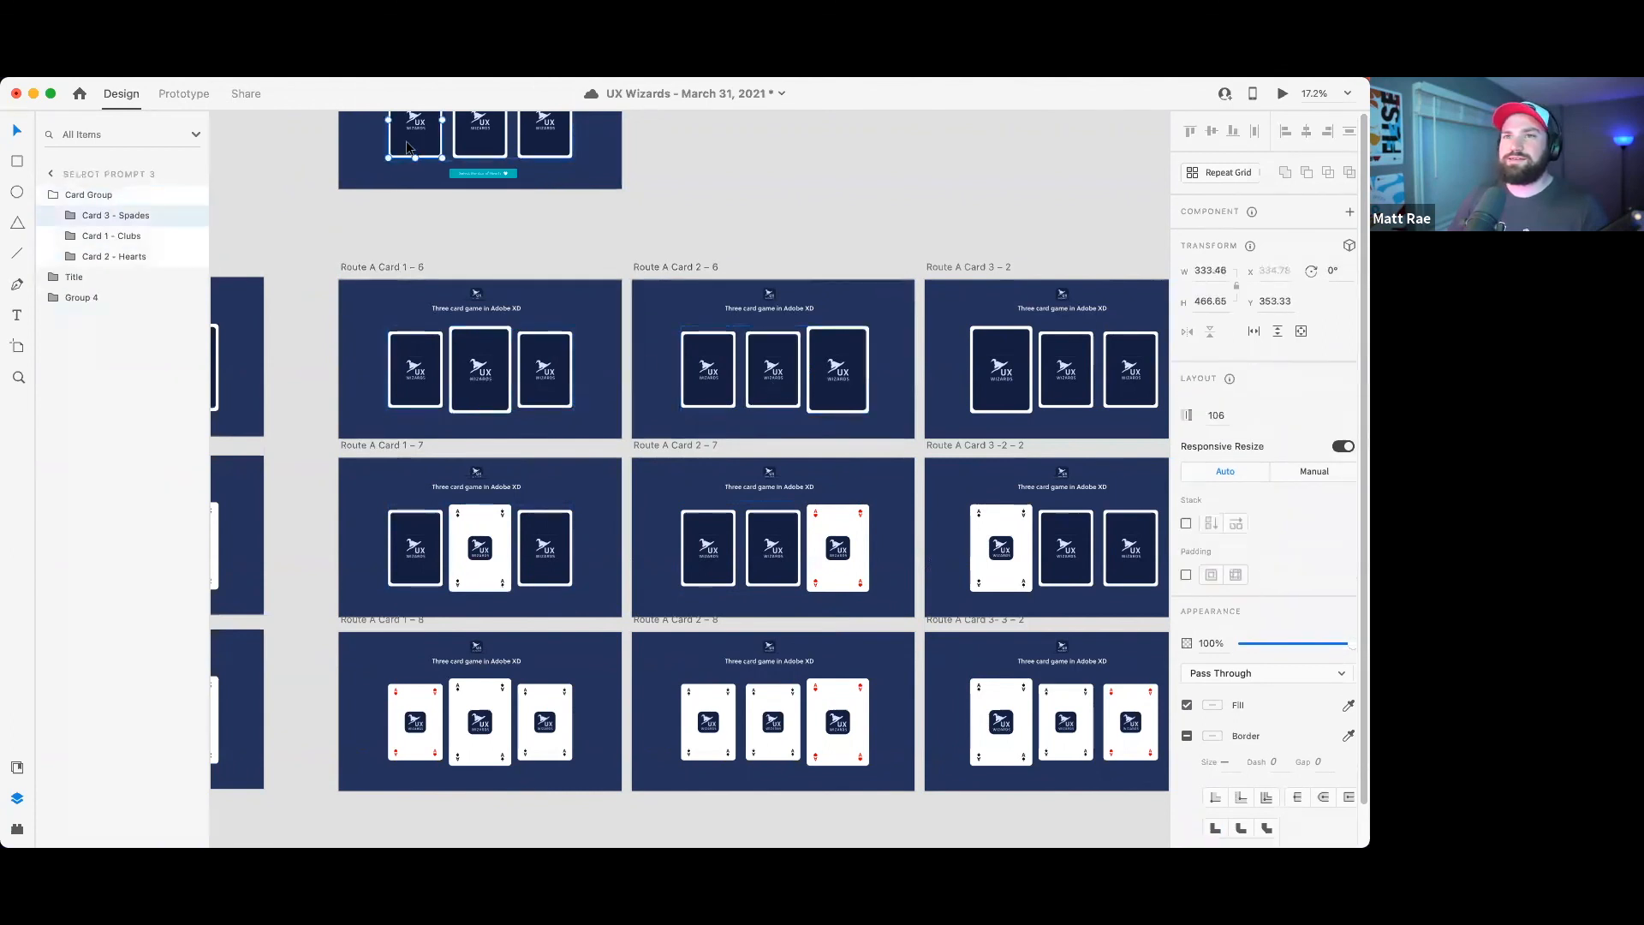
pyautogui.click(423, 368)
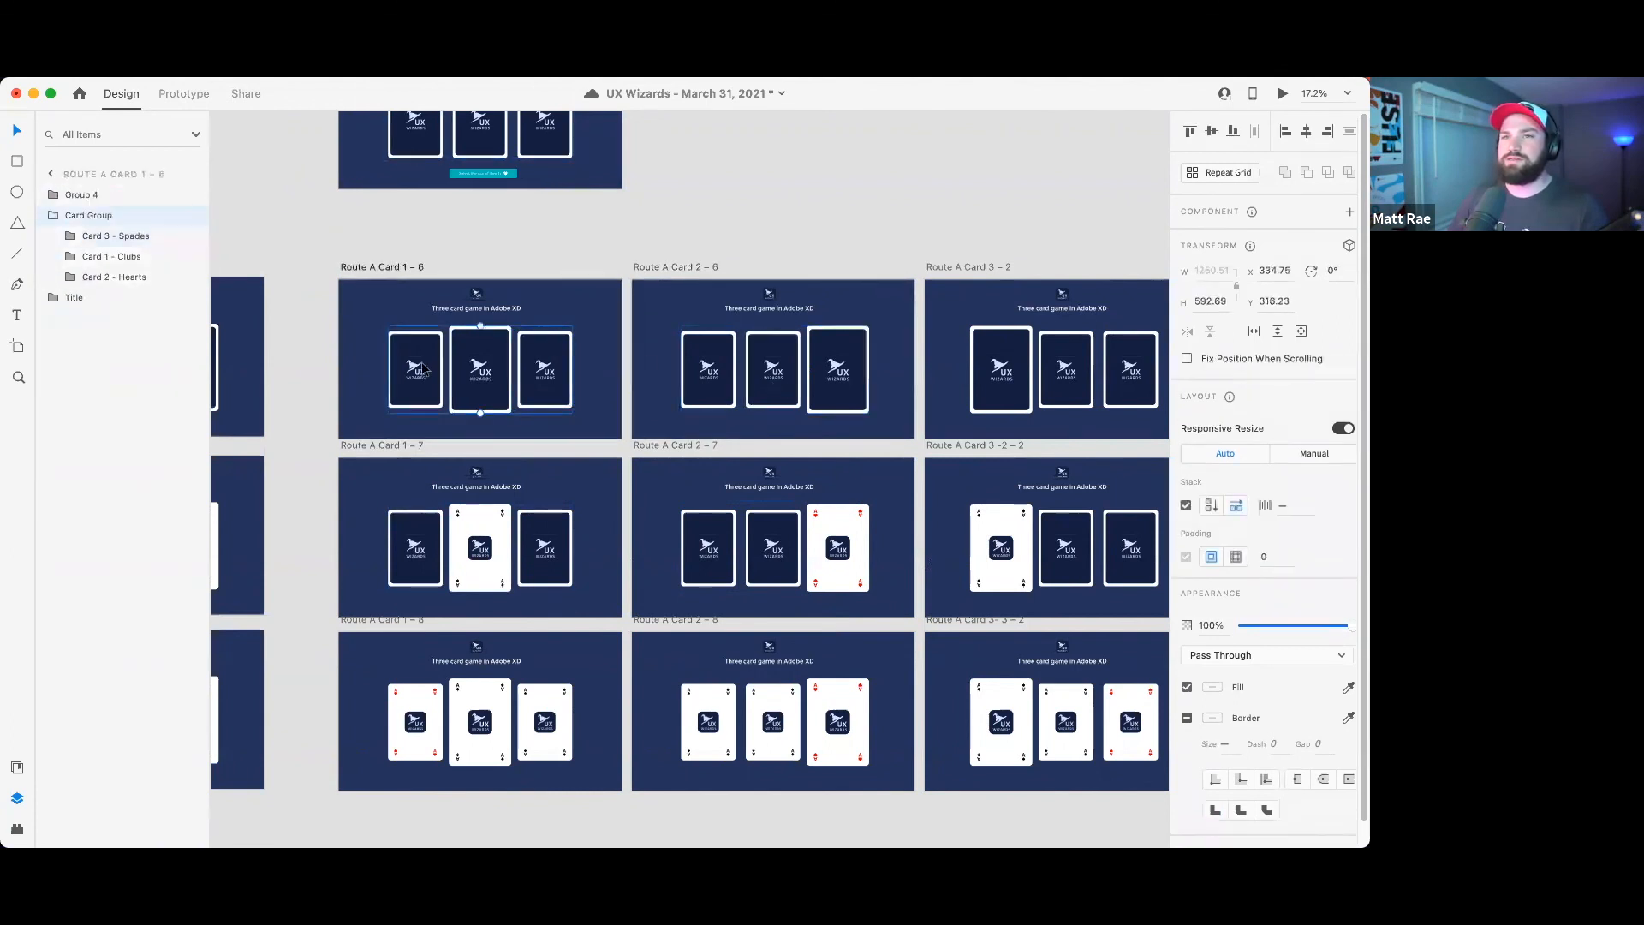
pyautogui.click(422, 369)
# - Reorder the cards in Route A Card 1 – 7 so Card 3 - Spades is first, Card 1 - Clubs middle and Card 2 - Hearts last
pyautogui.click(404, 569)
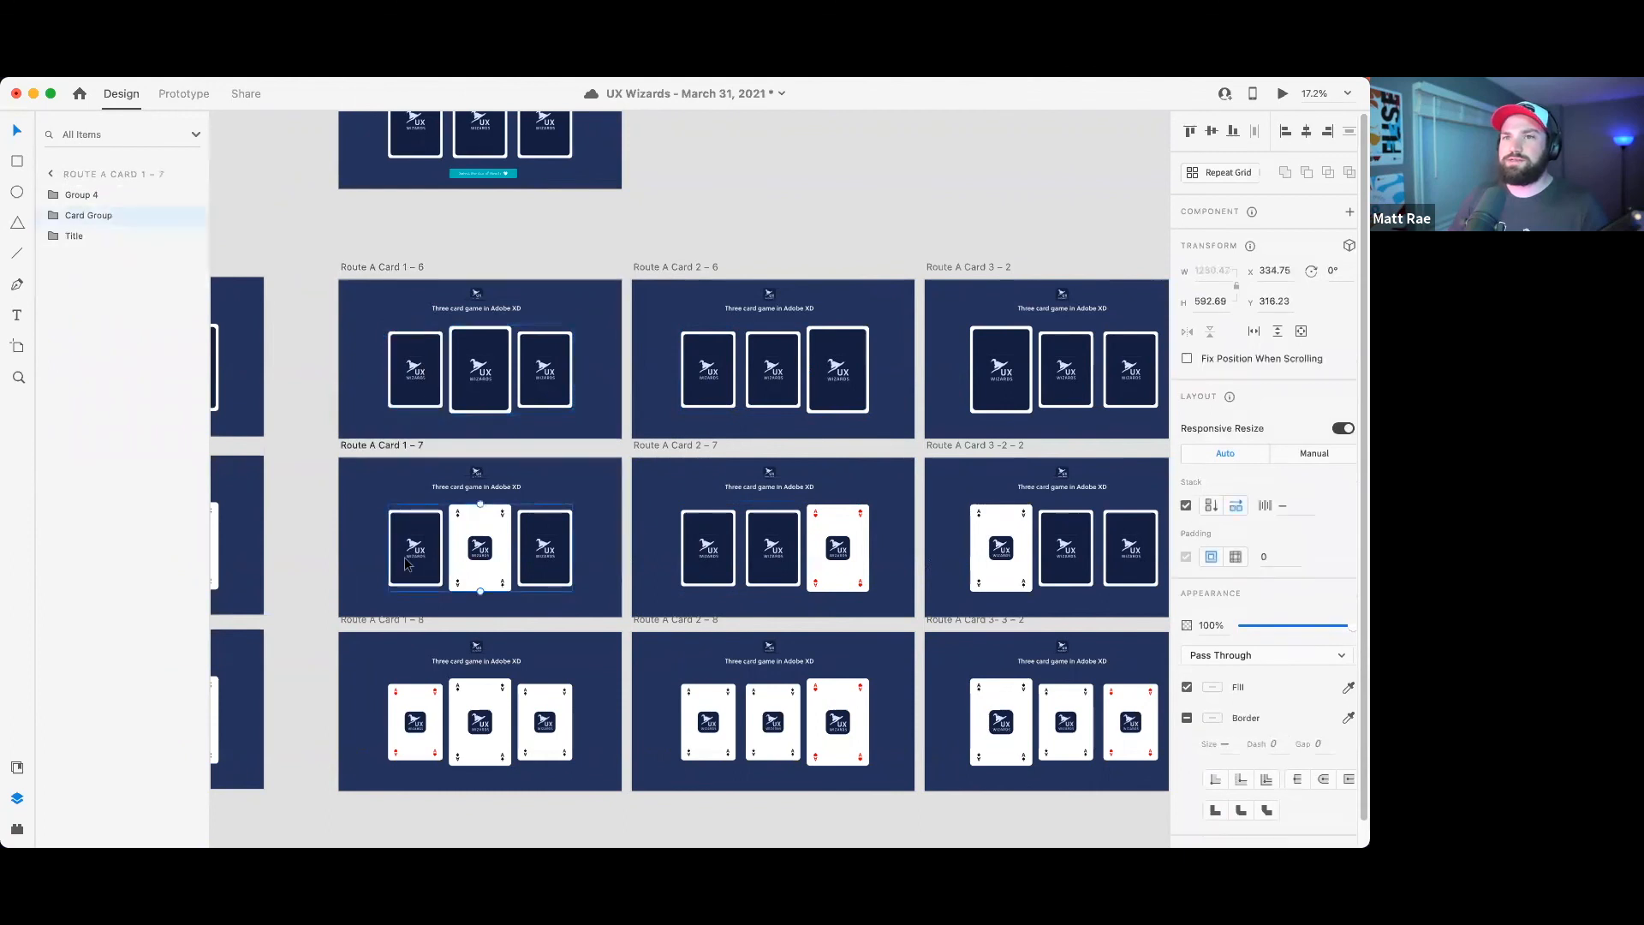
pyautogui.click(407, 563)
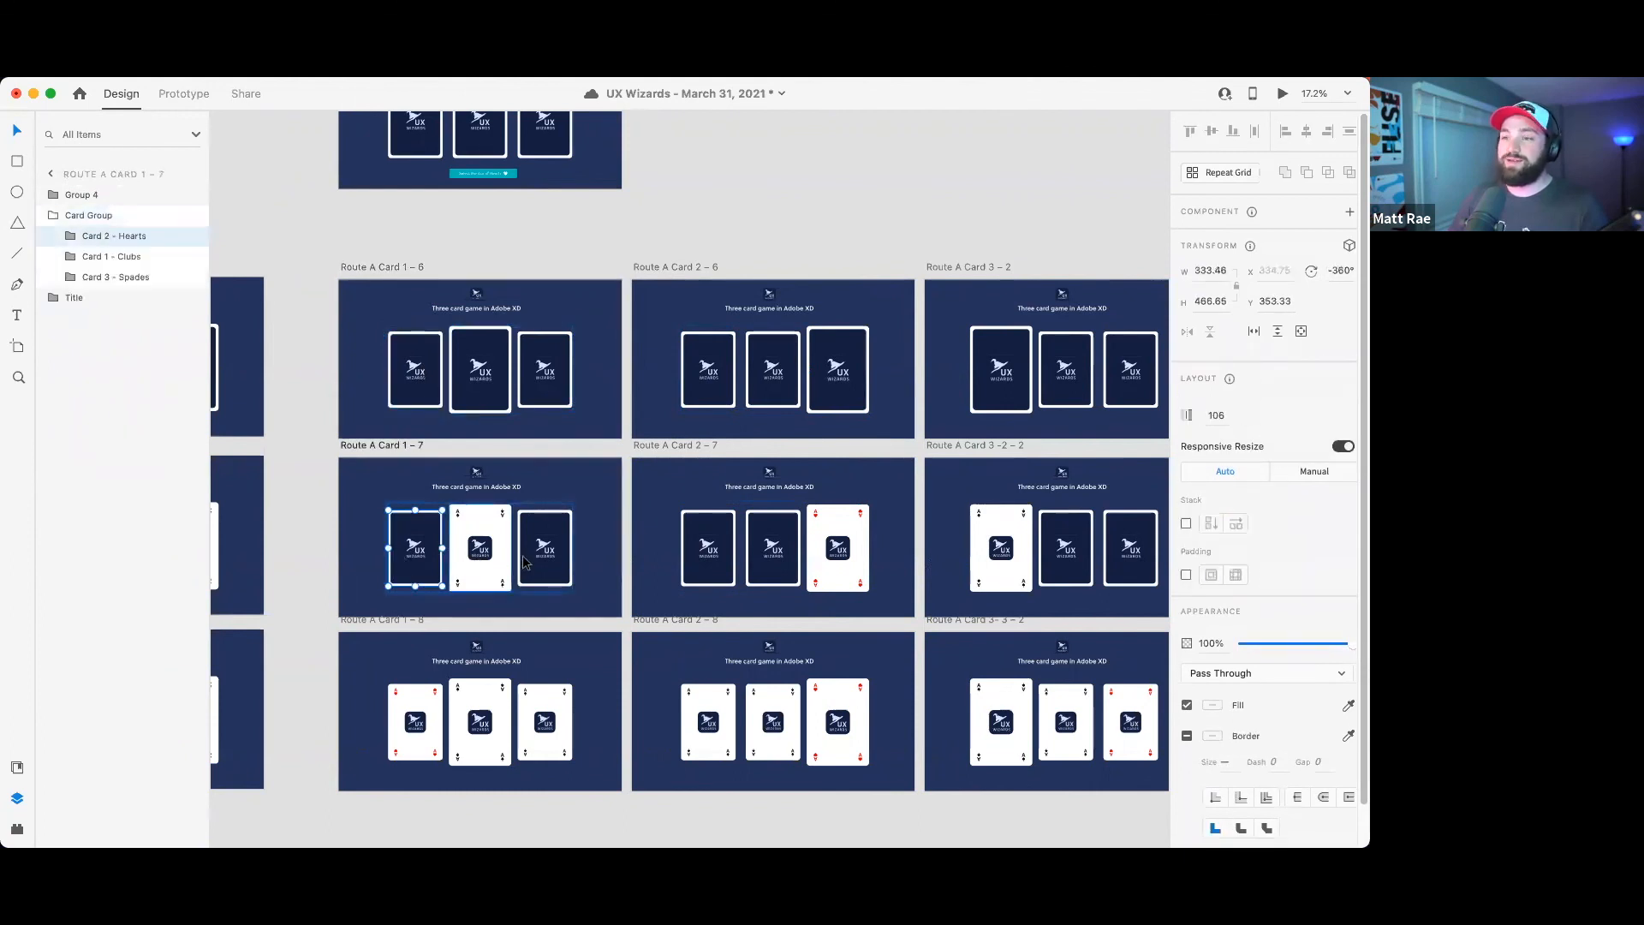
pyautogui.moveTo(549, 564); pyautogui.dragTo(416, 551)
pyautogui.moveTo(533, 544); pyautogui.dragTo(475, 546)
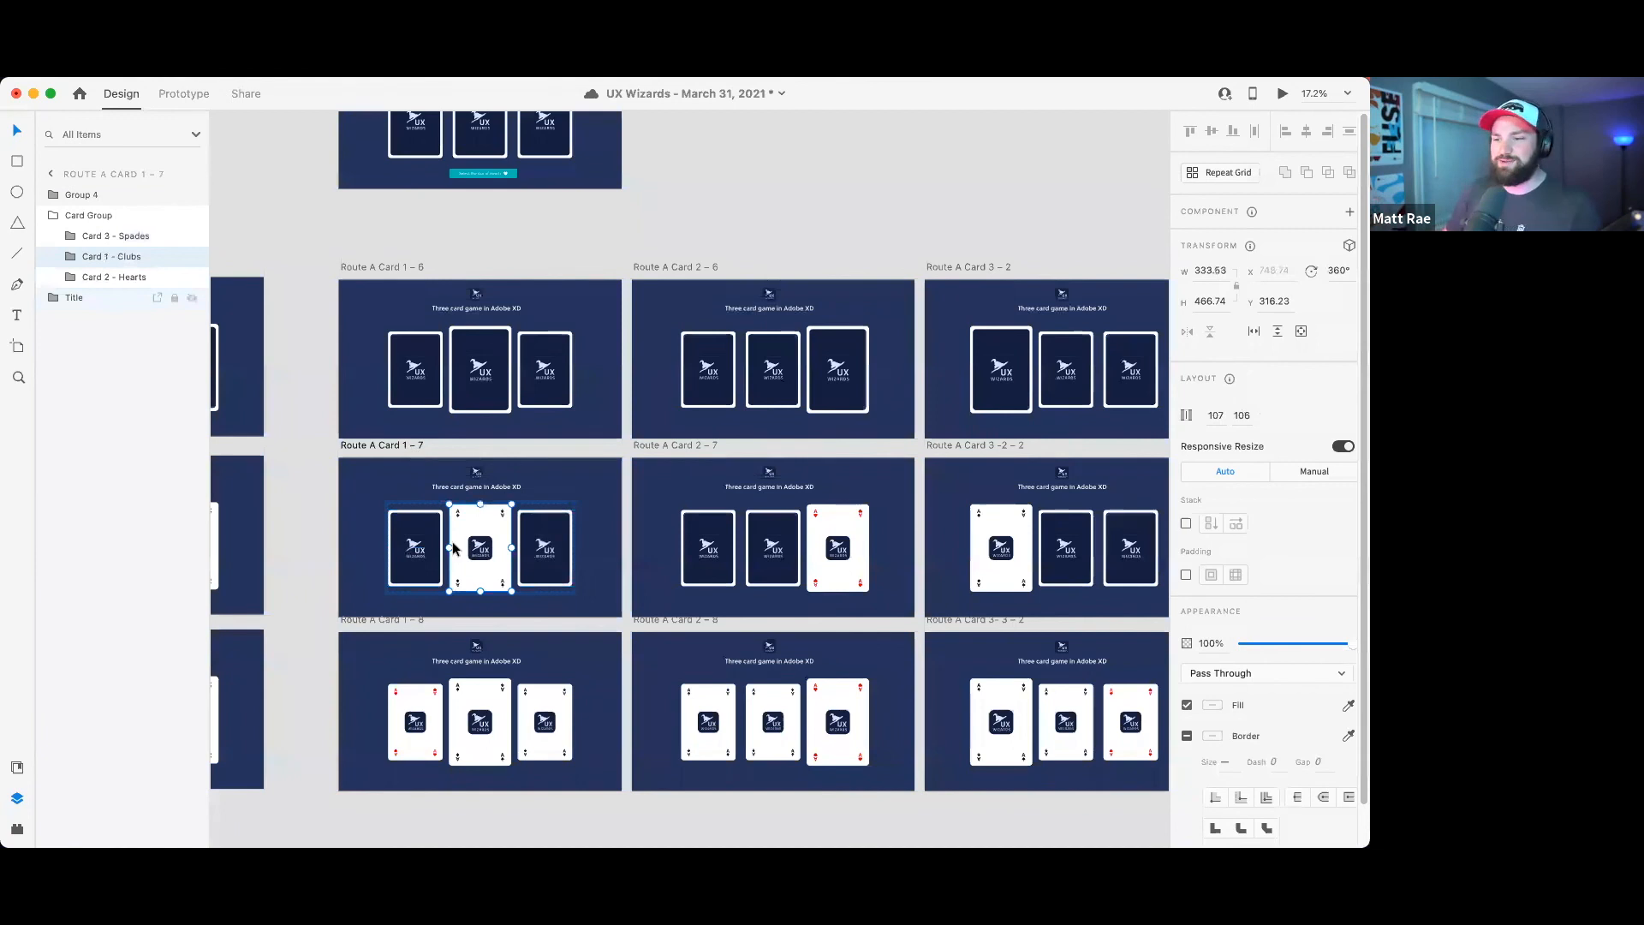
# - Reorder the cards in Route A Card 1 – 8 so Spades is first, Clubs is in the middle and Hearts is last
pyautogui.click(480, 745)
pyautogui.click(479, 745)
pyautogui.moveTo(552, 738); pyautogui.dragTo(422, 728)
pyautogui.keyDown('shift'); pyautogui.click(553, 740); pyautogui.keyUp('shift')
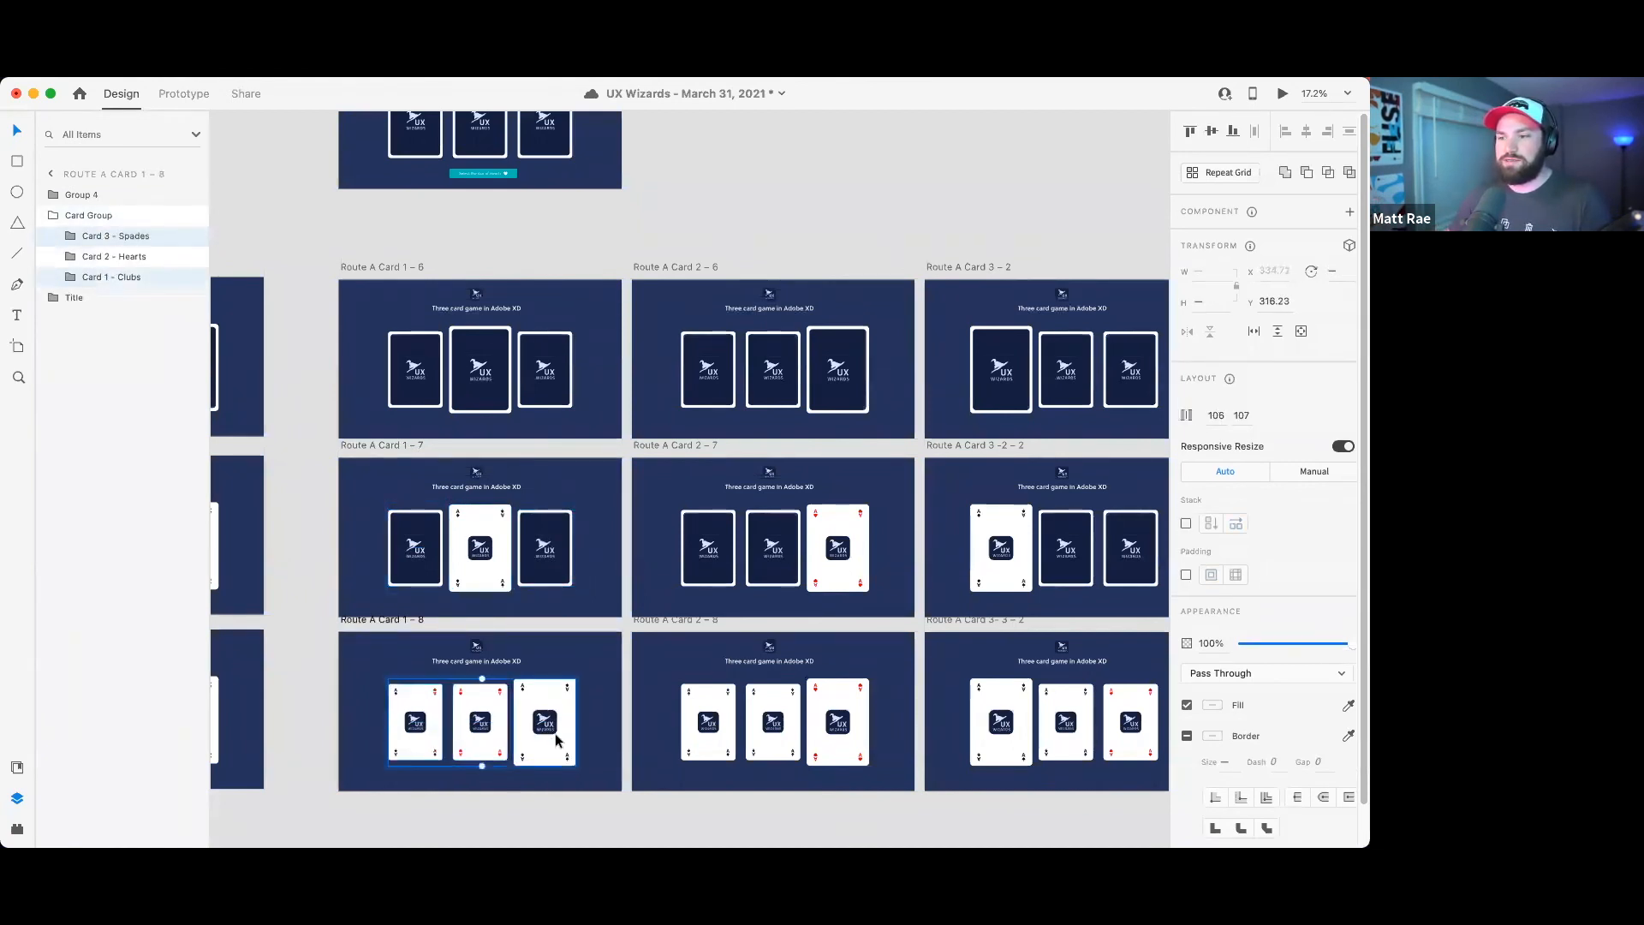
pyautogui.doubleClick(556, 738)
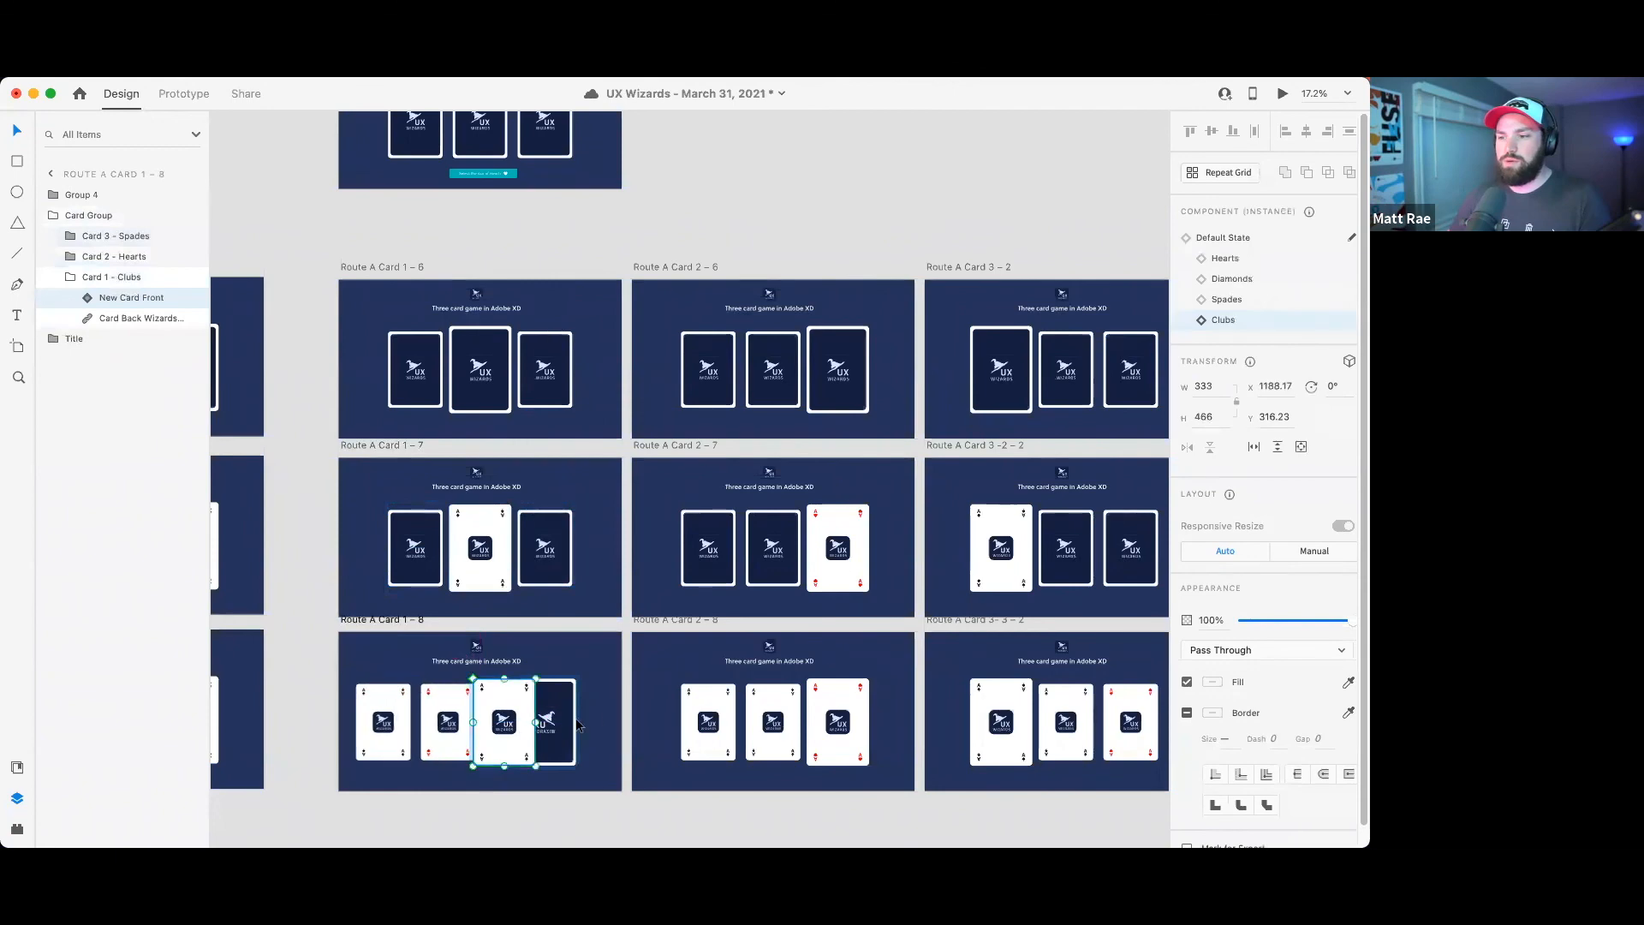
pyautogui.click(609, 713)
pyautogui.doubleClick(561, 721)
pyautogui.moveTo(561, 722); pyautogui.dragTo(495, 726)
pyautogui.click(548, 806)
pyautogui.scroll(-2, 608, 669)
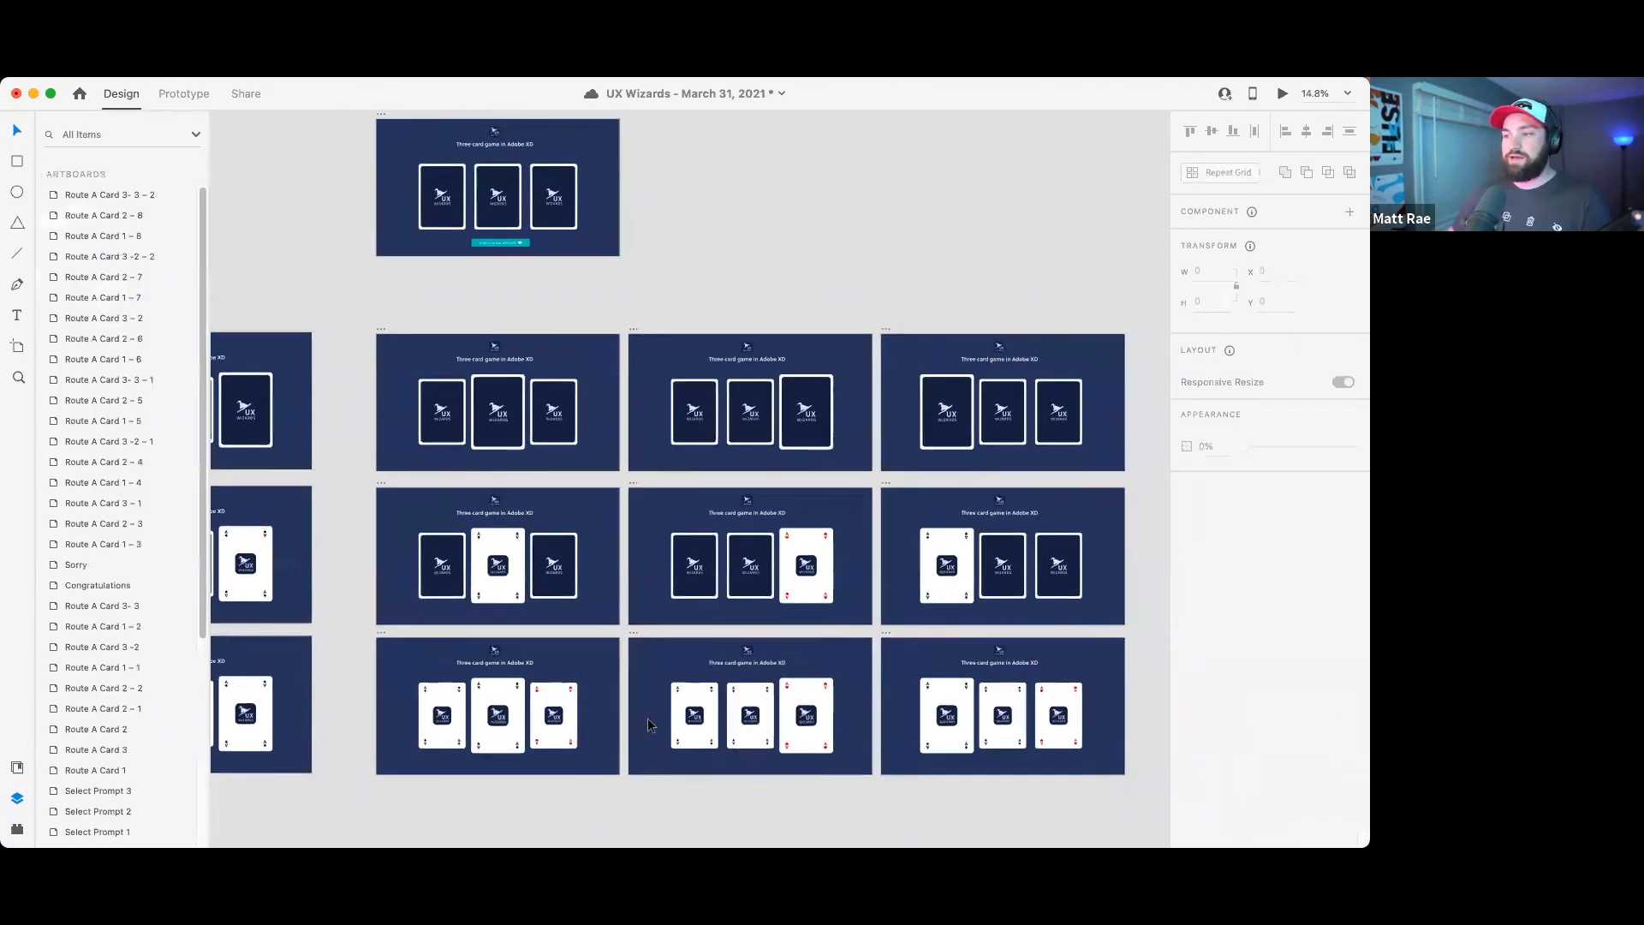
# - In prototype mode, link Card 3 - Spades in Select Prompt 3 to the Route A Card 3 – 2 artboard
pyautogui.moveTo(555, 582); pyautogui.dragTo(493, 551)
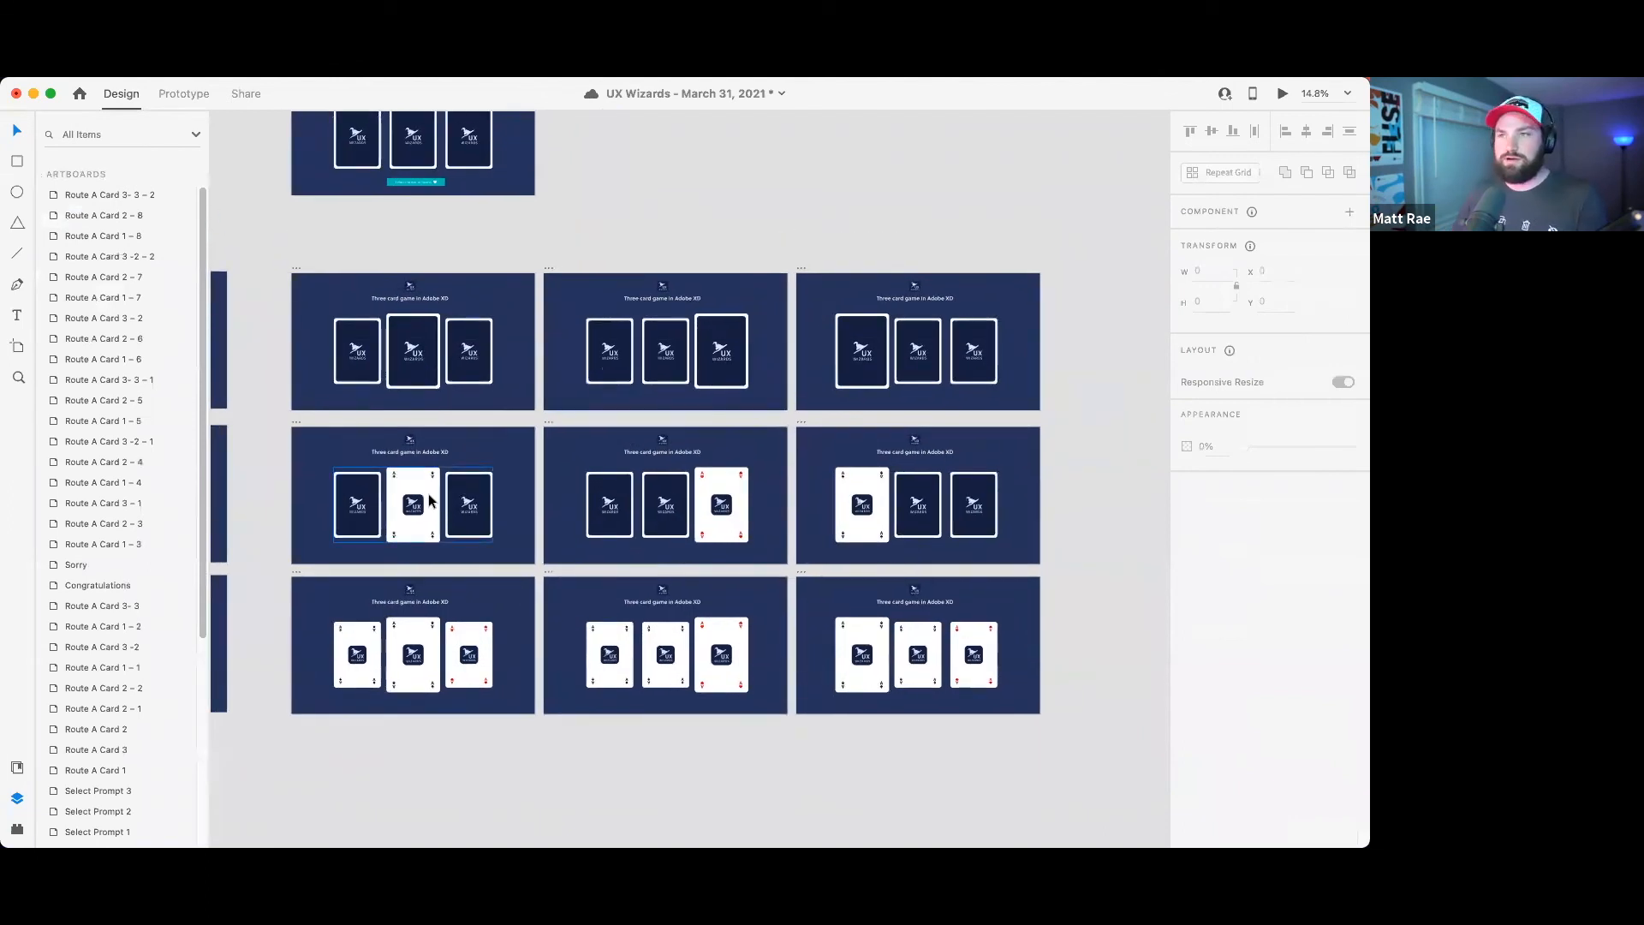
pyautogui.scroll(3, 430, 501)
pyautogui.click(367, 238)
pyautogui.doubleClick(366, 238)
pyautogui.click(183, 93)
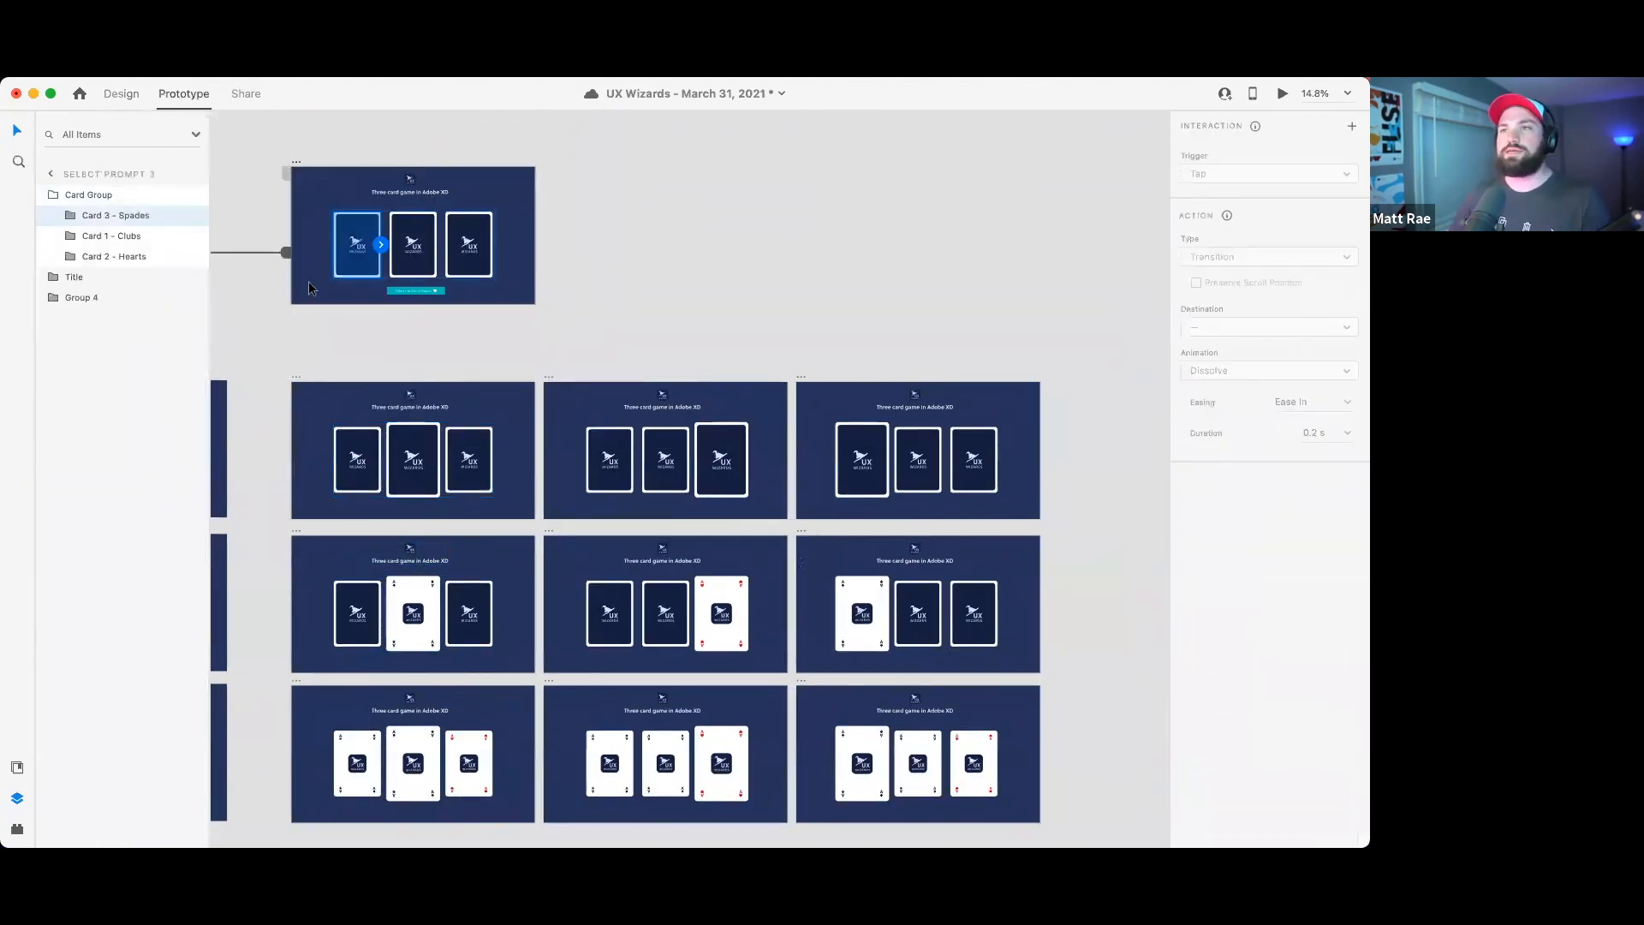
pyautogui.click(869, 620)
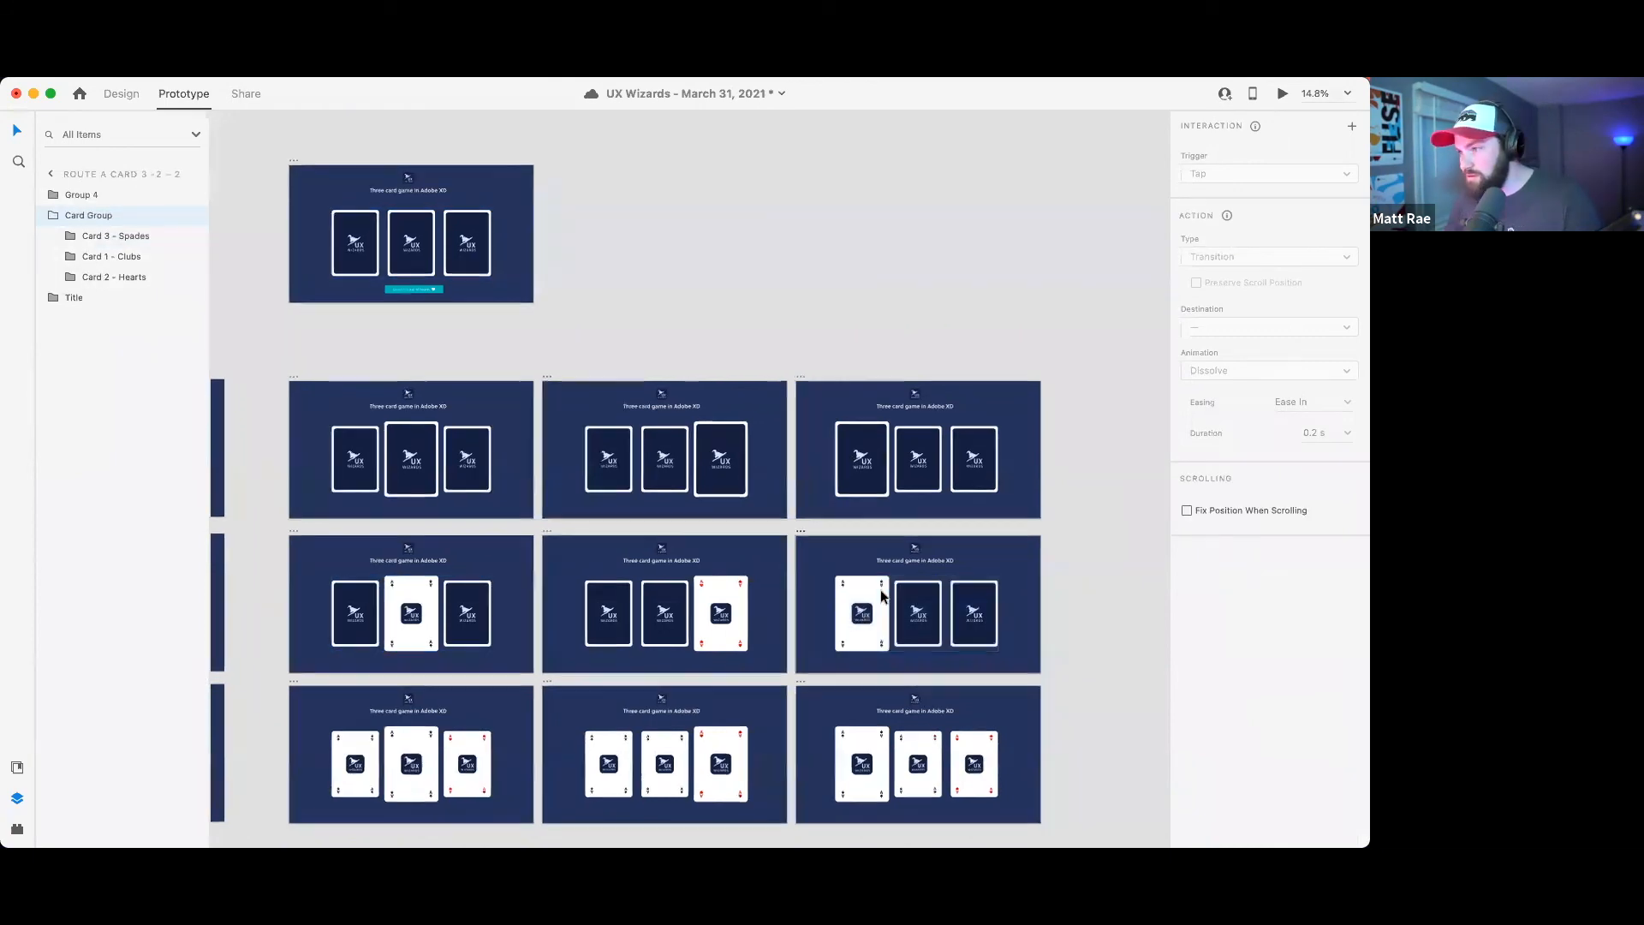
pyautogui.scroll(5, 881, 589)
pyautogui.scroll(-5, 881, 597)
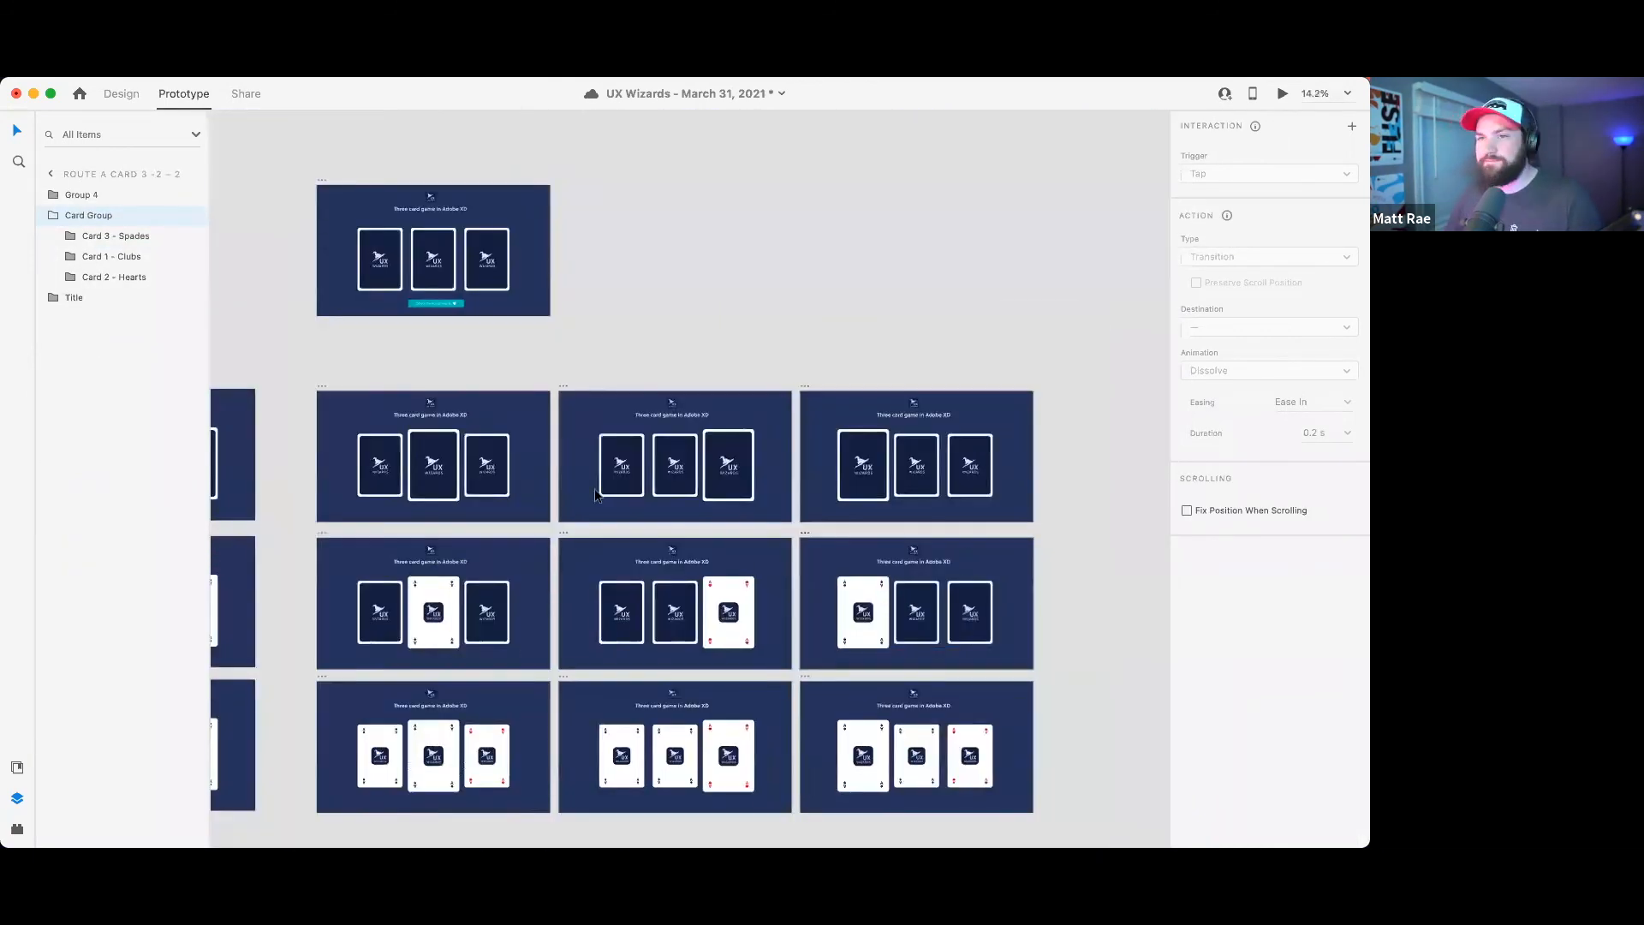
pyautogui.doubleClick(391, 266)
pyautogui.moveTo(400, 258); pyautogui.dragTo(846, 409)
# - Link Select Prompt 3's Card 1 - Clubs to Route A Card 1 – 6 and its Card 2 - Hearts to Route A Card 2 – 6
pyautogui.click(452, 259)
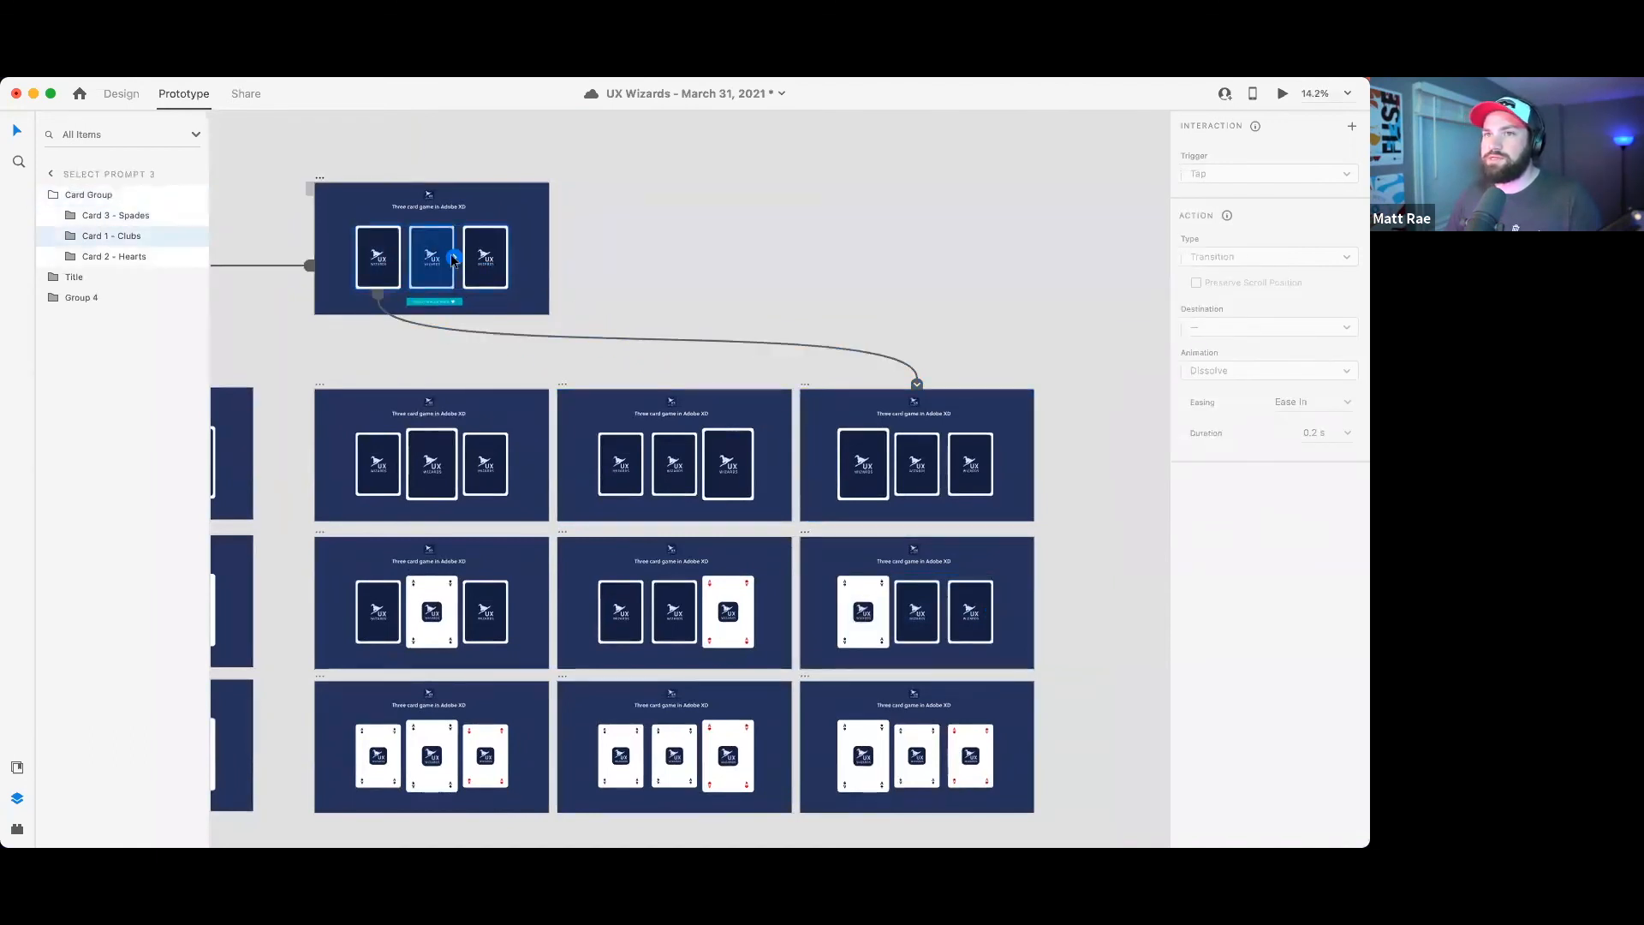
pyautogui.moveTo(454, 260); pyautogui.dragTo(432, 389)
pyautogui.click(485, 257)
pyautogui.moveTo(509, 256); pyautogui.dragTo(615, 405)
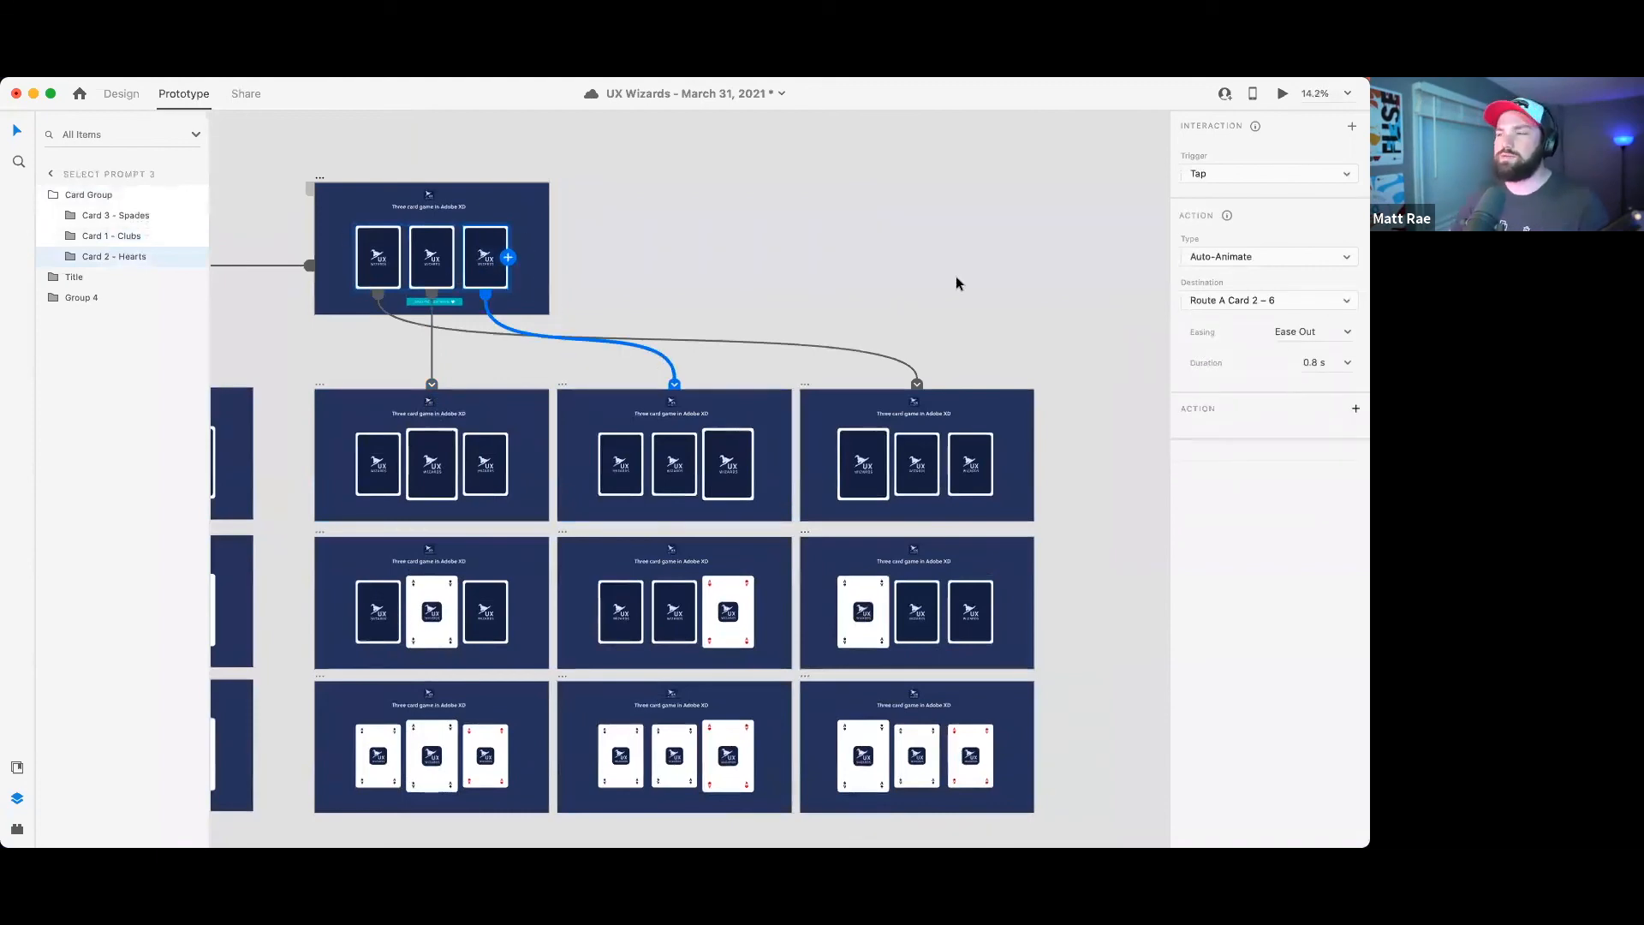
# - Link the Select Prompt 1 artboard to Select Prompt 2 with a timed Auto-Animate transition, keeping the 0.6 s delay
pyautogui.scroll(-6, 1139, 315)
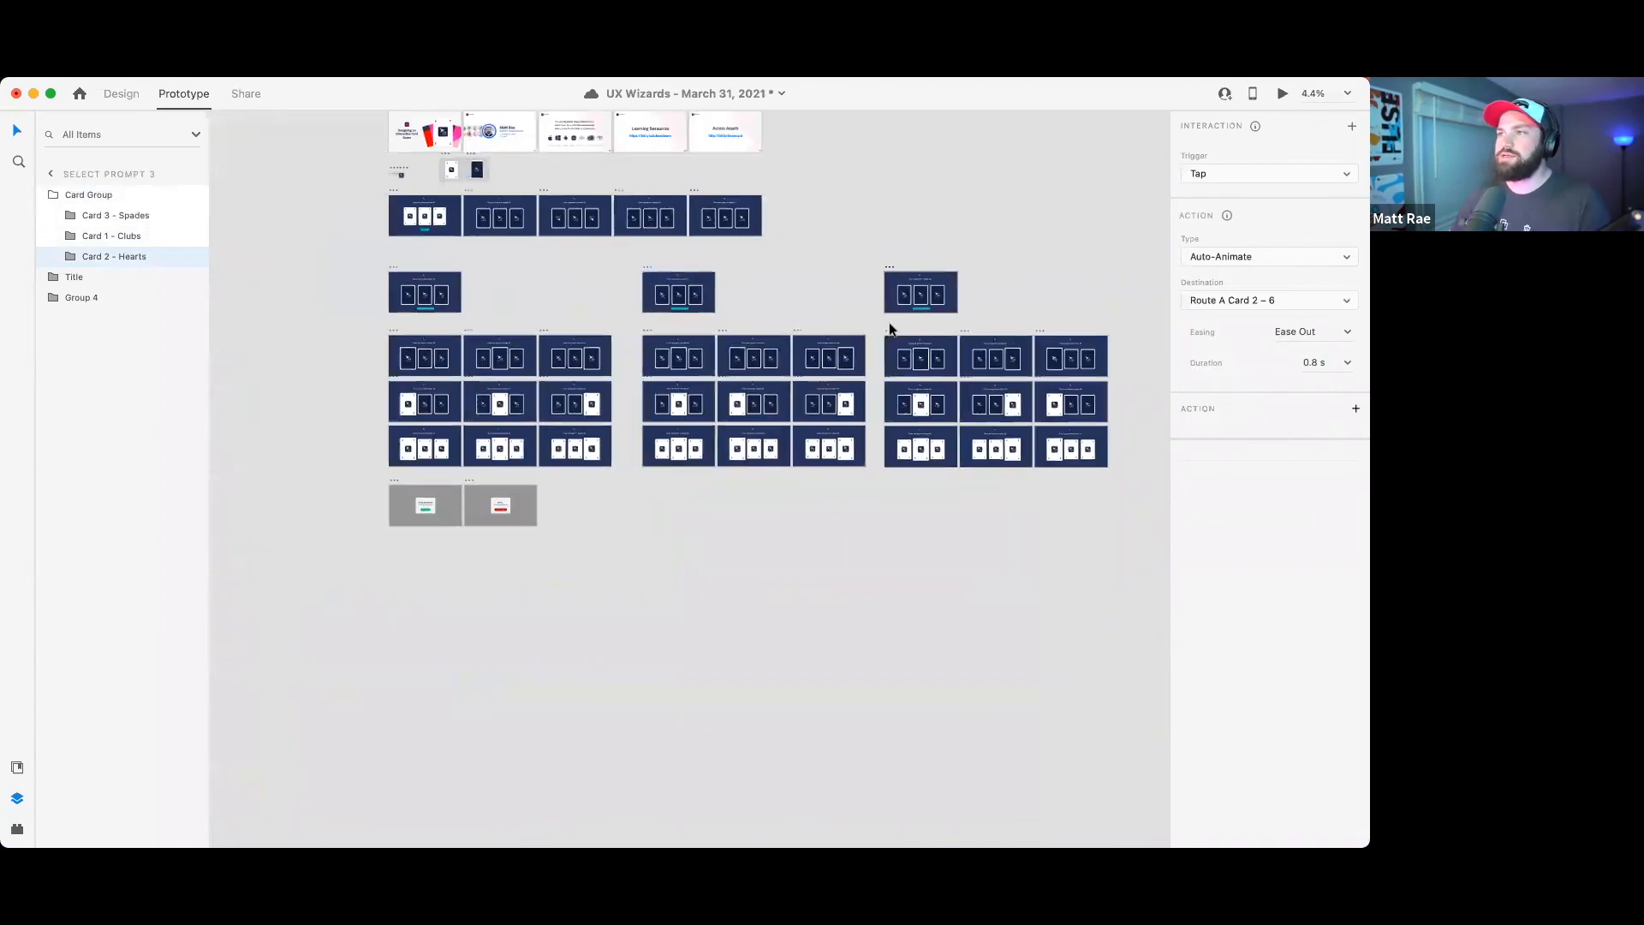
pyautogui.moveTo(483, 260); pyautogui.dragTo(427, 343)
pyautogui.click(338, 349)
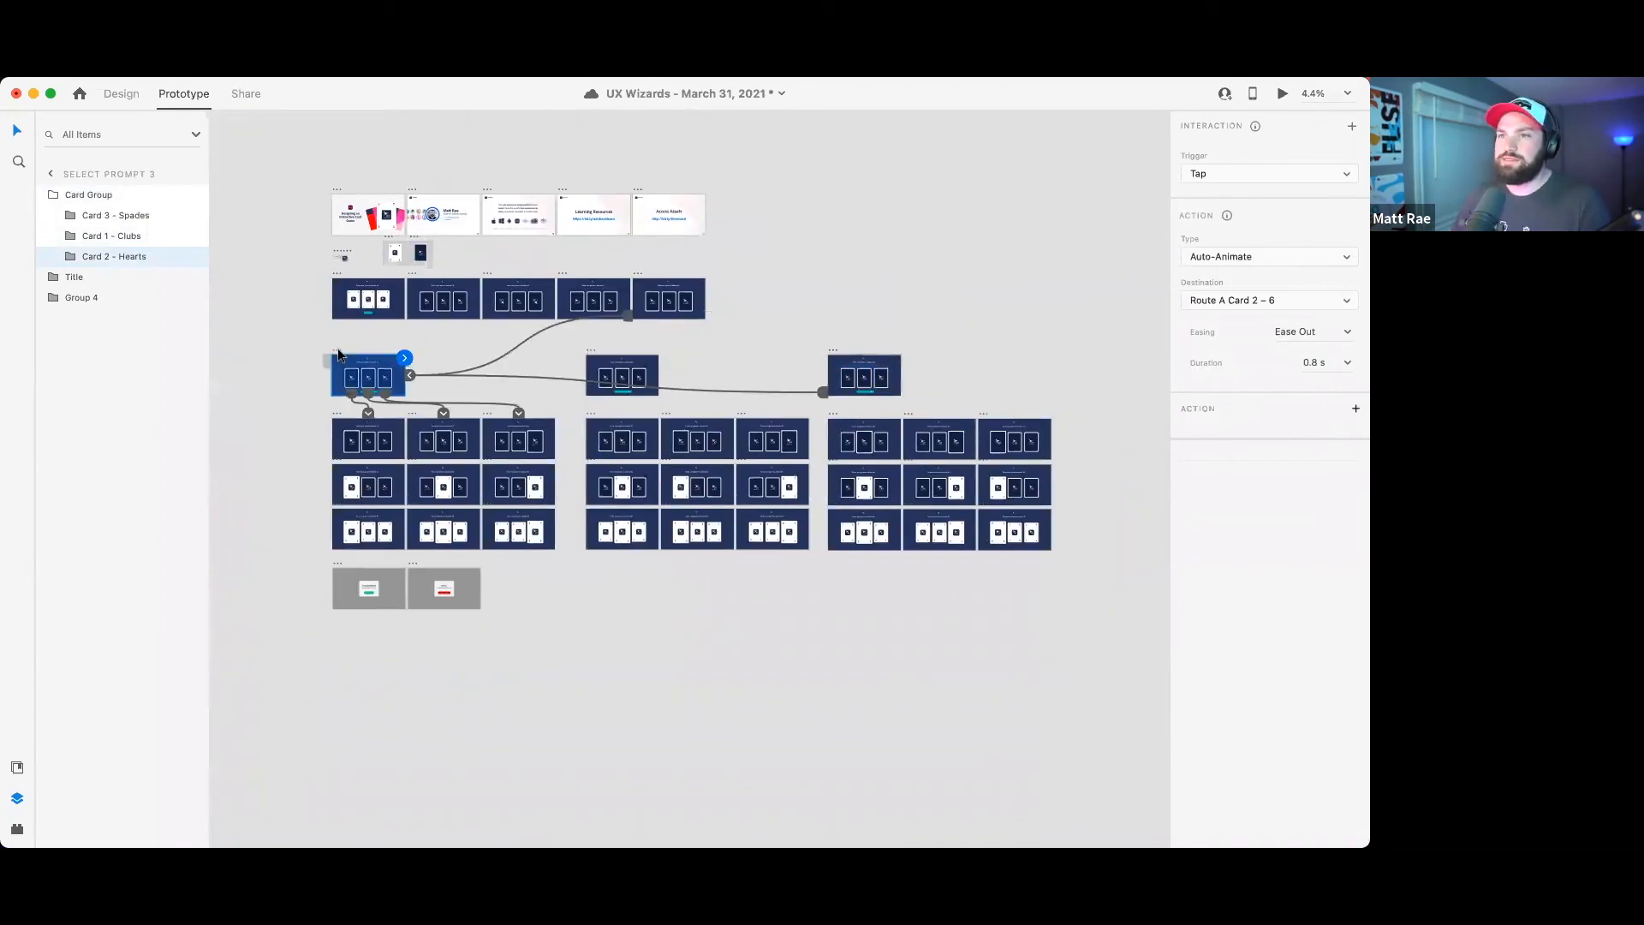
pyautogui.scroll(5, 454, 374)
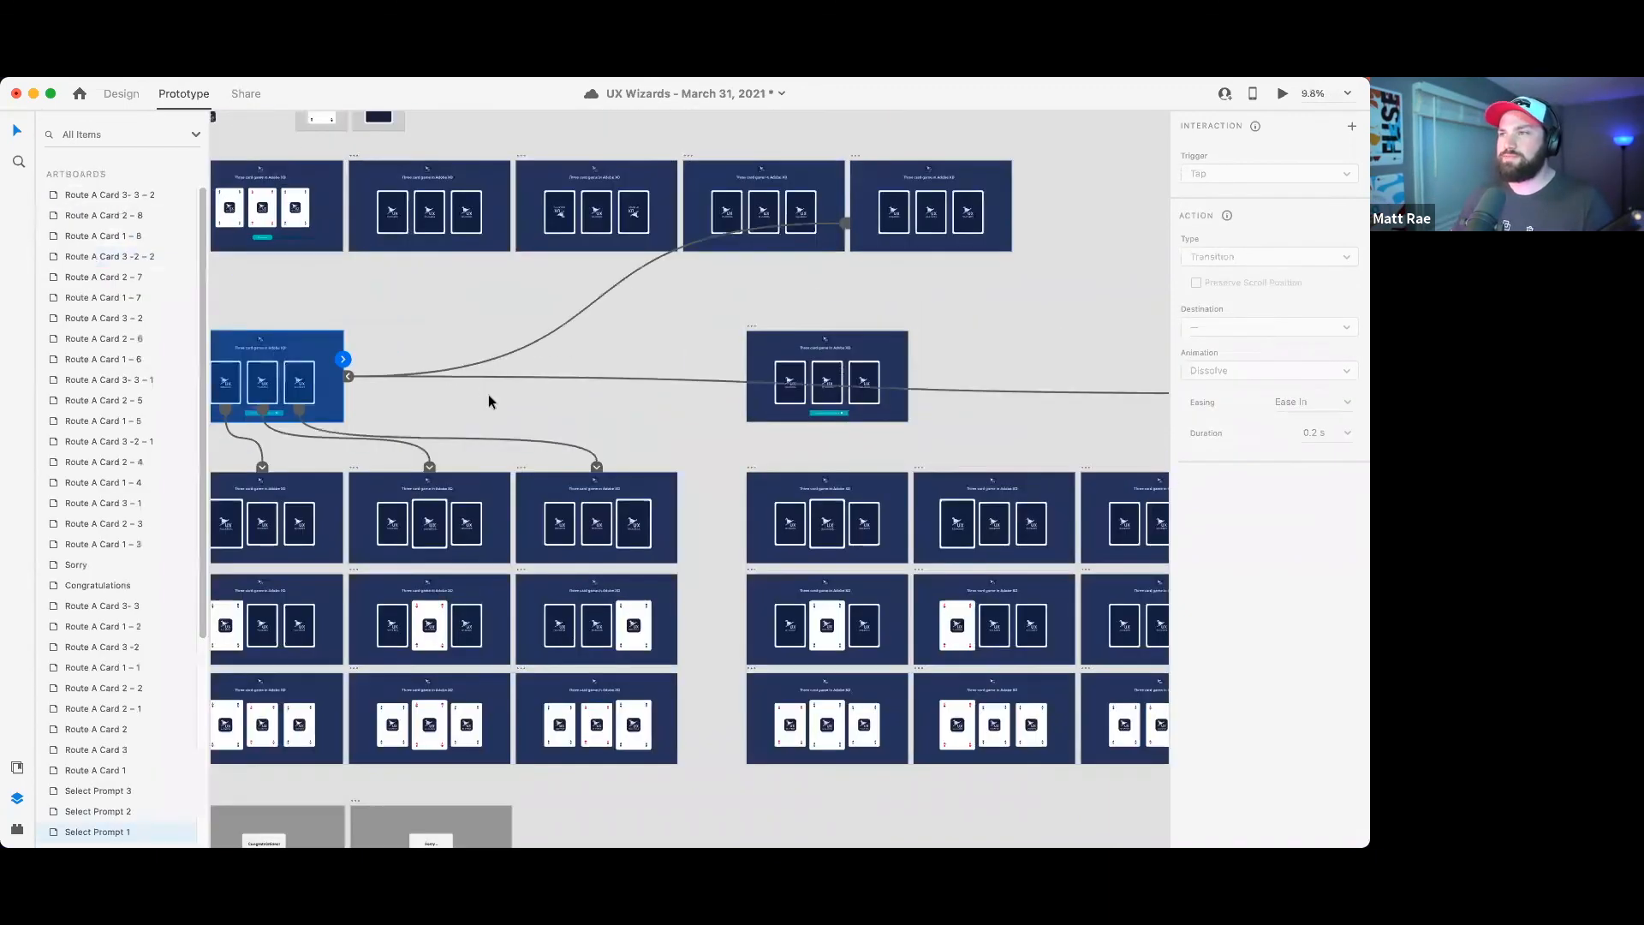
pyautogui.moveTo(417, 337); pyautogui.dragTo(817, 331)
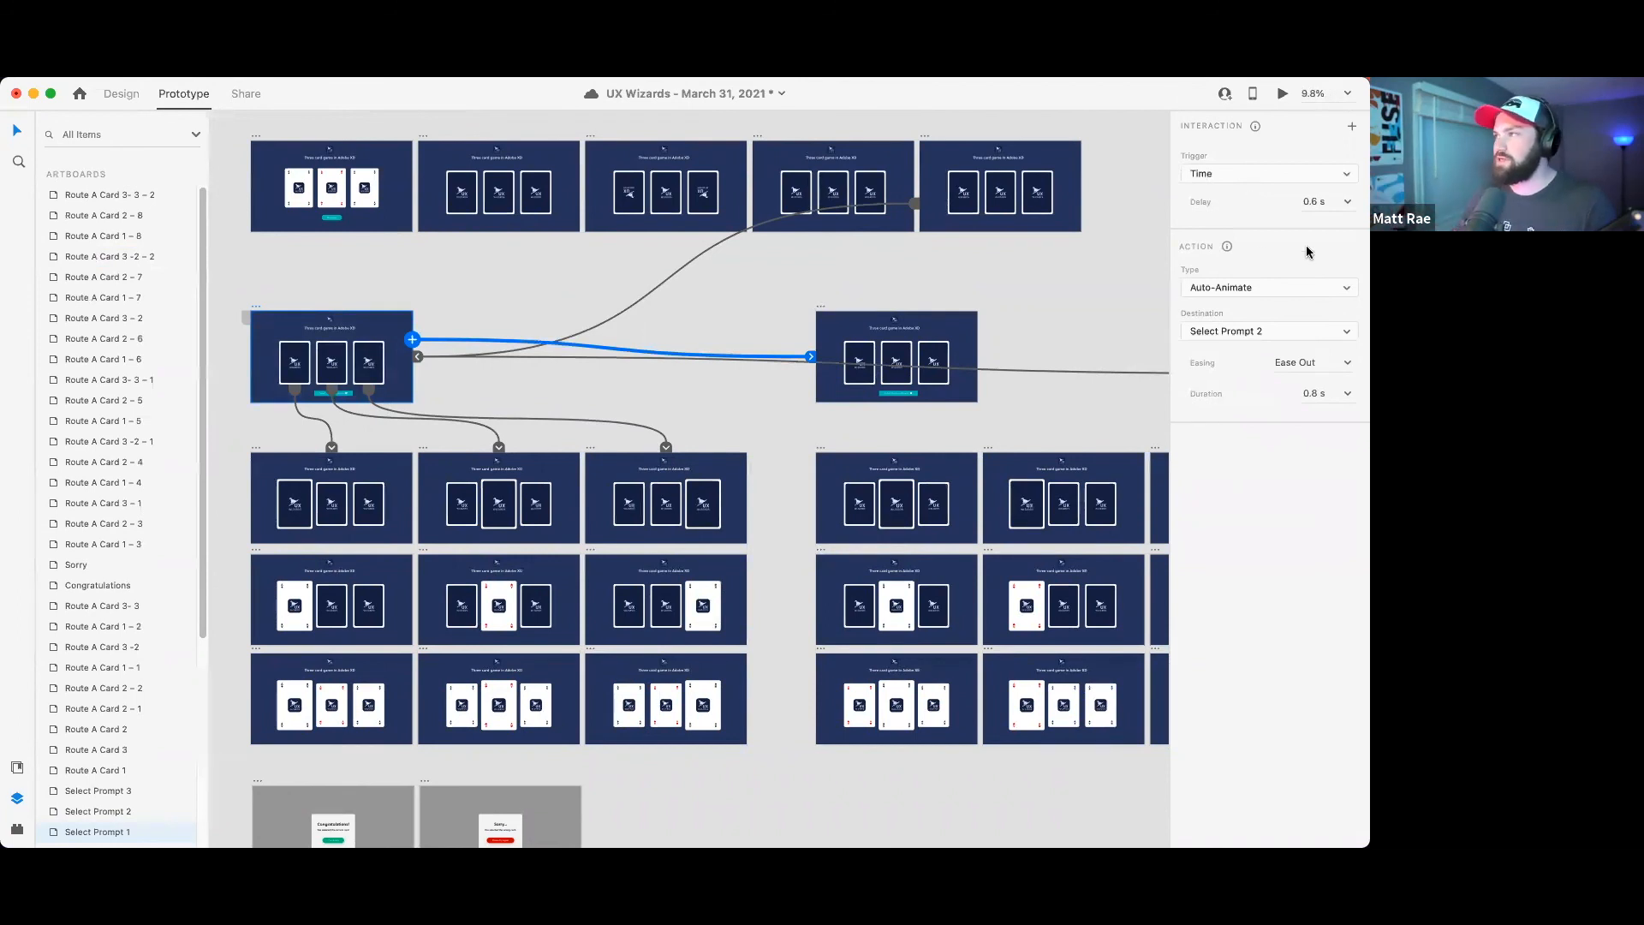
pyautogui.click(1347, 202)
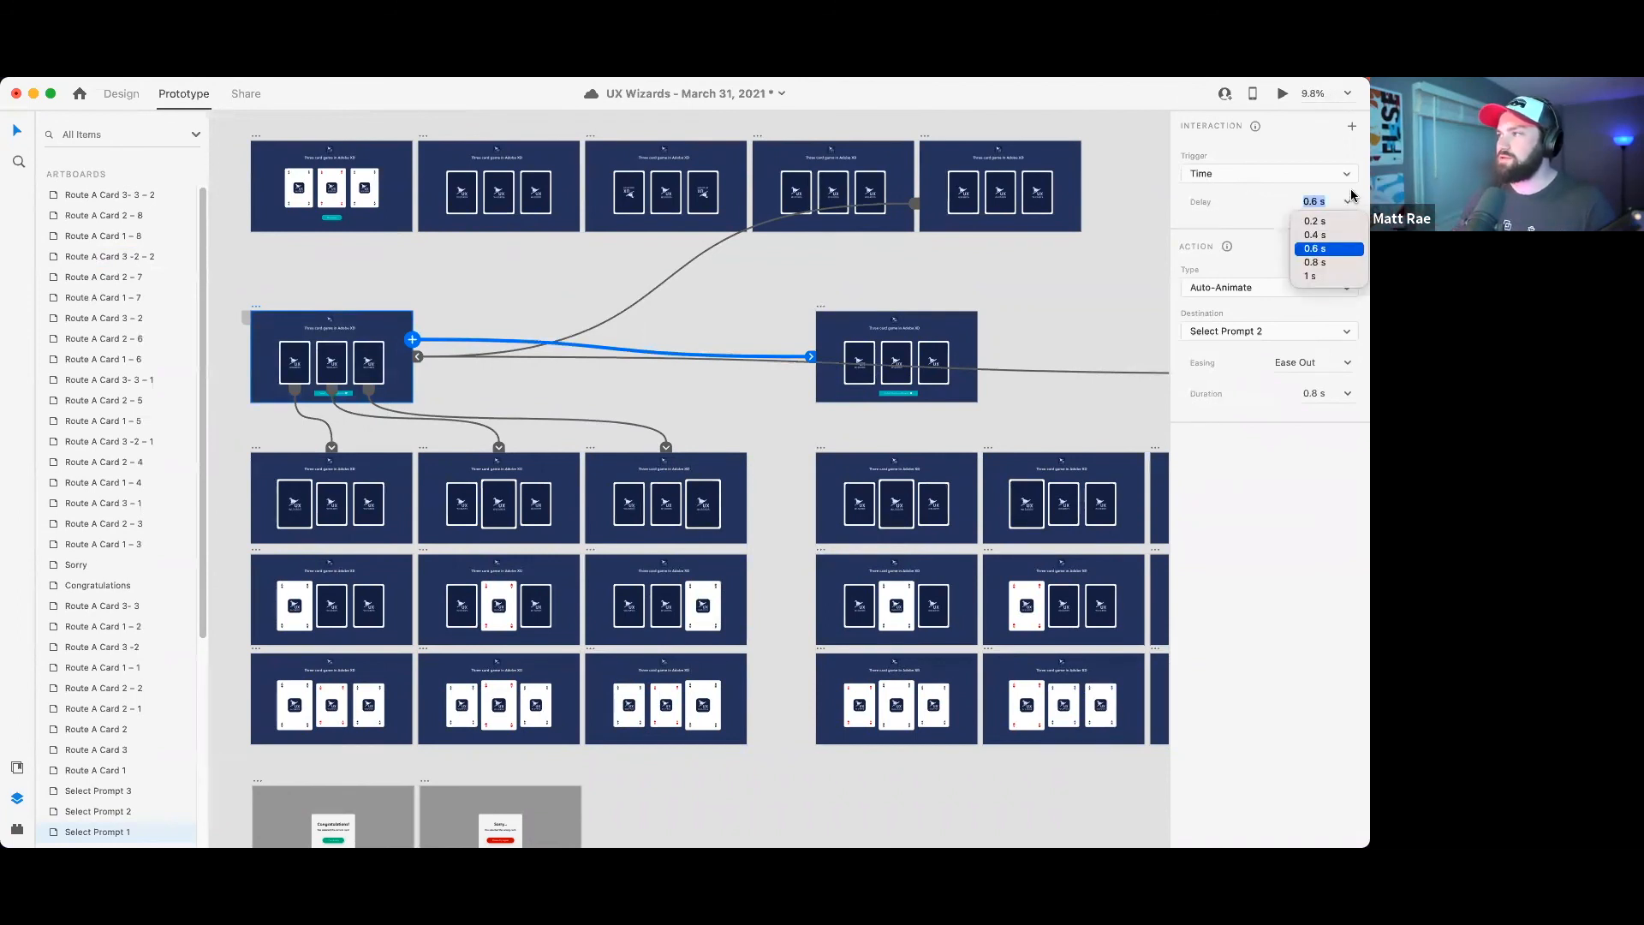
pyautogui.click(1352, 196)
pyautogui.click(1016, 305)
# - Link the Select Prompt 2 artboard to Select Prompt 3 with a timed Auto-Animate transition, delay 1 s and duration 0.6 s
pyautogui.hscroll(5, 1026, 308)
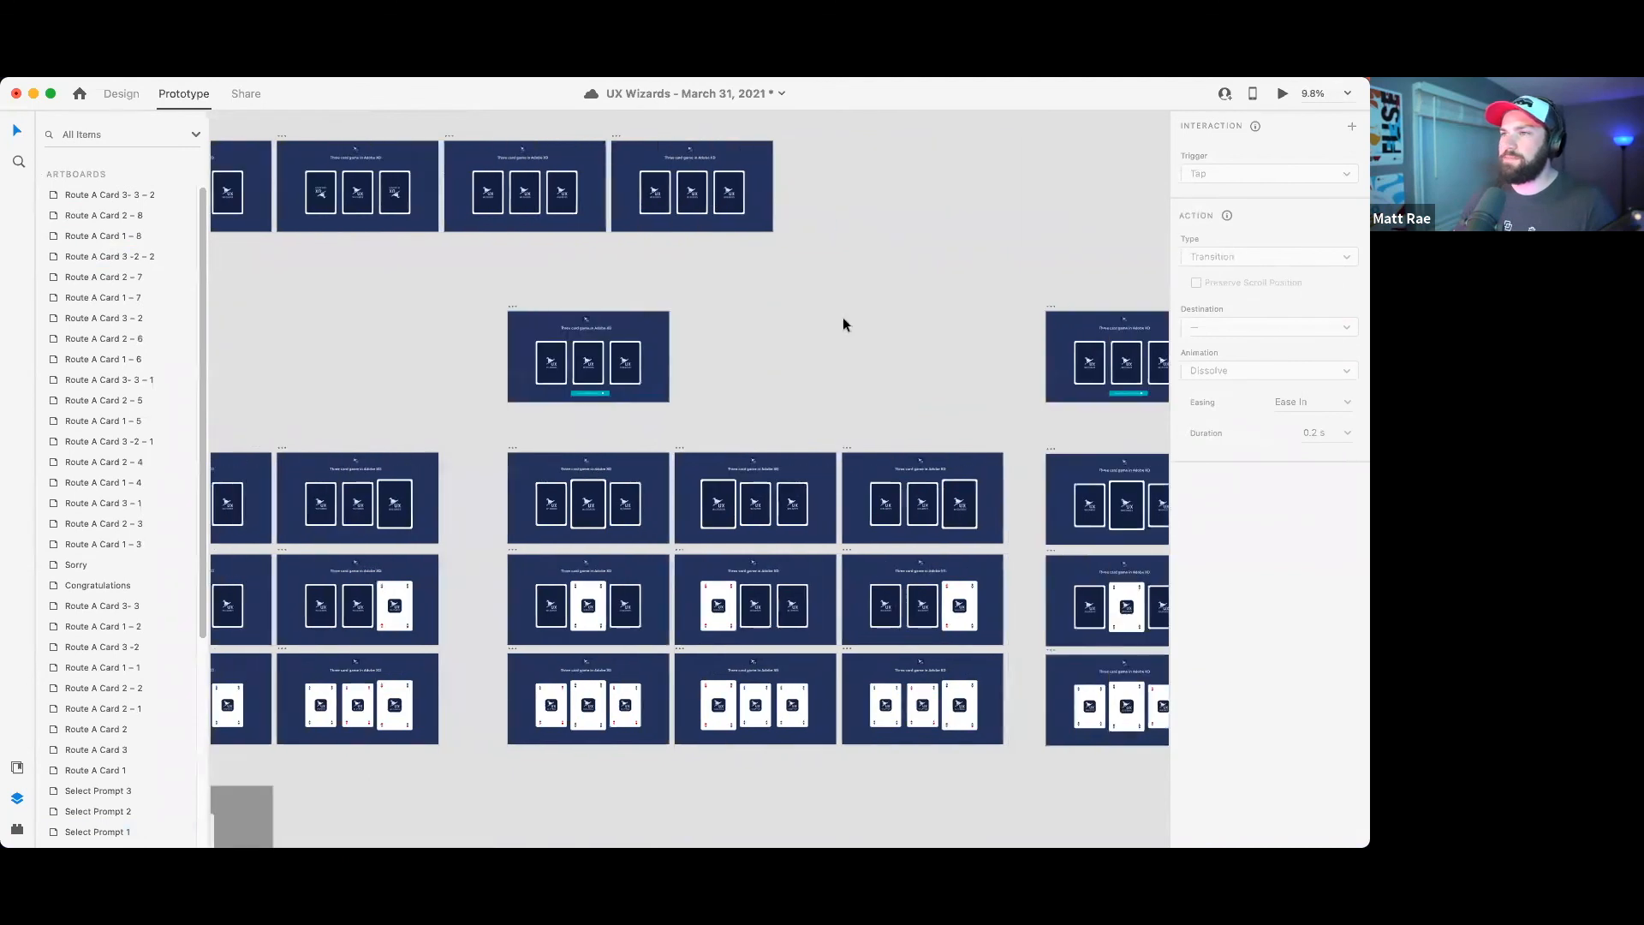
pyautogui.hscroll(2, 842, 323)
pyautogui.click(390, 314)
pyautogui.moveTo(540, 340); pyautogui.dragTo(942, 339)
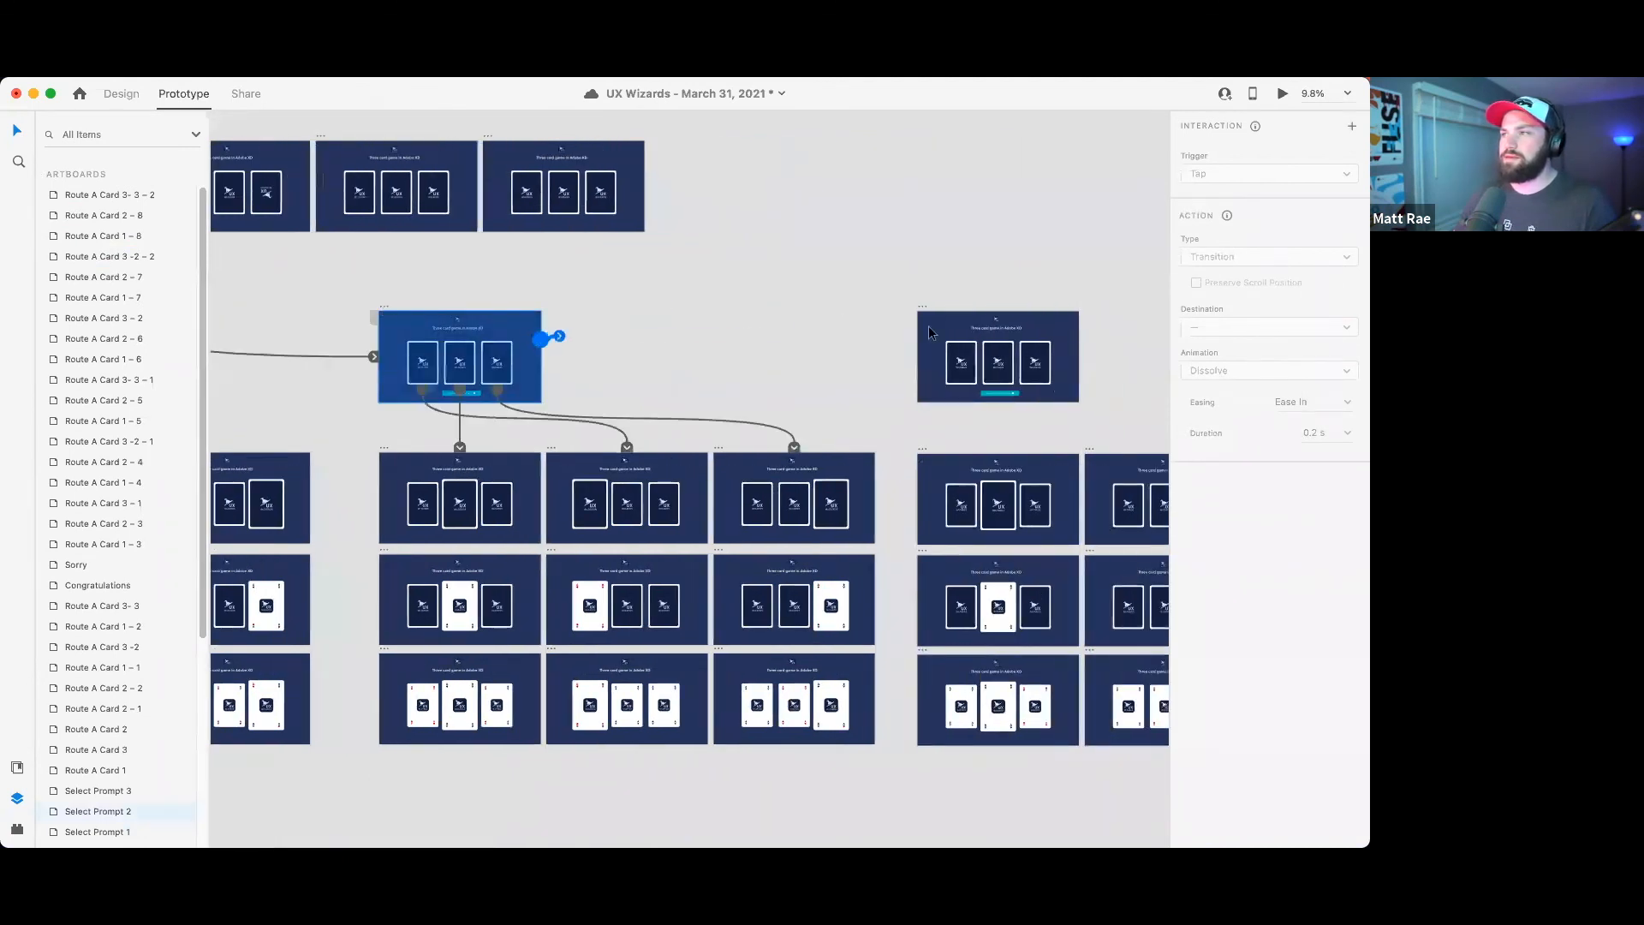
pyautogui.click(1347, 203)
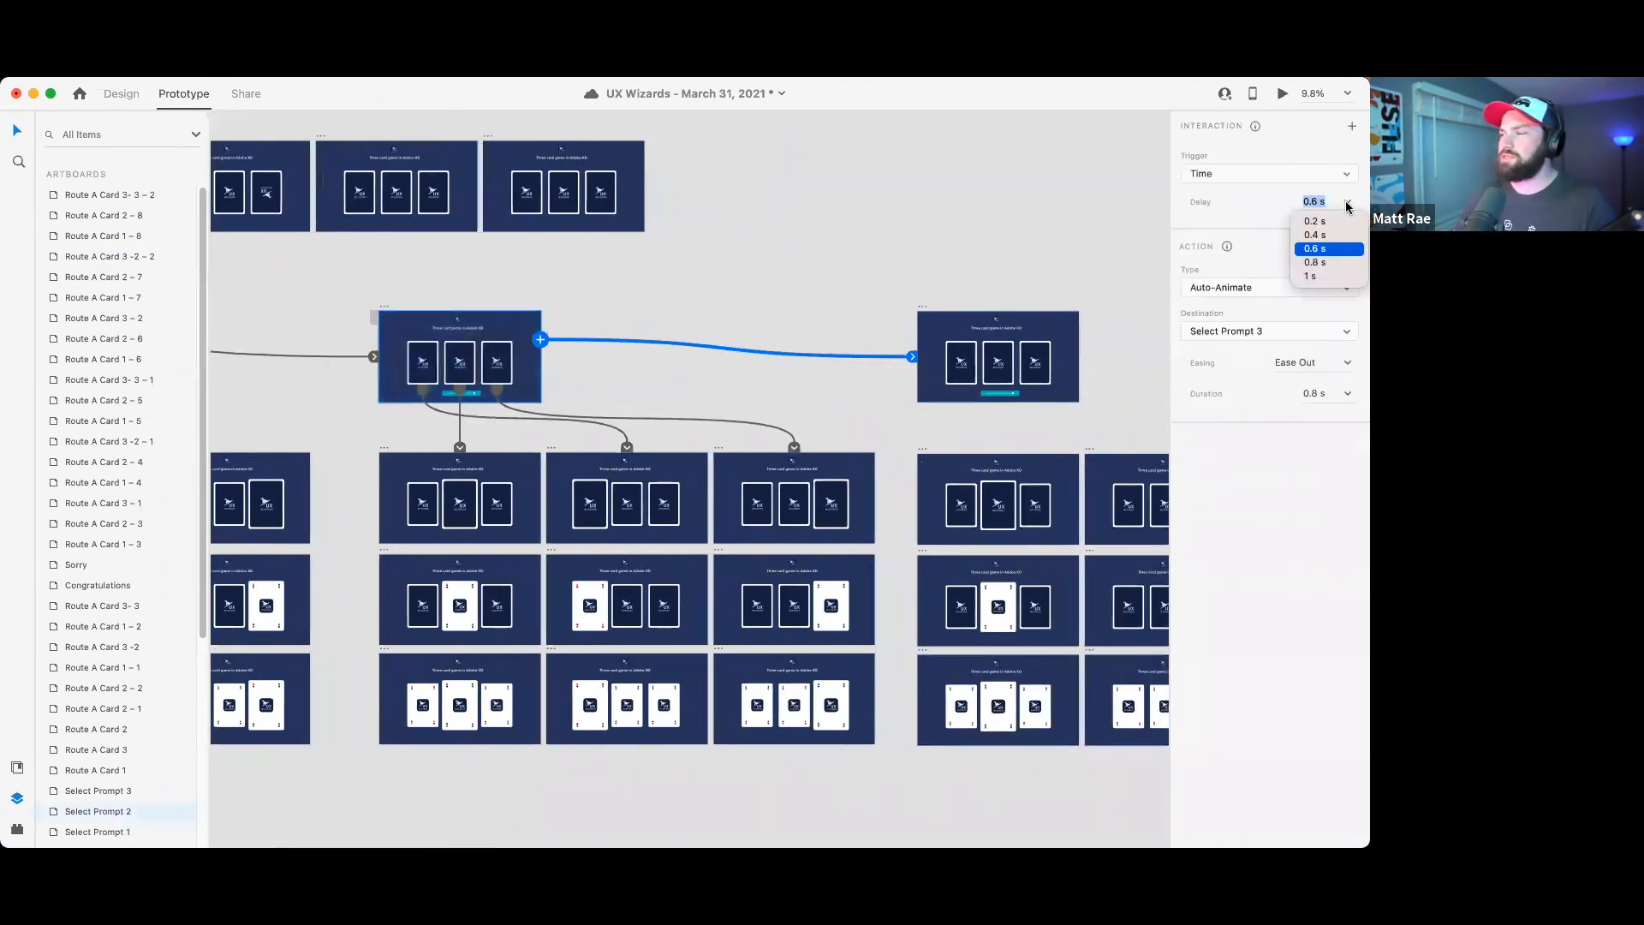
pyautogui.click(1327, 277)
pyautogui.click(1349, 394)
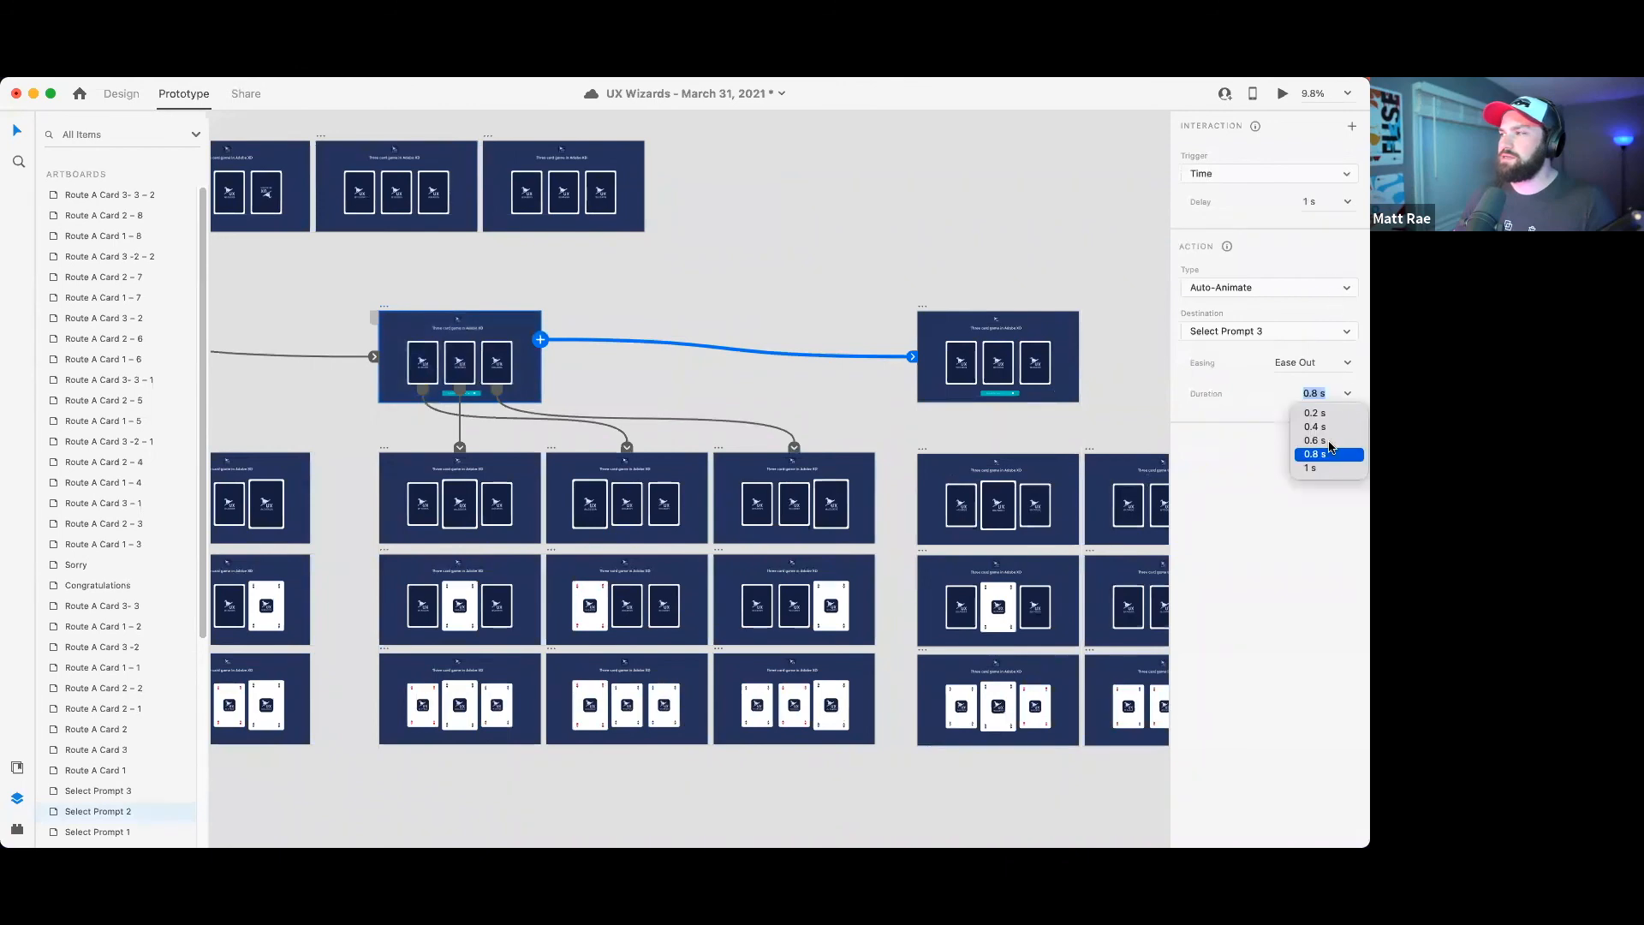
pyautogui.click(1330, 438)
pyautogui.click(928, 205)
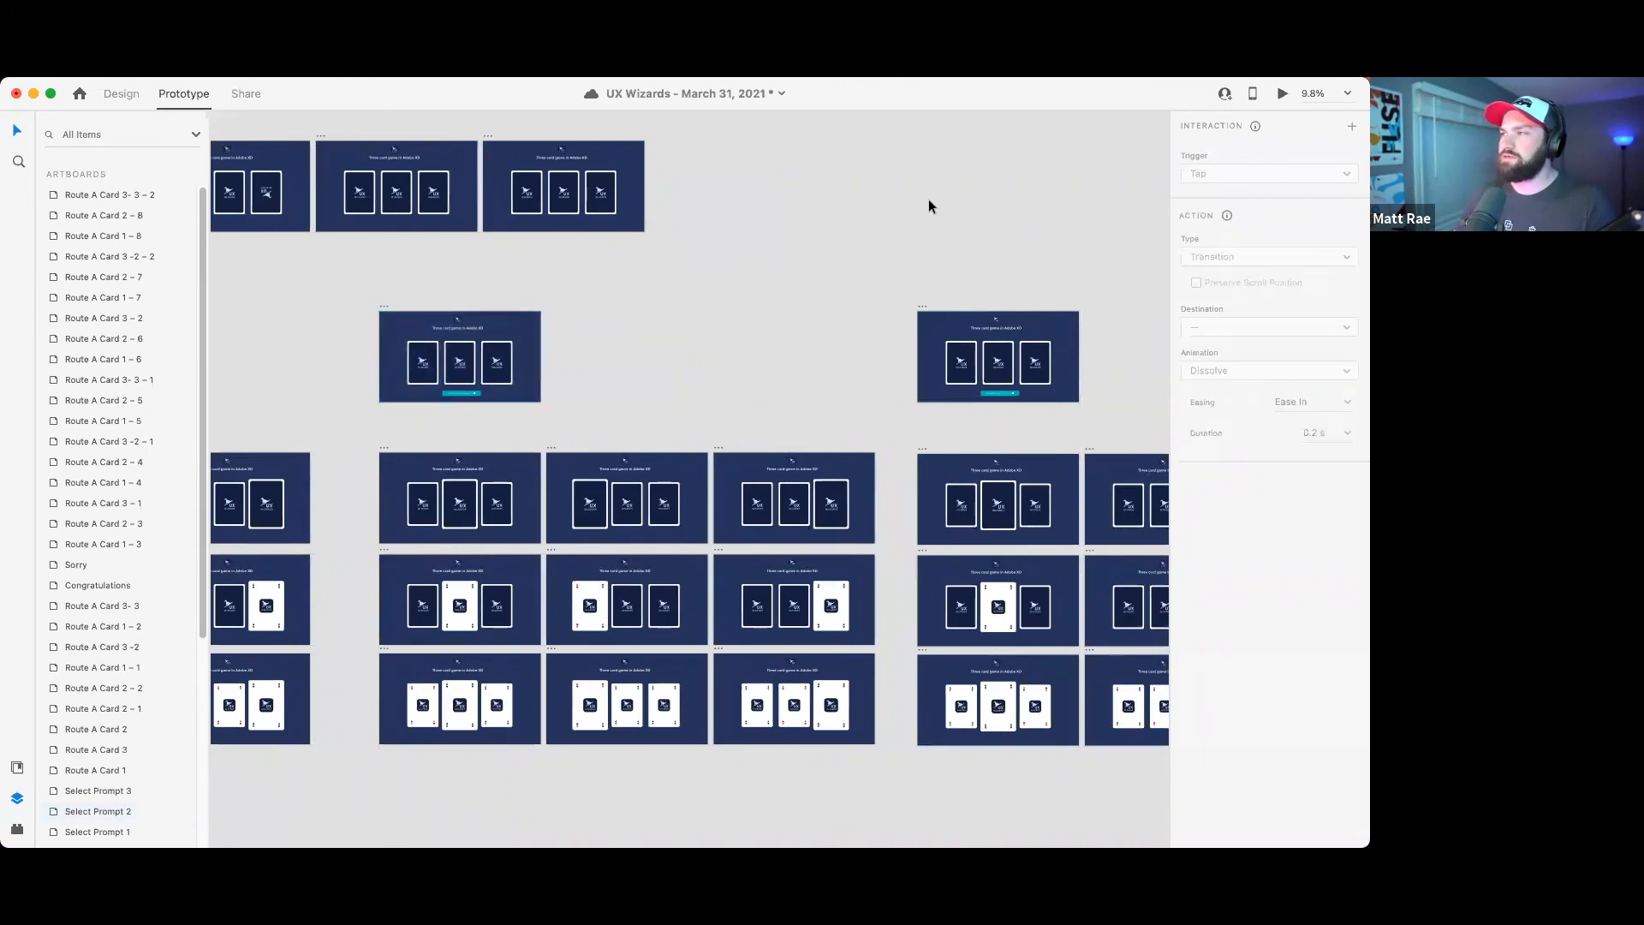
# - Preview the prototype from Select Prompt 1, close the preview, and inspect that artboard's timed transition
pyautogui.scroll(-5, 899, 239)
pyautogui.click(997, 299)
pyautogui.click(277, 274)
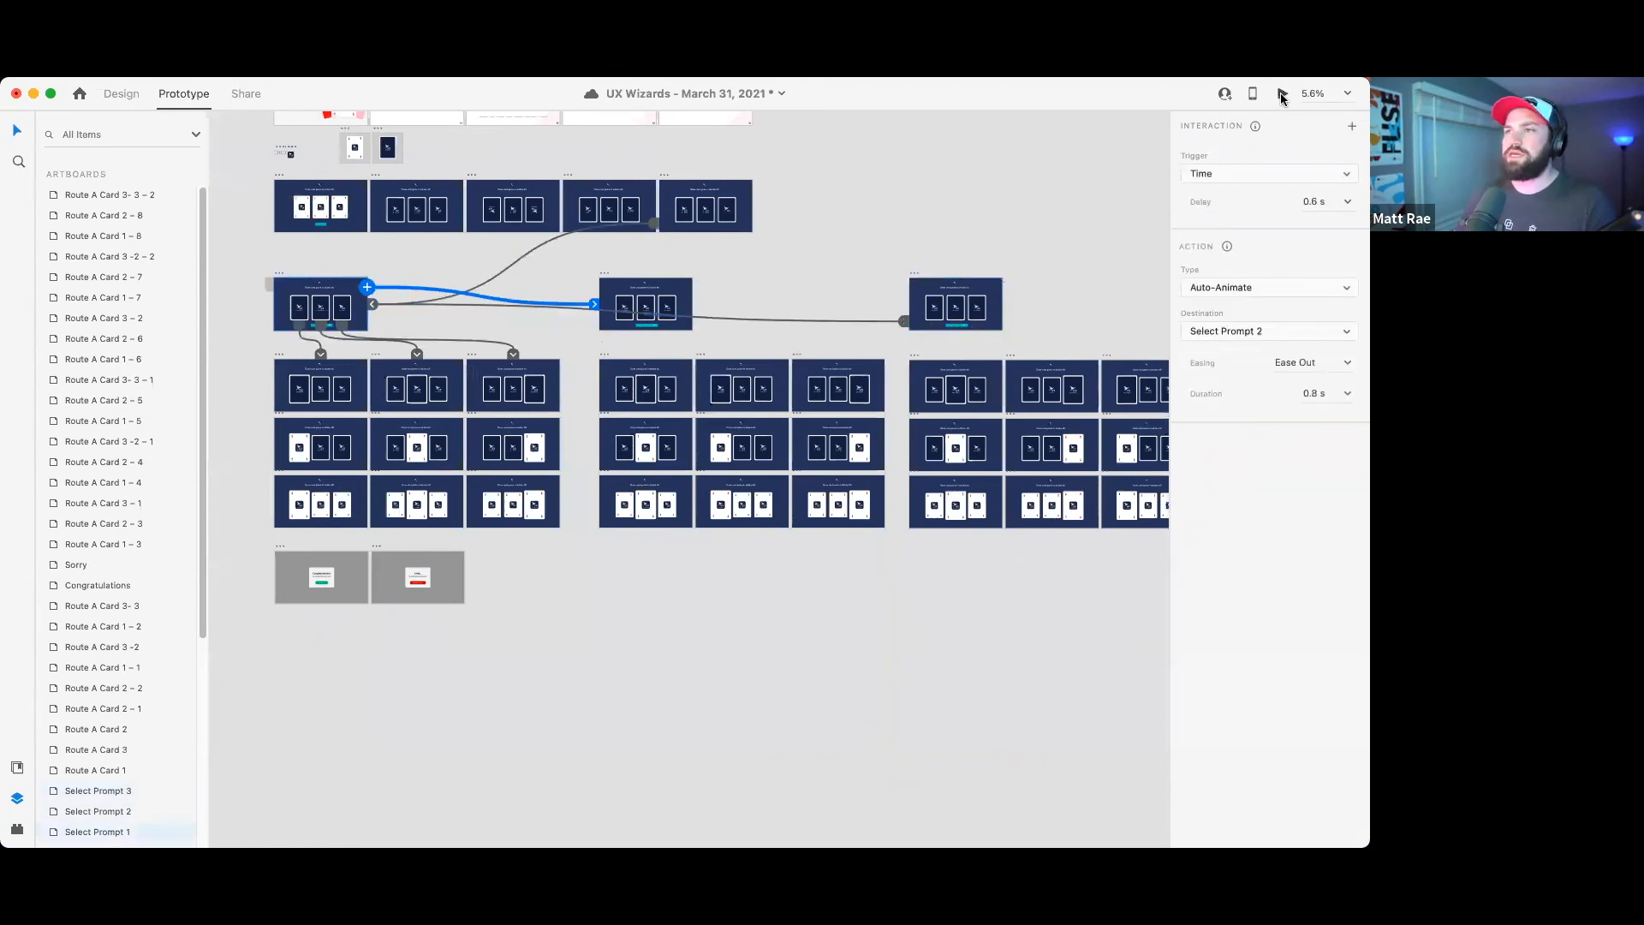
pyautogui.click(1282, 94)
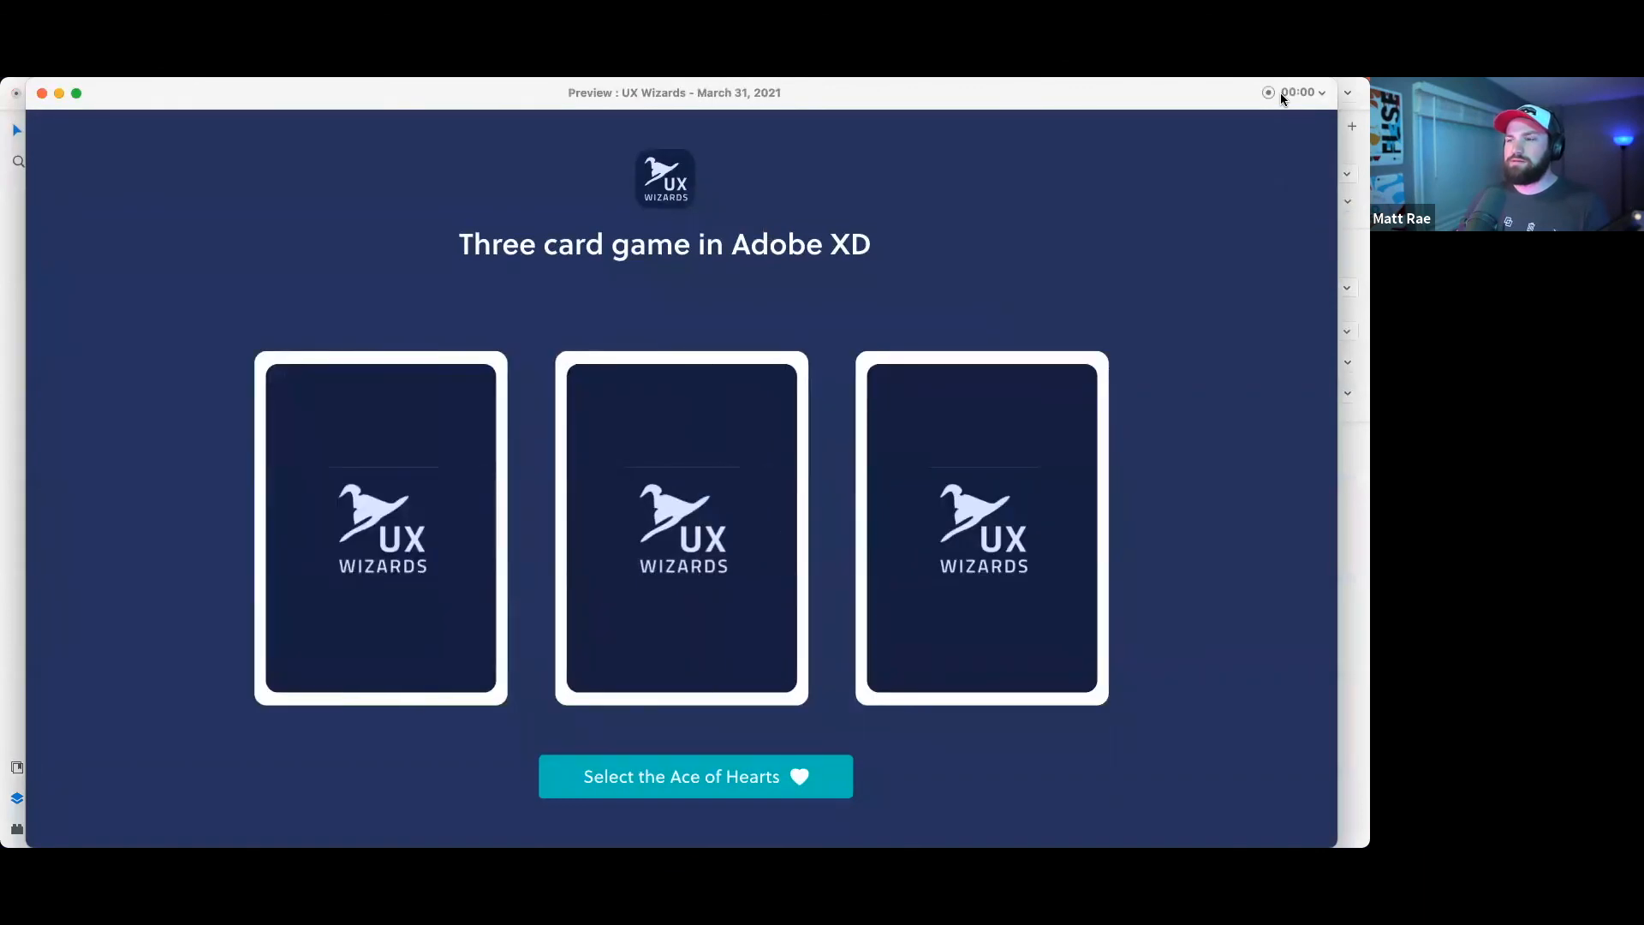
pyautogui.click(41, 94)
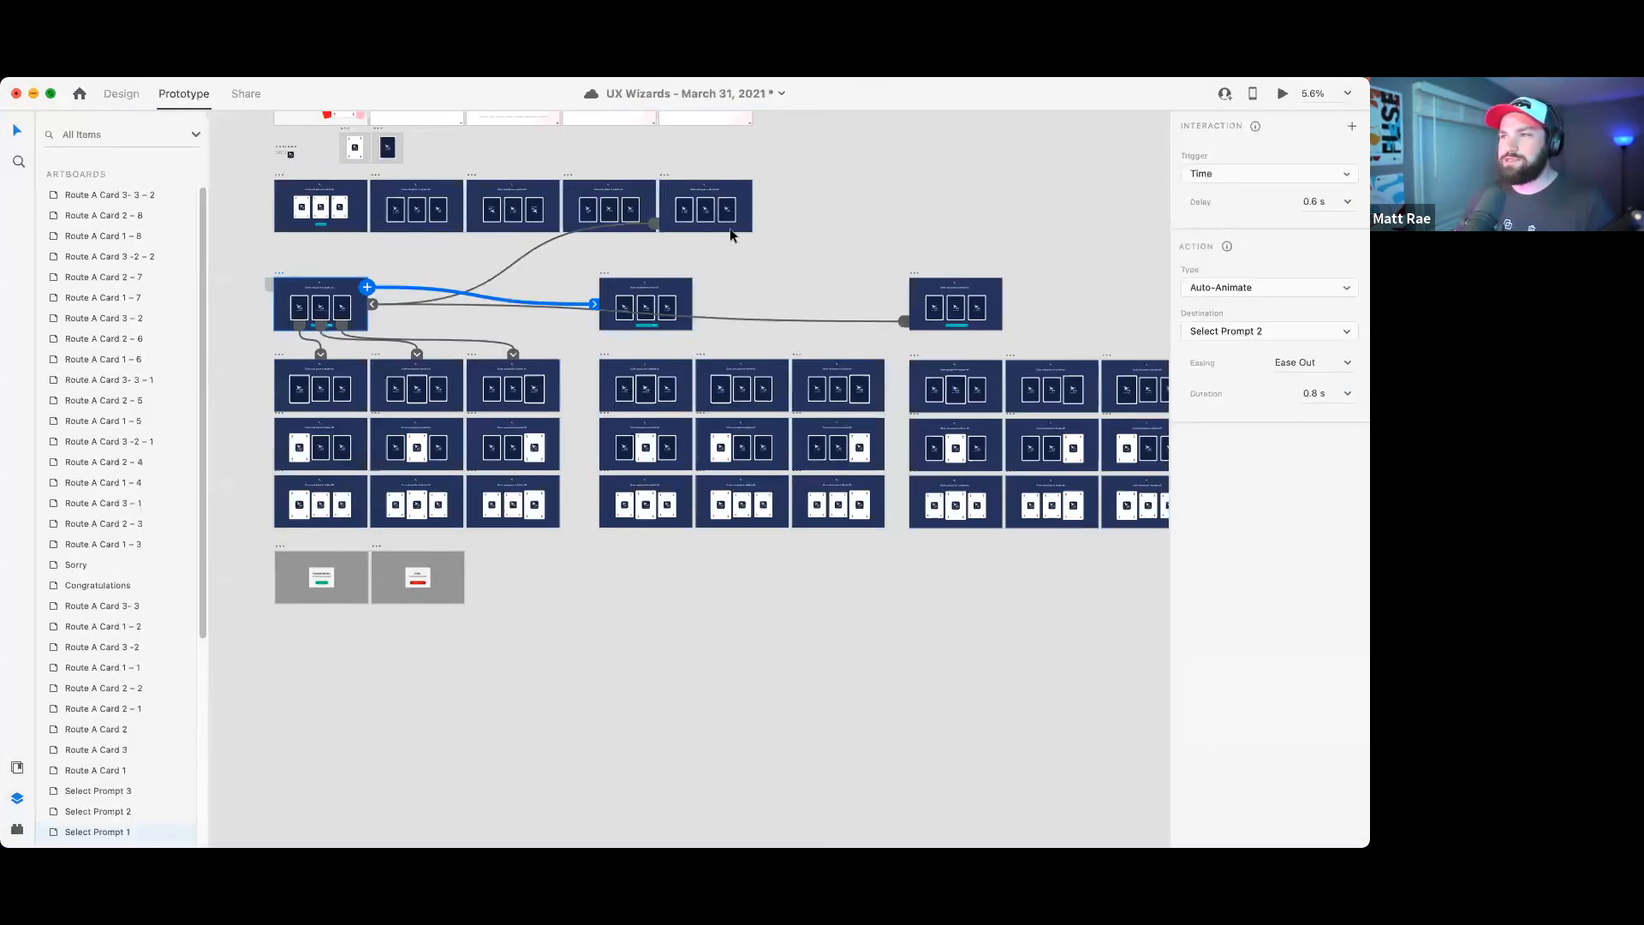
pyautogui.click(850, 212)
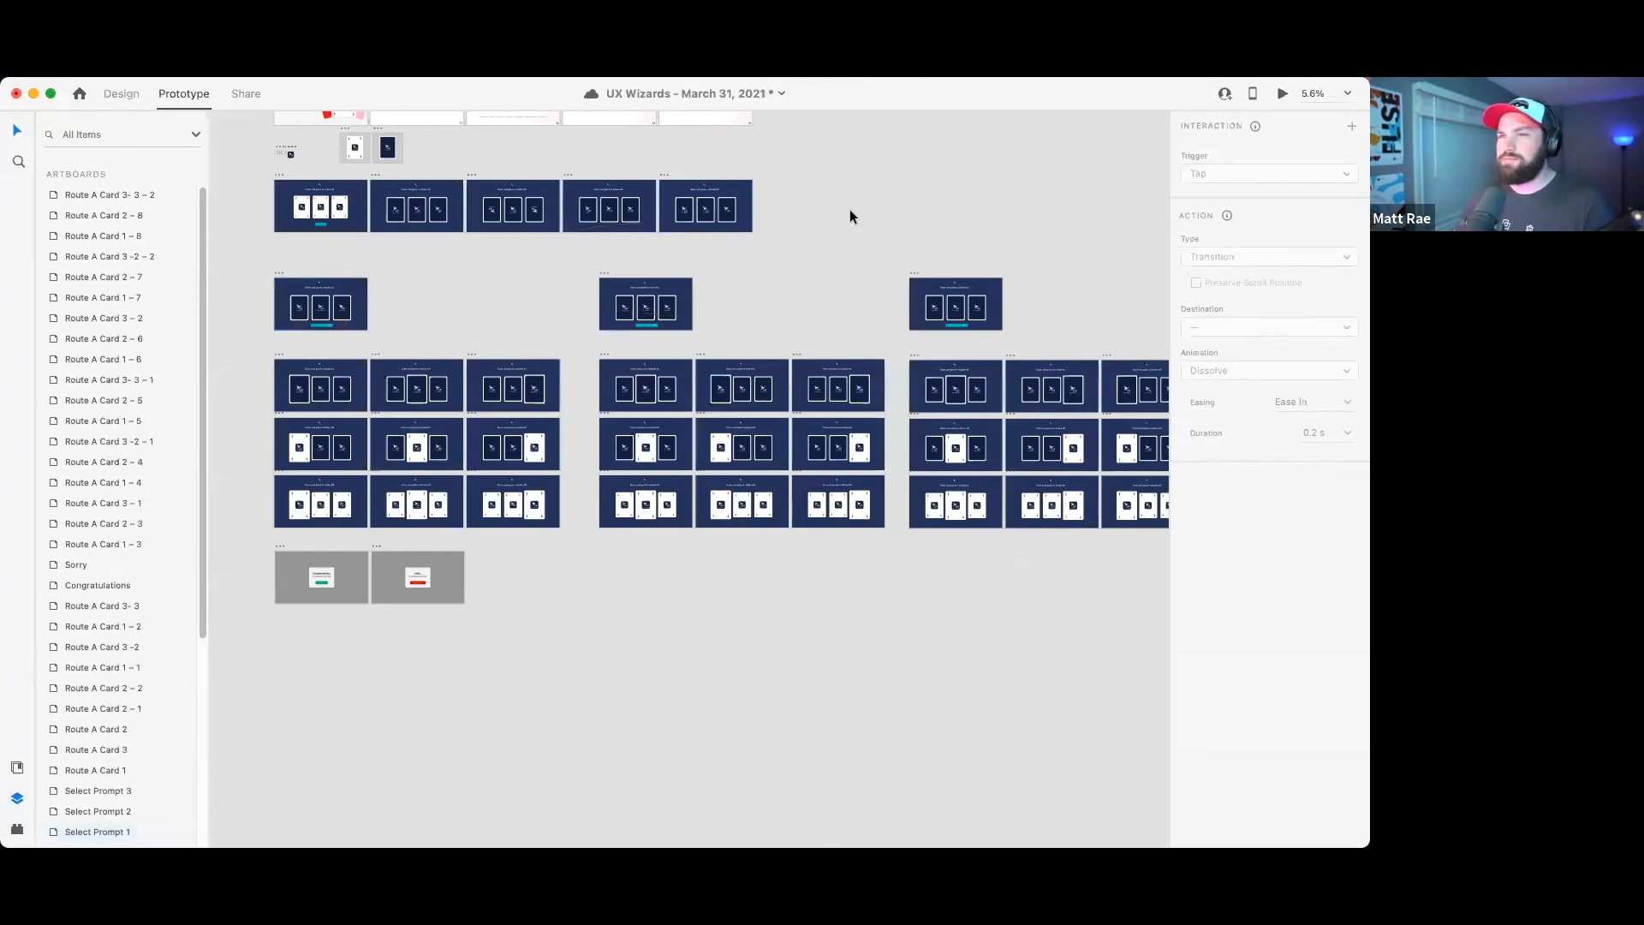
pyautogui.scroll(3, 859, 206)
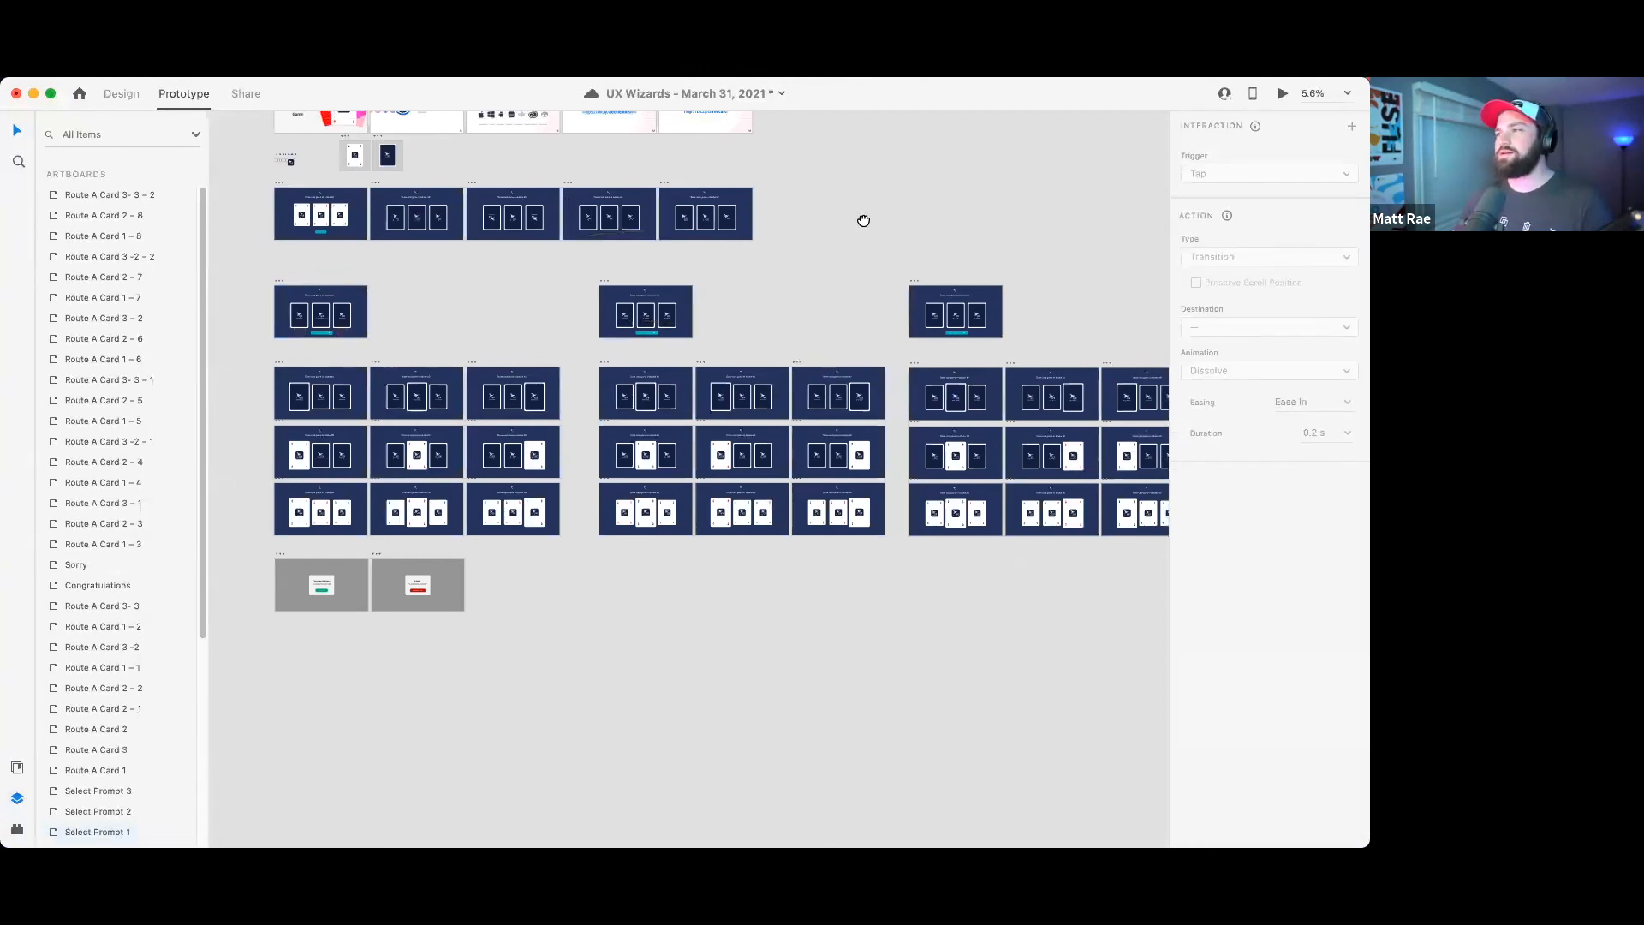
pyautogui.press('super+z')
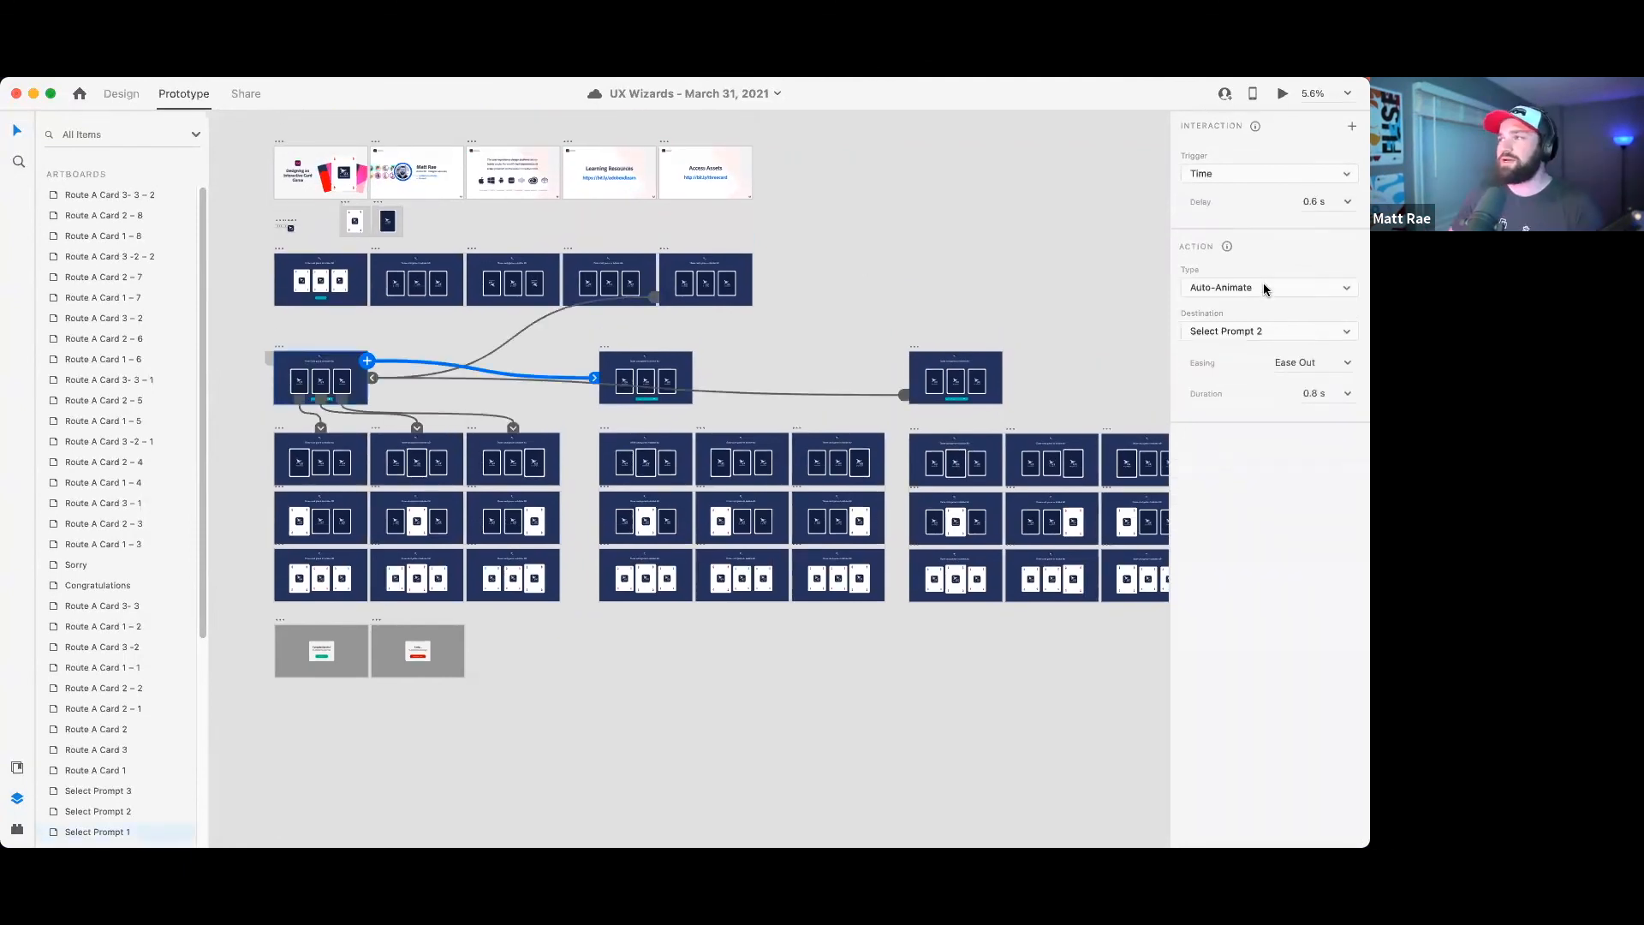
# - Change the timed actions on the Select Prompt 1 and Select Prompt 2 artboards from Auto-Animate to Transition with Dissolve
pyautogui.click(1267, 272)
pyautogui.click(1264, 273)
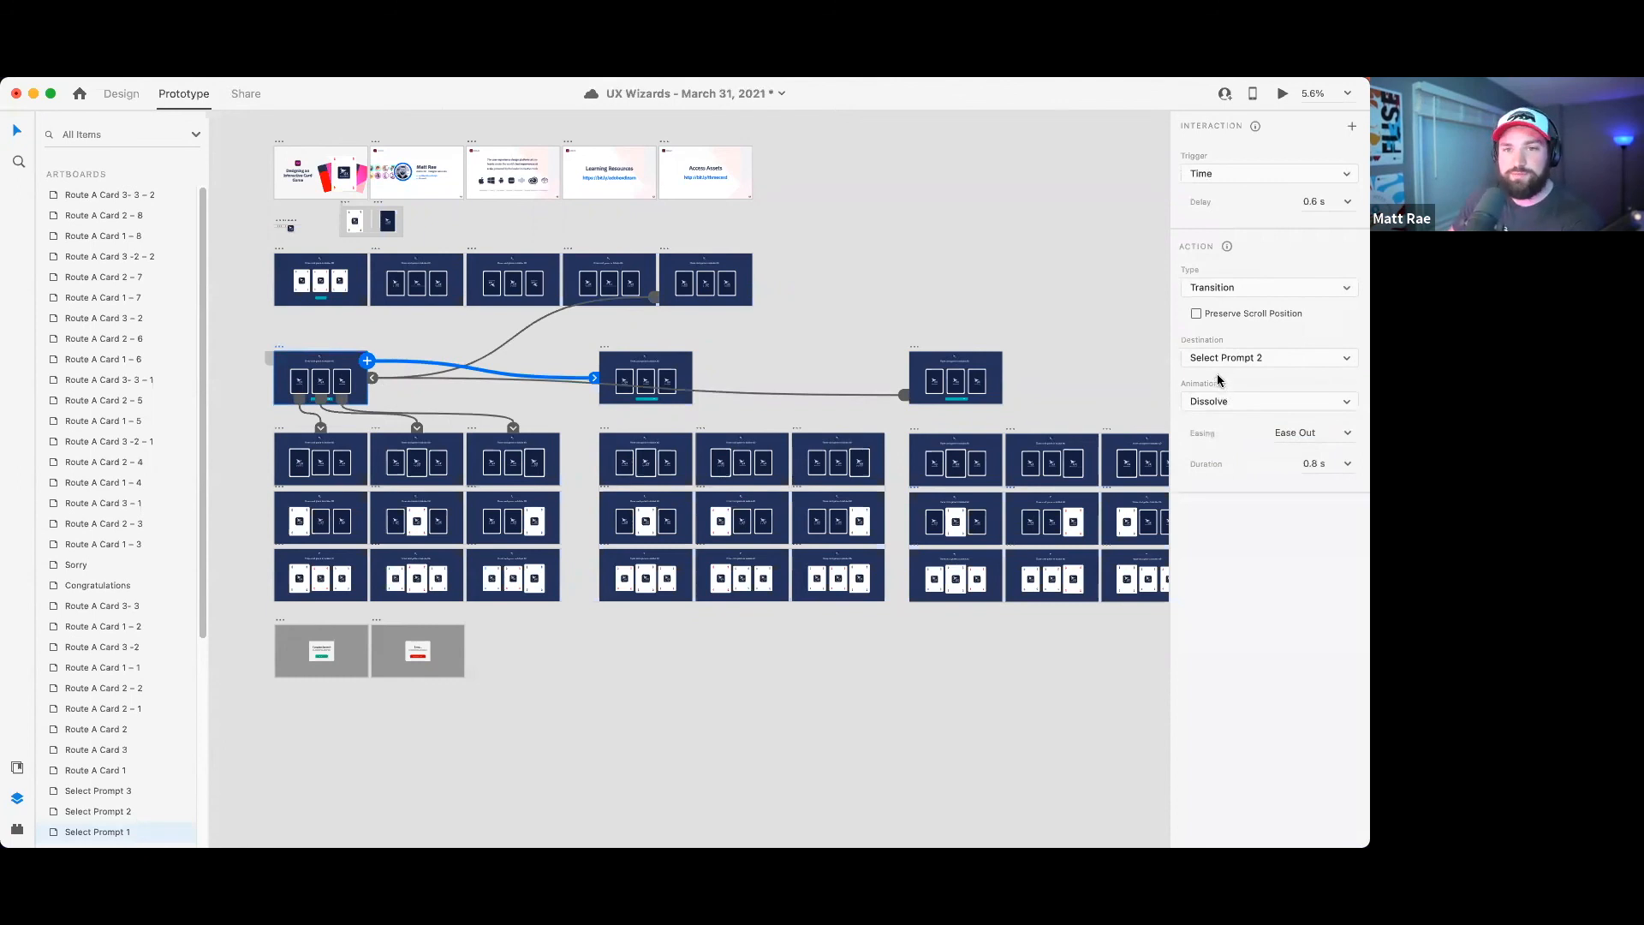
pyautogui.click(603, 351)
pyautogui.click(1266, 288)
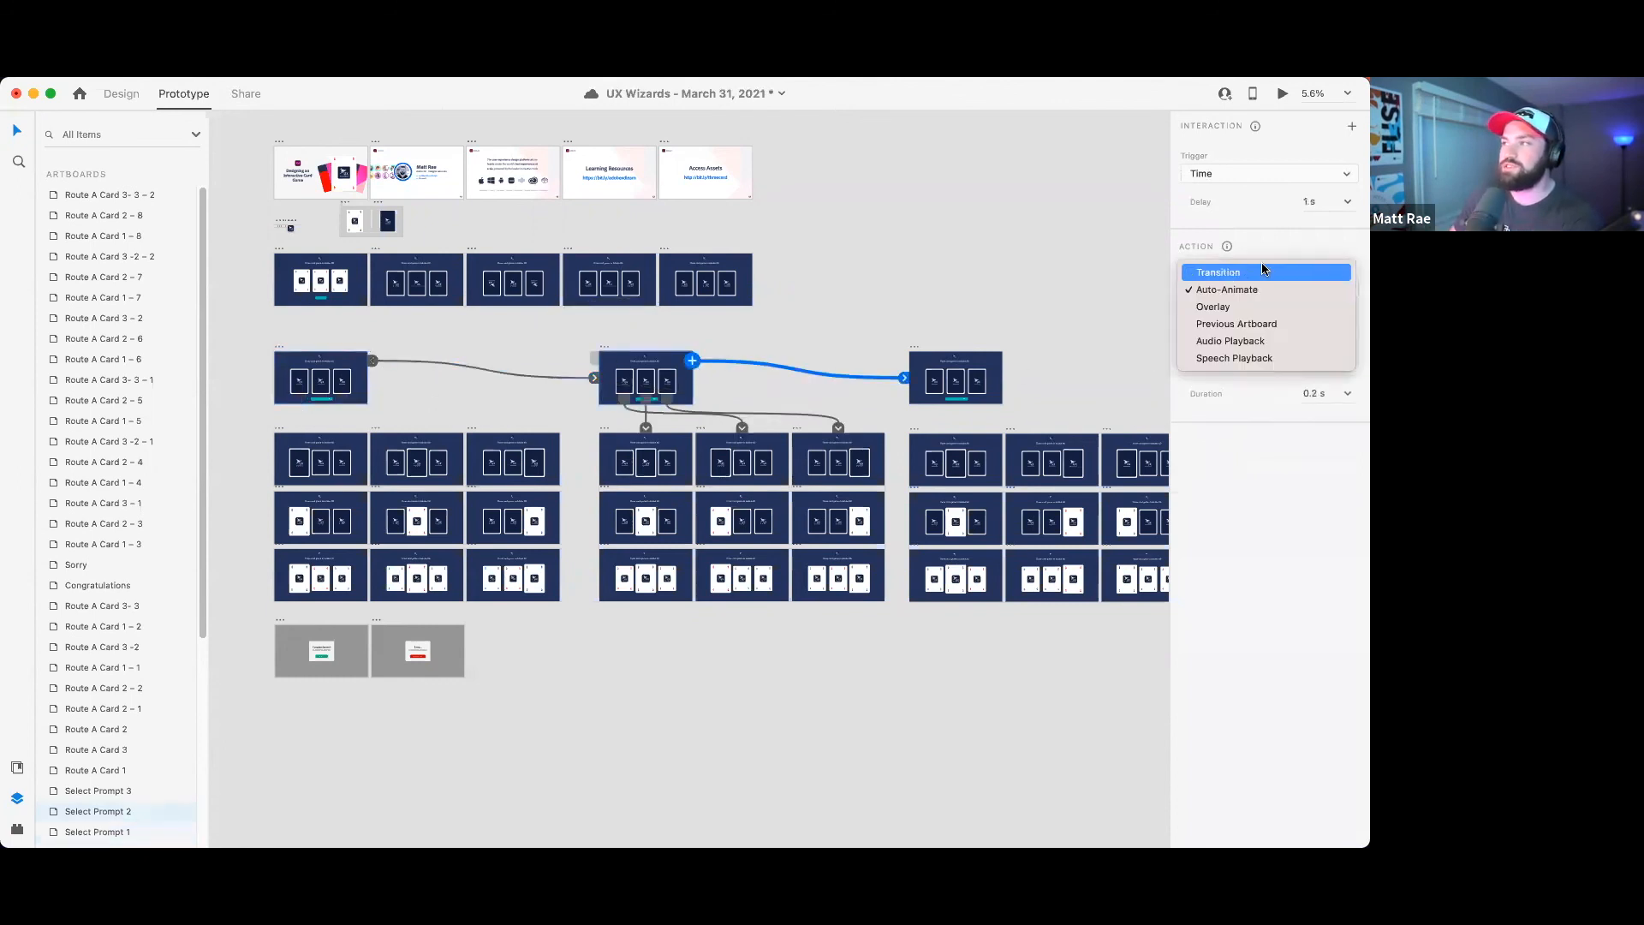
pyautogui.click(1264, 271)
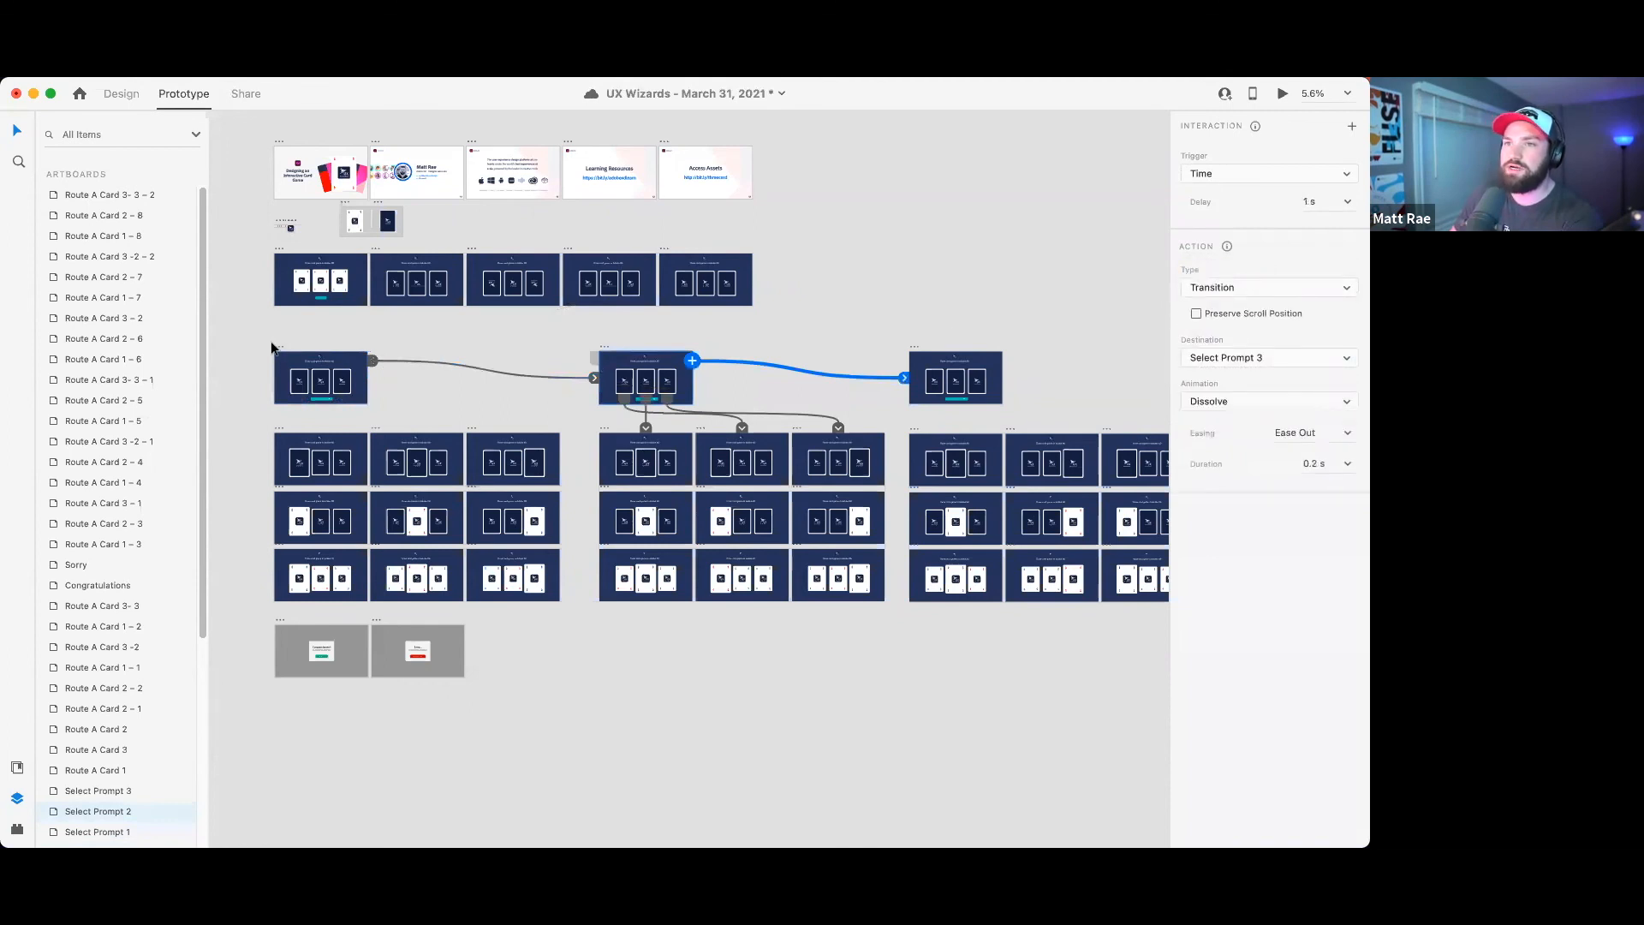
# - Preview the prototype from the Select Prompt 1 artboard, close the preview and deselect everything
pyautogui.click(276, 353)
pyautogui.click(1281, 93)
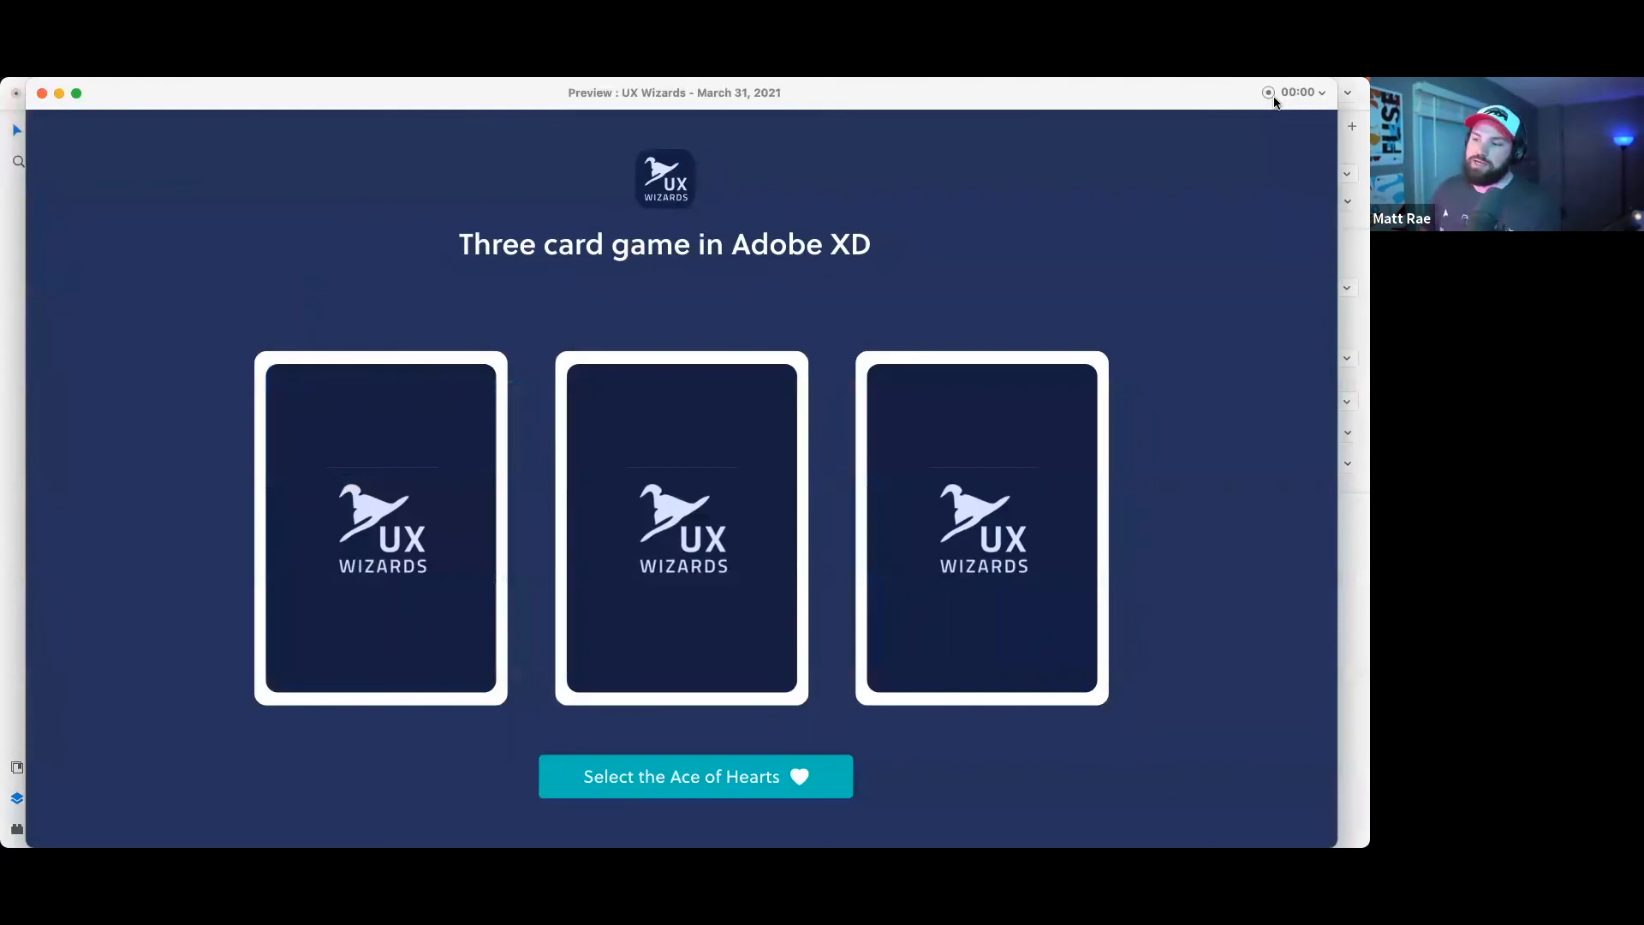
pyautogui.click(41, 93)
pyautogui.click(779, 334)
pyautogui.scroll(2, 779, 335)
pyautogui.scroll(-1, 779, 336)
pyautogui.moveTo(824, 336); pyautogui.dragTo(781, 342)
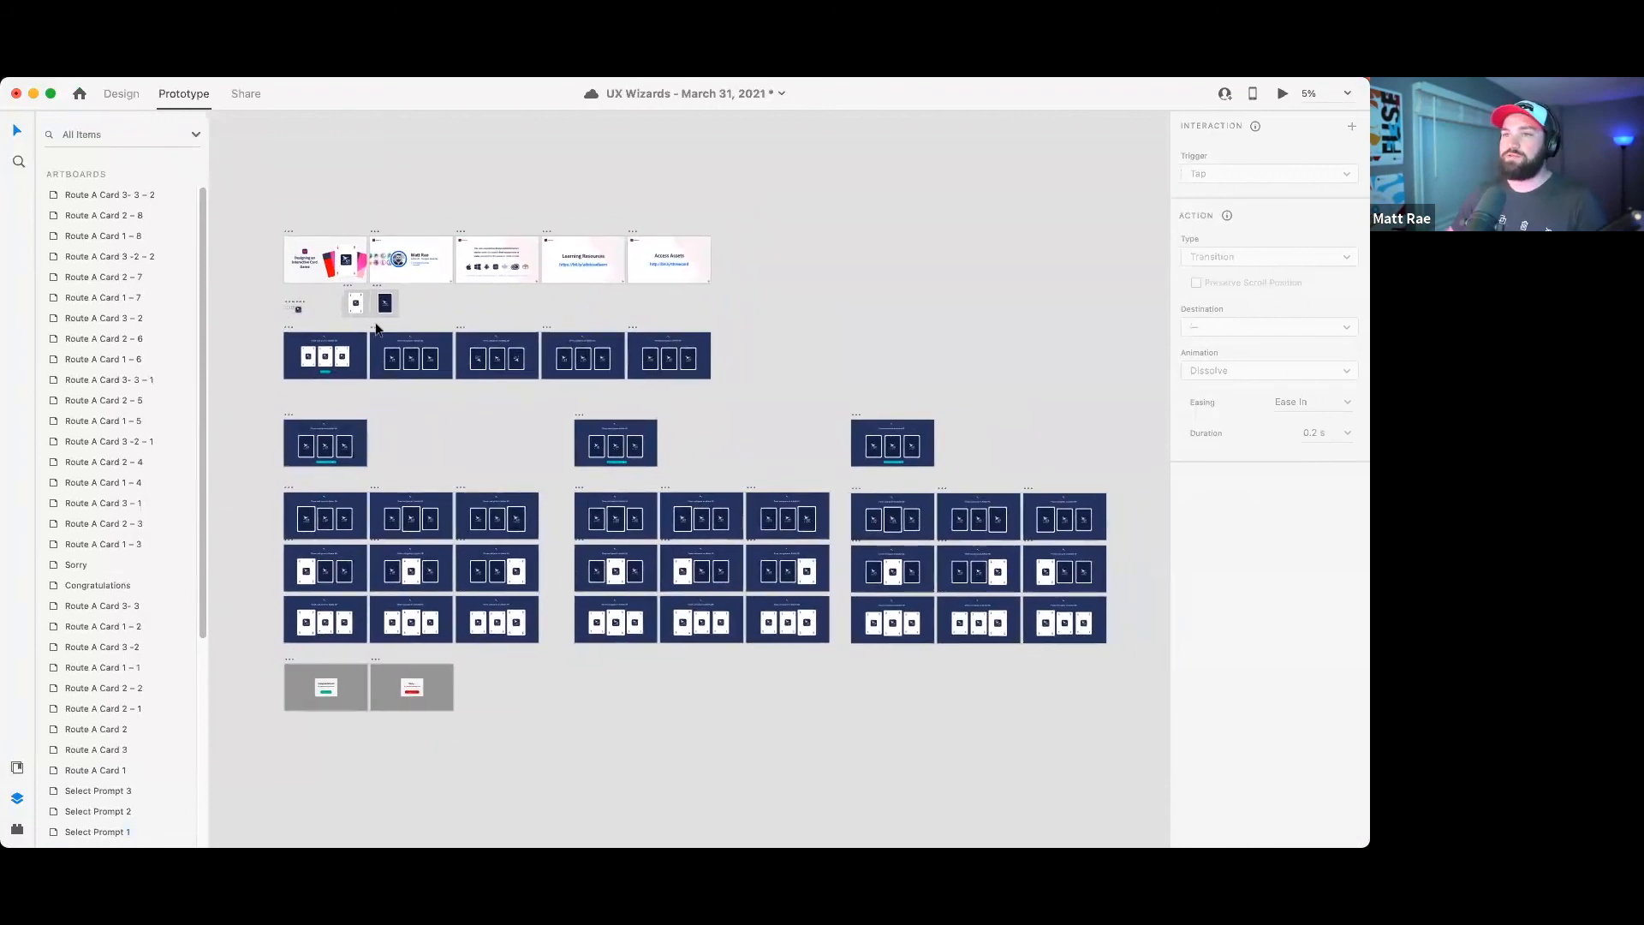
# - Preview the game from the Home Landing Page, start playing, choose the middle card and close the preview
pyautogui.click(288, 332)
pyautogui.click(1282, 94)
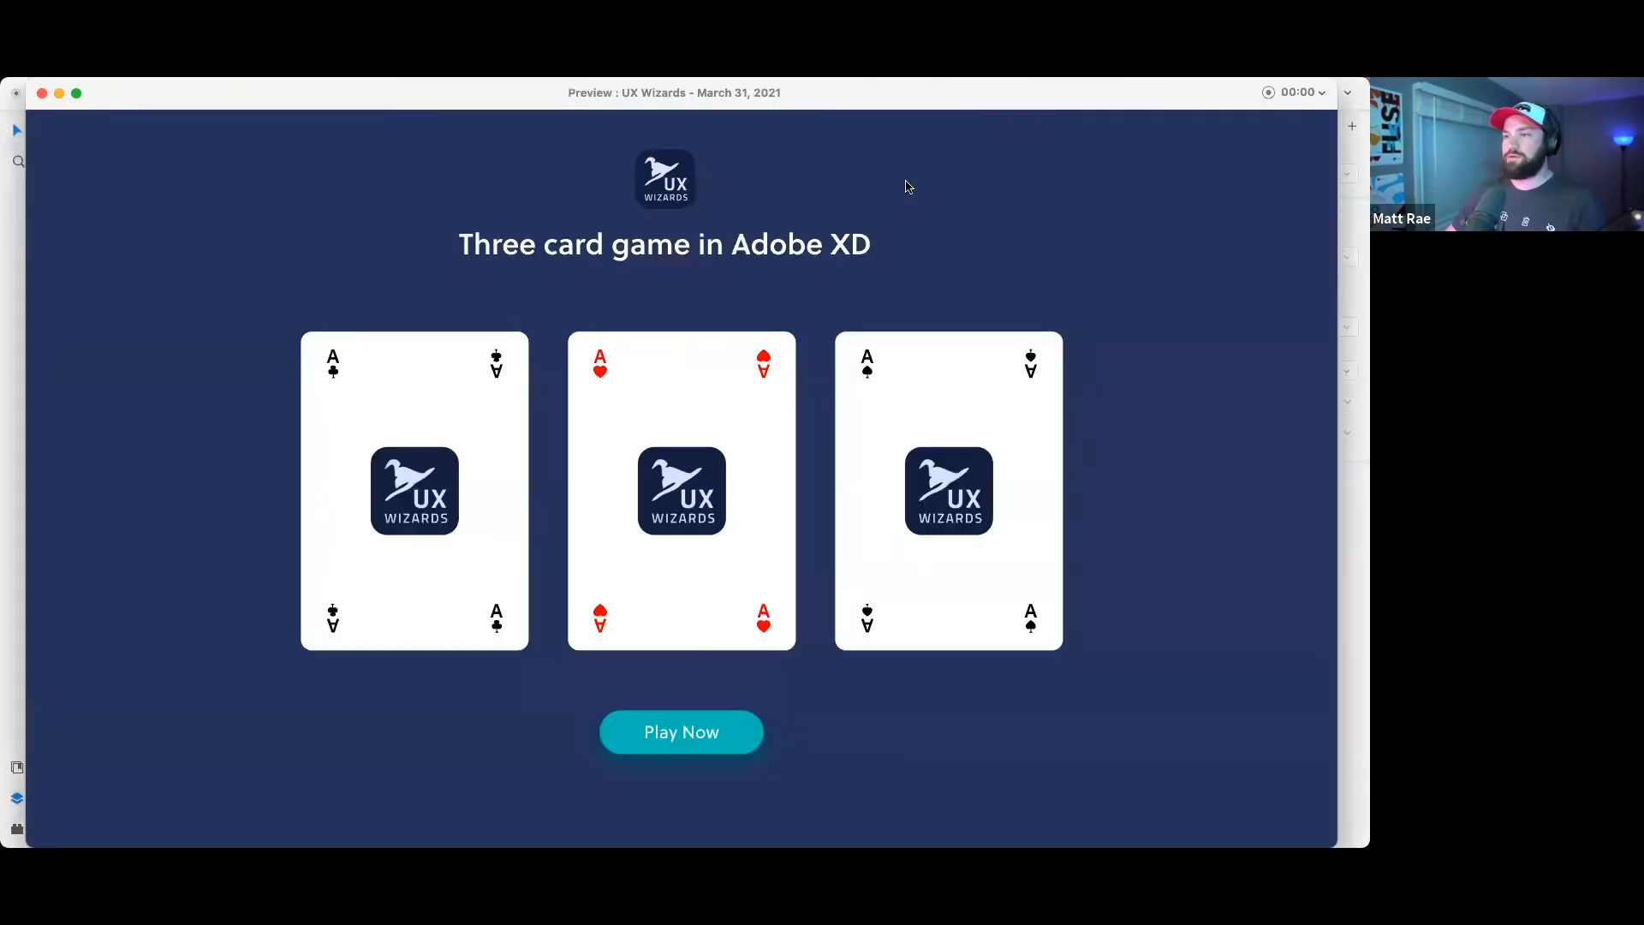
pyautogui.click(697, 738)
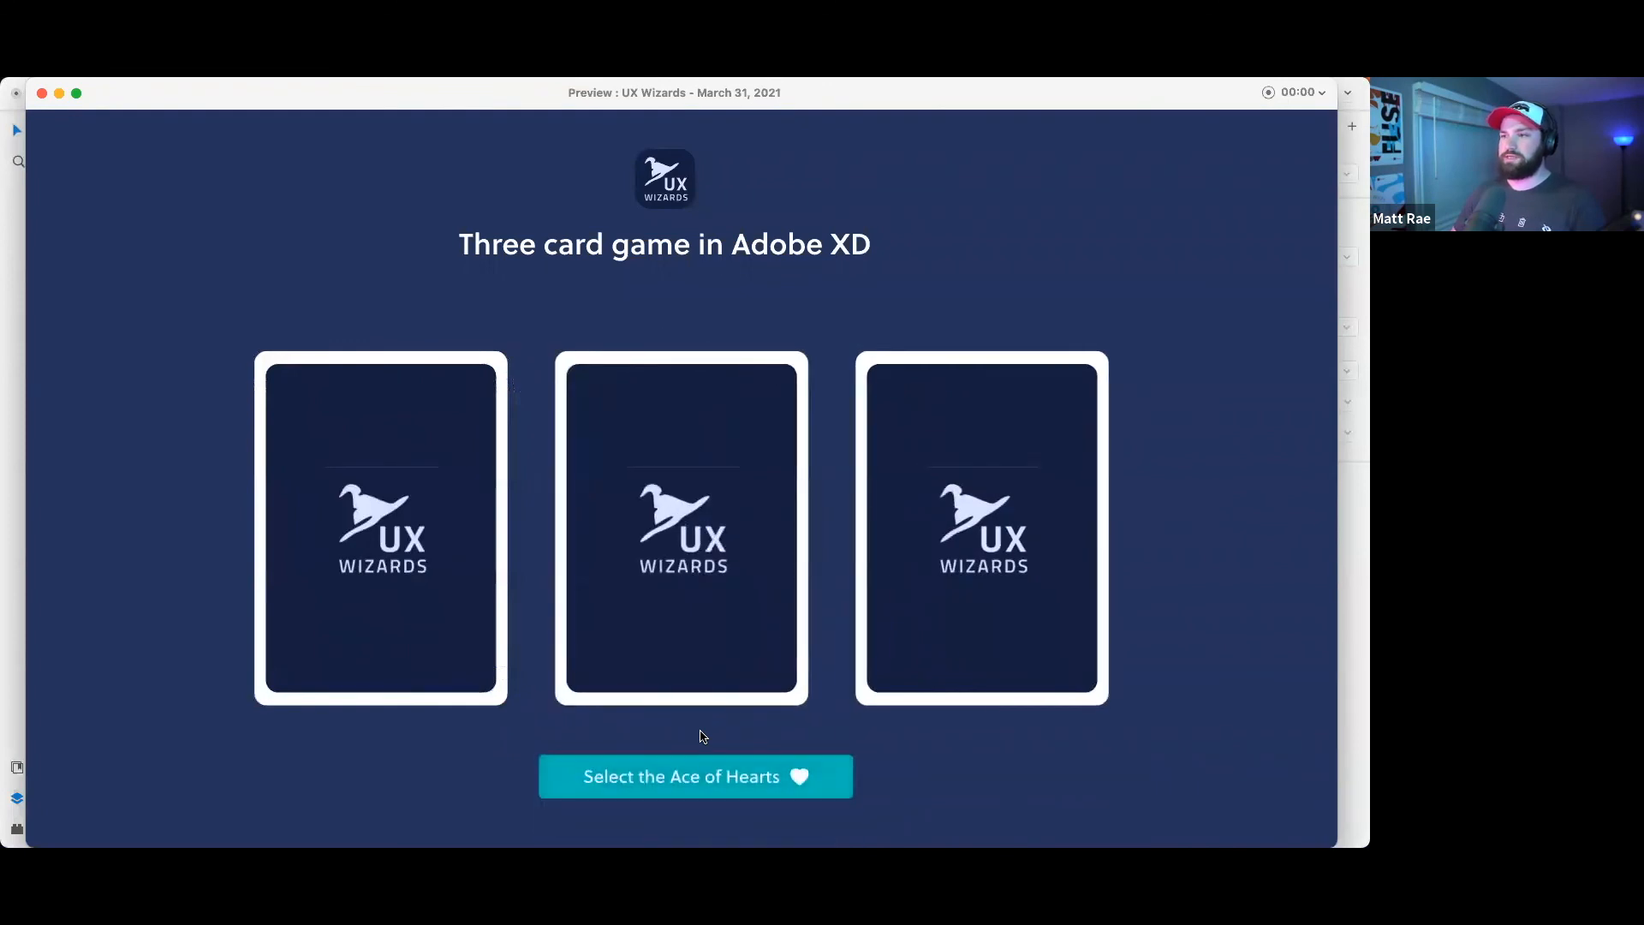
pyautogui.click(695, 544)
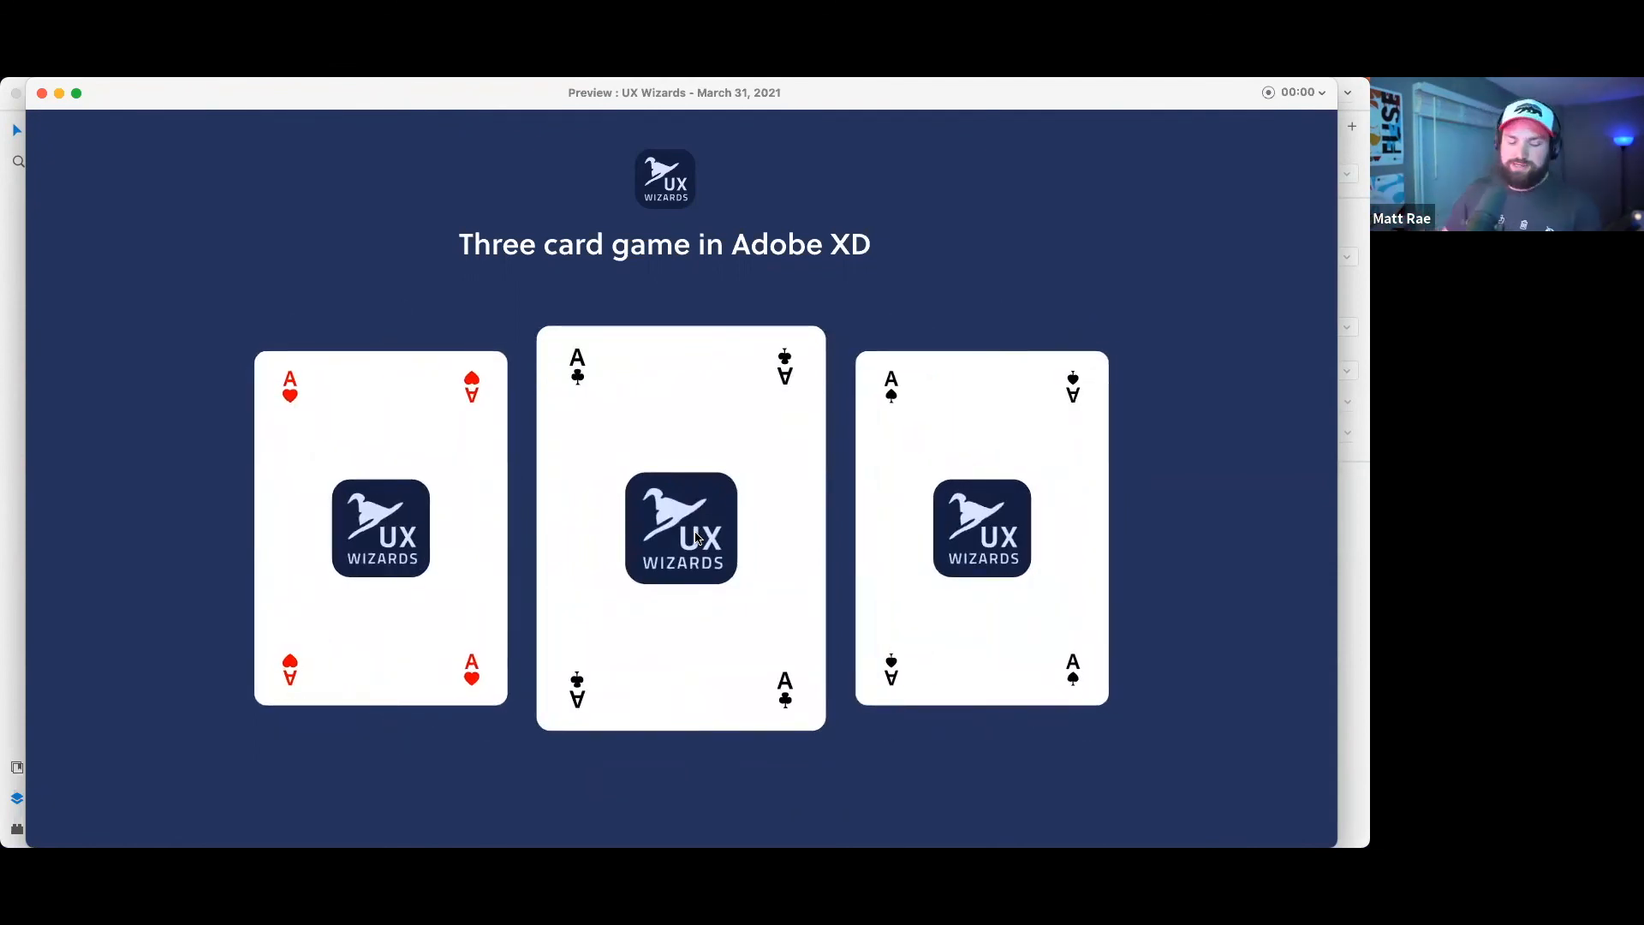
pyautogui.click(41, 92)
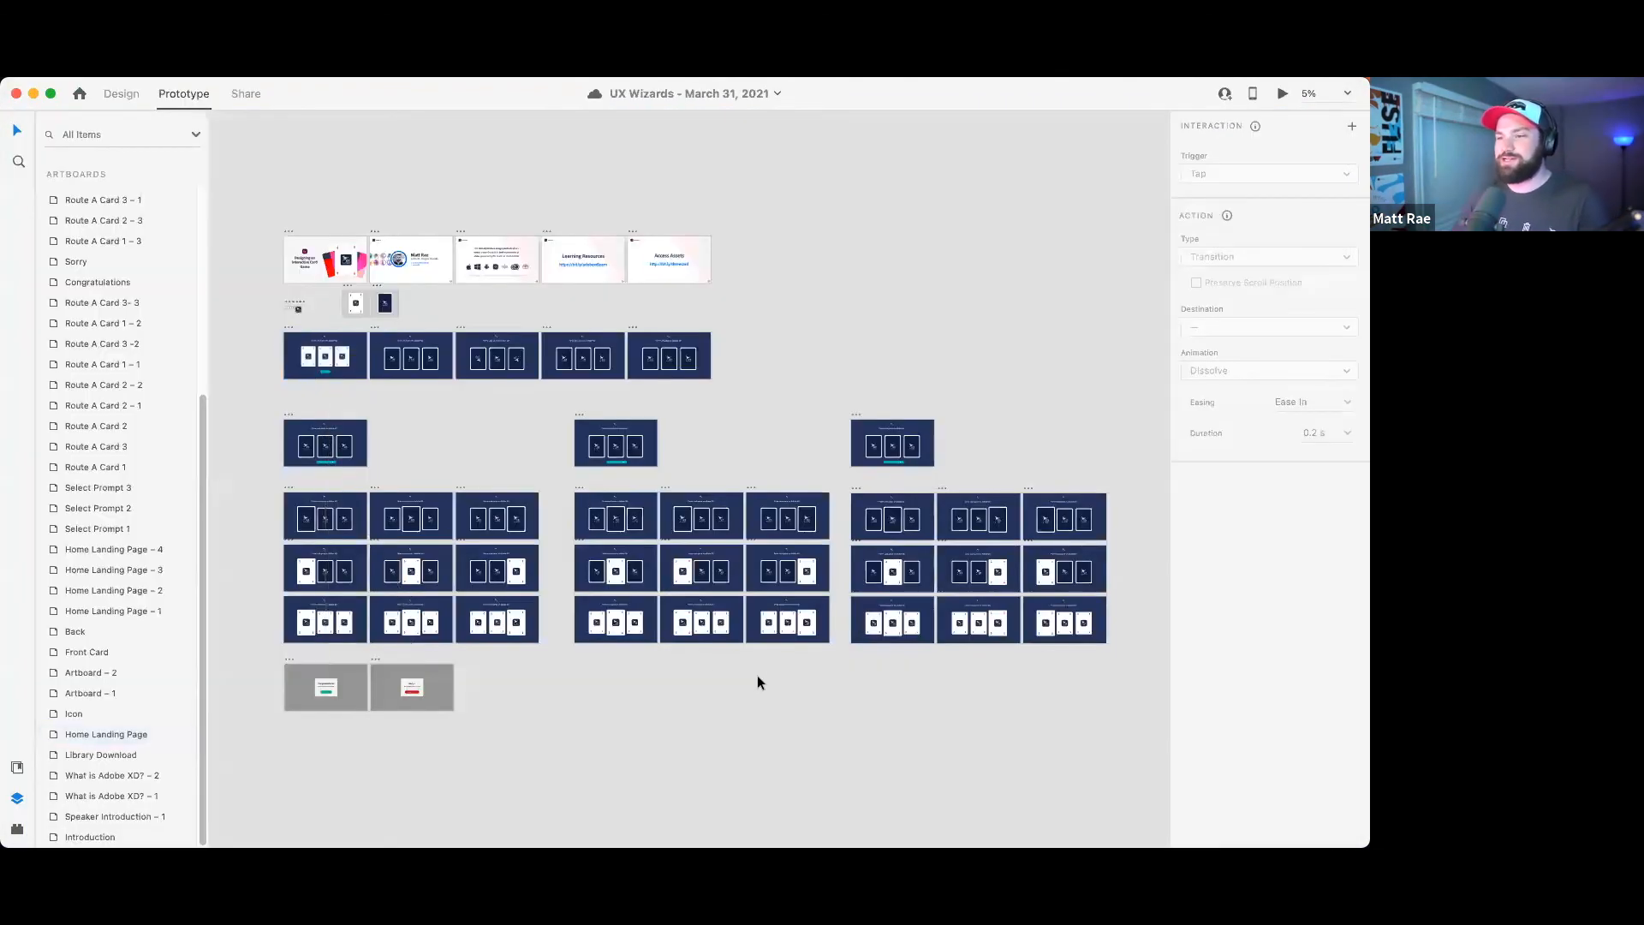
# - Copy the Route A Card 1 – 2 artboard, which carries the timed Sorry overlay interaction
pyautogui.scroll(5, 692, 627)
pyautogui.scroll(-3, 692, 626)
pyautogui.scroll(-3, 627, 680)
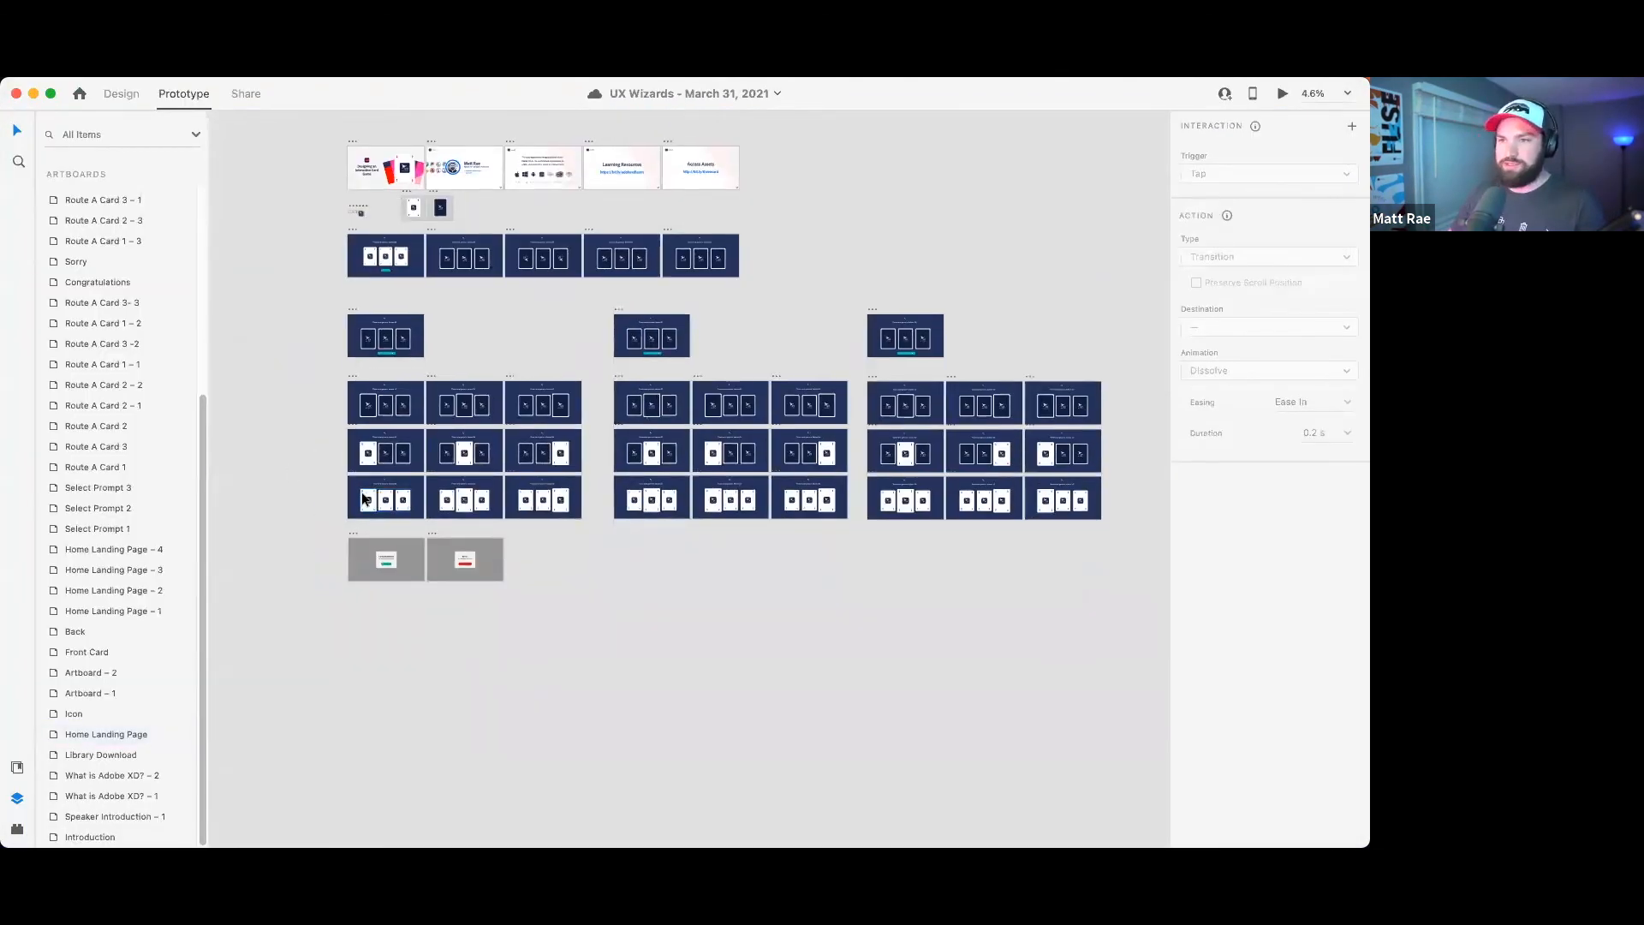
pyautogui.scroll(3, 371, 501)
pyautogui.click(370, 501)
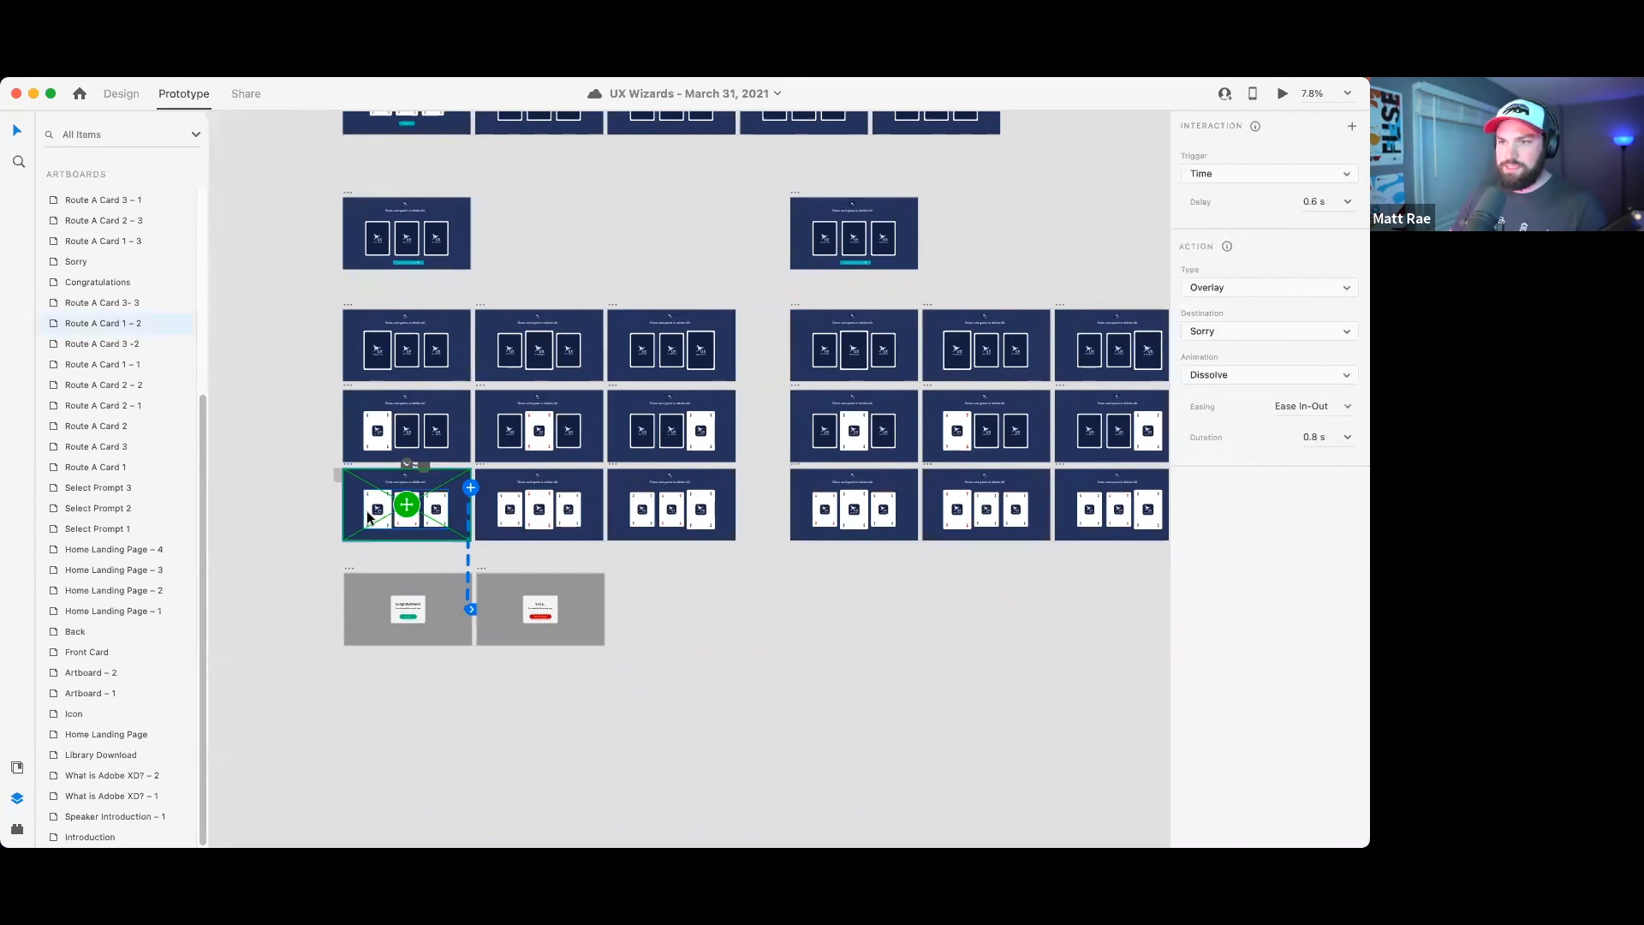
pyautogui.scroll(2, 368, 514)
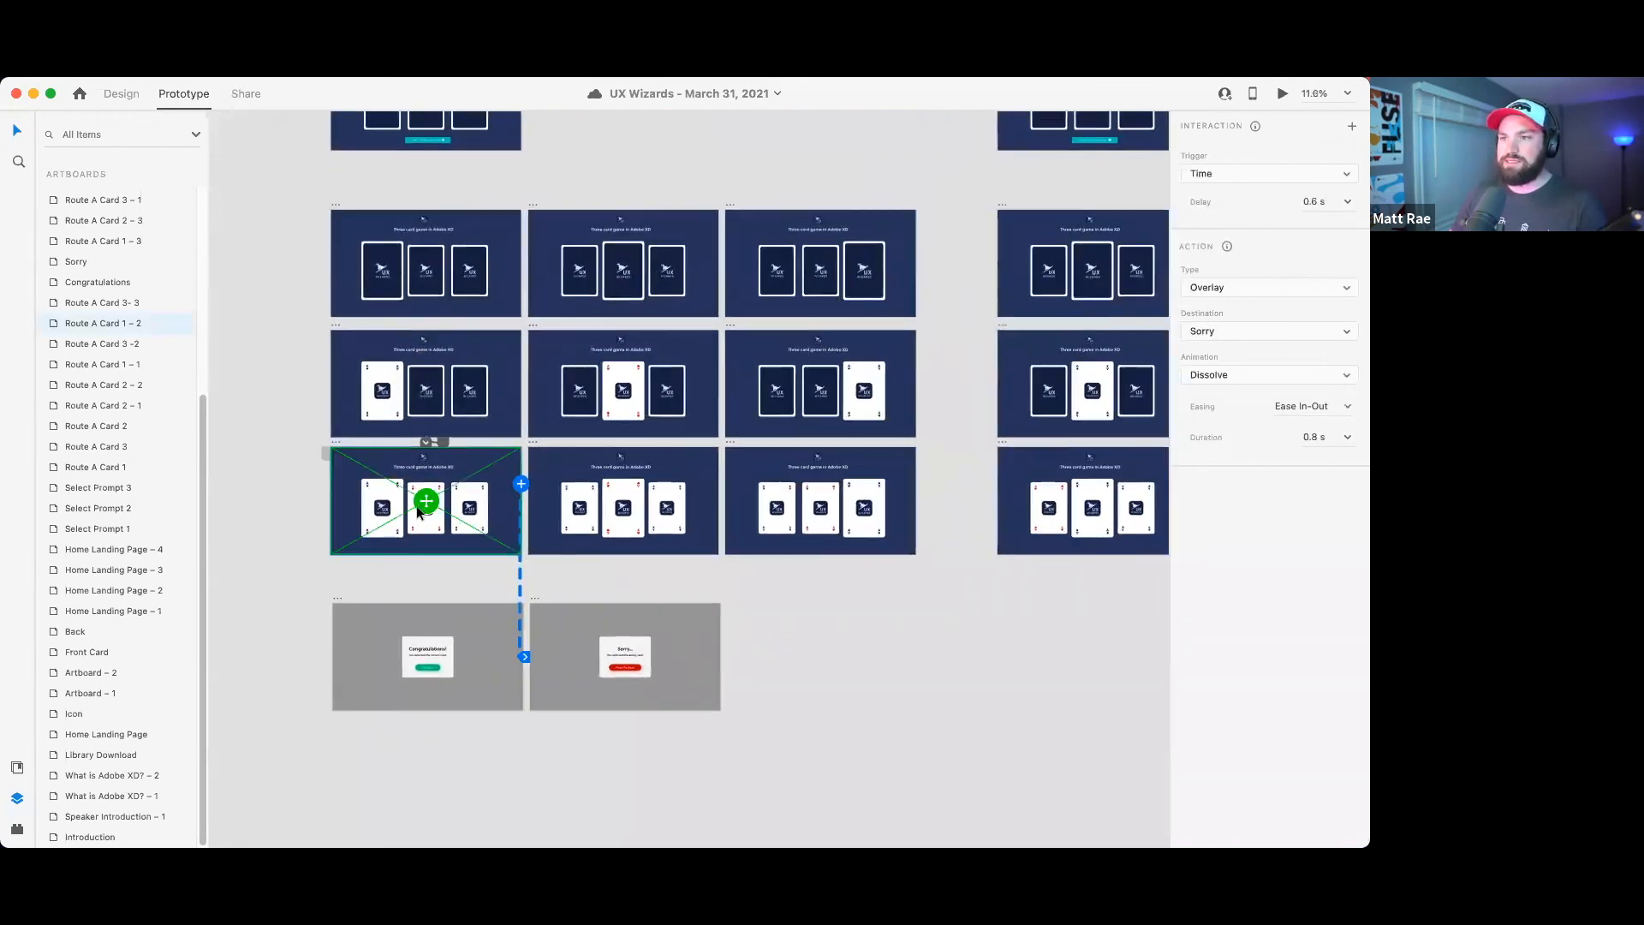
pyautogui.rightClick(441, 511)
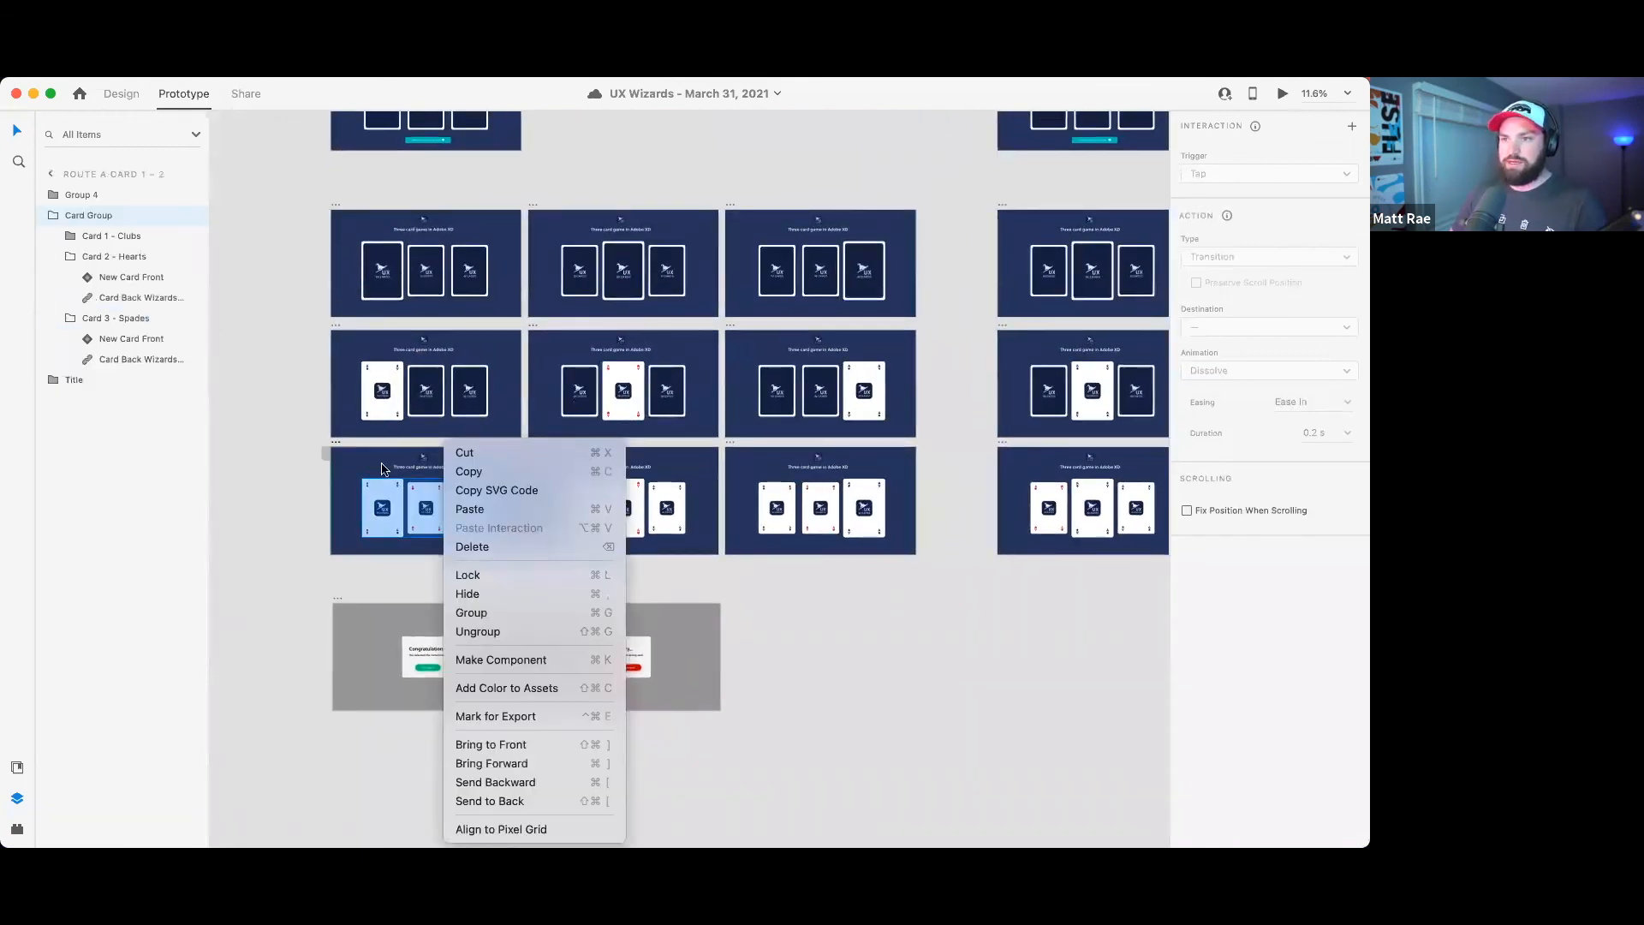
pyautogui.click(334, 443)
pyautogui.rightClick(334, 443)
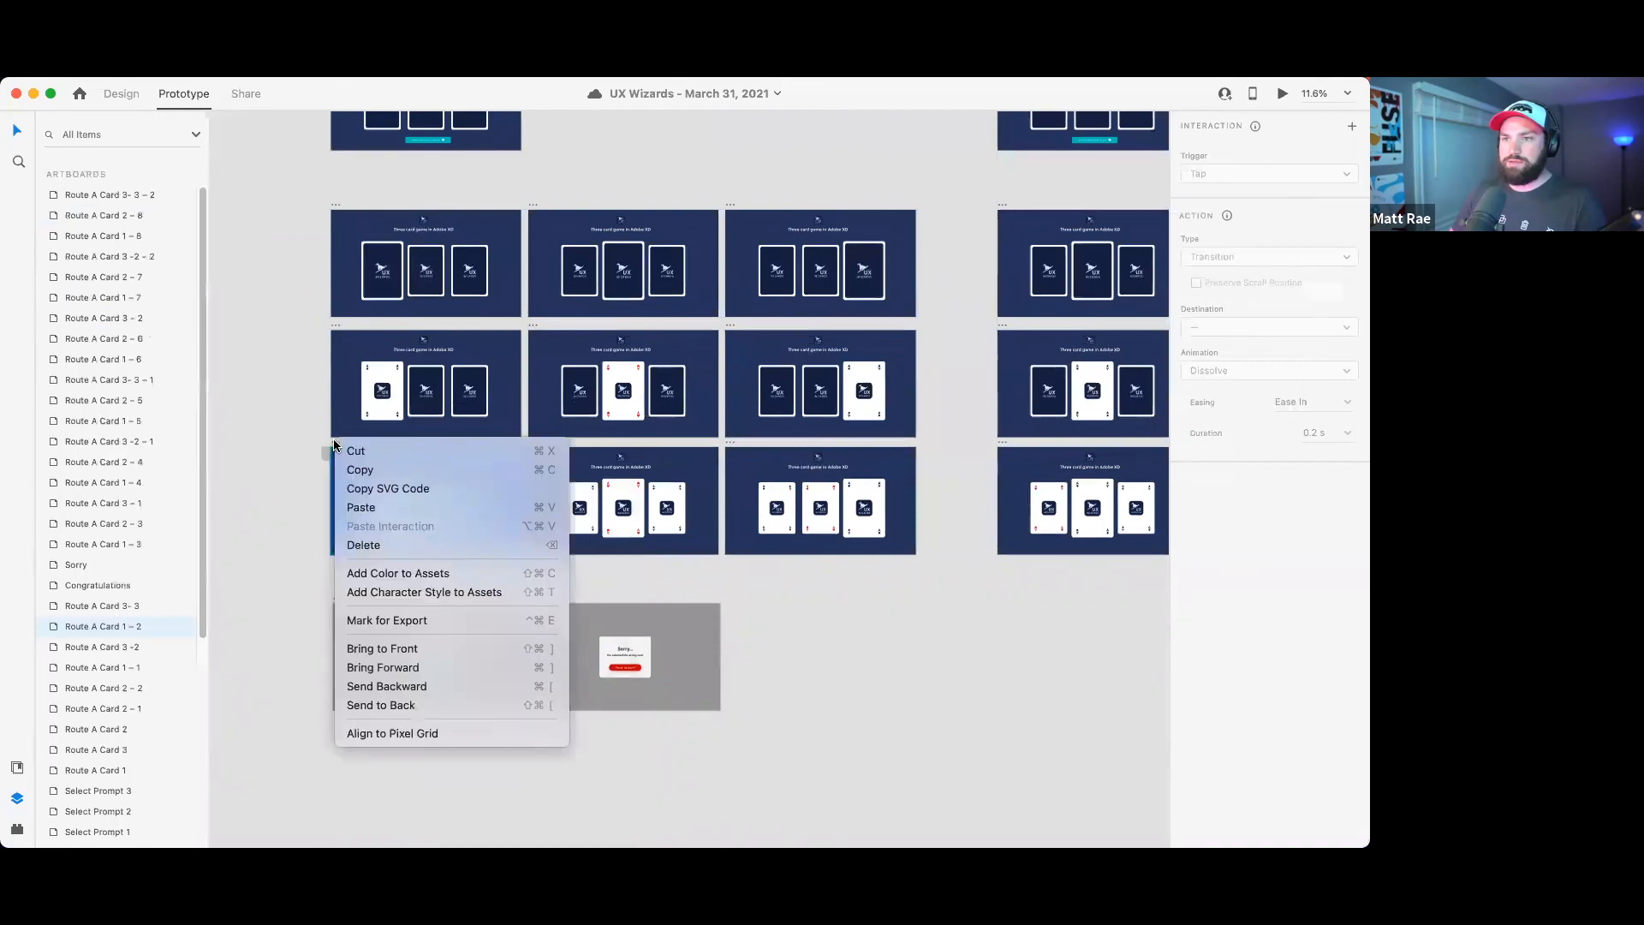
pyautogui.click(371, 472)
# - Paste the copied Sorry overlay interaction onto the Route A Card 1 – 5 and Route A Card 3- 3 – 1 artboards
pyautogui.hscroll(6, 1005, 547)
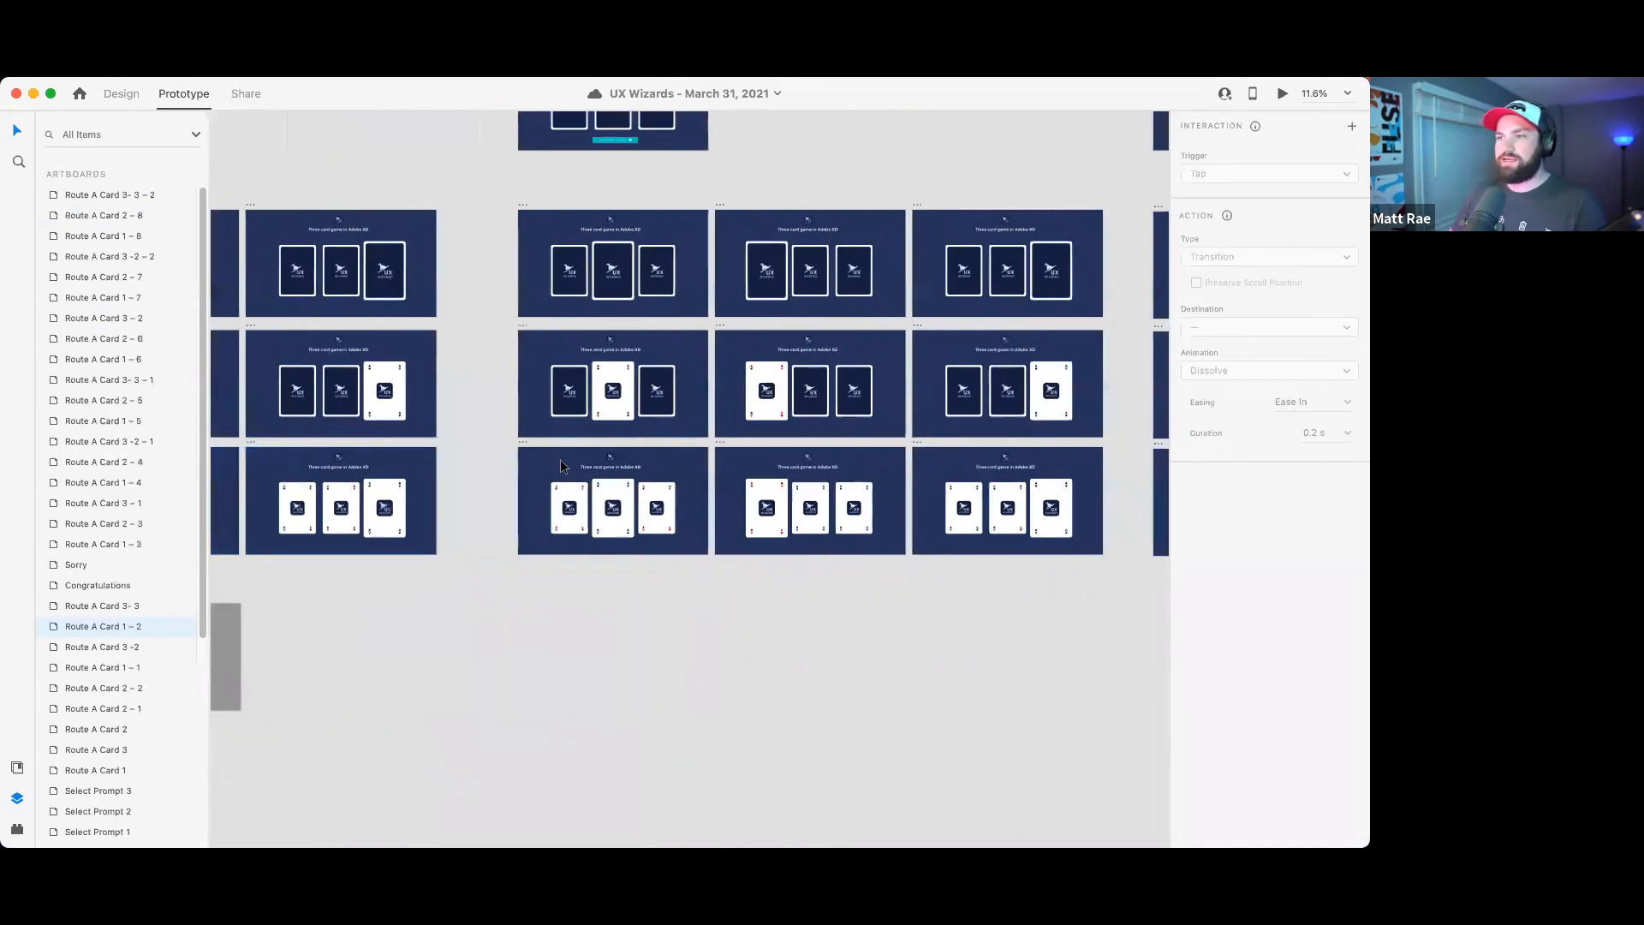
pyautogui.click(523, 447)
pyautogui.scroll(-4, 658, 551)
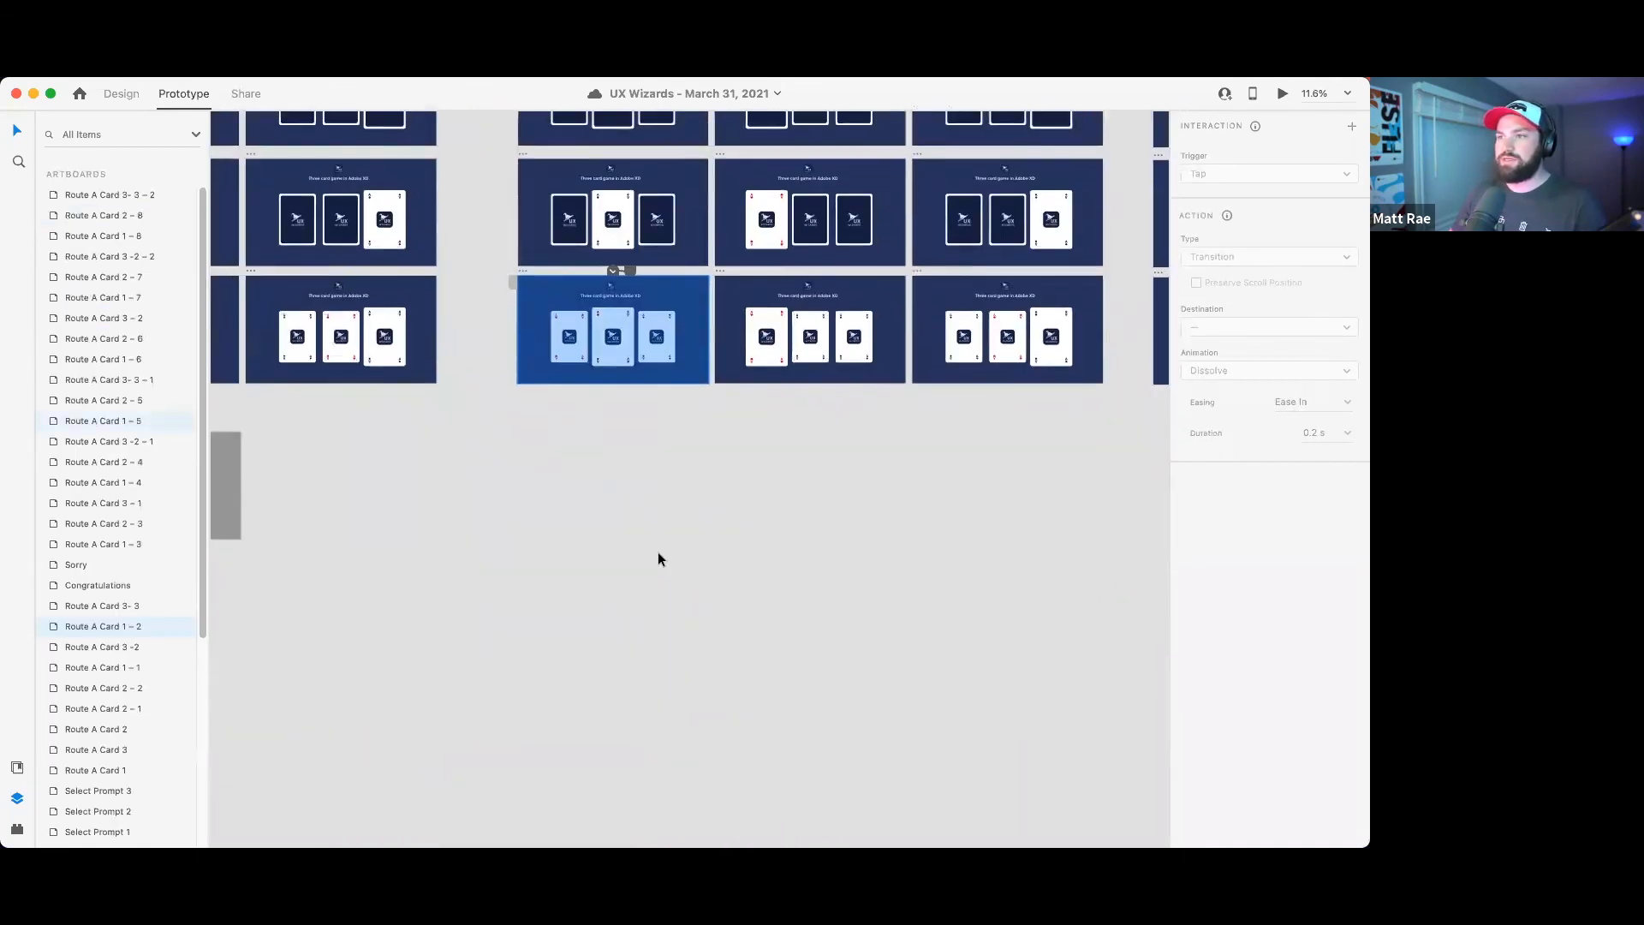
pyautogui.scroll(3, 685, 551)
pyautogui.hscroll(2, 715, 552)
pyautogui.keyDown('shift'); pyautogui.click(738, 430); pyautogui.keyUp('shift')
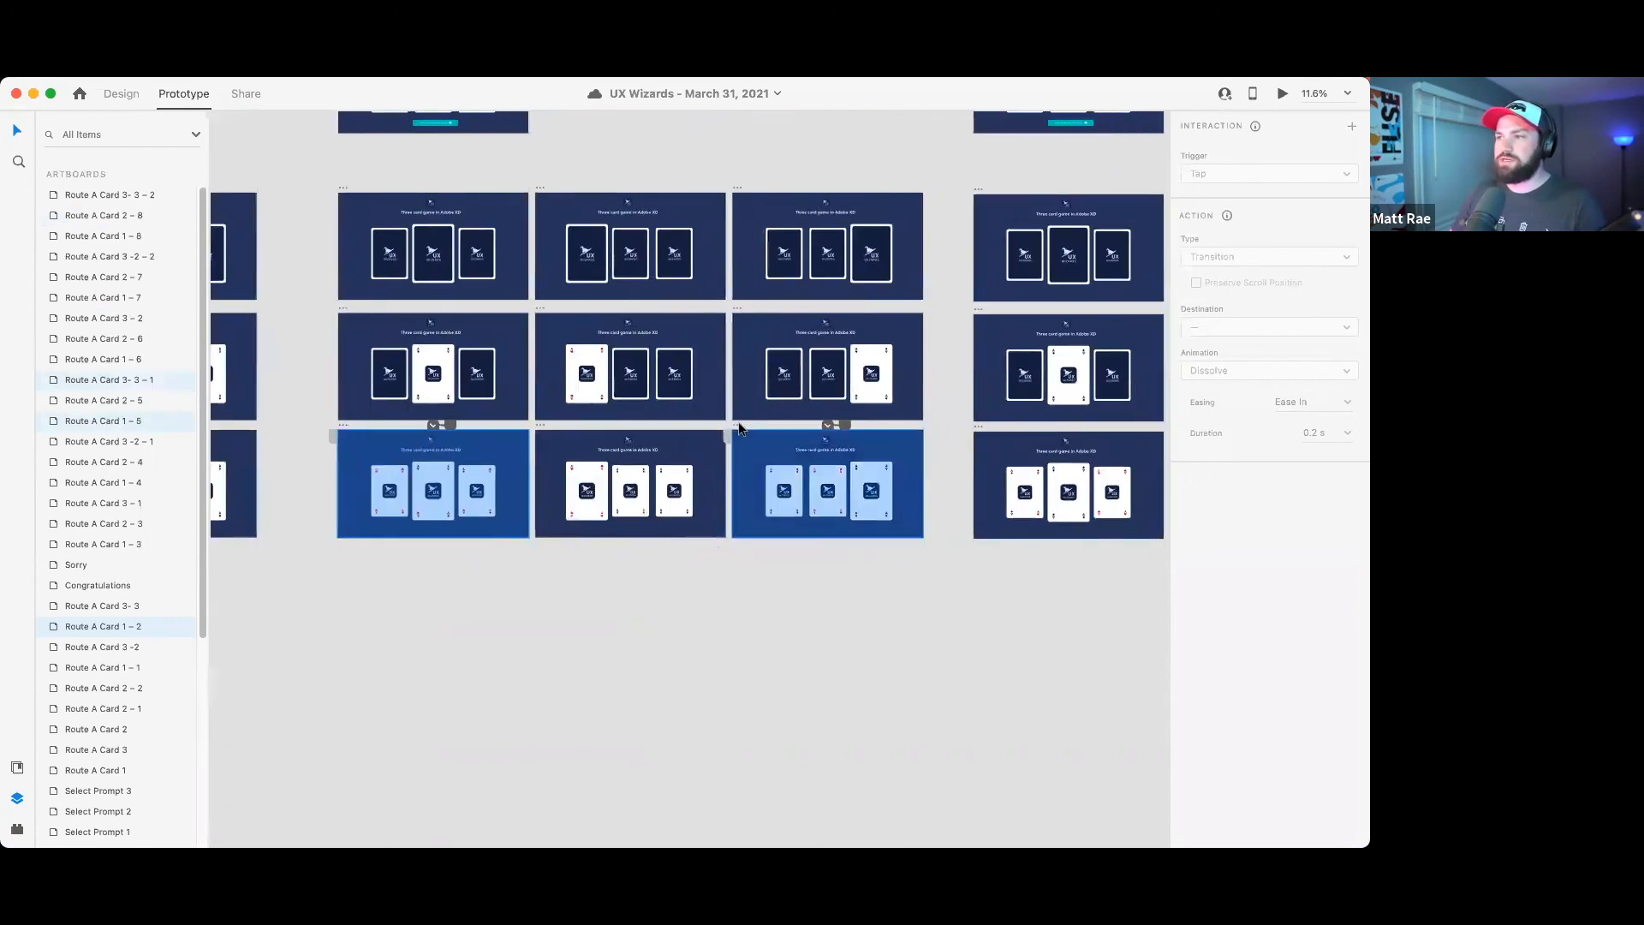
pyautogui.rightClick(738, 430)
pyautogui.click(795, 508)
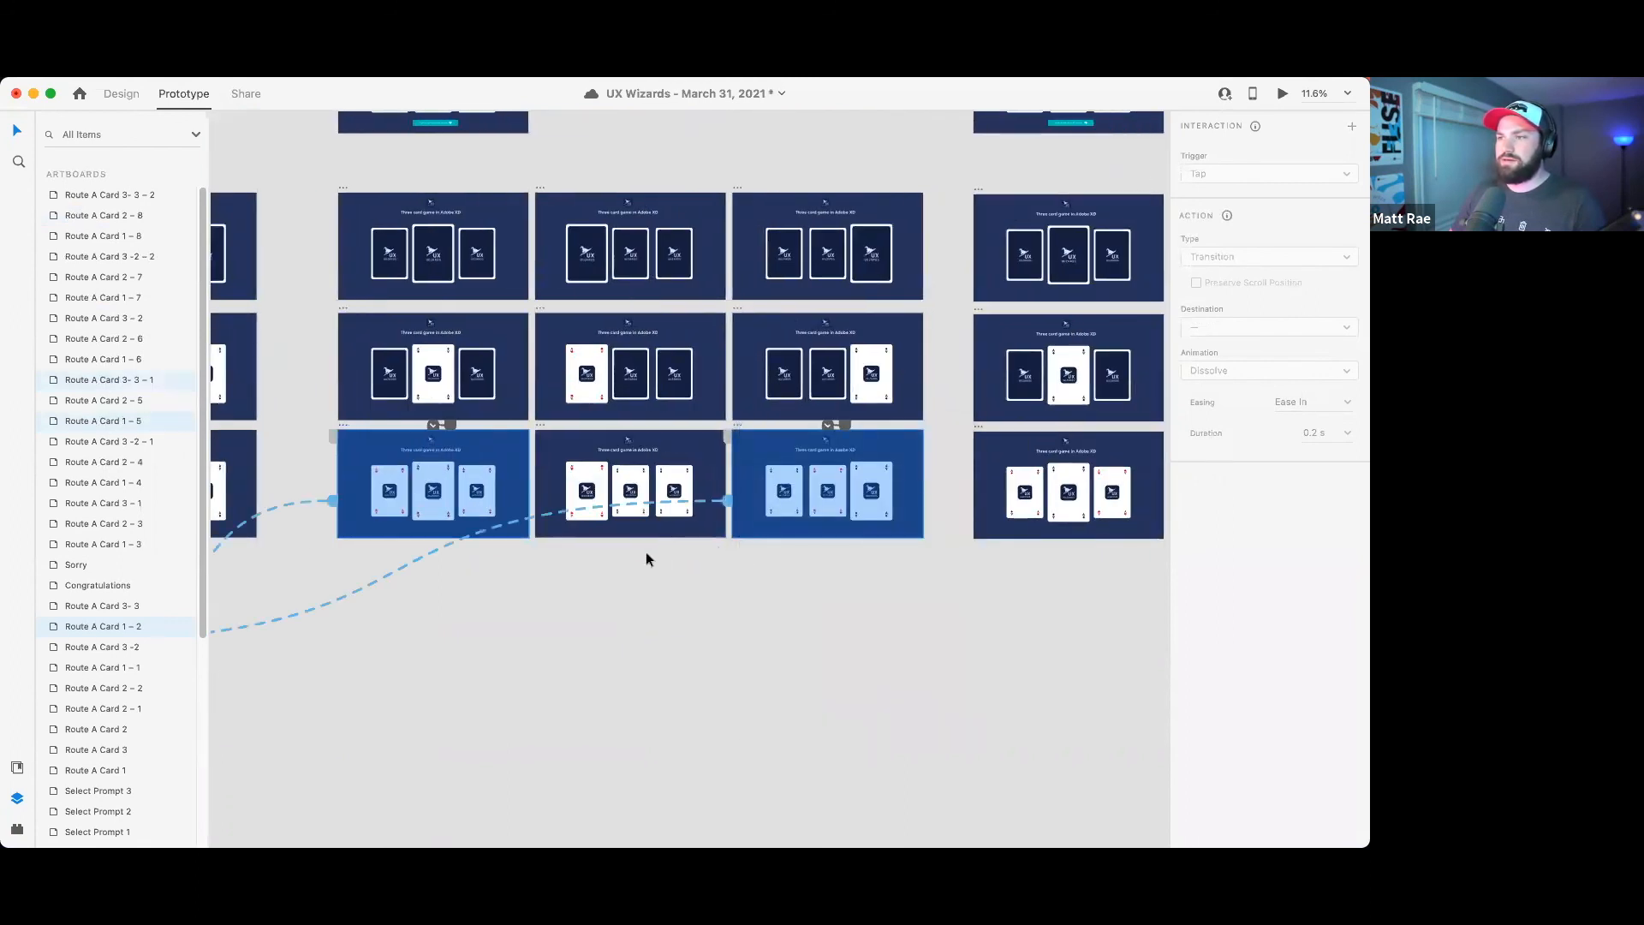
# - Paste the copied Sorry overlay interaction onto the Route A Card 1 – 8 and Route A Card 3- 3 – 2 artboards
pyautogui.hscroll(-3, 646, 554)
pyautogui.hscroll(10, 645, 554)
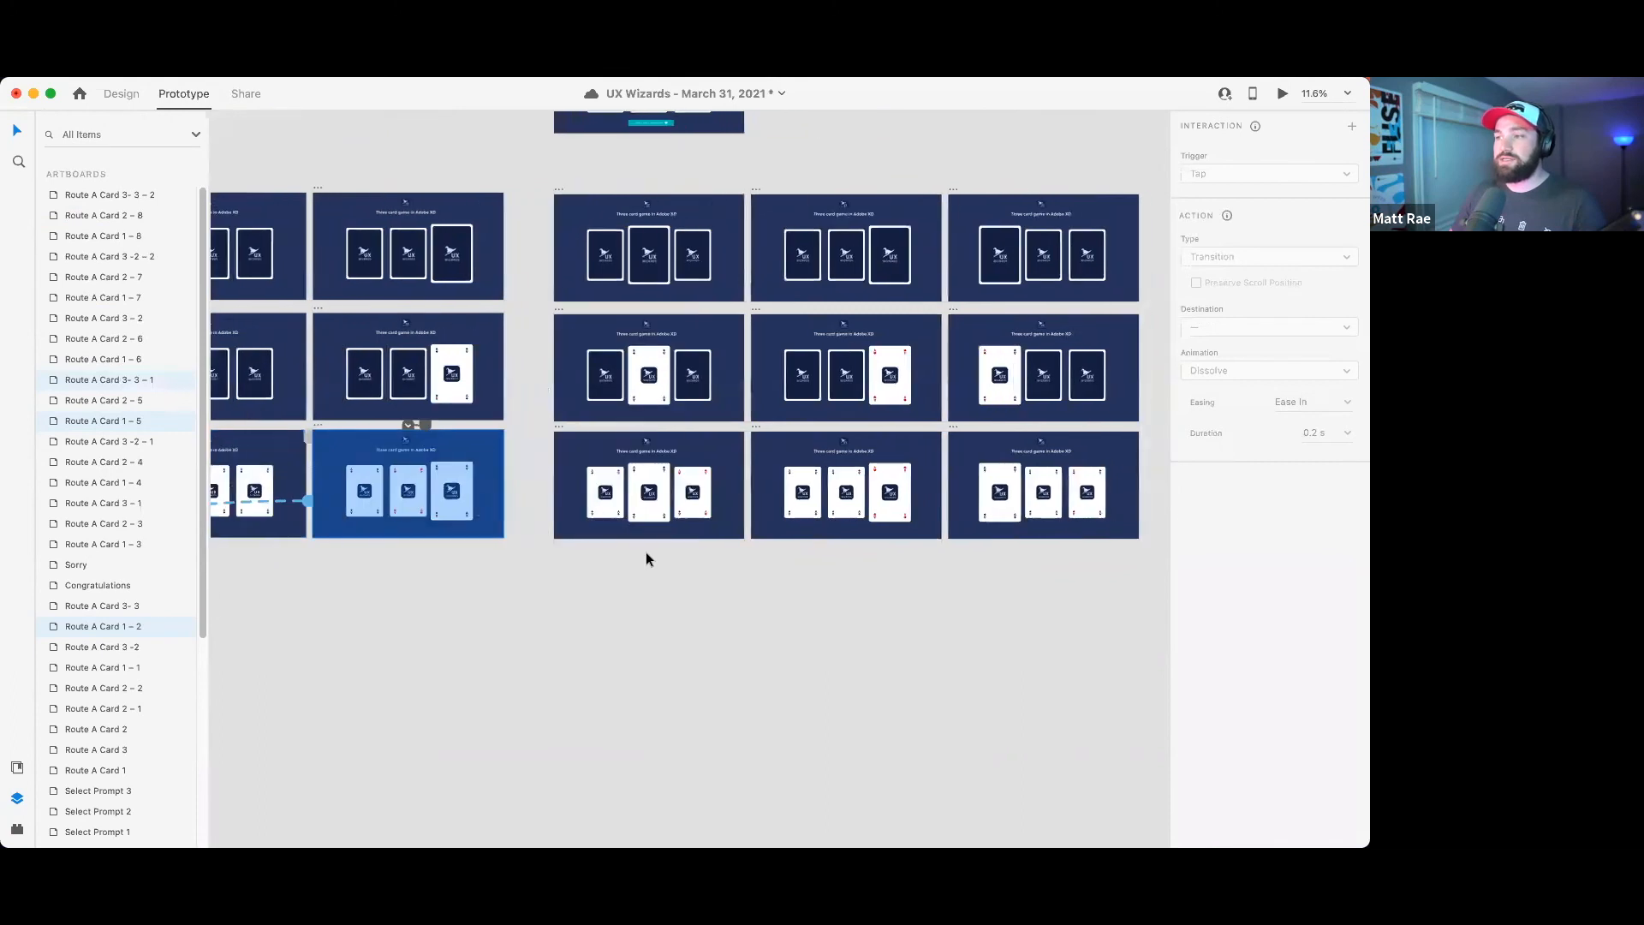
pyautogui.click(415, 430)
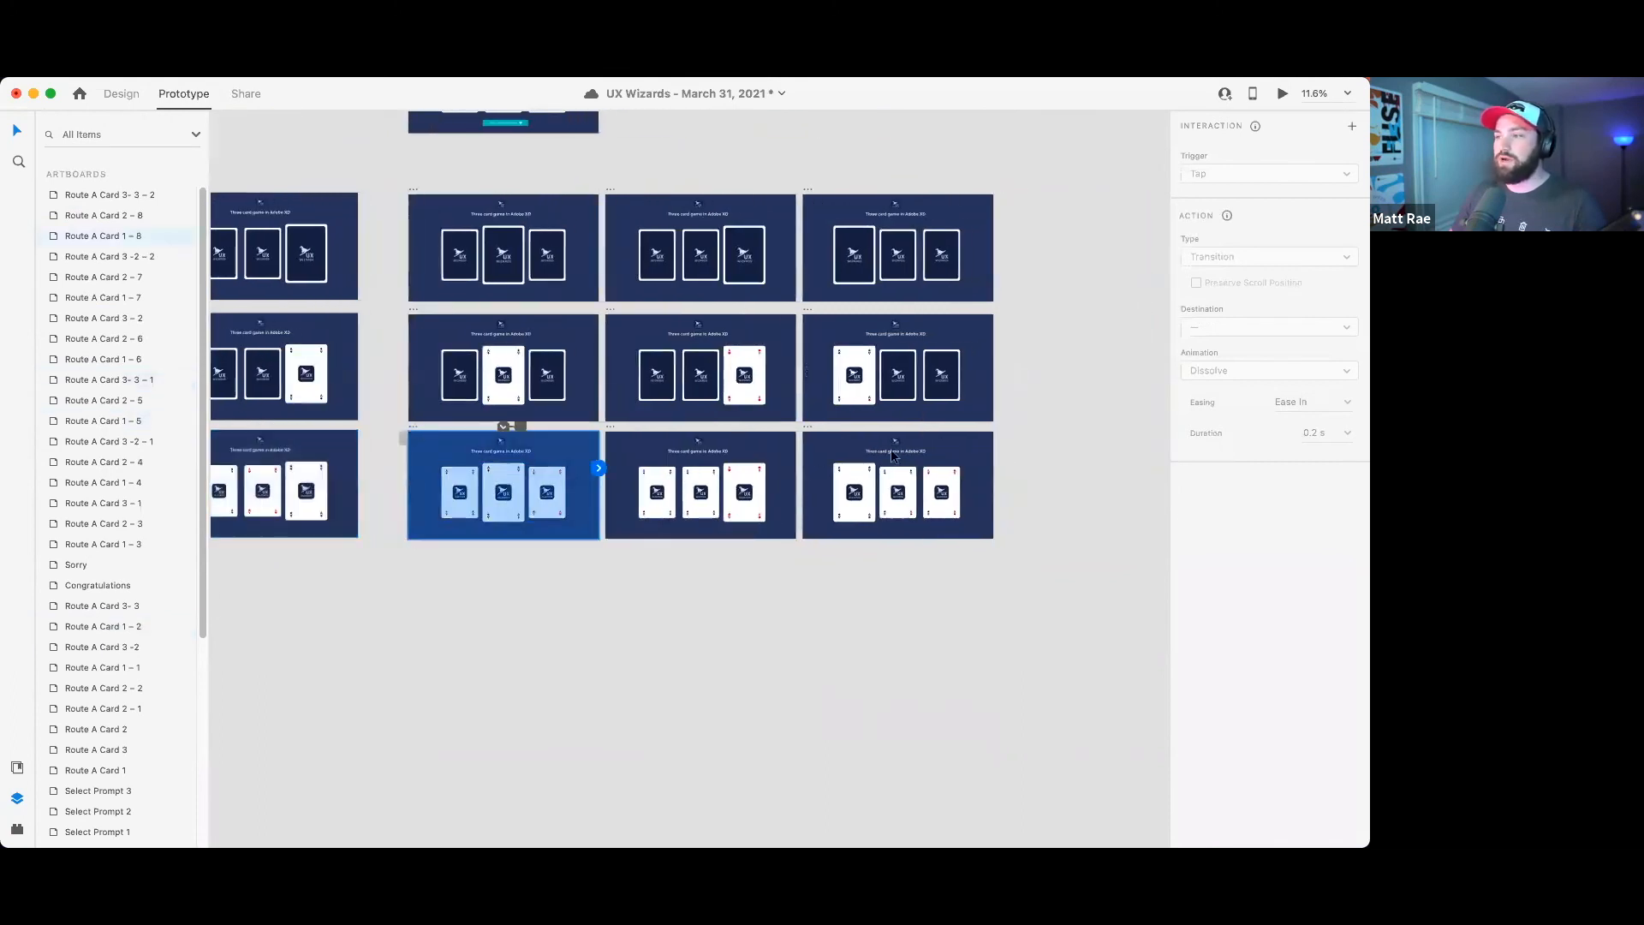
pyautogui.keyDown('shift'); pyautogui.click(807, 428); pyautogui.keyUp('shift')
pyautogui.rightClick(807, 425)
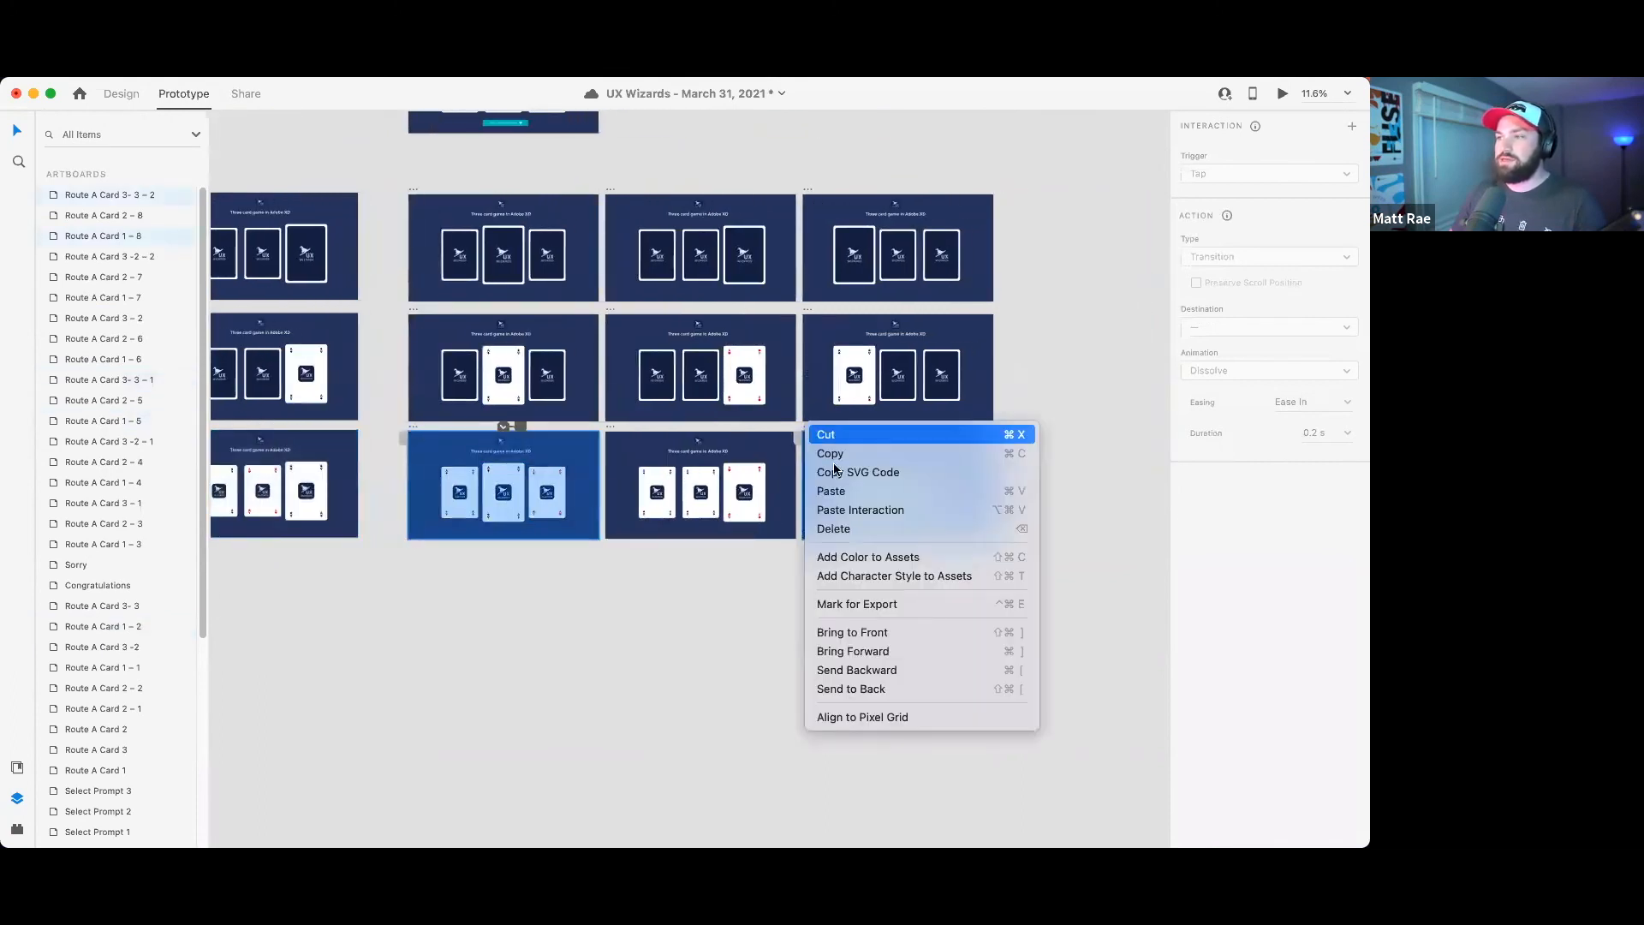
pyautogui.click(863, 511)
# - Copy the Route A Card 2 – 2 artboard, which carries the timed Congratulations overlay interaction
pyautogui.hscroll(-3, 888, 589)
pyautogui.press('super+0')
pyautogui.scroll(5, 398, 567)
pyautogui.click(509, 463)
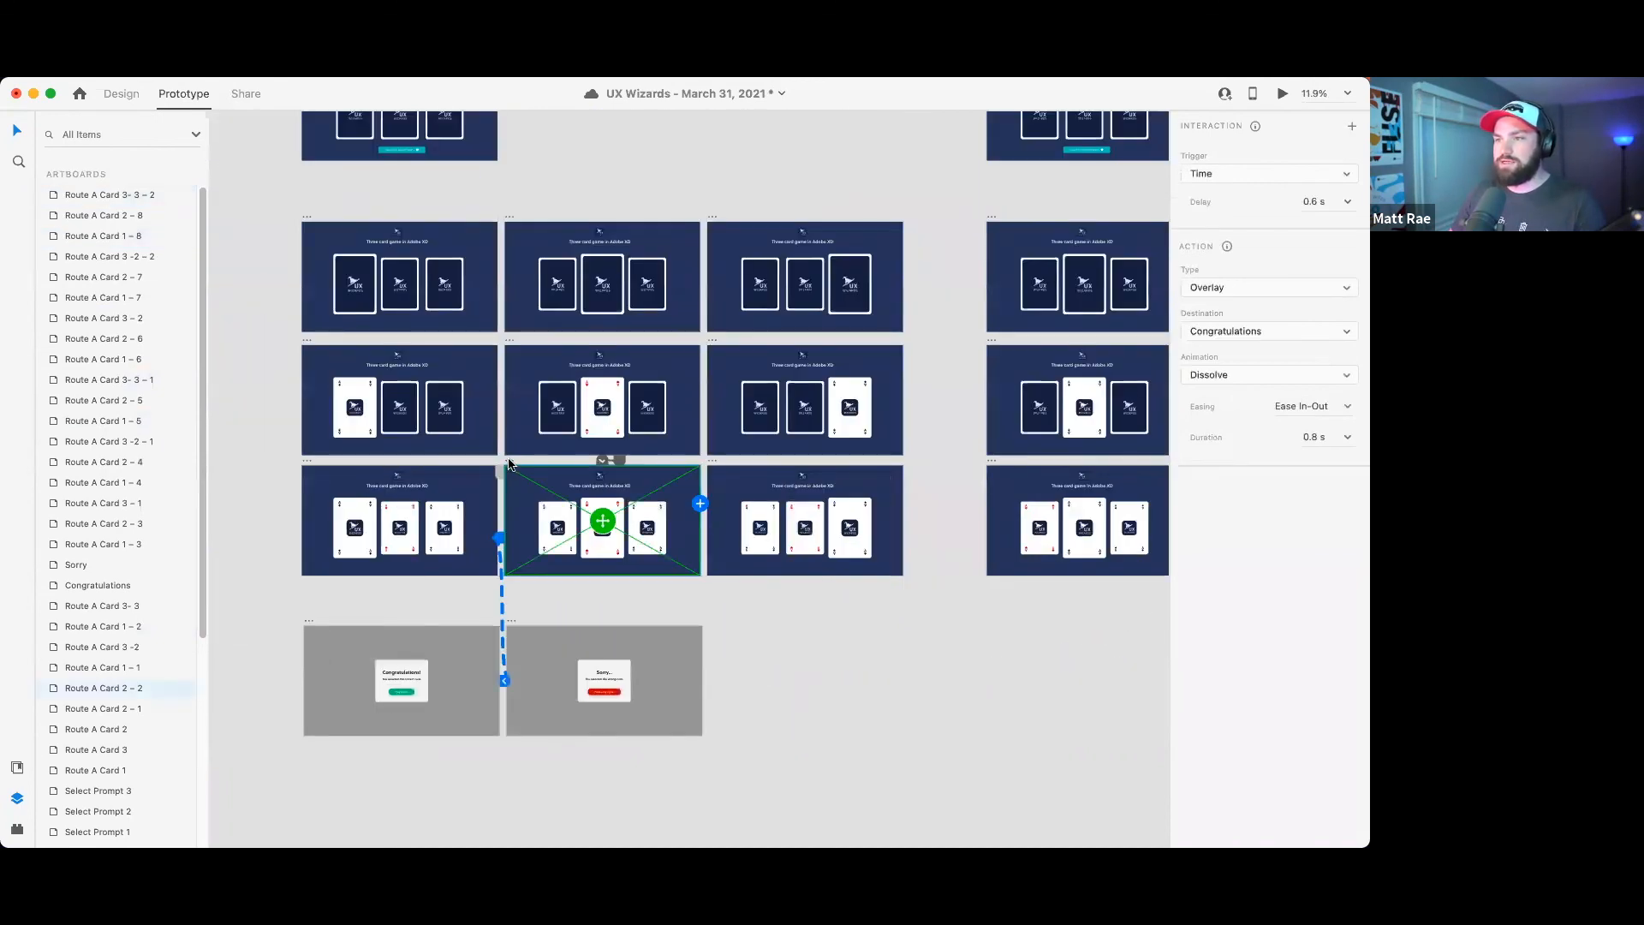
pyautogui.rightClick(508, 463)
pyautogui.click(551, 491)
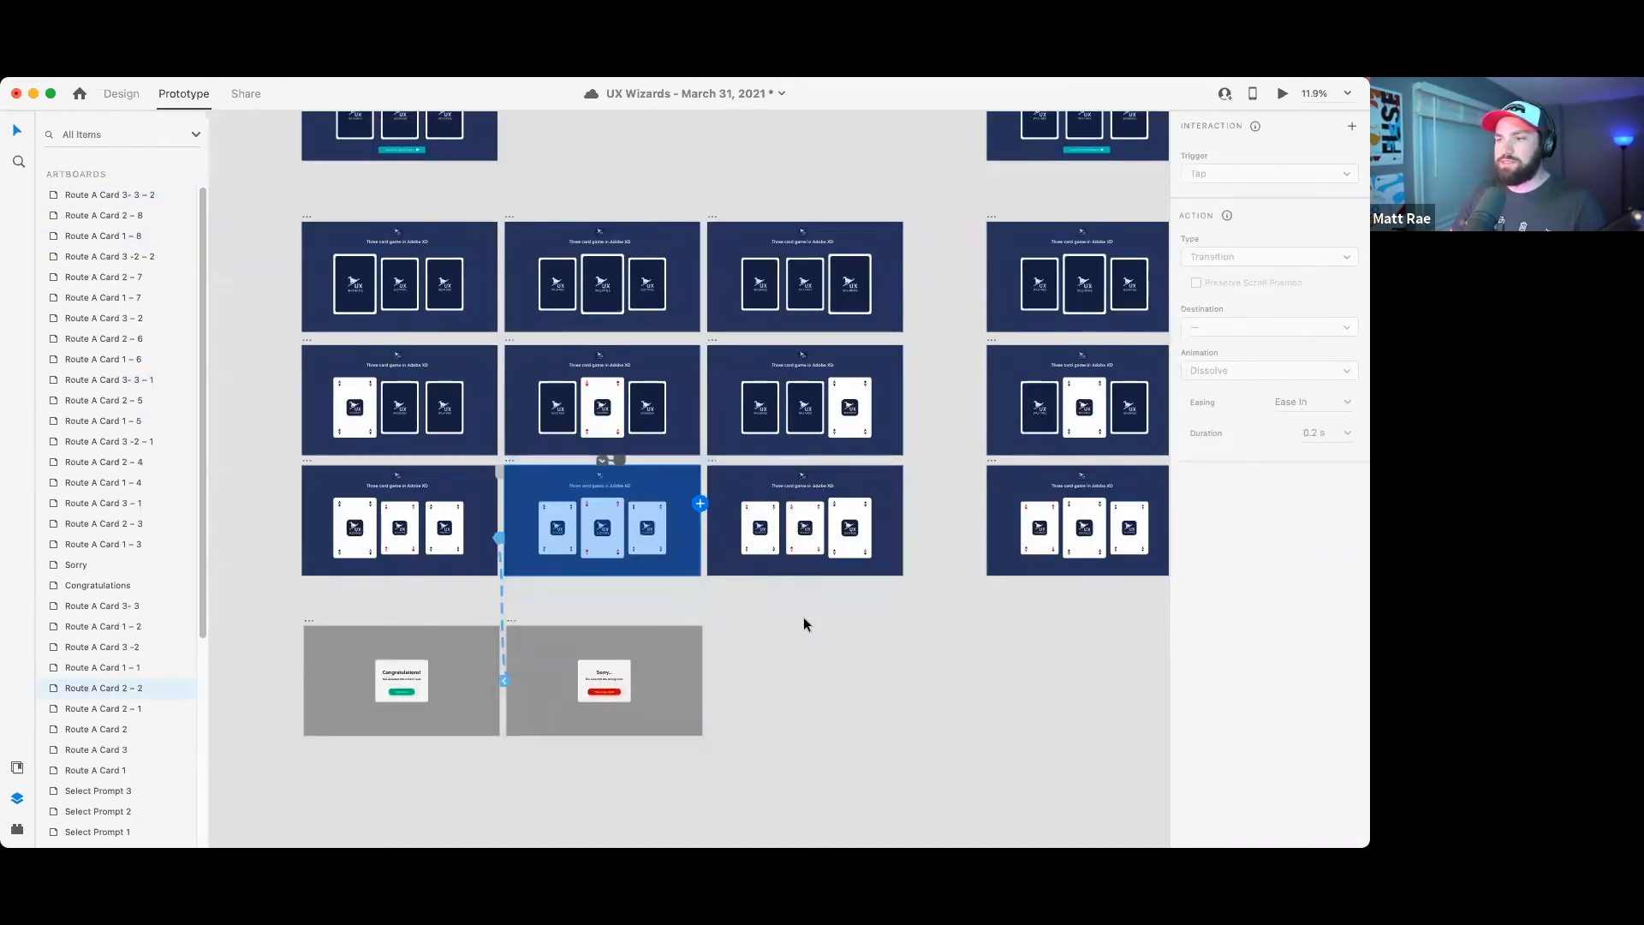
# - Paste the copied Congratulations overlay interaction onto the Route A Card 2 – 5 and Route A Card 2 – 8 artboards
pyautogui.scroll(4, 803, 616)
pyautogui.scroll(-5, 804, 616)
pyautogui.hscroll(10, 870, 622)
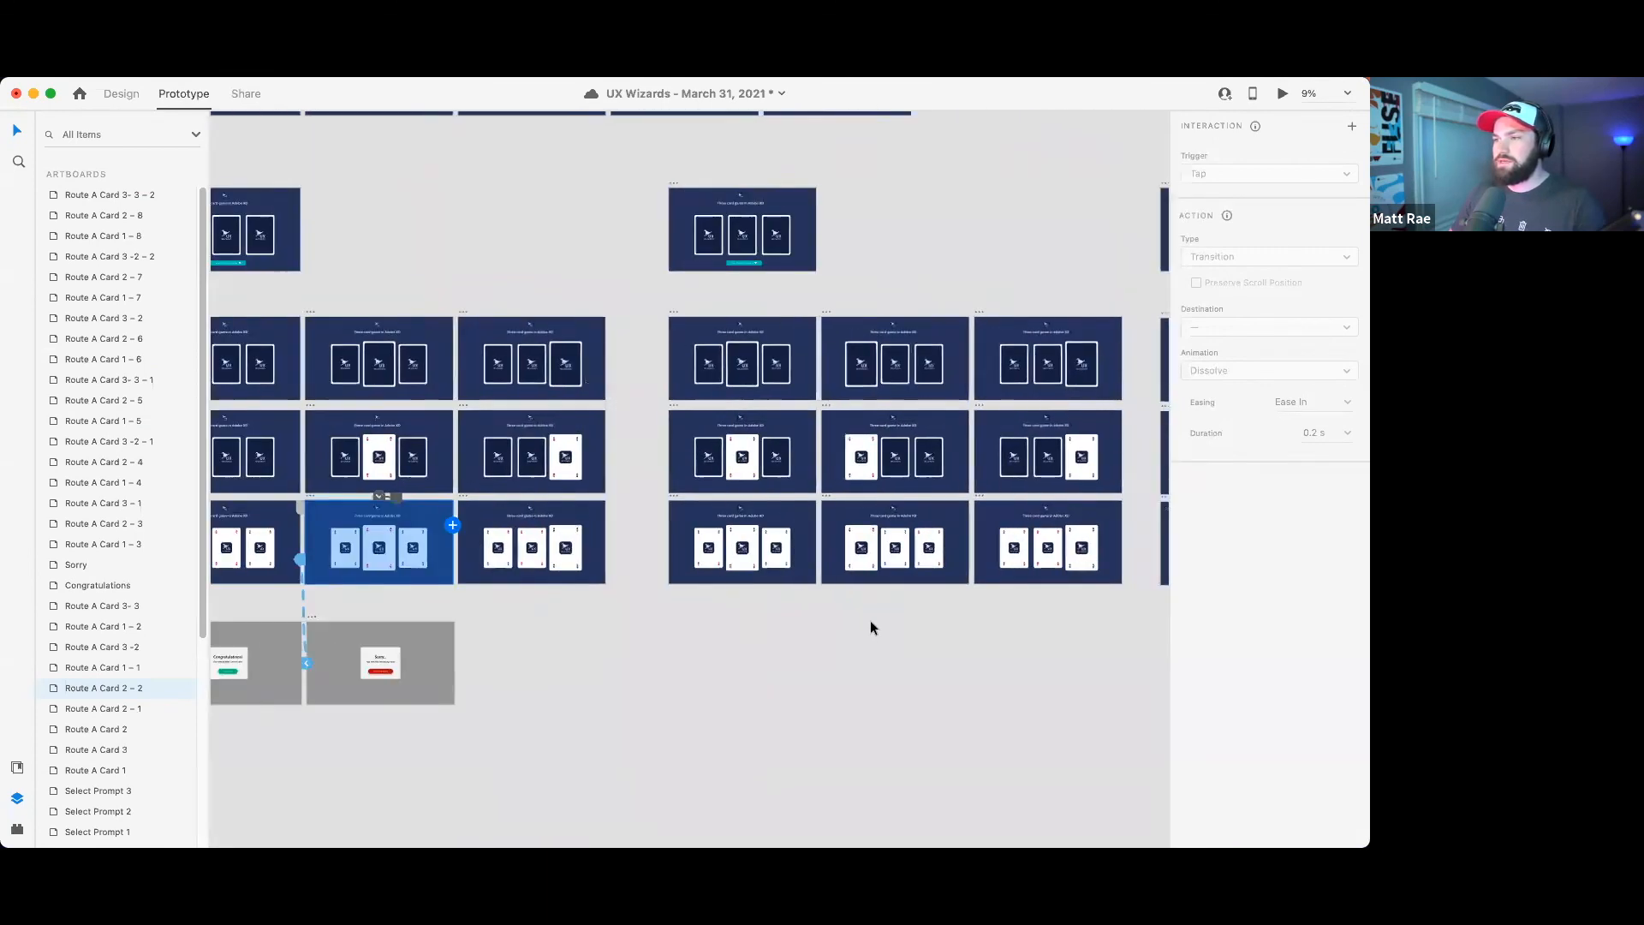
pyautogui.click(384, 504)
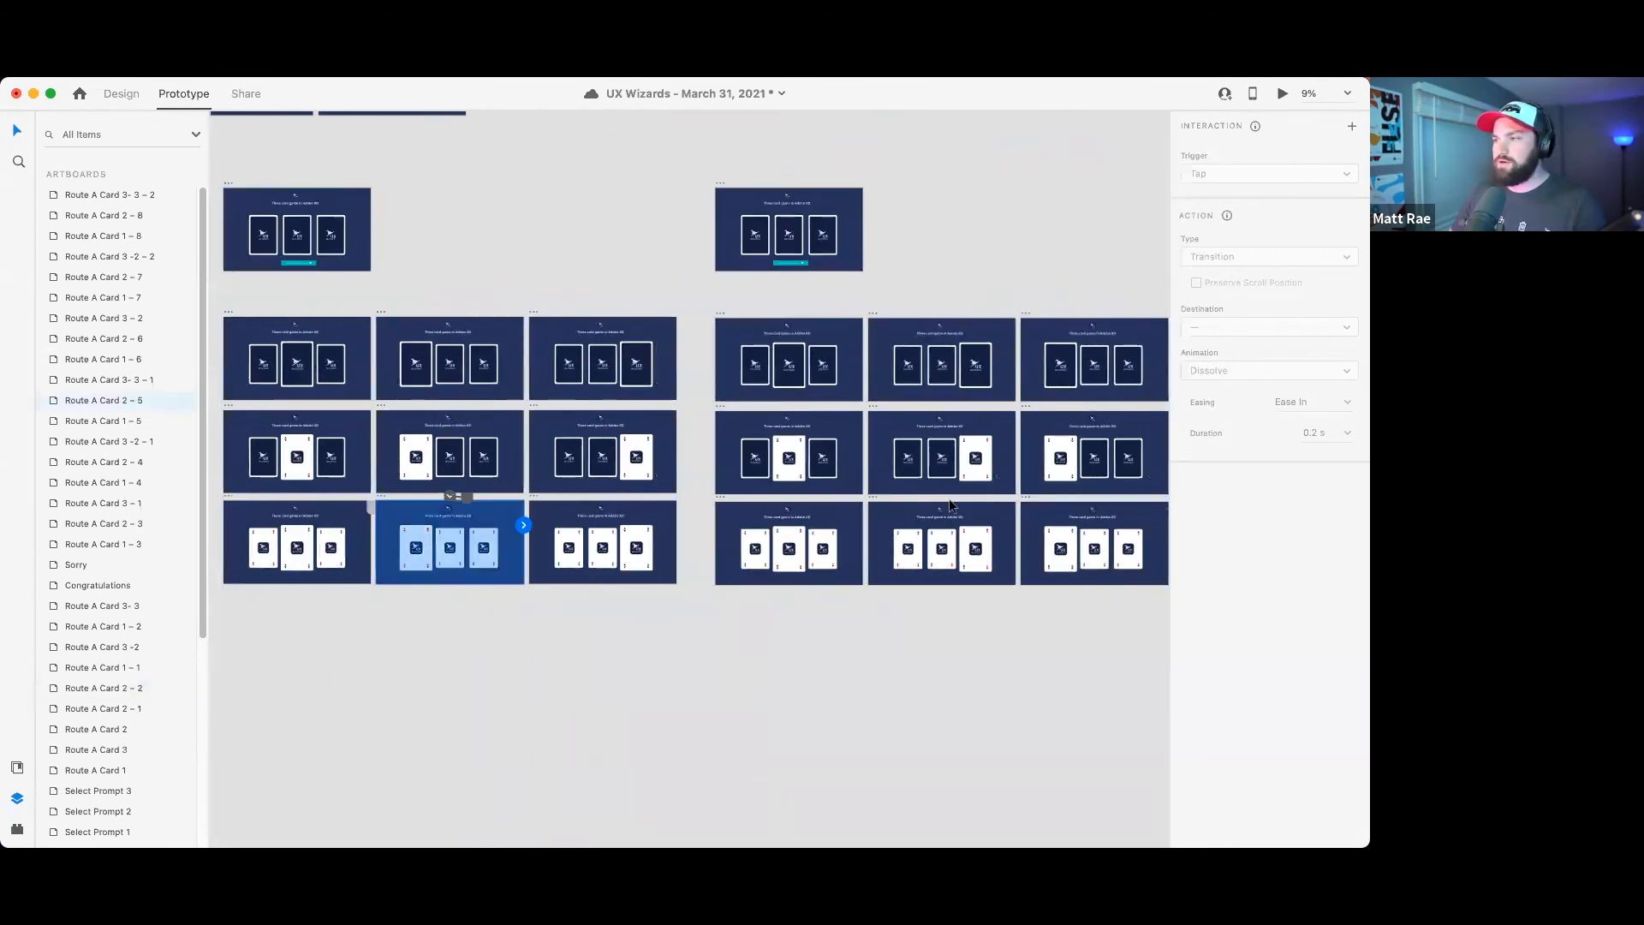
pyautogui.rightClick(875, 498)
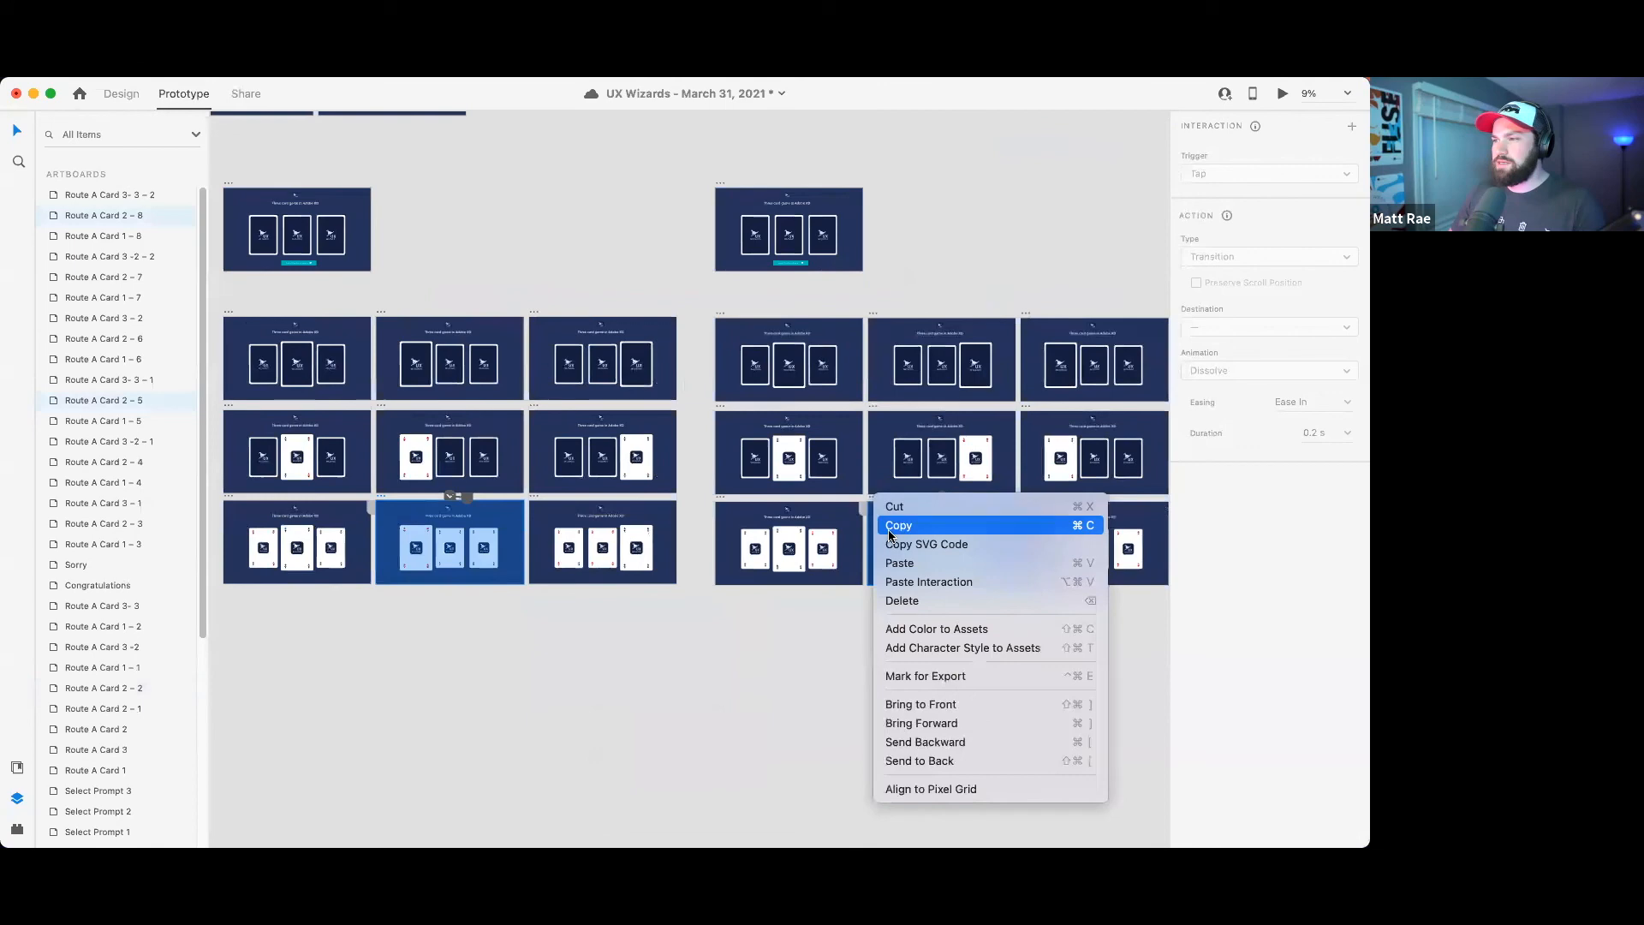
pyautogui.click(912, 580)
# - Preview the game from the Home Landing Page, start playing, choose the third card and lower the system volume
pyautogui.scroll(-5, 829, 635)
pyautogui.scroll(2, 822, 632)
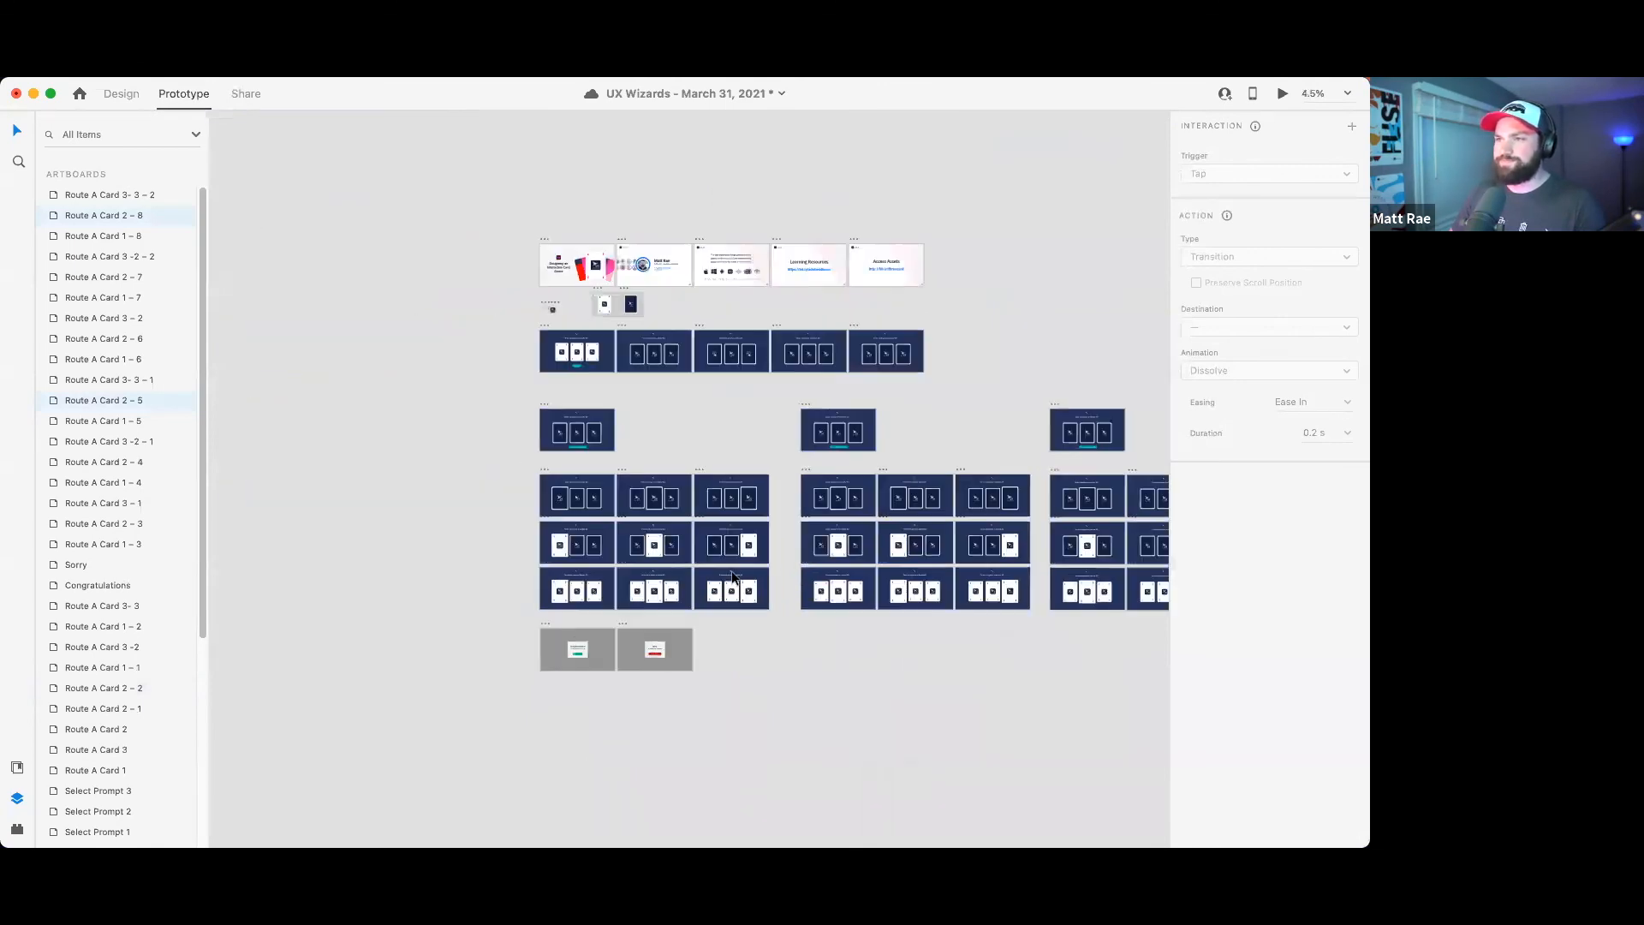
pyautogui.click(552, 334)
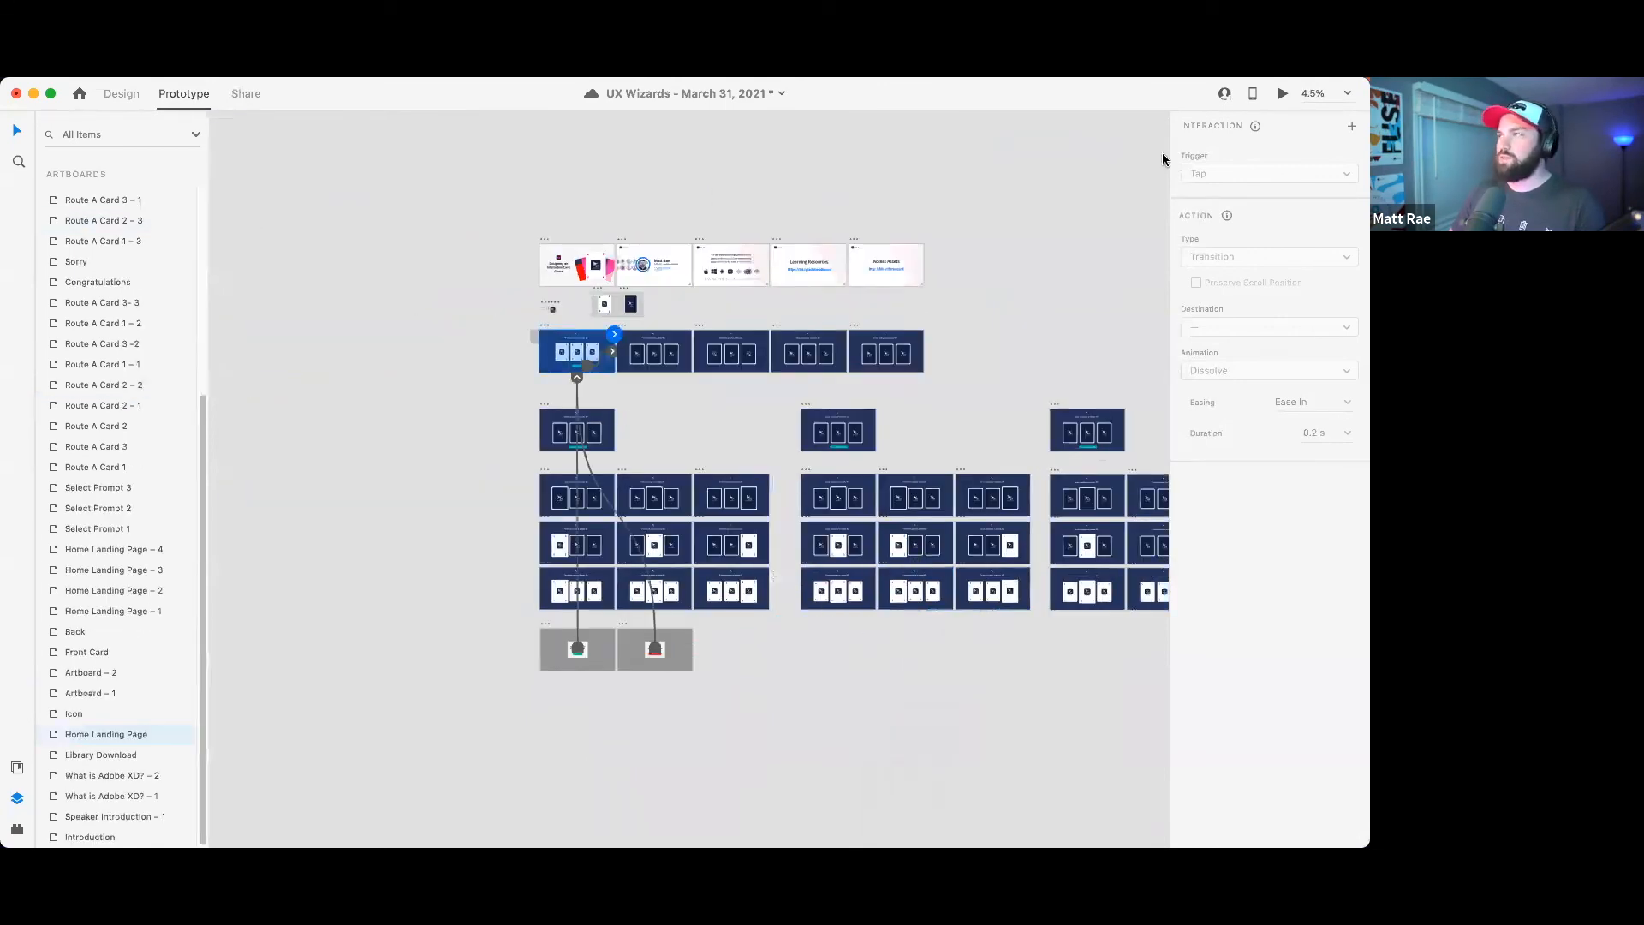
pyautogui.click(1281, 93)
pyautogui.click(683, 732)
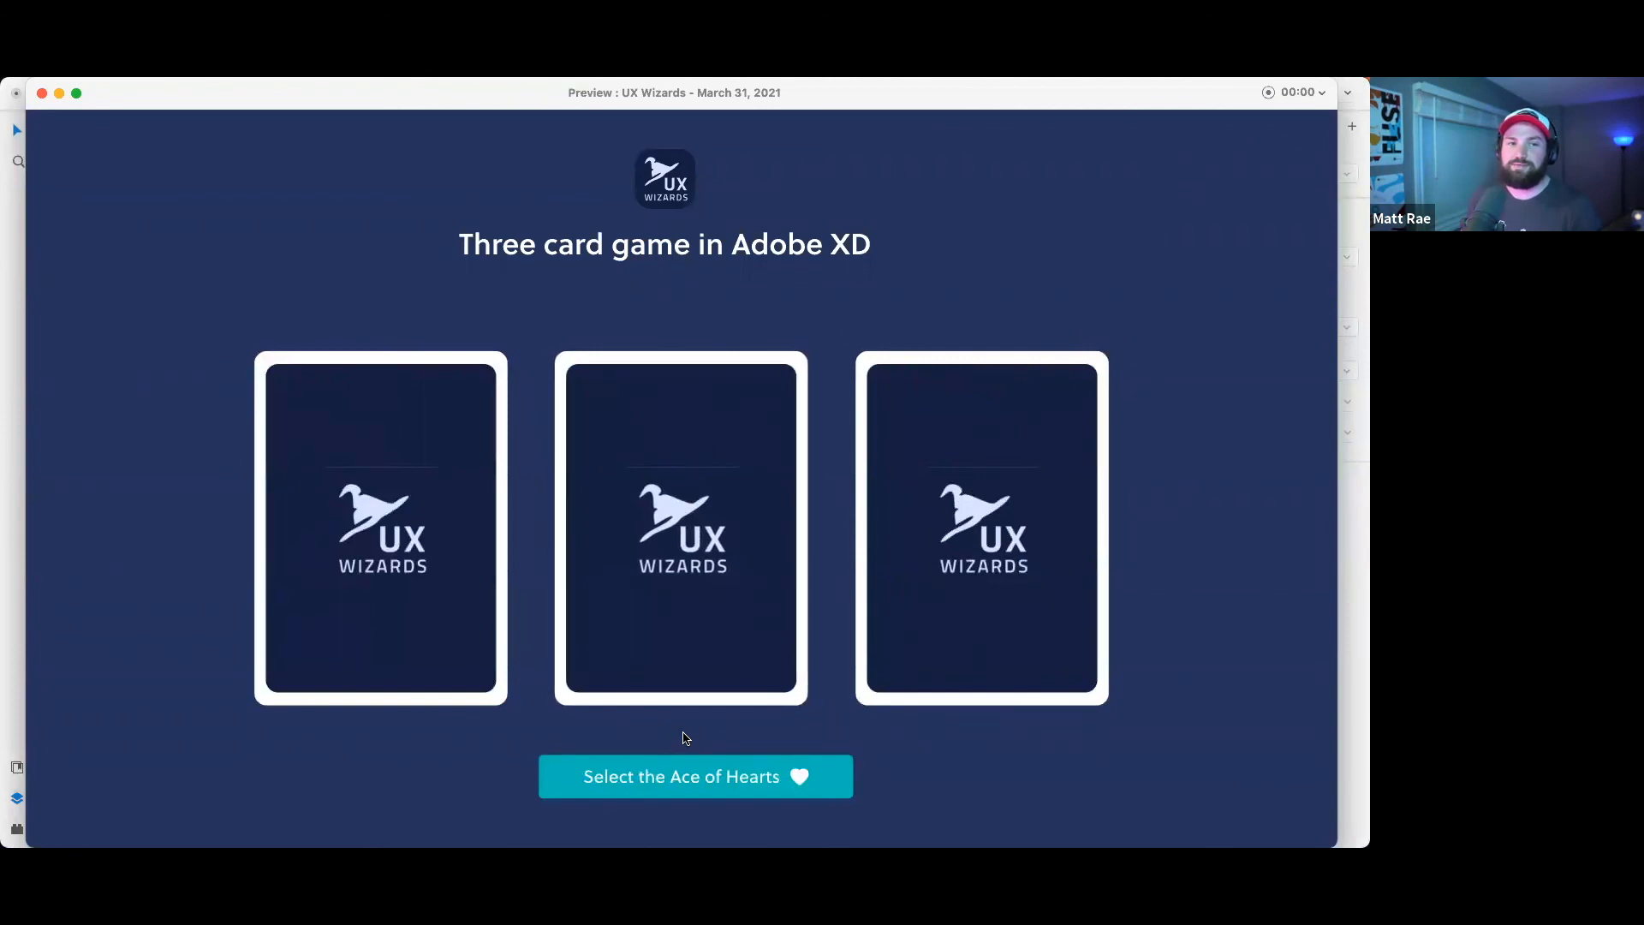
pyautogui.click(943, 536)
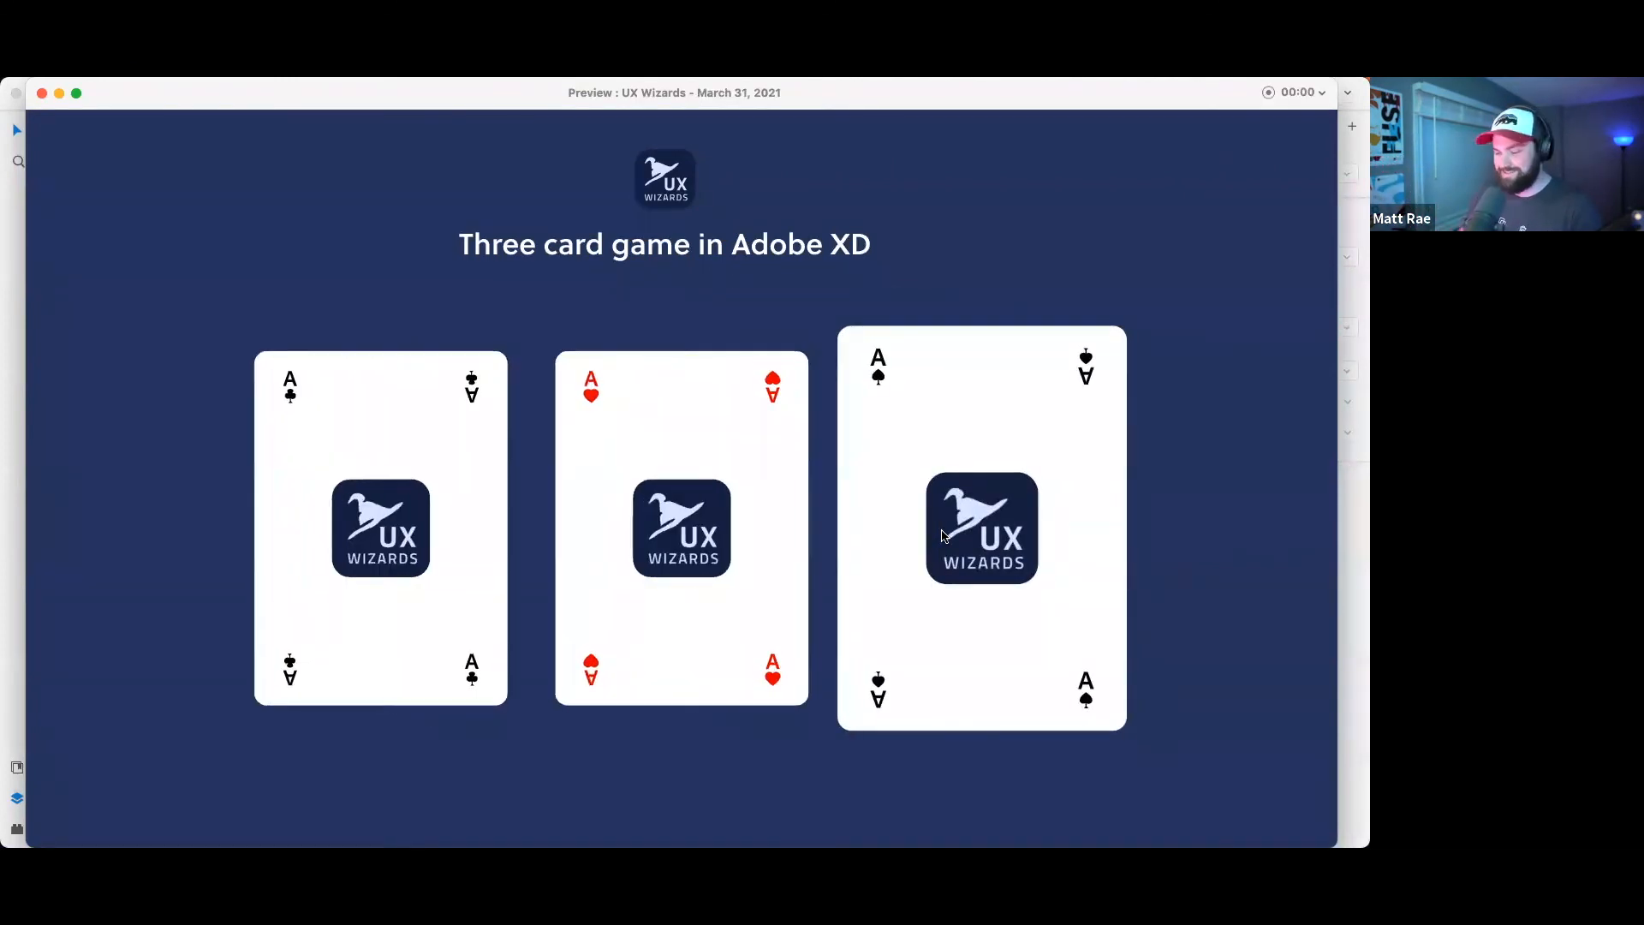
pyautogui.press('XF86AudioLowerVolume')
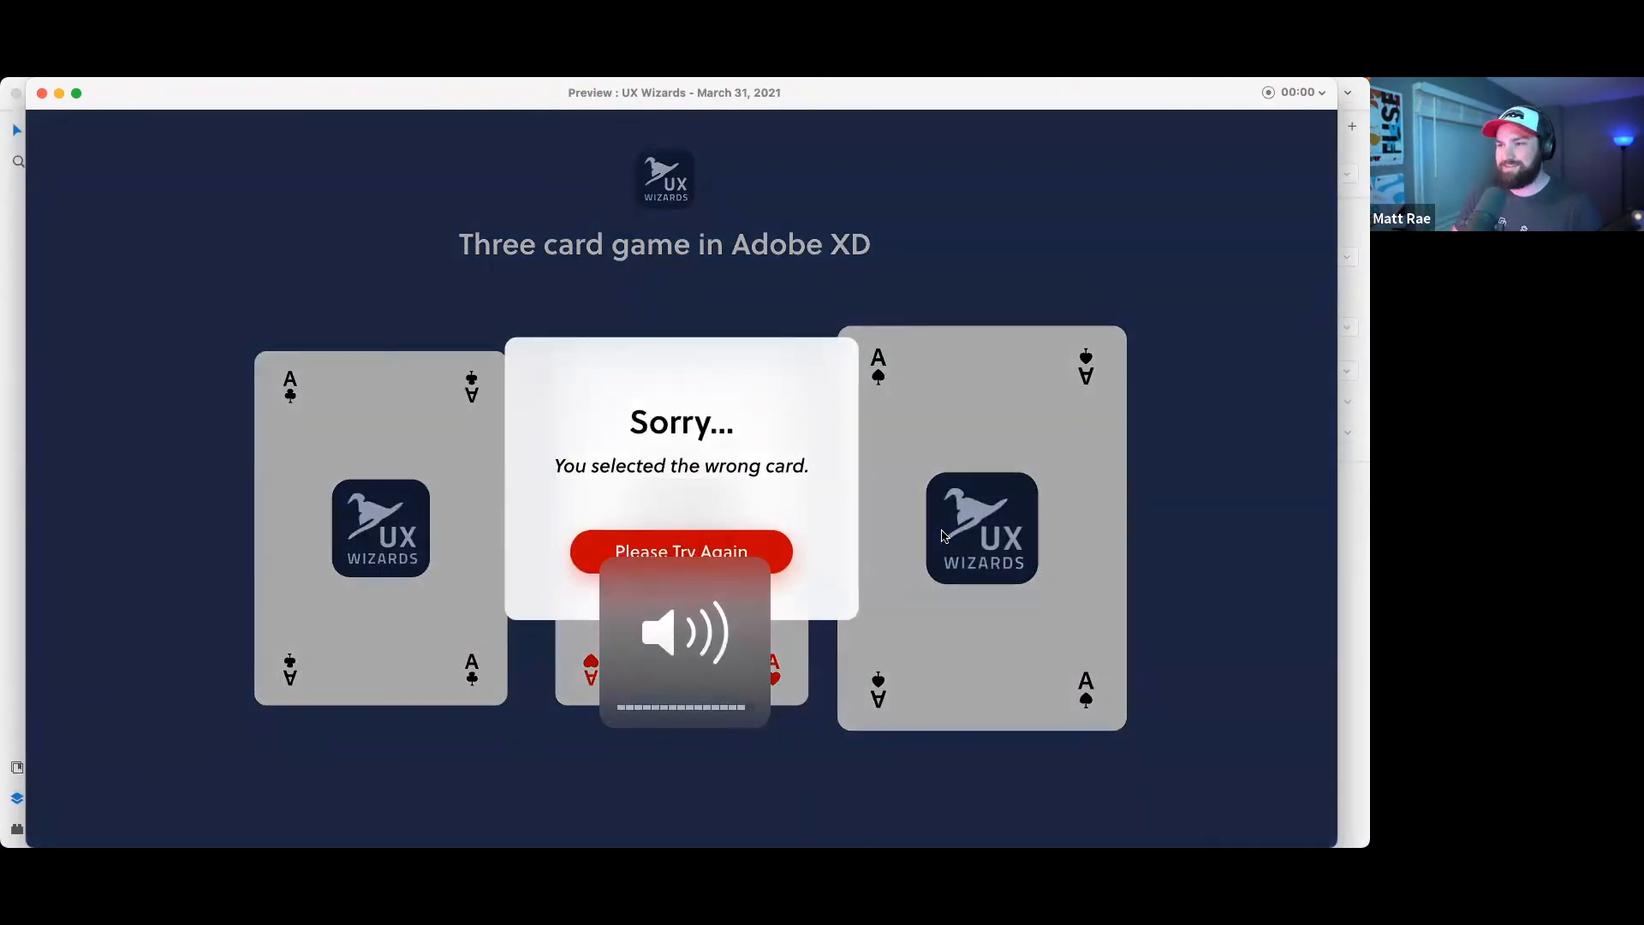
pyautogui.press('XF86AudioLowerVolume')
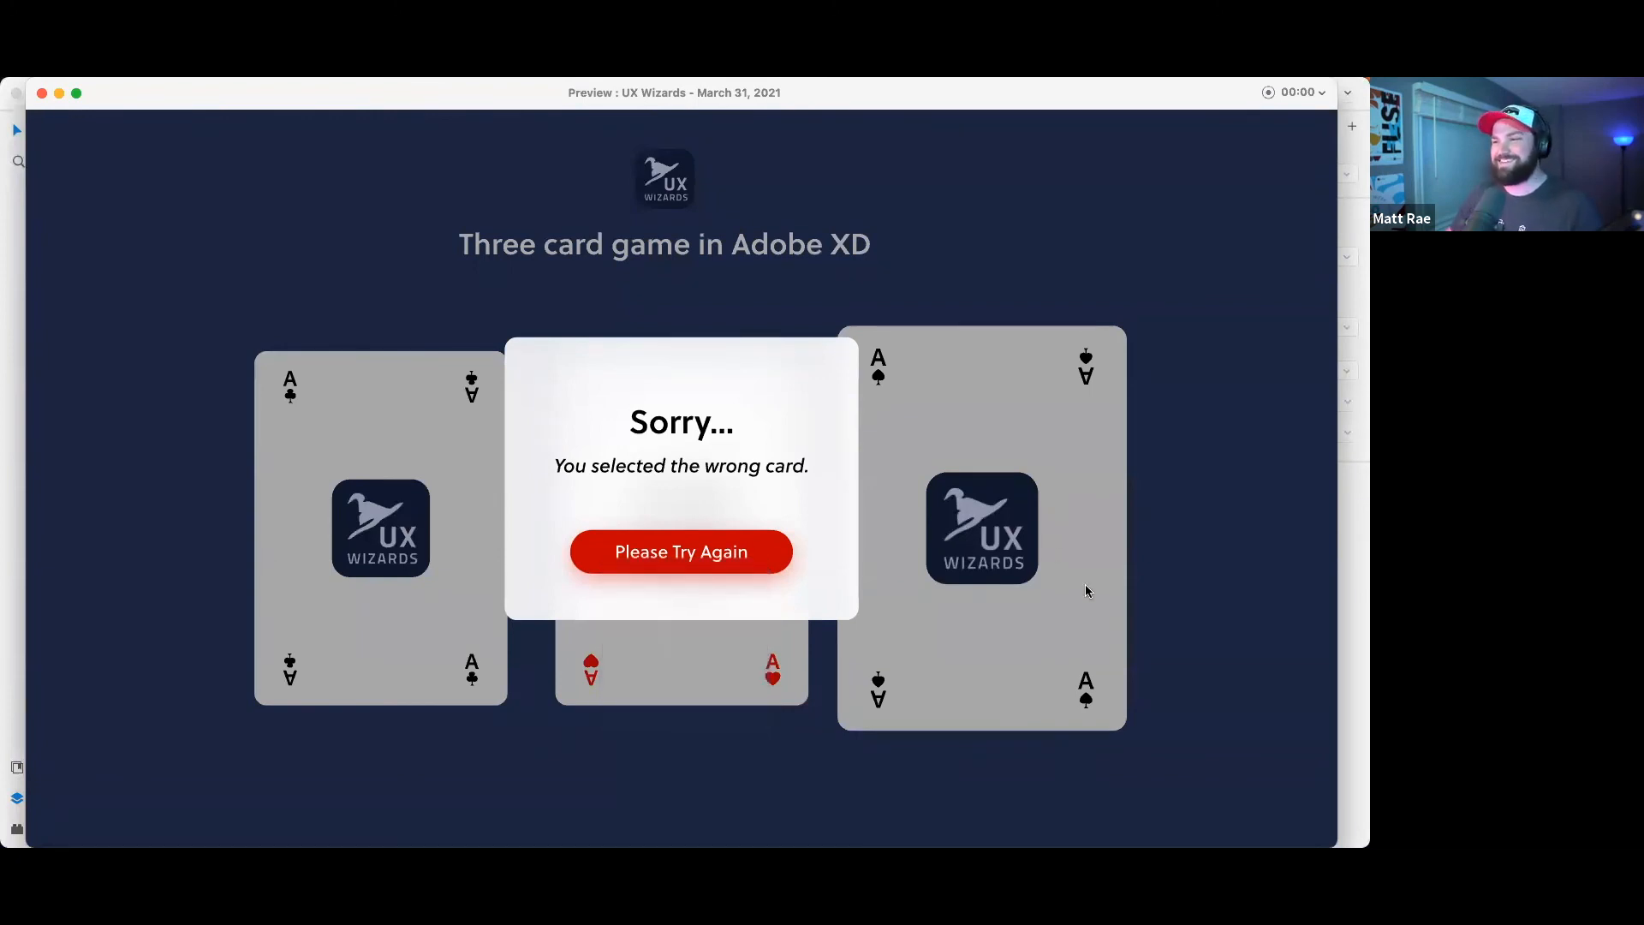
# - Try again from the Sorry overlay, close the preview and select the Home Landing Page artboard
pyautogui.click(666, 556)
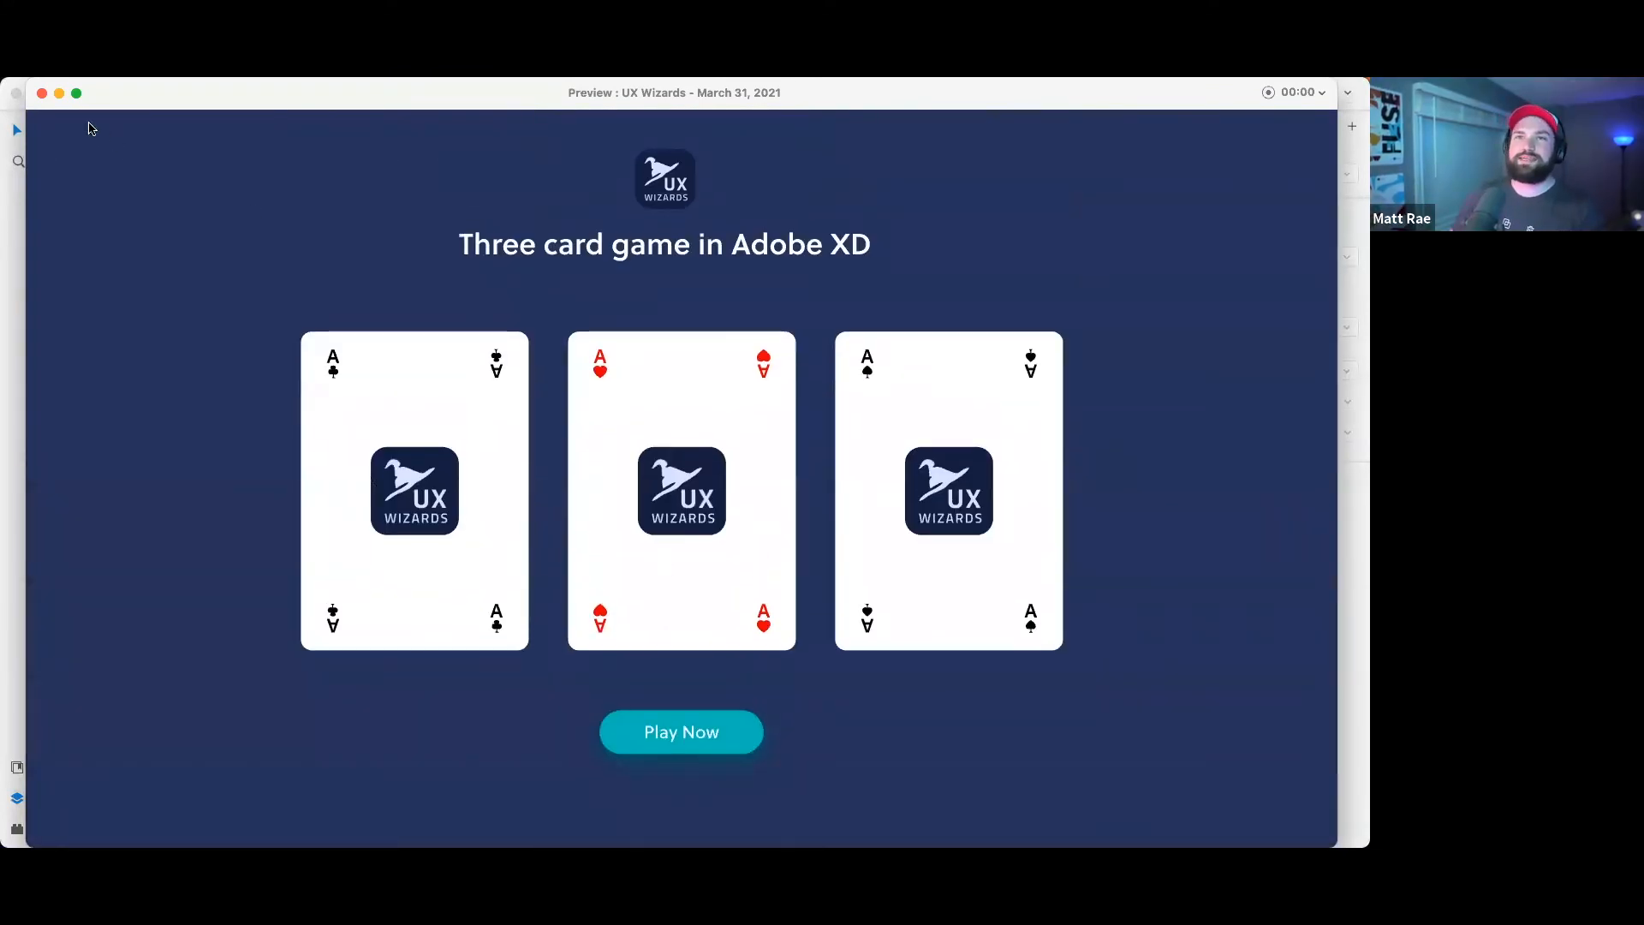
pyautogui.click(44, 97)
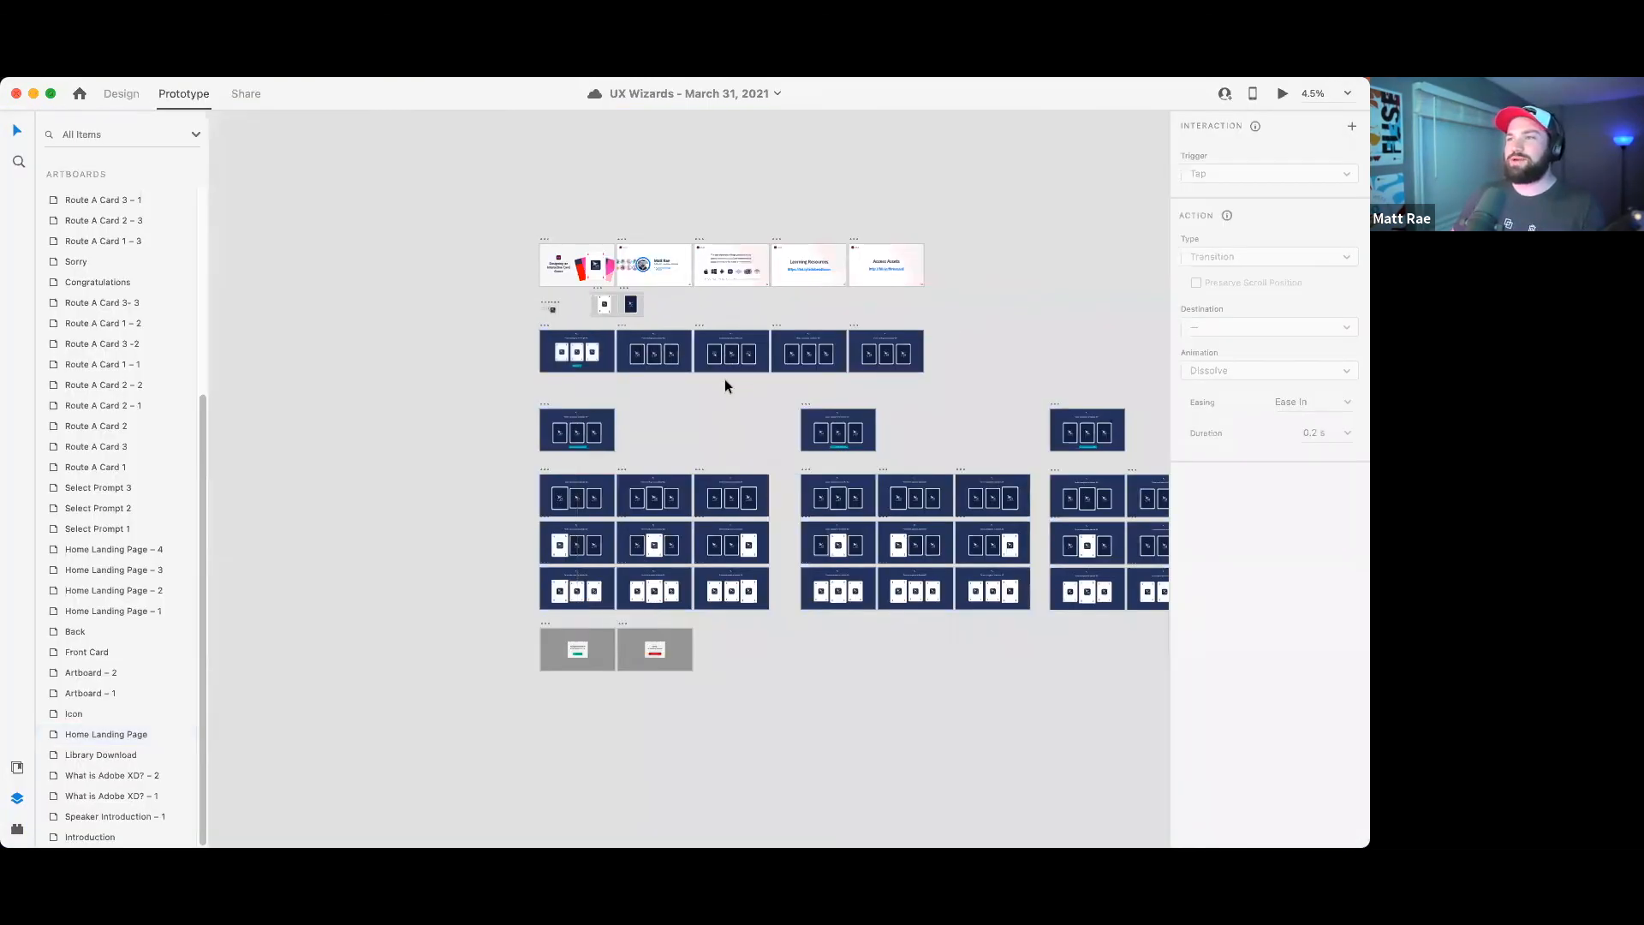
pyautogui.hscroll(5, 478, 385)
pyautogui.click(295, 334)
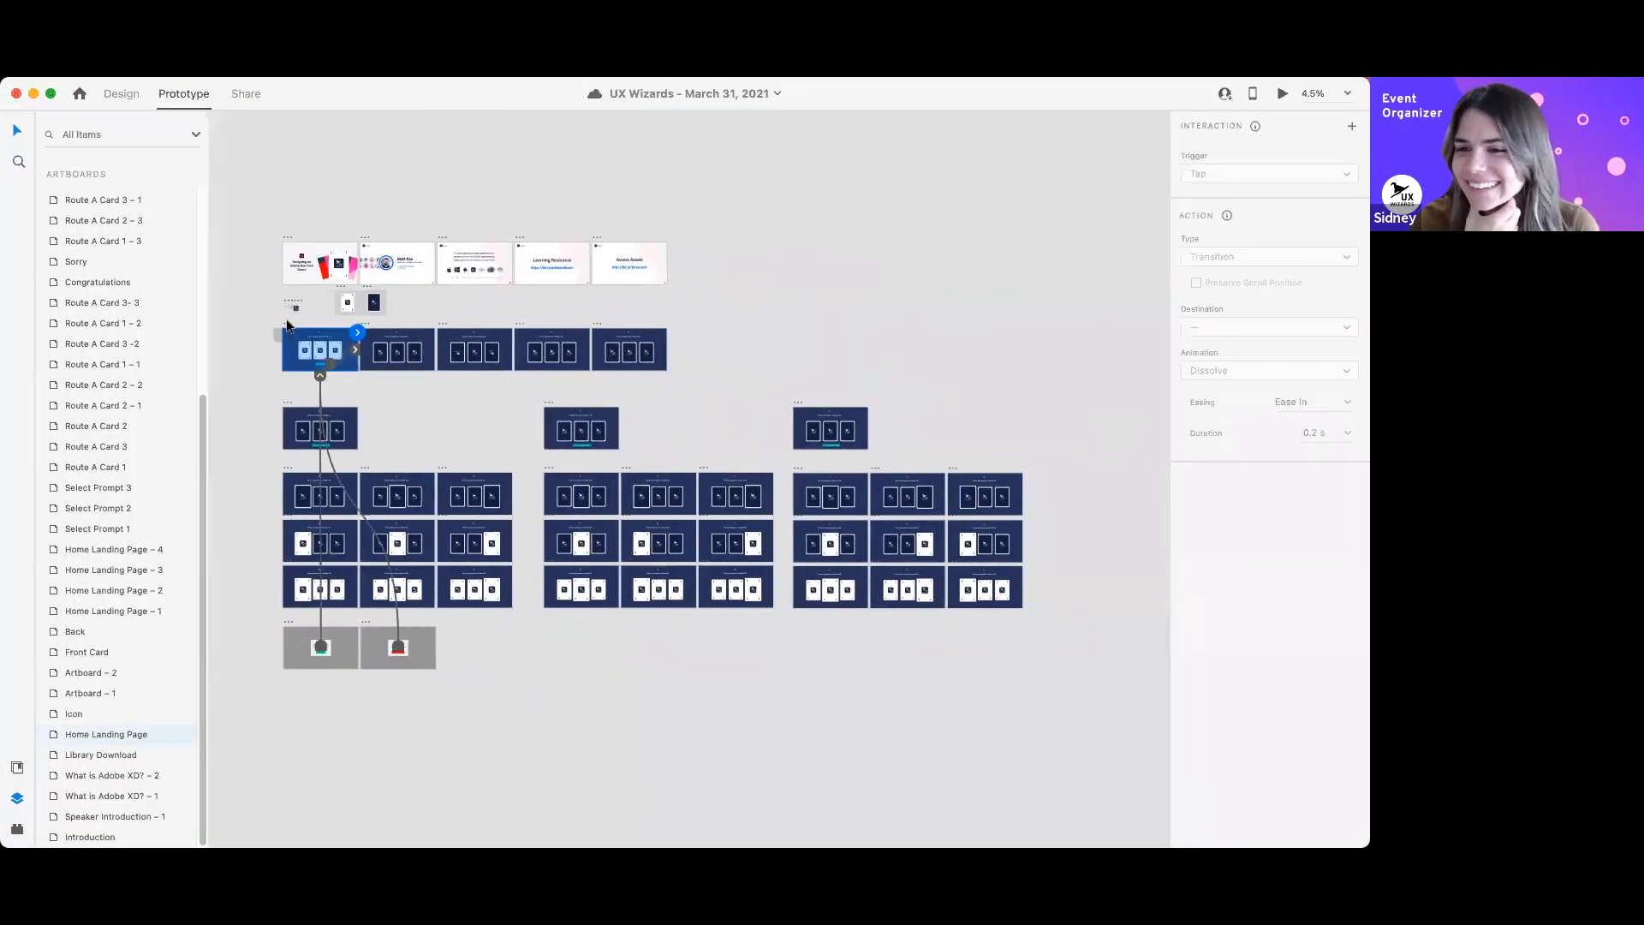
# - Rename the prototype flow starting at the Home Landing Page artboard to "Wizards Three Card Game"
pyautogui.scroll(2, 280, 337)
pyautogui.scroll(1, 280, 336)
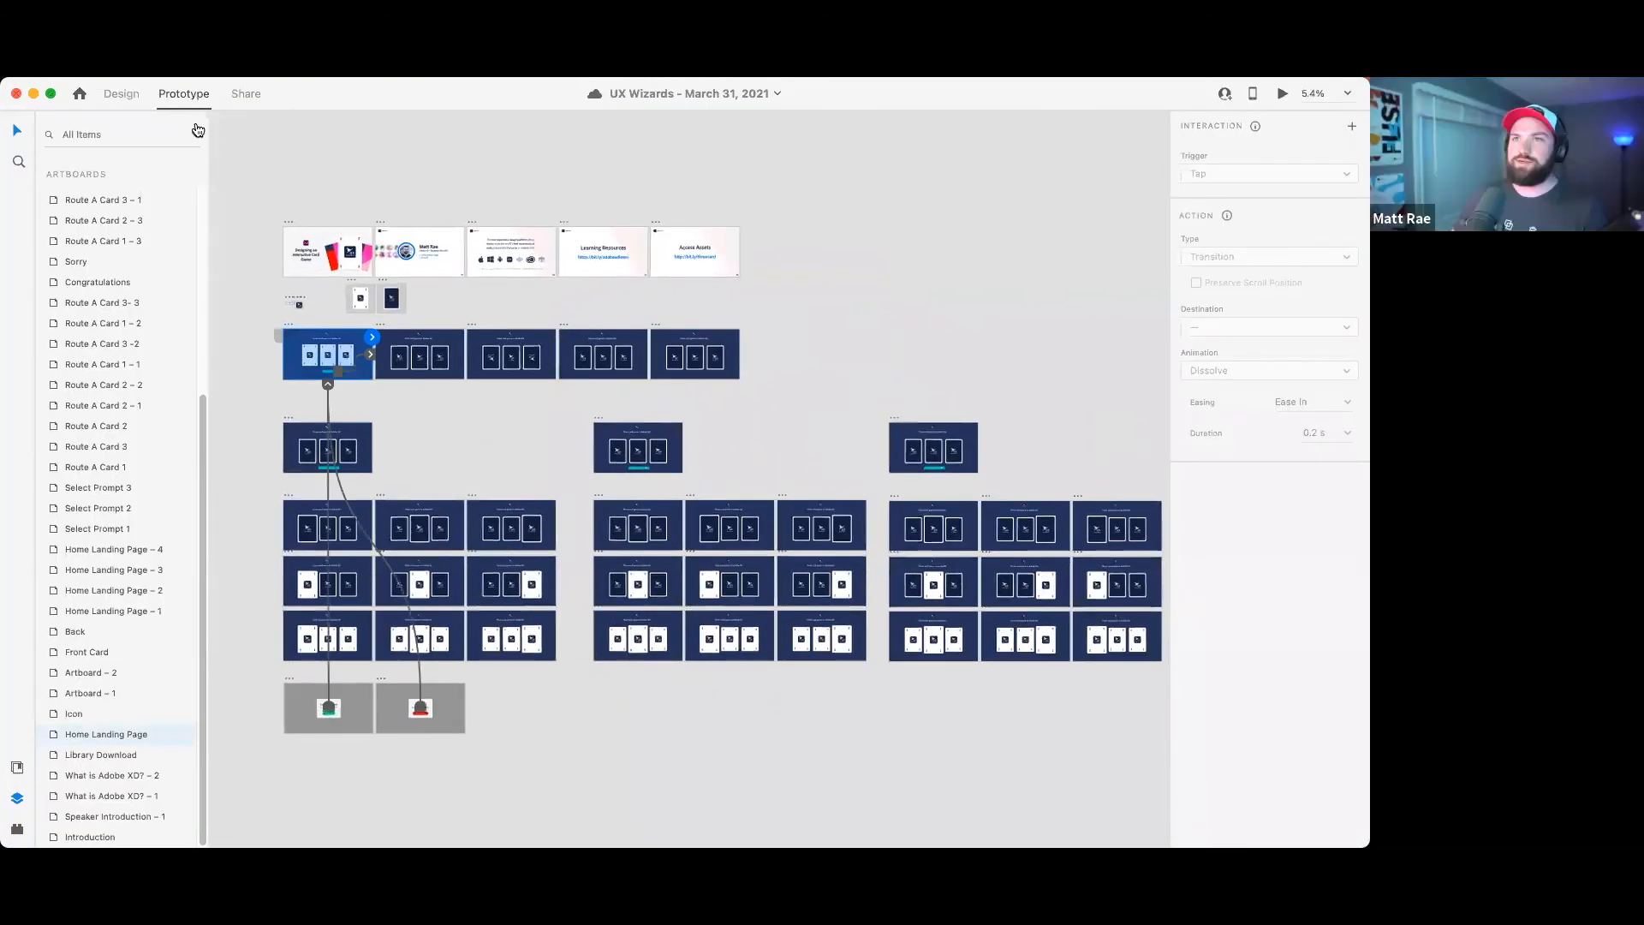
pyautogui.click(275, 339)
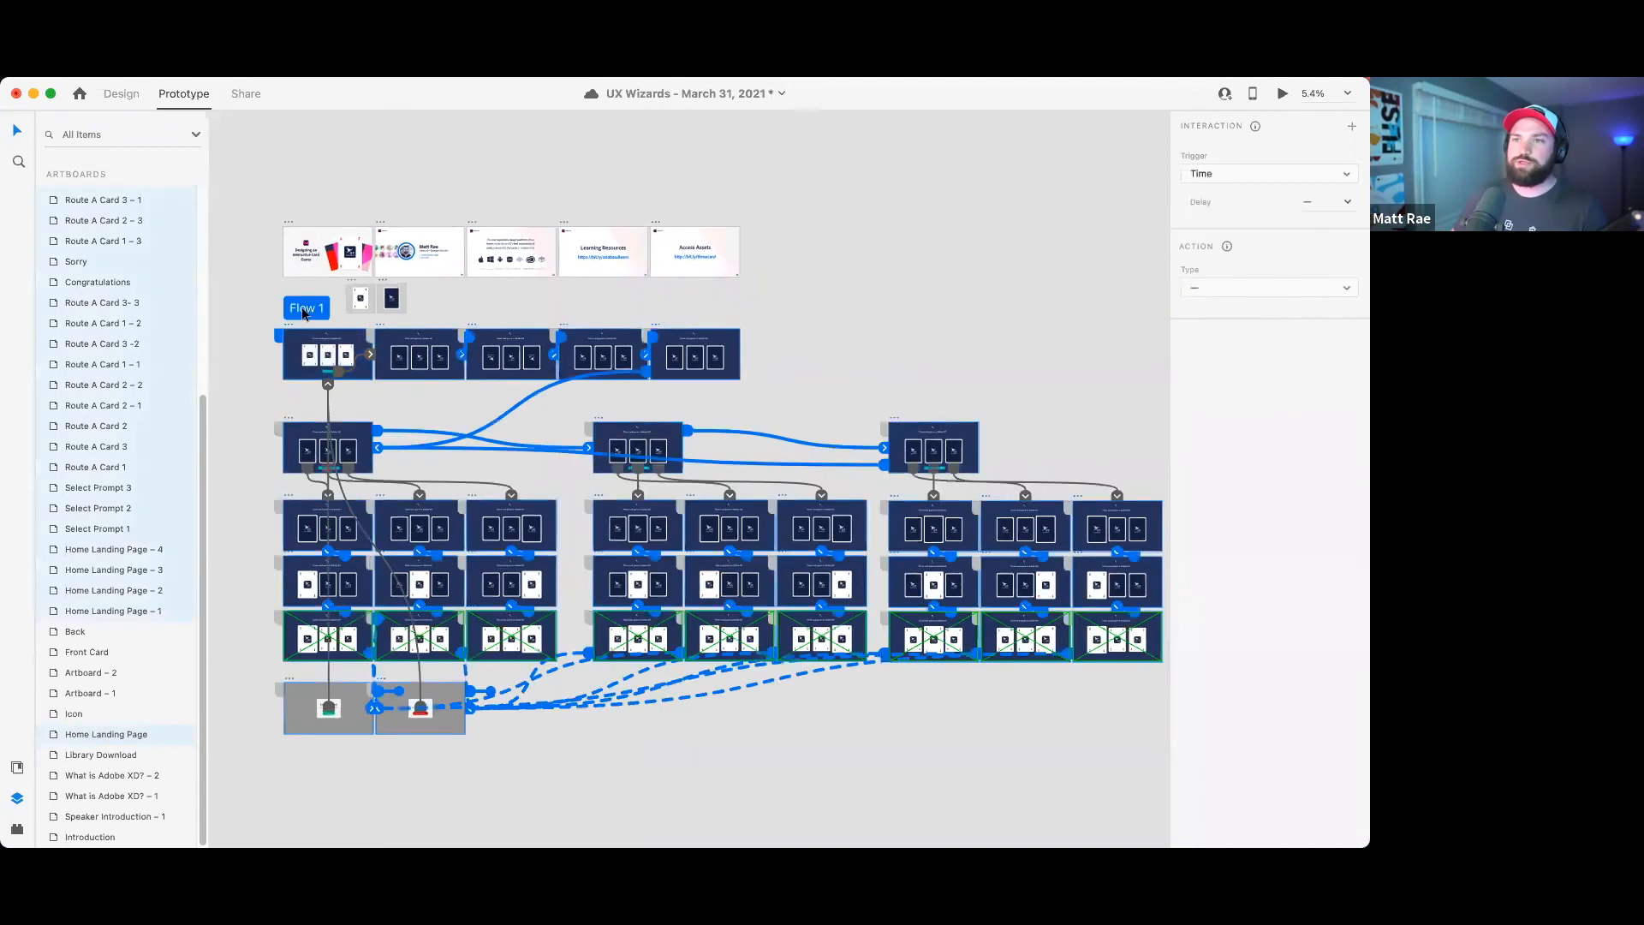
pyautogui.doubleClick(303, 310)
pyautogui.press('BackSpace')
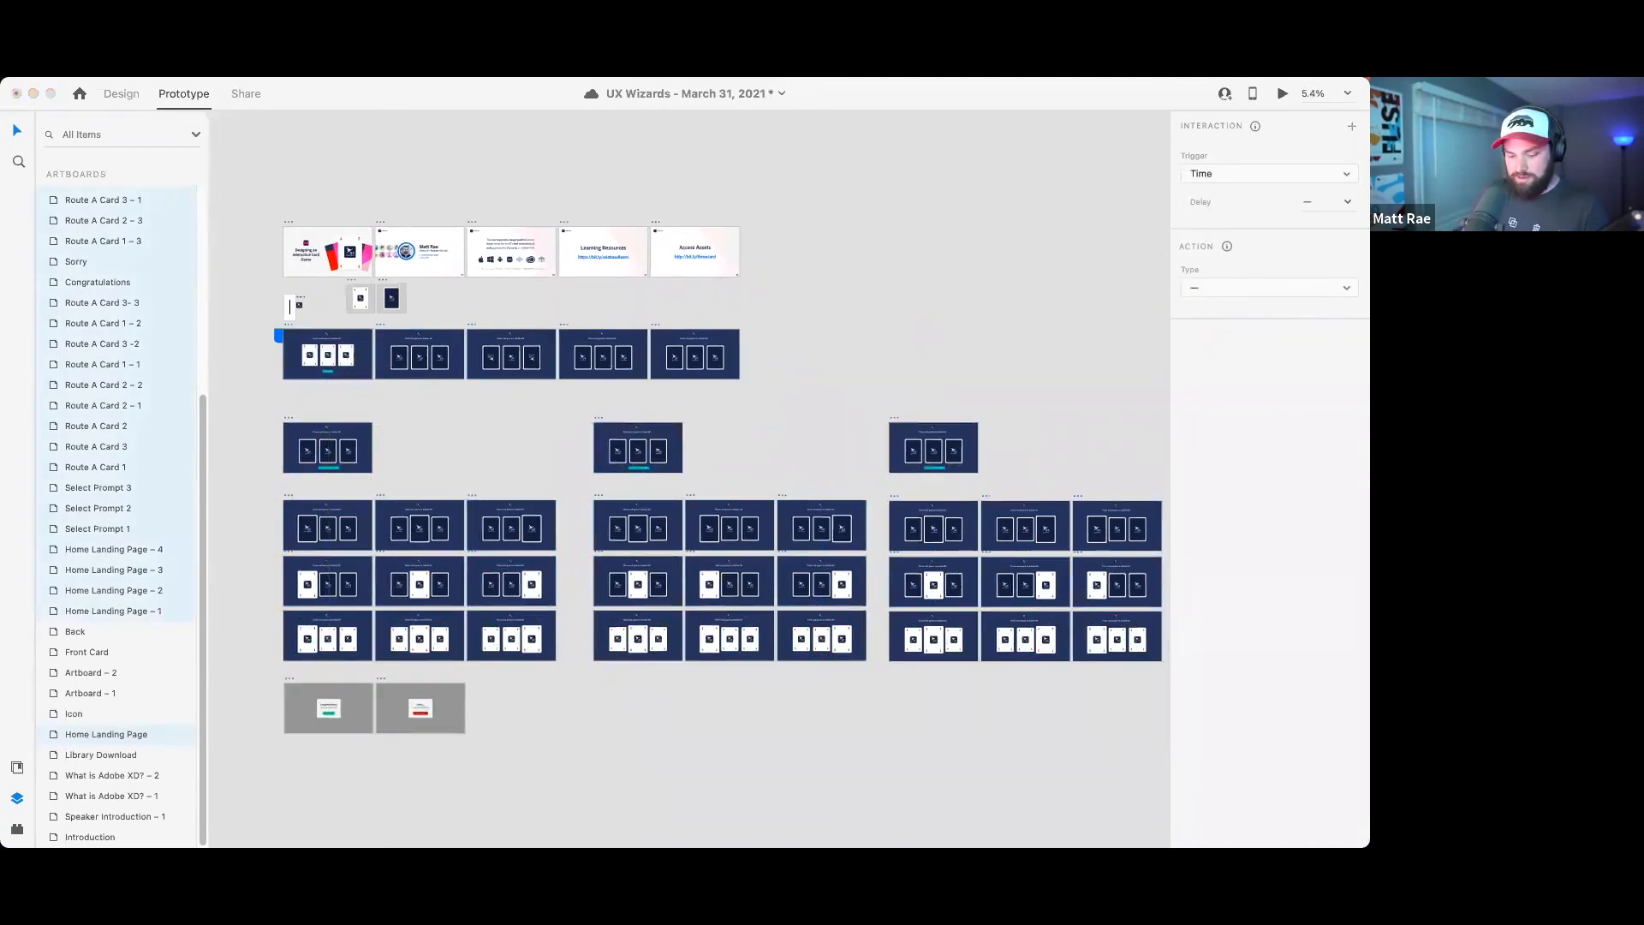
pyautogui.write('Wiza')
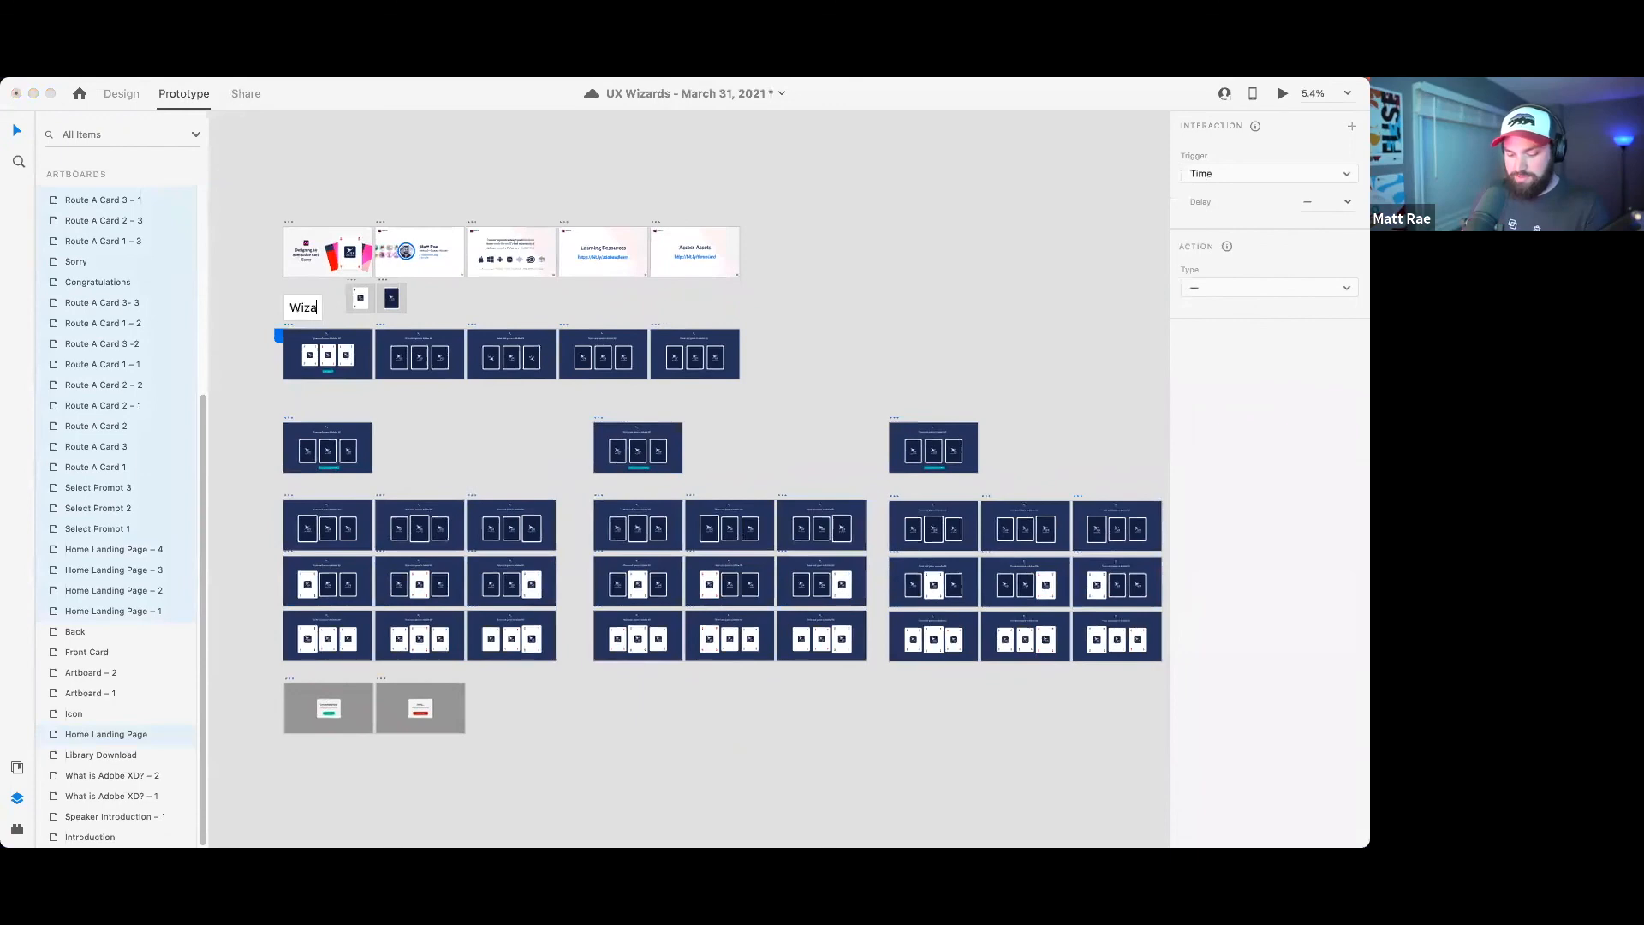
pyautogui.write('rds Three Card H')
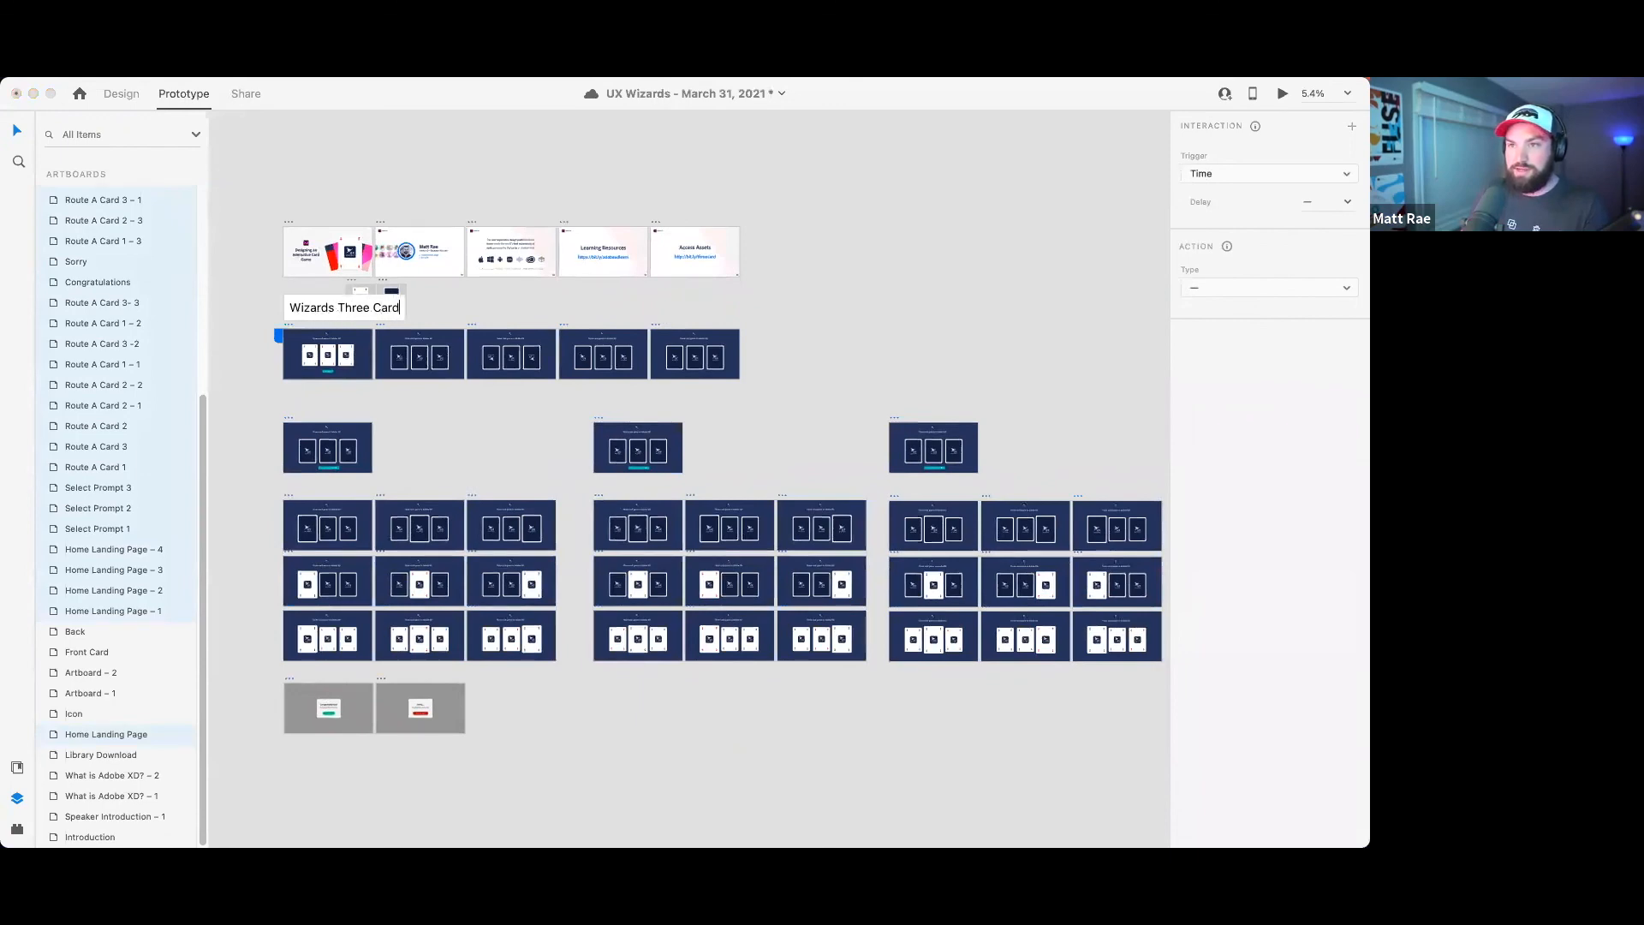
pyautogui.press('BackSpace')
pyautogui.write('Game')
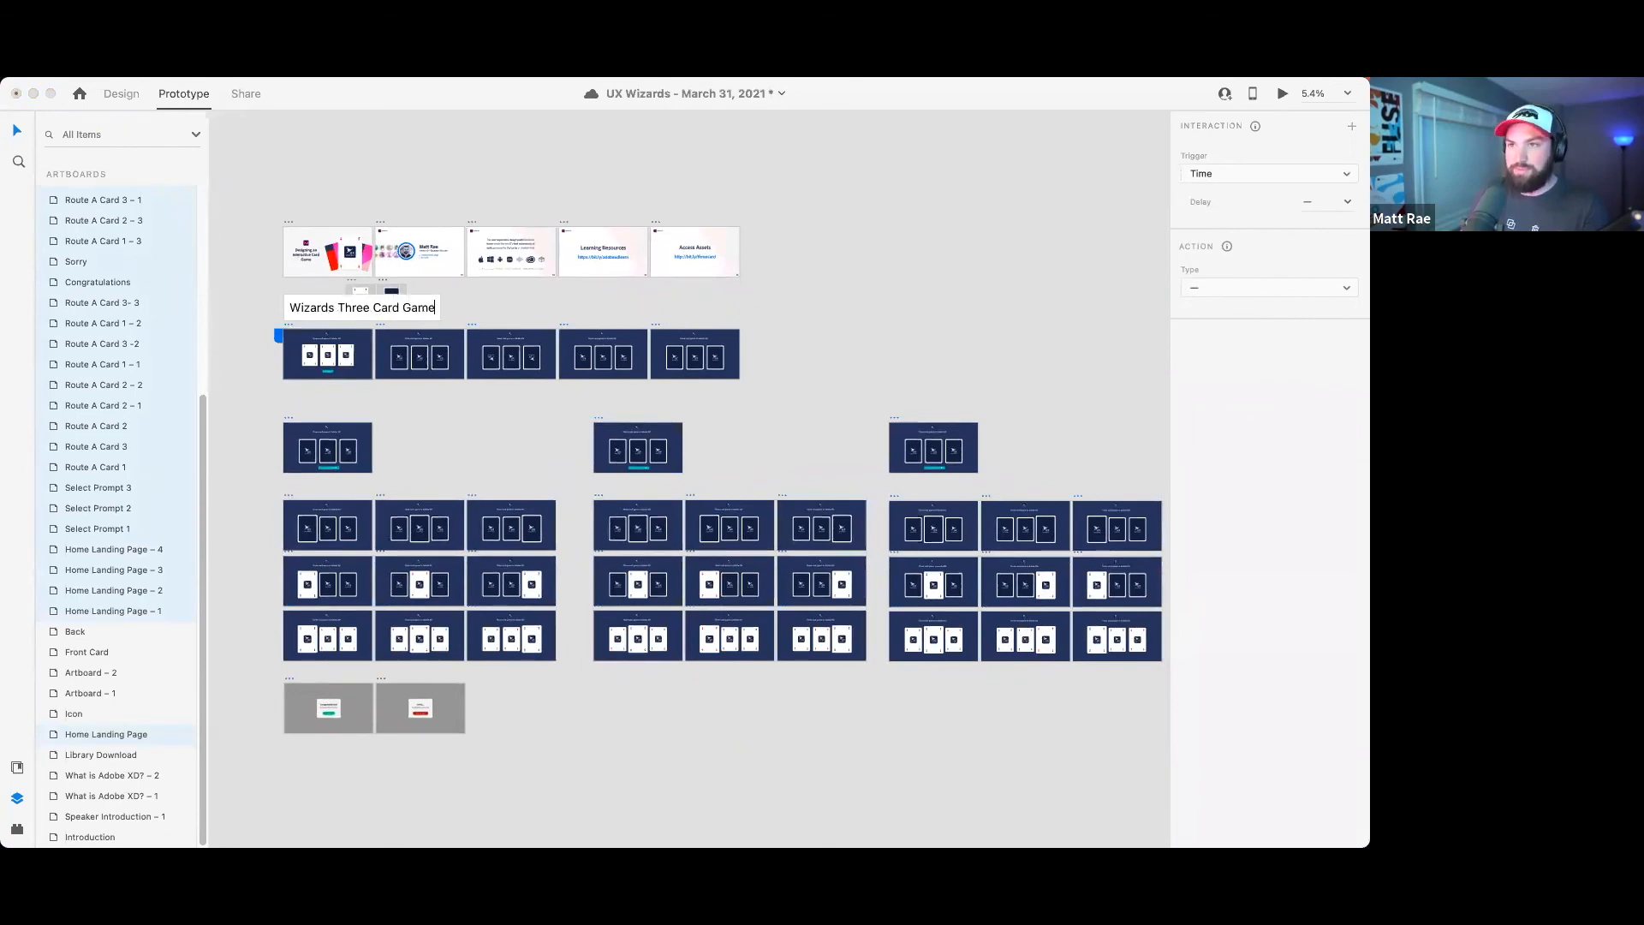
pyautogui.press('Return')
# - Create a User Testing share link for the Wizards Three Card Game flow, open to anyone with the link, and copy it
pyautogui.click(248, 96)
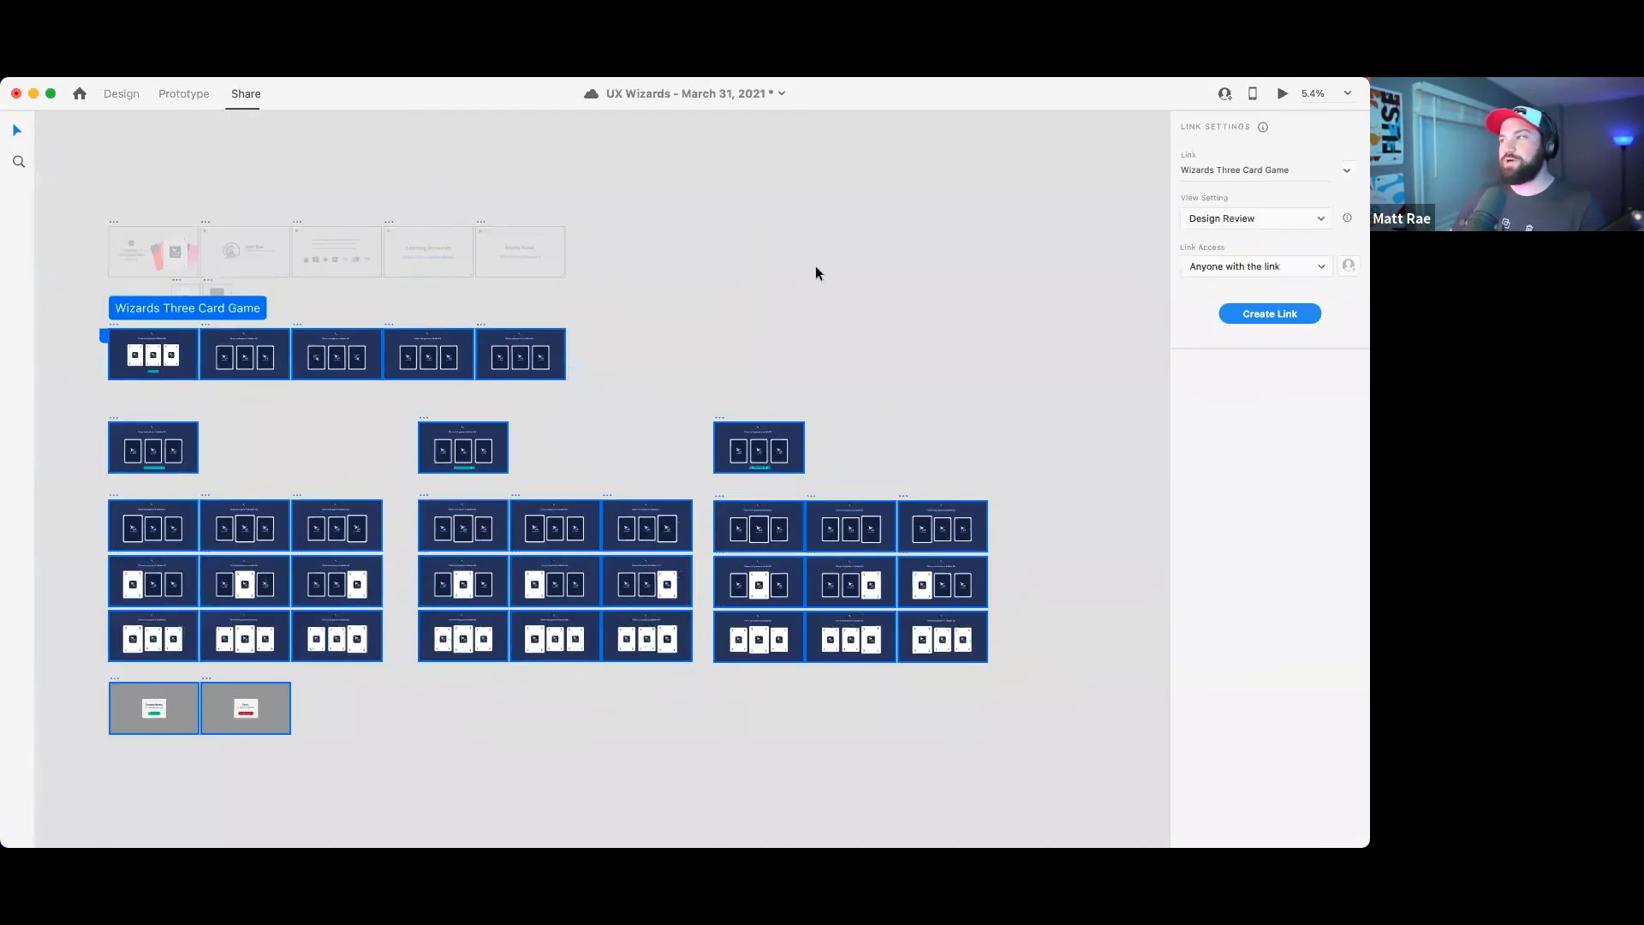
pyautogui.click(1245, 219)
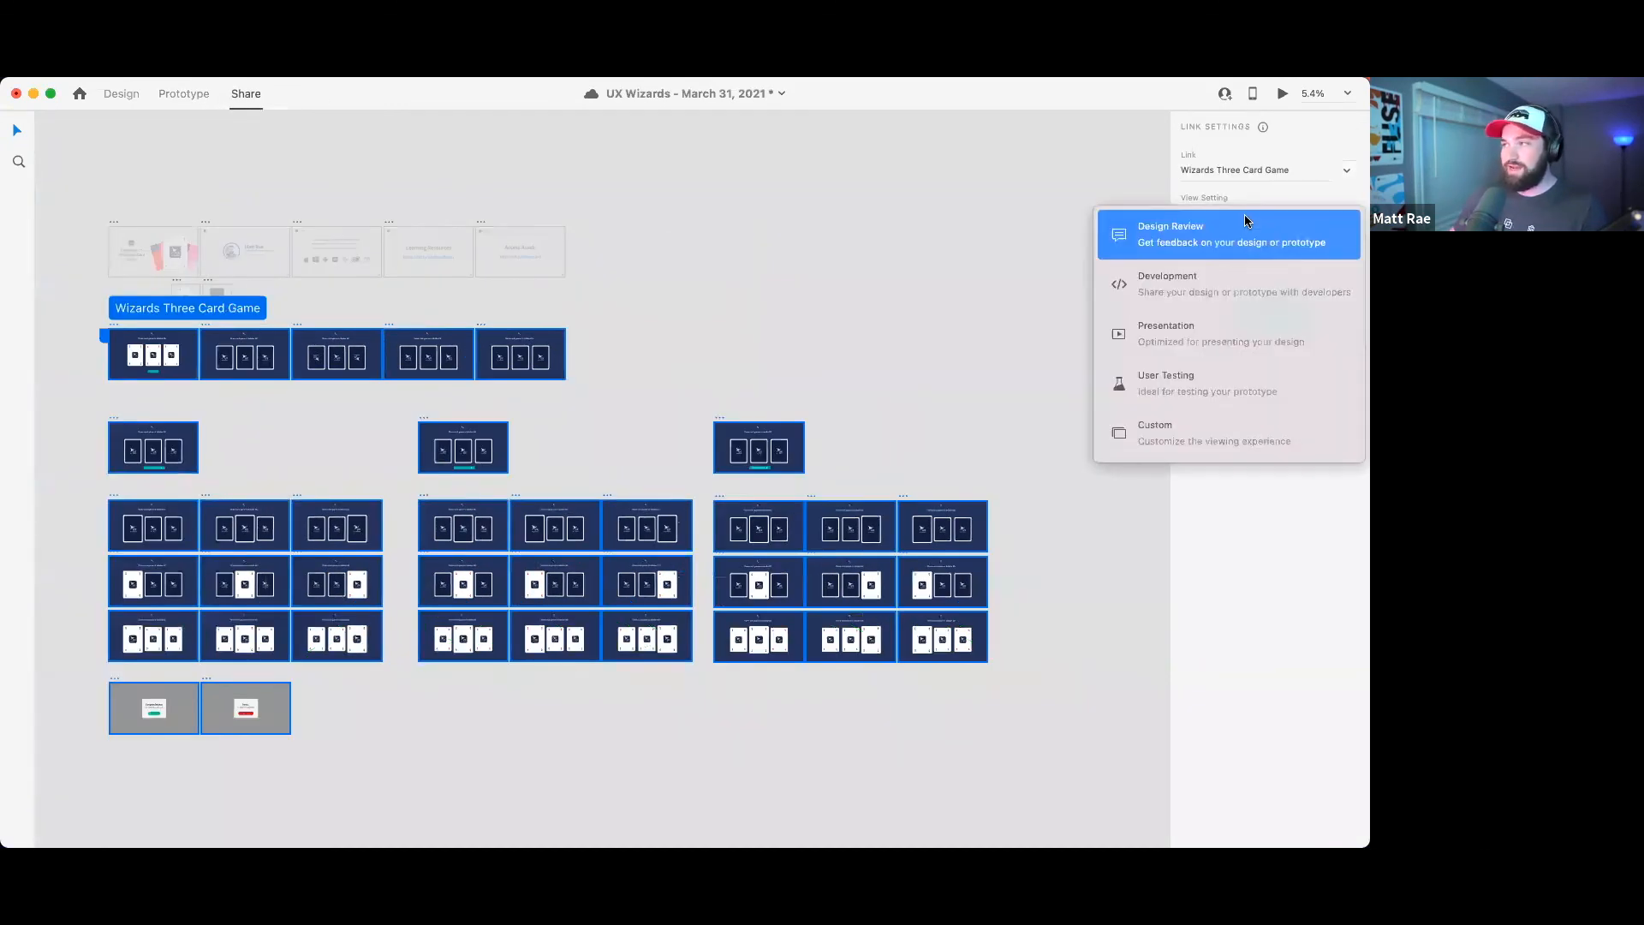
pyautogui.click(1247, 379)
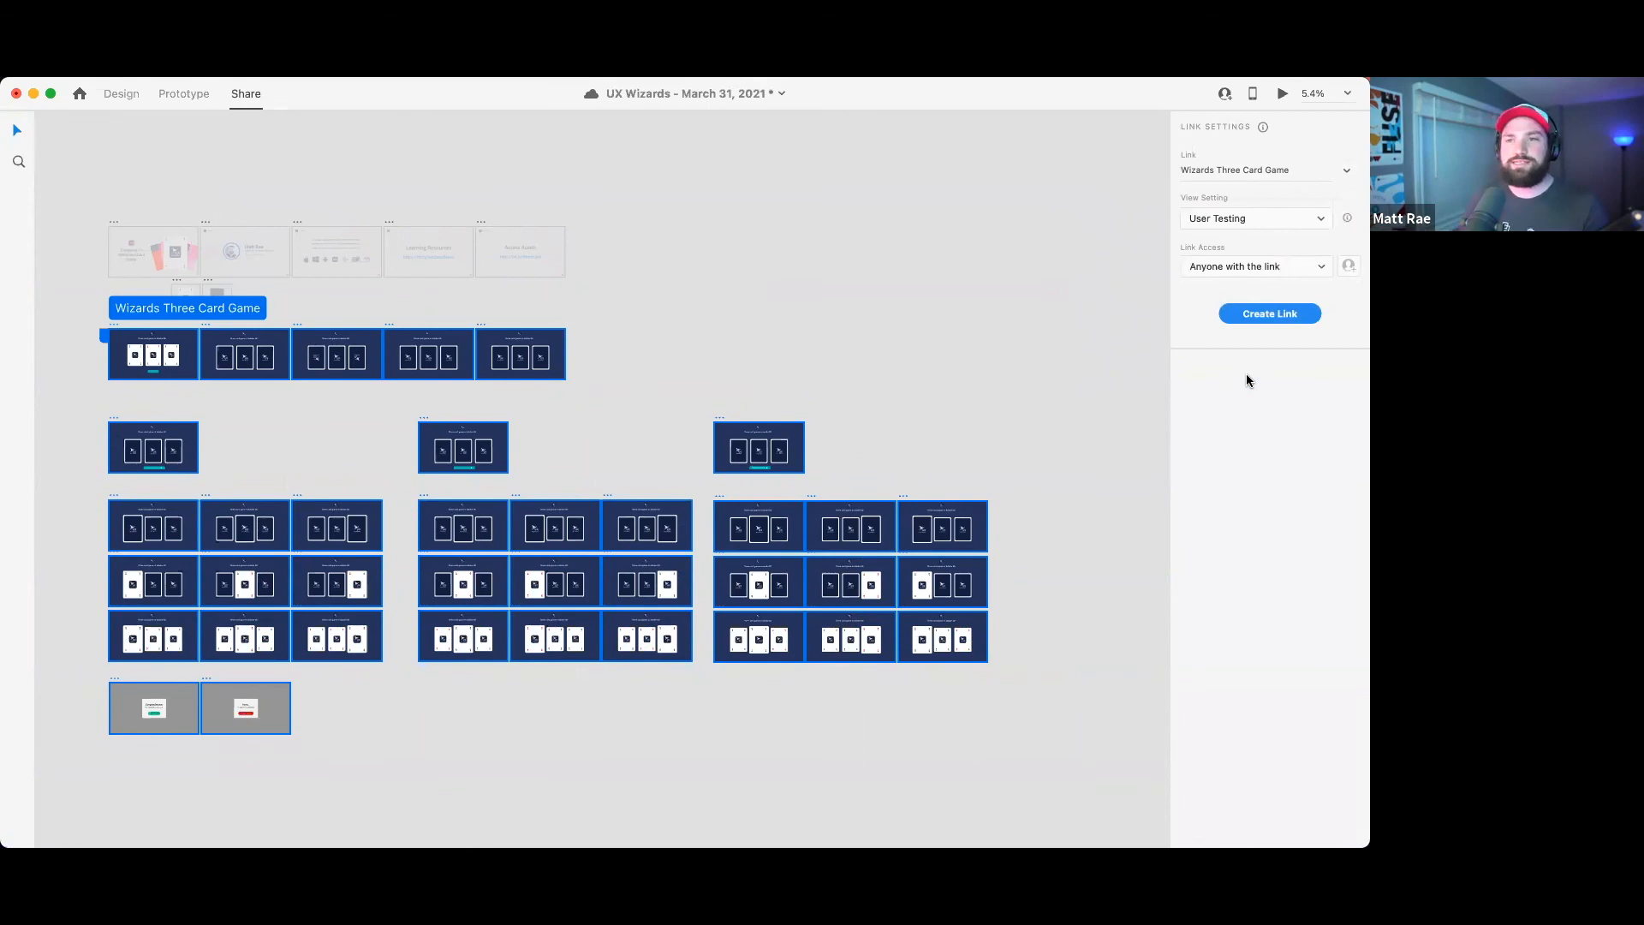
pyautogui.click(1285, 315)
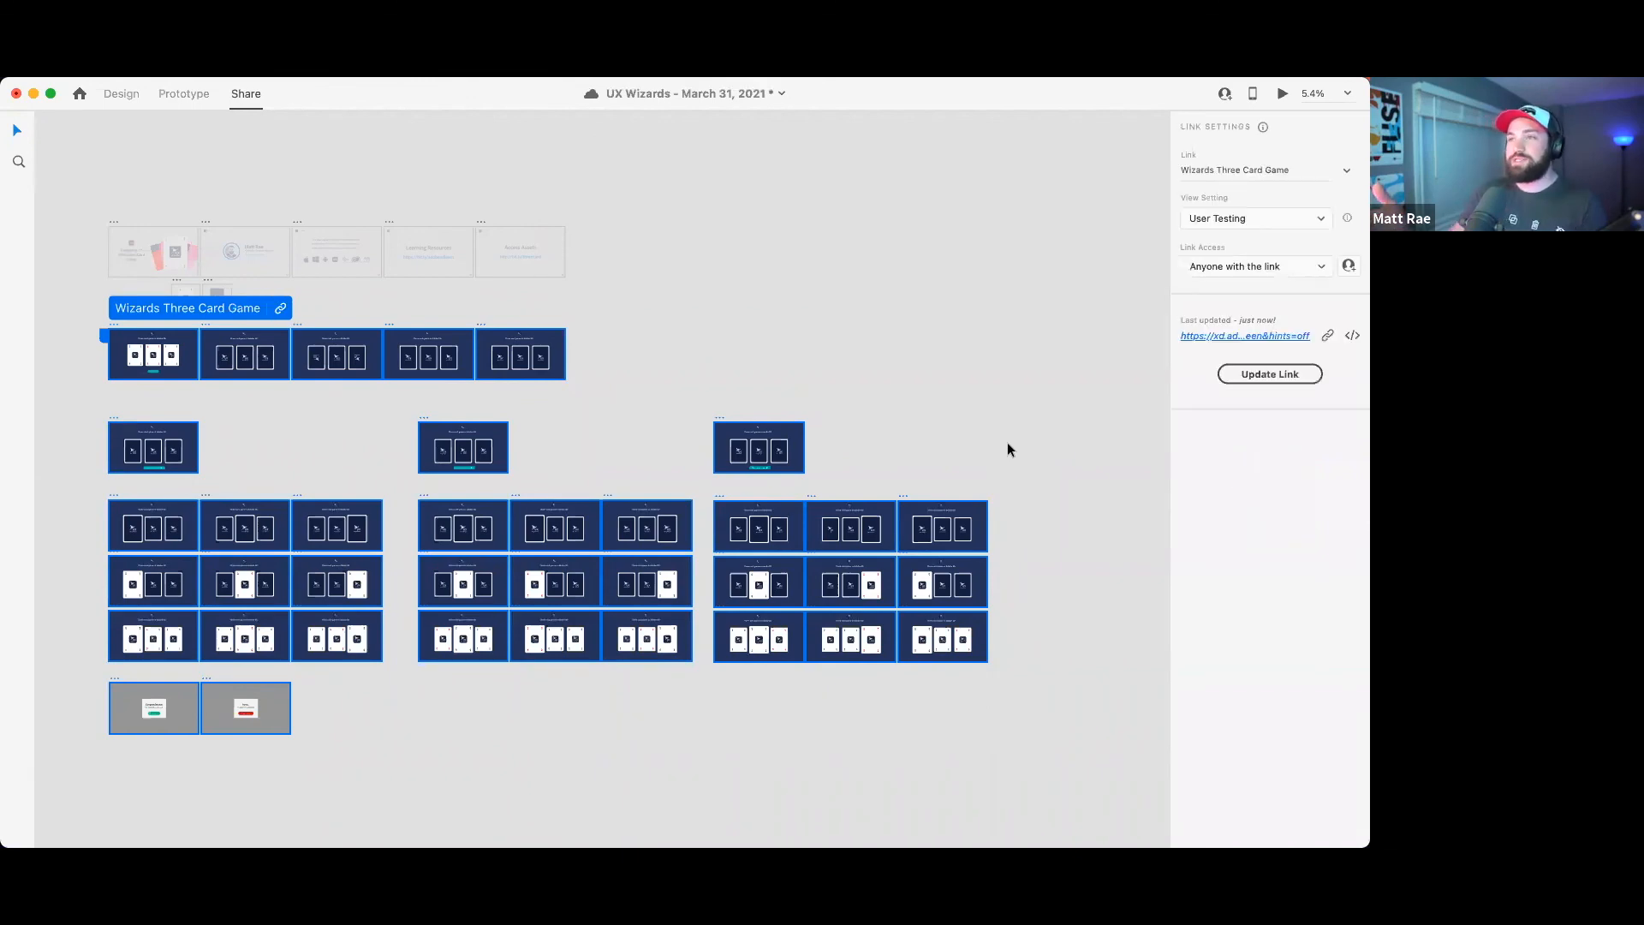
pyautogui.click(1327, 336)
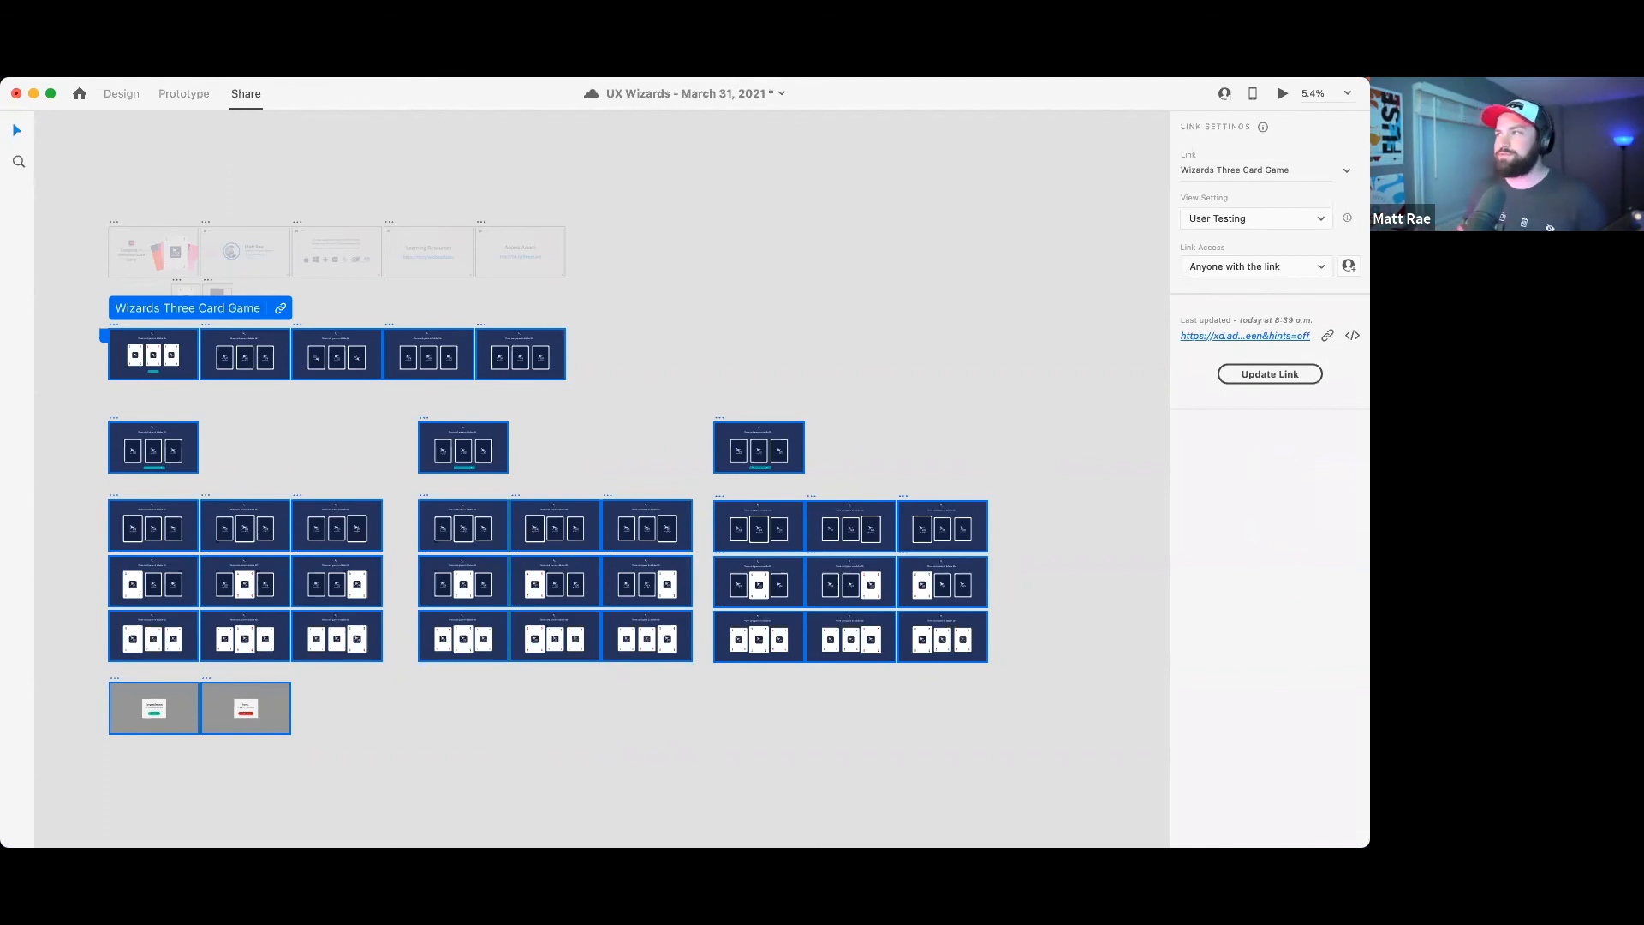
# - Save the document and return to designing with no artboards selected
pyautogui.press('super+s')
pyautogui.hscroll(-2, 536, 682)
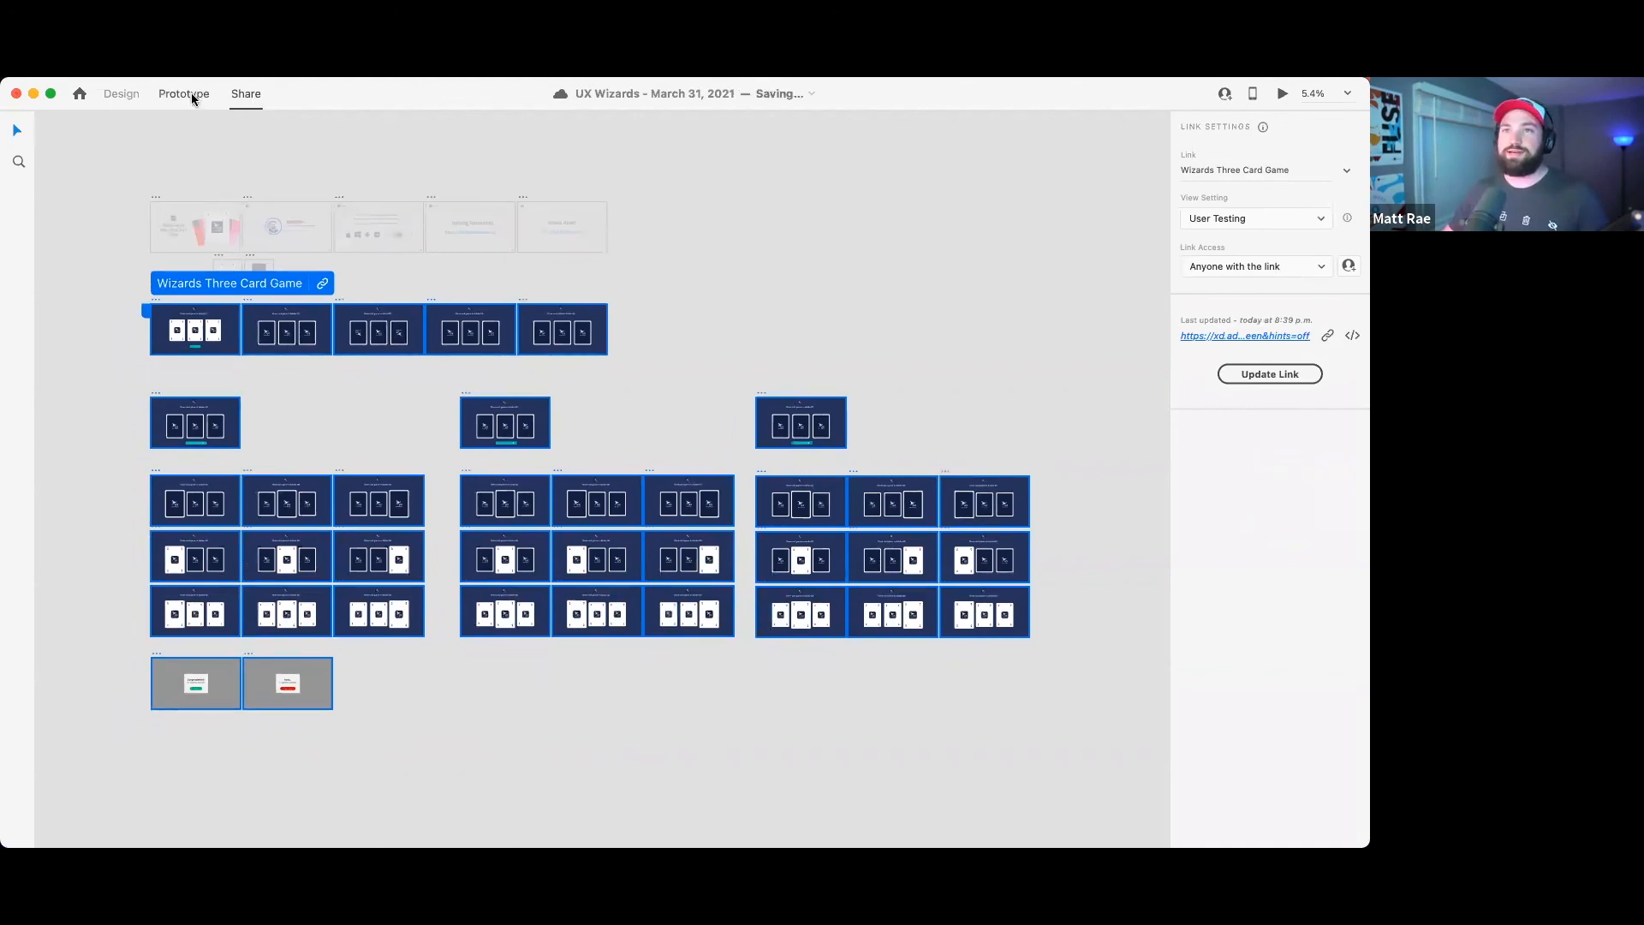
pyautogui.click(191, 95)
pyautogui.click(120, 96)
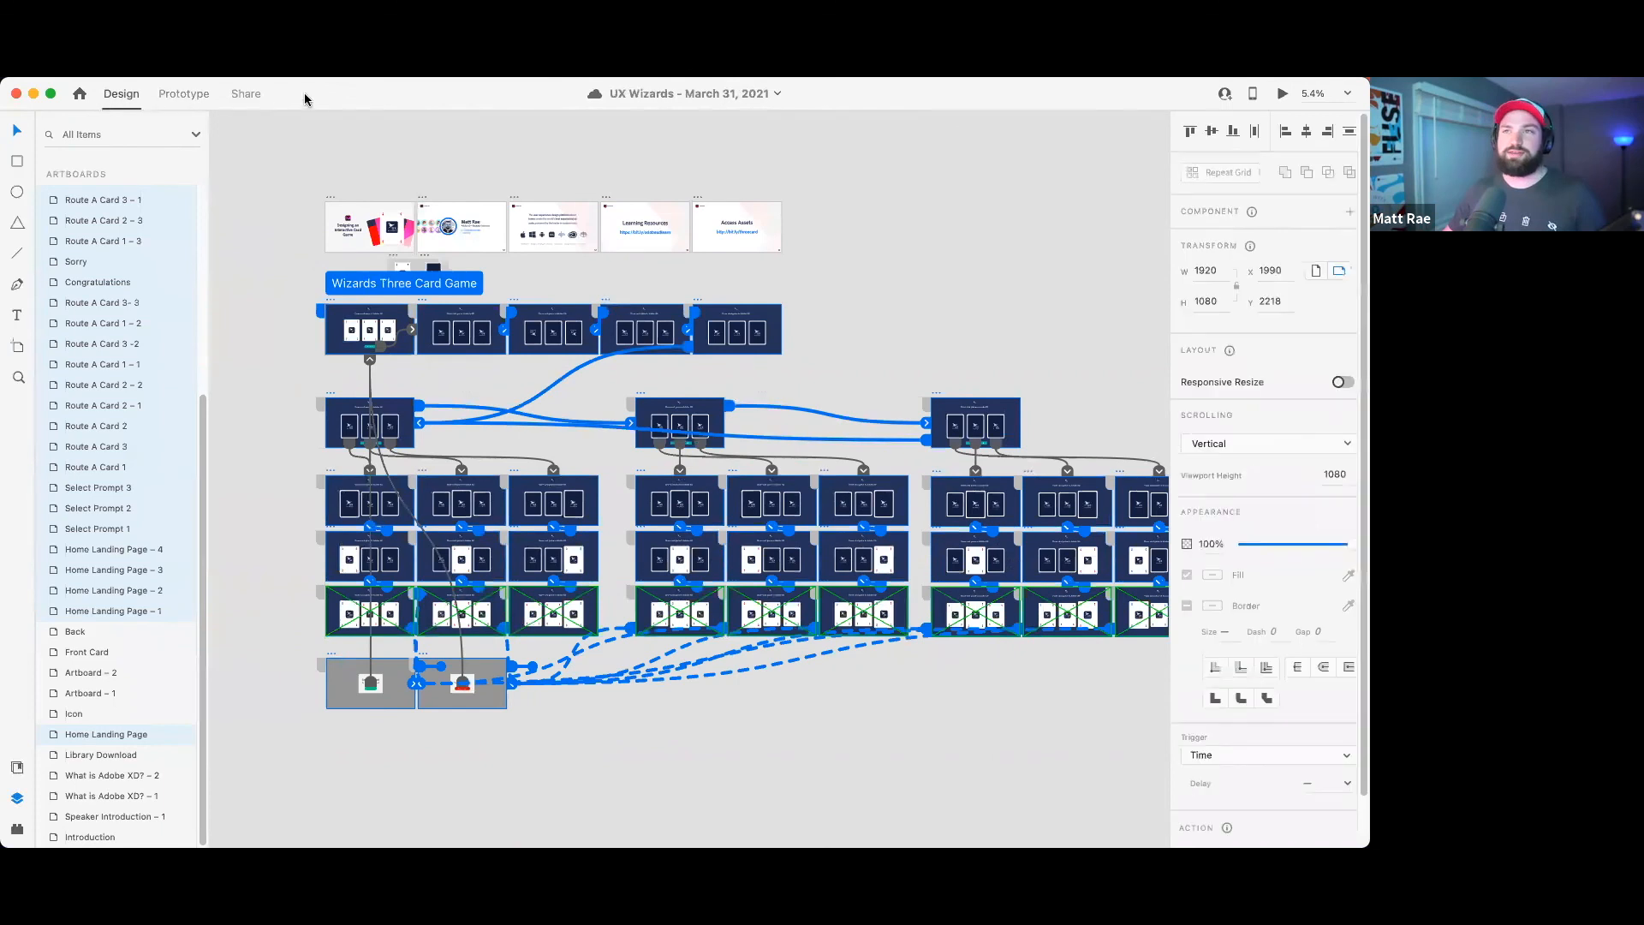
pyautogui.click(328, 178)
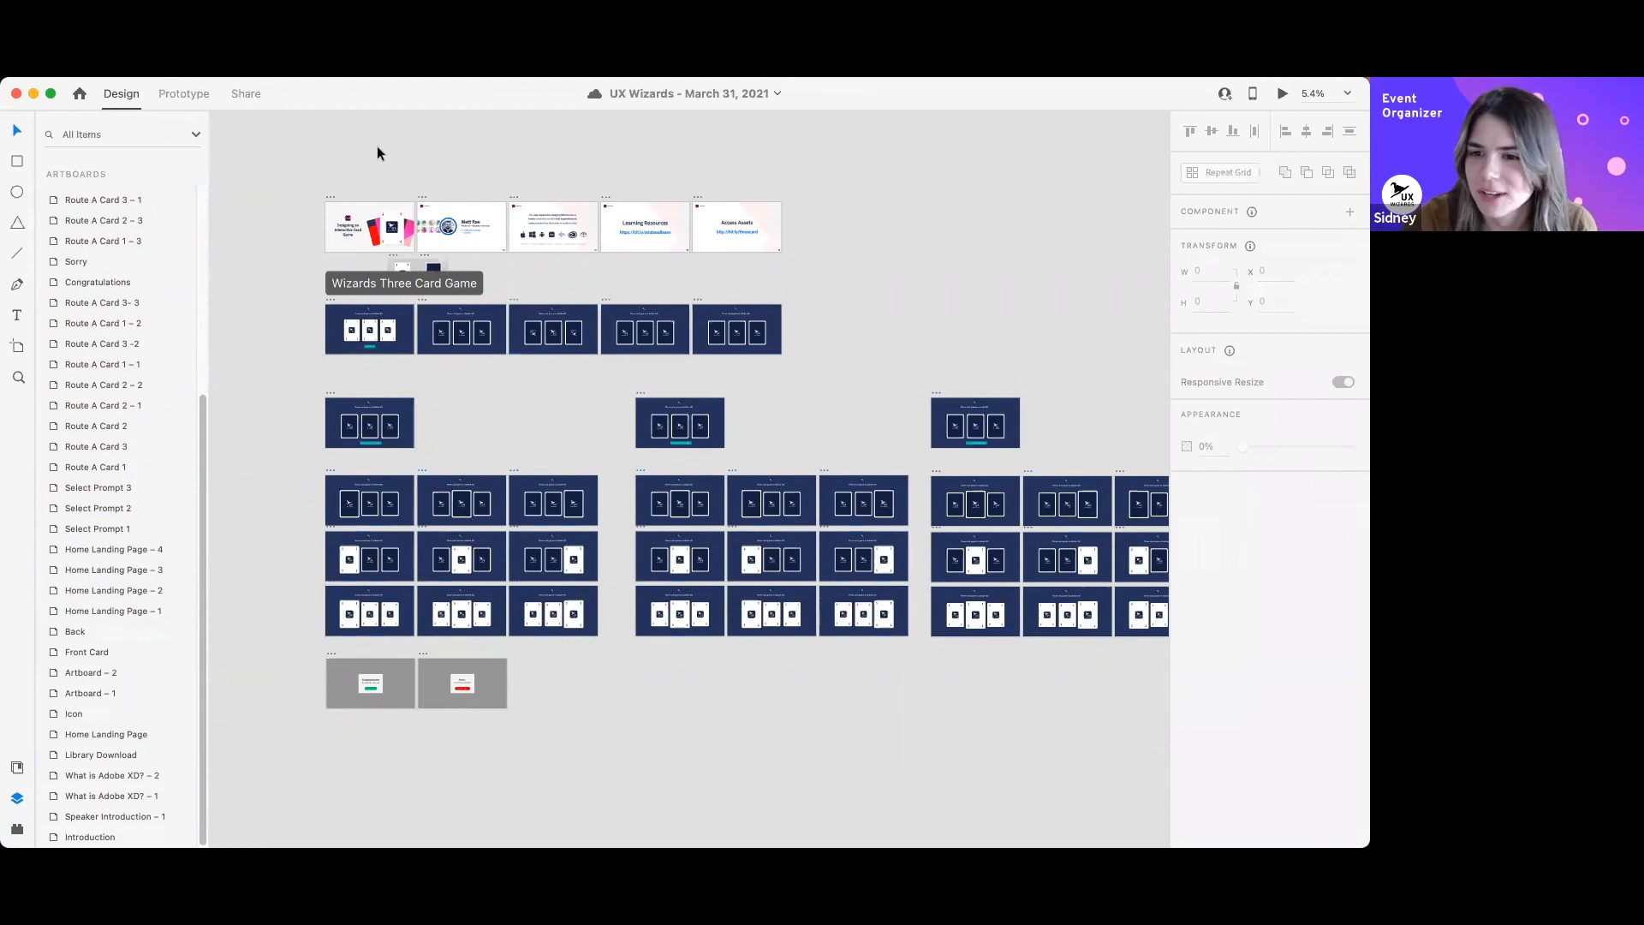
pyautogui.moveTo(280, 161); pyautogui.dragTo(1044, 760)
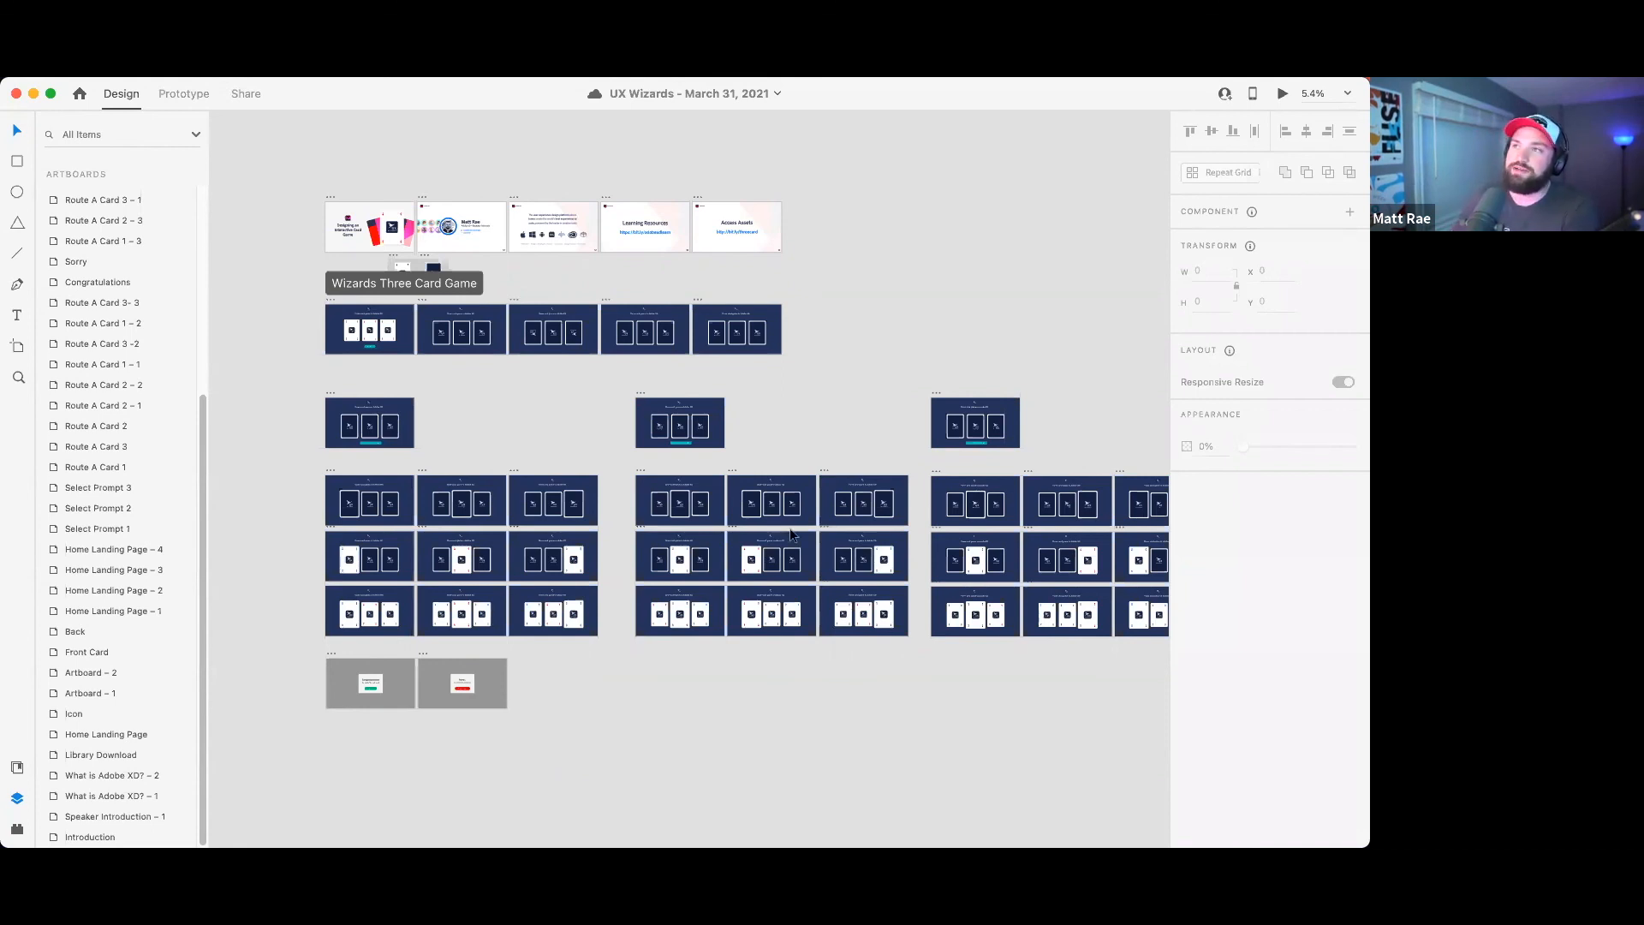
# - Mark the 8:39 PM version in the document history with the name "Game Complete"
pyautogui.click(775, 94)
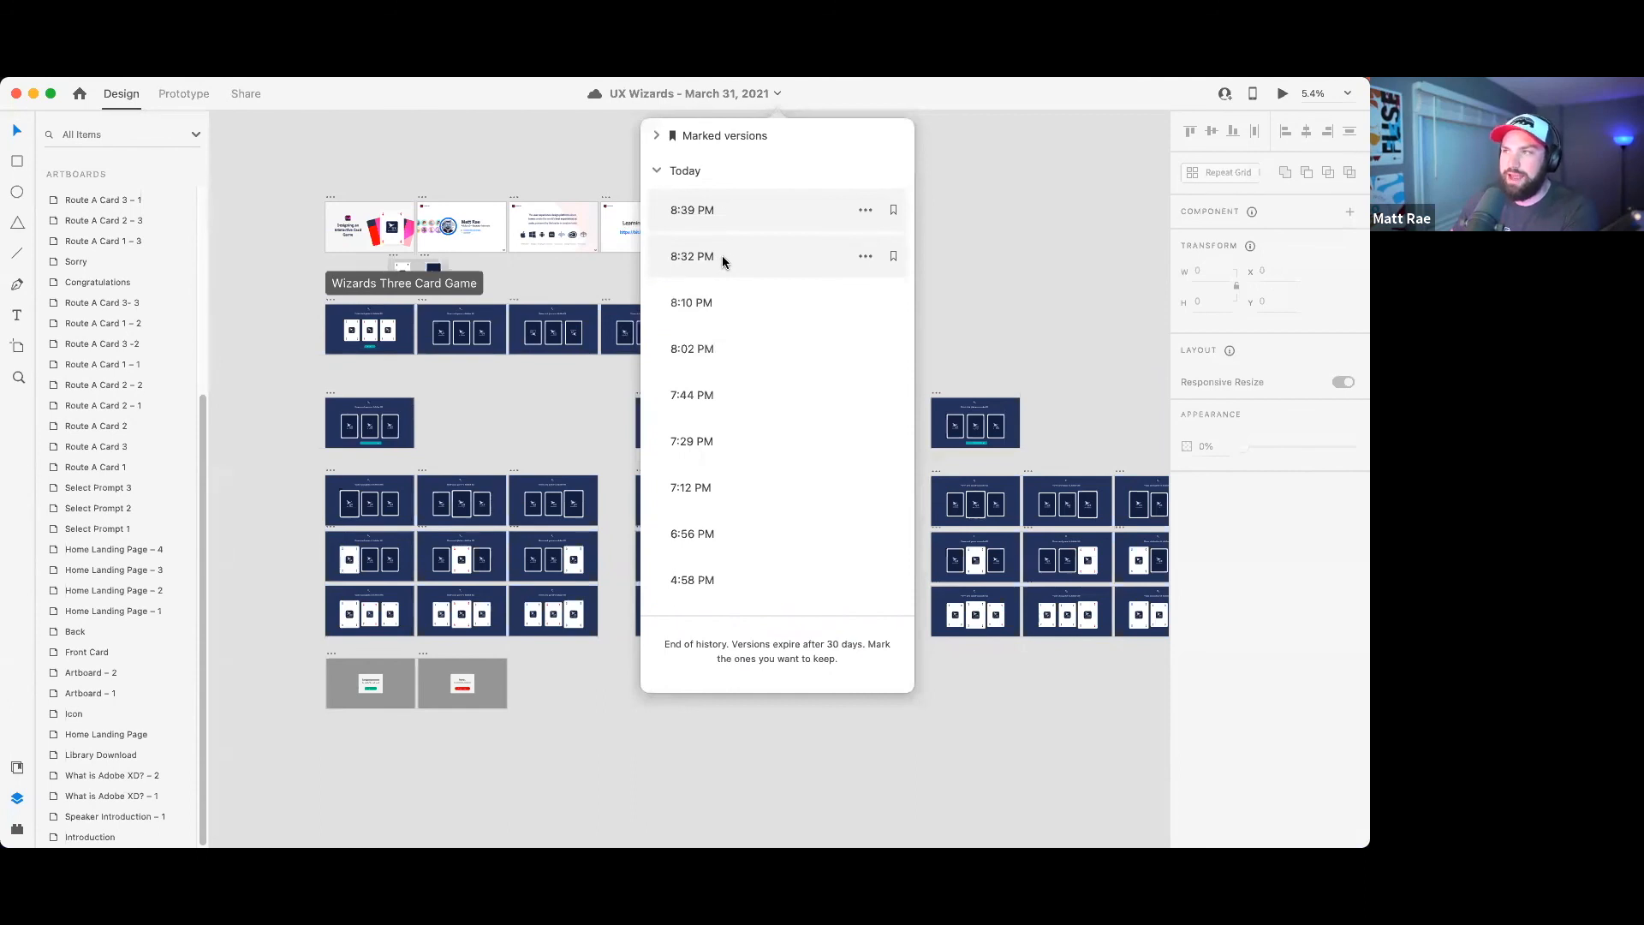
pyautogui.click(894, 212)
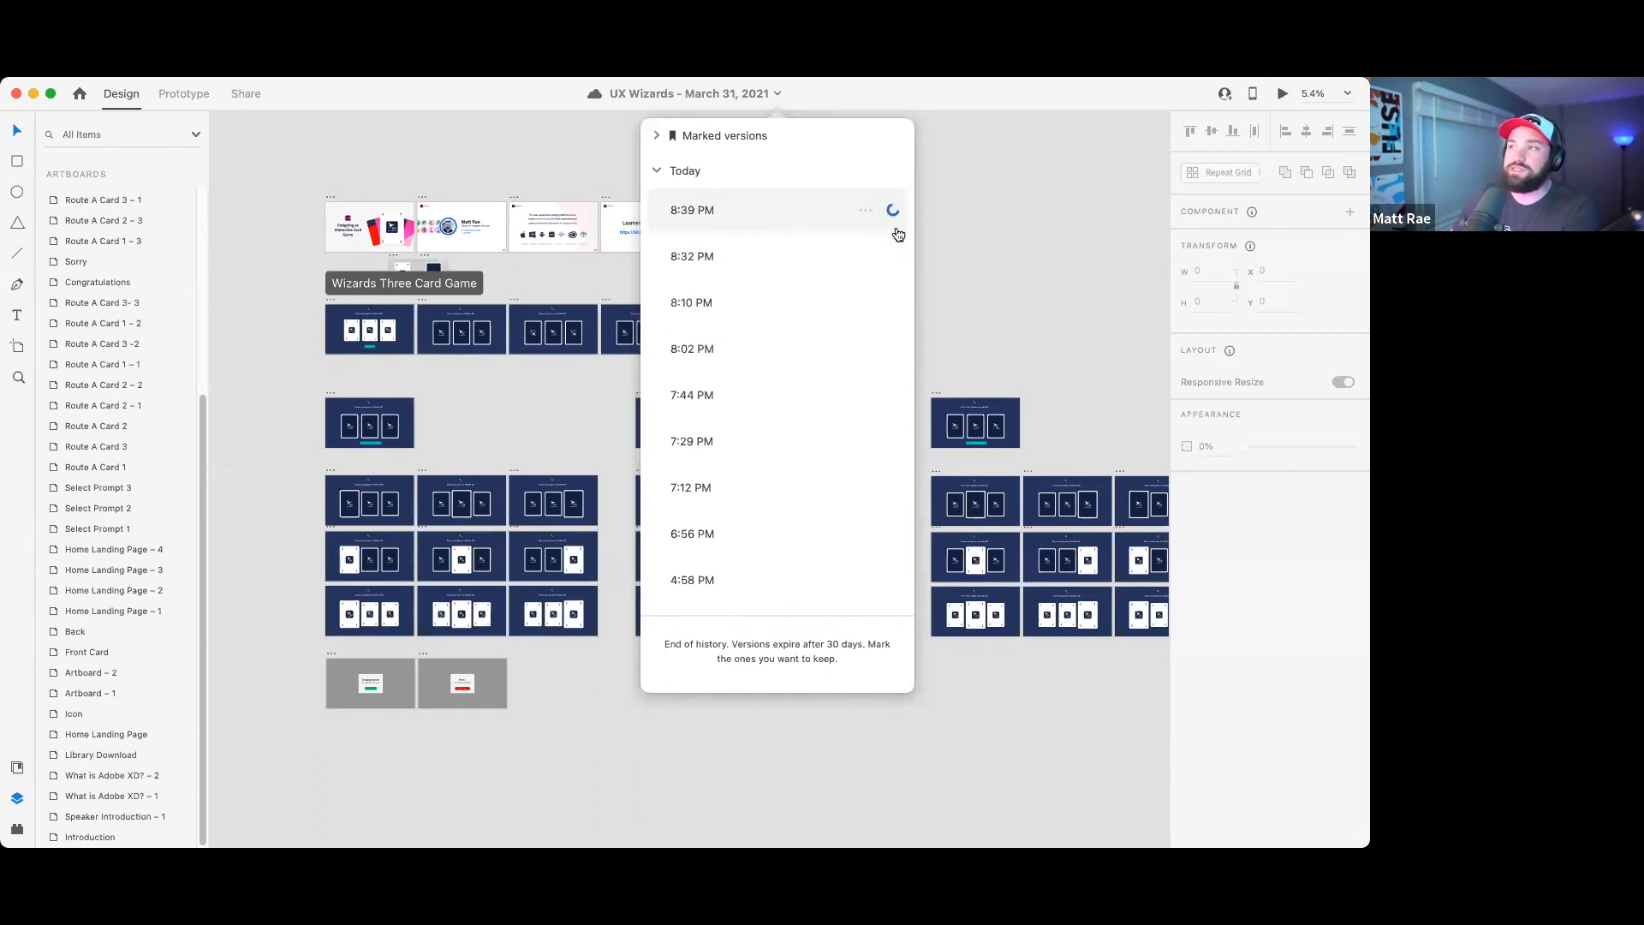
pyautogui.write('Game Complete')
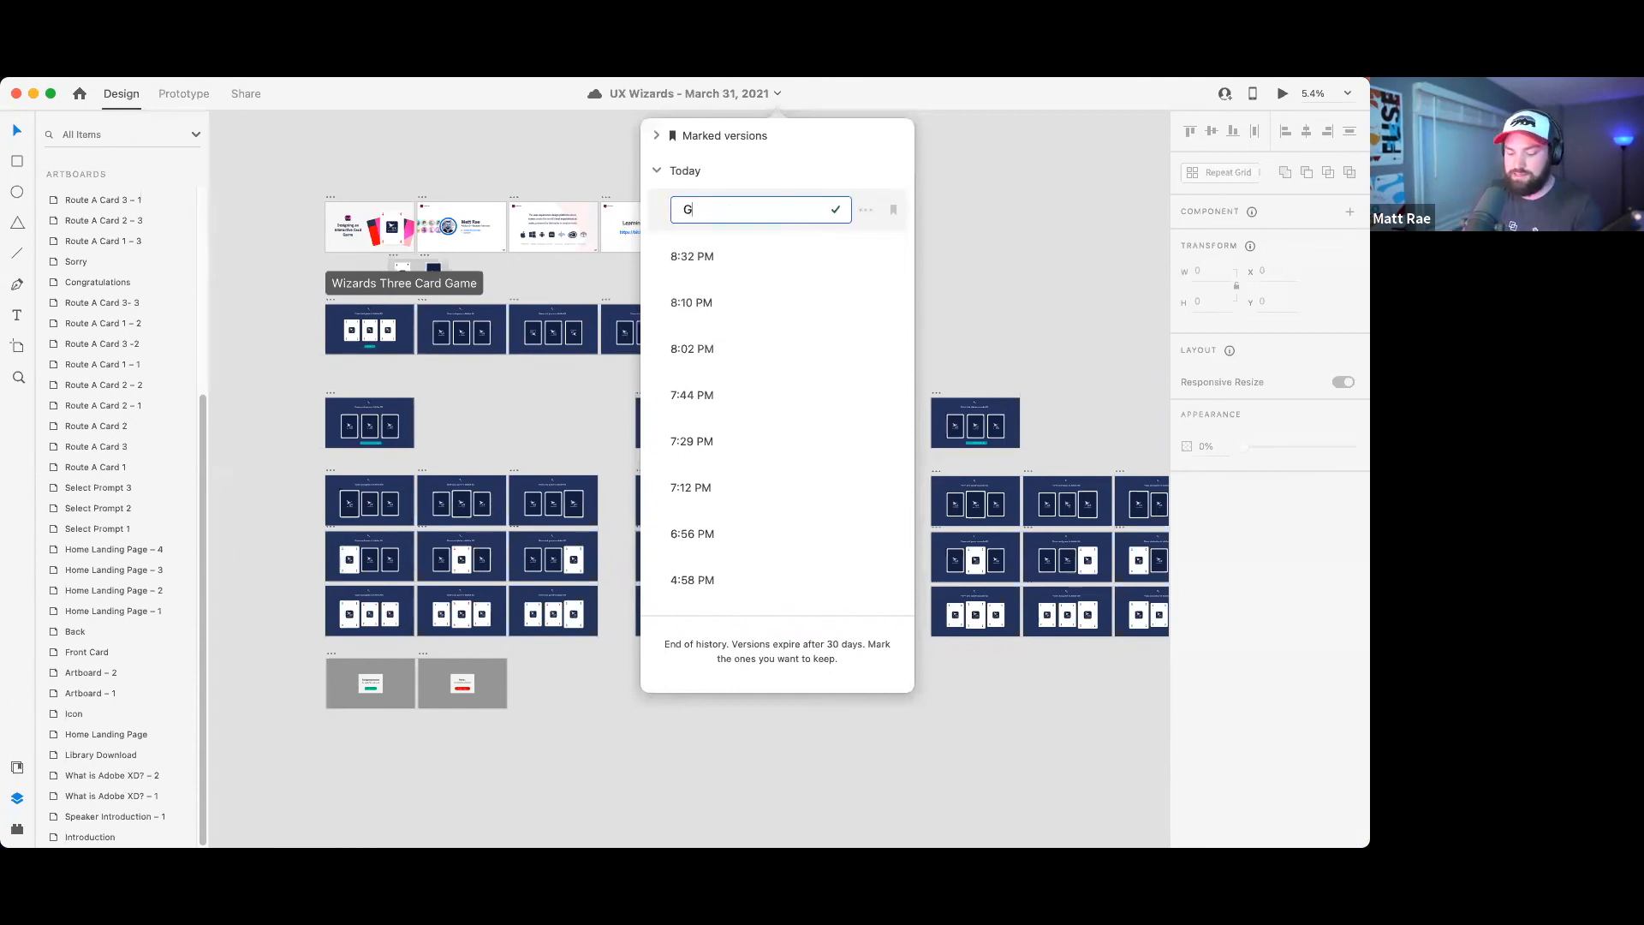
pyautogui.press('Return')
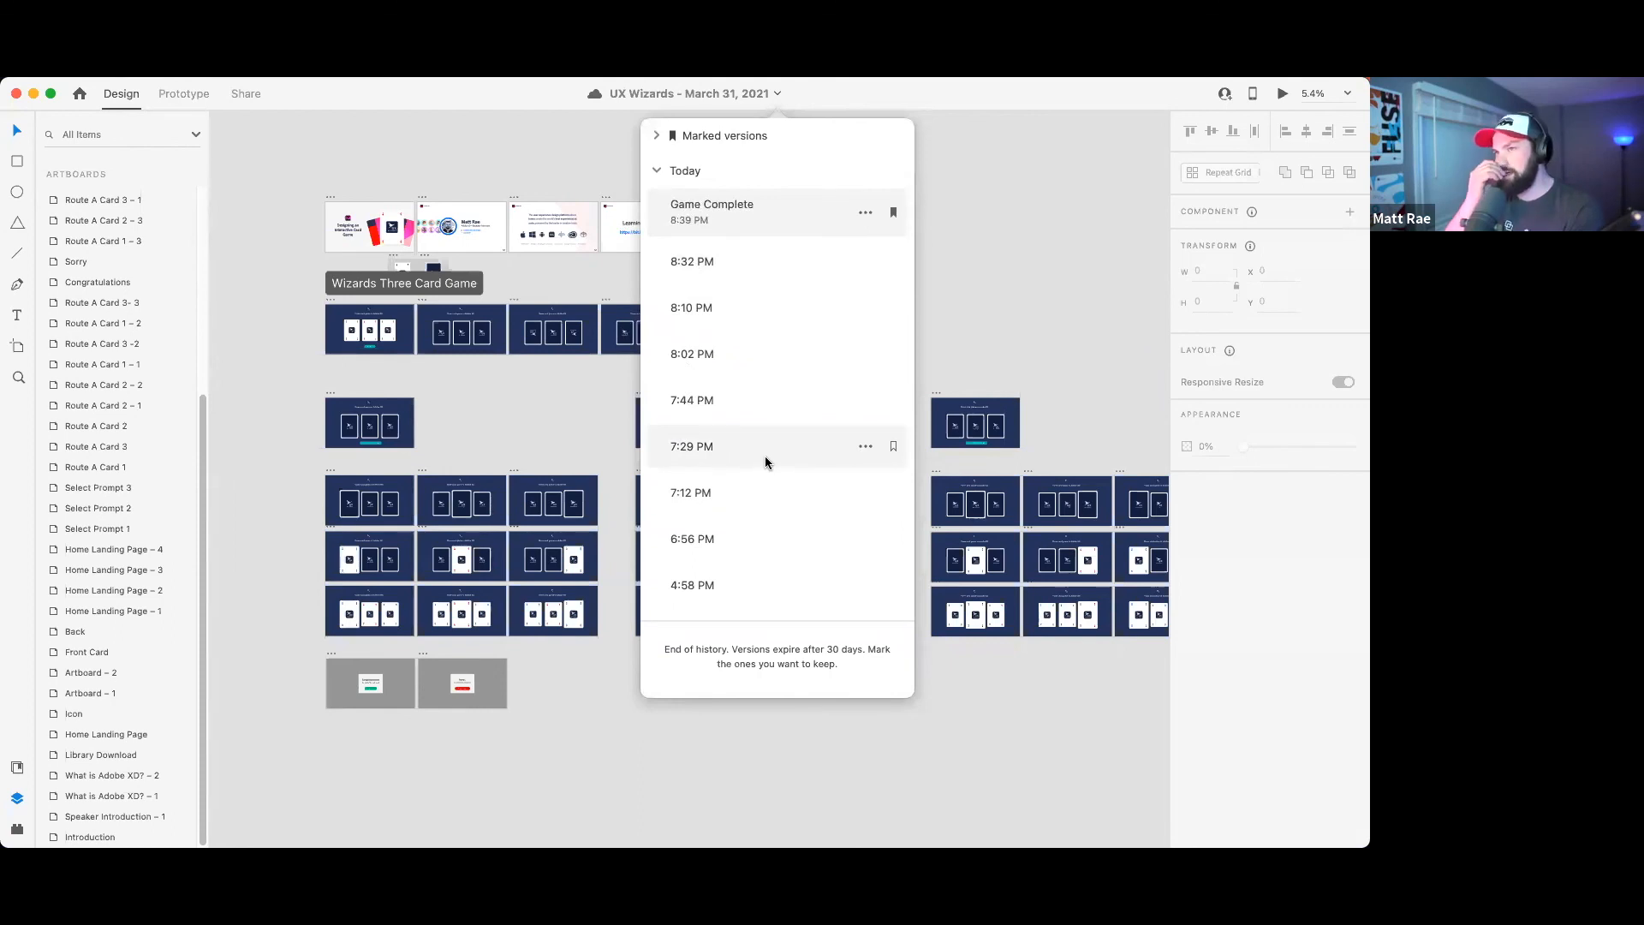
pyautogui.click(601, 142)
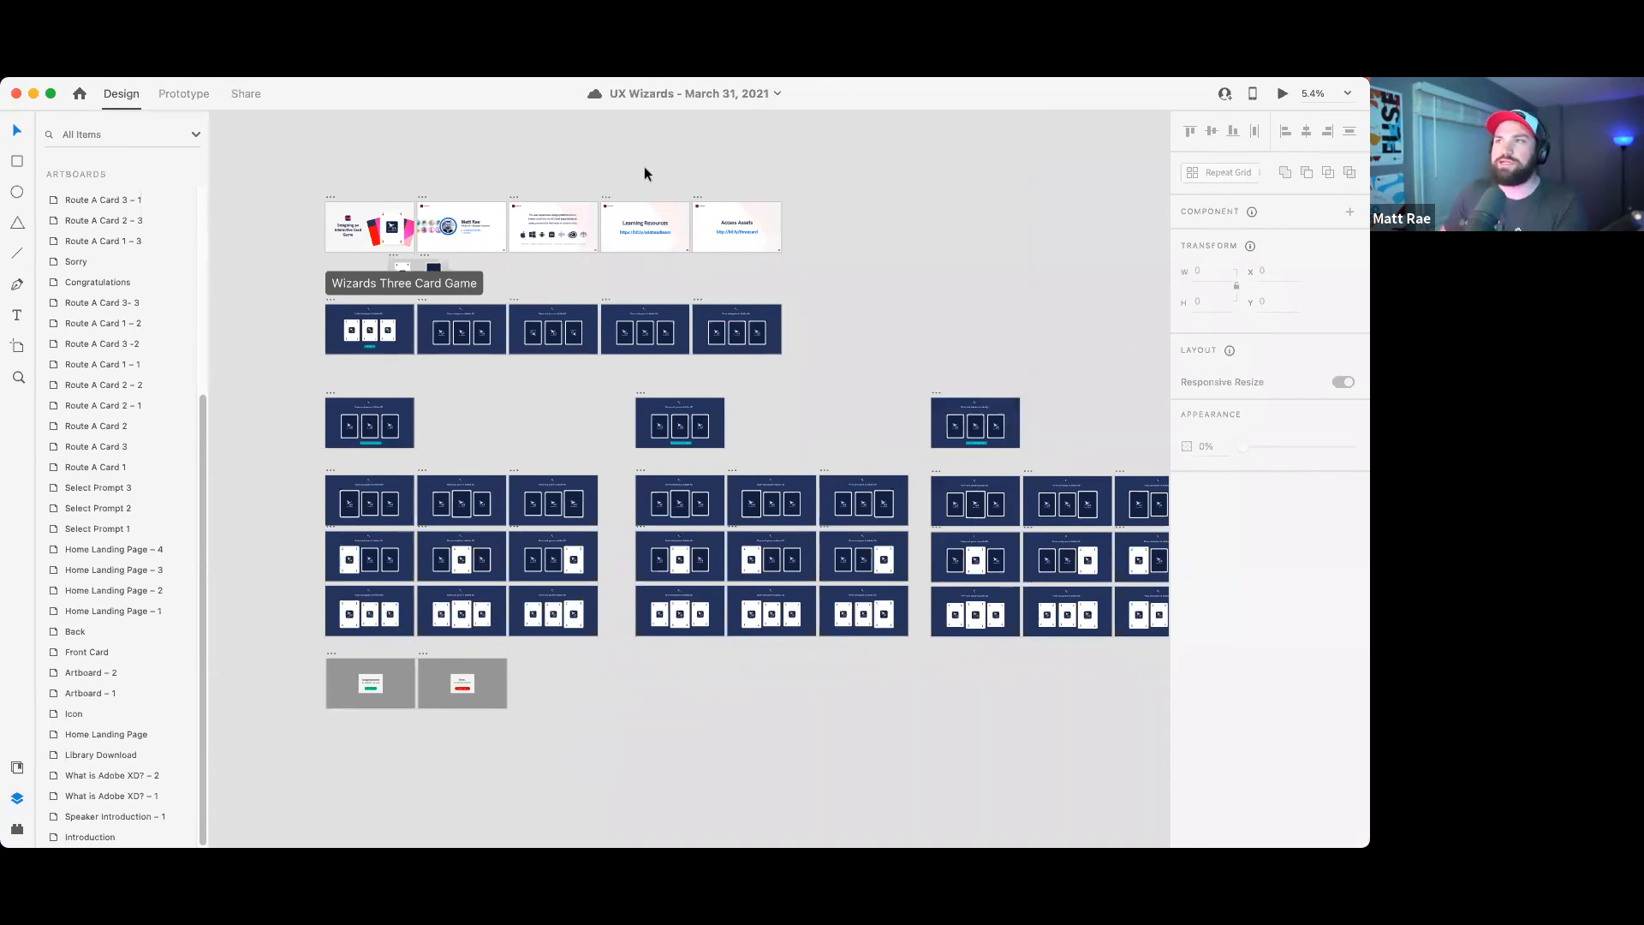
# - Draw a square about 234 by 234 on the pasteboard above Home Landing Page – 2 and place a duplicate beside it
pyautogui.moveTo(94, 83)
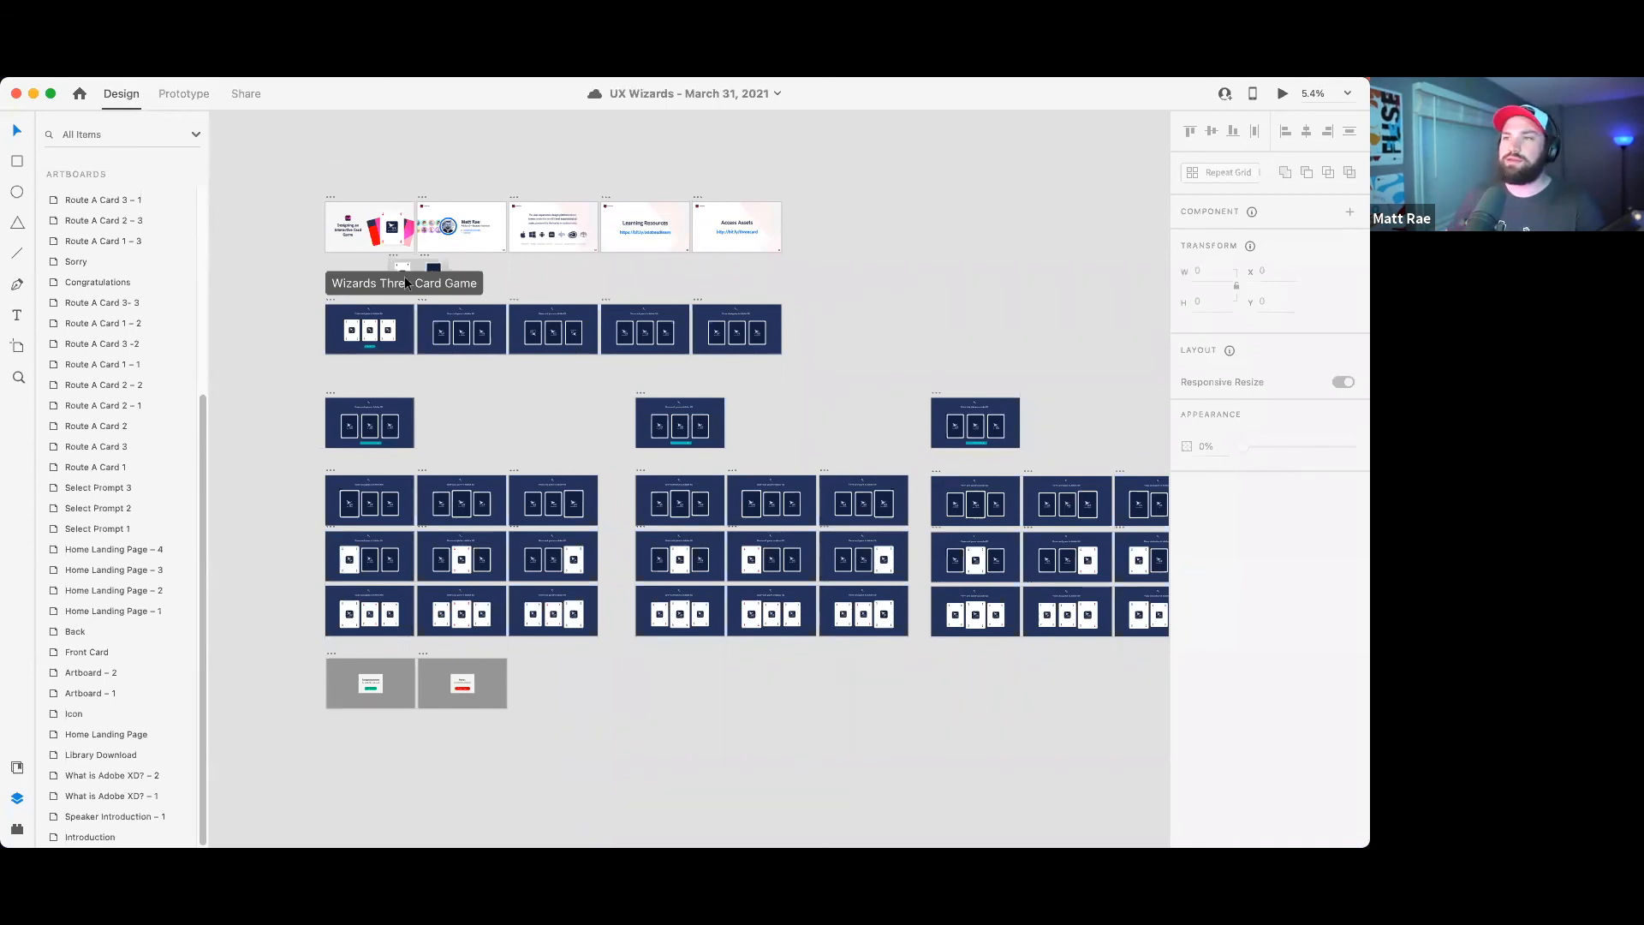
pyautogui.scroll(5, 404, 275)
pyautogui.moveTo(581, 266); pyautogui.dragTo(682, 358)
pyautogui.doubleClick(620, 520)
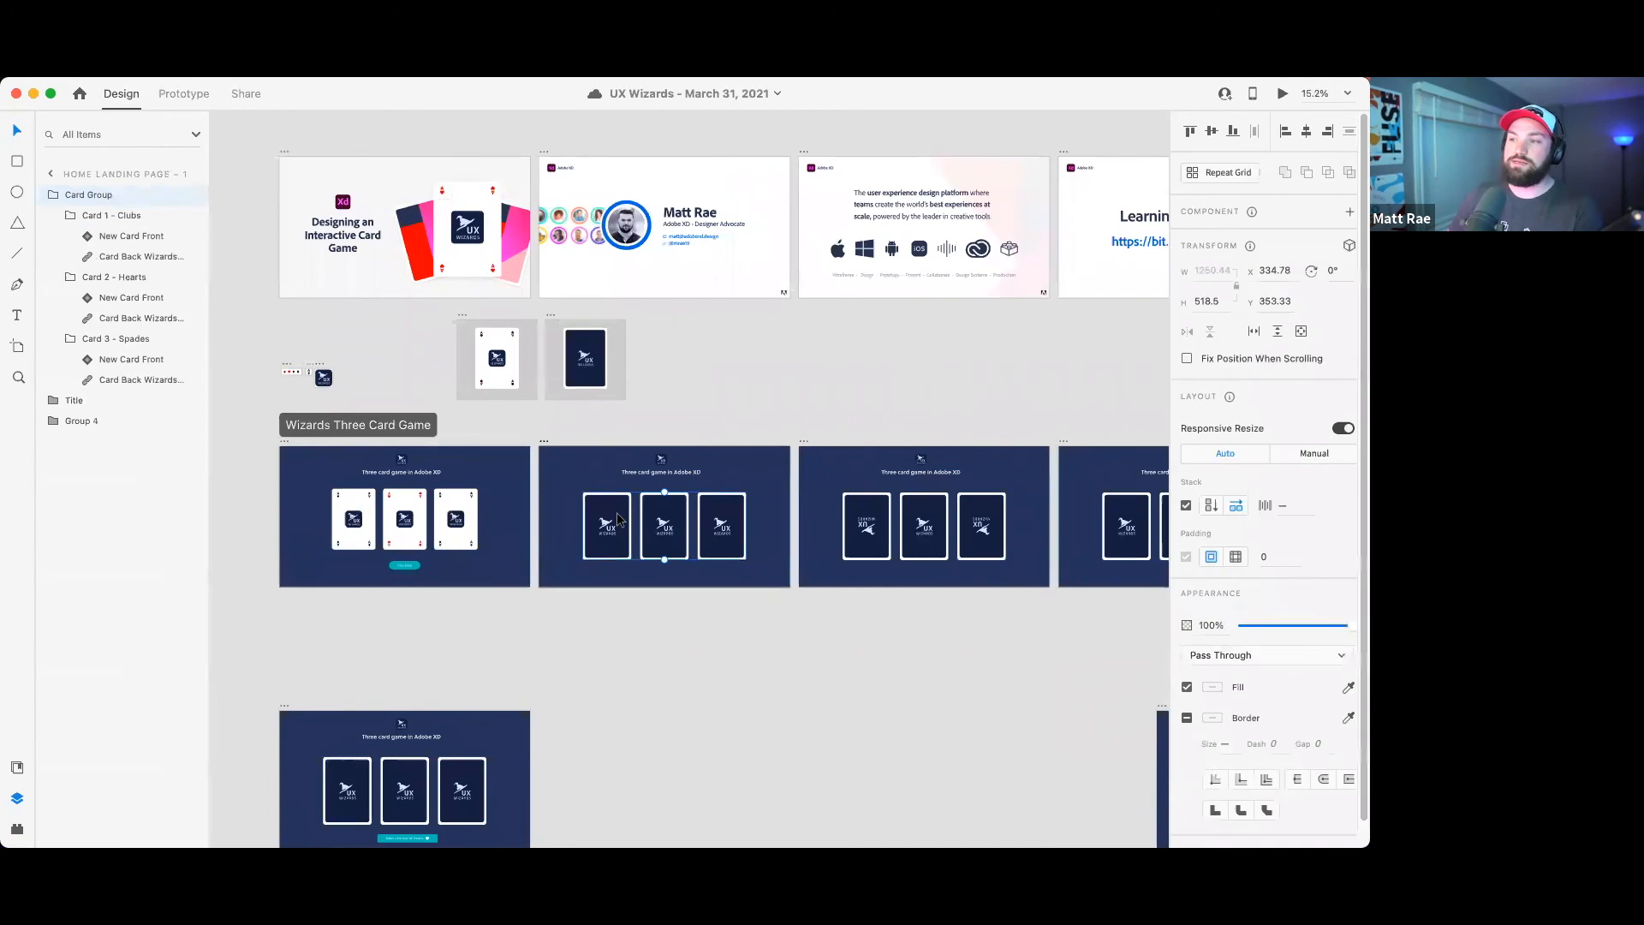
pyautogui.scroll(5, 666, 356)
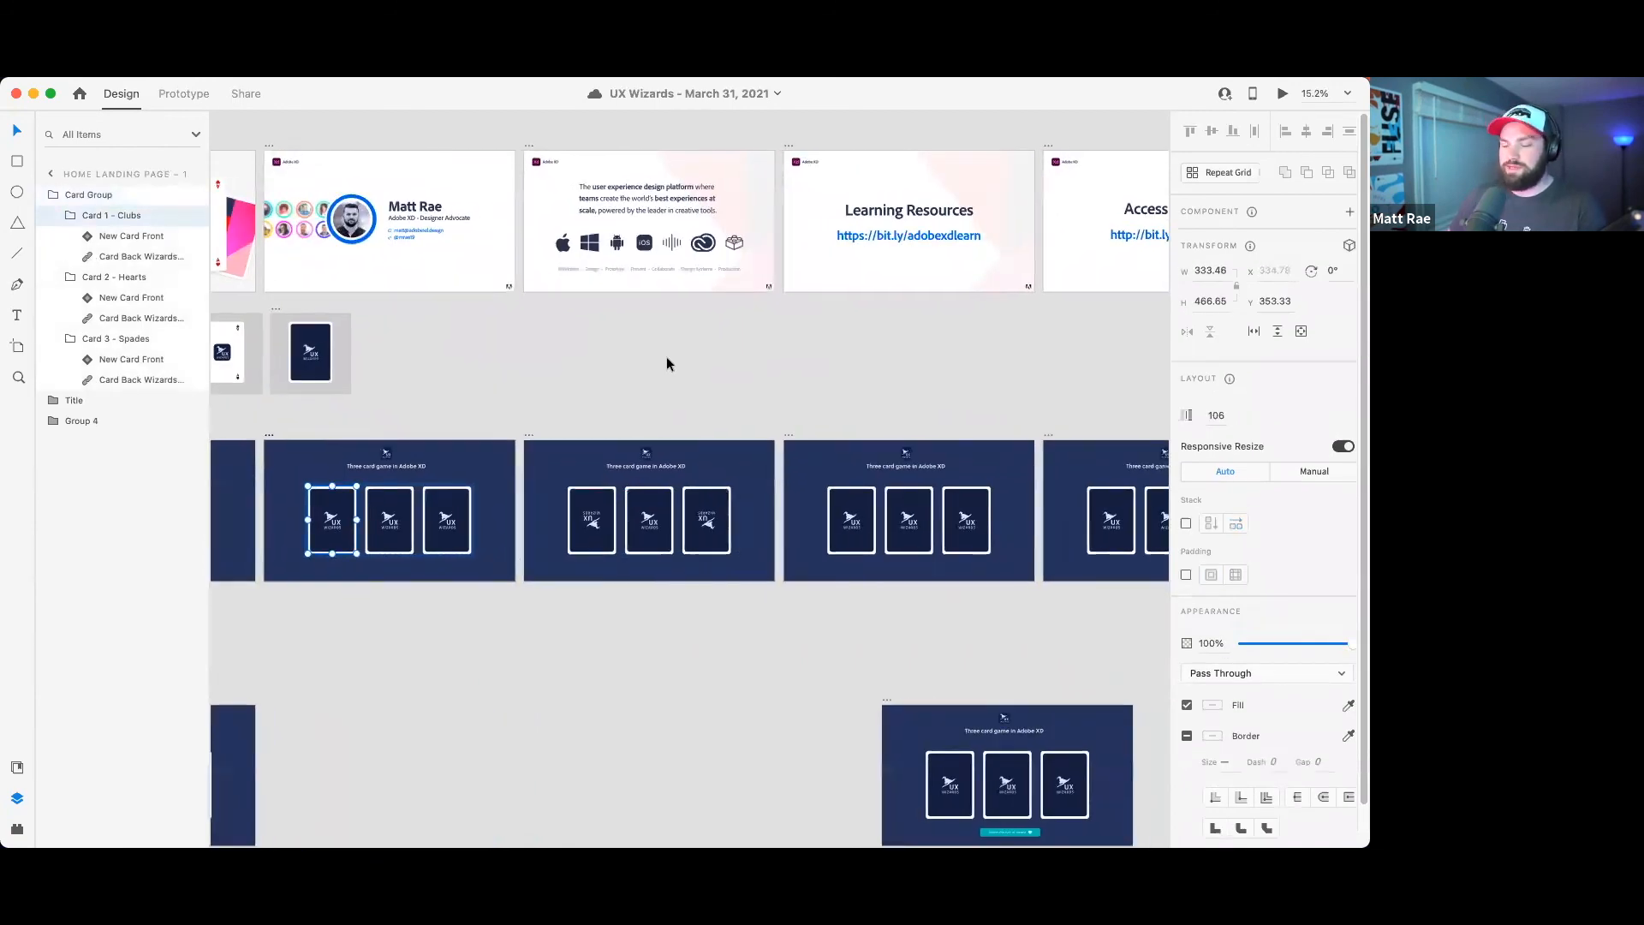
pyautogui.press('r')
pyautogui.moveTo(609, 330)
pyautogui.mouseDown()
pyautogui.moveTo(660, 411)
pyautogui.moveTo(649, 387)
pyautogui.mouseUp()
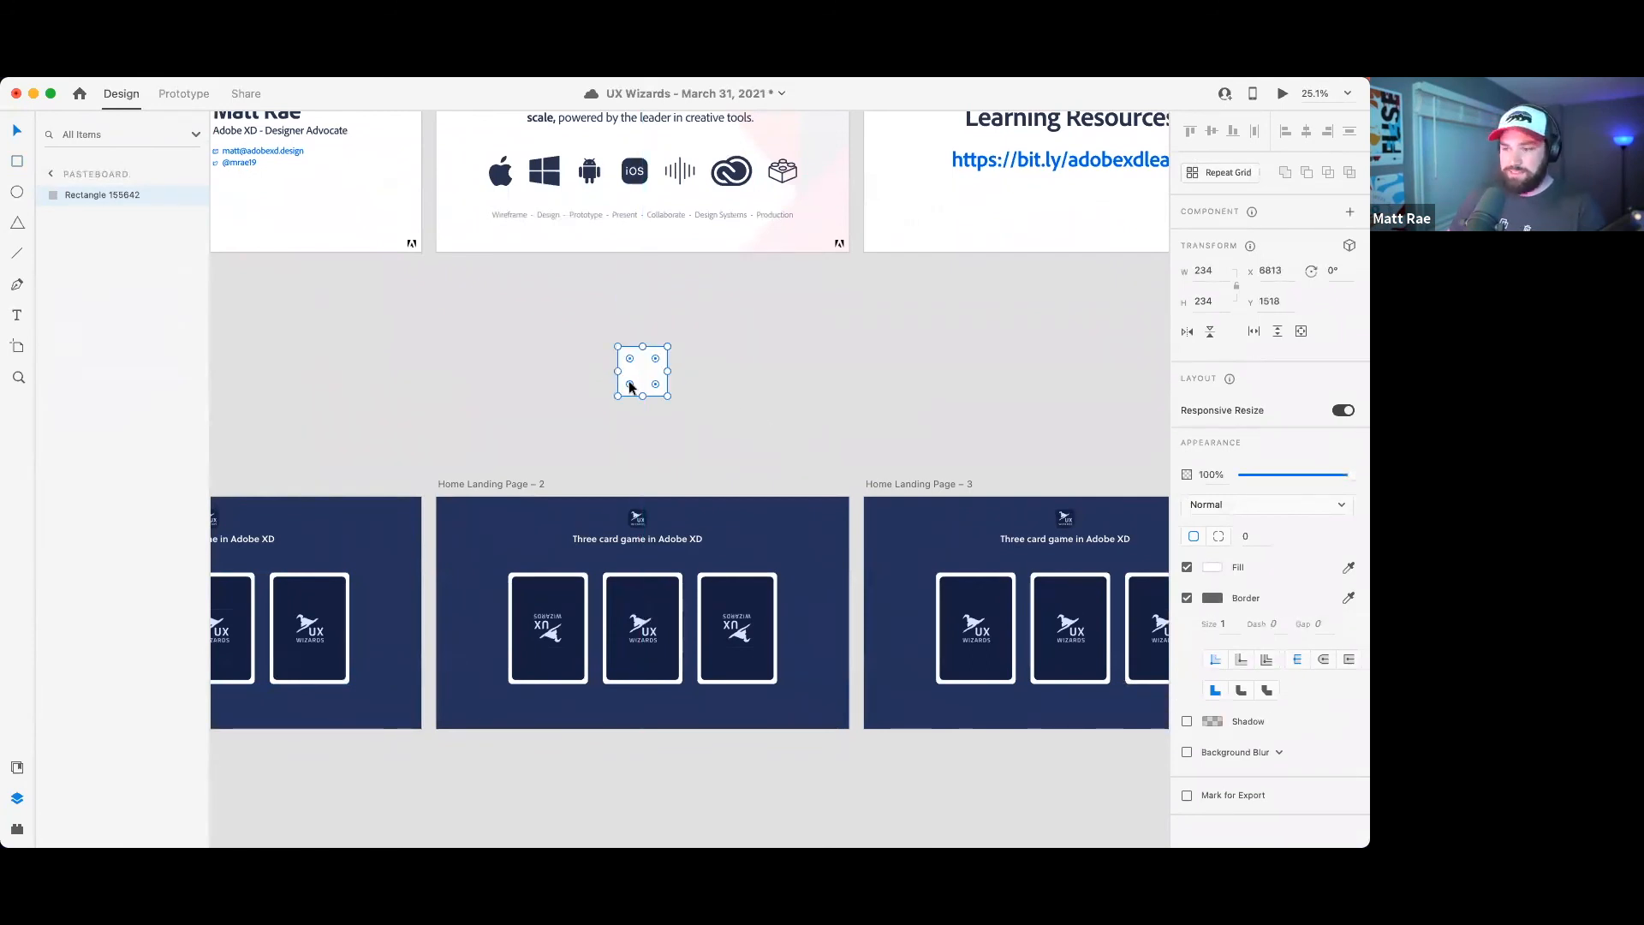
pyautogui.press('super+d')
pyautogui.moveTo(629, 387); pyautogui.dragTo(691, 387)
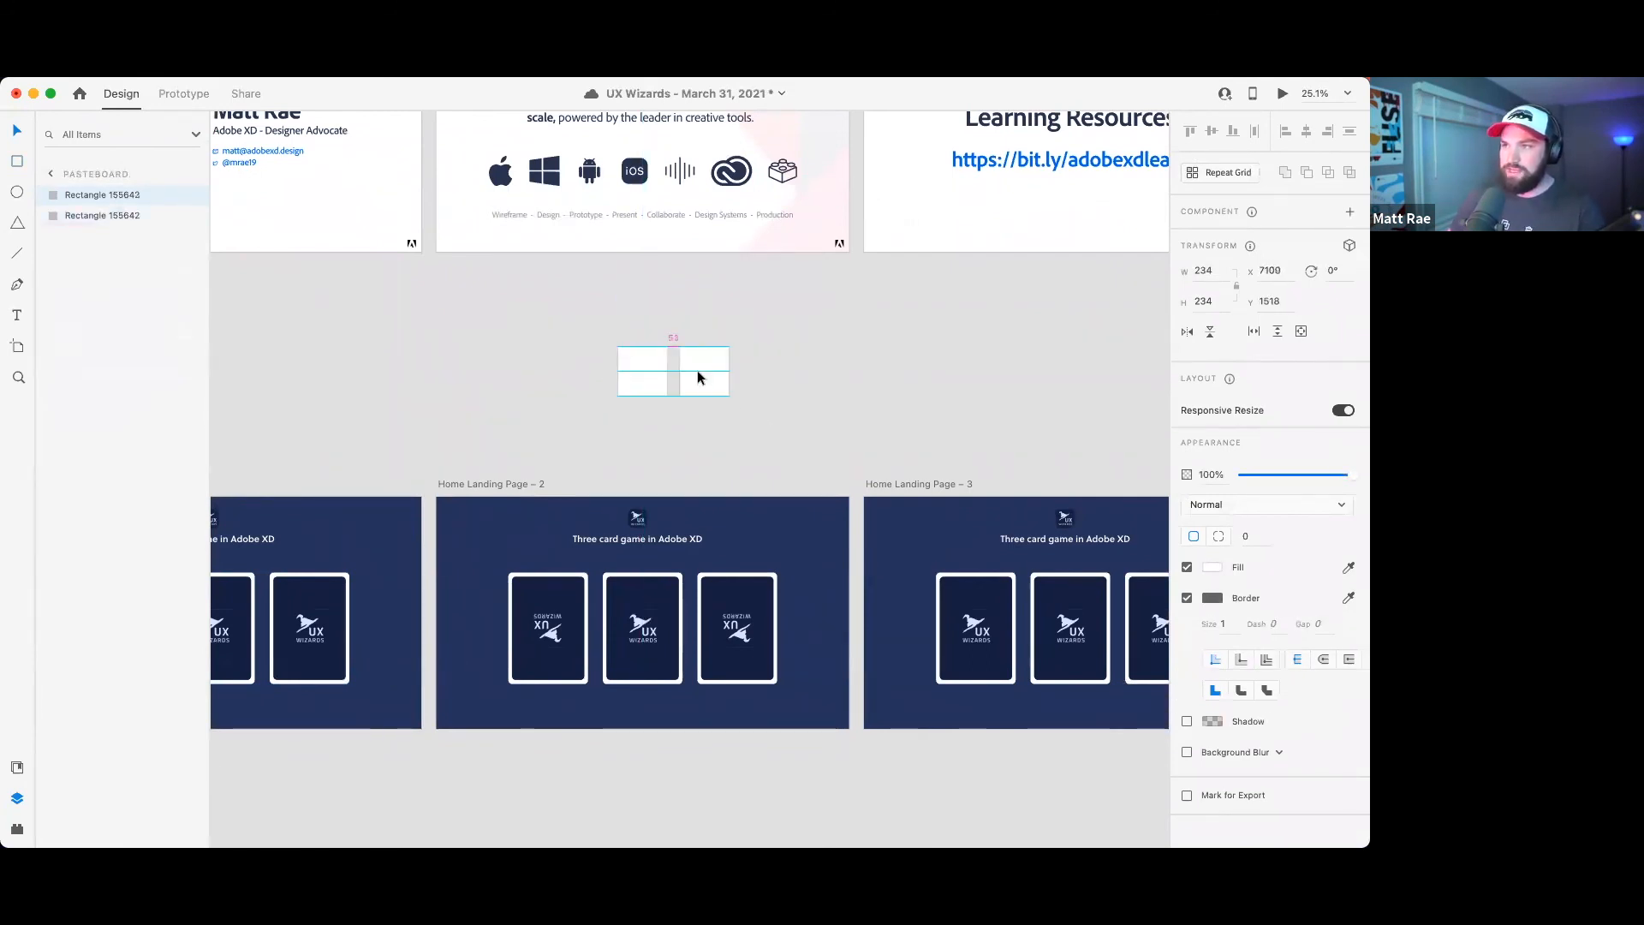
# - Rotate the duplicate square 90° around its Y axis with 3D transforms and save the document
pyautogui.click(1351, 247)
pyautogui.click(1336, 302)
pyautogui.write('90')
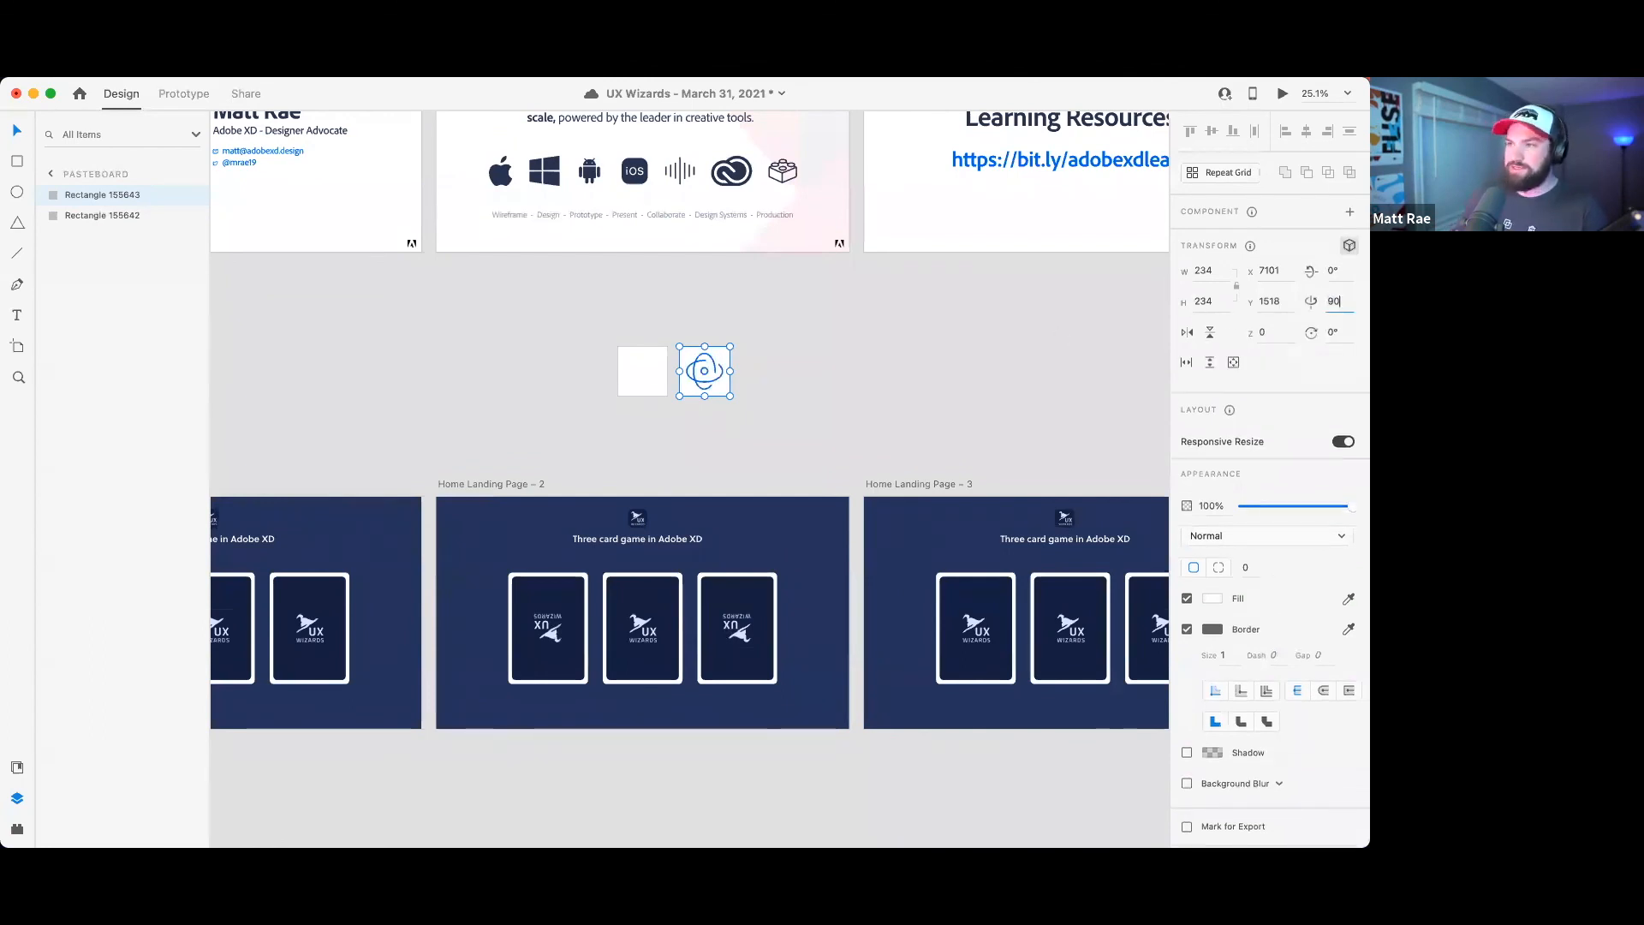
pyautogui.press('Return')
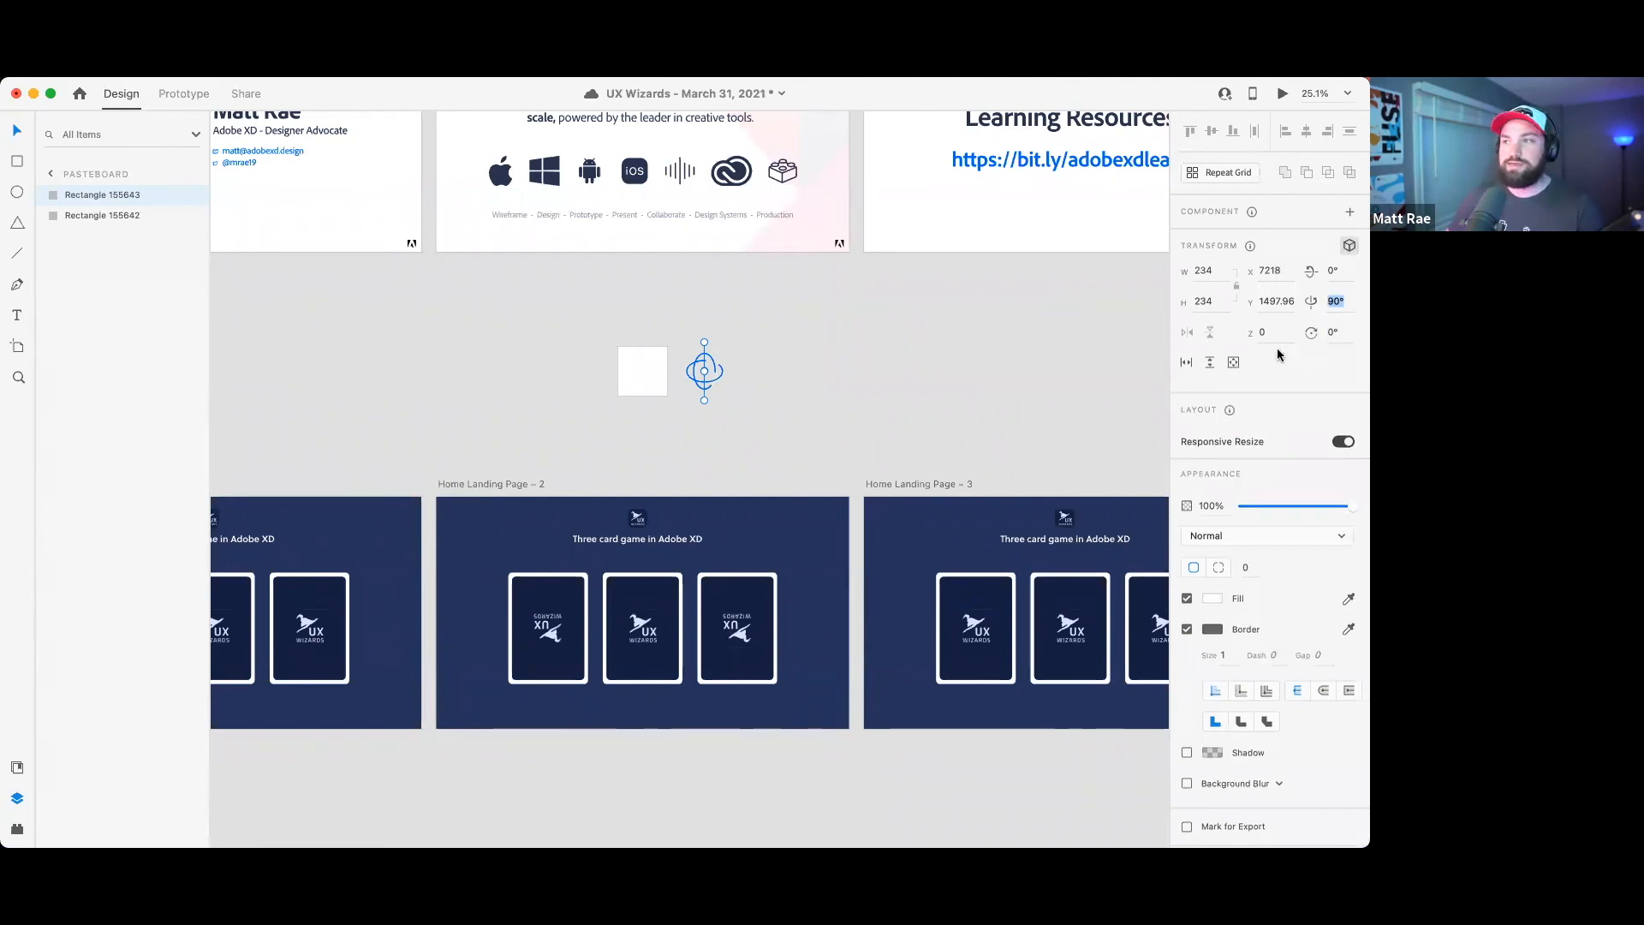
pyautogui.click(866, 378)
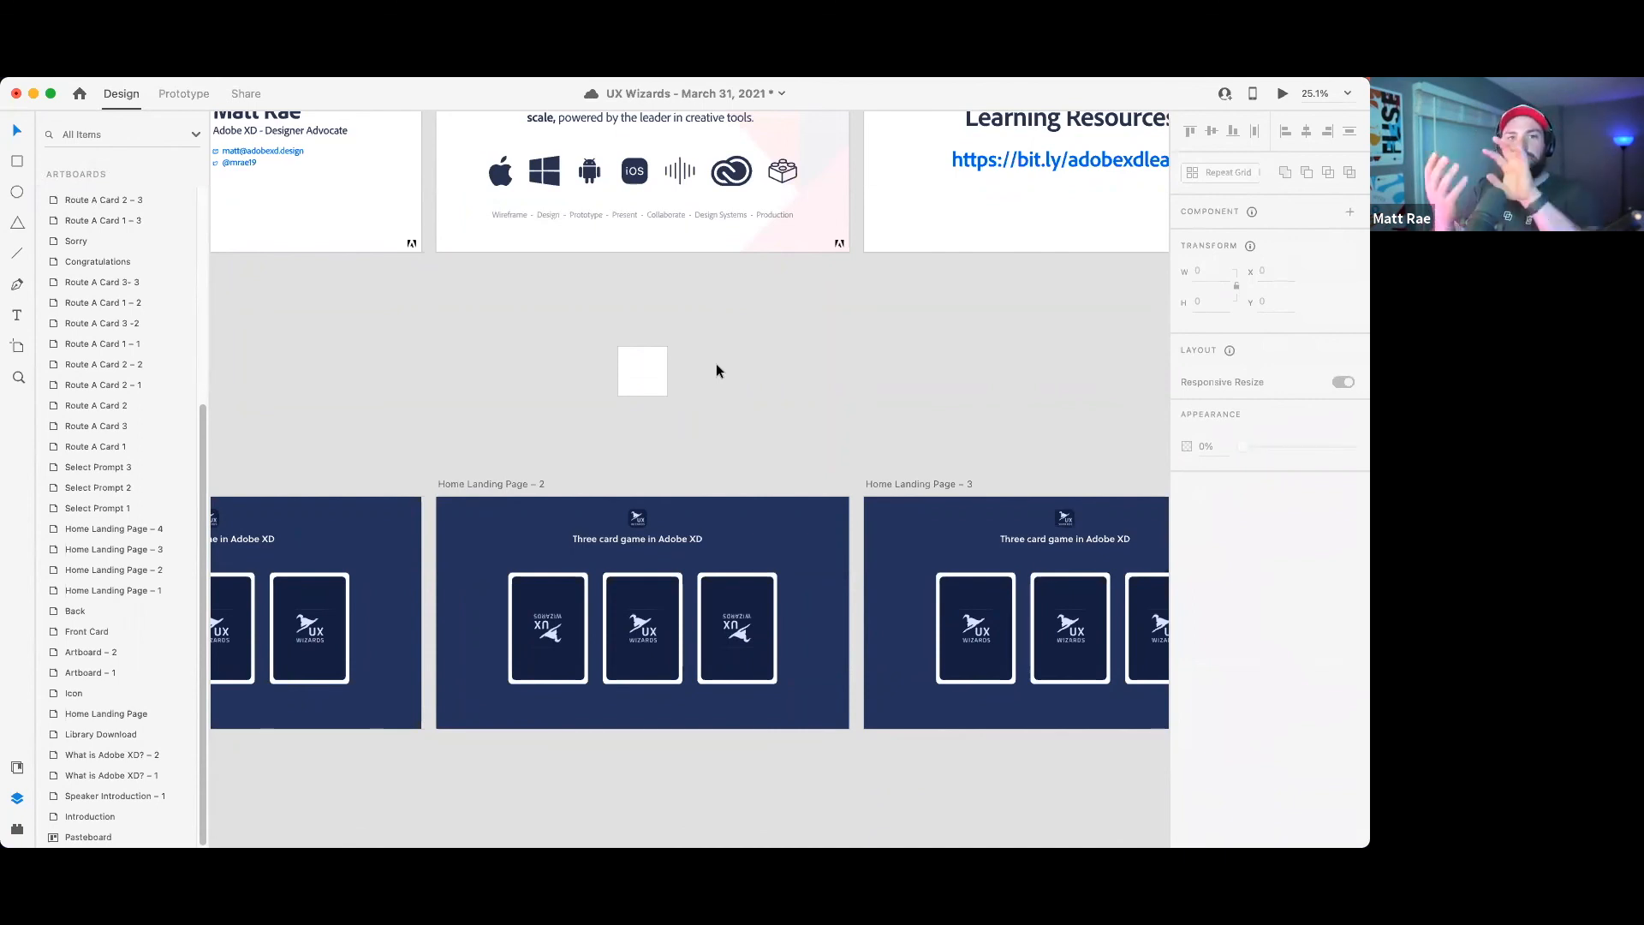
pyautogui.press('super+s')
# - Delete the original unrotated square from the pasteboard and clear the selection
pyautogui.click(629, 368)
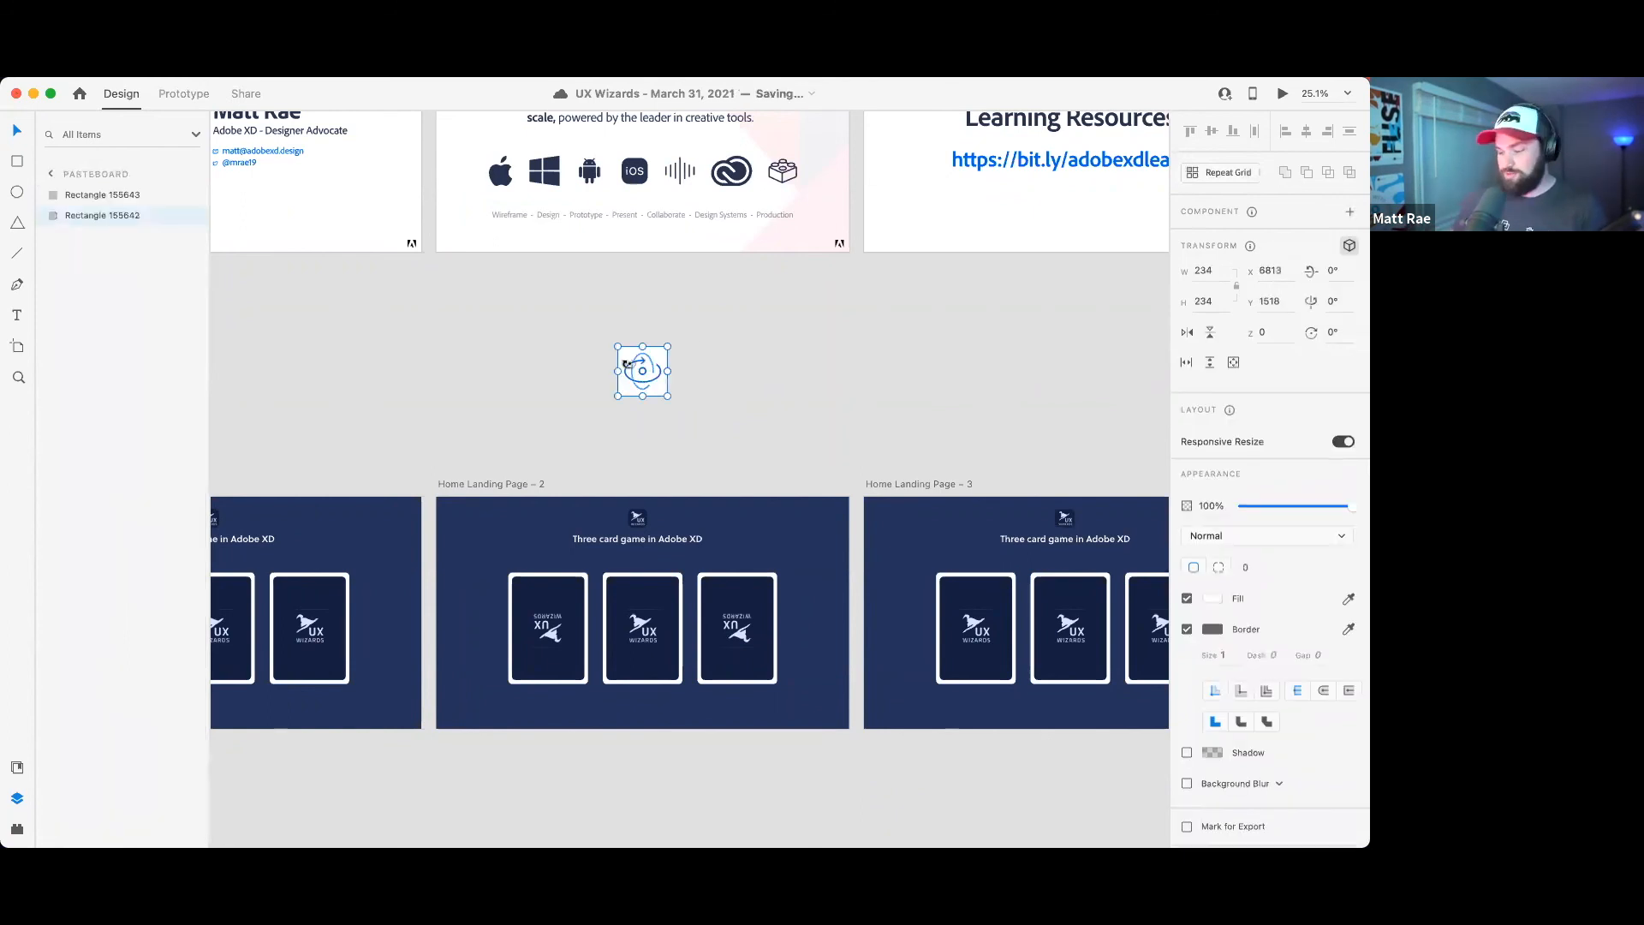
pyautogui.press('Delete')
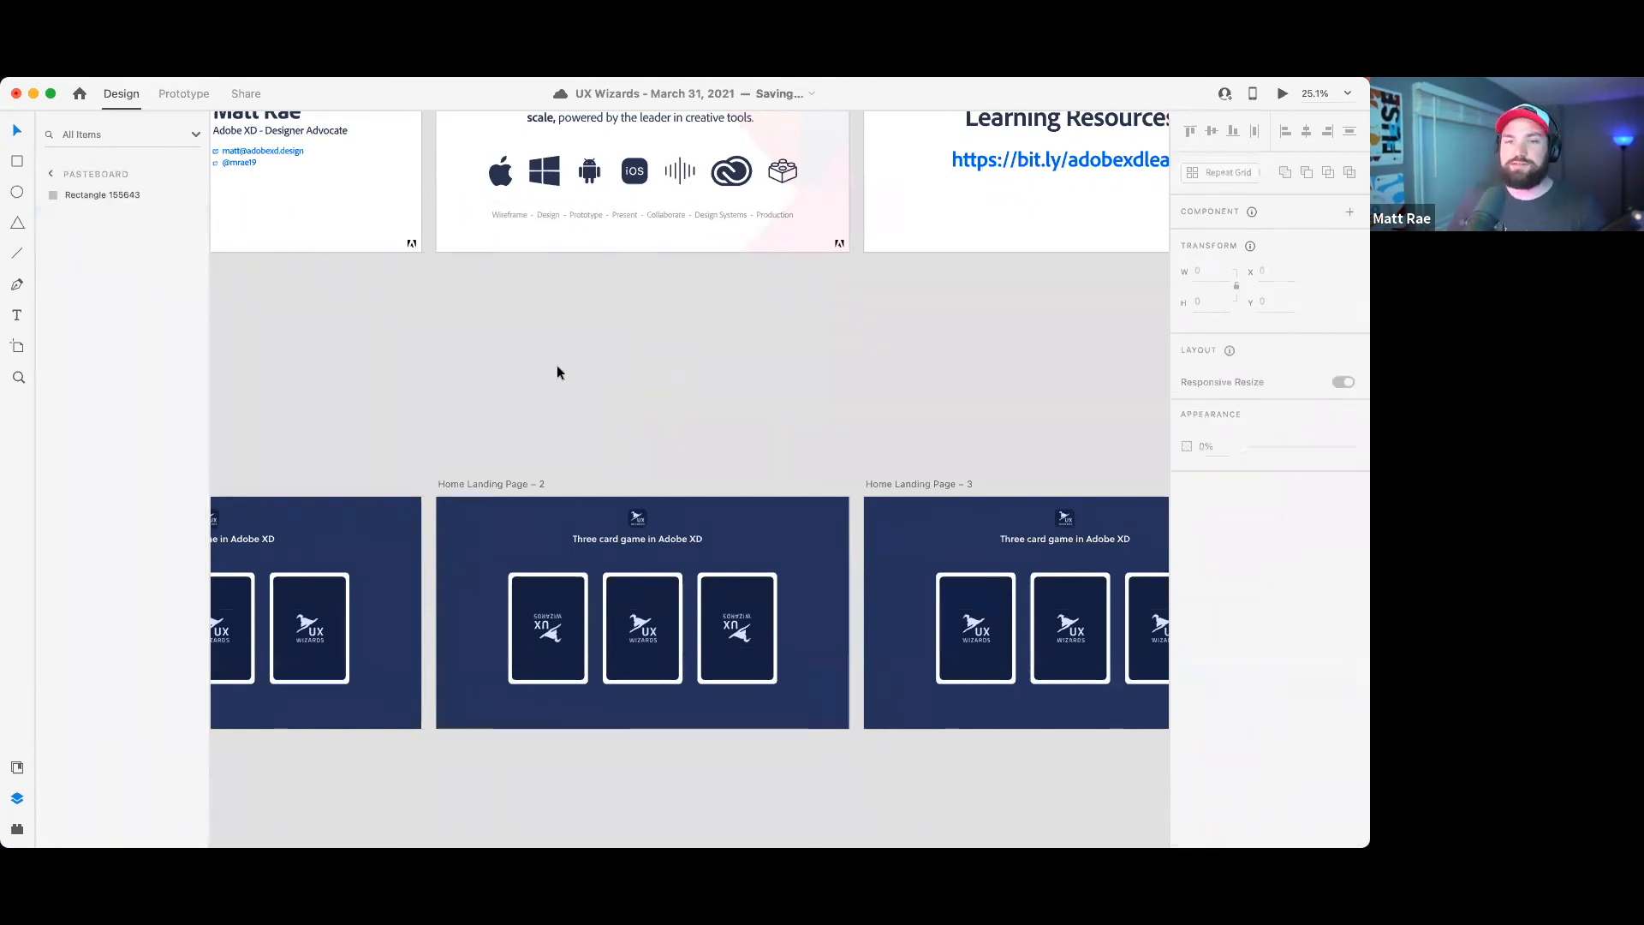
pyautogui.click(485, 359)
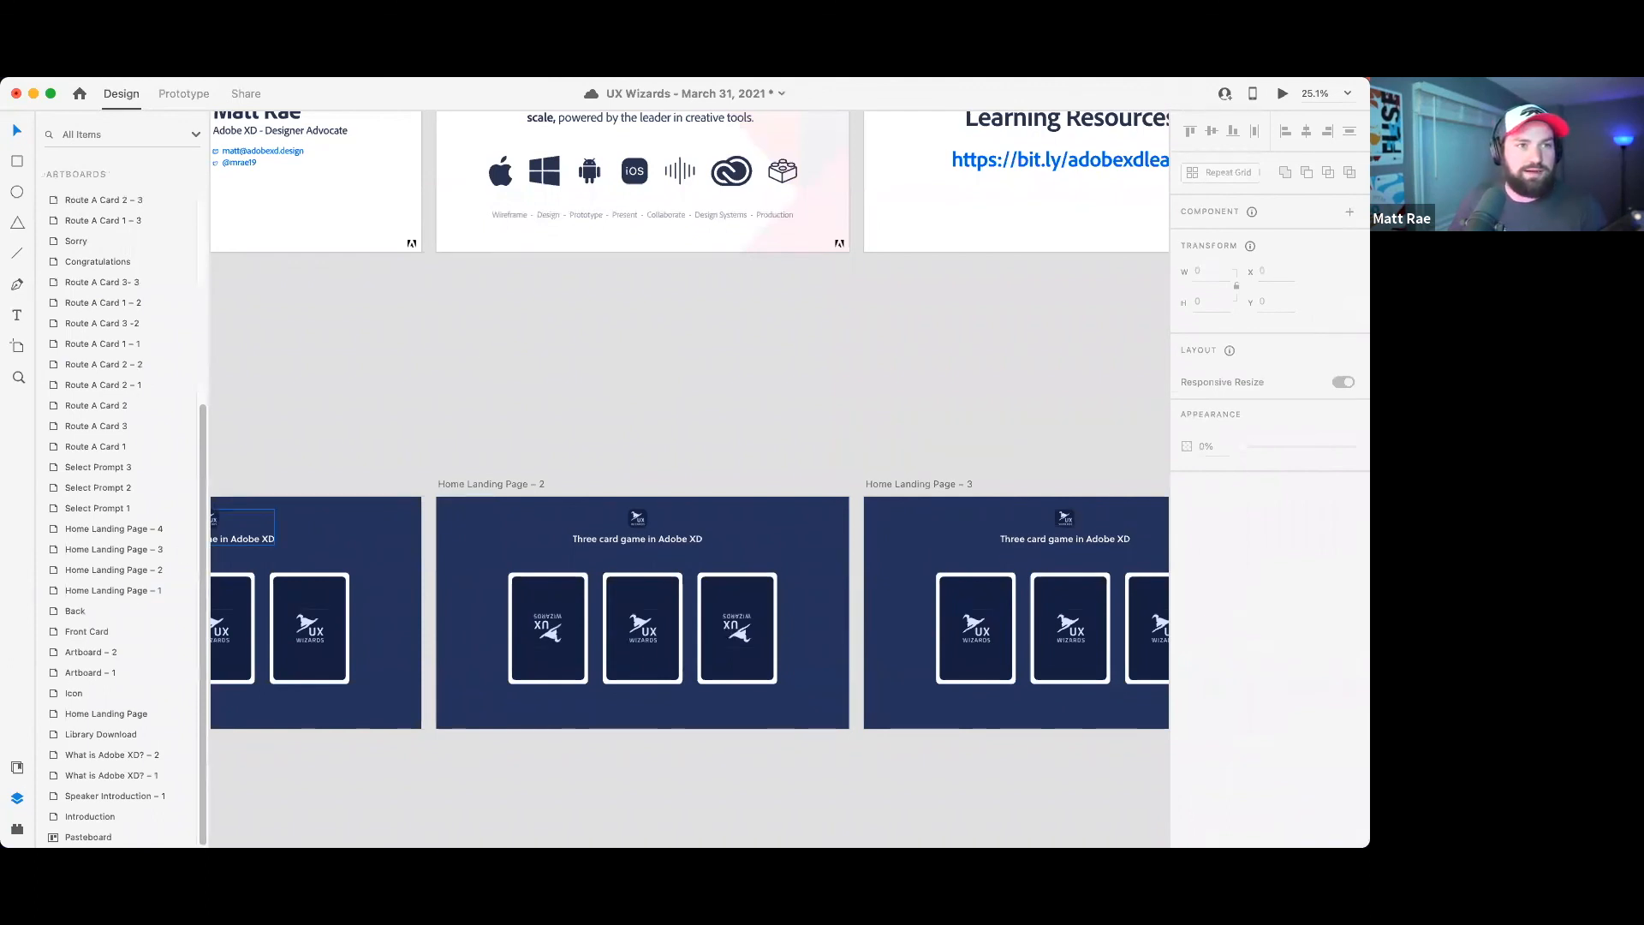
# - Save the file as a local document named "UX Wizards - March 31, 2021" in the Downloads folder
pyautogui.click(91, 87)
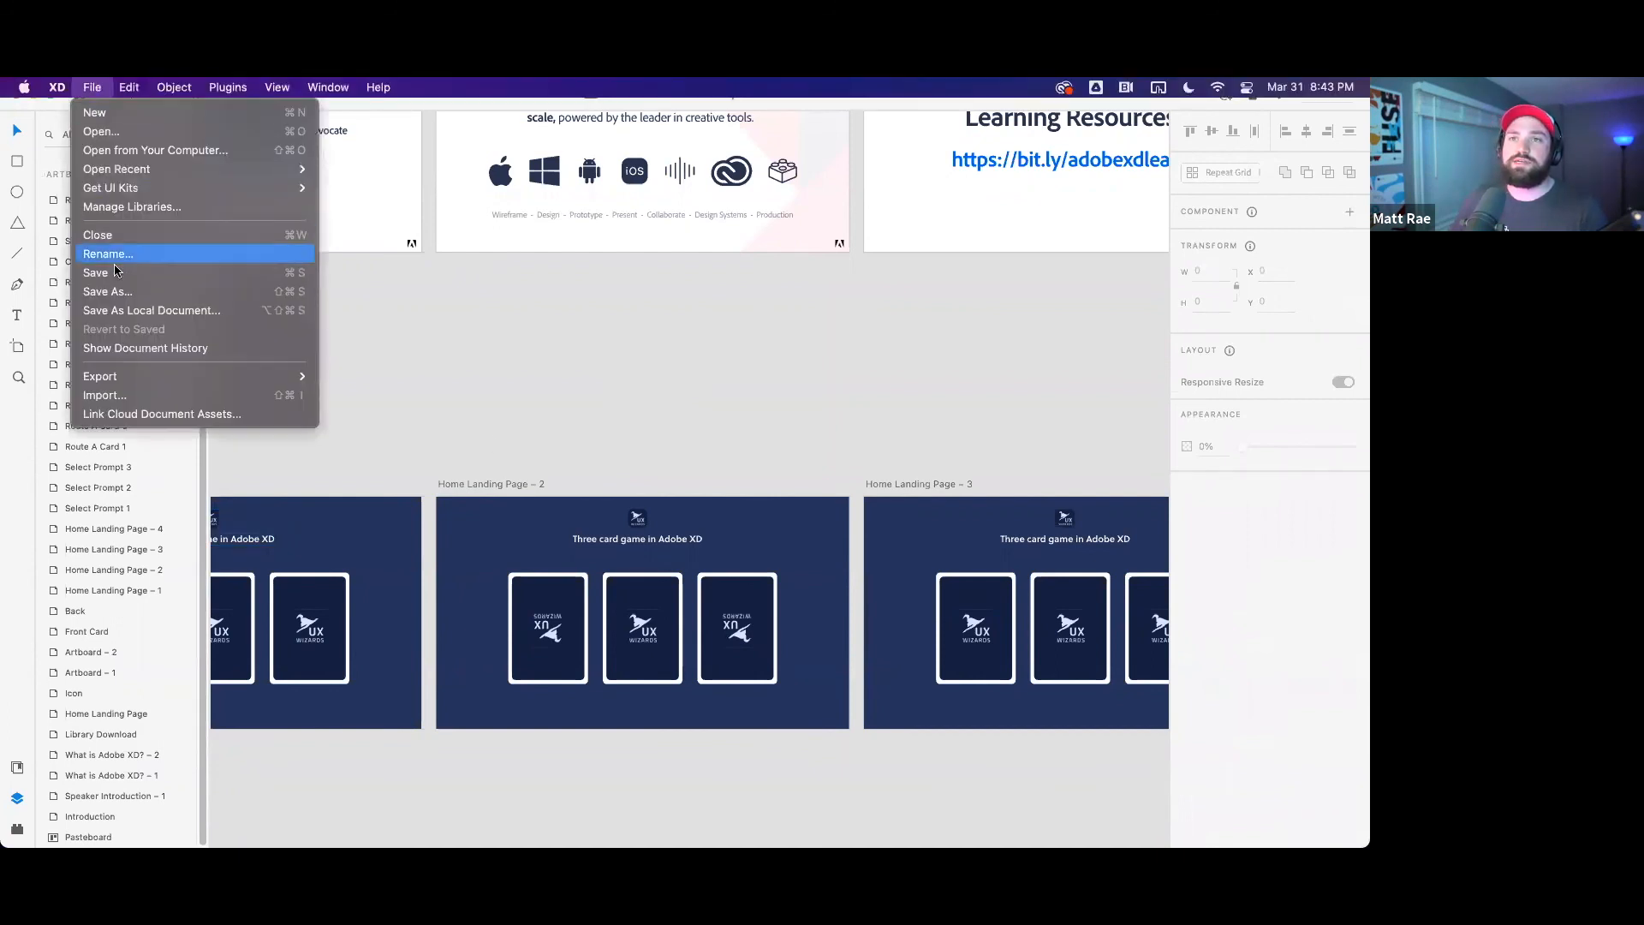
pyautogui.click(142, 313)
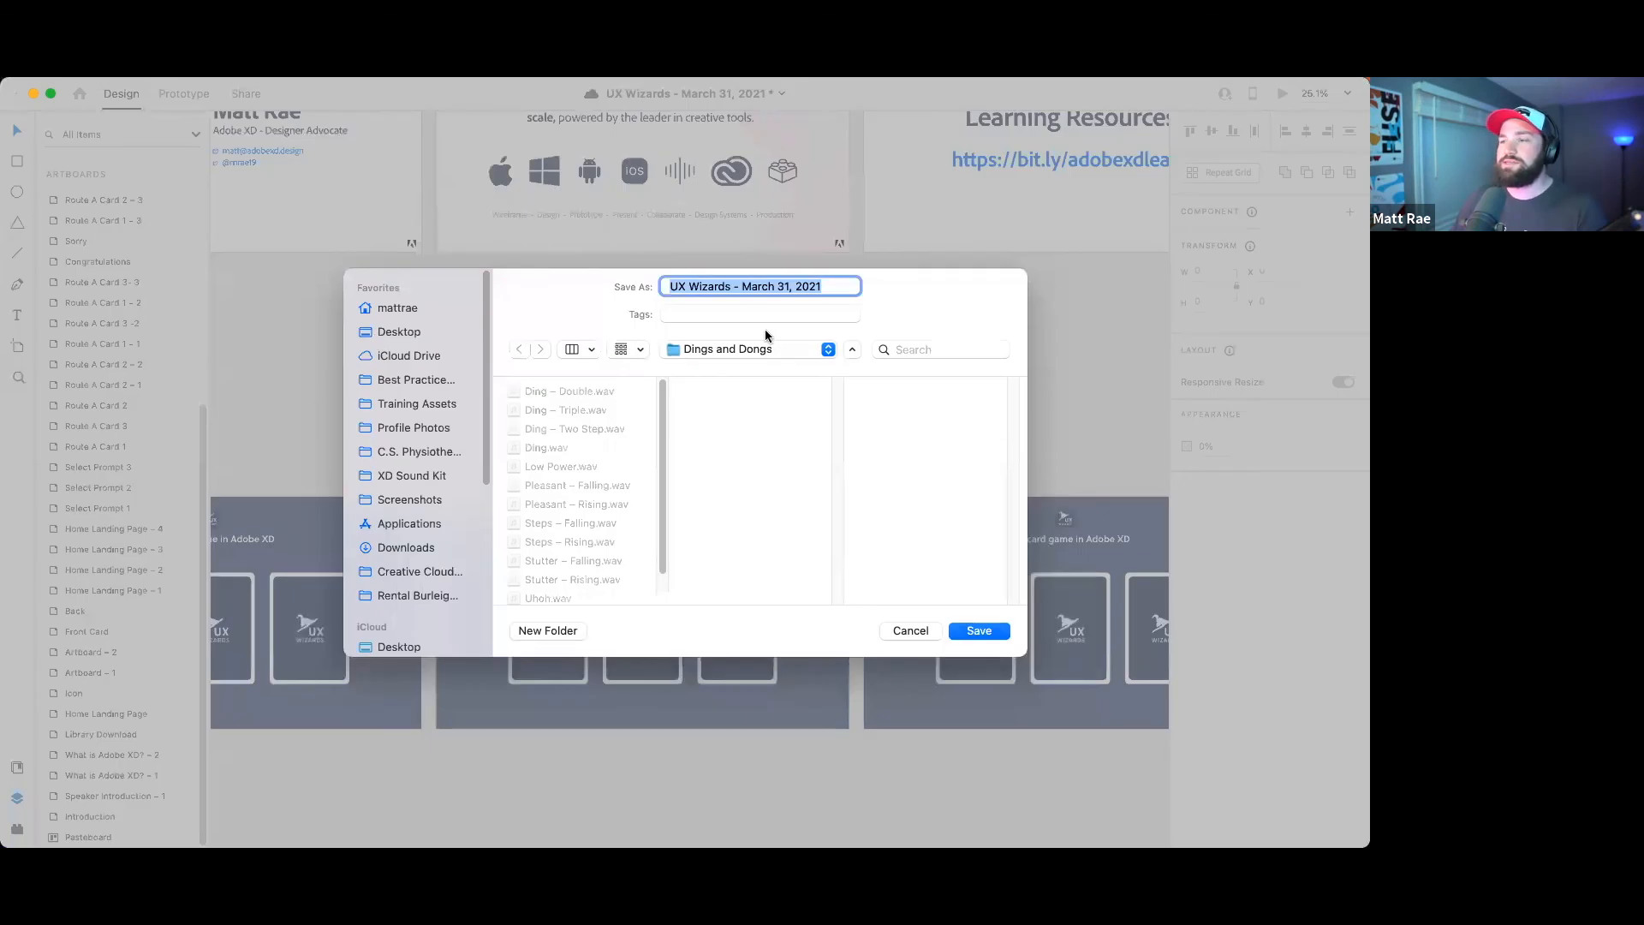
pyautogui.click(443, 549)
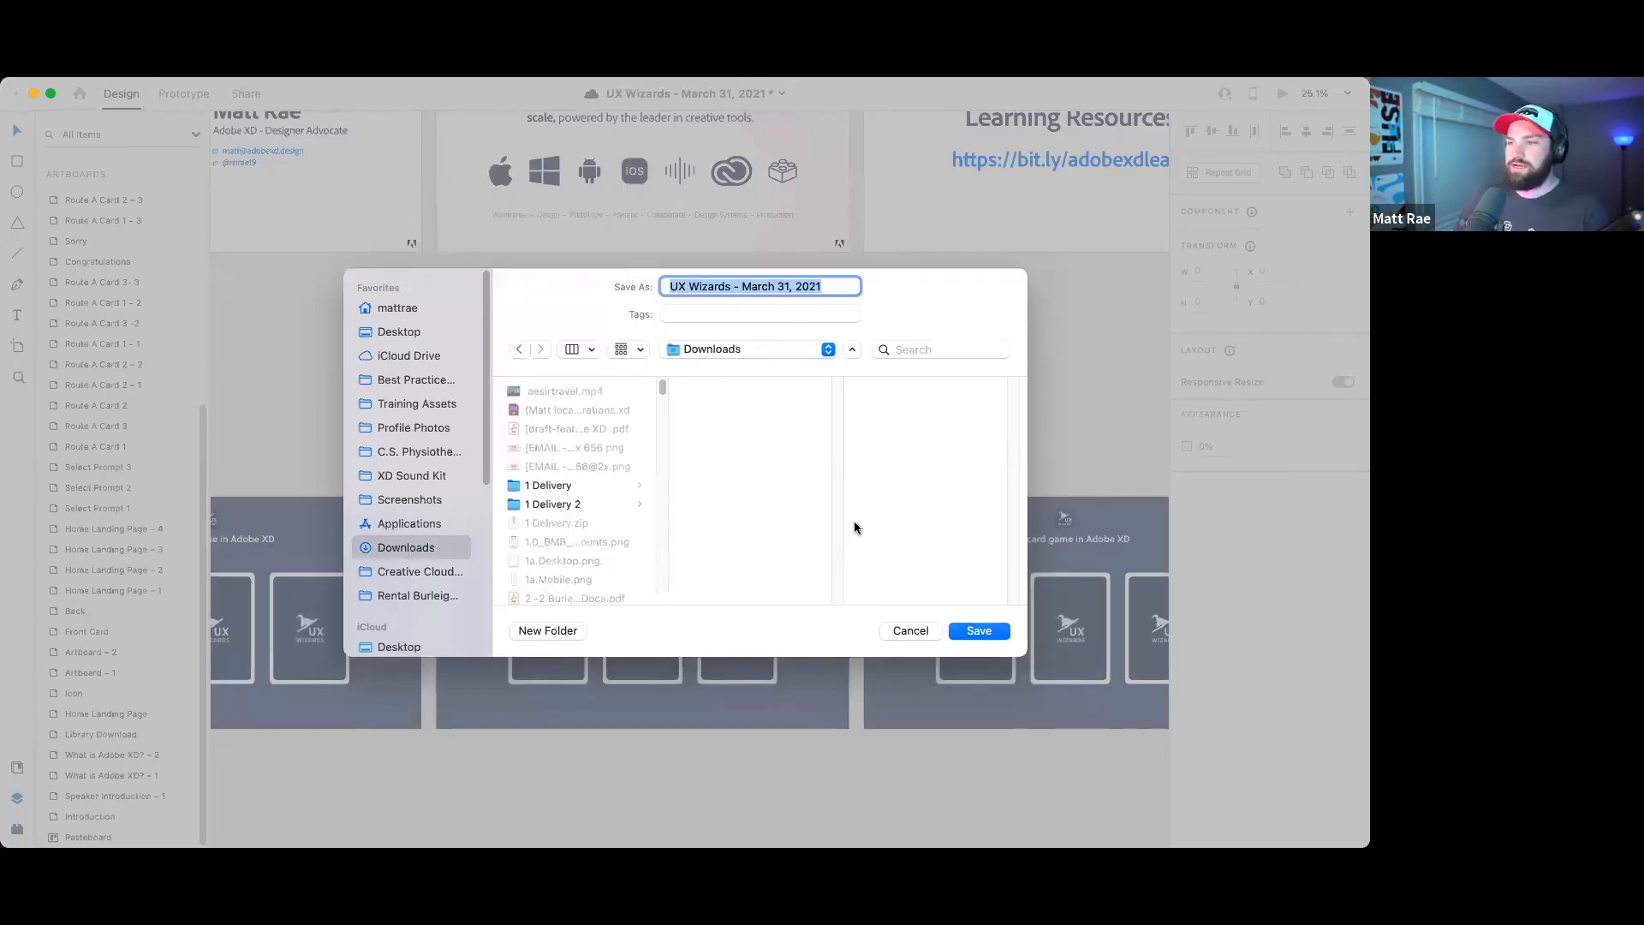
pyautogui.click(978, 631)
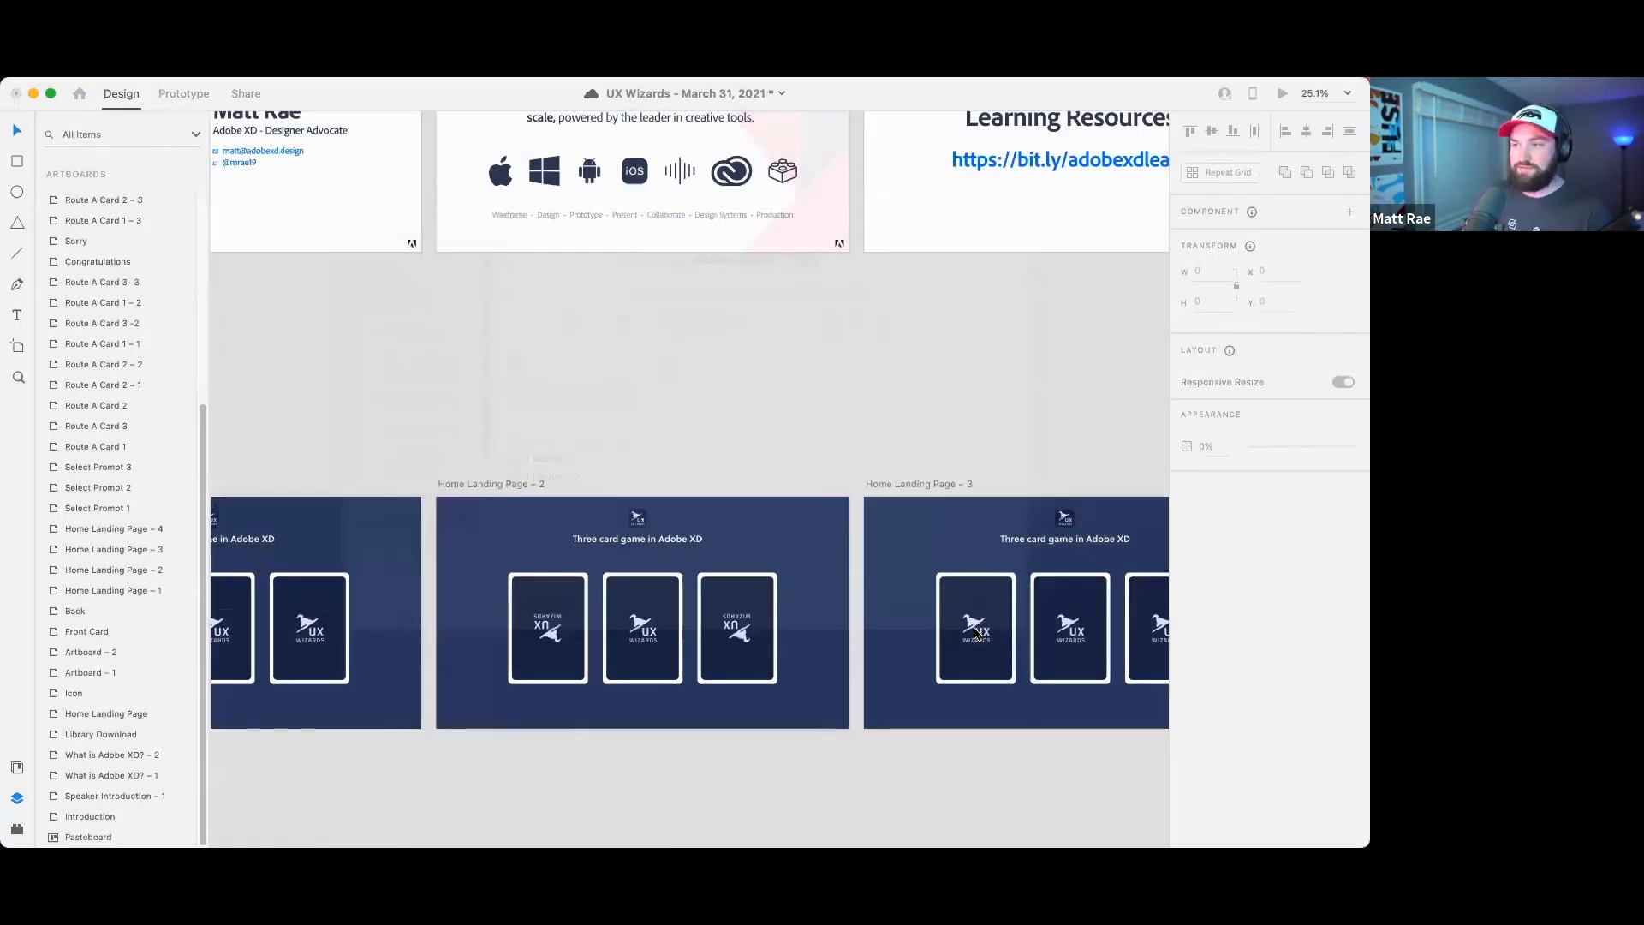
# - Switch to Finder and preview UX Wizards - March 31, 2021.xd in the Downloads folder
pyautogui.hotkey('alt', 'space')
pyautogui.write('fin')
pyautogui.press('Return')
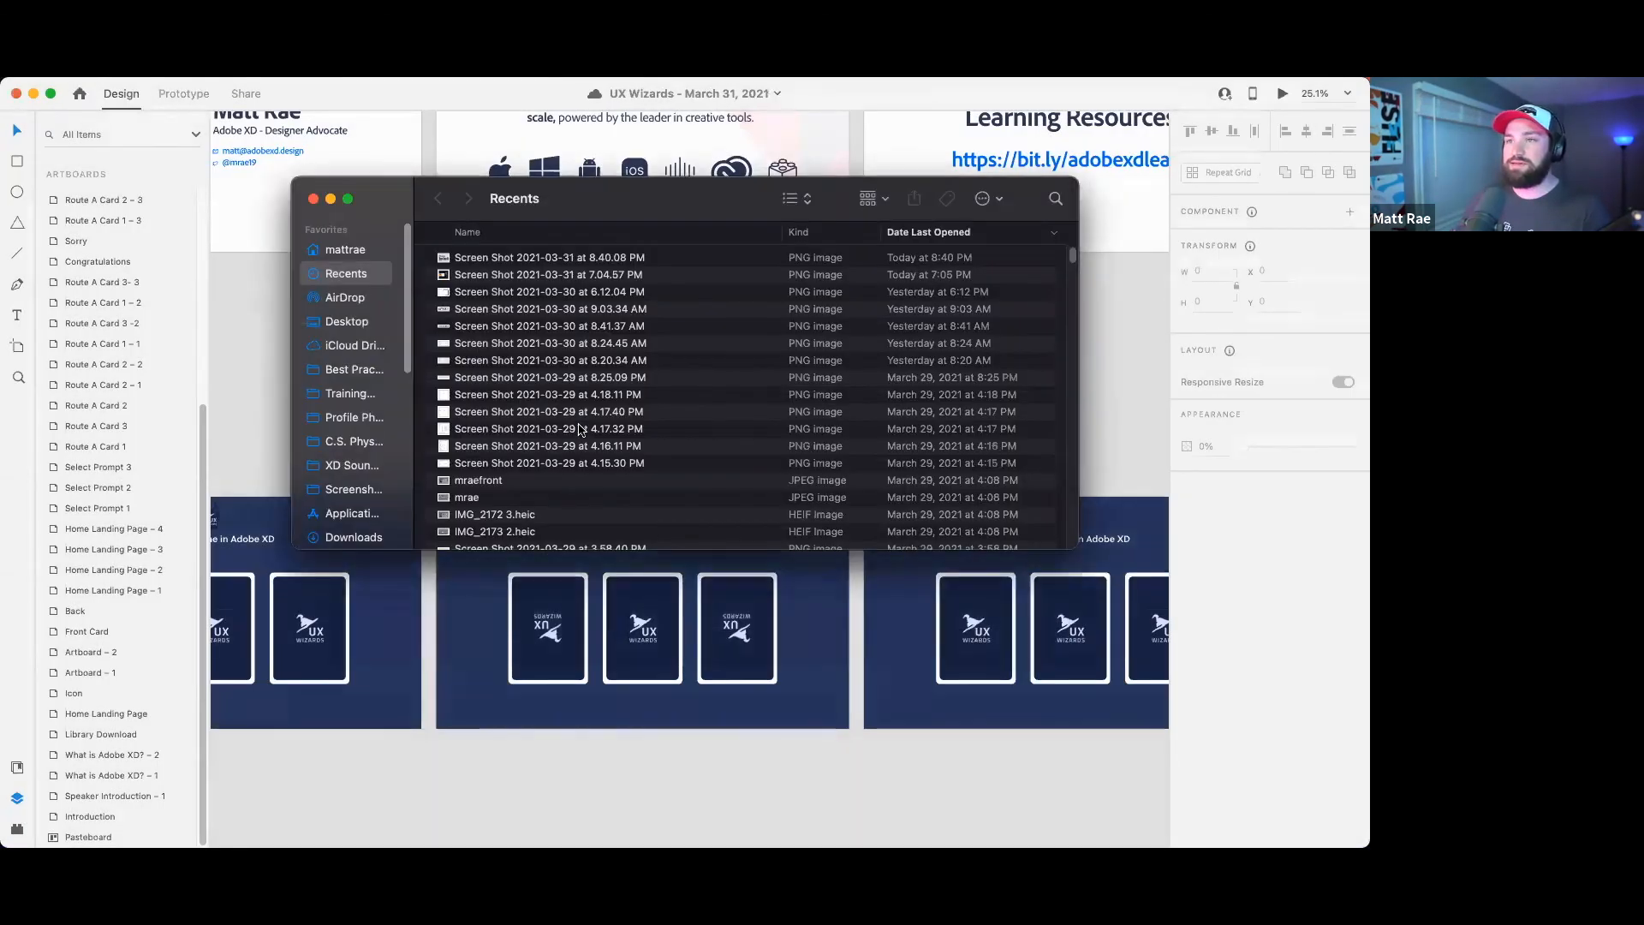
pyautogui.click(354, 537)
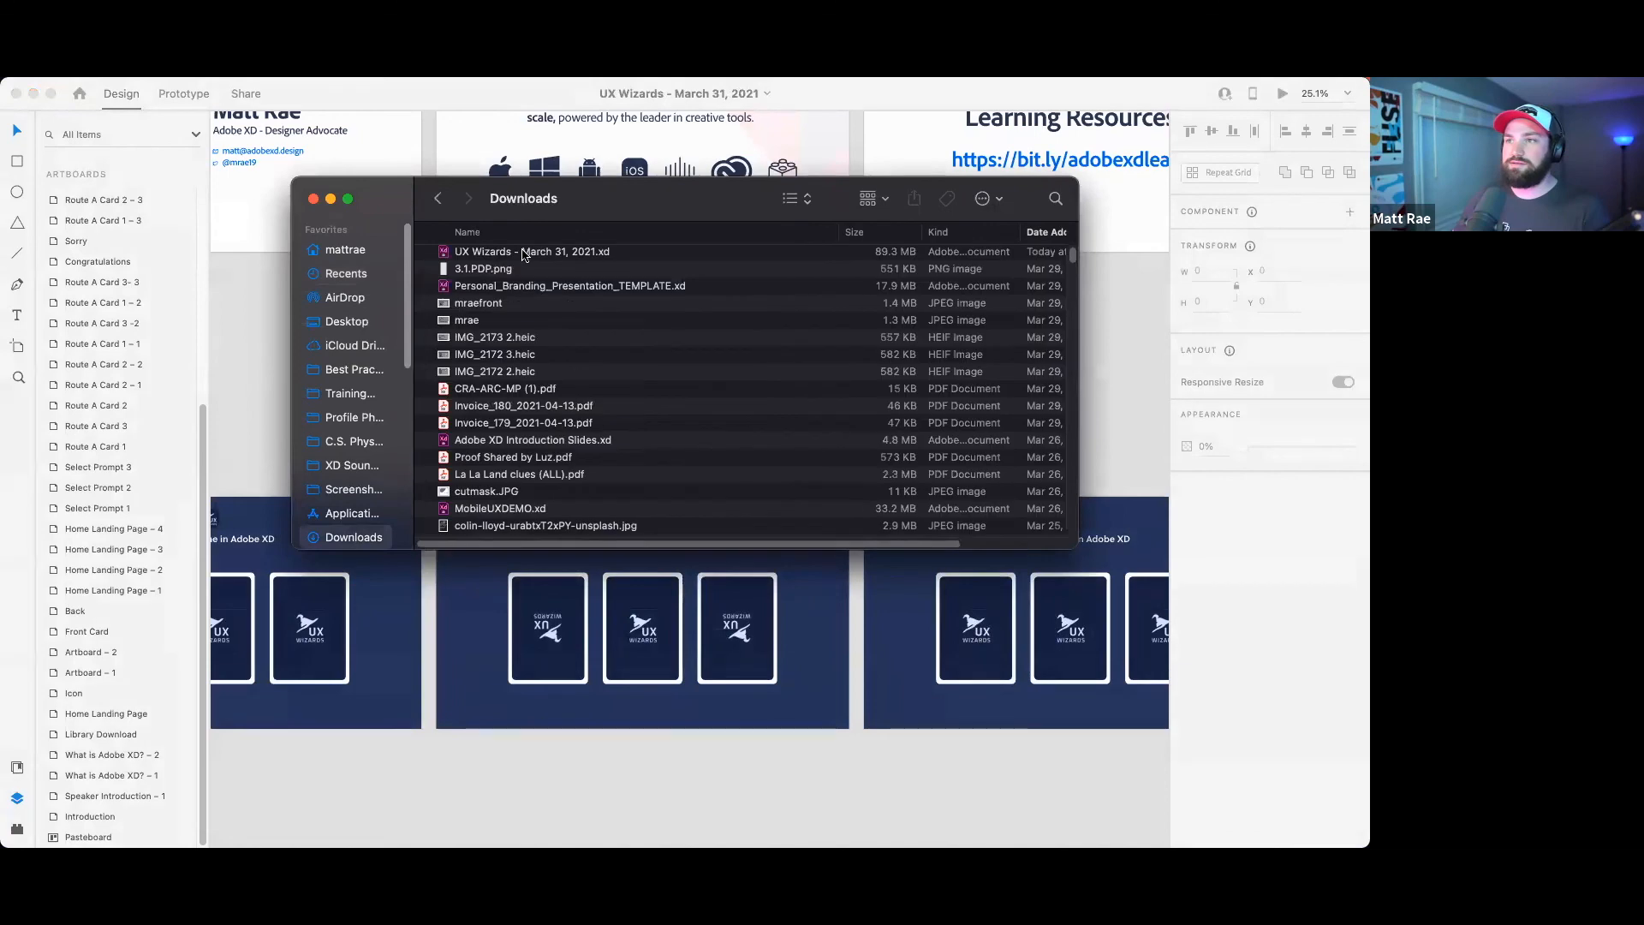
pyautogui.click(531, 253)
pyautogui.press('space')
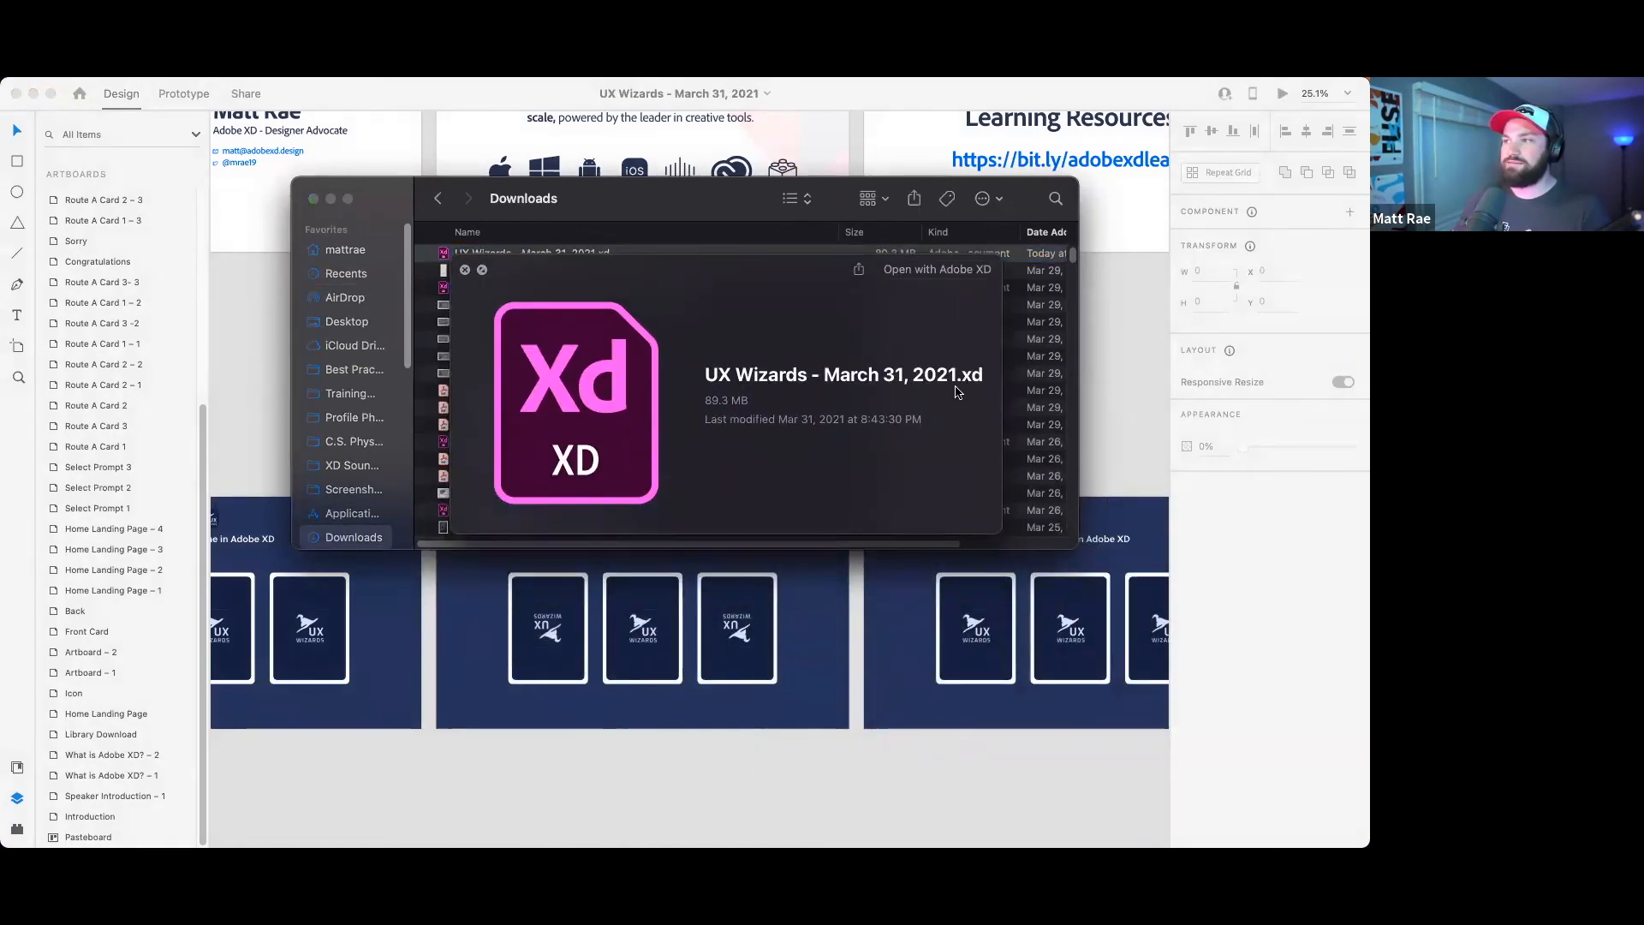
pyautogui.moveTo(649, 262); pyautogui.dragTo(638, 242)
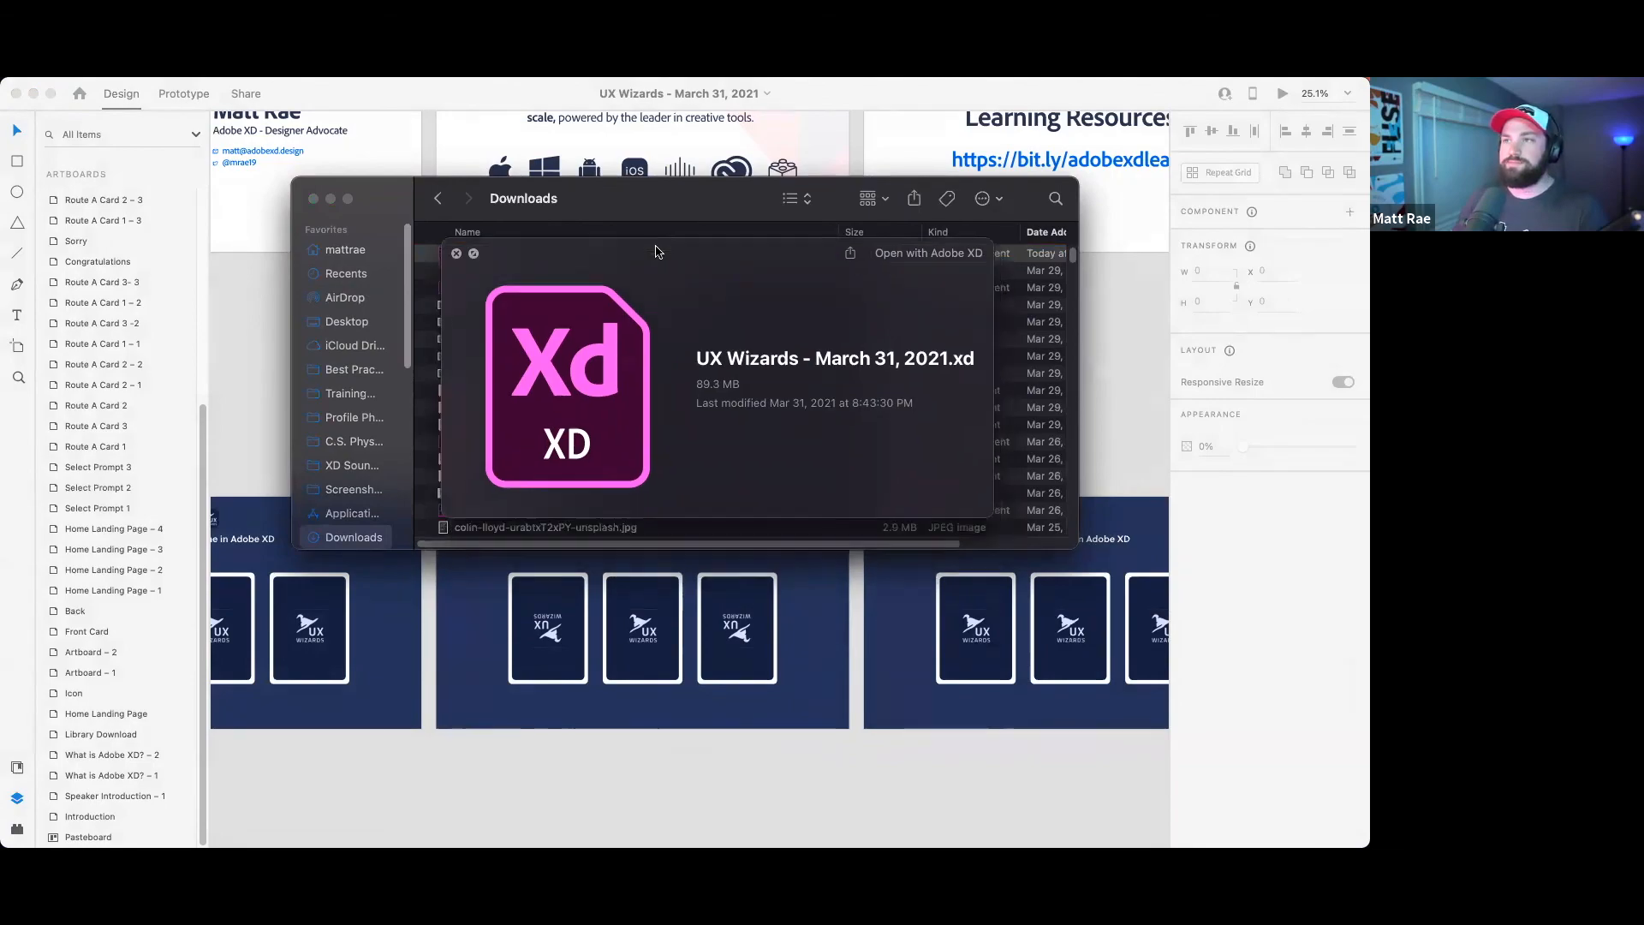